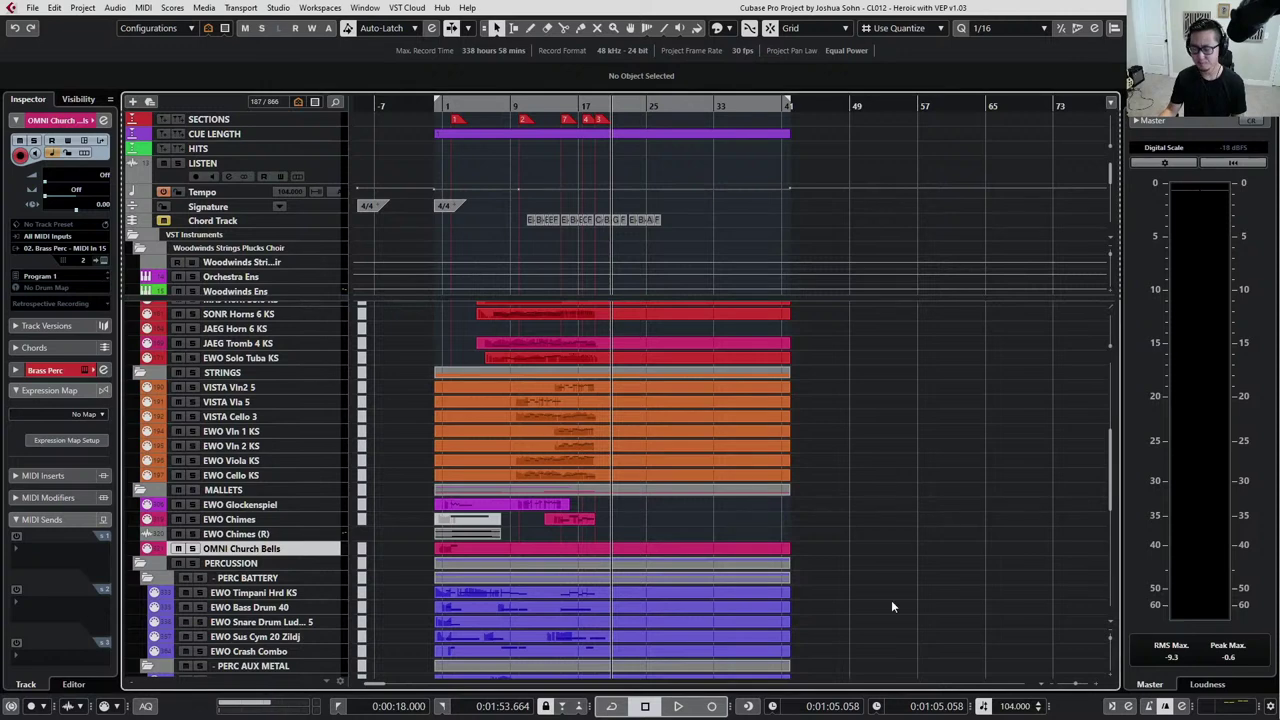
# Look over the cue's orchestral tracks, from the sketch ensemble and woodwinds down to the percussion.
pyautogui.scroll(3, 832, 552)
pyautogui.hscroll(-4, 824, 540)
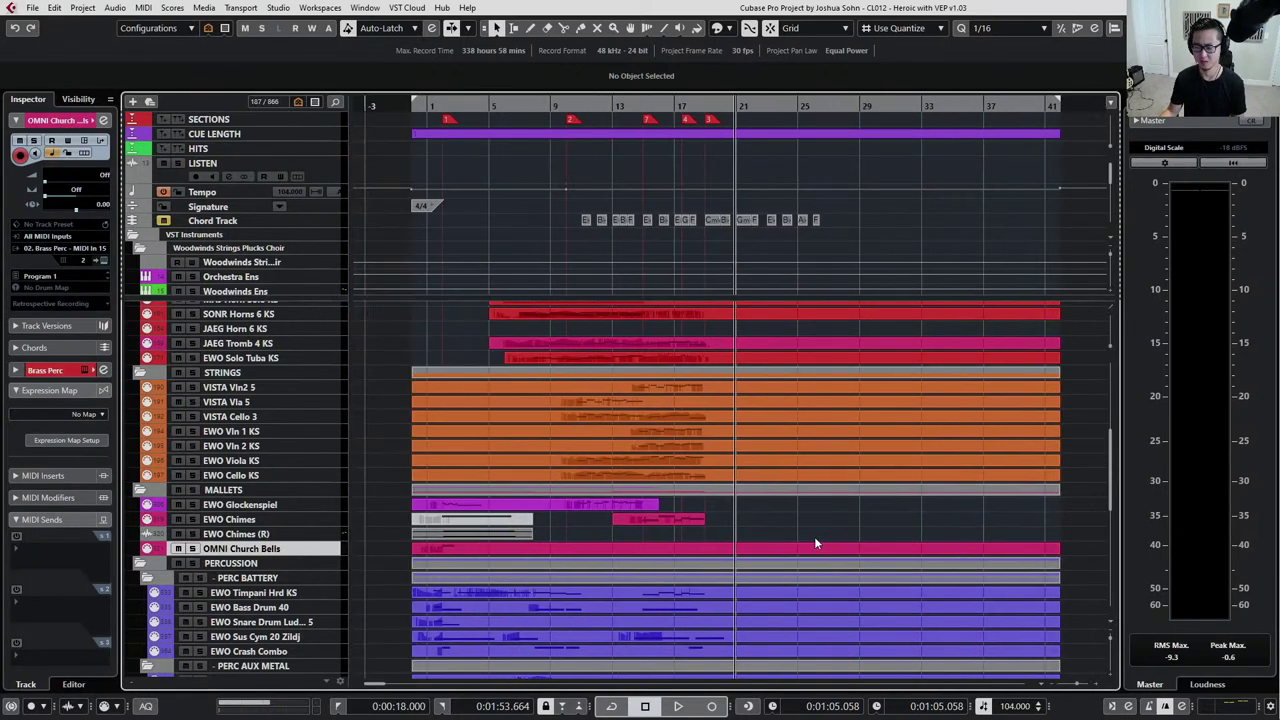
pyautogui.scroll(6, 814, 528)
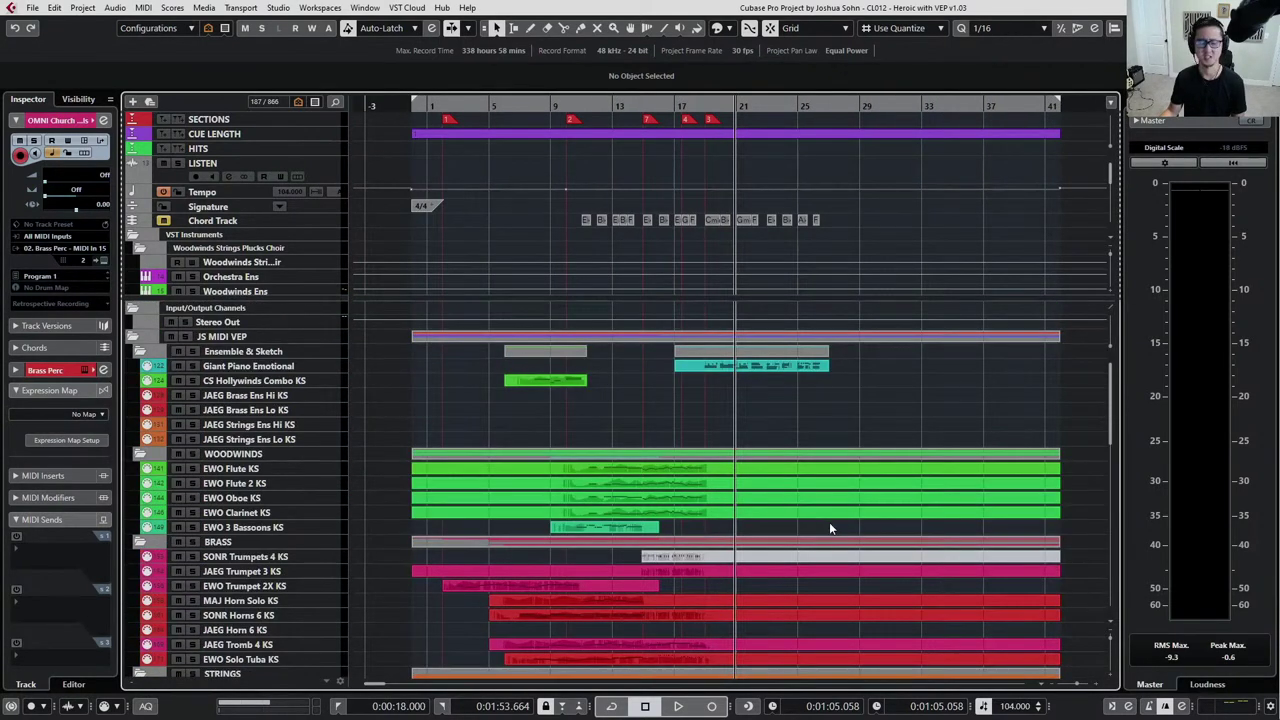
pyautogui.scroll(-5, 829, 522)
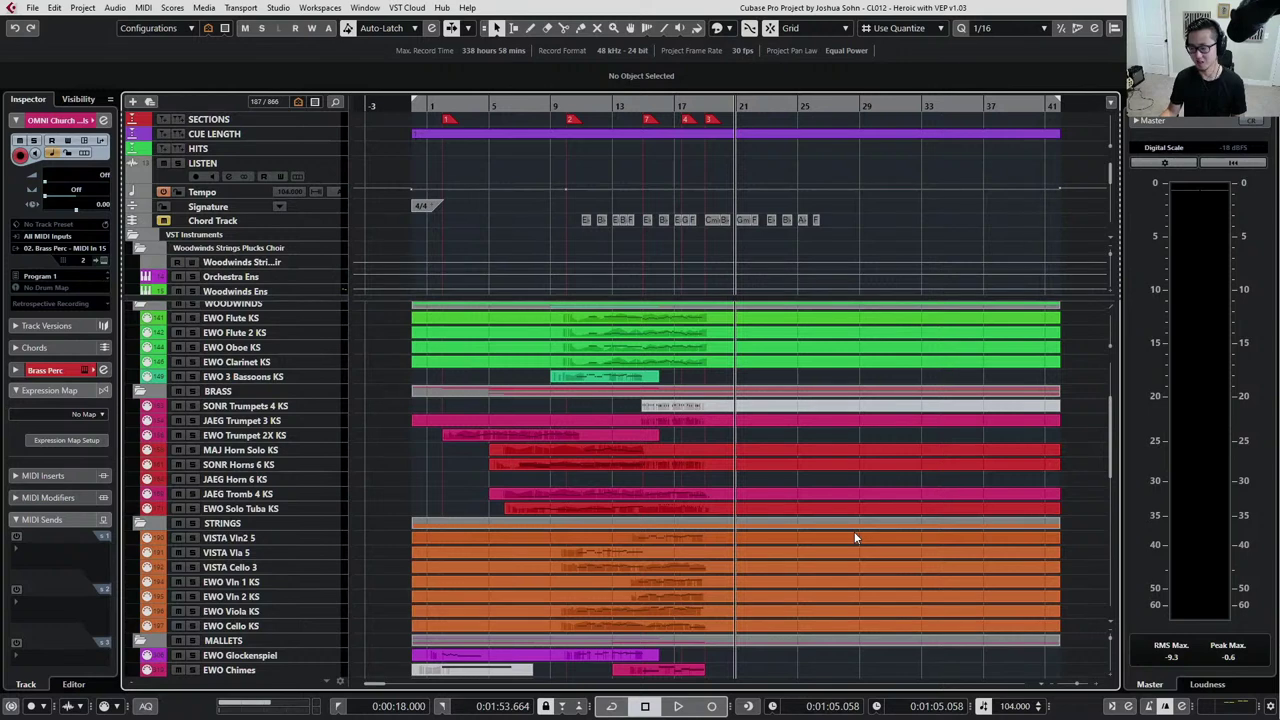
pyautogui.scroll(7, 642, 499)
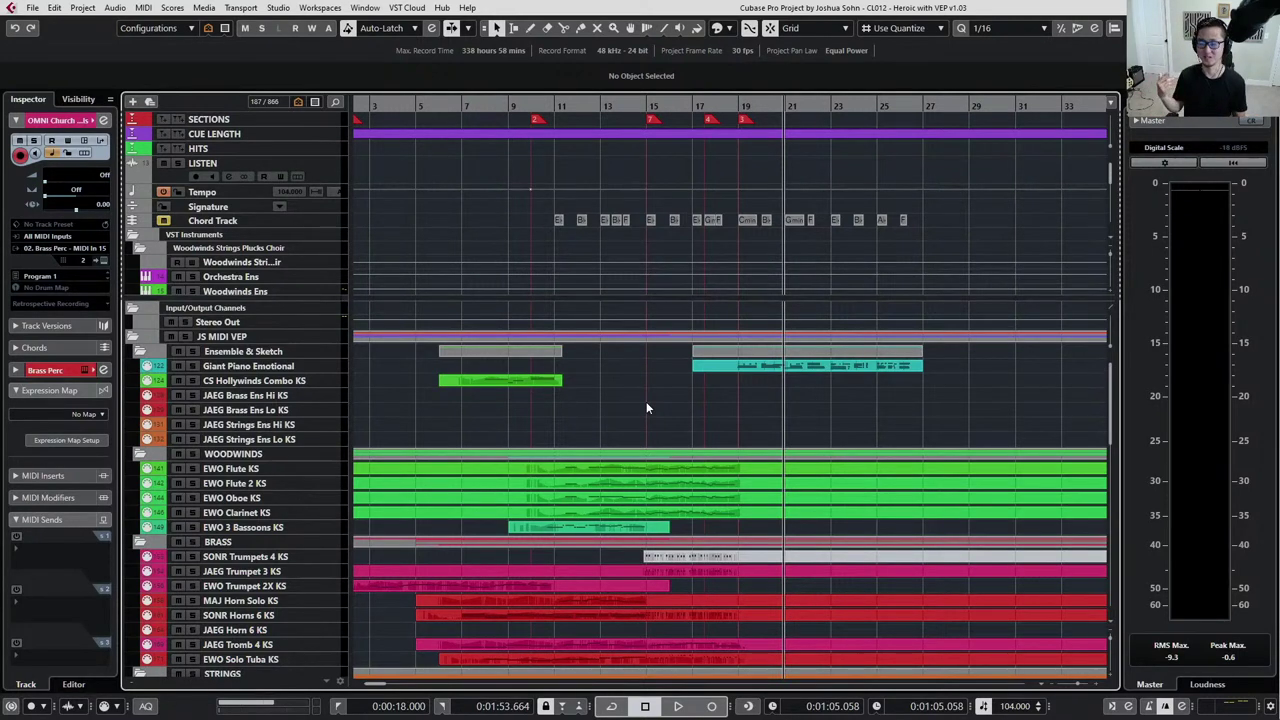
pyautogui.scroll(-5, 630, 400)
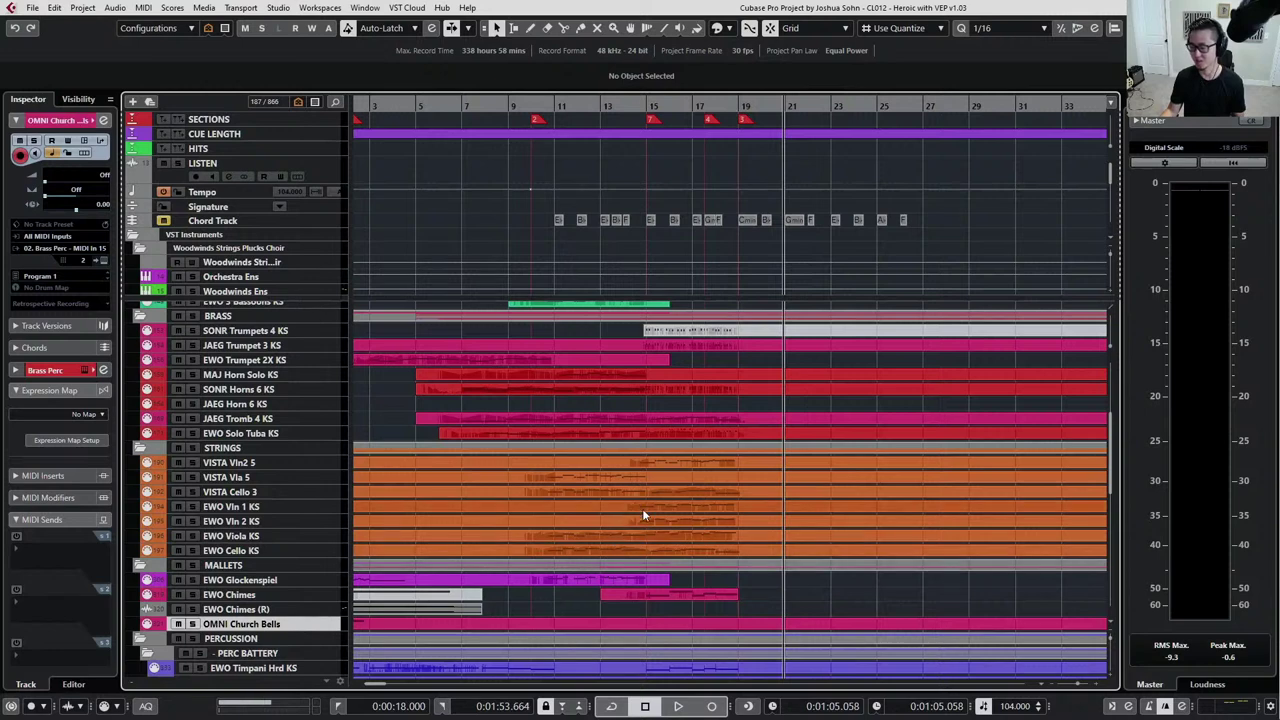
# Move the project cursor back to bar 2, at the section 1 marker.
pyautogui.press('KP_Subtract')
pyautogui.press('KP_Subtract')
pyautogui.press('KP_Subtract')
pyautogui.press('KP_Subtract')
pyautogui.press('KP_Subtract')
pyautogui.press('KP_Subtract')
pyautogui.press('KP_Subtract')
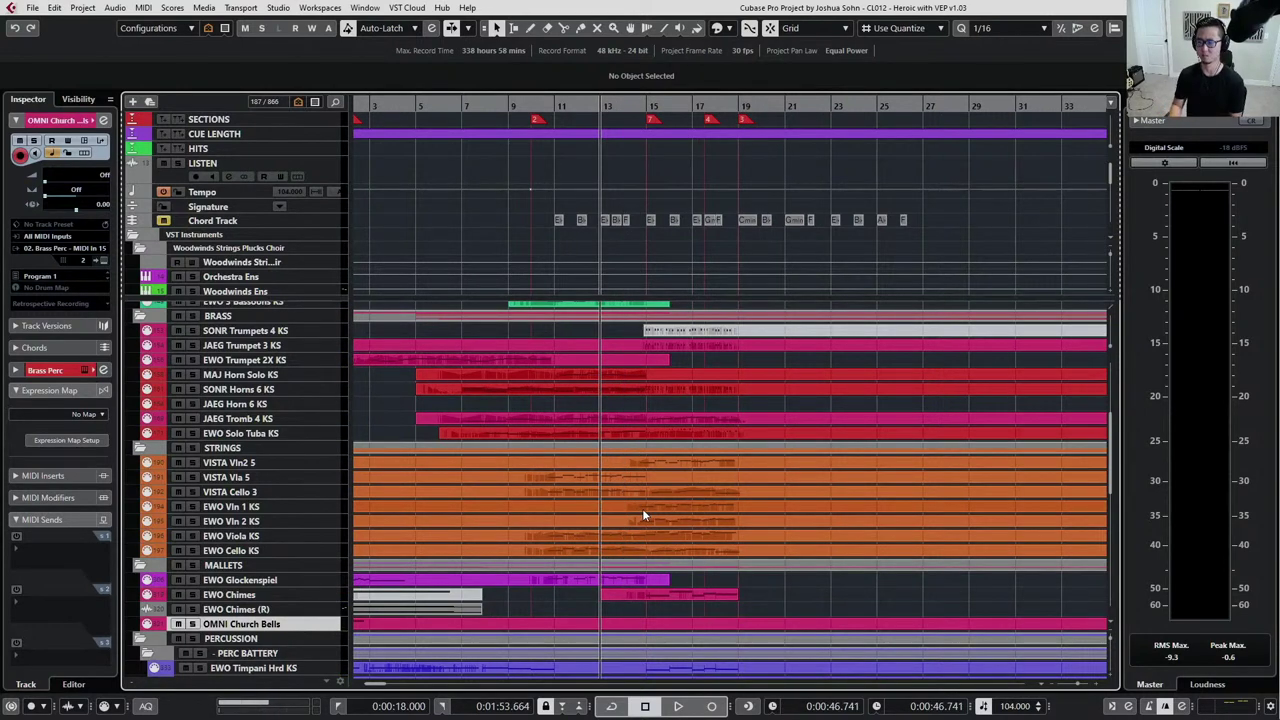
pyautogui.press('KP_Subtract')
pyautogui.press('KP_Subtract')
pyautogui.press('KP_Subtract')
pyautogui.press('KP_Subtract')
pyautogui.press('KP_Subtract')
pyautogui.press('KP_Subtract')
pyautogui.press('KP_Subtract')
pyautogui.press('KP_Subtract')
pyautogui.press('KP_Subtract')
pyautogui.press('KP_Subtract')
pyautogui.press('KP_Subtract')
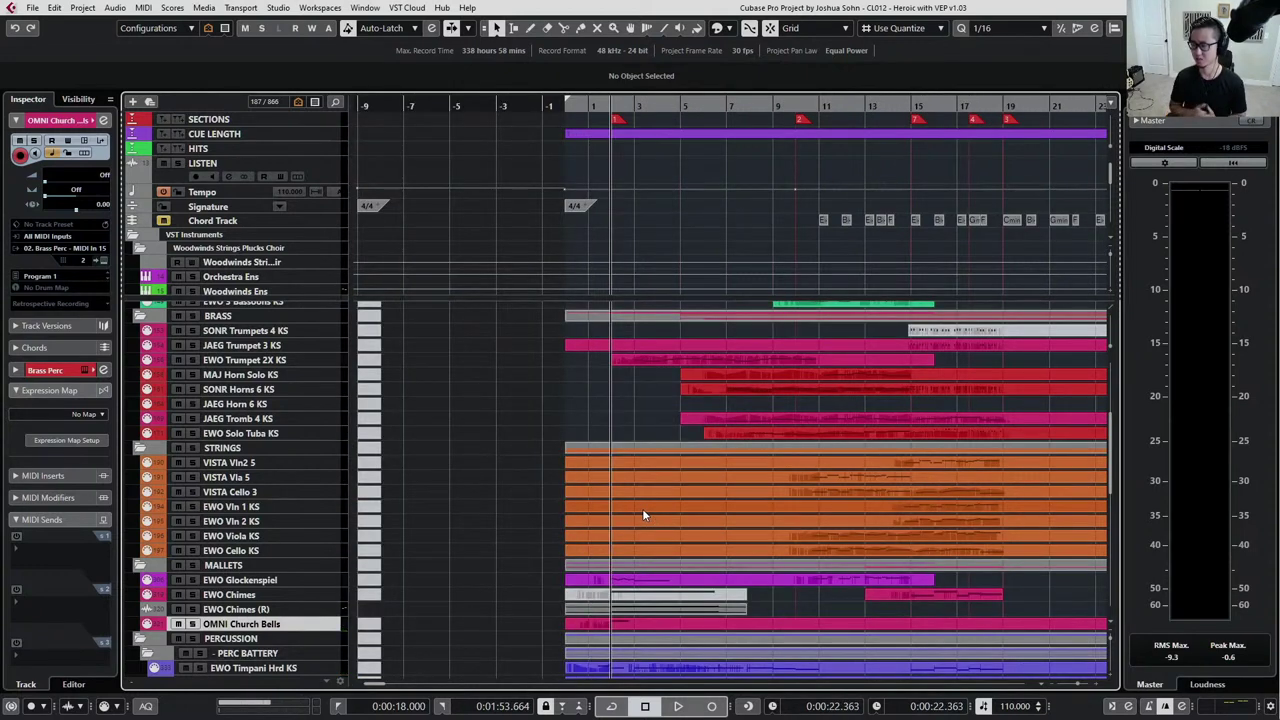
# Play the cue from bar 2 to about bar 19, selecting the LISTEN track meanwhile, and stop playback.
pyautogui.scroll(-1, 600, 490)
pyautogui.hscroll(2, 538, 456)
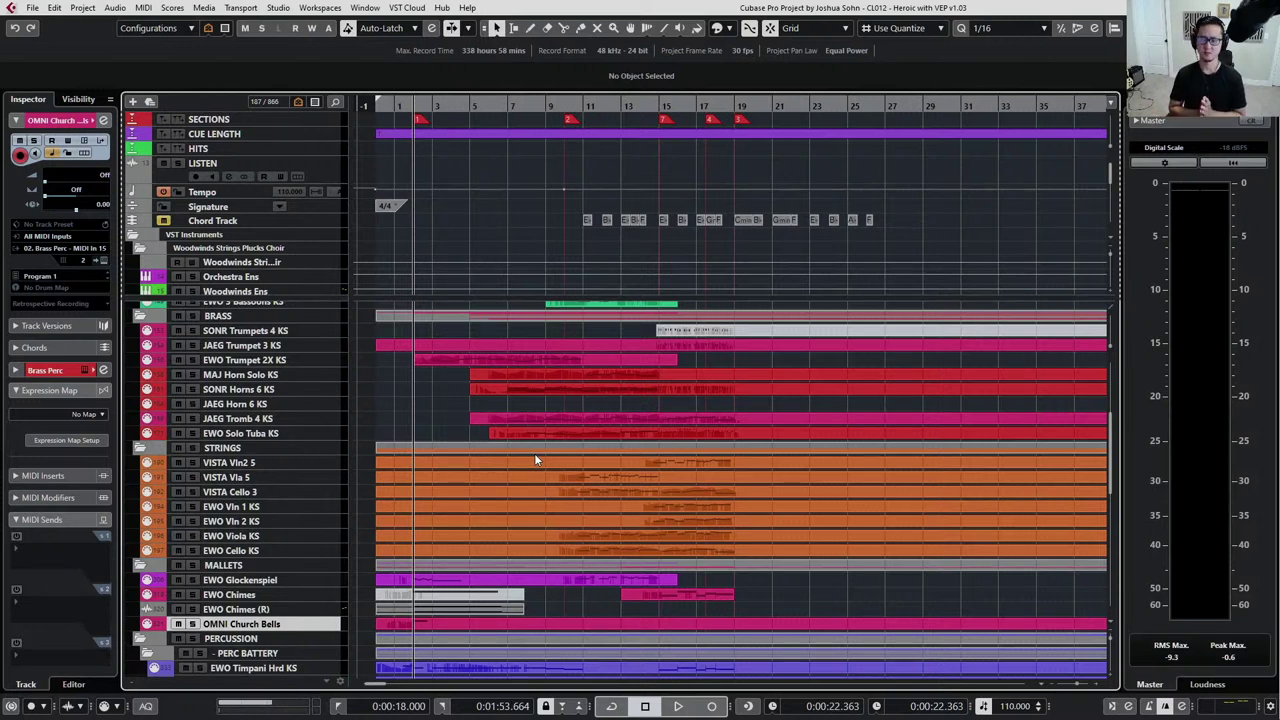
pyautogui.press('space')
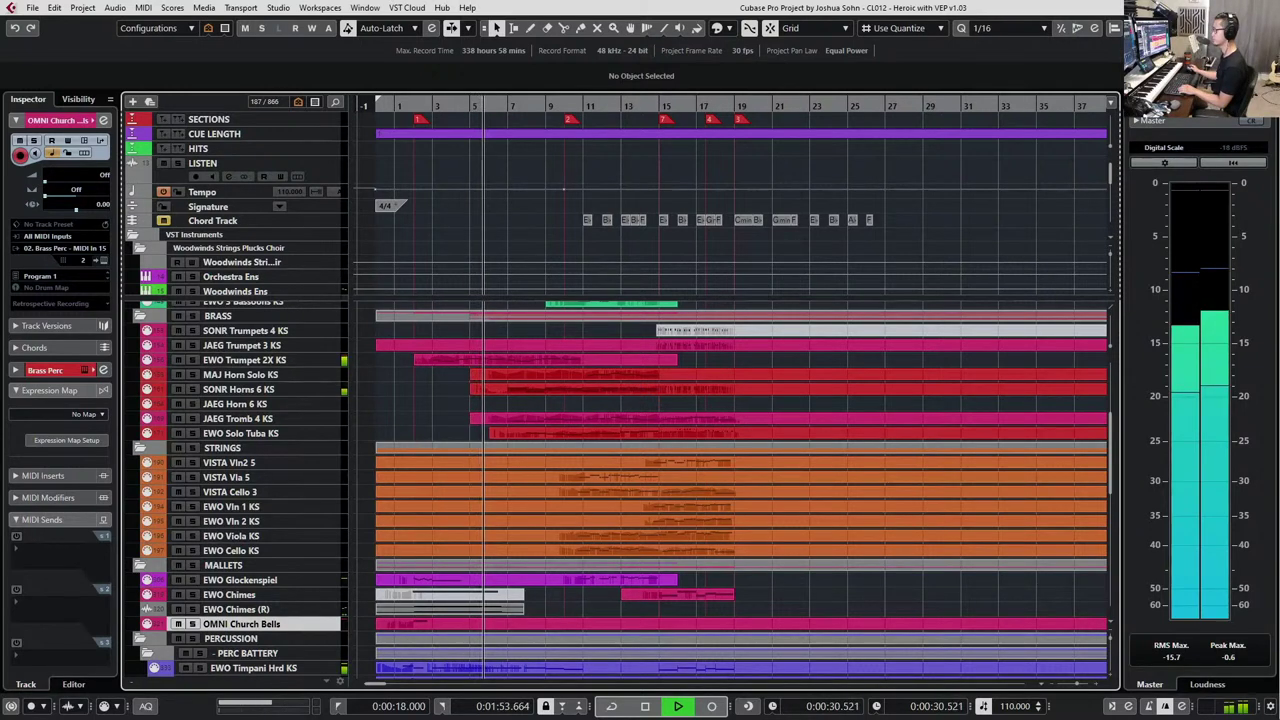
pyautogui.click(203, 163)
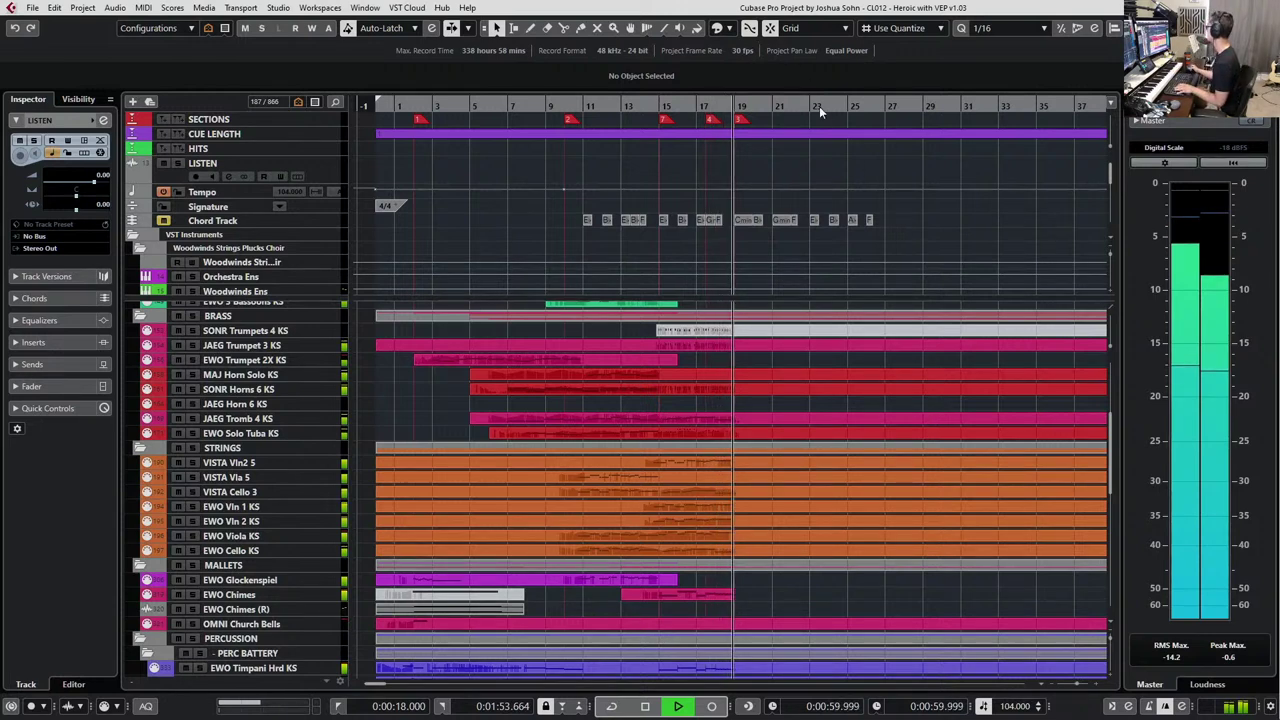
pyautogui.press('space')
# Select the Giant Piano Emotional part and place the project cursor at bar 19.
pyautogui.scroll(5, 764, 493)
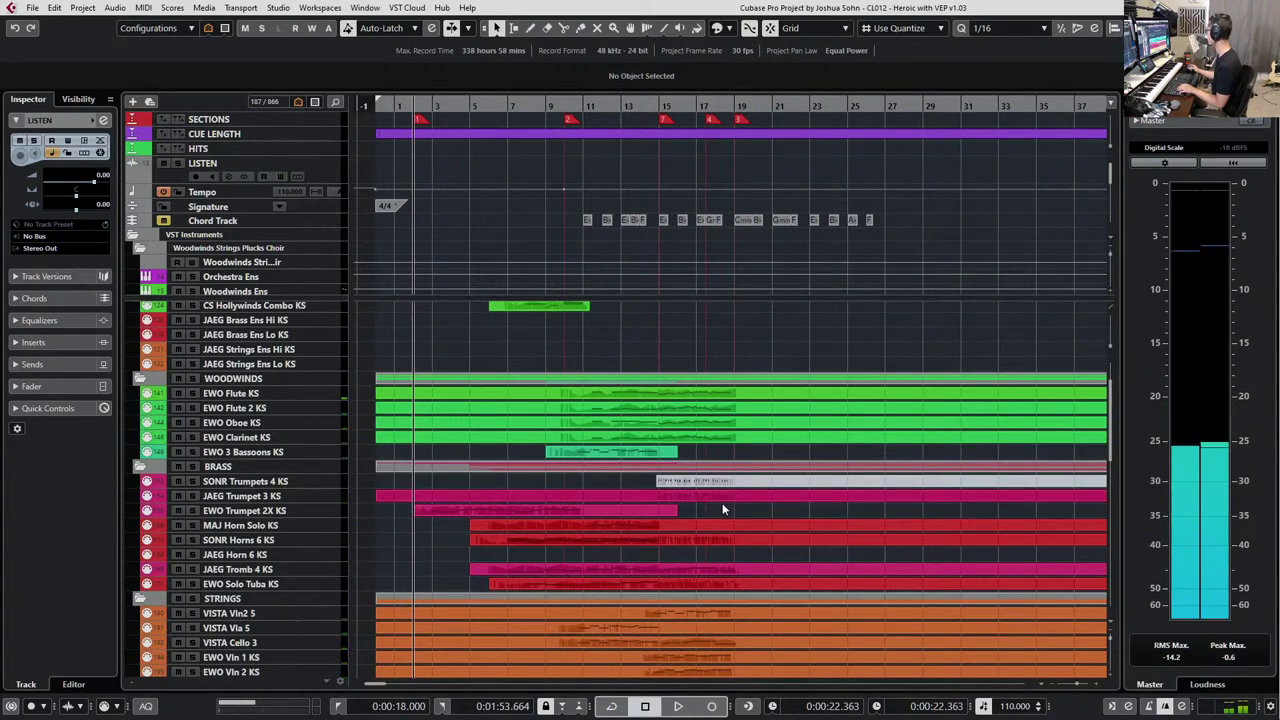
pyautogui.scroll(2, 721, 505)
pyautogui.hscroll(-4, 715, 340)
pyautogui.scroll(3, 769, 410)
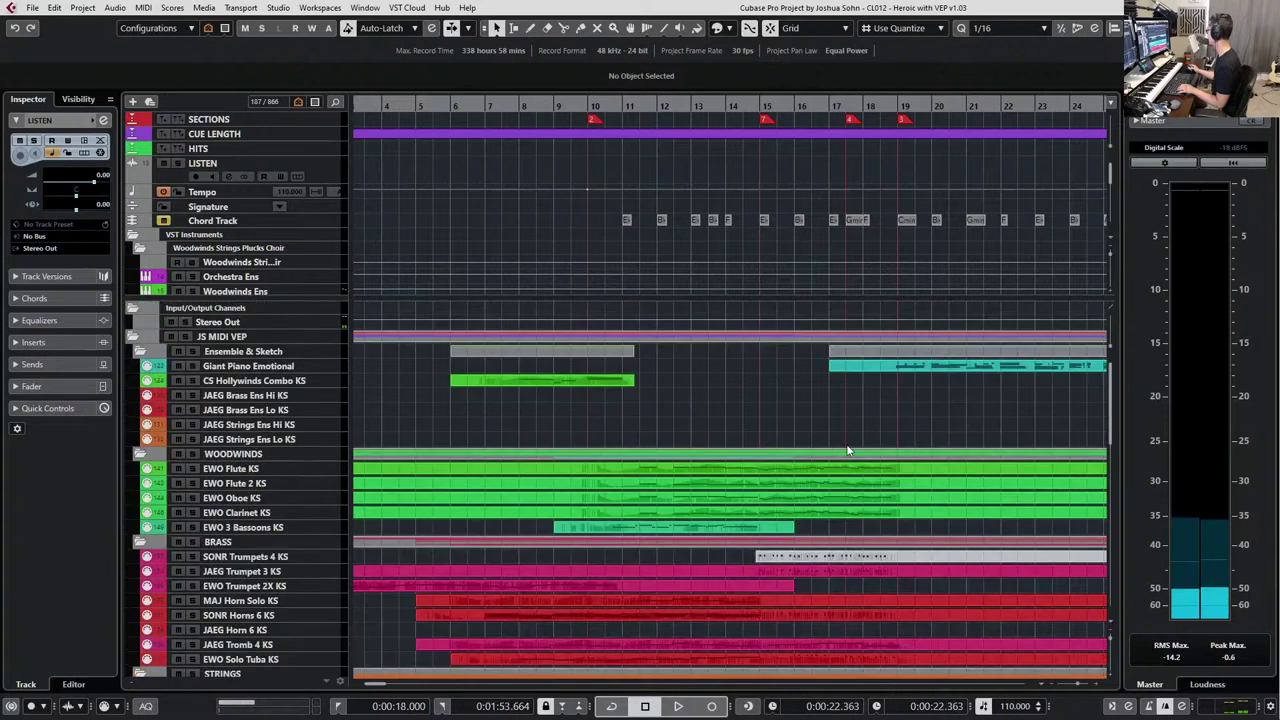
pyautogui.click(910, 370)
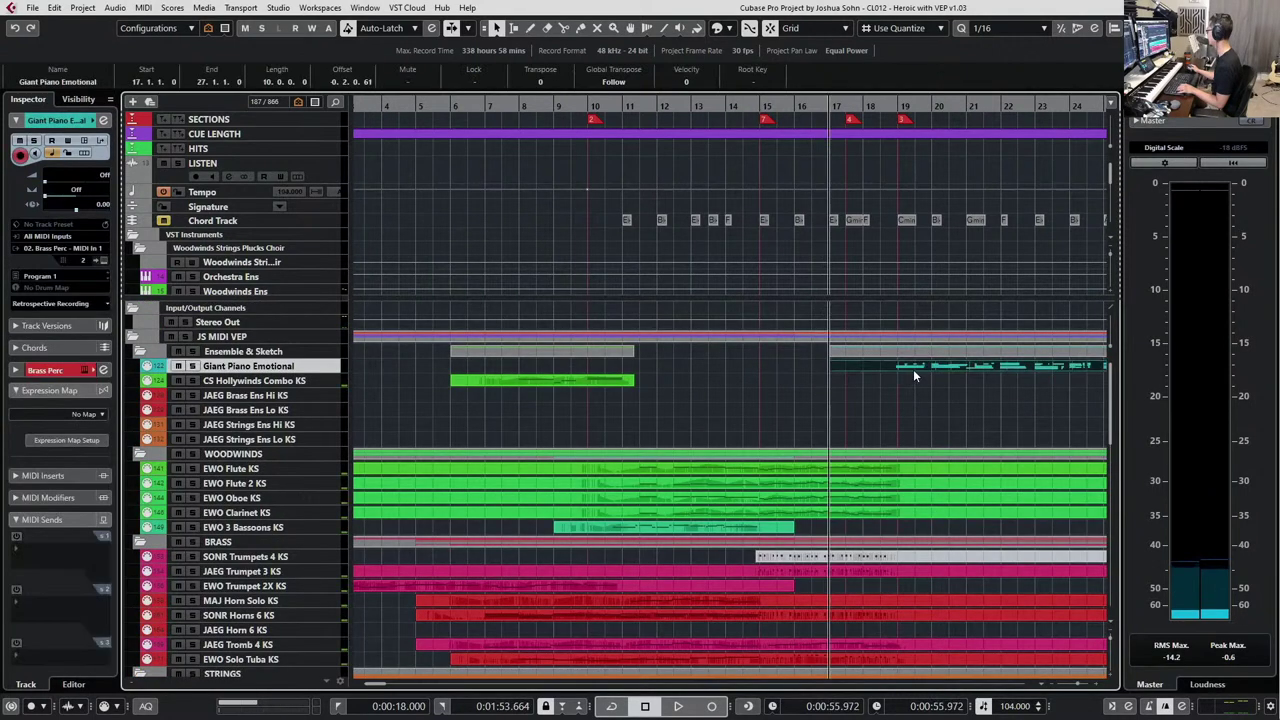
pyautogui.press('KP_Add')
pyautogui.press('KP_Add')
pyautogui.press('KP_Add')
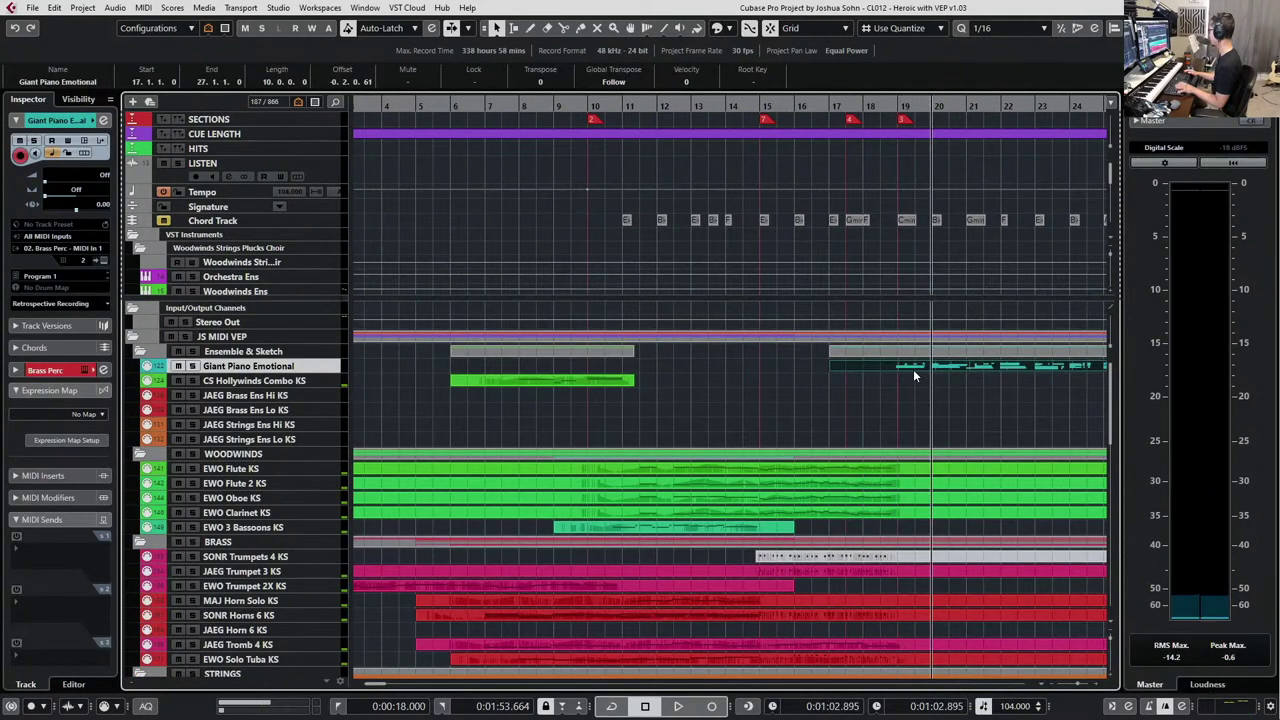
pyautogui.press('KP_Subtract')
# Play the piano sketch from bar 19 to about bar 27 and stop playback.
pyautogui.press('space')
pyautogui.scroll(-1, 938, 337)
pyautogui.hscroll(4, 880, 430)
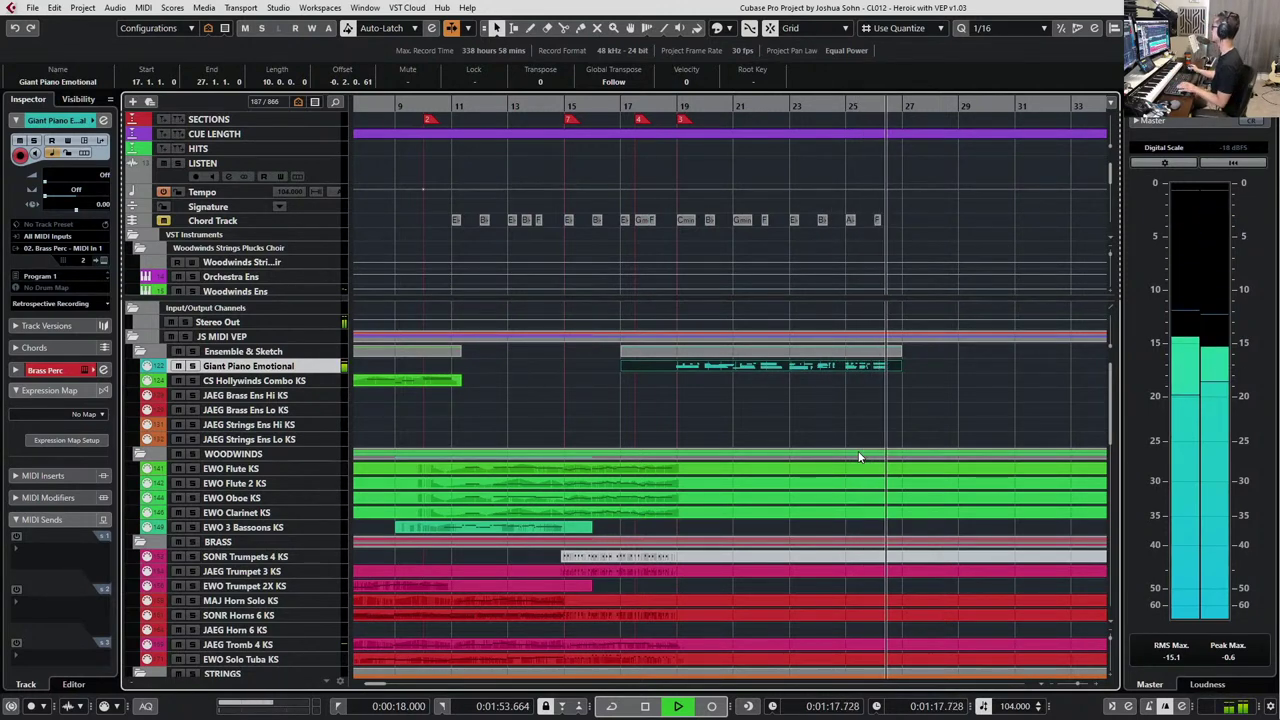
pyautogui.press('space')
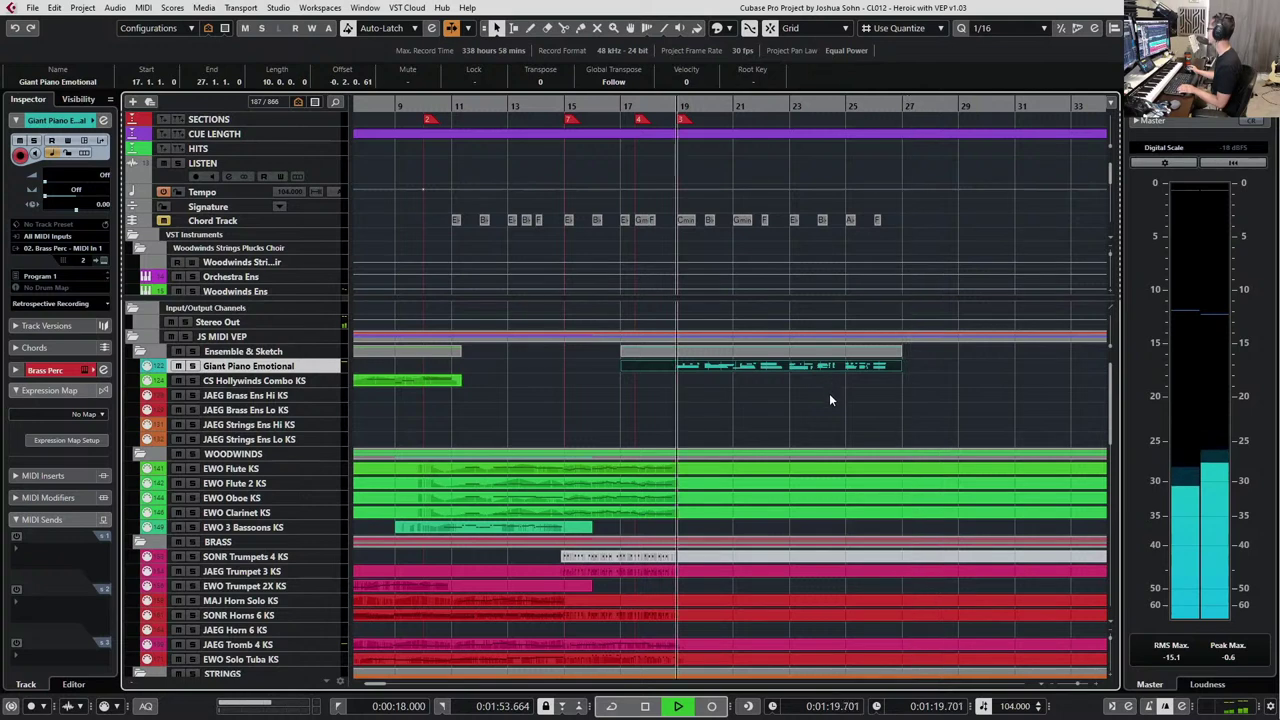
pyautogui.scroll(-2, 829, 399)
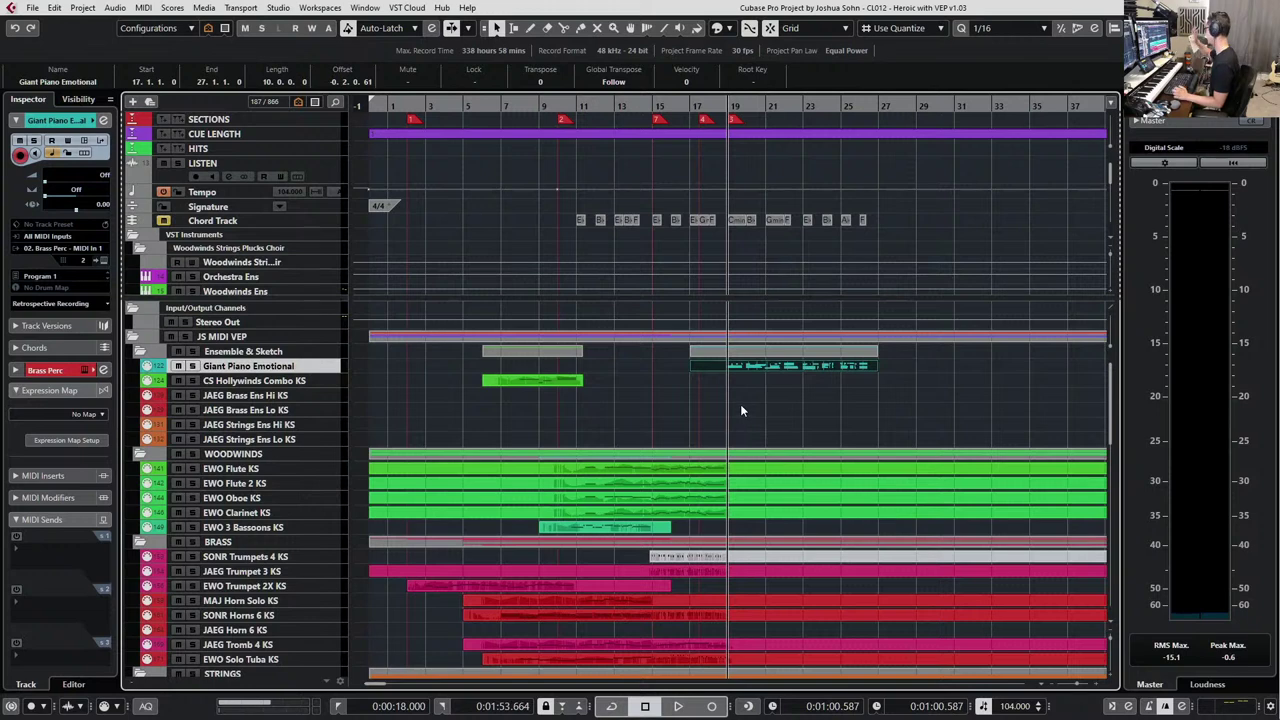
# Move the project cursor back to bar 10, at the section 2 marker.
pyautogui.press('KP_Subtract')
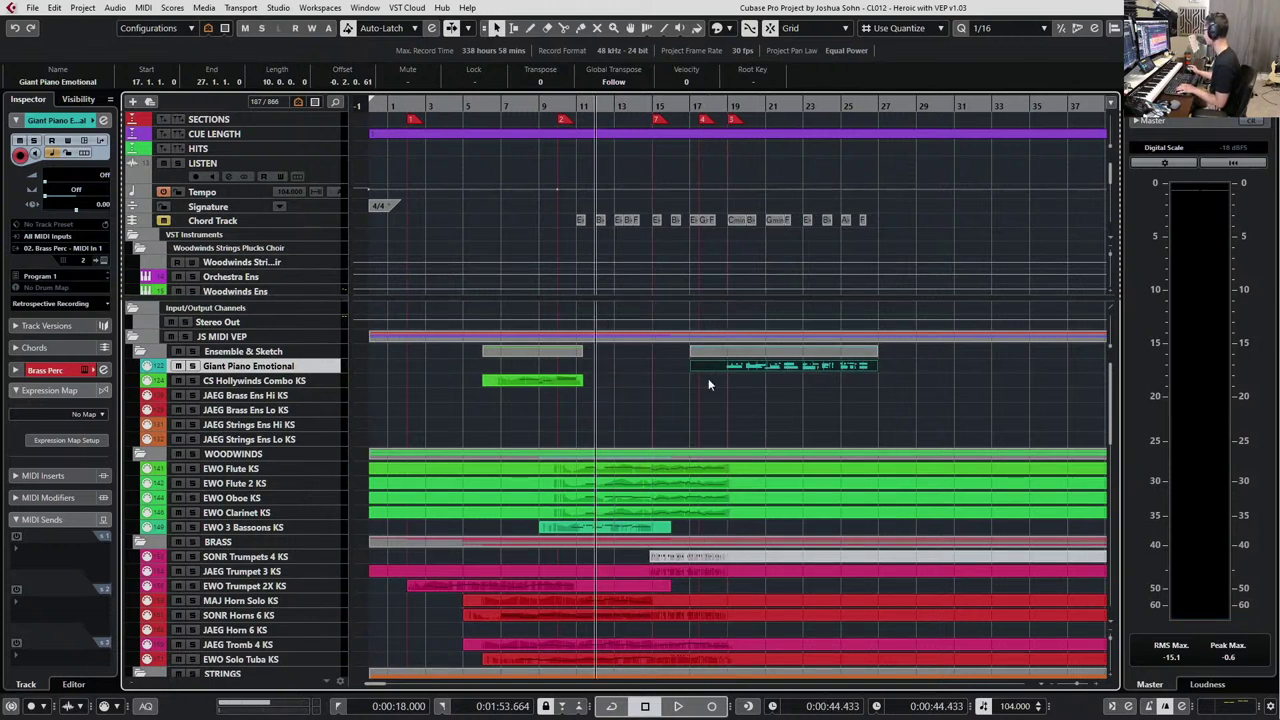
pyautogui.scroll(-5, 700, 385)
pyautogui.scroll(-3, 644, 420)
pyautogui.keyDown('ctrl'); pyautogui.scroll(4, 645, 420); pyautogui.keyUp('ctrl')
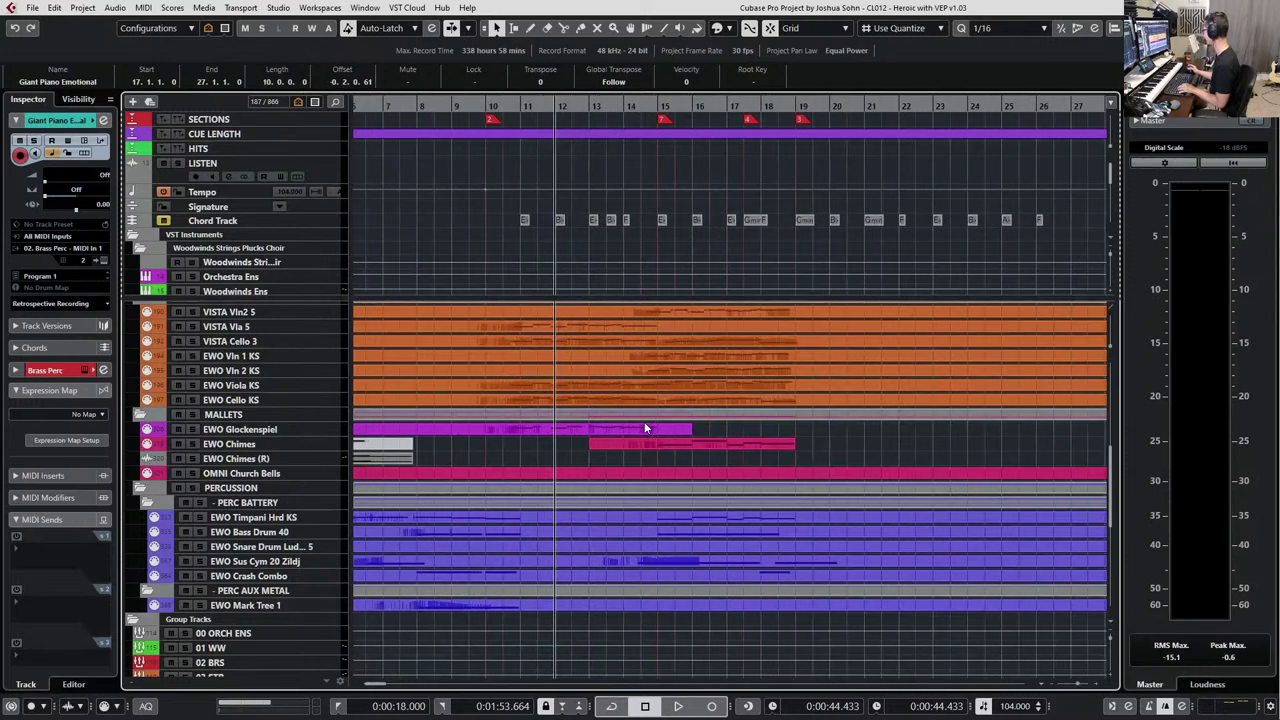
pyautogui.press('KP_Subtract')
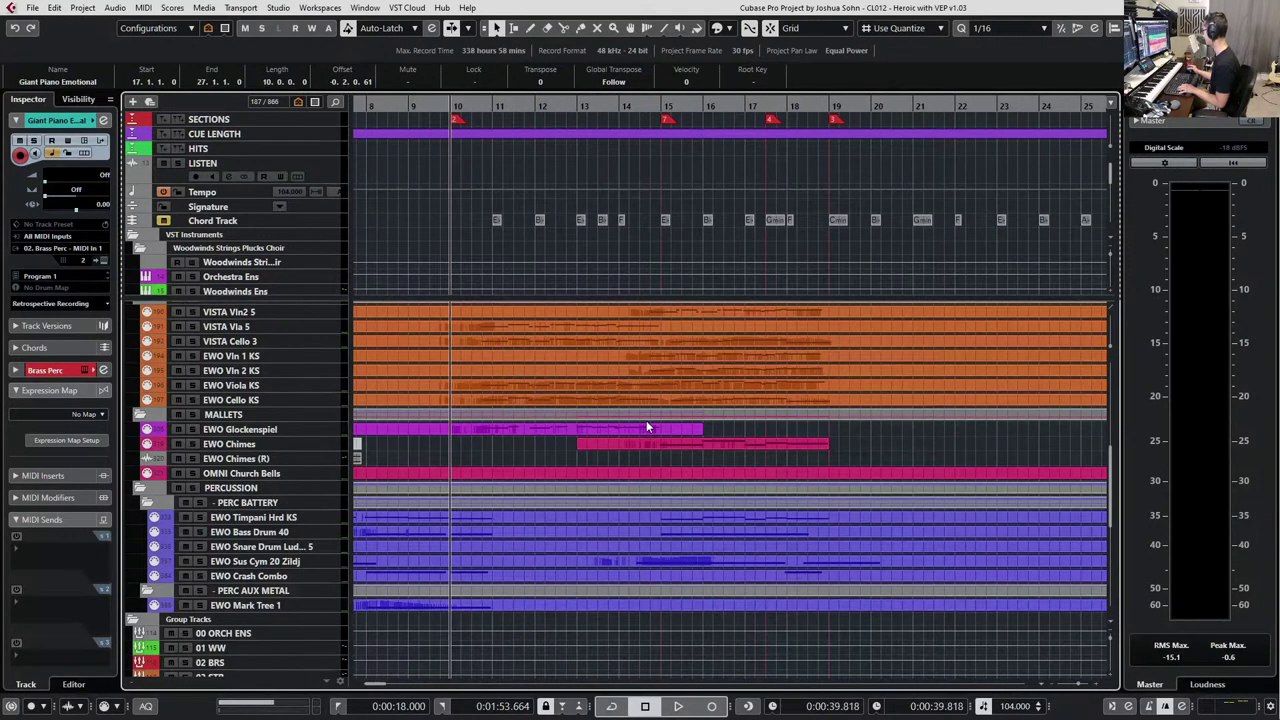
# Move the cursor to bar 11 and open the Flute, Flute 2, Oboe and Clarinet parts together in the Key Editor.
pyautogui.scroll(10, 575, 420)
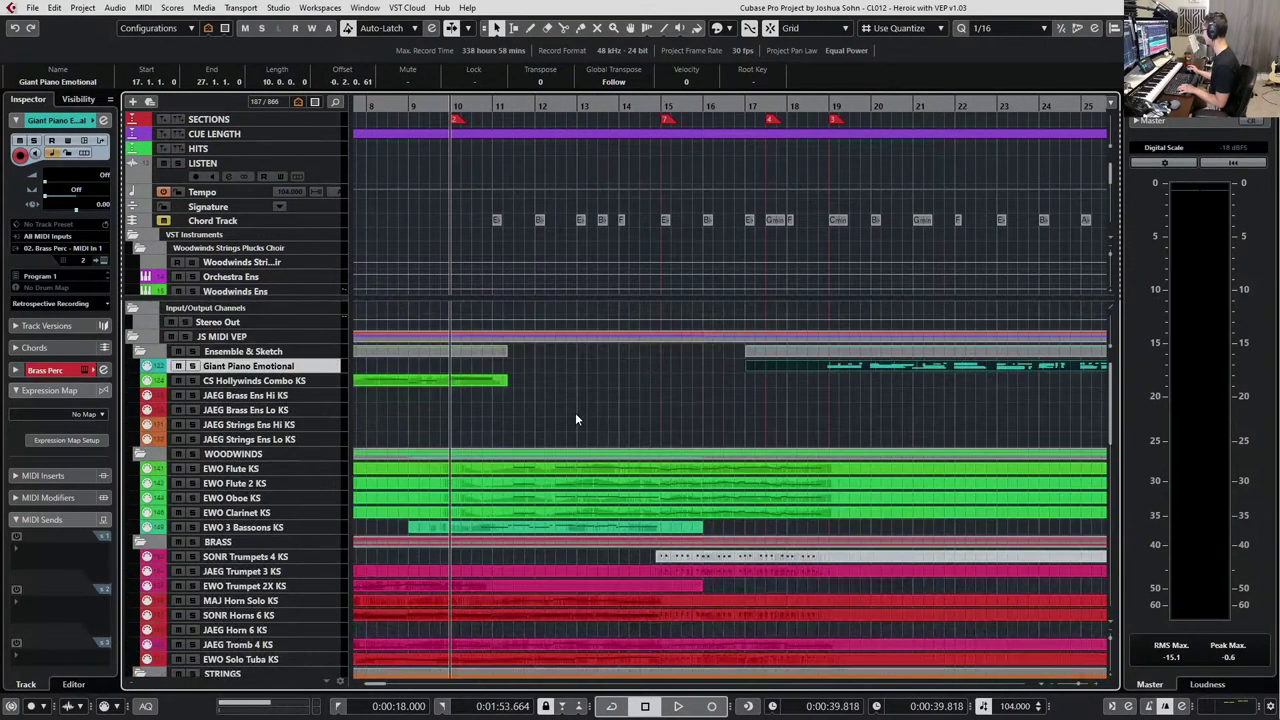
pyautogui.click(557, 488)
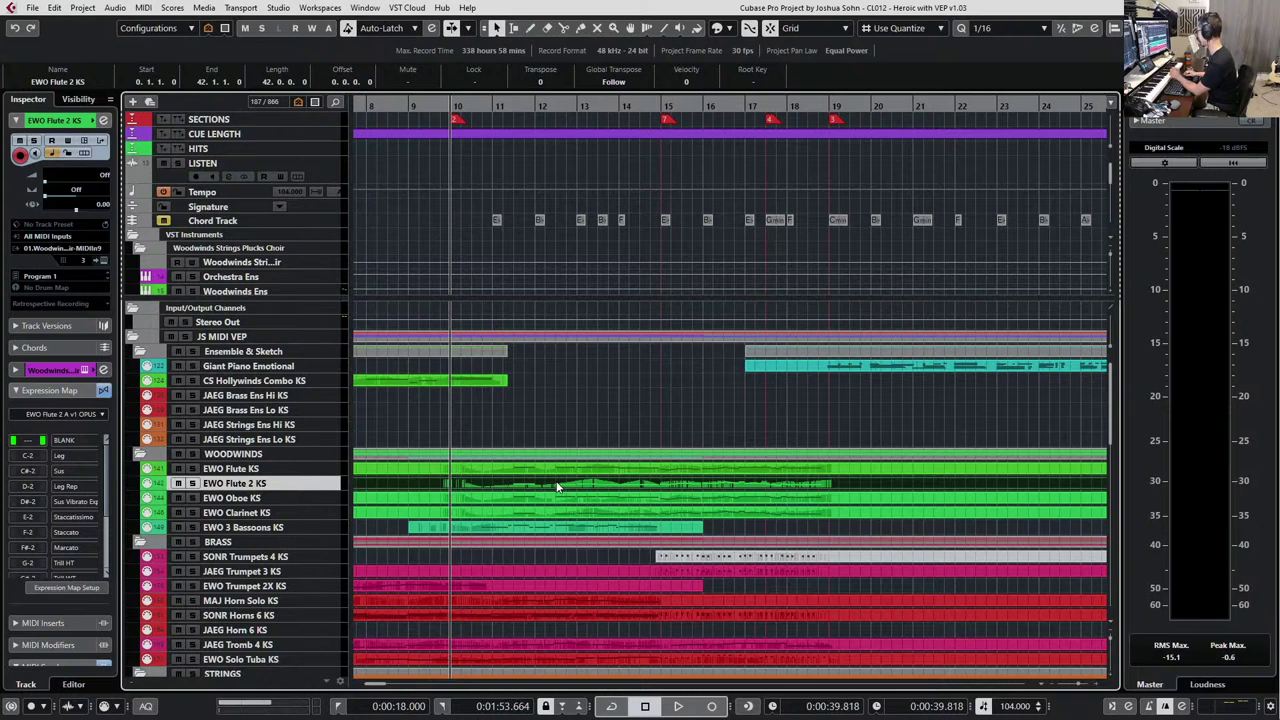
pyautogui.press('KP_Add')
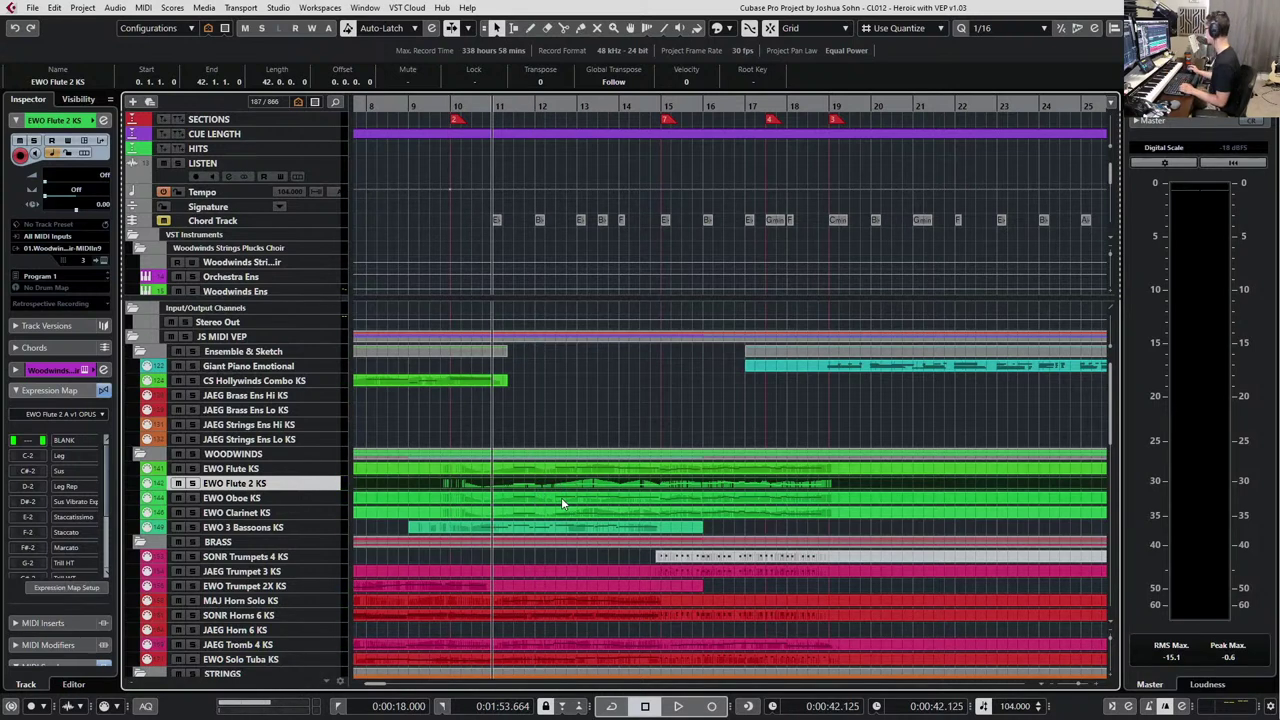
pyautogui.click(561, 494)
pyautogui.click(566, 512)
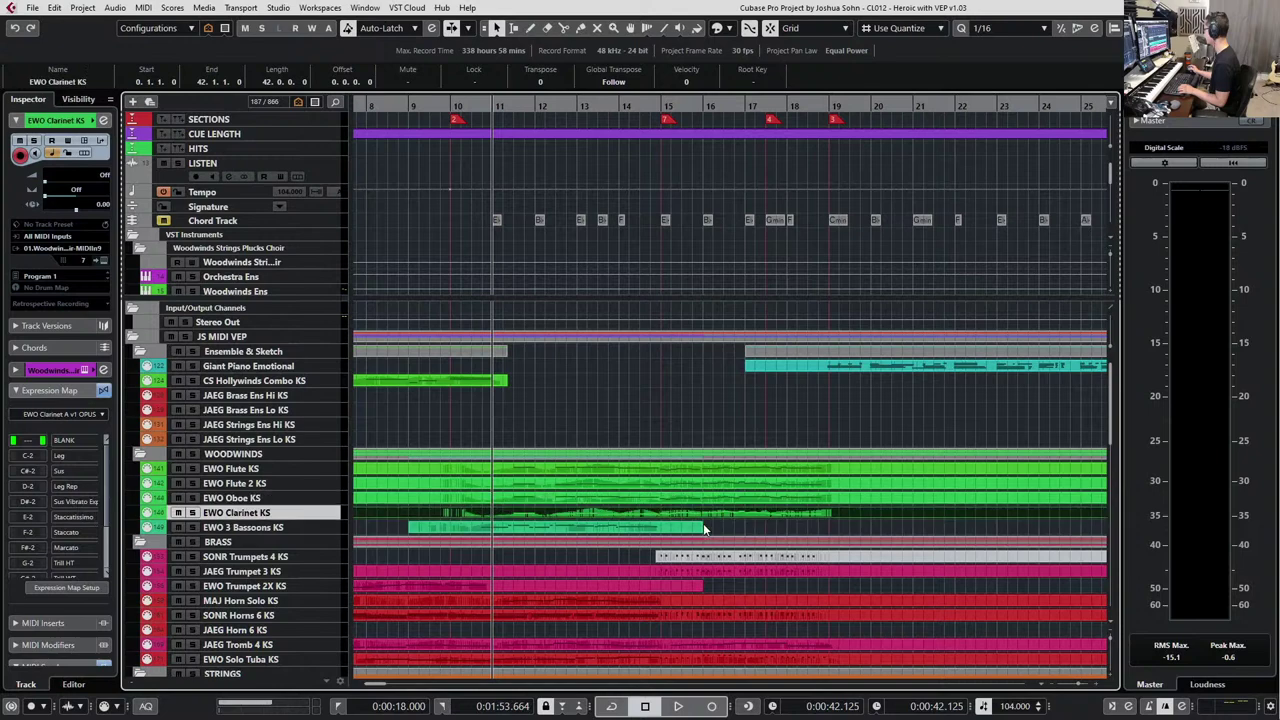
pyautogui.keyDown('shift'); pyautogui.click(729, 477); pyautogui.keyUp('shift')
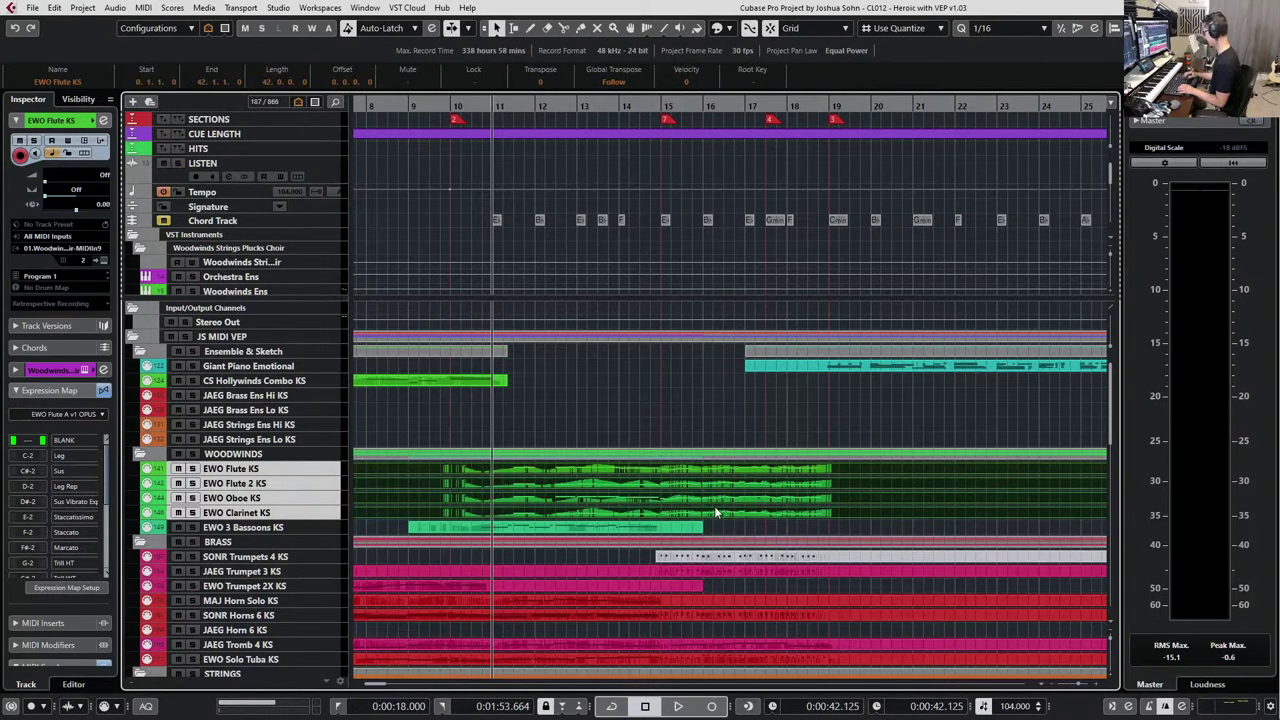
pyautogui.press('Return')
# Examine the woodwind trill notes in bar 11, selecting the D#5 half-tone trill to inspect its articulation.
pyautogui.scroll(-3, 706, 499)
pyautogui.hscroll(3, 670, 180)
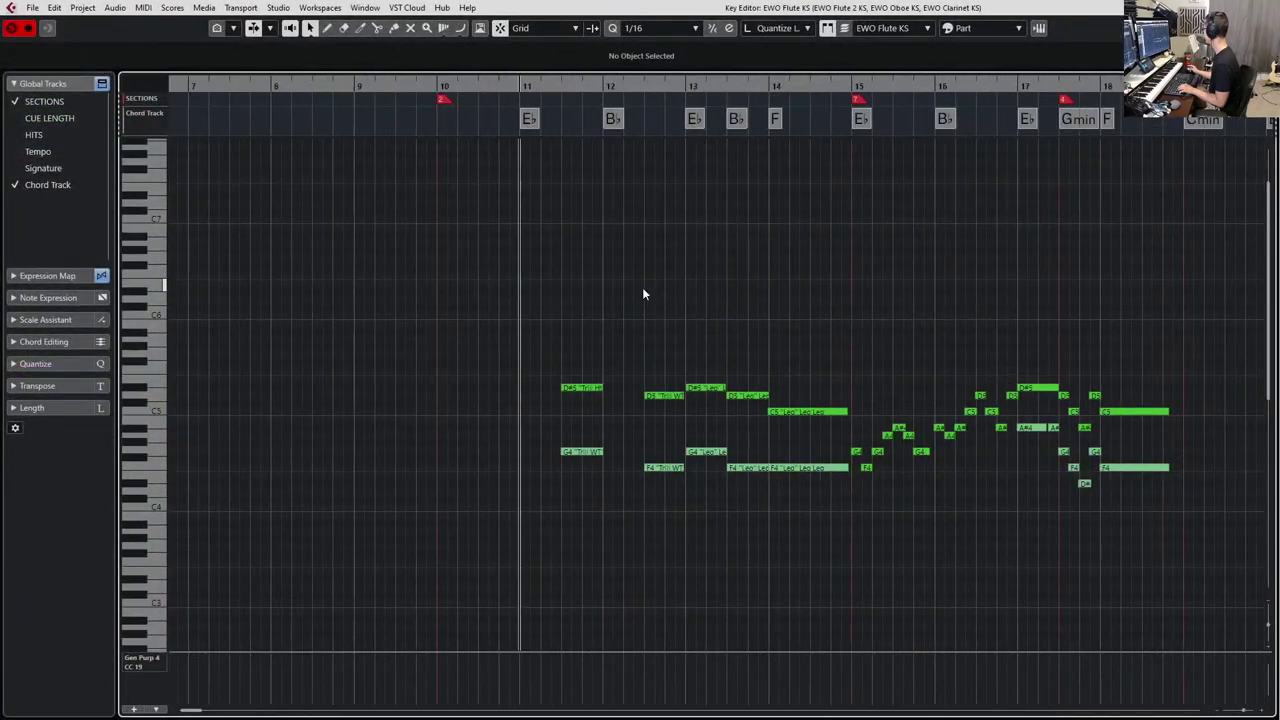
pyautogui.scroll(3, 616, 296)
pyautogui.scroll(2, 524, 339)
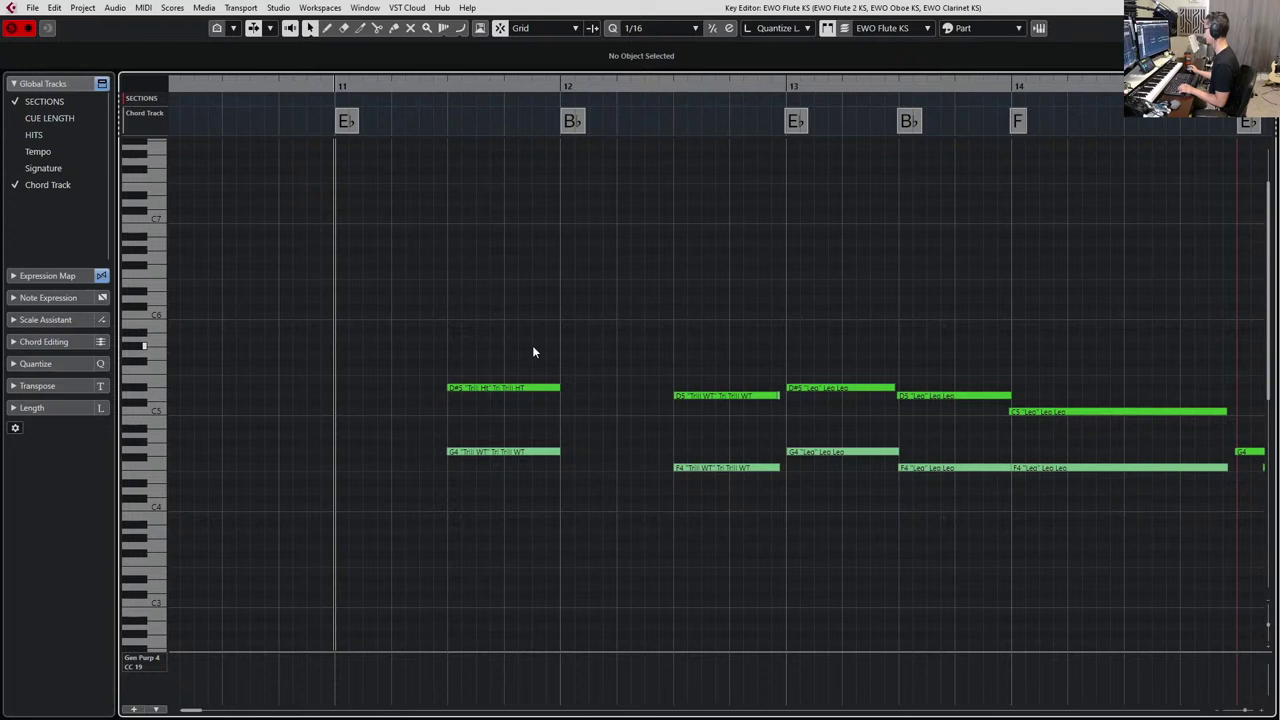
pyautogui.scroll(2, 532, 345)
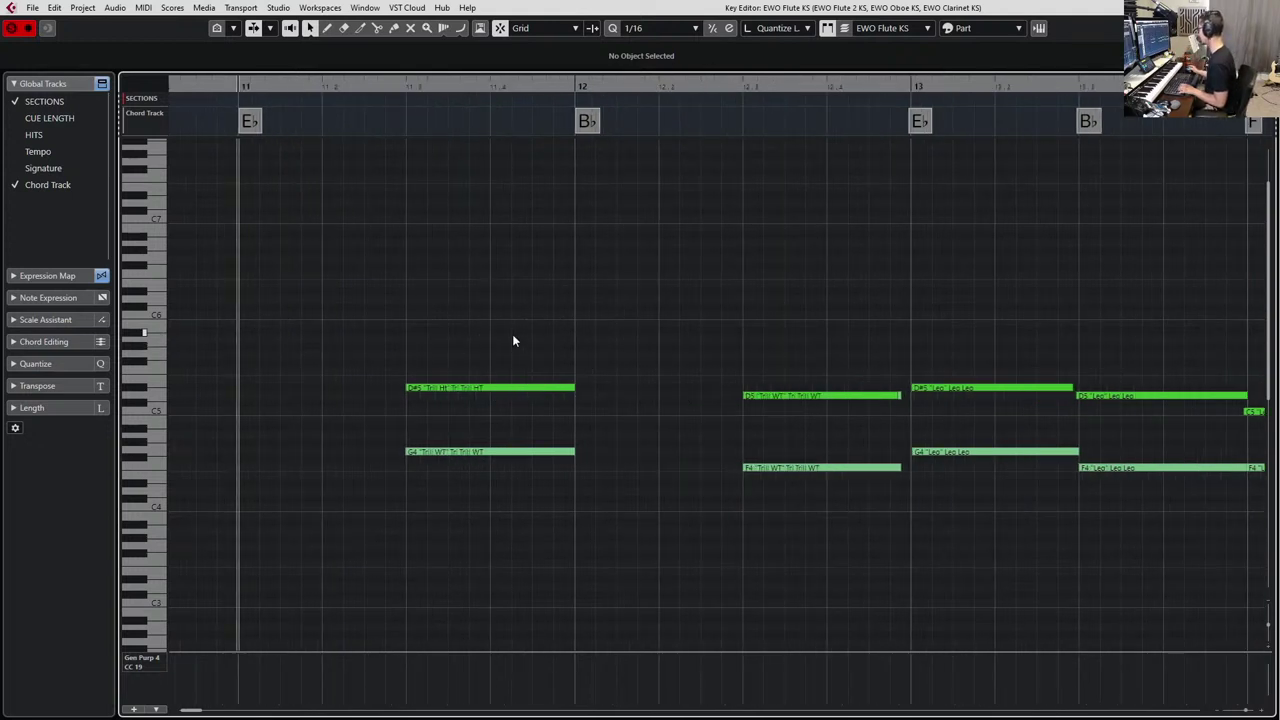
pyautogui.click(455, 388)
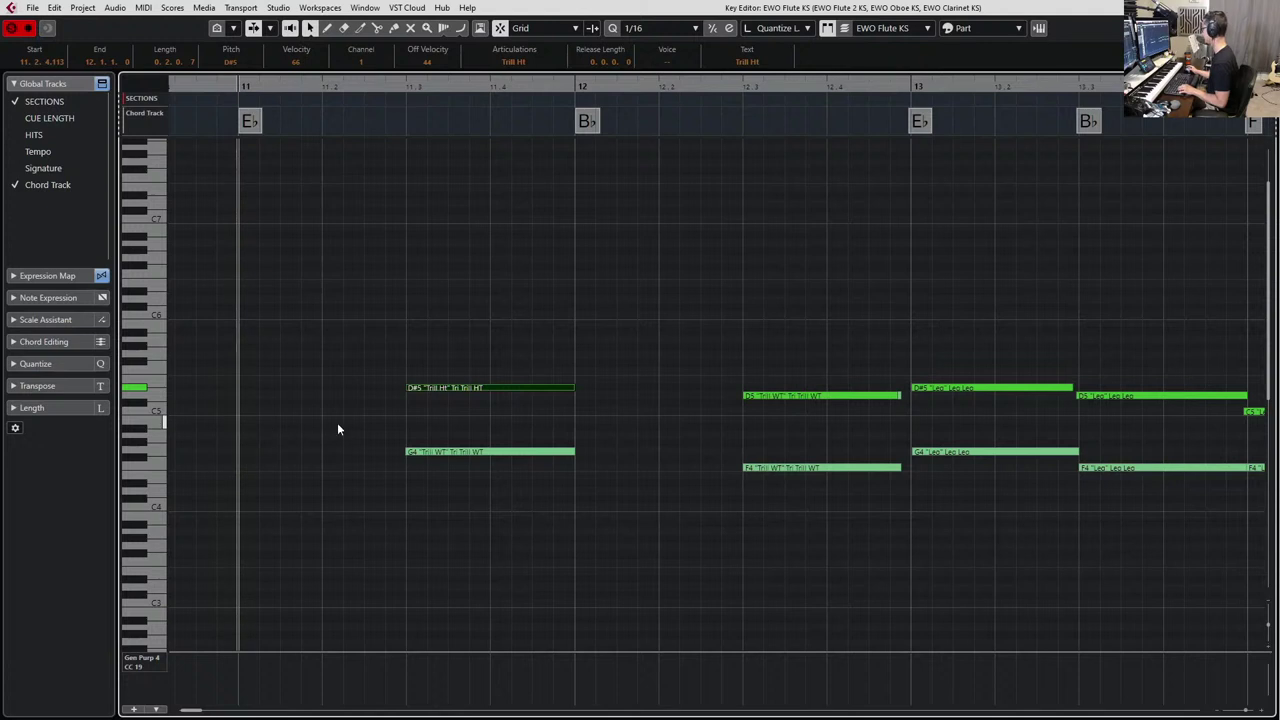
pyautogui.scroll(2, 414, 374)
pyautogui.click(446, 340)
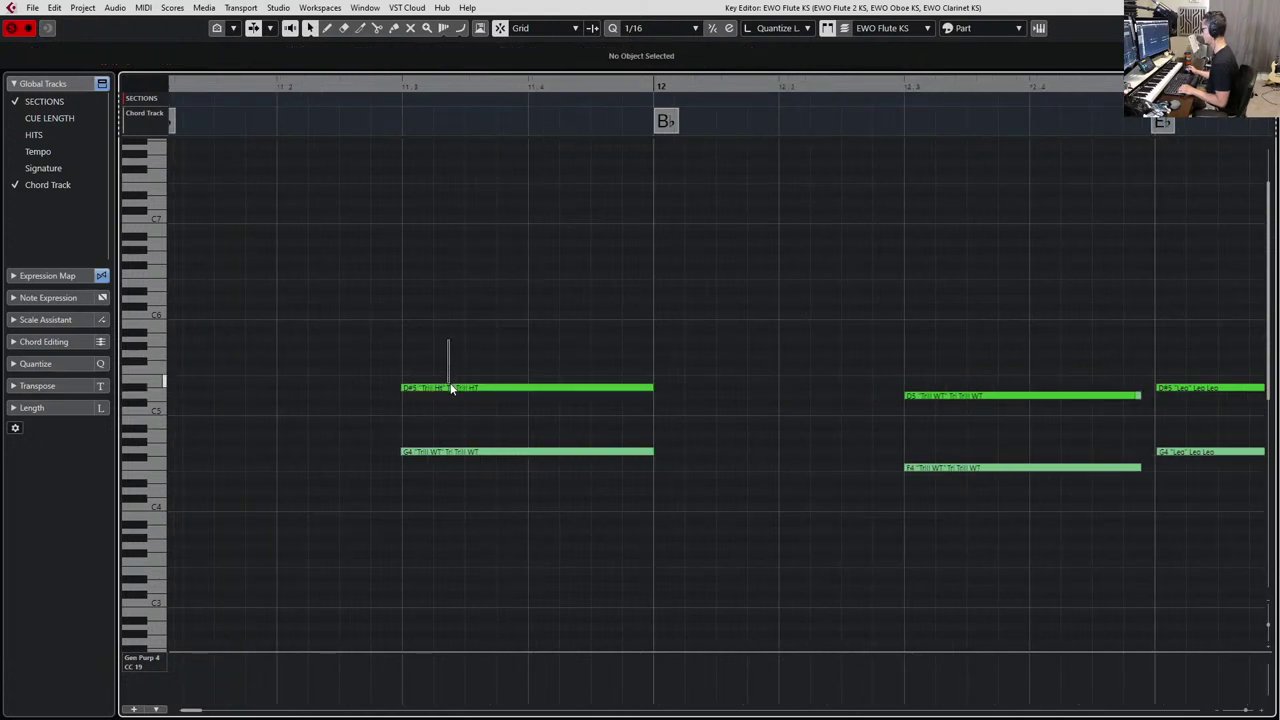
pyautogui.click(451, 388)
pyautogui.hscroll(-1, 218, 102)
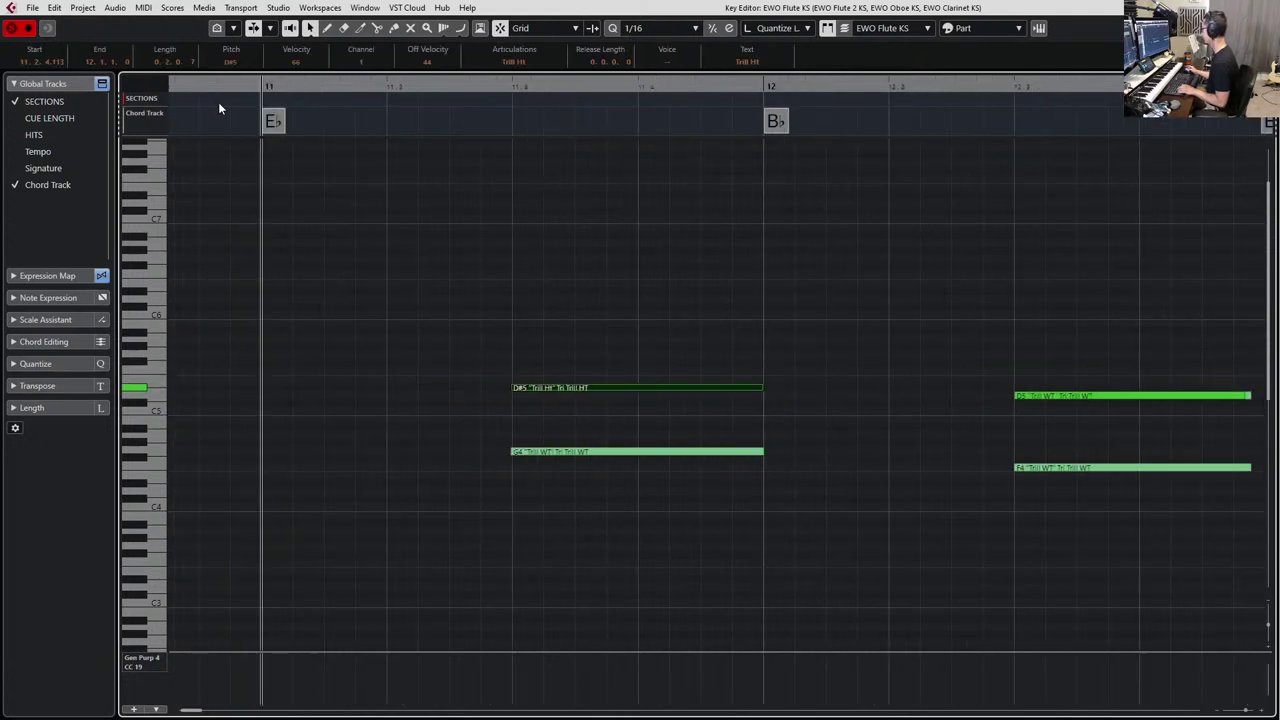
# Compare the E♭ chord event at bar 11 with the trill notes and close the Key Editor.
pyautogui.click(277, 117)
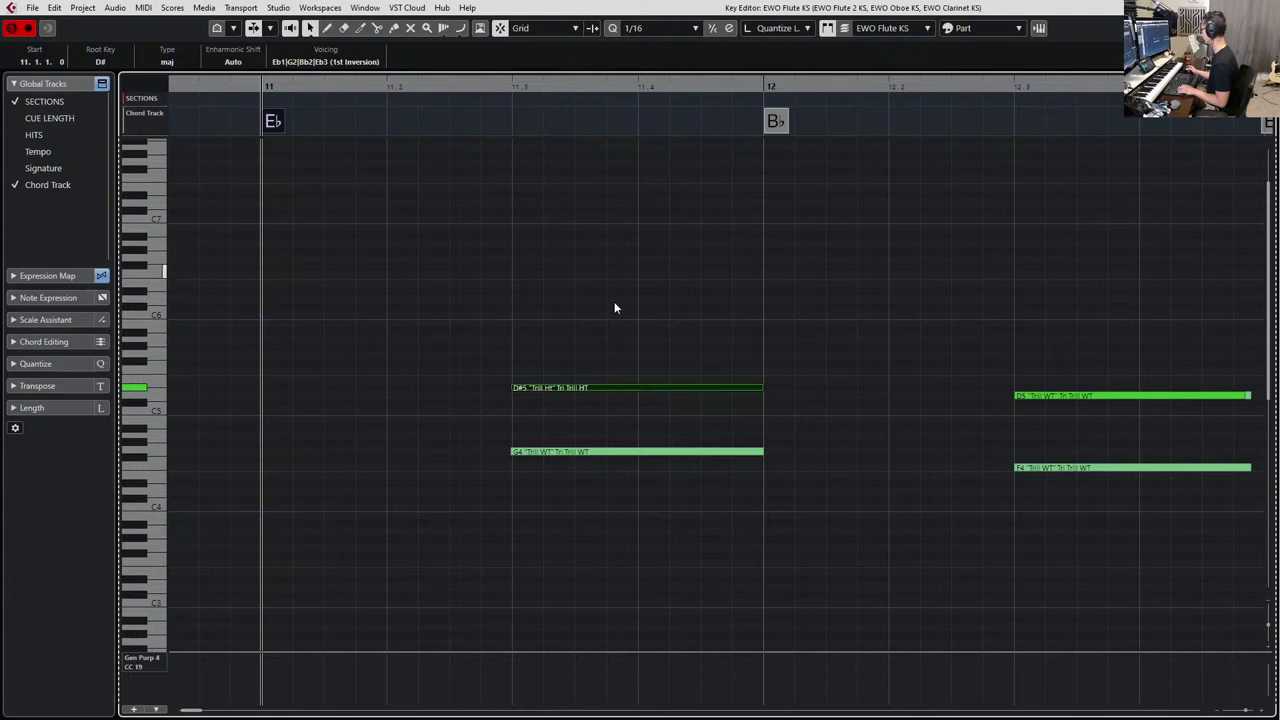
pyautogui.hscroll(1, 546, 354)
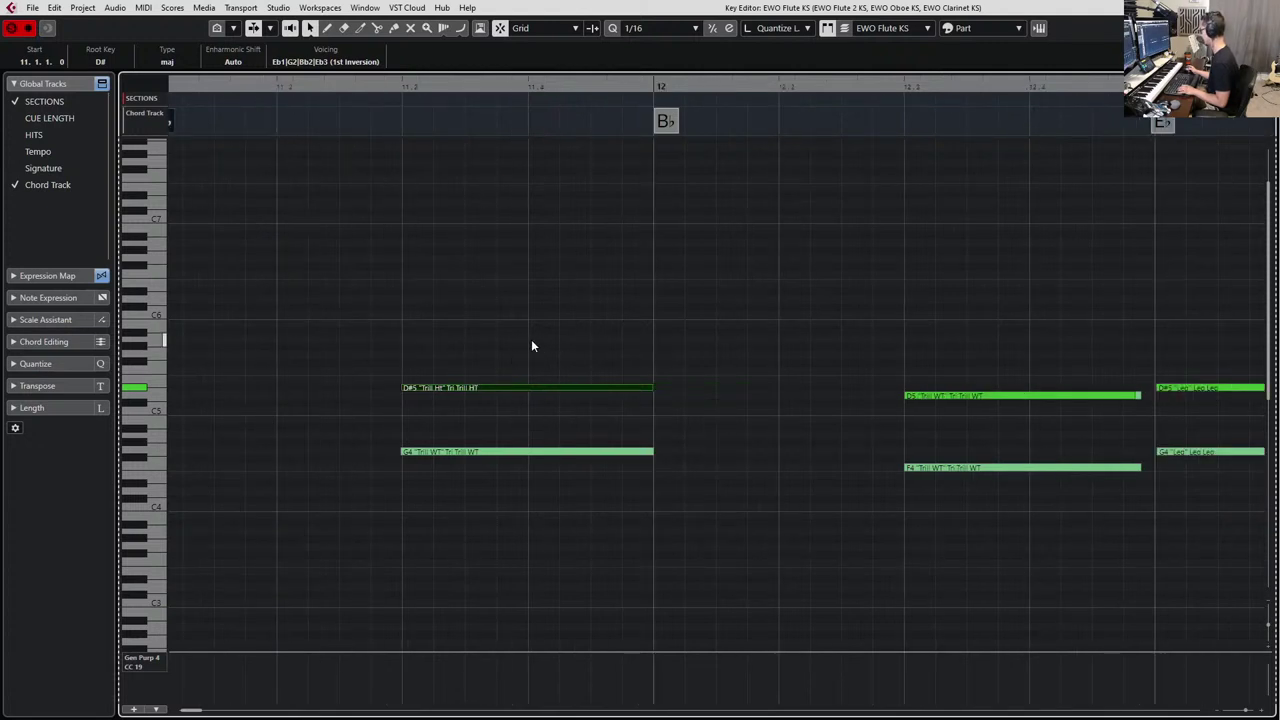
pyautogui.click(517, 400)
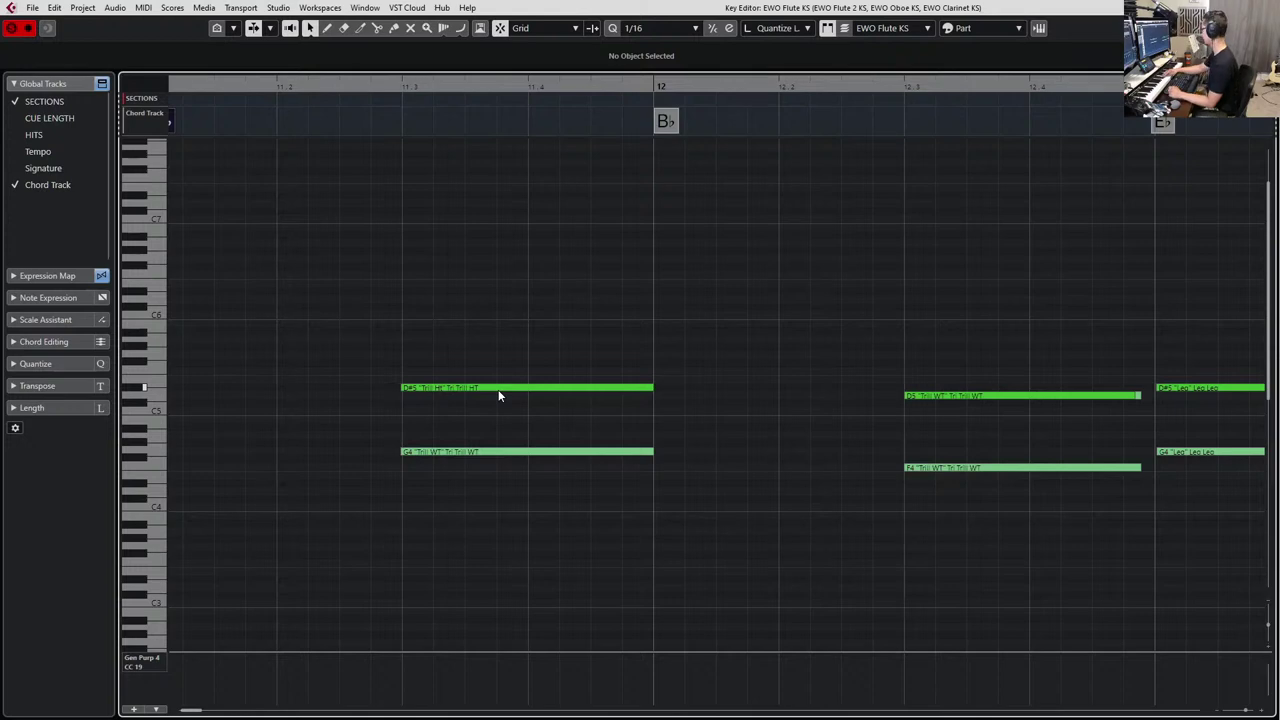
pyautogui.press('Escape')
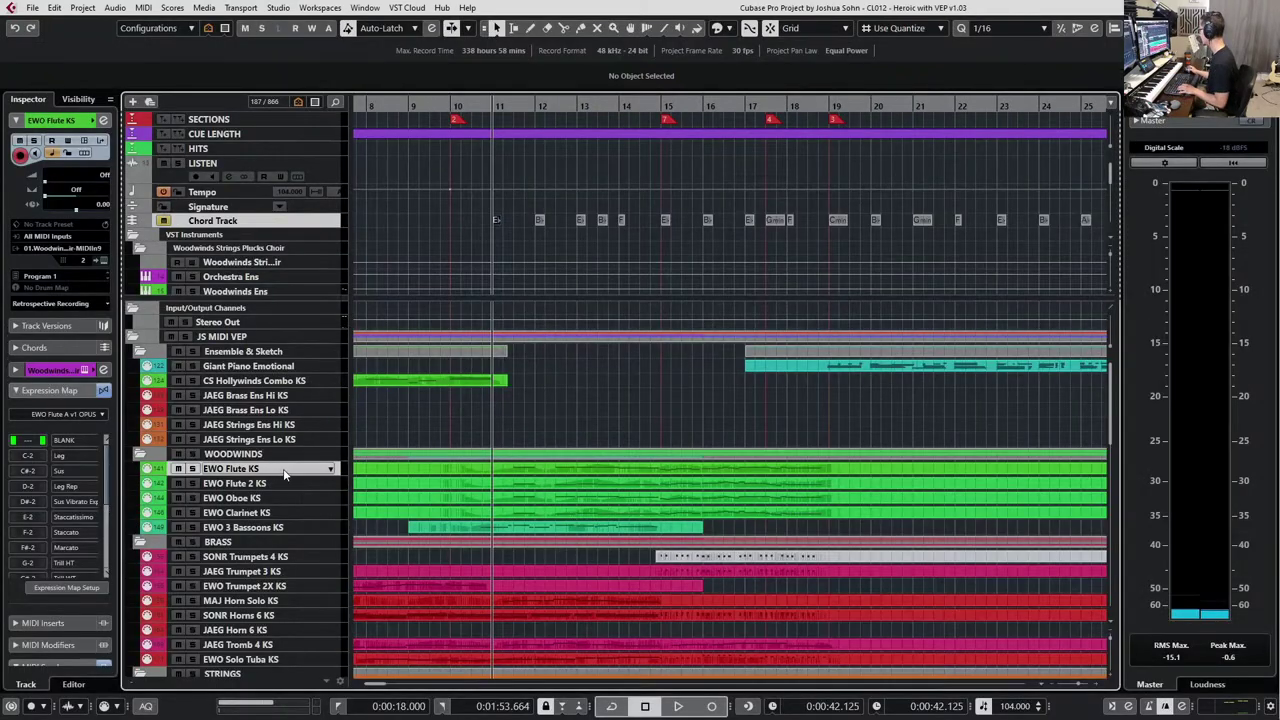
# Open only the EWO Flute KS part in the Key Editor.
pyautogui.click(441, 468)
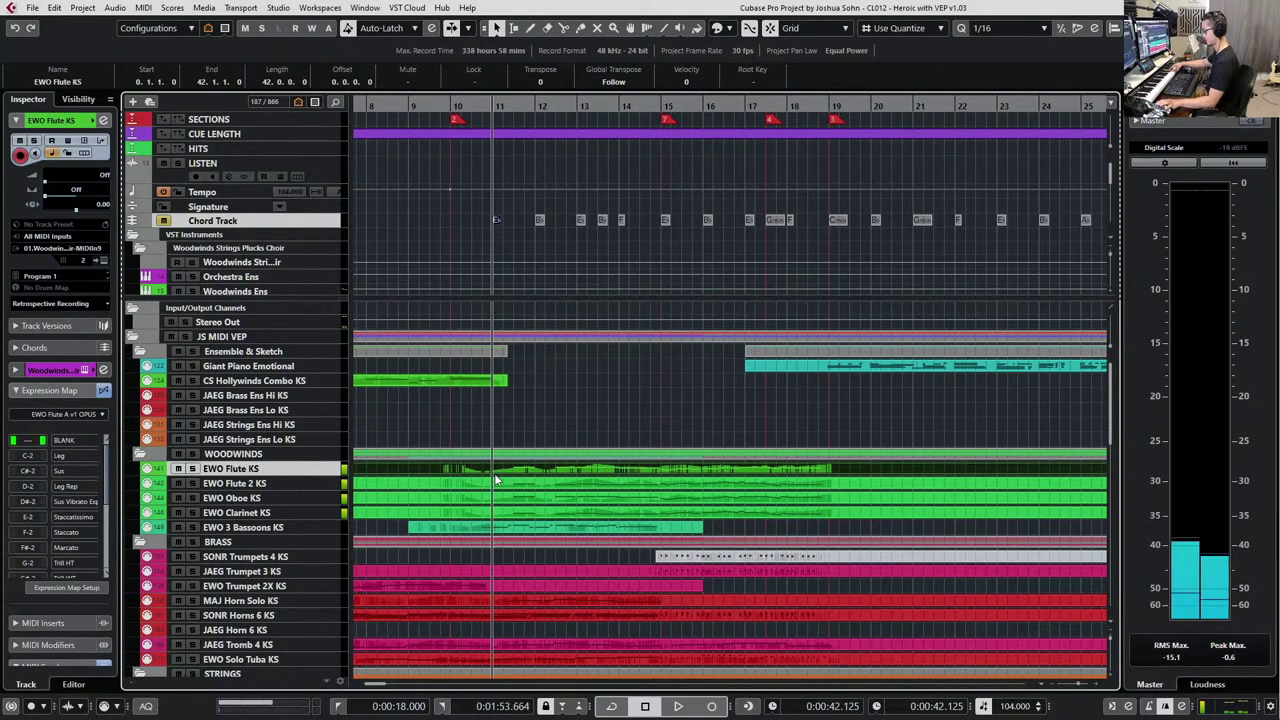
pyautogui.press('Return')
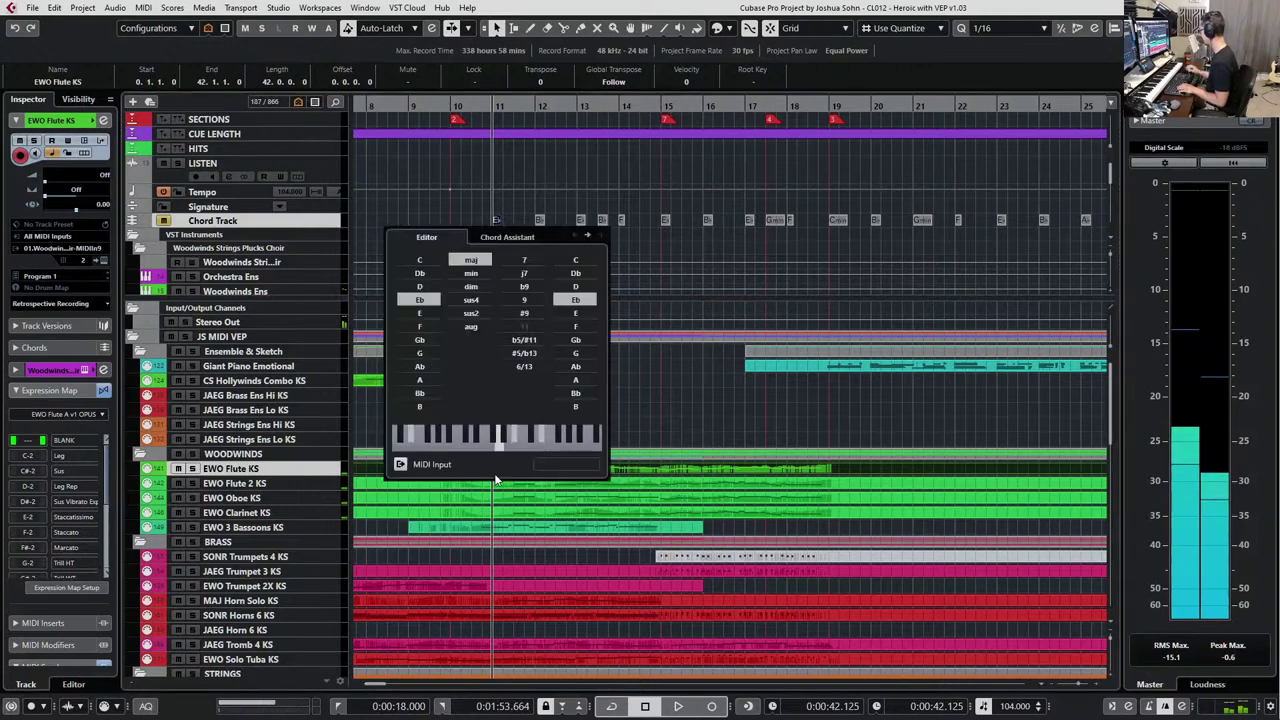
pyautogui.press('Escape')
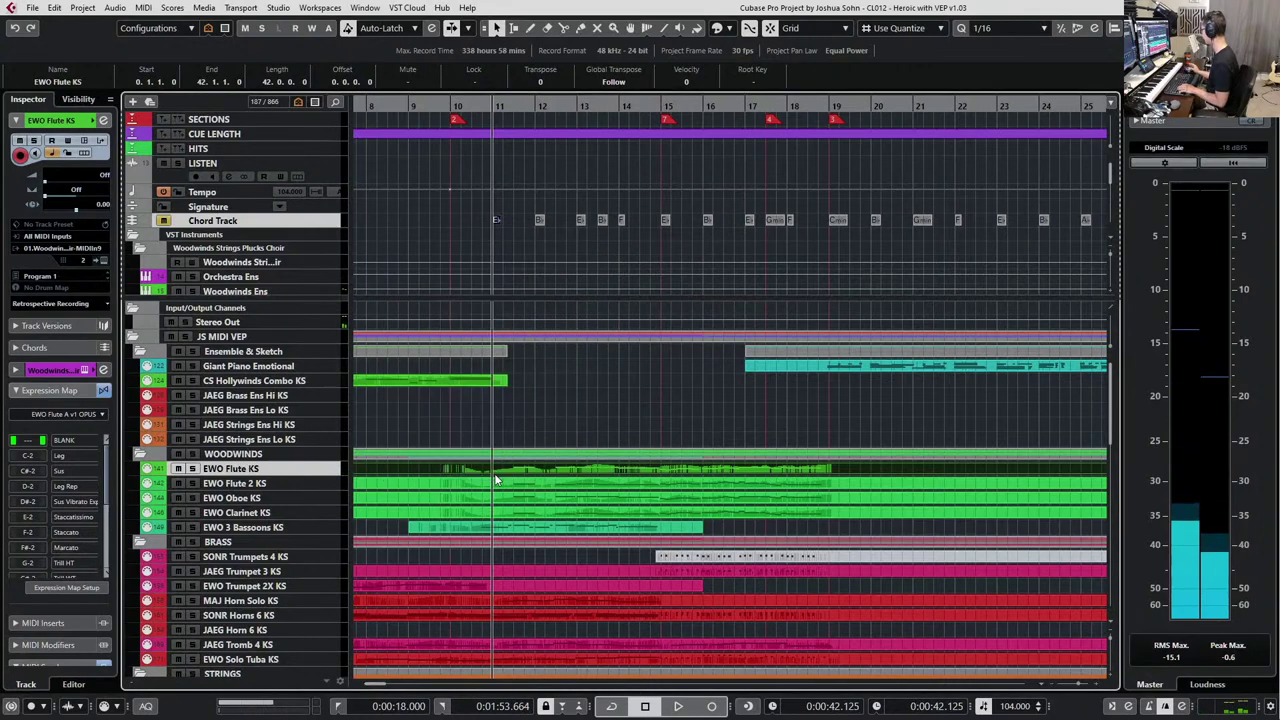
pyautogui.click(590, 448)
pyautogui.doubleClick(590, 468)
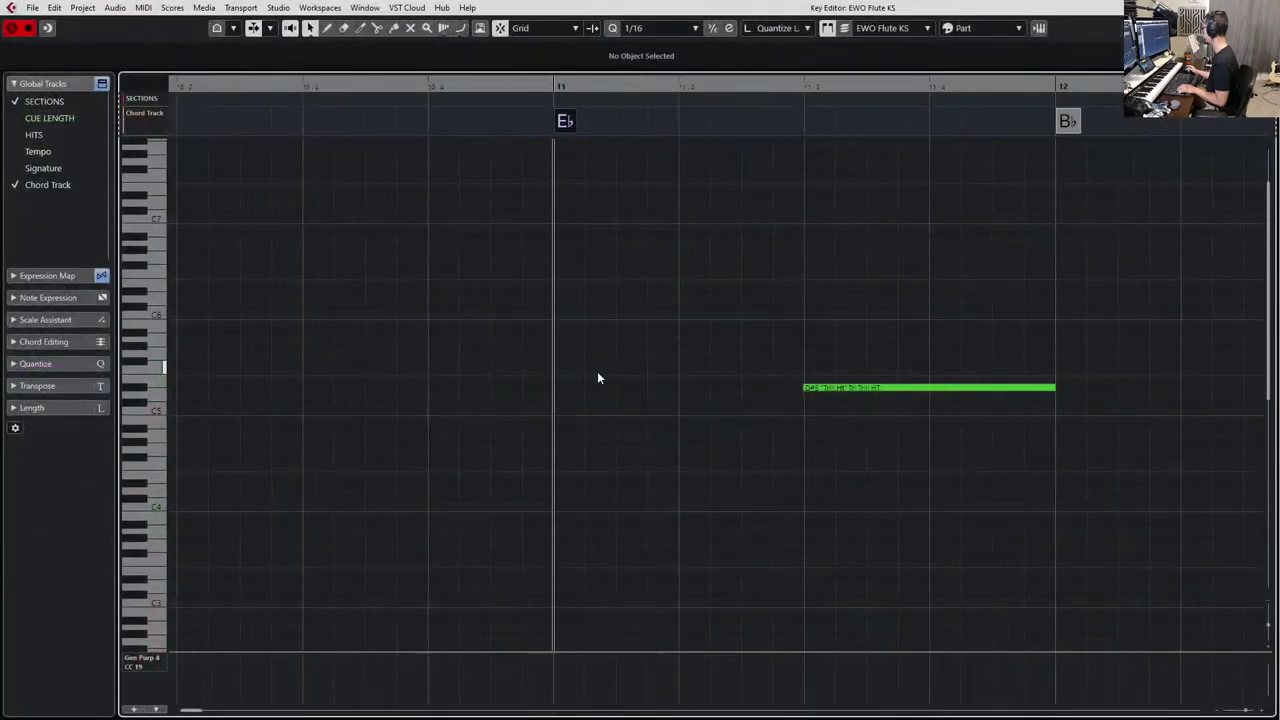
# Change the flute's D#5 trill note in bar 11 to the Trill WT articulation and close the Key Editor.
pyautogui.click(460, 388)
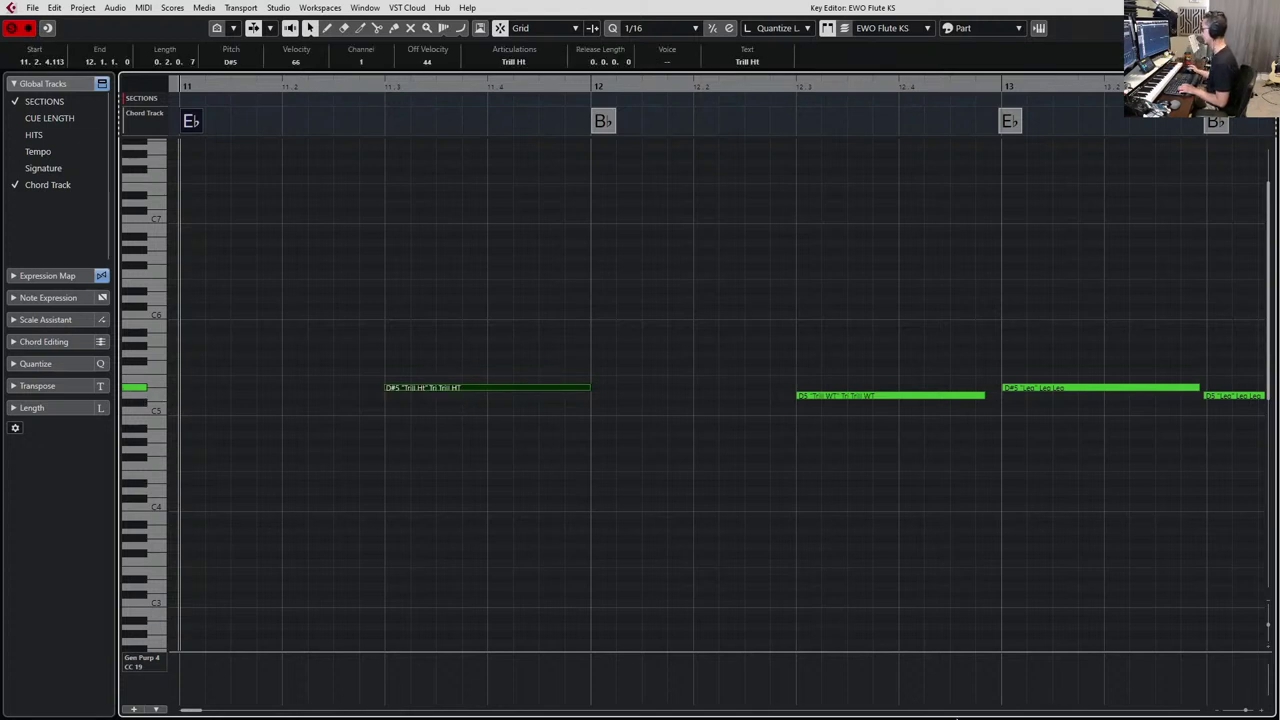
pyautogui.click(429, 355)
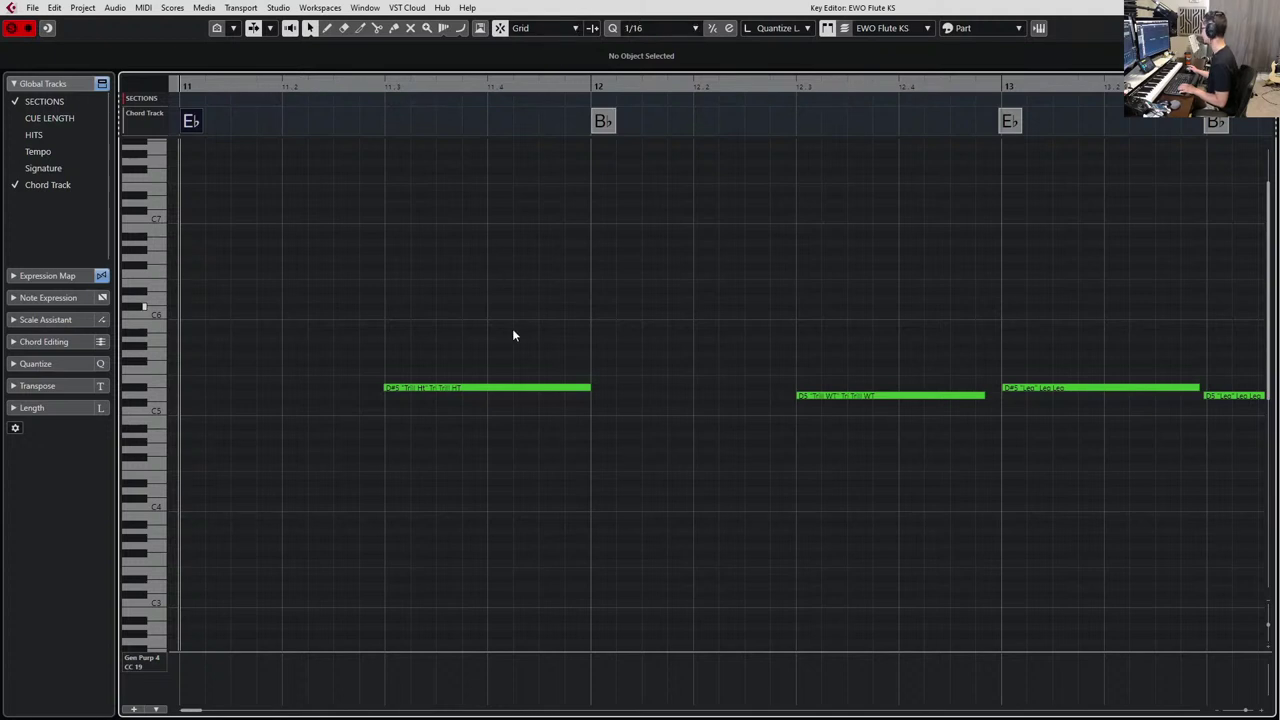
pyautogui.click(480, 387)
pyautogui.click(511, 62)
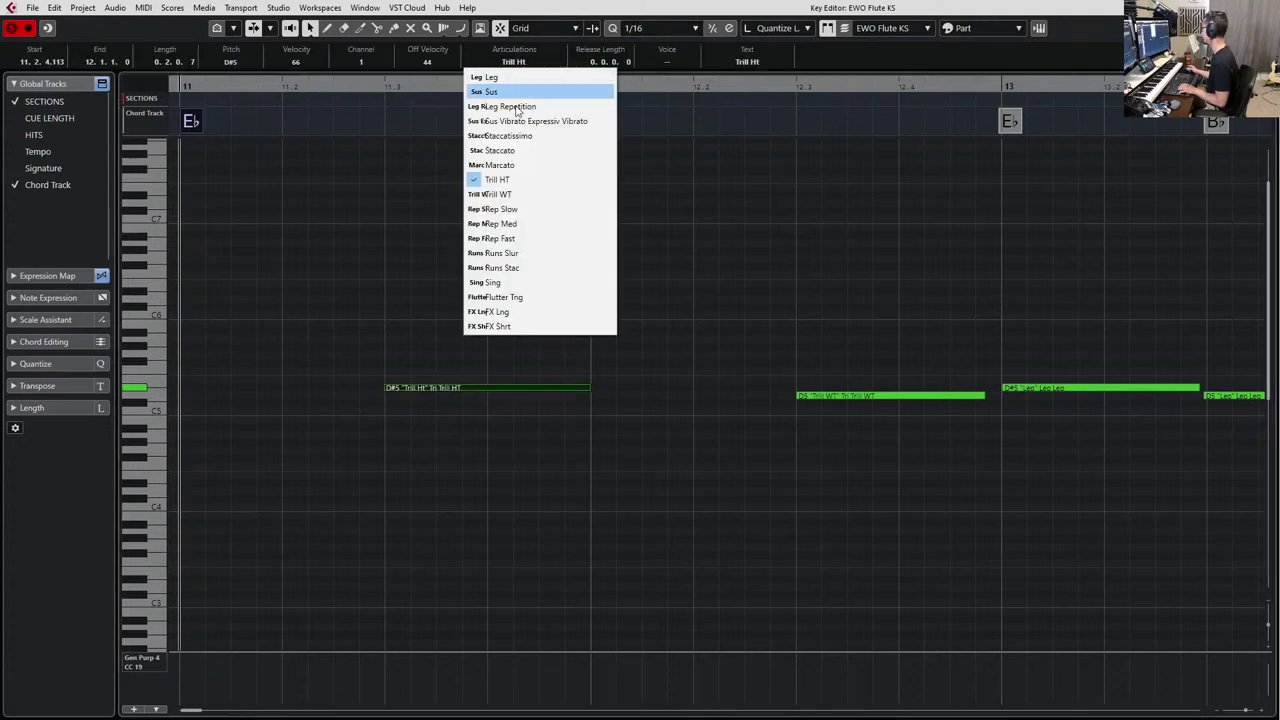
pyautogui.click(508, 195)
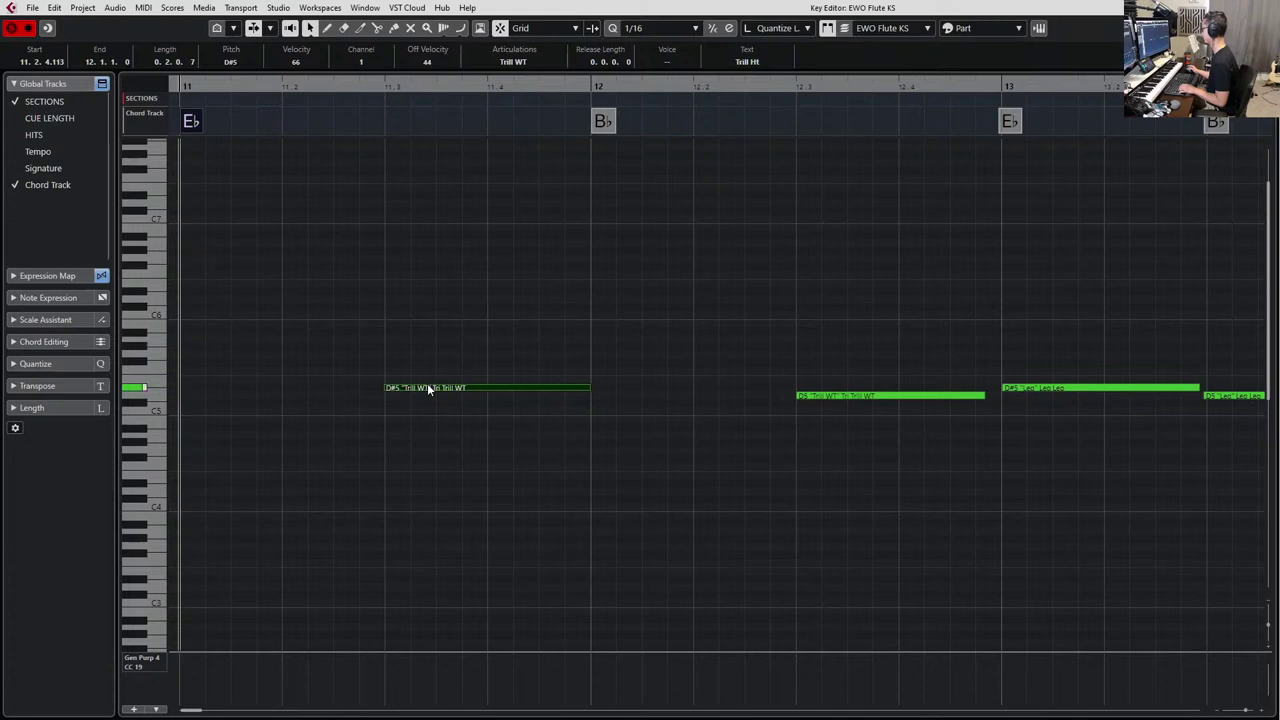
pyautogui.scroll(-2, 509, 414)
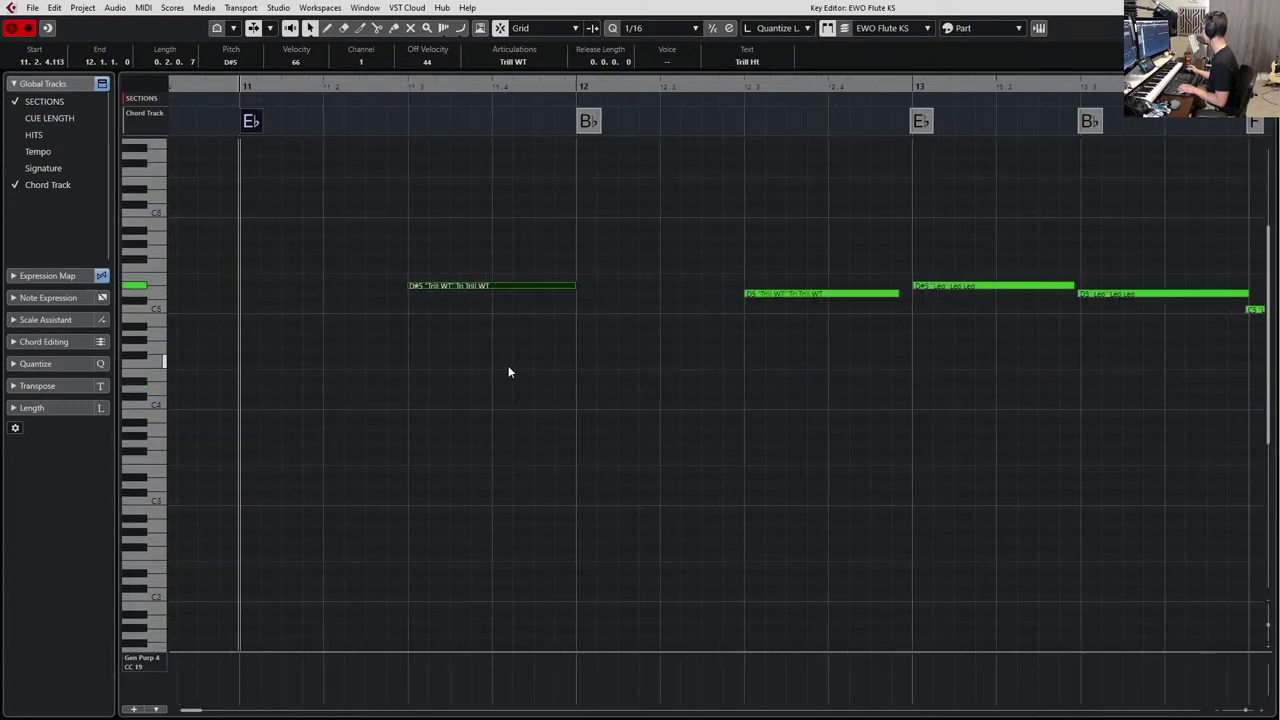
pyautogui.hscroll(1, 504, 363)
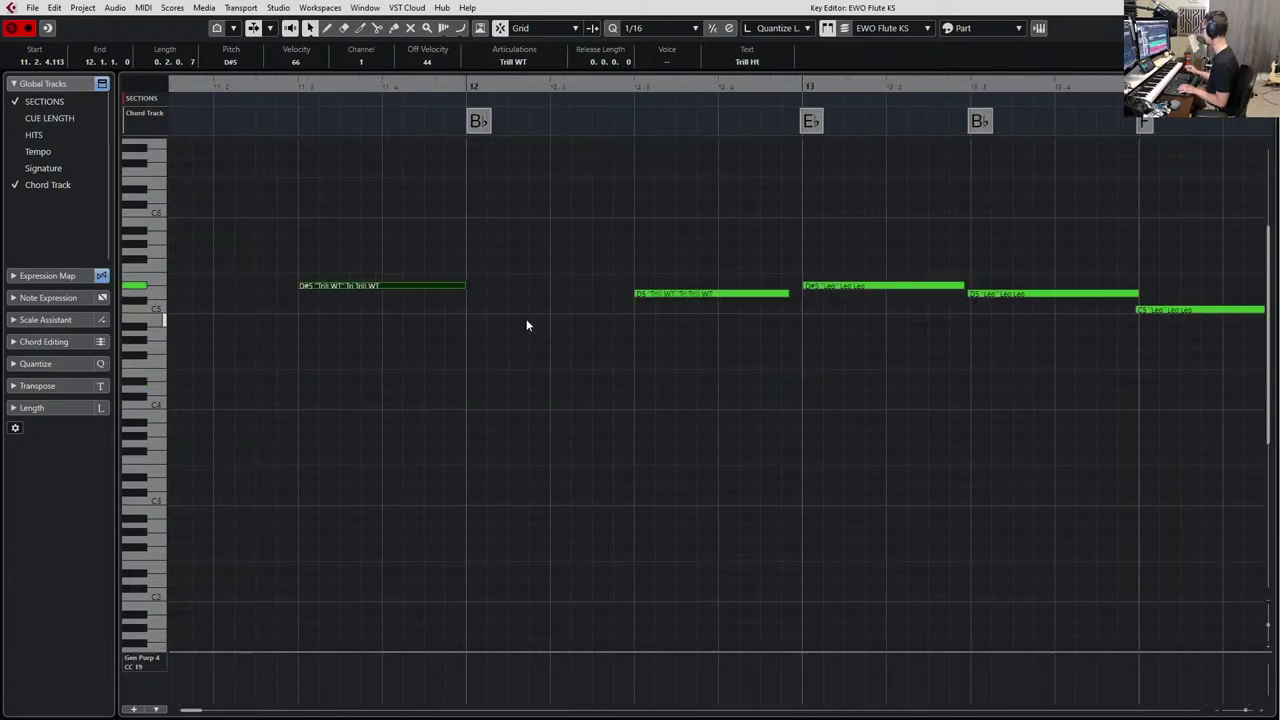
pyautogui.press('Return')
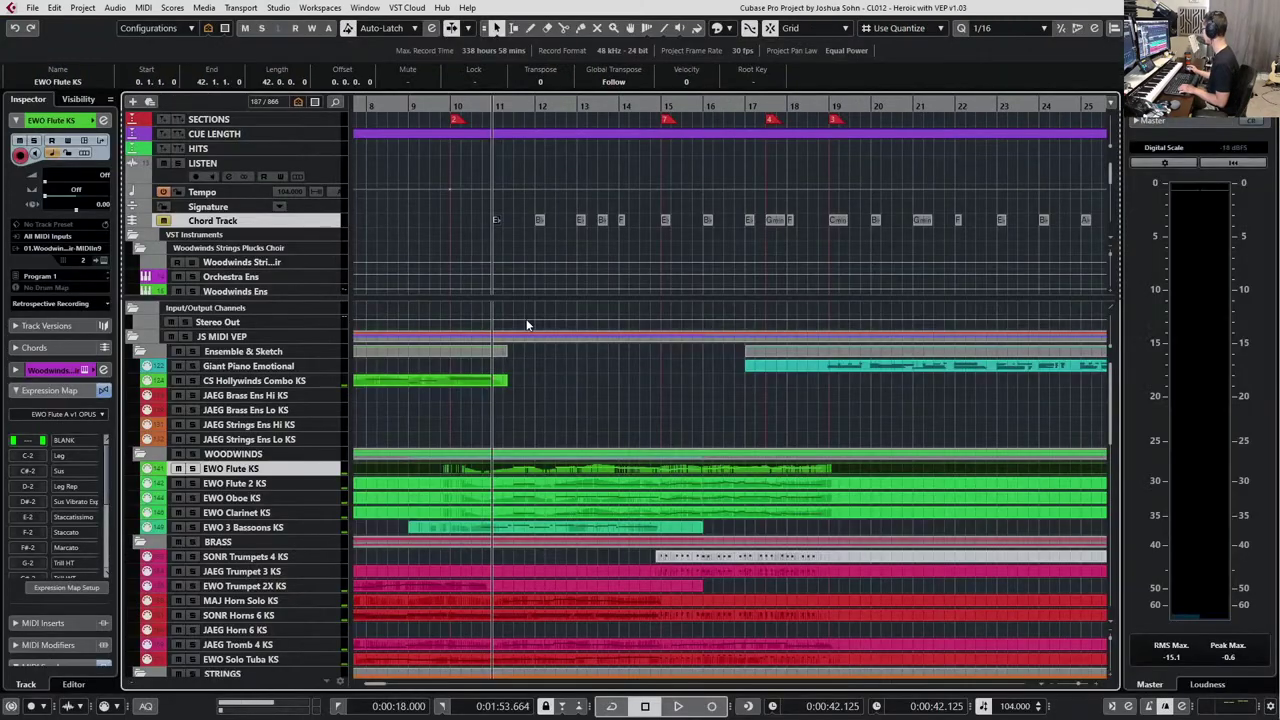
# Reopen the flute part, set the D5 trill over the B♭ chord in bar 12 to Trill HT, and close the editor.
pyautogui.doubleClick(590, 475)
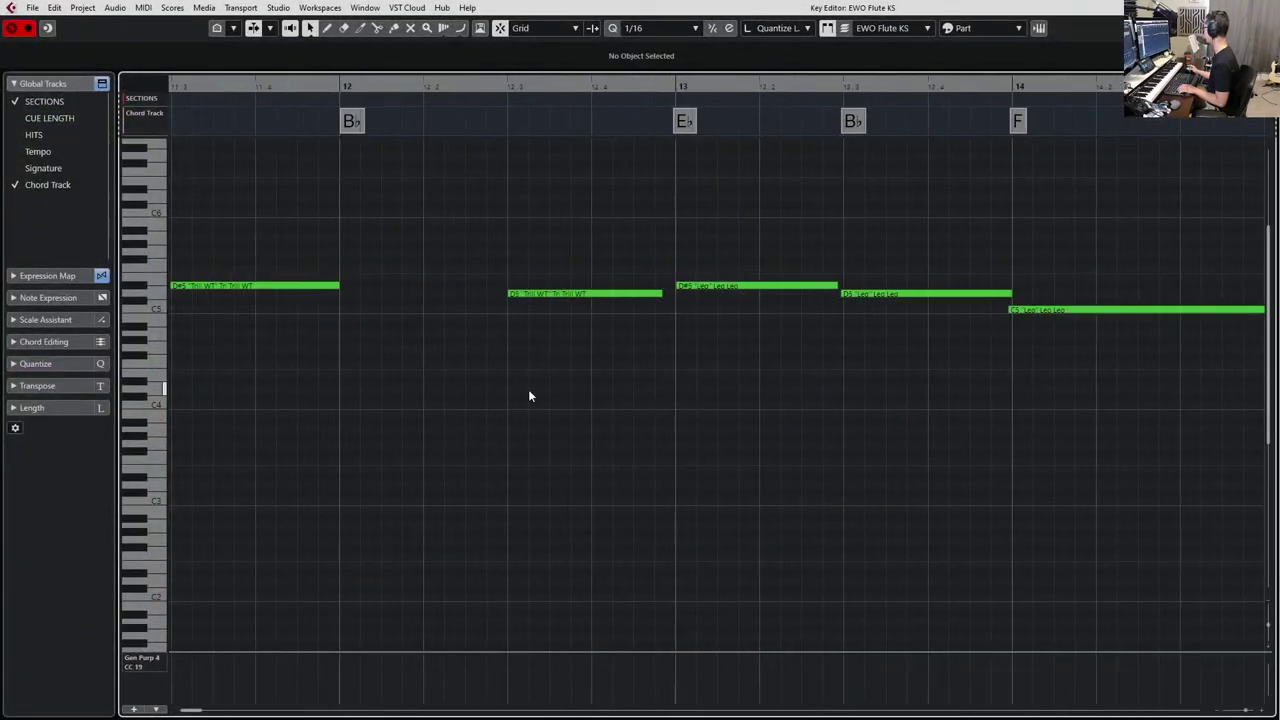
pyautogui.click(560, 293)
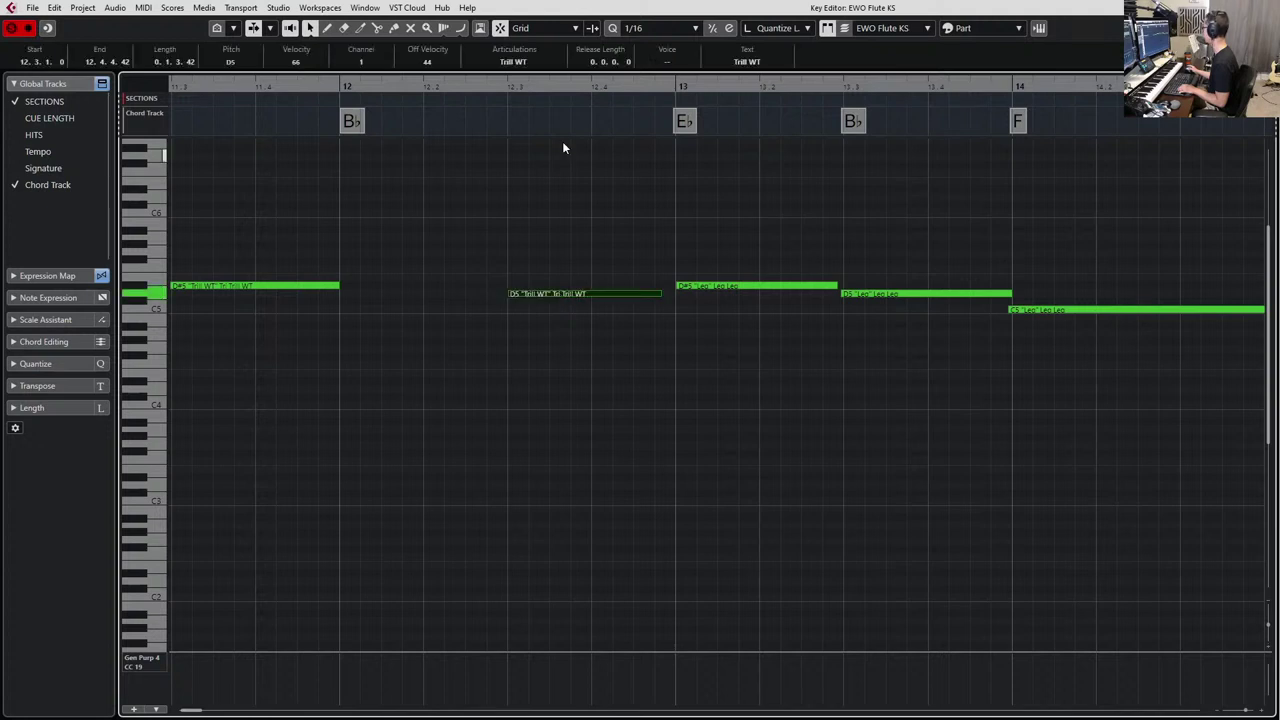
pyautogui.click(351, 121)
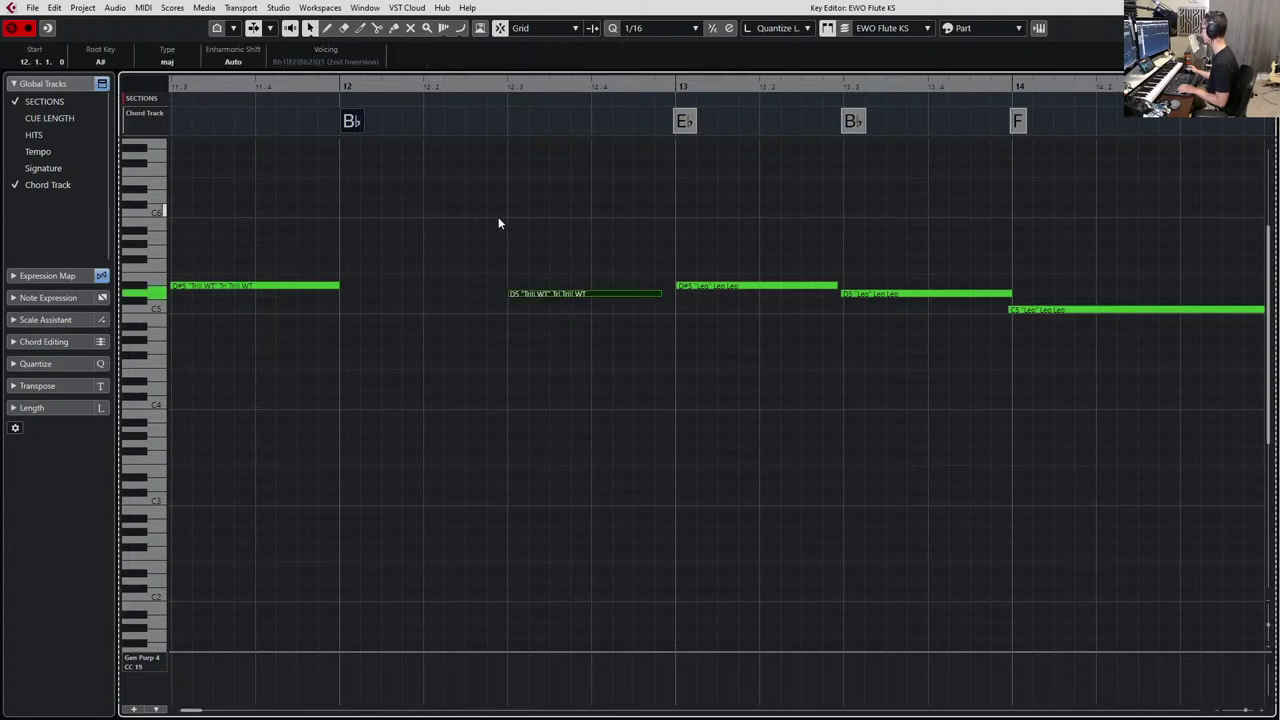
pyautogui.click(565, 293)
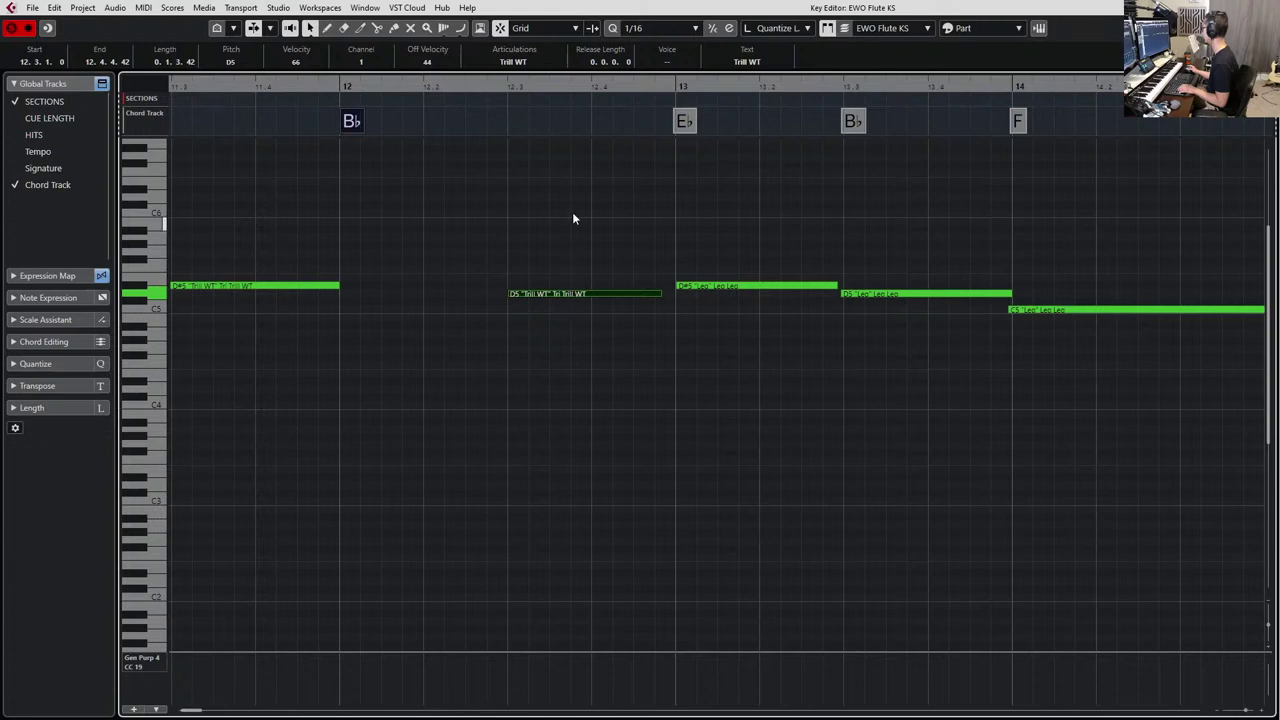
pyautogui.click(530, 61)
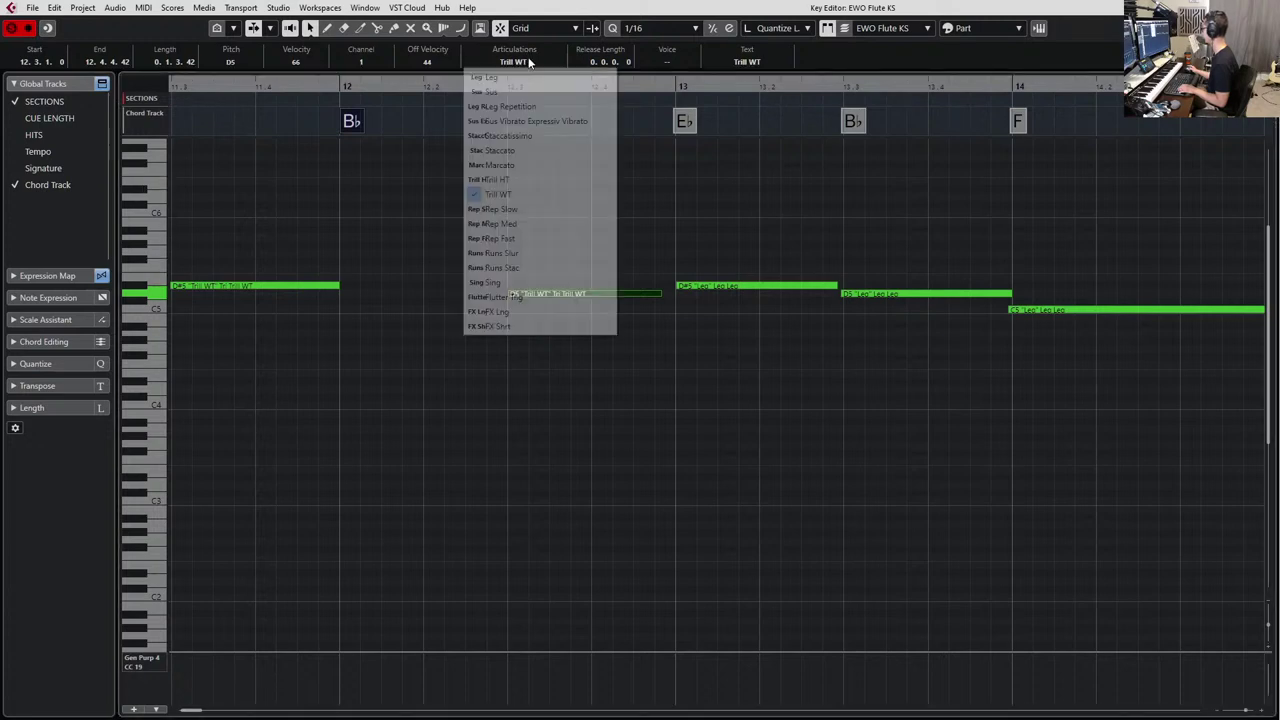
pyautogui.click(518, 174)
pyautogui.press('Escape')
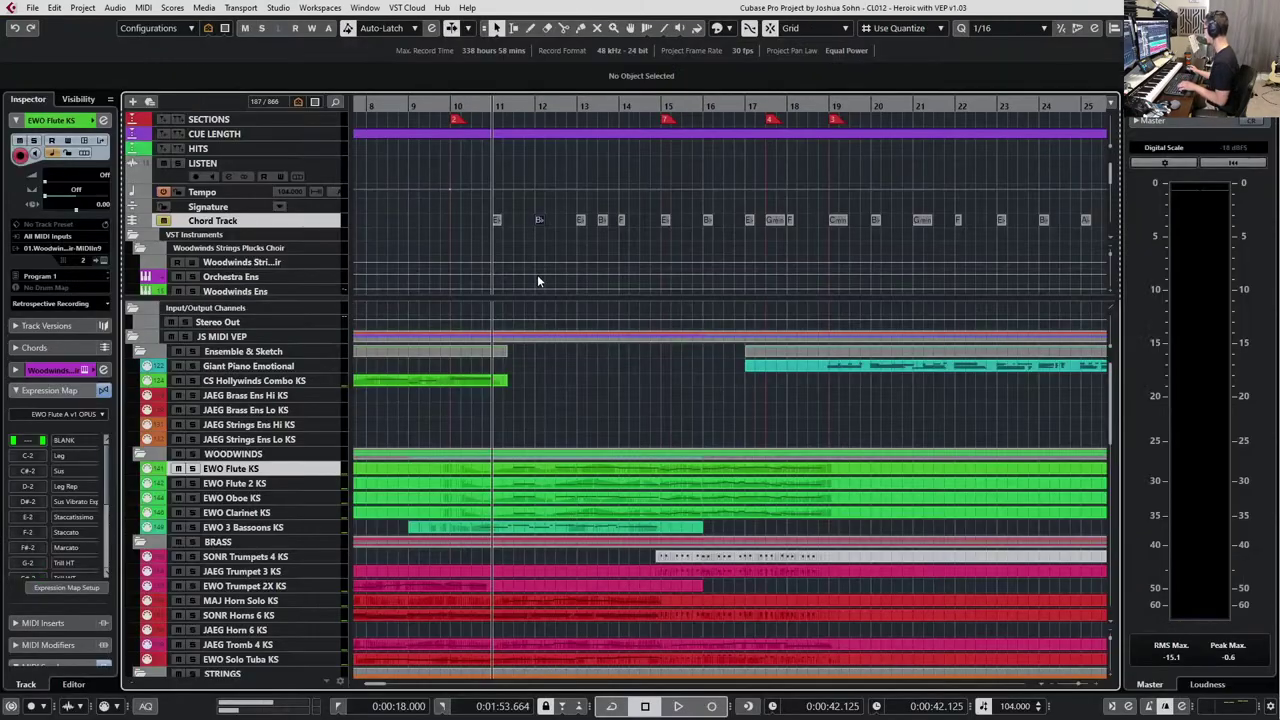
# Select the EWO Flute 2, Oboe and Clarinet parts together.
pyautogui.click(559, 481)
pyautogui.keyDown('shift'); pyautogui.click(563, 497); pyautogui.keyUp('shift')
pyautogui.keyDown('shift'); pyautogui.click(566, 513); pyautogui.keyUp('shift')
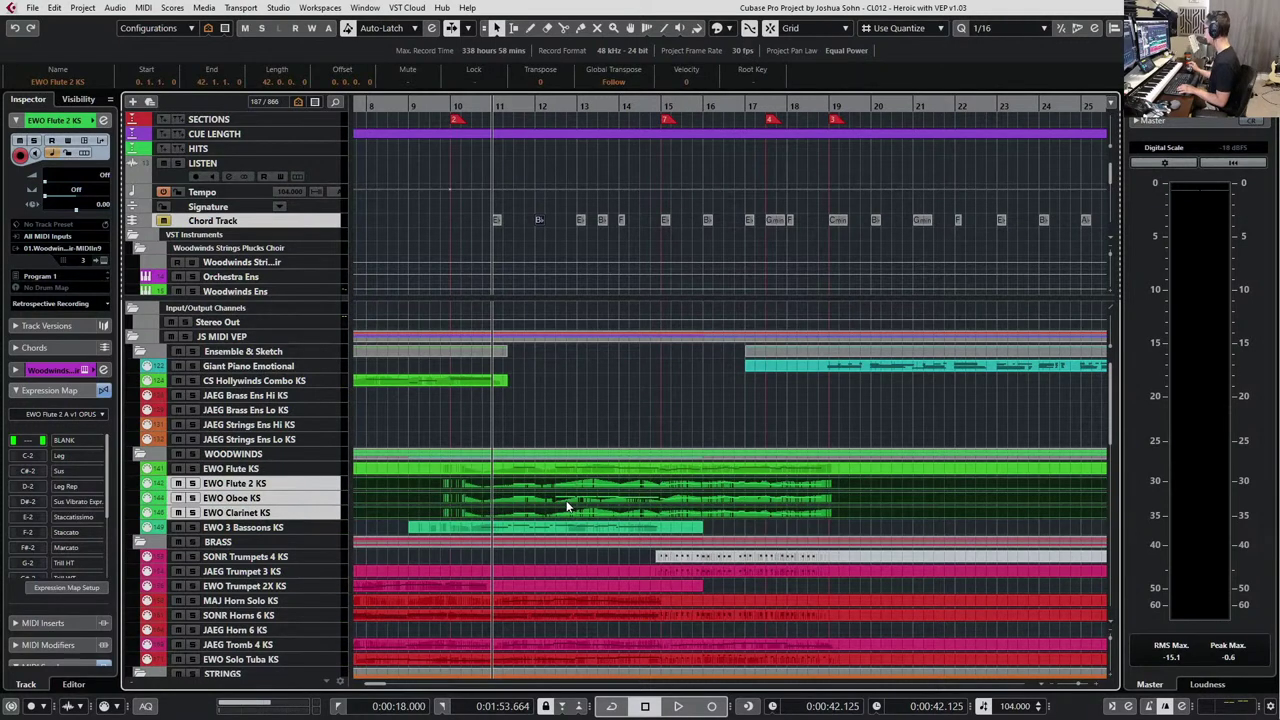
pyautogui.press('Return')
pyautogui.click(678, 355)
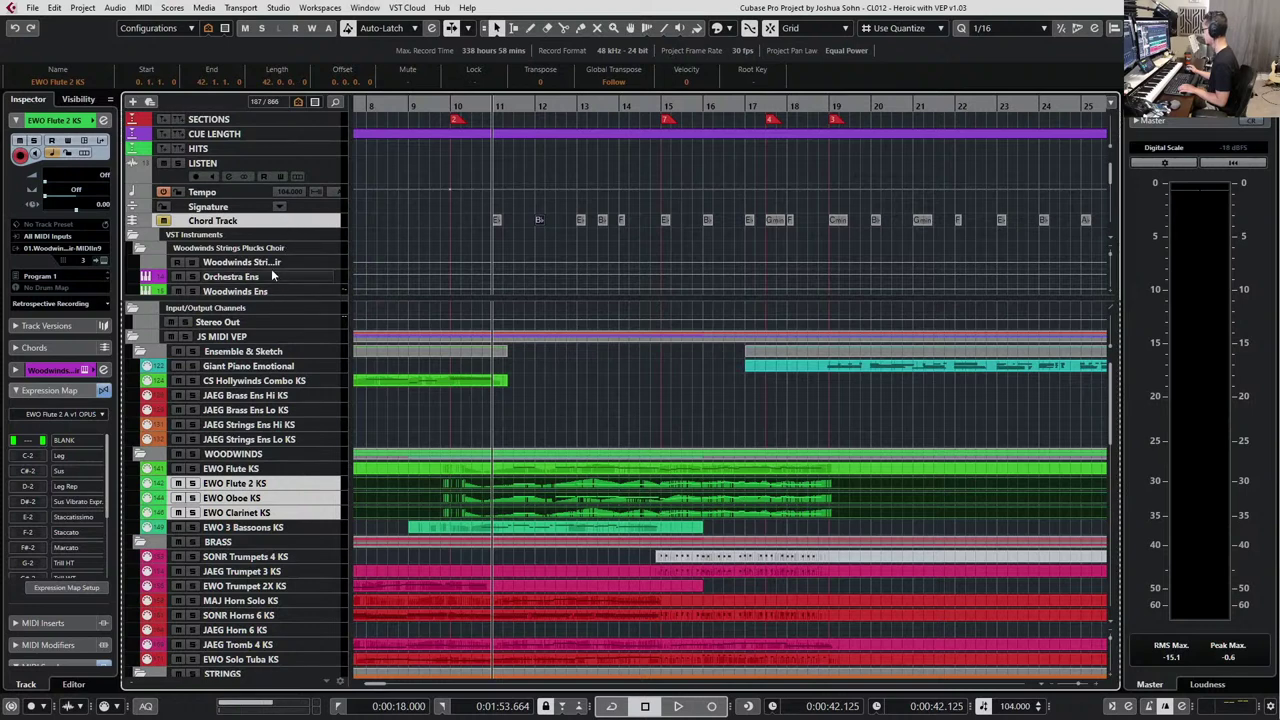
# Move the Chord Track into the lower track list, directly above the Input/Output Channels.
pyautogui.click(362, 240)
pyautogui.click(279, 207)
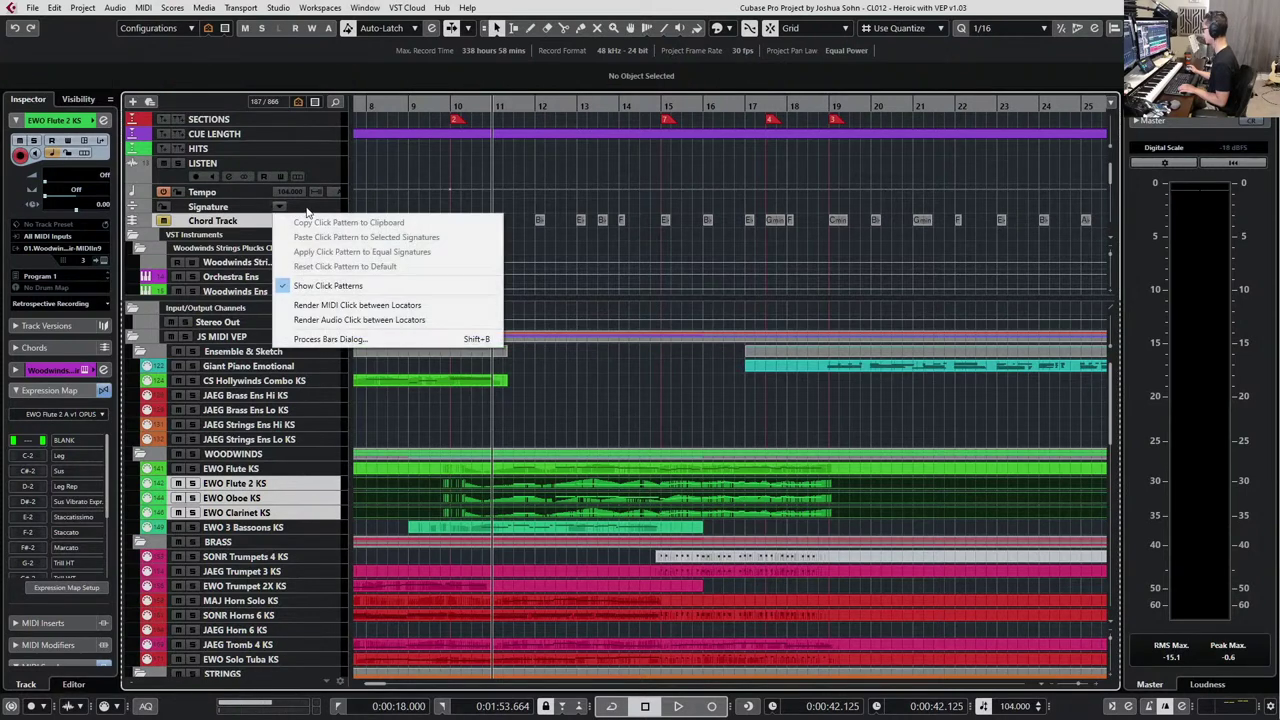
pyautogui.click(279, 205)
pyautogui.click(306, 207)
pyautogui.click(316, 221)
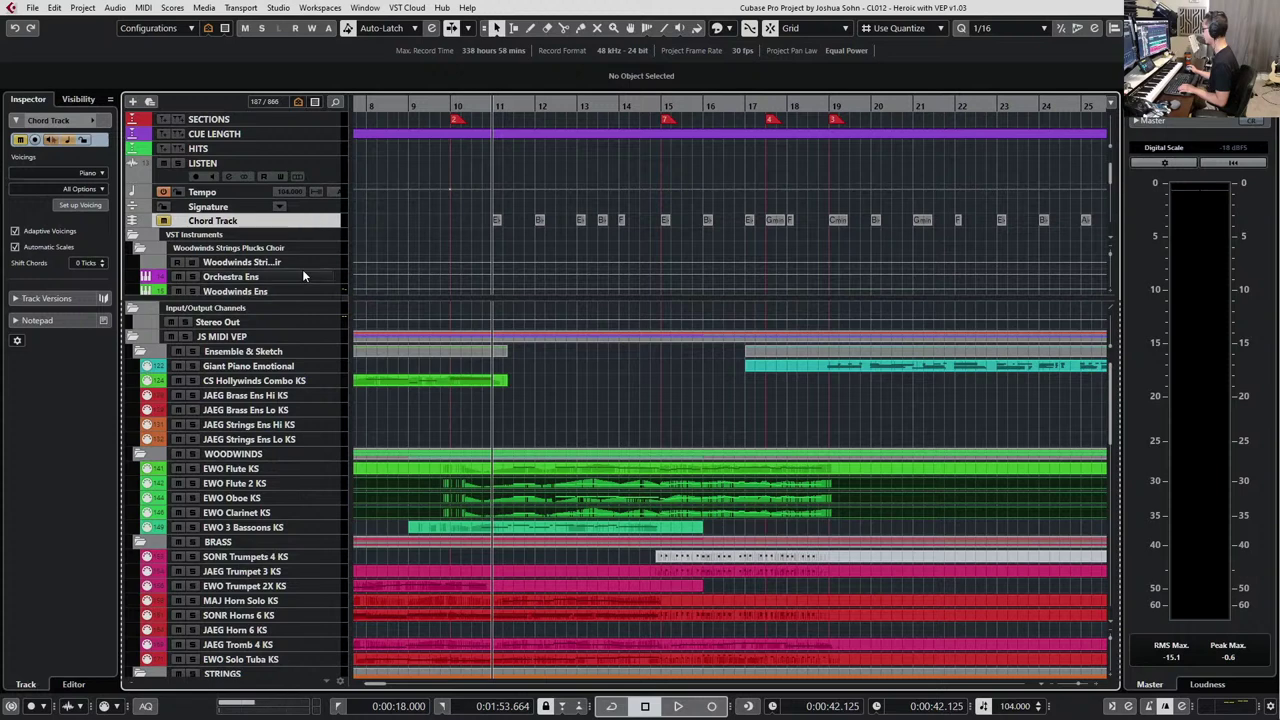
pyautogui.moveTo(182, 226); pyautogui.dragTo(185, 311)
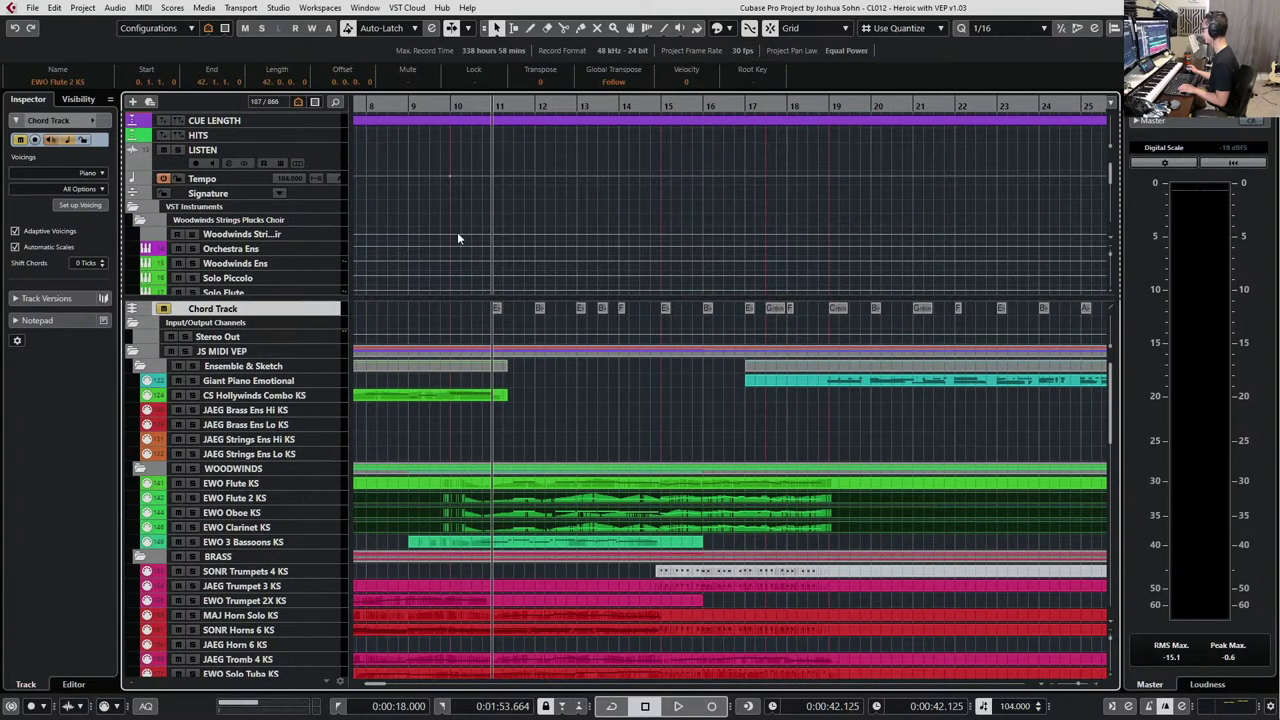
# Open the Flute 2, Oboe and Clarinet parts in the Key Editor and set Flute 2's G4 trill in bar 11 to Trill HT.
pyautogui.scroll(2, 462, 328)
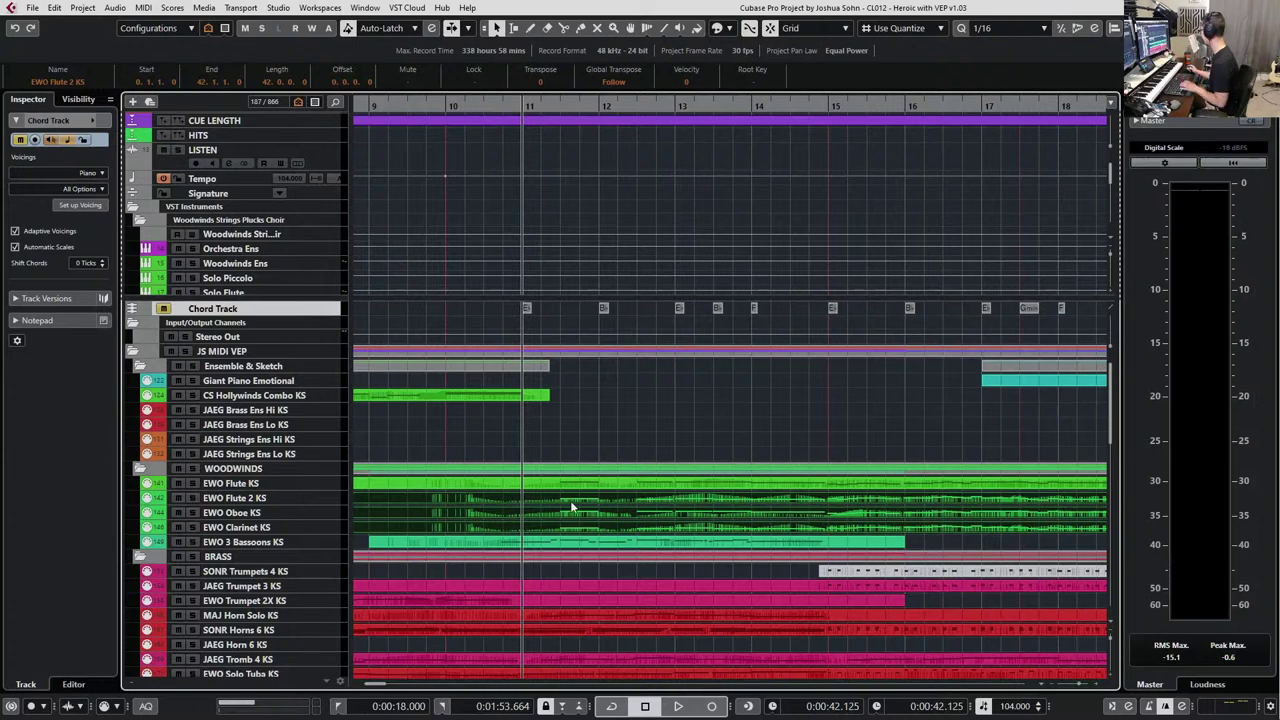
pyautogui.doubleClick(608, 513)
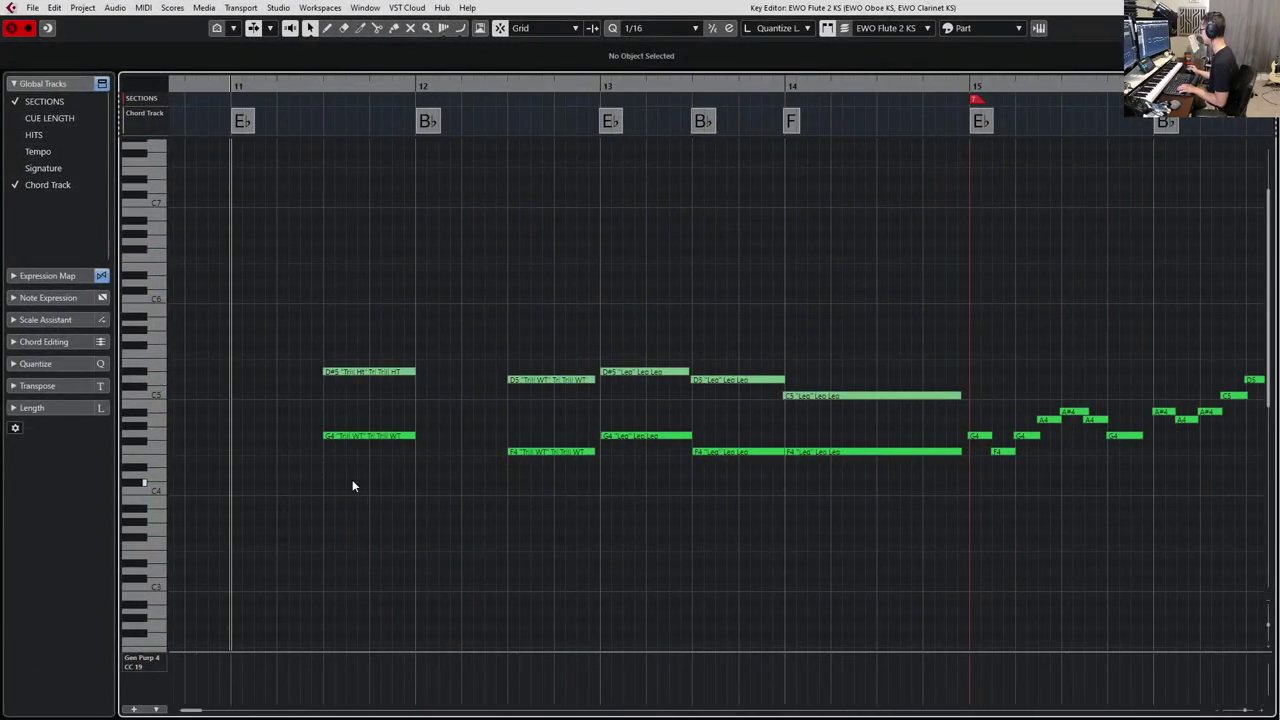
pyautogui.click(346, 435)
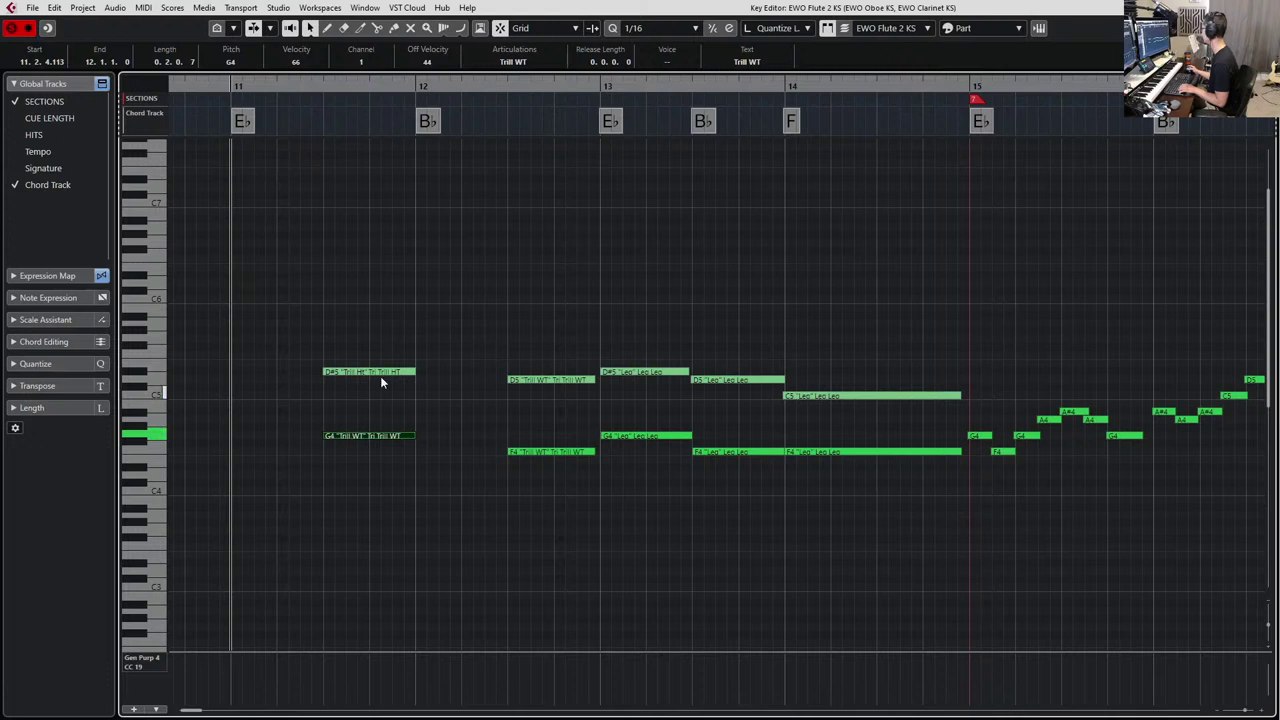
pyautogui.click(750, 57)
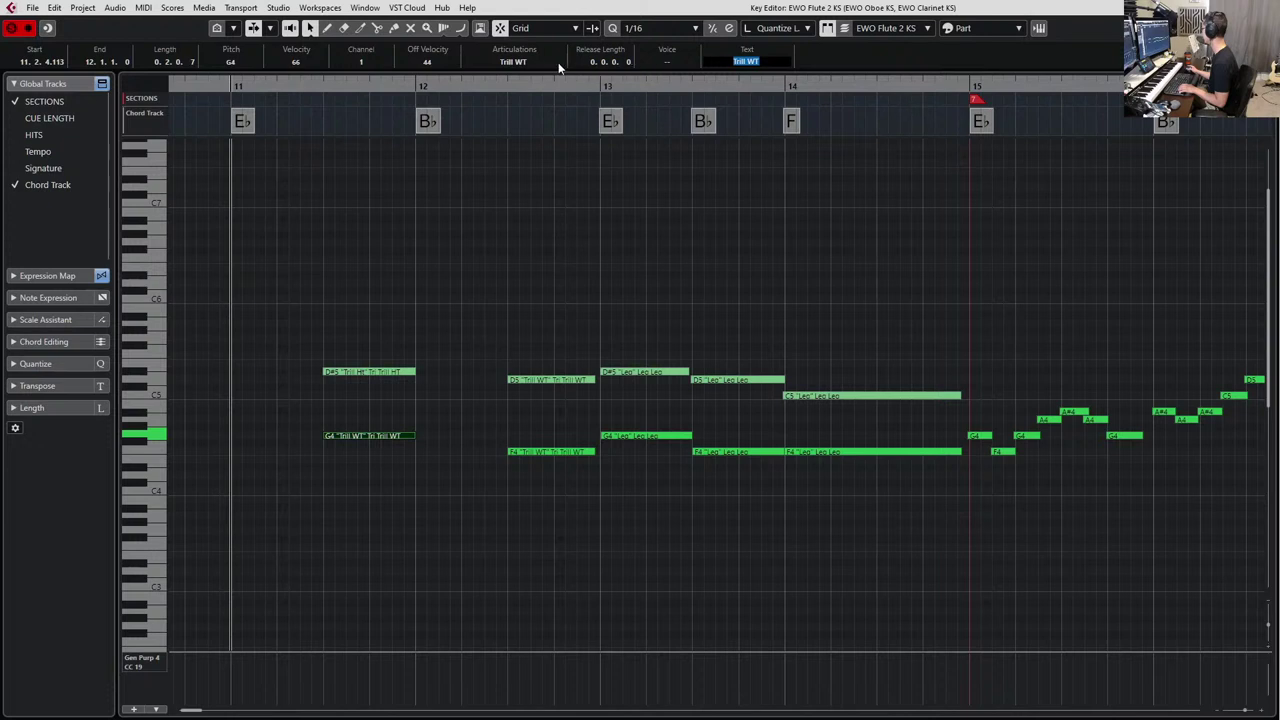
pyautogui.click(559, 66)
pyautogui.click(526, 178)
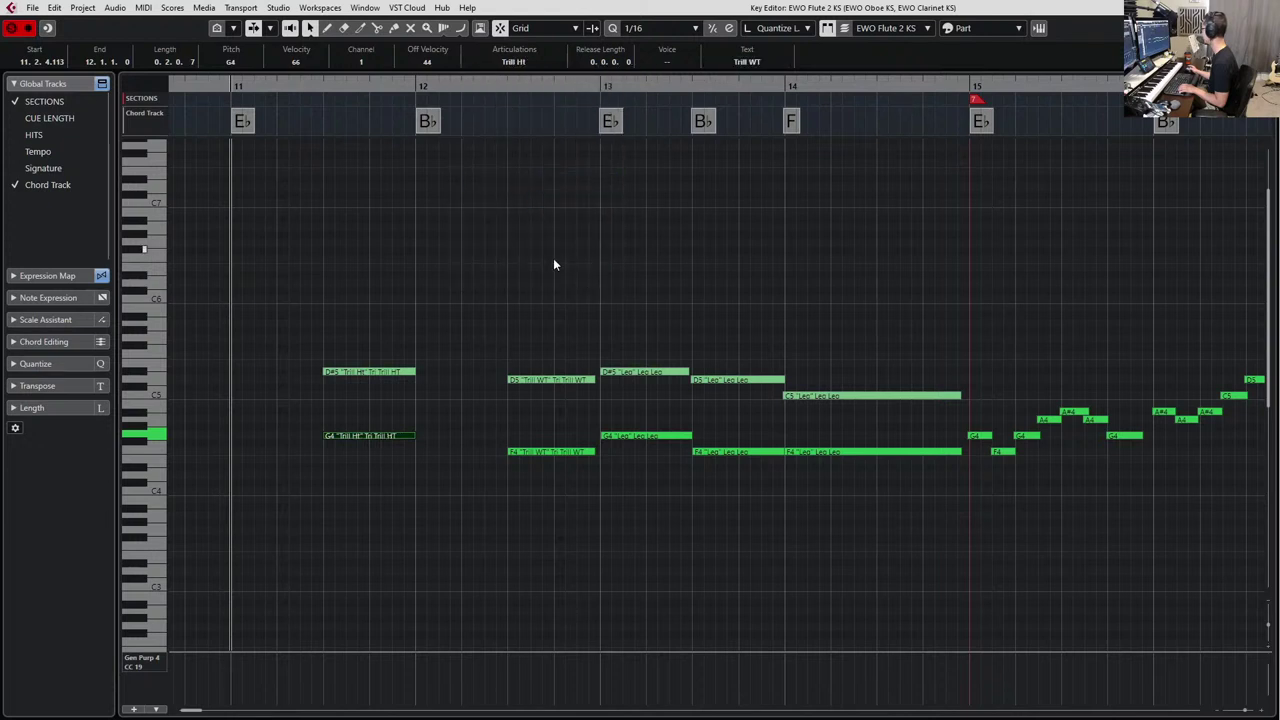
pyautogui.click(471, 427)
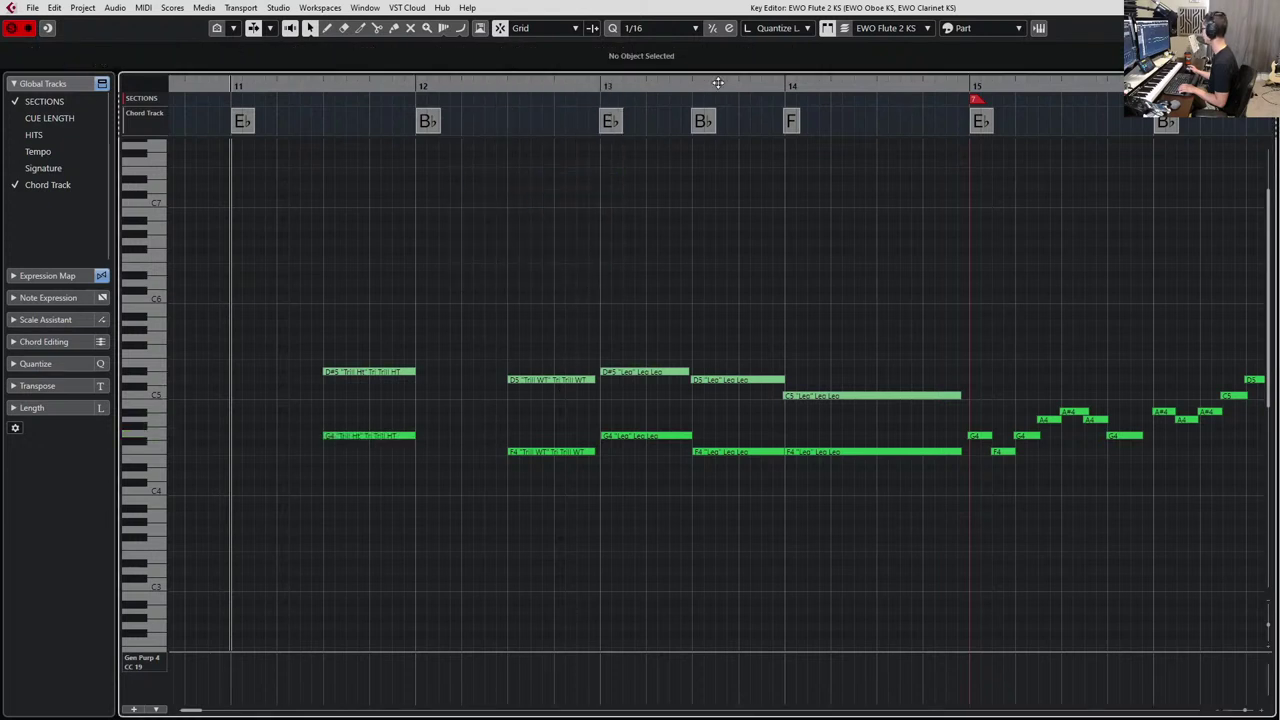
pyautogui.click(356, 439)
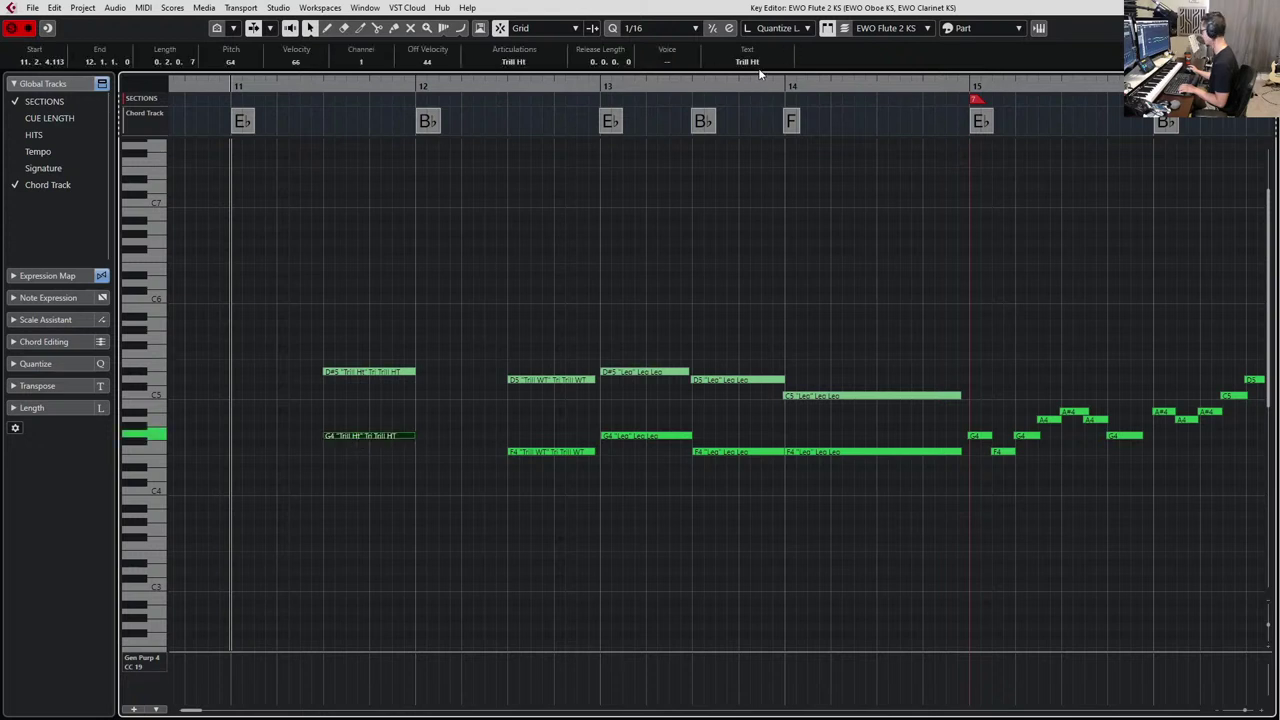
# Check the articulation assigned to Flute 2's F4 trill note in bar 12 without changing it.
pyautogui.click(546, 444)
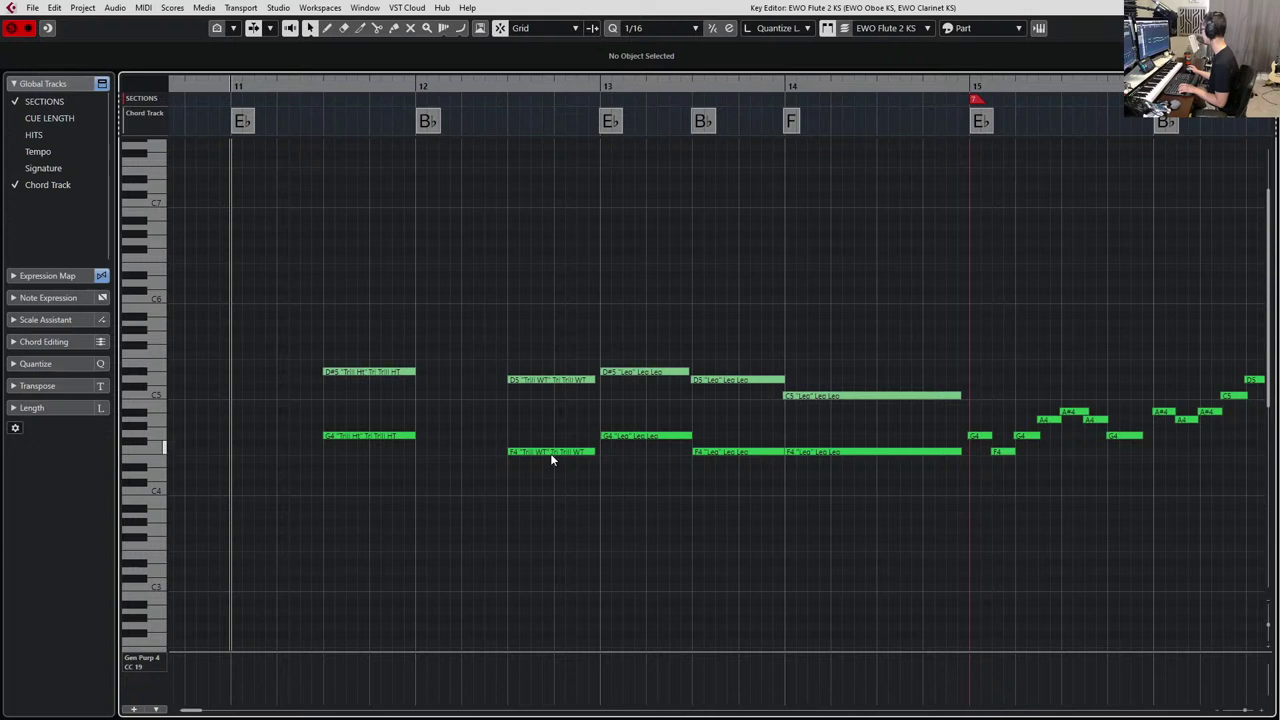
pyautogui.click(550, 453)
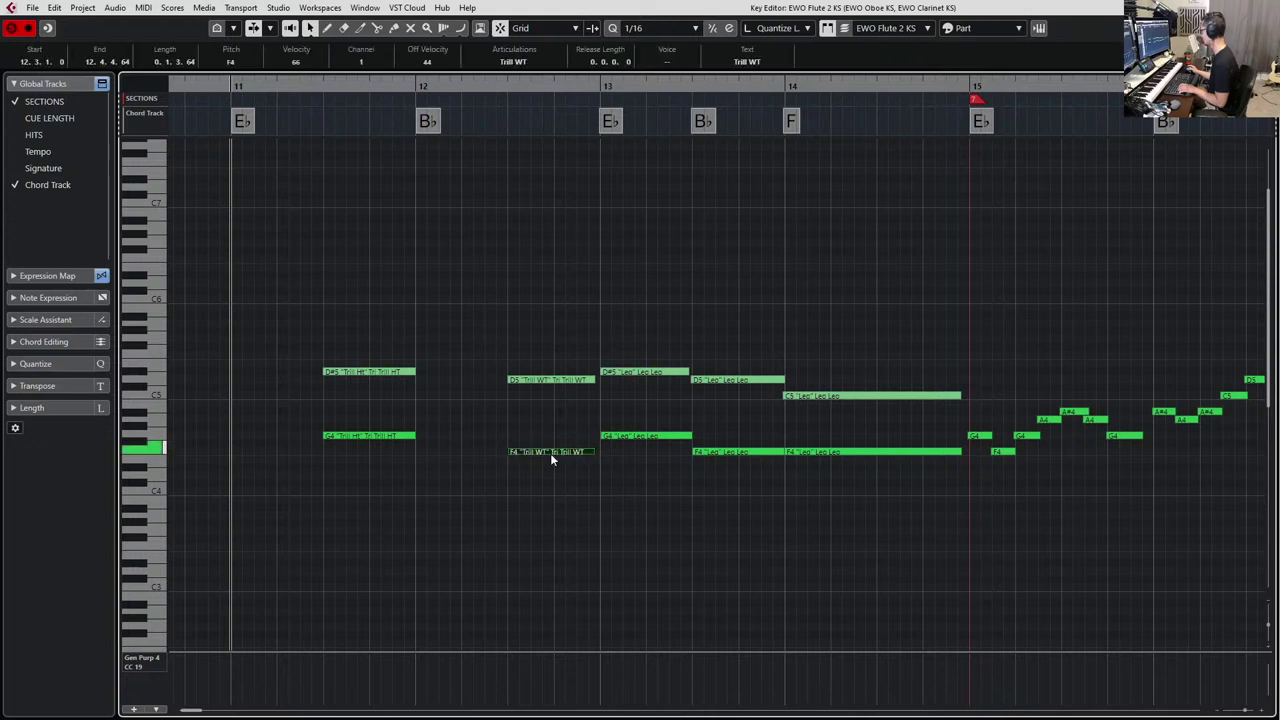
pyautogui.click(514, 63)
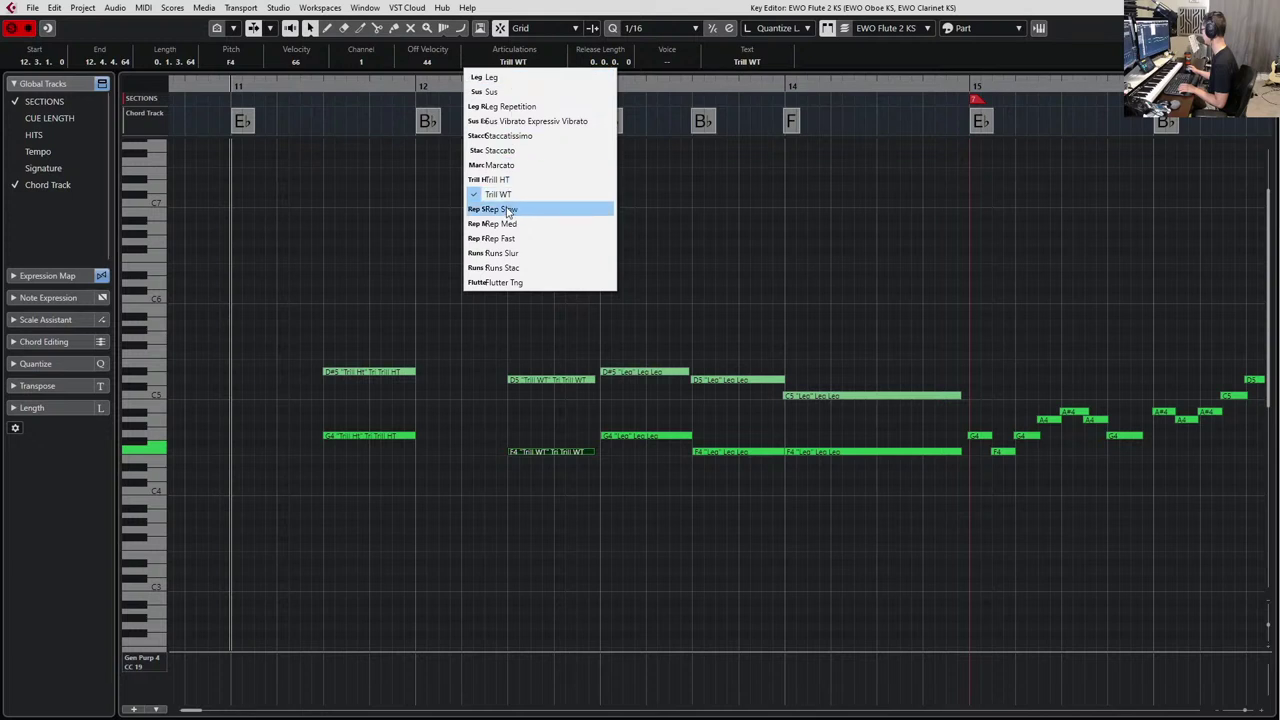
pyautogui.press('Escape')
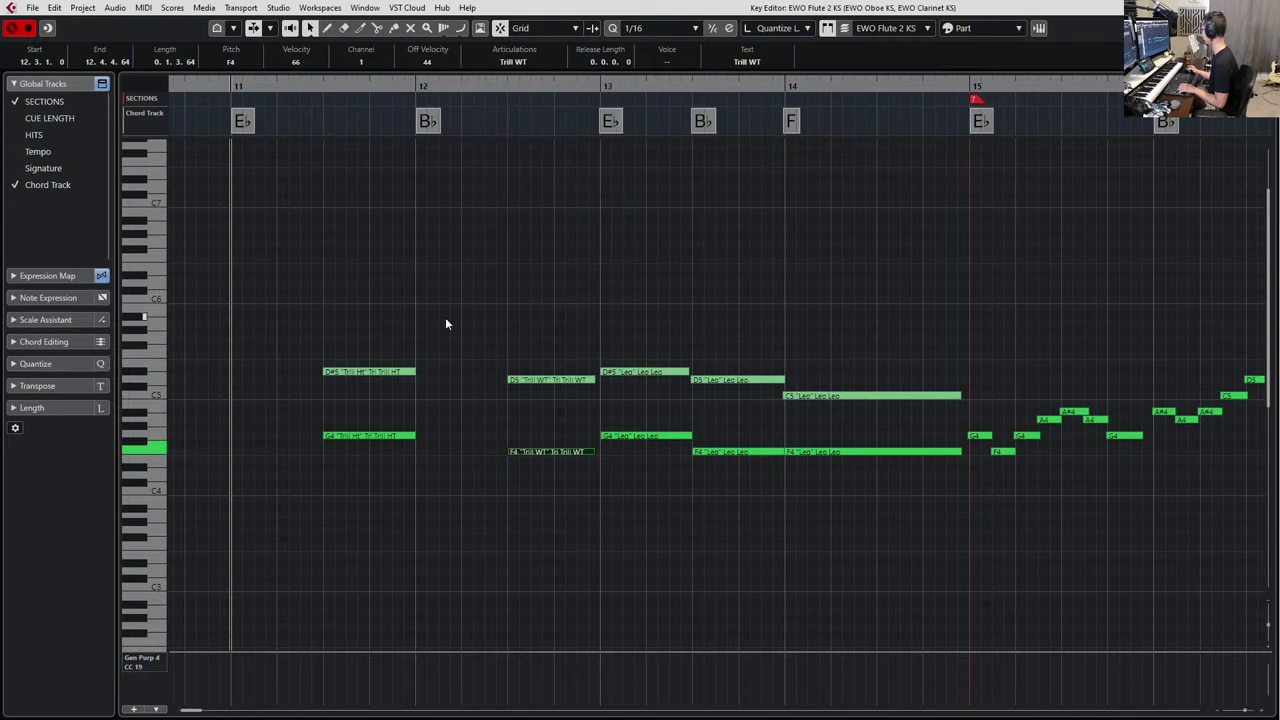
# Make the Oboe the active part and set its D#5 trill note in bar 11 to Trill WT.
pyautogui.click(575, 379)
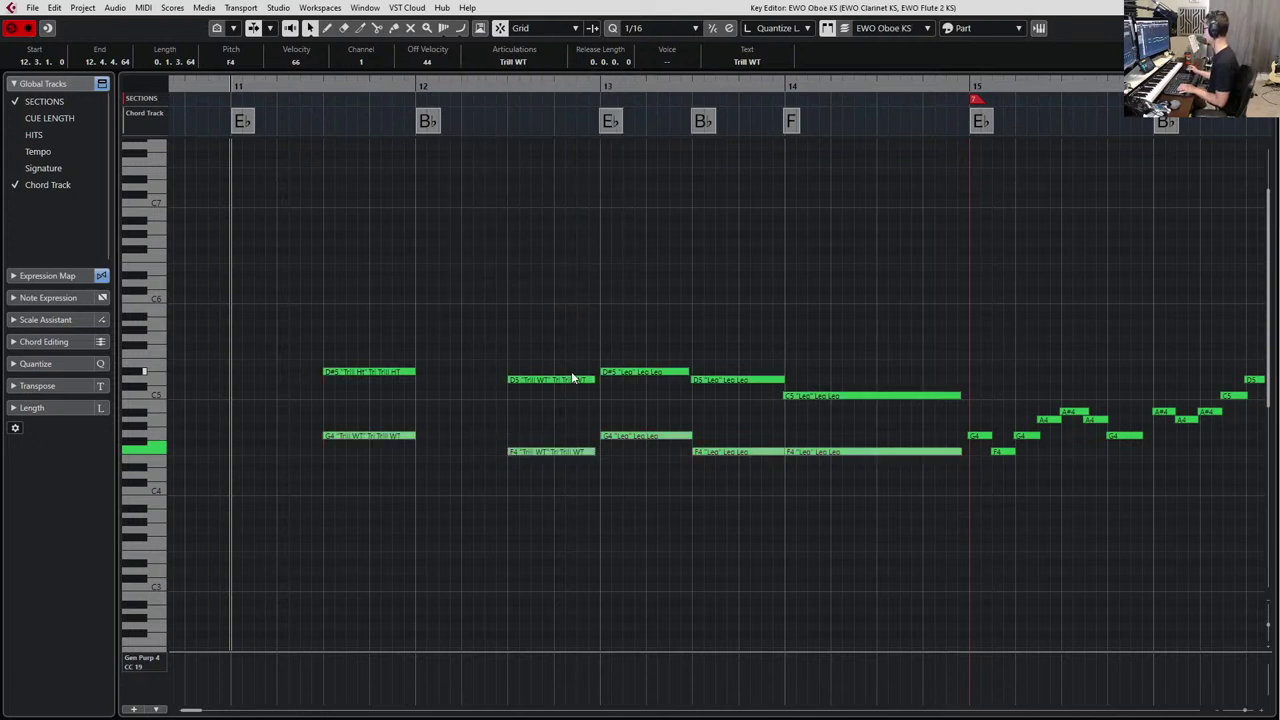
pyautogui.click(373, 366)
pyautogui.click(375, 371)
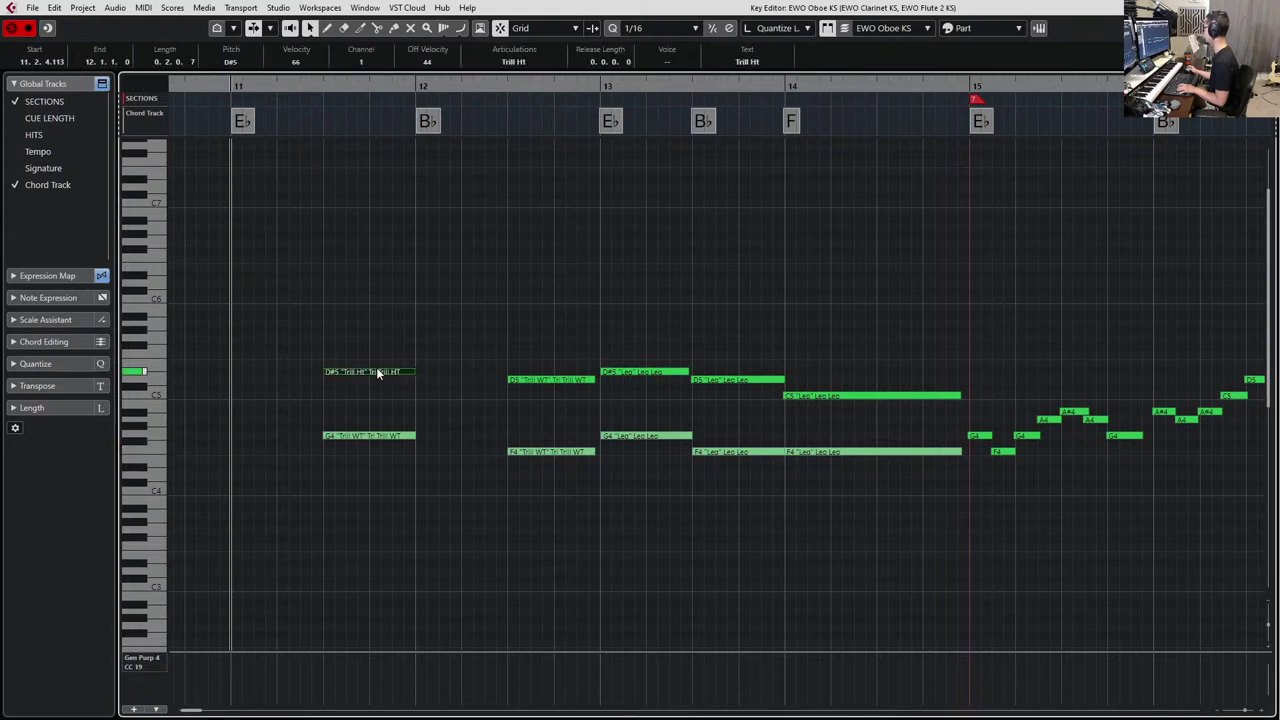
pyautogui.click(537, 64)
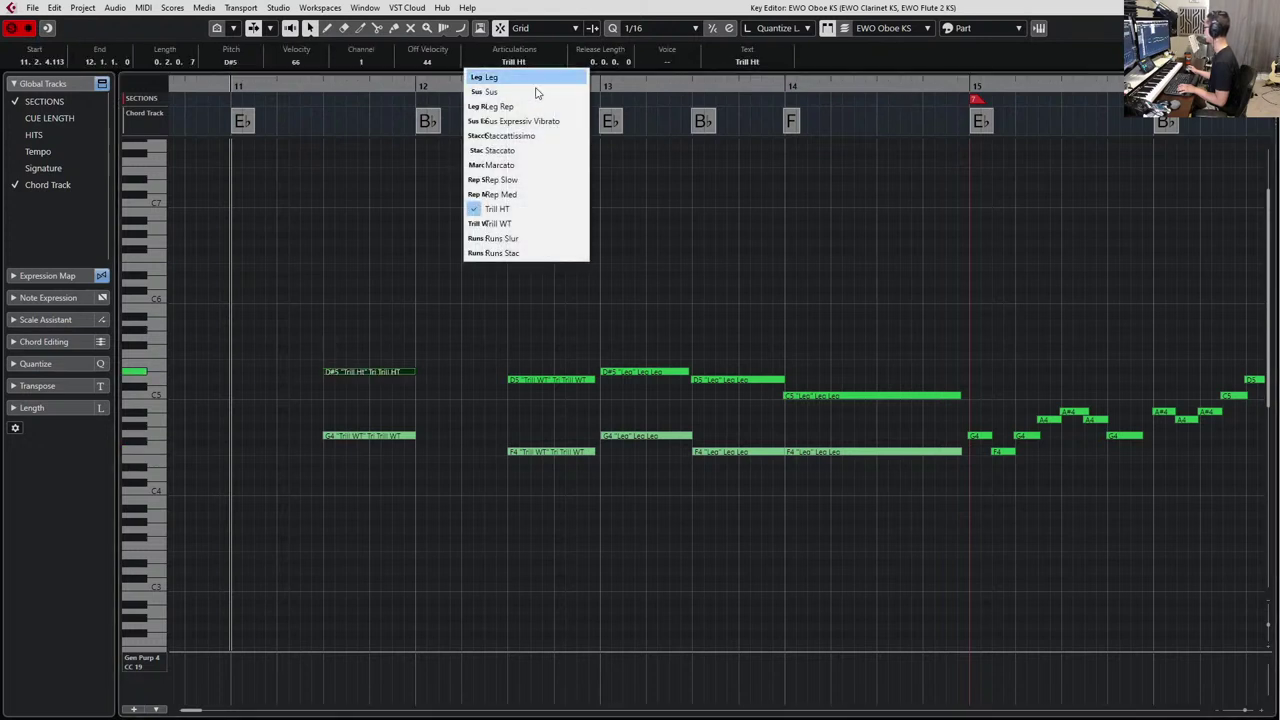
pyautogui.click(516, 226)
# Set the Oboe's D5 trill note in bar 12 to Trill HT.
pyautogui.click(531, 379)
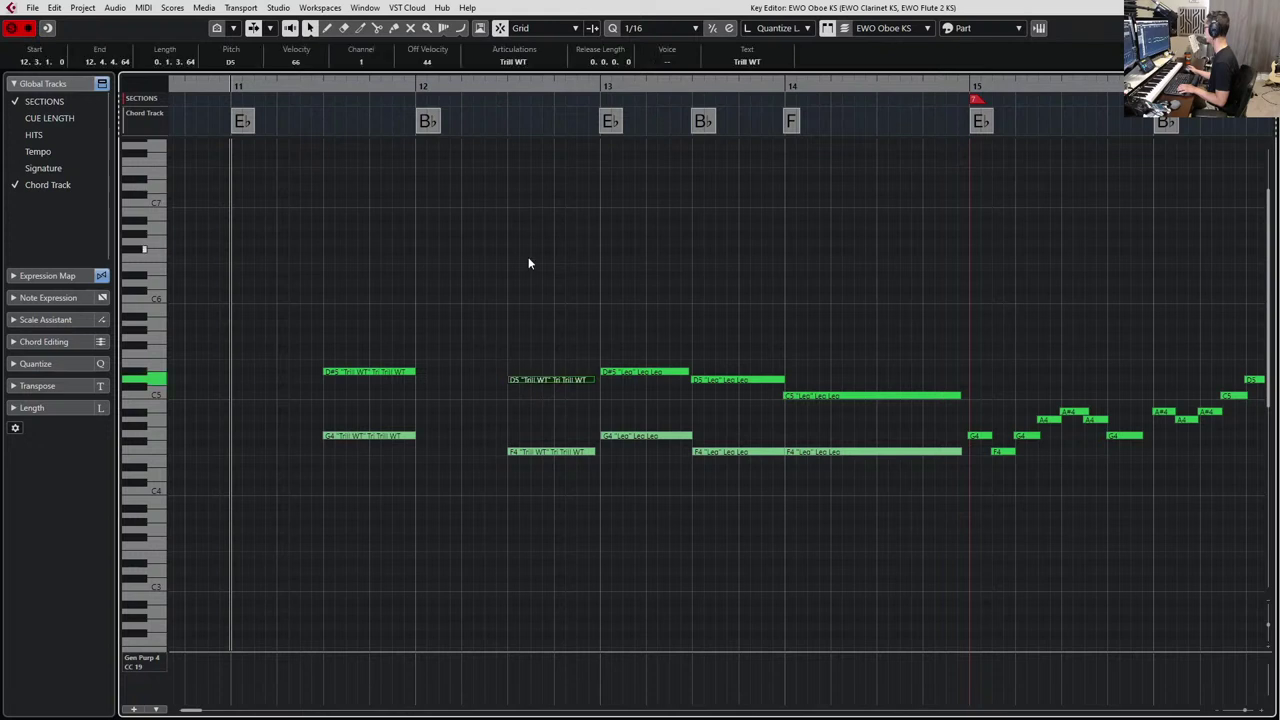
pyautogui.click(508, 62)
pyautogui.click(517, 216)
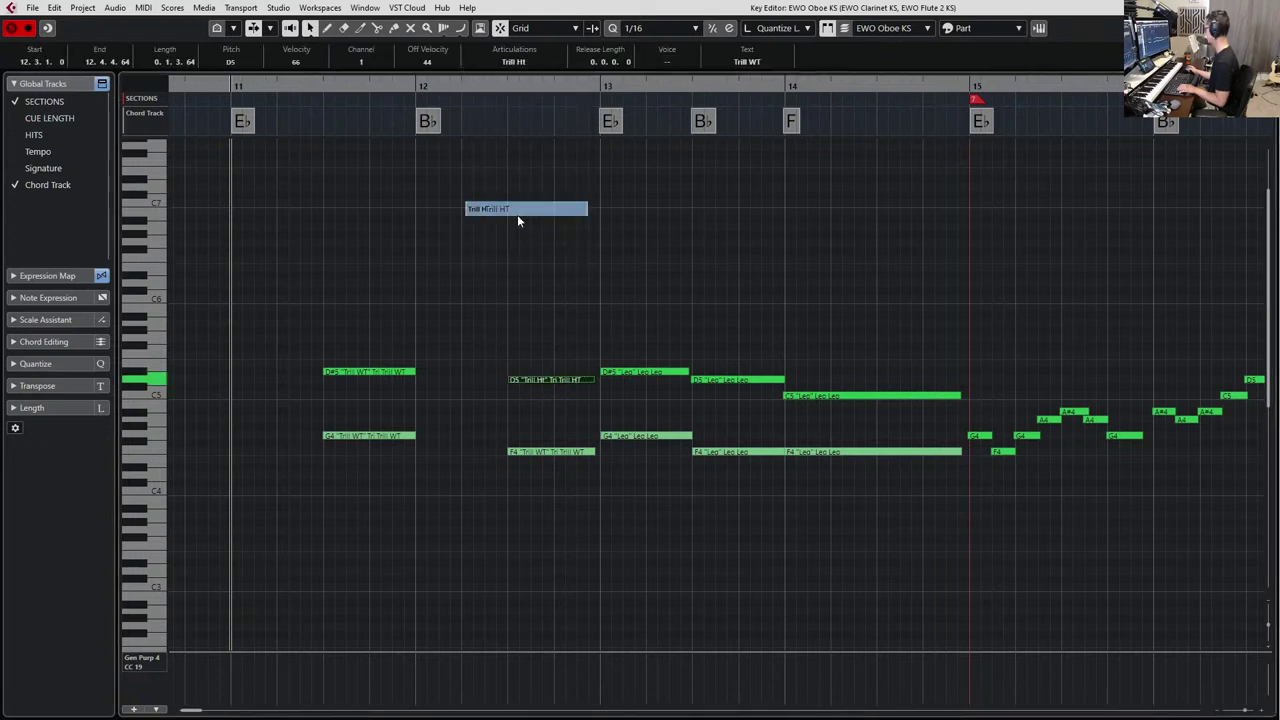
pyautogui.click(511, 287)
# Make the Clarinet the active part and set its G4 trill note in bar 11 to Trill HT.
pyautogui.press('Tab')
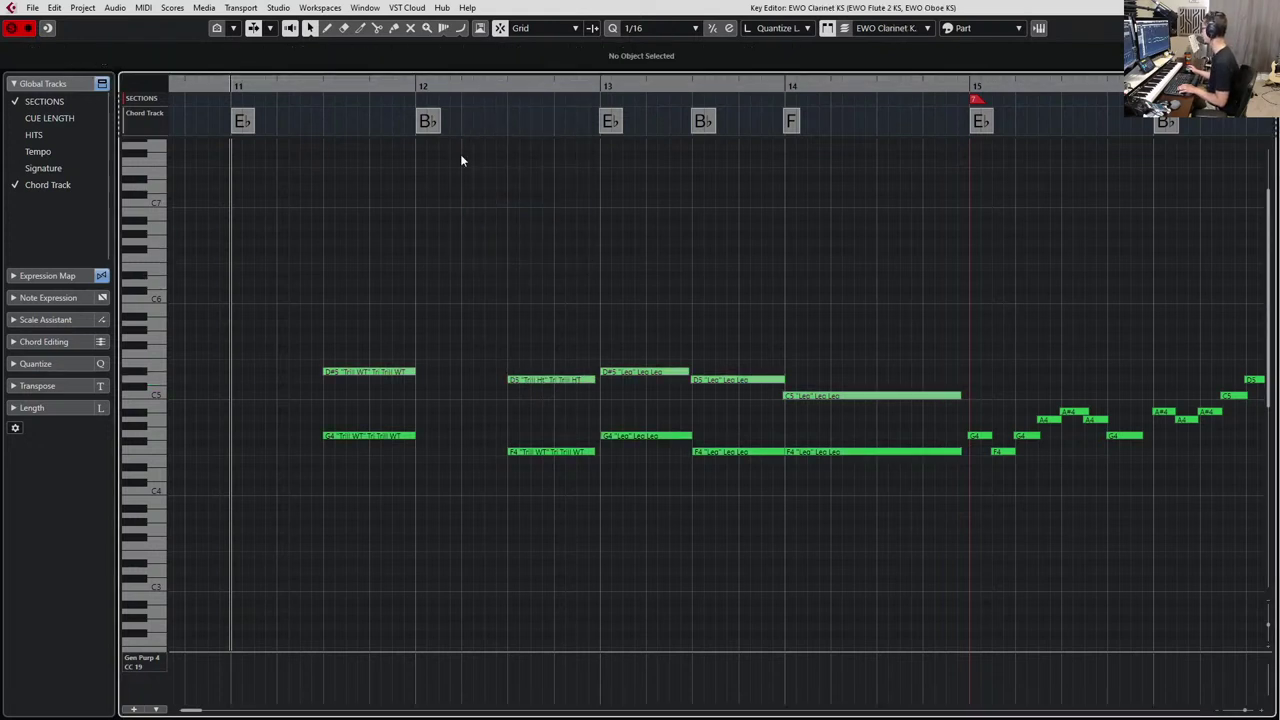
pyautogui.click(389, 437)
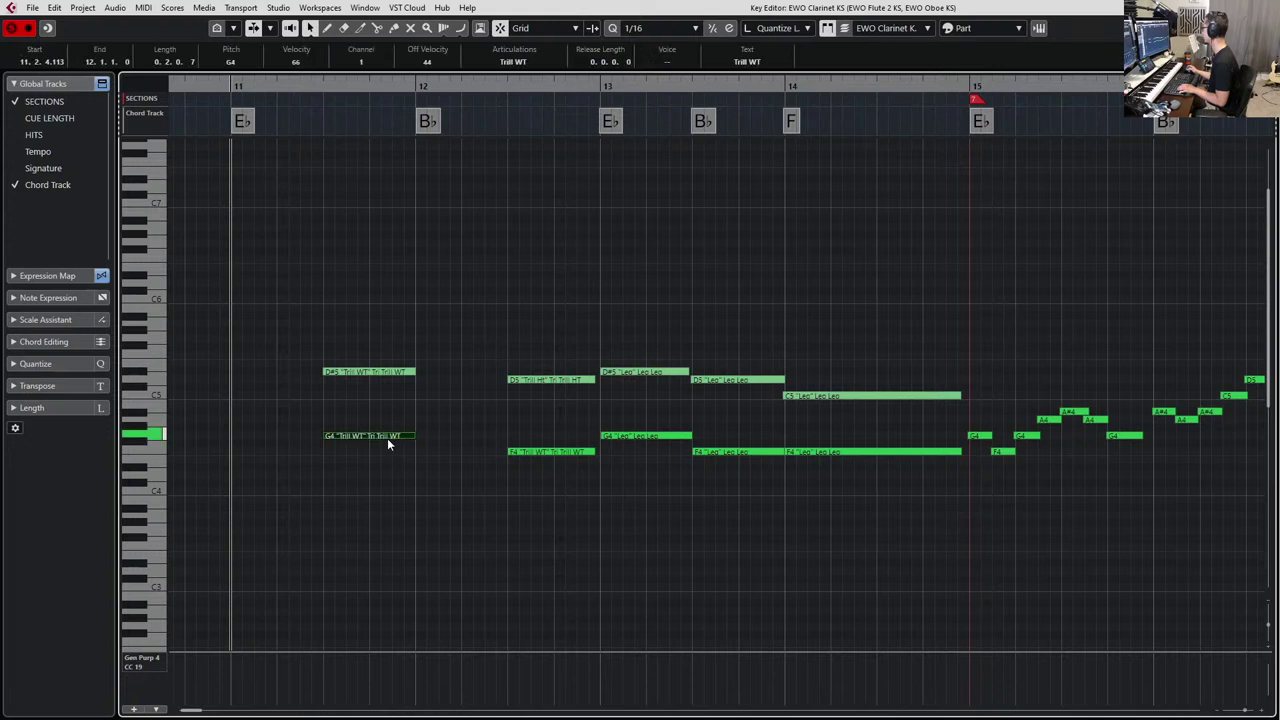
pyautogui.click(536, 63)
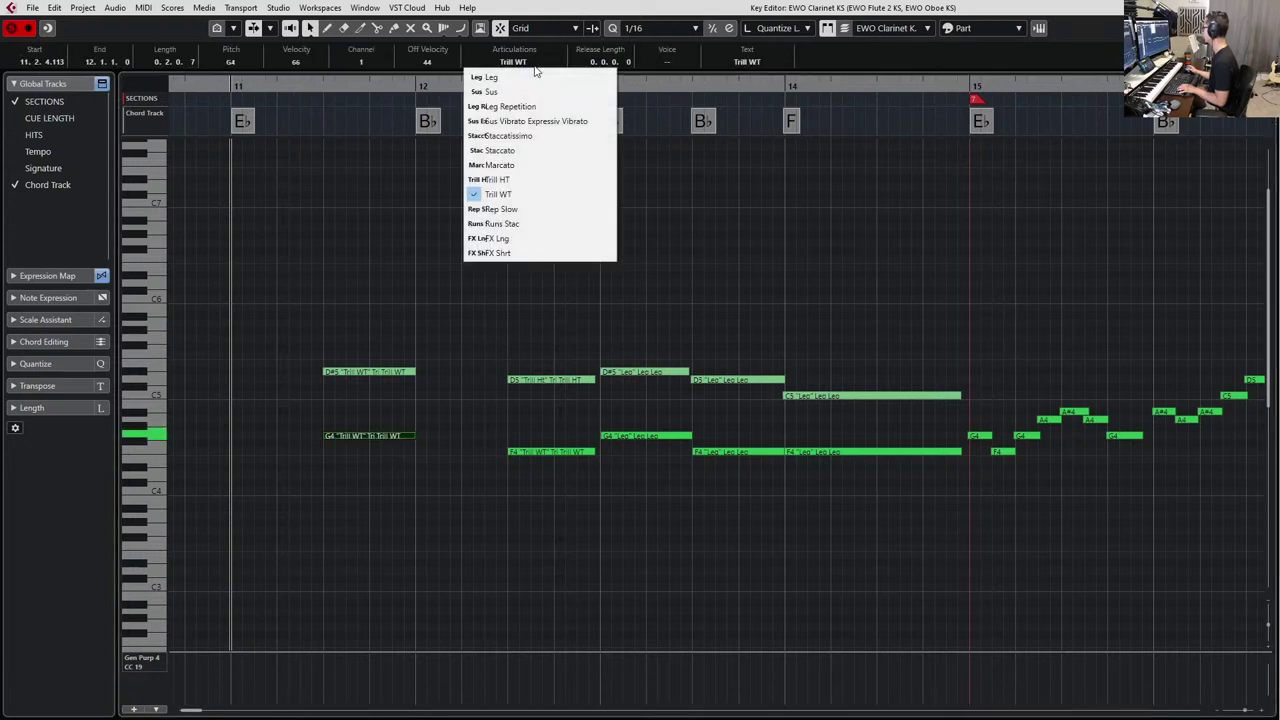
pyautogui.click(536, 180)
# Check the articulation assigned to the Clarinet's F4 trill note in bar 12 without changing it.
pyautogui.click(514, 451)
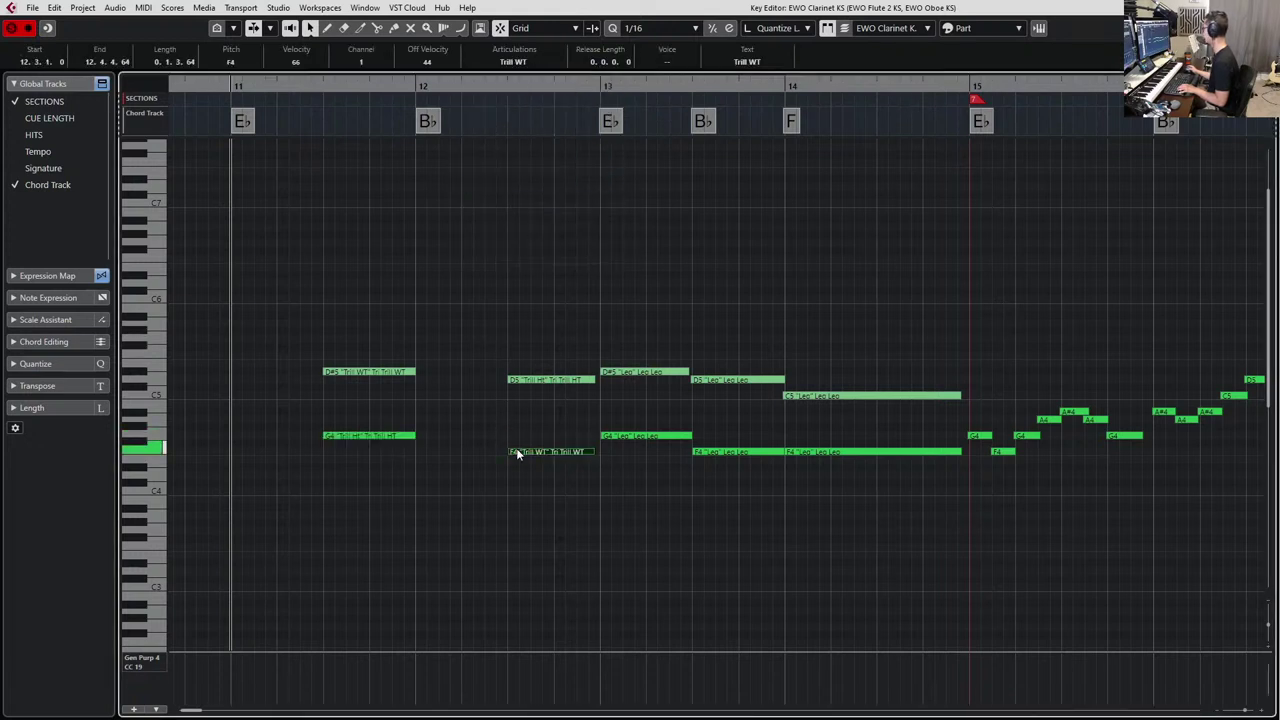
pyautogui.click(536, 61)
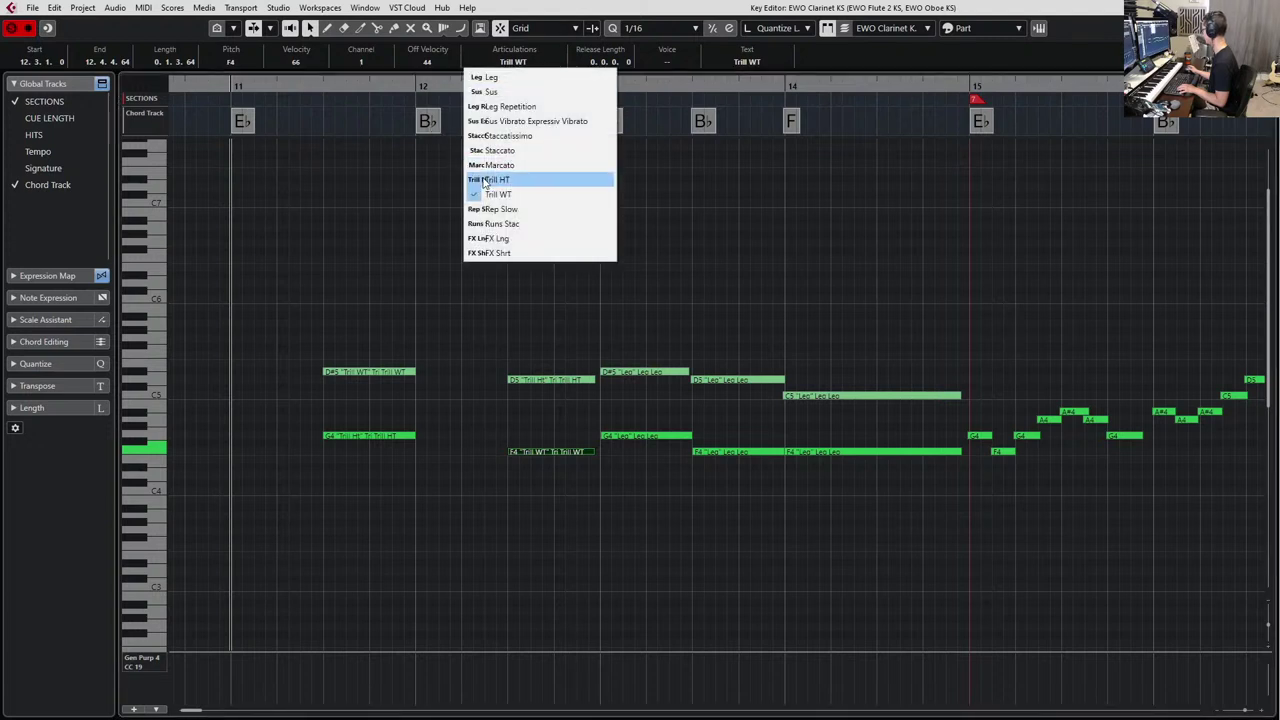
pyautogui.click(686, 229)
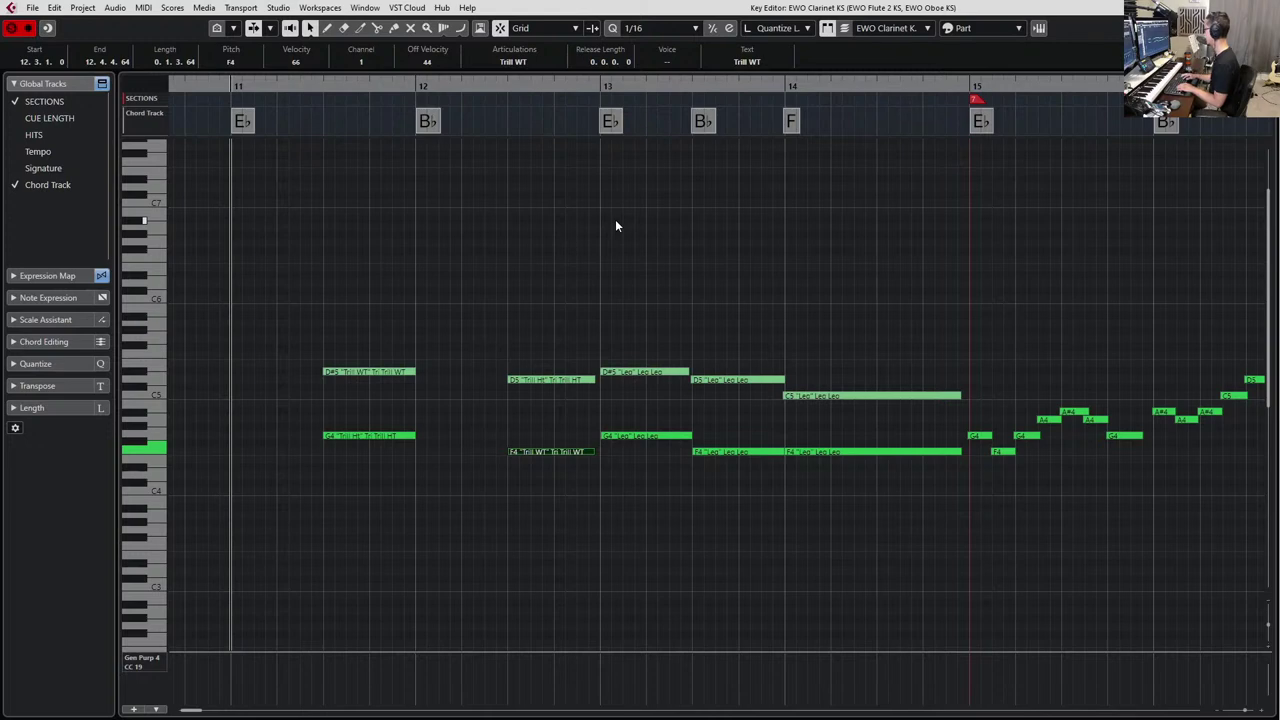
# Add the EWO Flute part to the selection, reopen all four woodwind parts in the Key Editor and play back the trills from bar 11.
pyautogui.press('Escape')
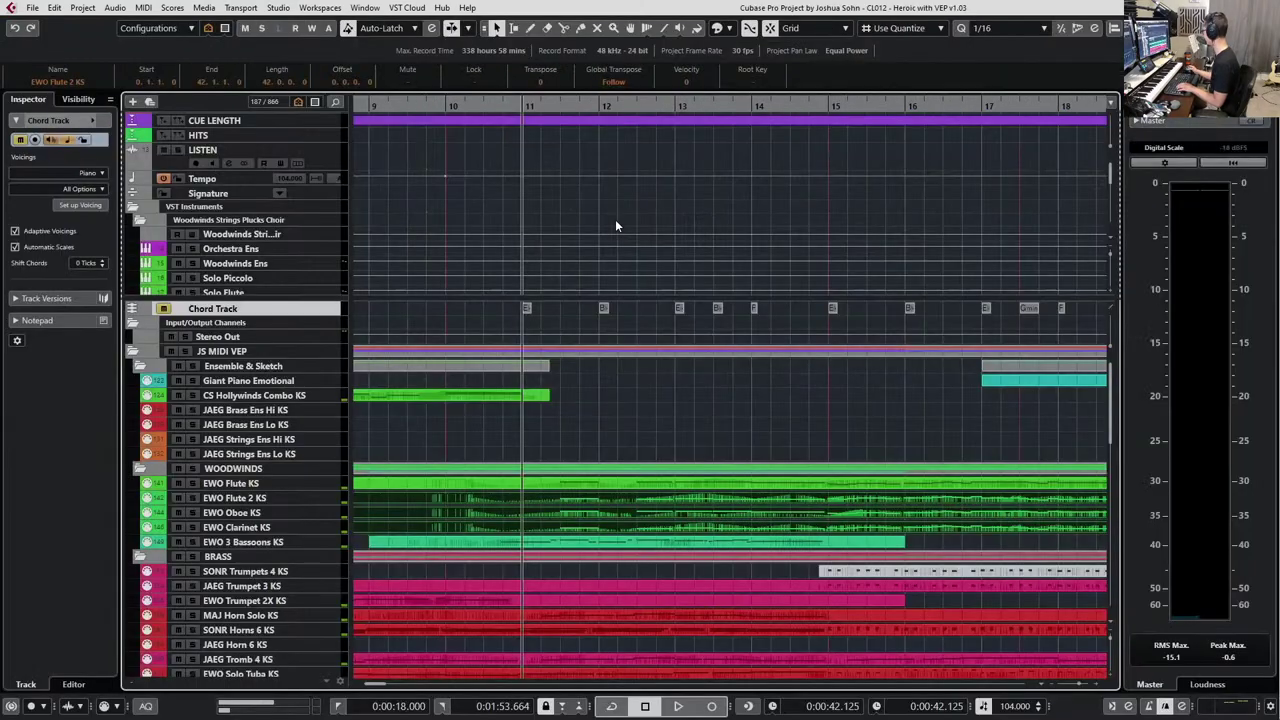
pyautogui.keyDown('shift'); pyautogui.click(598, 488); pyautogui.keyUp('shift')
pyautogui.press('Return')
pyautogui.press('space')
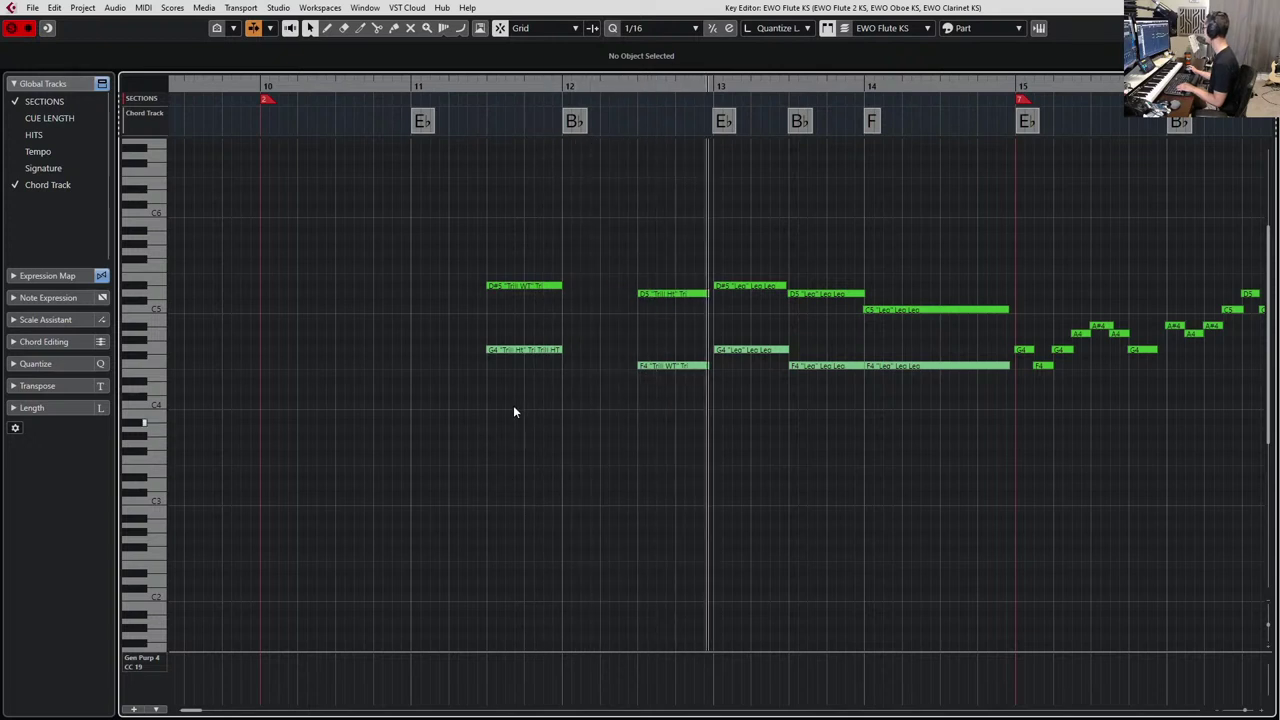
pyautogui.press('space')
# Examine the legato notes at the start of bar 13 and the woodwind phrase that continues through bar 18.
pyautogui.scroll(2, 655, 290)
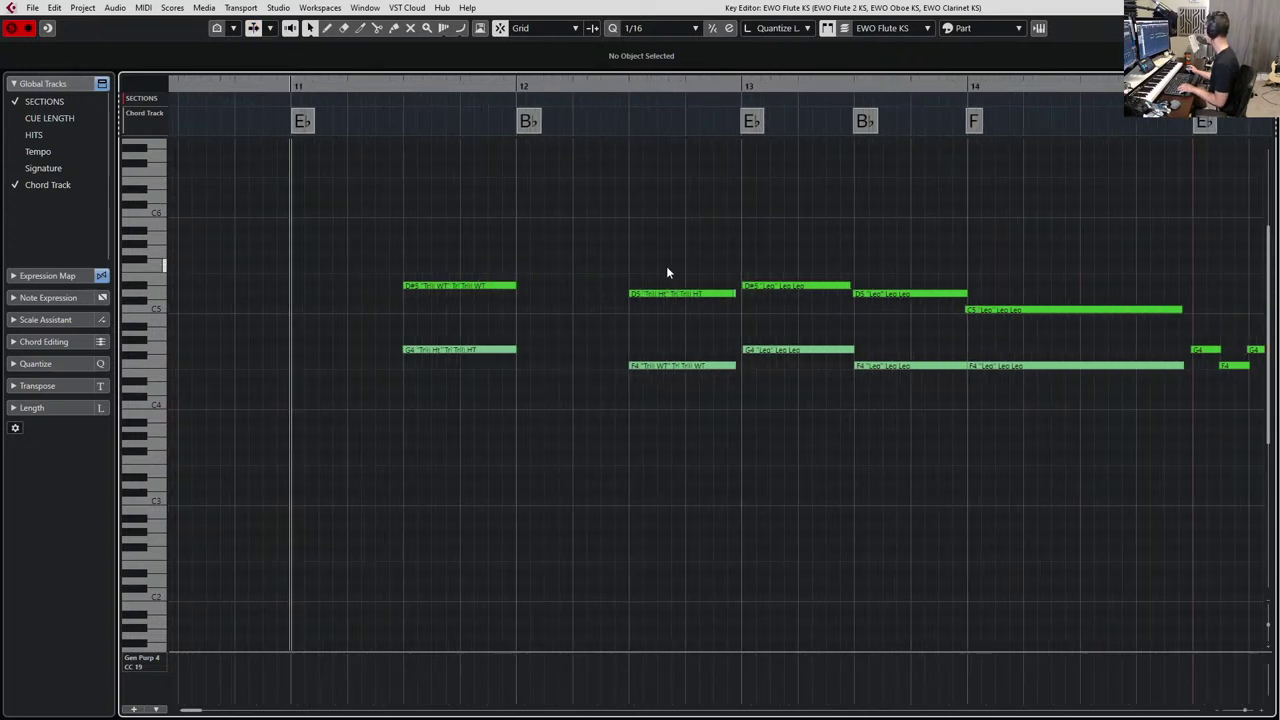
pyautogui.moveTo(846, 255); pyautogui.dragTo(765, 400)
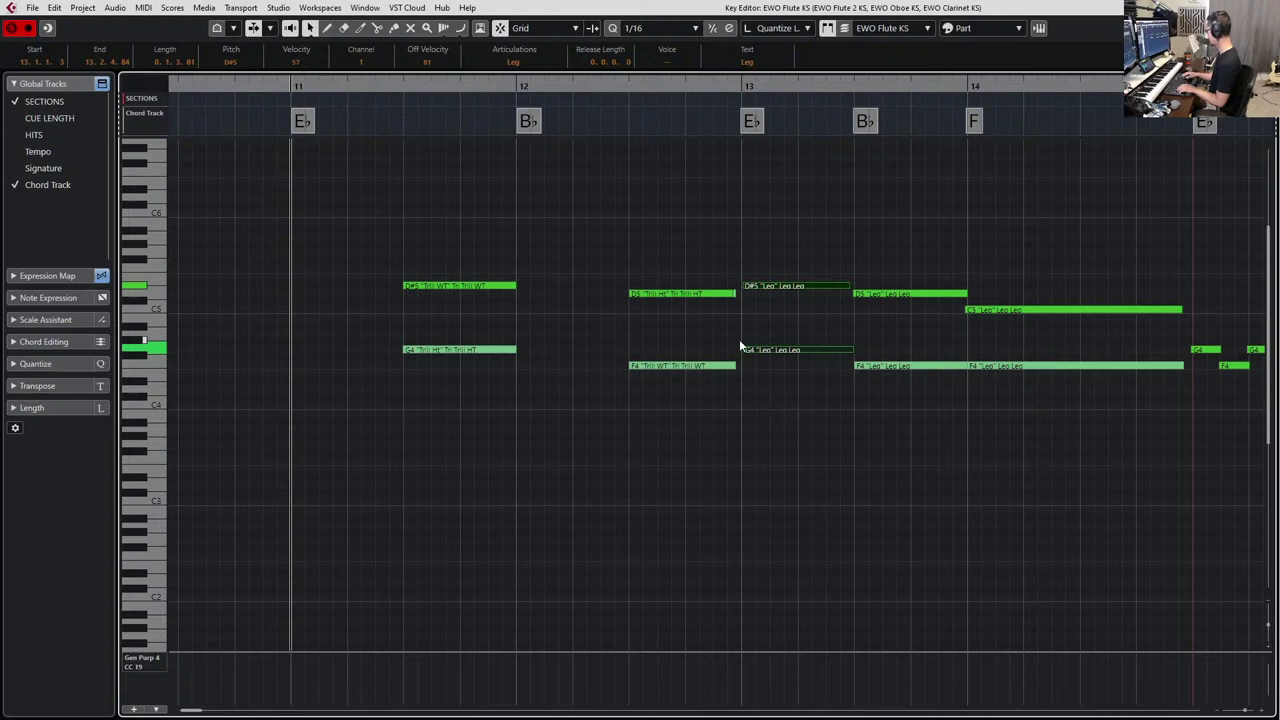
pyautogui.hotkey('shift', 'n')
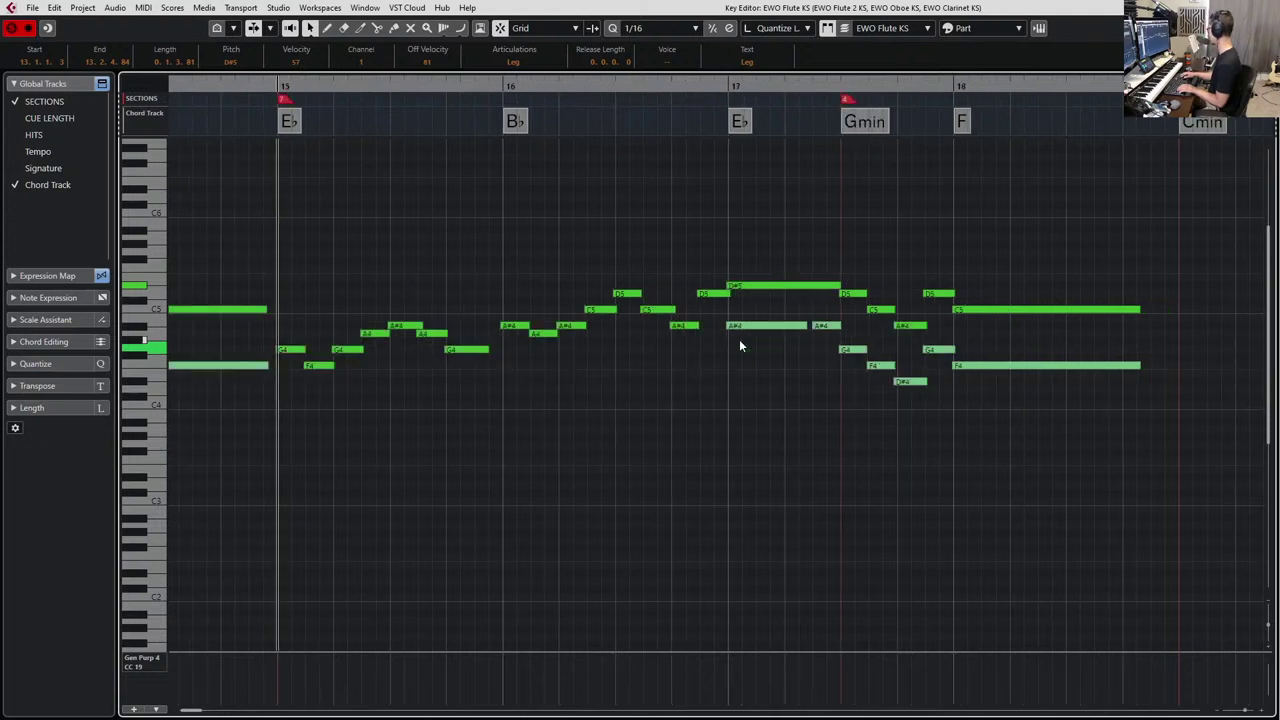
pyautogui.scroll(-3, 739, 338)
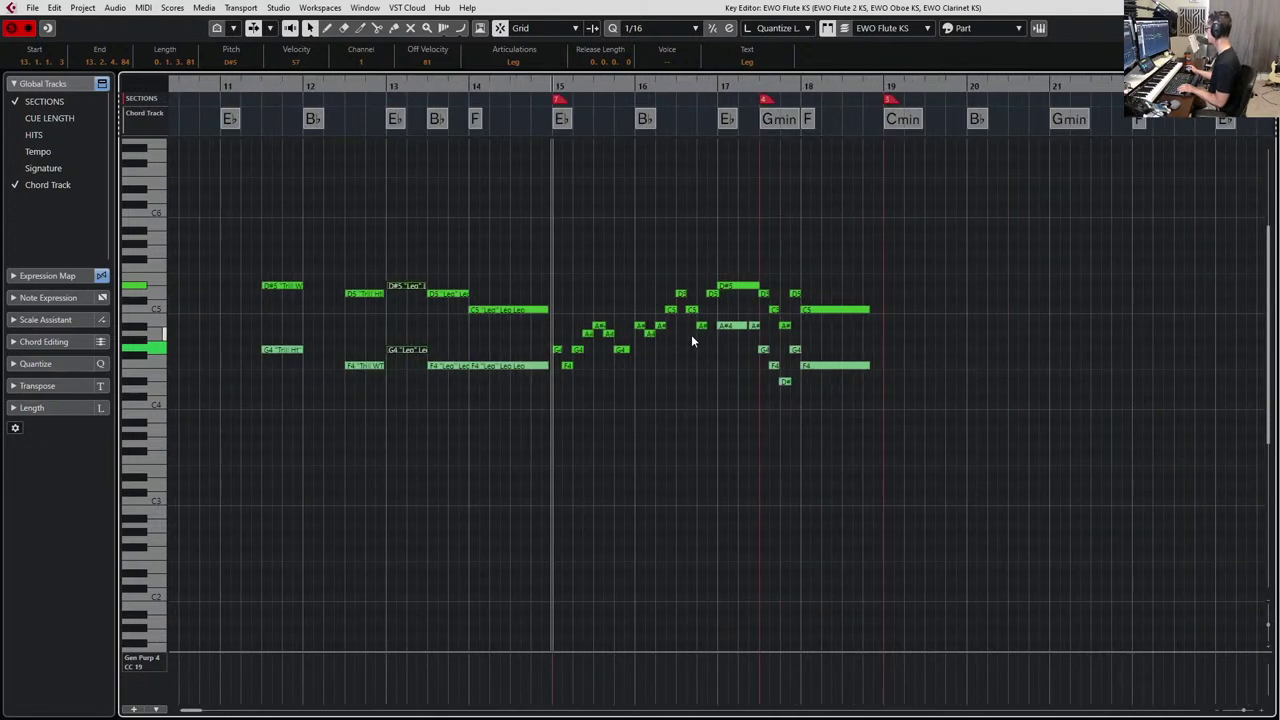
pyautogui.press('KP_Subtract')
pyautogui.press('KP_Subtract')
pyautogui.press('KP_Subtract')
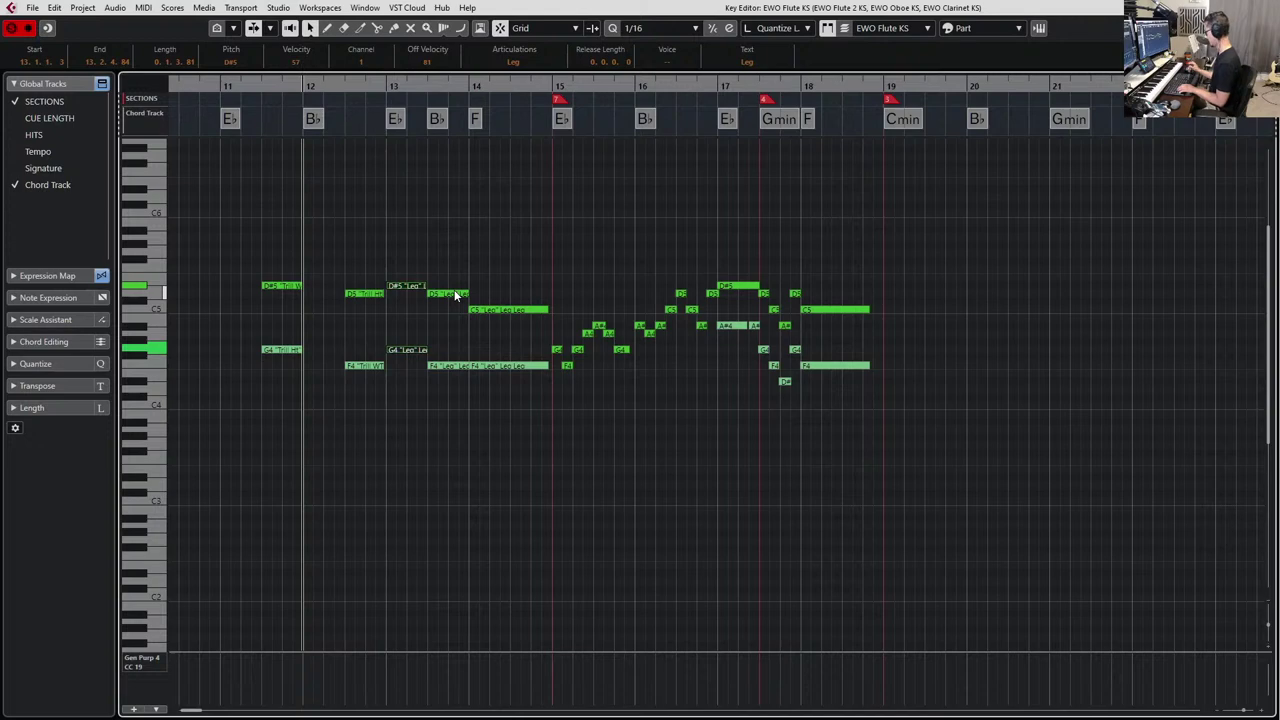
# Show the controller lanes and draw an Expression (CC 11) dip around the start of bar 13 in the Flute and Flute 2 parts.
pyautogui.hotkey('alt', '1')
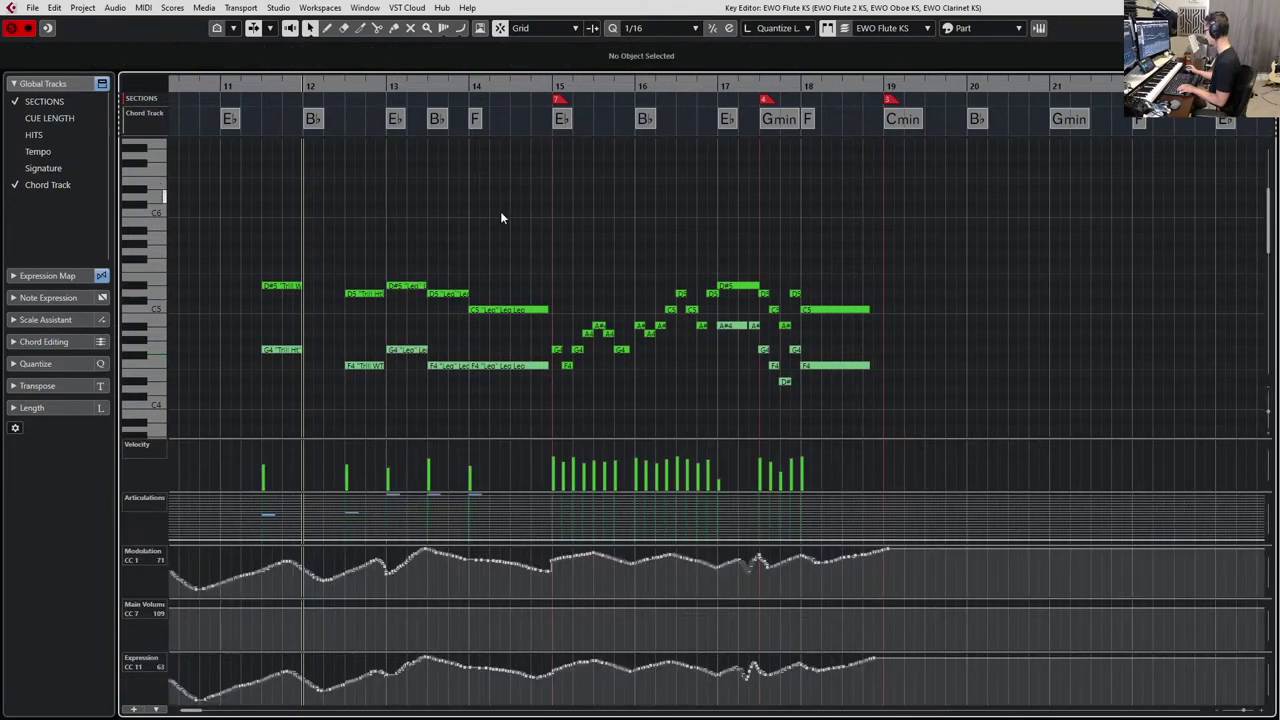
pyautogui.scroll(3, 482, 290)
pyautogui.hscroll(-2, 468, 330)
pyautogui.scroll(-3, 468, 326)
pyautogui.hscroll(-2, 468, 330)
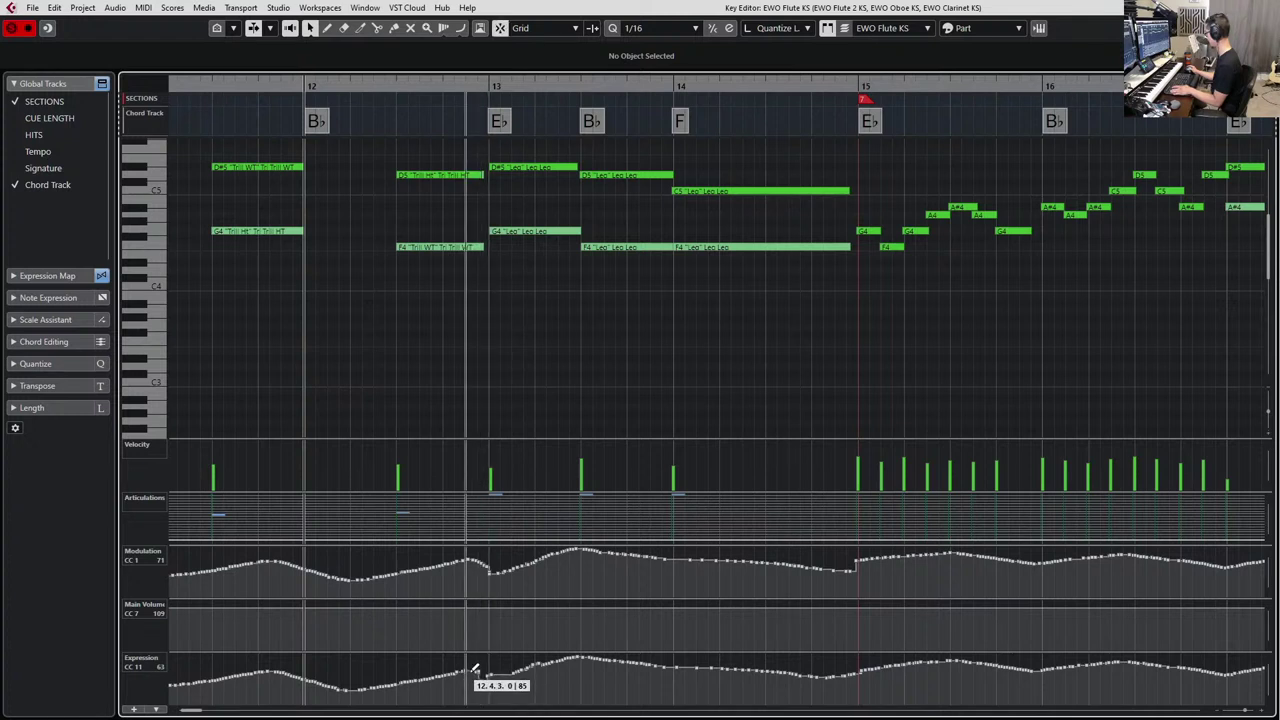
pyautogui.moveTo(467, 671)
pyautogui.mouseDown()
pyautogui.moveTo(490, 685)
pyautogui.moveTo(548, 665)
pyautogui.moveTo(497, 686)
pyautogui.mouseUp()
pyautogui.press('Down')
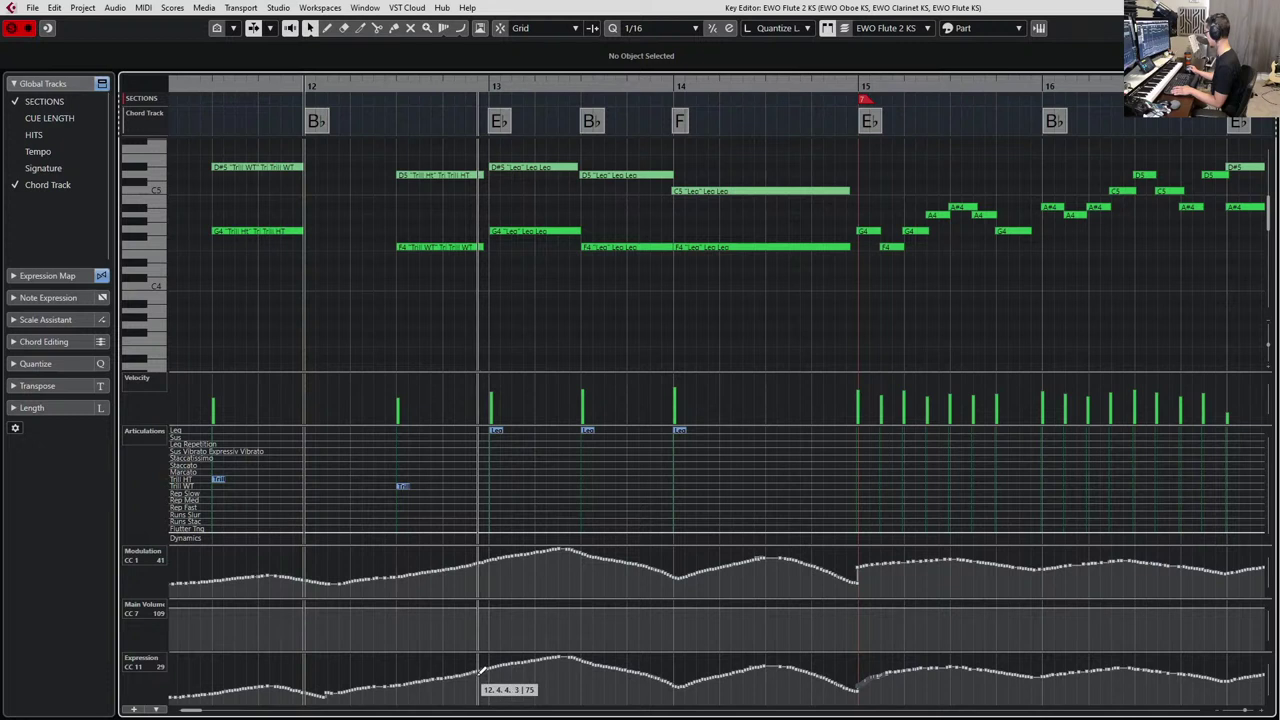
pyautogui.moveTo(480, 669)
pyautogui.mouseDown()
pyautogui.moveTo(489, 686)
pyautogui.moveTo(562, 658)
pyautogui.mouseUp()
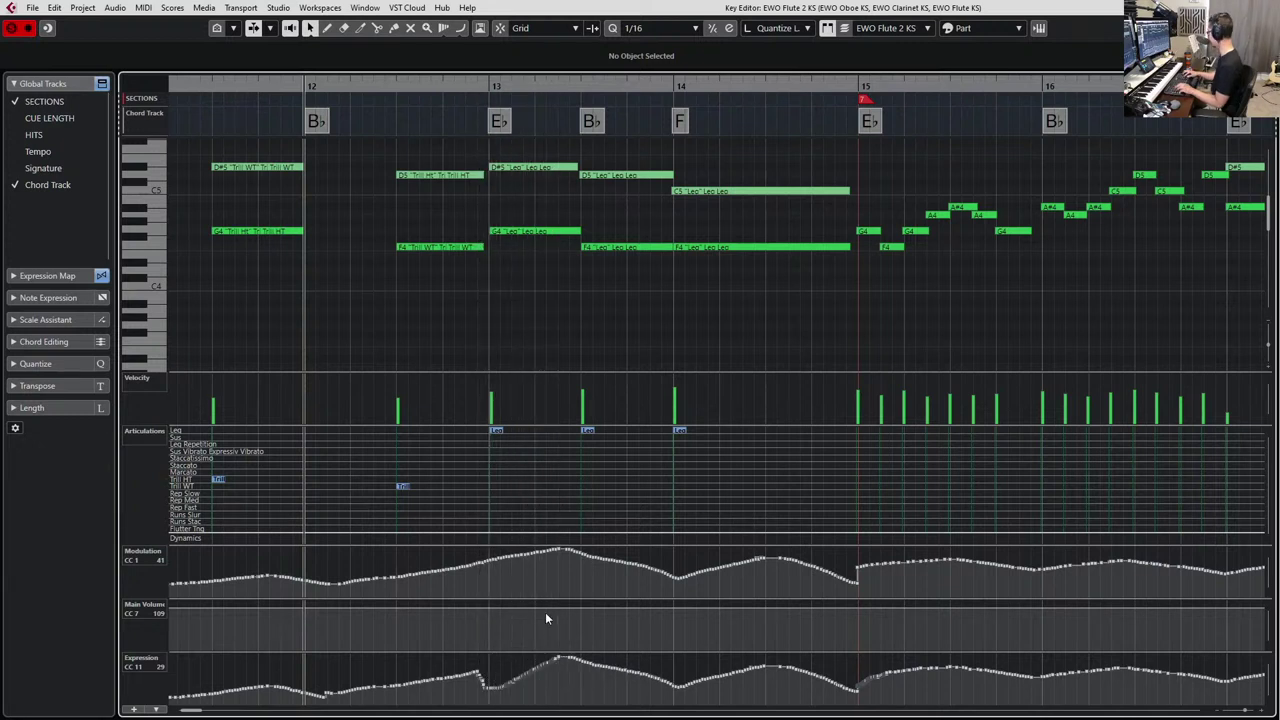
# In the Clarinet part, redraw the Expression and Modulation curves as a smooth rise from a dip at the start of bar 13.
pyautogui.press('Down')
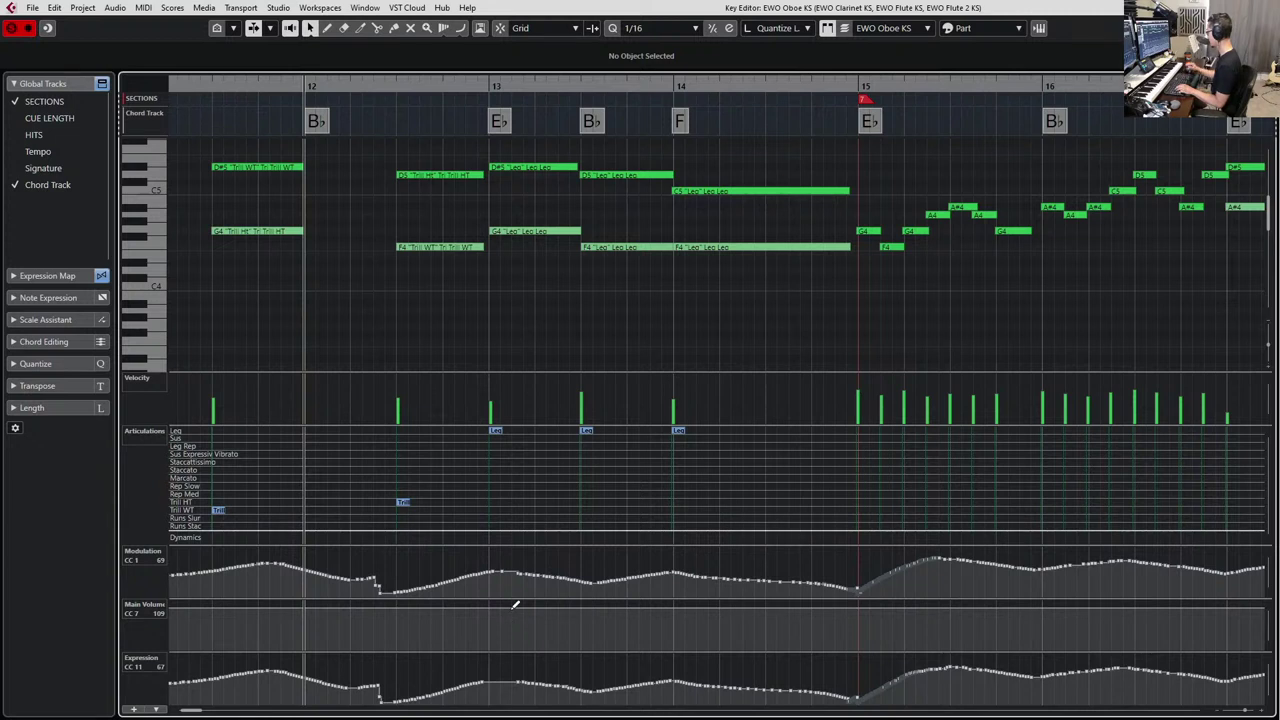
pyautogui.press('Down')
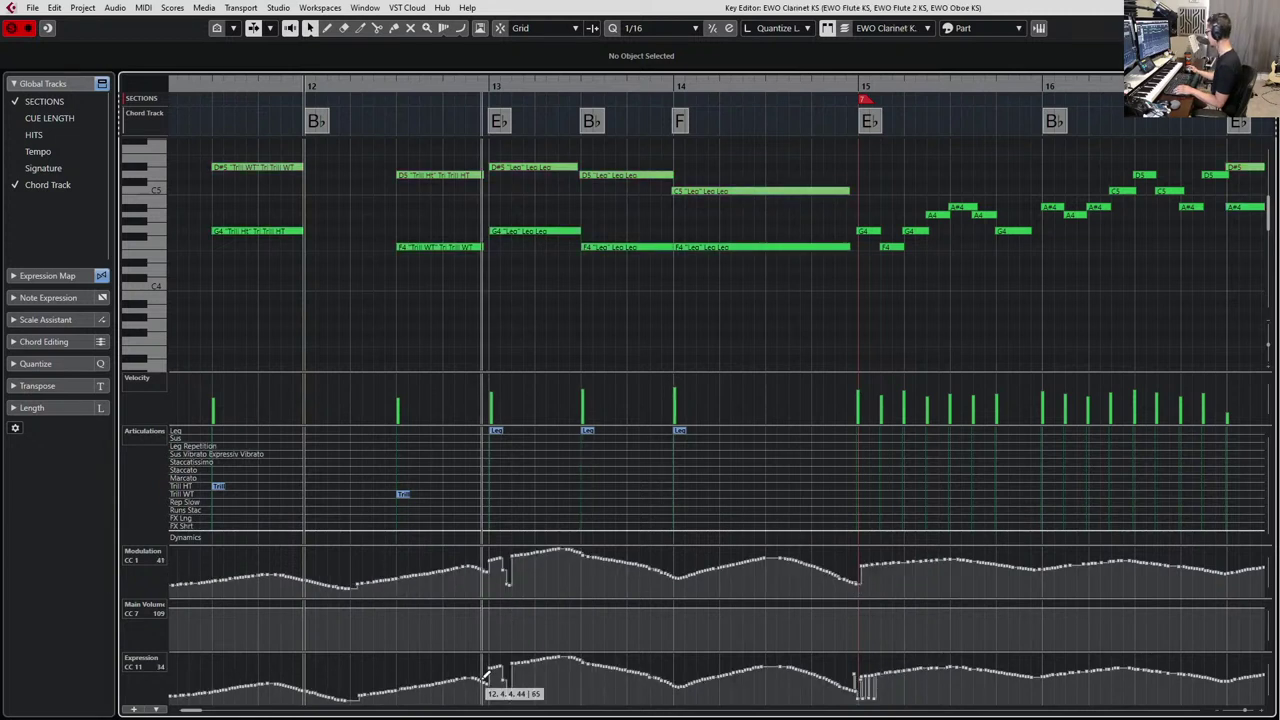
pyautogui.moveTo(510, 690)
pyautogui.mouseDown()
pyautogui.moveTo(535, 664)
pyautogui.moveTo(490, 677)
pyautogui.moveTo(541, 656)
pyautogui.mouseUp()
pyautogui.moveTo(534, 575)
pyautogui.mouseDown()
pyautogui.moveTo(530, 551)
pyautogui.moveTo(490, 576)
pyautogui.mouseUp()
# Smooth the Clarinet's jagged Expression and Modulation curves into a gradual rise at the start of bar 15.
pyautogui.hscroll(6, 720, 615)
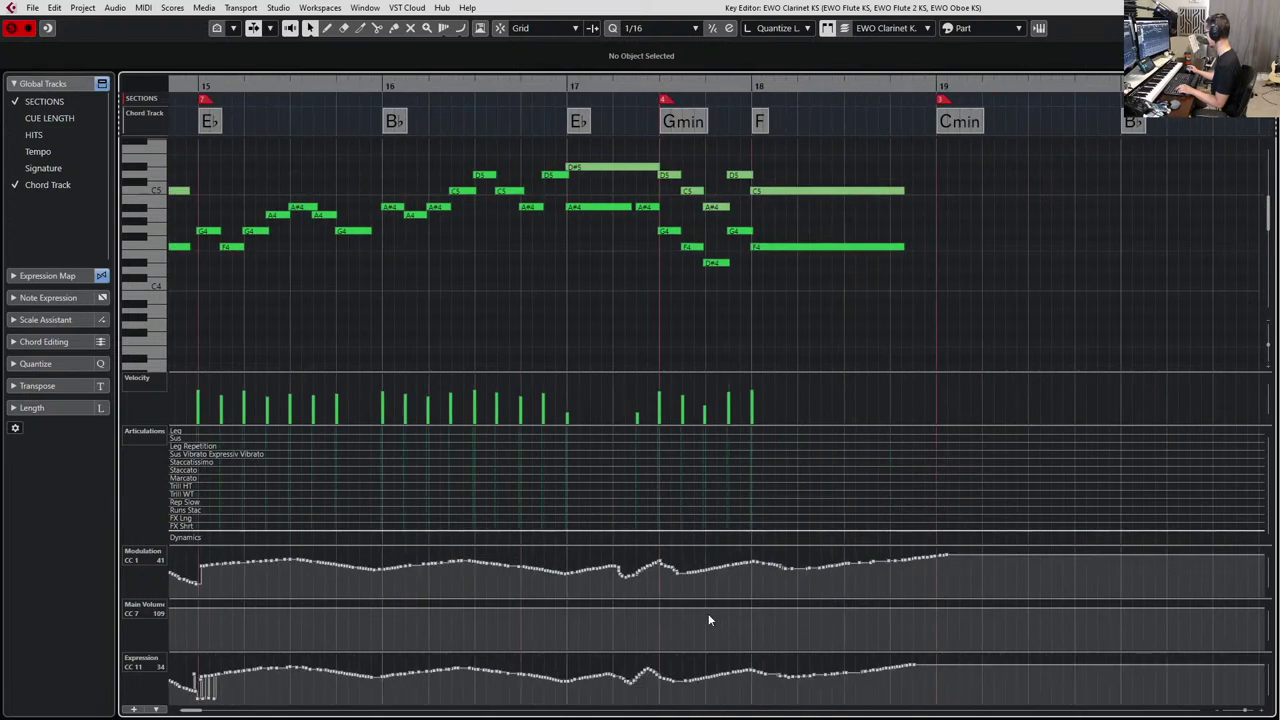
pyautogui.hscroll(-3, 708, 613)
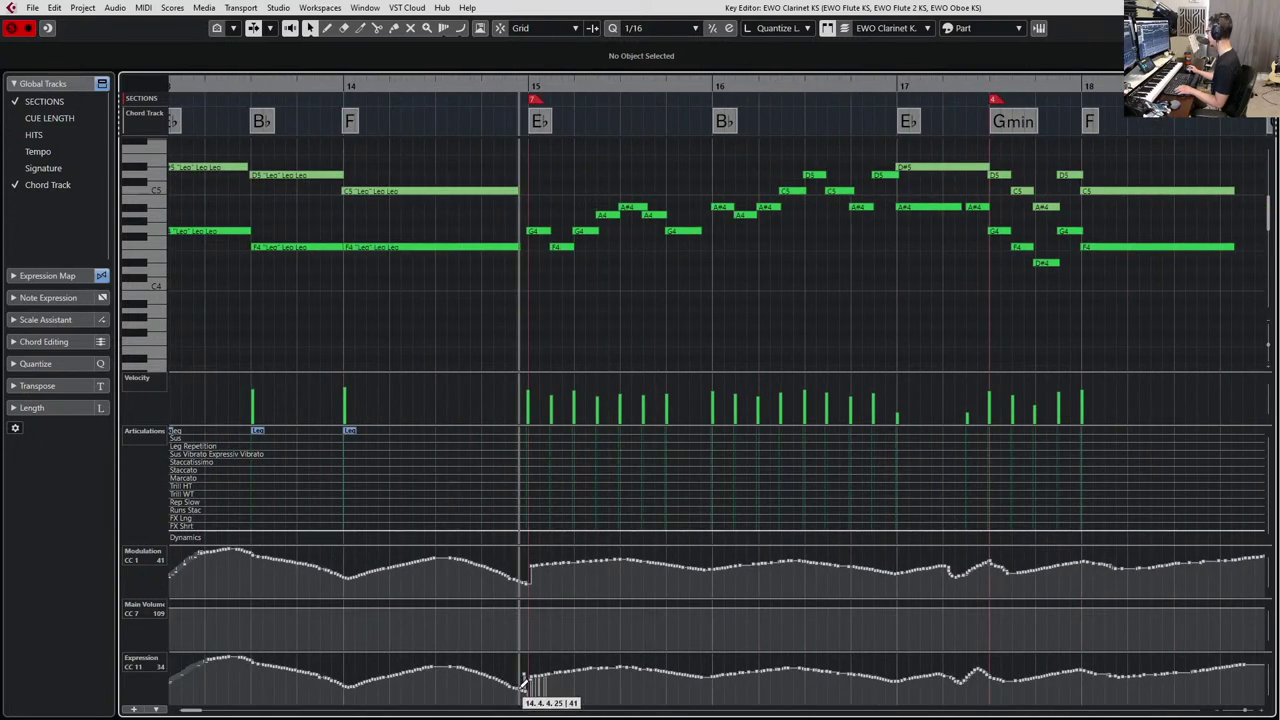
pyautogui.moveTo(521, 683); pyautogui.dragTo(565, 675)
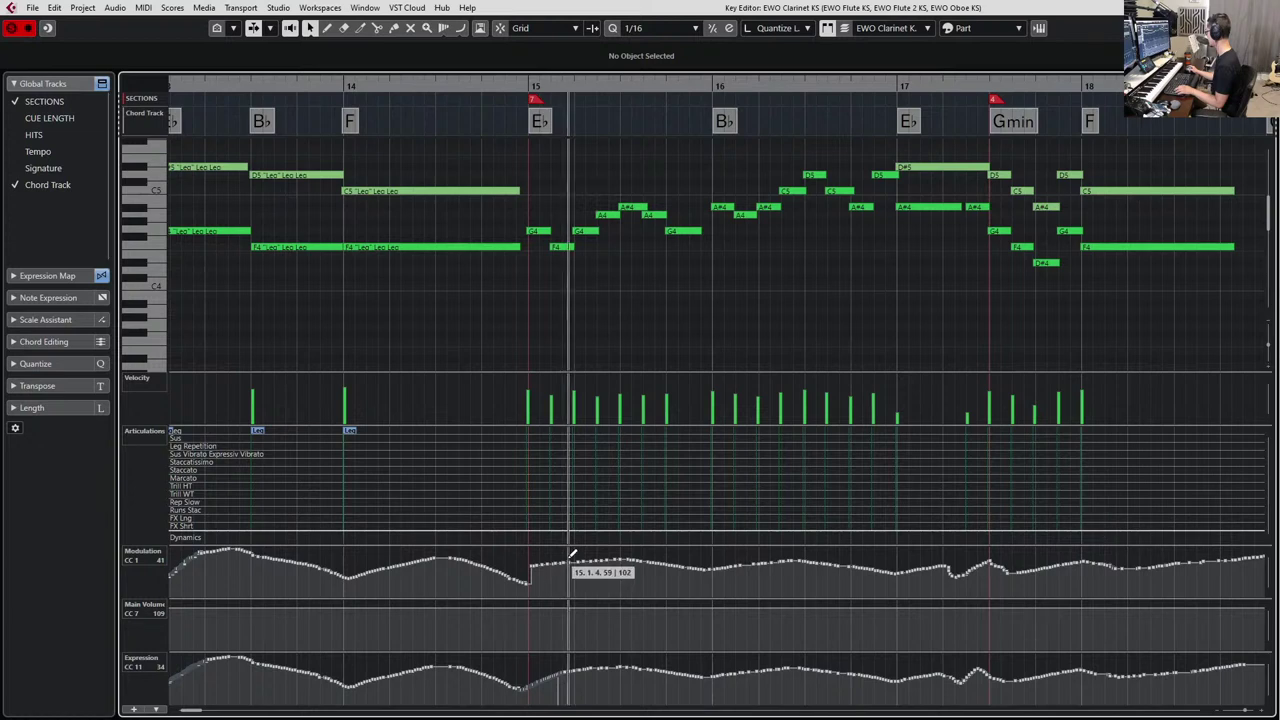
pyautogui.moveTo(571, 557); pyautogui.dragTo(533, 578)
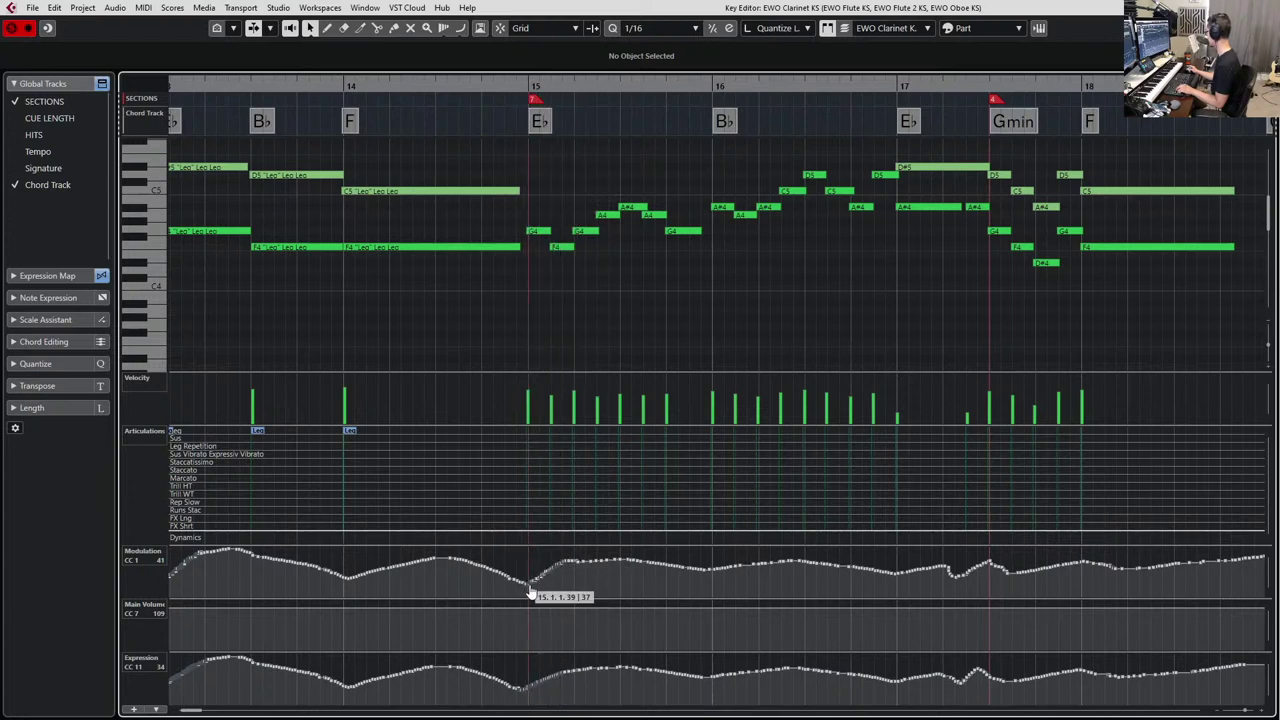
# Return to the Flute part and play back the woodwinds from bar 11 to hear the corrected trills and dynamics.
pyautogui.hscroll(-3, 530, 584)
pyautogui.press('Down')
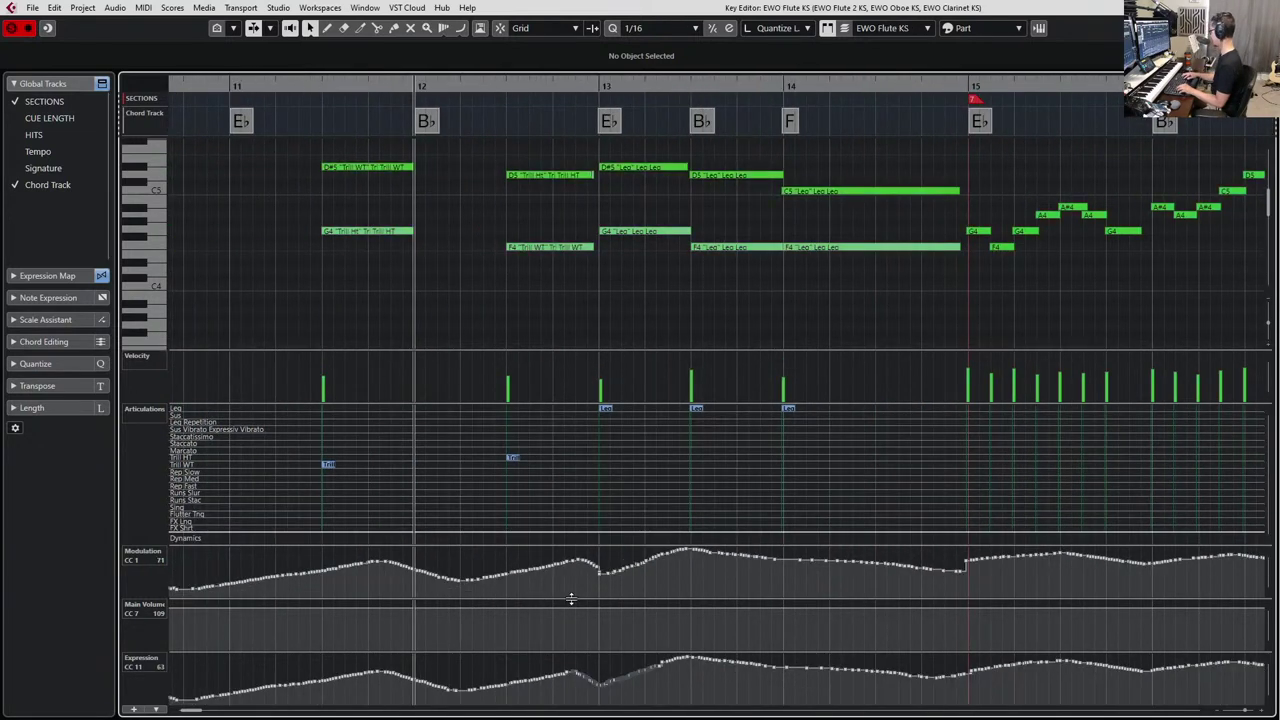
pyautogui.press('KP_Subtract')
pyautogui.press('KP_Subtract')
pyautogui.press('KP_Add')
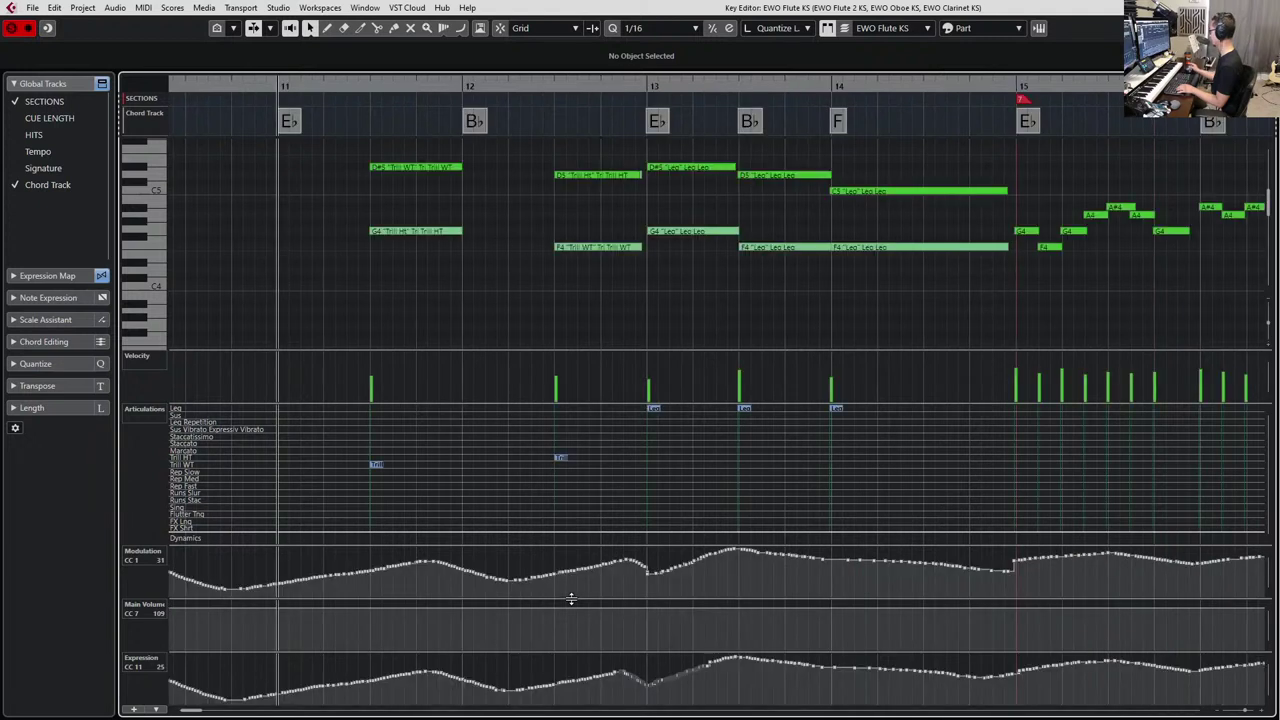
pyautogui.press('space')
pyautogui.scroll(-2, 480, 104)
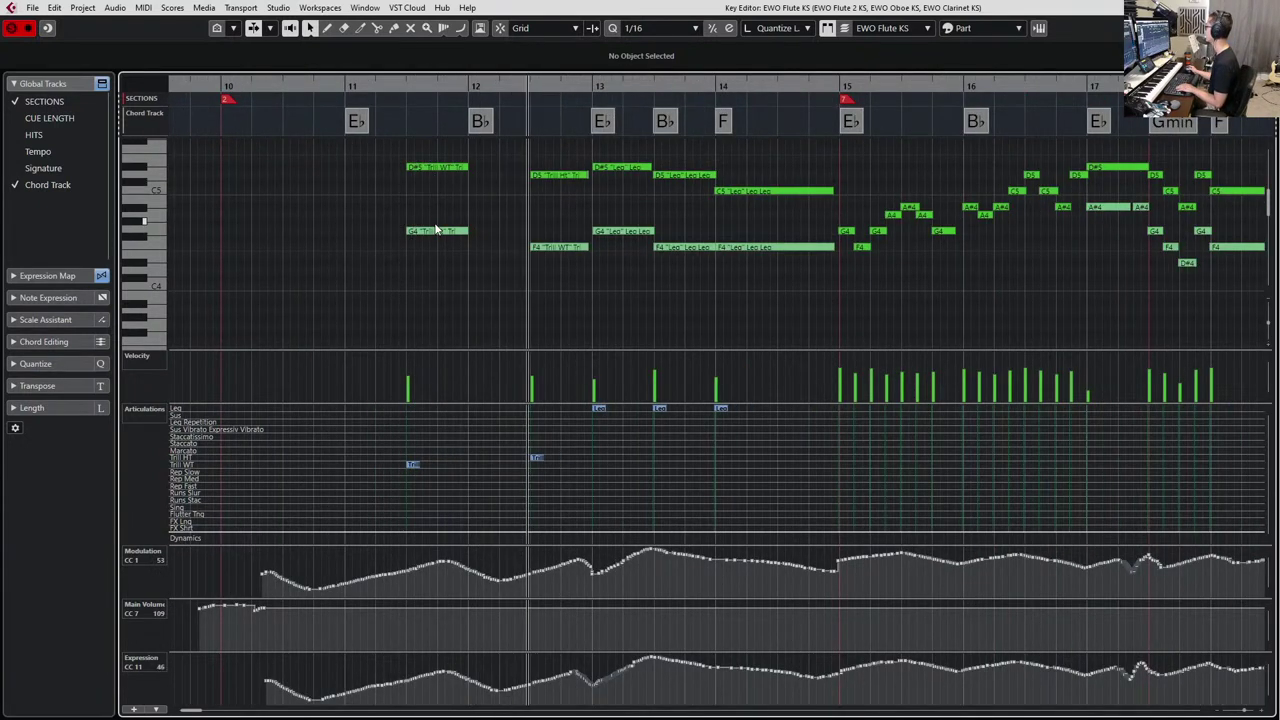
pyautogui.press('space')
# Reopen the woodwind parts in the Key Editor and review Flute 2, Oboe and Clarinet one after another.
pyautogui.press('Return')
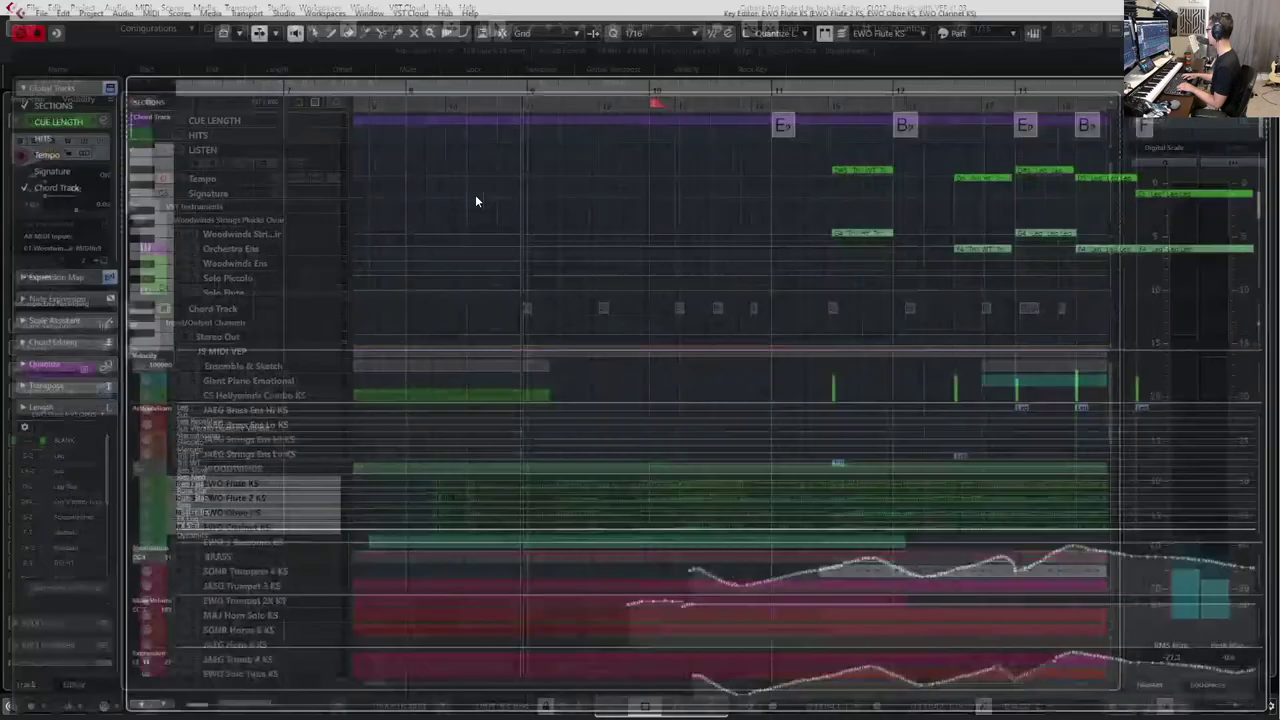
pyautogui.press('Return')
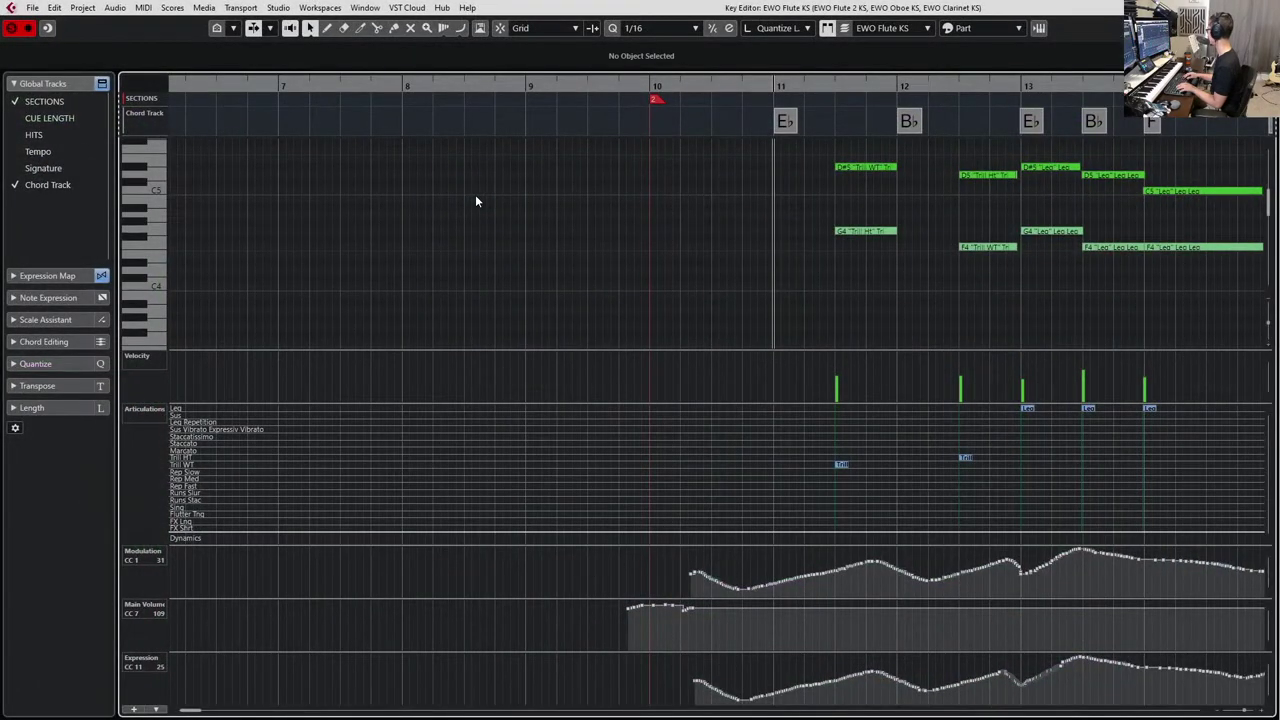
pyautogui.hotkey('ctrl', 'Tab')
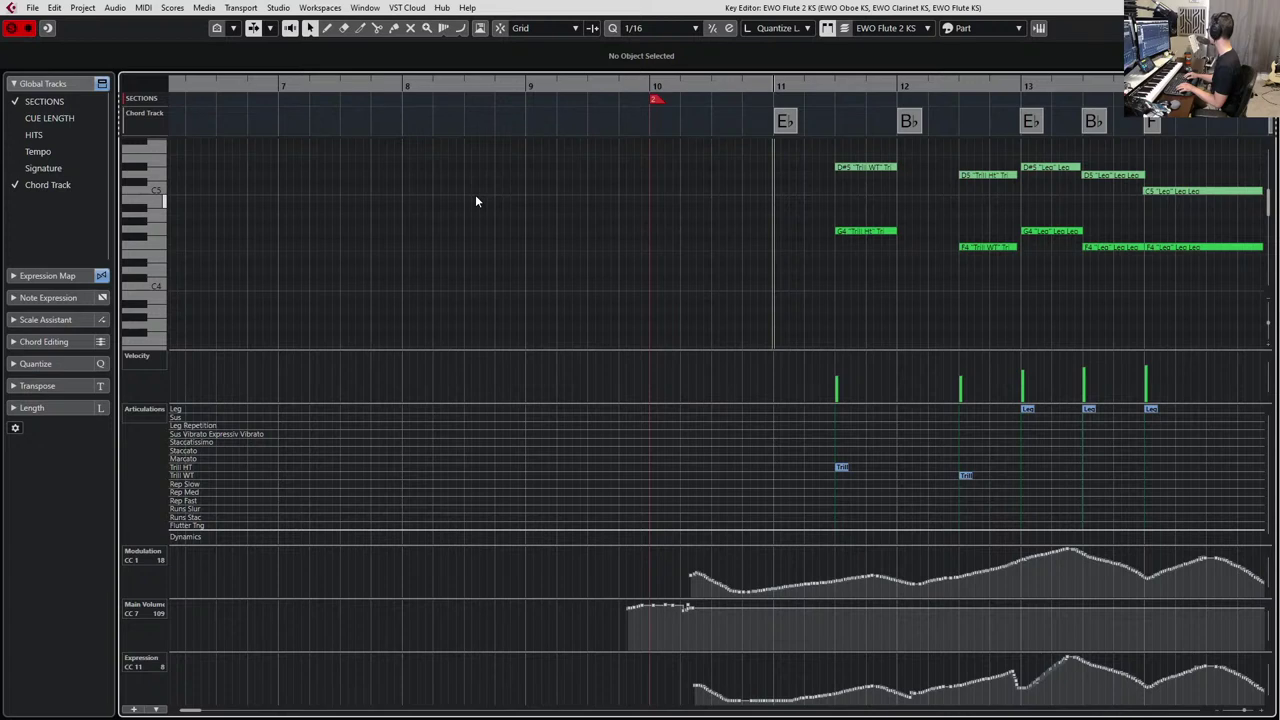
pyautogui.hotkey('ctrl', 'Tab')
pyautogui.hotkey('ctrl', 'Tab')
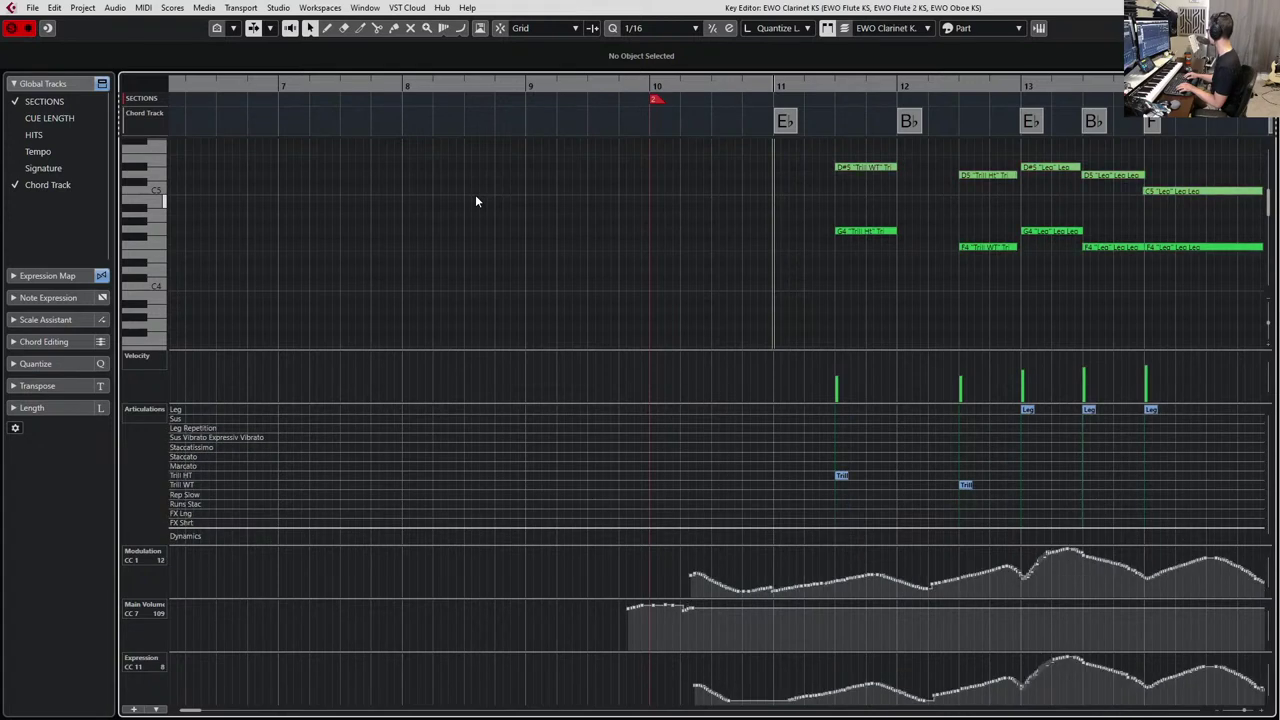
# Leave the Key Editor and play back the full arrangement from bar 11 to check the woodwinds in context.
pyautogui.press('Escape')
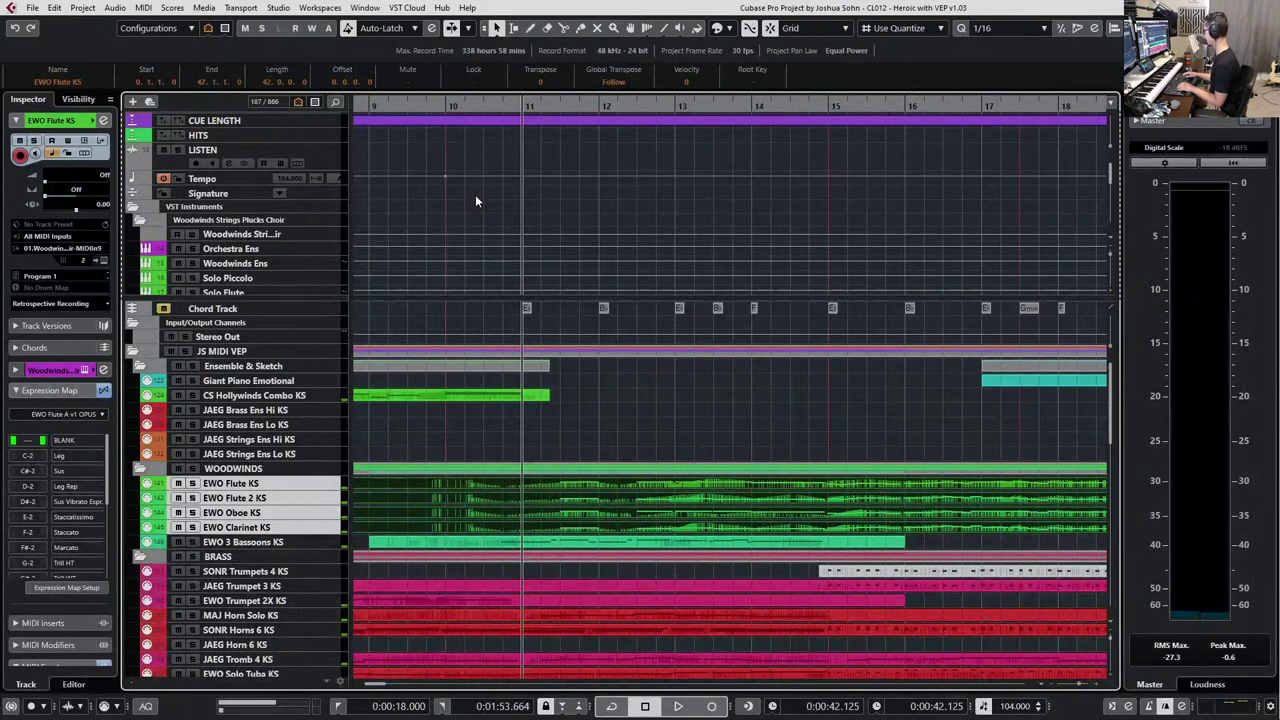
pyautogui.press('space')
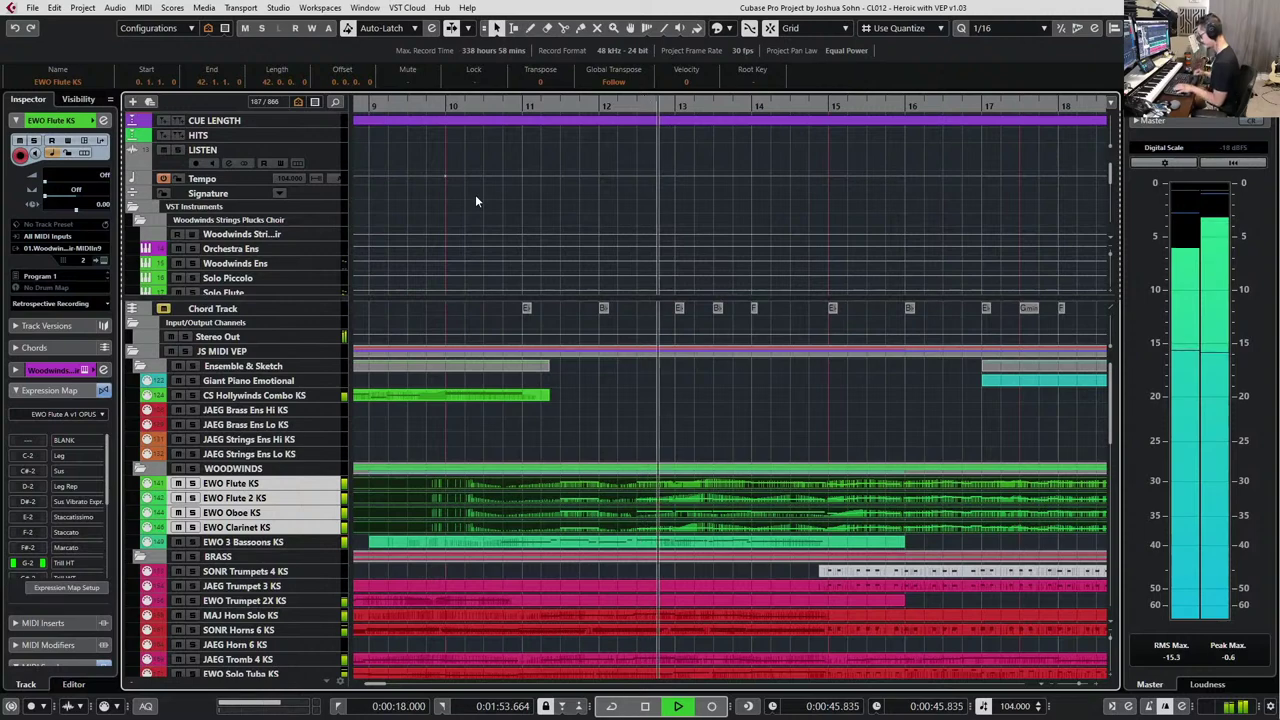
pyautogui.press('space')
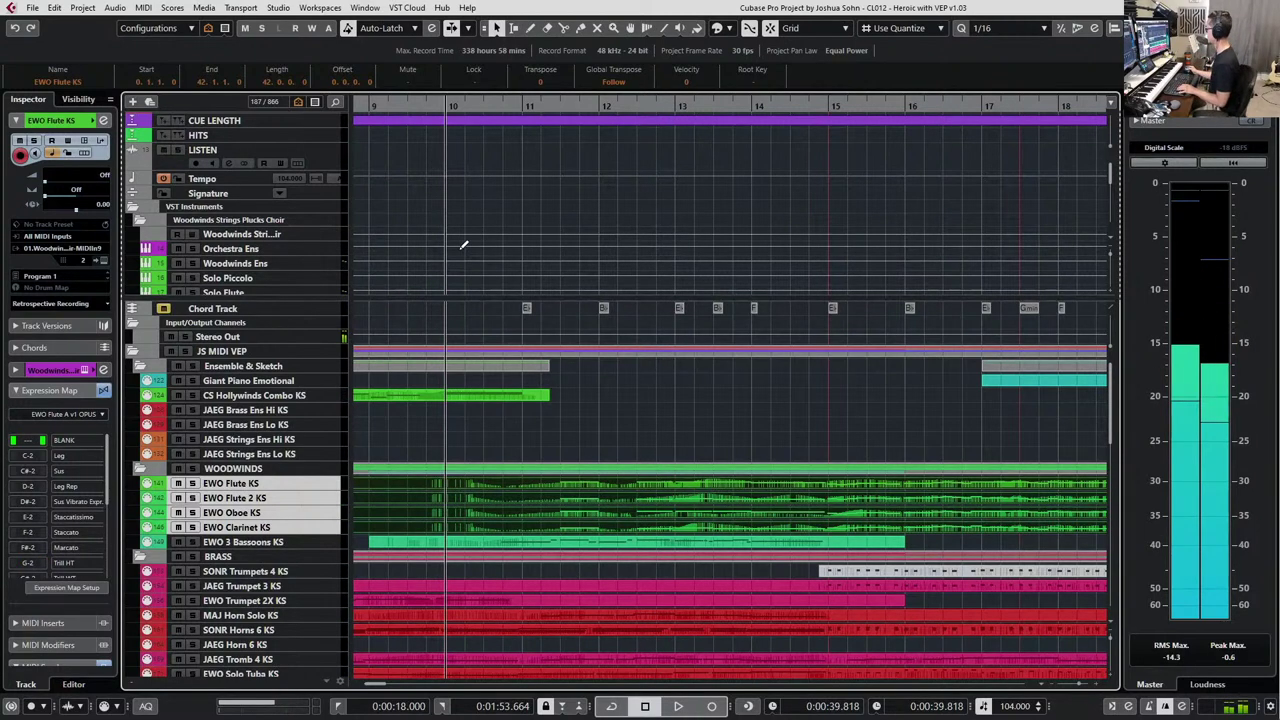
# Reopen the woodwind parts in the Key Editor, select the Flute's Expression points across bars 11 and 12, and set the locators to them.
pyautogui.scroll(-2, 563, 432)
pyautogui.scroll(-3, 563, 432)
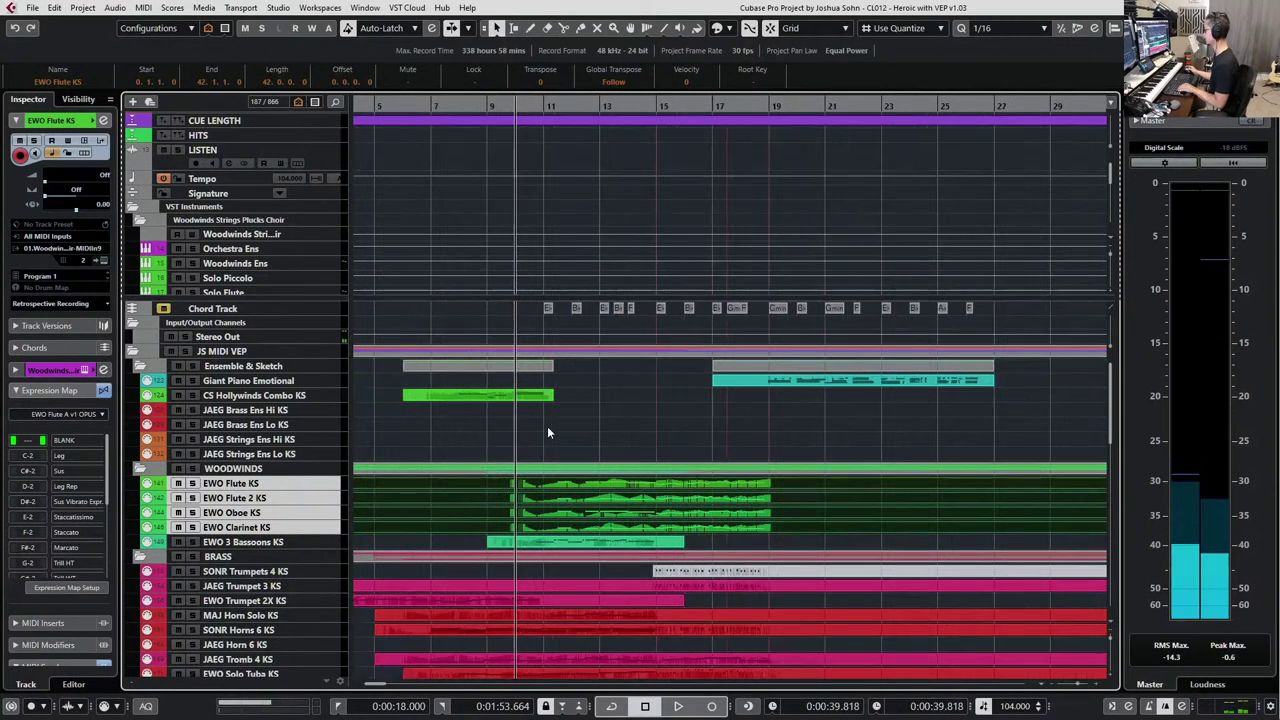
pyautogui.hotkey('ctrl', 'e')
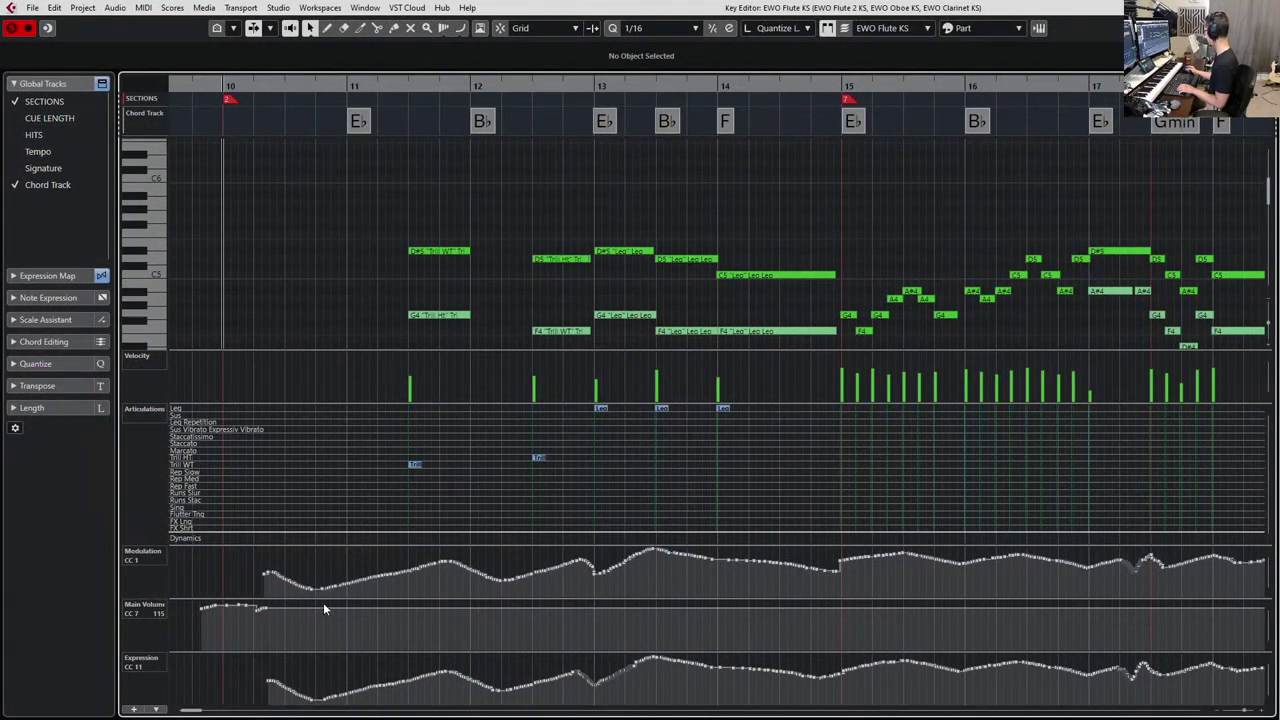
pyautogui.moveTo(336, 200); pyautogui.dragTo(540, 346)
pyautogui.moveTo(344, 558); pyautogui.dragTo(582, 616)
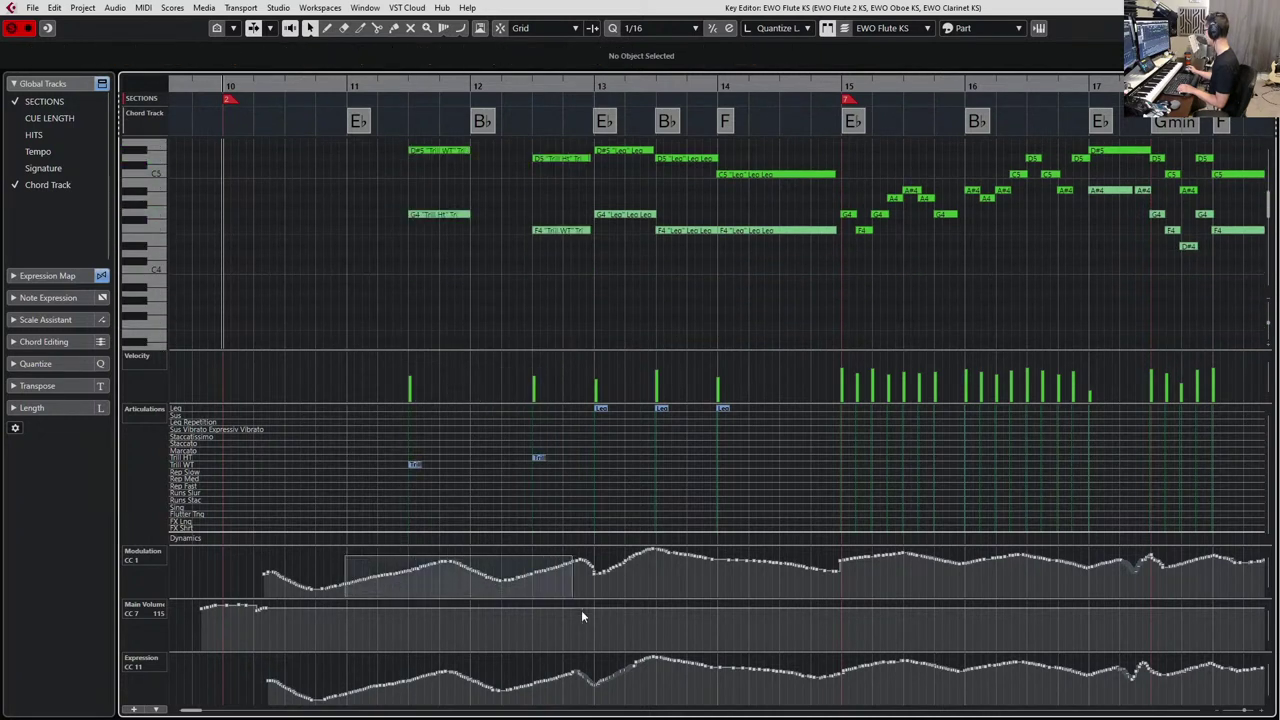
pyautogui.moveTo(362, 667); pyautogui.dragTo(597, 704)
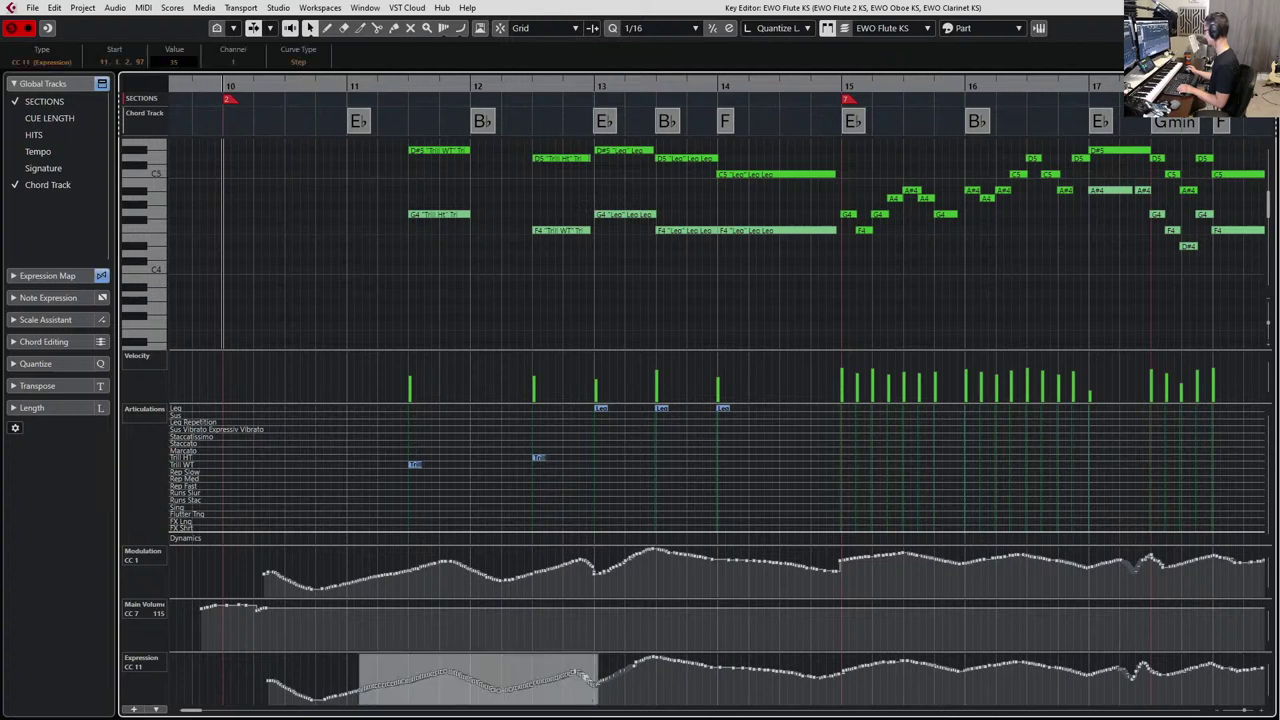
pyautogui.press('p')
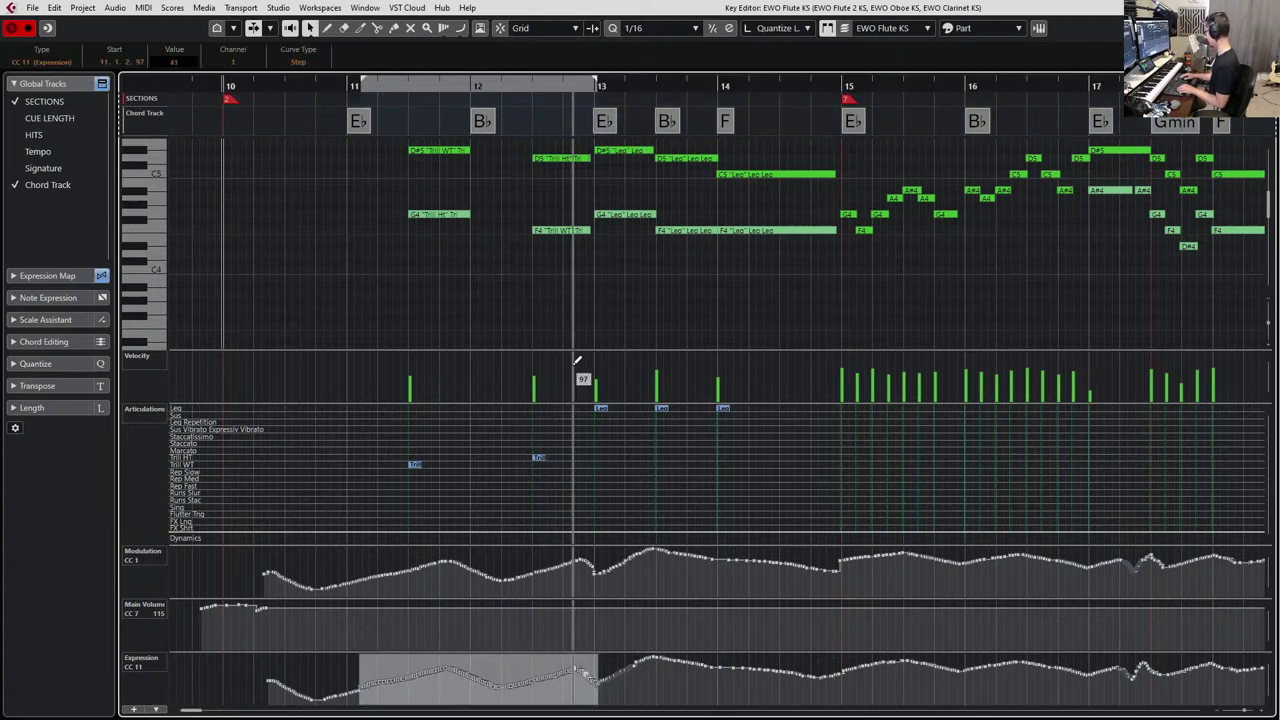
pyautogui.press('Tab')
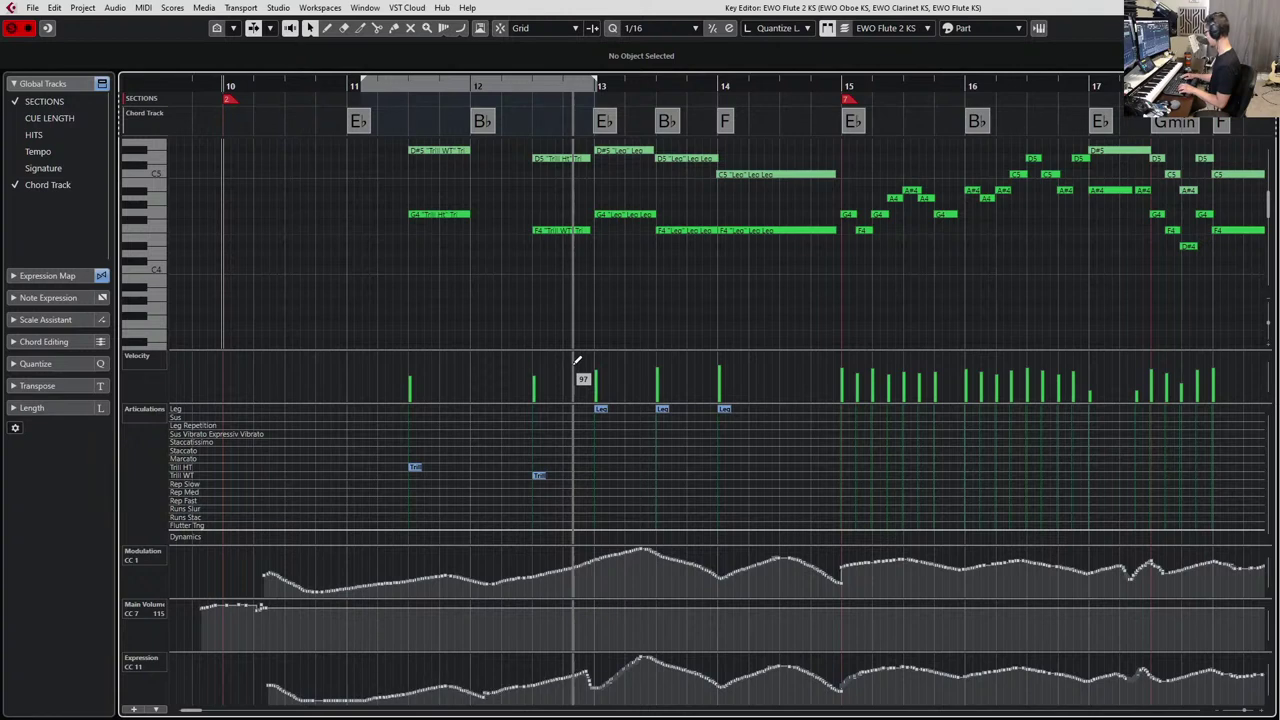
pyautogui.press('Escape')
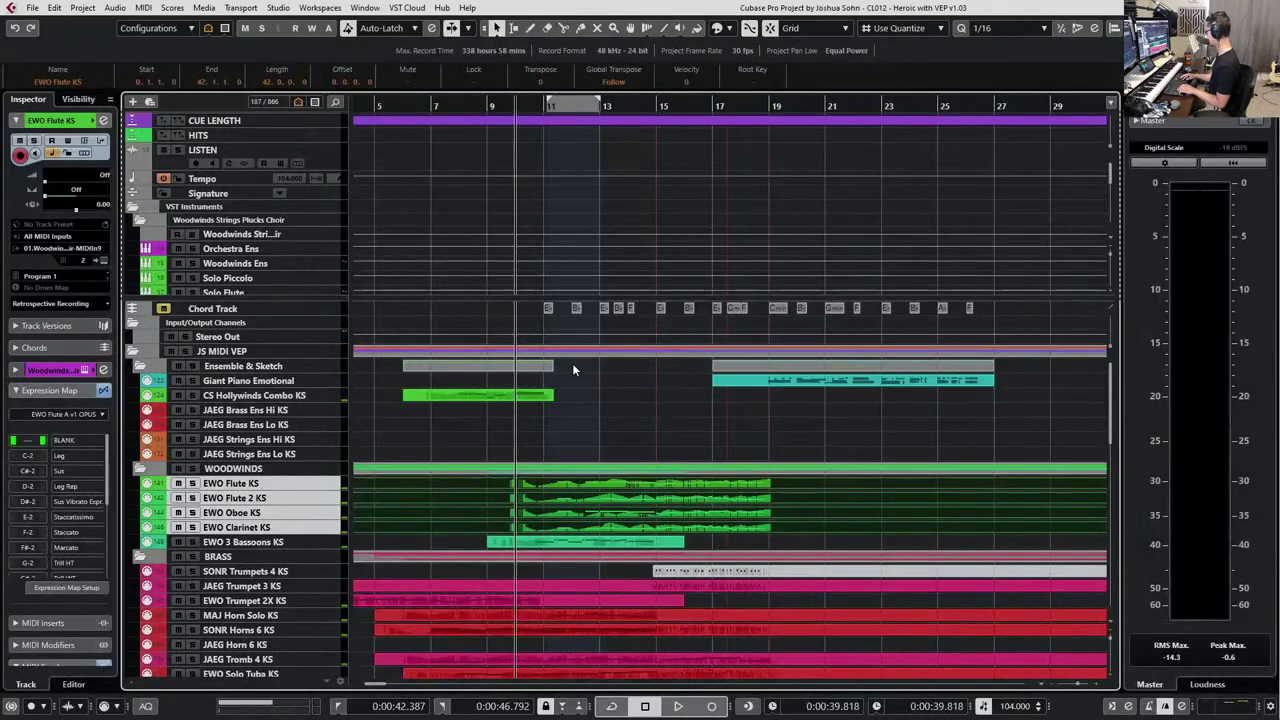
# Raise the Flute's selected Expression points across bars 11 and 12 slightly, bringing the first point to 39.
pyautogui.press('Return')
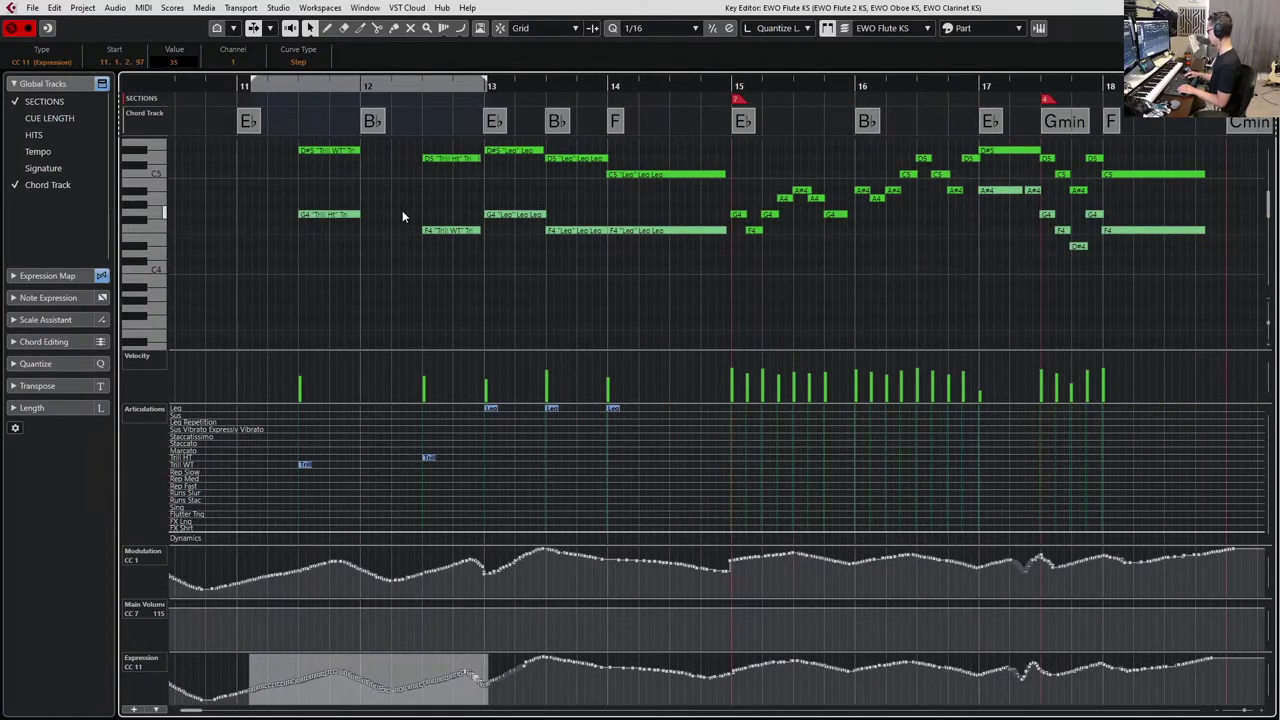
pyautogui.press('l')
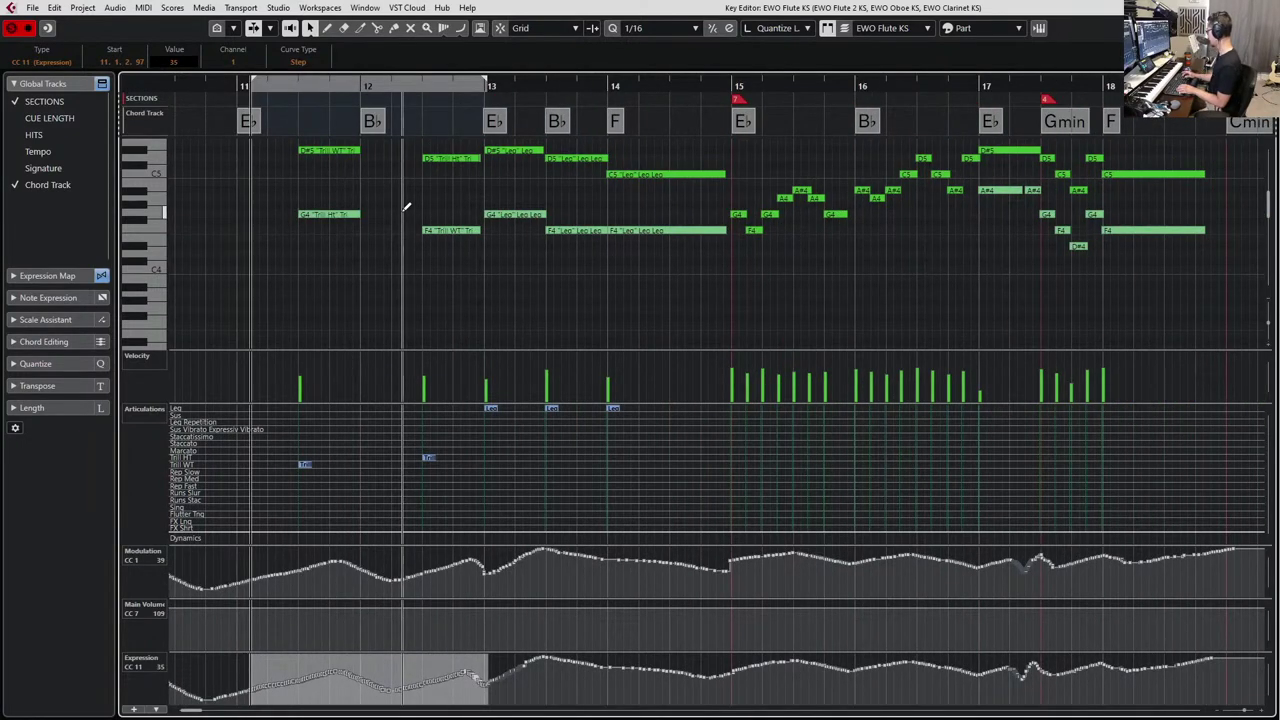
pyautogui.press('Up')
pyautogui.press('Up')
pyautogui.press('Up')
pyautogui.press('Up')
pyautogui.press('Up')
pyautogui.press('Up')
pyautogui.press('Up')
pyautogui.press('Up')
pyautogui.press('Up')
pyautogui.press('Up')
pyautogui.press('Up')
pyautogui.press('Up')
pyautogui.press('Up')
pyautogui.press('Up')
pyautogui.press('Up')
pyautogui.press('Up')
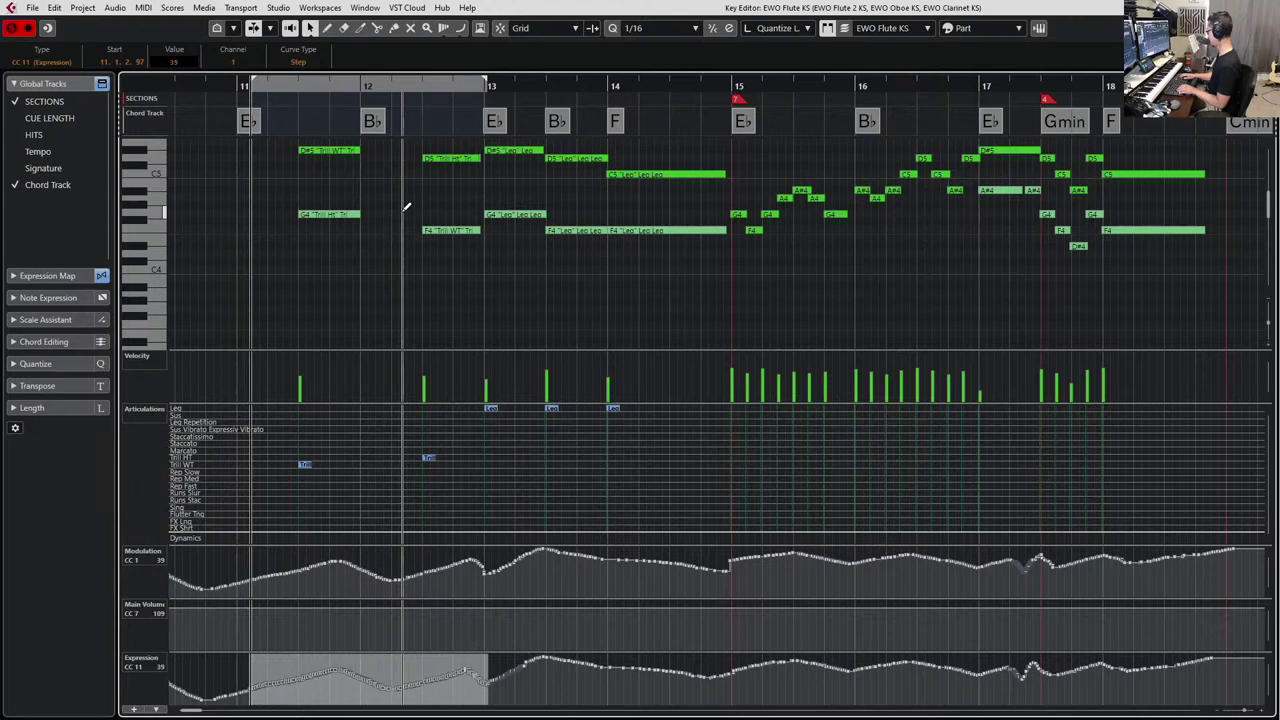
# Switch past Flute 2 to the Oboe part and raise its Expression curve across bars 11 and 12.
pyautogui.hotkey('ctrl', 'Tab')
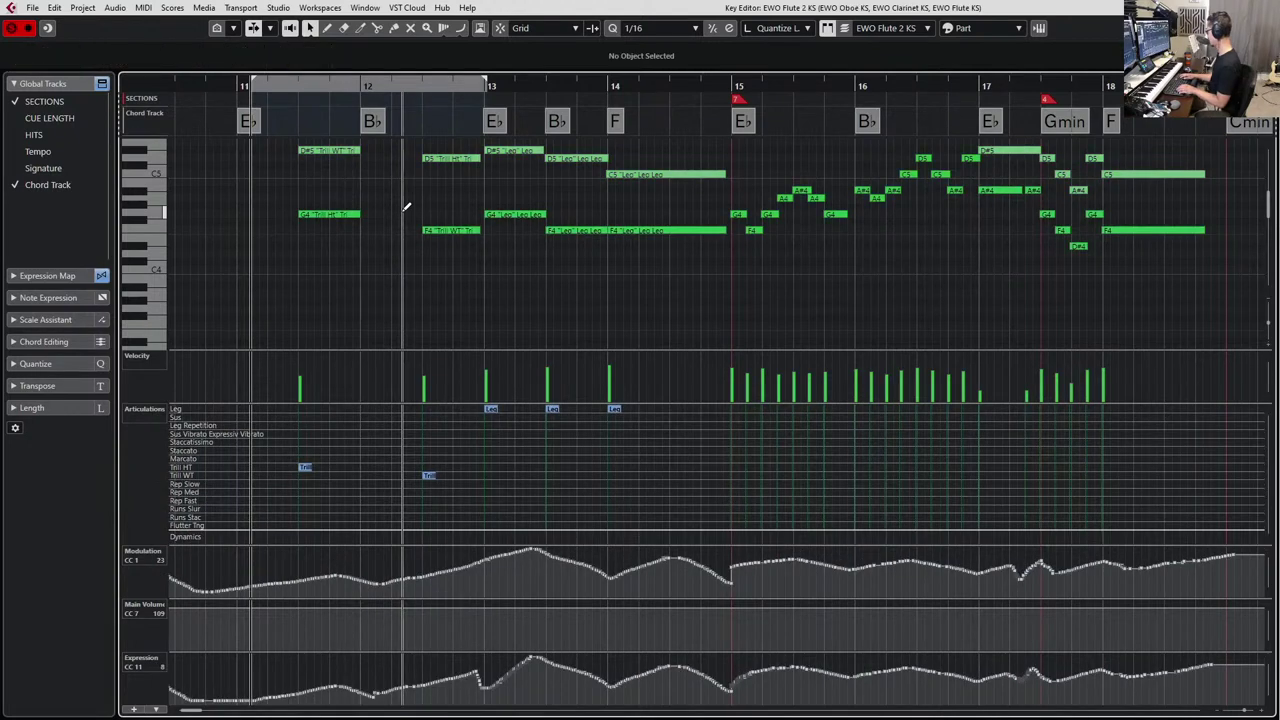
pyautogui.hotkey('ctrl', 'Tab')
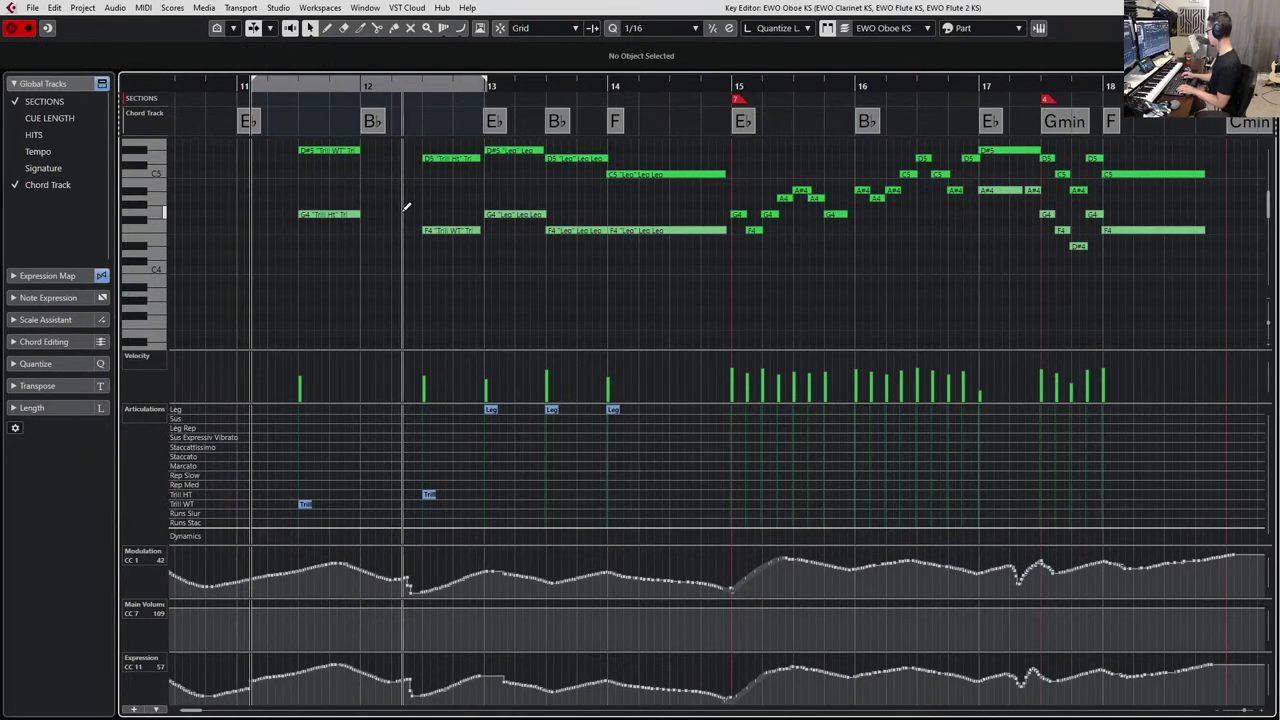
pyautogui.press('Up')
pyautogui.press('Up')
pyautogui.press('Up')
pyautogui.press('Up')
pyautogui.press('Up')
pyautogui.press('Up')
pyautogui.press('Up')
pyautogui.press('Up')
pyautogui.press('Up')
pyautogui.press('Up')
pyautogui.press('Up')
pyautogui.press('Up')
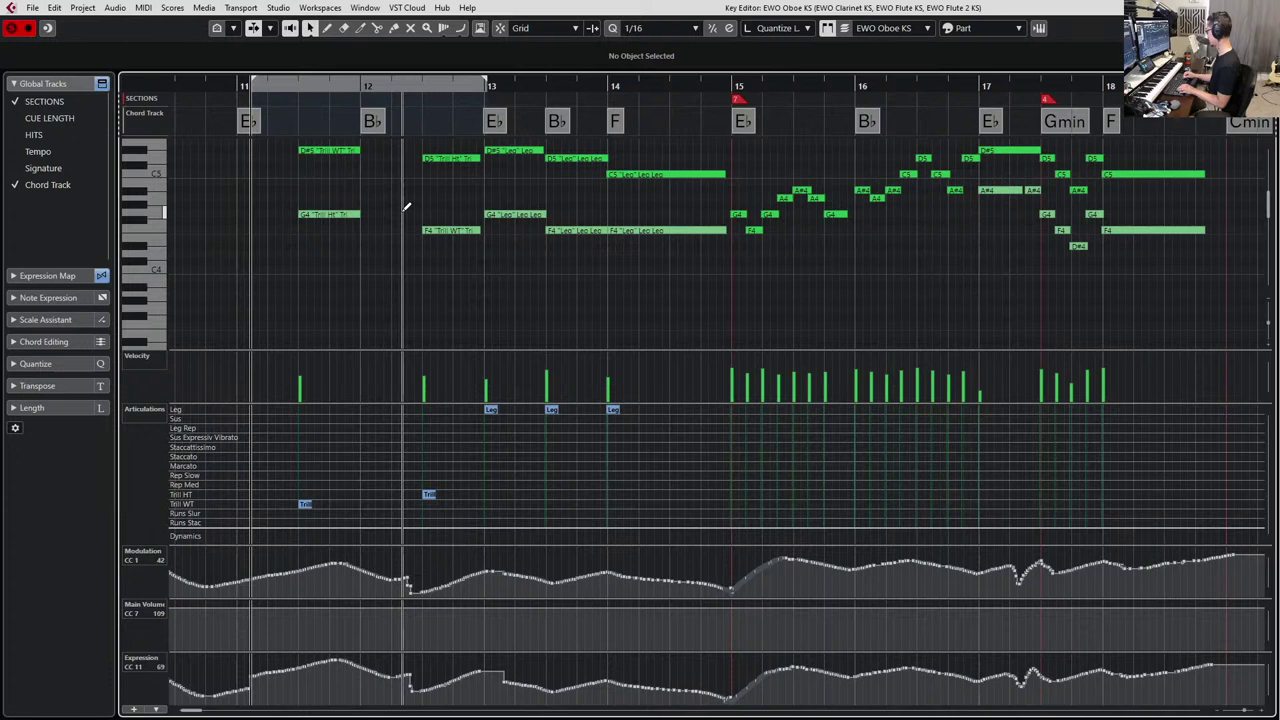
# Switch to the Clarinet part and raise its Expression curve across bars 11 and 12.
pyautogui.hotkey('ctrl', 'Tab')
pyautogui.press('Up')
pyautogui.press('Up')
pyautogui.press('Up')
pyautogui.press('Up')
pyautogui.press('Up')
pyautogui.press('Up')
pyautogui.press('Up')
pyautogui.press('Up')
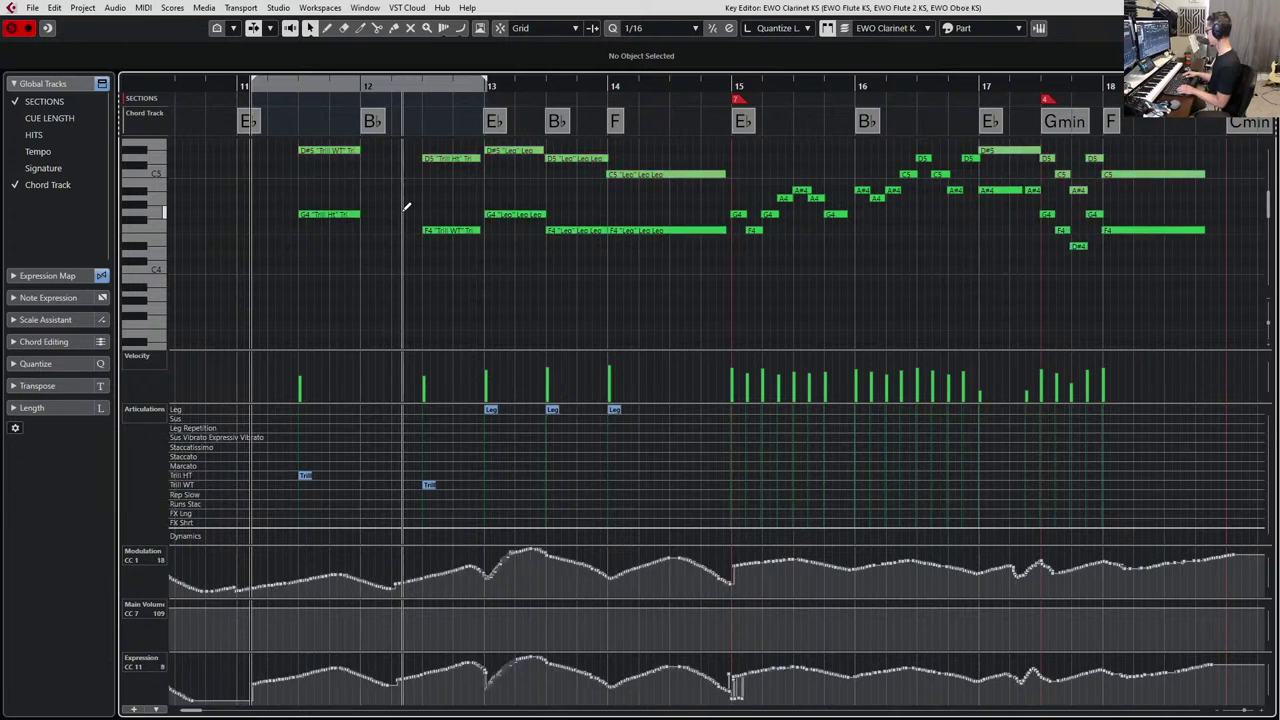
# Play back the louder trills from bar 11, first soloed and once more with the editor solo off, and close the Key Editor.
pyautogui.press('space')
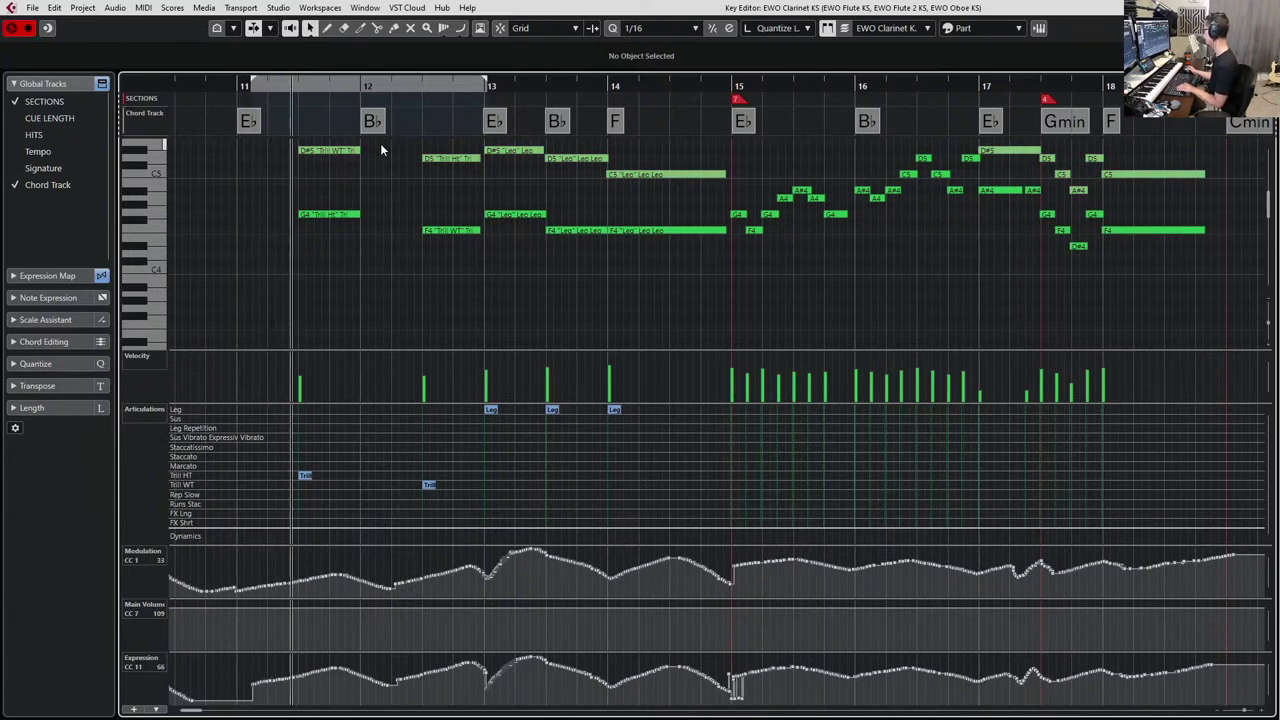
pyautogui.press('space')
pyautogui.press('s')
pyautogui.press('space')
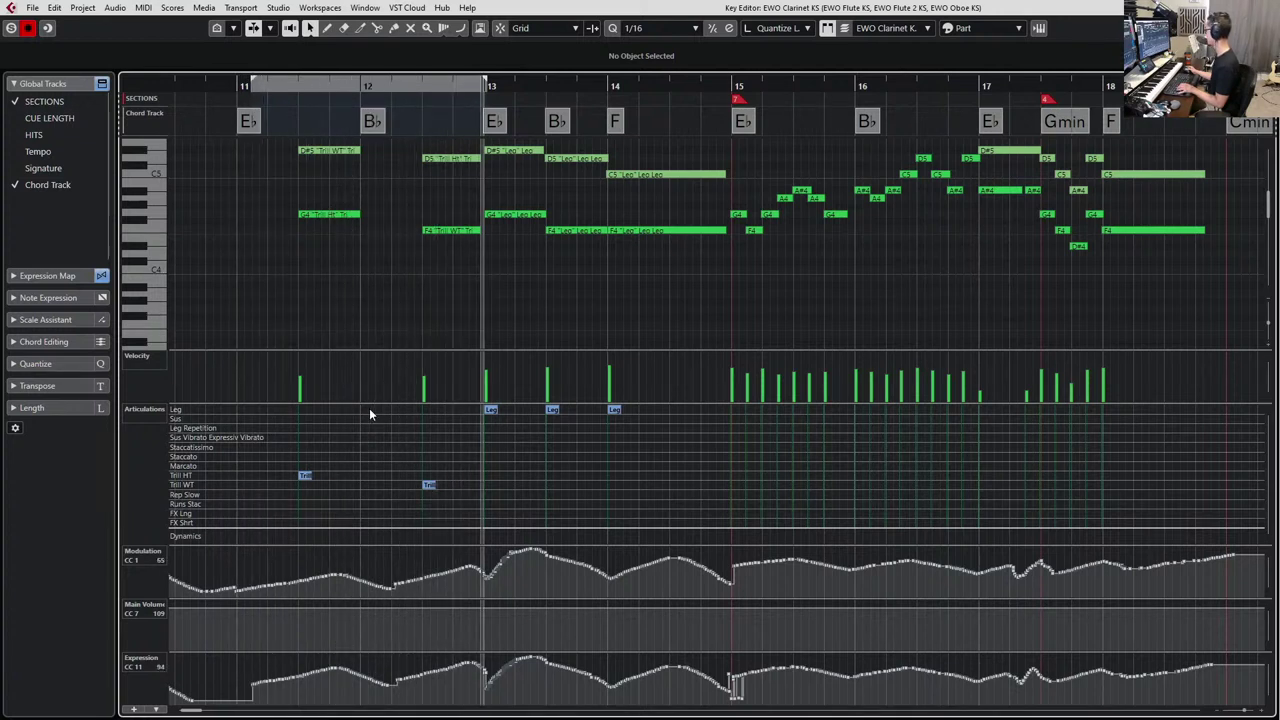
pyautogui.press('space')
pyautogui.press('Escape')
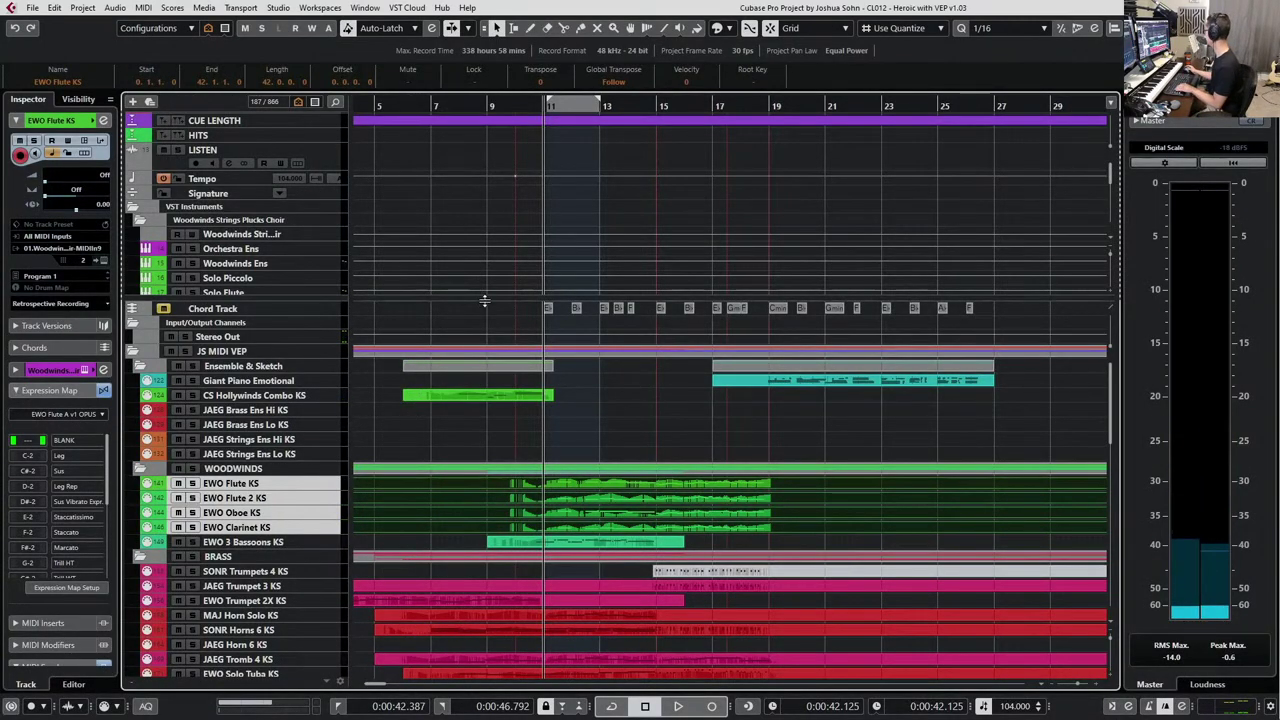
# Set the locators to the full cue length and play back the passage around bar 12.
pyautogui.doubleClick(582, 120)
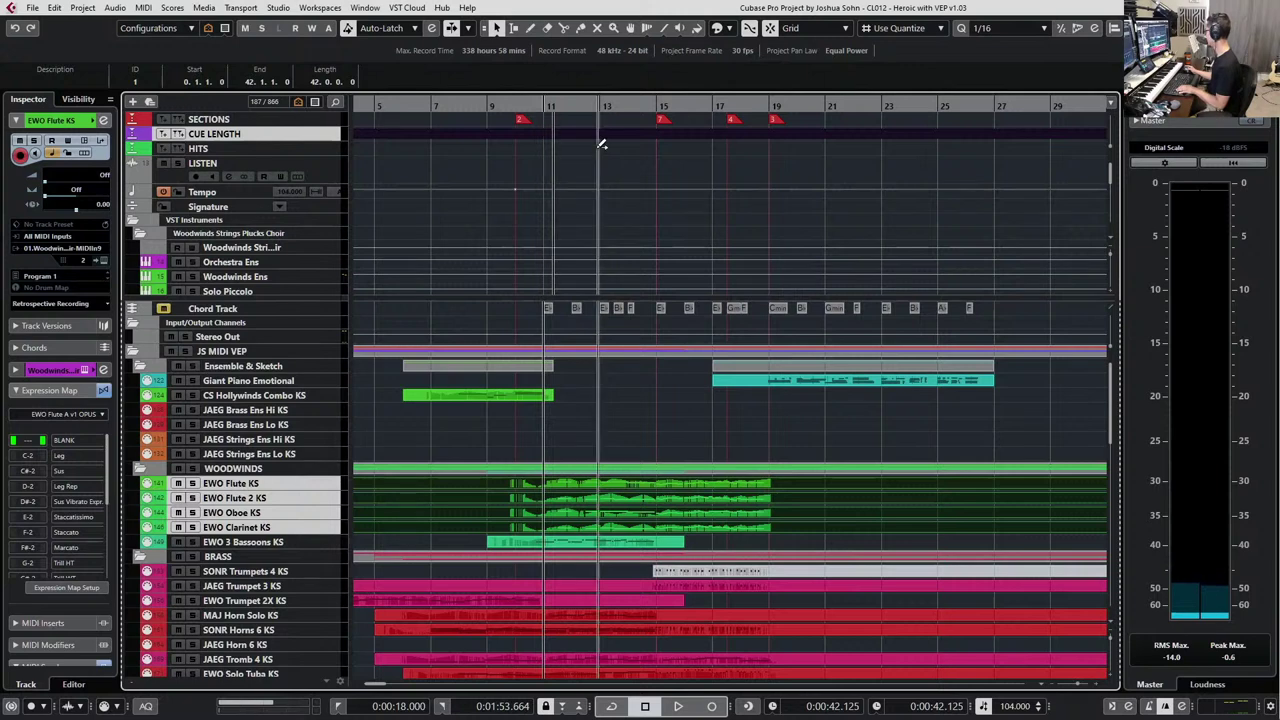
pyautogui.scroll(-3, 604, 155)
pyautogui.scroll(-2, 635, 195)
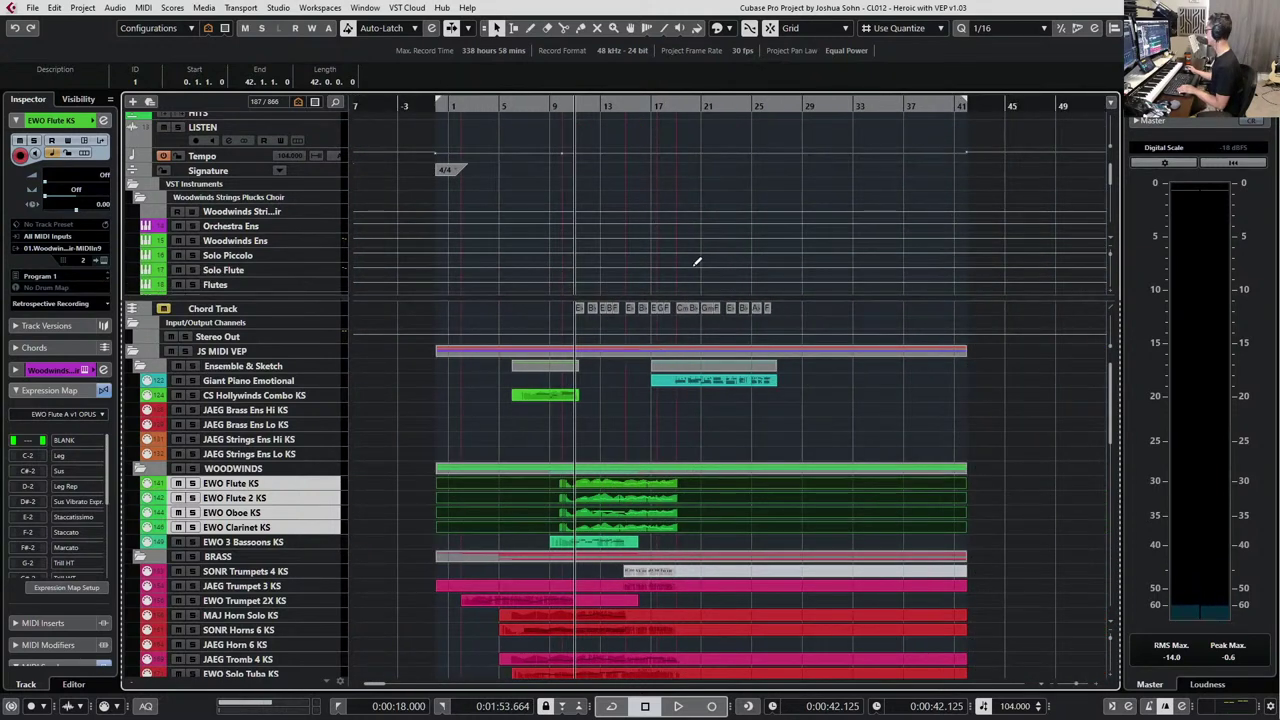
pyautogui.hscroll(3, 471, 414)
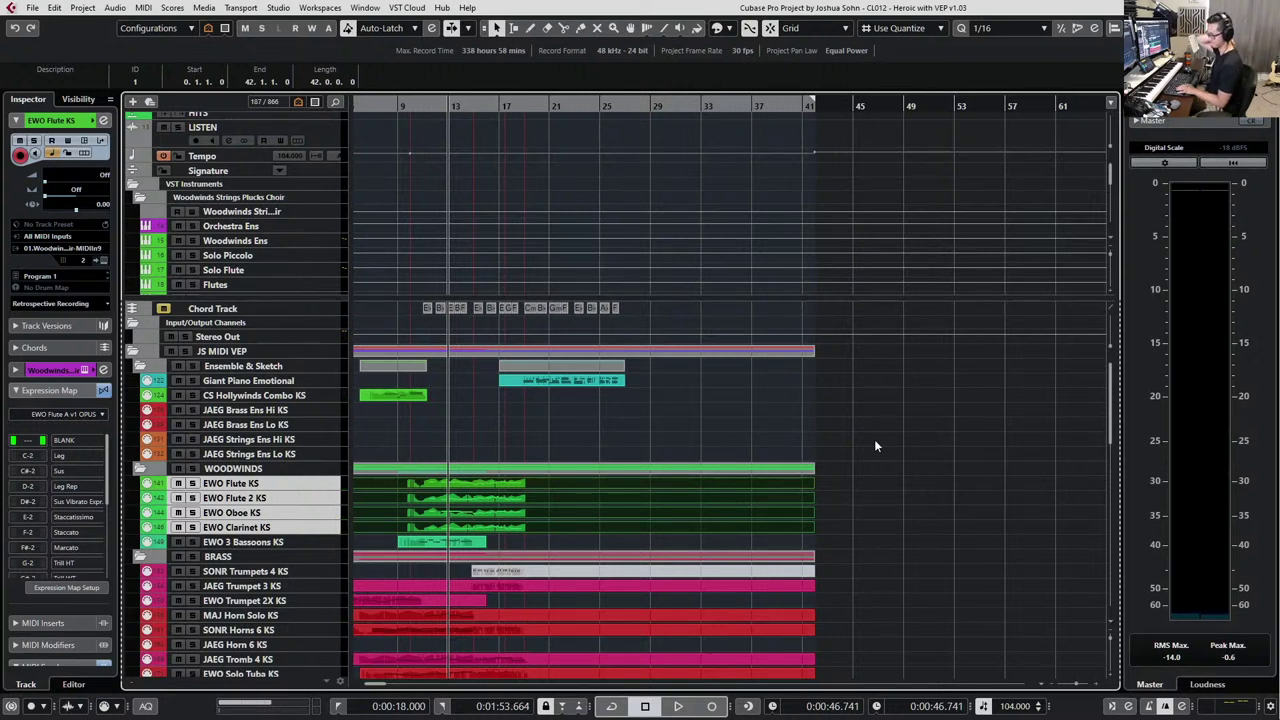
pyautogui.press('space')
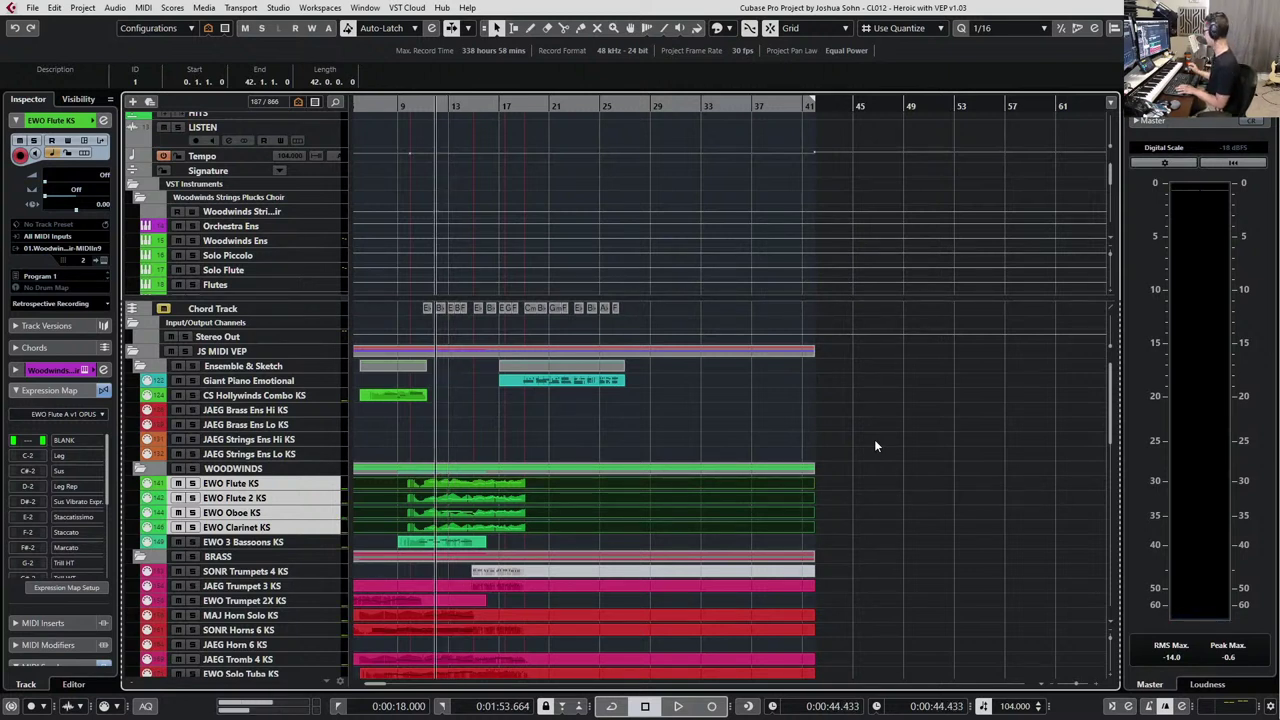
# Move the Giant Piano Emotional part forward ten bars so that it starts at bar 27.
pyautogui.click(591, 378)
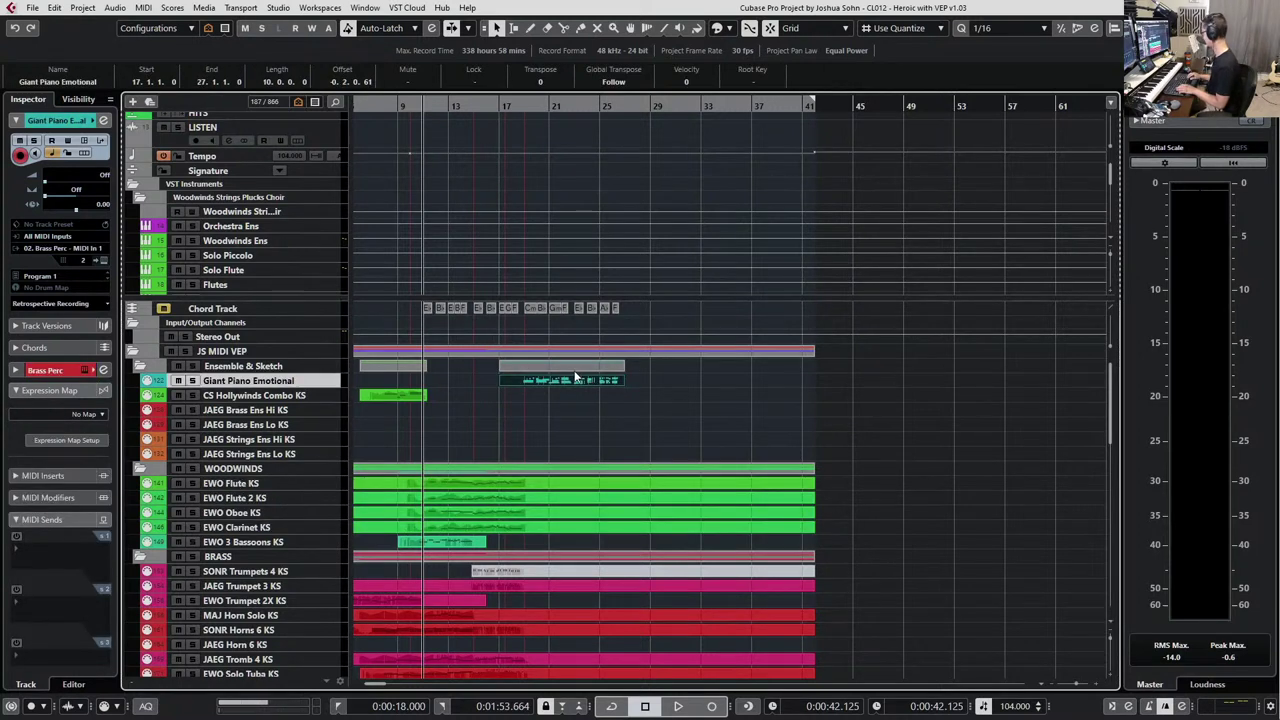
pyautogui.hotkey('ctrl', 'Left')
pyautogui.hotkey('ctrl', 'Left')
pyautogui.hotkey('ctrl', 'Left')
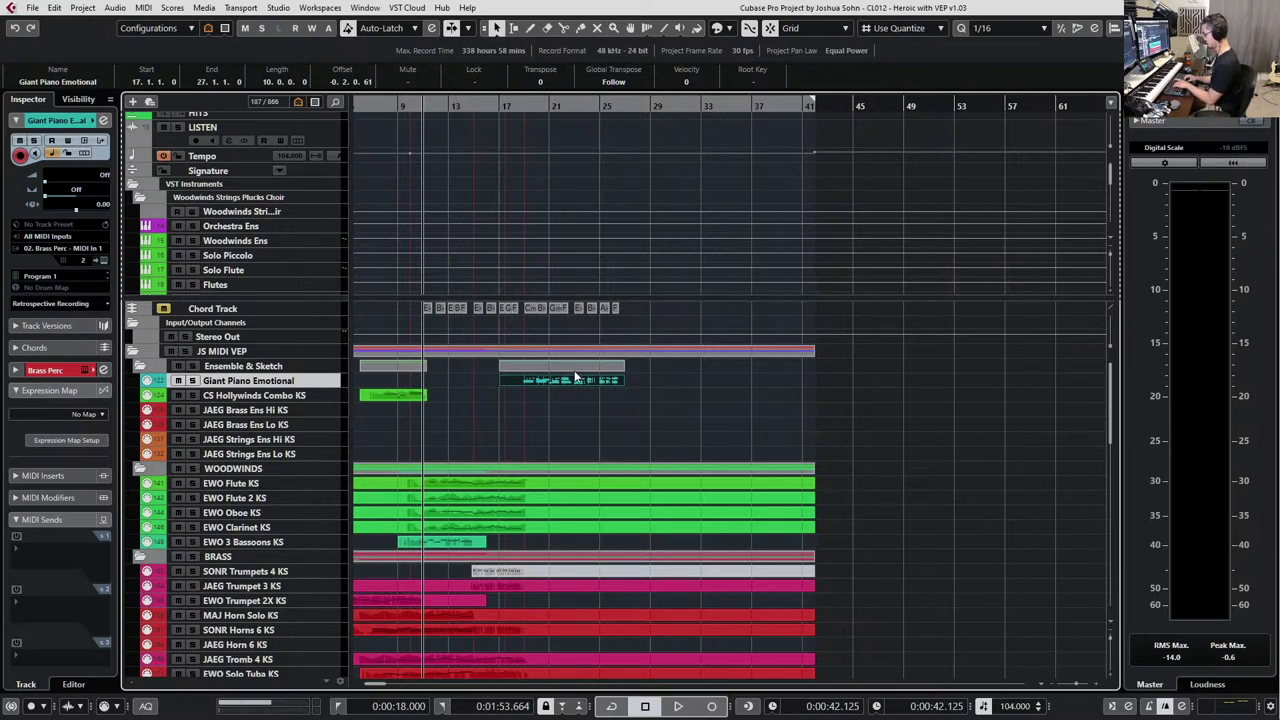
pyautogui.hotkey('ctrl', 'Right')
pyautogui.hotkey('ctrl', 'Right')
pyautogui.hotkey('ctrl', 'Right')
pyautogui.hotkey('ctrl', 'Right')
pyautogui.hotkey('ctrl', 'Right')
pyautogui.hotkey('ctrl', 'Right')
pyautogui.hotkey('ctrl', 'Right')
pyautogui.hotkey('ctrl', 'Right')
pyautogui.hotkey('ctrl', 'Right')
pyautogui.hotkey('ctrl', 'Right')
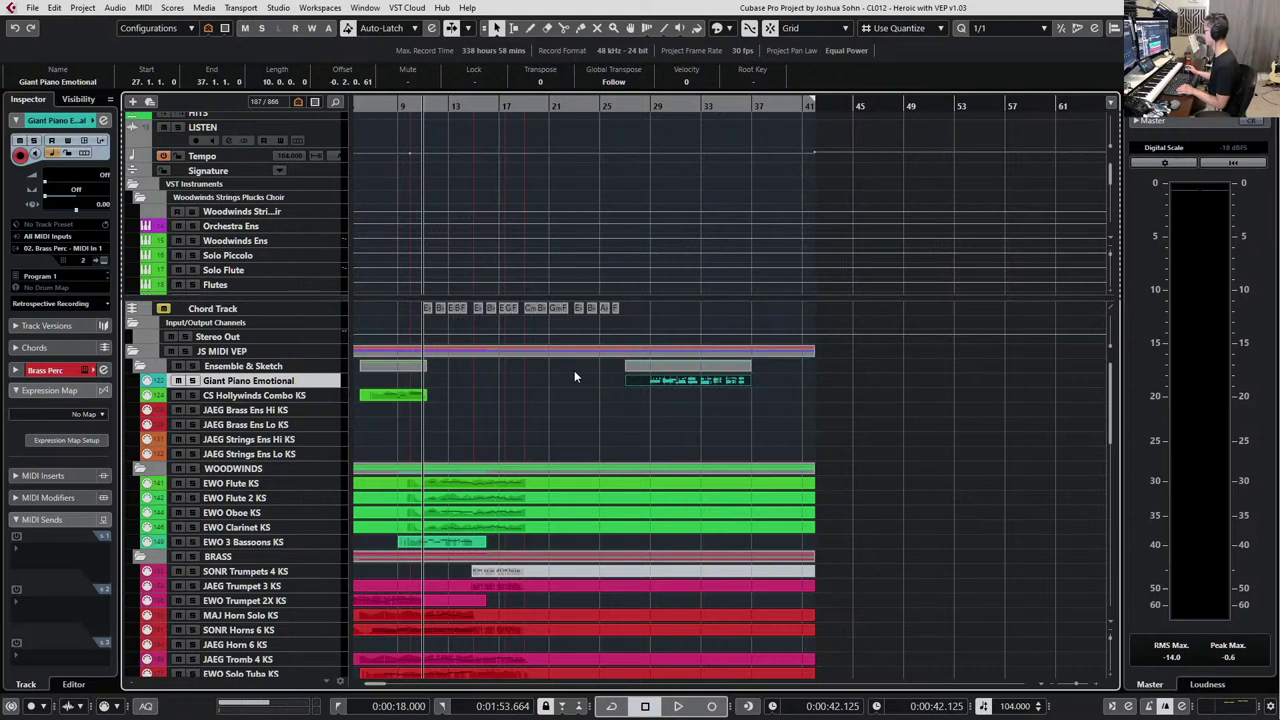
# Solo the BRASS folder and play it back from bar 15.
pyautogui.scroll(-10, 564, 442)
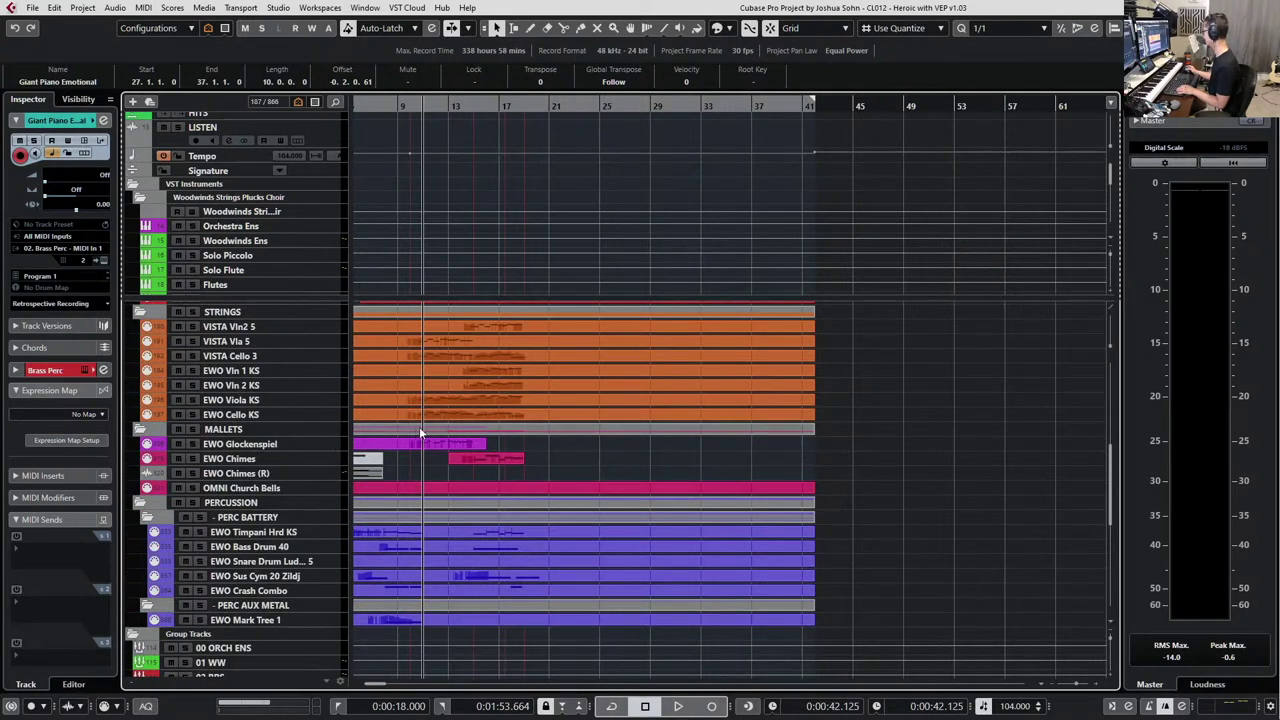
pyautogui.scroll(5, 462, 450)
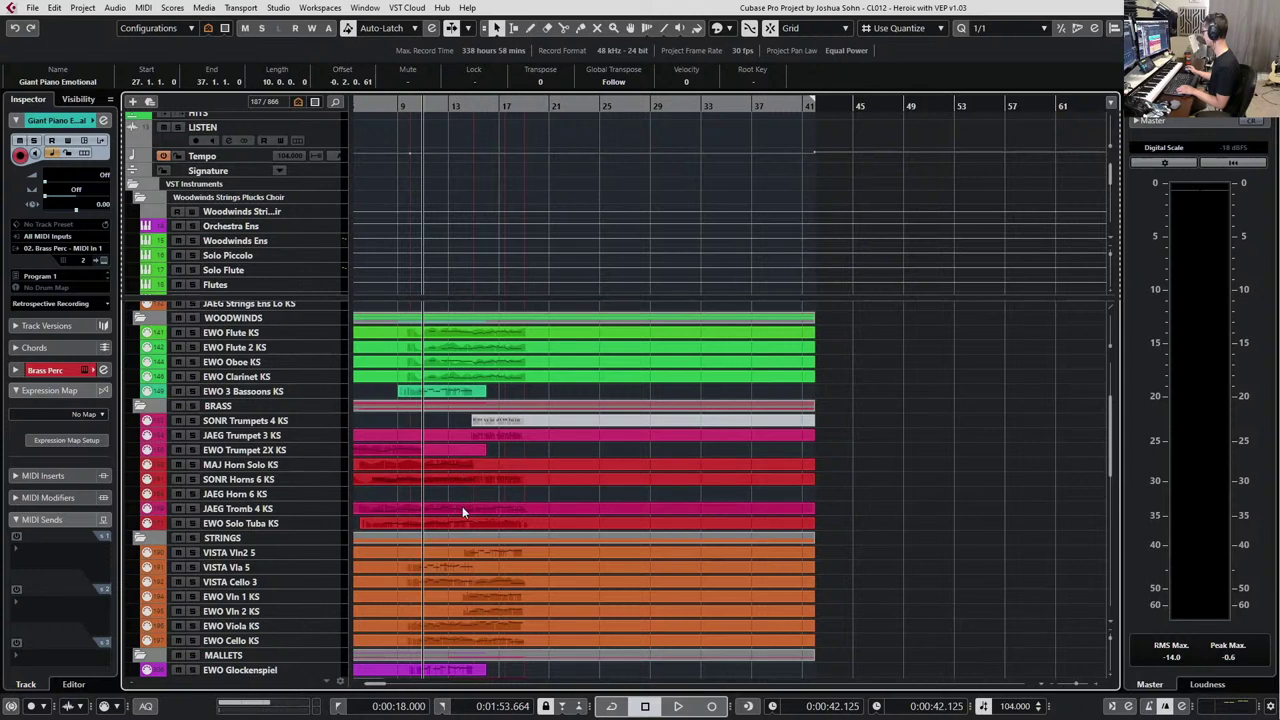
pyautogui.press('ctrl+KP_Add')
pyautogui.press('ctrl+KP_Add')
pyautogui.press('ctrl+KP_Add')
pyautogui.press('ctrl+KP_Add')
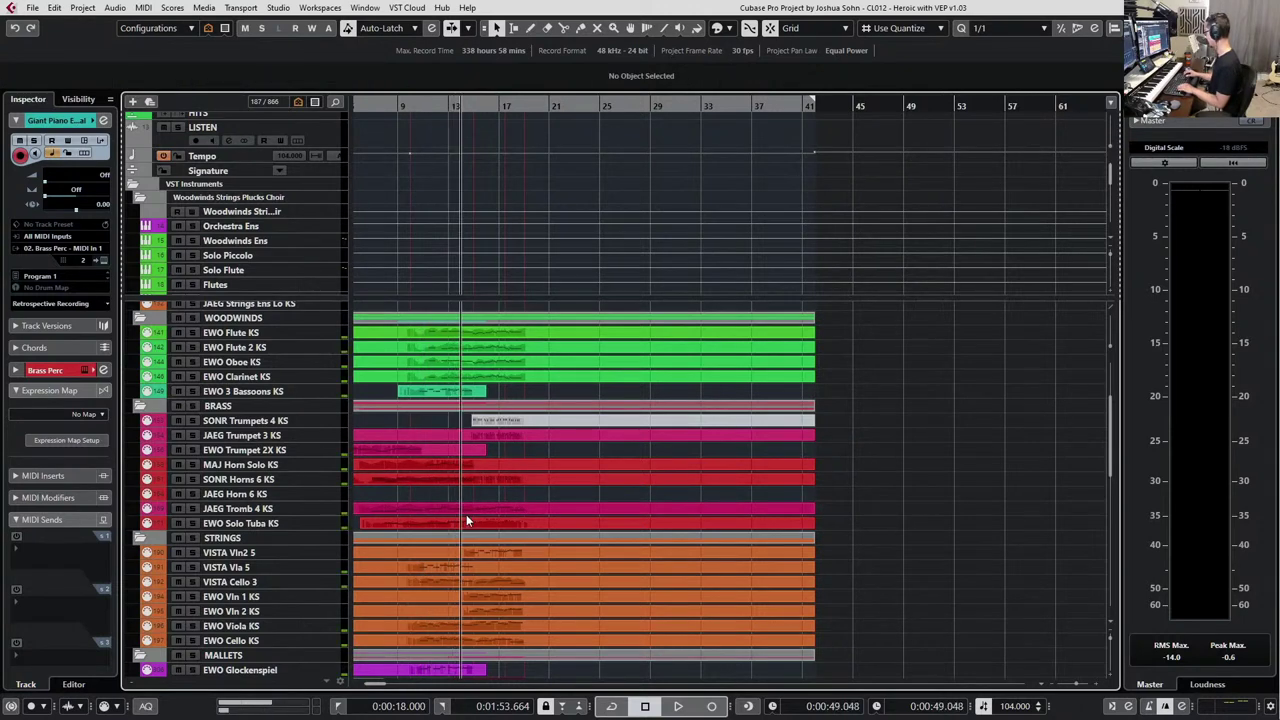
pyautogui.click(278, 408)
pyautogui.press('s')
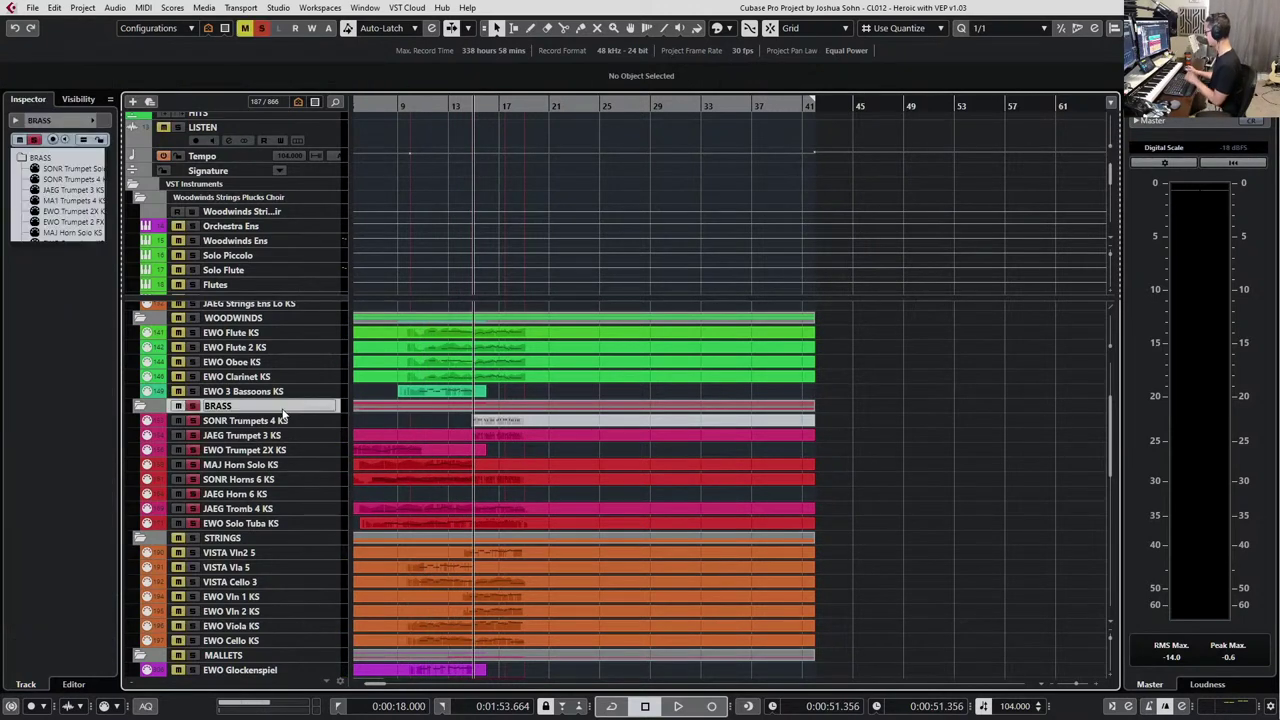
pyautogui.press('space')
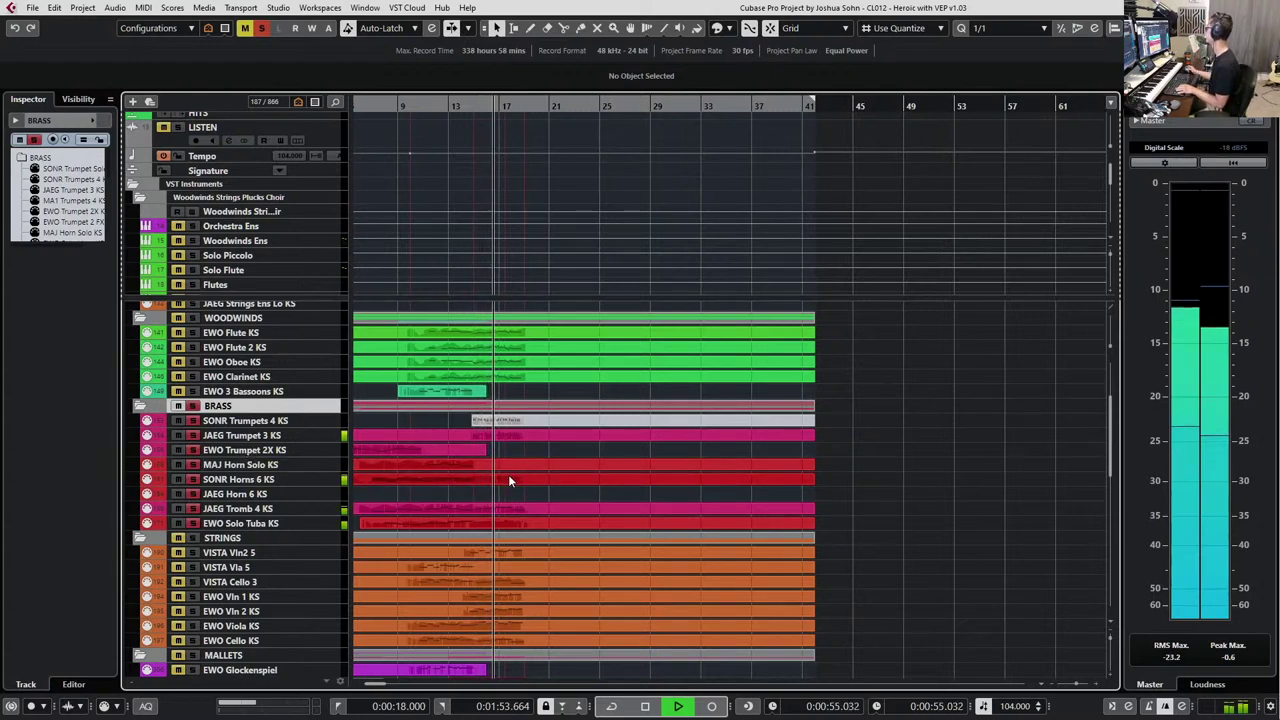
pyautogui.press('space')
# Open the JAEG Tromb 4 part in the Key Editor, select its notes from bar 15 to 18, and play them from bar 15.
pyautogui.doubleClick(507, 507)
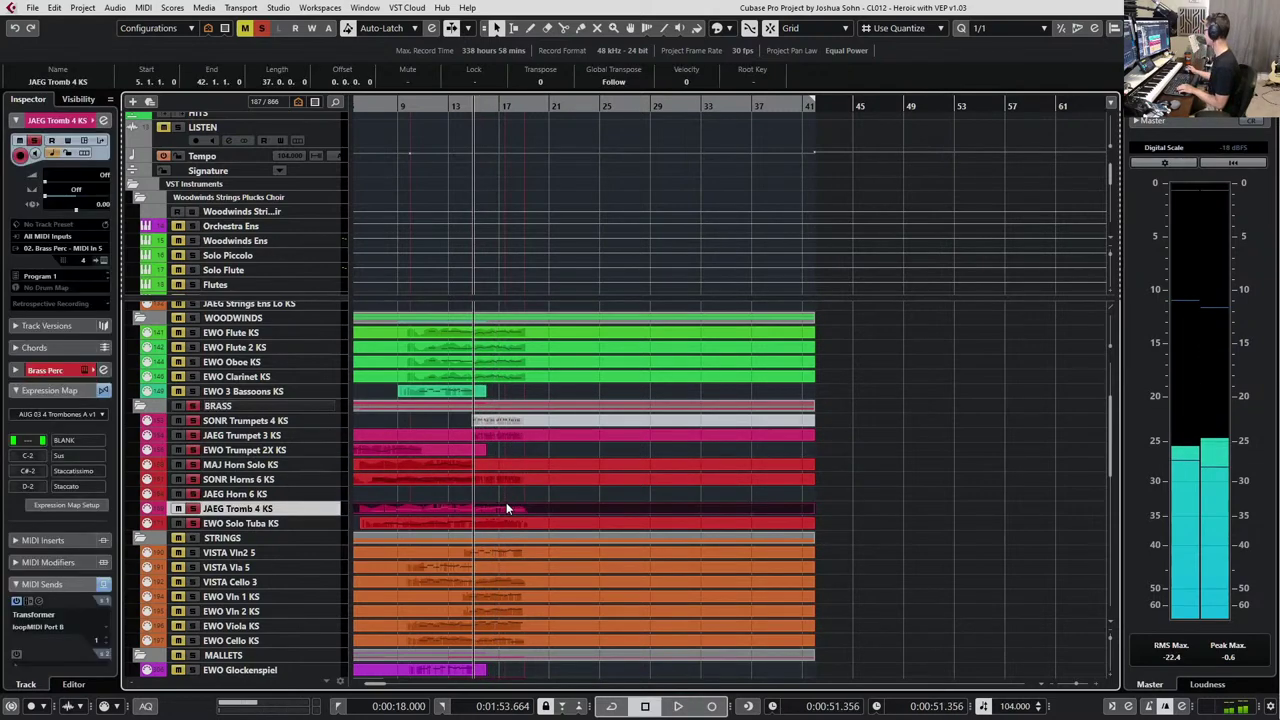
pyautogui.scroll(-1, 518, 470)
pyautogui.hscroll(2, 660, 240)
pyautogui.moveTo(522, 201); pyautogui.dragTo(882, 328)
pyautogui.press('space')
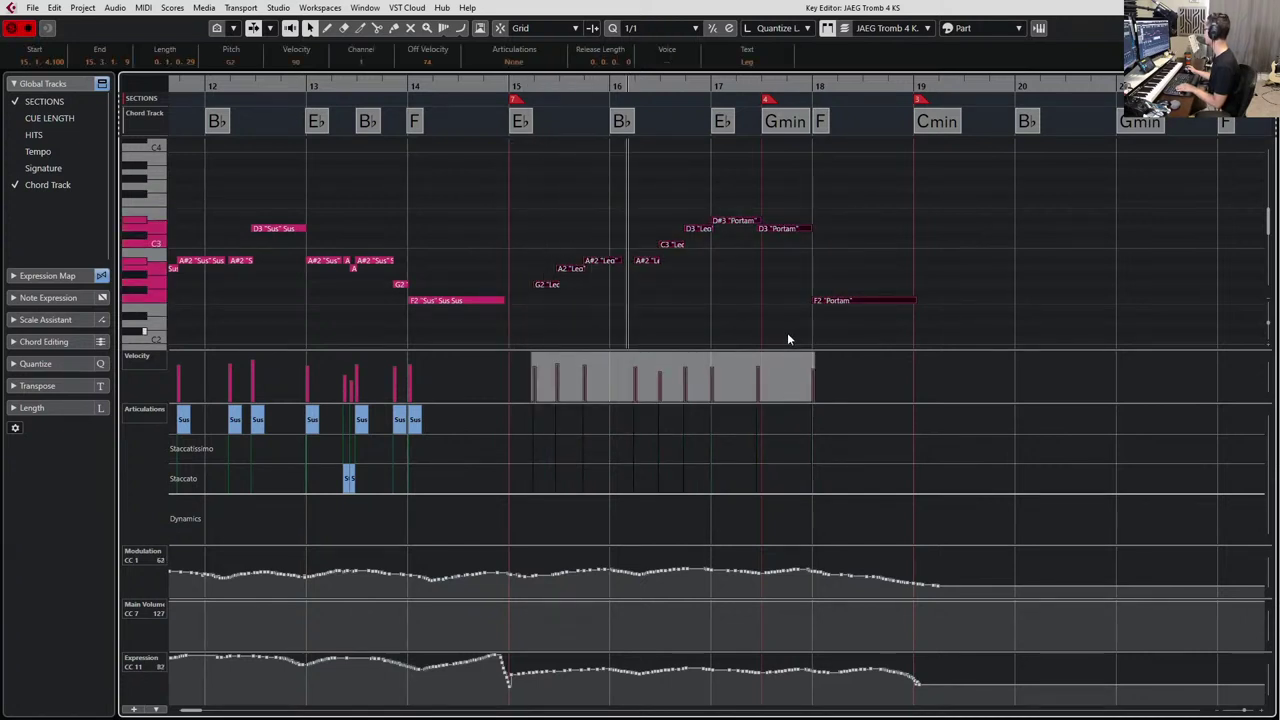
pyautogui.press('space')
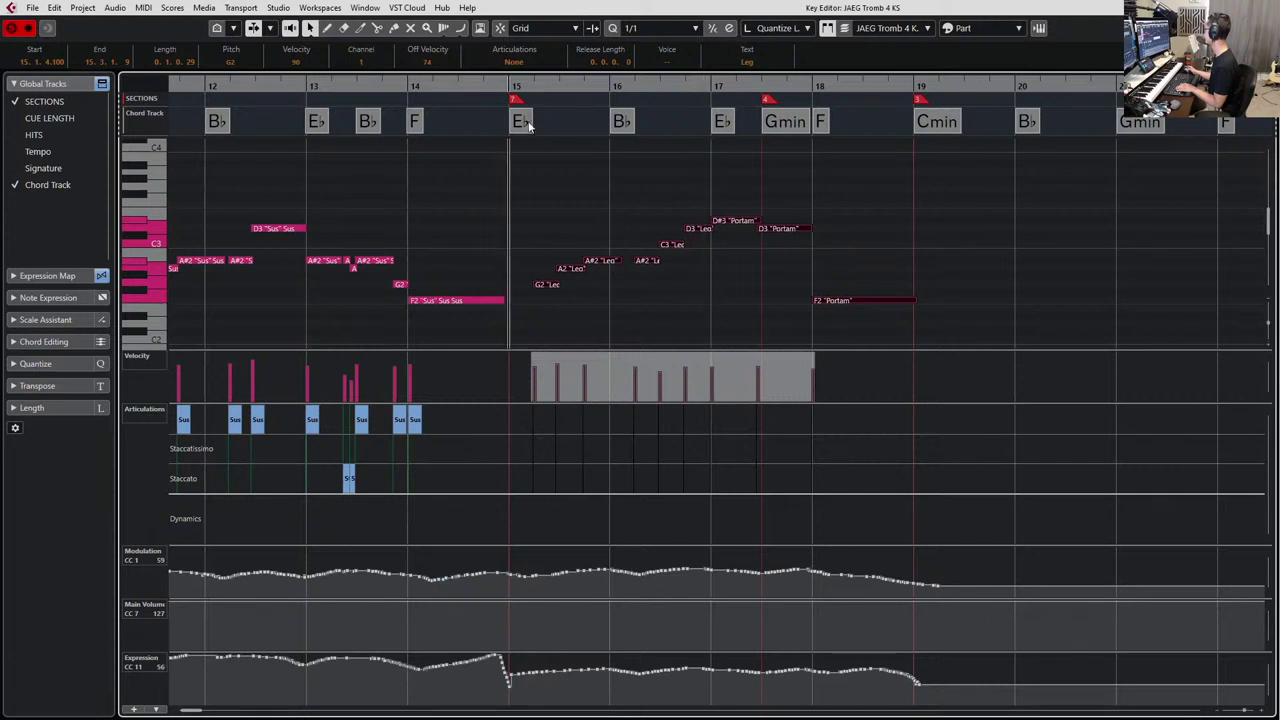
# Set the articulation of the selected JAEG Tromb 4 notes to Sus and play them from bar 15.
pyautogui.click(523, 75)
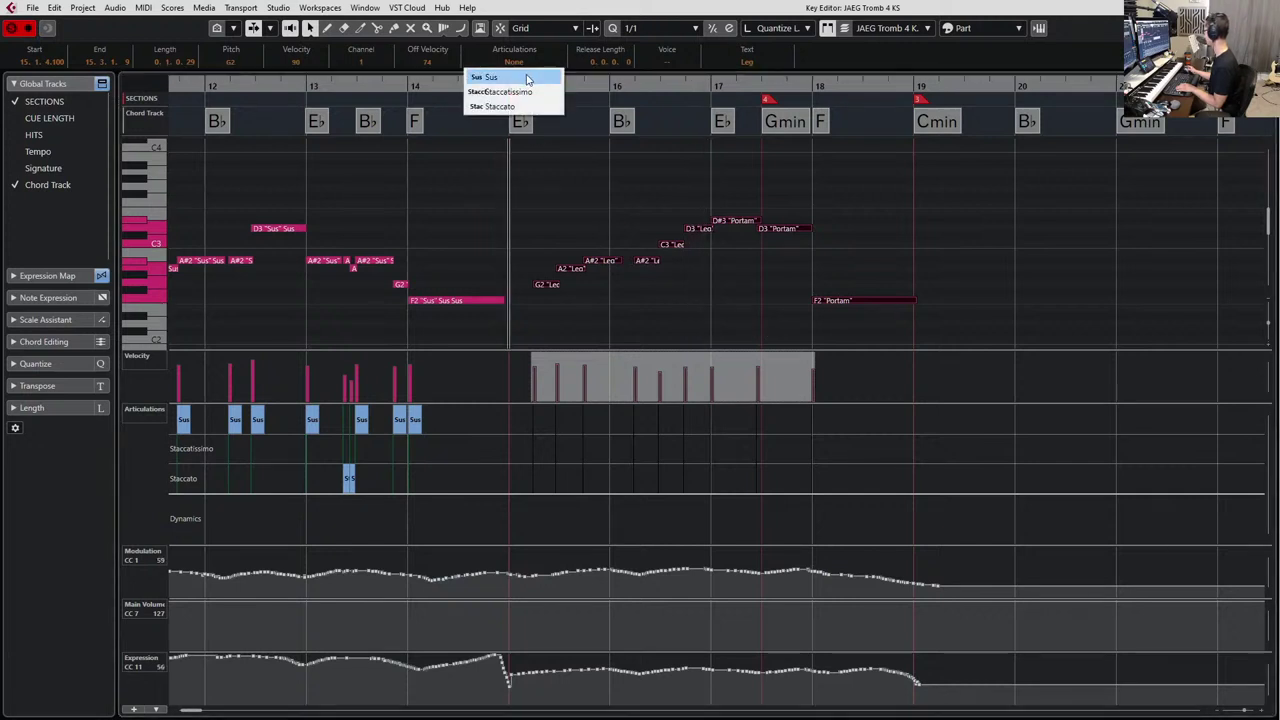
pyautogui.click(528, 78)
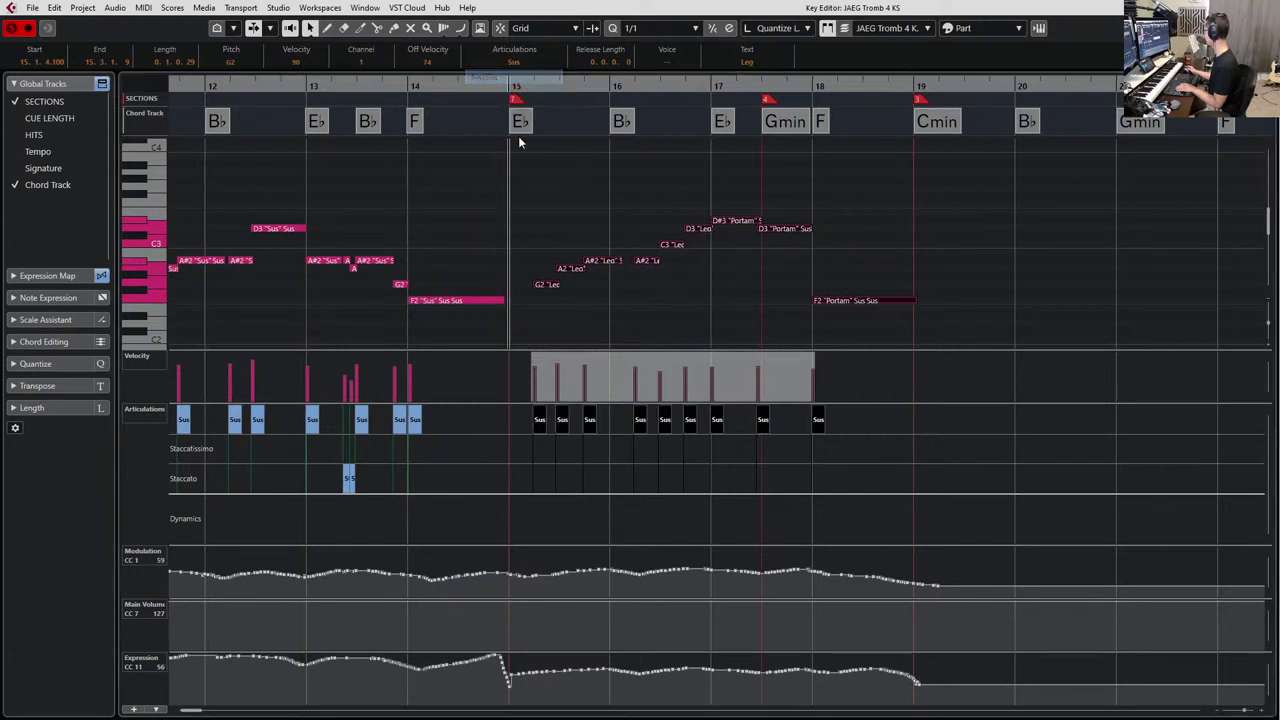
pyautogui.press('space')
pyautogui.press('space')
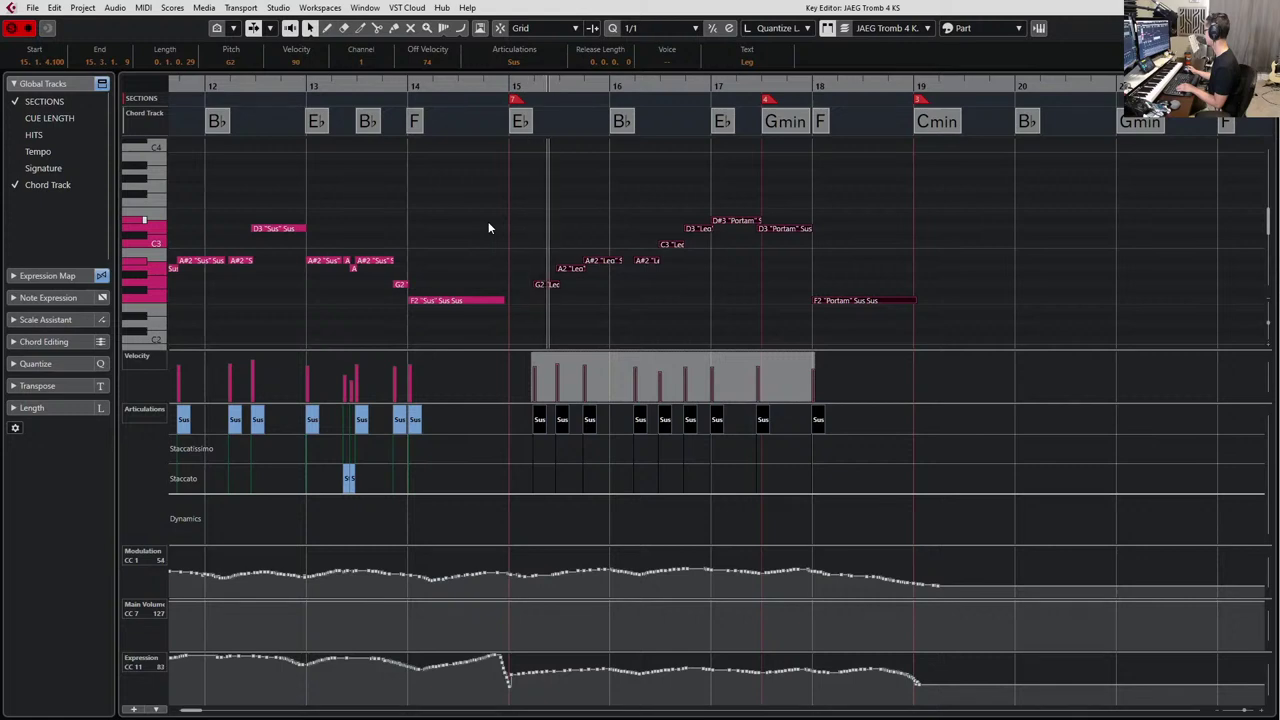
pyautogui.press('space')
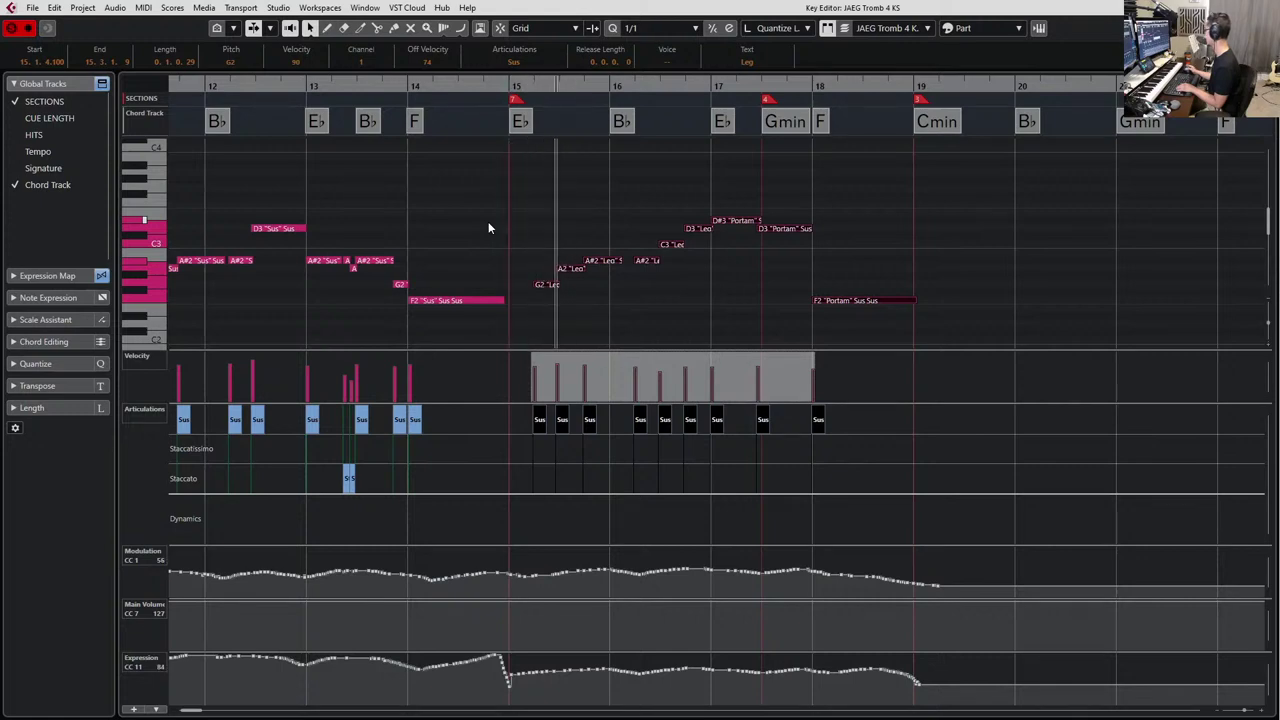
pyautogui.press('space')
# Return to the project and play back the soloed brass from bar 15.
pyautogui.press('Return')
pyautogui.press('space')
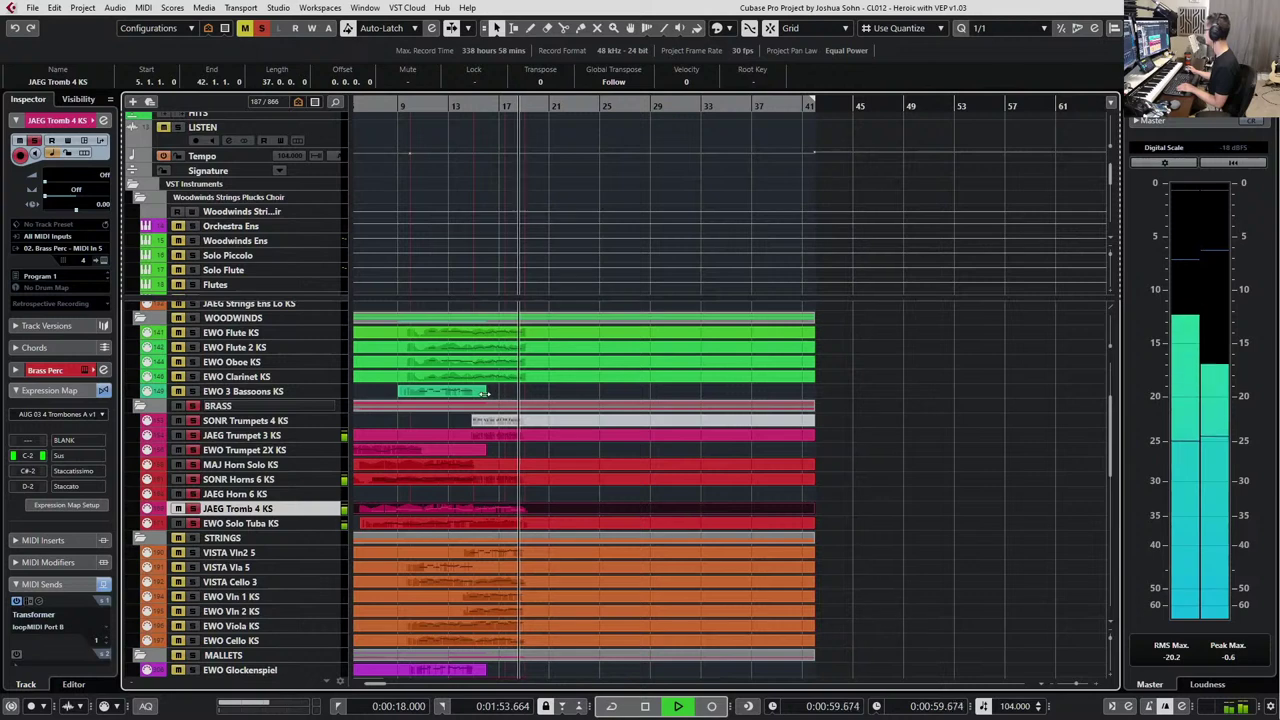
pyautogui.press('space')
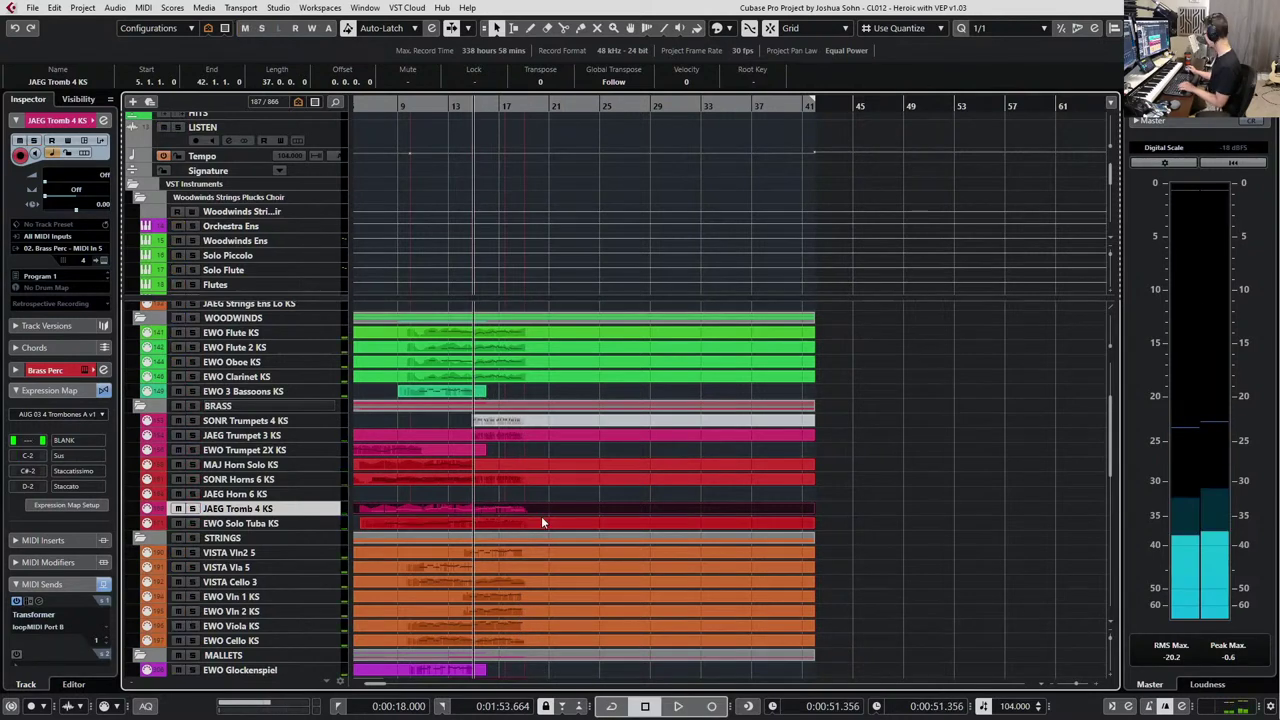
# Extend the EWO 3 Bassoons music to bar 42 and glue it into one continuous part.
pyautogui.click(487, 392)
pyautogui.press('4')
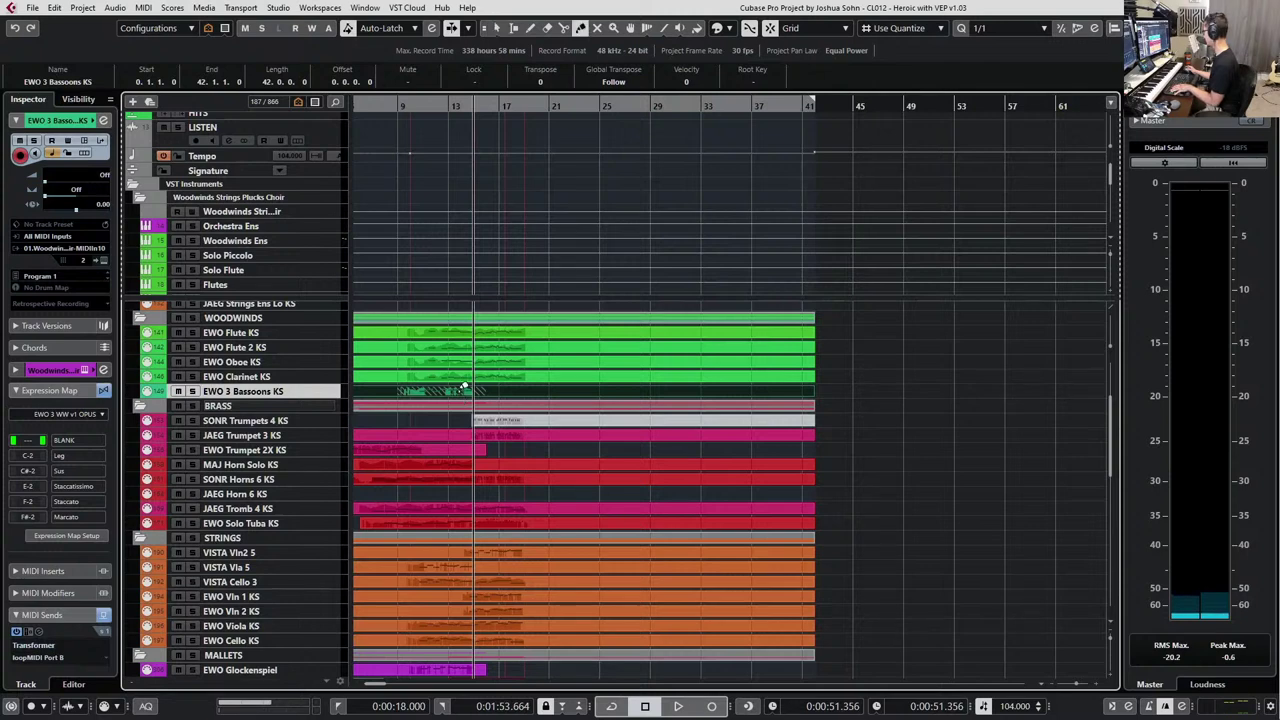
pyautogui.click(462, 394)
pyautogui.press('1')
pyautogui.press('h')
pyautogui.press('h')
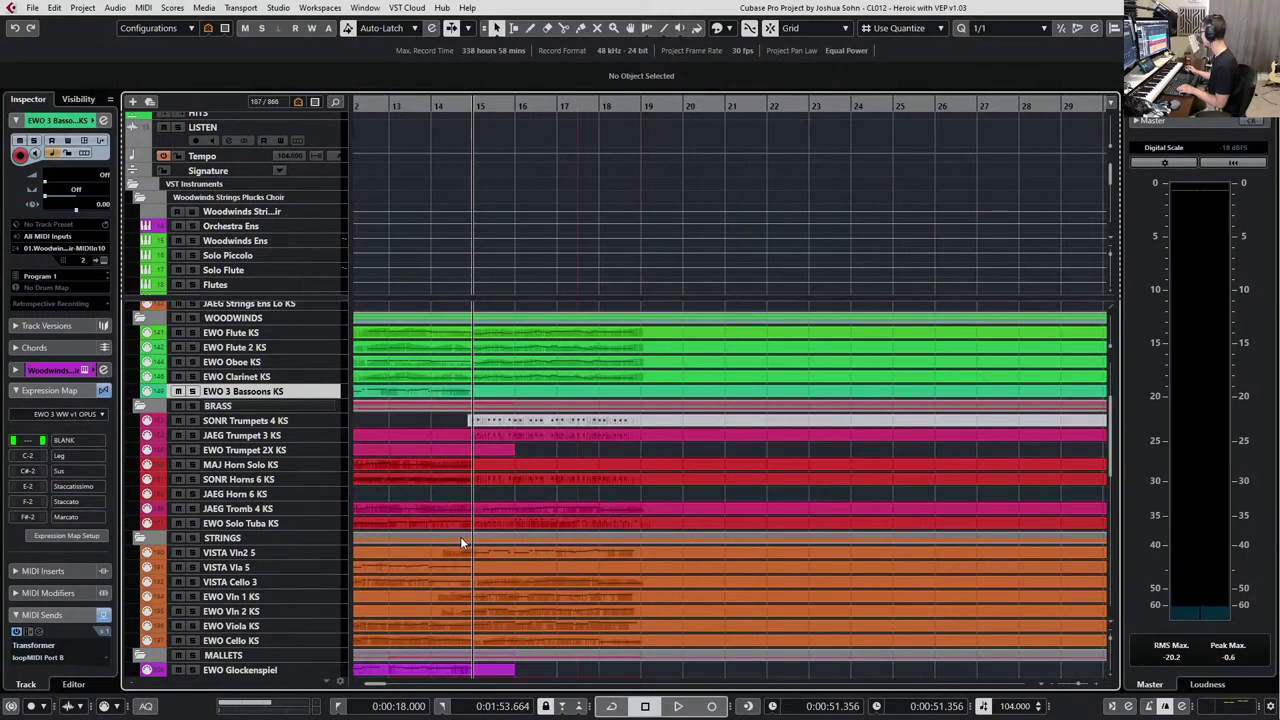
# Set the grid to 1/16 and cut out the EWO Solo Tuba section from 14.4.4 to 19.1.1.
pyautogui.press('h')
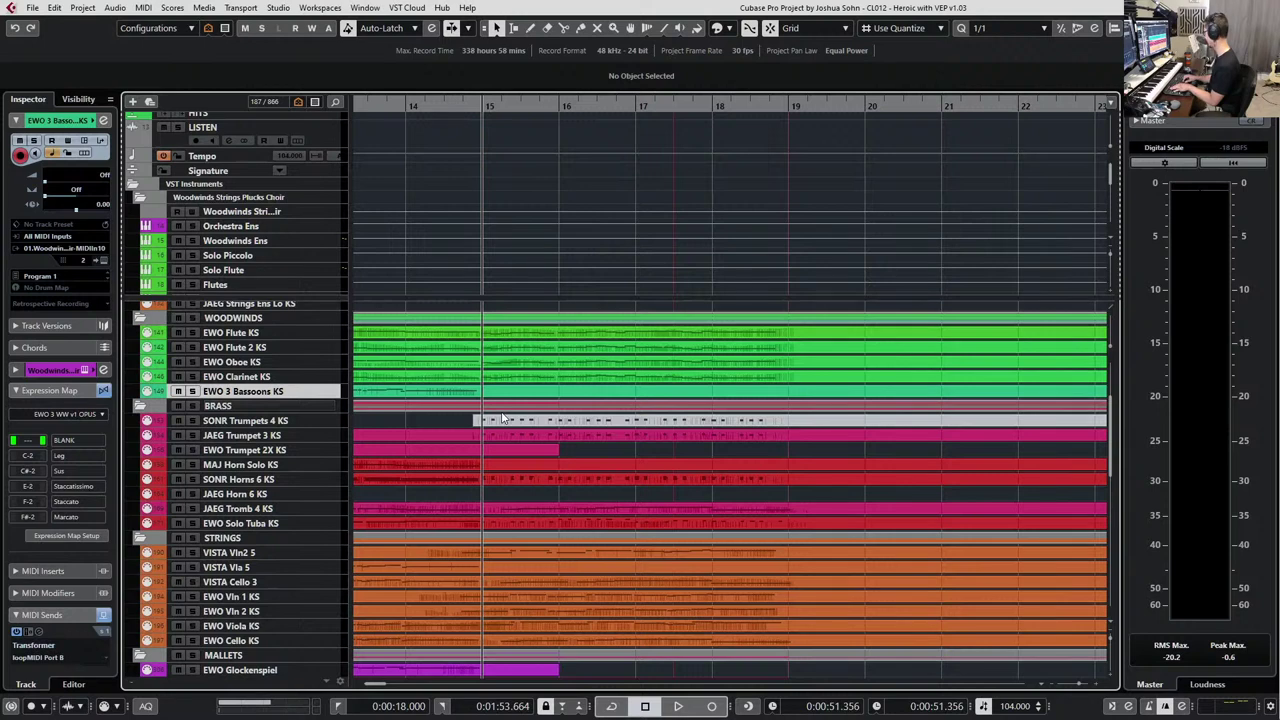
pyautogui.hotkey('alt', '3')
pyautogui.press('ctrl+KP_Subtract')
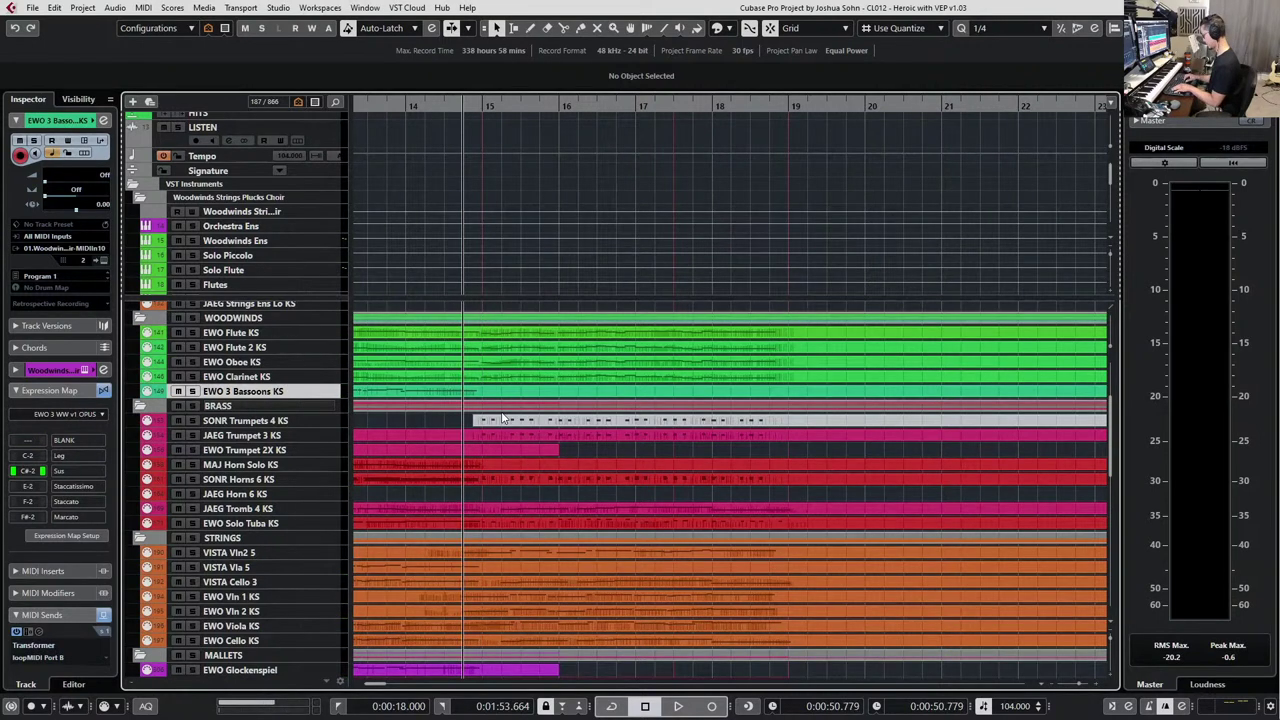
pyautogui.press('ctrl+KP_Add')
pyautogui.press('ctrl+KP_Add')
pyautogui.press('ctrl+KP_Add')
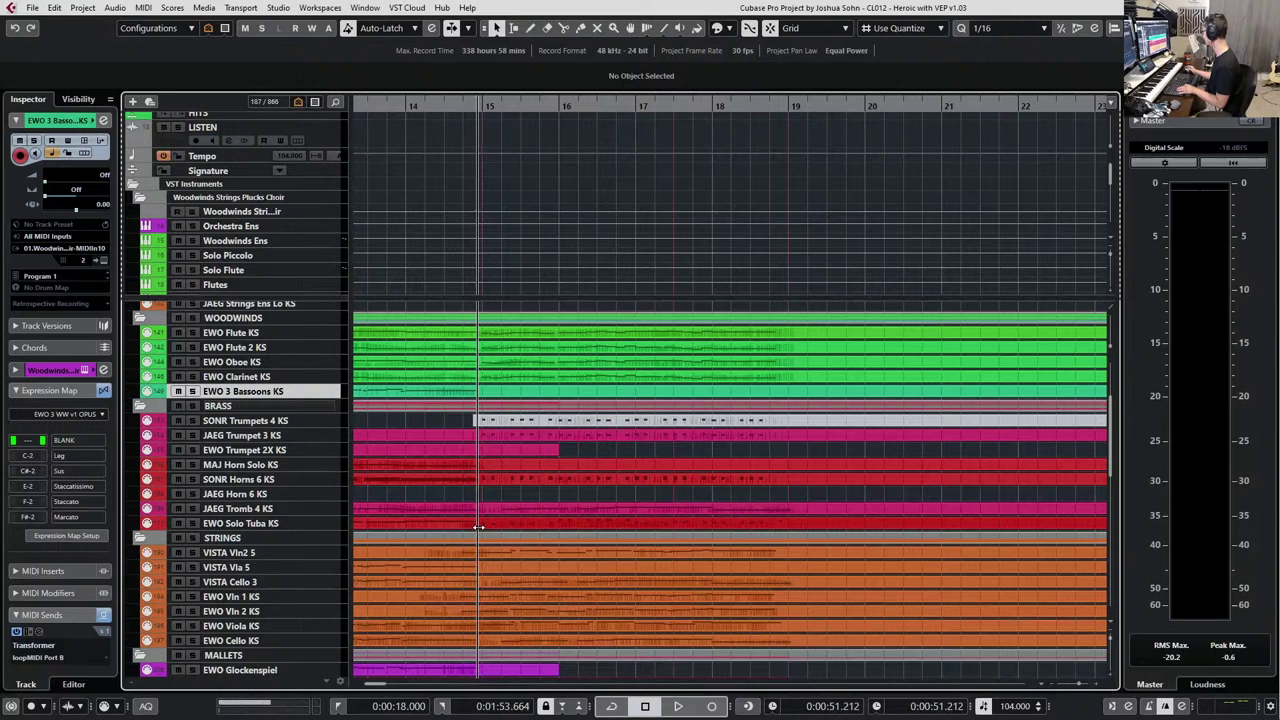
pyautogui.click(775, 527)
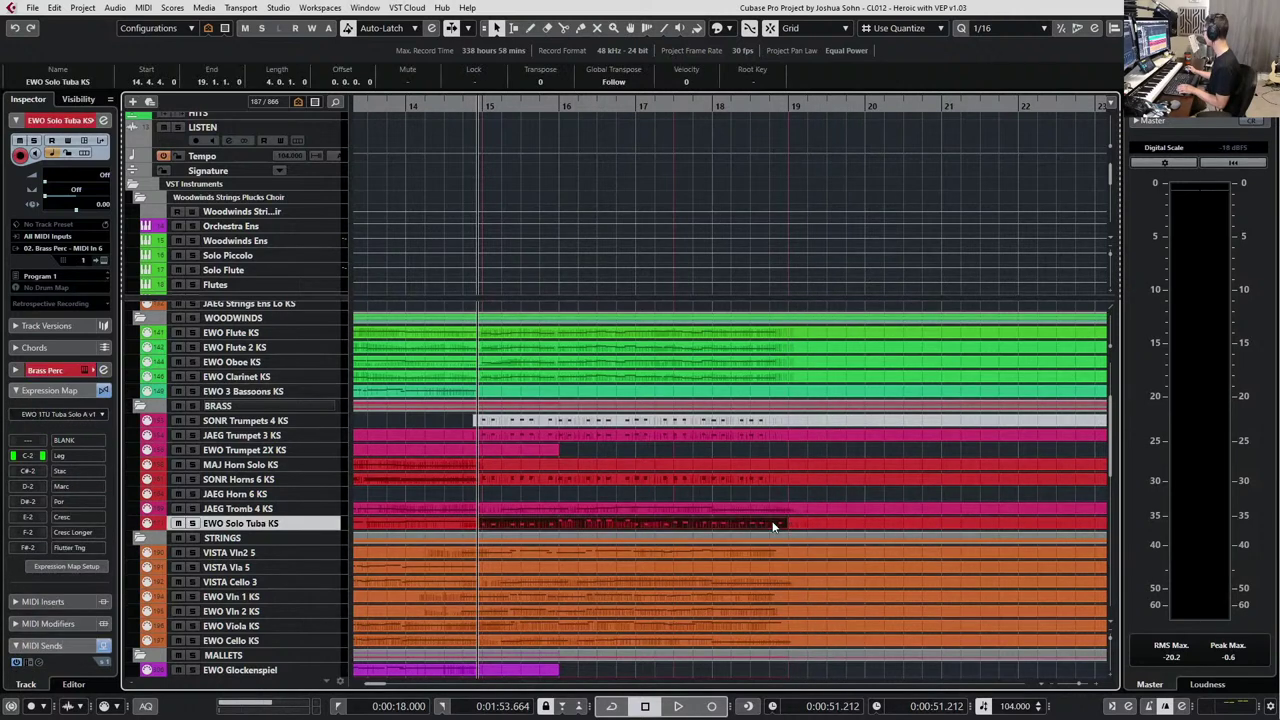
# Copy the cut tuba section to the same position on the EWO 3 Bassoons track and glue it to the bassoon part.
pyautogui.click(762, 393)
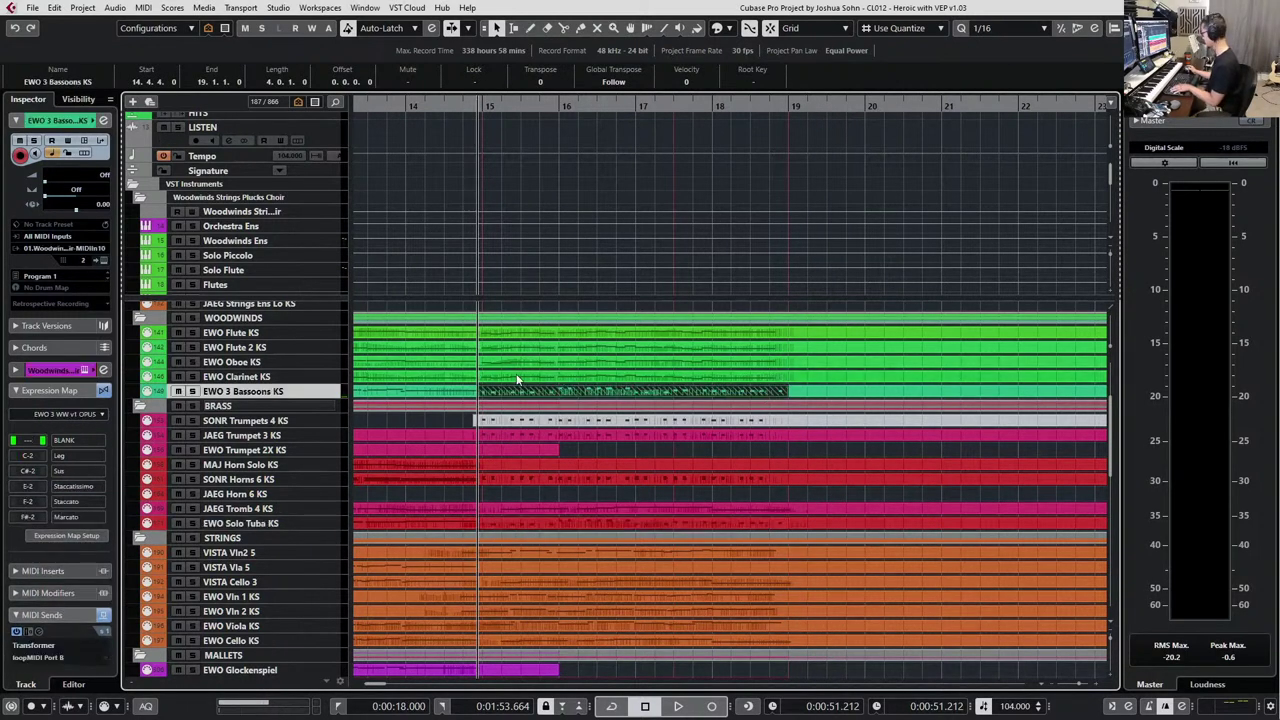
pyautogui.click(427, 388)
pyautogui.press('1')
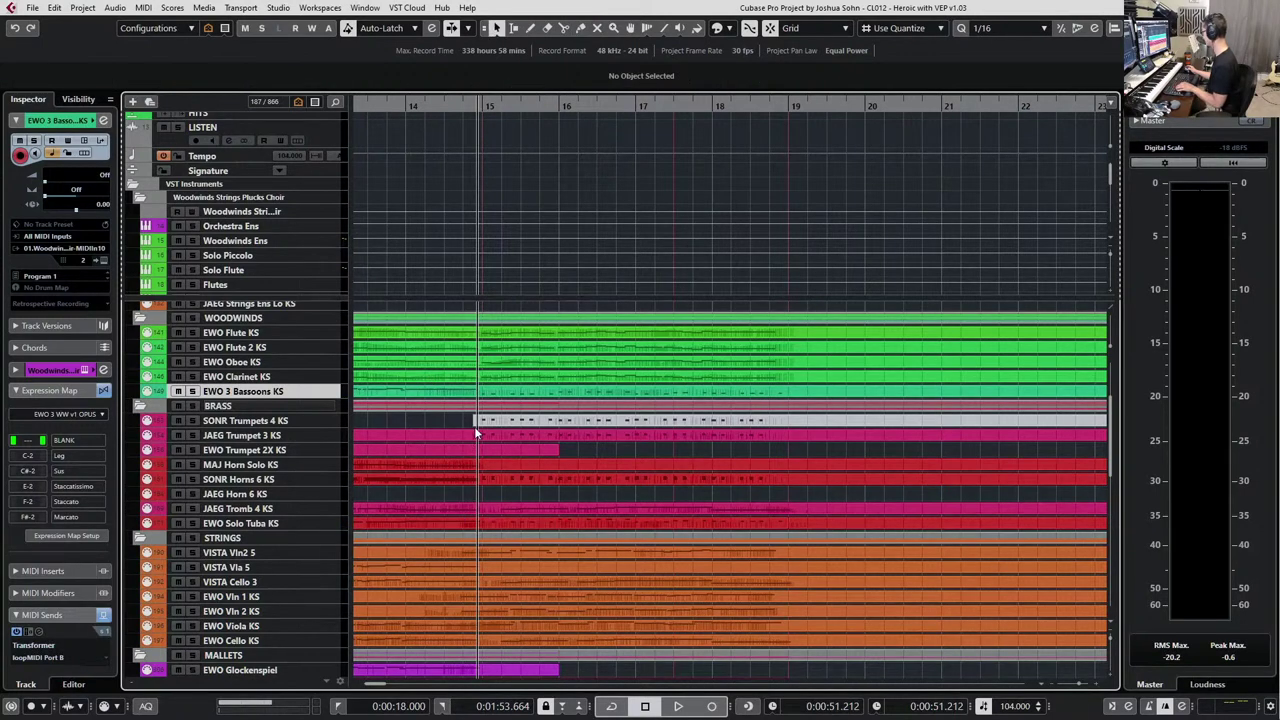
# Transpose the copied bassoon notes in bars 15 to 18 up one octave in the Key Editor.
pyautogui.doubleClick(489, 391)
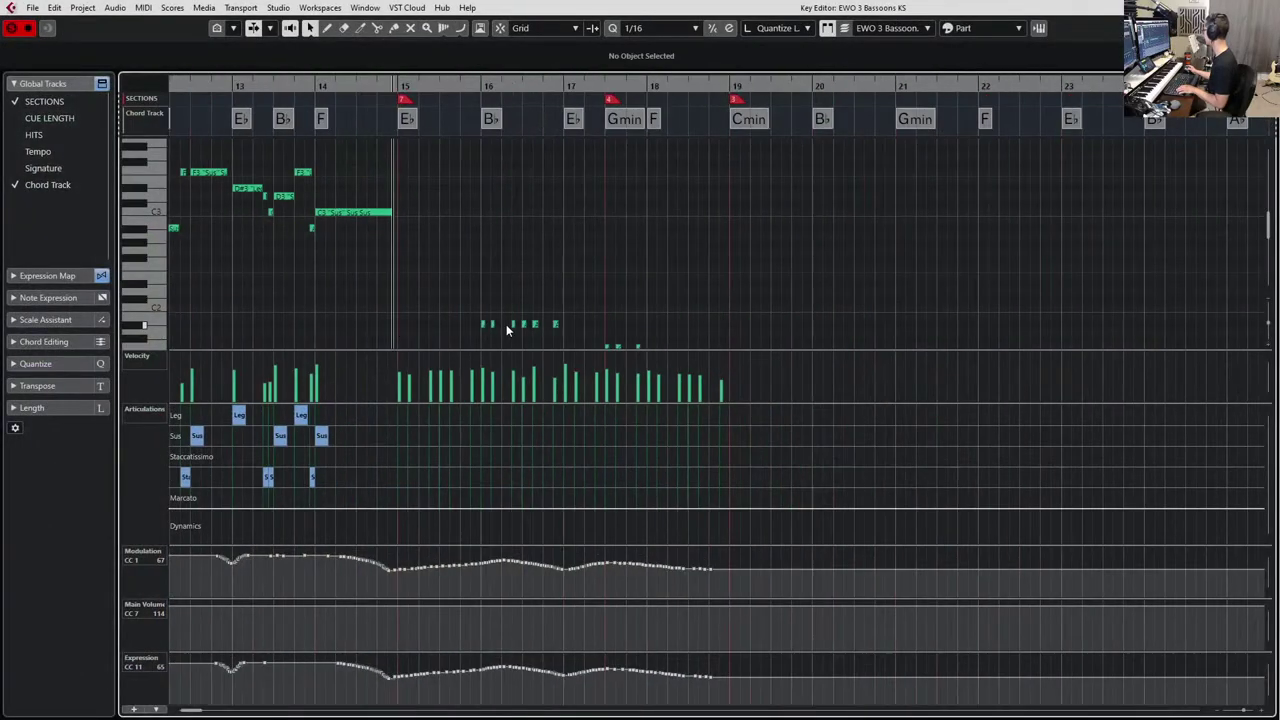
pyautogui.moveTo(374, 171); pyautogui.dragTo(987, 312)
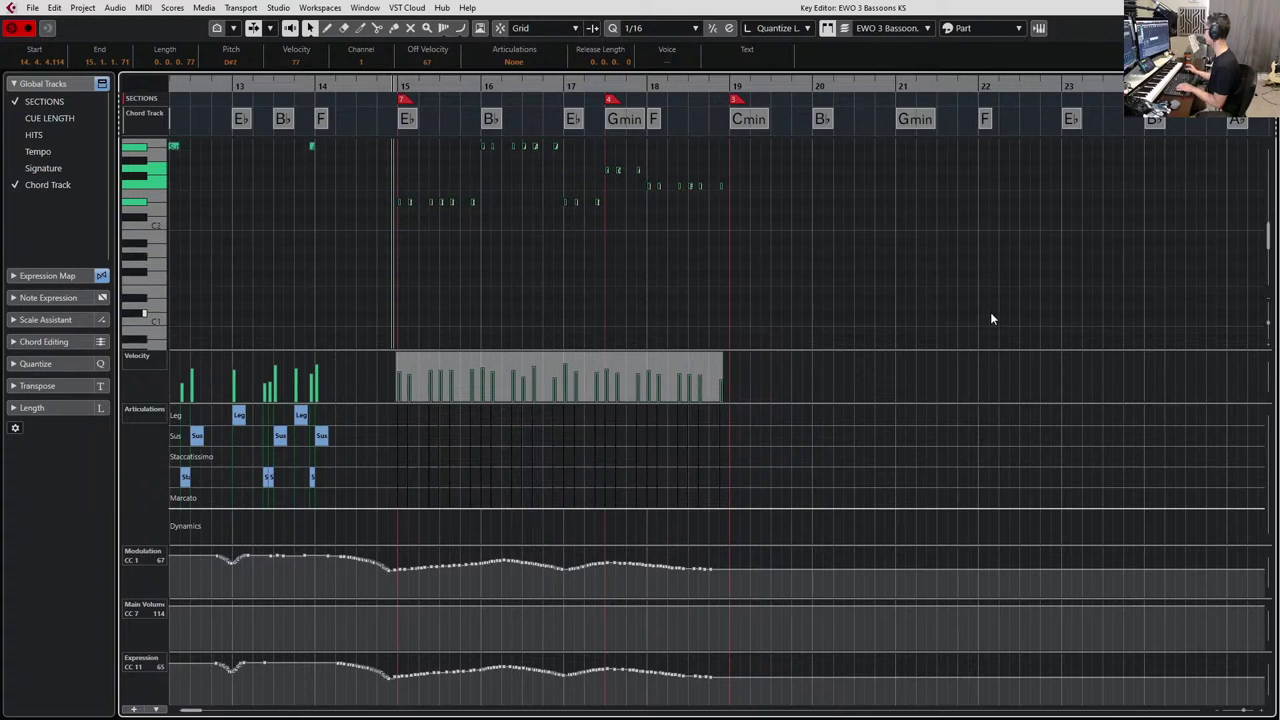
pyautogui.press('Escape')
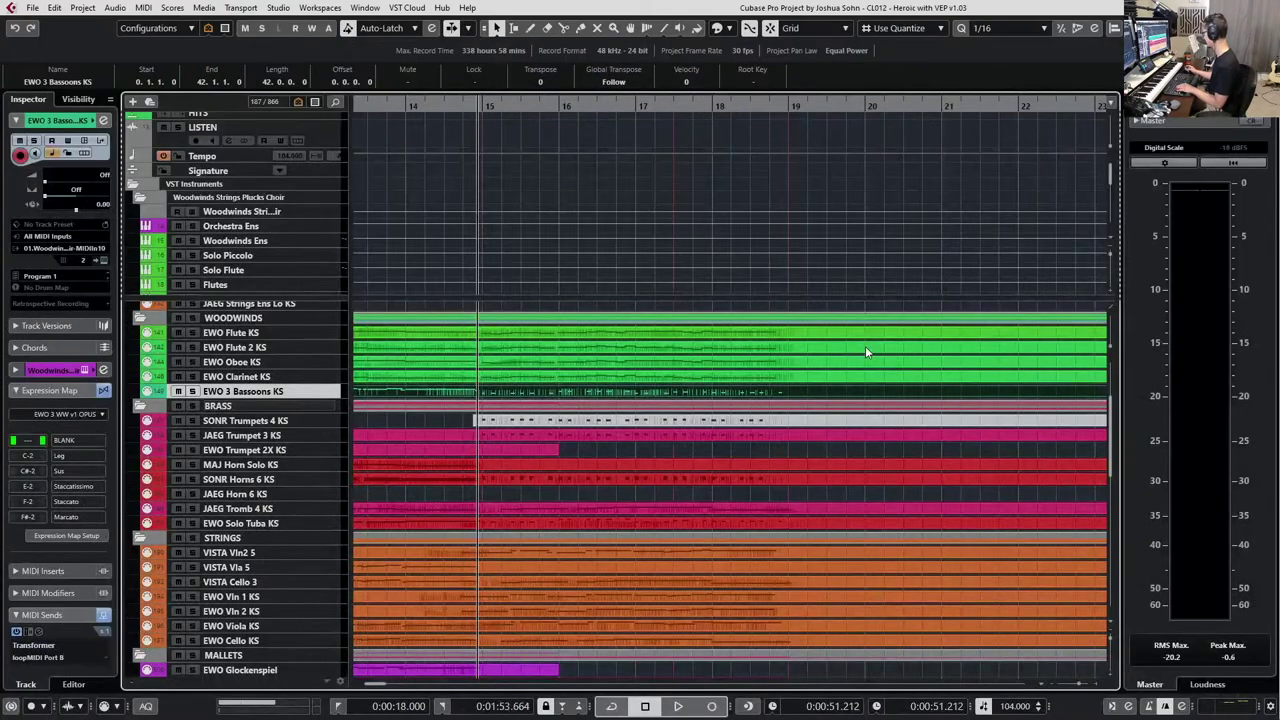
# Solo the EWO 3 Bassoons and EWO Solo Tuba tracks and play them from bar 15.
pyautogui.click(529, 523)
pyautogui.press('space')
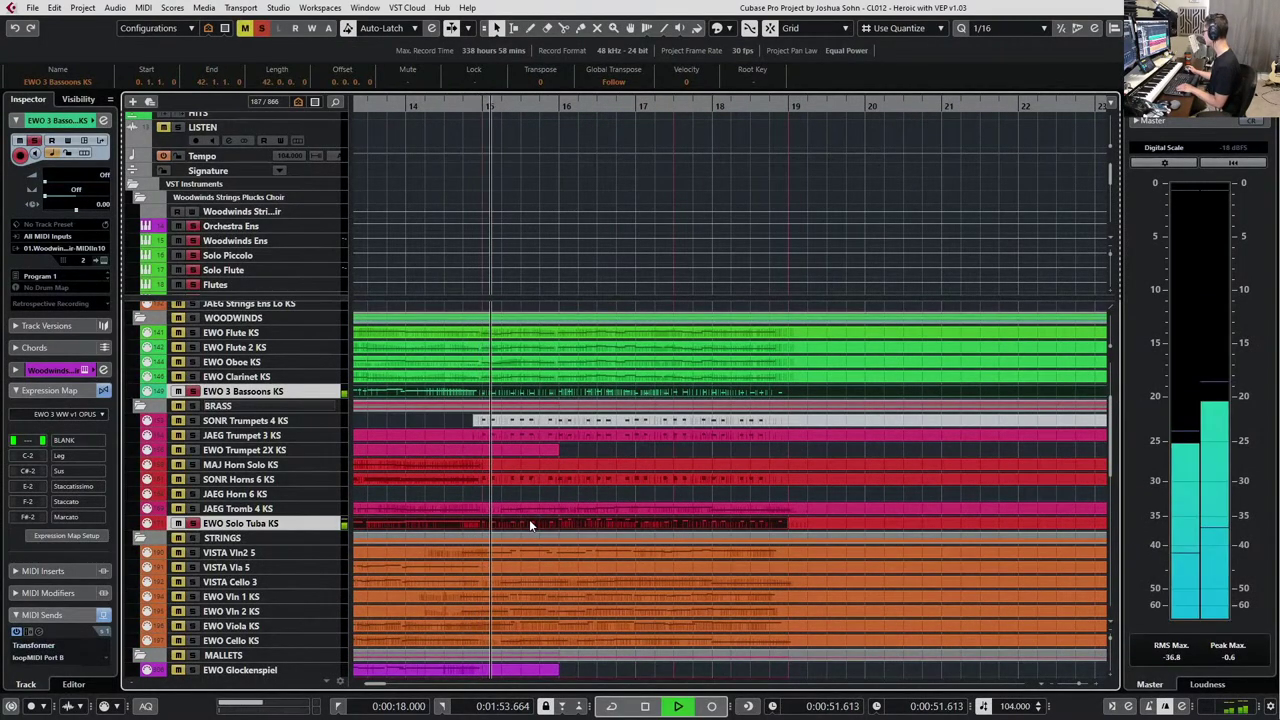
pyautogui.press('space')
# Turn off the solo and play back the full orchestra from bar 15.
pyautogui.press('s')
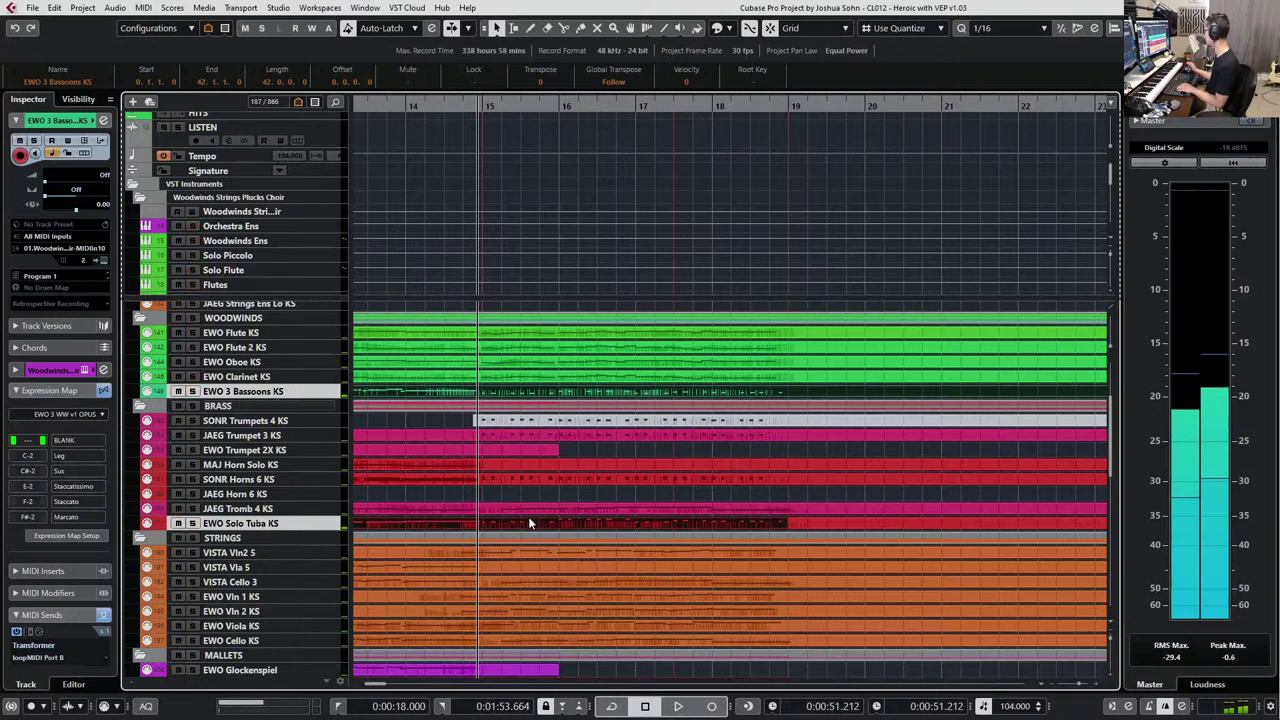
pyautogui.press('space')
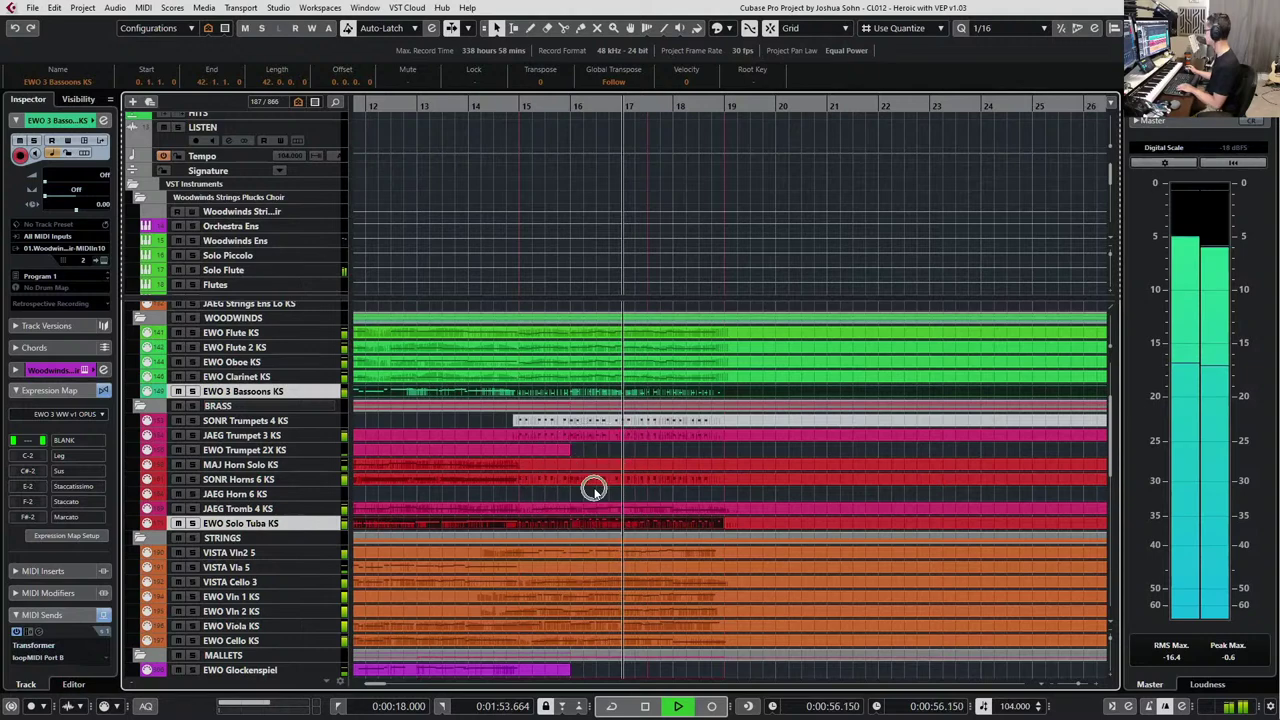
pyautogui.press('g')
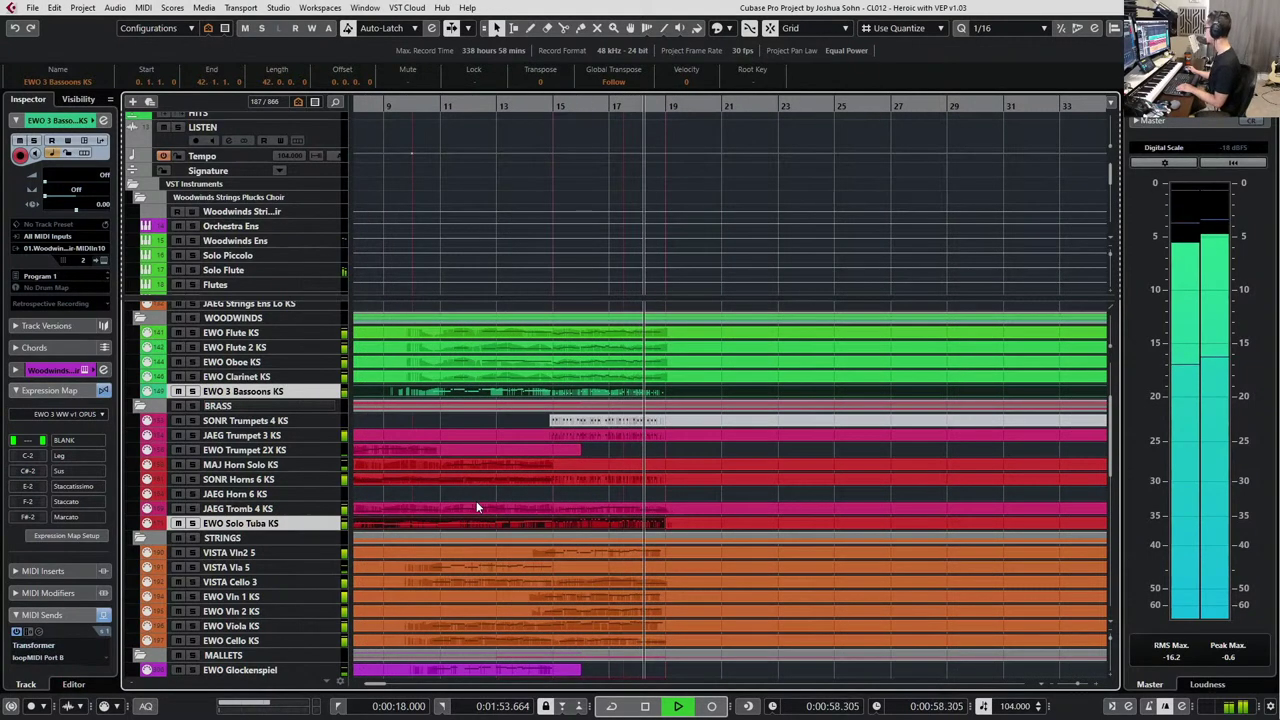
pyautogui.click(556, 508)
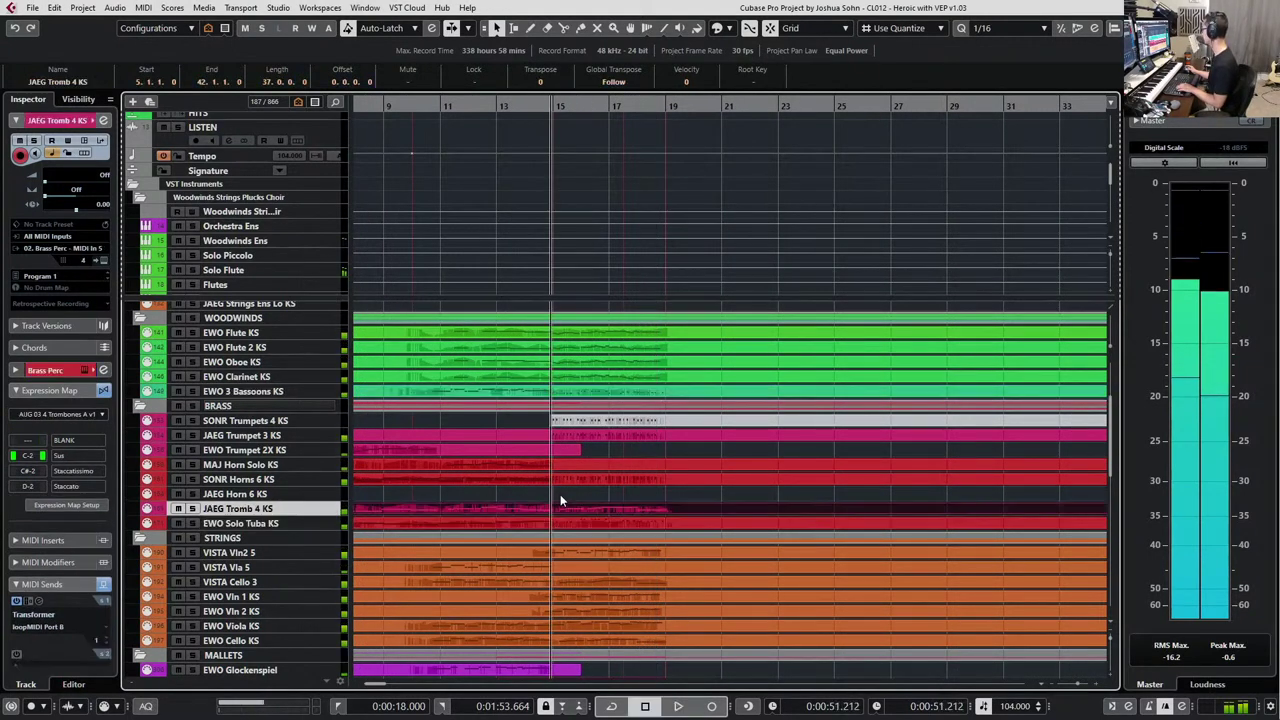
pyautogui.press('space')
# Open the VISTA Vln2 5, VISTA Cello 3, EWO Vln 1, Vln 2, Viola and Cello parts together in the Key Editor.
pyautogui.scroll(5, 564, 500)
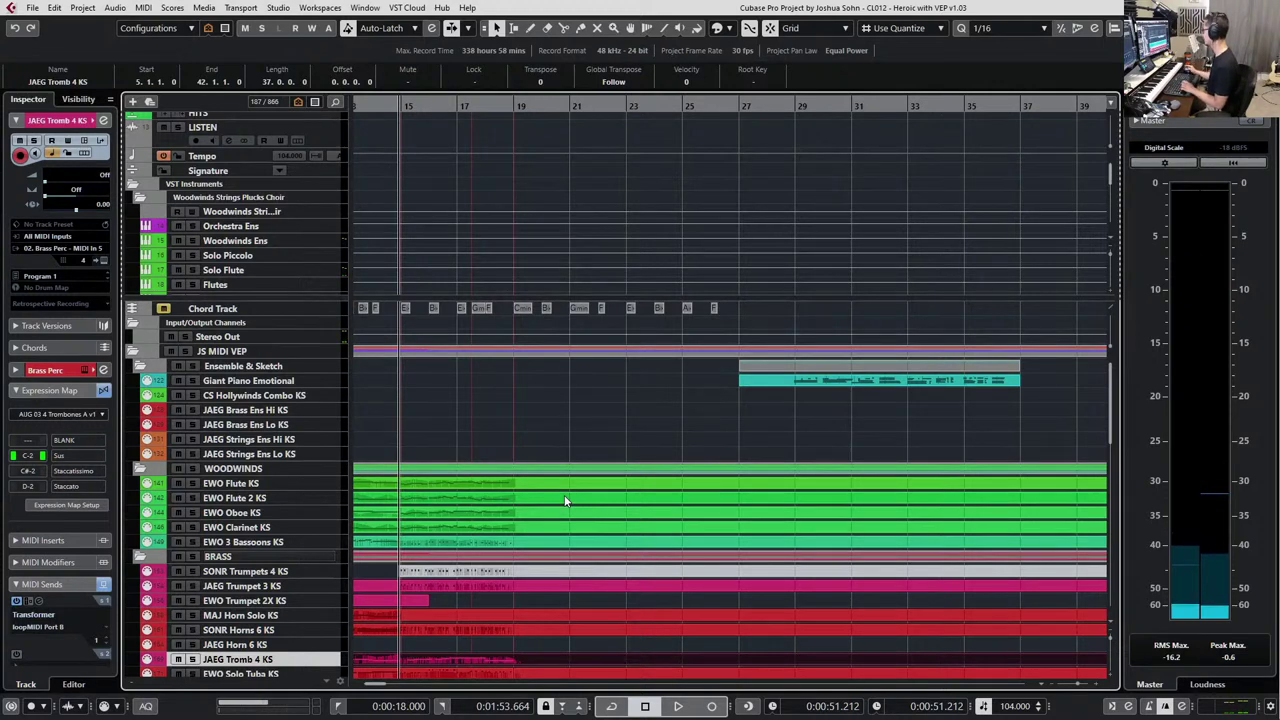
pyautogui.scroll(-3, 501, 503)
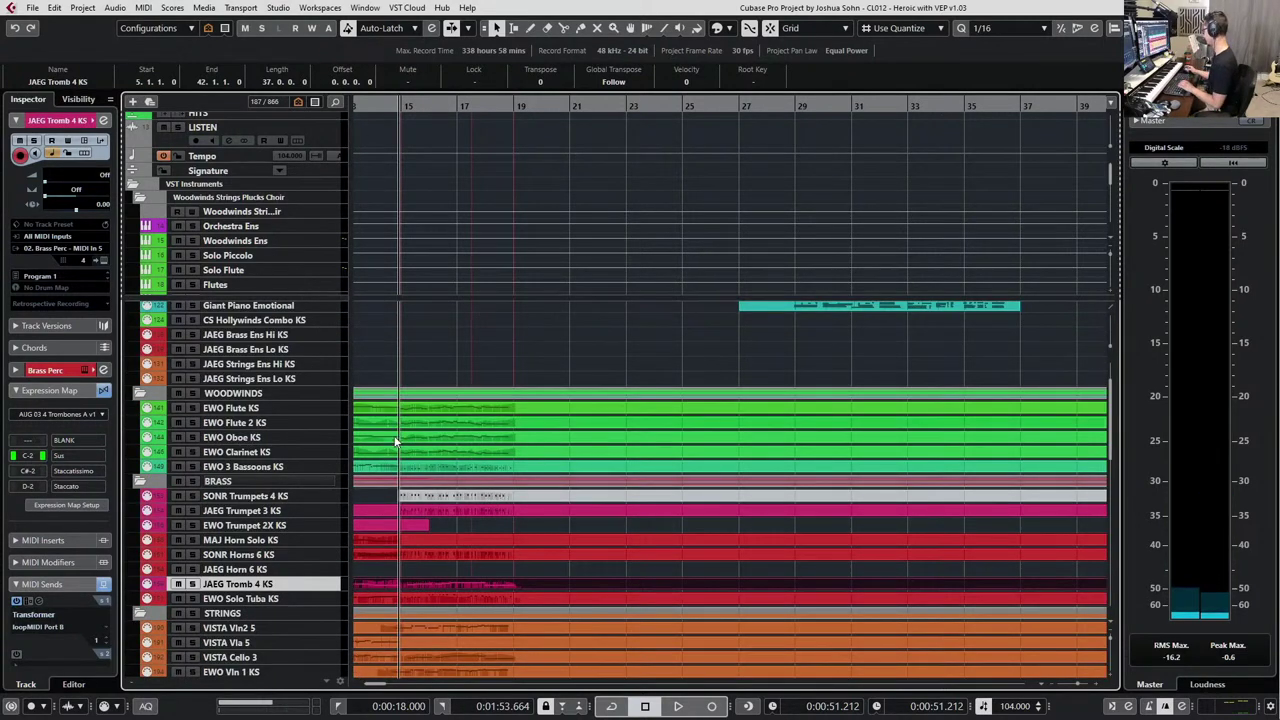
pyautogui.scroll(-5, 503, 494)
pyautogui.click(501, 478)
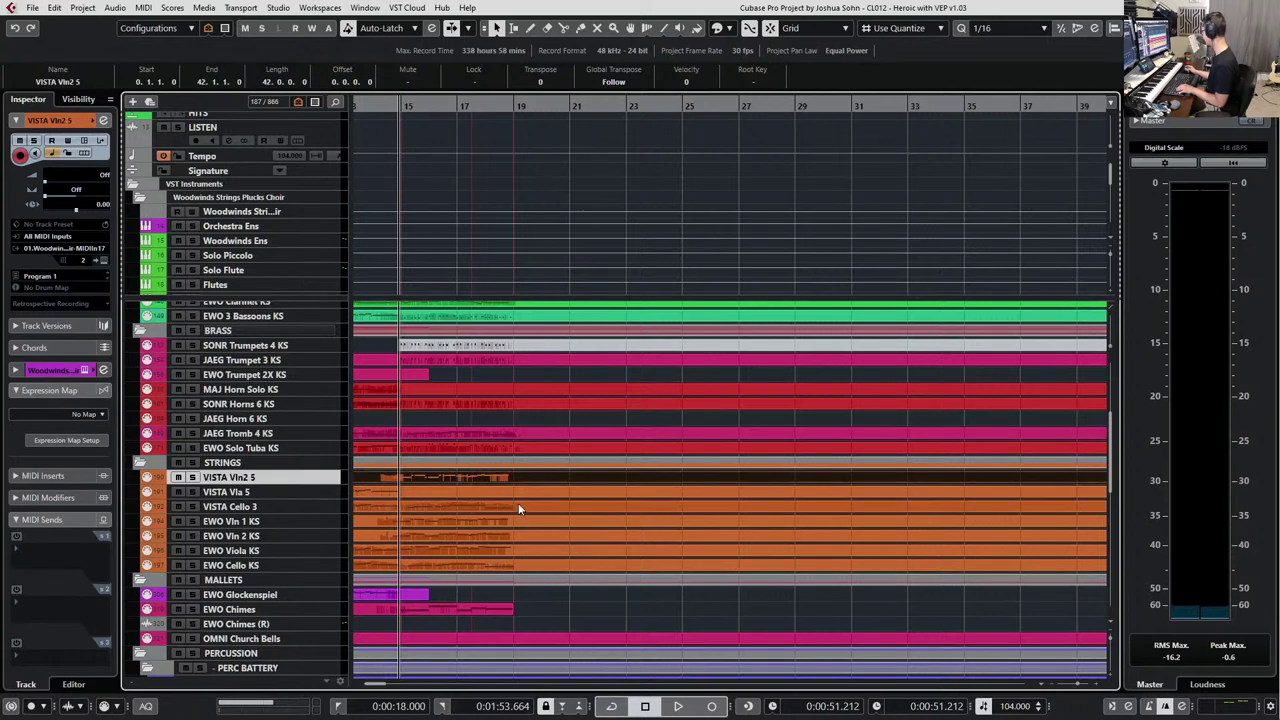
pyautogui.keyDown('ctrl'); pyautogui.click(519, 506); pyautogui.keyUp('ctrl')
pyautogui.keyDown('ctrl'); pyautogui.click(519, 521); pyautogui.keyUp('ctrl')
pyautogui.keyDown('ctrl'); pyautogui.click(519, 537); pyautogui.keyUp('ctrl')
pyautogui.keyDown('ctrl'); pyautogui.click(519, 551); pyautogui.keyUp('ctrl')
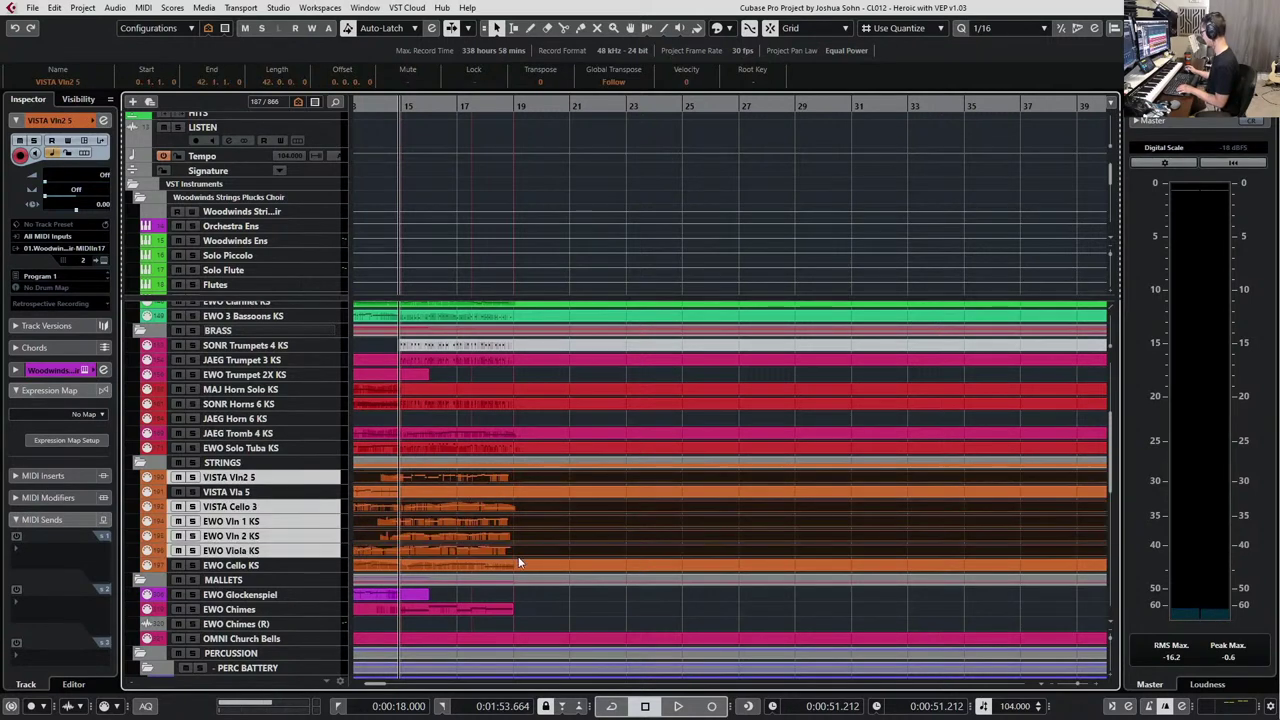
pyautogui.keyDown('ctrl'); pyautogui.click(519, 565); pyautogui.keyUp('ctrl')
pyautogui.doubleClick(517, 570)
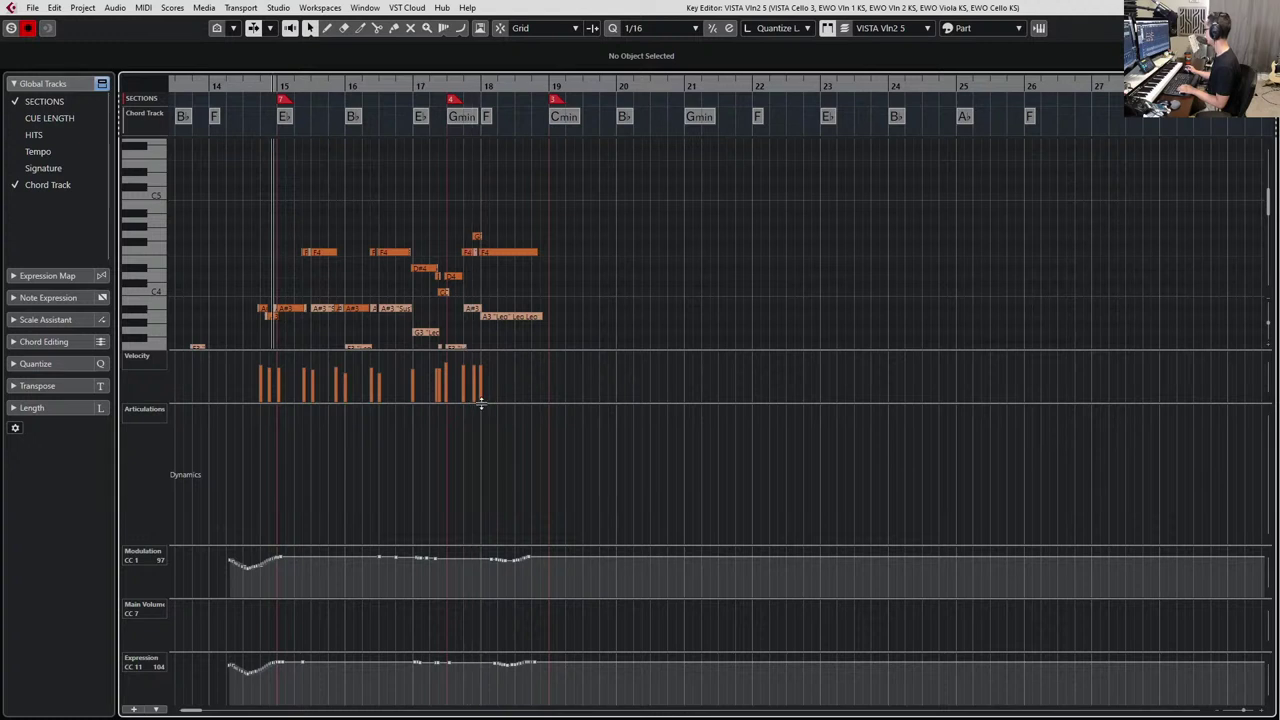
# Enlarge the Modulation (CC 1) lane and draw a straight rising line for VISTA Vln2 5 from about 18.2 to bar 19.
pyautogui.scroll(-3, 500, 246)
pyautogui.moveTo(556, 546); pyautogui.dragTo(566, 503)
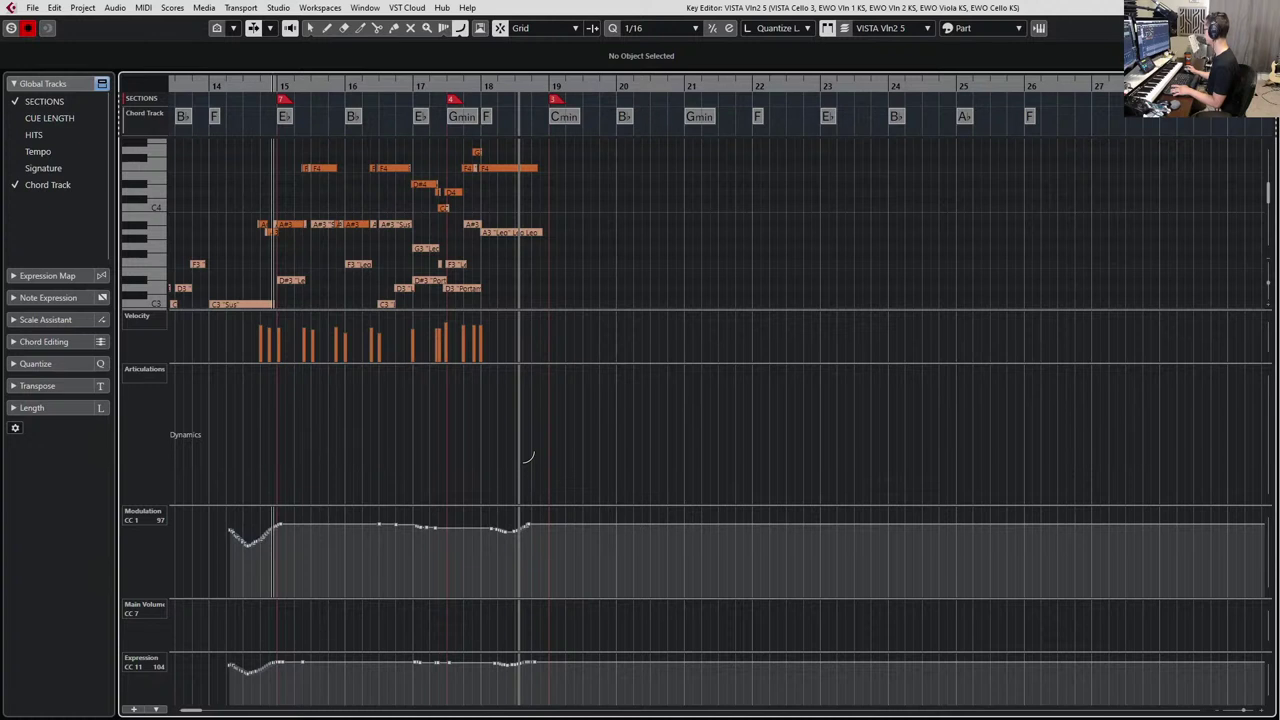
pyautogui.click(460, 30)
pyautogui.click(481, 47)
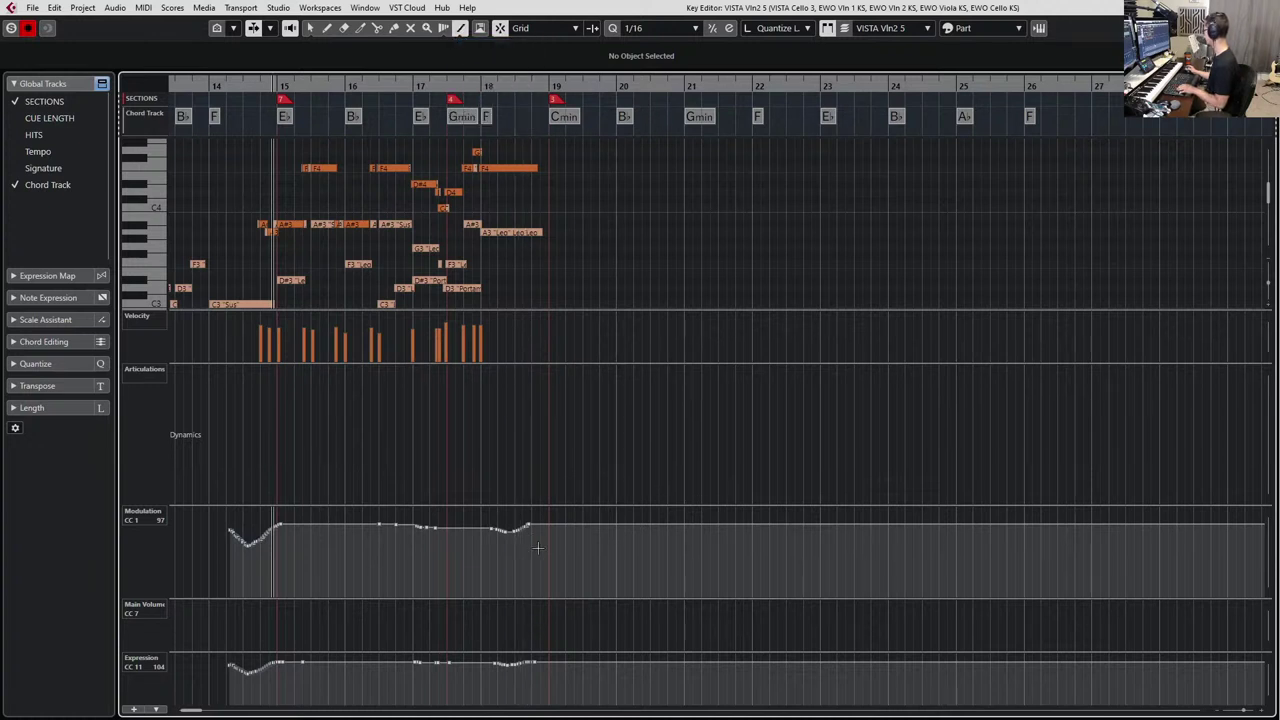
pyautogui.press('h')
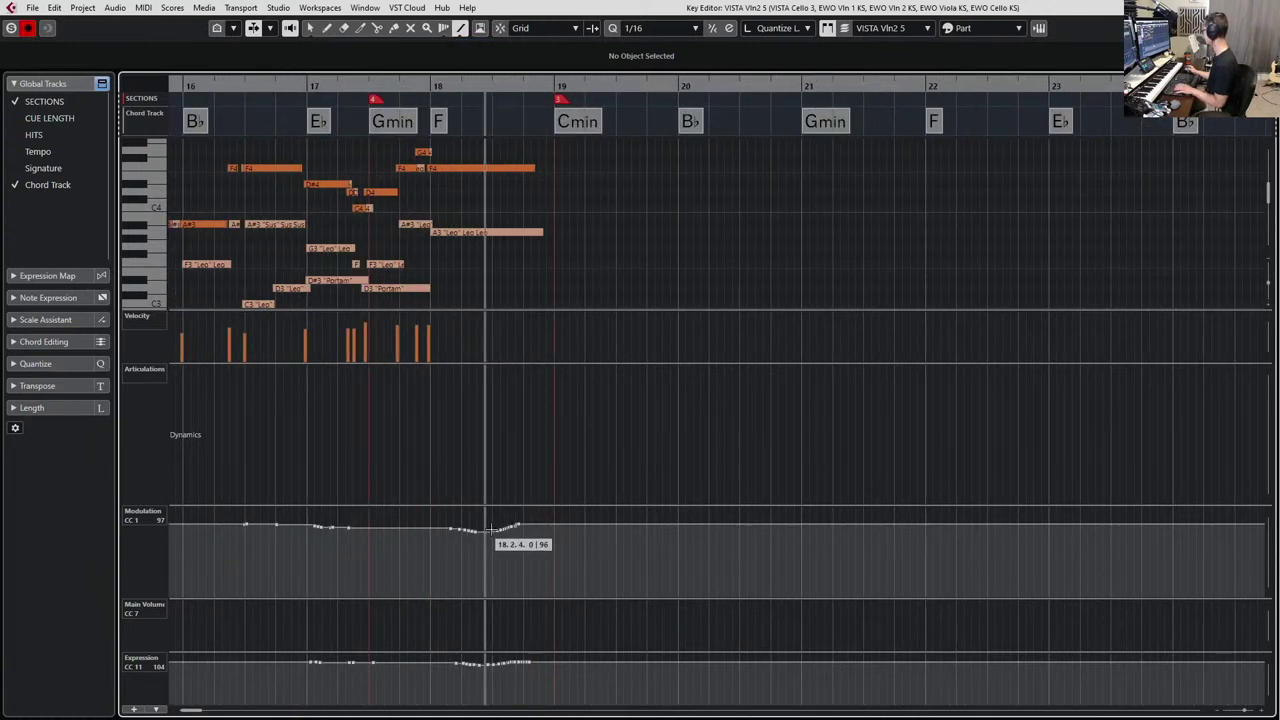
pyautogui.moveTo(489, 528)
pyautogui.mouseDown()
pyautogui.moveTo(556, 520)
pyautogui.moveTo(469, 526)
pyautogui.moveTo(550, 517)
pyautogui.mouseUp()
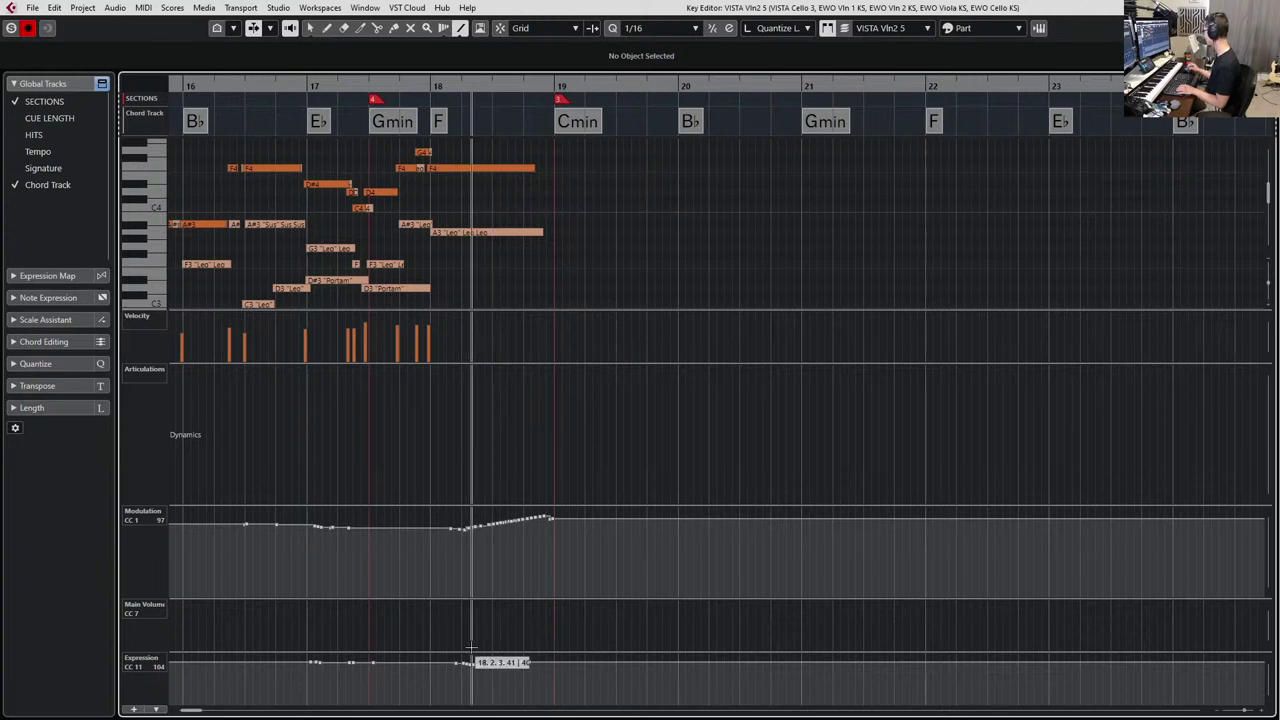
# Show only the Expression (CC 11) lane and draw a straight rising line for VISTA Vln2 5 from about 18.2.3 to bar 19.
pyautogui.hotkey('alt', '2')
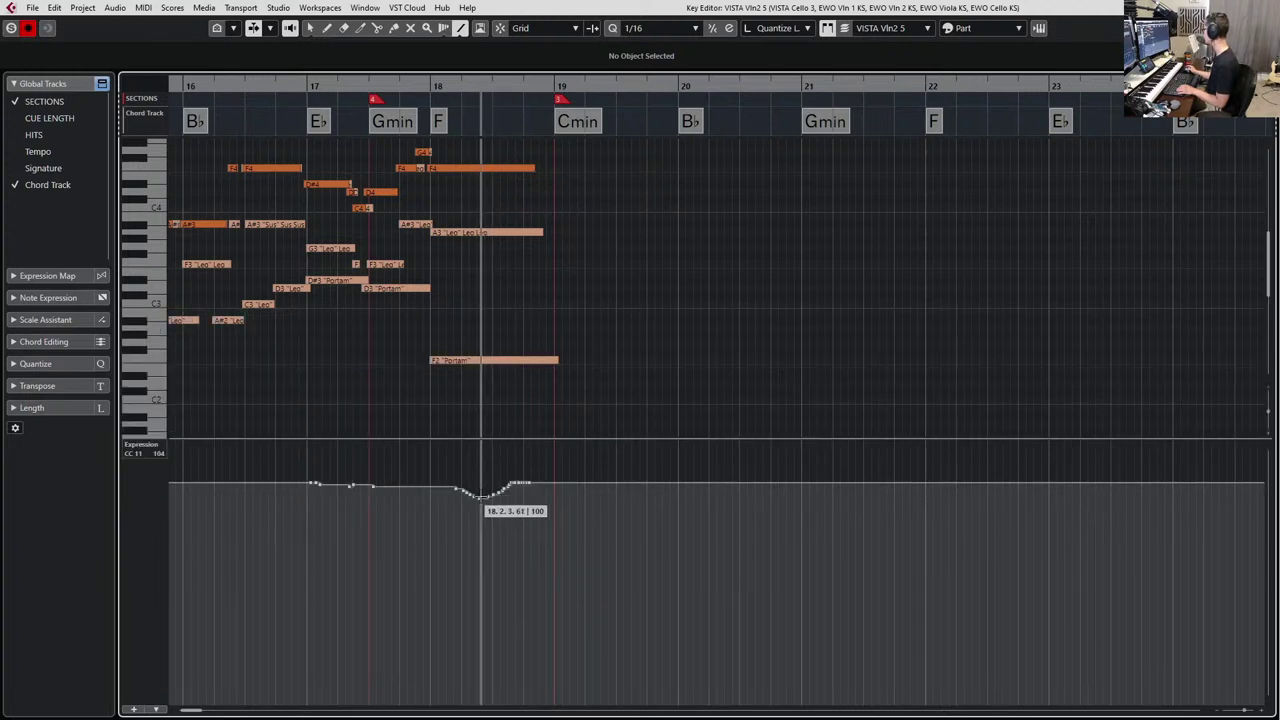
pyautogui.moveTo(487, 490); pyautogui.dragTo(553, 470)
pyautogui.press('1')
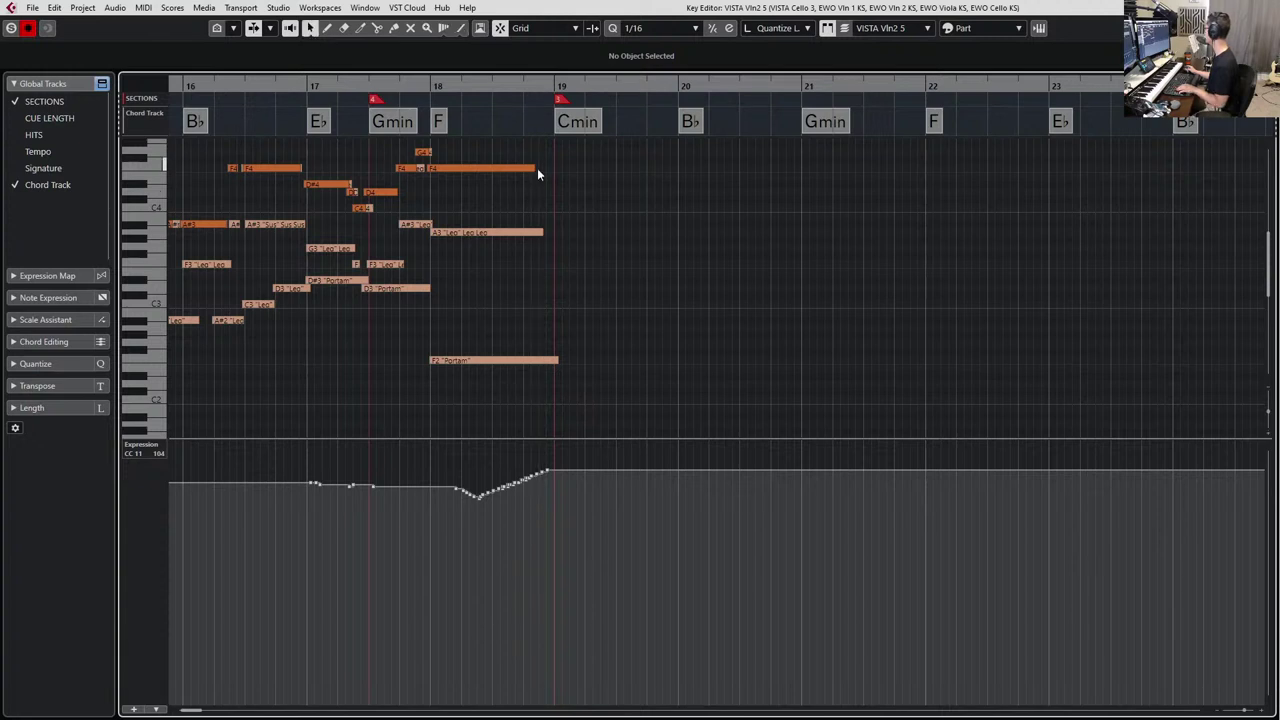
# Lengthen the long F4 notes in bar 18 of VISTA Vln2 5 and EWO Vln 1 to end at about 18.4.3.
pyautogui.moveTo(535, 167); pyautogui.dragTo(540, 168)
pyautogui.press('pagedown')
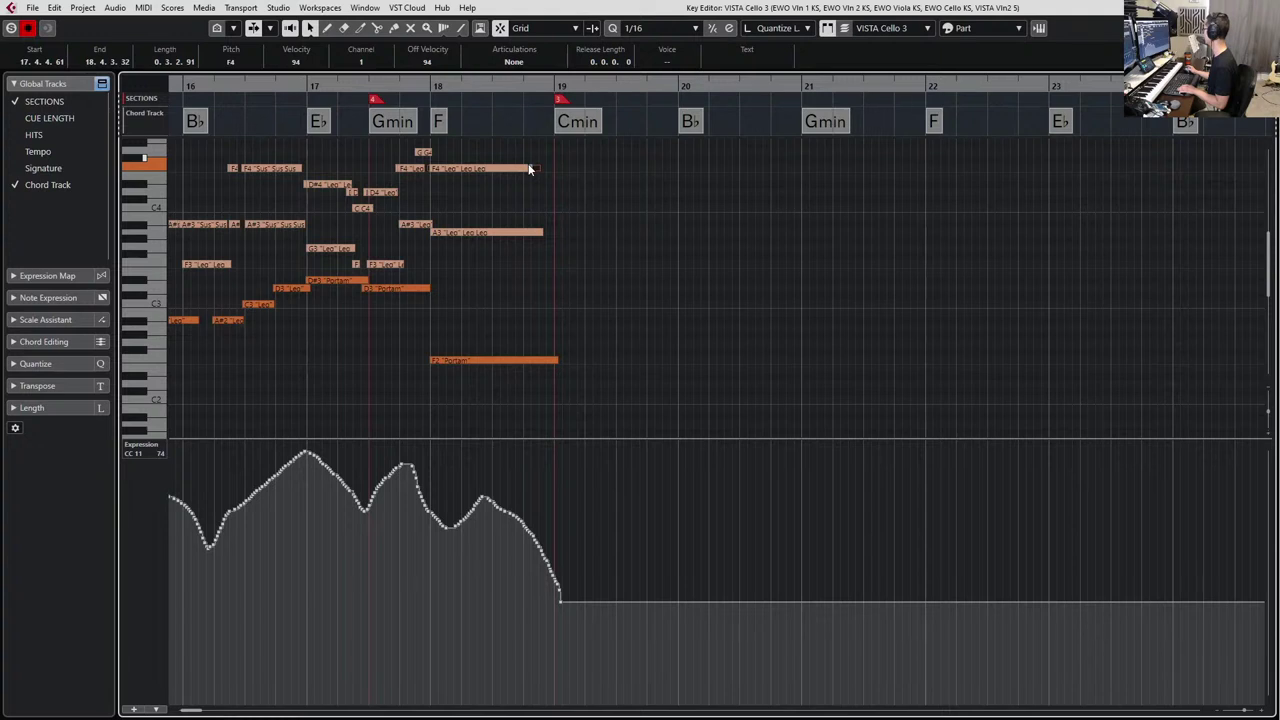
pyautogui.moveTo(530, 168); pyautogui.dragTo(540, 170)
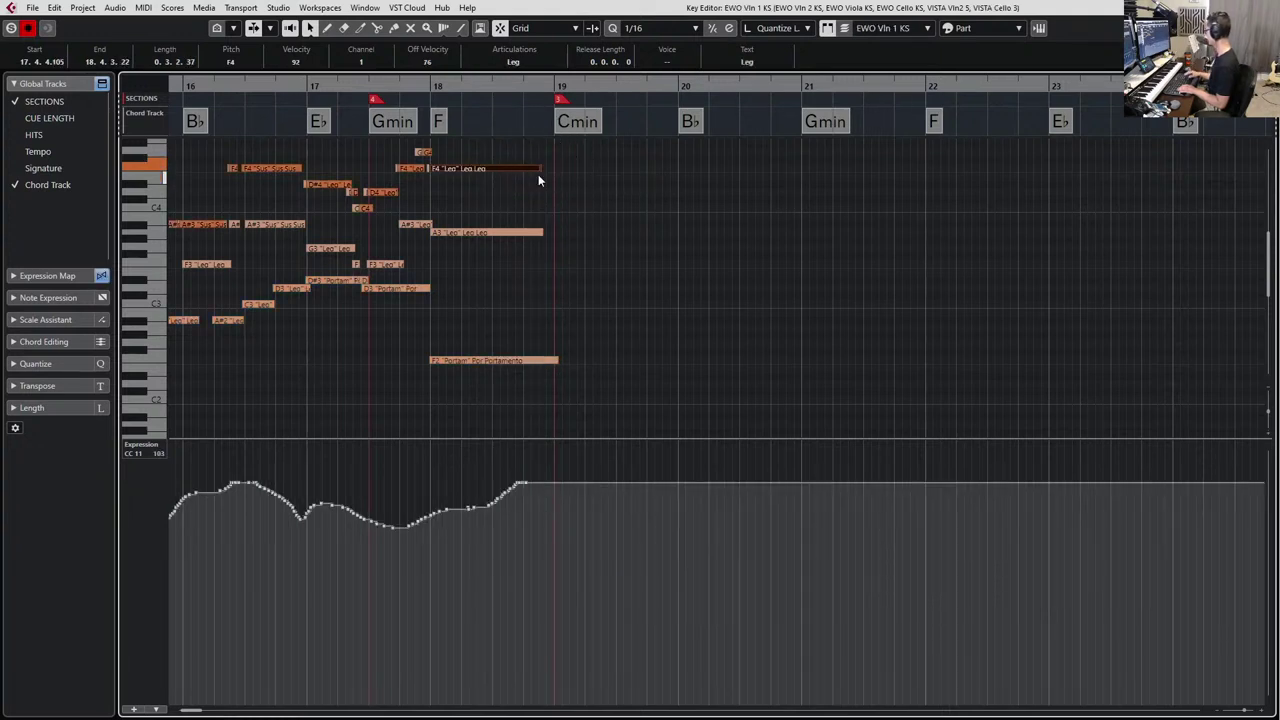
# Draw rising lines for EWO Vln 2 to bar 19: Expression (CC 11) from about 18.2.4 and Modulation (CC 1) from about 18.2.
pyautogui.press('pagedown')
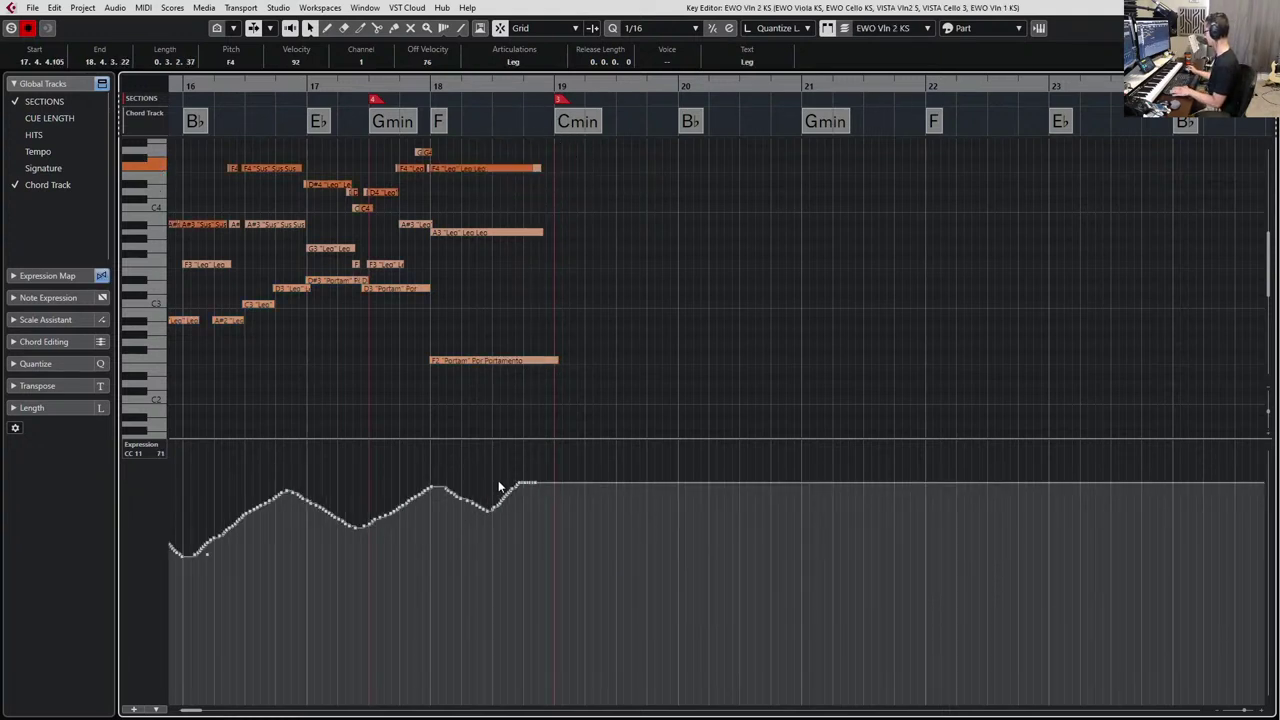
pyautogui.click(487, 507)
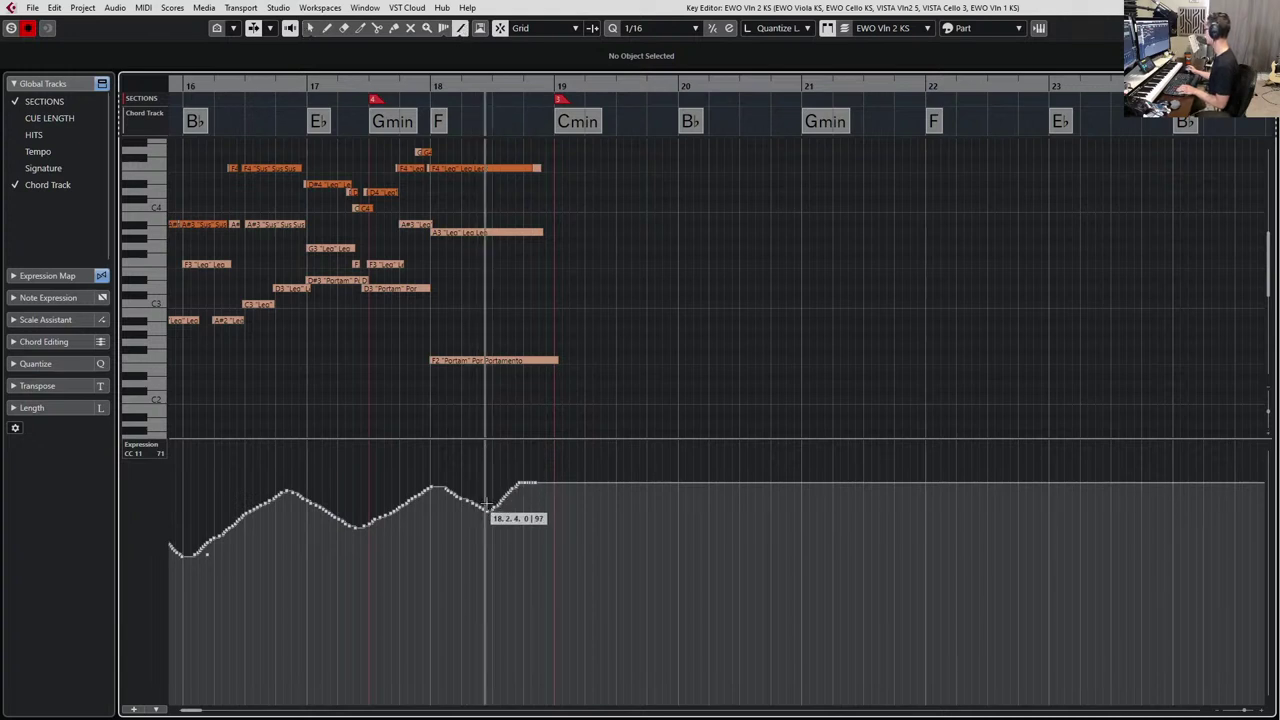
pyautogui.moveTo(482, 504); pyautogui.dragTo(545, 470)
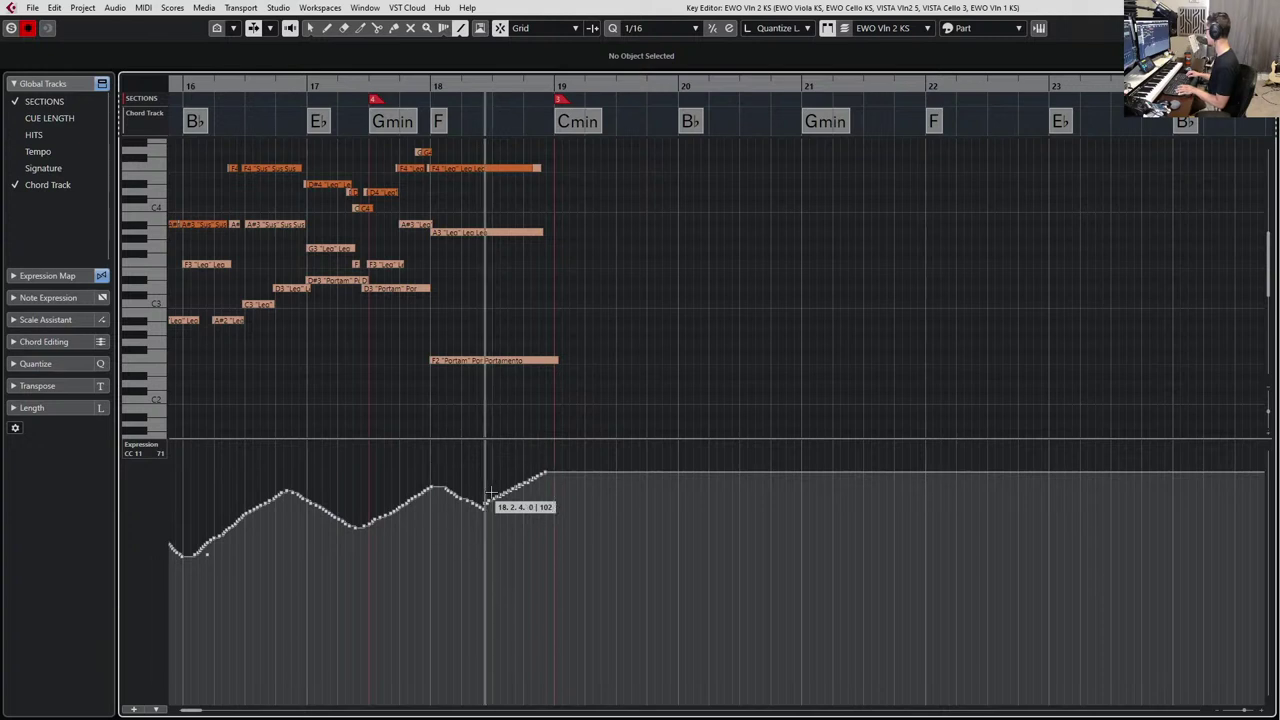
pyautogui.press('1')
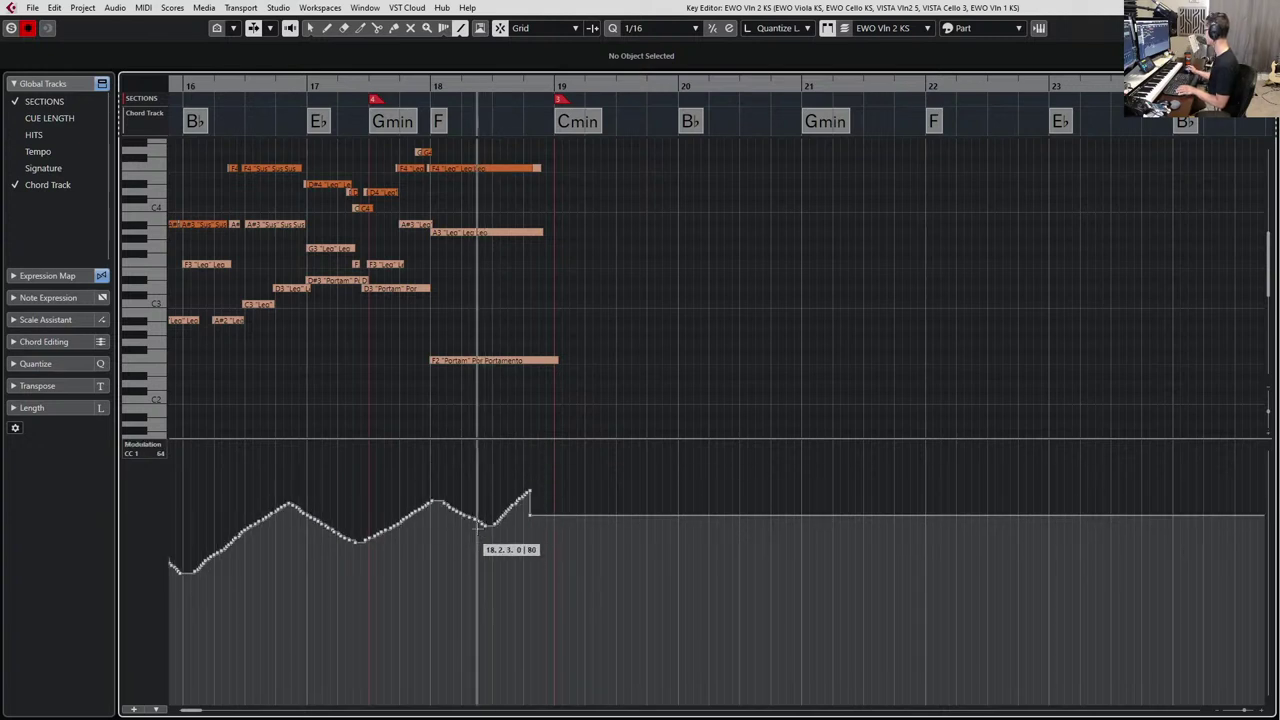
pyautogui.moveTo(475, 518); pyautogui.dragTo(554, 487)
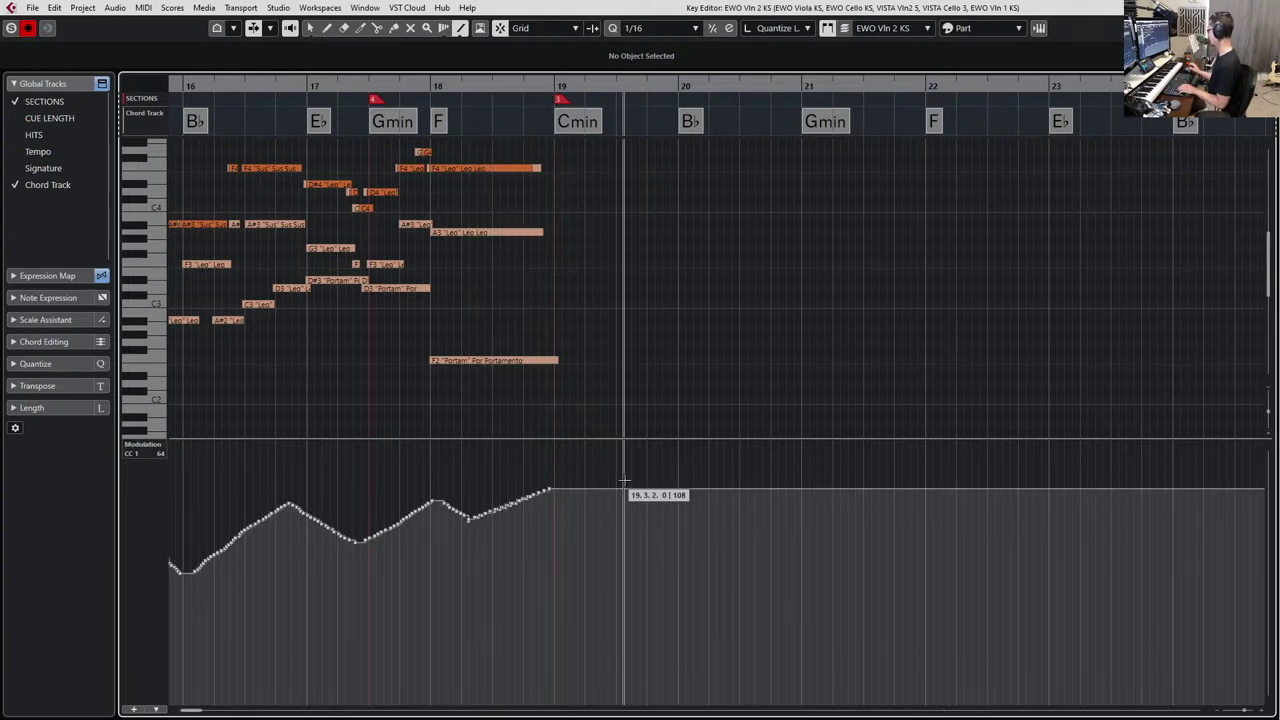
# Draw rising lines for EWO Viola to bar 19: Modulation (CC 1) from about 18.2.3 and Expression (CC 11) from about 18.2.4.
pyautogui.press('Down')
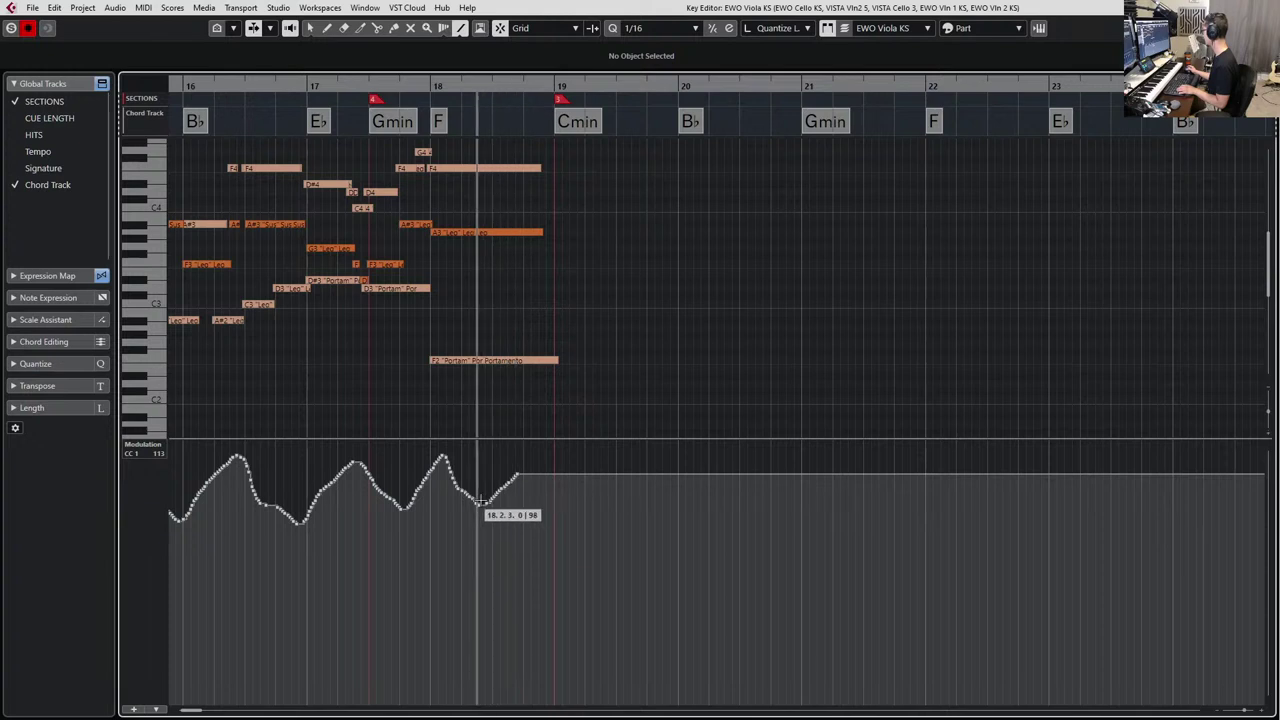
pyautogui.moveTo(480, 504); pyautogui.dragTo(553, 452)
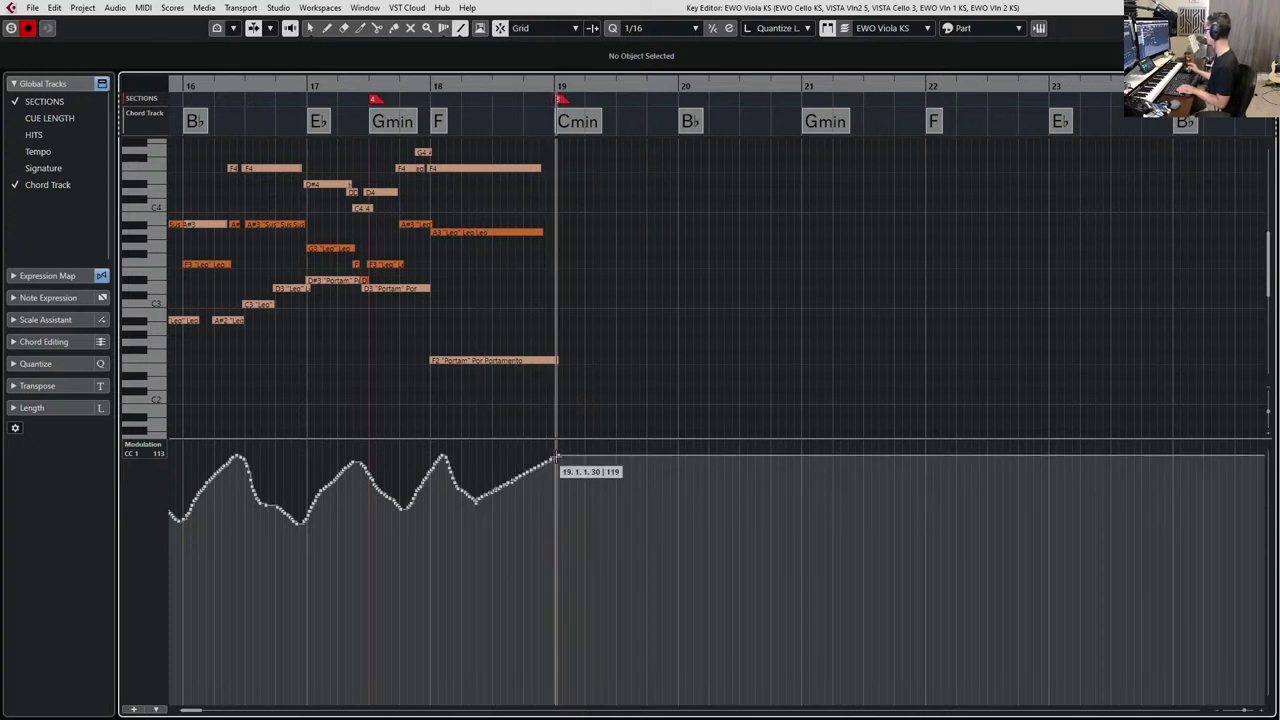
pyautogui.press('Down')
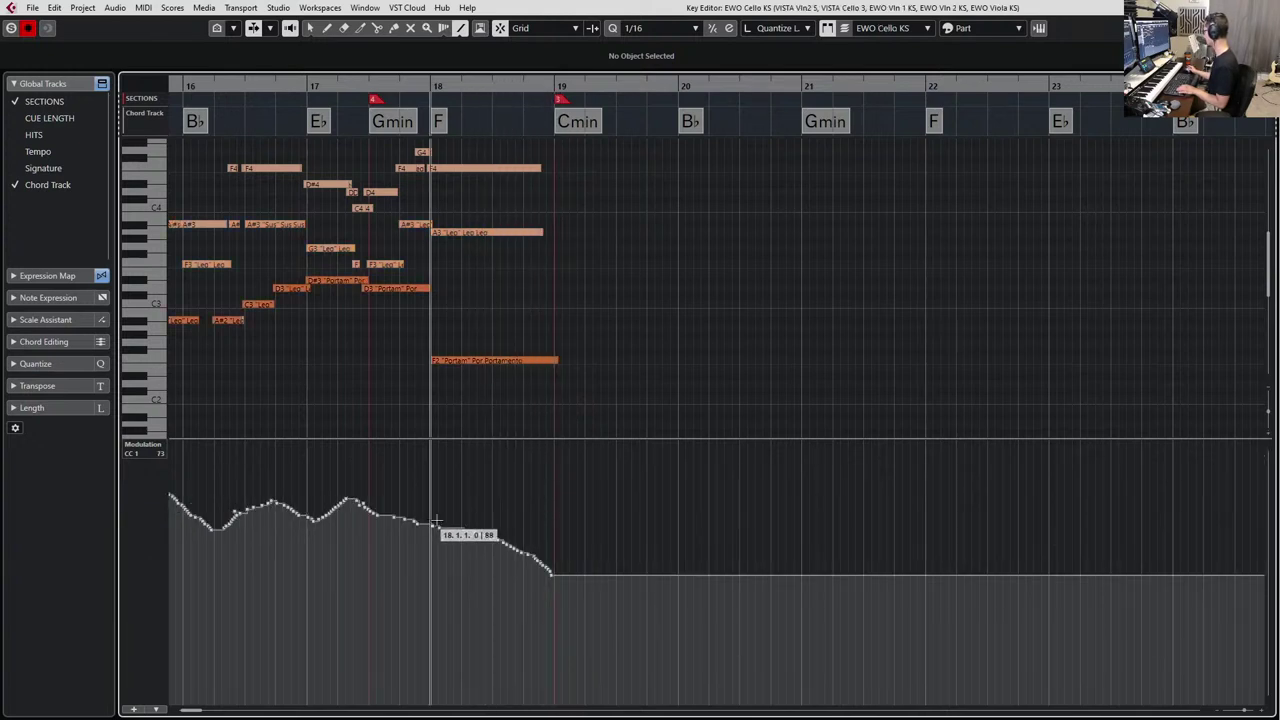
pyautogui.press('Up')
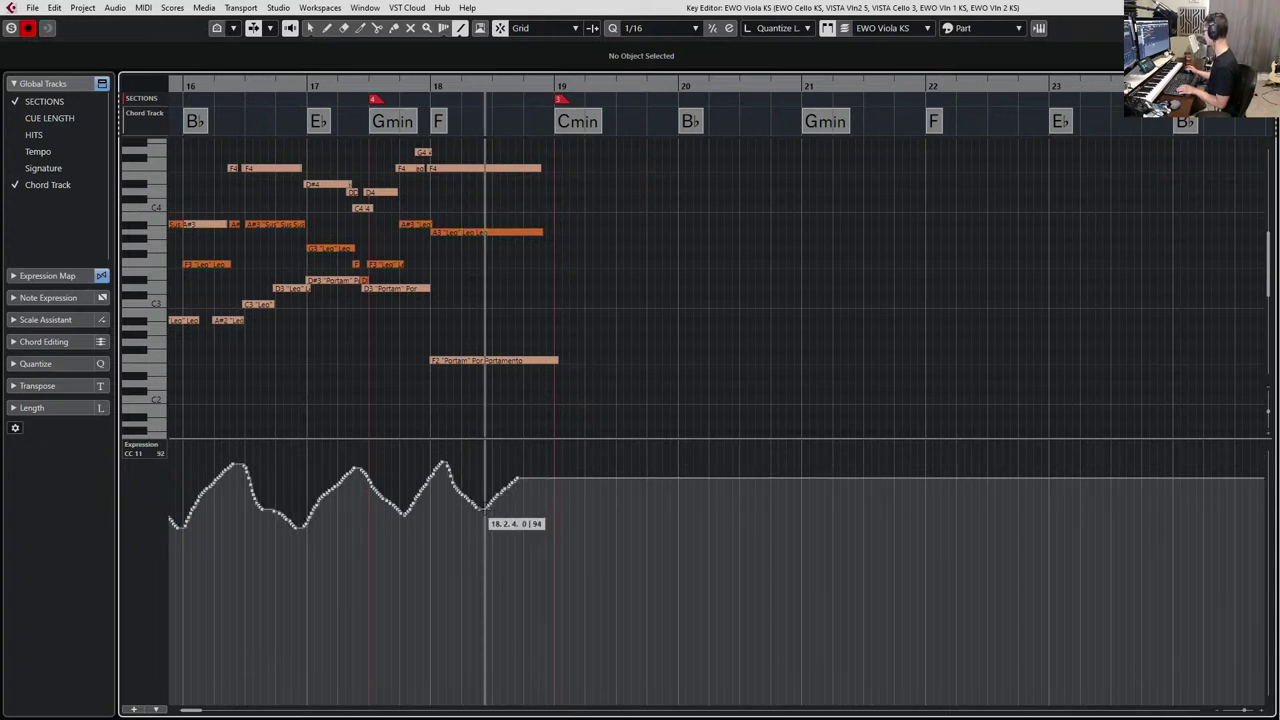
pyautogui.moveTo(485, 507); pyautogui.dragTo(553, 466)
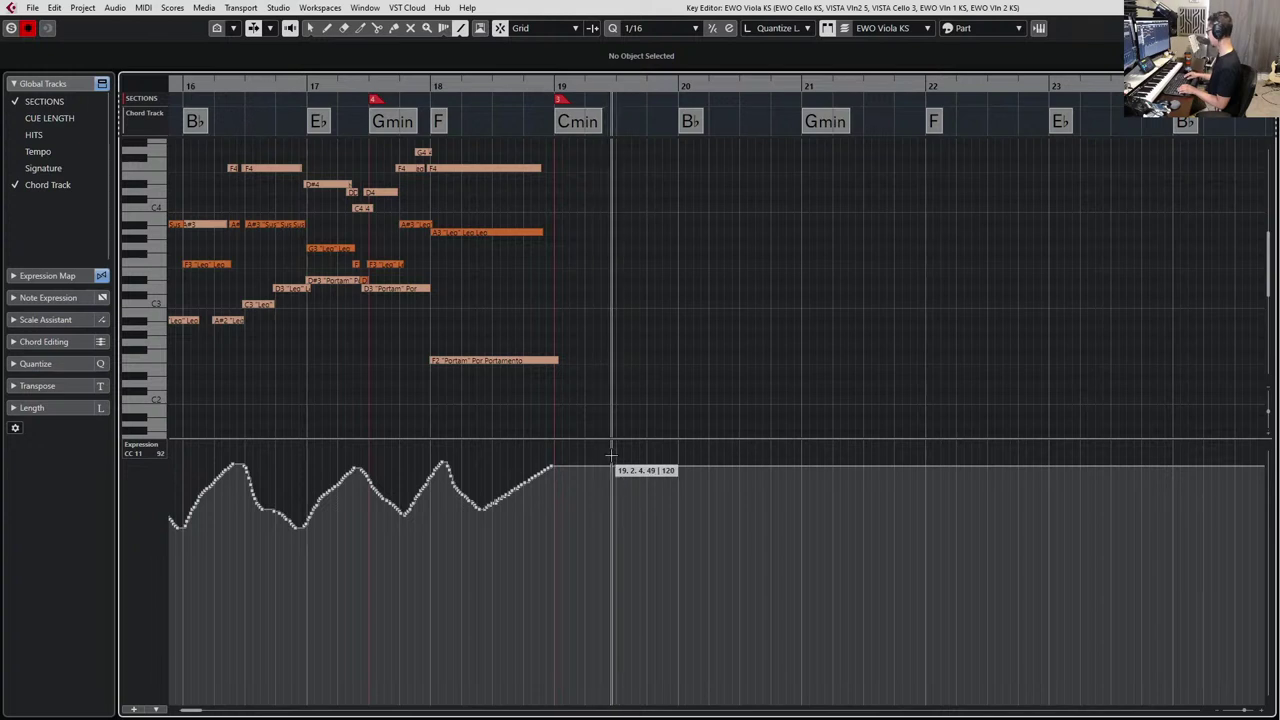
# Draw EWO Cello's Expression rising from about 18.2.4 to bar 19, and deepen VISTA Vln2 5's Expression dip between 18.1.3 and 18.3.
pyautogui.press('pagedown')
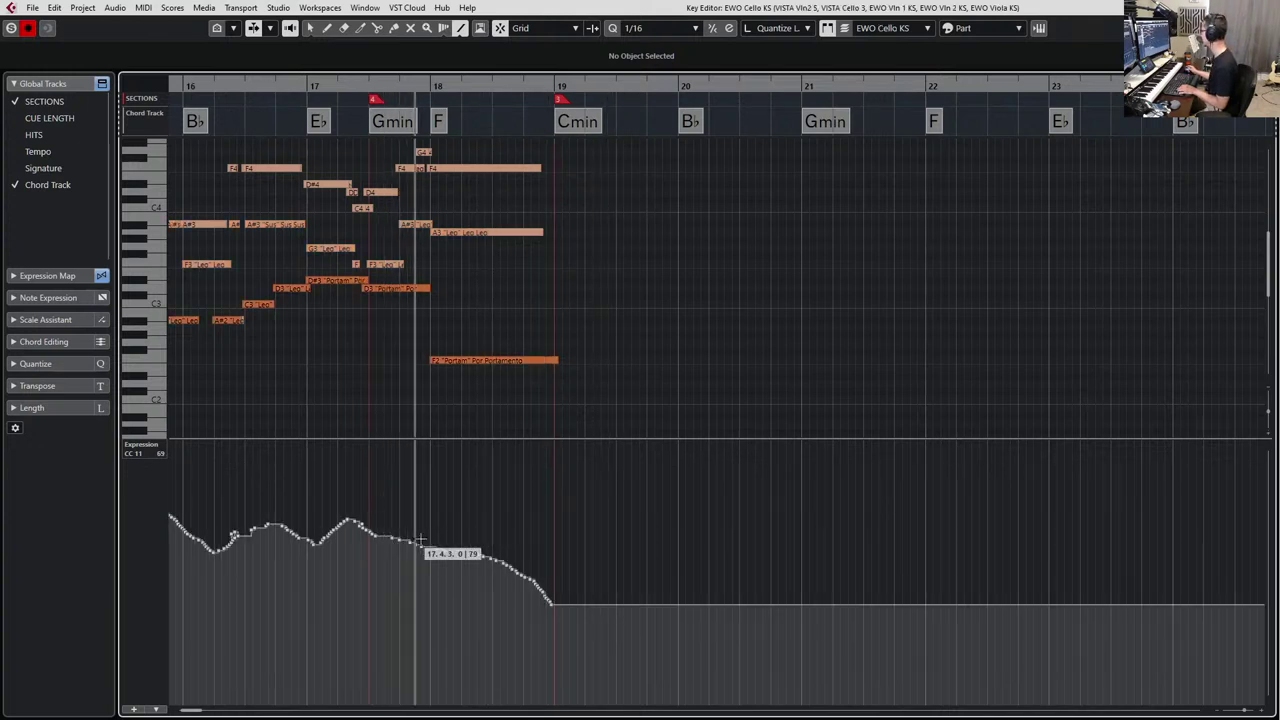
pyautogui.moveTo(453, 550); pyautogui.dragTo(557, 530)
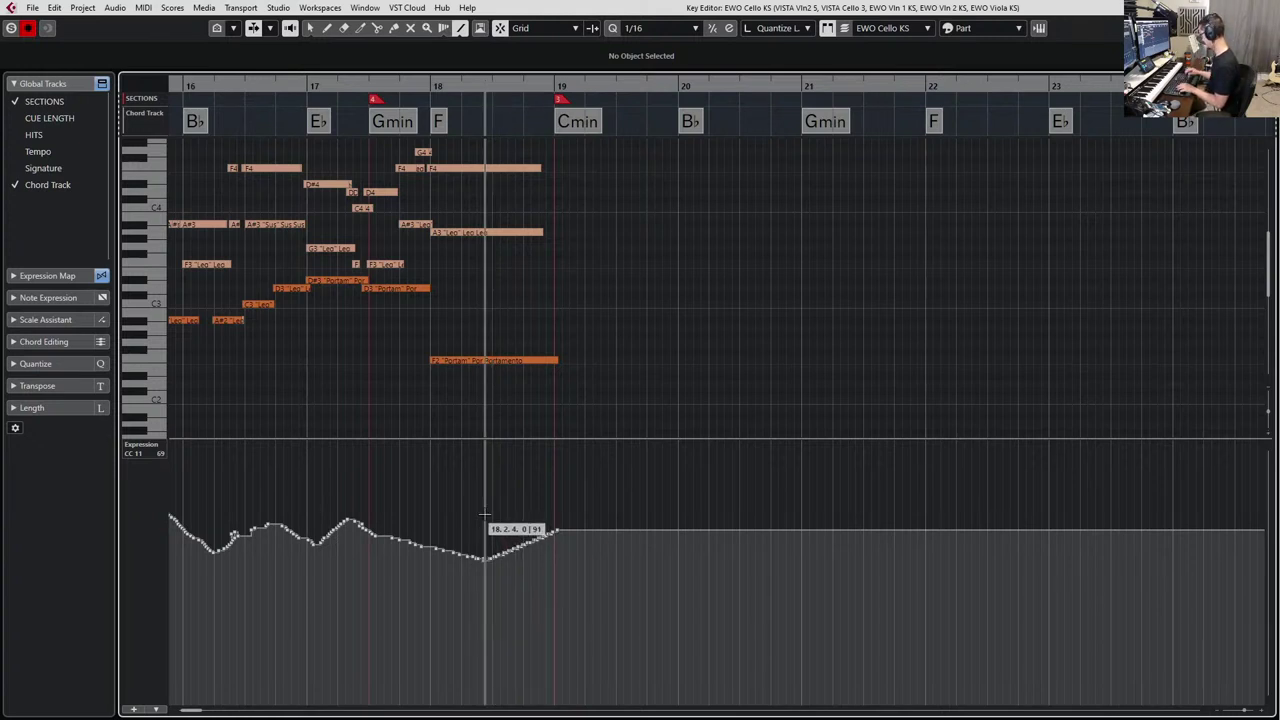
pyautogui.press('pagedown')
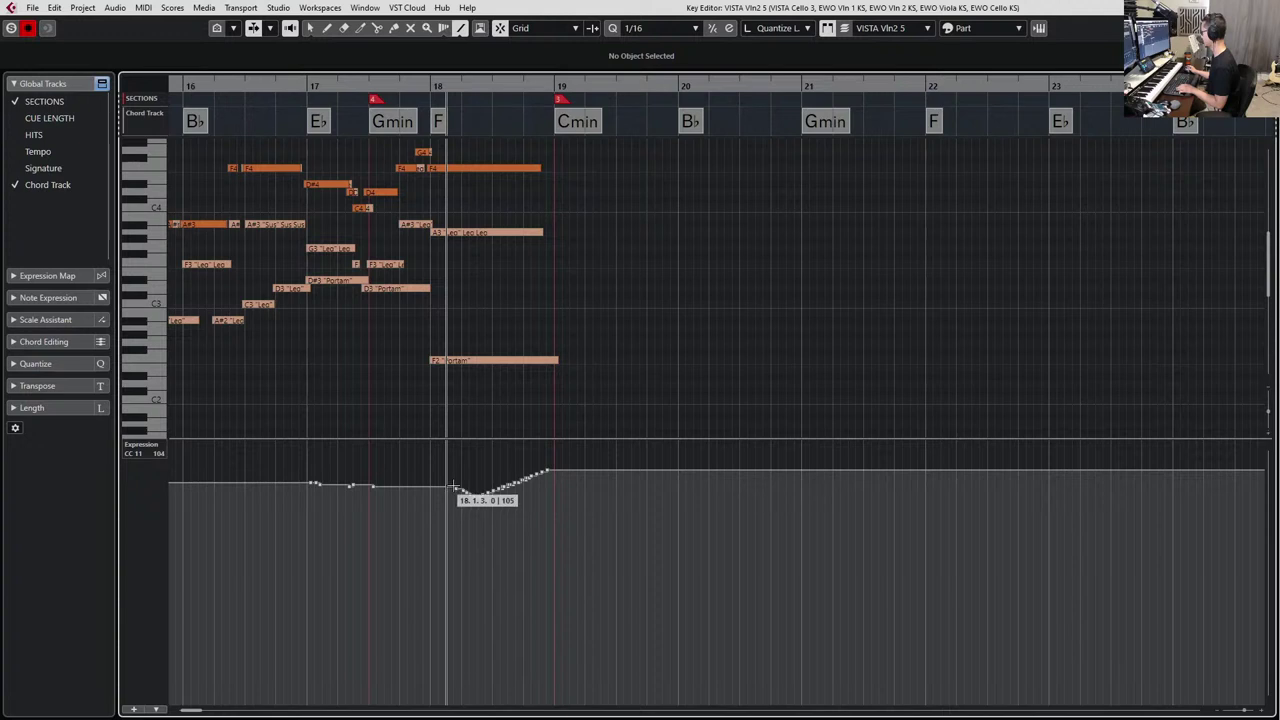
pyautogui.moveTo(453, 487)
pyautogui.mouseDown()
pyautogui.moveTo(476, 508)
pyautogui.moveTo(562, 466)
pyautogui.moveTo(440, 482)
pyautogui.moveTo(552, 425)
pyautogui.mouseUp()
pyautogui.hotkey('ctrl', 'z')
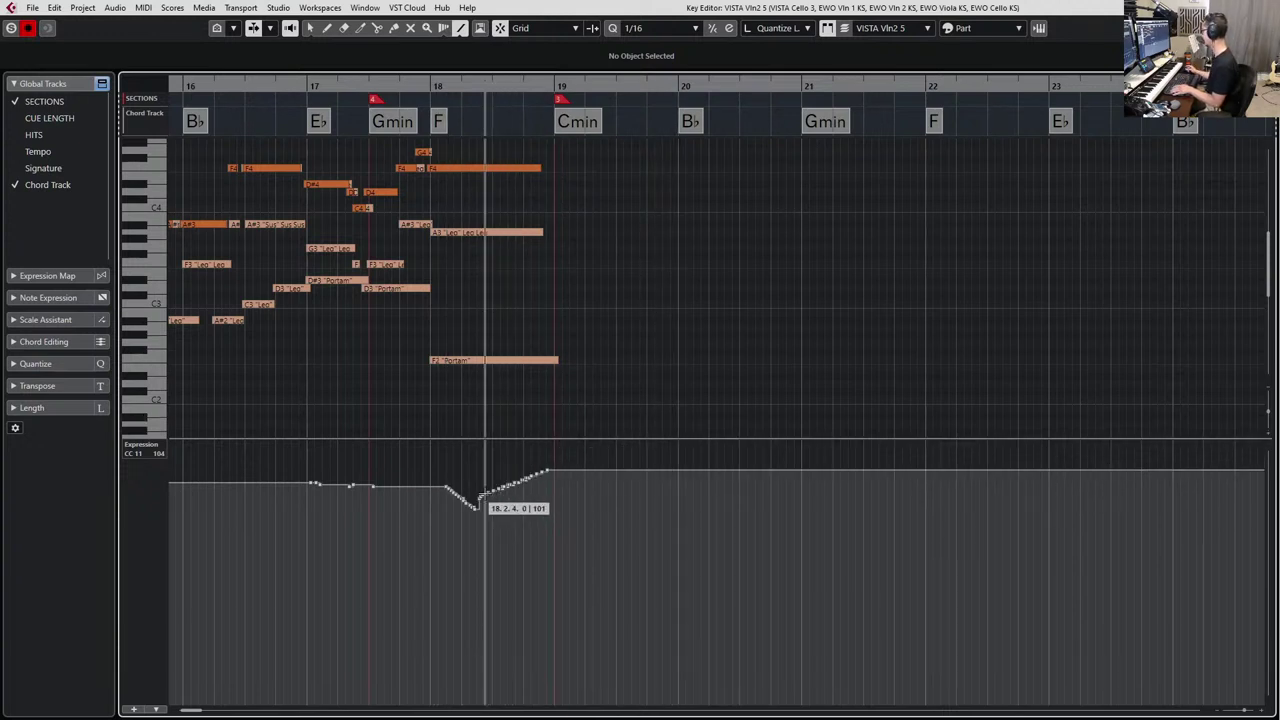
pyautogui.press('1')
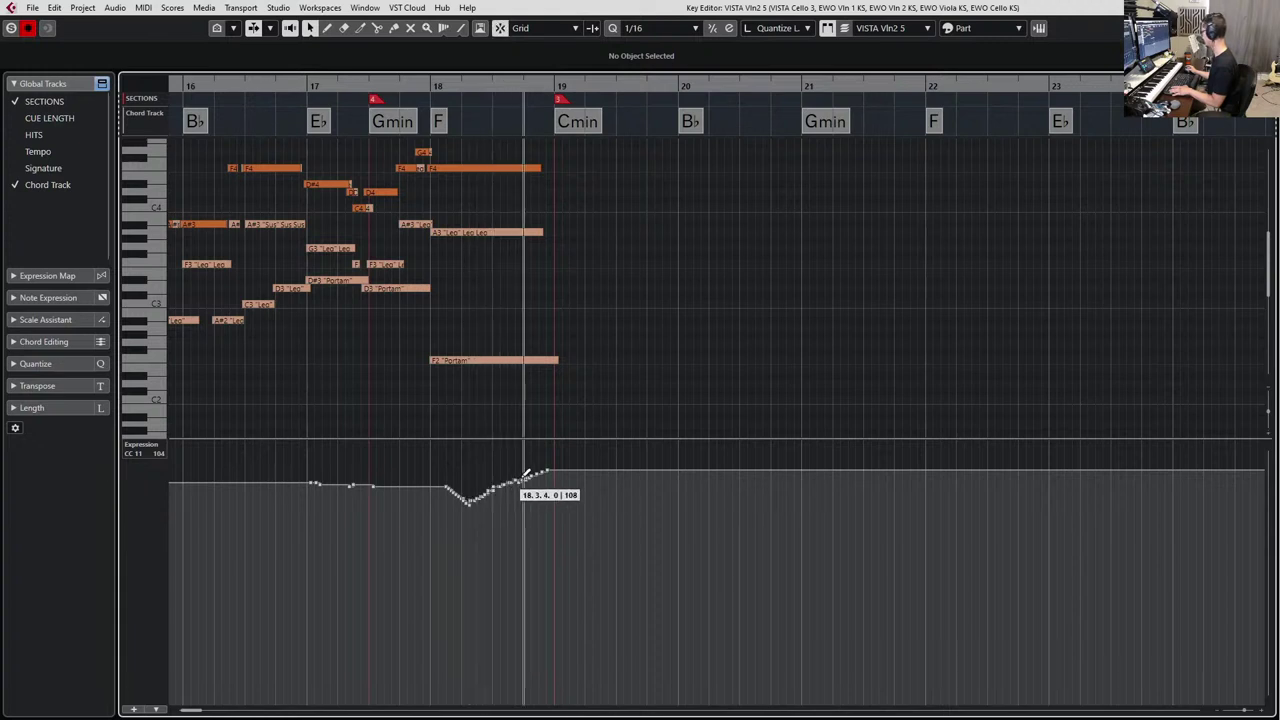
# Redraw VISTA Cello 3's Expression curve to fall from about 17.4 to 18.2.4 and rise to bar 19, and close the Key Editor.
pyautogui.press('Down')
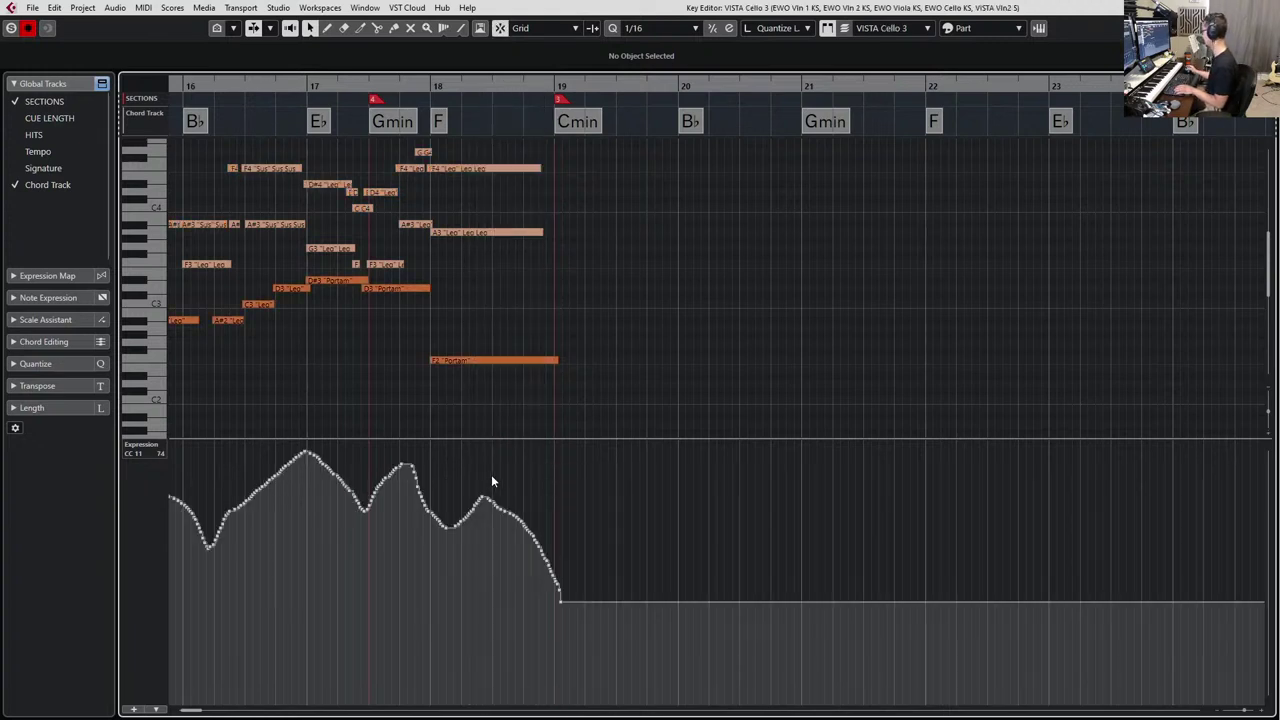
pyautogui.moveTo(440, 525)
pyautogui.mouseDown()
pyautogui.moveTo(543, 470)
pyautogui.moveTo(424, 468)
pyautogui.moveTo(492, 520)
pyautogui.moveTo(566, 484)
pyautogui.moveTo(490, 507)
pyautogui.mouseUp()
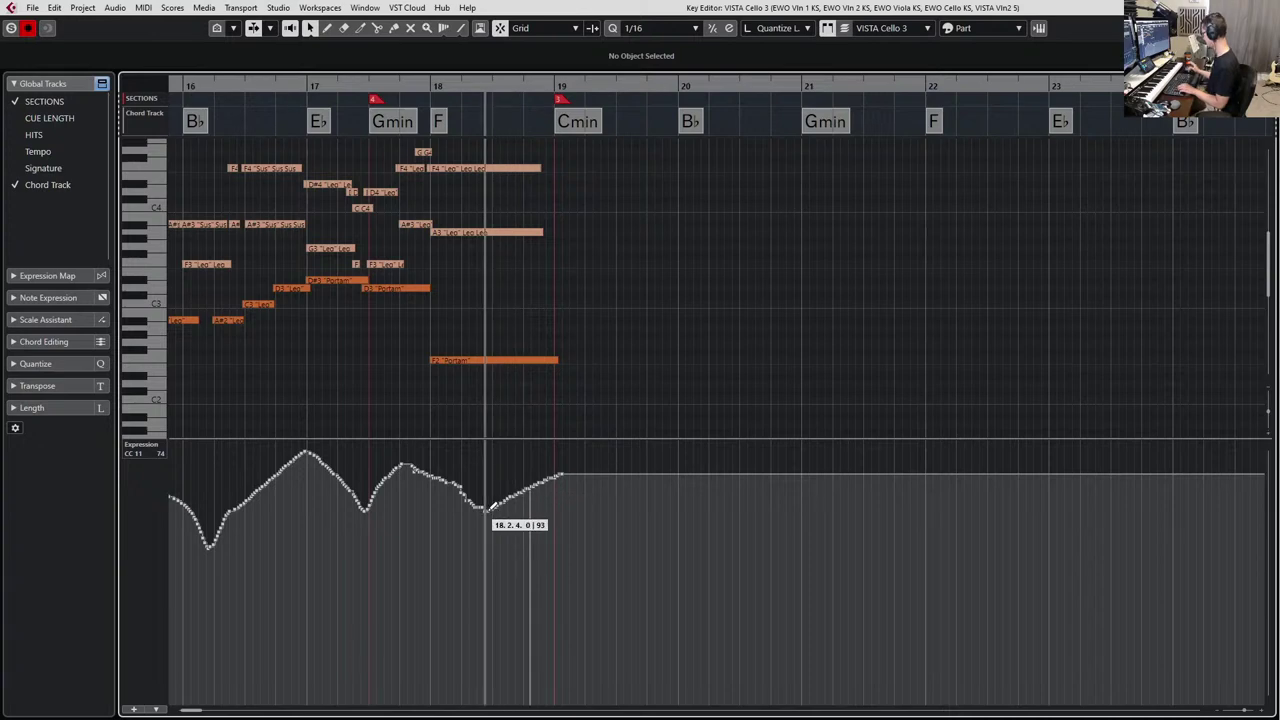
pyautogui.press('Return')
# Solo the selected VISTA and EWO string tracks and play them back up to bar 19.
pyautogui.press('s')
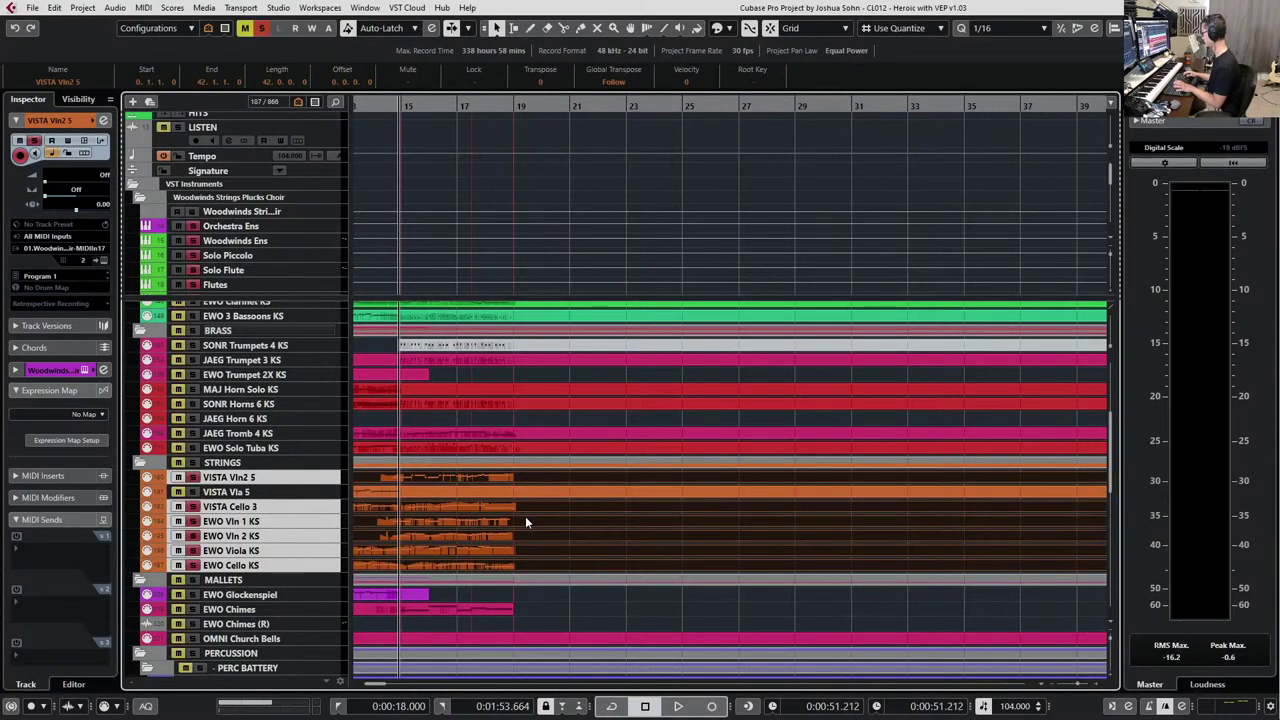
pyautogui.press('space')
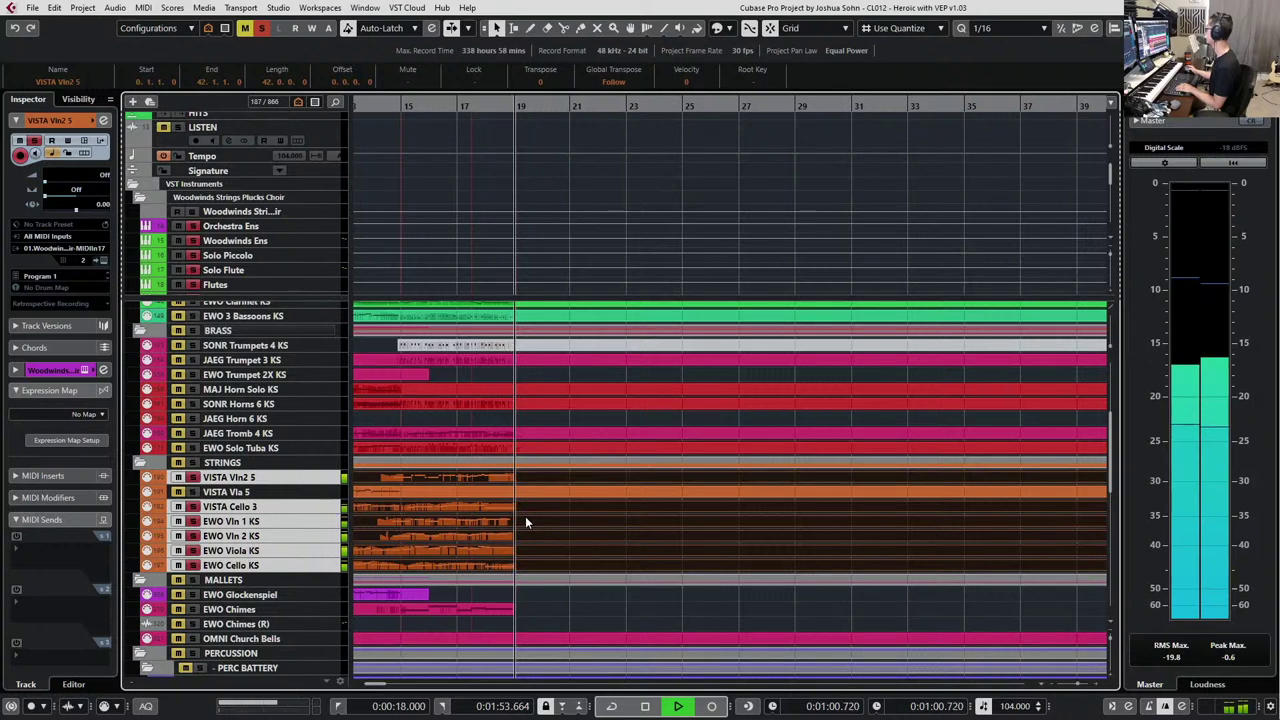
pyautogui.press('space')
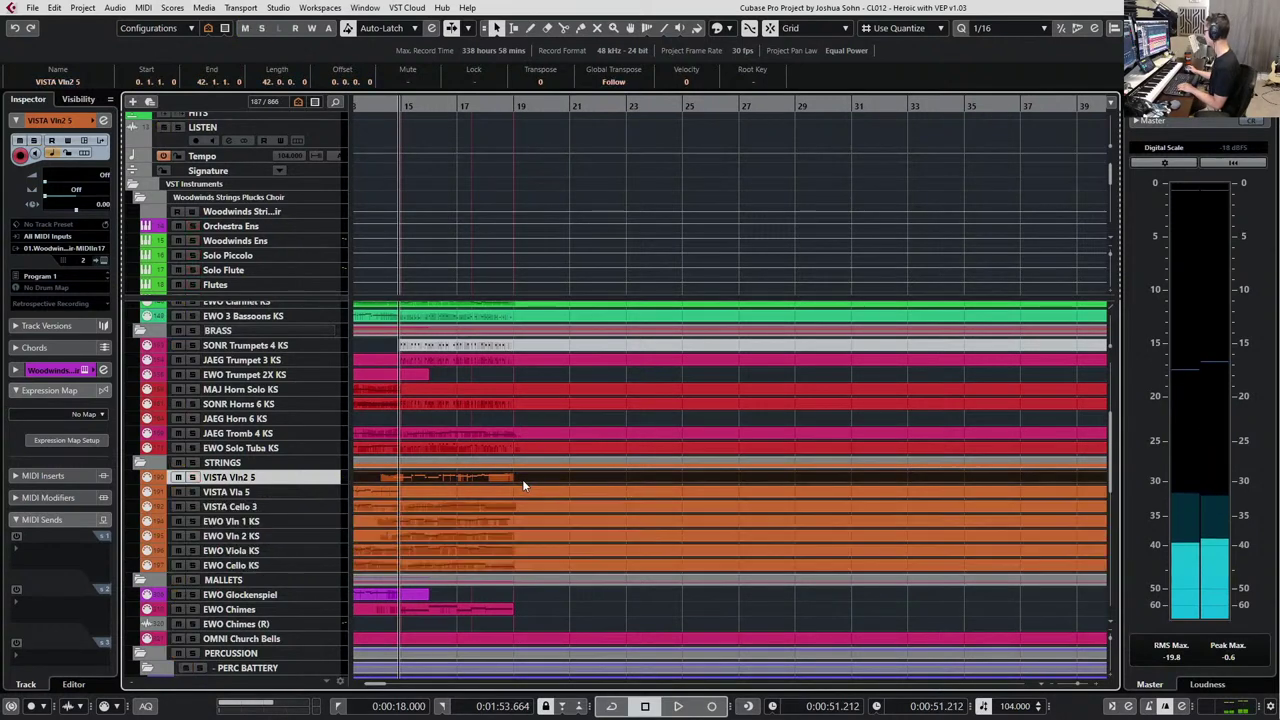
# Set the right locator to 0:00:51.212 and move the playback position forward to bar 17.
pyautogui.click(522, 479)
pyautogui.press('ctrl+KP_2')
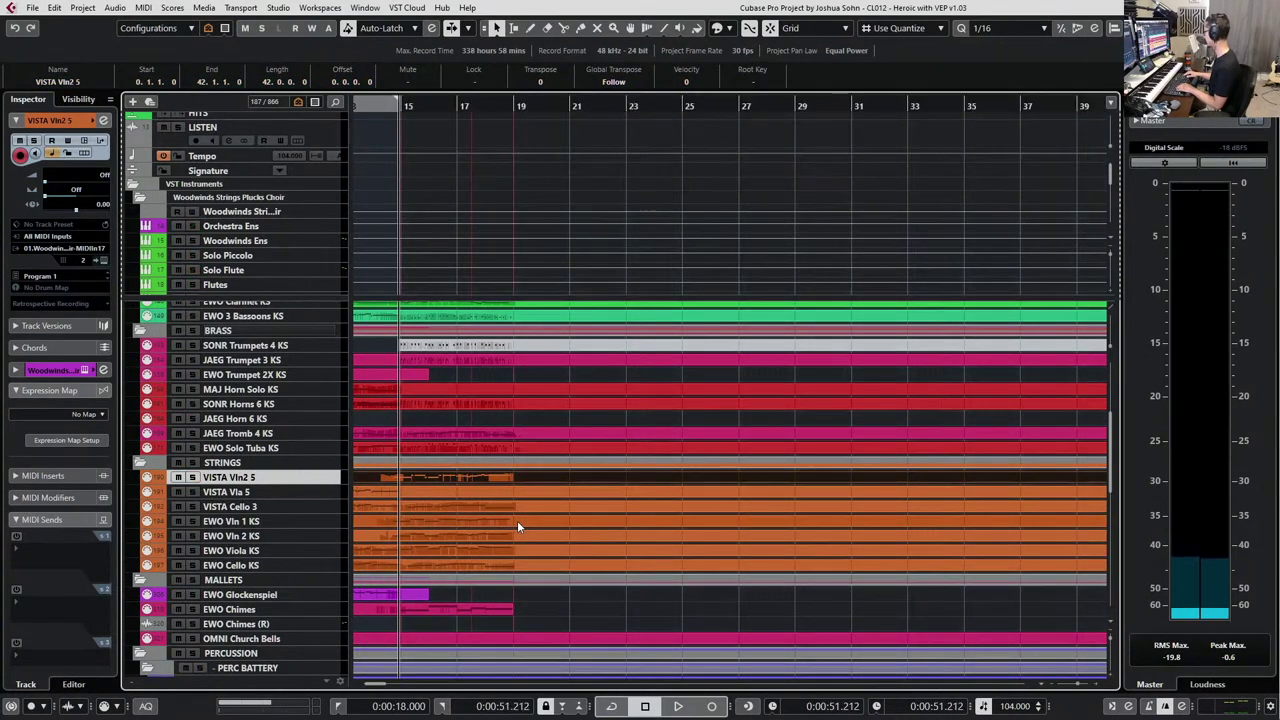
pyautogui.press('KP_Add')
pyautogui.press('KP_Add')
pyautogui.press('KP_Add')
pyautogui.press('KP_Add')
pyautogui.press('KP_Subtract')
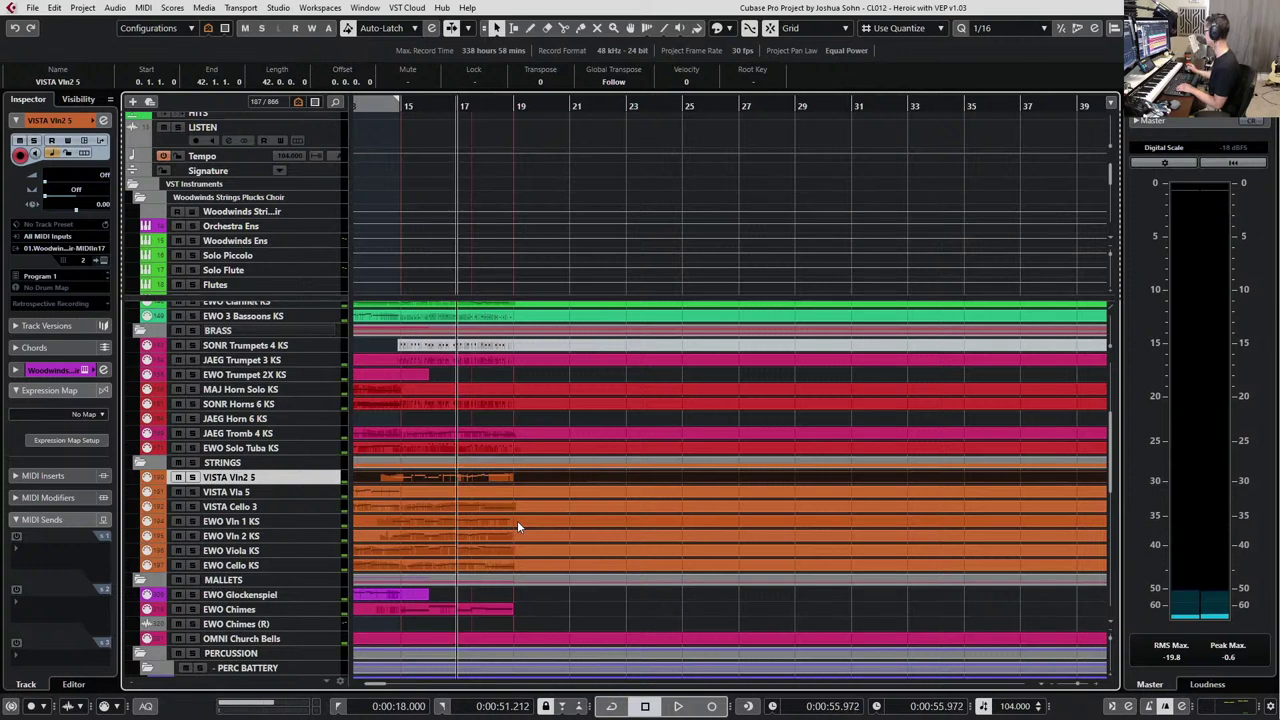
# Solo the BRASS folder and play it back from bar 17 through bar 18.
pyautogui.scroll(3, 517, 466)
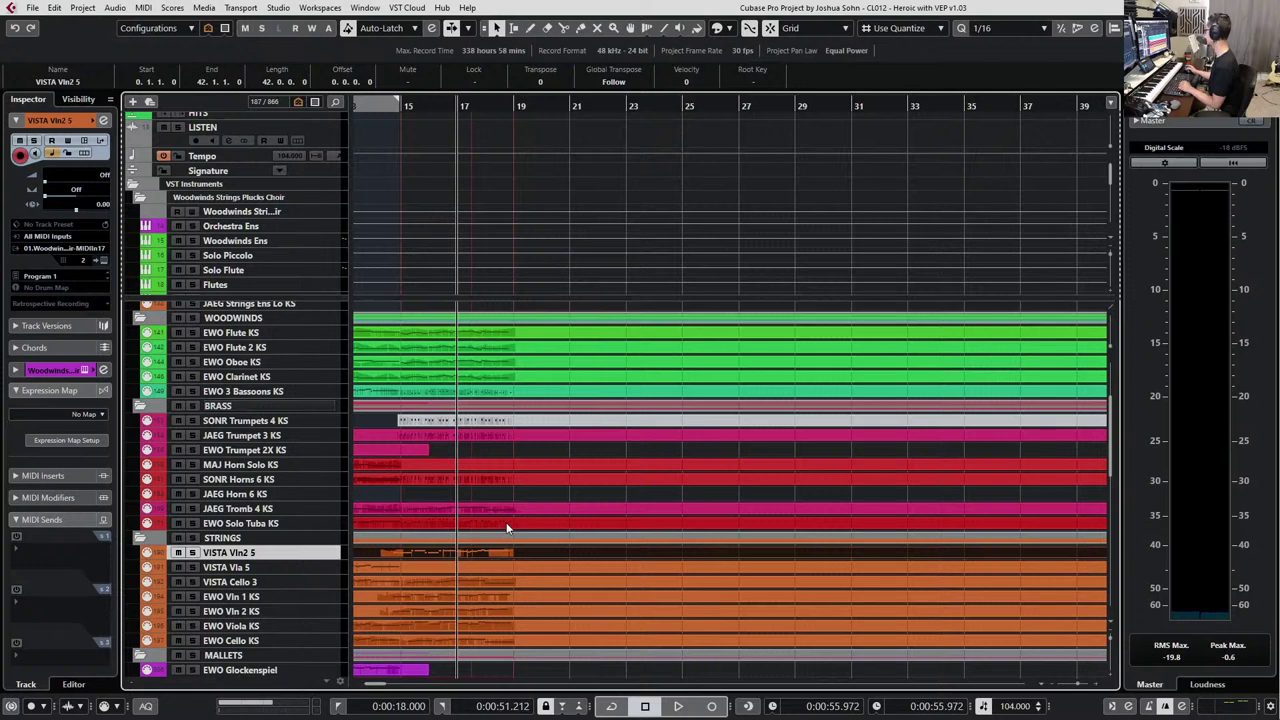
pyautogui.click(262, 408)
pyautogui.press('s')
pyautogui.press('space')
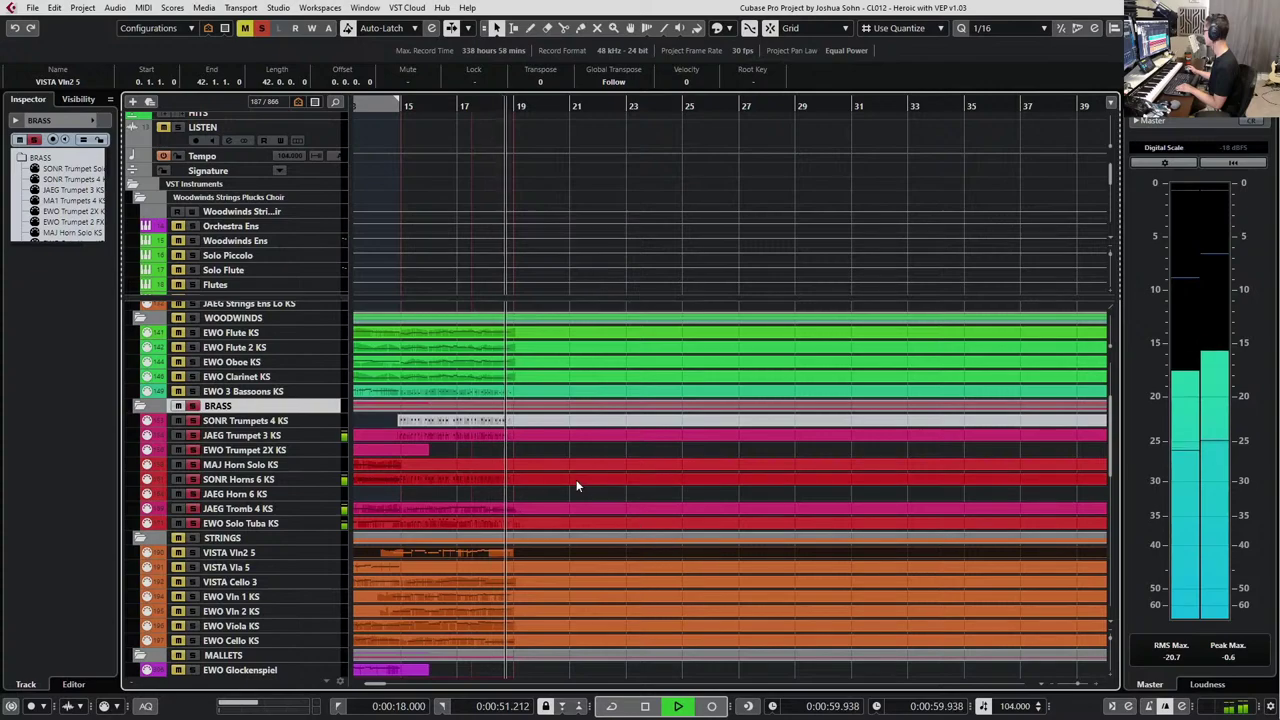
pyautogui.press('space')
# Draw JAEG Tromb 4's Modulation (CC 1) rising from about 18.2.3 to just past bar 19, and delete the leftover points after it.
pyautogui.doubleClick(513, 508)
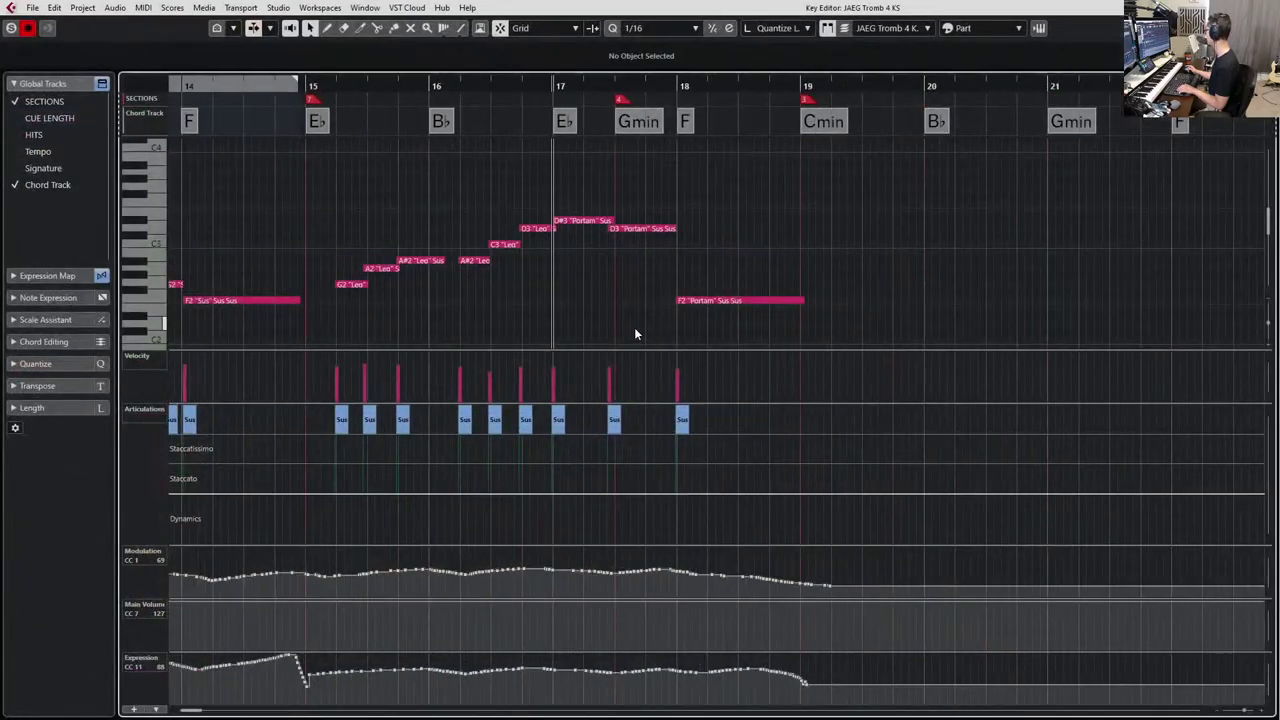
pyautogui.hscroll(3, 634, 333)
pyautogui.moveTo(520, 546); pyautogui.dragTo(534, 504)
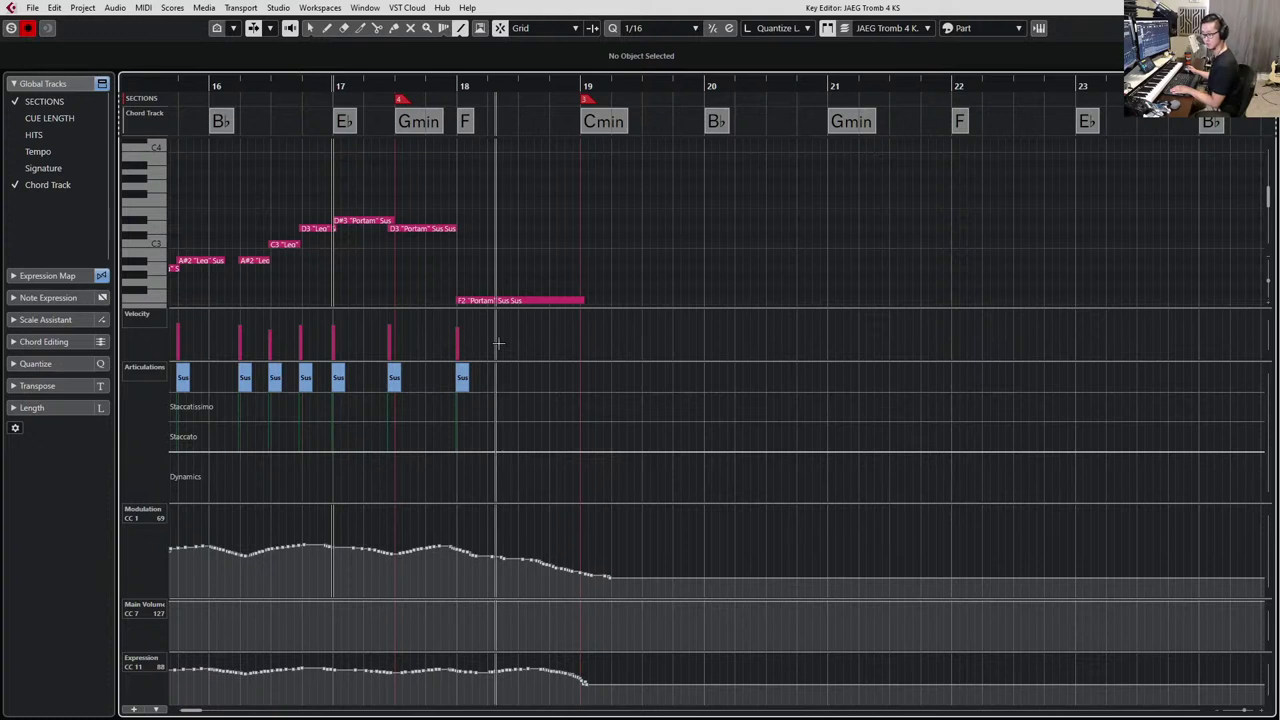
pyautogui.moveTo(515, 556)
pyautogui.mouseDown()
pyautogui.moveTo(503, 559)
pyautogui.moveTo(603, 544)
pyautogui.moveTo(597, 579)
pyautogui.mouseUp()
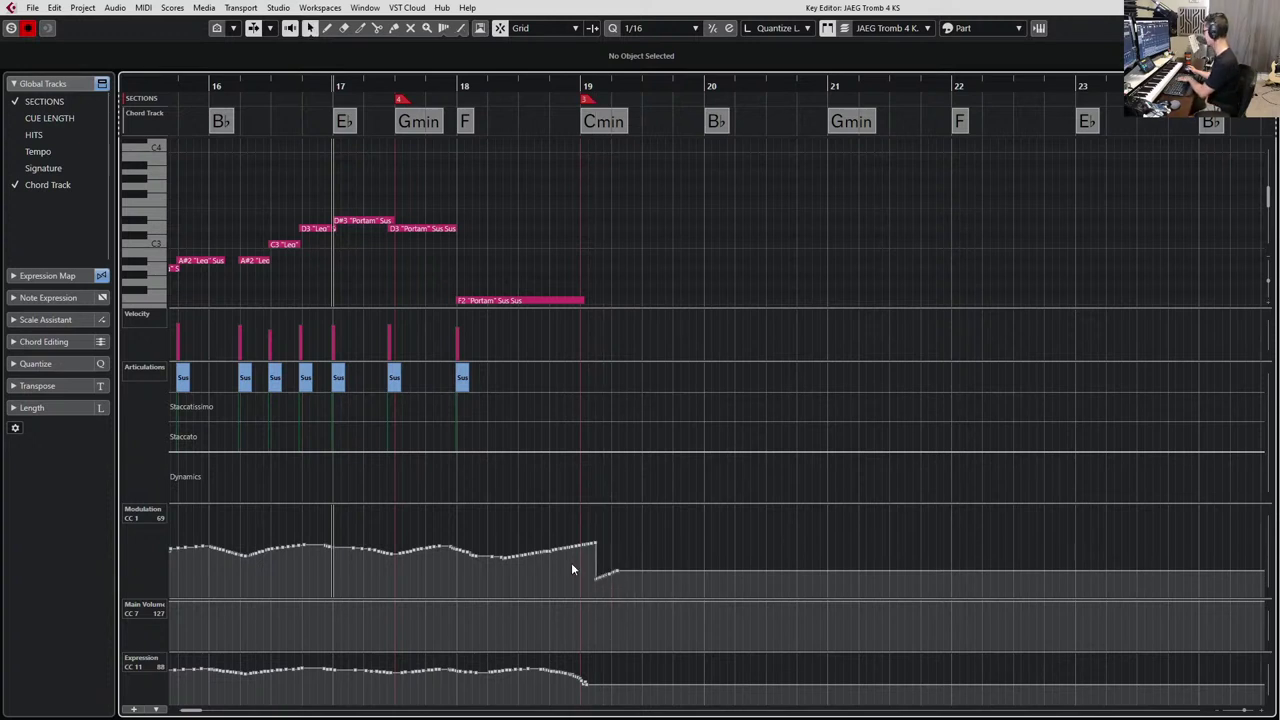
pyautogui.press('Delete')
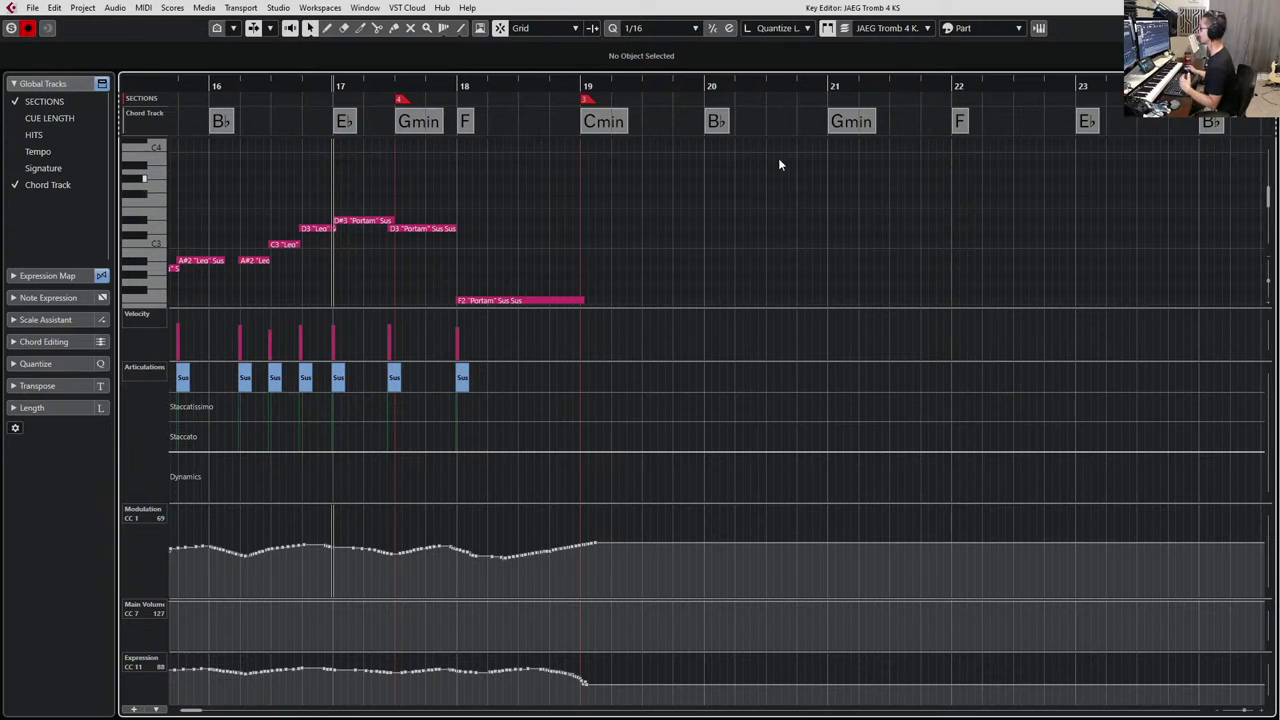
# Show only the Expression (CC 11) lane and draw a line for JAEG Tromb 4 rising from about 18.1.4 to just past bar 19.
pyautogui.scroll(-3, 620, 230)
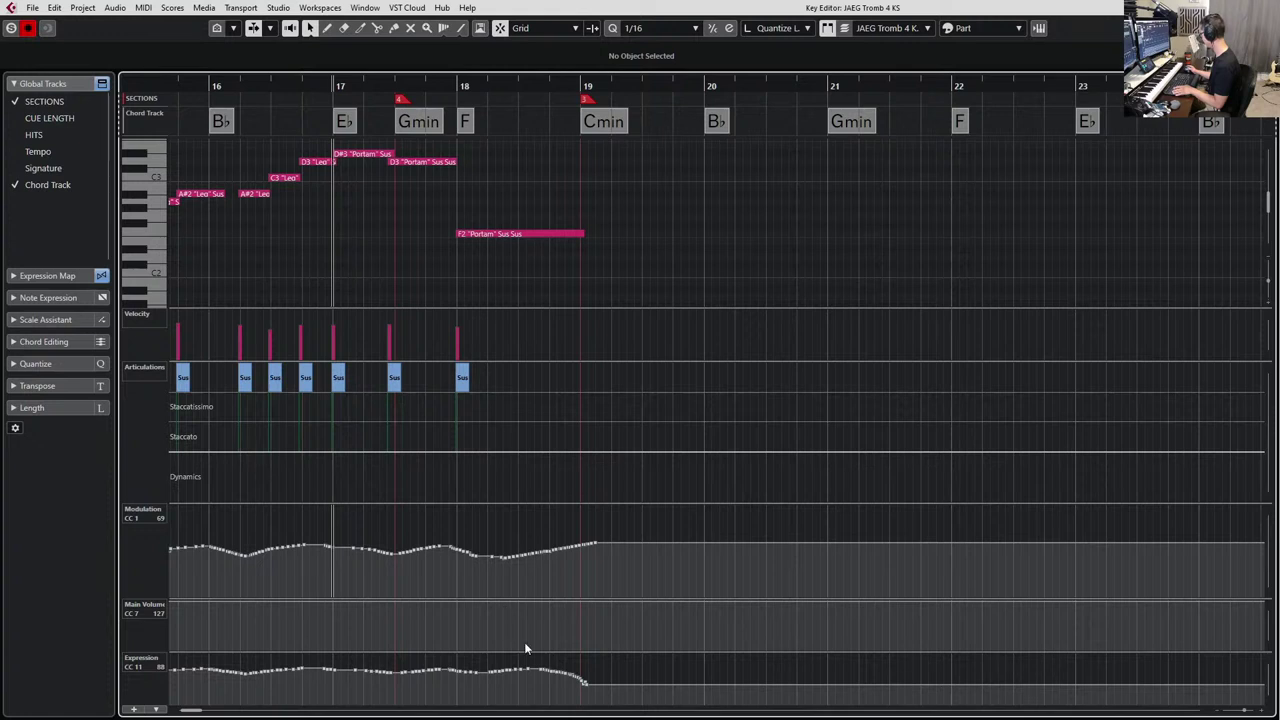
pyautogui.hotkey('alt', '1')
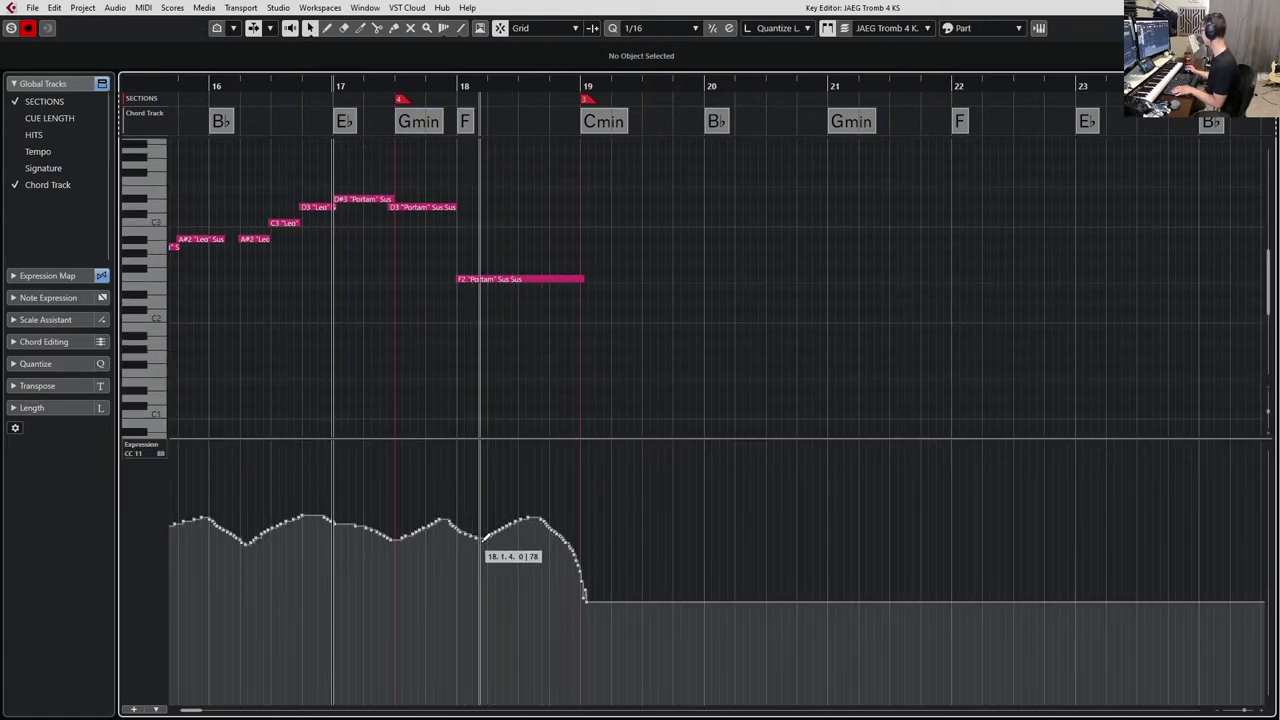
pyautogui.moveTo(481, 547); pyautogui.dragTo(591, 525)
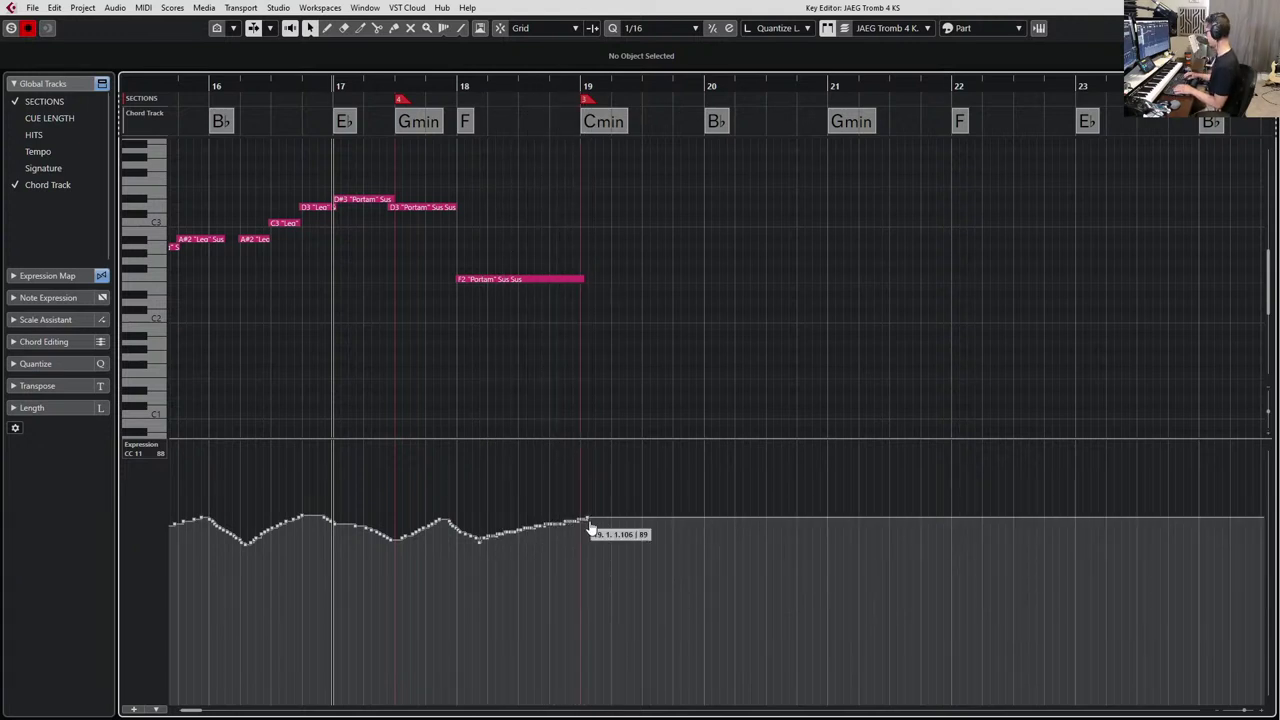
# Close the Key Editor and play back the soloed brass through bar 18 with the edited trombone dynamics.
pyautogui.press('Escape')
pyautogui.press('space')
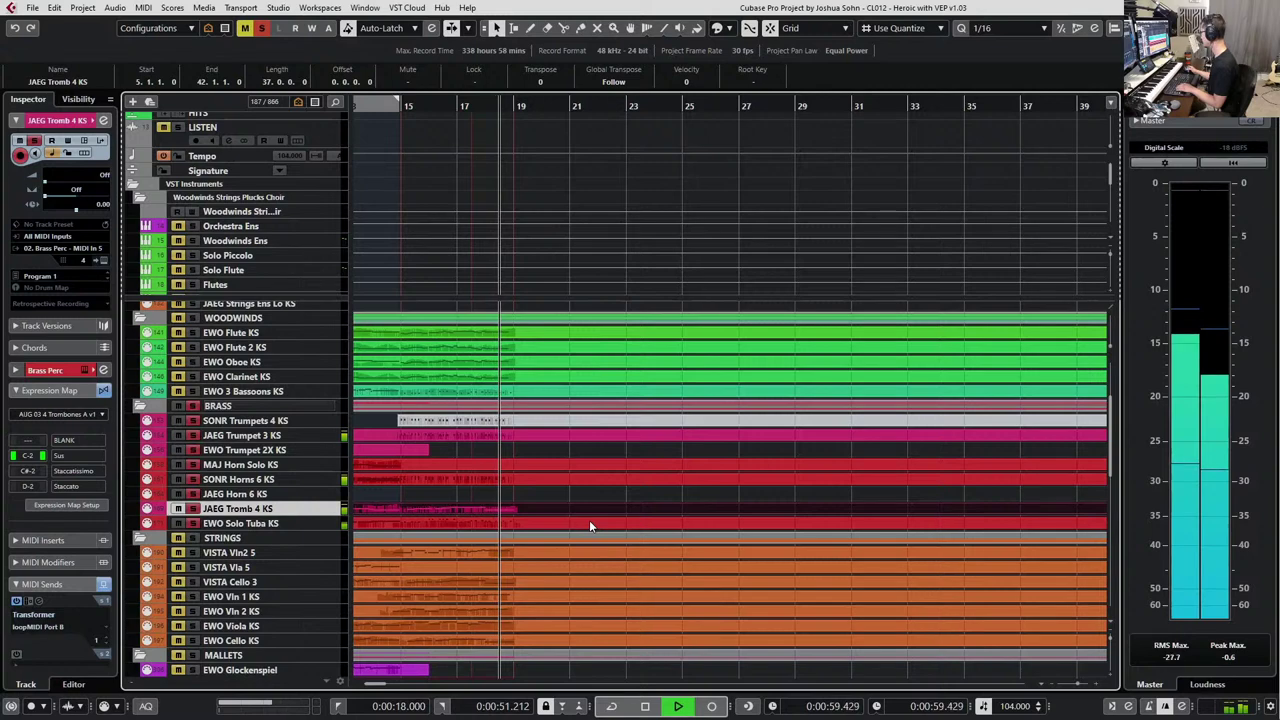
pyautogui.press('space')
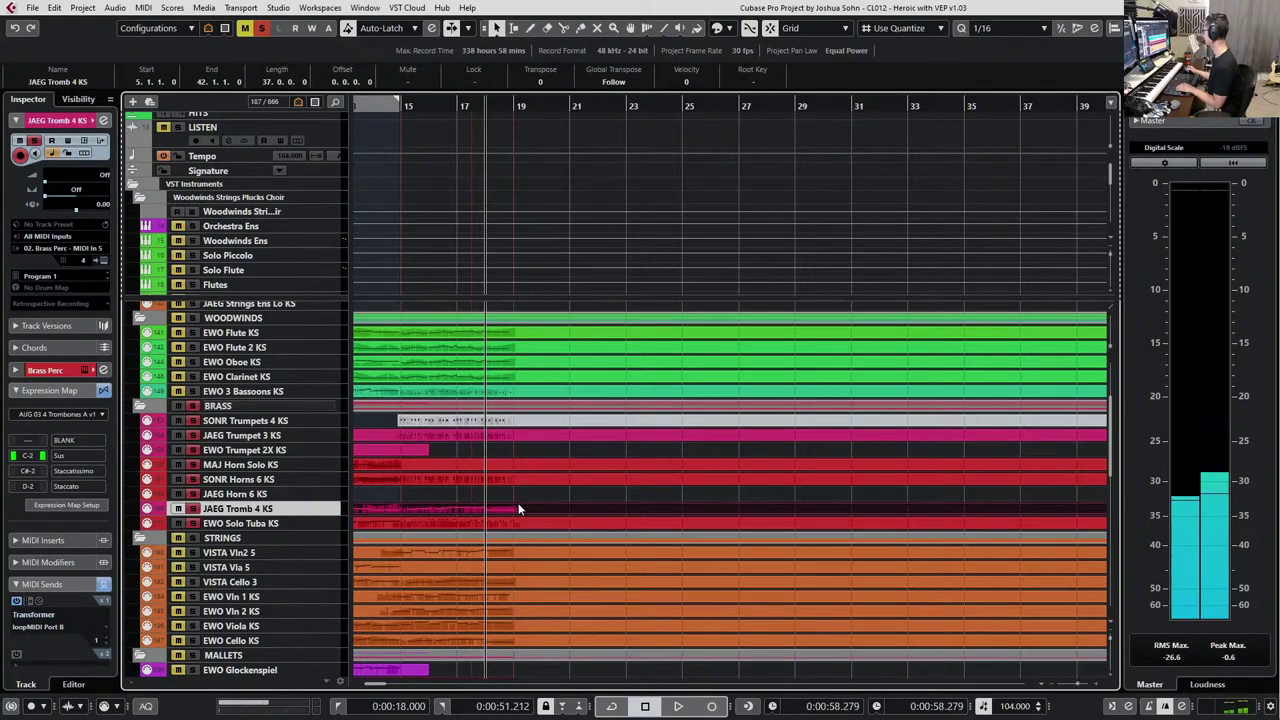
# Reshape JAEG Tromb 4's Expression curve to swell from about 17.3 to bar 18, dip at 18.1.4 and rise just past bar 19.
pyautogui.doubleClick(518, 509)
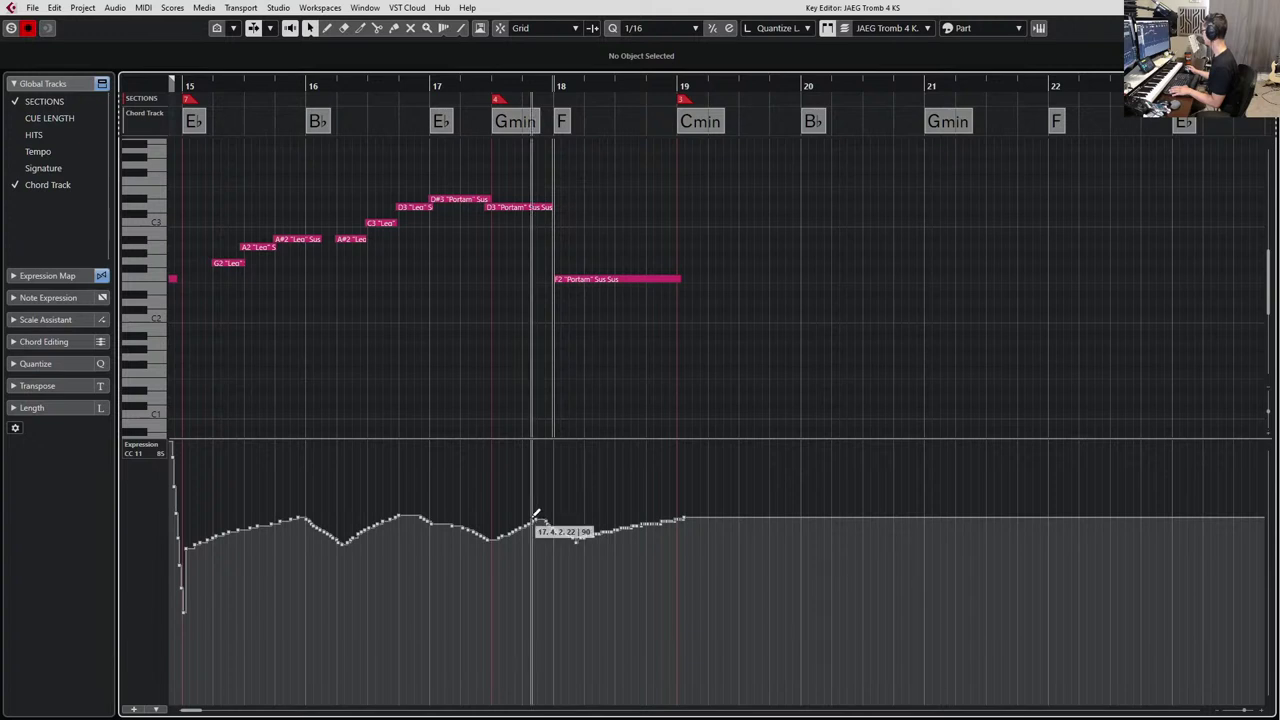
pyautogui.moveTo(537, 520)
pyautogui.mouseDown()
pyautogui.moveTo(550, 502)
pyautogui.moveTo(490, 530)
pyautogui.moveTo(562, 492)
pyautogui.moveTo(583, 525)
pyautogui.moveTo(688, 483)
pyautogui.mouseUp()
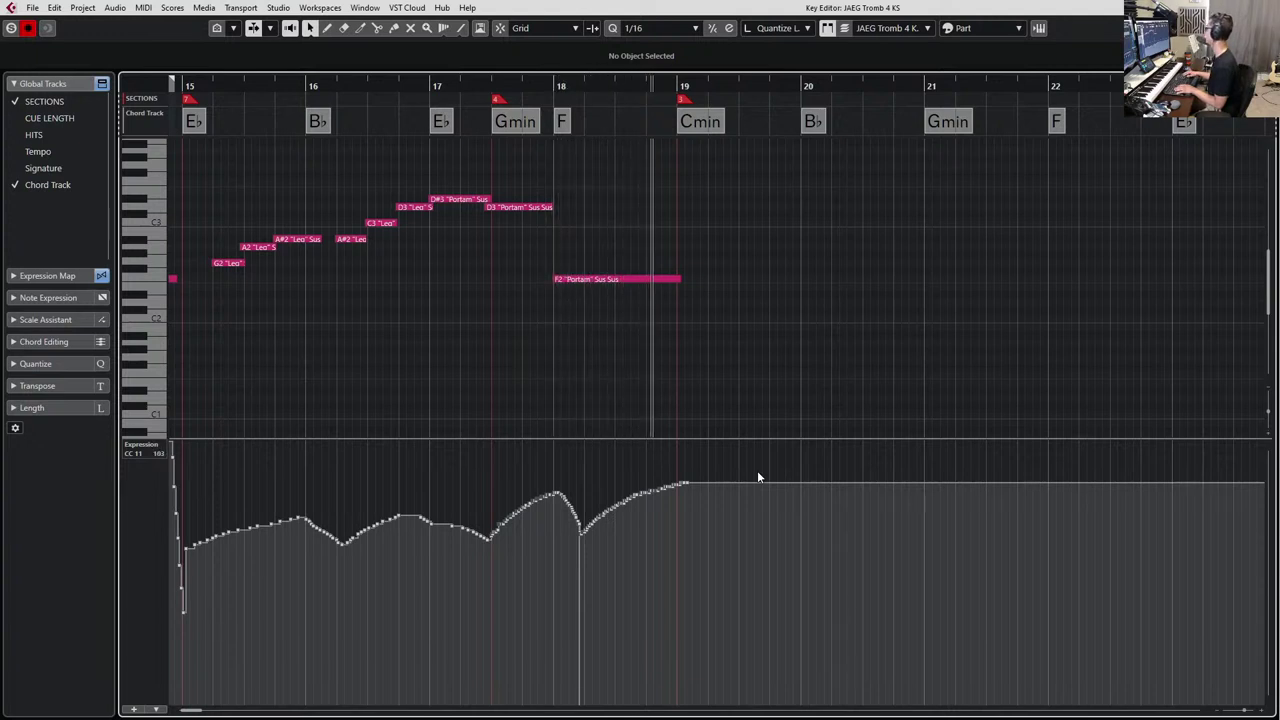
# Redraw JAEG Tromb 4's Modulation (CC 1) to peak at bar 18, dip near 18.2 and rise toward bar 19, and delete leftover points after it.
pyautogui.press('space')
pyautogui.press('KP_Subtract')
pyautogui.press('KP_Subtract')
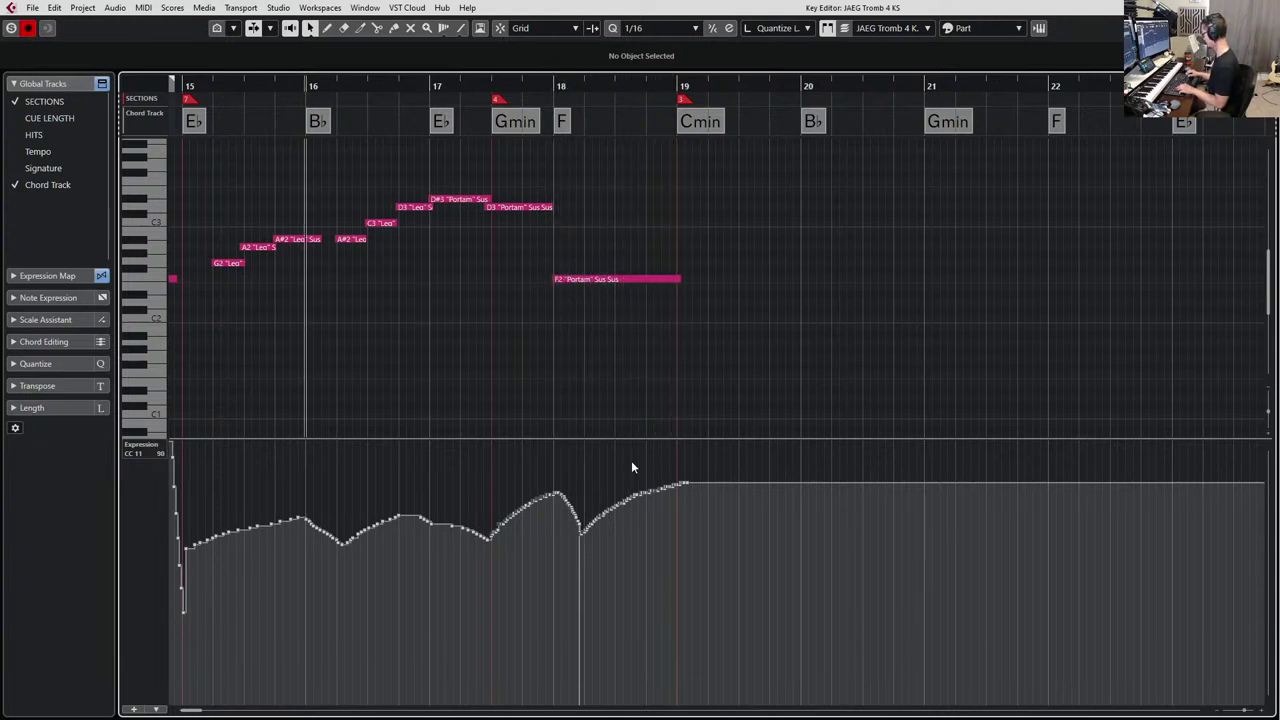
pyautogui.press('1')
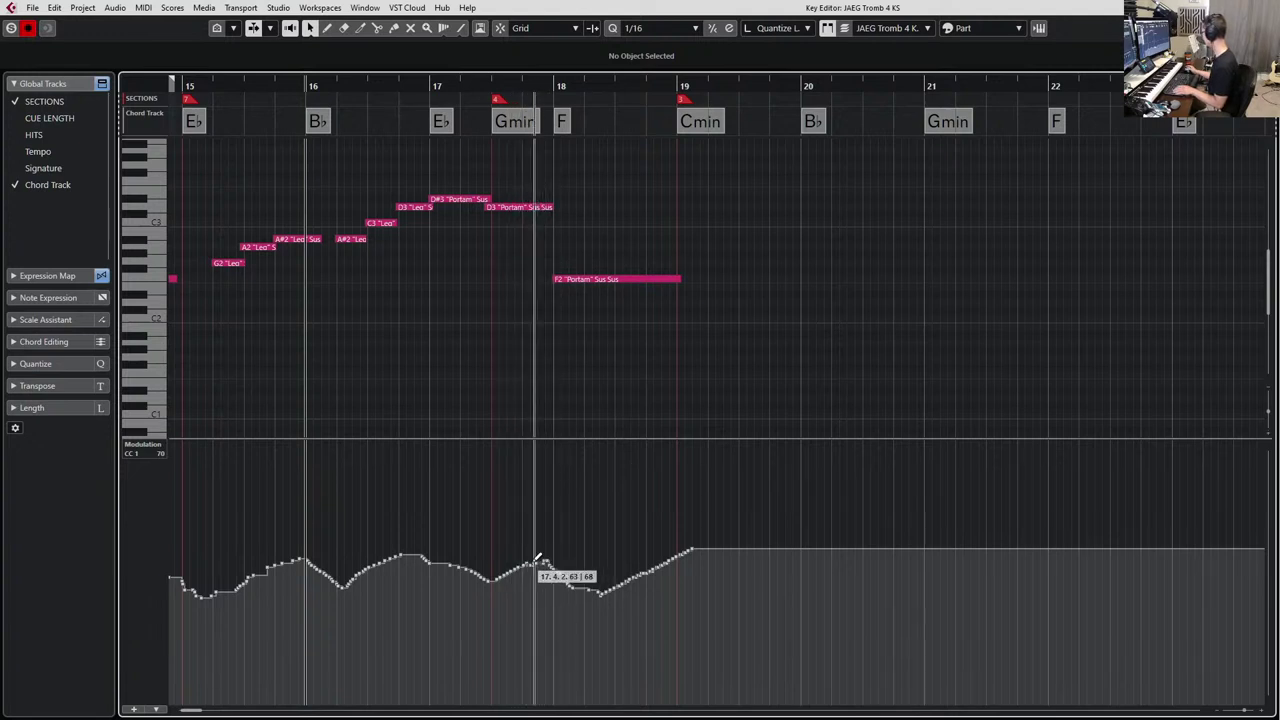
pyautogui.moveTo(546, 556)
pyautogui.mouseDown()
pyautogui.moveTo(561, 545)
pyautogui.moveTo(583, 573)
pyautogui.moveTo(614, 570)
pyautogui.moveTo(589, 580)
pyautogui.moveTo(690, 547)
pyautogui.mouseUp()
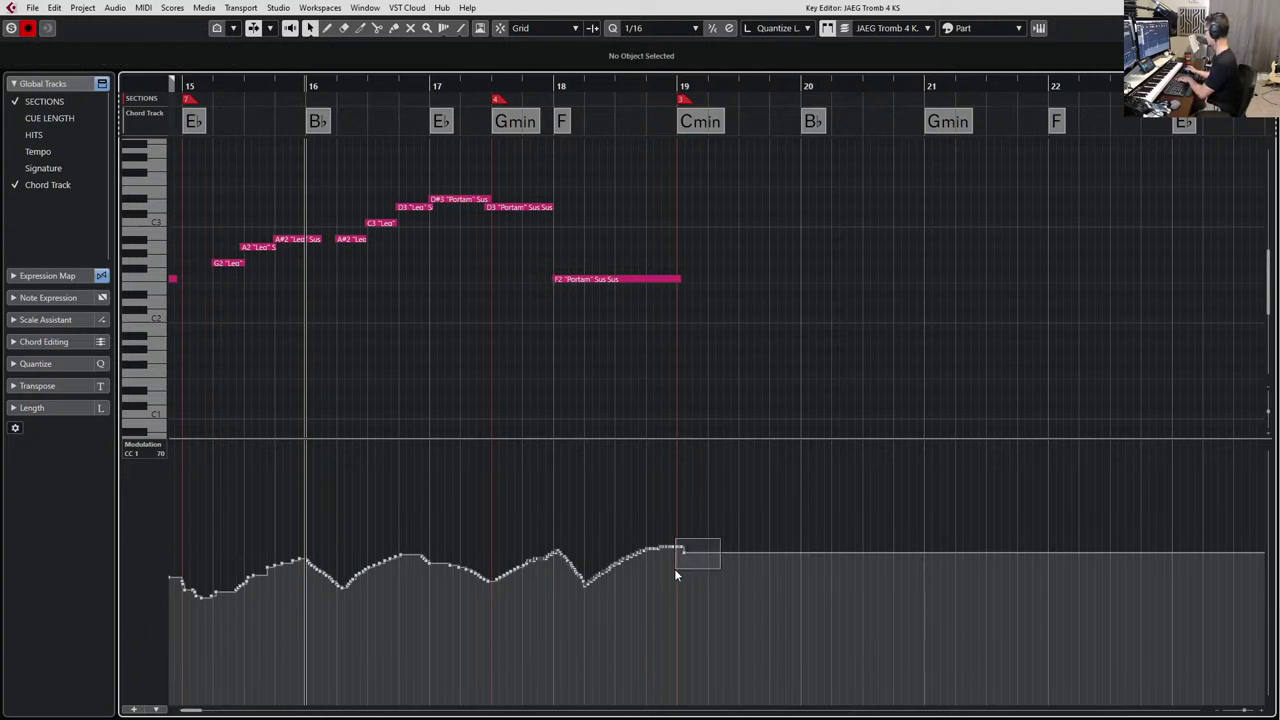
pyautogui.moveTo(675, 570); pyautogui.dragTo(674, 570)
pyautogui.press('Delete')
# Play back bar 18 and redraw JAEG Tromb 4's Modulation from about 17.3, with a shallower dip around 18.1.4 before bar 19.
pyautogui.press('KP_Add')
pyautogui.press('KP_Add')
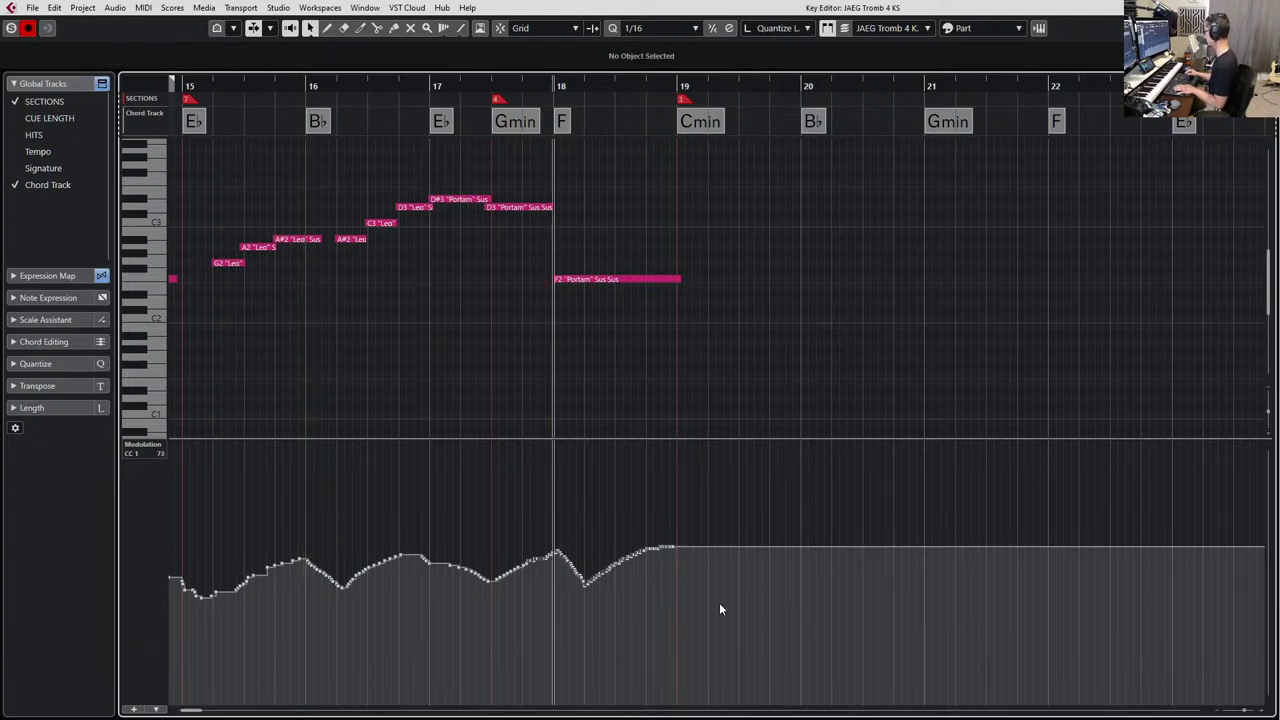
pyautogui.press('space')
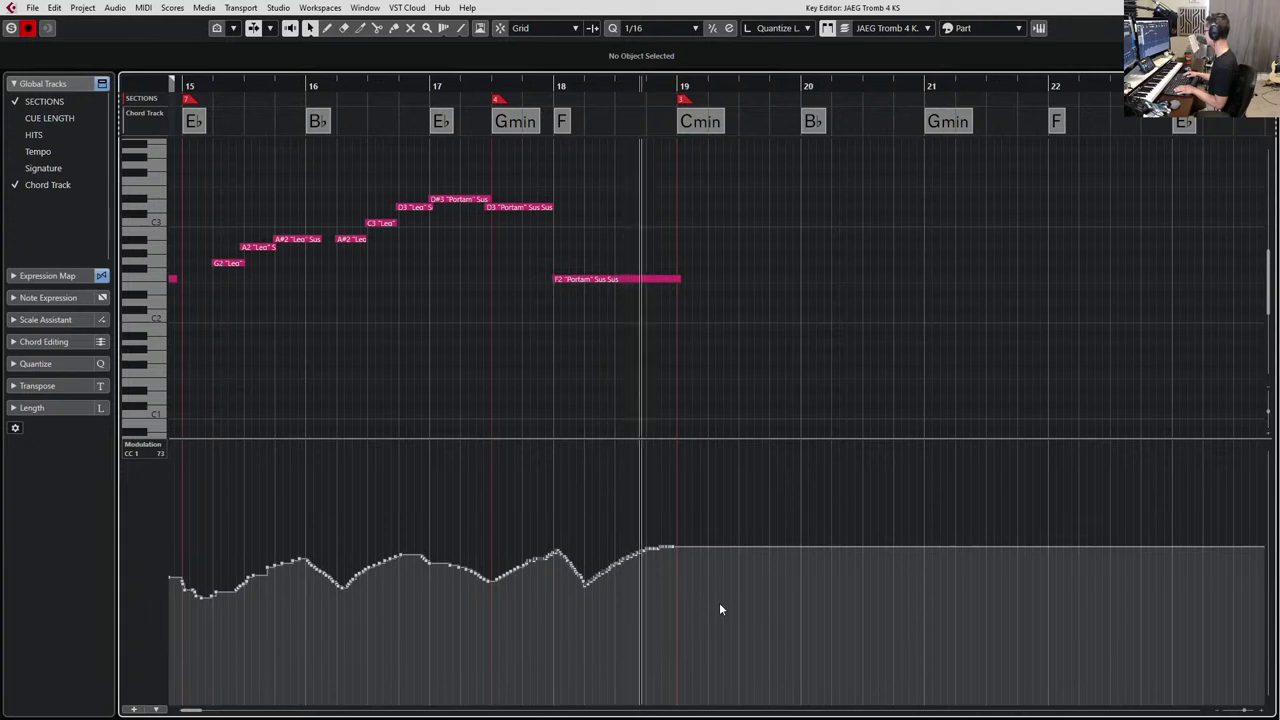
pyautogui.press('space')
pyautogui.press('KP_Subtract')
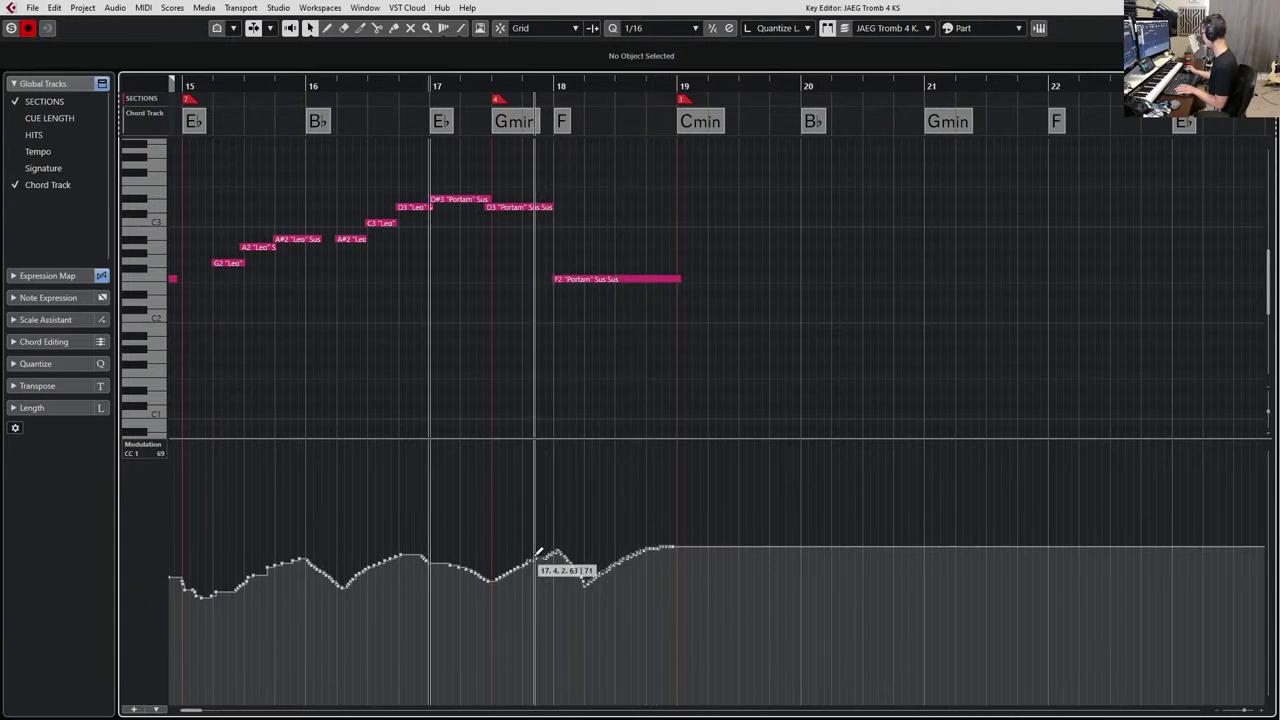
pyautogui.moveTo(505, 567); pyautogui.dragTo(675, 546)
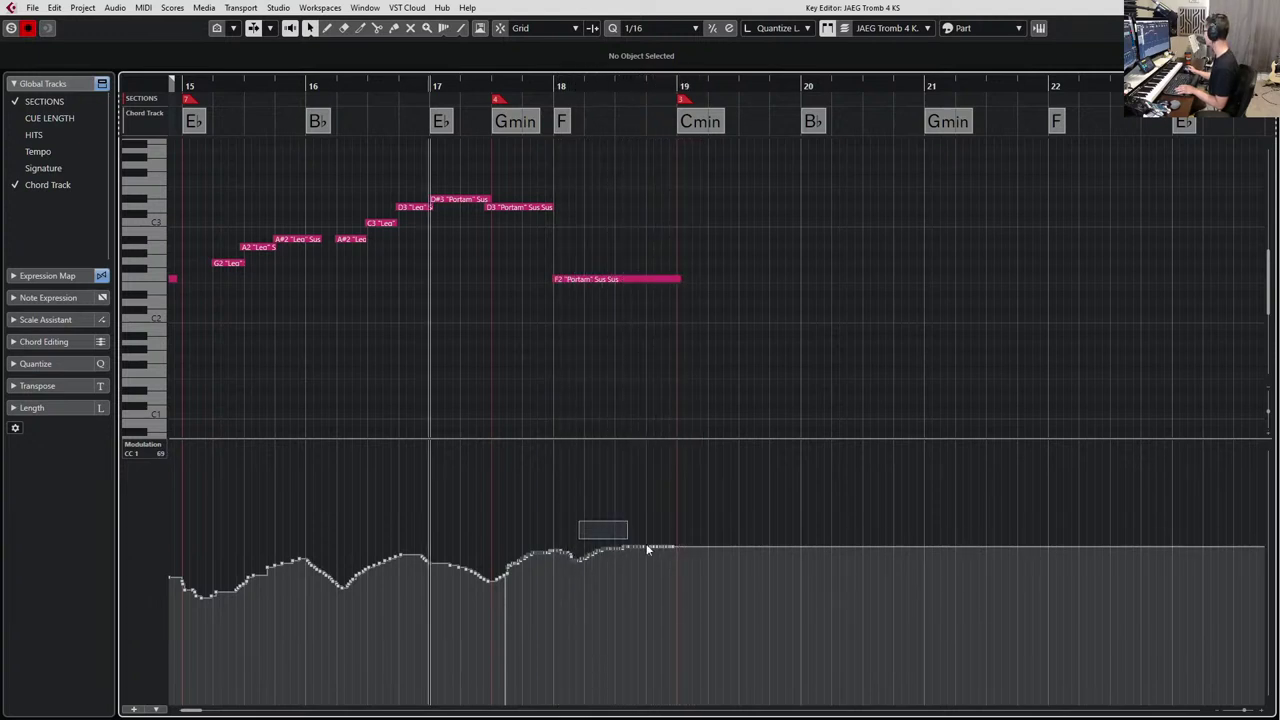
pyautogui.moveTo(647, 549); pyautogui.dragTo(701, 579)
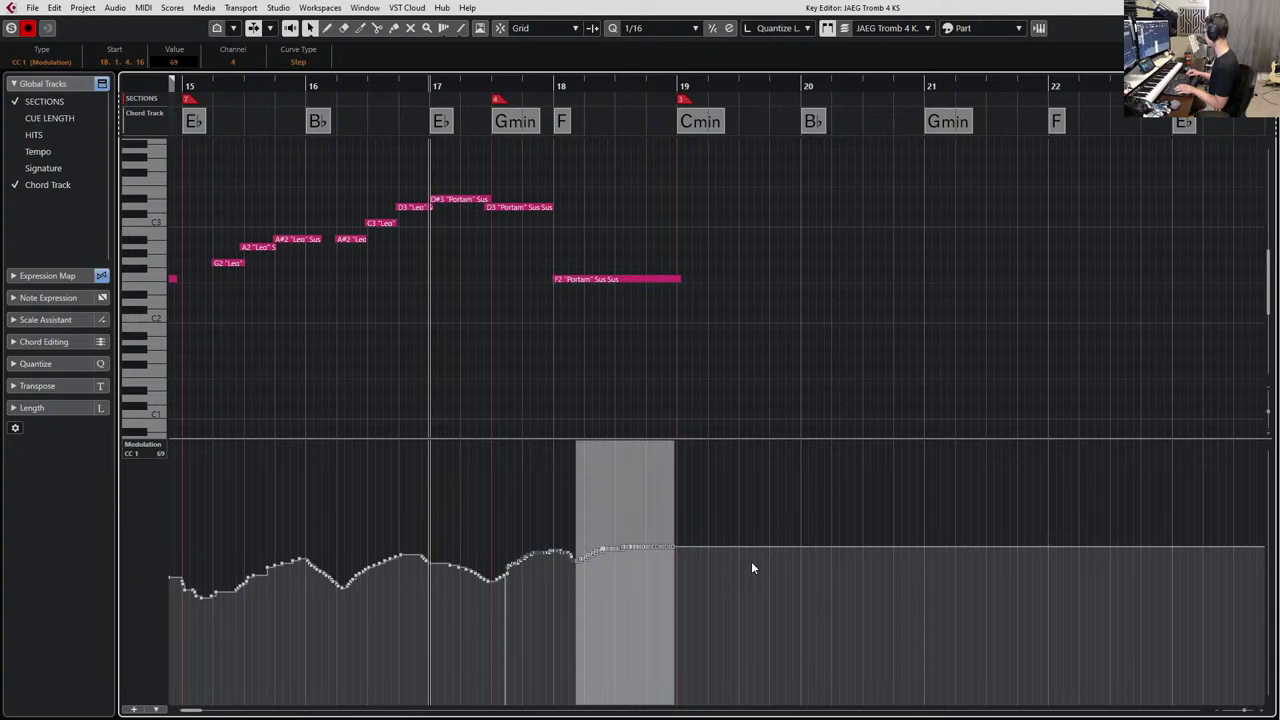
# Redraw JAEG Tromb 4's Expression (CC 11) with a gentler dip after 18.1.3 rising just past bar 19, and close the Key Editor.
pyautogui.press('2')
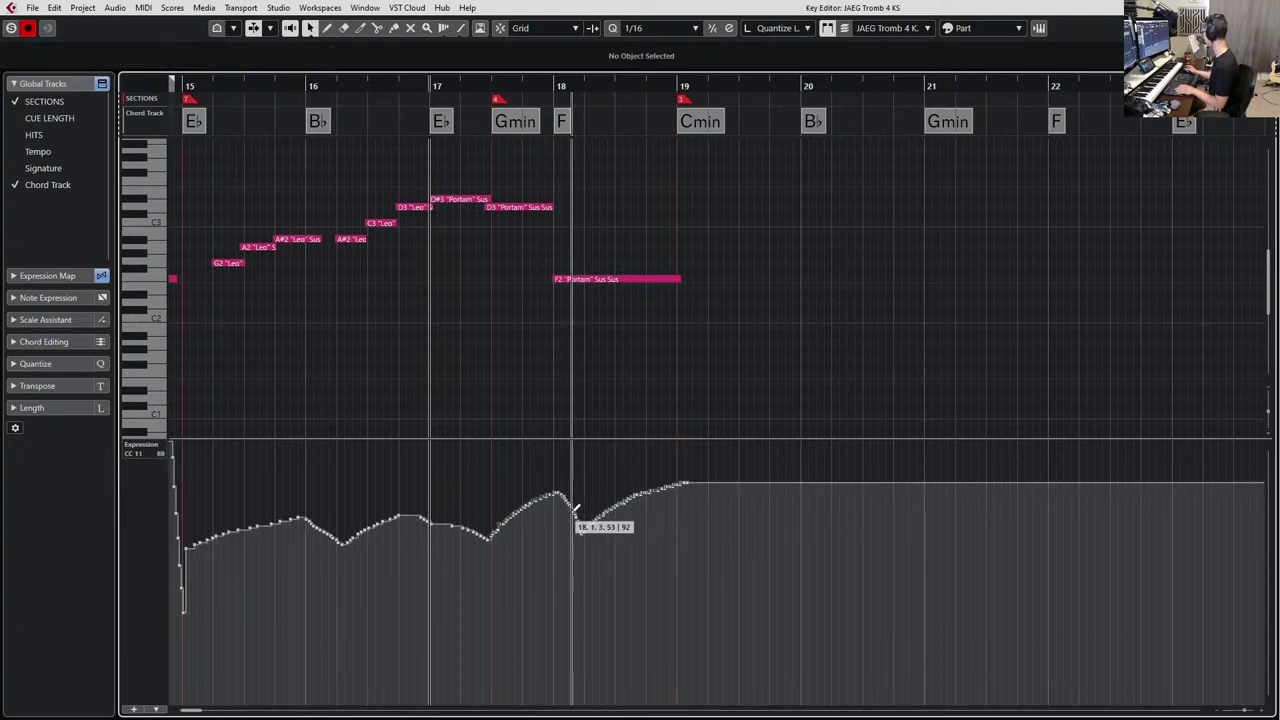
pyautogui.moveTo(576, 508)
pyautogui.mouseDown()
pyautogui.moveTo(605, 516)
pyautogui.moveTo(667, 482)
pyautogui.moveTo(638, 497)
pyautogui.moveTo(688, 491)
pyautogui.mouseUp()
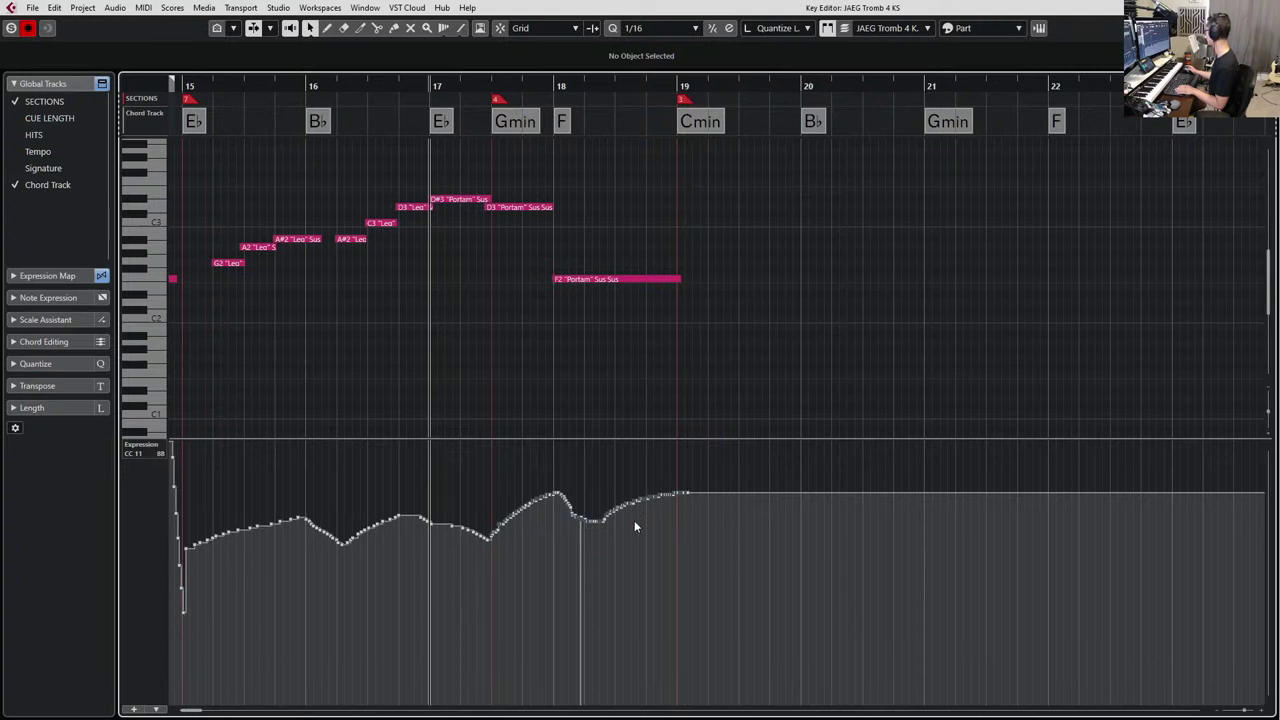
pyautogui.moveTo(586, 517)
pyautogui.mouseDown()
pyautogui.moveTo(660, 481)
pyautogui.moveTo(651, 488)
pyautogui.moveTo(704, 487)
pyautogui.mouseUp()
pyautogui.press('Return')
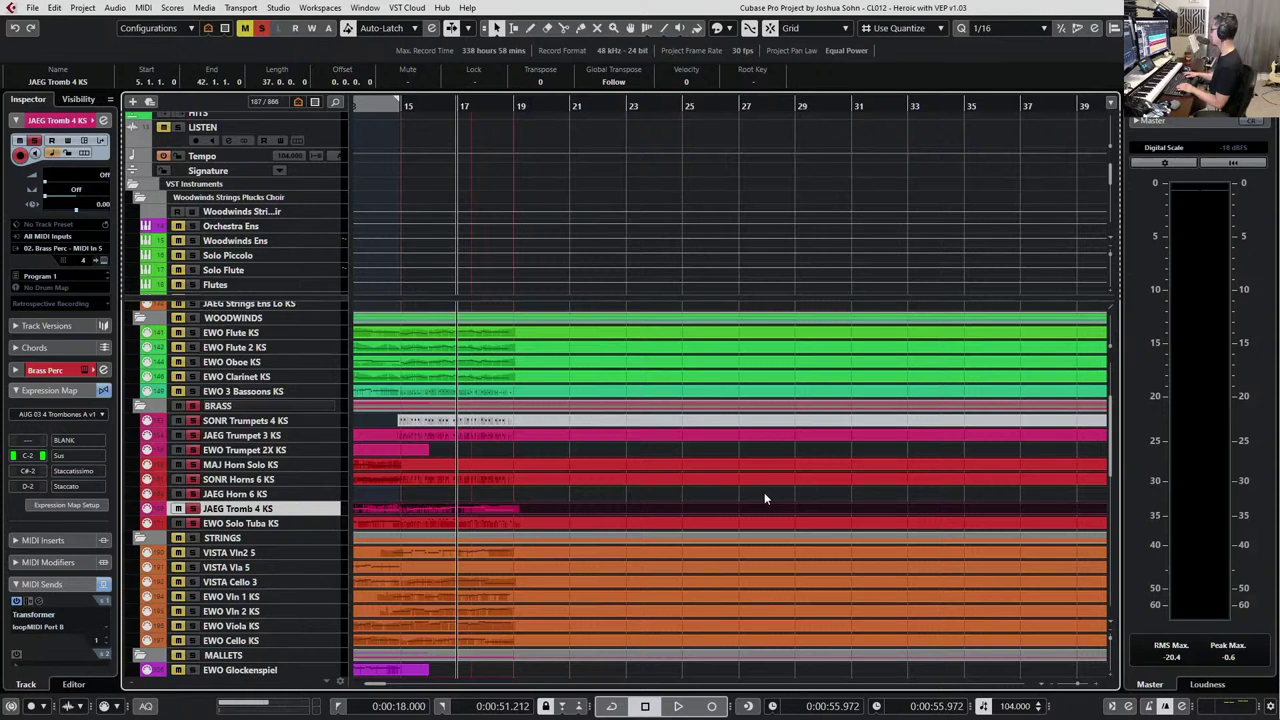
# Open the EWO 3 Bassoons, JAEG Trumpet 3, SONR Horns 6 and EWO Solo Tuba parts together in the Key Editor at bar 18.
pyautogui.click(518, 430)
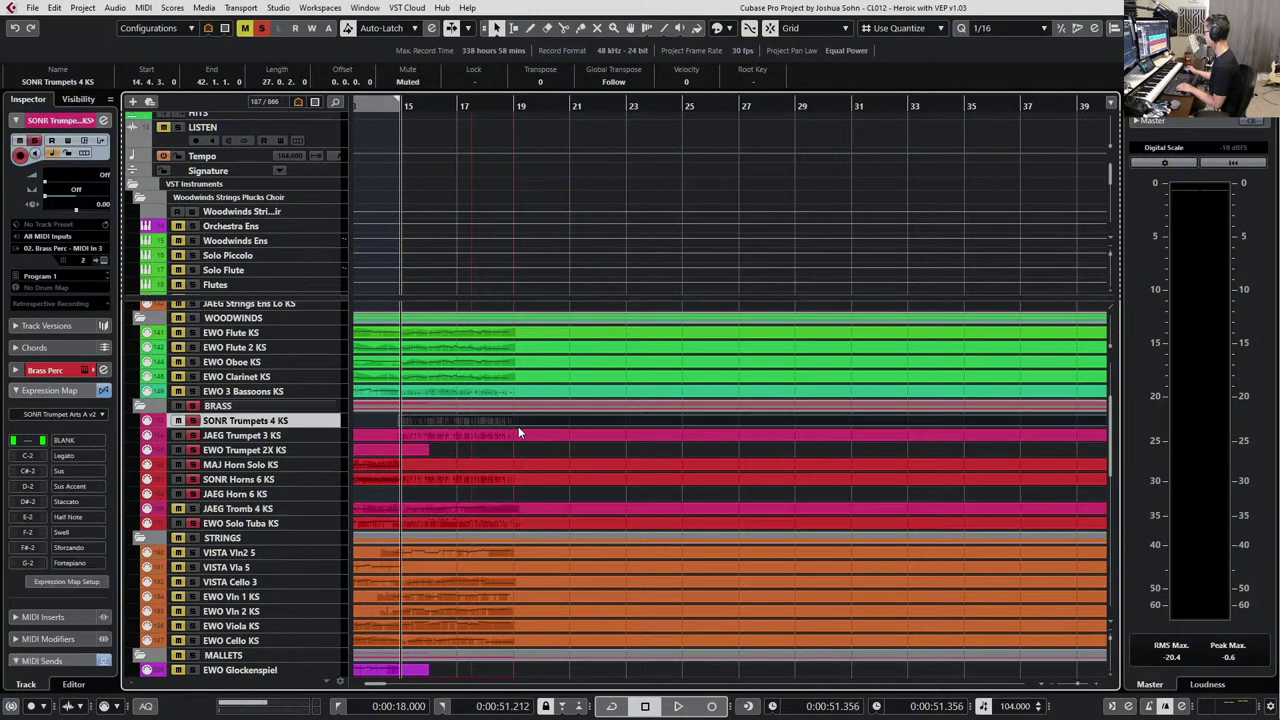
pyautogui.click(520, 434)
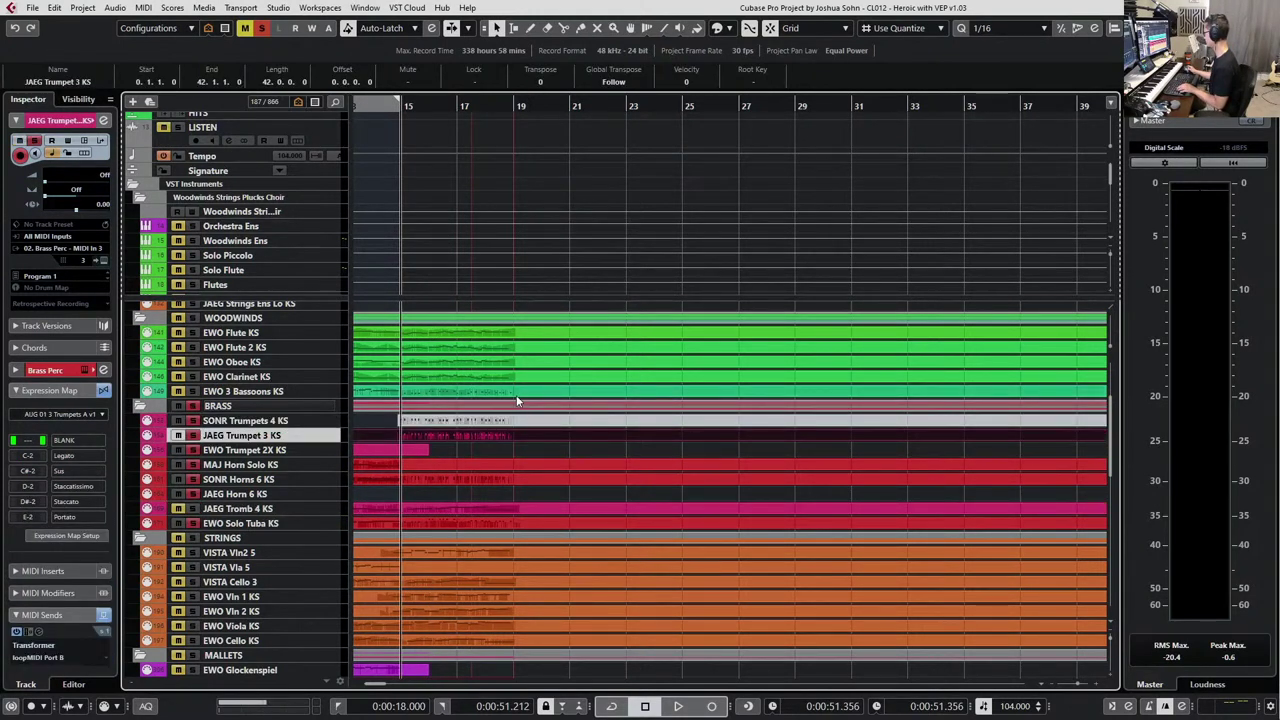
pyautogui.keyDown('shift'); pyautogui.click(517, 398); pyautogui.keyUp('shift')
pyautogui.keyDown('shift'); pyautogui.click(524, 478); pyautogui.keyUp('shift')
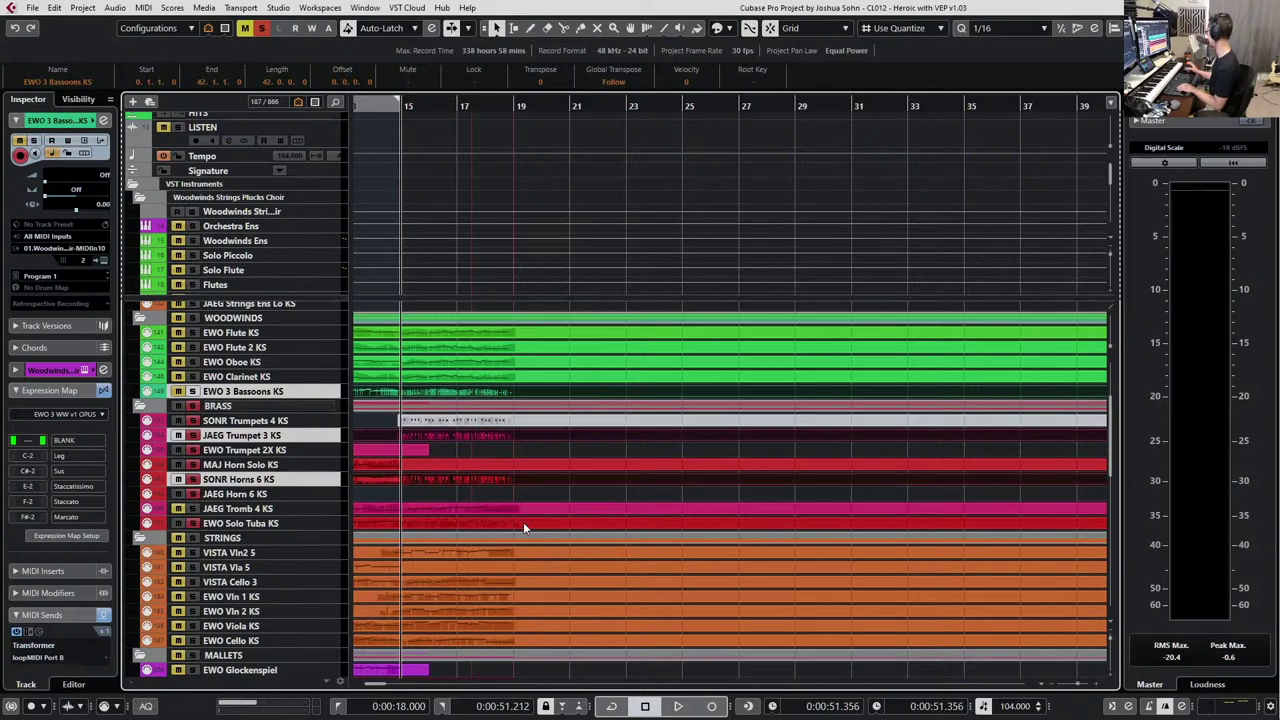
pyautogui.keyDown('shift'); pyautogui.click(523, 524); pyautogui.keyUp('shift')
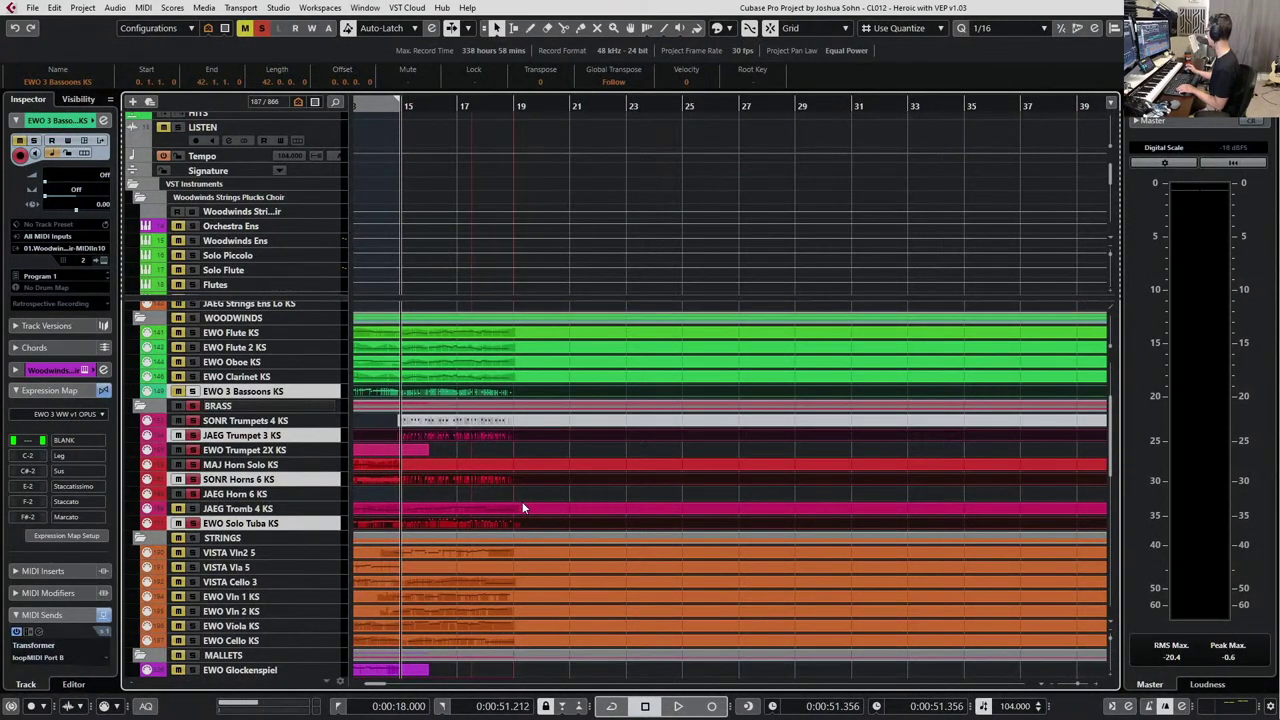
pyautogui.press('Return')
pyautogui.scroll(-3, 508, 460)
pyautogui.hscroll(3, 474, 376)
pyautogui.scroll(5, 549, 367)
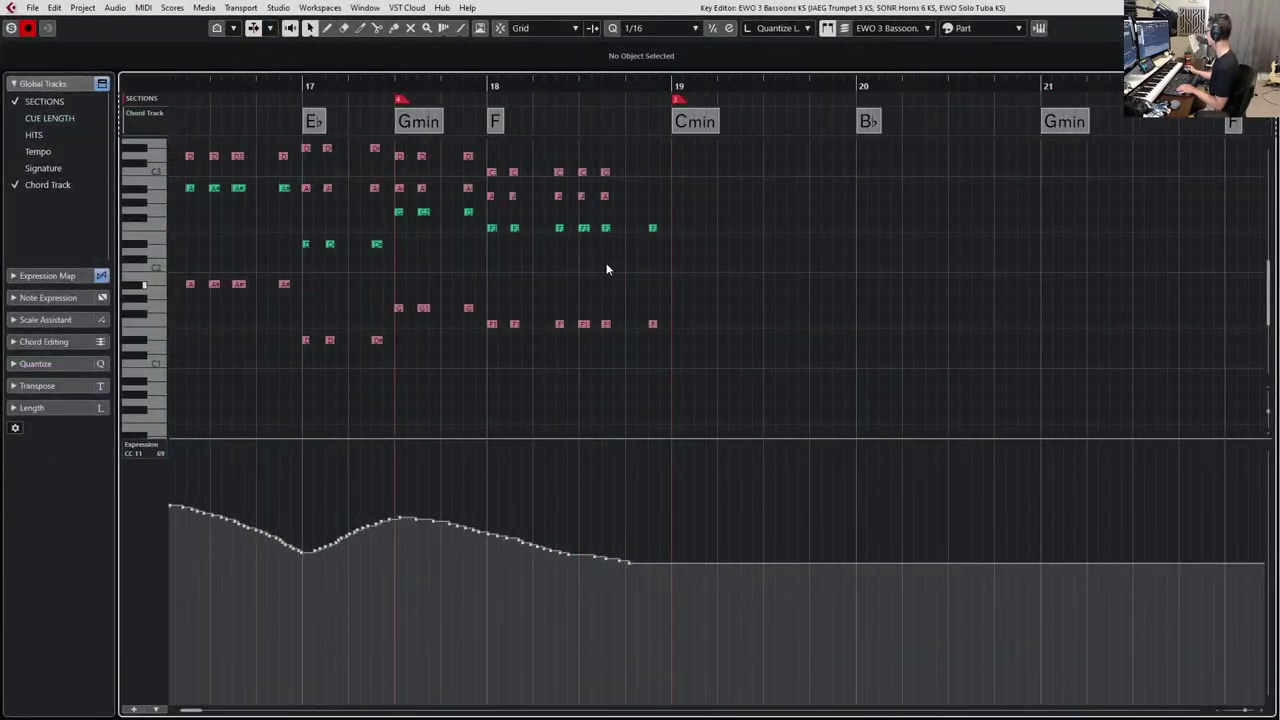
pyautogui.scroll(2, 606, 268)
# Raise the velocities of the closing notes of bar 18 in all opened parts, increasing them progressively toward bar 19.
pyautogui.moveTo(689, 206); pyautogui.dragTo(630, 390)
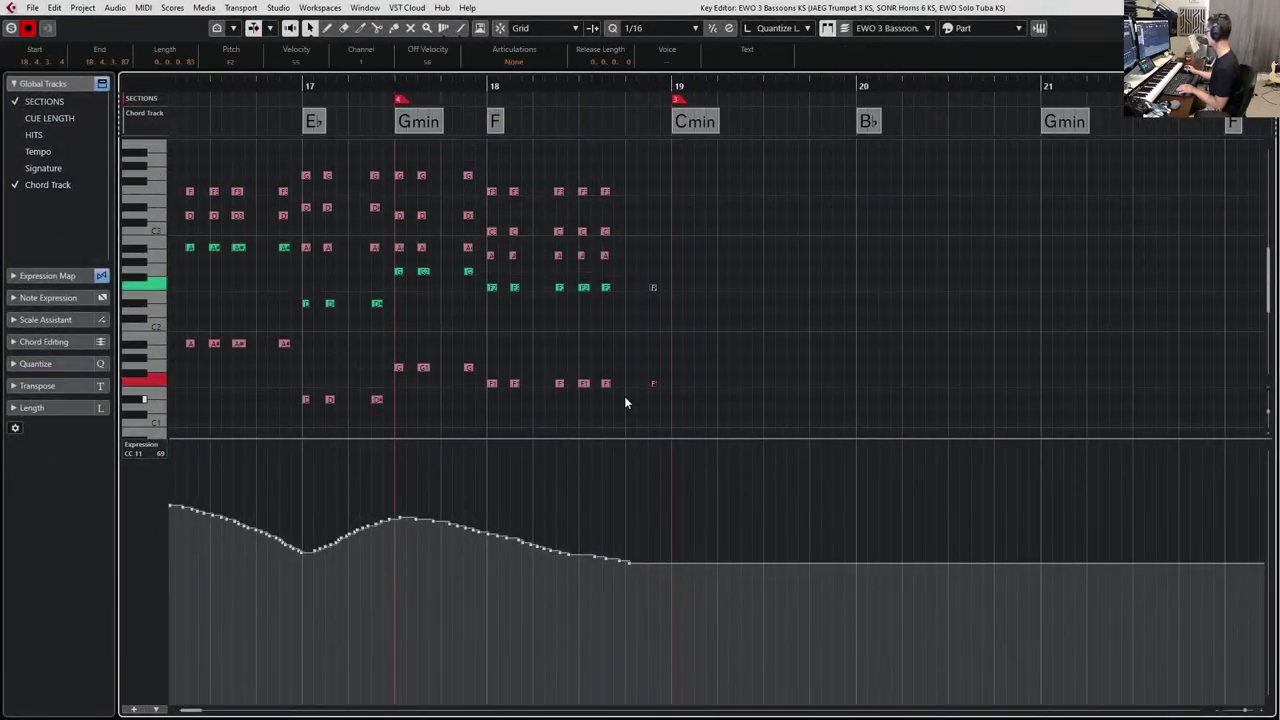
pyautogui.click(648, 224)
pyautogui.moveTo(687, 175); pyautogui.dragTo(554, 406)
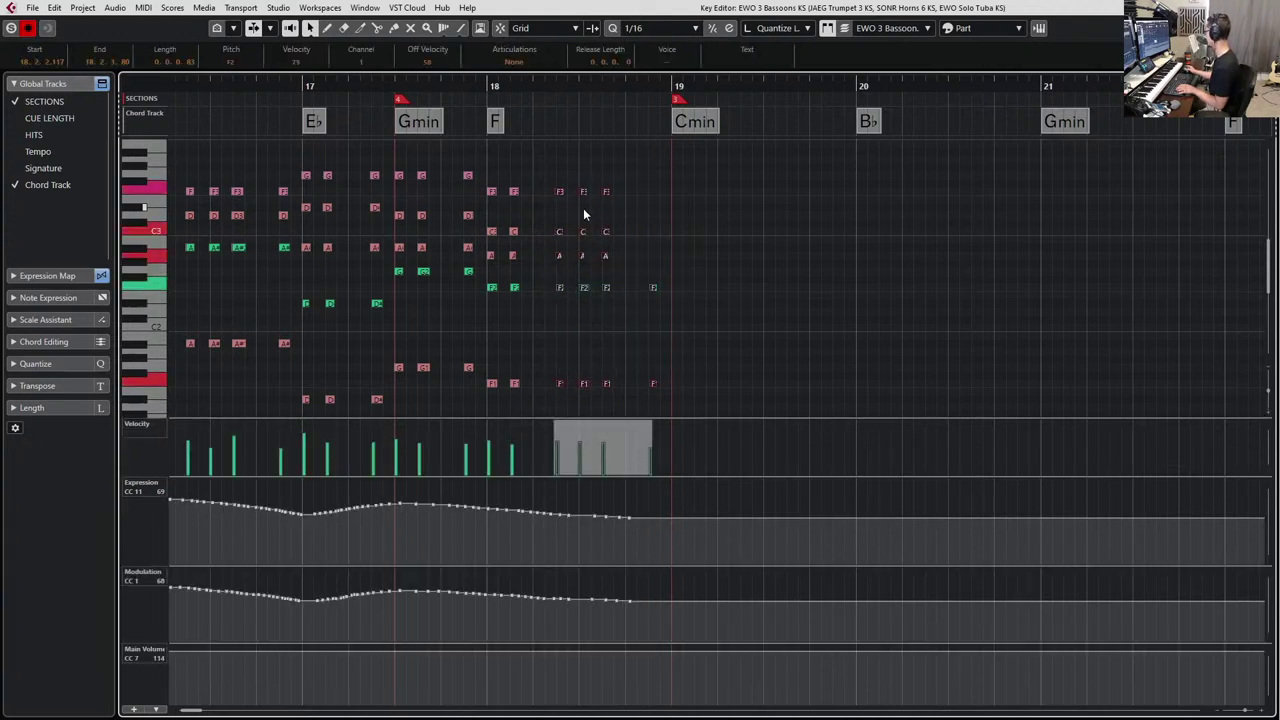
pyautogui.moveTo(588, 176); pyautogui.dragTo(659, 383)
pyautogui.click(661, 405)
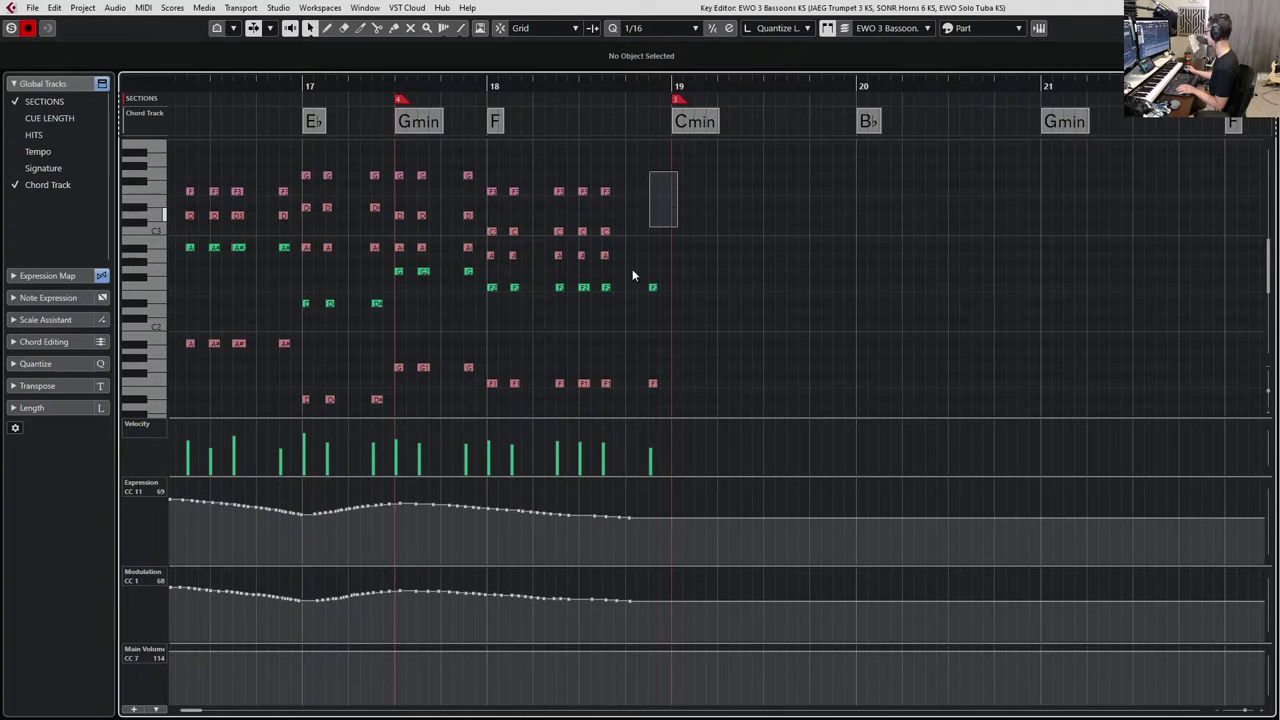
pyautogui.moveTo(632, 275); pyautogui.dragTo(589, 410)
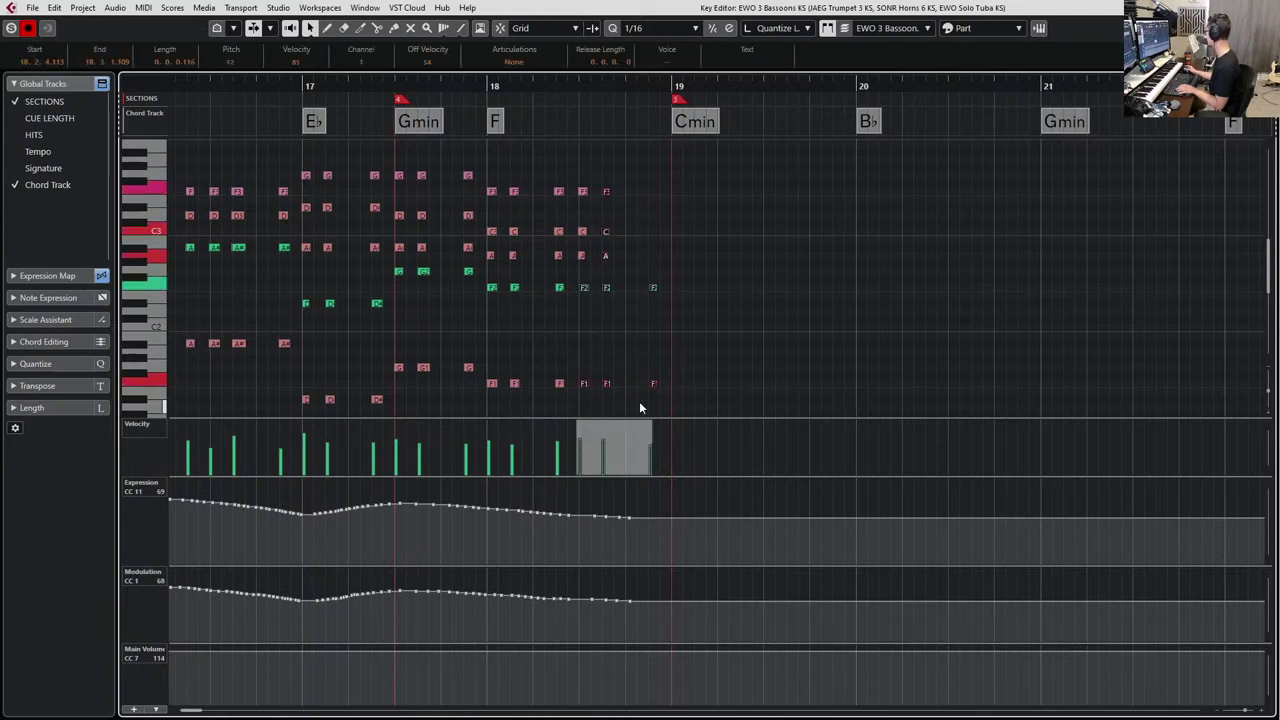
pyautogui.moveTo(690, 223); pyautogui.dragTo(644, 404)
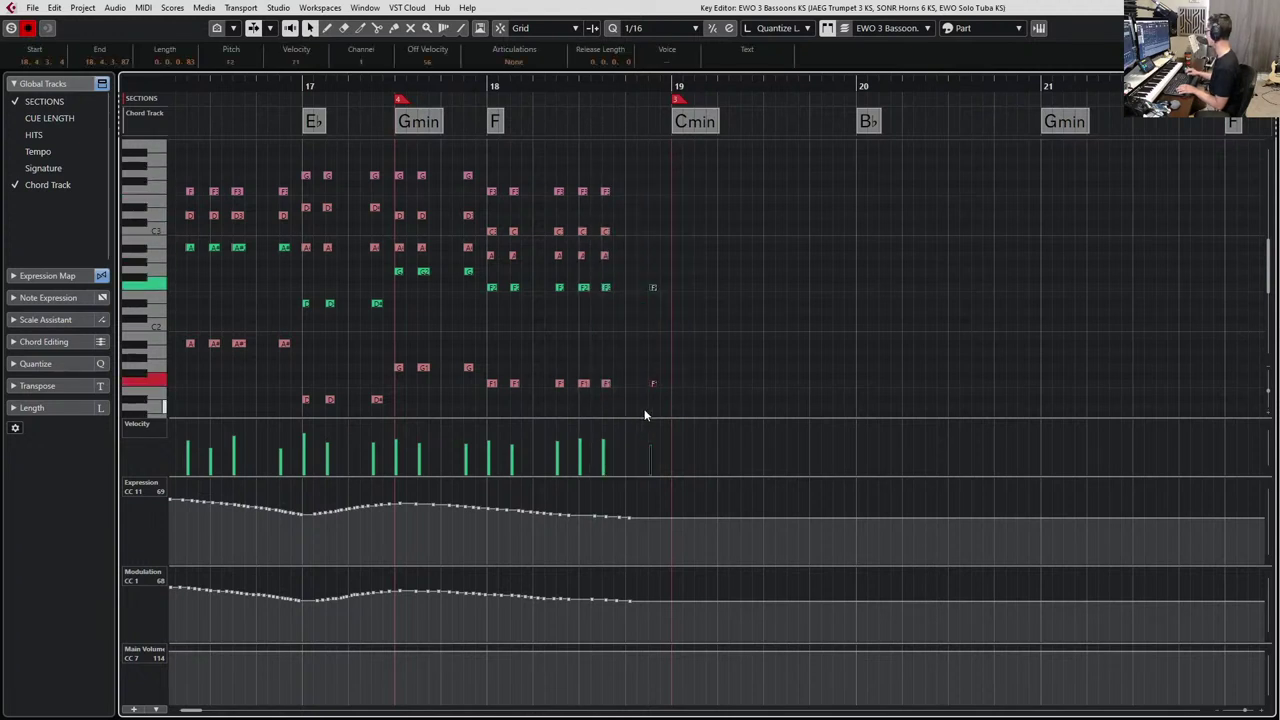
# Draw EWO 3 Bassoons' Expression rising from about 18.2 to just before bar 19, and its Modulation rising from early bar 18 to bar 19.
pyautogui.click(645, 495)
pyautogui.moveTo(568, 514)
pyautogui.mouseDown()
pyautogui.moveTo(651, 520)
pyautogui.moveTo(561, 515)
pyautogui.moveTo(655, 505)
pyautogui.mouseUp()
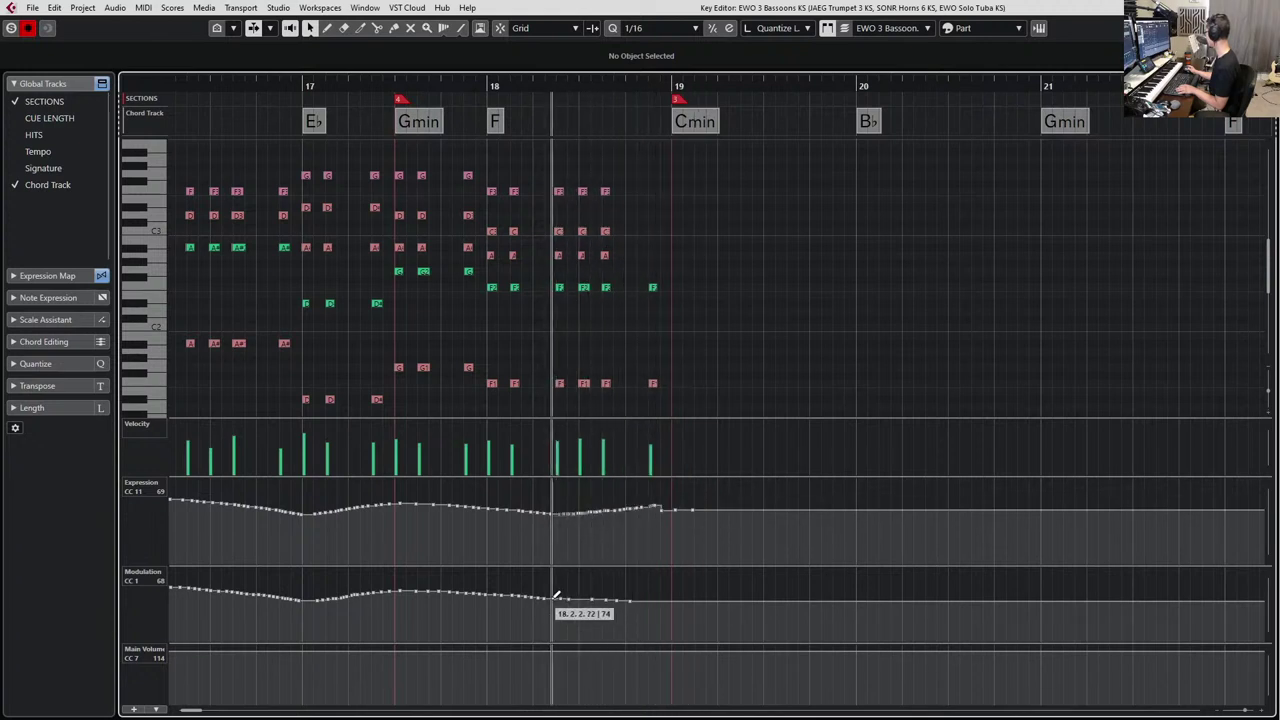
pyautogui.moveTo(556, 596)
pyautogui.mouseDown()
pyautogui.moveTo(517, 592)
pyautogui.moveTo(686, 576)
pyautogui.moveTo(517, 594)
pyautogui.moveTo(668, 586)
pyautogui.moveTo(557, 594)
pyautogui.moveTo(652, 589)
pyautogui.mouseUp()
# Shape JAEG Trumpet 3's Modulation and Expression to rise from about 18.2 into bar 19, and delete the leftover Expression point at bar 19.
pyautogui.press('Down')
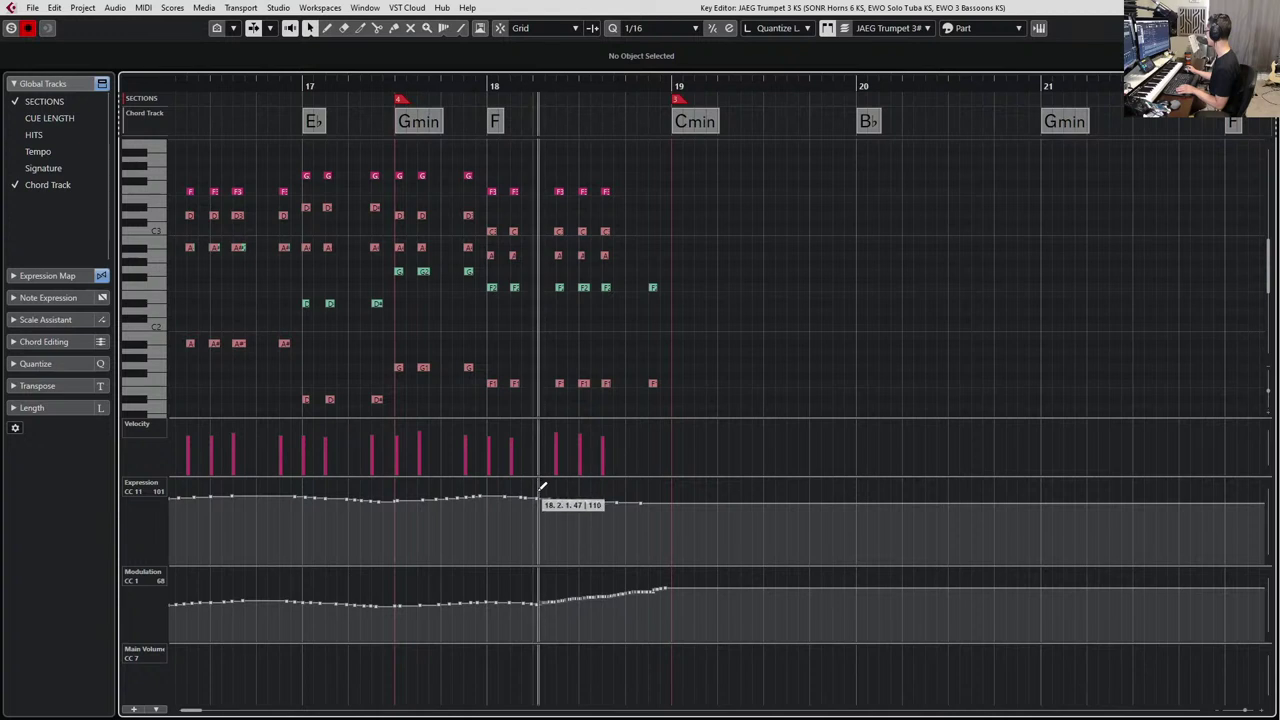
pyautogui.moveTo(541, 490); pyautogui.dragTo(688, 497)
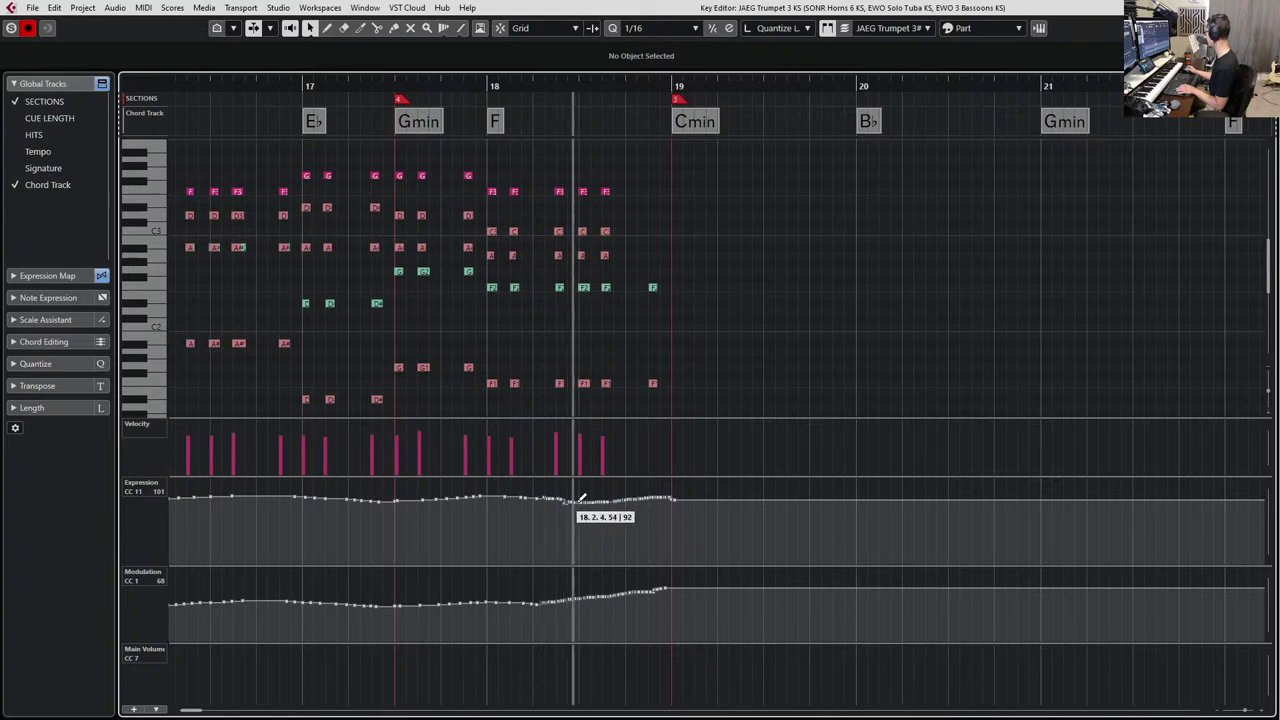
pyautogui.moveTo(655, 492); pyautogui.dragTo(549, 495)
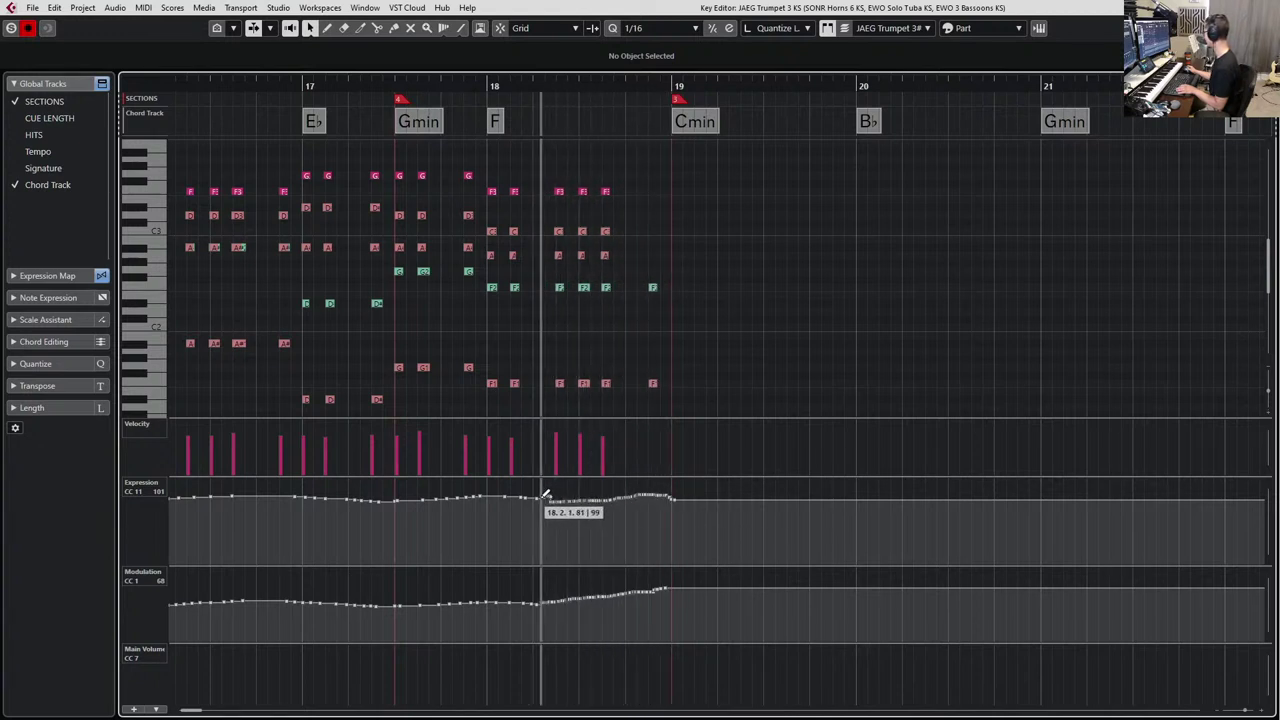
pyautogui.click(670, 508)
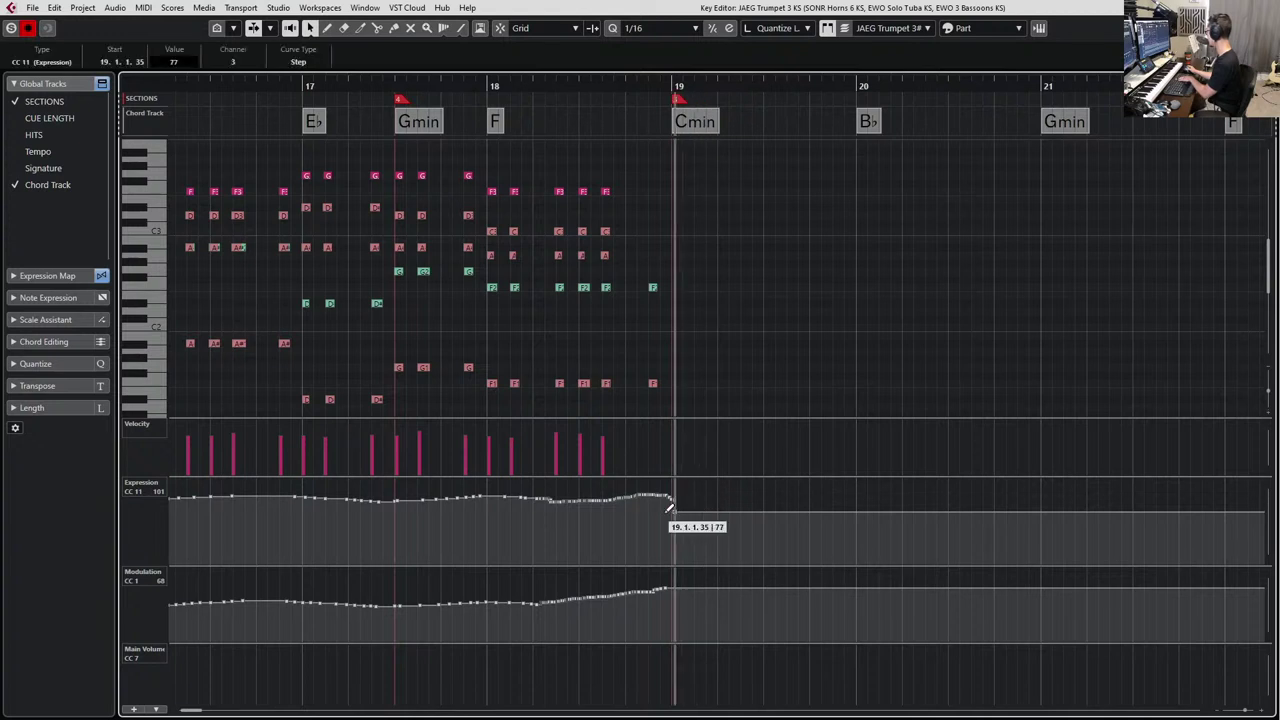
pyautogui.moveTo(675, 483); pyautogui.dragTo(667, 483)
pyautogui.press('Delete')
# Tilt SONR Horns 6's Expression and Modulation points from about 18.1.4 upward toward bar 19.
pyautogui.press('Tab')
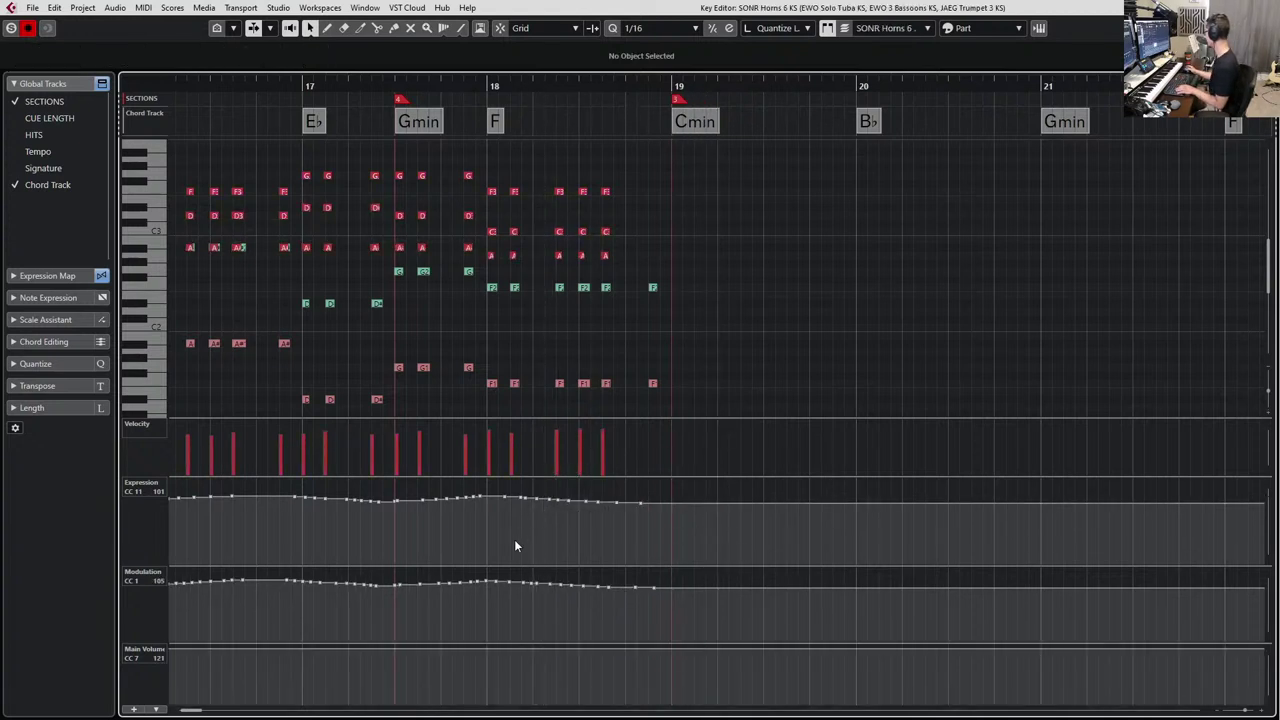
pyautogui.moveTo(515, 545); pyautogui.dragTo(720, 457)
pyautogui.moveTo(639, 497); pyautogui.dragTo(642, 484)
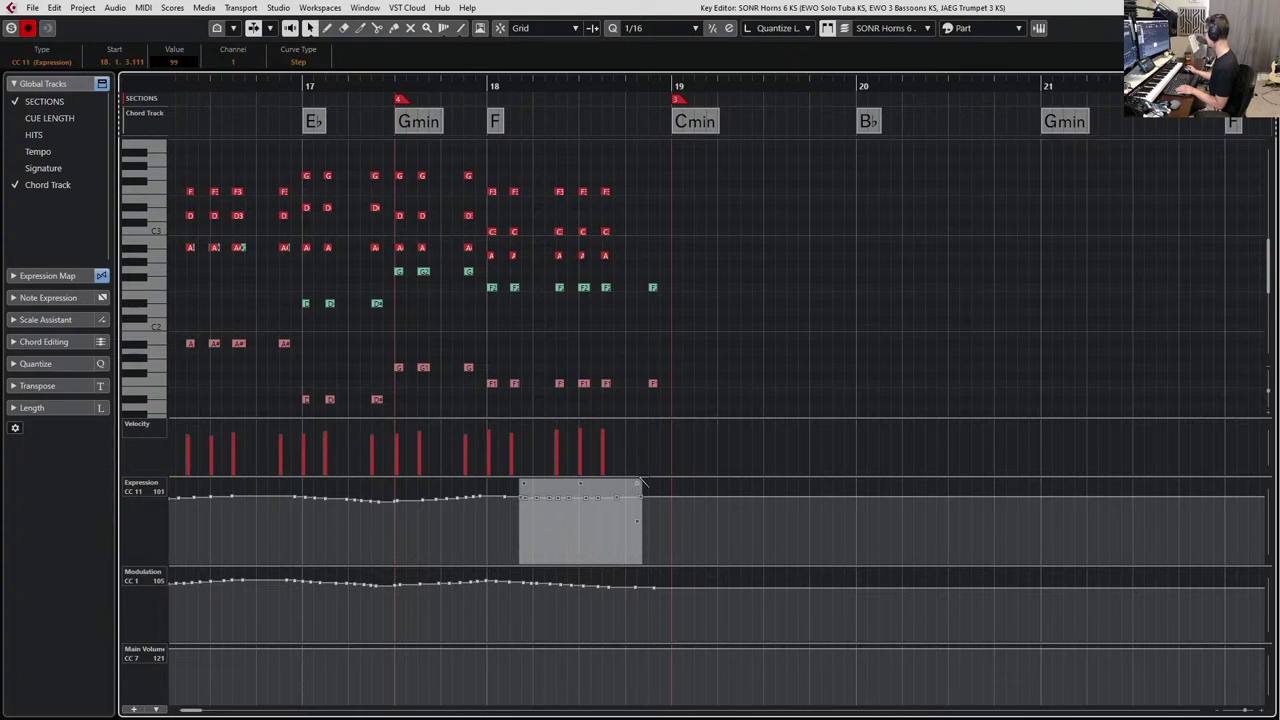
pyautogui.moveTo(521, 611)
pyautogui.mouseDown()
pyautogui.moveTo(709, 551)
pyautogui.moveTo(663, 585)
pyautogui.moveTo(654, 574)
pyautogui.mouseUp()
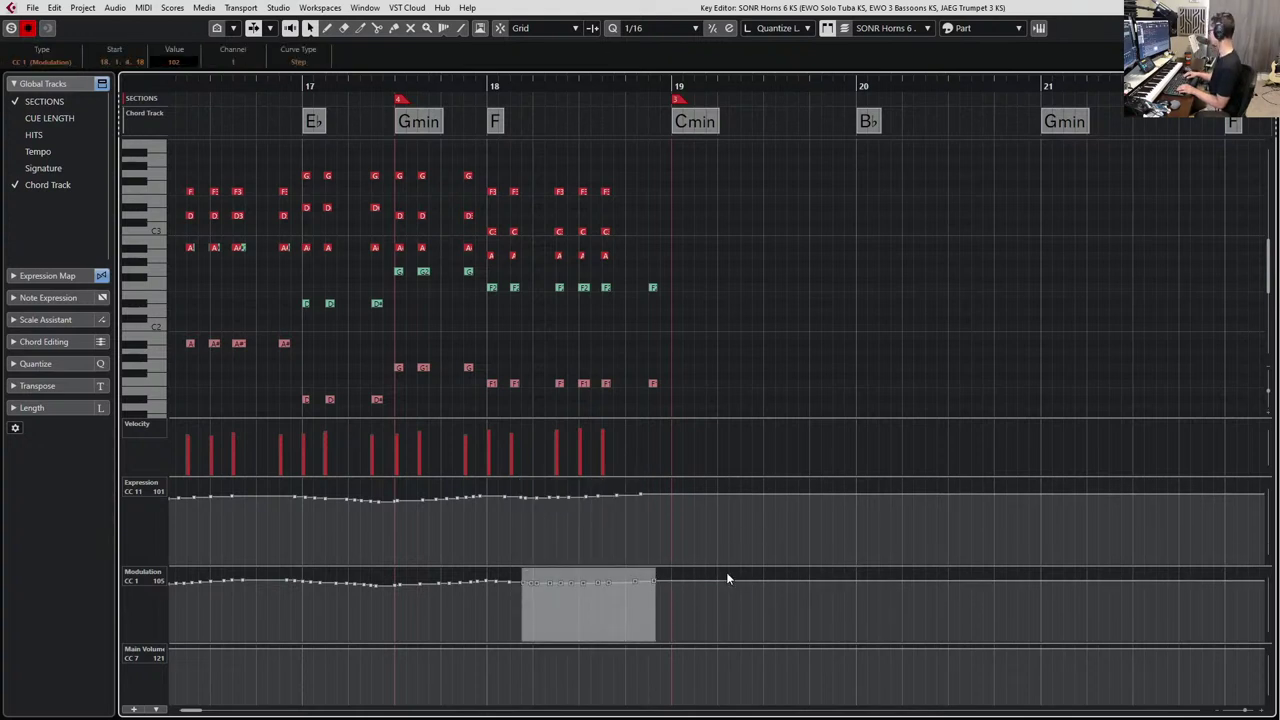
# Tilt EWO Solo Tuba's Expression from about 17.3 and its Modulation from about 17.4 upward to just past bar 19.
pyautogui.press('Tab')
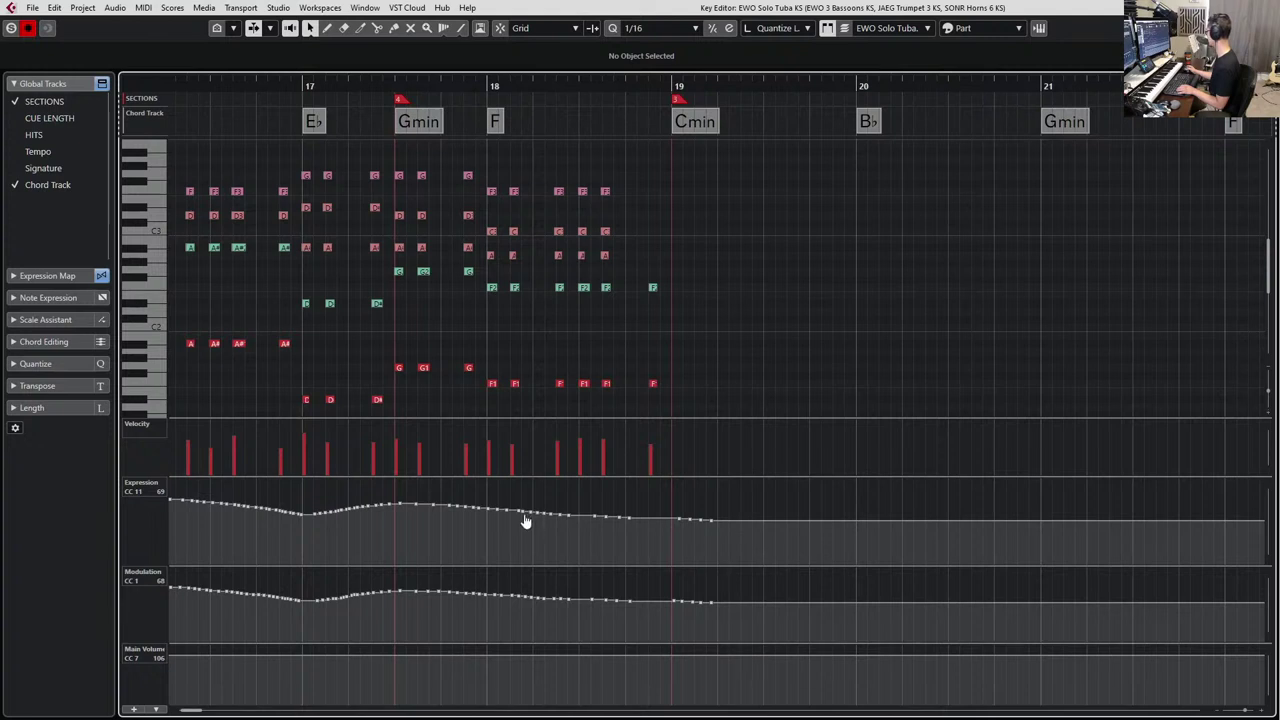
pyautogui.moveTo(616, 543); pyautogui.dragTo(712, 525)
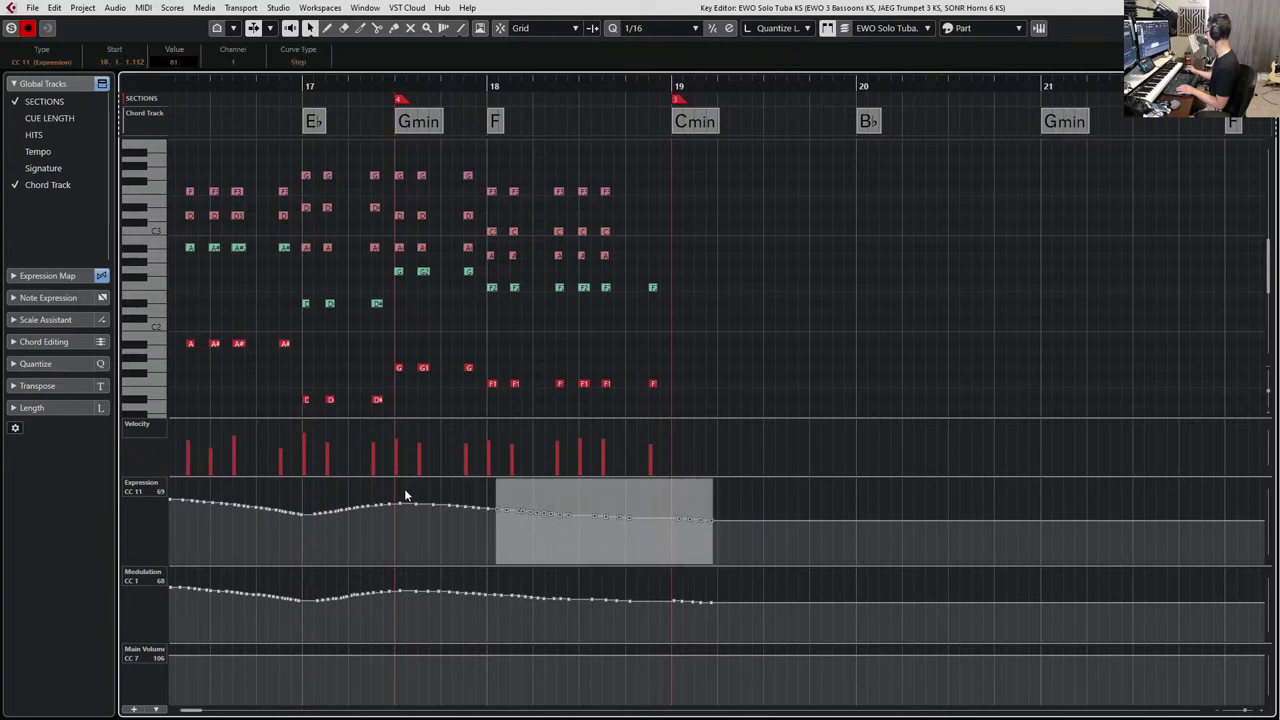
pyautogui.moveTo(410, 498); pyautogui.dragTo(740, 530)
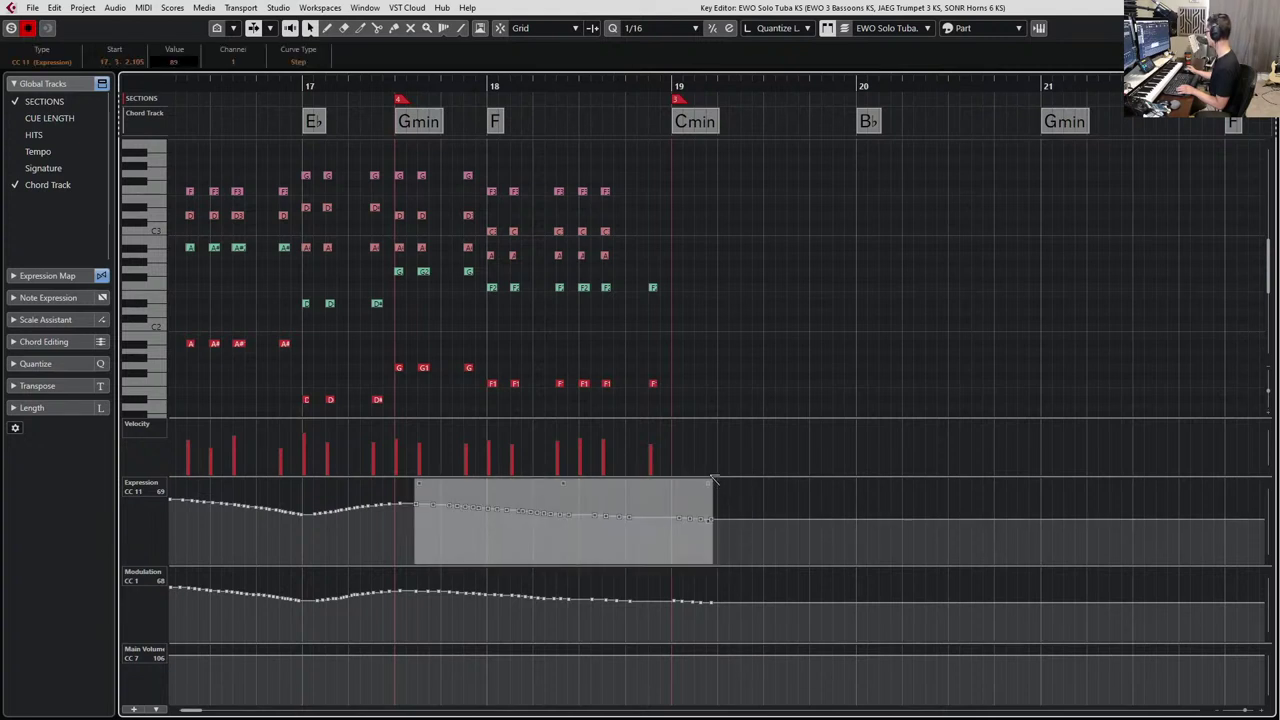
pyautogui.moveTo(713, 480); pyautogui.dragTo(714, 475)
pyautogui.moveTo(458, 586); pyautogui.dragTo(720, 566)
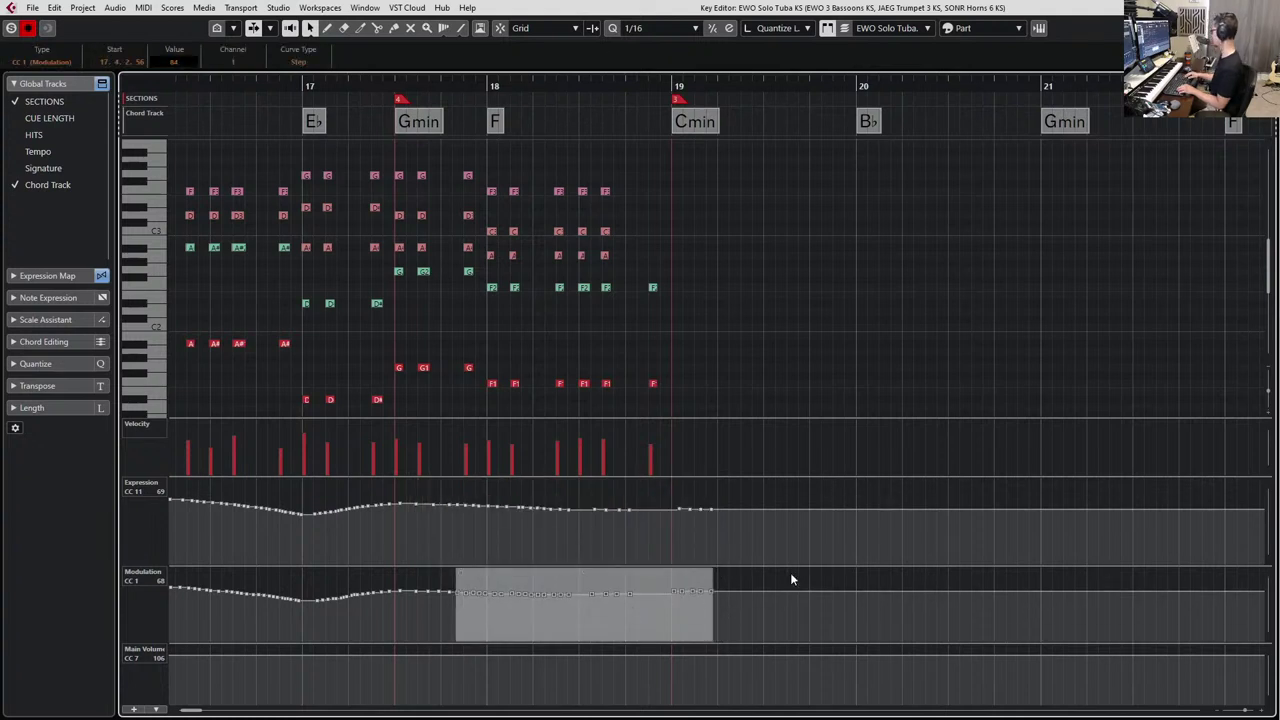
# Delete EWO 3 Bassoons' trailing Expression and Modulation points from about 18.4 to just past bar 19.
pyautogui.press('pagedown')
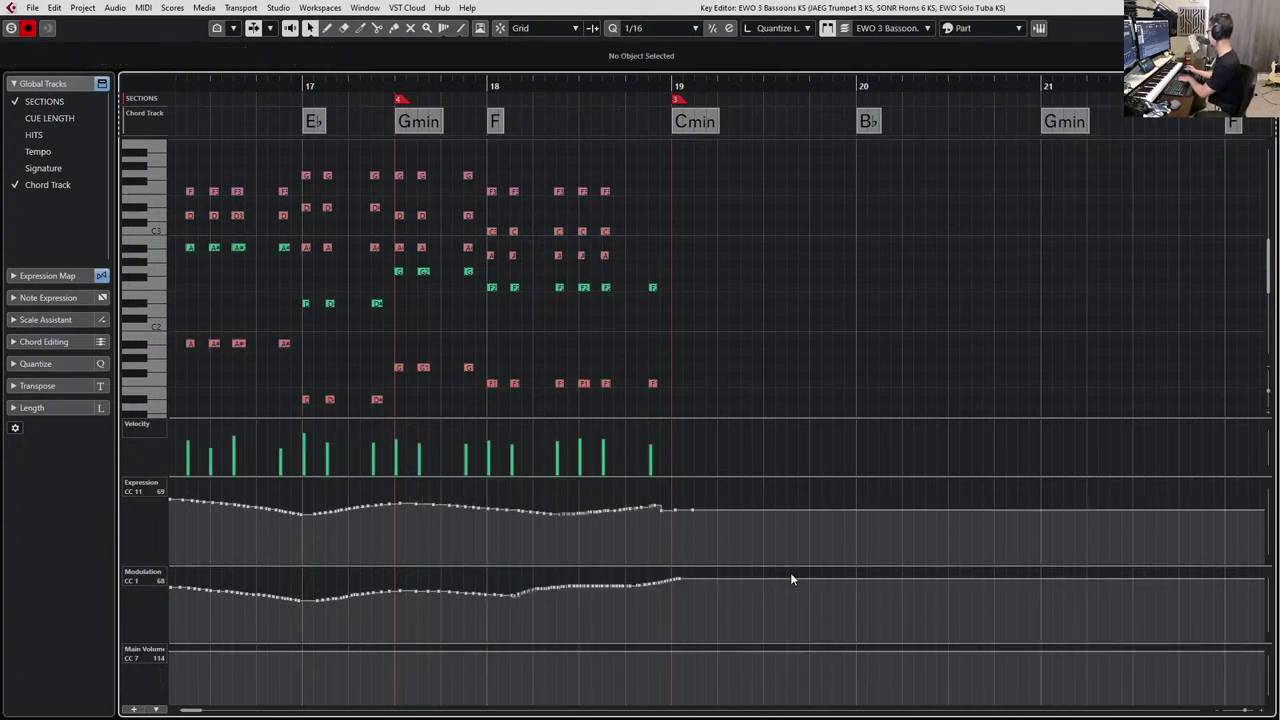
pyautogui.moveTo(625, 494); pyautogui.dragTo(719, 512)
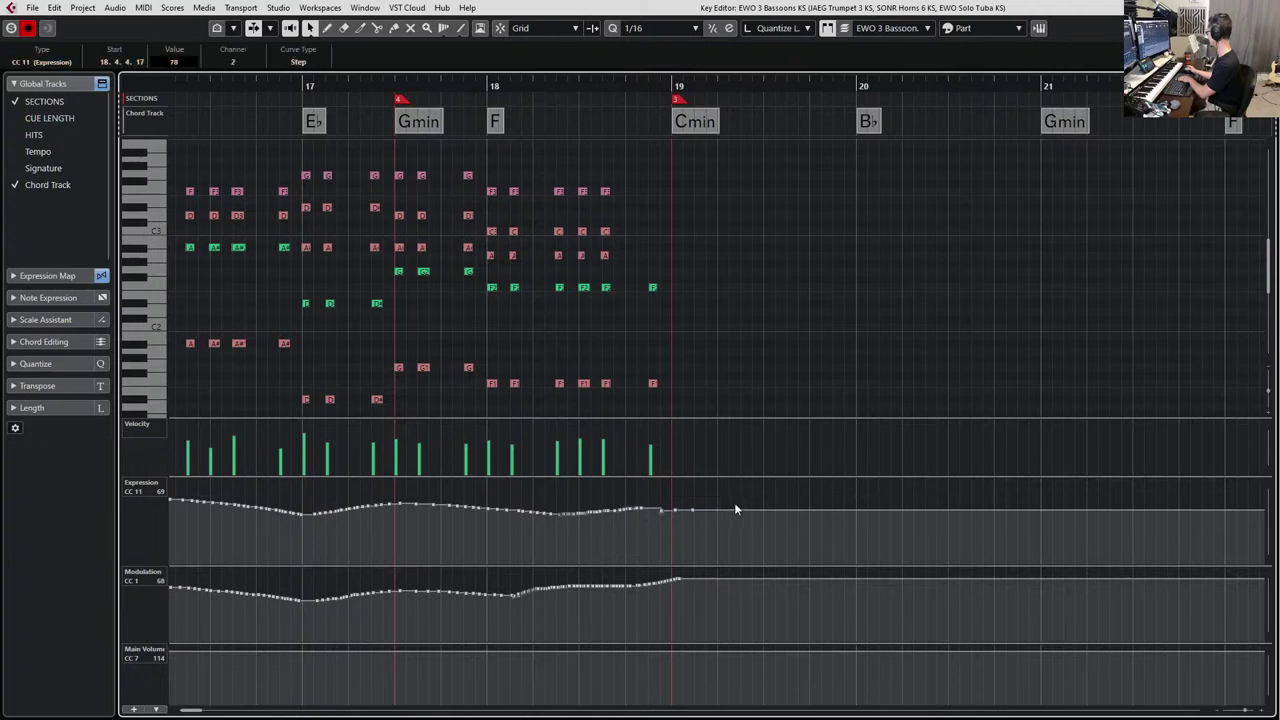
pyautogui.press('Delete')
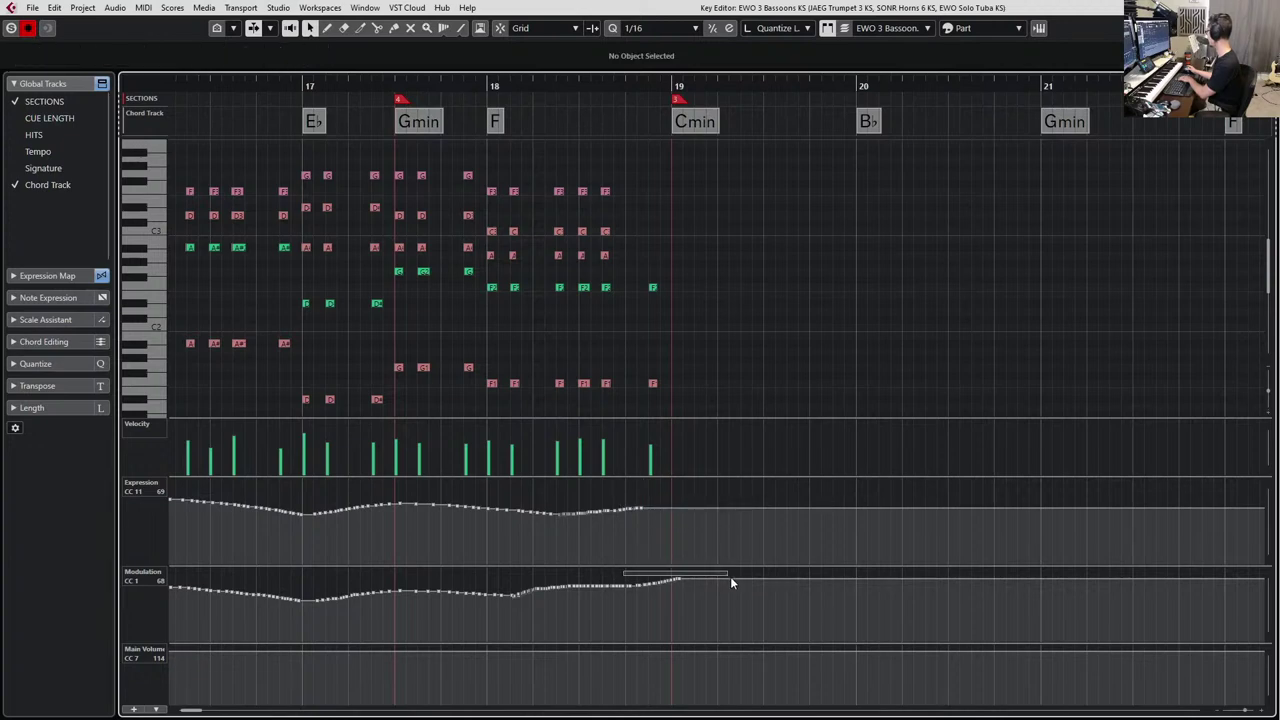
pyautogui.moveTo(730, 577); pyautogui.dragTo(733, 578)
pyautogui.press('Delete')
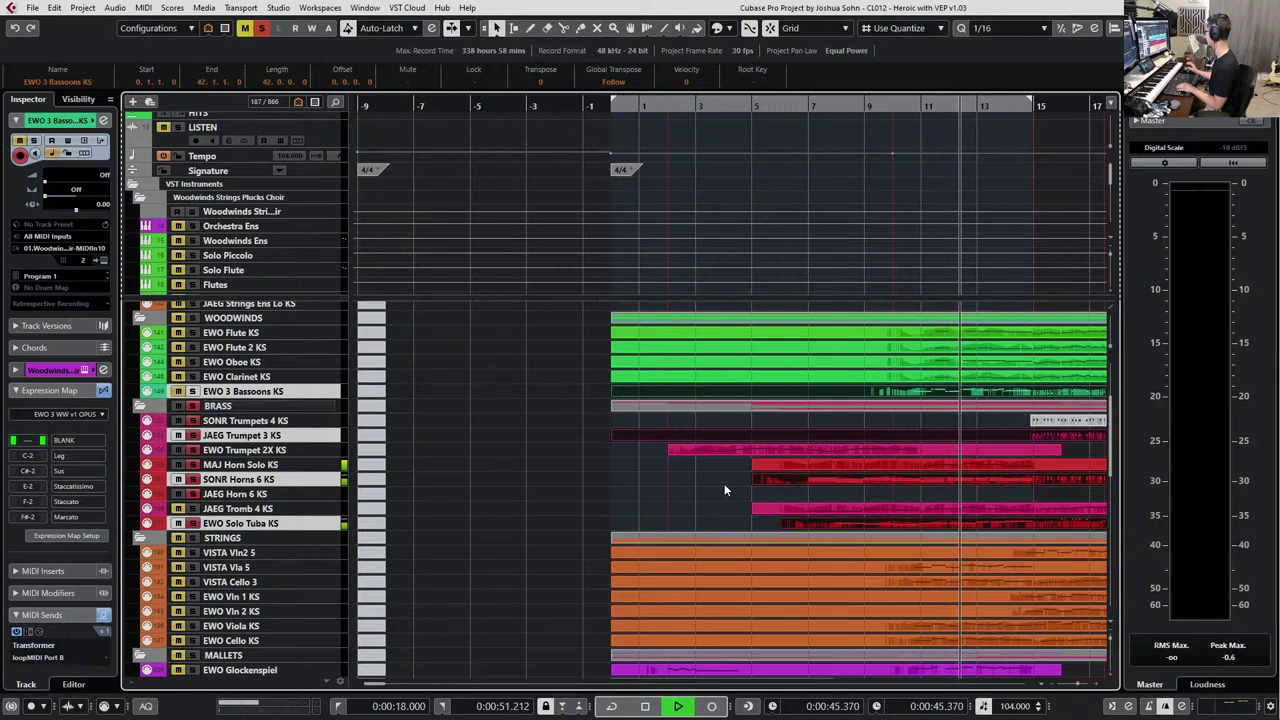
# Play the soloed bassoons, trumpets, horns and tuba from the start of bar 15 toward bar 19.
pyautogui.hscroll(5, 724, 483)
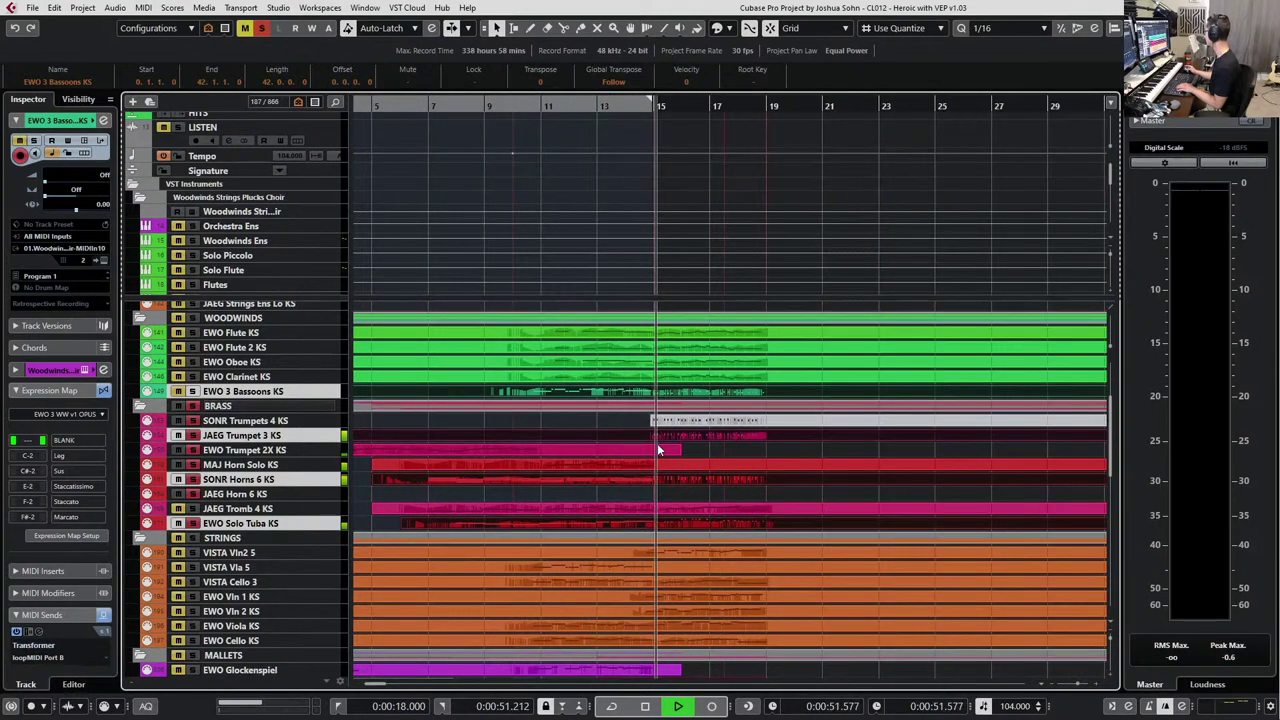
pyautogui.hscroll(3, 657, 449)
pyautogui.press('space')
pyautogui.press('s')
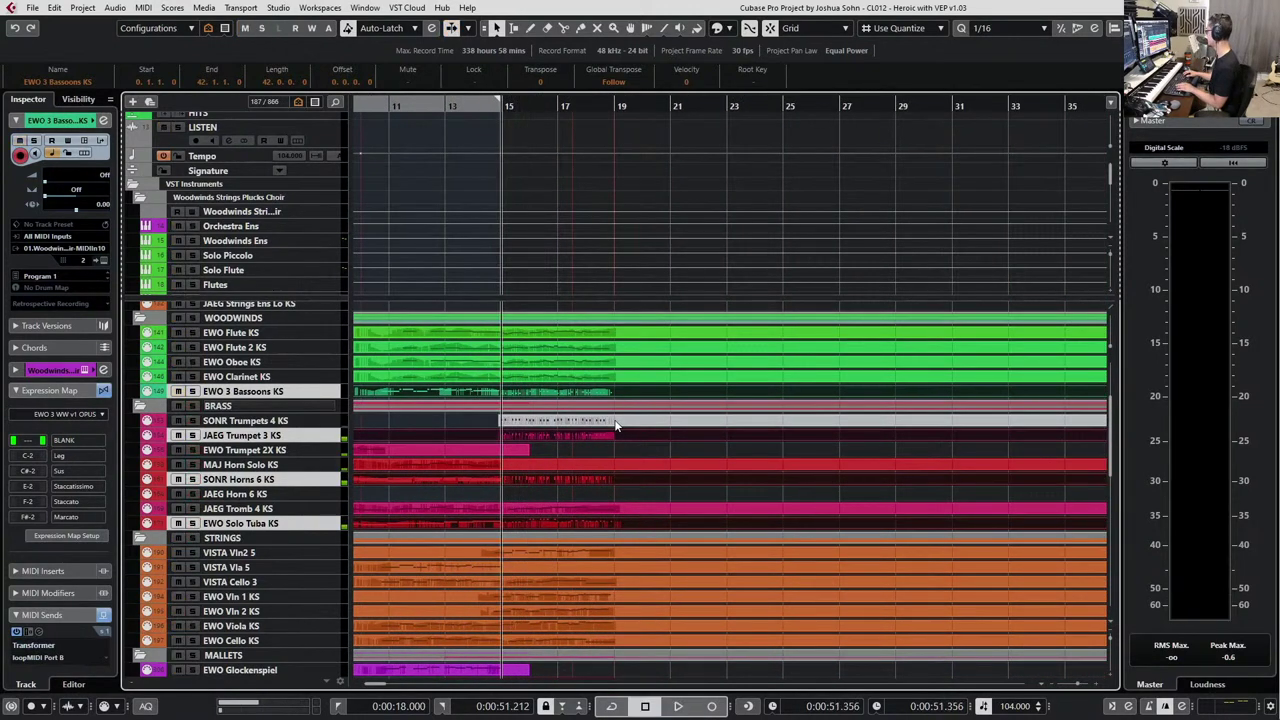
pyautogui.press('s')
pyautogui.press('space')
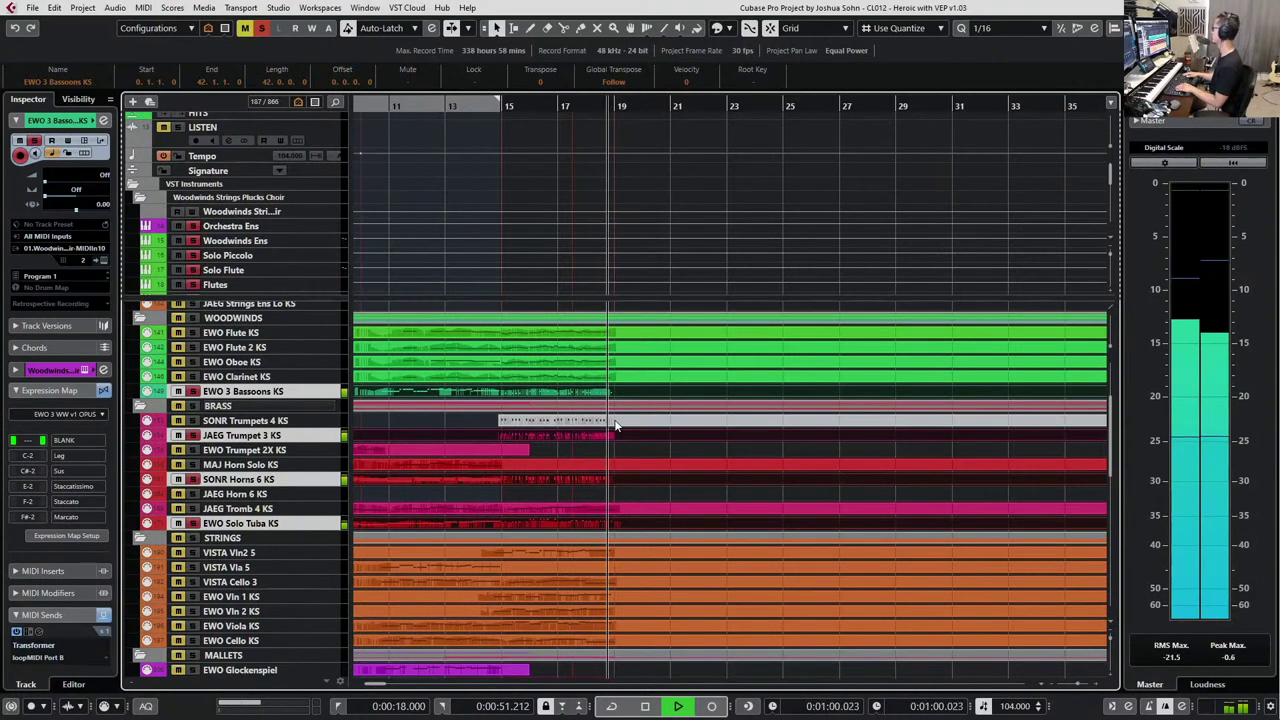
pyautogui.press('space')
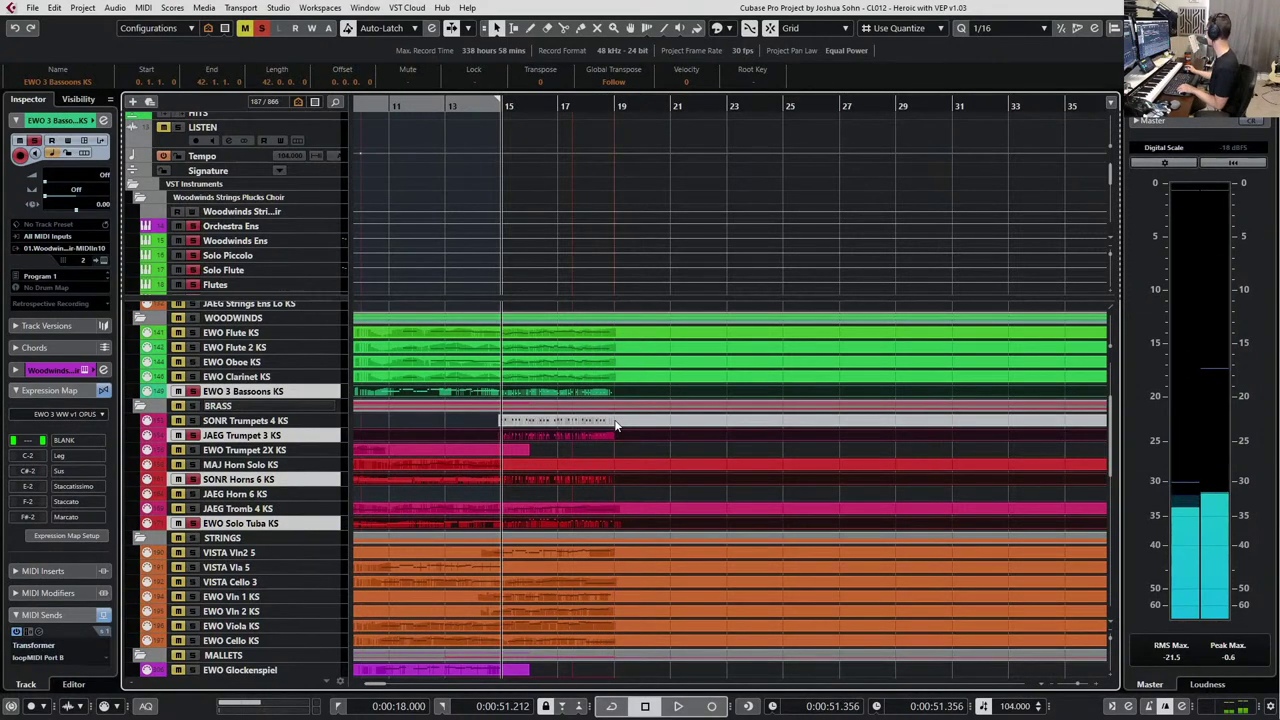
# Copy the F3, C3 and A2 brass chord from about 18.2.3 to 18.4.3 and audition it.
pyautogui.doubleClick(615, 425)
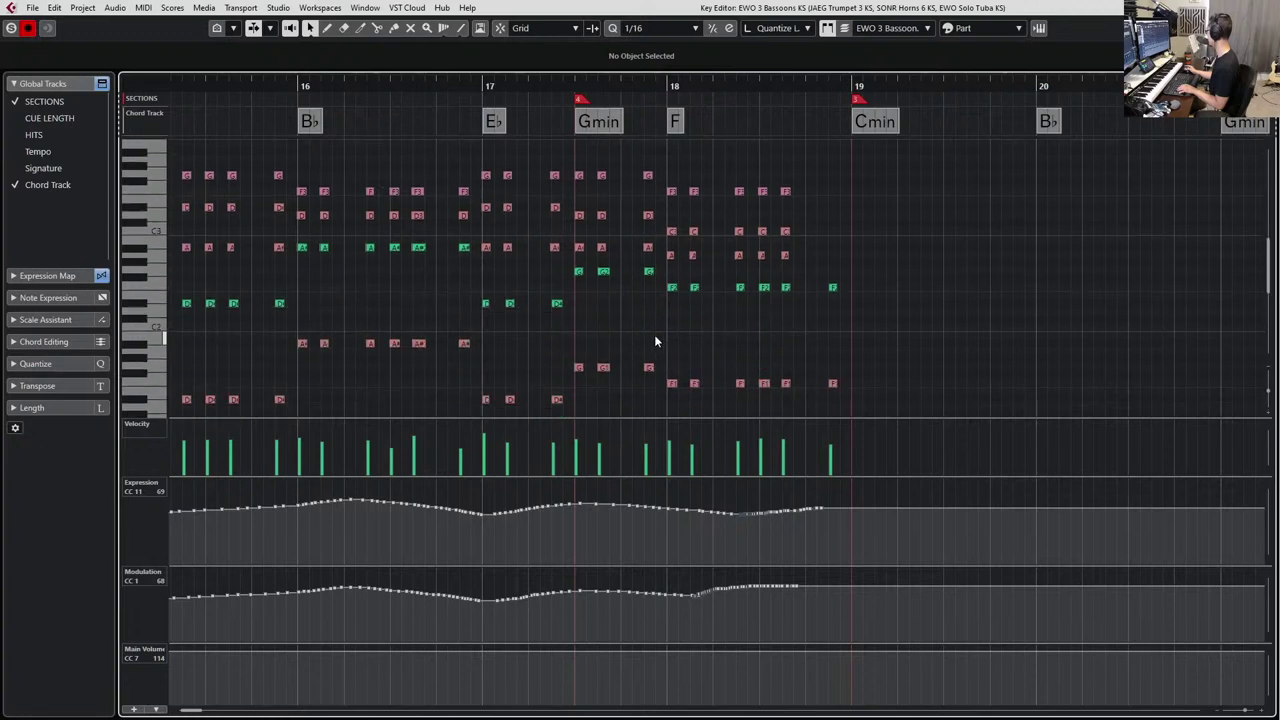
pyautogui.hscroll(3, 654, 334)
pyautogui.scroll(3, 631, 326)
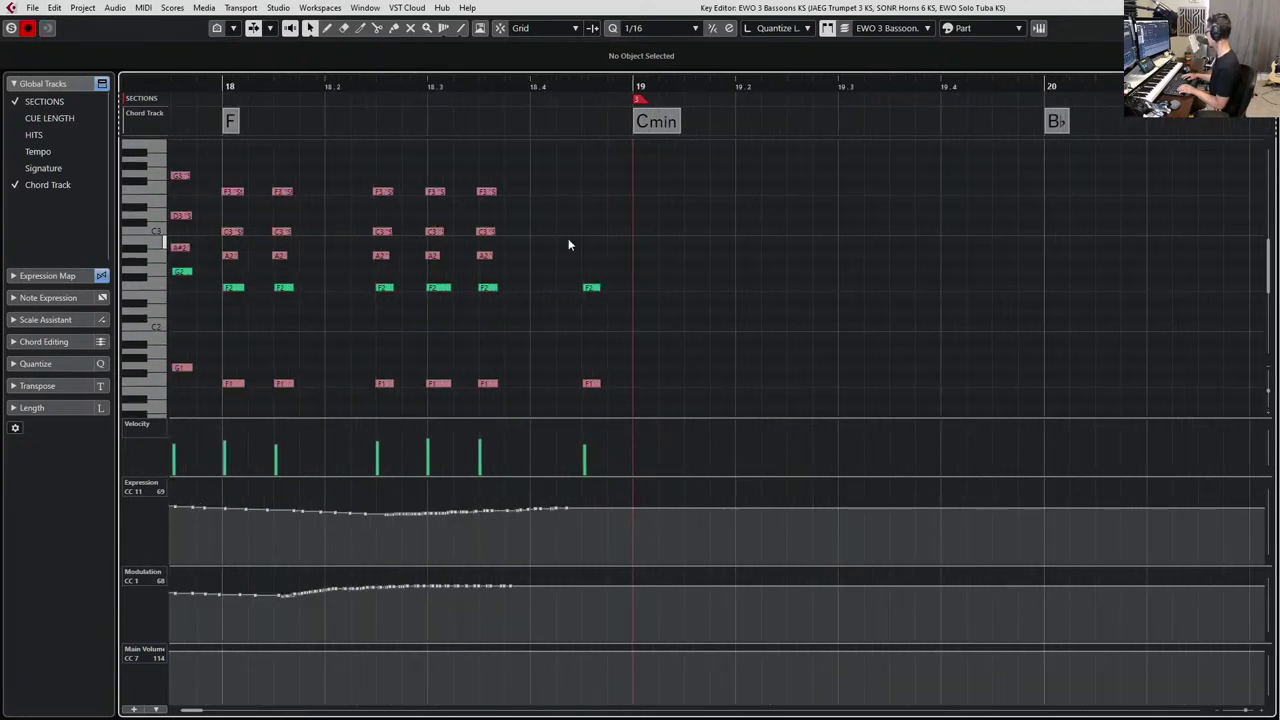
pyautogui.moveTo(623, 248); pyautogui.dragTo(569, 420)
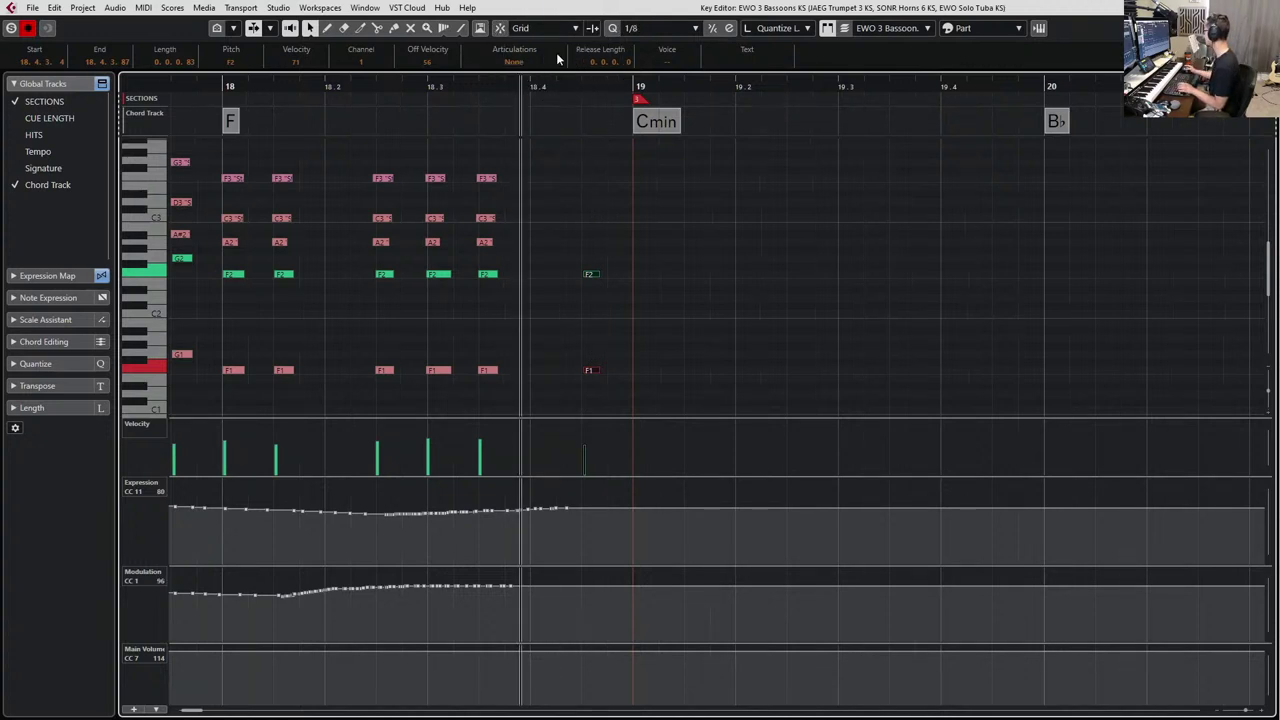
pyautogui.moveTo(537, 155); pyautogui.dragTo(376, 243)
pyautogui.press('pagedown')
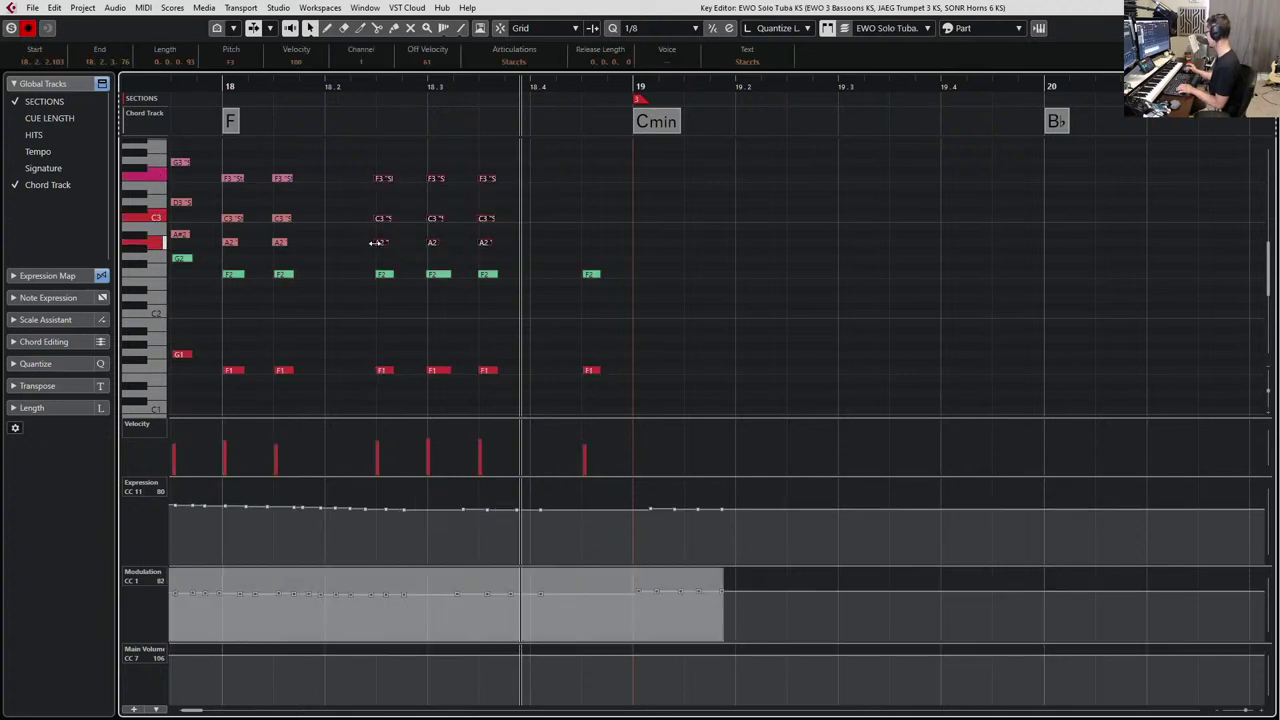
pyautogui.moveTo(396, 175); pyautogui.dragTo(377, 264)
pyautogui.click(584, 91)
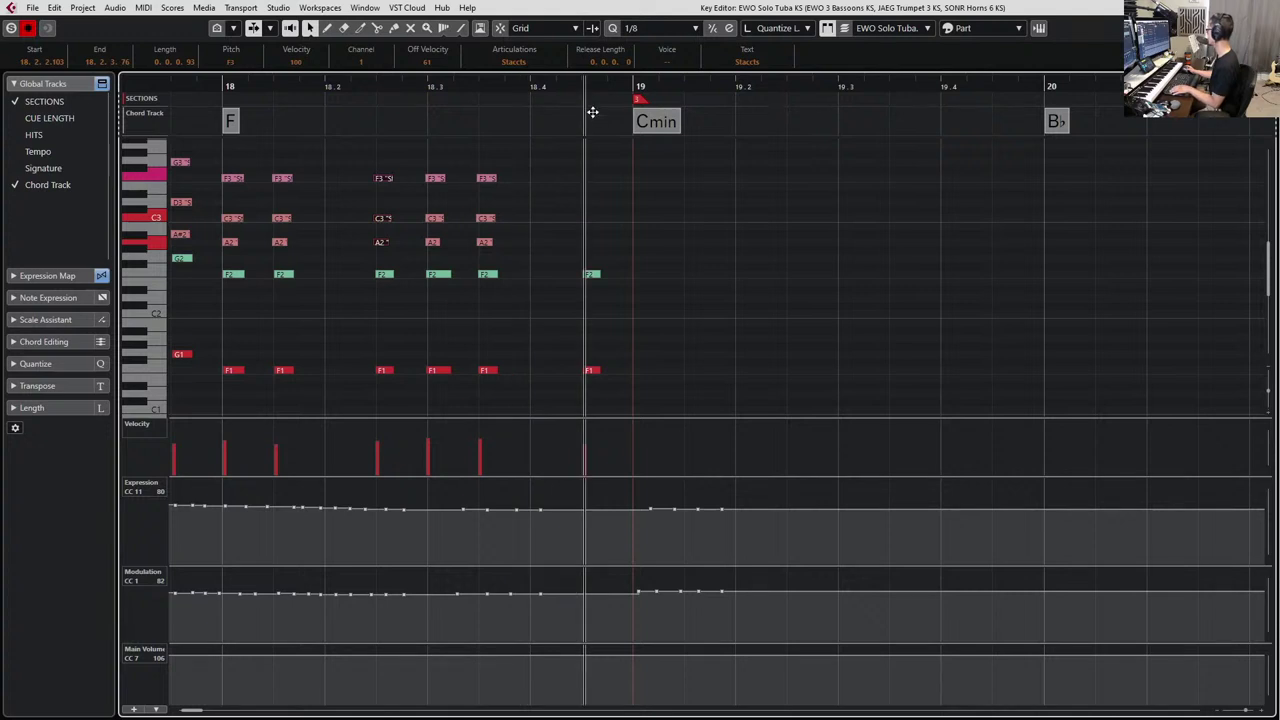
pyautogui.hotkey('ctrl', 'v')
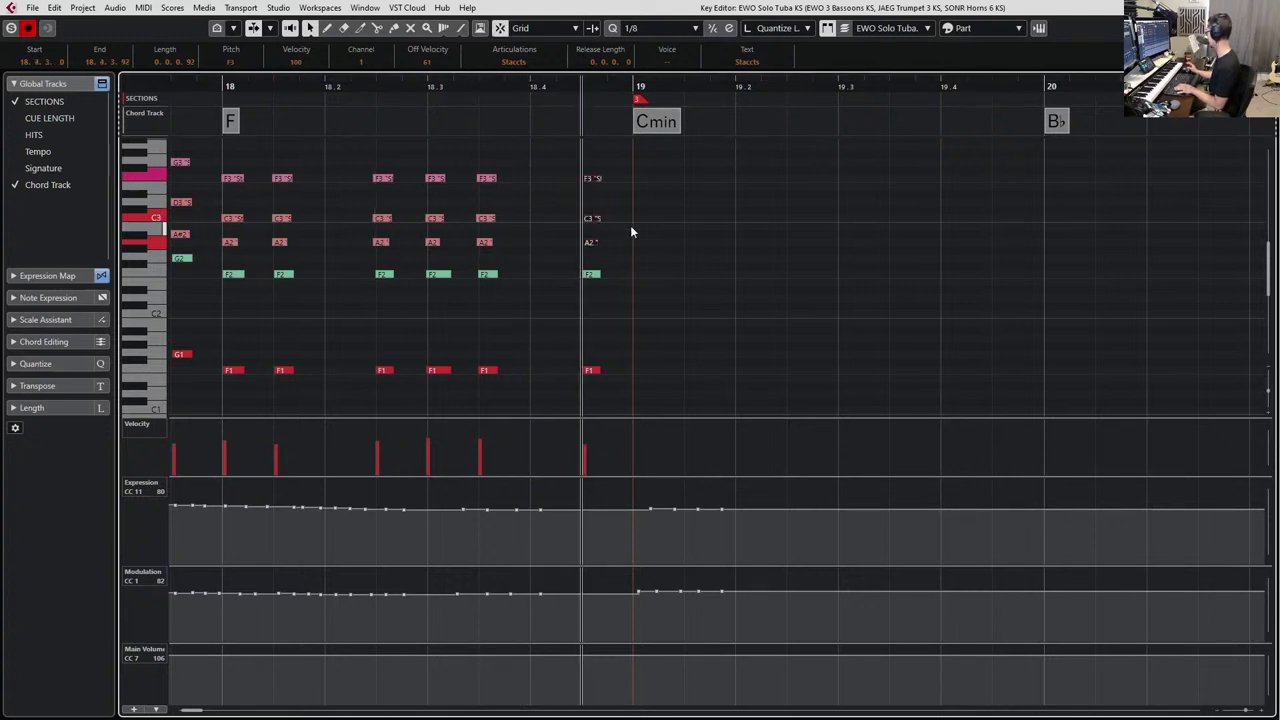
pyautogui.press('space')
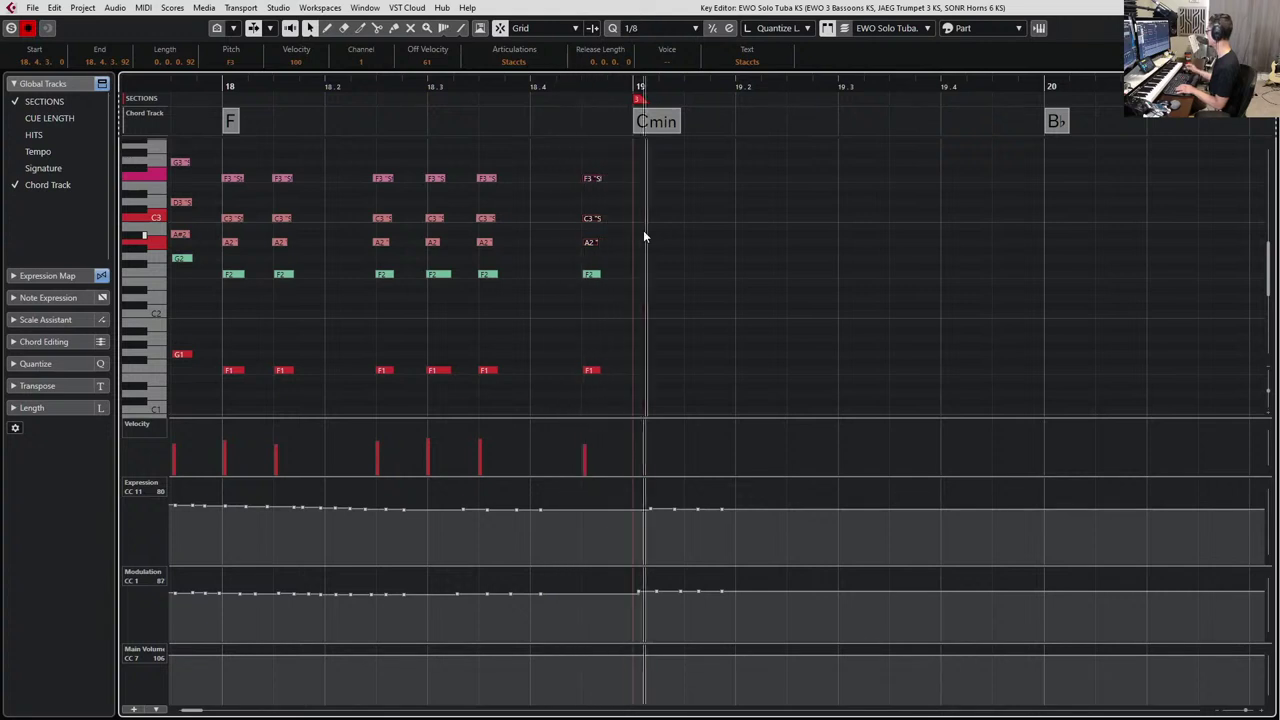
pyautogui.press('space')
# Transpose all the A#2 notes of EWO 3 Bassoons in bar 16 down to F2 and audition the change.
pyautogui.press('g')
pyautogui.hscroll(-6, 371, 331)
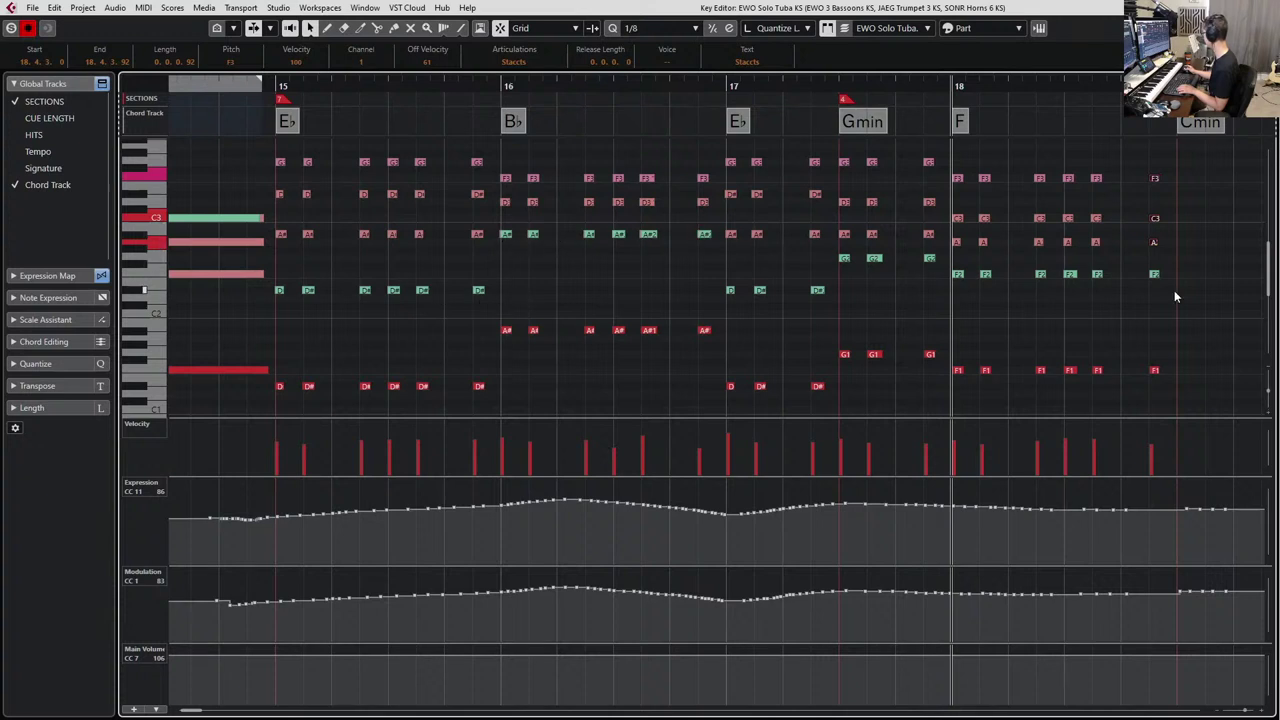
pyautogui.click(705, 234)
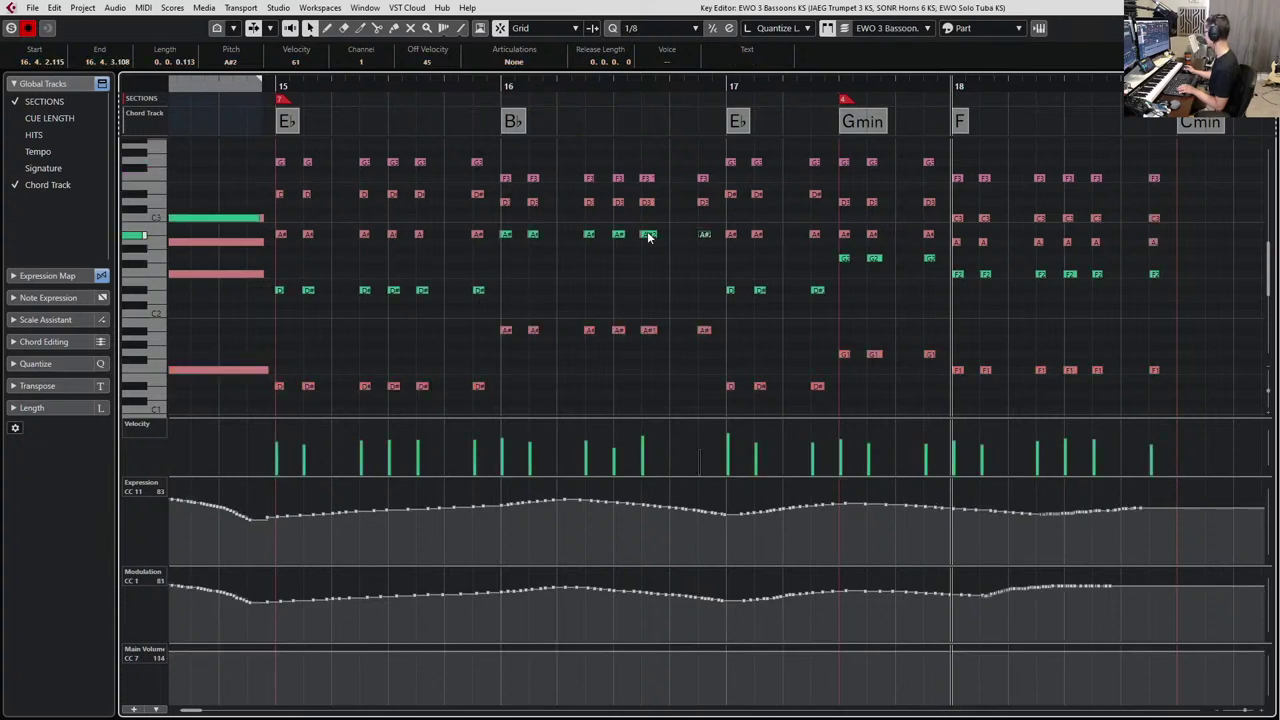
pyautogui.moveTo(648, 236); pyautogui.dragTo(498, 236)
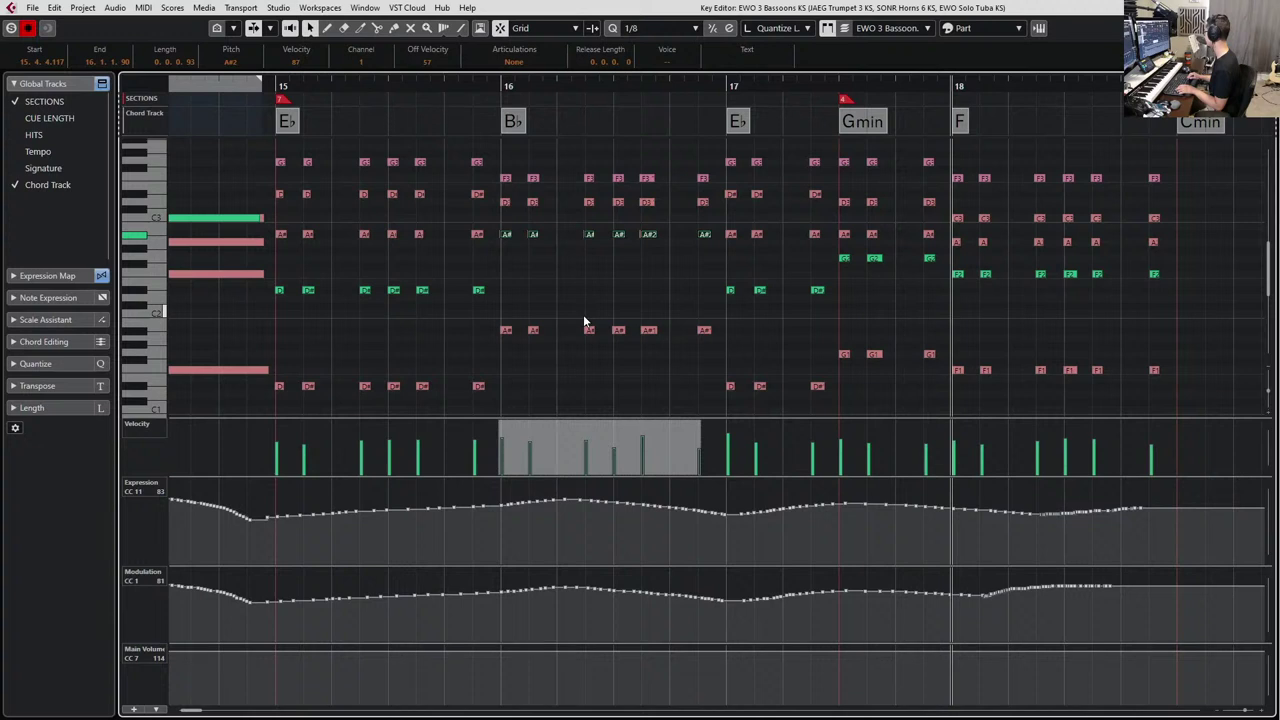
pyautogui.hotkey('shift', 'Down')
pyautogui.hotkey('shift', 'Up')
pyautogui.press('Down')
pyautogui.press('Down')
pyautogui.press('Down')
pyautogui.press('Down')
pyautogui.press('Down')
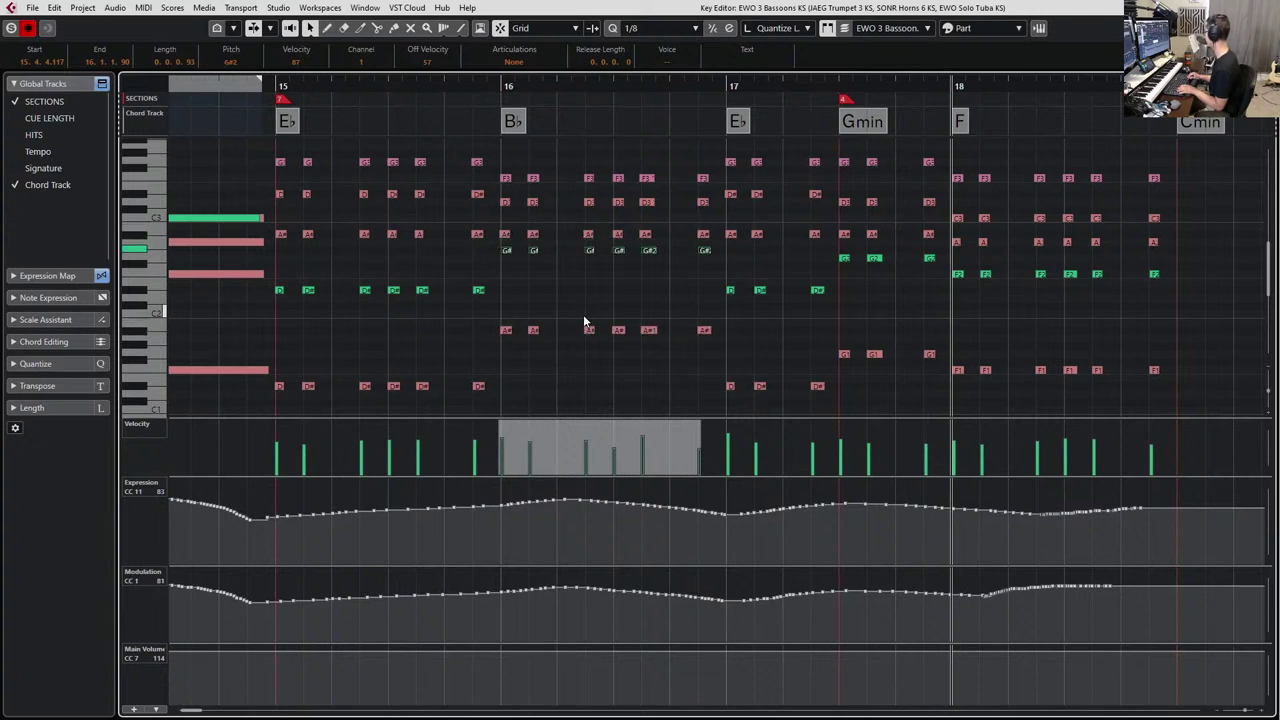
pyautogui.press('KP_Subtract')
pyautogui.press('KP_Subtract')
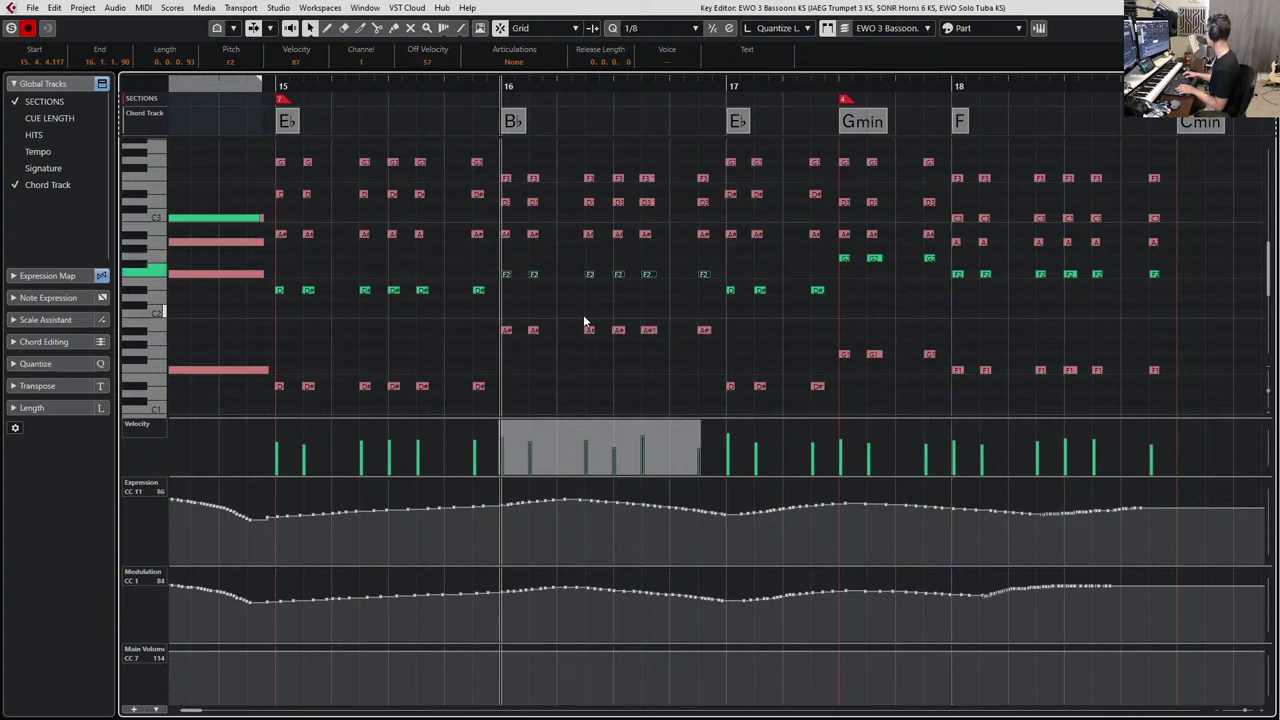
pyautogui.press('space')
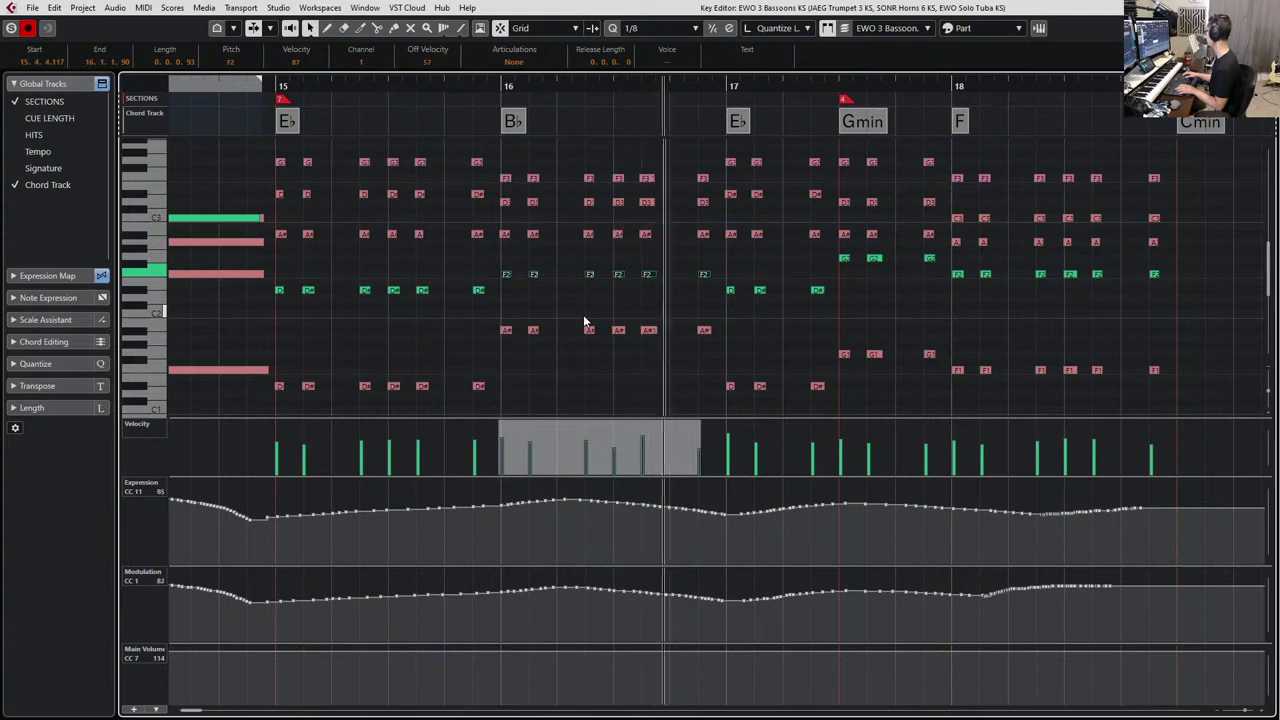
pyautogui.press('space')
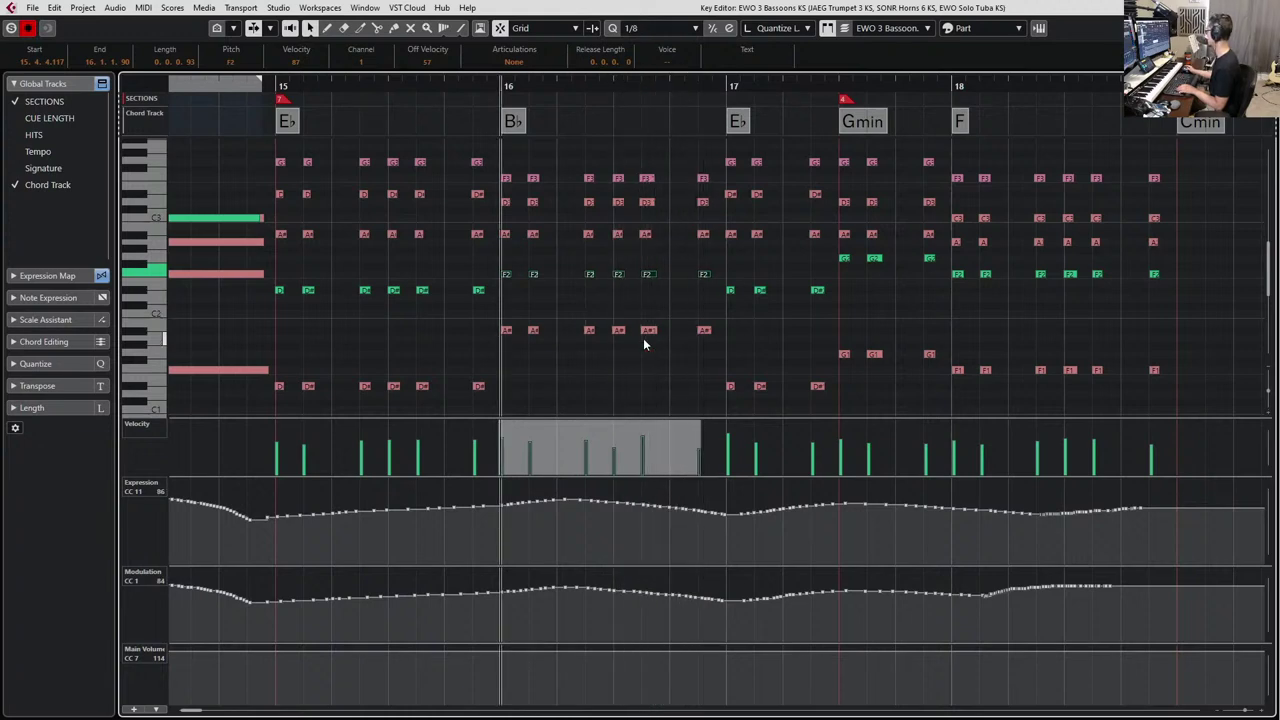
# Open EWO 3 Bassoons on its own and assign the Staccato articulation to all its short notes in bars 15 to 18.
pyautogui.hotkey('ctrl', 'e')
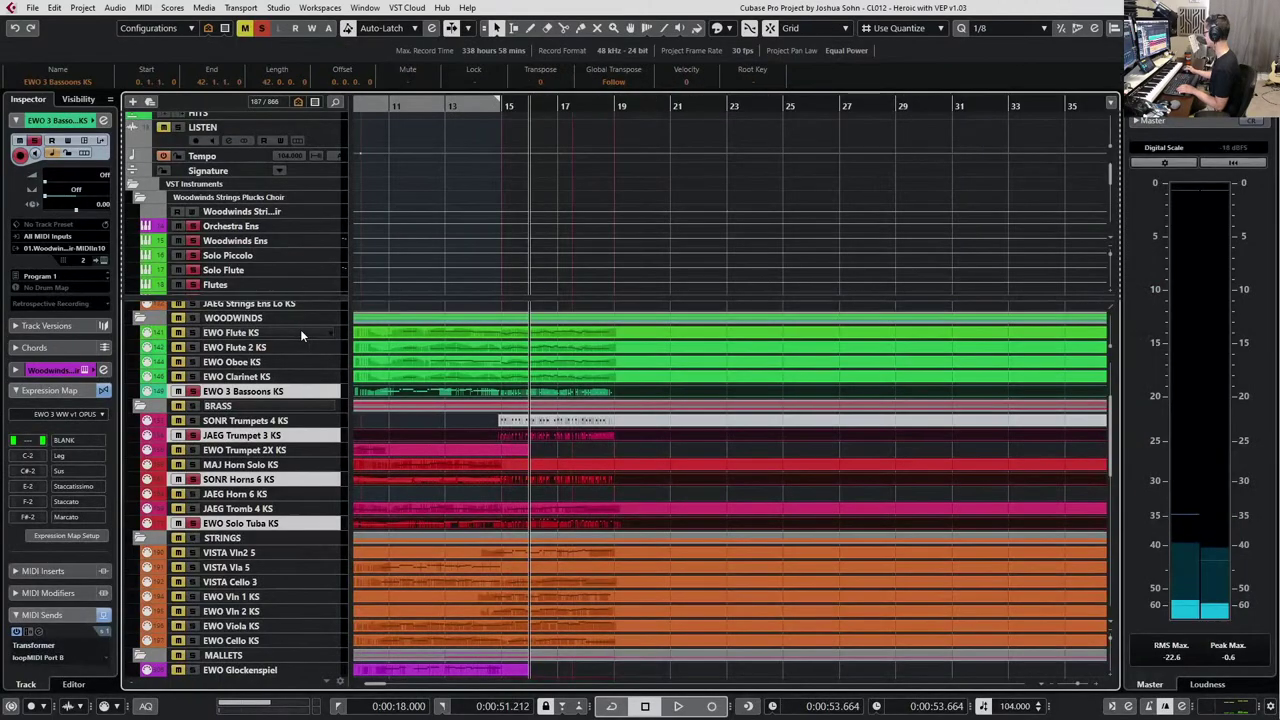
pyautogui.doubleClick(503, 391)
pyautogui.scroll(-1, 505, 338)
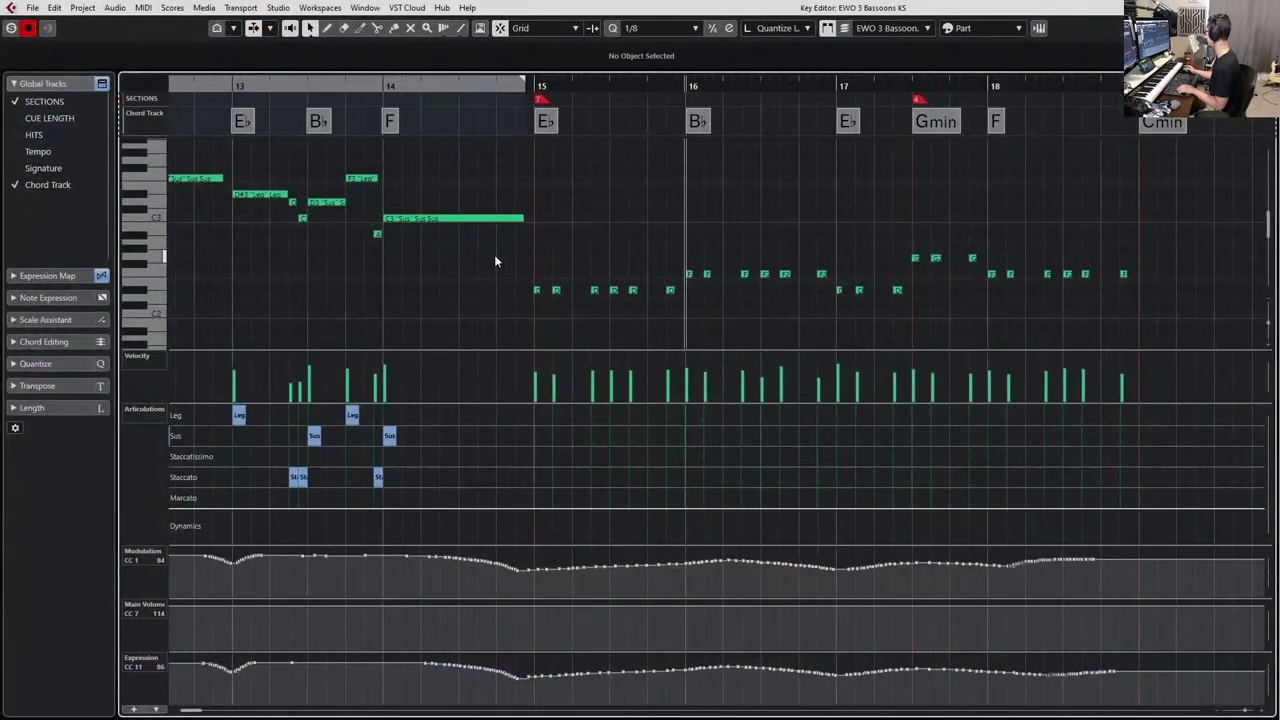
pyautogui.hscroll(-2, 494, 254)
pyautogui.moveTo(496, 256); pyautogui.dragTo(1217, 330)
pyautogui.hscroll(10, 741, 308)
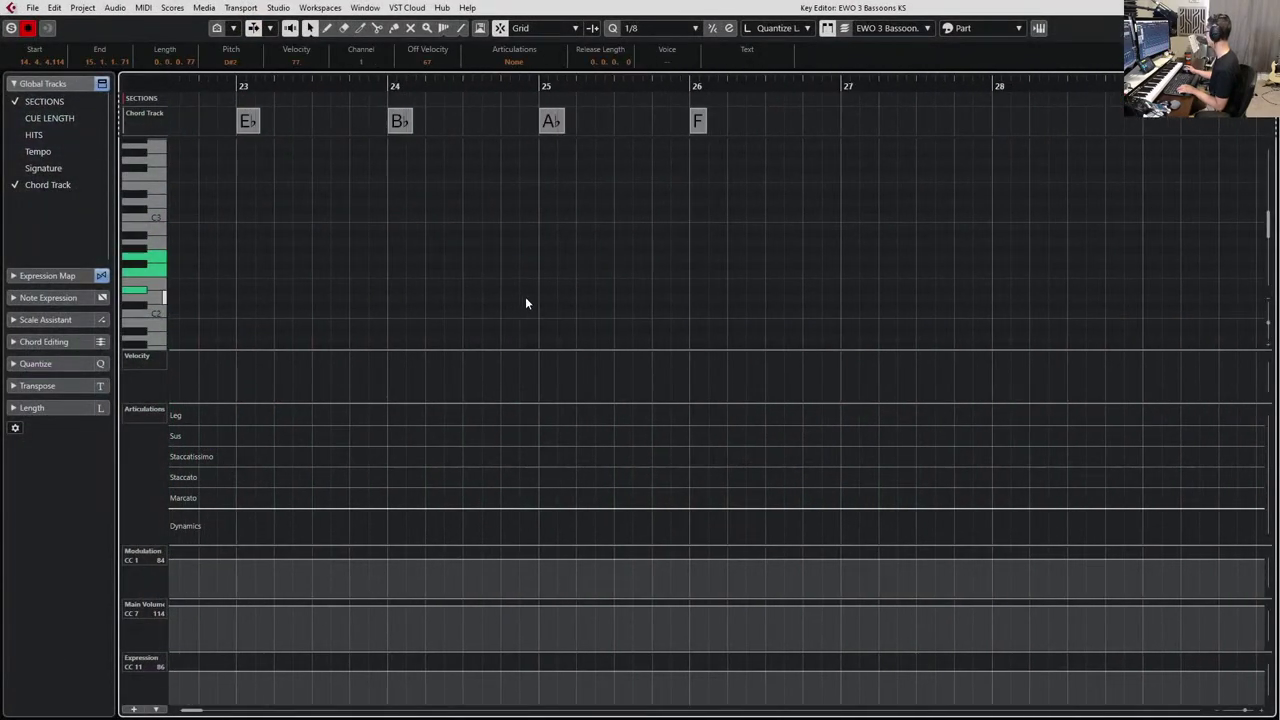
pyautogui.scroll(-5, 584, 295)
pyautogui.hscroll(-5, 537, 297)
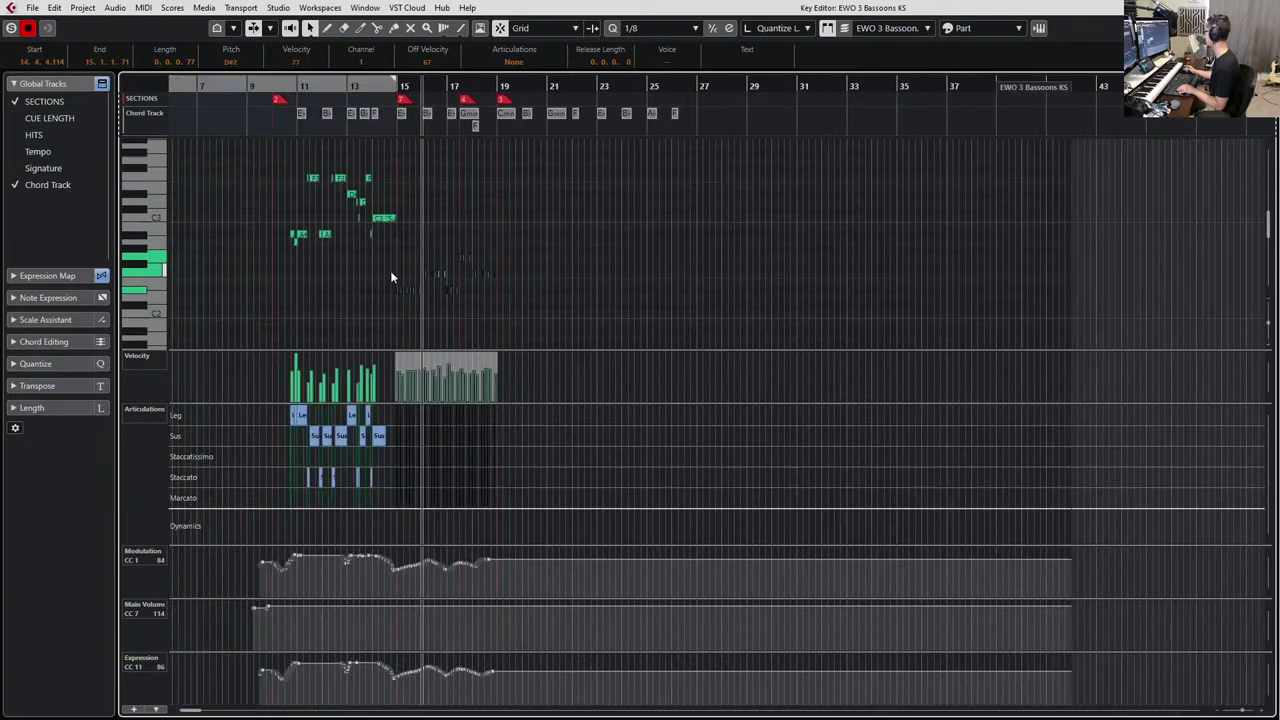
pyautogui.scroll(2, 420, 226)
pyautogui.click(546, 64)
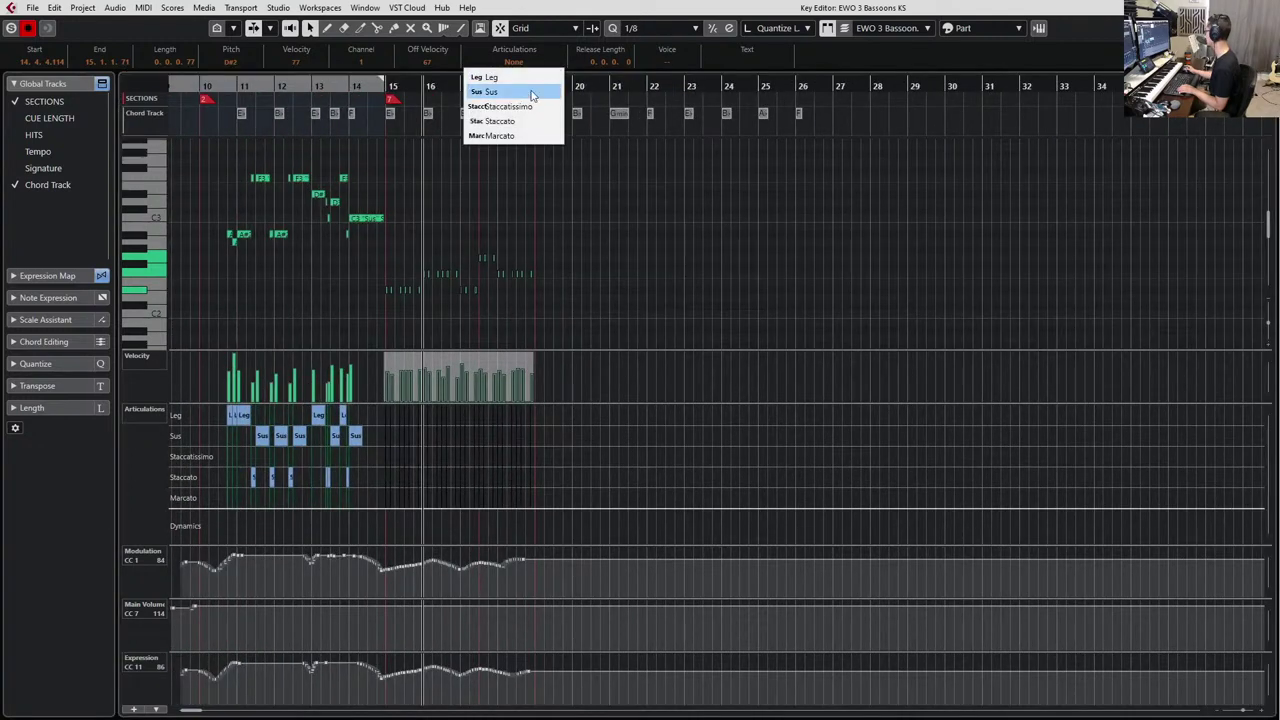
pyautogui.click(527, 121)
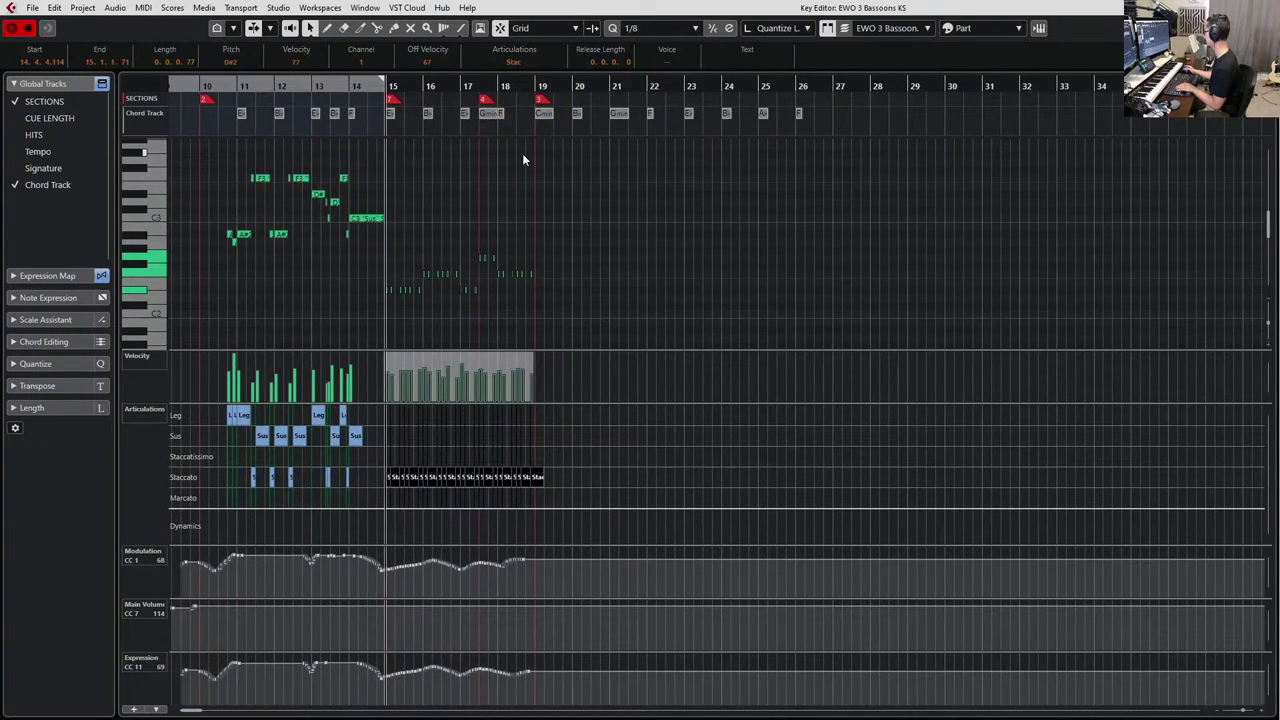
# Audition the bassoons' staccato notes from bar 15, return to the project and turn off solo.
pyautogui.press('space')
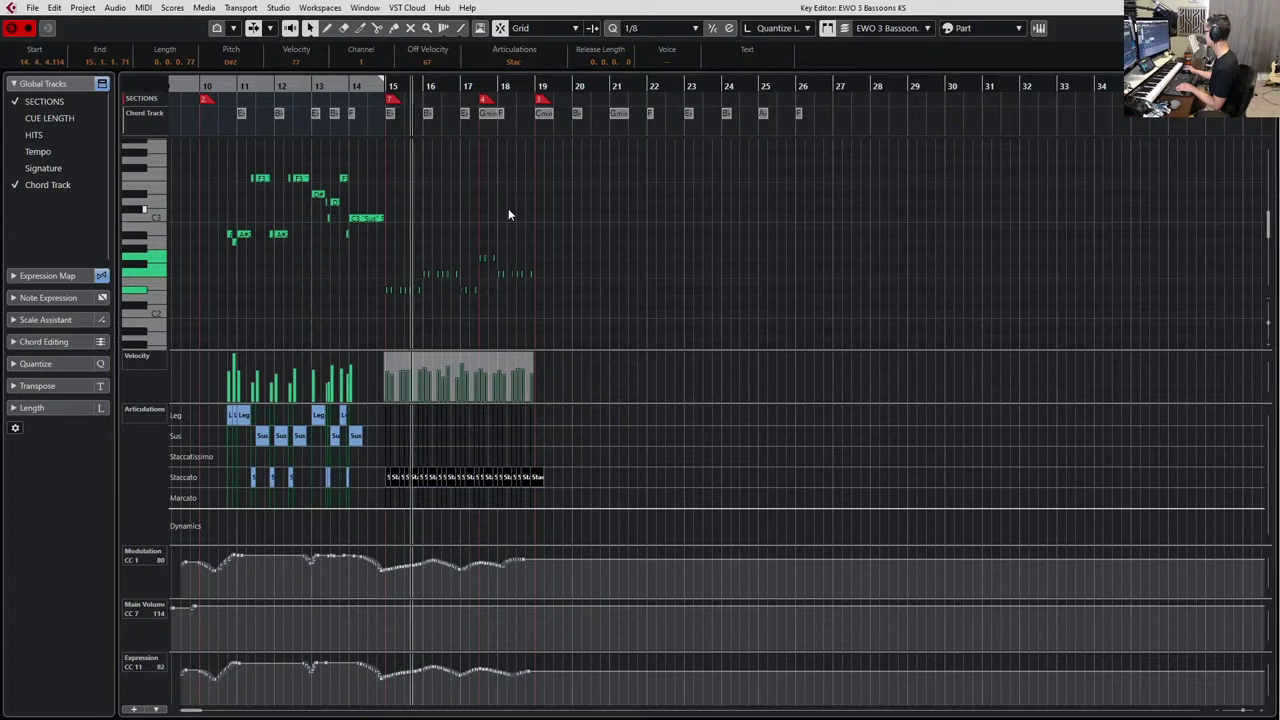
pyautogui.press('space')
pyautogui.hotkey('ctrl', 'e')
pyautogui.press('s')
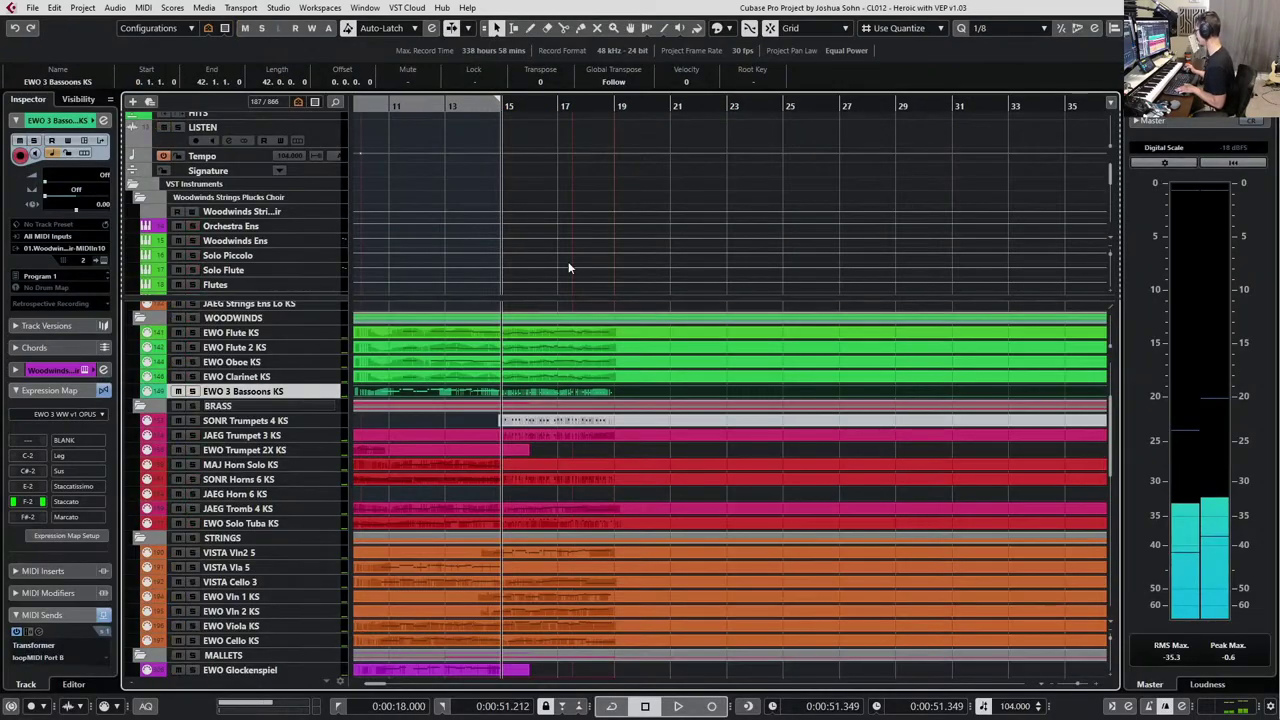
# Move the playback position back to bar 11 and play the full arrangement with the strings, mallets and percussion tracks in view.
pyautogui.scroll(-2, 547, 370)
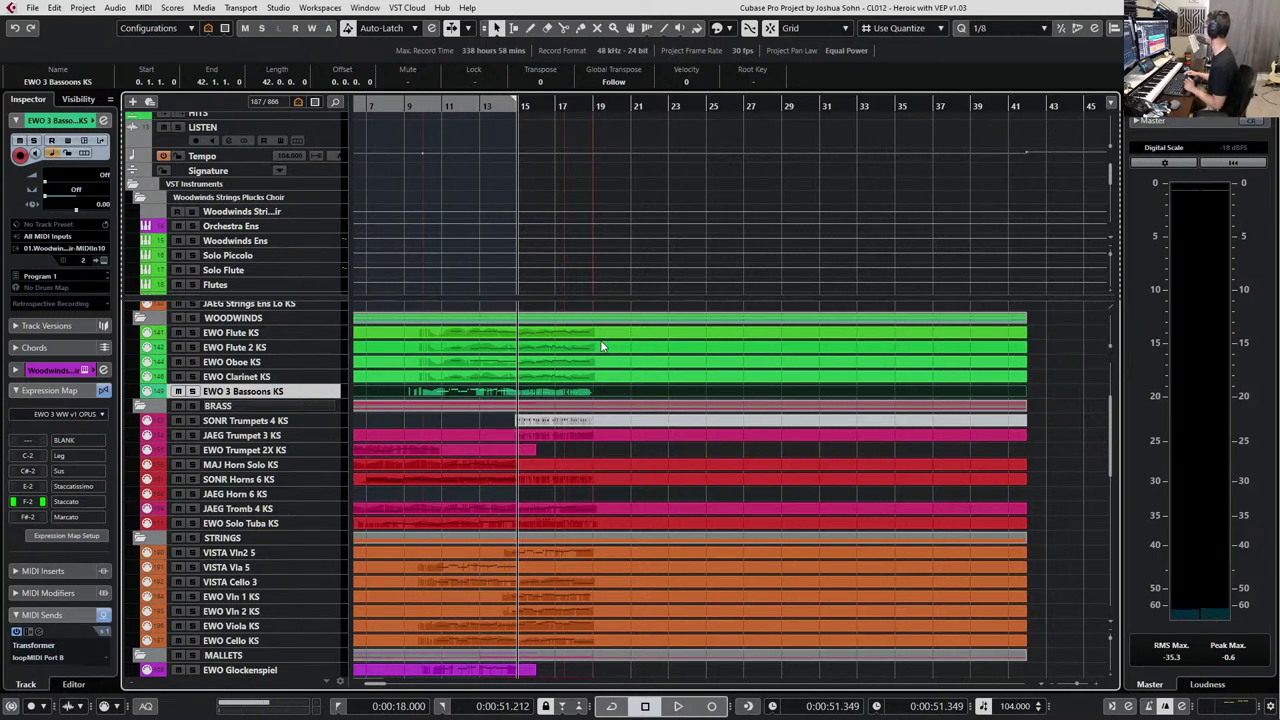
pyautogui.press('space')
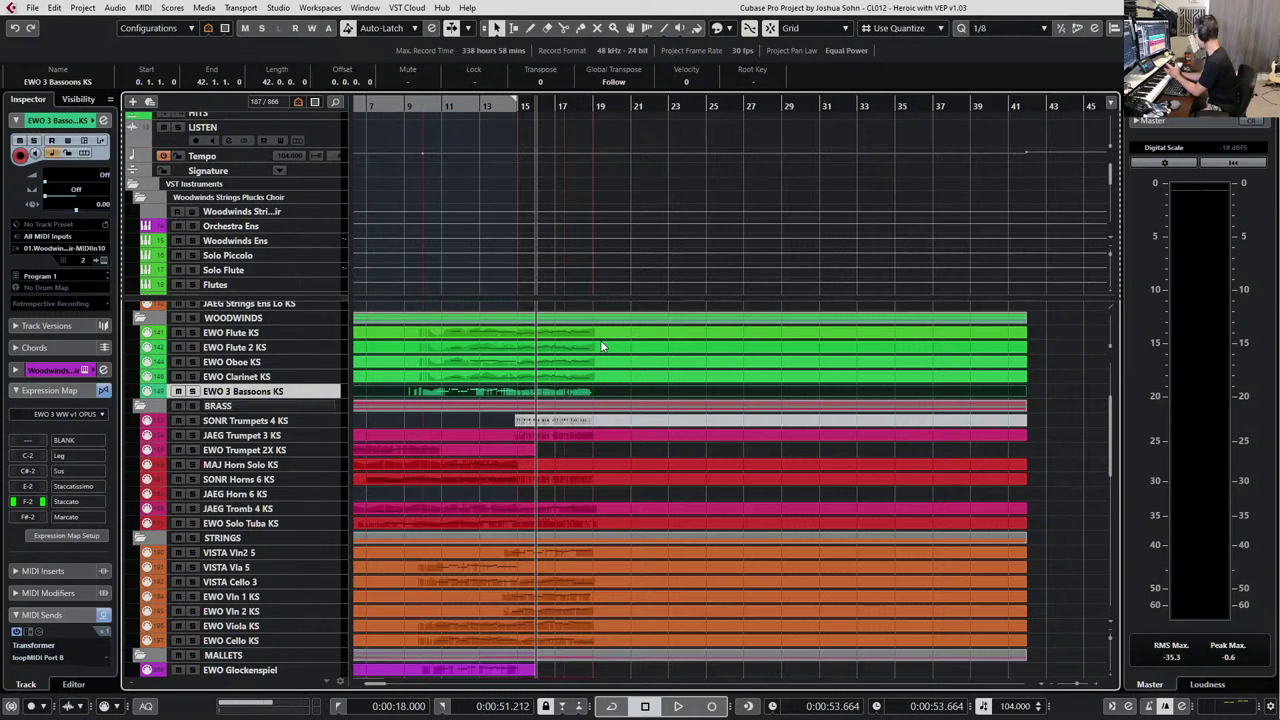
pyautogui.press('KP_Subtract')
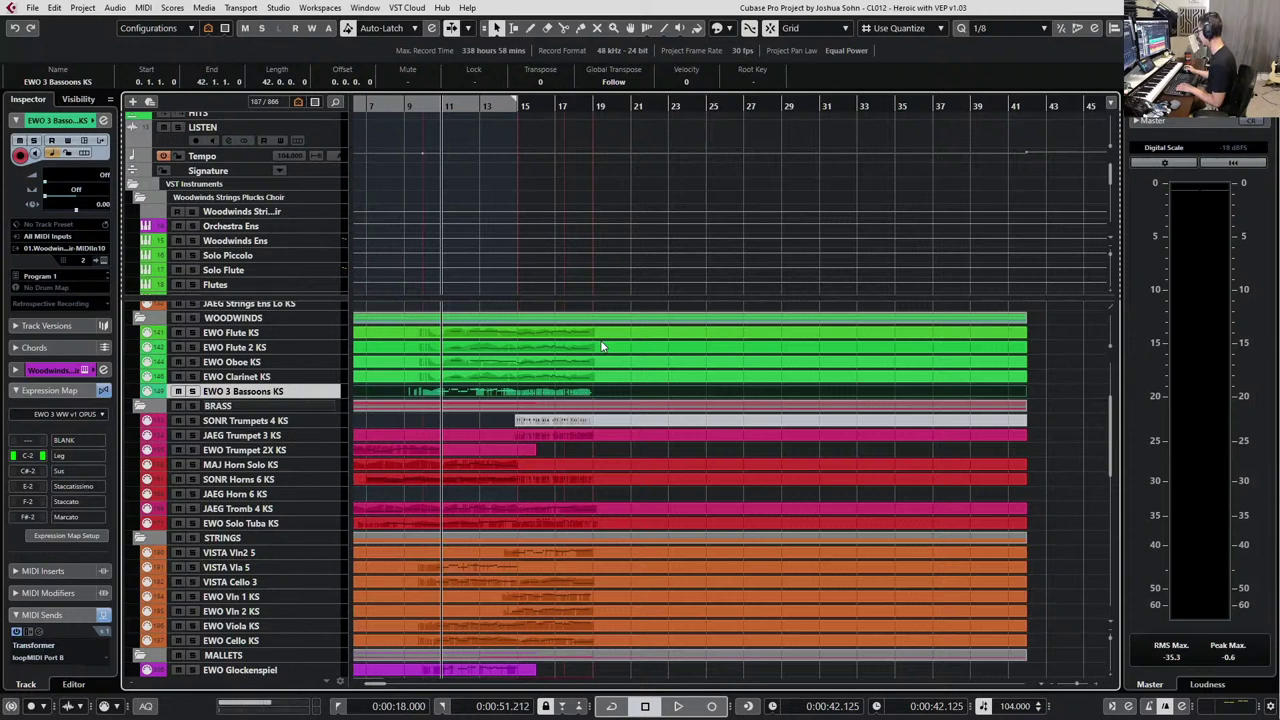
pyautogui.scroll(2, 535, 399)
pyautogui.scroll(-6, 535, 400)
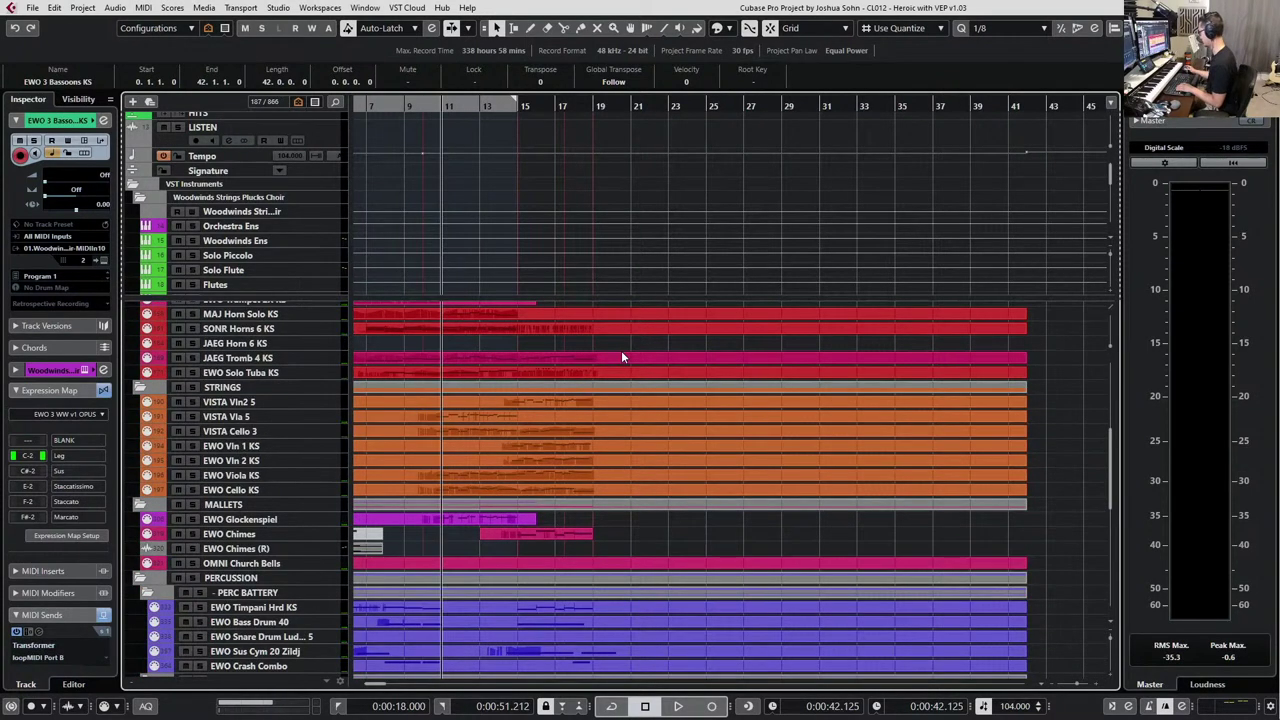
pyautogui.press('space')
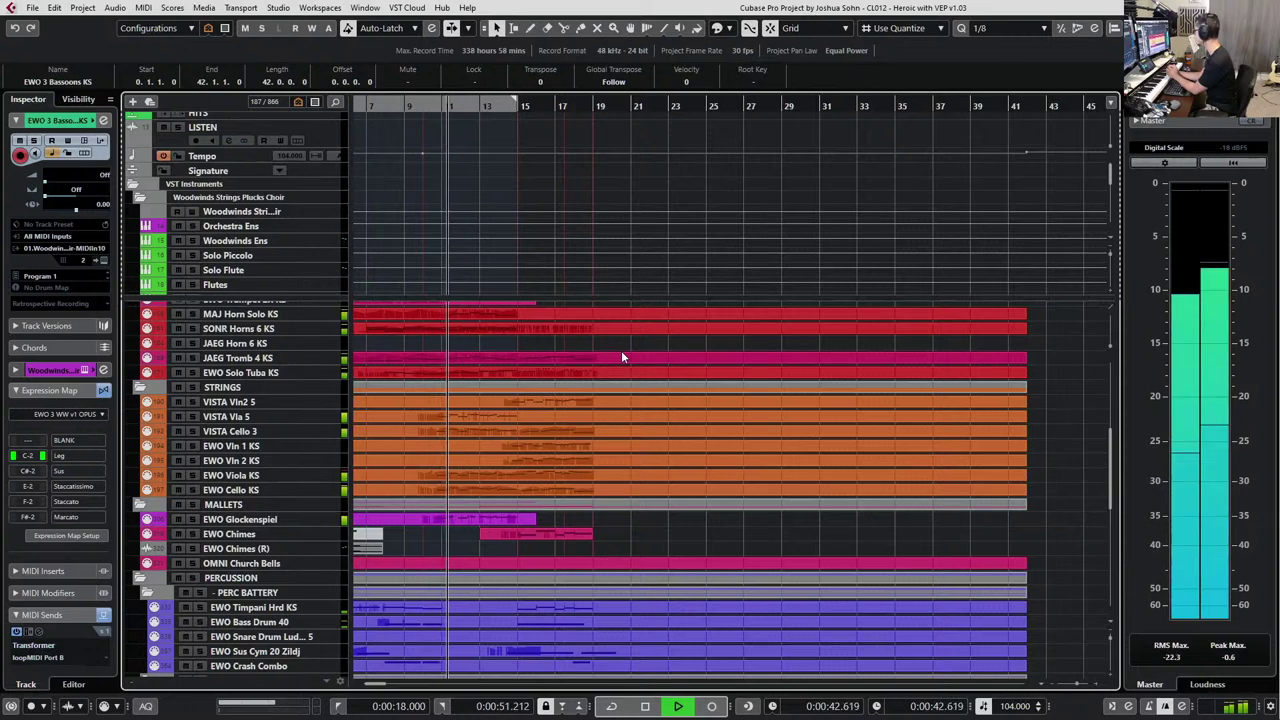
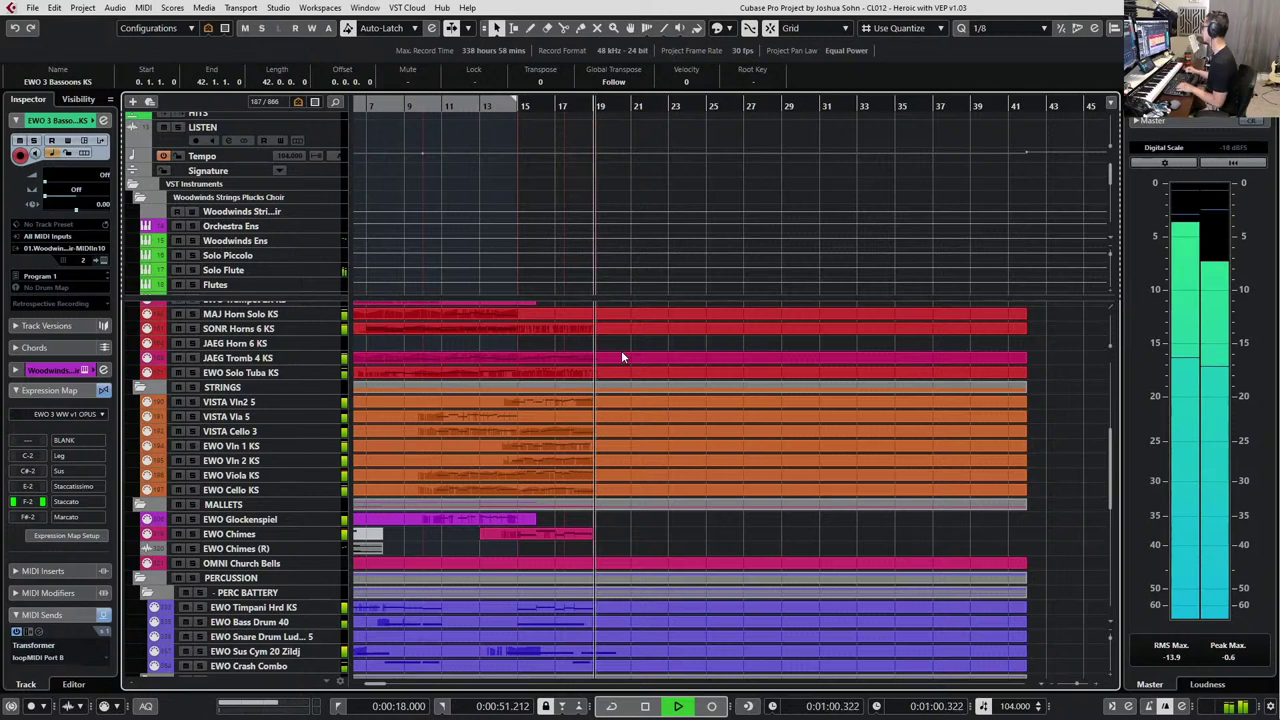
# Stop playback and move the playback position forward to bar 18.
pyautogui.press('space')
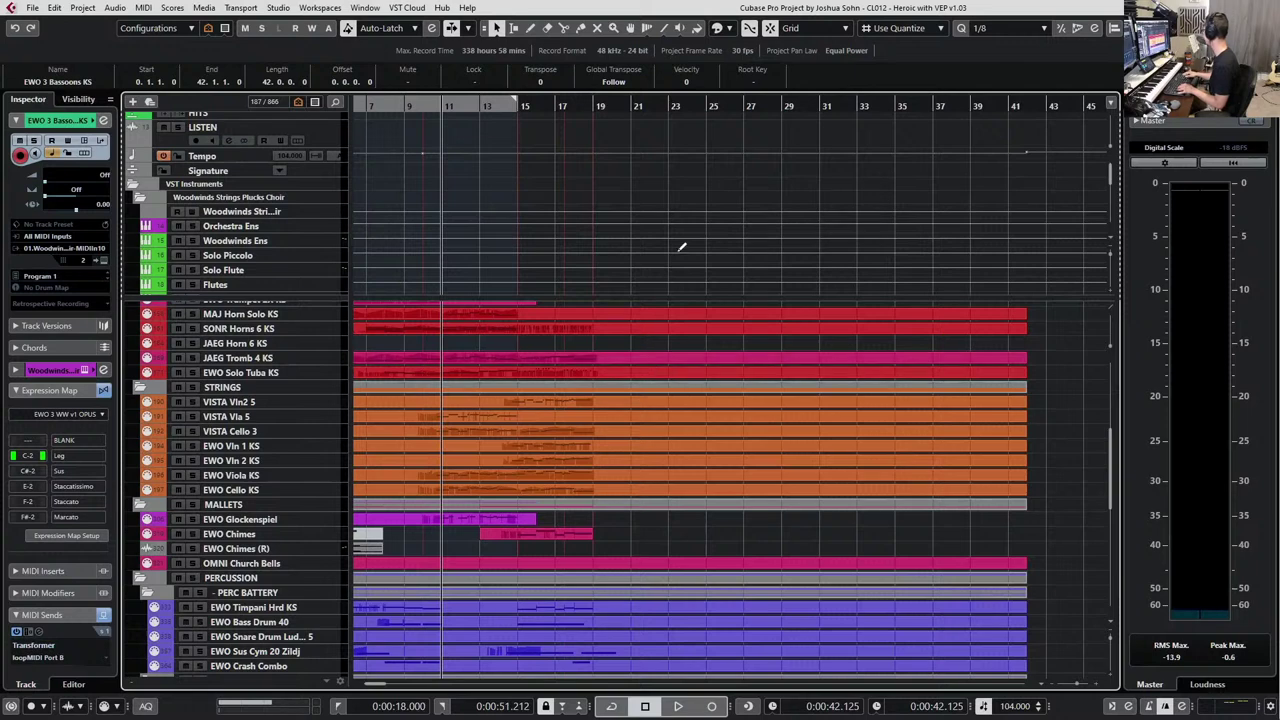
pyautogui.press('KP_Add')
pyautogui.press('KP_Add')
pyautogui.press('KP_Add')
pyautogui.press('KP_Add')
pyautogui.press('KP_Add')
pyautogui.press('KP_Add')
pyautogui.press('KP_Add')
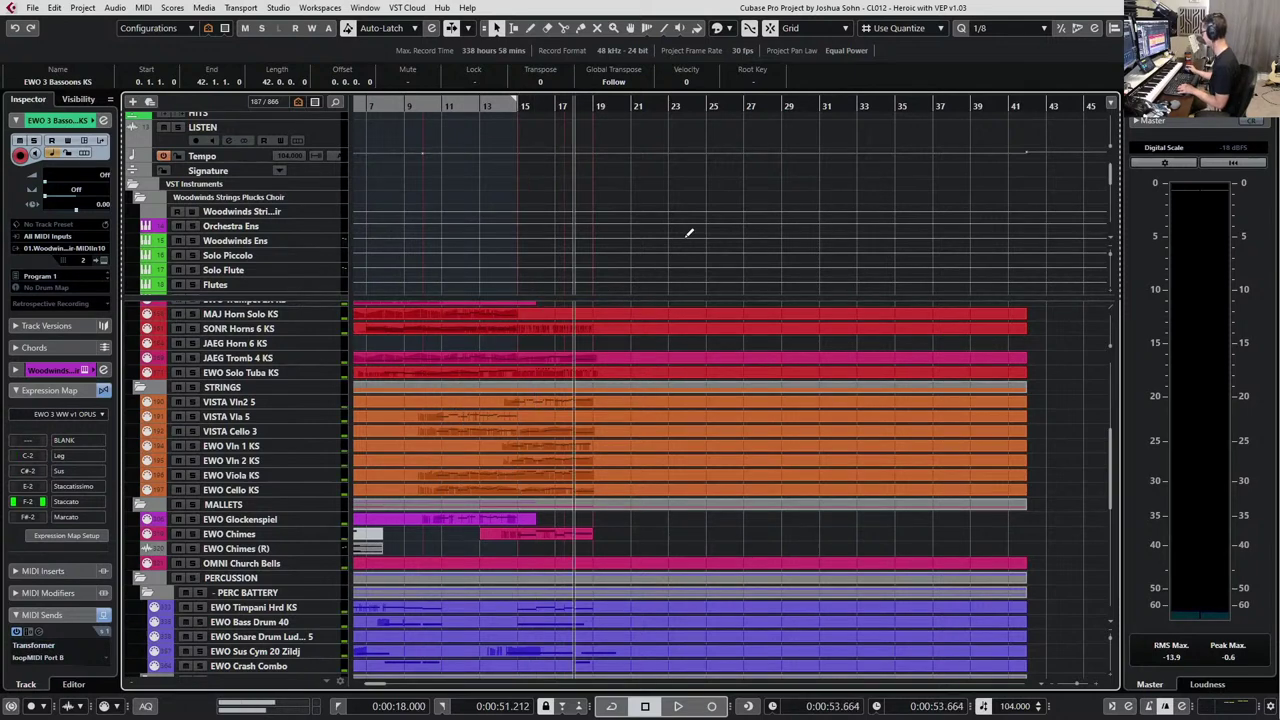
# Move the playback position back to bar 17 and open the EWO Snare Drum Ludwig 5 part for note editing.
pyautogui.scroll(-2, 652, 371)
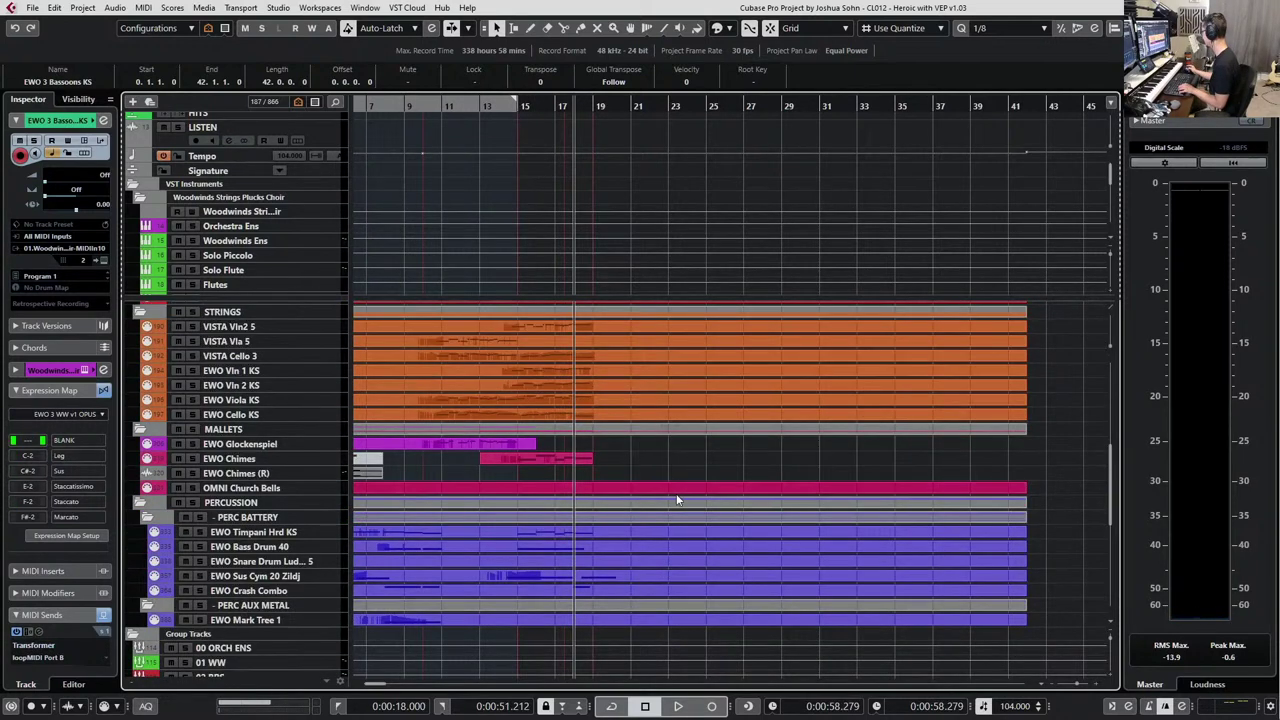
pyautogui.scroll(2, 650, 470)
pyautogui.scroll(3, 654, 452)
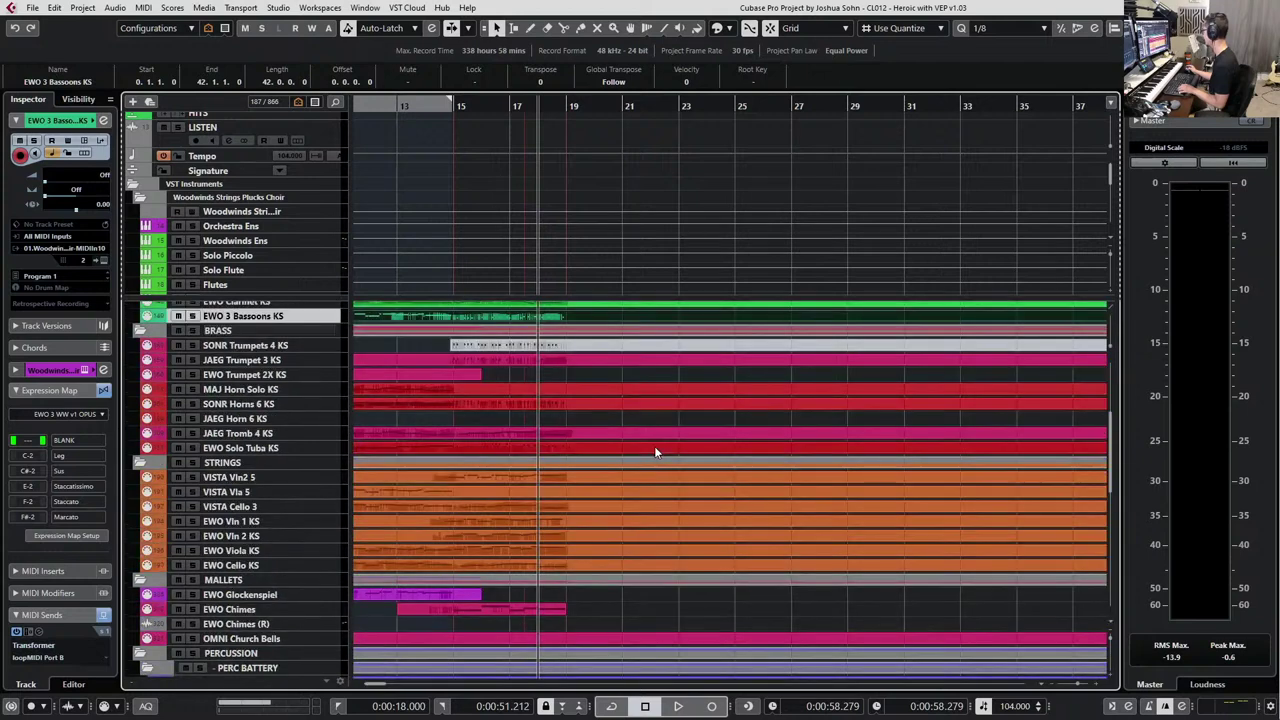
pyautogui.scroll(-2, 656, 450)
pyautogui.scroll(-3, 655, 446)
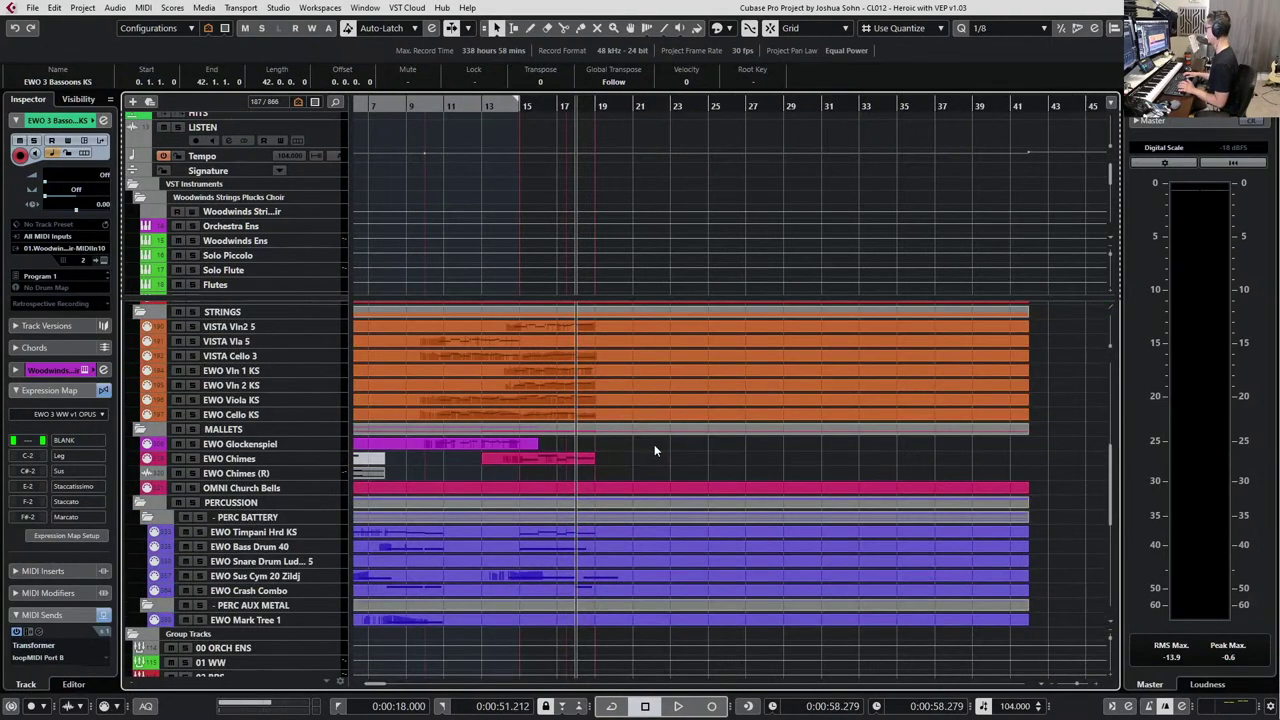
pyautogui.press('KP_Subtract')
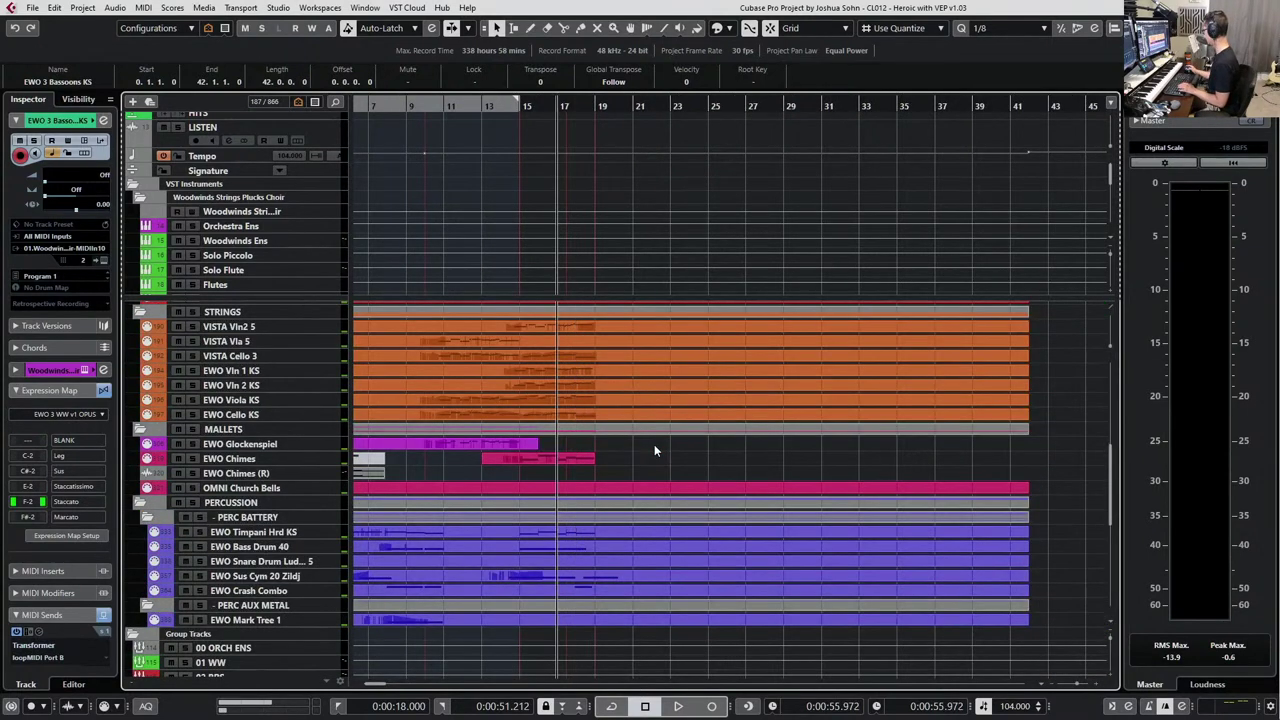
pyautogui.doubleClick(577, 563)
pyautogui.scroll(-1, 646, 231)
pyautogui.hscroll(3, 640, 228)
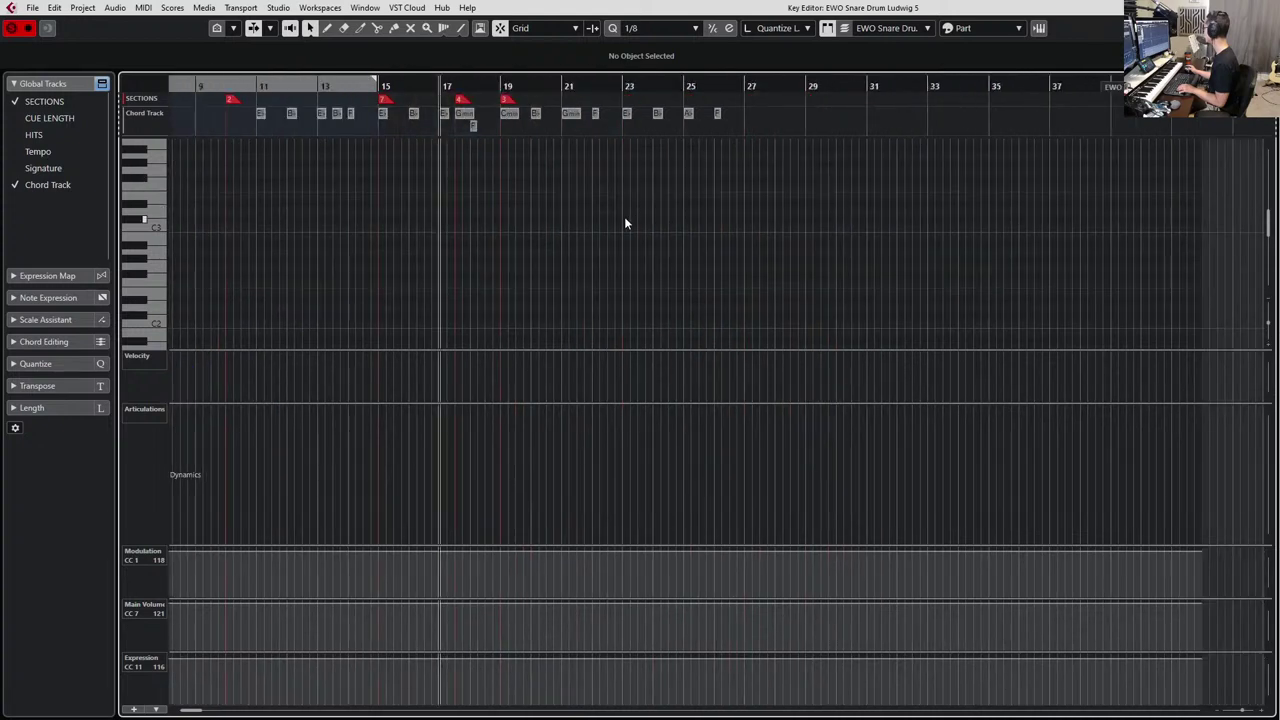
pyautogui.hscroll(-1, 540, 244)
pyautogui.scroll(3, 520, 246)
# Move the playback position back to bar 14 and audition the passage leading into bar 18.
pyautogui.press('KP_Subtract')
pyautogui.press('KP_Subtract')
pyautogui.press('KP_Subtract')
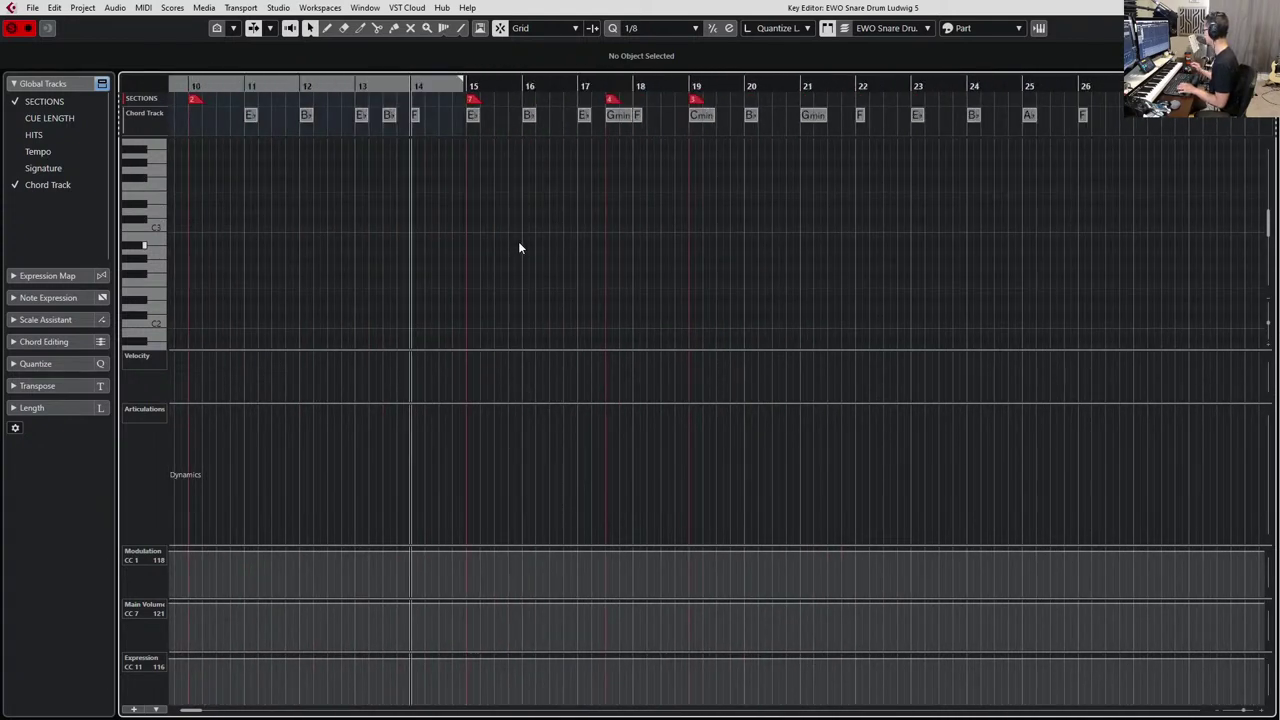
pyautogui.press('space')
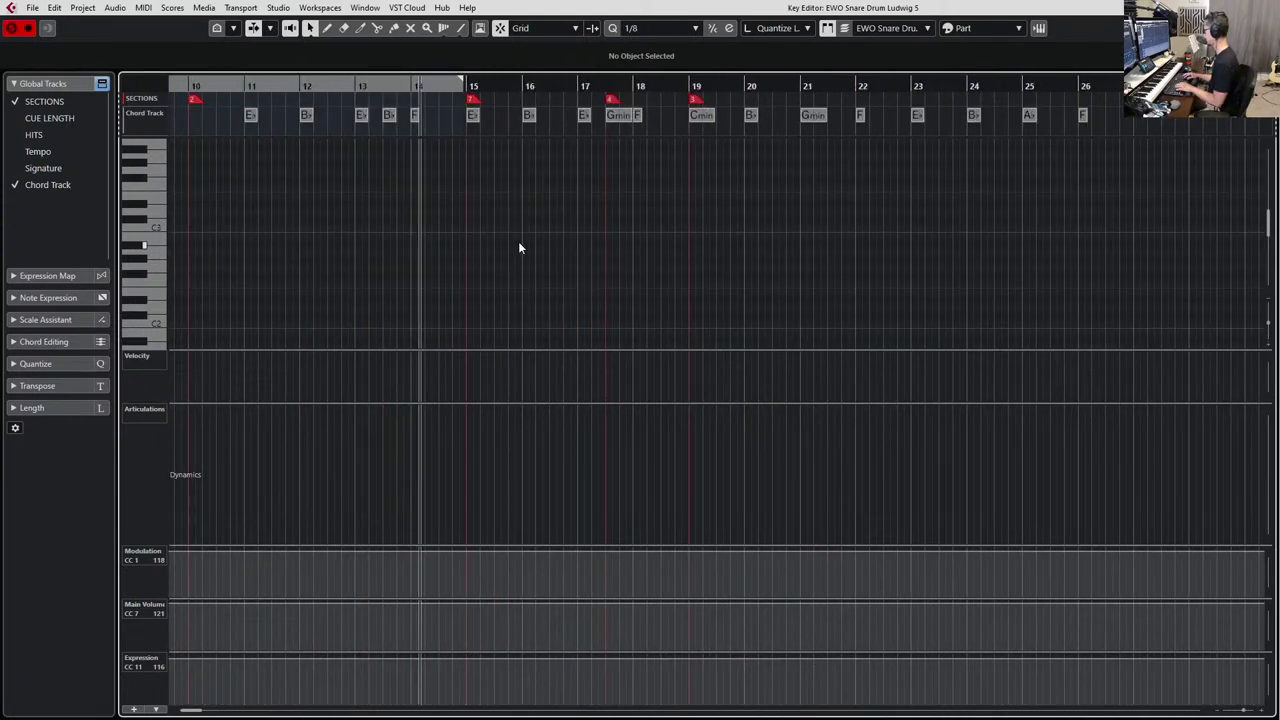
pyautogui.press('space')
pyautogui.press('space')
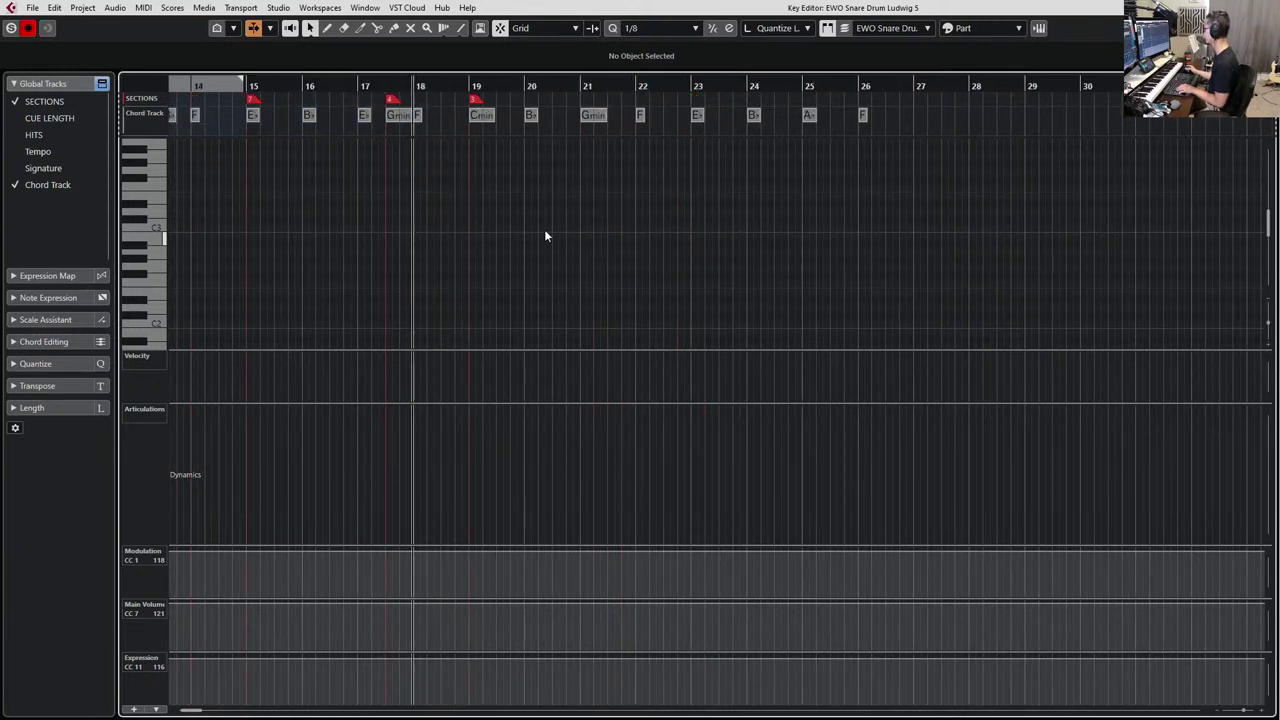
# Add a C3 snare note on beat 2 of bar 18 and lengthen it in 1/4 steps to bar 19.
pyautogui.press('h')
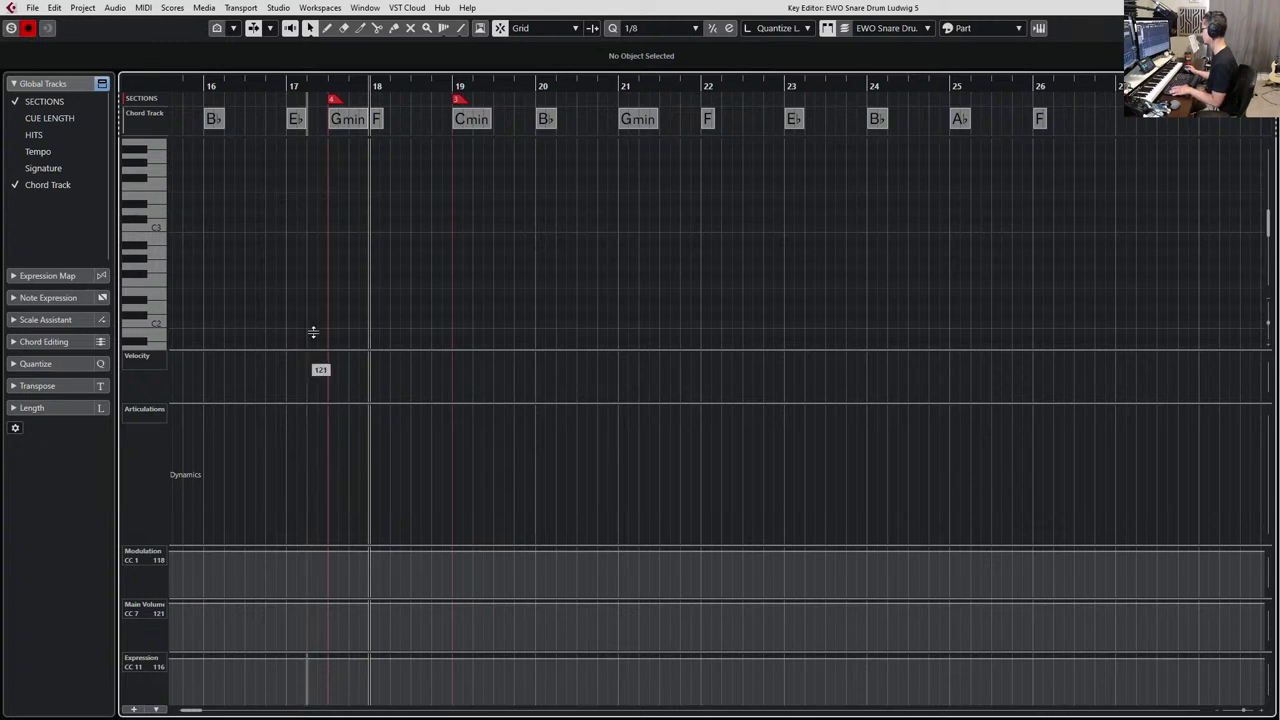
pyautogui.scroll(2, 371, 240)
pyautogui.click(395, 267)
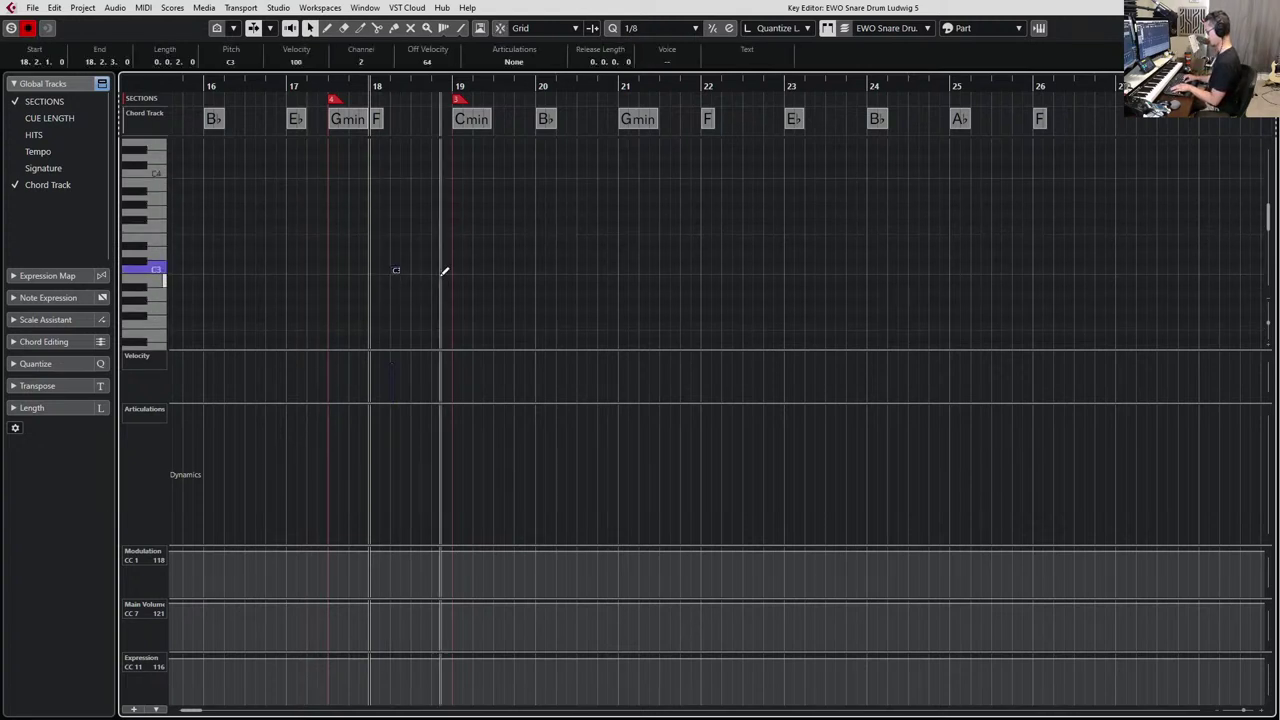
pyautogui.hotkey('alt', '3')
pyautogui.hotkey('alt', 'shift', 'Right')
pyautogui.hotkey('alt', 'shift', 'Right')
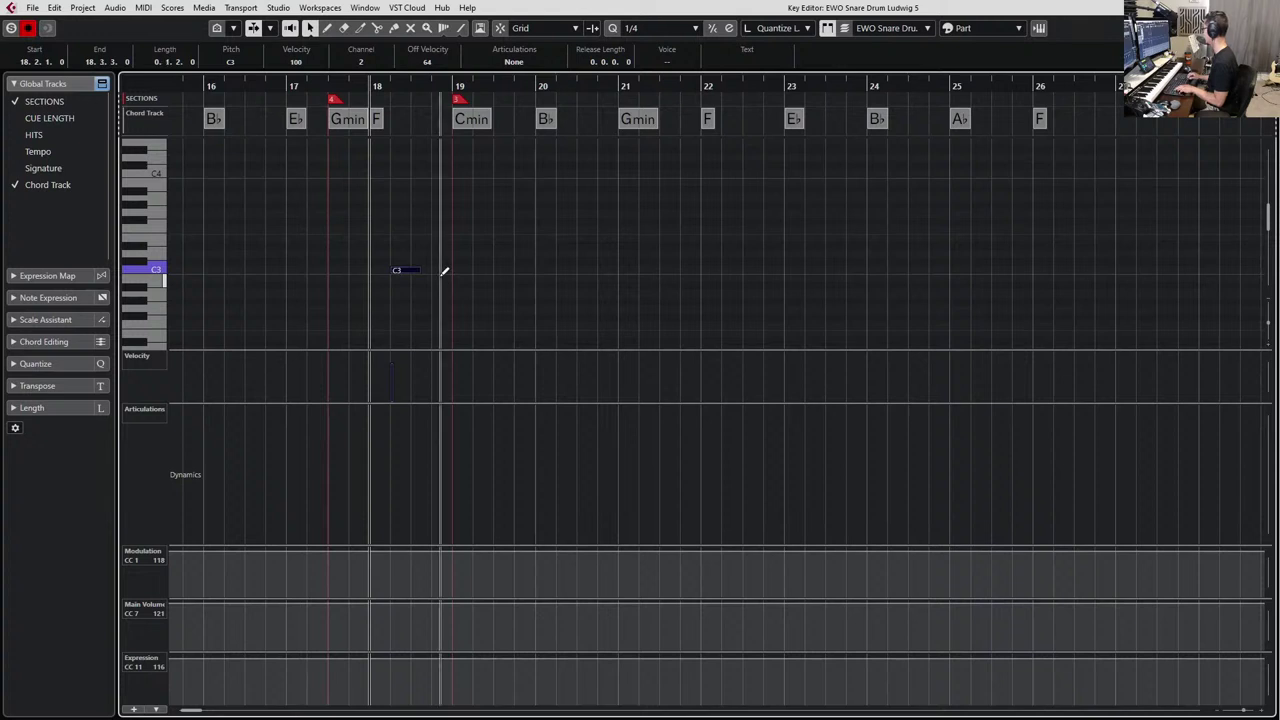
pyautogui.hotkey('alt', 'shift', 'Right')
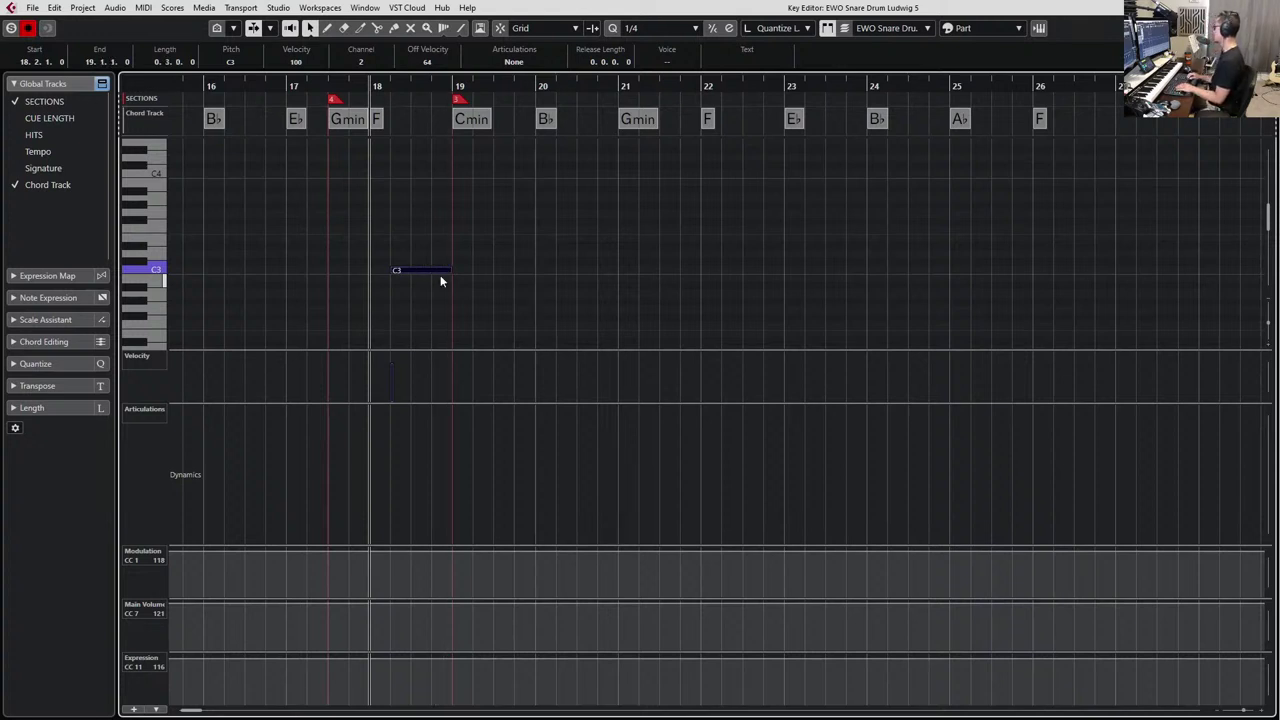
# Extend the start of the C3 snare note back to the downbeat of bar 18 and audition it.
pyautogui.press('space')
pyautogui.press('space')
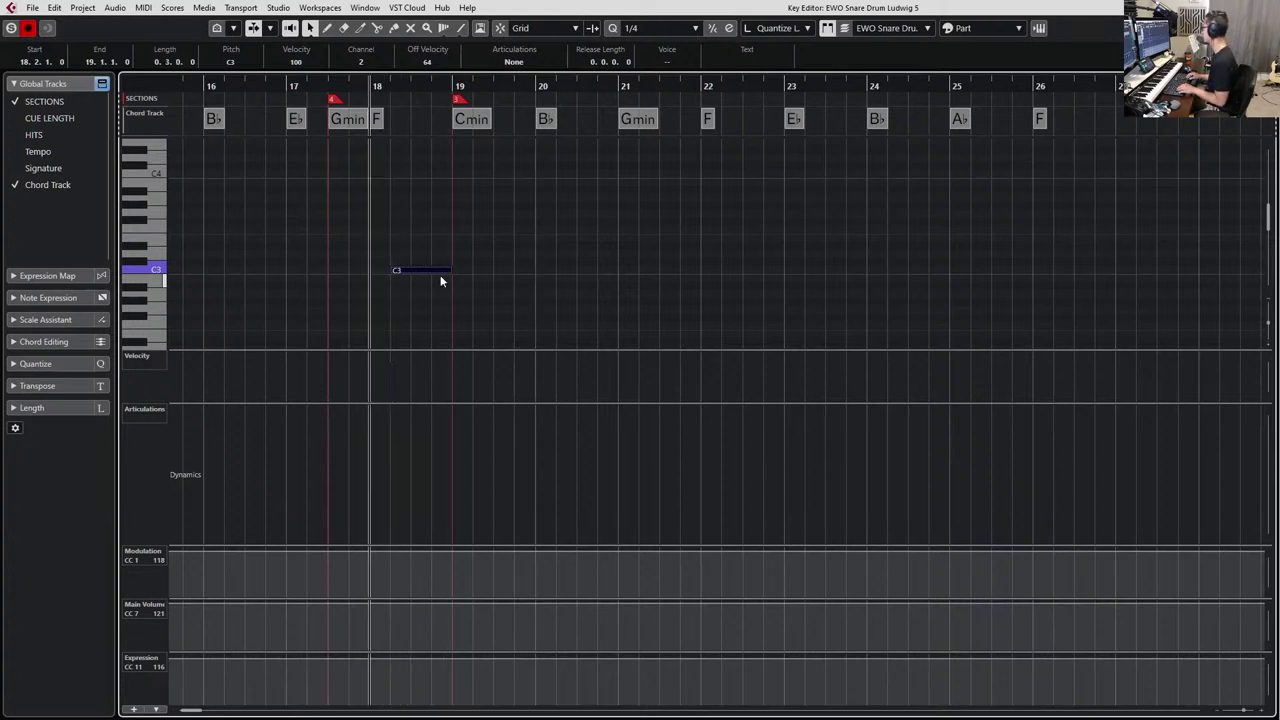
pyautogui.hotkey('ctrl', 'Left')
pyautogui.press('space')
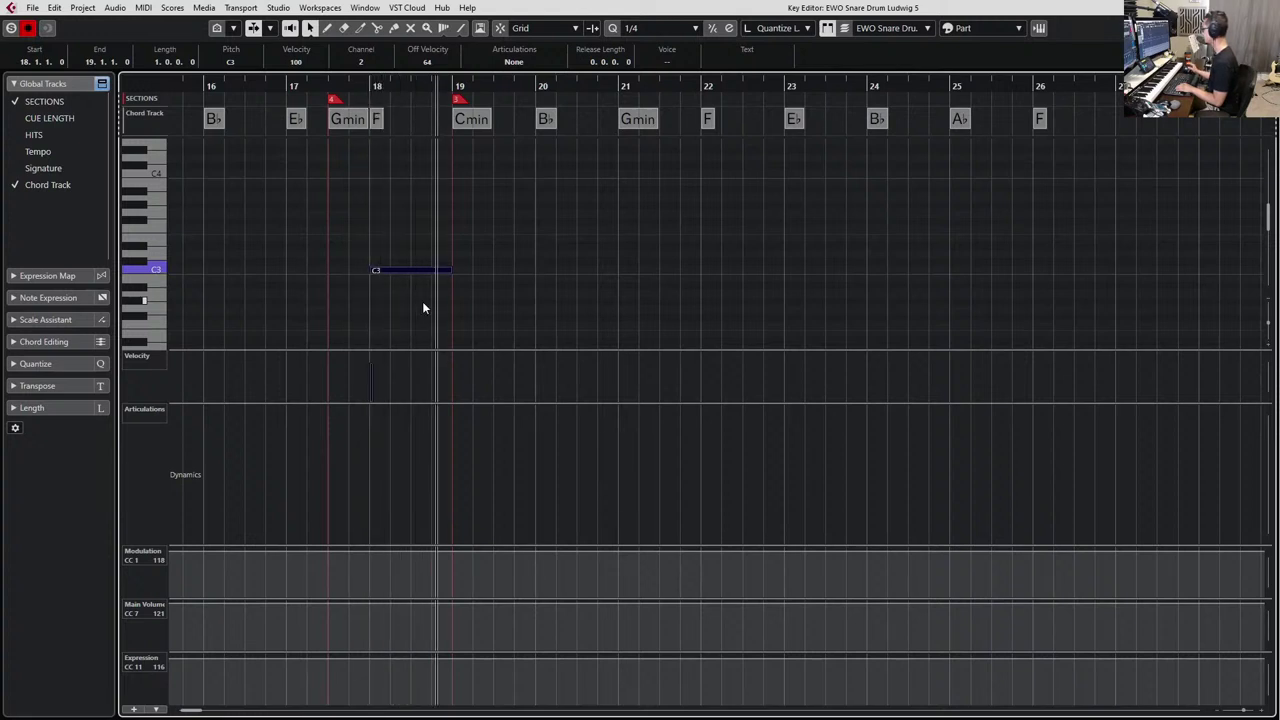
pyautogui.press('space')
# Record CC 7 Main Volume moves from bar 17, dipping early in bar 18 and swelling toward bar 19.
pyautogui.press('KP_Subtract')
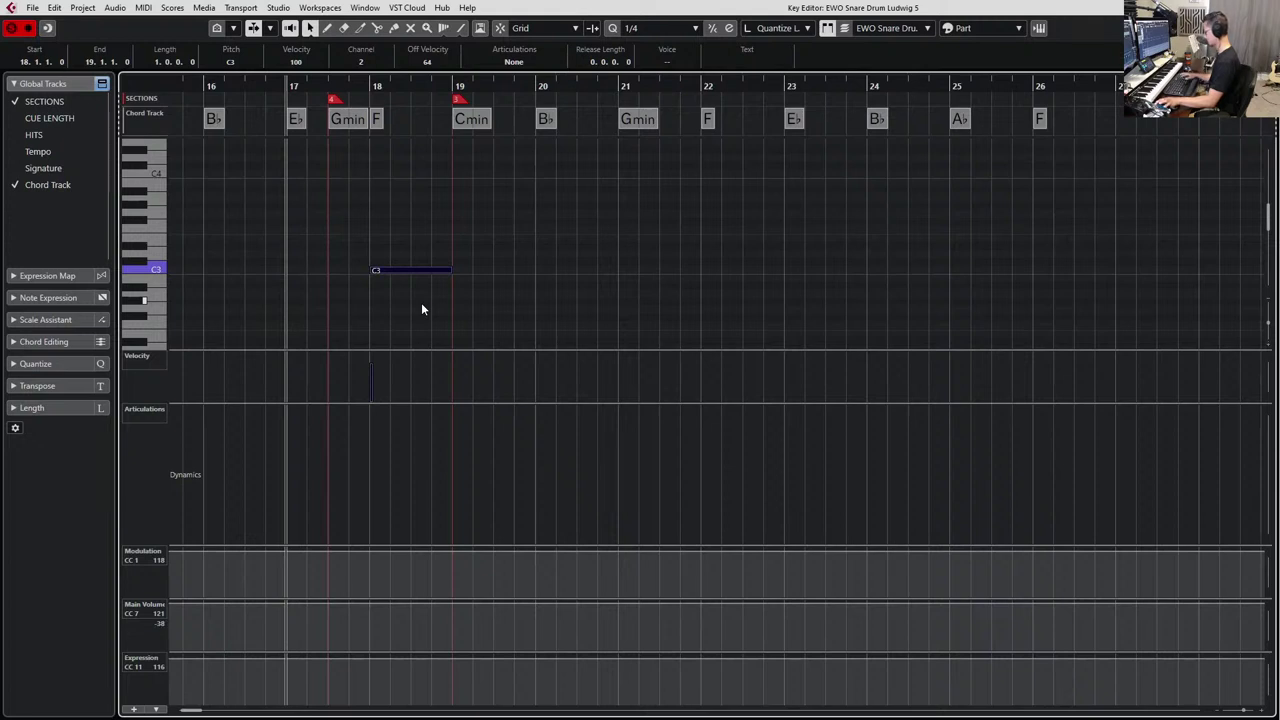
pyautogui.press('space')
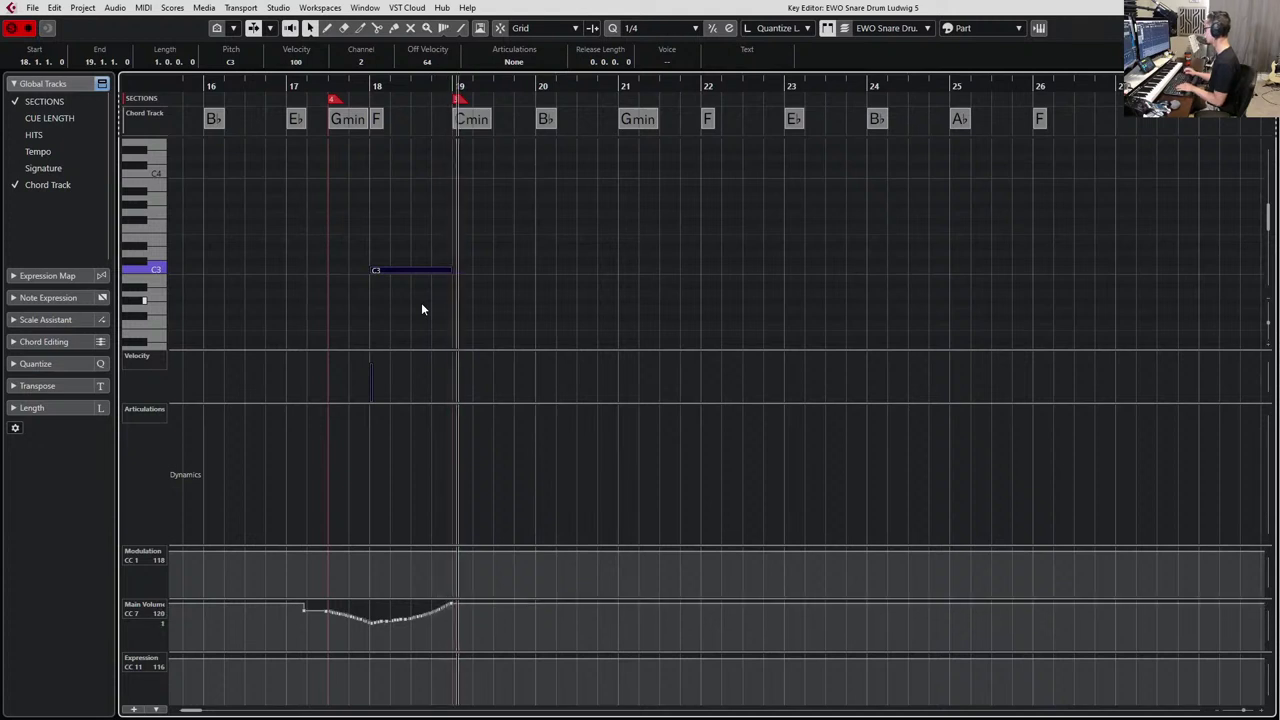
pyautogui.press('space')
pyautogui.press('space')
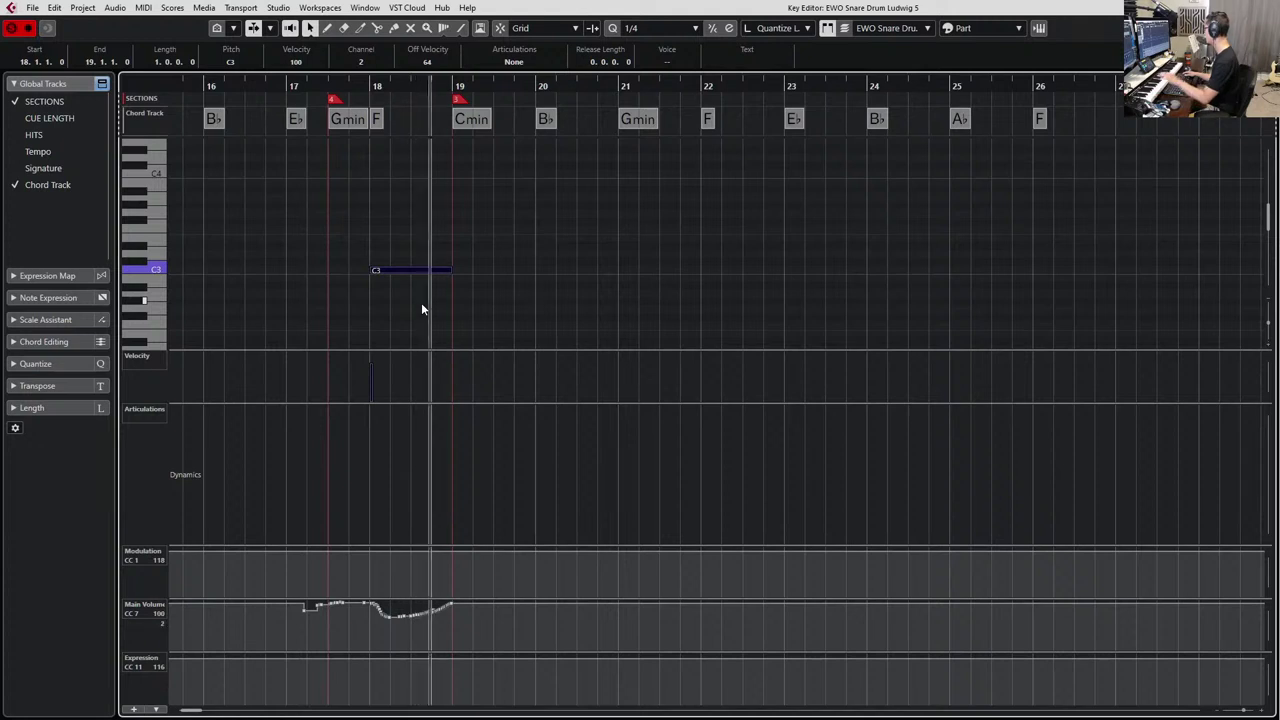
pyautogui.press('space')
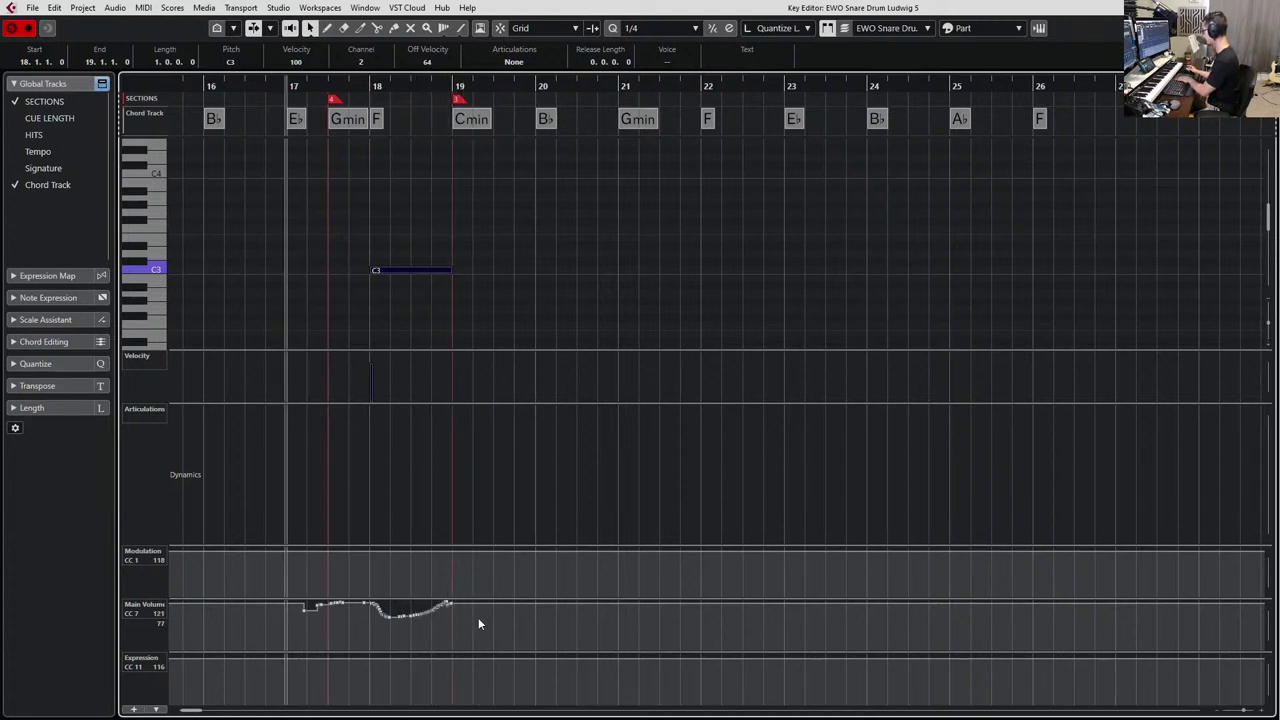
# Delete the last CC 7 Main Volume points just before bar 19 and place the playback position at bar 19.
pyautogui.moveTo(442, 618); pyautogui.dragTo(456, 599)
pyautogui.press('Delete')
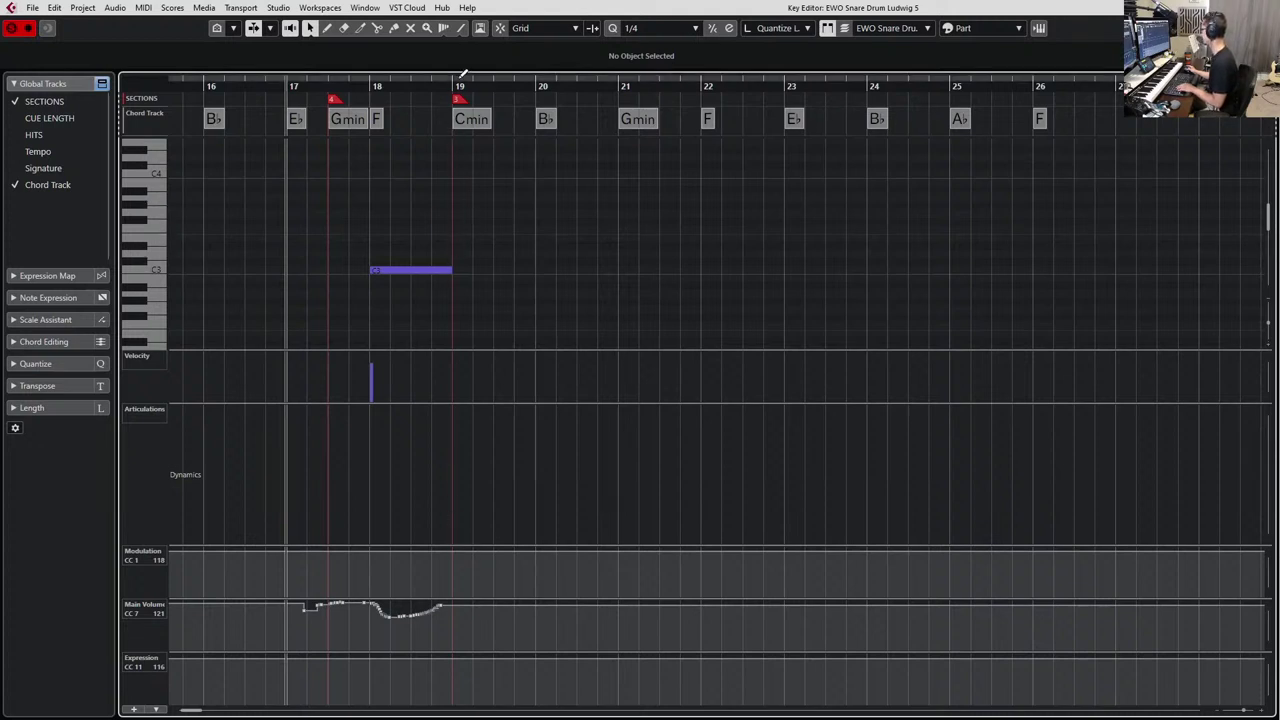
pyautogui.click(448, 85)
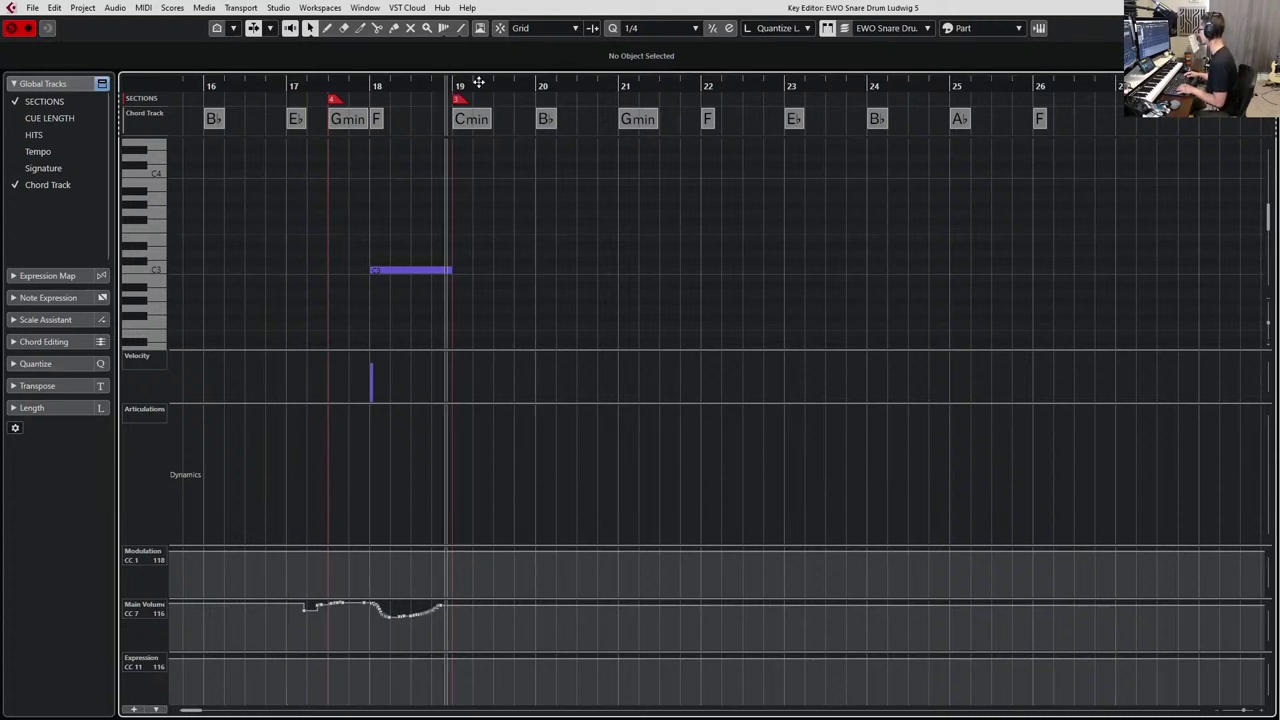
pyautogui.click(479, 83)
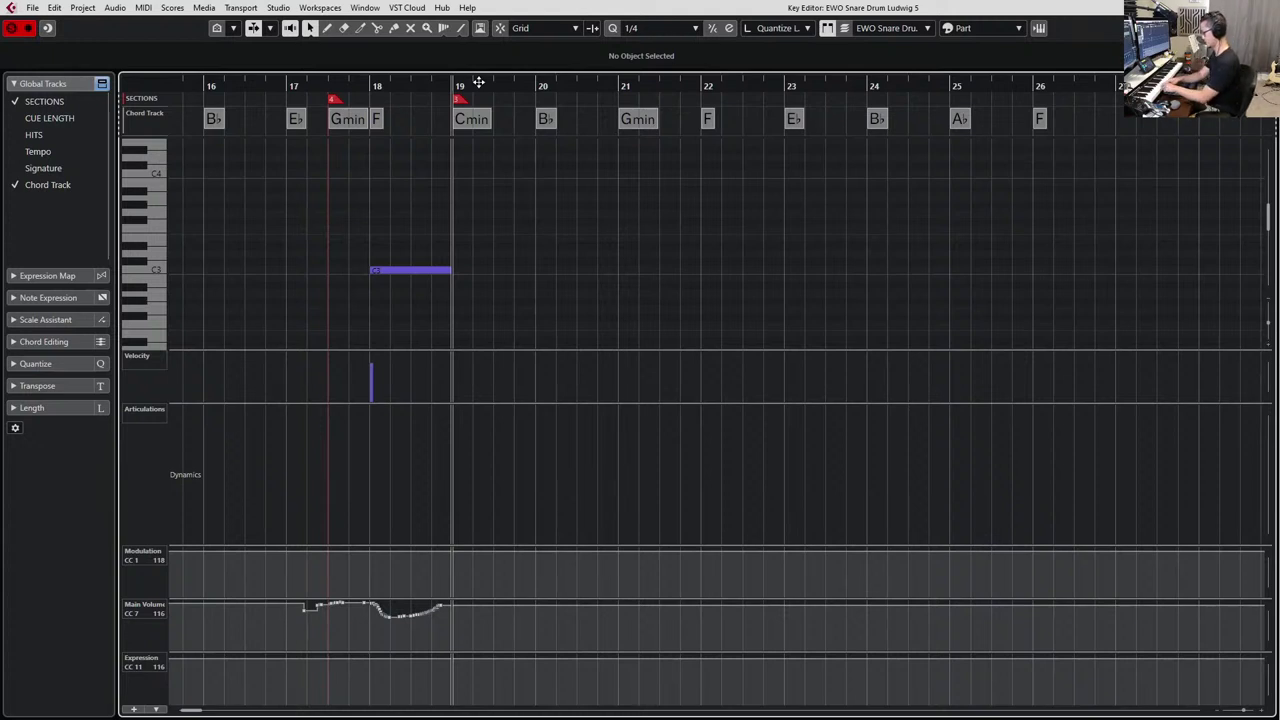
# Try recording a snare pattern of C2 and D2 hits from bar 19 to bar 23, and undo the take.
pyautogui.press('space')
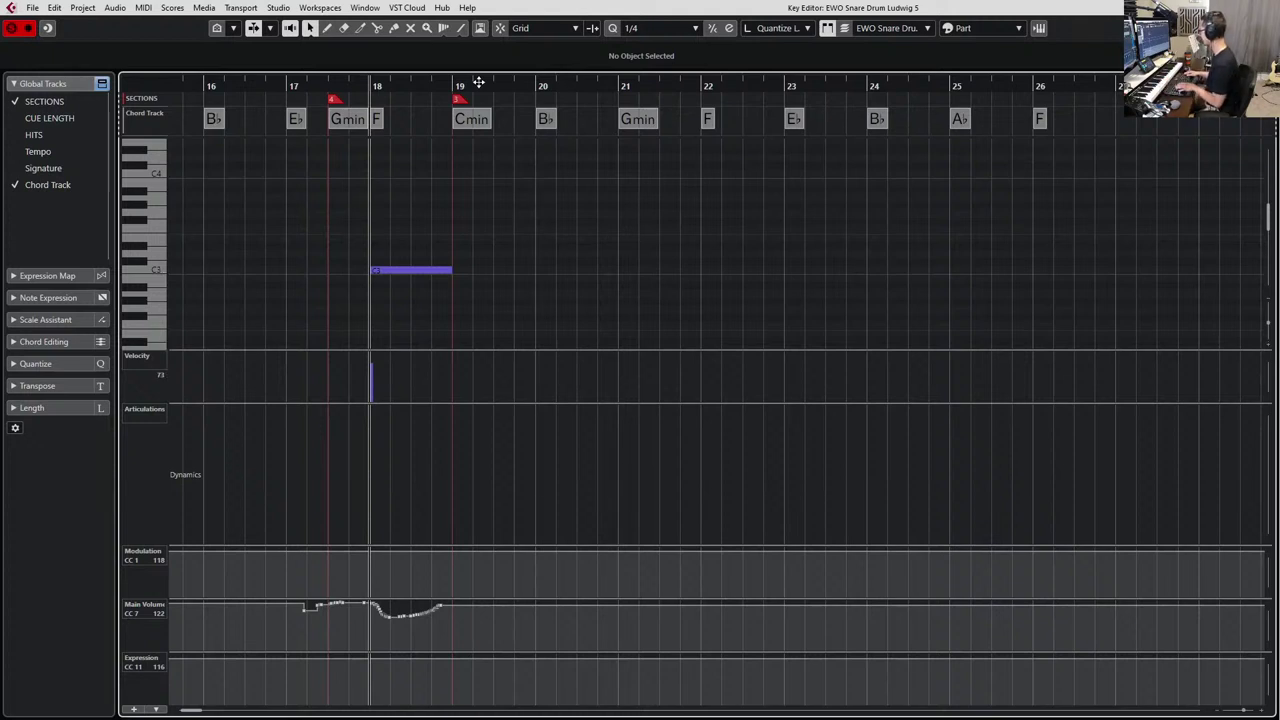
pyautogui.press('space')
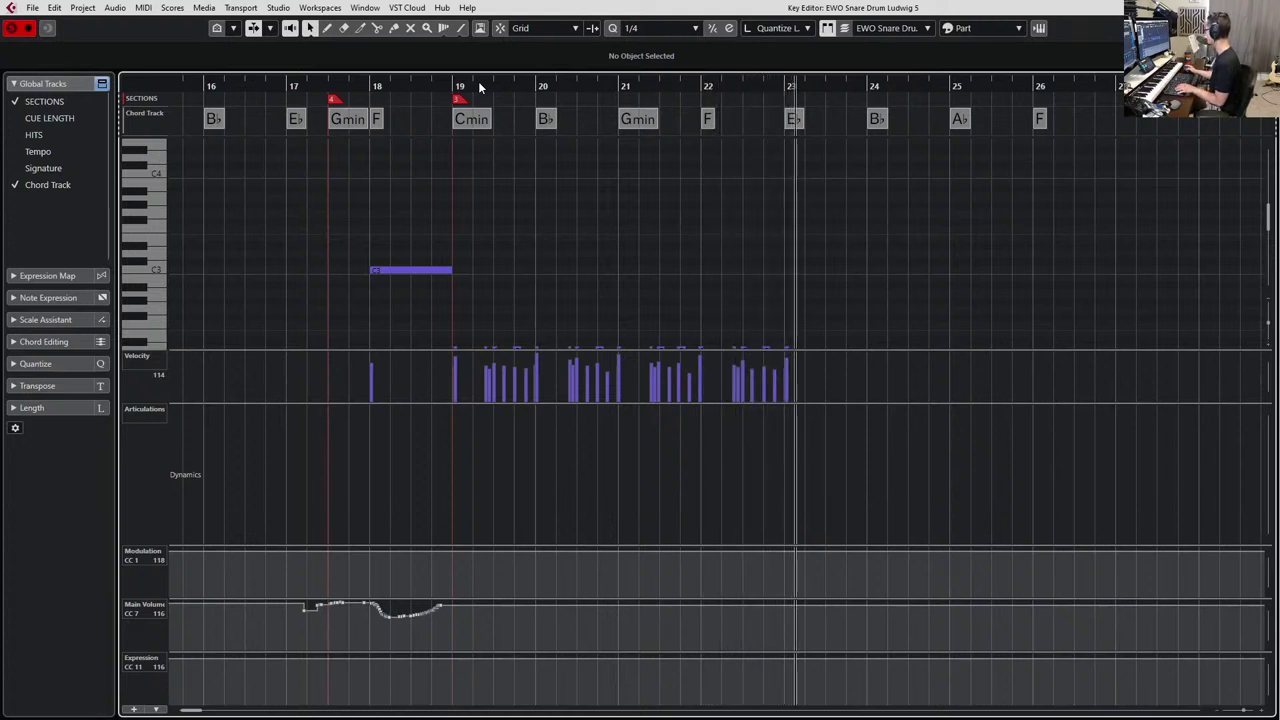
pyautogui.press('space')
pyautogui.scroll(-3, 790, 230)
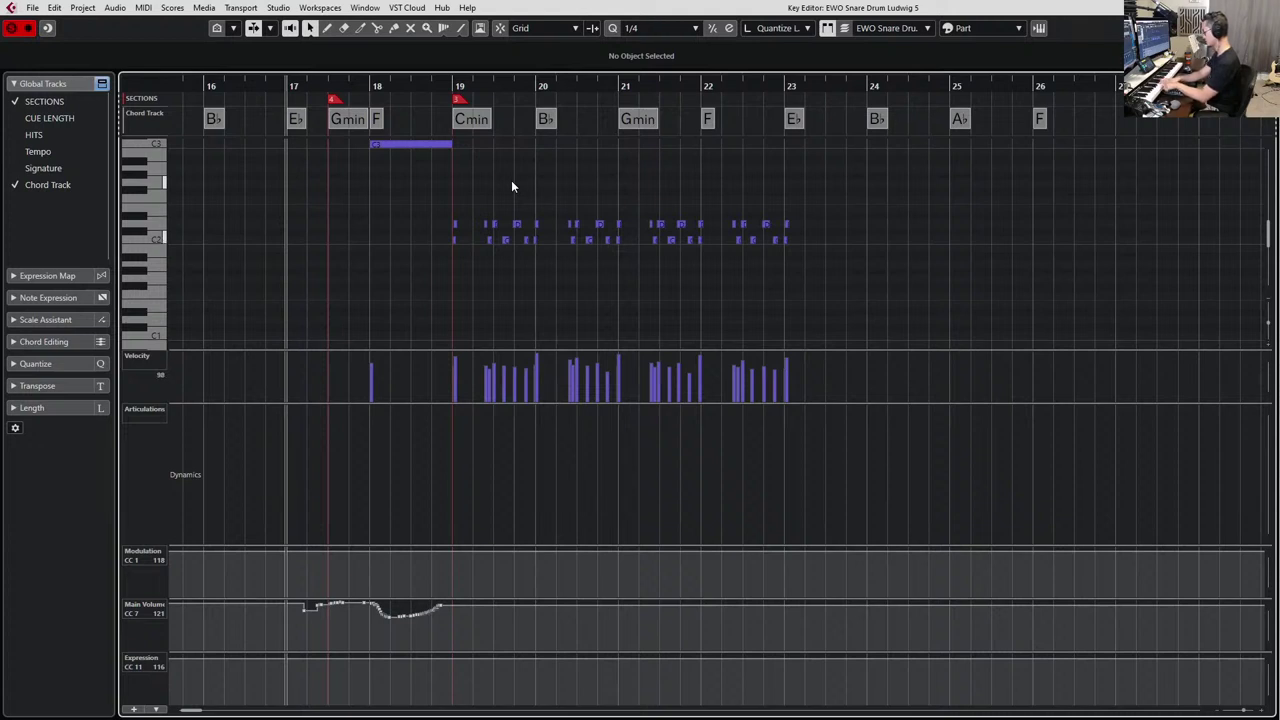
pyautogui.hotkey('ctrl', 'z')
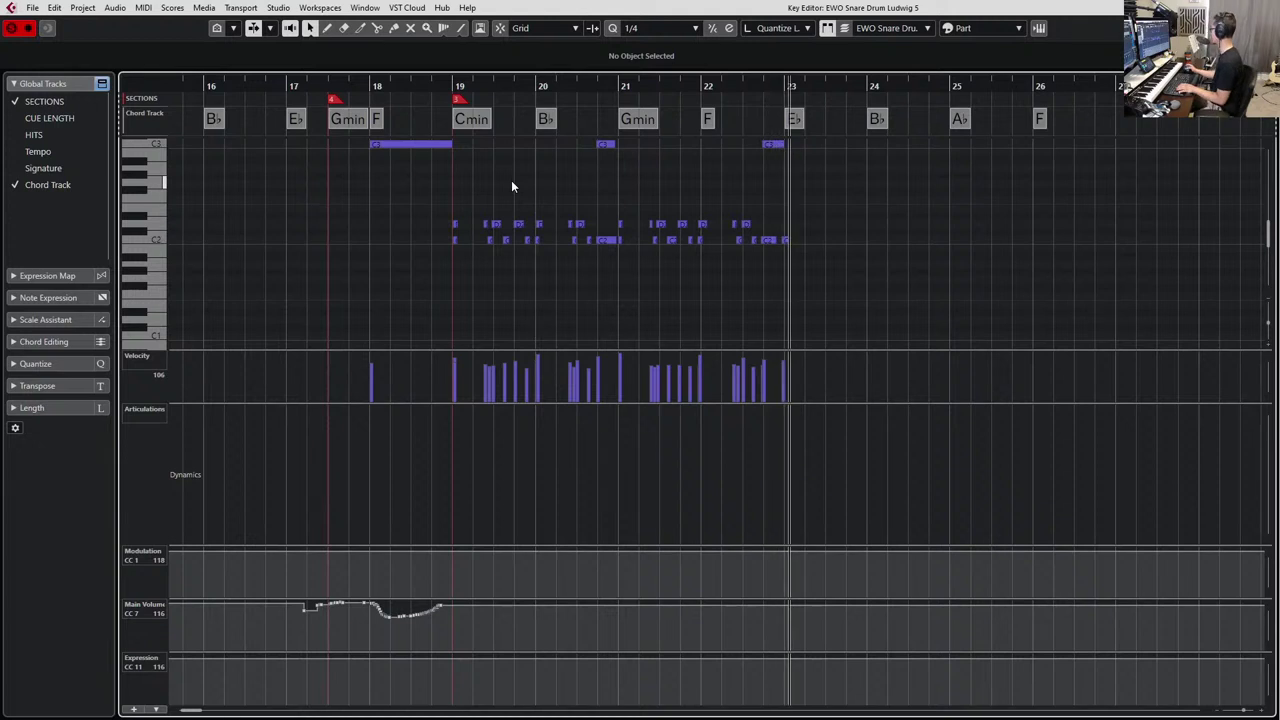
# Record a new snare take of C2 and D2 hits from bar 19 to bar 23, with C3 notes ending bars 20 and 22.
pyautogui.press('space')
pyautogui.scroll(2, 843, 230)
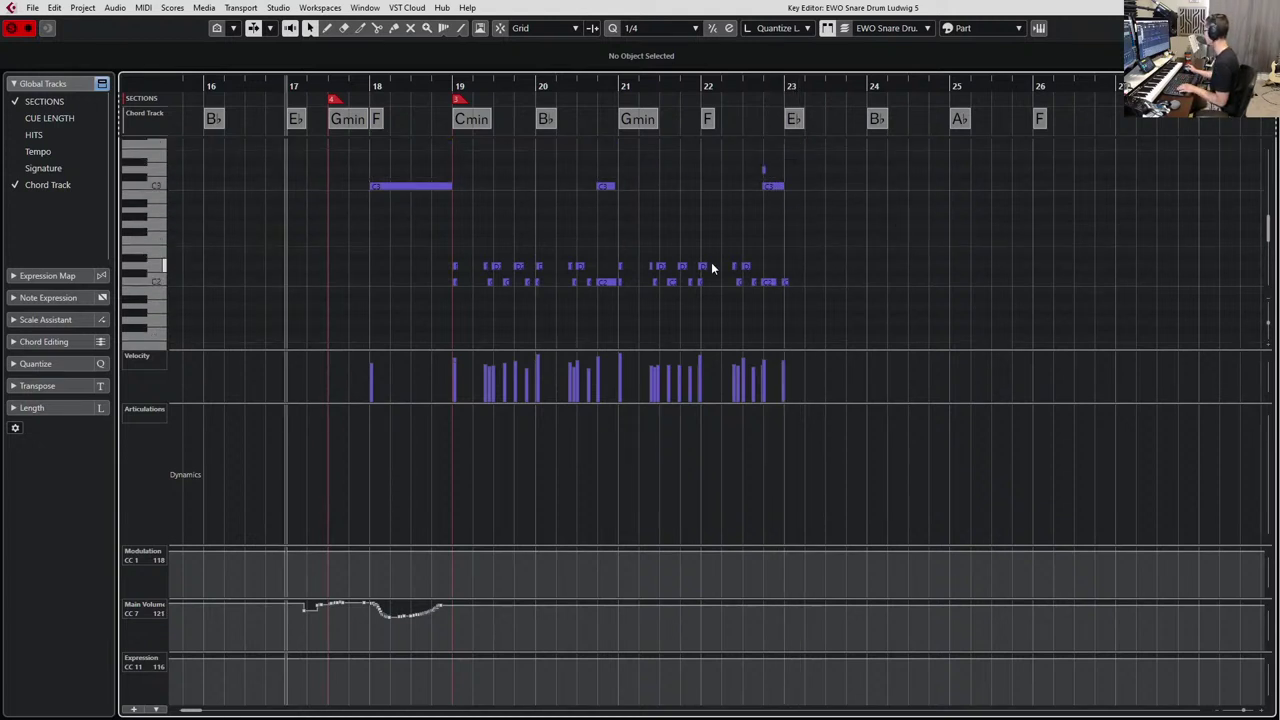
pyautogui.scroll(2, 711, 188)
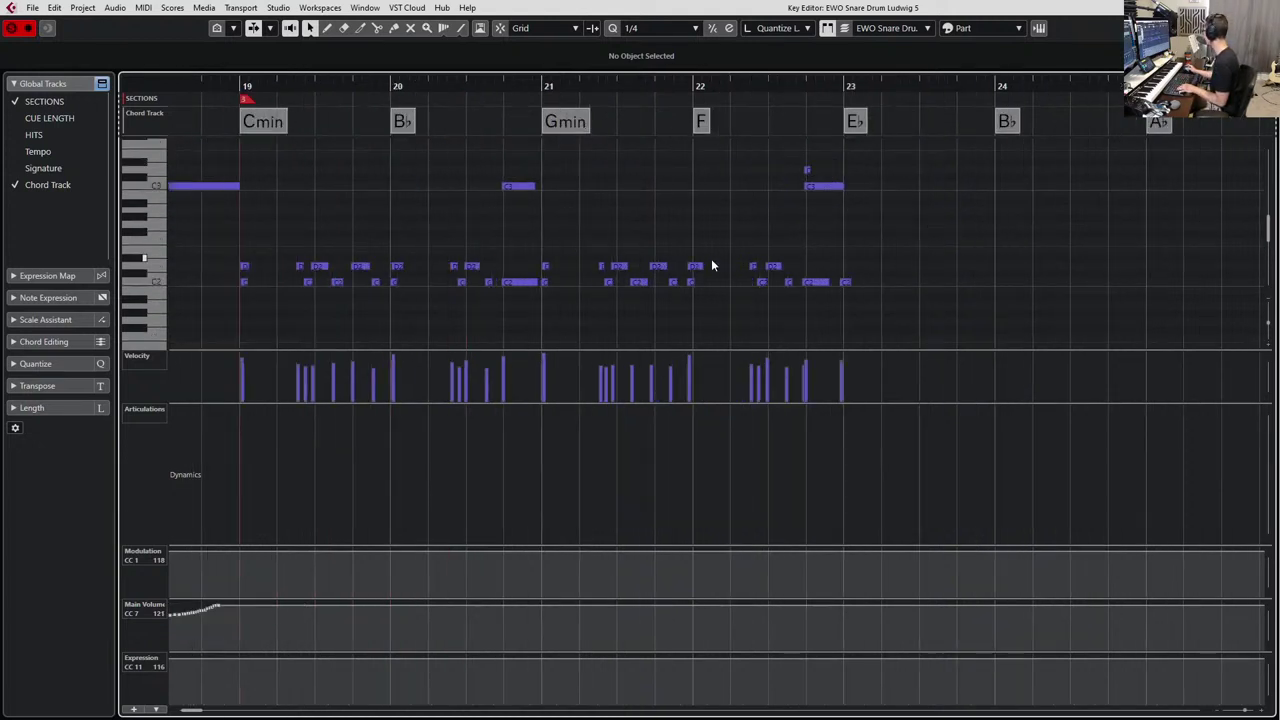
# Delete the stray short D3 note above the C3 note near the end of bar 22.
pyautogui.click(828, 186)
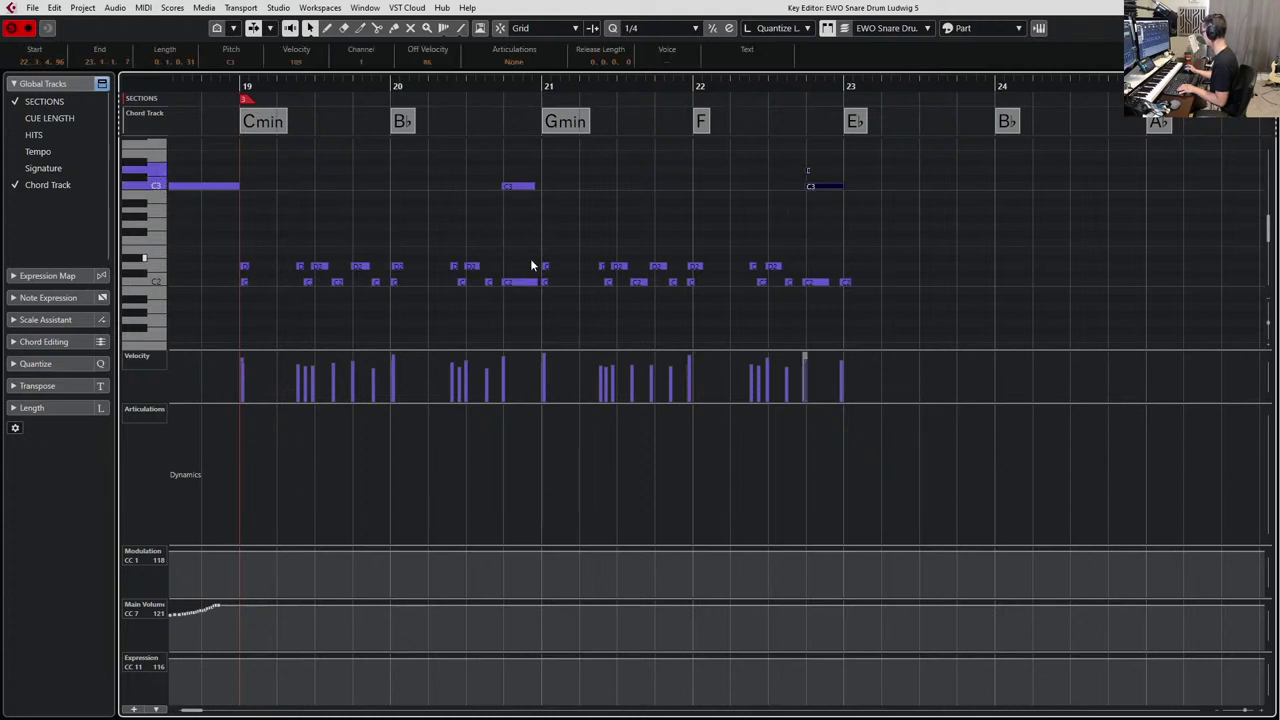
pyautogui.click(522, 283)
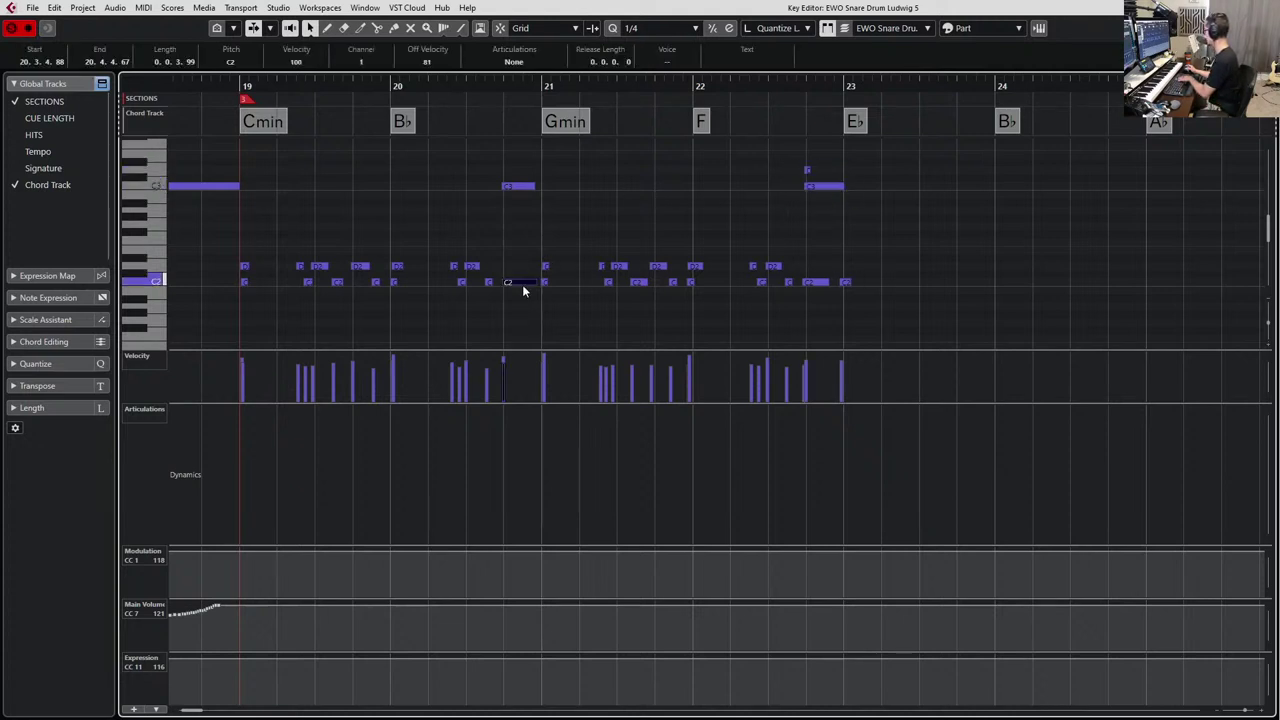
pyautogui.click(806, 167)
pyautogui.click(811, 171)
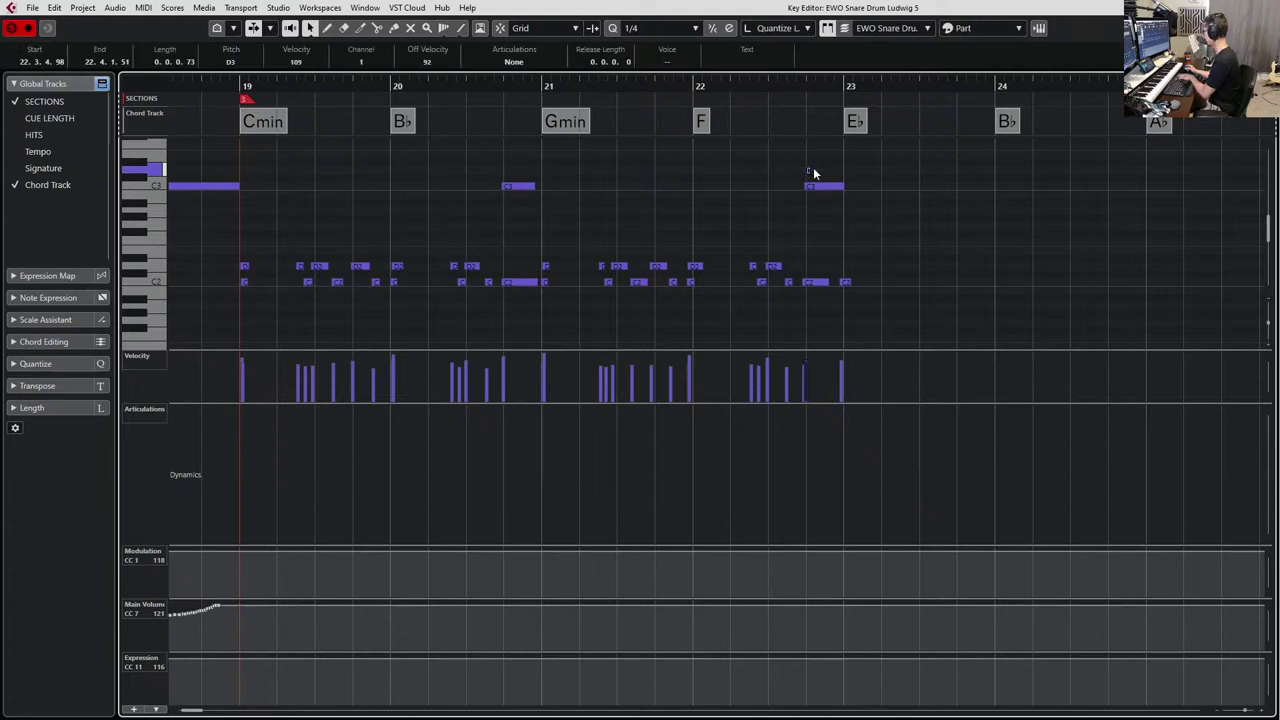
pyautogui.moveTo(837, 165); pyautogui.dragTo(807, 229)
# Copy the C3 and C2 pair ending bar 22 and delete the C3 and C2 pair ending bar 20.
pyautogui.moveTo(537, 169); pyautogui.dragTo(524, 203)
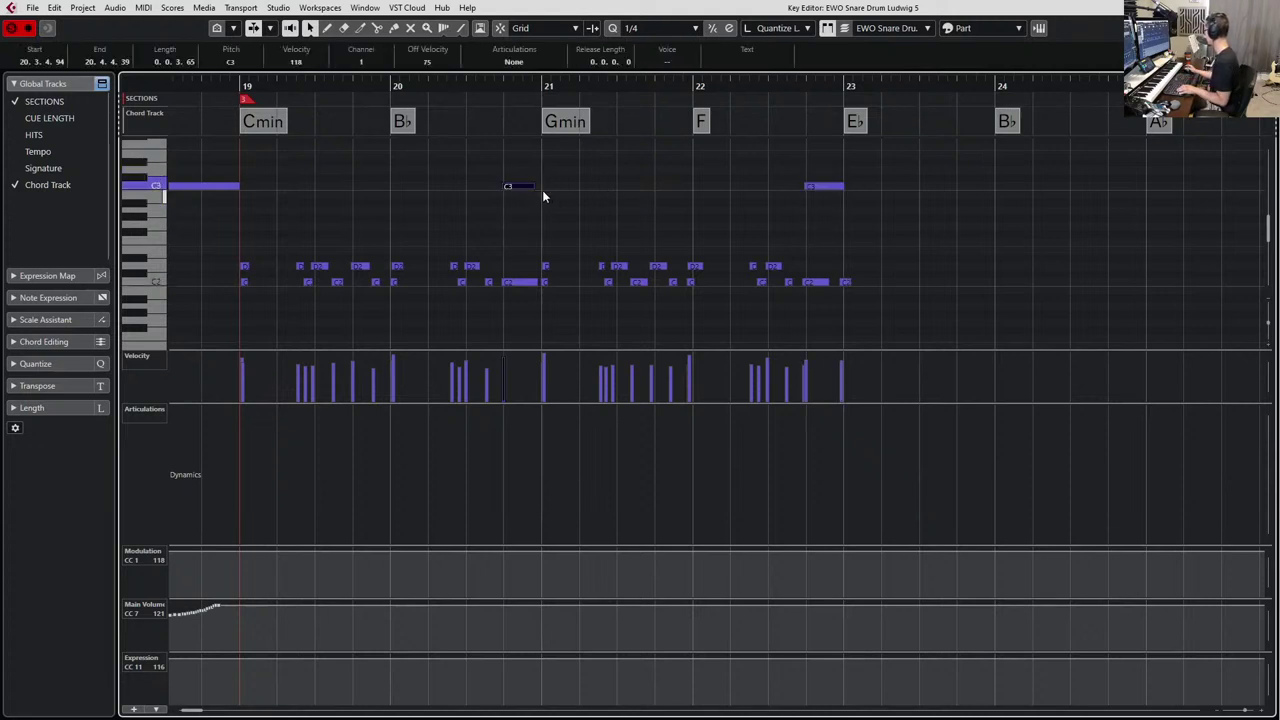
pyautogui.moveTo(811, 186); pyautogui.dragTo(810, 292)
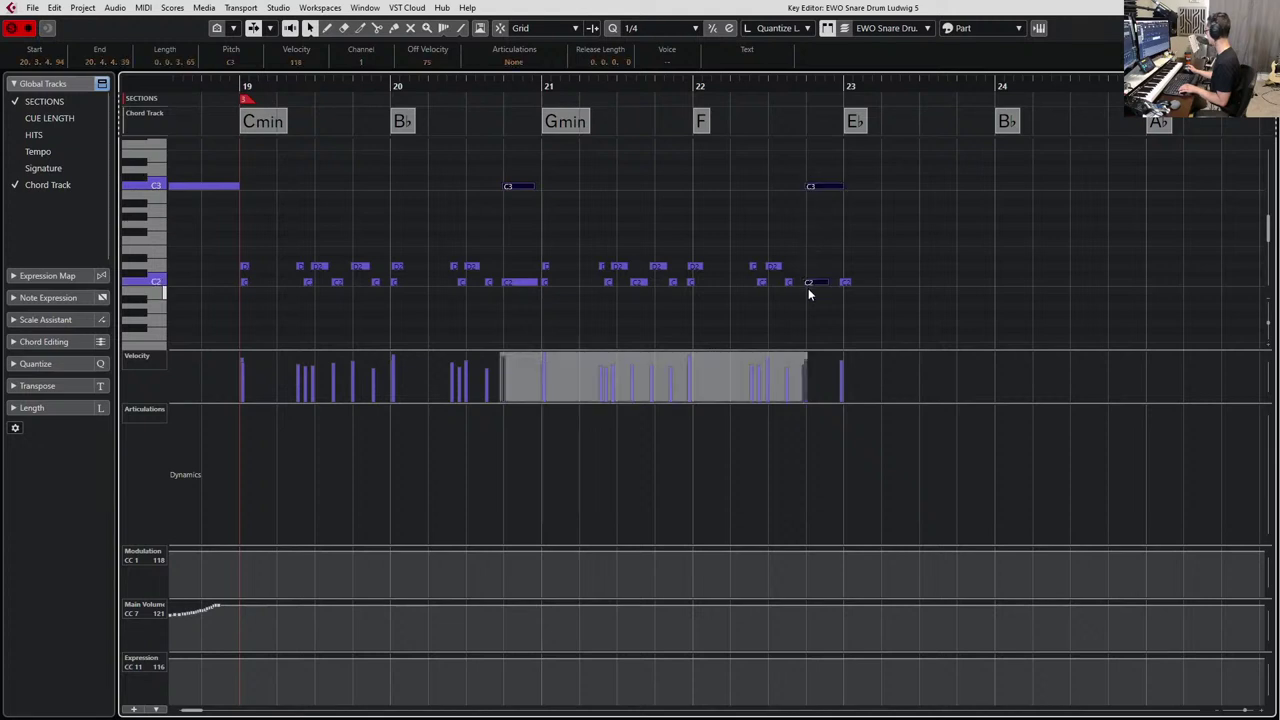
pyautogui.moveTo(824, 176); pyautogui.dragTo(820, 310)
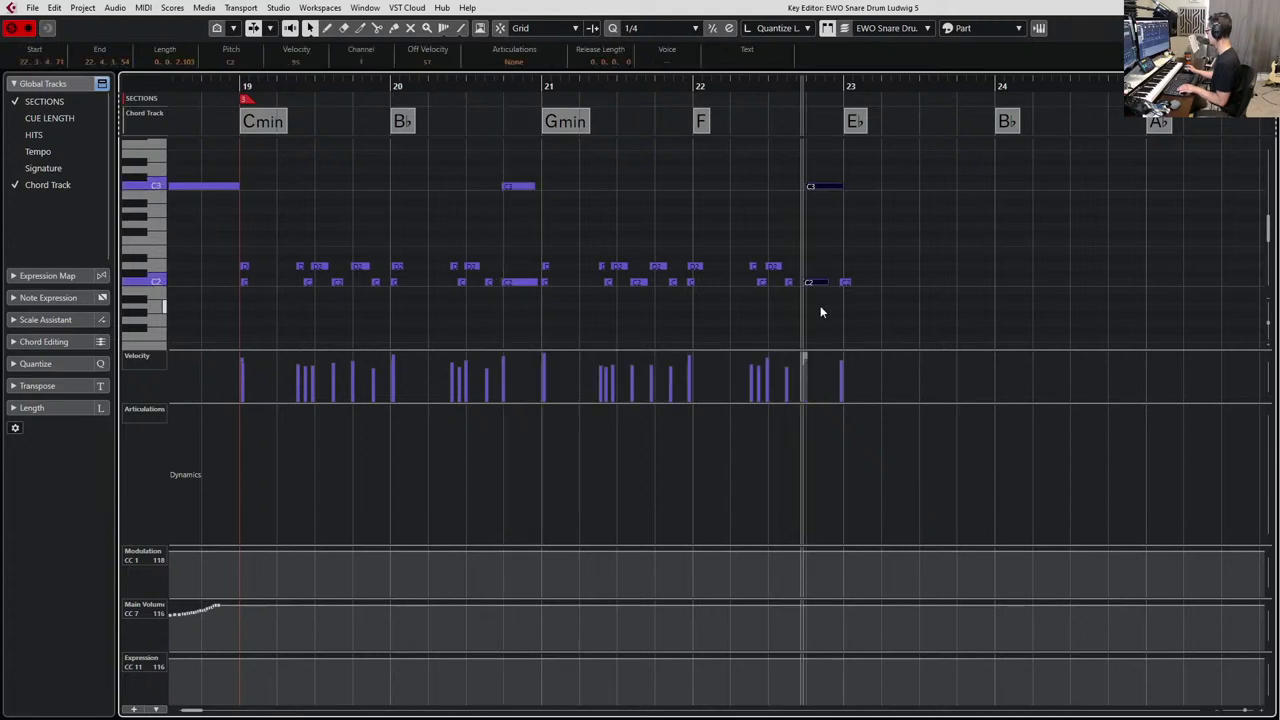
pyautogui.moveTo(540, 165); pyautogui.dragTo(511, 286)
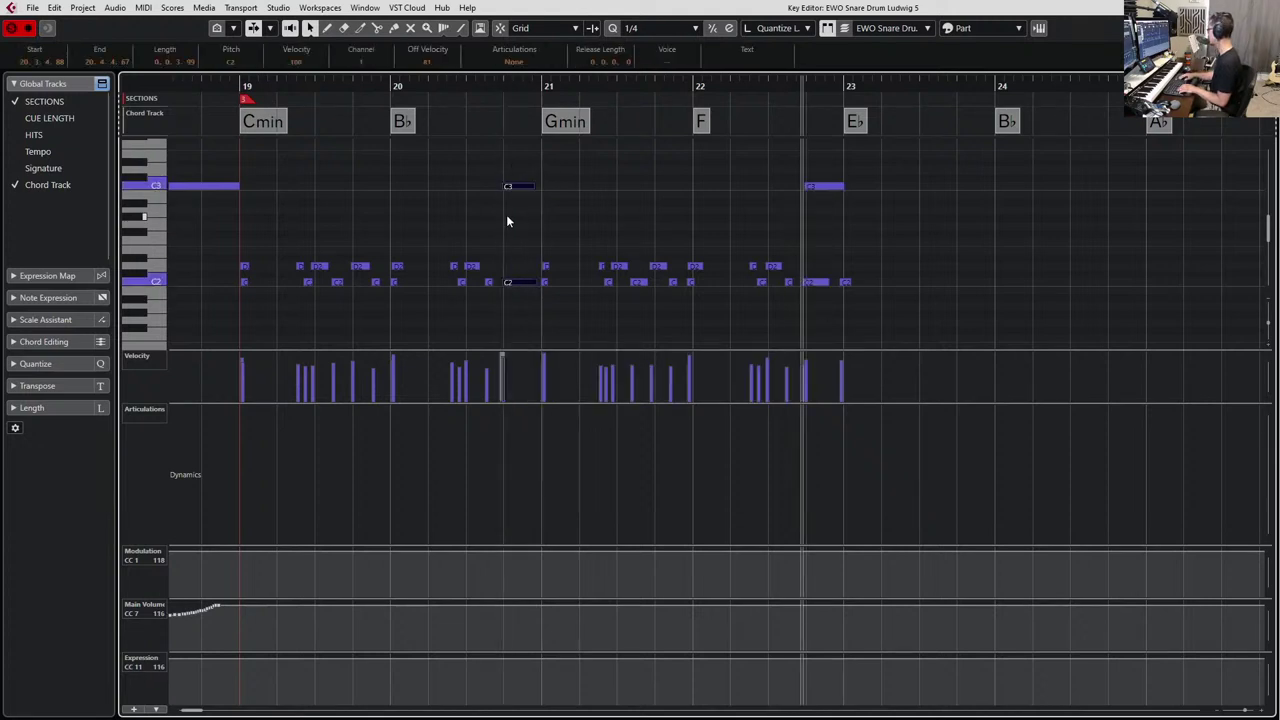
pyautogui.press('Delete')
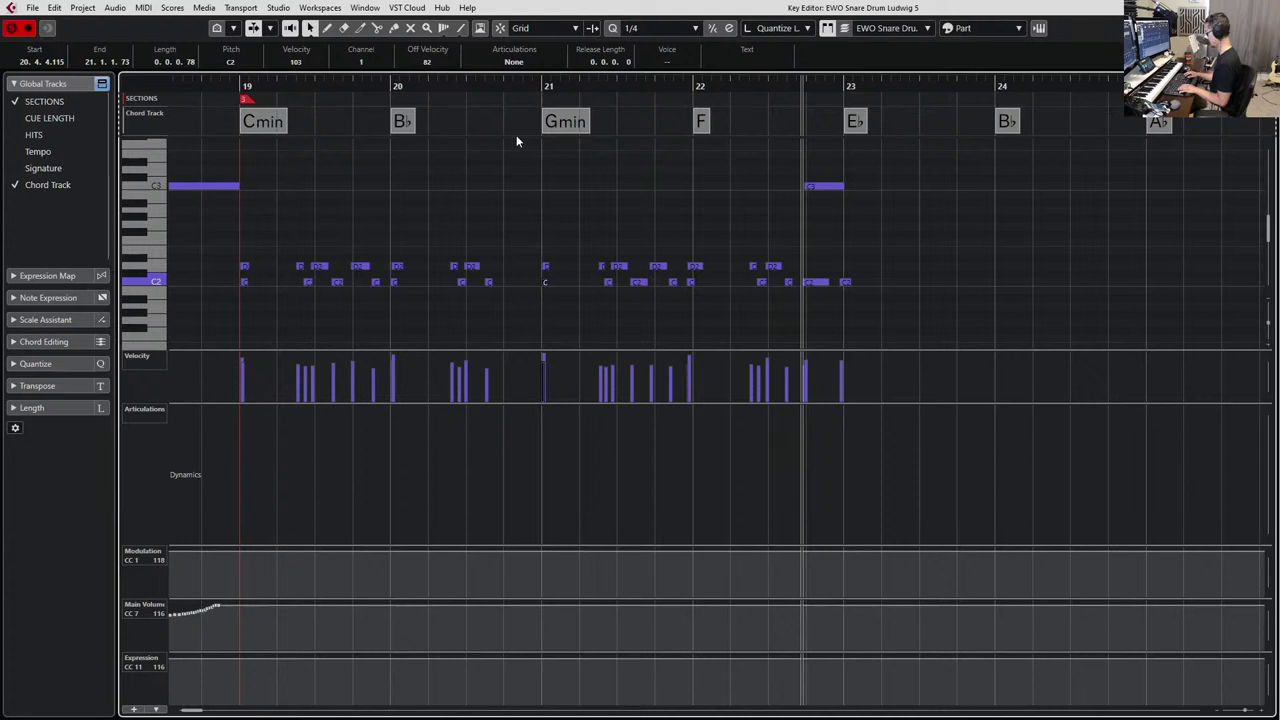
# Paste the copied C3 and C2 pair at the end of bar 20, nudging it to start at 20.3.4.71.
pyautogui.hotkey('ctrl', 'v')
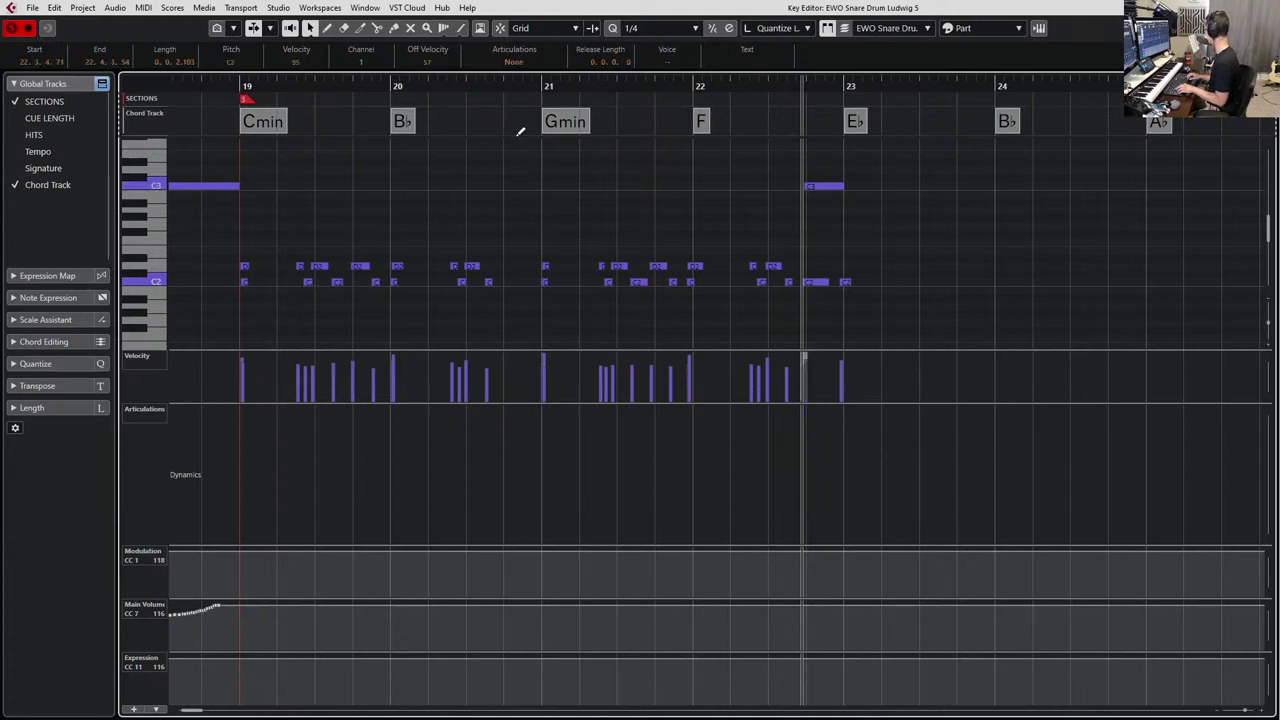
pyautogui.hotkey('ctrl', 'Left')
pyautogui.hotkey('ctrl', 'Left')
pyautogui.hotkey('ctrl', 'Left')
pyautogui.hotkey('ctrl', 'Left')
pyautogui.hotkey('ctrl', 'Left')
pyautogui.hotkey('ctrl', 'Left')
pyautogui.hotkey('ctrl', 'Left')
pyautogui.hotkey('ctrl', 'Left')
pyautogui.hotkey('ctrl', 'Left')
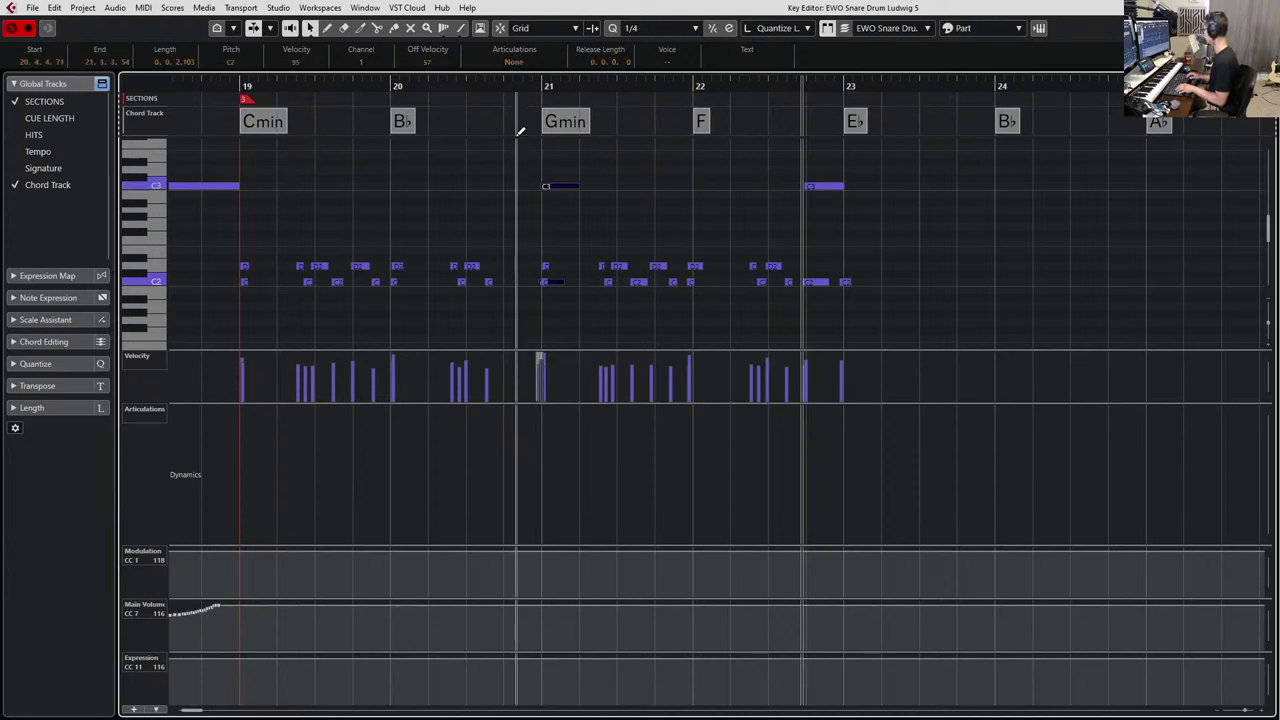
pyautogui.hotkey('ctrl', 'Right')
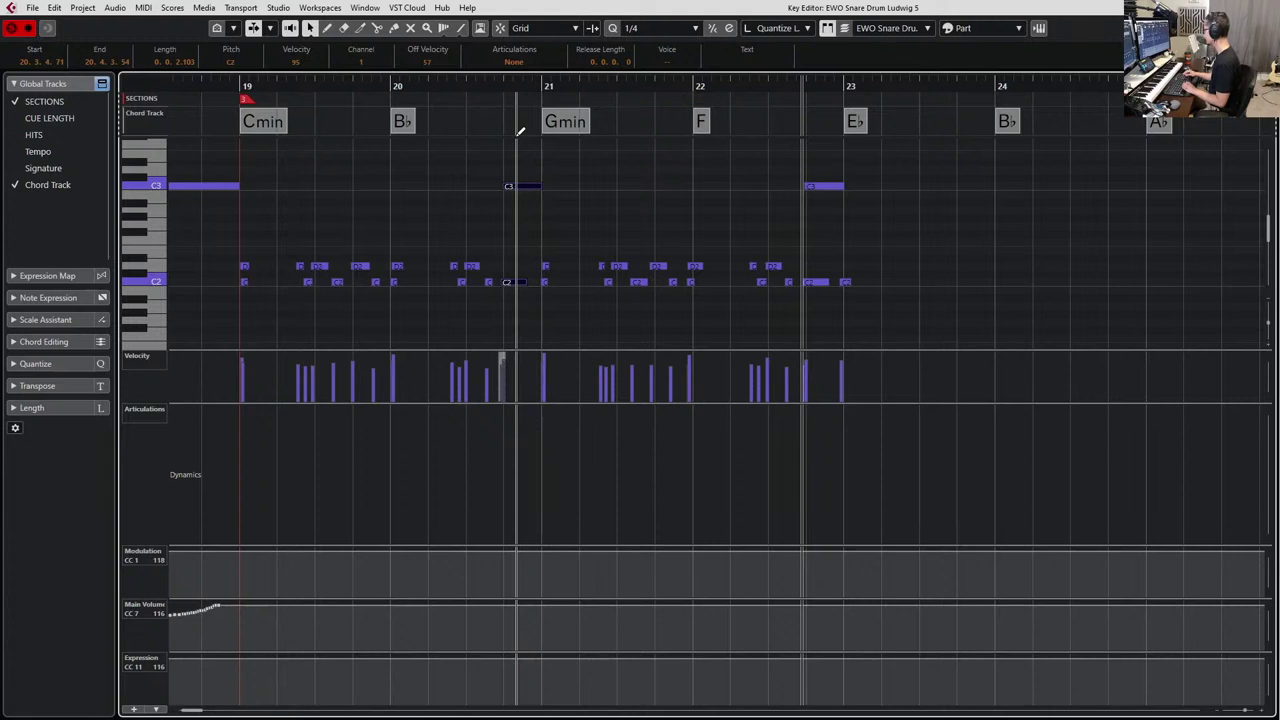
# Play back the bar 18 swell into bars 19 and 20 to check the timing of the snare hits.
pyautogui.press('KP_Subtract')
pyautogui.press('KP_Subtract')
pyautogui.press('KP_Subtract')
pyautogui.press('KP_Subtract')
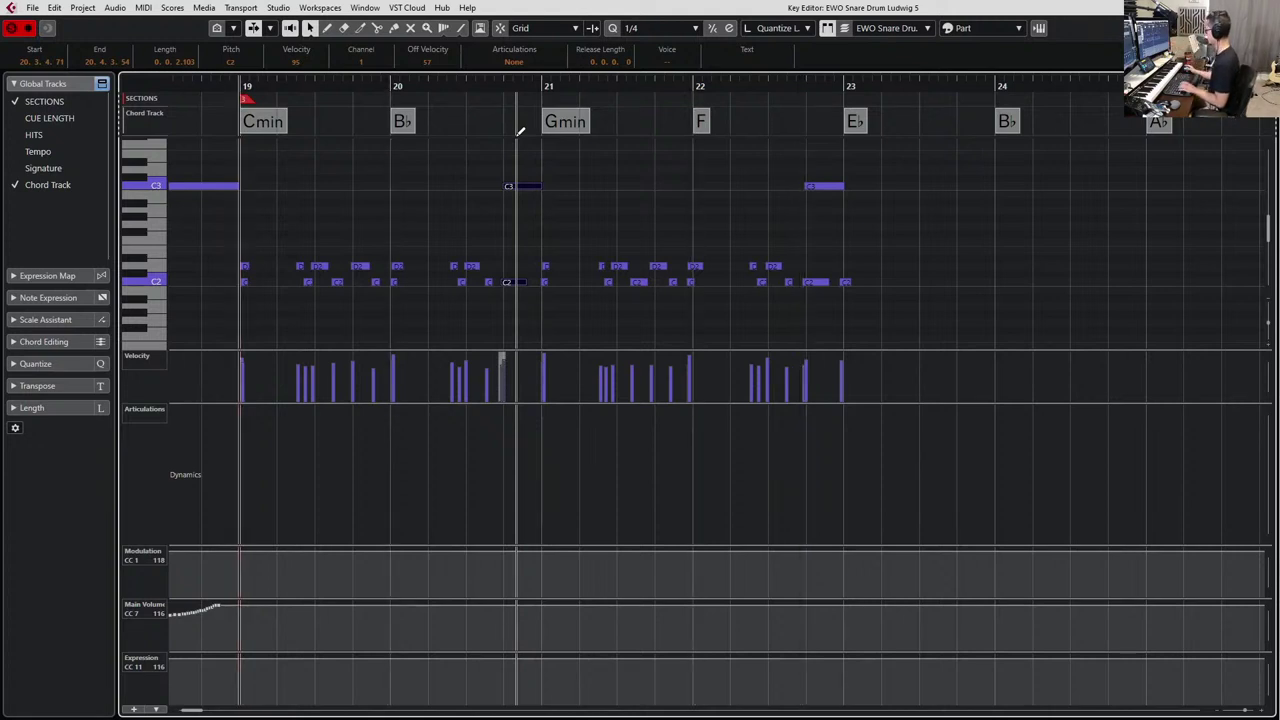
pyautogui.click(516, 196)
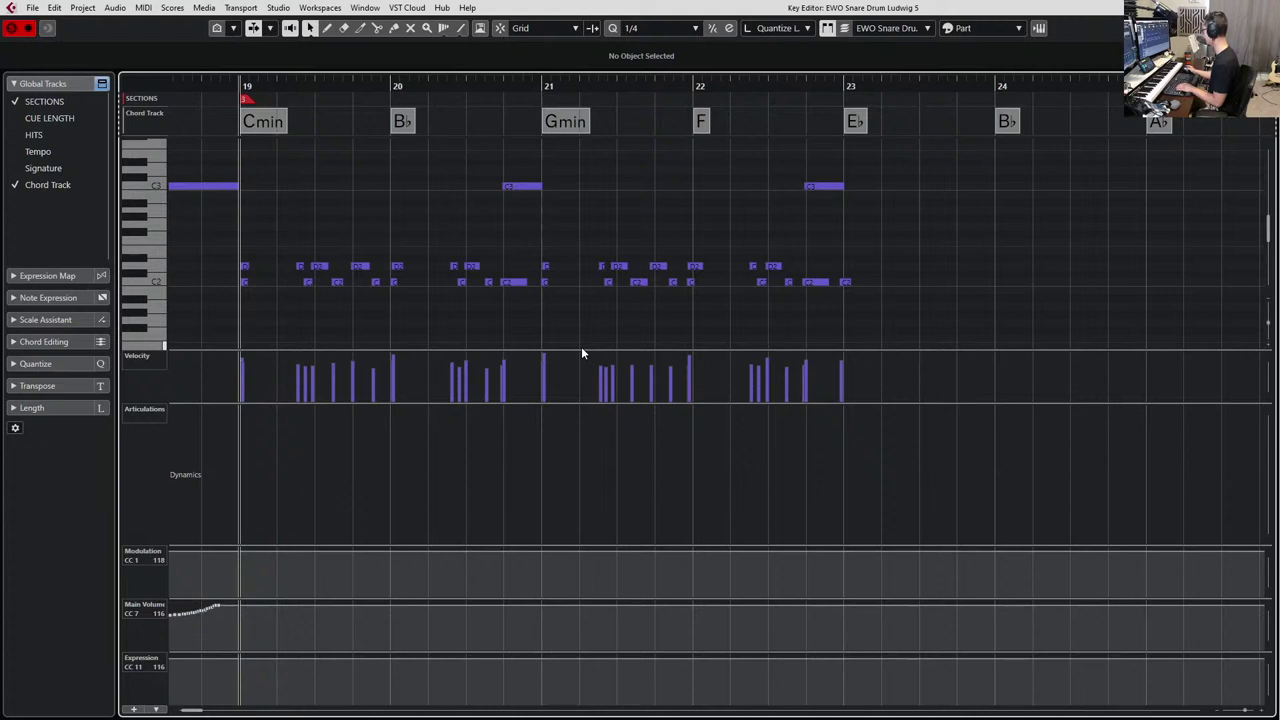
pyautogui.click(512, 283)
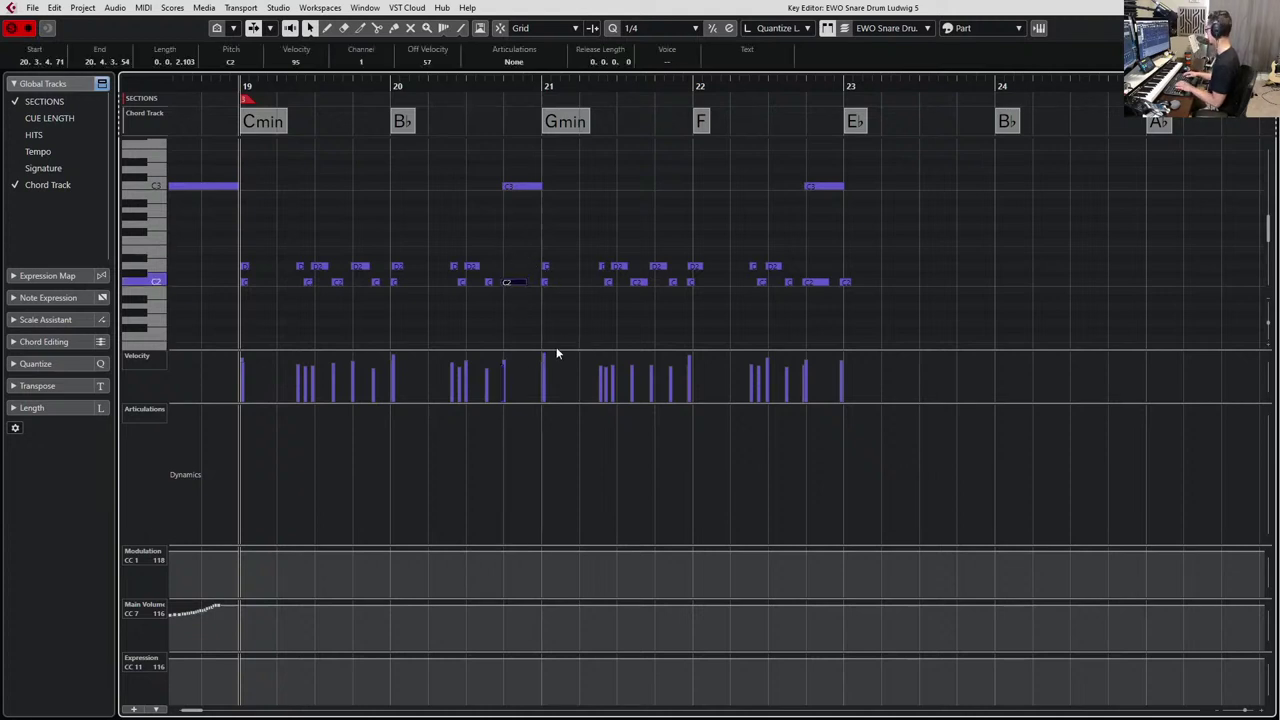
pyautogui.press('g')
pyautogui.press('g')
pyautogui.press('KP_Subtract')
pyautogui.press('space')
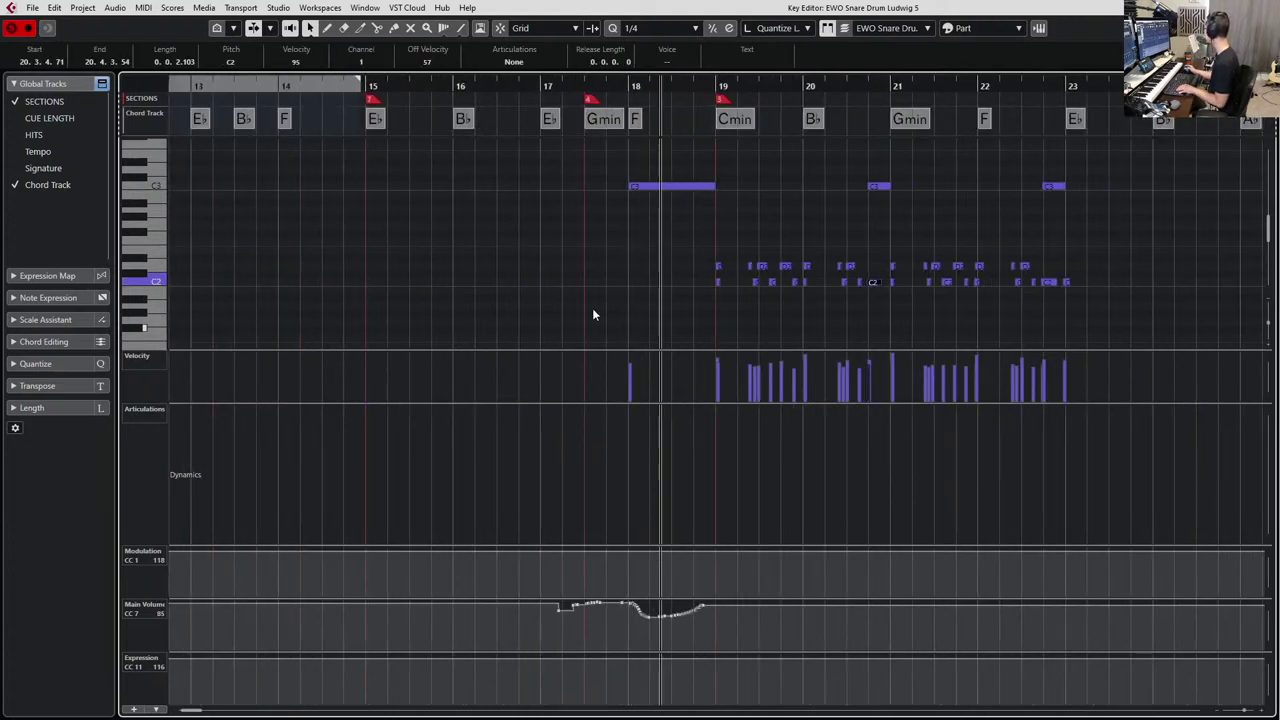
pyautogui.press('h')
pyautogui.press('h')
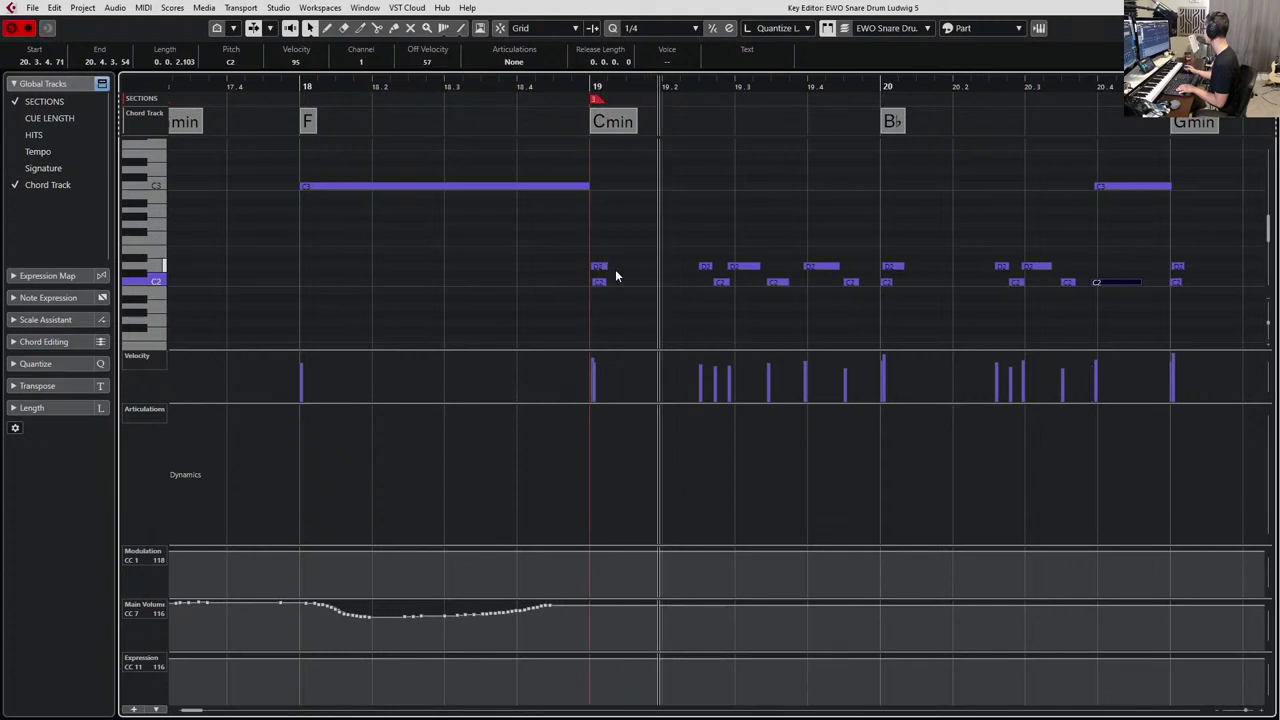
pyautogui.press('g')
pyautogui.press('g')
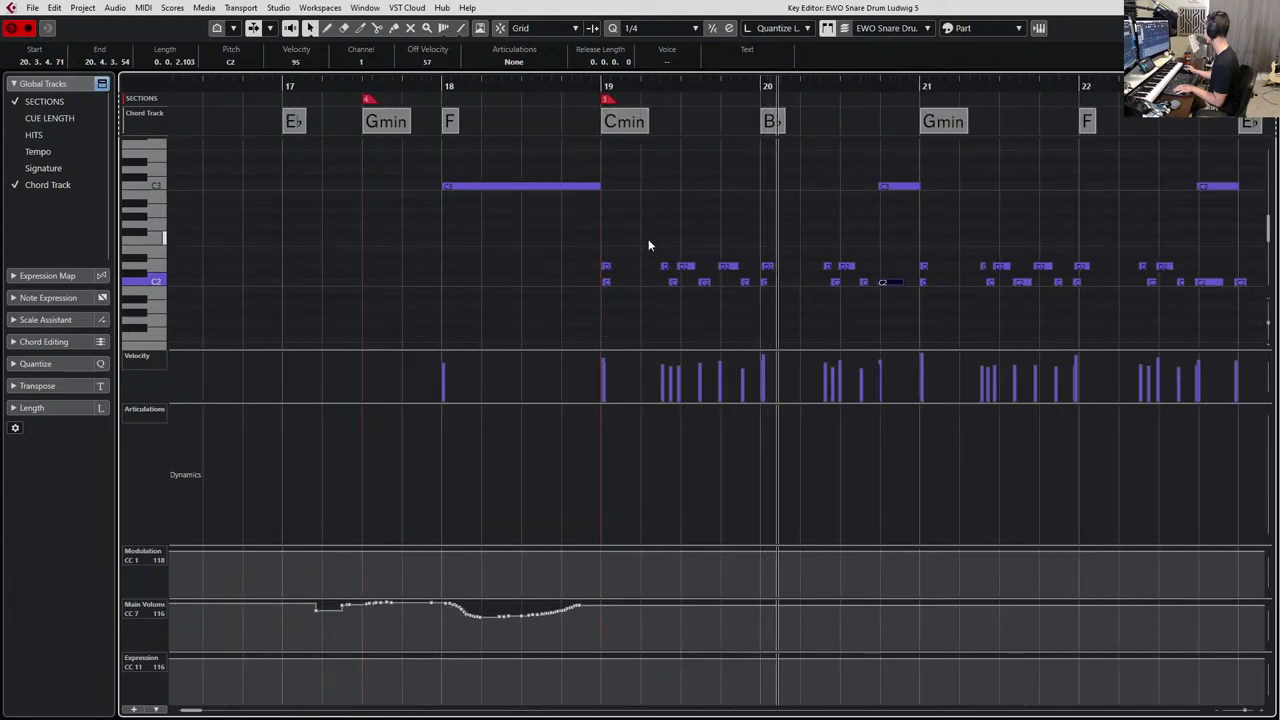
pyautogui.press('space')
# Quantize the D2 and C2 run after the downbeat in bar 19 to 1/16.
pyautogui.moveTo(655, 243); pyautogui.dragTo(736, 318)
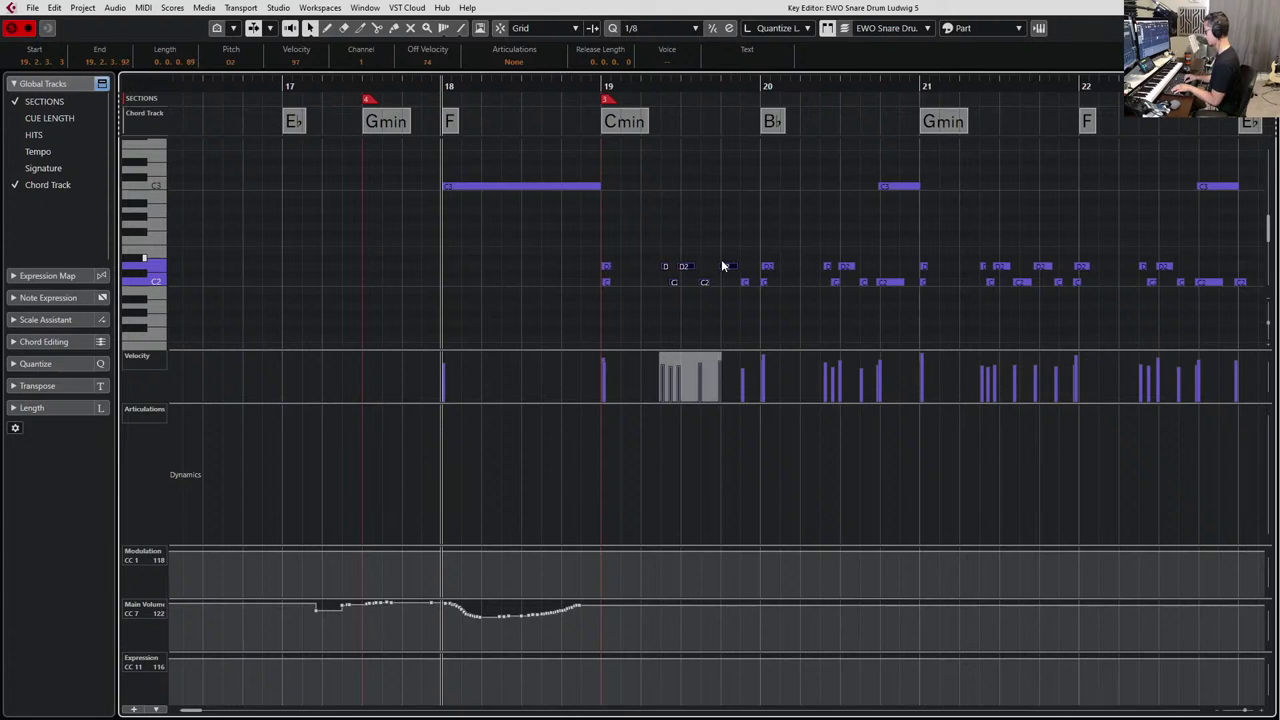
pyautogui.moveTo(658, 230); pyautogui.dragTo(746, 306)
pyautogui.hscroll(2, 840, 270)
pyautogui.hscroll(2, 840, 270)
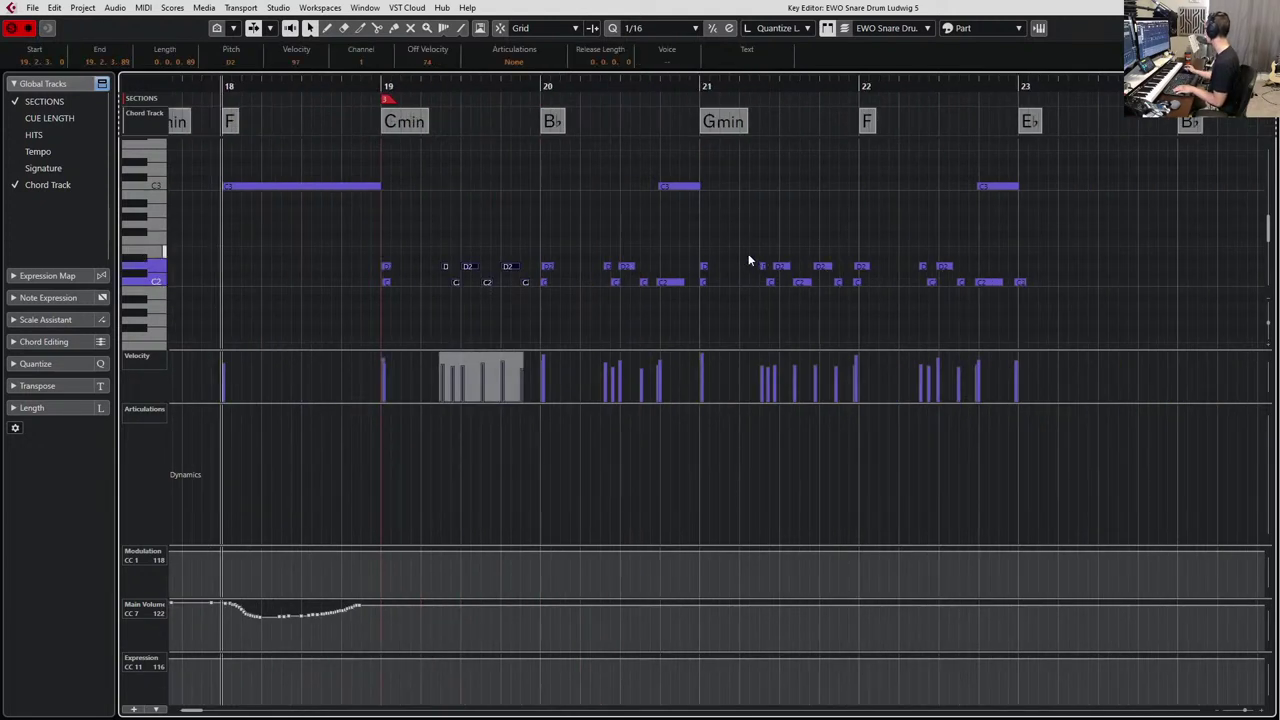
# Quantize the snare runs in bars 21 and 22 and the final C2 hit at bar 23 to 1/16.
pyautogui.moveTo(748, 253); pyautogui.dragTo(841, 298)
pyautogui.moveTo(918, 249); pyautogui.dragTo(983, 311)
pyautogui.moveTo(897, 240); pyautogui.dragTo(959, 295)
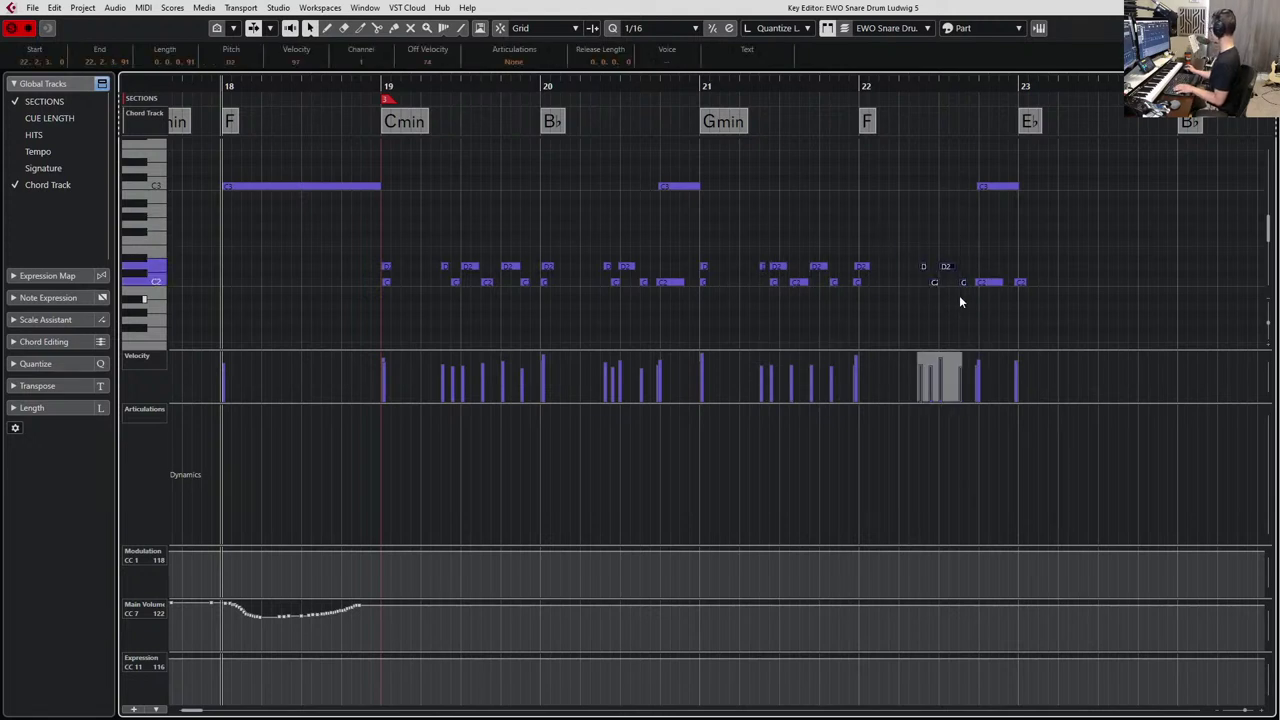
pyautogui.press('space')
pyautogui.moveTo(1046, 257); pyautogui.dragTo(1024, 323)
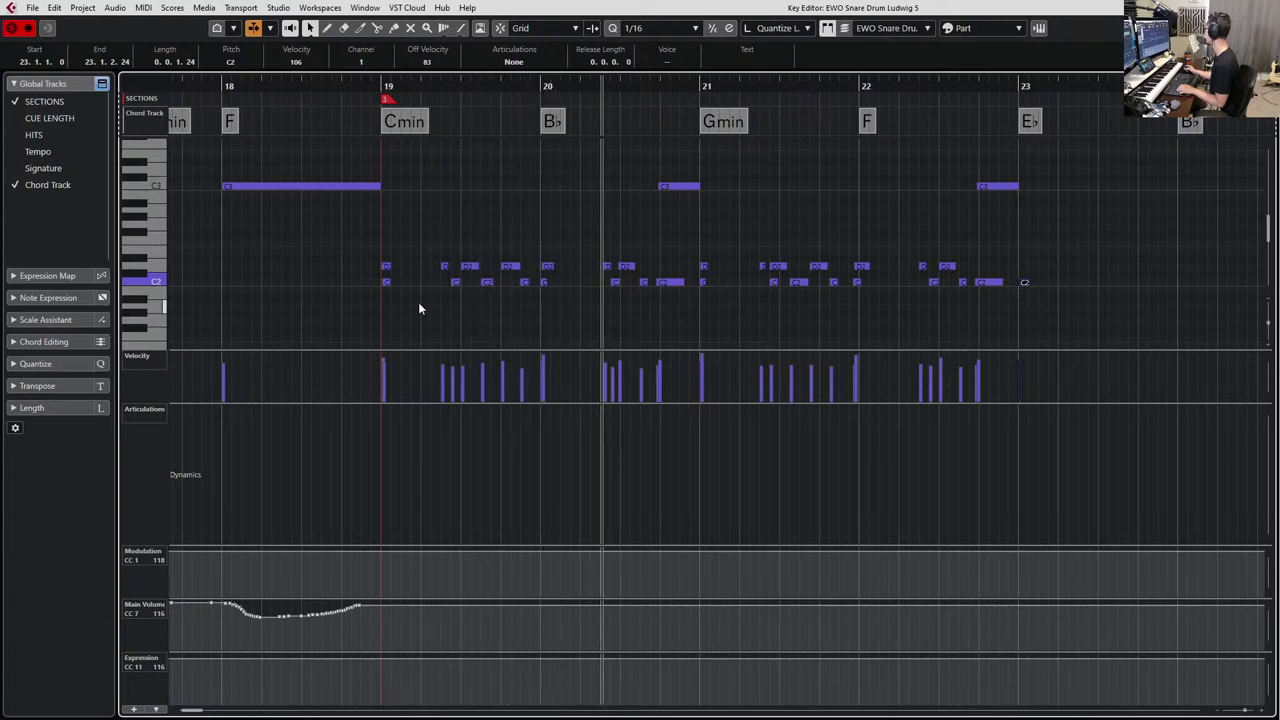
# Play back the pattern and quantize the first three notes of the bar 20 run to 1/16, putting its second D2 at 20.3.1.0.
pyautogui.scroll(3, 482, 297)
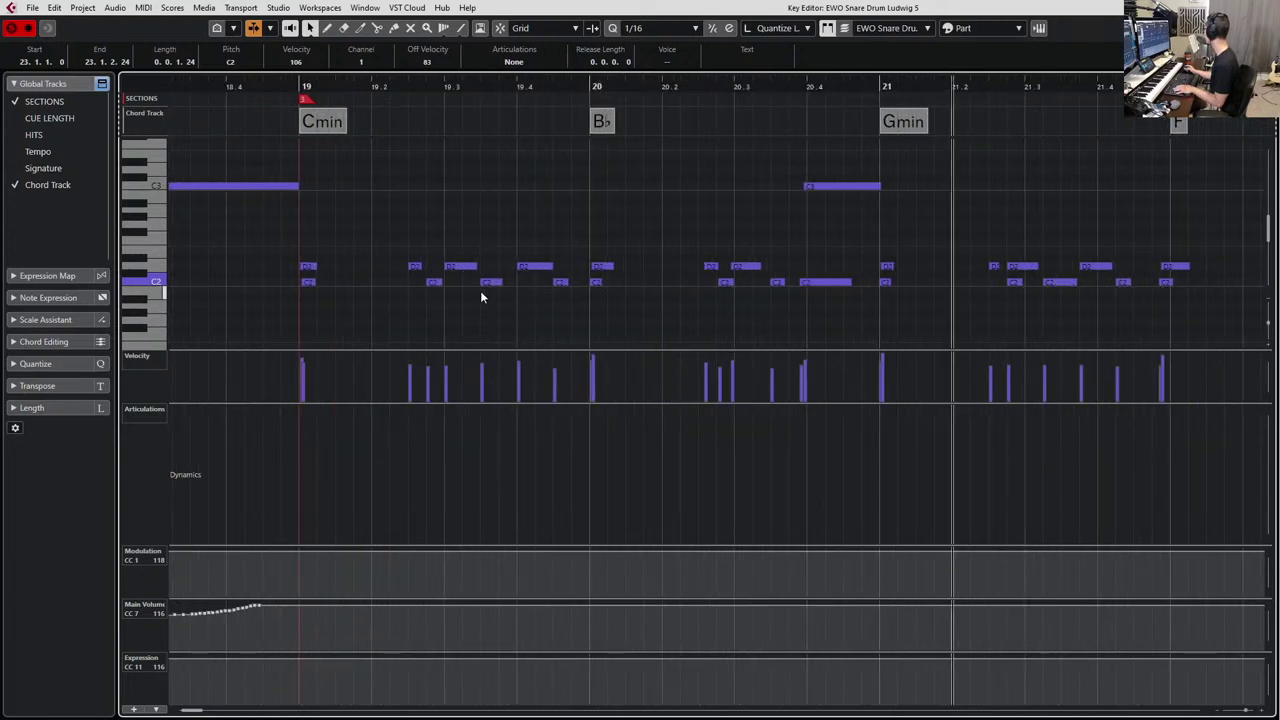
pyautogui.press('space')
pyautogui.moveTo(680, 234); pyautogui.dragTo(730, 293)
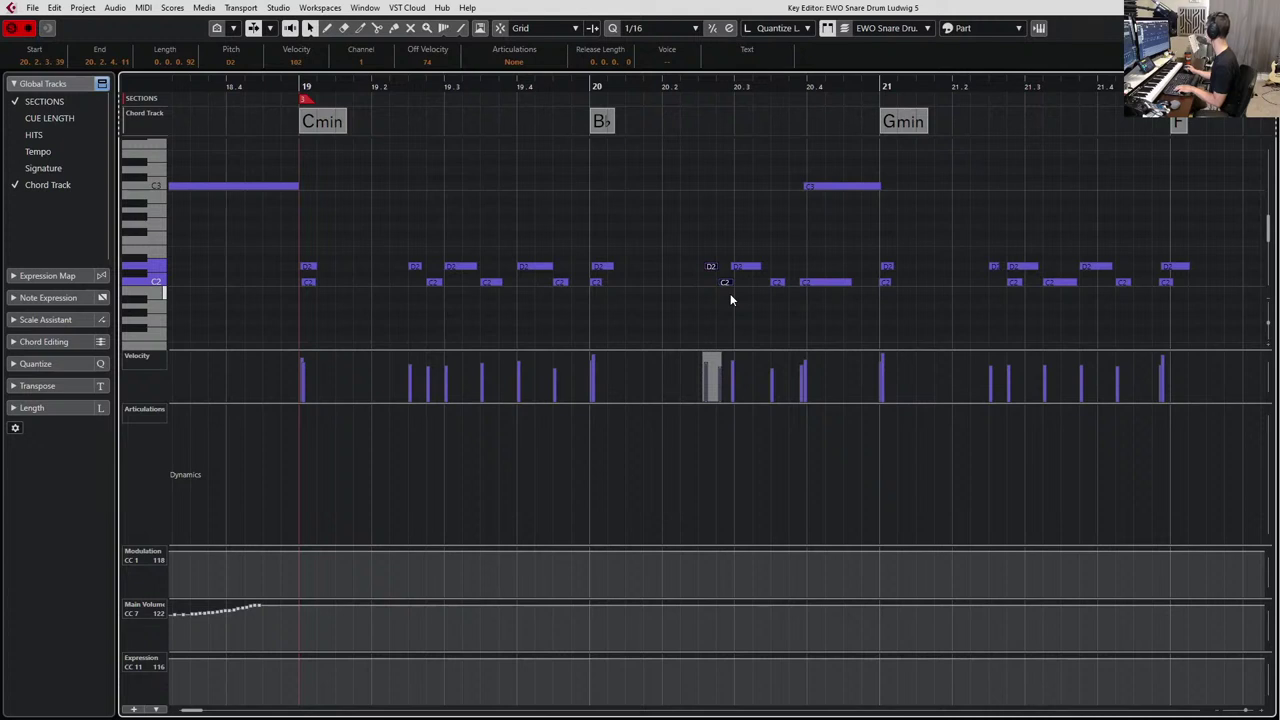
pyautogui.hotkey('ctrl', 'Left')
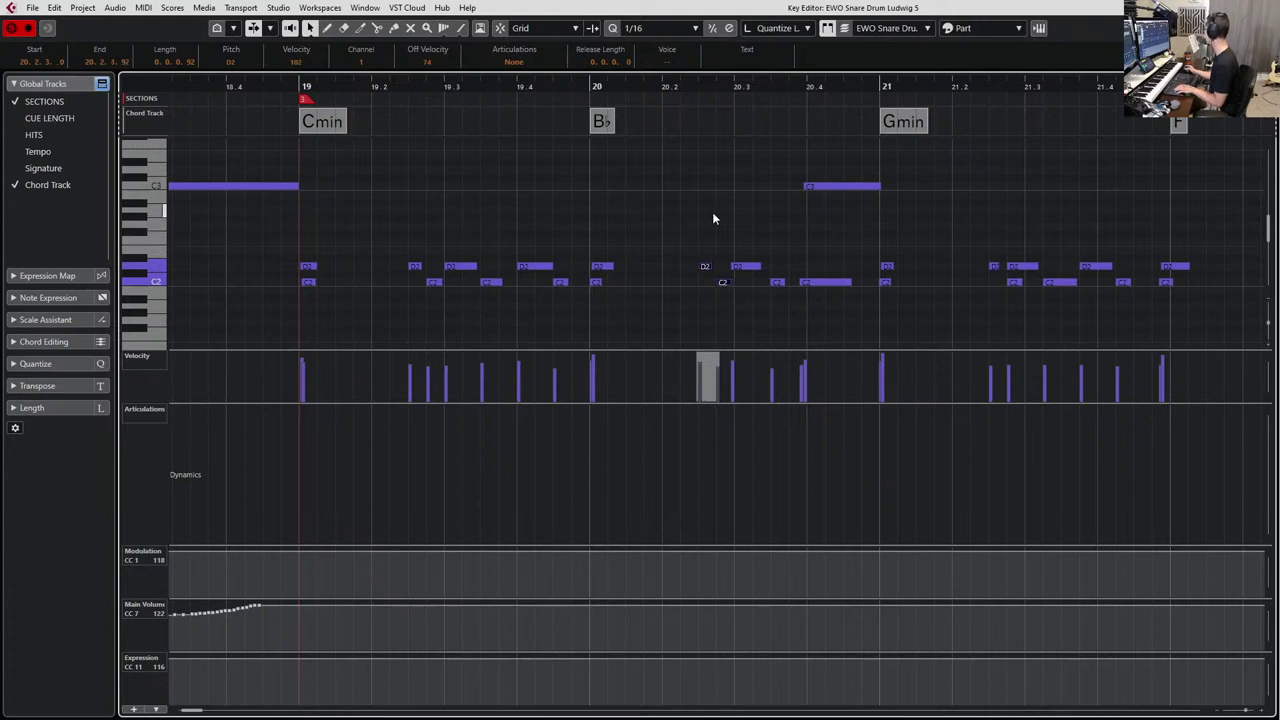
pyautogui.moveTo(712, 218); pyautogui.dragTo(750, 275)
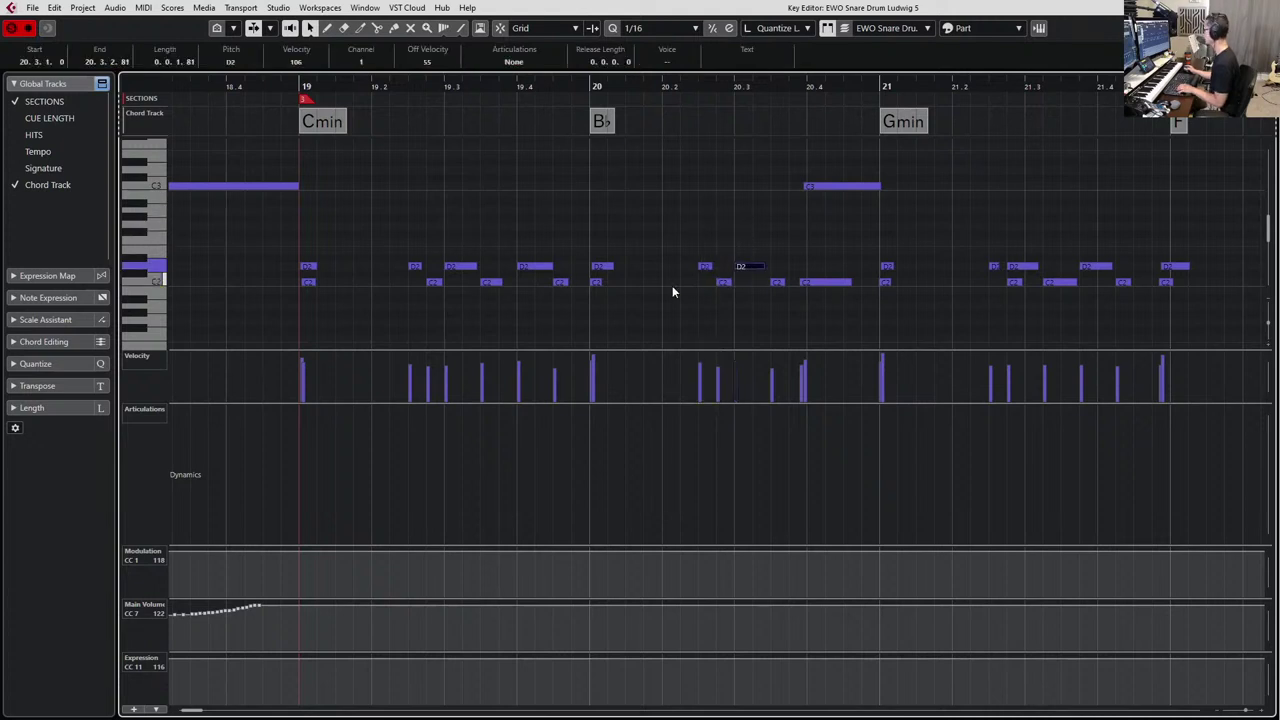
# Shape the bar 19 downbeat as a flam, with C2 at 19.1.1.0 and D2 early at 18.4.4.93 with velocity 57.
pyautogui.moveTo(301, 249)
pyautogui.mouseDown()
pyautogui.moveTo(310, 295)
pyautogui.moveTo(303, 267)
pyautogui.mouseUp()
pyautogui.click(314, 276)
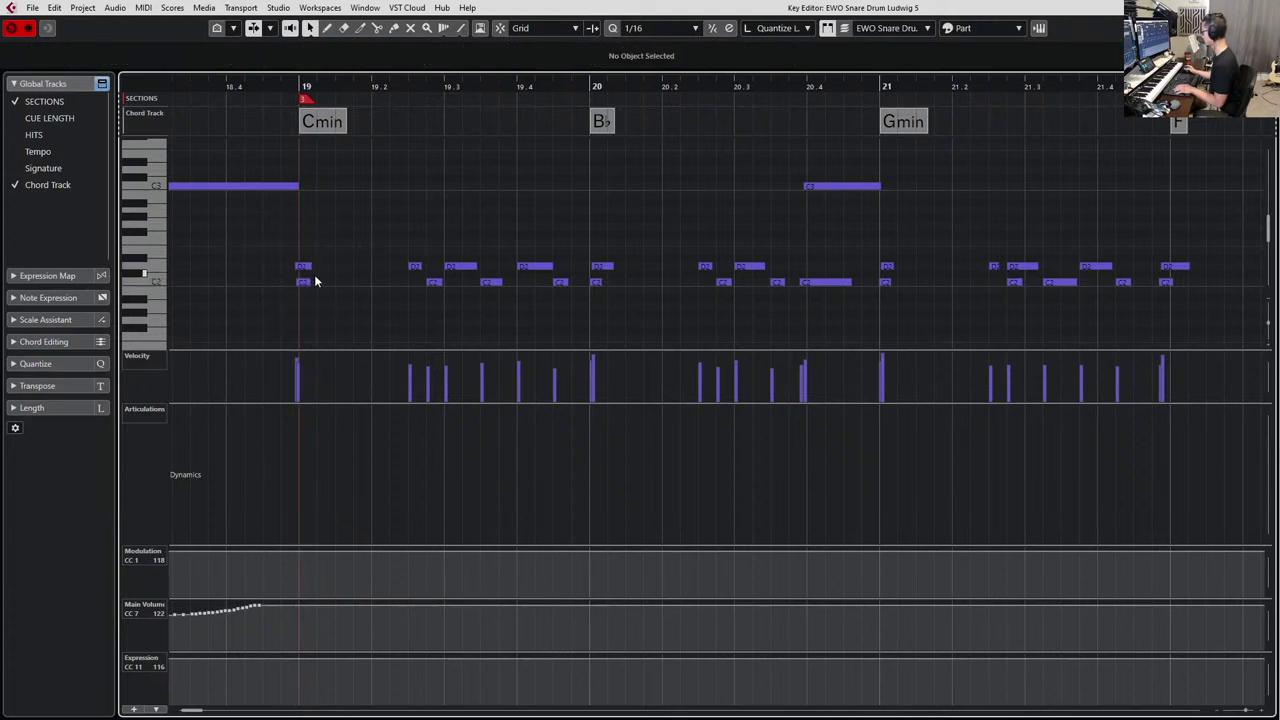
pyautogui.click(307, 281)
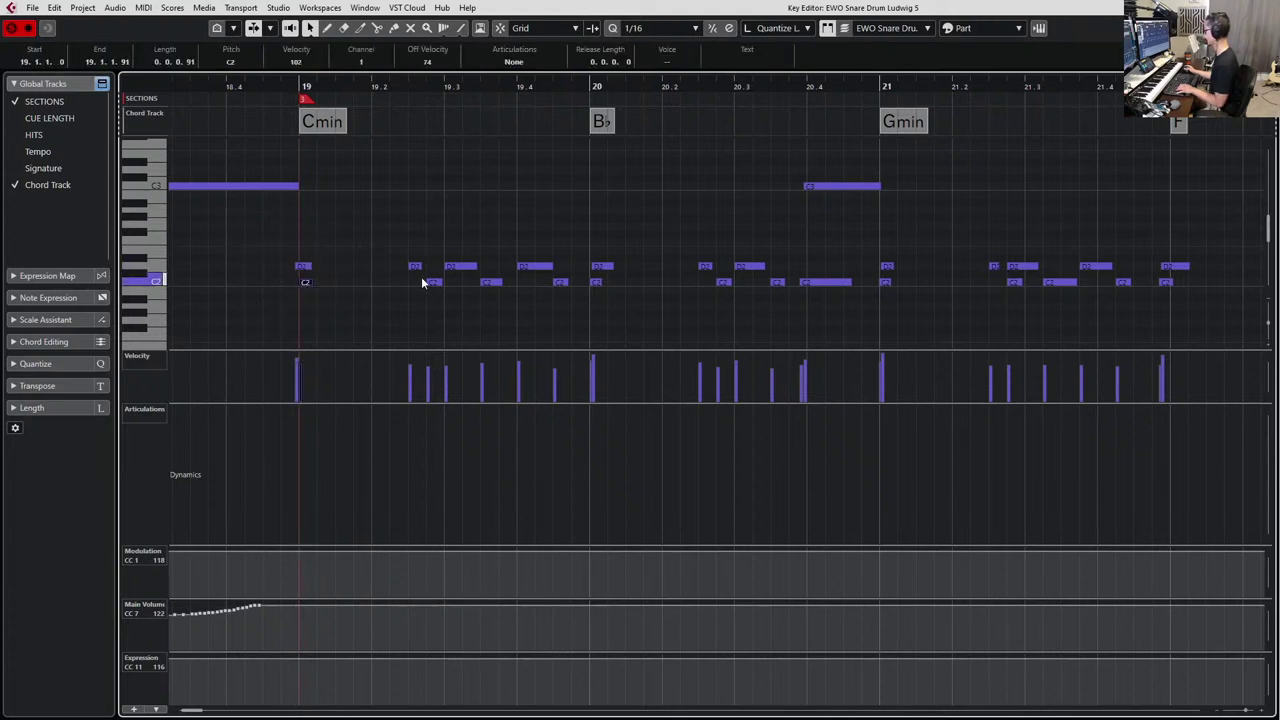
pyautogui.click(314, 266)
pyautogui.click(305, 266)
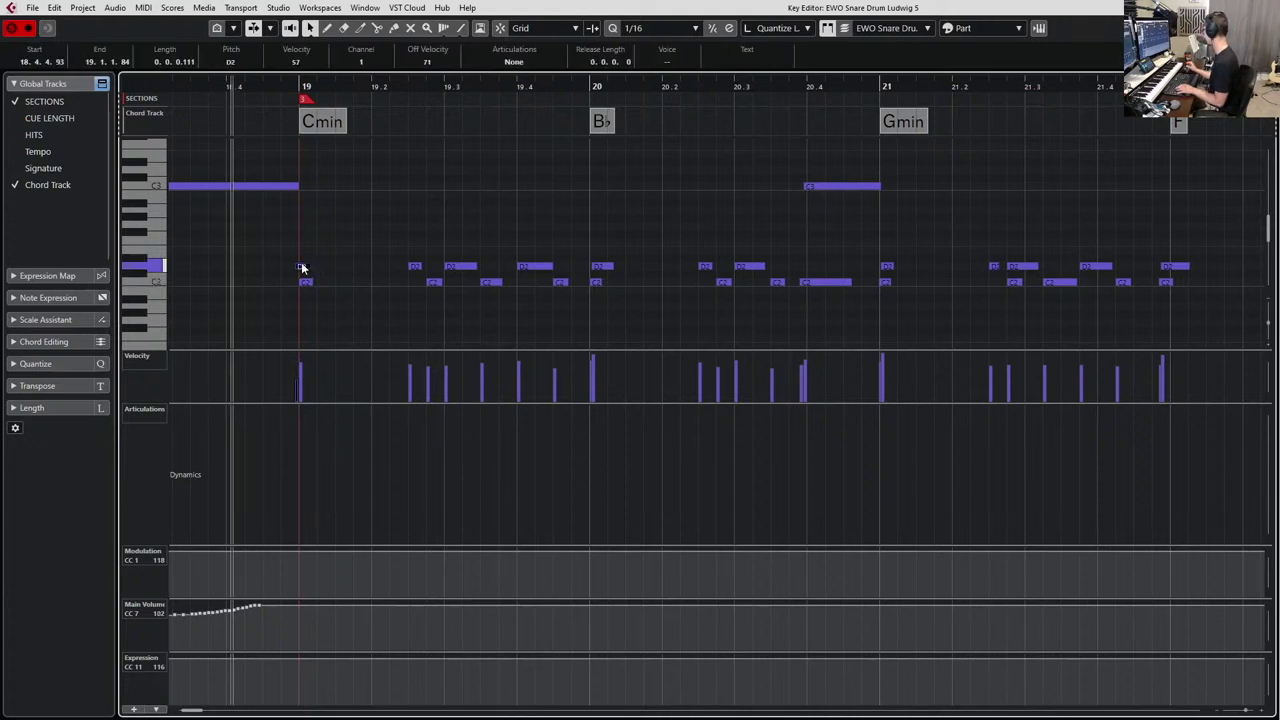
# Lower the velocity of the C2 downbeat hits at bars 20, 21 and 22, to 58 at bar 20 and 70 at bar 22.
pyautogui.click(617, 285)
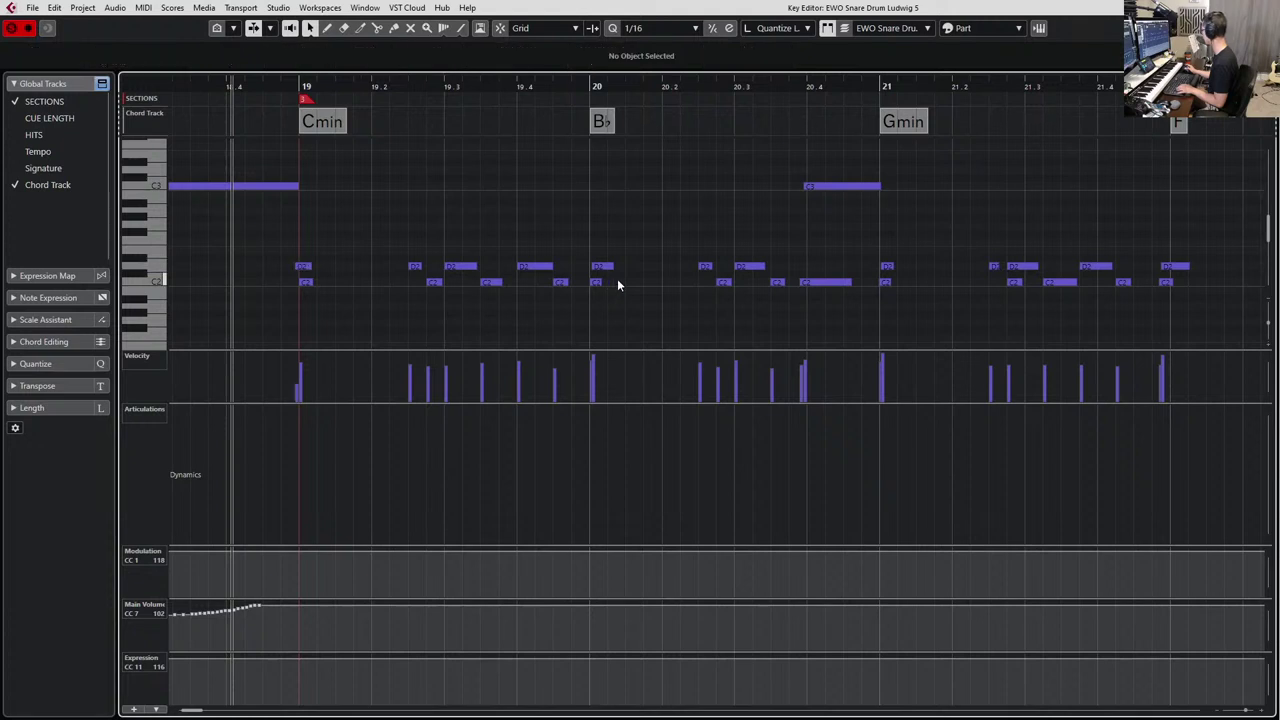
pyautogui.click(596, 283)
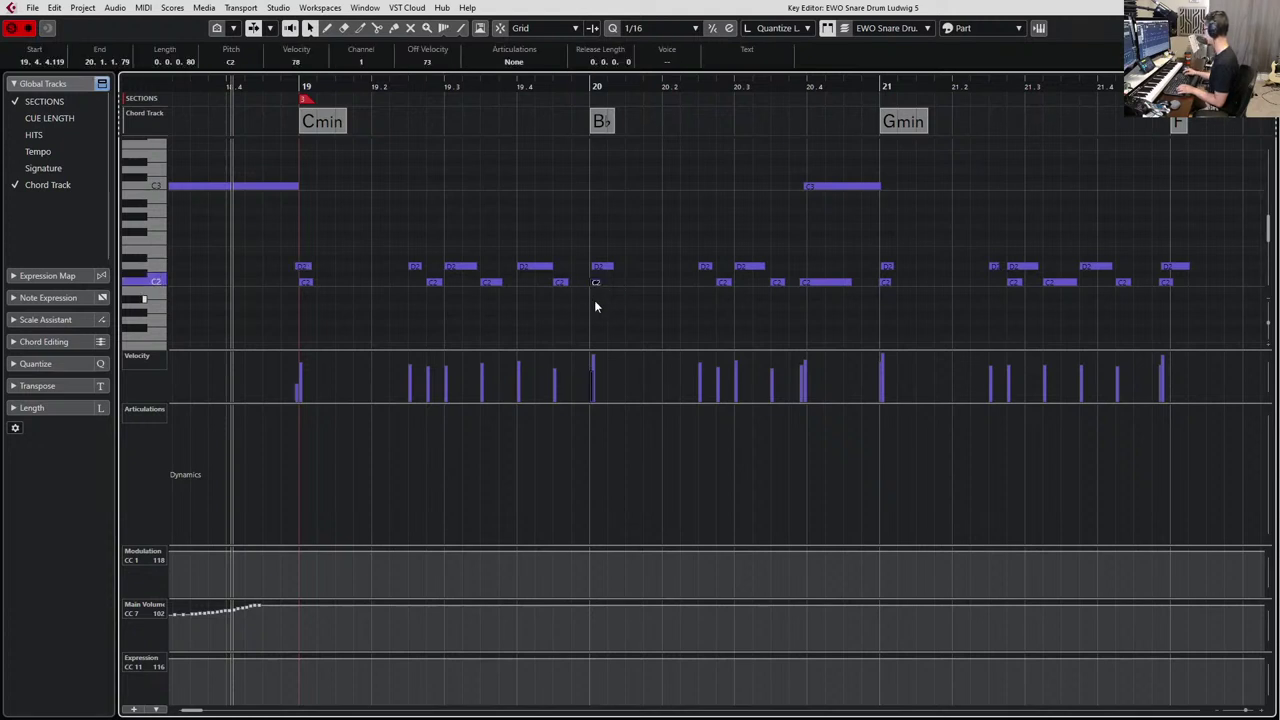
pyautogui.hscroll(3, 640, 255)
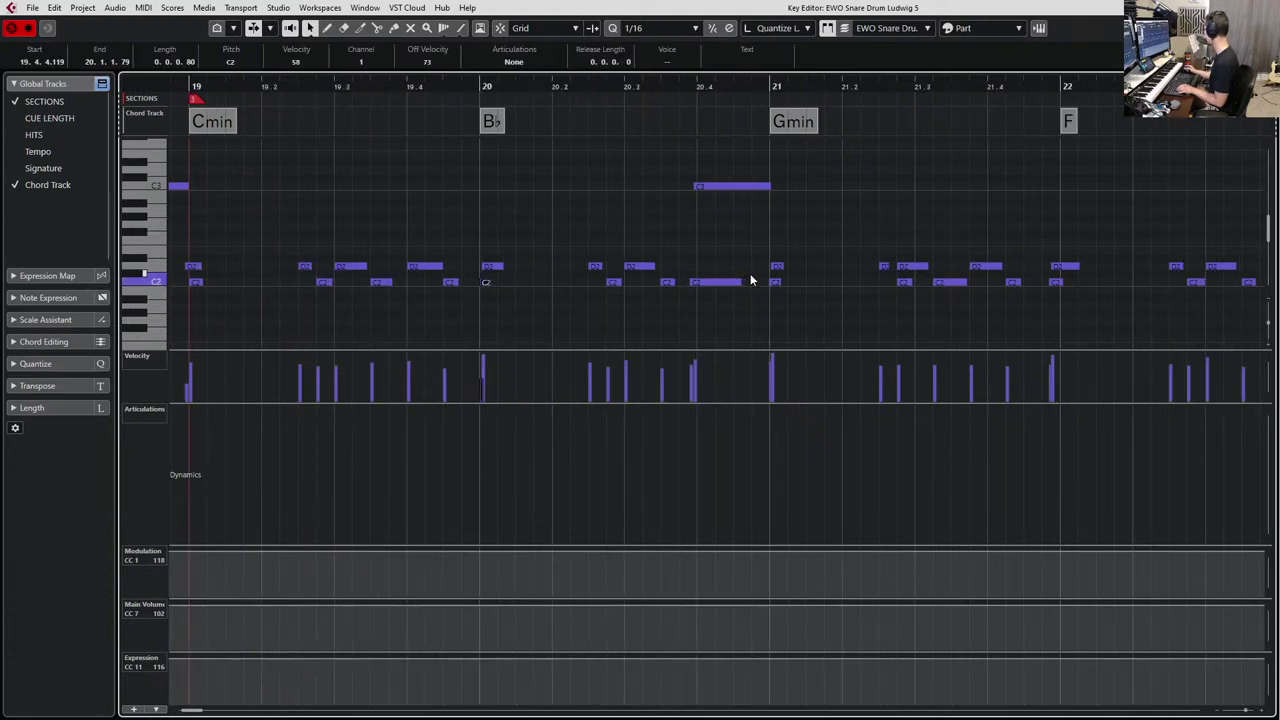
pyautogui.click(775, 283)
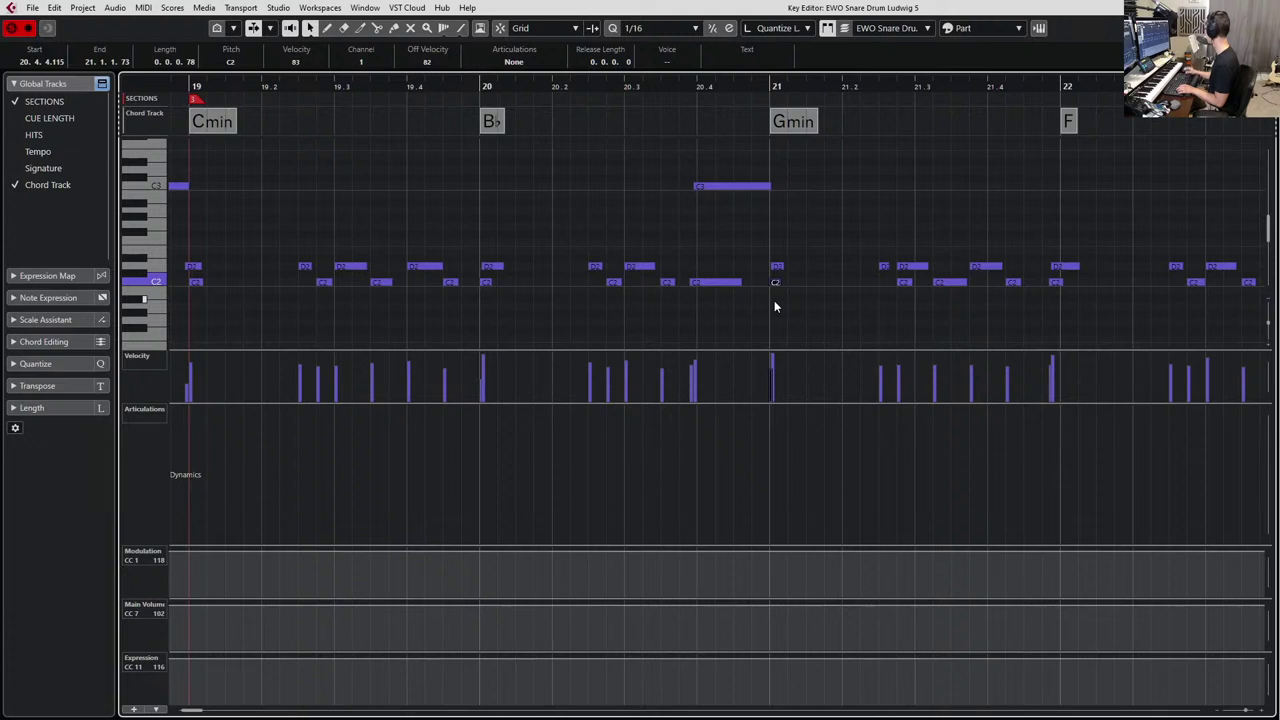
pyautogui.hscroll(9, 774, 300)
pyautogui.click(734, 294)
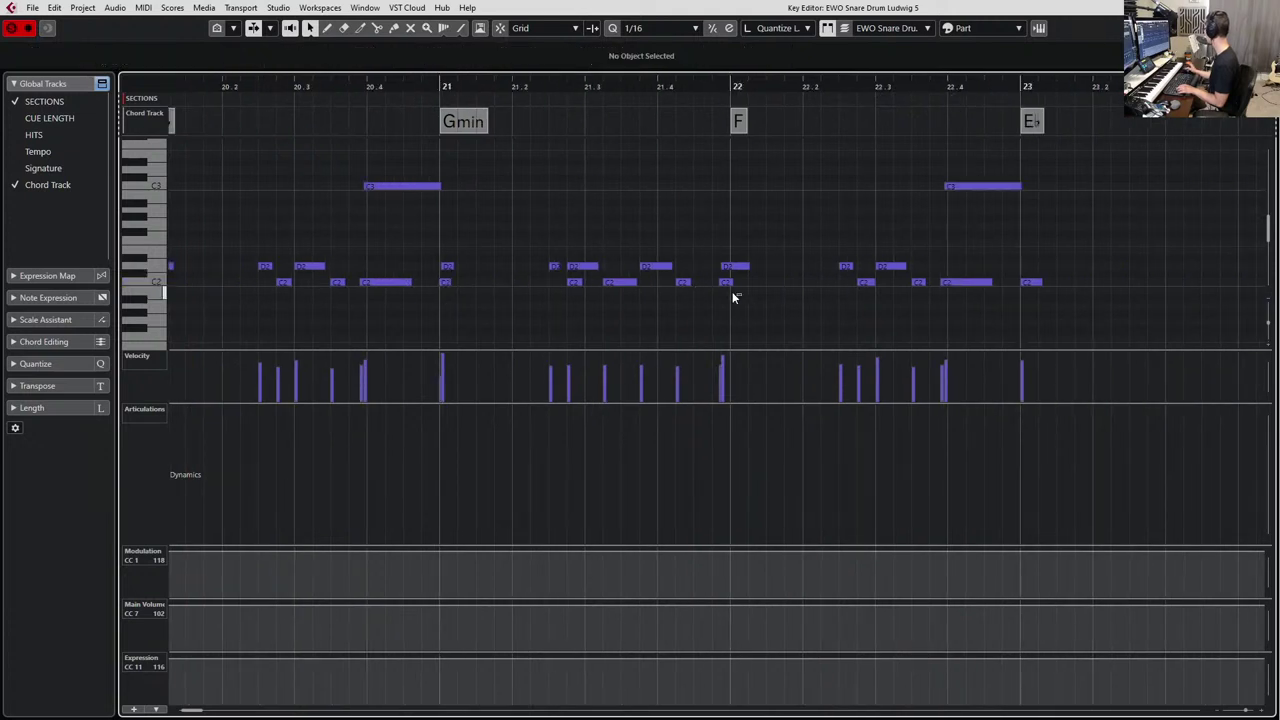
pyautogui.click(724, 284)
pyautogui.hotkey('alt', 'Down')
pyautogui.hotkey('alt', 'Down')
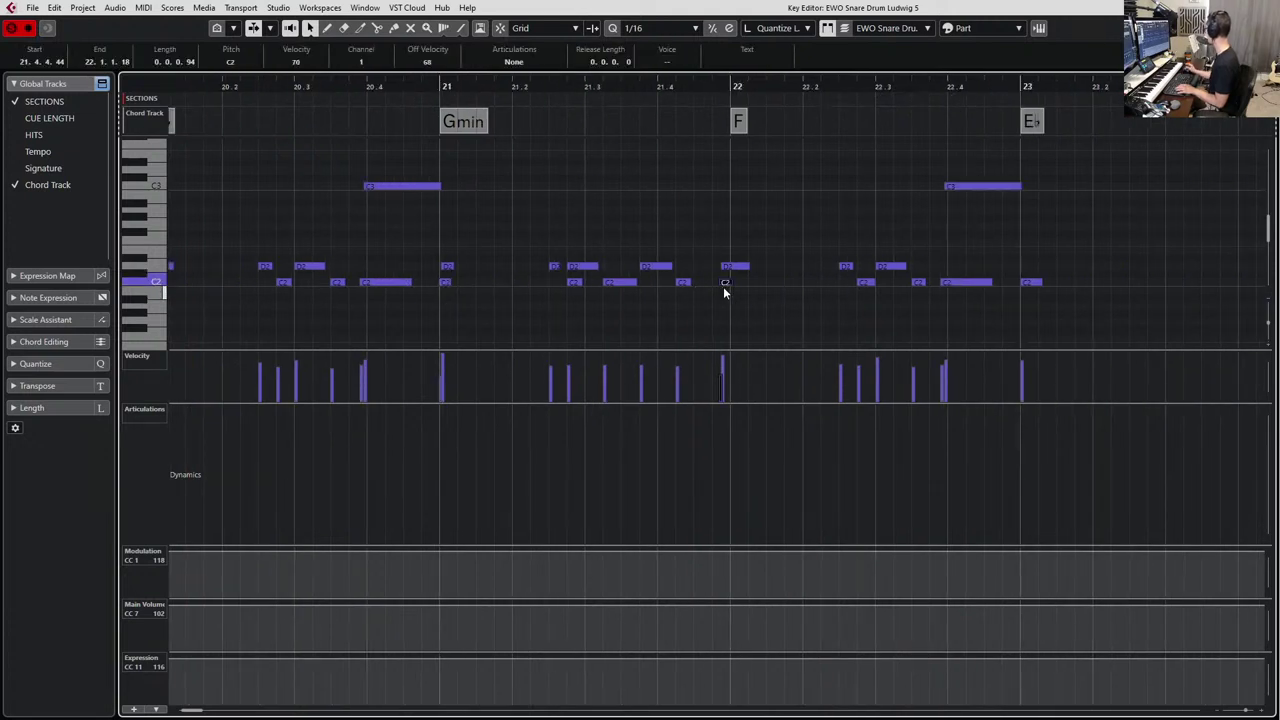
# Play back the bar 18 swell into the snare pattern through bar 21 to check the downbeat flams.
pyautogui.press('space')
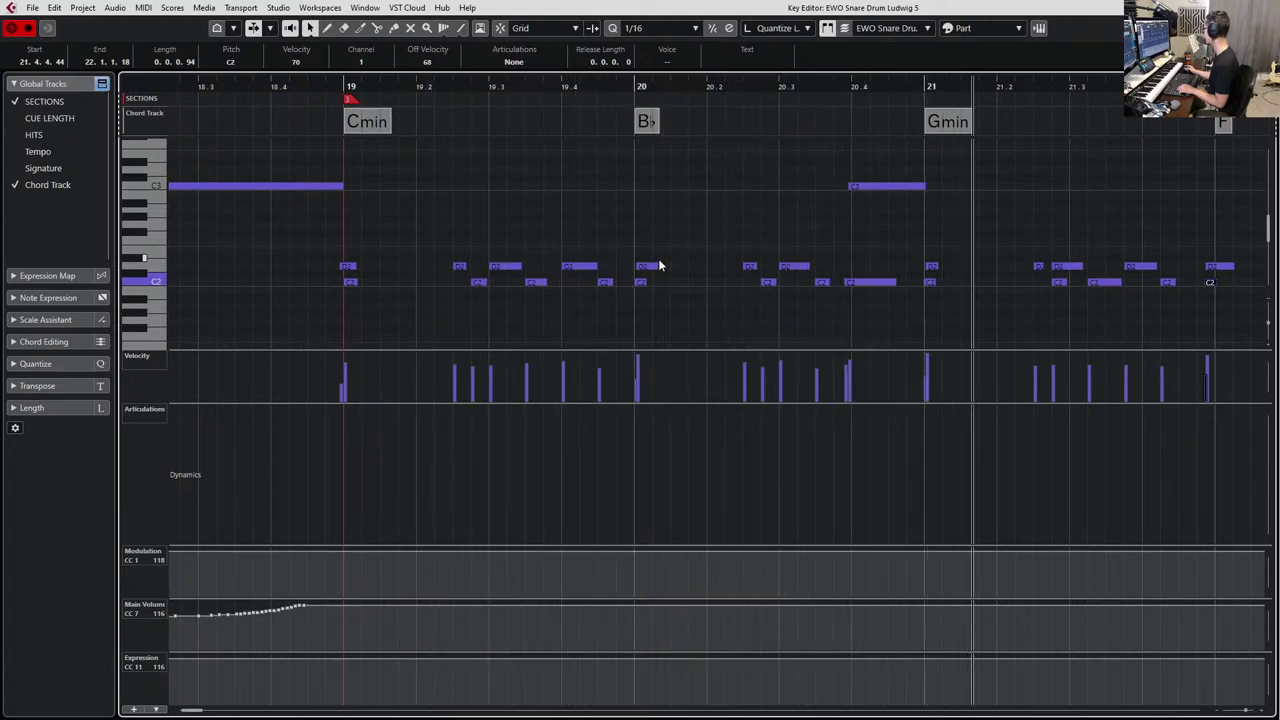
pyautogui.press('space')
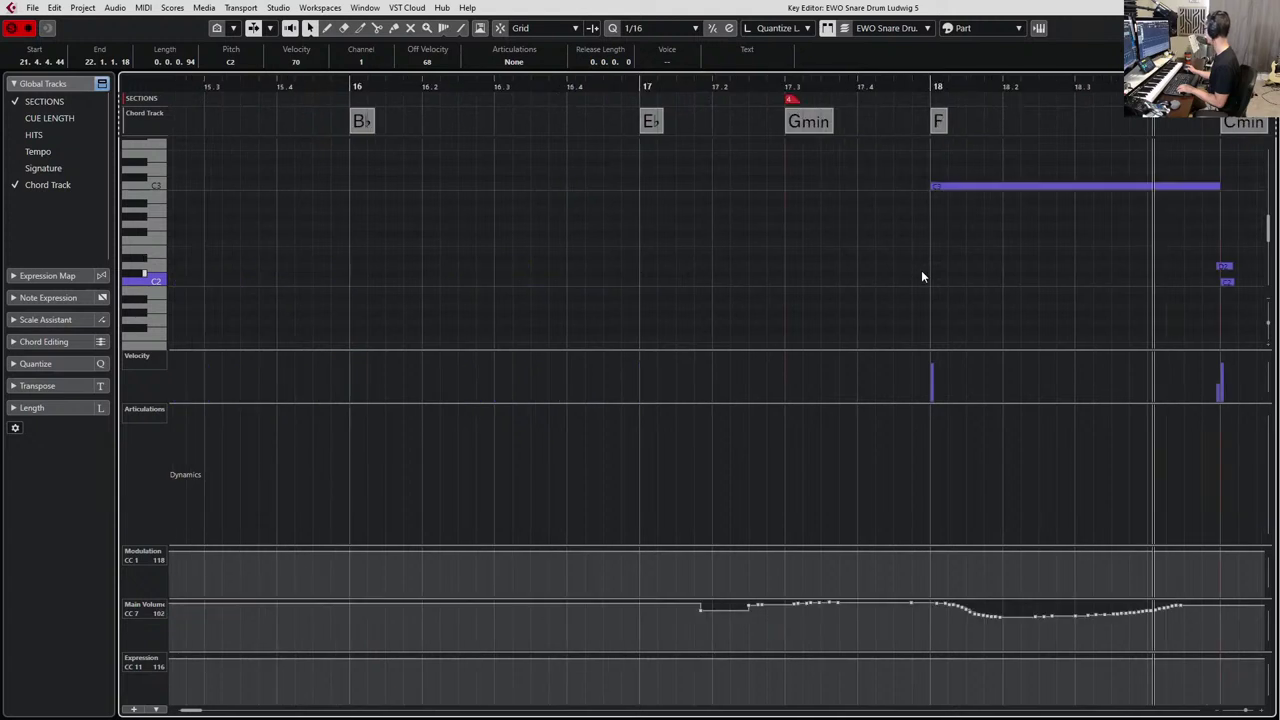
pyautogui.scroll(1, 921, 275)
pyautogui.hscroll(1, 843, 276)
pyautogui.scroll(-2, 838, 276)
pyautogui.scroll(2, 837, 276)
pyautogui.scroll(-2, 836, 276)
pyautogui.hscroll(-1, 830, 276)
pyautogui.hscroll(3, 815, 274)
pyautogui.hscroll(-1, 780, 271)
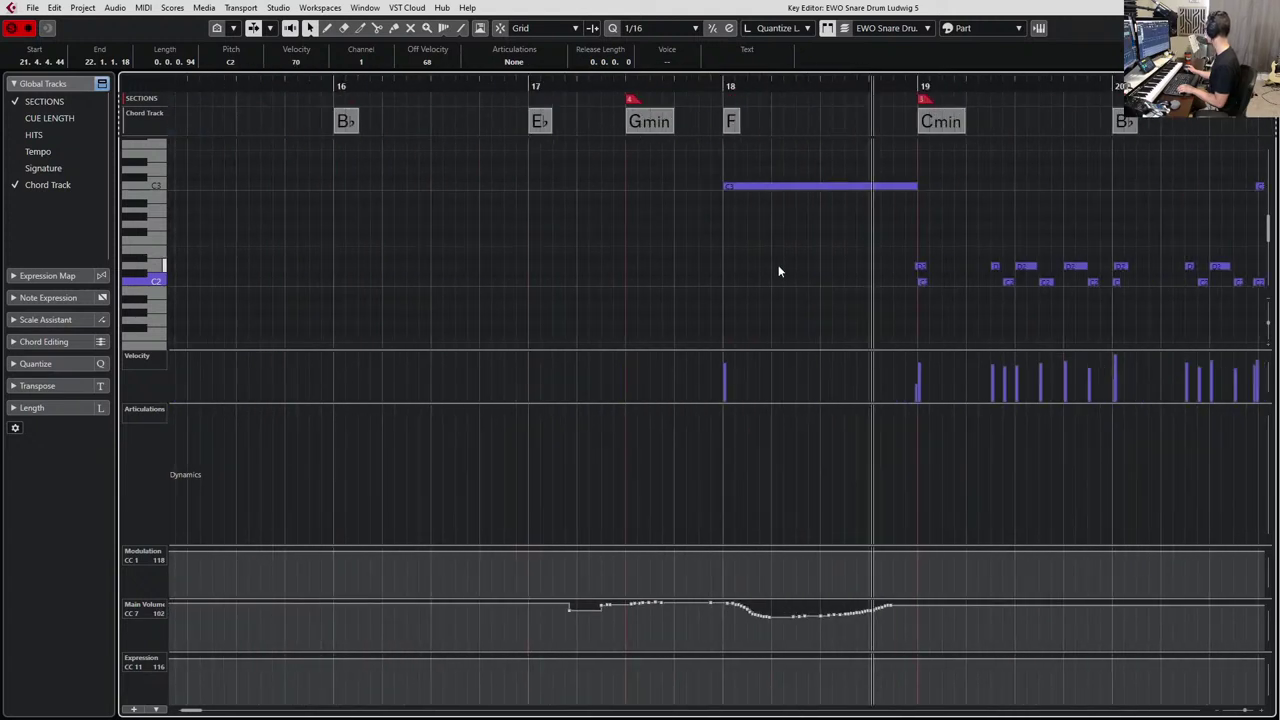
pyautogui.hscroll(2, 782, 271)
pyautogui.hscroll(1, 1033, 238)
pyautogui.moveTo(1084, 251); pyautogui.dragTo(1094, 262)
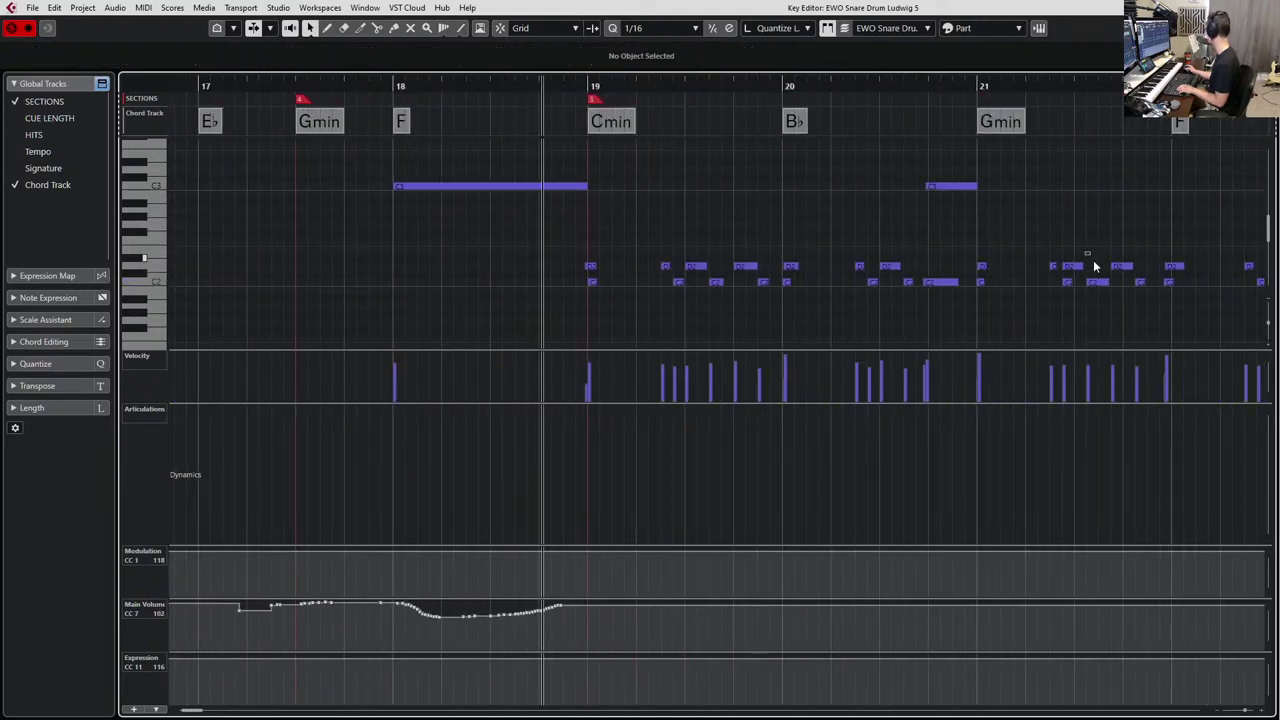
# Set all C2 and D2 snare pattern notes from the bar 19 downbeat to the bar 23 downbeat to a 1/16 length.
pyautogui.click(1076, 265)
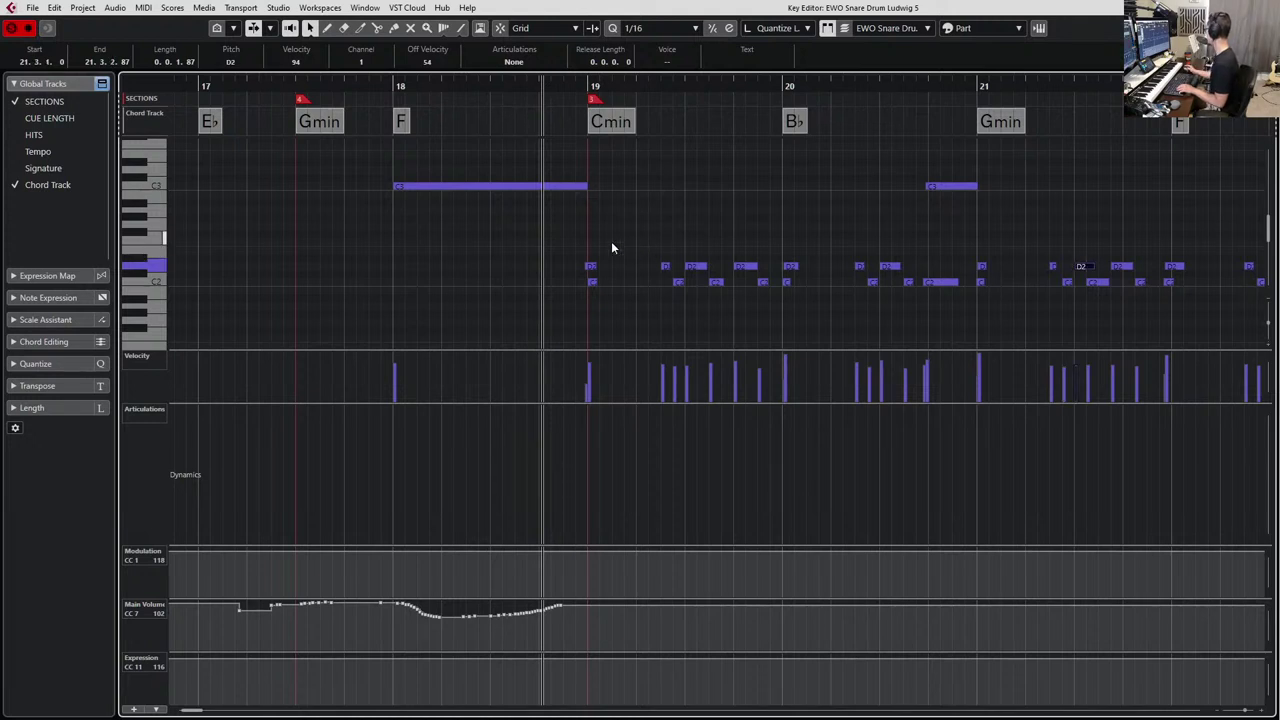
pyautogui.scroll(-1, 586, 243)
pyautogui.moveTo(531, 254); pyautogui.dragTo(1230, 316)
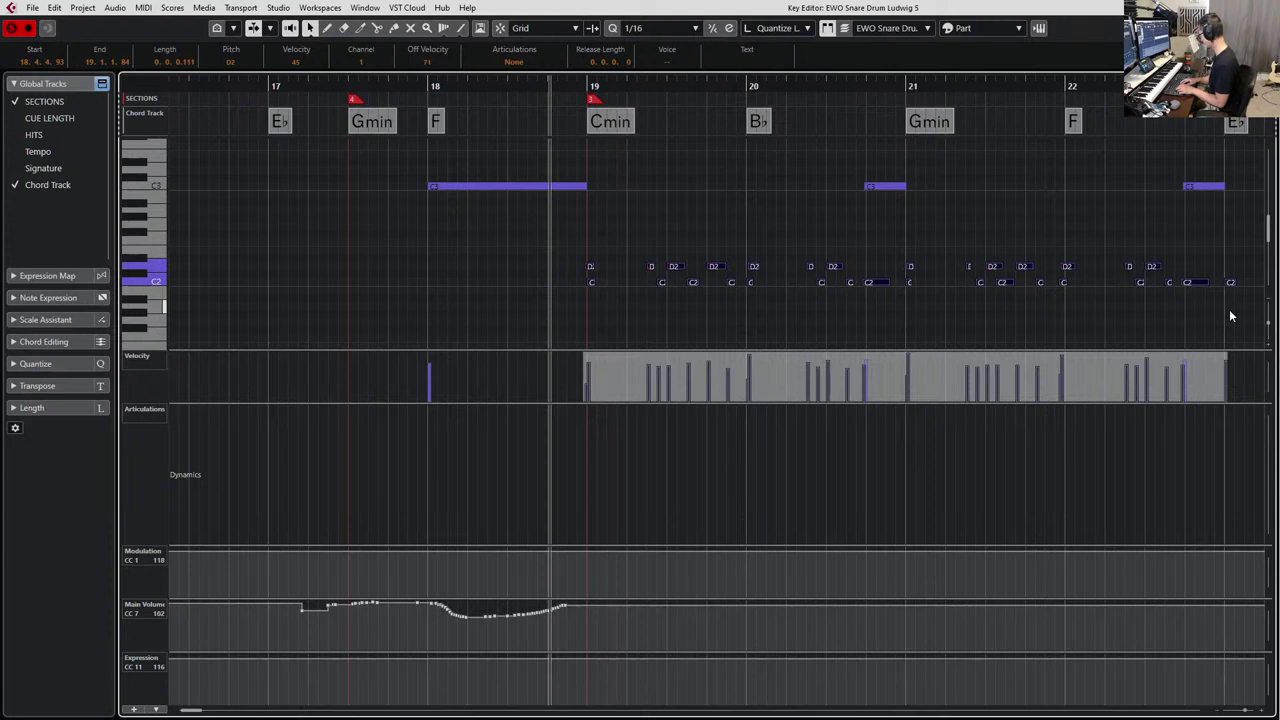
pyautogui.press('q')
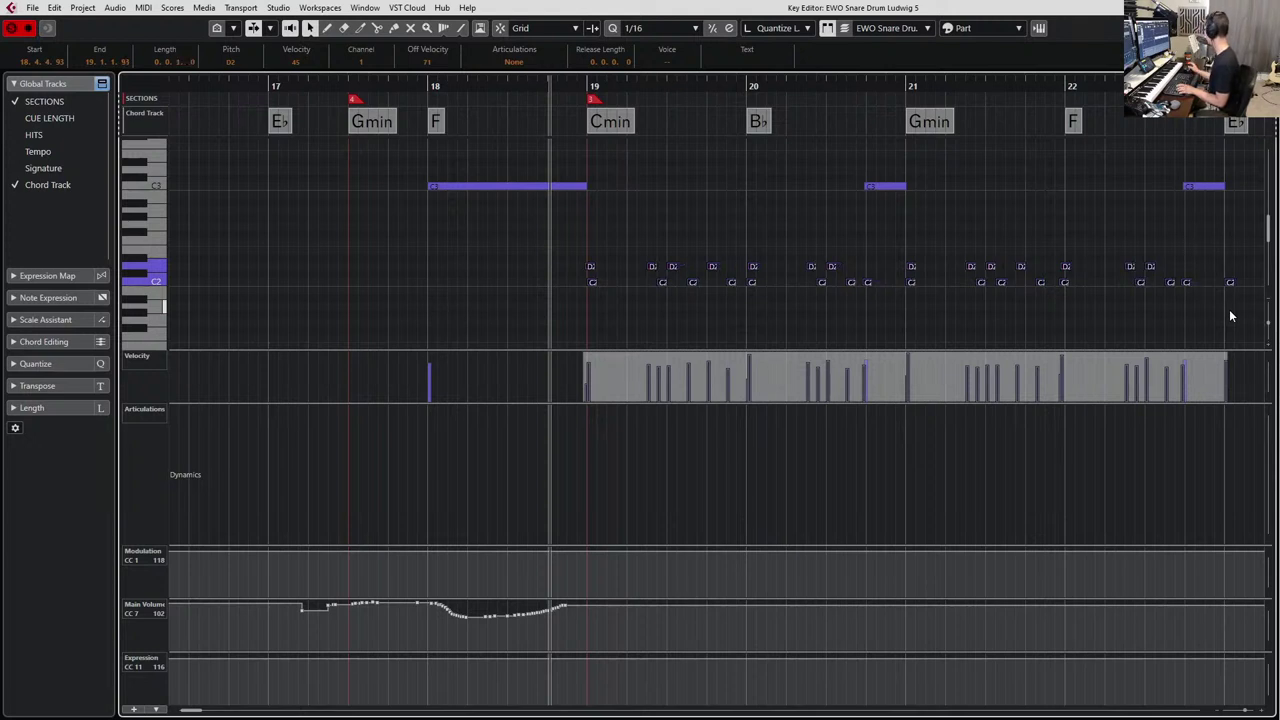
pyautogui.press('Escape')
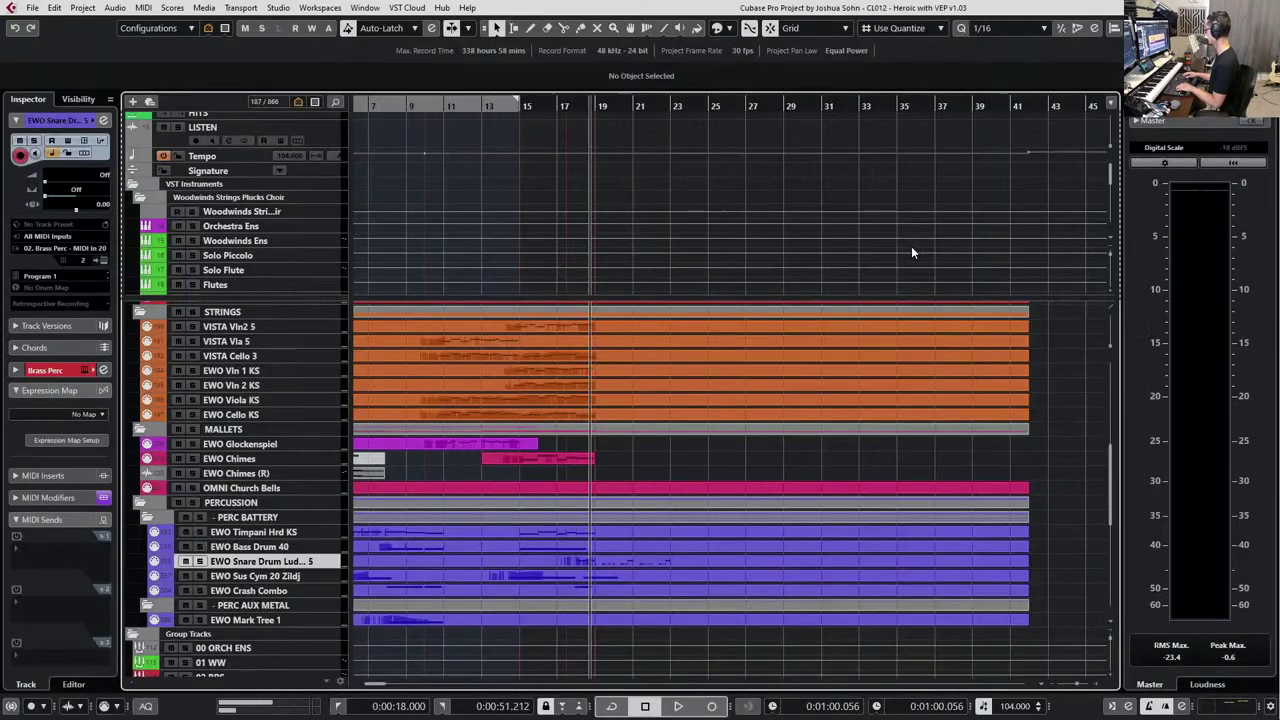
# Play back the full arrangement through the bar 19 entrance, then reopen the snare drum part at bars 18 to 22.
pyautogui.press('space')
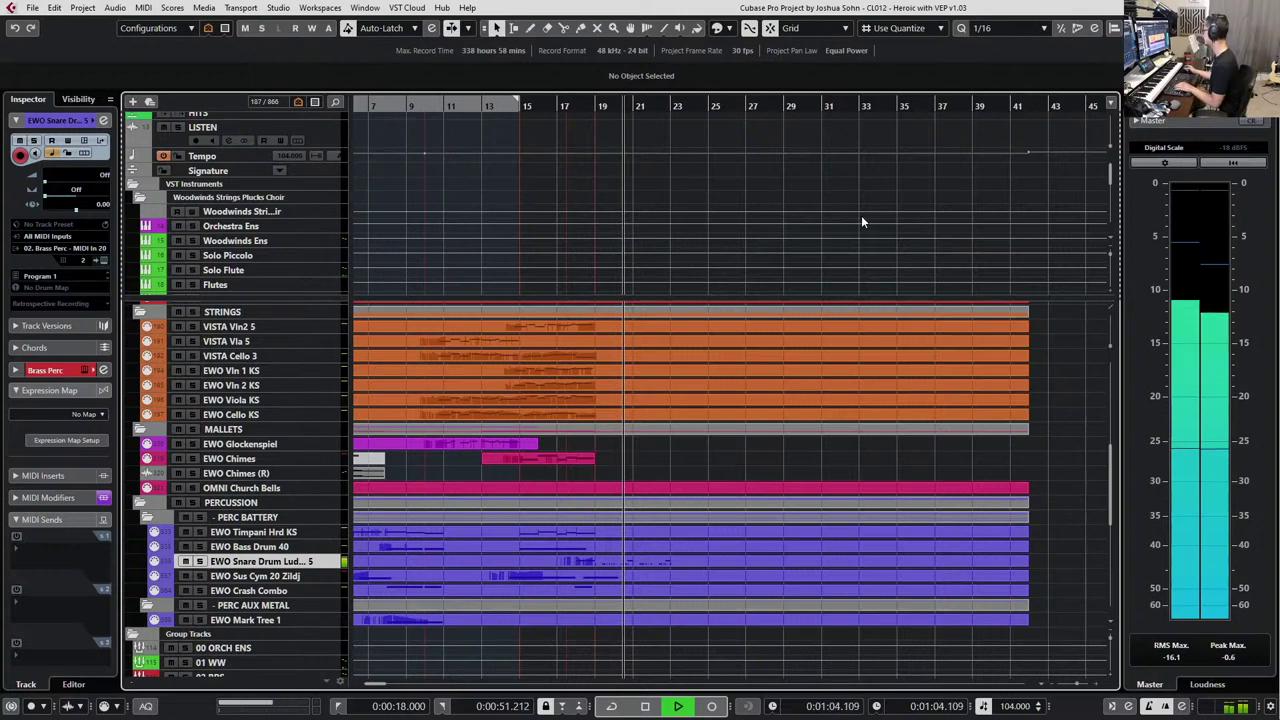
pyautogui.press('space')
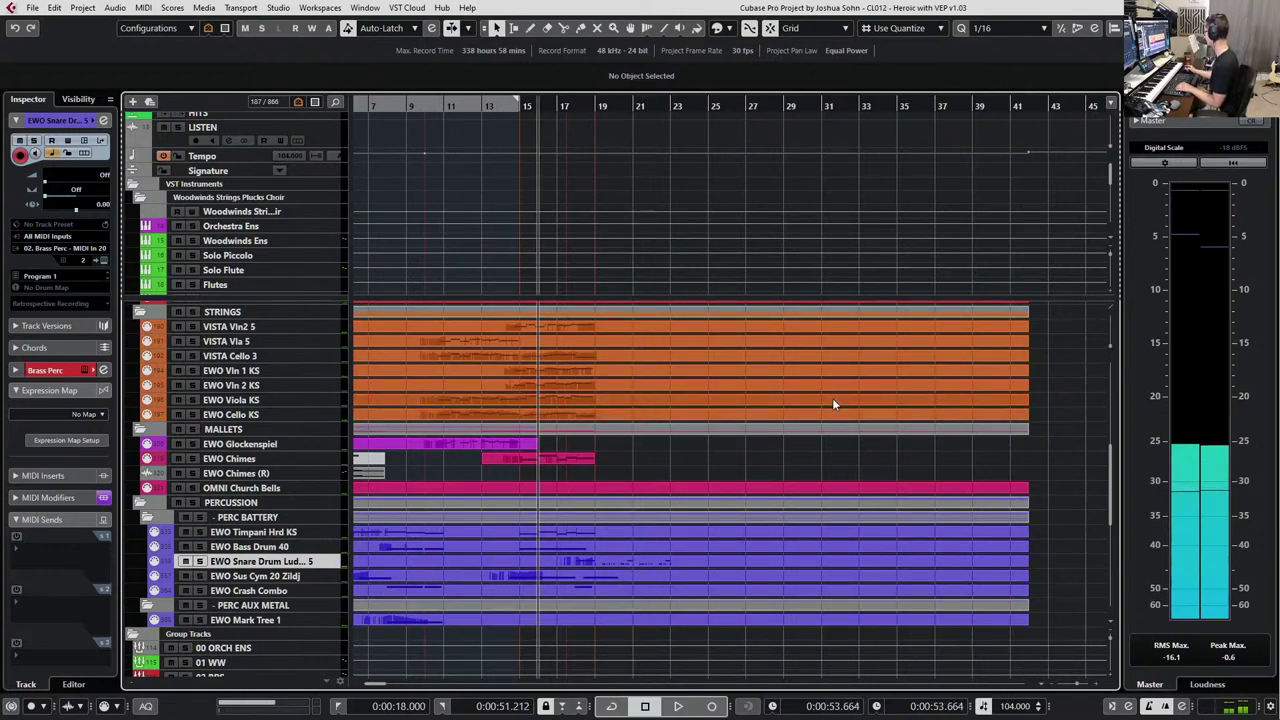
pyautogui.doubleClick(700, 562)
pyautogui.hscroll(10, 780, 295)
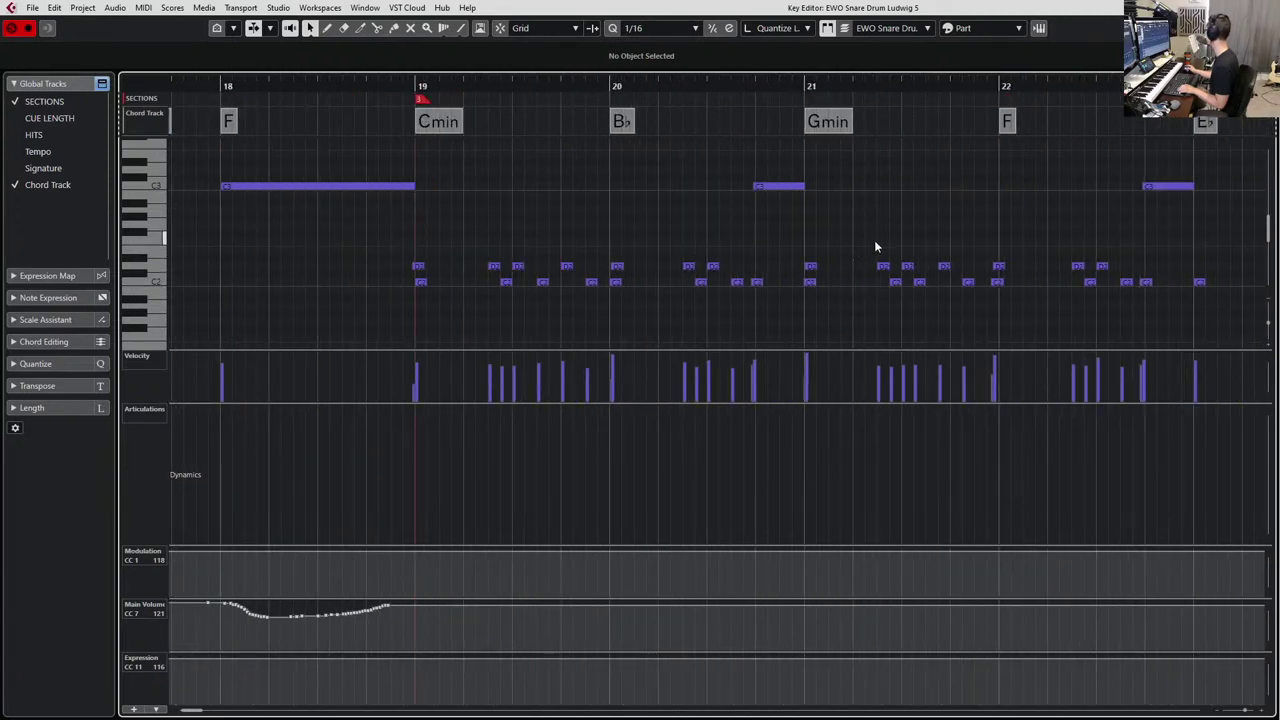
# Shift the snare's C2 note at 21.3.2 and the D2 and C2 notes around beat 21.4 one 1/16 later.
pyautogui.moveTo(929, 278); pyautogui.dragTo(923, 291)
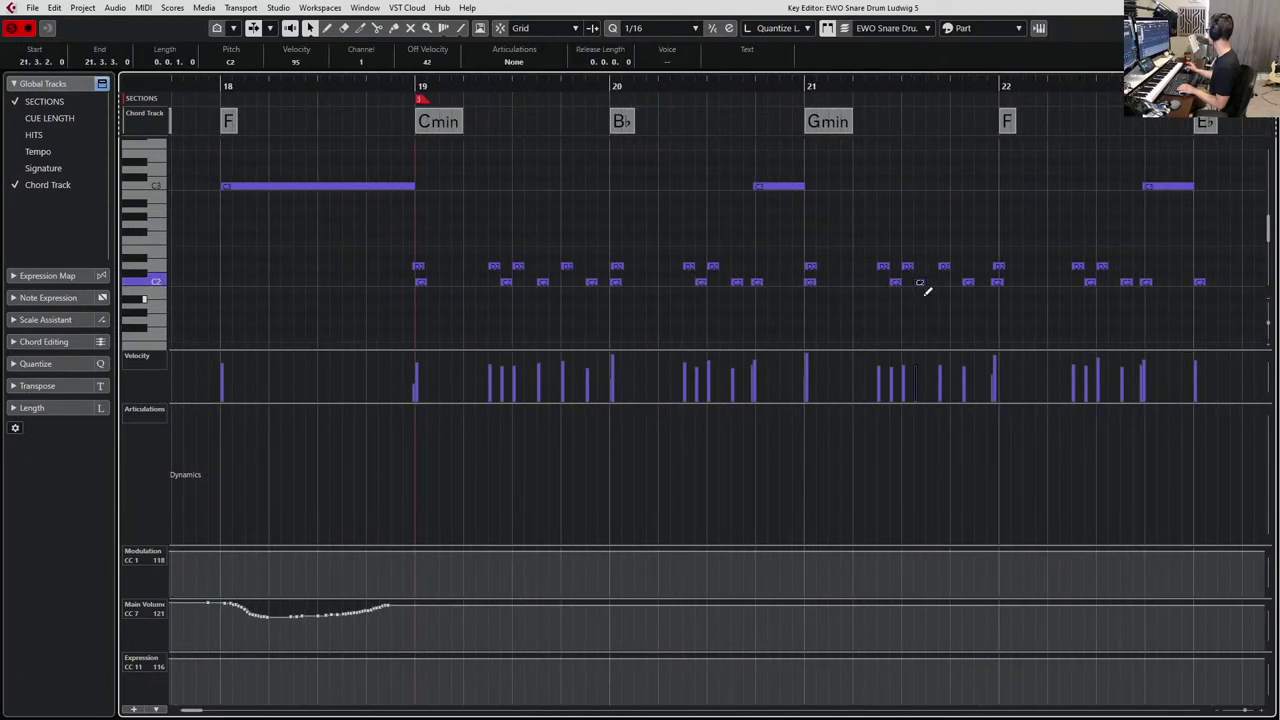
pyautogui.hotkey('ctrl', 'Right')
pyautogui.moveTo(931, 235); pyautogui.dragTo(948, 268)
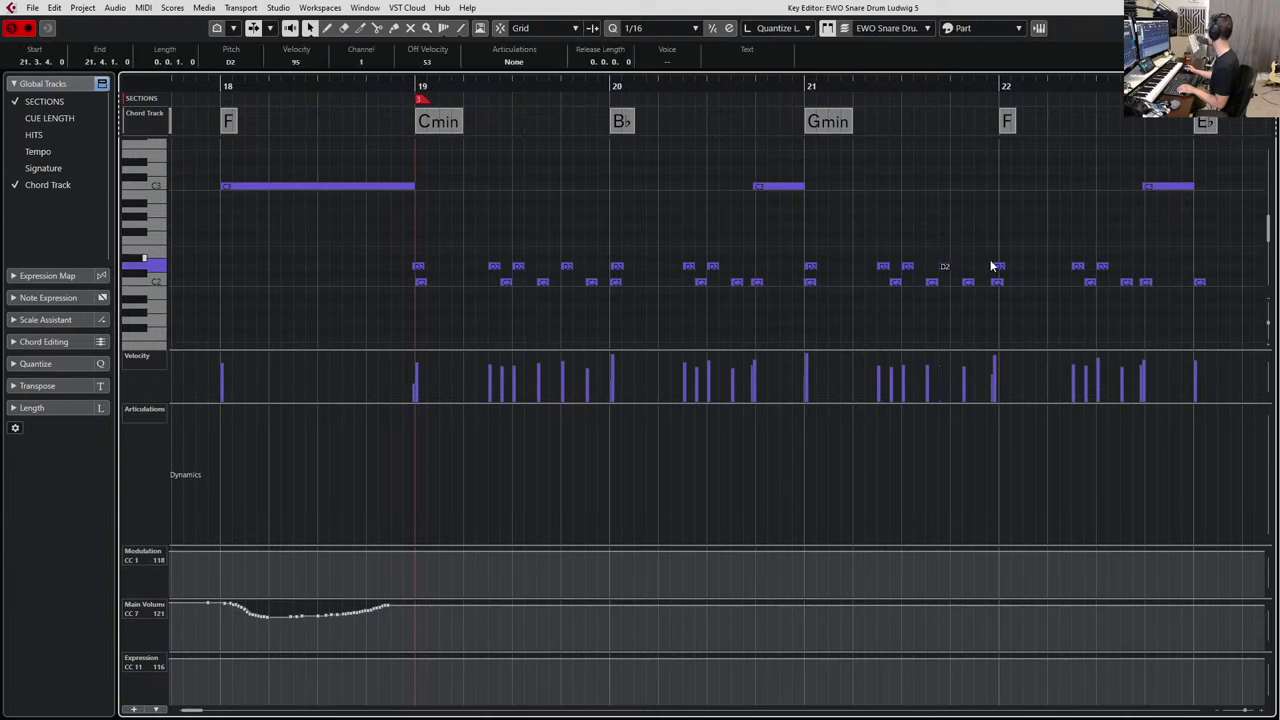
pyautogui.hotkey('ctrl', 'Right')
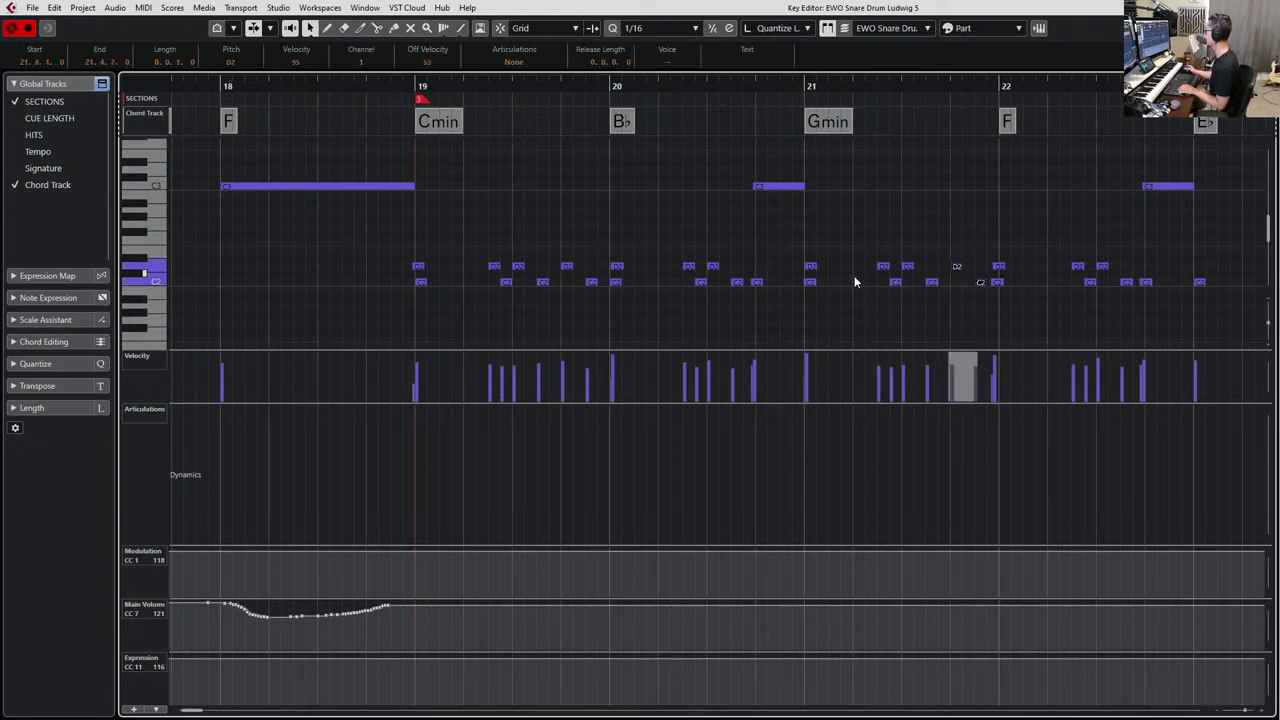
pyautogui.click(1141, 257)
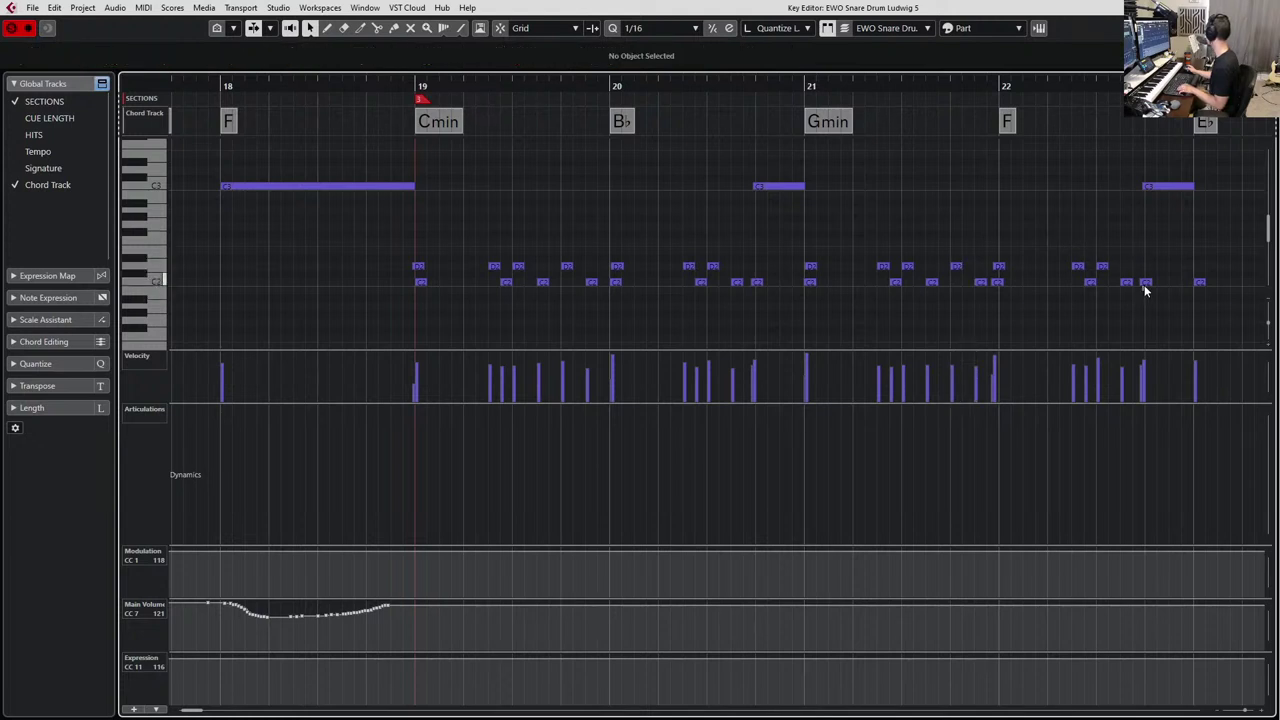
# Quantize the C2 and C3 snare notes near beat 22.4 to the 1/16 grid, then return to the project window.
pyautogui.click(1145, 285)
pyautogui.moveTo(1143, 283); pyautogui.dragTo(1148, 284)
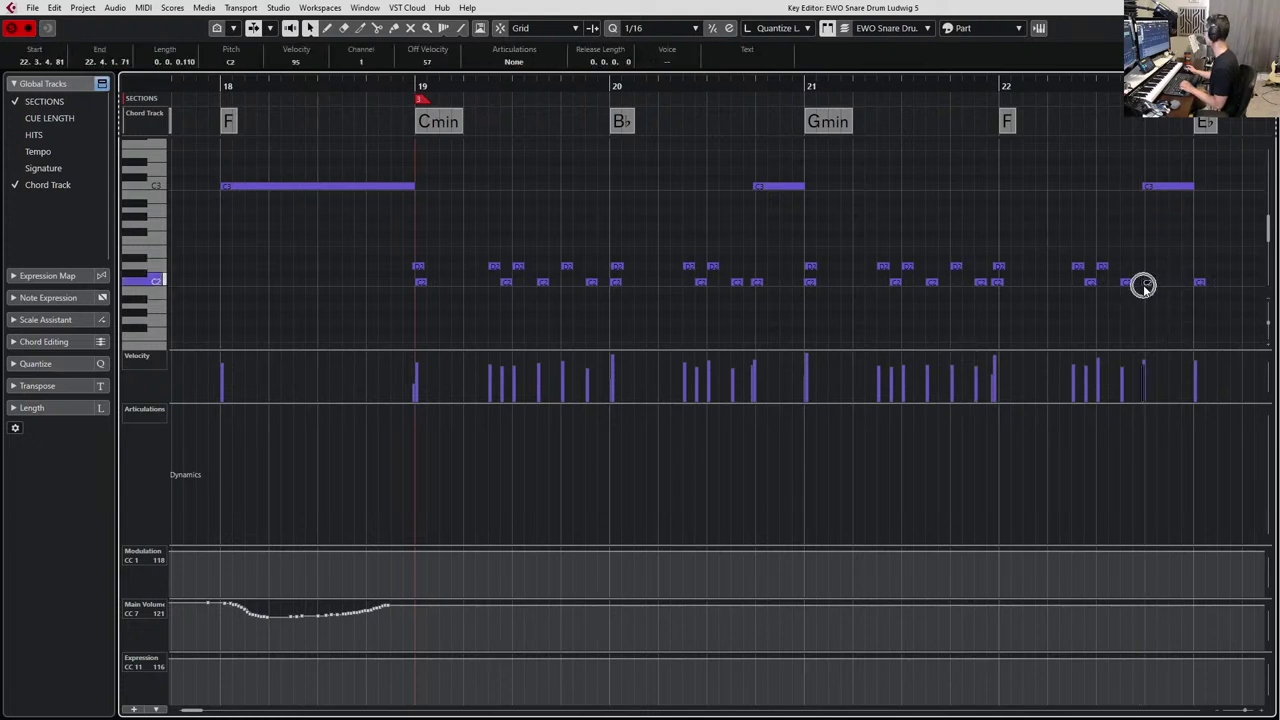
pyautogui.moveTo(1147, 156); pyautogui.dragTo(1145, 194)
pyautogui.press('q')
pyautogui.press('Return')
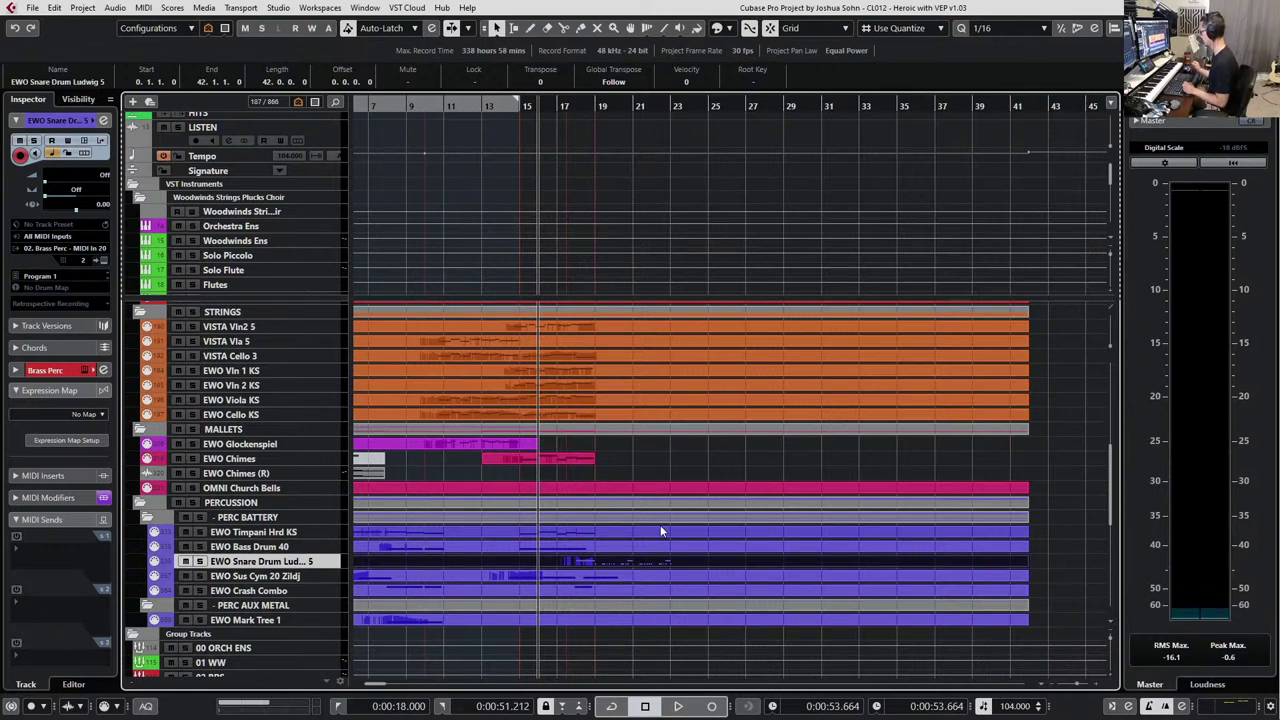
# Play the arrangement from before bar 15 up to about bar 19 and review the woodwind, brass and string tracks.
pyautogui.scroll(3, 766, 369)
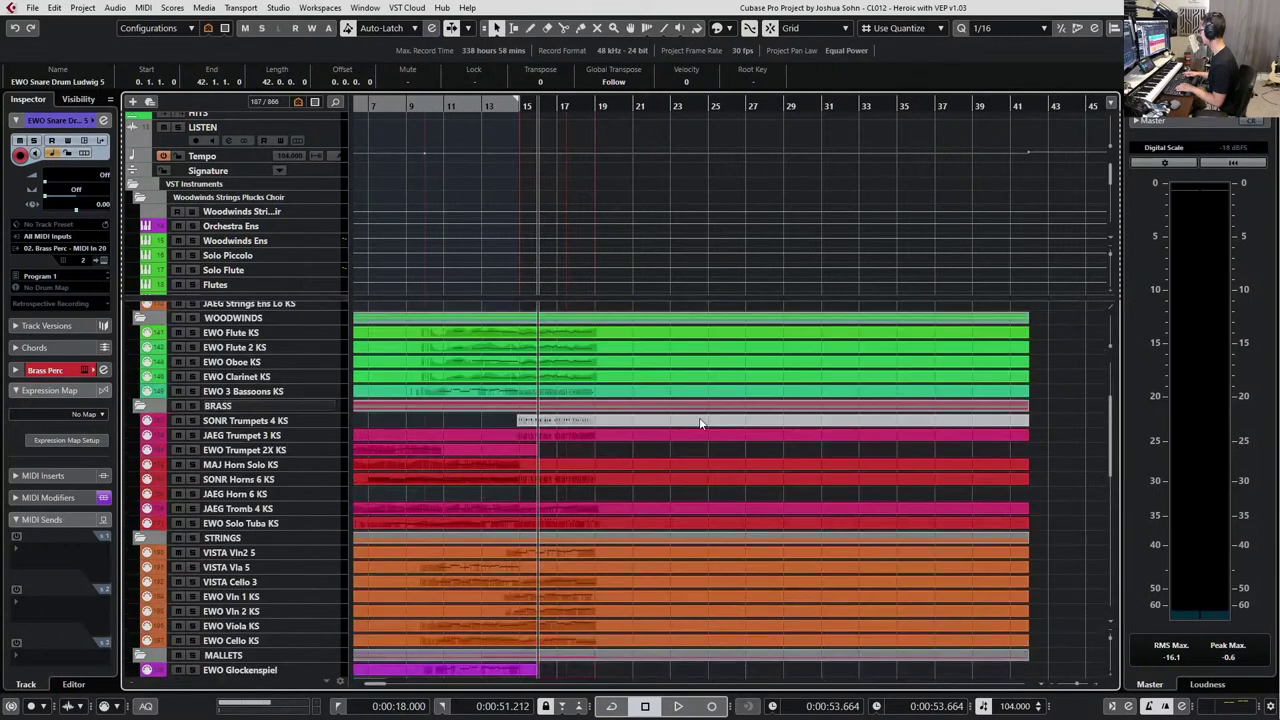
pyautogui.press('KP_Subtract')
pyautogui.press('KP_Subtract')
pyautogui.press('space')
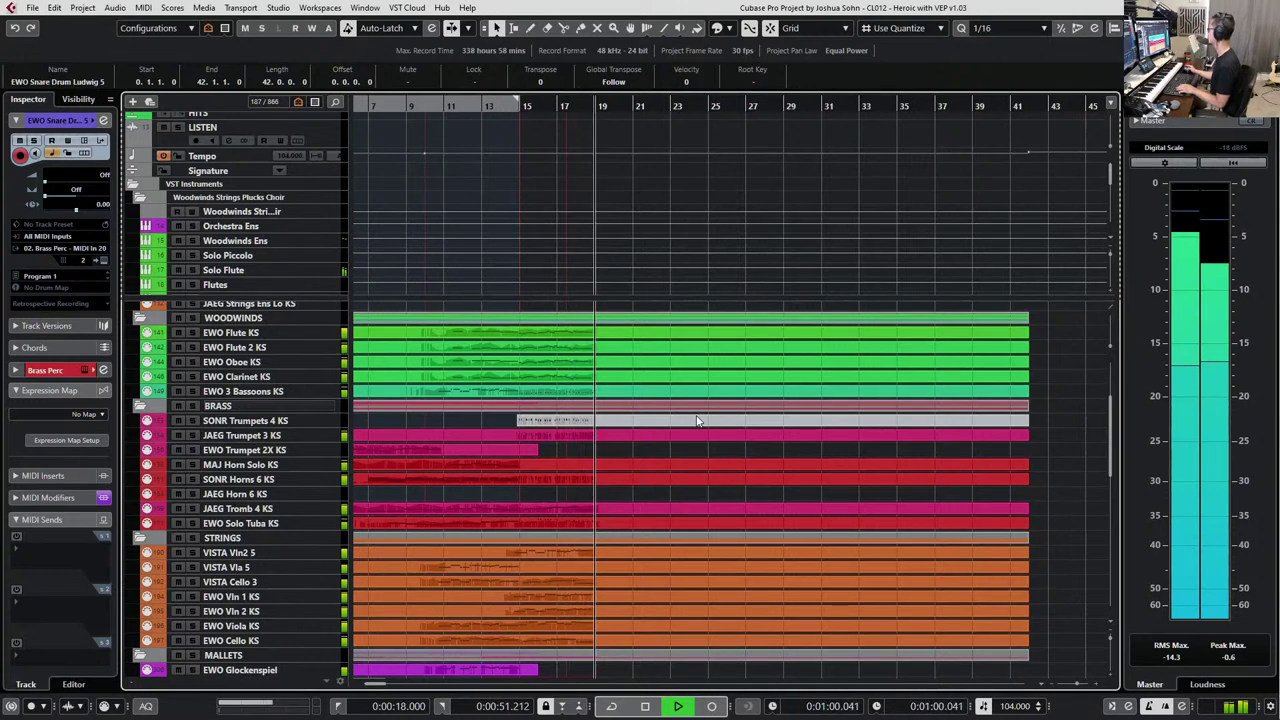
pyautogui.press('space')
pyautogui.scroll(3, 590, 495)
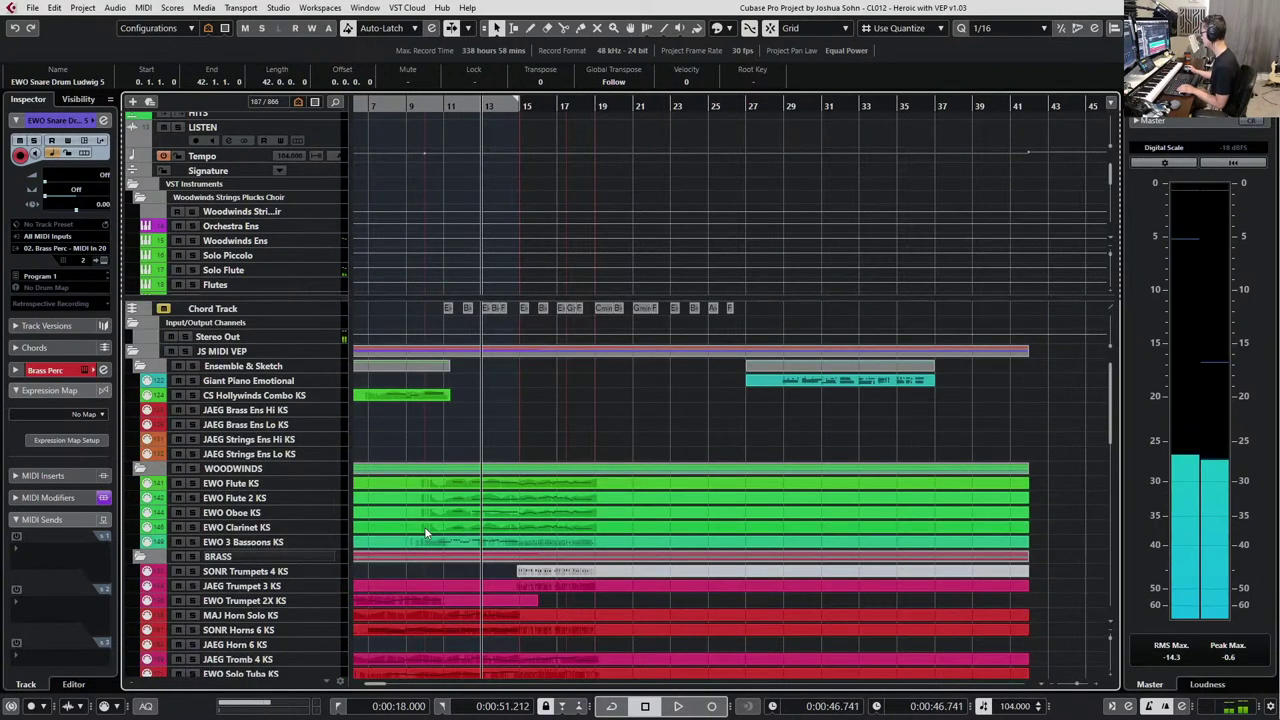
pyautogui.scroll(-3, 516, 485)
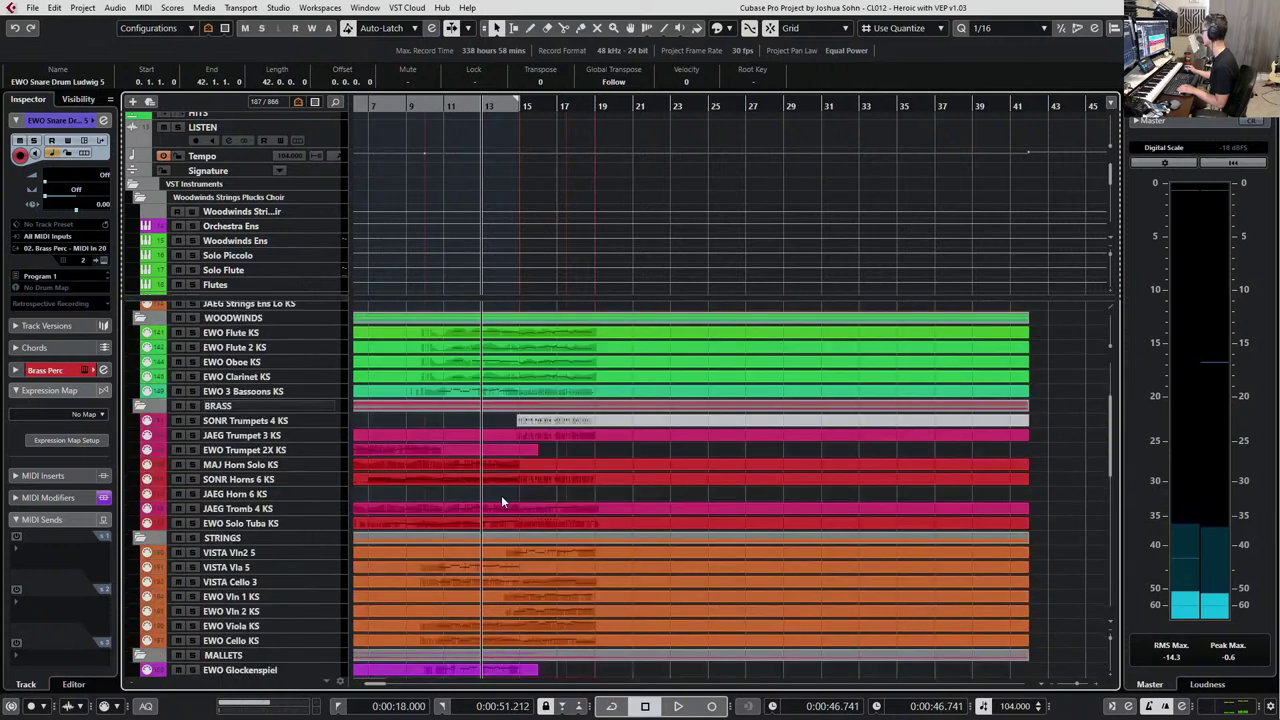
# Open the EWO Vln 1 KS and EWO Vln 2 KS parts together in the Key Editor and play them from bar 18.
pyautogui.click(310, 467)
pyautogui.click(607, 552)
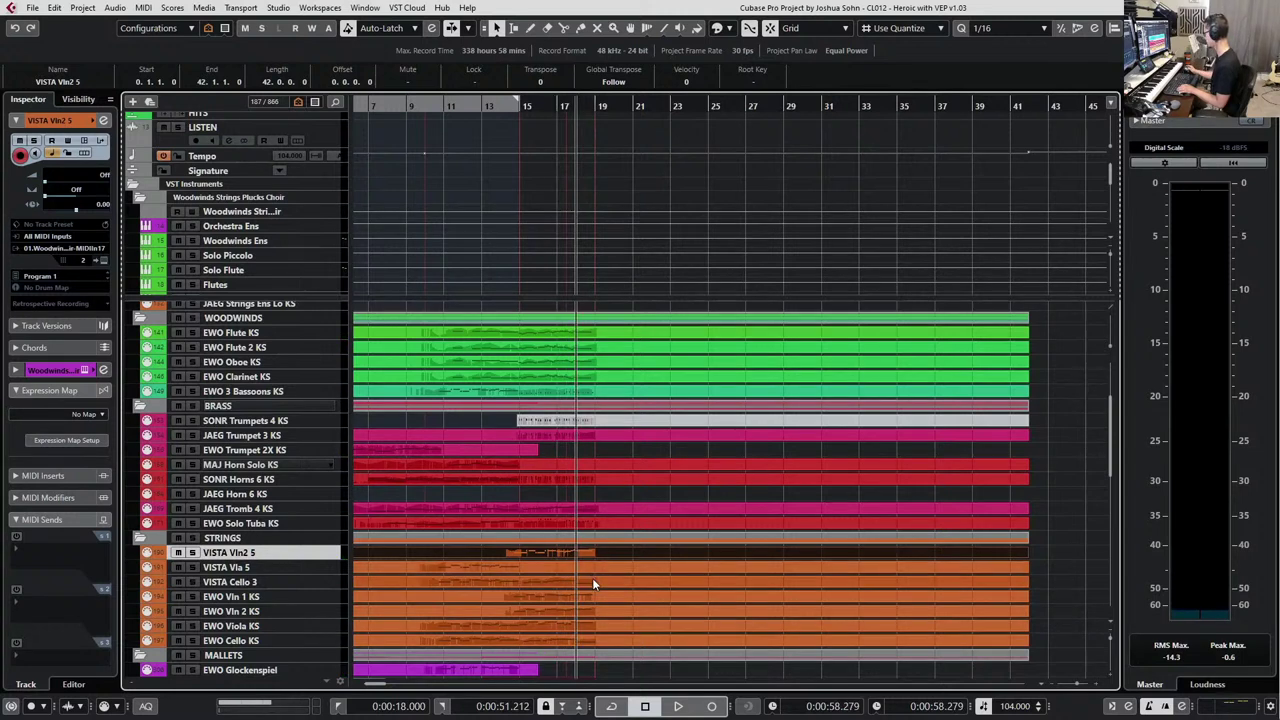
pyautogui.keyDown('shift'); pyautogui.click(594, 580); pyautogui.keyUp('shift')
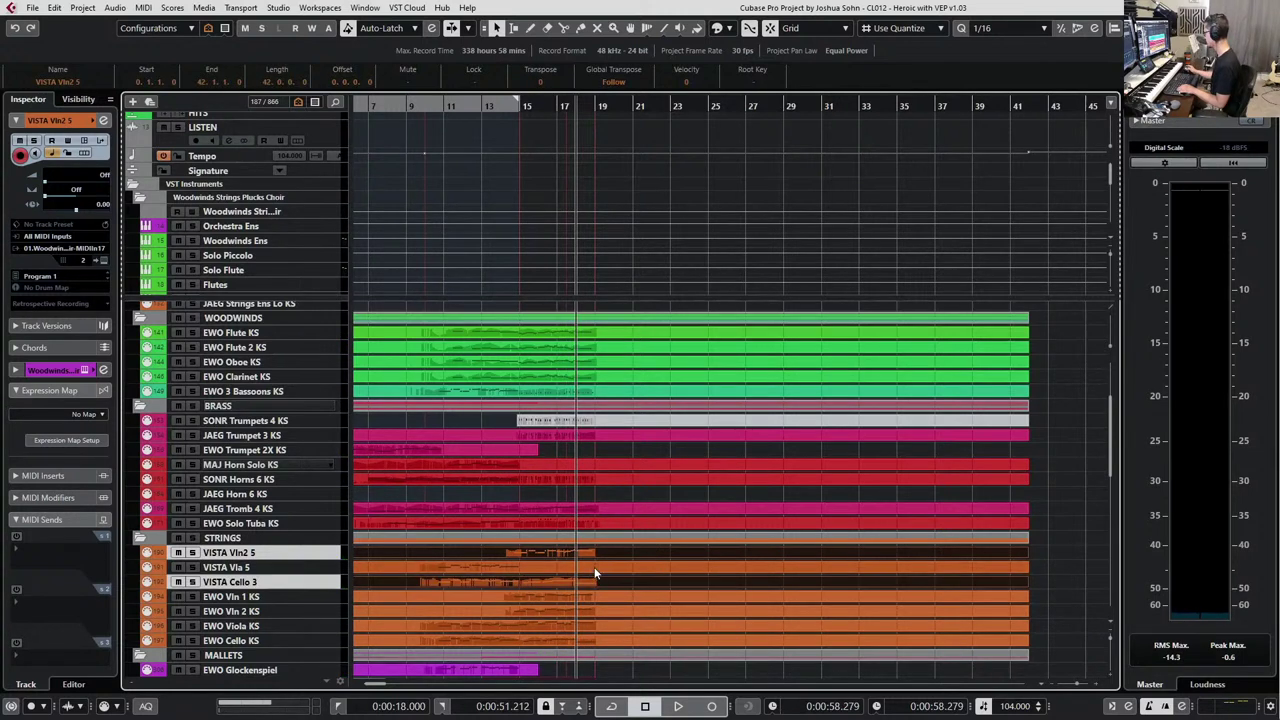
pyautogui.click(590, 598)
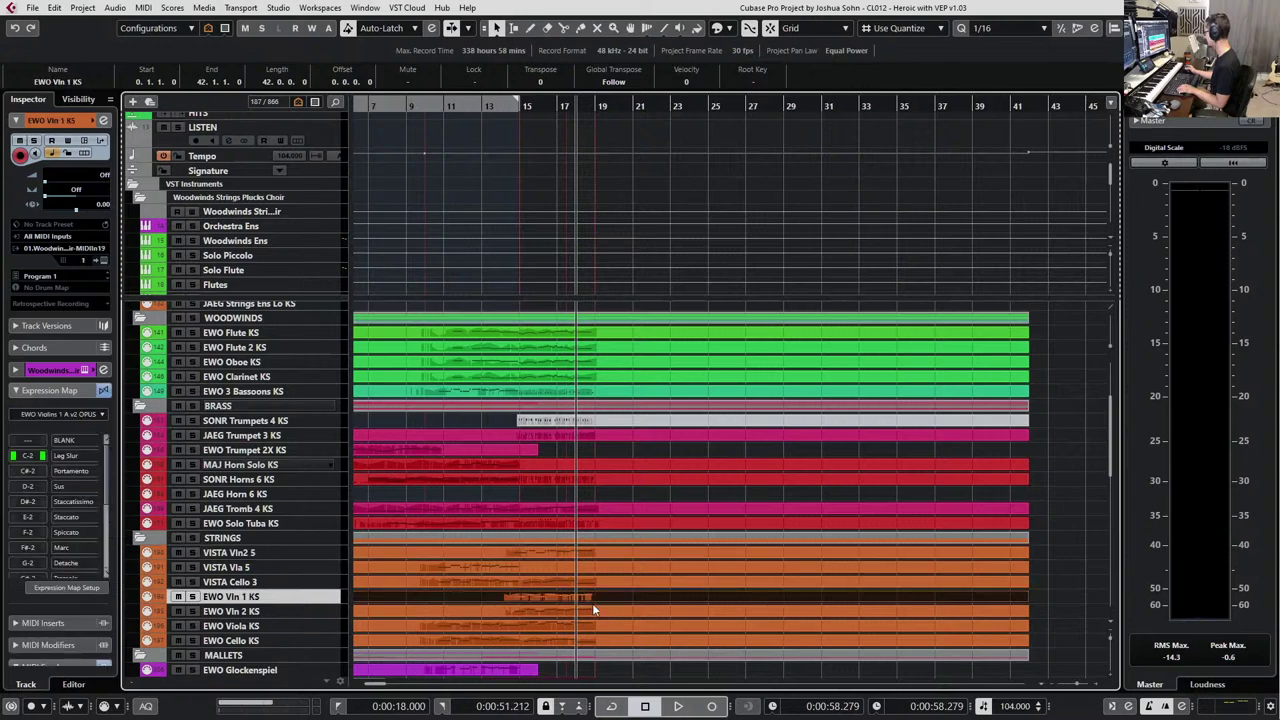
pyautogui.keyDown('shift'); pyautogui.click(592, 610); pyautogui.keyUp('shift')
pyautogui.hotkey('ctrl', 'e')
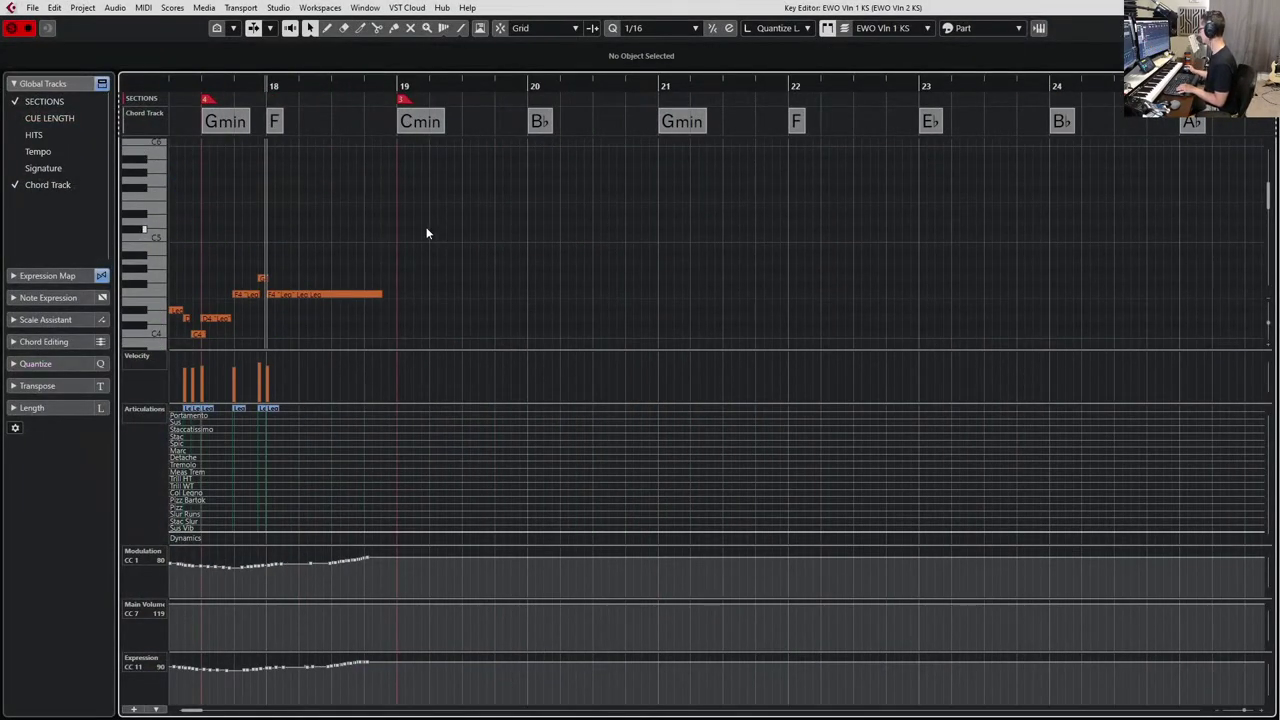
pyautogui.press('space')
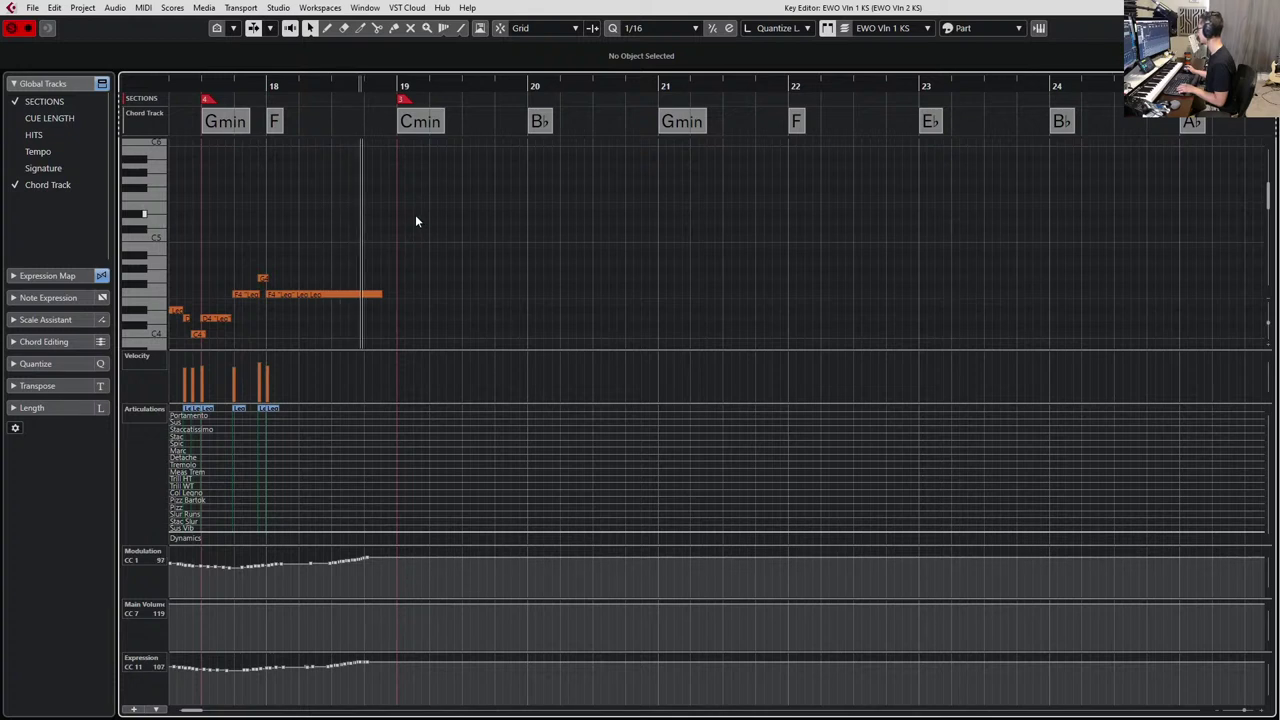
pyautogui.press('space')
# Split the sustained F4 violin note in bar 18 at beat 18.4 and play the split passage.
pyautogui.moveTo(415, 216); pyautogui.dragTo(393, 295)
pyautogui.scroll(3, 390, 296)
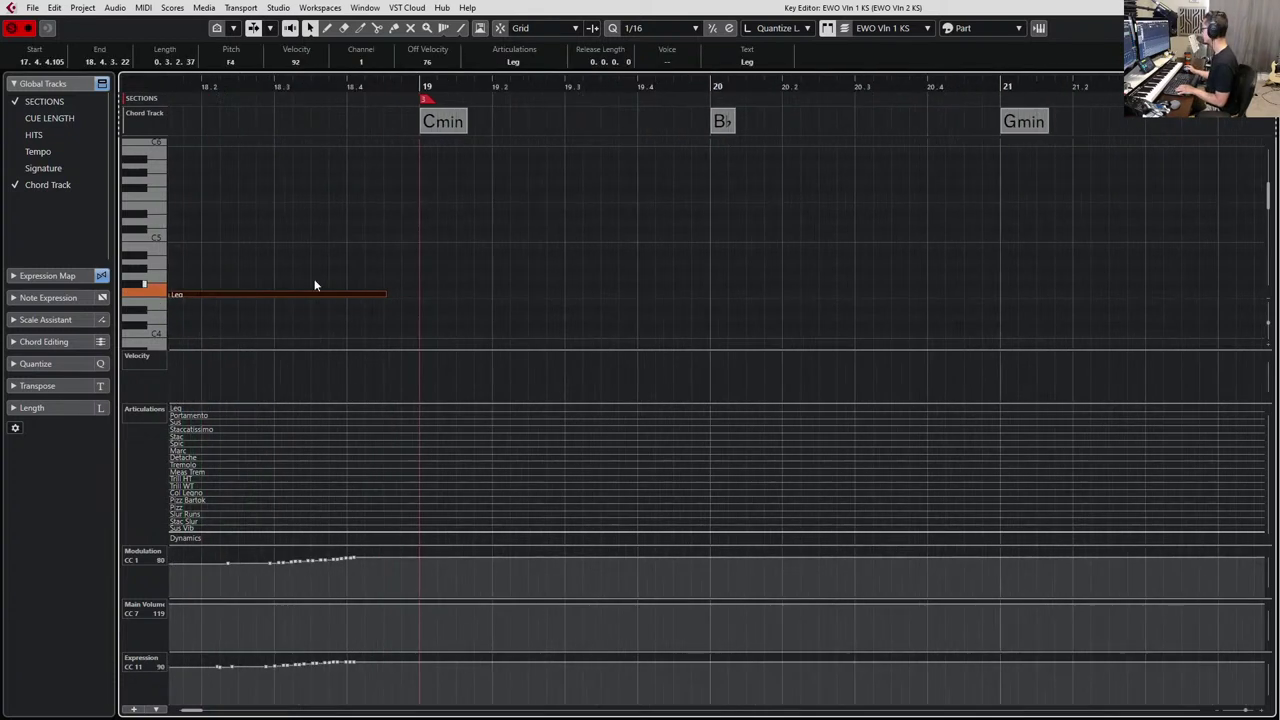
pyautogui.moveTo(350, 271); pyautogui.dragTo(354, 301)
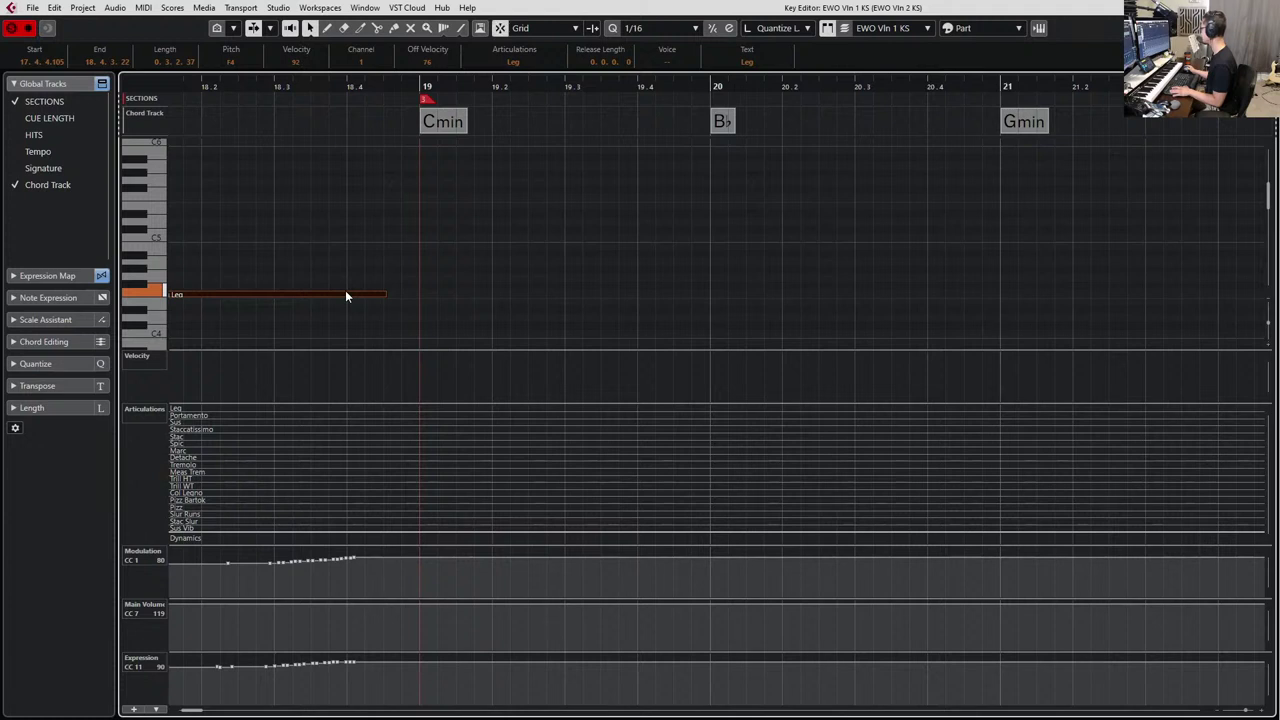
pyautogui.keyDown('alt'); pyautogui.click(346, 294); pyautogui.keyUp('alt')
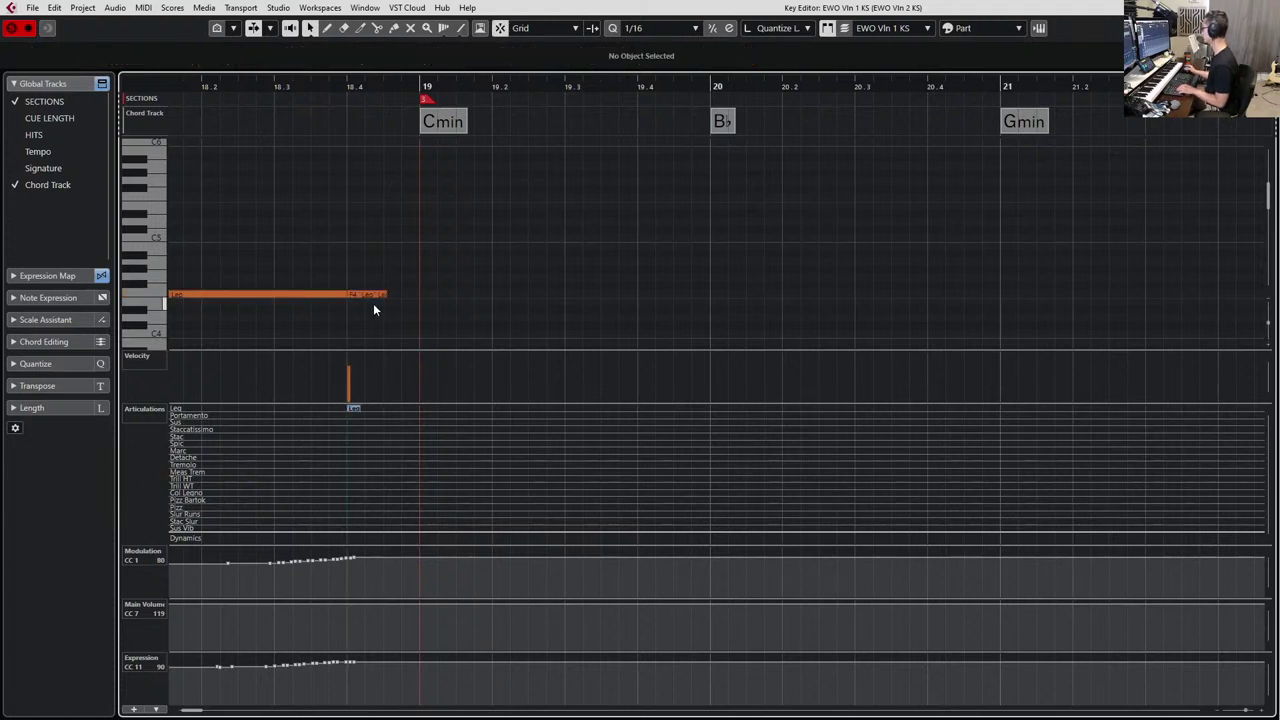
pyautogui.press('space')
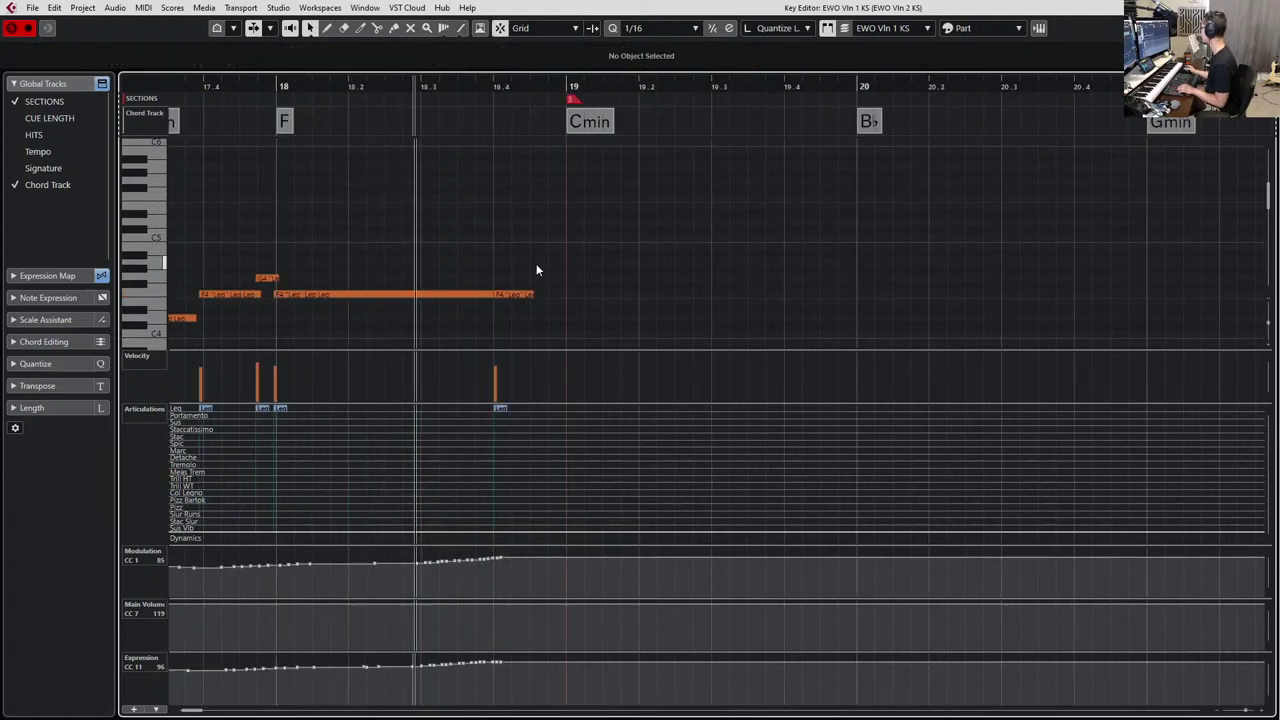
pyautogui.press('space')
# Shorten the first F4 note of bar 18 to end at 18.3.3.60, fine-tuning its end with the quantize value at 1/64.
pyautogui.click(528, 295)
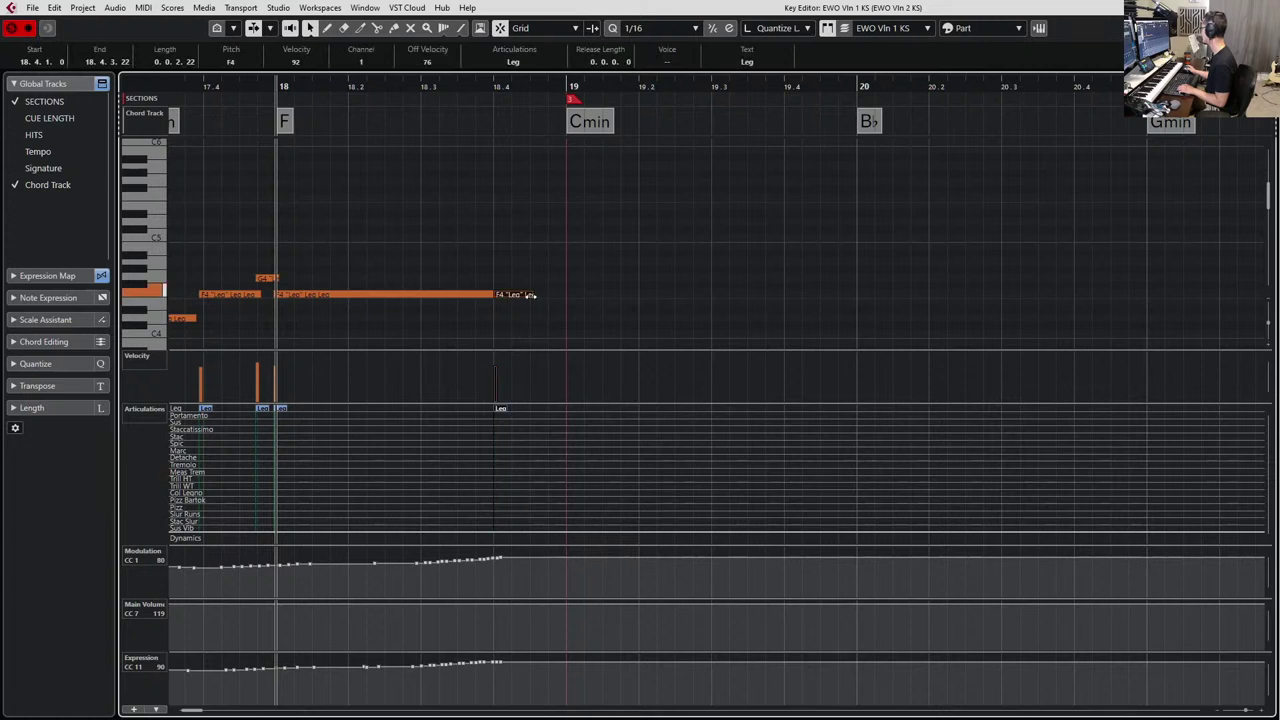
pyautogui.moveTo(492, 295); pyautogui.dragTo(464, 314)
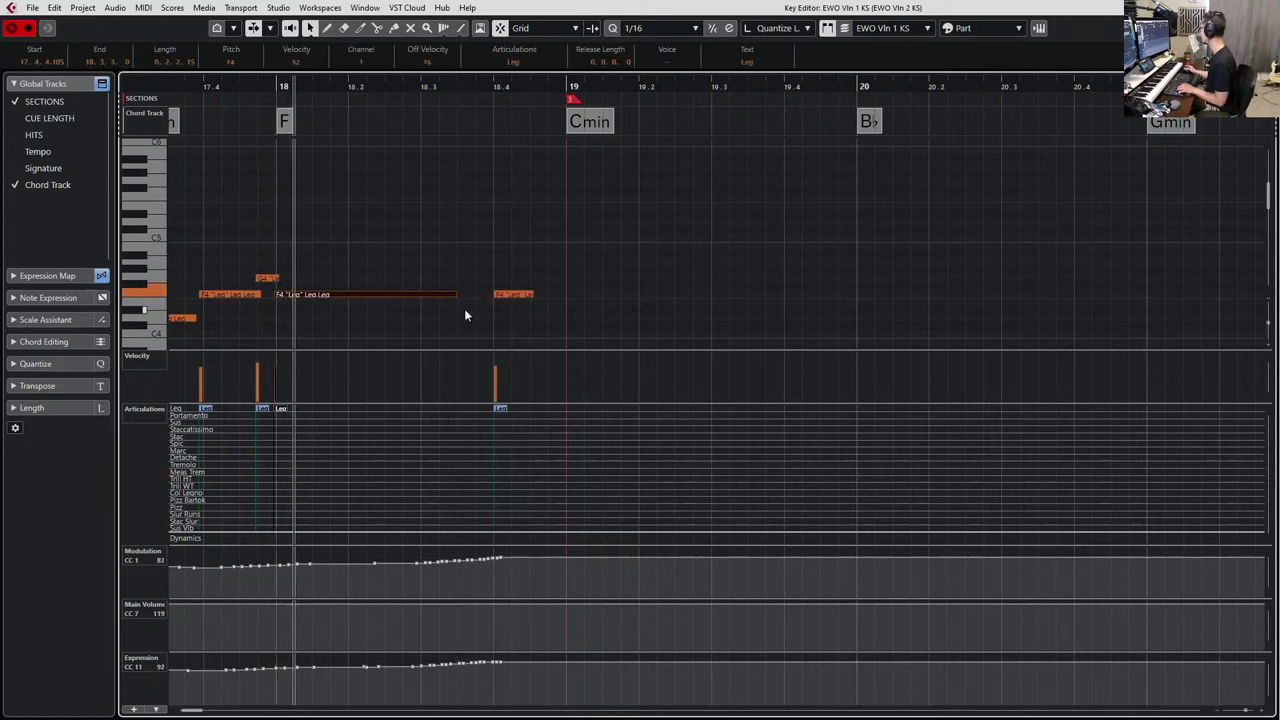
pyautogui.press('space')
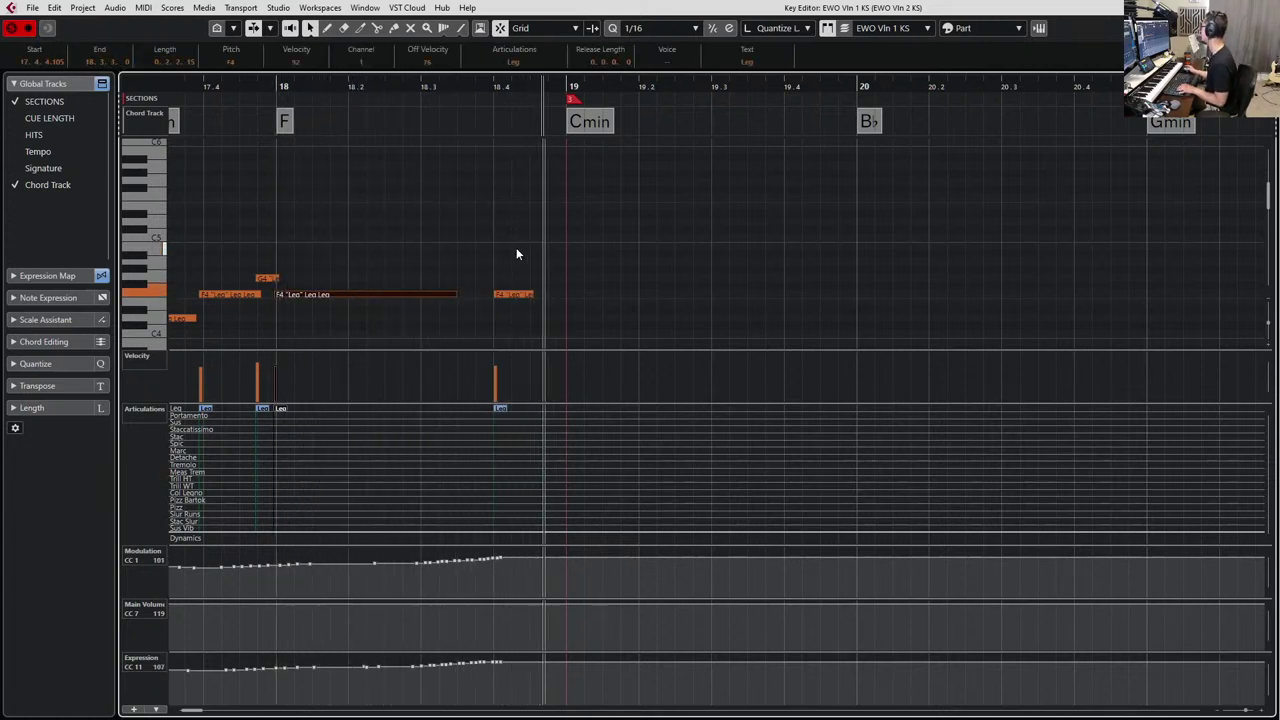
pyautogui.press('space')
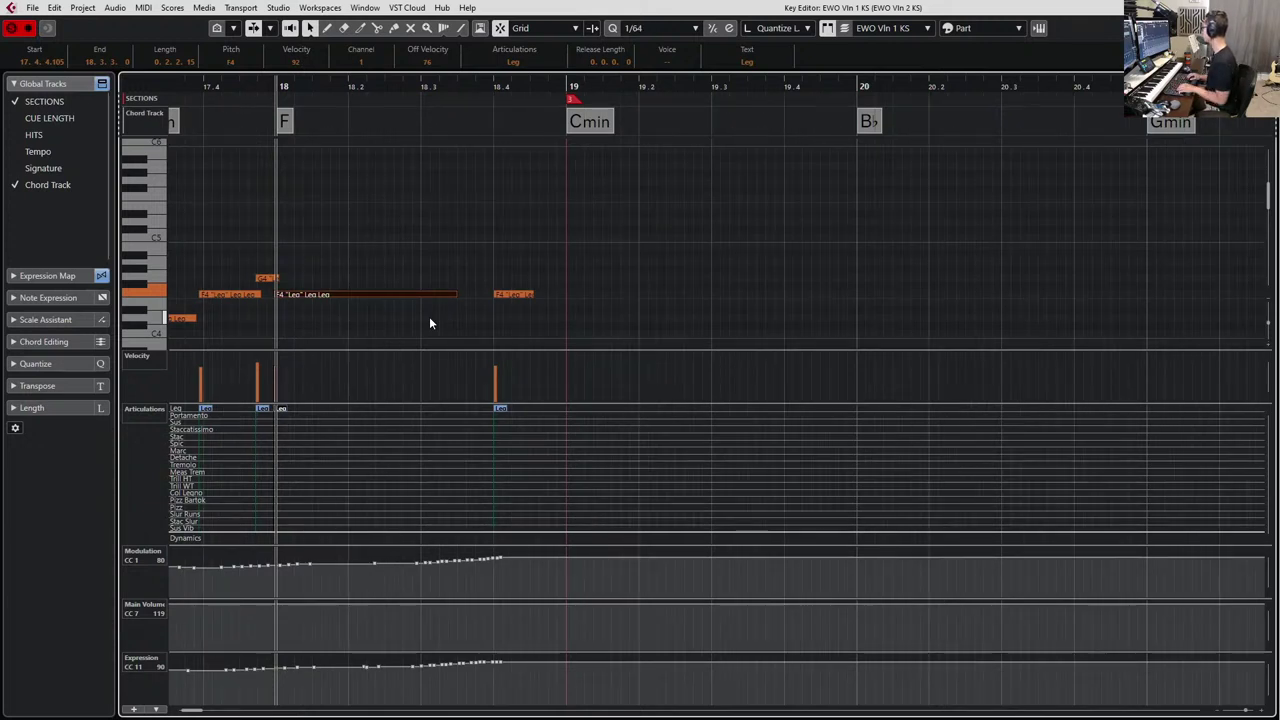
pyautogui.hotkey('alt', '7')
pyautogui.hotkey('alt', 'shift', 'Right')
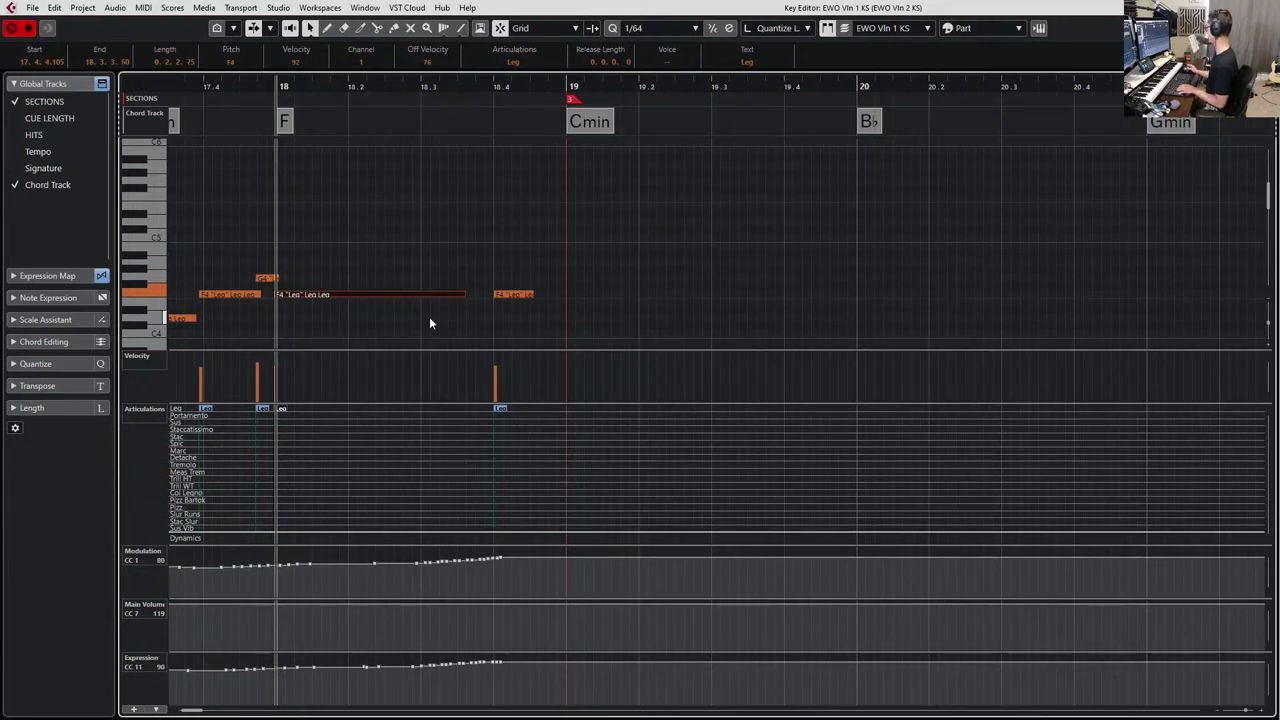
# Lengthen the F4 note starting at 18.4 so it ends at 19.1.1.0, then play the passage.
pyautogui.click(519, 294)
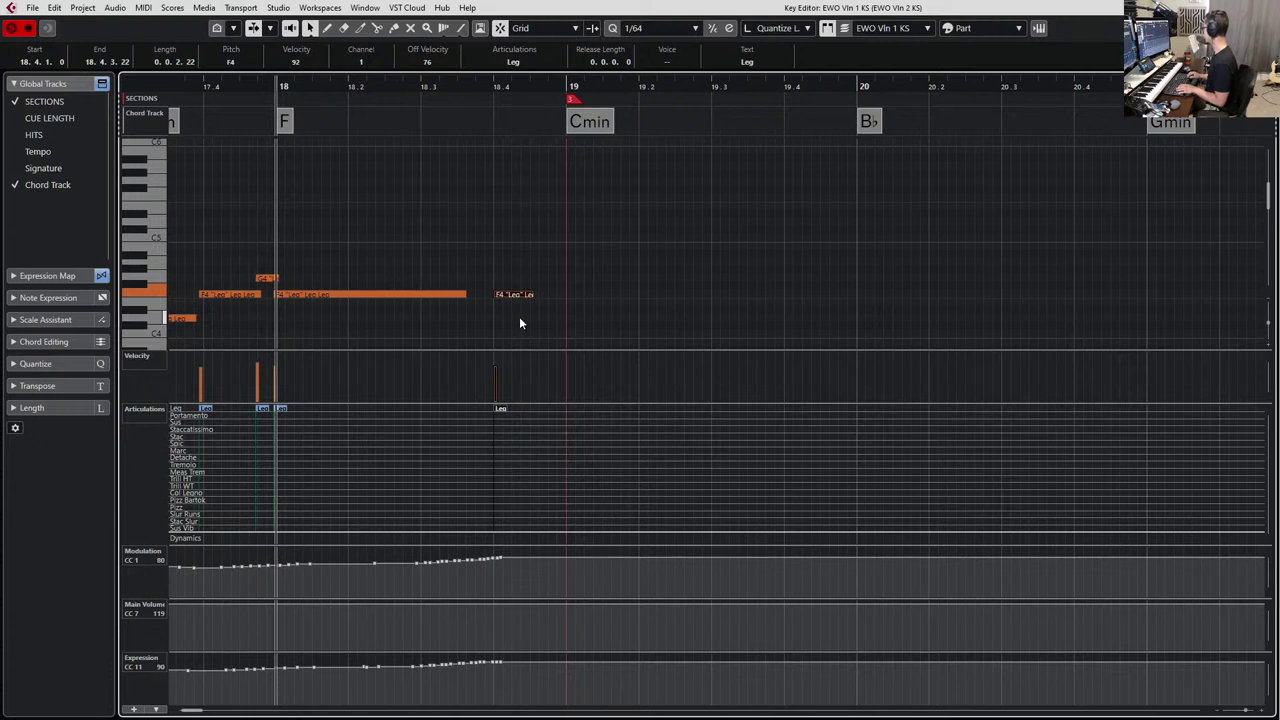
pyautogui.hotkey('alt', 'shift', 'Right')
pyautogui.hotkey('alt', 'shift', 'Right')
pyautogui.hotkey('alt', 'shift', 'Right')
pyautogui.hotkey('alt', 'shift', 'Right')
pyautogui.hotkey('alt', 'shift', 'Right')
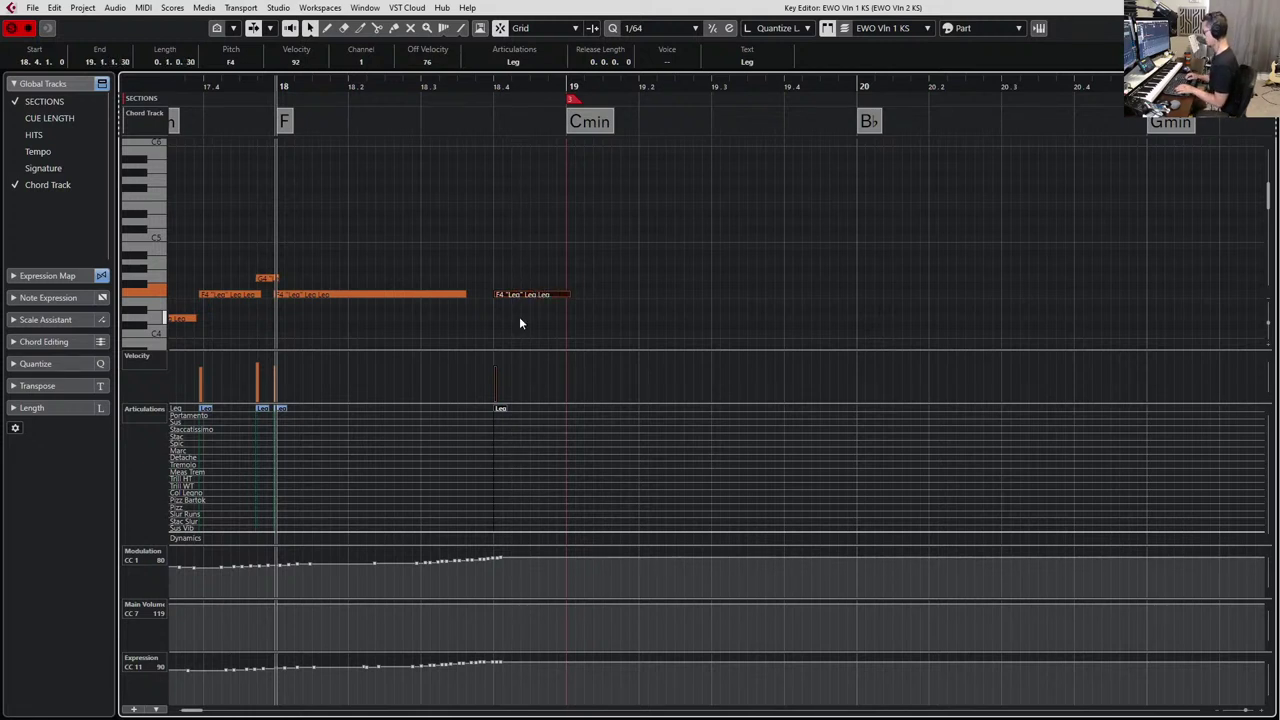
pyautogui.hotkey('alt', 'shift', 'Left')
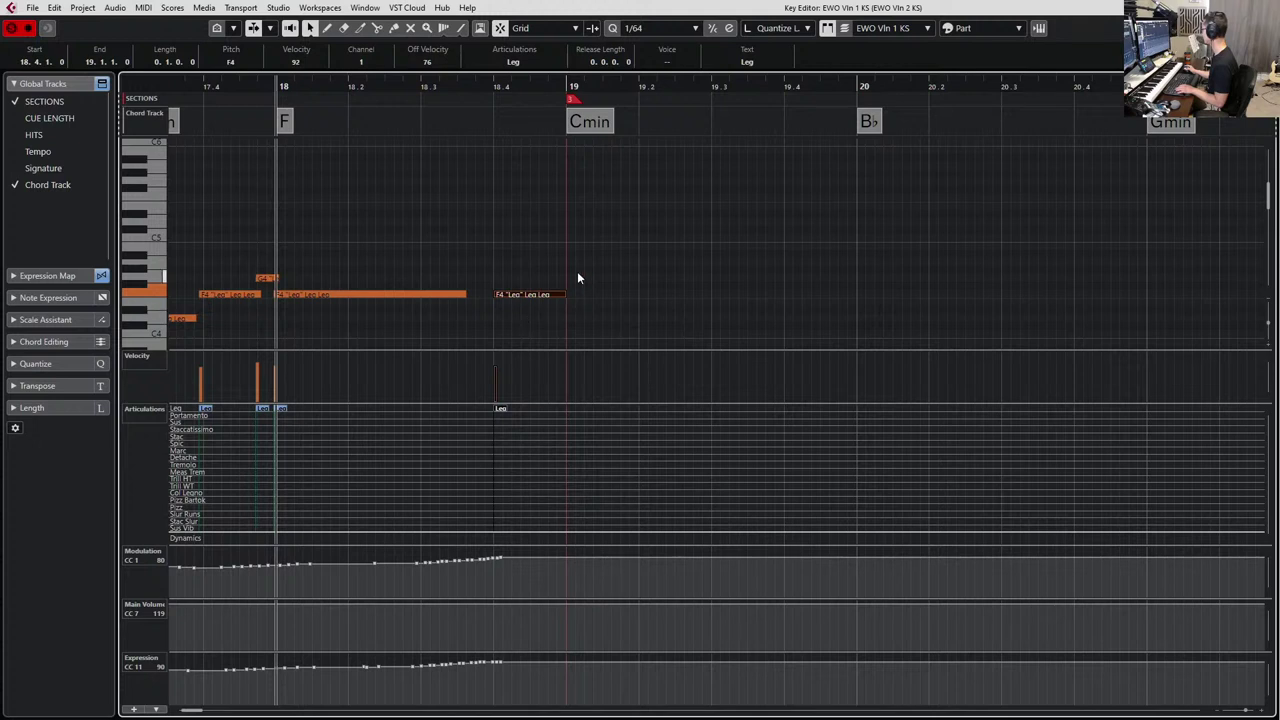
pyautogui.click(512, 340)
pyautogui.scroll(-1, 528, 323)
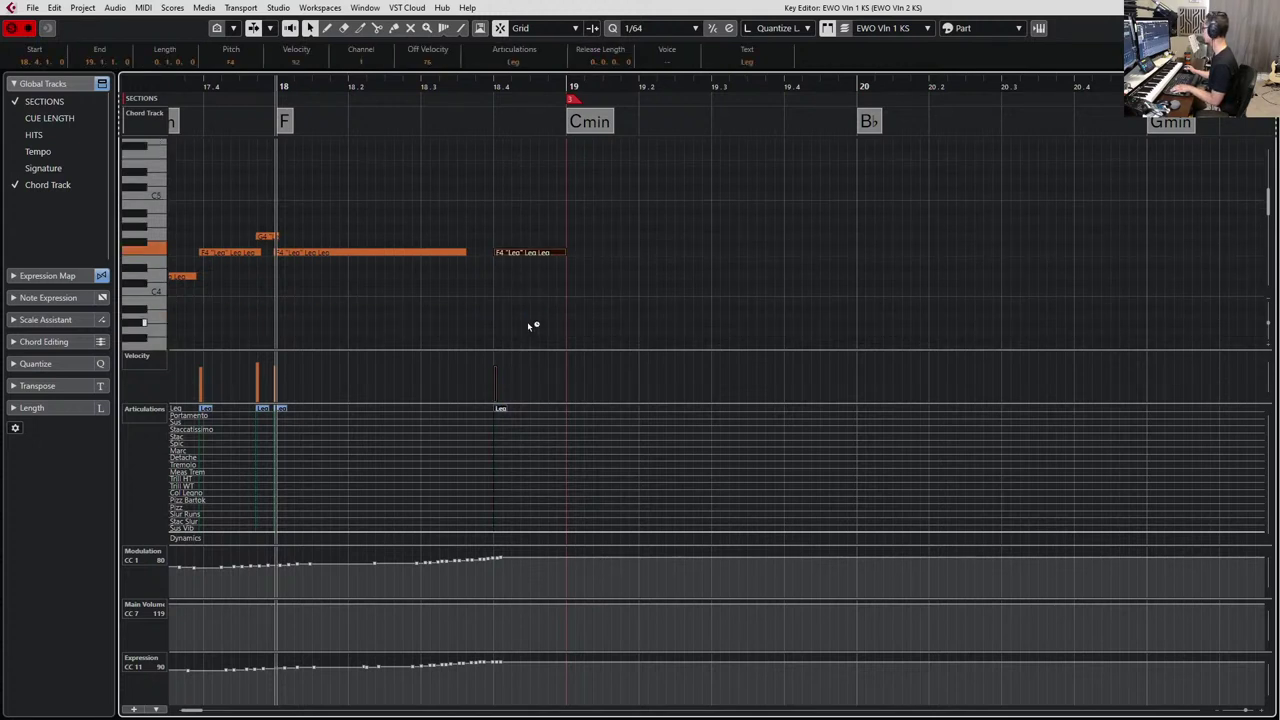
pyautogui.press('space')
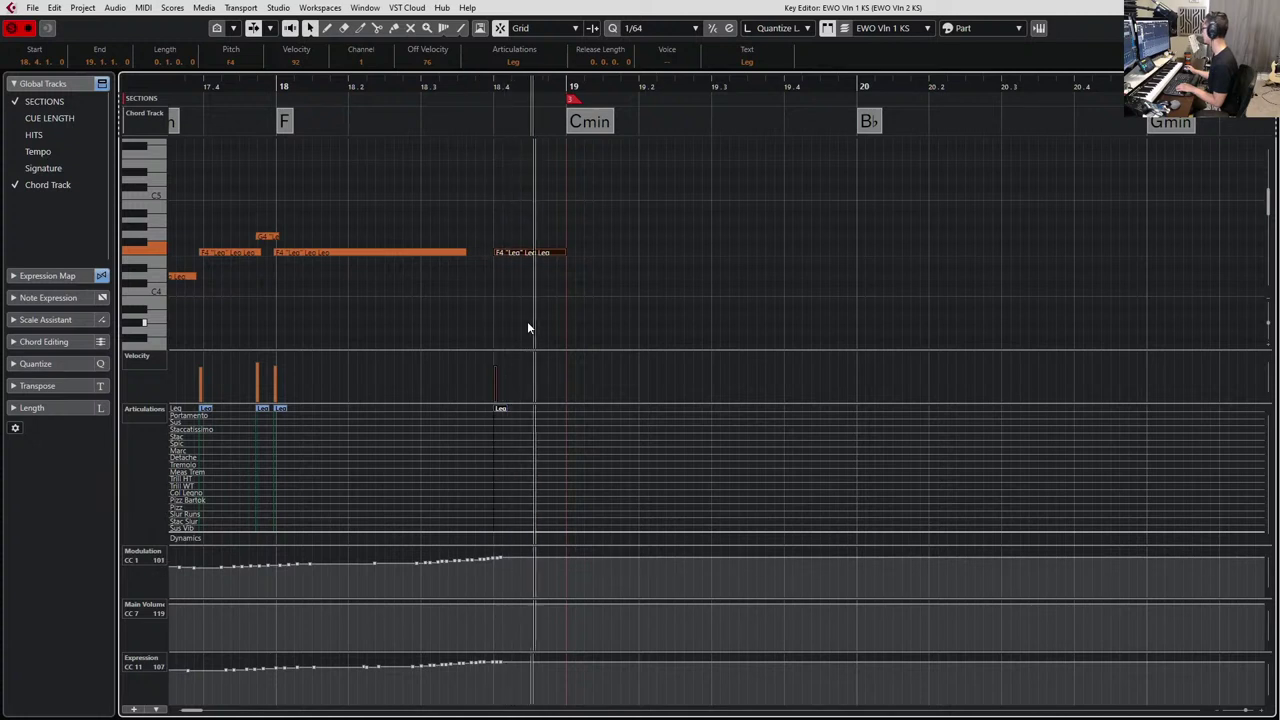
pyautogui.press('space')
# Extend the start of the second F4 note in bar 18 back to 18.3.4.60, checking the timing by playback.
pyautogui.click(510, 237)
pyautogui.click(508, 254)
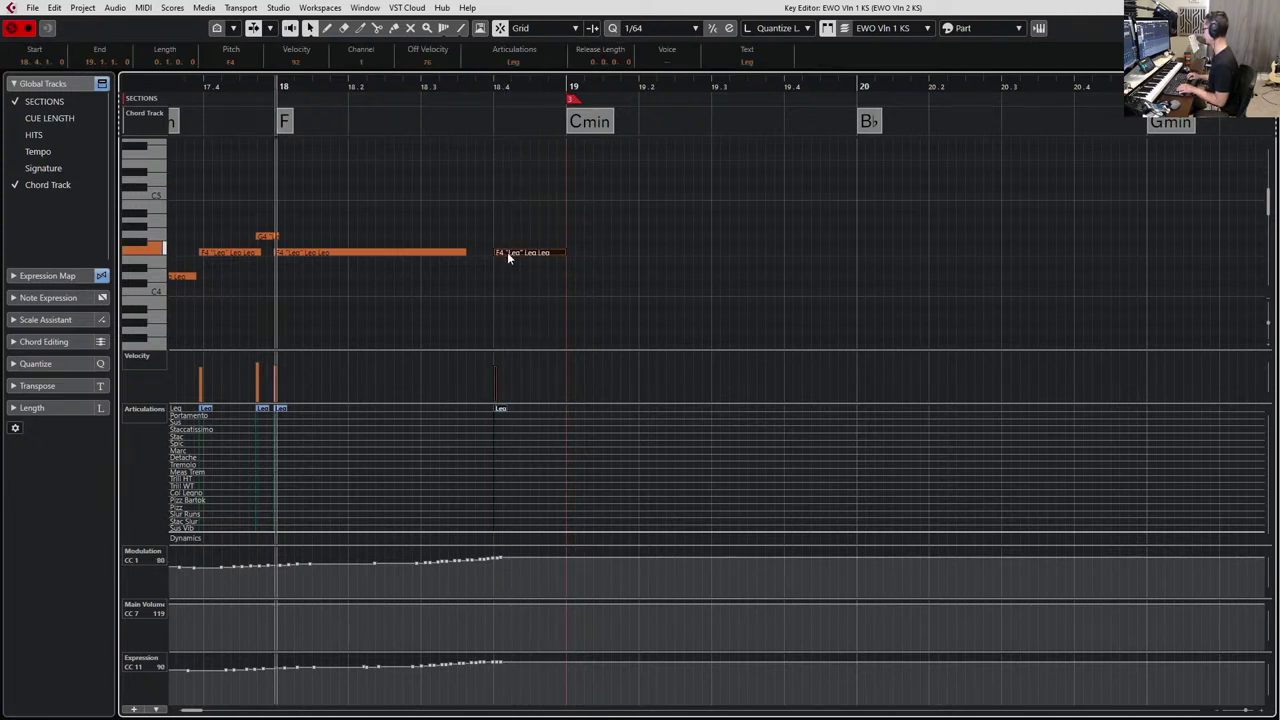
pyautogui.hotkey('alt', 'Left')
pyautogui.press('space')
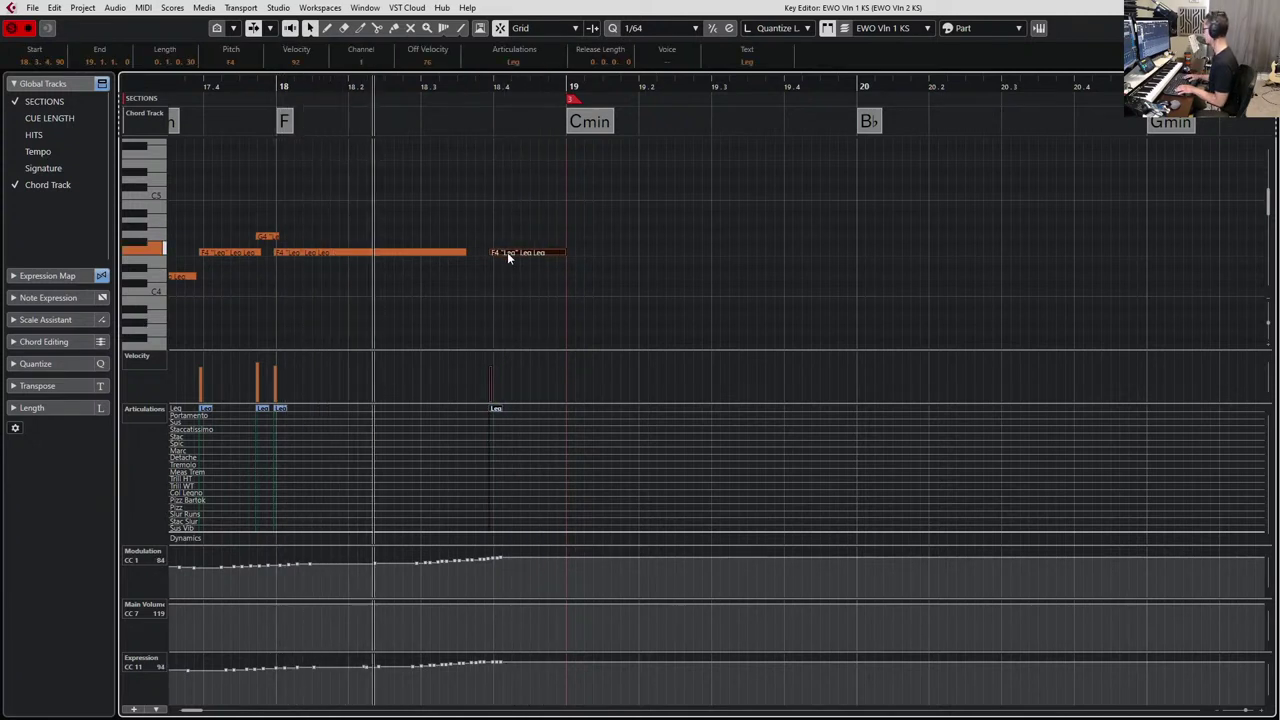
pyautogui.press('space')
pyautogui.hotkey('alt', 'Left')
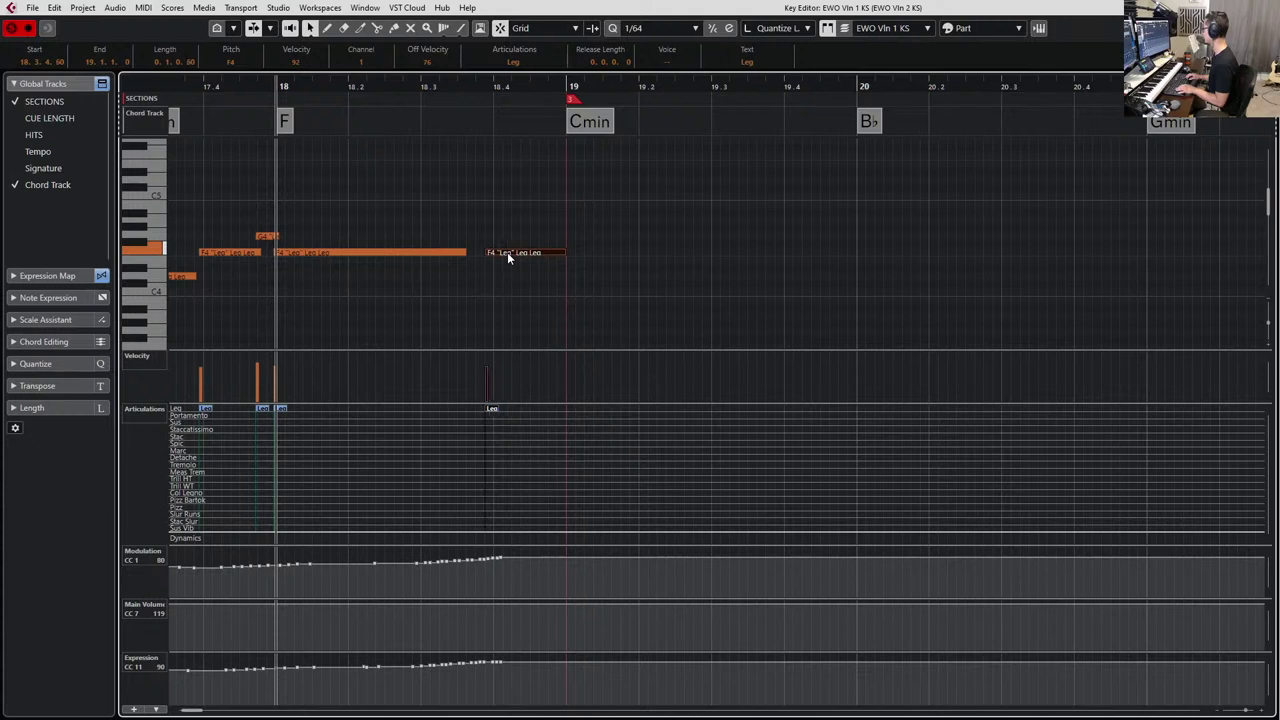
pyautogui.press('space')
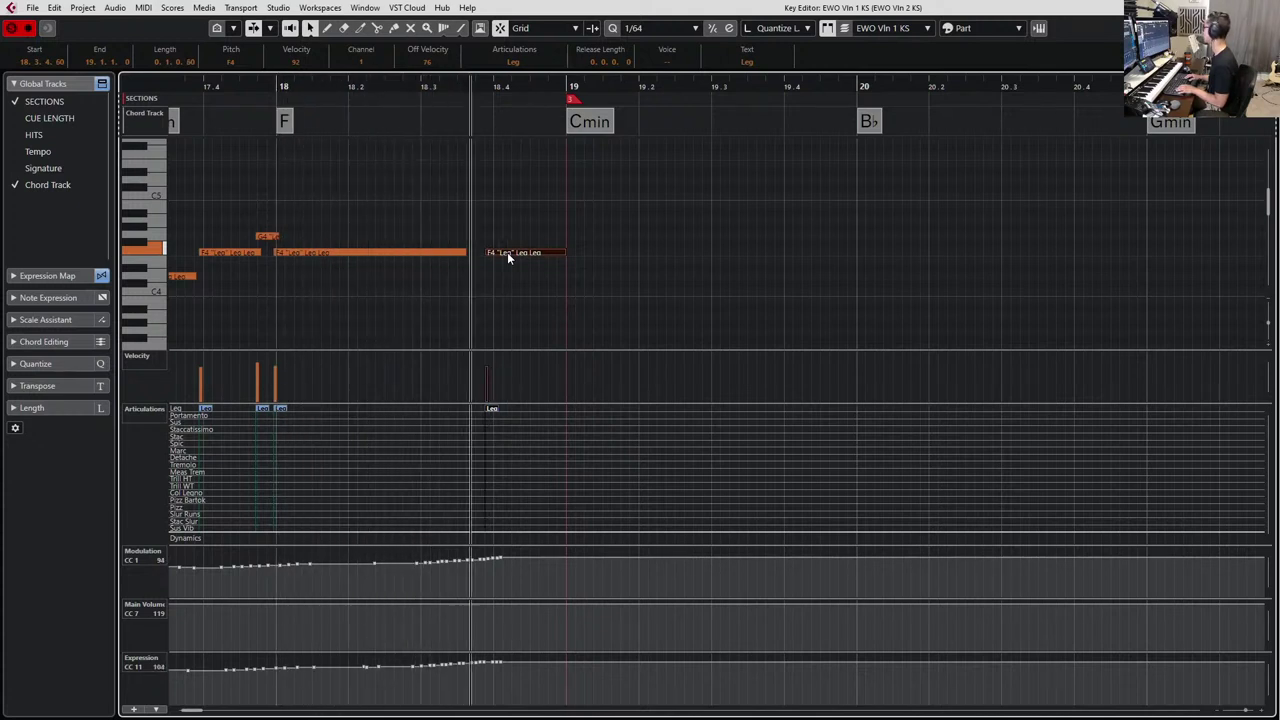
pyautogui.press('space')
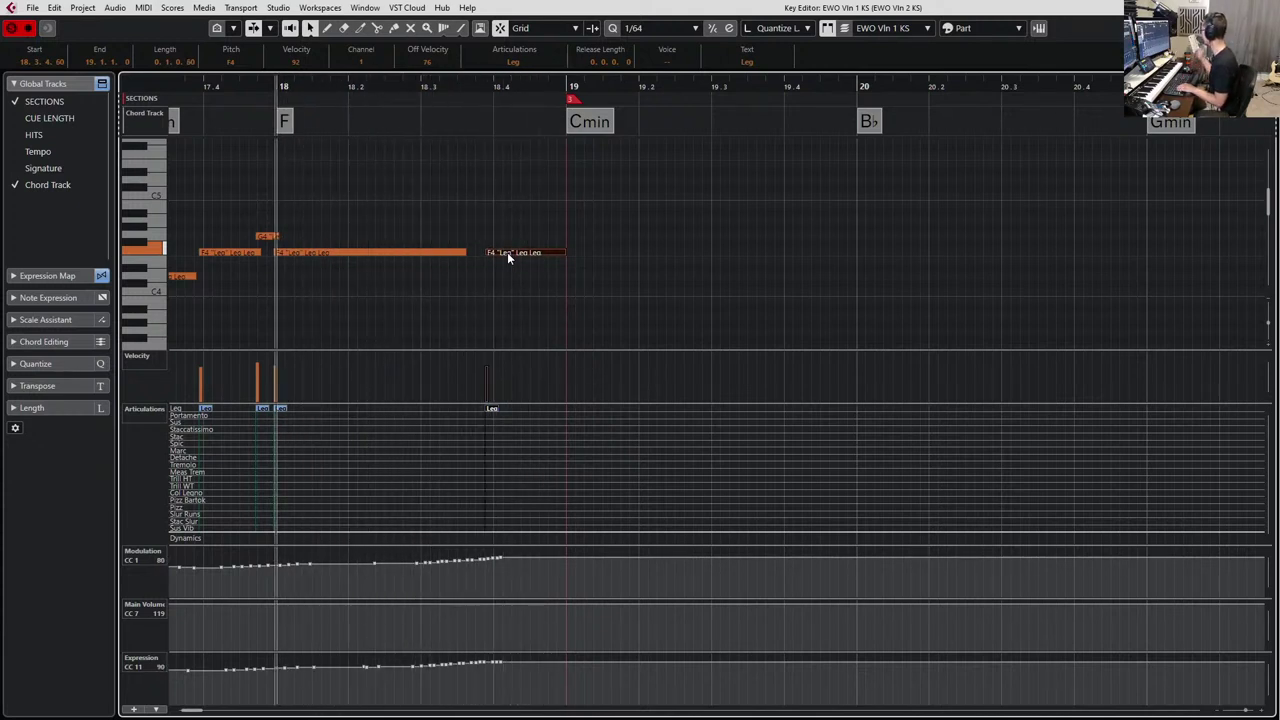
pyautogui.scroll(2, 531, 234)
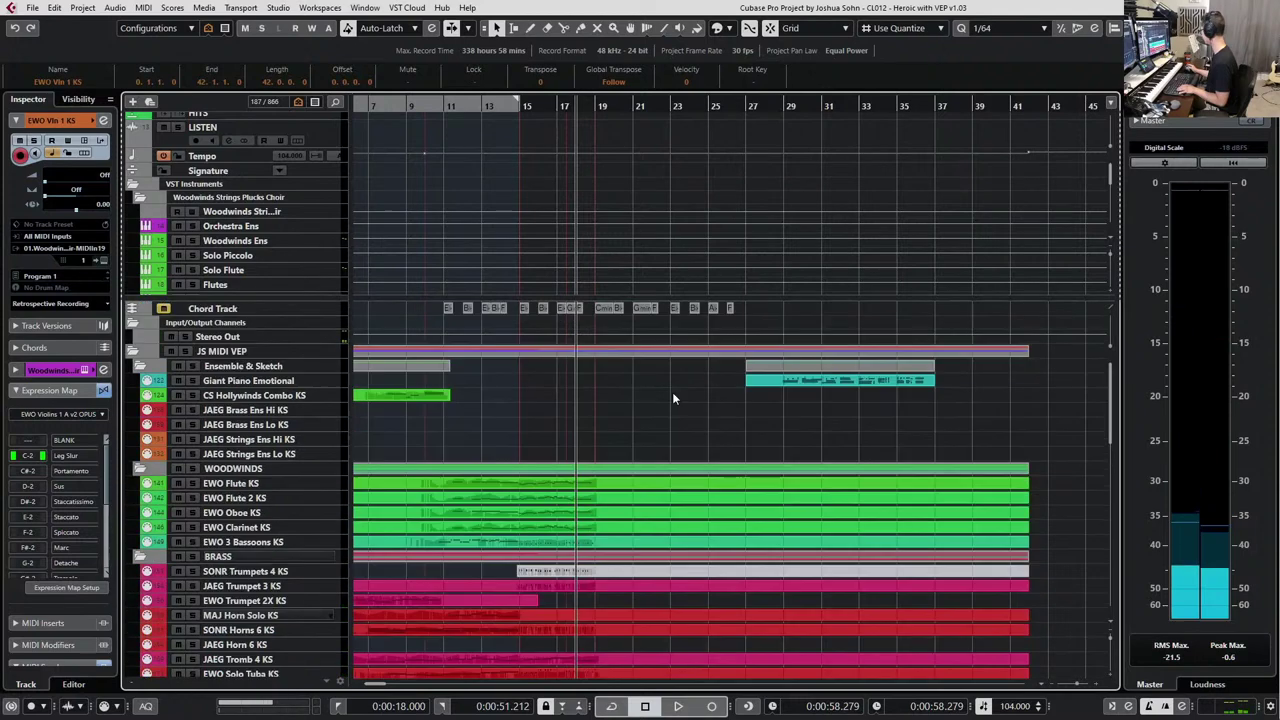
# Move the chord events from bar 19 onward together so the Cmin chord starts at 23.1.1.0, using 1/1 quantize.
pyautogui.click(751, 306)
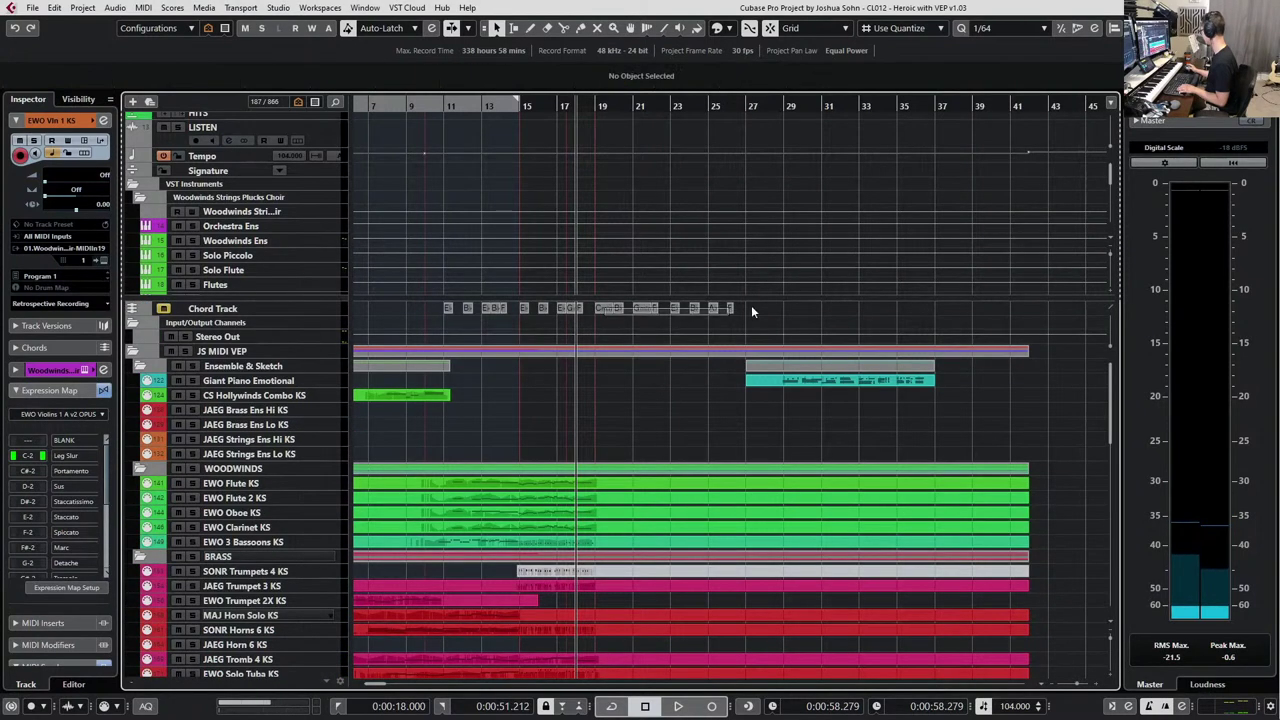
pyautogui.scroll(5, 761, 309)
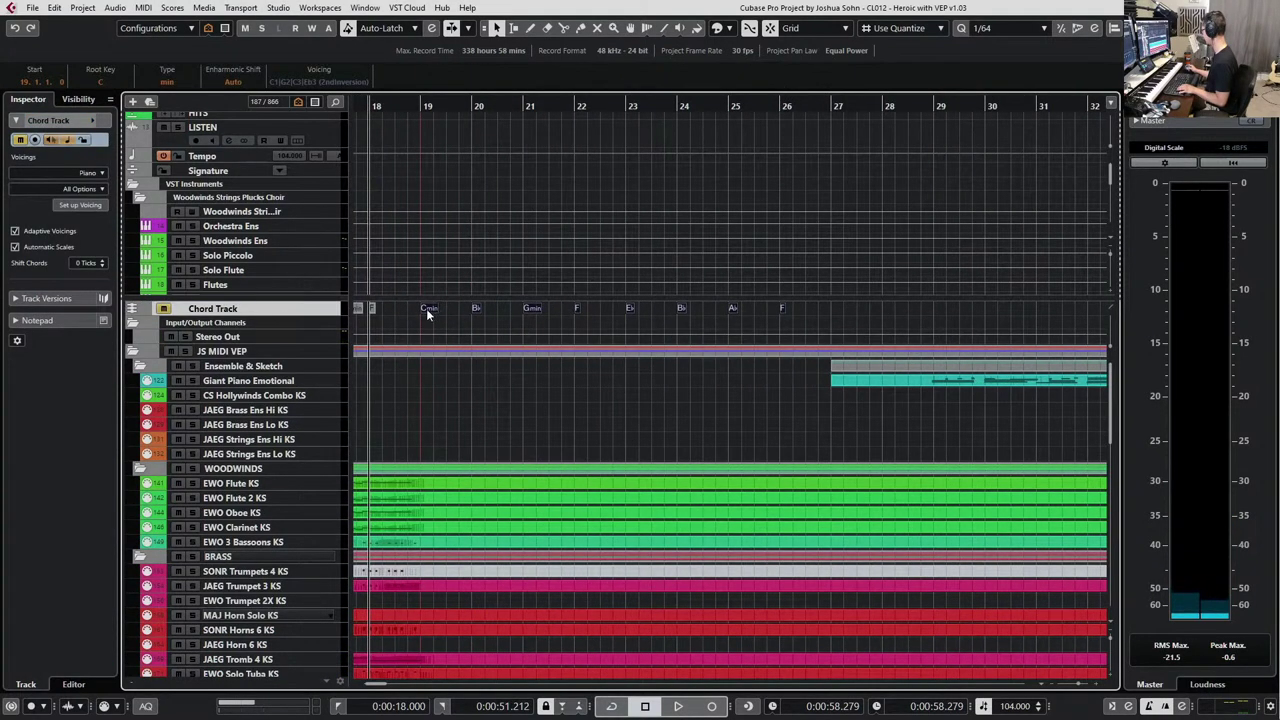
pyautogui.moveTo(428, 309); pyautogui.dragTo(634, 317)
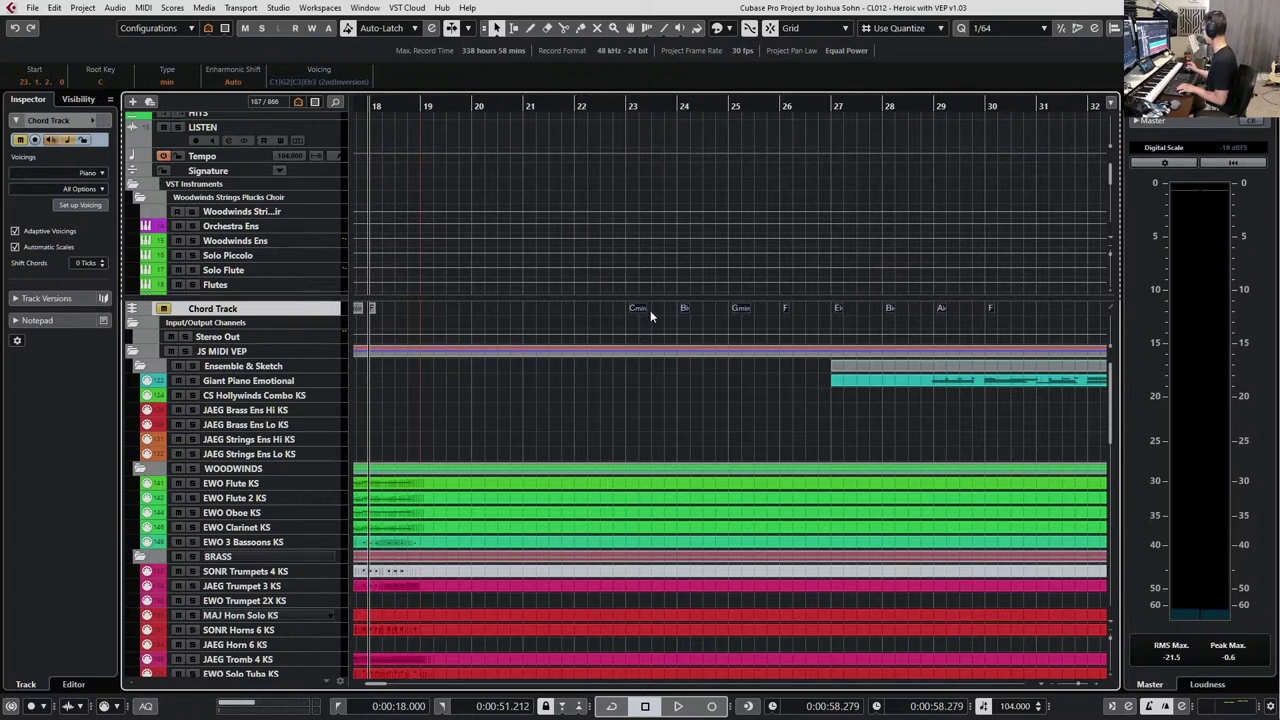
pyautogui.hotkey('alt', '1')
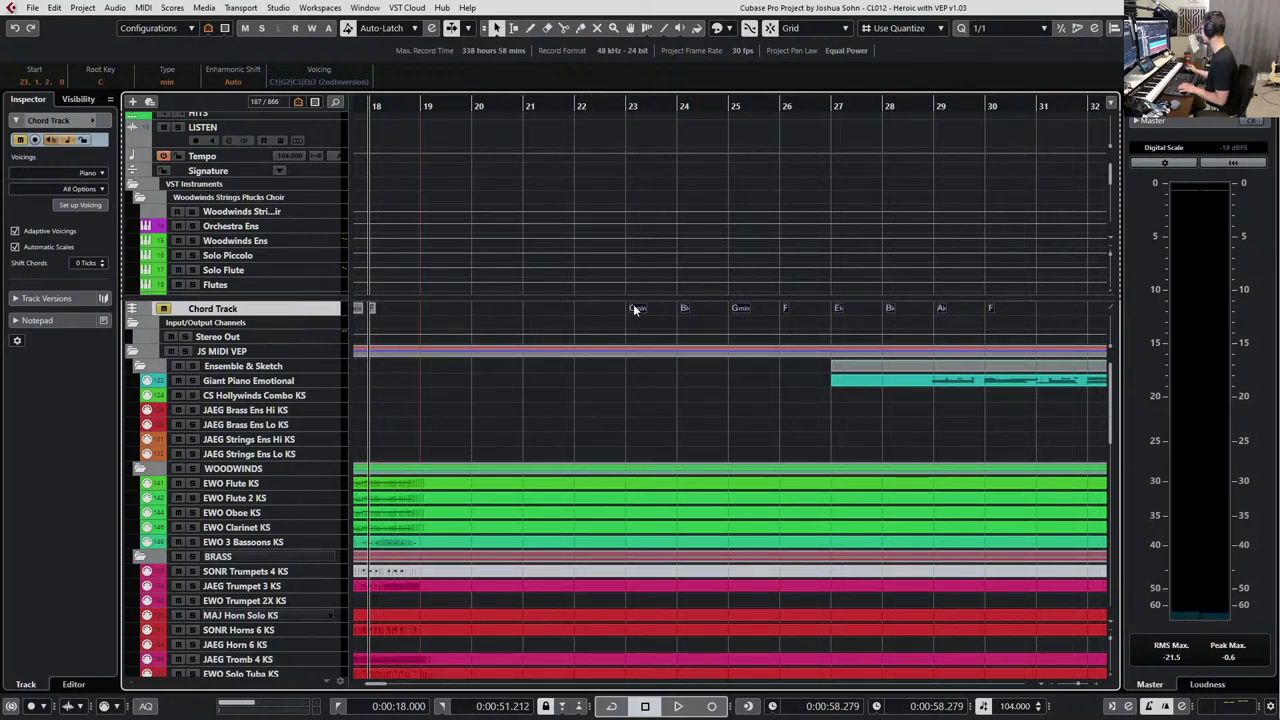
pyautogui.moveTo(634, 309)
pyautogui.mouseDown()
pyautogui.moveTo(686, 310)
pyautogui.moveTo(614, 312)
pyautogui.moveTo(700, 312)
pyautogui.moveTo(634, 310)
pyautogui.mouseUp()
pyautogui.moveTo(645, 310); pyautogui.dragTo(634, 309)
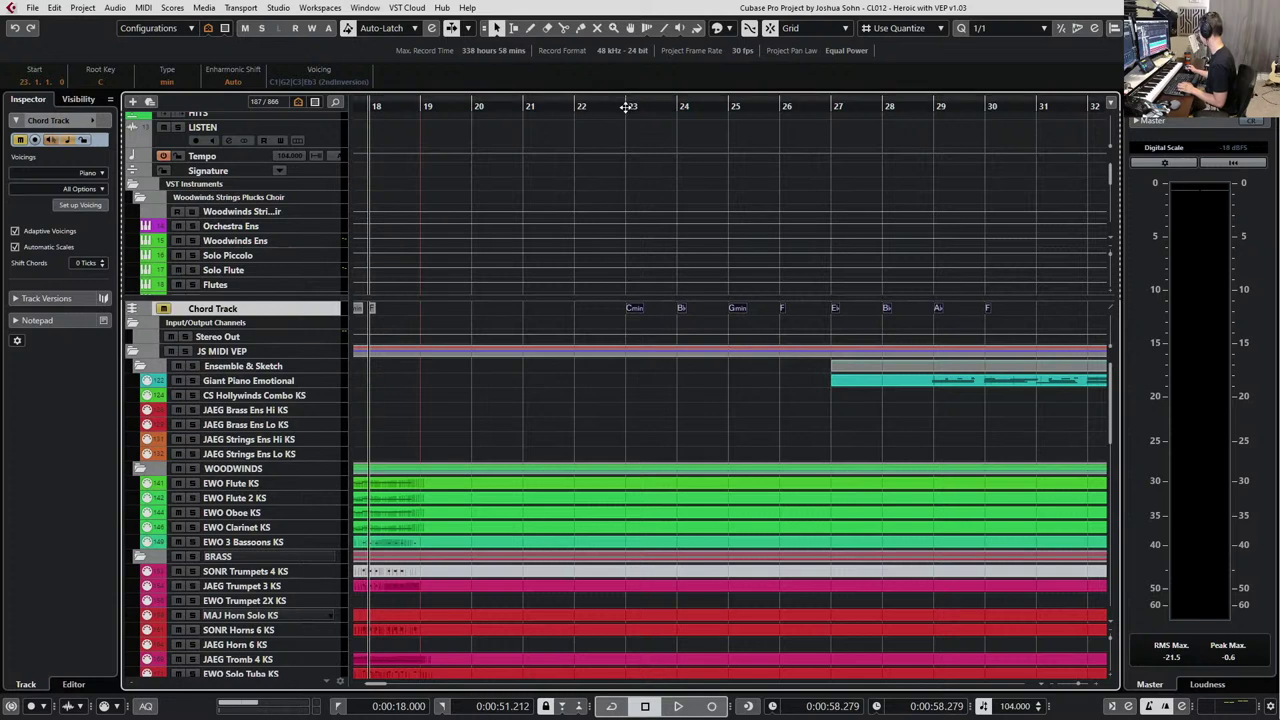
# Move the Giant Piano Emotional part so it starts at 21.1.1.0, and mute it.
pyautogui.moveTo(886, 383); pyautogui.dragTo(573, 378)
pyautogui.hscroll(-5, 567, 378)
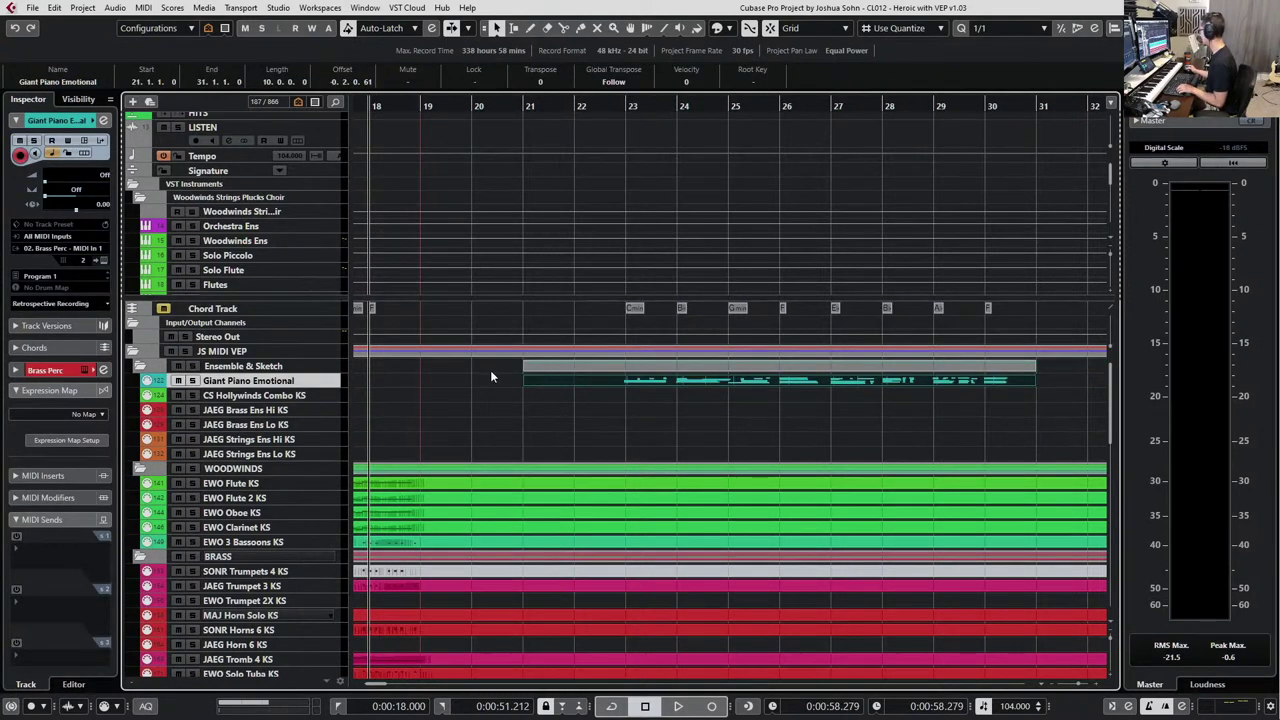
pyautogui.hotkey('shift', 'm')
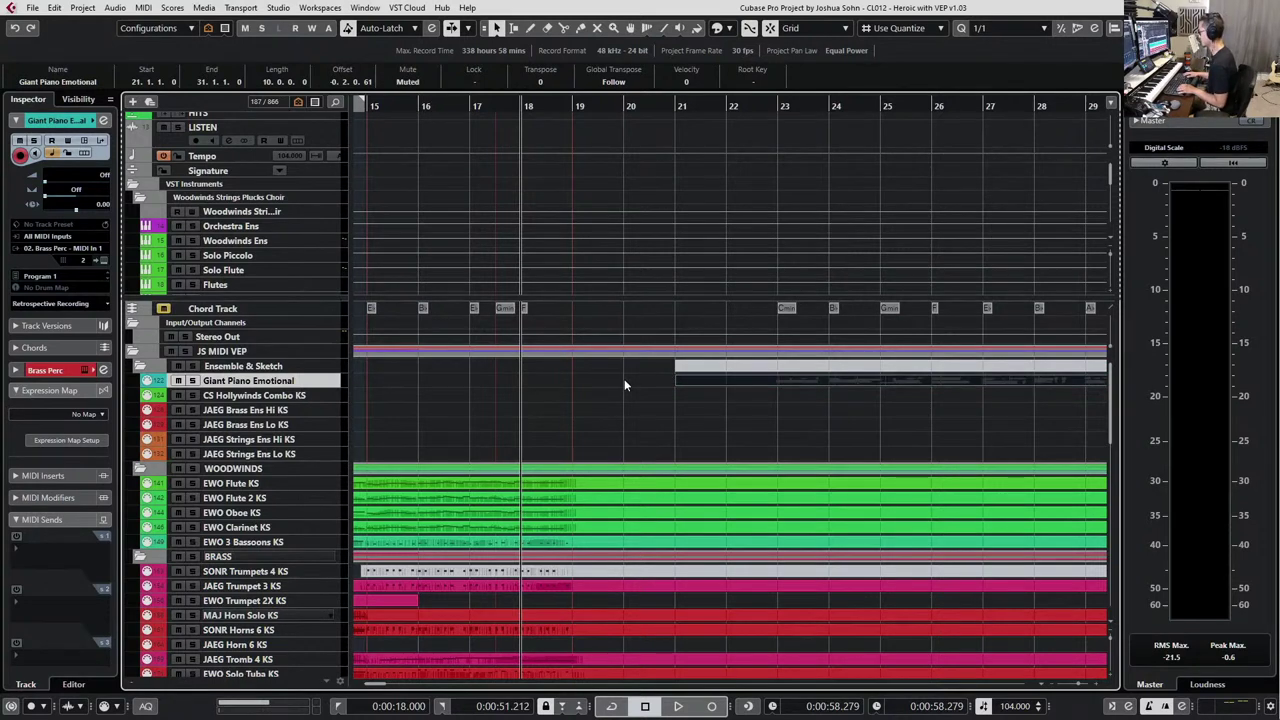
# Look over the woodwind, brass, string, mallet and percussion tracks around bars 15 to 19.
pyautogui.press('KP_Subtract')
pyautogui.scroll(-5, 610, 457)
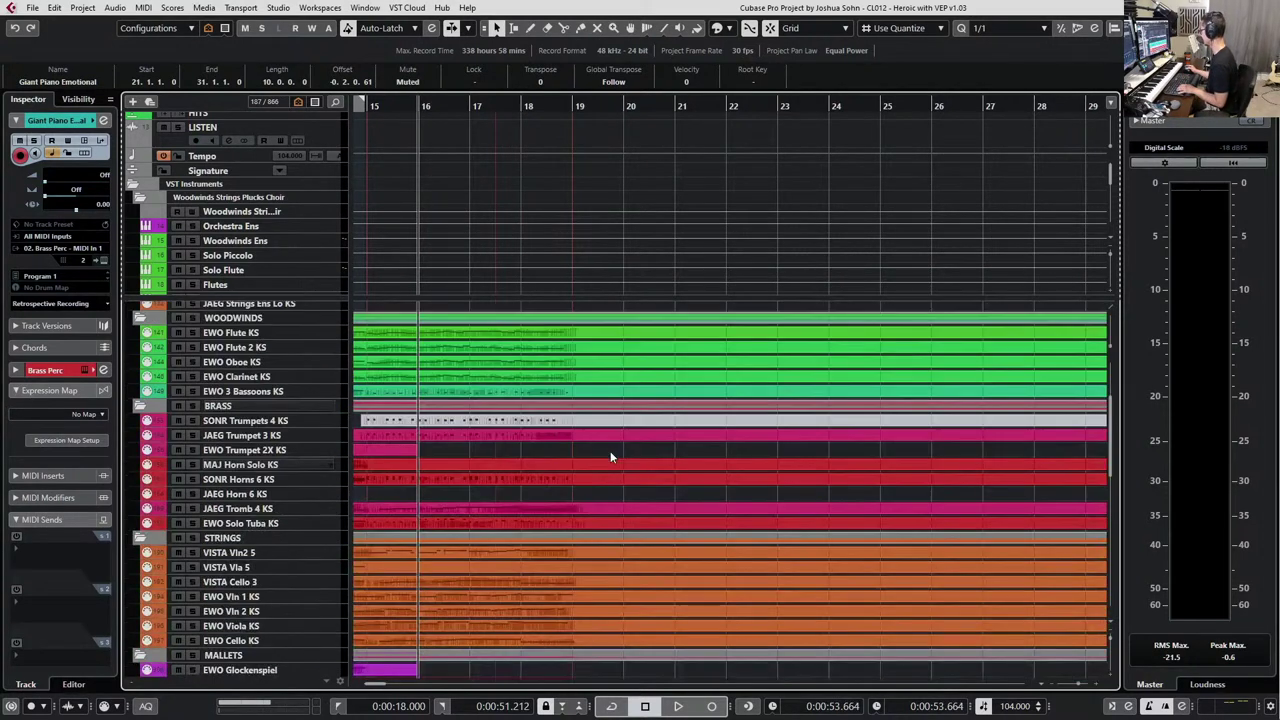
pyautogui.scroll(5, 612, 460)
pyautogui.scroll(-10, 626, 469)
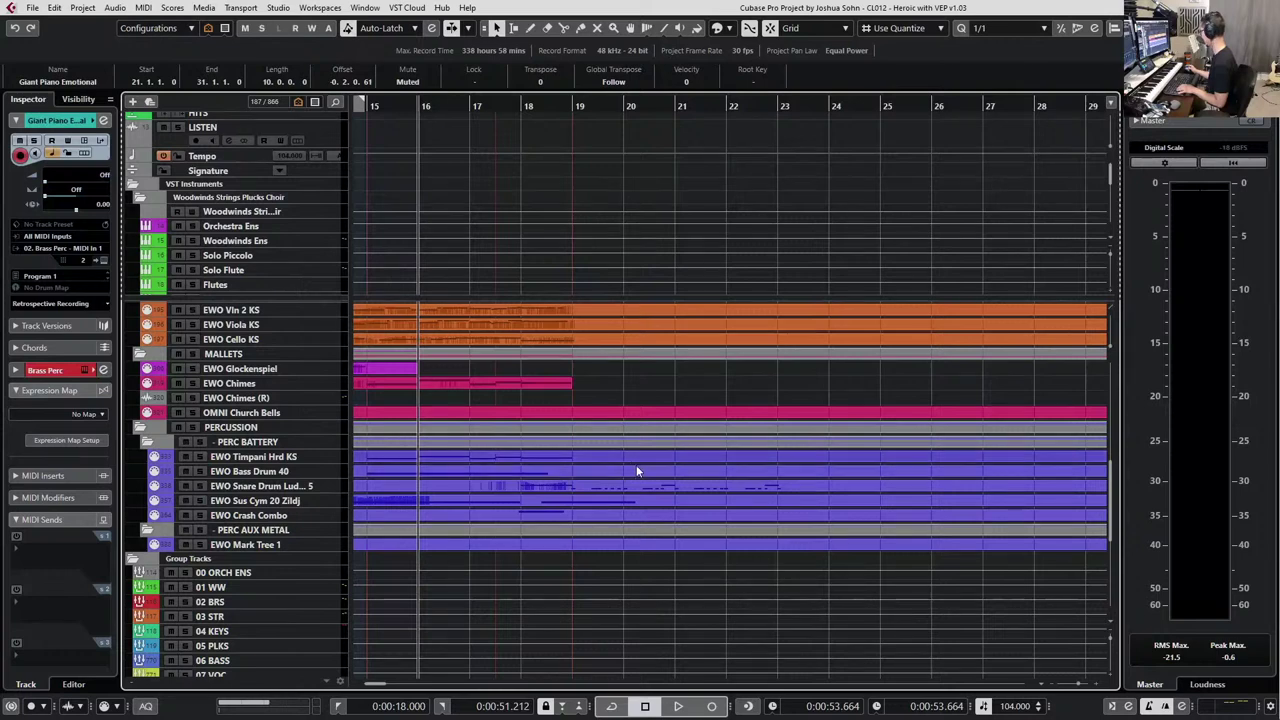
pyautogui.scroll(2, 652, 482)
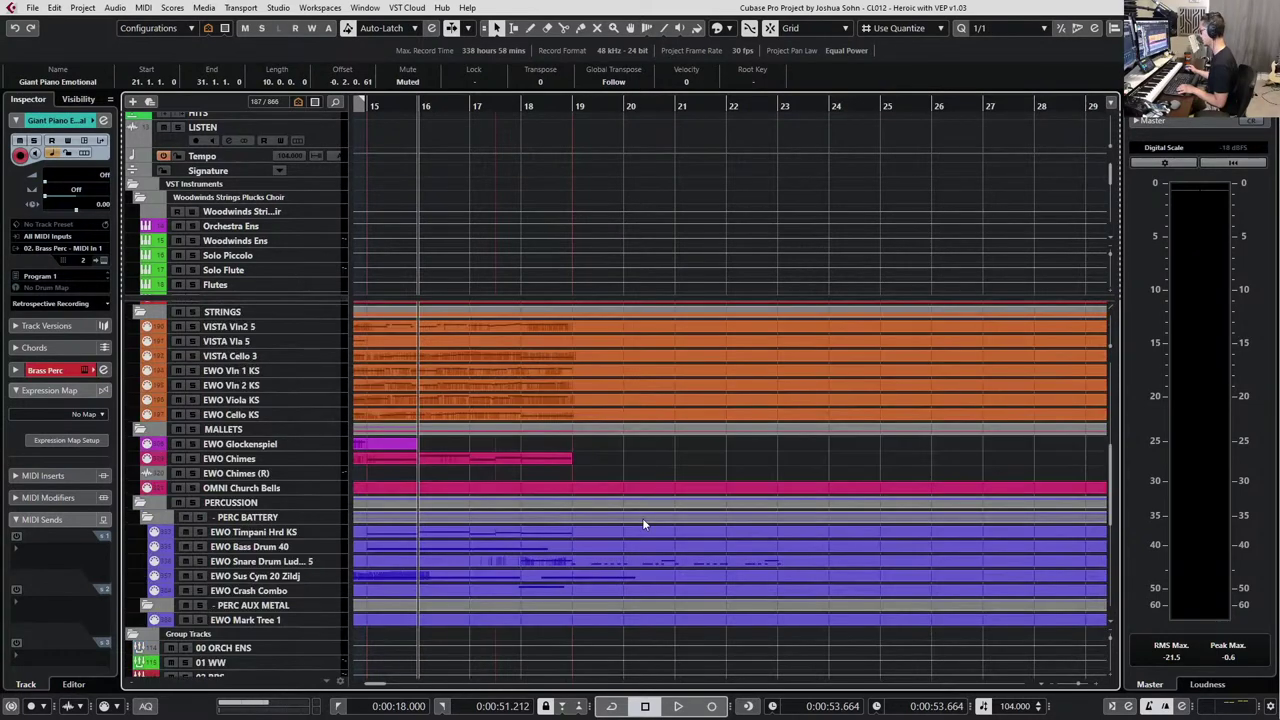
pyautogui.click(623, 561)
pyautogui.scroll(4, 623, 560)
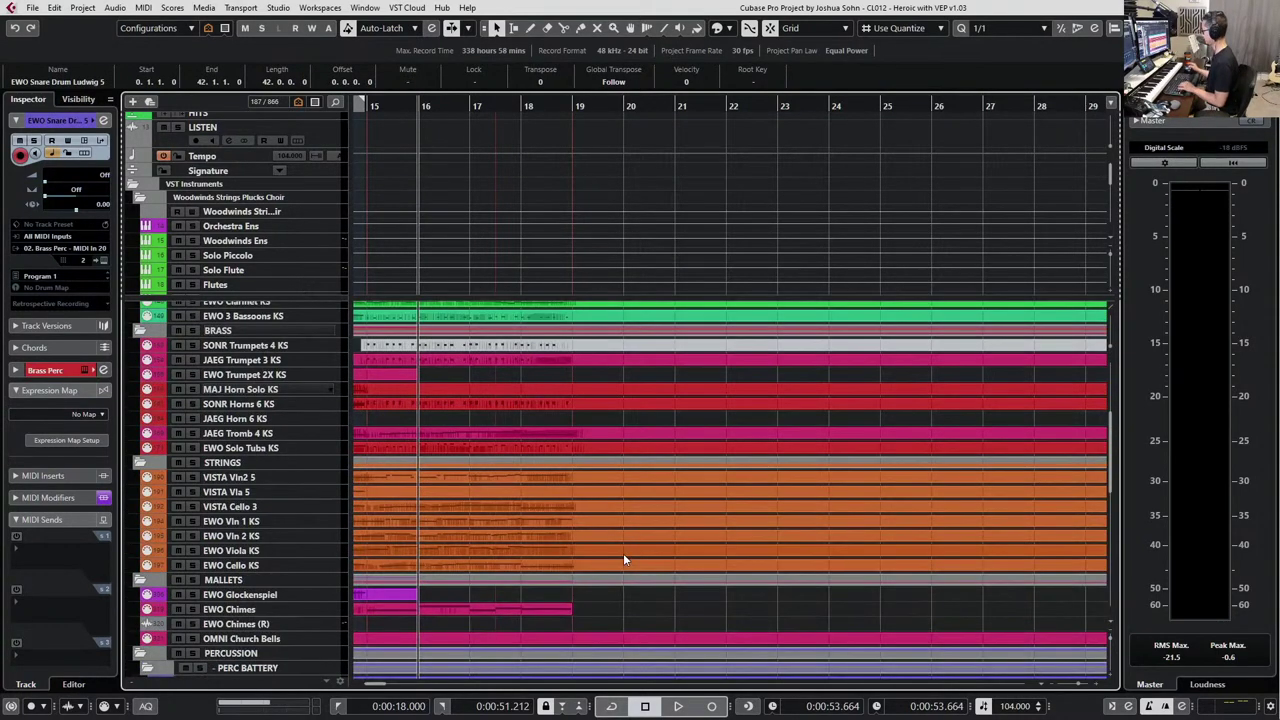
pyautogui.scroll(-4, 618, 543)
pyautogui.scroll(2, 644, 432)
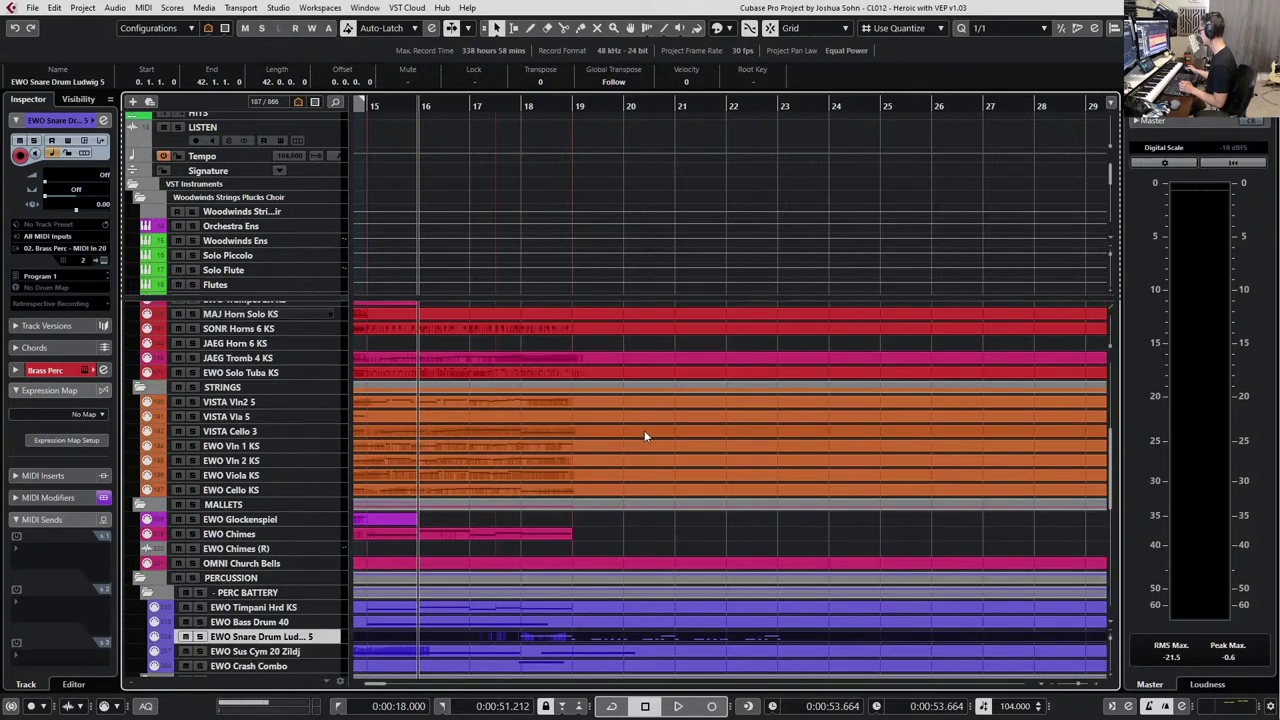
pyautogui.scroll(4, 644, 437)
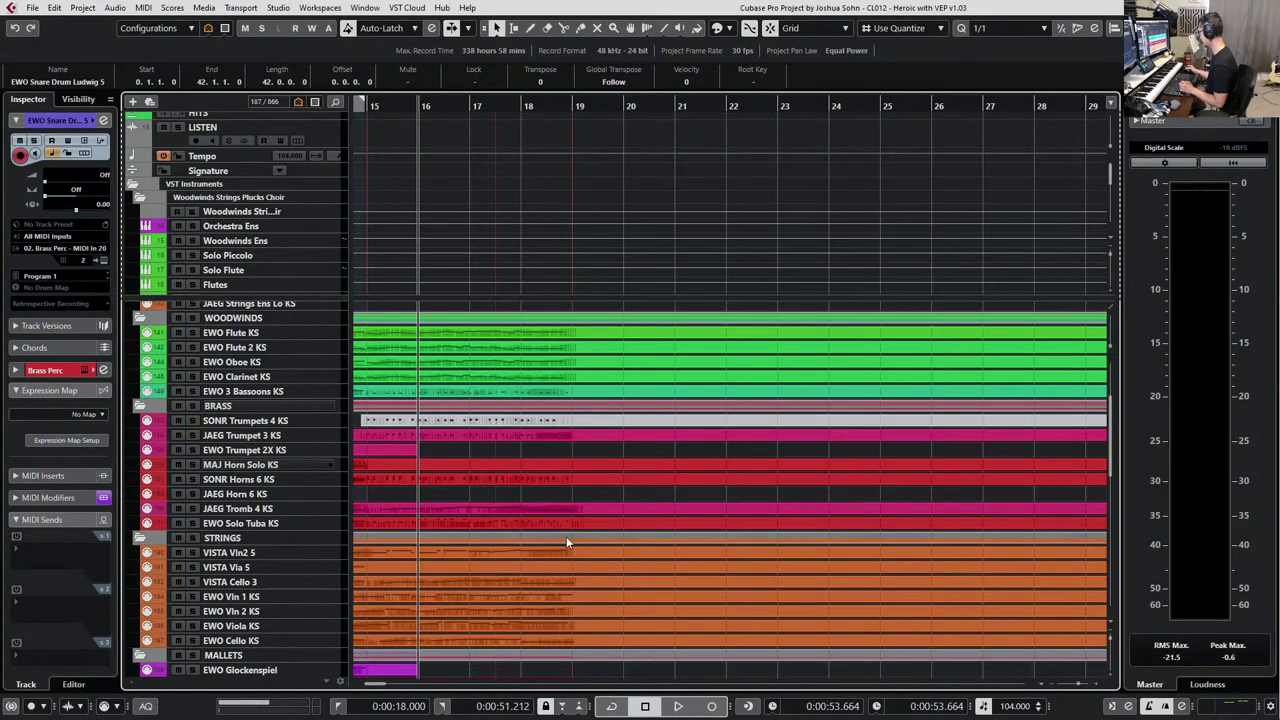
# Open the EWO Vln 1 KS part in the Key Editor and locate the playhead to the last F4 note of bar 18.
pyautogui.click(572, 595)
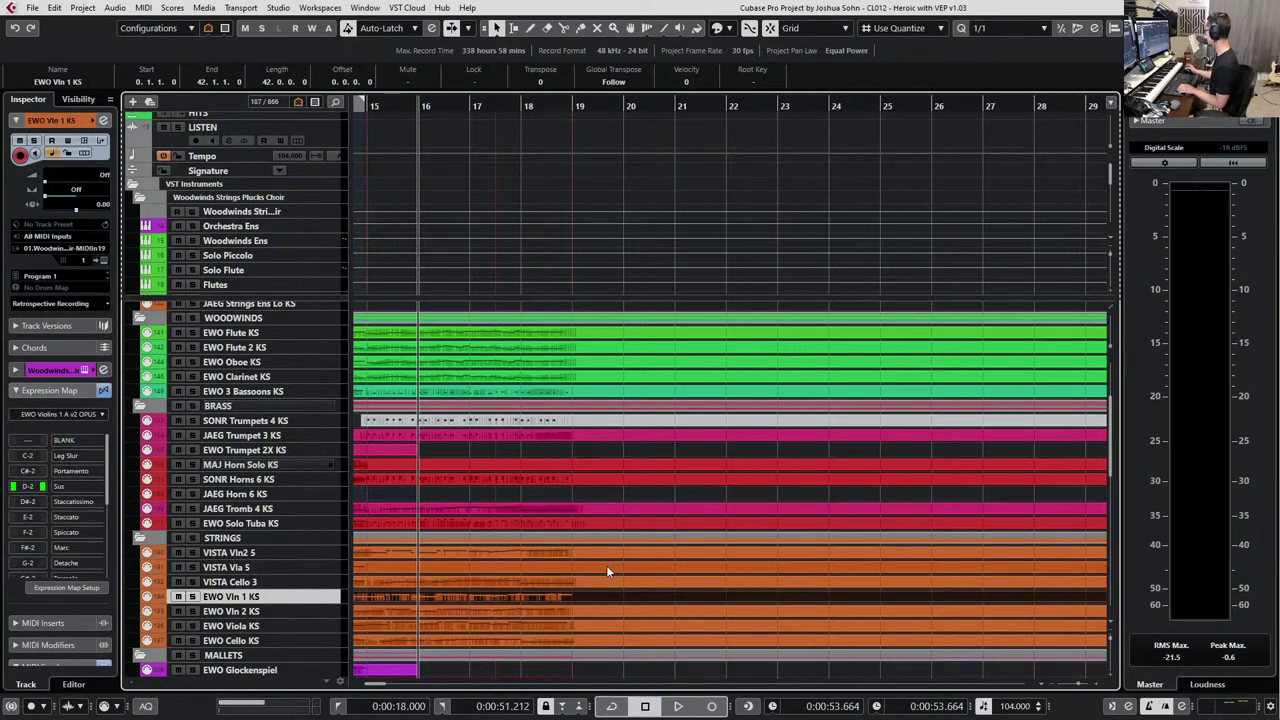
pyautogui.press('Return')
pyautogui.keyDown('ctrl'); pyautogui.scroll(-2, 490, 238); pyautogui.keyUp('ctrl')
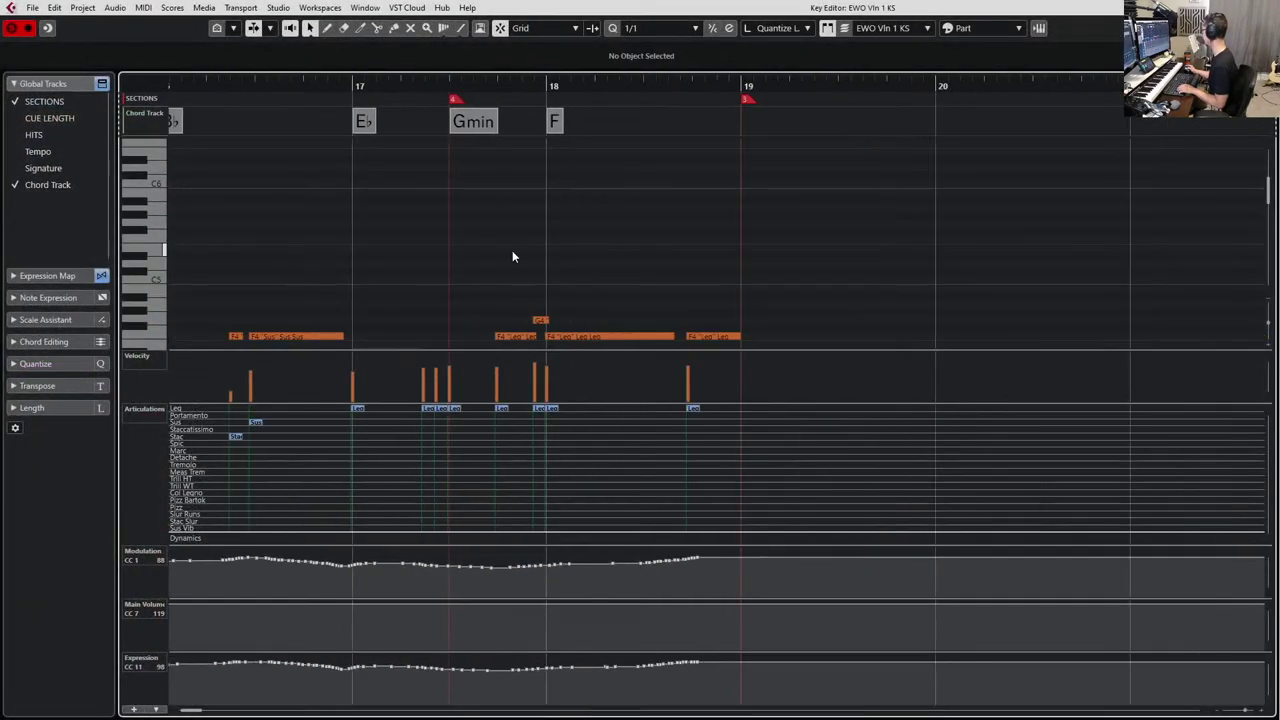
pyautogui.scroll(-1, 671, 272)
pyautogui.hscroll(2, 610, 262)
pyautogui.click(595, 294)
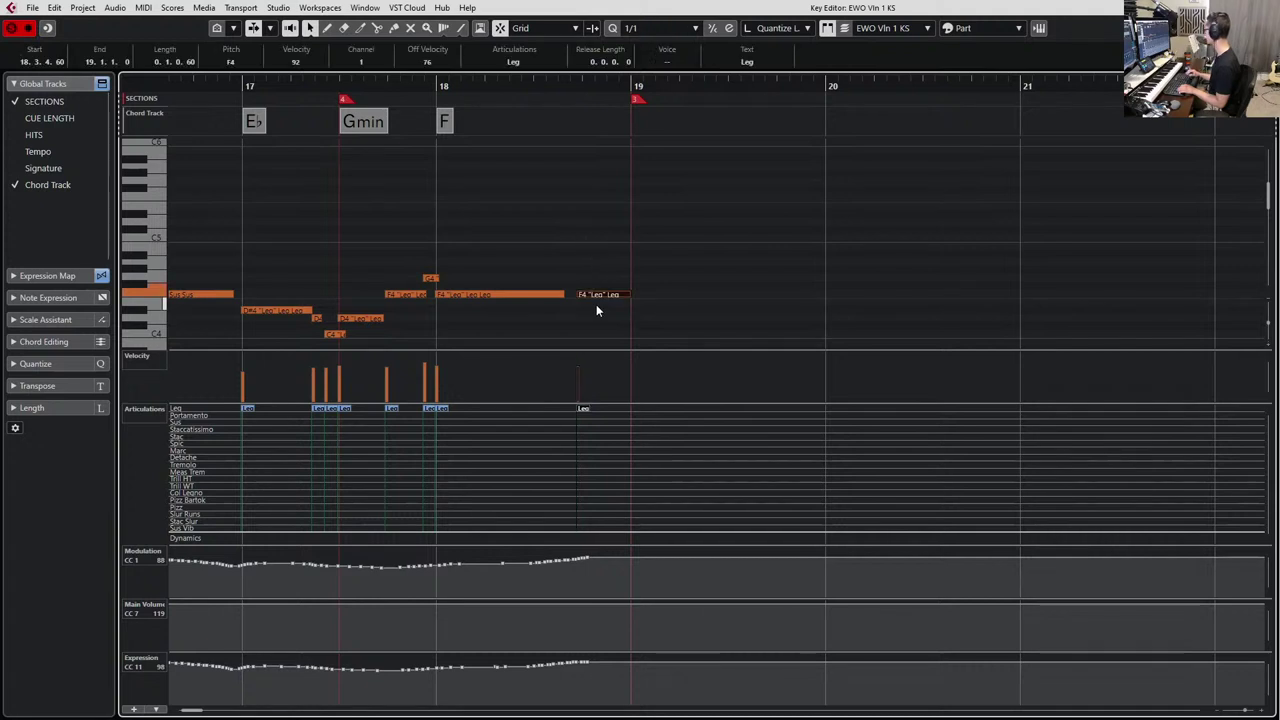
pyautogui.press('l')
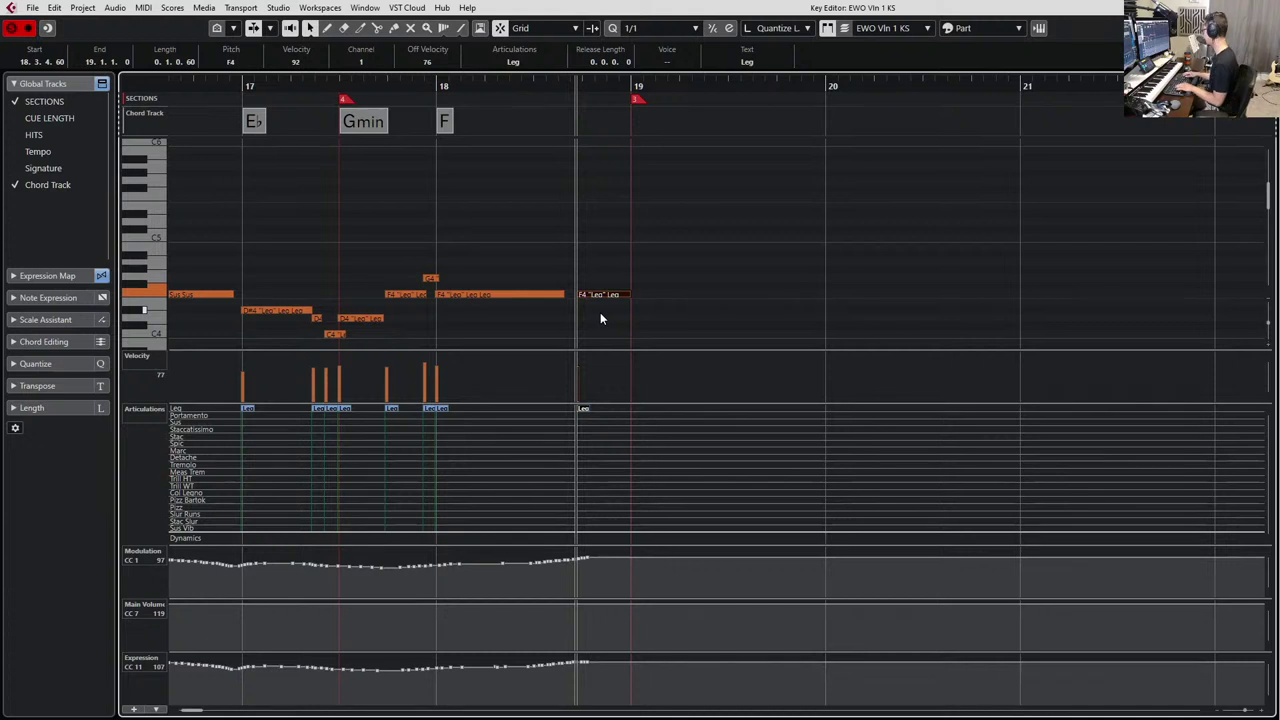
# Place the playhead at bar 19 of the violin part and set the quantize value to 1/8 Triplet.
pyautogui.press('b')
pyautogui.scroll(-1, 648, 335)
pyautogui.hscroll(2, 690, 330)
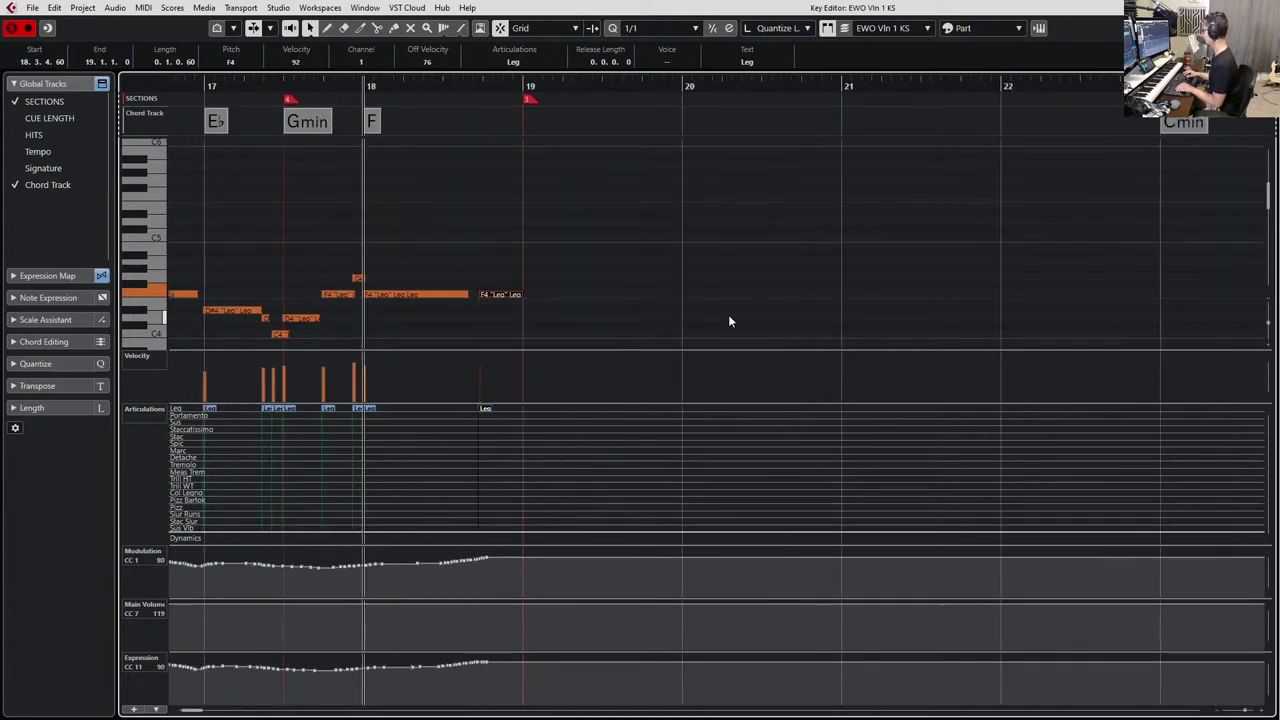
pyautogui.click(522, 84)
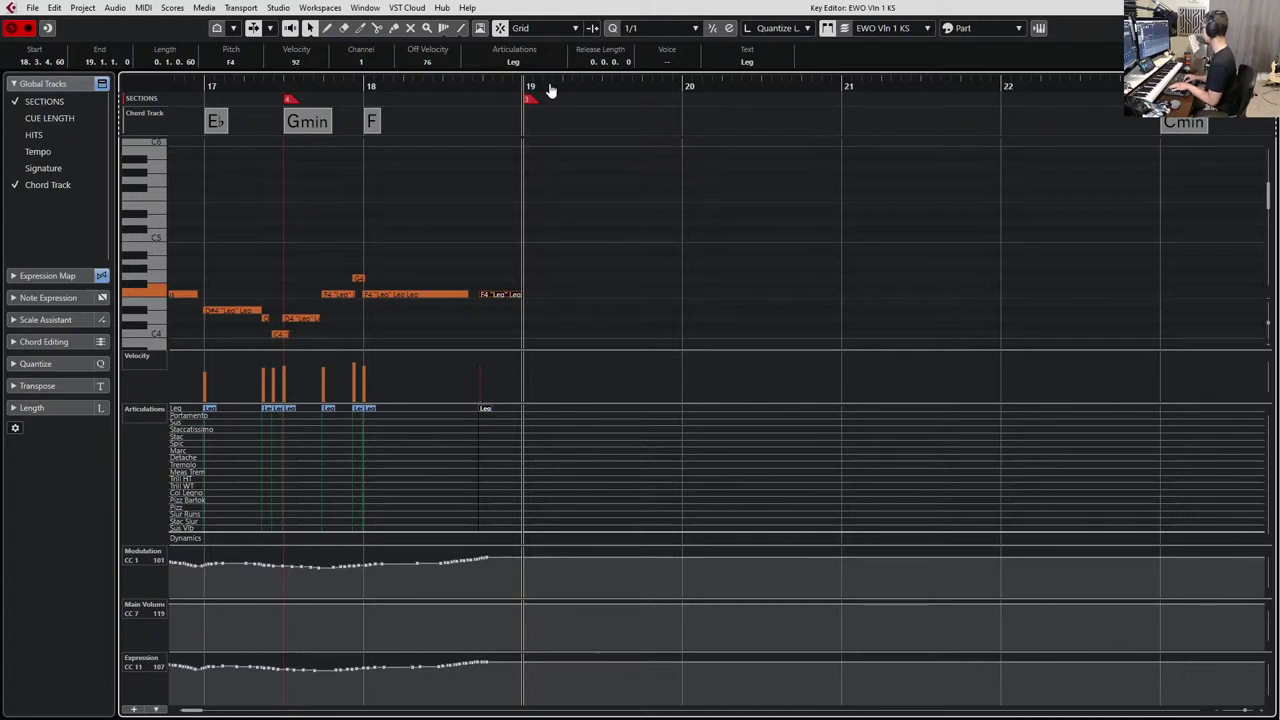
pyautogui.hotkey('alt', '4')
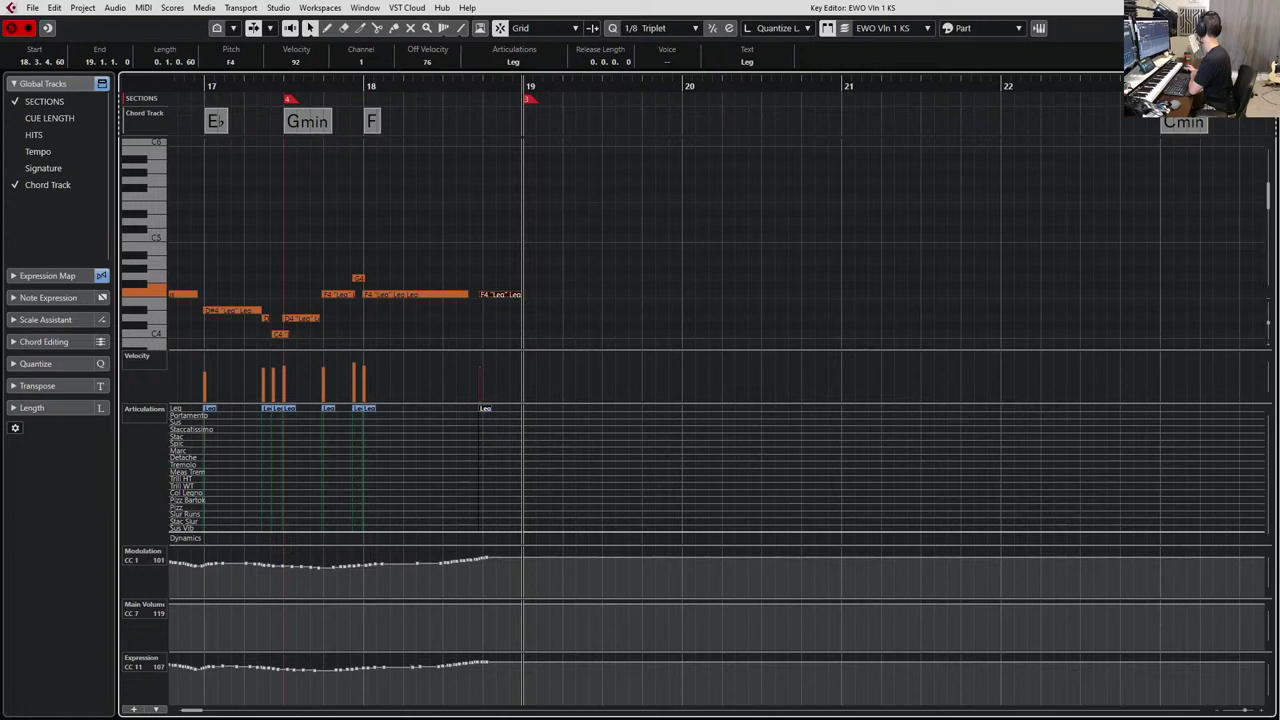
pyautogui.hotkey('ctrl', 'alt', 'l')
pyautogui.hotkey('ctrl', 'alt', 'l')
pyautogui.press('Return')
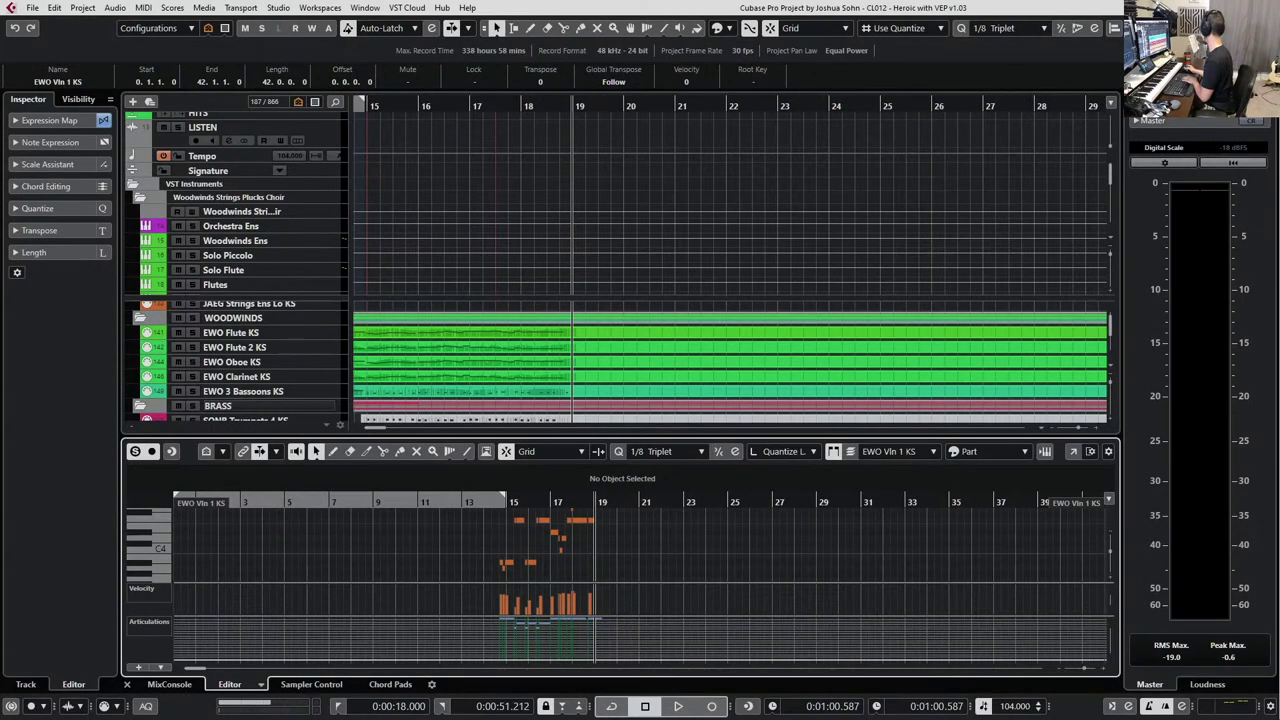
pyautogui.hotkey('ctrl', 'alt', 'e')
pyautogui.press('Return')
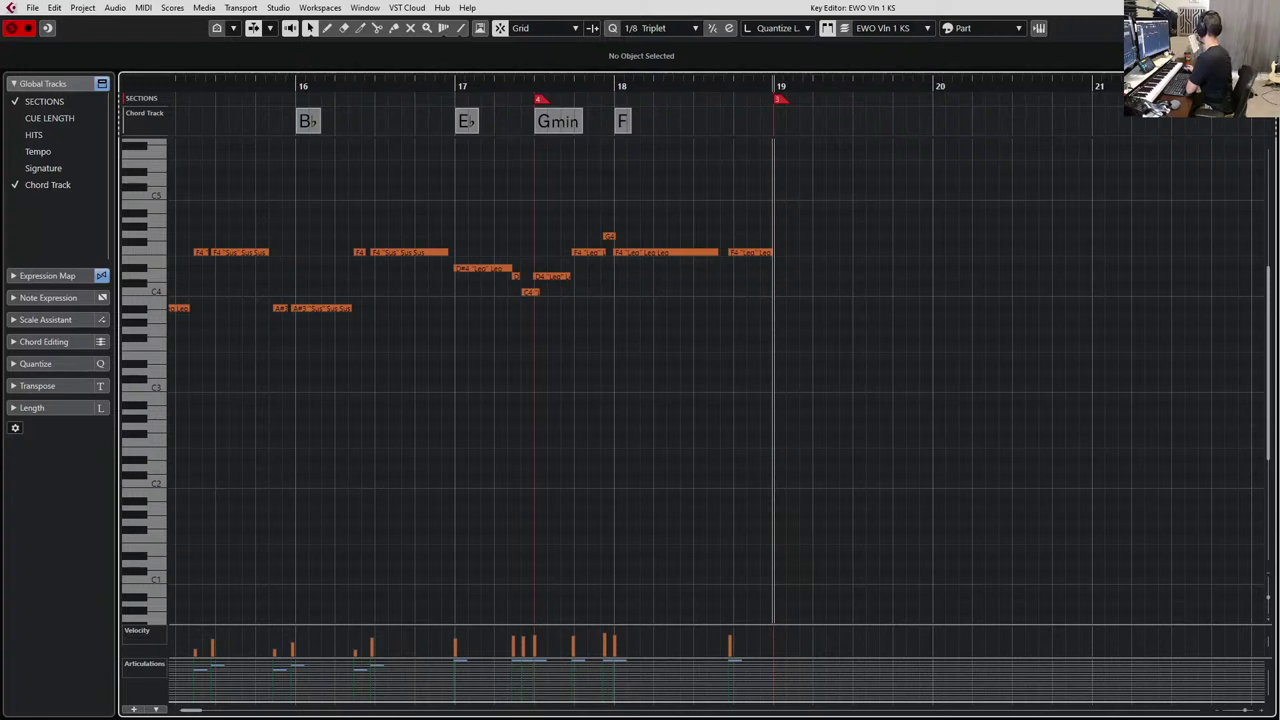
# Show the Step/MIDI Input controls in the Key Editor and turn on step input.
pyautogui.click(1264, 28)
pyautogui.click(1272, 28)
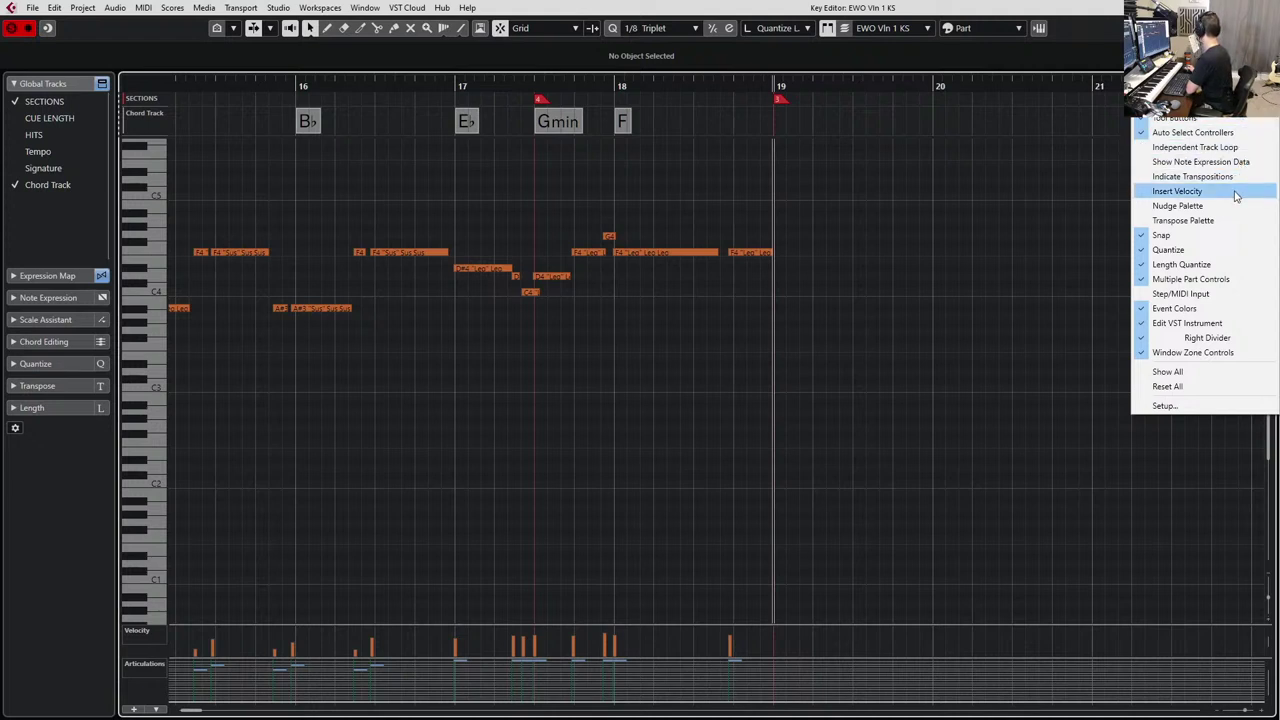
pyautogui.click(1199, 295)
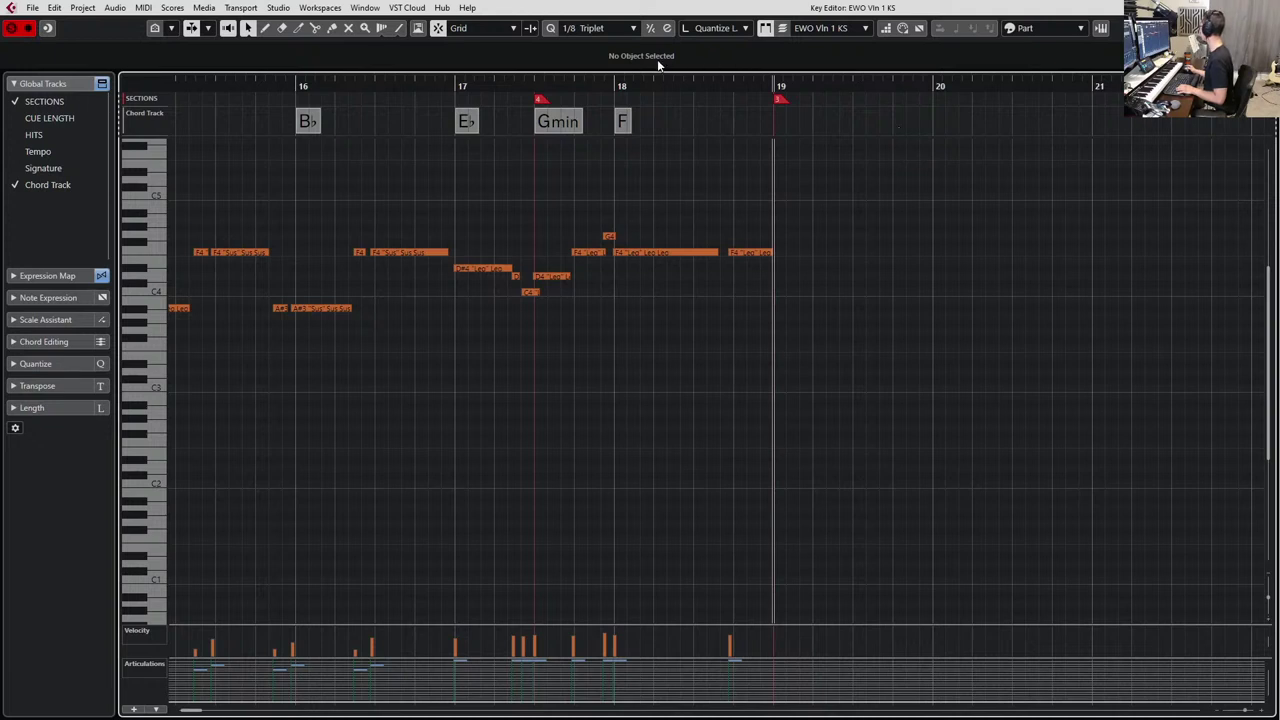
pyautogui.click(885, 30)
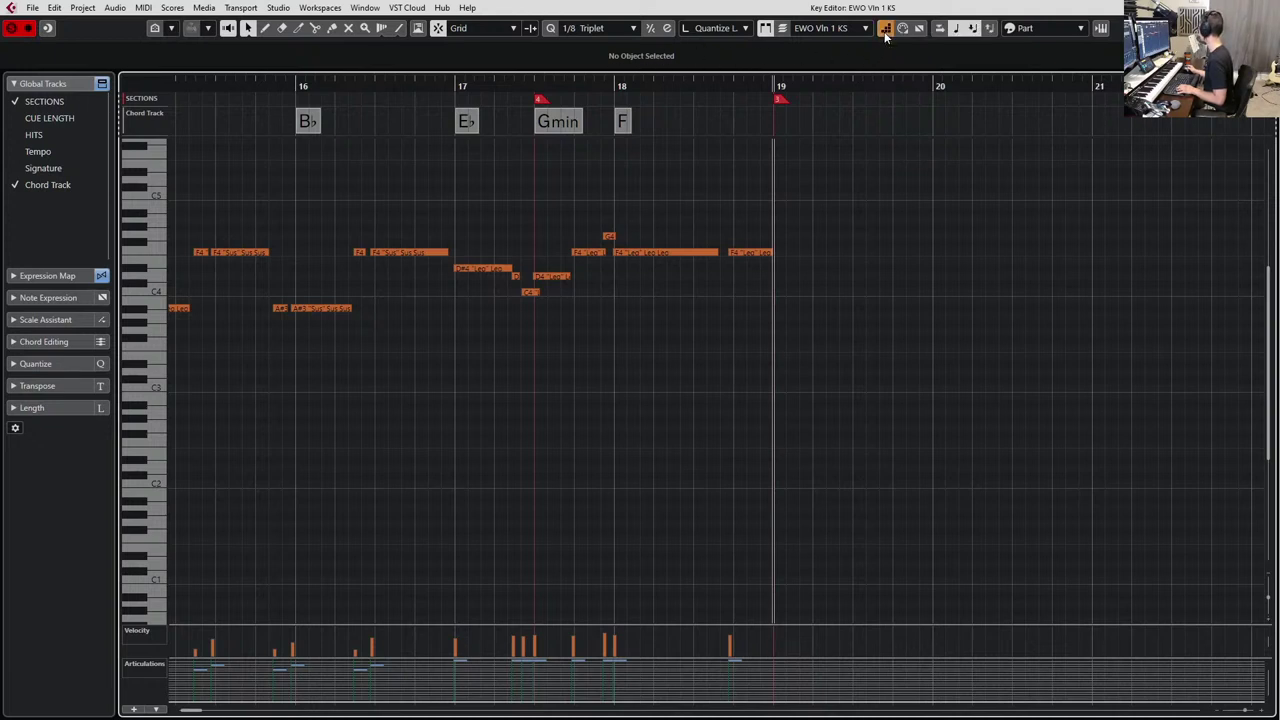
# Try step-entering an A#4 and F4 triplet figure from bar 19 in the violin part, and undo those notes.
pyautogui.click(774, 162)
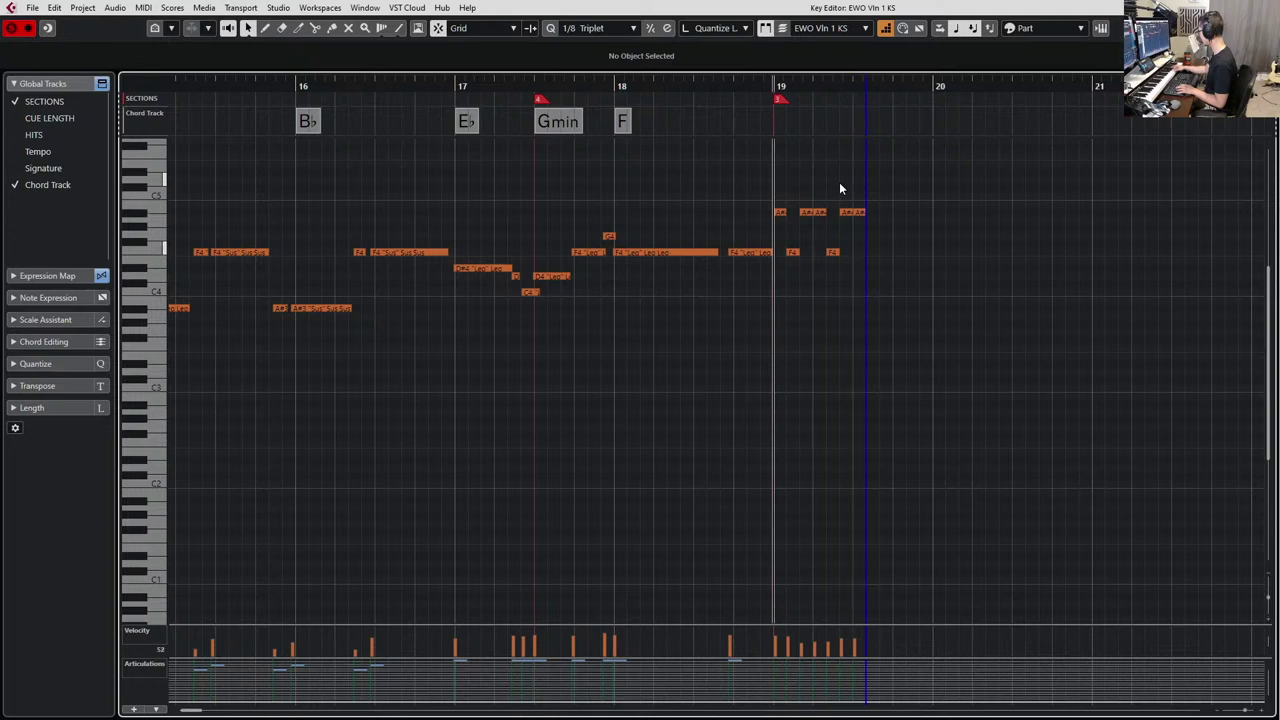
pyautogui.hotkey('ctrl', 'z')
pyautogui.hotkey('ctrl', 'z')
pyautogui.hotkey('ctrl', 'z')
pyautogui.hotkey('ctrl', 'z')
pyautogui.hotkey('ctrl', 'z')
pyautogui.hotkey('ctrl', 'z')
pyautogui.hotkey('ctrl', 'z')
pyautogui.hotkey('ctrl', 'z')
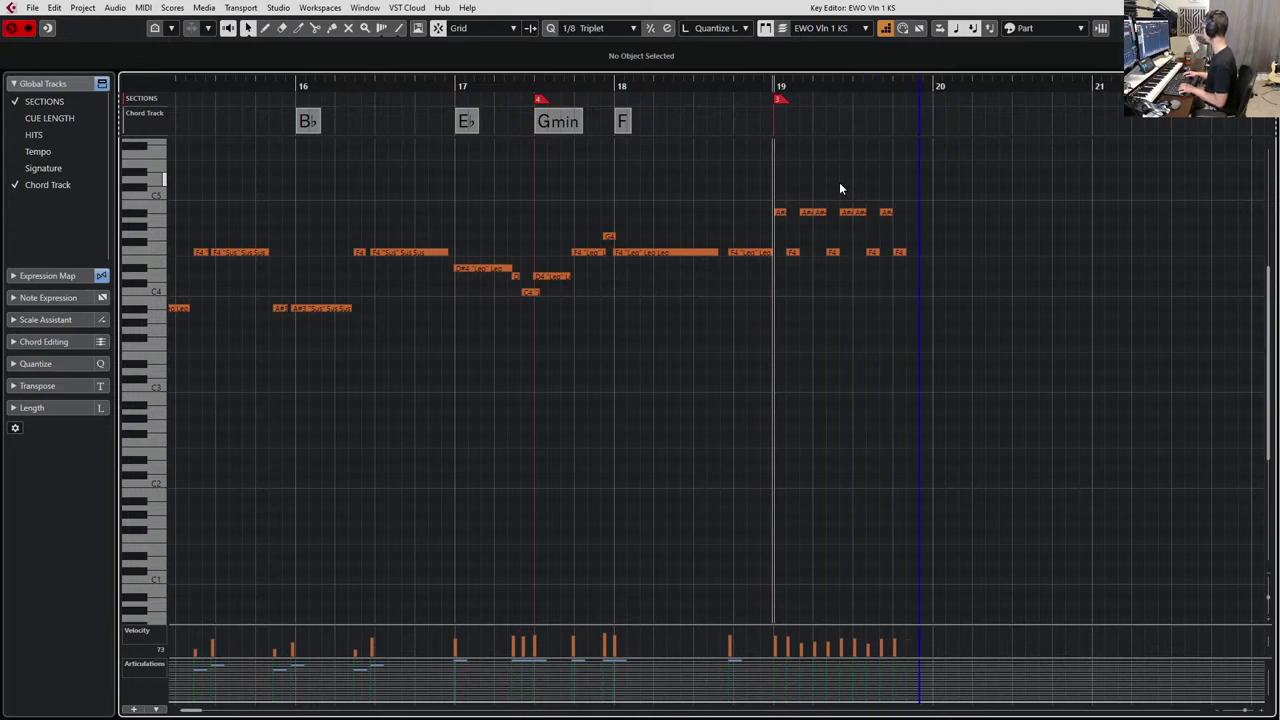
pyautogui.hotkey('ctrl', 'z')
pyautogui.hotkey('ctrl', 'z')
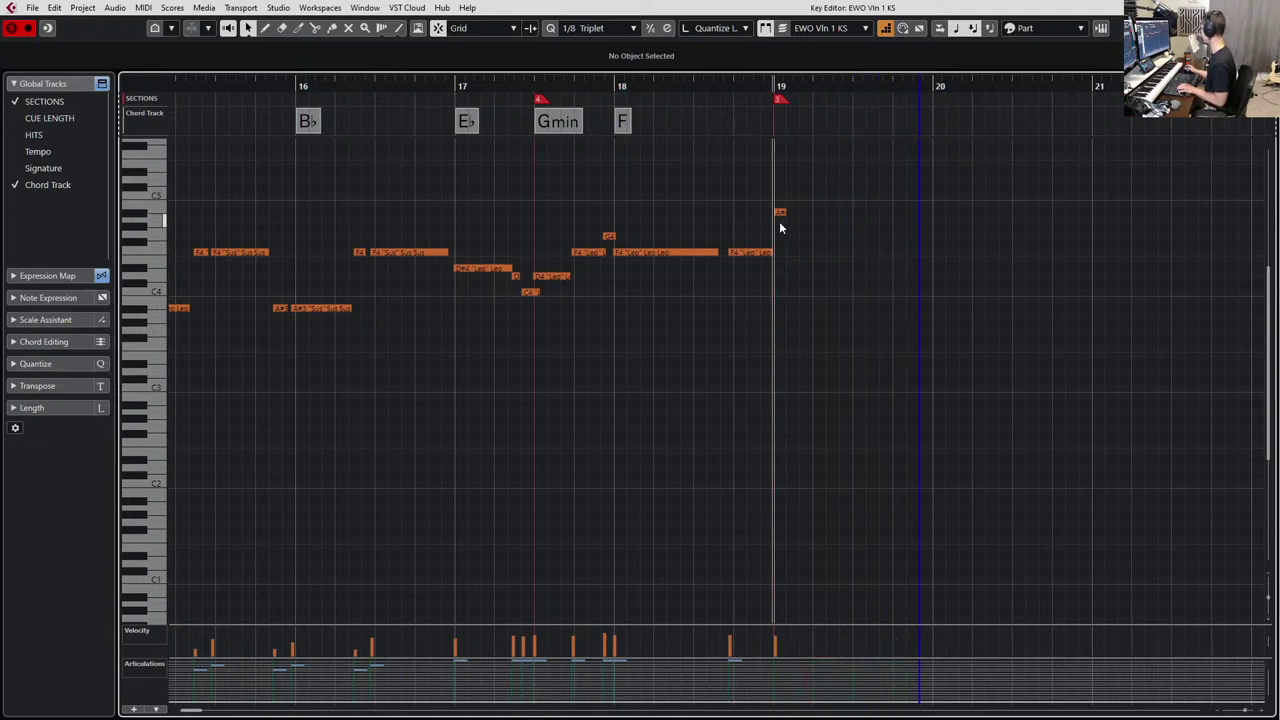
# Step-enter 1/8-triplet A#4 and F4 figures through bars 19 and 20, ending each bar on D4, and turn off step input.
pyautogui.click(775, 228)
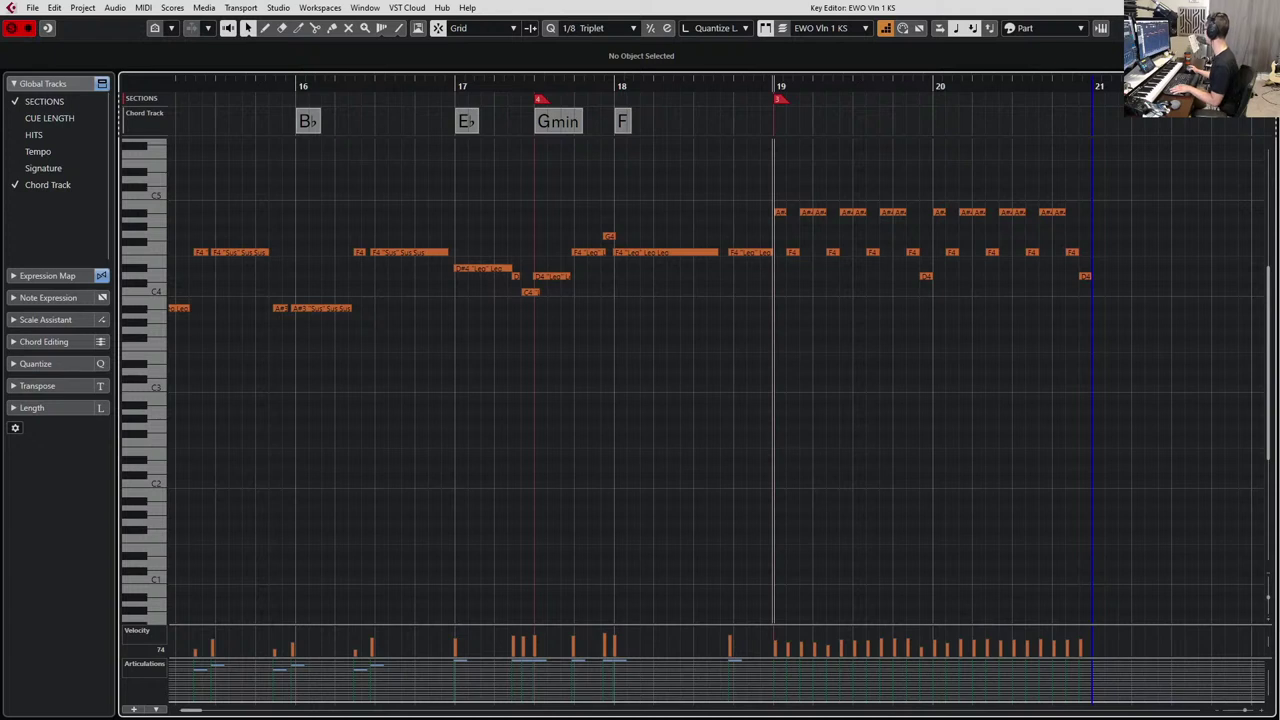
pyautogui.press('space')
pyautogui.press('space')
pyautogui.press('1')
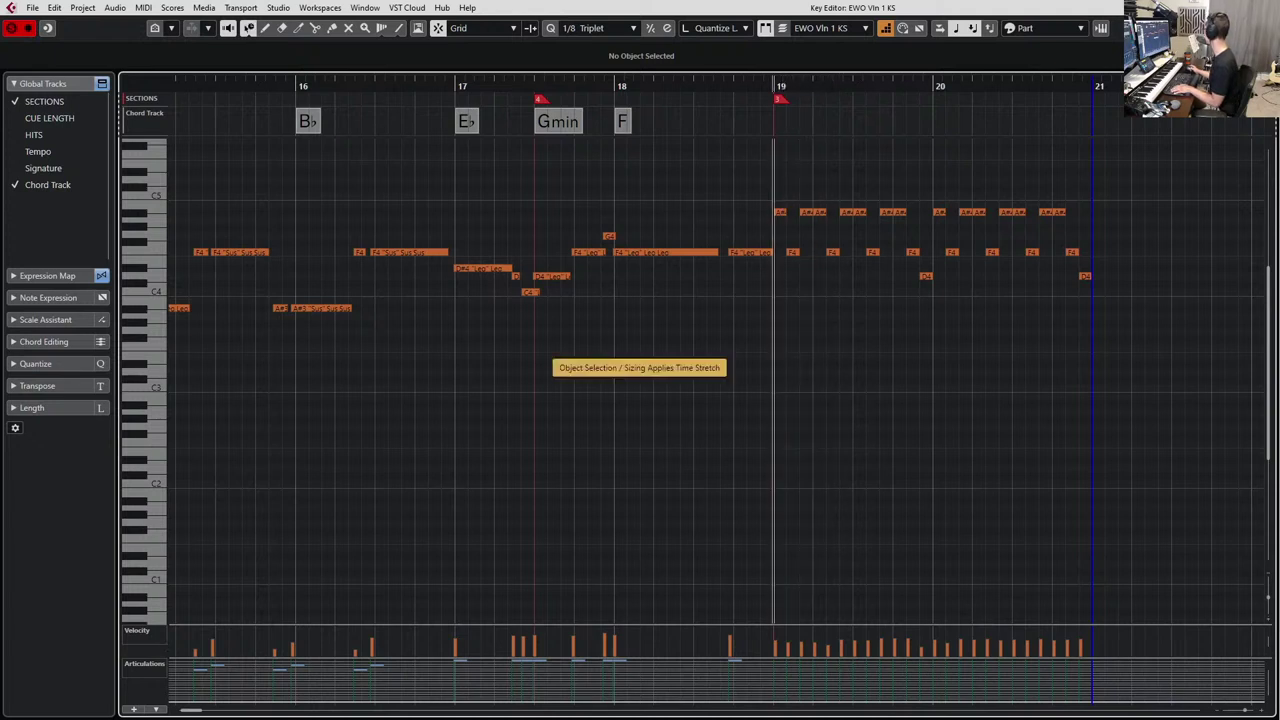
pyautogui.click(885, 28)
# Display the Expression and Modulation lanes and record CC 11 and CC 1 dropping at bar 19 and rising slightly toward bar 20.
pyautogui.hscroll(3, 1006, 200)
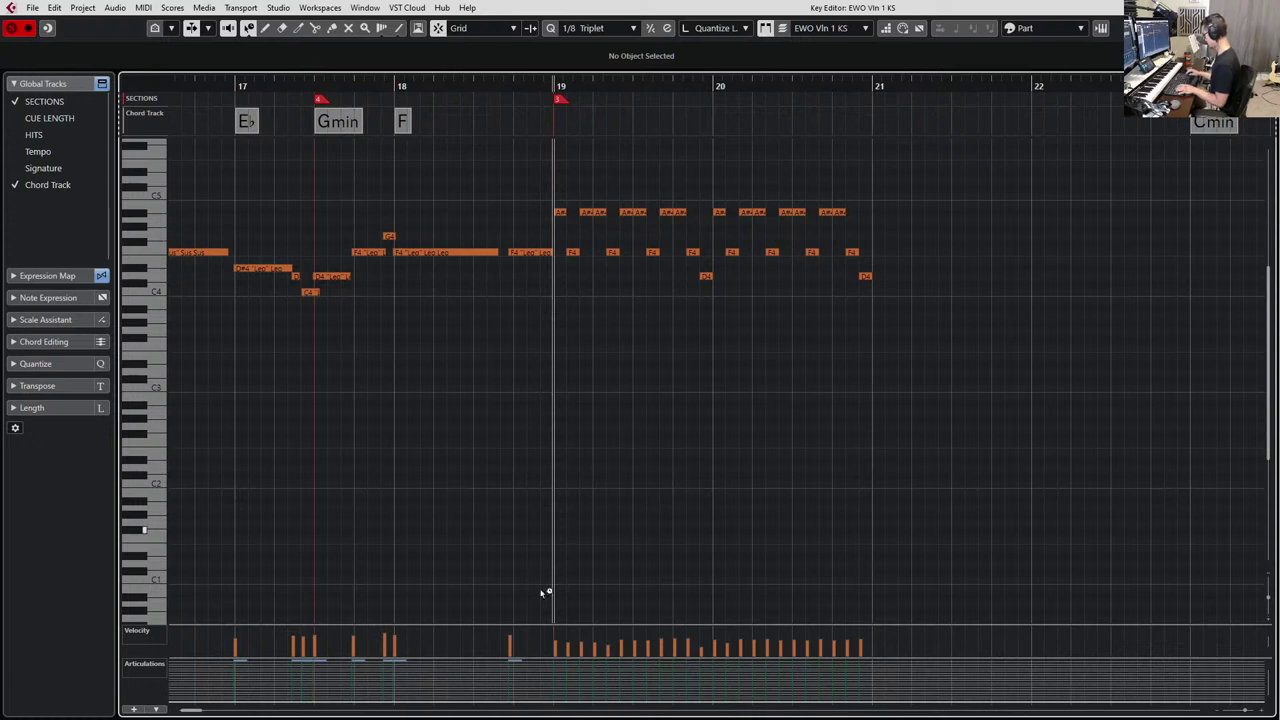
pyautogui.hotkey('shift', '2')
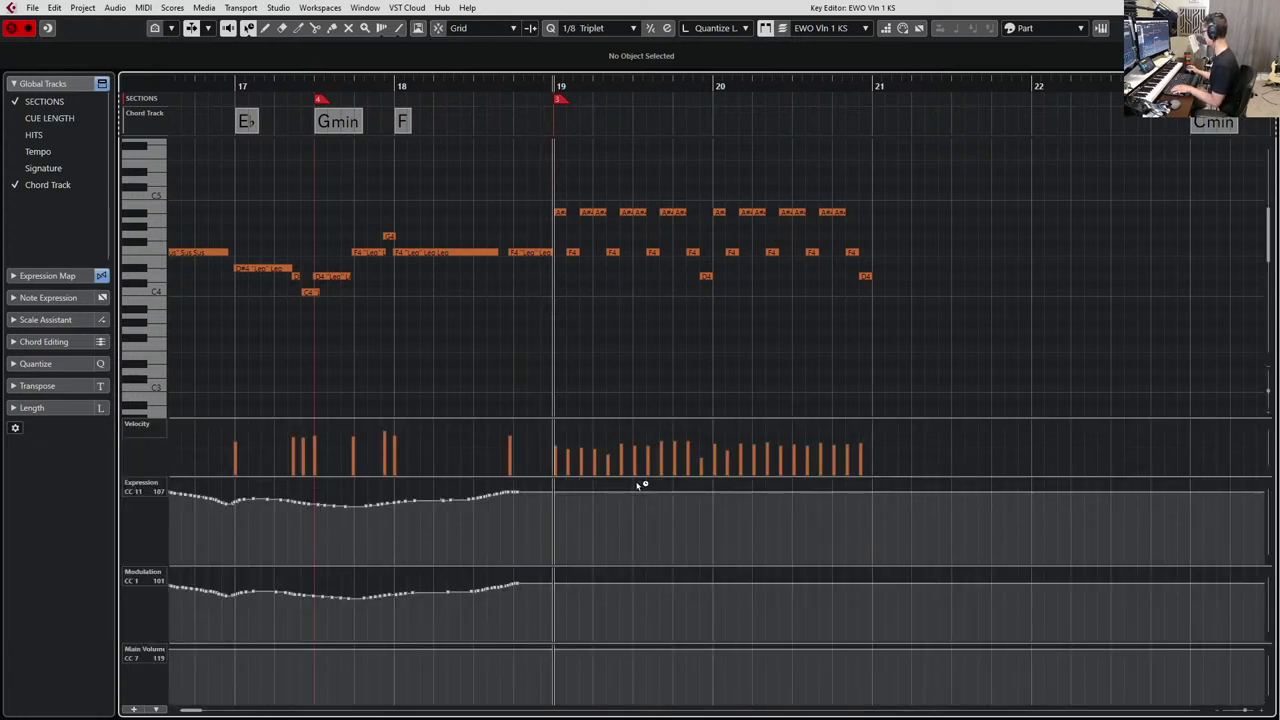
pyautogui.press('1')
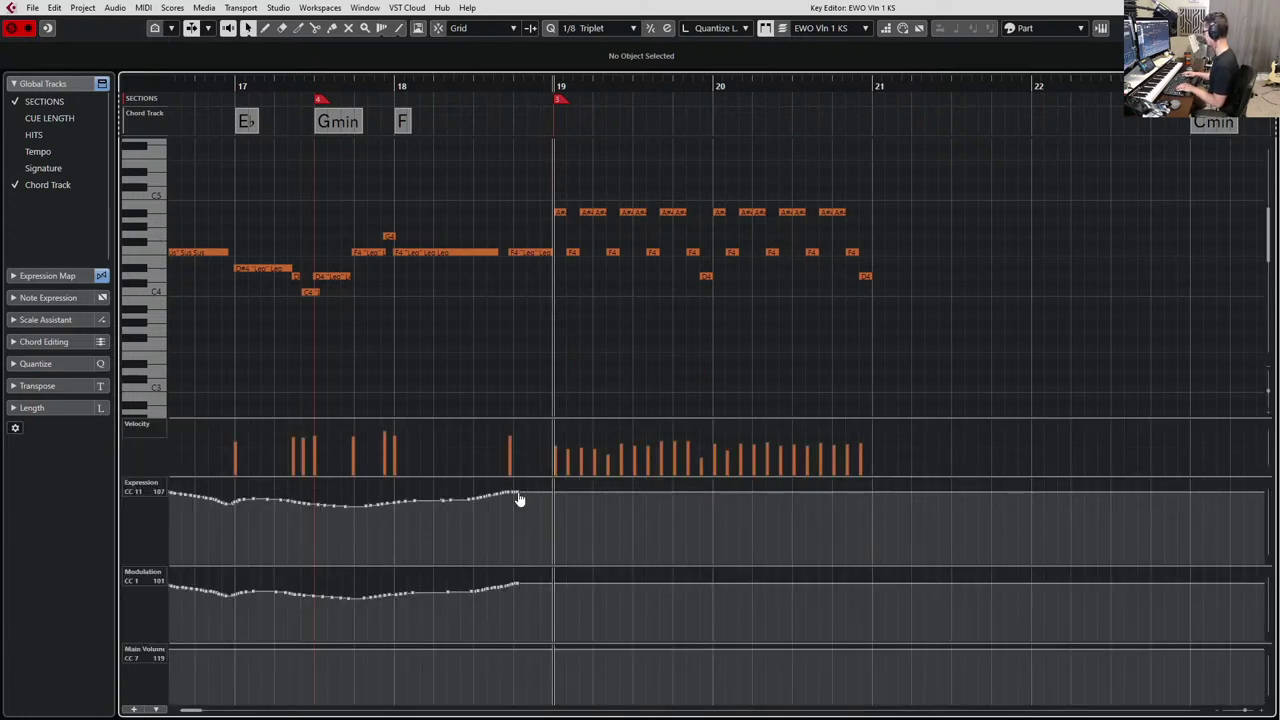
pyautogui.press('KP_Subtract')
pyautogui.press('KP_Subtract')
pyautogui.press('space')
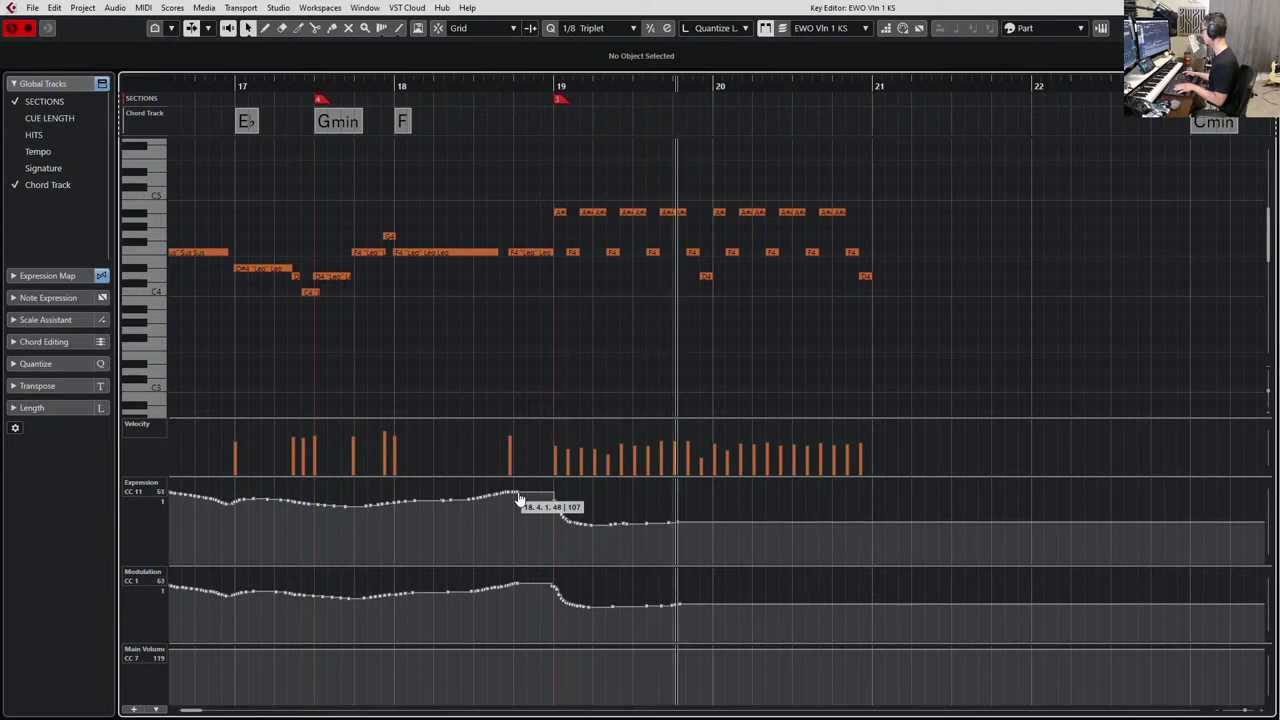
pyautogui.press('space')
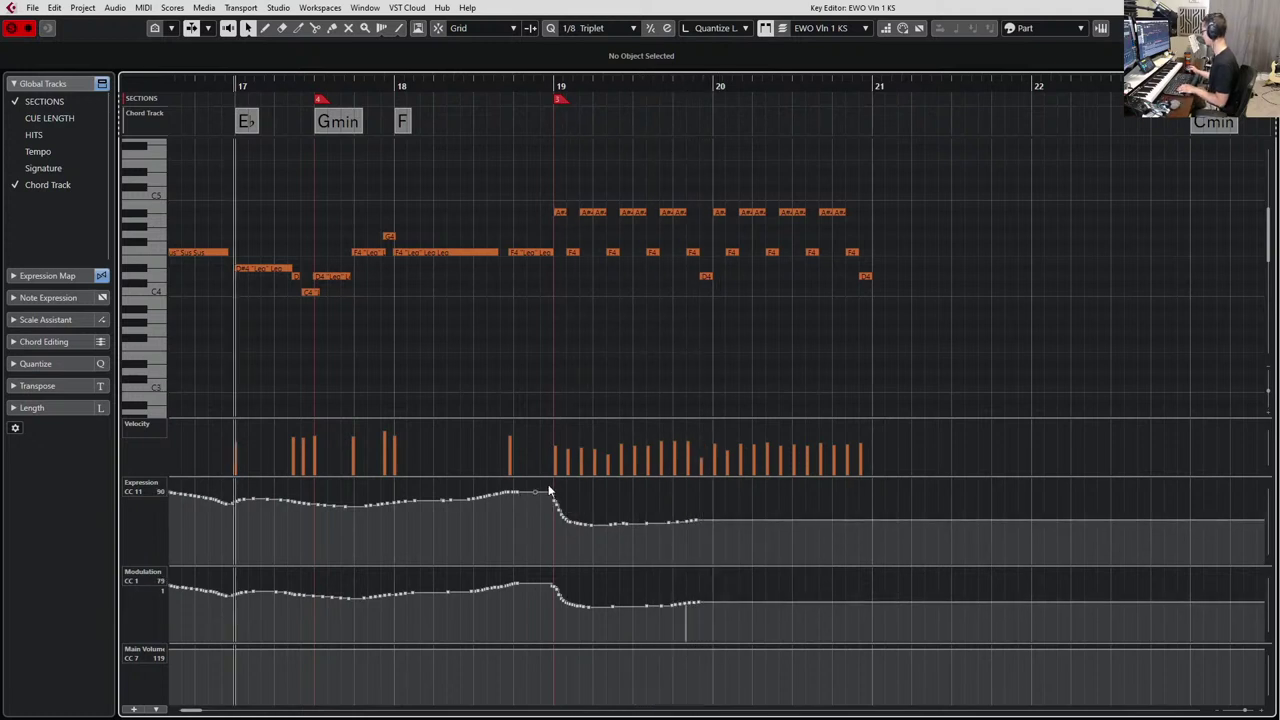
# Re-record CC 11 and CC 1 from bar 18 to bar 21, swelling before bar 19 and again in bars 19 and 20.
pyautogui.moveTo(549, 490); pyautogui.dragTo(721, 535)
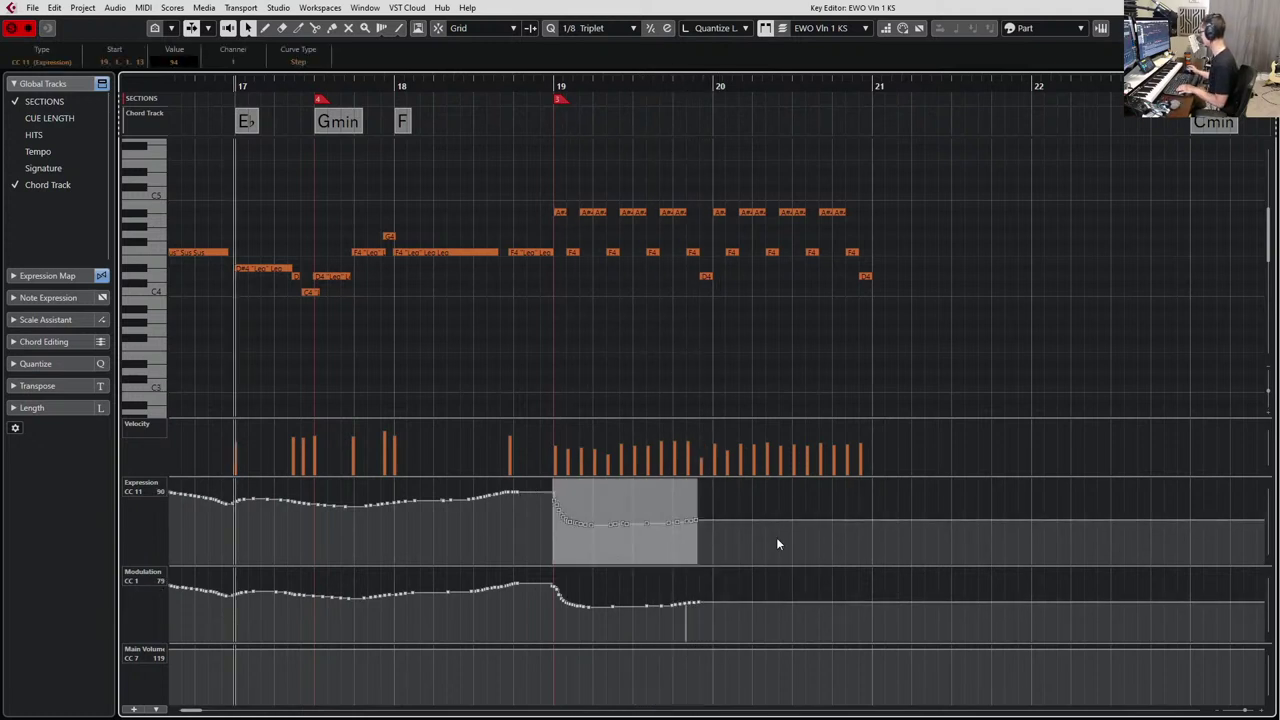
pyautogui.click(794, 507)
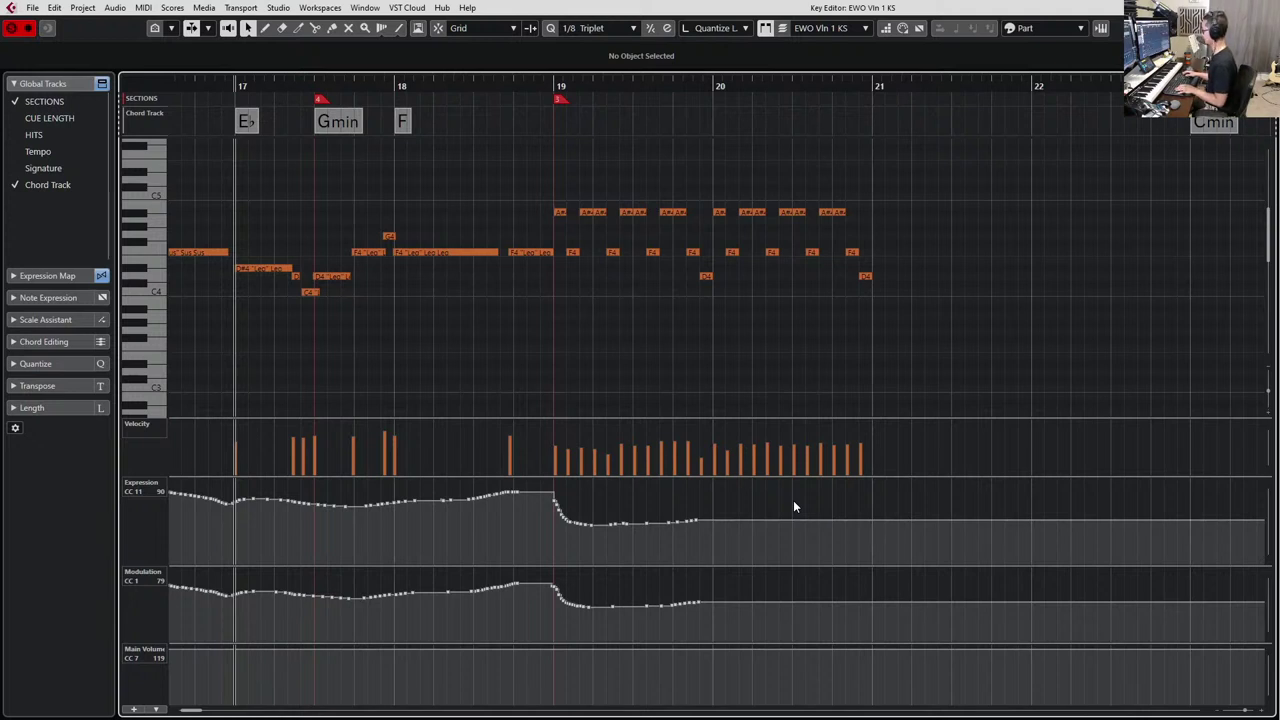
pyautogui.press('KP_Subtract')
pyautogui.press('space')
pyautogui.scroll(-2, 764, 400)
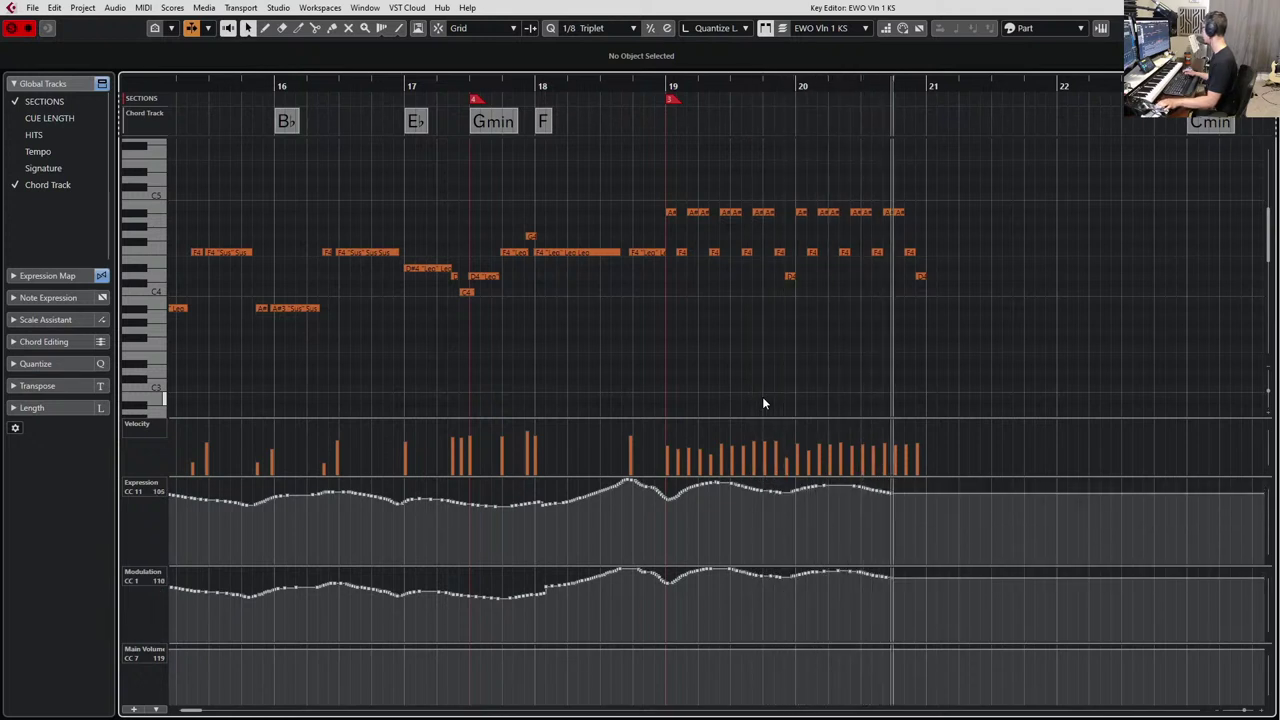
pyautogui.press('space')
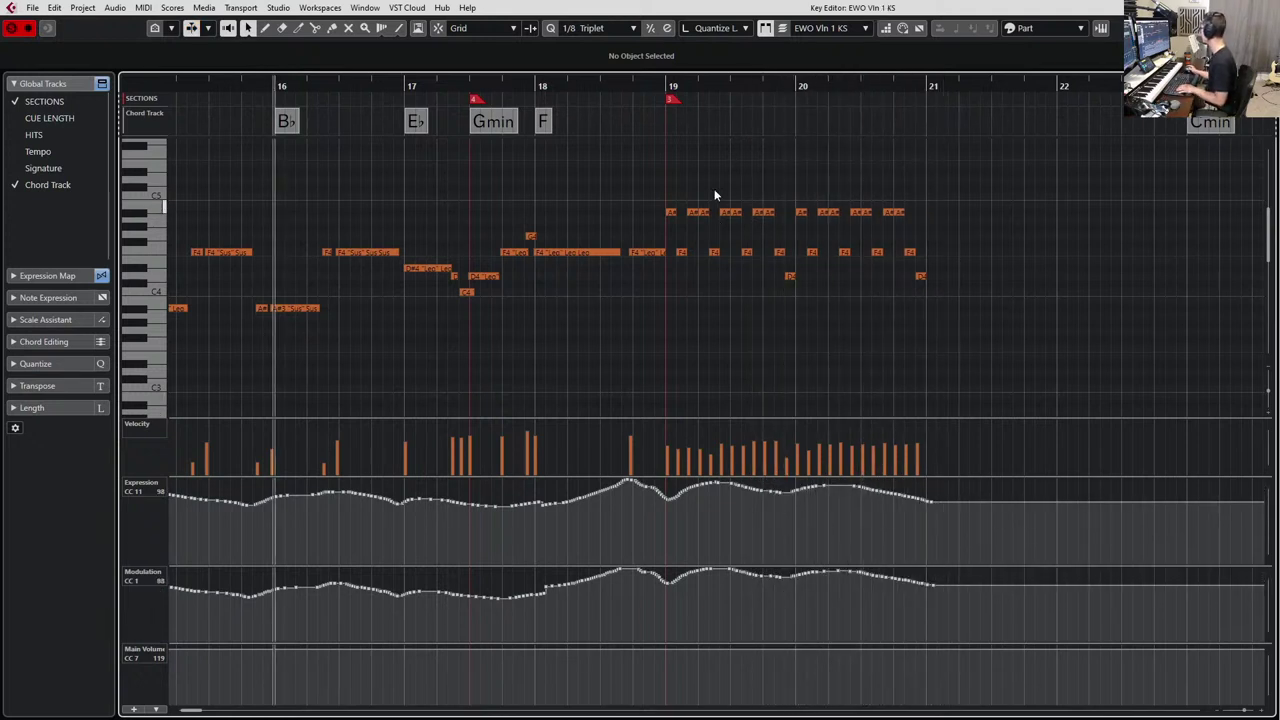
# Set the articulation of all triplet notes in bars 19 and 20 to Stac Slur and play back the transition.
pyautogui.moveTo(668, 171); pyautogui.dragTo(1096, 324)
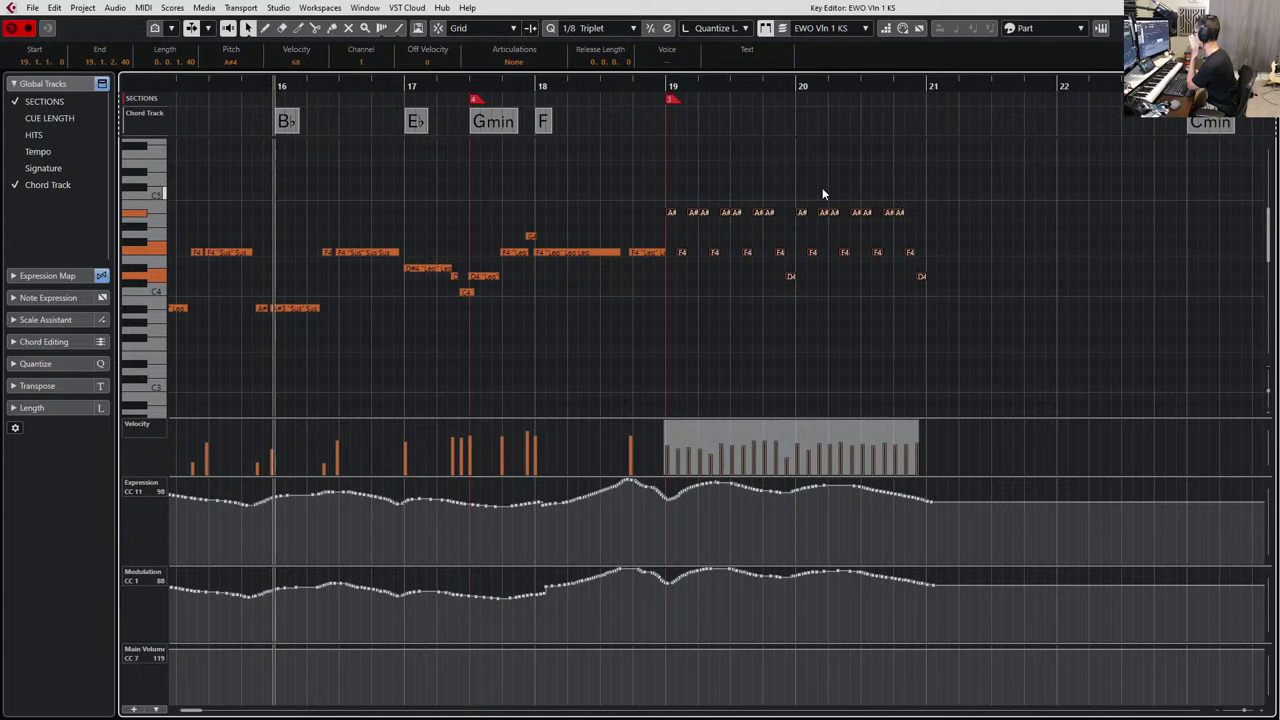
pyautogui.click(512, 62)
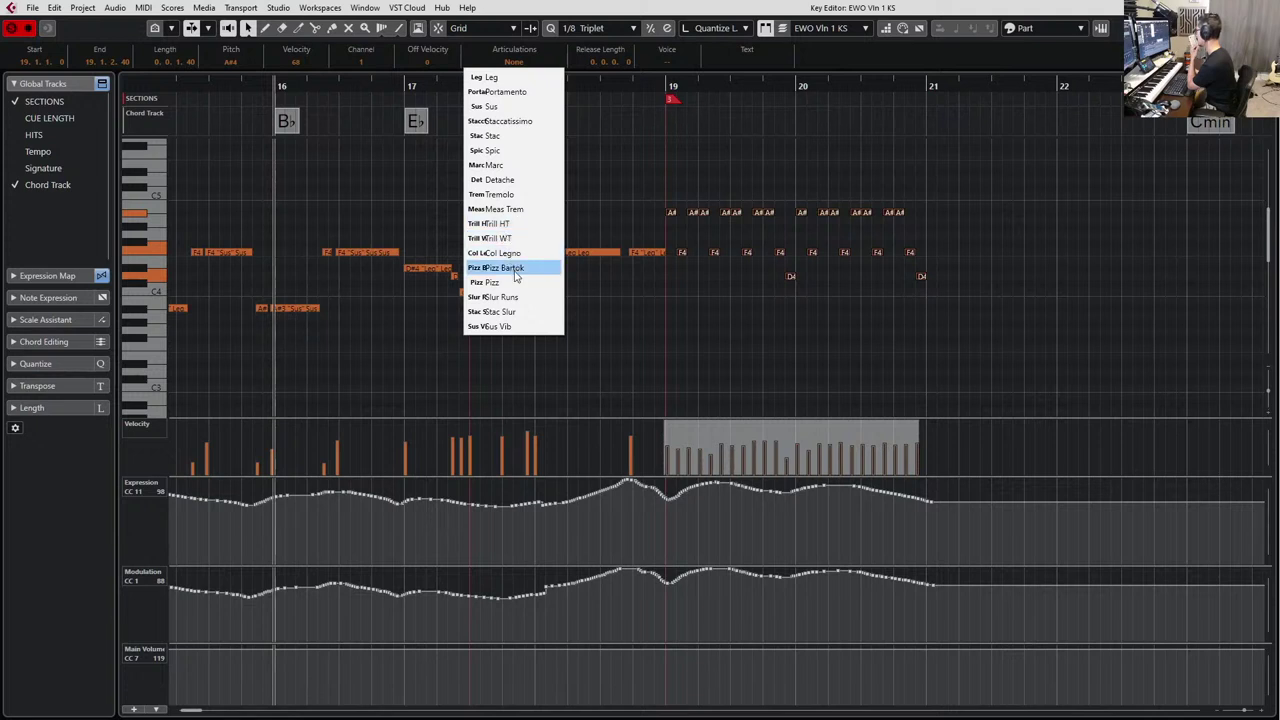
pyautogui.click(521, 312)
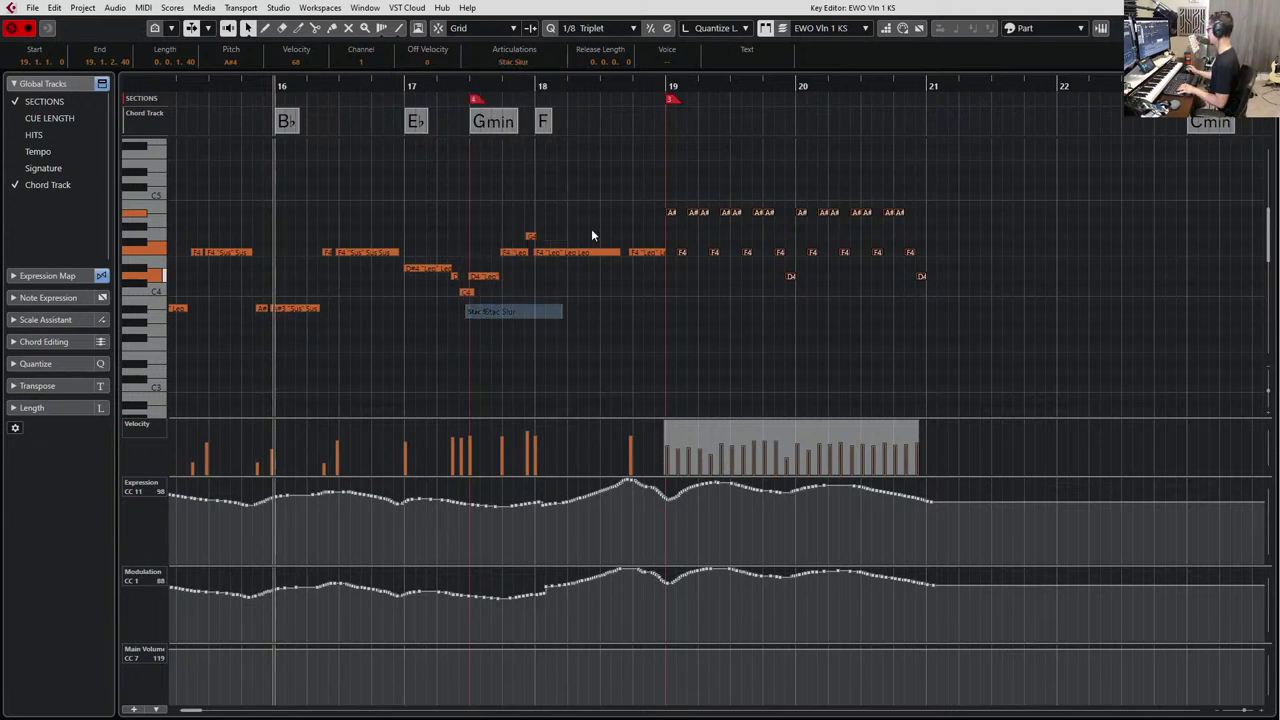
pyautogui.moveTo(636, 167); pyautogui.dragTo(670, 283)
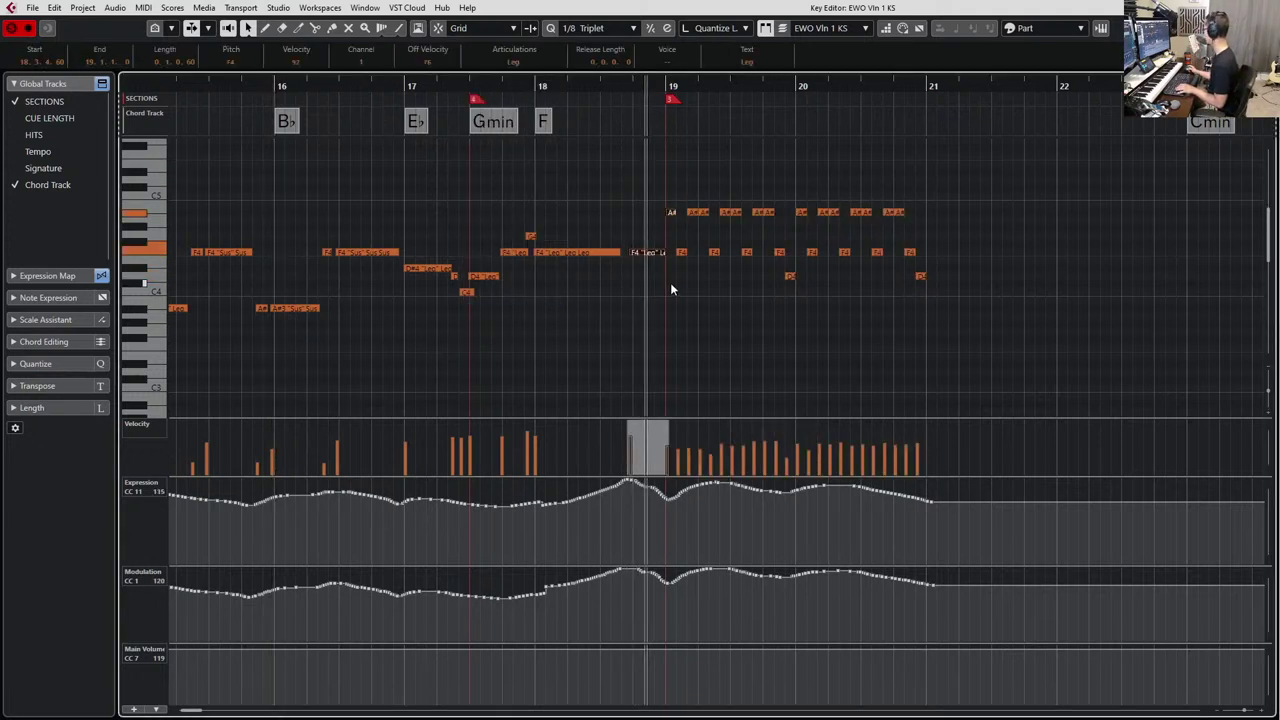
pyautogui.press('space')
pyautogui.press('space')
pyautogui.click(664, 197)
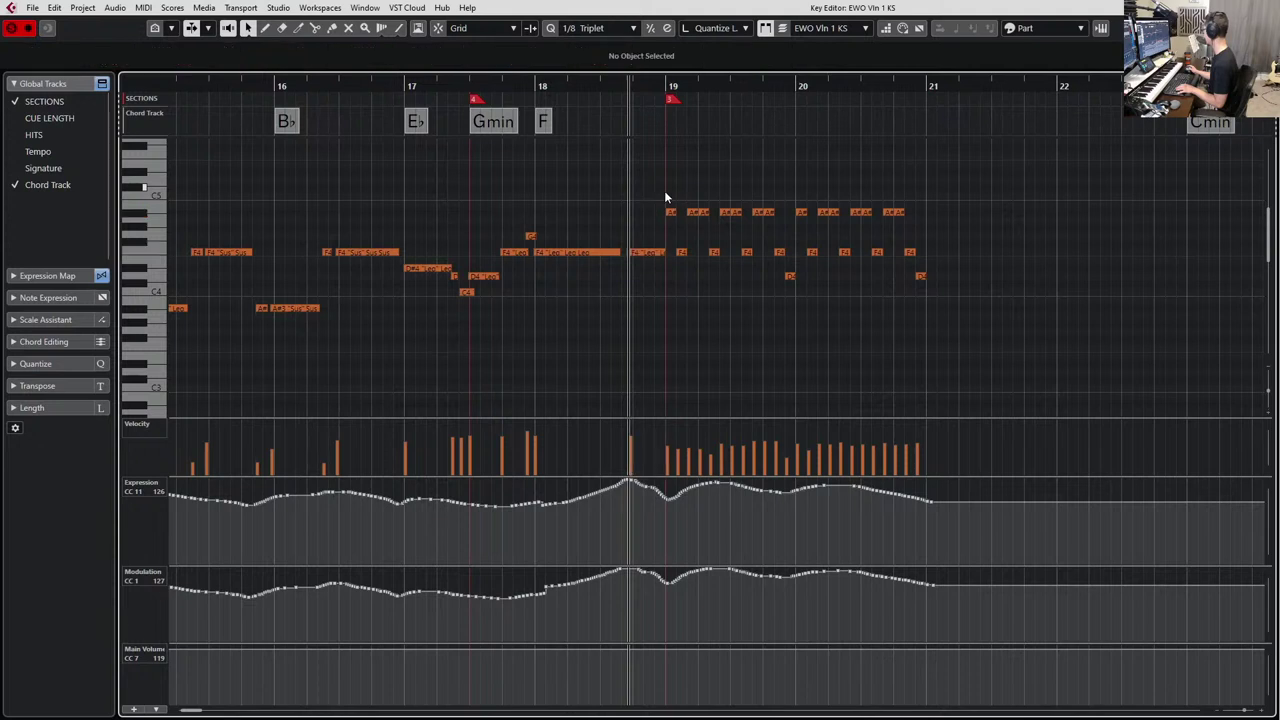
# Try lowering the velocities of the triplet notes in bars 19 and 20, and undo the change.
pyautogui.moveTo(666, 190); pyautogui.dragTo(899, 309)
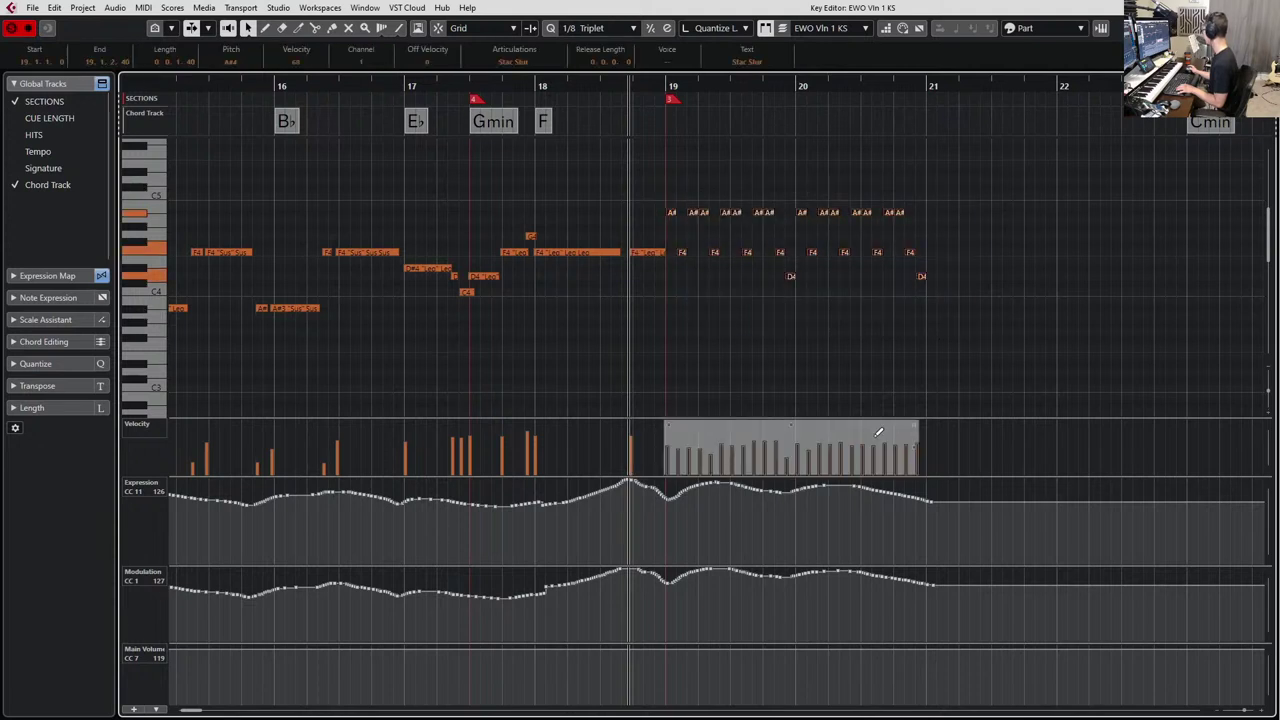
pyautogui.press('space')
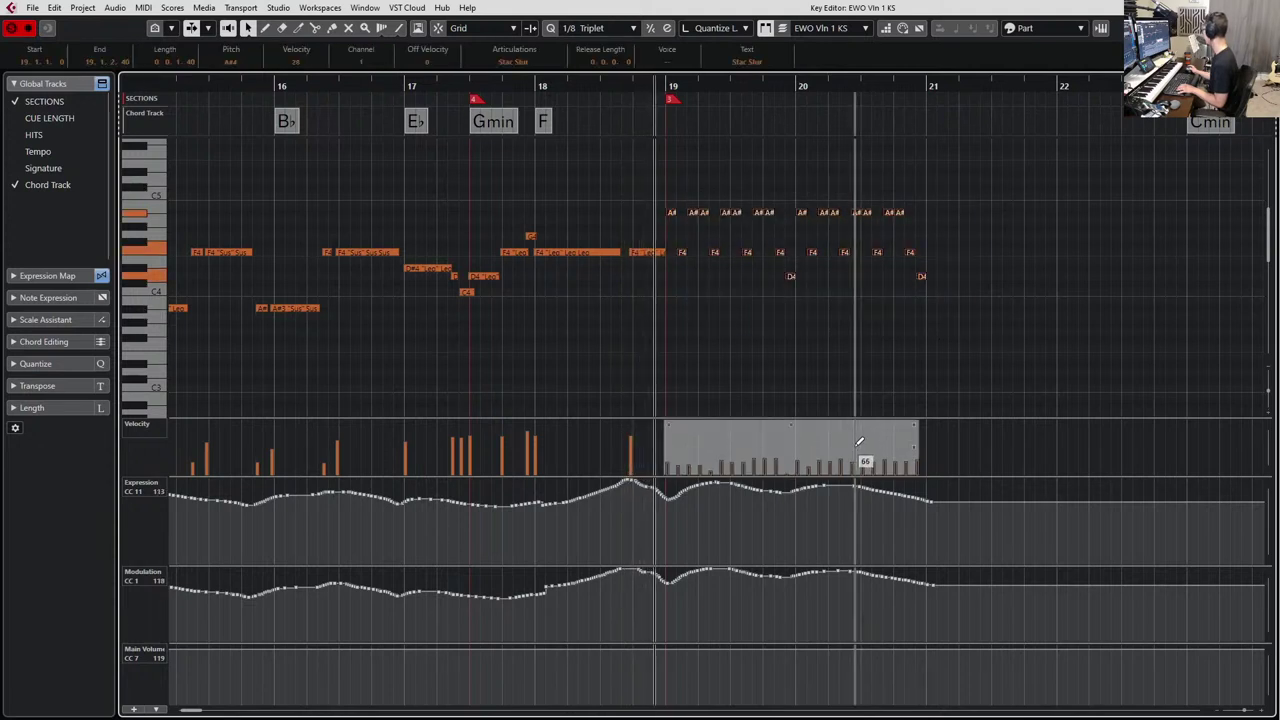
pyautogui.press('space')
pyautogui.hotkey('ctrl', 'z')
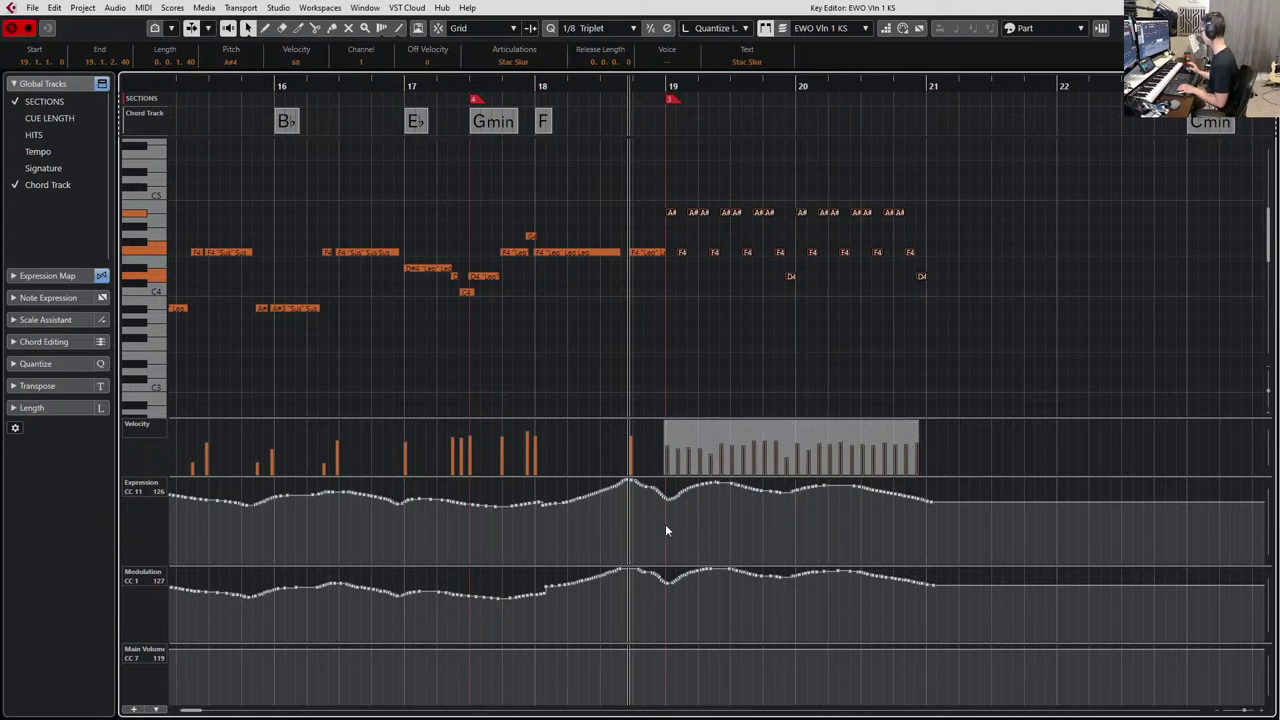
# Re-record CC 11 and CC 1 falling from bar 19 to a steady level, and remove the stray points before bar 22.
pyautogui.press('KP_Subtract')
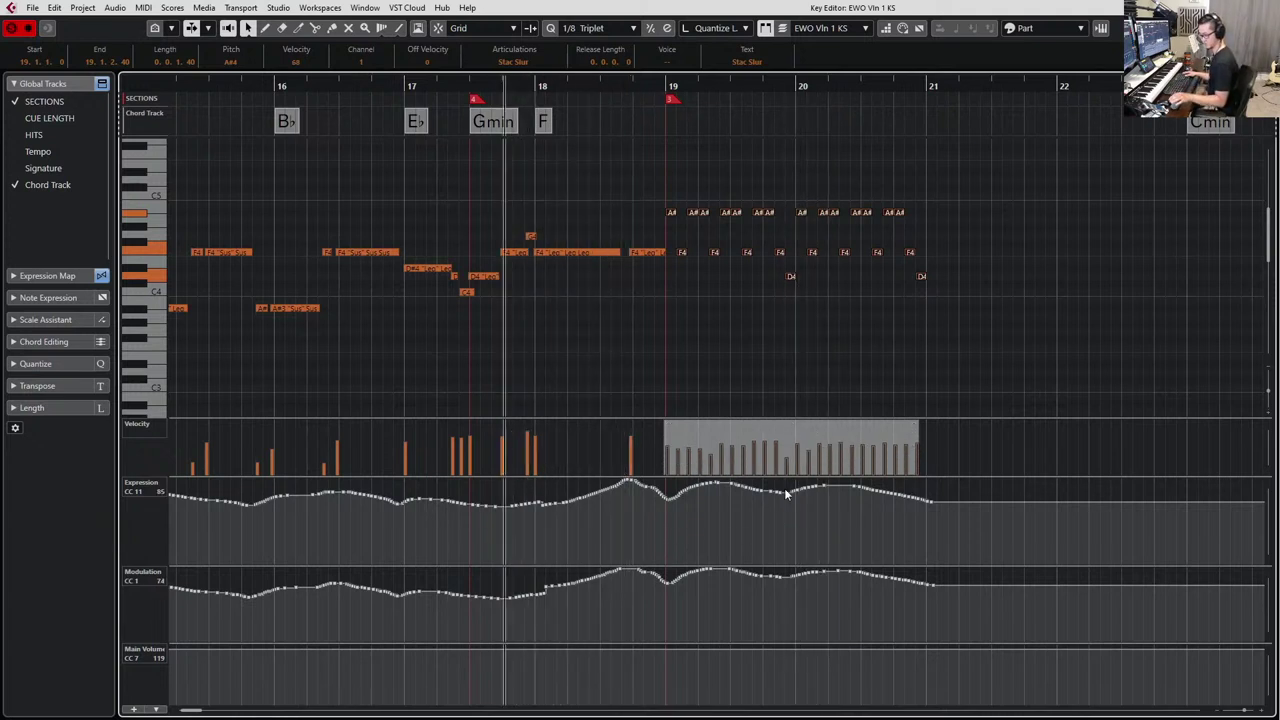
pyautogui.press('space')
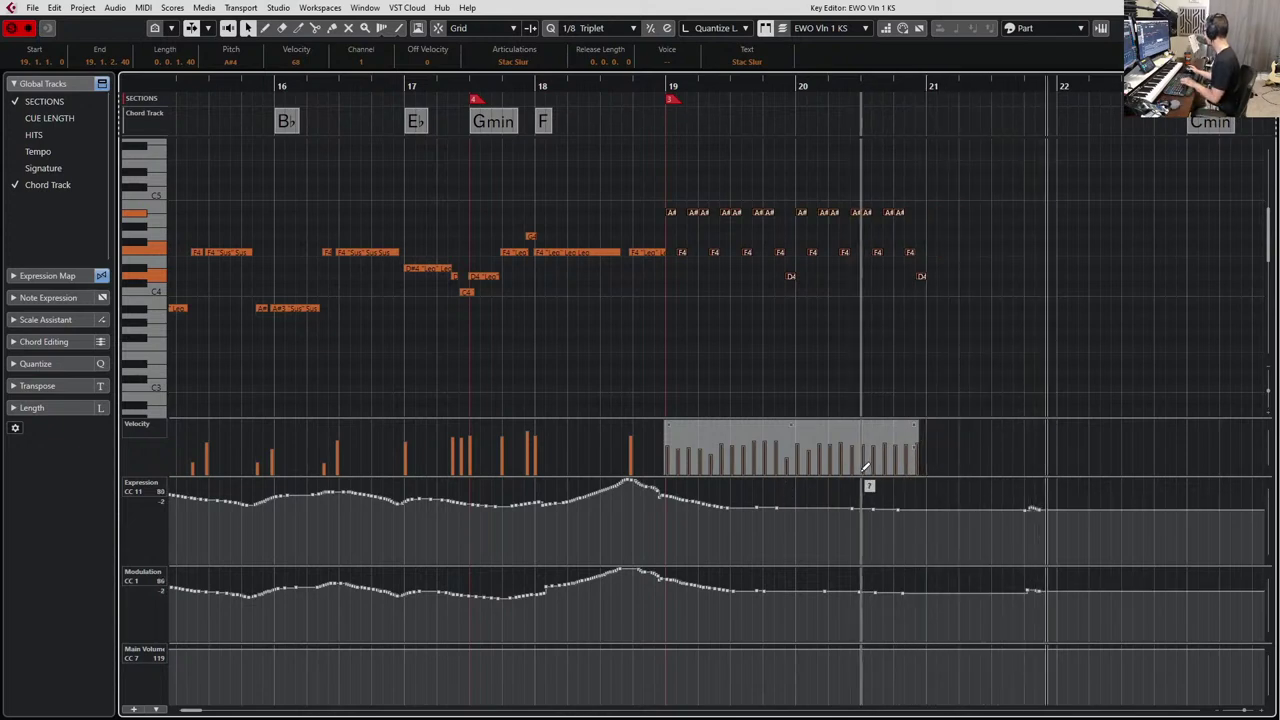
pyautogui.press('space')
pyautogui.click(1035, 510)
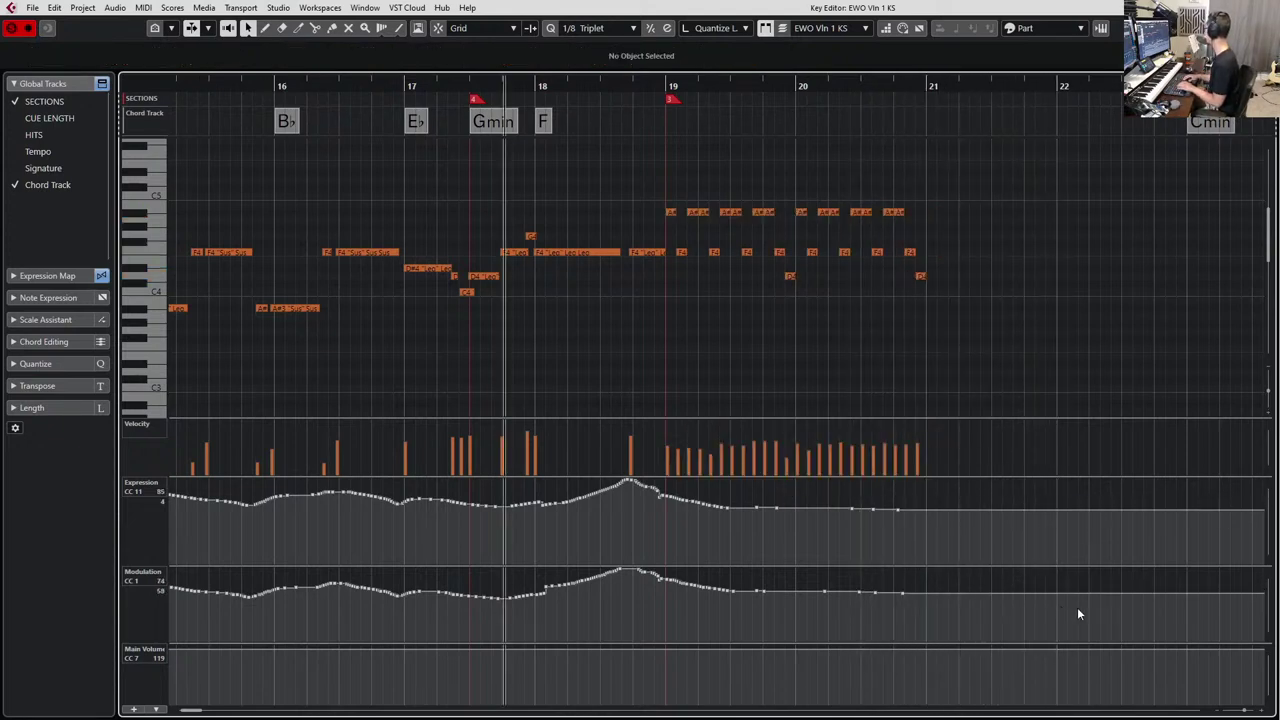
# Copy the EWO Vln 1 KS section from about bar 18.3 onward to EWO Vln 2 KS and glue it to the existing part.
pyautogui.hotkey('ctrl', 'e')
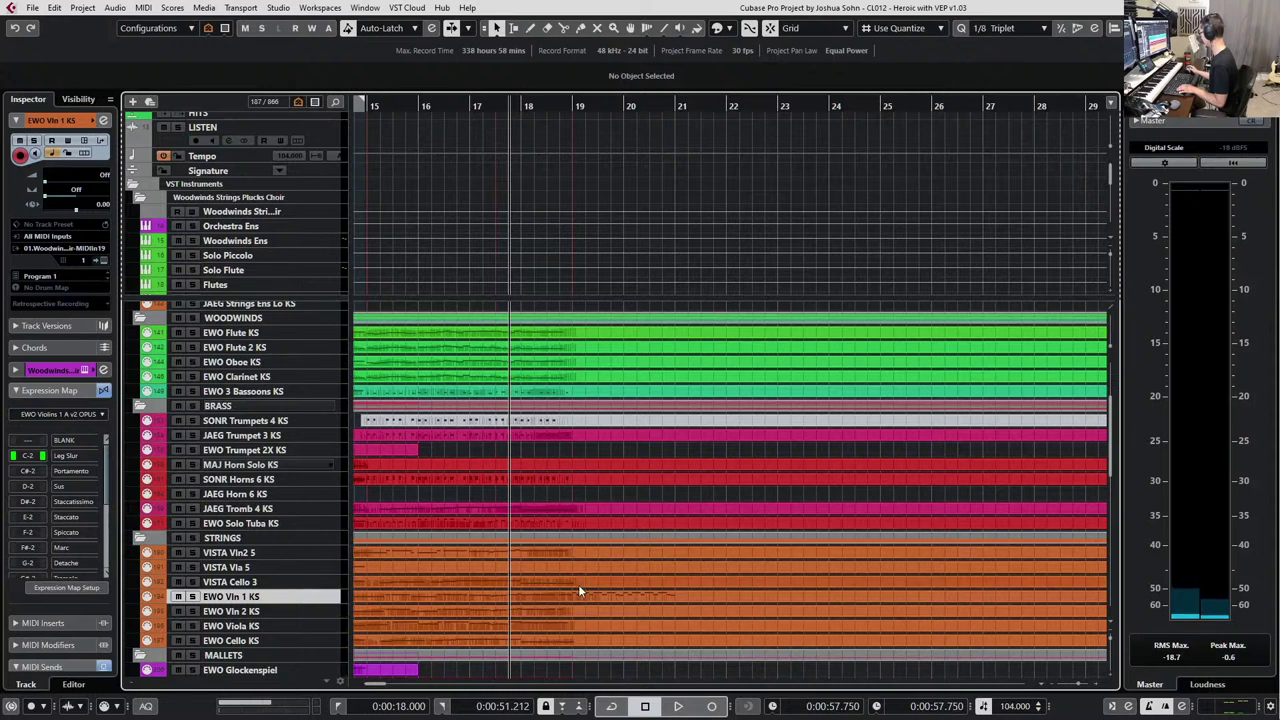
pyautogui.keyDown('ctrl'); pyautogui.scroll(4, 578, 592); pyautogui.keyUp('ctrl')
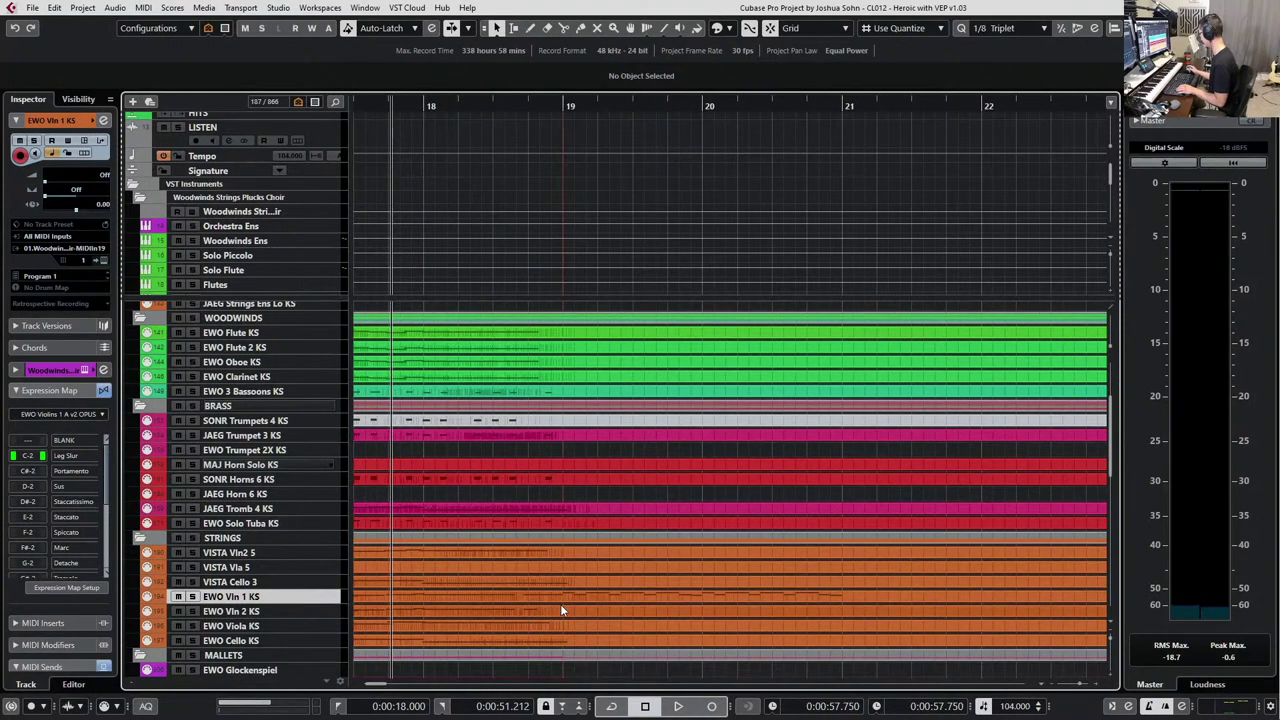
pyautogui.moveTo(529, 596); pyautogui.dragTo(529, 611)
pyautogui.press('4')
pyautogui.click(510, 599)
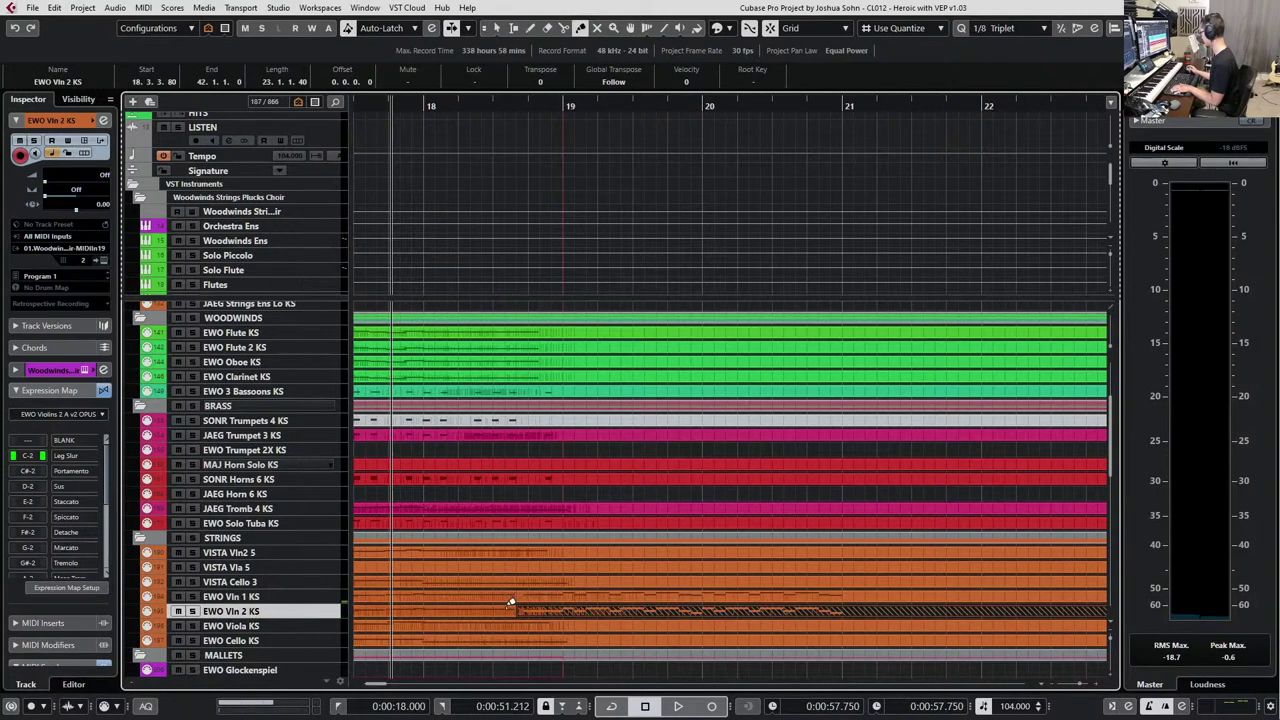
pyautogui.click(511, 611)
pyautogui.press('1')
# Open the EWO Vln 2 KS part, play the join, and smooth the overlapping CC 11 and CC 1 points before bar 19.
pyautogui.doubleClick(510, 611)
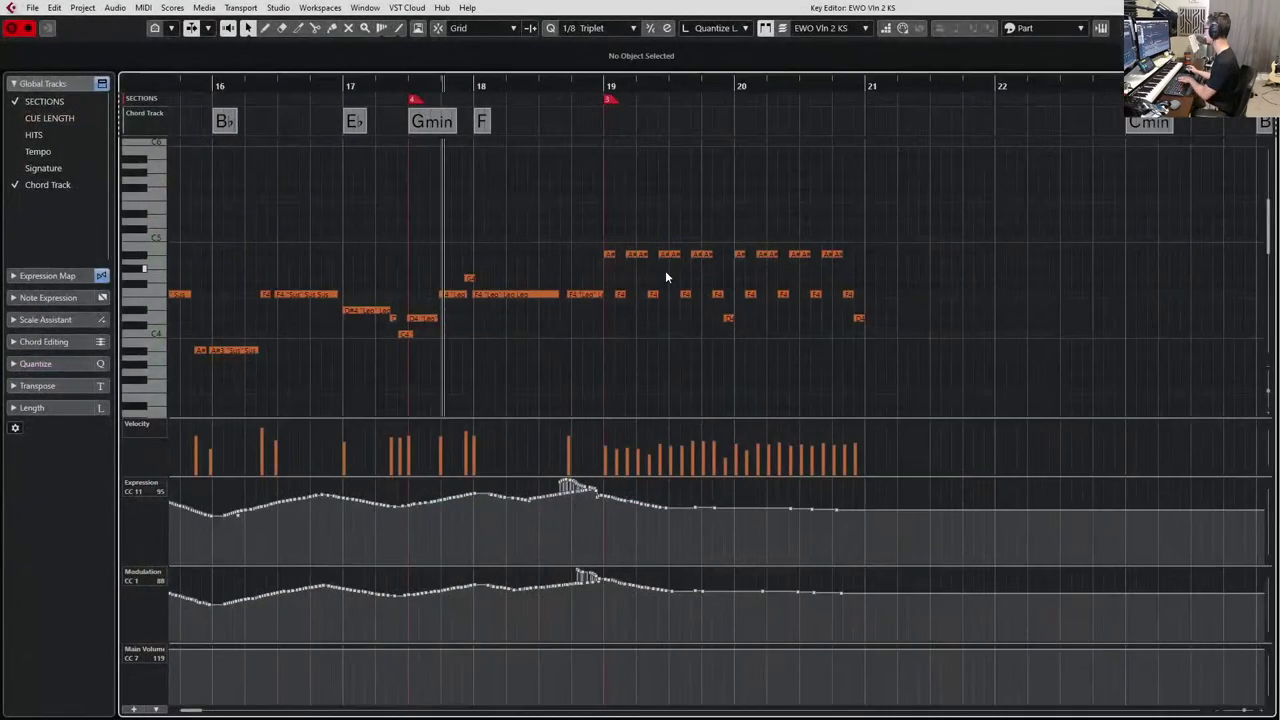
pyautogui.click(487, 296)
pyautogui.press('Delete')
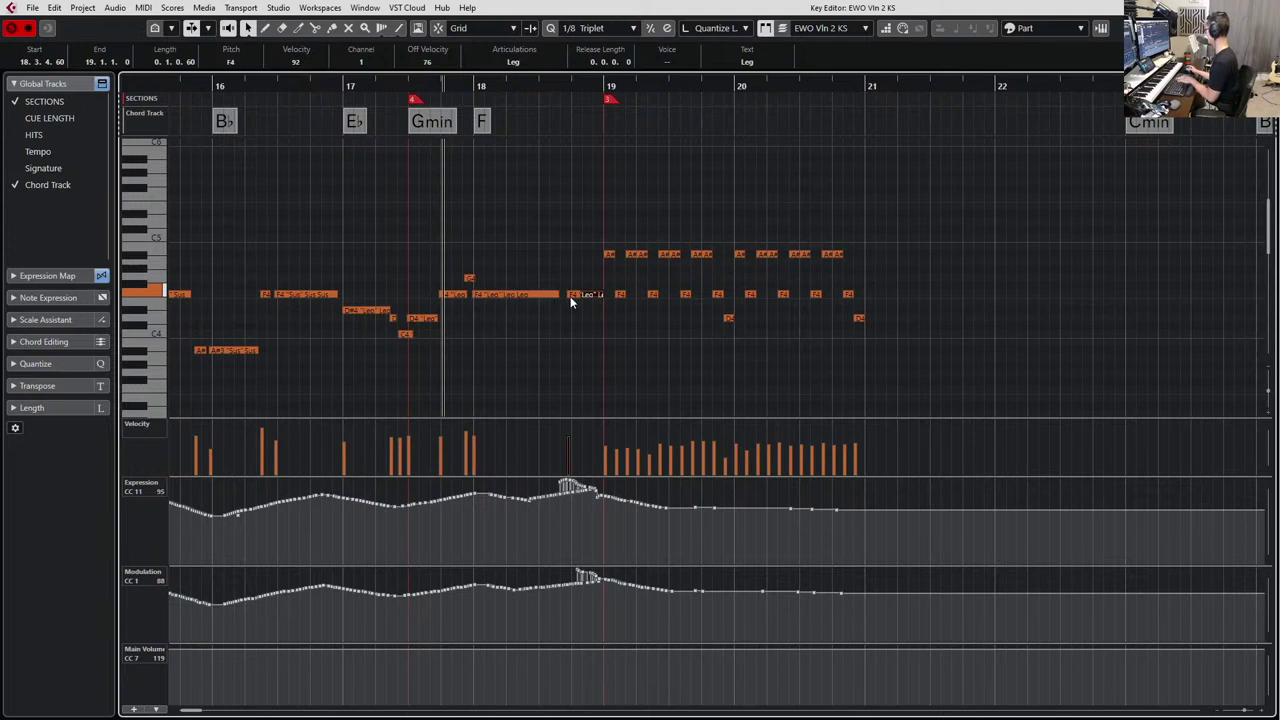
pyautogui.press('Right')
pyautogui.press('space')
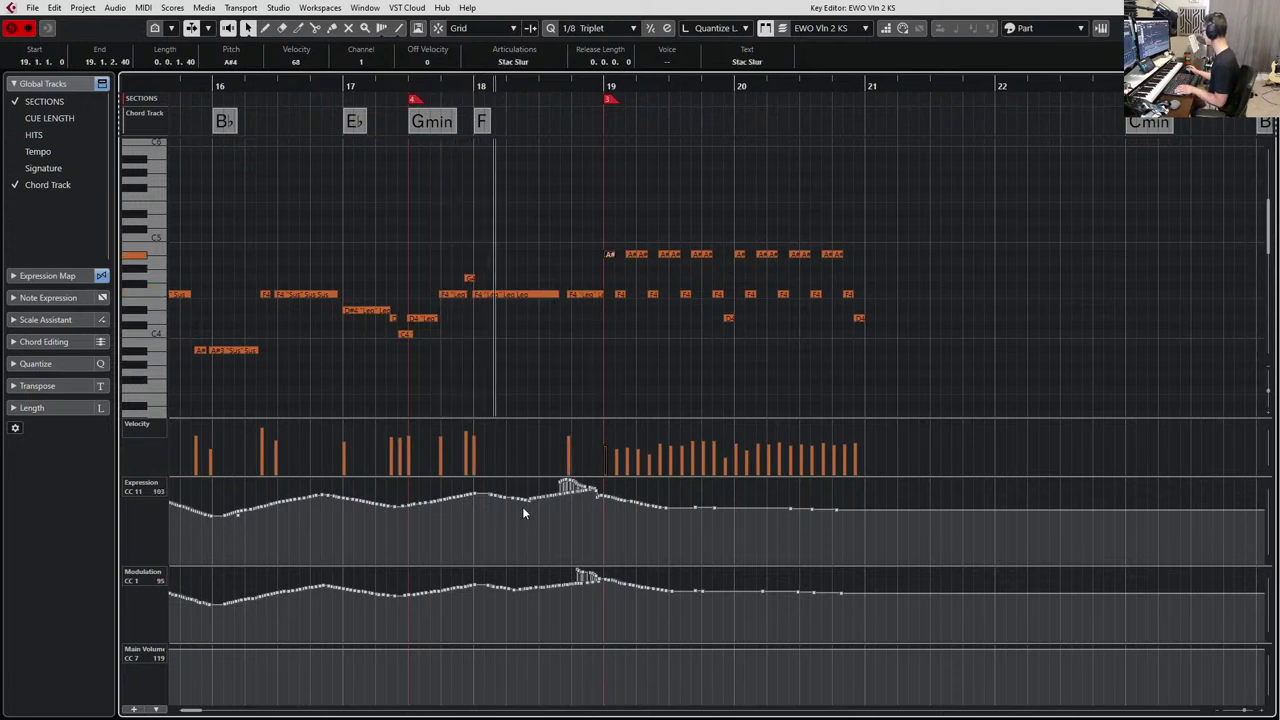
pyautogui.press('space')
pyautogui.moveTo(543, 497)
pyautogui.mouseDown()
pyautogui.moveTo(531, 497)
pyautogui.moveTo(606, 497)
pyautogui.moveTo(527, 498)
pyautogui.moveTo(599, 494)
pyautogui.mouseUp()
pyautogui.moveTo(572, 582)
pyautogui.mouseDown()
pyautogui.moveTo(528, 586)
pyautogui.moveTo(580, 572)
pyautogui.moveTo(646, 582)
pyautogui.mouseUp()
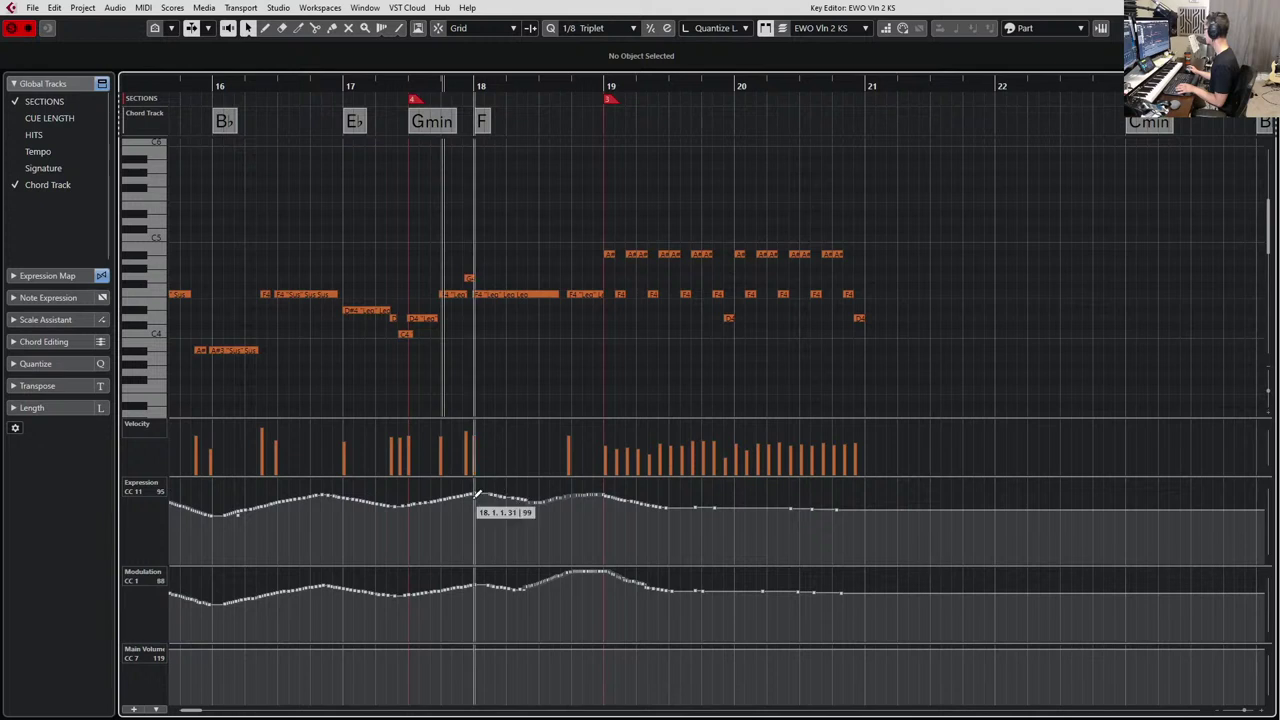
# Reshape Violin 2's CC 11 and CC 1 into a gradual rise through bar 18, peaking before bar 19, and play it back.
pyautogui.moveTo(460, 500)
pyautogui.mouseDown()
pyautogui.moveTo(545, 488)
pyautogui.moveTo(630, 500)
pyautogui.mouseUp()
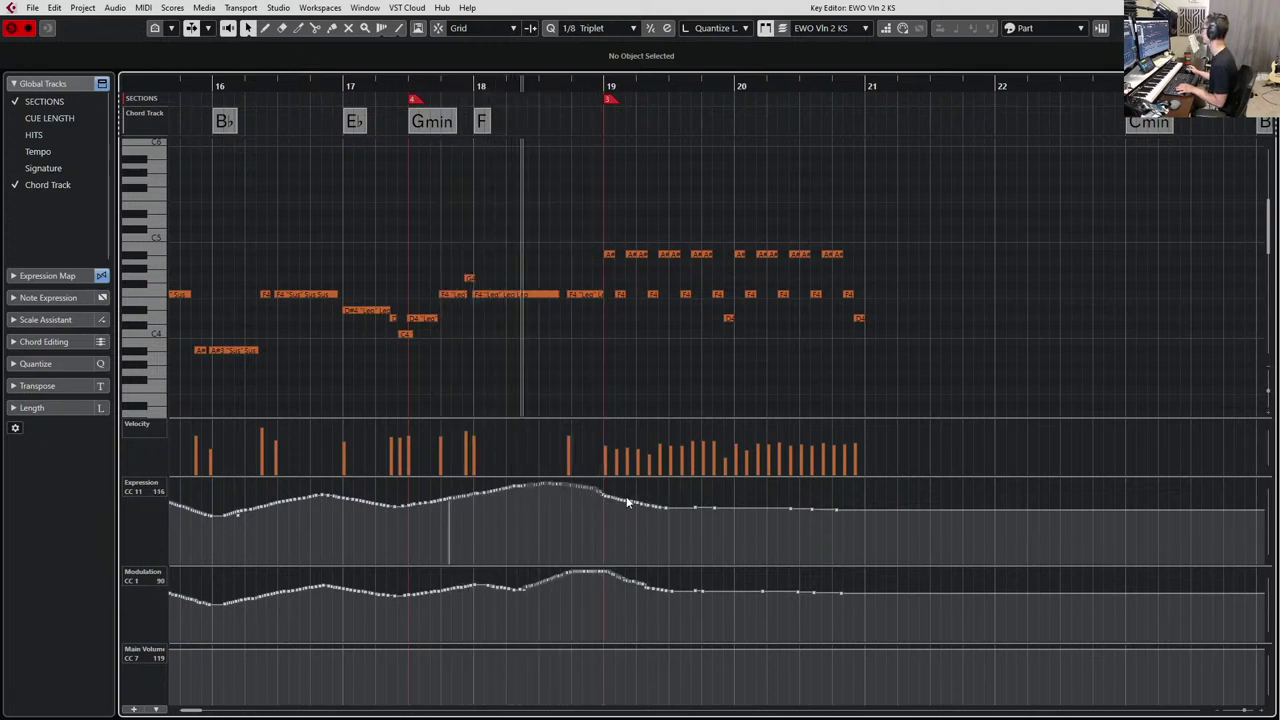
pyautogui.press('space')
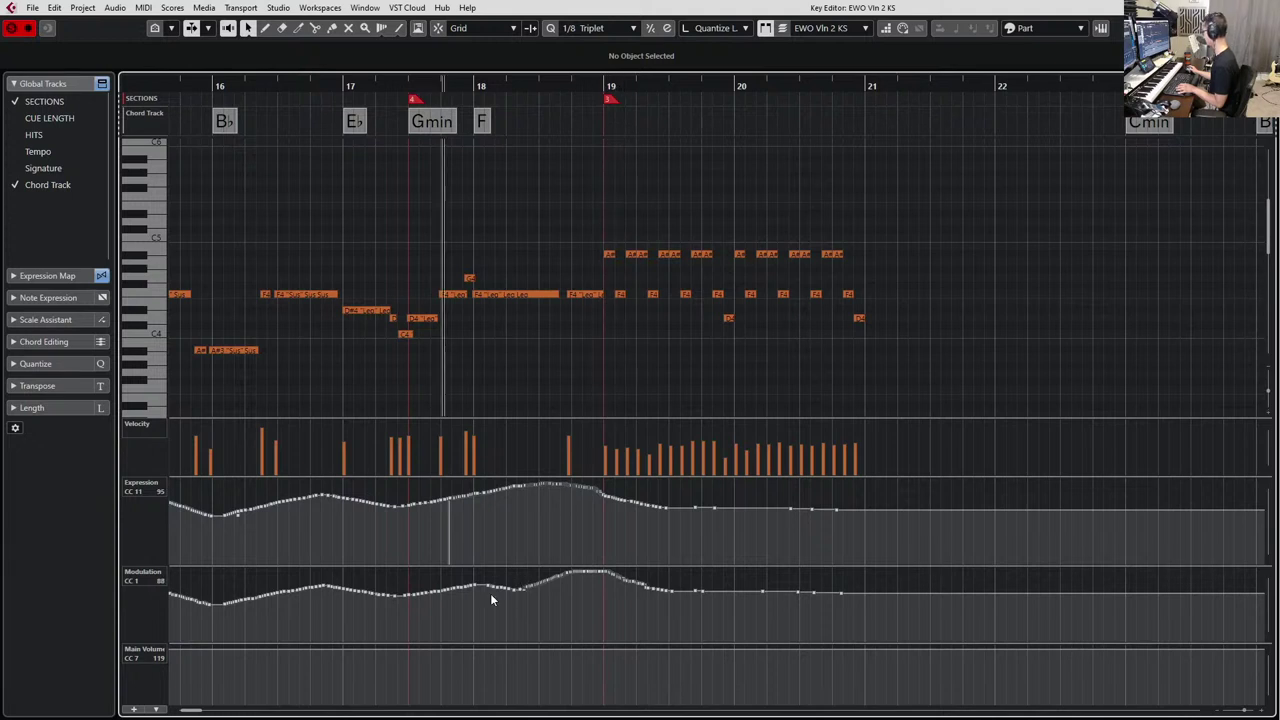
pyautogui.moveTo(490, 593)
pyautogui.mouseDown()
pyautogui.moveTo(493, 580)
pyautogui.moveTo(563, 573)
pyautogui.mouseUp()
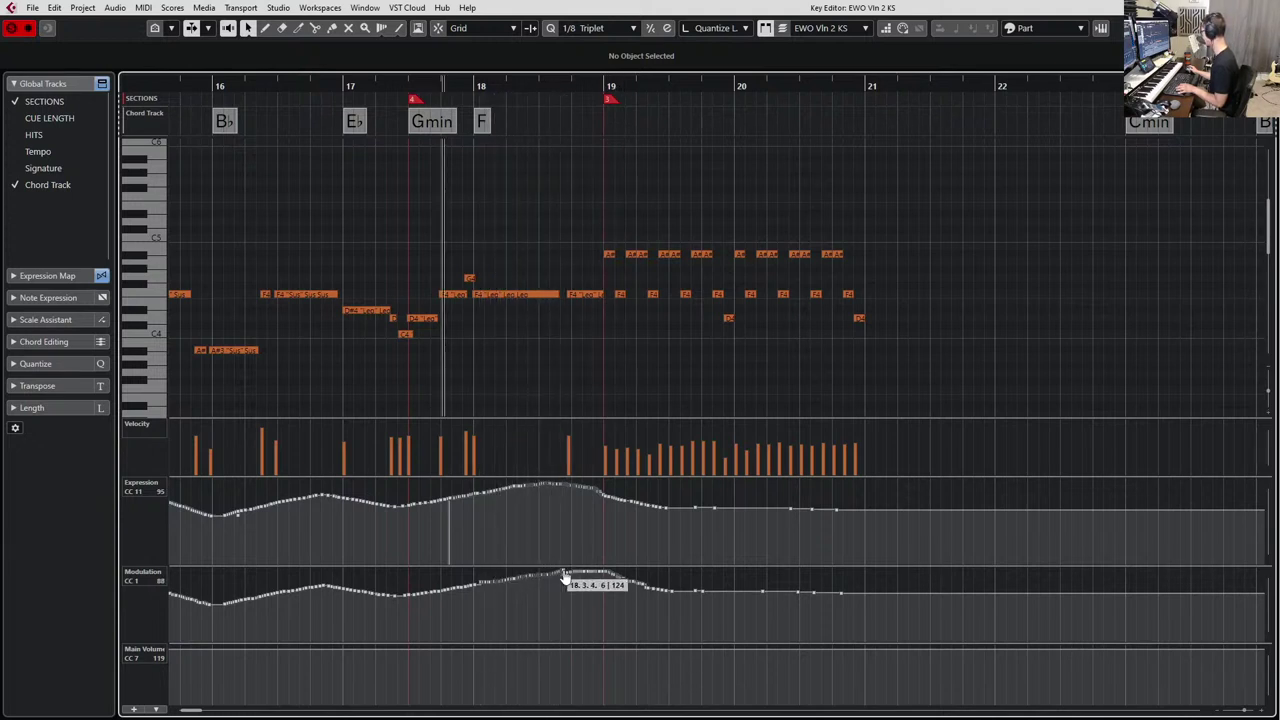
pyautogui.press('space')
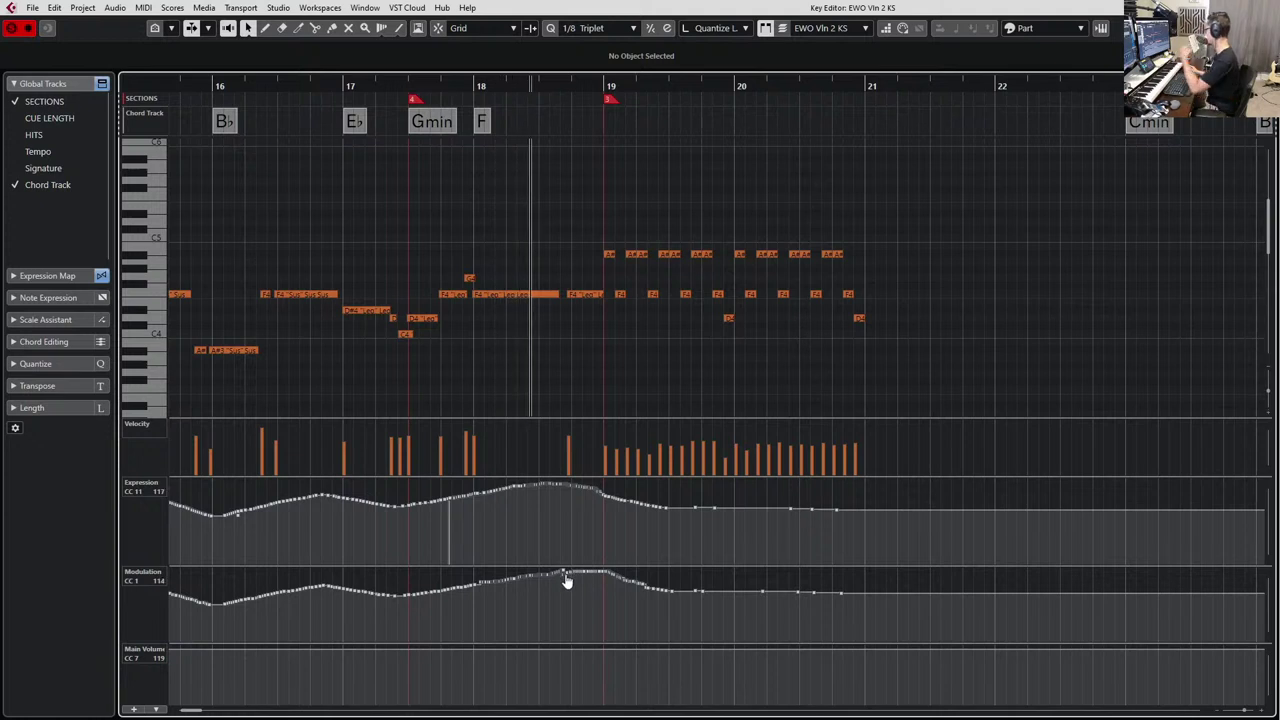
pyautogui.press('space')
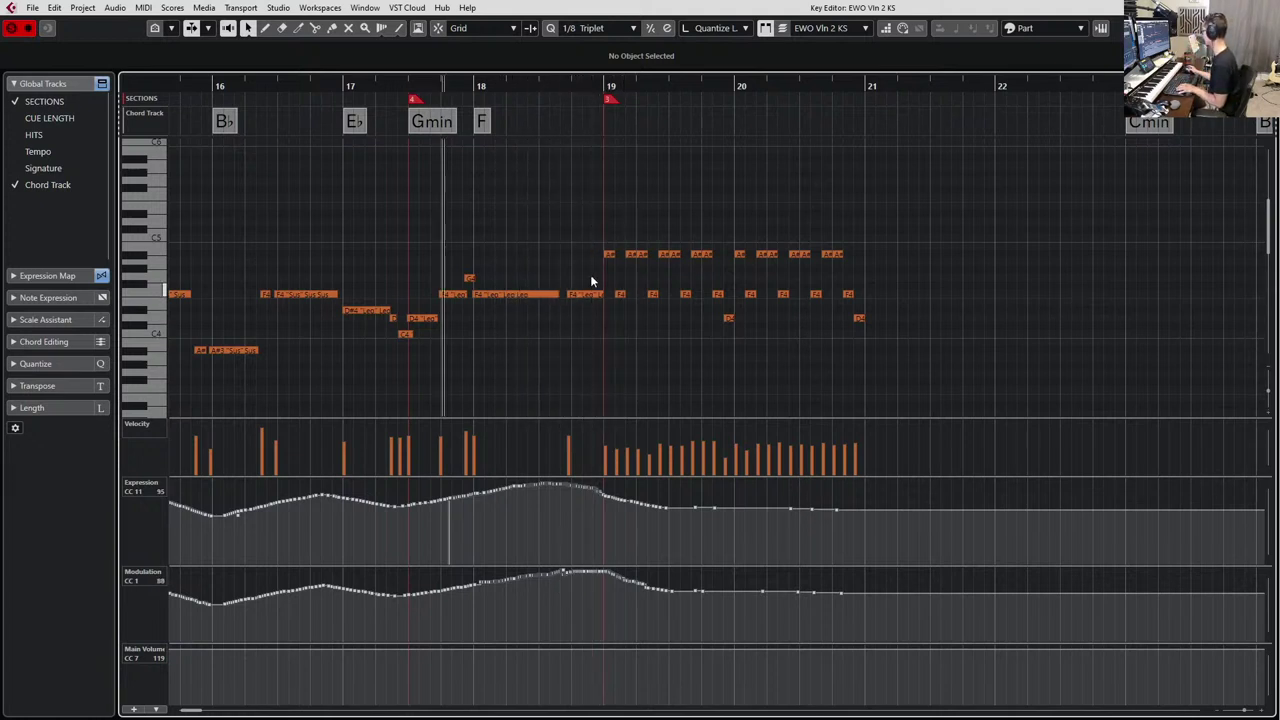
# Set the F4 note just before bar 19 to the Portamento articulation with velocity 127, and audition it.
pyautogui.click(585, 294)
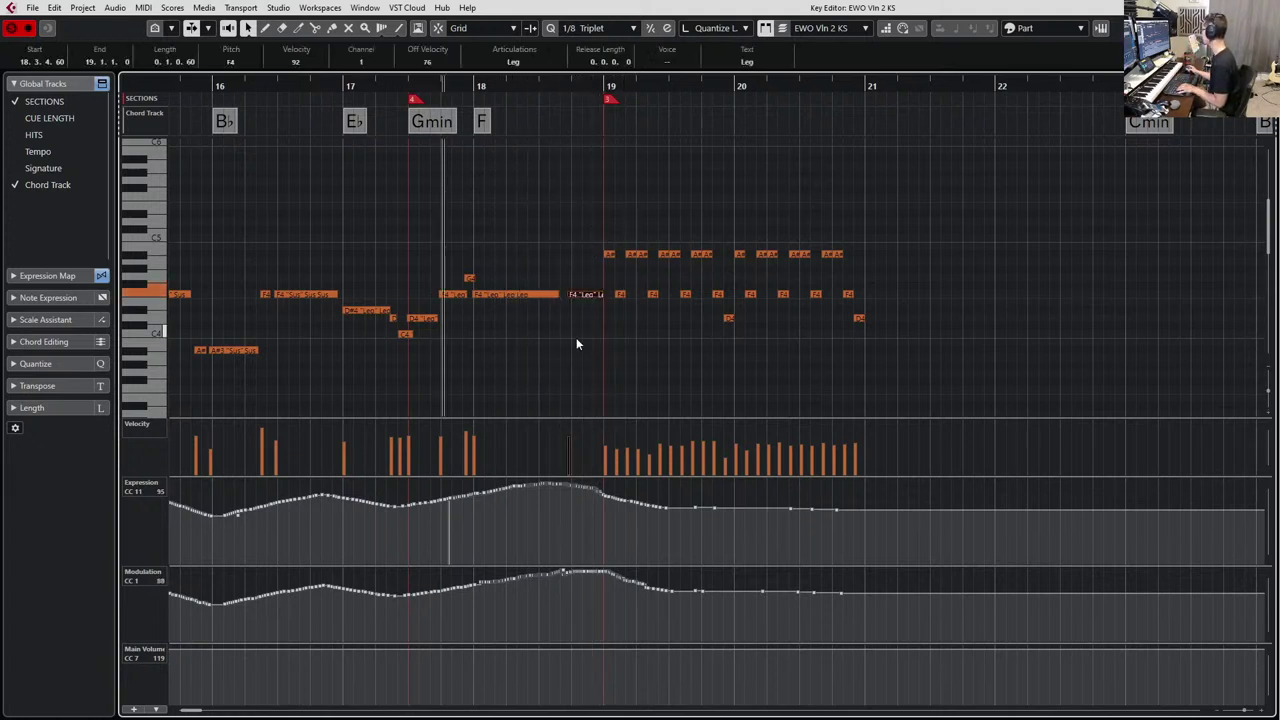
pyautogui.click(529, 62)
pyautogui.click(533, 91)
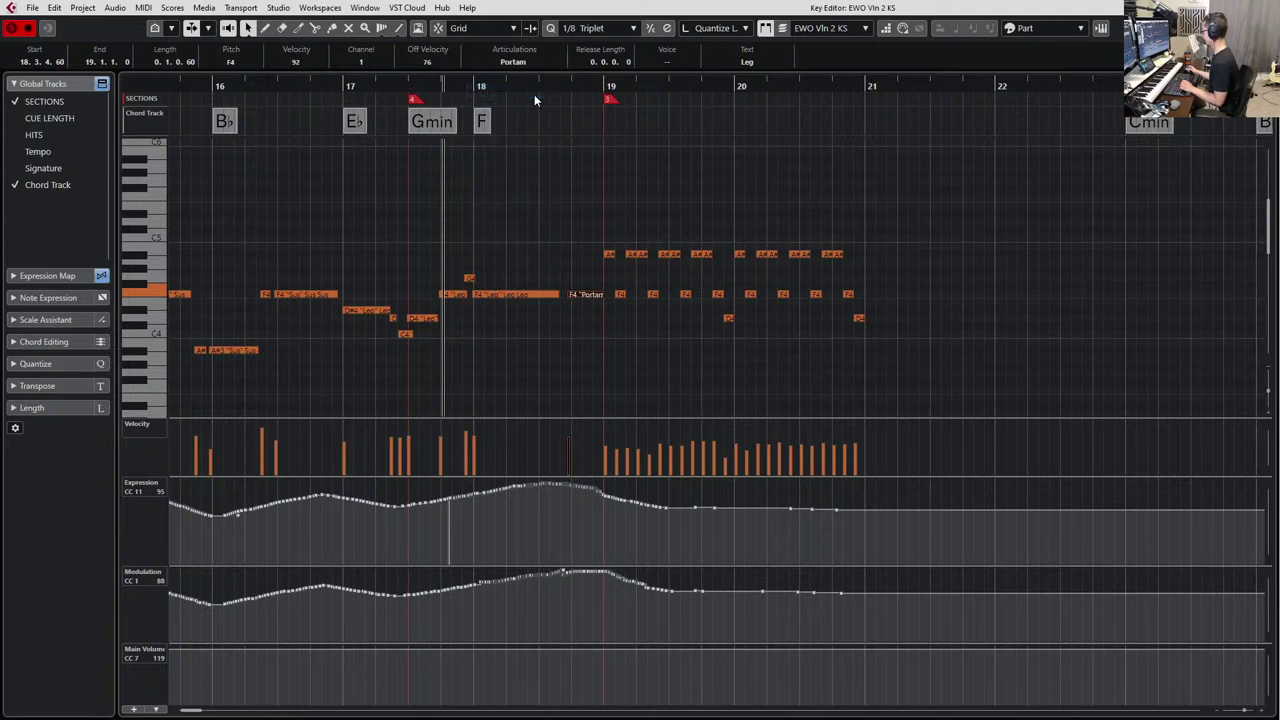
pyautogui.press('space')
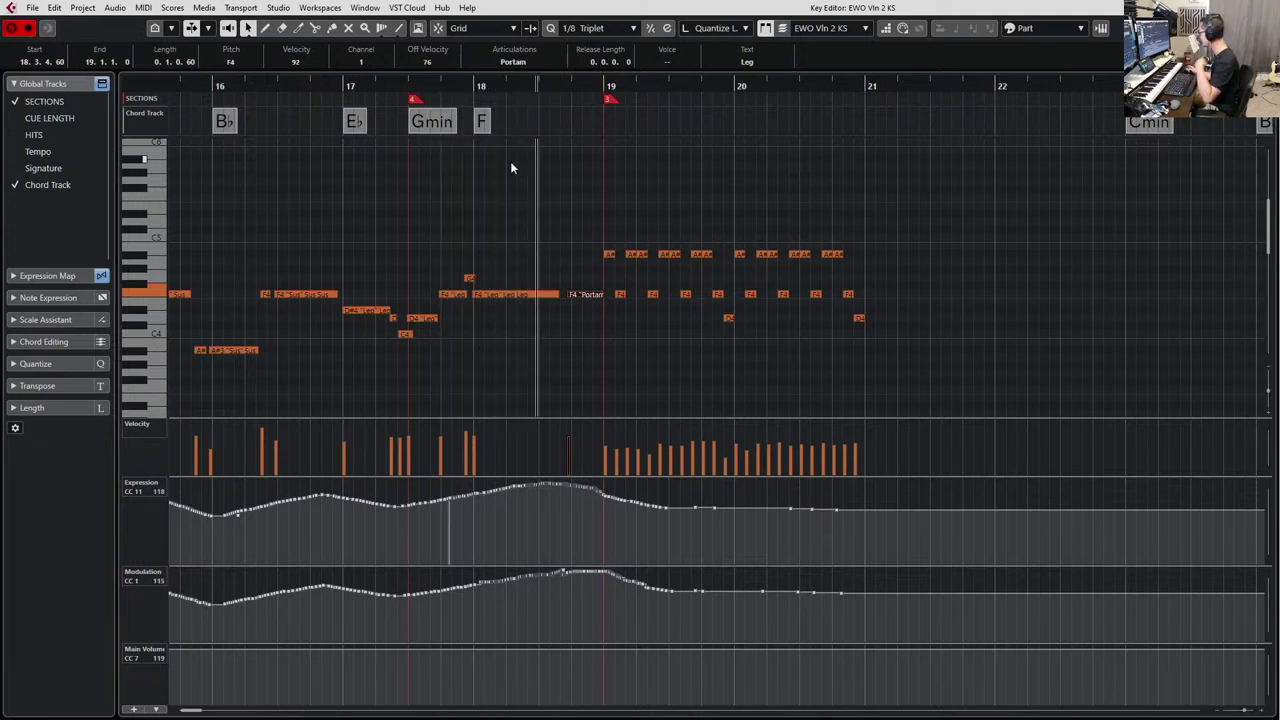
pyautogui.press('space')
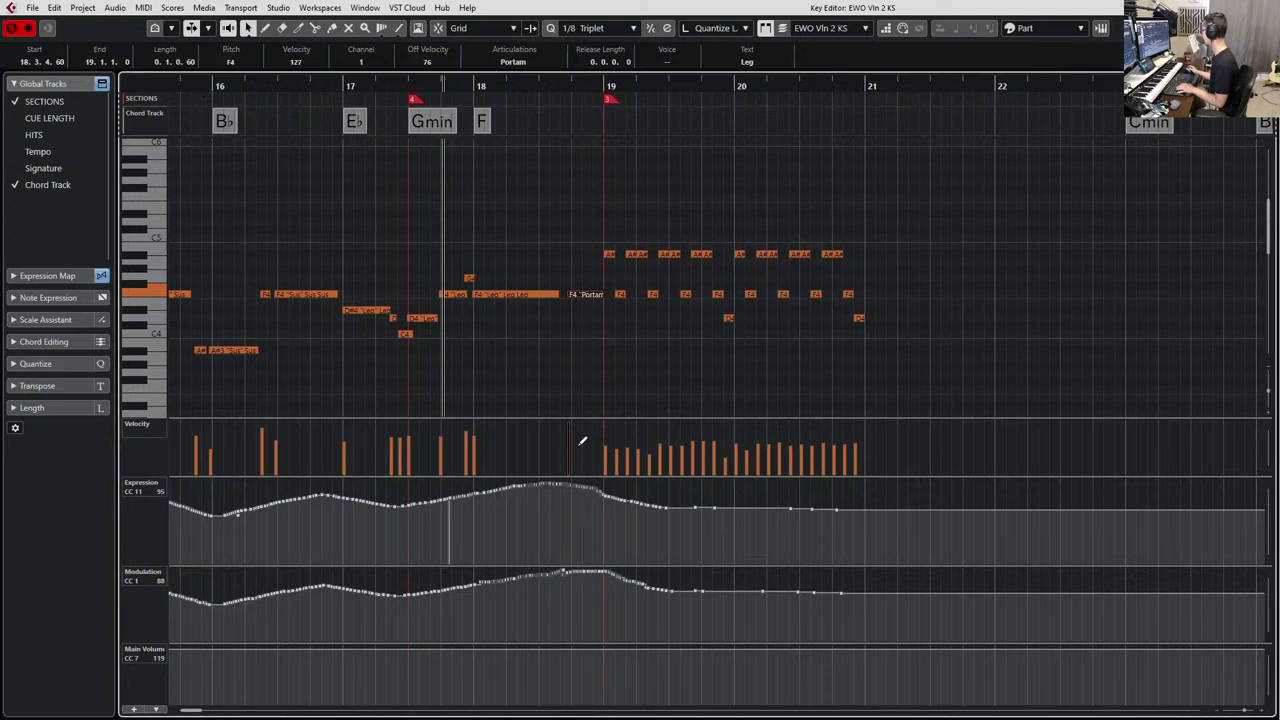
pyautogui.press('space')
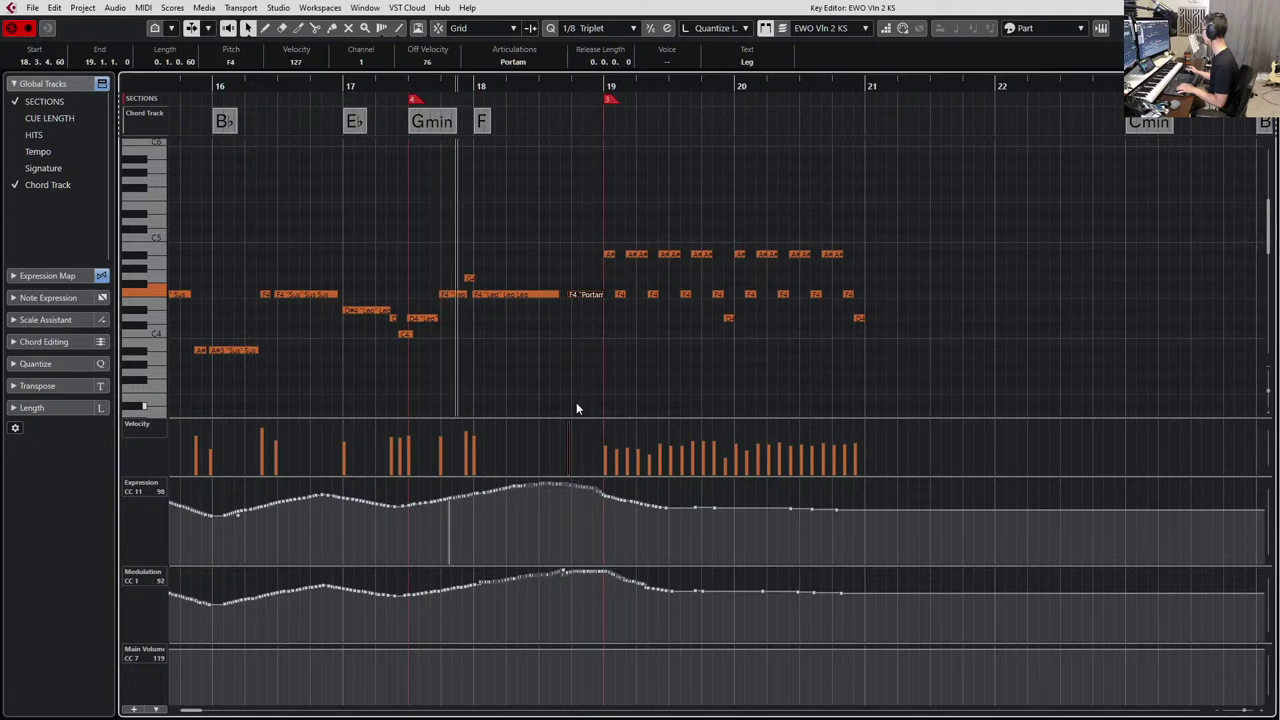
pyautogui.press('space')
# Try the Marc articulation on the F4 note just before bar 19 and audition it.
pyautogui.click(513, 61)
pyautogui.click(527, 150)
pyautogui.press('space')
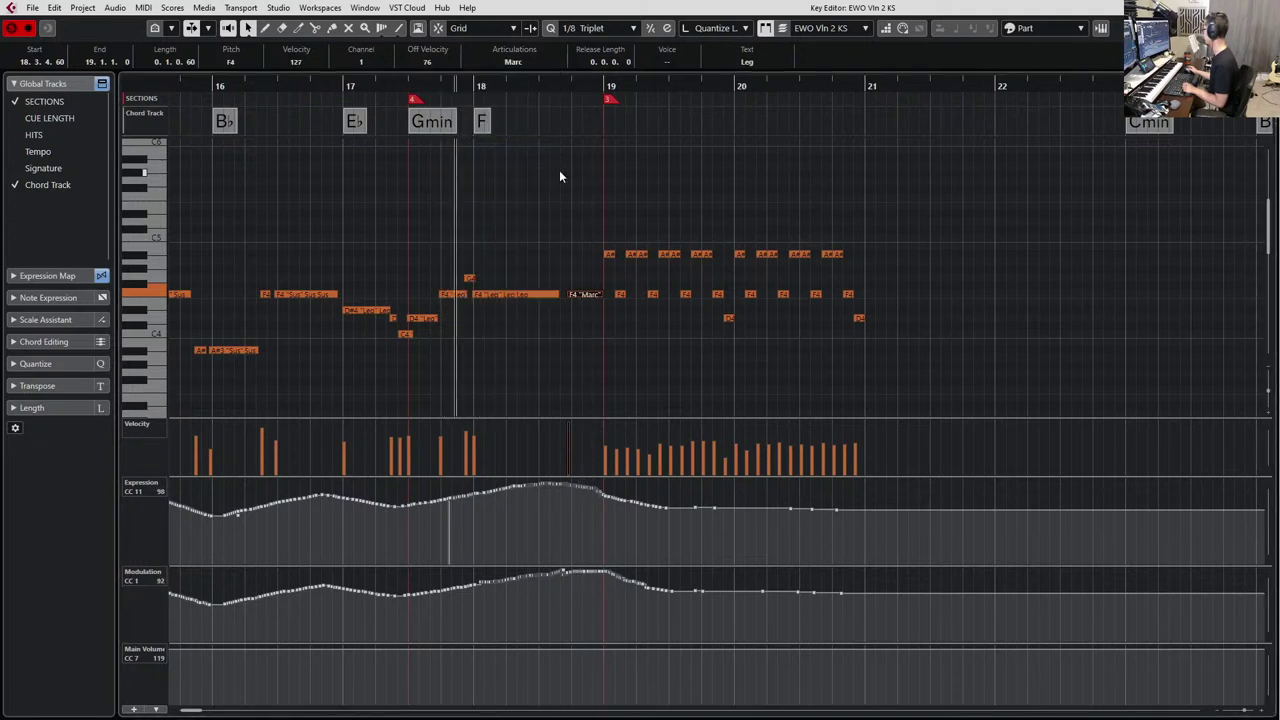
pyautogui.press('space')
# Set the F4 note just before bar 19 to the Detache articulation and play back the passage.
pyautogui.click(514, 62)
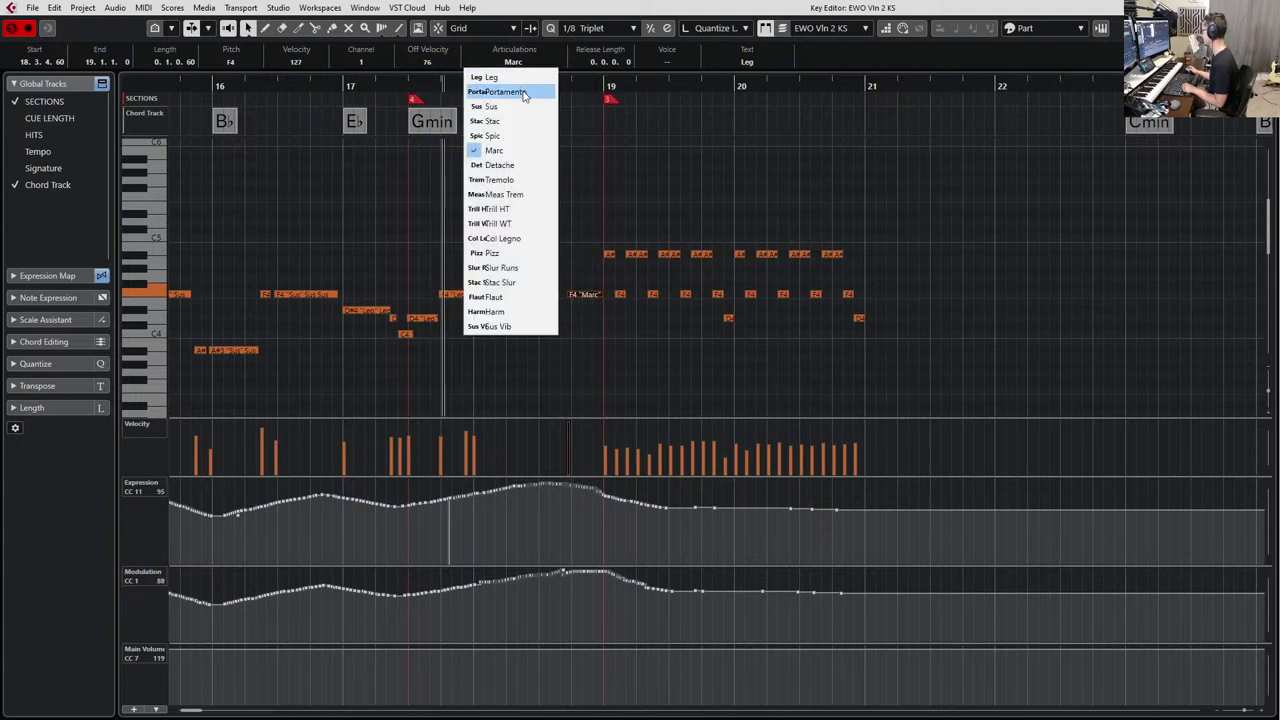
pyautogui.click(497, 165)
pyautogui.press('space')
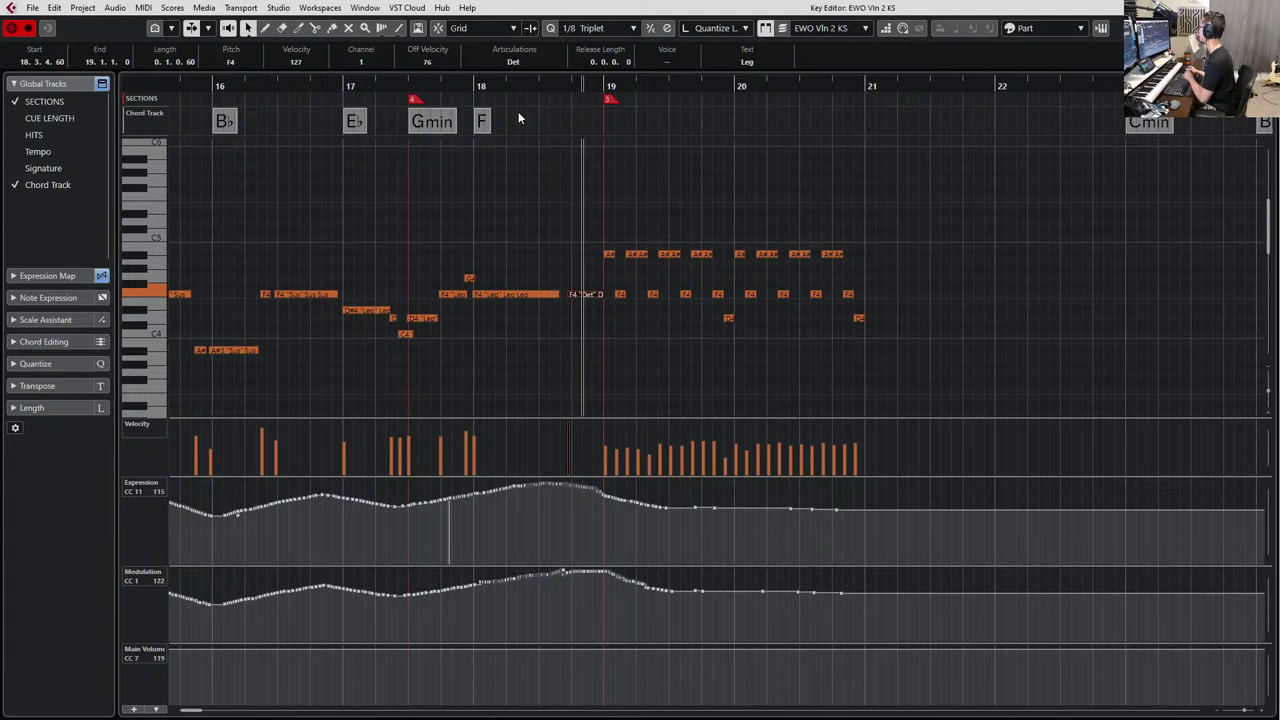
# Set Violin 2's F4 note just before bar 19 to the Marc articulation with velocity 87, and play back the passage.
pyautogui.press('space')
pyautogui.click(524, 60)
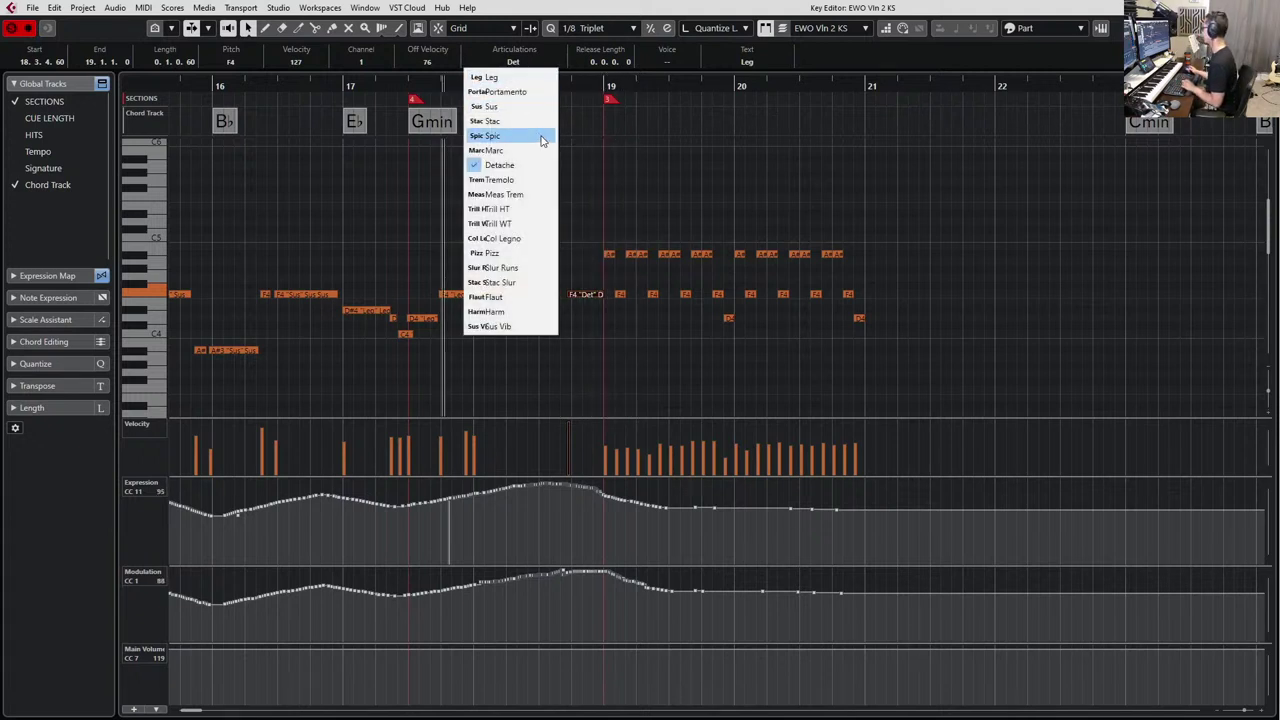
pyautogui.click(545, 151)
pyautogui.click(580, 440)
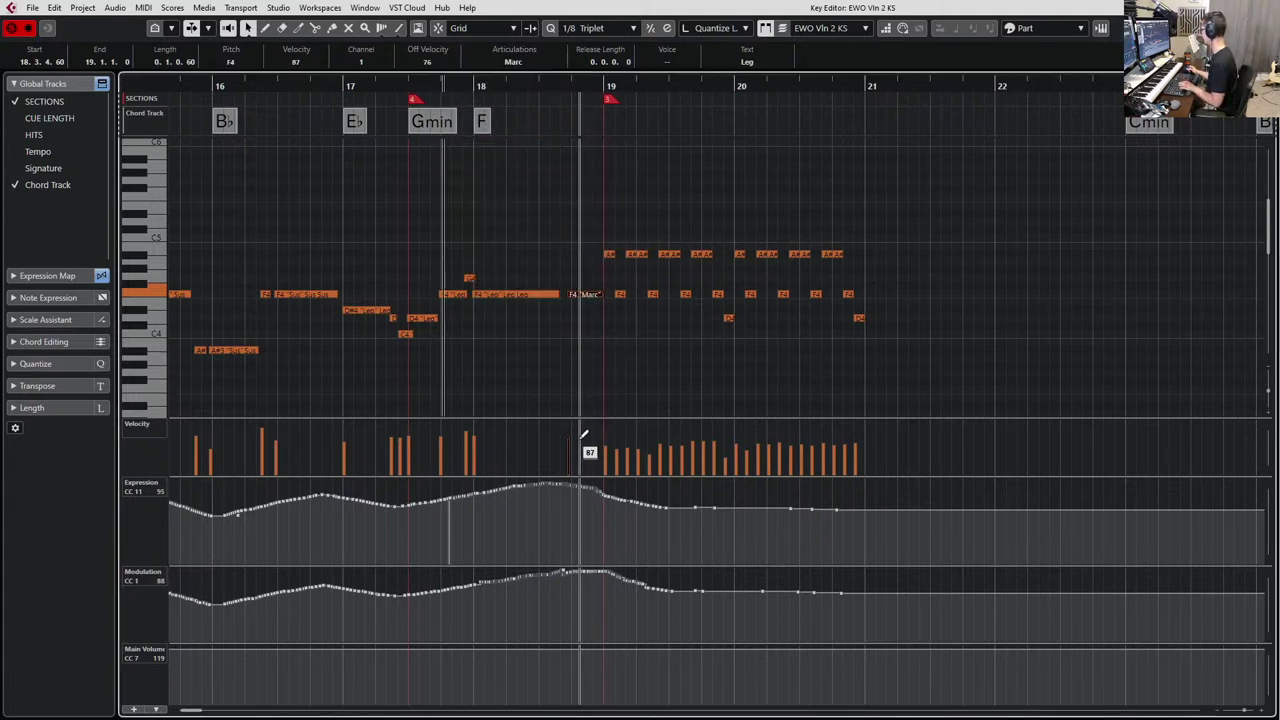
pyautogui.press('space')
pyautogui.press('Return')
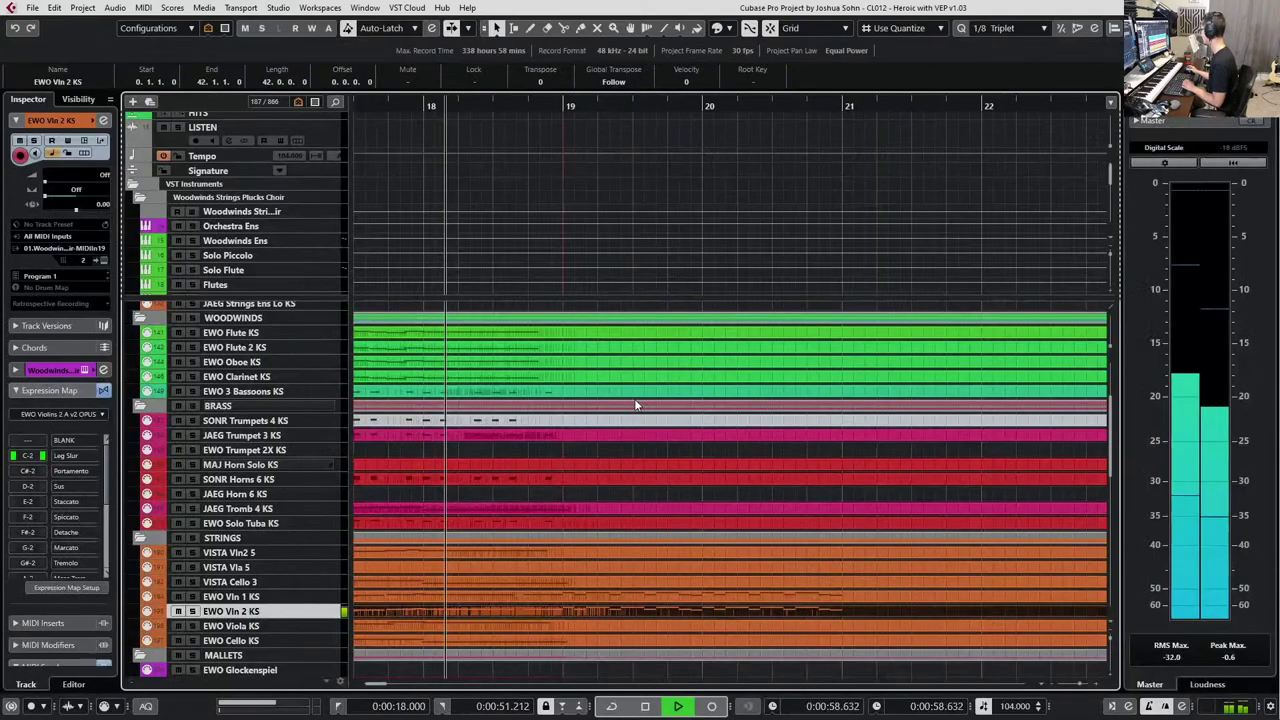
pyautogui.press('space')
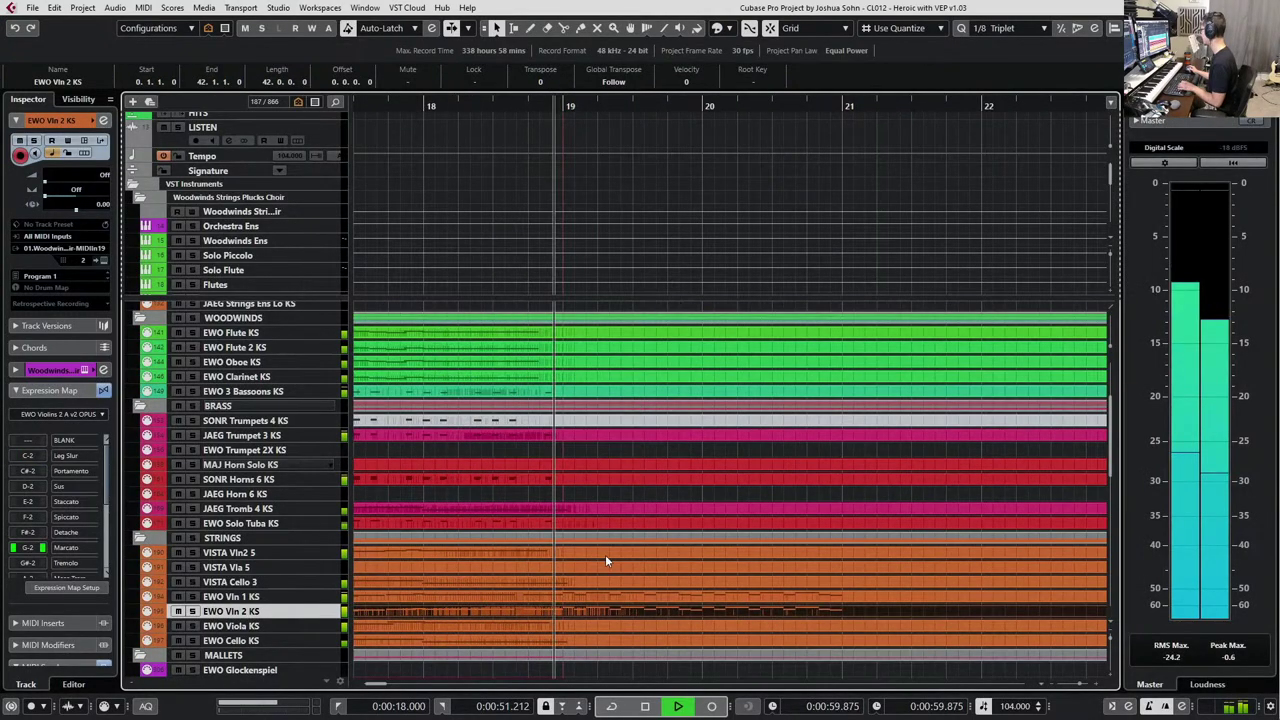
# On EWO Vln 1 KS, give the F4 note just before bar 19 the Marc articulation and velocity 36, and audition it.
pyautogui.click(554, 598)
pyautogui.press('Return')
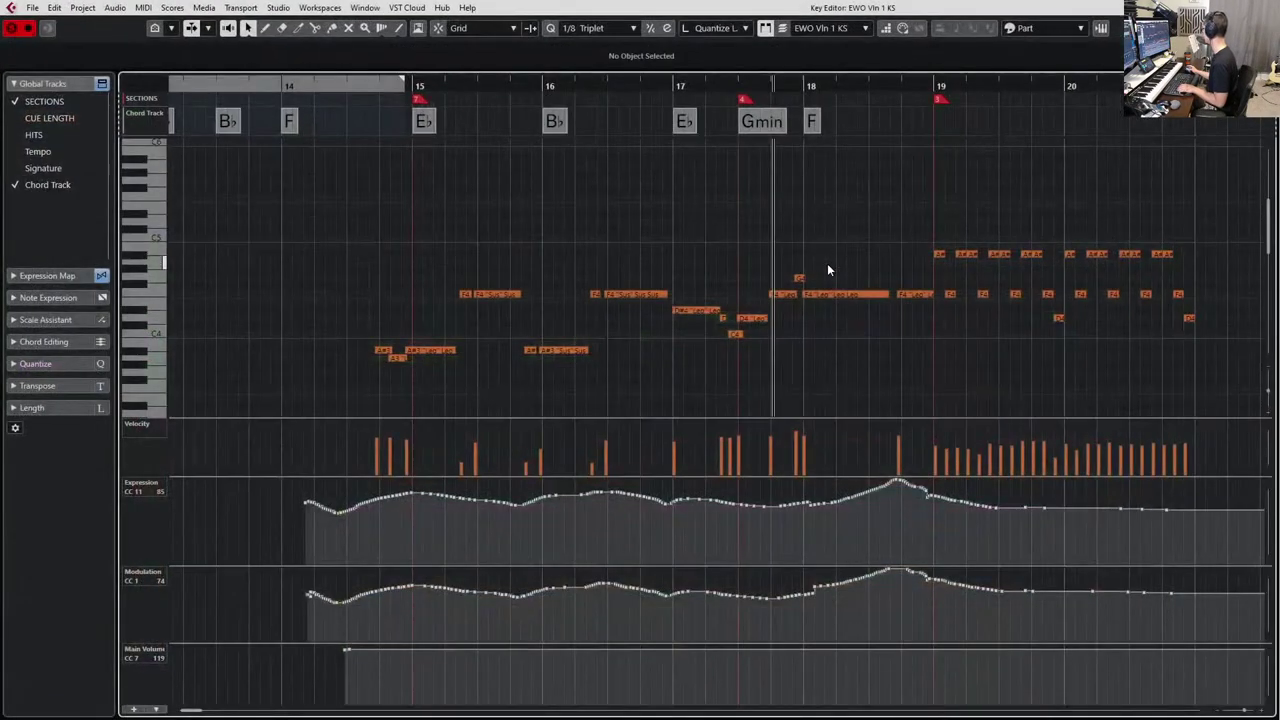
pyautogui.hscroll(2, 685, 272)
pyautogui.scroll(1, 650, 300)
pyautogui.click(703, 296)
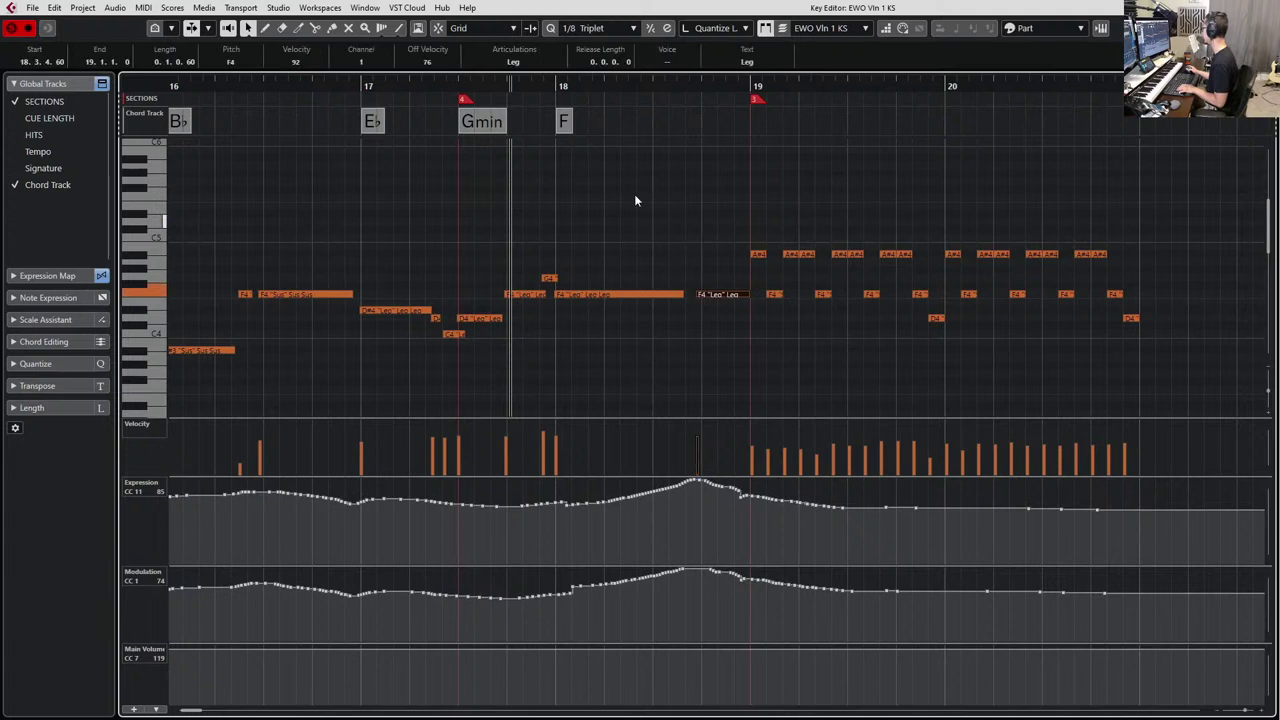
pyautogui.click(510, 62)
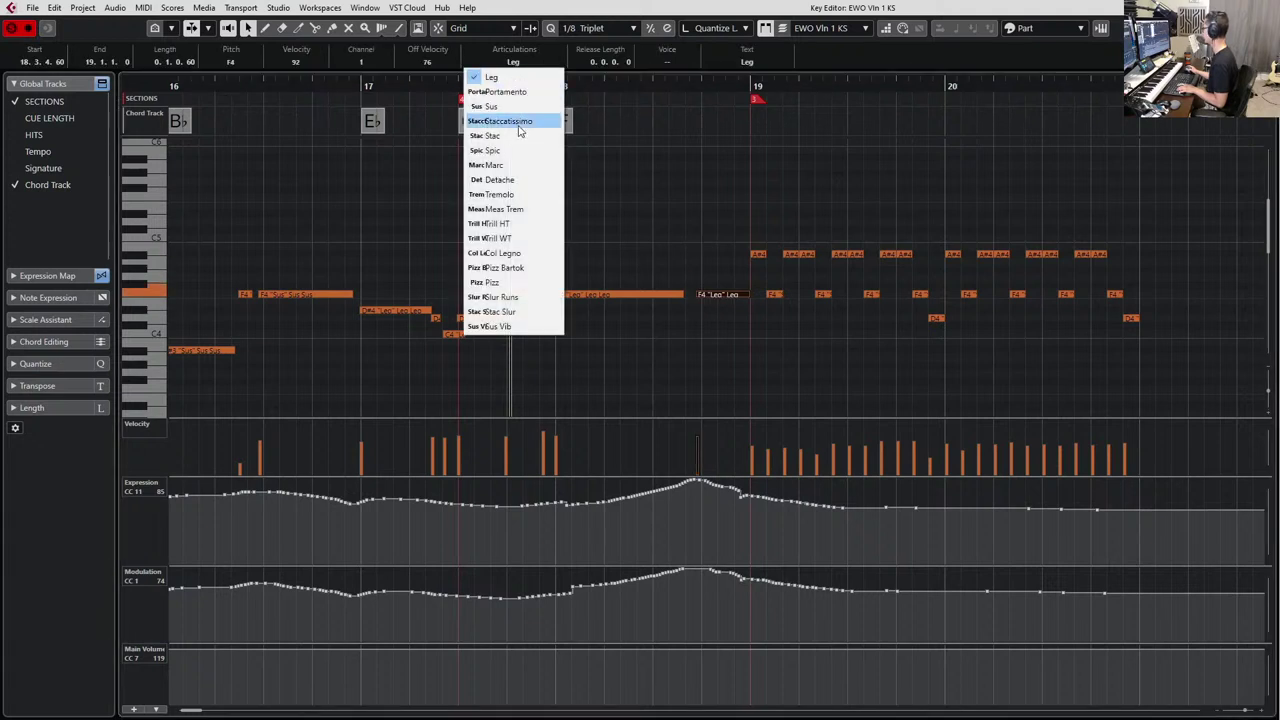
pyautogui.click(519, 165)
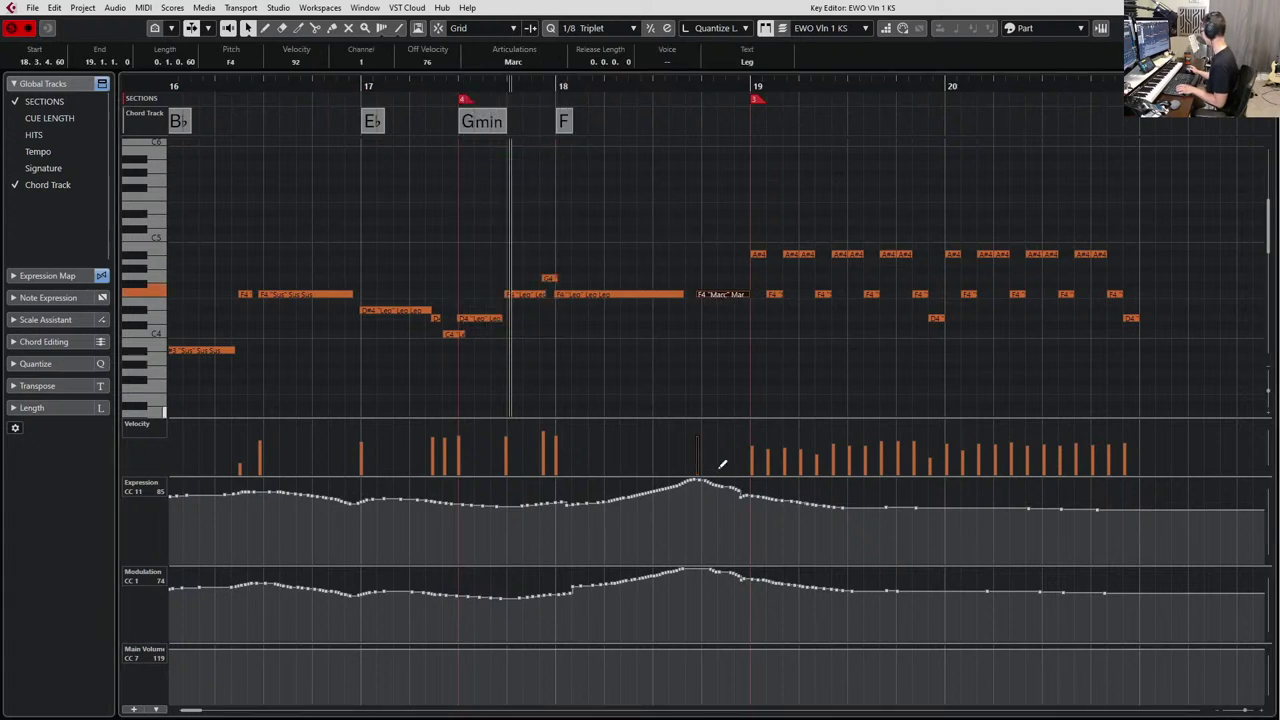
pyautogui.moveTo(711, 448); pyautogui.dragTo(714, 459)
pyautogui.press('space')
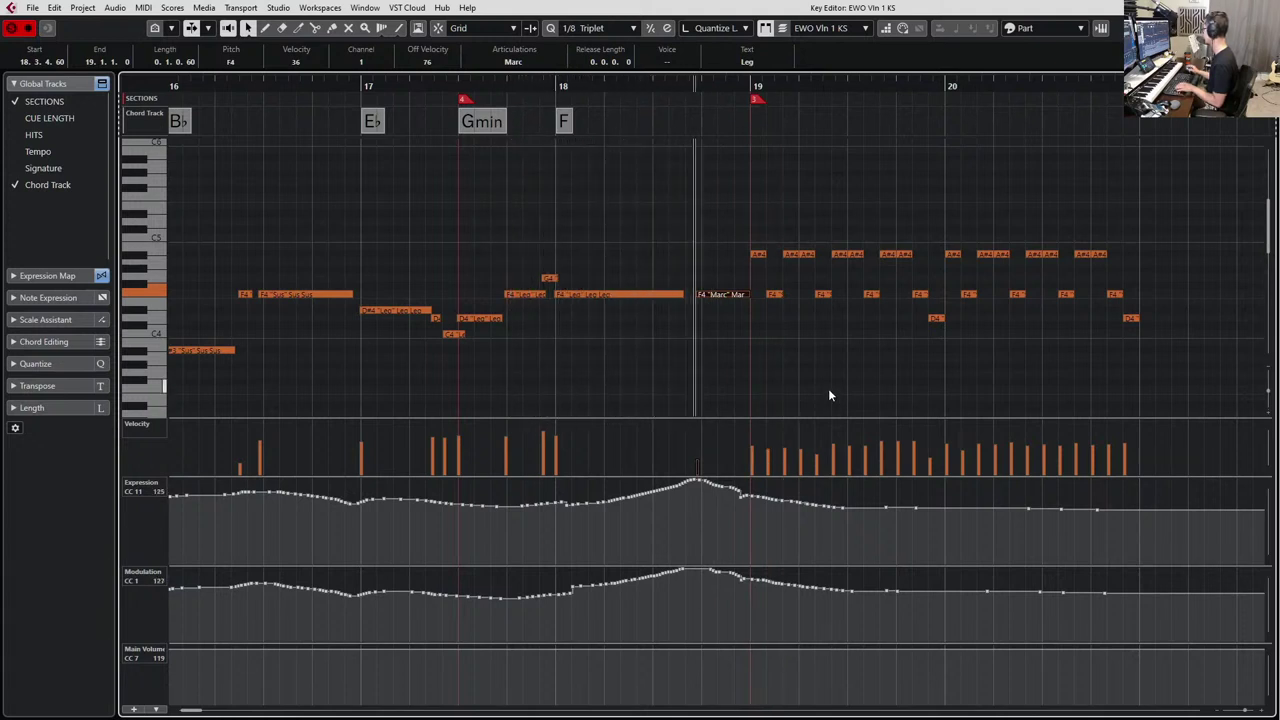
pyautogui.press('space')
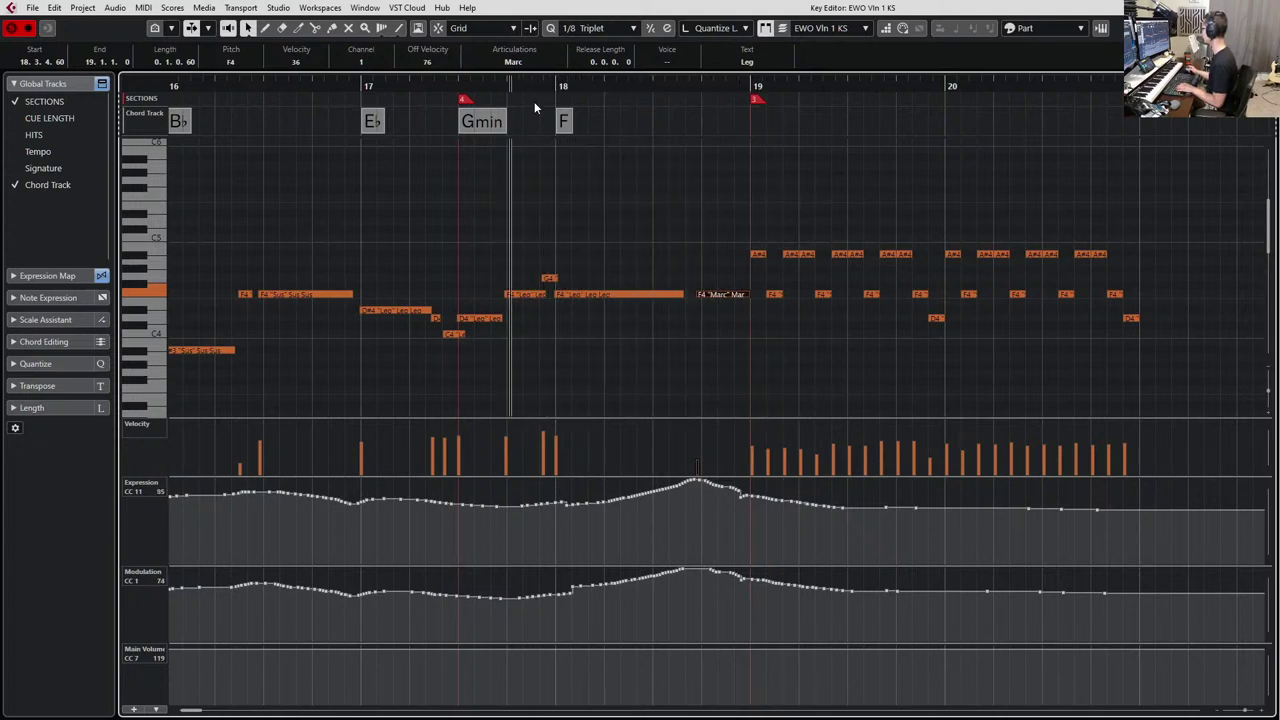
# Switch Violin 1's F4 note just before bar 19 to the Detache articulation and play back the passage.
pyautogui.click(509, 63)
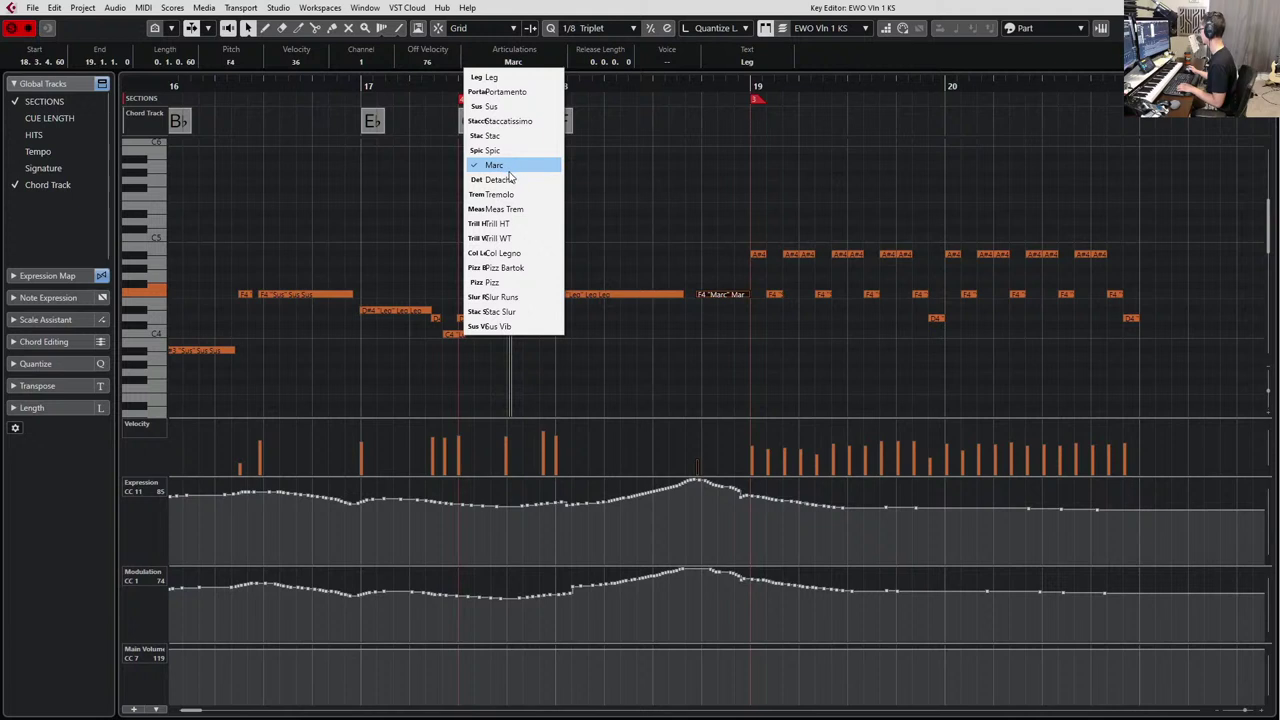
pyautogui.click(511, 178)
pyautogui.press('space')
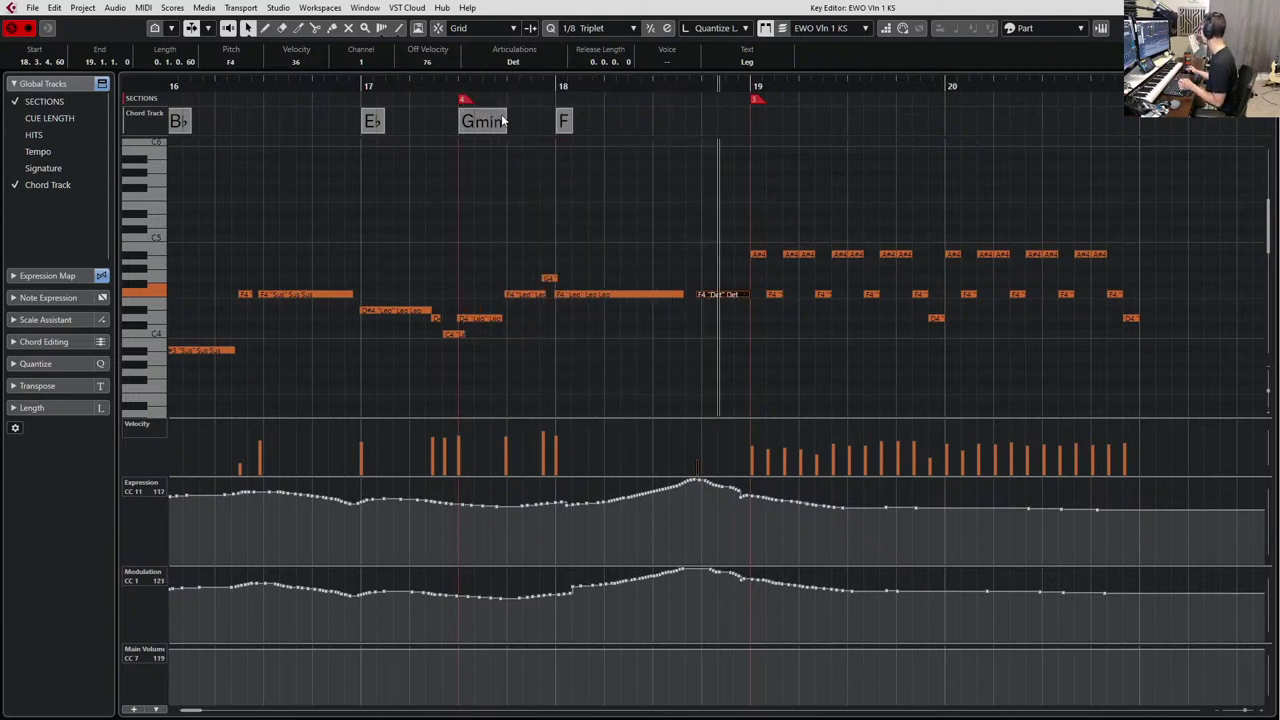
pyautogui.press('space')
pyautogui.press('Return')
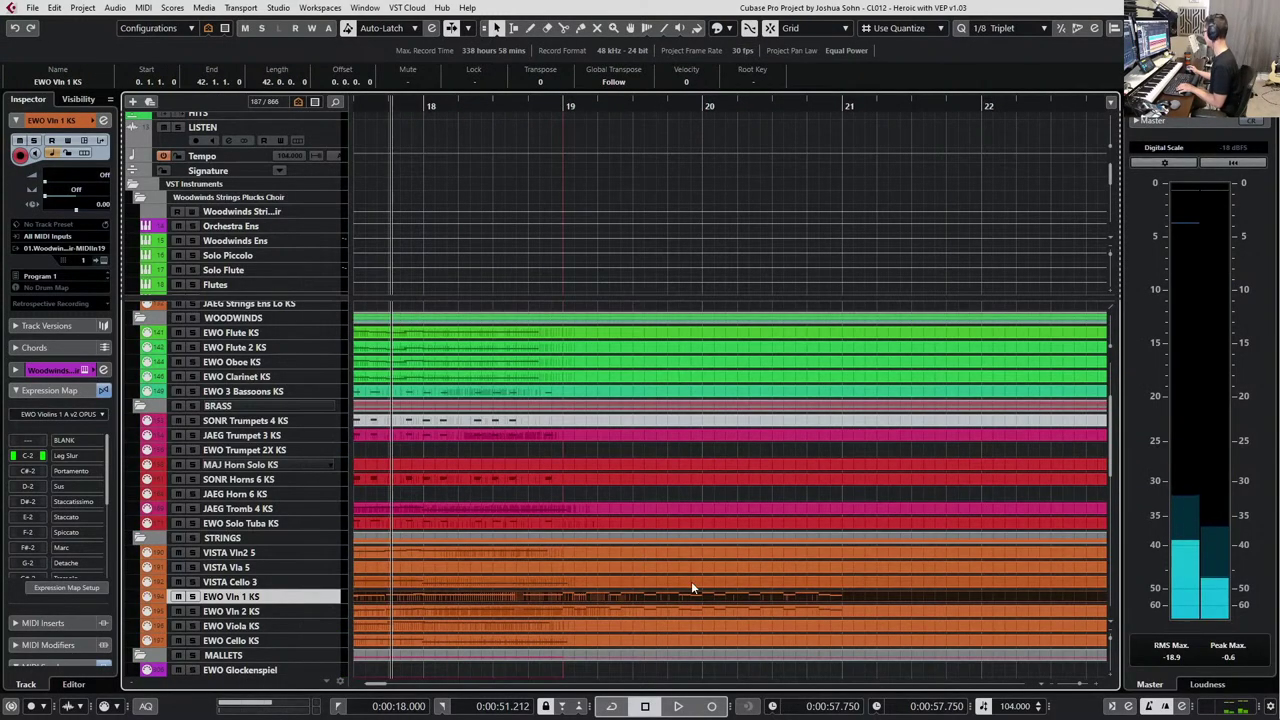
# Split the Violin 1 and Violin 2 parts at bar 19 in the project.
pyautogui.scroll(-1, 691, 581)
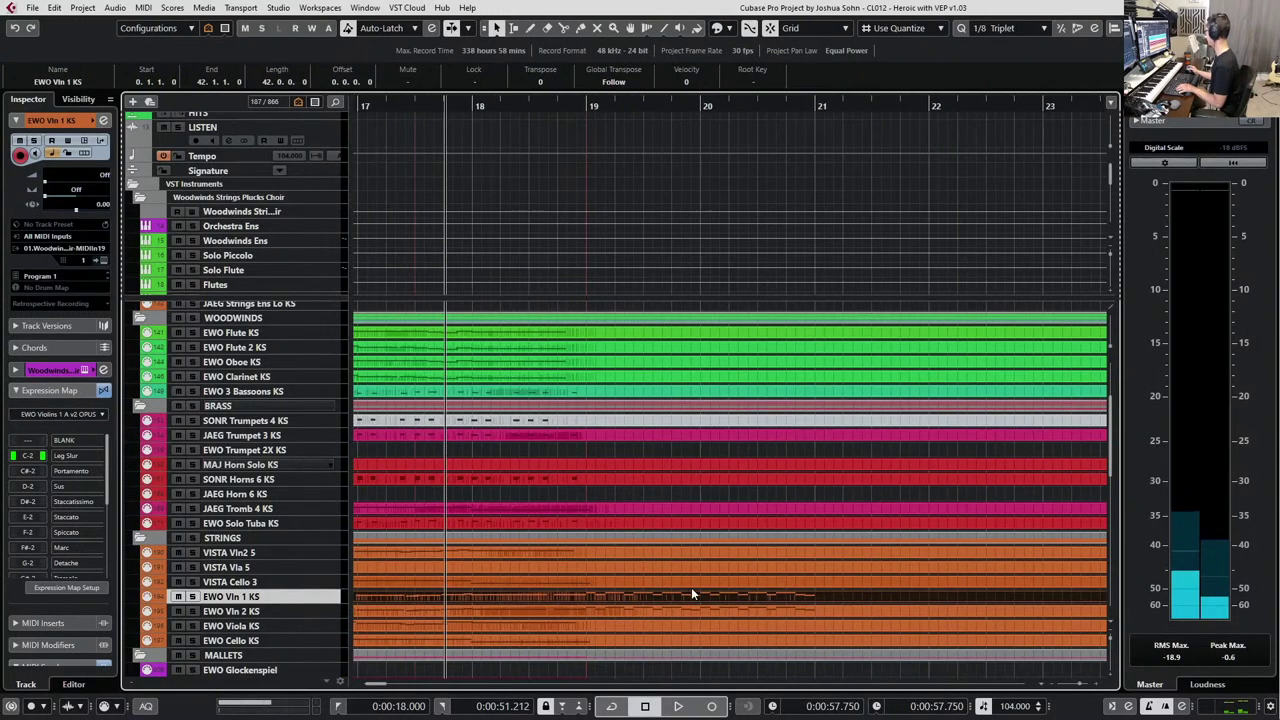
pyautogui.keyDown('shift'); pyautogui.click(599, 607); pyautogui.keyUp('shift')
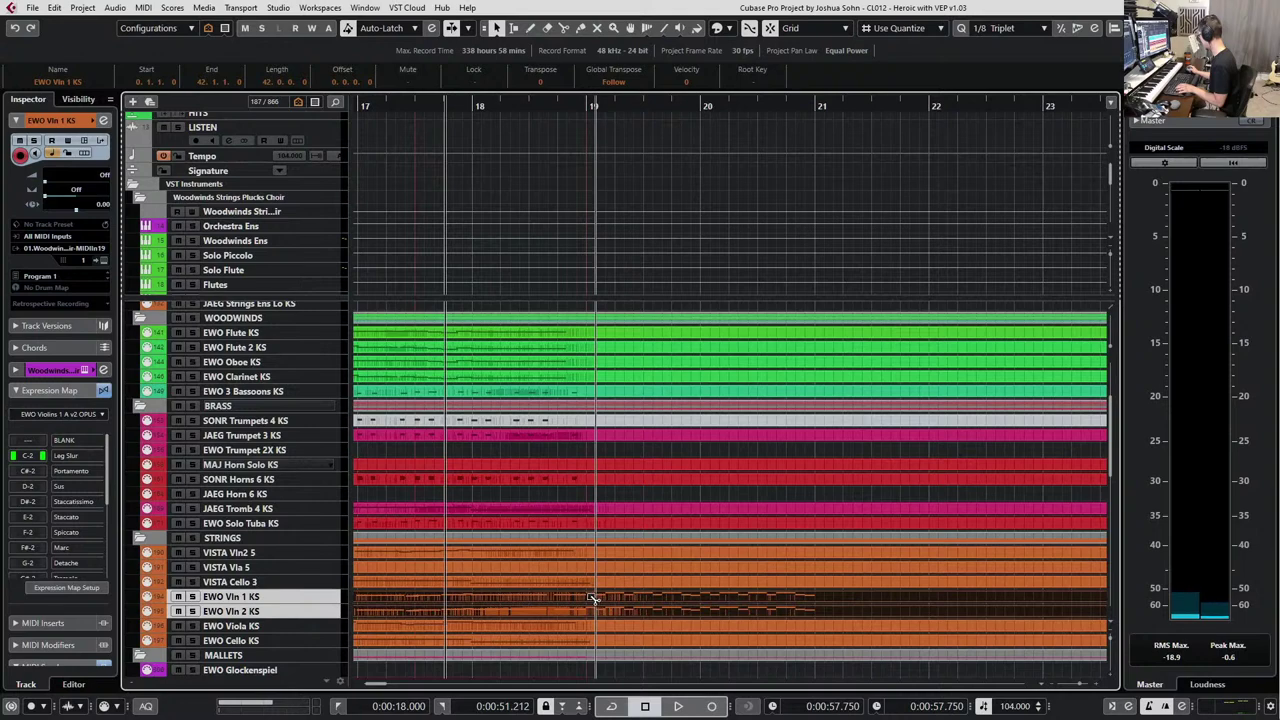
pyautogui.keyDown('alt'); pyautogui.click(590, 598); pyautogui.keyUp('alt')
pyautogui.click(608, 598)
pyautogui.hotkey('ctrl', 'd')
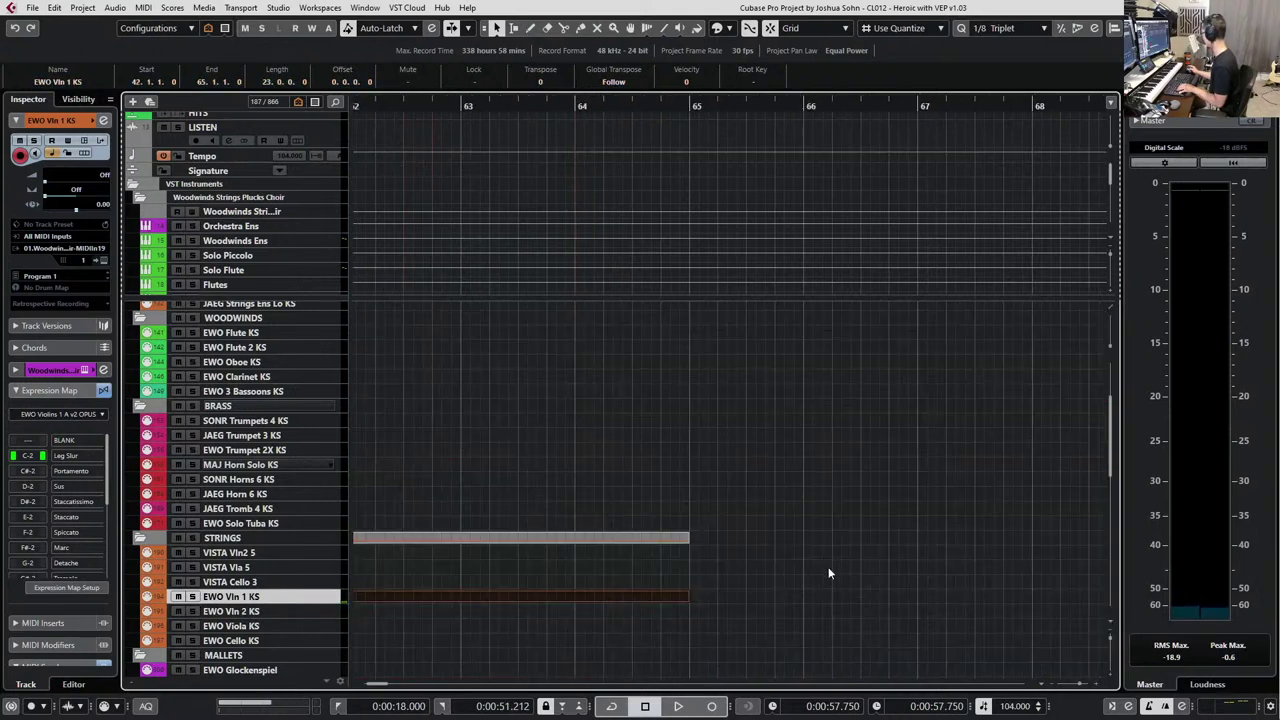
pyautogui.scroll(-5, 664, 608)
pyautogui.hotkey('ctrl', 'z')
pyautogui.hscroll(-10, 648, 598)
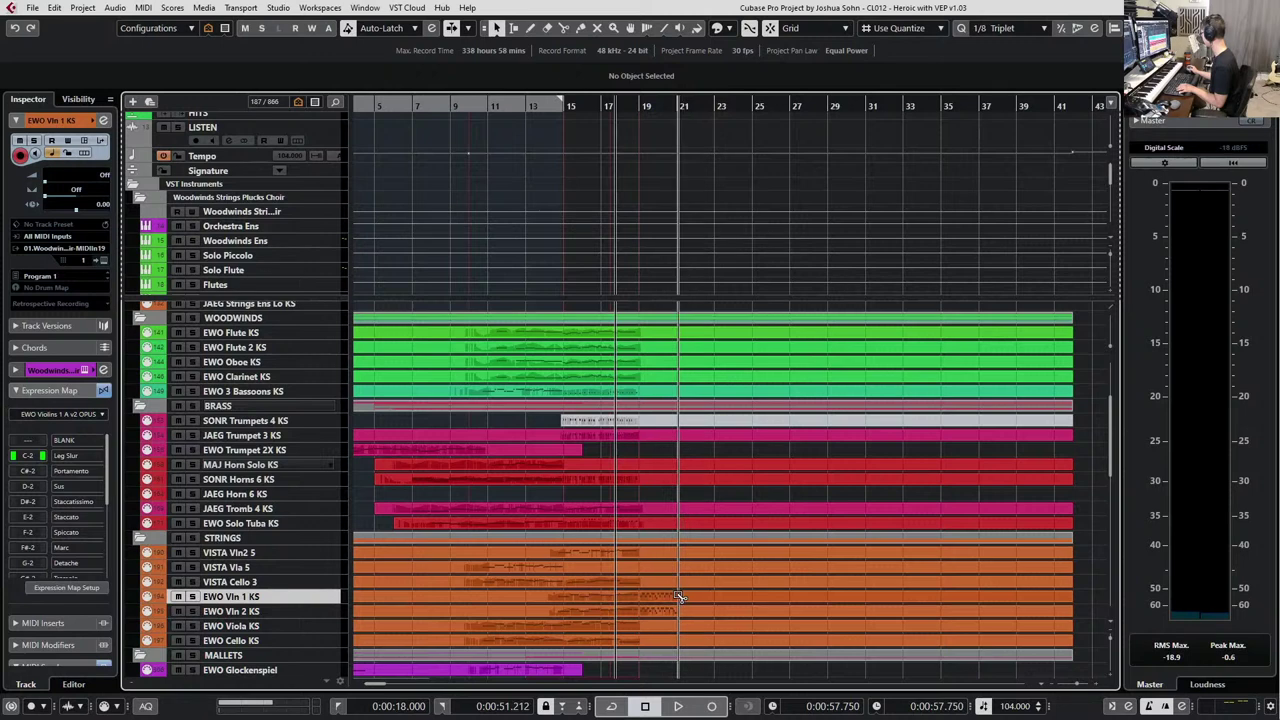
# Split the Violin 1 and Violin 2 parts that start at bar 19 again at bar 21.
pyautogui.scroll(4, 682, 598)
pyautogui.click(668, 598)
pyautogui.keyDown('shift'); pyautogui.click(672, 613); pyautogui.keyUp('shift')
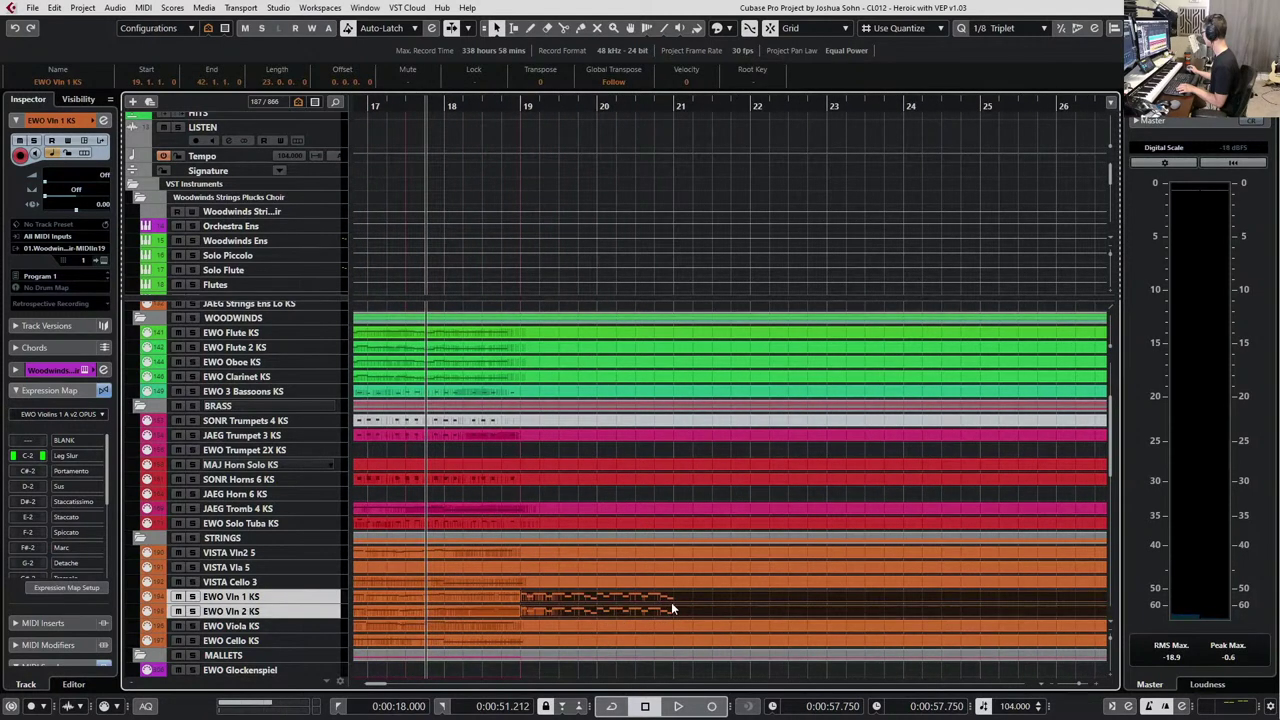
pyautogui.keyDown('alt'); pyautogui.click(666, 596); pyautogui.keyUp('alt')
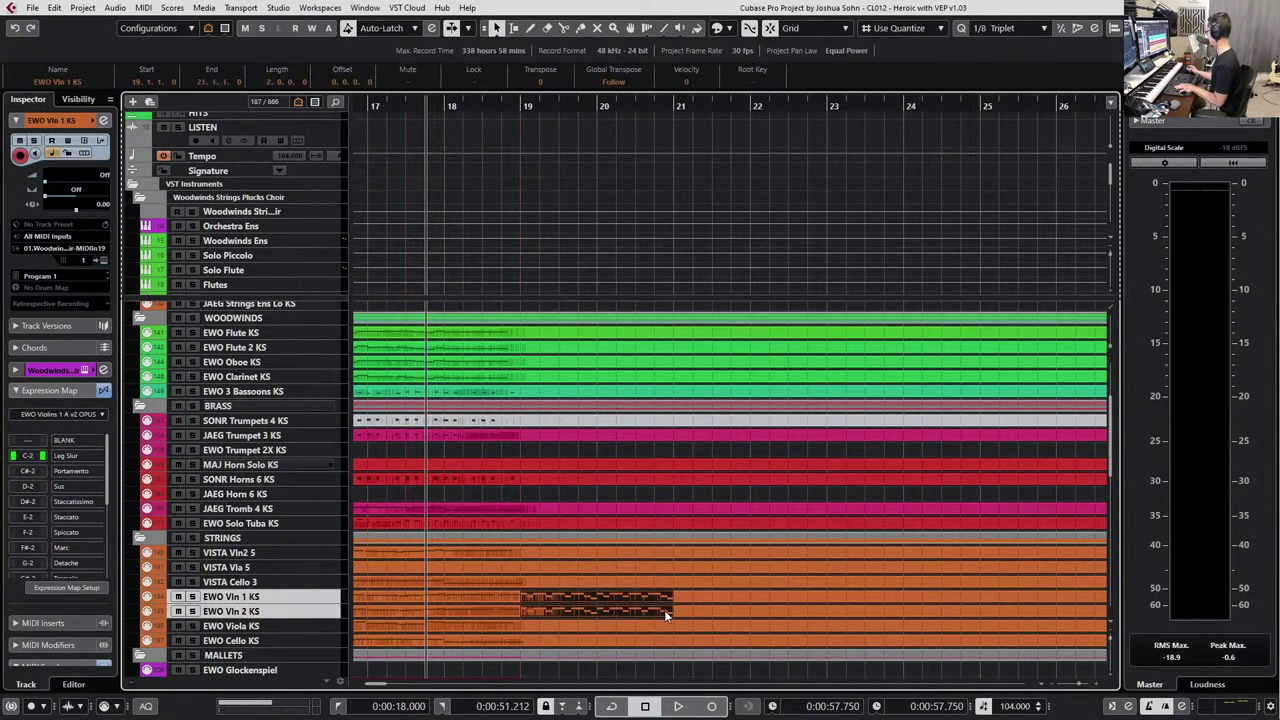
# Duplicate the two-bar violin parts into bars 21 and 22, and set the locators around the copies.
pyautogui.hotkey('ctrl', 'd')
pyautogui.press('Return')
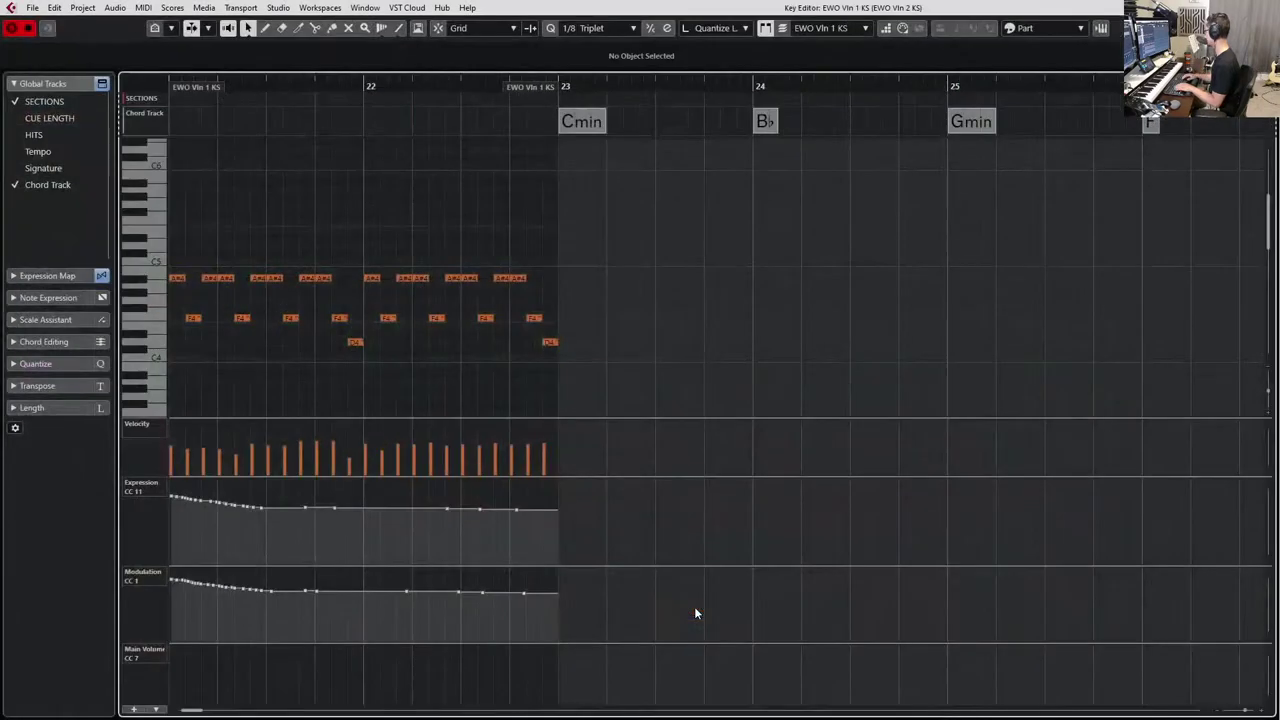
pyautogui.press('Return')
pyautogui.press('p')
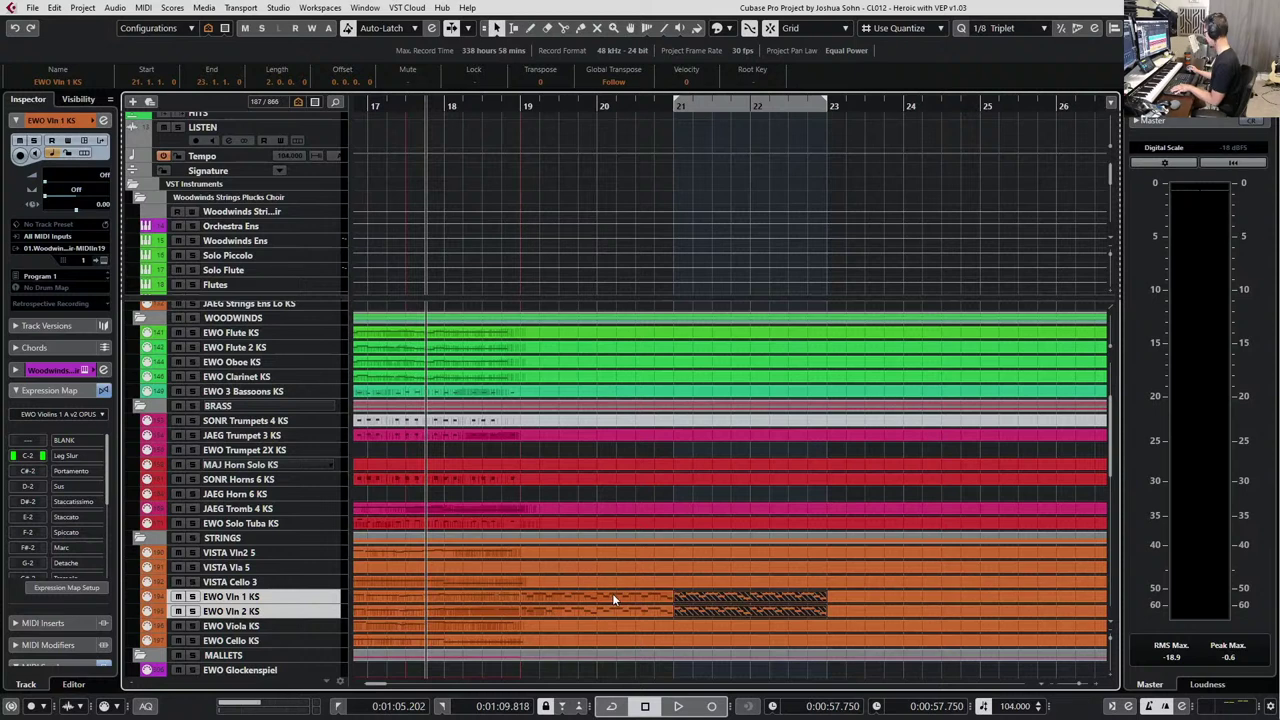
# Glue the split Violin 1 and Violin 2 parts back together and play back the passage through bar 22.
pyautogui.press('4')
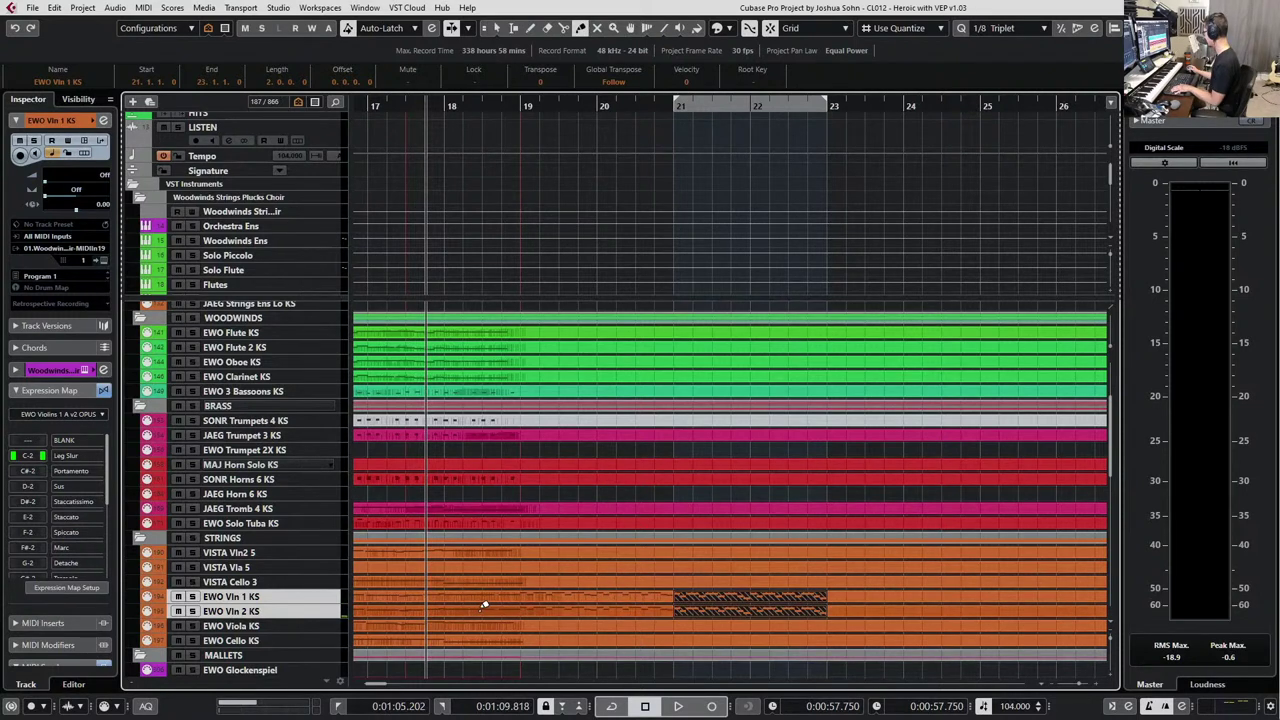
pyautogui.click(492, 599)
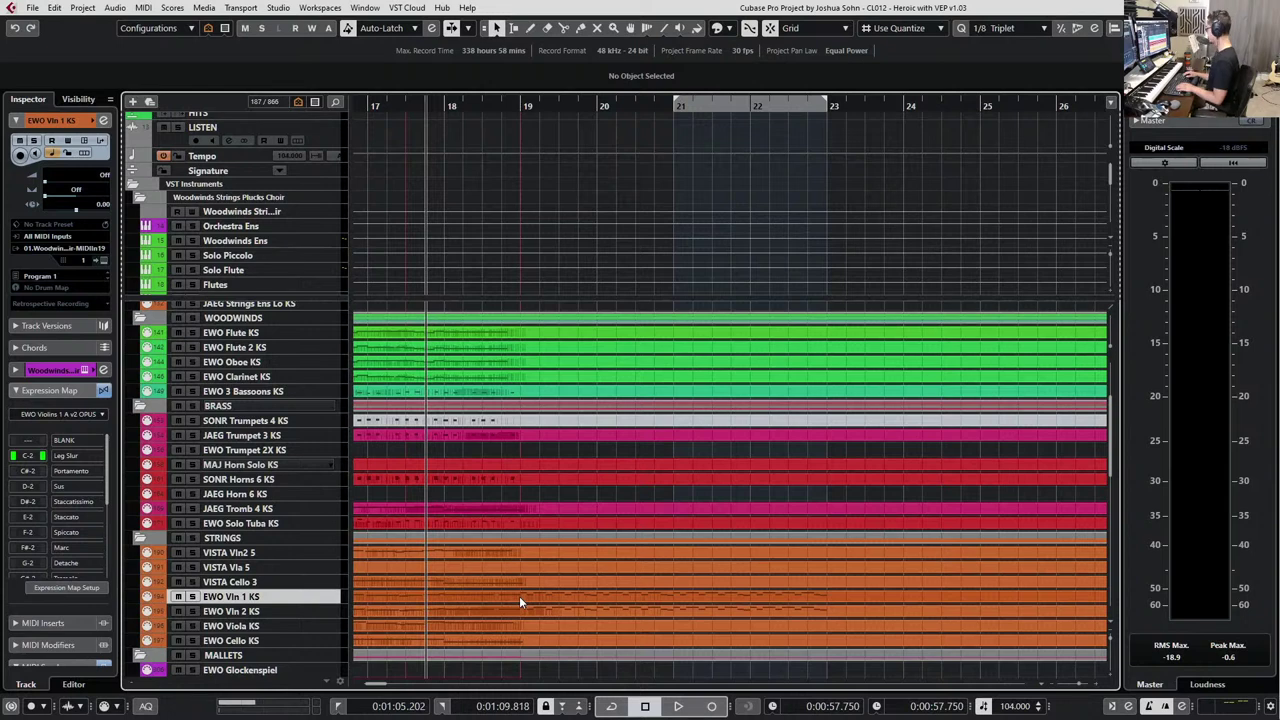
pyautogui.press('space')
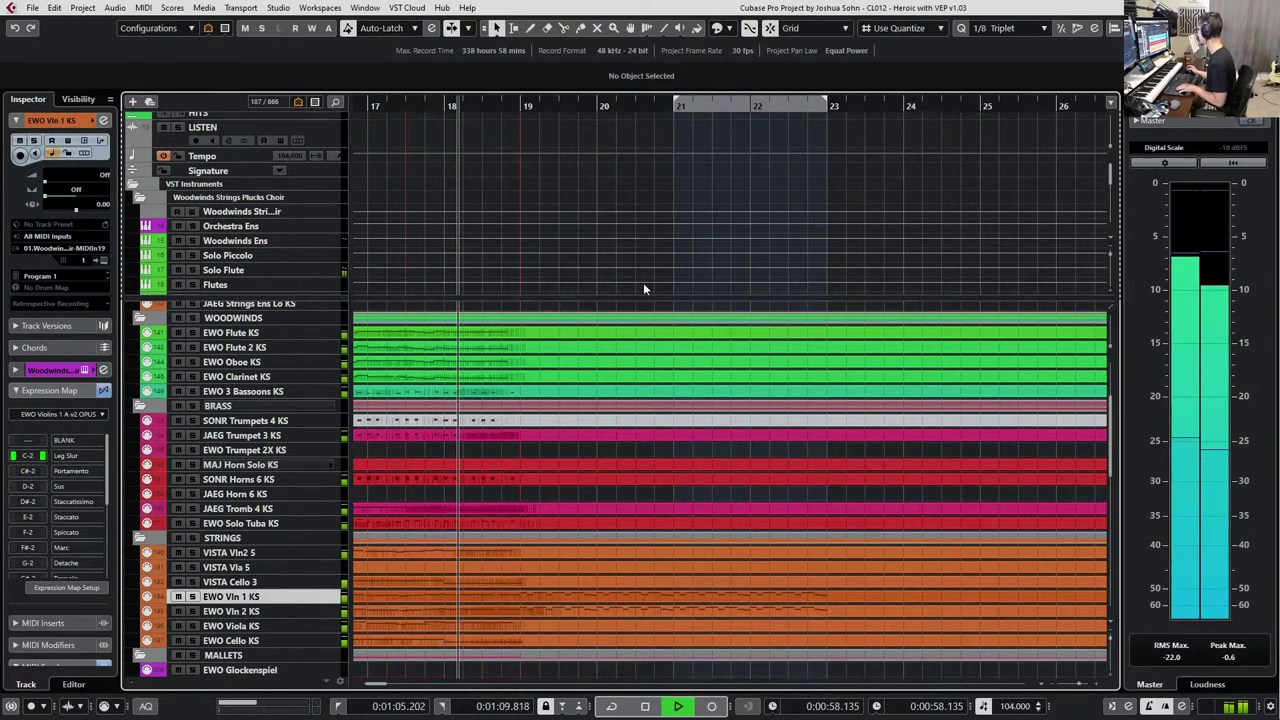
pyautogui.scroll(-5, 720, 500)
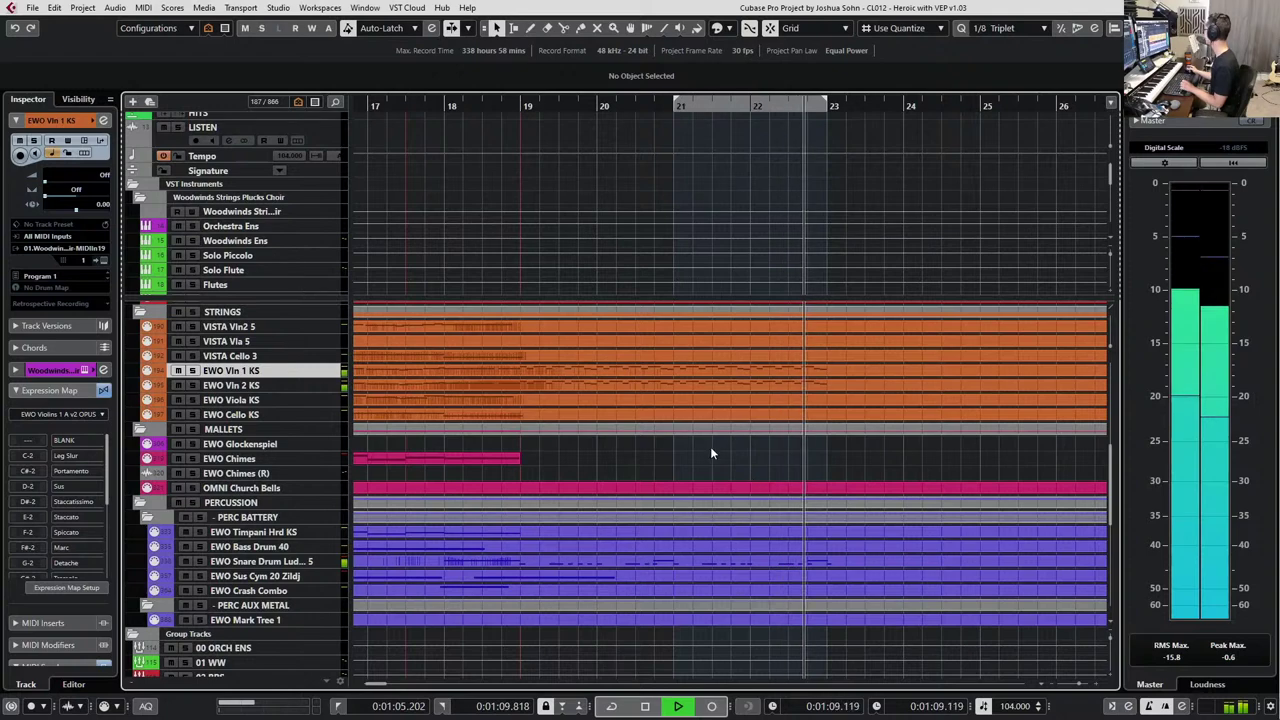
pyautogui.press('space')
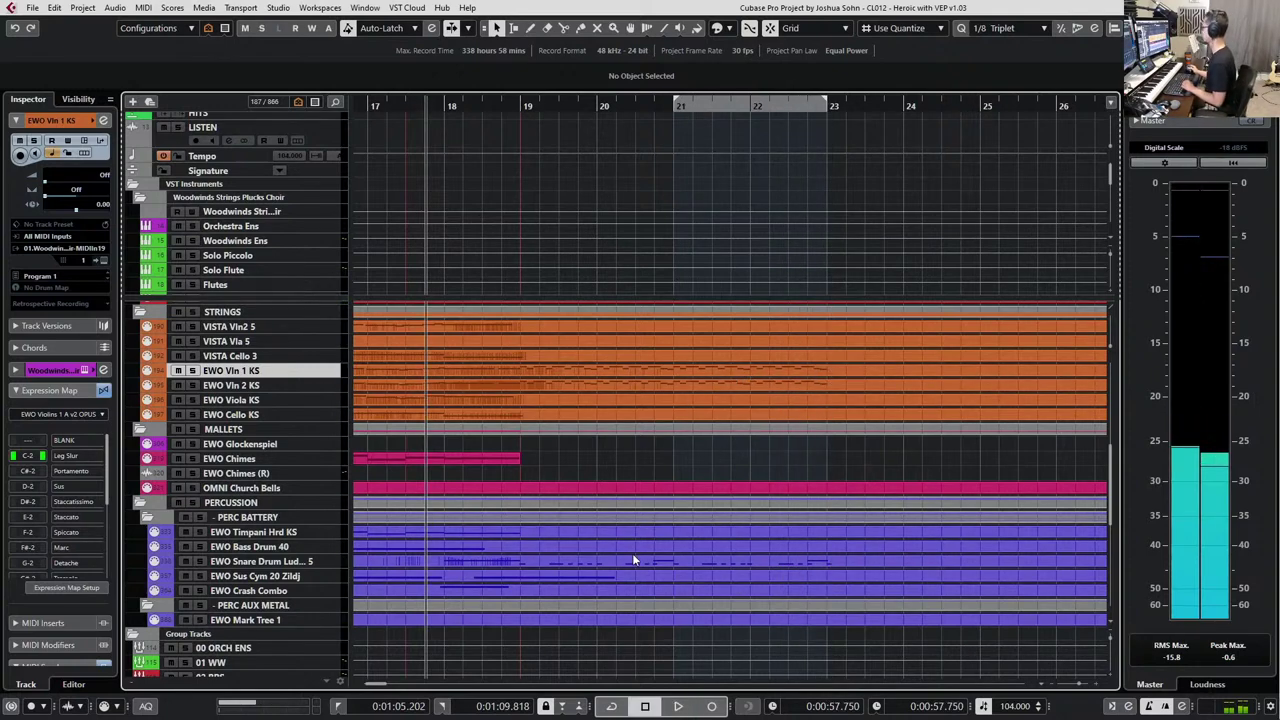
# Copy Violin 2's triplet figure from bar 19 onward onto the EWO Viola KS track at the same position.
pyautogui.scroll(5, 666, 525)
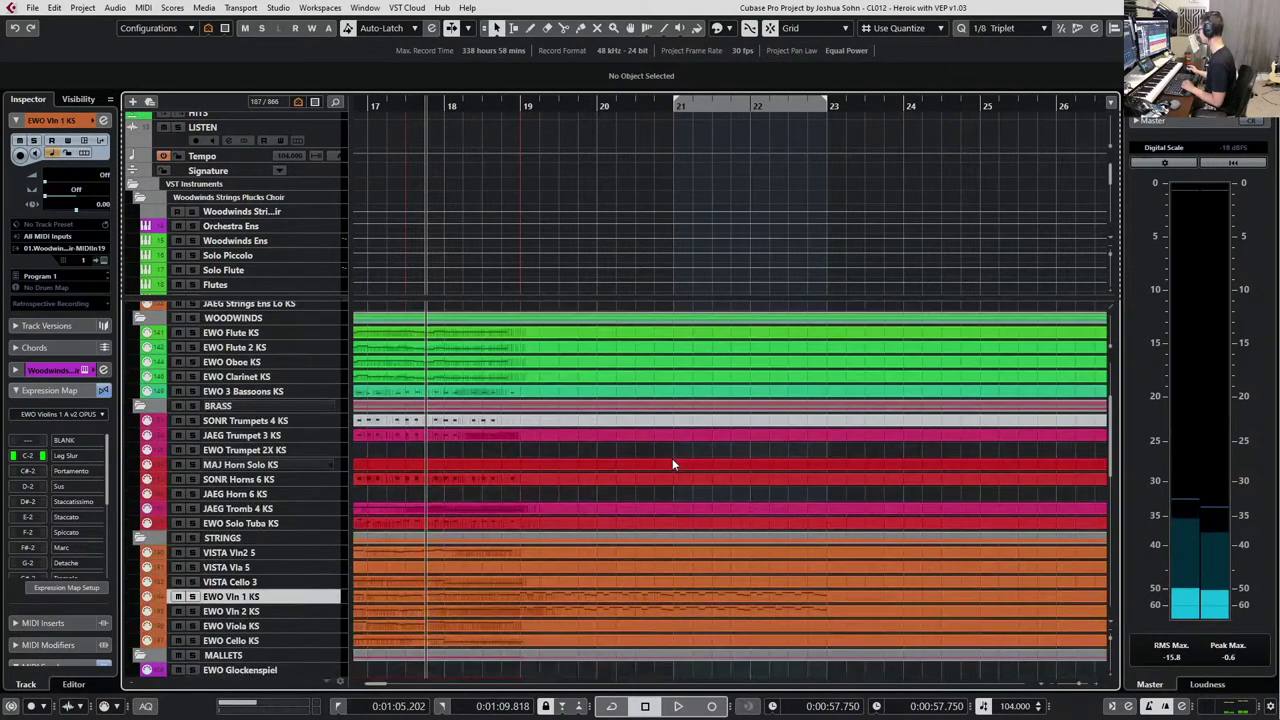
pyautogui.click(528, 616)
pyautogui.click(530, 625)
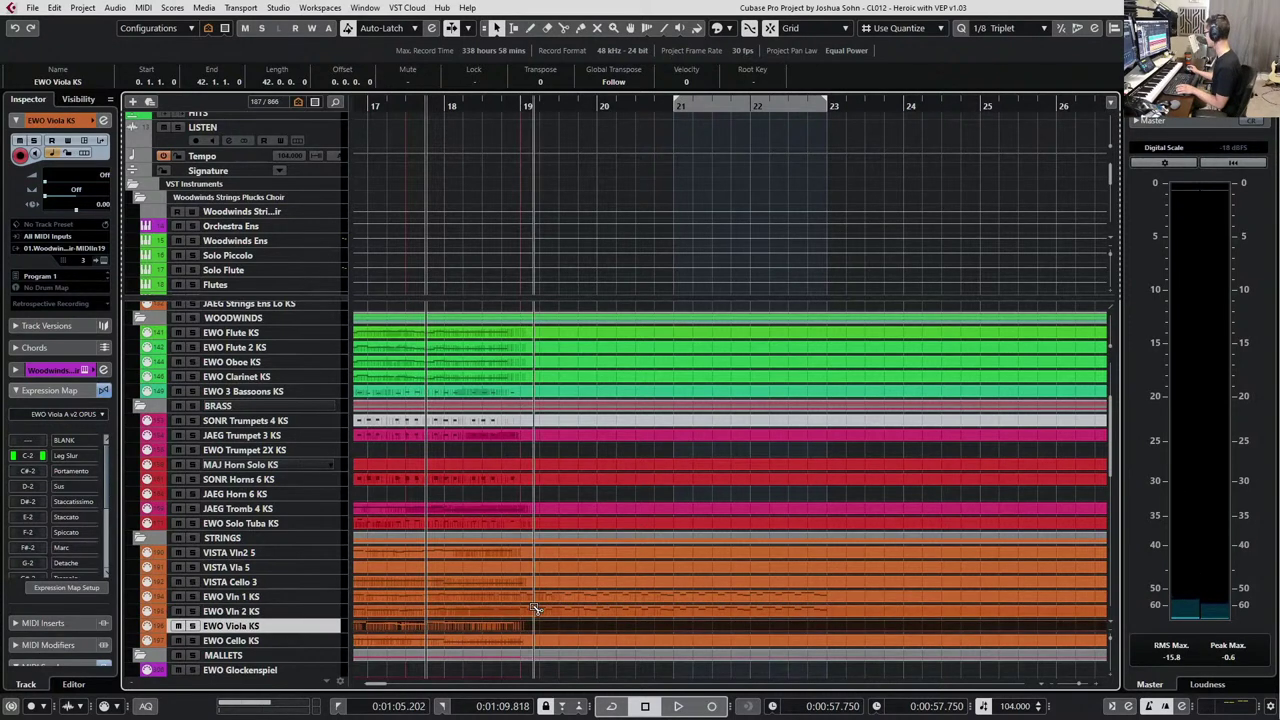
pyautogui.click(528, 598)
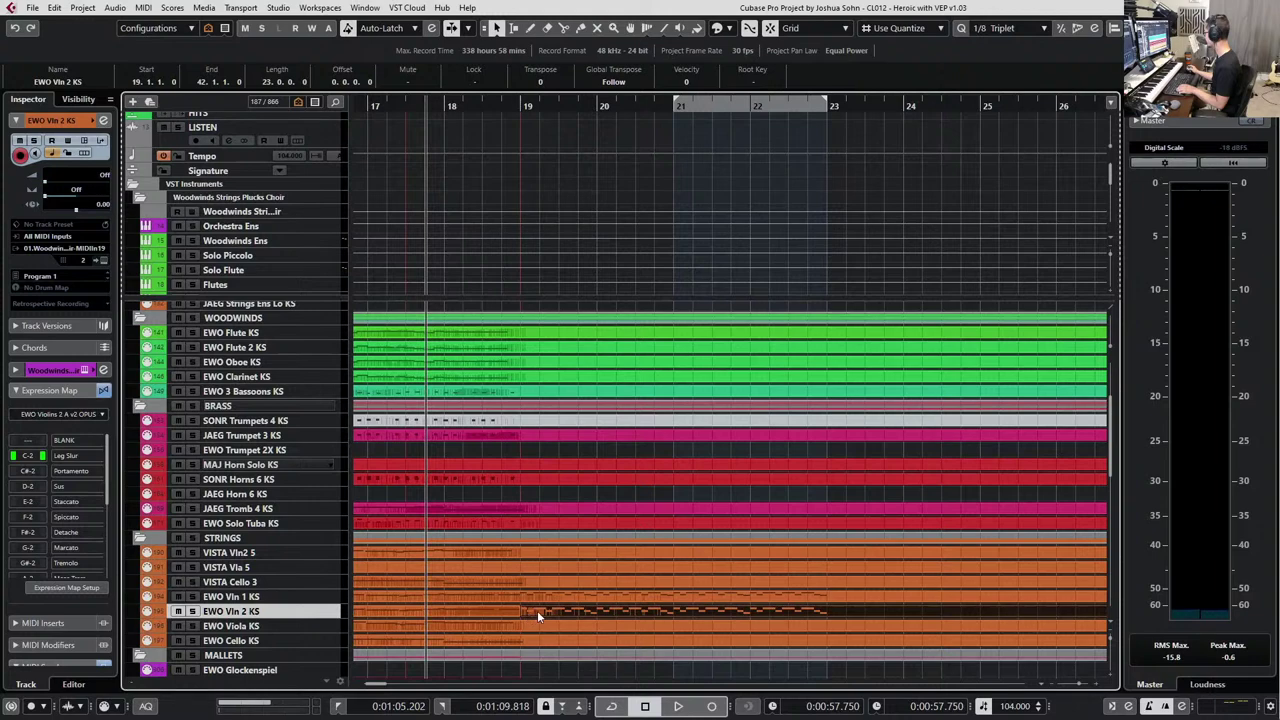
pyautogui.click(538, 625)
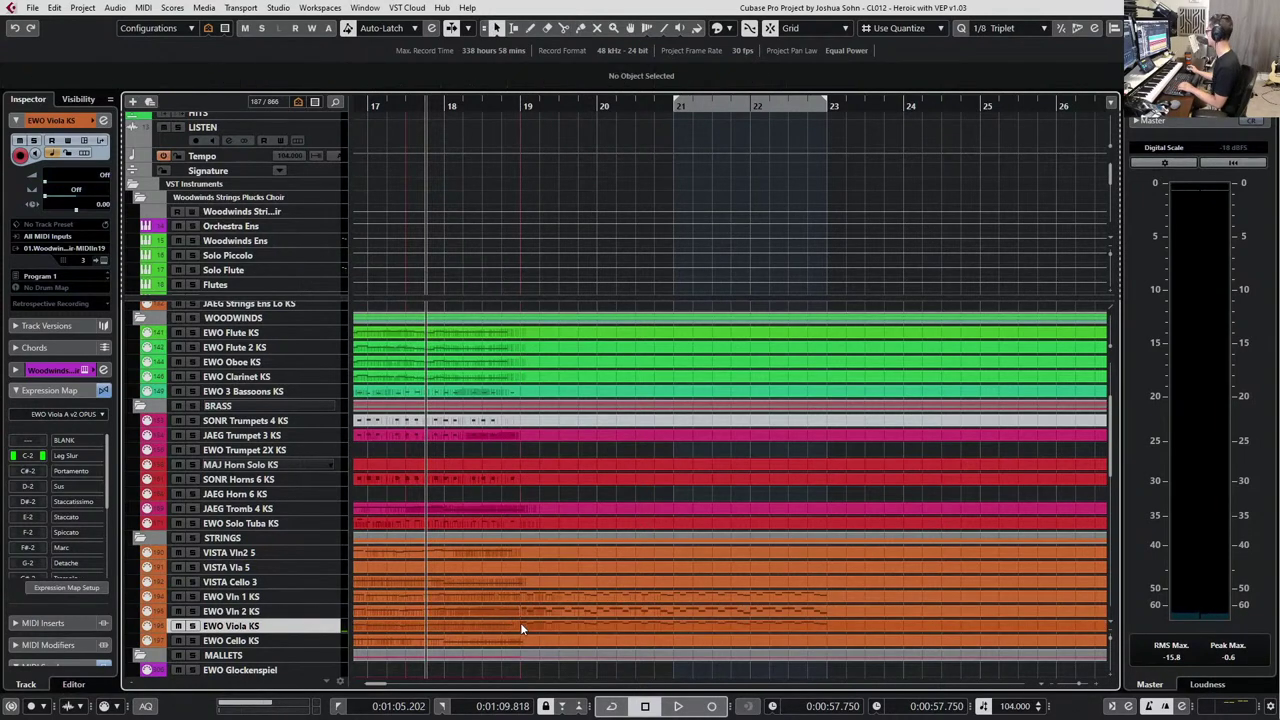
# Transpose all the copied triplet-figure notes in the Viola part, bars 19 to 22, down five semitones.
pyautogui.doubleClick(522, 622)
pyautogui.hscroll(3, 432, 346)
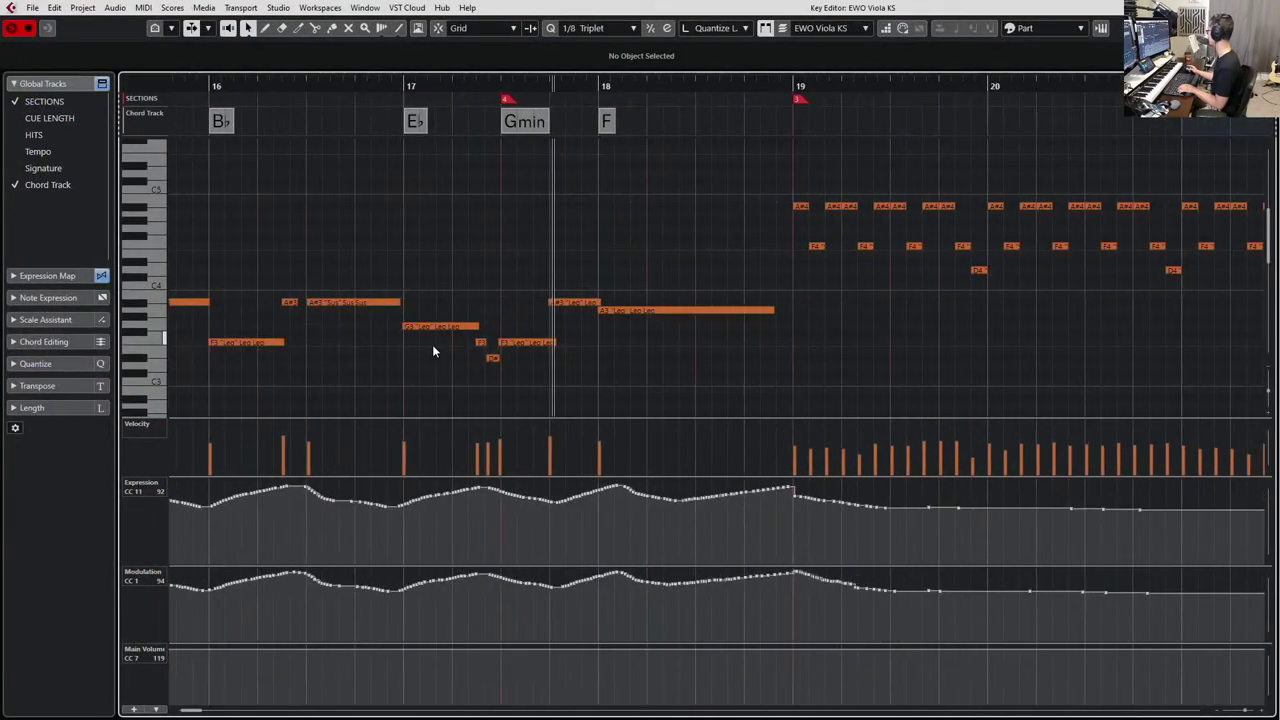
pyautogui.hscroll(-5, 432, 344)
pyautogui.hscroll(8, 433, 351)
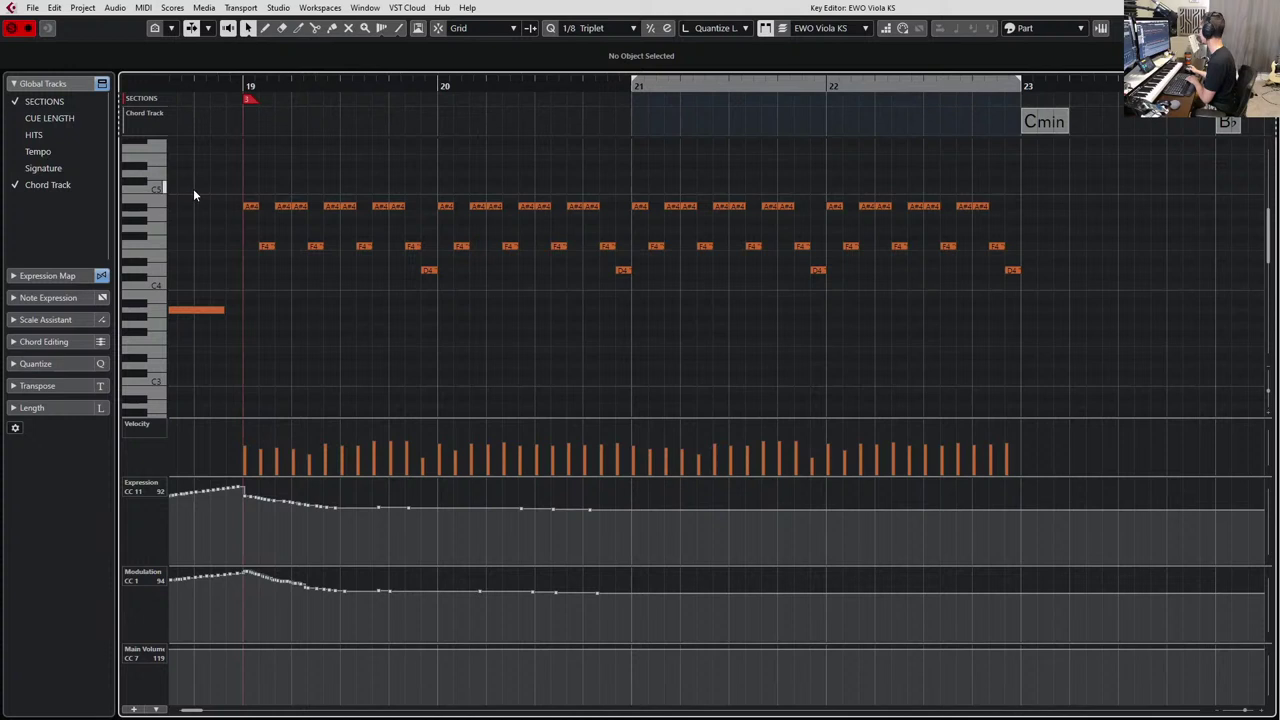
pyautogui.moveTo(194, 192); pyautogui.dragTo(1076, 223)
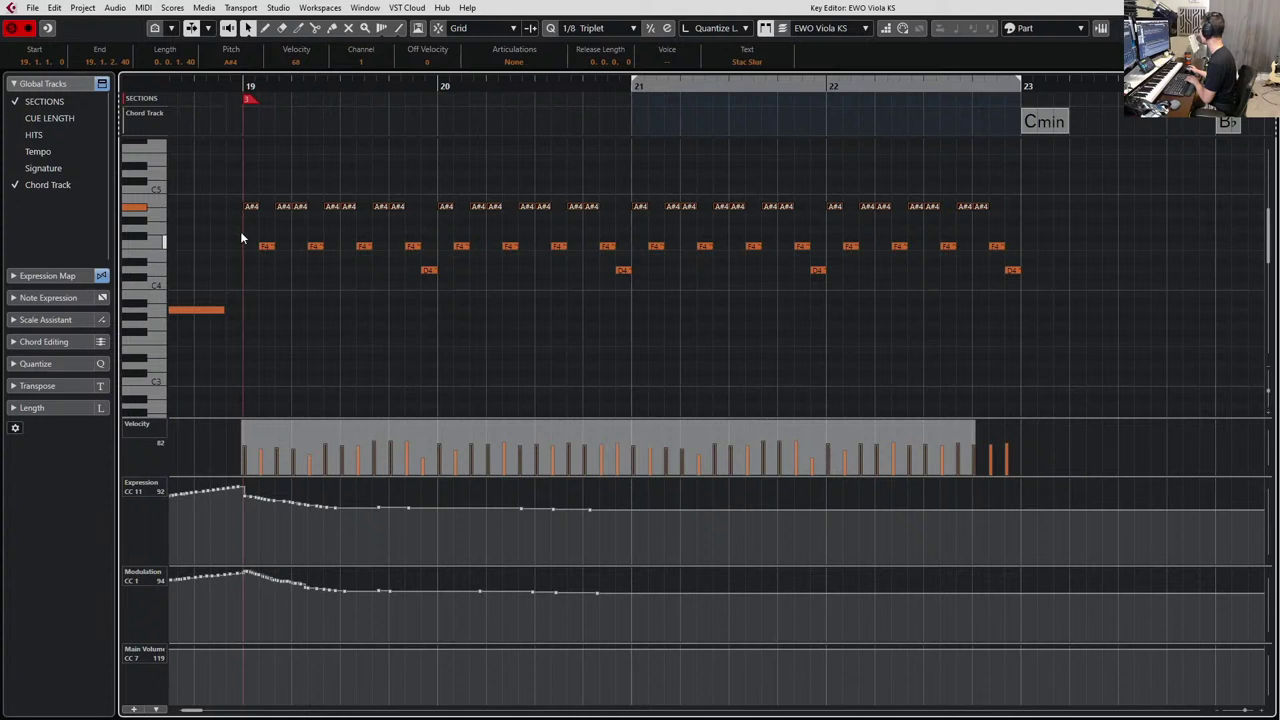
pyautogui.moveTo(242, 180); pyautogui.dragTo(1216, 286)
pyautogui.press('Down')
pyautogui.press('Down')
pyautogui.press('Down')
pyautogui.press('Down')
pyautogui.press('Down')
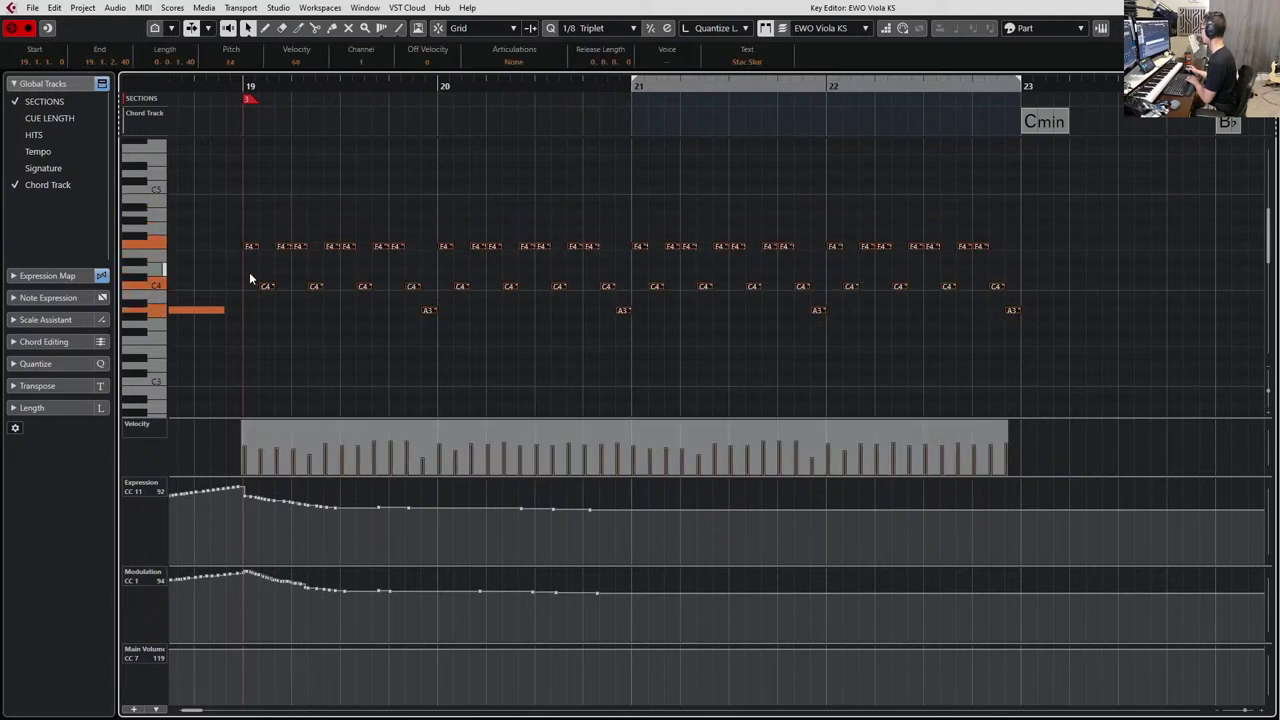
# Add a Bb major chord event at the start of bar 19 on the chord track.
pyautogui.click(247, 119)
pyautogui.doubleClick(254, 121)
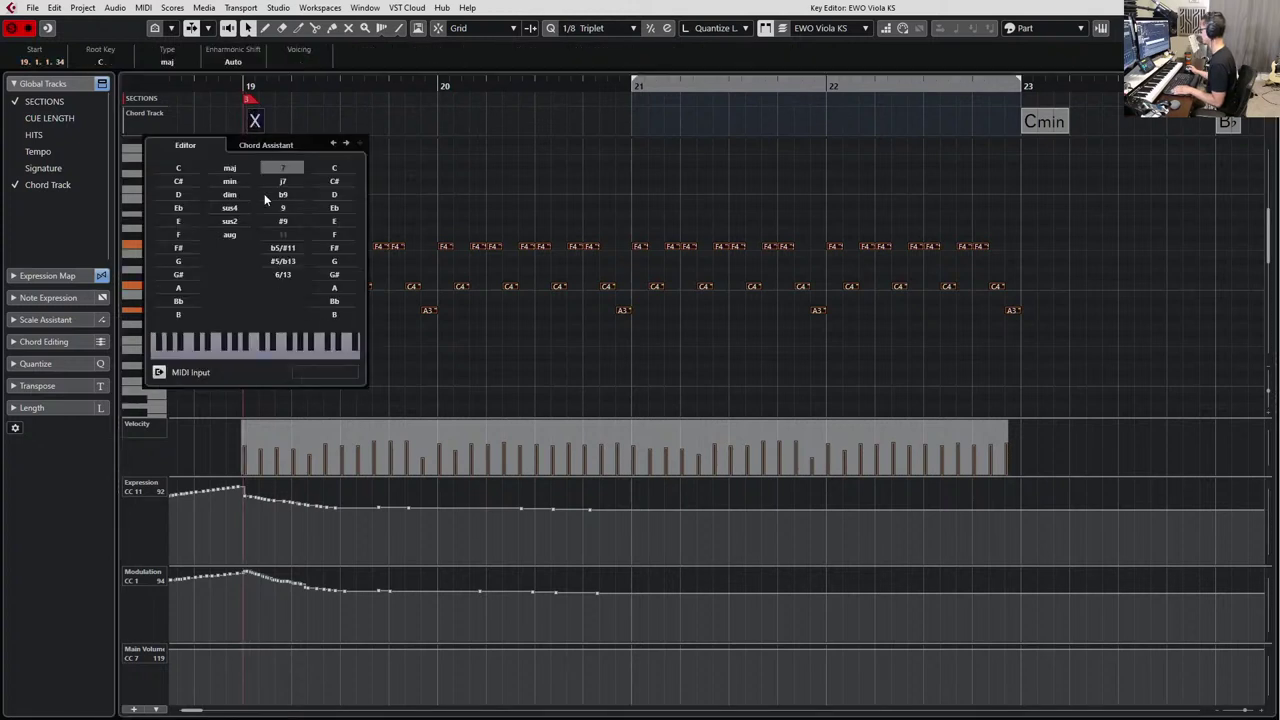
pyautogui.click(179, 297)
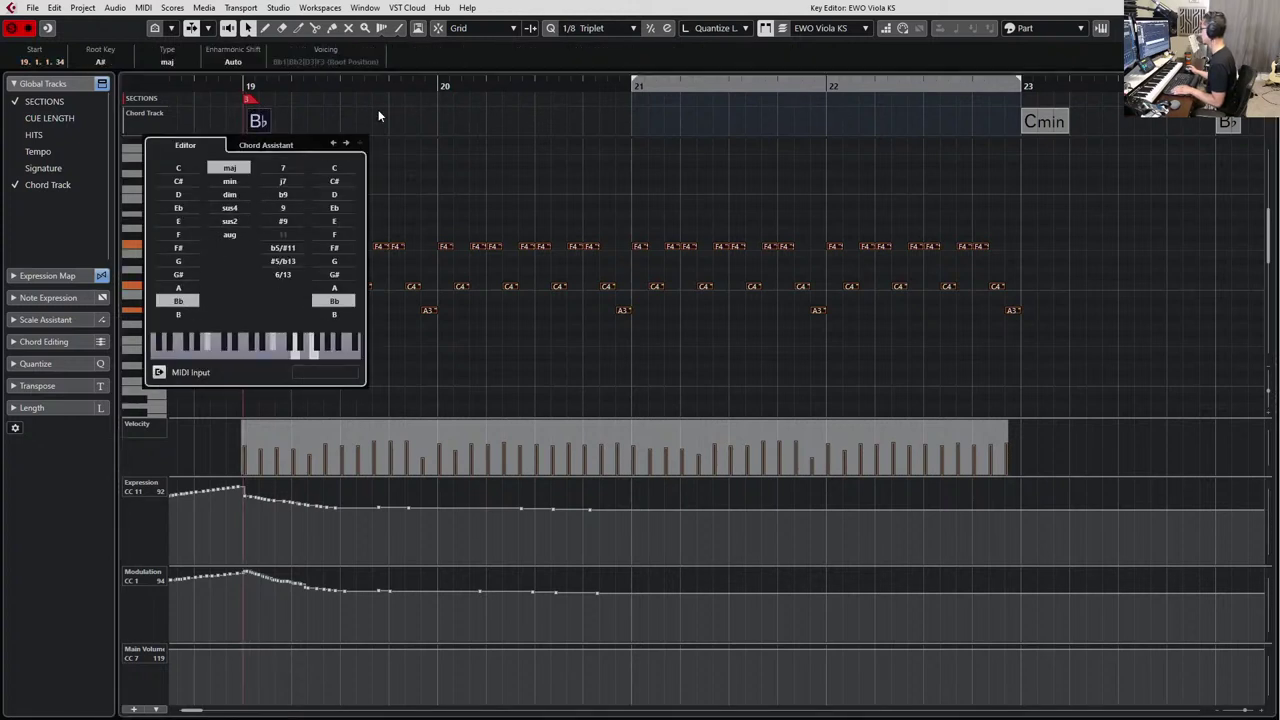
pyautogui.click(378, 109)
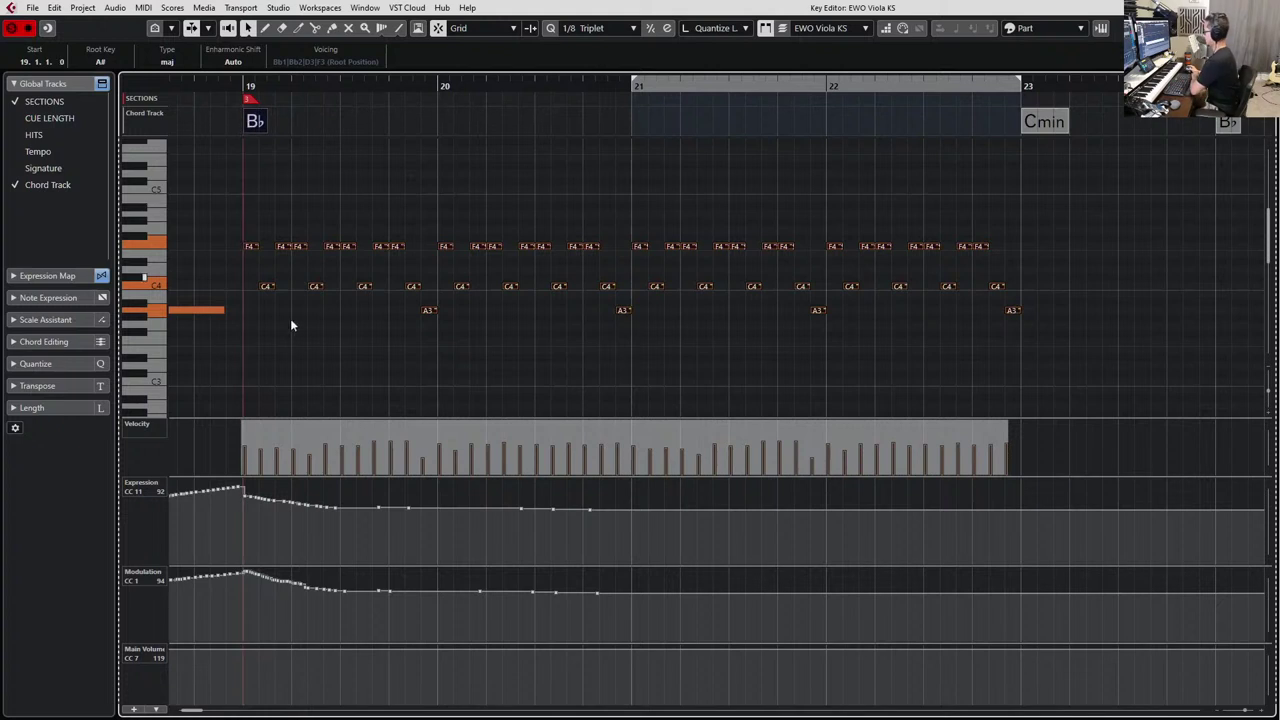
# Transpose the viola figure's C4 notes to D4 and its A3 notes to A#3 across bars 19 to 22.
pyautogui.moveTo(248, 279); pyautogui.dragTo(1037, 289)
pyautogui.press('Up')
pyautogui.press('Up')
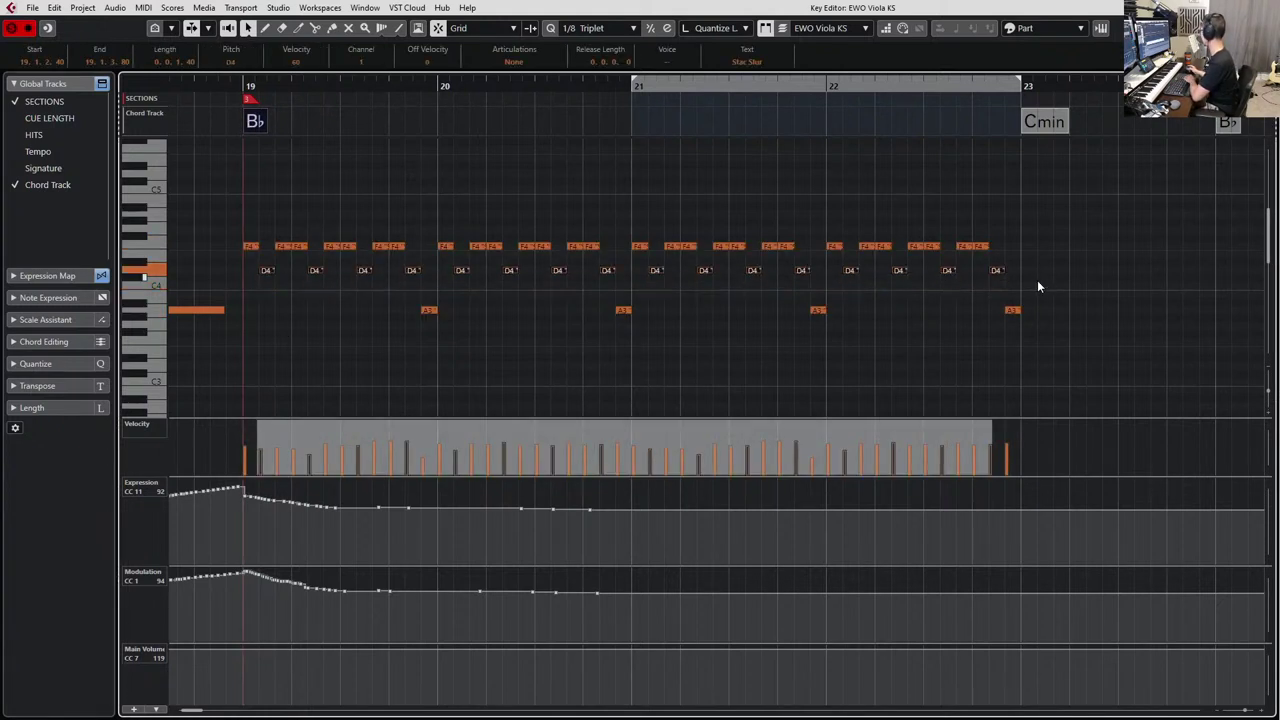
pyautogui.moveTo(405, 298); pyautogui.dragTo(1090, 344)
pyautogui.press('Up')
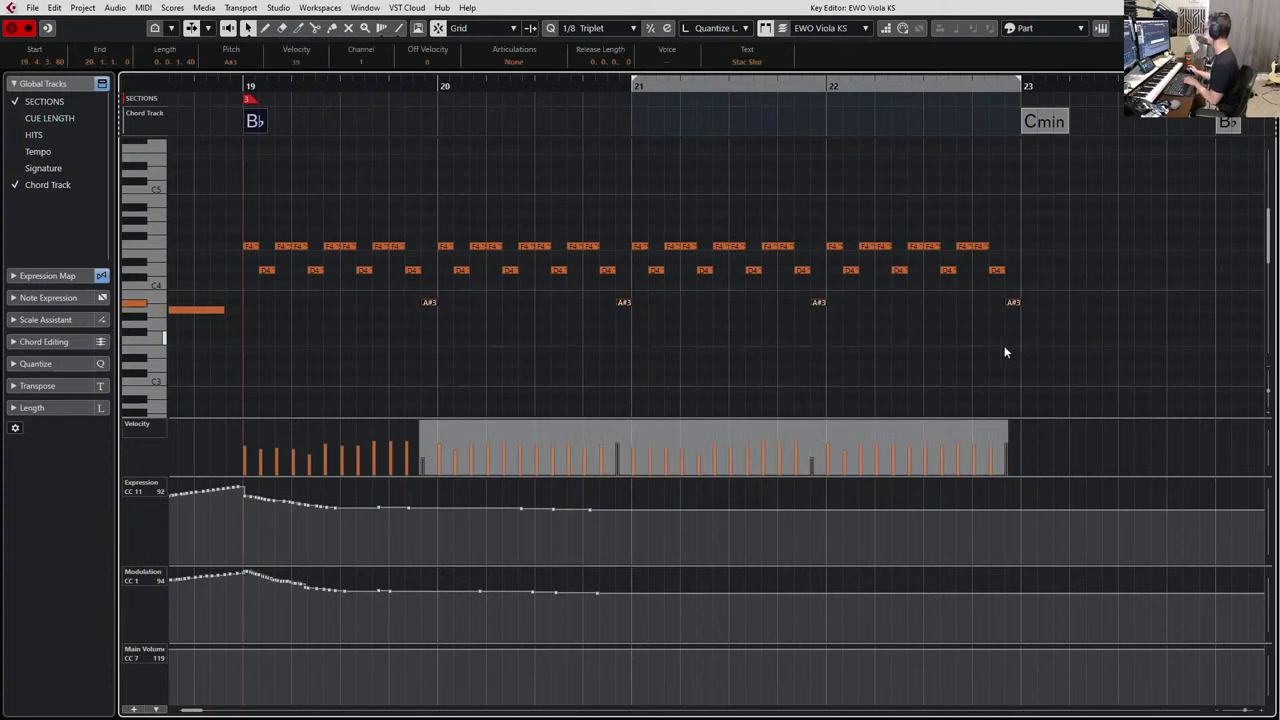
pyautogui.press('Down')
# Audition the Spic articulation on all viola triplet-figure notes in bars 19 to 22, and set them to Marc instead.
pyautogui.moveTo(263, 206); pyautogui.dragTo(1074, 330)
pyautogui.press('space')
pyautogui.press('space')
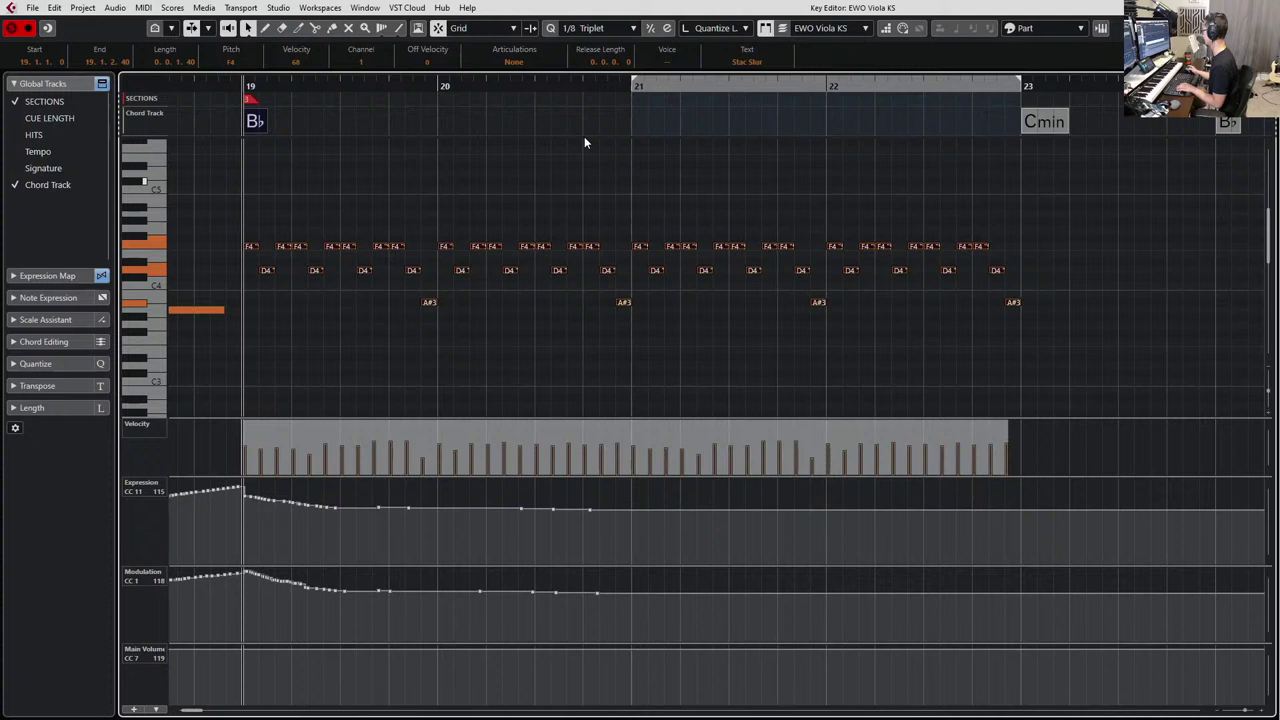
pyautogui.click(538, 64)
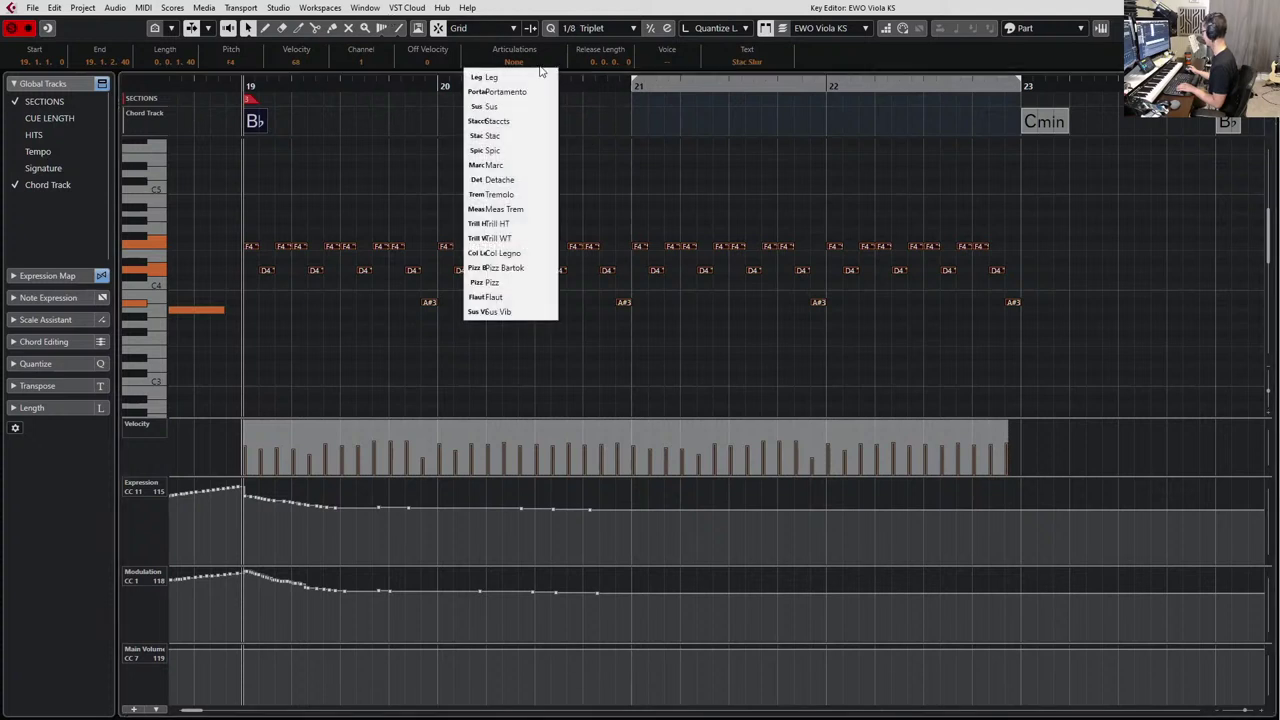
pyautogui.click(508, 150)
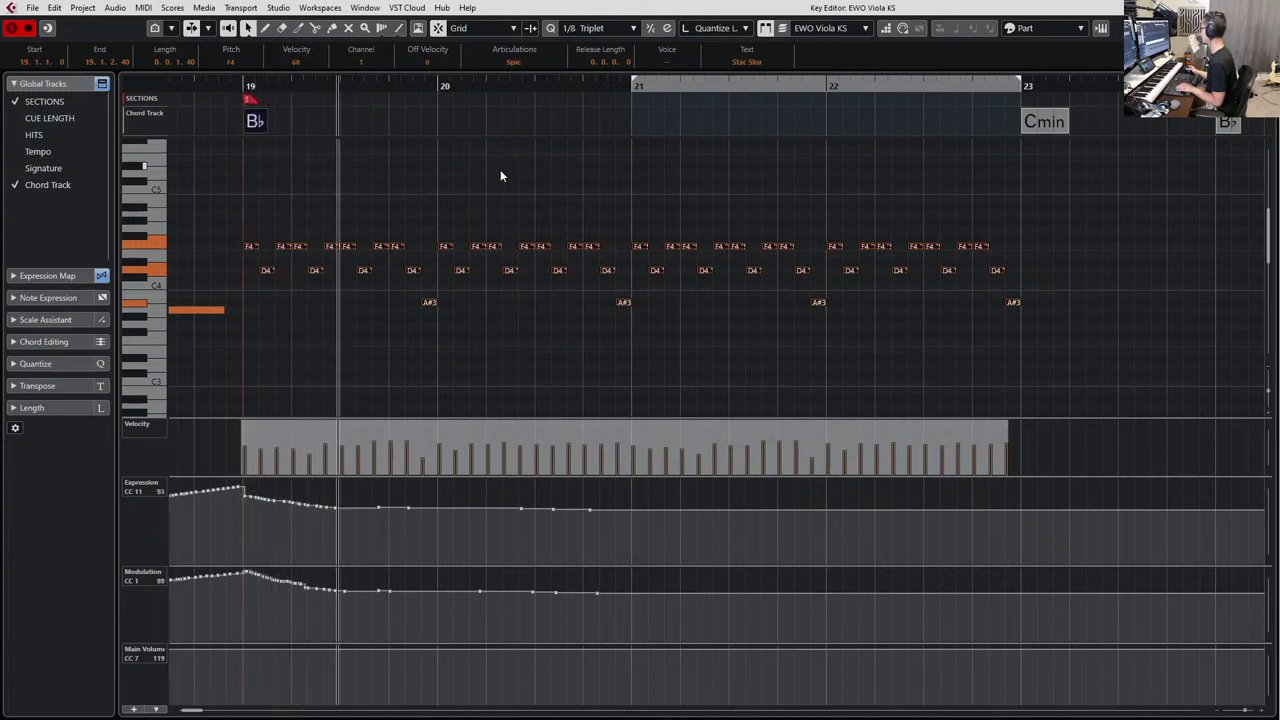
pyautogui.press('space')
pyautogui.click(513, 62)
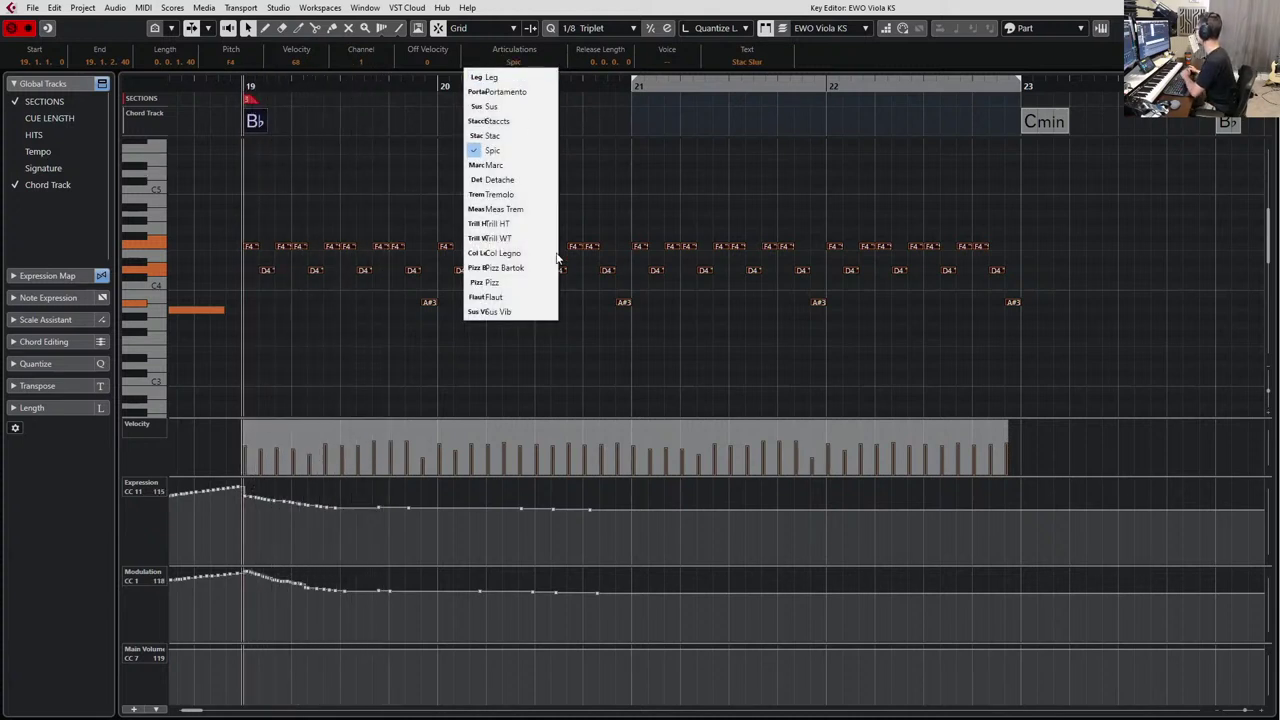
pyautogui.click(507, 164)
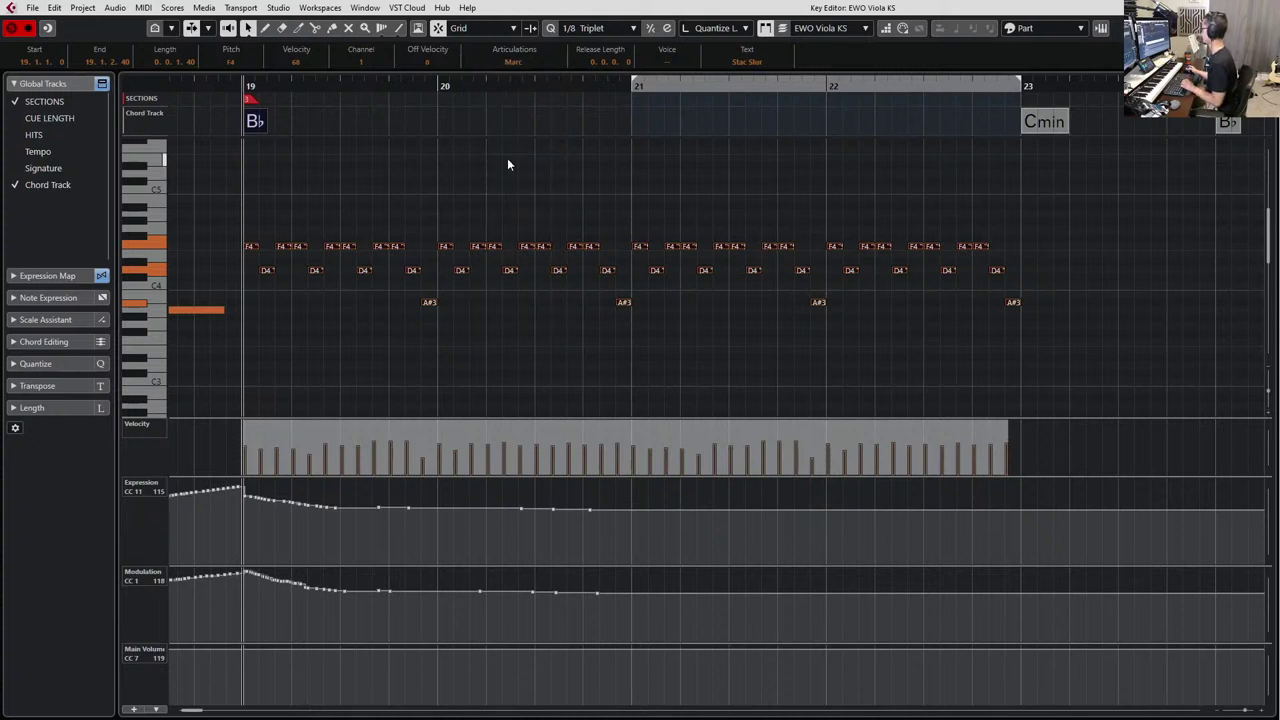
pyautogui.press('space')
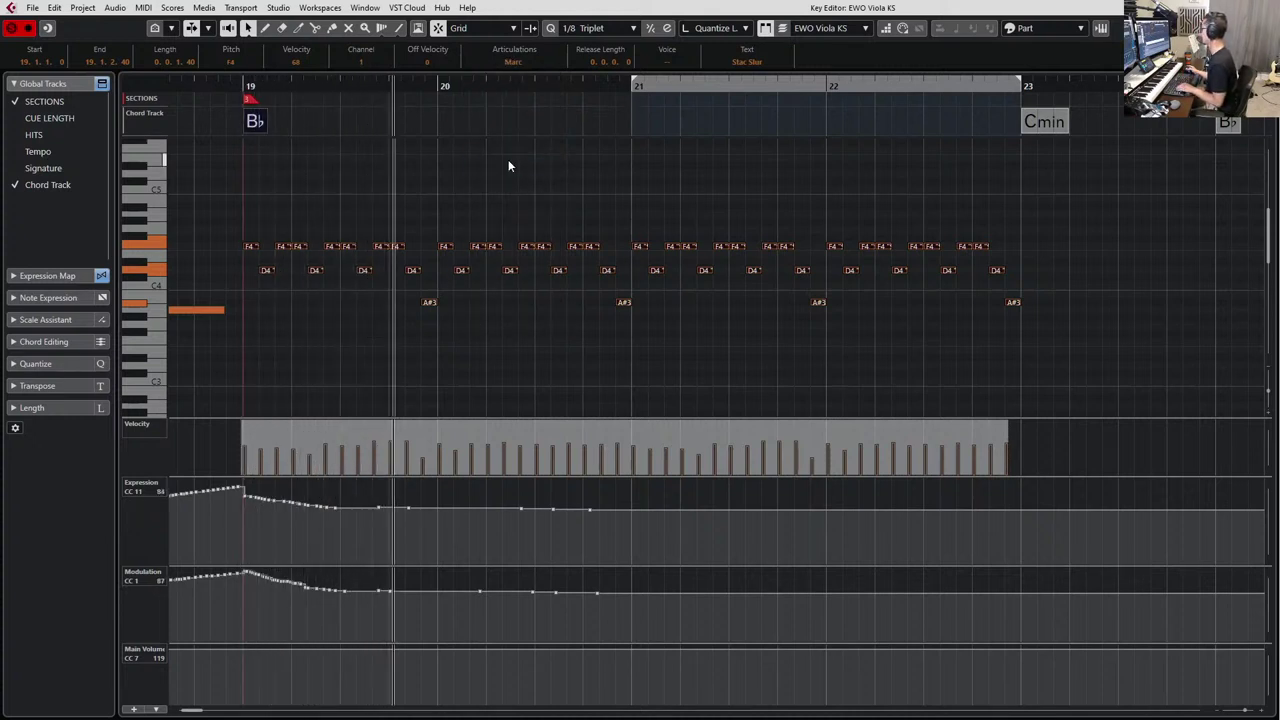
pyautogui.press('space')
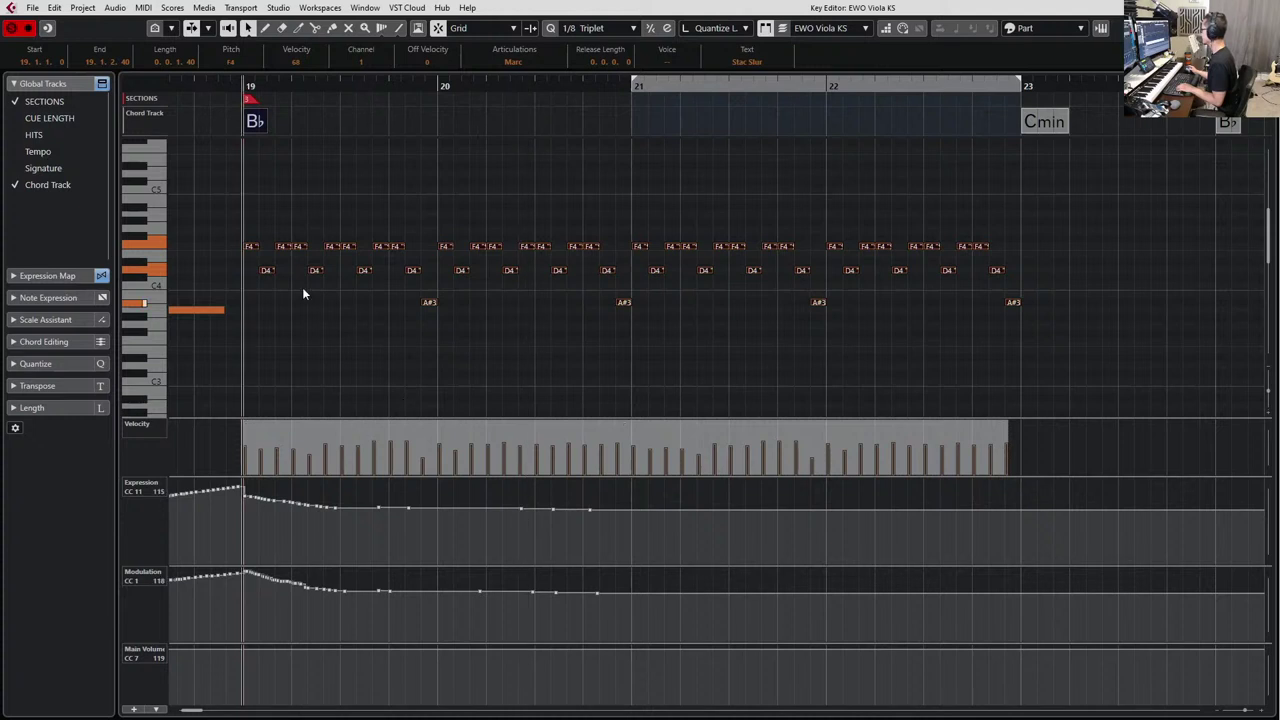
pyautogui.click(278, 269)
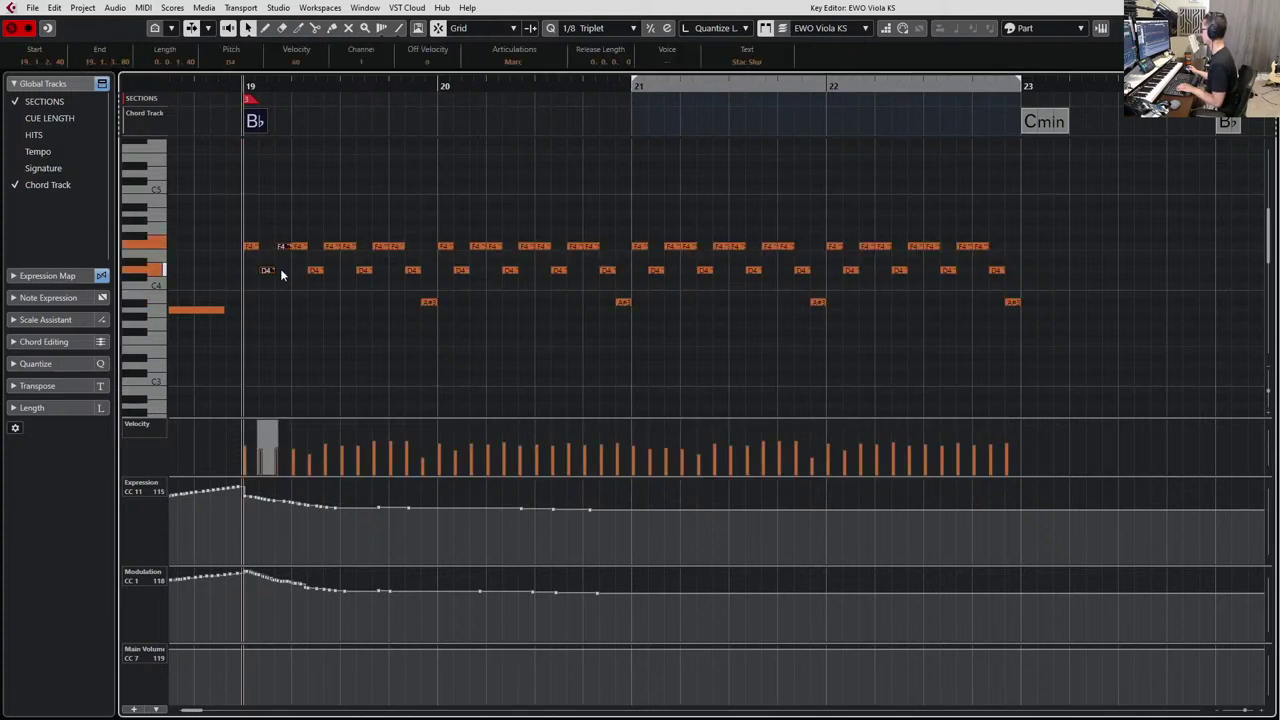
pyautogui.keyDown('shift'); pyautogui.click(320, 269); pyautogui.keyUp('shift')
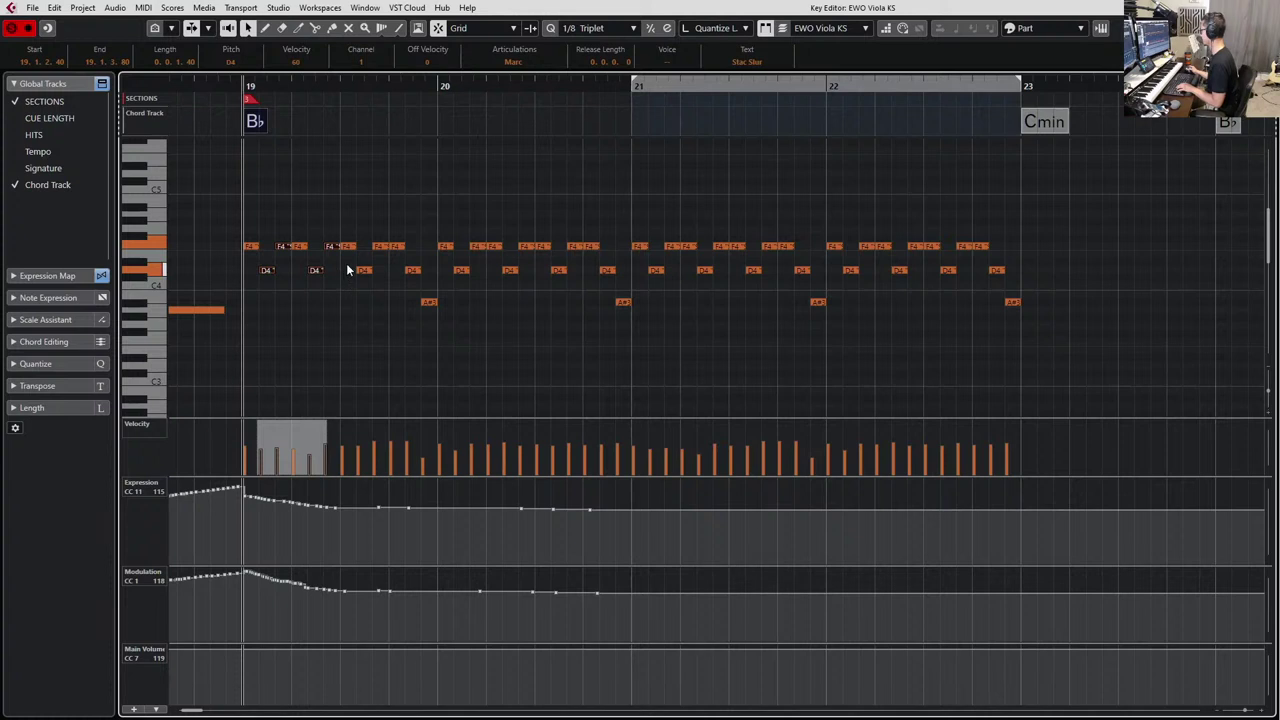
pyautogui.keyDown('shift'); pyautogui.click(381, 246); pyautogui.keyUp('shift')
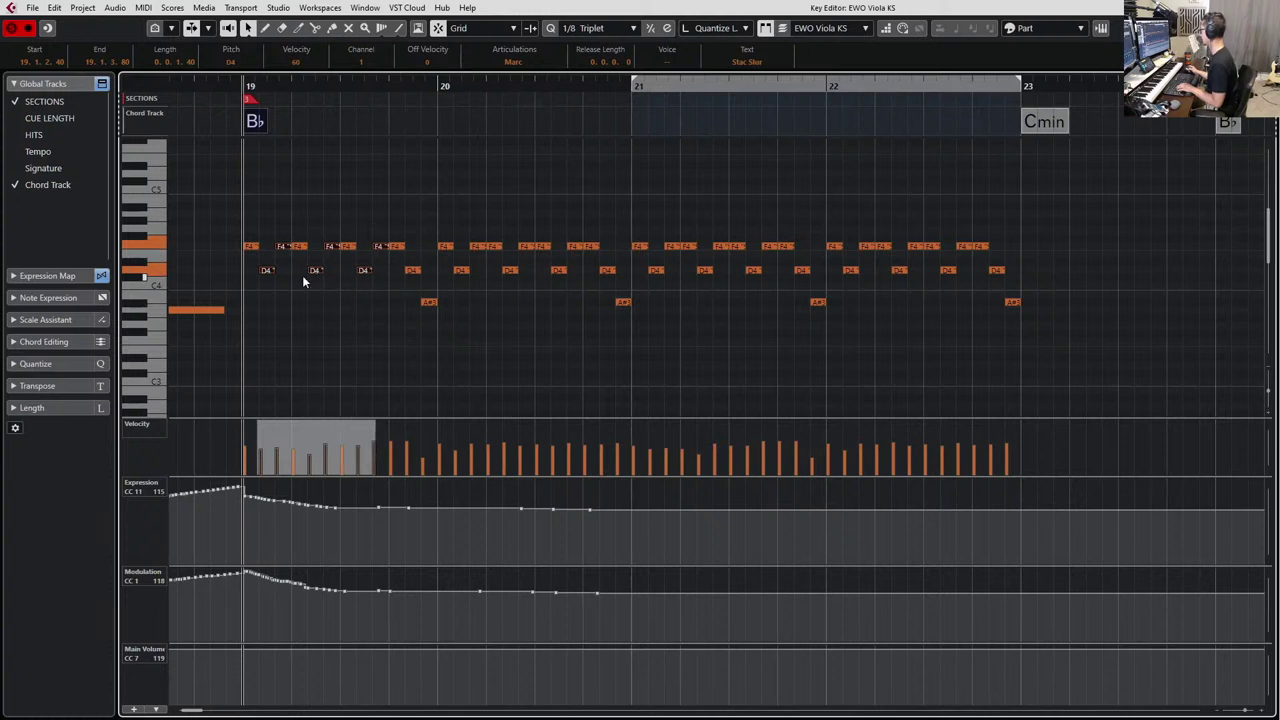
# Set the articulation of all the D4 notes in bars 19 to 22 to Stac and play back the result.
pyautogui.moveTo(251, 266); pyautogui.dragTo(981, 266)
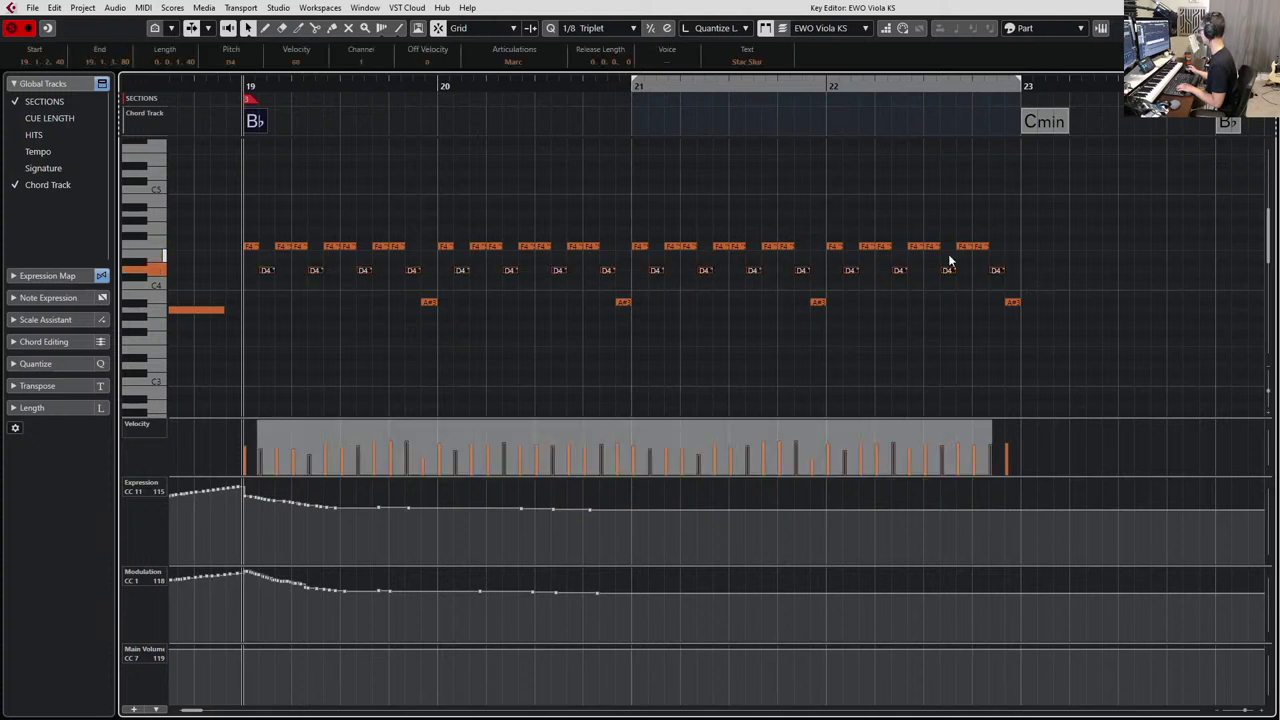
pyautogui.click(524, 65)
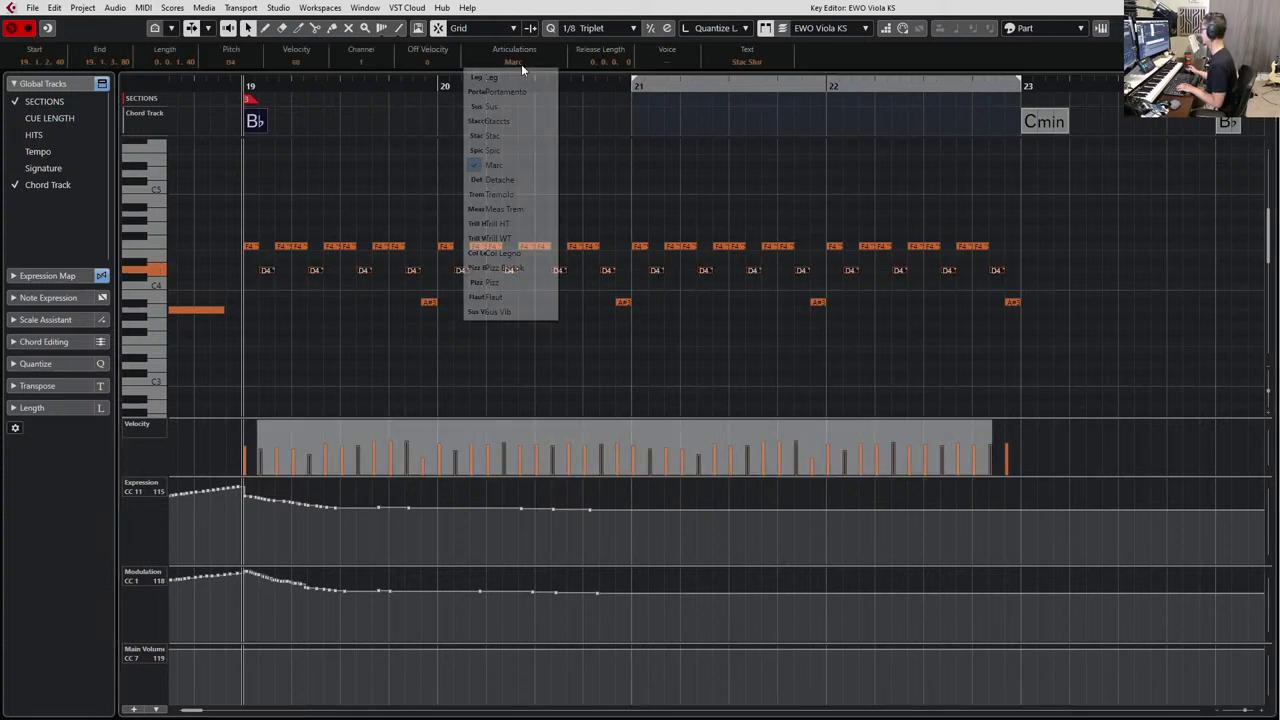
pyautogui.click(520, 141)
pyautogui.press('space')
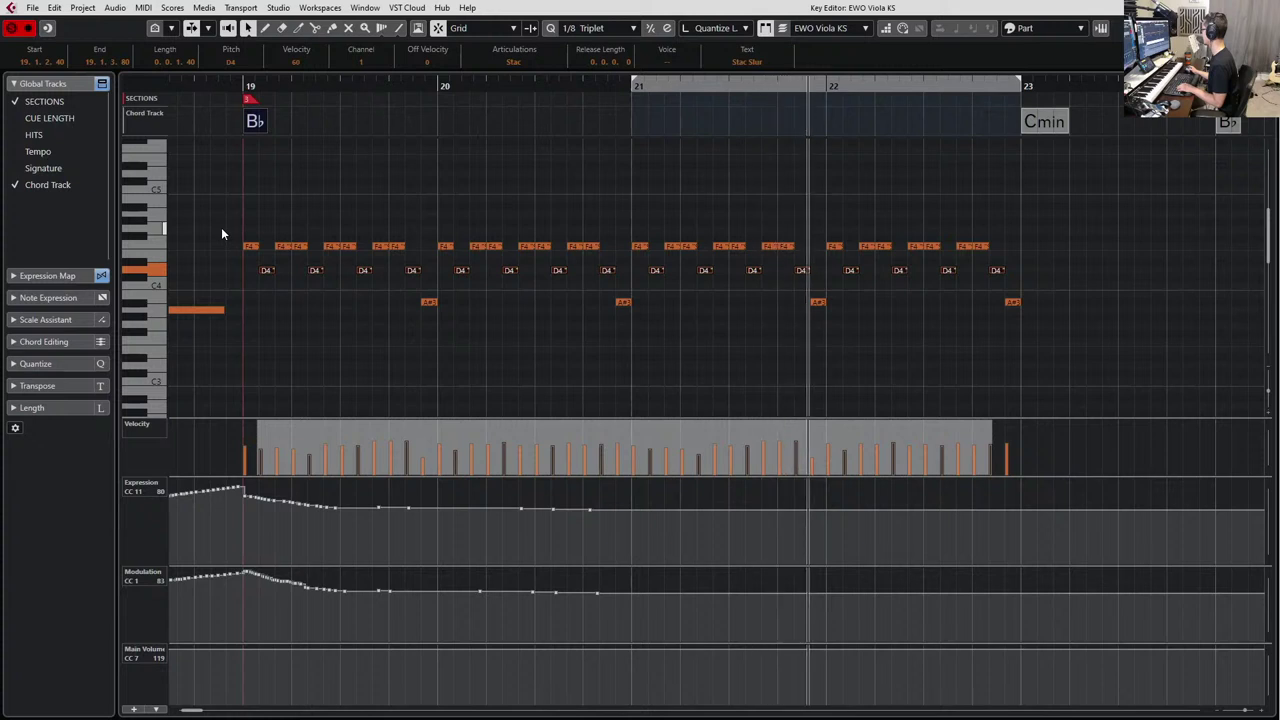
pyautogui.press('space')
# Lower the velocity of the first F4 in each repeated pair except the last pair, bringing the earliest one to 45.
pyautogui.moveTo(279, 230); pyautogui.dragTo(354, 236)
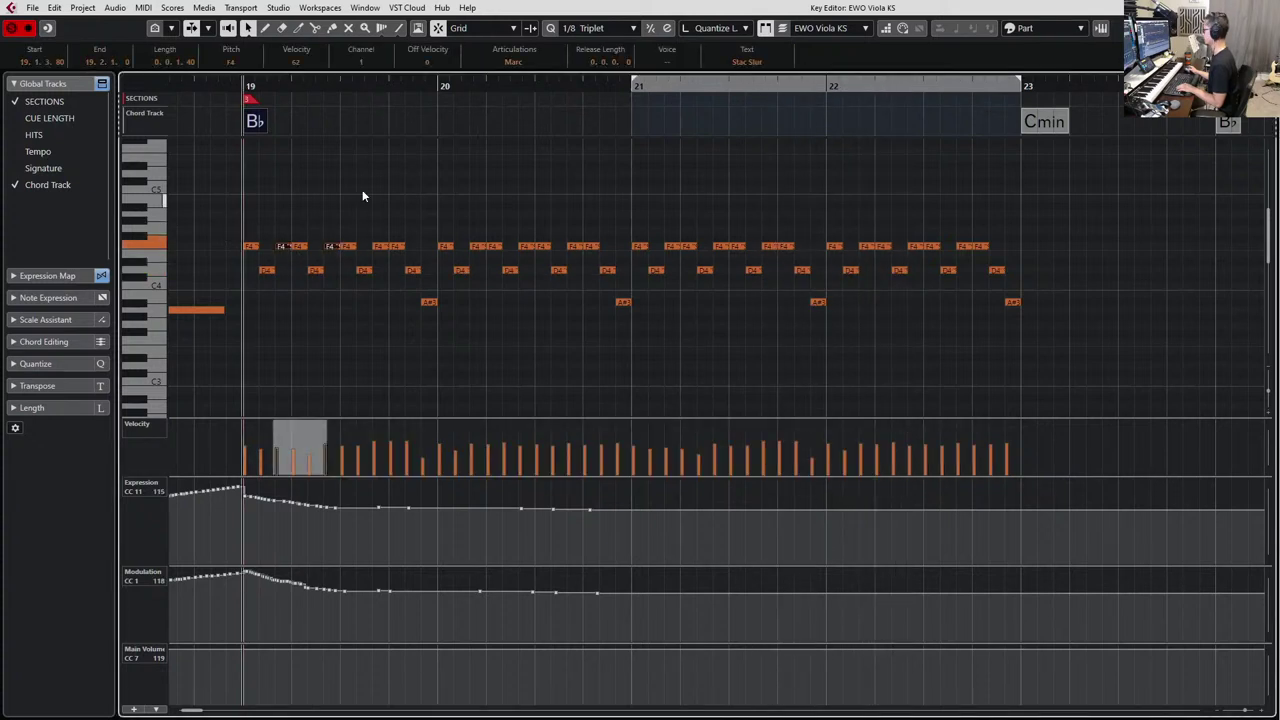
pyautogui.keyDown('shift'); pyautogui.click(380, 245); pyautogui.keyUp('shift')
pyautogui.keyDown('shift'); pyautogui.click(472, 242); pyautogui.keyUp('shift')
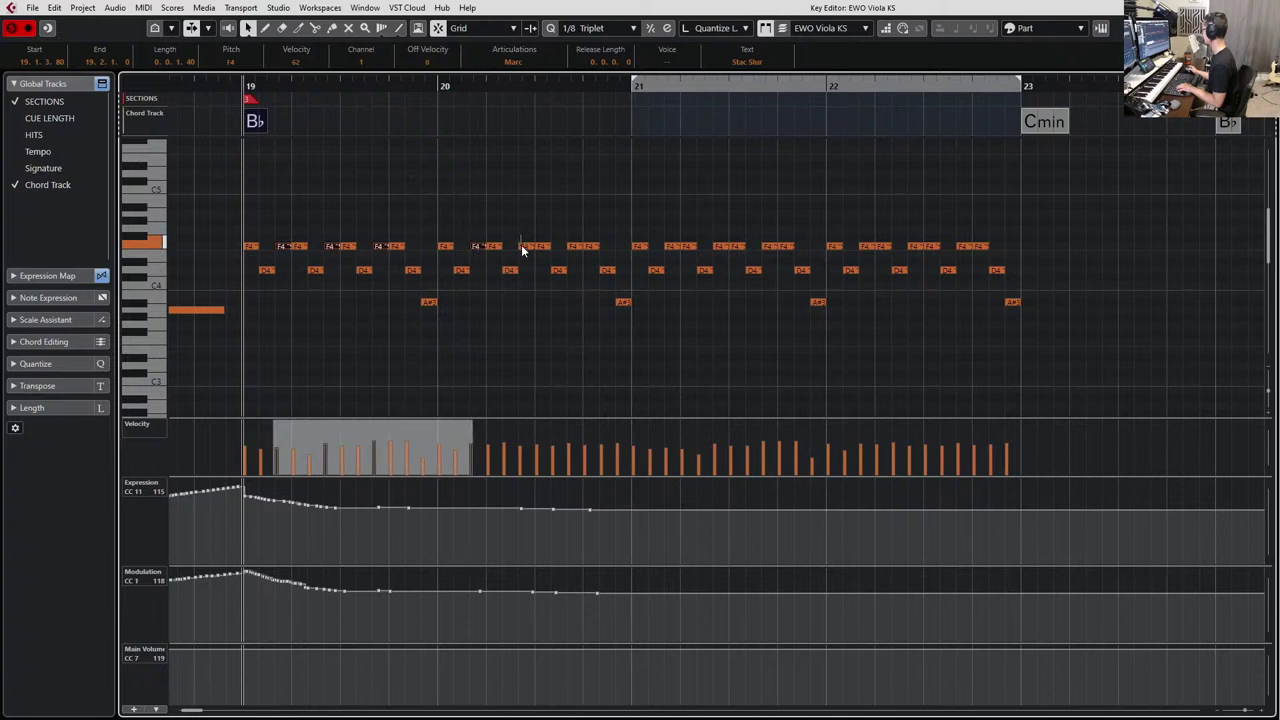
pyautogui.keyDown('shift'); pyautogui.click(521, 244); pyautogui.keyUp('shift')
pyautogui.keyDown('shift'); pyautogui.click(576, 244); pyautogui.keyUp('shift')
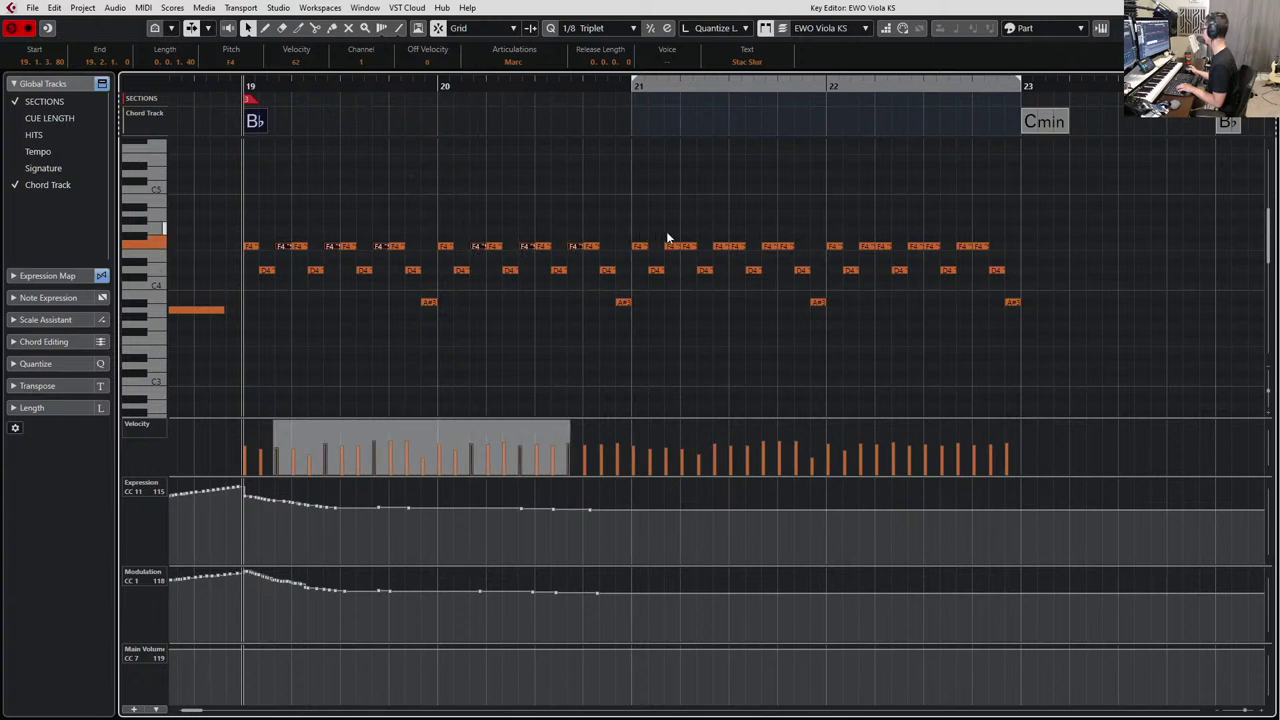
pyautogui.keyDown('shift'); pyautogui.click(672, 245); pyautogui.keyUp('shift')
pyautogui.keyDown('shift'); pyautogui.click(720, 245); pyautogui.keyUp('shift')
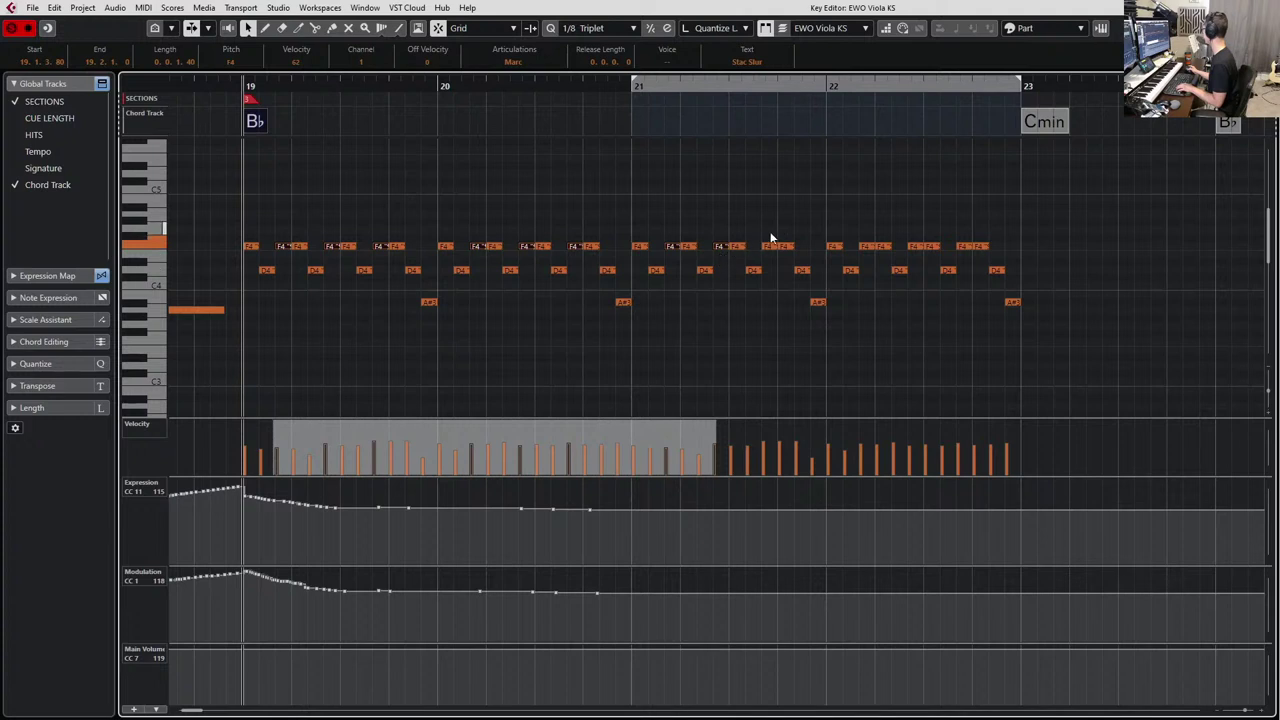
pyautogui.keyDown('shift'); pyautogui.click(768, 244); pyautogui.keyUp('shift')
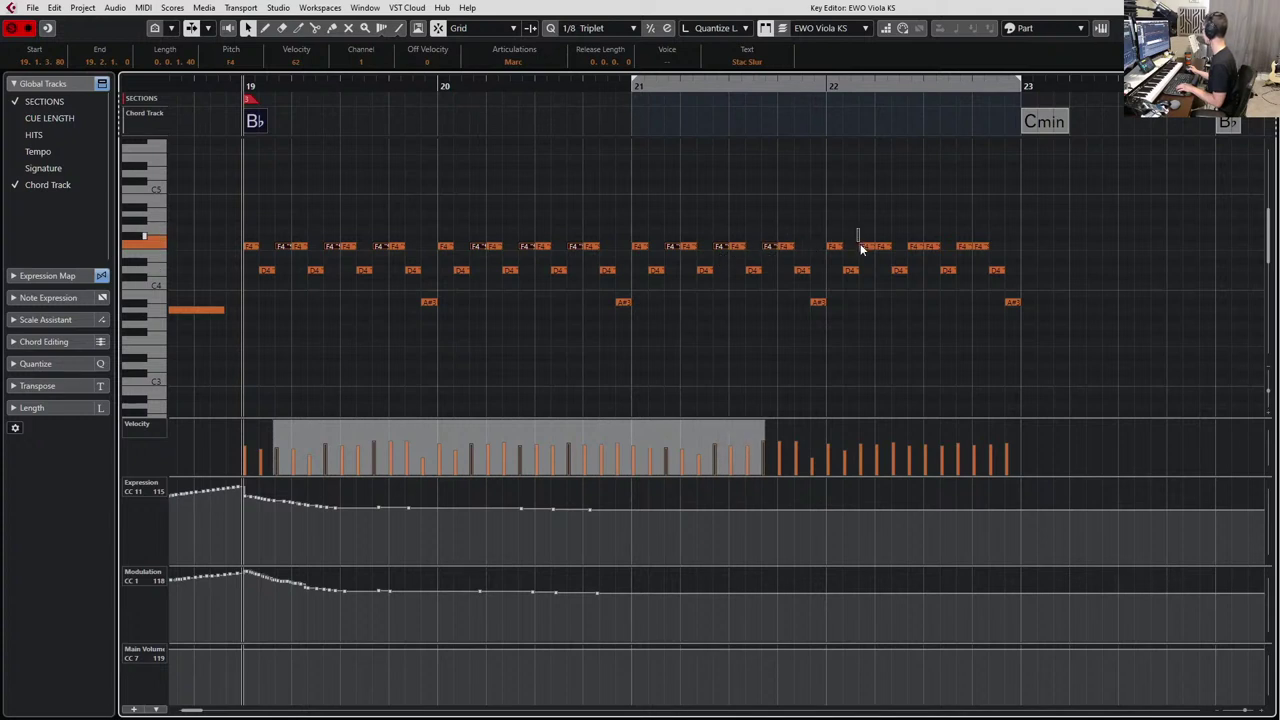
pyautogui.keyDown('shift'); pyautogui.click(860, 245); pyautogui.keyUp('shift')
pyautogui.keyDown('shift'); pyautogui.click(909, 246); pyautogui.keyUp('shift')
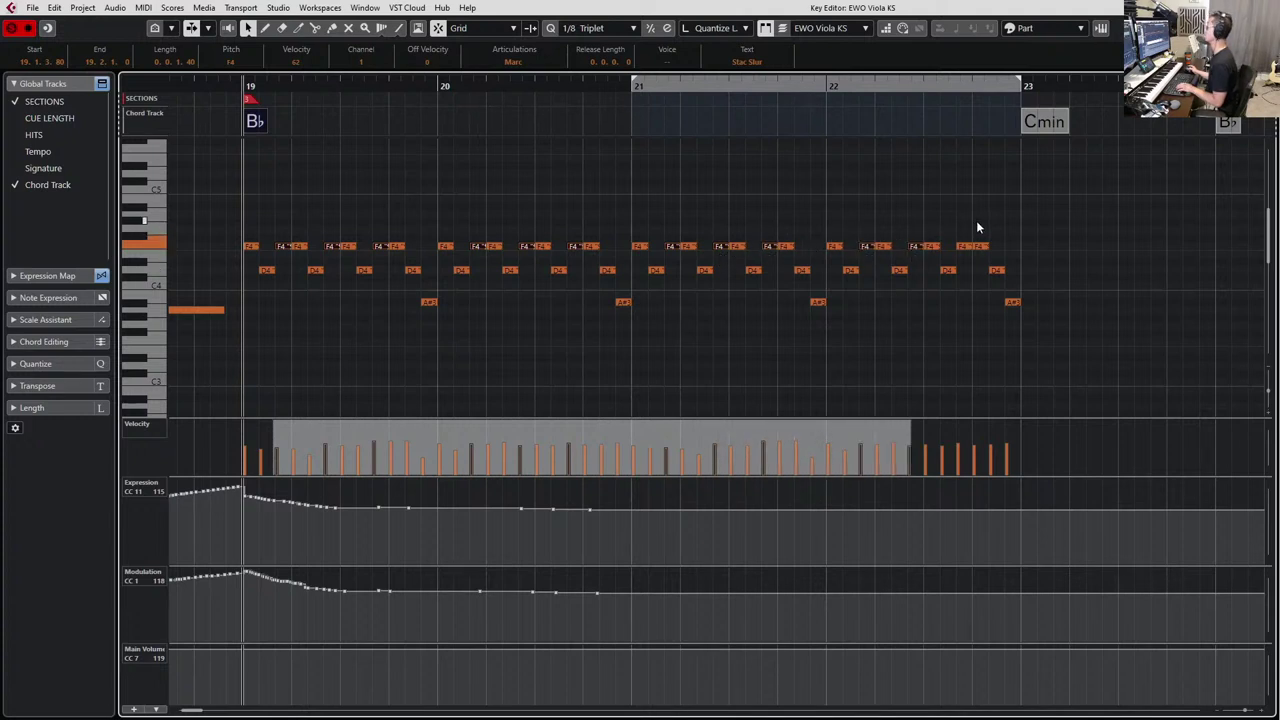
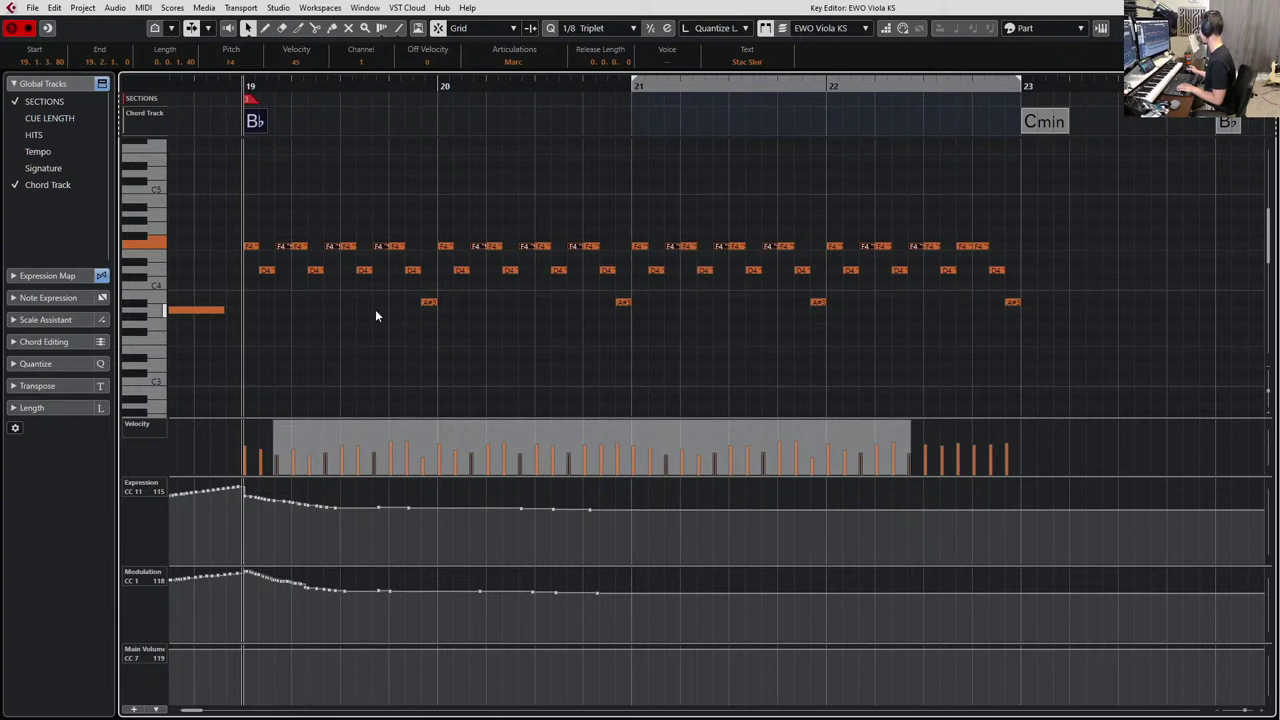
# Raise the velocity of the four A#3 notes, bringing the first to 49, and play back the start of bar 19.
pyautogui.moveTo(375, 309); pyautogui.dragTo(1031, 312)
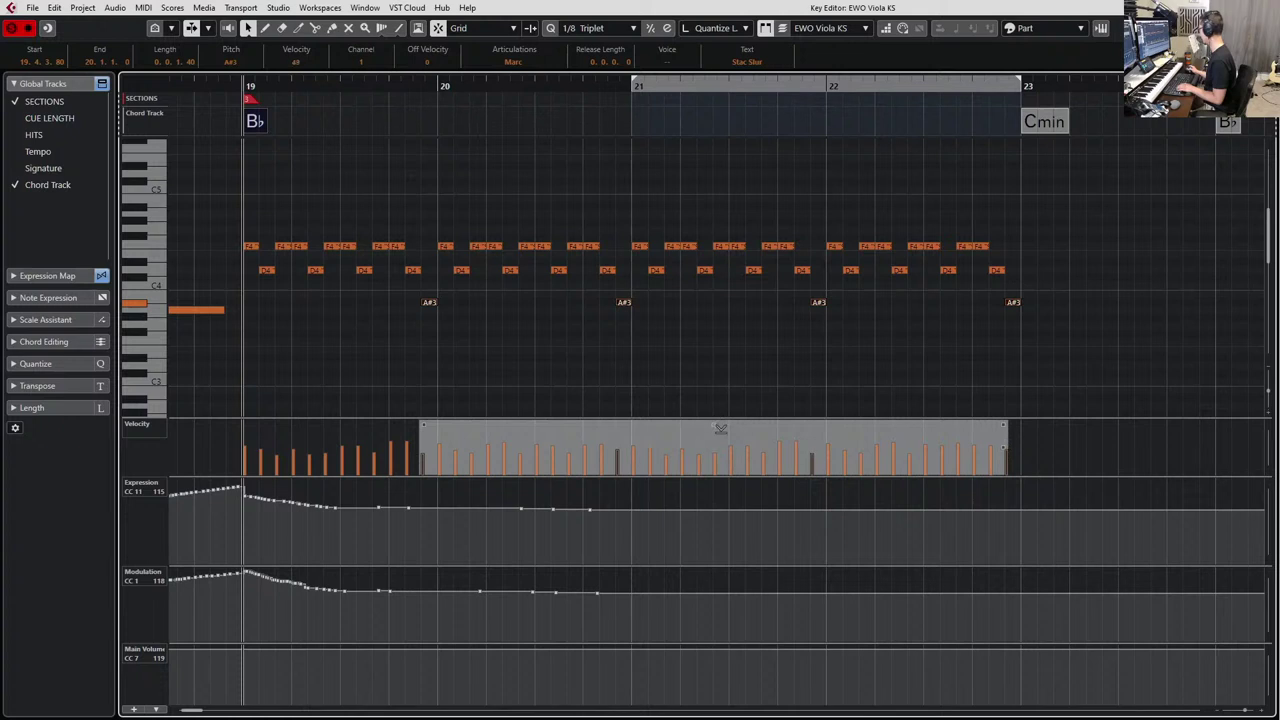
pyautogui.click(832, 356)
pyautogui.press('space')
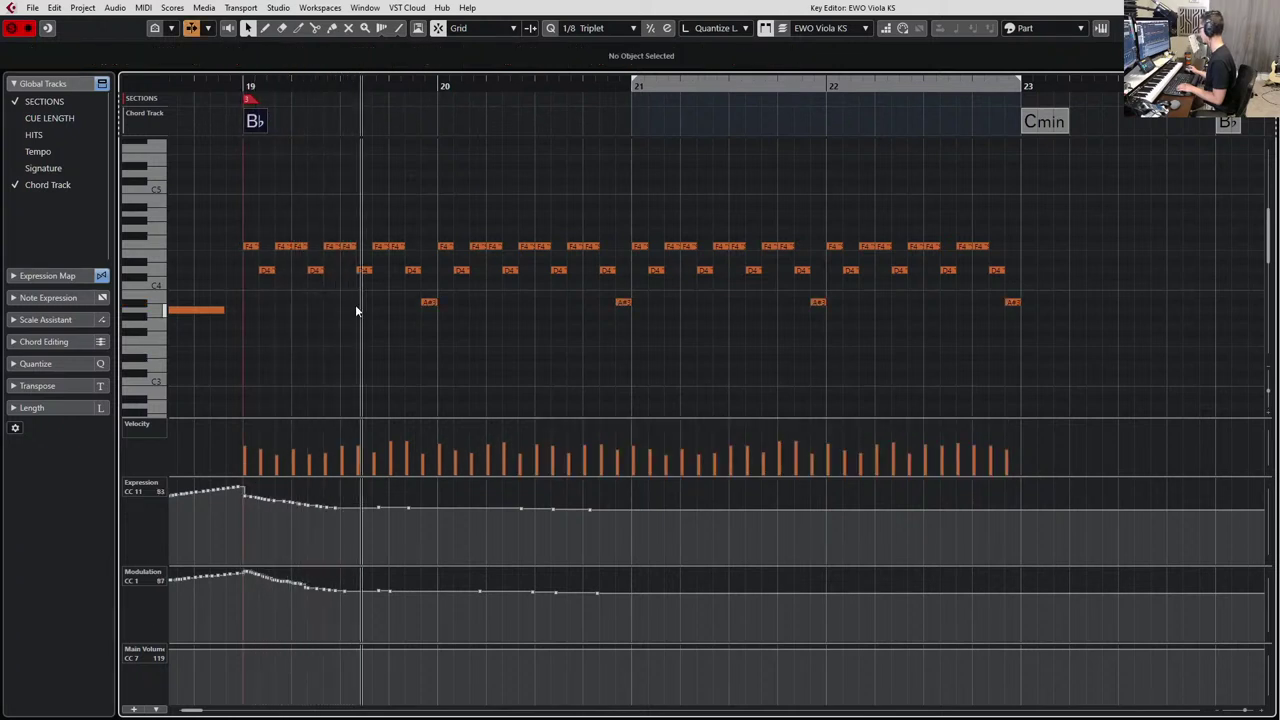
pyautogui.click(284, 251)
pyautogui.press('space')
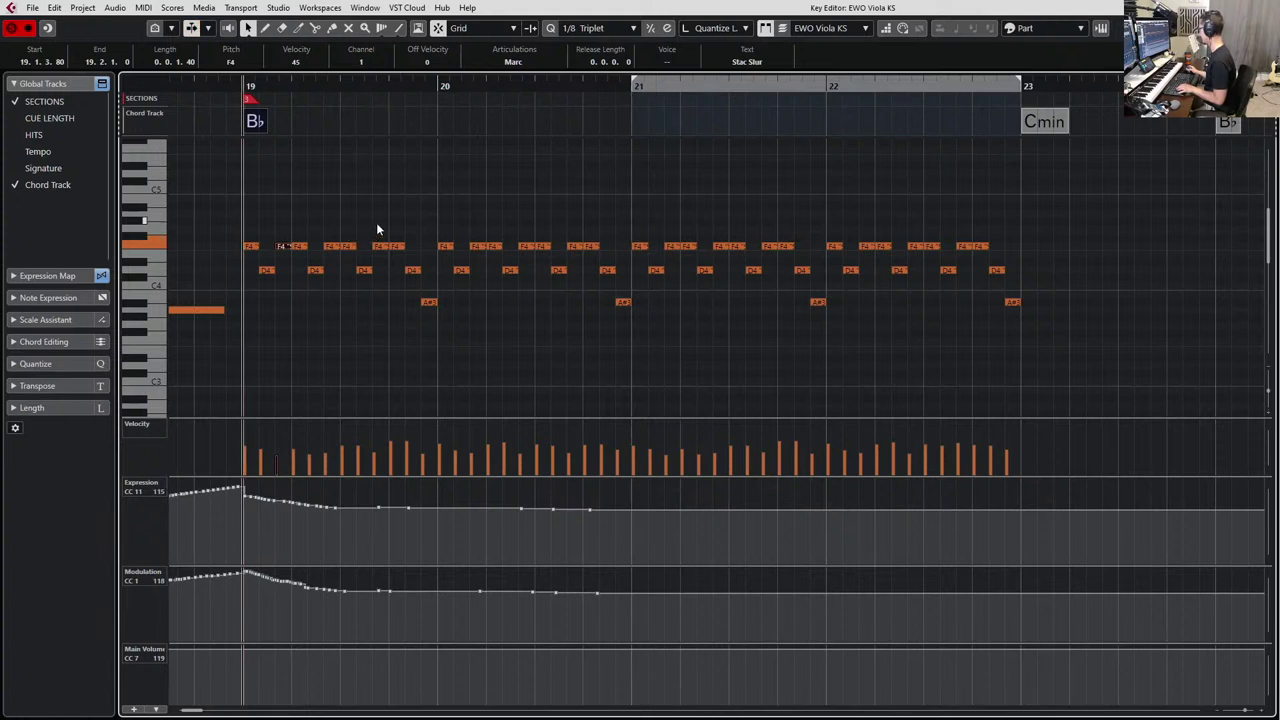
# Play back the viola passage from bar 19 with editor solo off, and close the Key Editor.
pyautogui.press('space')
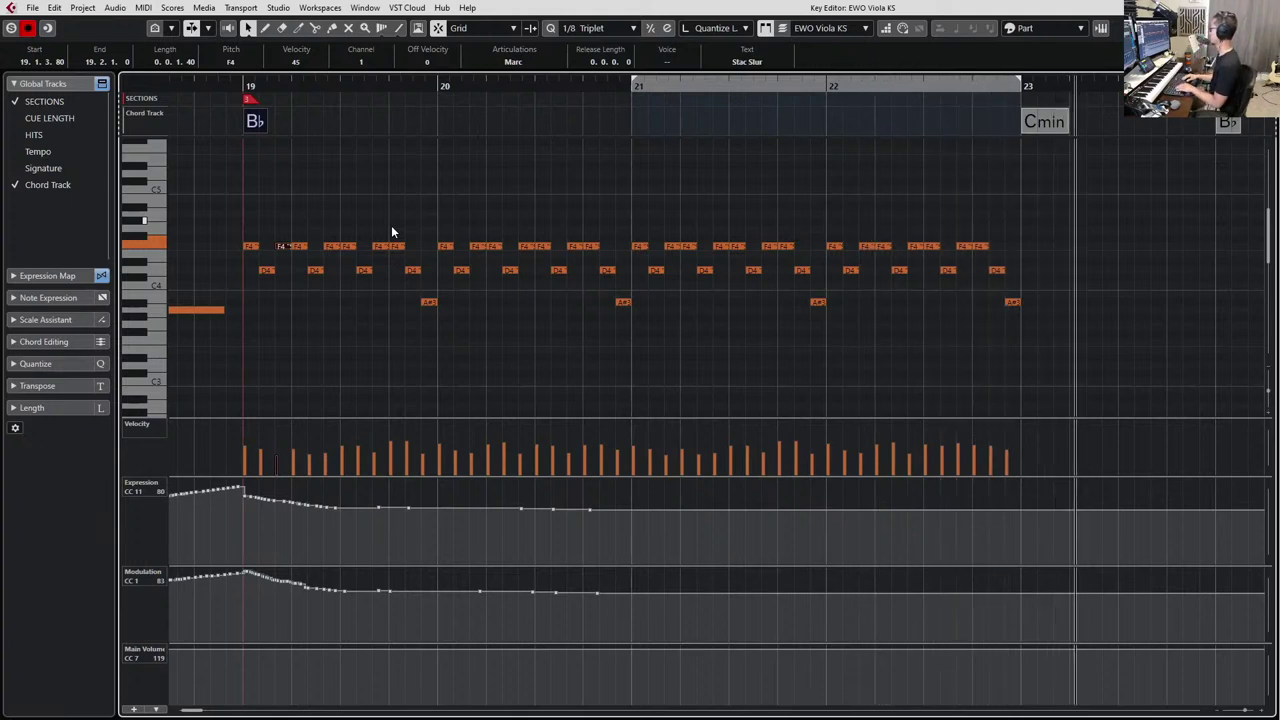
pyautogui.press('space')
pyautogui.press('Return')
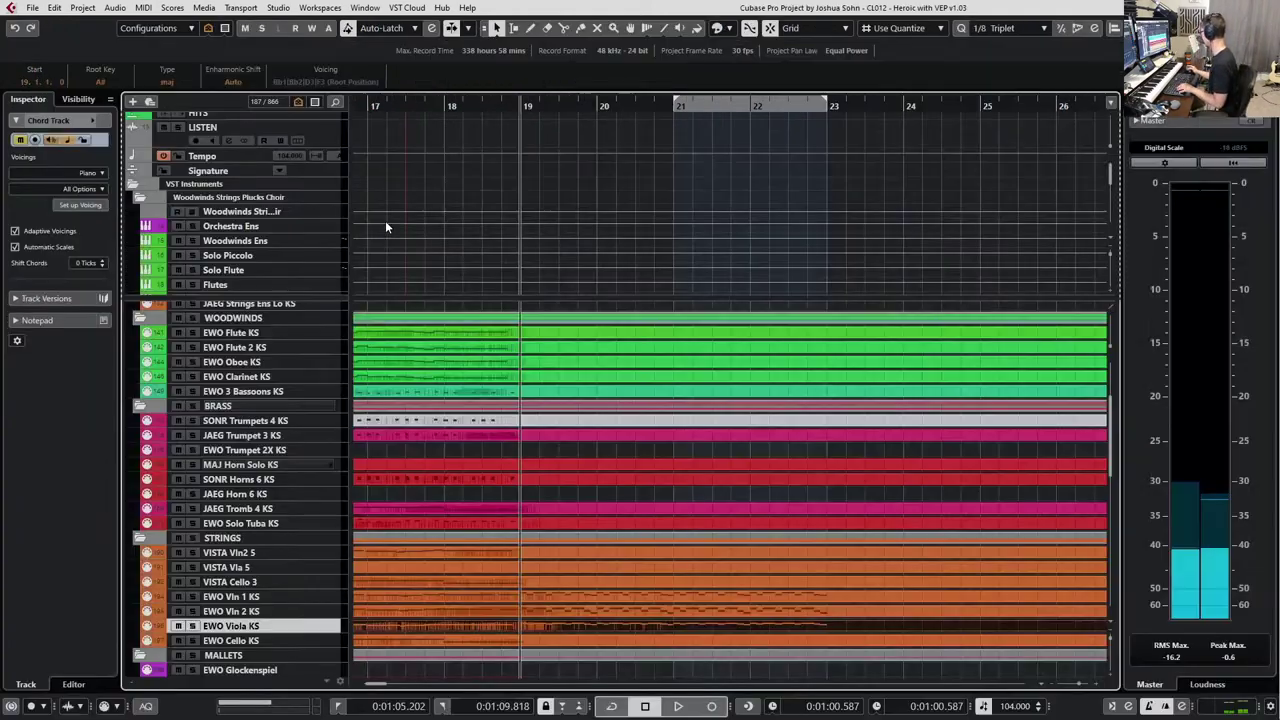
# Play back the full arrangement from bar 11 into the string passage at bar 19.
pyautogui.press('g')
pyautogui.hscroll(1, 527, 590)
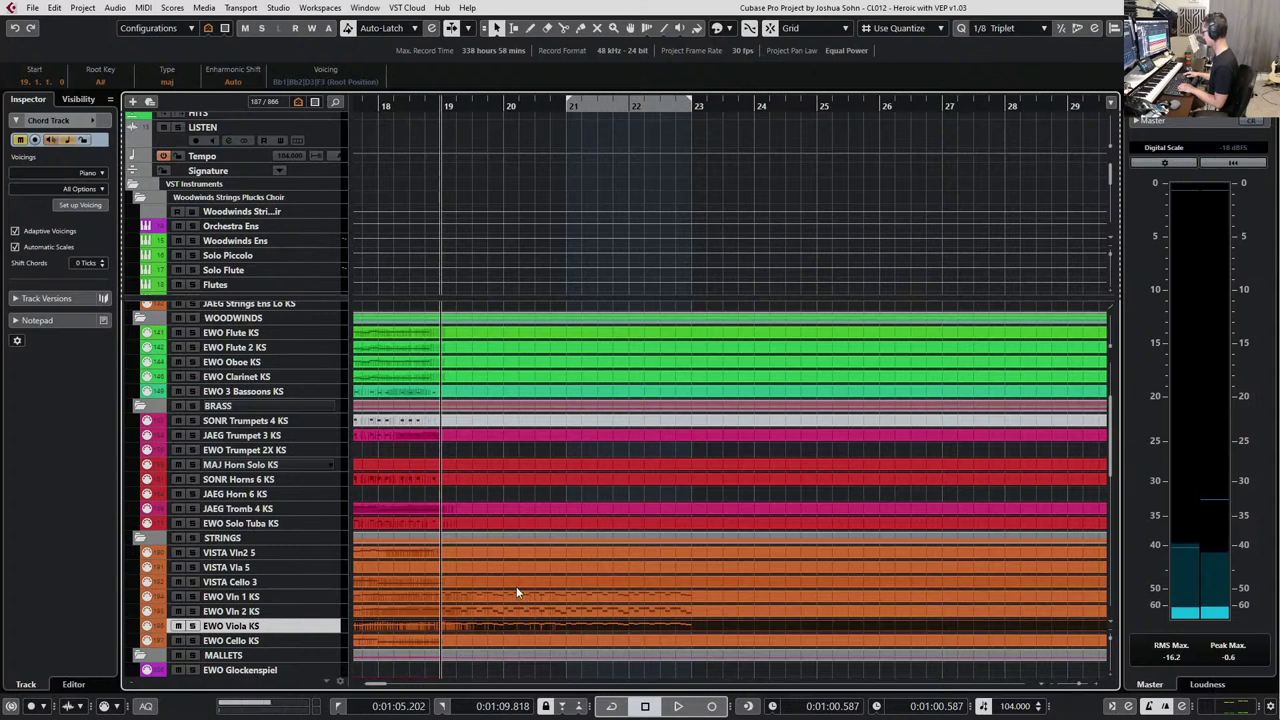
pyautogui.press('KP_Subtract')
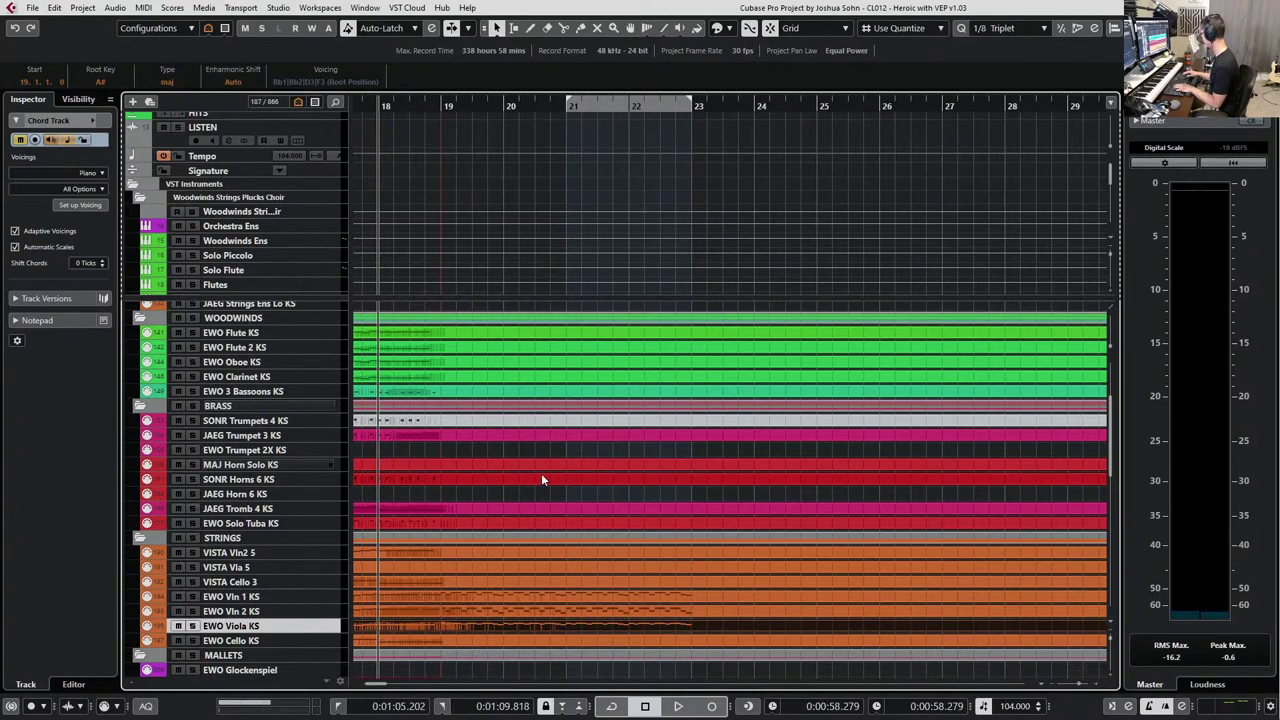
pyautogui.press('g')
pyautogui.press('g')
pyautogui.press('g')
pyautogui.press('g')
pyautogui.press('g')
pyautogui.press('KP_Subtract')
pyautogui.press('KP_Subtract')
pyautogui.press('KP_Subtract')
pyautogui.press('KP_Subtract')
pyautogui.press('KP_Subtract')
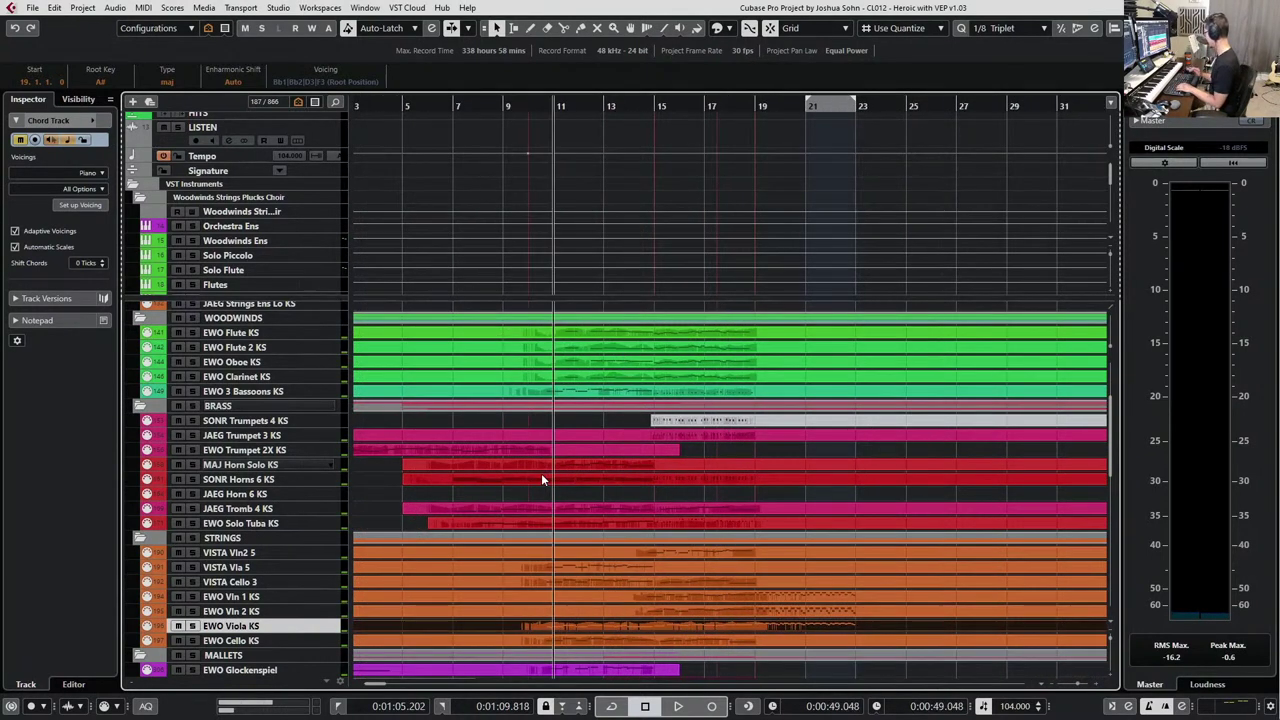
pyautogui.press('space')
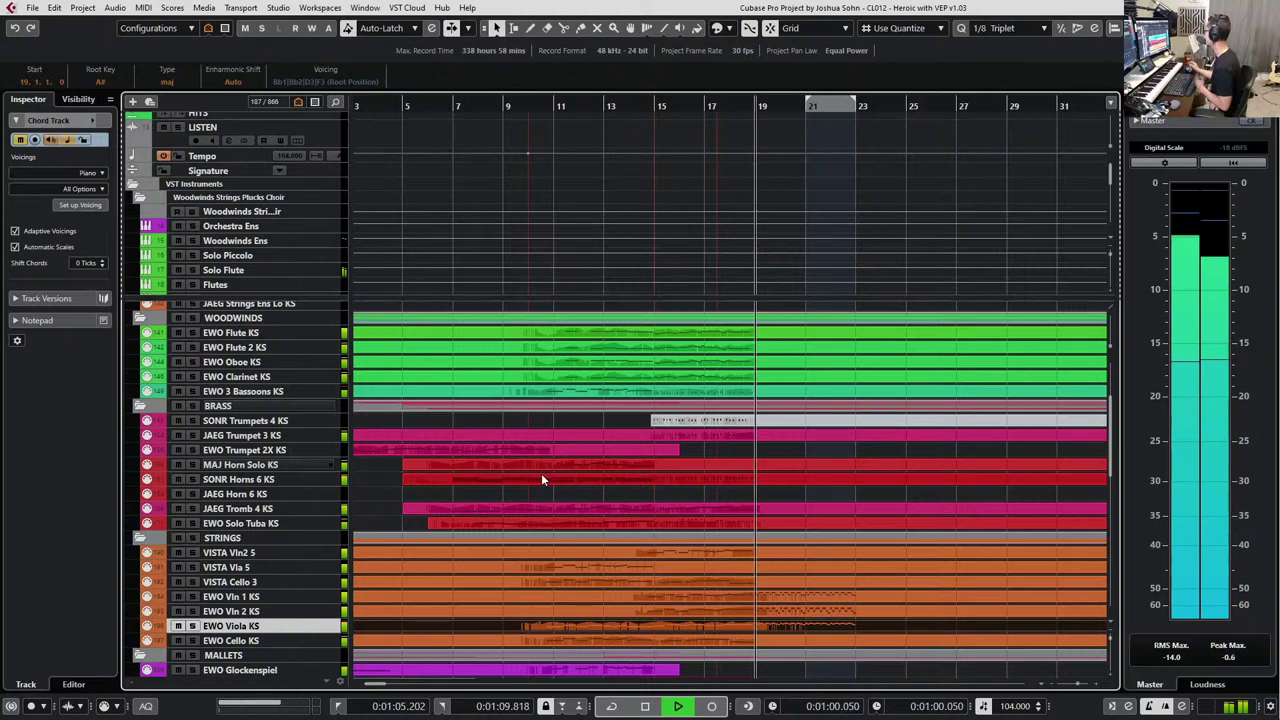
pyautogui.press('space')
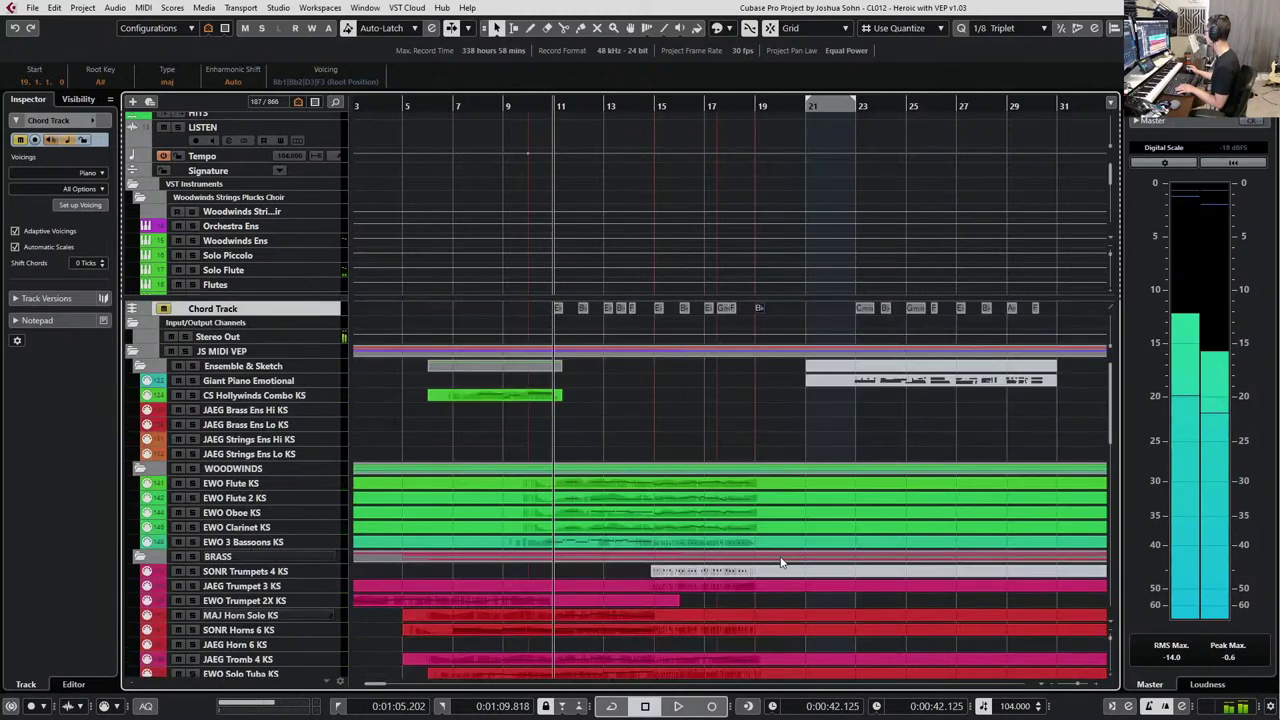
# Open the EWO Vln 1, EWO Vln 2 and EWO Viola parts together in the Key Editor.
pyautogui.scroll(1, 803, 528)
pyautogui.hscroll(1, 790, 527)
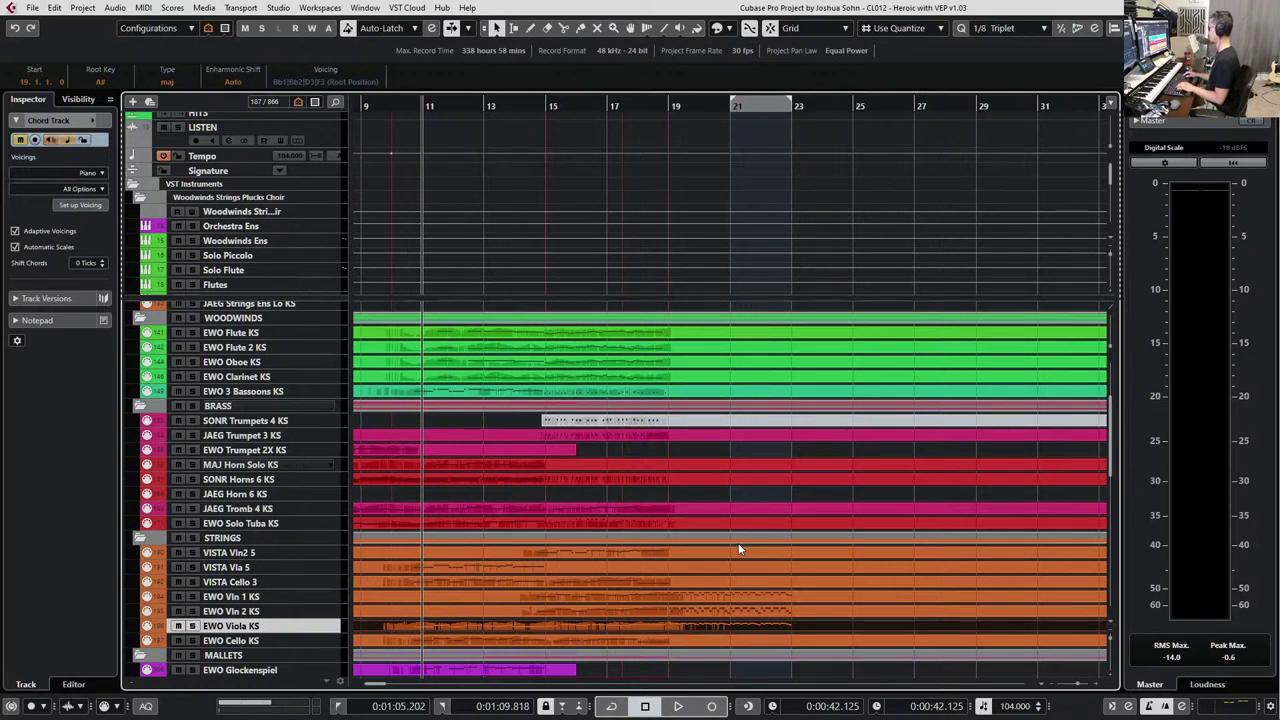
pyautogui.press('KP_Add')
pyautogui.press('KP_Add')
pyautogui.press('KP_Add')
pyautogui.press('KP_Add')
pyautogui.press('KP_Add')
pyautogui.press('KP_Add')
pyautogui.press('KP_Add')
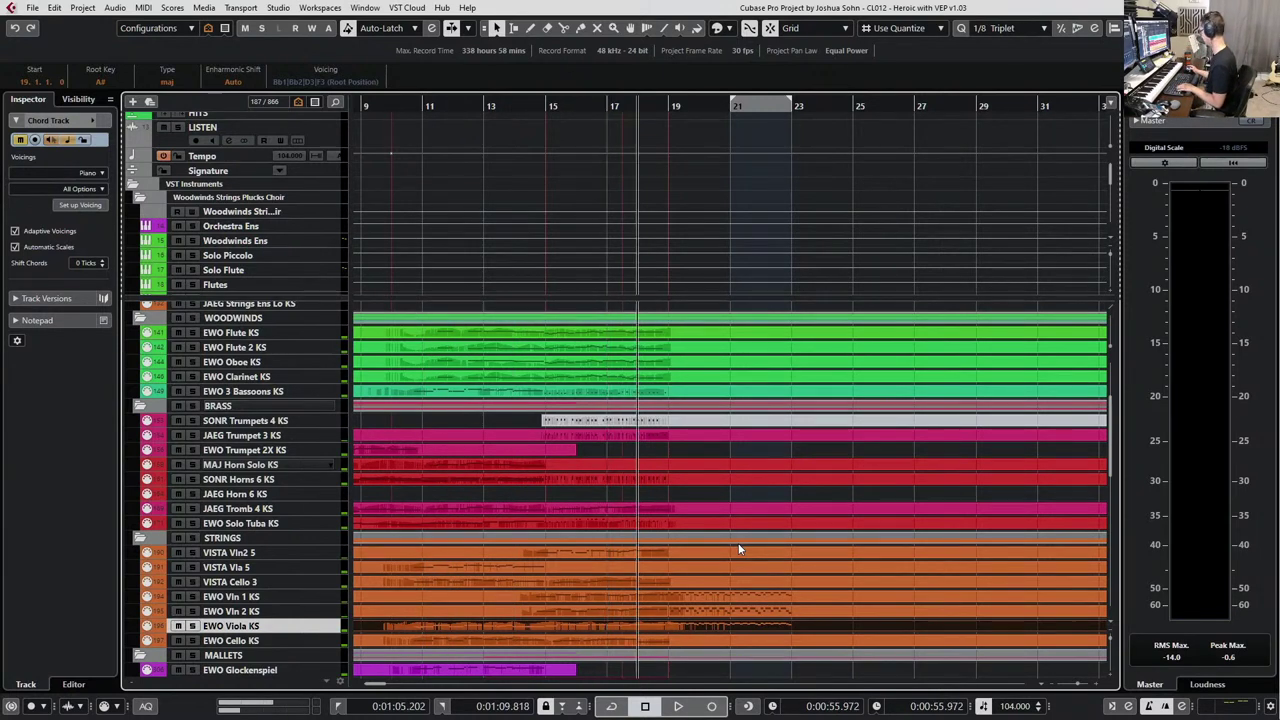
pyautogui.click(754, 598)
pyautogui.keyDown('shift'); pyautogui.click(757, 624); pyautogui.keyUp('shift')
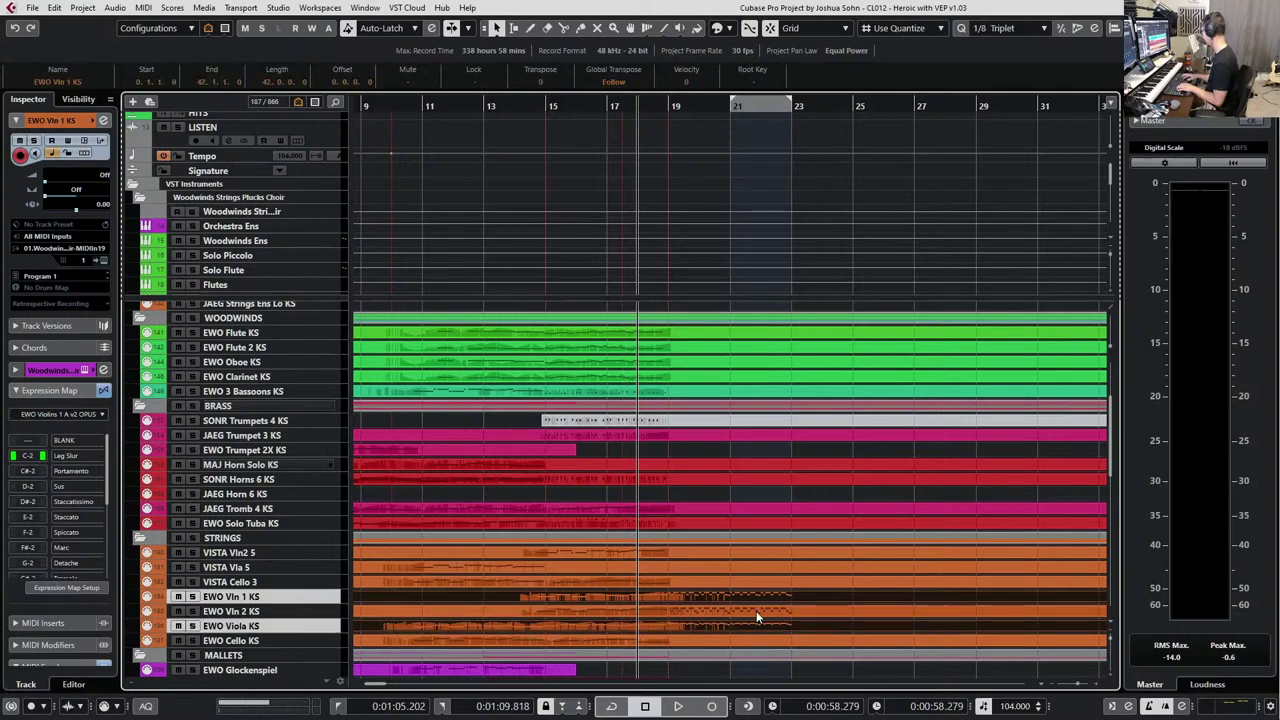
pyautogui.keyDown('shift'); pyautogui.click(743, 612); pyautogui.keyUp('shift')
pyautogui.press('Return')
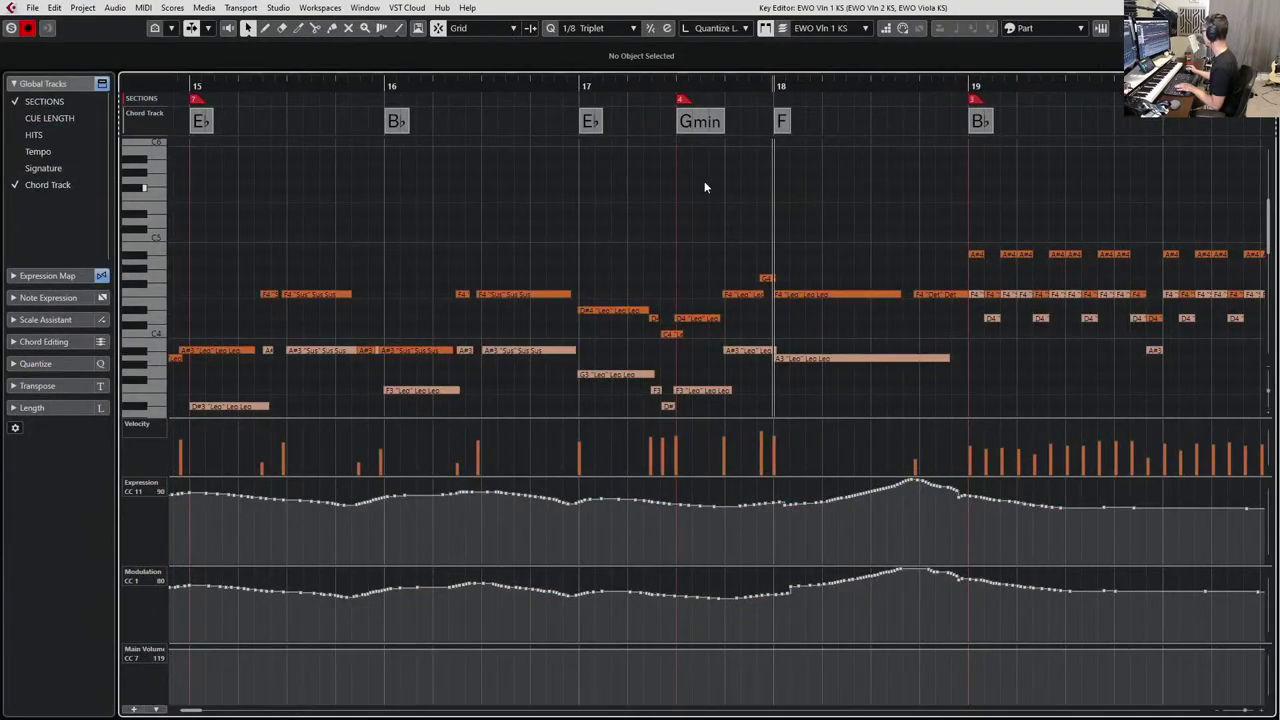
# Play back the three string parts from bar 17 into the triplet figure at bar 19.
pyautogui.hscroll(3, 687, 230)
pyautogui.press('KP_Subtract')
pyautogui.press('space')
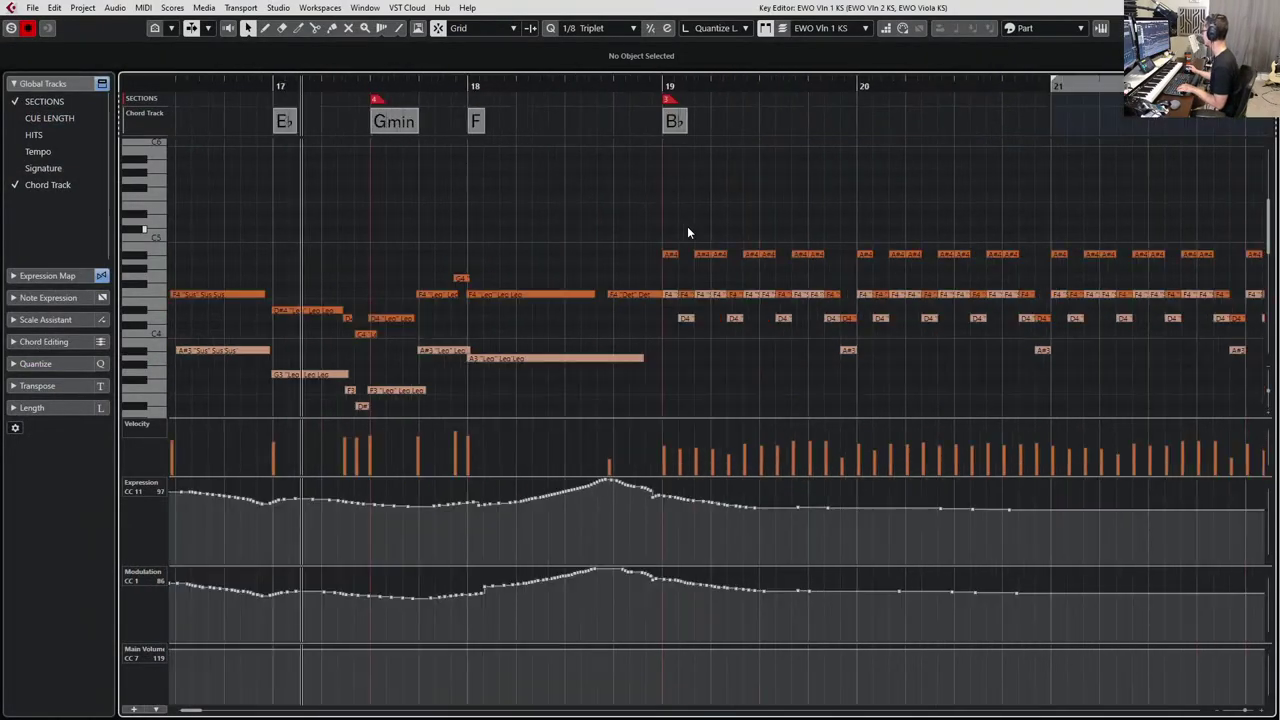
pyautogui.keyDown('ctrl'); pyautogui.scroll(-2, 669, 252); pyautogui.keyUp('ctrl')
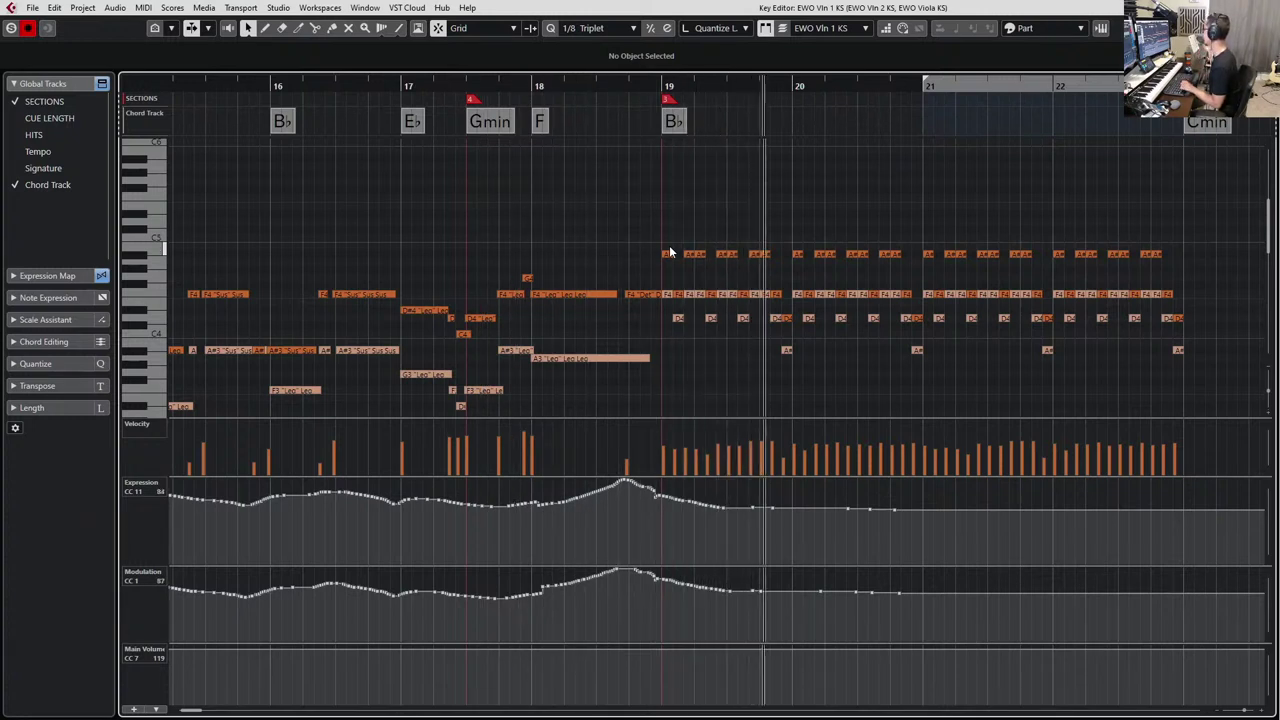
pyautogui.press('space')
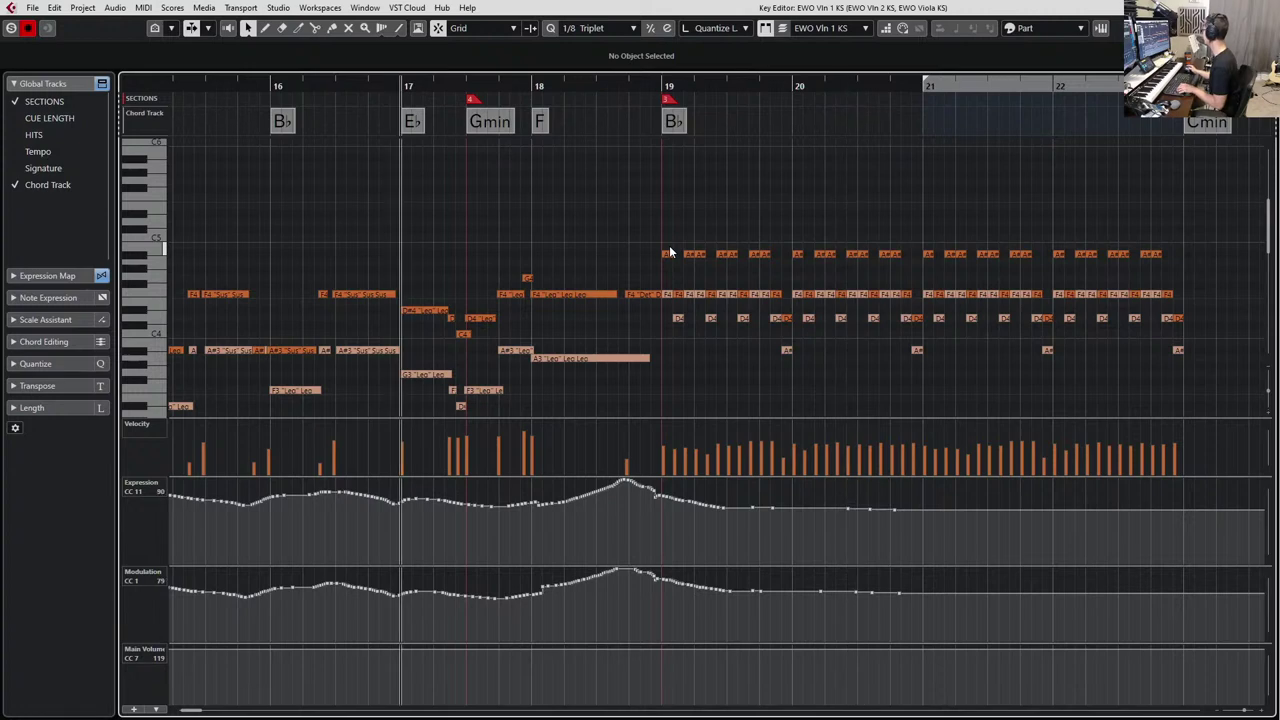
# Play back bar 20 from the A#4 and F4 notes on the last triplet of beat 2.
pyautogui.hscroll(2, 712, 185)
pyautogui.scroll(3, 679, 242)
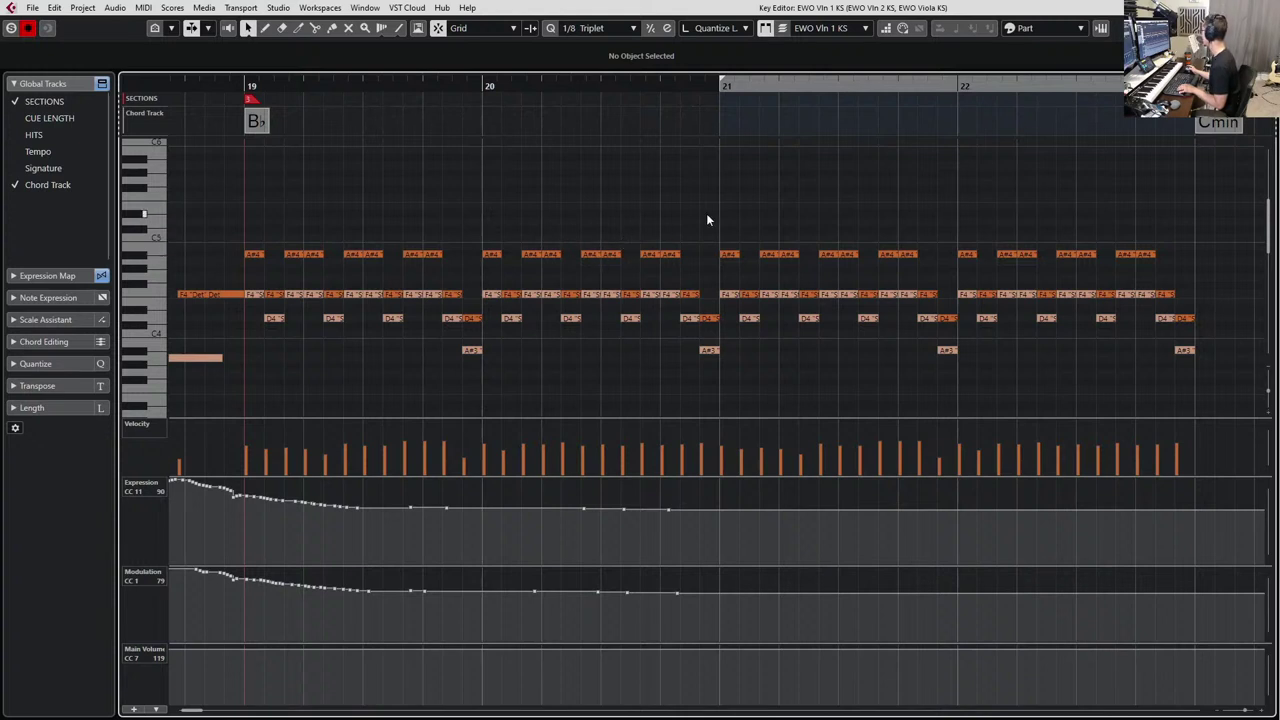
pyautogui.scroll(2, 704, 235)
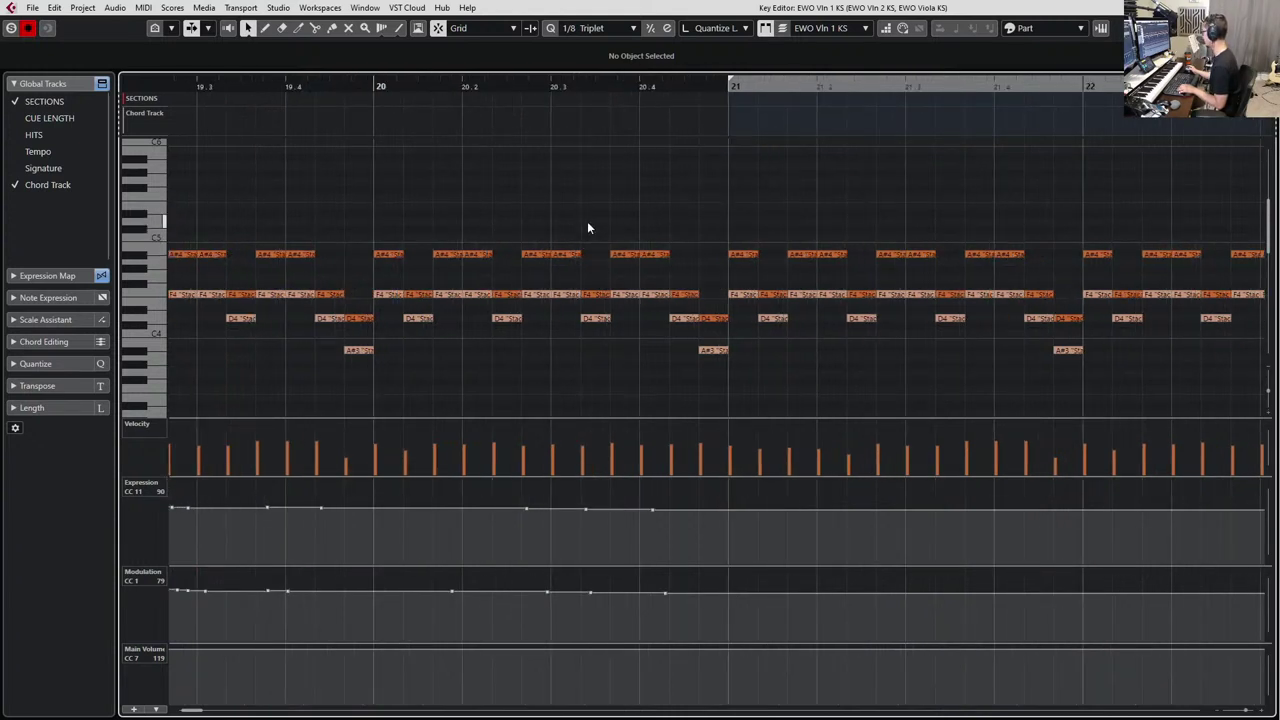
pyautogui.moveTo(536, 232); pyautogui.dragTo(539, 290)
pyautogui.press('l')
pyautogui.press('space')
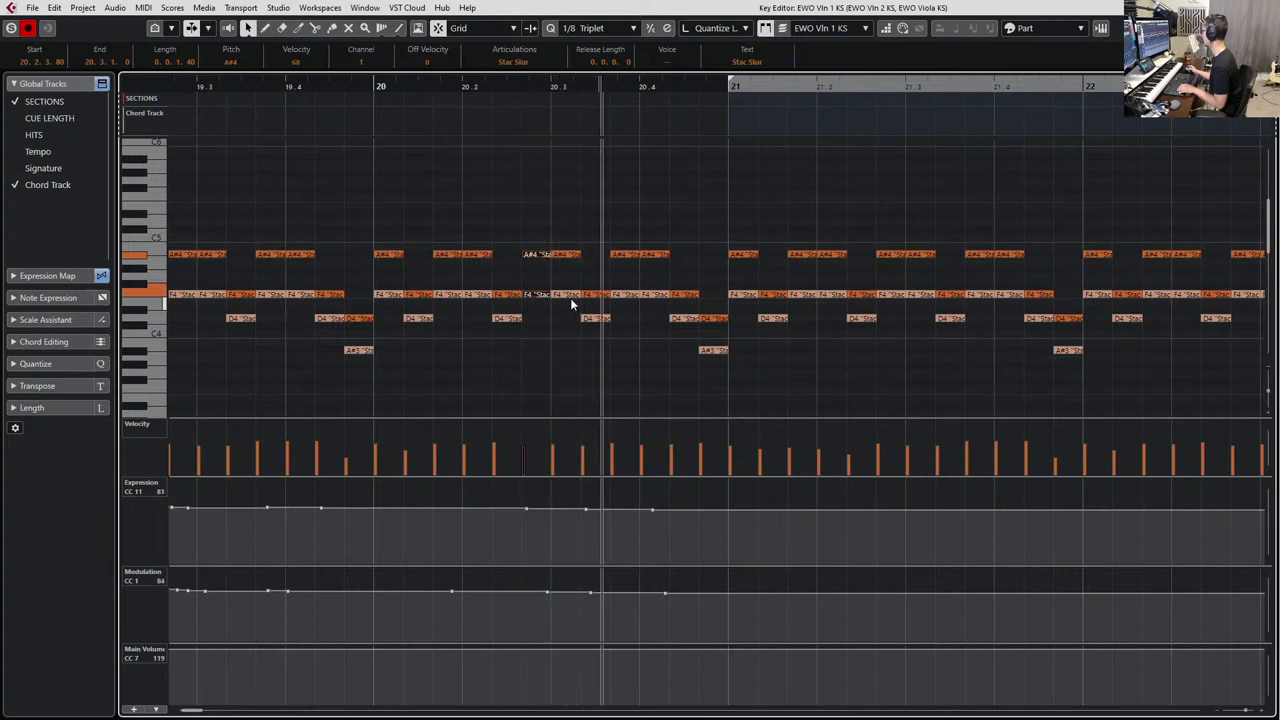
pyautogui.press('space')
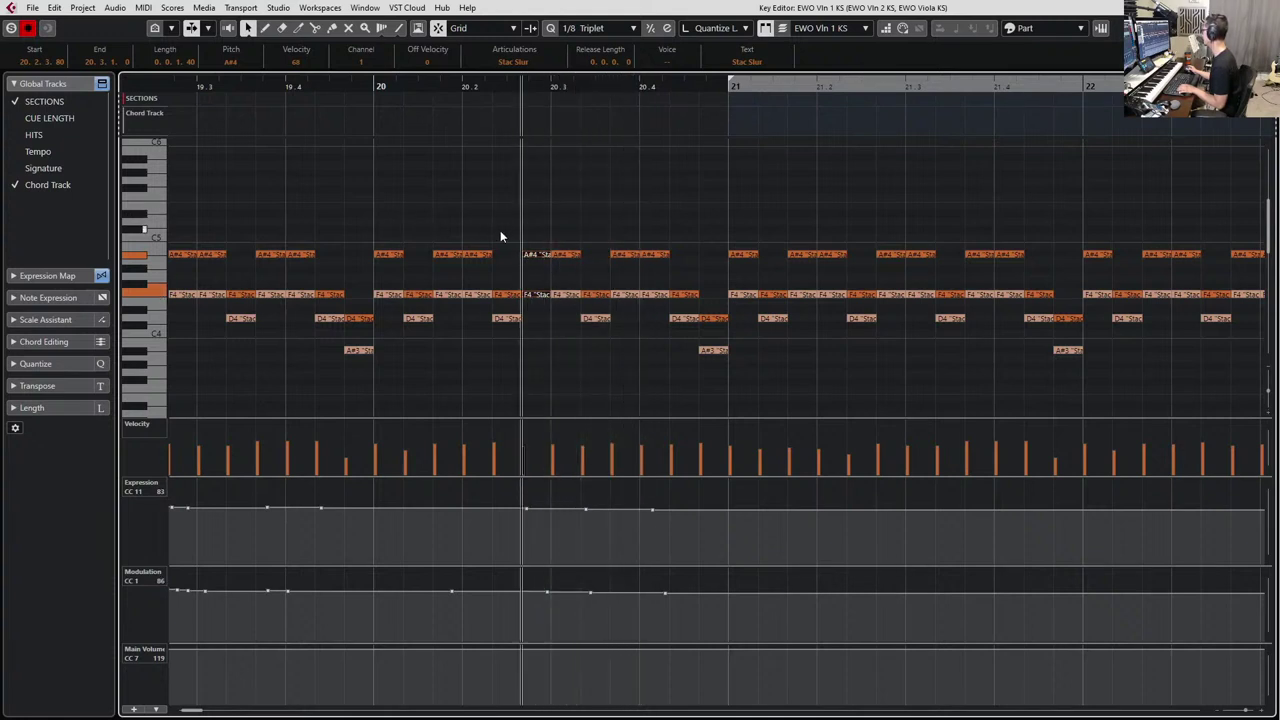
# Raise the EWO Vln 1 note on the last triplet of bar 20's beat 3 to C5, auditioning the change.
pyautogui.click(619, 233)
pyautogui.moveTo(624, 270); pyautogui.dragTo(626, 270)
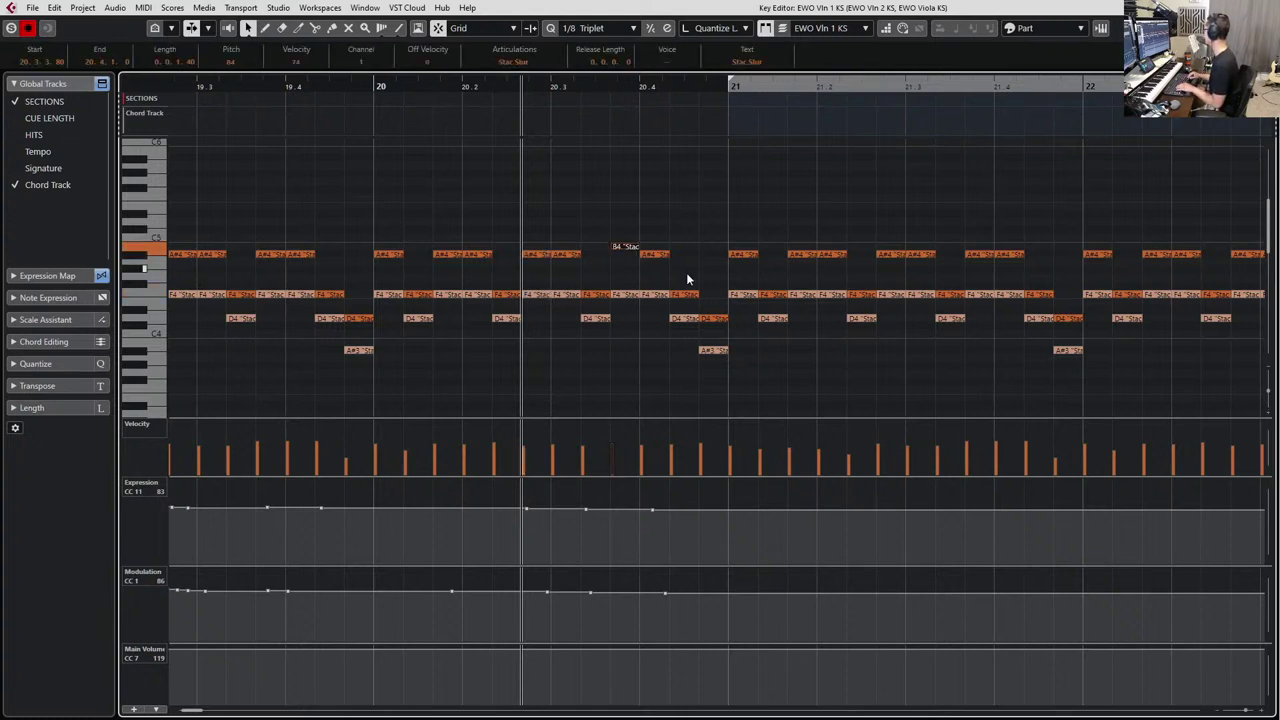
pyautogui.press('Up')
pyautogui.press('space')
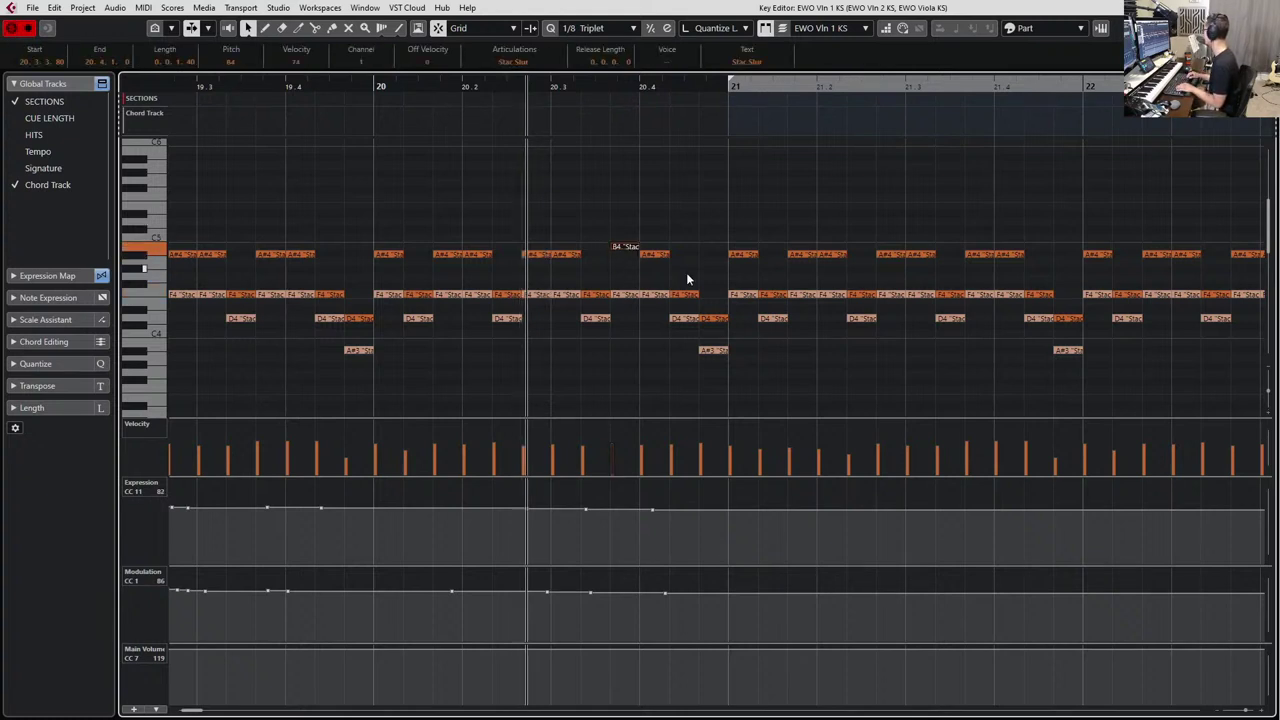
pyautogui.press('space')
pyautogui.press('Up')
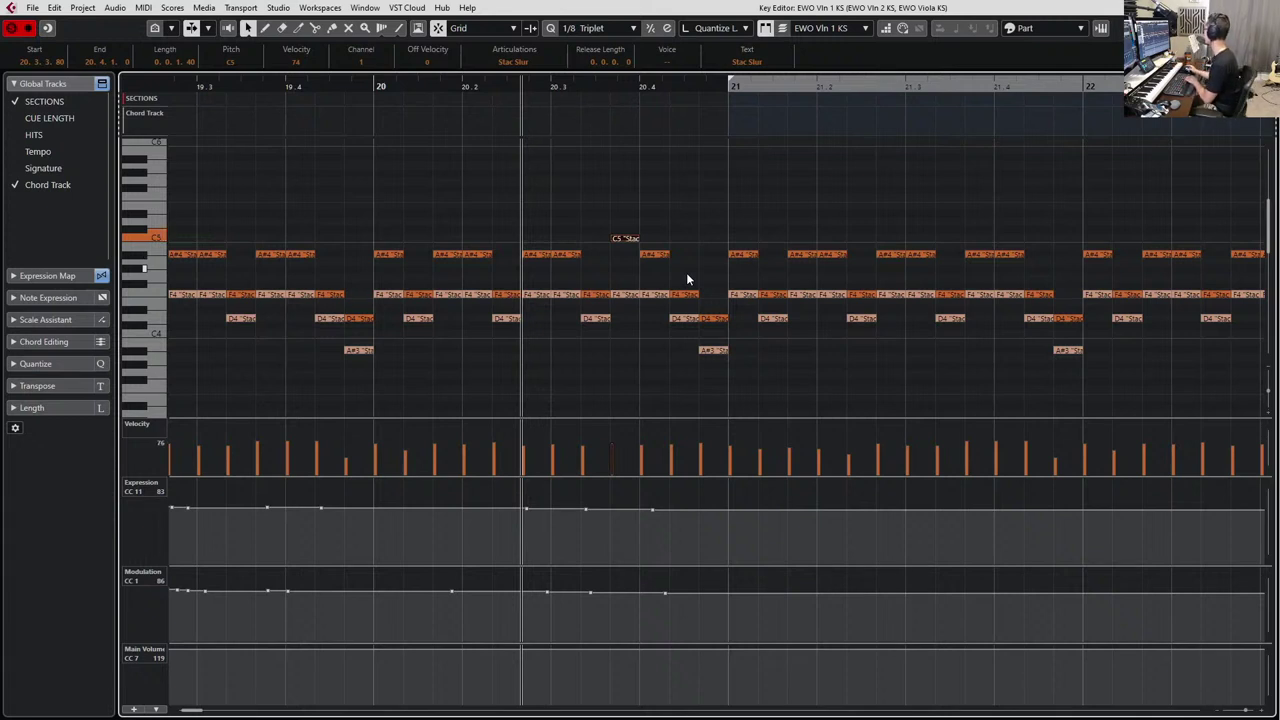
# Raise the three EWO Vln 1 notes on beat 4 of bar 20 to D5, C5 and A#4, and play the ending back.
pyautogui.moveTo(686, 272); pyautogui.dragTo(730, 336)
pyautogui.press('Up')
pyautogui.press('Up')
pyautogui.press('Up')
pyautogui.press('Up')
pyautogui.press('Up')
pyautogui.press('Up')
pyautogui.press('Up')
pyautogui.press('Up')
pyautogui.press('Up')
pyautogui.press('Up')
pyautogui.press('Up')
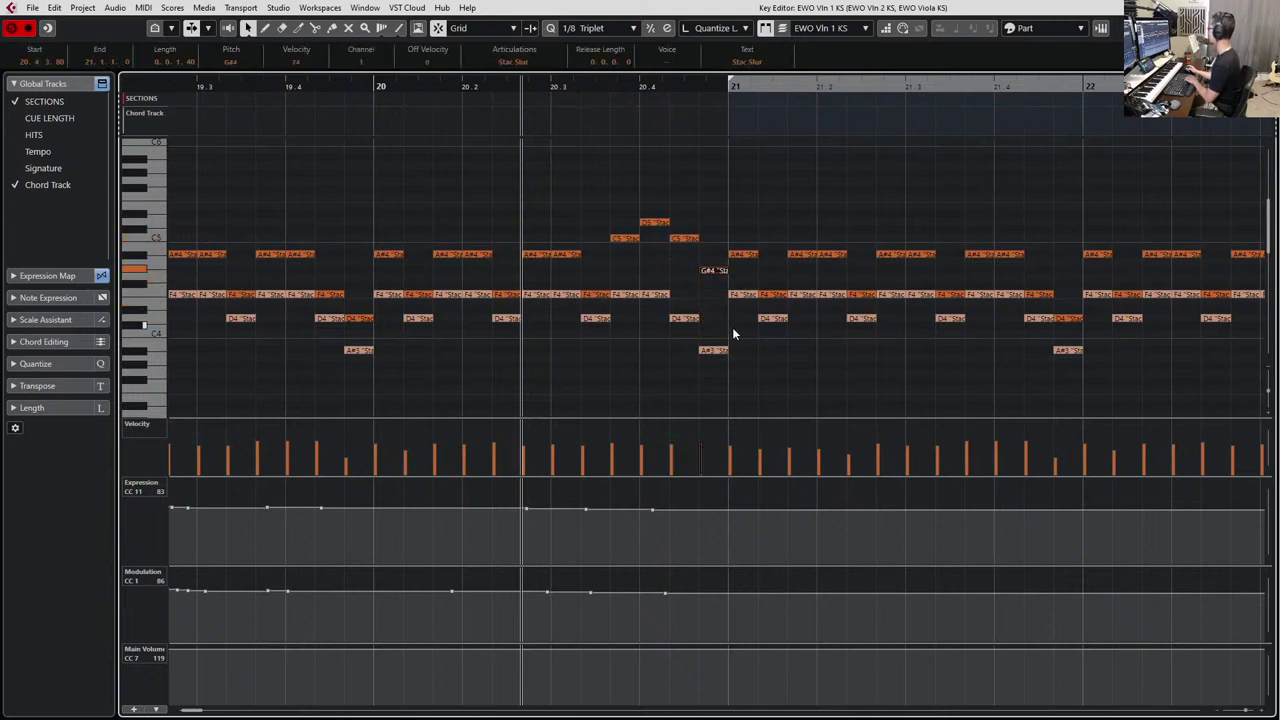
pyautogui.press('space')
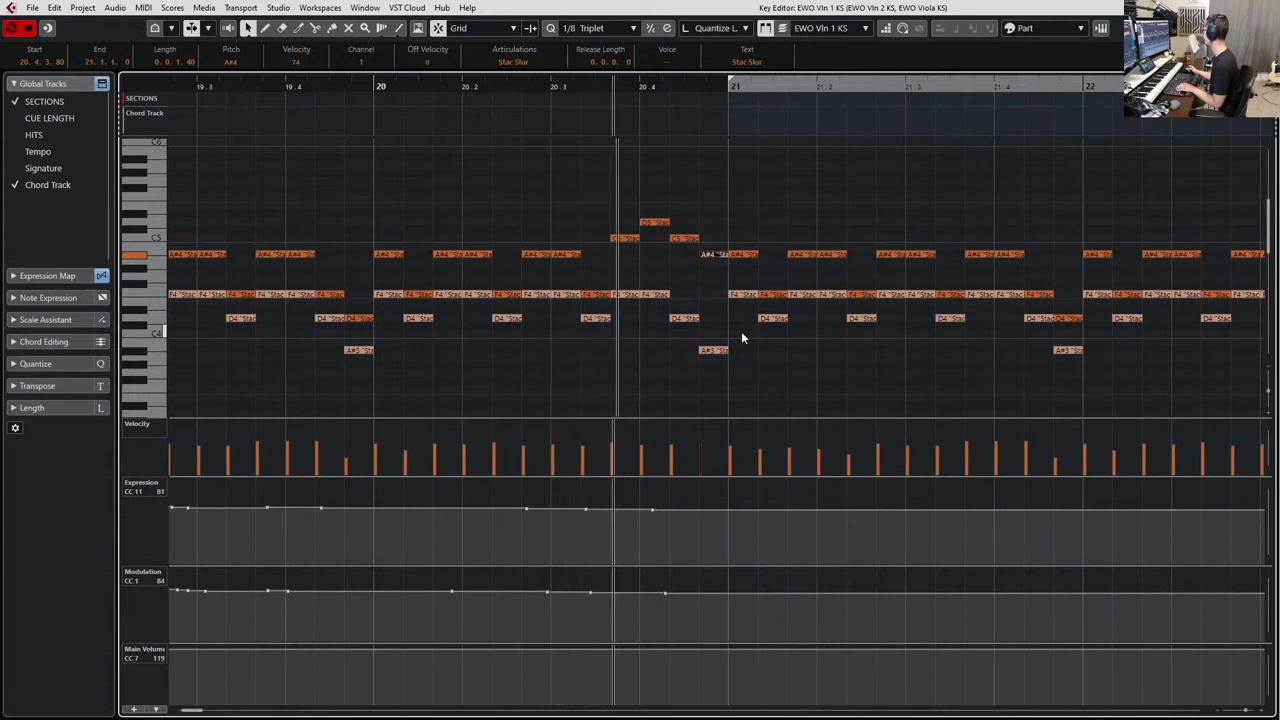
pyautogui.press('space')
# Try raising the lower F4 at the start of bar 20's beat 4 to G4.
pyautogui.click(676, 287)
pyautogui.click(658, 295)
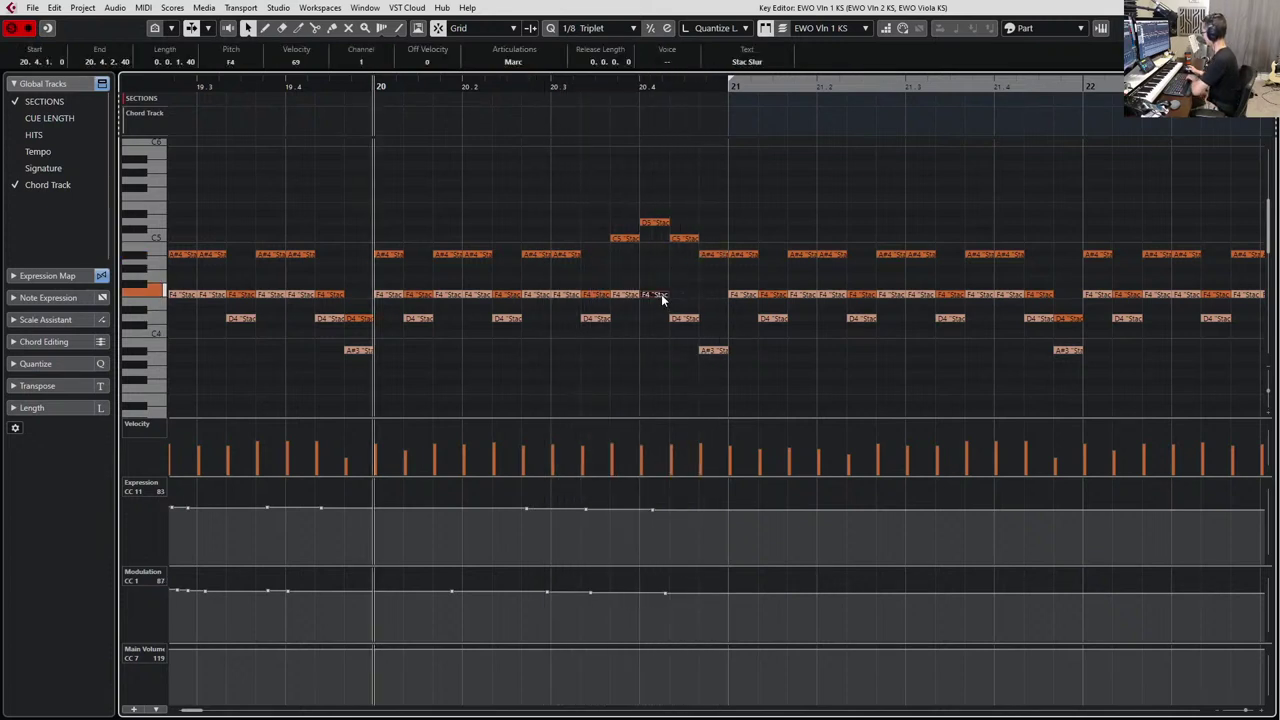
pyautogui.click(622, 270)
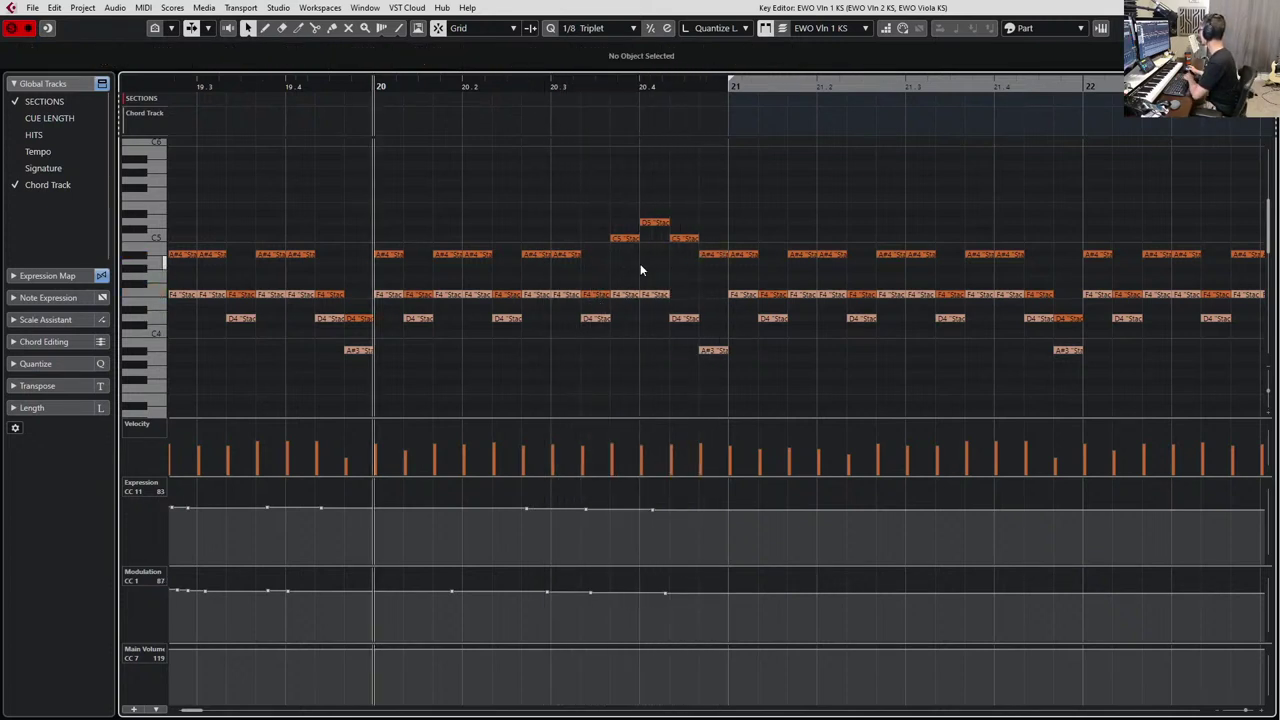
pyautogui.click(655, 294)
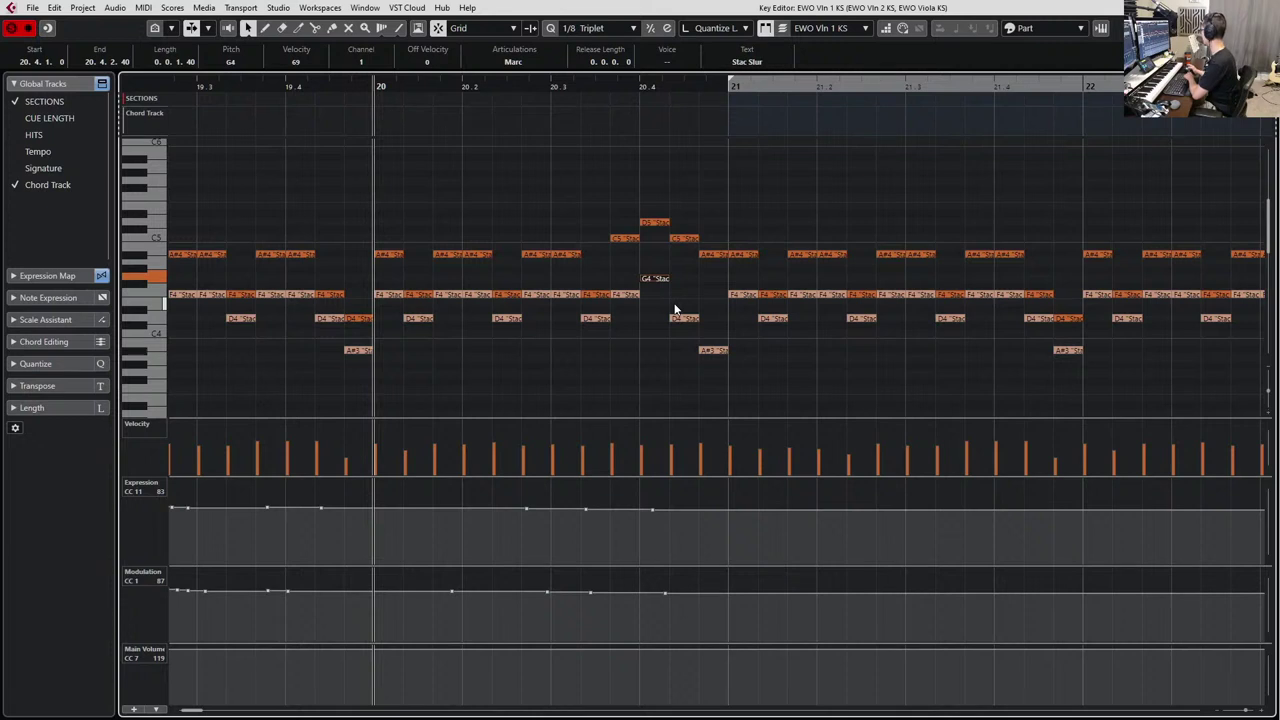
pyautogui.press('Down')
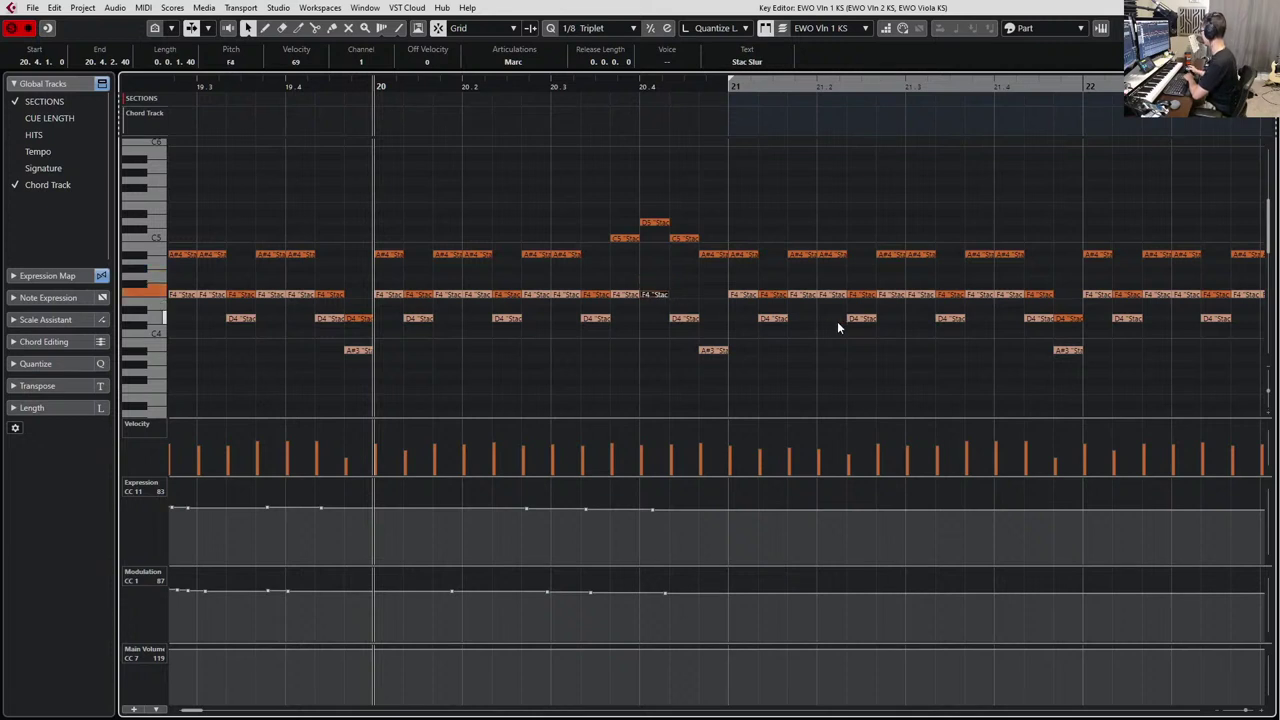
# Raise the three EWO Viola notes on beat 4 of bar 20 to A#4, G4 and F4.
pyautogui.click(657, 296)
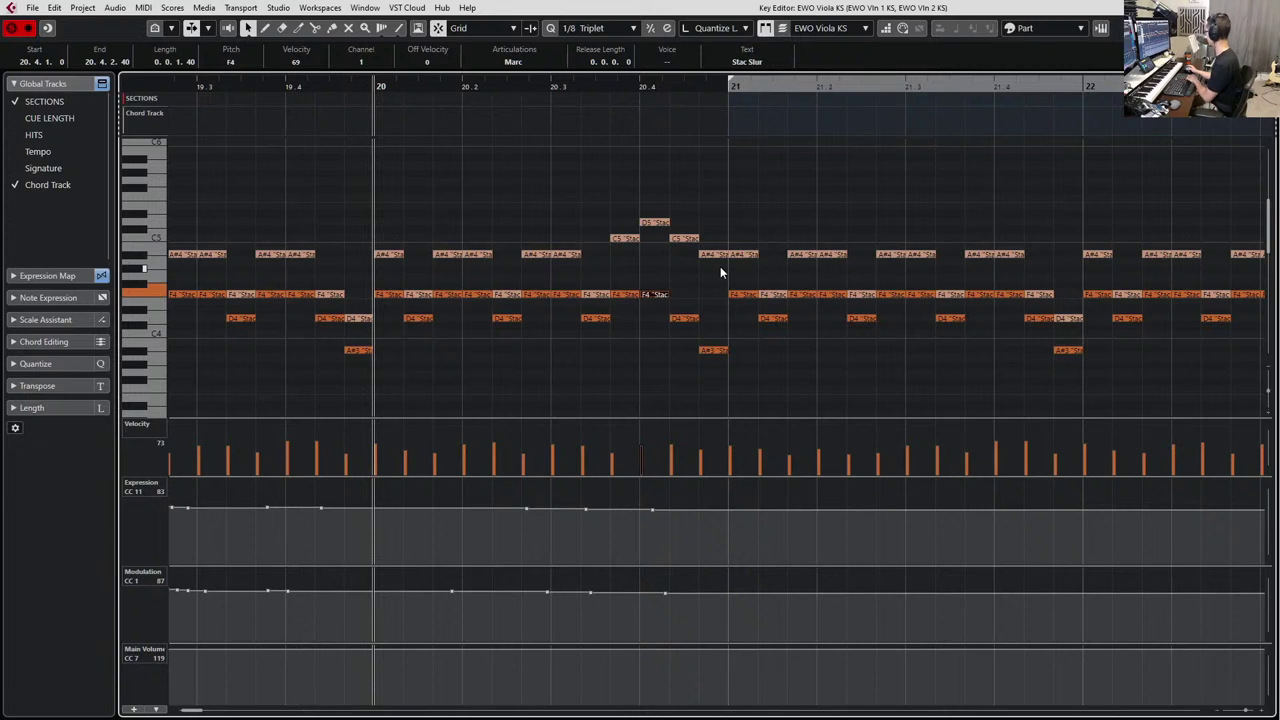
pyautogui.moveTo(658, 294); pyautogui.dragTo(716, 367)
pyautogui.press('Up')
pyautogui.press('Up')
pyautogui.press('Up')
pyautogui.press('Up')
pyautogui.press('Up')
pyautogui.press('Up')
pyautogui.press('Up')
pyautogui.press('Up')
pyautogui.press('Up')
pyautogui.press('Up')
pyautogui.press('Up')
pyautogui.press('Up')
pyautogui.press('Up')
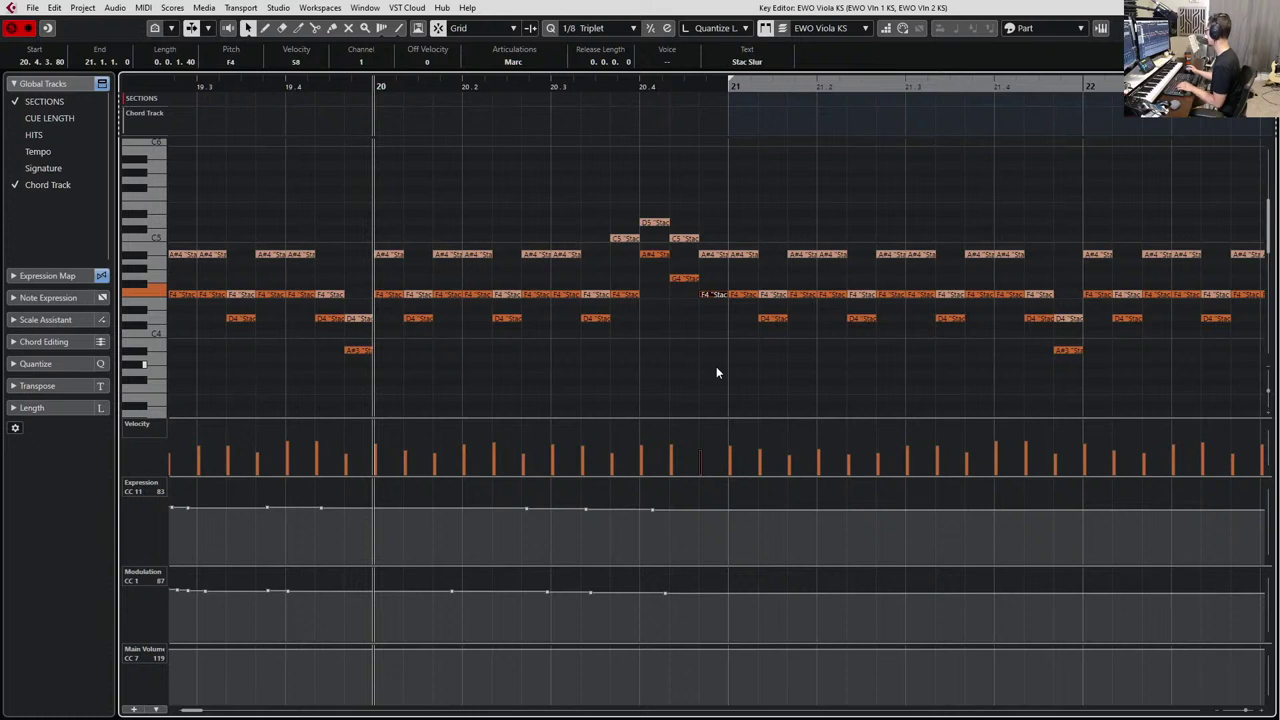
# Replace the last four triplet positions of bar 22 with a copy of those ending bar 20, and close the Key Editor.
pyautogui.press('space')
pyautogui.moveTo(620, 190); pyautogui.dragTo(703, 300)
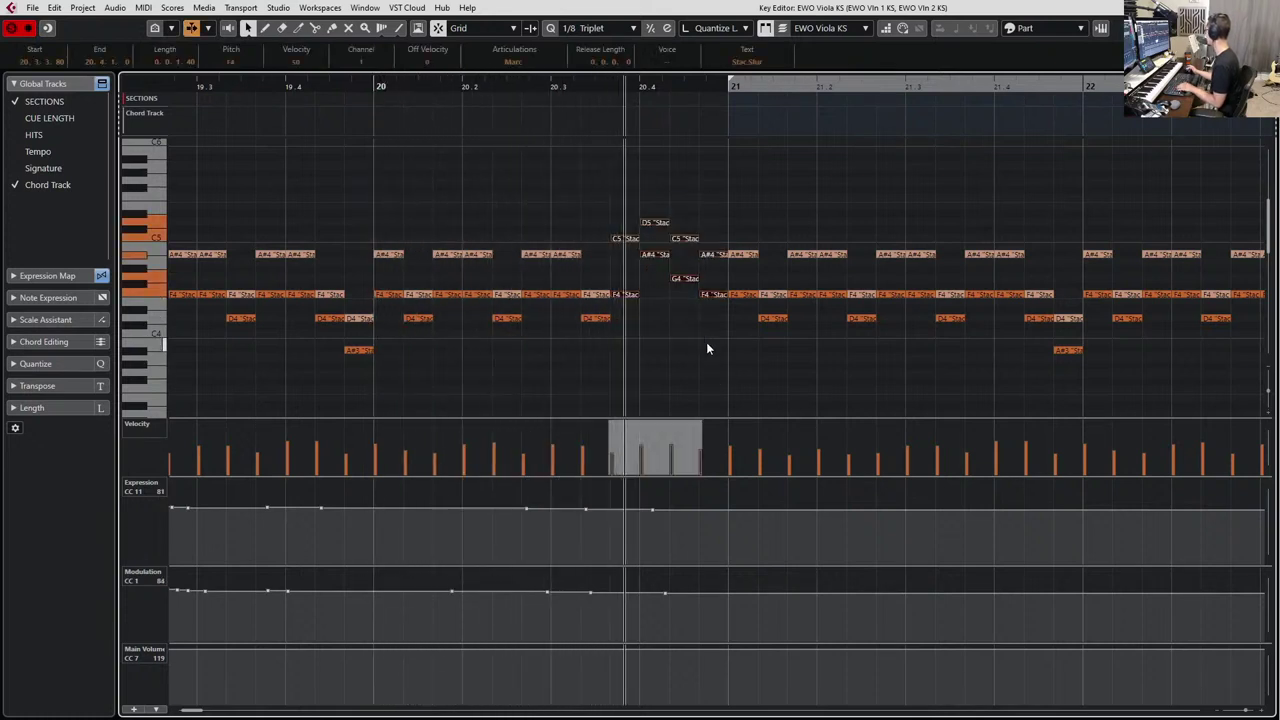
pyautogui.press('space')
pyautogui.scroll(-2, 692, 337)
pyautogui.hscroll(3, 685, 329)
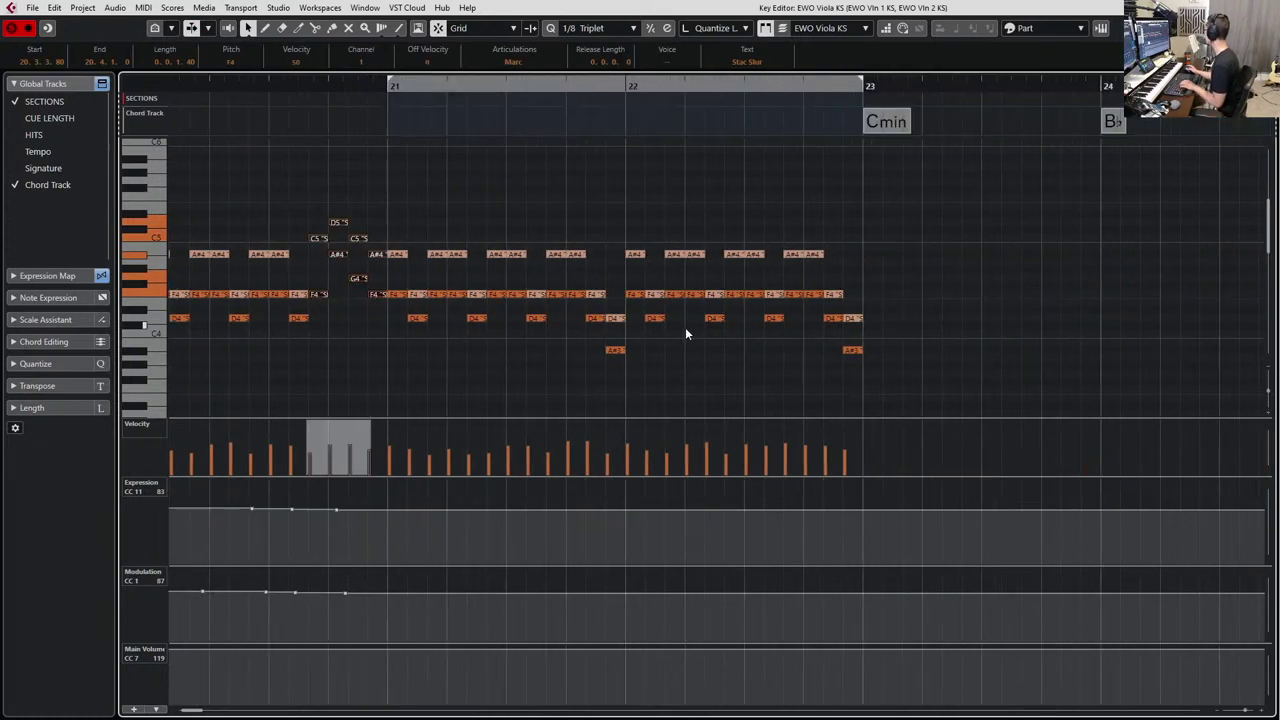
pyautogui.moveTo(791, 228); pyautogui.dragTo(890, 385)
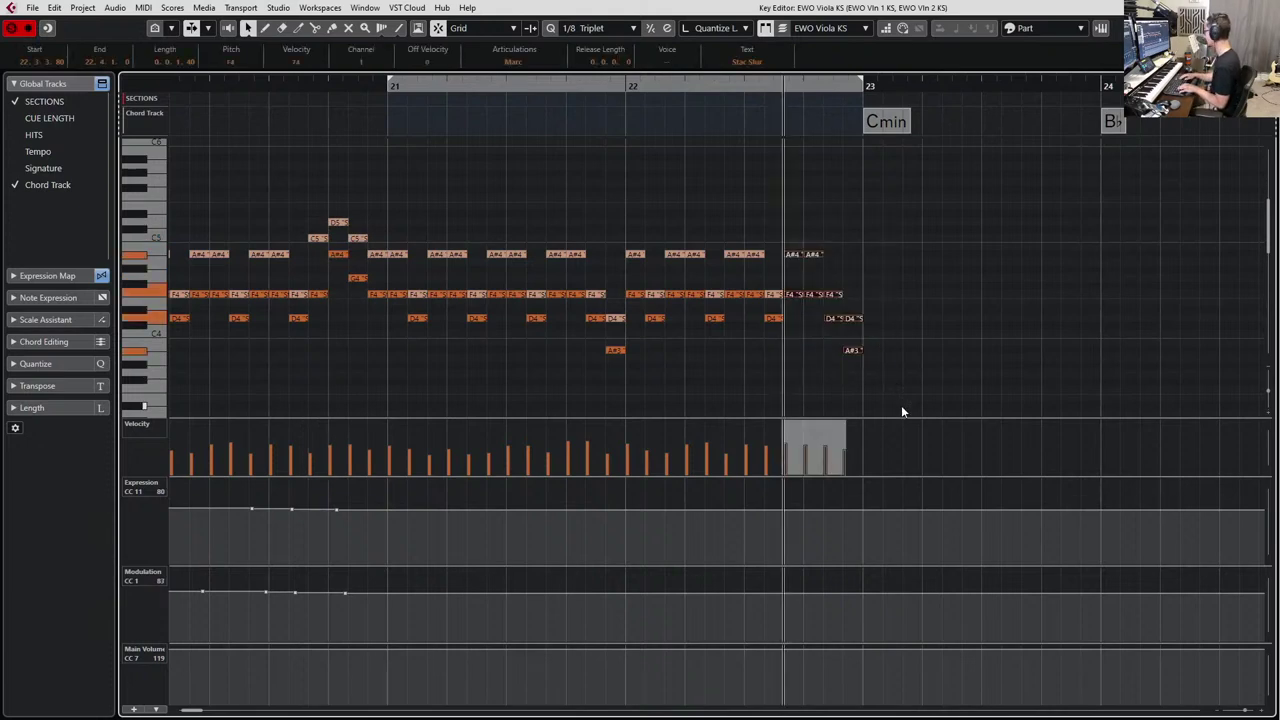
pyautogui.press('Delete')
pyautogui.hotkey('ctrl', 'v')
pyautogui.press('Return')
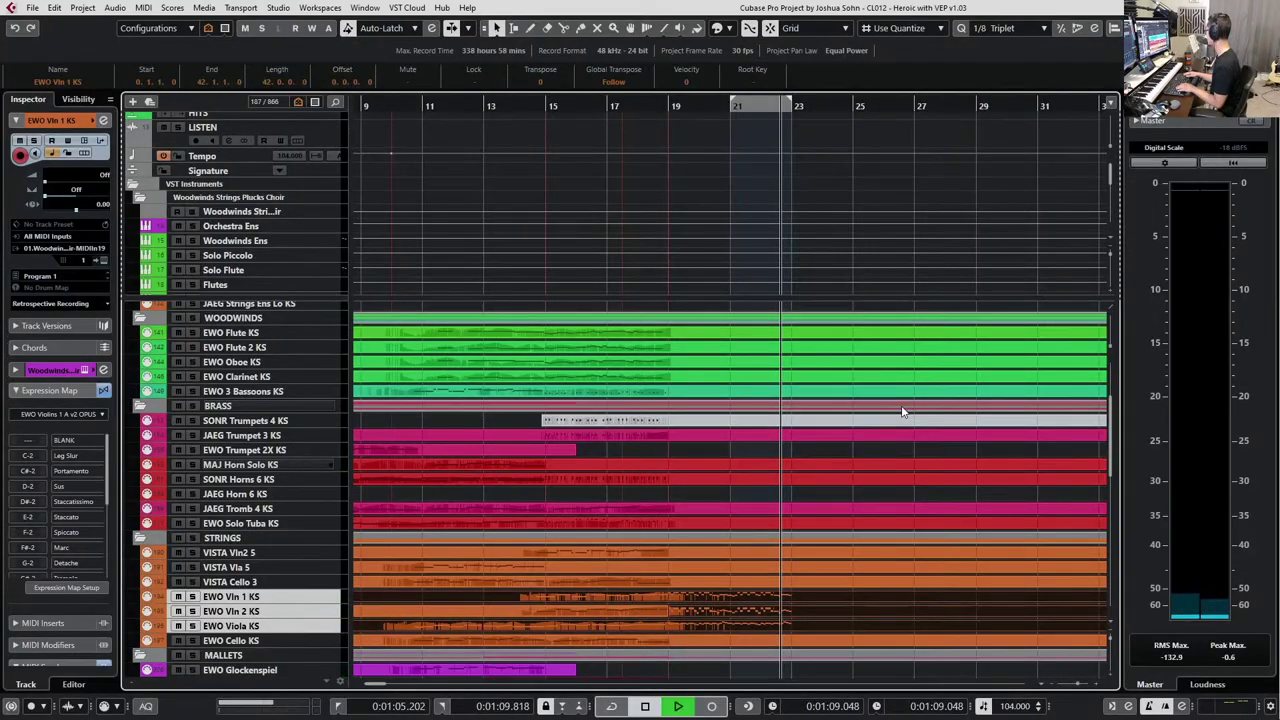
# Play back the full arrangement from bar 18 into the revised string figure.
pyautogui.press('space')
pyautogui.press('KP_Subtract')
pyautogui.press('KP_Subtract')
pyautogui.press('KP_Subtract')
pyautogui.press('KP_Subtract')
pyautogui.press('KP_Subtract')
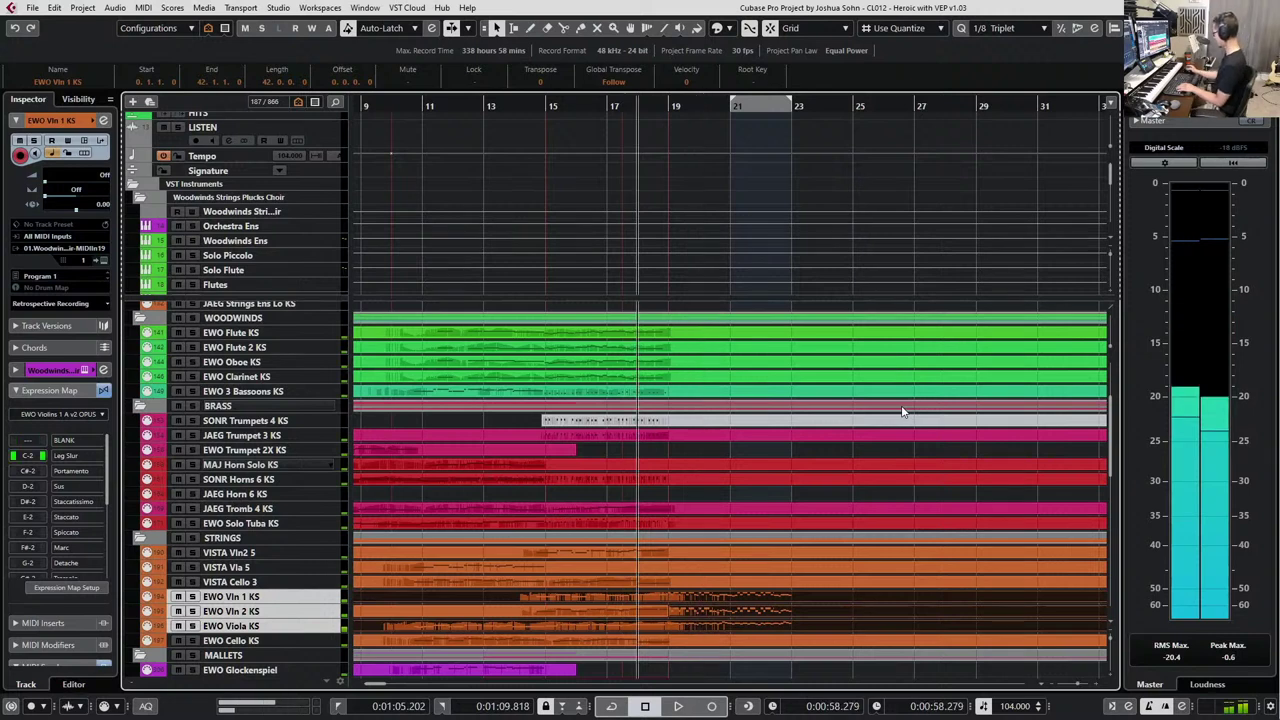
pyautogui.press('4')
pyautogui.click(631, 609)
pyautogui.press('1')
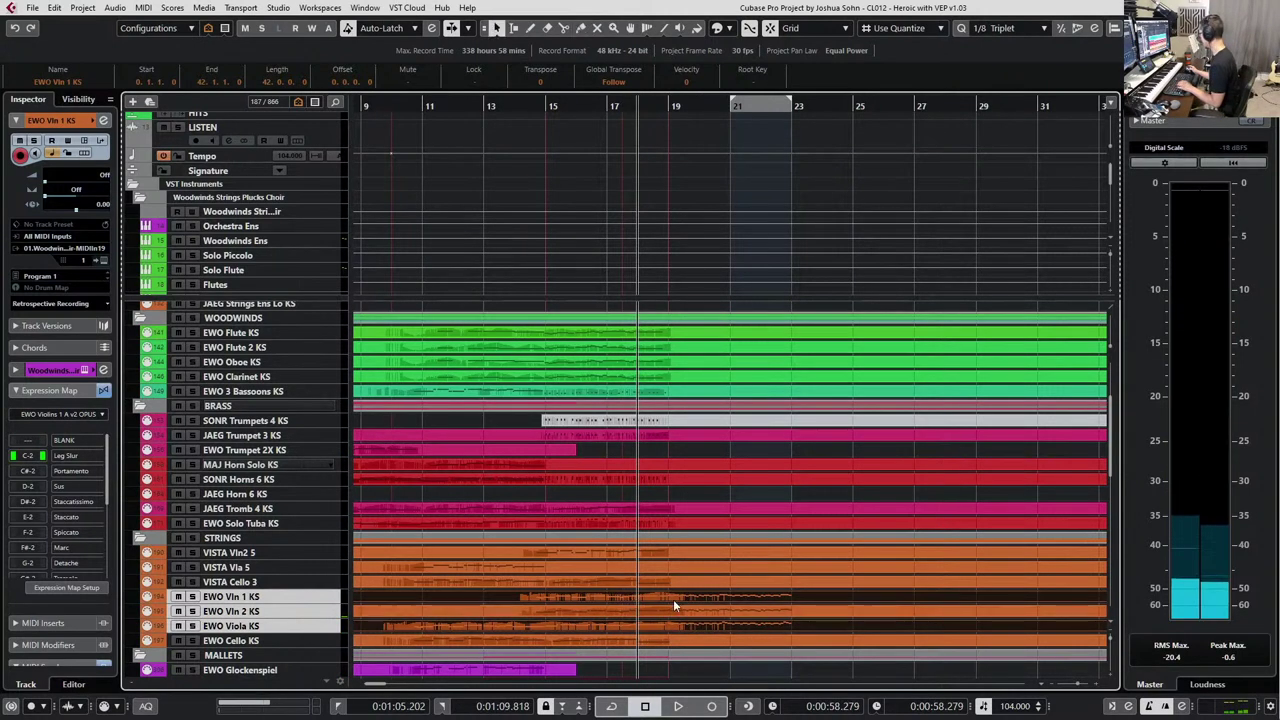
pyautogui.keyDown('shift'); pyautogui.click(661, 609); pyautogui.keyUp('shift')
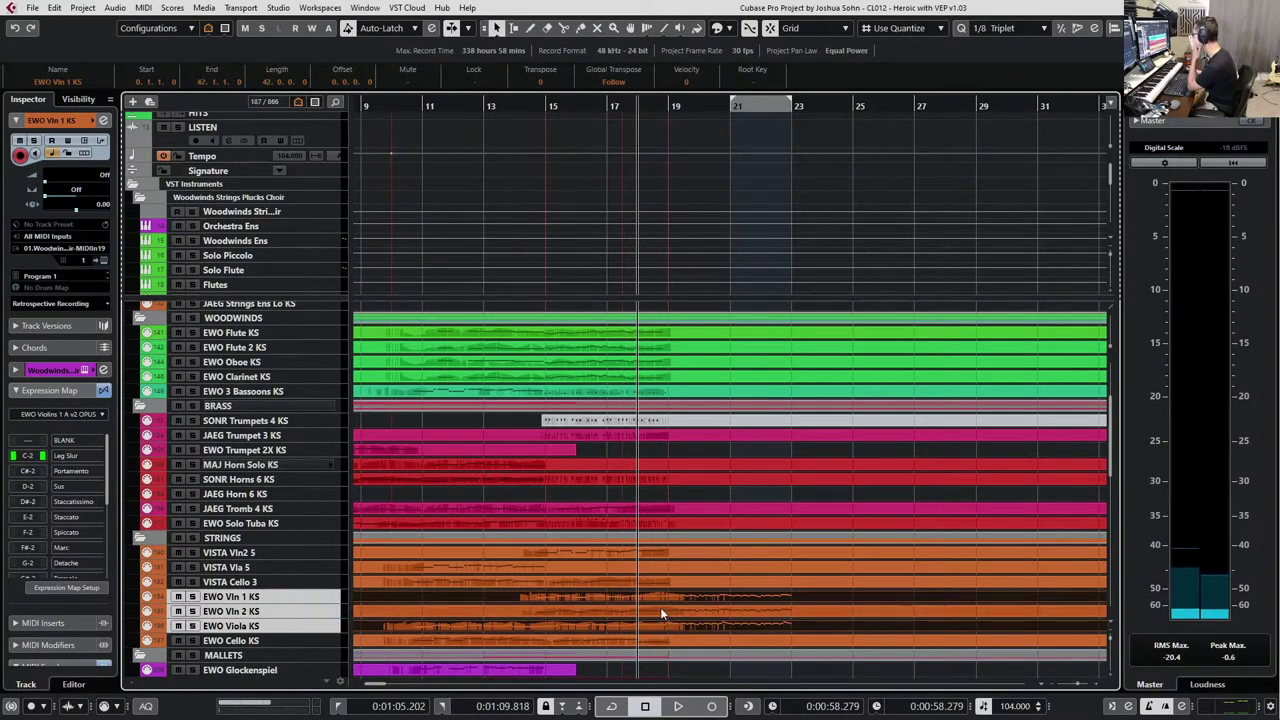
pyautogui.keyDown('shift'); pyautogui.click(661, 609); pyautogui.keyUp('shift')
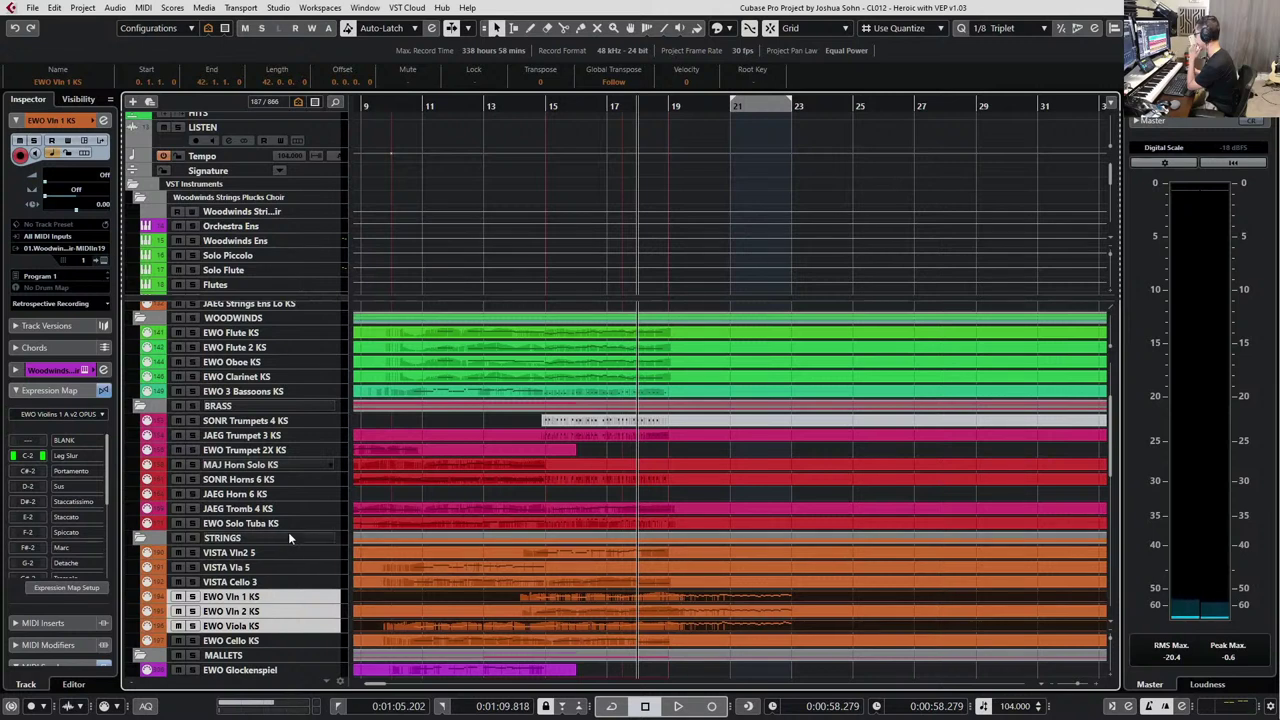
# Examine the existing VISTA Vln2 5 and VISTA Cello 3 notes around bars 16 to 19, then the VISTA Vla 5 part.
pyautogui.click(264, 553)
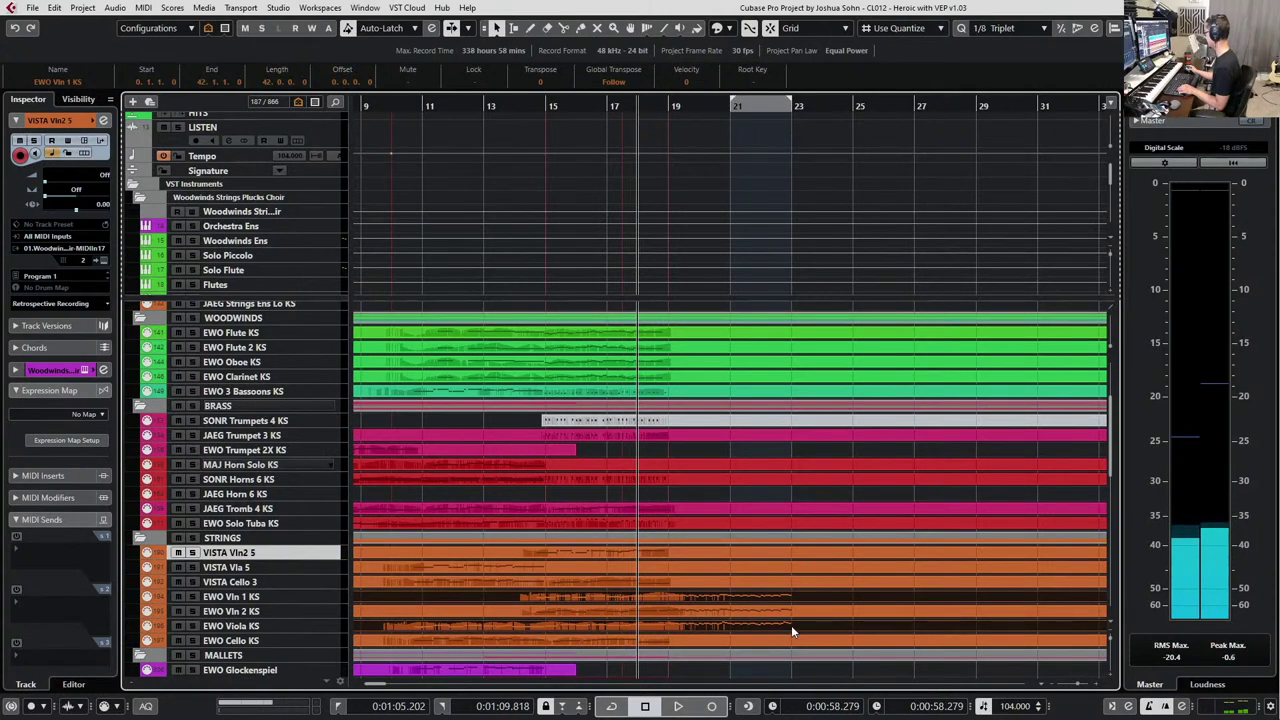
pyautogui.scroll(3, 791, 625)
pyautogui.click(534, 599)
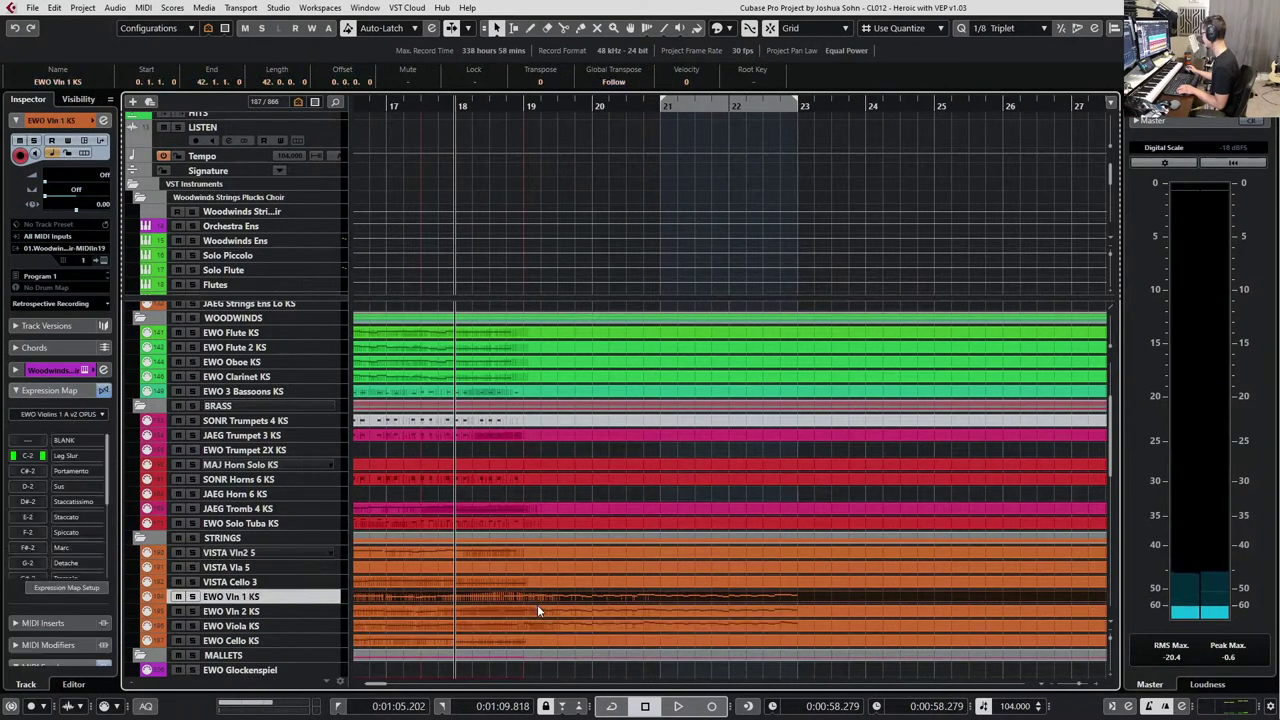
pyautogui.keyDown('shift'); pyautogui.click(539, 611); pyautogui.keyUp('shift')
pyautogui.press('space')
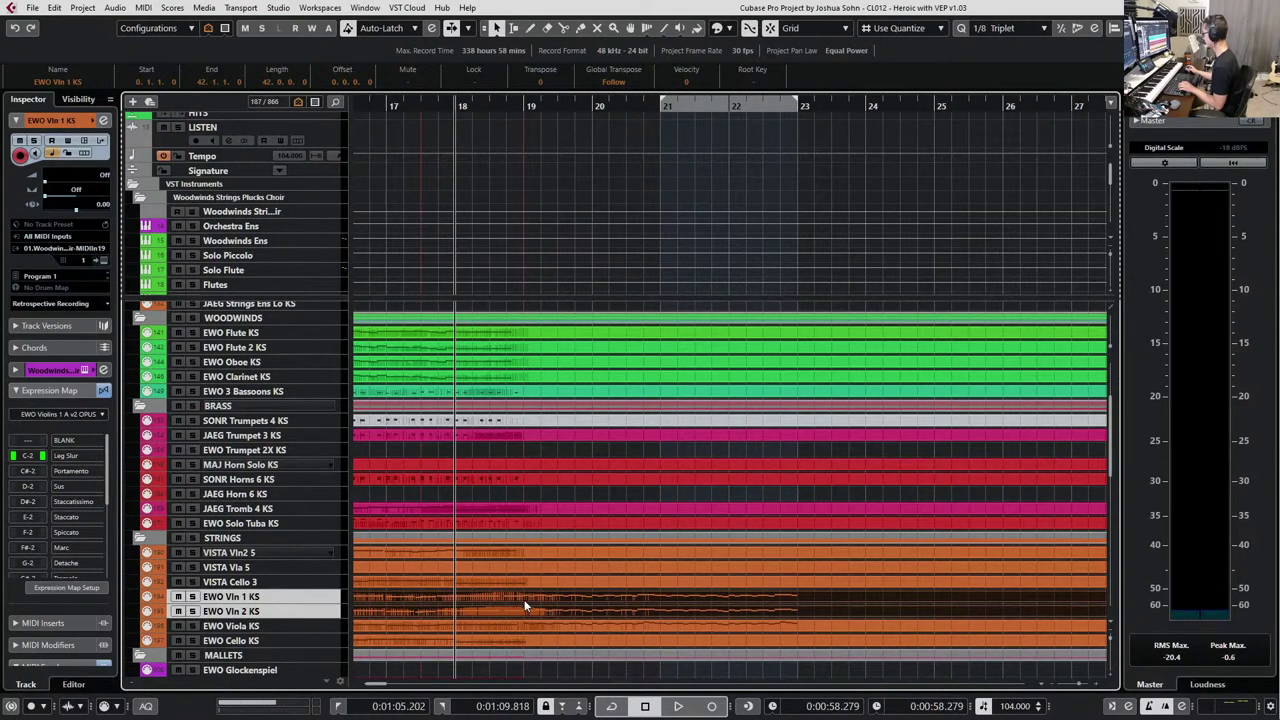
pyautogui.scroll(2, 511, 604)
pyautogui.click(505, 579)
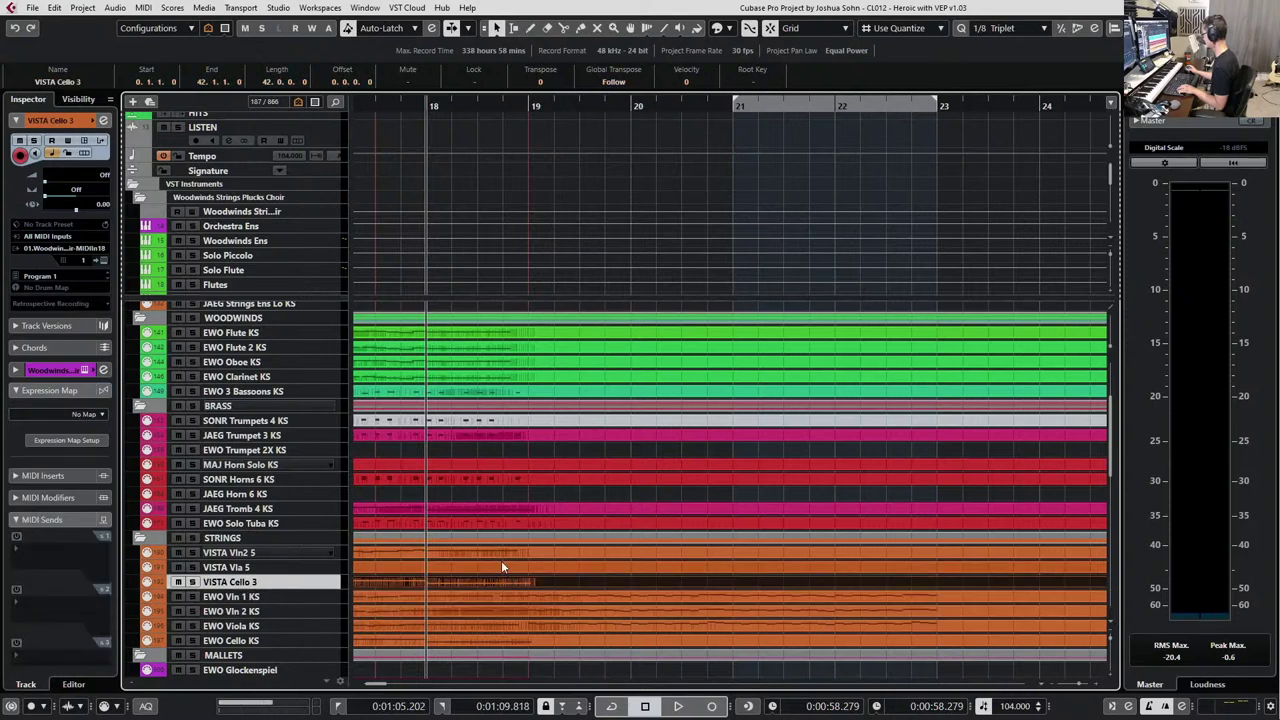
pyautogui.keyDown('ctrl'); pyautogui.click(497, 557); pyautogui.keyUp('ctrl')
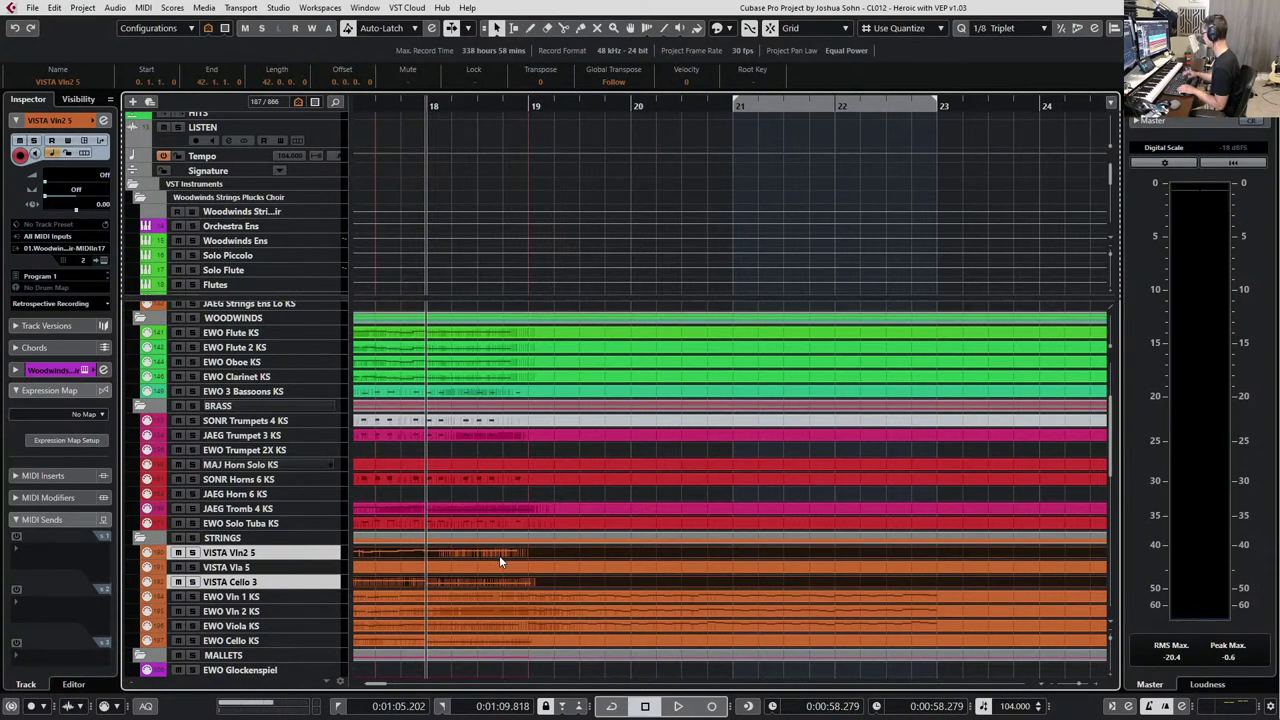
pyautogui.press('Return')
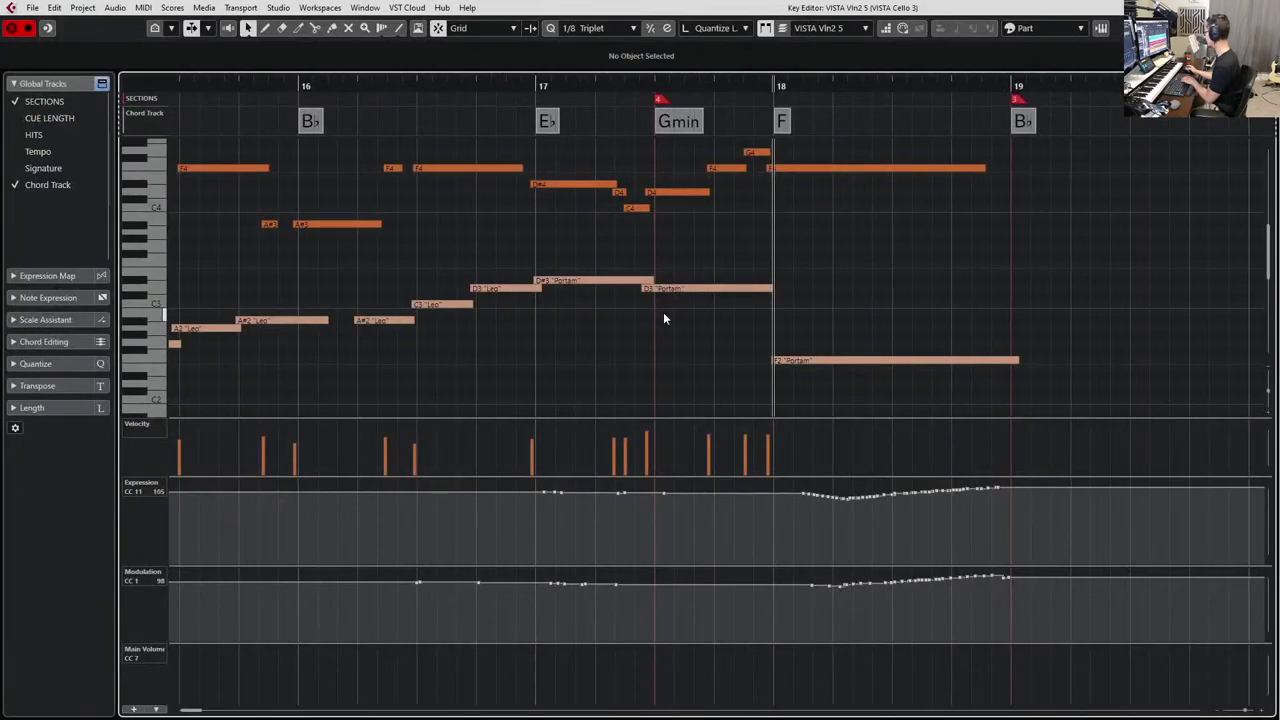
pyautogui.press('Return')
pyautogui.click(522, 570)
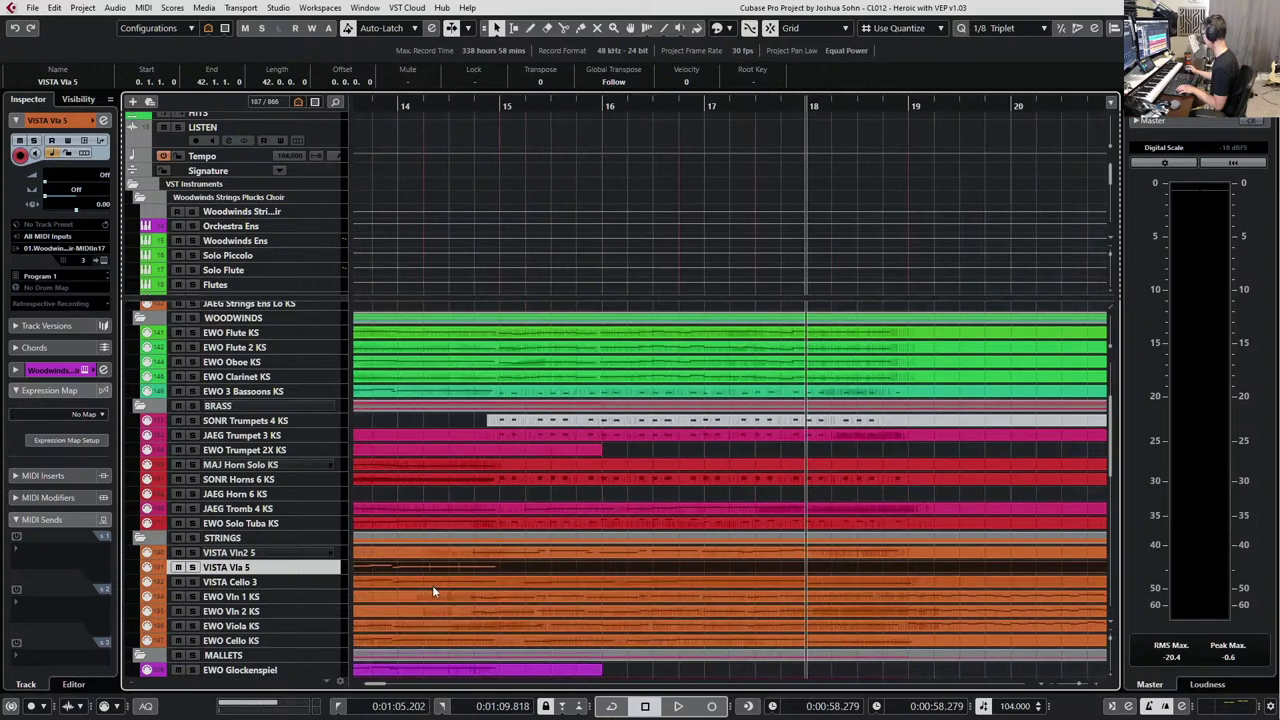
pyautogui.hscroll(-2, 610, 584)
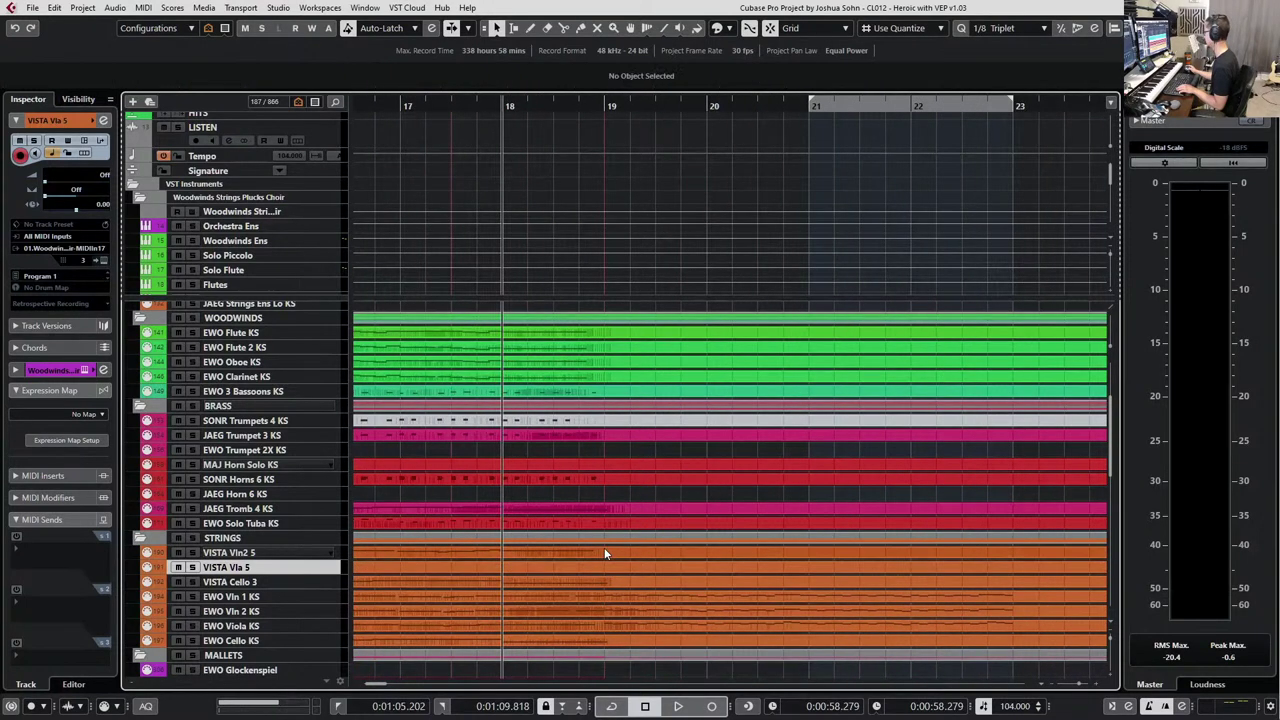
# Delete the long F4 at bar 18 from the VISTA Vln2 5 part and close the Key Editor.
pyautogui.click(604, 552)
pyautogui.press('Return')
pyautogui.moveTo(794, 219); pyautogui.dragTo(778, 146)
pyautogui.press('Delete')
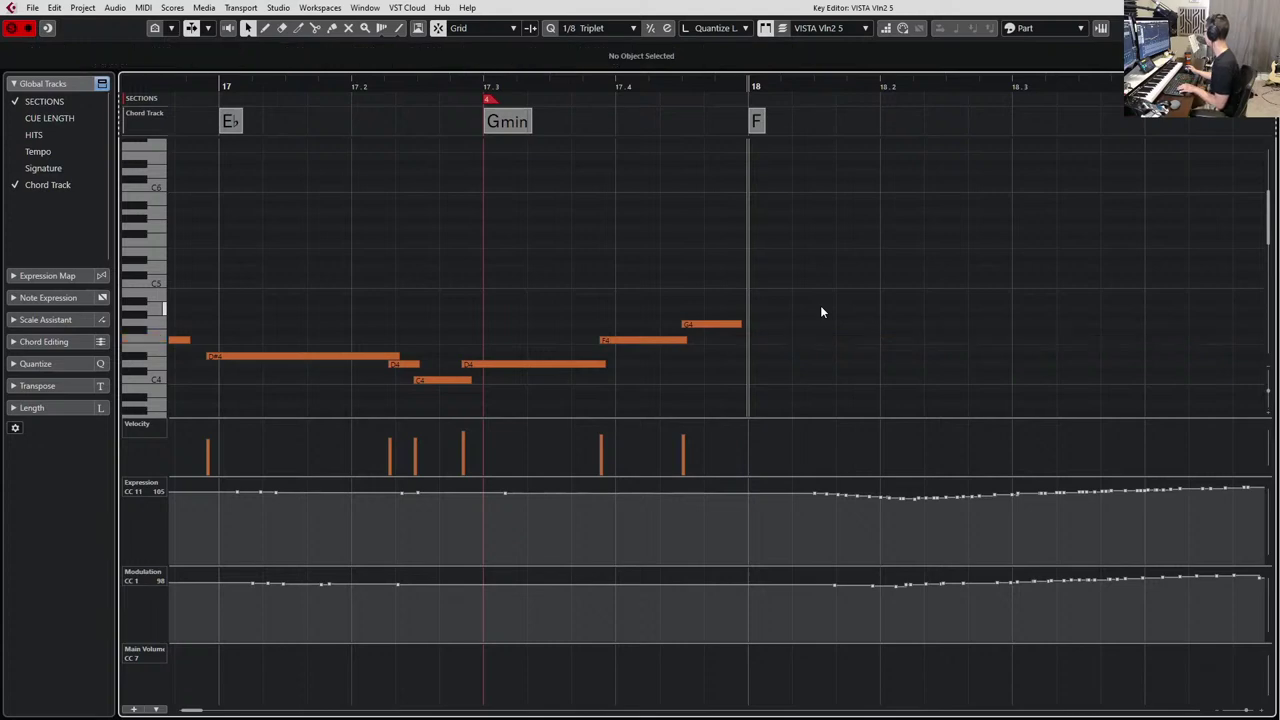
pyautogui.scroll(-2, 820, 311)
pyautogui.hscroll(2, 817, 309)
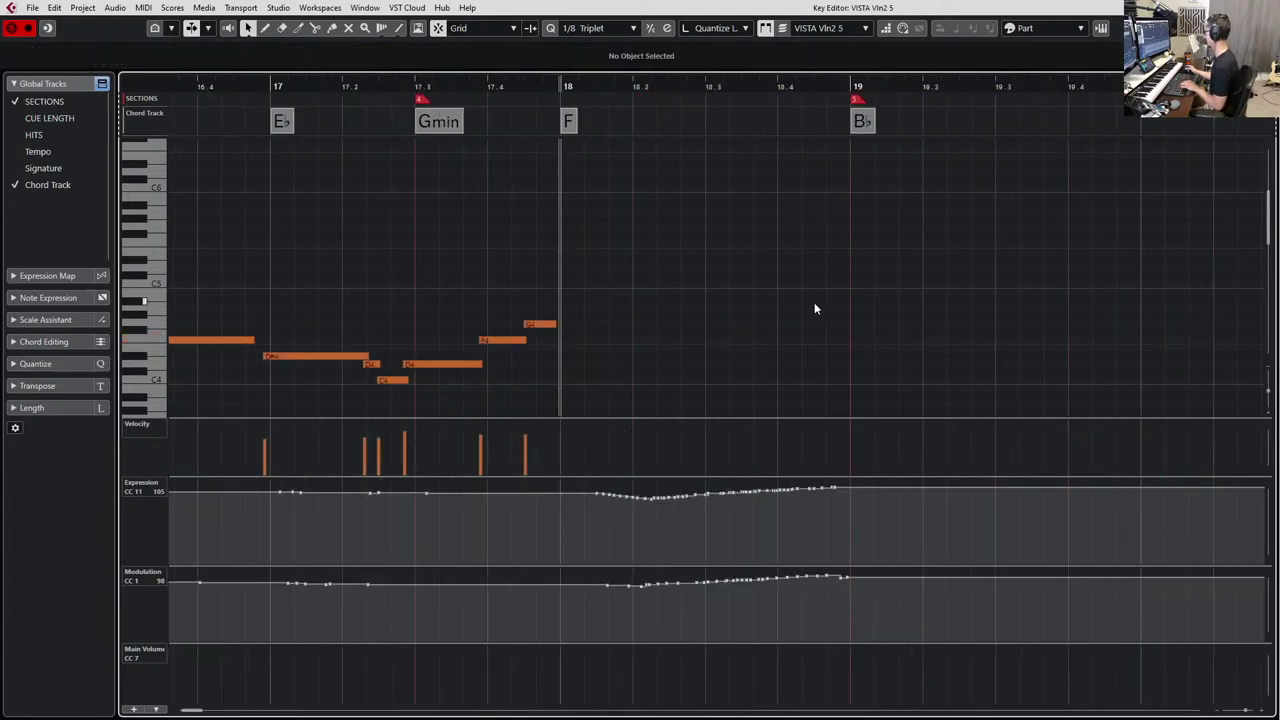
pyautogui.scroll(-2, 807, 308)
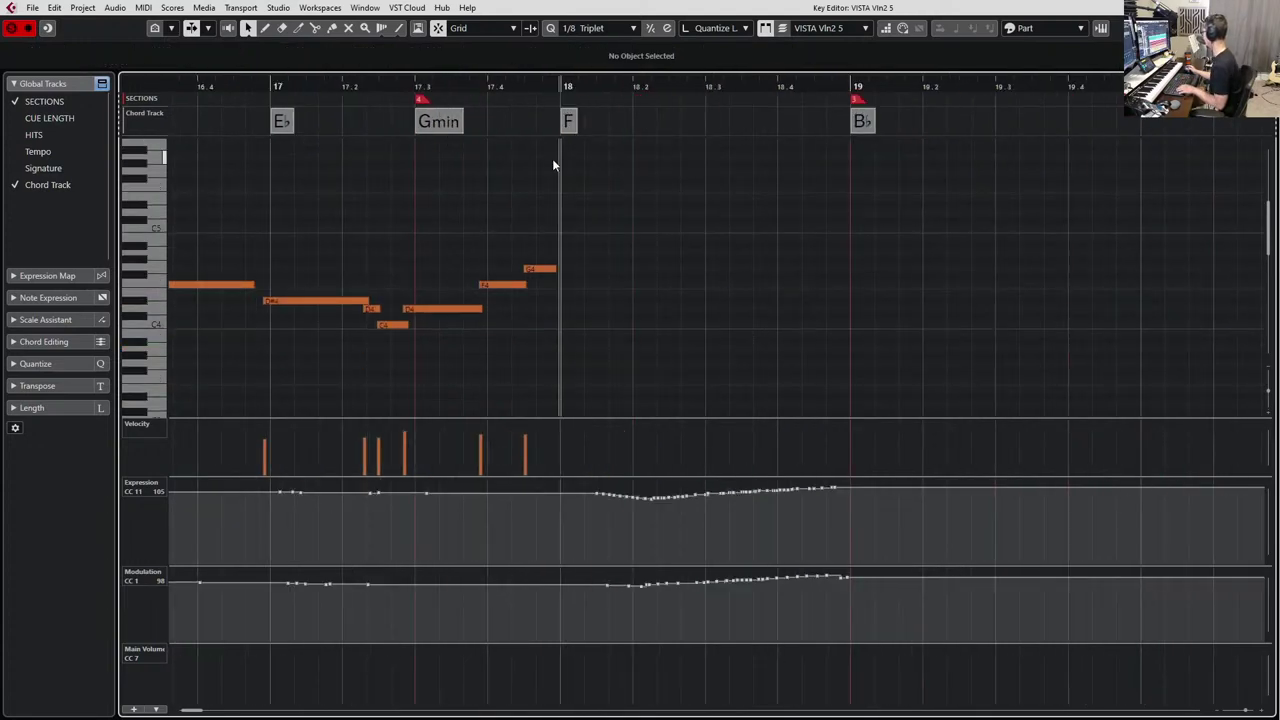
pyautogui.press('Return')
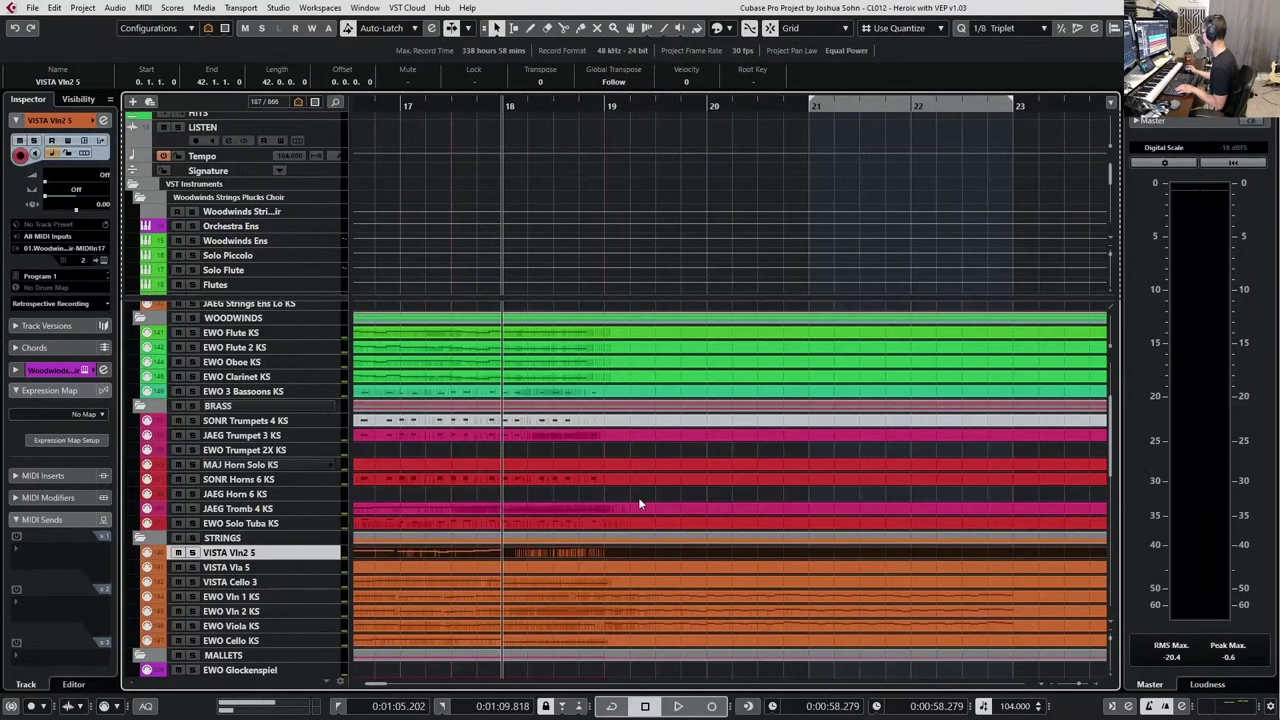
pyautogui.click(496, 597)
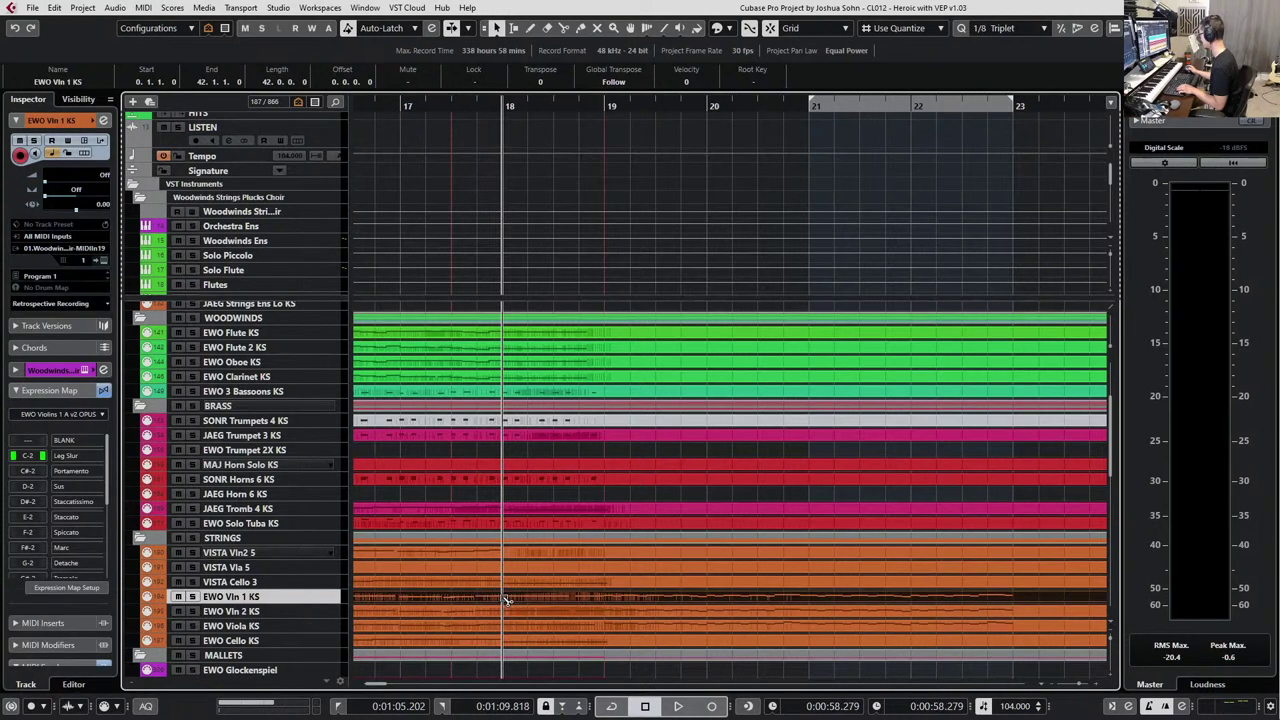
pyautogui.keyDown('alt'); pyautogui.click(505, 598); pyautogui.keyUp('alt')
pyautogui.hotkey('ctrl', 'z')
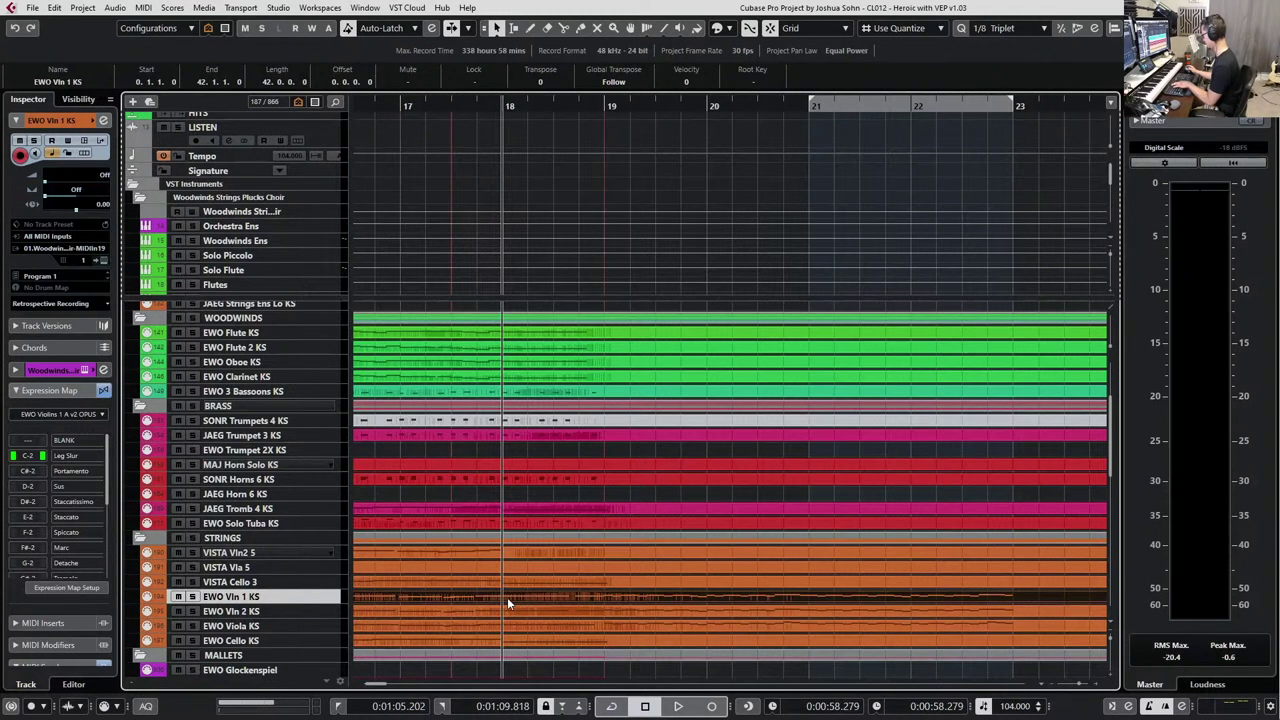
# Copy the EWO Vln 1 KS range from just before bar 18 to bar 23 onto the VISTA Vln2 5 track.
pyautogui.press('2')
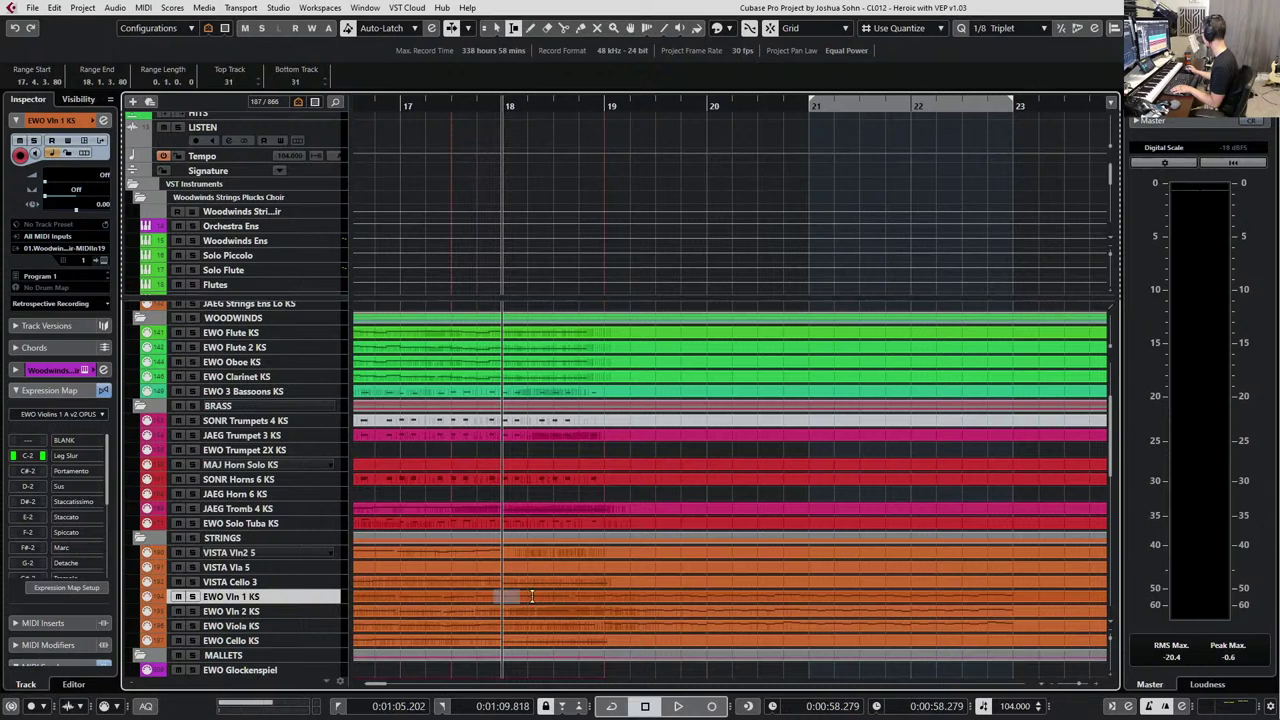
pyautogui.moveTo(532, 596); pyautogui.dragTo(1010, 599)
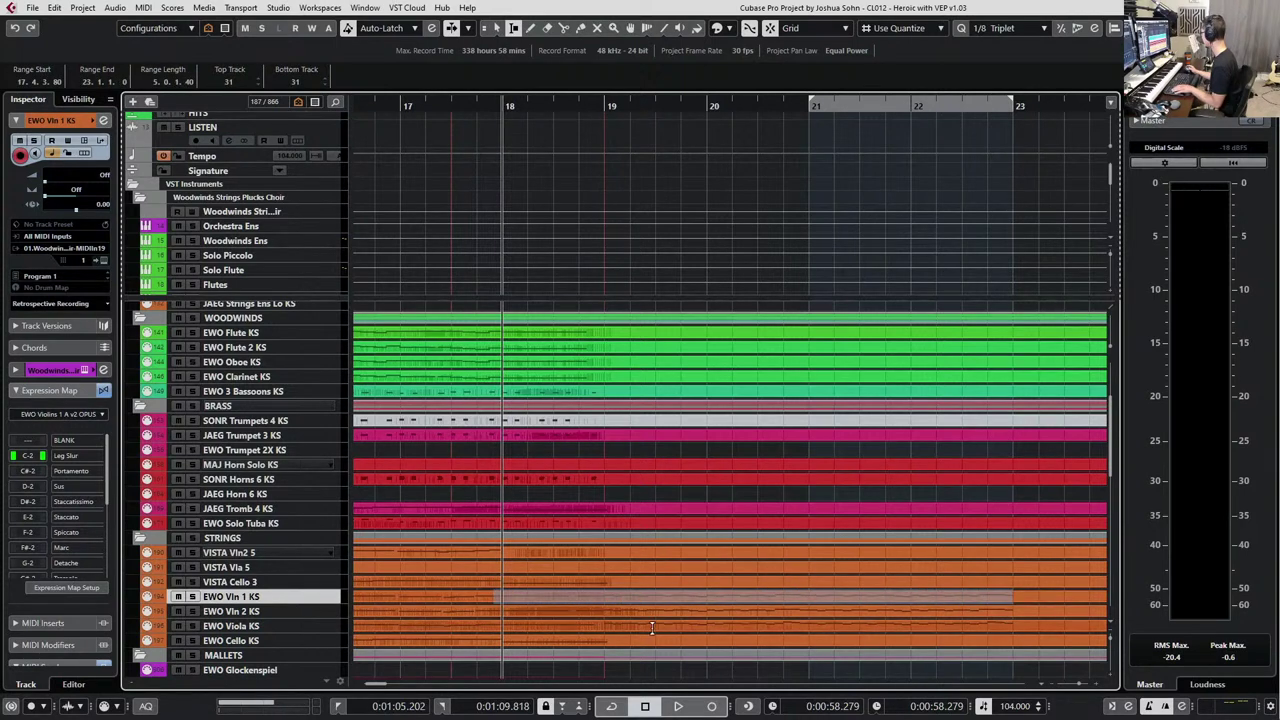
pyautogui.moveTo(526, 602); pyautogui.dragTo(523, 562)
pyautogui.press('1')
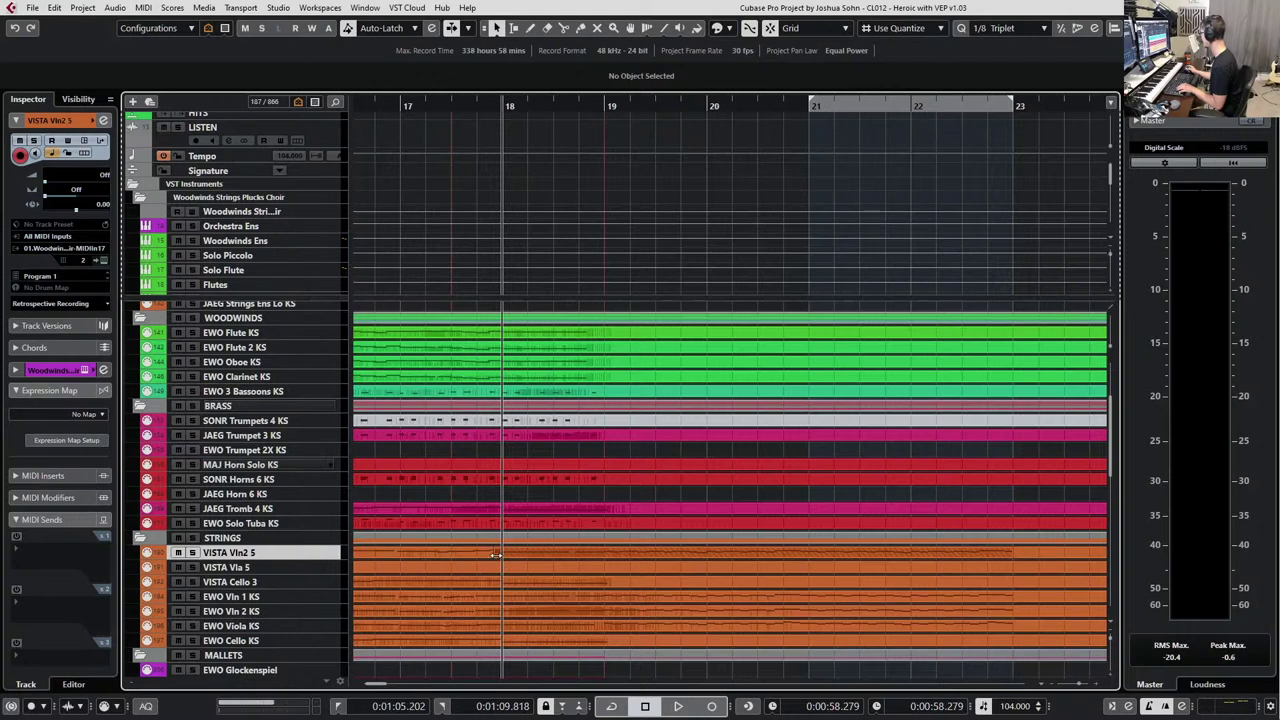
# Glue the copied passage on VISTA Vln2 5 to the part before it.
pyautogui.click(494, 553)
pyautogui.press('8')
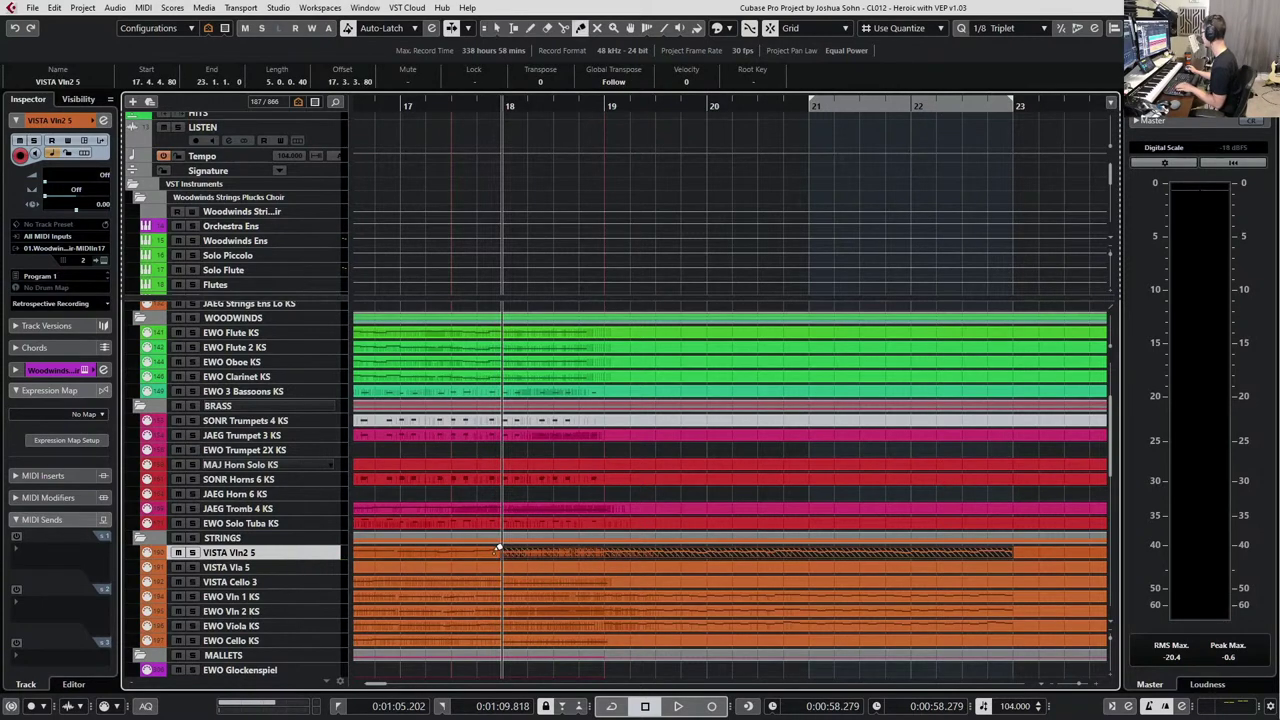
pyautogui.click(498, 549)
pyautogui.press('1')
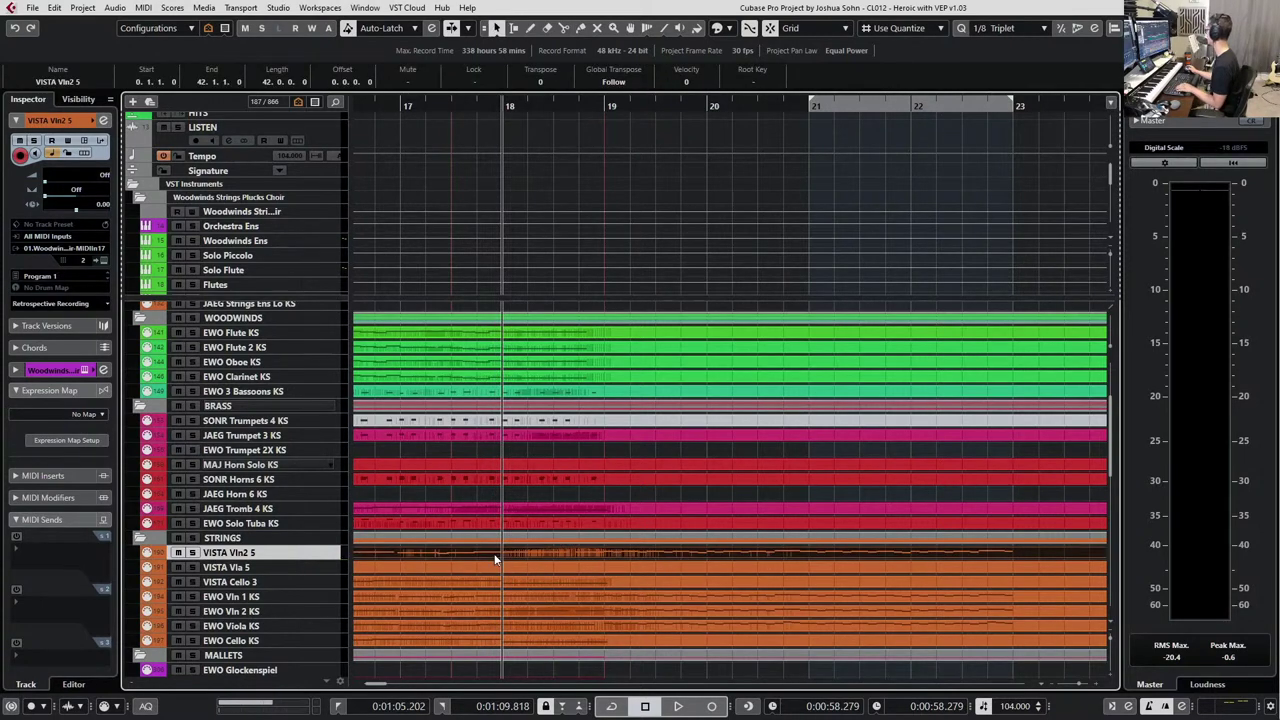
# Redraw the VISTA Vln2 5 Expression and Modulation curves as a smooth swell peaking near beat 4 of bar 18 and easing into bar 19.
pyautogui.doubleClick(494, 558)
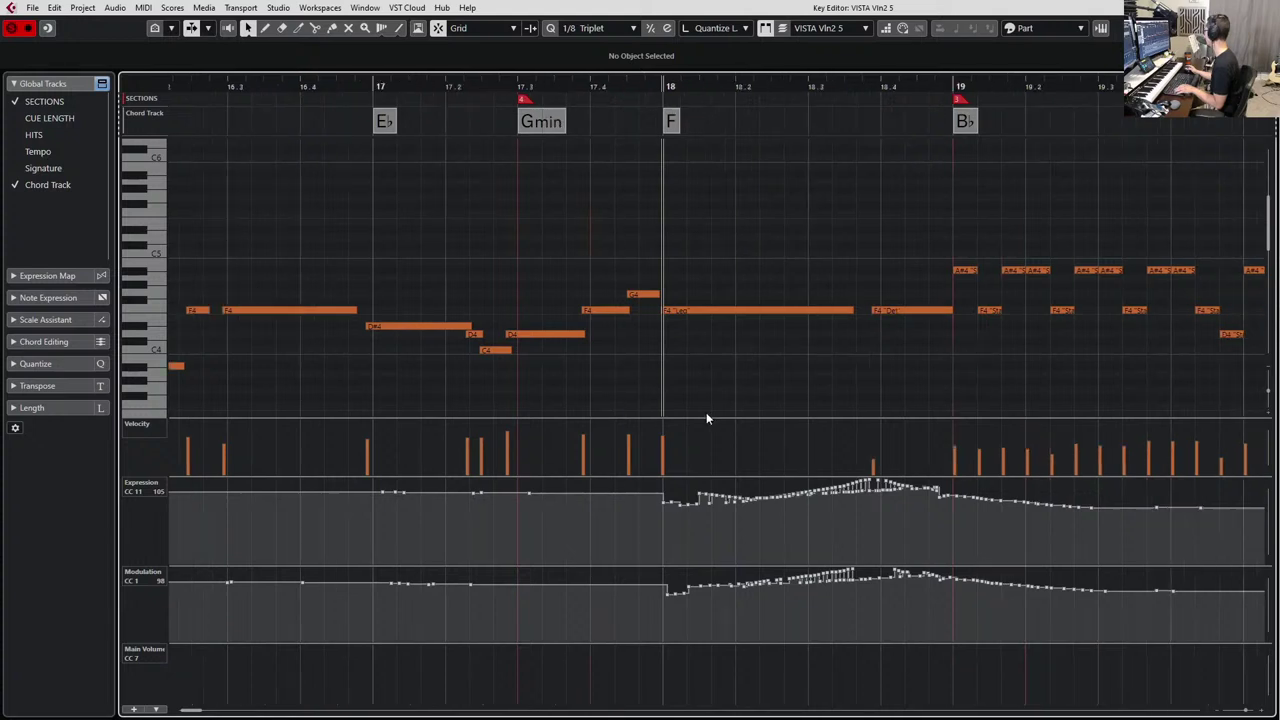
pyautogui.hscroll(5, 706, 418)
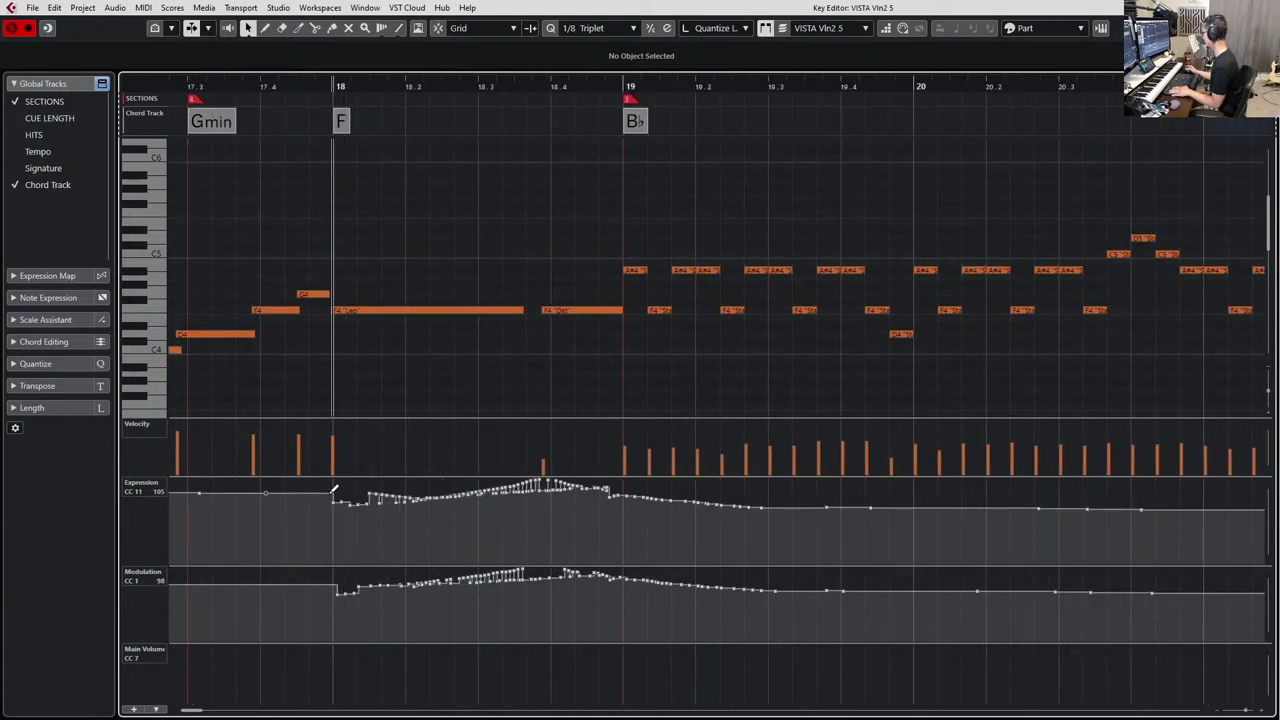
pyautogui.moveTo(333, 492)
pyautogui.mouseDown()
pyautogui.moveTo(585, 484)
pyautogui.moveTo(638, 497)
pyautogui.mouseUp()
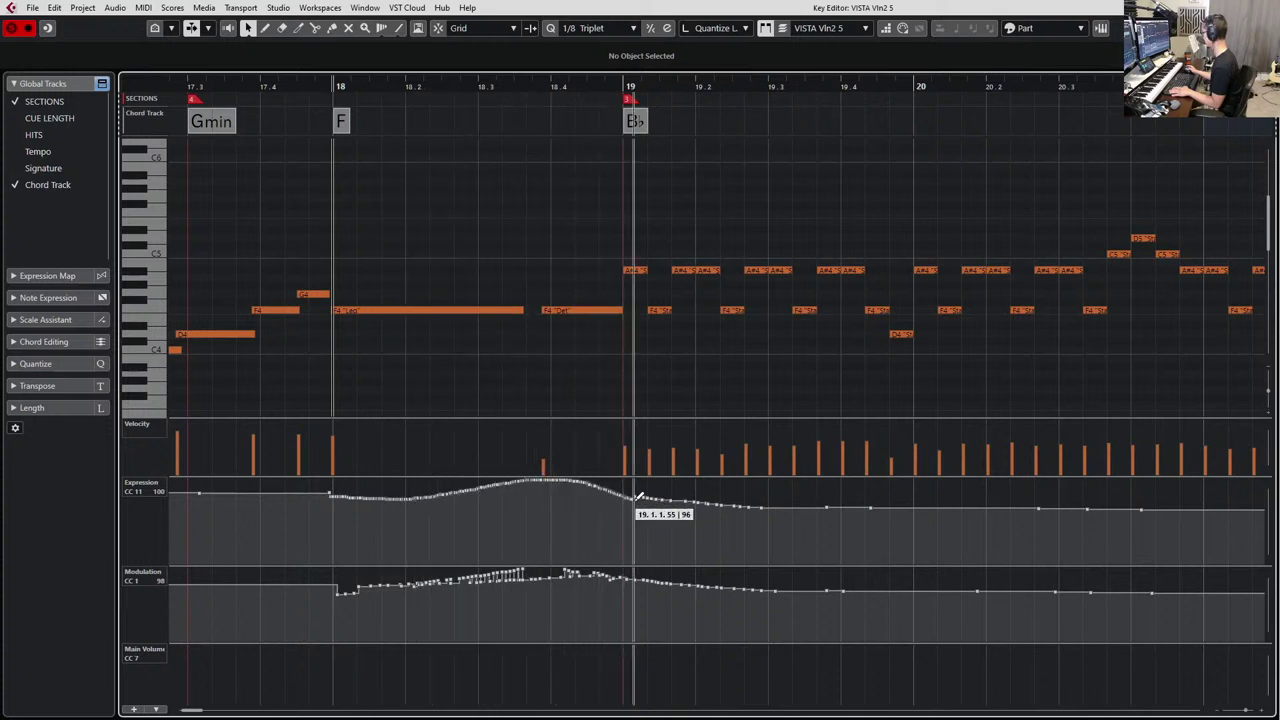
pyautogui.moveTo(323, 584); pyautogui.dragTo(601, 573)
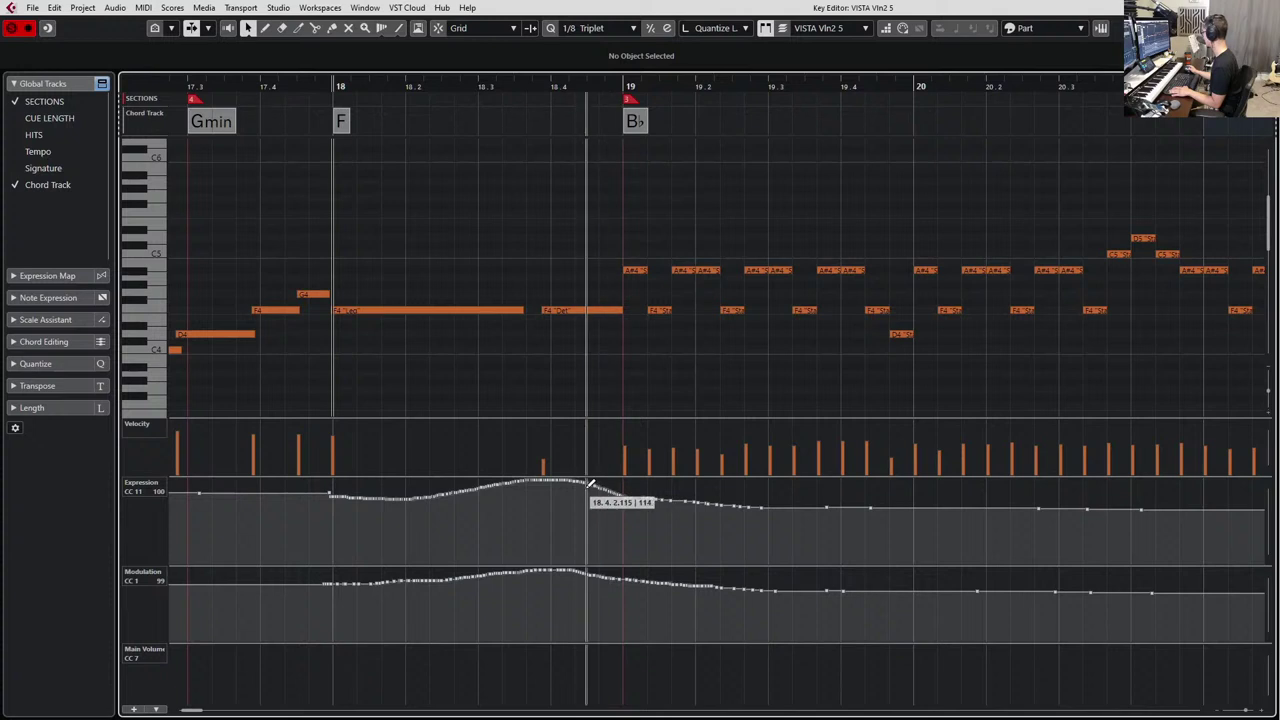
pyautogui.moveTo(588, 482); pyautogui.dragTo(757, 504)
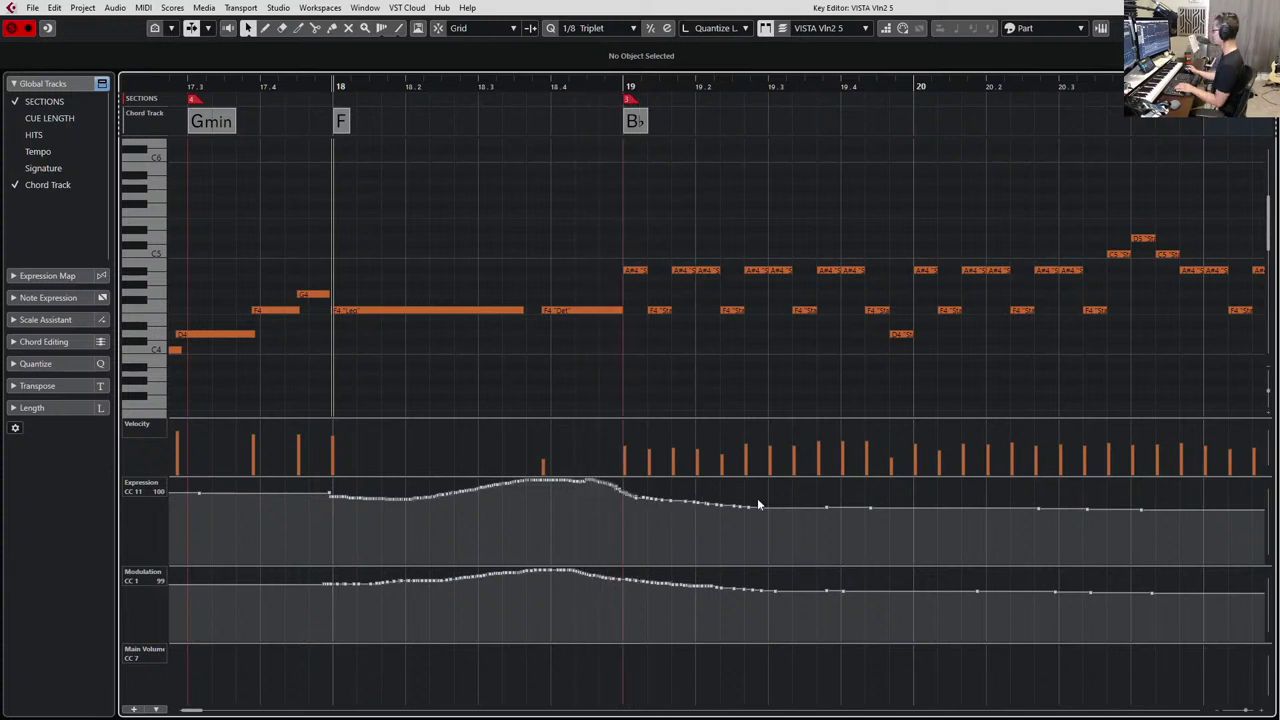
# Slightly lengthen the legato F4 in bar 18 and audition the transition into bar 19.
pyautogui.press('space')
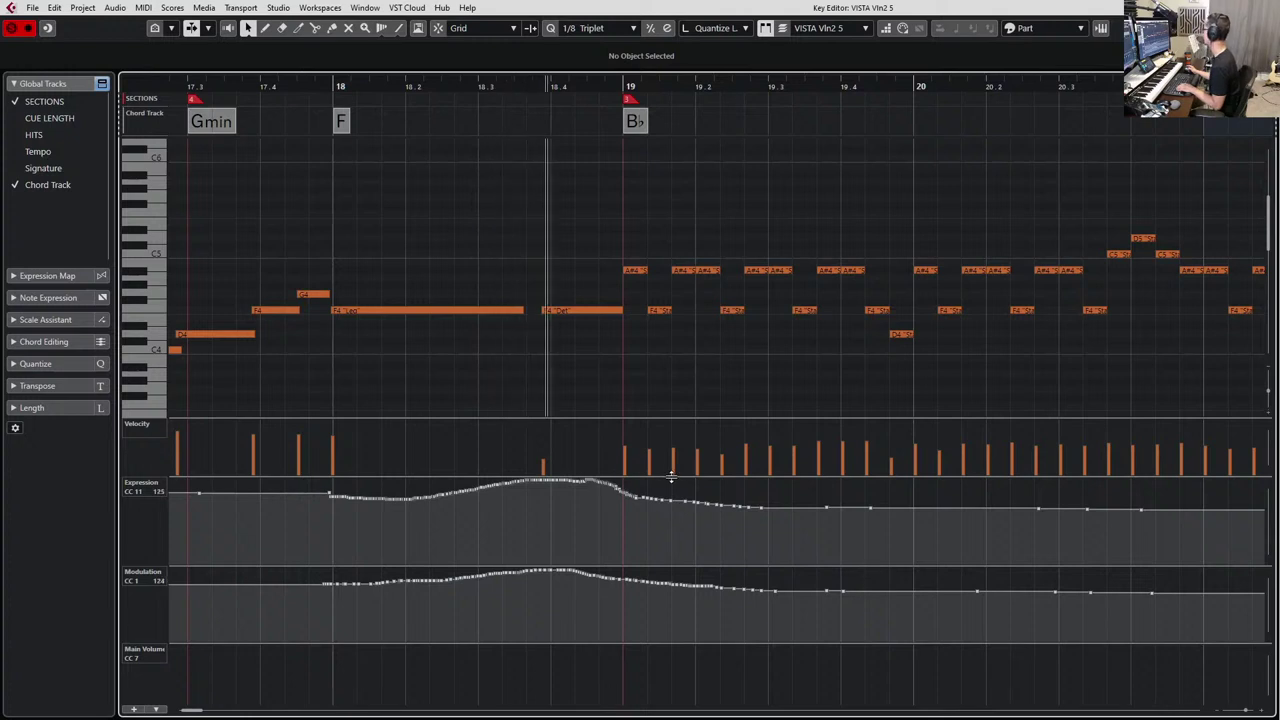
pyautogui.press('space')
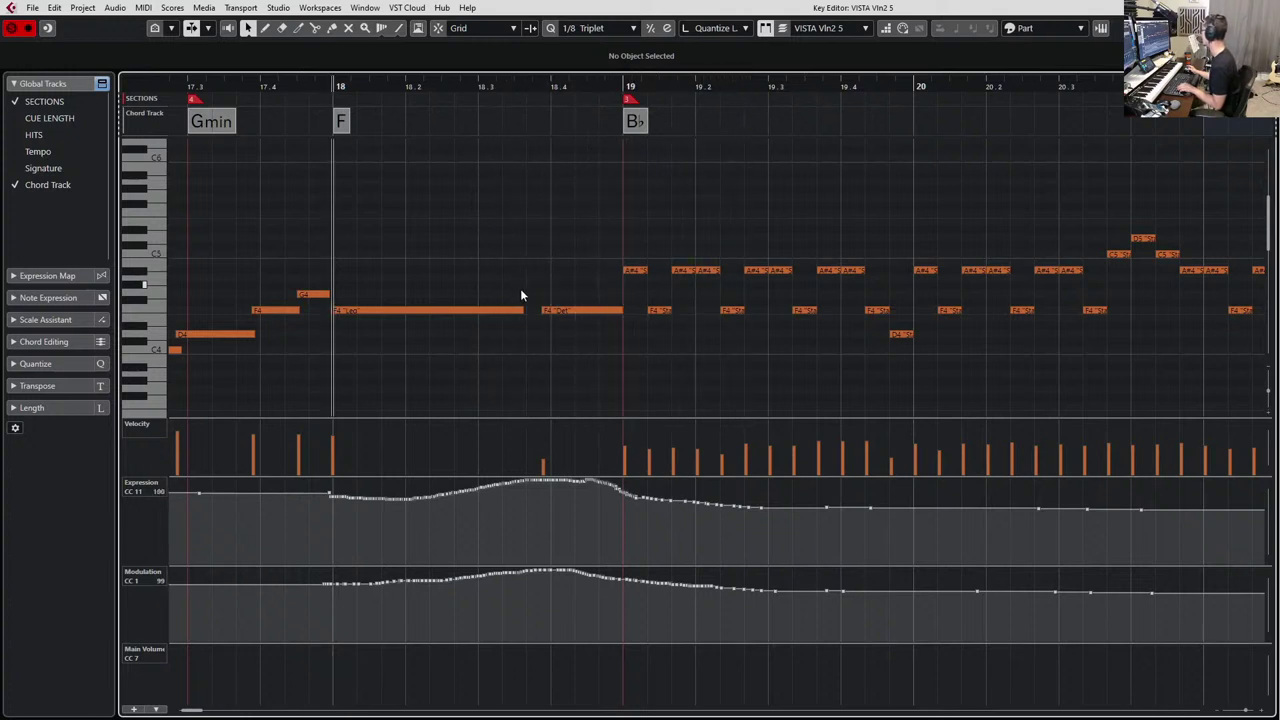
pyautogui.click(519, 310)
pyautogui.moveTo(522, 310); pyautogui.dragTo(526, 310)
pyautogui.press('space')
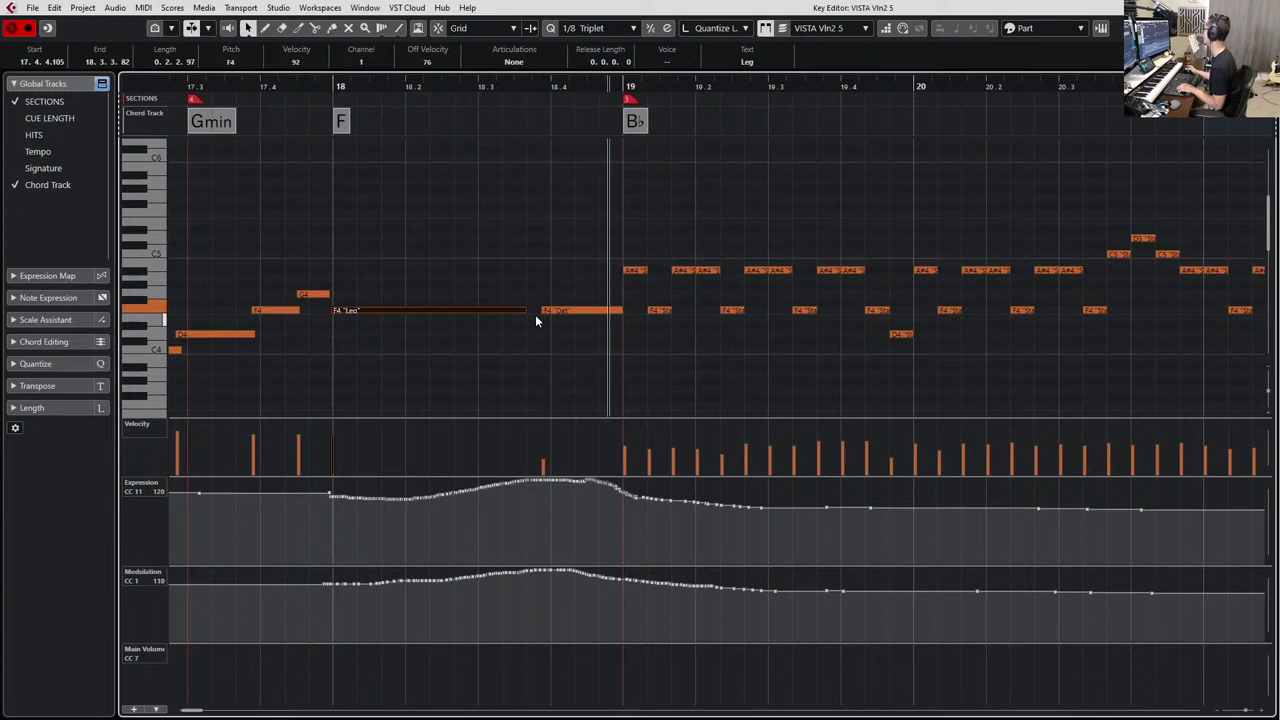
# Draw a gently rising and falling Modulation curve under the triplet figure from bar 19 to bar 23, and audition it.
pyautogui.scroll(-1, 630, 313)
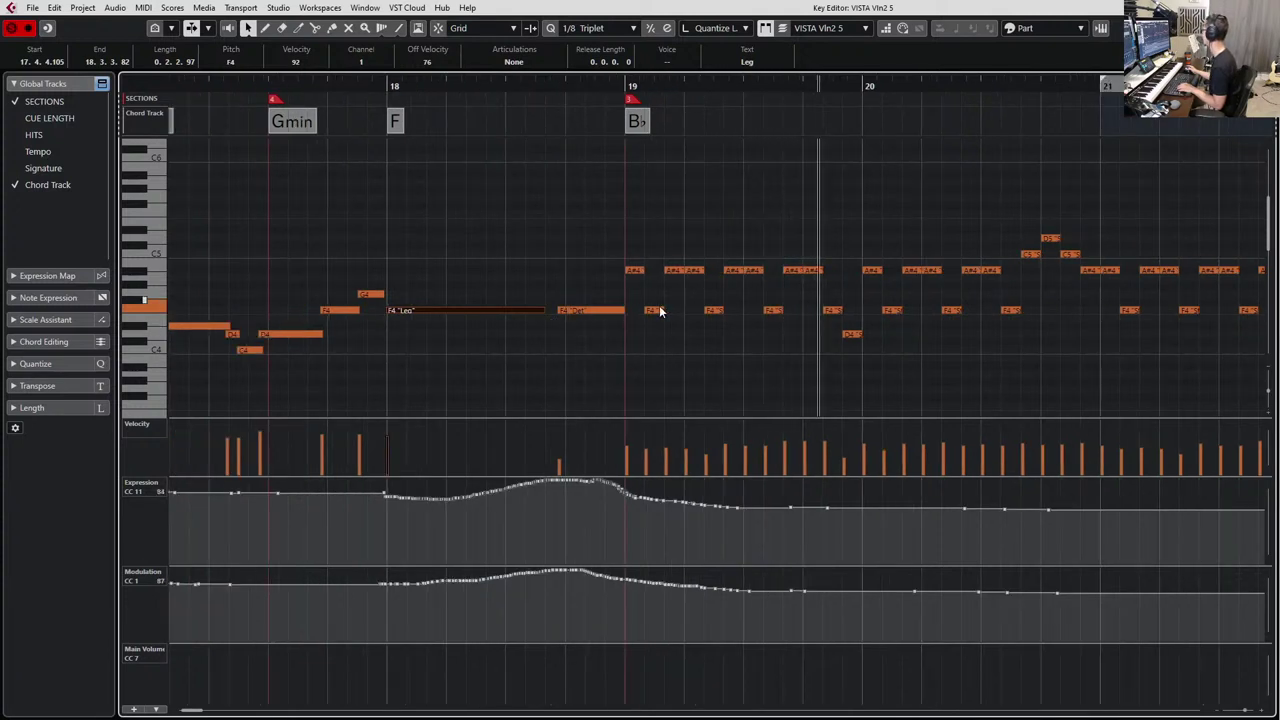
pyautogui.hscroll(3, 634, 300)
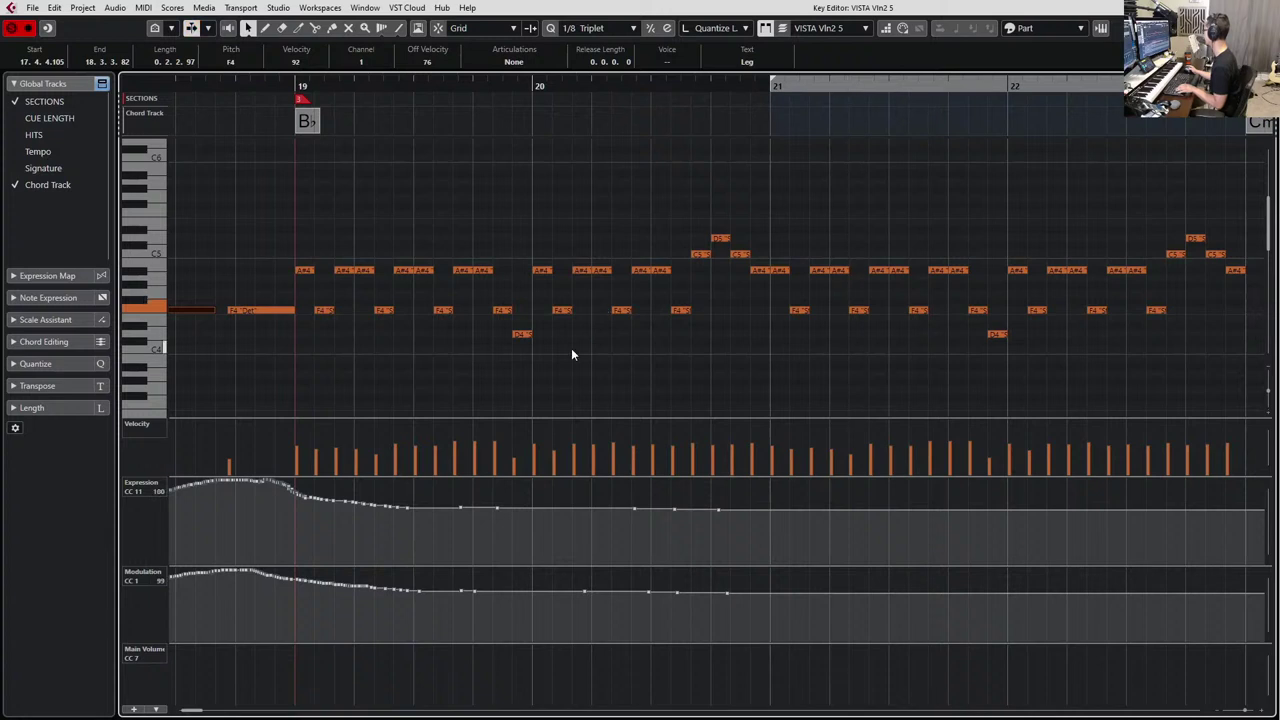
pyautogui.scroll(-2, 552, 420)
pyautogui.moveTo(458, 582)
pyautogui.mouseDown()
pyautogui.moveTo(480, 588)
pyautogui.moveTo(438, 581)
pyautogui.moveTo(872, 570)
pyautogui.moveTo(914, 578)
pyautogui.moveTo(790, 580)
pyautogui.moveTo(930, 583)
pyautogui.mouseUp()
pyautogui.press('space')
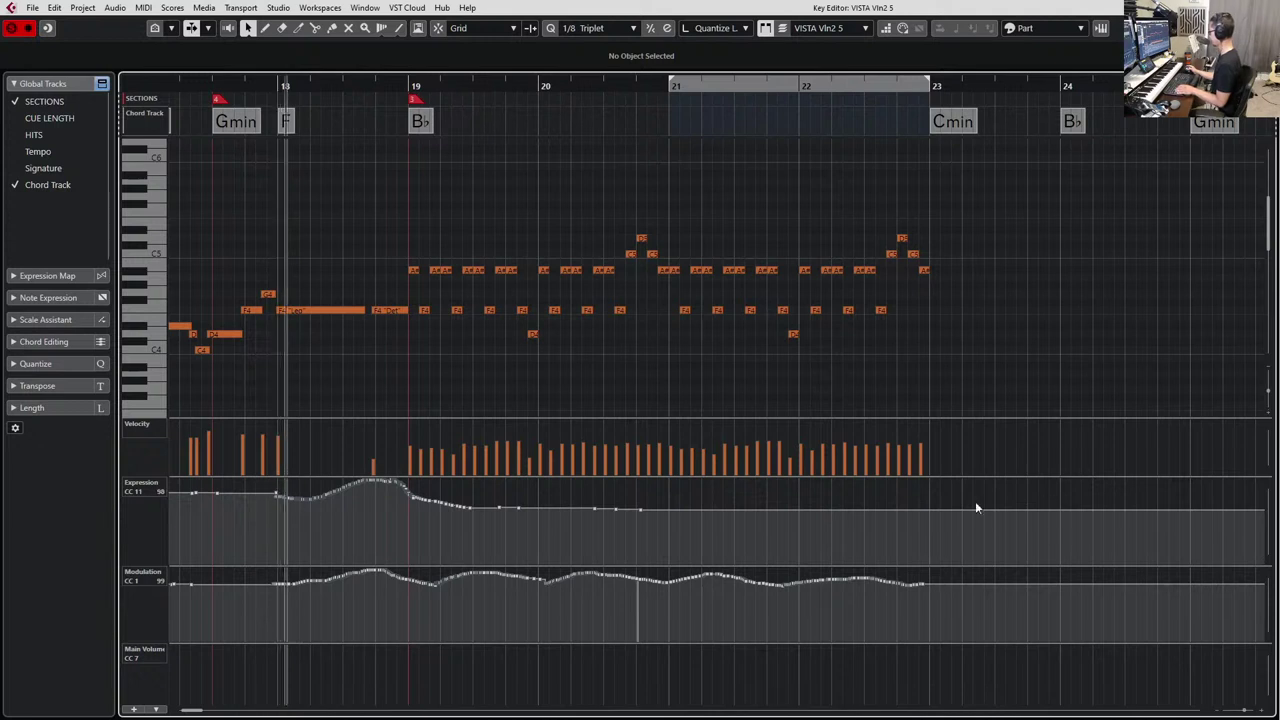
pyautogui.moveTo(508, 580)
pyautogui.mouseDown()
pyautogui.moveTo(550, 578)
pyautogui.moveTo(495, 580)
pyautogui.moveTo(577, 573)
pyautogui.mouseUp()
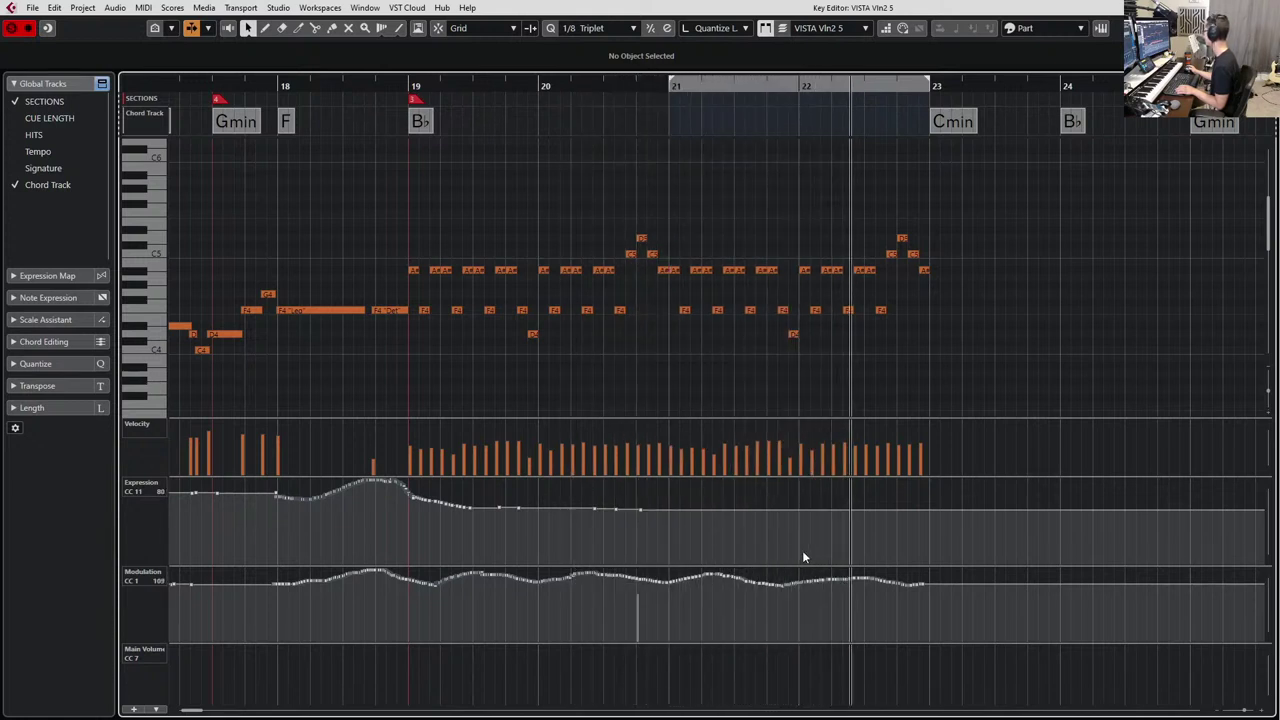
pyautogui.press('space')
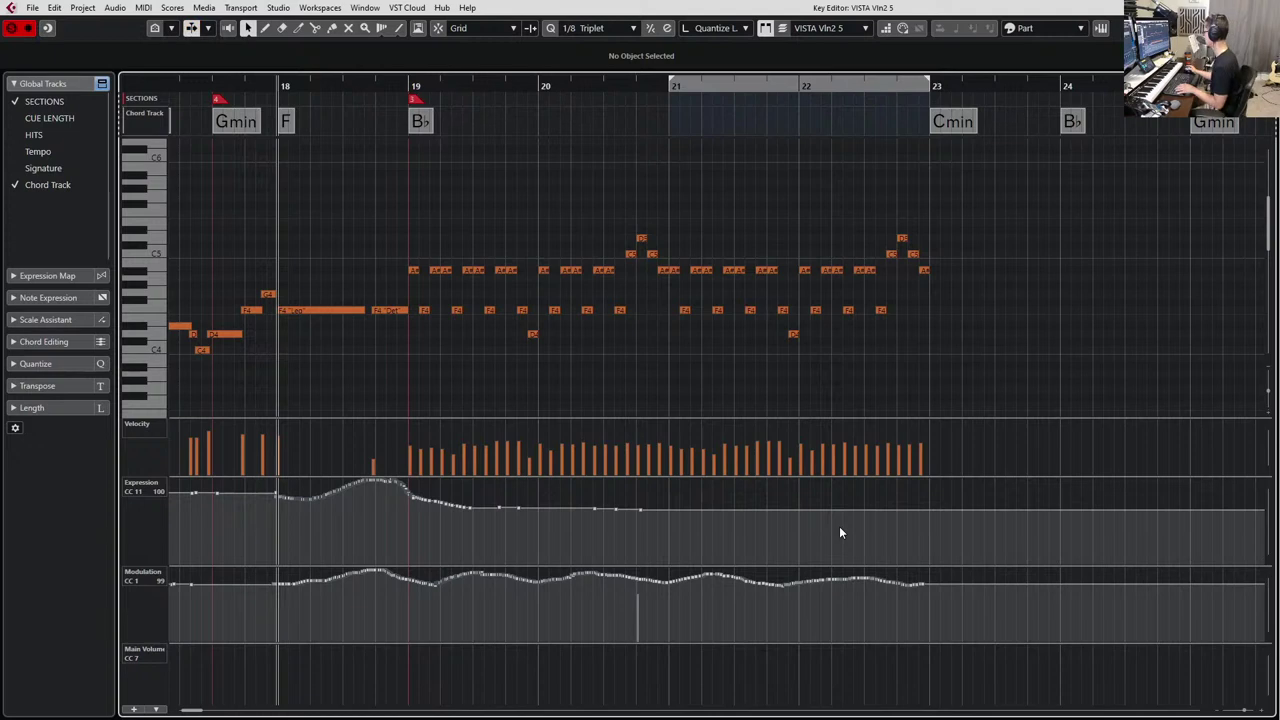
# Redraw the Expression curve in soft waves from bar 19 to bar 23, close the Key Editor and play back the strings.
pyautogui.moveTo(437, 494); pyautogui.dragTo(946, 501)
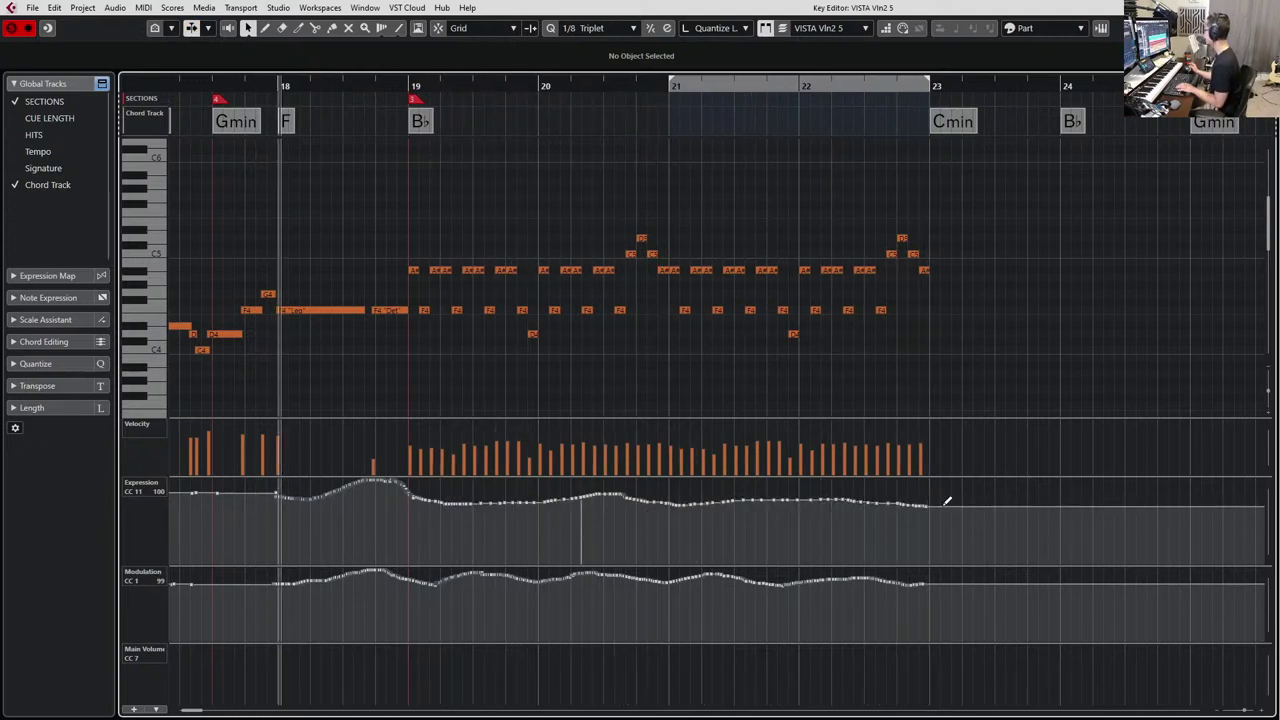
pyautogui.press('space')
pyautogui.press('Return')
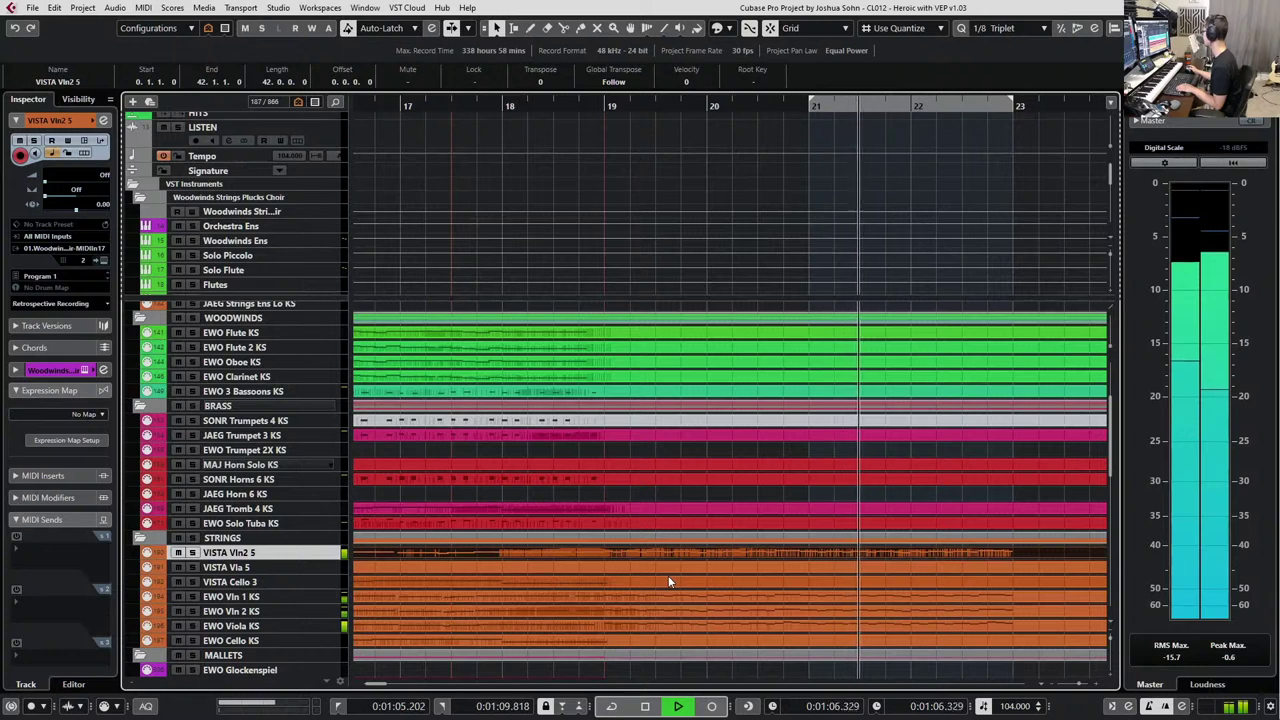
pyautogui.press('space')
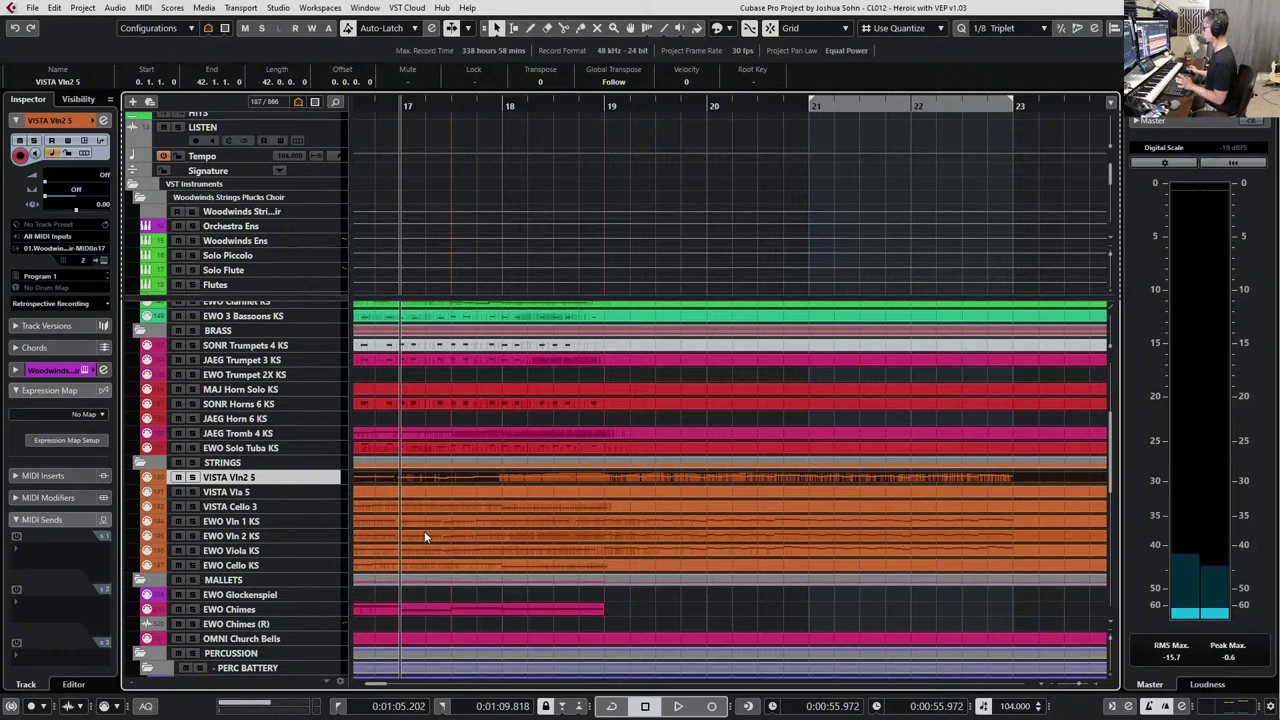
# Copy the EWO Viola KS material from bar 15 to 25.4.1.0 onto the VISTA Vla 5 track at bar 15.
pyautogui.scroll(-6, 469, 485)
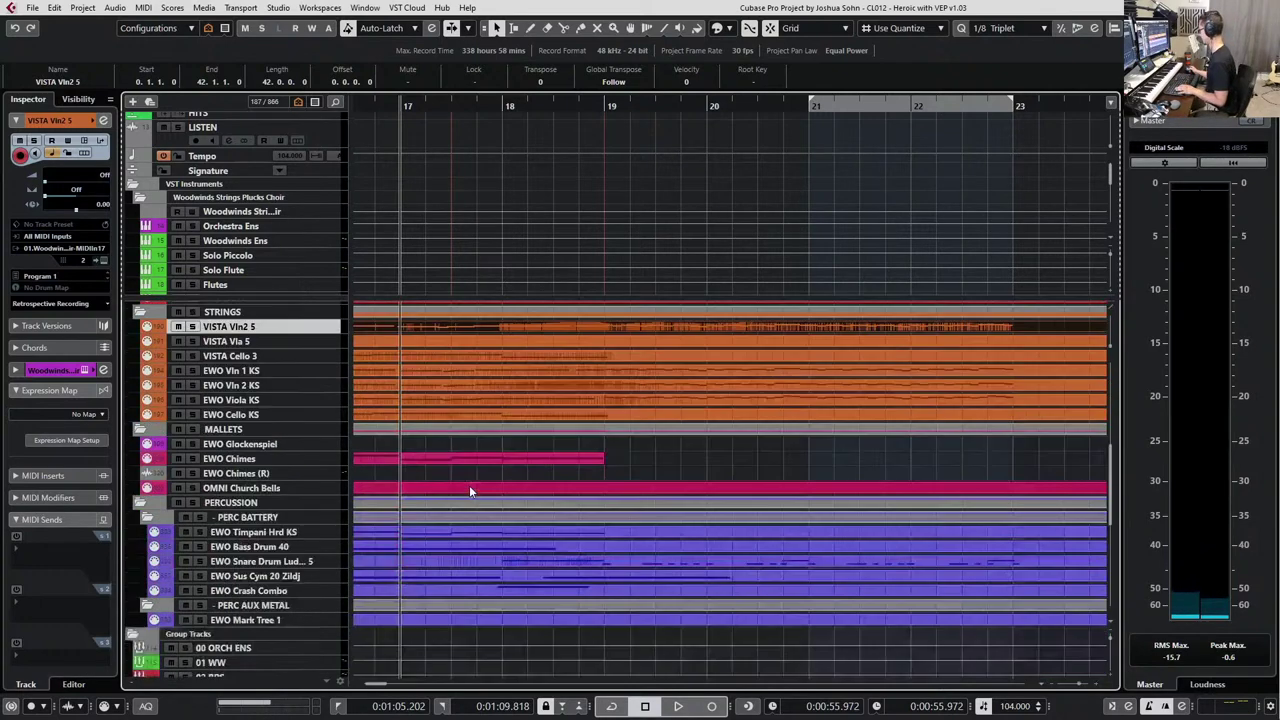
pyautogui.scroll(4, 469, 485)
pyautogui.scroll(-2, 515, 512)
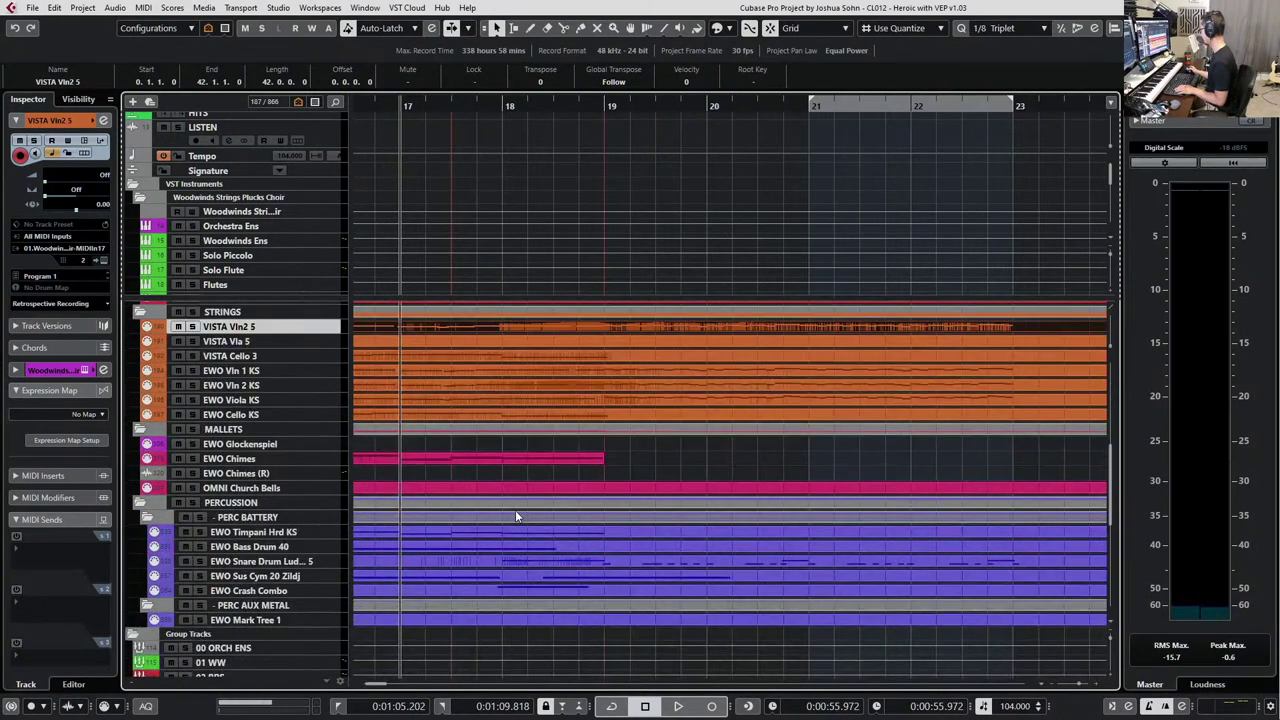
pyautogui.scroll(4, 515, 510)
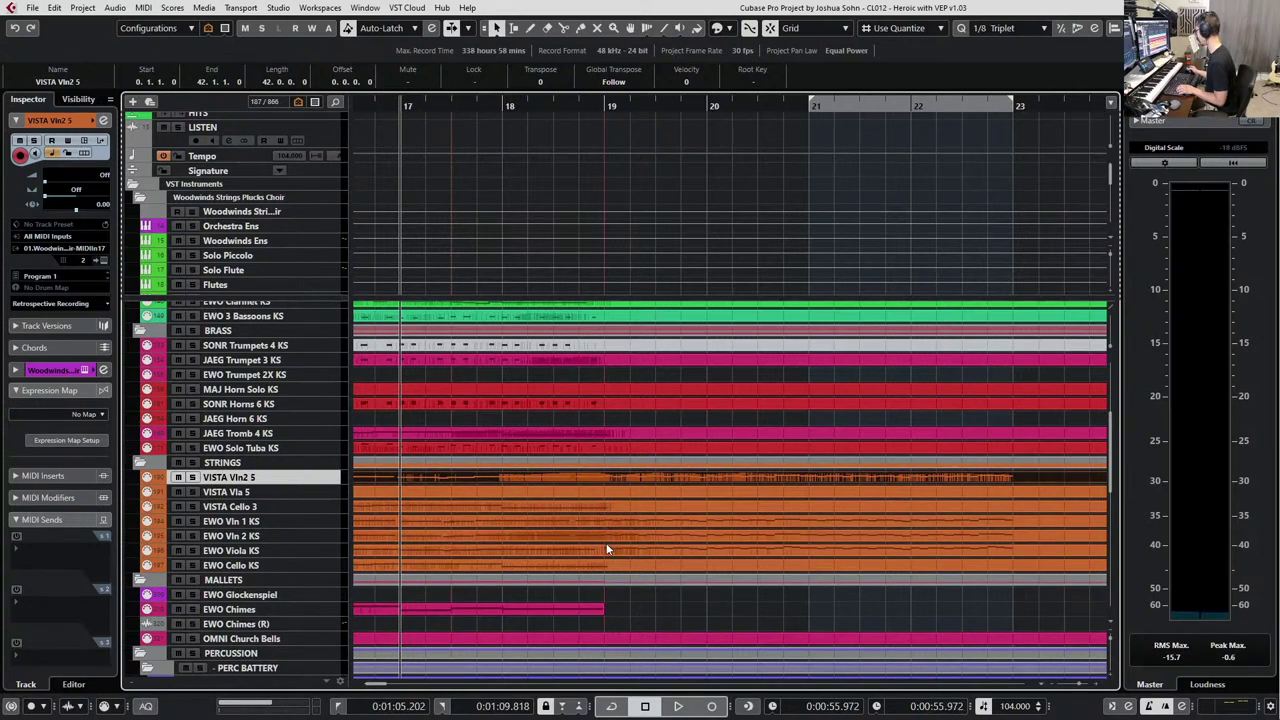
pyautogui.hscroll(-3, 532, 548)
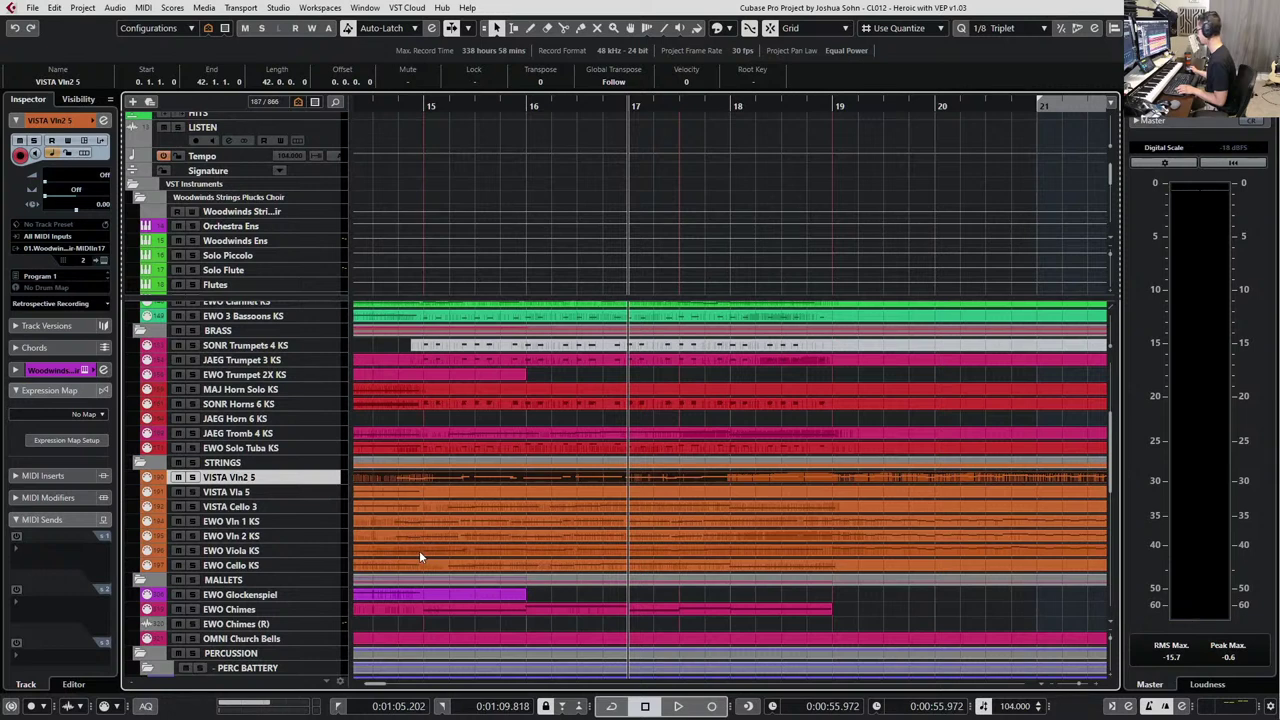
pyautogui.hscroll(-1, 419, 557)
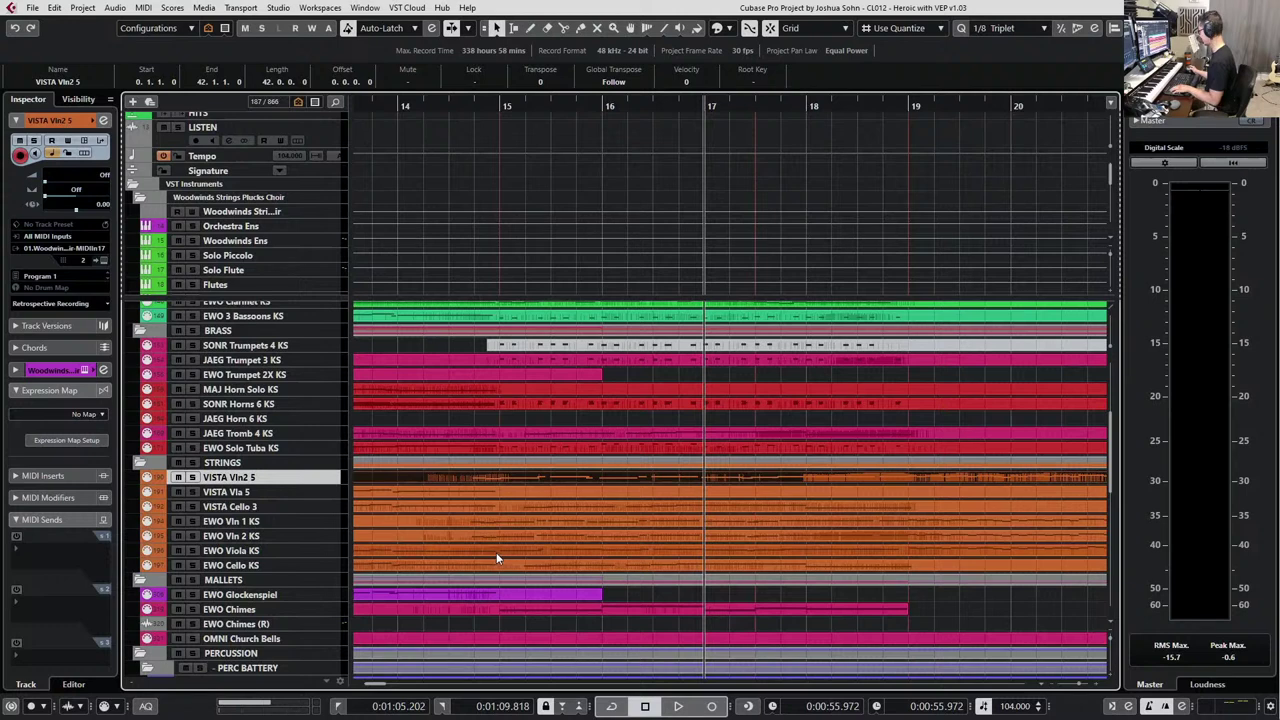
pyautogui.press('2')
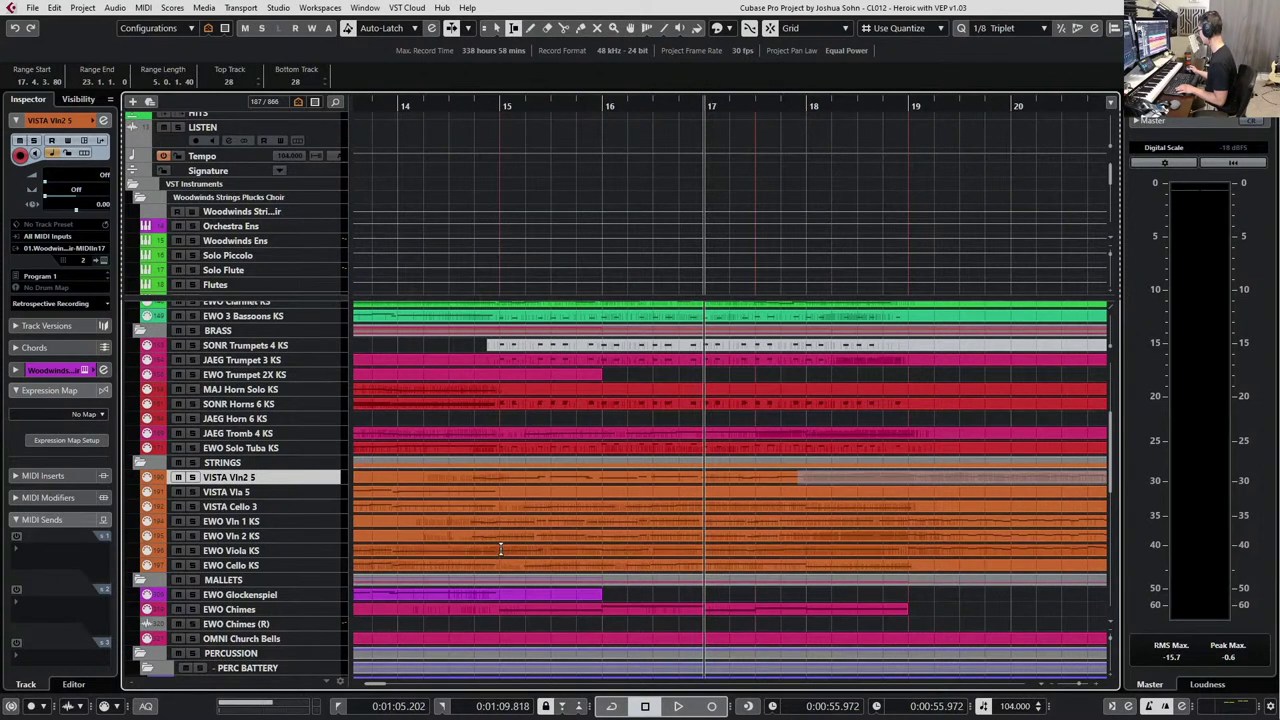
pyautogui.moveTo(497, 550); pyautogui.dragTo(453, 545)
pyautogui.hscroll(3, 451, 537)
pyautogui.hscroll(-8, 451, 535)
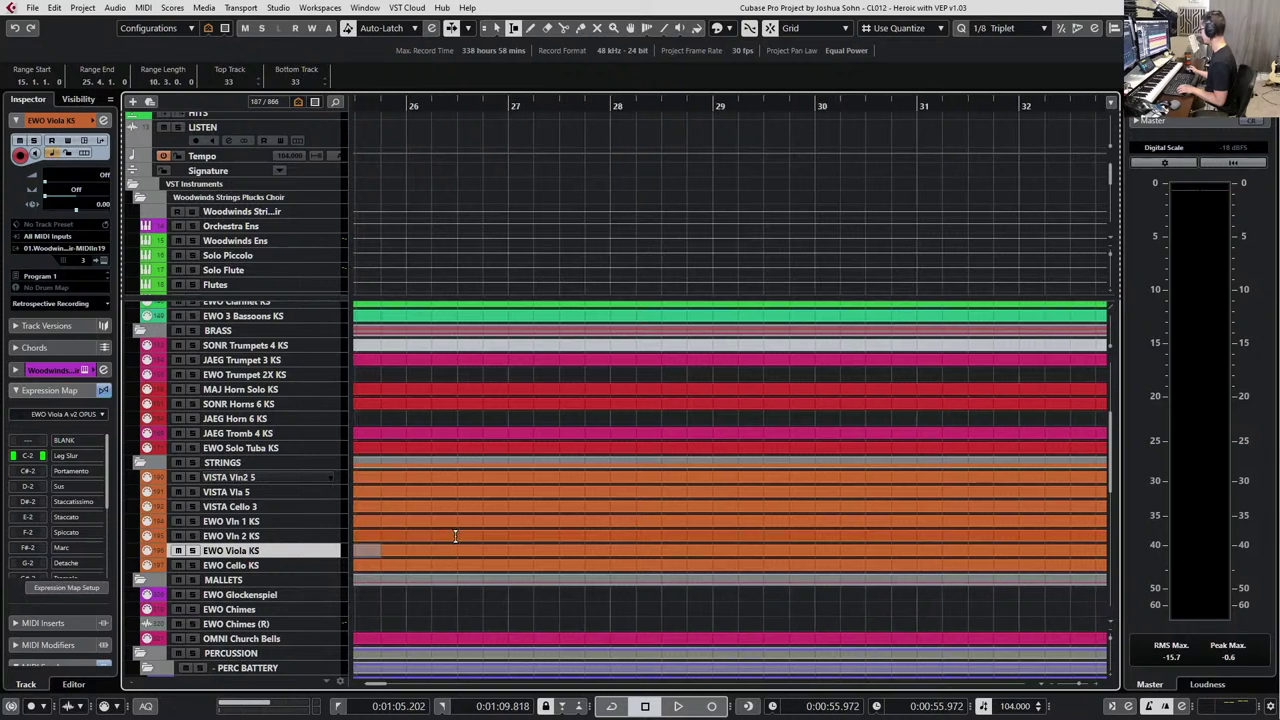
pyautogui.hscroll(-7, 451, 524)
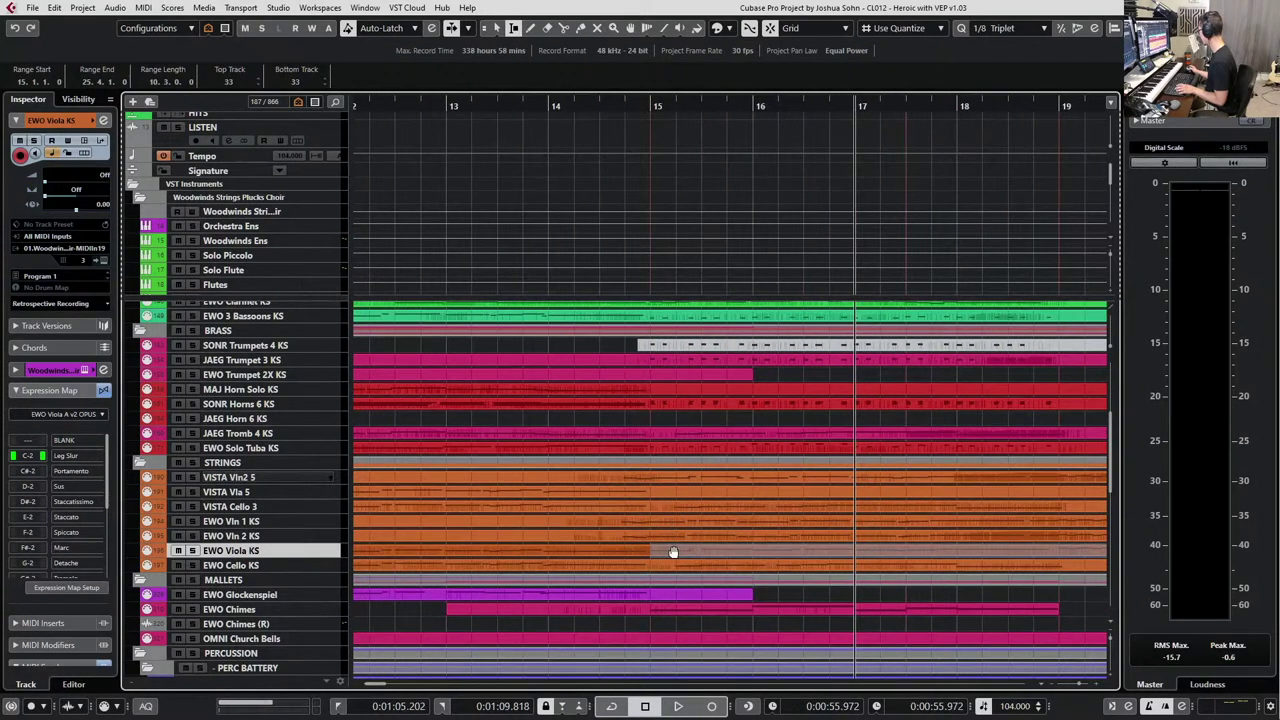
pyautogui.moveTo(673, 530); pyautogui.dragTo(674, 489)
pyautogui.press('1')
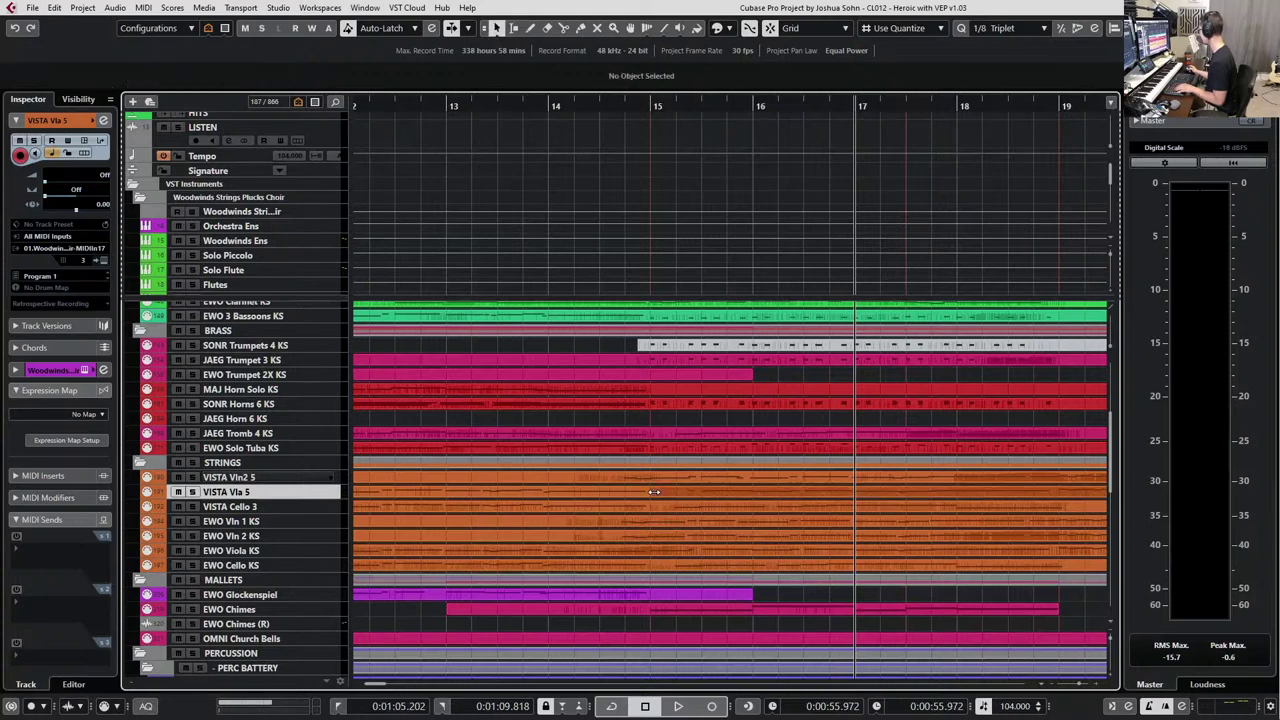
# Adjust the start of the copied VISTA Vla 5 part just before bar 15 and glue it to the preceding part.
pyautogui.click(642, 495)
pyautogui.click(654, 492)
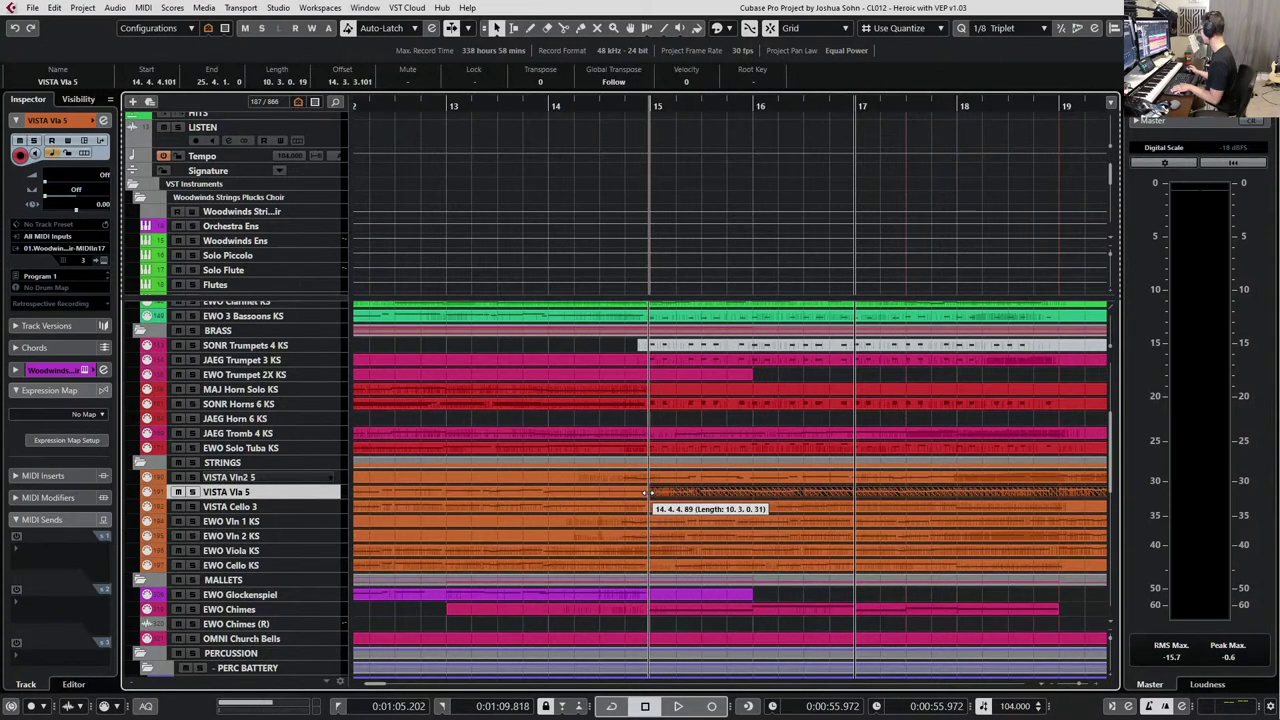
pyautogui.doubleClick(641, 492)
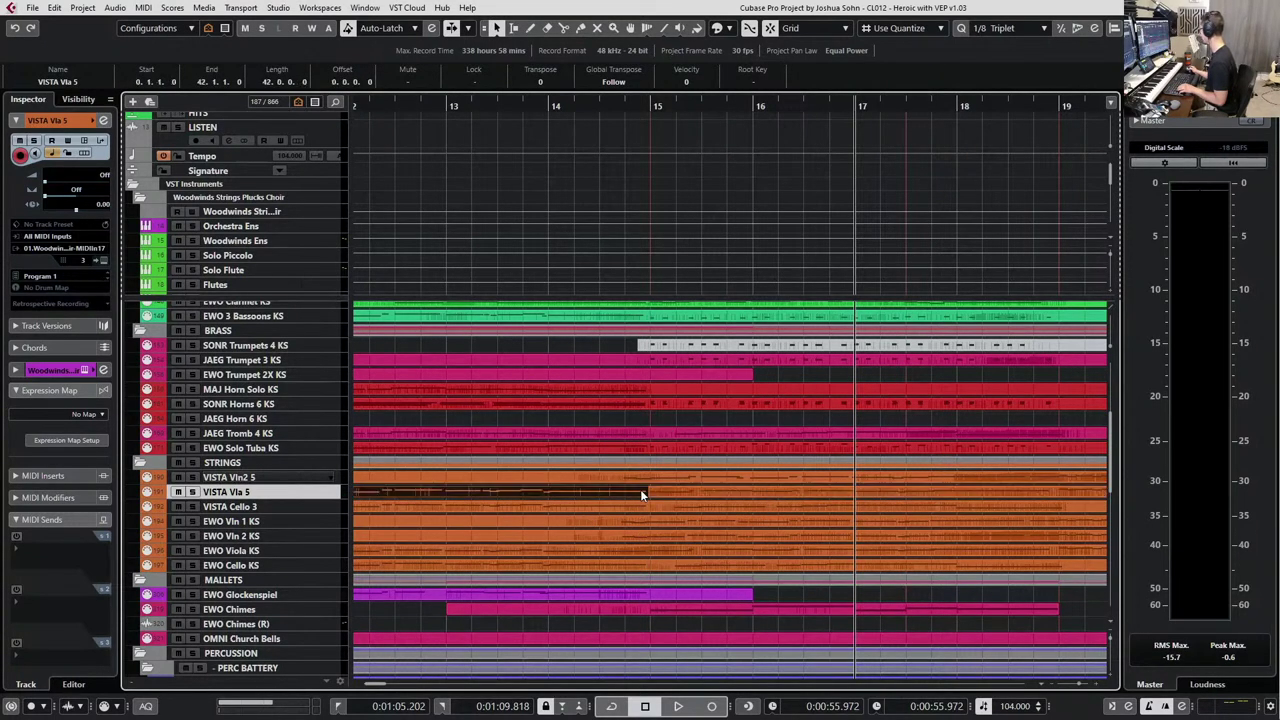
pyautogui.scroll(-2, 614, 371)
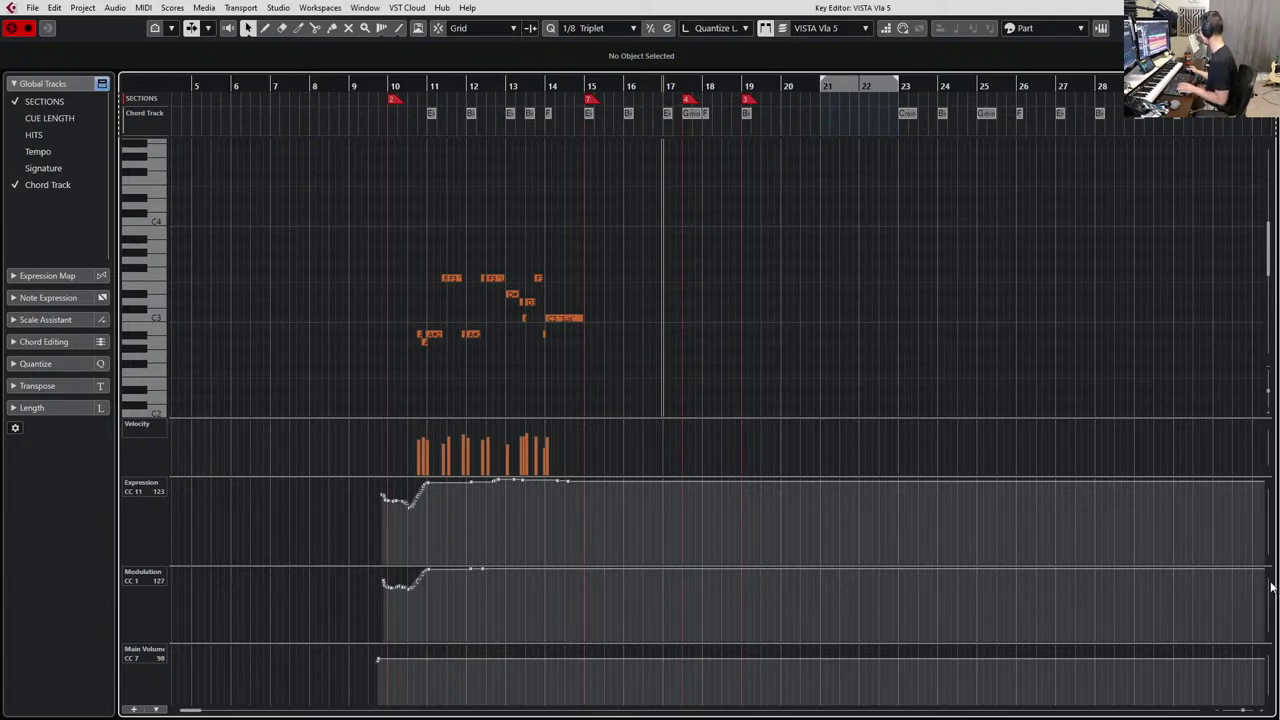
pyautogui.press('Return')
pyautogui.press('4')
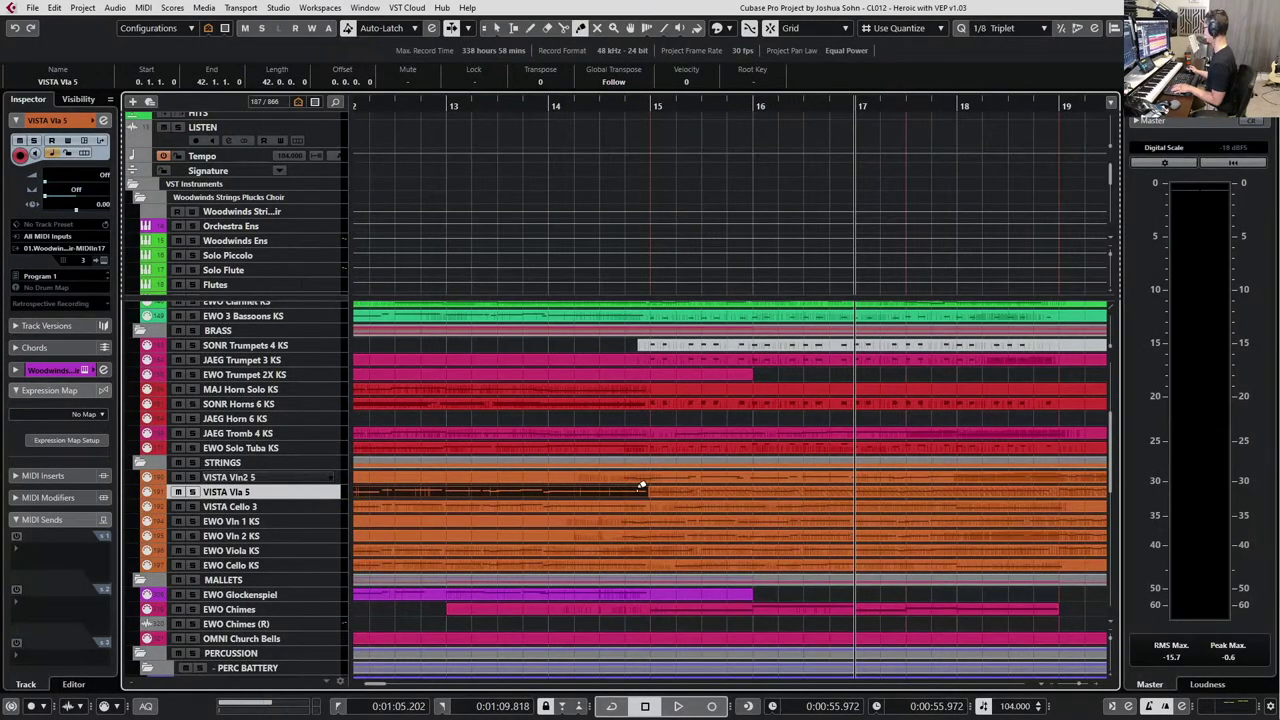
pyautogui.click(641, 489)
pyautogui.press('1')
# Review the glued VISTA Vla 5 part in the Key Editor, close it, and solo the track for playback from around bar 14.
pyautogui.doubleClick(657, 489)
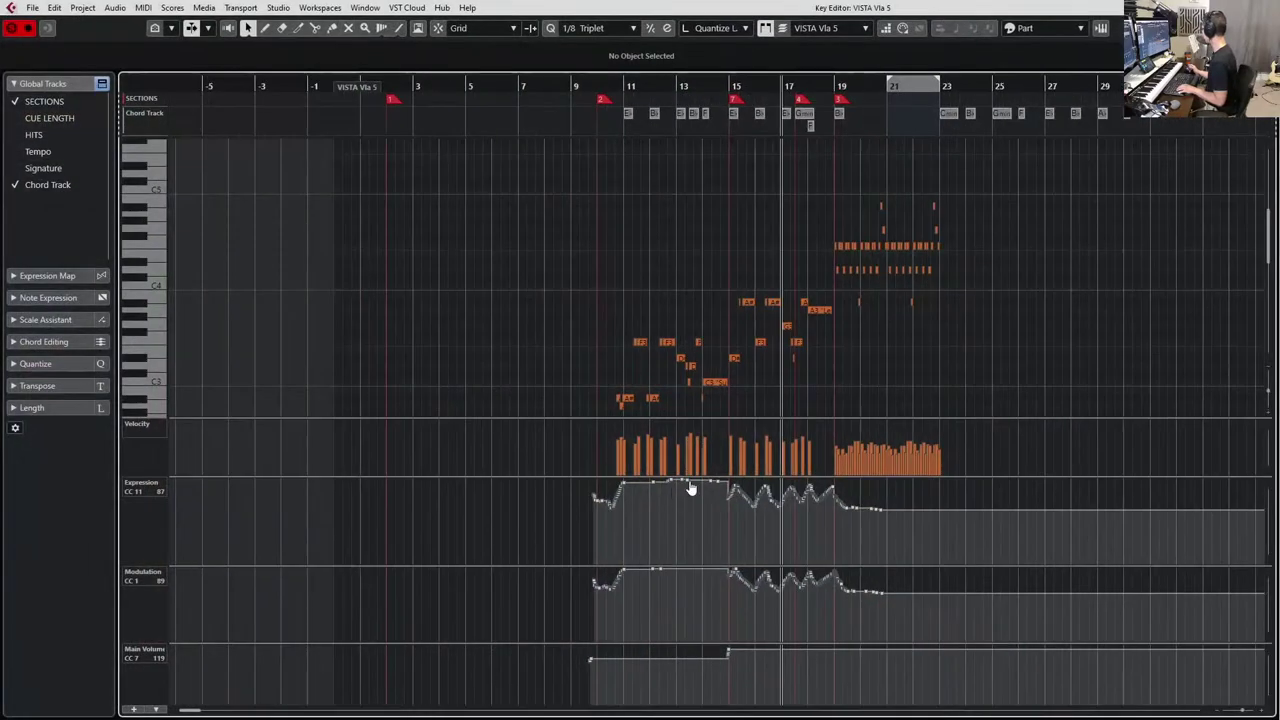
pyautogui.scroll(2, 831, 457)
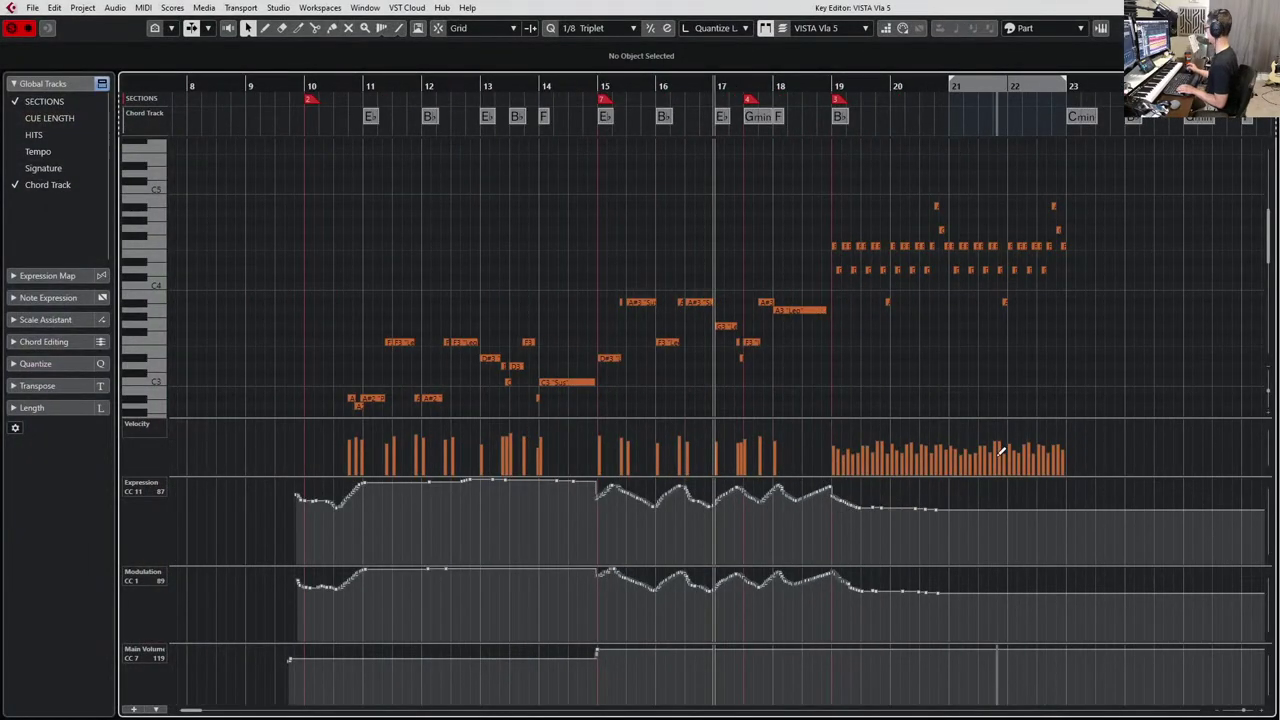
pyautogui.press('Return')
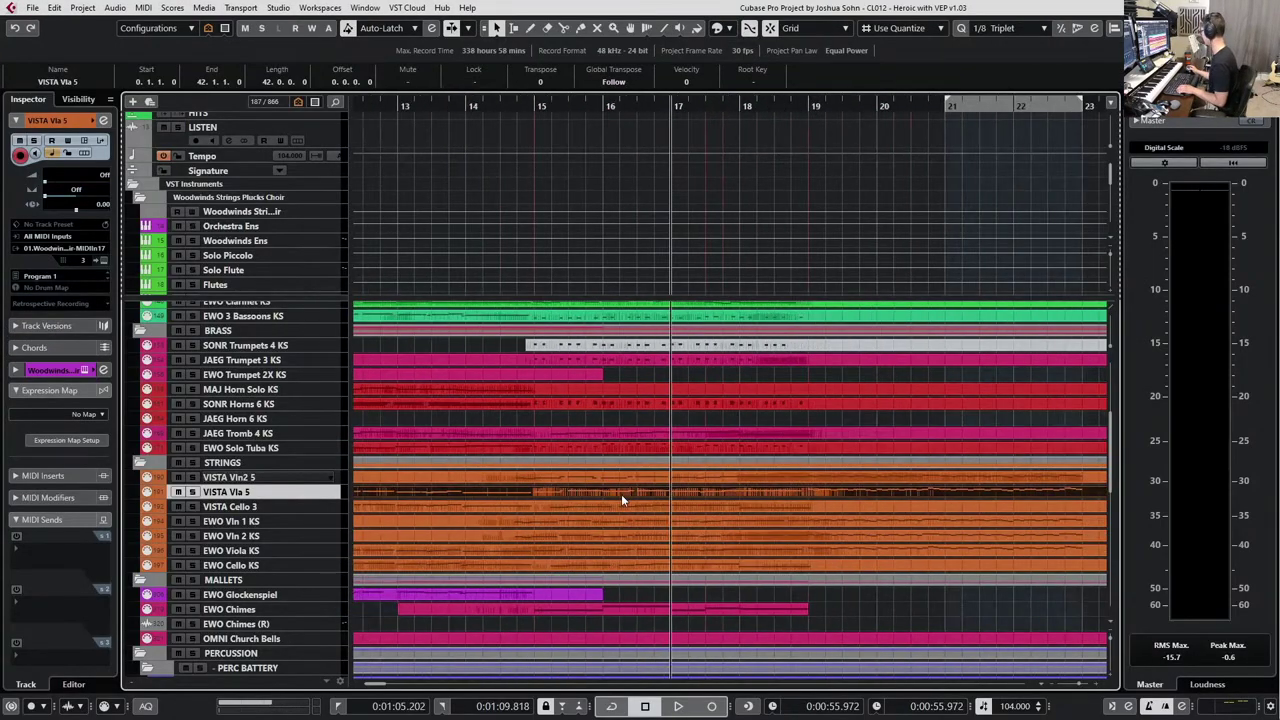
pyautogui.press('l')
pyautogui.press('s')
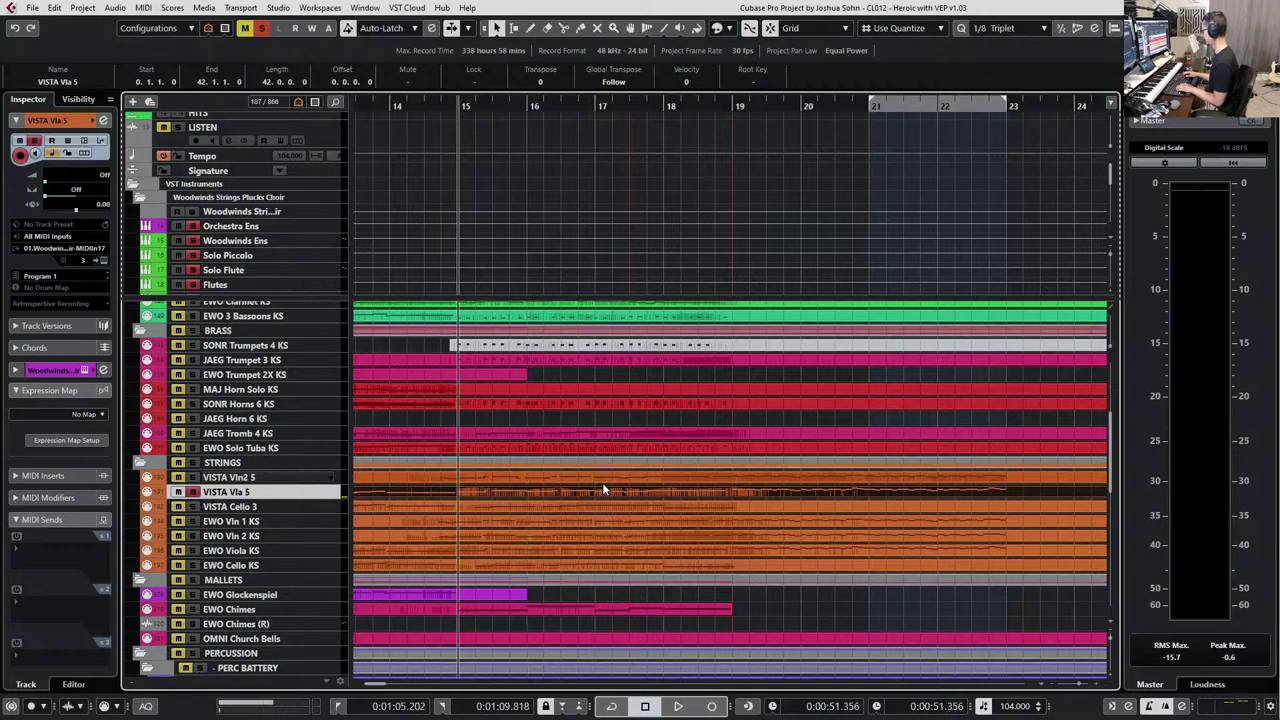
pyautogui.press('KP_Subtract')
pyautogui.press('space')
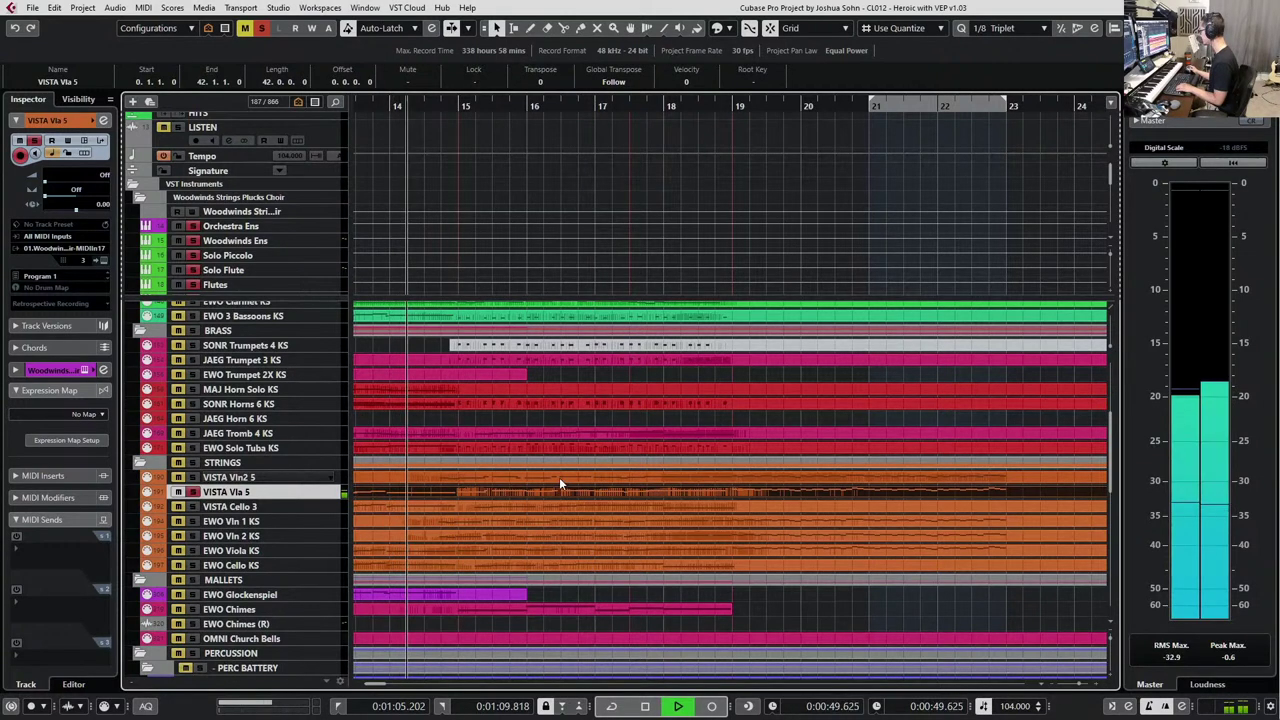
# Reshape the VISTA Vla 5 Expression and Modulation curves into soft waves from bar 19 to bar 23, with a smooth lead-in from bar 18.
pyautogui.doubleClick(518, 498)
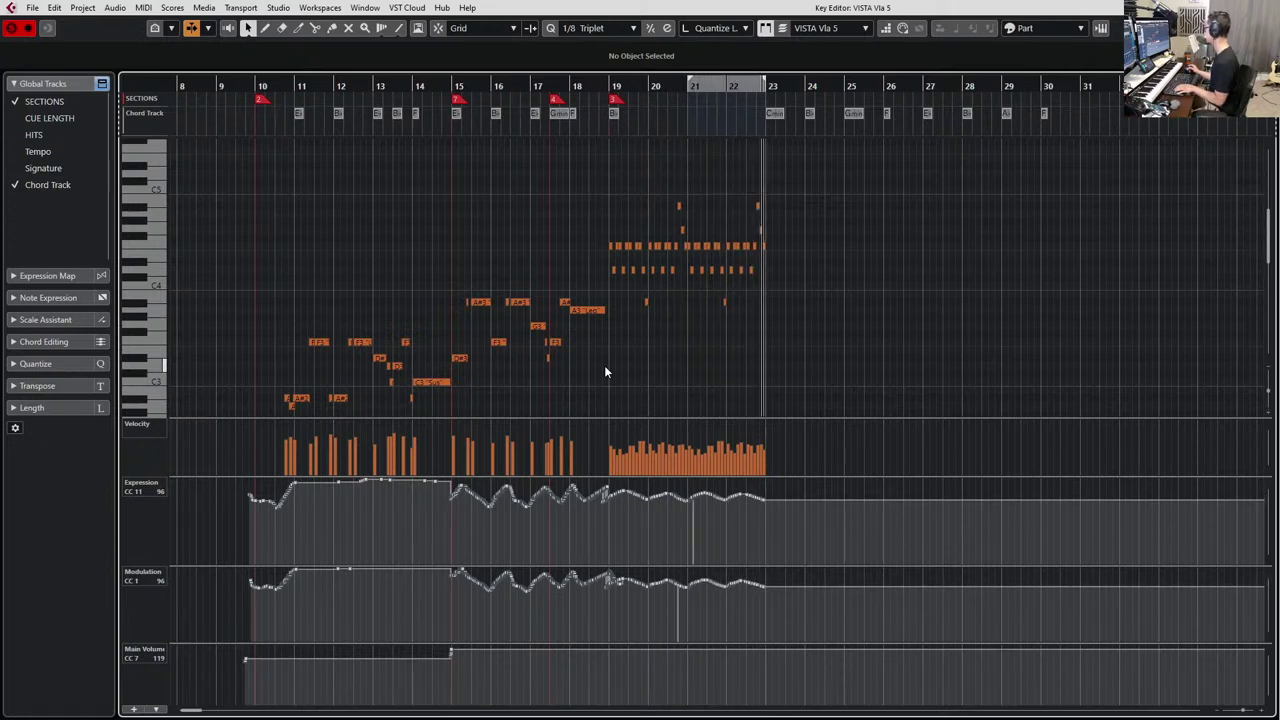
pyautogui.press('space')
pyautogui.scroll(3, 605, 357)
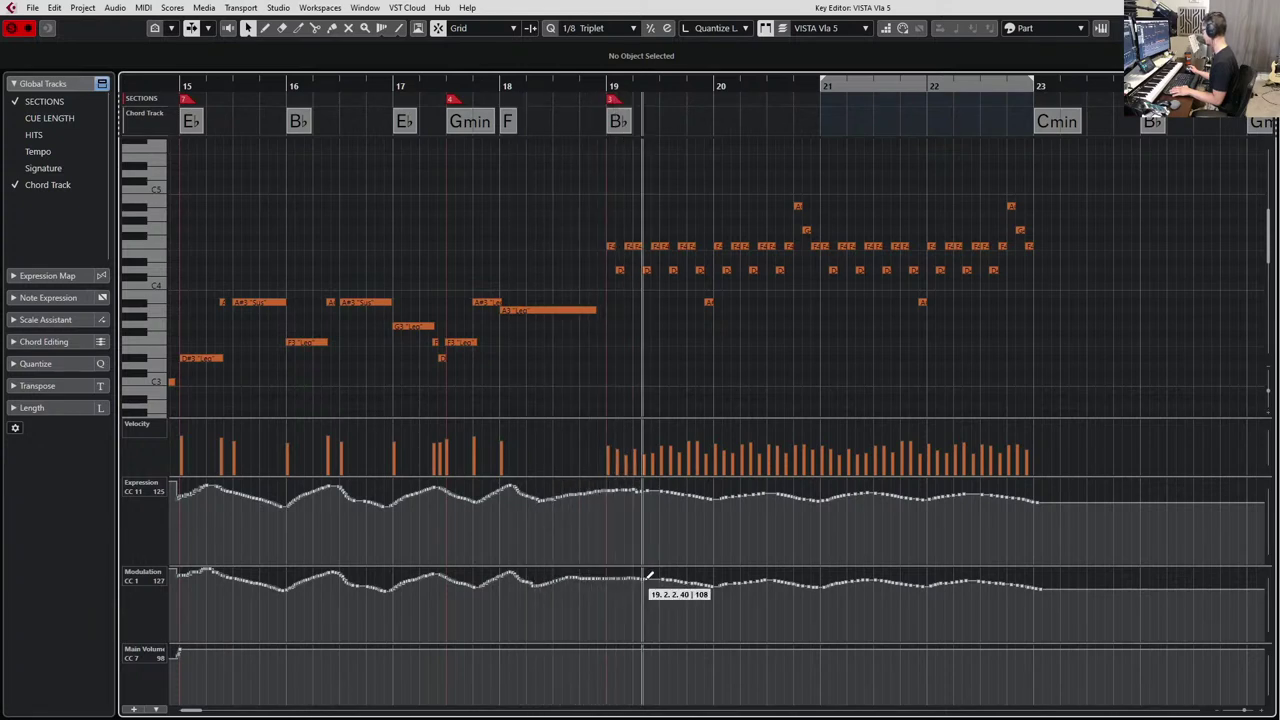
# Shorten the legato A3 in bar 18 of VISTA Vla 5 to end at 18.3.4.99 and close the Key Editor.
pyautogui.scroll(4, 578, 325)
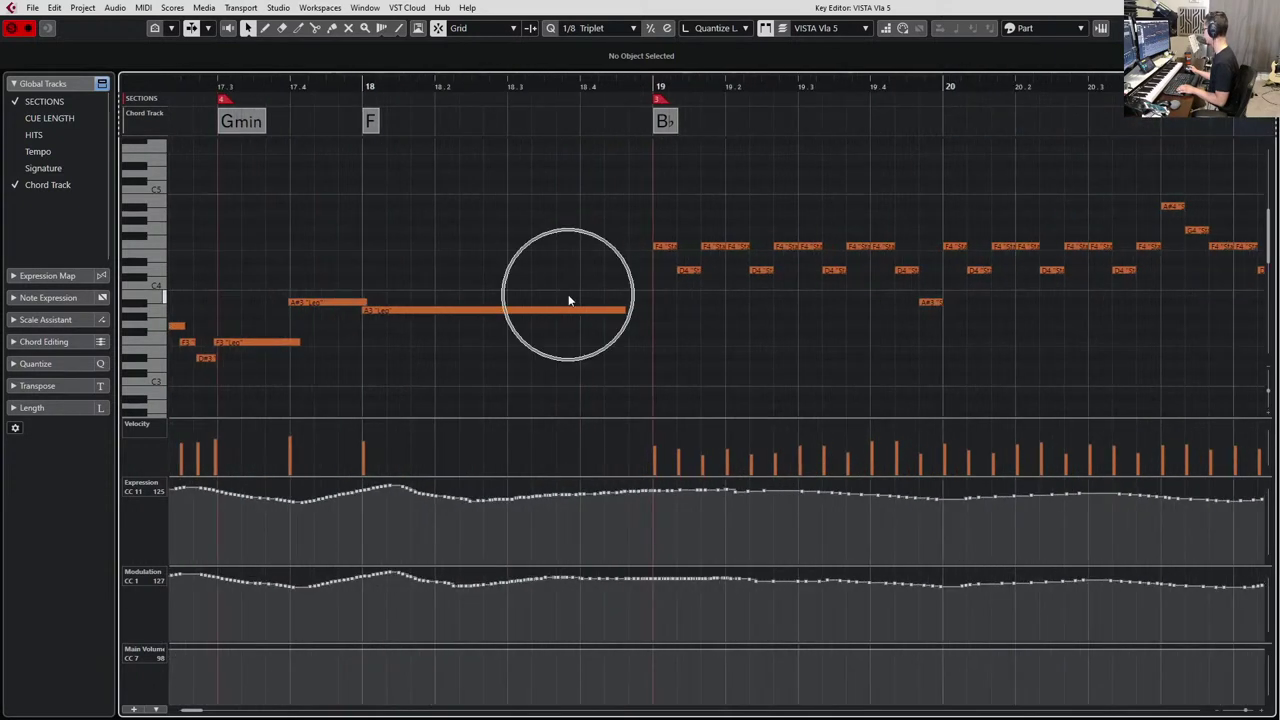
pyautogui.scroll(-3, 569, 299)
pyautogui.click(553, 310)
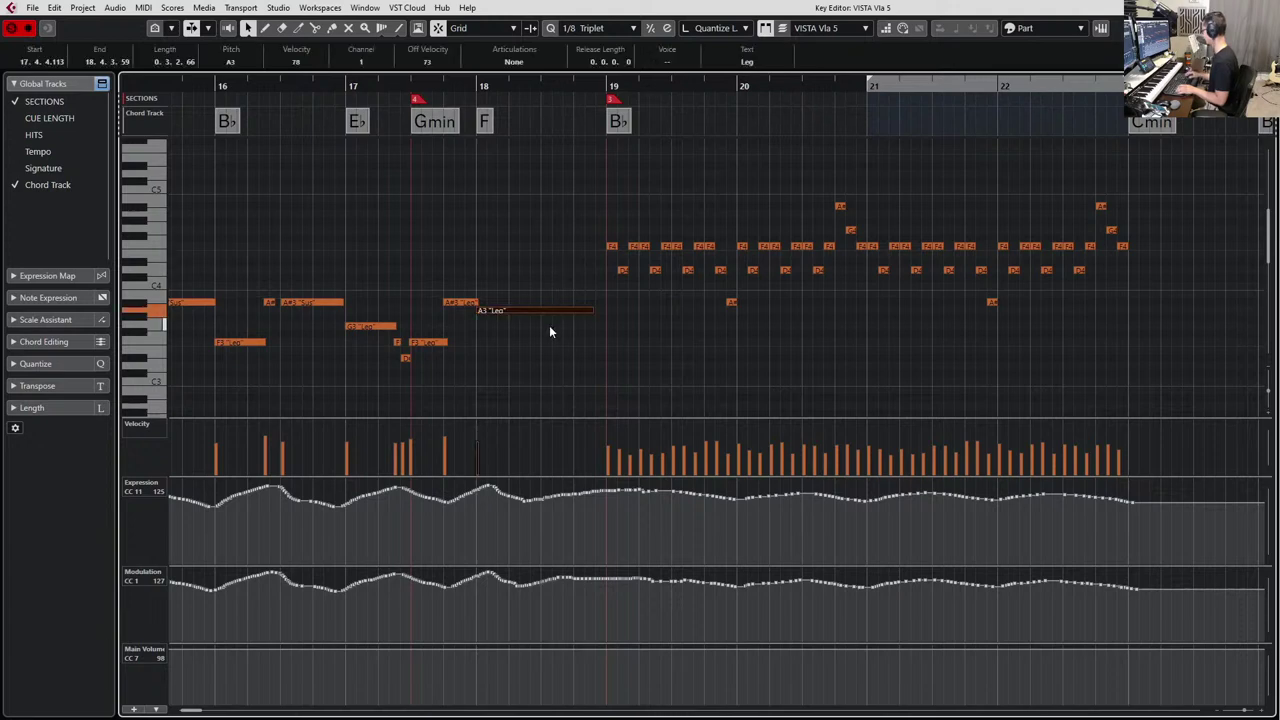
pyautogui.hotkey('alt', 'shift', 'Left')
pyautogui.hotkey('alt', 'shift', 'Left')
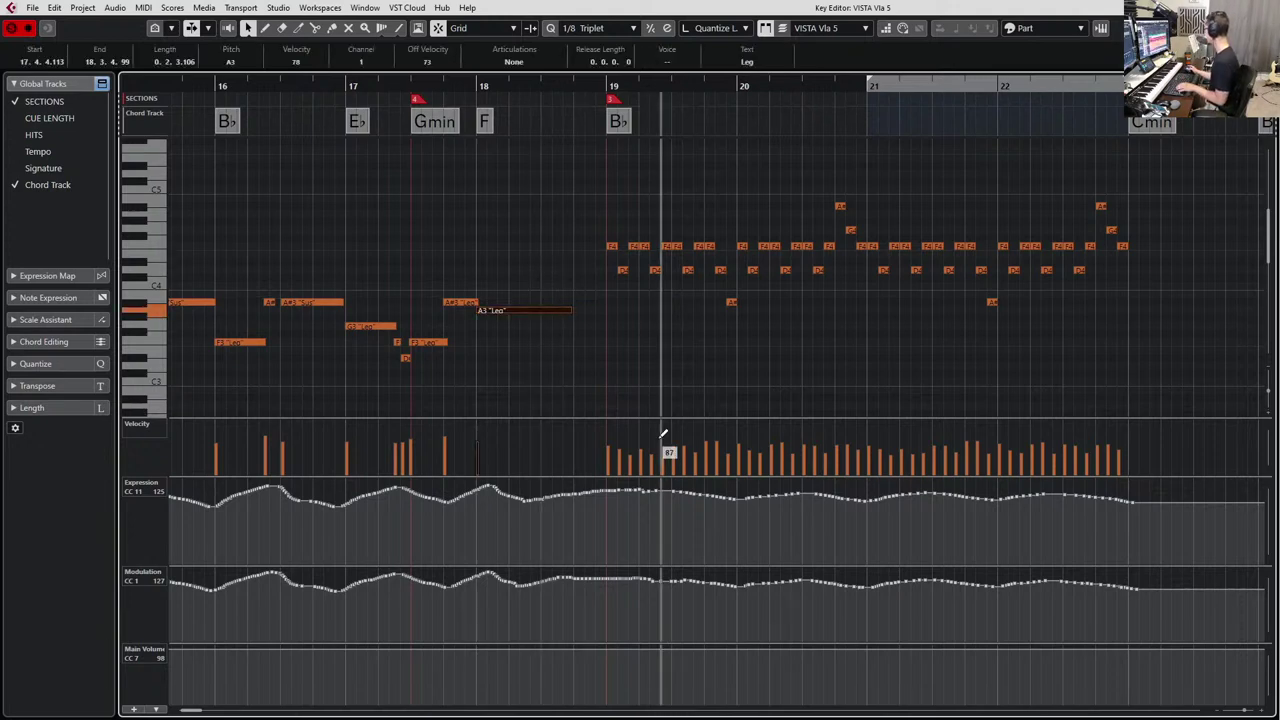
pyautogui.press('Return')
# Open the VISTA Vla 5 and EWO Viola KS parts together in the Key Editor at the bar 18 transition.
pyautogui.click(490, 490)
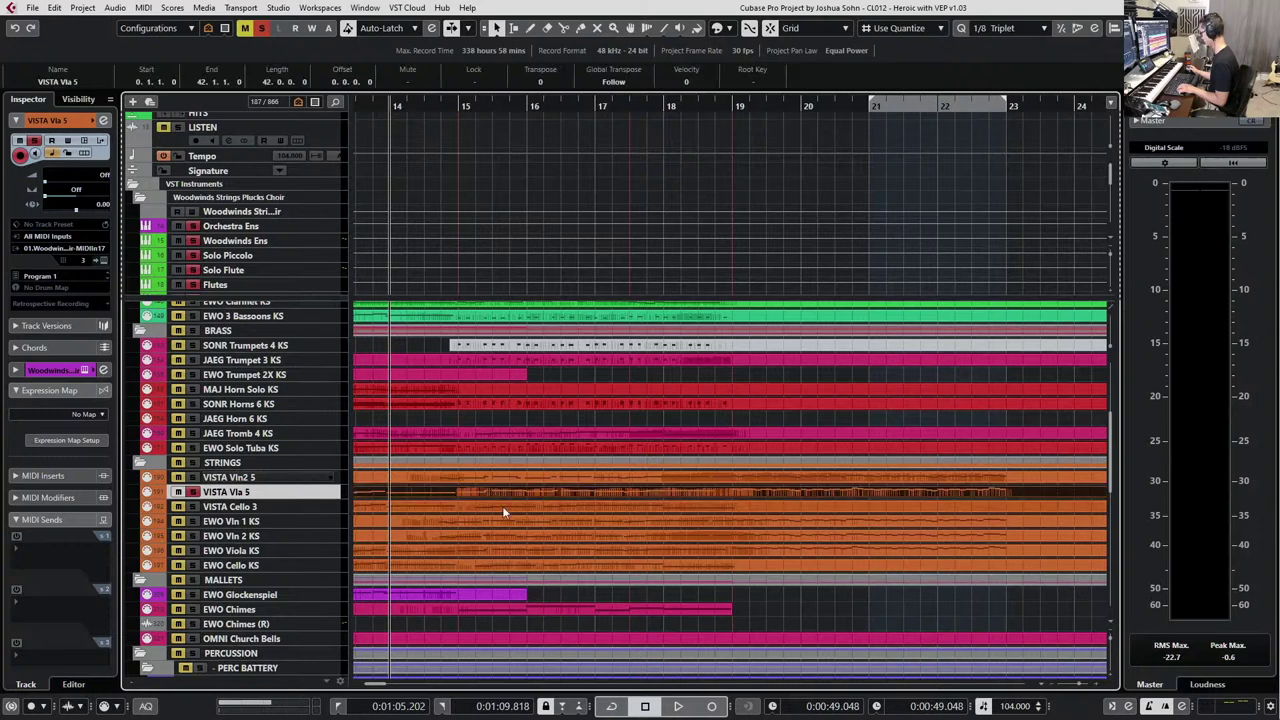
pyautogui.keyDown('shift'); pyautogui.click(518, 550); pyautogui.keyUp('shift')
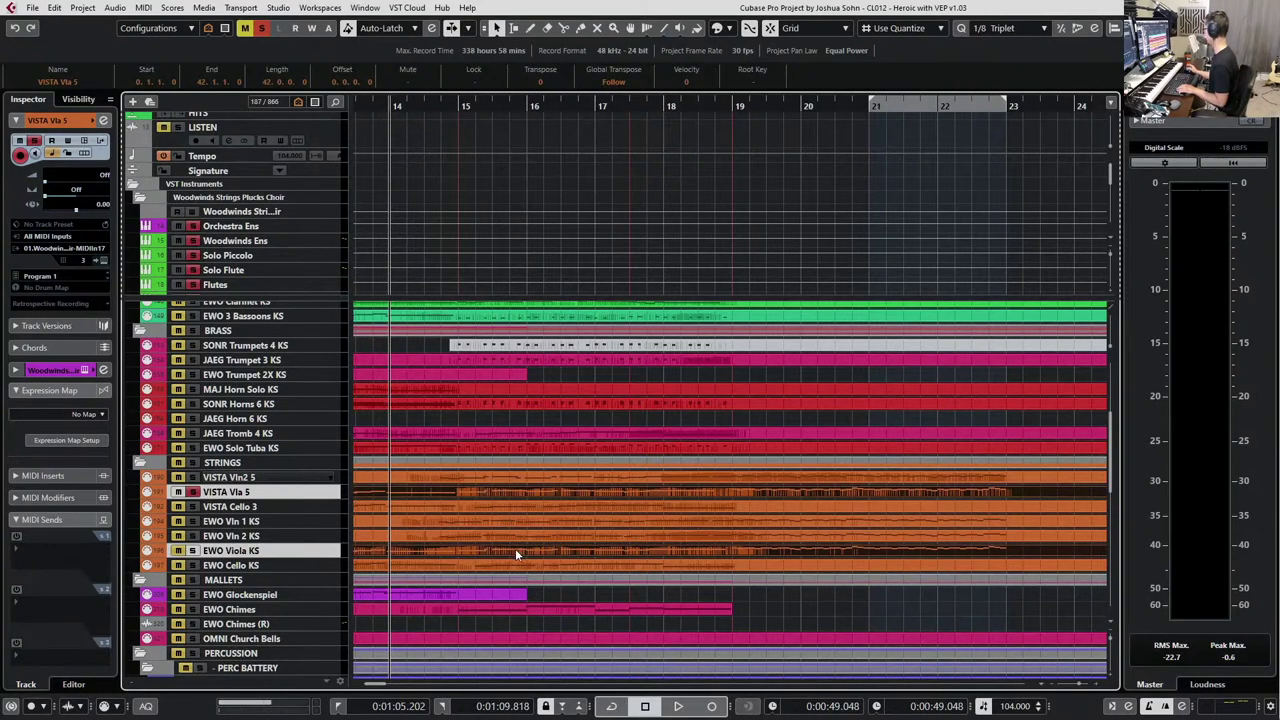
pyautogui.press('Return')
pyautogui.hscroll(5, 510, 352)
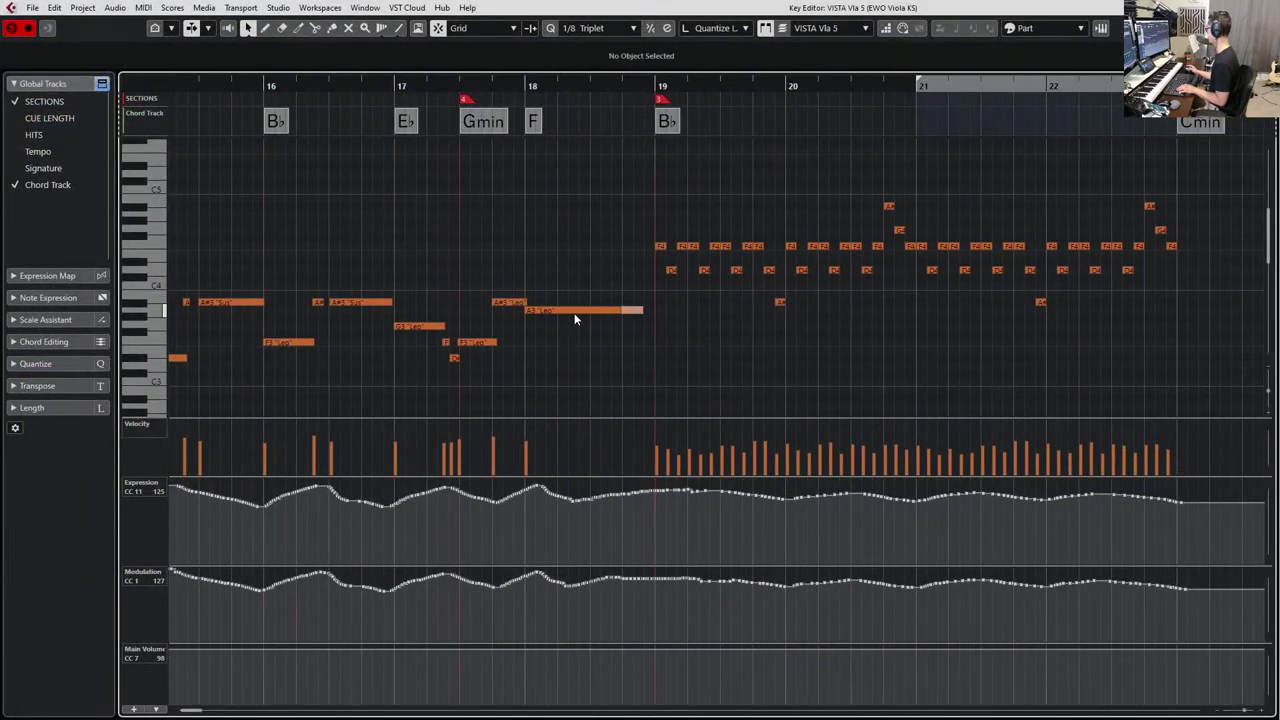
pyautogui.scroll(4, 580, 303)
# Try shortening the EWO Viola KS legato A3 in bar 18 to a length of 0.3.0.0, and undo the change.
pyautogui.click(752, 312)
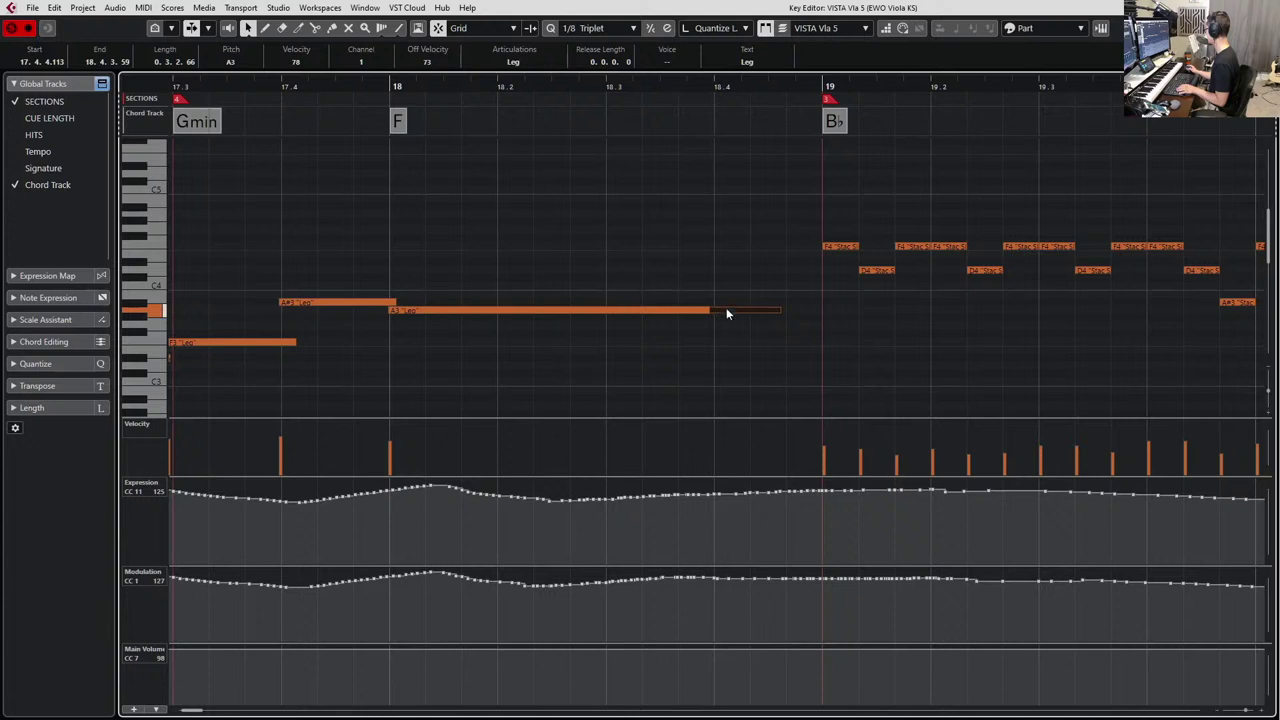
pyautogui.moveTo(777, 312); pyautogui.dragTo(693, 315)
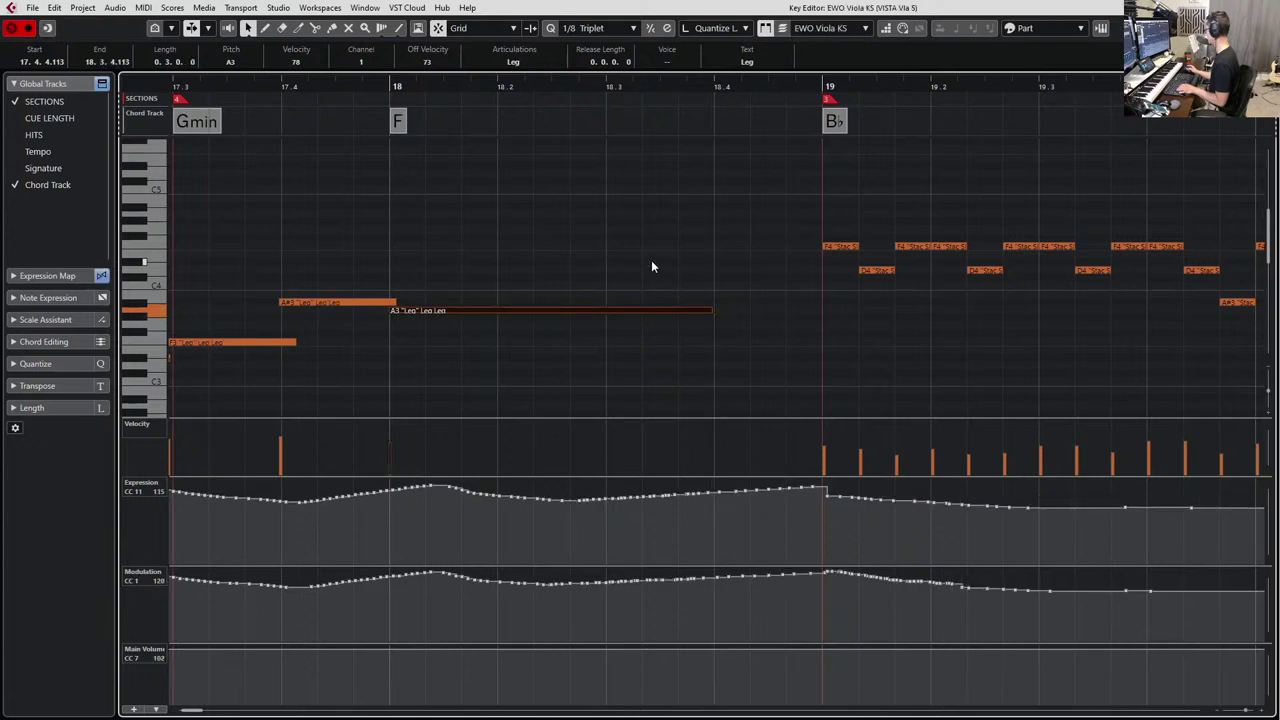
pyautogui.hotkey('ctrl', 'z')
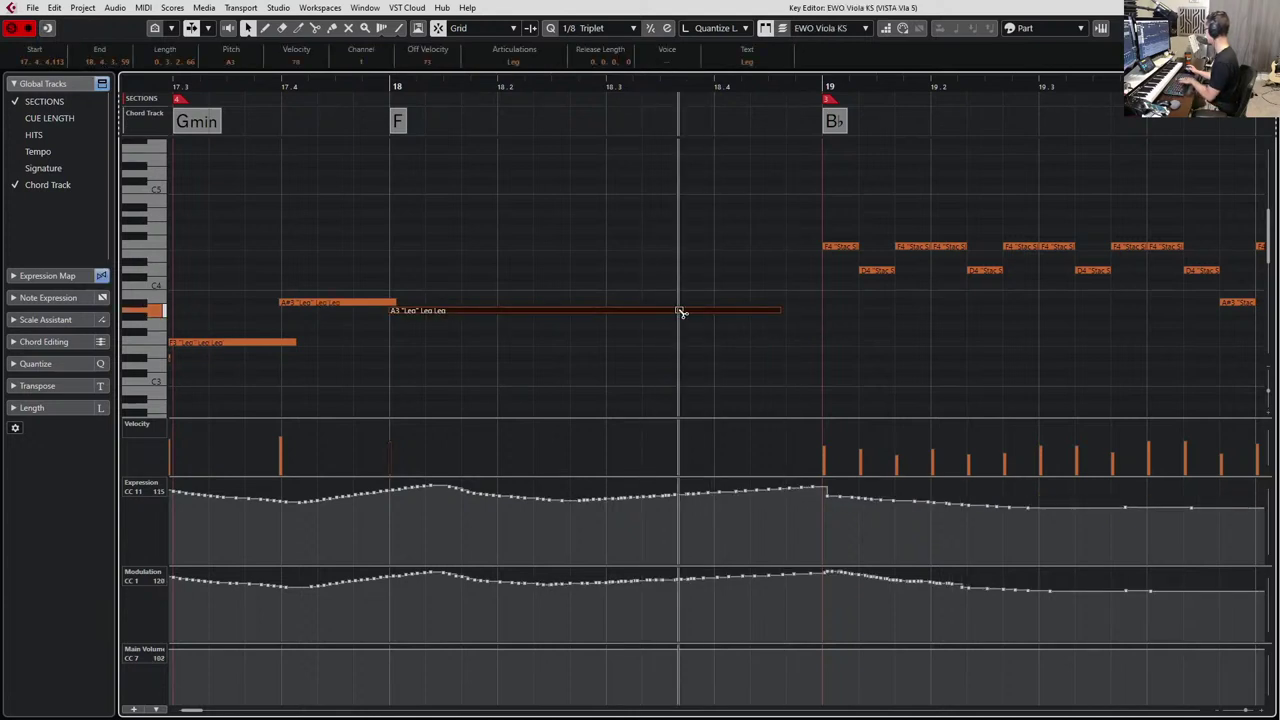
# Split the legato A3 in bar 18 at 18.3.3.80, try deleting its tail piece, and undo the deletion.
pyautogui.keyDown('alt'); pyautogui.click(679, 310); pyautogui.keyUp('alt')
pyautogui.click(698, 310)
pyautogui.press('Delete')
pyautogui.moveTo(680, 220); pyautogui.dragTo(624, 329)
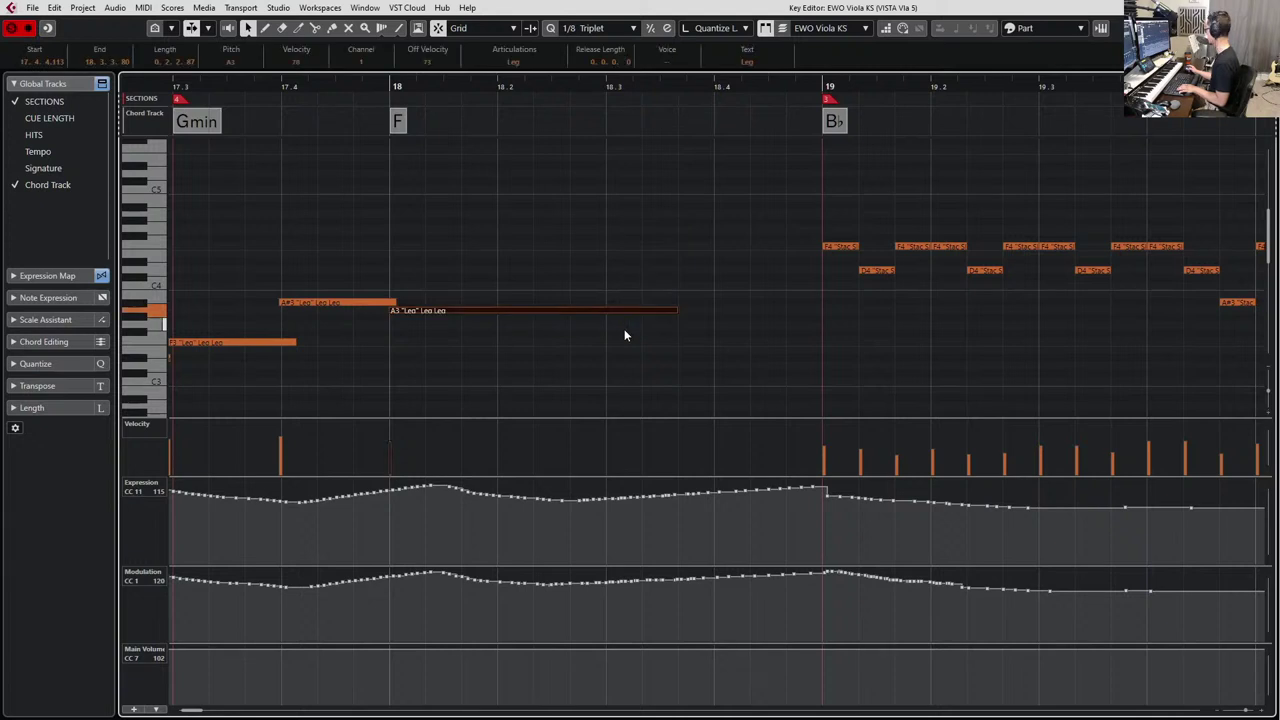
pyautogui.hotkey('ctrl', 'z')
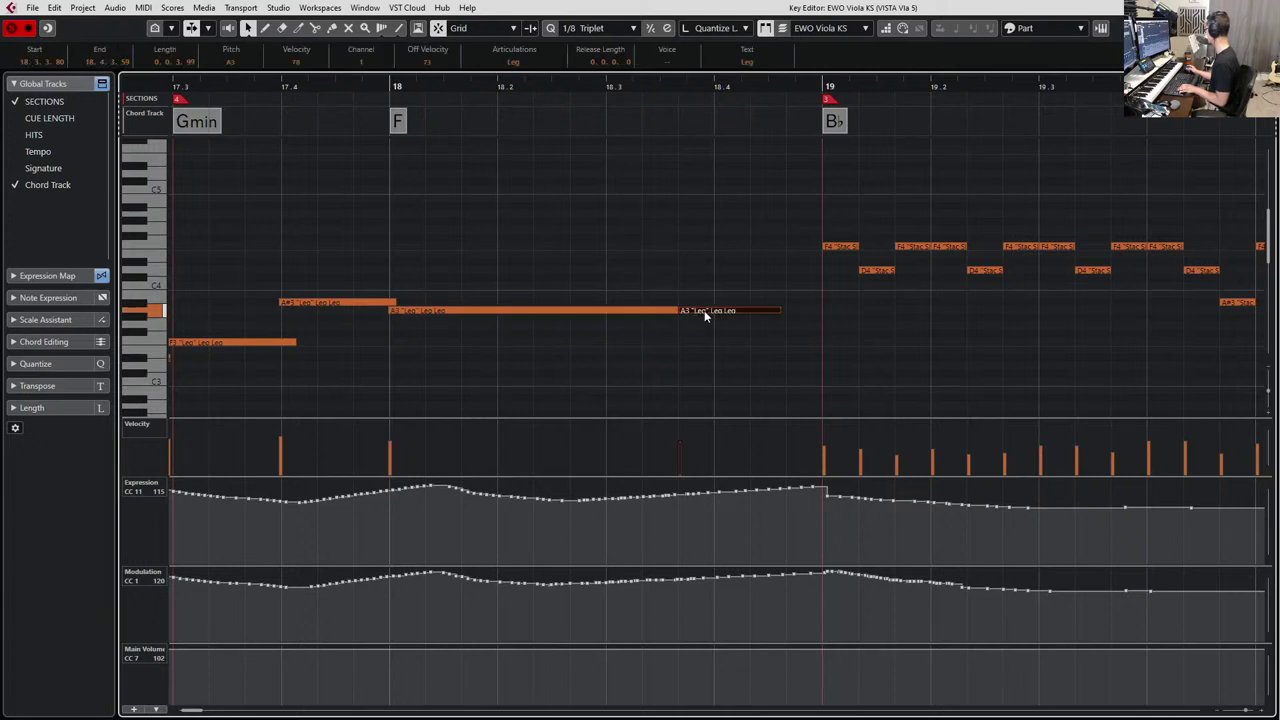
# Move the A3 tail piece to beat 4 of bar 18, ending at bar 19, and select it in VISTA Vla 5.
pyautogui.moveTo(706, 309); pyautogui.dragTo(741, 306)
pyautogui.press('Left')
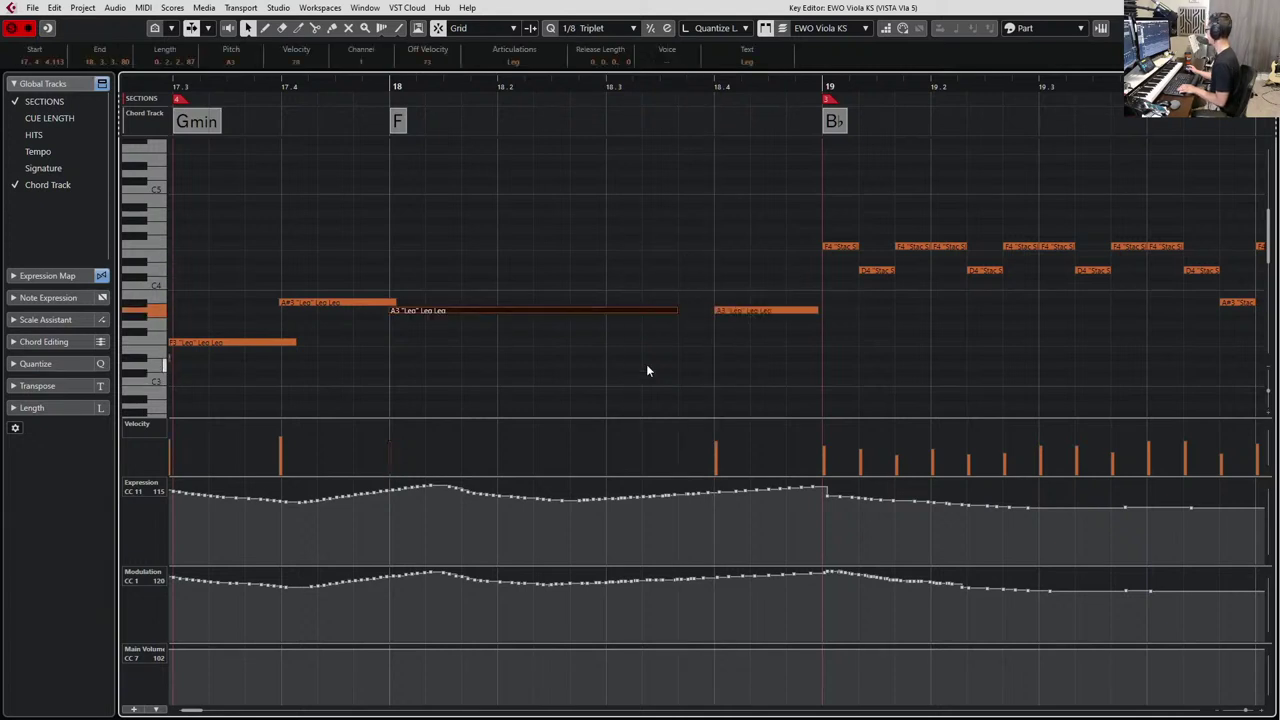
pyautogui.press('Right')
pyautogui.press('Left')
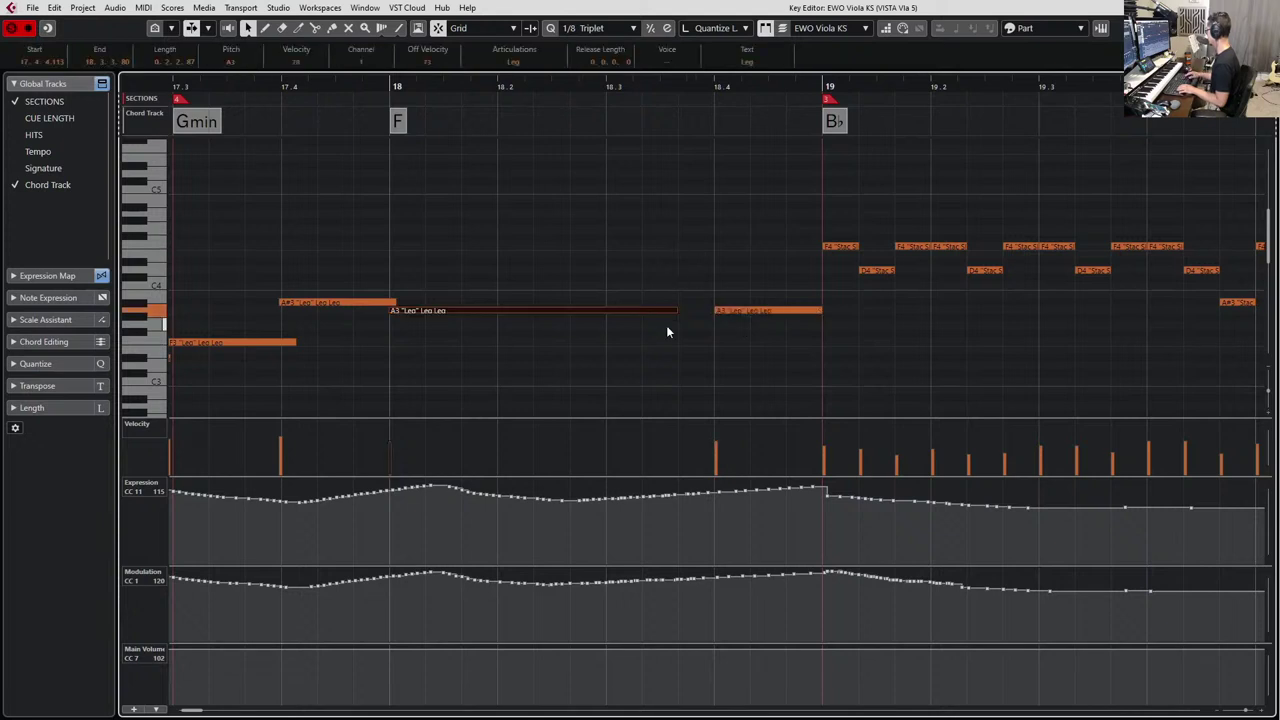
pyautogui.press('Left')
pyautogui.click(656, 248)
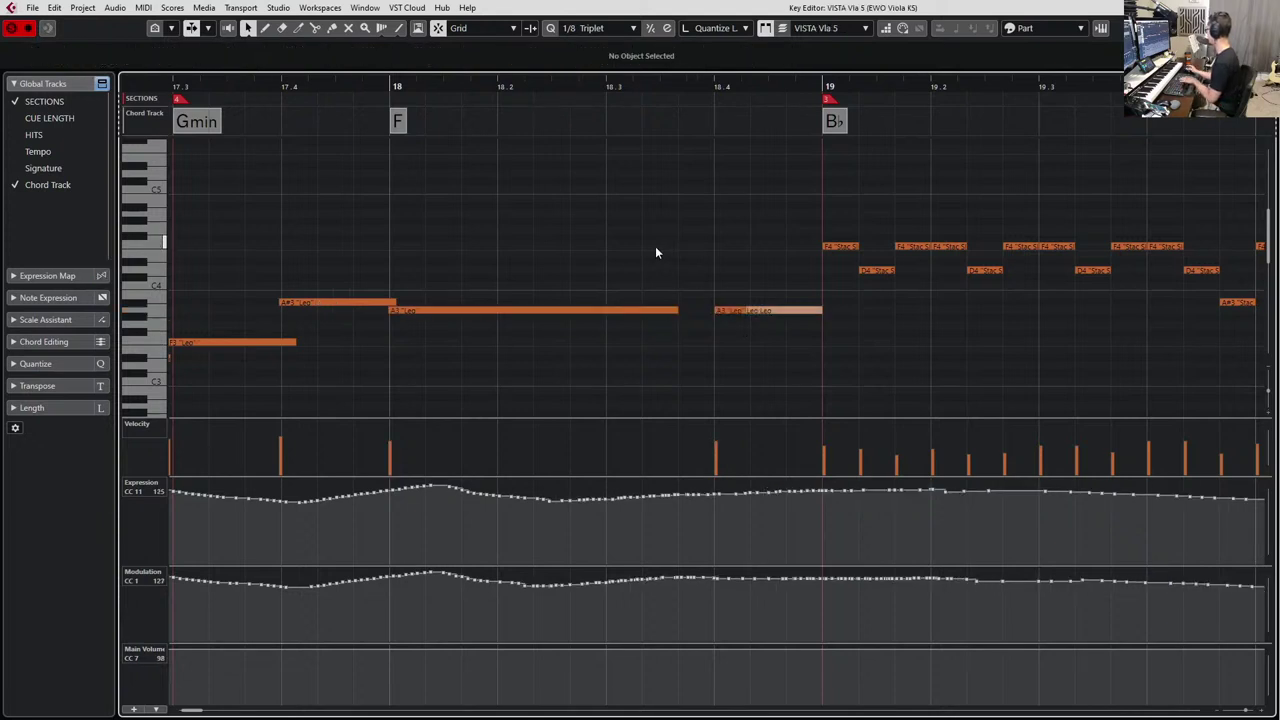
pyautogui.click(737, 312)
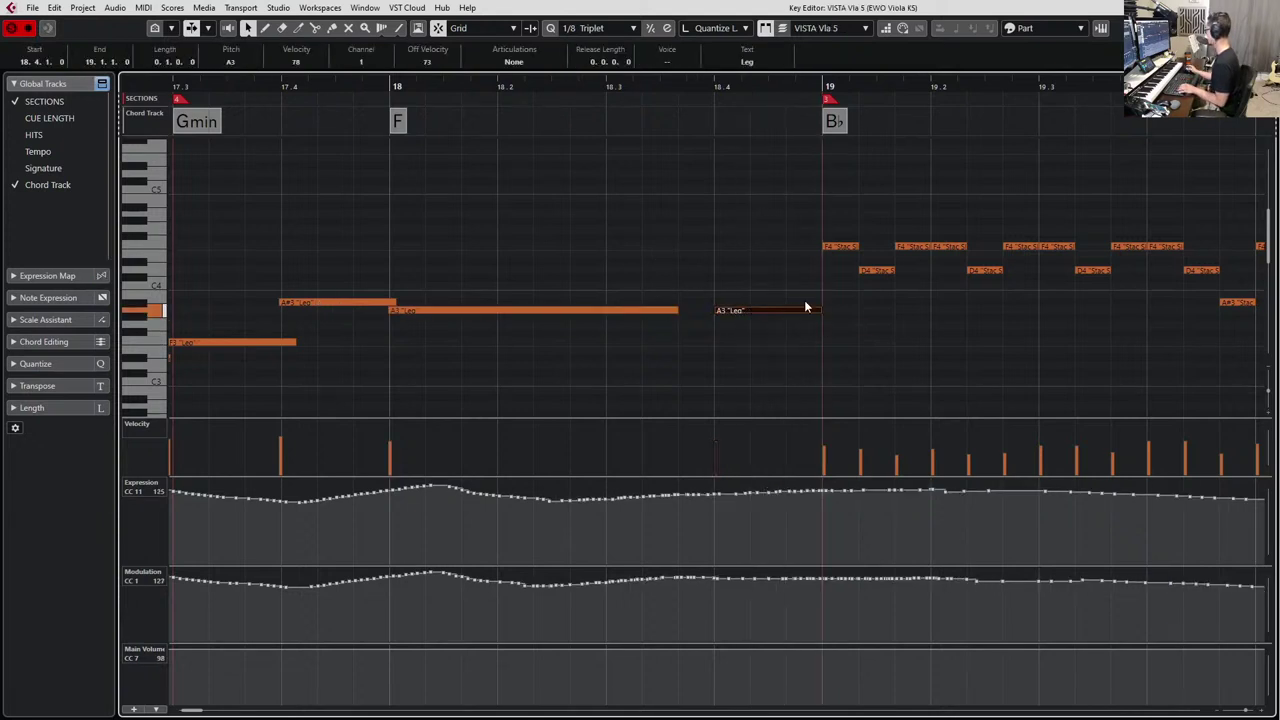
# Audition the bar 18 transition with the separated A3 legato notes.
pyautogui.press('Left')
pyautogui.press('space')
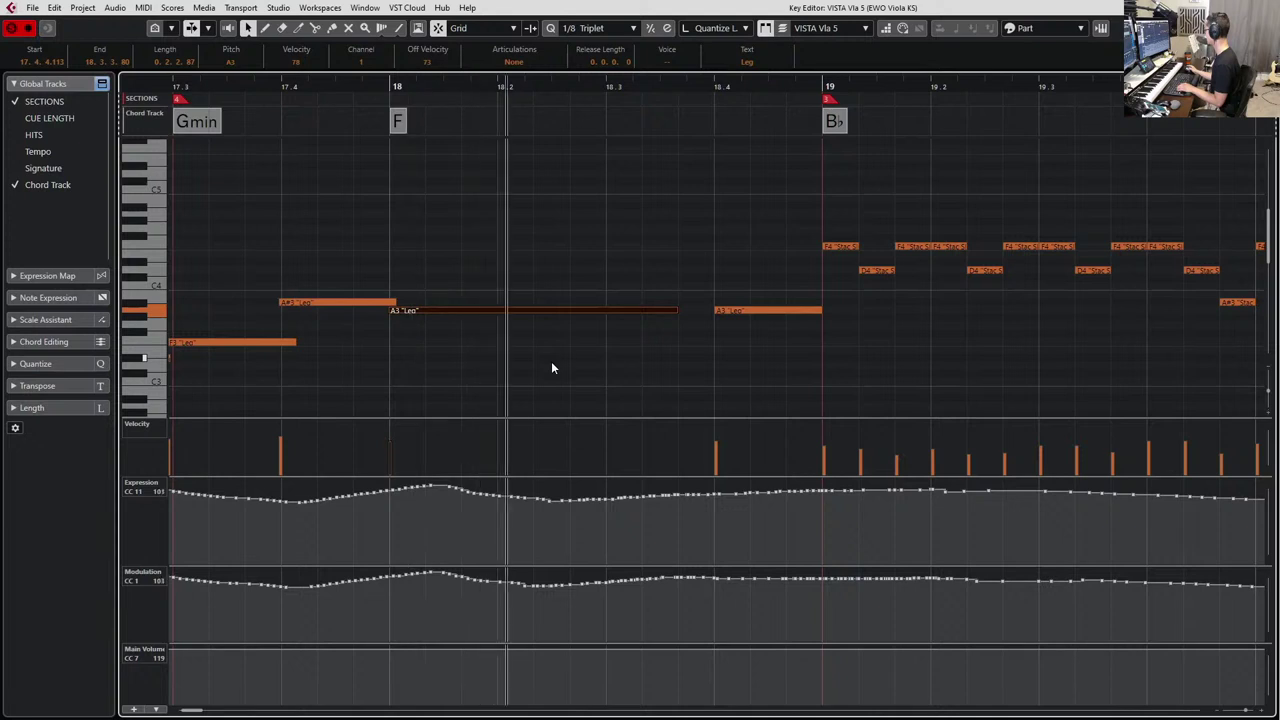
pyautogui.press('space')
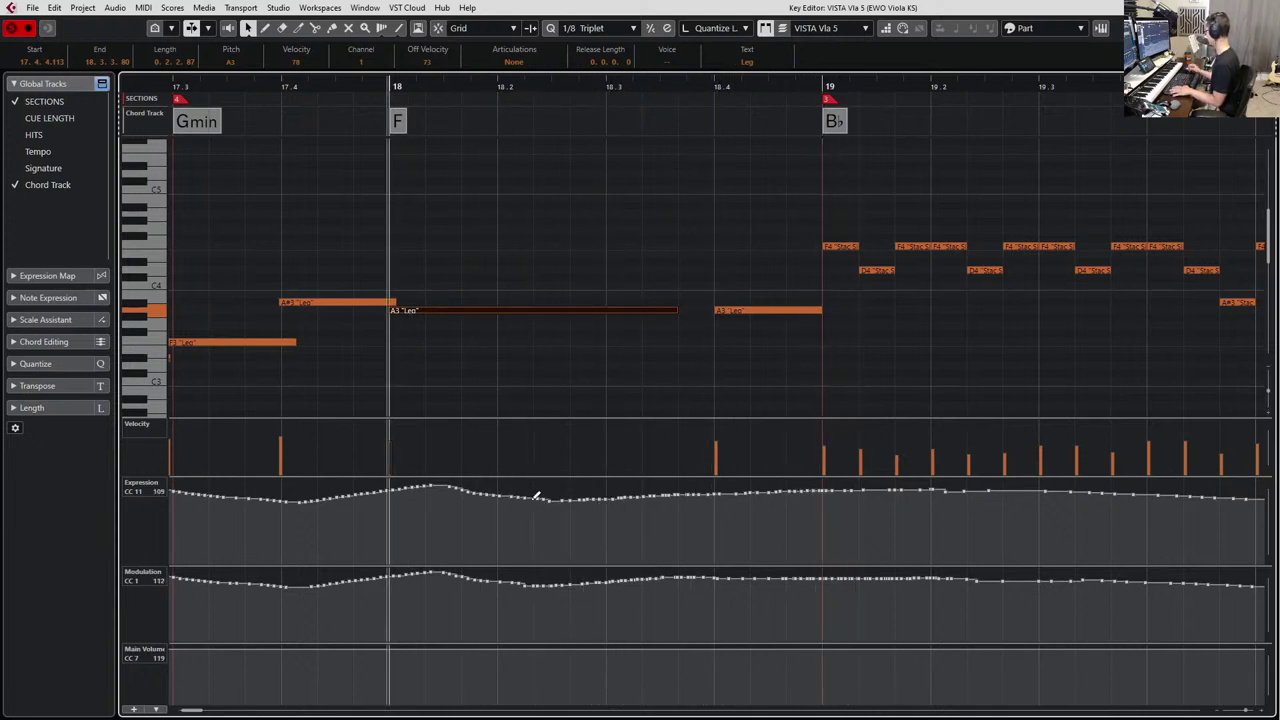
# Redraw the VISTA Vla 5 Expression (CC 11) curve across bar 18 with a second swell peaking just after 18.4.
pyautogui.hotkey('alt', '1')
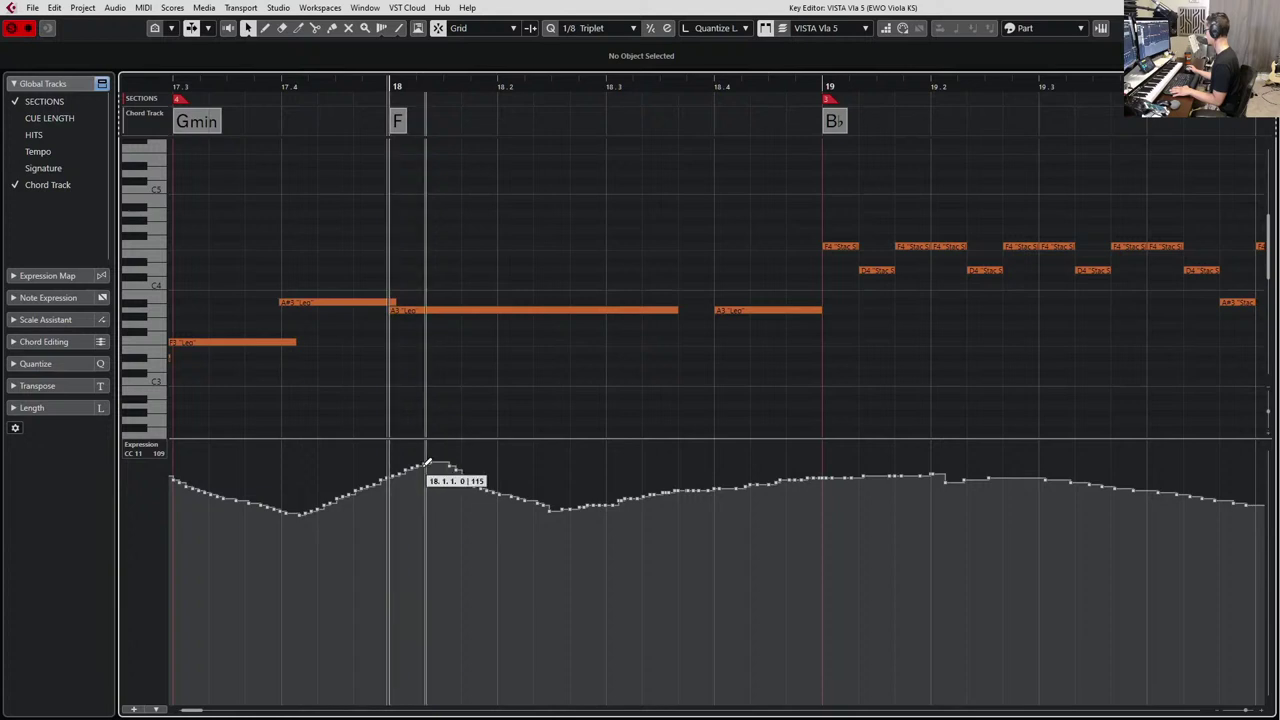
pyautogui.moveTo(426, 467); pyautogui.dragTo(539, 461)
pyautogui.moveTo(432, 466)
pyautogui.mouseDown()
pyautogui.moveTo(547, 479)
pyautogui.moveTo(749, 451)
pyautogui.moveTo(714, 450)
pyautogui.moveTo(822, 466)
pyautogui.moveTo(720, 446)
pyautogui.moveTo(789, 443)
pyautogui.moveTo(838, 468)
pyautogui.mouseUp()
# Redraw the EWO Viola KS Expression (CC 11) curve across bar 18, swelling after 18.4 and falling into bar 19.
pyautogui.press('Tab')
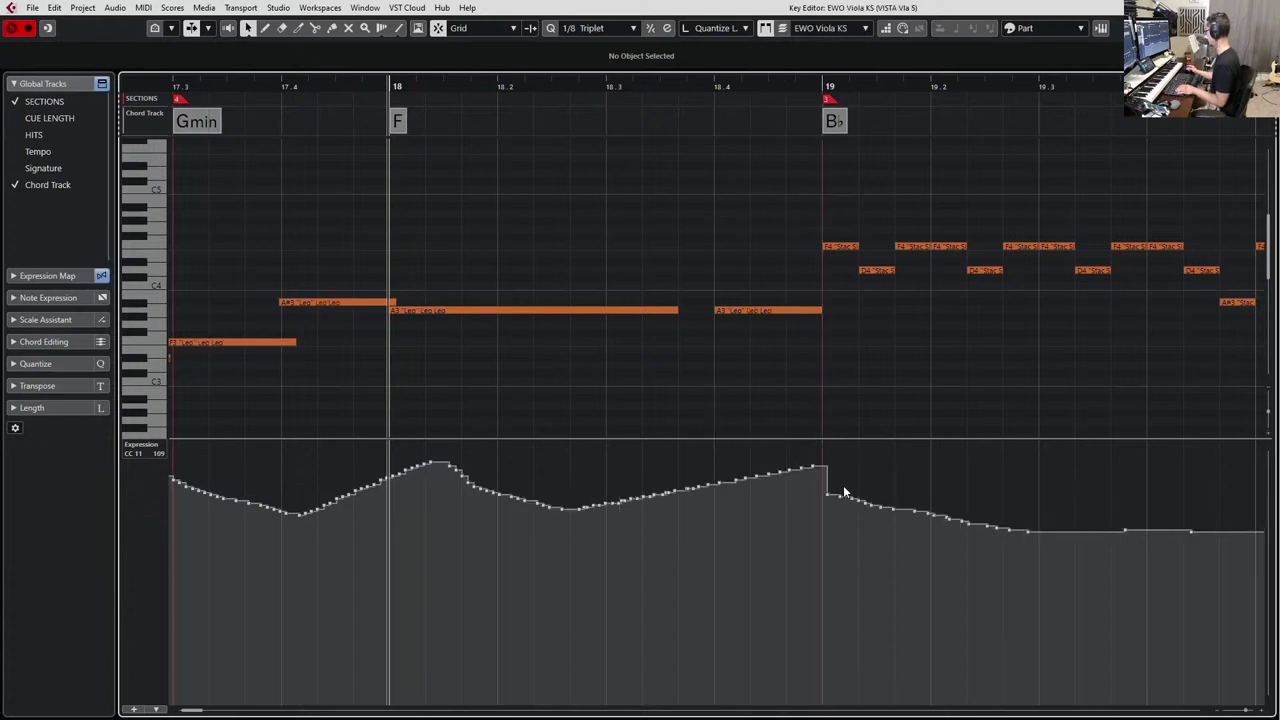
pyautogui.moveTo(435, 459)
pyautogui.mouseDown()
pyautogui.moveTo(491, 449)
pyautogui.moveTo(606, 470)
pyautogui.mouseUp()
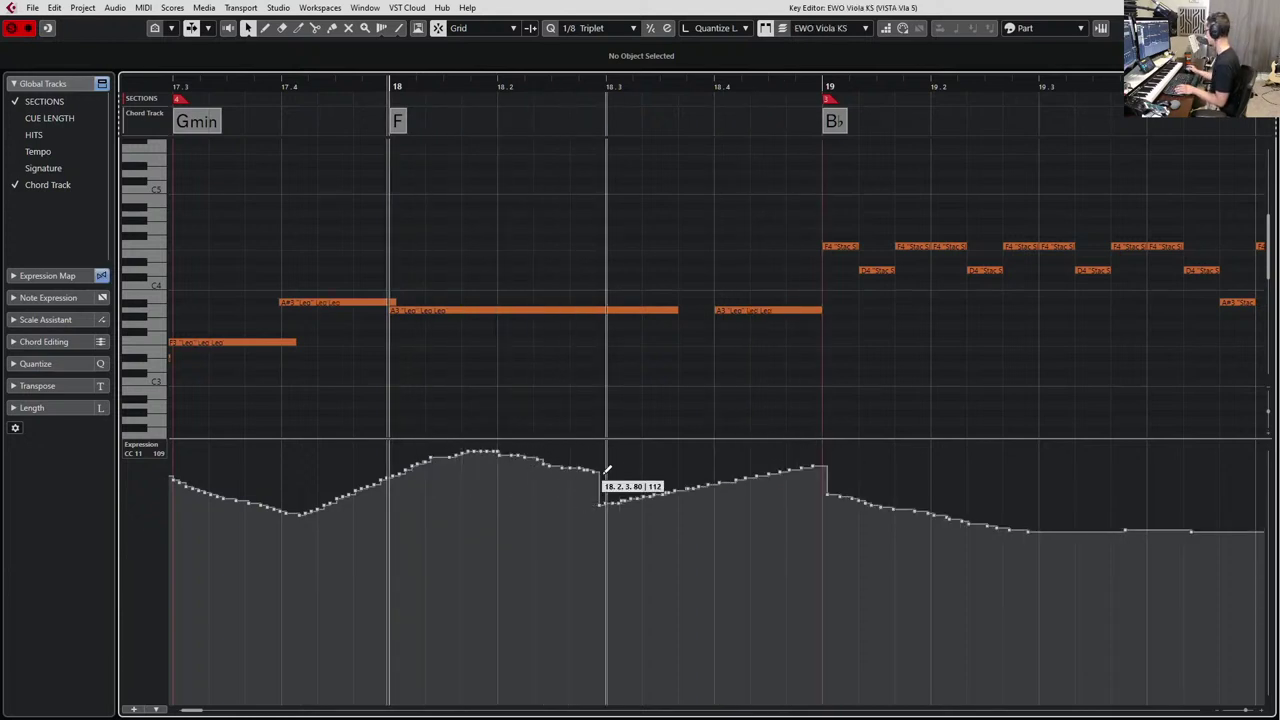
pyautogui.moveTo(451, 449)
pyautogui.mouseDown()
pyautogui.moveTo(429, 451)
pyautogui.moveTo(561, 477)
pyautogui.moveTo(738, 447)
pyautogui.moveTo(868, 498)
pyautogui.mouseUp()
pyautogui.press('pagedown')
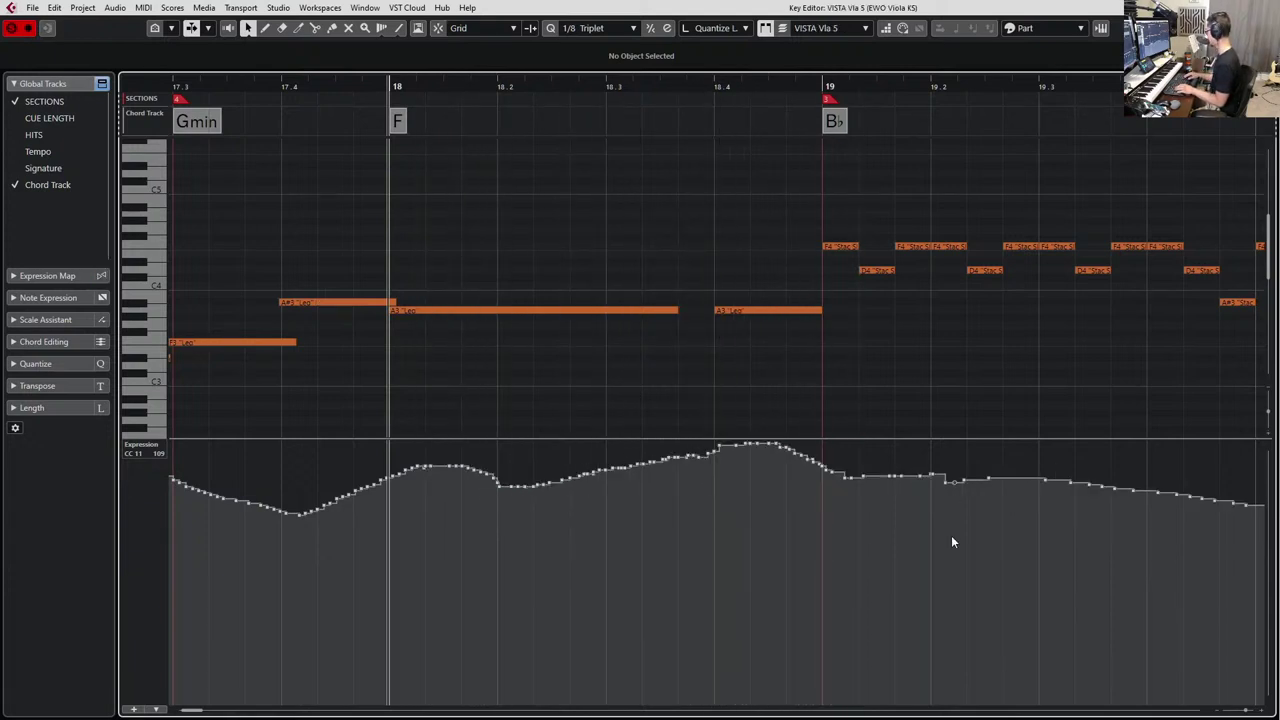
pyautogui.press('pageup')
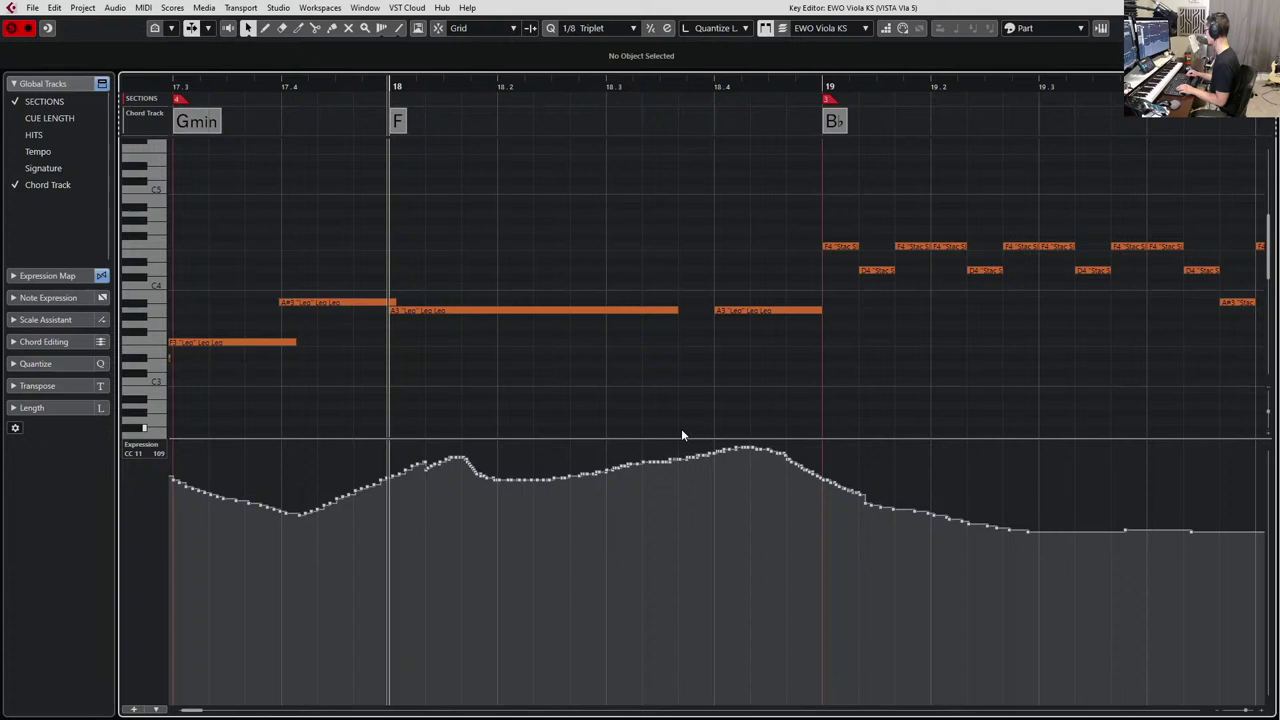
# Redraw the EWO Viola KS Modulation (CC 1) curve across bar 18, dipping after 18.2 and rising to a plateau until bar 19.
pyautogui.hotkey('alt', '1')
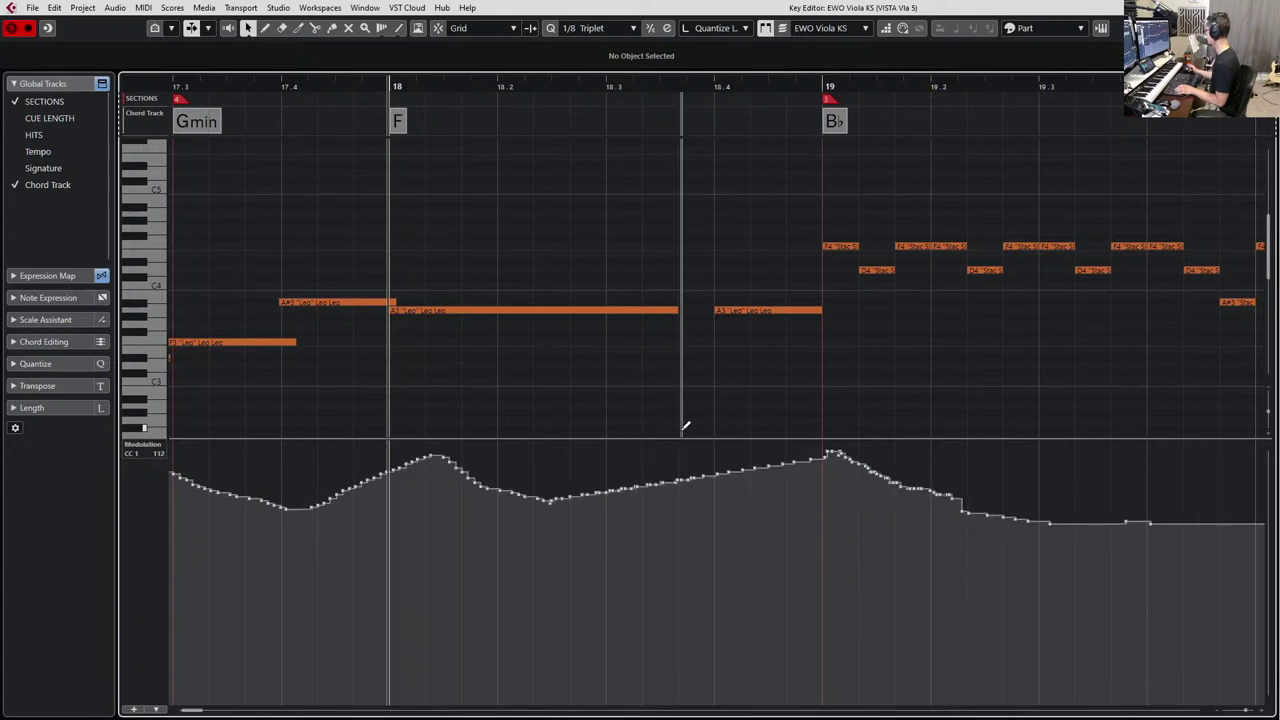
pyautogui.click(450, 443)
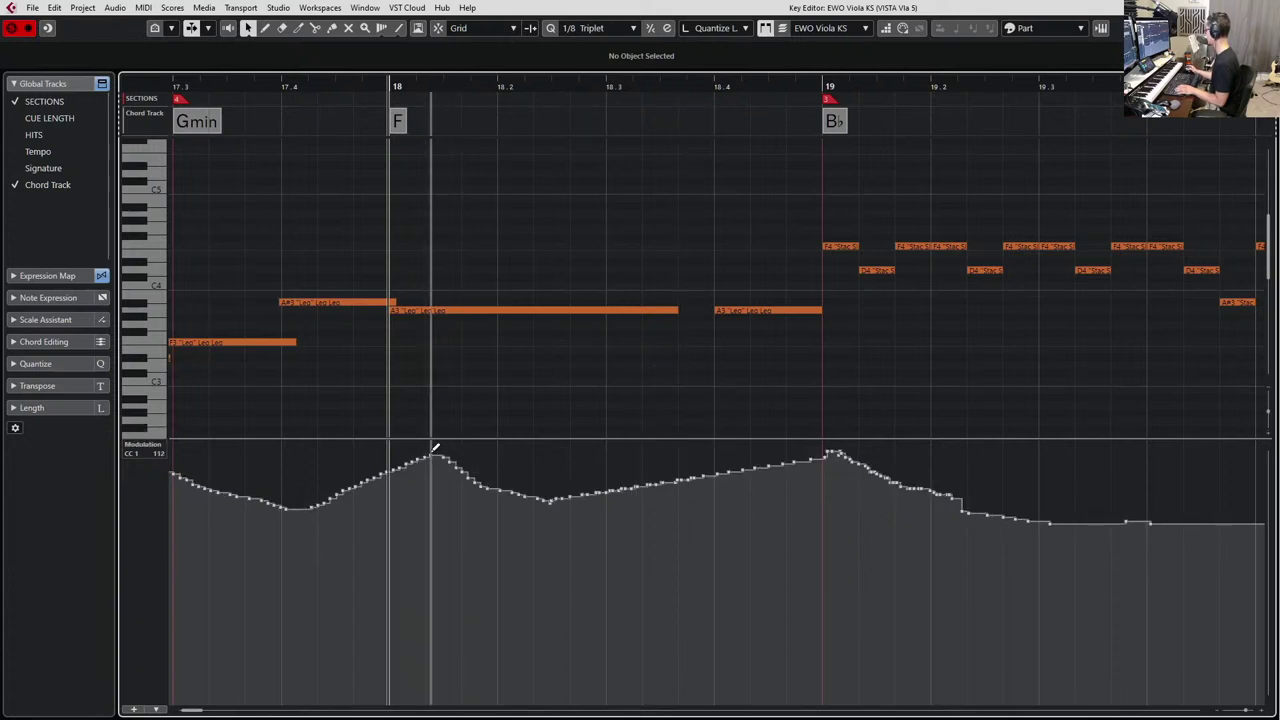
pyautogui.moveTo(434, 452); pyautogui.dragTo(848, 443)
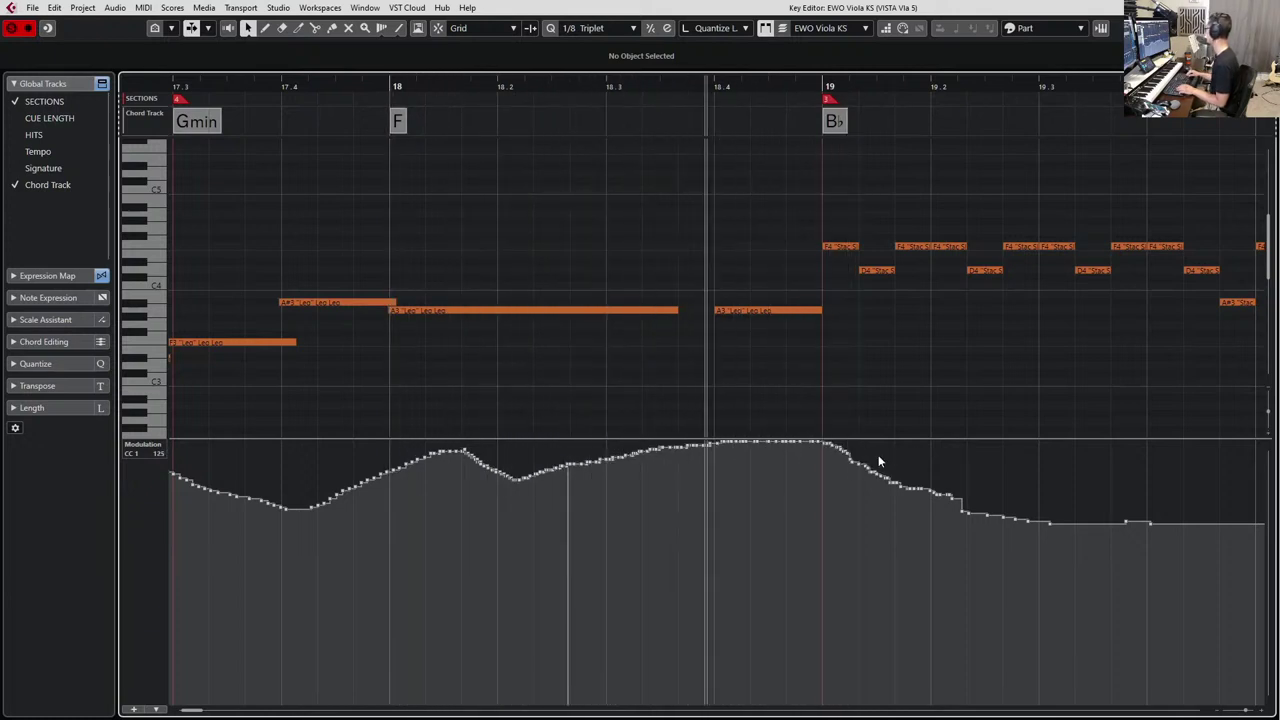
pyautogui.press('space')
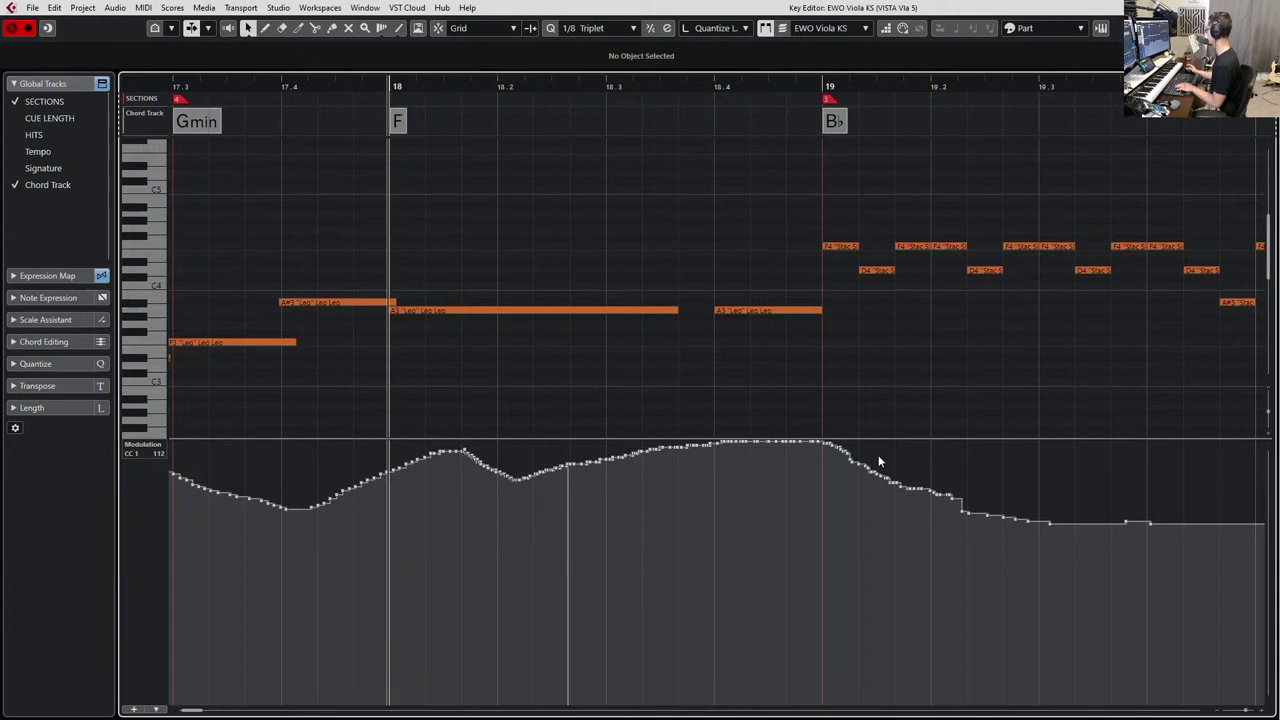
# Select all the staccato triplet notes of VISTA Vla 5 in bars 19 to 22.
pyautogui.press('g')
pyautogui.press('g')
pyautogui.press('g')
pyautogui.press('g')
pyautogui.hscroll(4, 700, 320)
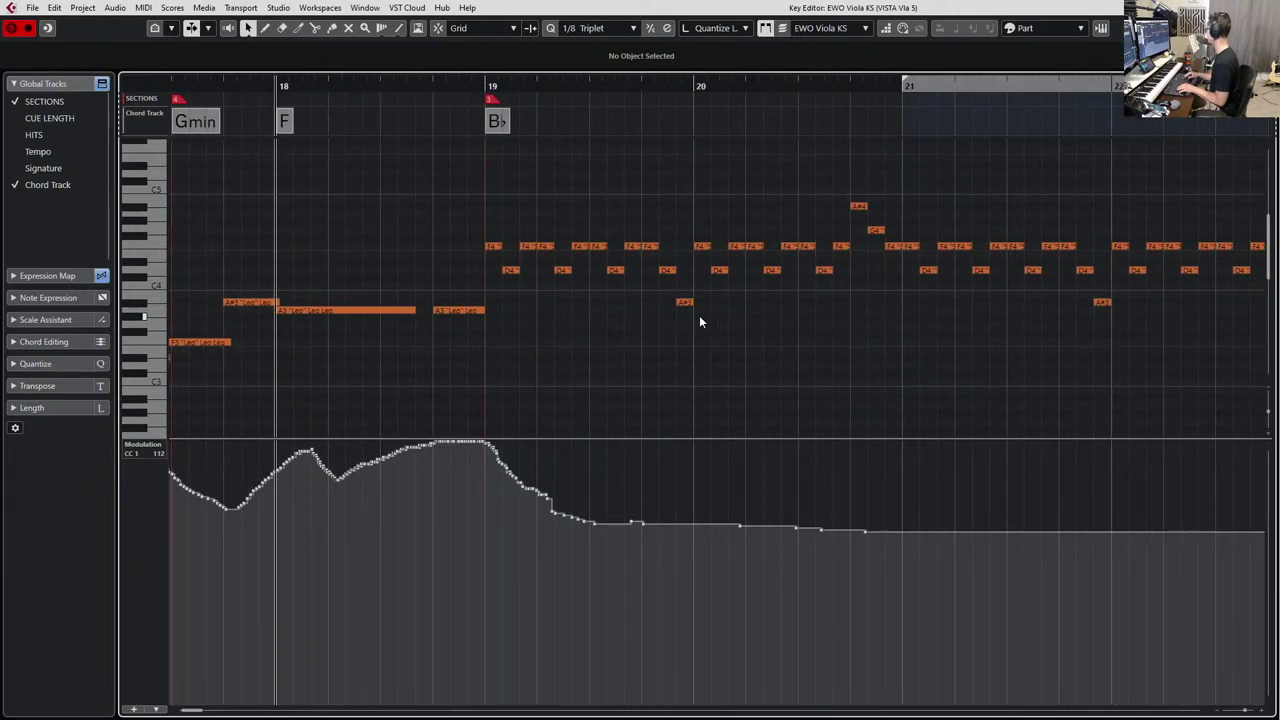
pyautogui.click(699, 315)
pyautogui.hscroll(2, 327, 198)
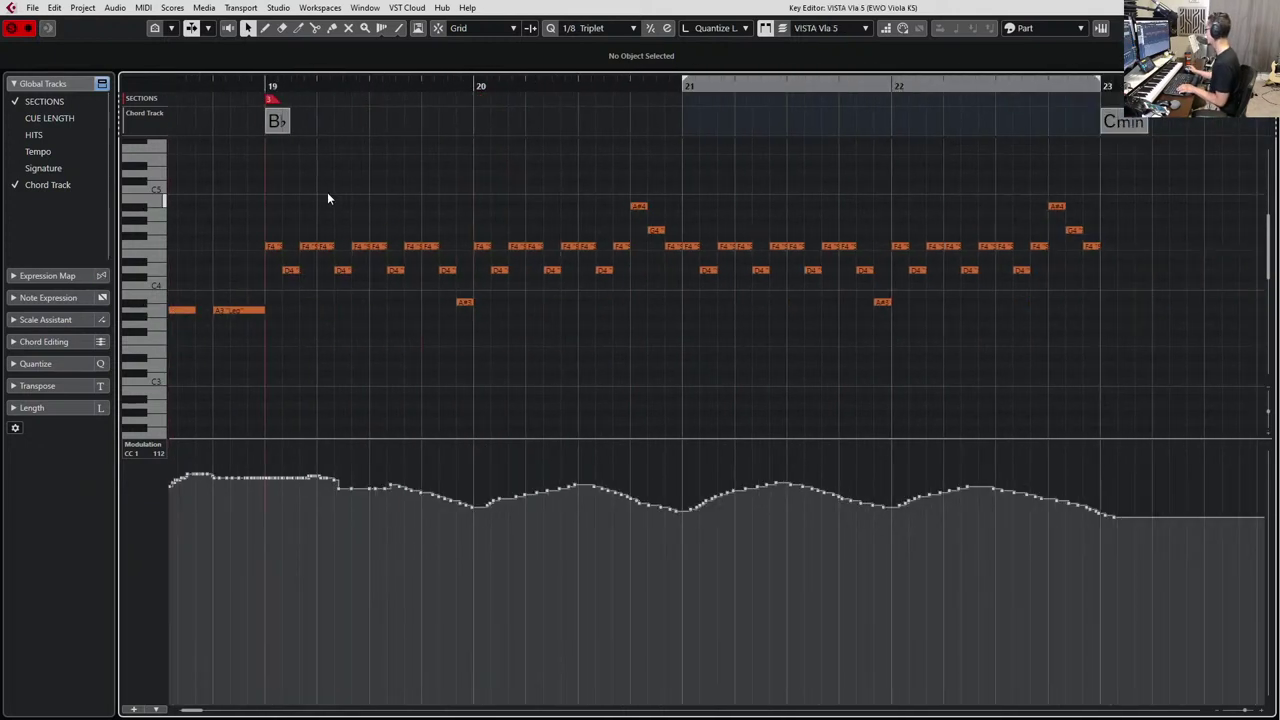
pyautogui.moveTo(267, 180); pyautogui.dragTo(489, 194)
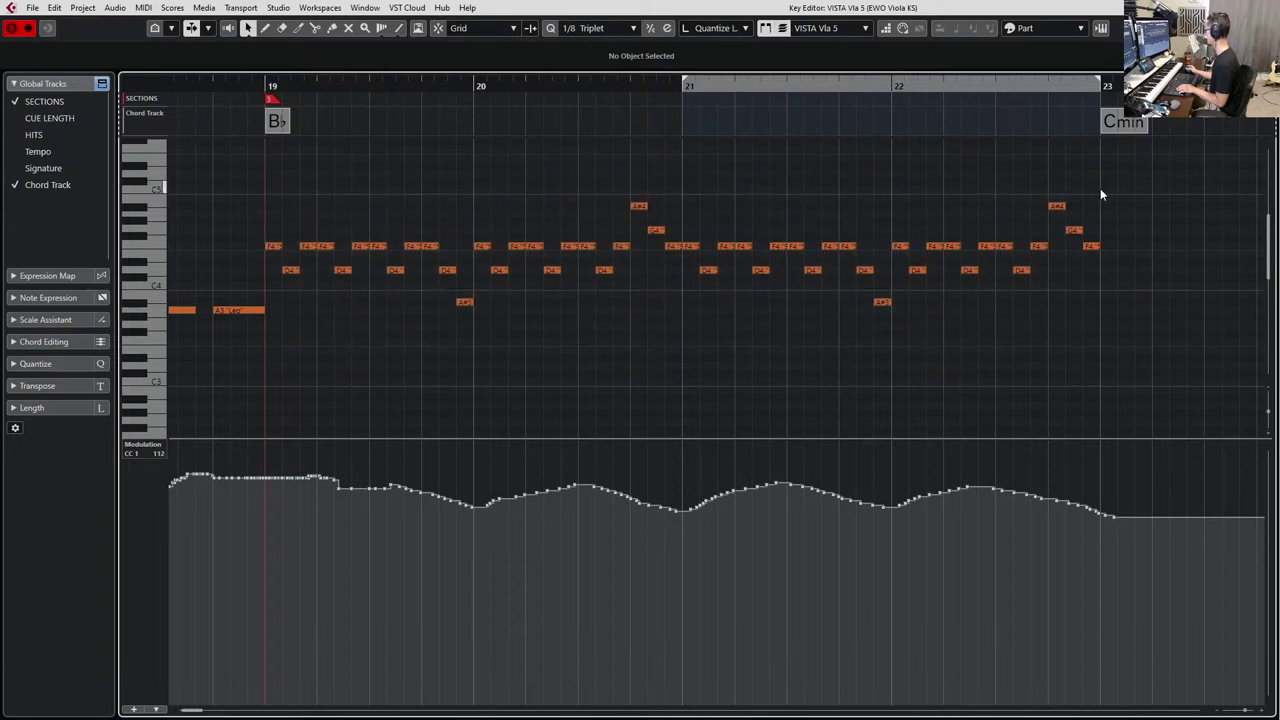
pyautogui.moveTo(1128, 180); pyautogui.dragTo(281, 347)
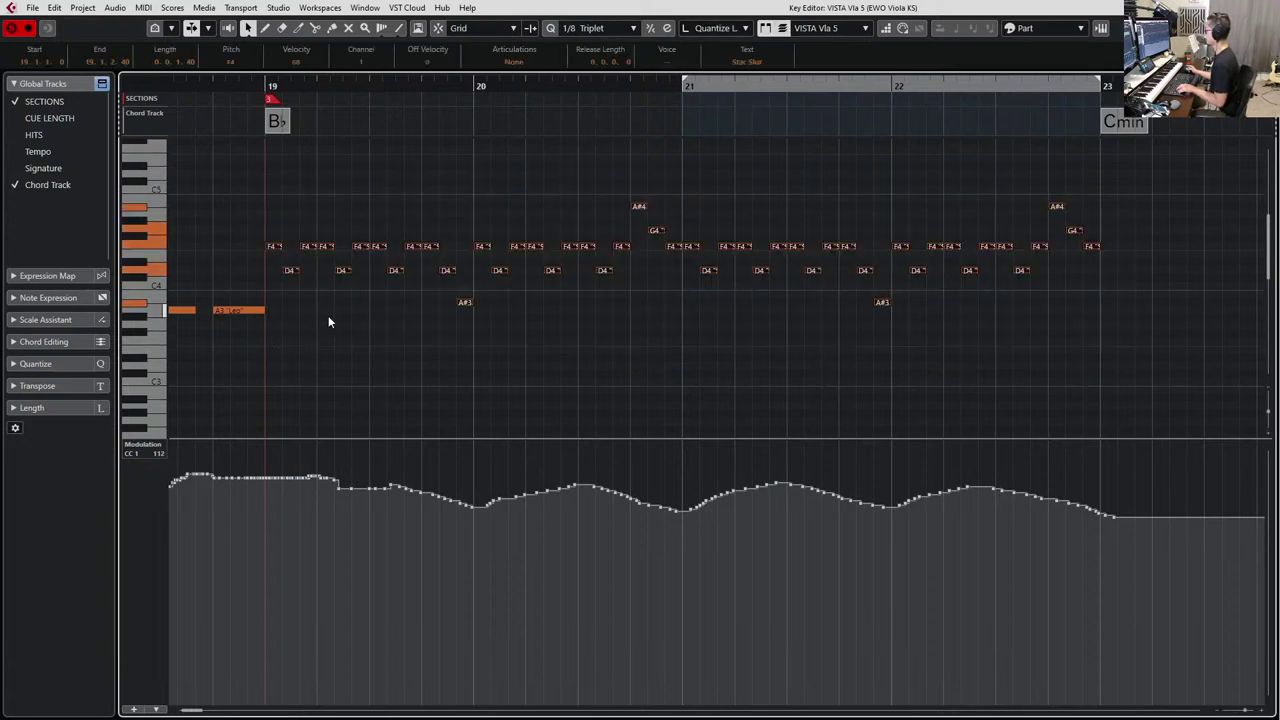
# Shorten the selected VISTA Vla 5 staccato notes to a length of 0.0.1.5, auditioning them from bar 19.
pyautogui.scroll(4, 322, 318)
pyautogui.hscroll(-3, 302, 312)
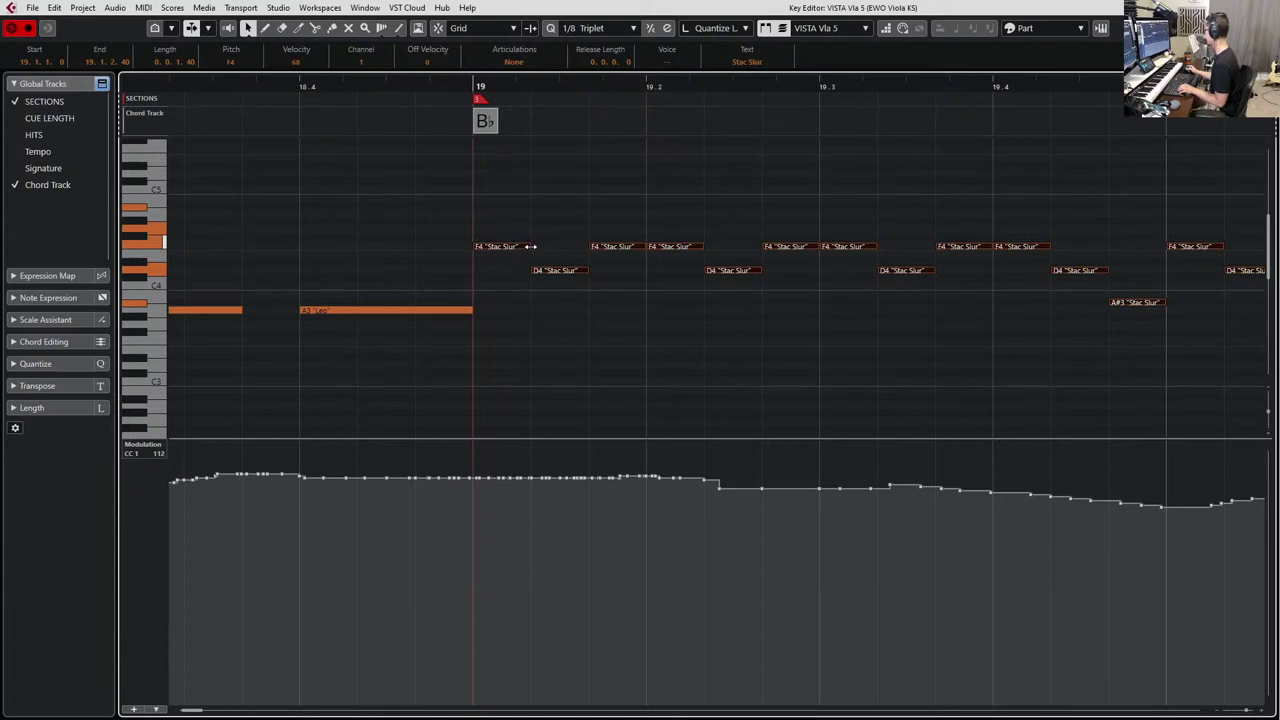
pyautogui.moveTo(531, 247); pyautogui.dragTo(506, 246)
pyautogui.press('l')
pyautogui.press('space')
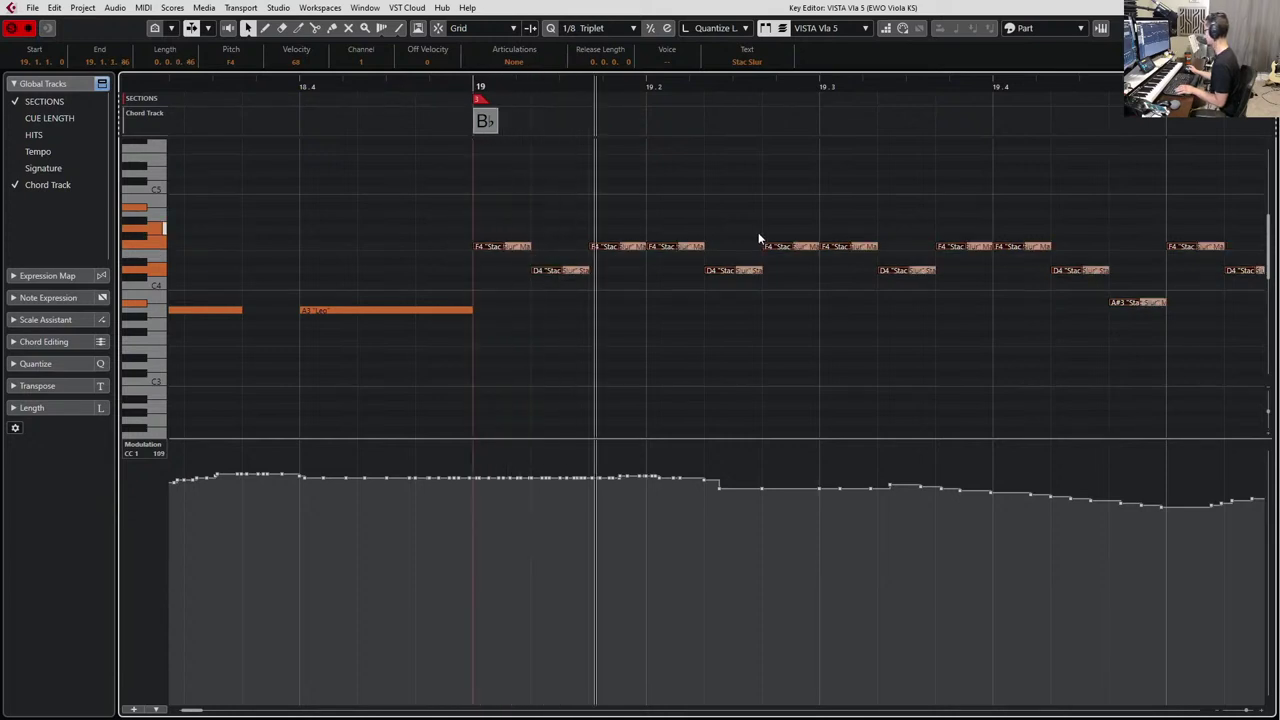
pyautogui.press('space')
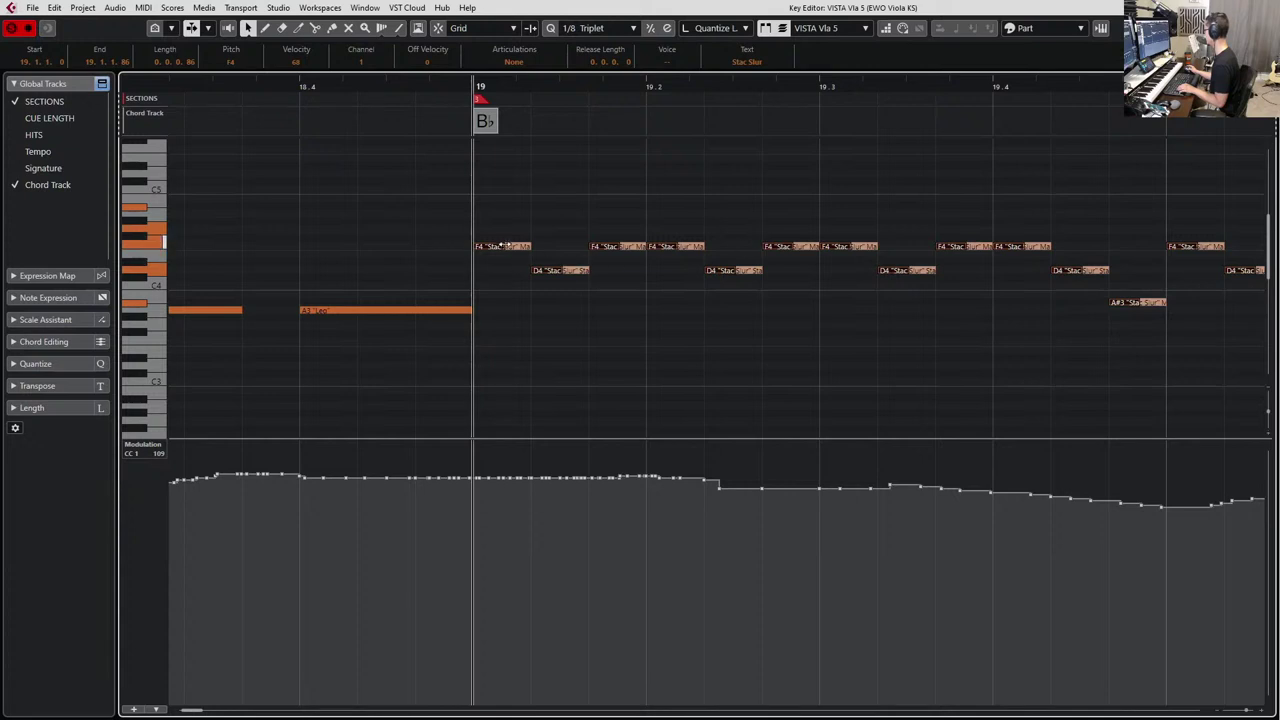
pyautogui.press('space')
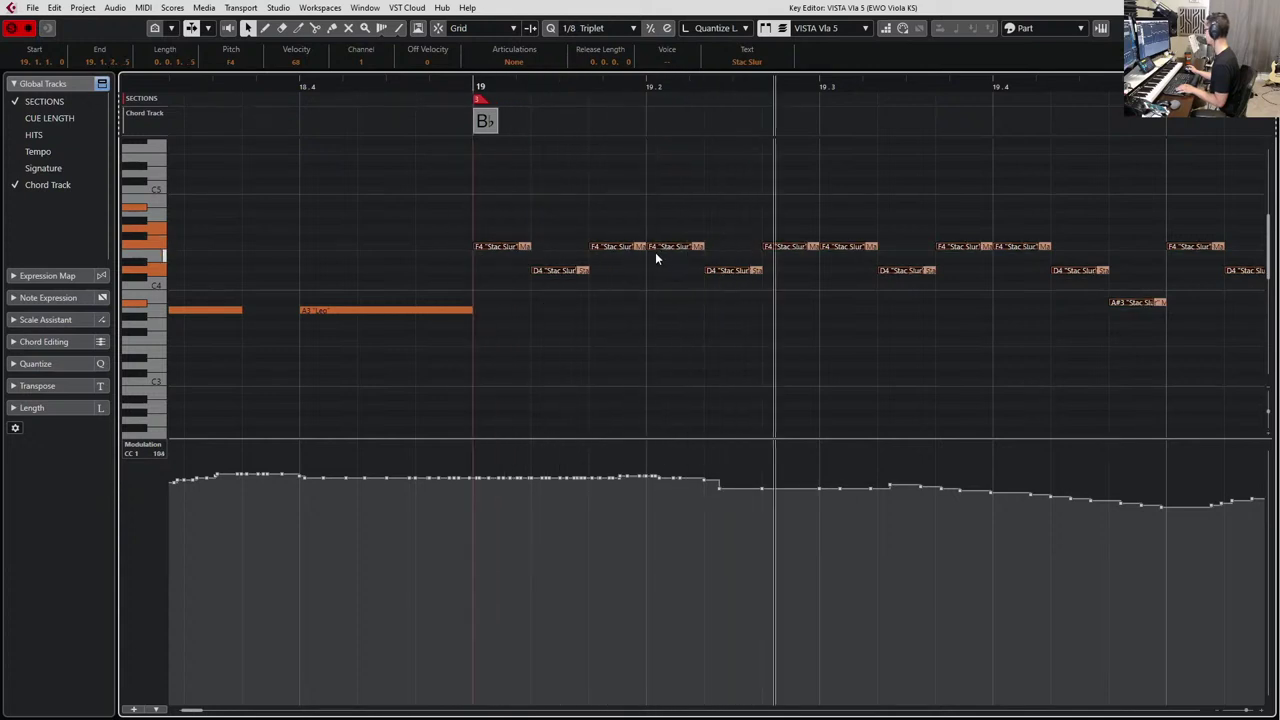
# Smooth the step in the VISTA Vla 5 Modulation (CC 1) curve in bar 19 into a gradual descent.
pyautogui.scroll(-5, 694, 362)
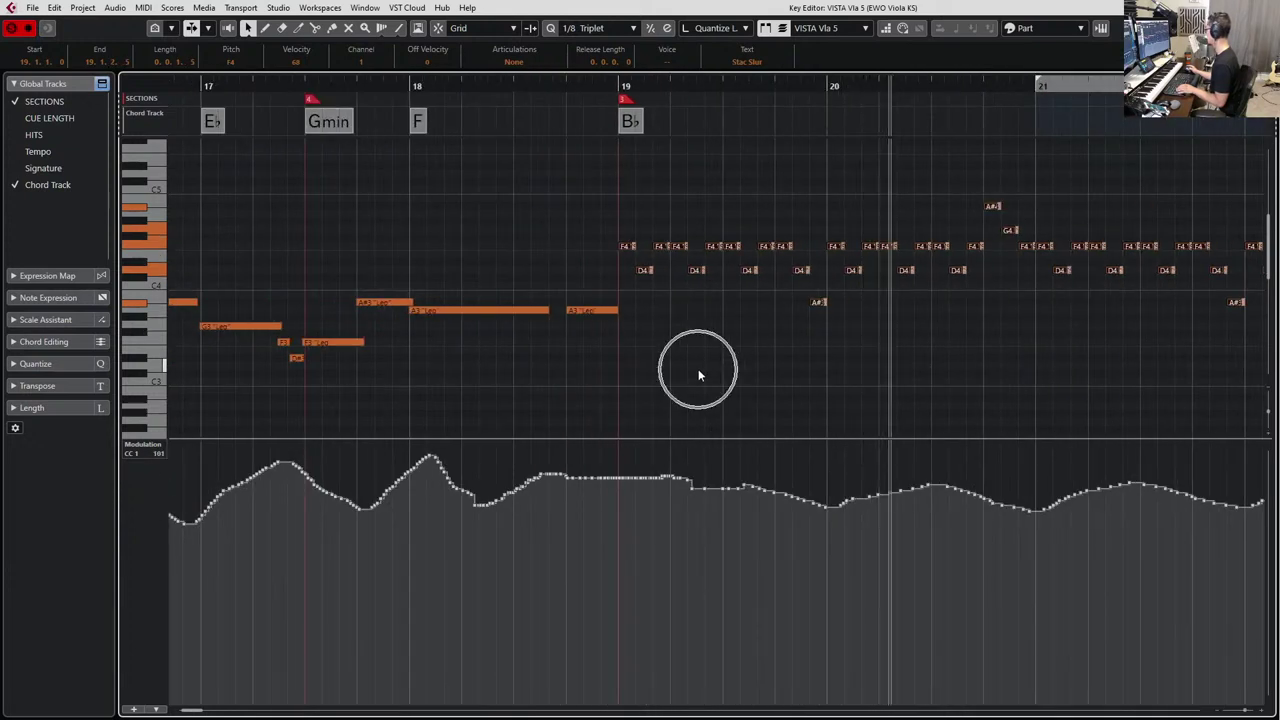
pyautogui.moveTo(691, 478); pyautogui.dragTo(764, 485)
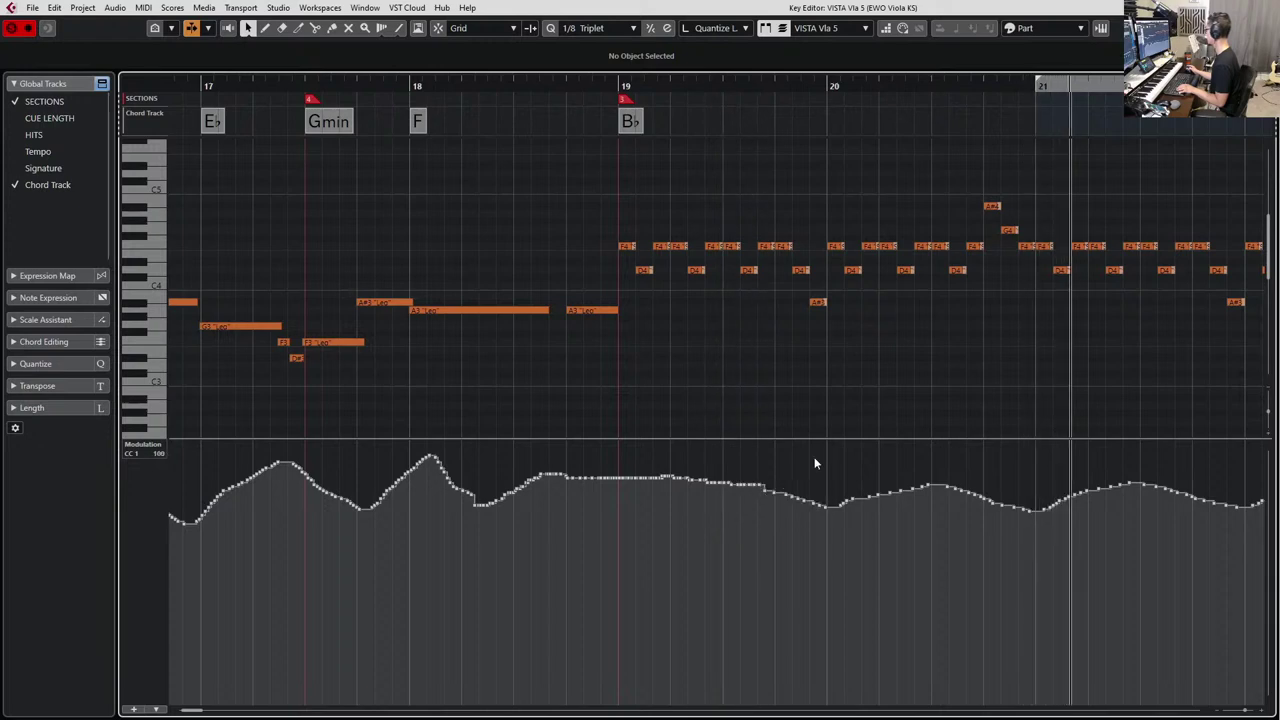
pyautogui.scroll(-2, 831, 360)
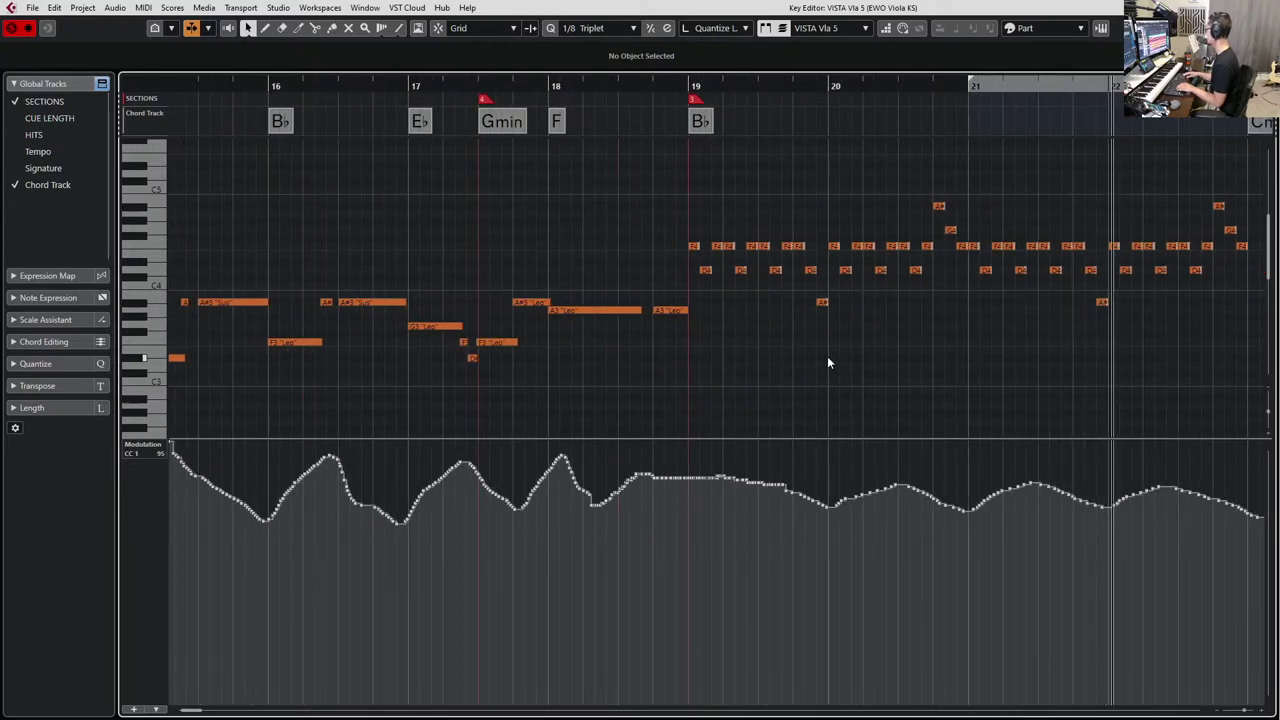
# Return to the project arrangement and play it back through the triplet passage up to bar 23.
pyautogui.press('Return')
pyautogui.press('space')
pyautogui.press('KP_Subtract')
pyautogui.press('s')
pyautogui.press('space')
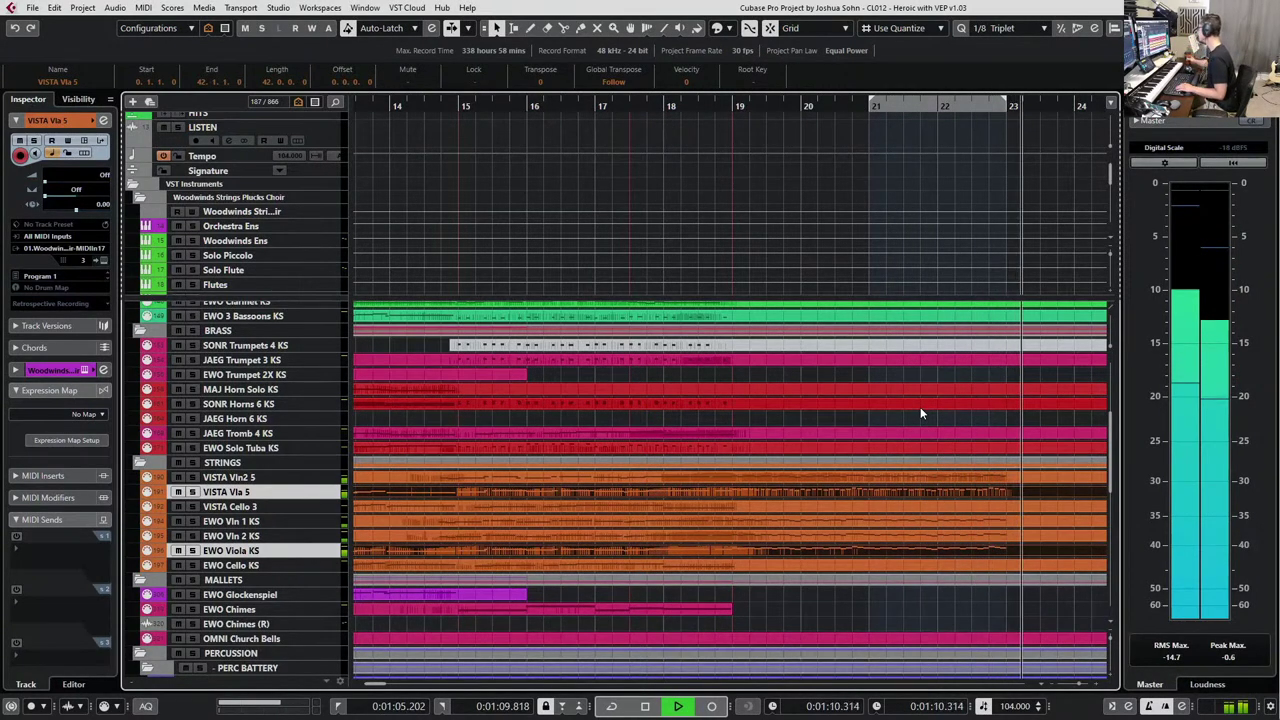
pyautogui.press('space')
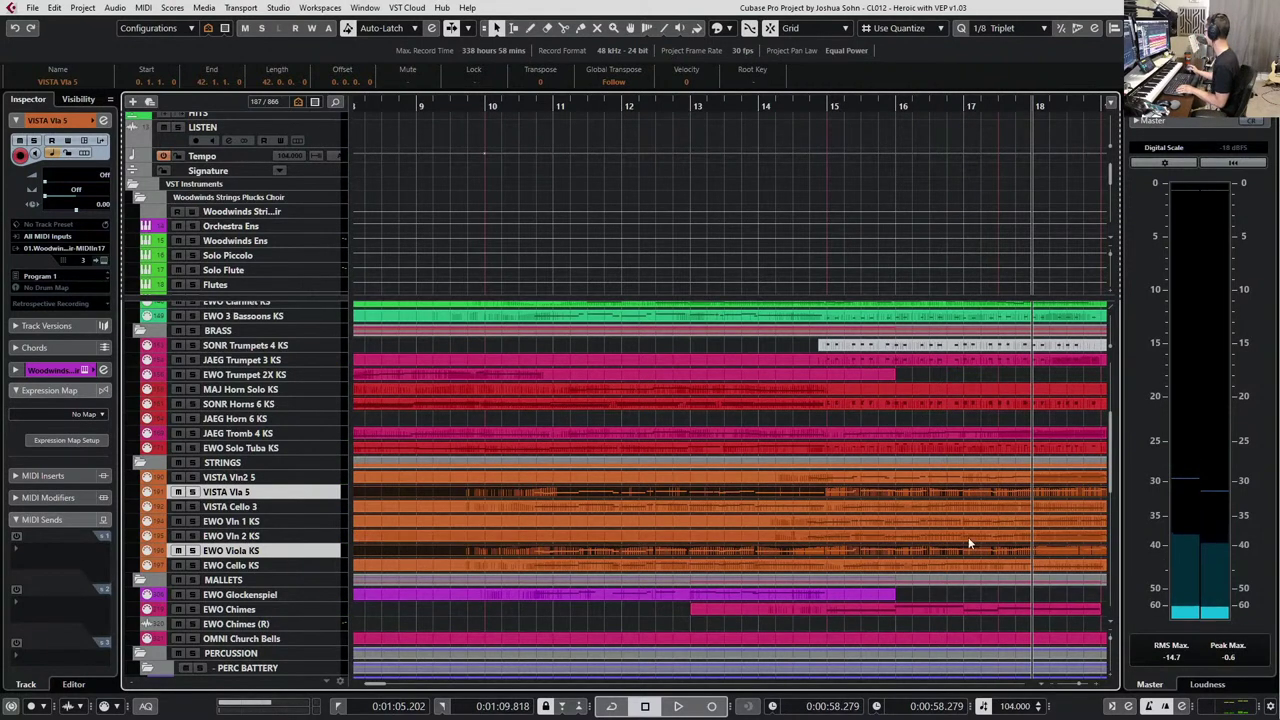
# Move the playback position back to bar 15 and select the EWO Solo Tuba KS track.
pyautogui.scroll(-3, 799, 535)
pyautogui.press('KP_Subtract')
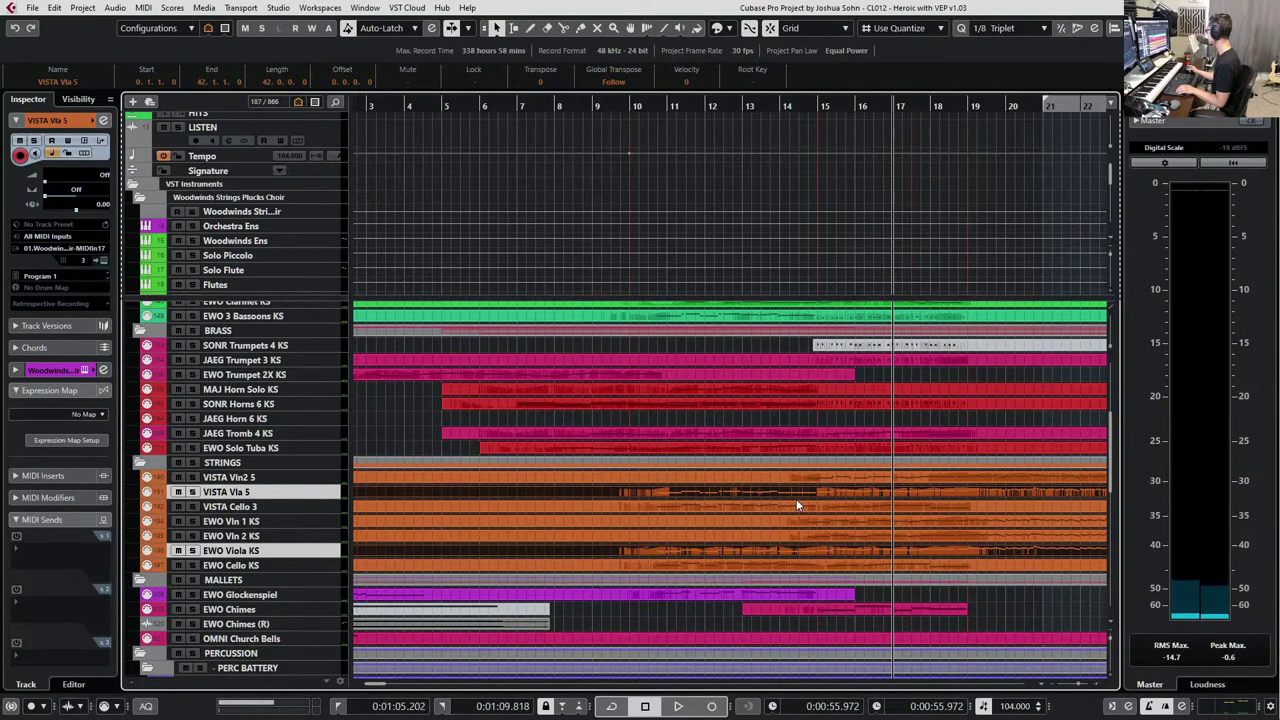
pyautogui.hscroll(4, 799, 506)
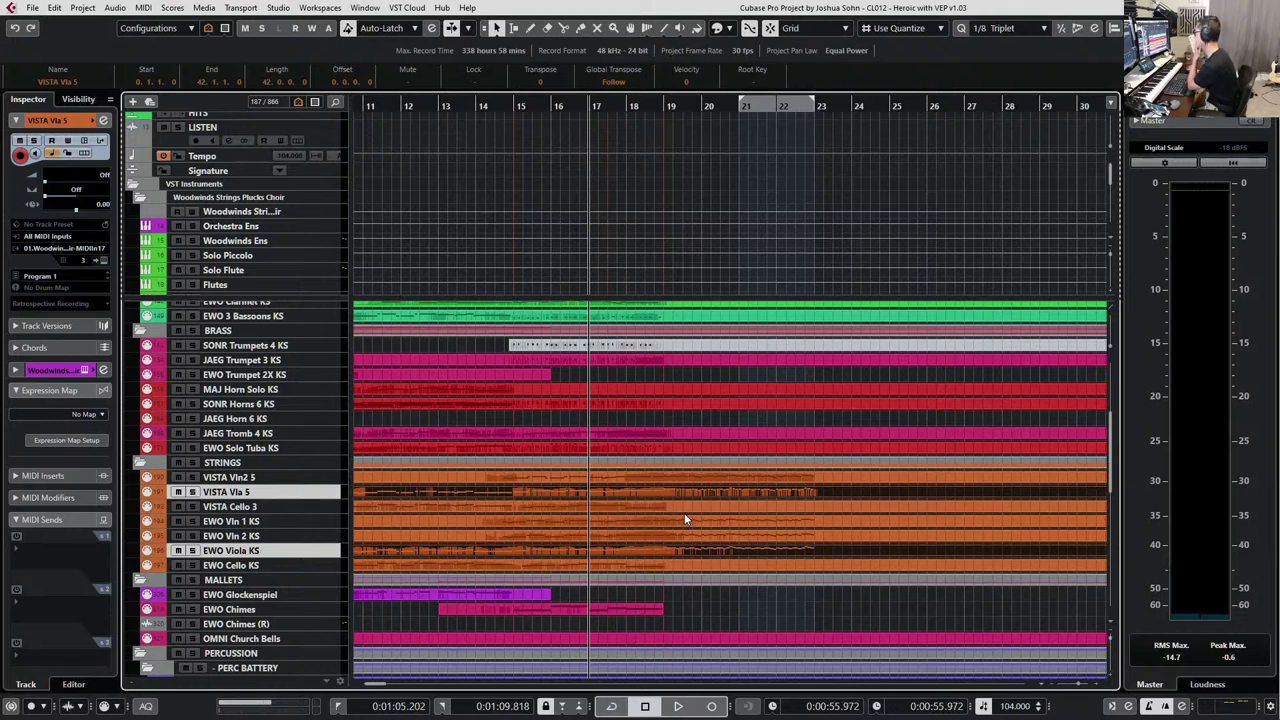
pyautogui.scroll(3, 669, 528)
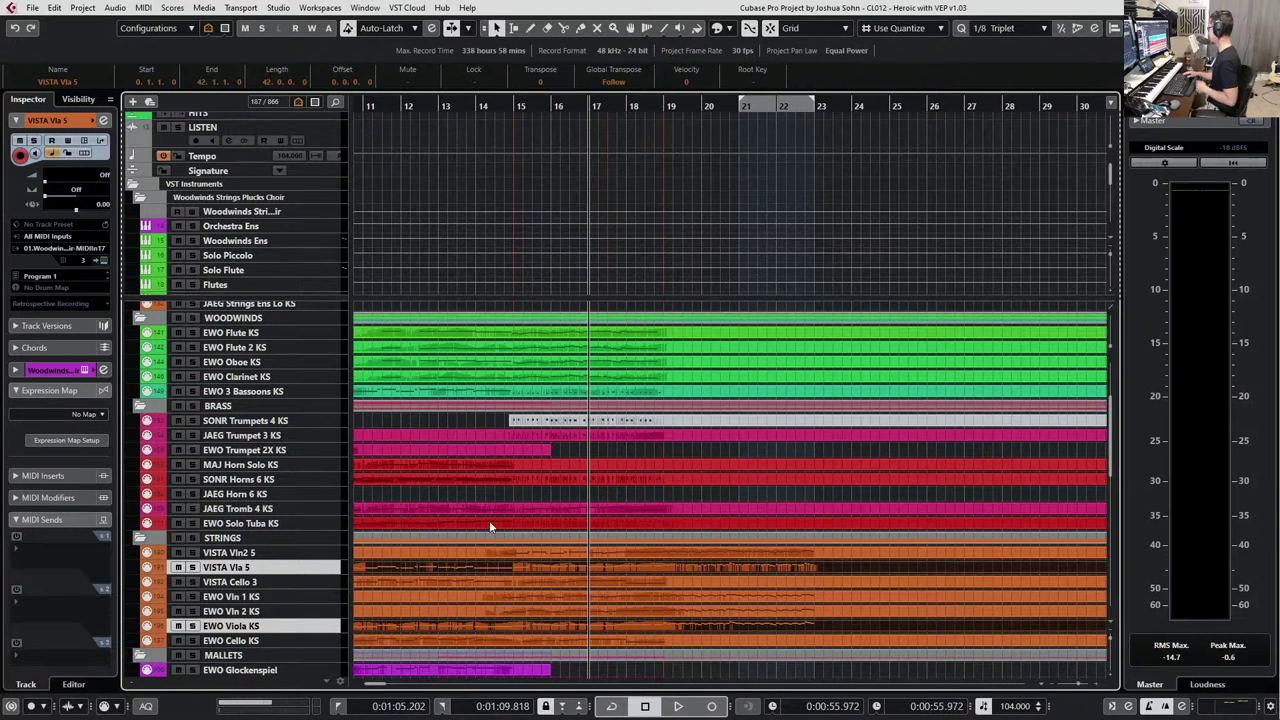
pyautogui.press('KP_Subtract')
pyautogui.press('KP_Subtract')
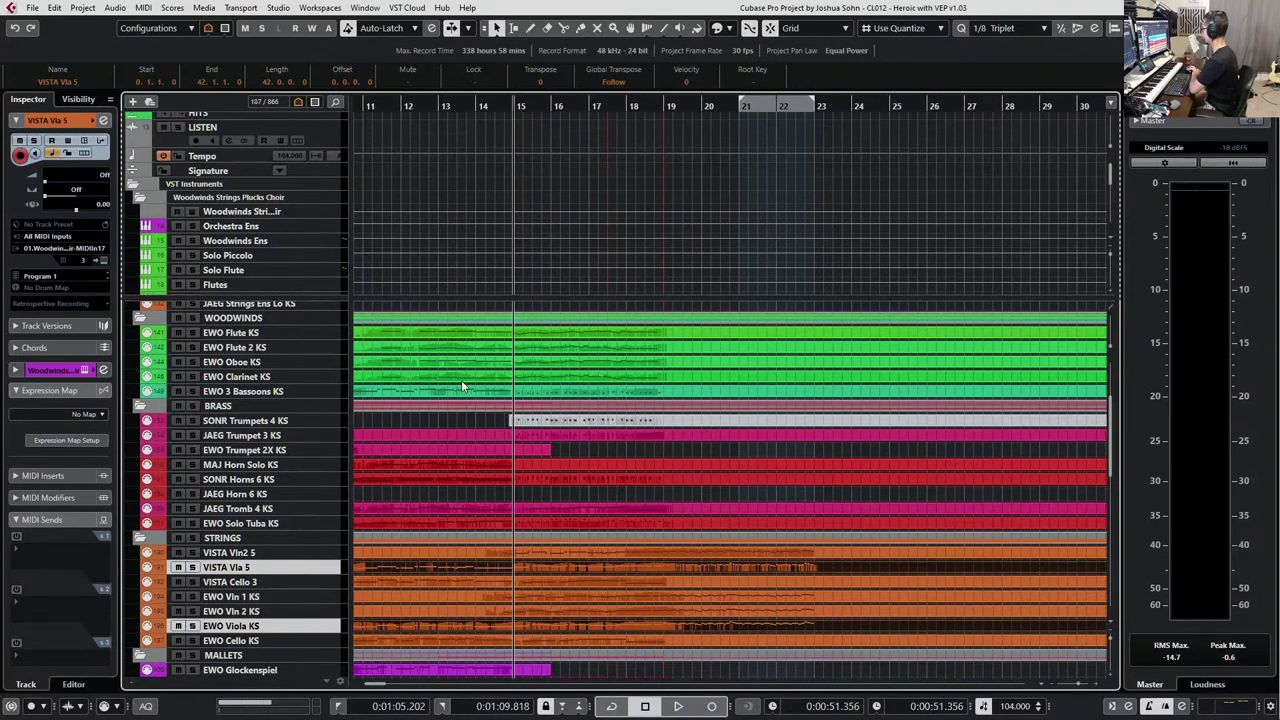
pyautogui.click(267, 523)
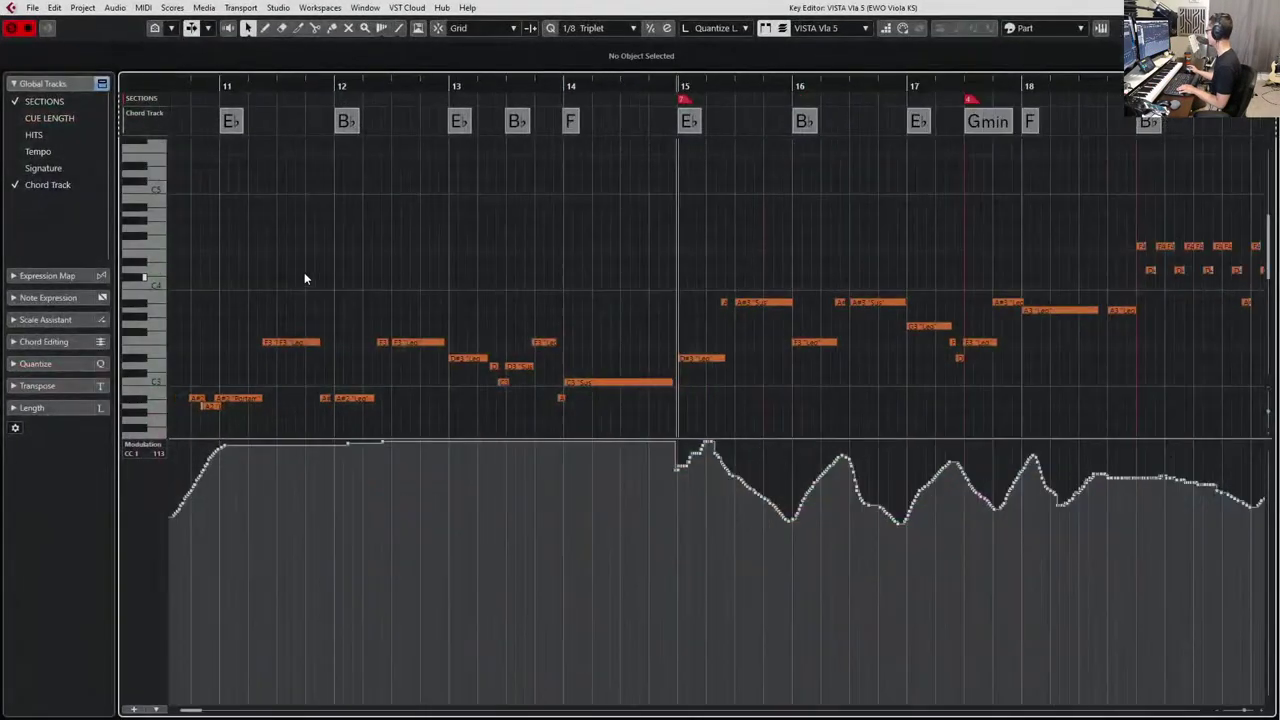
pyautogui.scroll(-5, 570, 246)
pyautogui.moveTo(720, 187); pyautogui.dragTo(484, 320)
pyautogui.press('l')
pyautogui.press('Return')
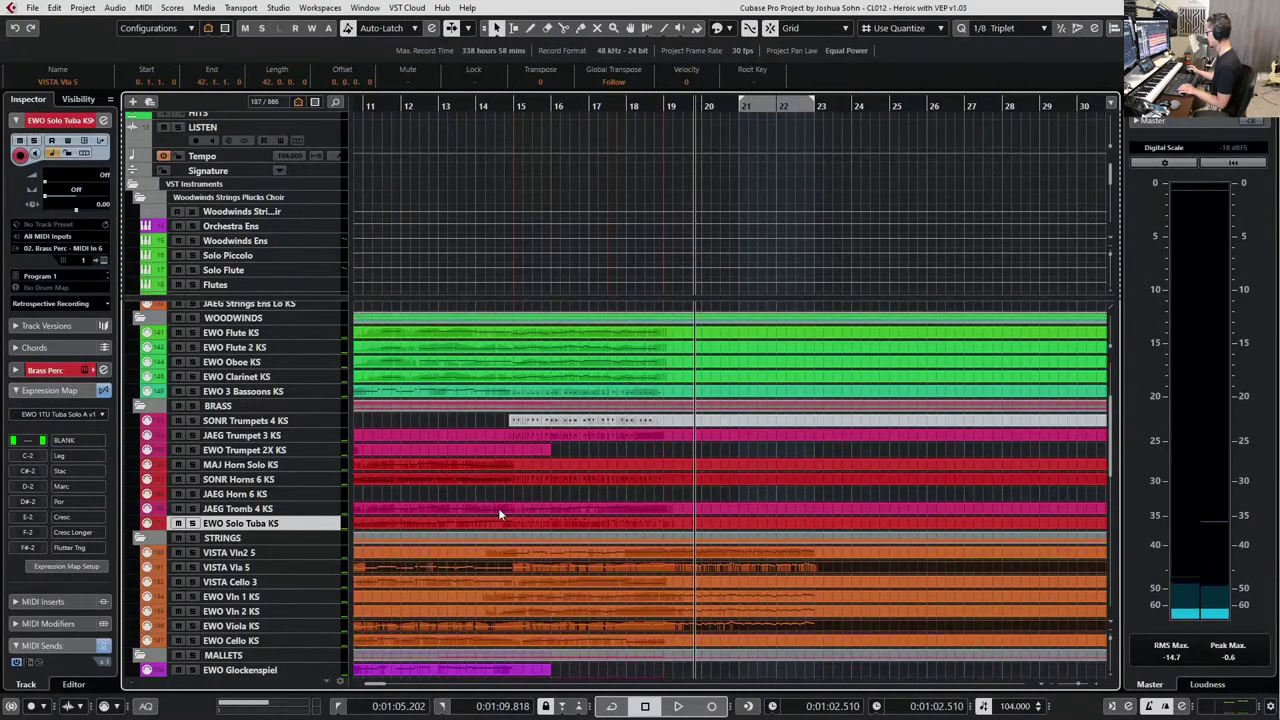
pyautogui.scroll(-3, 500, 510)
pyautogui.scroll(3, 520, 455)
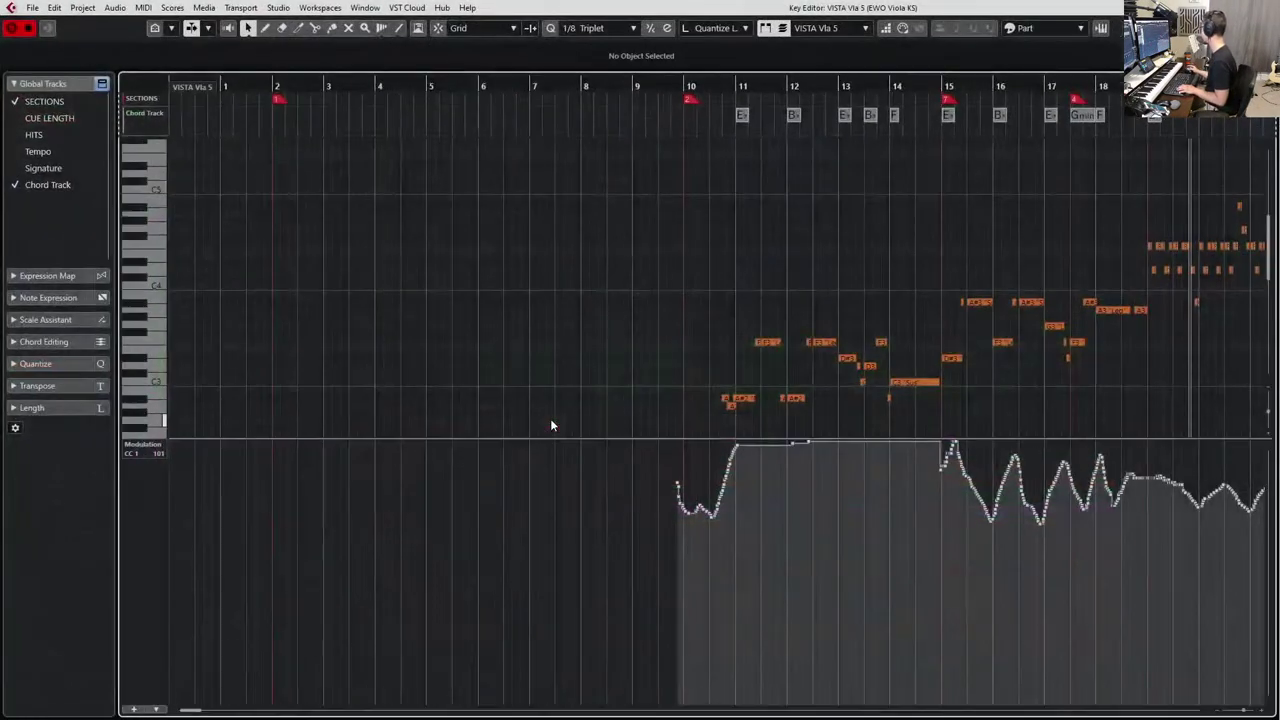
pyautogui.hscroll(5, 470, 278)
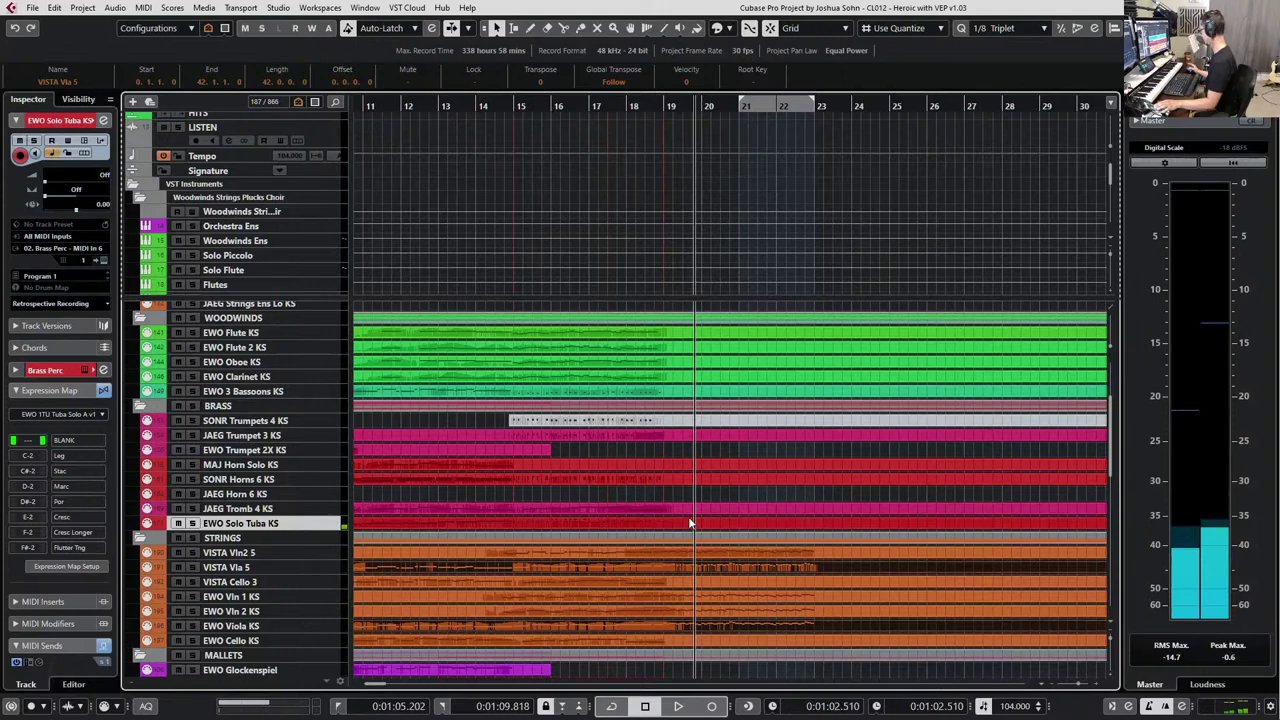
# Open the EWO Solo Tuba KS part in the Key Editor and play it back around bars 16 to 19.
pyautogui.doubleClick(689, 520)
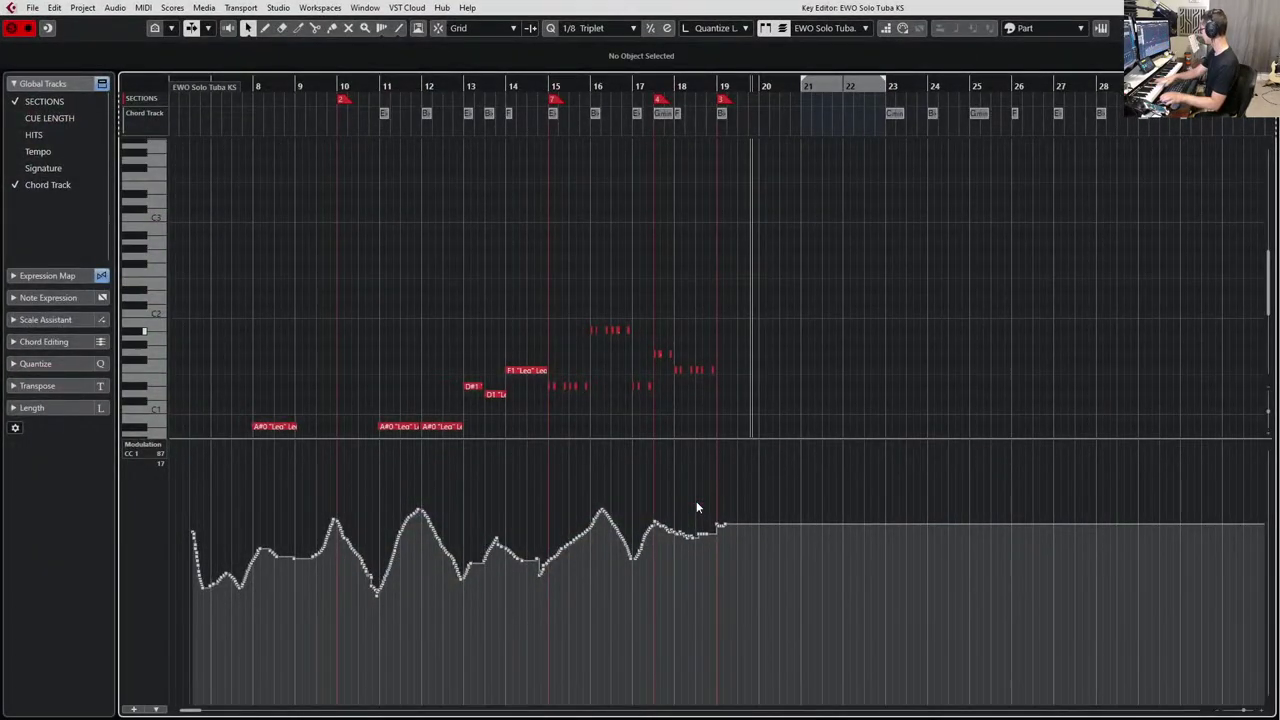
pyautogui.press('g')
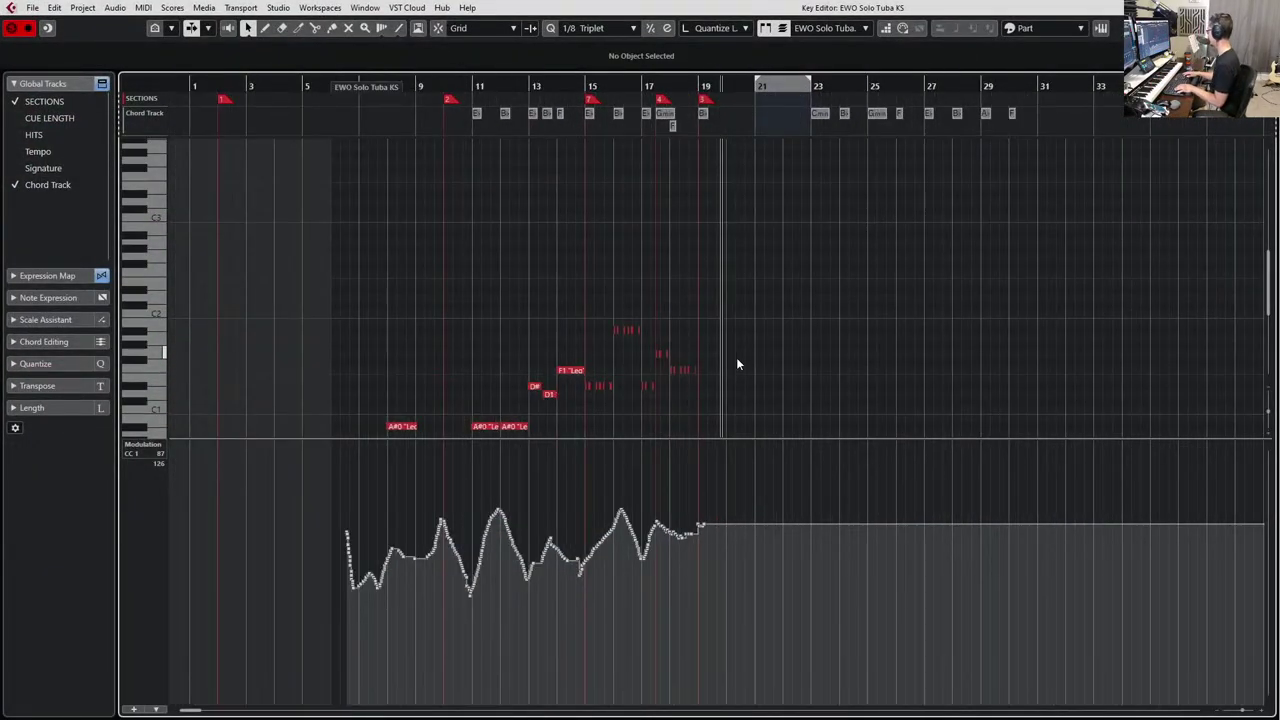
pyautogui.press('KP_Subtract')
pyautogui.press('space')
pyautogui.scroll(5, 738, 363)
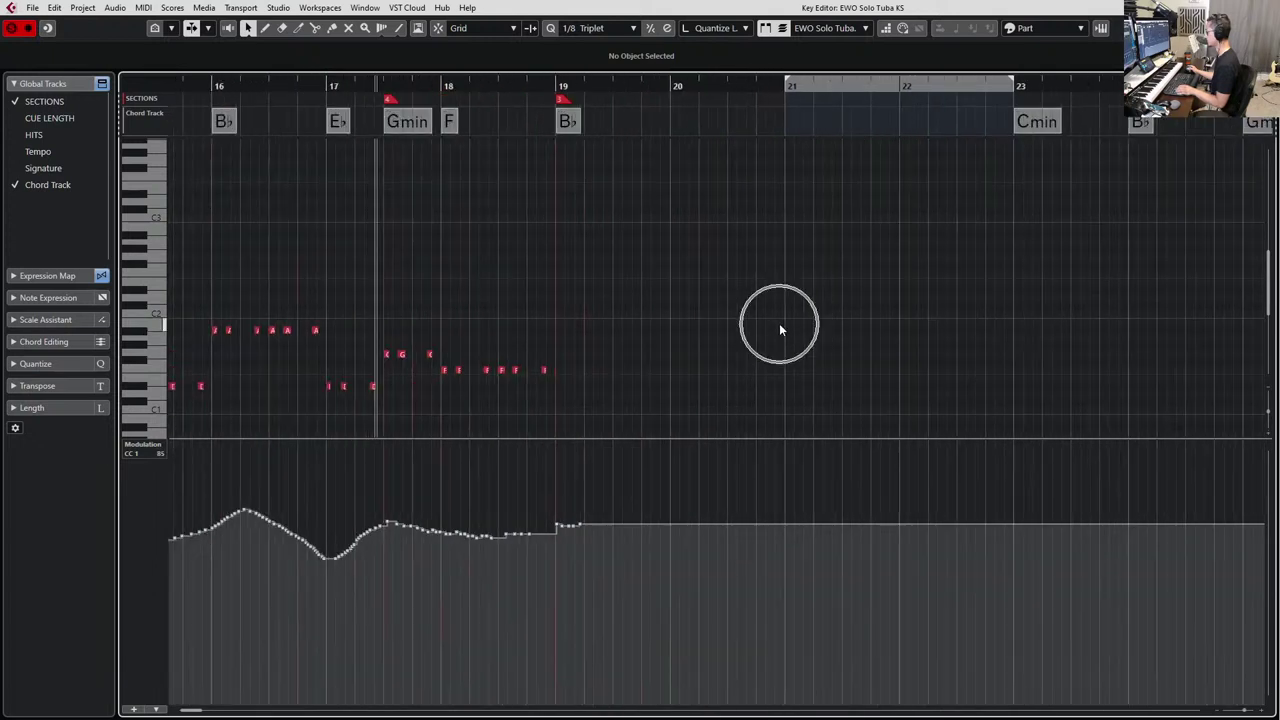
# Copy the last A#1 tuba note of bar 16 to the start of bar 19.
pyautogui.scroll(-3, 782, 315)
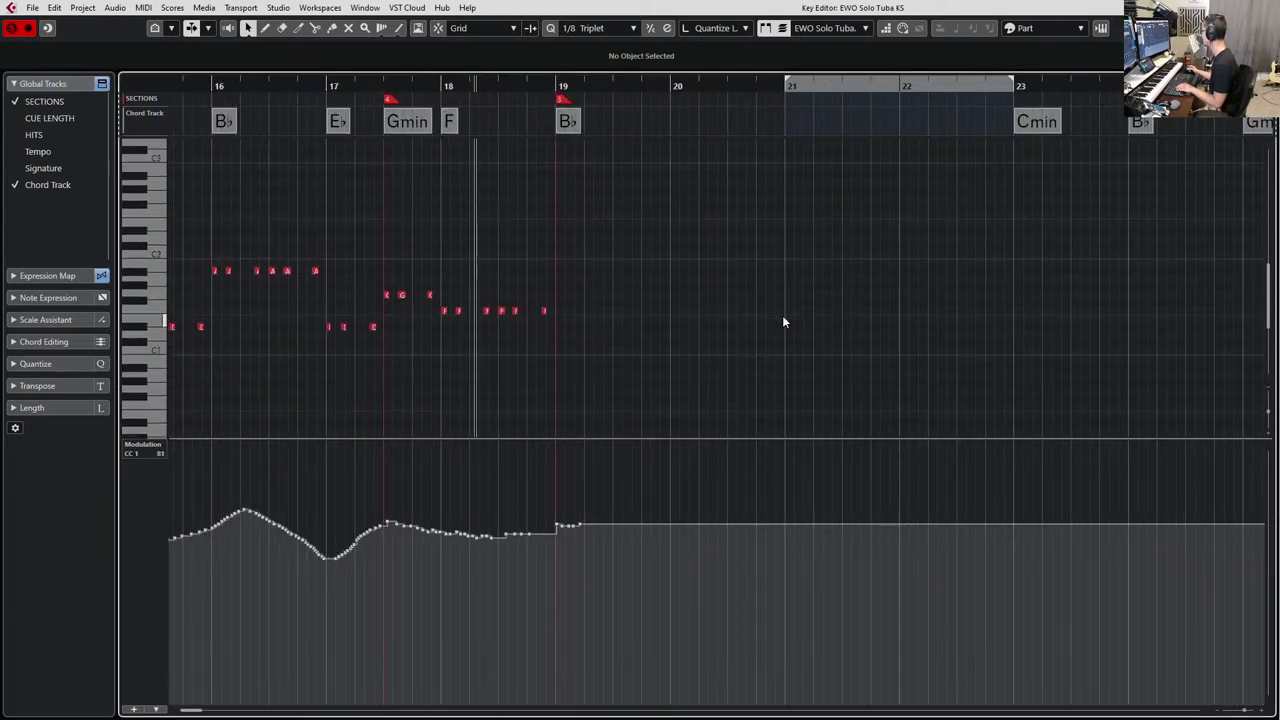
pyautogui.press('space')
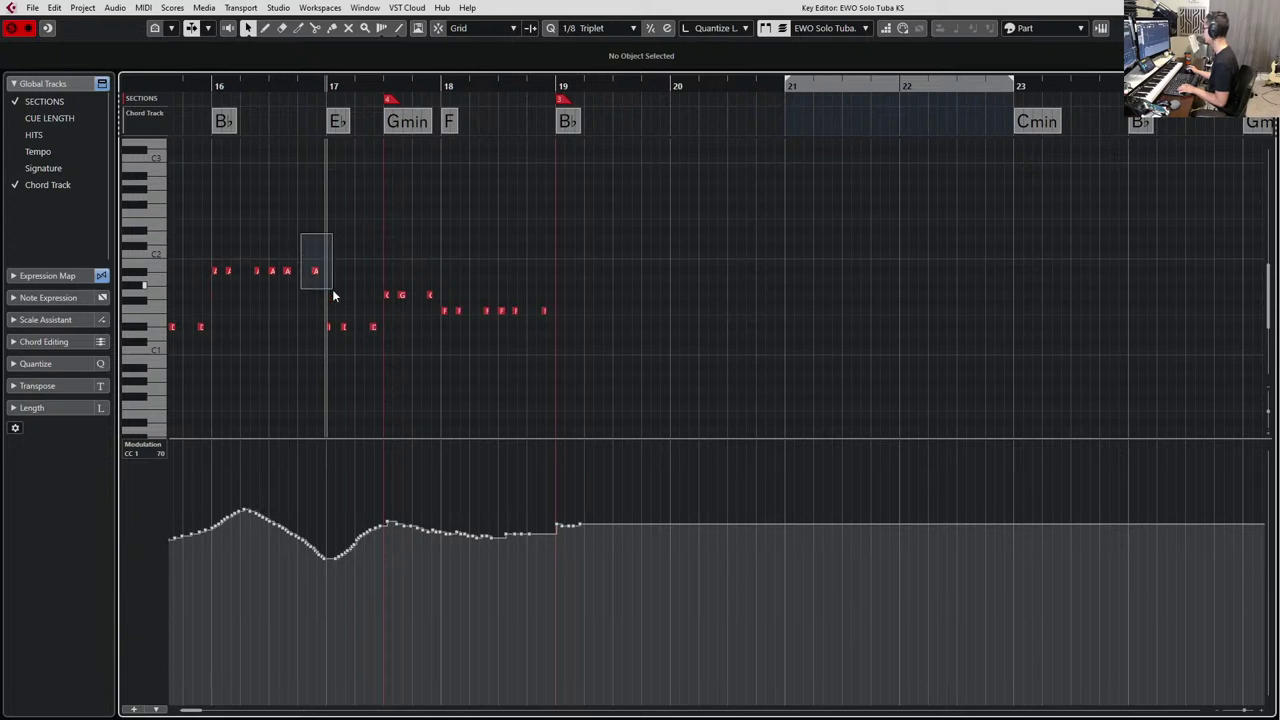
pyautogui.moveTo(333, 290); pyautogui.dragTo(333, 290)
pyautogui.click(553, 86)
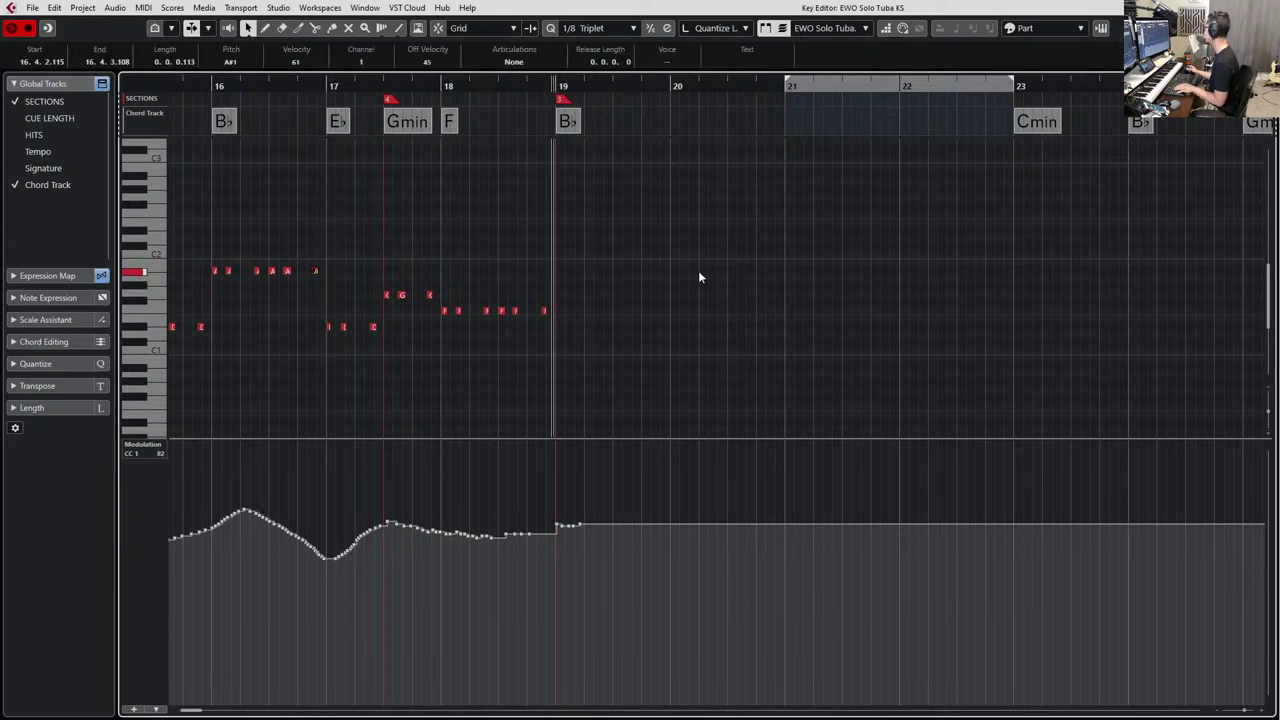
pyautogui.hotkey('ctrl', 'v')
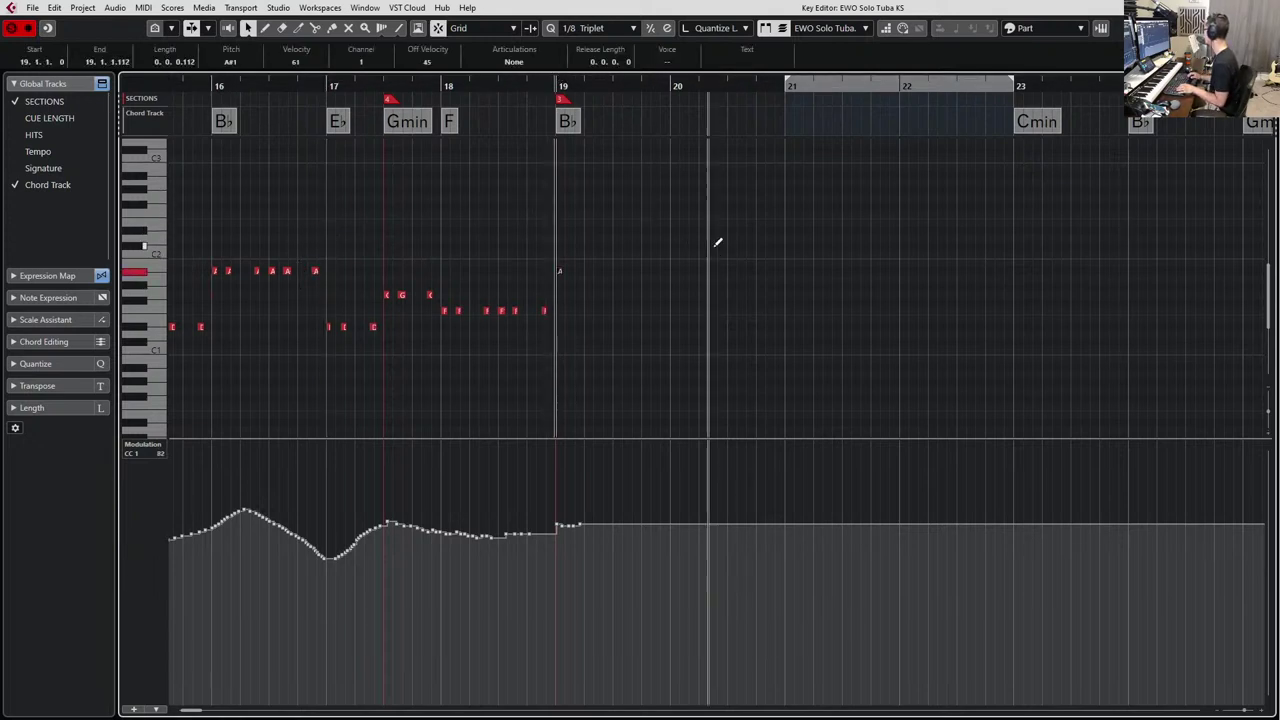
# Lengthen the pasted A#1 note to nearly the whole of bar 19.
pyautogui.hotkey('alt', 'shift', 'Right')
pyautogui.hotkey('alt', 'shift', 'Right')
pyautogui.hotkey('alt', 'shift', 'Right')
pyautogui.hotkey('alt', 'shift', 'Right')
pyautogui.hotkey('alt', 'shift', 'Right')
pyautogui.hotkey('alt', 'shift', 'Right')
pyautogui.hotkey('alt', 'shift', 'Right')
pyautogui.hotkey('alt', 'shift', 'Right')
pyautogui.hotkey('alt', 'shift', 'Right')
pyautogui.hotkey('alt', 'shift', 'Right')
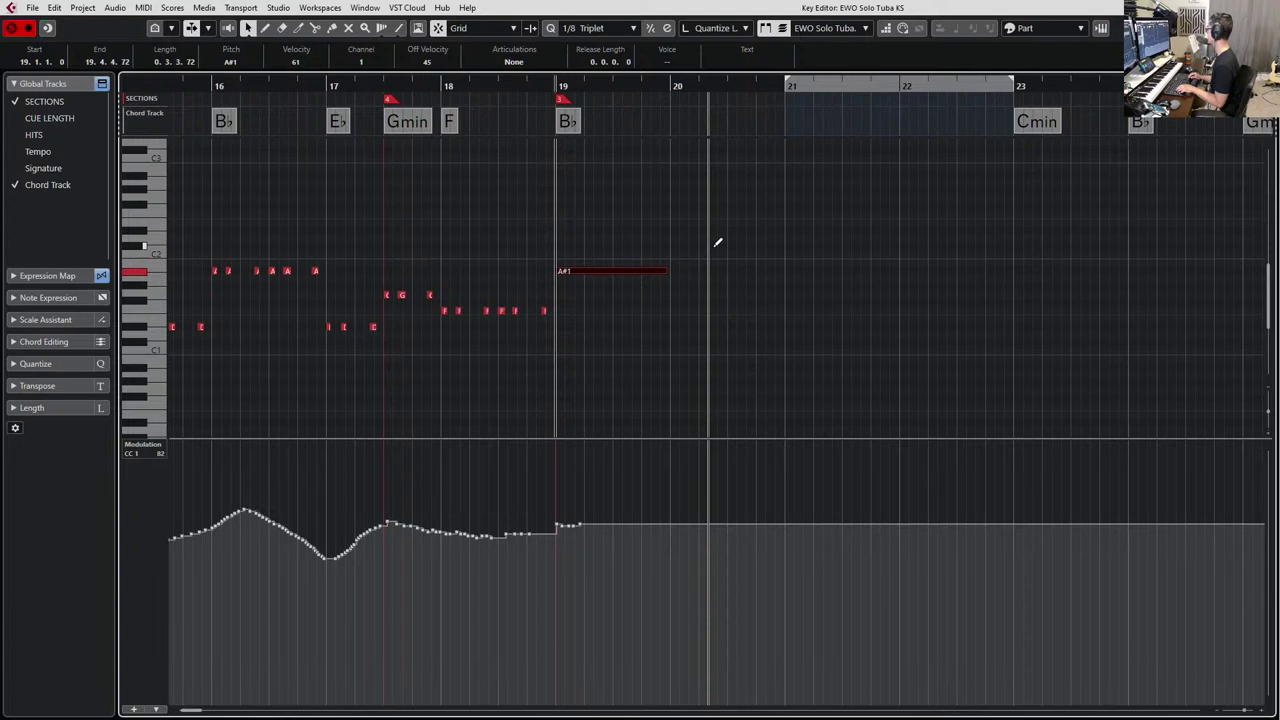
# Transpose the bar 19 note down an octave to A#0 and extend it to exactly one full bar.
pyautogui.hotkey('shift', 'Down')
pyautogui.press('Up')
pyautogui.press('Up')
pyautogui.press('Up')
pyautogui.press('Down')
pyautogui.press('Down')
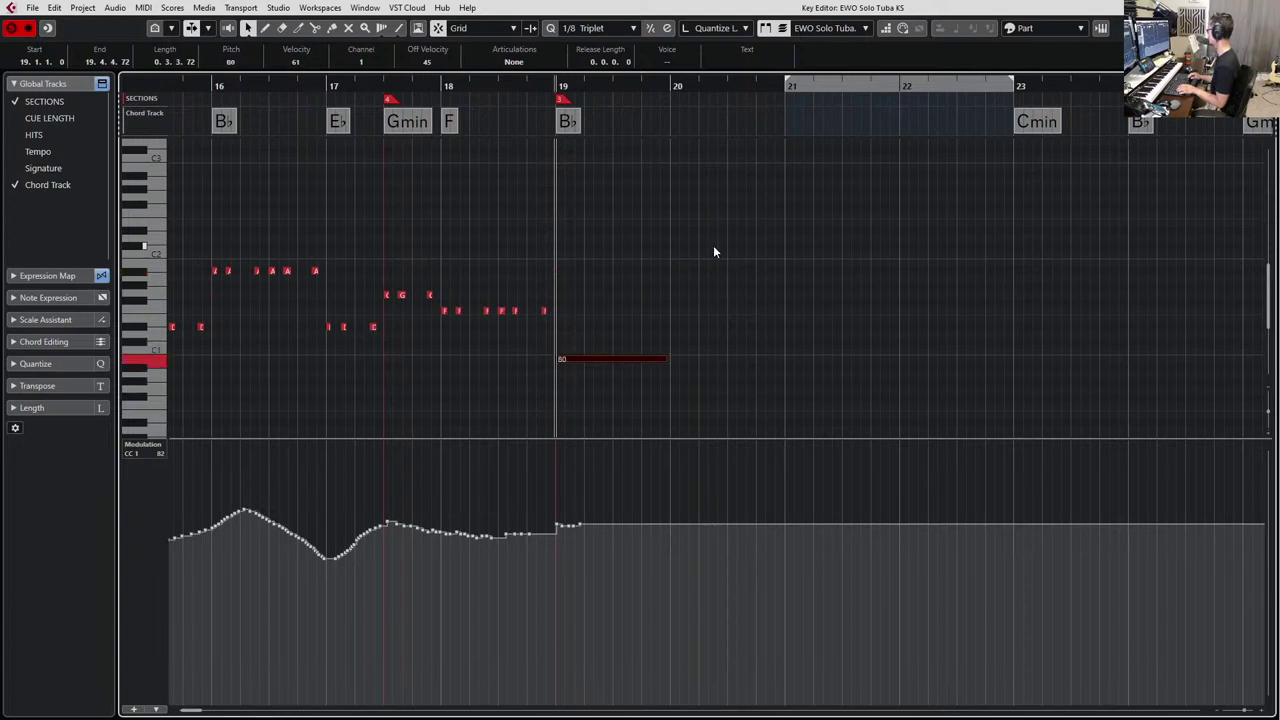
pyautogui.press('Down')
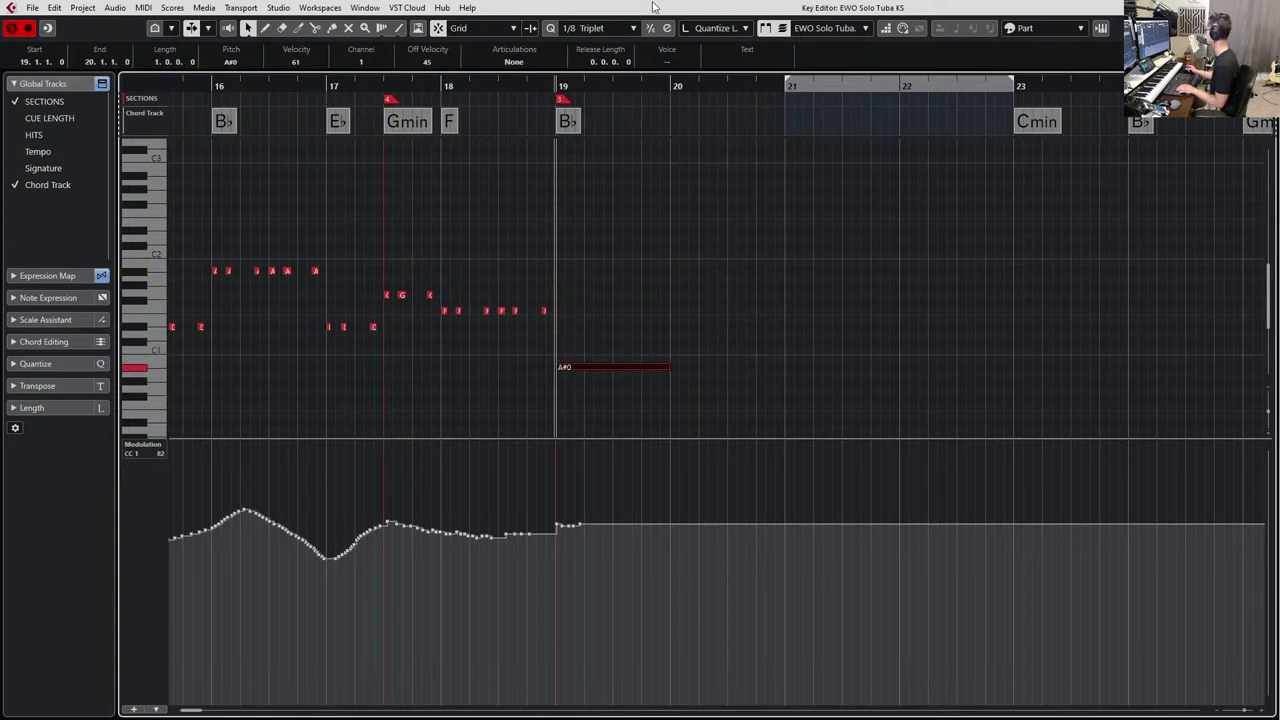
# Set the A#0 note's articulation to Leg and play back bar 19.
pyautogui.click(540, 61)
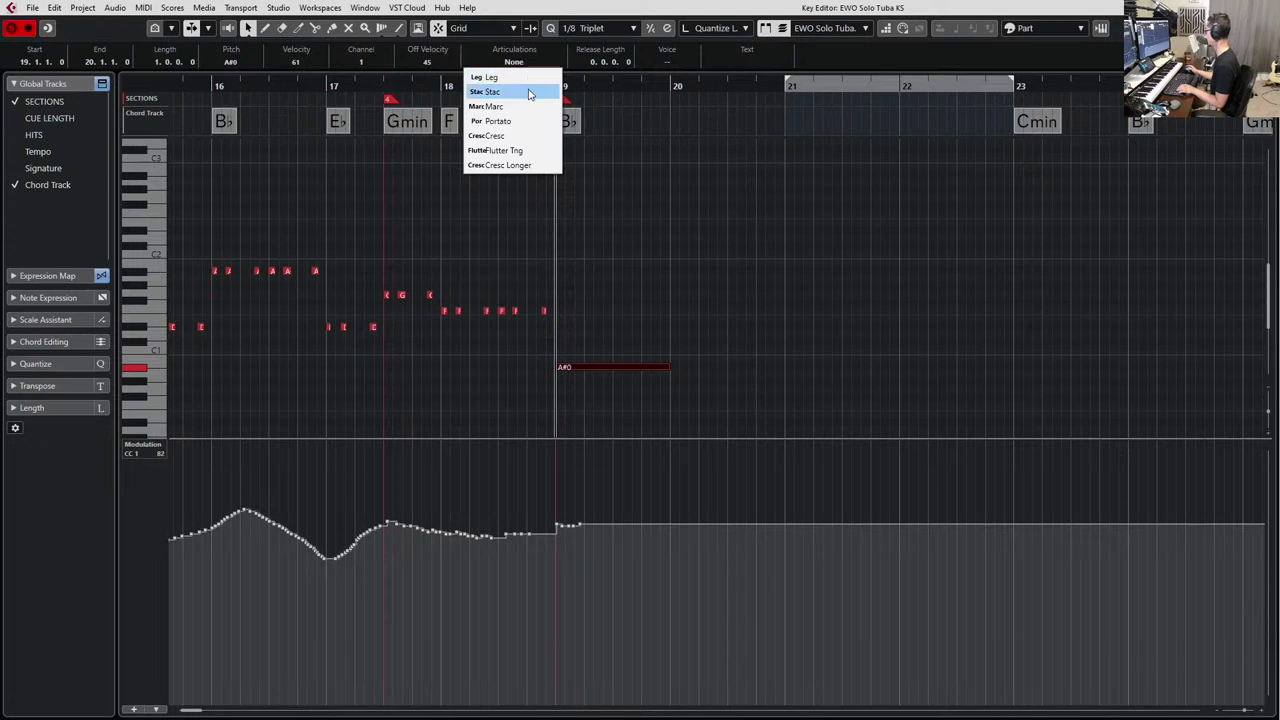
pyautogui.click(523, 78)
pyautogui.press('space')
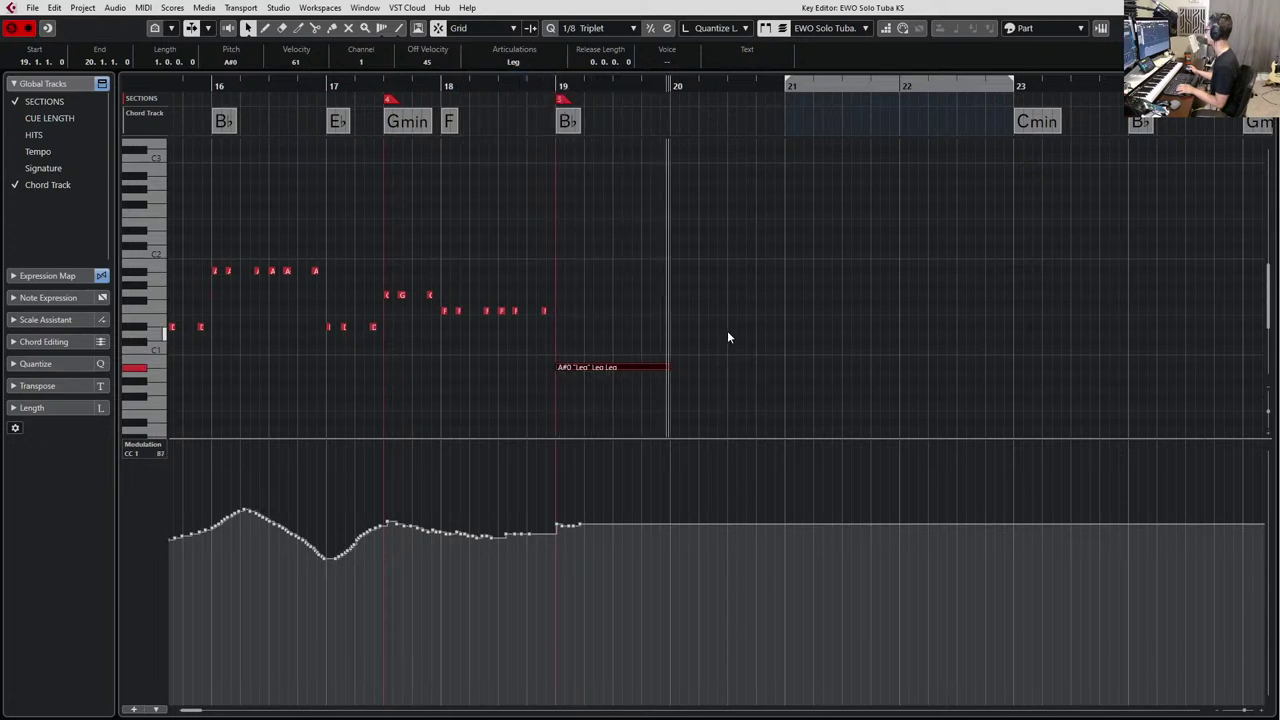
pyautogui.press('space')
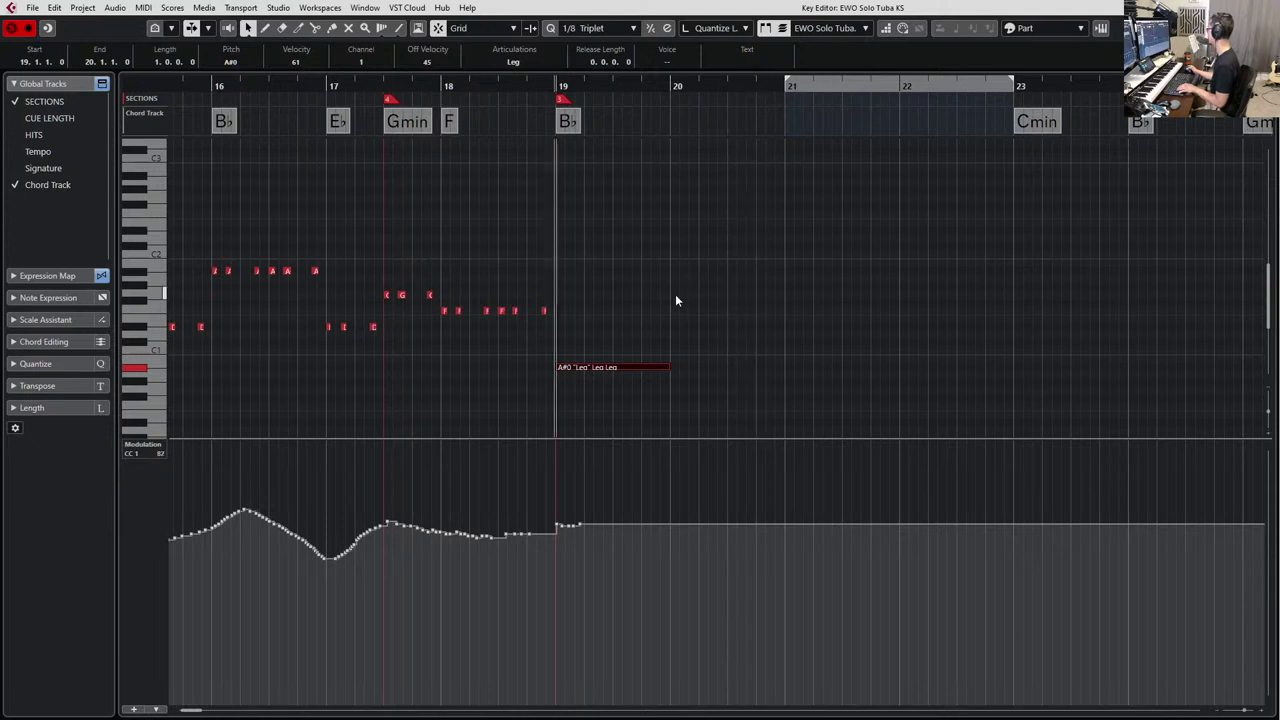
# Paste a copy of the A#0 Leg note at bar 21 and move the playback position back before bar 19.
pyautogui.press('KP_1')
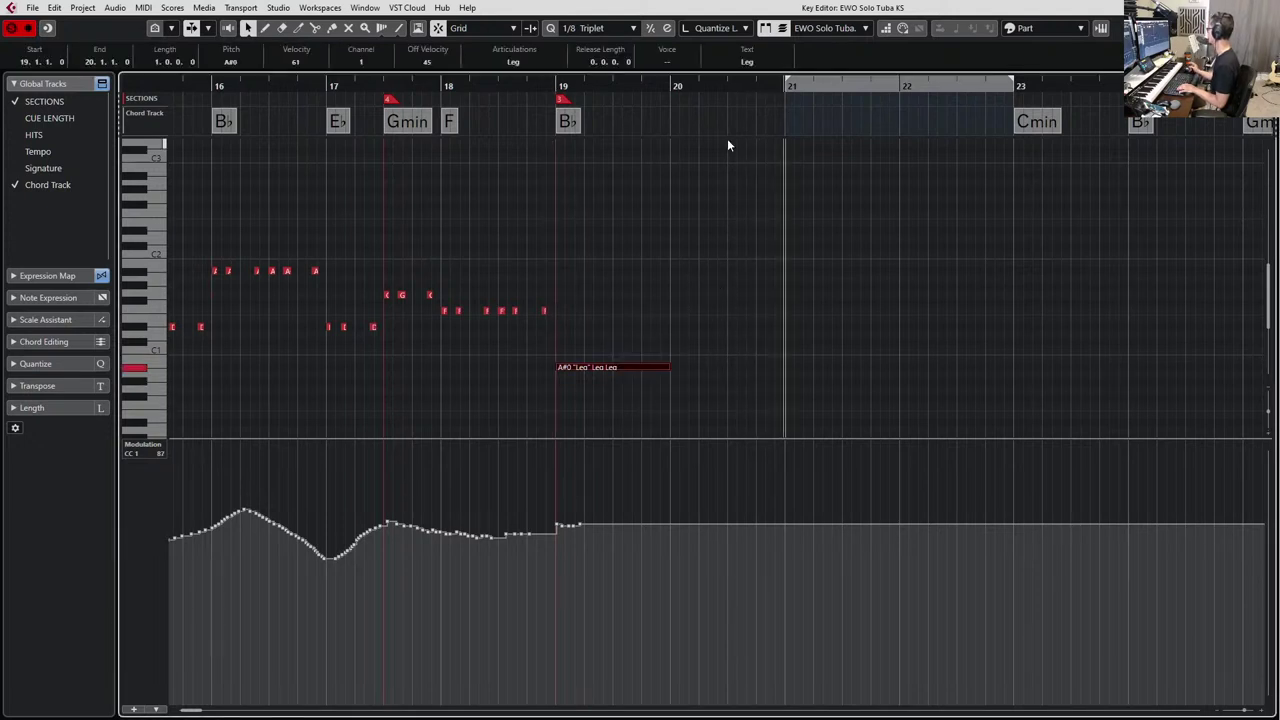
pyautogui.hotkey('ctrl', 'v')
pyautogui.press('b')
pyautogui.press('b')
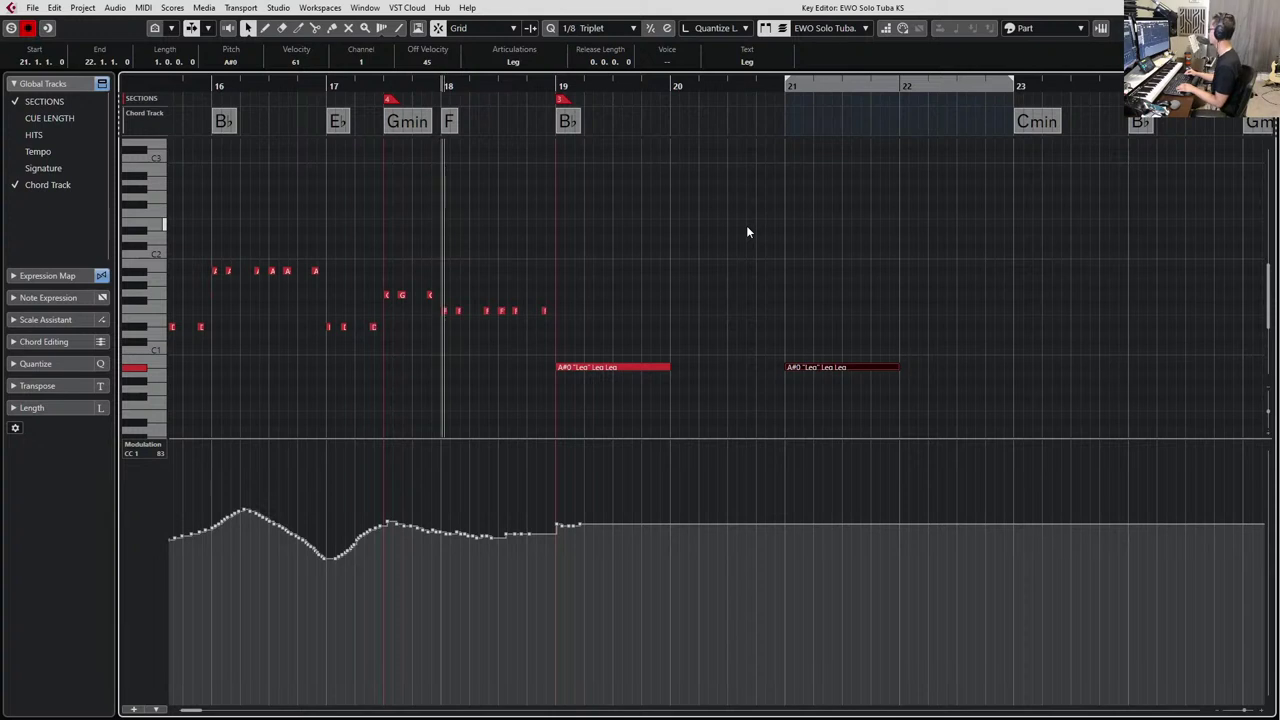
pyautogui.press('n')
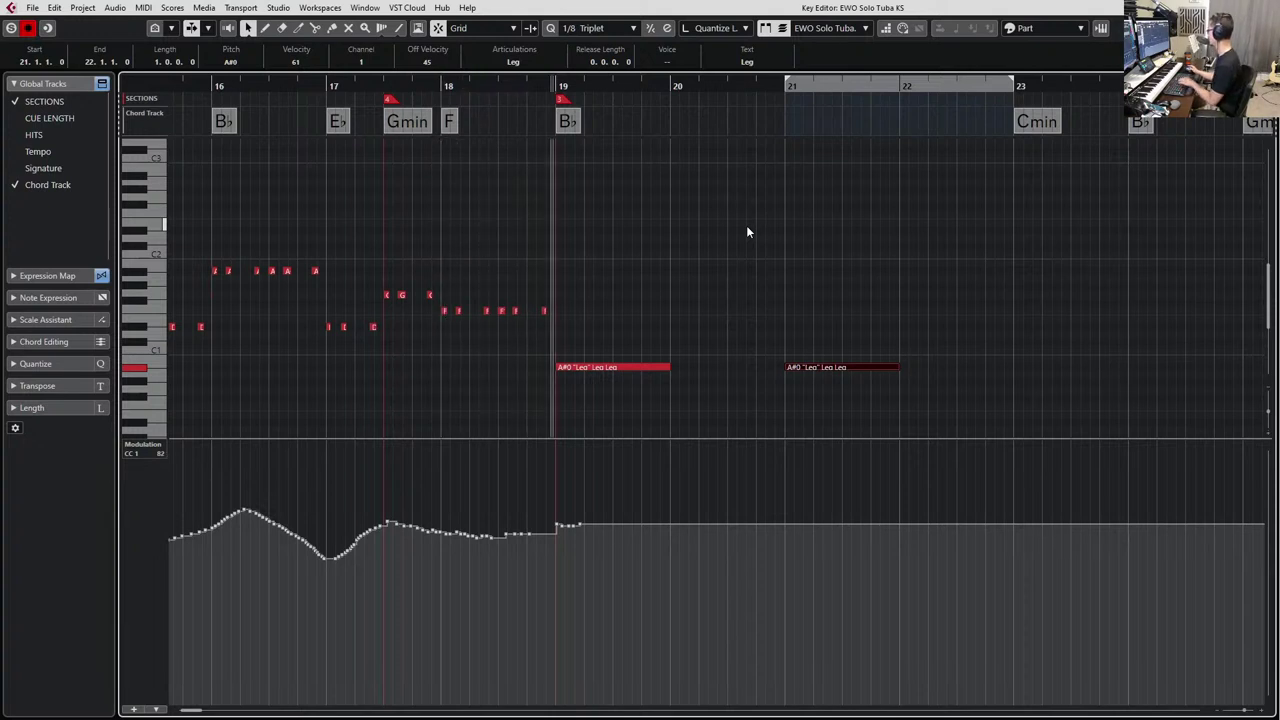
# Delete the leftover Modulation (CC 1) points at the start of bar 19 and stop playback.
pyautogui.click(558, 521)
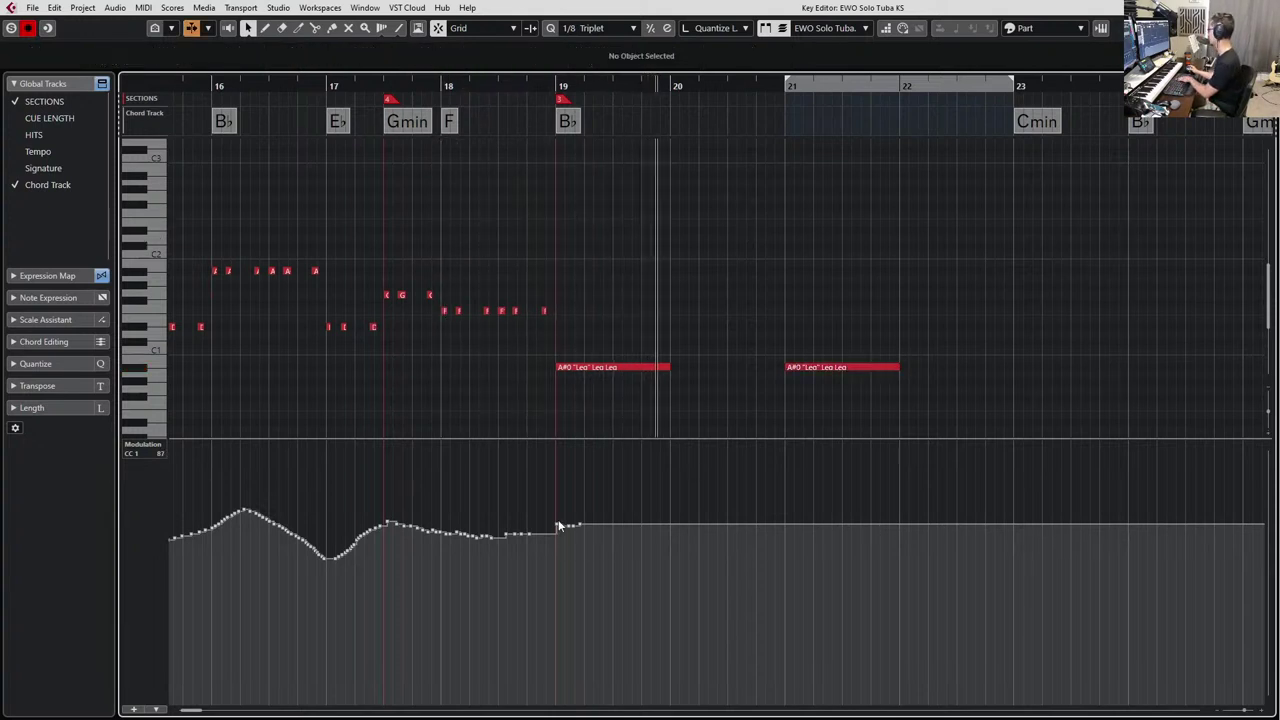
pyautogui.press('Delete')
pyautogui.press('space')
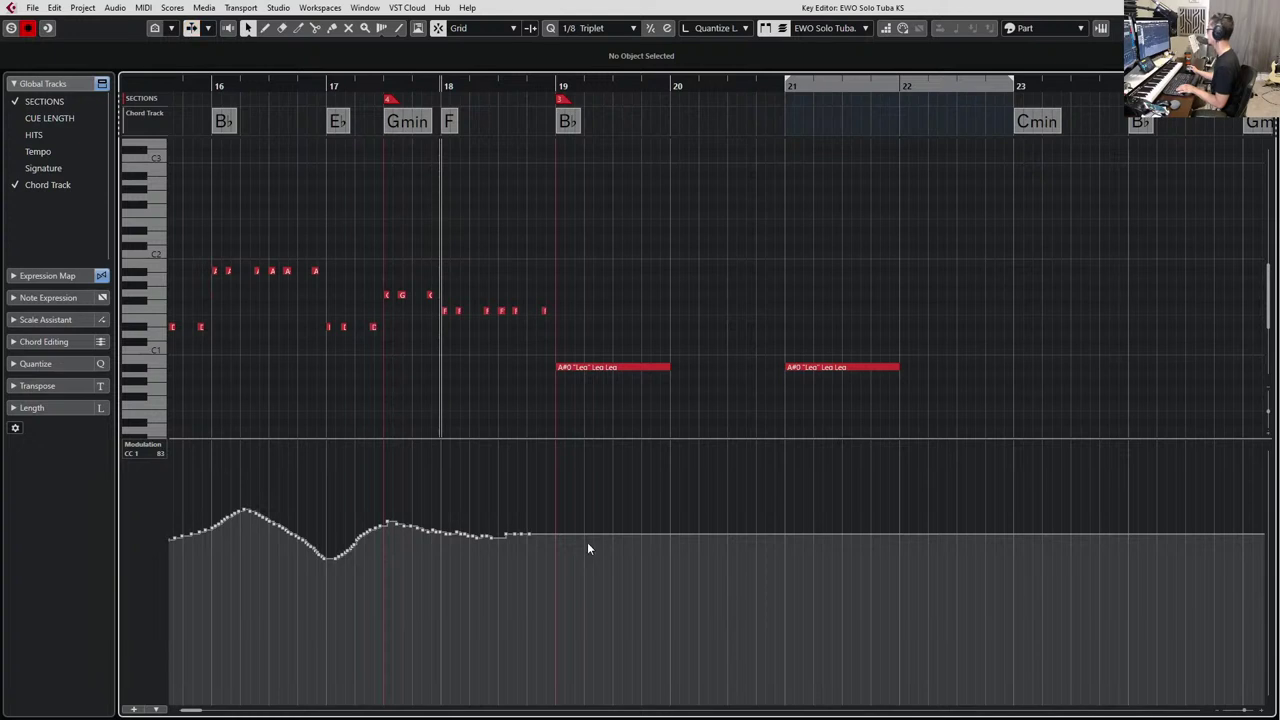
# Show the Velocity, Expression, Modulation and Main Volume lanes and record Expression and Modulation swells for the tuba through bars 19 to 22.
pyautogui.scroll(-3, 588, 543)
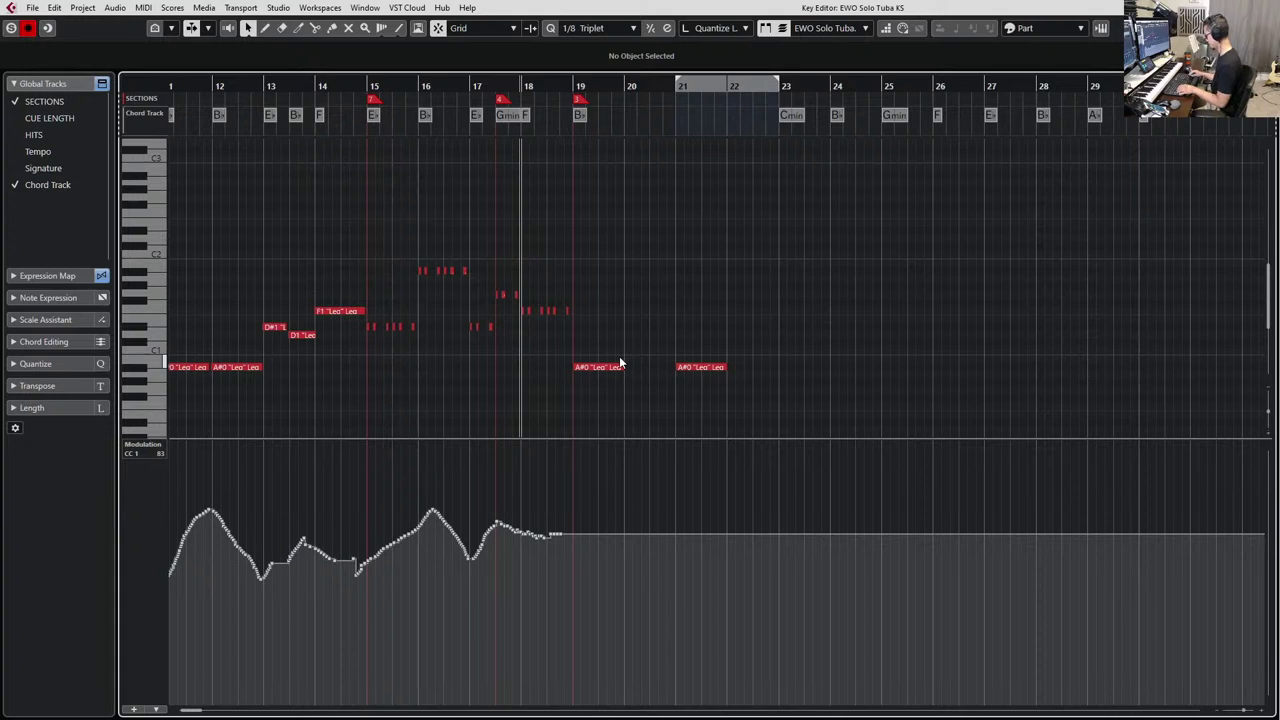
pyautogui.hotkey('alt', '1')
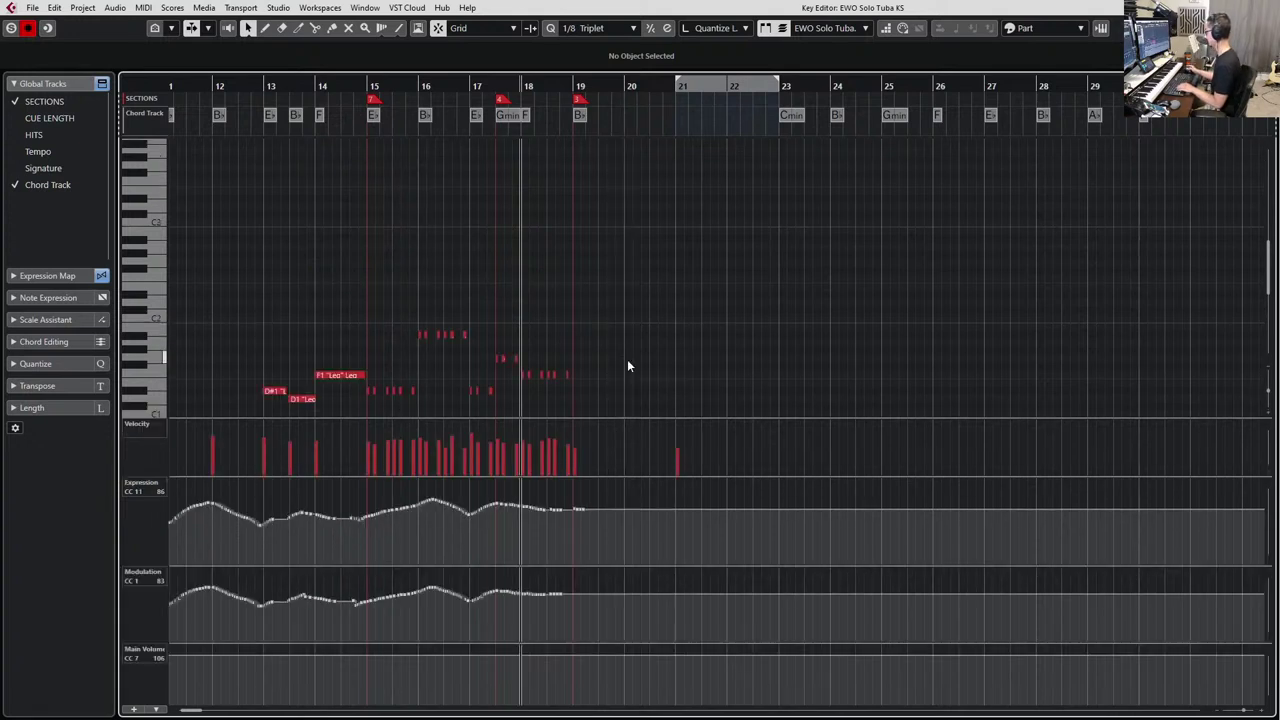
pyautogui.scroll(-5, 684, 286)
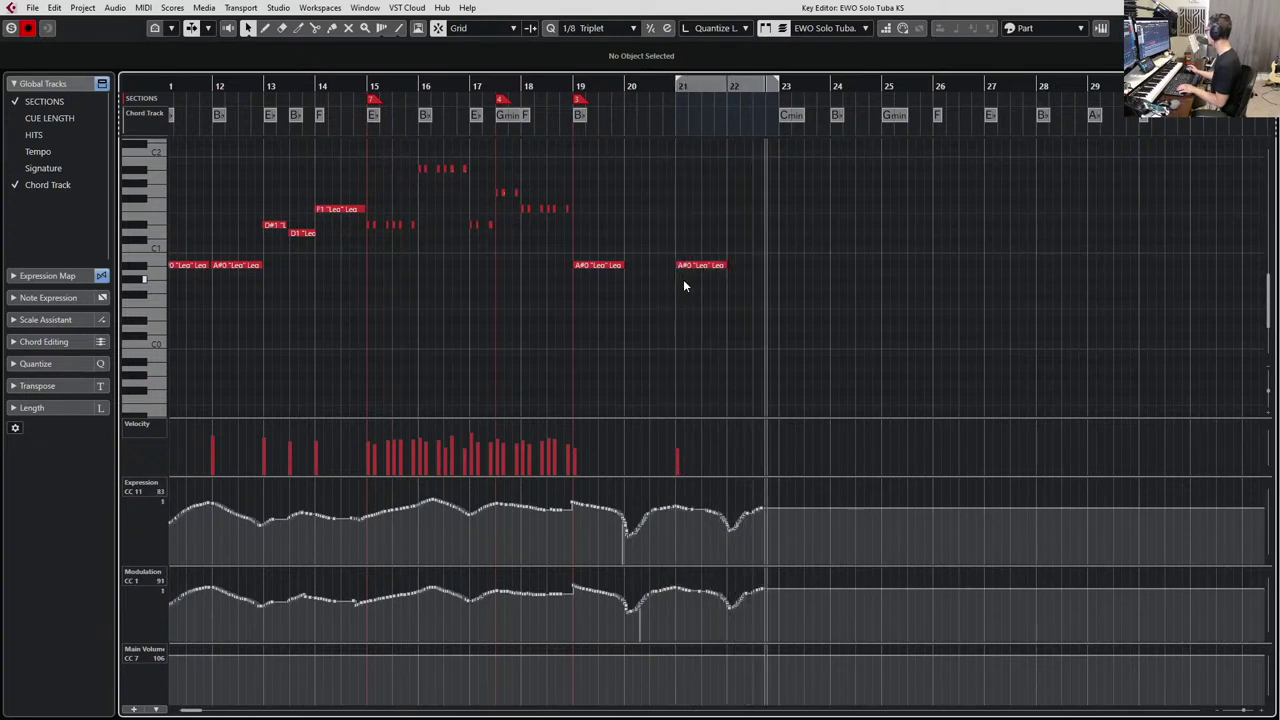
pyautogui.press('space')
# Lower the Expression (CC 11) curve across bar 19 to meet the level at the end of bar 18.
pyautogui.keyDown('ctrl'); pyautogui.scroll(4, 630, 558); pyautogui.keyUp('ctrl')
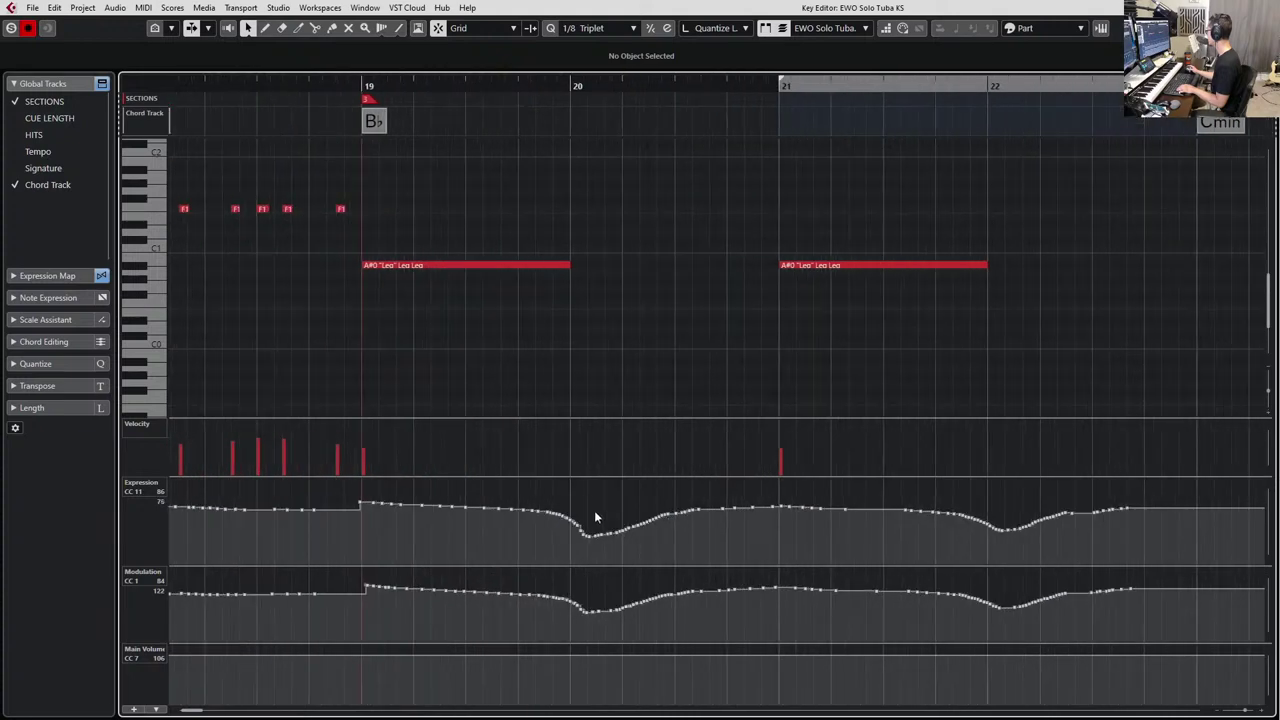
pyautogui.click(344, 506)
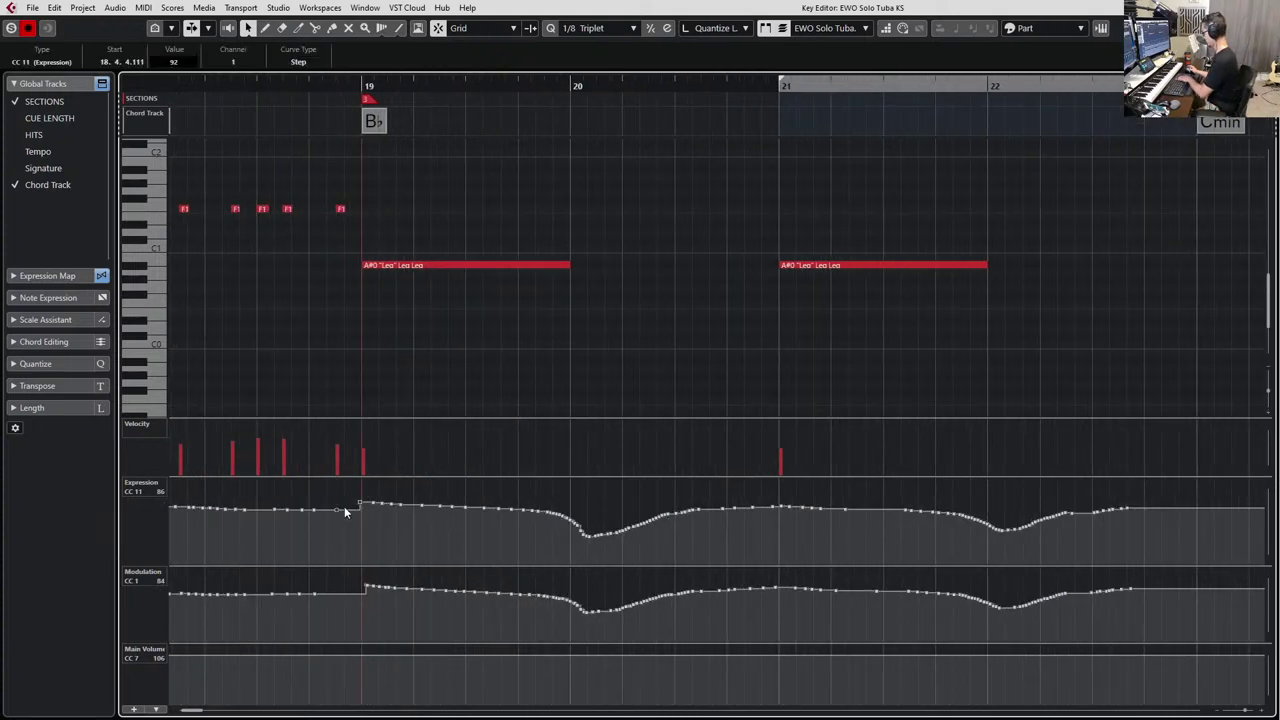
pyautogui.moveTo(349, 504); pyautogui.dragTo(588, 563)
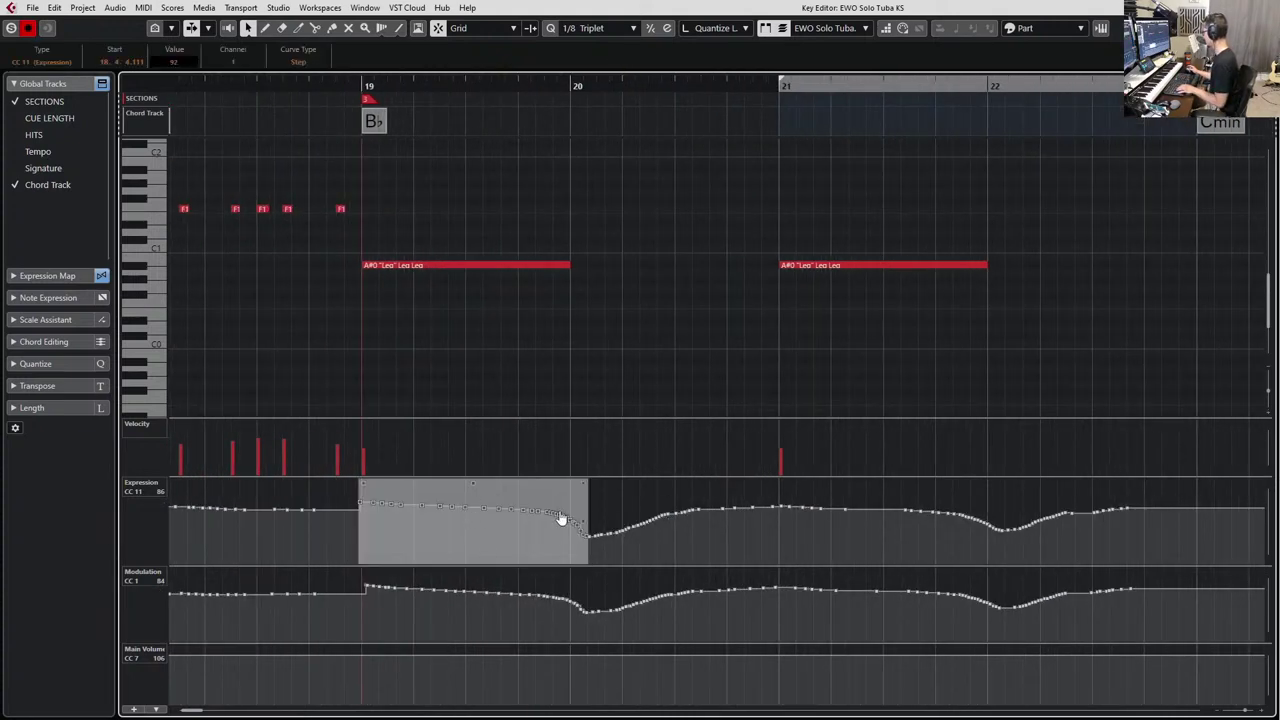
pyautogui.moveTo(584, 516); pyautogui.dragTo(587, 545)
# Lower the Modulation curve across bar 19 to match bar 18, and shift the bar 19 Modulation and Expression curves slightly earlier to 18. 4. 3. 80.
pyautogui.moveTo(353, 580); pyautogui.dragTo(586, 635)
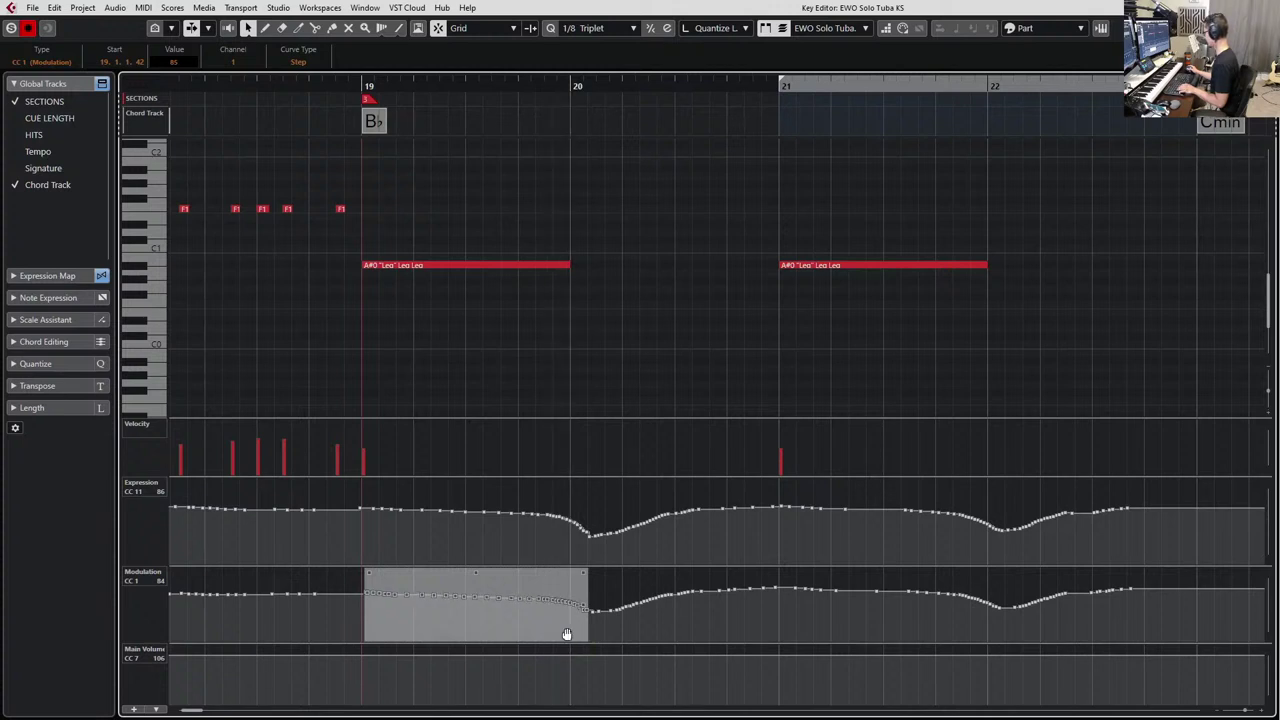
pyautogui.moveTo(571, 636); pyautogui.dragTo(549, 636)
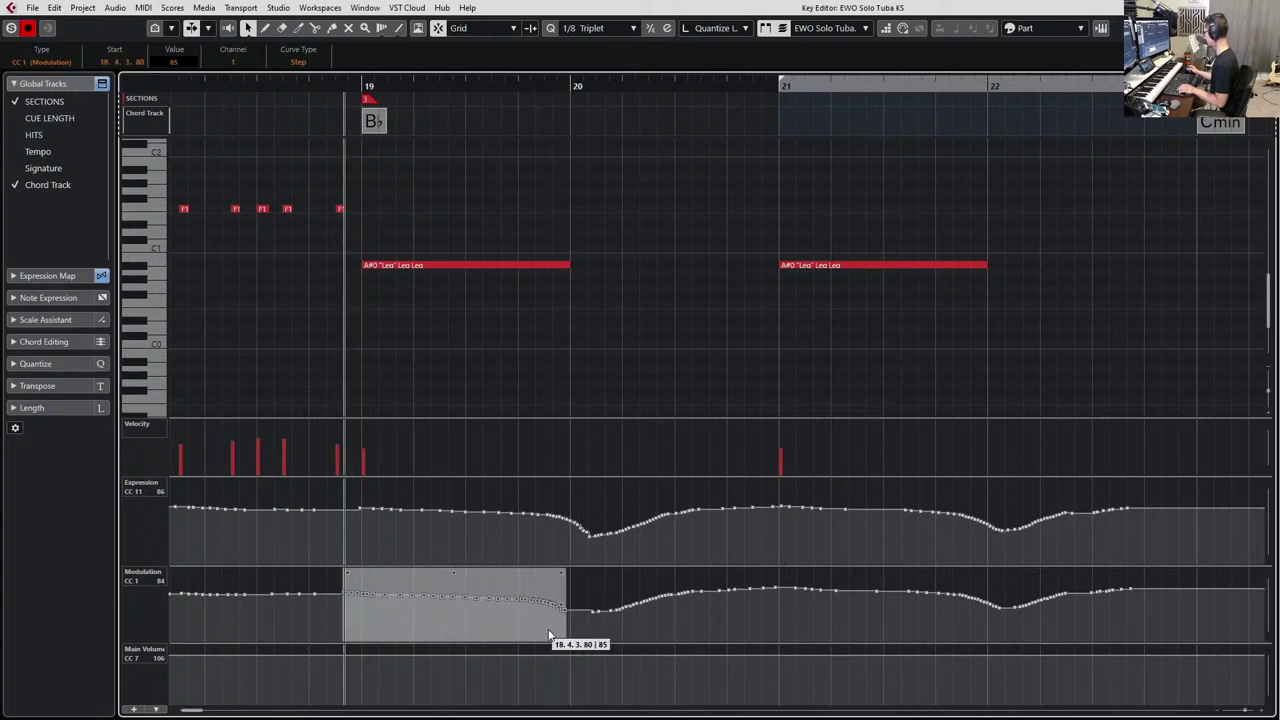
pyautogui.click(585, 501)
pyautogui.moveTo(354, 494); pyautogui.dragTo(537, 517)
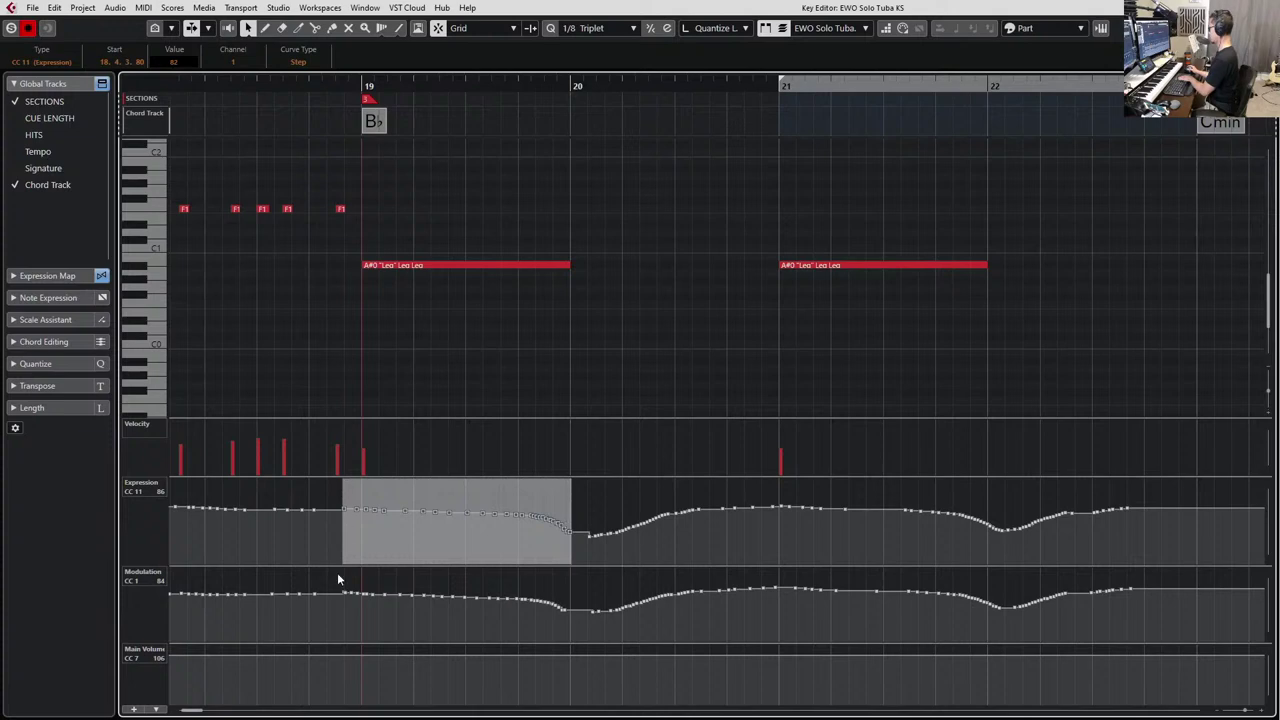
pyautogui.click(358, 593)
# Return to the project arrangement, select the EWO Solo Tuba KS part and move the playback position to bar 19.
pyautogui.hotkey('shift', 'b')
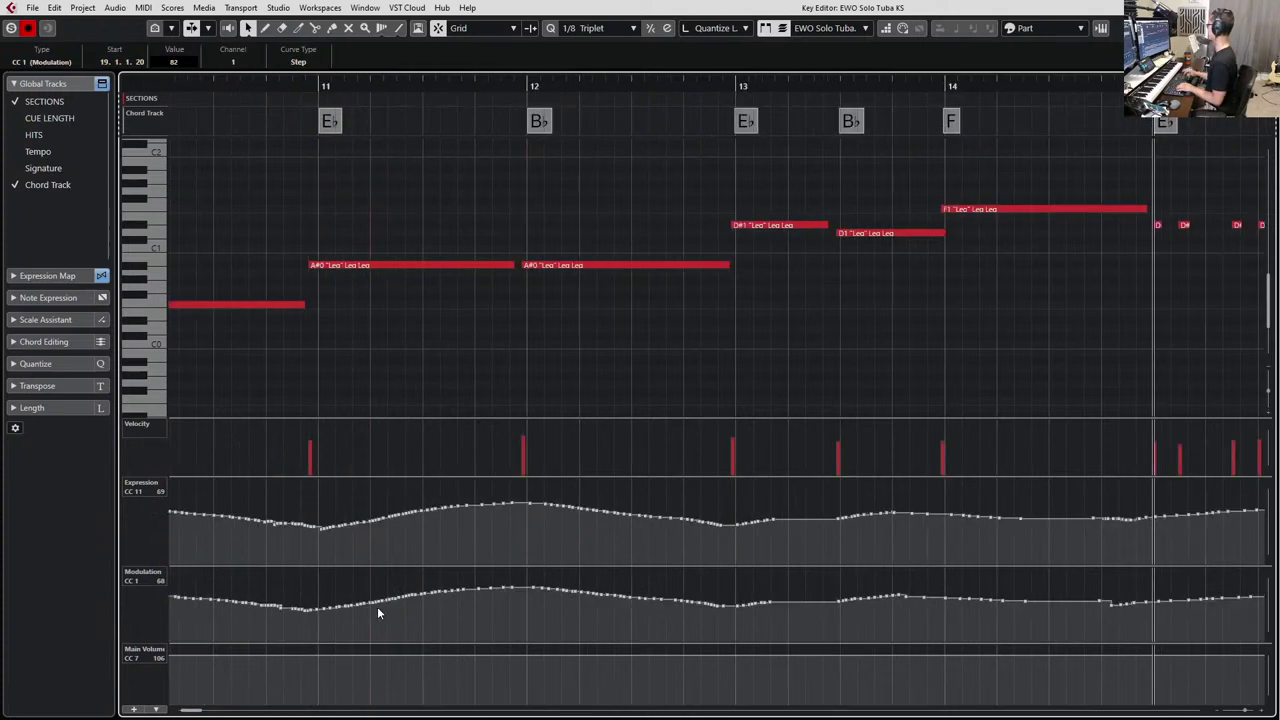
pyautogui.press('ctrl+KP_Subtract')
pyautogui.press('Return')
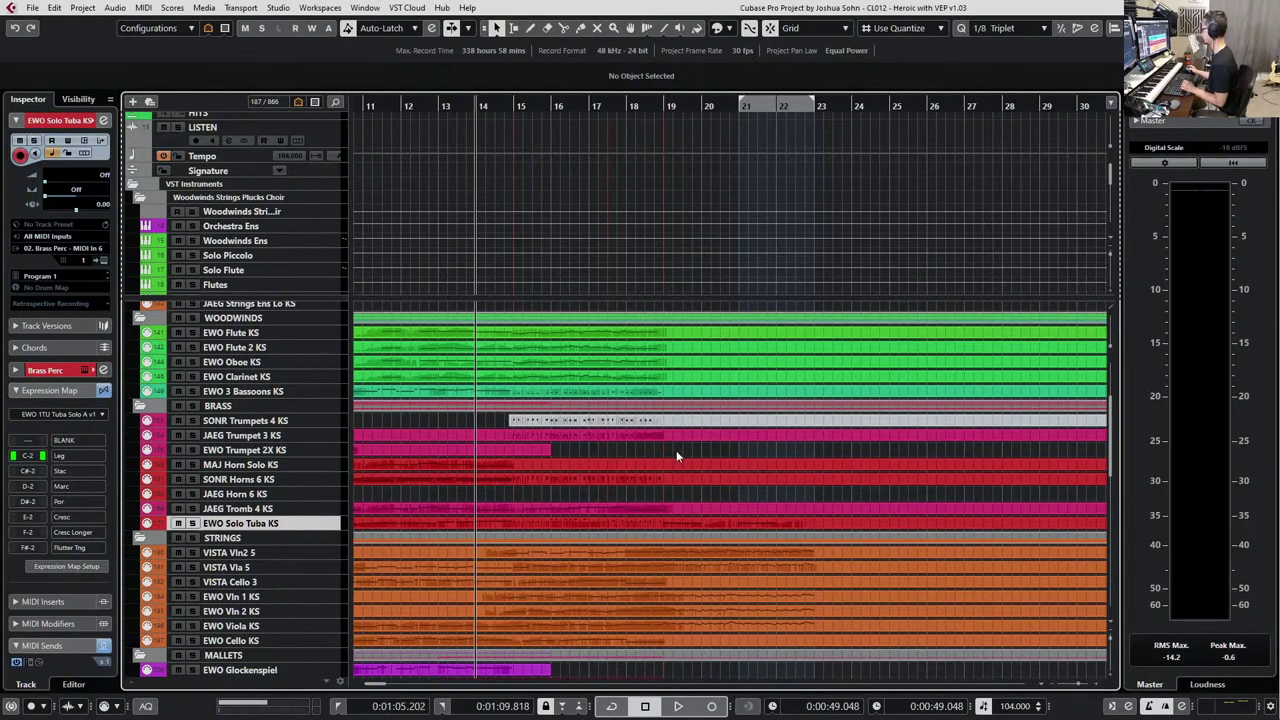
pyautogui.click(583, 527)
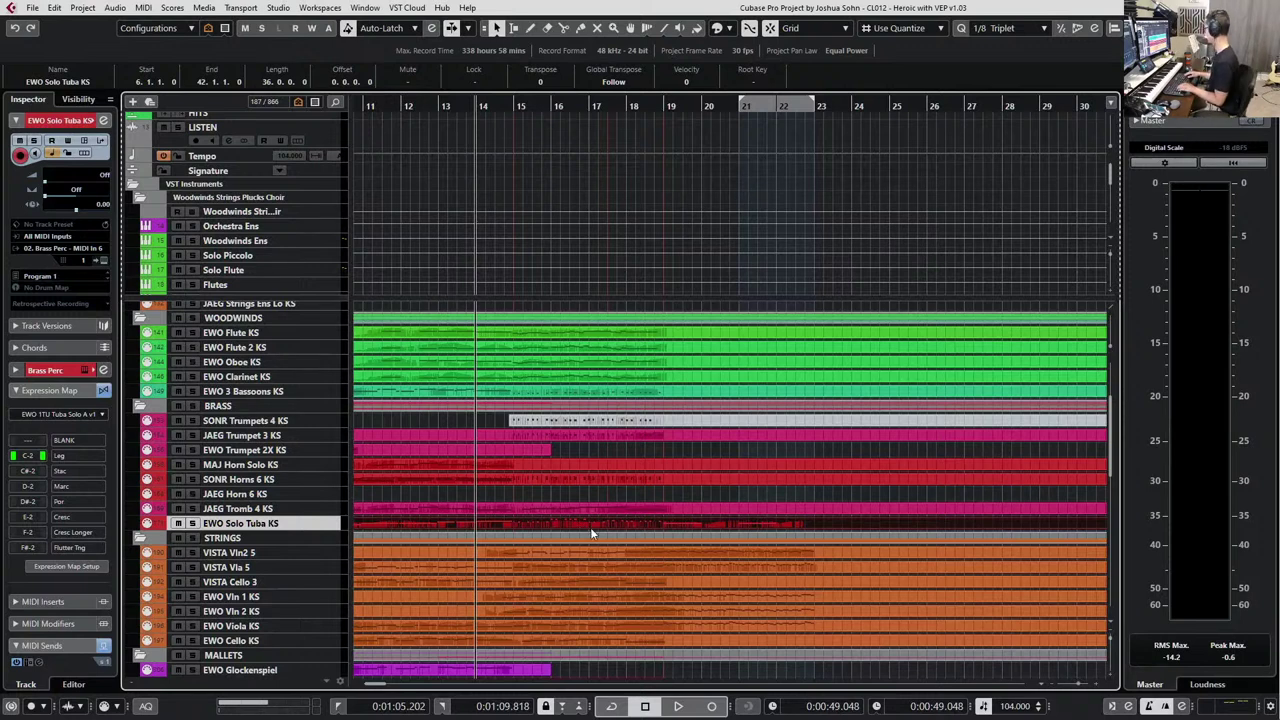
pyautogui.press('KP_Add')
pyautogui.press('KP_Add')
pyautogui.press('KP_Add')
pyautogui.press('KP_Add')
pyautogui.press('KP_Add')
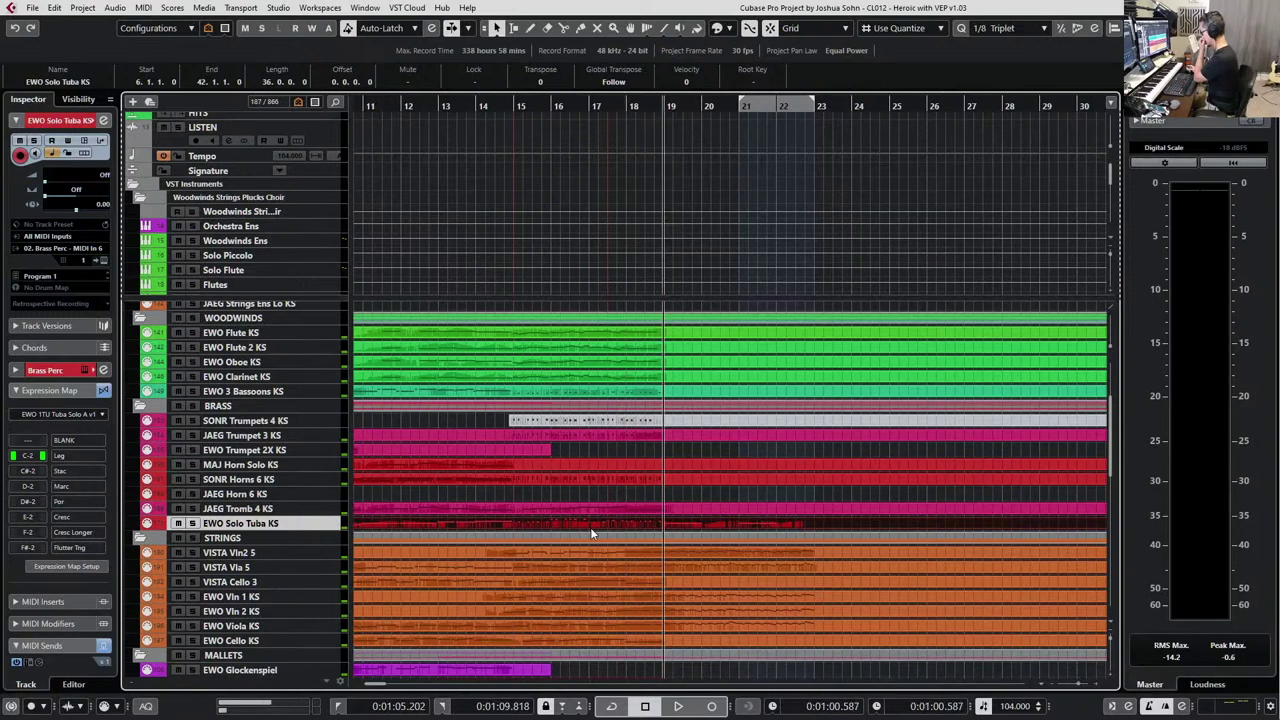
# Copy the tuba part from bar 19 onward to the JAEG Tromb 4 KS track, glue it to the trombone part and open the Key Editor.
pyautogui.doubleClick(630, 508)
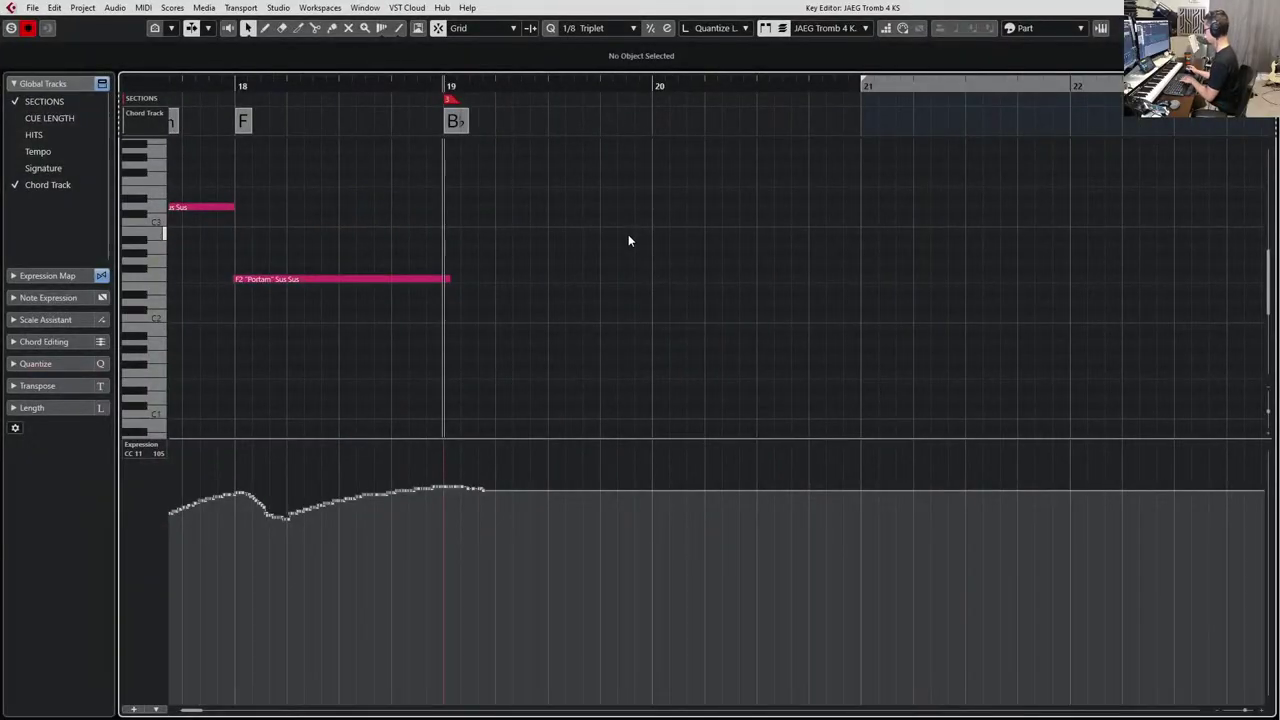
pyautogui.press('Escape')
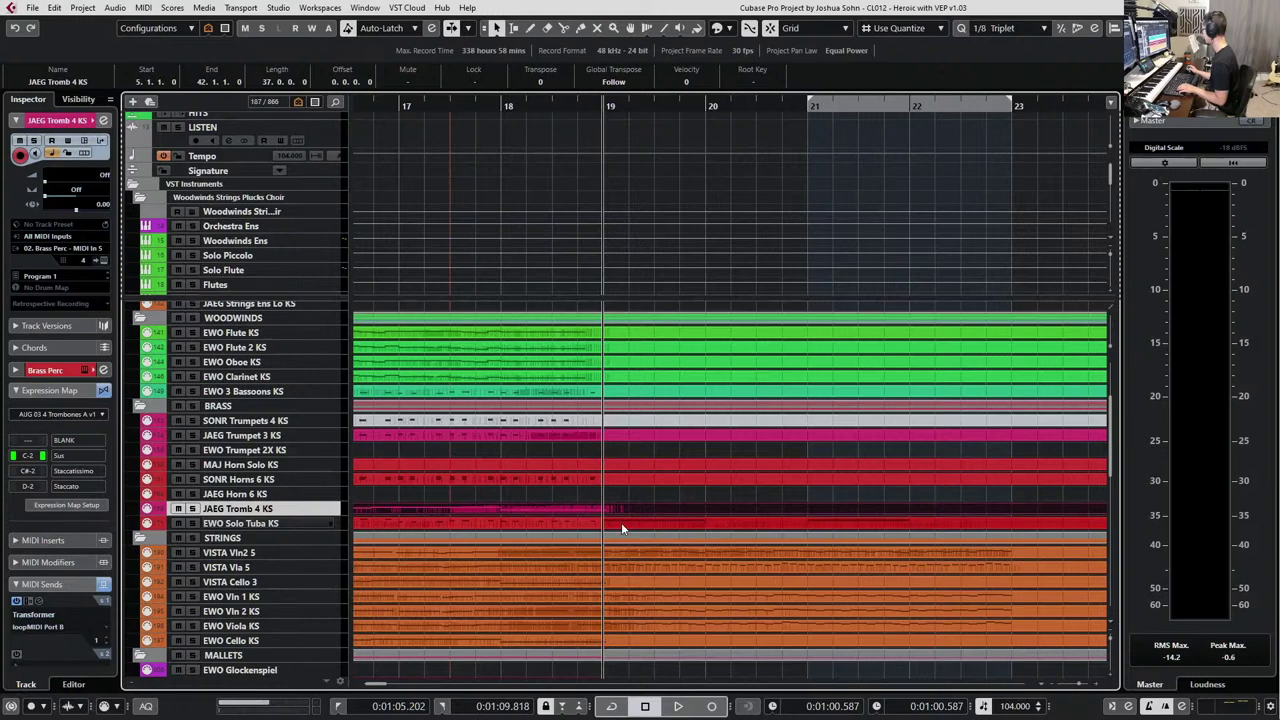
pyautogui.moveTo(616, 526); pyautogui.dragTo(625, 511)
pyautogui.press('4')
pyautogui.click(586, 507)
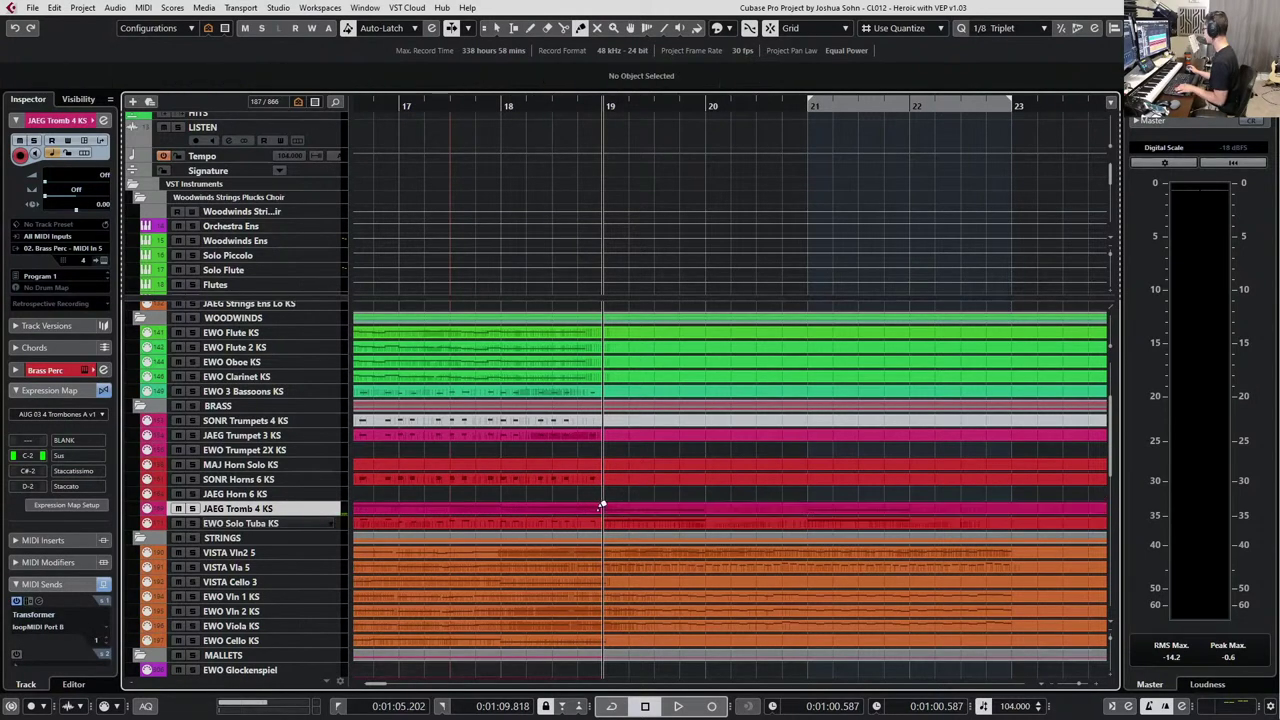
pyautogui.press('1')
pyautogui.click(601, 512)
pyautogui.press('6')
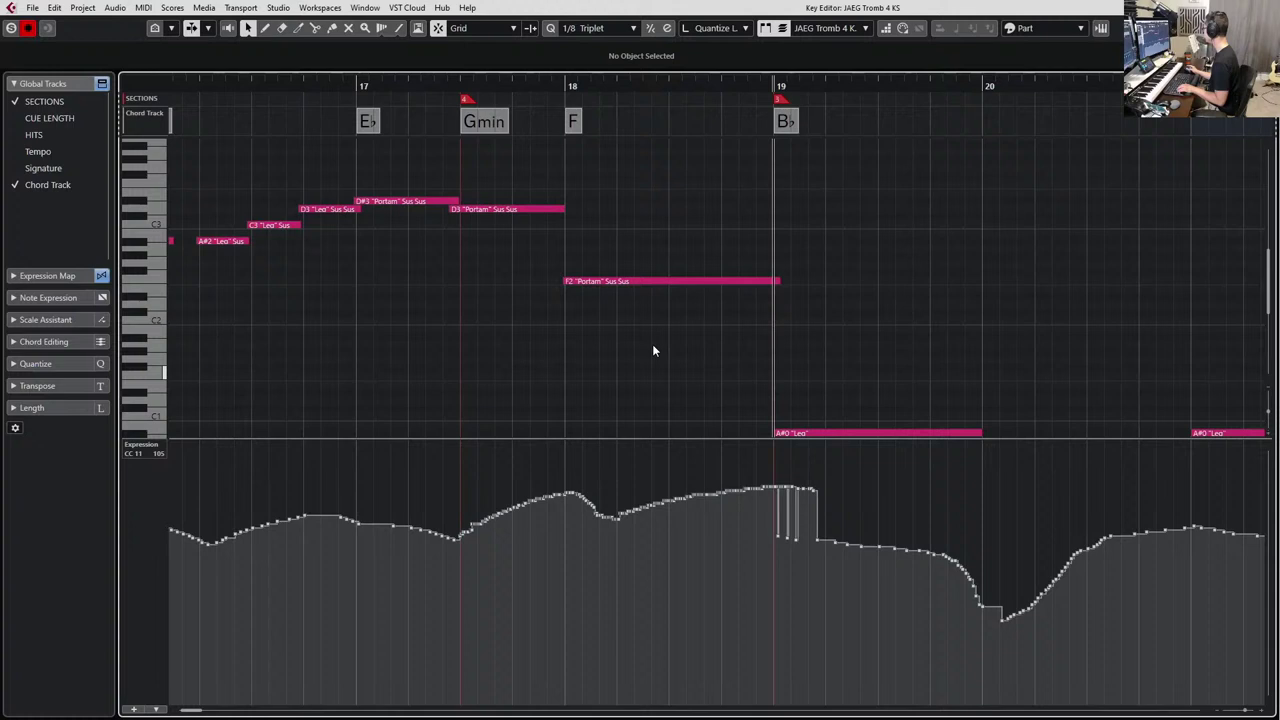
# Reshape the trombone's Expression (CC 11) peak at the start of bar 19 into a gentle descent.
pyautogui.hscroll(3, 652, 344)
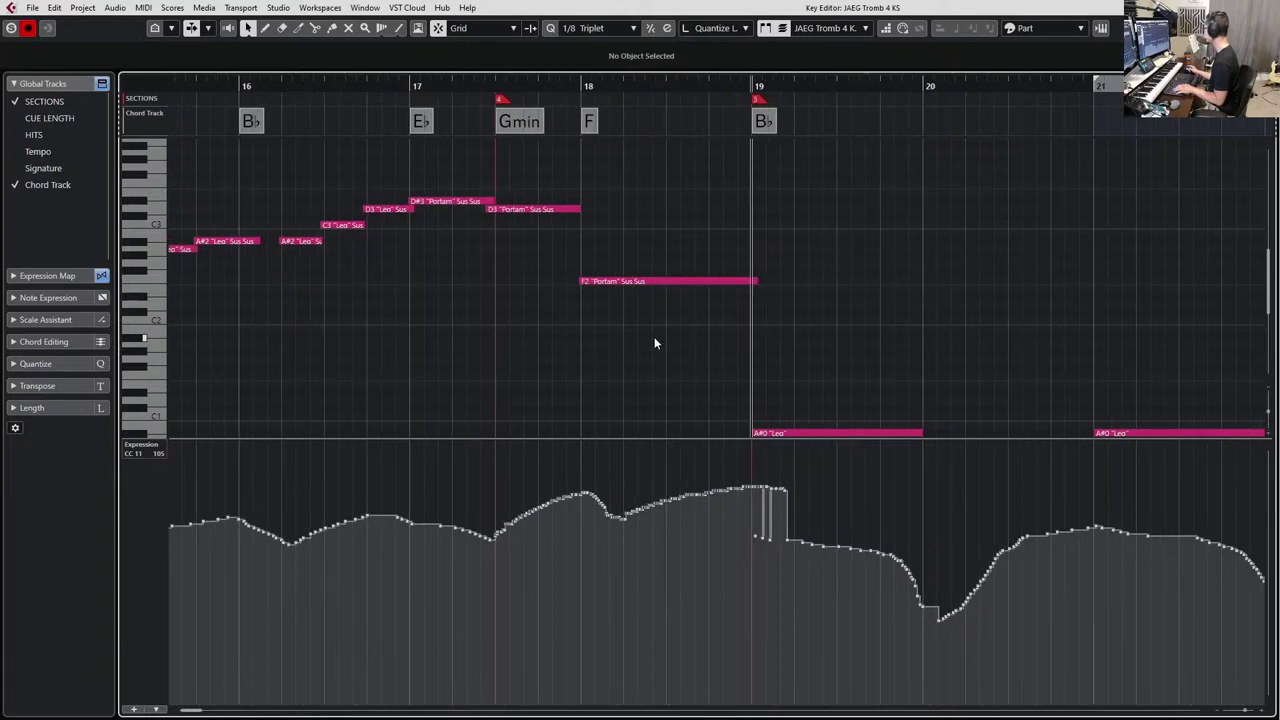
pyautogui.moveTo(378, 483); pyautogui.dragTo(440, 512)
# Transpose the trombone notes in bars 19 and 21 up an octave to A#1 and move the playback position to bar 18.
pyautogui.scroll(-5, 471, 432)
pyautogui.moveTo(477, 238); pyautogui.dragTo(1048, 294)
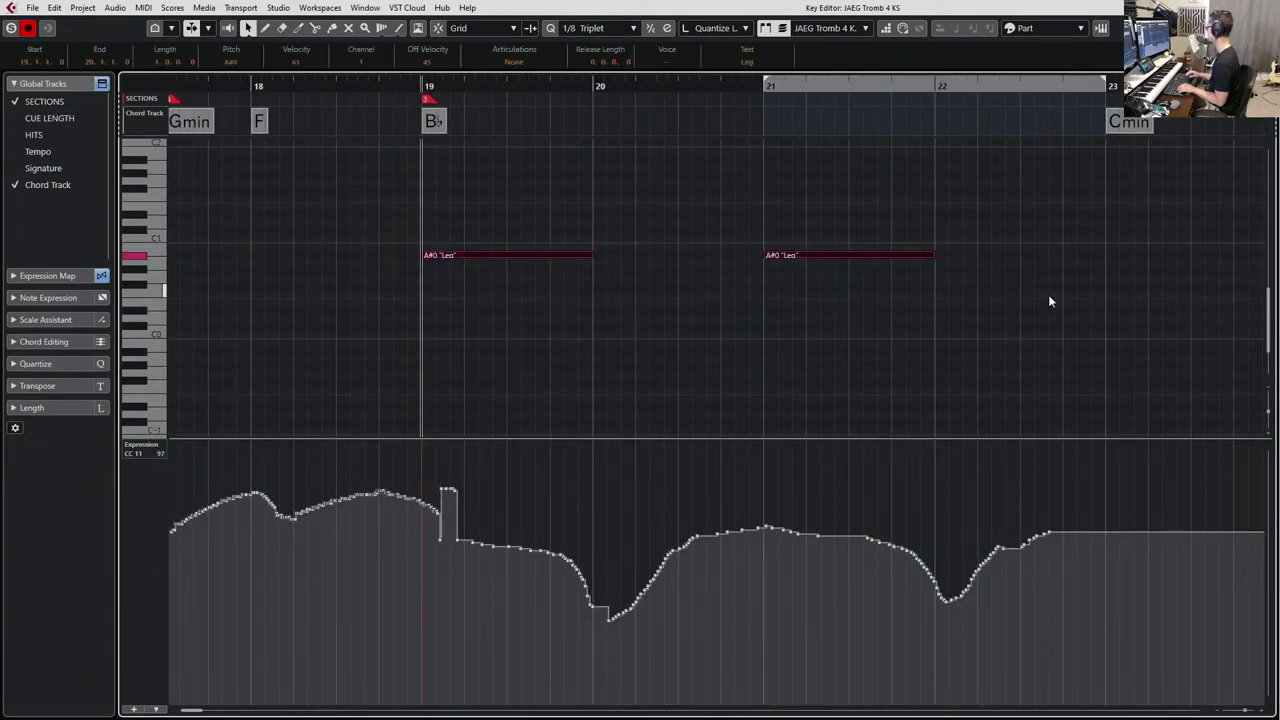
pyautogui.hotkey('shift', 'Up')
pyautogui.scroll(5, 1004, 312)
pyautogui.press('KP_Subtract')
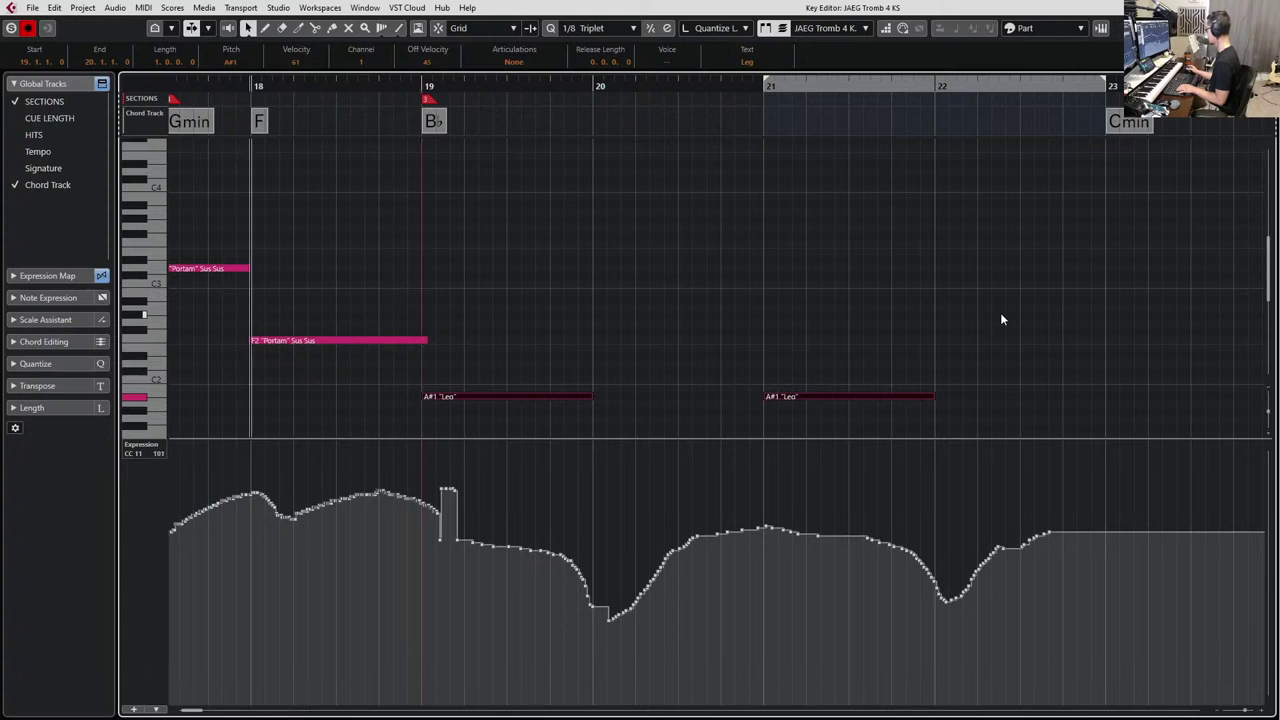
# Play from before bar 19 and try to record a new Expression (CC 11) swell over the start of the trombone's bar 19 note.
pyautogui.press('KP_Subtract')
pyautogui.press('space')
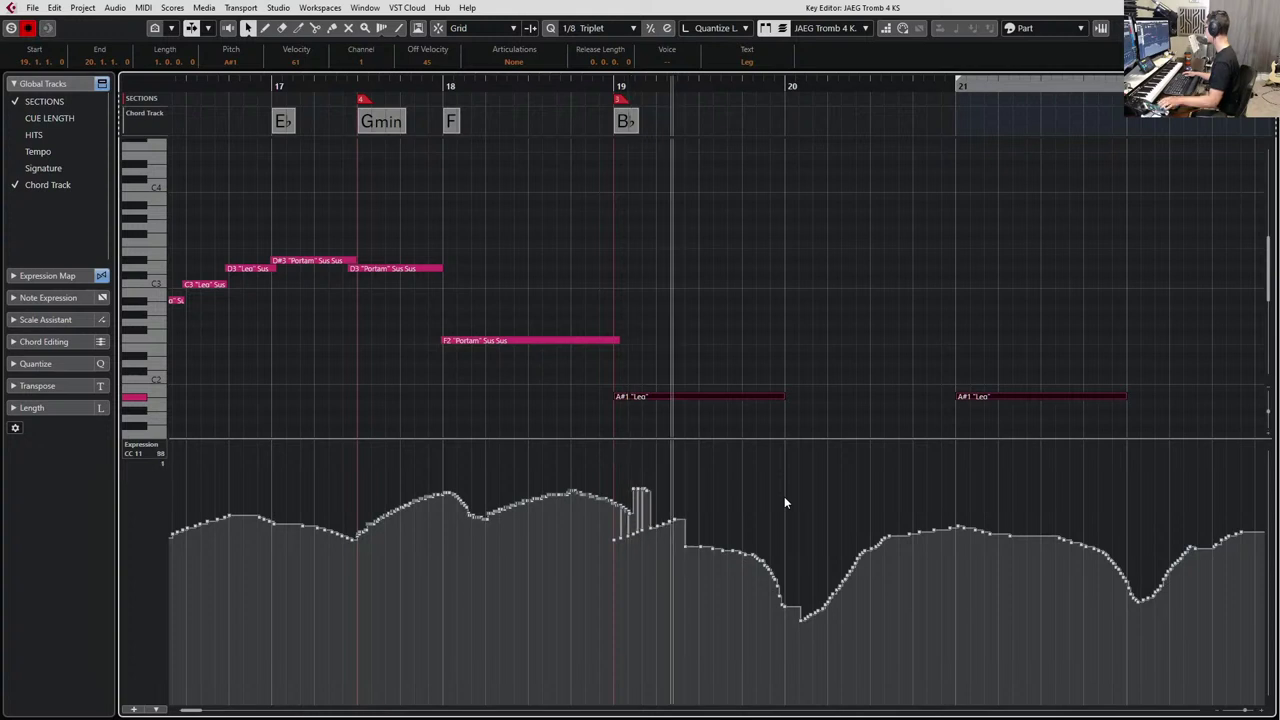
pyautogui.press('space')
pyautogui.scroll(-3, 787, 618)
pyautogui.hscroll(3, 483, 446)
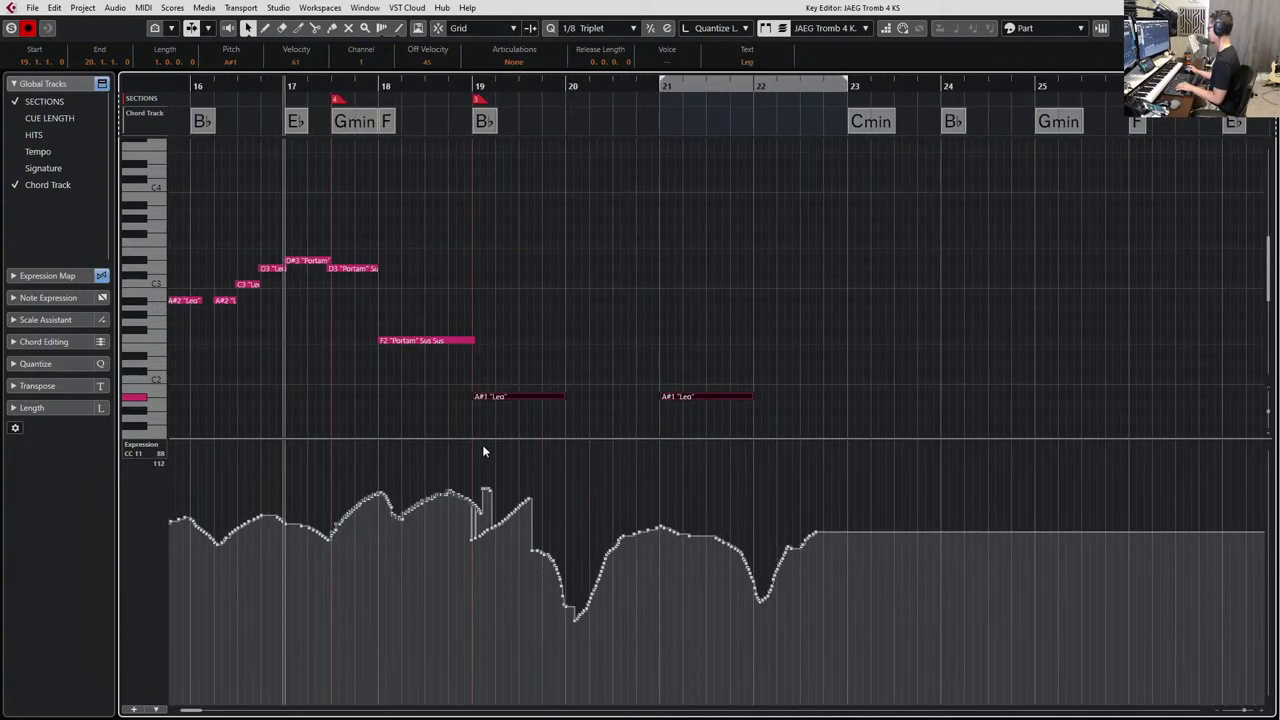
# Select only the trombone's A#1 note in bar 19 and move the playback position to the start of bar 19.
pyautogui.moveTo(511, 305); pyautogui.dragTo(564, 431)
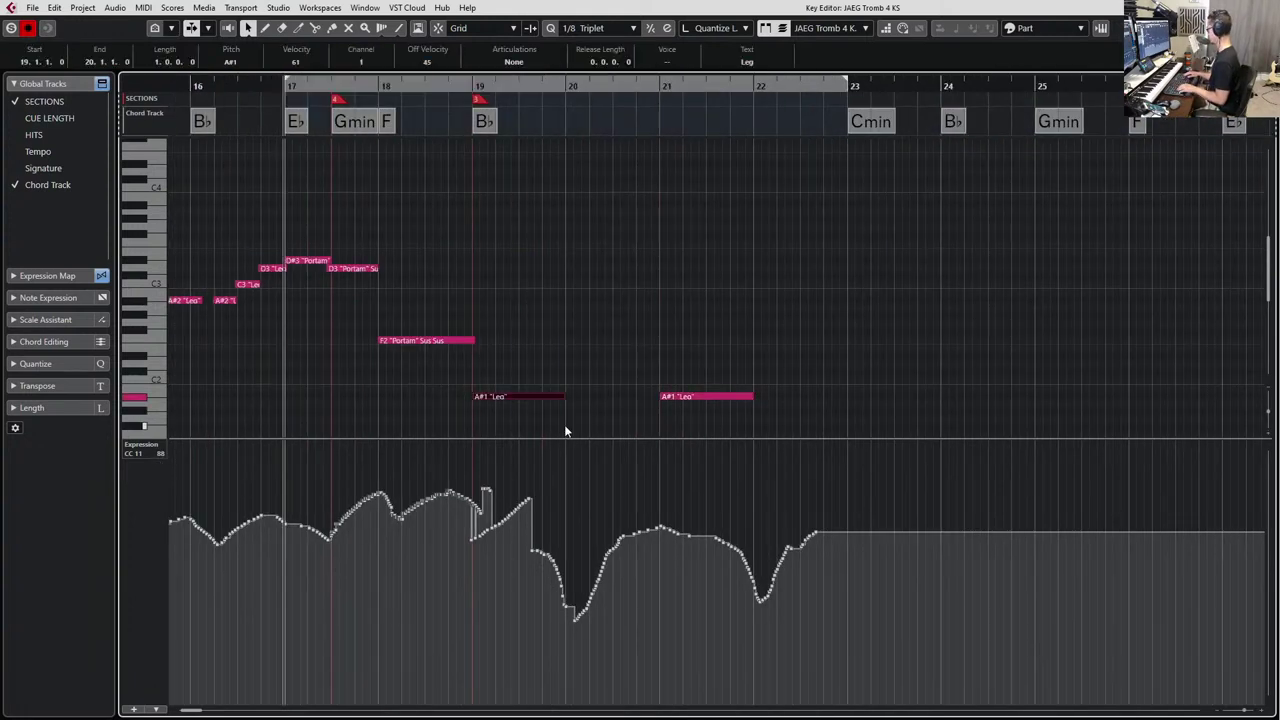
pyautogui.press('KP_Add')
pyautogui.press('KP_Add')
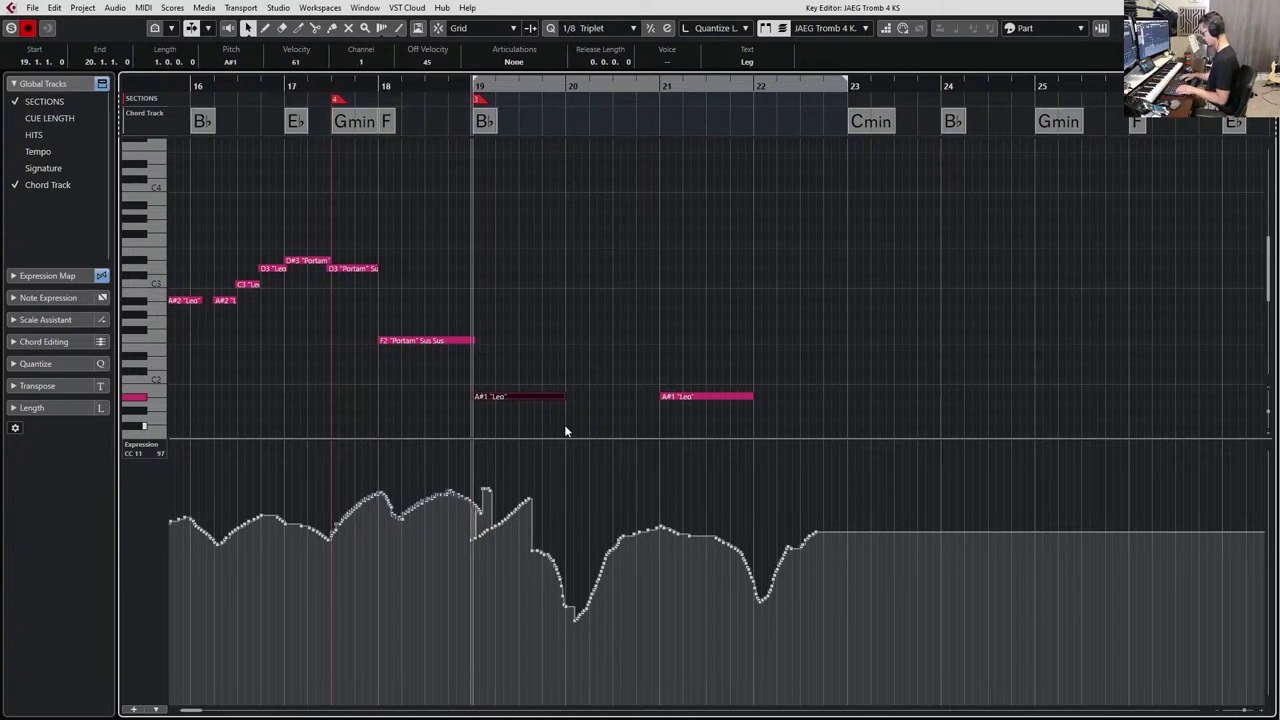
pyautogui.press('KP_Add')
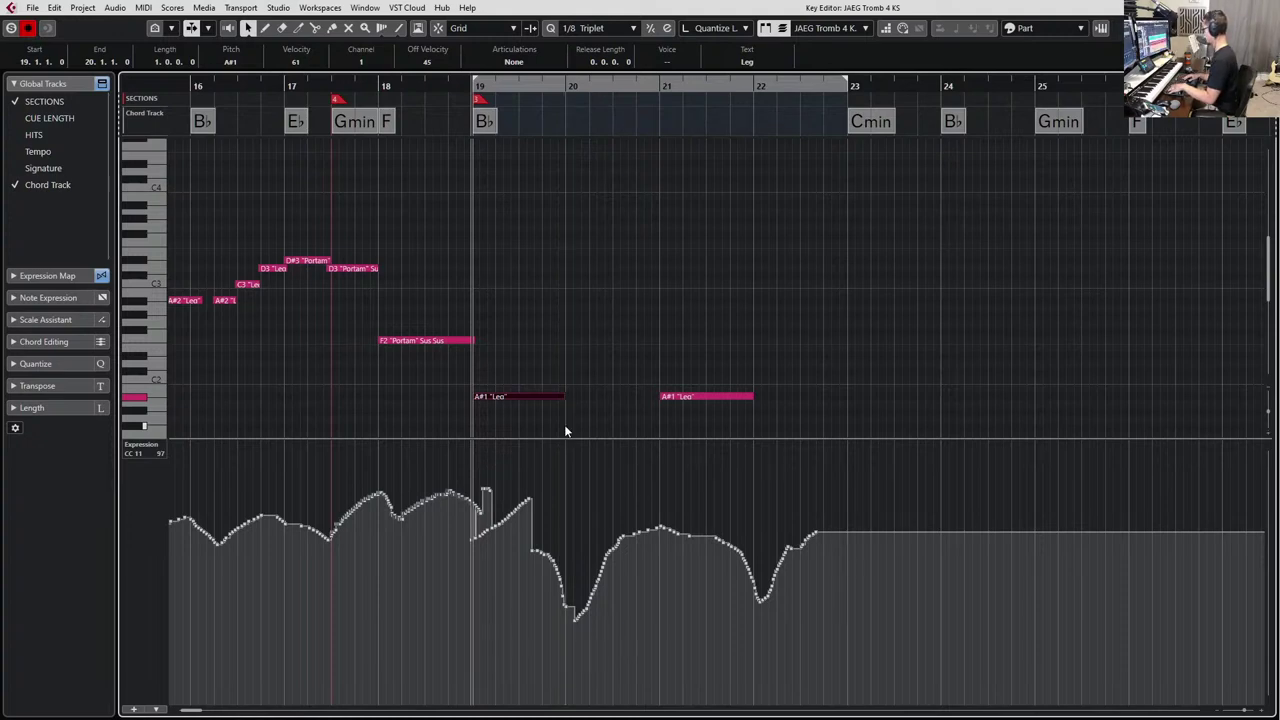
# Reopen the JAEG Tromb 4 KS part from the project arrangement and clear its Expression (CC 11) data from bar 19 onward.
pyautogui.press('Return')
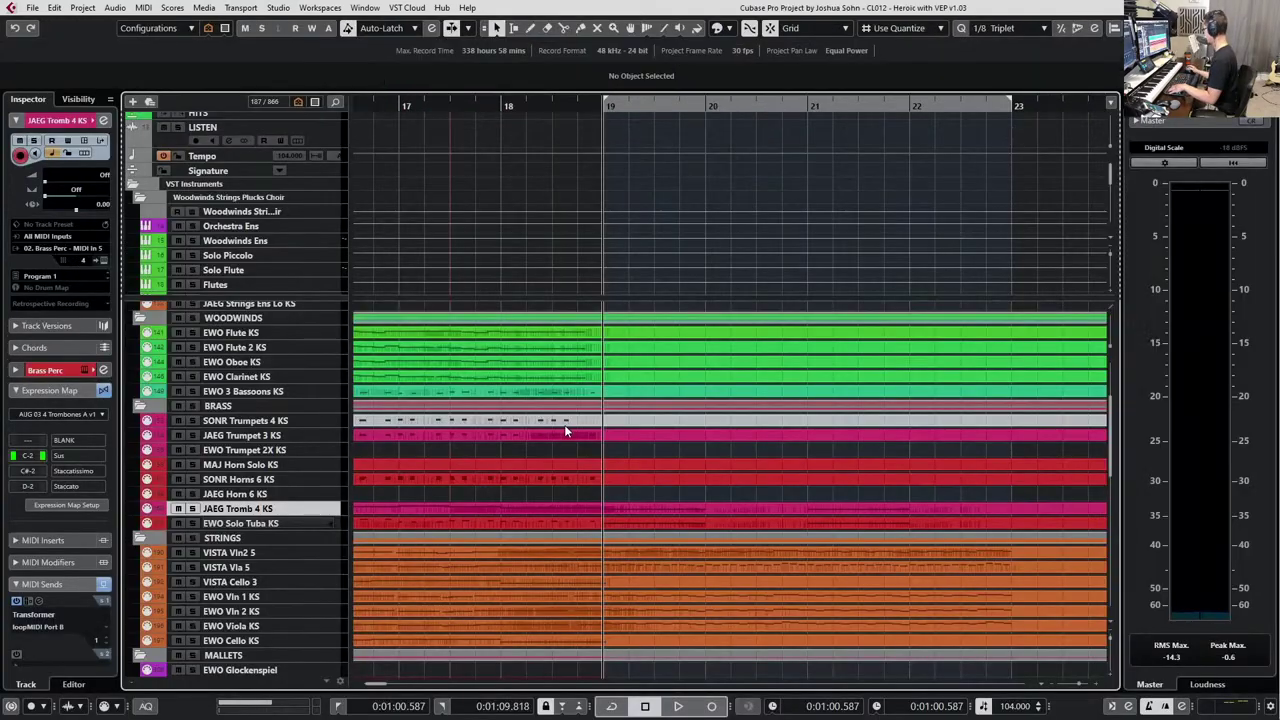
pyautogui.doubleClick(617, 513)
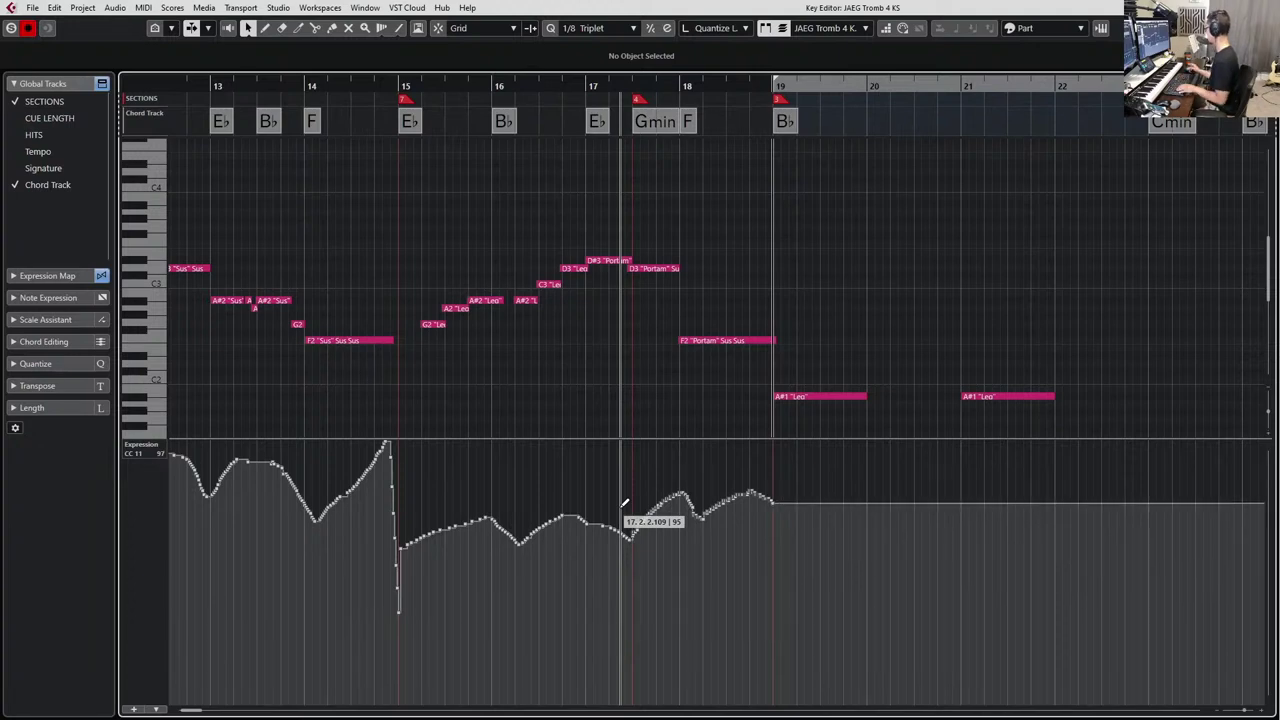
pyautogui.hscroll(5, 604, 452)
pyautogui.hscroll(-10, 604, 452)
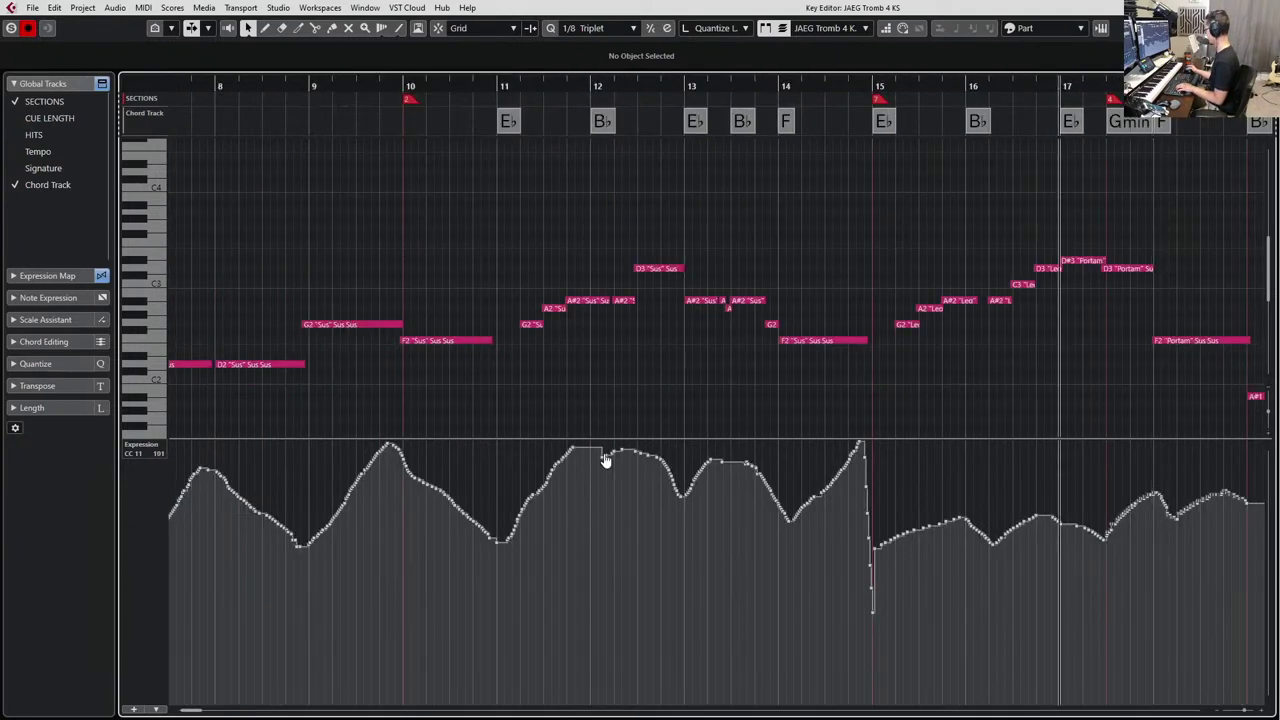
# Record a live expression pass for the trombones over the two A#1 notes in bars 19 to 21.
pyautogui.hscroll(3, 672, 466)
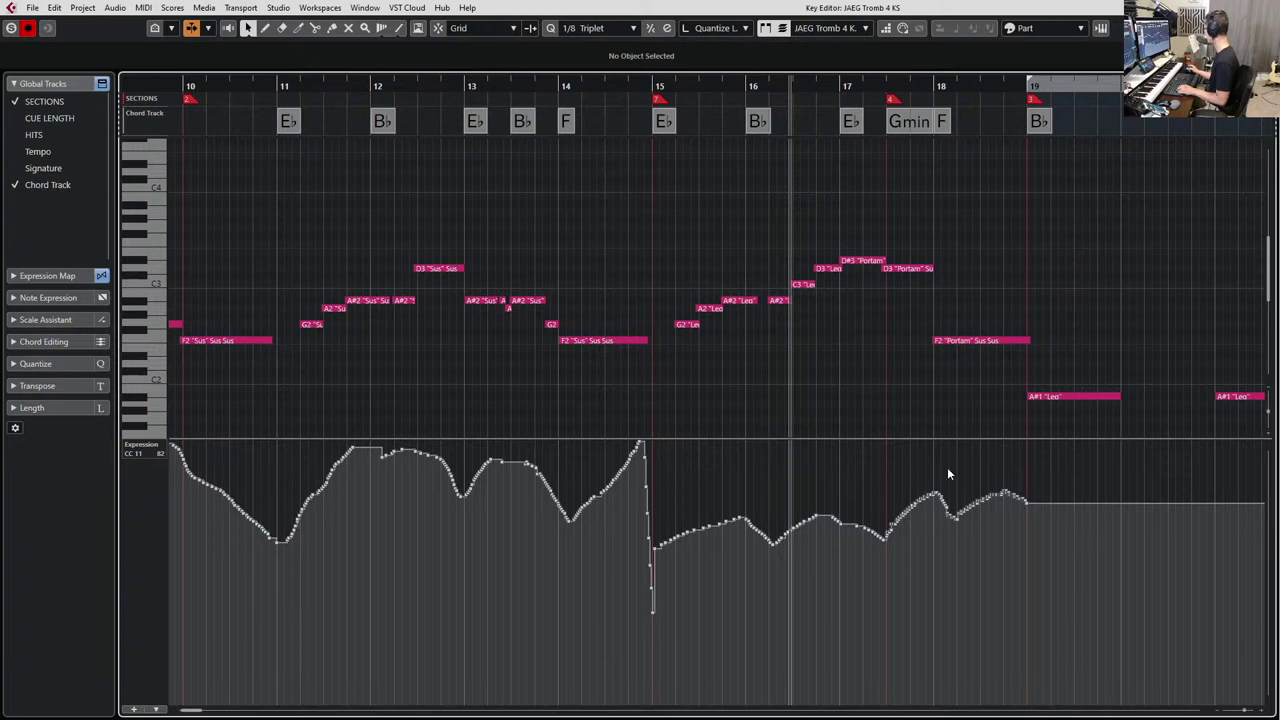
pyautogui.hscroll(2, 947, 467)
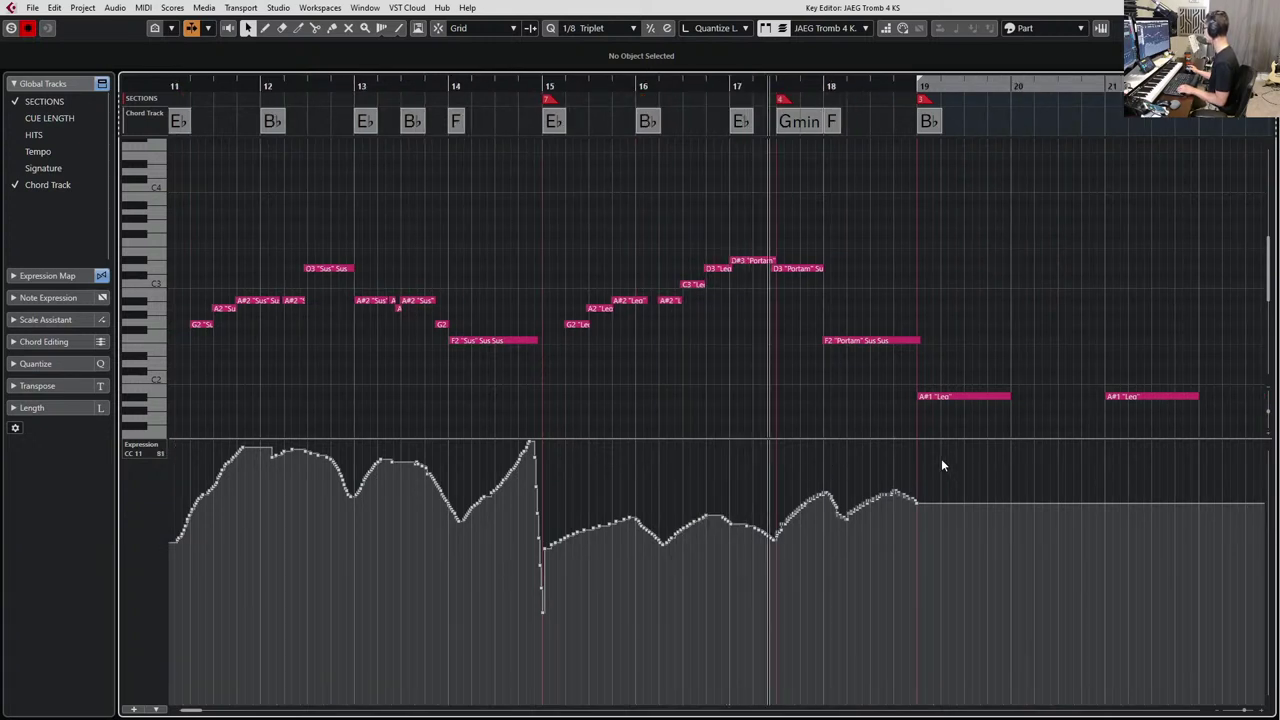
pyautogui.hscroll(2, 941, 464)
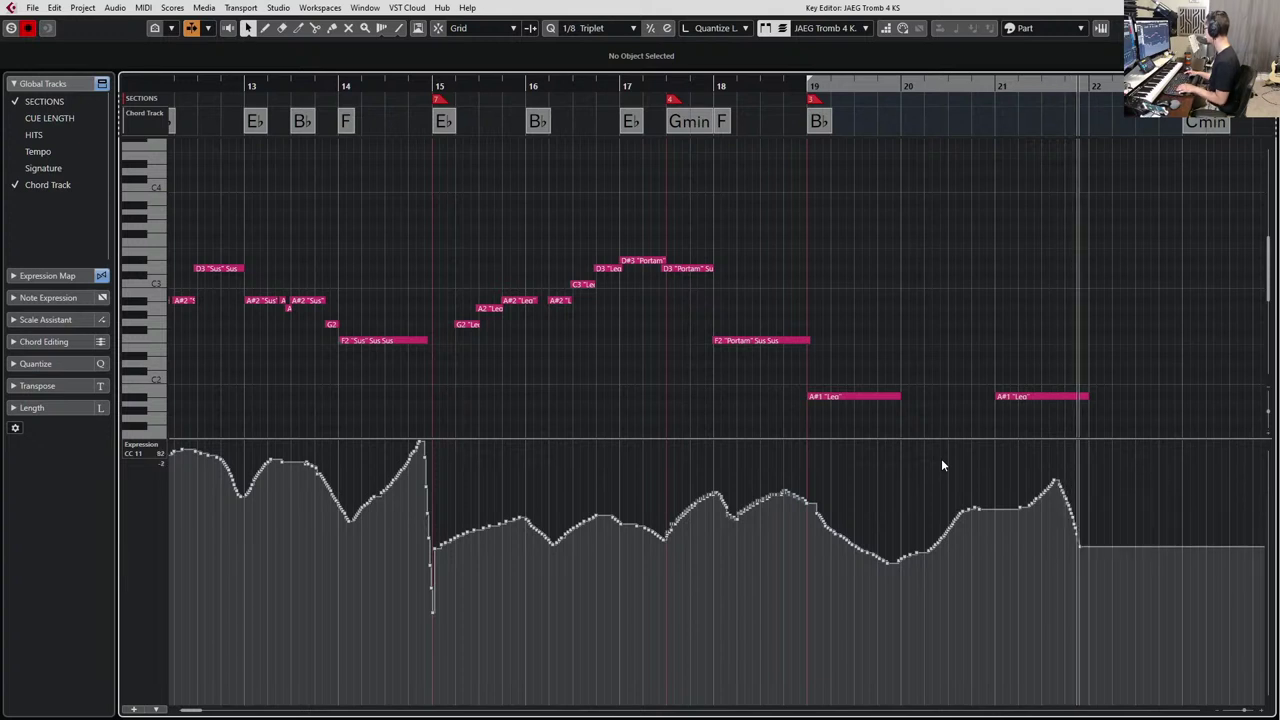
pyautogui.press('space')
pyautogui.press('space')
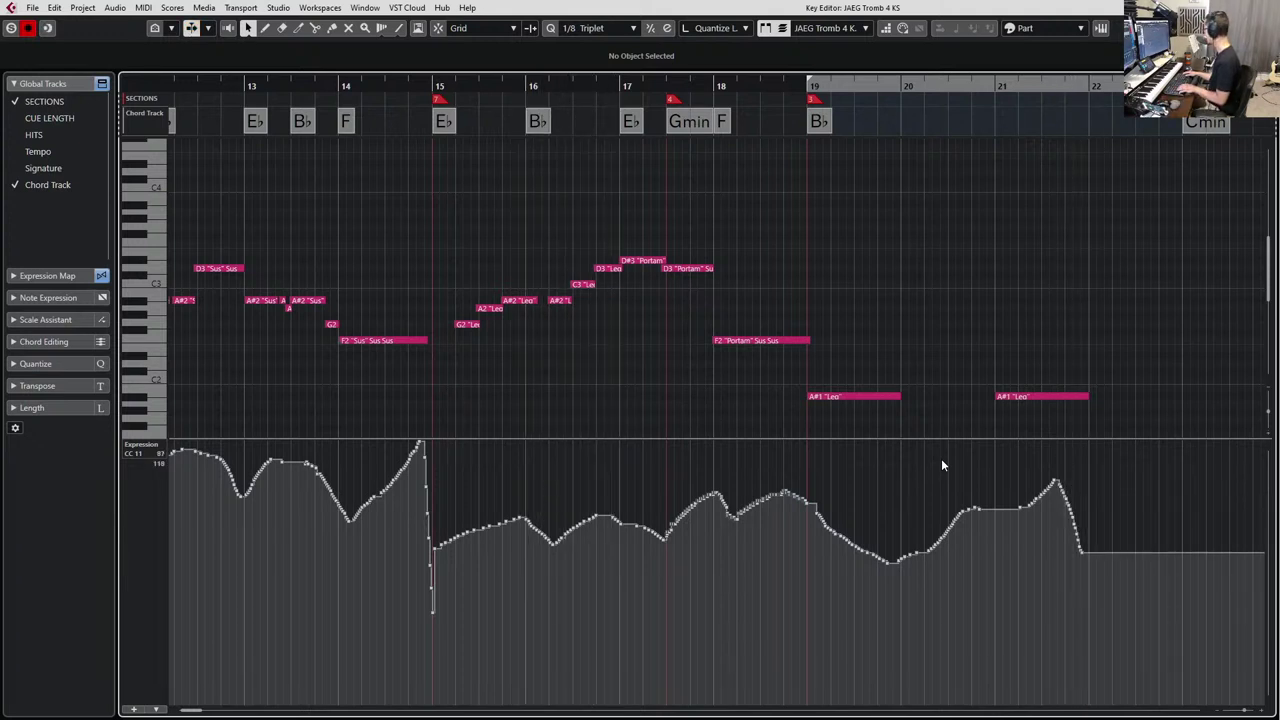
# Re-record the trombones' expression and modulation over the two A#1 notes, starting playback from the F2 note at bar 18.
pyautogui.press('KP_Decimal')
pyautogui.press('n')
pyautogui.scroll(-3, 851, 378)
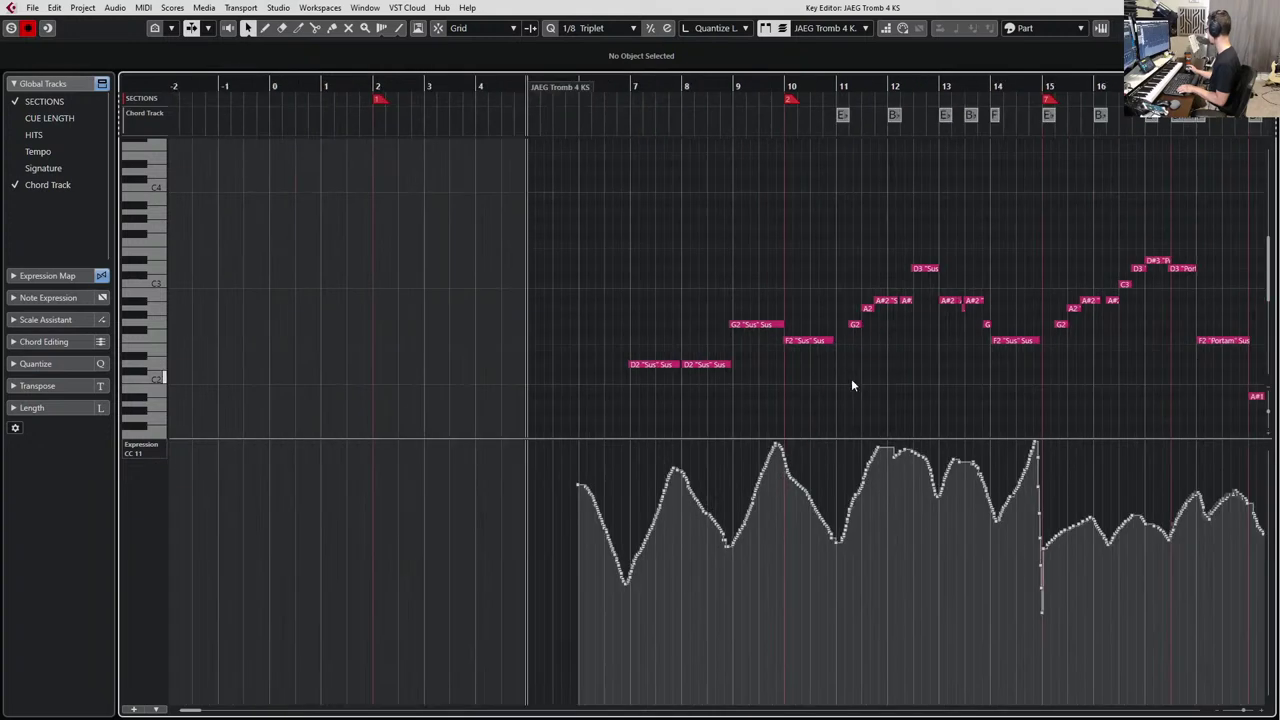
pyautogui.hscroll(10, 851, 379)
pyautogui.hscroll(-3, 690, 347)
pyautogui.click(474, 340)
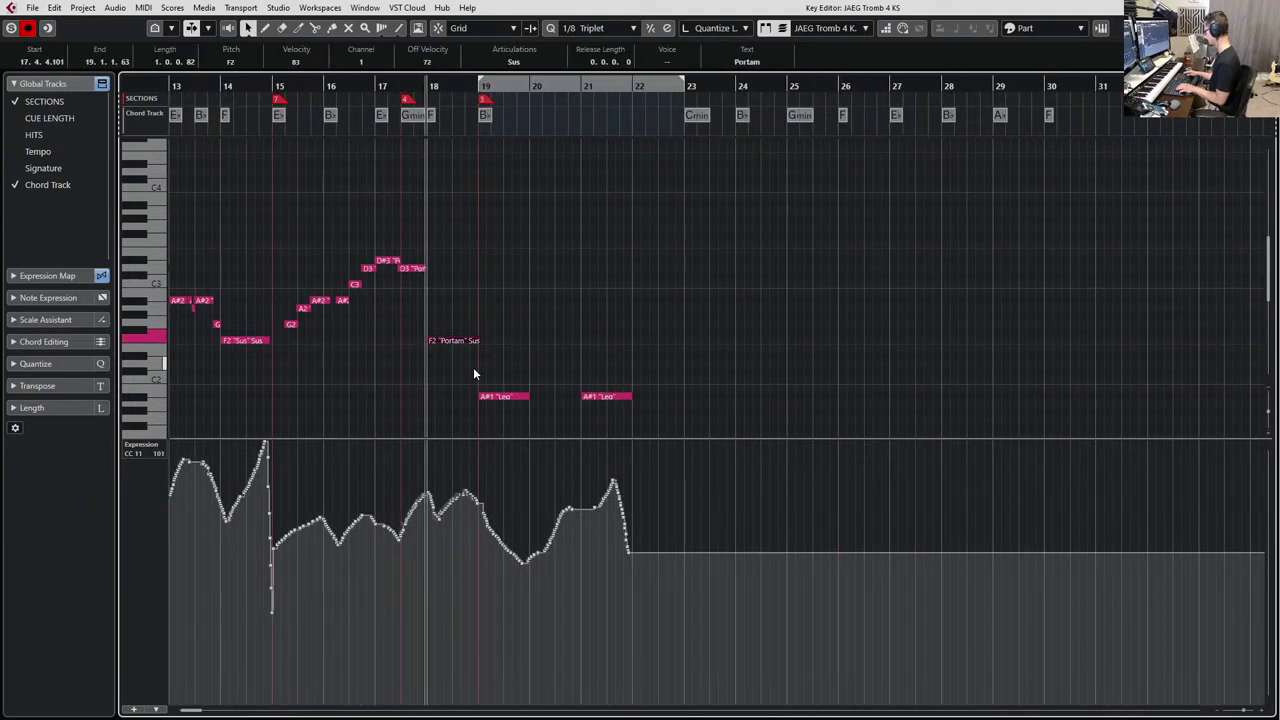
pyautogui.press('KP_Multiply')
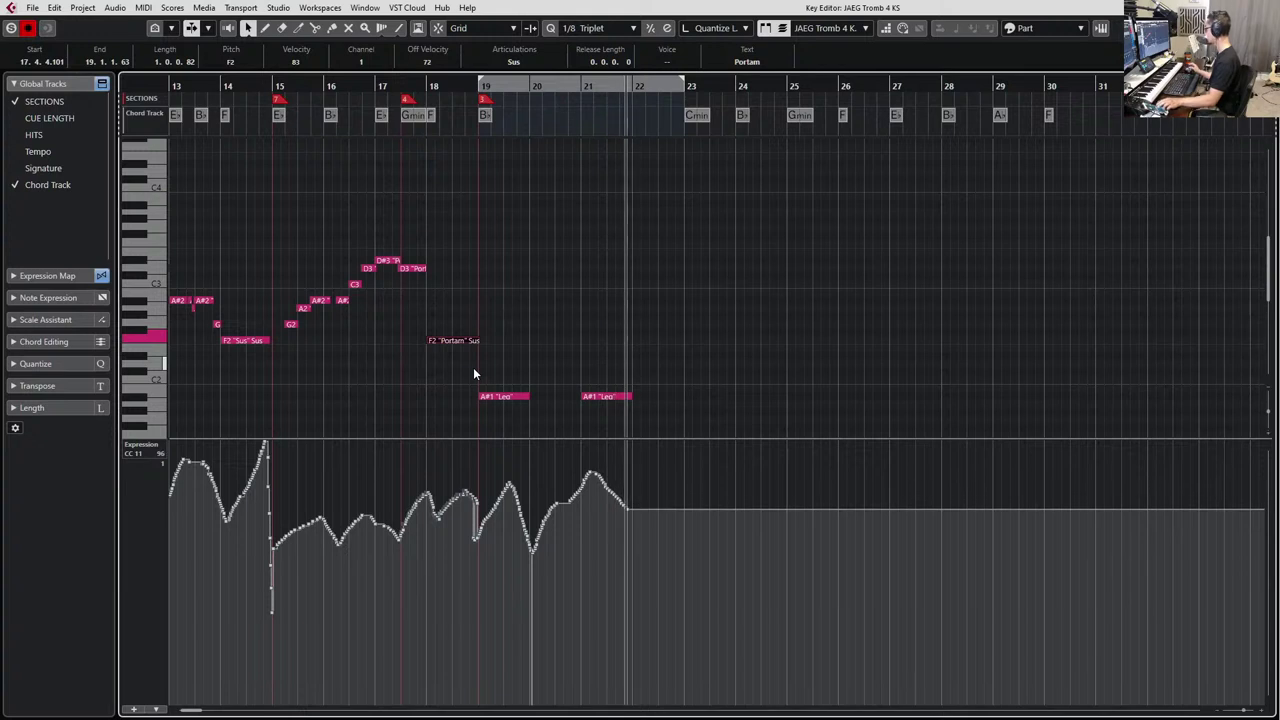
pyautogui.press('space')
# Smooth the jump around the start of bar 19 in the trombones' expression curve and the modulation spike just before it.
pyautogui.scroll(3, 541, 474)
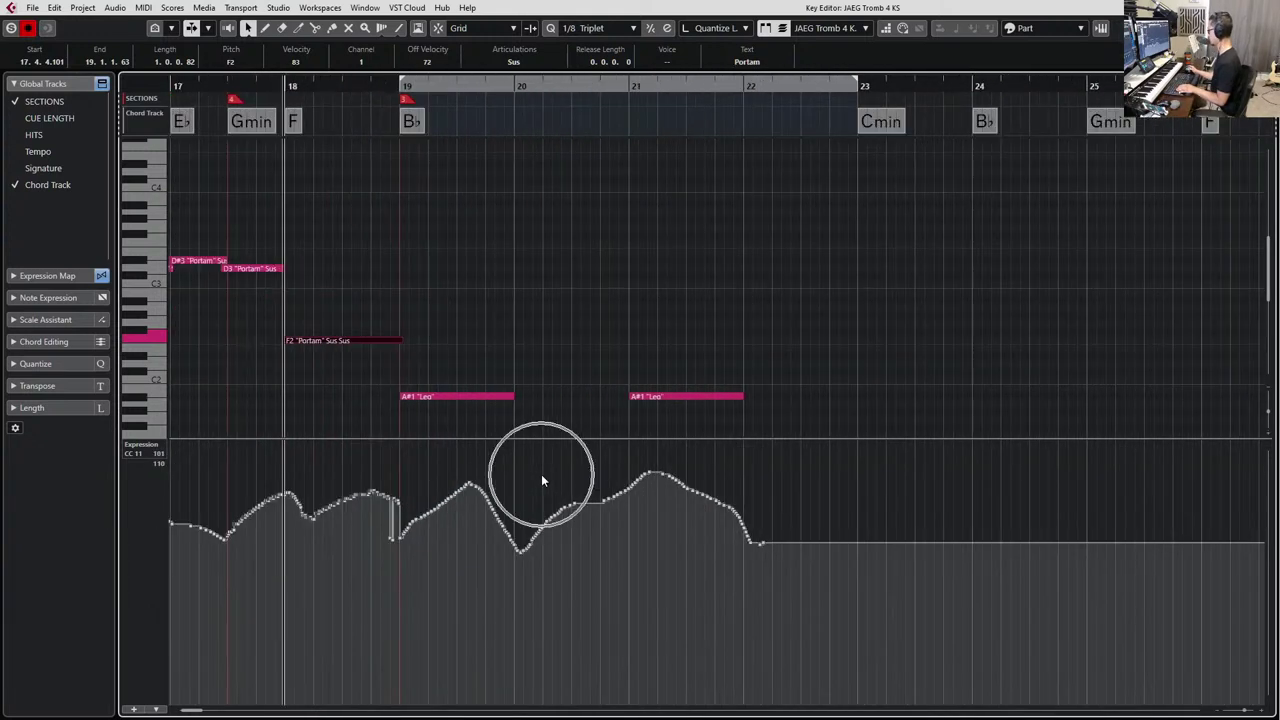
pyautogui.moveTo(362, 507); pyautogui.dragTo(469, 491)
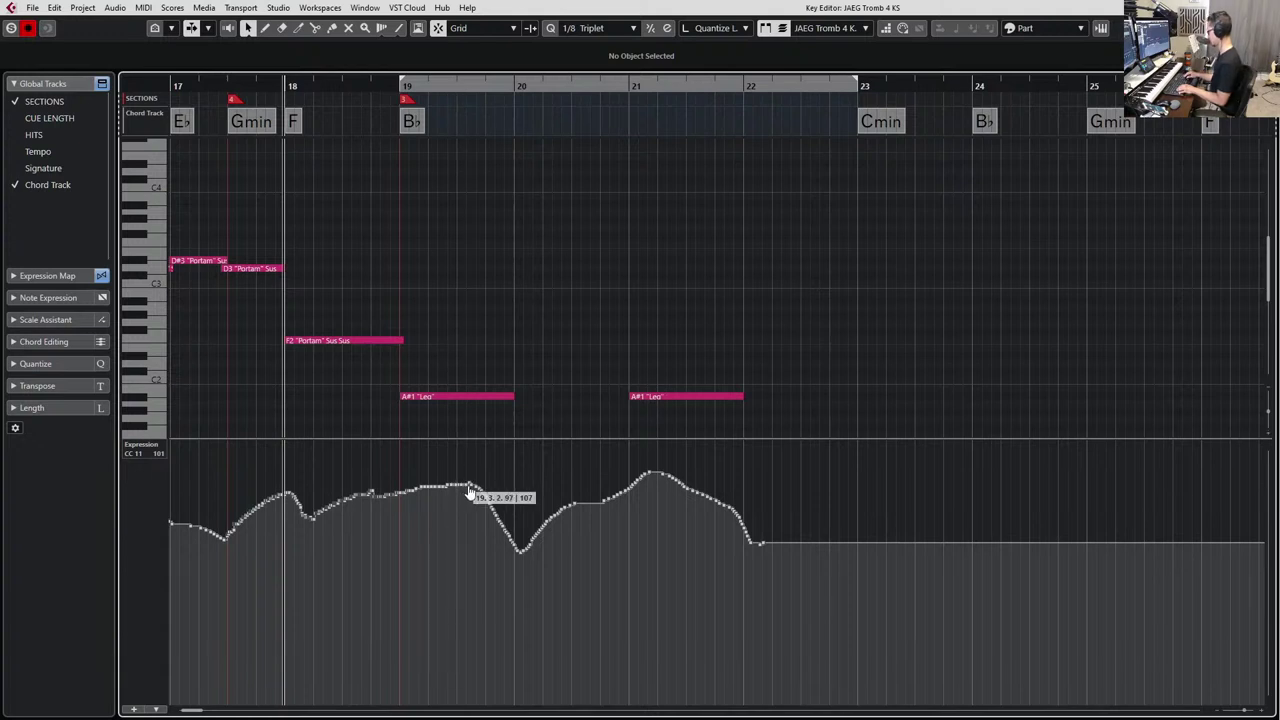
pyautogui.press('1')
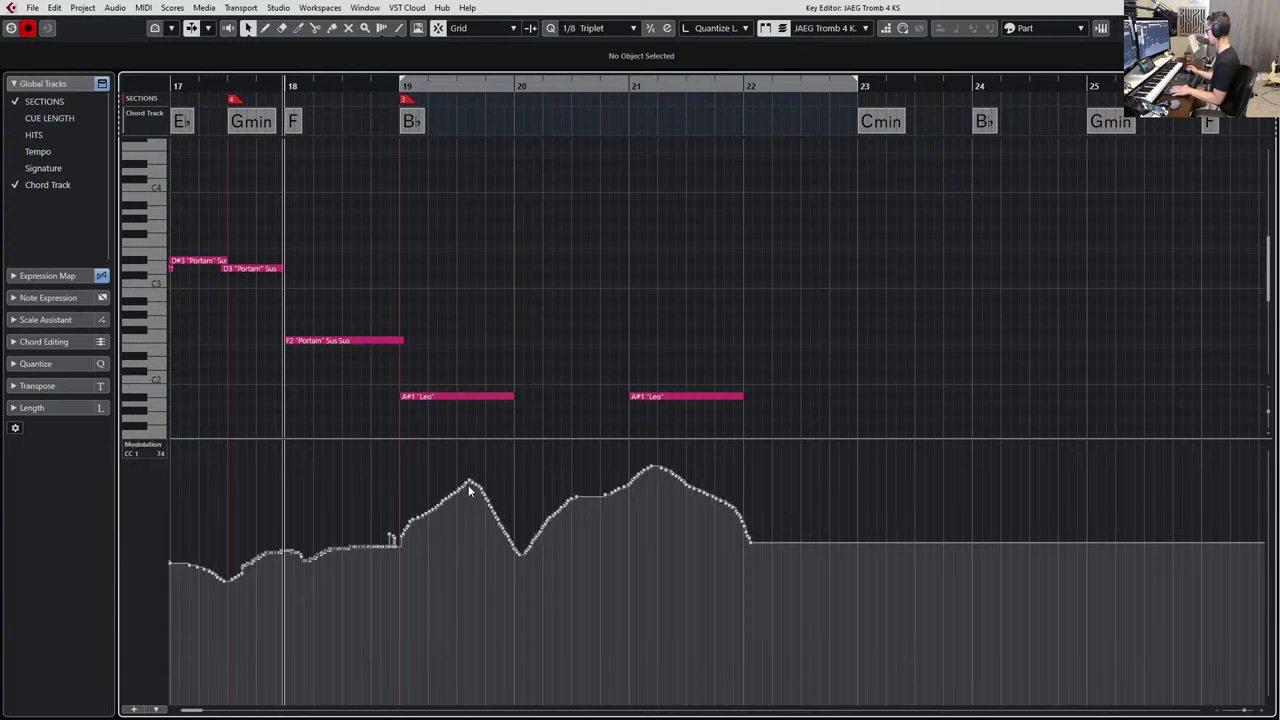
pyautogui.moveTo(385, 534)
pyautogui.mouseDown()
pyautogui.moveTo(404, 530)
pyautogui.moveTo(388, 544)
pyautogui.mouseUp()
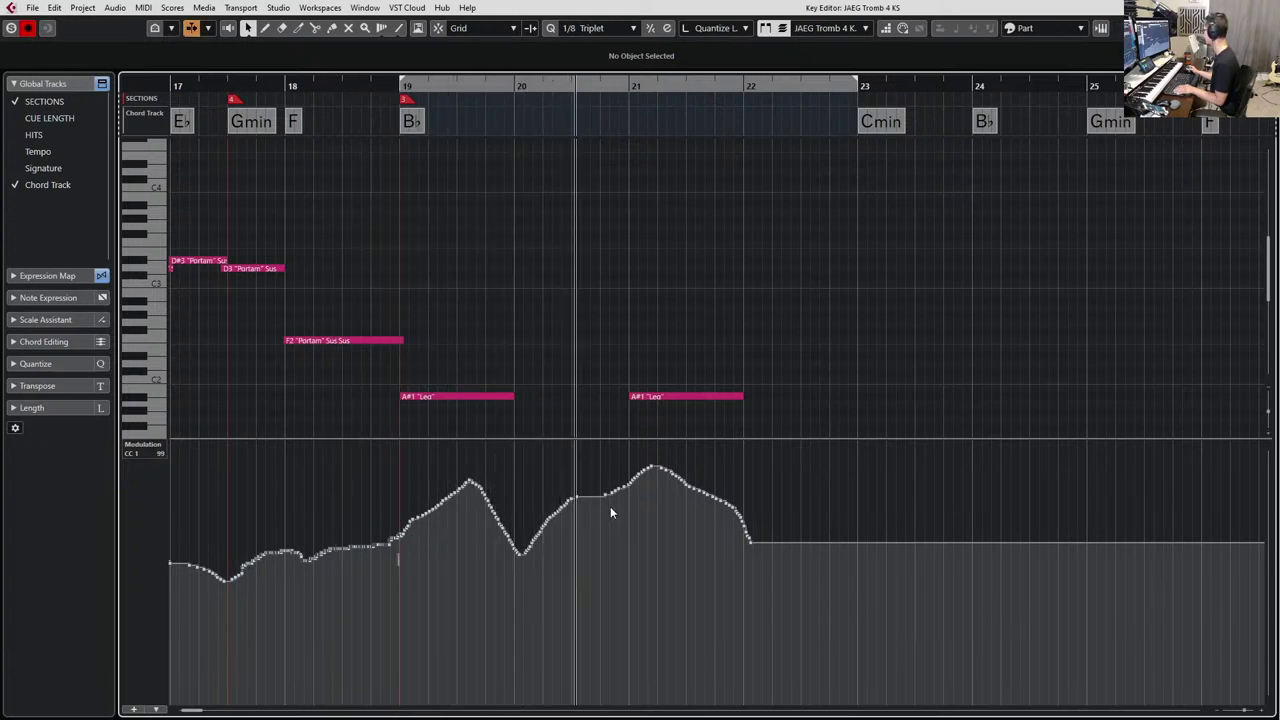
# Redraw the modulation curve as a smooth swell over each A#1 note in bars 19 and 21, auditioning the result.
pyautogui.press('space')
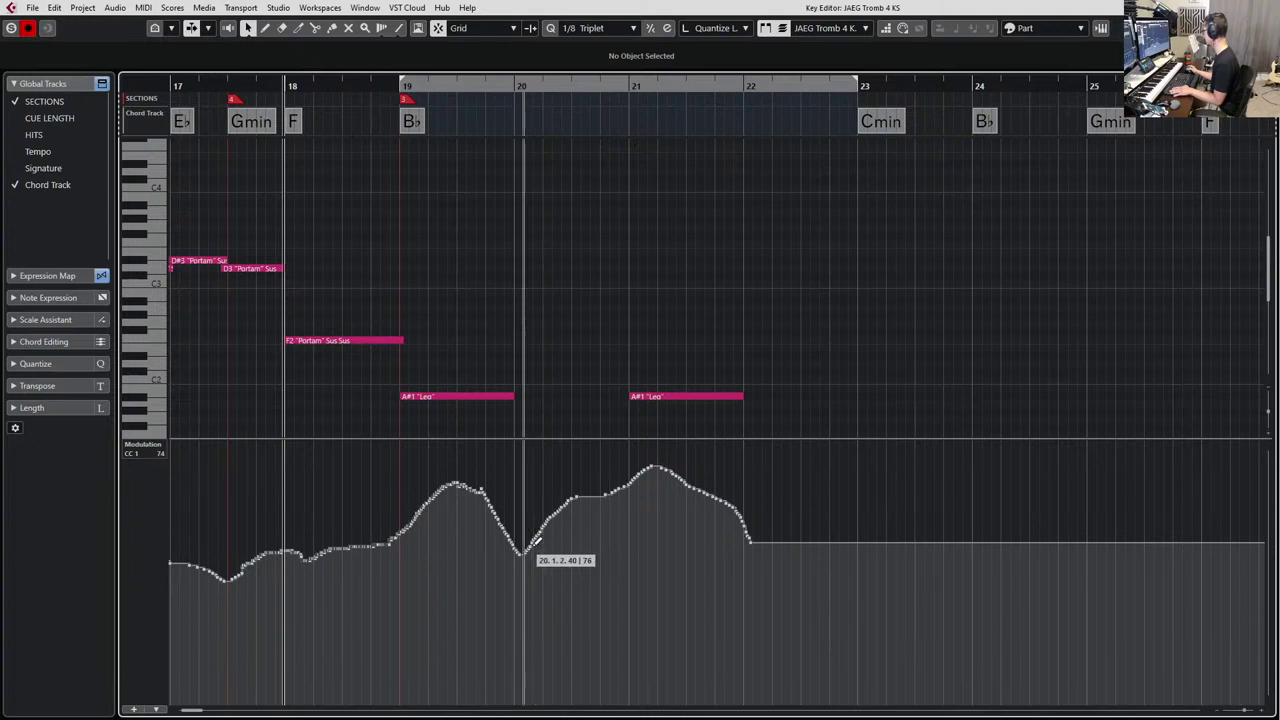
pyautogui.moveTo(522, 546)
pyautogui.mouseDown()
pyautogui.moveTo(620, 538)
pyautogui.moveTo(673, 471)
pyautogui.moveTo(766, 548)
pyautogui.mouseUp()
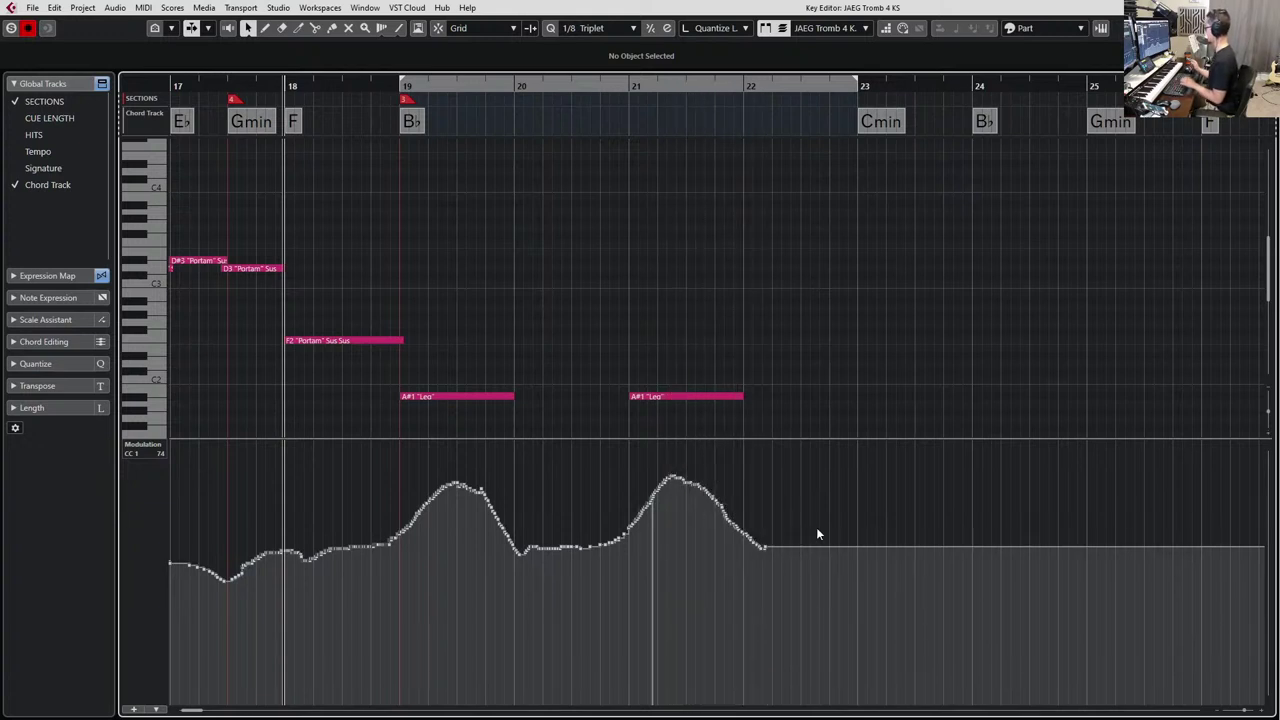
pyautogui.press('space')
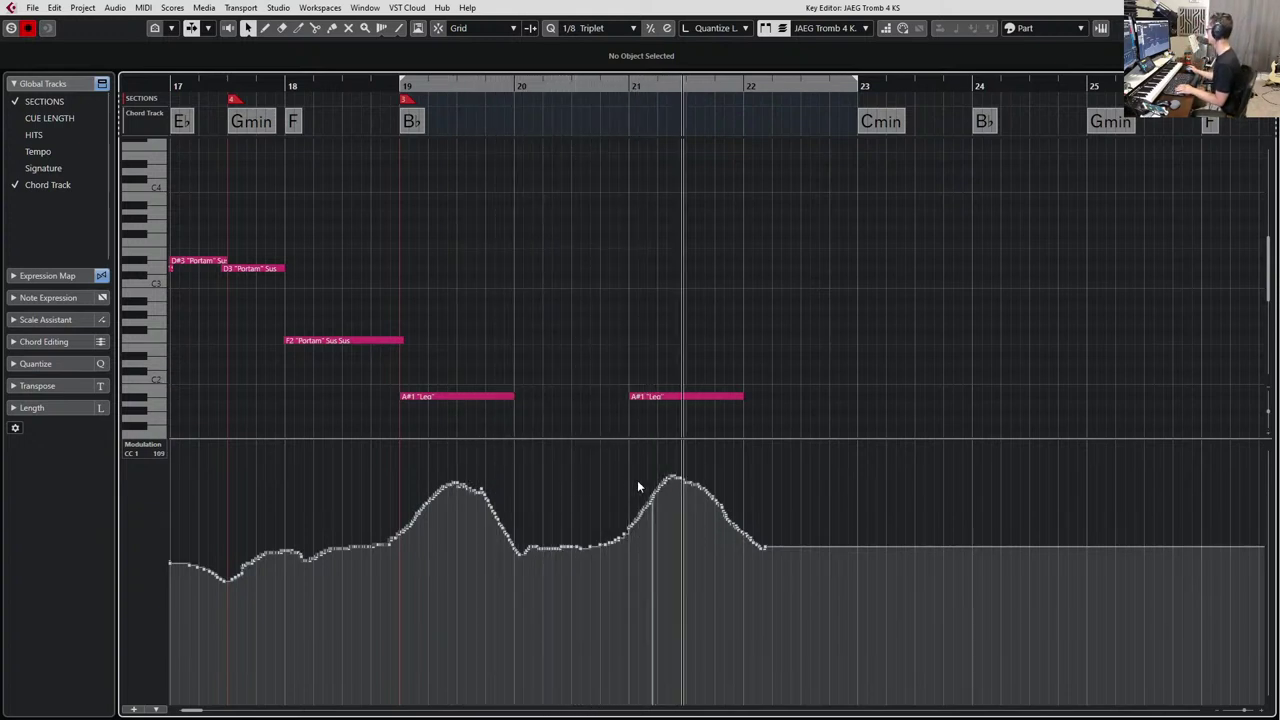
pyautogui.press('space')
pyautogui.moveTo(640, 510)
pyautogui.mouseDown()
pyautogui.moveTo(622, 524)
pyautogui.moveTo(670, 478)
pyautogui.moveTo(765, 537)
pyautogui.mouseUp()
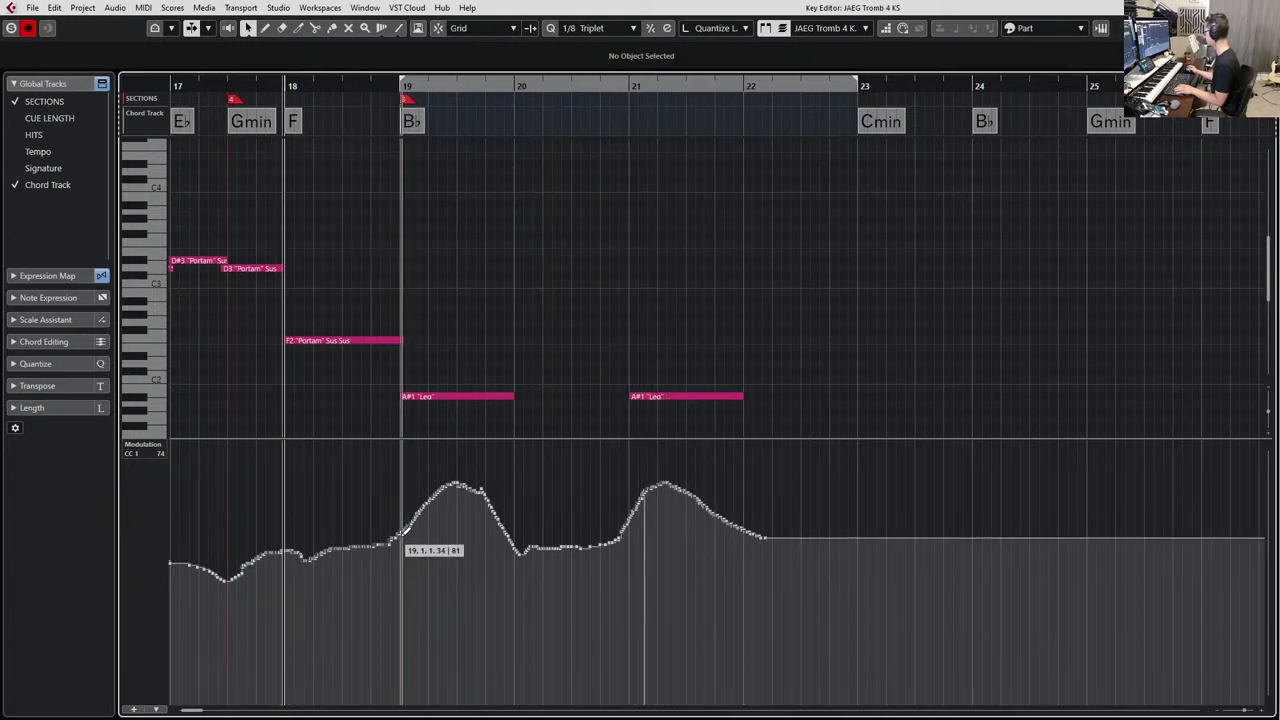
pyautogui.moveTo(402, 540)
pyautogui.mouseDown()
pyautogui.moveTo(443, 486)
pyautogui.moveTo(518, 538)
pyautogui.moveTo(596, 551)
pyautogui.mouseUp()
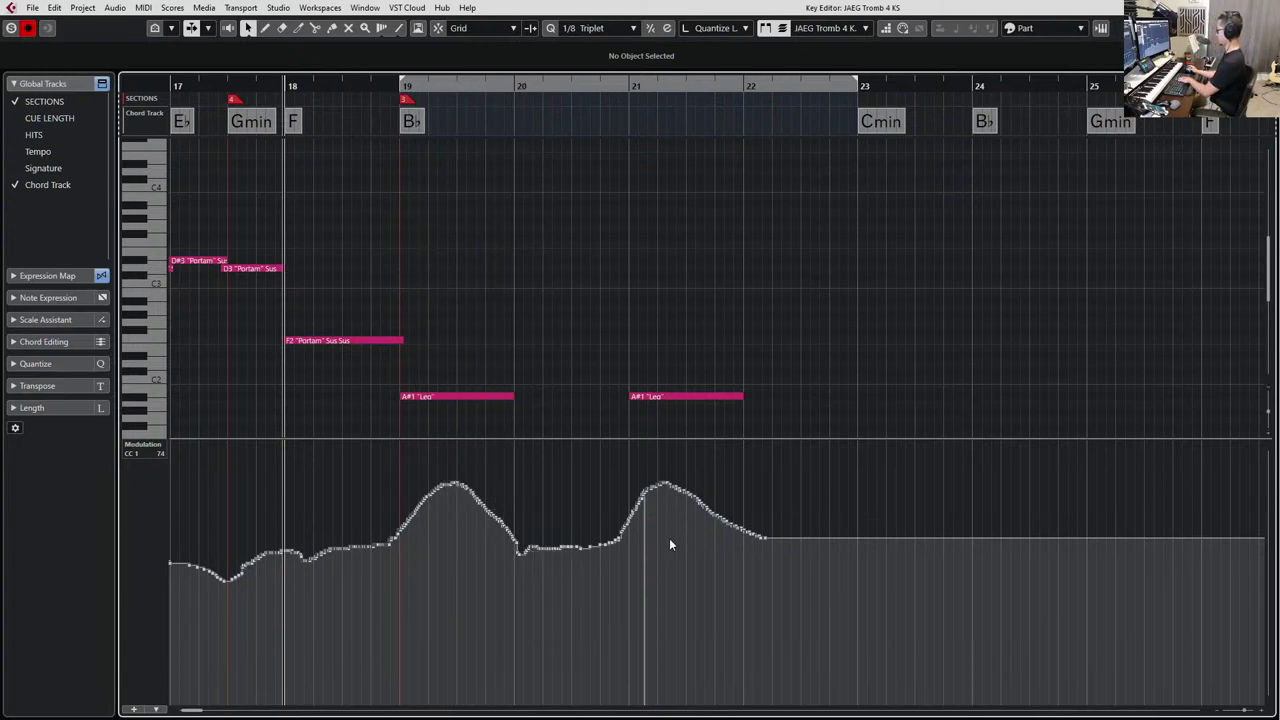
# Delete the modulation points between the two swells in bar 20, close the key editor, and play the passage with the full arrangement.
pyautogui.moveTo(477, 587); pyautogui.dragTo(660, 547)
pyautogui.press('Delete')
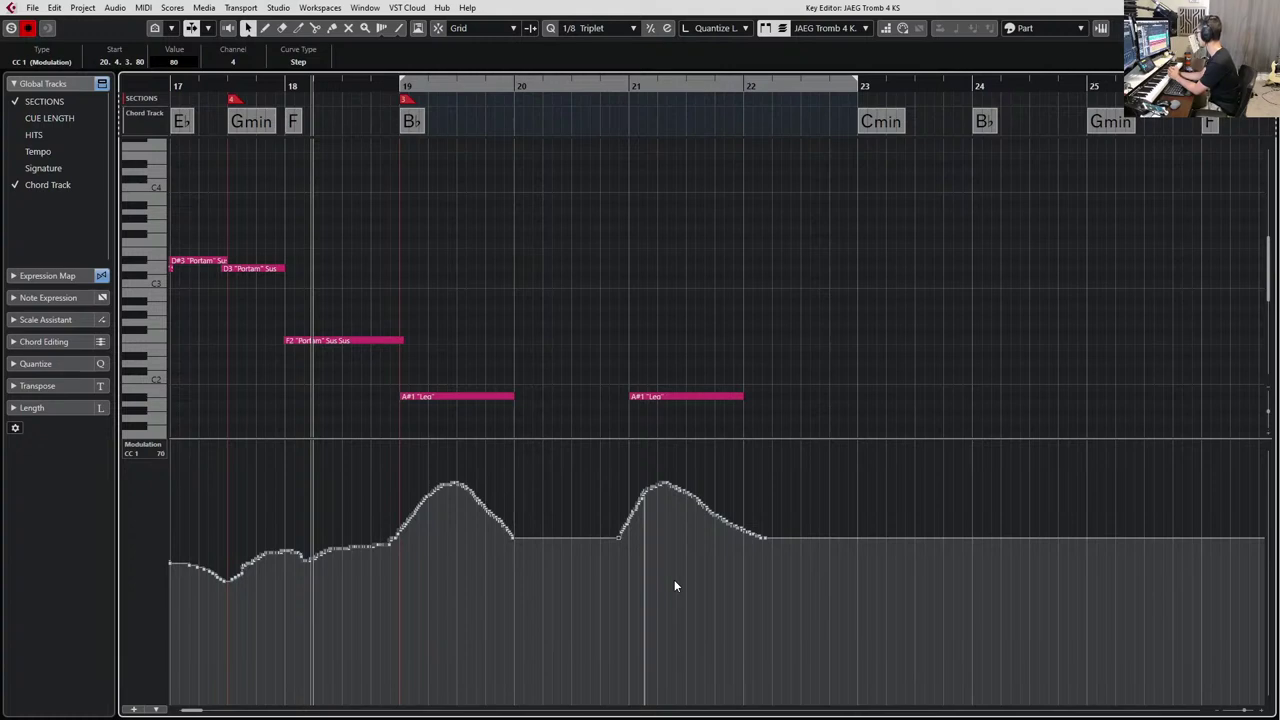
pyautogui.press('Return')
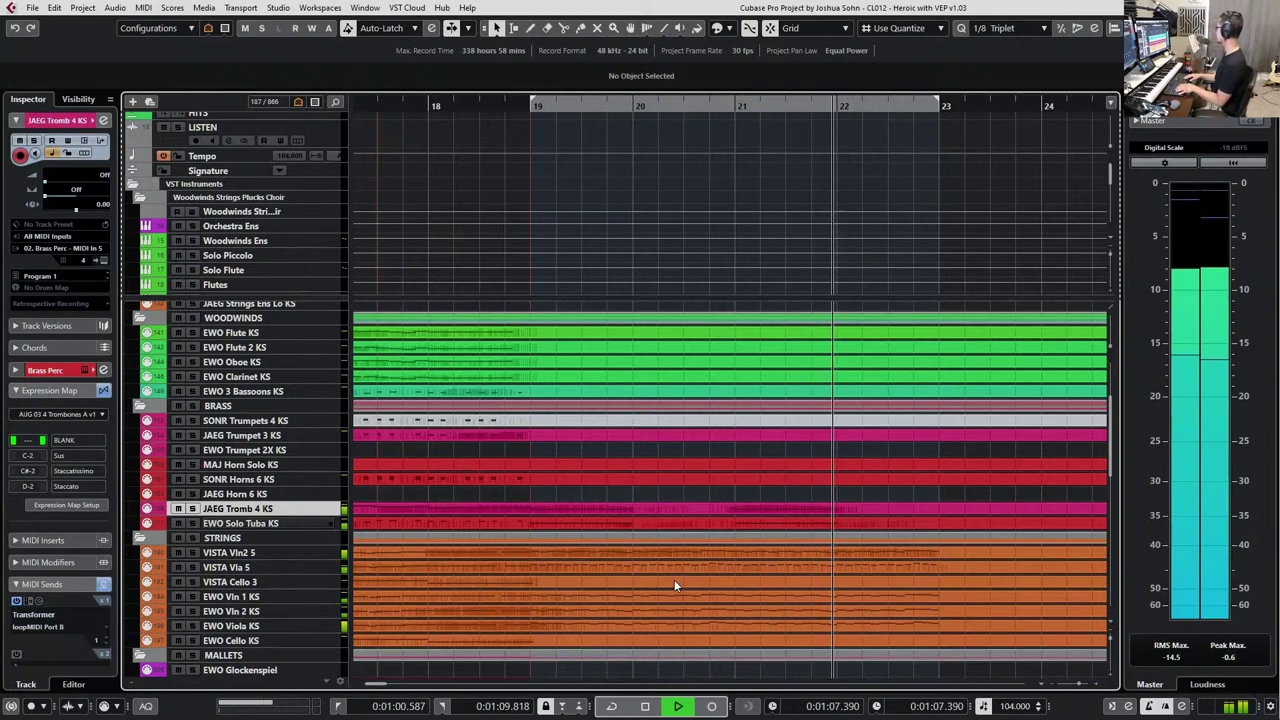
pyautogui.press('space')
# Open the EWO Snare Drum Ludwig part, select the D2 and C2 hits in bars 19 and 20, and set the quantize value to 1/16.
pyautogui.scroll(-10, 710, 506)
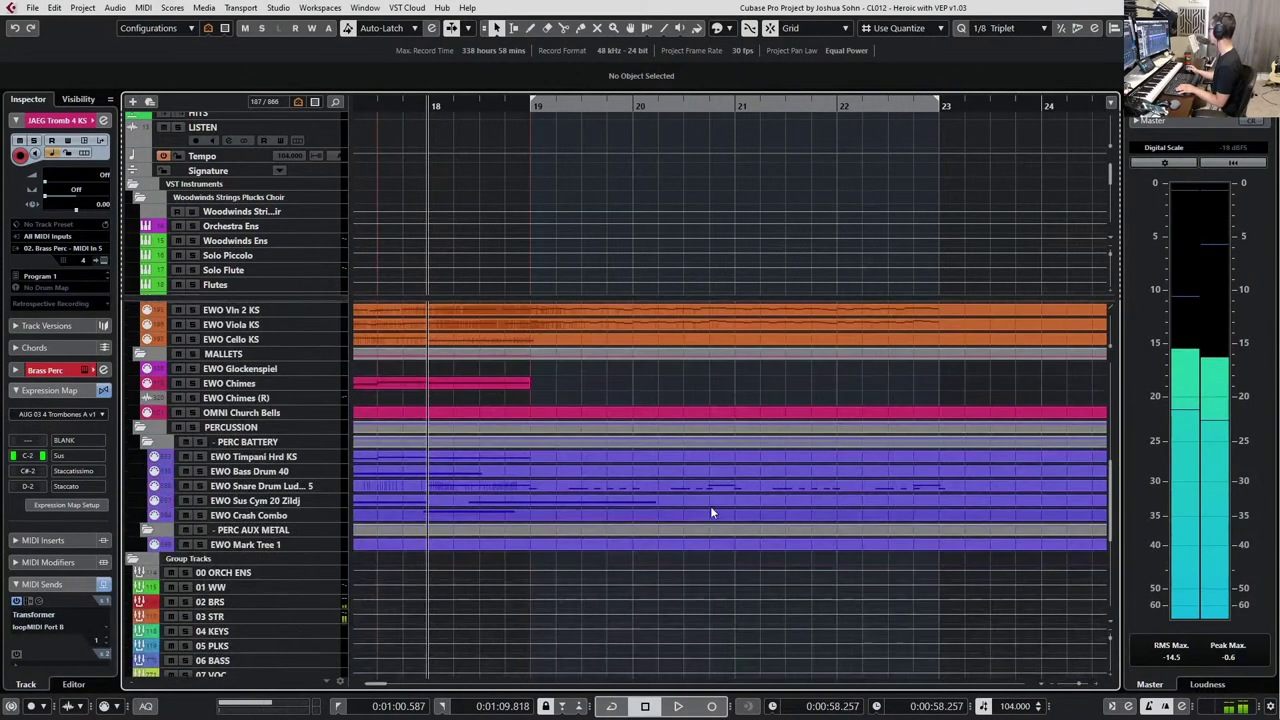
pyautogui.scroll(5, 702, 519)
pyautogui.click(716, 478)
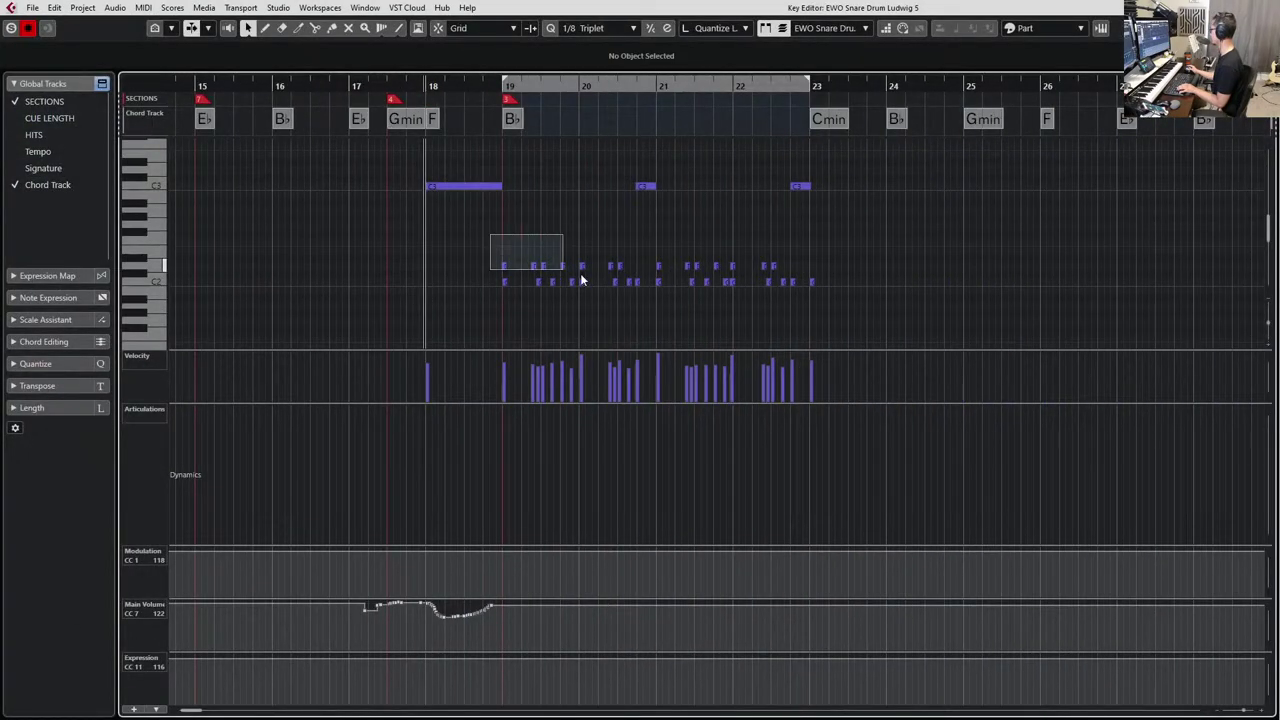
pyautogui.moveTo(580, 280); pyautogui.dragTo(645, 288)
pyautogui.scroll(2, 712, 285)
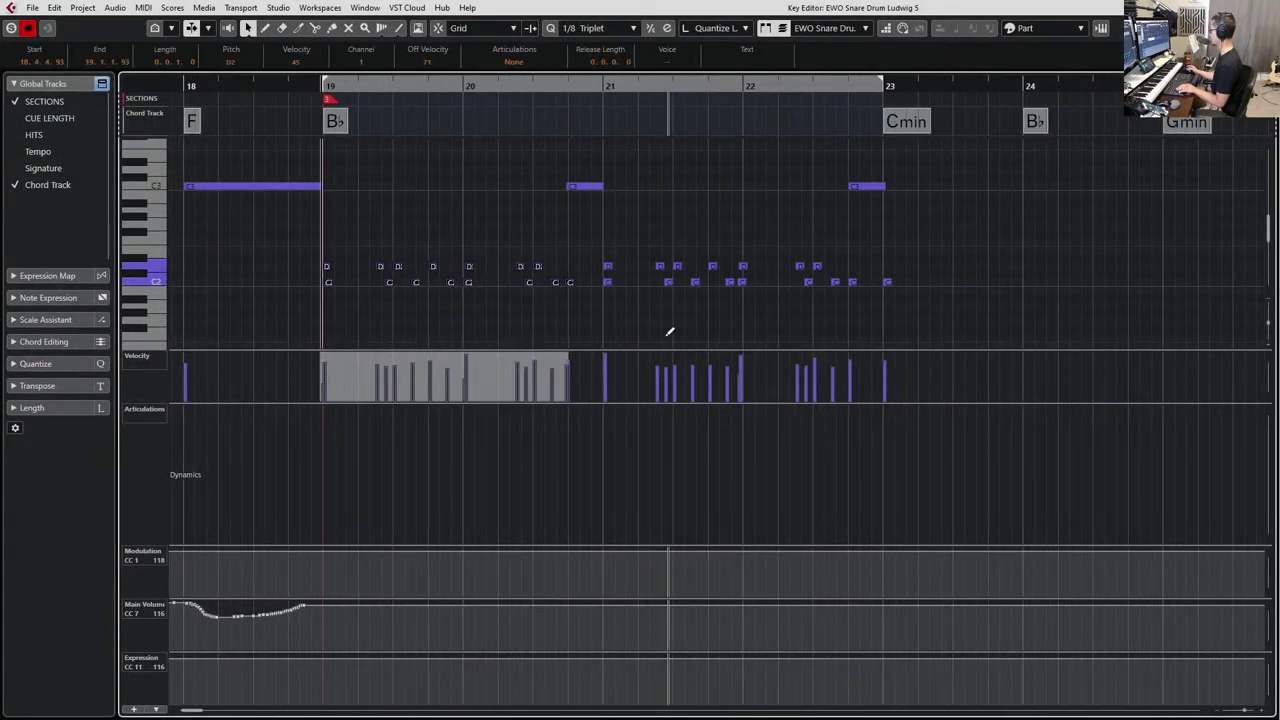
pyautogui.scroll(1, 663, 286)
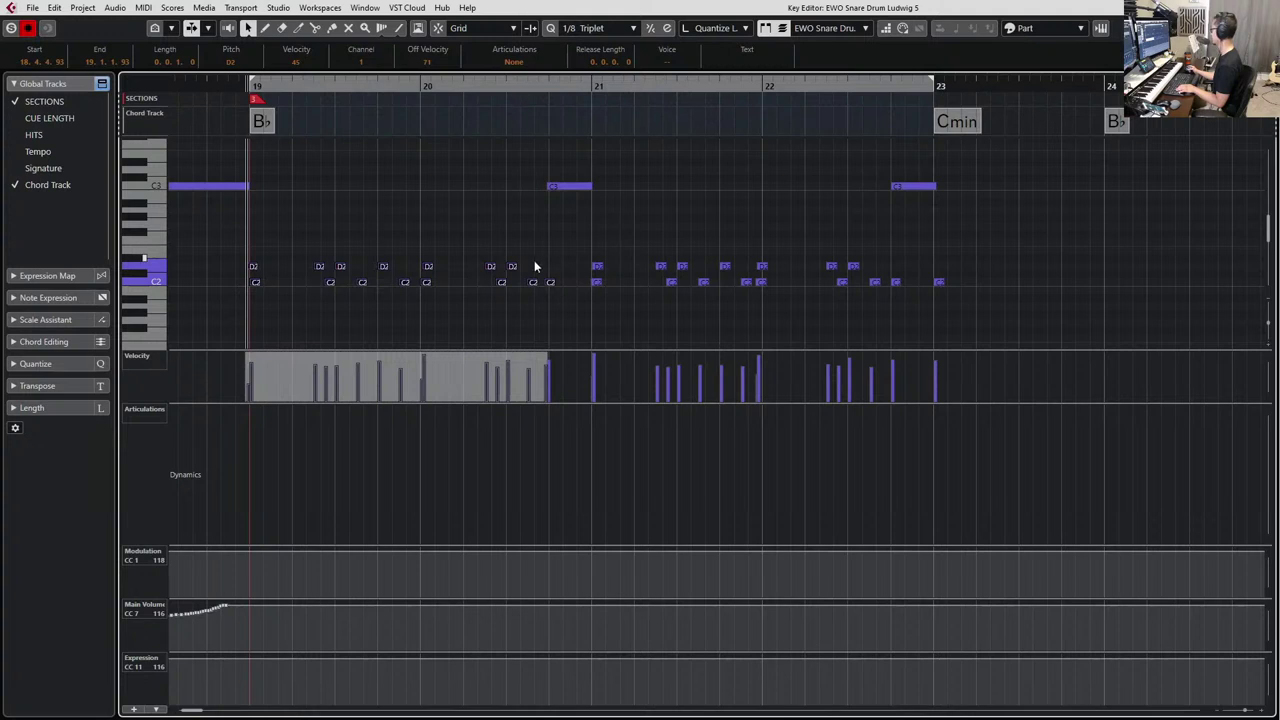
pyautogui.scroll(1, 547, 252)
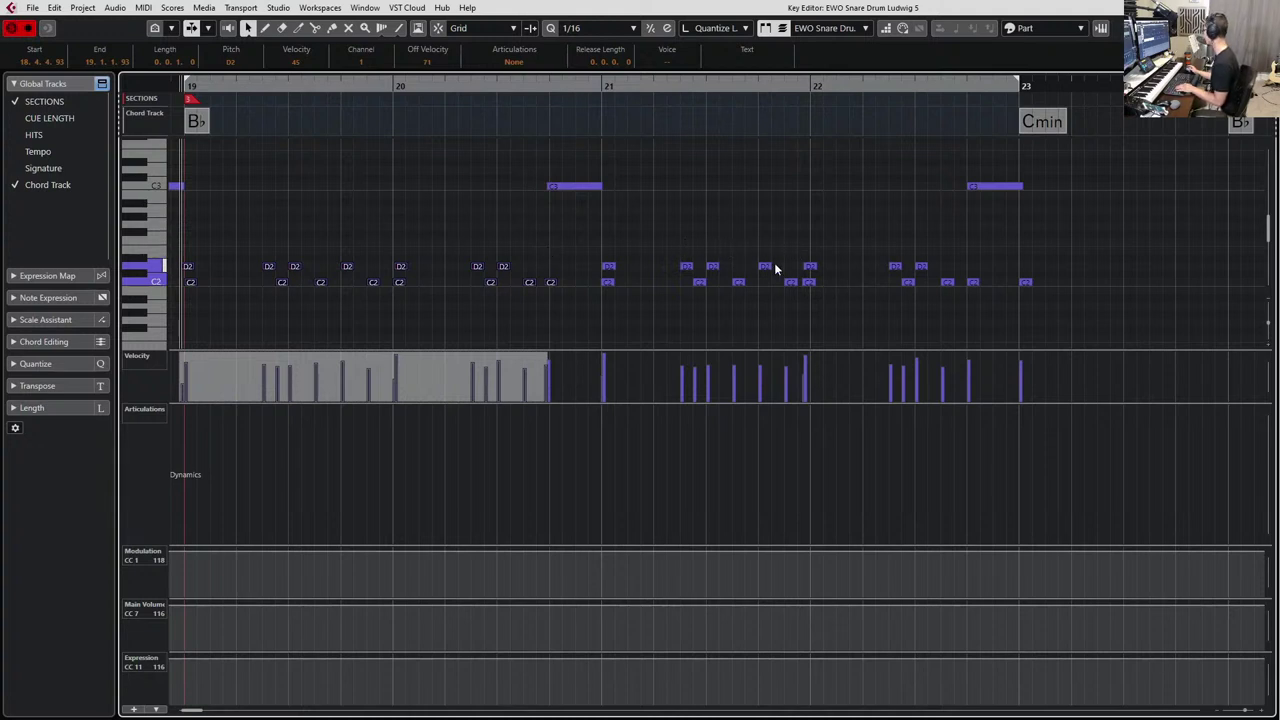
# Audition the snare pattern and shift the paired D2 and C2 hits at bar 22 slightly later, with C2 starting at 21.4.4.87.
pyautogui.click(809, 248)
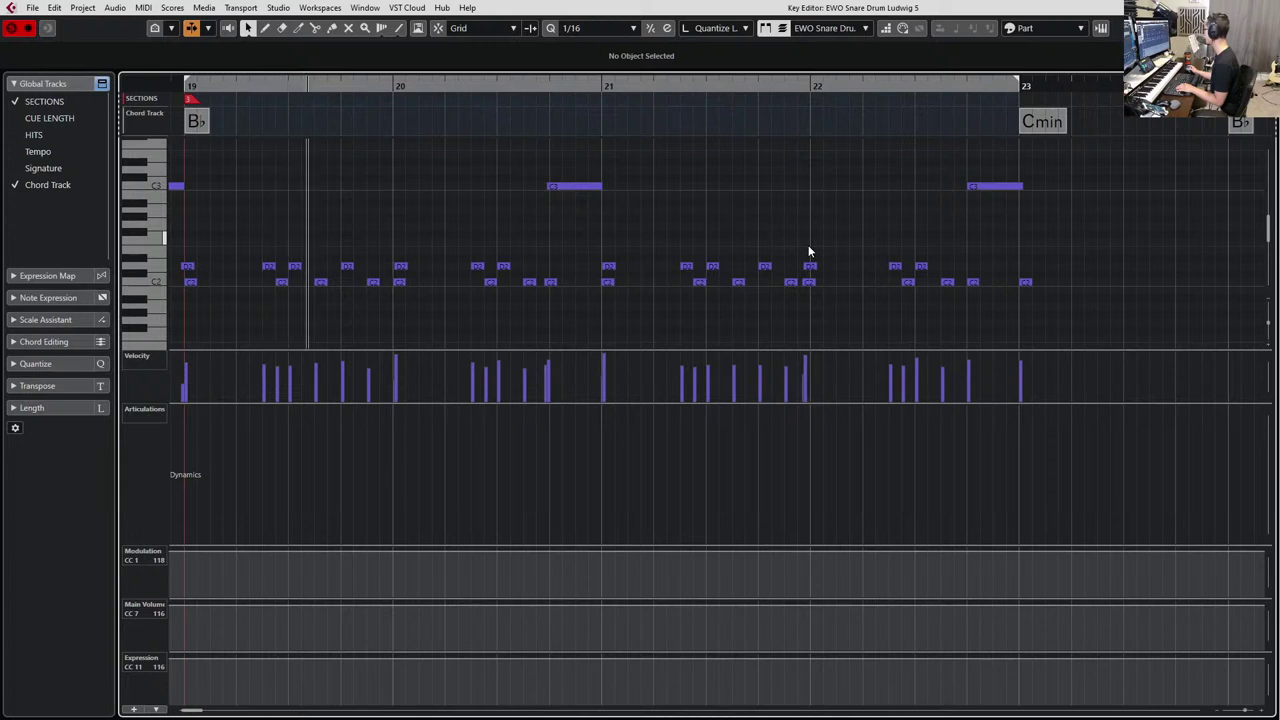
pyautogui.click(810, 266)
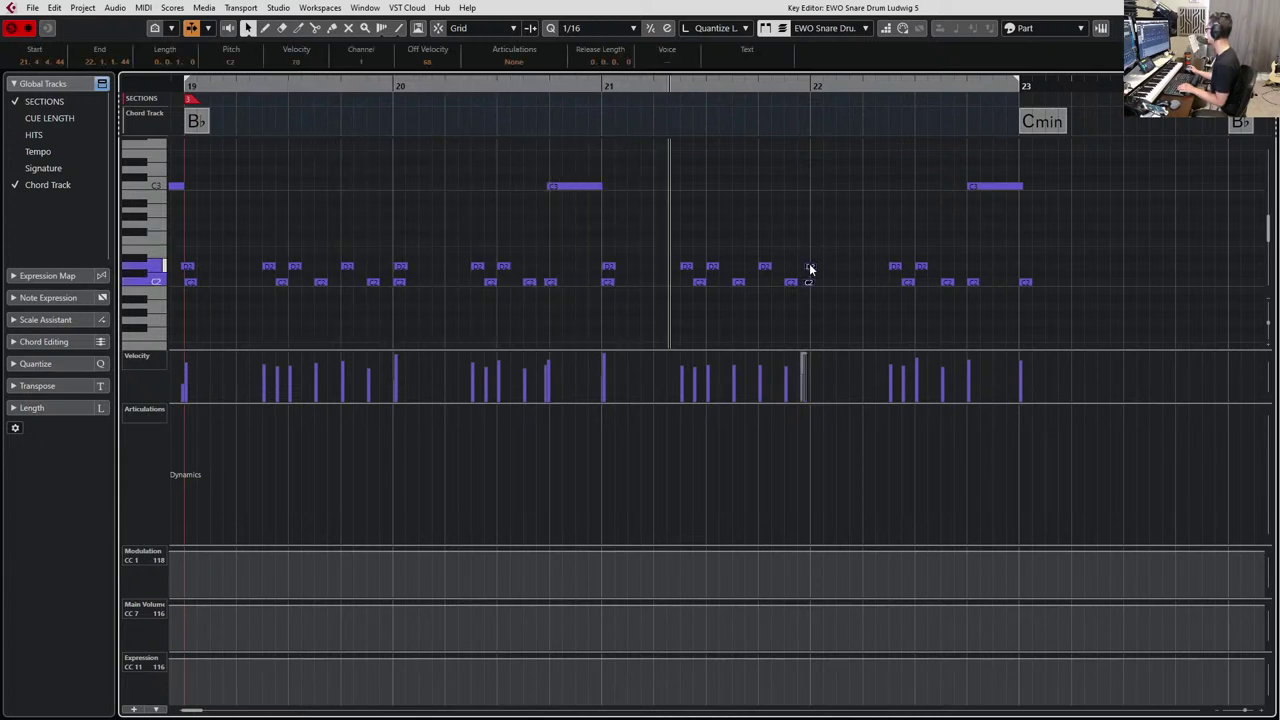
pyautogui.press('space')
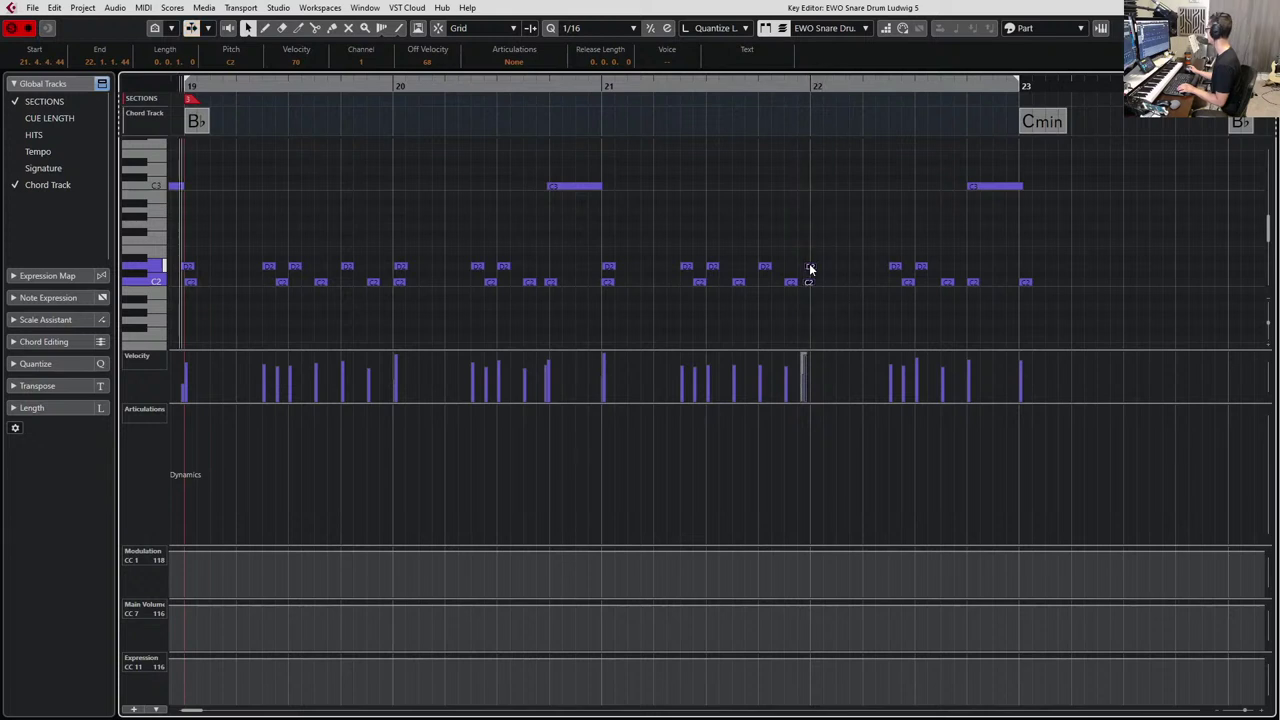
pyautogui.click(813, 267)
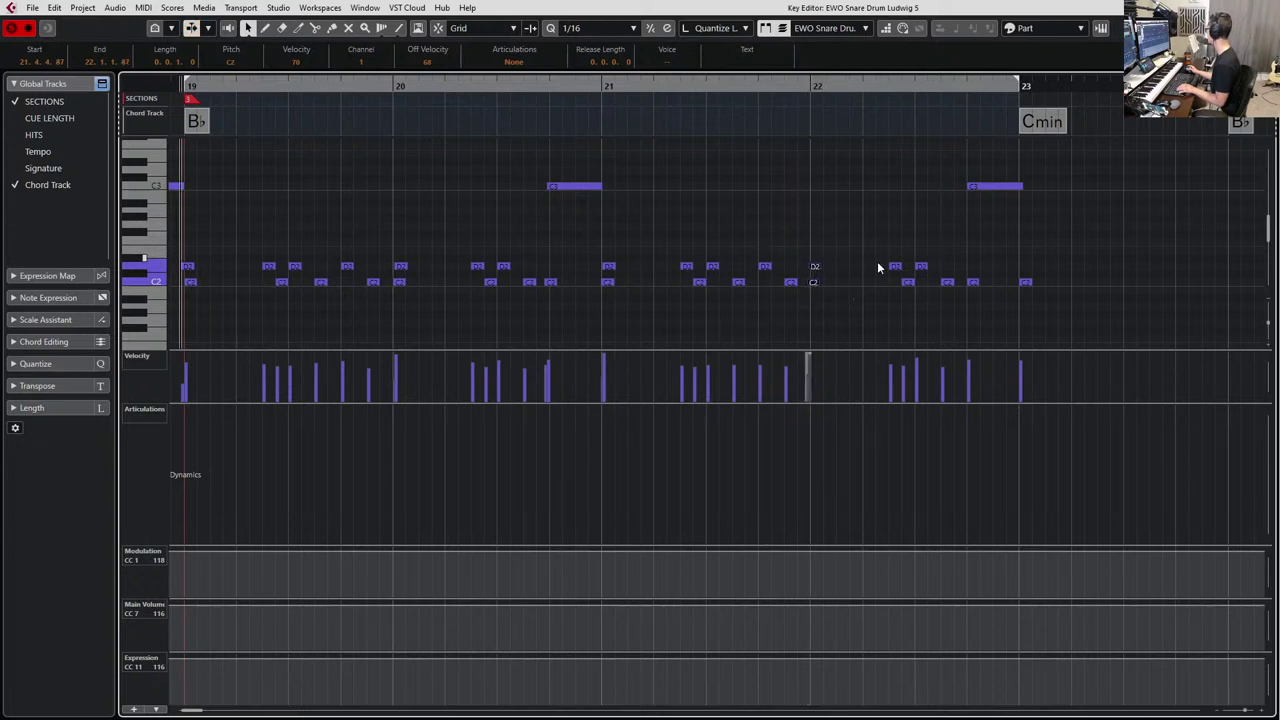
pyautogui.click(826, 268)
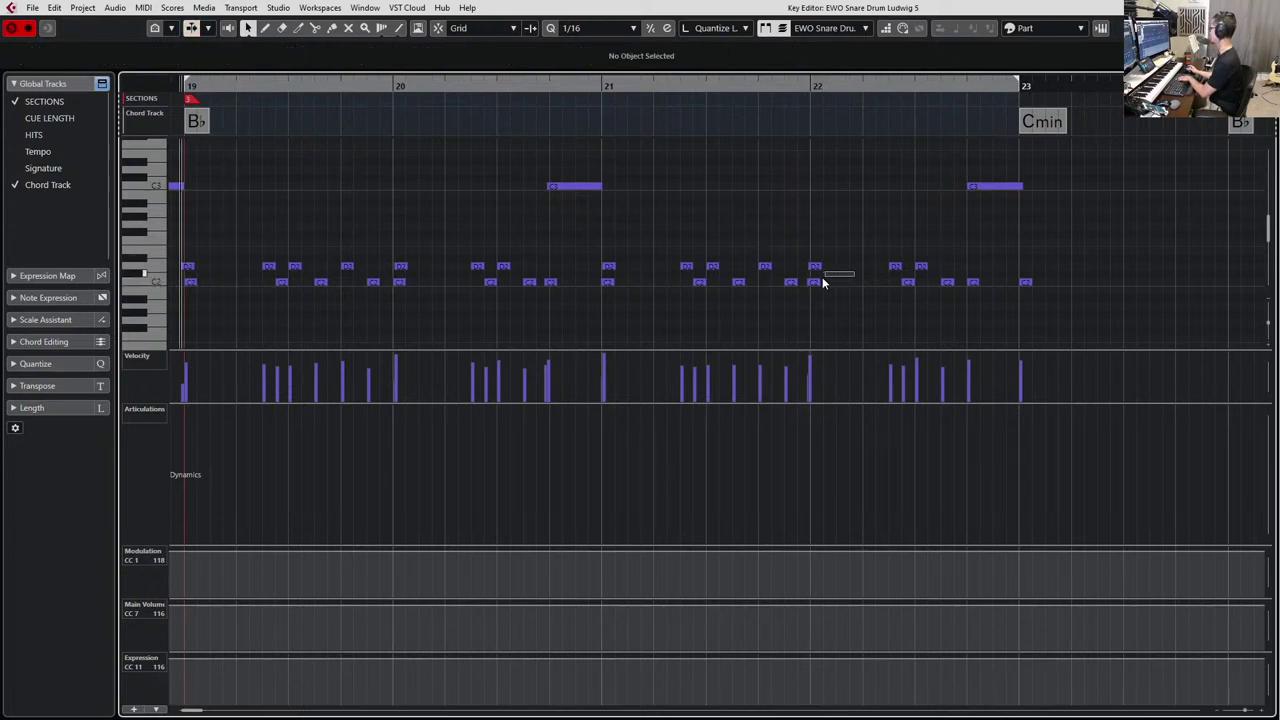
# Remove the C2 hit at bar 22, transpose the remaining D2 hit up to G2, and quantize it to 22.1.1.0.
pyautogui.click(816, 282)
pyautogui.press('Up')
pyautogui.press('Up')
pyautogui.press('Up')
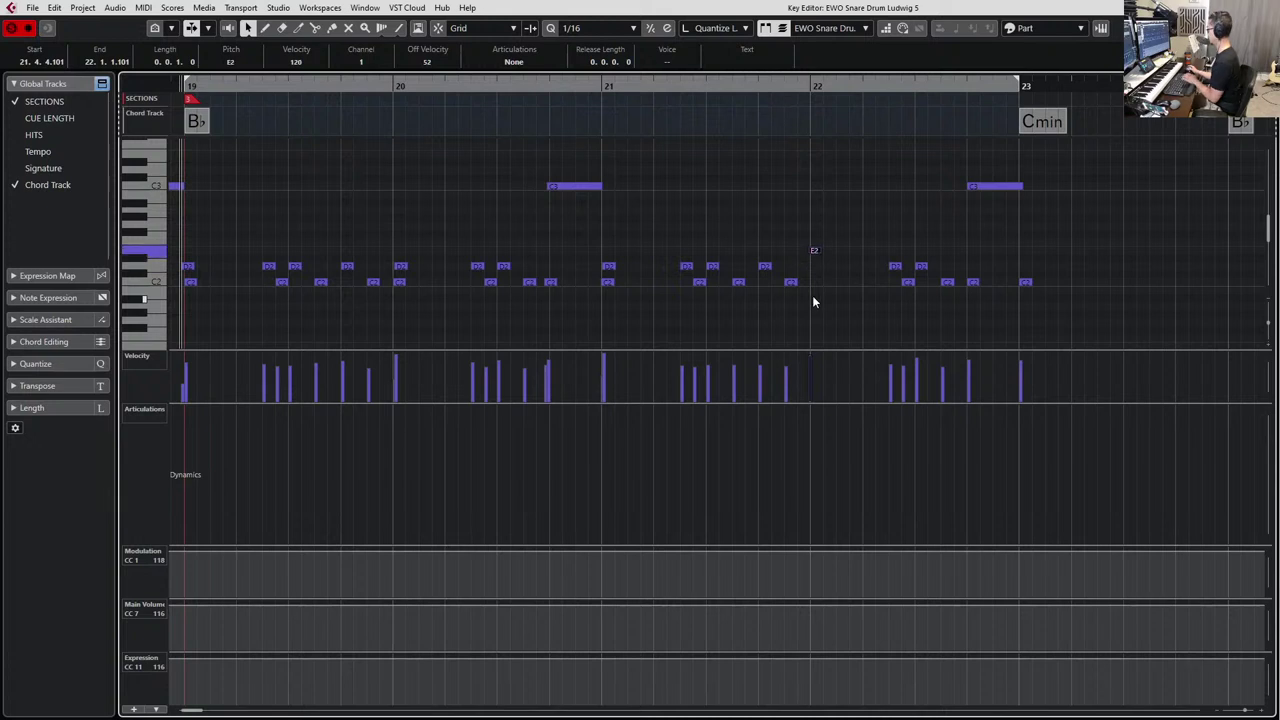
pyautogui.press('Up')
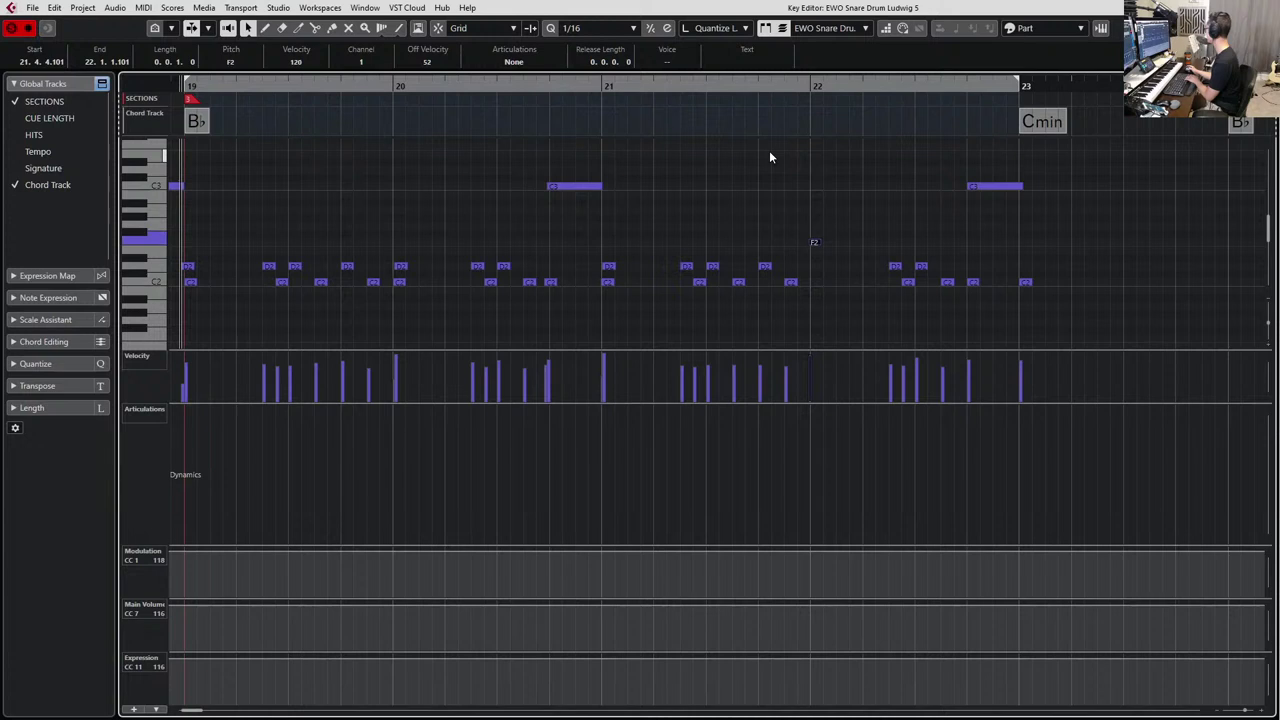
pyautogui.press('Up')
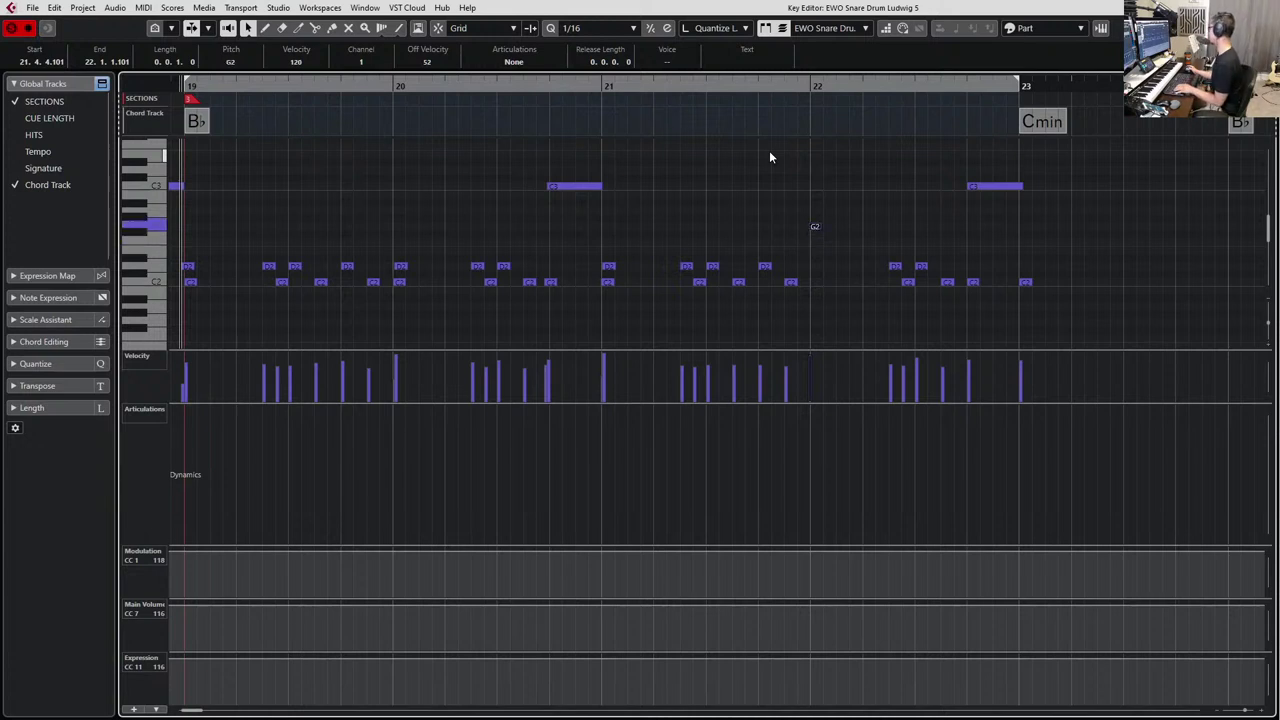
pyautogui.press('q')
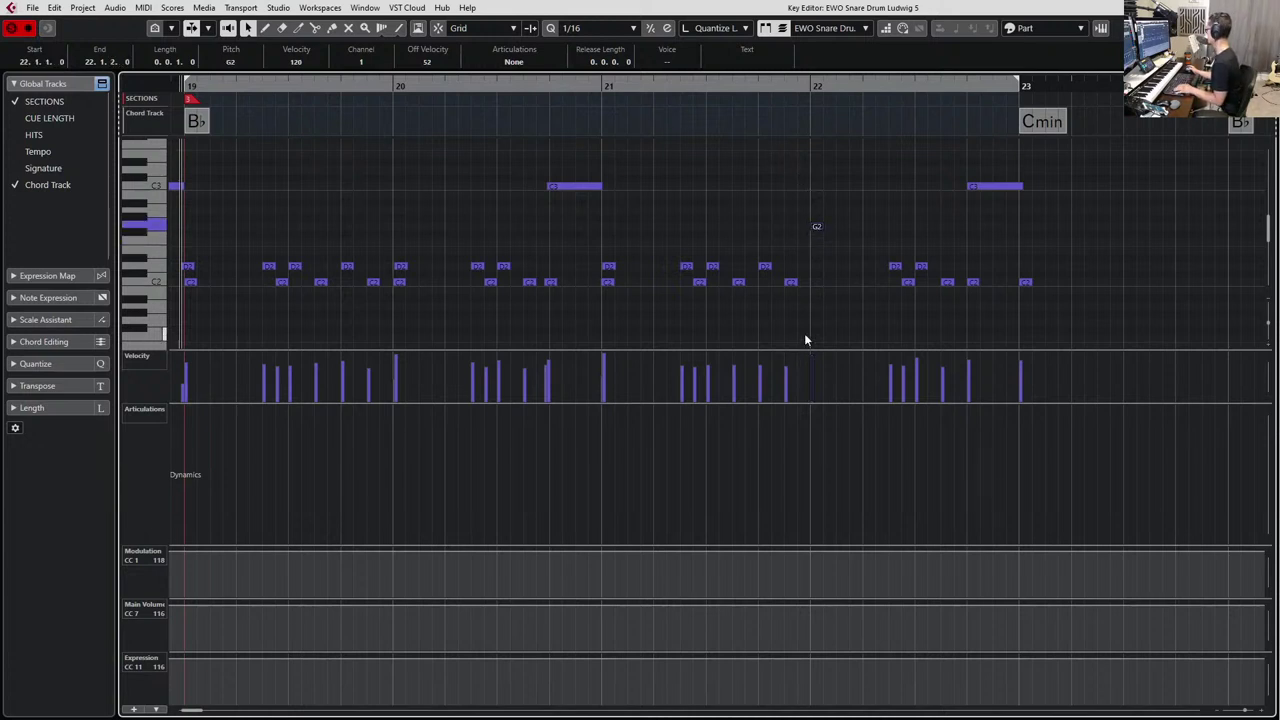
# Set the G2 snare hit's velocity to 104 and audition the pattern from bar 19.
pyautogui.click(820, 362)
pyautogui.press('space')
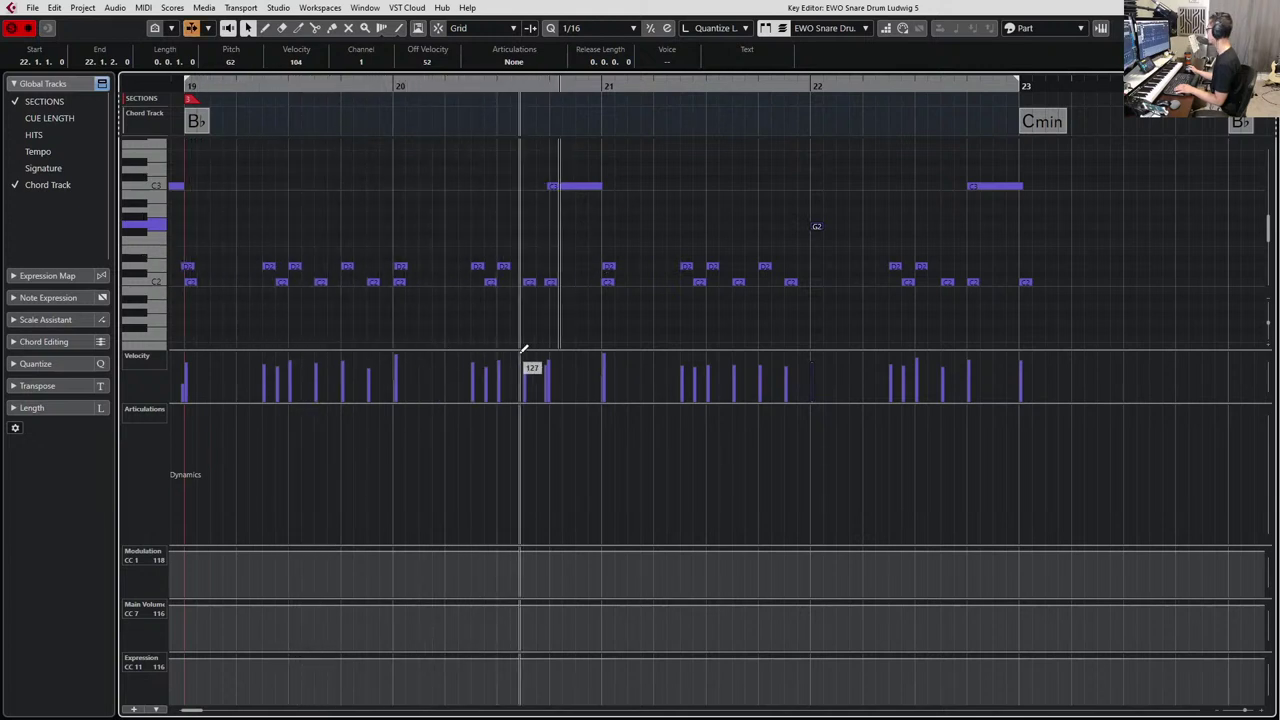
pyautogui.press('space')
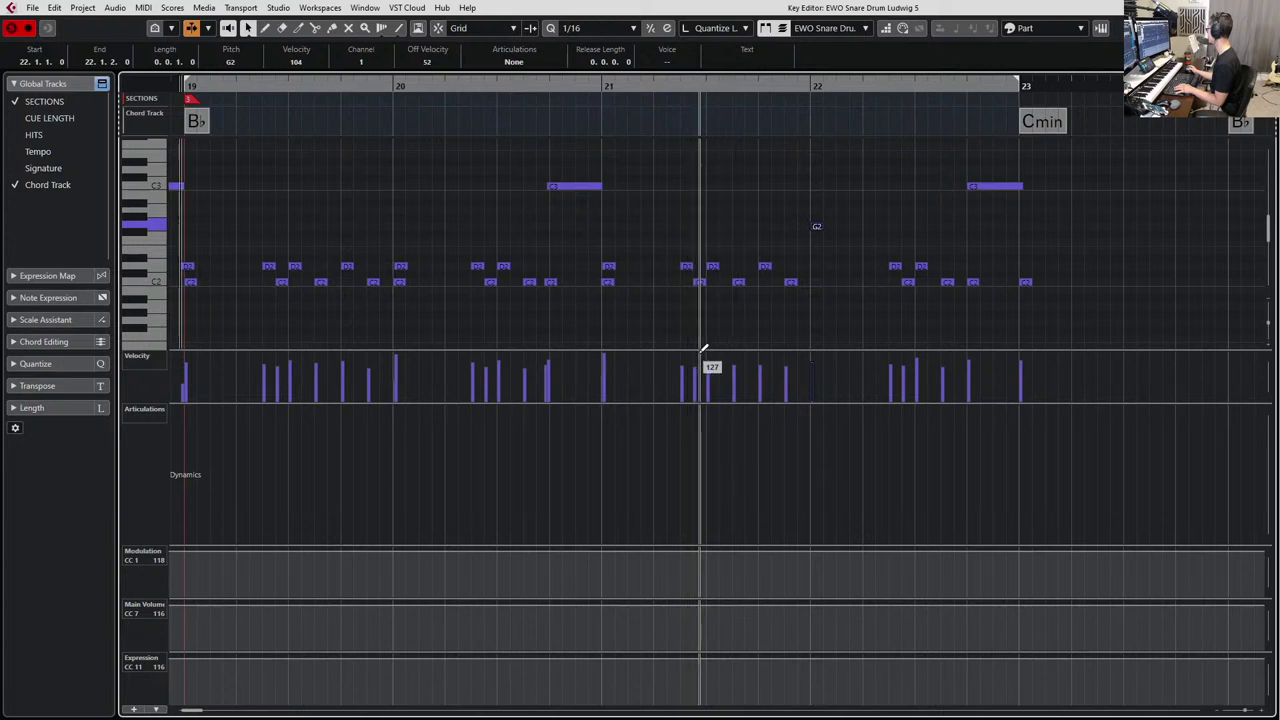
pyautogui.press('space')
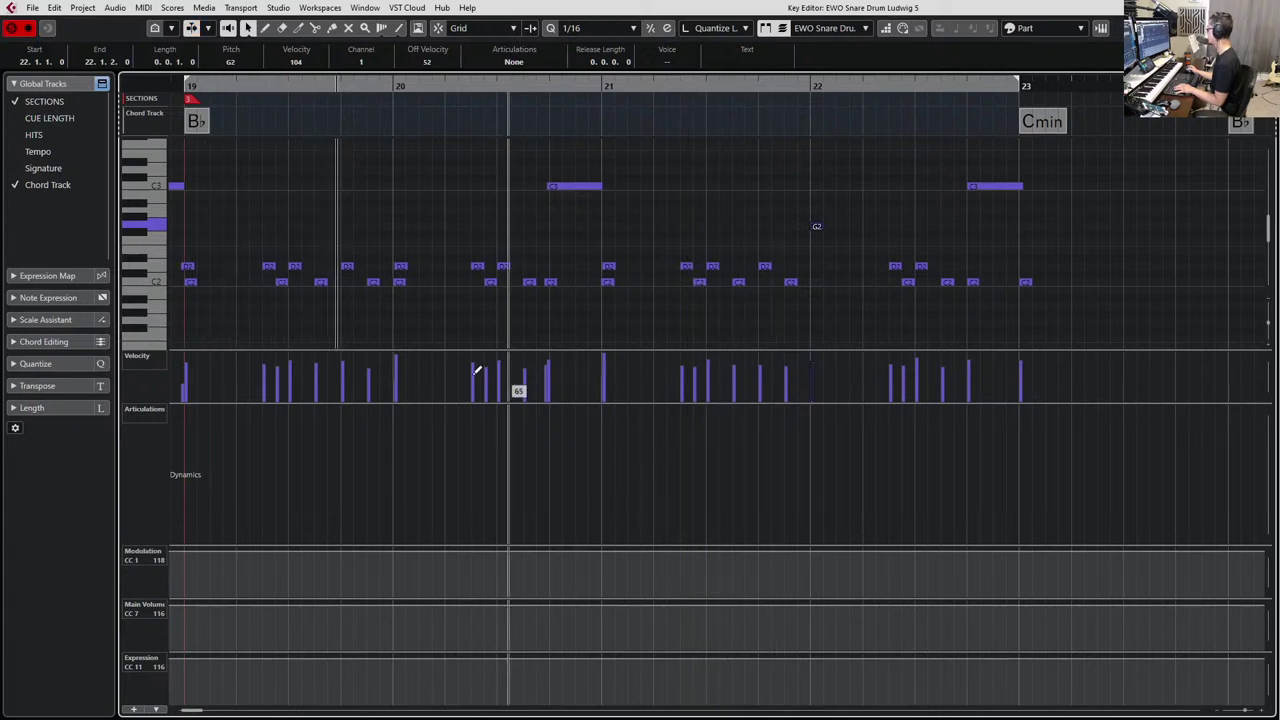
# Audition the snare pattern from bar 19 and shift the C2 hit below bar 20's long C3 note slightly later.
pyautogui.press('space')
pyautogui.click(279, 360)
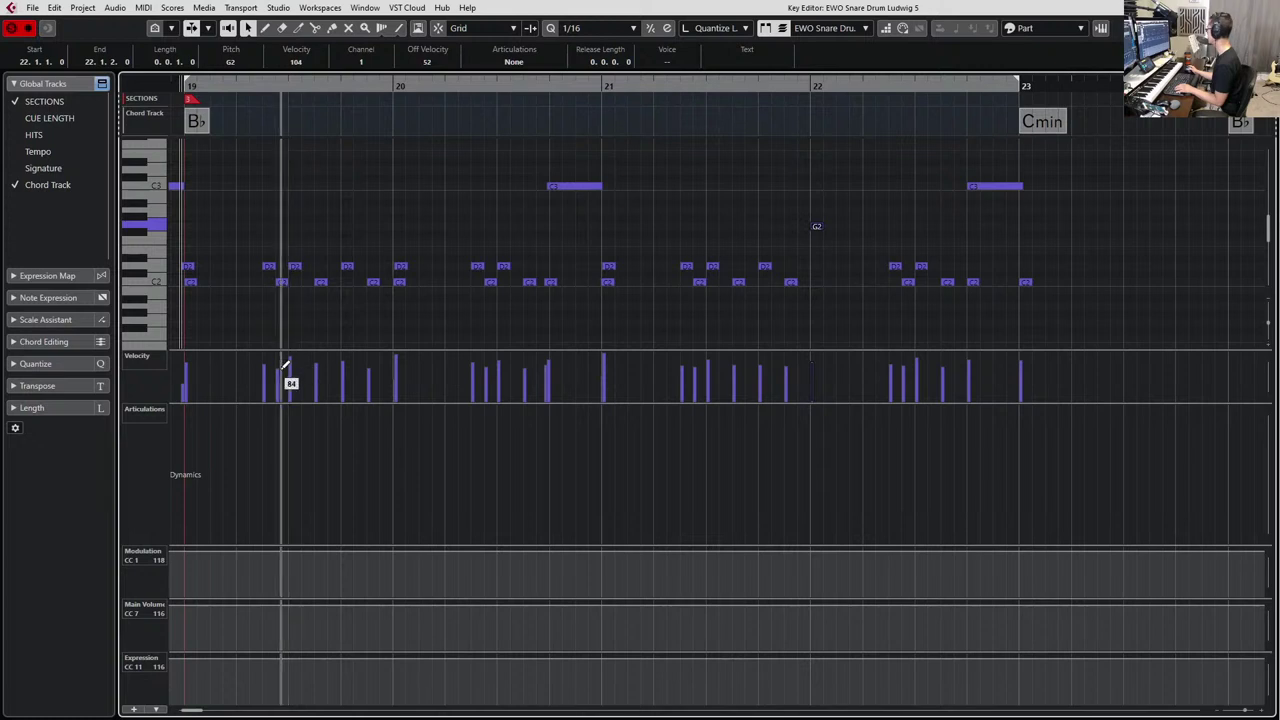
pyautogui.press('space')
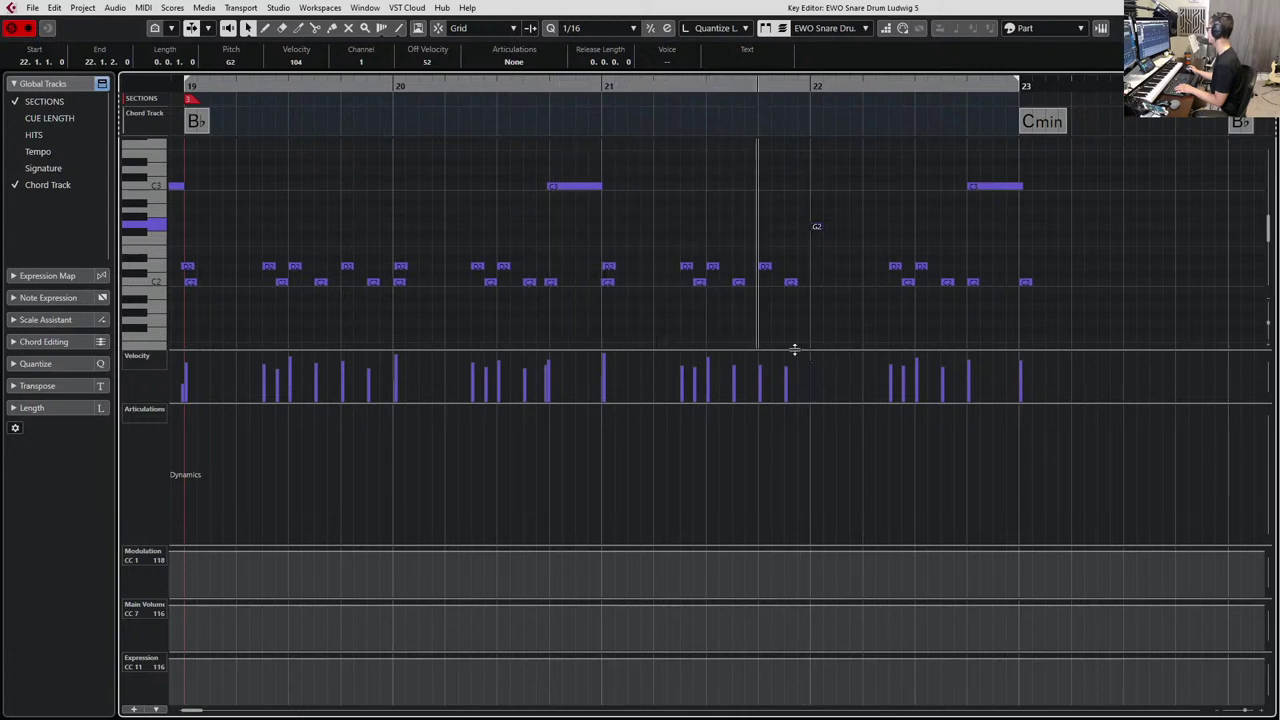
pyautogui.press('space')
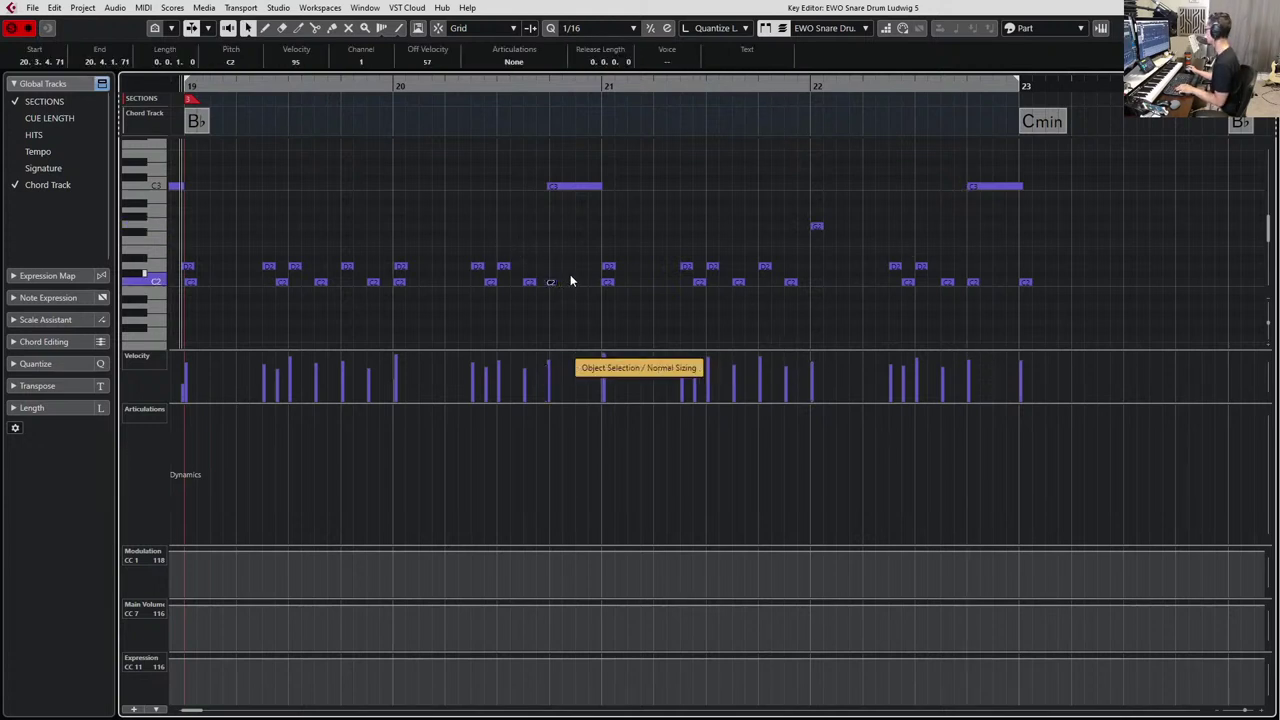
pyautogui.click(550, 192)
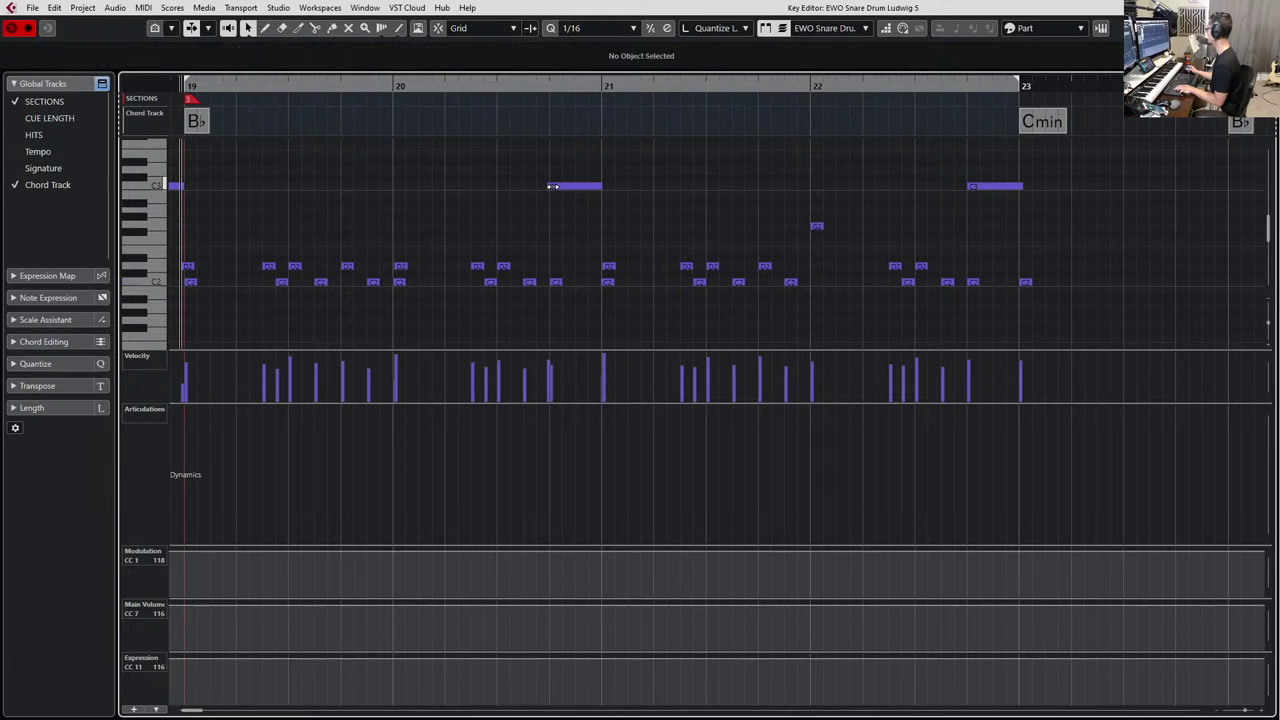
pyautogui.click(556, 186)
pyautogui.press('Return')
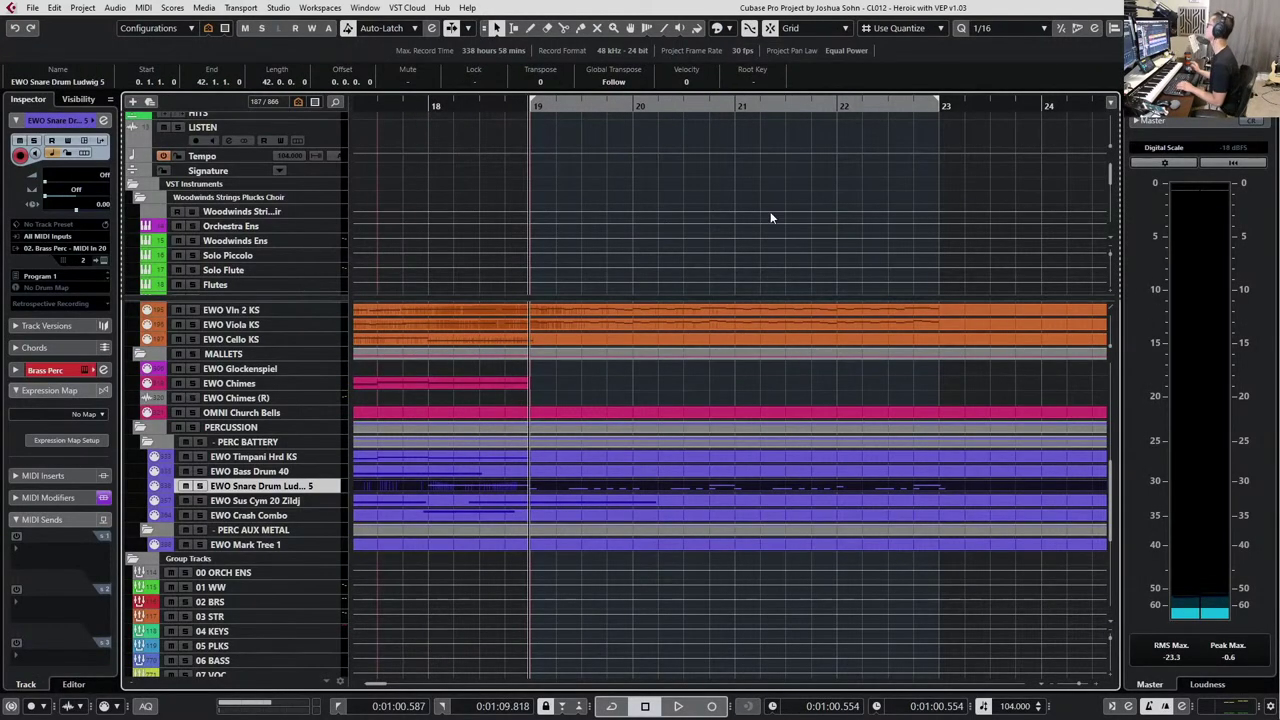
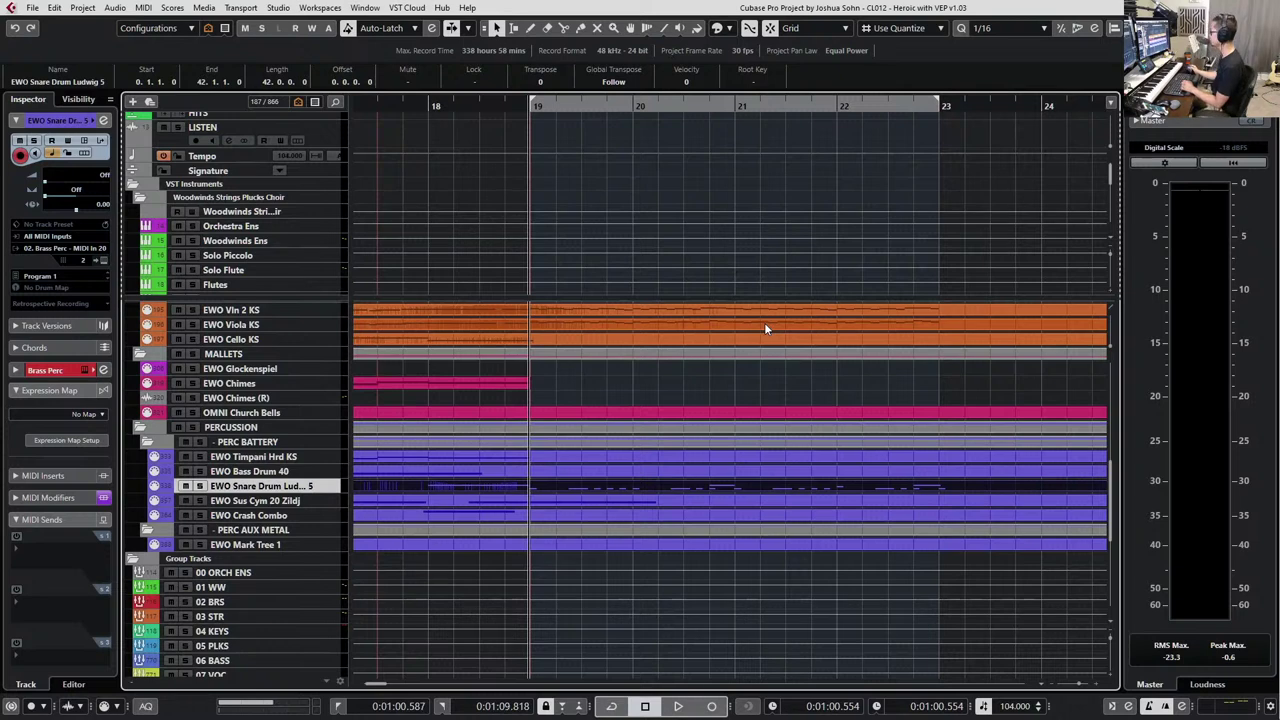
# Open the JAEG Trumpet 3, MAJ Horn Solo and SONR Horns 6 parts together in the Key Editor.
pyautogui.scroll(10, 628, 575)
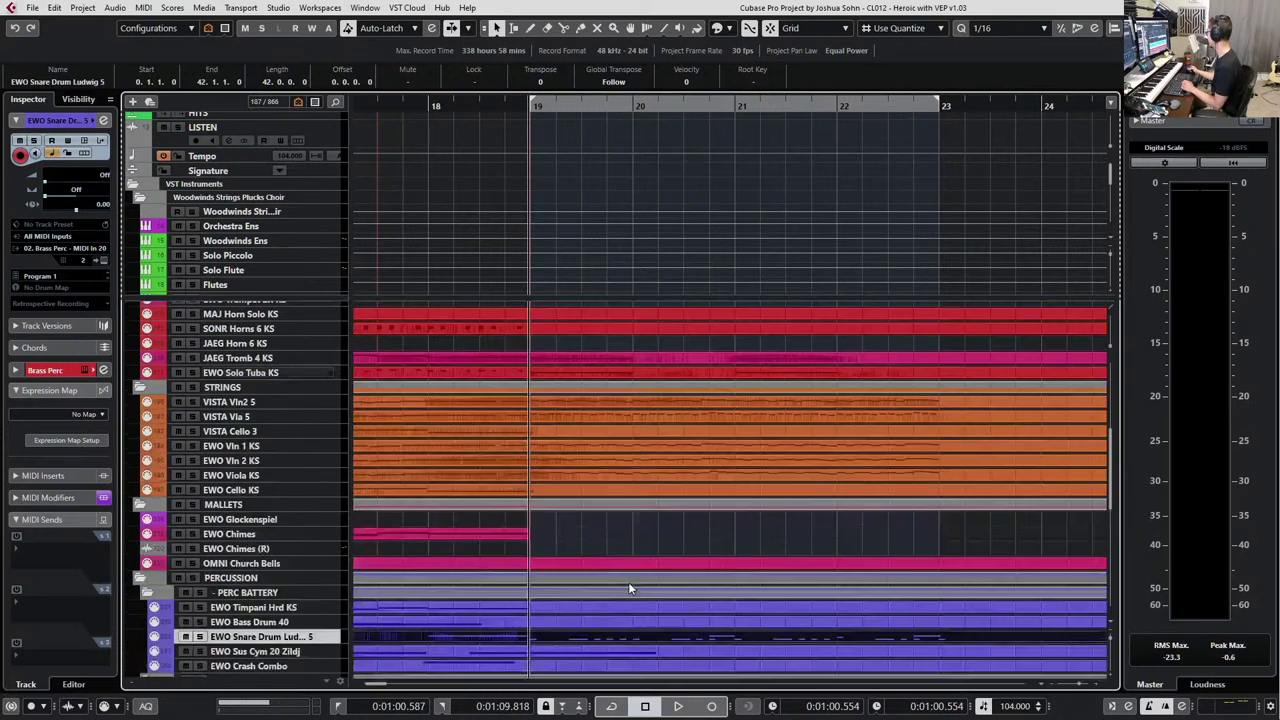
pyautogui.scroll(-3, 625, 572)
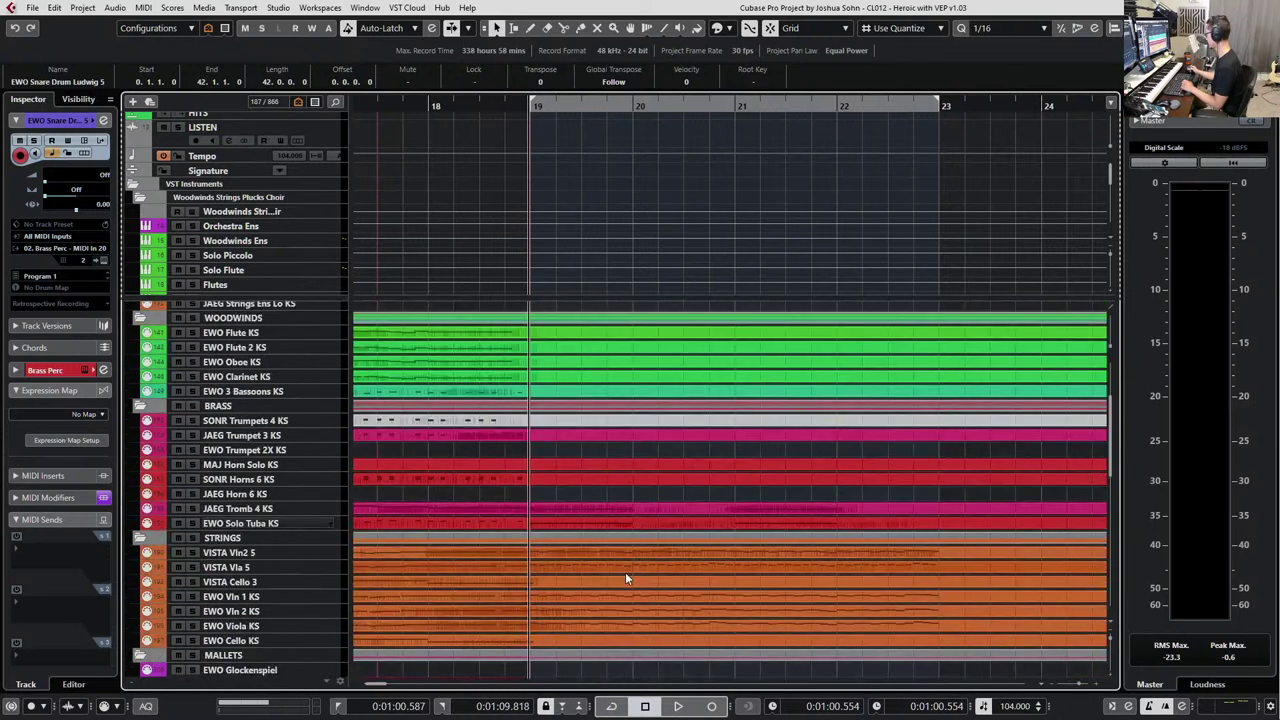
pyautogui.click(591, 481)
pyautogui.moveTo(595, 444); pyautogui.dragTo(593, 442)
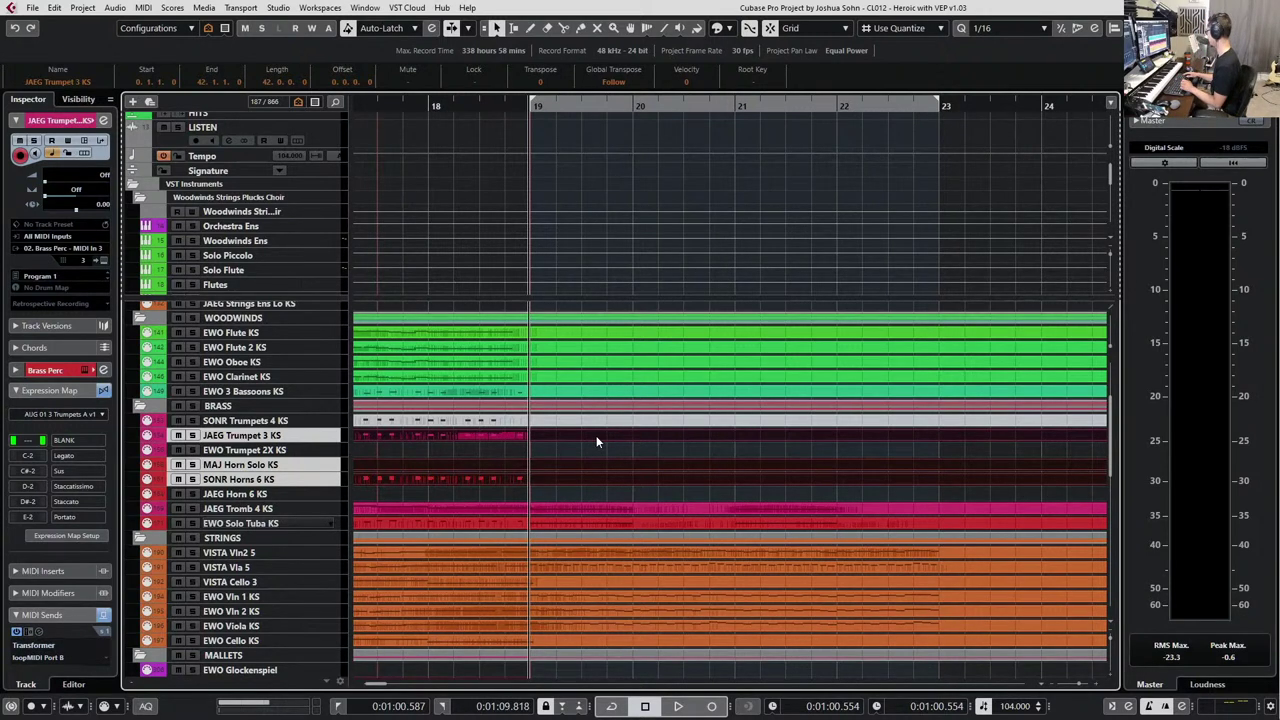
pyautogui.press('KP_Subtract')
pyautogui.press('Return')
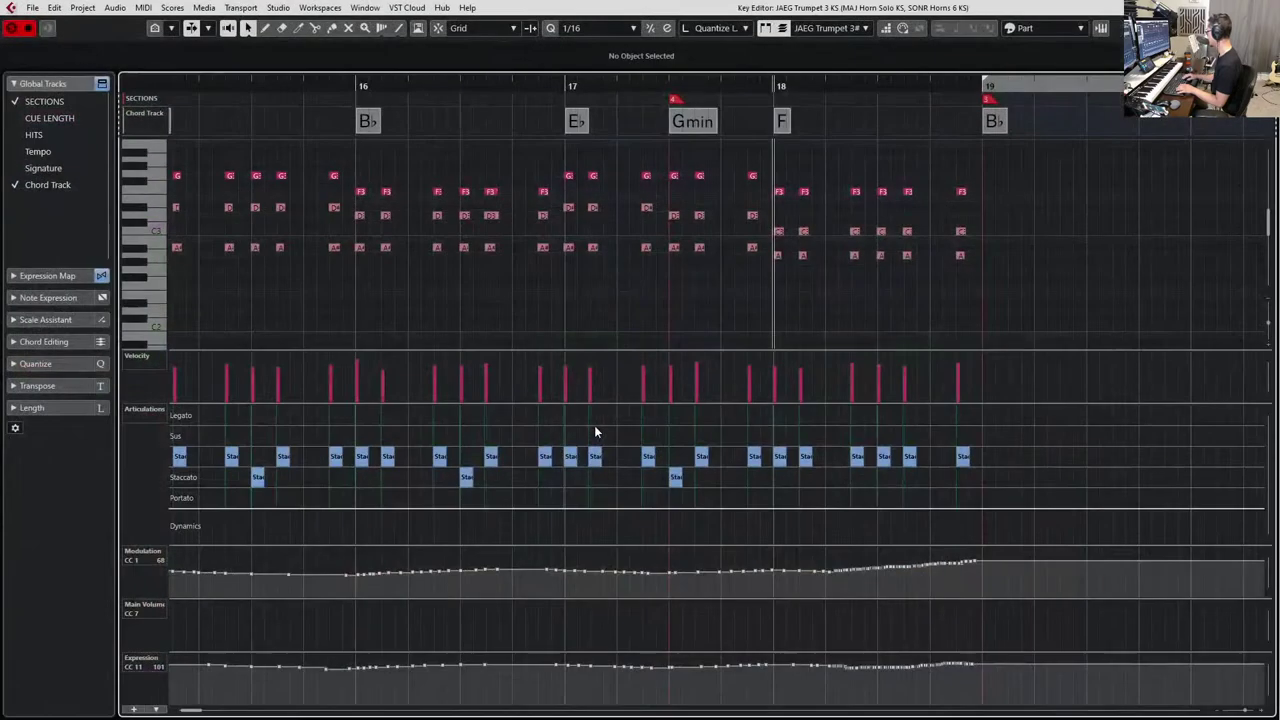
# Review the combined trumpet and horn notes leading from bar 15 up to bar 19, and return to the project.
pyautogui.press('KP_Subtract')
pyautogui.press('KP_Subtract')
pyautogui.press('KP_Subtract')
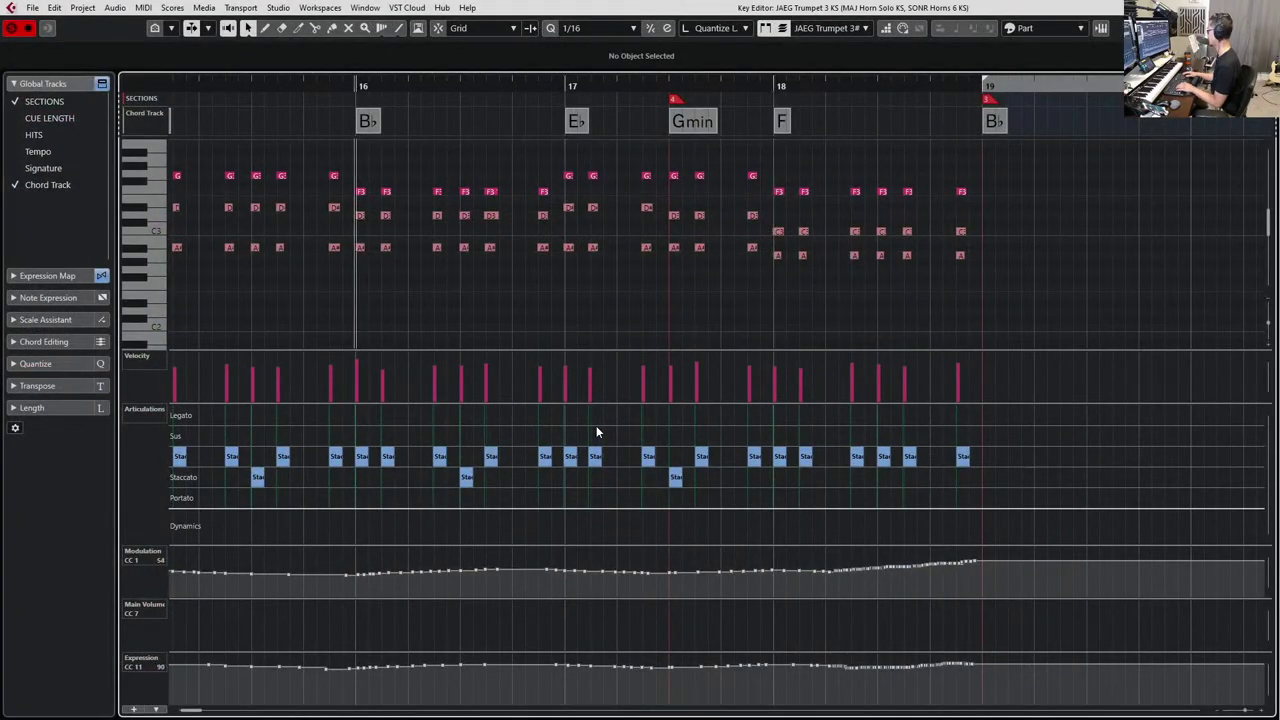
pyautogui.press('space')
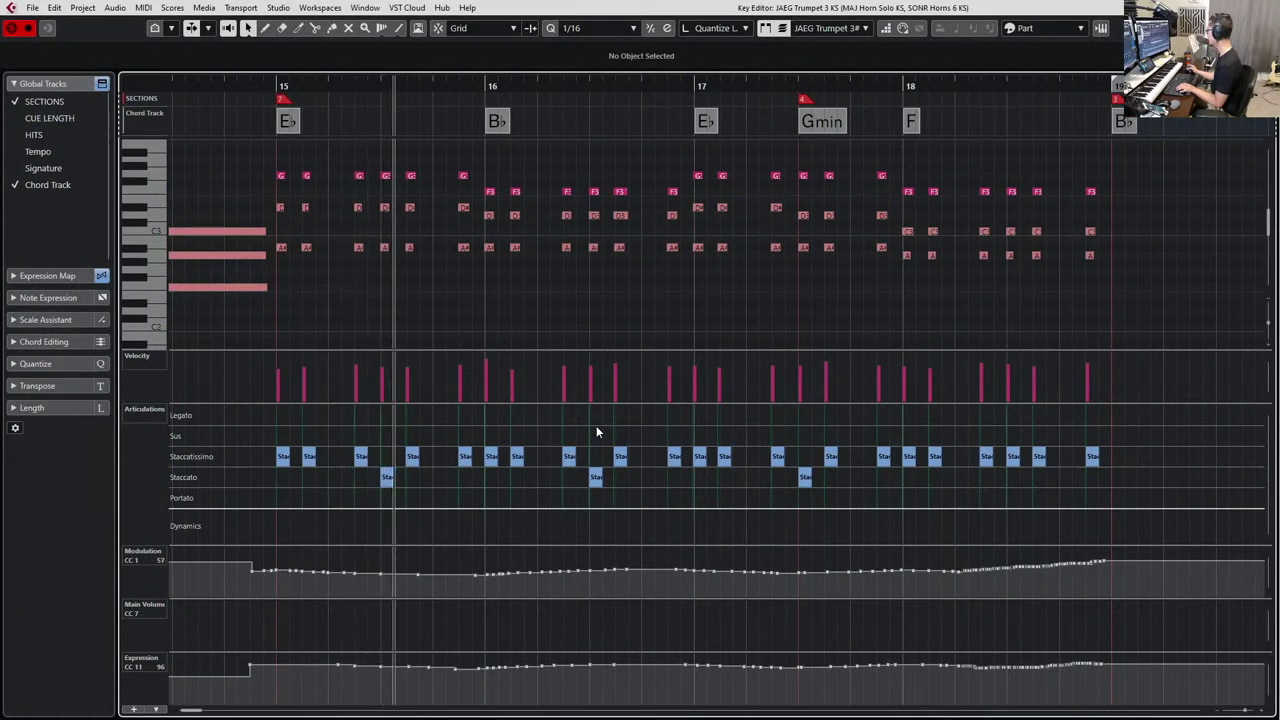
pyautogui.scroll(-3, 596, 431)
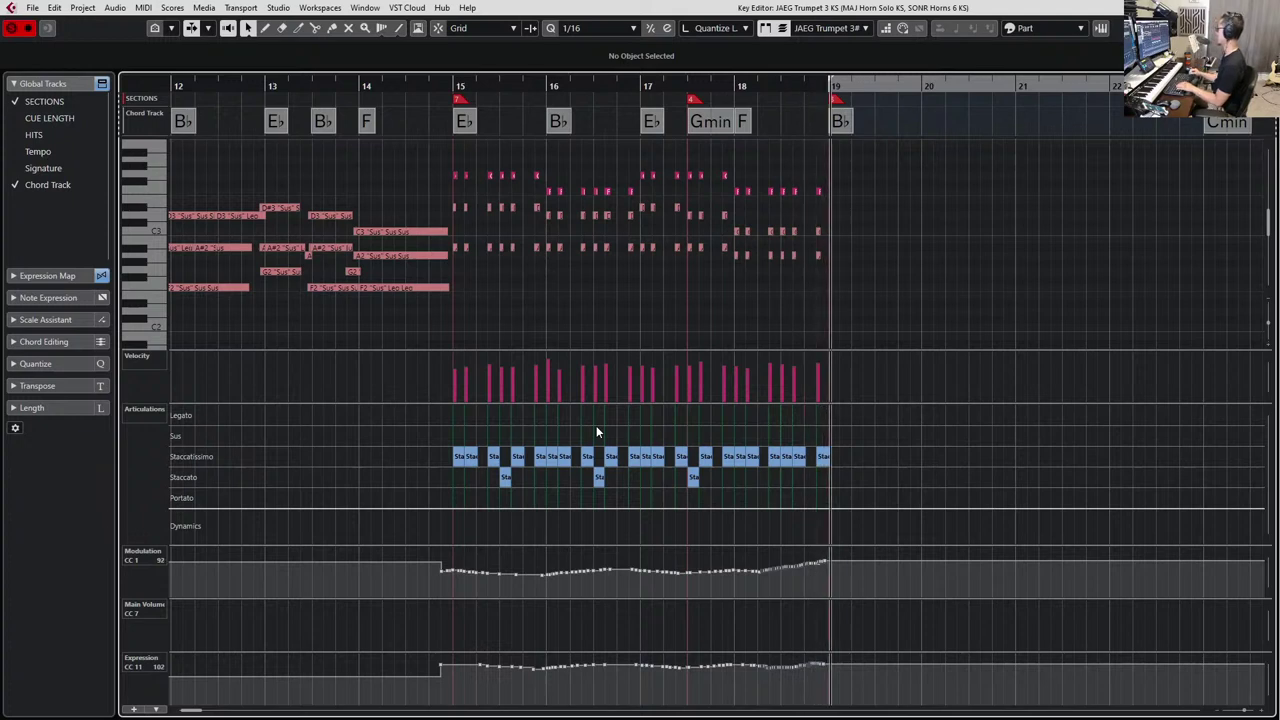
pyautogui.press('Escape')
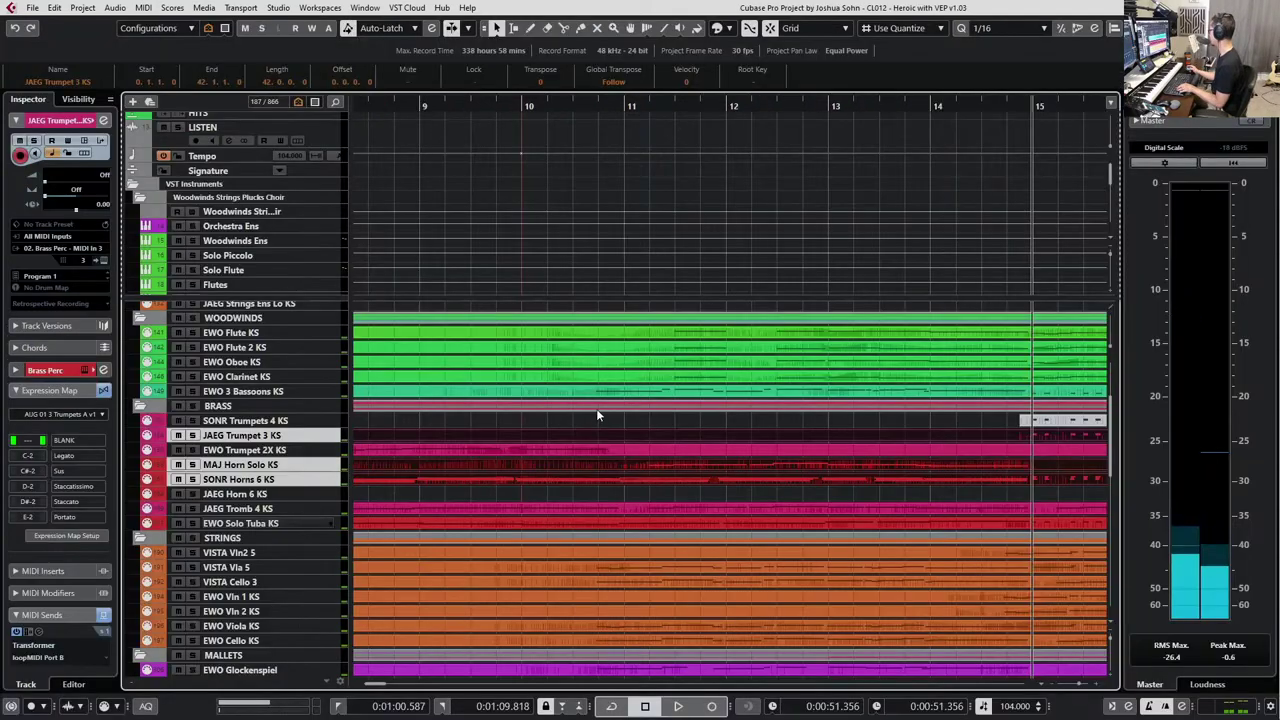
# Play back the full arrangement from bar 18 into the bar 19–22 section.
pyautogui.hscroll(5, 471, 440)
pyautogui.hscroll(3, 416, 451)
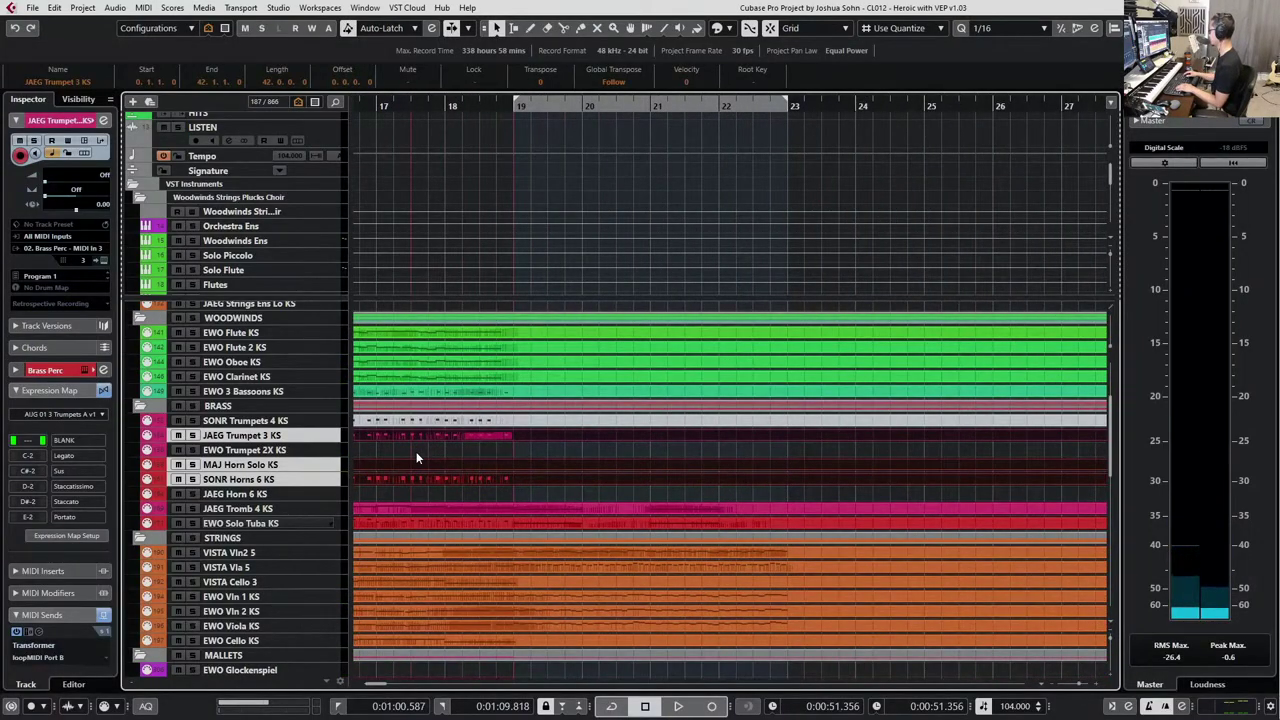
pyautogui.hscroll(3, 416, 451)
pyautogui.press('space')
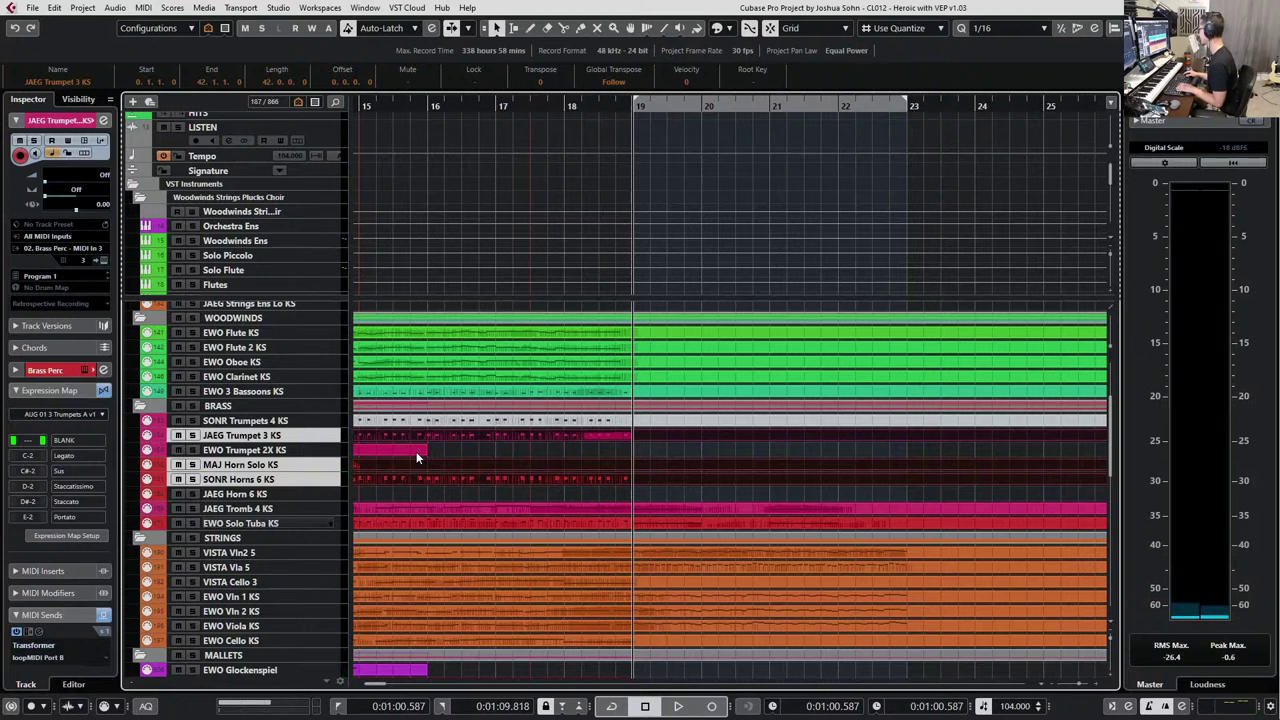
pyautogui.press('space')
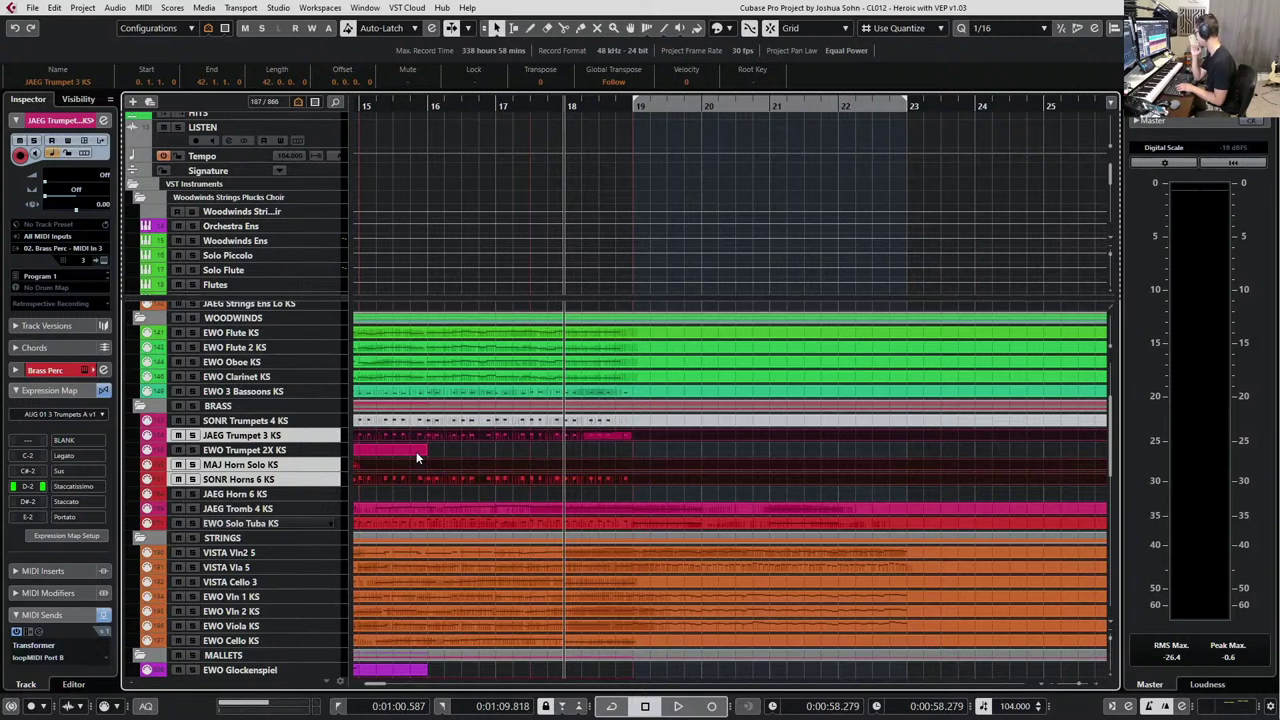
pyautogui.press('space')
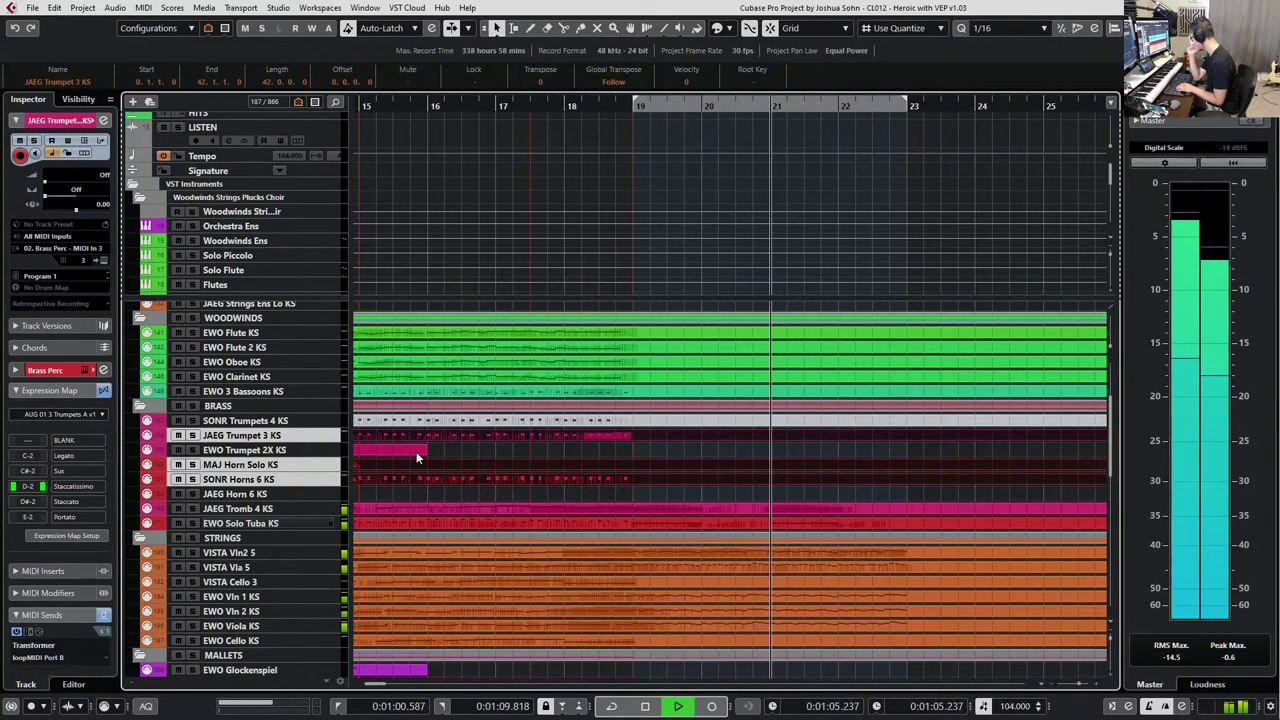
pyautogui.press('space')
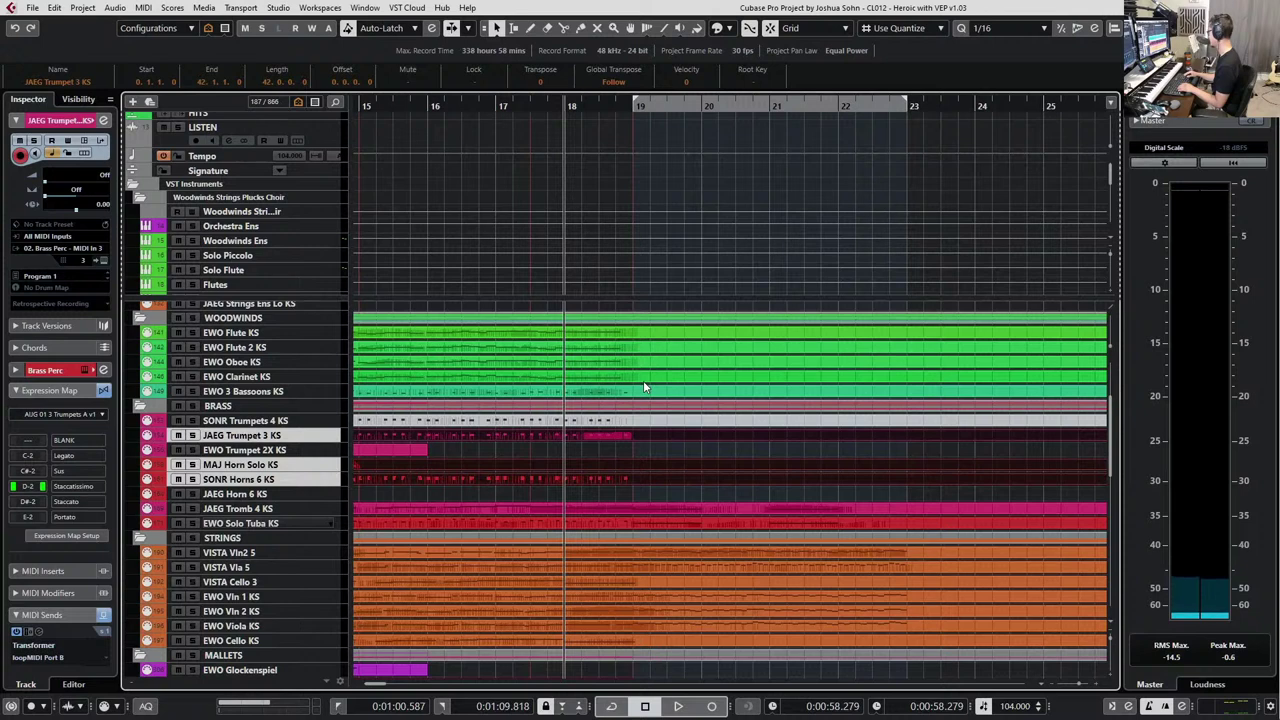
# Return the playhead to bar 19 and audition the start of the new section.
pyautogui.press('KP_1')
pyautogui.press('ctrl+KP_Add')
pyautogui.press('ctrl+KP_Subtract')
pyautogui.press('ctrl+KP_Add')
pyautogui.press('ctrl+KP_Subtract')
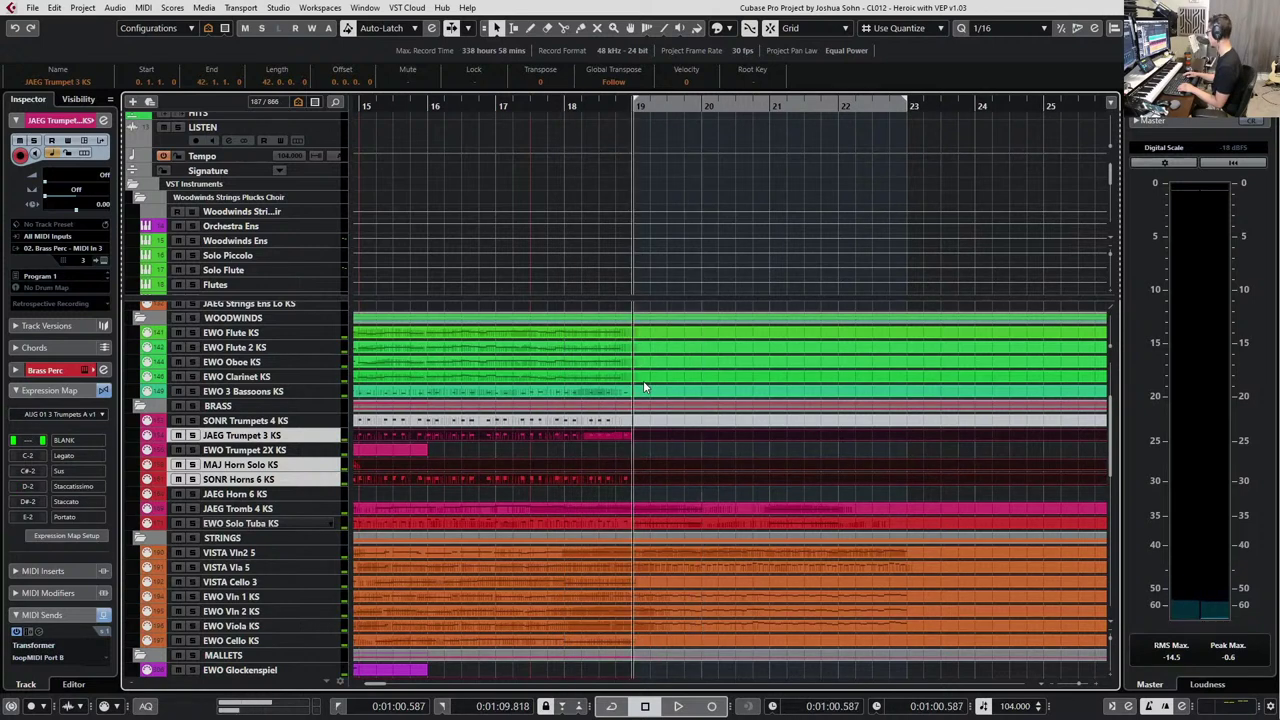
pyautogui.press('ctrl+KP_Add')
pyautogui.press('ctrl+KP_Subtract')
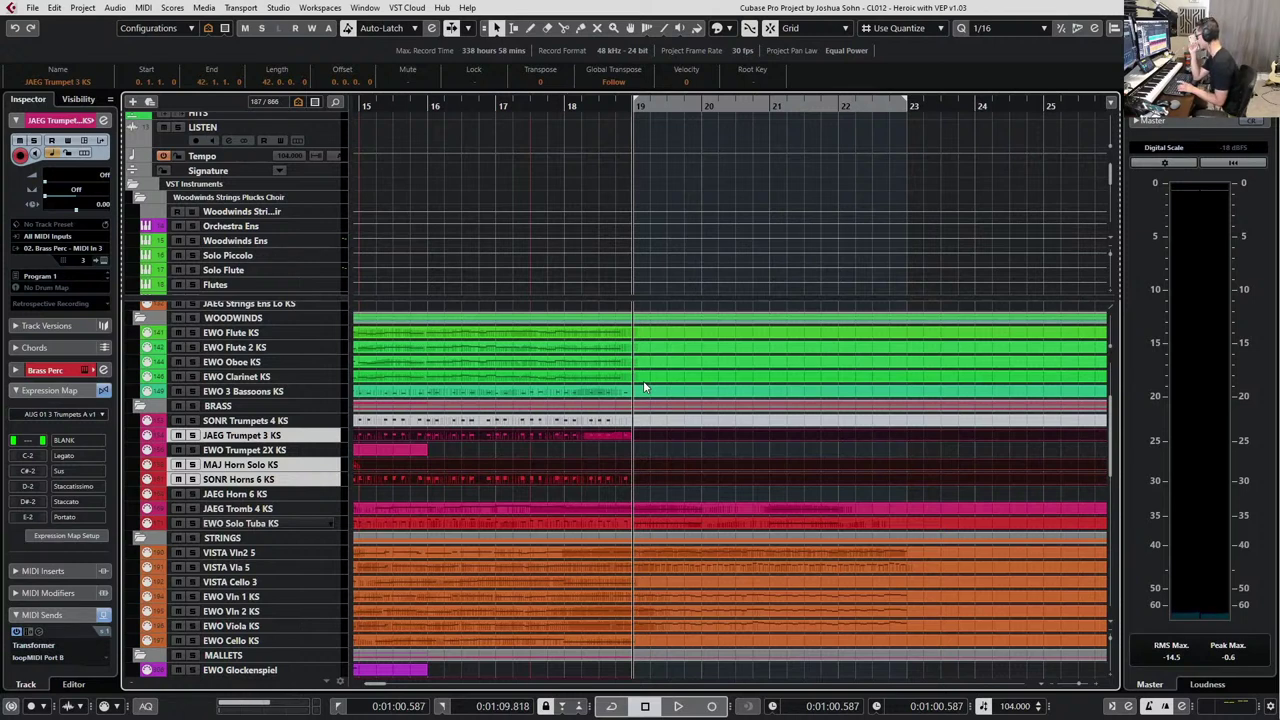
pyautogui.press('h')
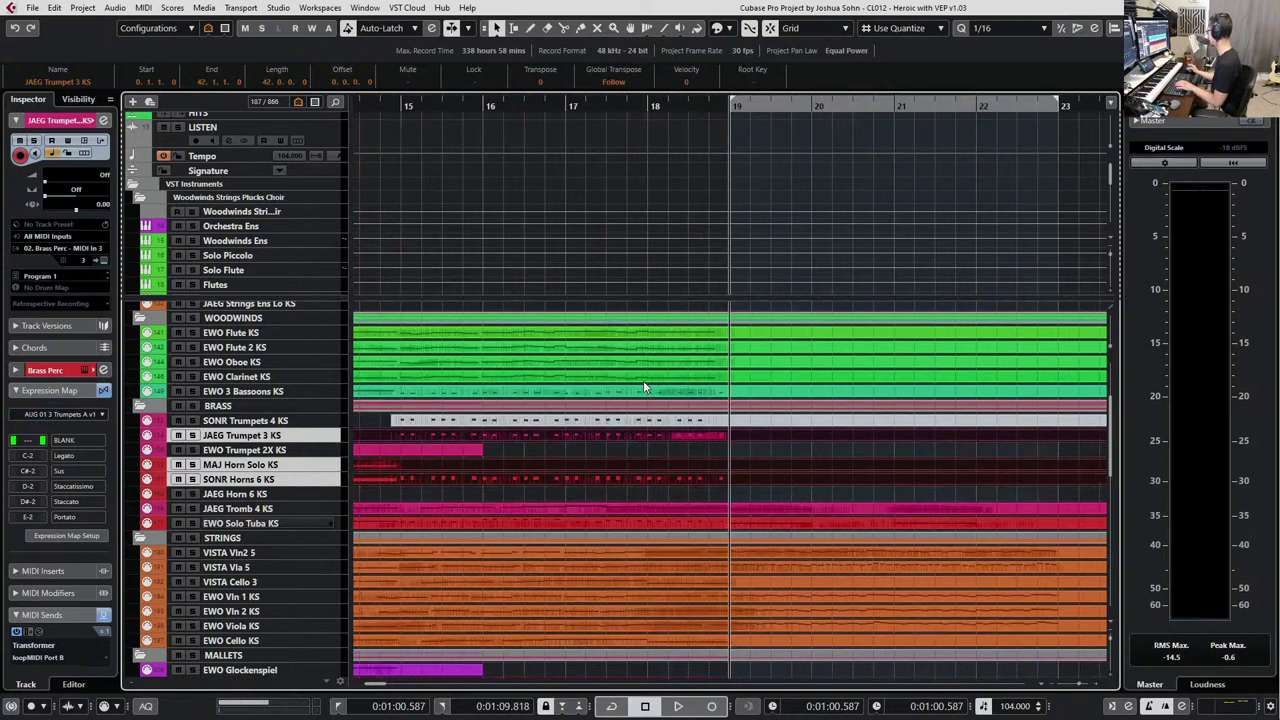
pyautogui.press('space')
pyautogui.press('space')
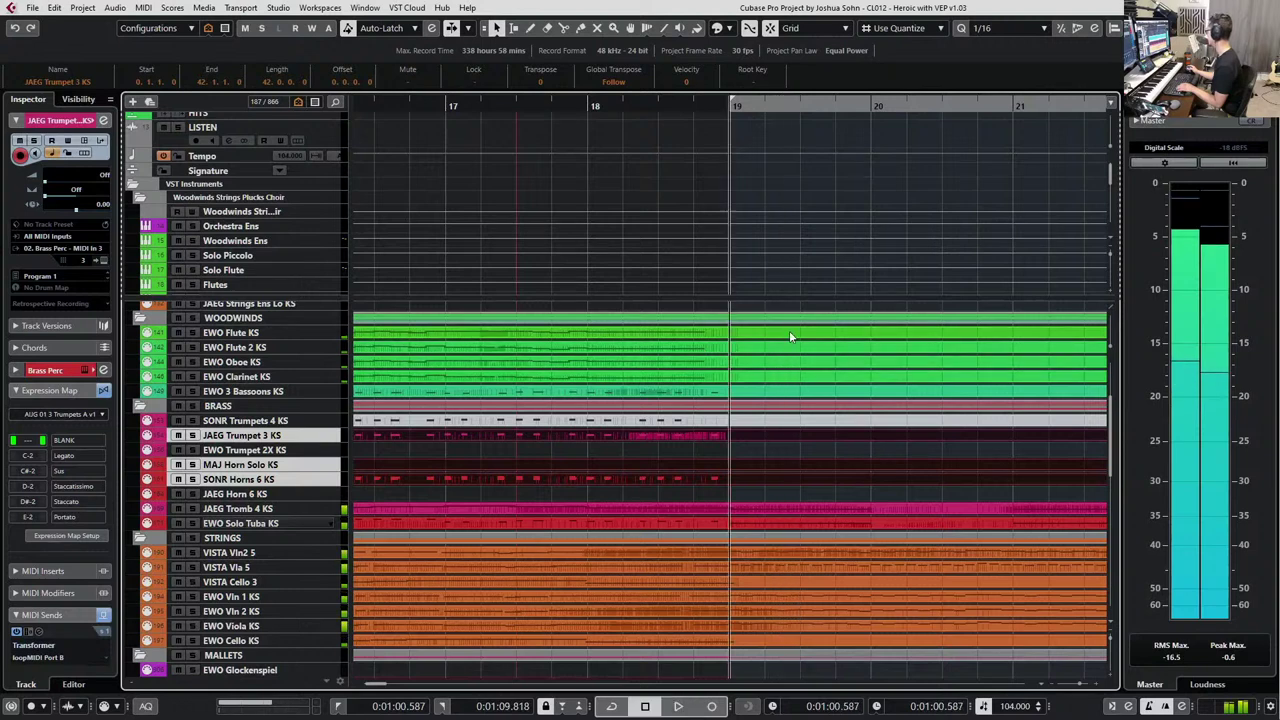
# Create an empty part from bar 19 to bar 23 on EWO Trumpet 2X KS and select it together with the JAEG Trumpet 3 part.
pyautogui.click(764, 452)
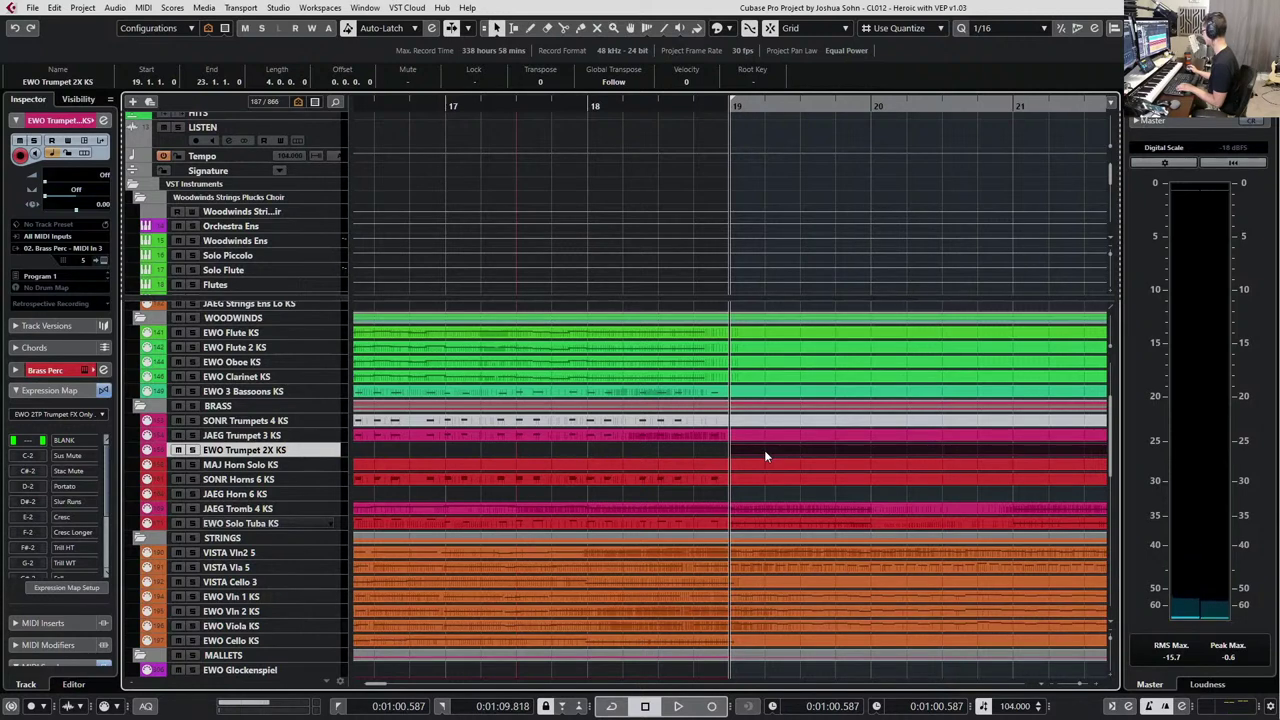
pyautogui.click(773, 436)
pyautogui.keyDown('shift'); pyautogui.click(767, 453); pyautogui.keyUp('shift')
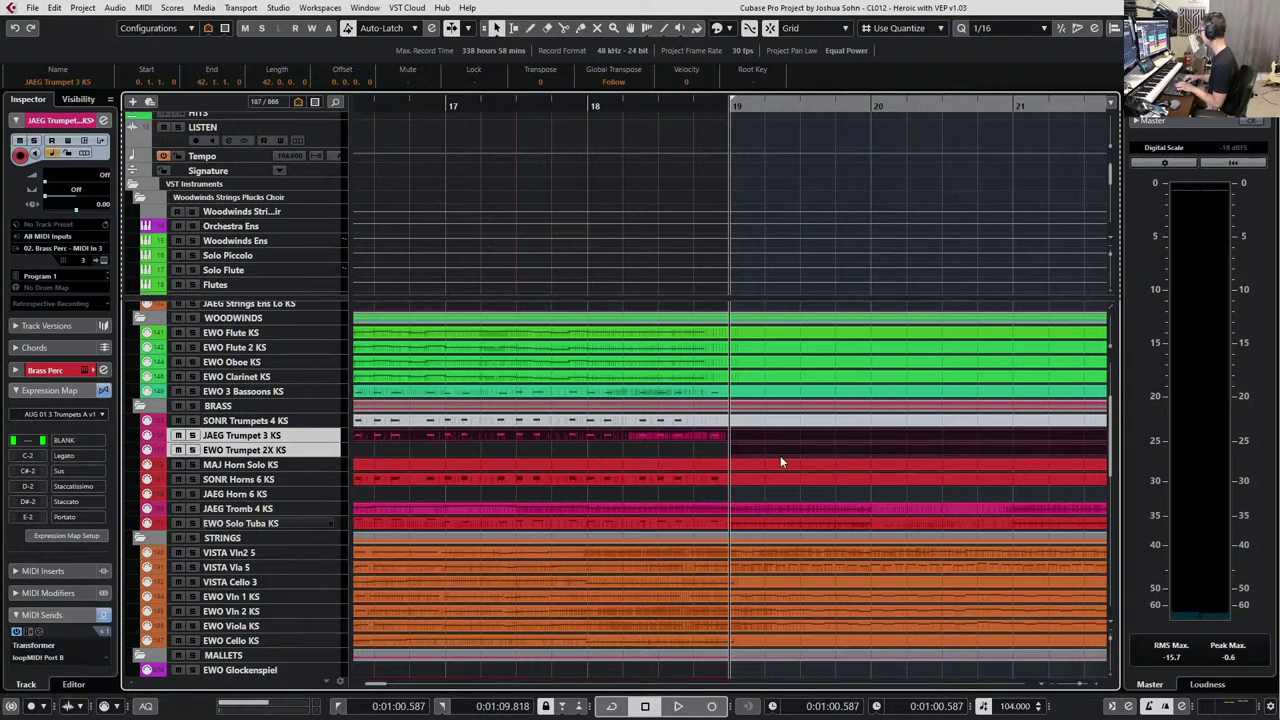
# Find the MA1 Trumpets 4 KS track by searching for "MA1" and create an empty part on it from bar 19 to bar 23.
pyautogui.hotkey('ctrl', 'f')
pyautogui.write('MASS')
pyautogui.press('BackSpace')
pyautogui.press('BackSpace')
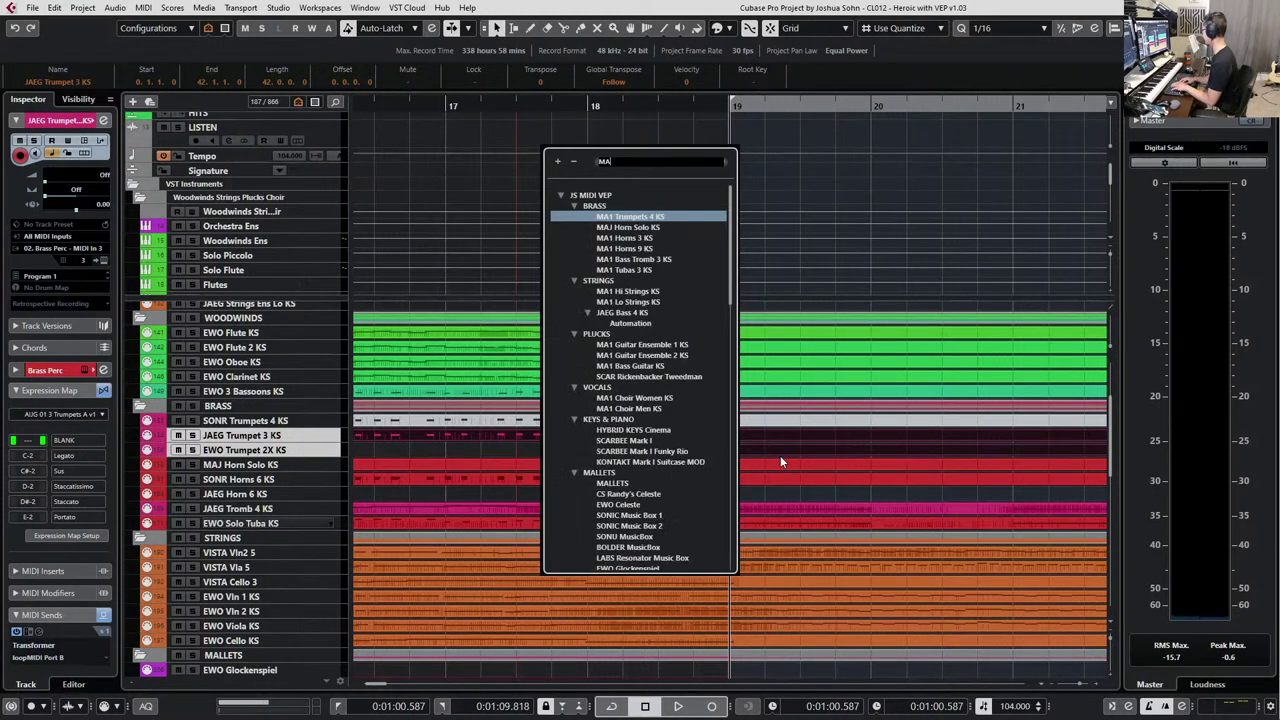
pyautogui.write('1')
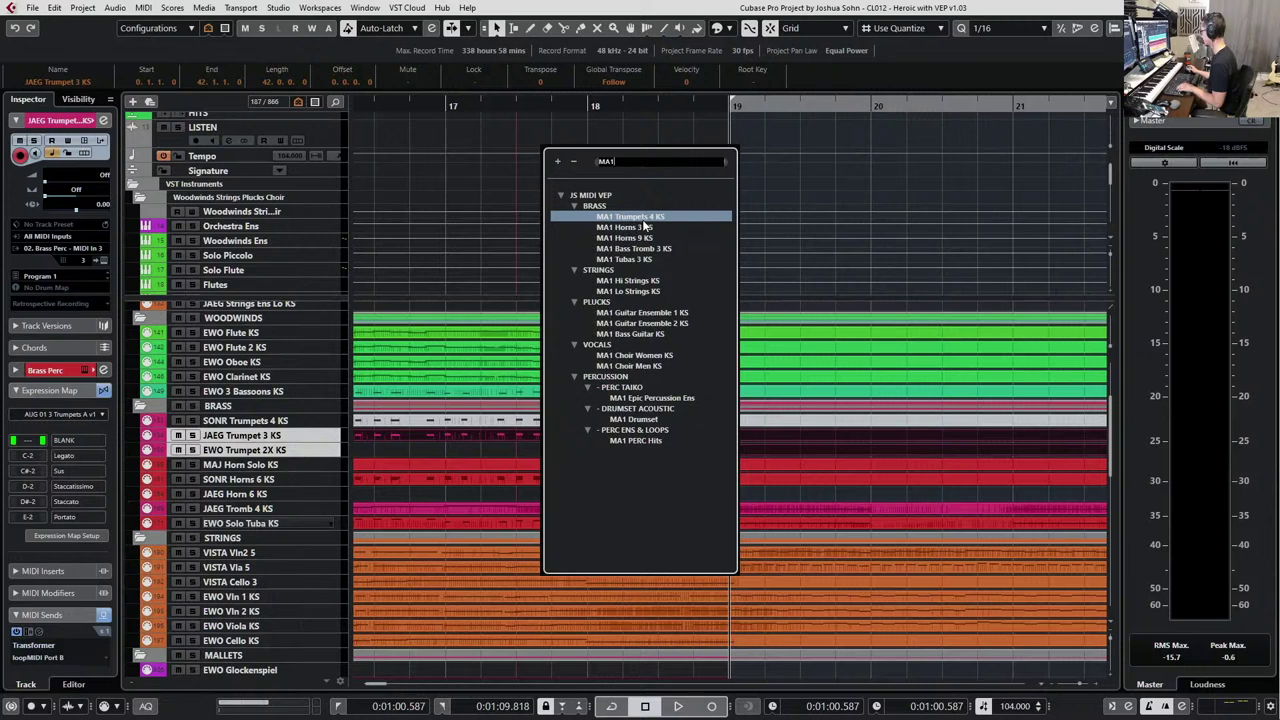
pyautogui.press('Return')
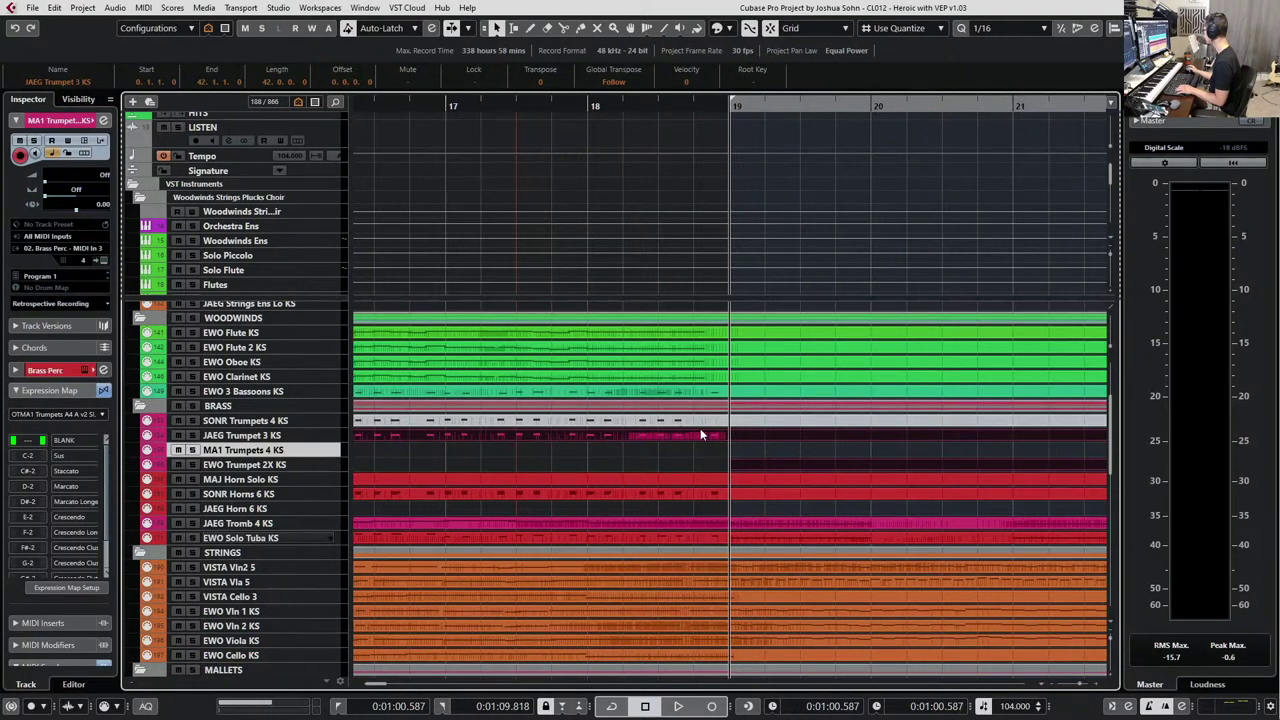
pyautogui.click(734, 448)
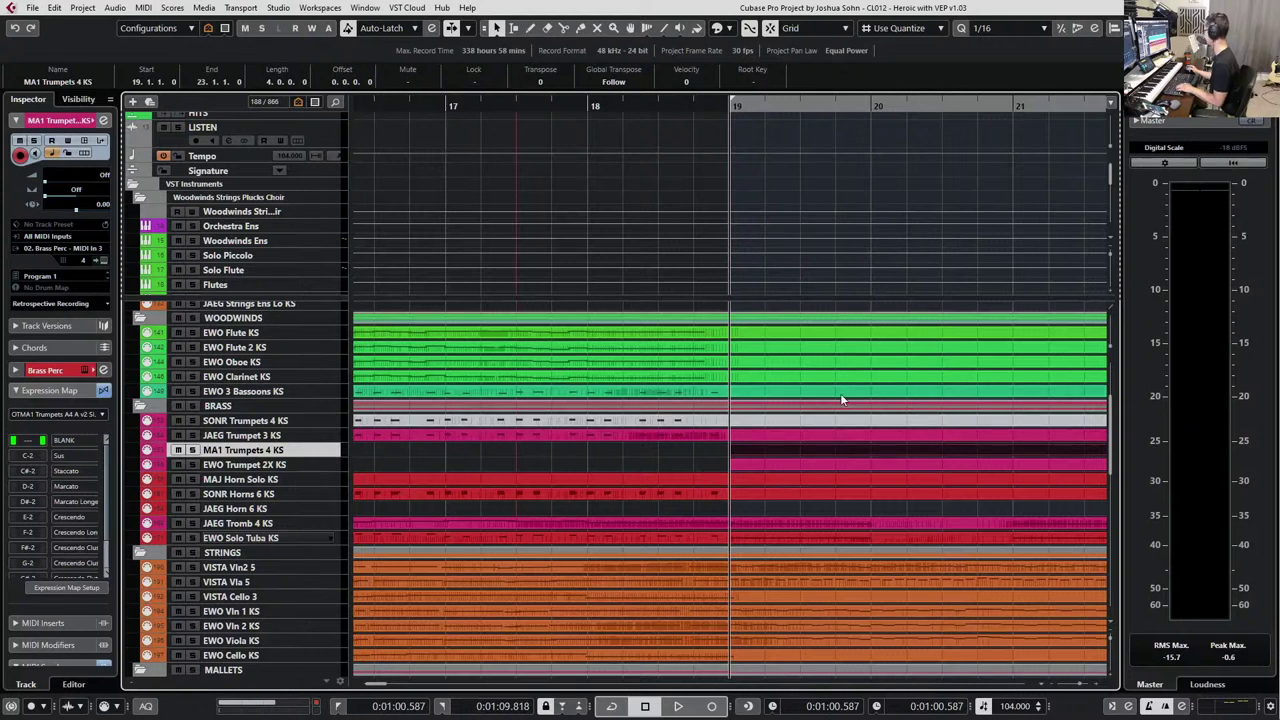
# Inspect the JAEG Trumpet 3 part's notes in the Key Editor, and audition the arrangement from bar 18 into bar 19.
pyautogui.hscroll(3, 632, 456)
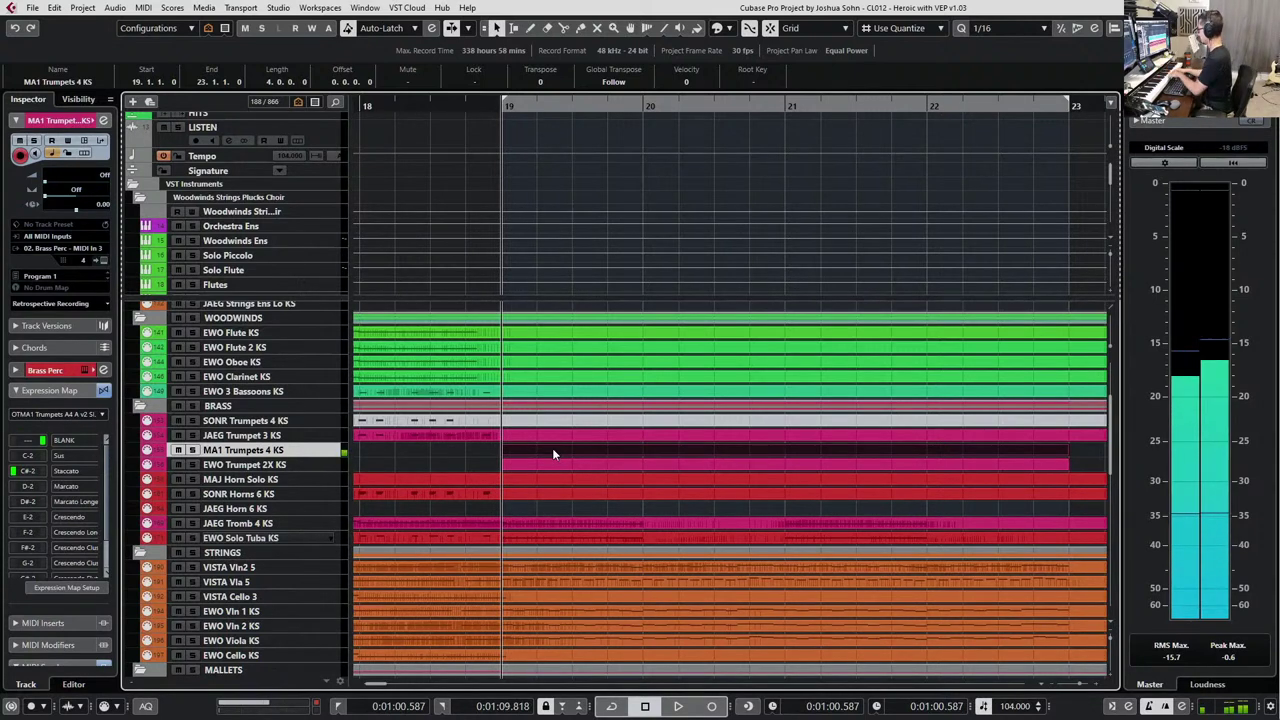
pyautogui.press('KP_Subtract')
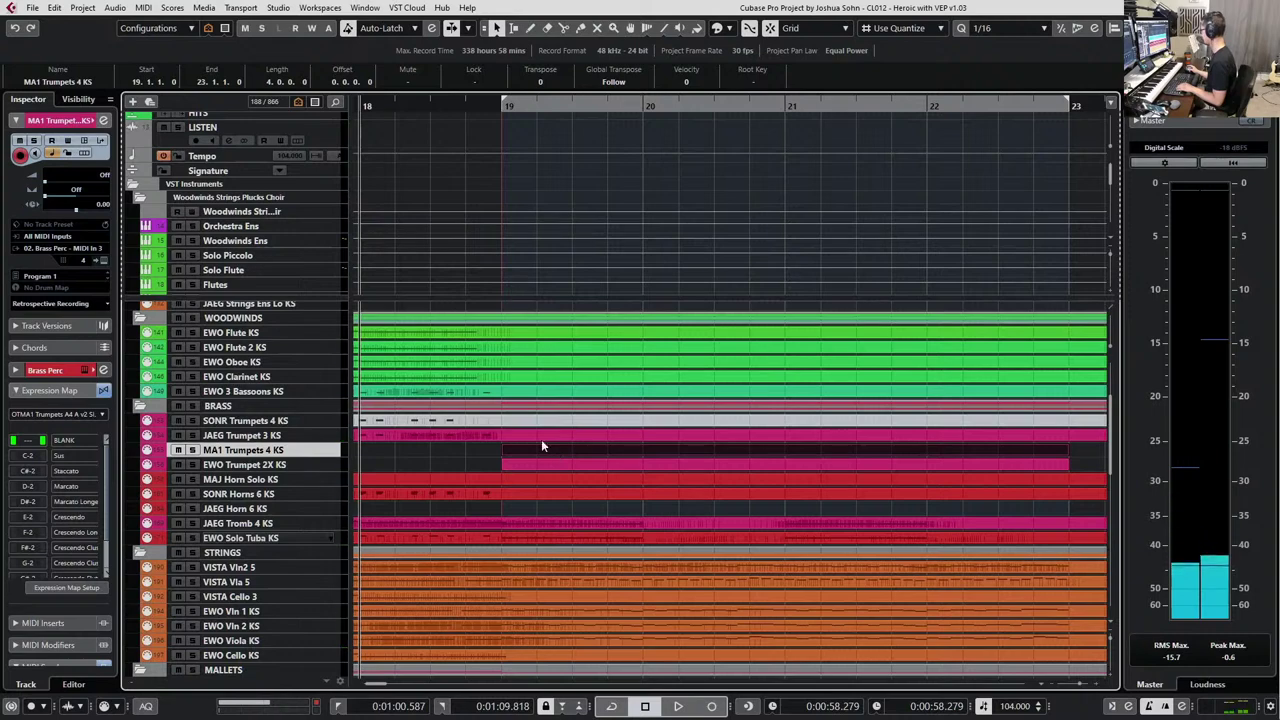
pyautogui.doubleClick(524, 433)
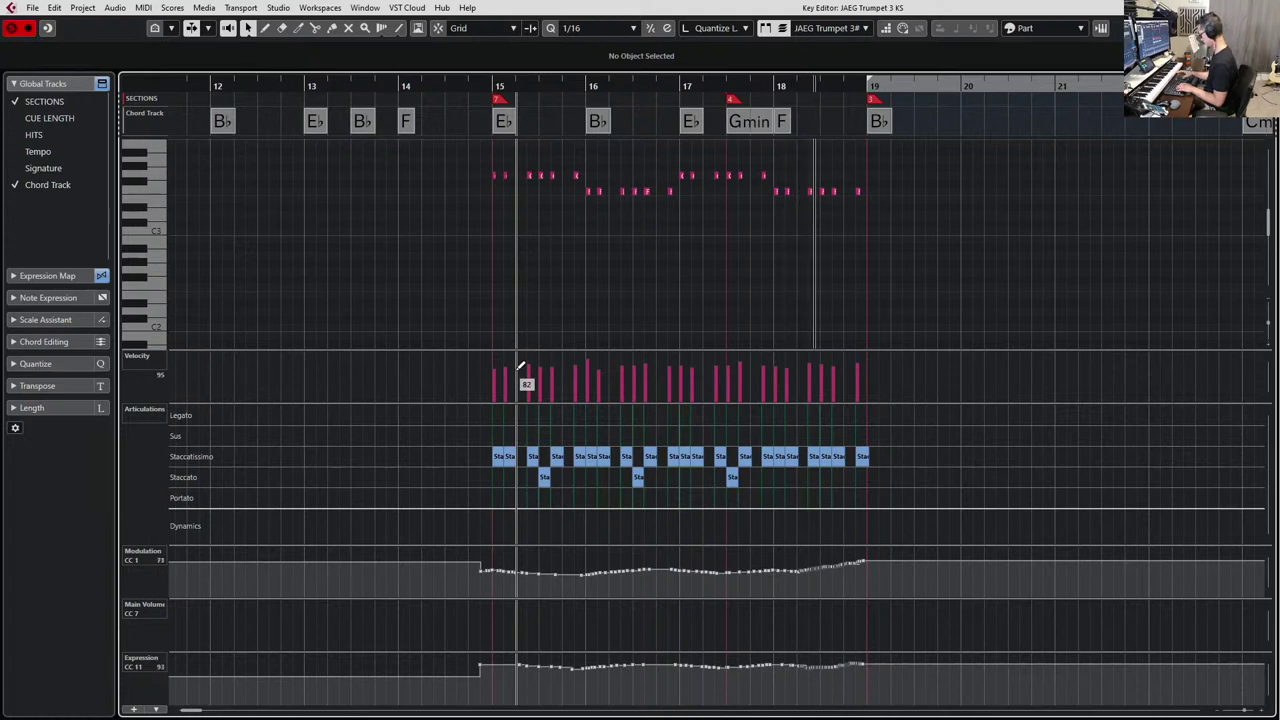
pyautogui.press('Return')
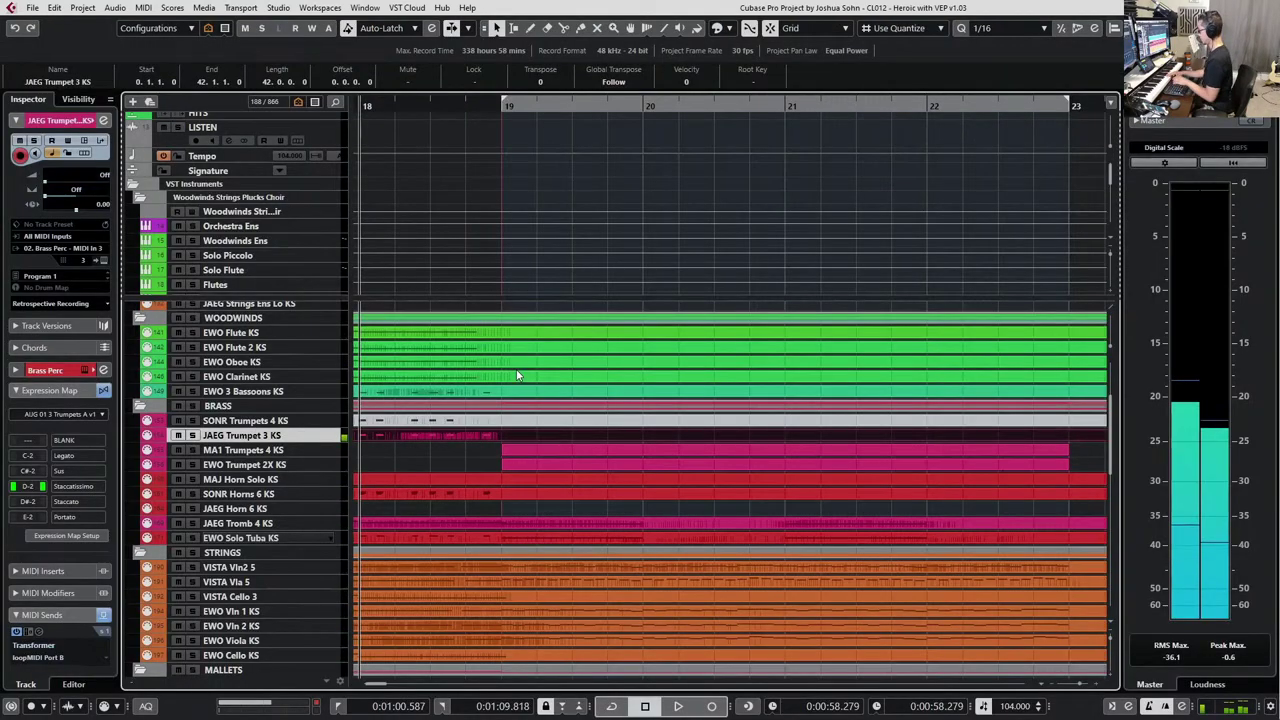
pyautogui.press('space')
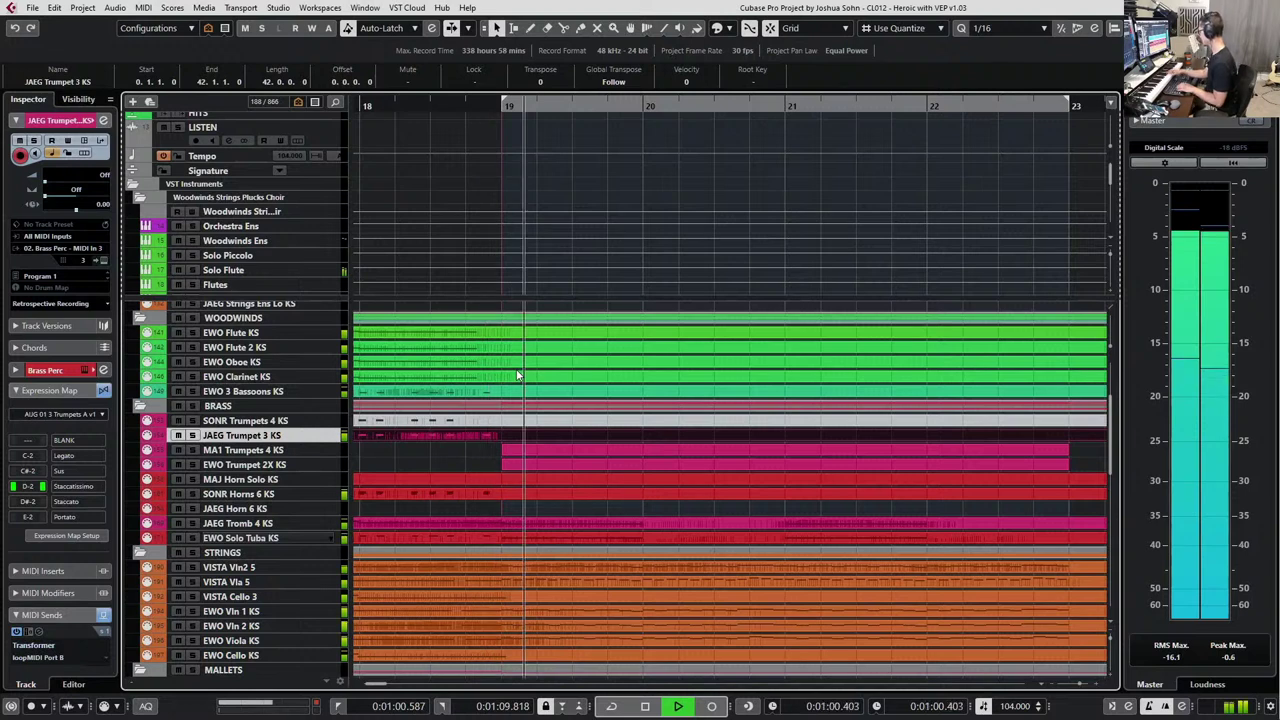
pyautogui.press('space')
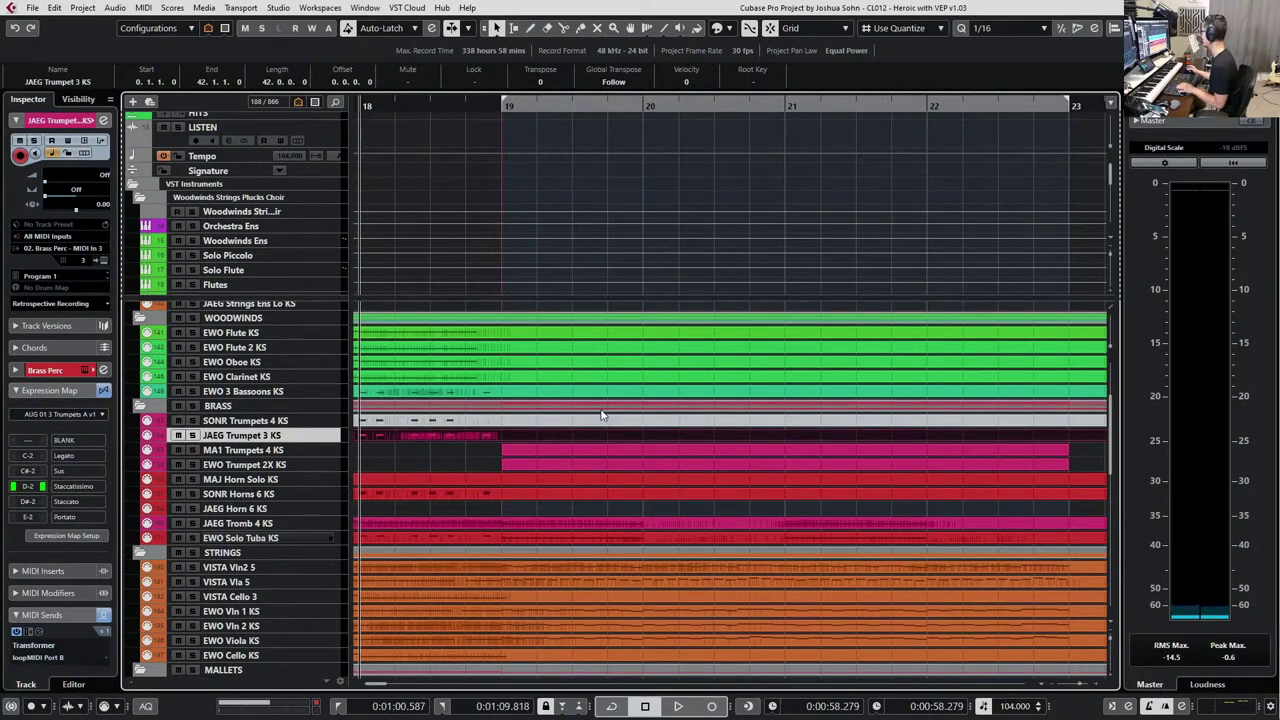
# Return the playhead to bar 19, open the JAEG Trumpet 3 part in the Key Editor and set the quantize grid to 1/64.
pyautogui.press('KP_Add')
pyautogui.press('KP_Add')
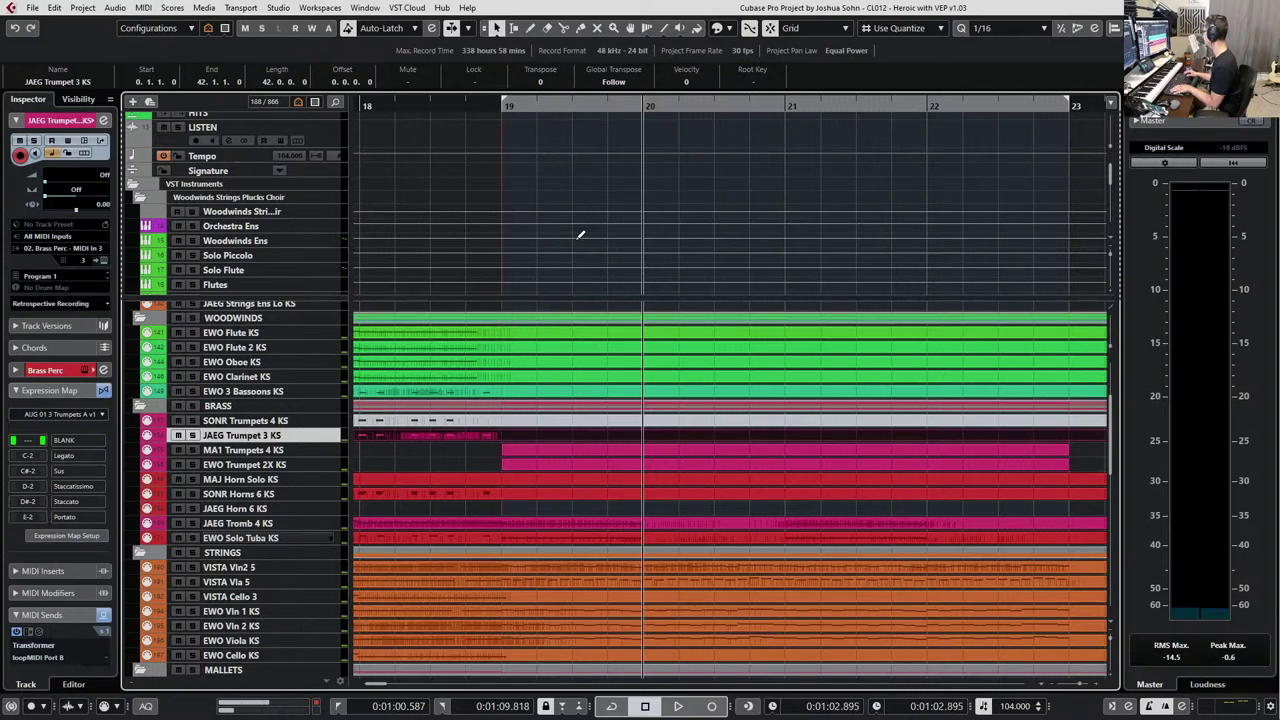
pyautogui.press('KP_Subtract')
pyautogui.press('1')
pyautogui.press('1')
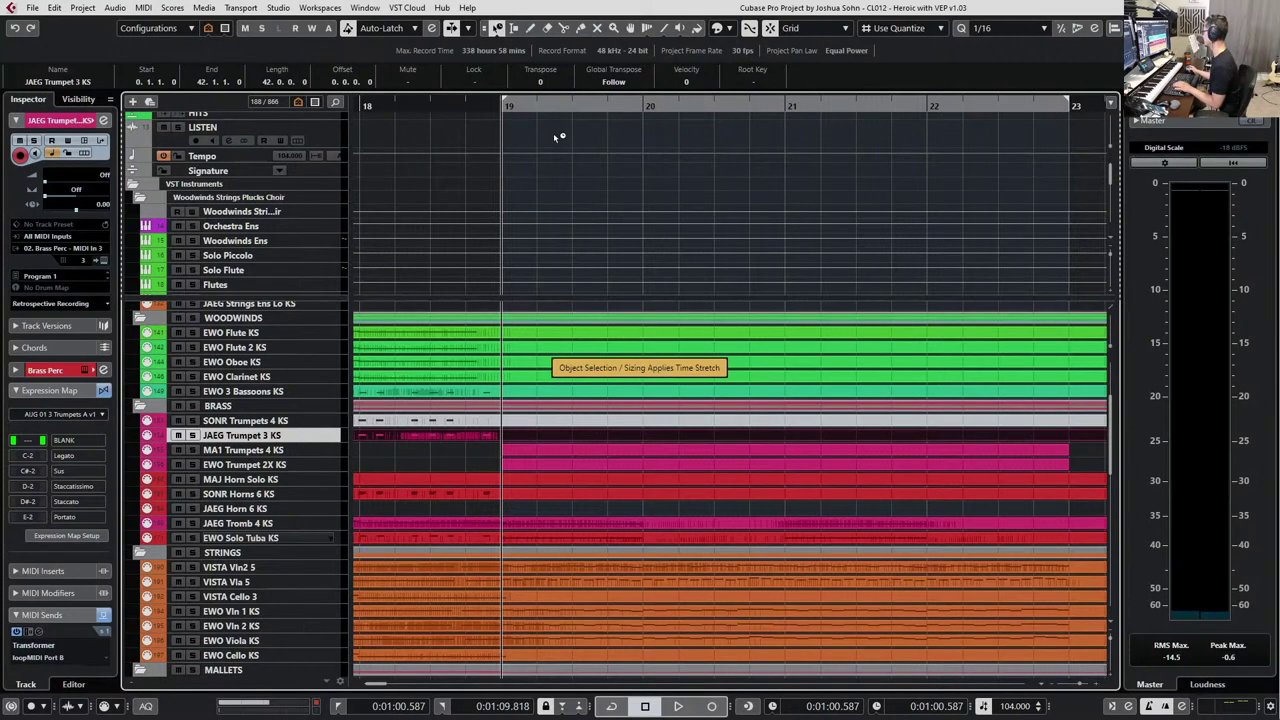
pyautogui.press('1')
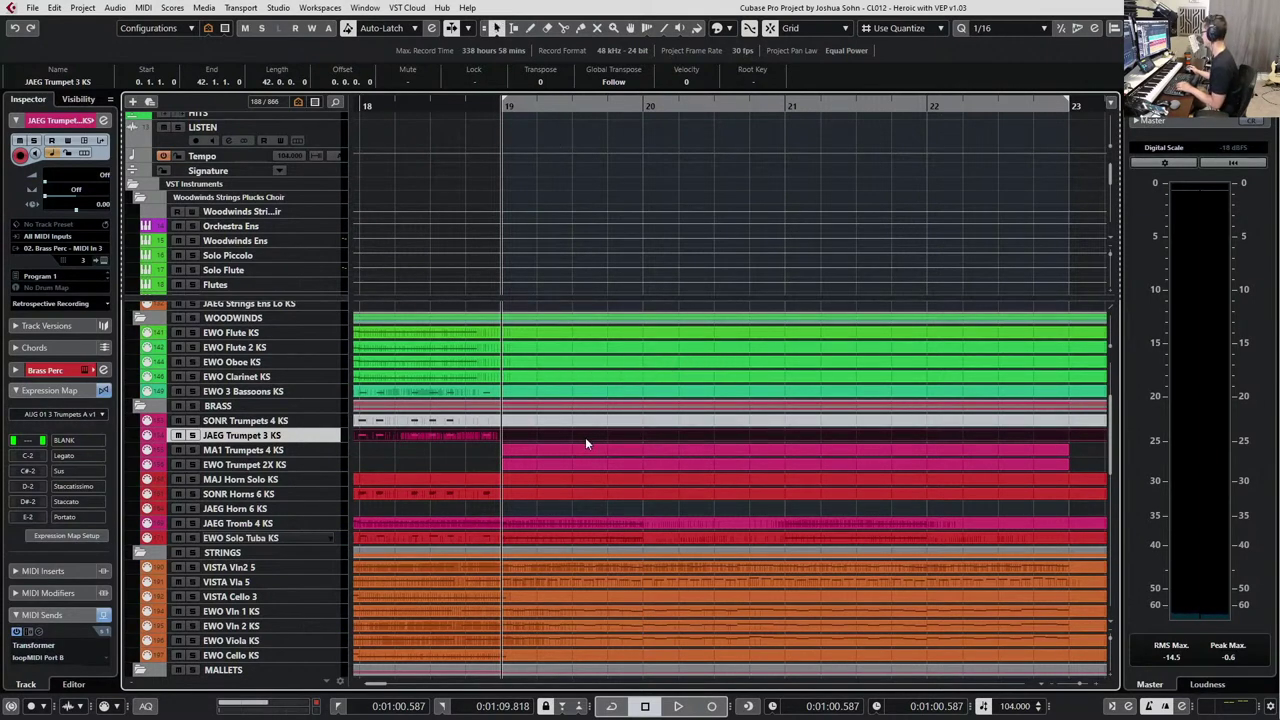
pyautogui.press('Return')
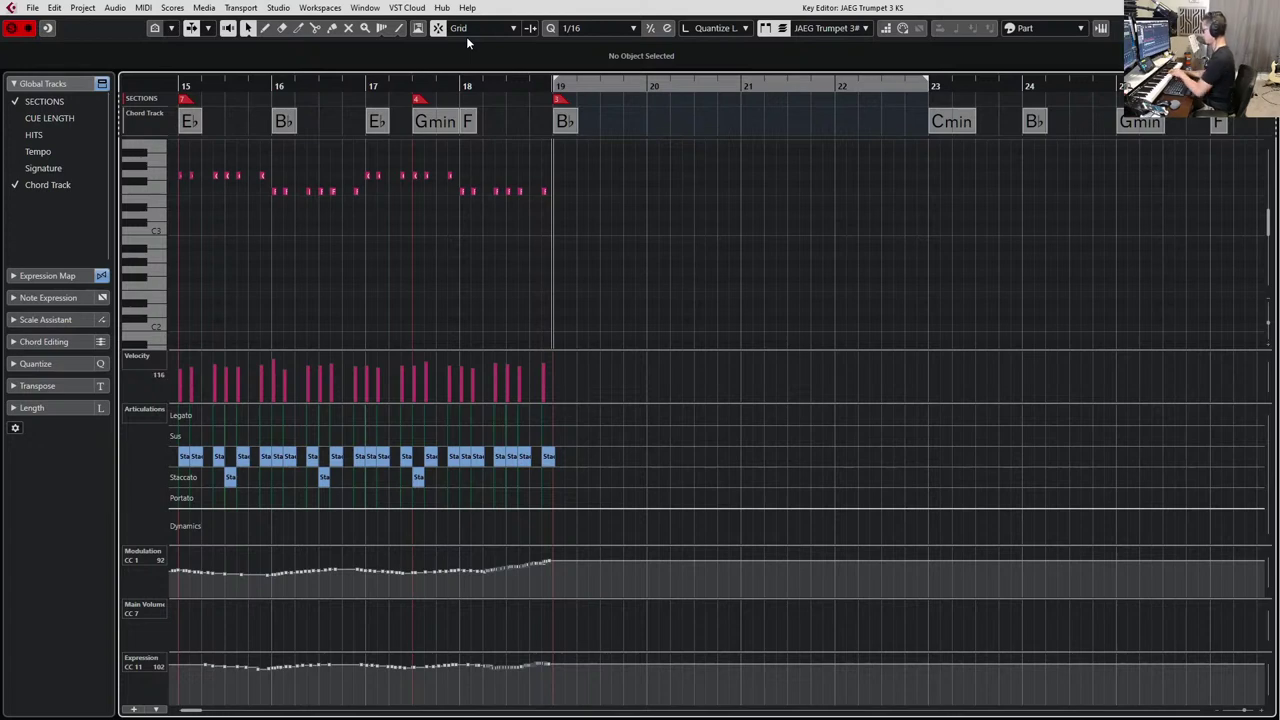
pyautogui.scroll(3, 652, 196)
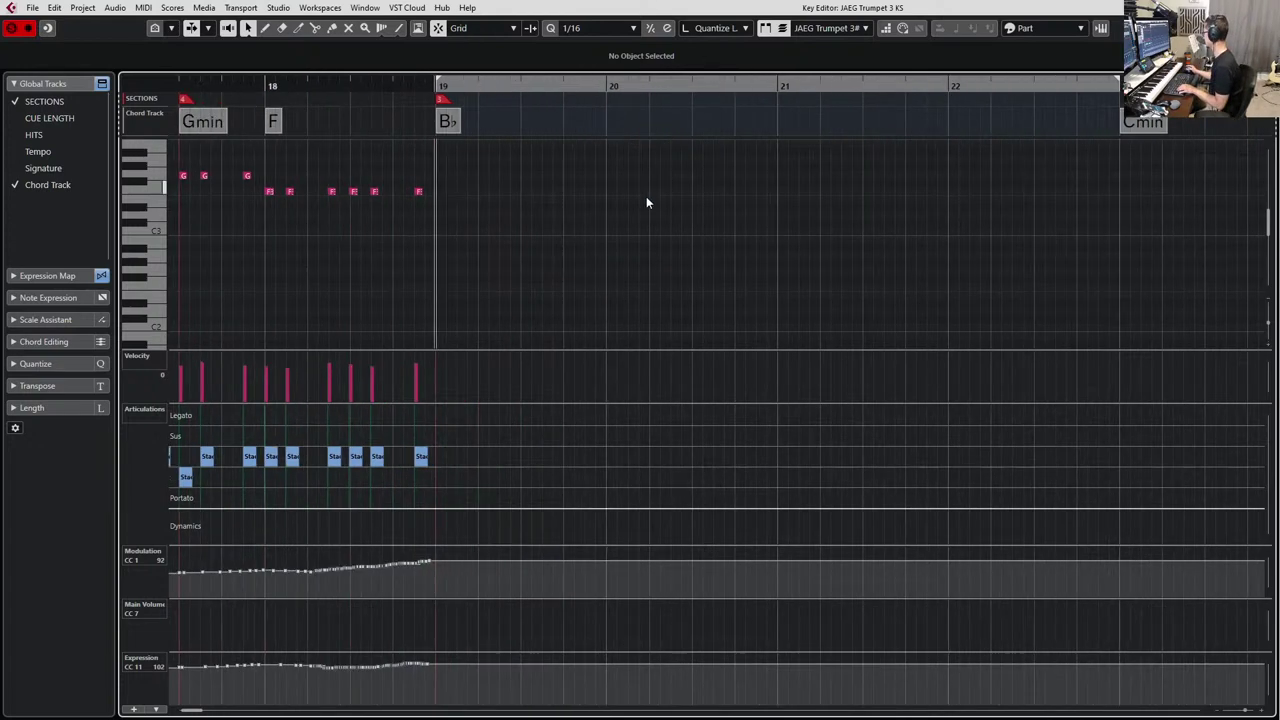
pyautogui.scroll(2, 487, 191)
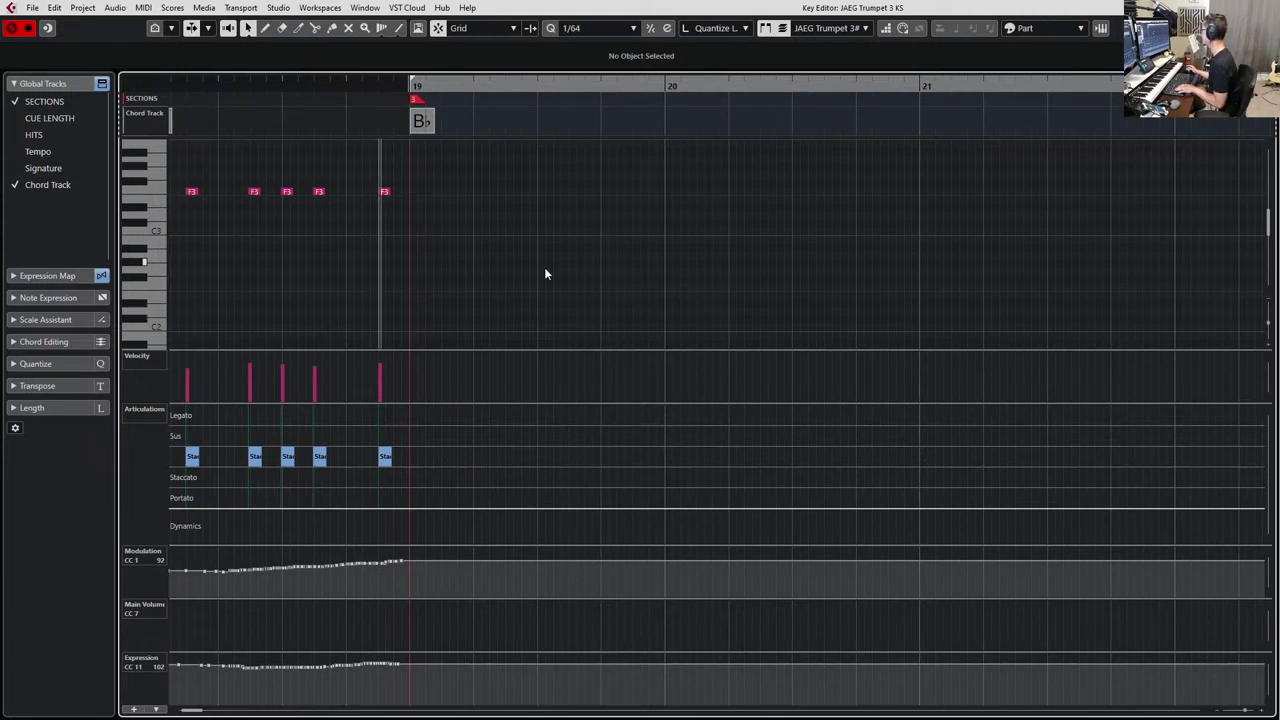
pyautogui.scroll(2, 540, 262)
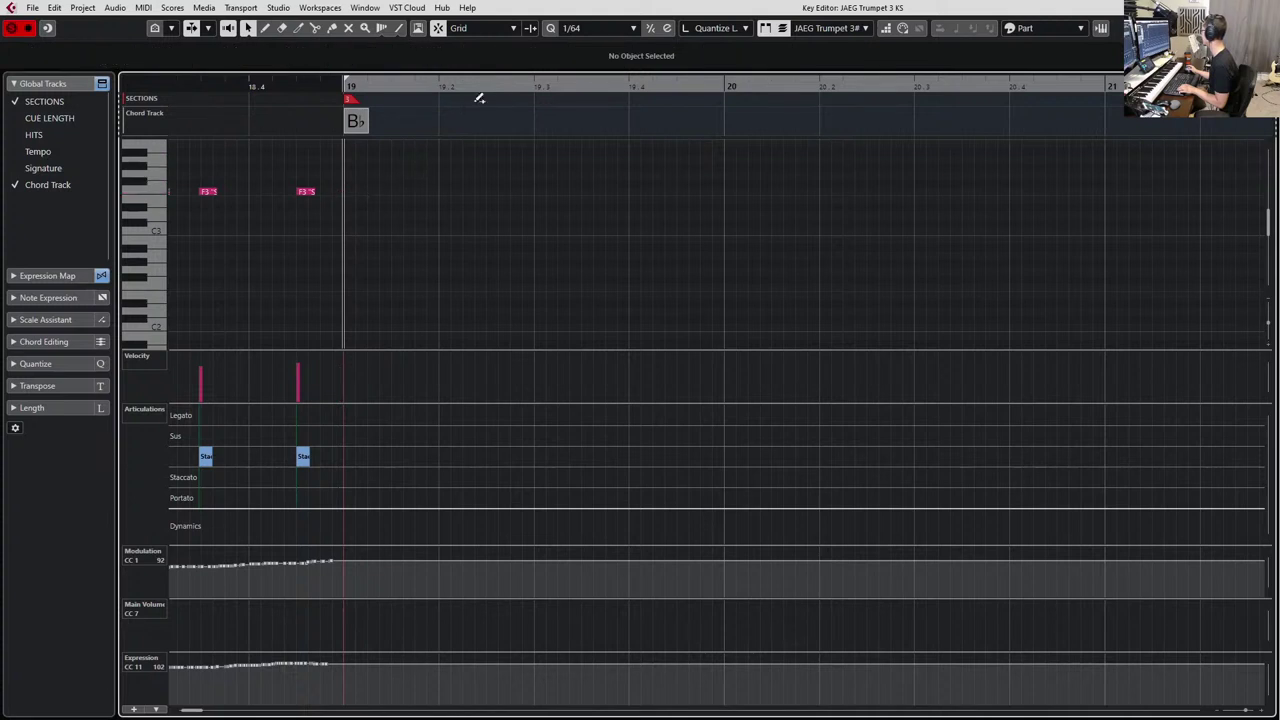
# Enter four back-to-back 1/64 A#3 notes starting at 19.2.4 and leading up to beat 3 of bar 19.
pyautogui.click(524, 89)
pyautogui.scroll(5, 528, 120)
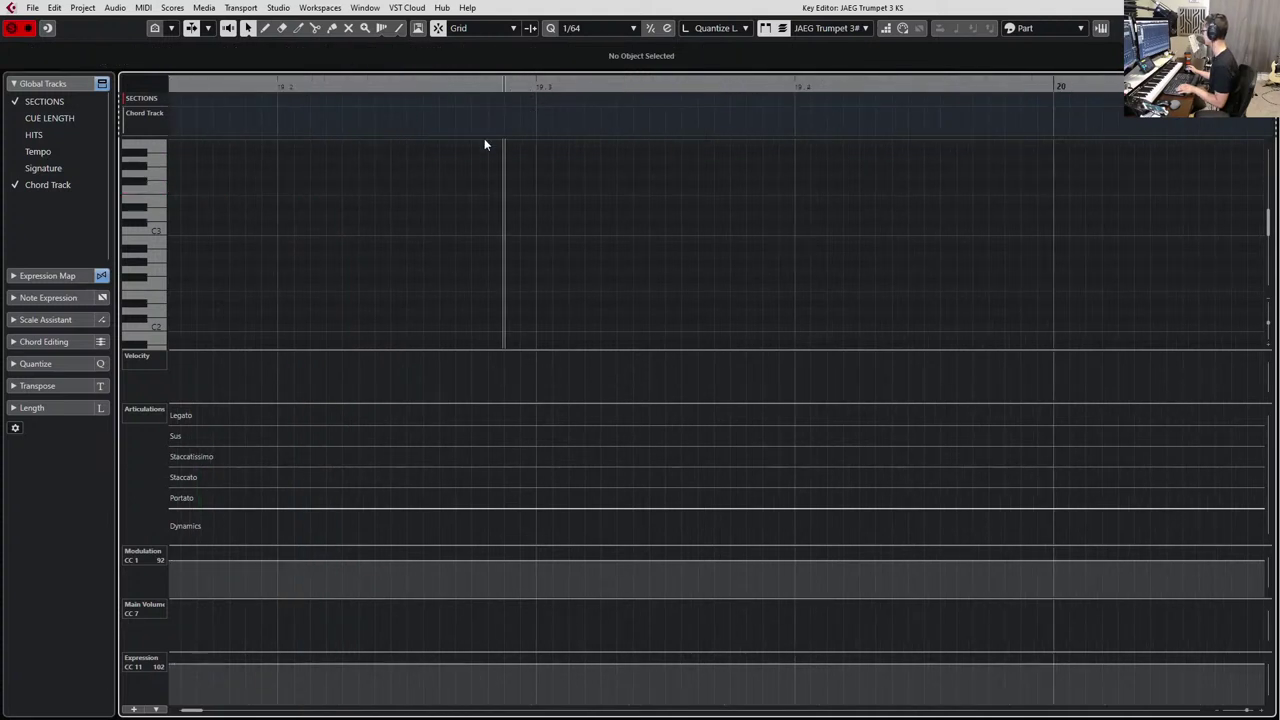
pyautogui.click(511, 245)
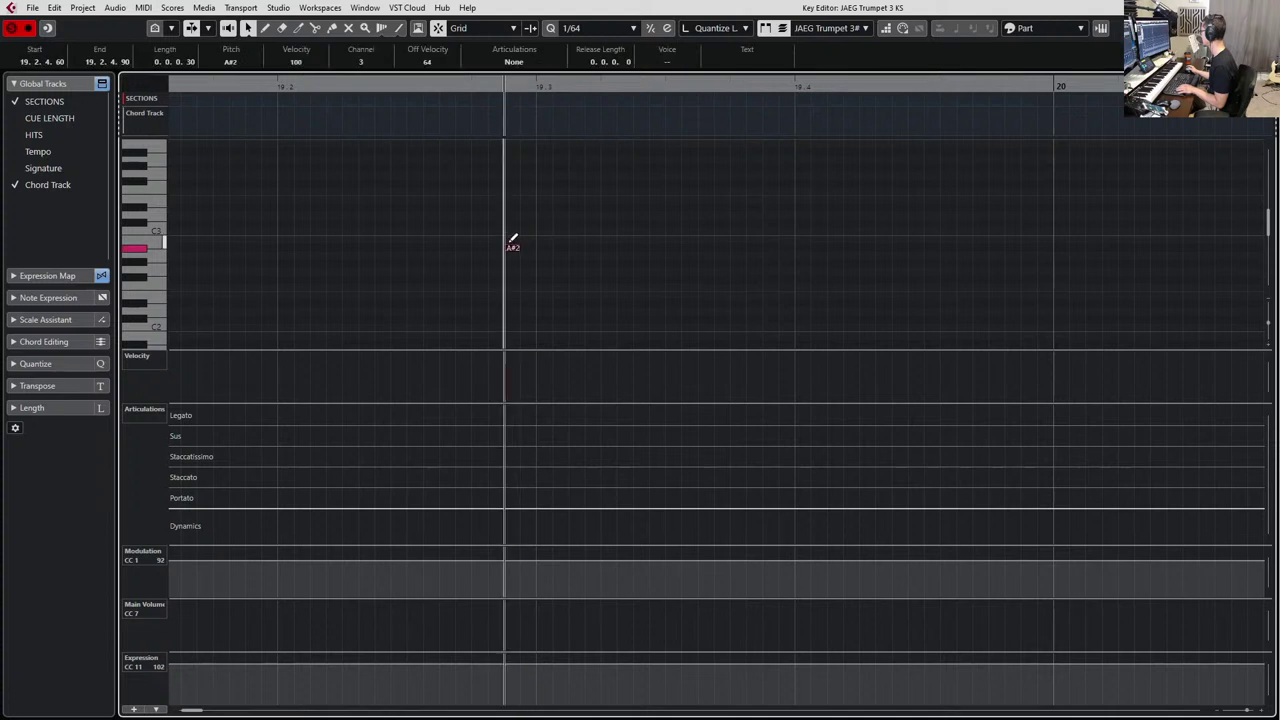
pyautogui.hotkey('shift', 'Up')
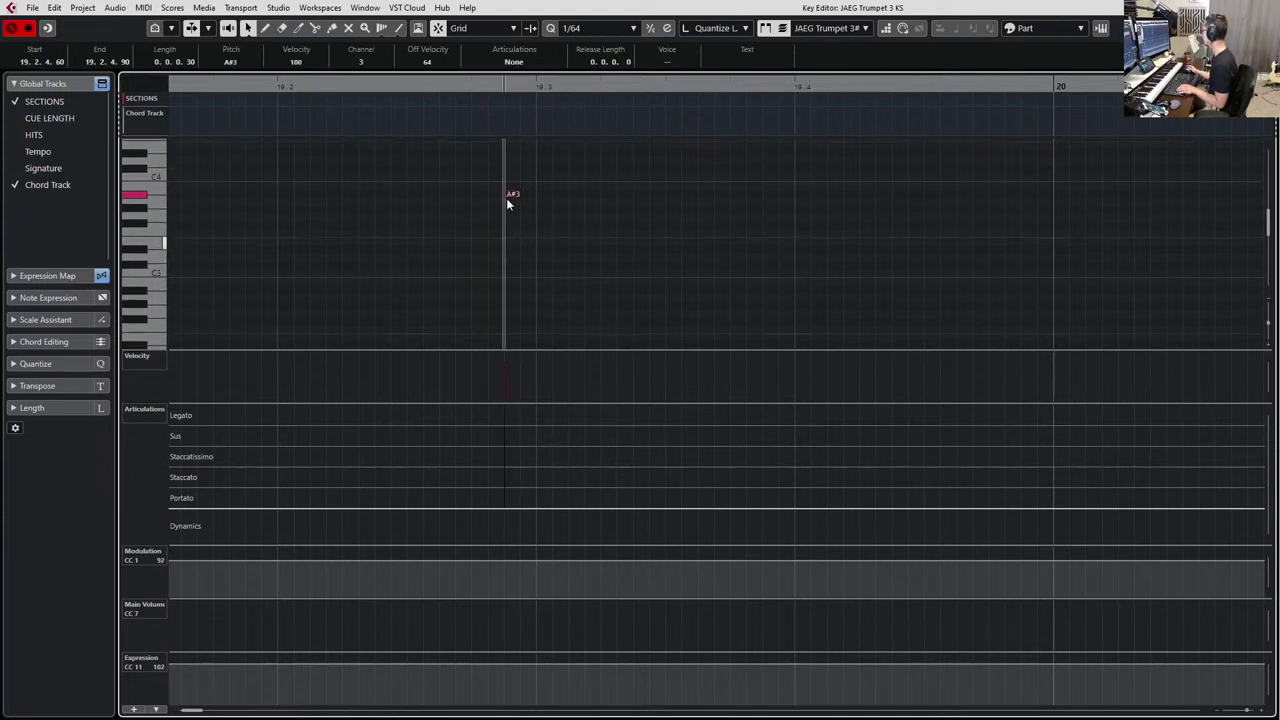
pyautogui.keyDown('alt'); pyautogui.click(497, 235); pyautogui.keyUp('alt')
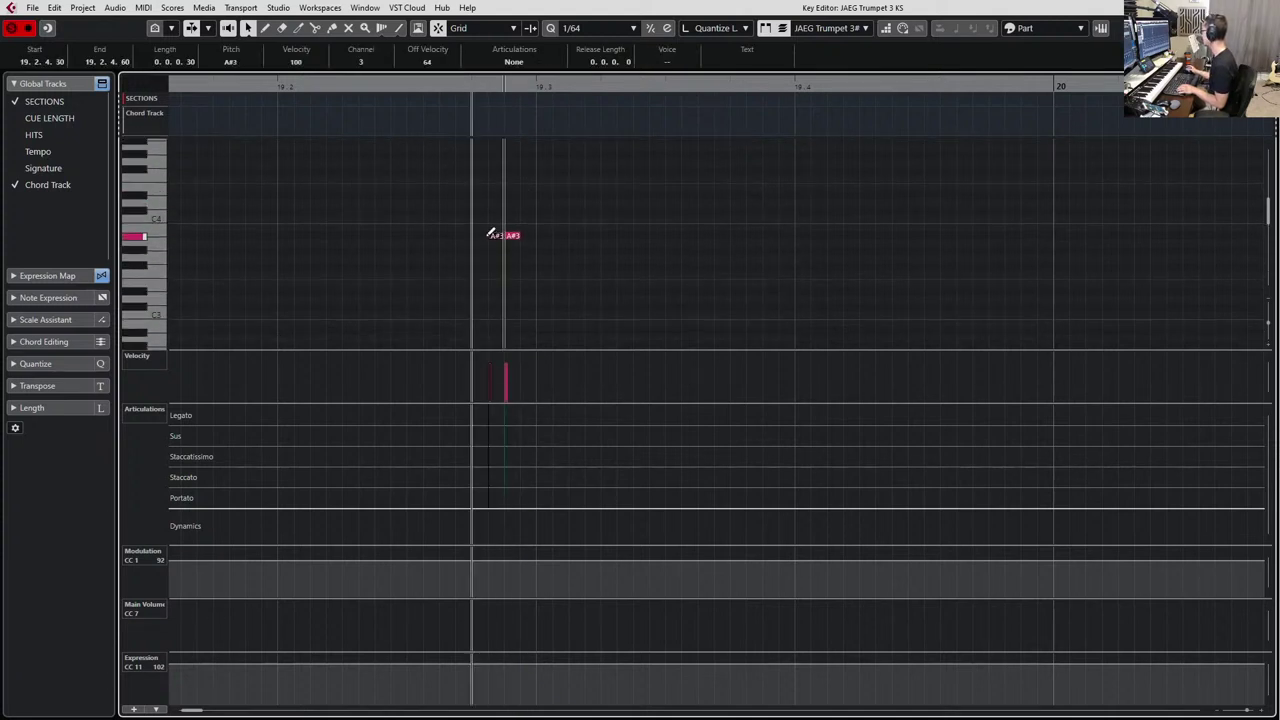
pyautogui.keyDown('alt'); pyautogui.click(485, 236); pyautogui.keyUp('alt')
pyautogui.keyDown('alt'); pyautogui.click(527, 235); pyautogui.keyUp('alt')
# Shift the four A#3 notes one 1/64 later so the last one starts on 19.3.
pyautogui.moveTo(467, 214); pyautogui.dragTo(600, 270)
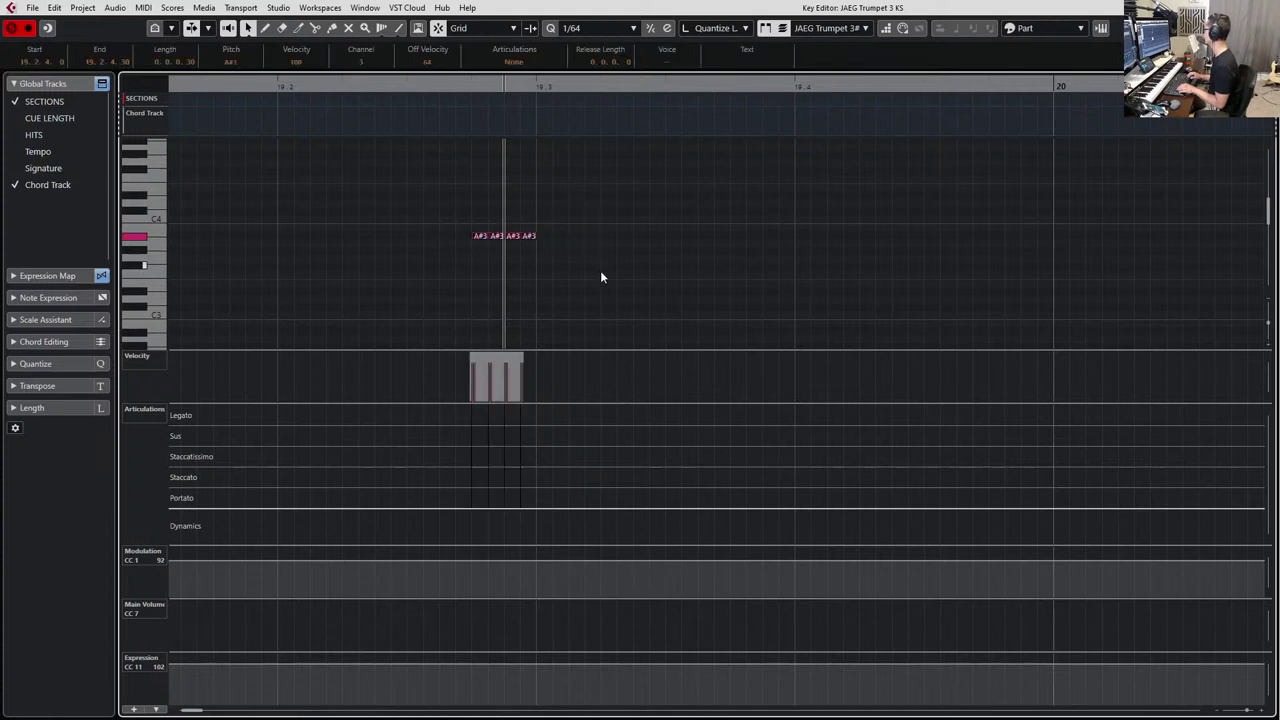
pyautogui.hotkey('ctrl', 'Right')
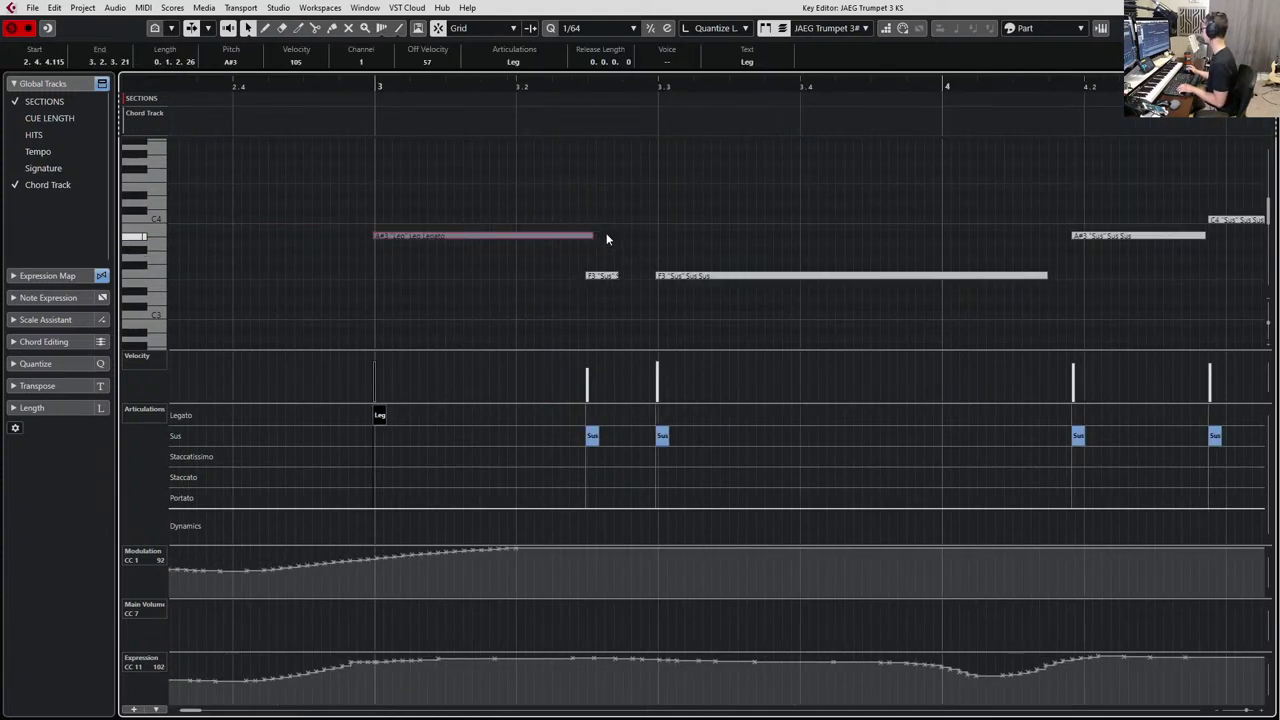
pyautogui.hscroll(10, 606, 235)
pyautogui.scroll(-4, 569, 235)
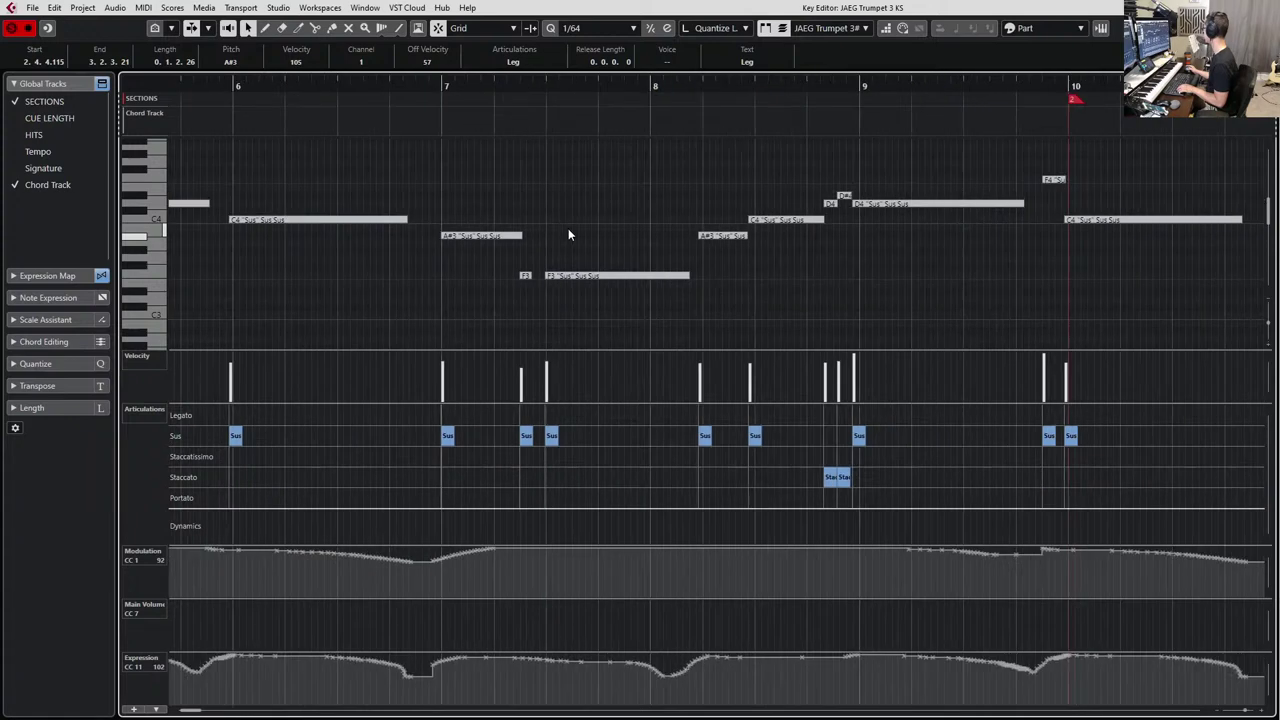
pyautogui.scroll(-4, 569, 229)
pyautogui.hscroll(8, 568, 229)
pyautogui.moveTo(526, 216); pyautogui.dragTo(487, 242)
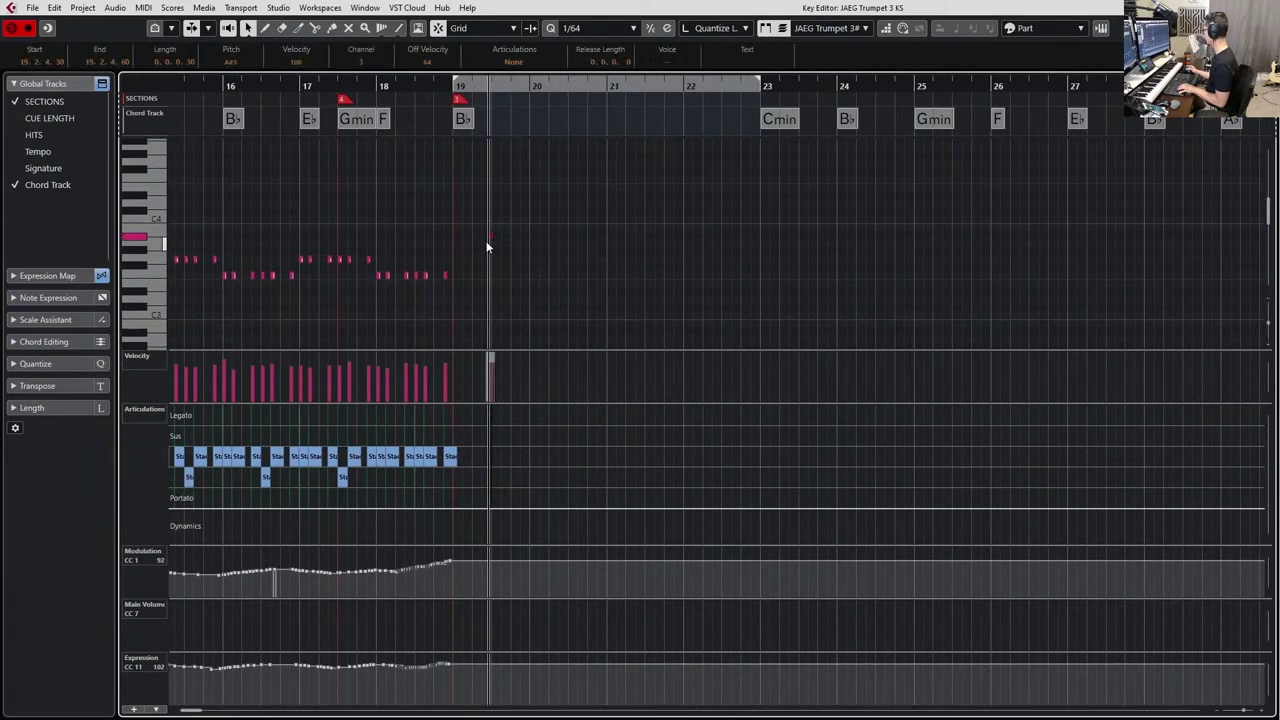
pyautogui.scroll(12, 487, 247)
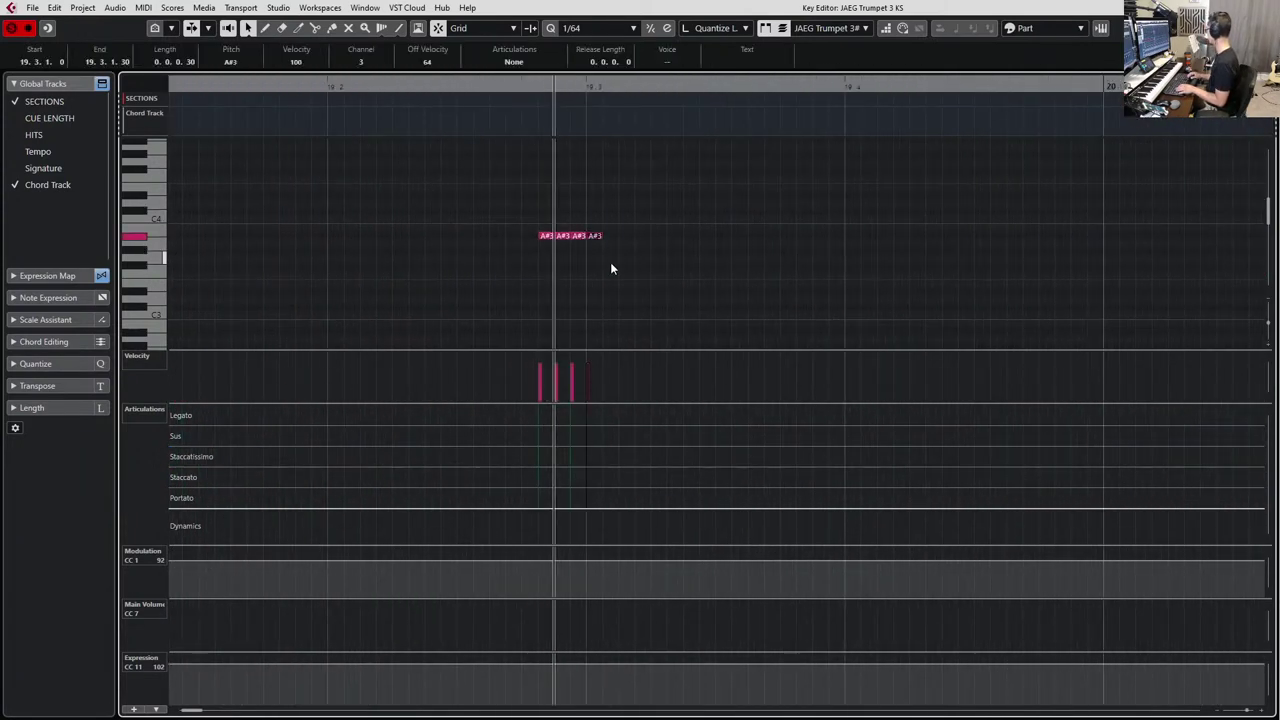
# Lengthen the A#3 note on 19.3 to two beats so it ends at the start of bar 20.
pyautogui.hotkey('alt', 'shift', 'Right')
pyautogui.hotkey('alt', 'shift', 'Right')
pyautogui.hotkey('alt', 'shift', 'Right')
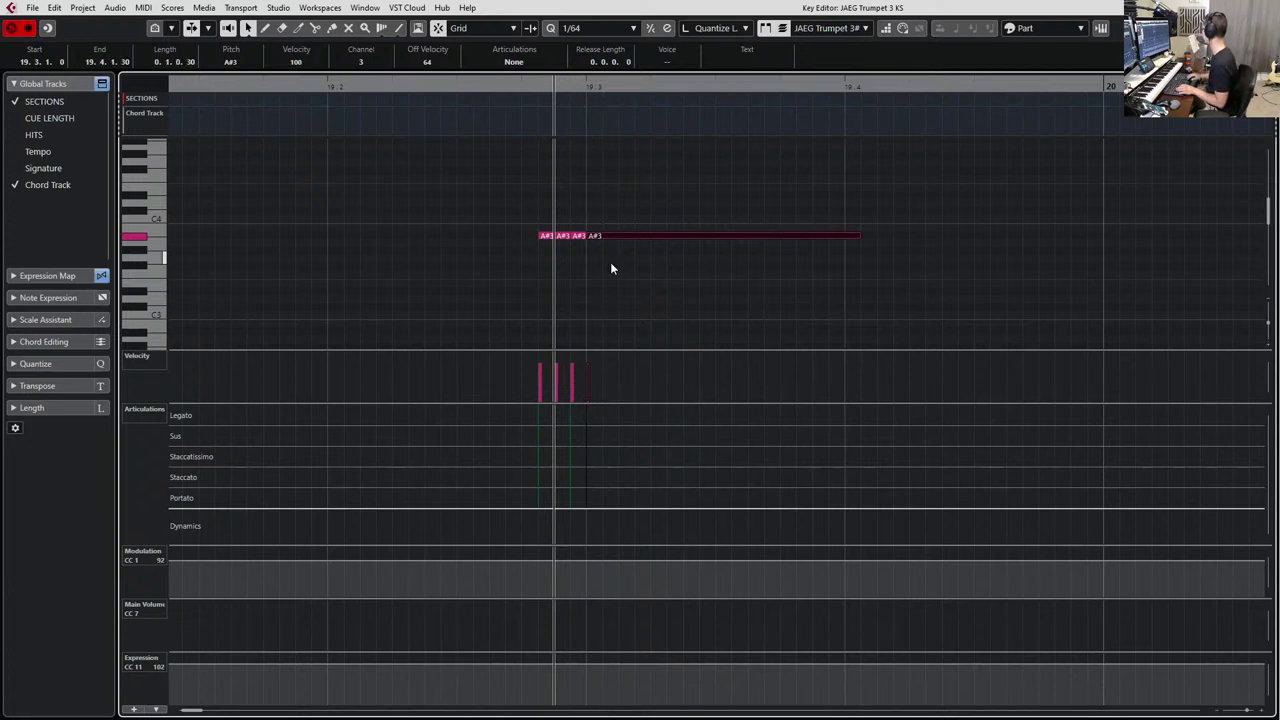
pyautogui.hotkey('alt', 'shift', 'Right')
pyautogui.hotkey('alt', 'shift', 'Right')
pyautogui.hotkey('alt', 'shift', 'Right')
pyautogui.hotkey('alt', 'shift', 'Right')
pyautogui.hotkey('alt', 'shift', 'Right')
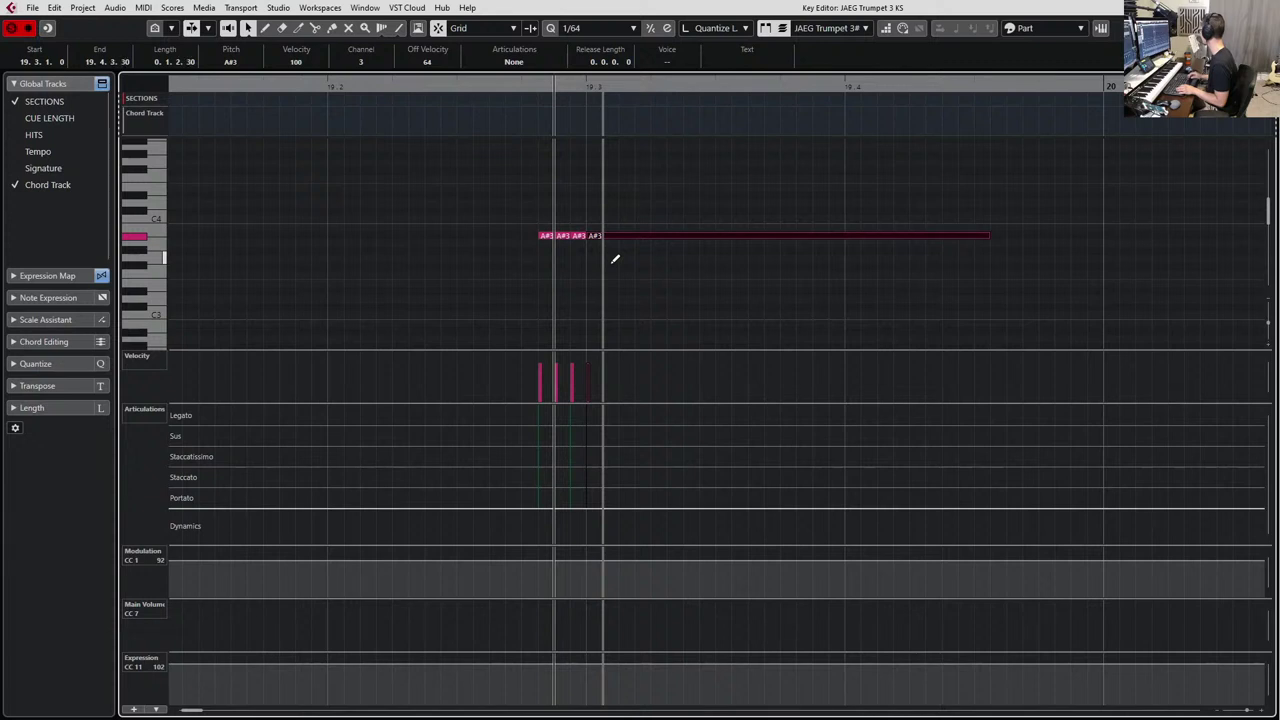
pyautogui.hotkey('alt', 'shift', 'Right')
pyautogui.hotkey('alt', 'shift', 'Right')
pyautogui.hotkey('alt', 'shift', 'Right')
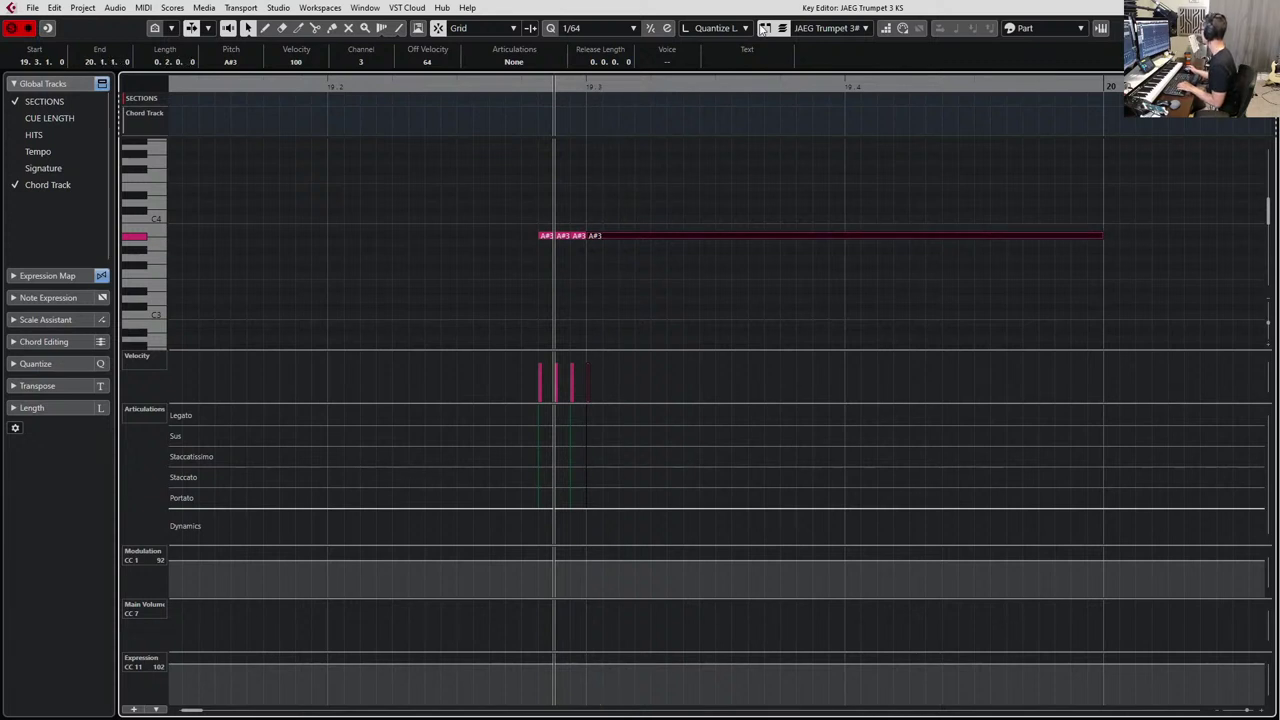
# Assign the Staccatissimo articulation to the three short A#3 notes and Portato to the long one.
pyautogui.moveTo(500, 212); pyautogui.dragTo(758, 294)
pyautogui.click(514, 62)
pyautogui.click(527, 109)
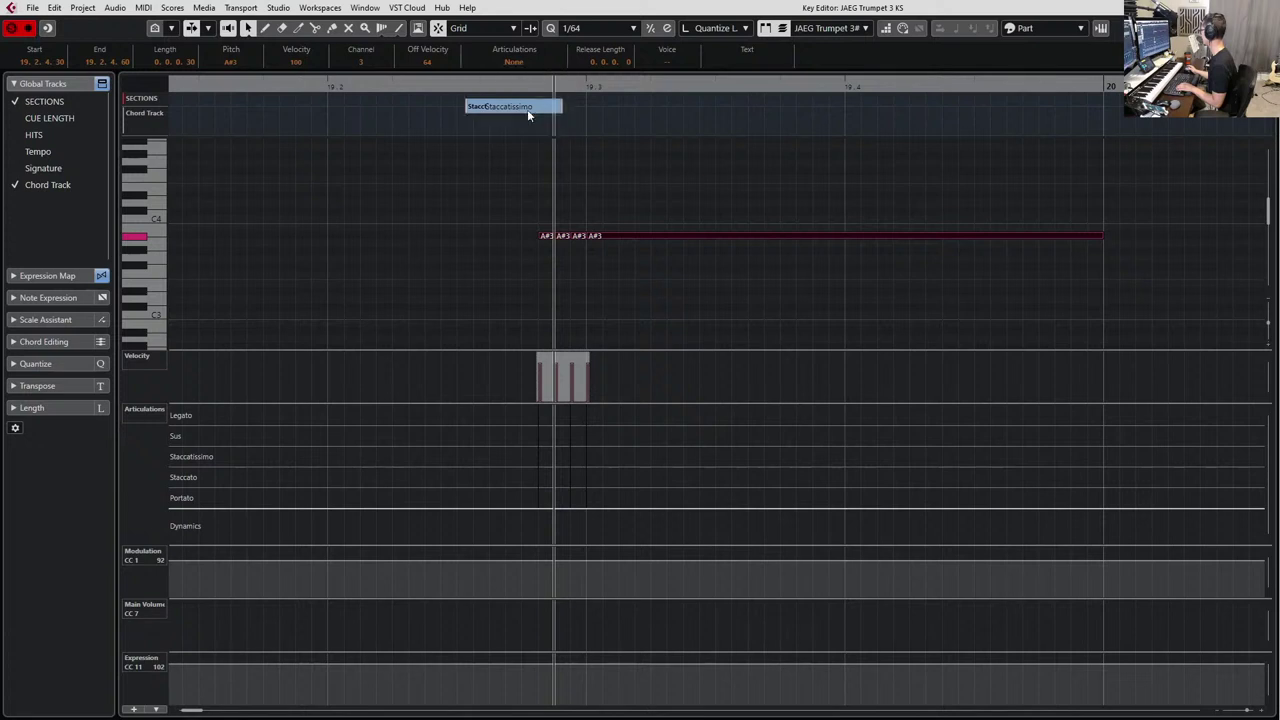
pyautogui.click(533, 59)
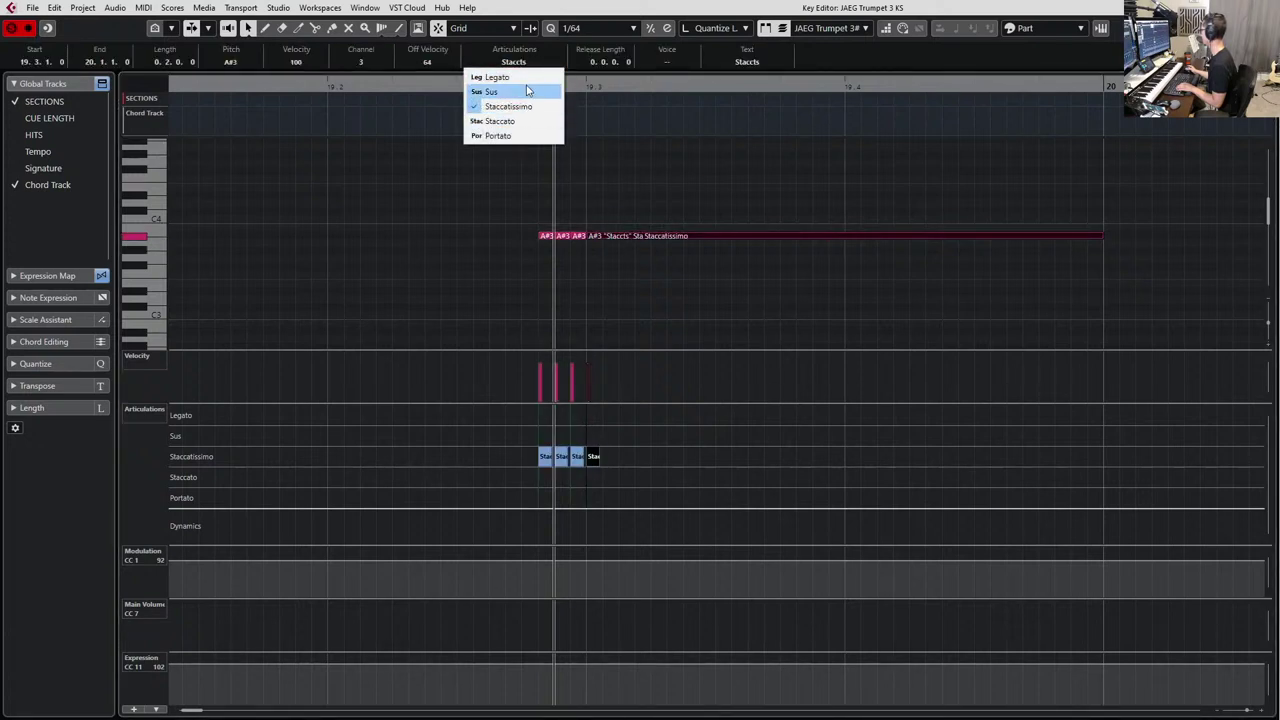
pyautogui.click(525, 135)
# Audition the A#3 figure from its long note, from its second short note and from the start of bar 19.
pyautogui.press('s')
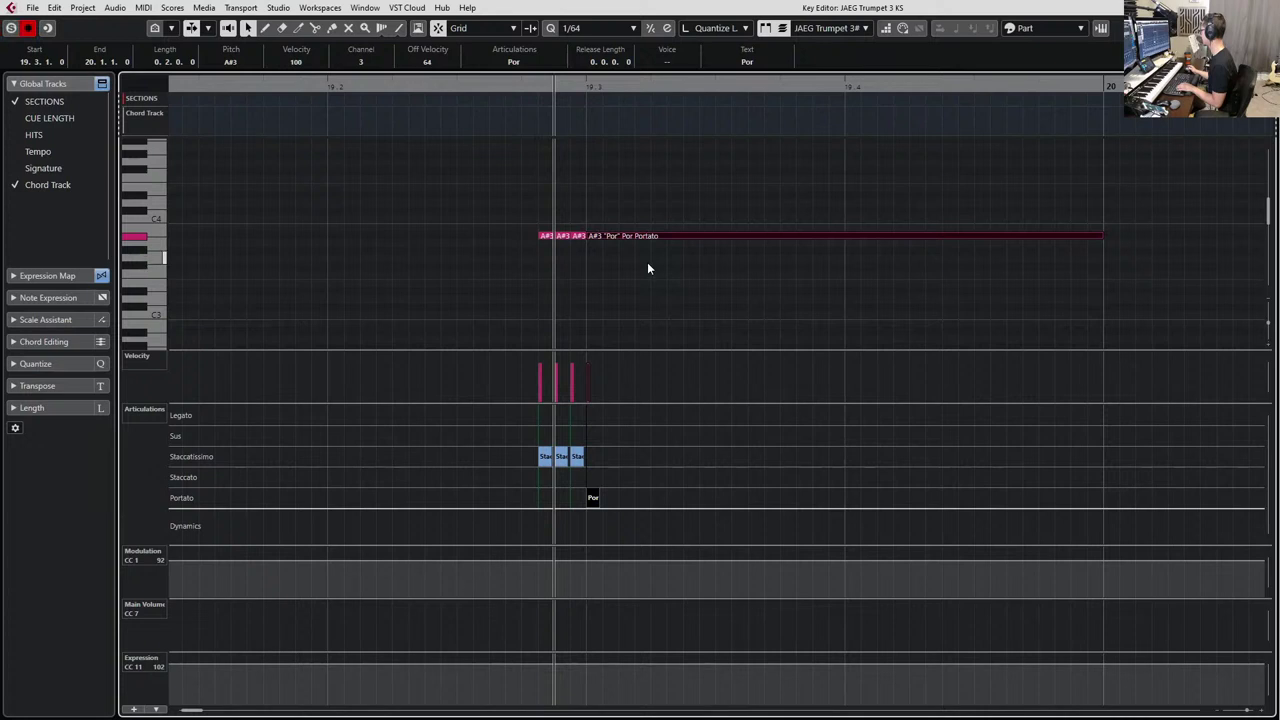
pyautogui.press('space')
pyautogui.press('space')
pyautogui.press('l')
pyautogui.press('s')
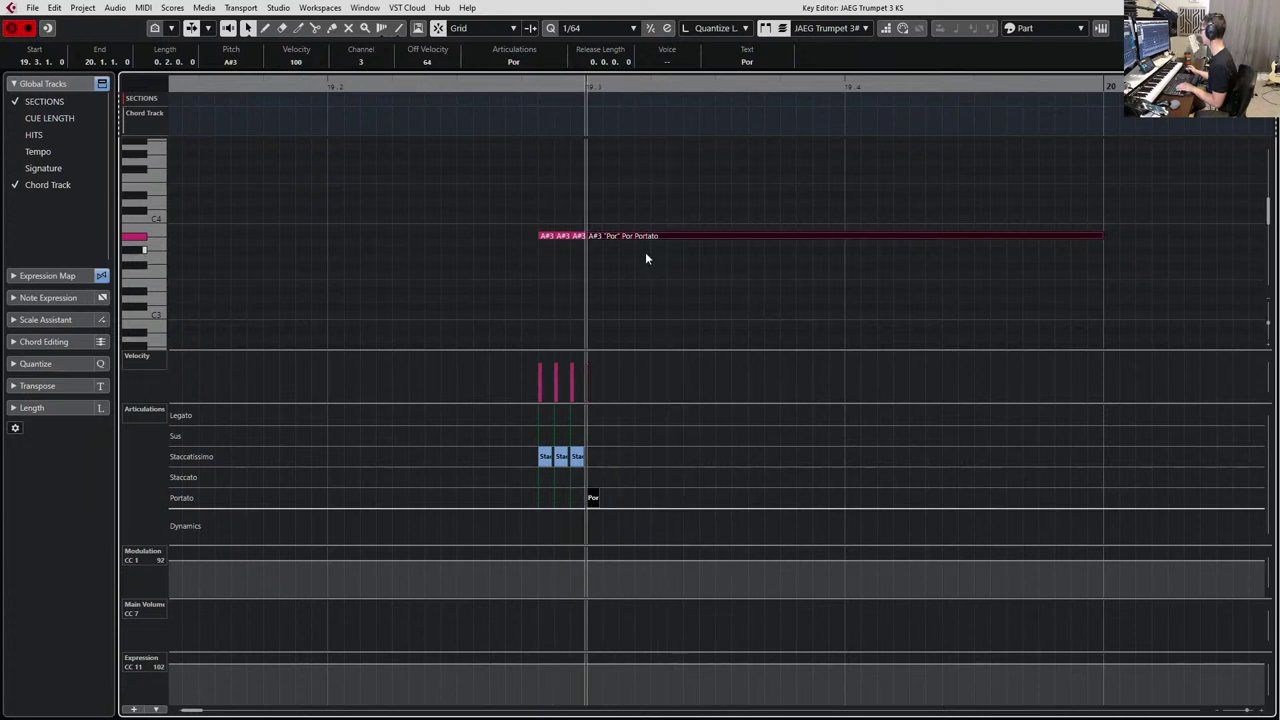
pyautogui.press('space')
pyautogui.press('space')
pyautogui.click(555, 237)
pyautogui.press('l')
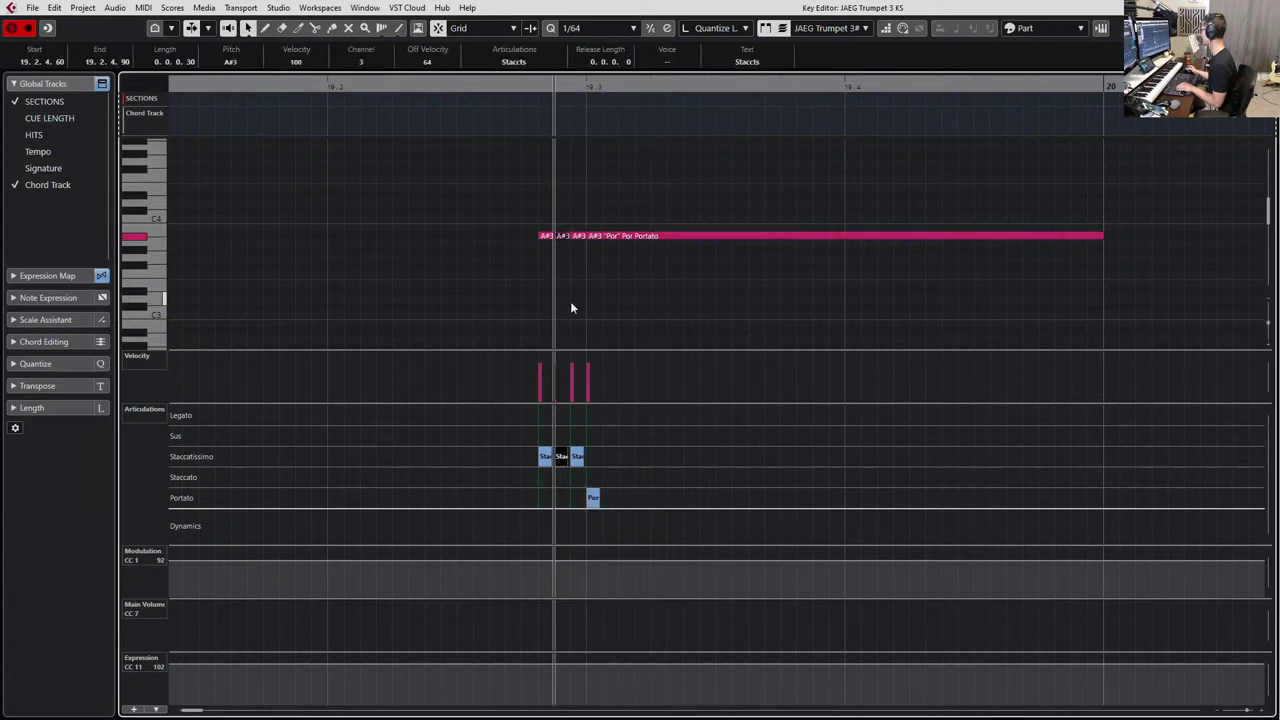
pyautogui.press('space')
pyautogui.press('space')
pyautogui.scroll(-3, 389, 151)
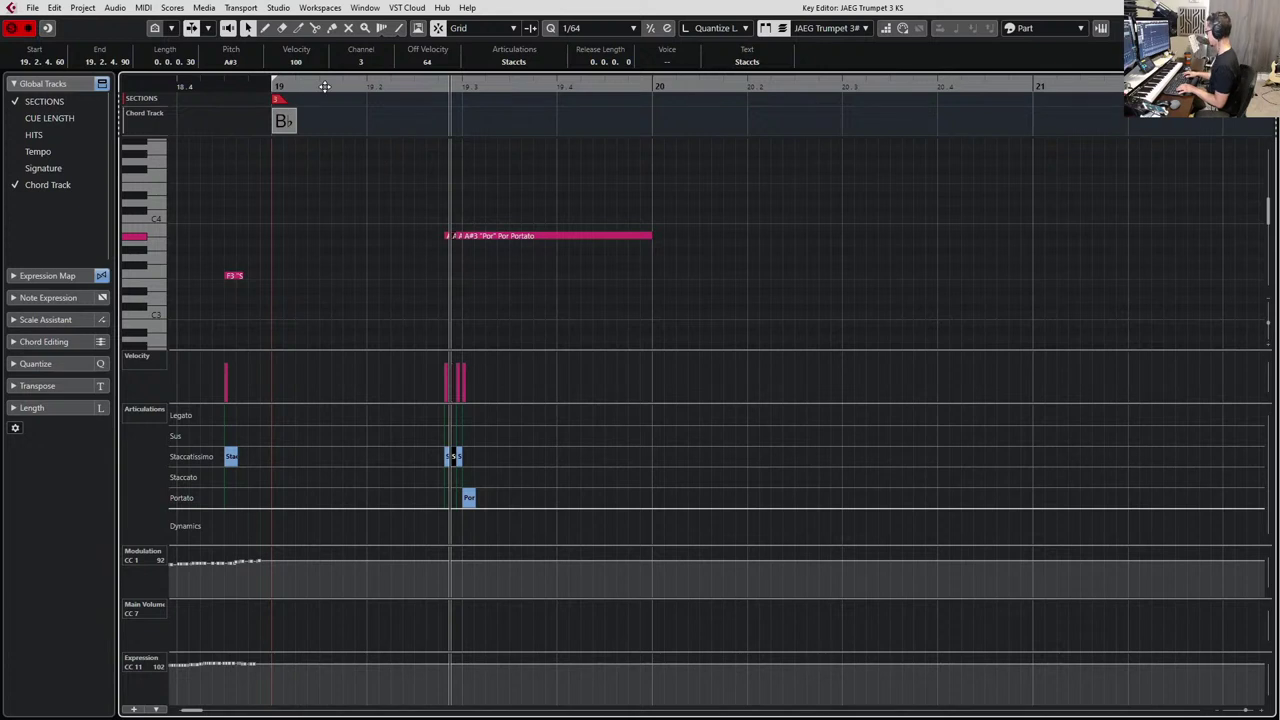
pyautogui.press('KP_1')
pyautogui.press('space')
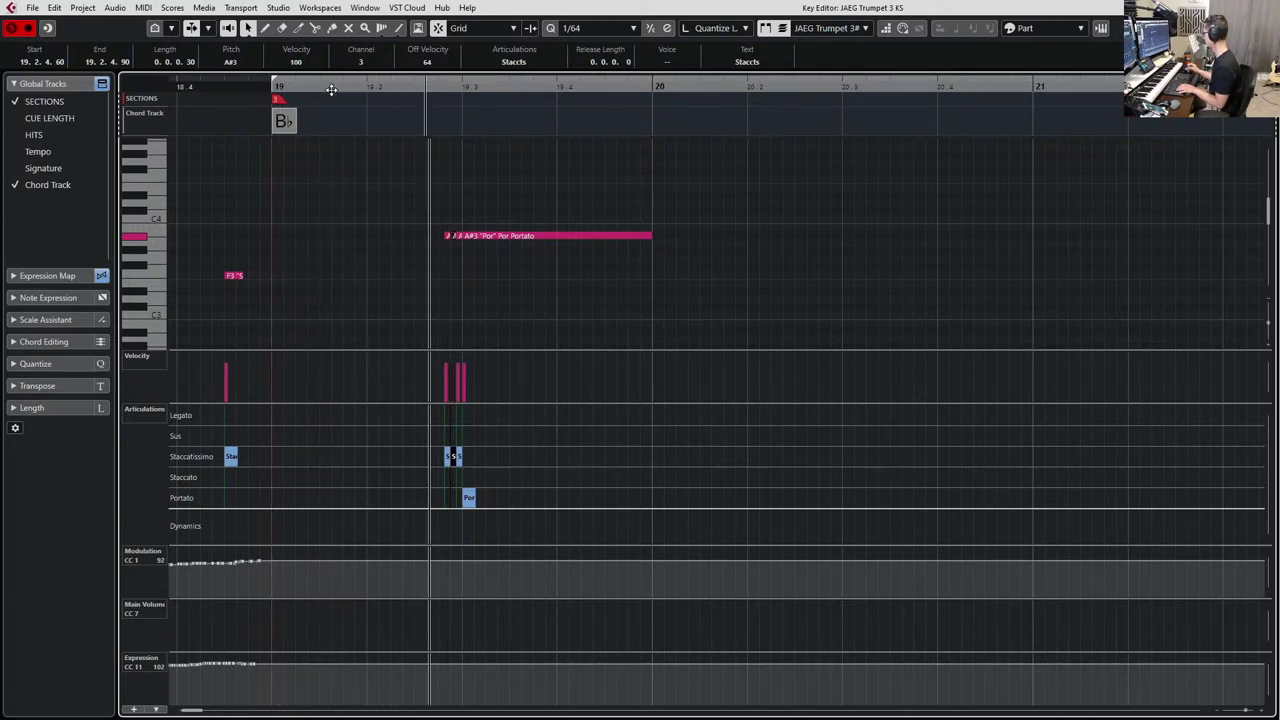
pyautogui.press('space')
# Space the three staccatissimo A#3 notes a 1/32 apart from 19.2.3.60, leading evenly into the portato note.
pyautogui.scroll(5, 460, 277)
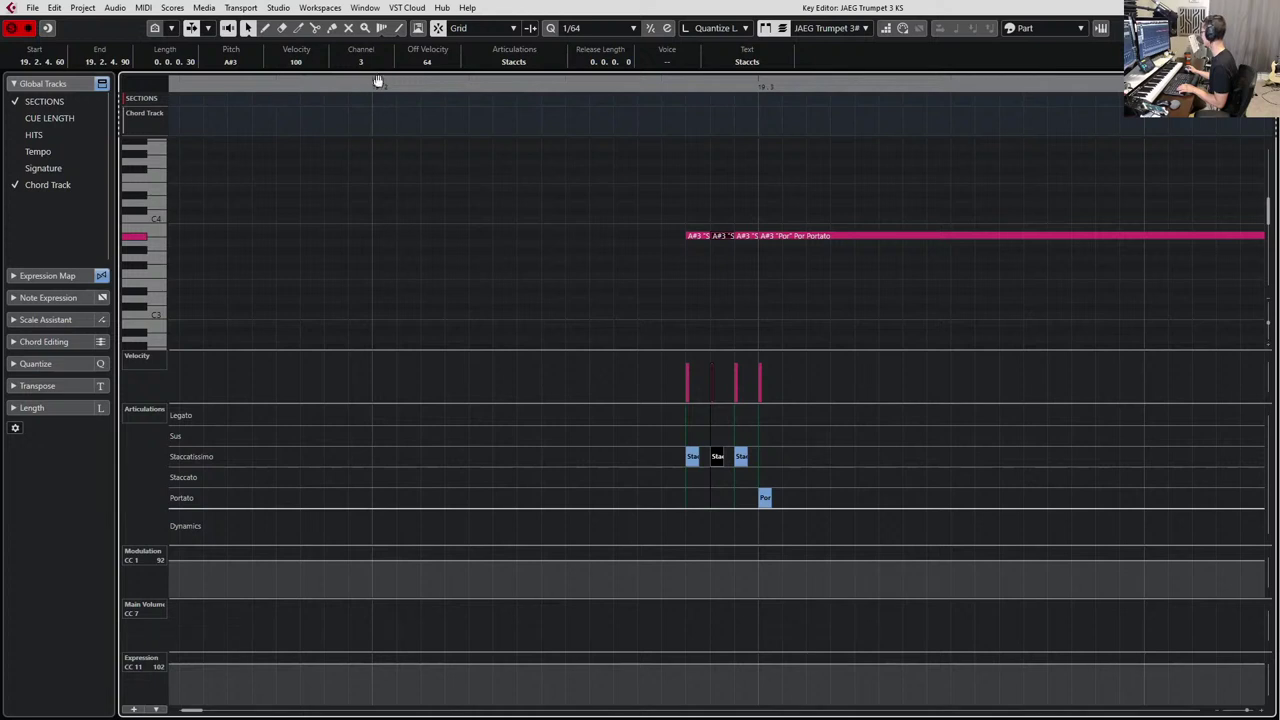
pyautogui.hscroll(2, 611, 237)
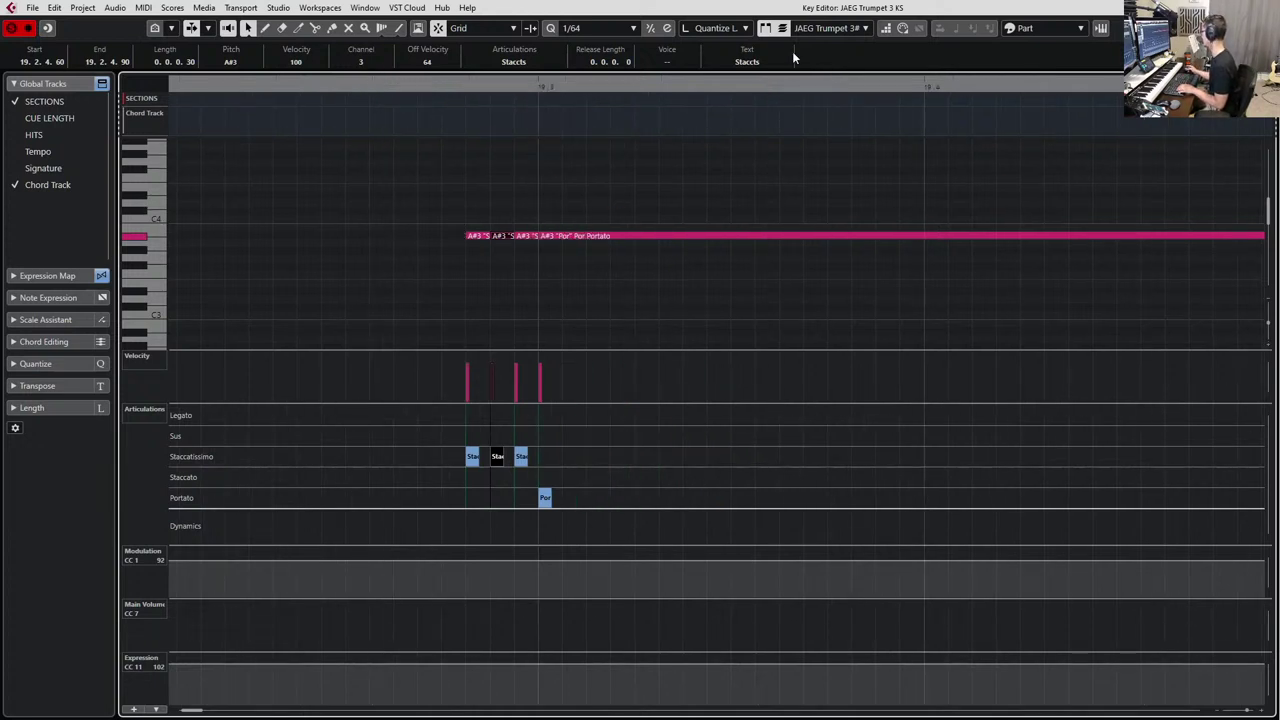
pyautogui.click(443, 209)
pyautogui.moveTo(443, 209); pyautogui.dragTo(475, 257)
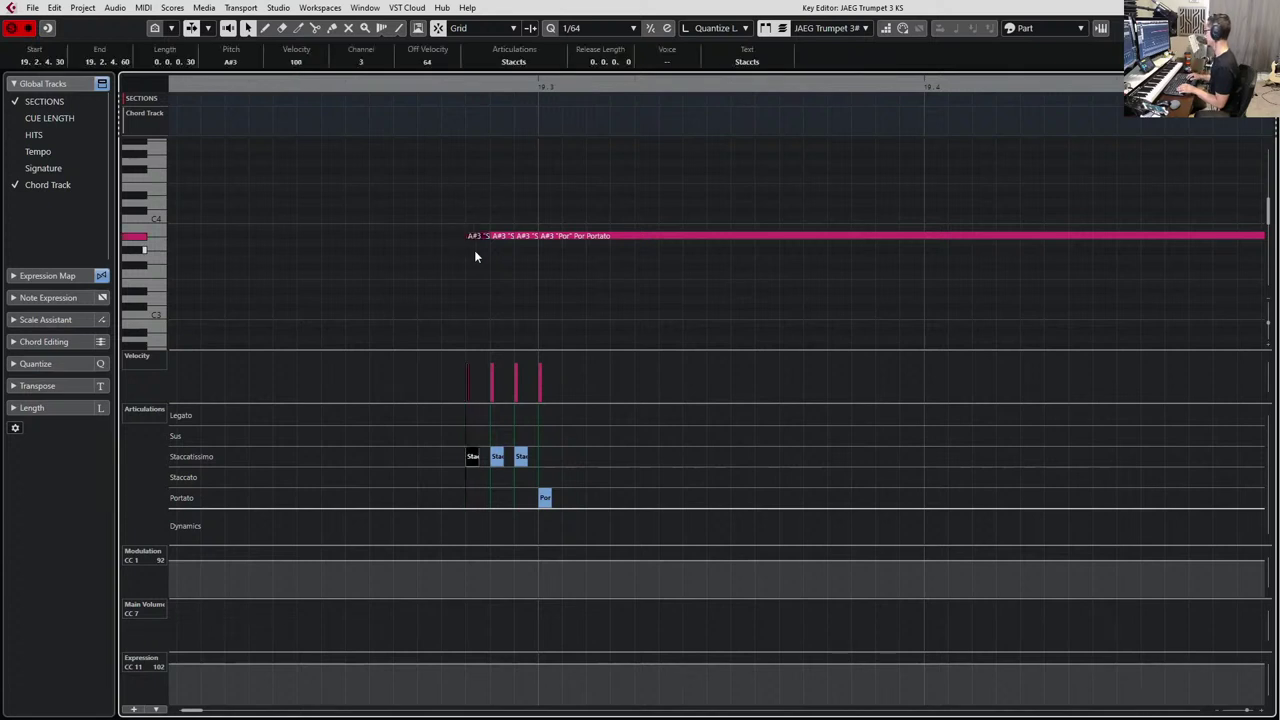
pyautogui.hotkey('alt', 'Left')
pyautogui.hotkey('alt', 'Left')
pyautogui.press('Right')
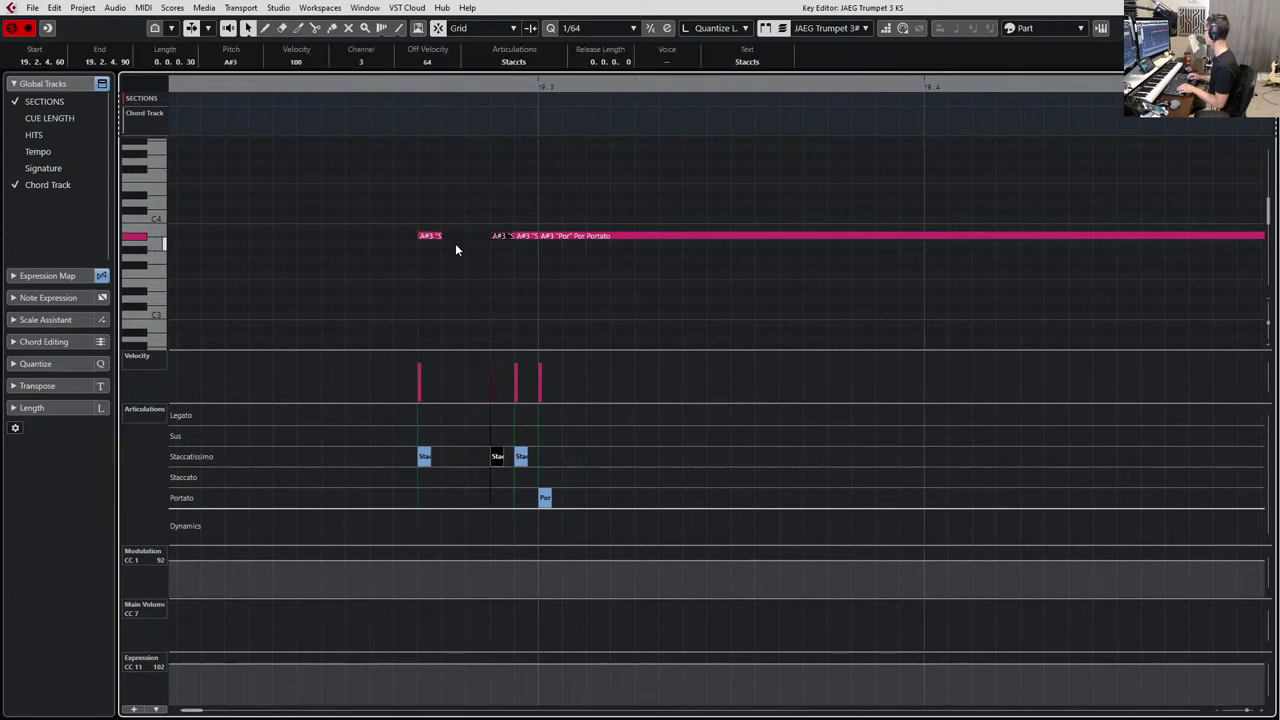
pyautogui.hotkey('alt', 'Left')
pyautogui.press('Right')
pyautogui.hotkey('shift', 'Left')
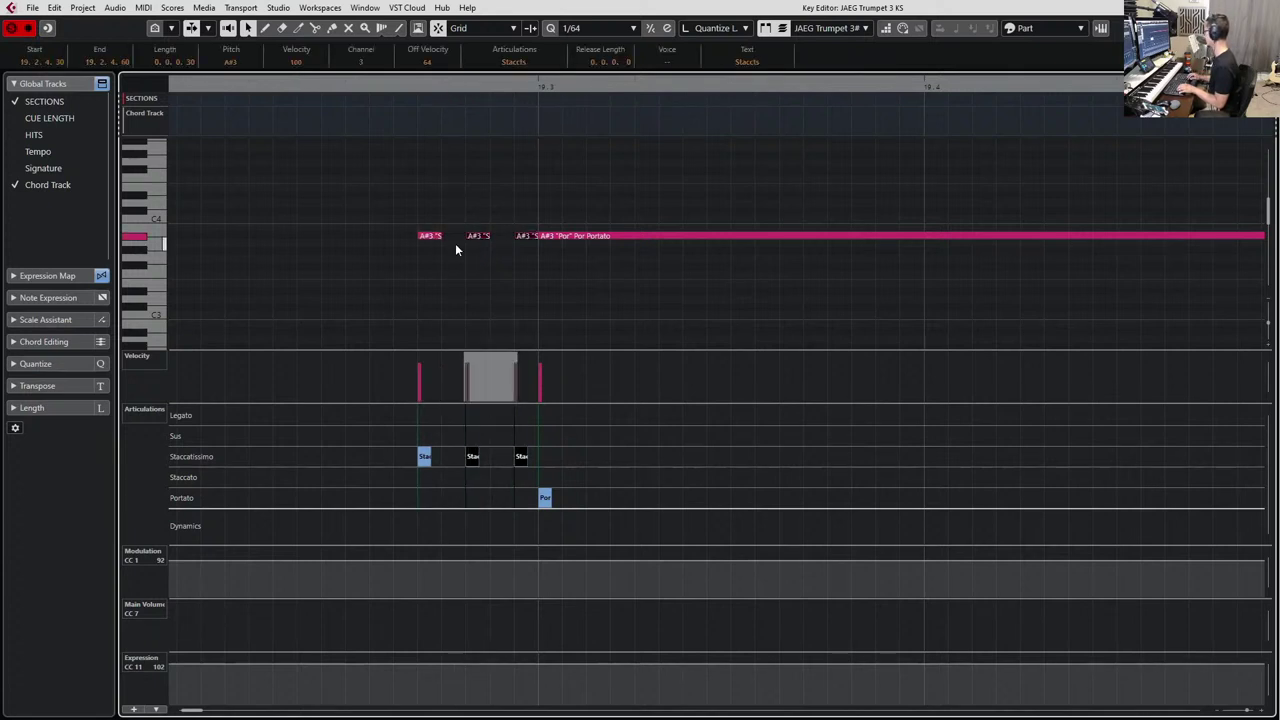
pyautogui.hotkey('shift', 'Left')
pyautogui.hotkey('alt', 'Left')
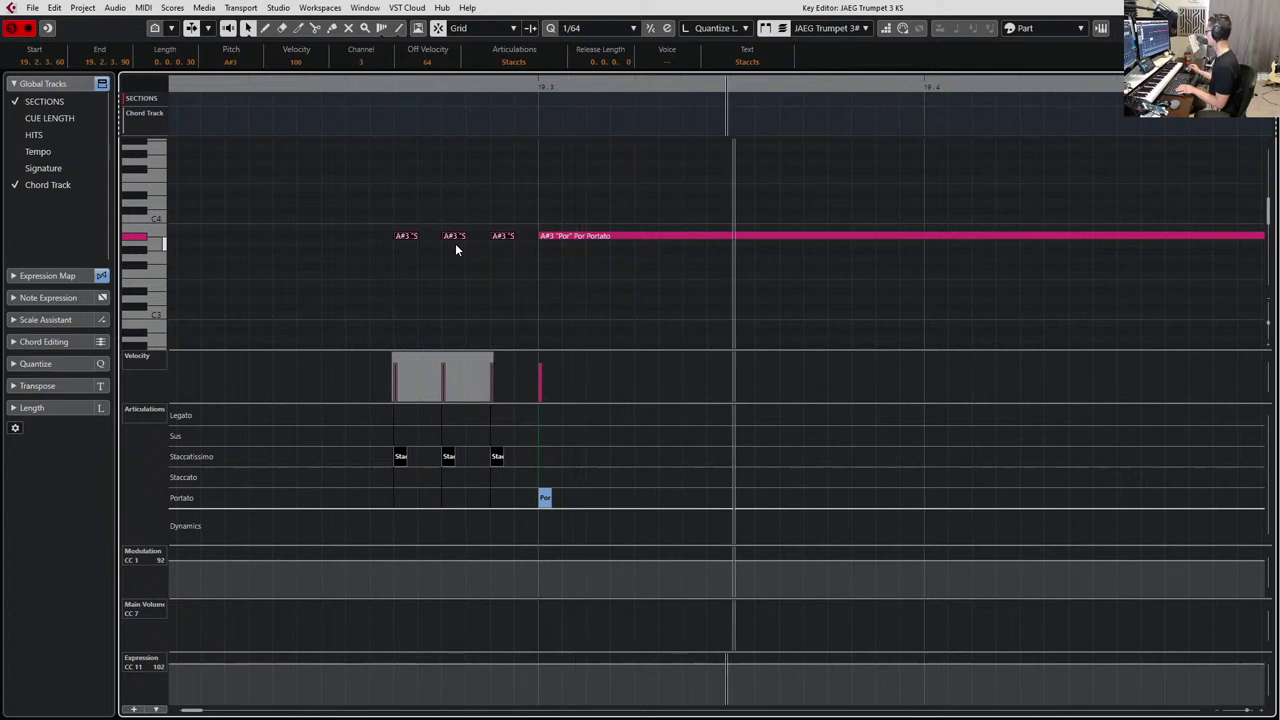
# Raise the velocity of the three staccatissimo A#3 notes to 125 and audition the figure.
pyautogui.press('space')
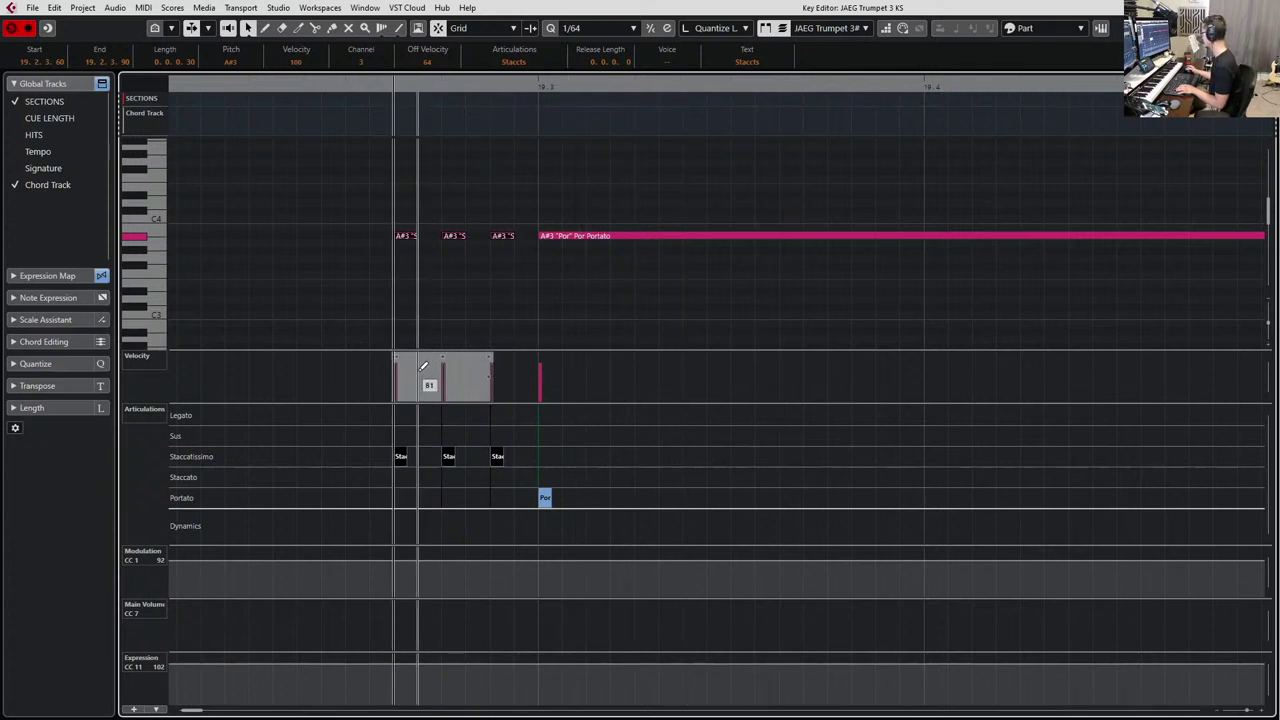
pyautogui.moveTo(471, 358); pyautogui.dragTo(467, 350)
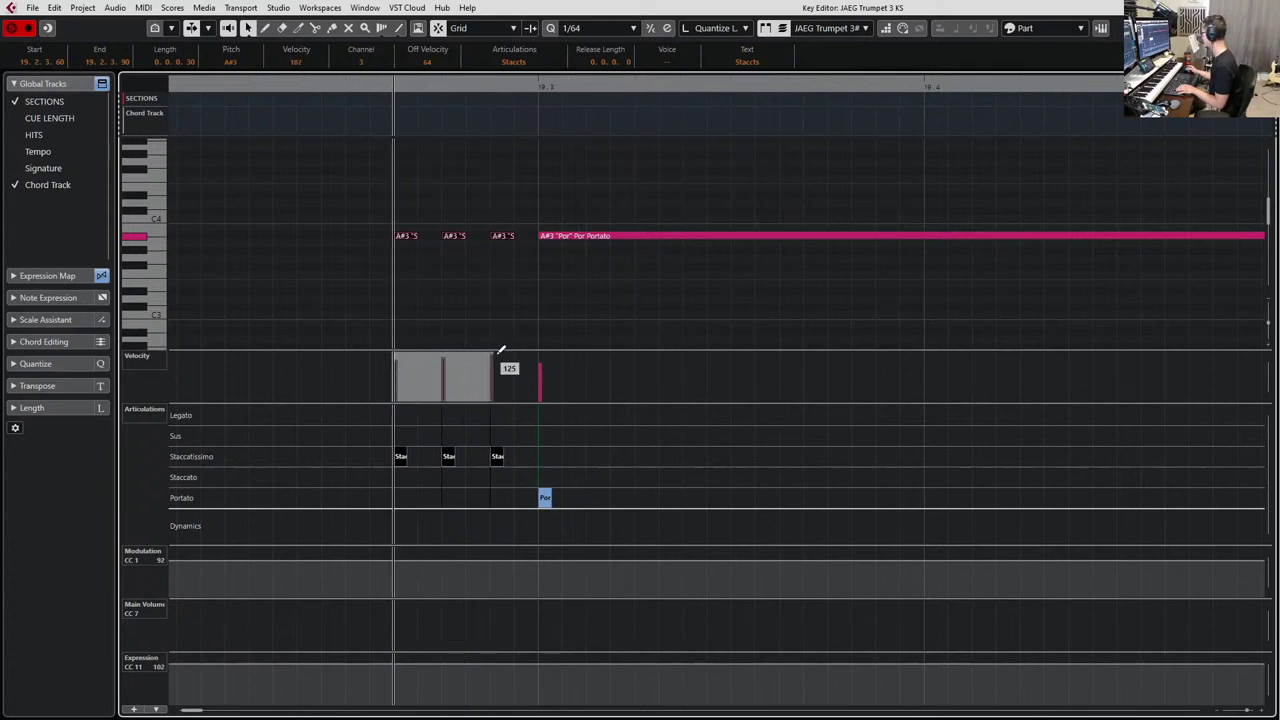
pyautogui.press('space')
pyautogui.press('space')
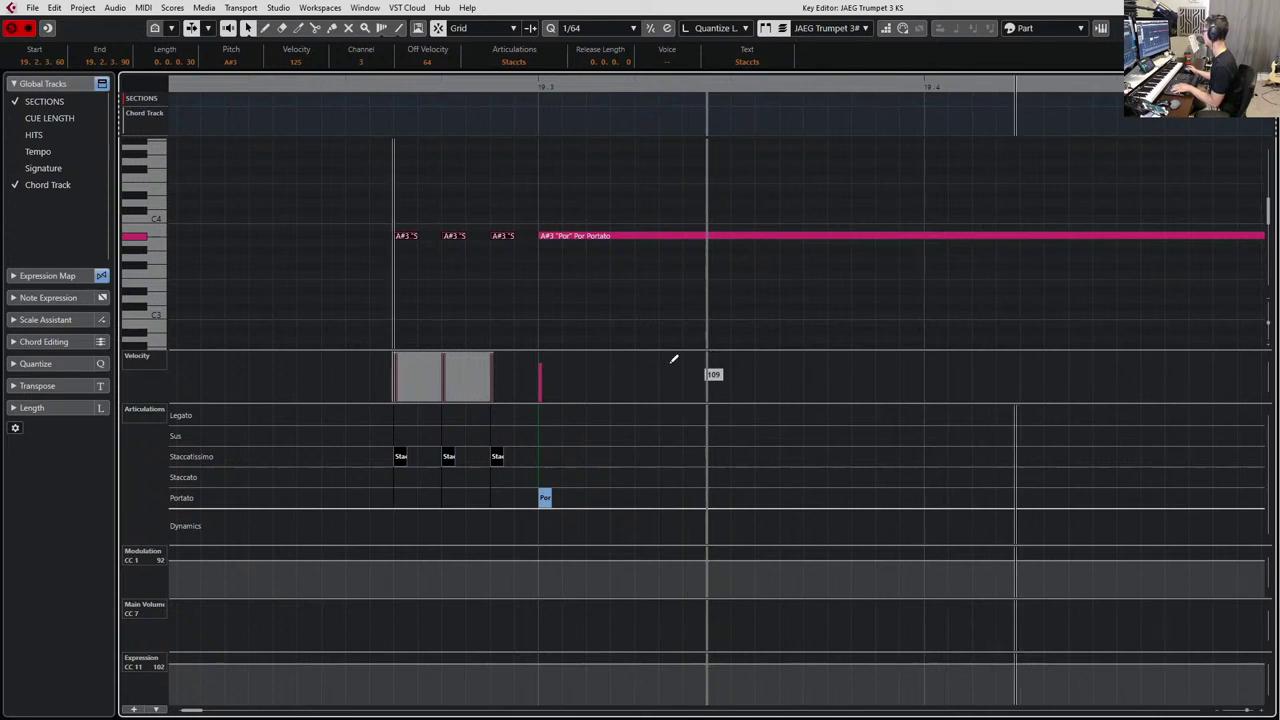
# Raise the velocity of the long portato A#3 note to 127 and audition the figure from the start of bar 19.
pyautogui.press('1')
pyautogui.click(597, 236)
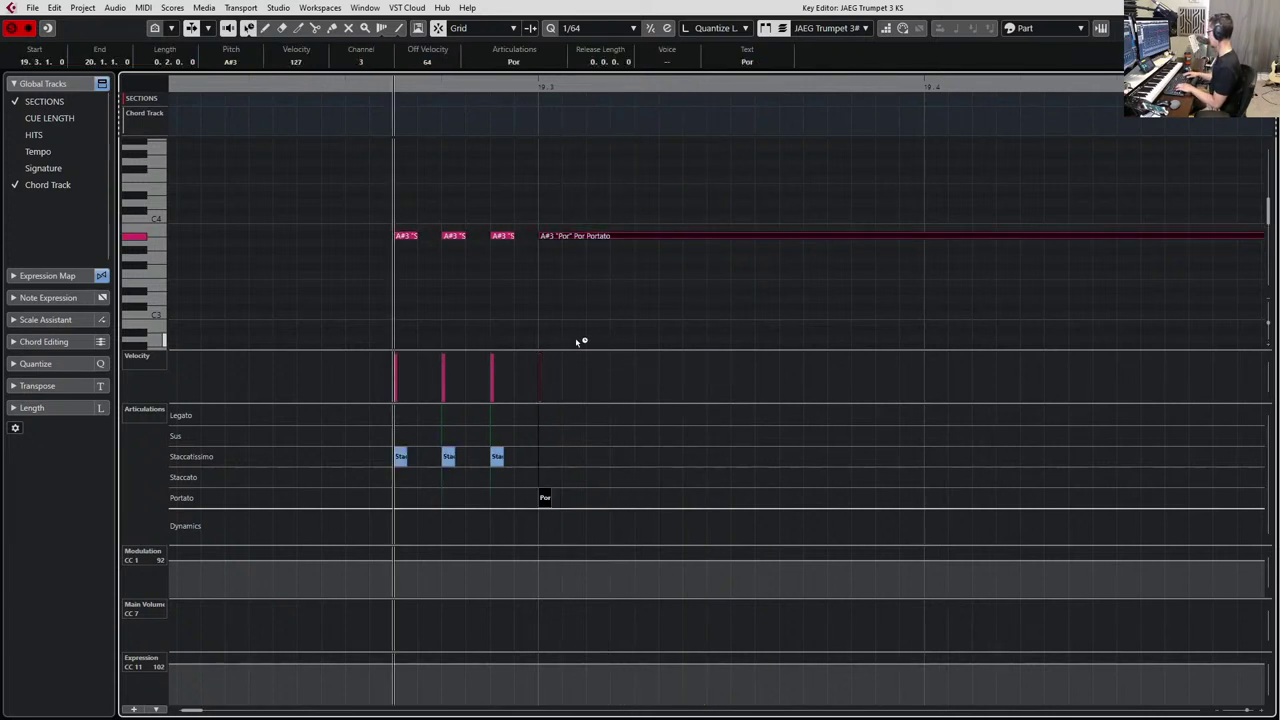
pyautogui.press('g')
pyautogui.press('g')
pyautogui.press('g')
pyautogui.press('g')
pyautogui.press('g')
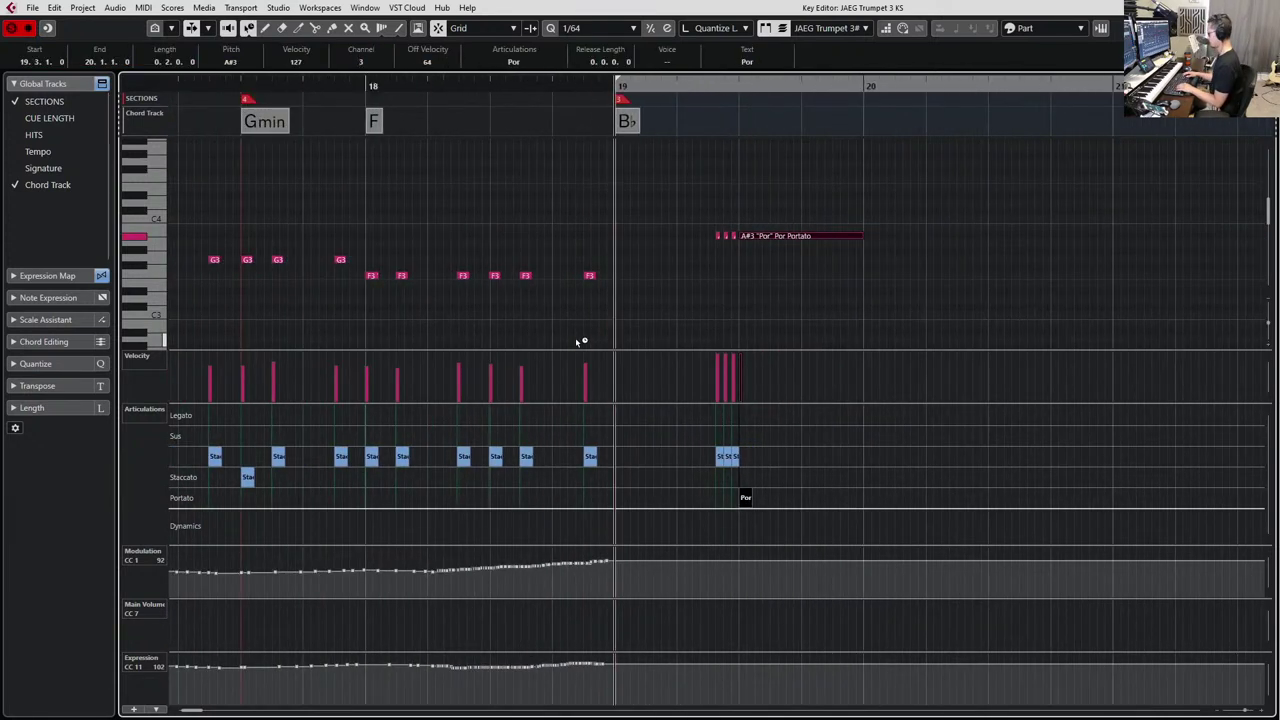
pyautogui.press('space')
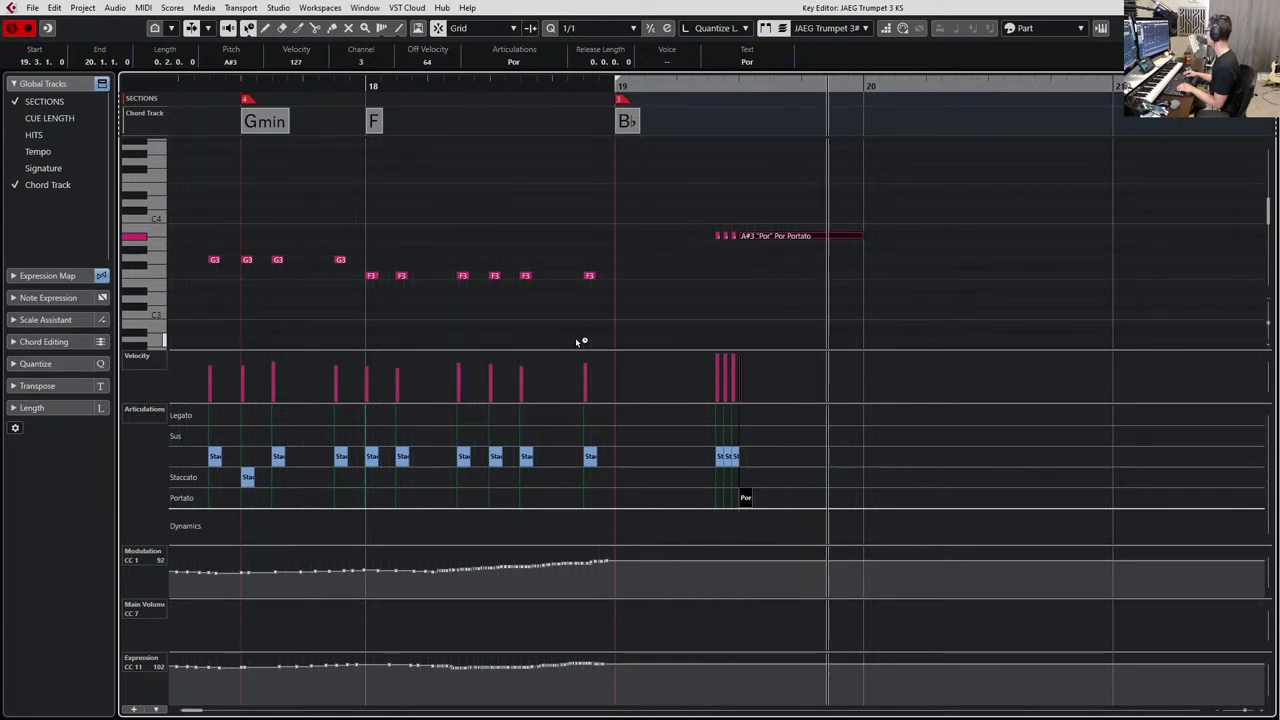
pyautogui.press('space')
# Loosen the even spacing of the three staccatissimo A#3 notes, starting the first at 19.2.3.37, and audition the figure.
pyautogui.scroll(5, 641, 236)
pyautogui.hscroll(4, 686, 212)
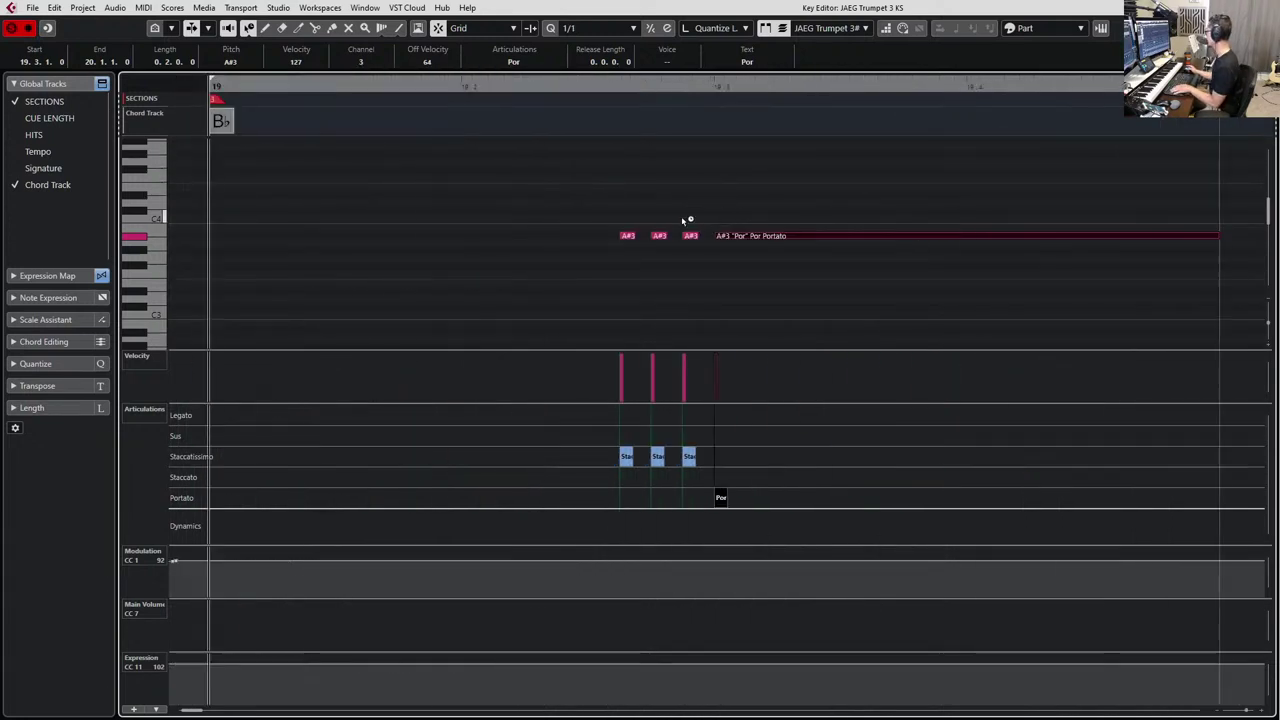
pyautogui.press('1')
pyautogui.click(517, 237)
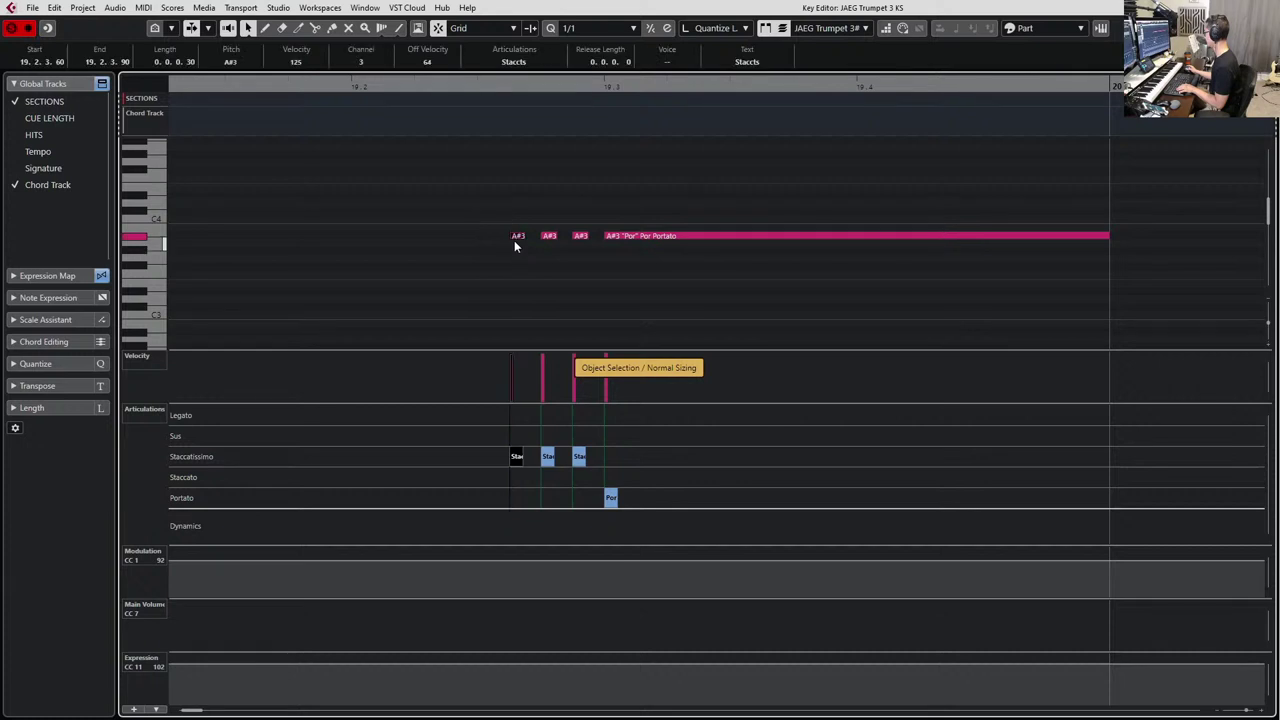
pyautogui.moveTo(517, 240); pyautogui.dragTo(556, 240)
pyautogui.moveTo(497, 208); pyautogui.dragTo(577, 236)
pyautogui.press('space')
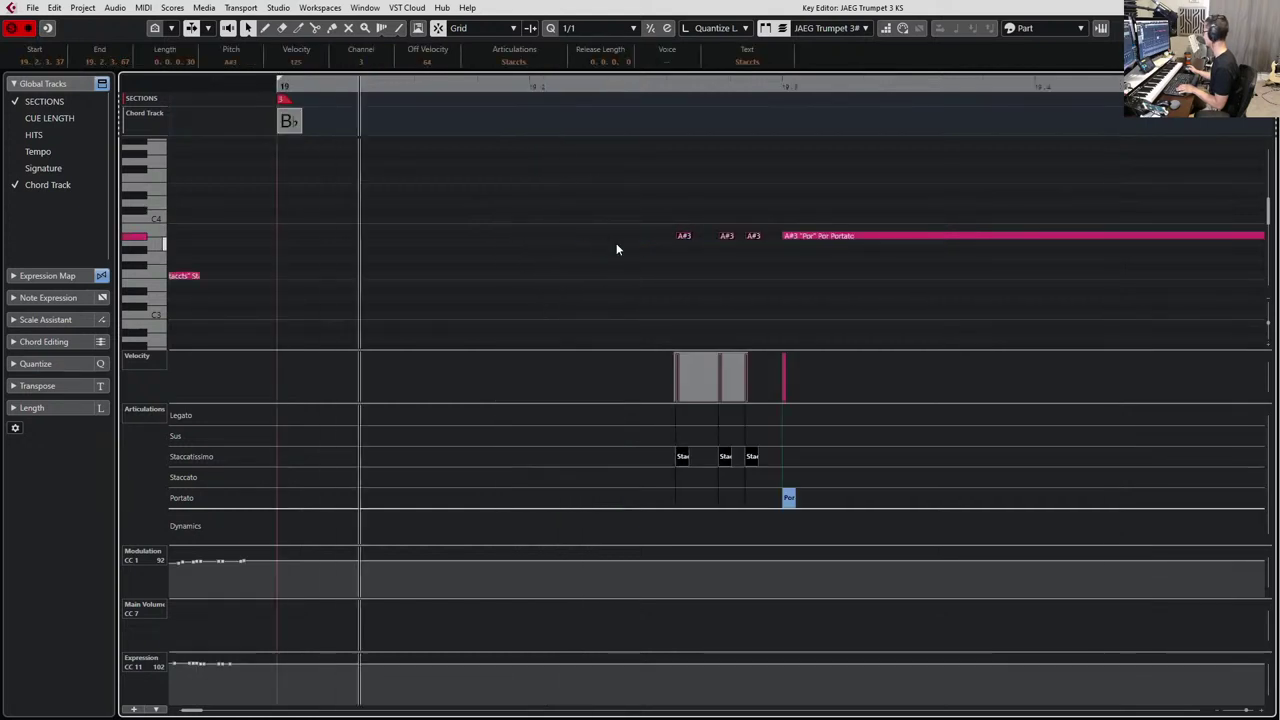
pyautogui.press('space')
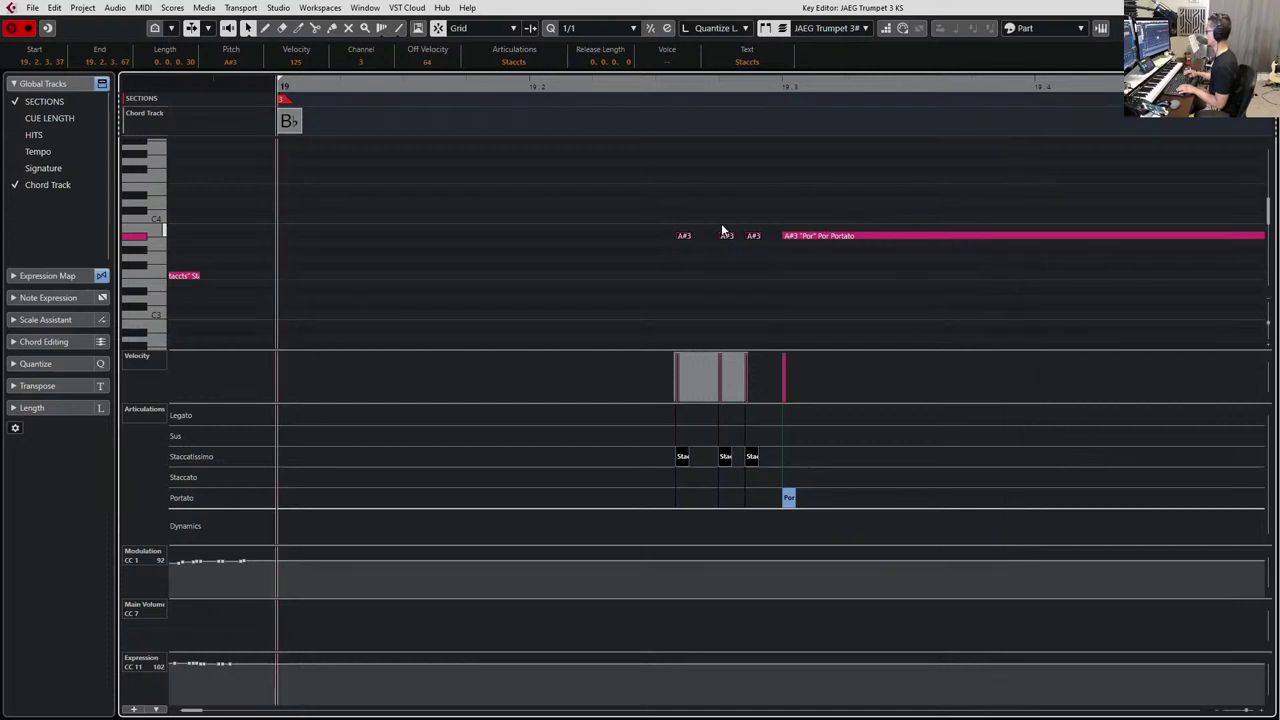
# In the project arrangement, split the JAEG Trumpet 3 part at bar 19 and copy the part from bar 19 onto the EWO Trumpet 2X track.
pyautogui.press('Return')
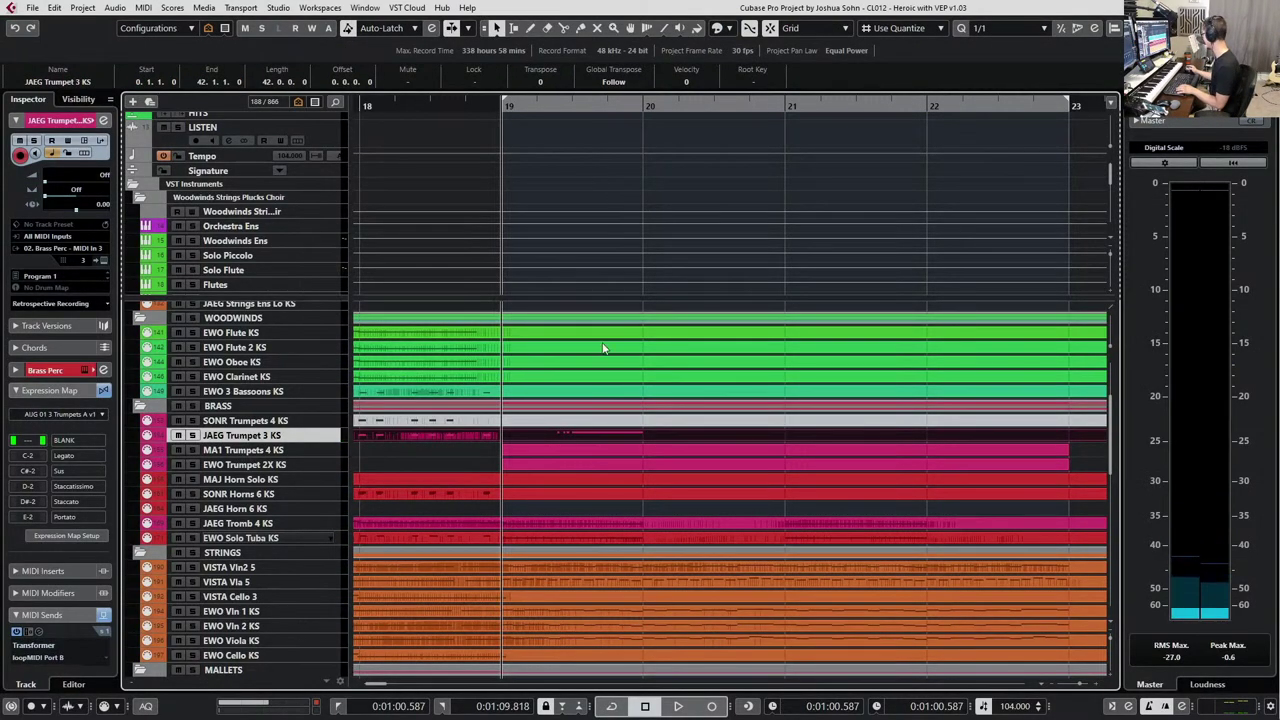
pyautogui.scroll(4, 588, 443)
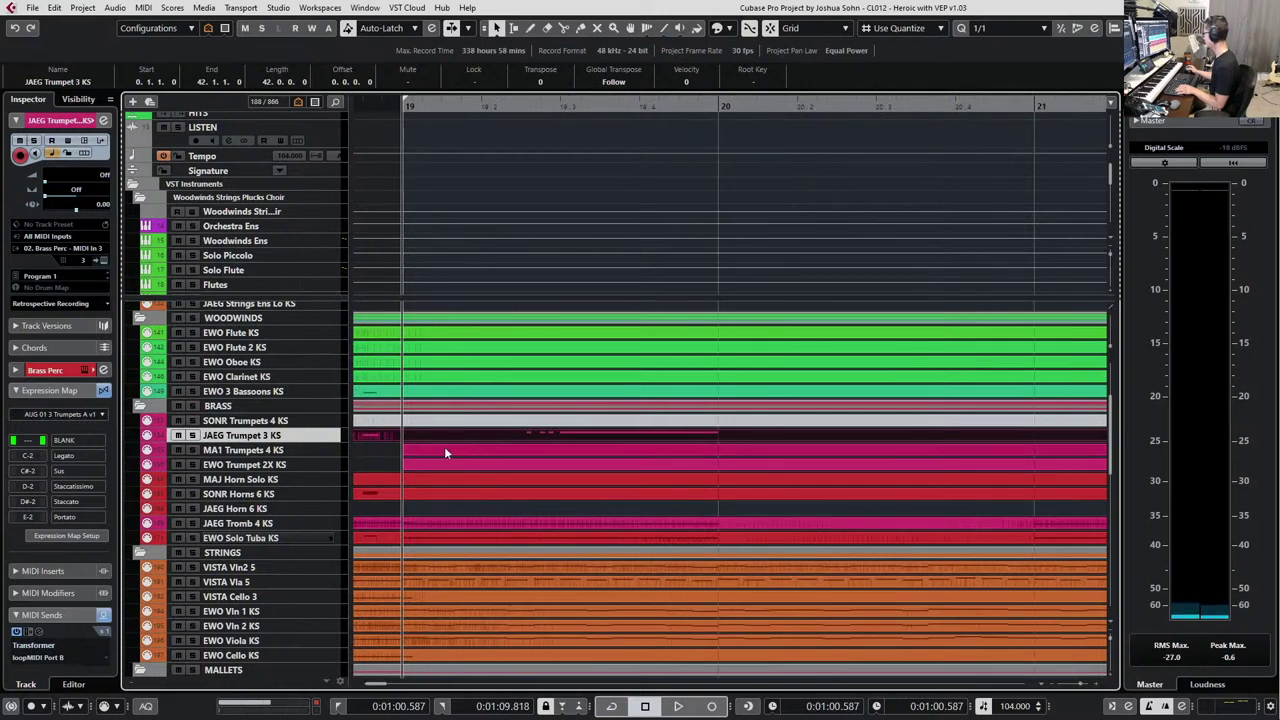
pyautogui.keyDown('alt'); pyautogui.click(410, 434); pyautogui.keyUp('alt')
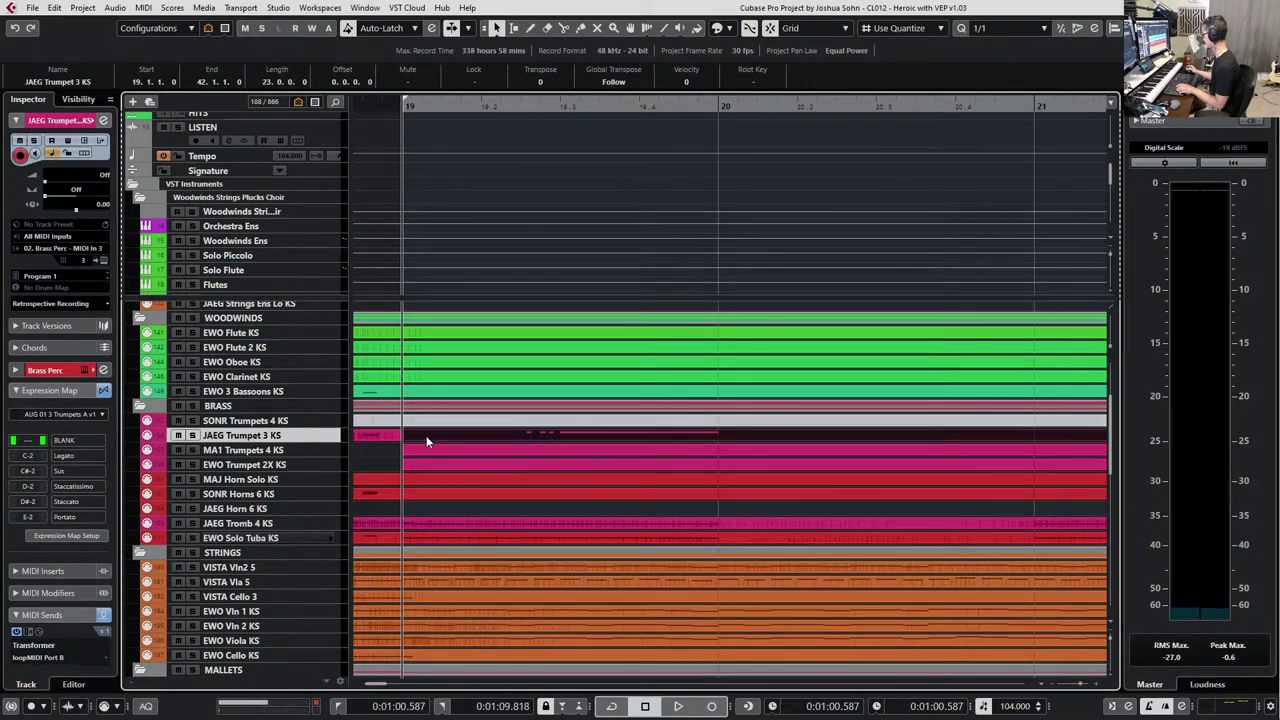
pyautogui.moveTo(427, 437); pyautogui.dragTo(430, 462)
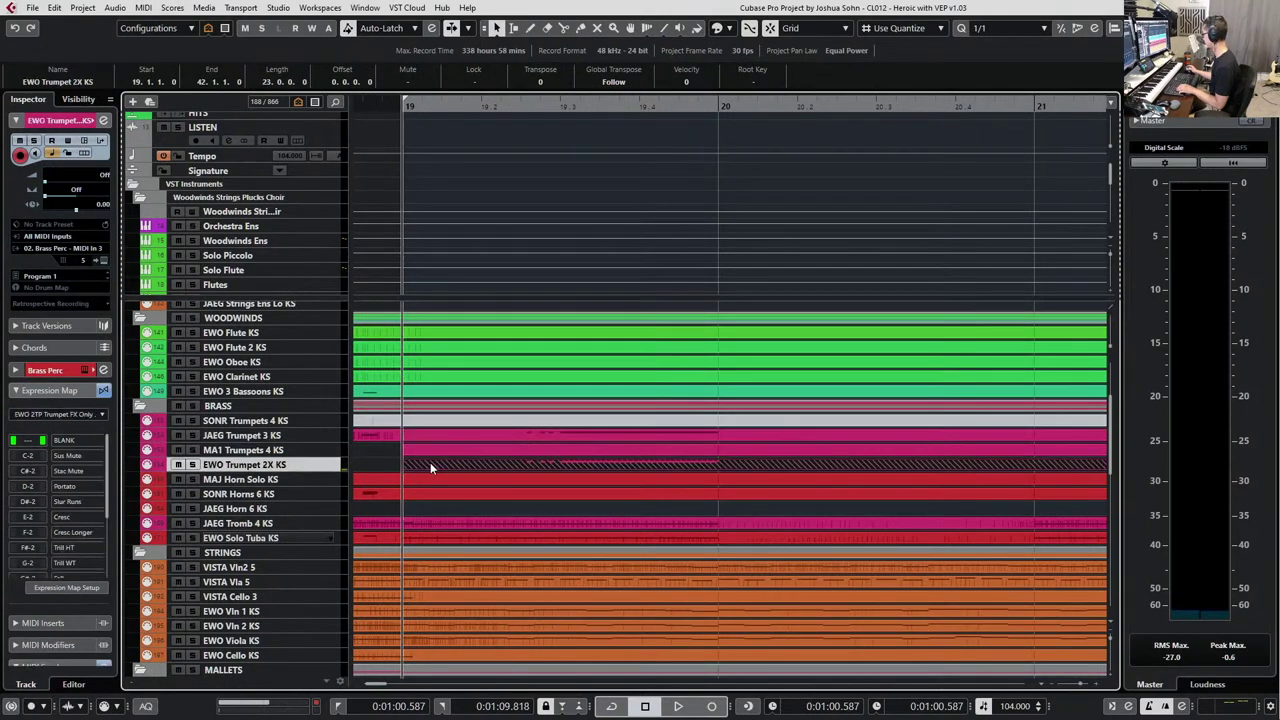
# Open the copied EWO Trumpet 2X part and check which articulations its expression map offers for the short A#3 notes.
pyautogui.doubleClick(430, 462)
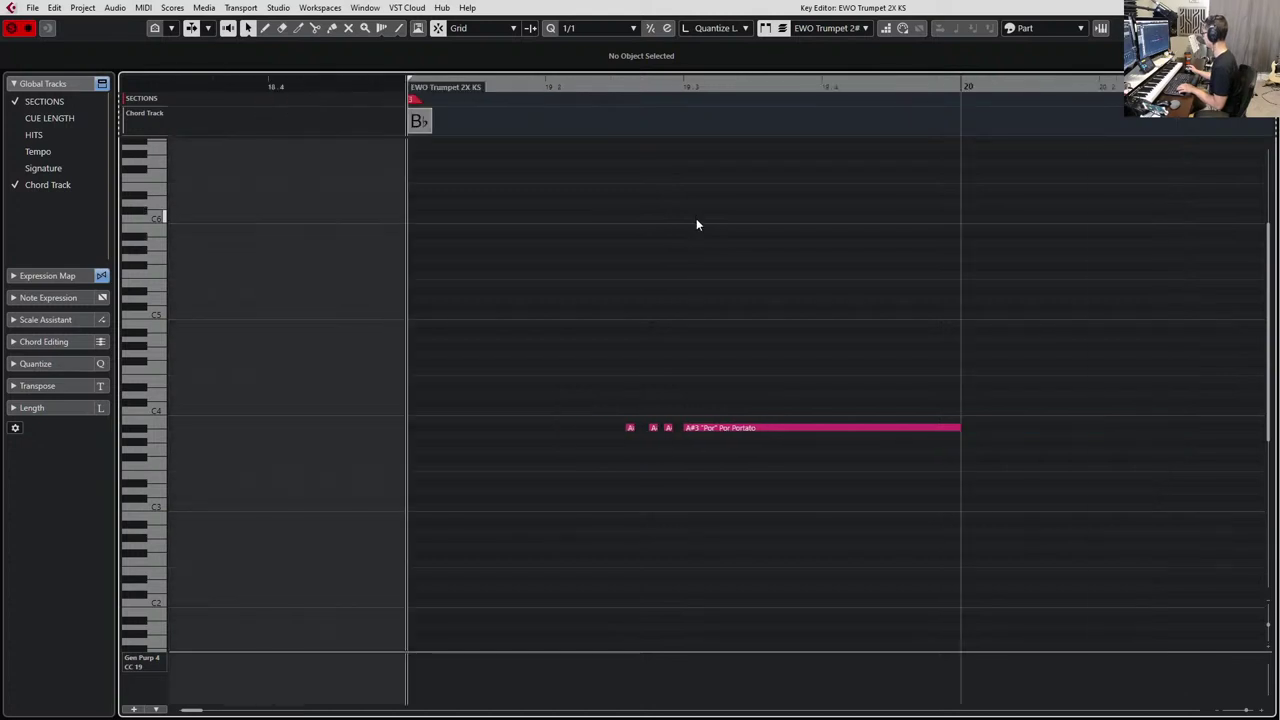
pyautogui.hotkey('ctrl', 'a')
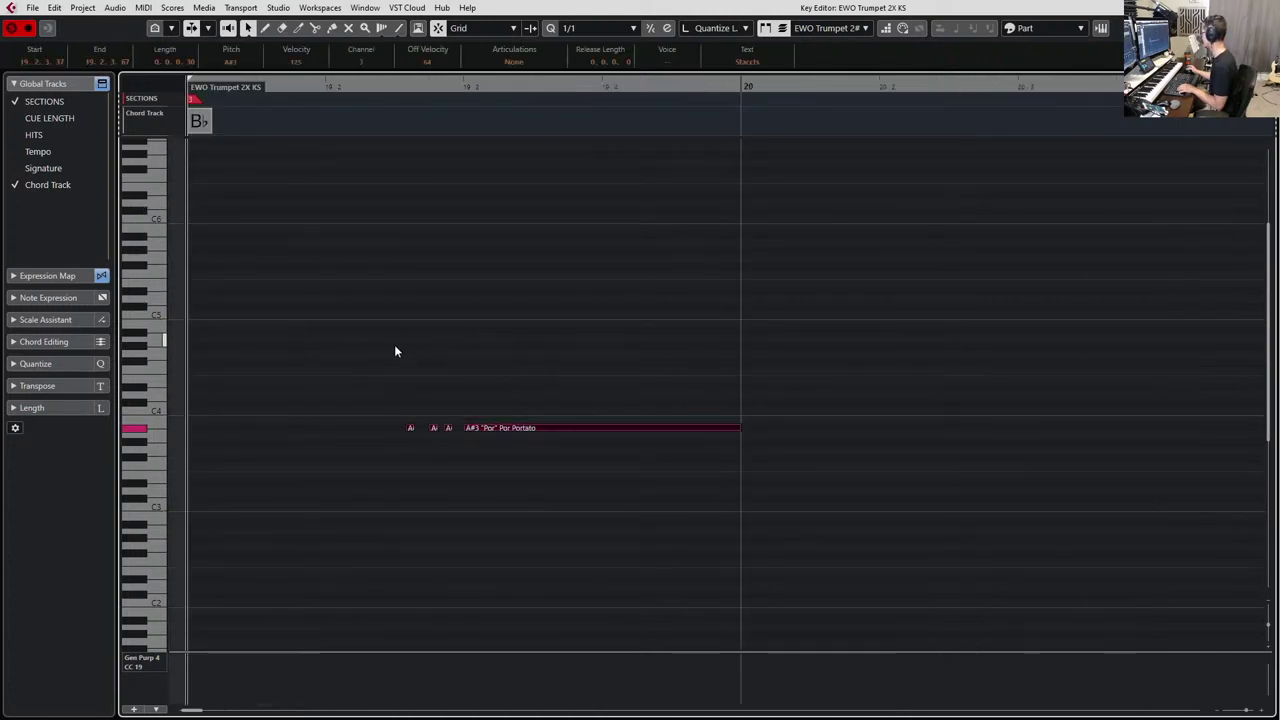
pyautogui.moveTo(369, 356)
pyautogui.mouseDown()
pyautogui.moveTo(434, 490)
pyautogui.moveTo(452, 500)
pyautogui.mouseUp()
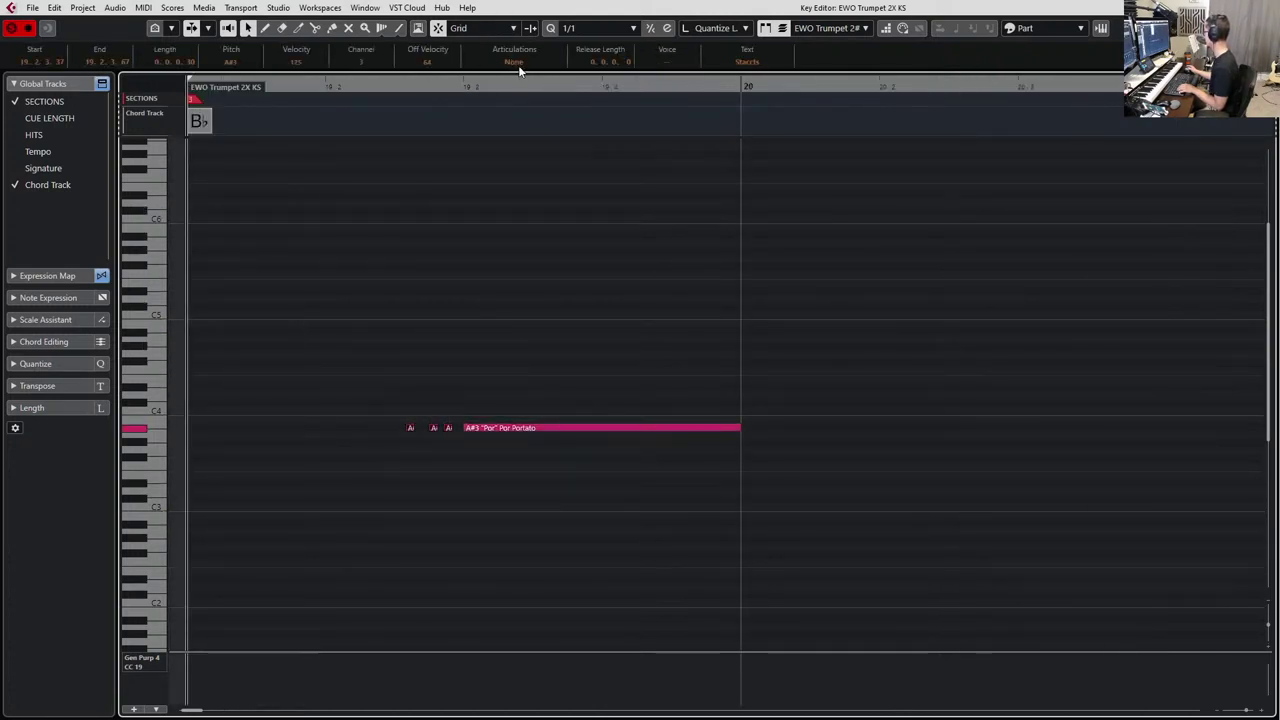
pyautogui.click(515, 63)
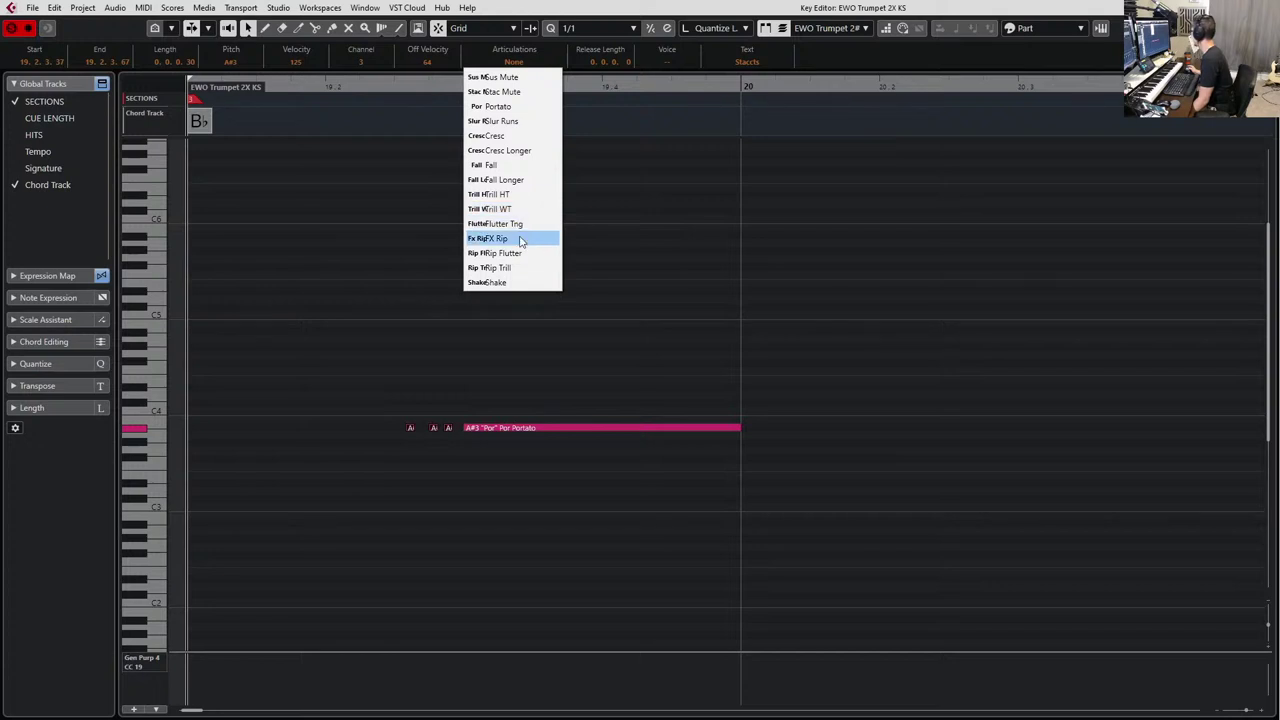
pyautogui.click(687, 303)
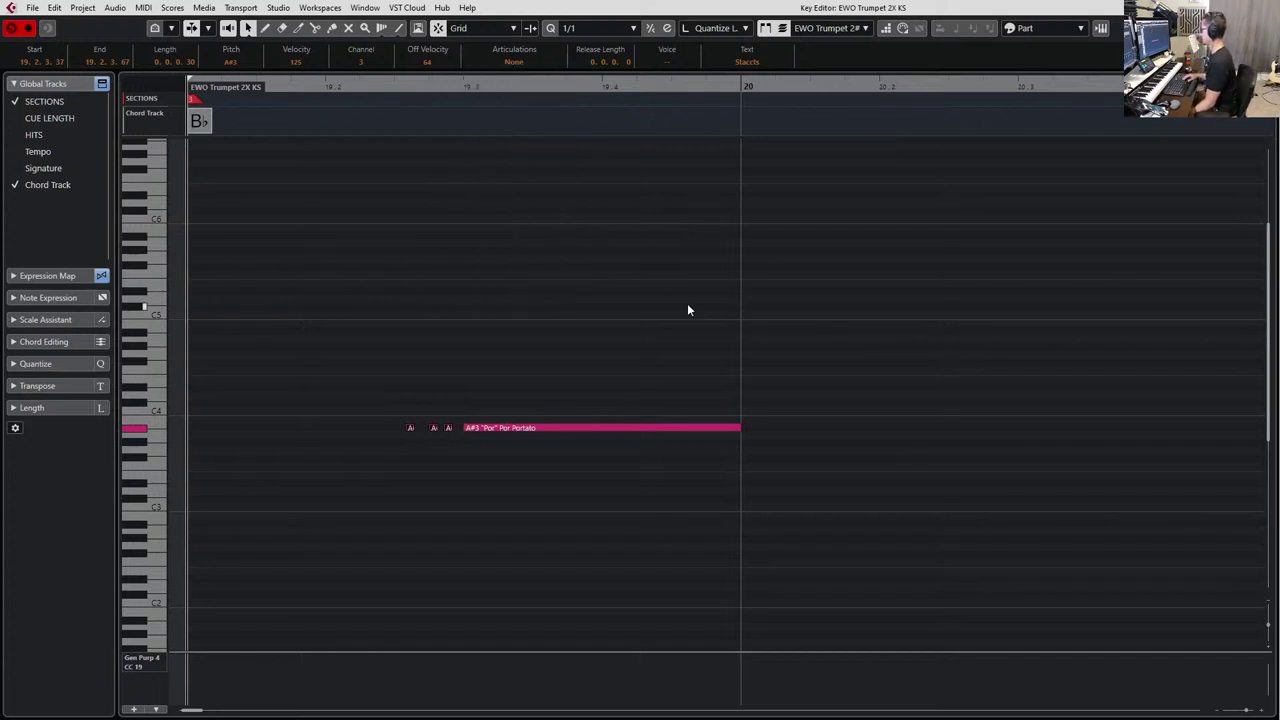
pyautogui.press('Return')
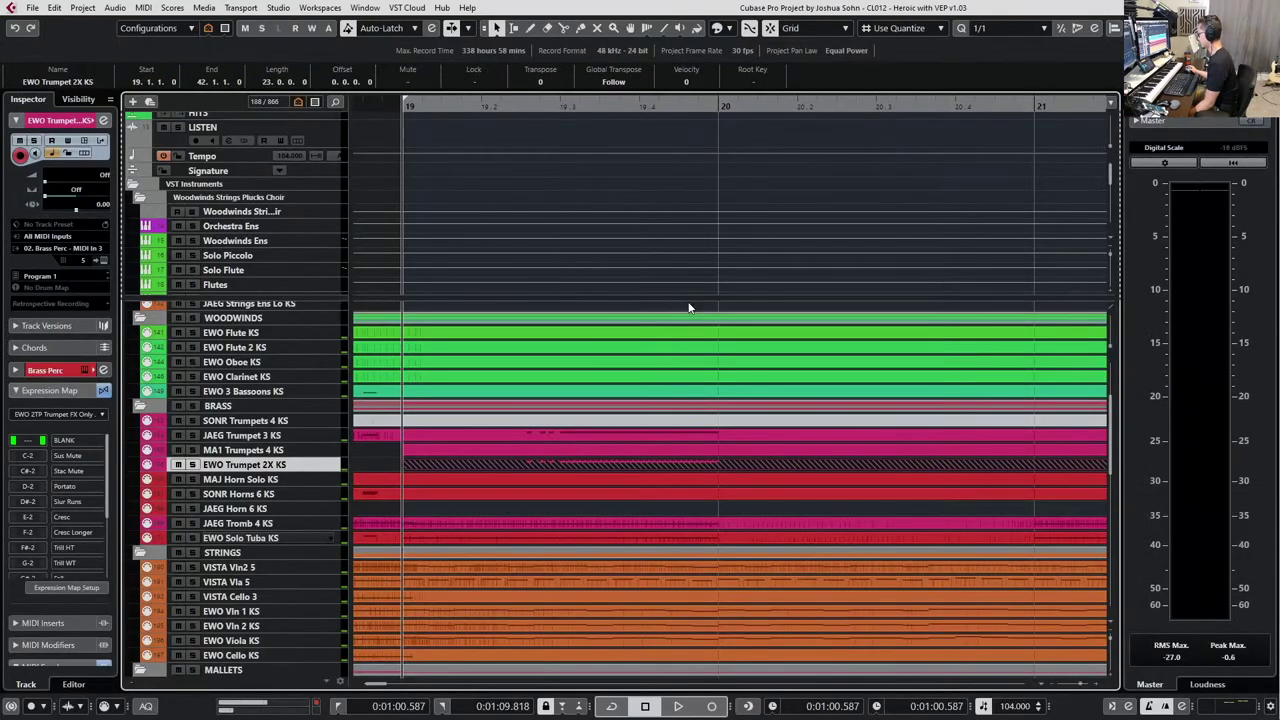
# Assign the expression map EWO 2 Tpts EXP A v1 OPUS to the EWO Trumpet 2X track.
pyautogui.click(81, 419)
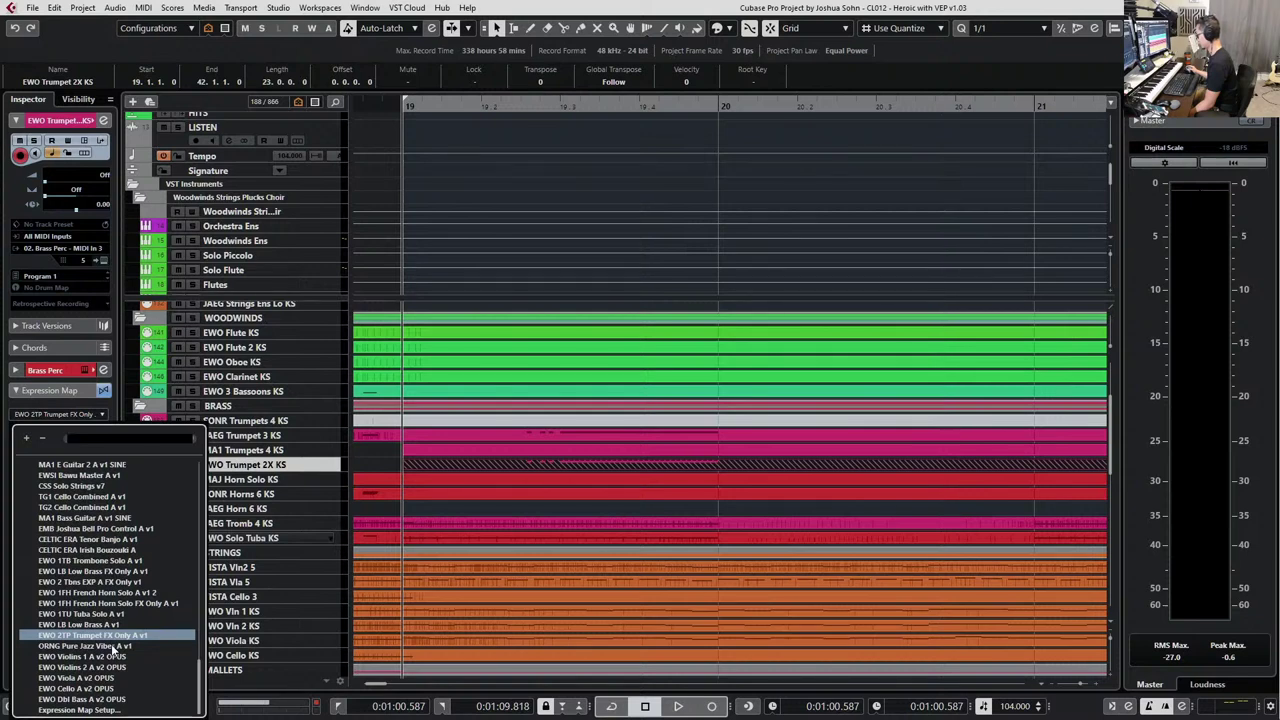
pyautogui.scroll(5, 113, 653)
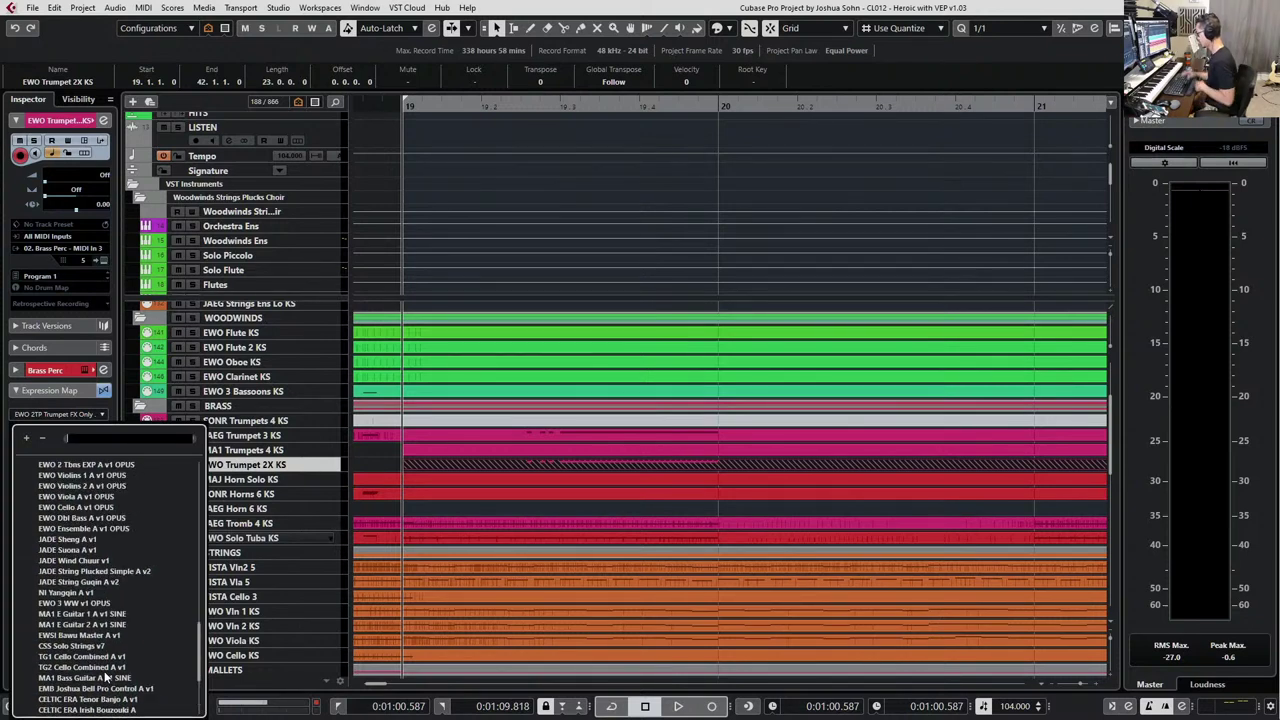
pyautogui.scroll(3, 97, 614)
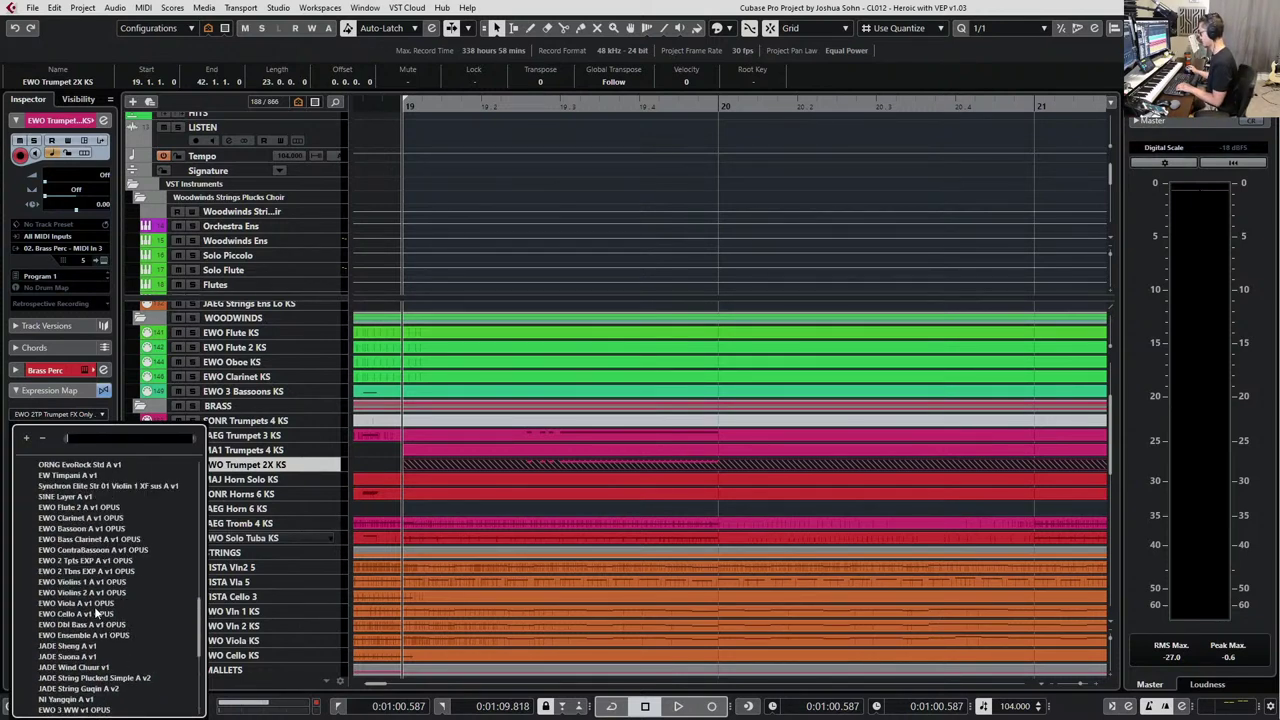
pyautogui.click(86, 561)
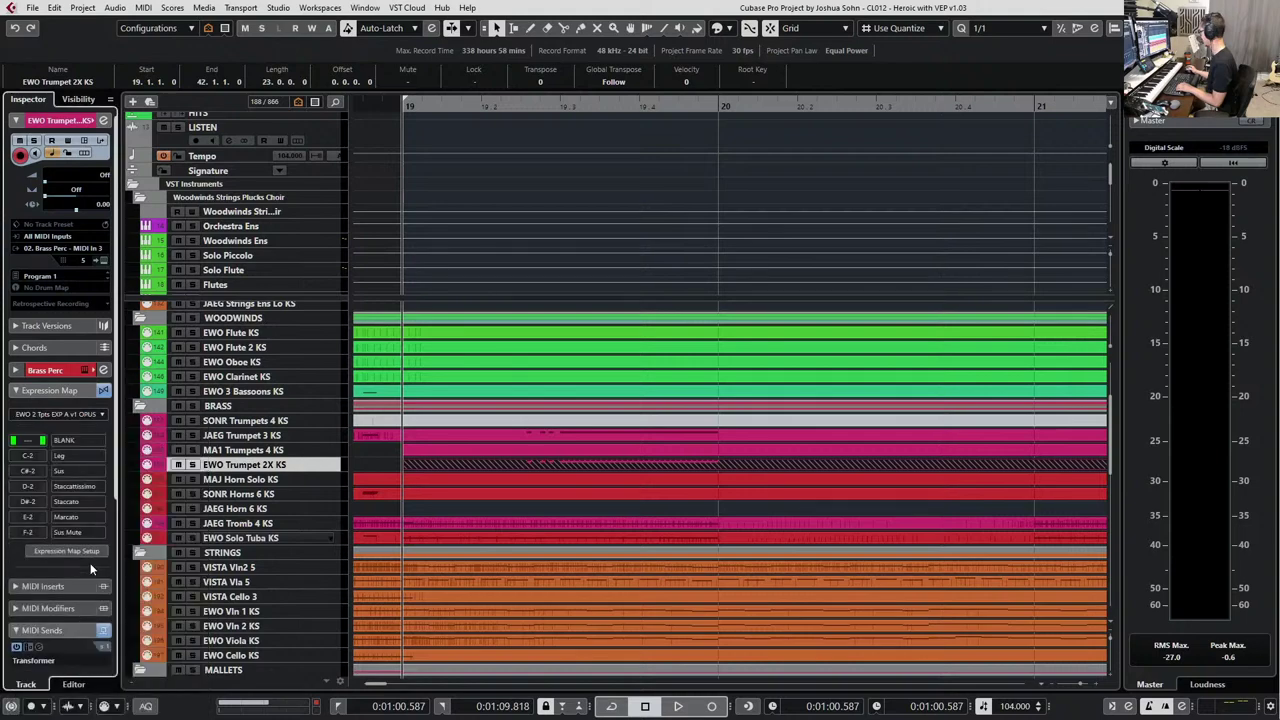
# Reopen the EWO Trumpet 2X part and check the articulation assigned to its three short A#3 notes.
pyautogui.doubleClick(442, 466)
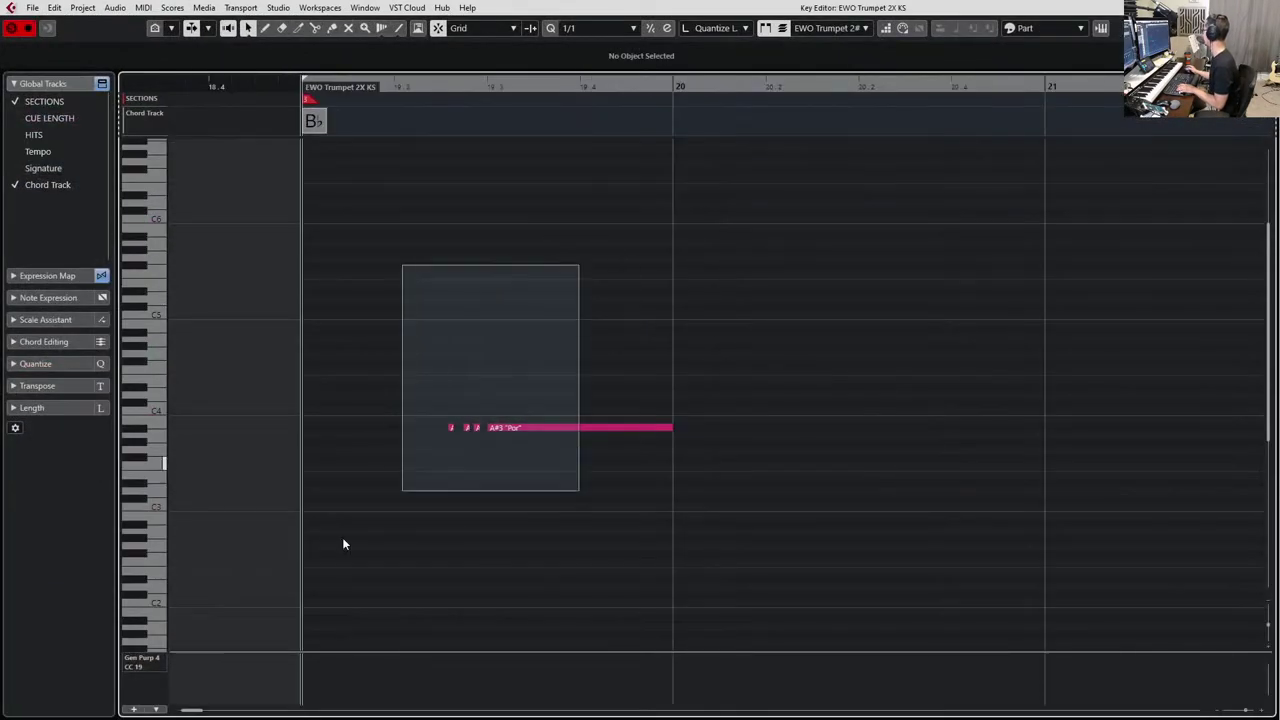
pyautogui.click(515, 61)
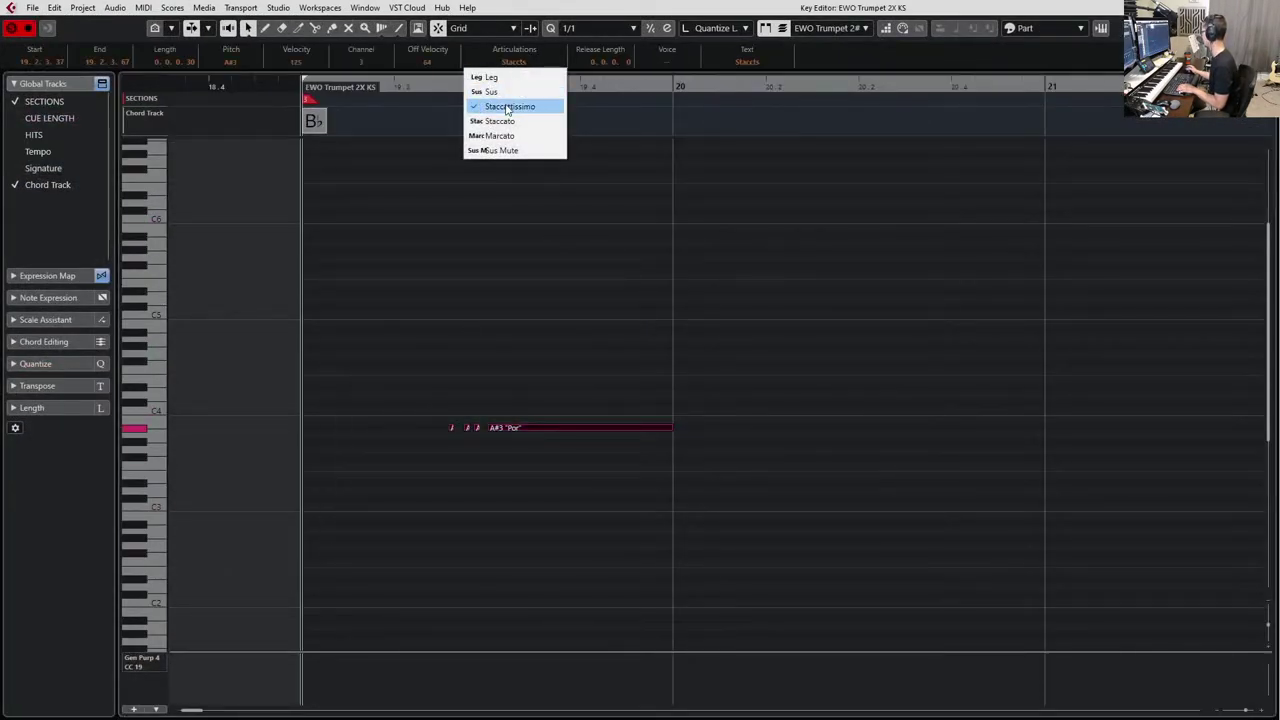
pyautogui.click(586, 247)
# Try the Marcato articulation on the long A#3 note and audition the figure.
pyautogui.click(570, 428)
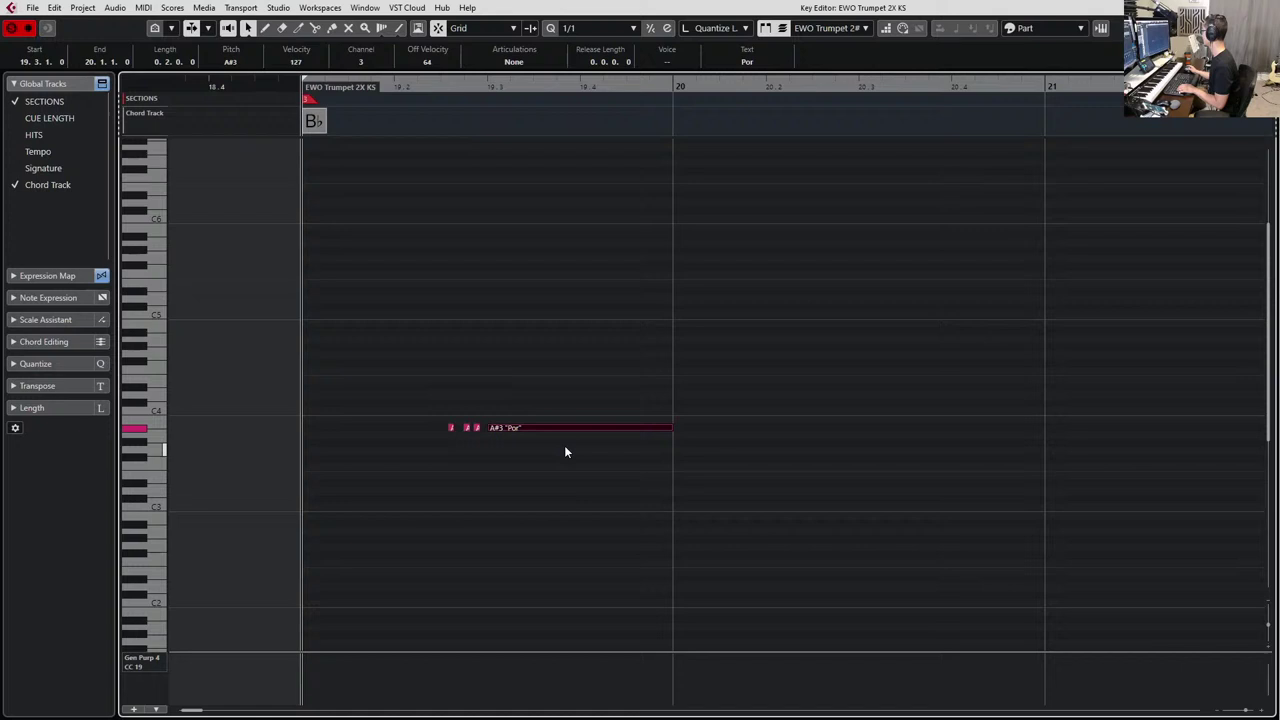
pyautogui.click(515, 63)
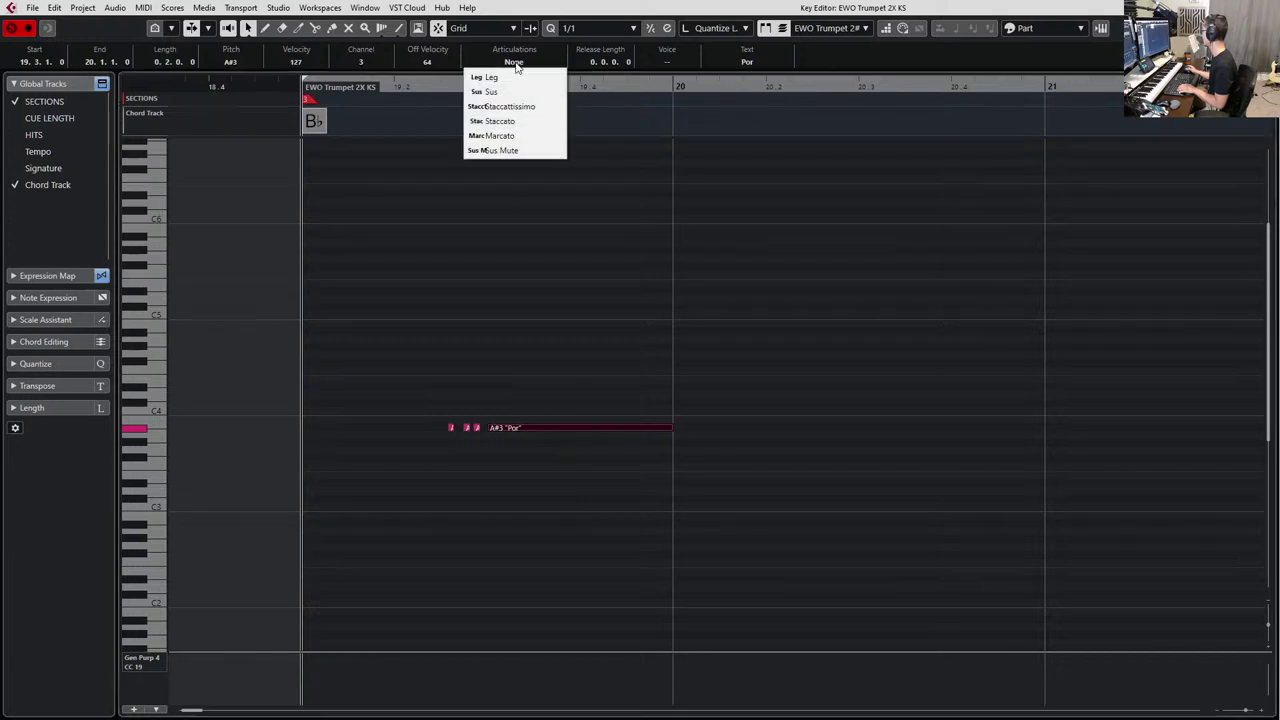
pyautogui.click(516, 135)
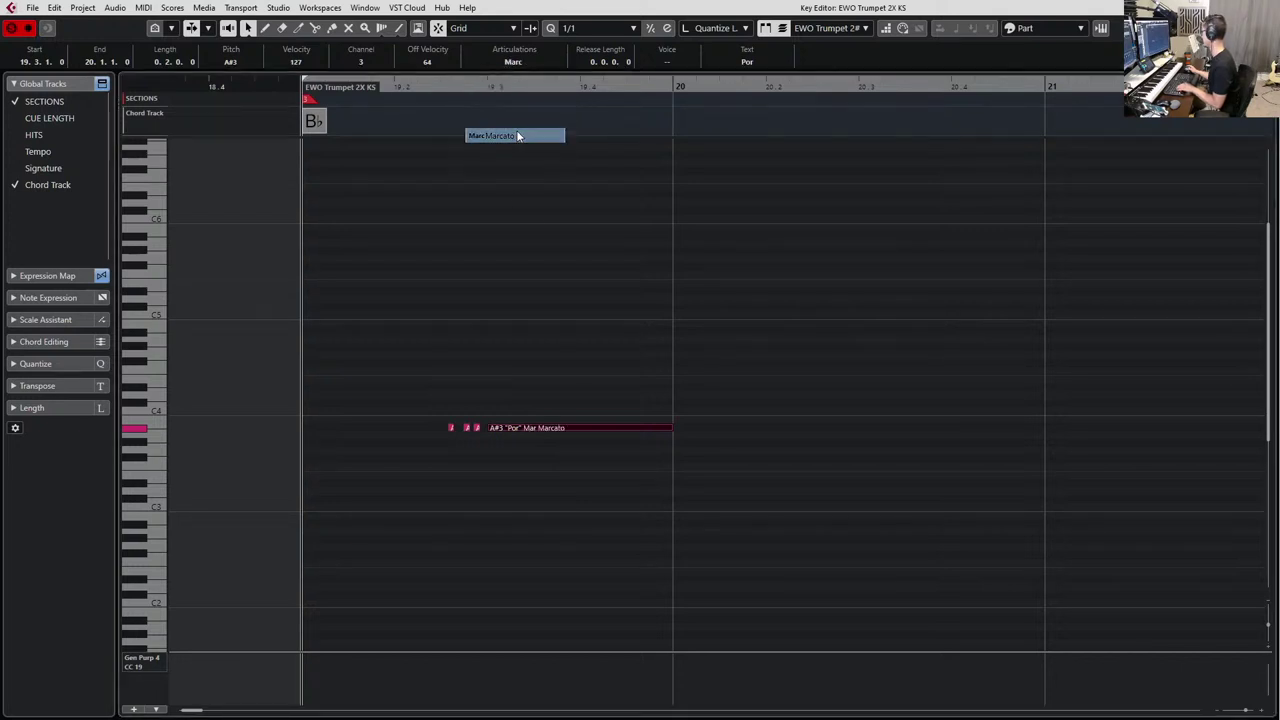
pyautogui.press('space')
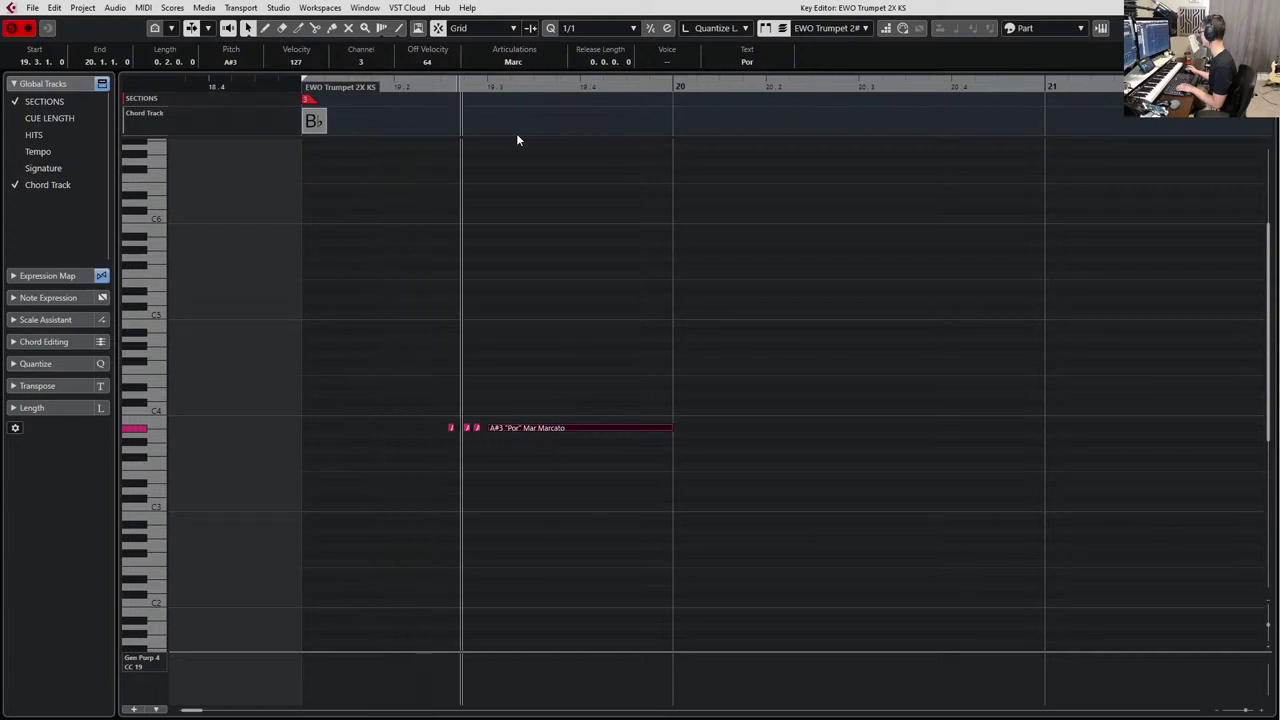
pyautogui.press('space')
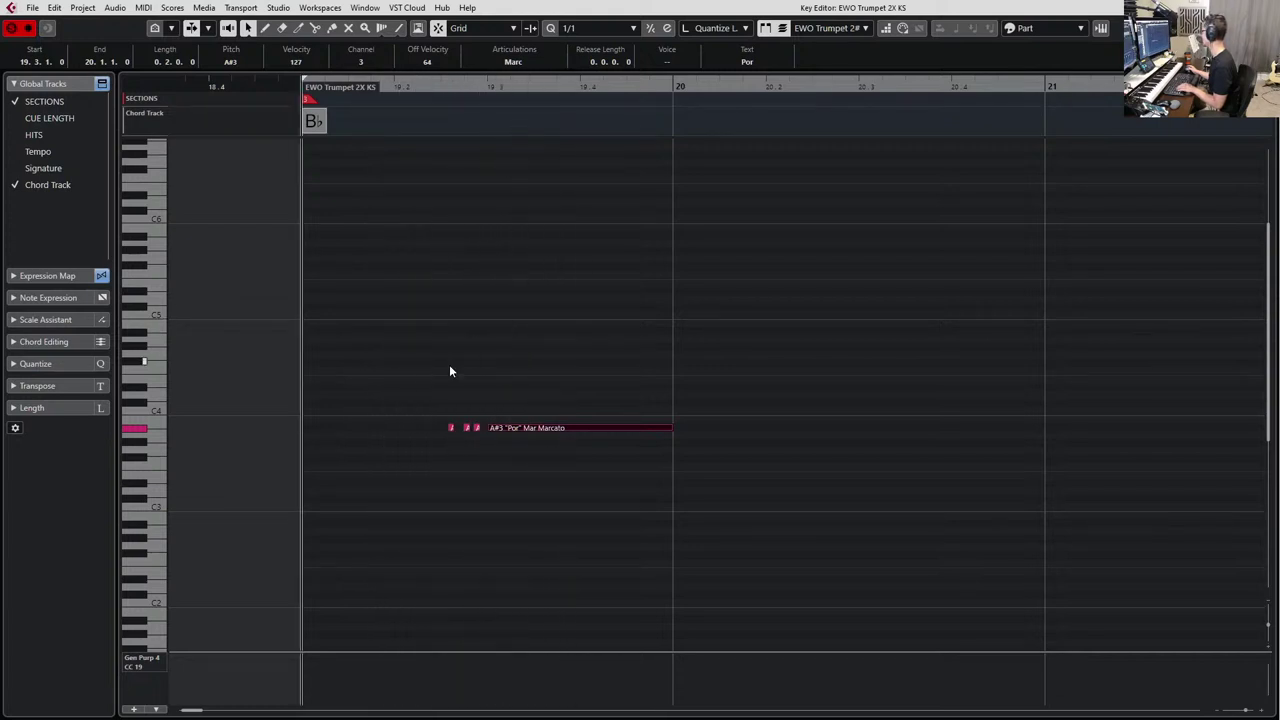
# Audition the EWO Trumpet 2X figure, shift its second short A#3 note earlier to 19.2.3.108, and audition it again.
pyautogui.moveTo(449, 368); pyautogui.dragTo(474, 477)
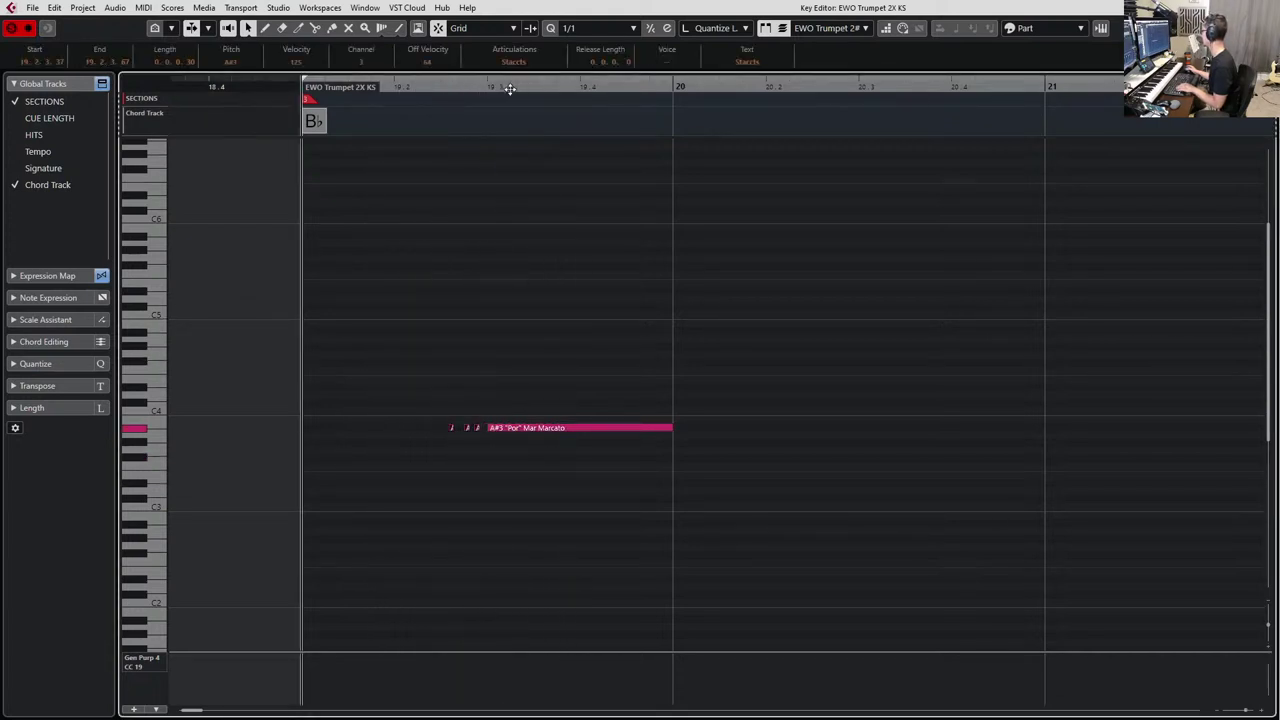
pyautogui.press('space')
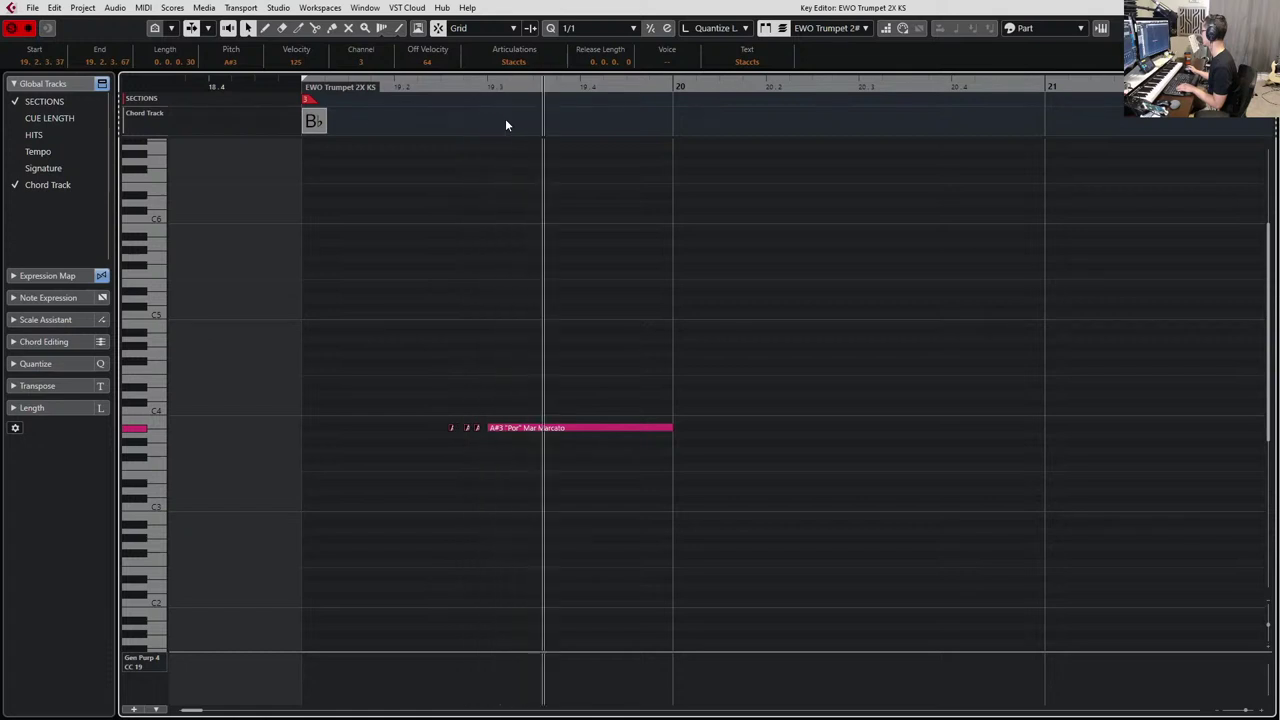
pyautogui.press('space')
pyautogui.keyDown('ctrl'); pyautogui.scroll(4, 455, 420); pyautogui.keyUp('ctrl')
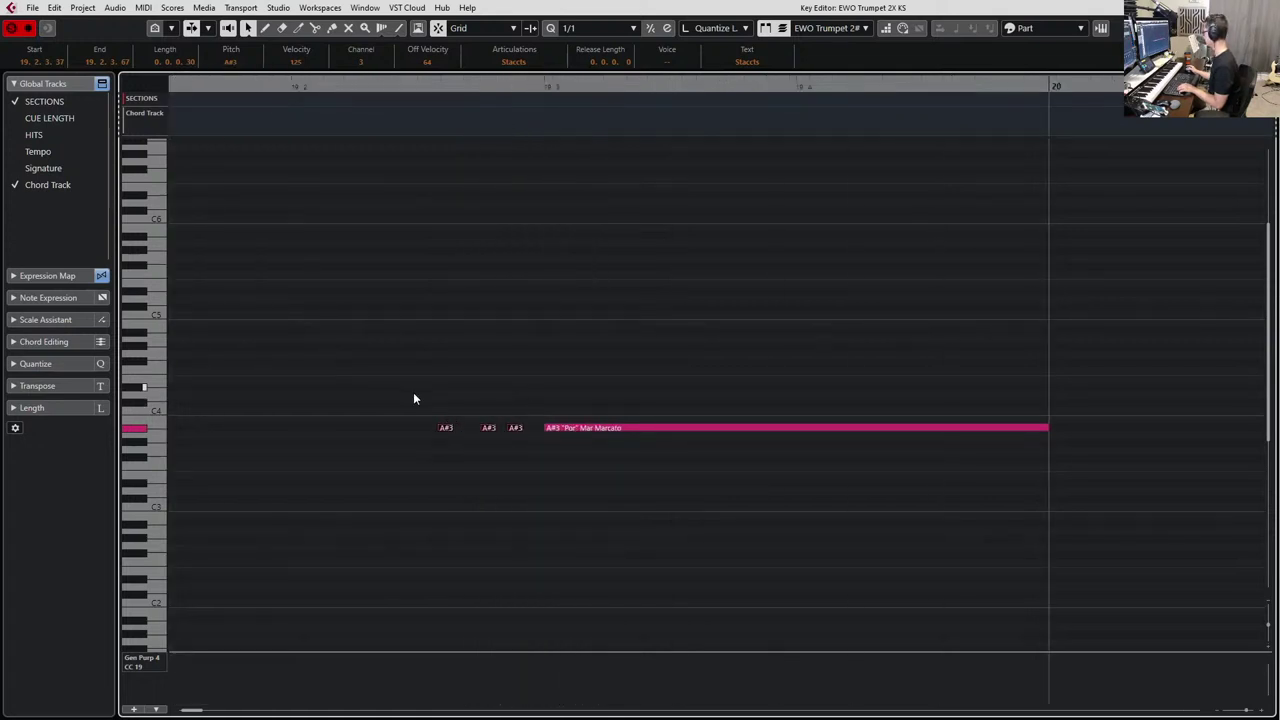
pyautogui.click(489, 429)
pyautogui.moveTo(487, 429); pyautogui.dragTo(482, 430)
pyautogui.press('space')
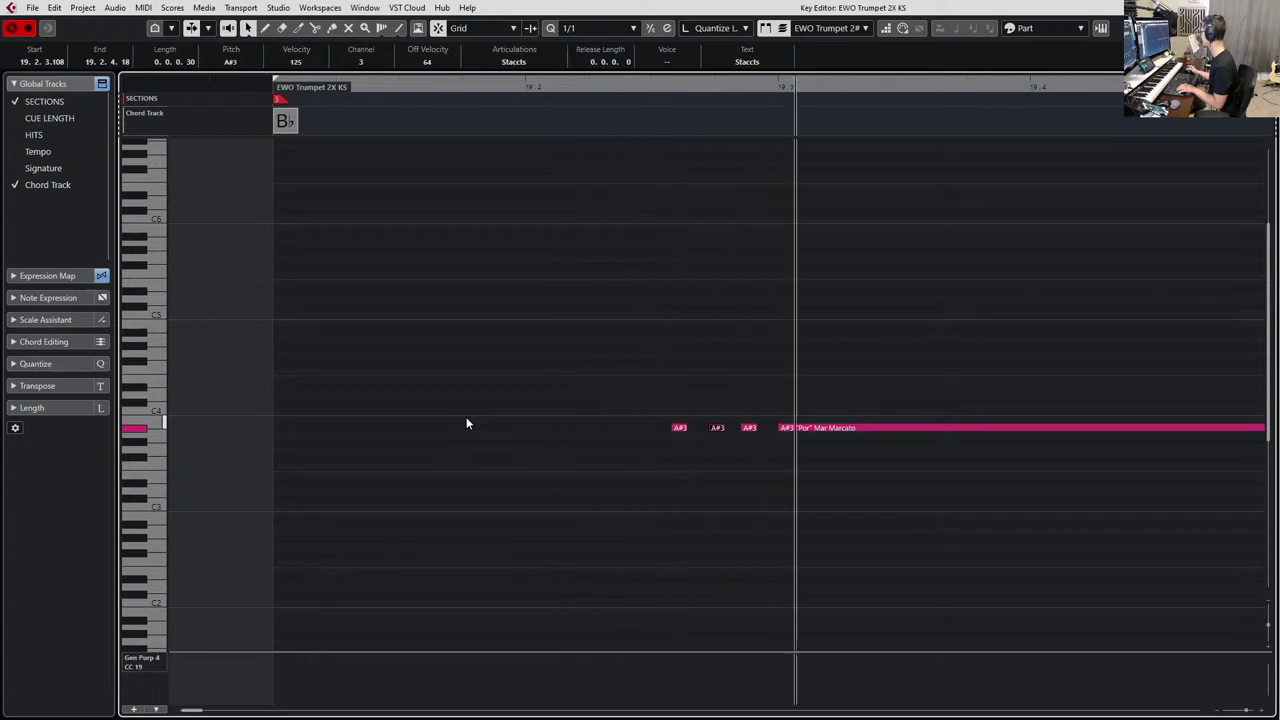
pyautogui.press('space')
# Set the long A#3 note's articulation to Leg and audition the figure from bar 19.
pyautogui.click(817, 483)
pyautogui.click(805, 428)
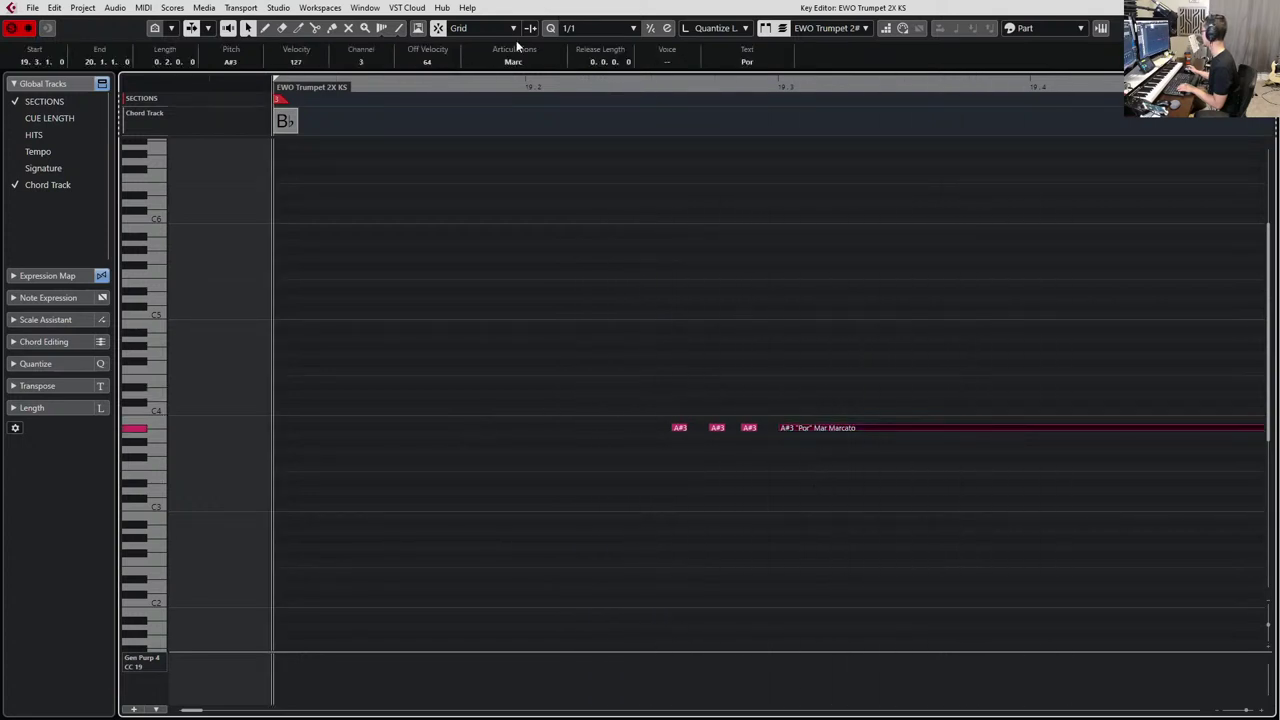
pyautogui.click(513, 61)
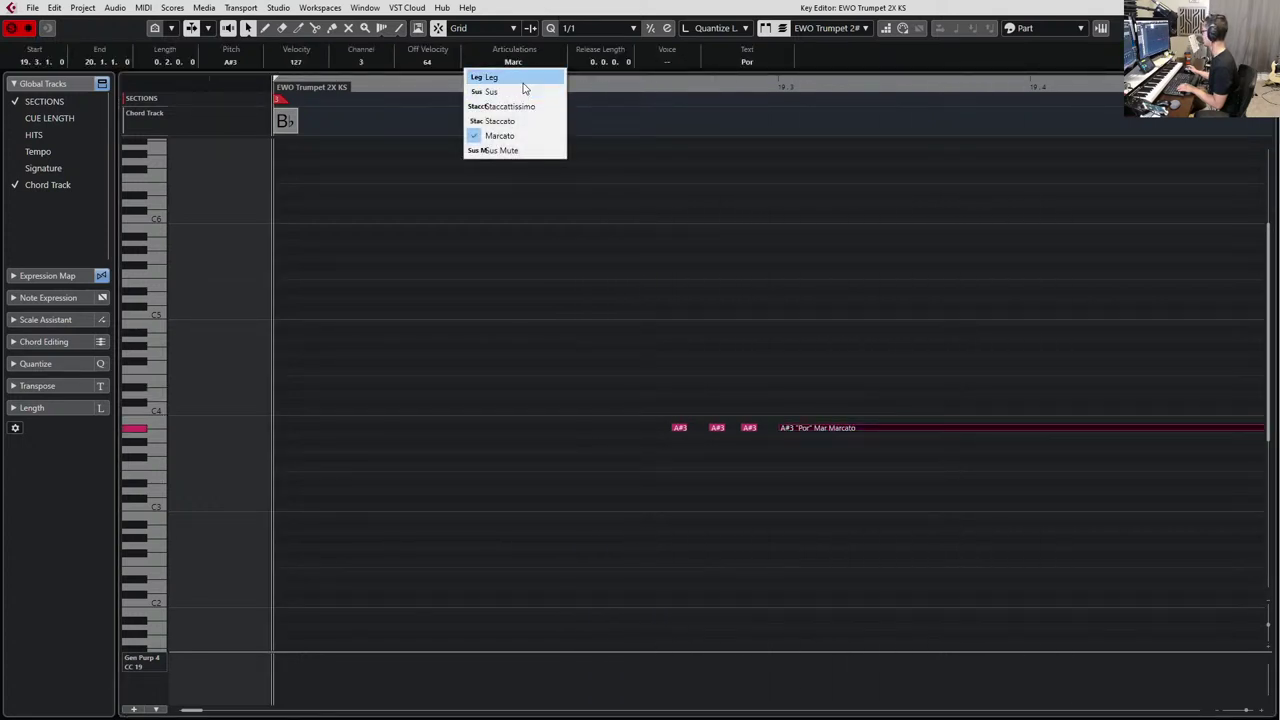
pyautogui.click(521, 79)
pyautogui.press('space')
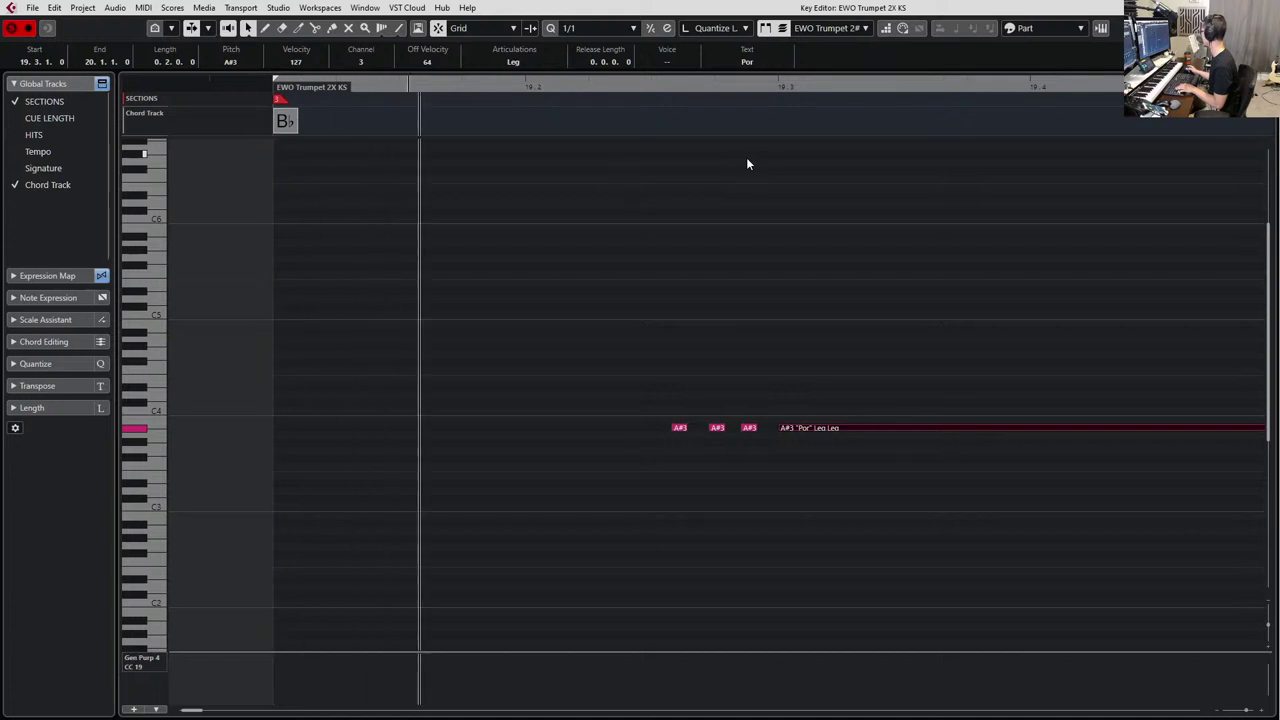
# Change the long A#3 note's articulation to Sus in the EWO Trumpet 2X part.
pyautogui.press('space')
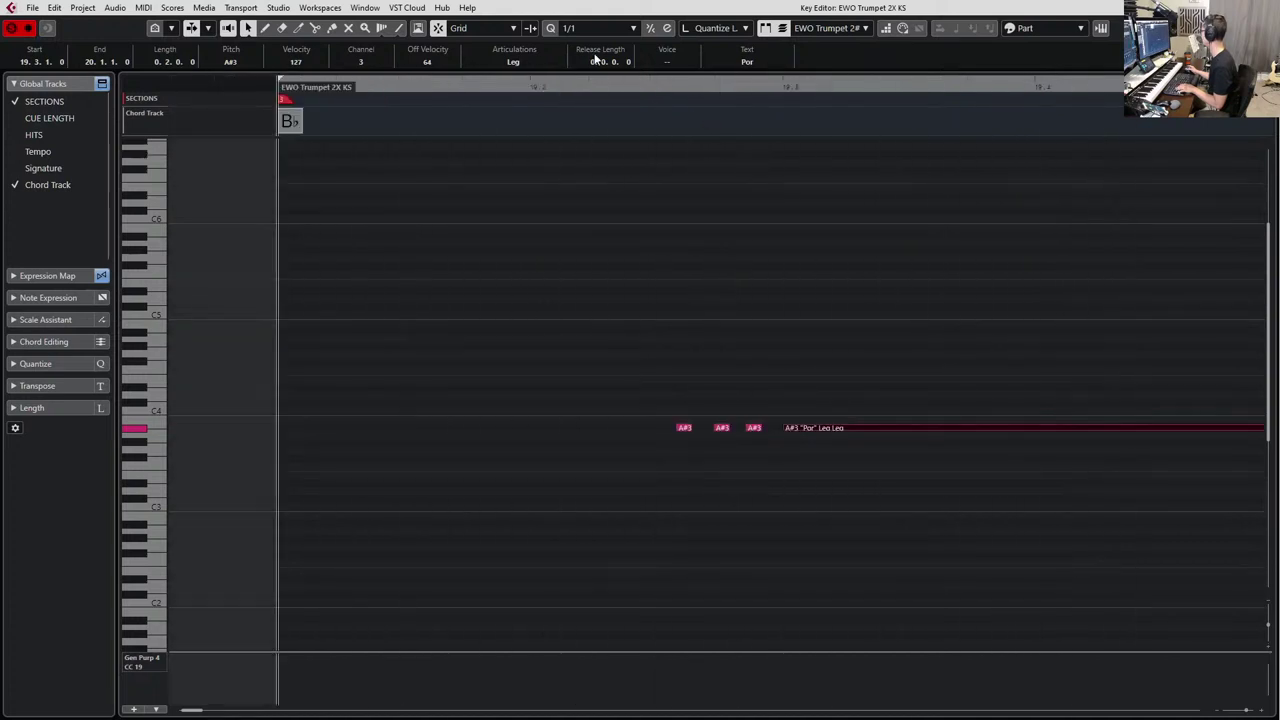
pyautogui.click(513, 62)
pyautogui.click(534, 90)
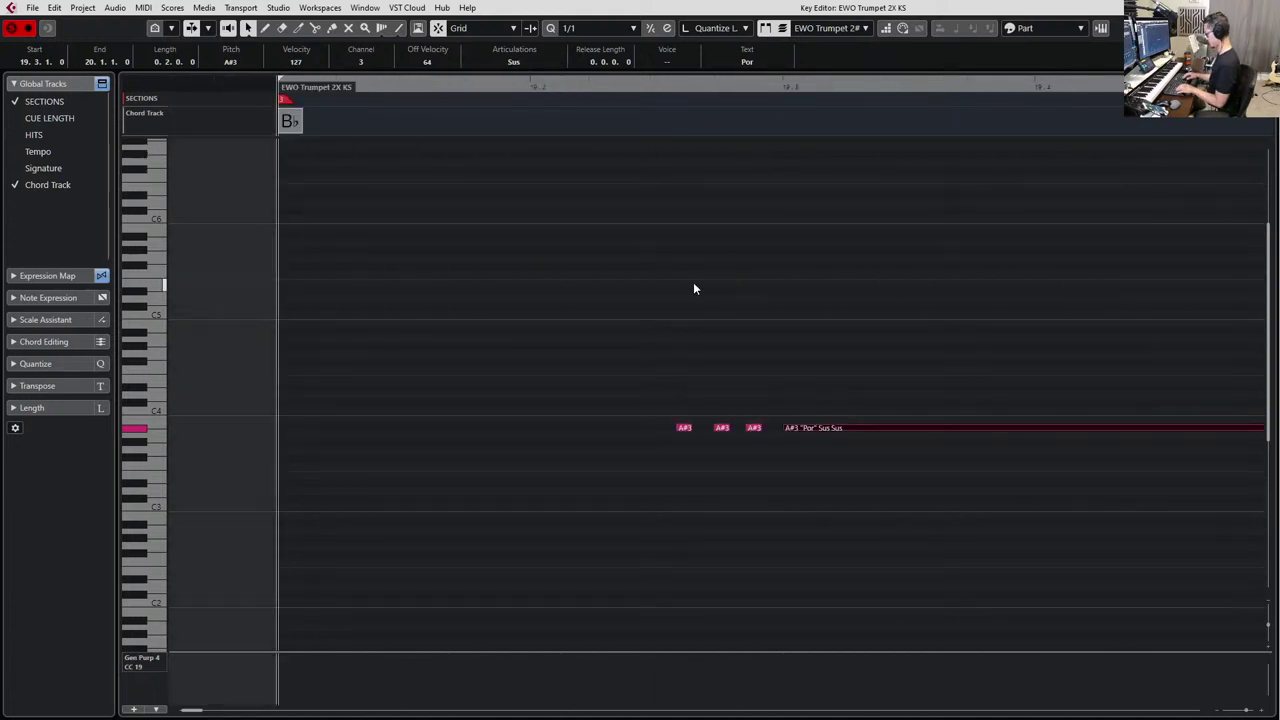
# Add constant controller values from bar 19 on EWO Trumpet 2X: Expression CC 11 at 120, Modulation CC 1 at 127, Main Volume CC 7 at 113.
pyautogui.hotkey('alt', 'l')
pyautogui.press('g')
pyautogui.press('g')
pyautogui.press('g')
pyautogui.press('g')
pyautogui.press('g')
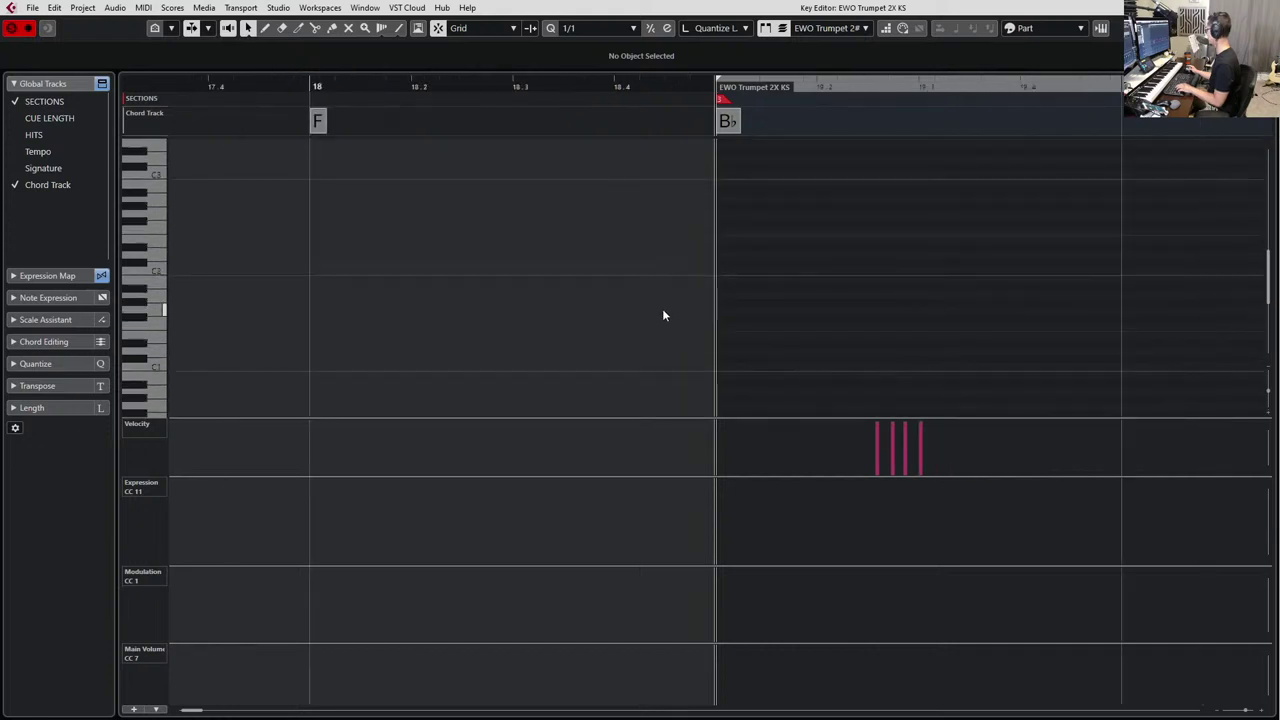
pyautogui.hscroll(3, 692, 380)
pyautogui.scroll(-4, 693, 384)
pyautogui.click(411, 489)
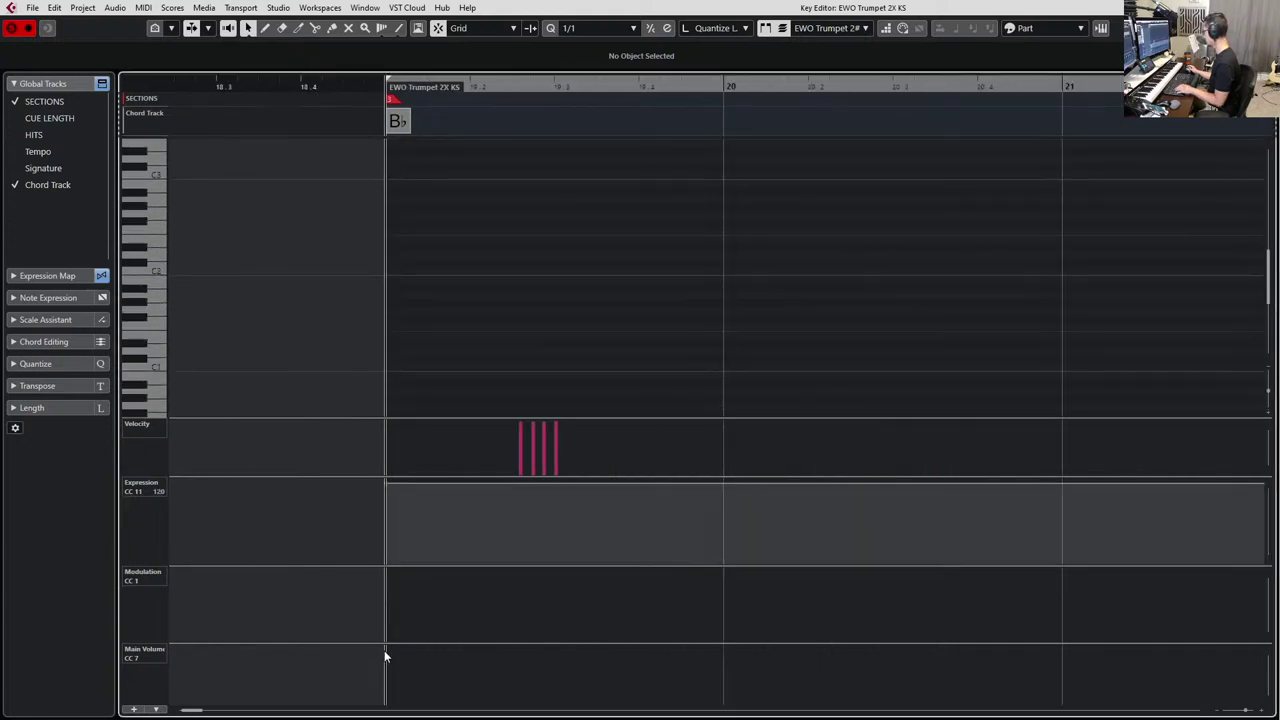
pyautogui.click(394, 582)
pyautogui.click(394, 578)
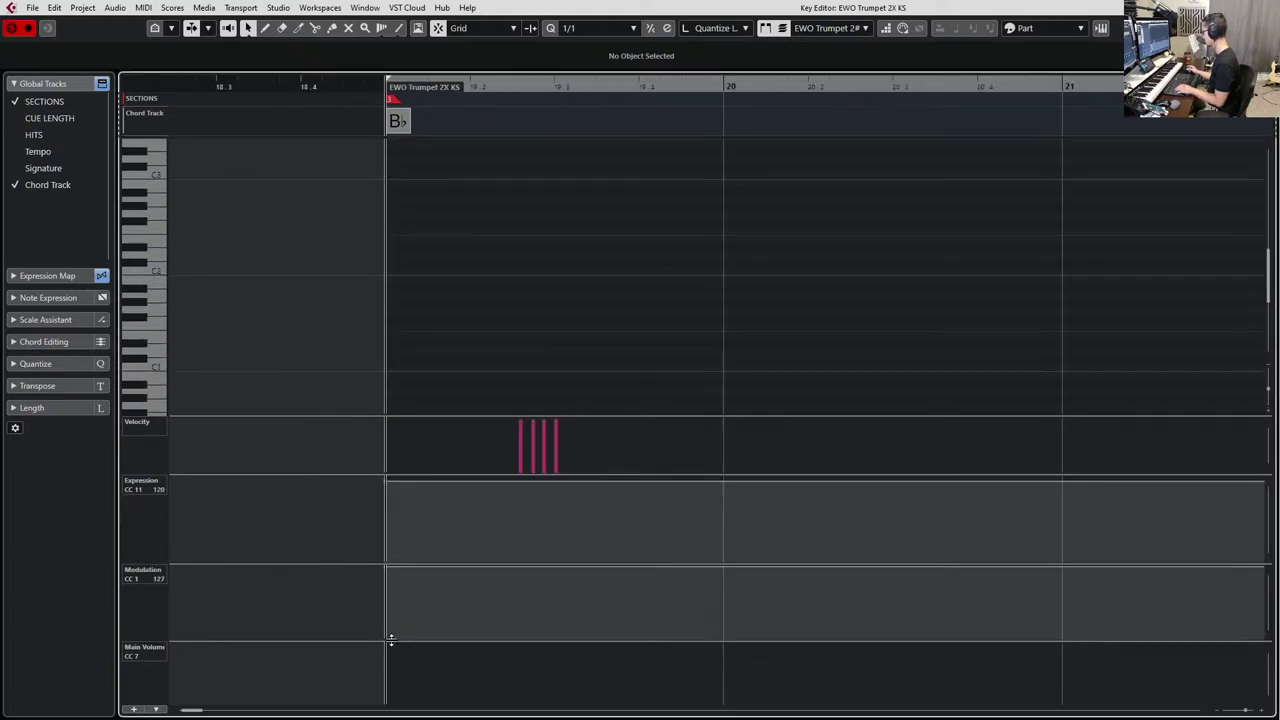
pyautogui.click(394, 648)
# Audition the EWO Trumpet 2X figure, select its three short A#3 notes, and listen from bar 19 again.
pyautogui.press('space')
pyautogui.scroll(5, 780, 300)
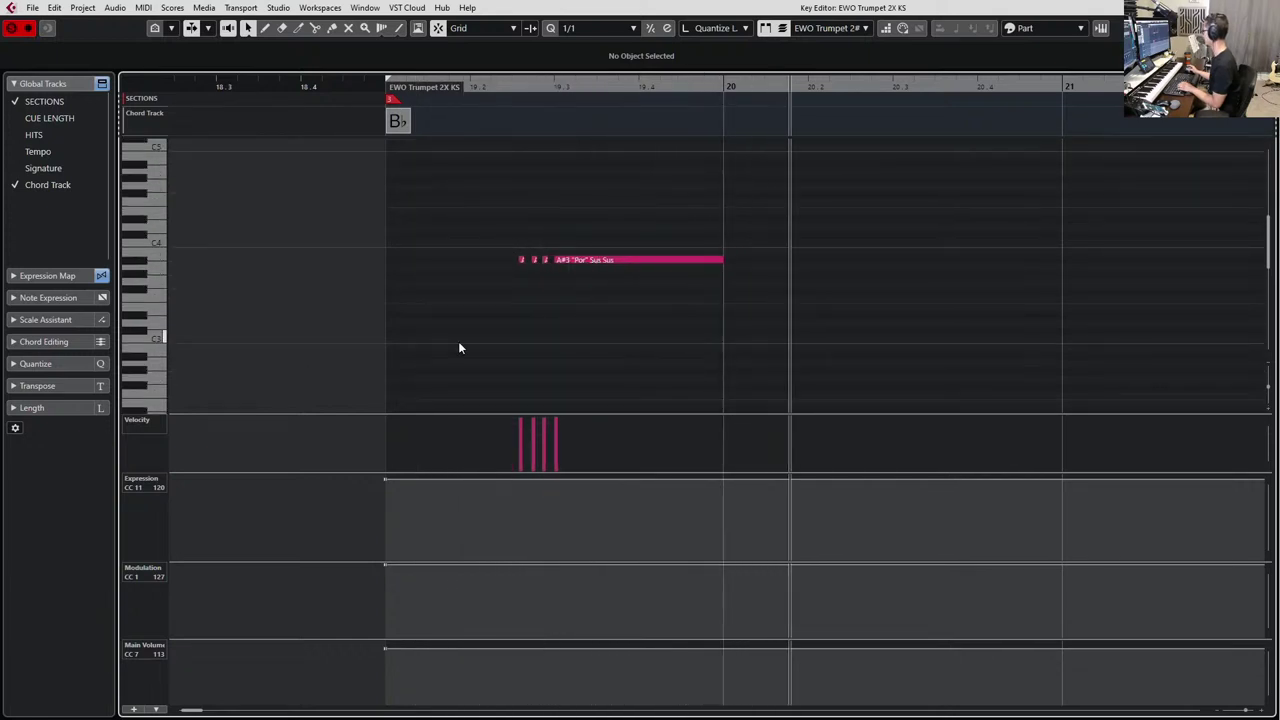
pyautogui.press('space')
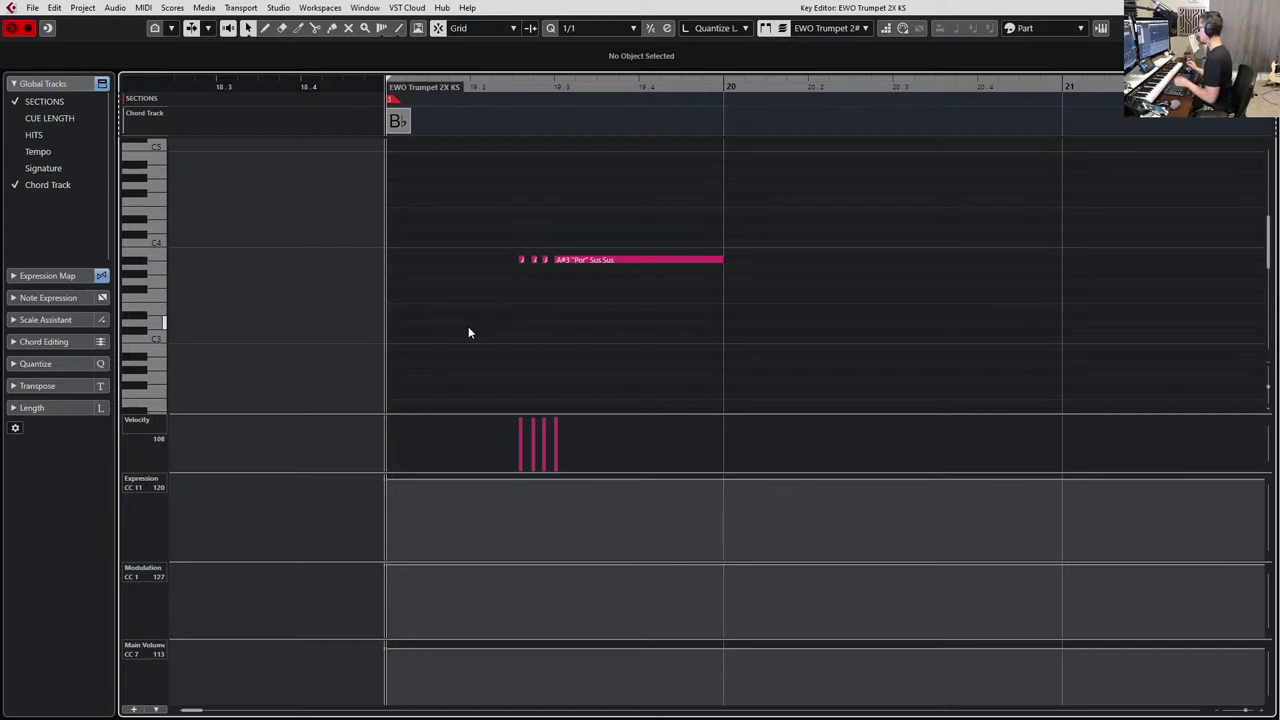
pyautogui.scroll(4, 528, 256)
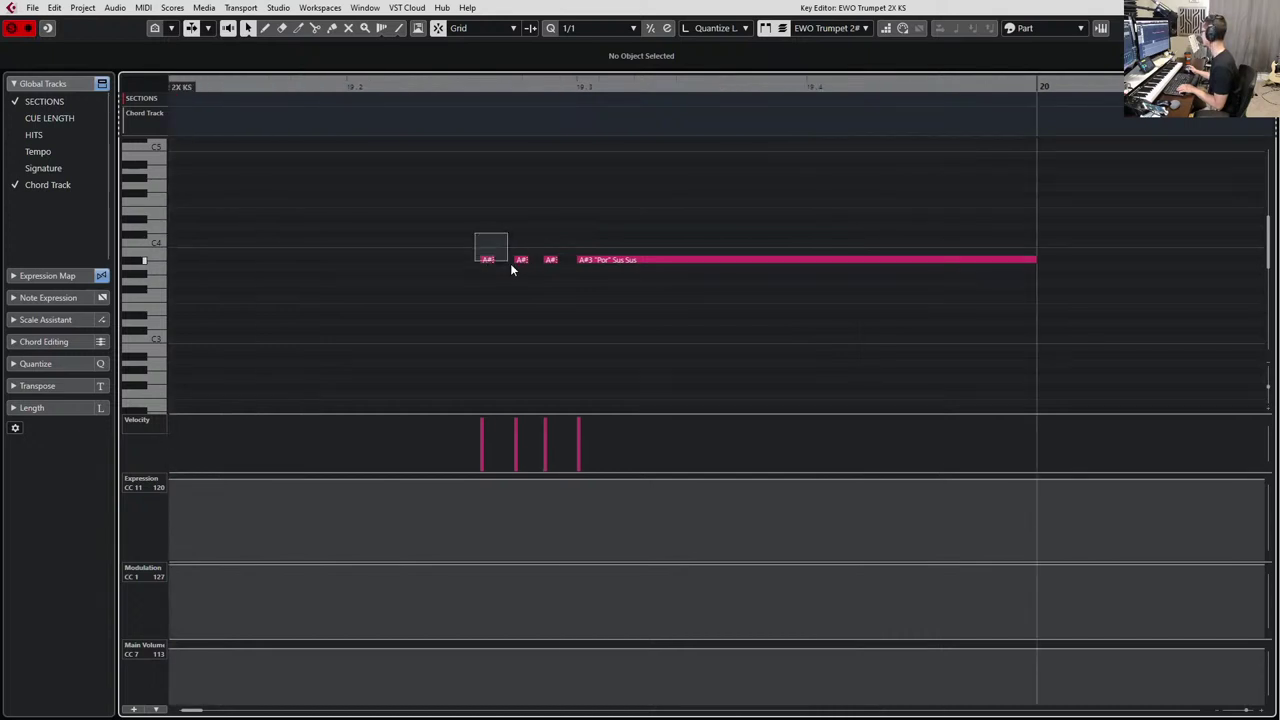
pyautogui.moveTo(510, 263); pyautogui.dragTo(525, 268)
pyautogui.press('space')
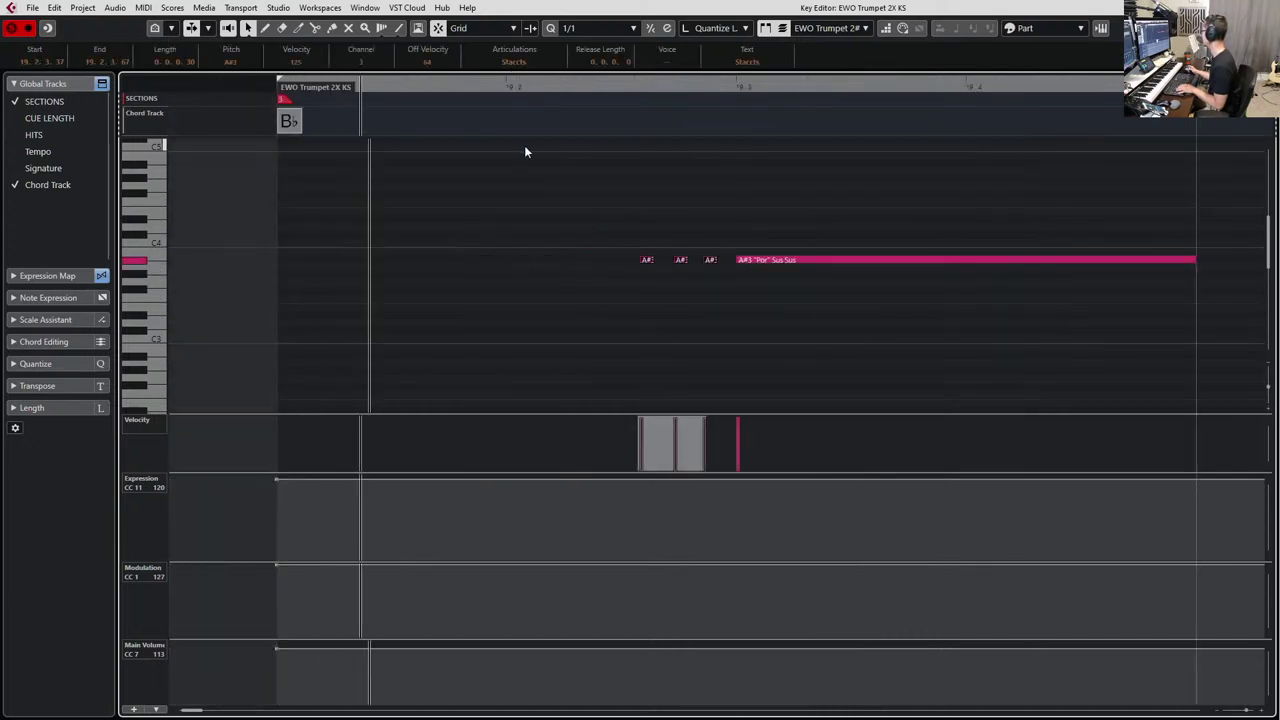
pyautogui.press('space')
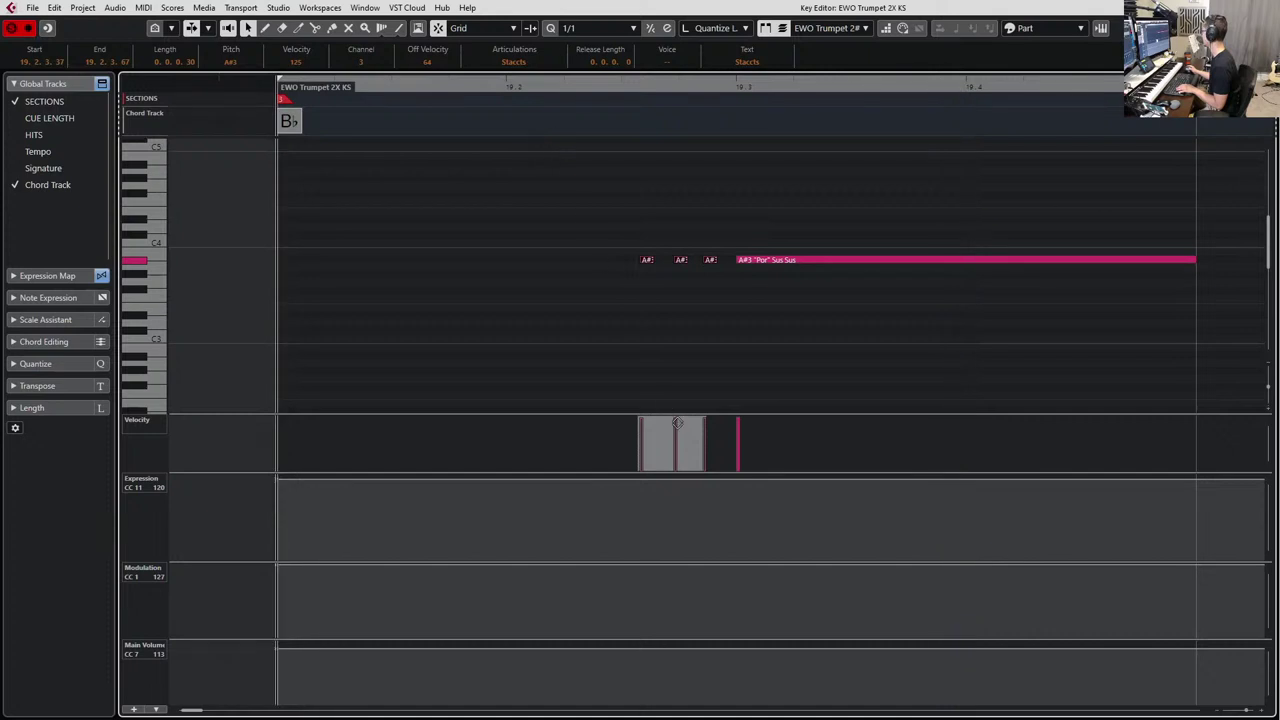
# Remove the first short A#3 note, shift the second one earlier to 19.2.3.82, and audition the EWO Trumpet 2X figure.
pyautogui.click(638, 389)
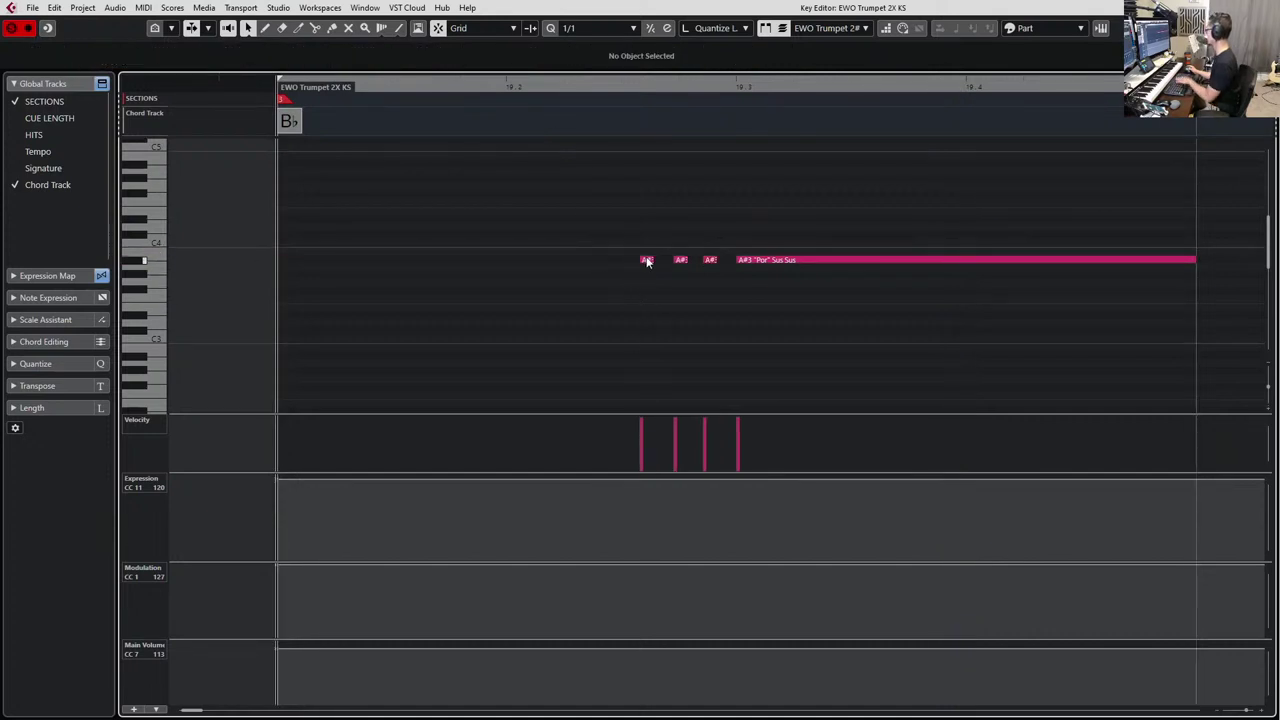
pyautogui.click(646, 261)
pyautogui.moveTo(646, 261); pyautogui.dragTo(663, 260)
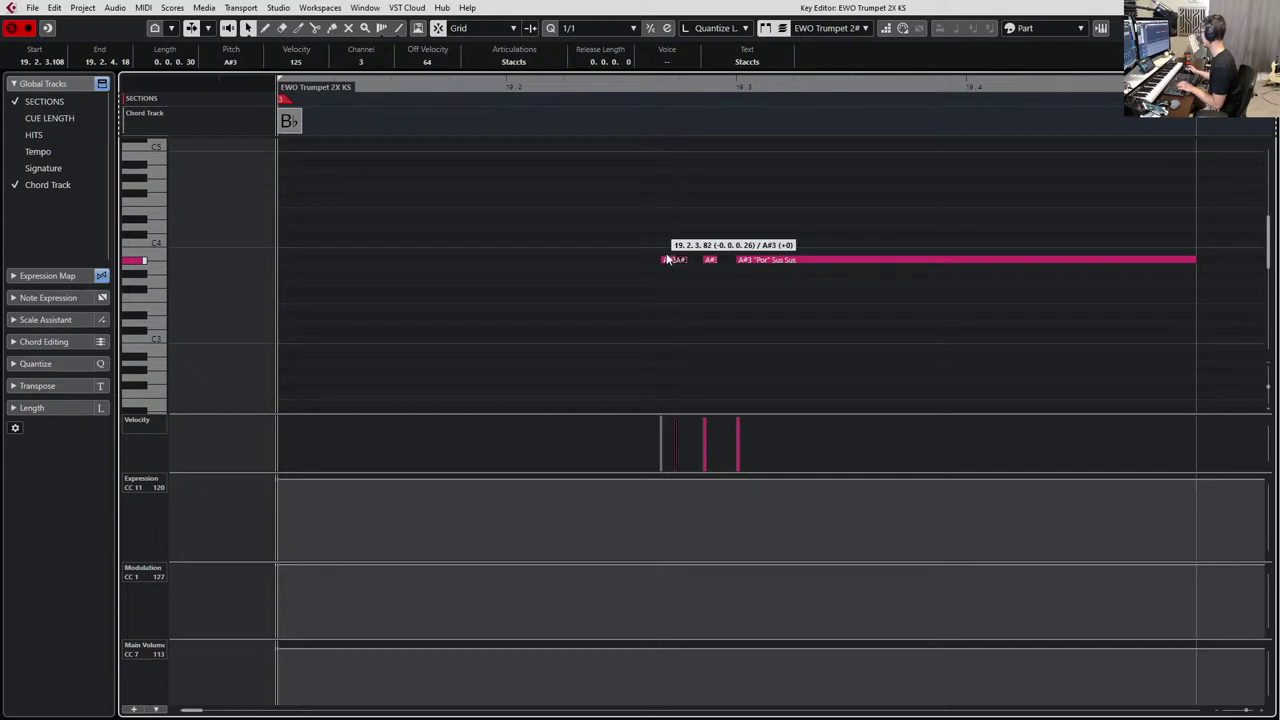
pyautogui.press('space')
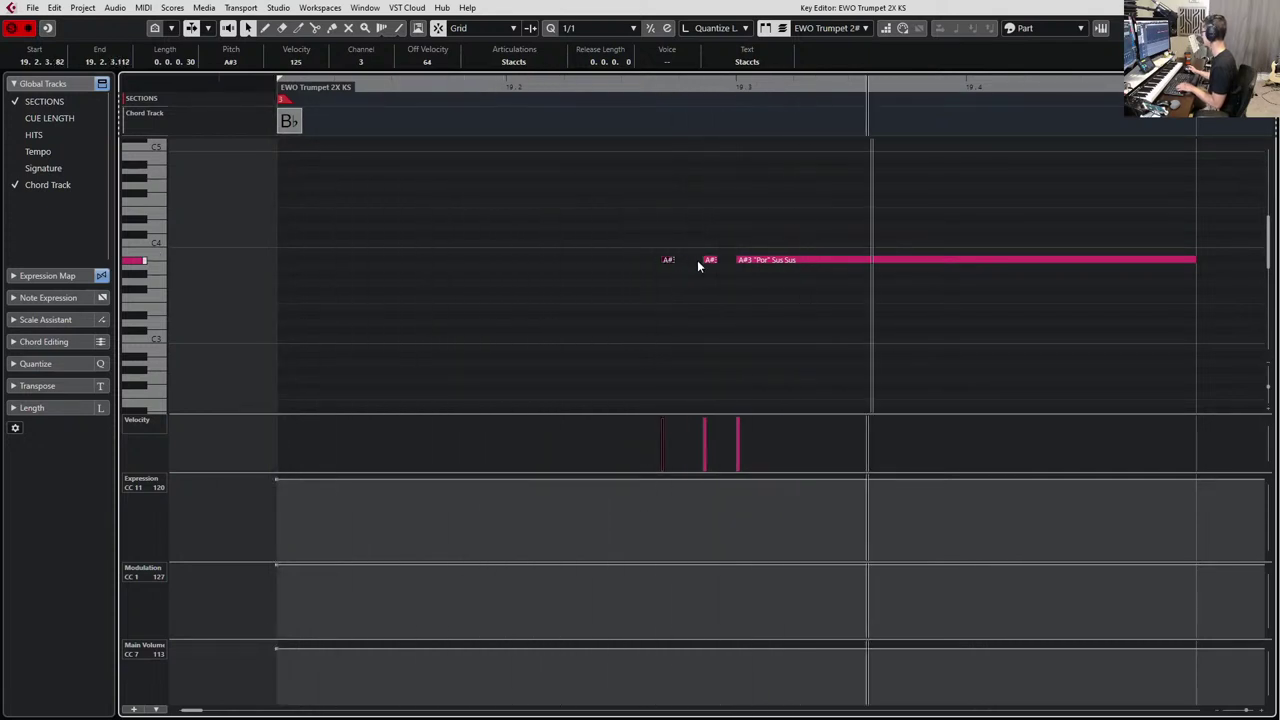
pyautogui.press('space')
pyautogui.press('Return')
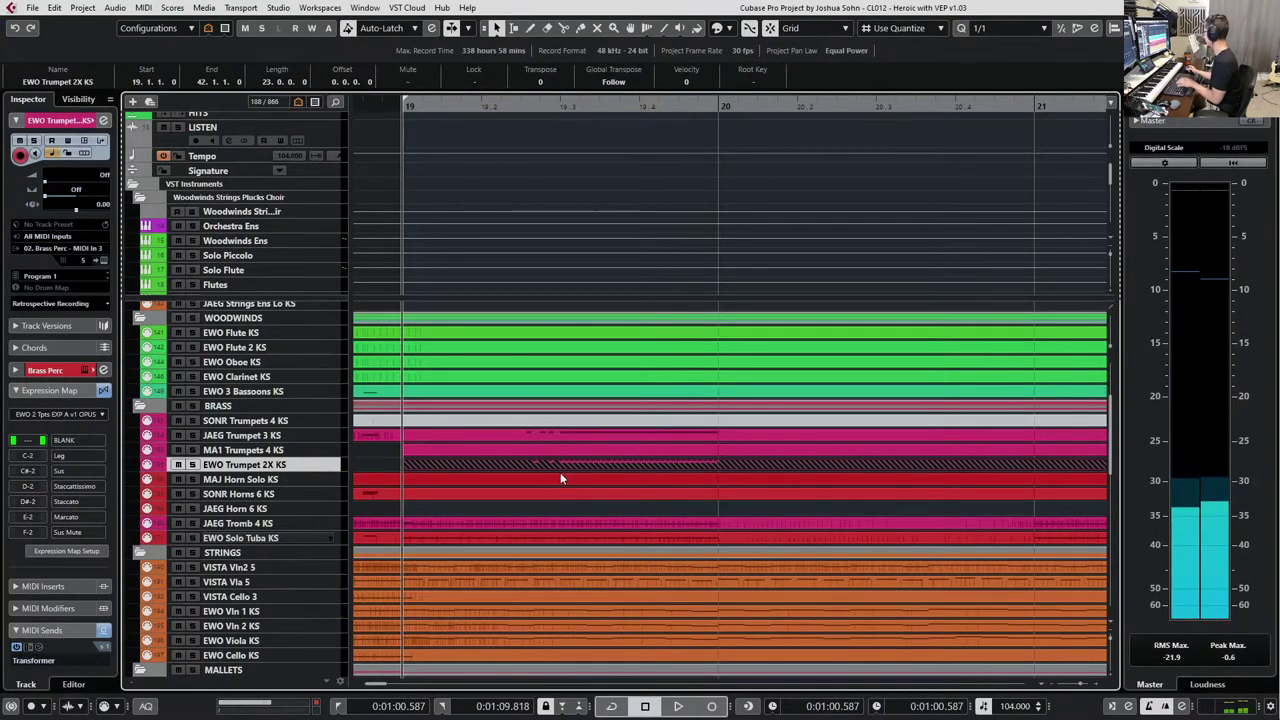
# Open the MA1 Trumpets 4 part, adjust its third short A#3 note to start at 19.2.4.55, and audition the figure.
pyautogui.click(560, 506)
pyautogui.moveTo(531, 435); pyautogui.dragTo(534, 452)
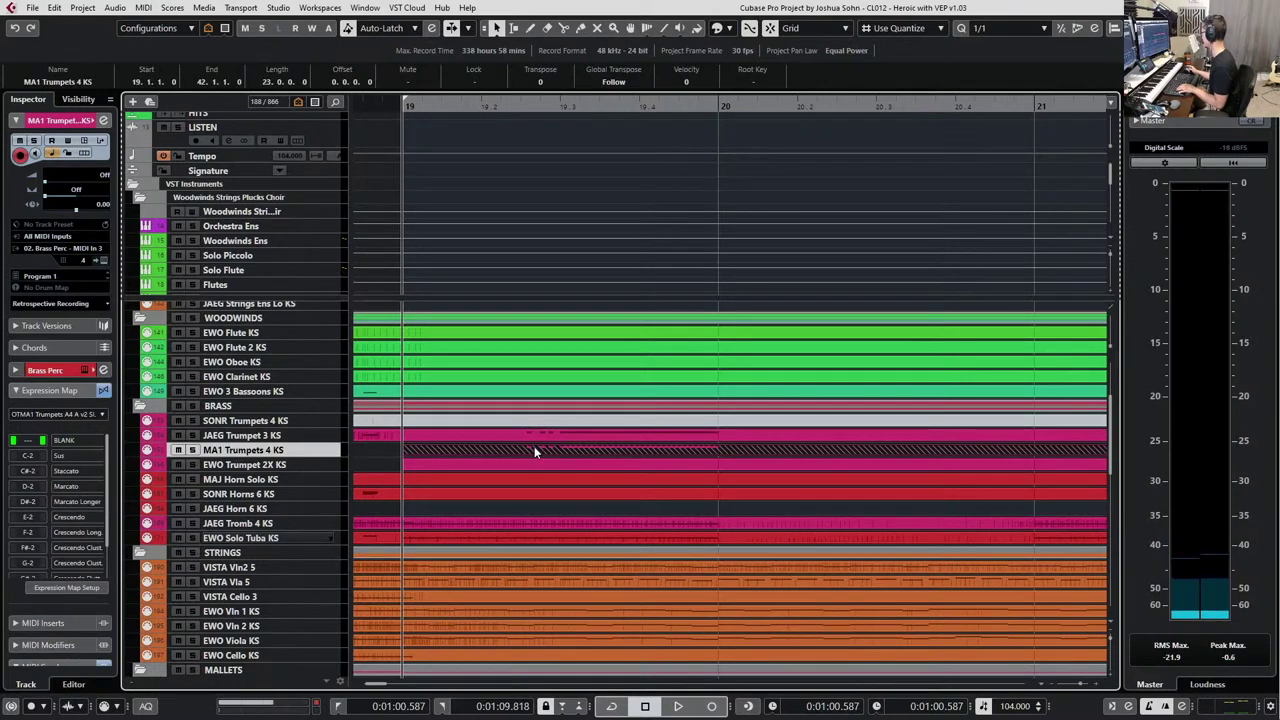
pyautogui.press('Return')
pyautogui.moveTo(577, 308); pyautogui.dragTo(600, 308)
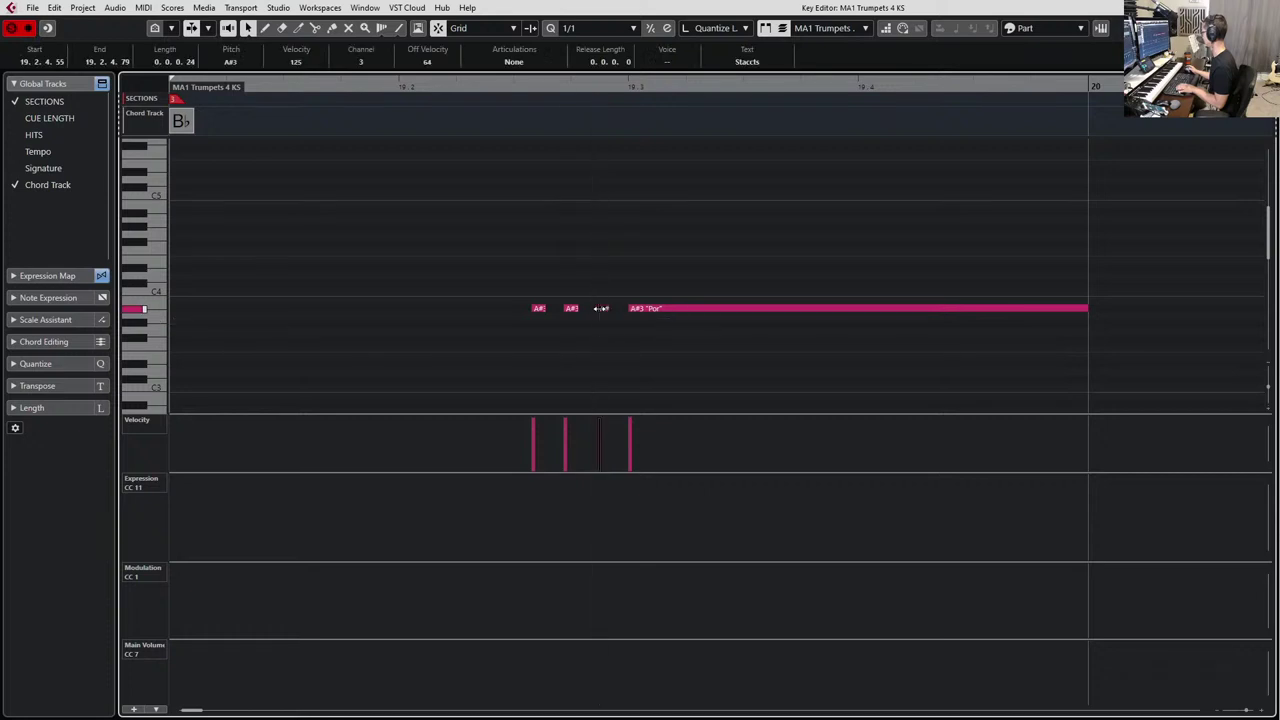
pyautogui.press('space')
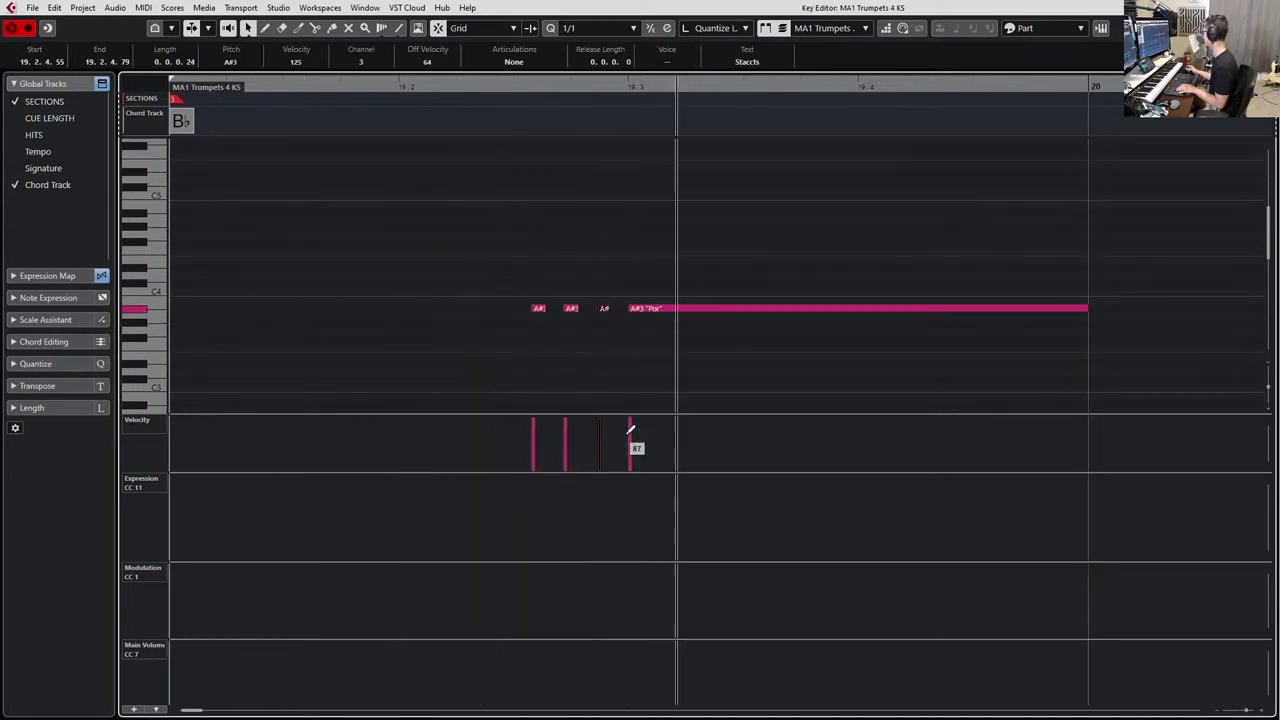
pyautogui.press('space')
# Assign the Marcato Longer articulation to the long A#3 note in MA1 Trumpets 4 and audition it.
pyautogui.press('Right')
pyautogui.click(508, 62)
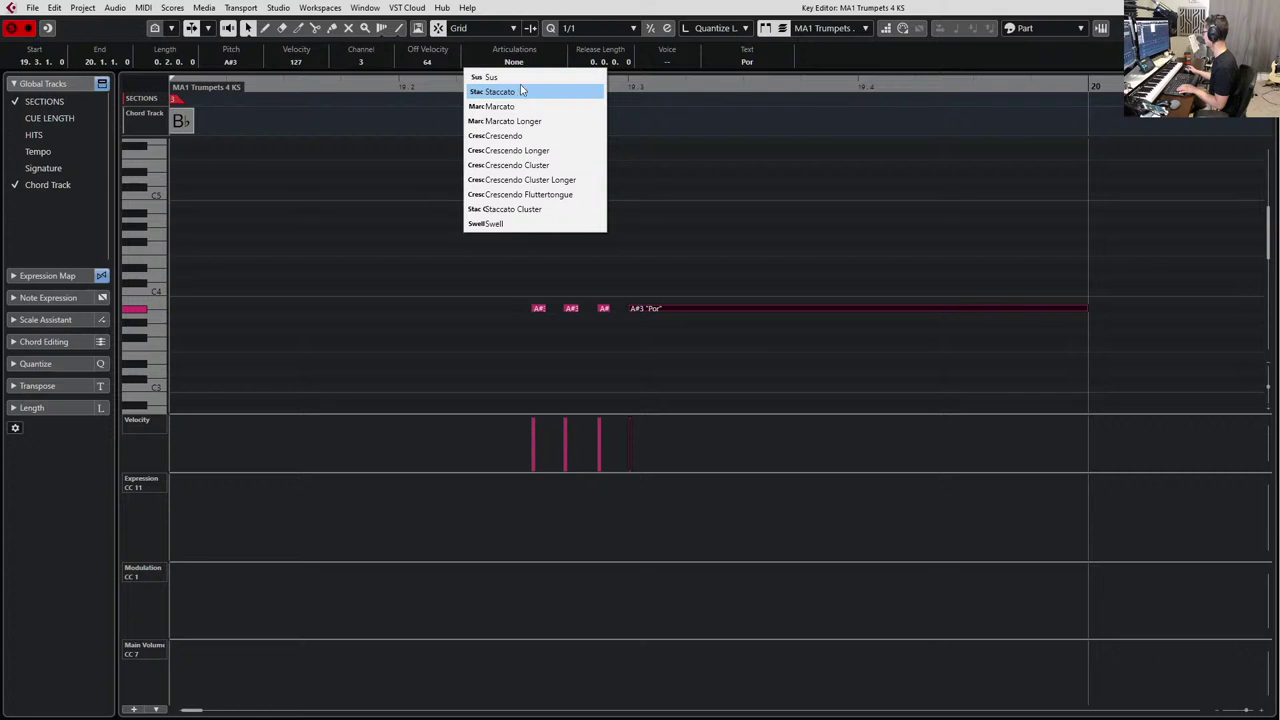
pyautogui.click(531, 121)
pyautogui.press('space')
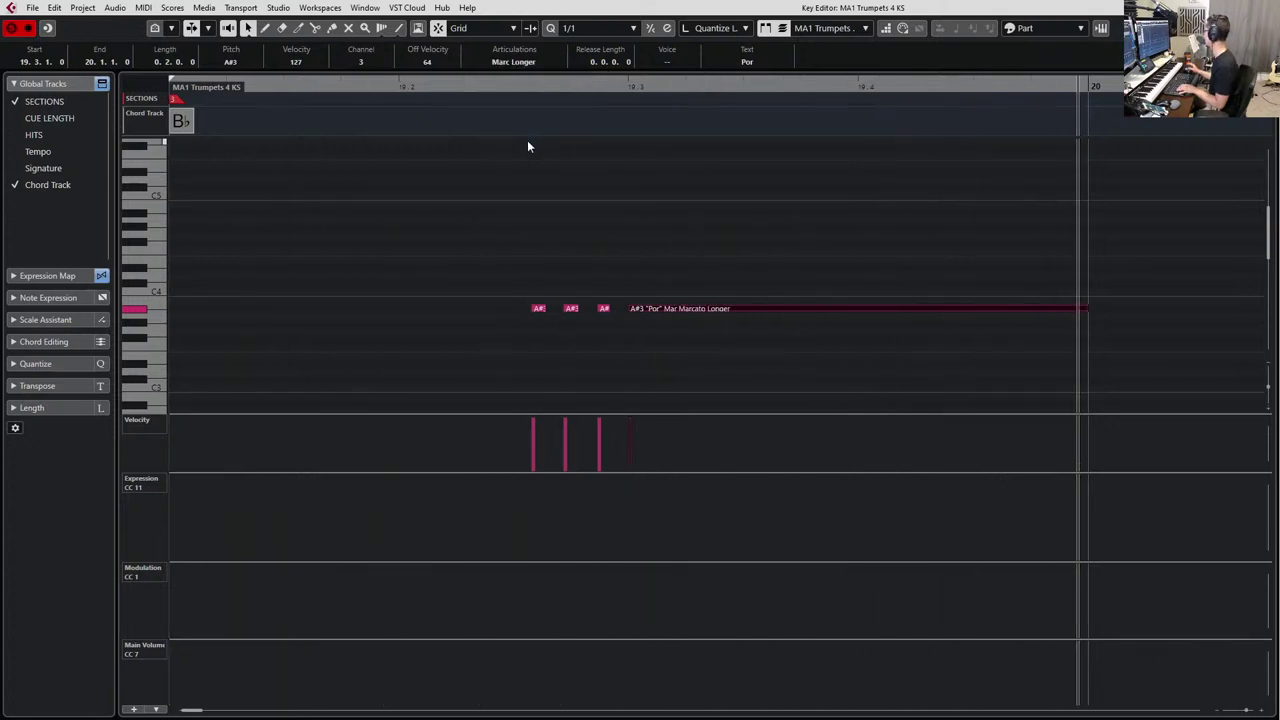
pyautogui.press('space')
pyautogui.press('Return')
# Apply the Glue tool to the MA1 Trumpets 4 part after bar 19 and audition the arrangement from bar 18.
pyautogui.press('KP_Subtract')
pyautogui.press('4')
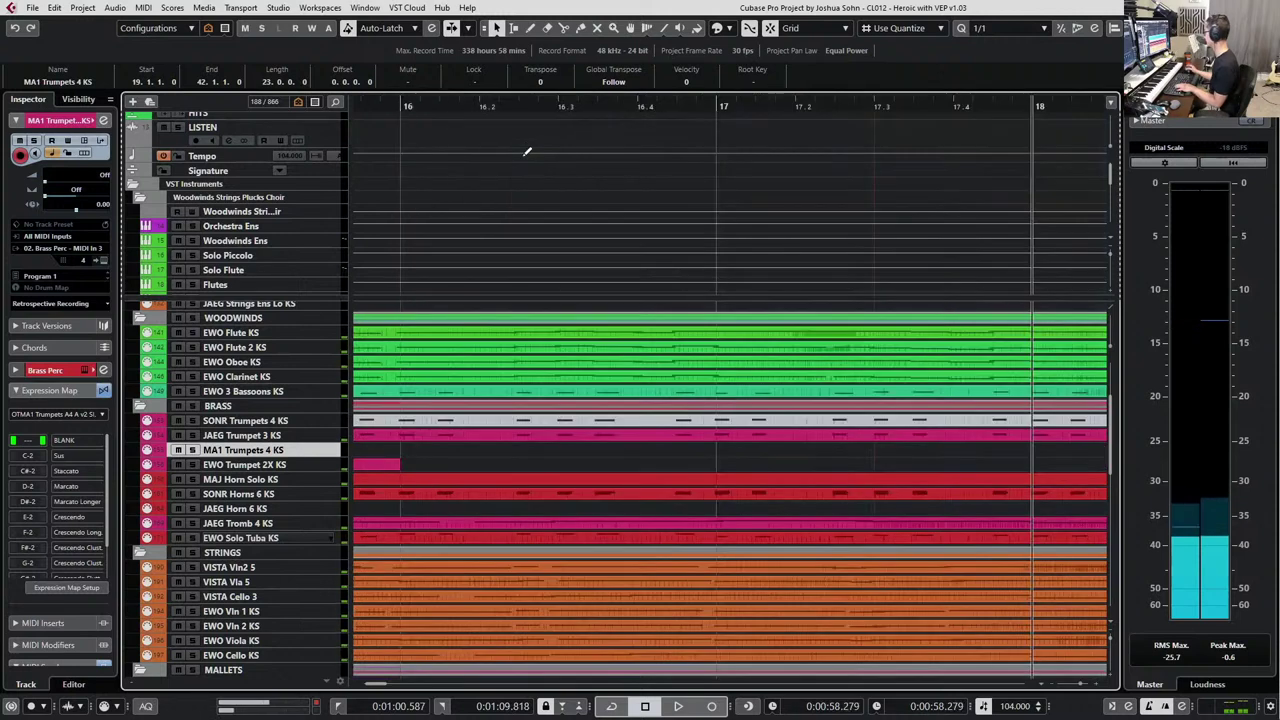
pyautogui.press('g')
pyautogui.press('g')
pyautogui.press('g')
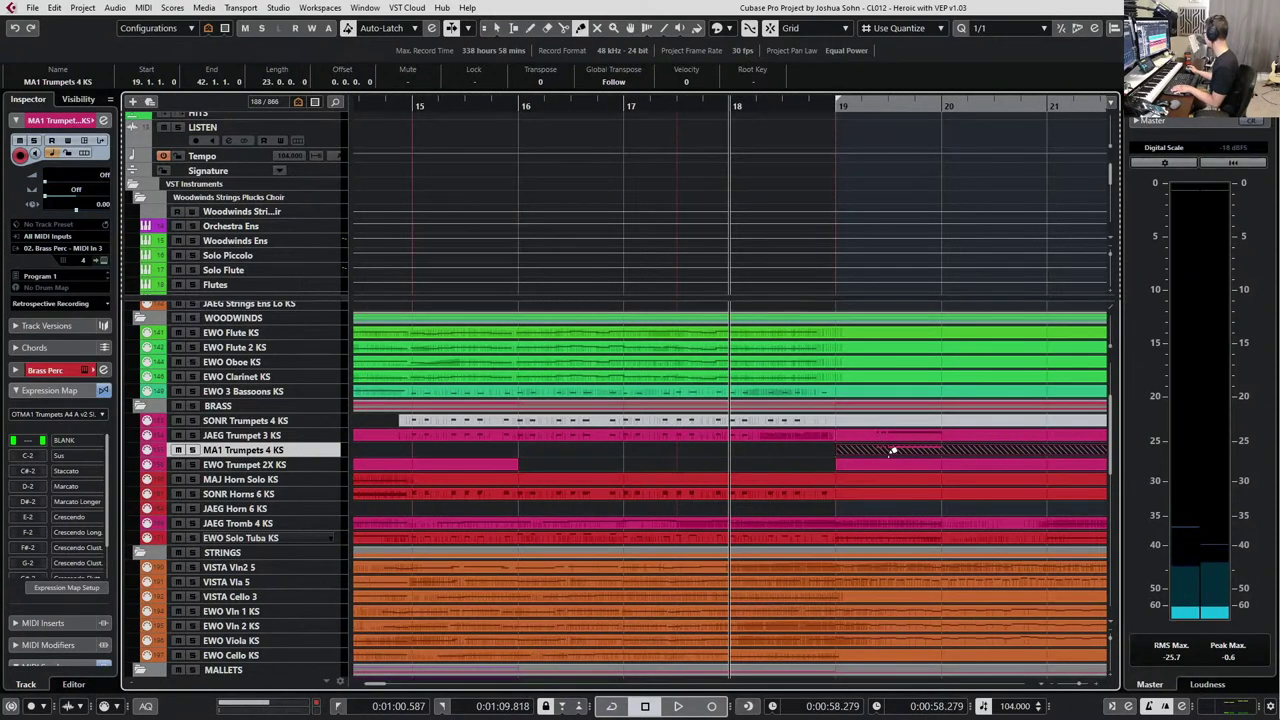
pyautogui.click(902, 450)
pyautogui.press('1')
pyautogui.press('space')
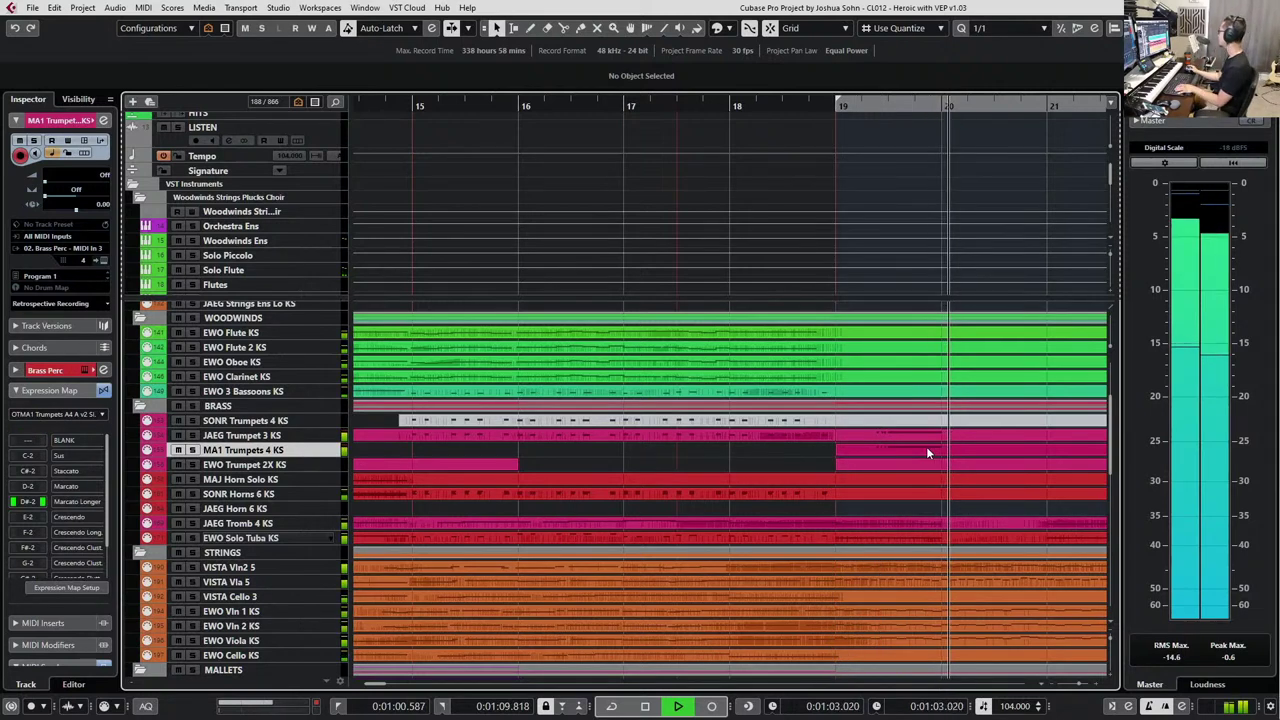
pyautogui.press('space')
# Move the JAEG Trumpet 3 and MA1 Trumpets 4 parts together to start at 19.3.1.0 and audition from bar 18.
pyautogui.click(928, 446)
pyautogui.click(927, 436)
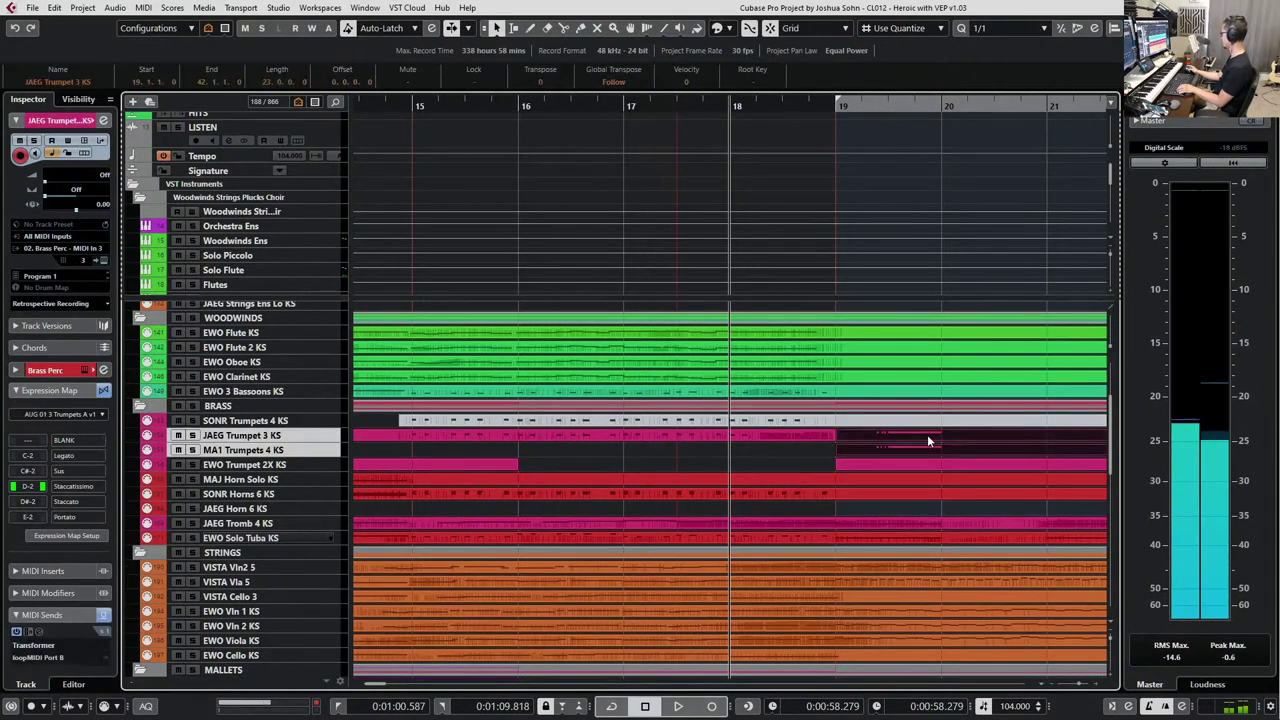
pyautogui.hscroll(3, 862, 442)
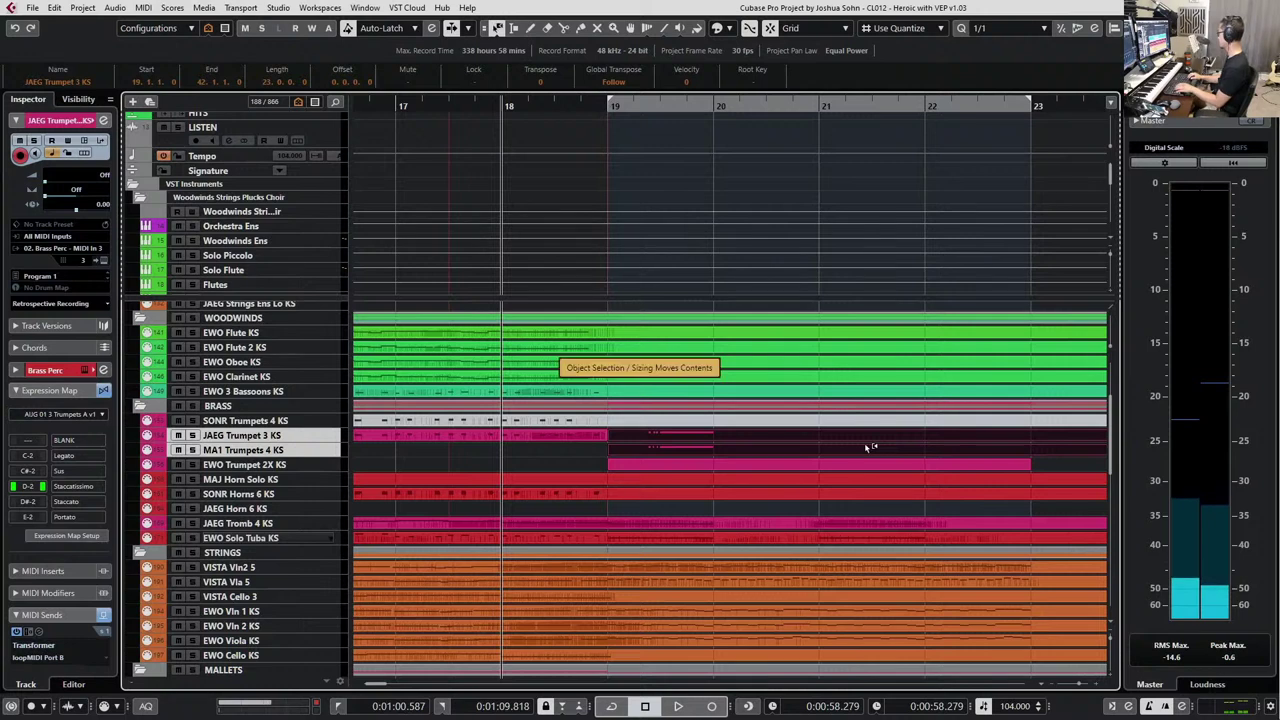
pyautogui.hscroll(2, 864, 444)
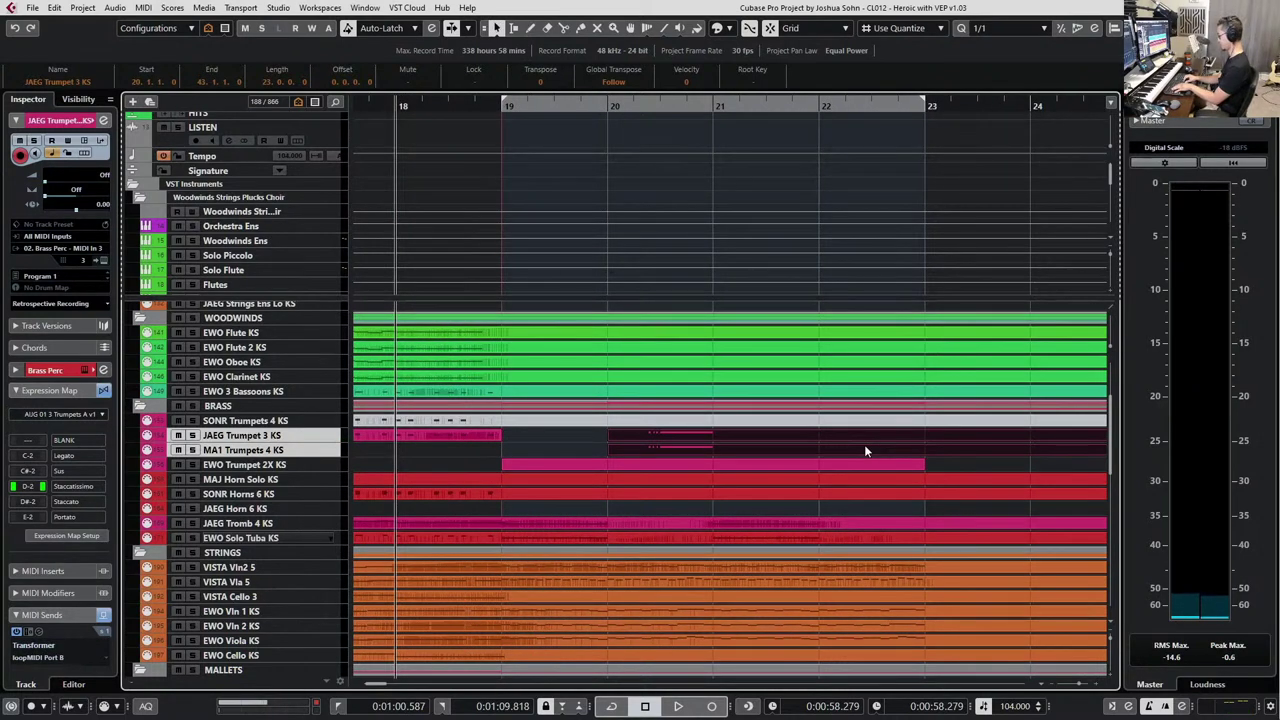
pyautogui.hotkey('alt', '3')
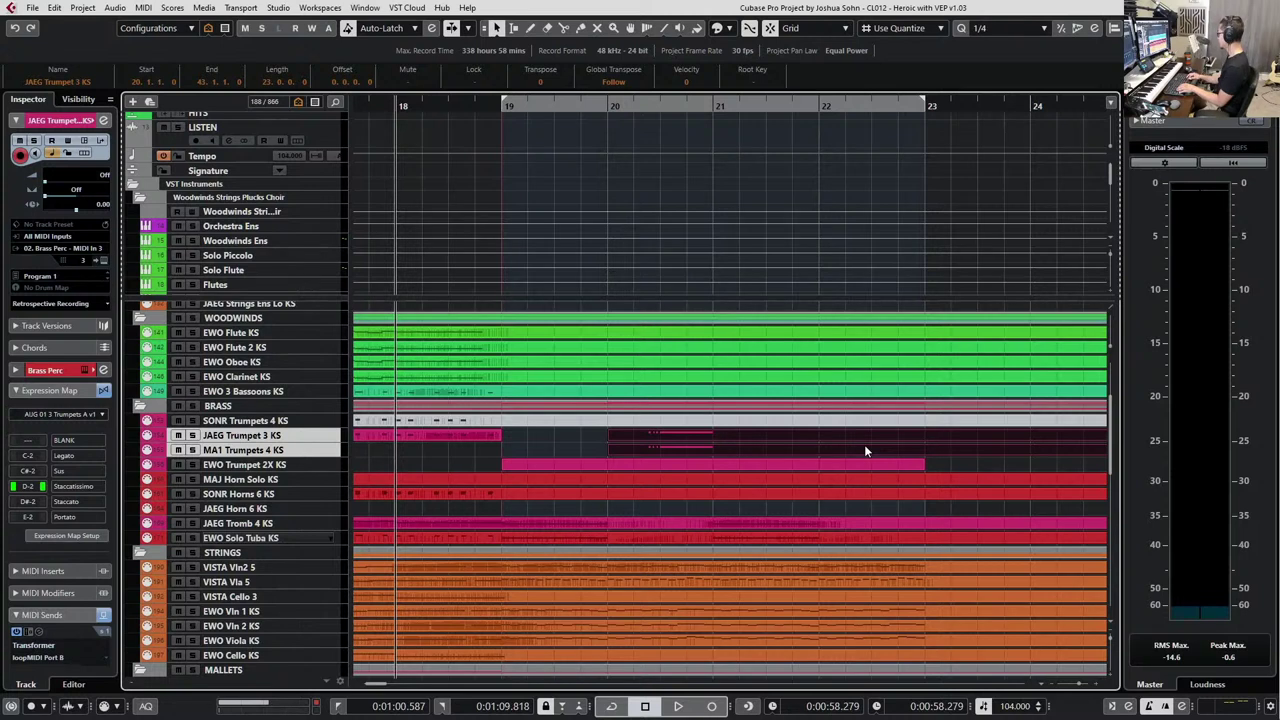
pyautogui.hscroll(-2, 865, 445)
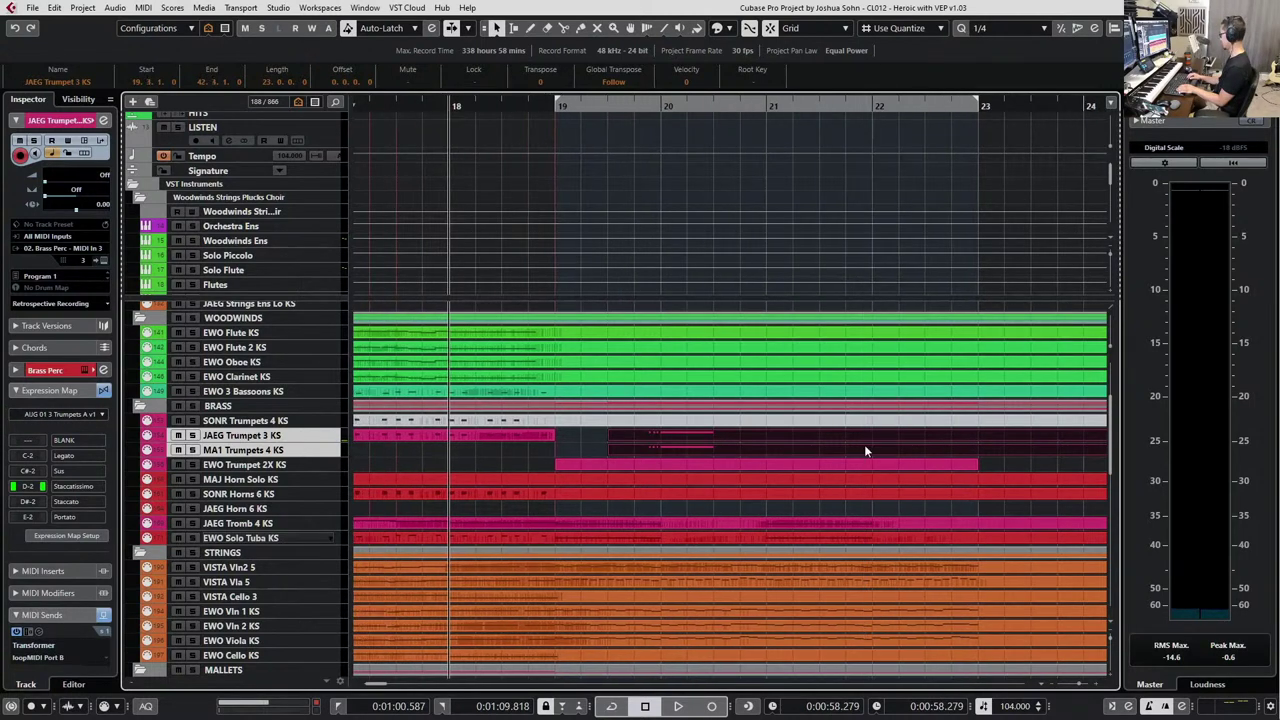
pyautogui.press('space')
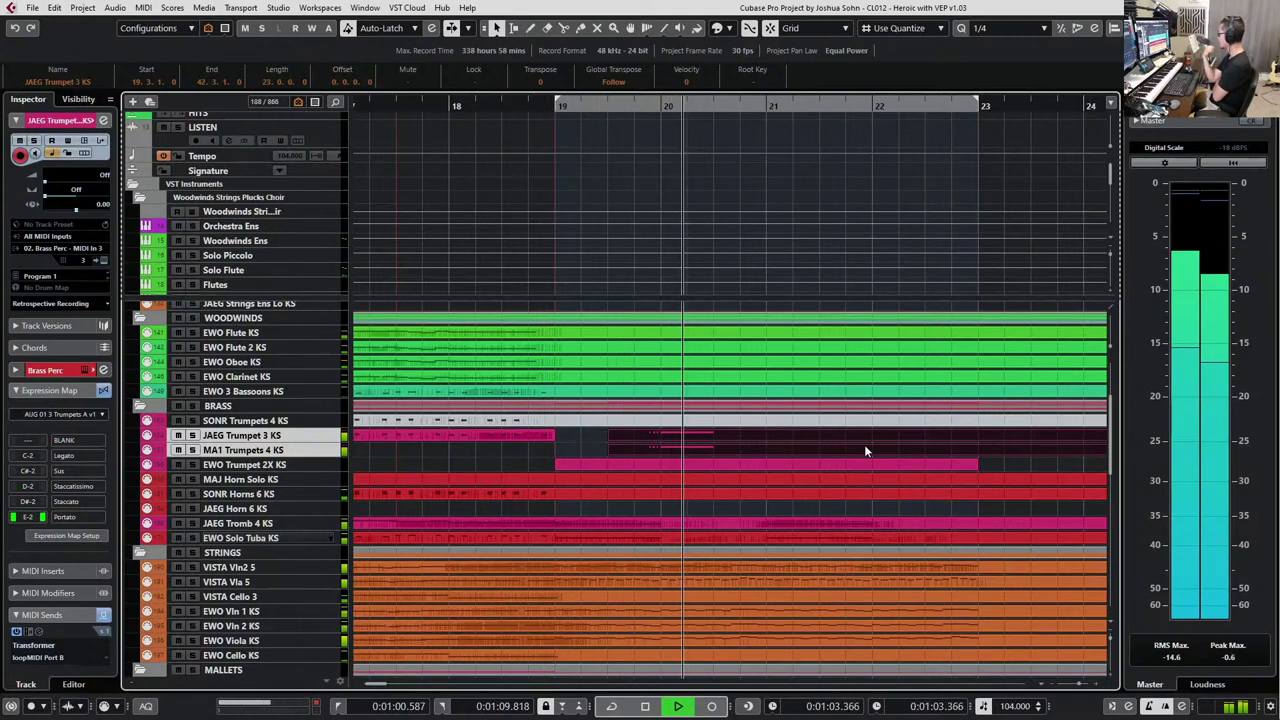
pyautogui.press('space')
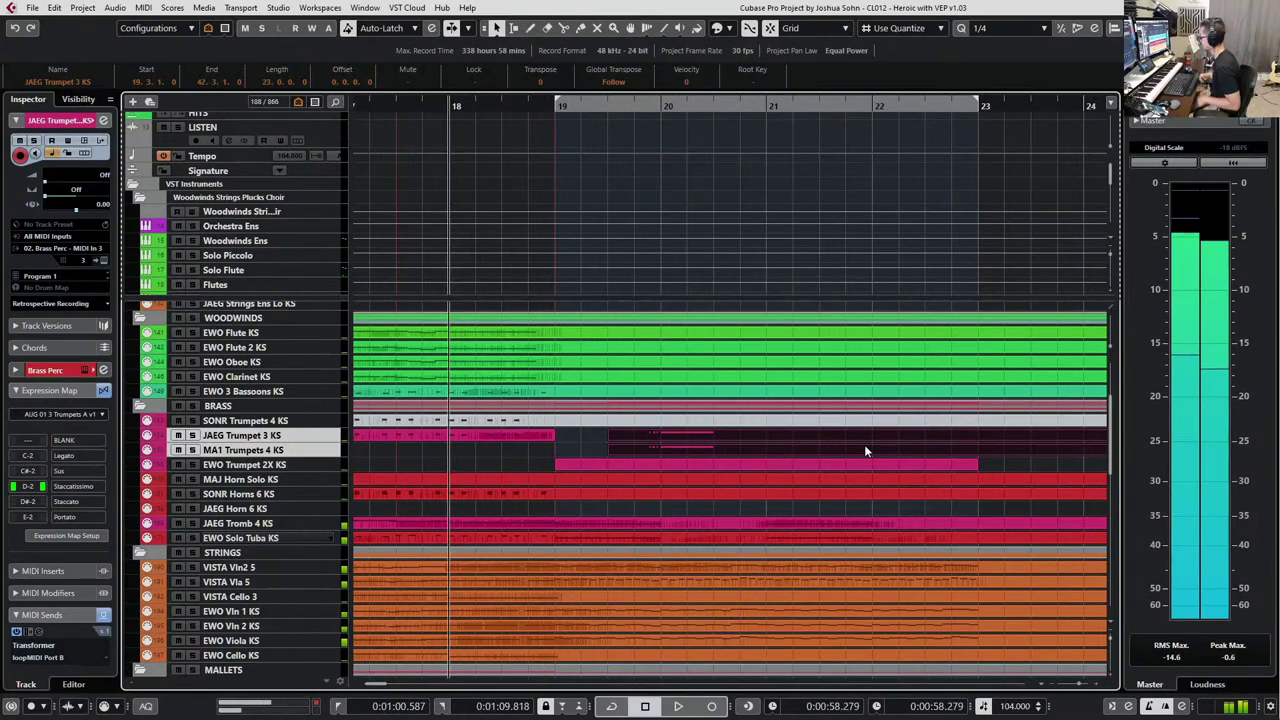
# Lengthen the long A#3 note in JAEG Trumpet 3 to 1.0.0.0, ending at 21.1.1.0, and audition from bar 18.
pyautogui.press('Return')
pyautogui.scroll(-4, 692, 326)
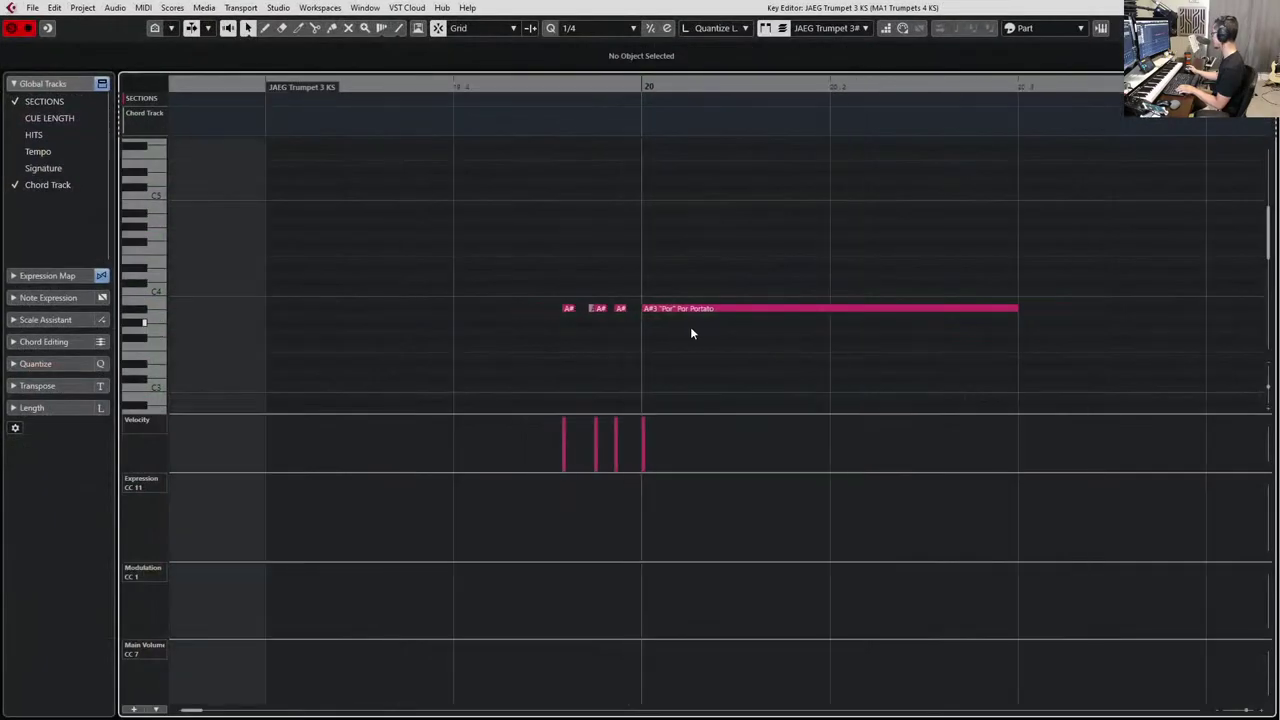
pyautogui.click(758, 308)
pyautogui.hotkey('alt', 'shift', 'Right')
pyautogui.hotkey('alt', 'shift', 'Right')
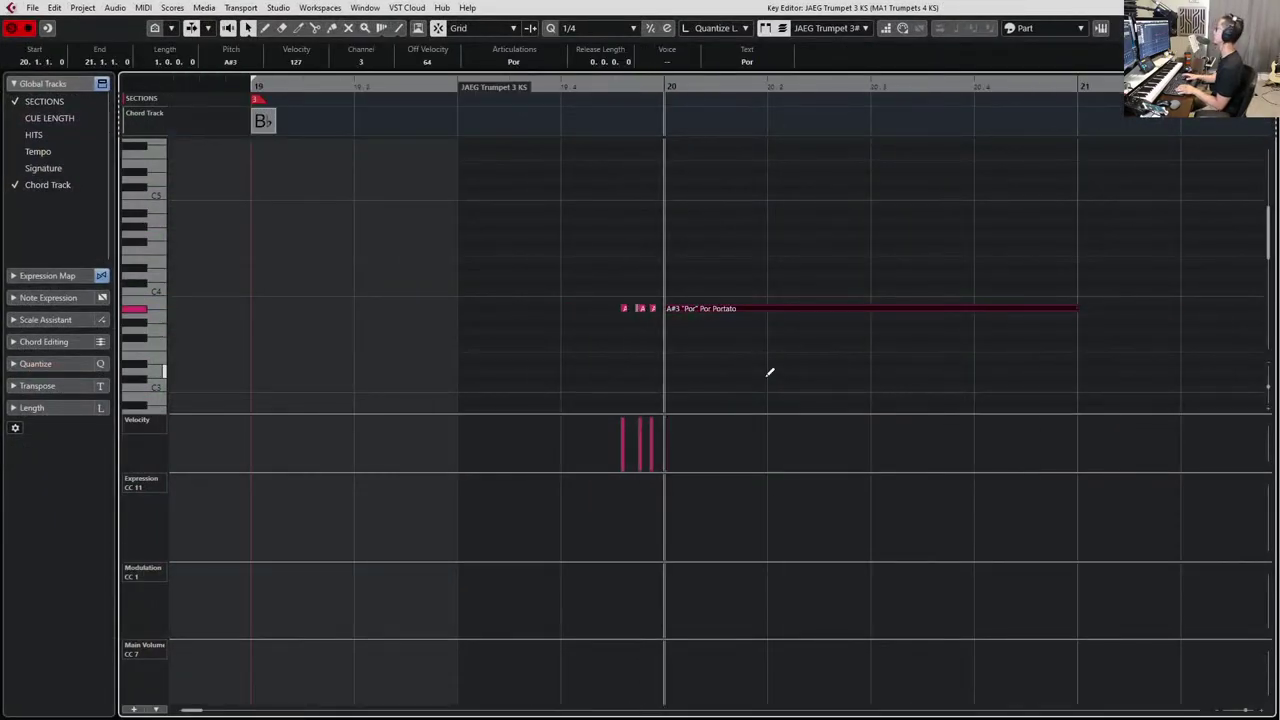
pyautogui.press('Return')
pyautogui.press('space')
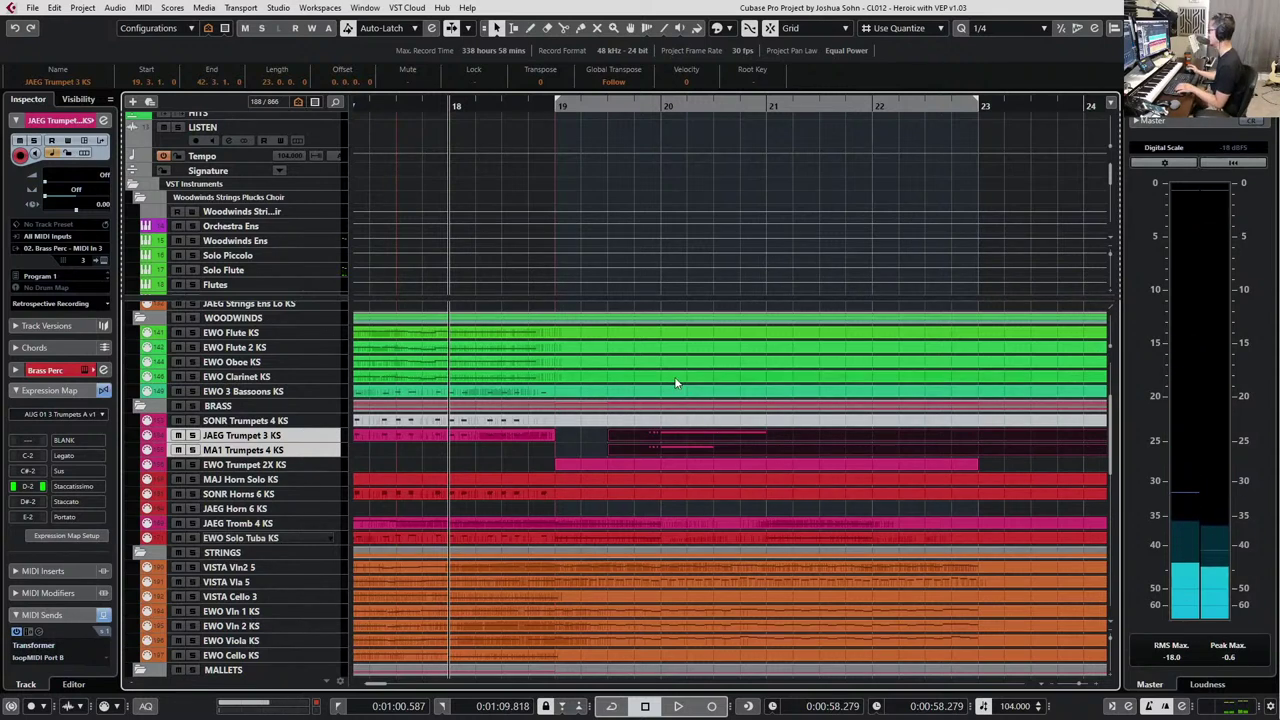
# Extend the start of the JAEG Trumpet 3 and MA1 Trumpets 4 parts back to 19.1.1.0 without moving their notes.
pyautogui.press('g')
pyautogui.press('g')
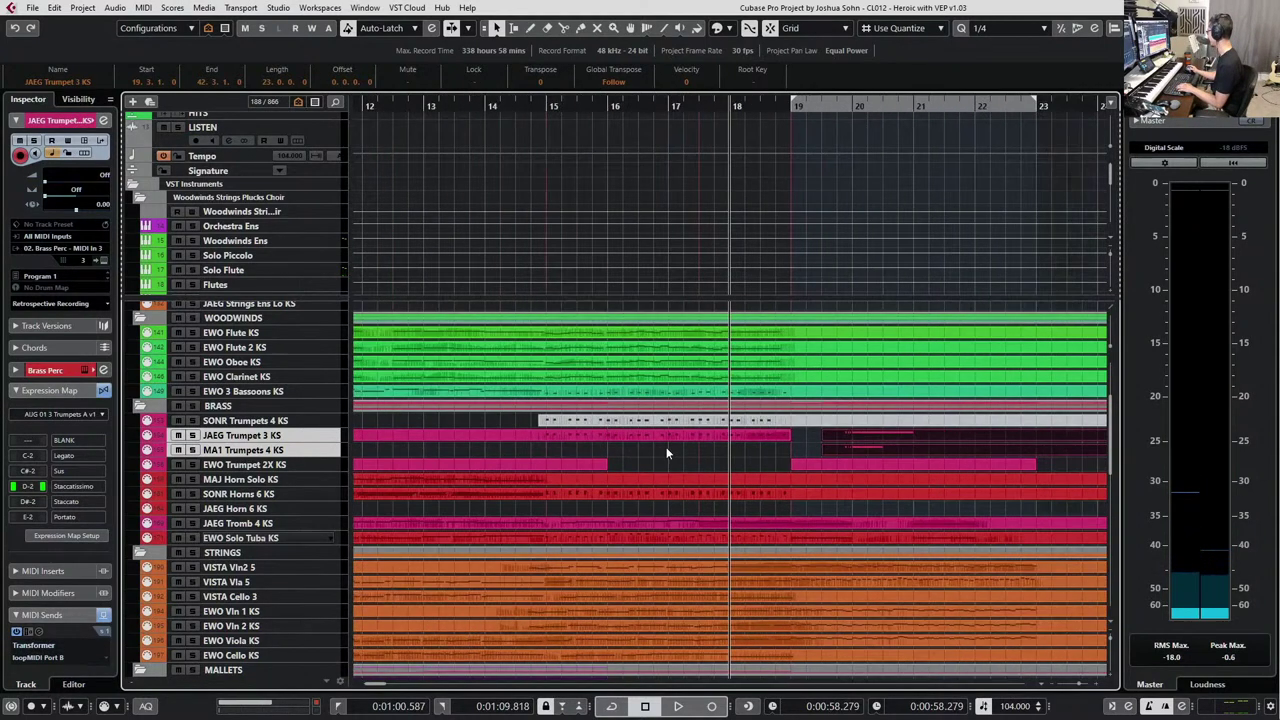
pyautogui.hscroll(3, 690, 455)
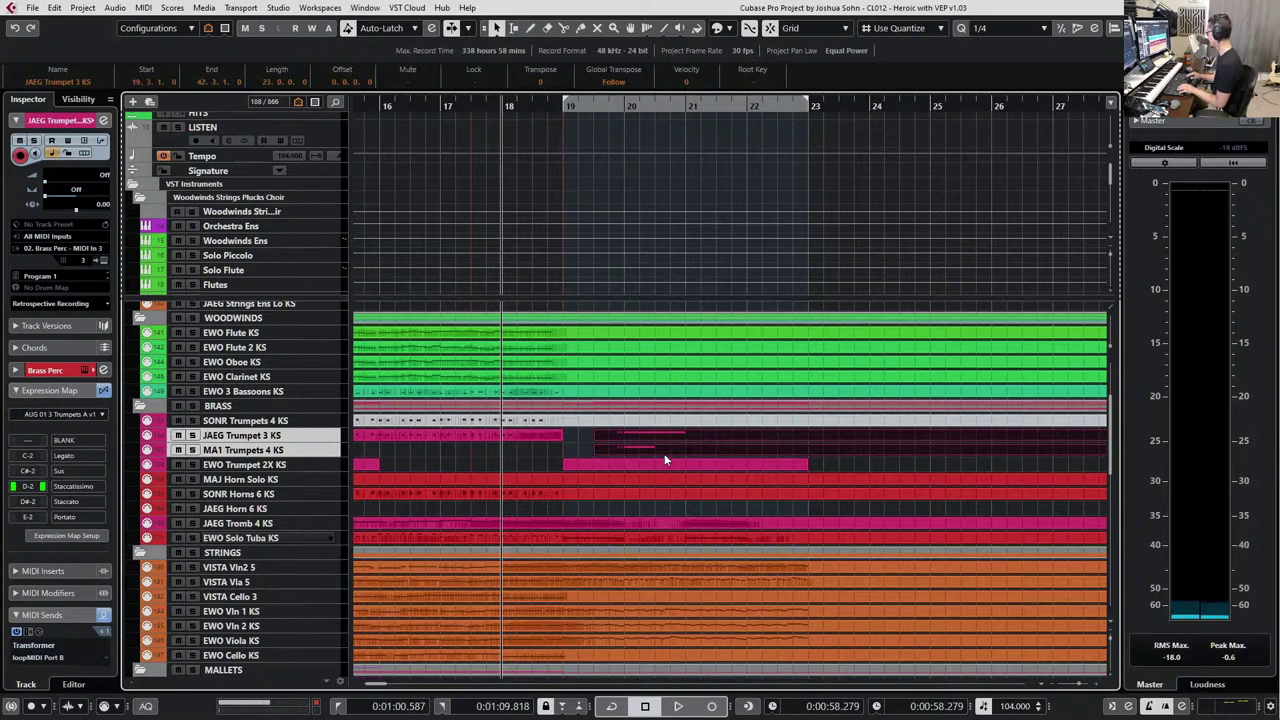
pyautogui.hscroll(-2, 622, 447)
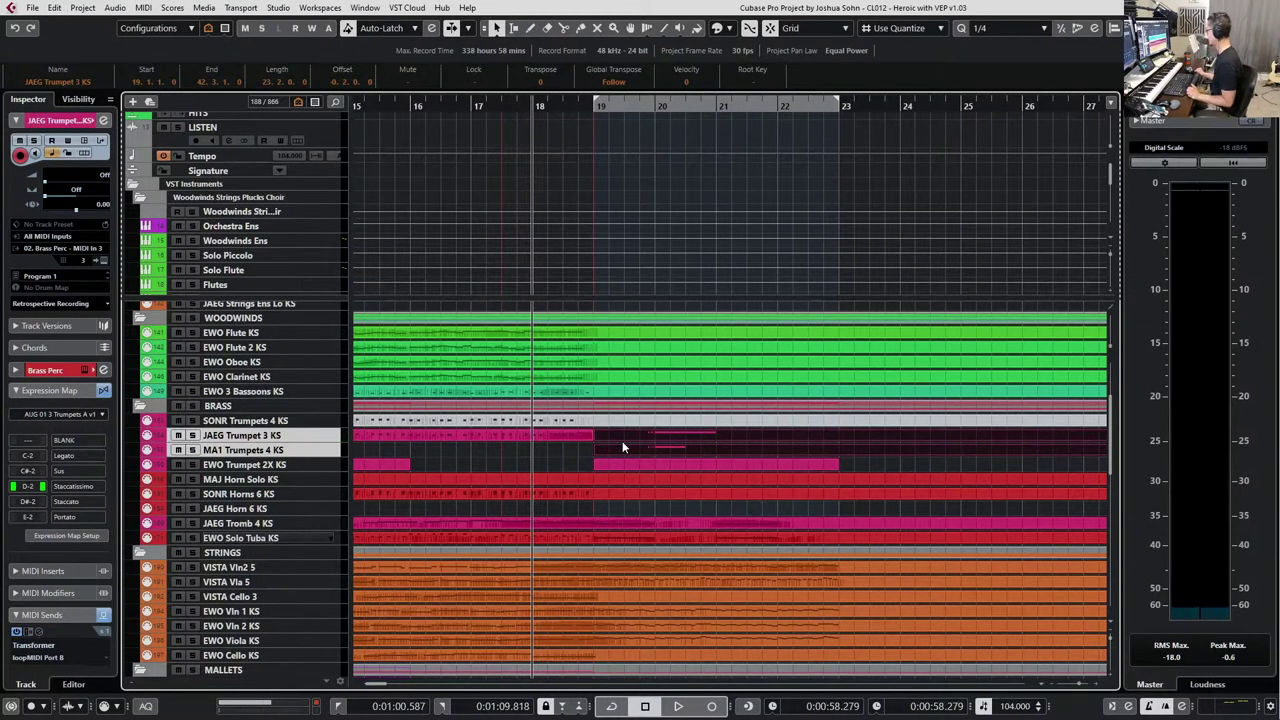
# Deselect the trumpet parts and place the project cursor at the left locator on bar 19.
pyautogui.press('KP_Subtract')
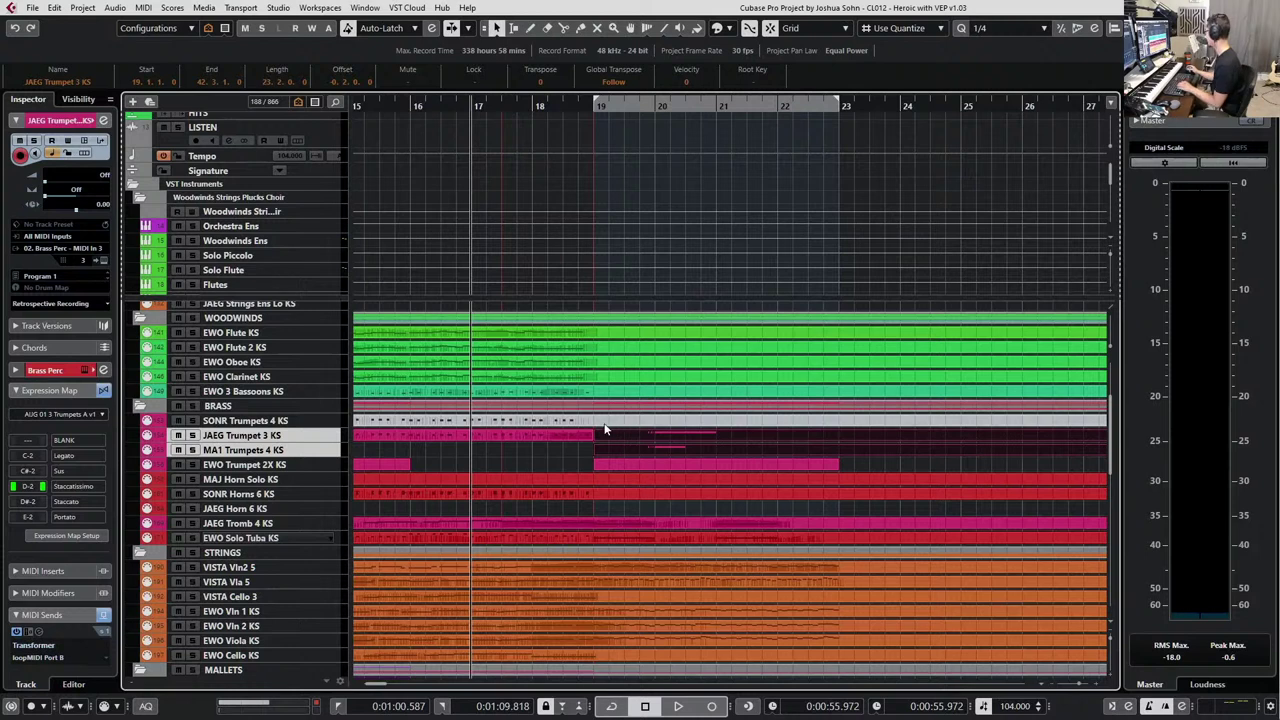
pyautogui.click(512, 444)
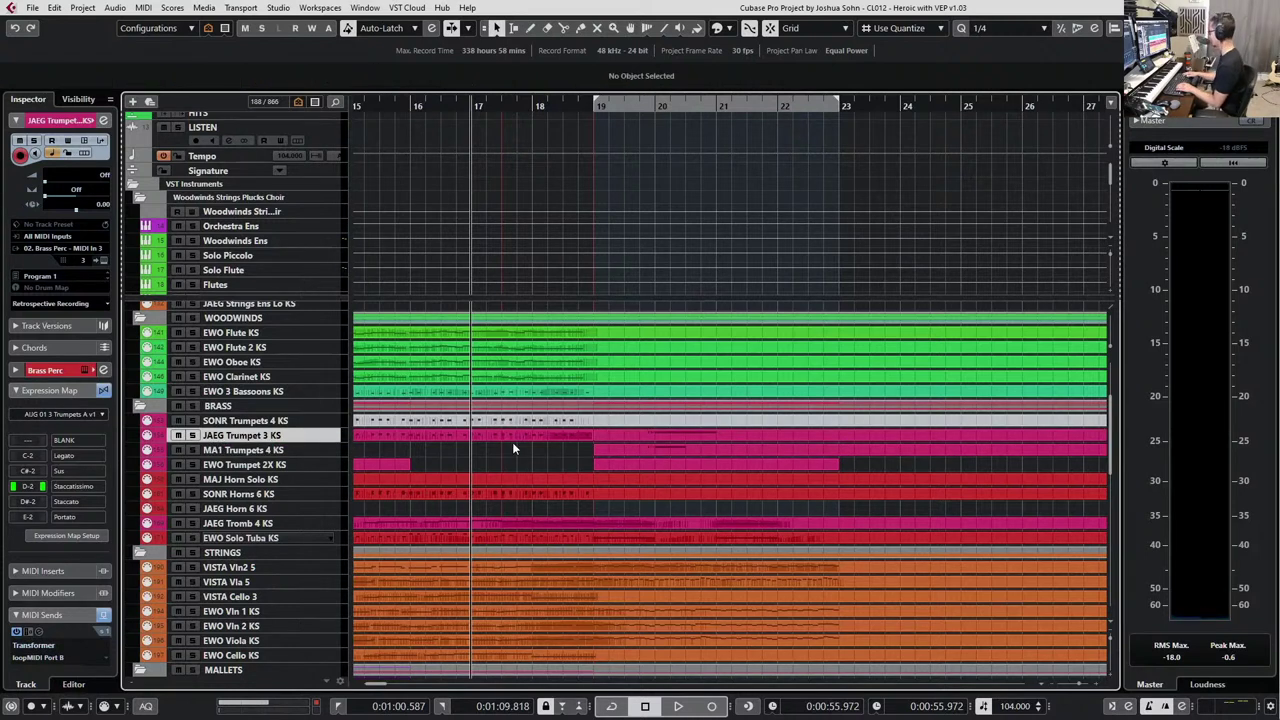
pyautogui.press('KP_Subtract')
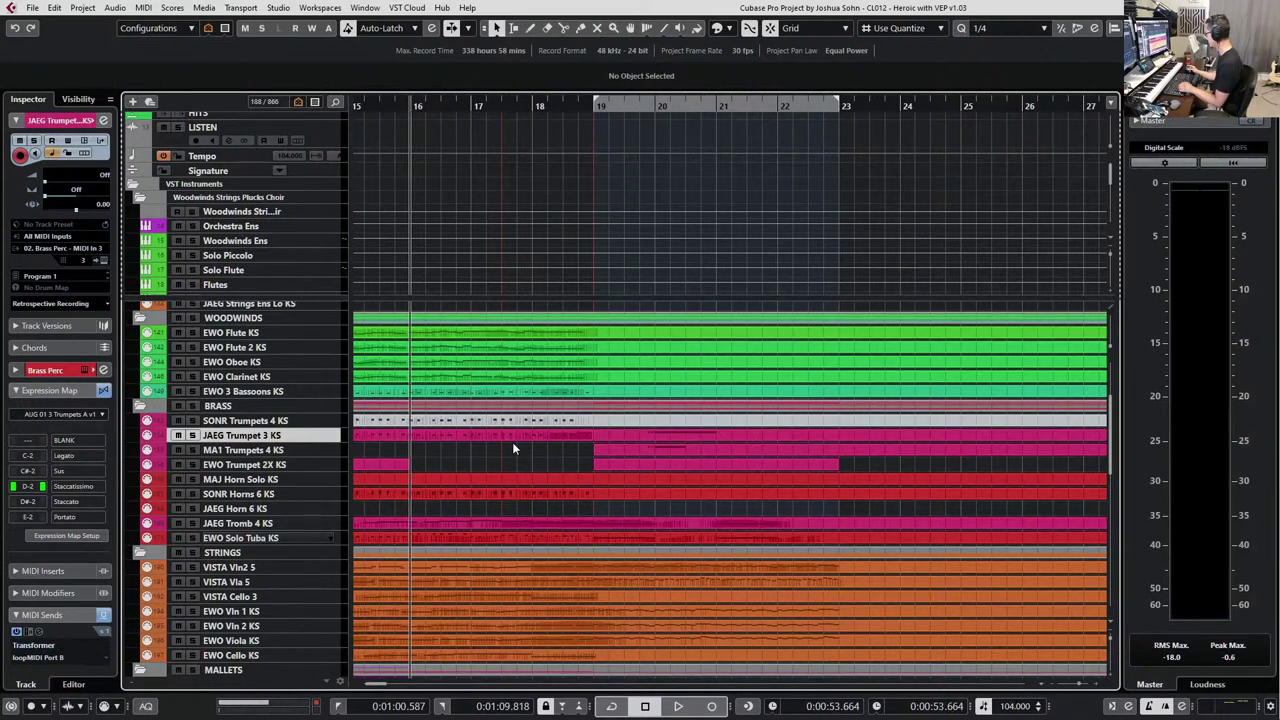
pyautogui.scroll(-3, 512, 442)
pyautogui.press('KP_1')
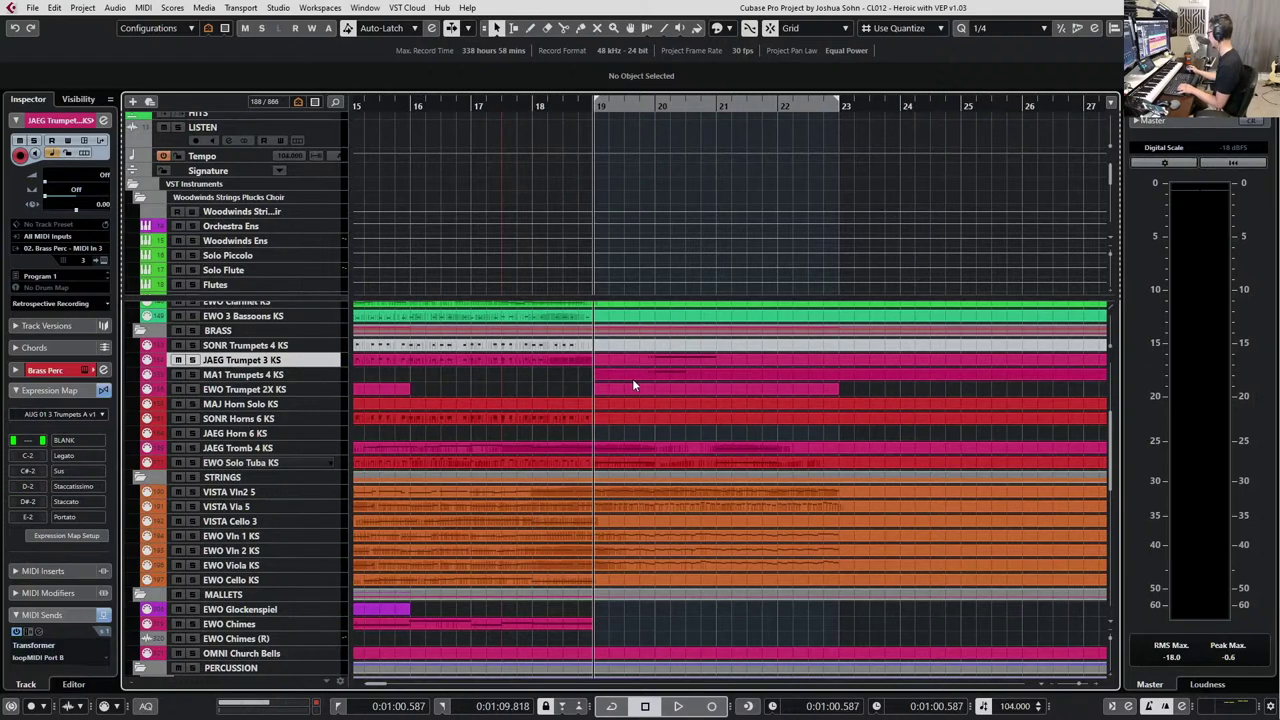
pyautogui.click(672, 376)
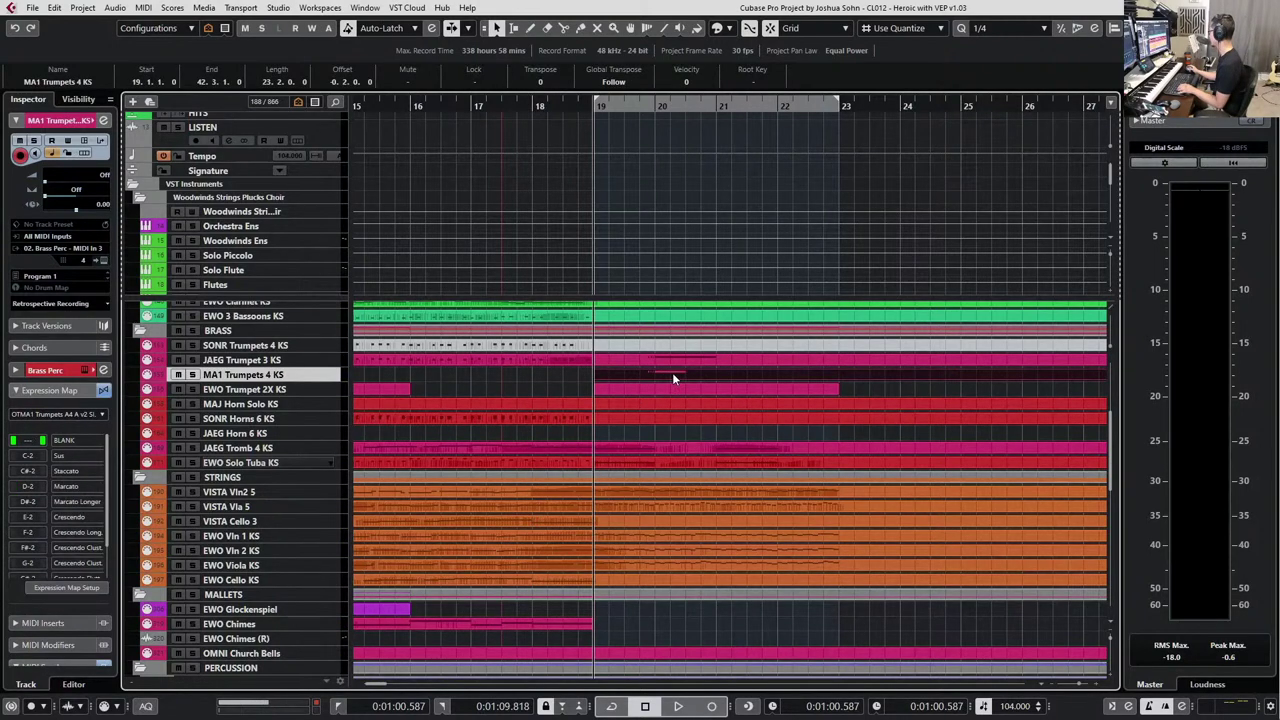
pyautogui.doubleClick(672, 376)
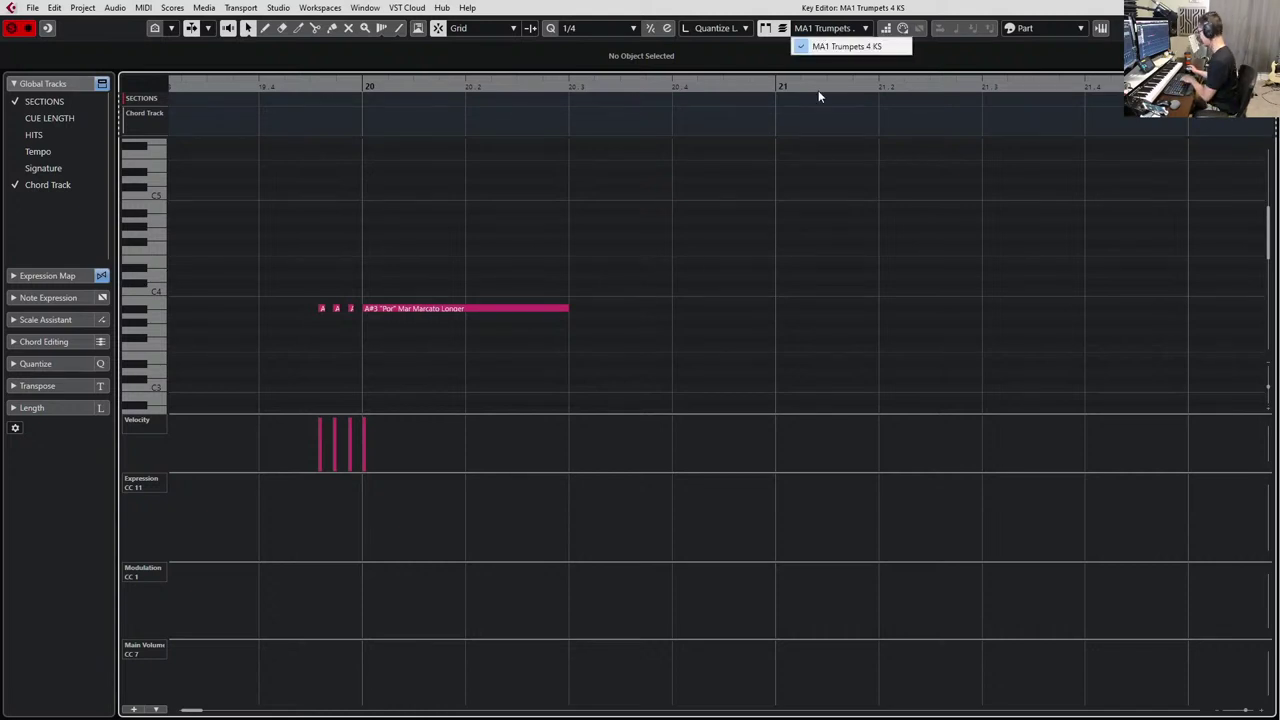
pyautogui.press('Escape')
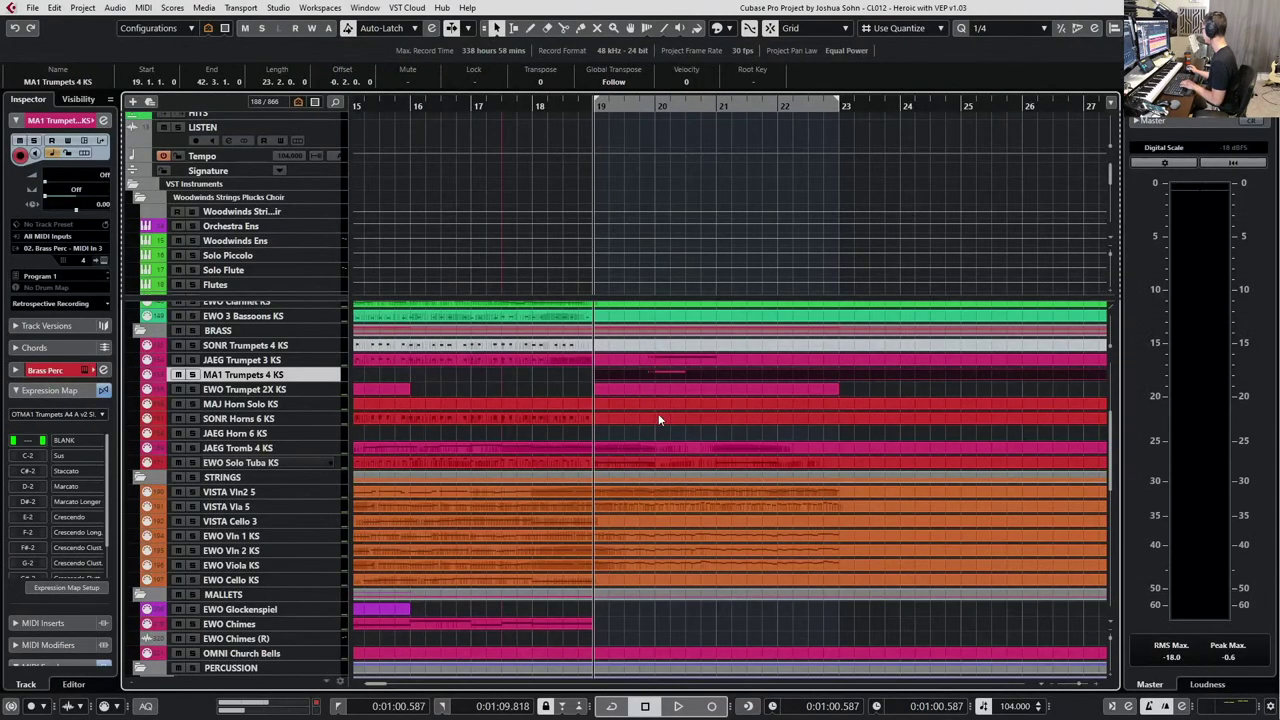
# Lengthen the long A#3 note in MA1 Trumpets 4 to 1.0.0.0, ending at 21.1.1.0, and audition it from bar 20.
pyautogui.keyDown('shift'); pyautogui.click(683, 360); pyautogui.keyUp('shift')
pyautogui.doubleClick(683, 358)
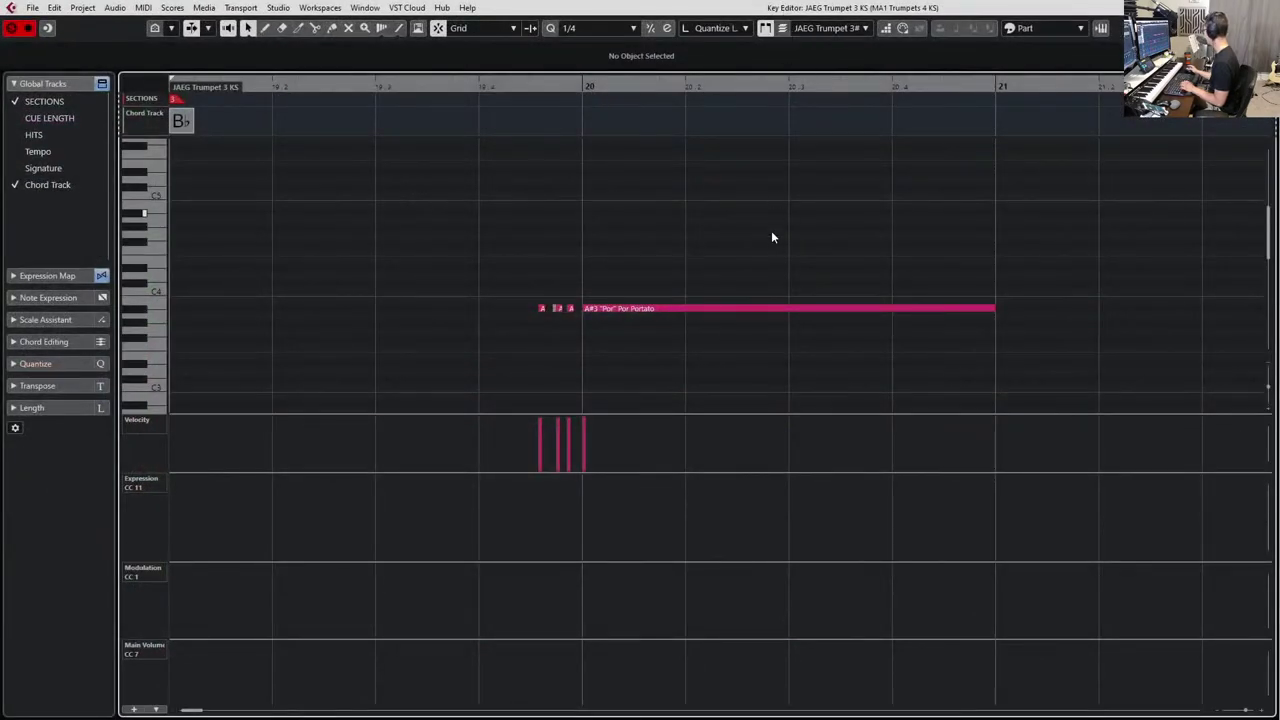
pyautogui.press('Down')
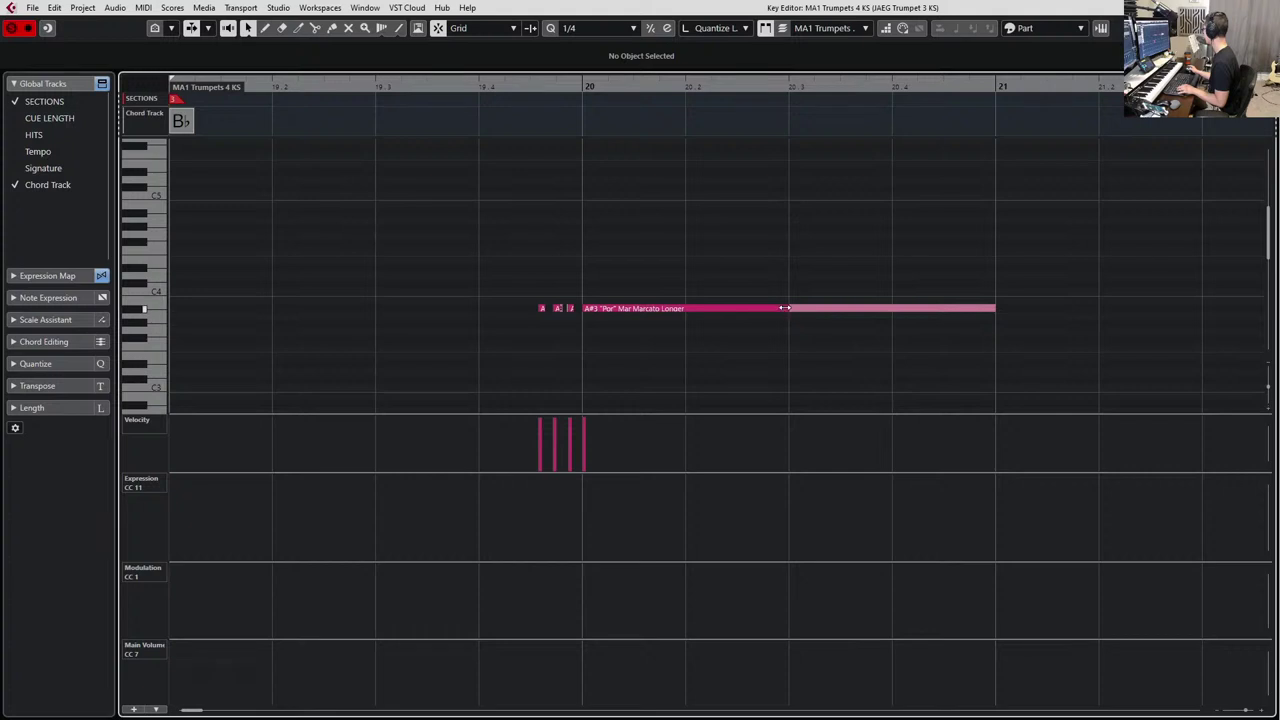
pyautogui.moveTo(785, 308); pyautogui.dragTo(968, 310)
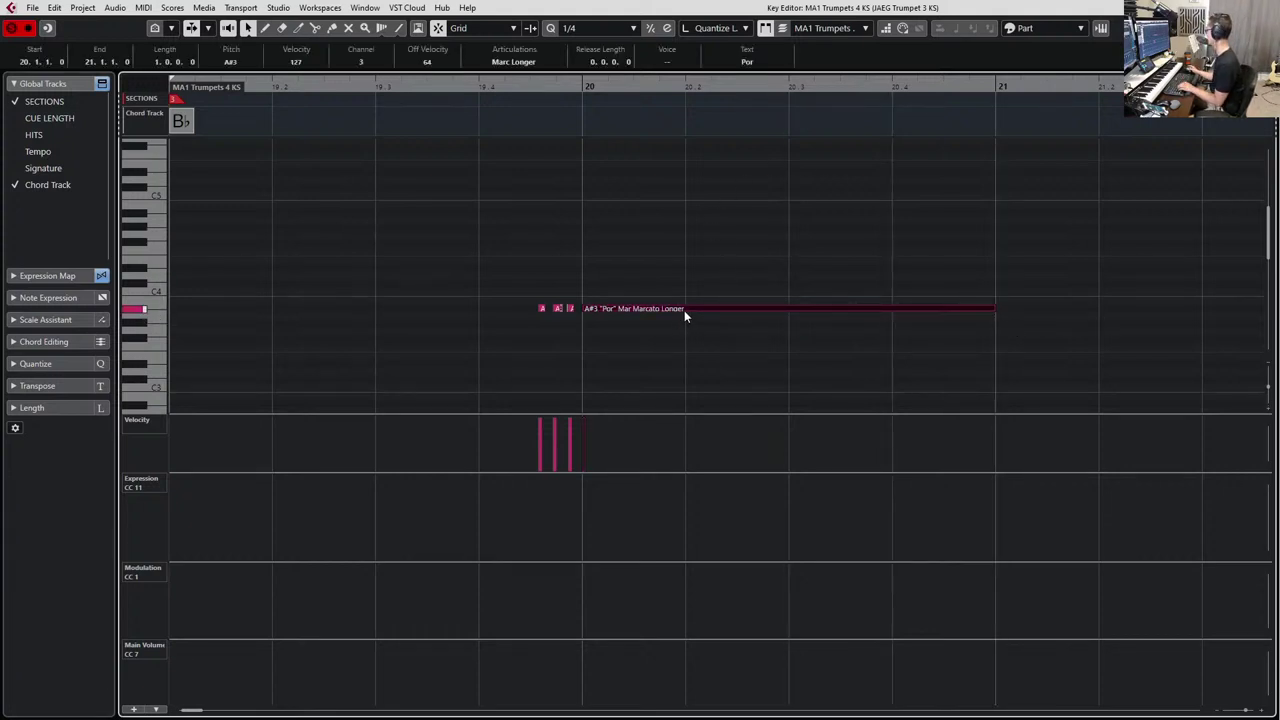
pyautogui.press('l')
pyautogui.press('space')
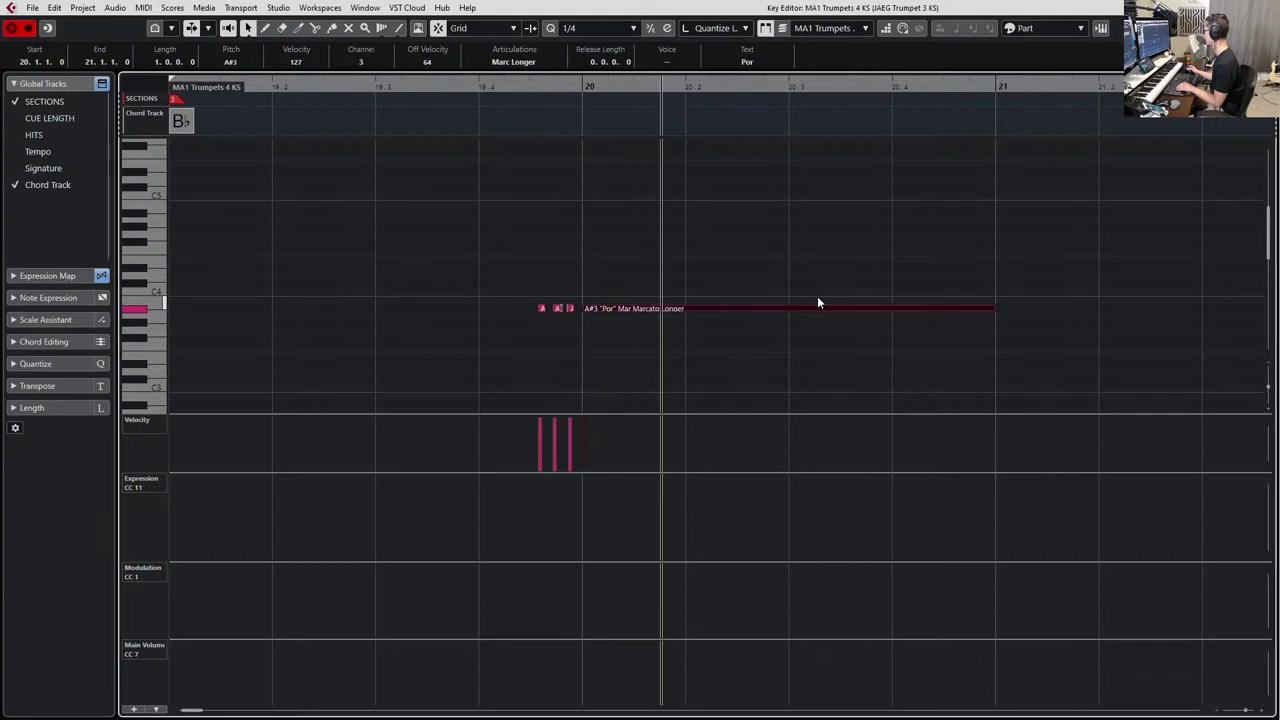
pyautogui.press('space')
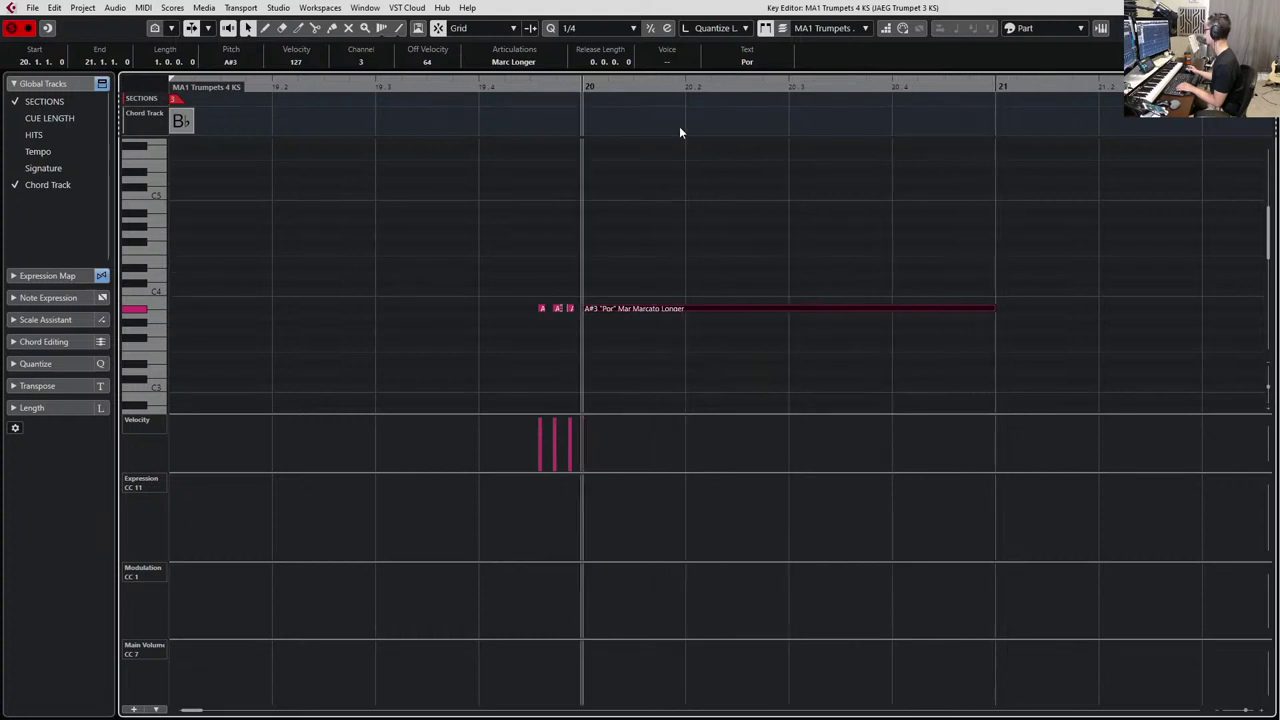
# Change the long MA1 Trumpets 4 note's articulation to Sus, audition it from bar 20 and return to the project.
pyautogui.click(540, 61)
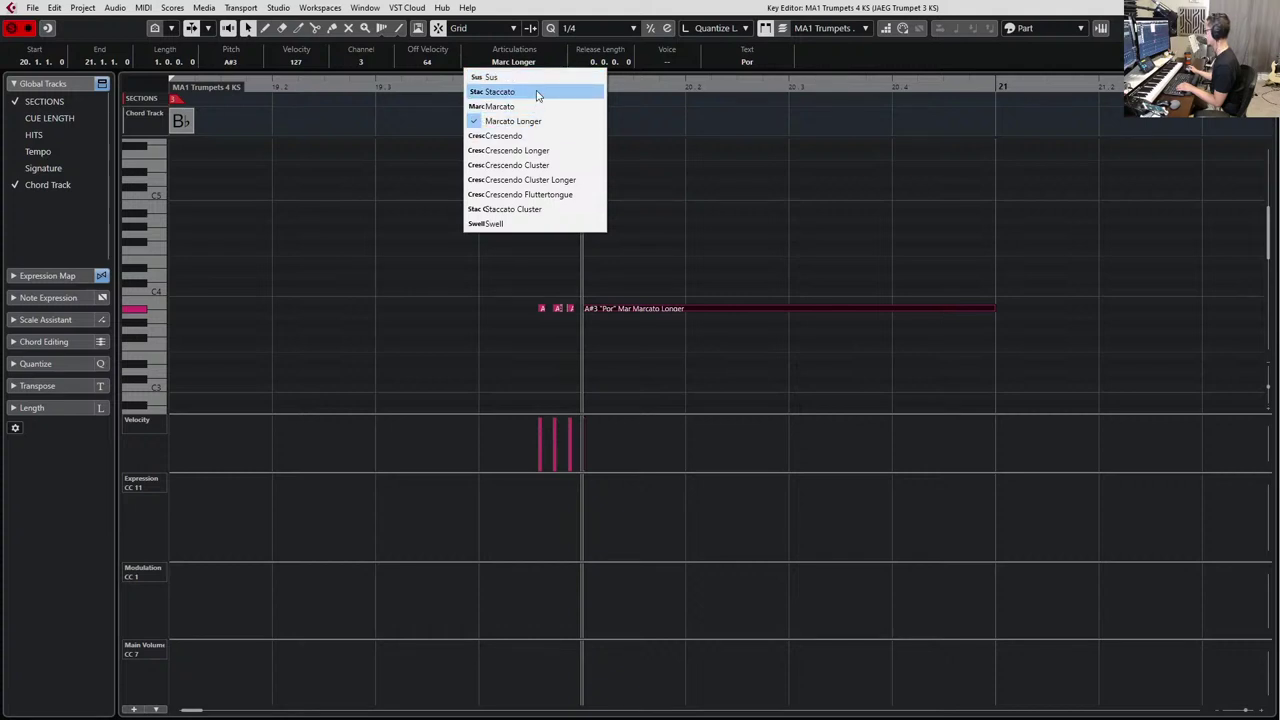
pyautogui.click(537, 77)
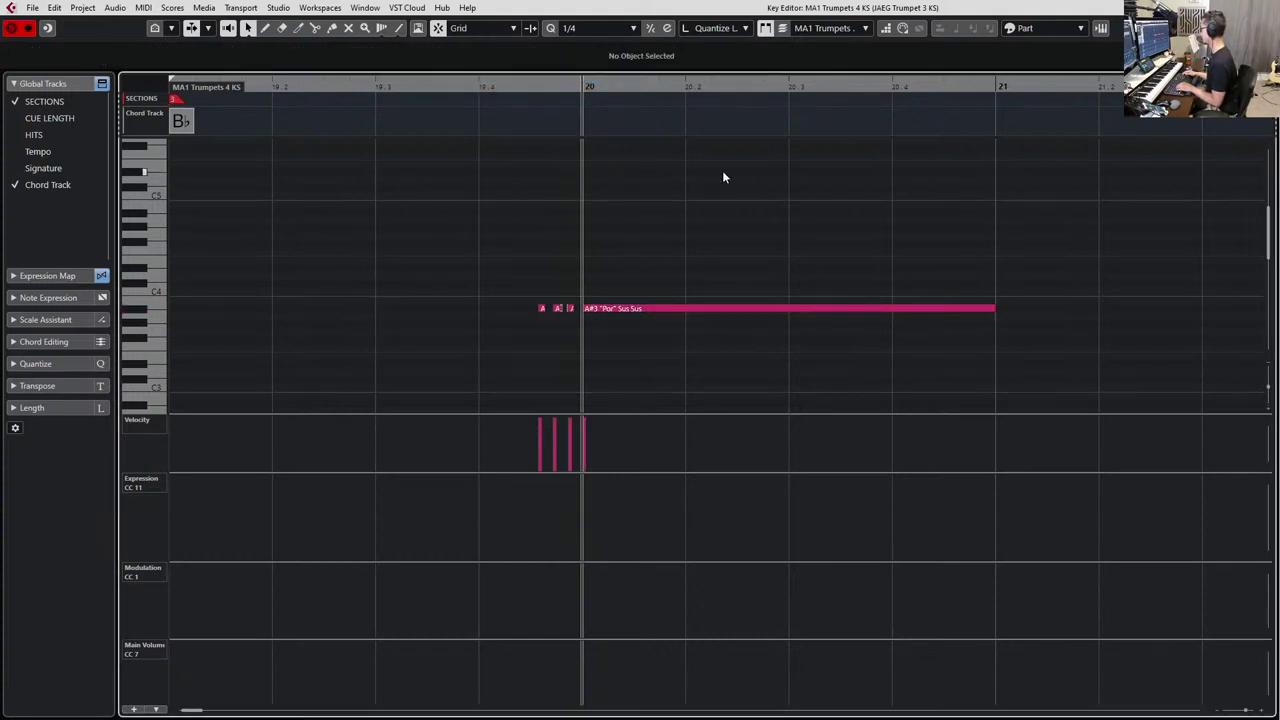
pyautogui.press('space')
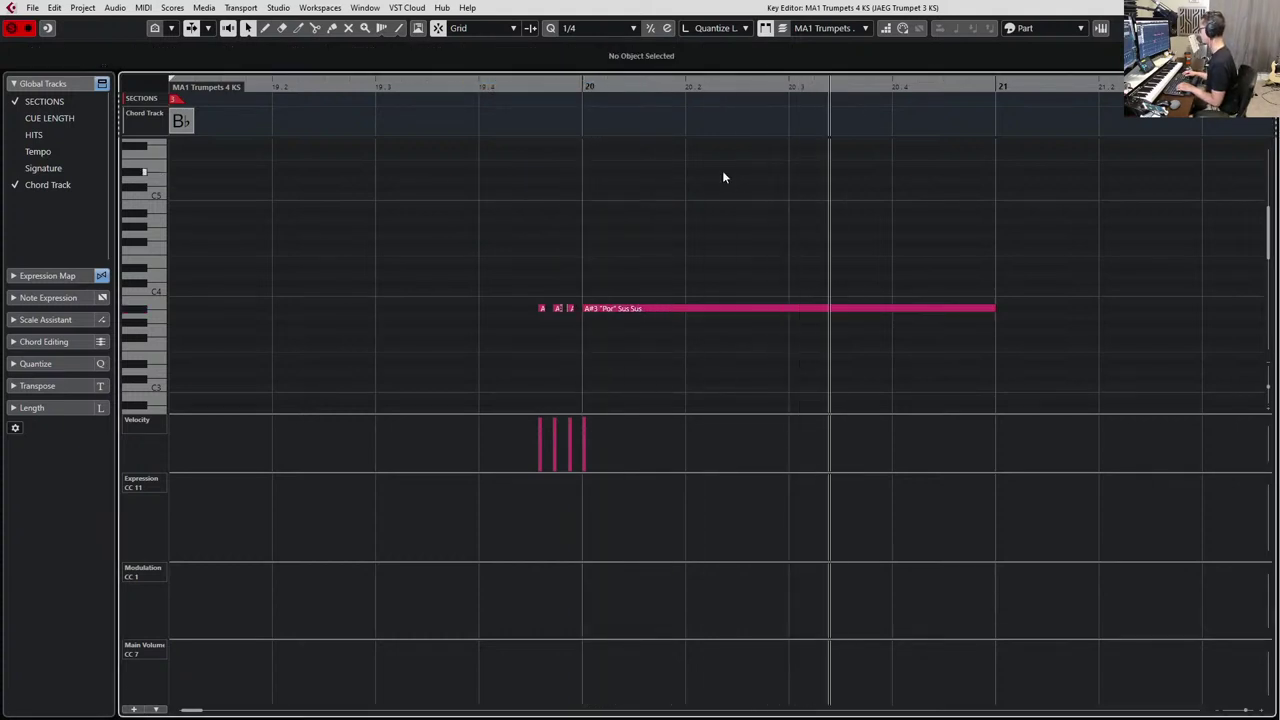
pyautogui.press('space')
pyautogui.press('Escape')
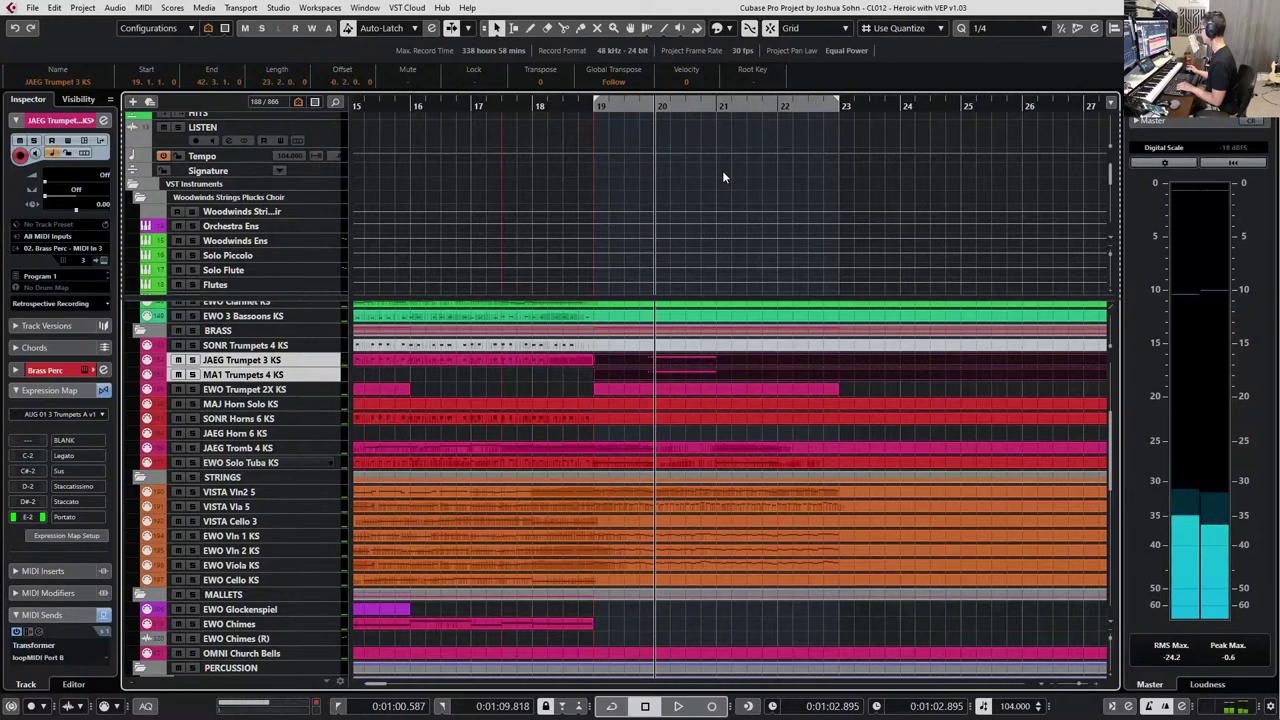
# Record Expression, Modulation and Main Volume controller moves into the soloed MA1 Trumpets 4 part across bars 19 and 20.
pyautogui.click(665, 376)
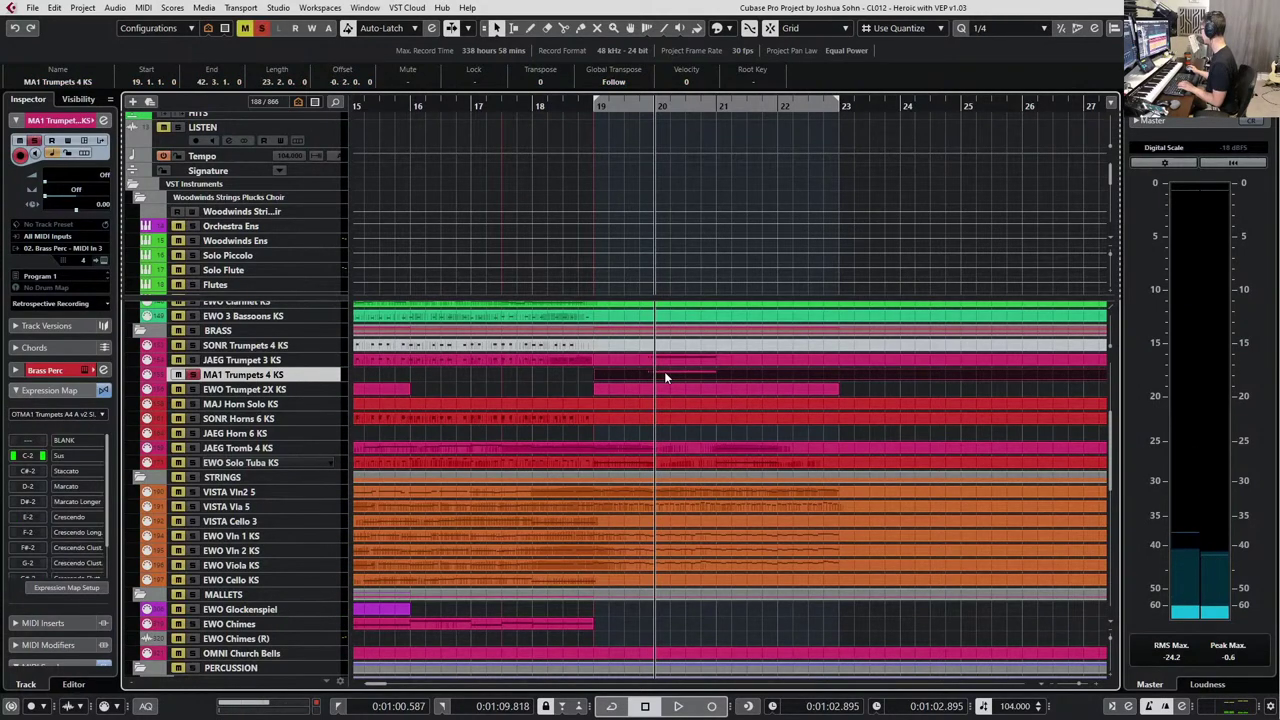
pyautogui.press('Return')
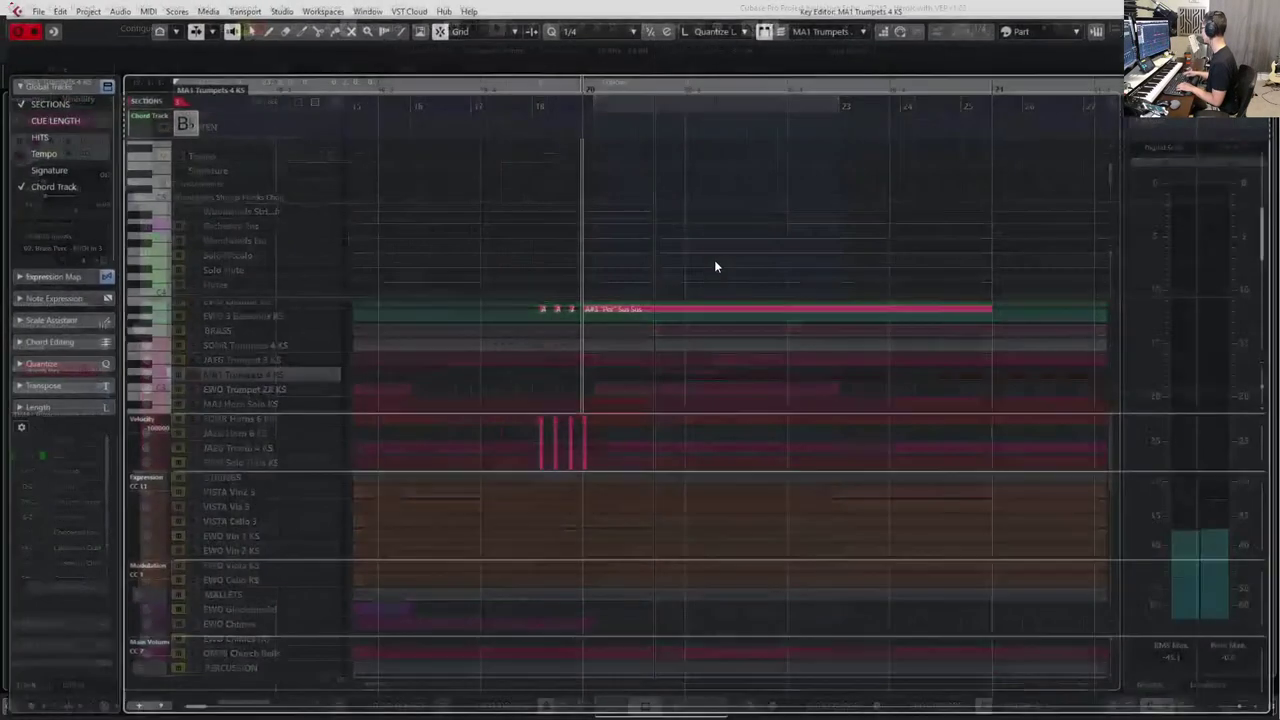
pyautogui.press('space')
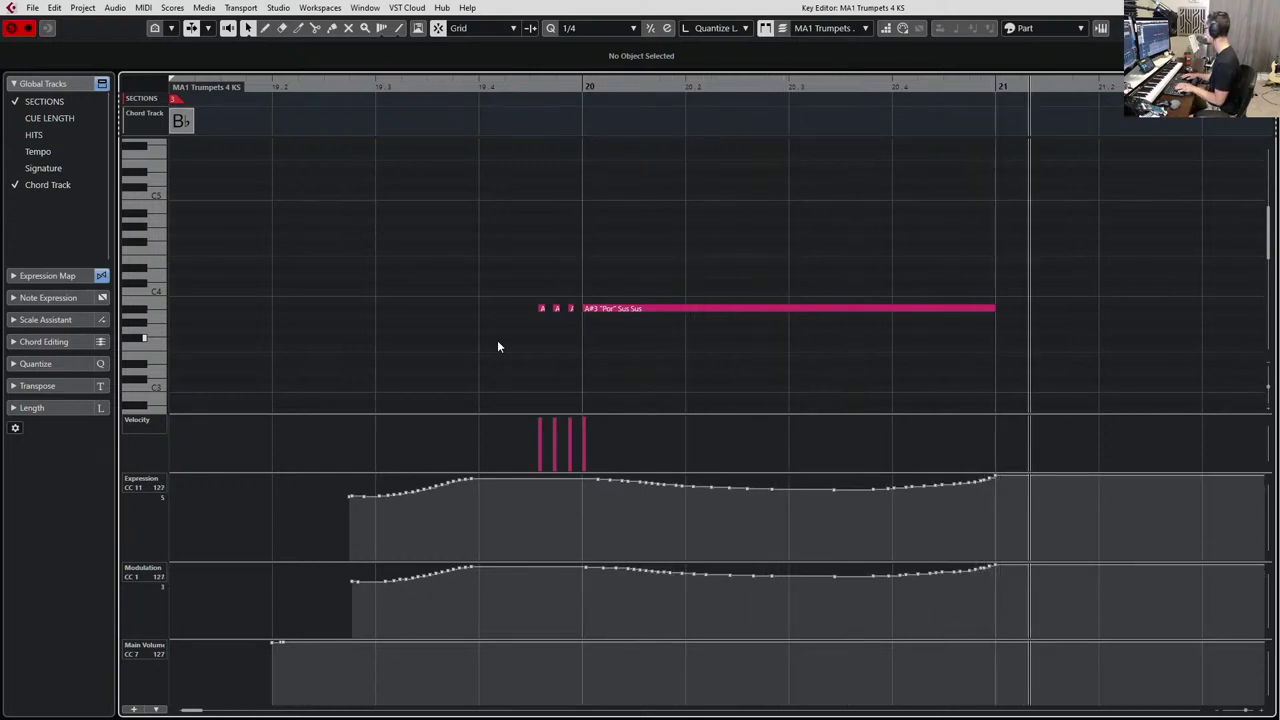
pyautogui.press('Return')
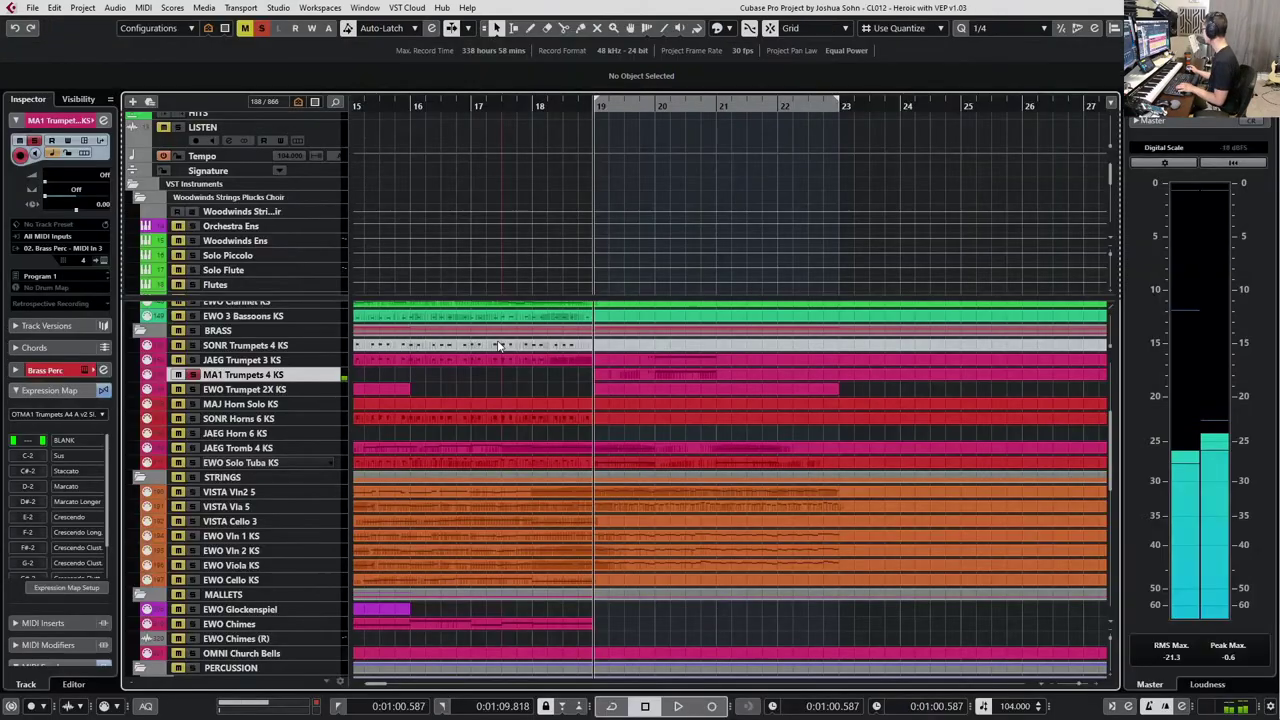
pyautogui.click(727, 349)
pyautogui.press('Return')
pyautogui.press('Return')
# Try to record Modulation and Expression moves into the JAEG Trumpet 3 part while MA1 Trumpets 4 is soloed.
pyautogui.click(730, 362)
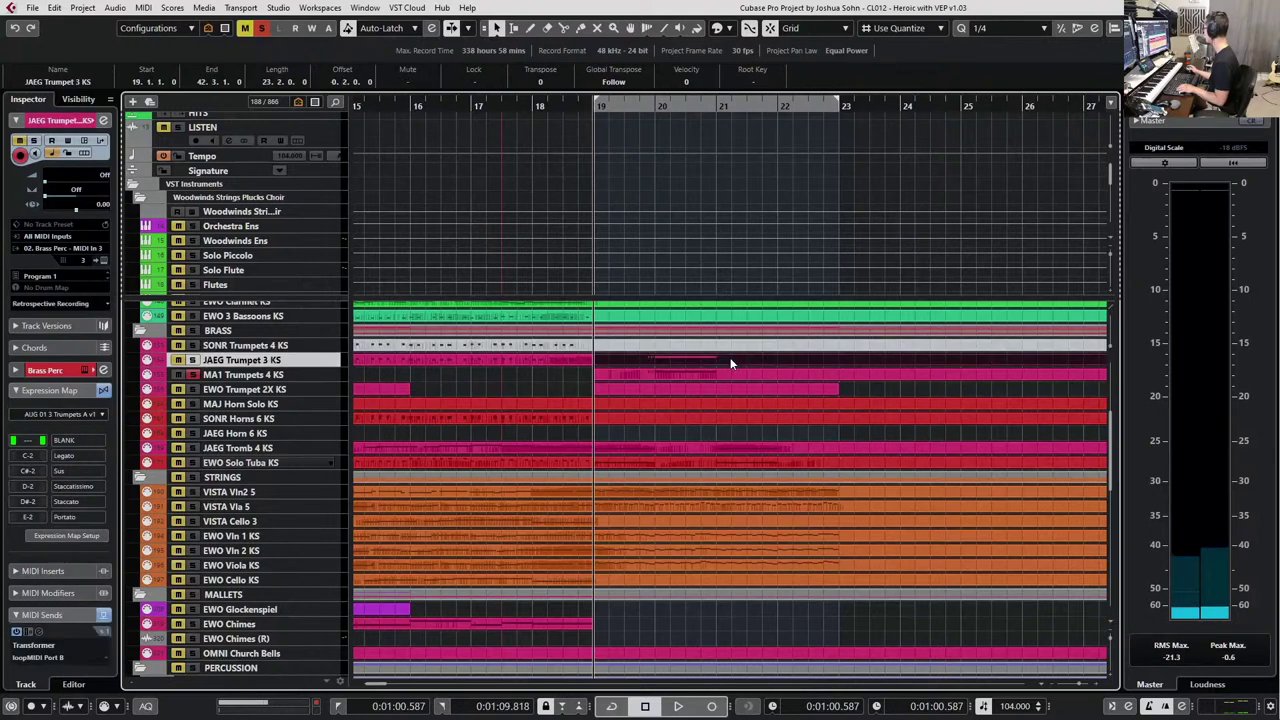
pyautogui.press('Return')
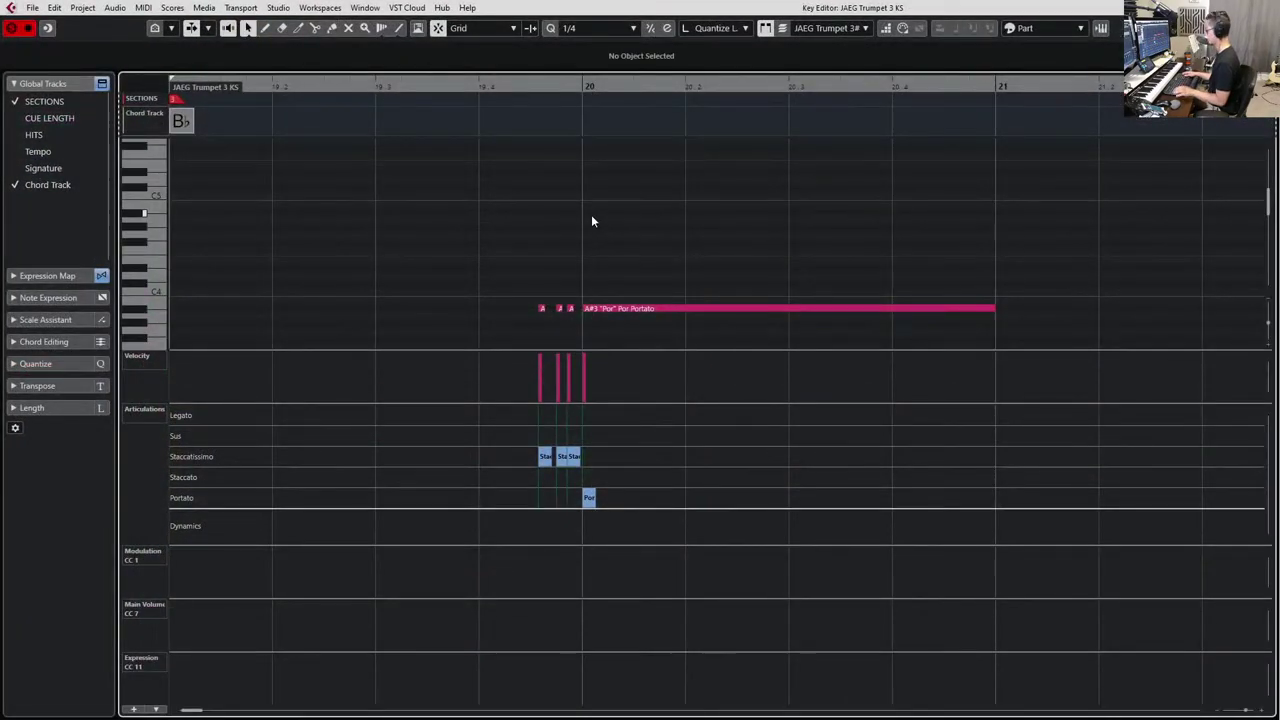
pyautogui.press('space')
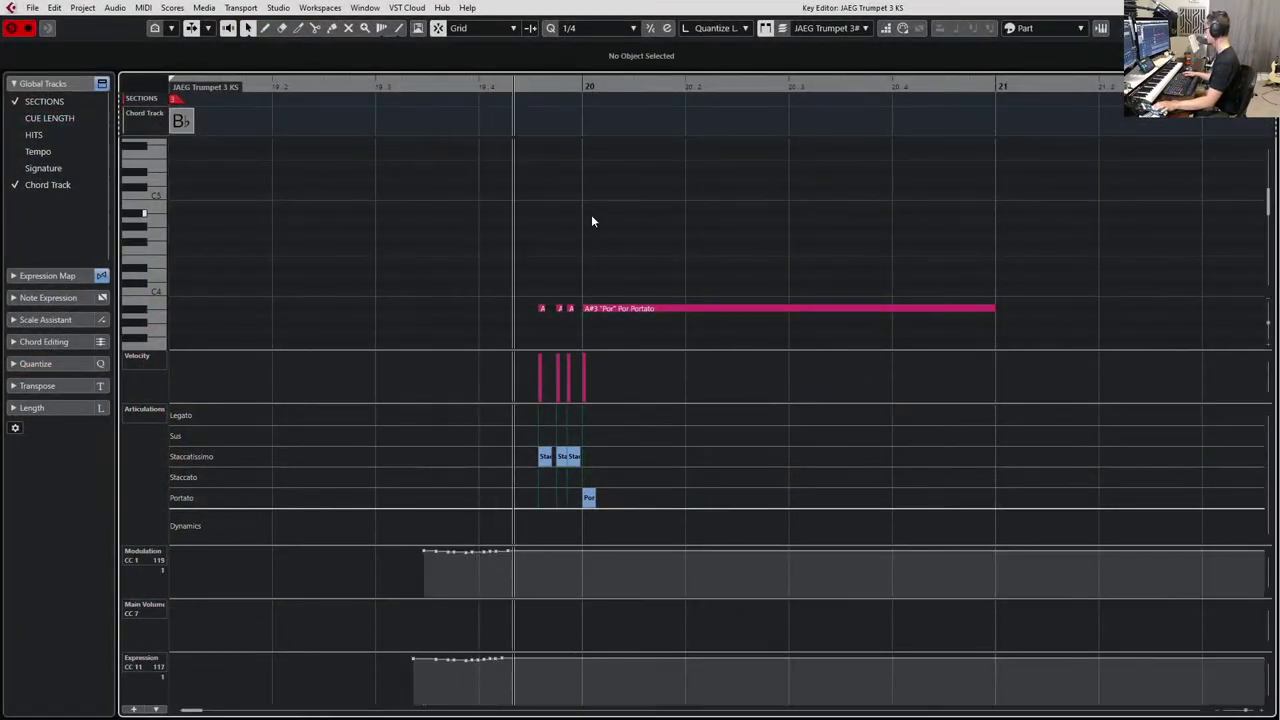
pyautogui.press('Return')
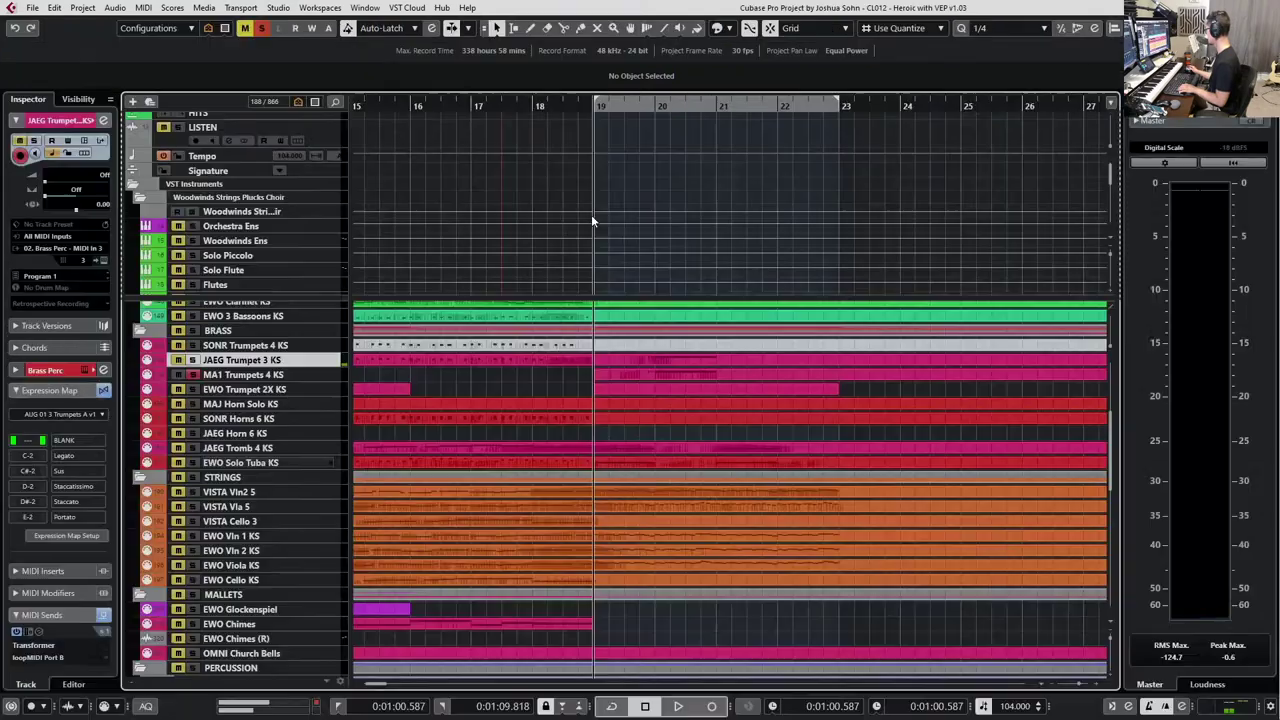
# Turn off solo and record Modulation, Main Volume and Expression moves into the JAEG Trumpet 3 part across bars 19 and 20.
pyautogui.press('s')
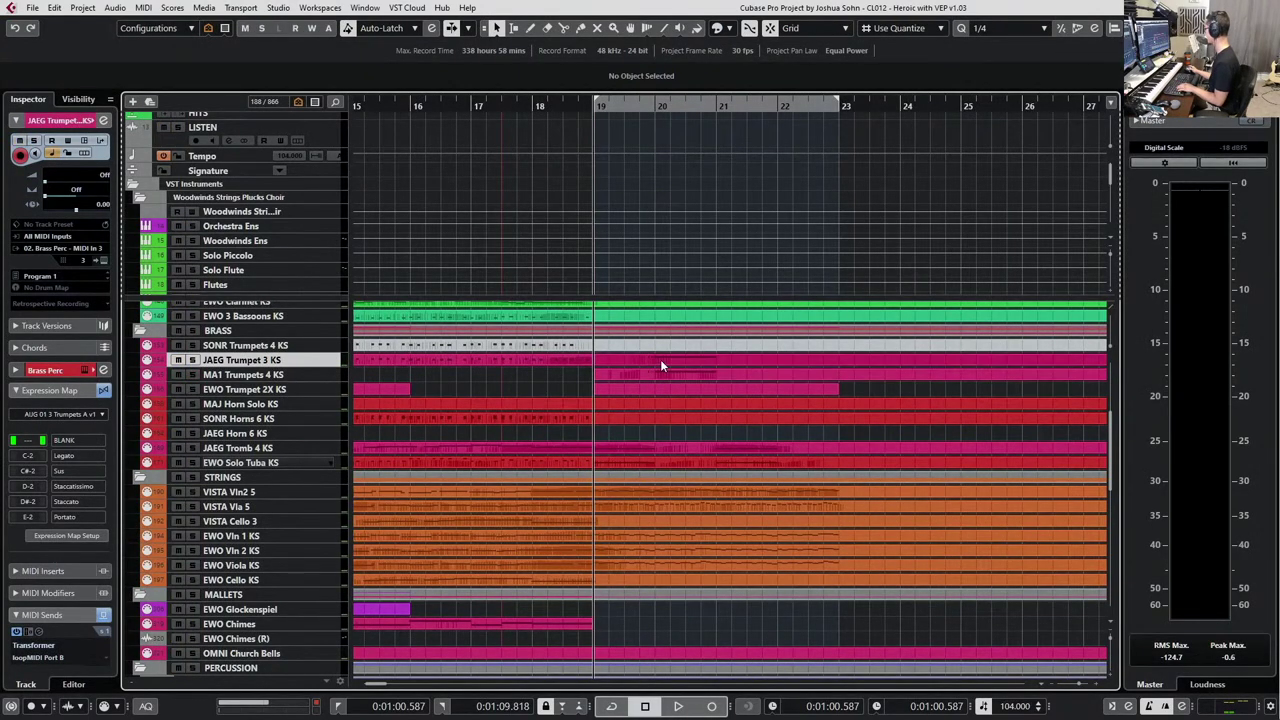
pyautogui.doubleClick(660, 359)
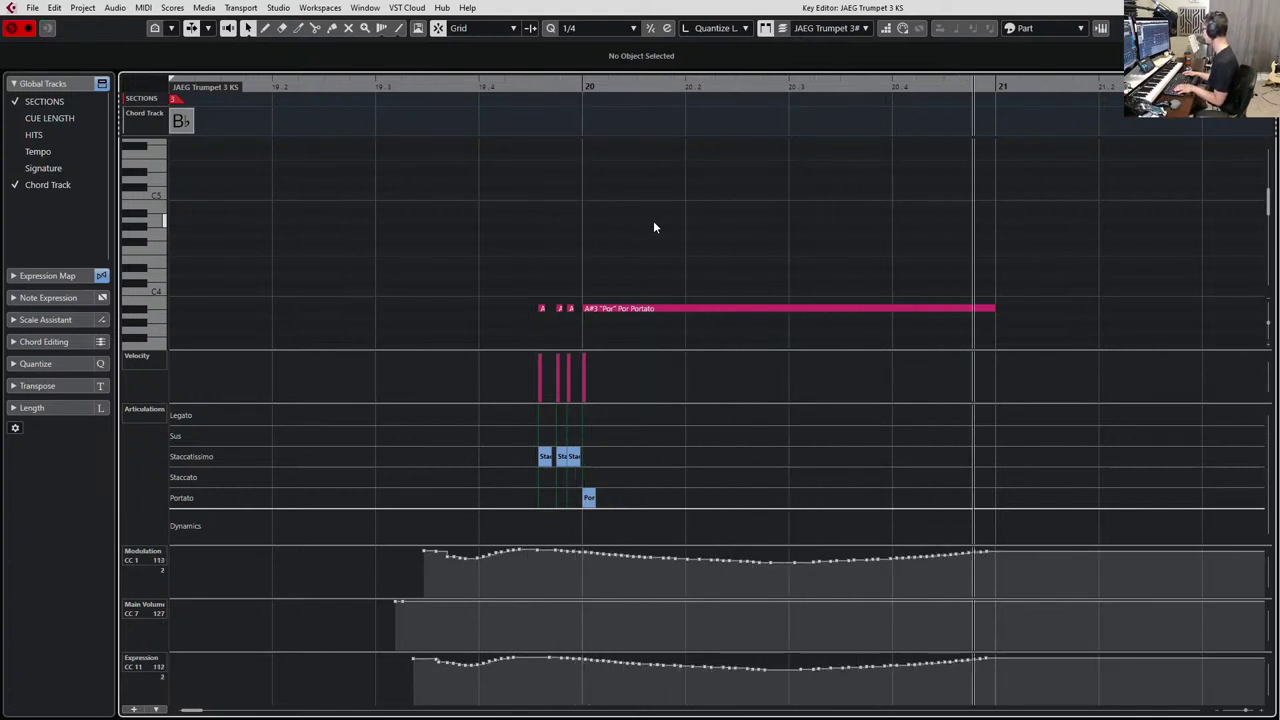
pyautogui.press('space')
# Try the Sus articulation on the long A#3 note in JAEG Trumpet 3 and audition it.
pyautogui.click(692, 309)
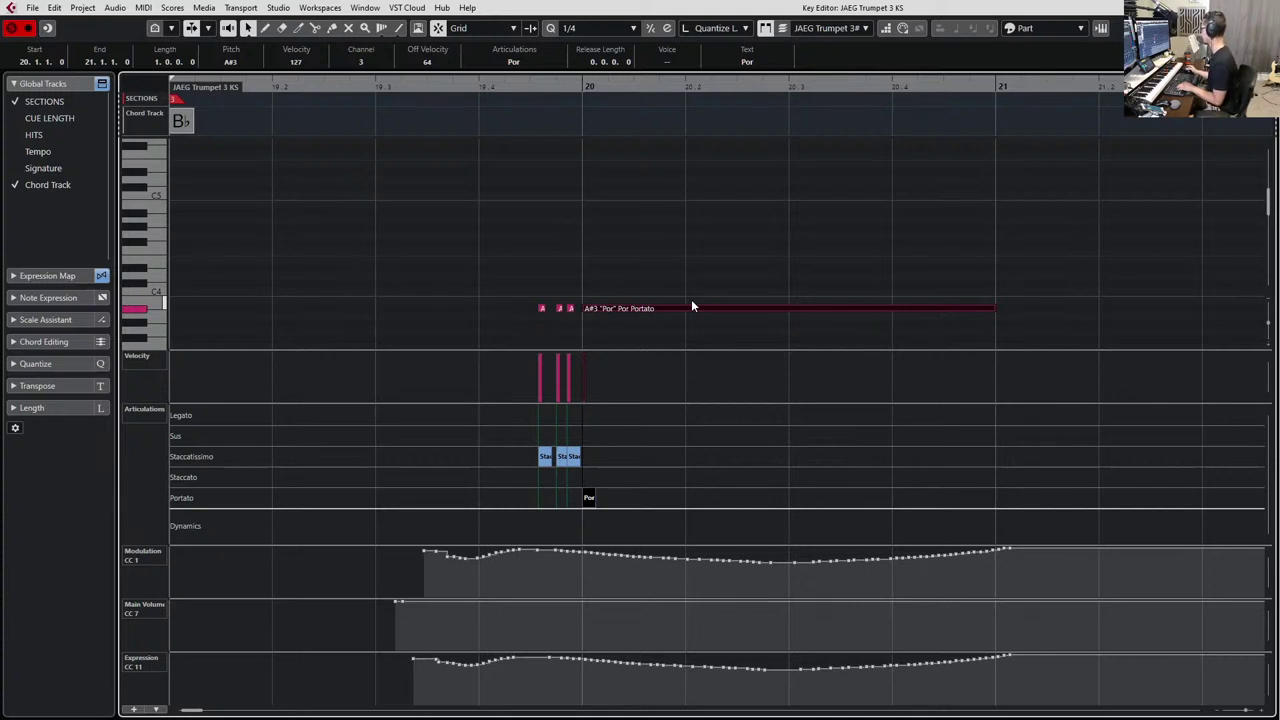
pyautogui.click(540, 62)
pyautogui.click(488, 89)
pyautogui.press('space')
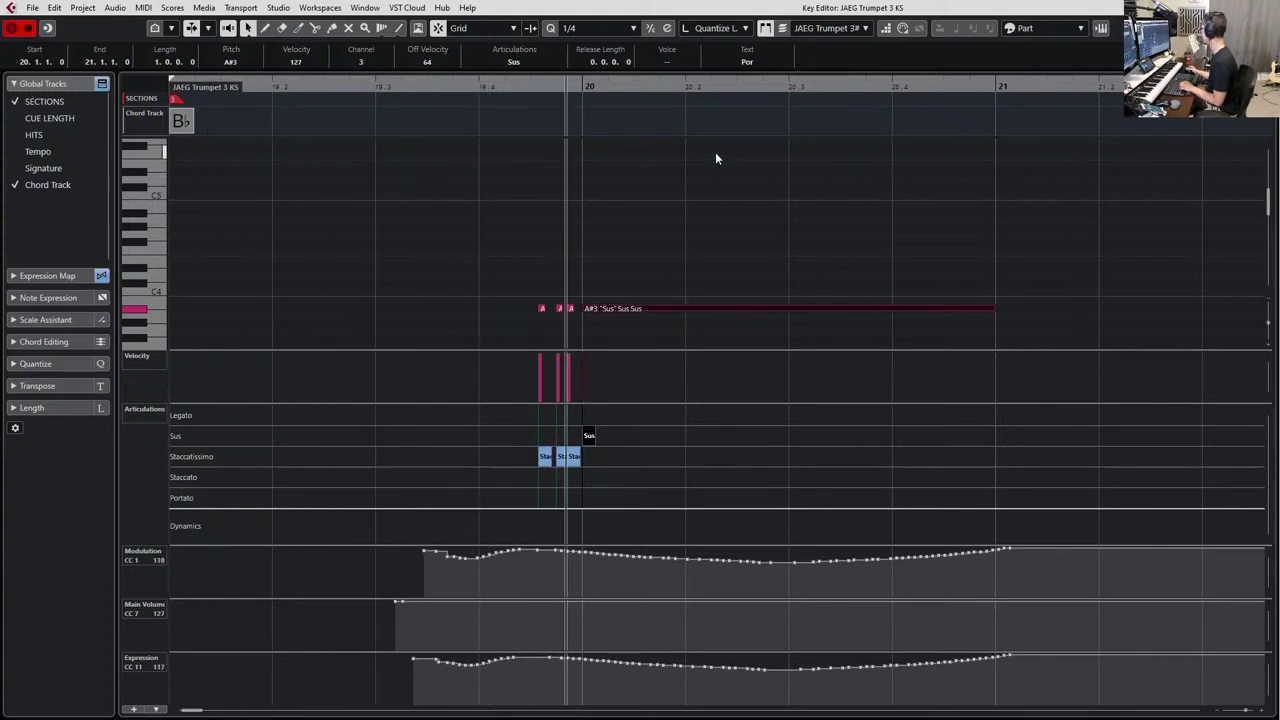
pyautogui.press('space')
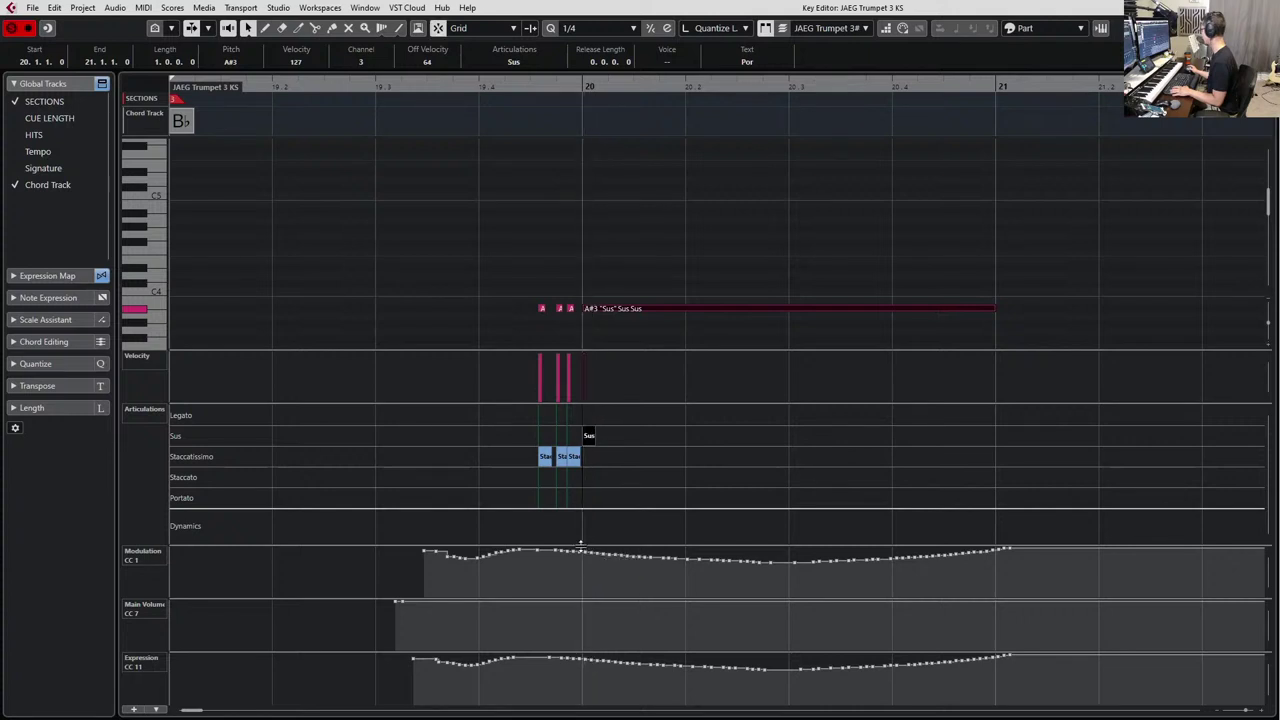
# Try flattening the JAEG Trumpet 3 Modulation curve across bar 20 at about 118 and audition it.
pyautogui.click(586, 549)
pyautogui.moveTo(586, 549)
pyautogui.mouseDown()
pyautogui.moveTo(820, 548)
pyautogui.moveTo(1040, 497)
pyautogui.mouseUp()
pyautogui.press('space')
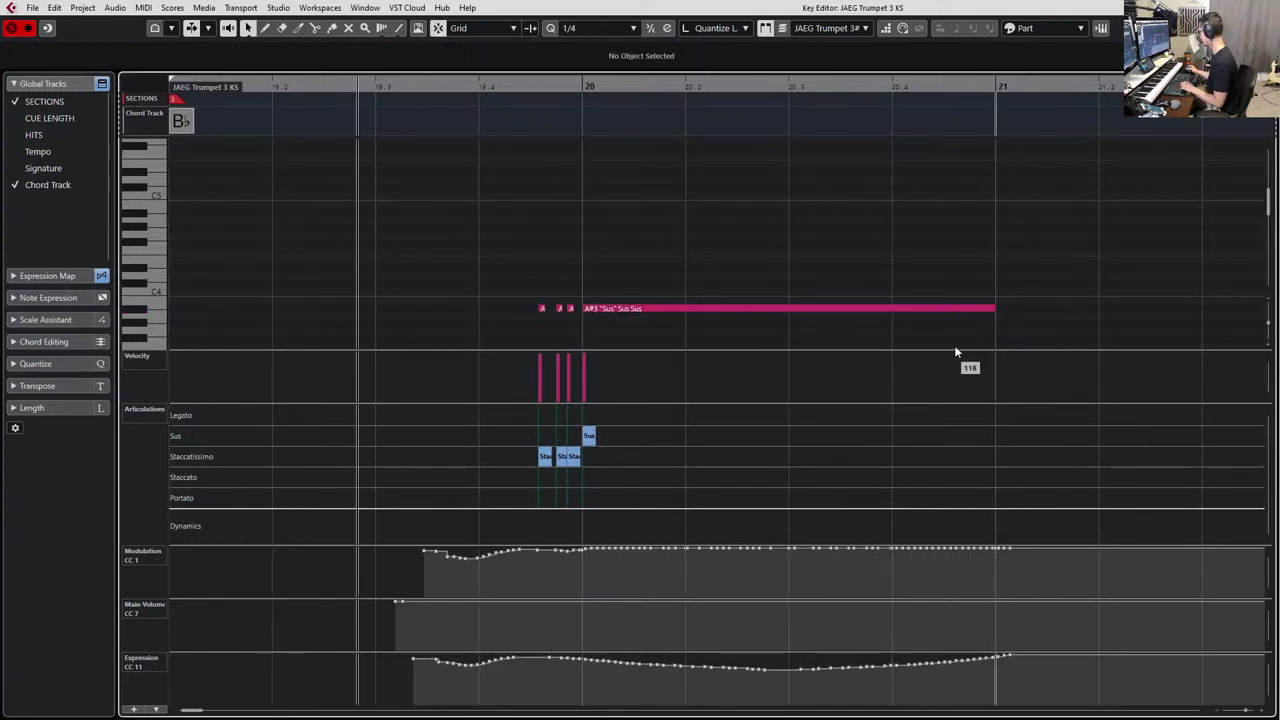
pyautogui.press('space')
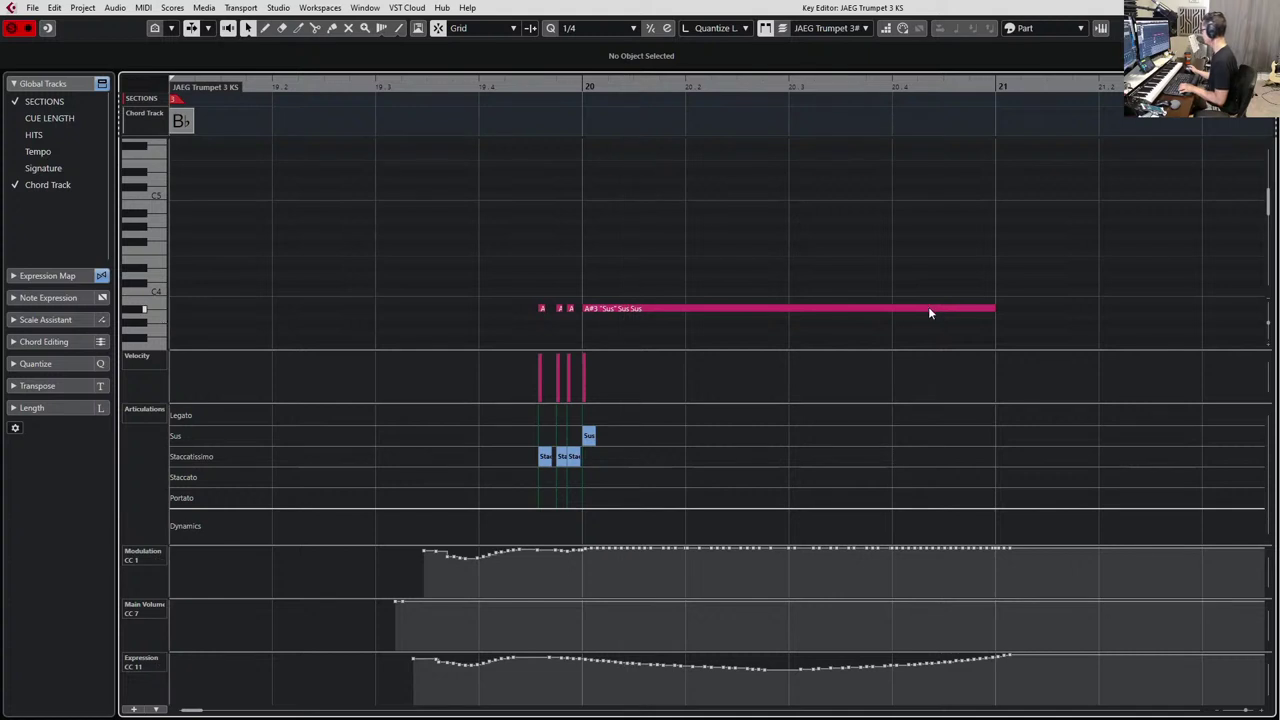
# Undo the Modulation curve edit and the Sus articulation change in JAEG Trumpet 3.
pyautogui.hotkey('ctrl', 'z')
pyautogui.hotkey('ctrl', 'z')
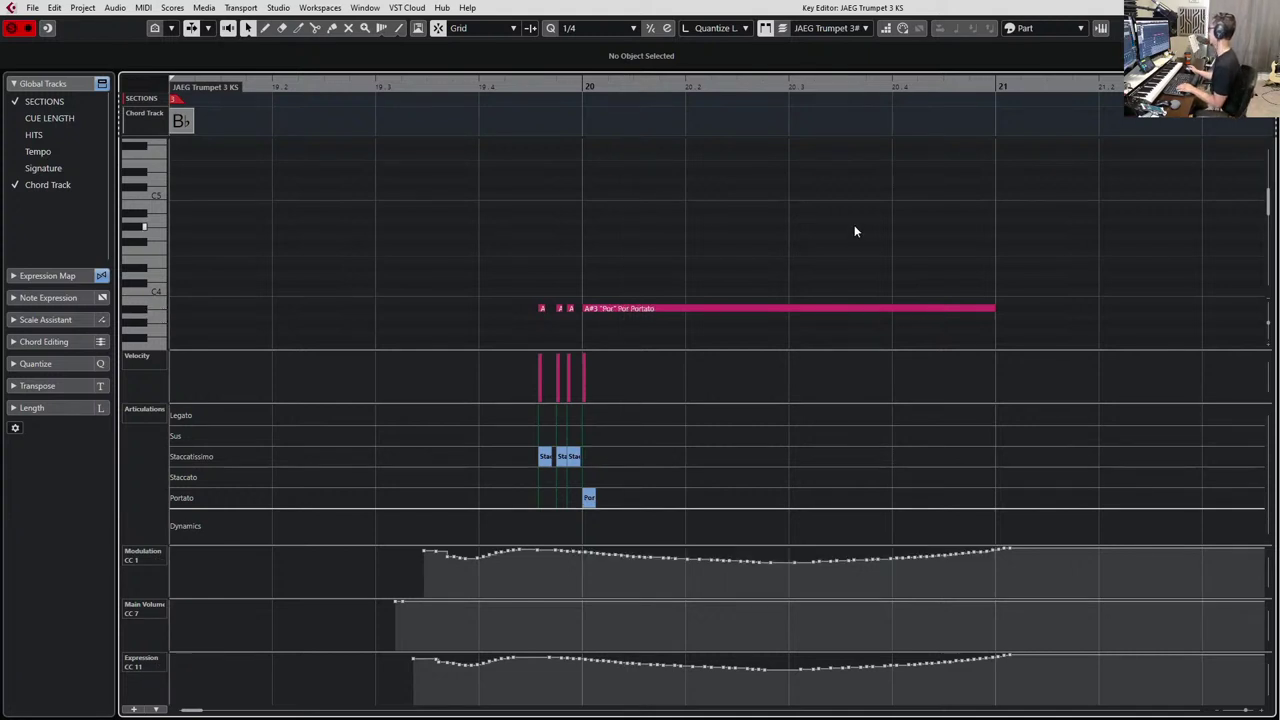
# Audition the JAEG Trumpet 3 part from the long A#3 note at bar 20 and return to the project.
pyautogui.moveTo(852, 224); pyautogui.dragTo(769, 326)
pyautogui.press('l')
pyautogui.press('space')
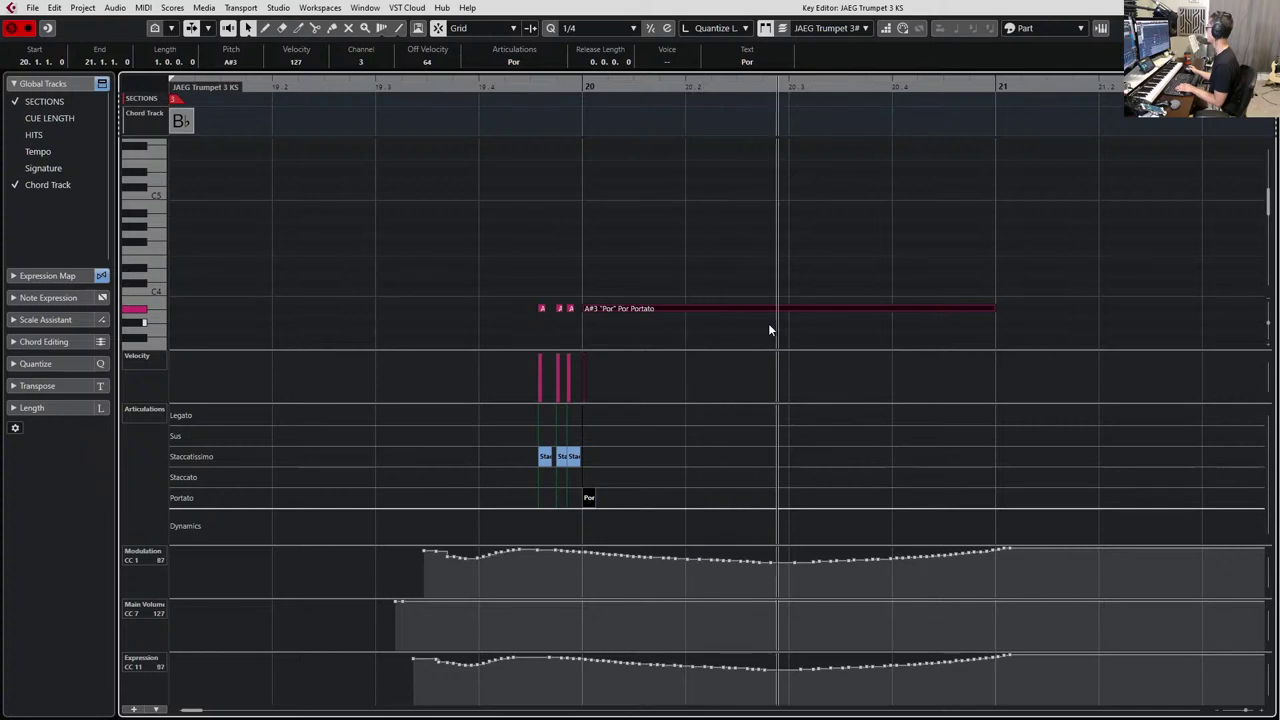
pyautogui.press('space')
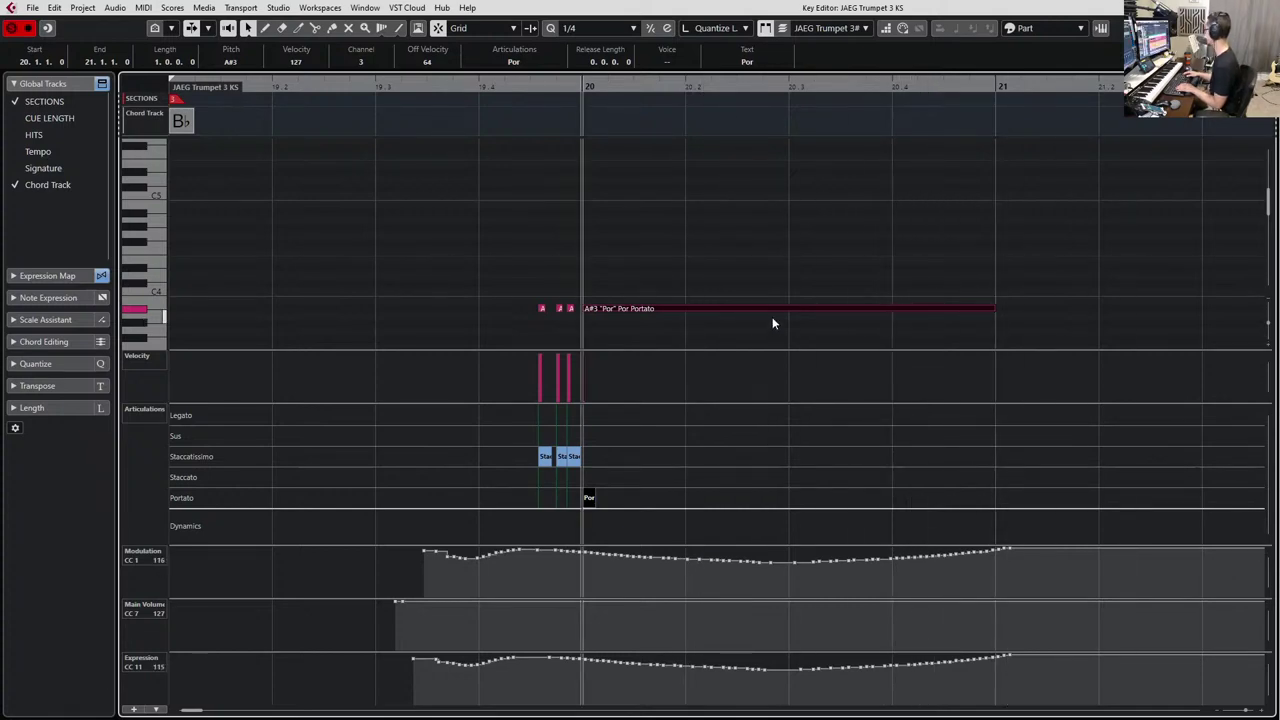
pyautogui.hotkey('ctrl', 'w')
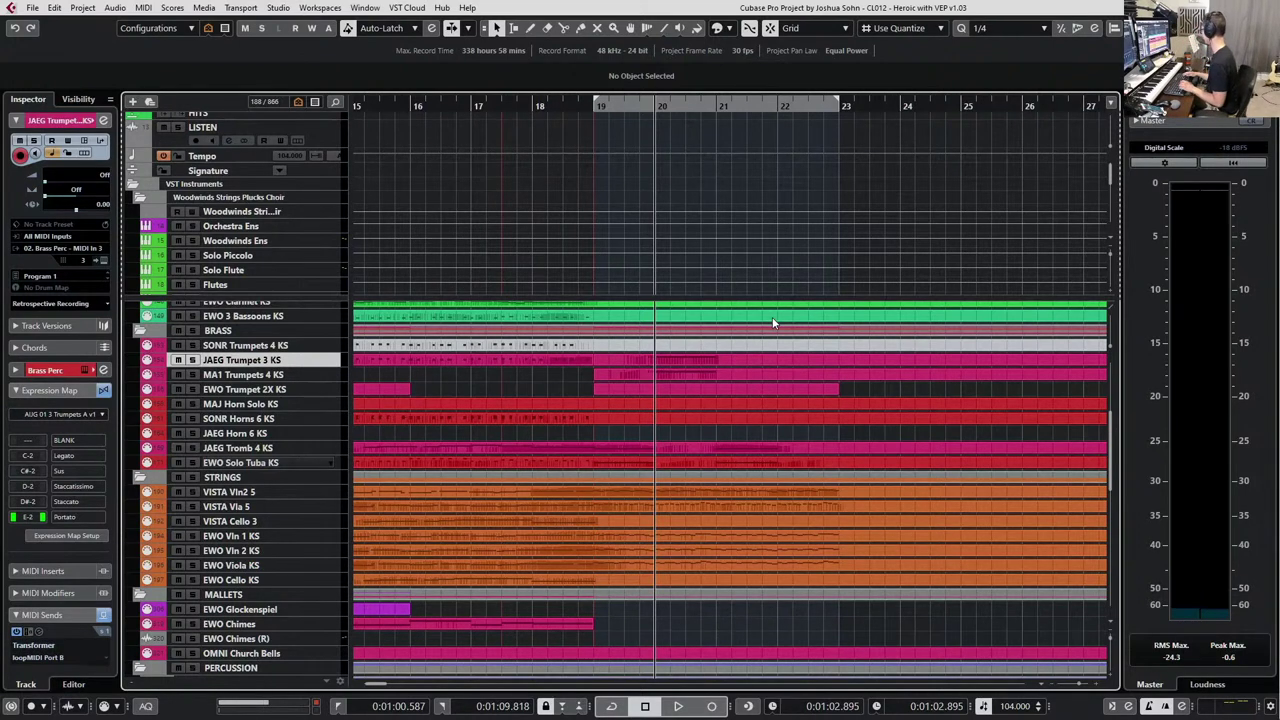
# Audition the full arrangement from bar 19 through the trumpet figure and select the JAEG Trumpet 3 part.
pyautogui.press('space')
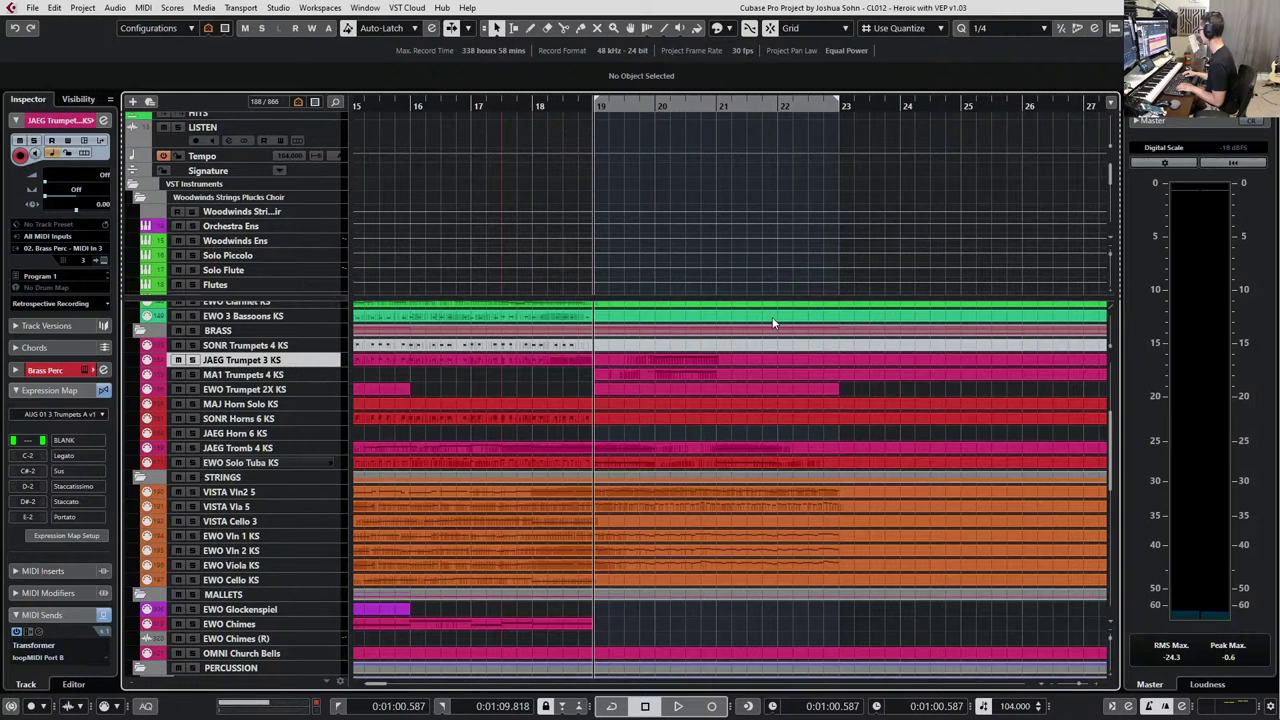
pyautogui.press('space')
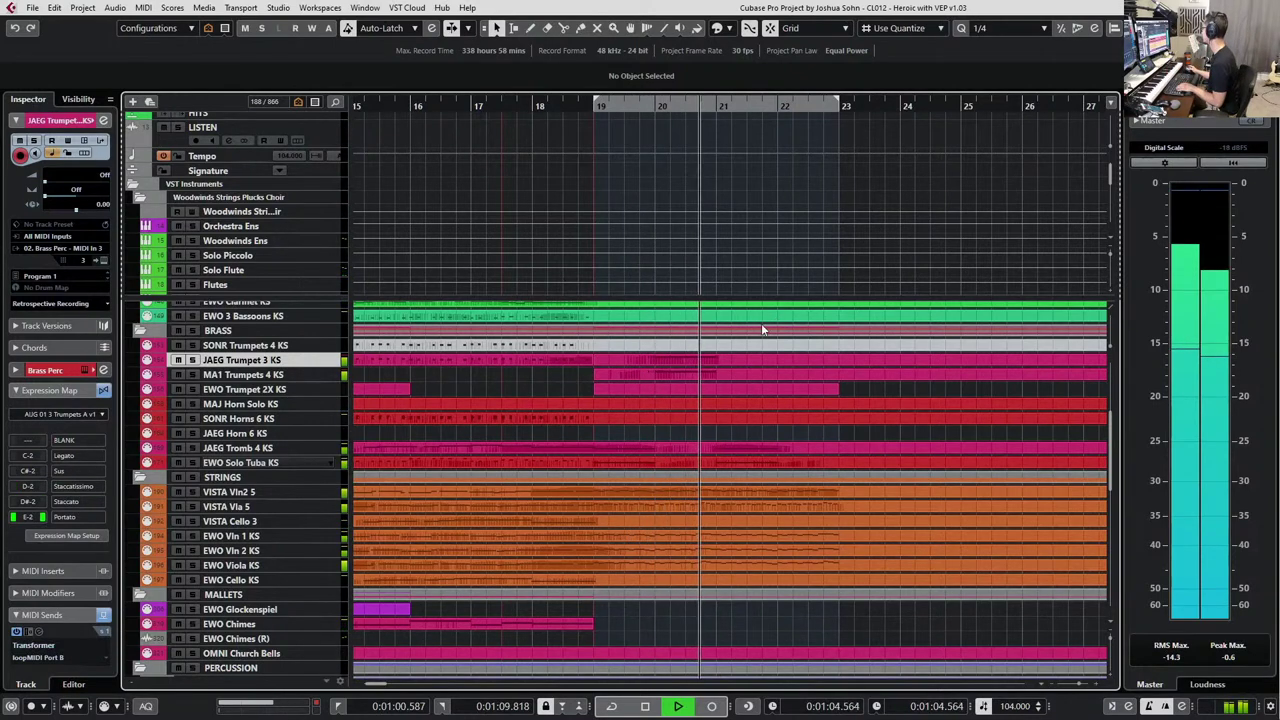
pyautogui.click(719, 361)
pyautogui.press('space')
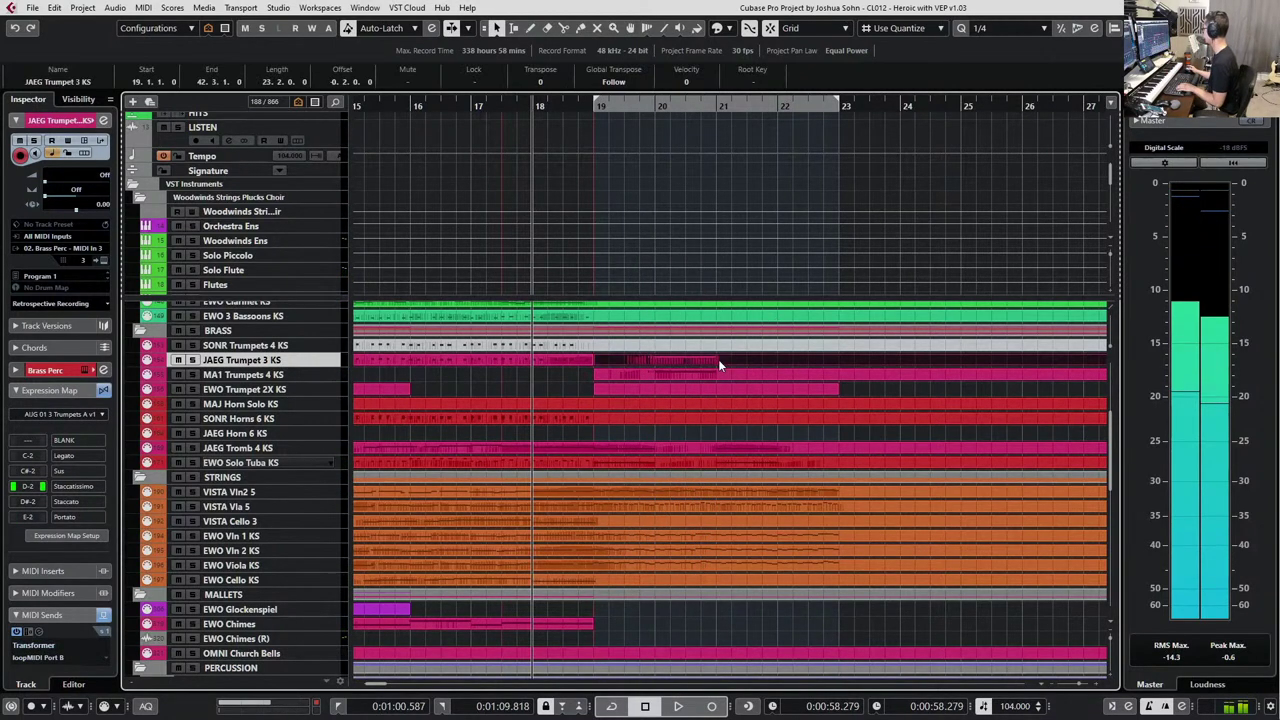
# Open the JAEG Trumpet 3 part and re-record its Modulation and Expression dynamics over the long A#3 note in bar 20.
pyautogui.doubleClick(718, 361)
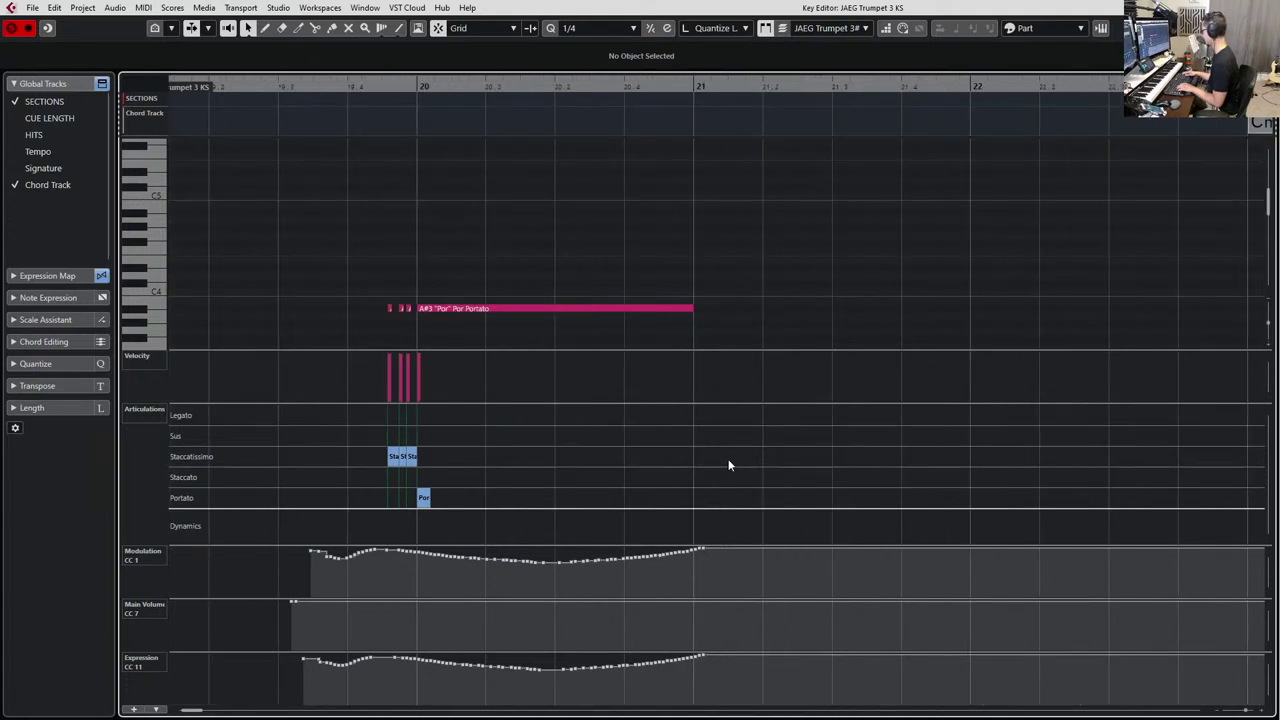
pyautogui.press('space')
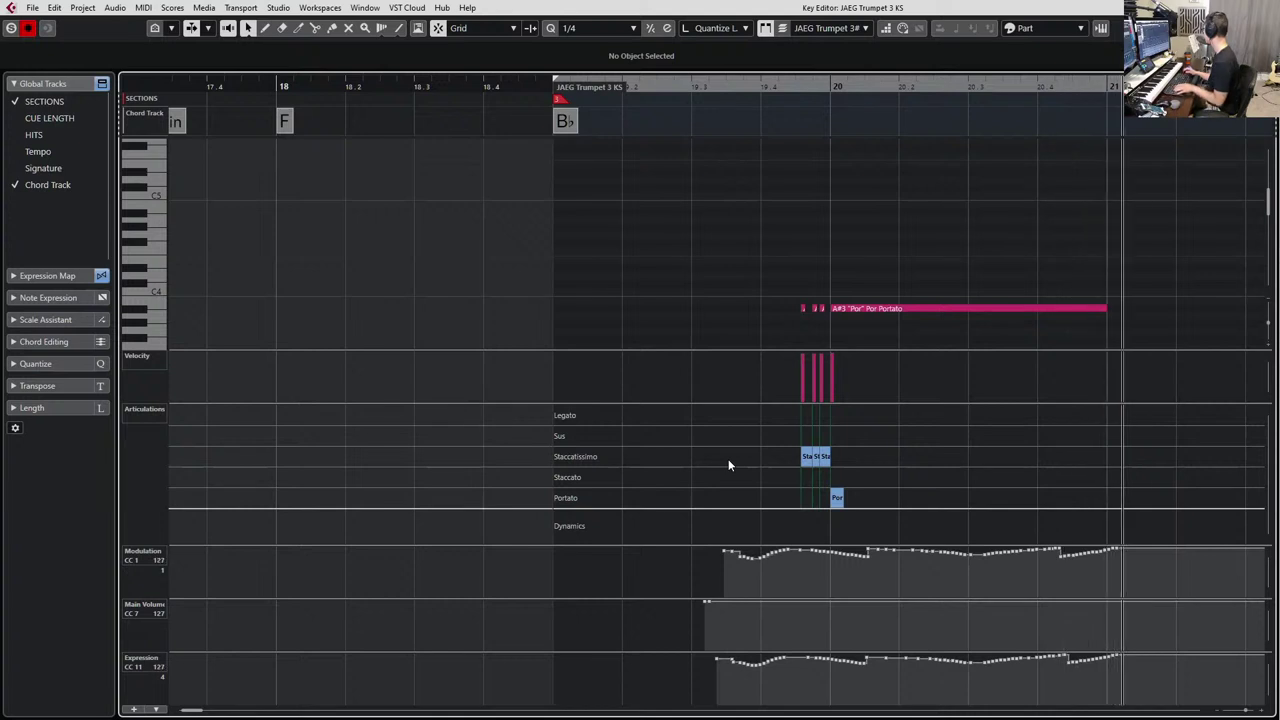
pyautogui.press('space')
pyautogui.hscroll(5, 665, 467)
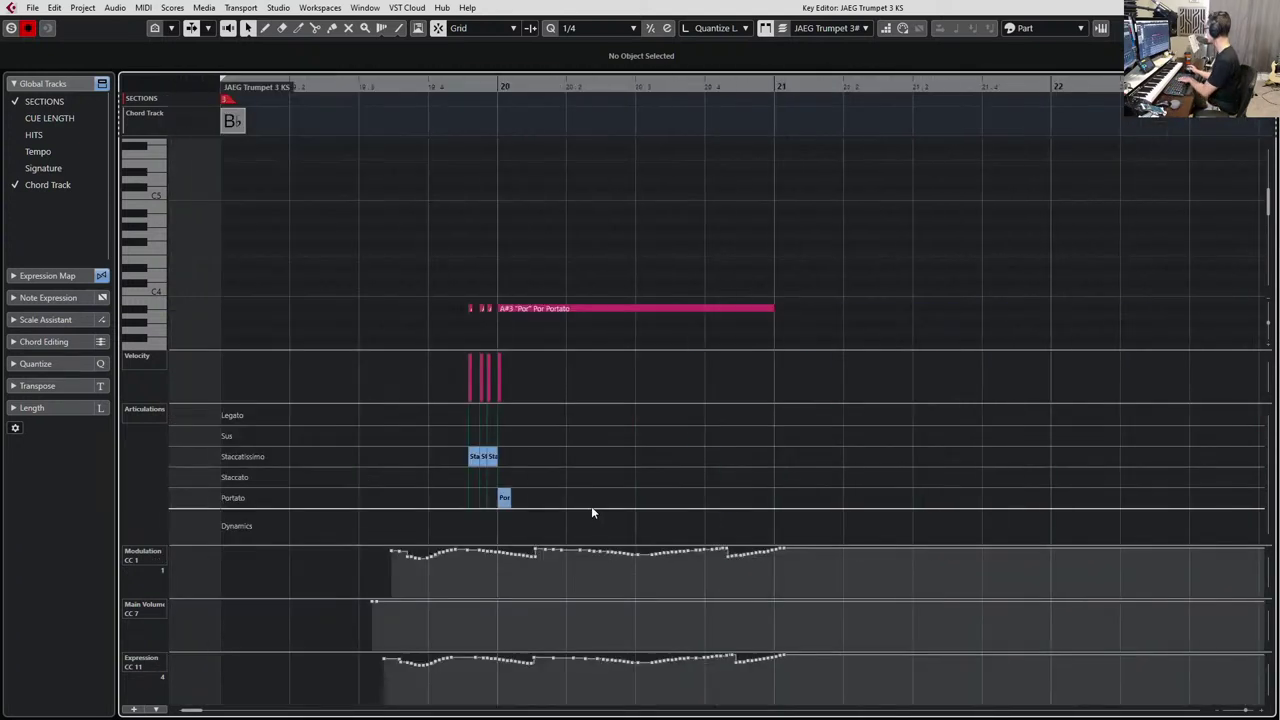
# Delete the stray Modulation and Expression points near the start and end of the long A#3 note in JAEG Trumpet 3.
pyautogui.moveTo(711, 581); pyautogui.dragTo(844, 548)
pyautogui.press('Delete')
pyautogui.moveTo(737, 680); pyautogui.dragTo(852, 632)
pyautogui.press('Delete')
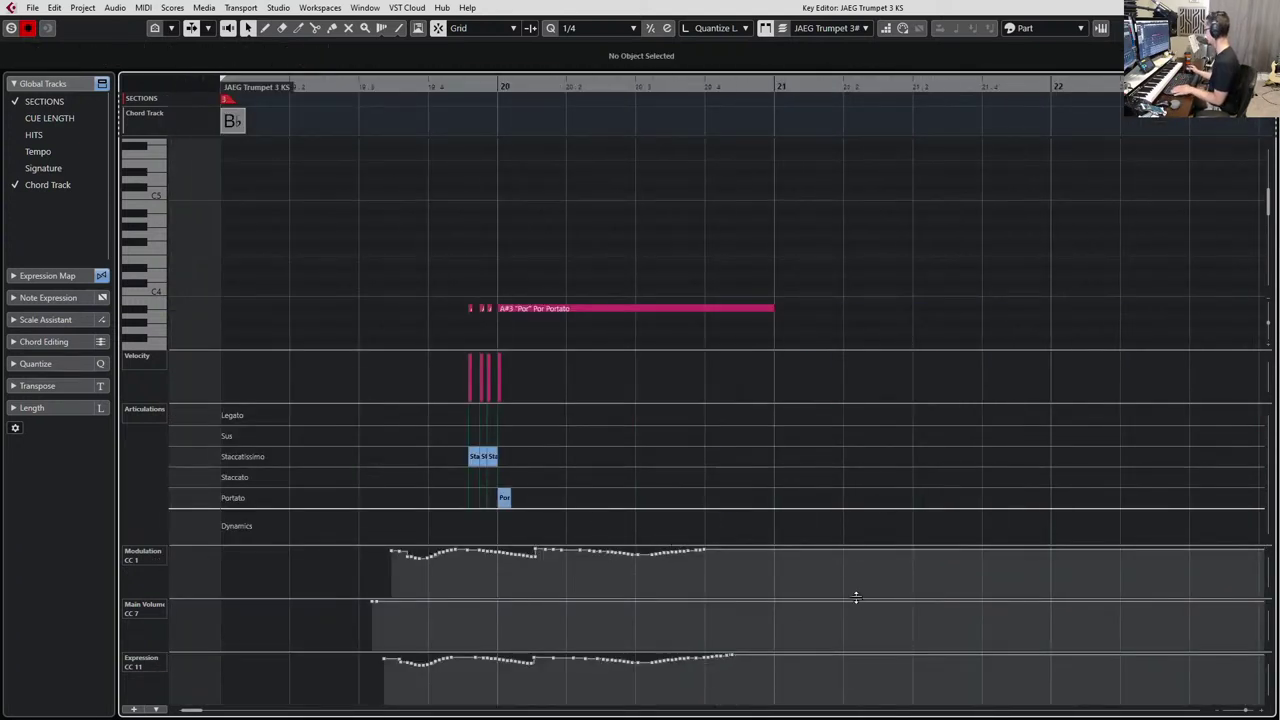
pyautogui.moveTo(519, 554); pyautogui.dragTo(537, 541)
pyautogui.press('Delete')
pyautogui.moveTo(497, 702); pyautogui.dragTo(540, 643)
pyautogui.press('Delete')
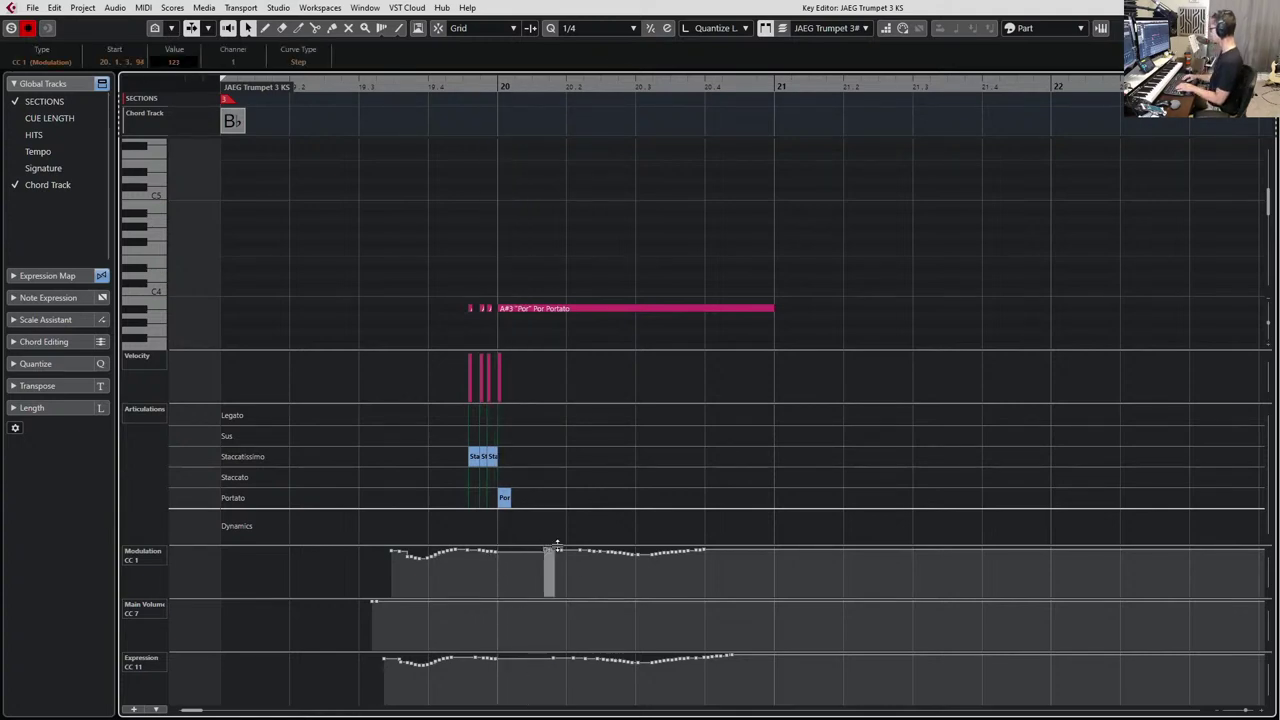
pyautogui.press('Escape')
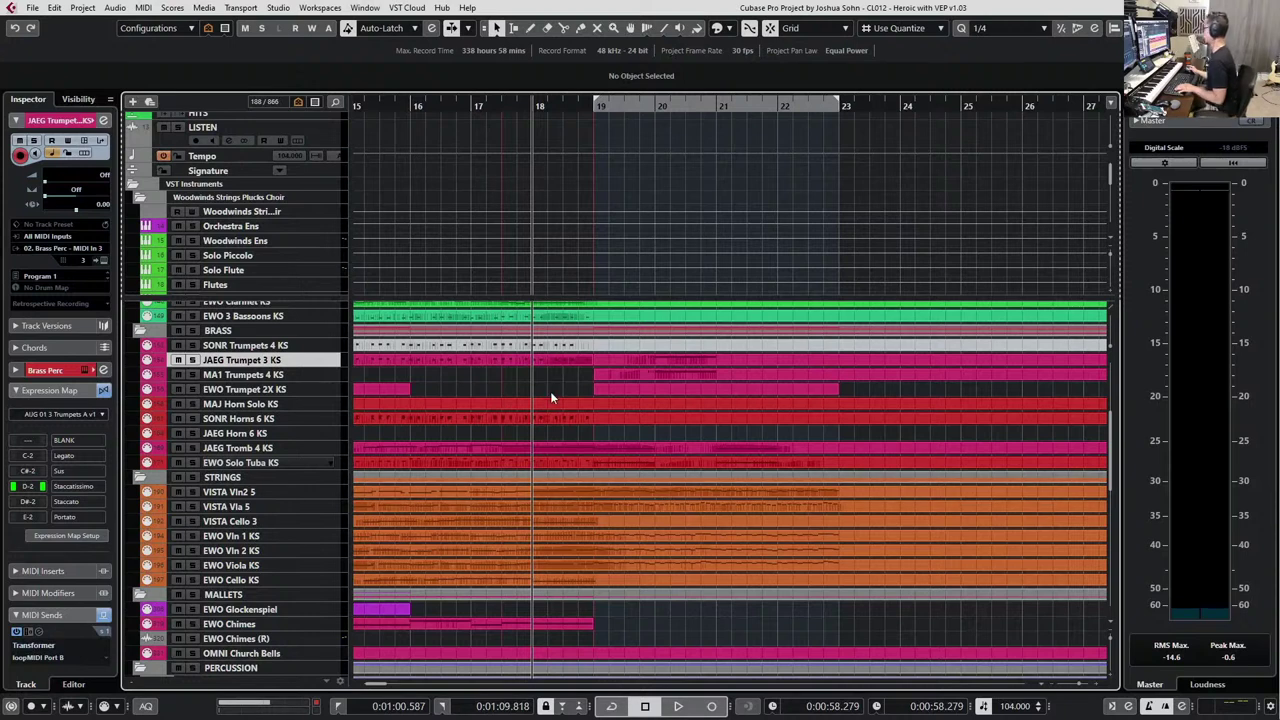
# Copy the JAEG Trumpet 3 part at bar 19 onto the JAEG Horn 6 track and glue it with the existing part.
pyautogui.press('g')
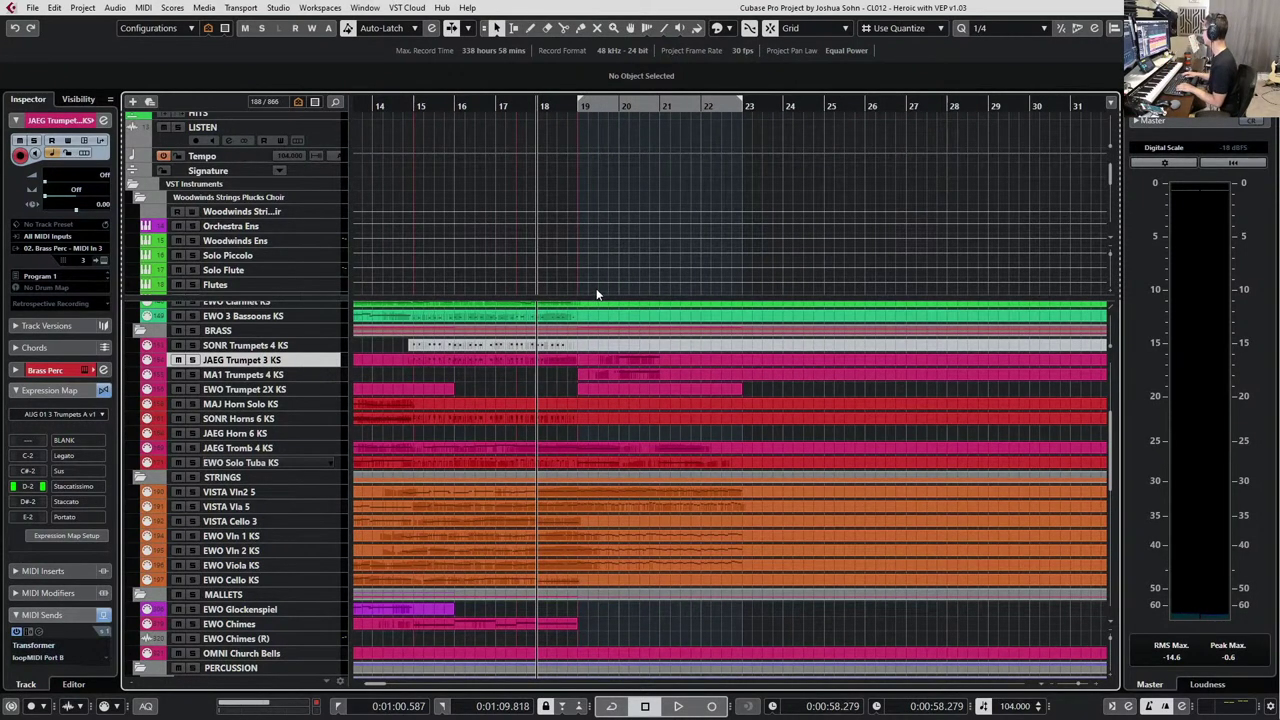
pyautogui.press('space')
pyautogui.click(417, 403)
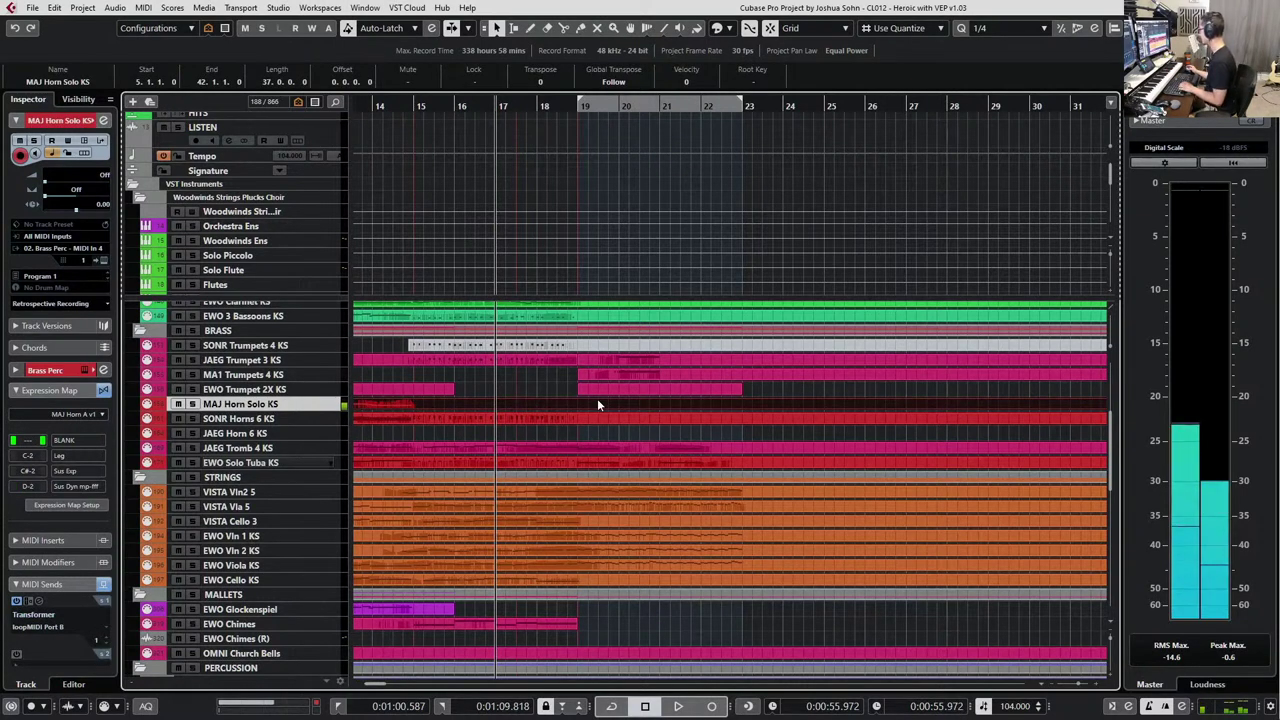
pyautogui.click(615, 422)
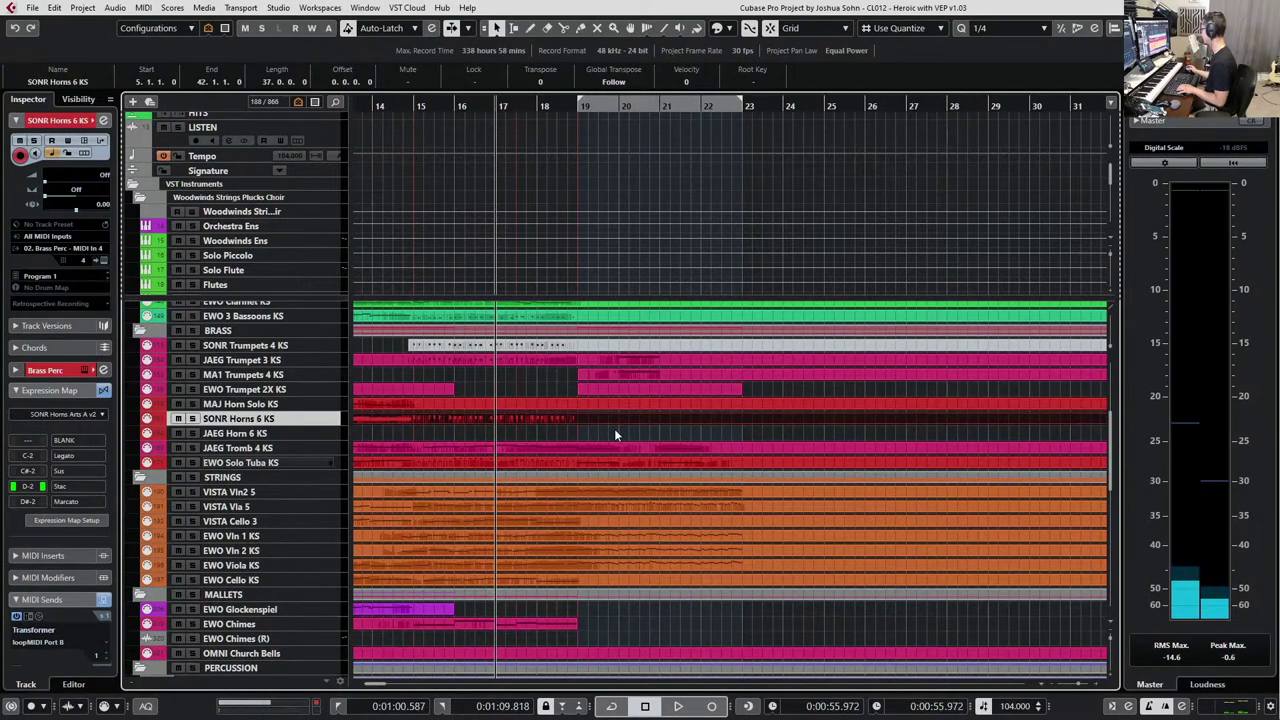
pyautogui.click(614, 430)
pyautogui.press('l')
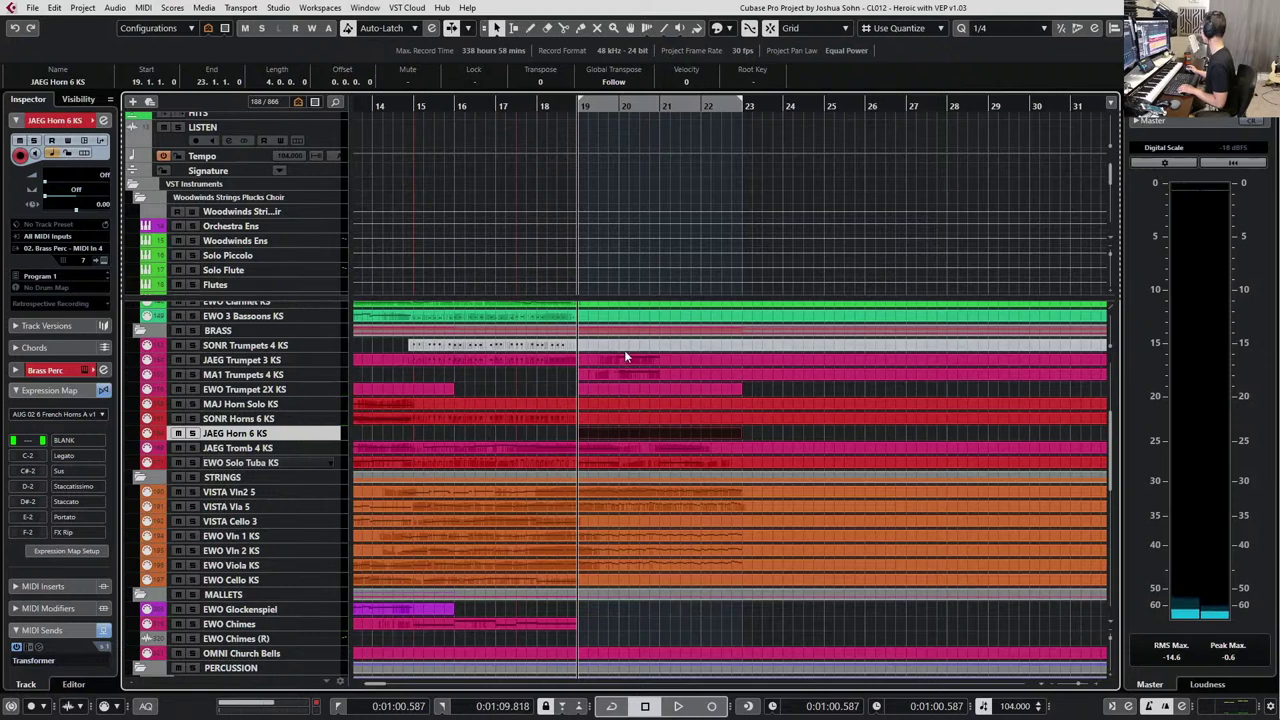
pyautogui.moveTo(647, 363); pyautogui.dragTo(656, 434)
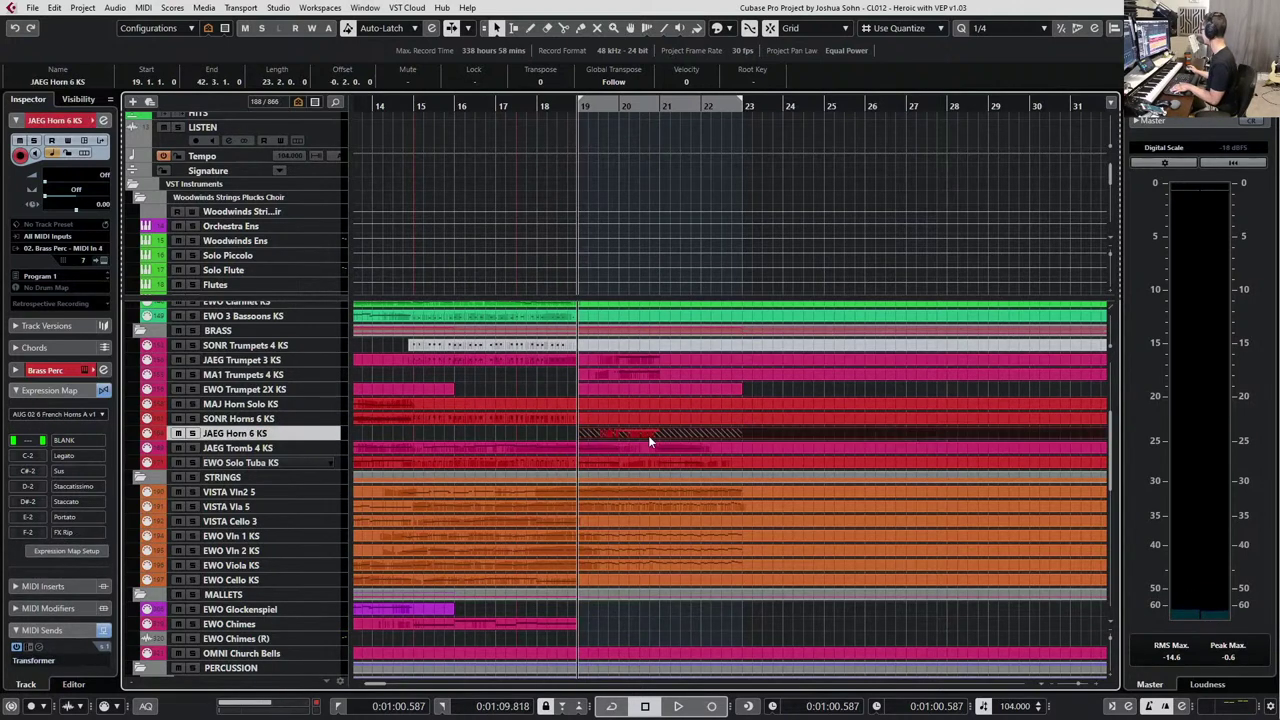
pyautogui.press('4')
pyautogui.click(648, 434)
pyautogui.press('1')
# Open the JAEG Horn 6 part, transpose its whole figure down an octave to A#2 and audition it.
pyautogui.doubleClick(647, 436)
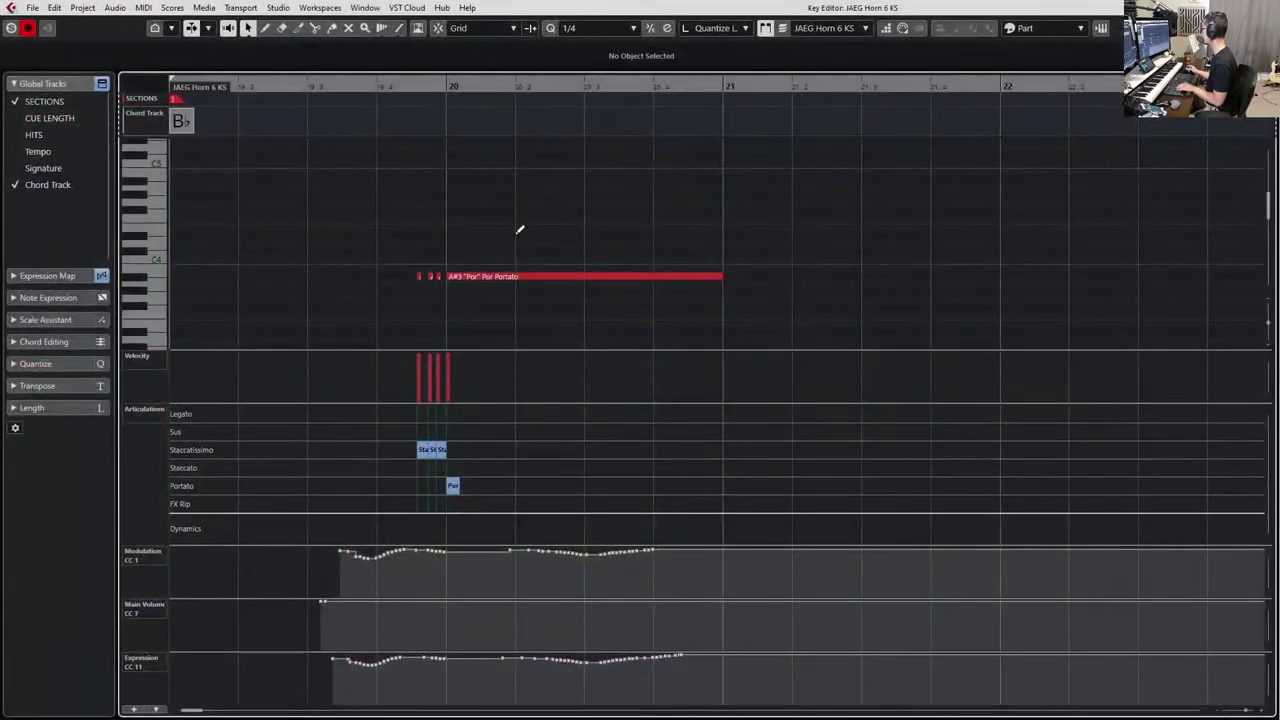
pyautogui.hotkey('shift', 'Down')
pyautogui.press('space')
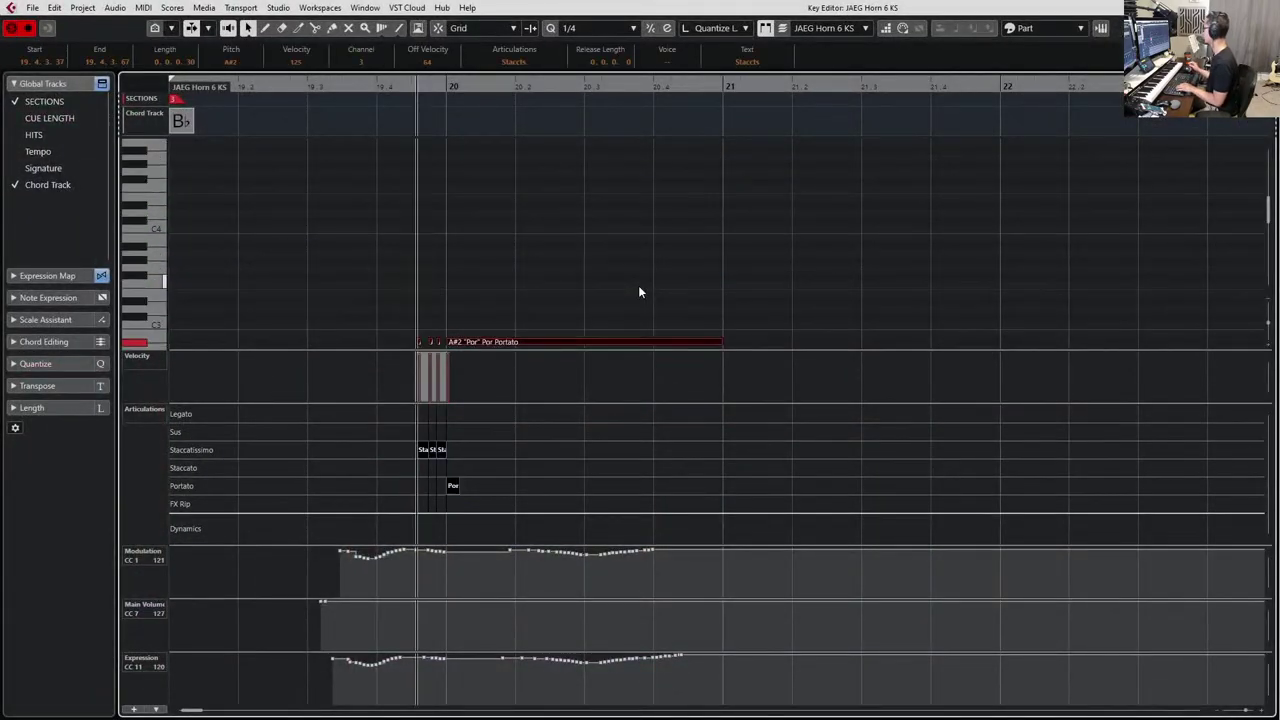
pyautogui.press('space')
pyautogui.scroll(2, 590, 240)
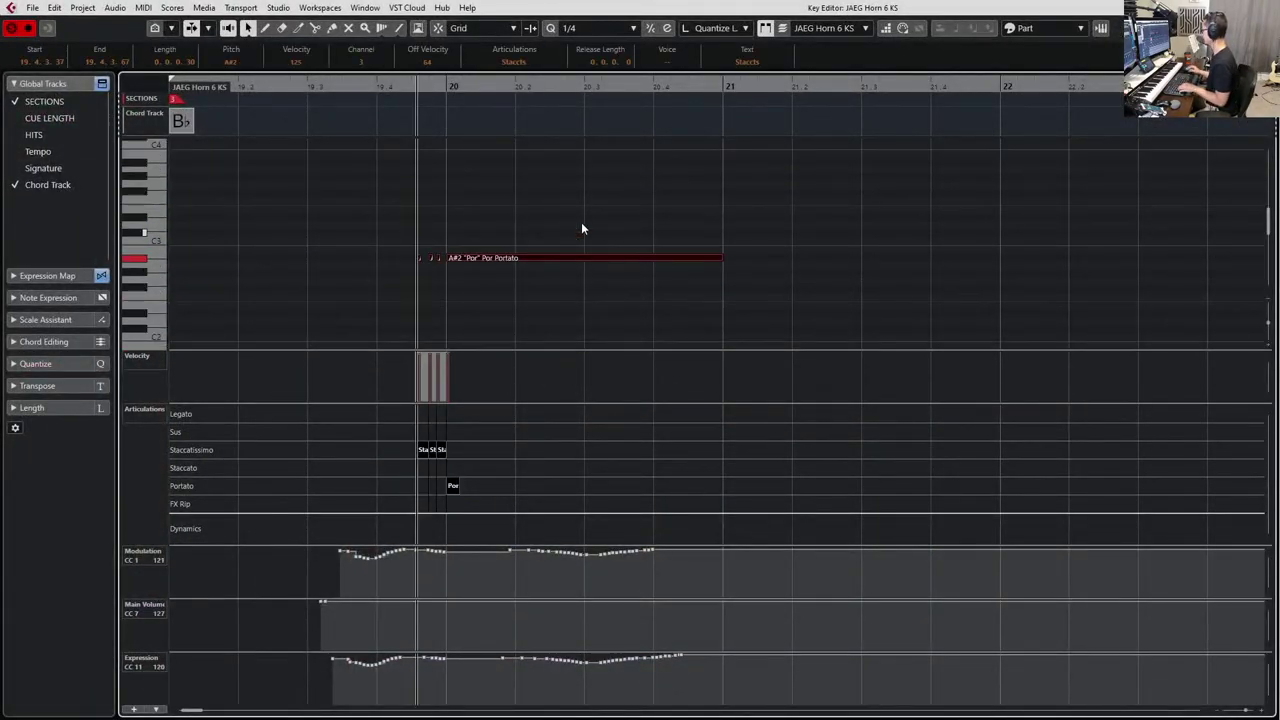
# Duplicate the JAEG Horn 6 figure in place, transpose the copy down to F2 and audition both voices.
pyautogui.hotkey('ctrl', 'c')
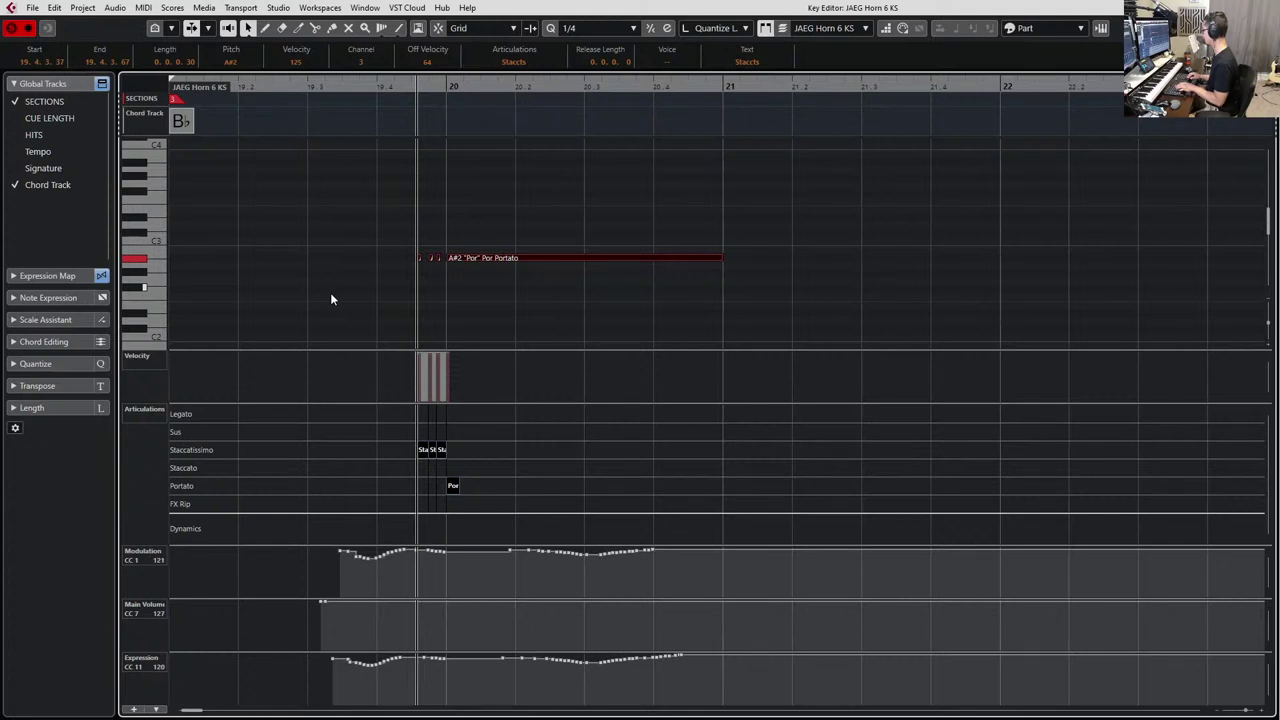
pyautogui.hotkey('ctrl', 'v')
pyautogui.hotkey('shift', 'Down')
pyautogui.press('Up')
pyautogui.press('Up')
pyautogui.press('Up')
pyautogui.press('Up')
pyautogui.press('Up')
pyautogui.press('Up')
pyautogui.press('Up')
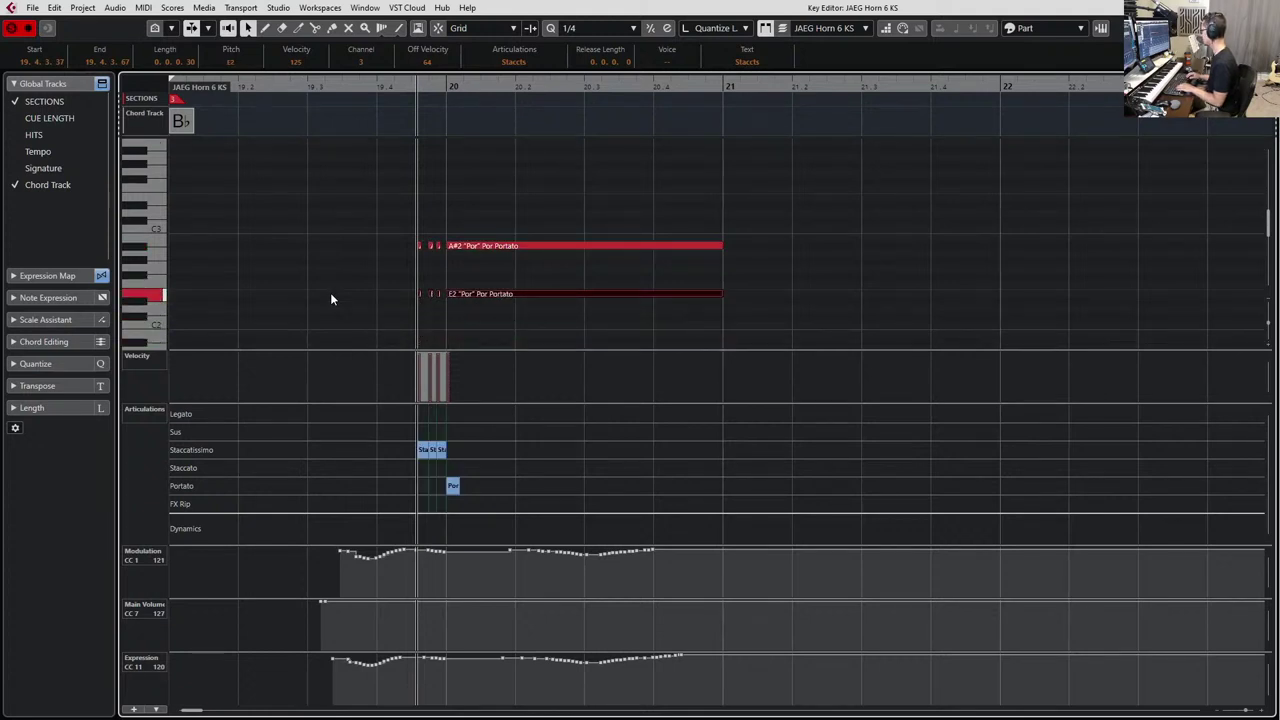
pyautogui.press('space')
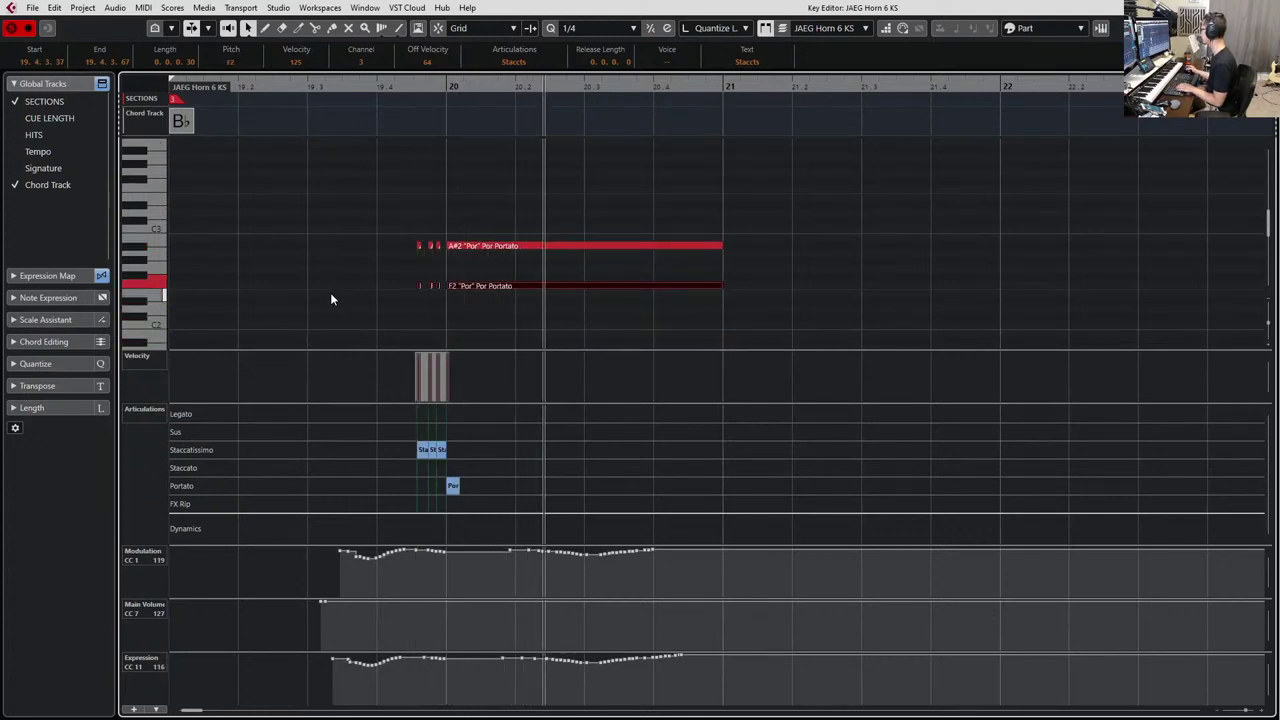
pyautogui.press('space')
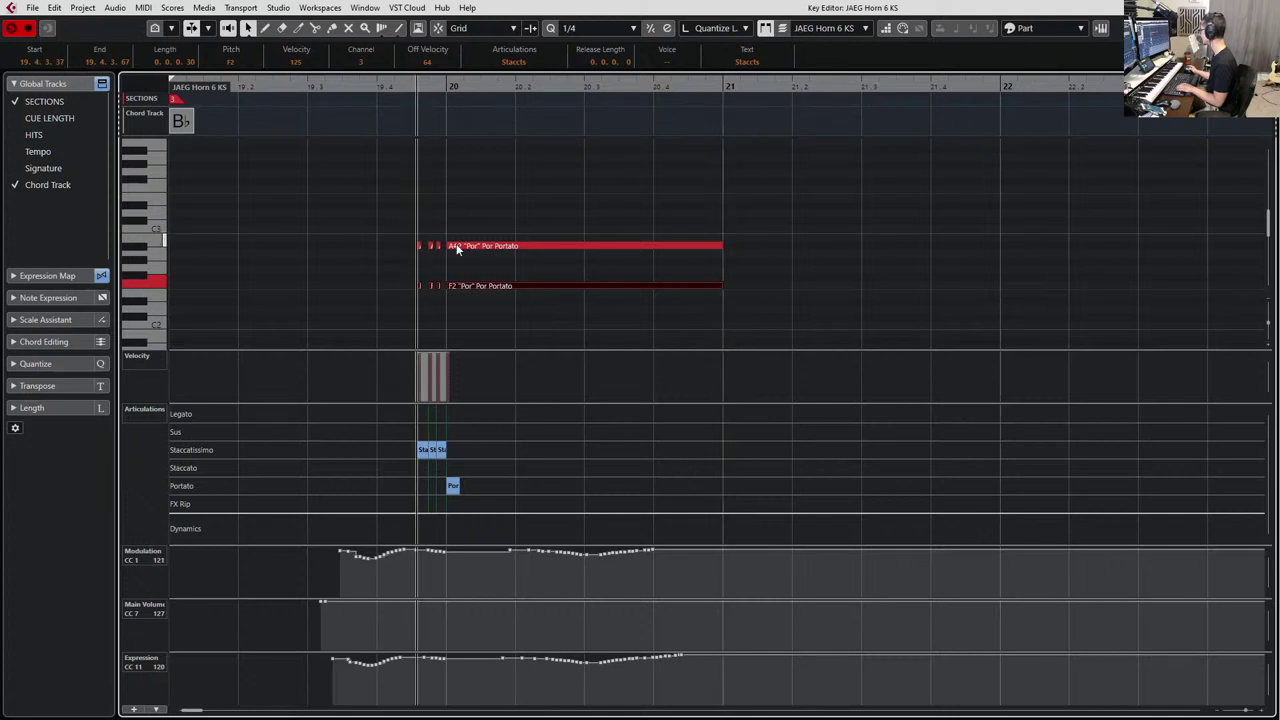
# Audition the two-voice JAEG Horn 6 figure from its first Staccatissimo notes and return to the project.
pyautogui.moveTo(481, 193); pyautogui.dragTo(483, 336)
pyautogui.press('l')
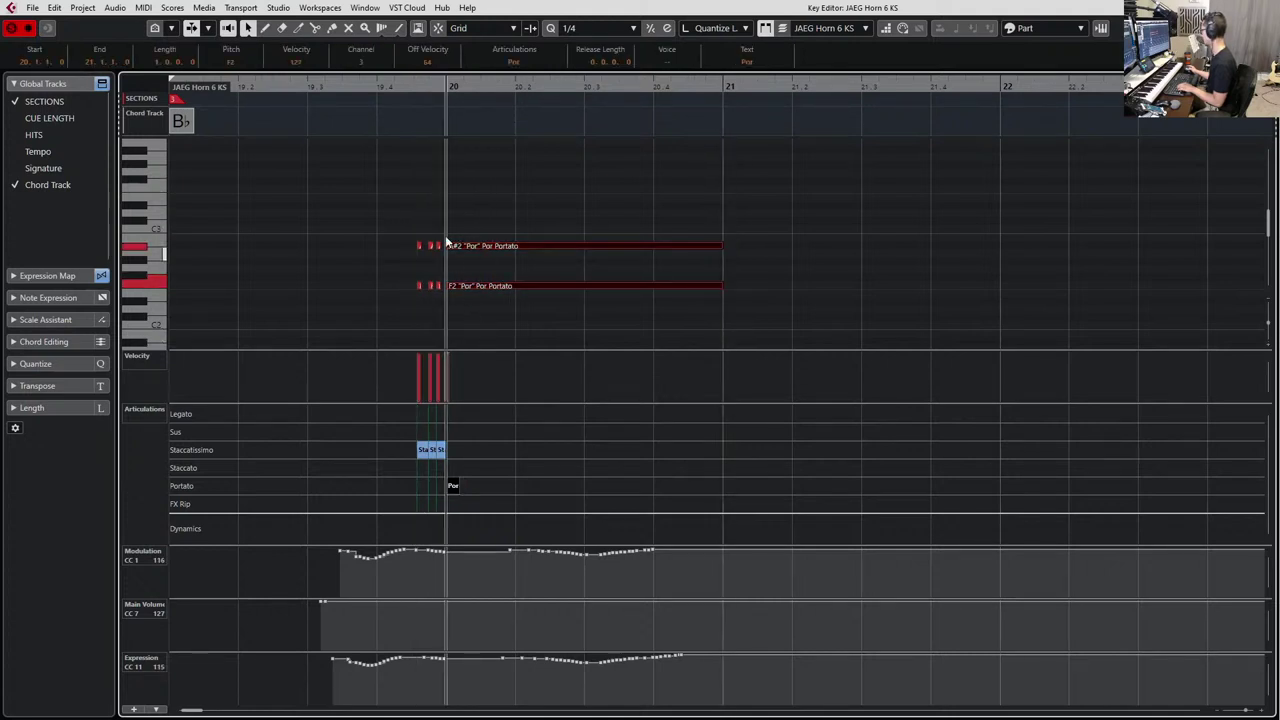
pyautogui.moveTo(429, 188); pyautogui.dragTo(412, 290)
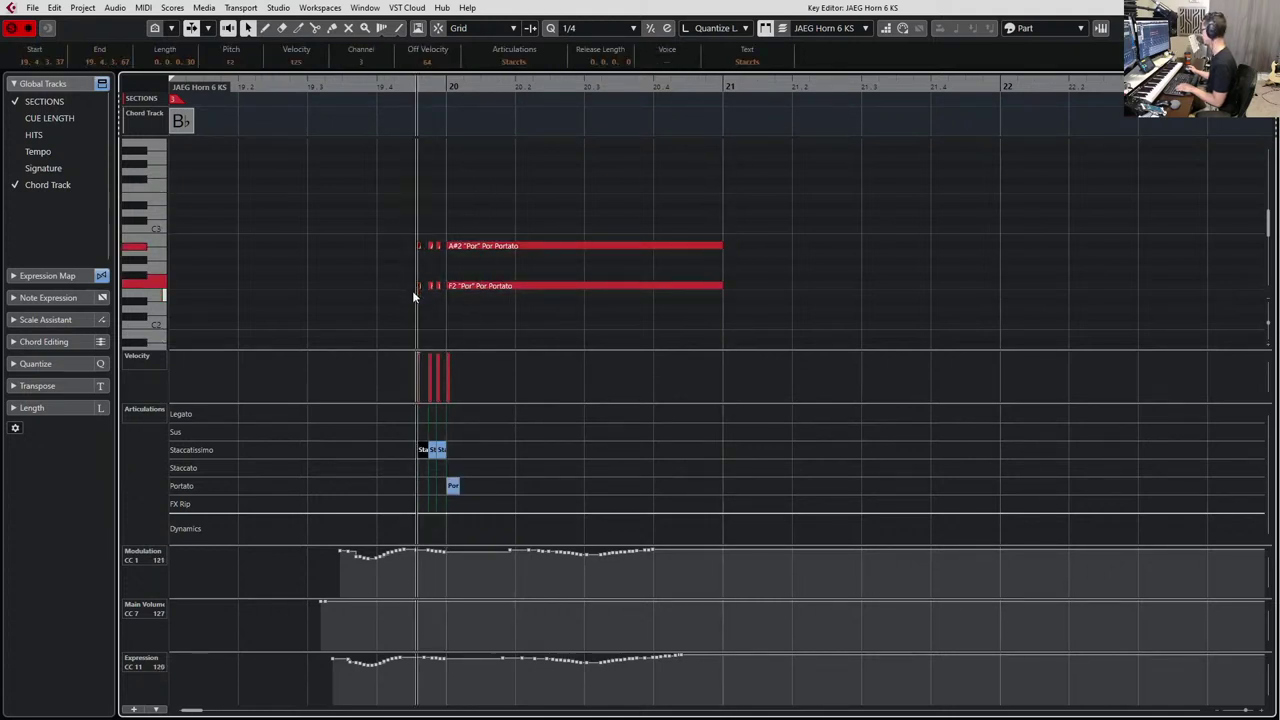
pyautogui.press('space')
pyautogui.press('space')
pyautogui.press('h')
pyautogui.press('h')
pyautogui.press('h')
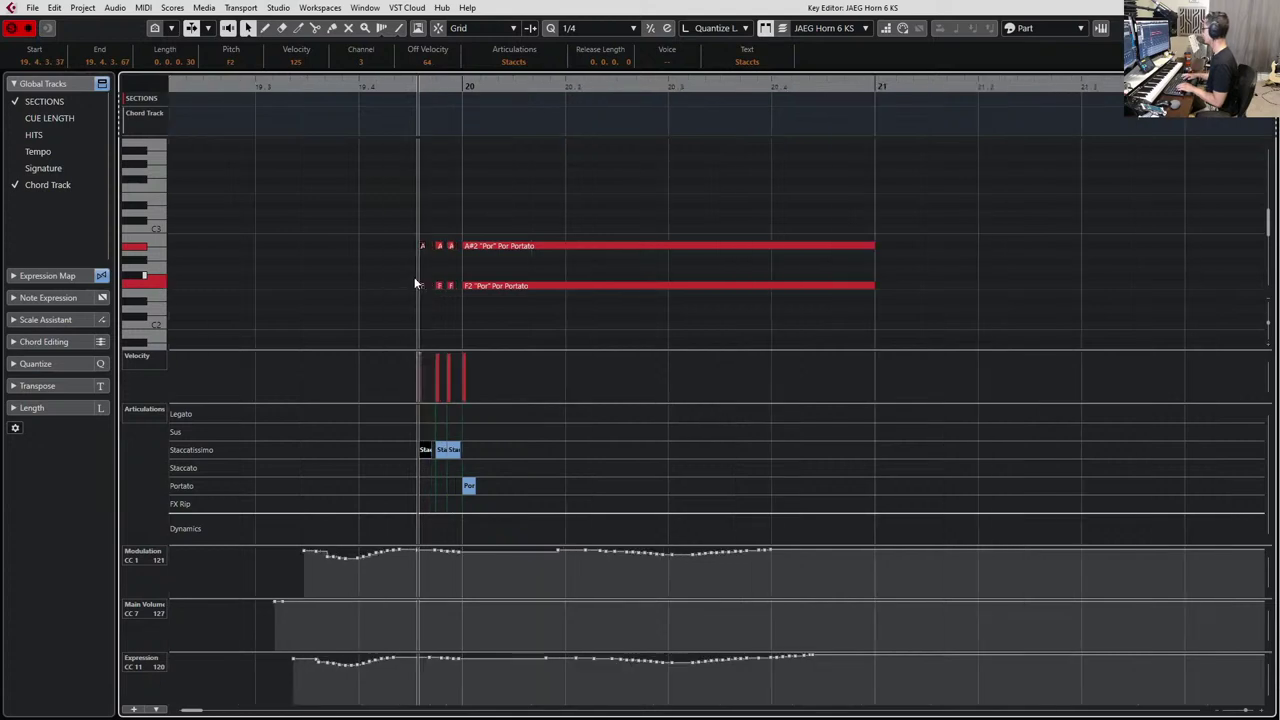
pyautogui.press('Return')
# Solo JAEG Trumpet 3, MA1 Trumpets 4 and JAEG Horn 6 together and audition the layered brass figure.
pyautogui.keyDown('shift'); pyautogui.click(672, 377); pyautogui.keyUp('shift')
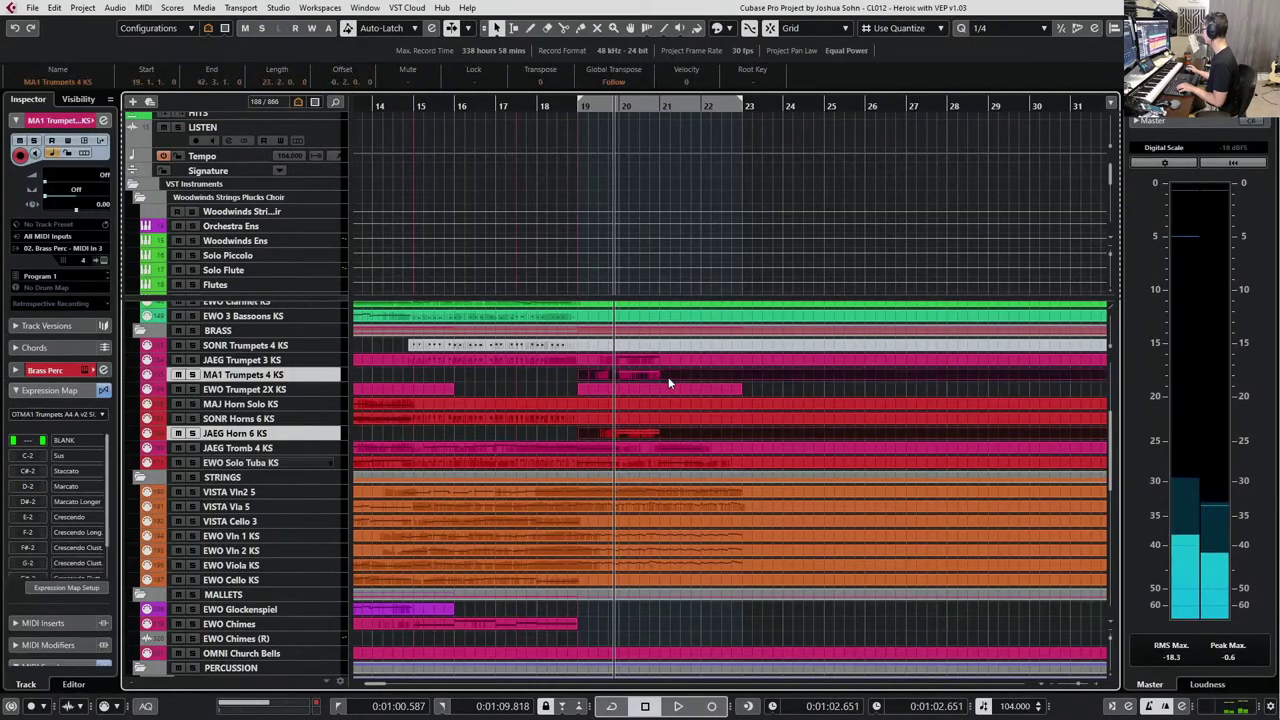
pyautogui.keyDown('shift'); pyautogui.click(656, 360); pyautogui.keyUp('shift')
pyautogui.press('s')
pyautogui.press('space')
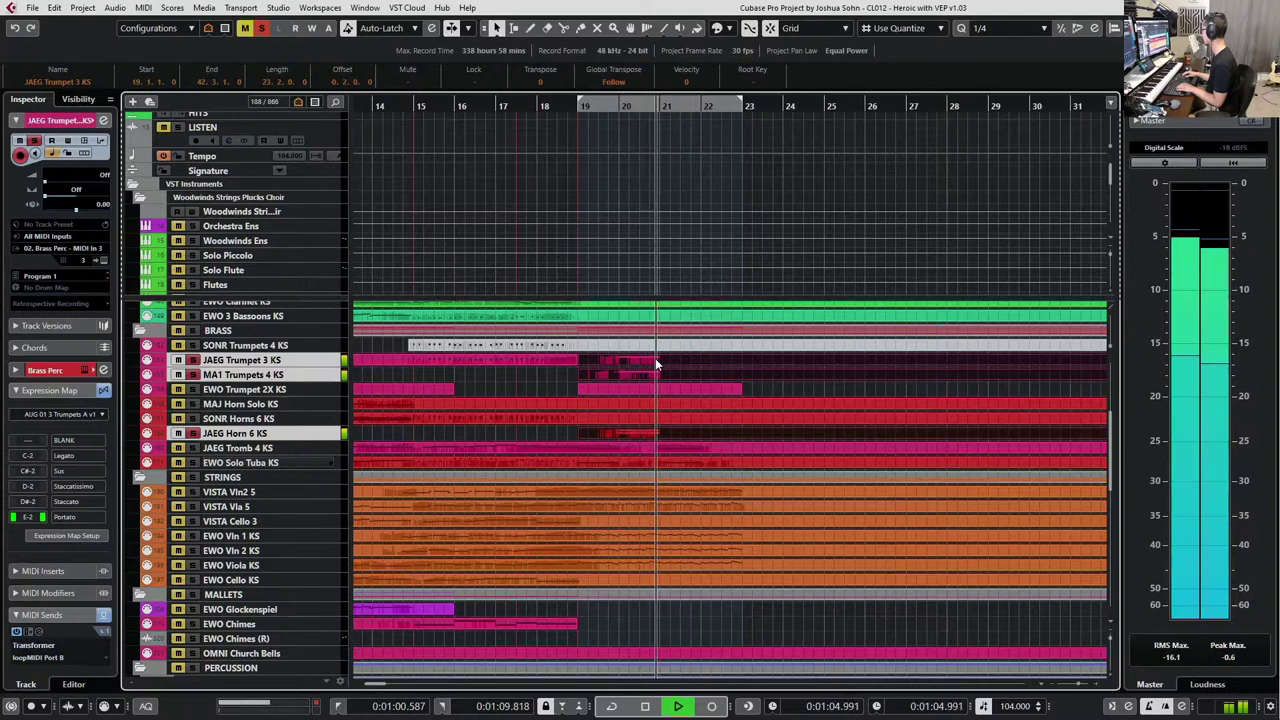
pyautogui.press('space')
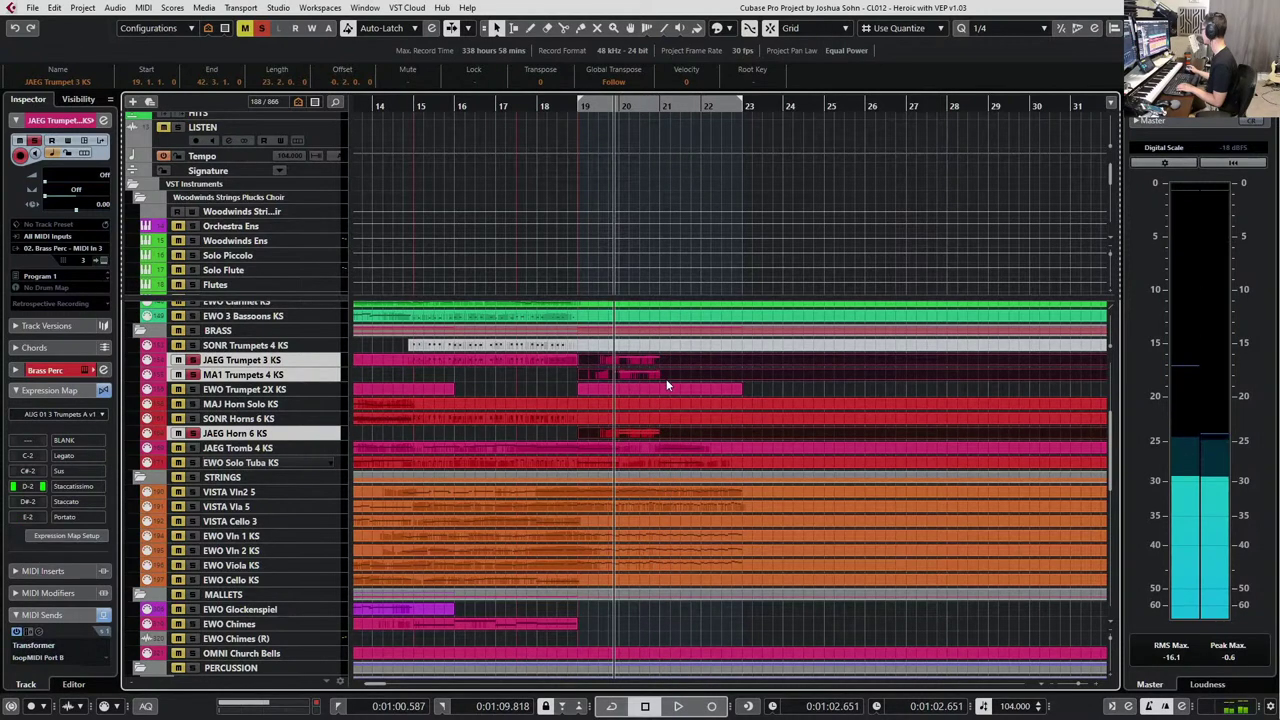
# Open the MA1 Trumpets 4 part and audition its figure through the end of the long A#3 note.
pyautogui.click(664, 376)
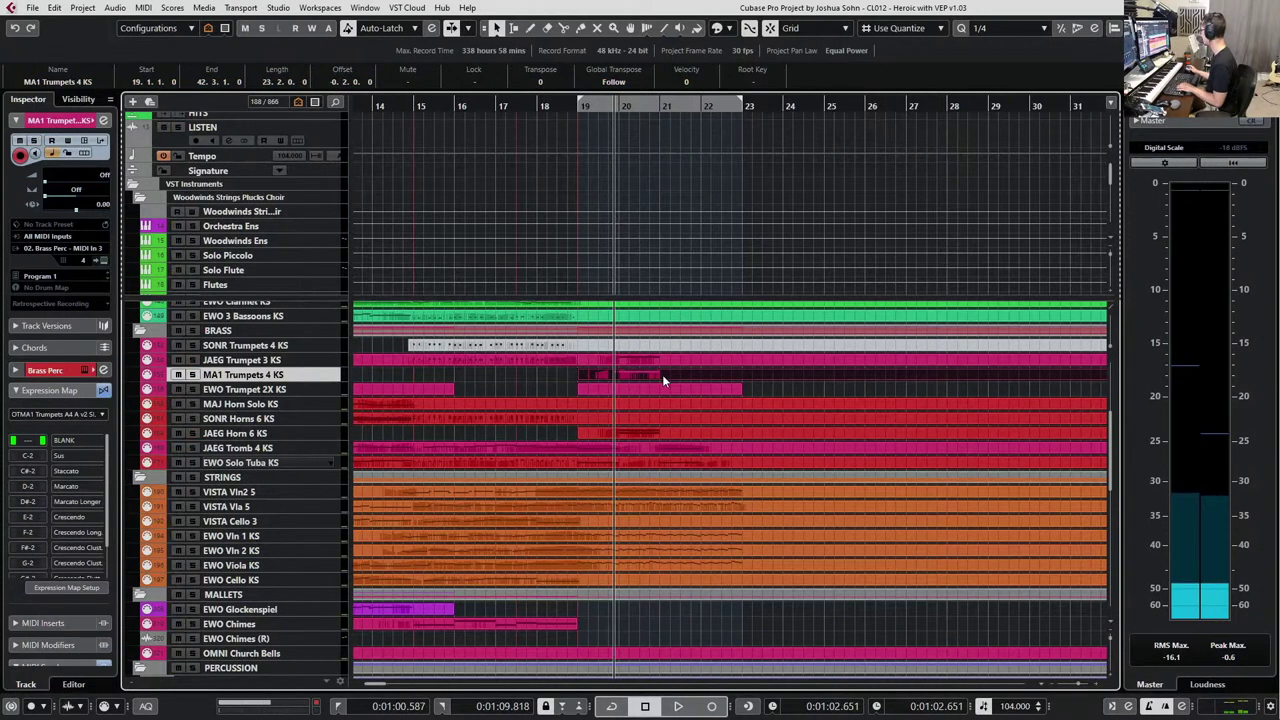
pyautogui.press('space')
pyautogui.doubleClick(662, 374)
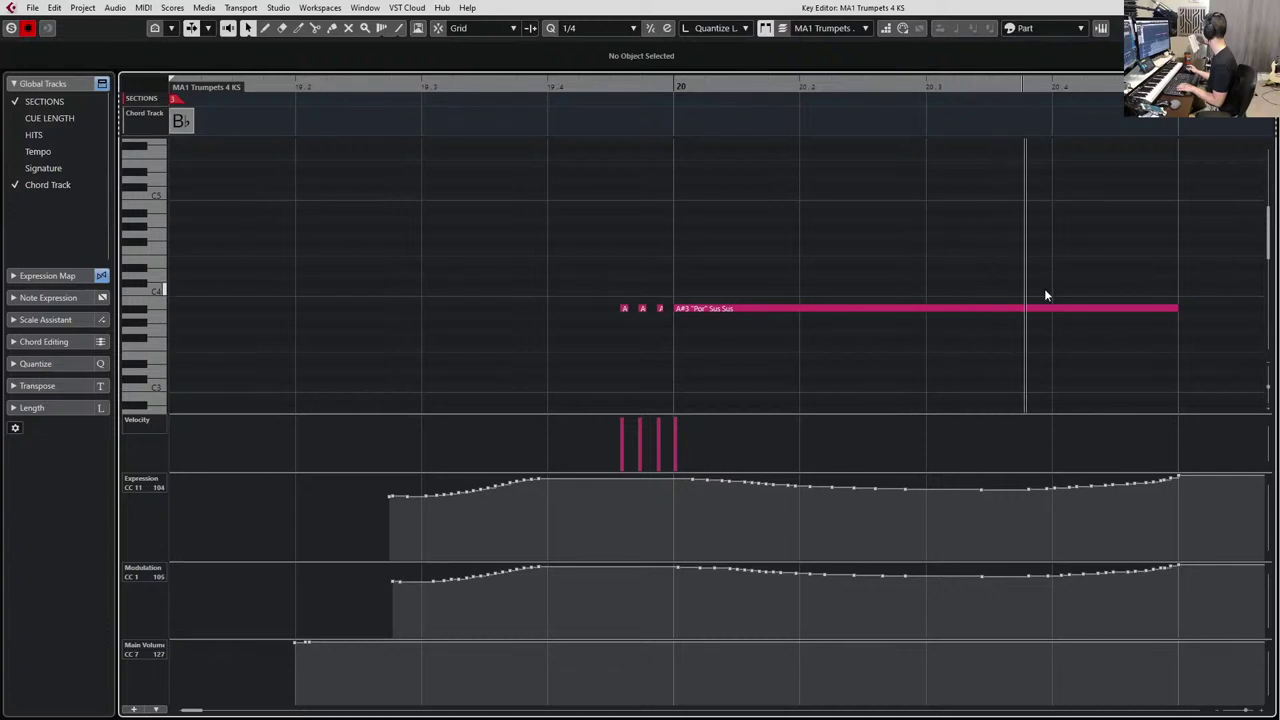
pyautogui.press('space')
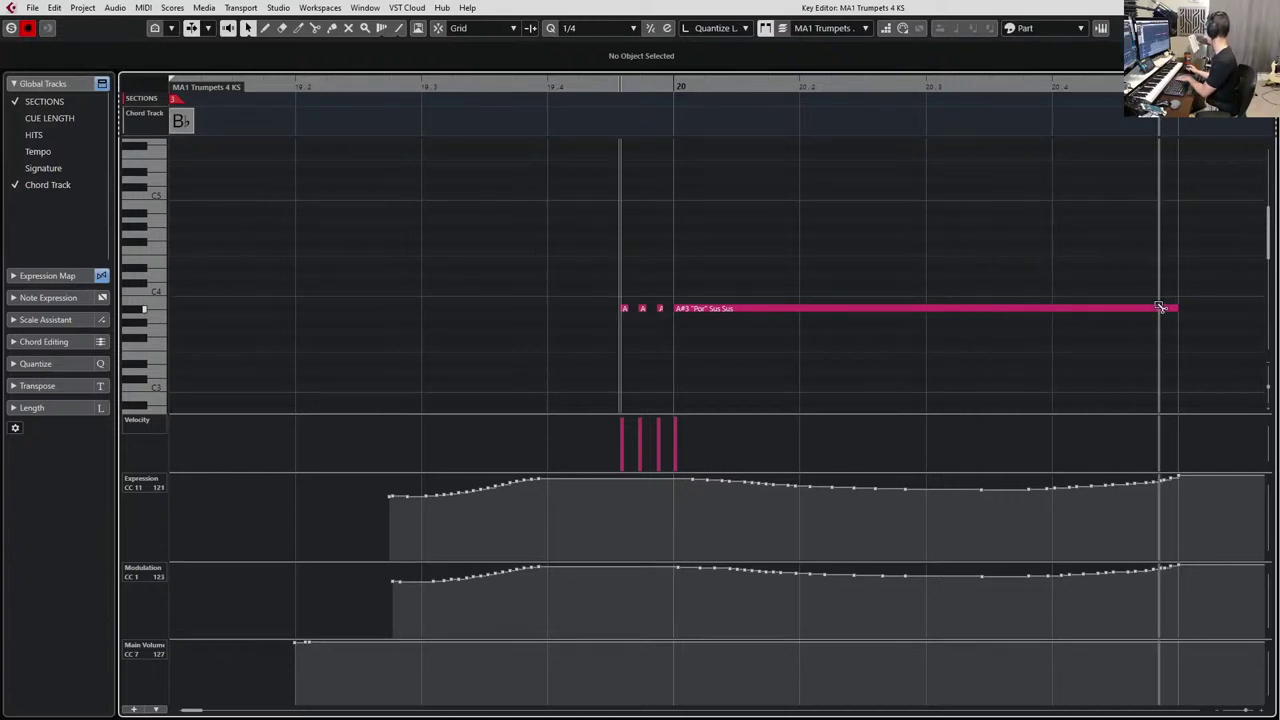
# Shorten the long A#3 note in MA1 Trumpets 4 to just before bar 21 and delete the Expression and Modulation points past its end.
pyautogui.keyDown('alt'); pyautogui.click(1162, 307); pyautogui.keyUp('alt')
pyautogui.moveTo(1168, 295); pyautogui.dragTo(1176, 332)
pyautogui.press('Delete')
pyautogui.press('j')
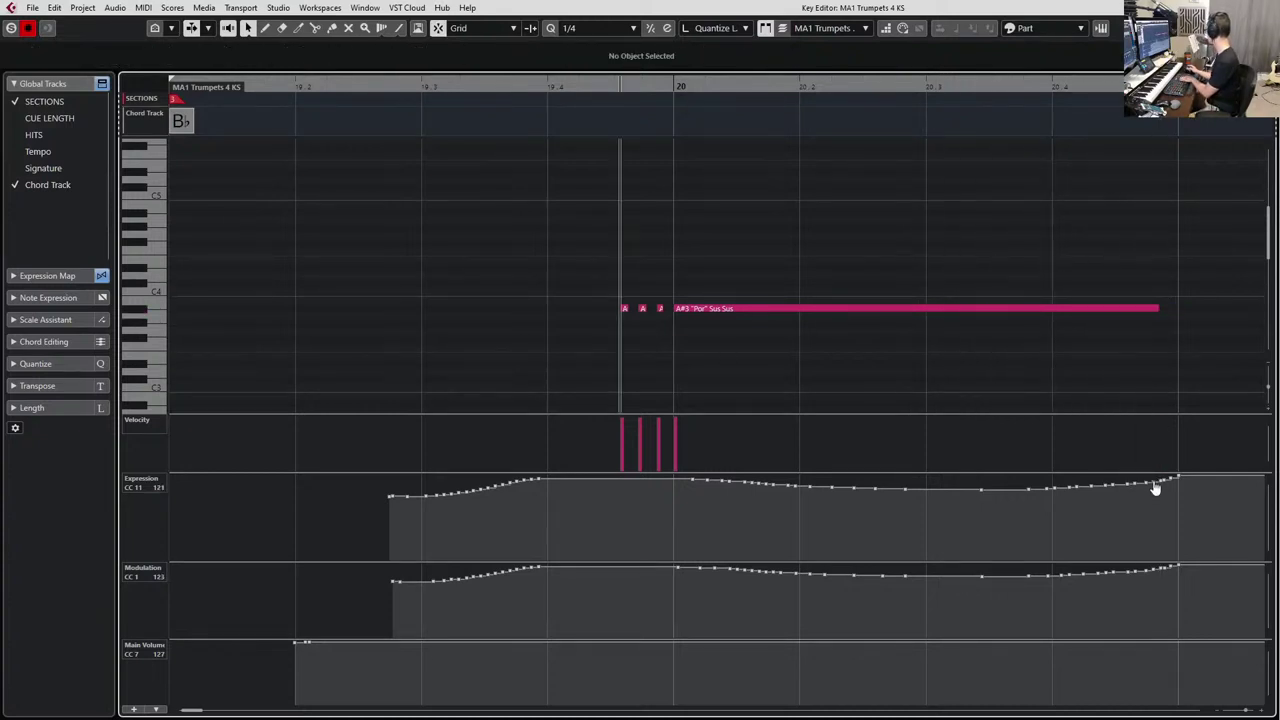
pyautogui.press('Delete')
pyautogui.moveTo(1157, 597); pyautogui.dragTo(1209, 564)
pyautogui.press('Delete')
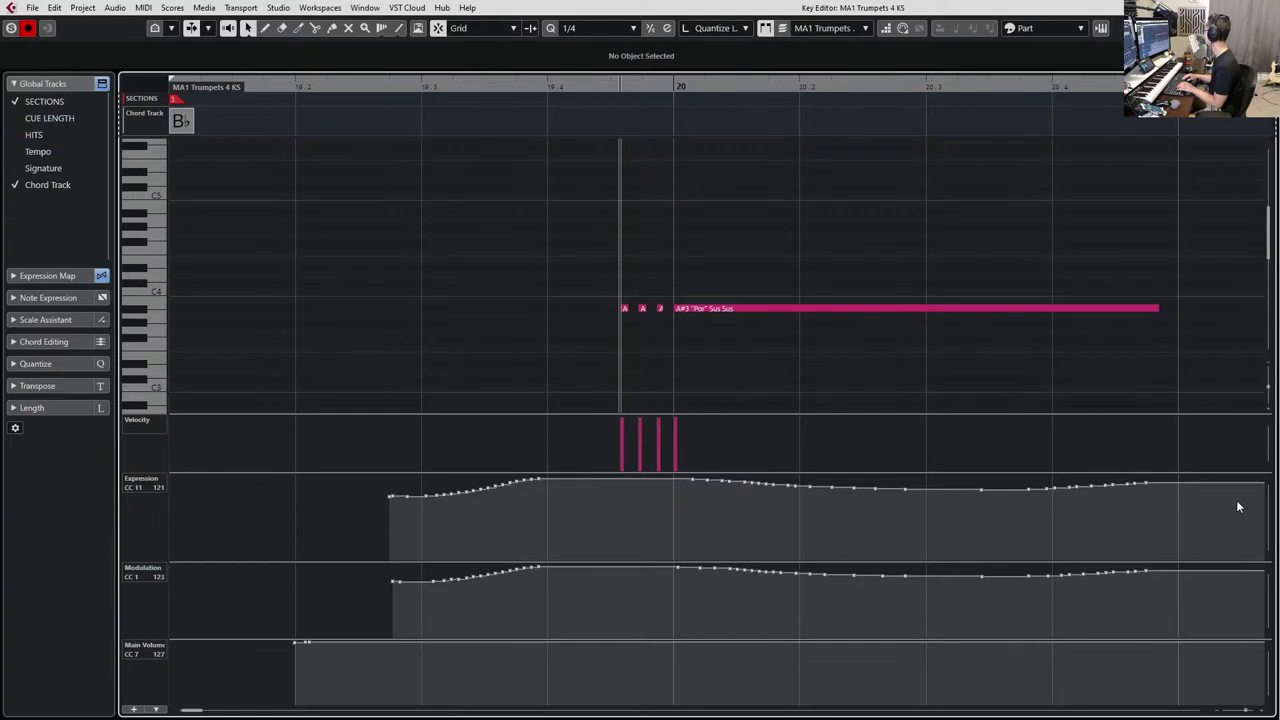
# Audition the shortened MA1 Trumpets 4 note, return to the project and solo the BRASS folder.
pyautogui.press('space')
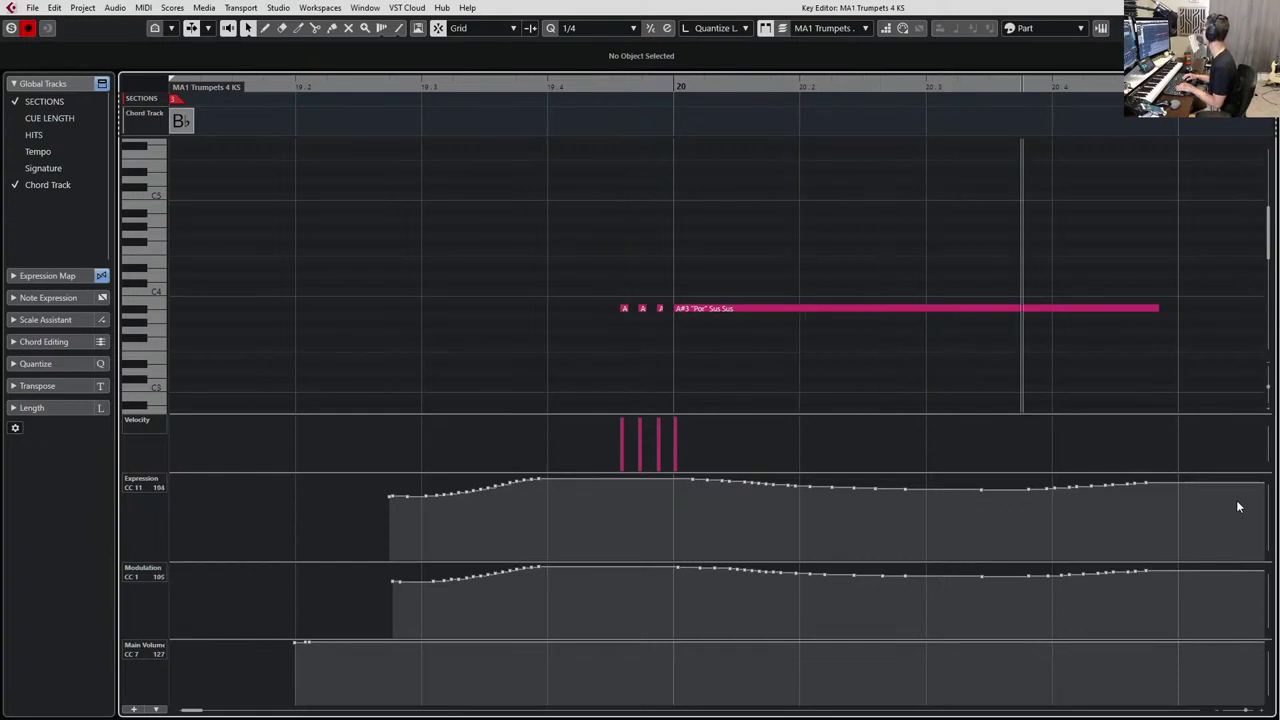
pyautogui.press('Return')
pyautogui.press('KP_1')
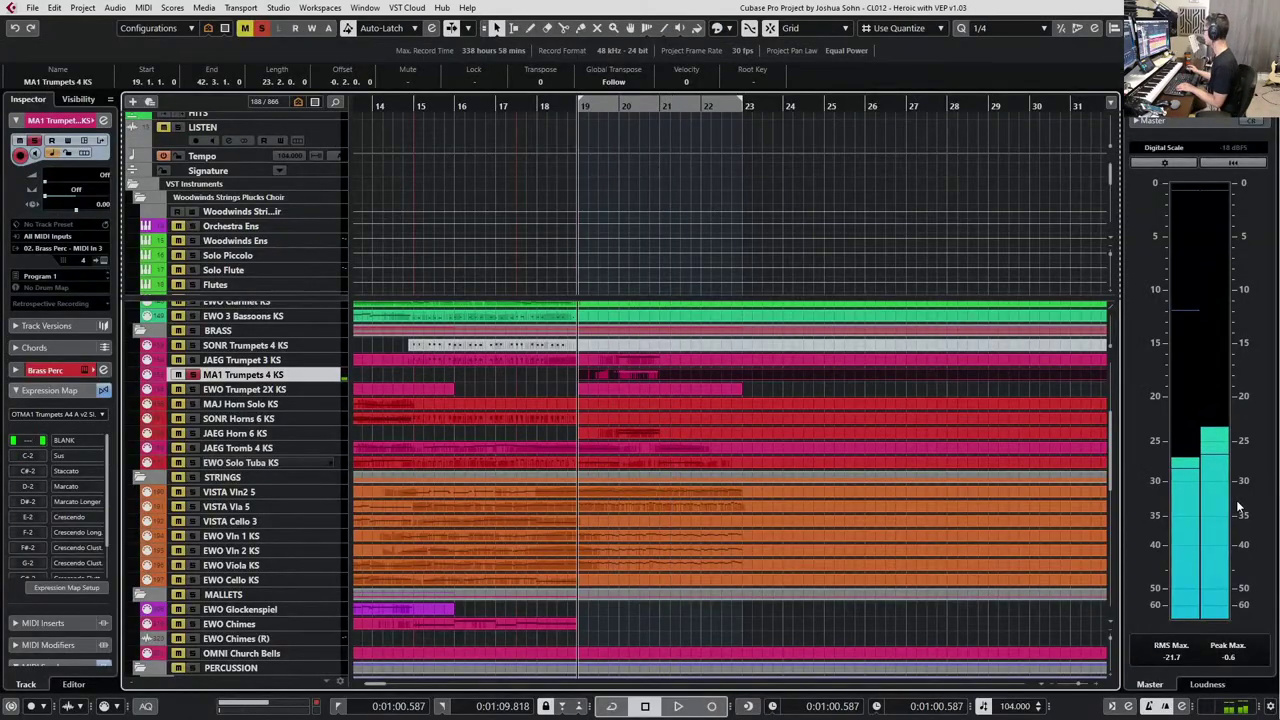
pyautogui.press('space')
pyautogui.click(310, 331)
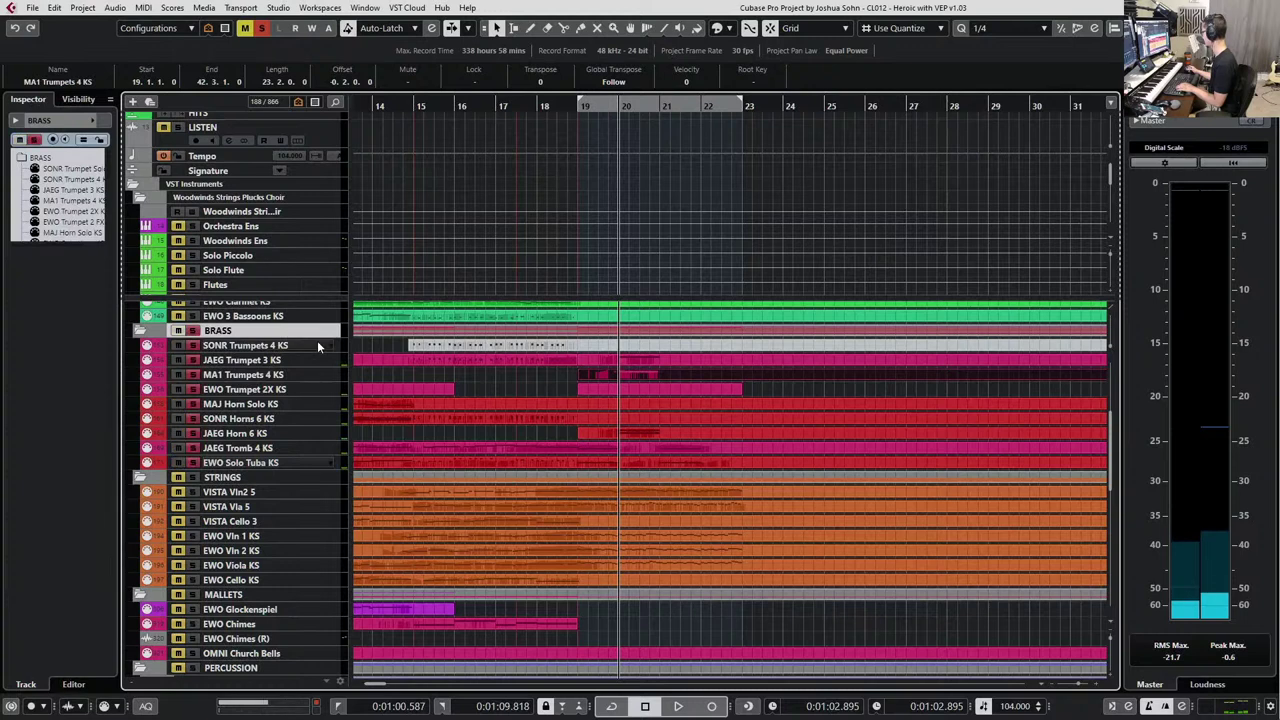
# Audition the soloed BRASS folder from bar 20, clear the solo and play the full arrangement from bar 19.
pyautogui.press('space')
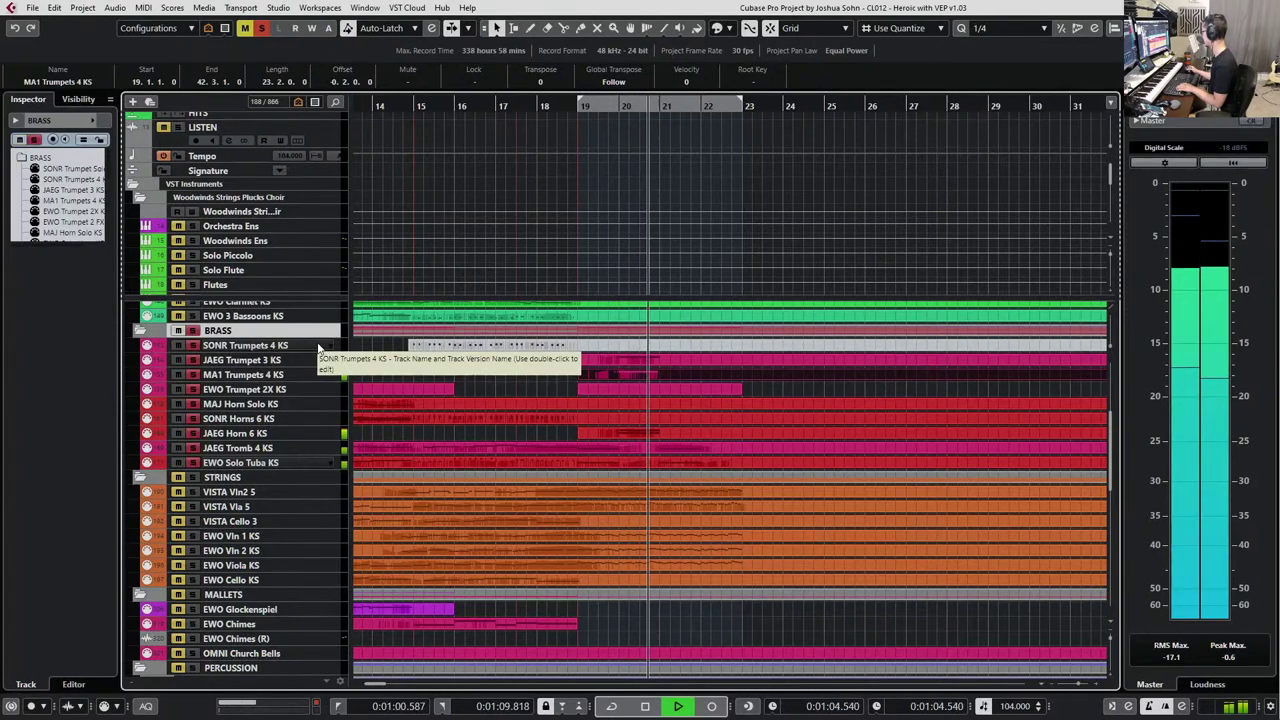
pyautogui.press('space')
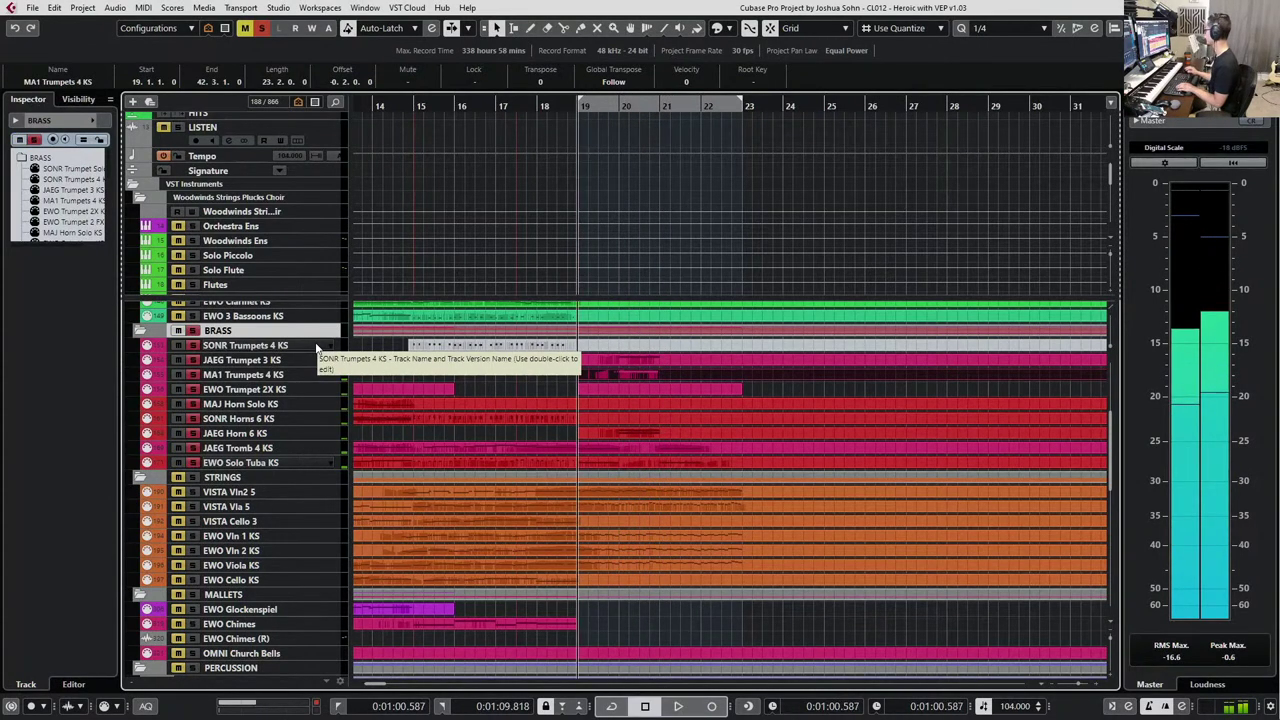
pyautogui.press('space')
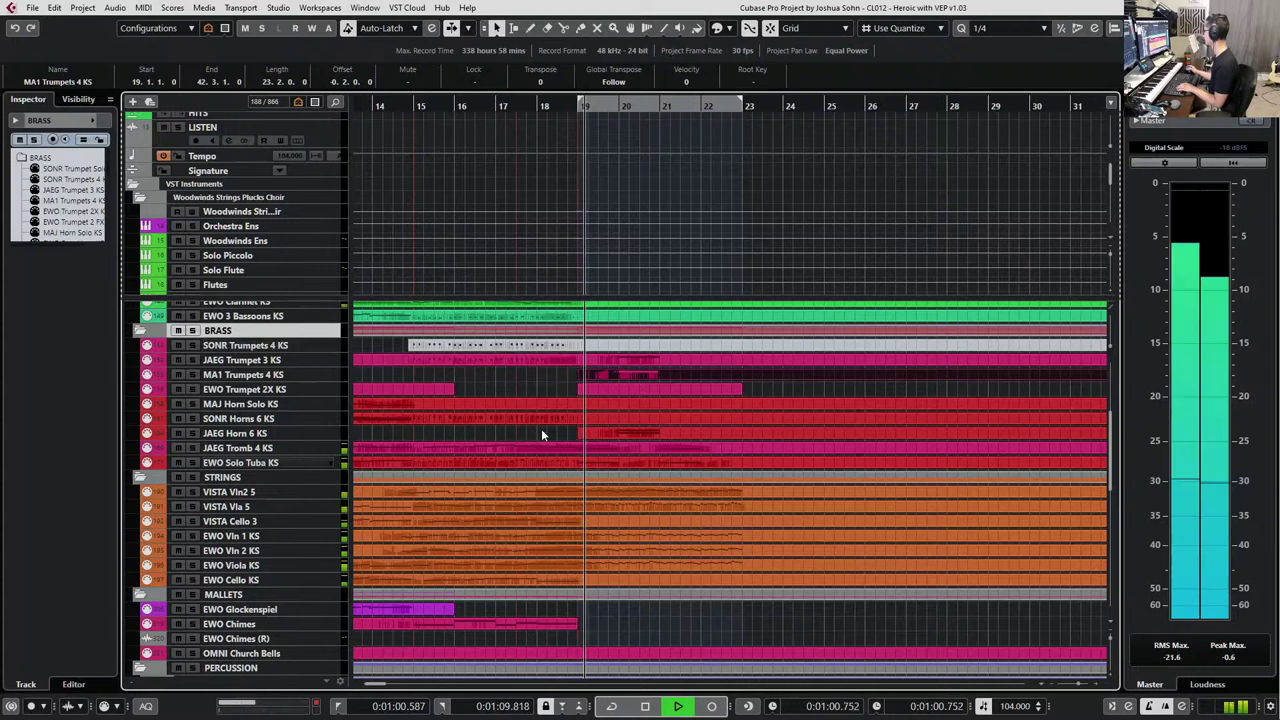
# Open the JAEG Horn 6 part, review its fanfare notes and articulations, and return to the project.
pyautogui.click(599, 433)
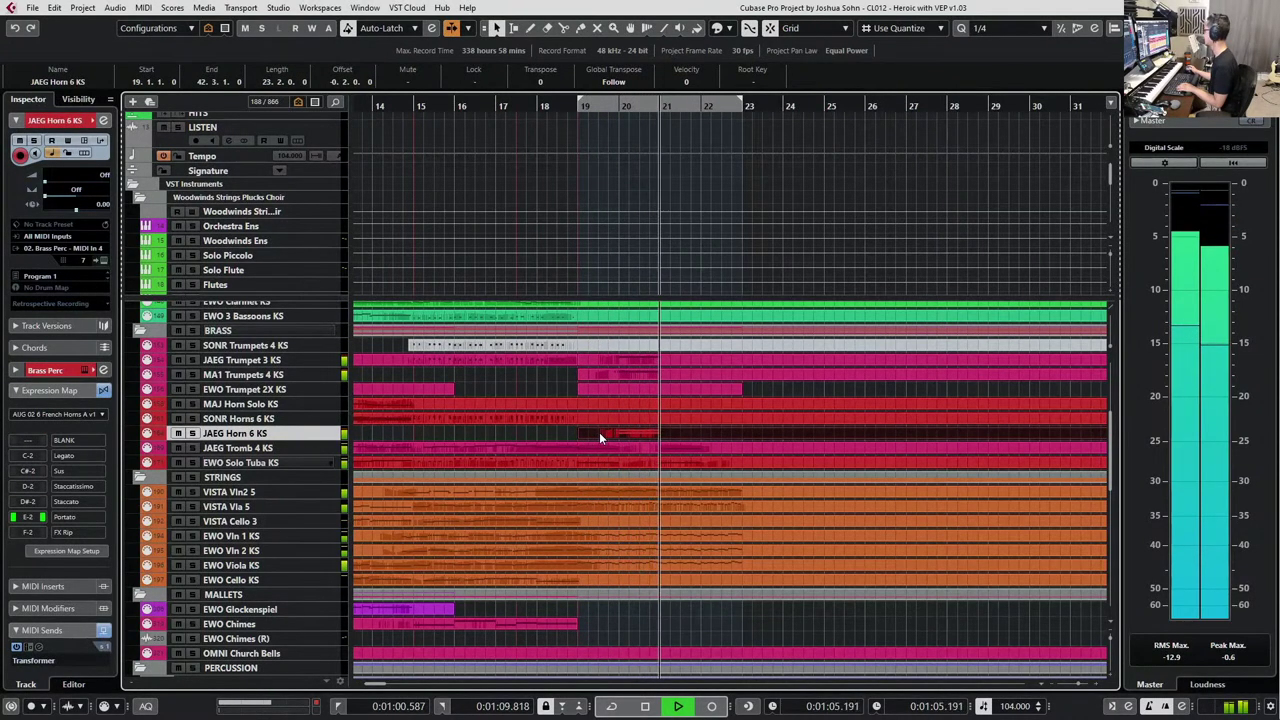
pyautogui.press('space')
pyautogui.press('Return')
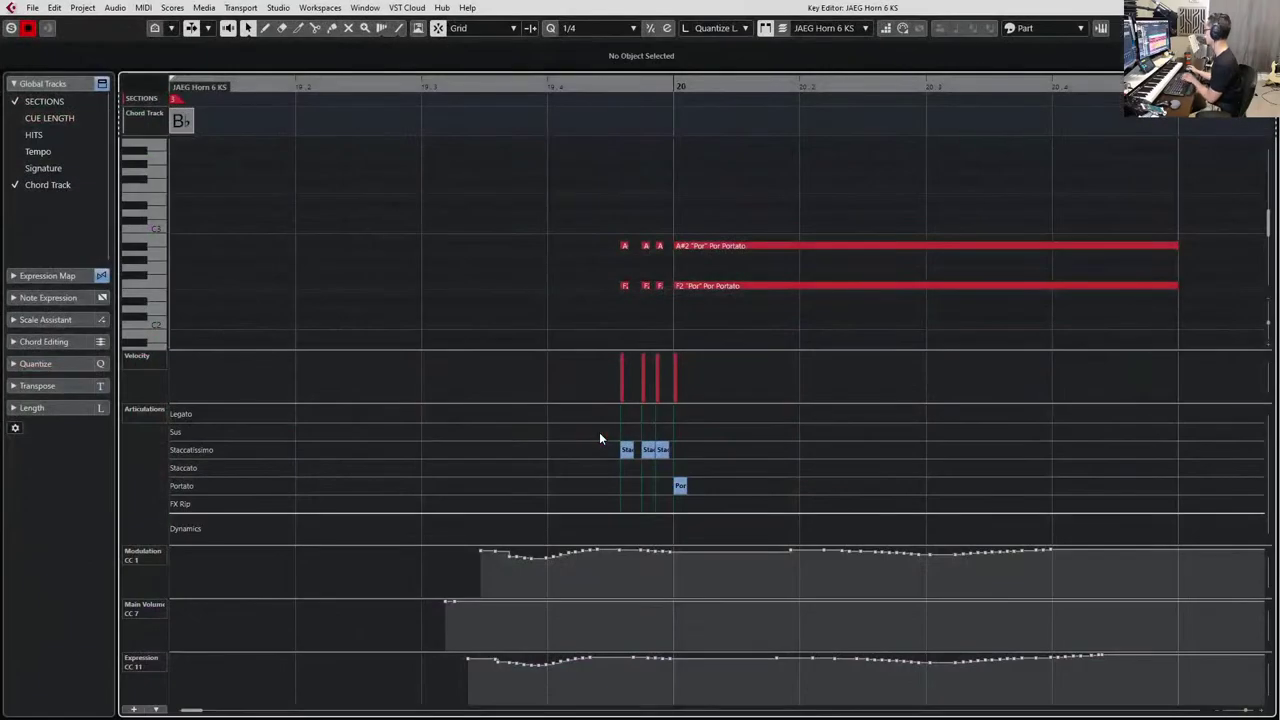
pyautogui.press('Return')
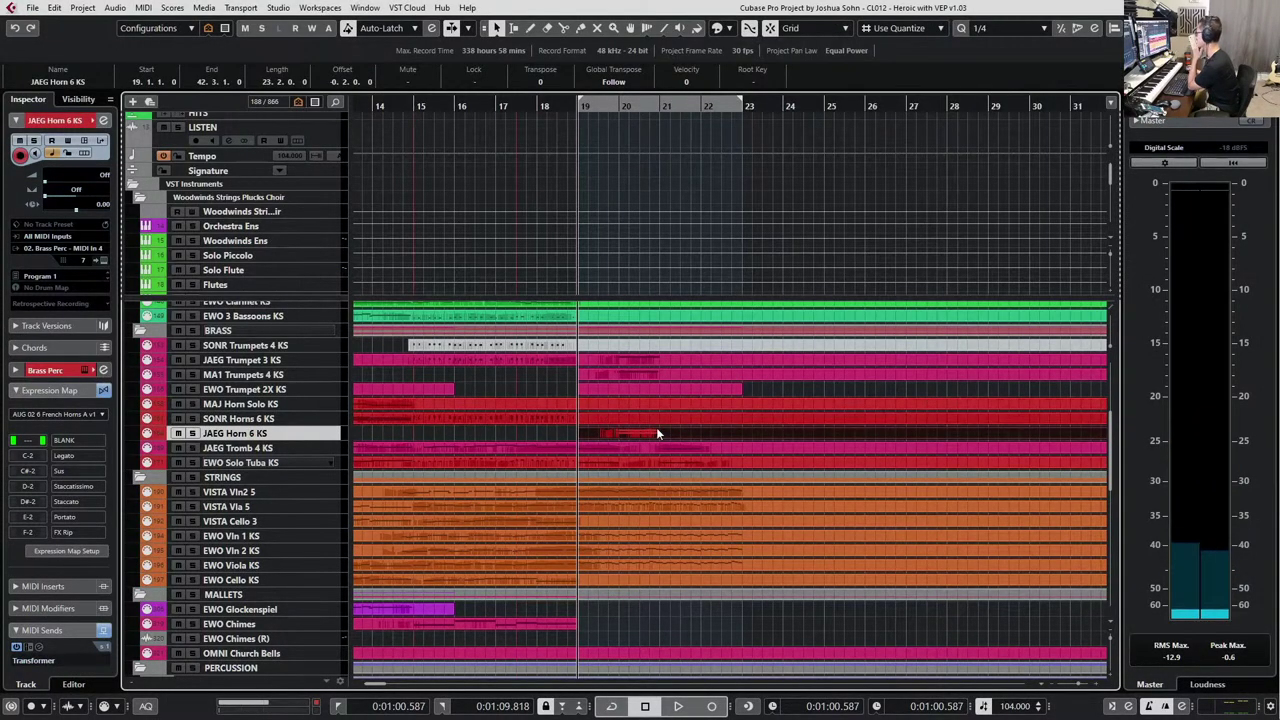
# Find the MA1 tracks in the track search and bring the MA1 Horns 3 KS track into the project view.
pyautogui.click(625, 450)
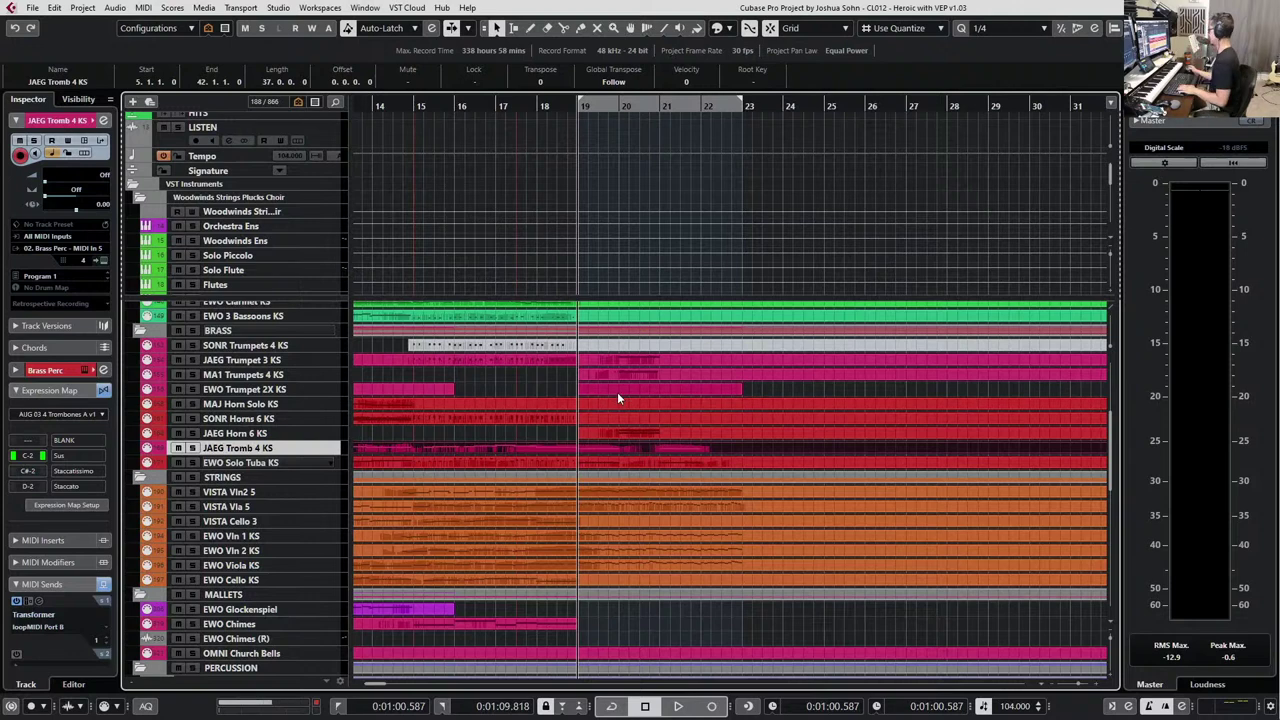
pyautogui.click(623, 440)
pyautogui.hotkey('ctrl', 'f')
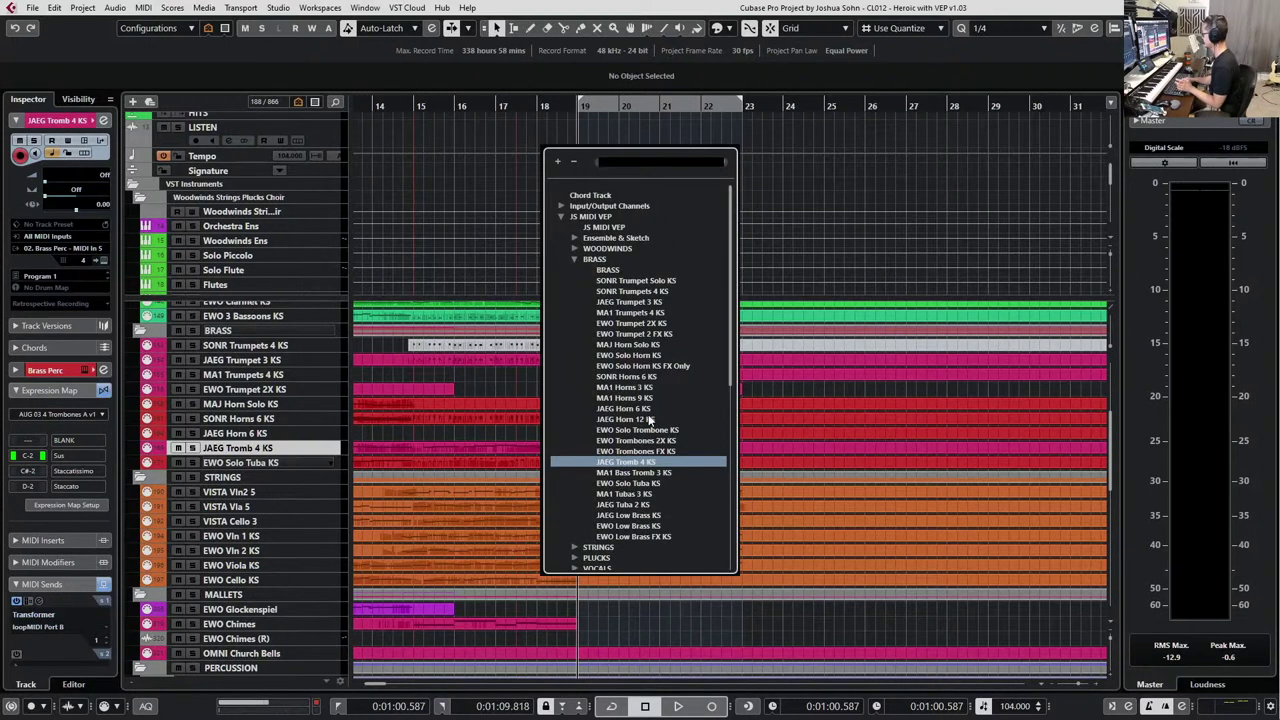
pyautogui.write('MA1')
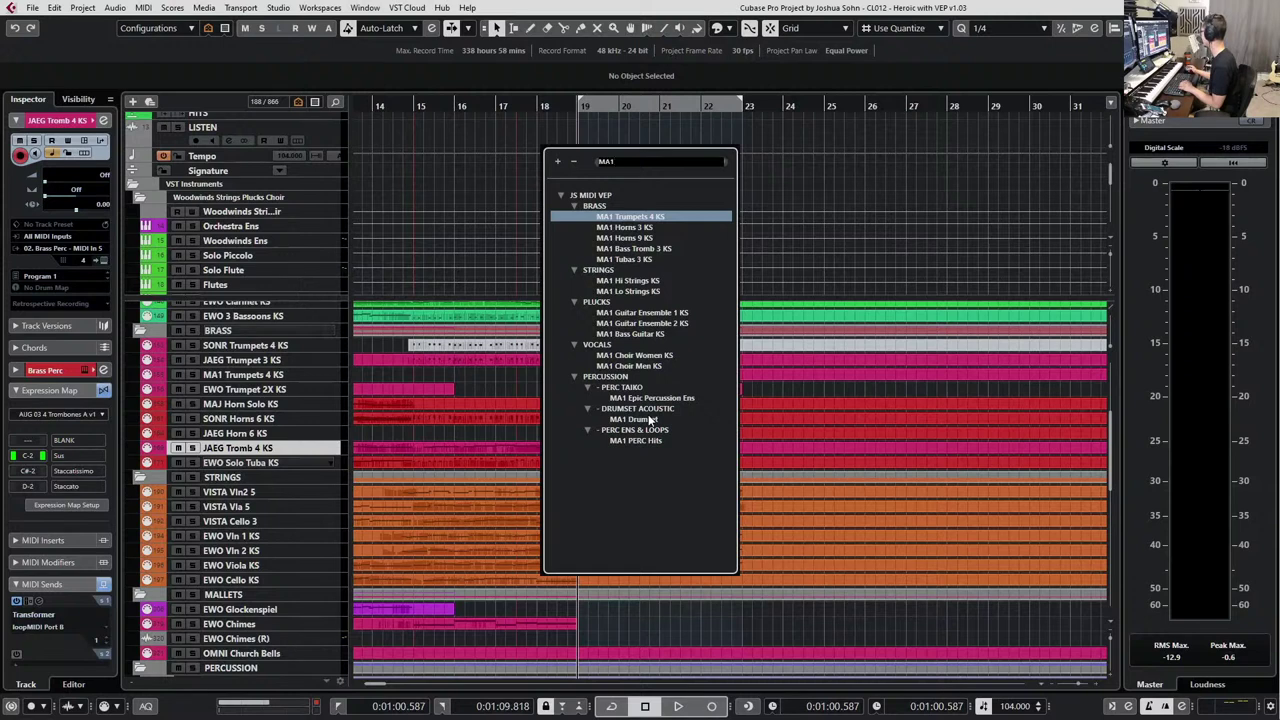
pyautogui.click(624, 227)
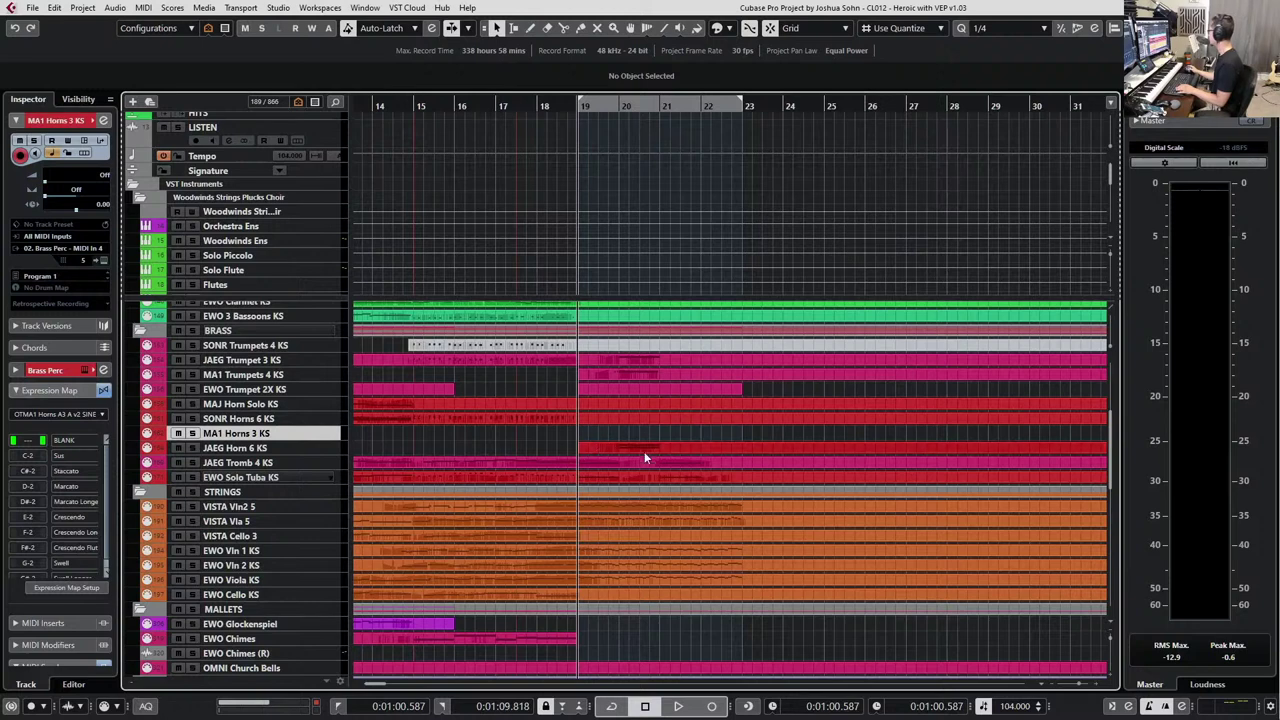
# Copy the JAEG Horn 6 part onto the MA1 Horns 3 track at bar 19 and solo that track from bar 20.
pyautogui.moveTo(653, 448); pyautogui.dragTo(656, 437)
pyautogui.press('KP_Add')
pyautogui.press('s')
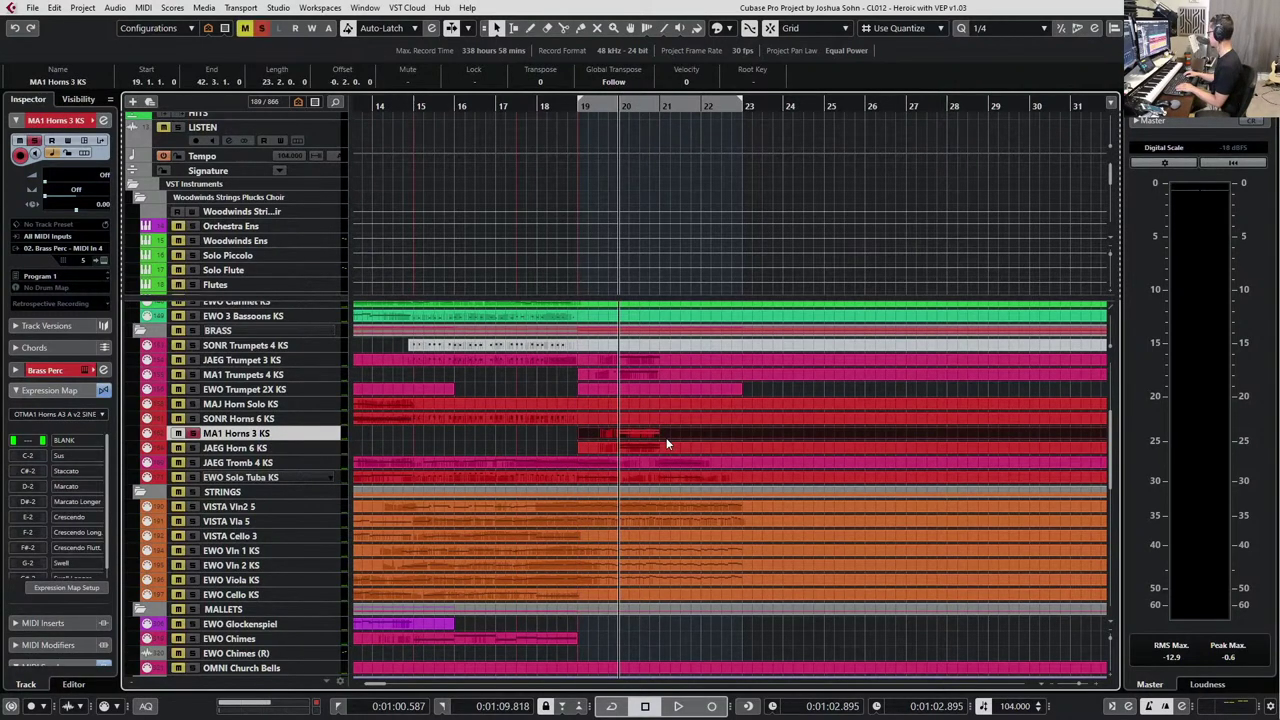
# Audition the soloed MA1 Horns 3 track from bar 20 and clear the solo.
pyautogui.press('space')
pyautogui.press('space')
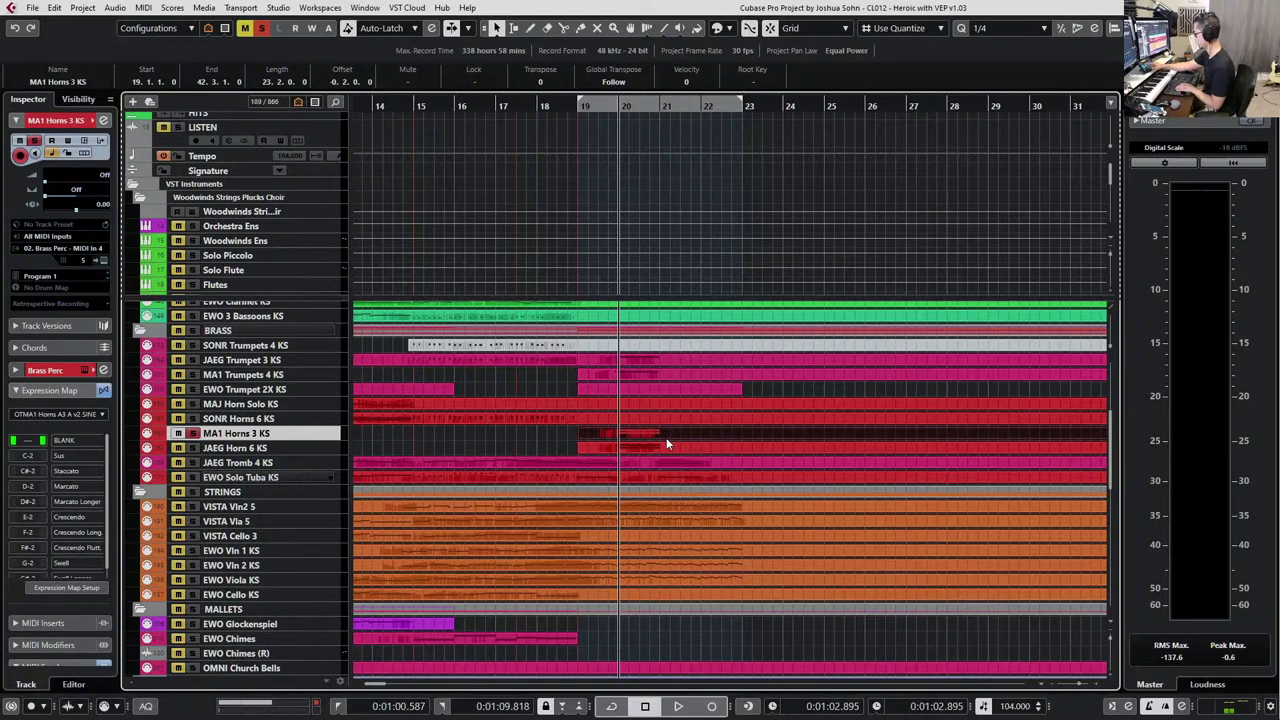
pyautogui.press('space')
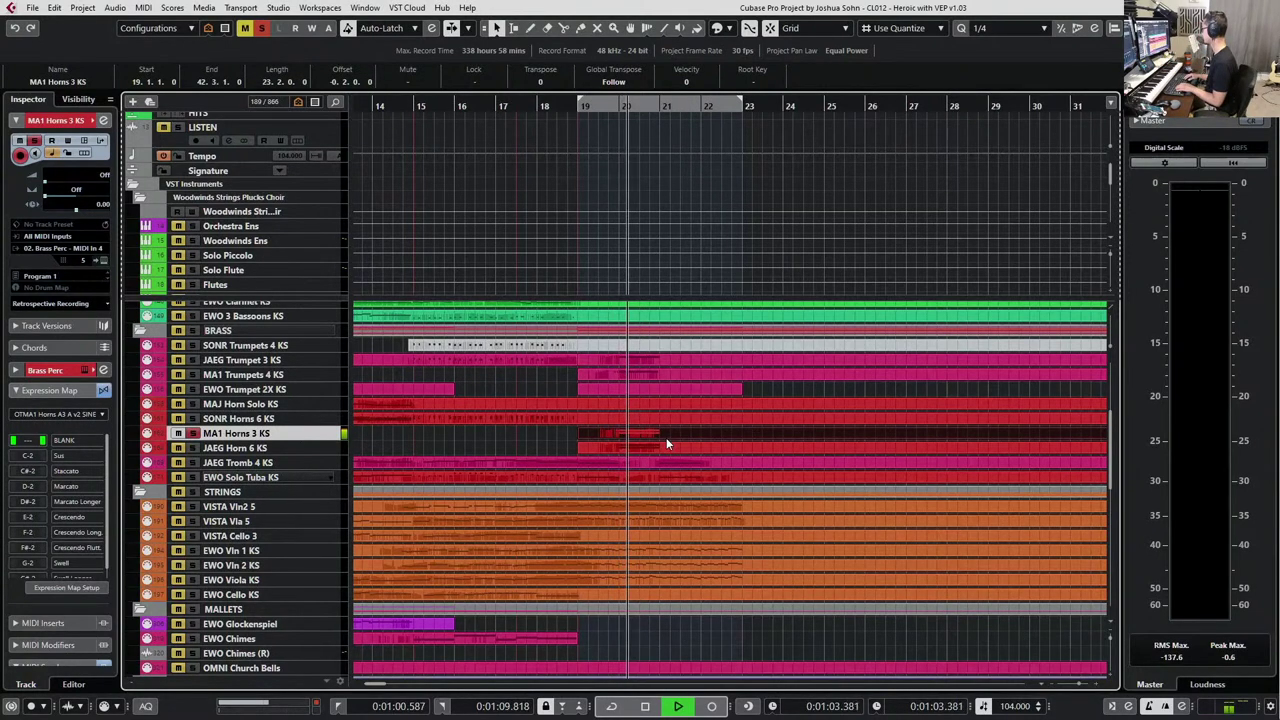
pyautogui.press('space')
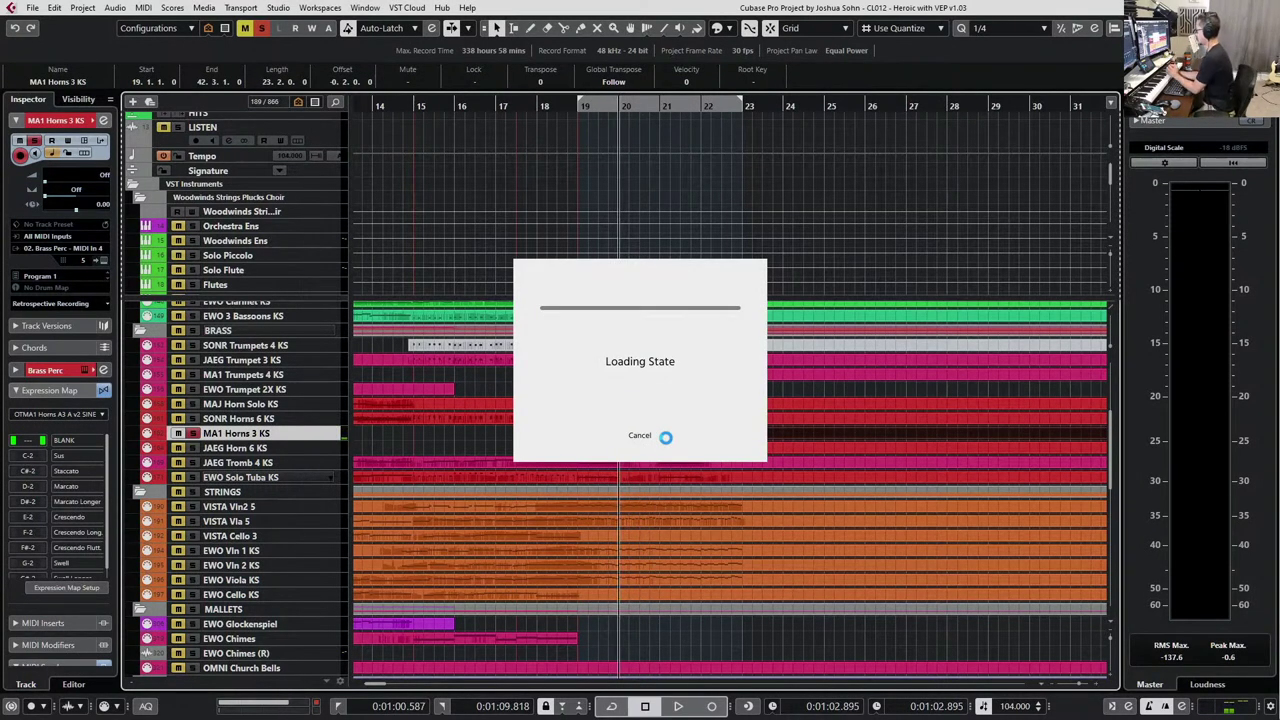
pyautogui.press('s')
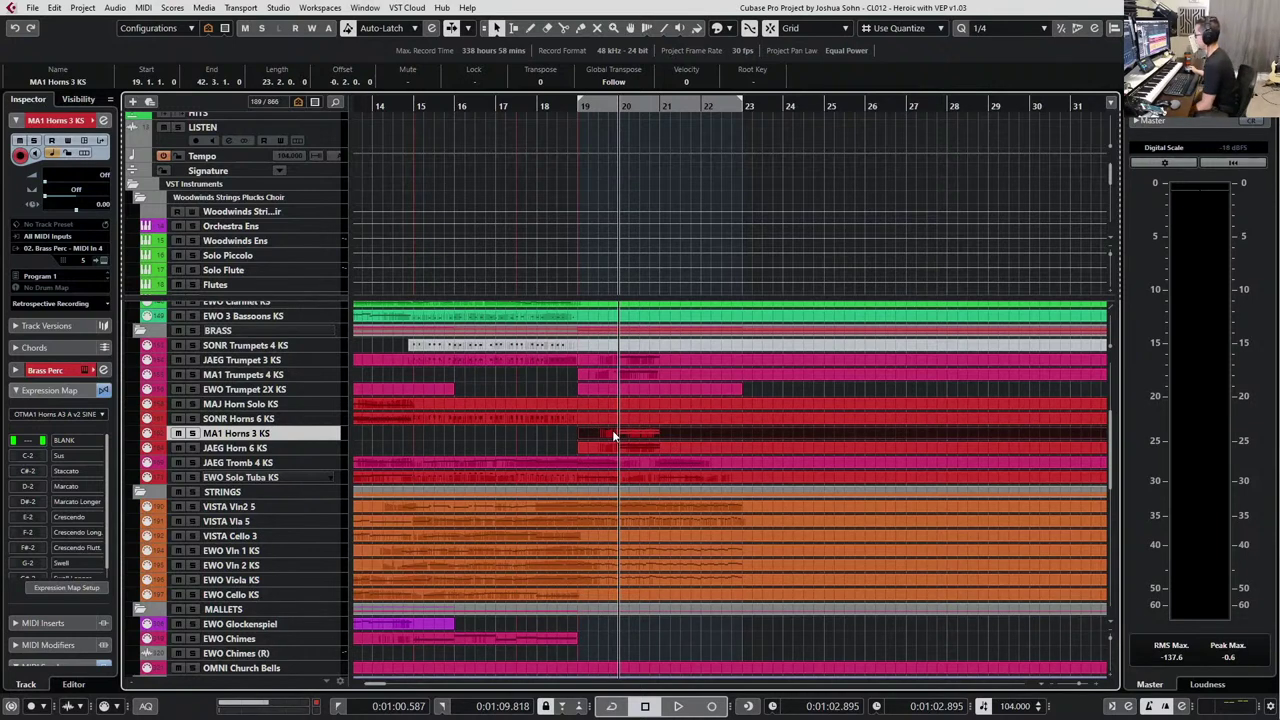
pyautogui.click(250, 374)
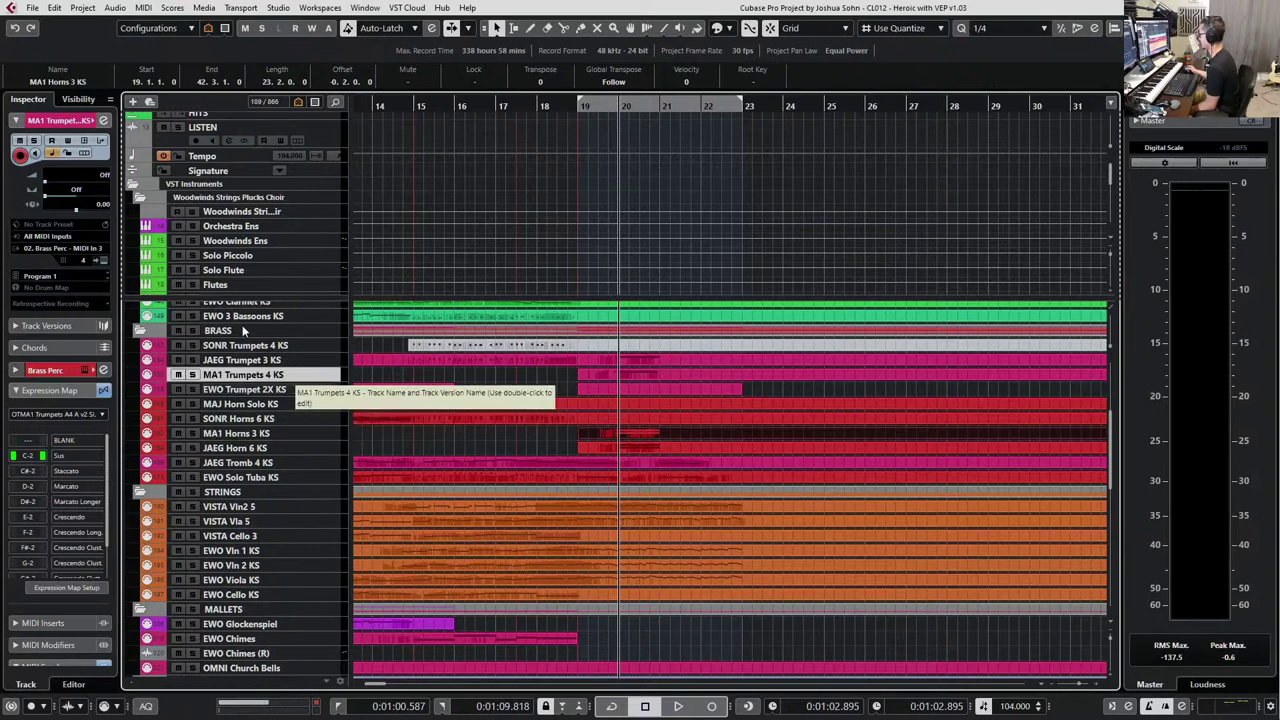
pyautogui.click(280, 229)
pyautogui.scroll(-4, 297, 217)
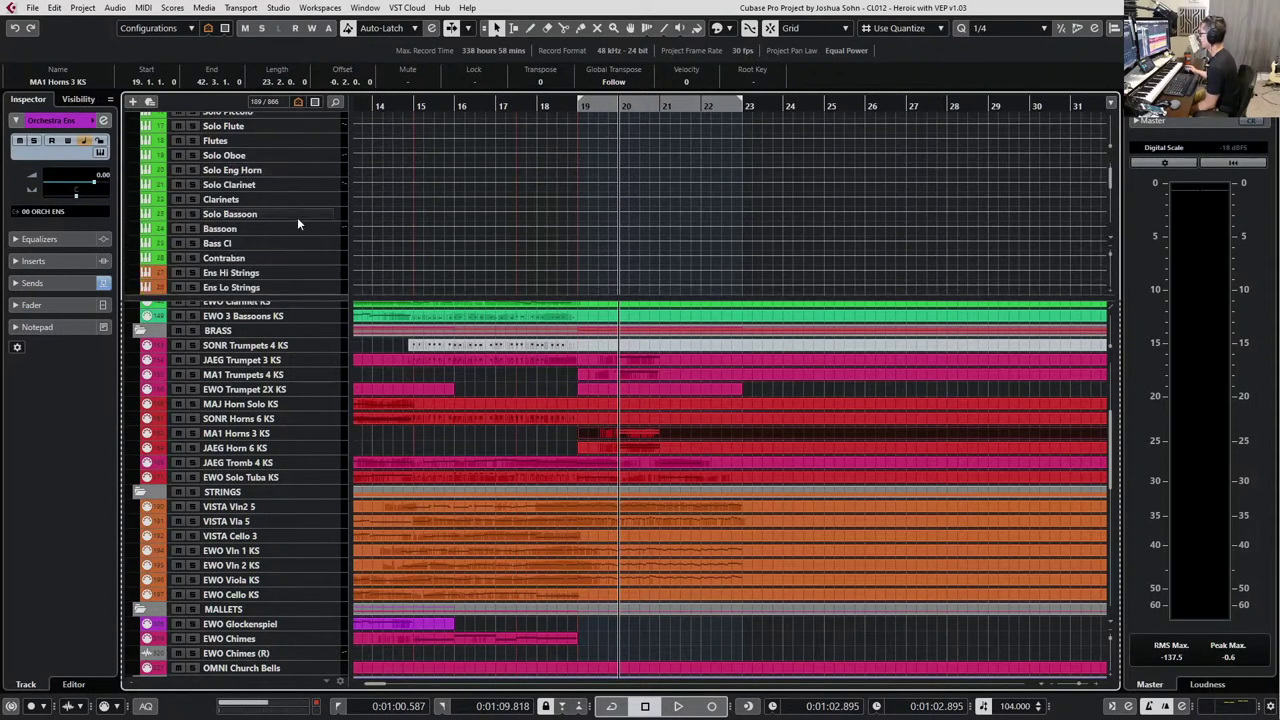
pyautogui.scroll(2, 284, 273)
pyautogui.scroll(5, 294, 405)
pyautogui.scroll(-5, 294, 405)
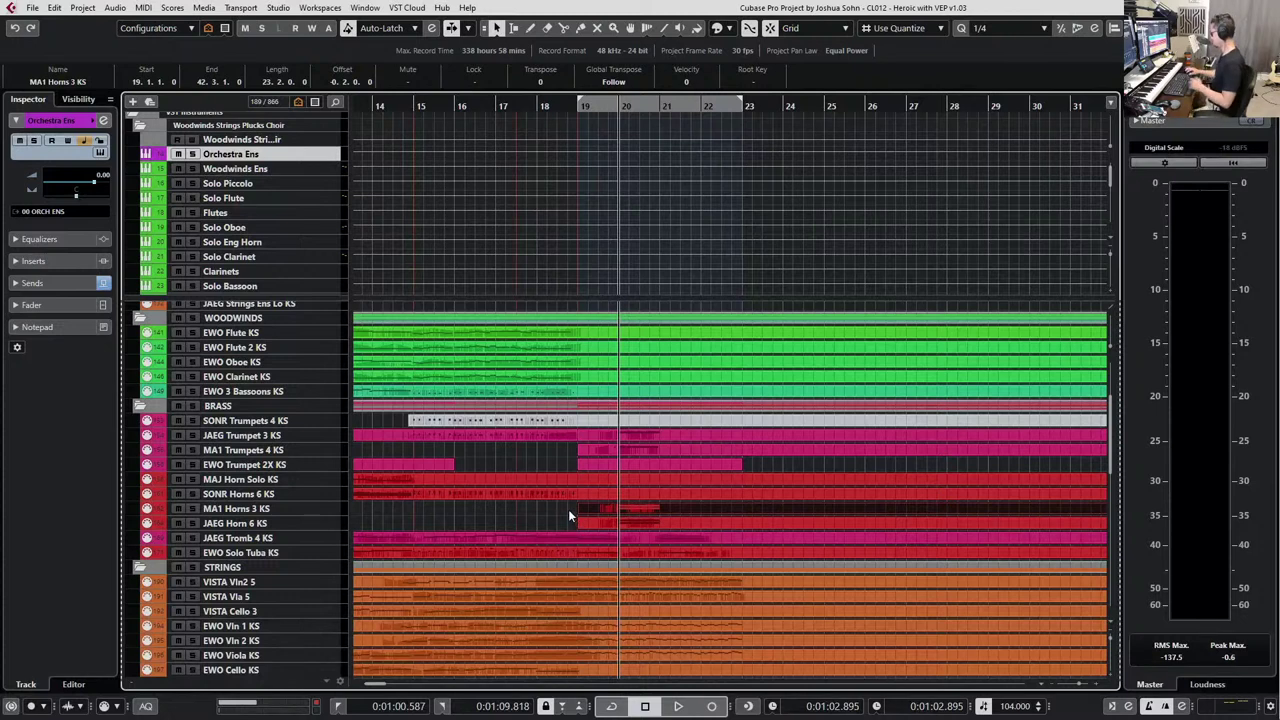
# Select the MA1 Horns 3 part and audition it within the full arrangement from bar 19.
pyautogui.click(568, 509)
pyautogui.click(620, 510)
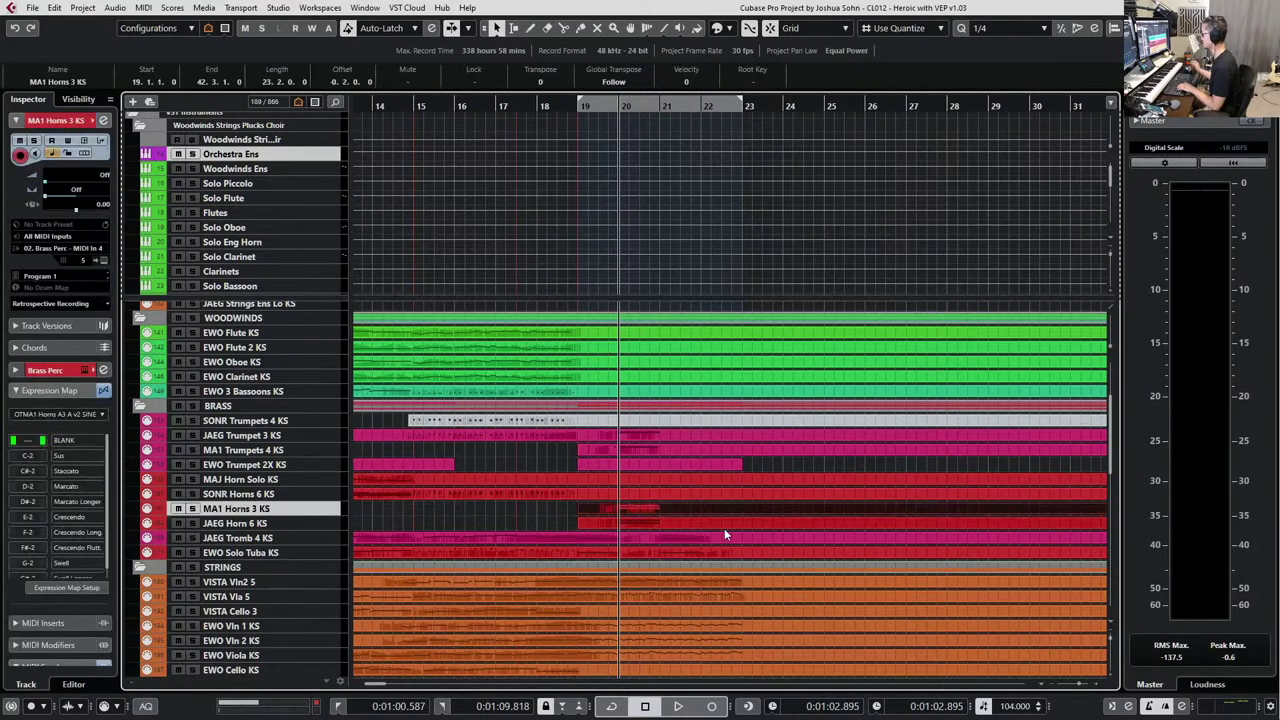
pyautogui.press('KP_1')
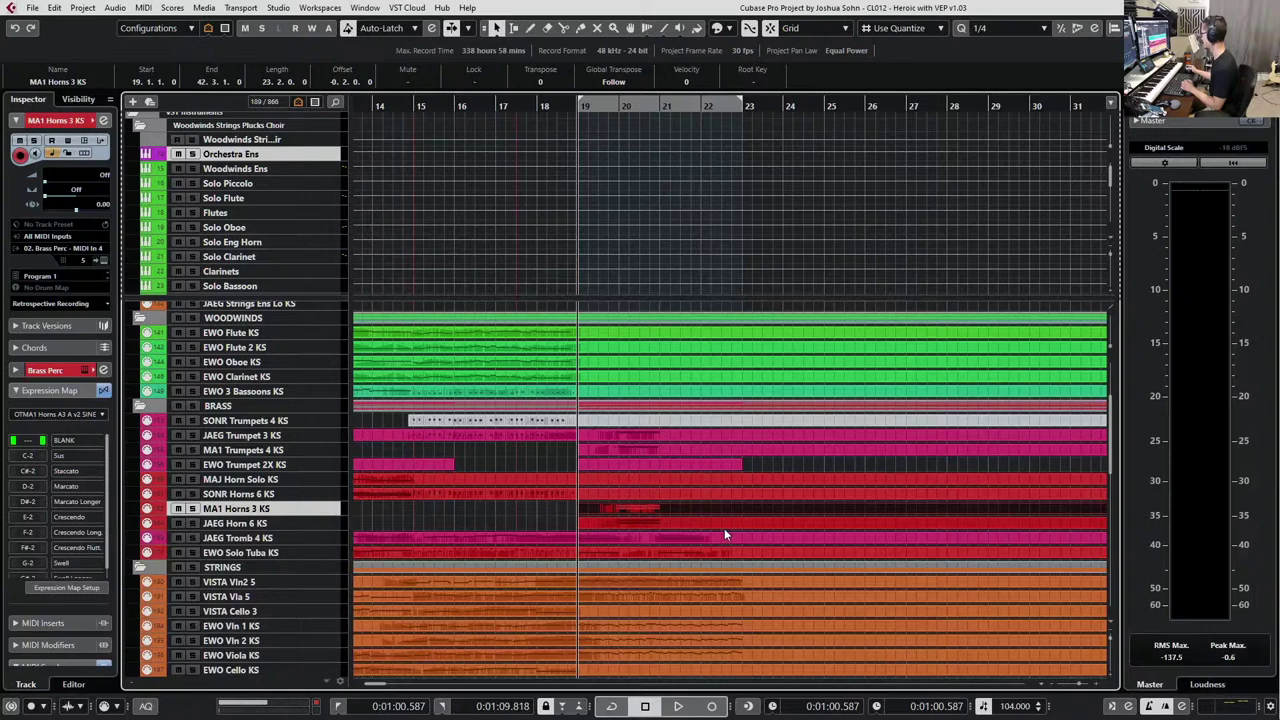
pyautogui.scroll(-3, 725, 534)
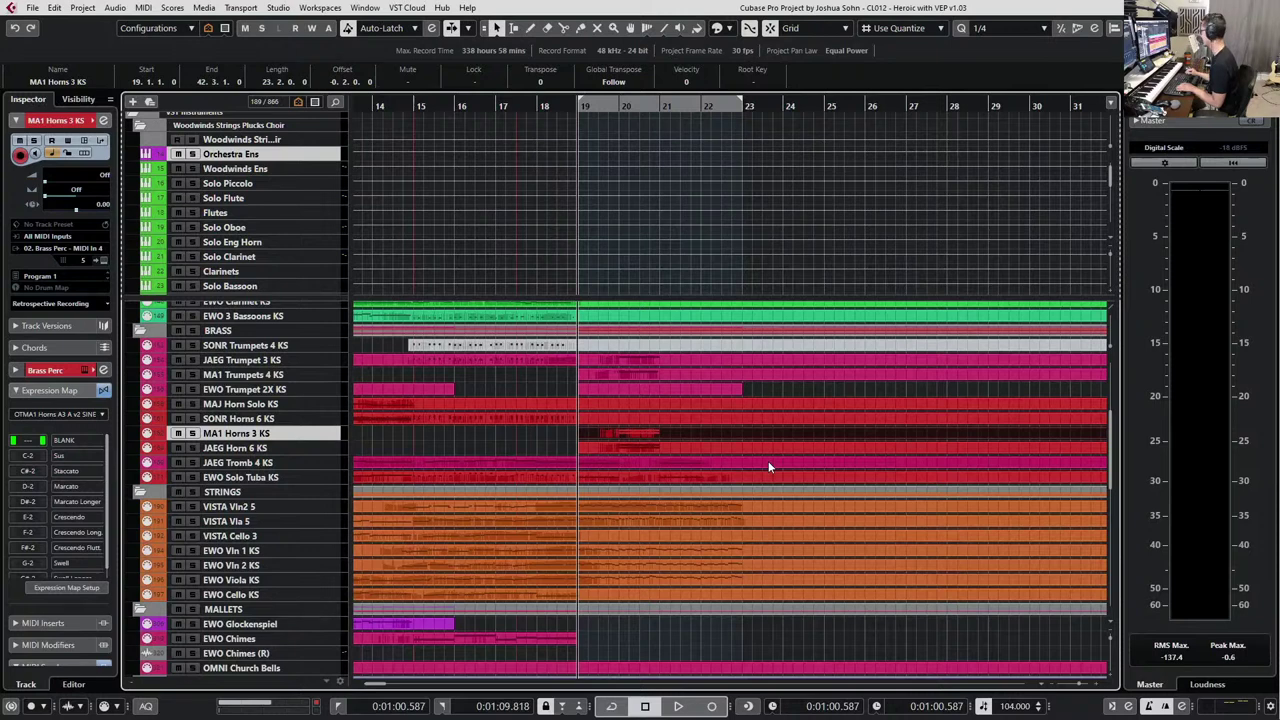
pyautogui.press('space')
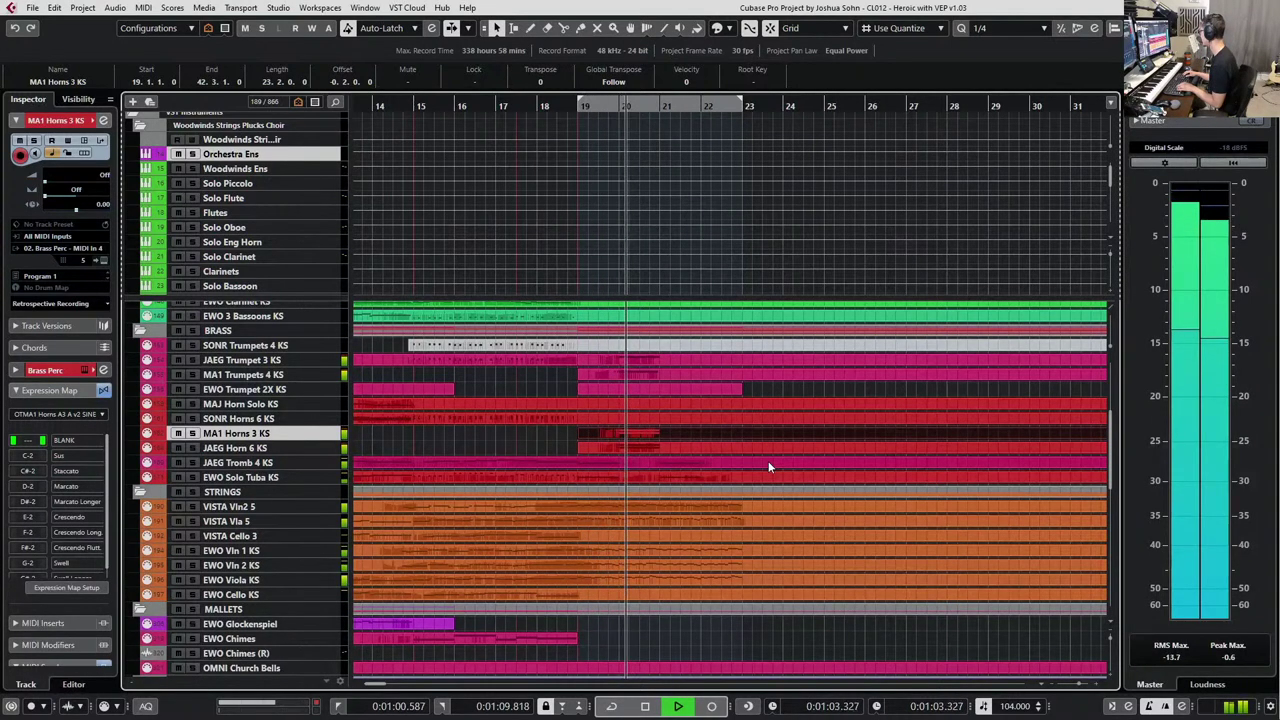
pyautogui.press('space')
# Solo MA1 Horns 3, audition its copied figure around bar 20 and open the part for note editing.
pyautogui.press('space')
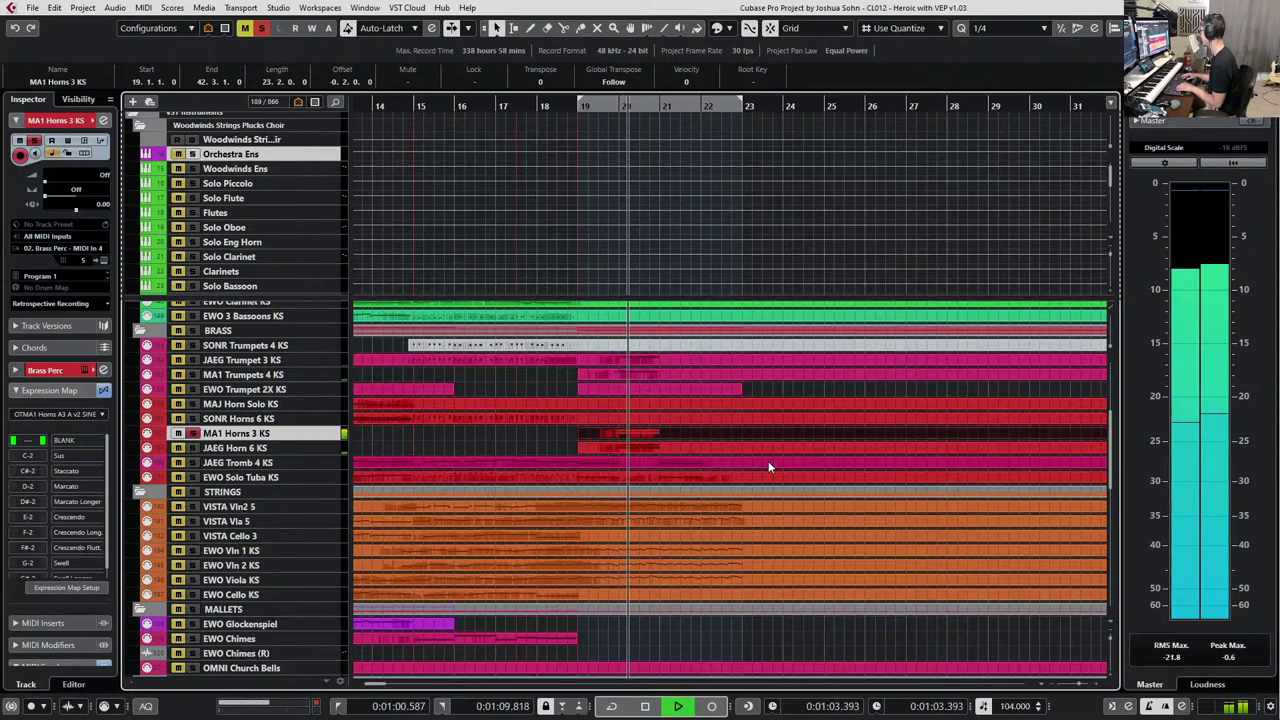
pyautogui.press('space')
pyautogui.press('Return')
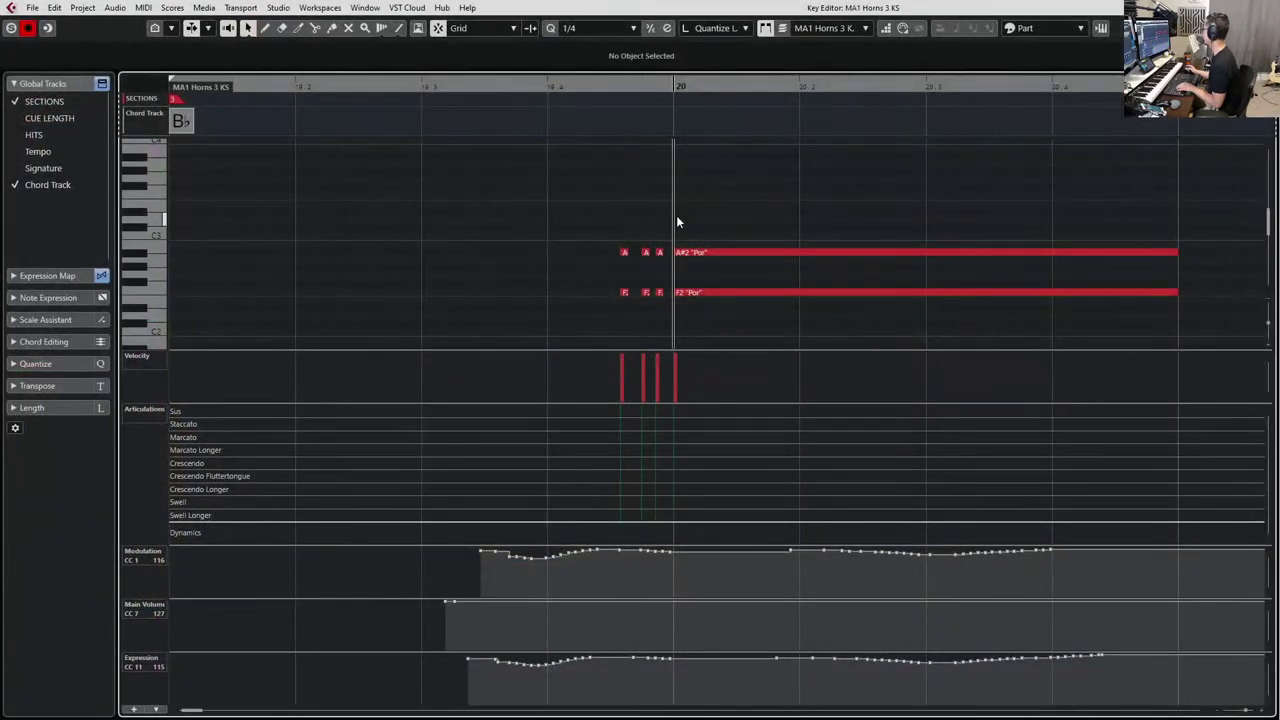
# Try the Crescendo articulation on the long A#2 and F2 notes at bar 20 in MA1 Horns 3 and audition it.
pyautogui.click(535, 63)
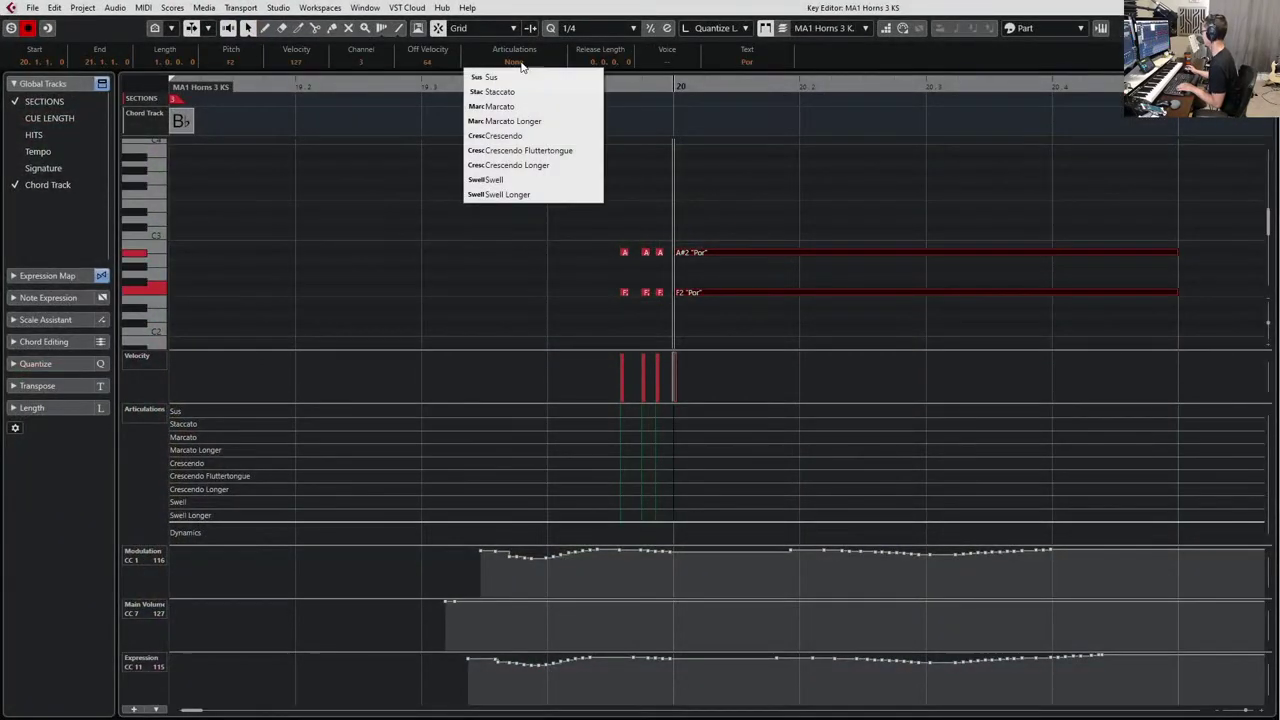
pyautogui.click(537, 135)
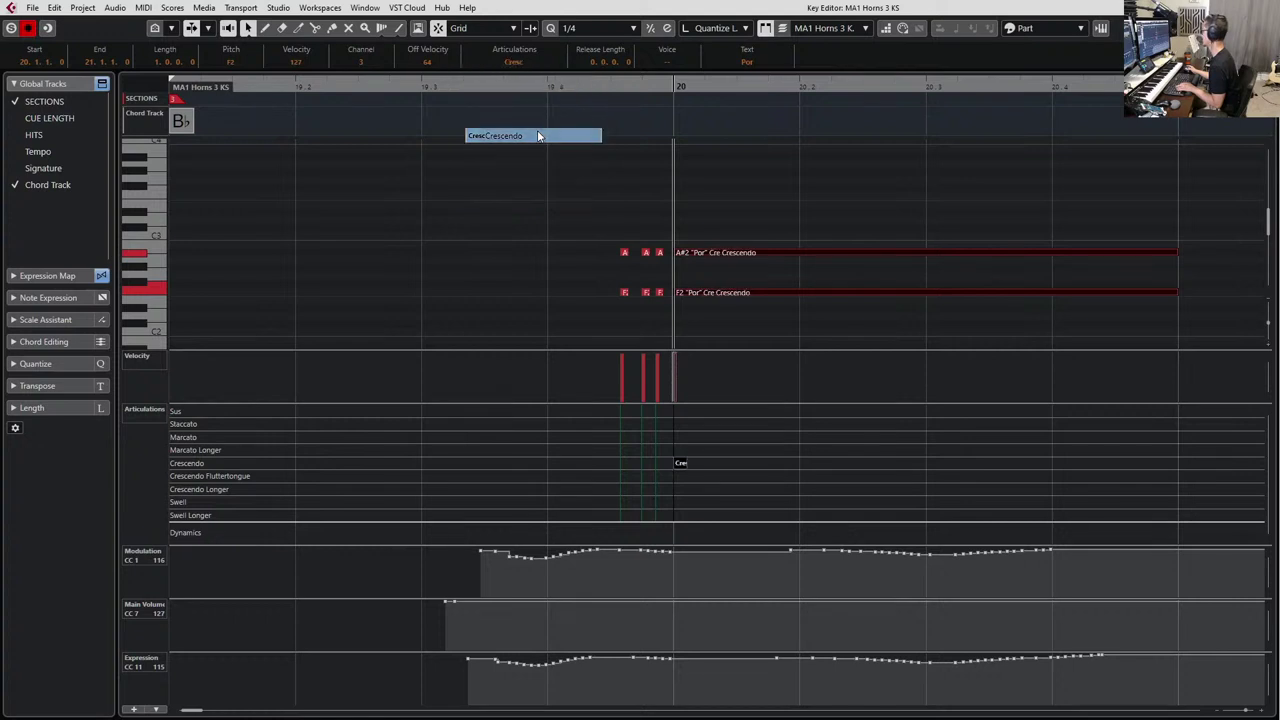
pyautogui.press('space')
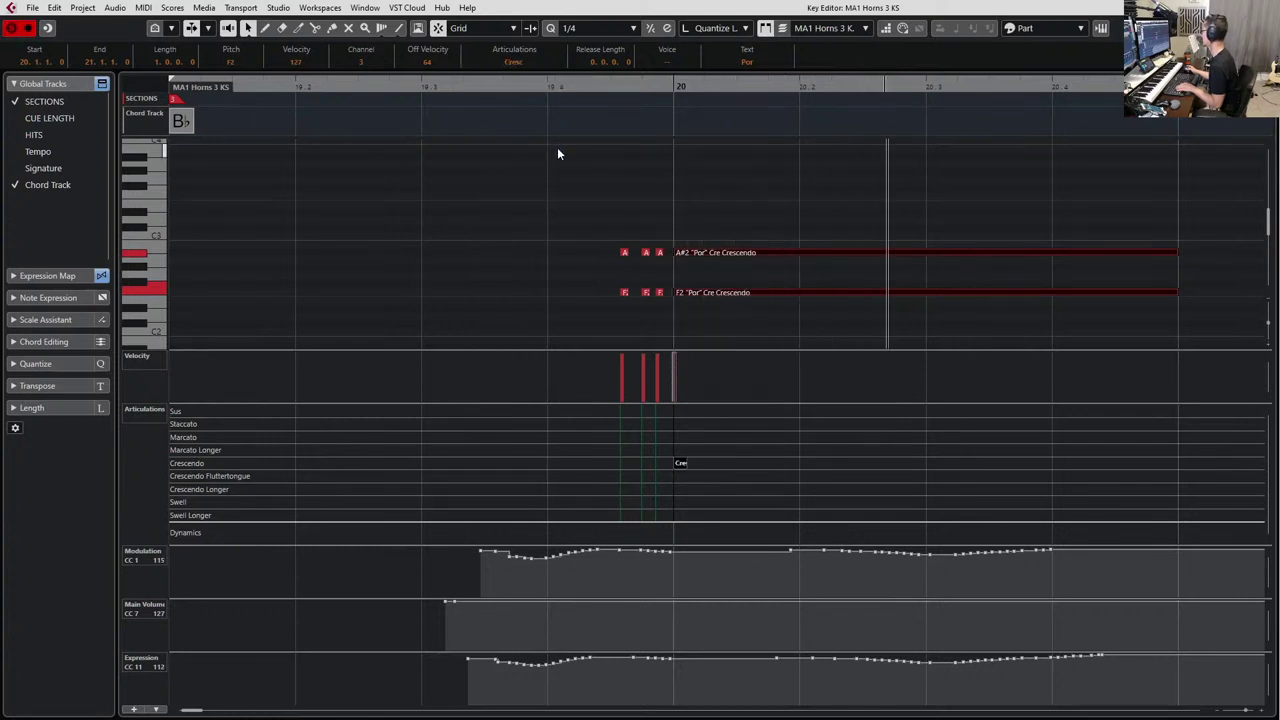
pyautogui.press('space')
# Set the long A#2 and F2 notes in MA1 Horns 3 to the Crescendo Longer articulation and audition them past bar 21.
pyautogui.click(515, 62)
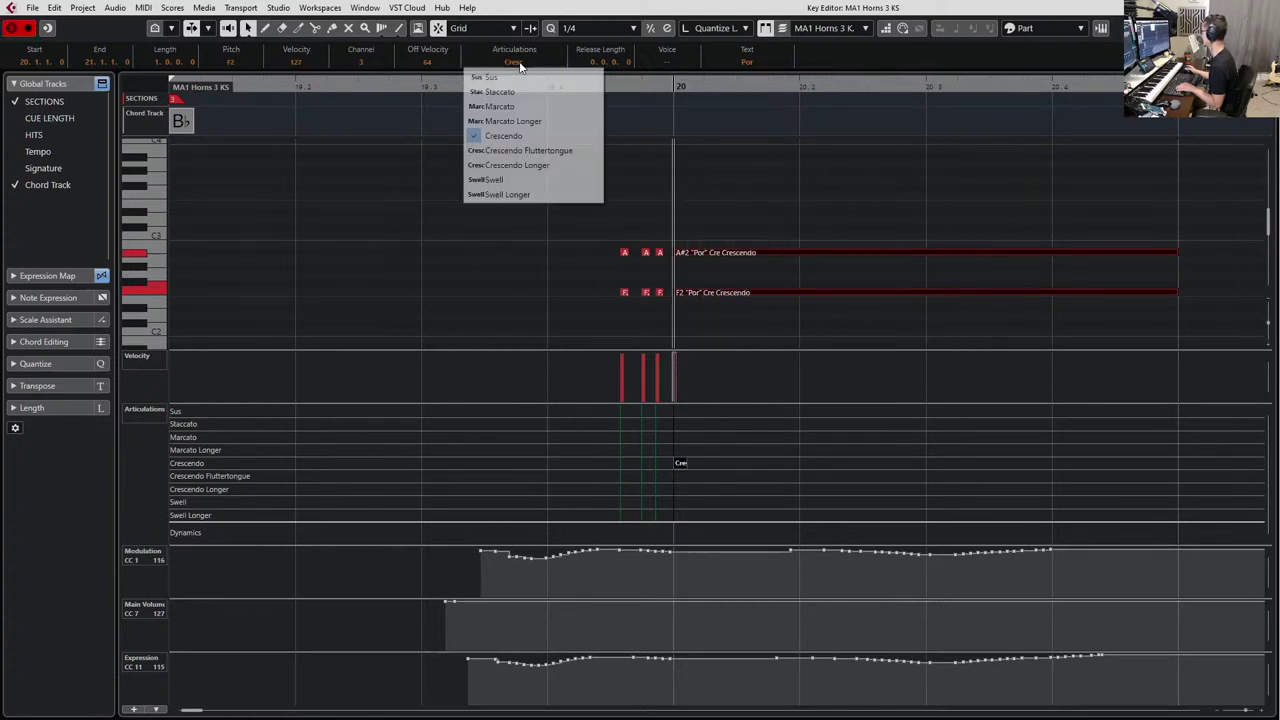
pyautogui.click(550, 165)
pyautogui.press('space')
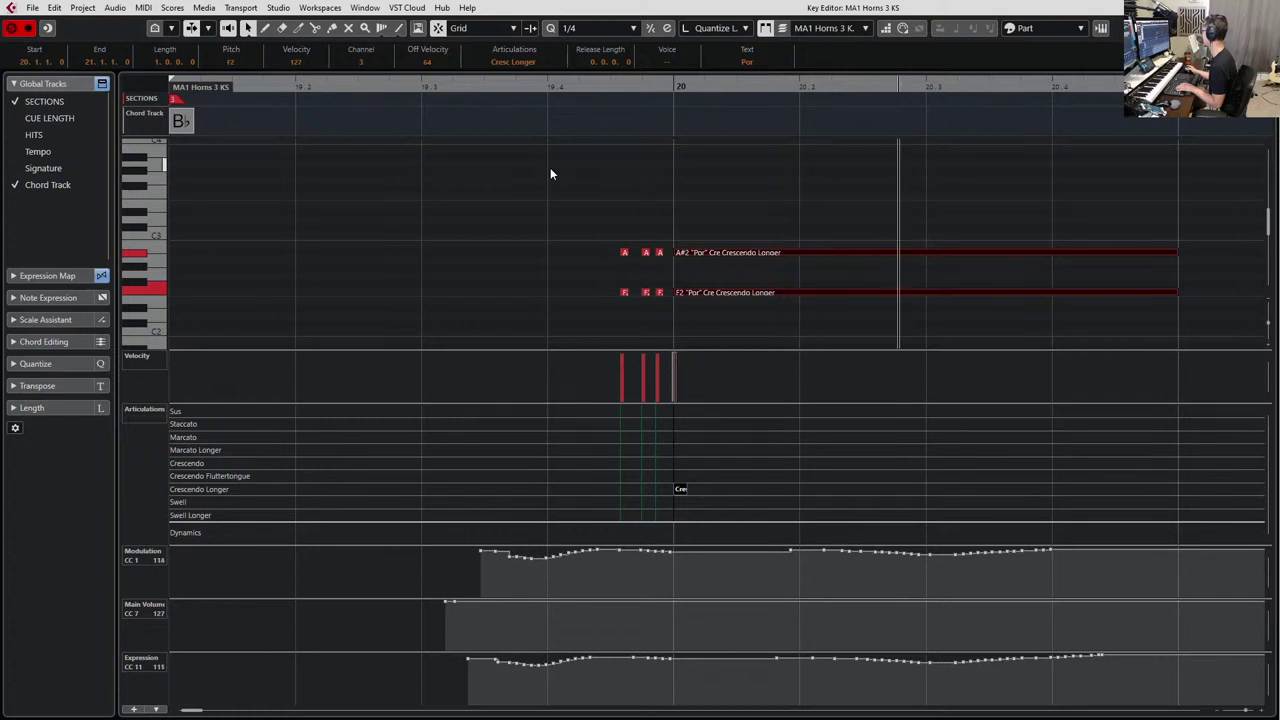
pyautogui.press('space')
pyautogui.press('space')
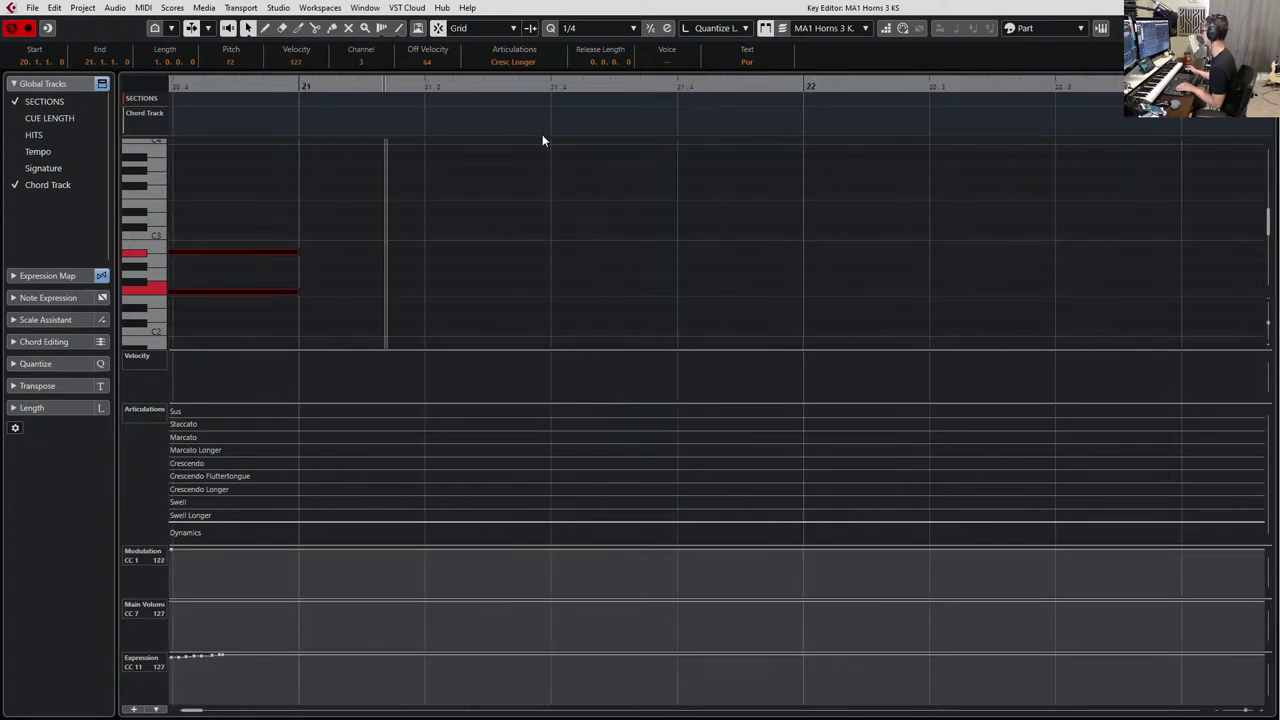
pyautogui.press('space')
# Audition the MA1 Horns 3 notes with the full arrangement unsoloed and return to the project.
pyautogui.press('space')
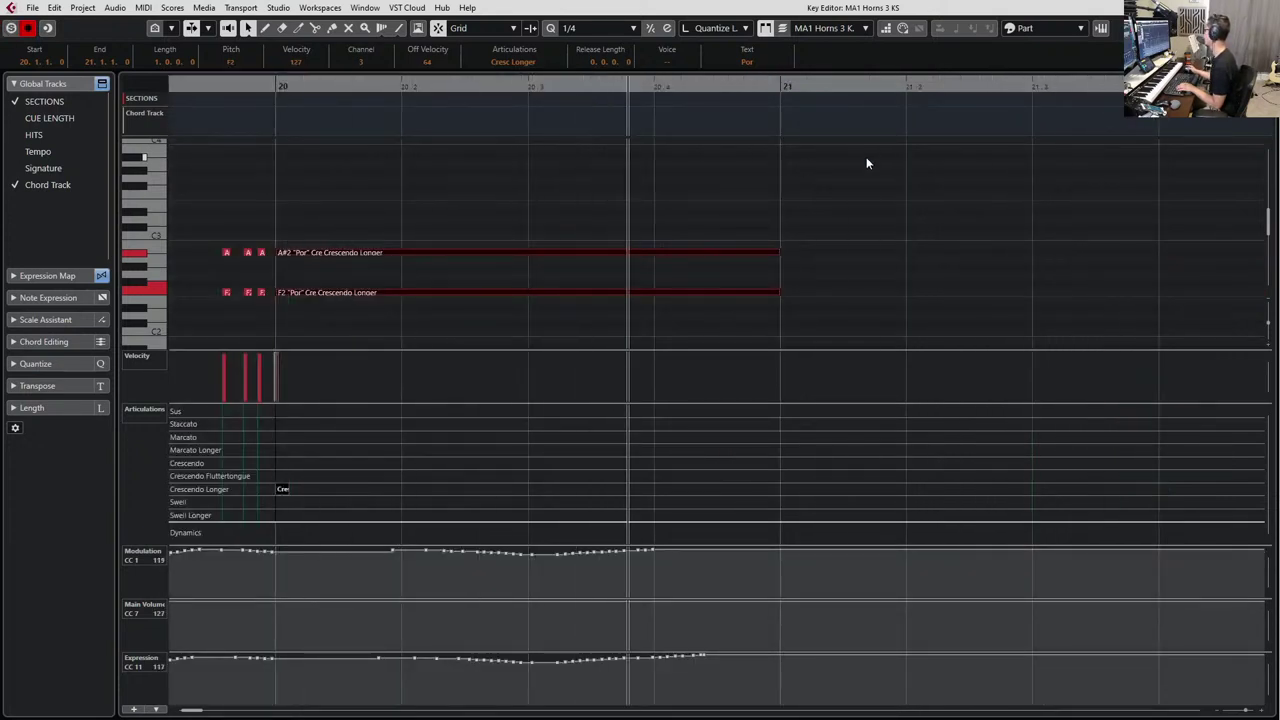
pyautogui.press('space')
pyautogui.press('Return')
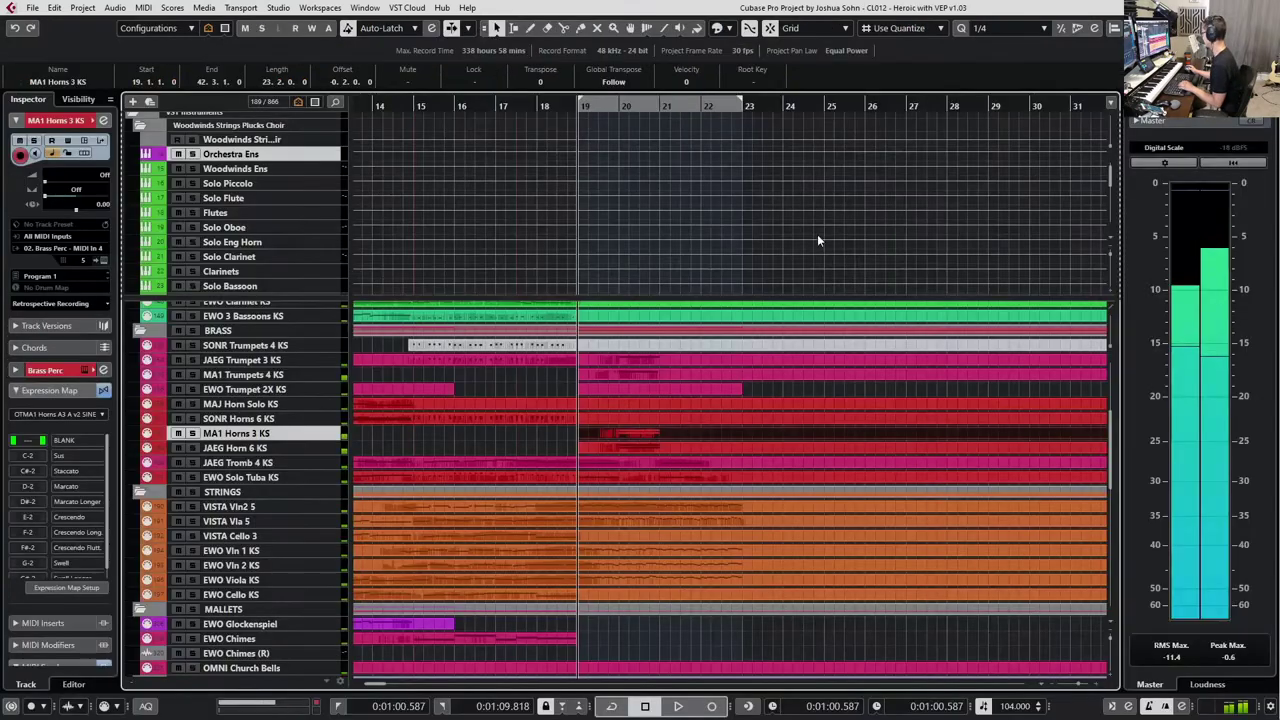
# Open the MA1 Trumpets 4 part for note editing and audition its long A#3 note from bar 20.
pyautogui.click(665, 374)
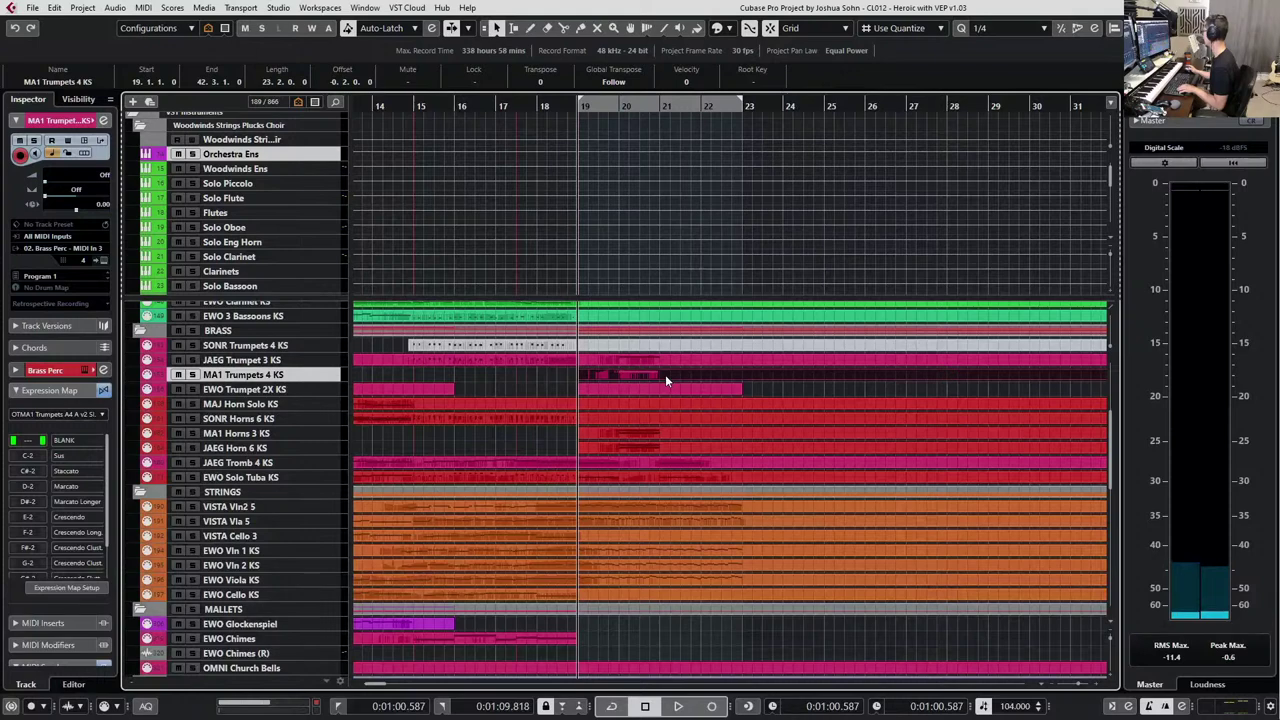
pyautogui.press('Return')
pyautogui.press('s')
pyautogui.press('l')
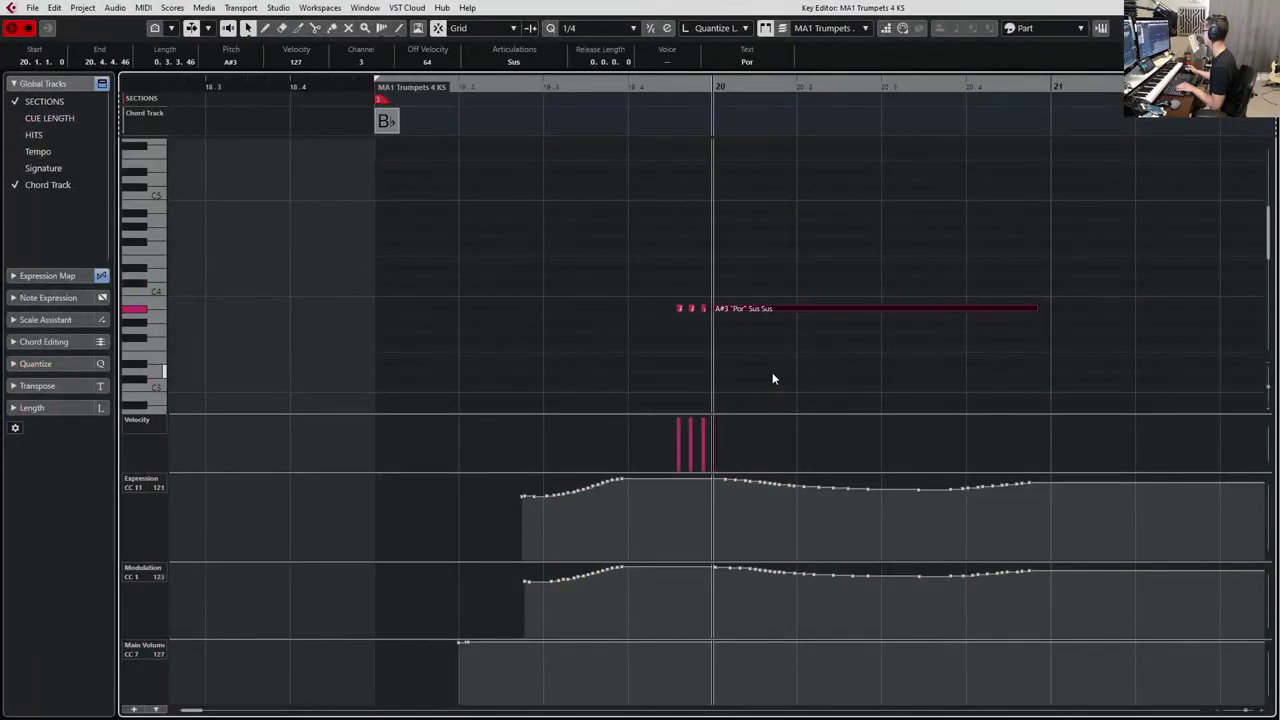
pyautogui.press('space')
pyautogui.press('space')
# Try the Crescendo Longer articulation on the long A#3 note in MA1 Trumpets 4, audition it and return to the project.
pyautogui.click(514, 62)
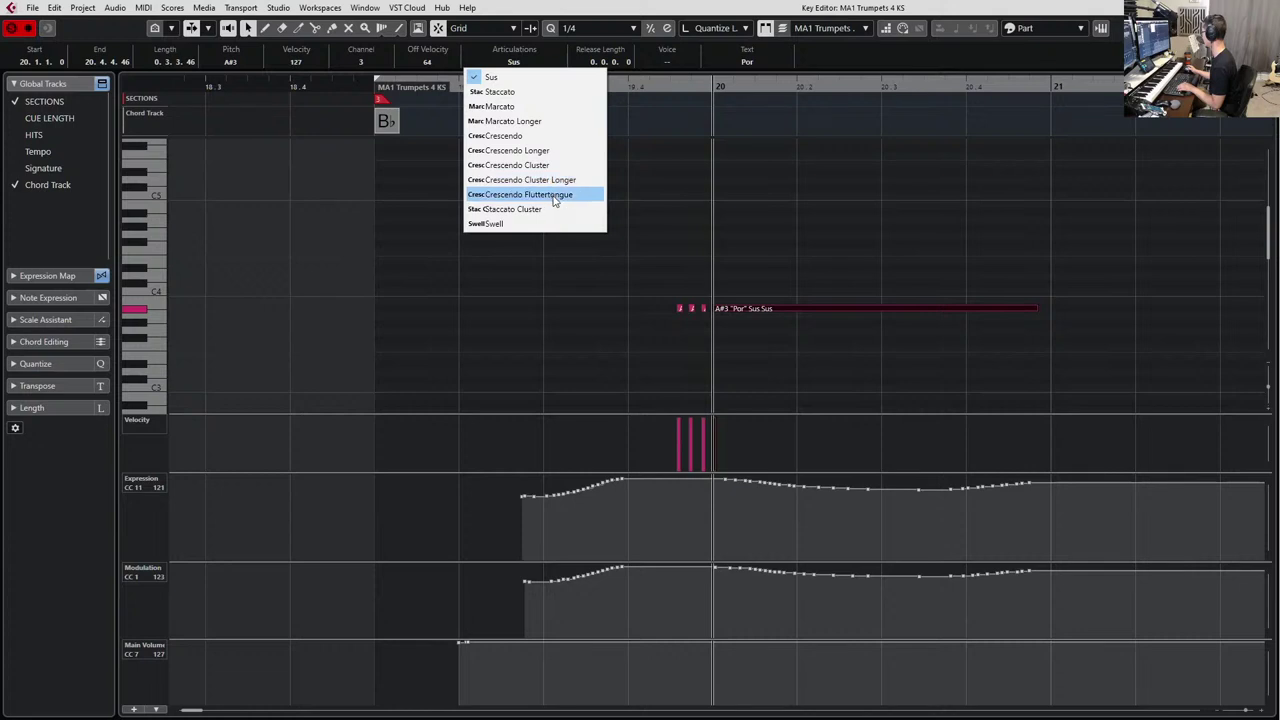
pyautogui.click(556, 150)
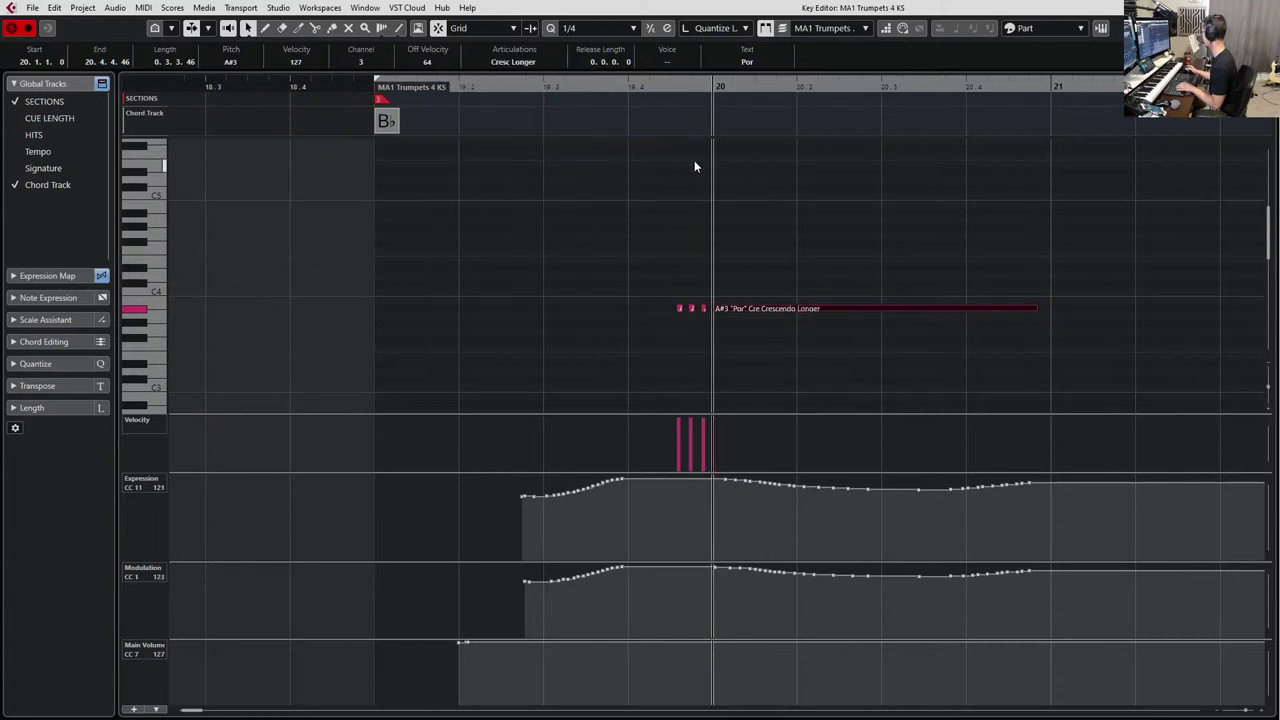
pyautogui.press('space')
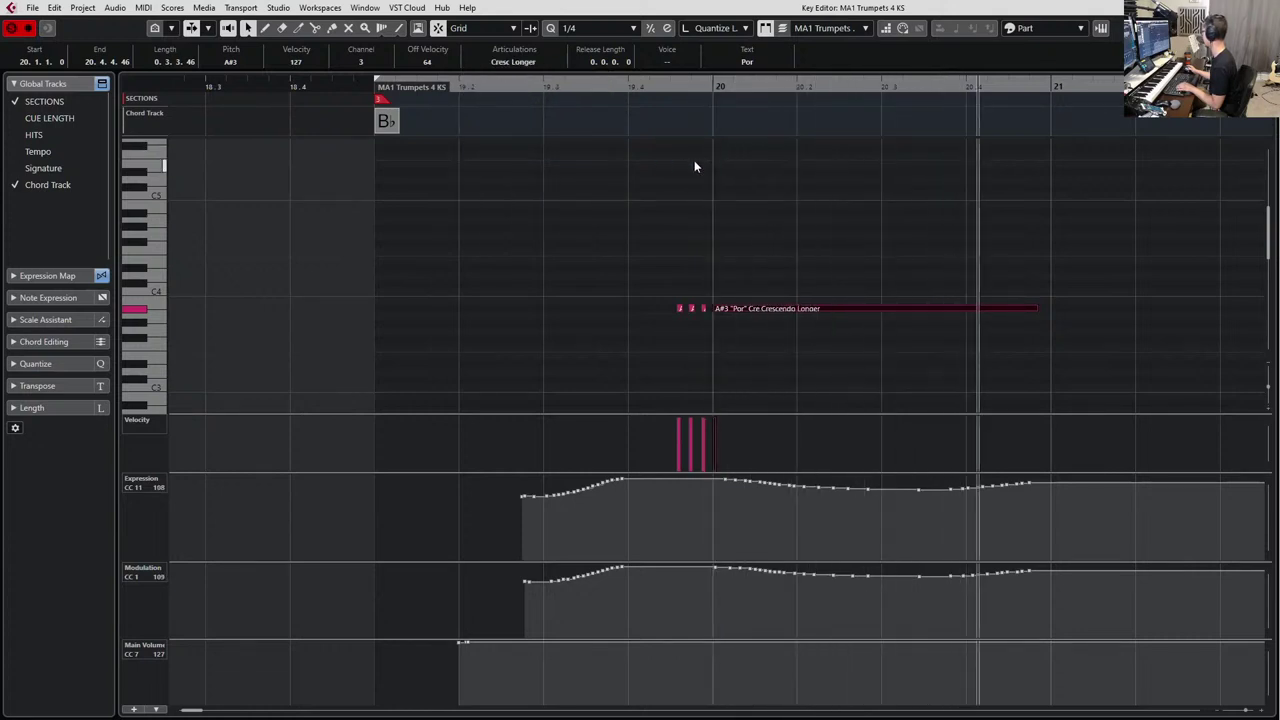
pyautogui.press('space')
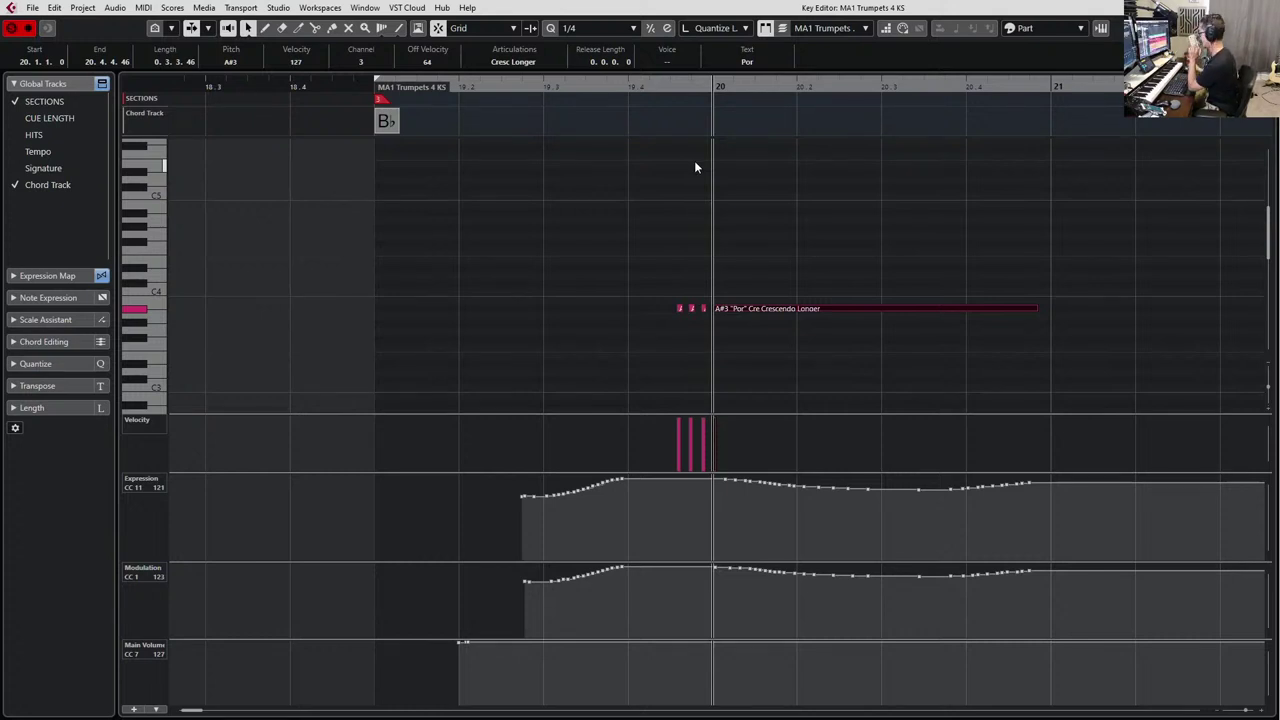
pyautogui.press('Escape')
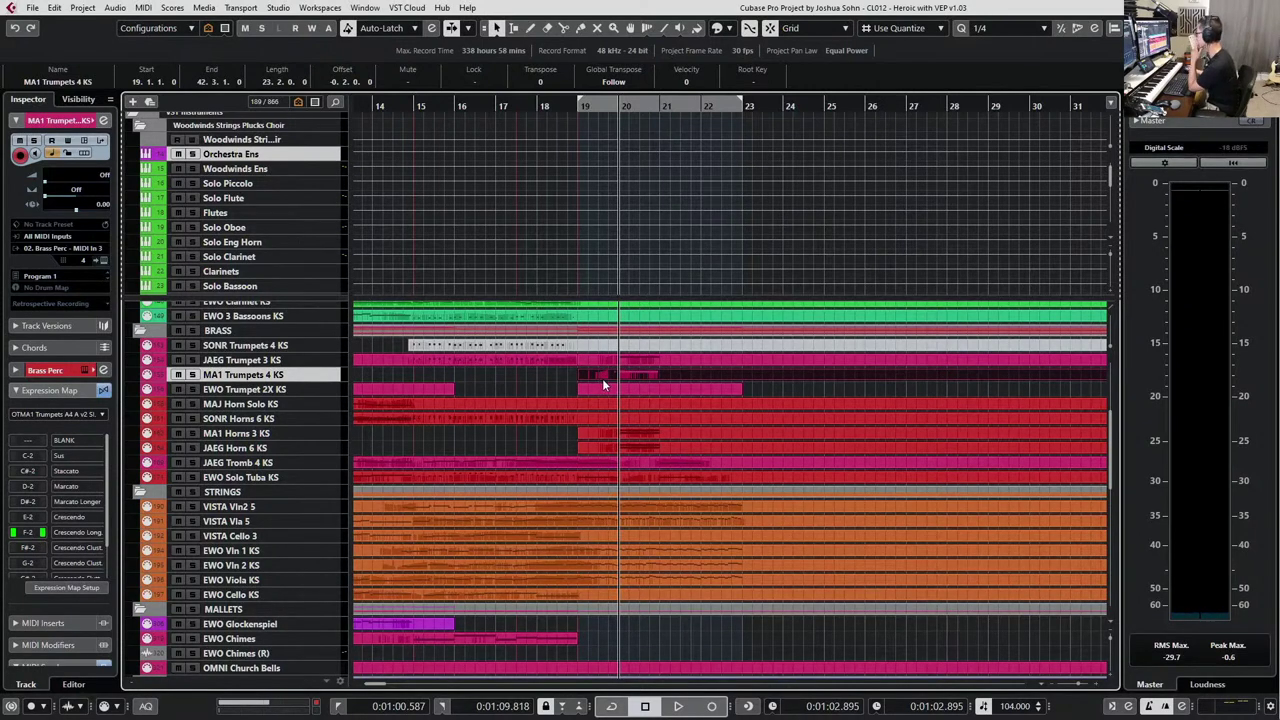
pyautogui.doubleClick(629, 372)
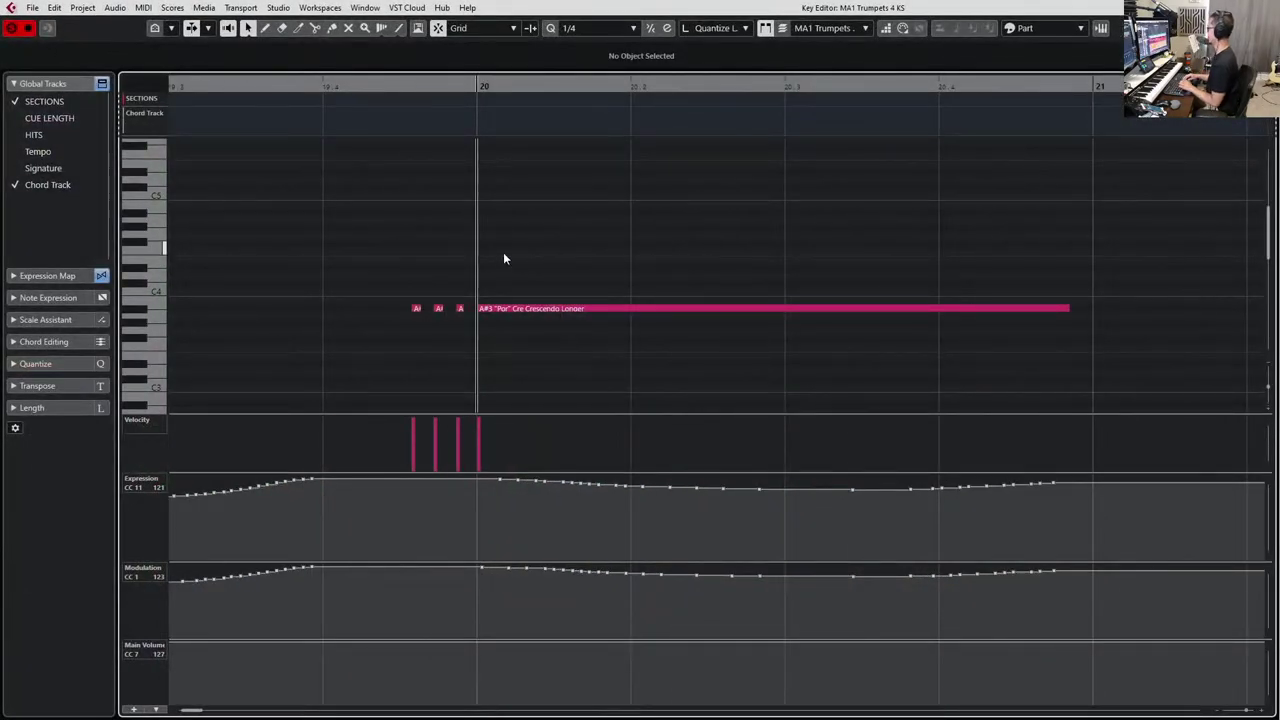
pyautogui.press('Return')
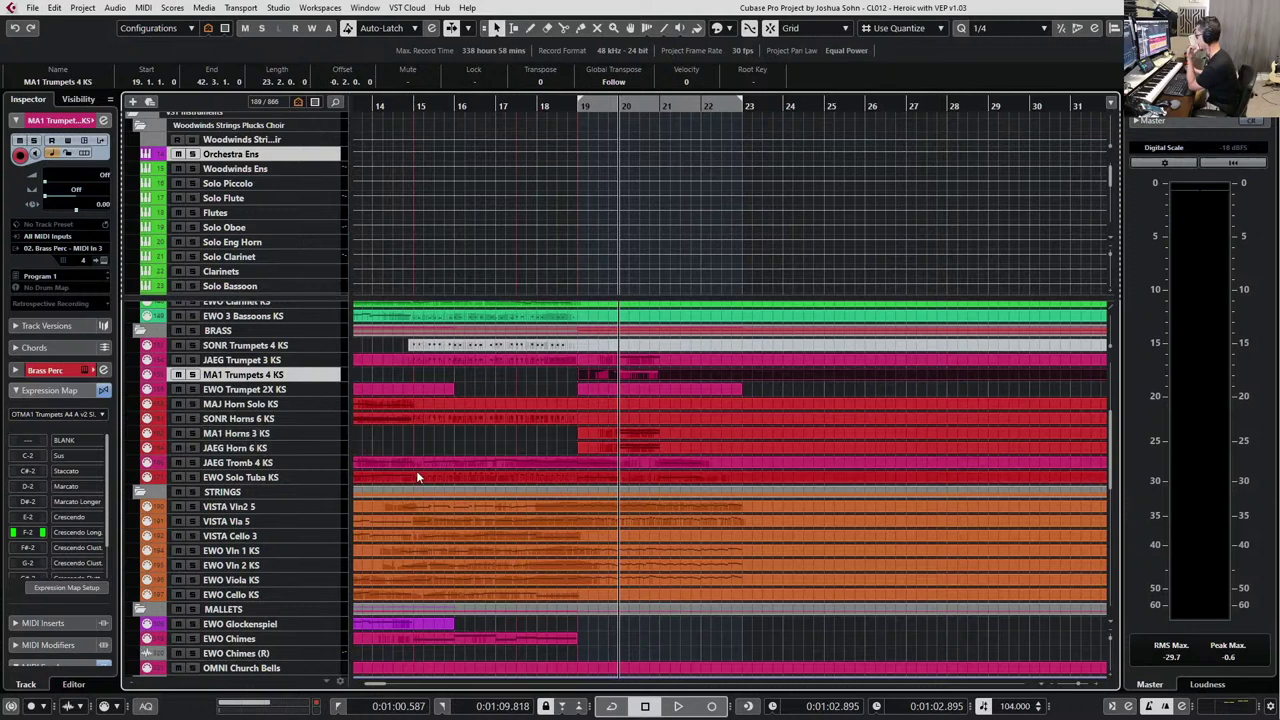
# Solo EWO Trumpet 2X briefly, replace it with a solo of the whole BRASS folder and audition from bar 19.
pyautogui.click(642, 388)
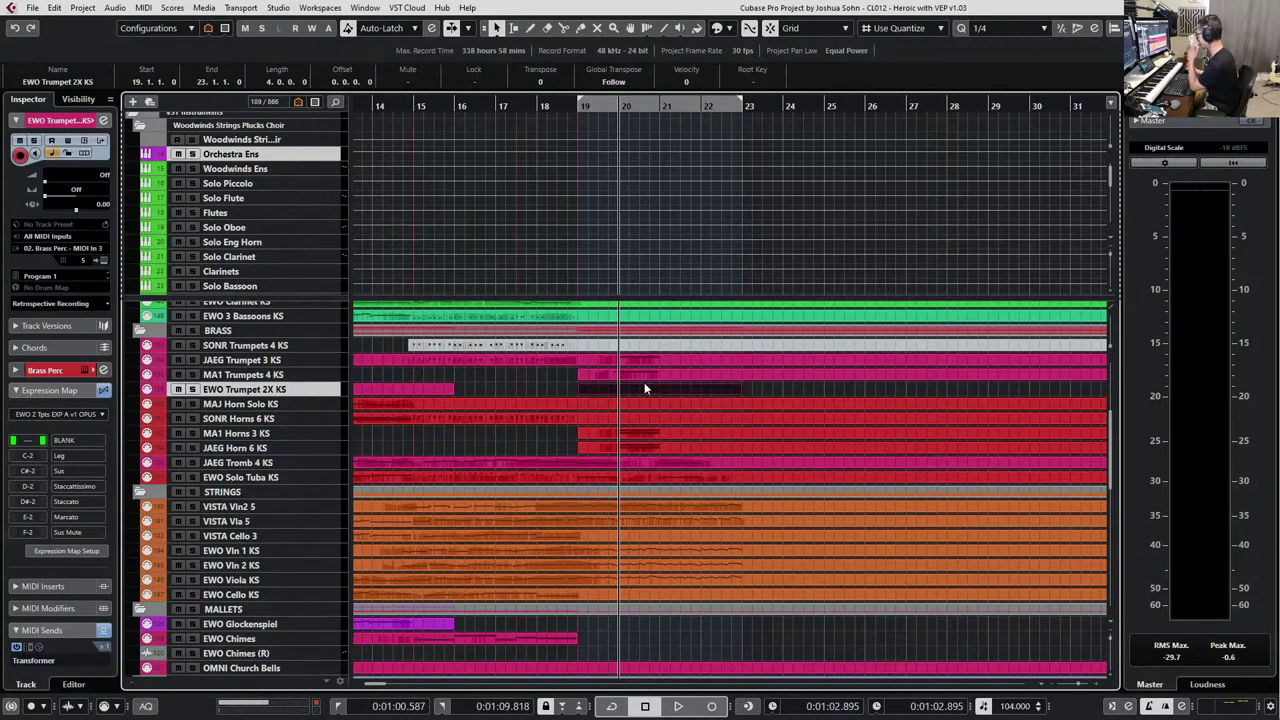
pyautogui.press('s')
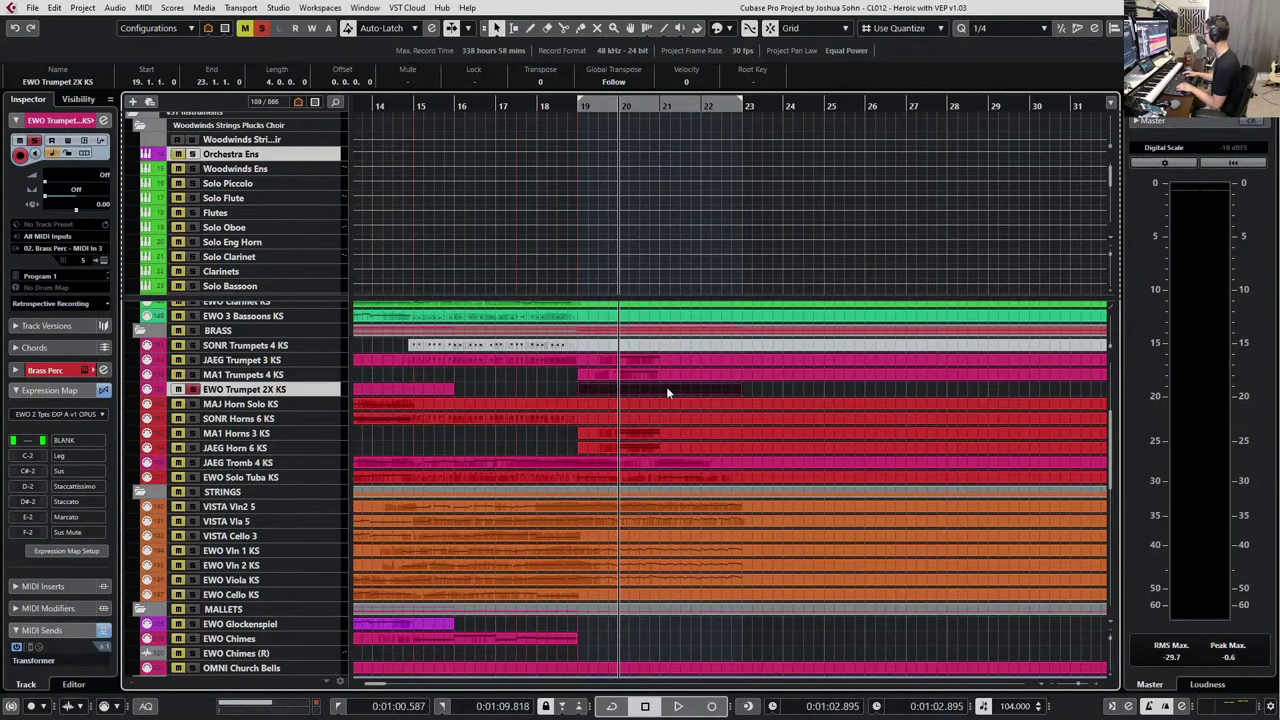
pyautogui.press('KP_1')
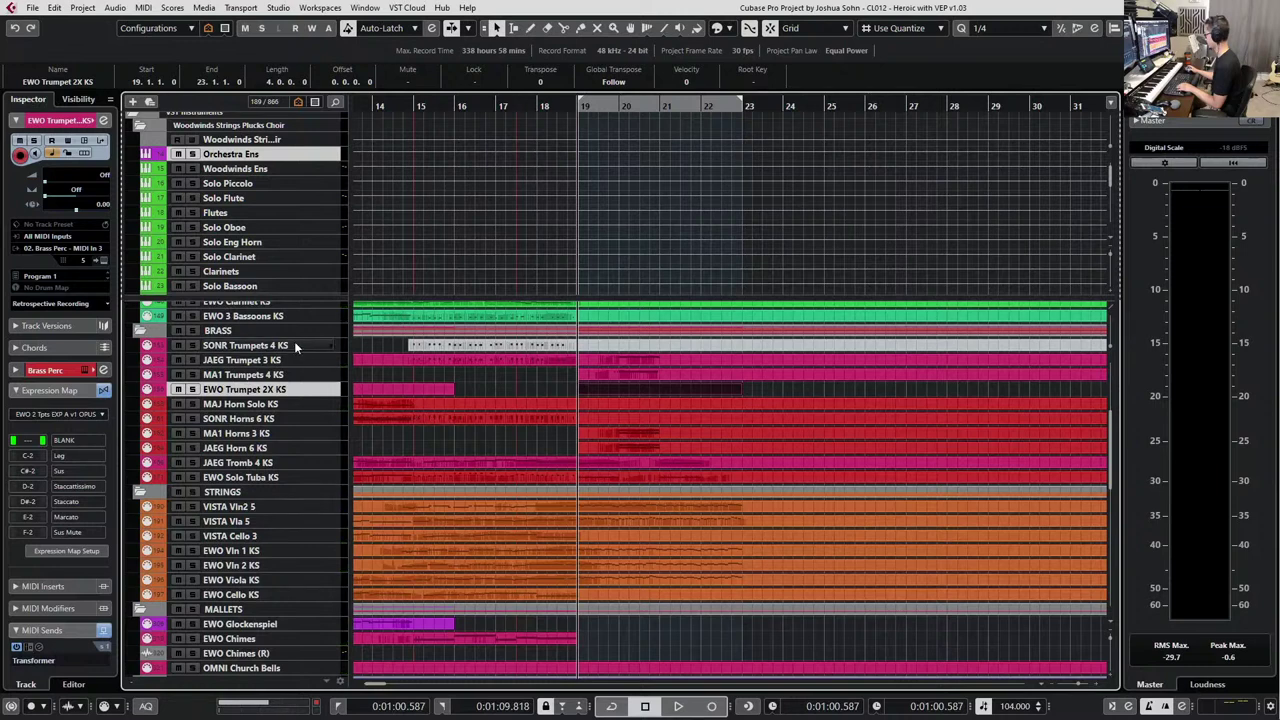
pyautogui.click(305, 331)
pyautogui.press('space')
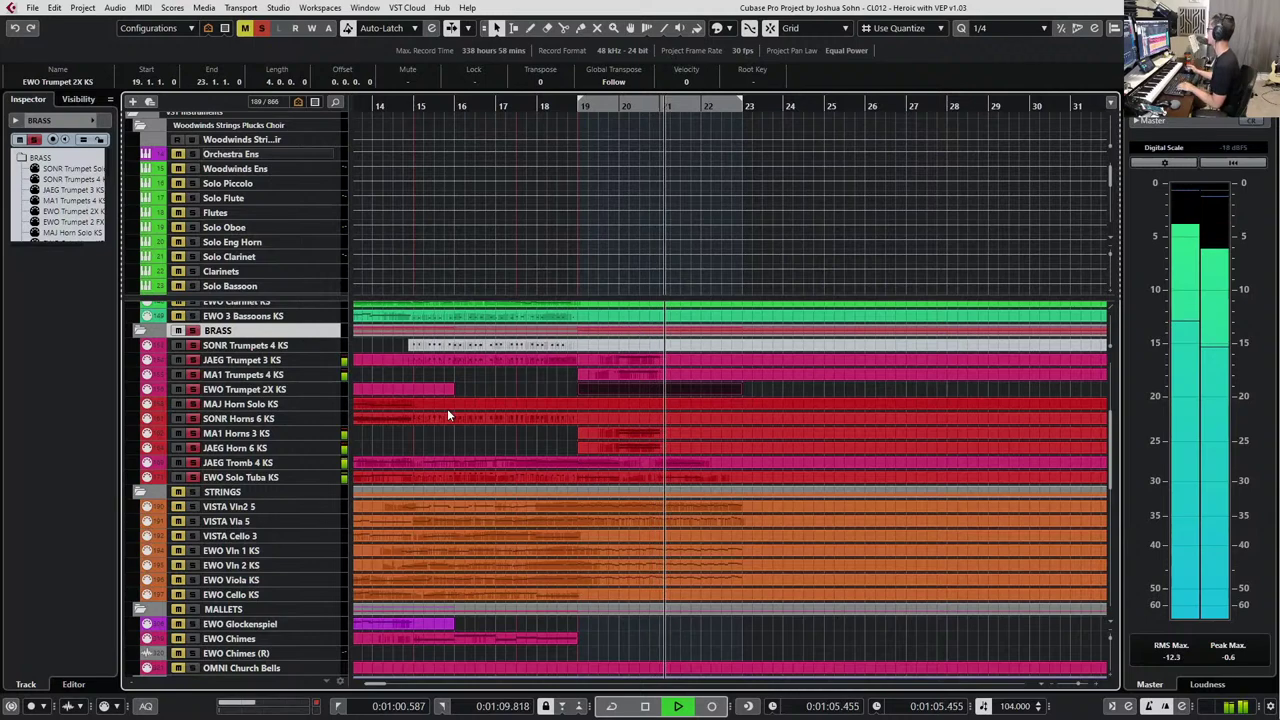
pyautogui.press('space')
# Reopen the MA1 Trumpets 4 part and set the long A#3 note at bar 20 to the Sus articulation.
pyautogui.click(641, 374)
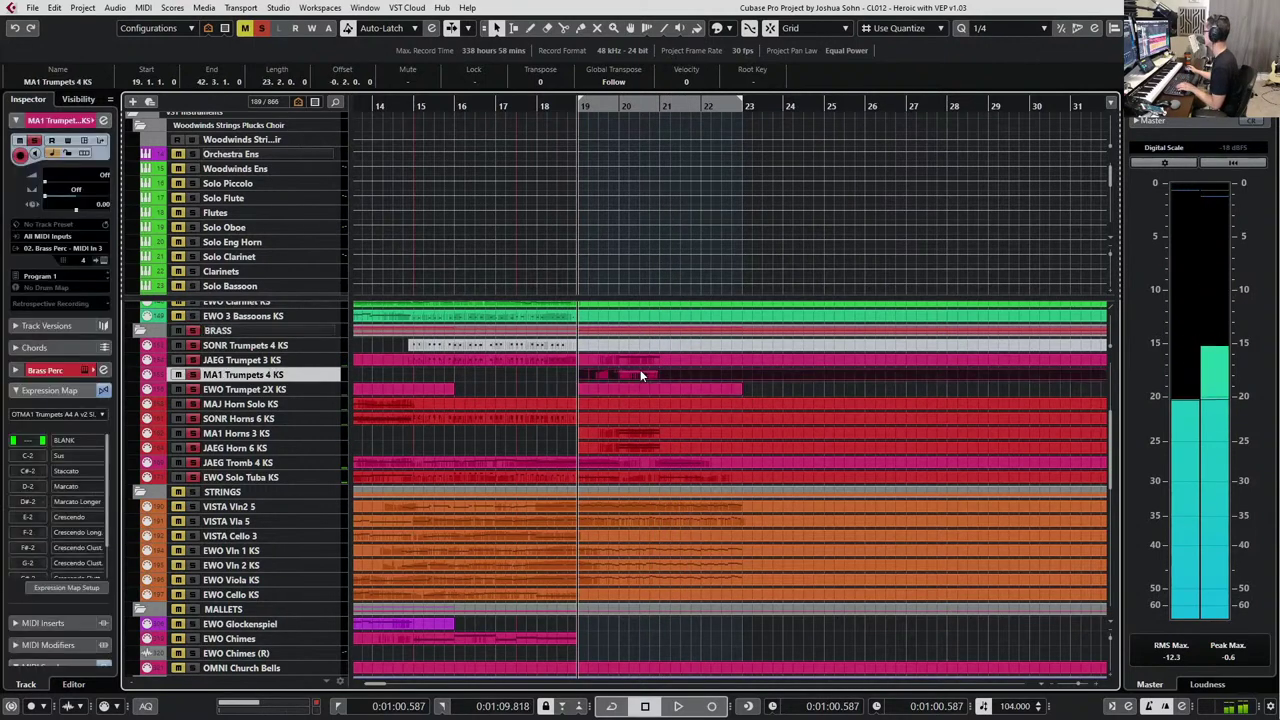
pyautogui.doubleClick(641, 374)
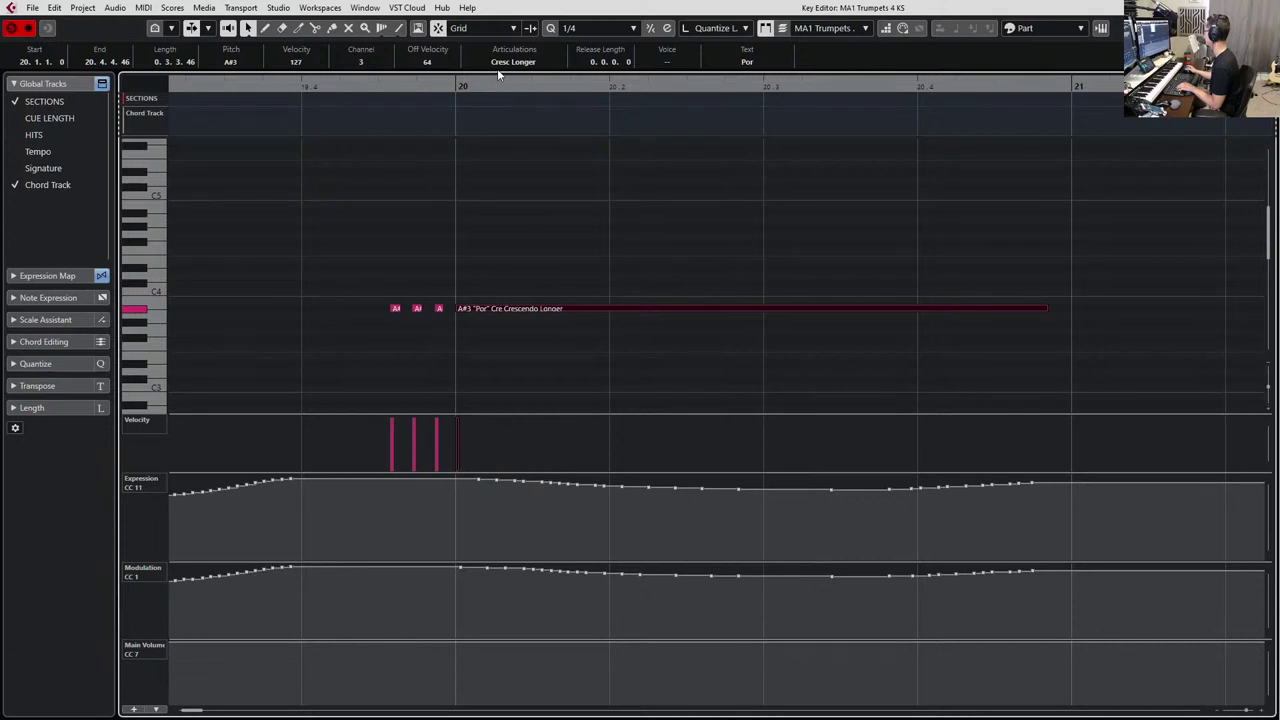
pyautogui.click(505, 79)
pyautogui.click(509, 80)
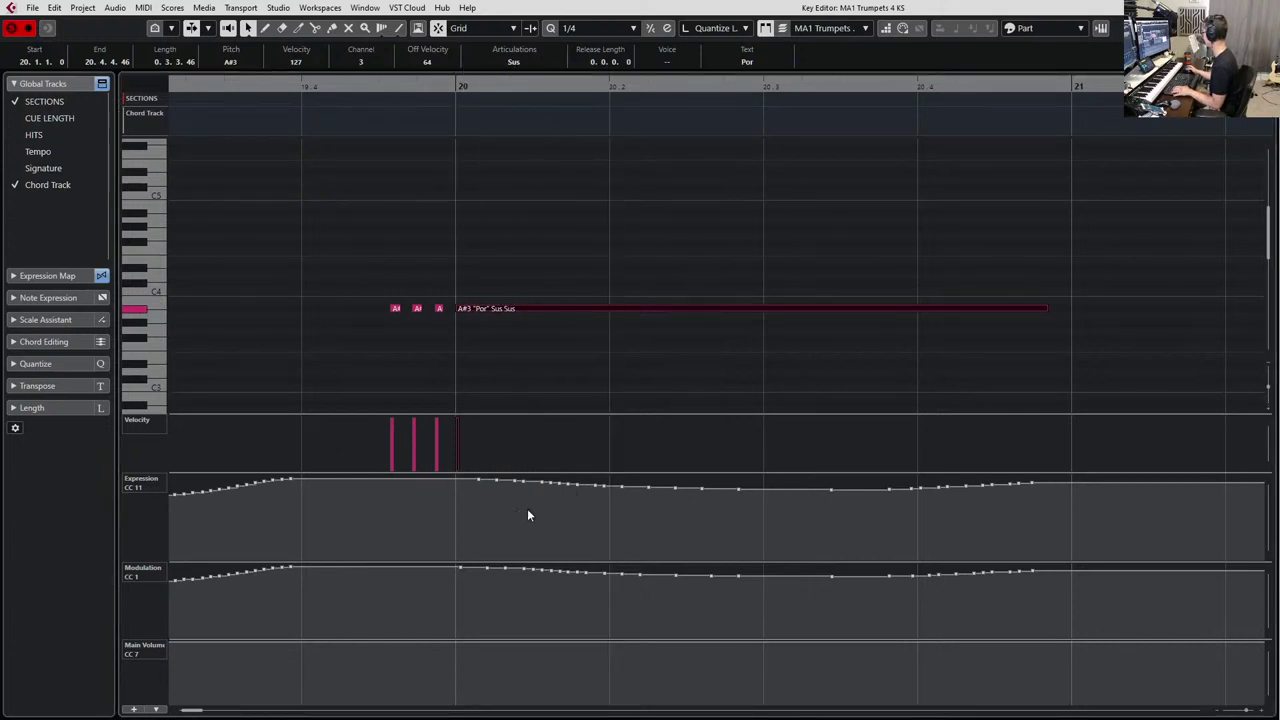
# Switch to Vienna Ensemble Pro, examine the SINE Player microphone mixer of MA1 Horns 3 in Brass Perc Keys, and return to Cubase.
pyautogui.hotkey('alt', 'Tab')
pyautogui.hotkey('alt', 'Tab')
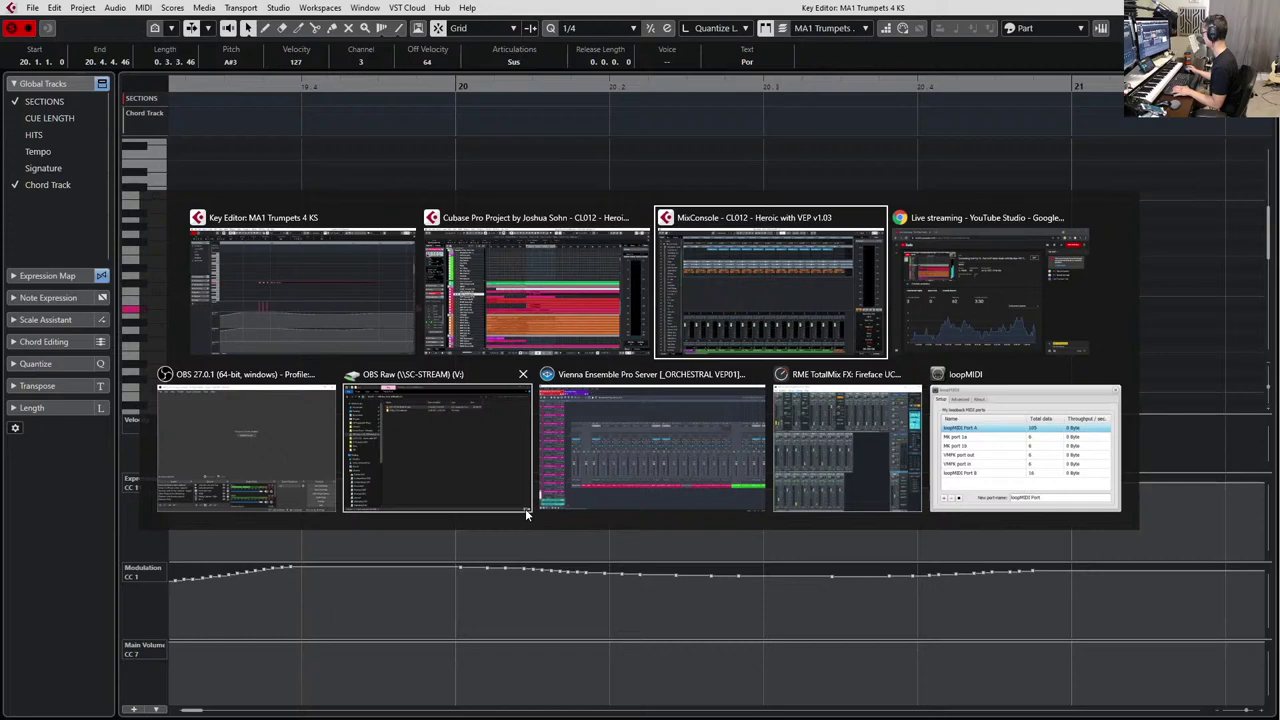
pyautogui.click(625, 466)
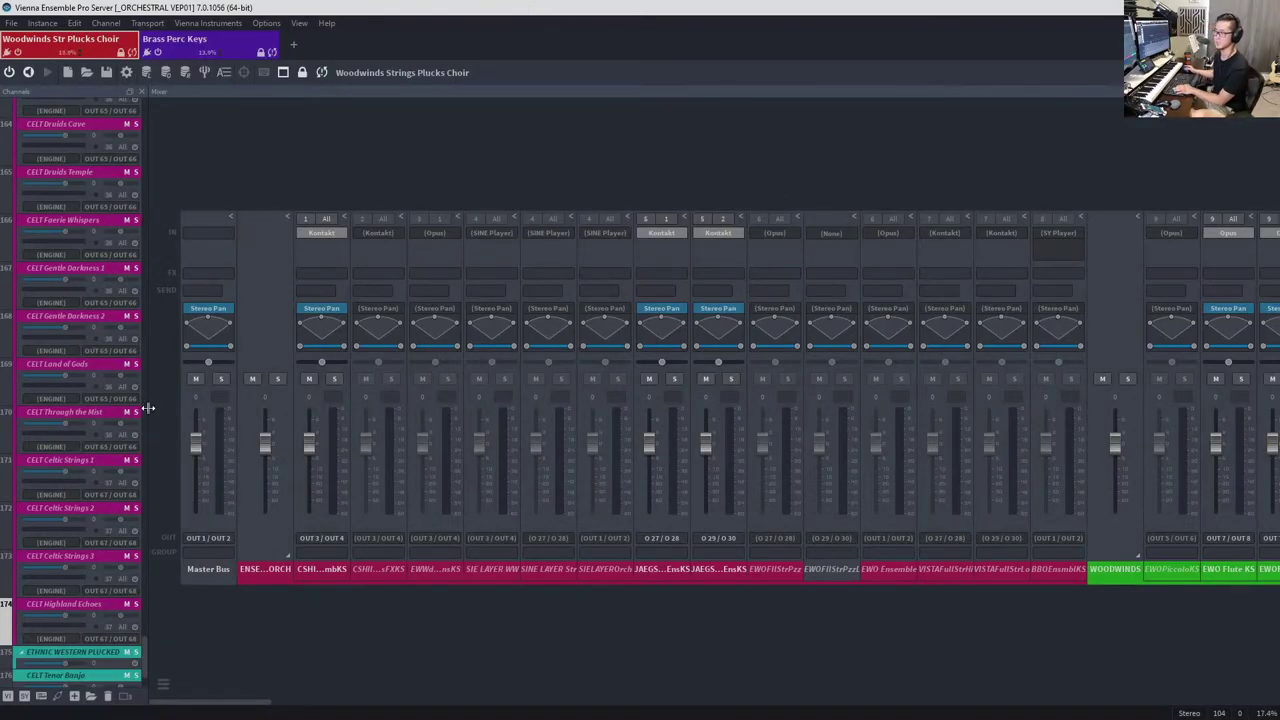
pyautogui.click(172, 48)
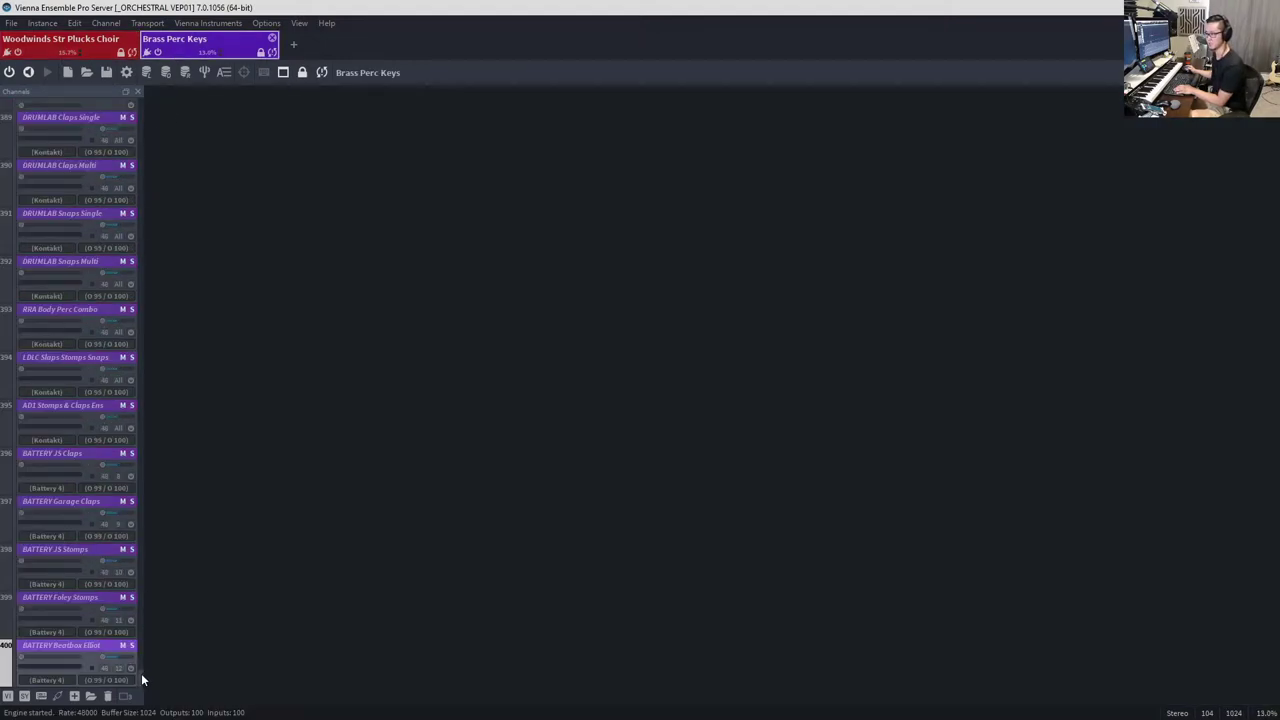
pyautogui.moveTo(140, 663); pyautogui.dragTo(155, 157)
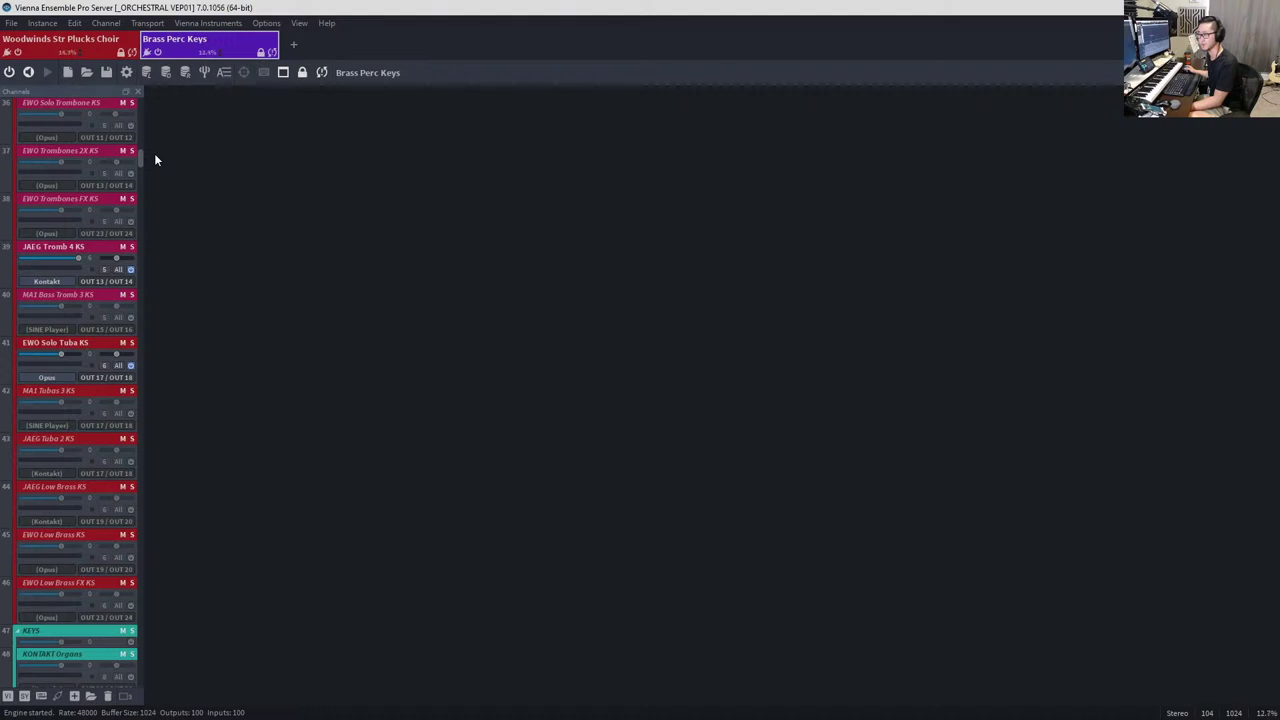
pyautogui.moveTo(154, 153); pyautogui.dragTo(152, 145)
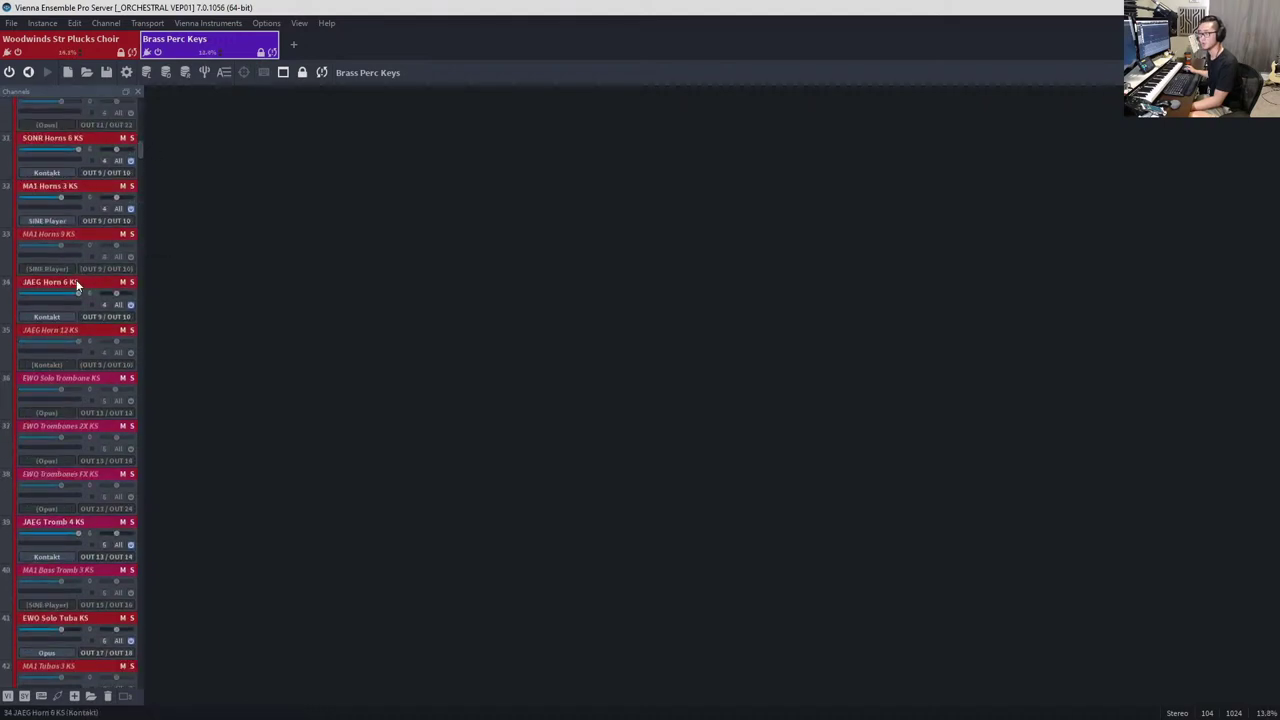
pyautogui.doubleClick(75, 187)
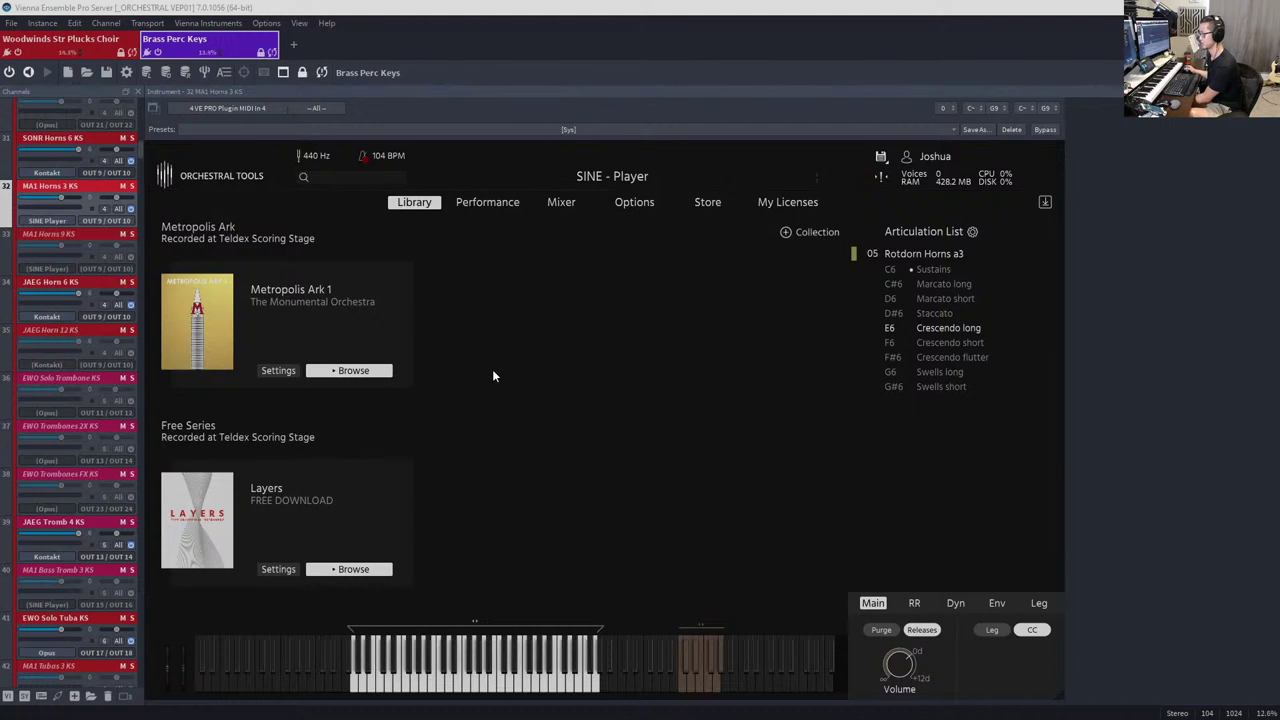
pyautogui.click(558, 204)
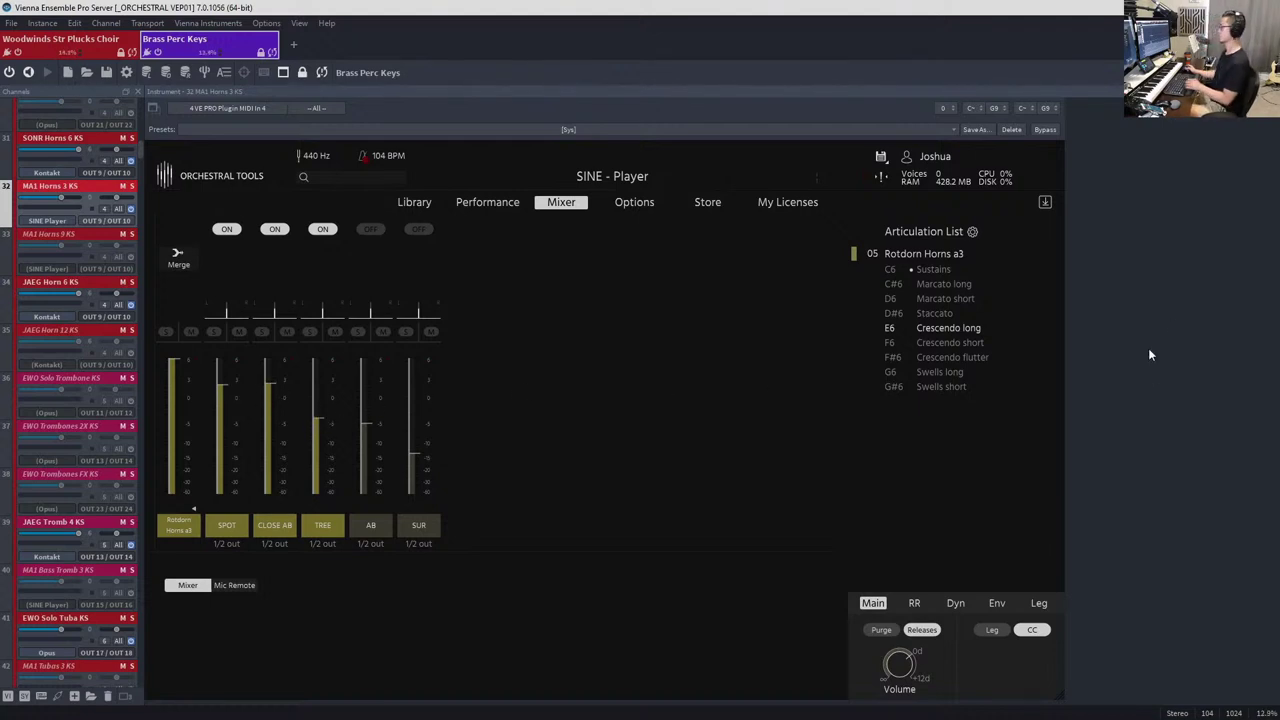
pyautogui.hotkey('alt', 'Tab')
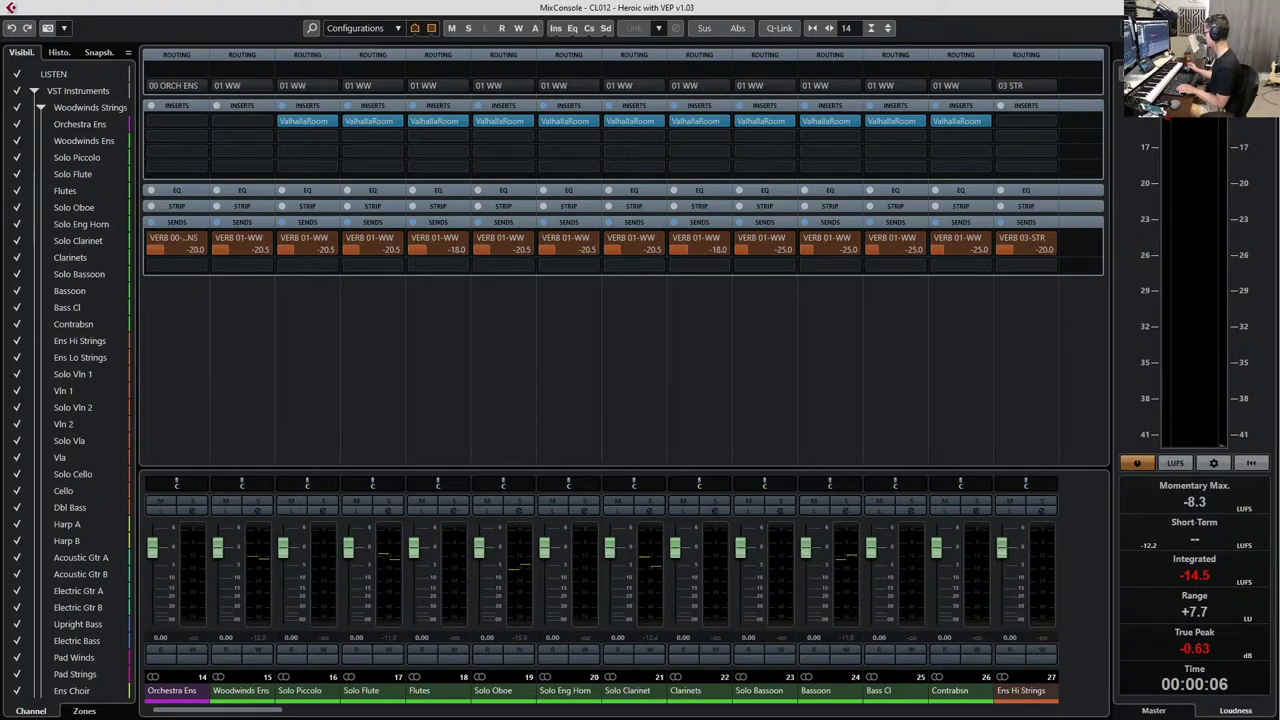
pyautogui.hotkey('alt', 'Tab')
# Lower the entire Expression and Modulation curves of the MA1 Trumpets 4 part by several increments.
pyautogui.click(587, 373)
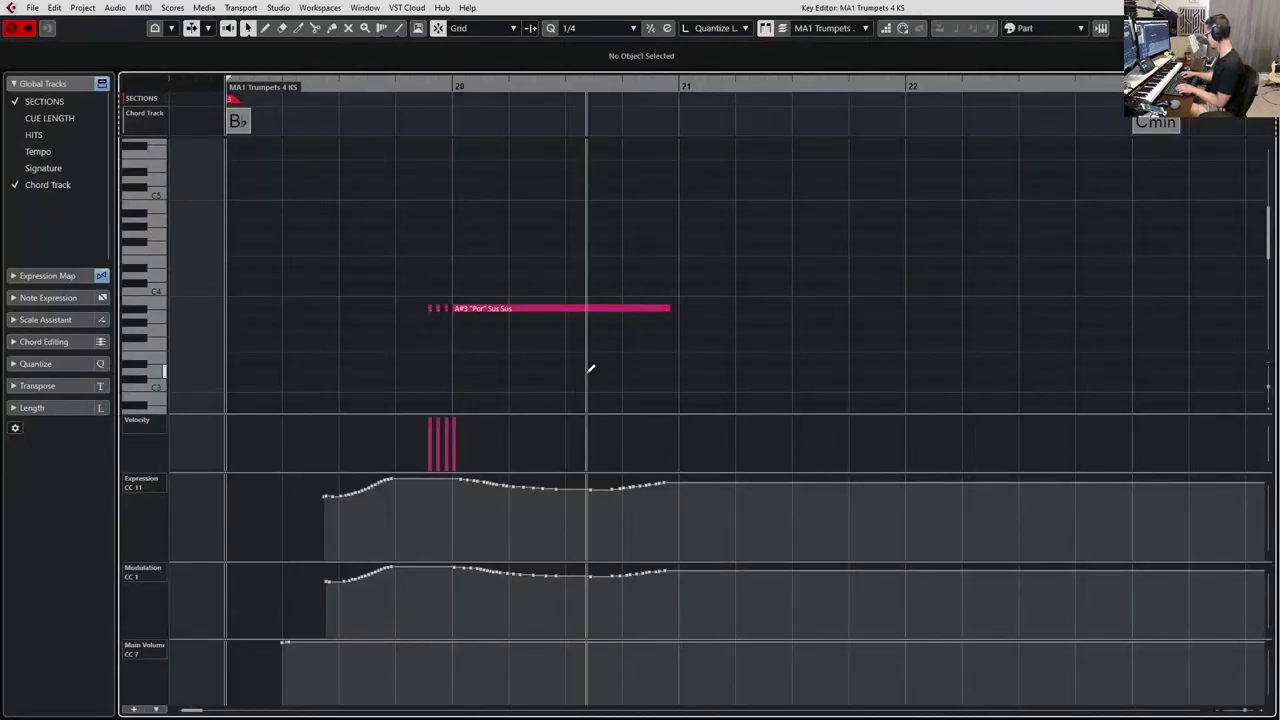
pyautogui.hotkey('alt', 'Down')
pyautogui.hotkey('alt', 'Down')
pyautogui.hotkey('alt', 'Down')
pyautogui.hotkey('alt', 'Down')
pyautogui.hotkey('alt', 'Down')
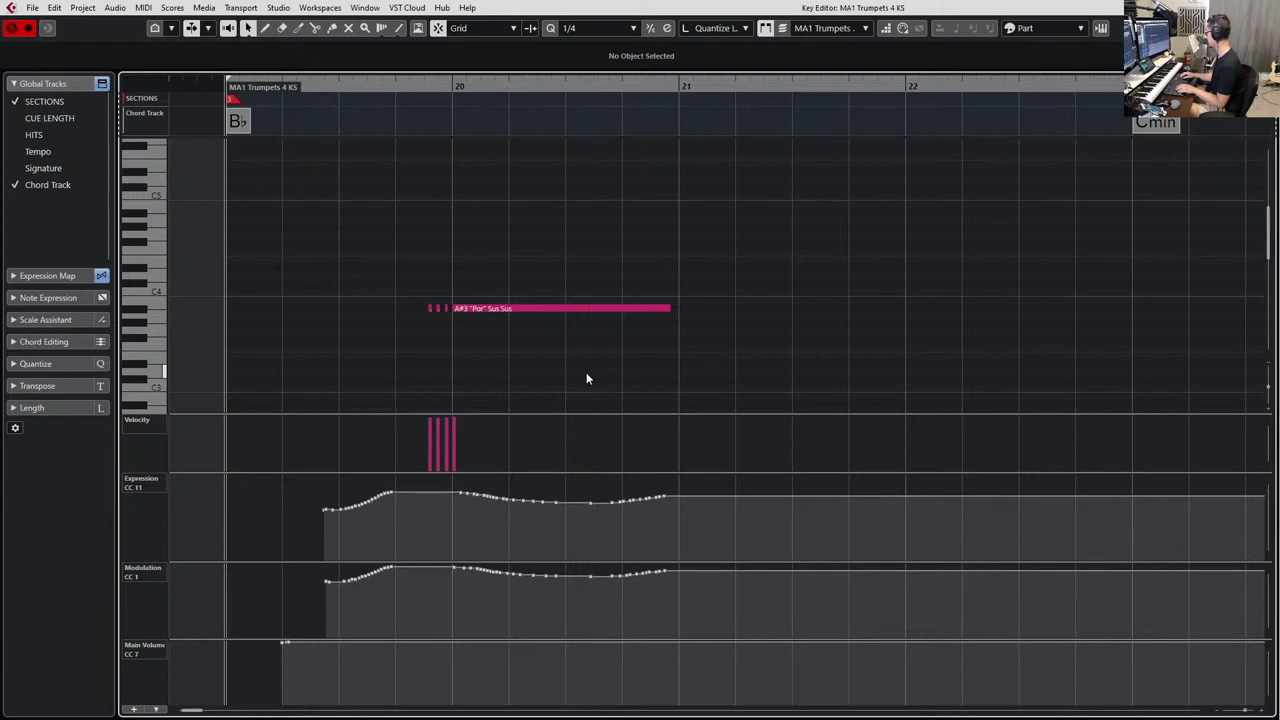
pyautogui.hotkey('alt', 'Down')
pyautogui.hotkey('alt', 'Down')
pyautogui.hotkey('alt', 'Down')
pyautogui.hotkey('alt', 'Down')
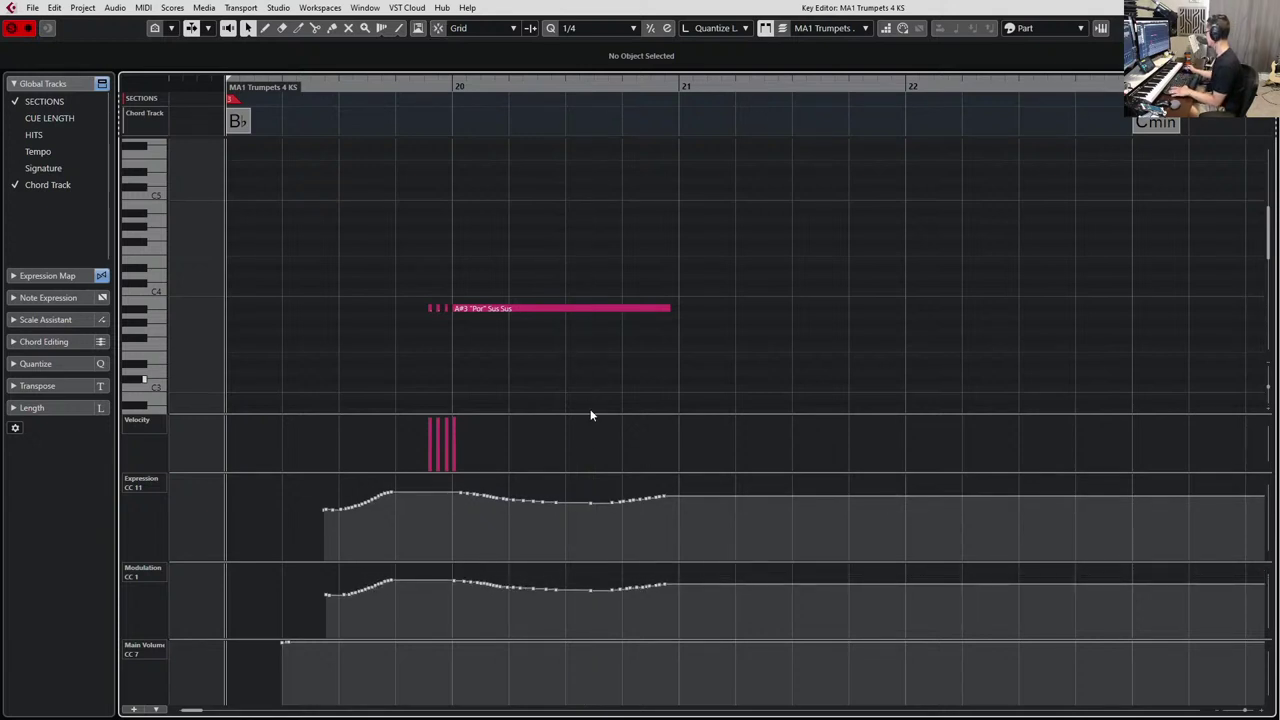
# Draw rising Expression and Modulation curves under the long A#3 note from about beat 20.2 to just past bar 21, and audition them.
pyautogui.moveTo(508, 497)
pyautogui.mouseDown()
pyautogui.moveTo(597, 487)
pyautogui.moveTo(514, 502)
pyautogui.mouseUp()
pyautogui.moveTo(514, 502); pyautogui.dragTo(695, 480)
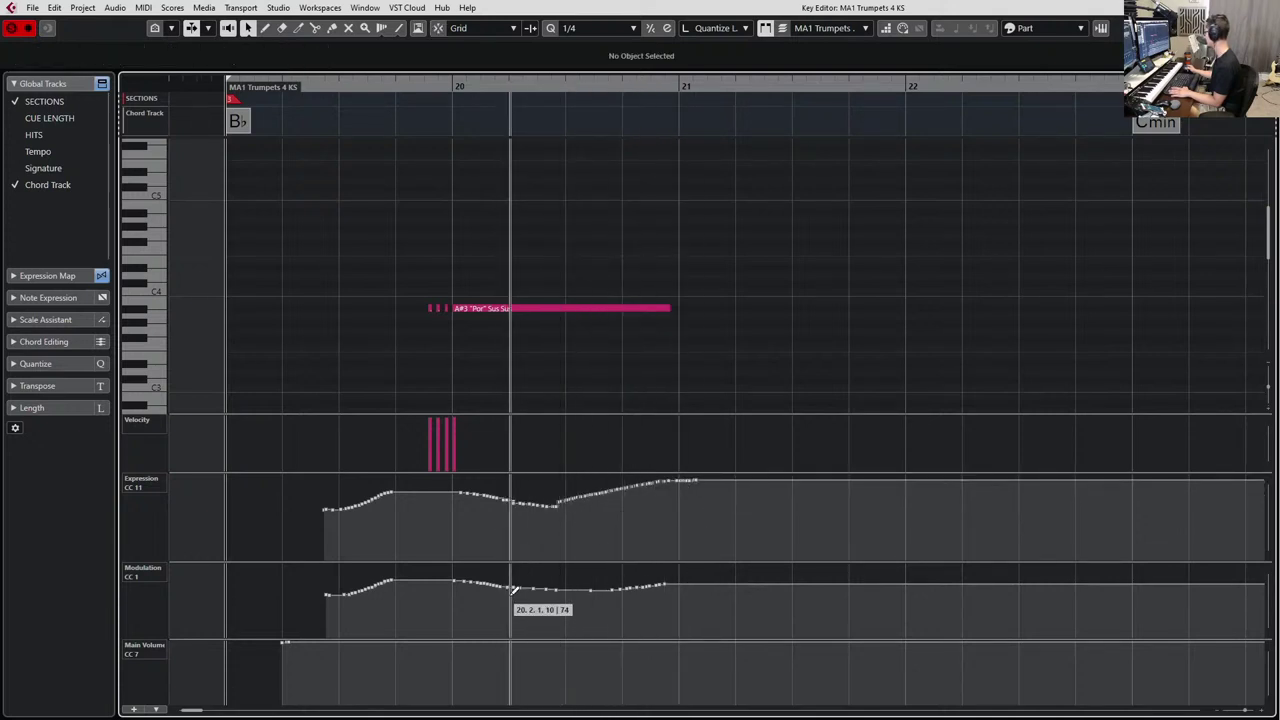
pyautogui.moveTo(528, 584); pyautogui.dragTo(694, 560)
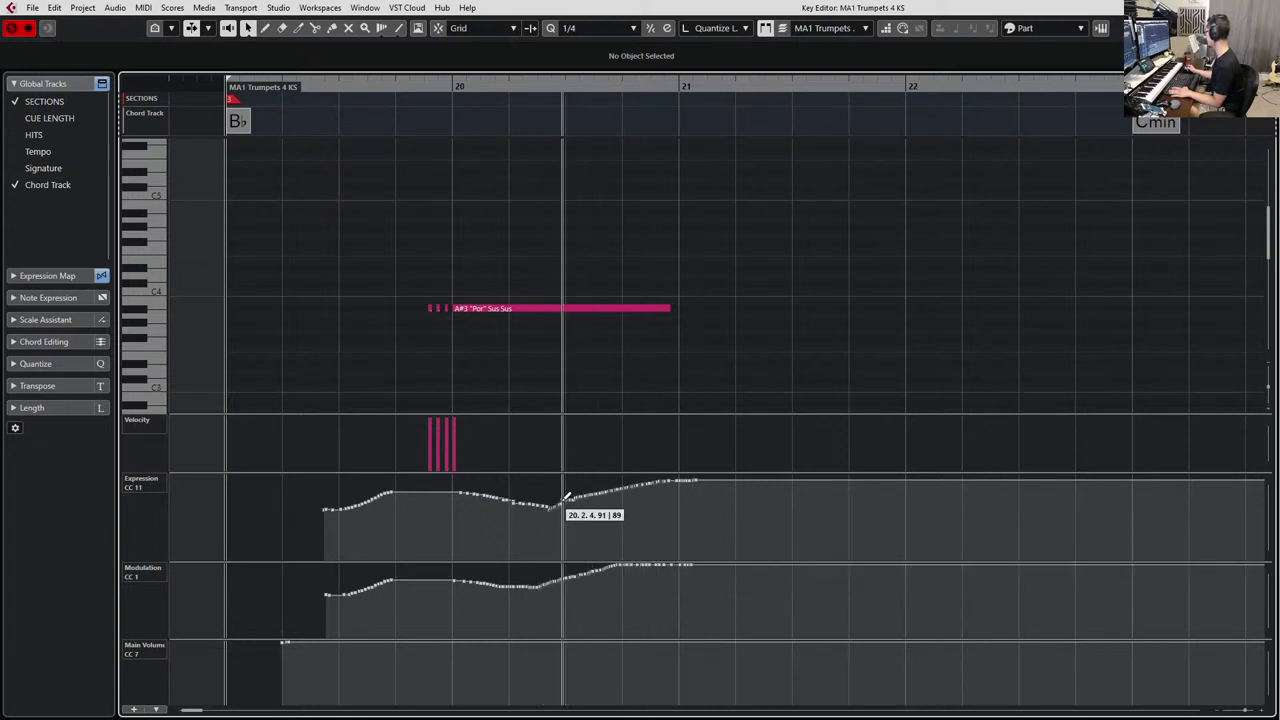
pyautogui.press('space')
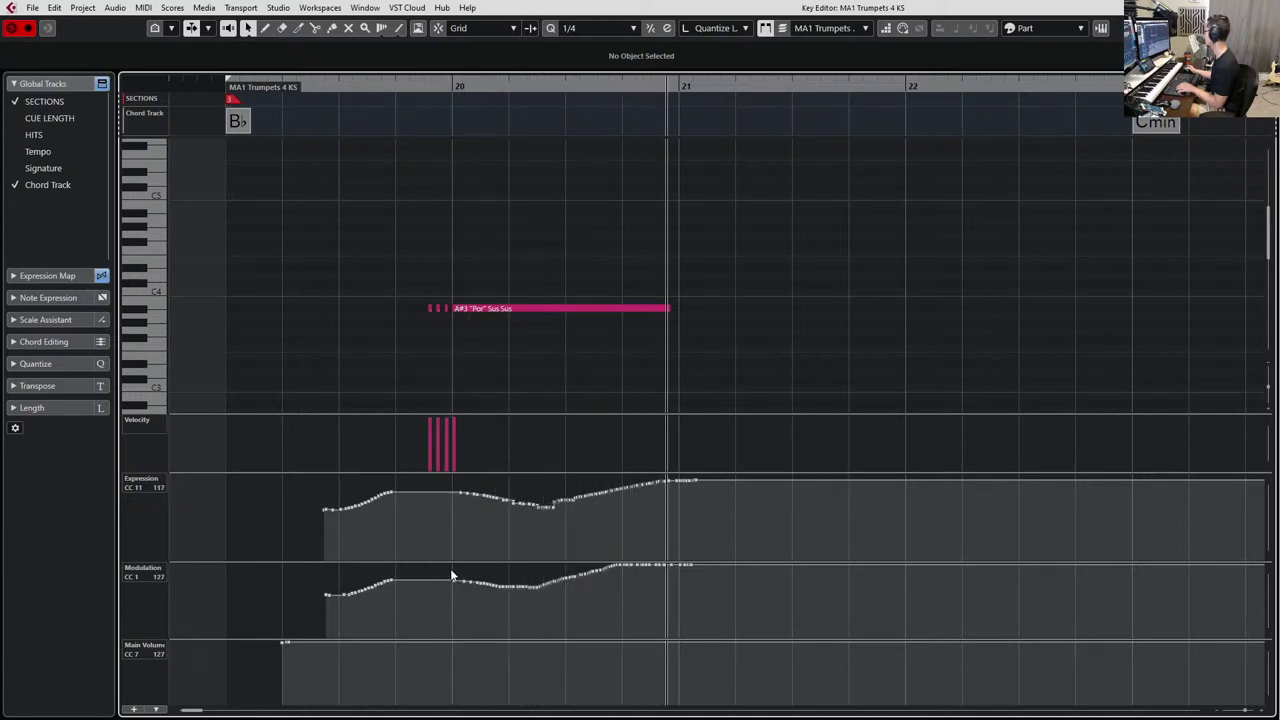
pyautogui.press('space')
# Raise Modulation and Expression to near maximum under the three short A#3 notes just before bar 20, and audition the accent.
pyautogui.click(420, 566)
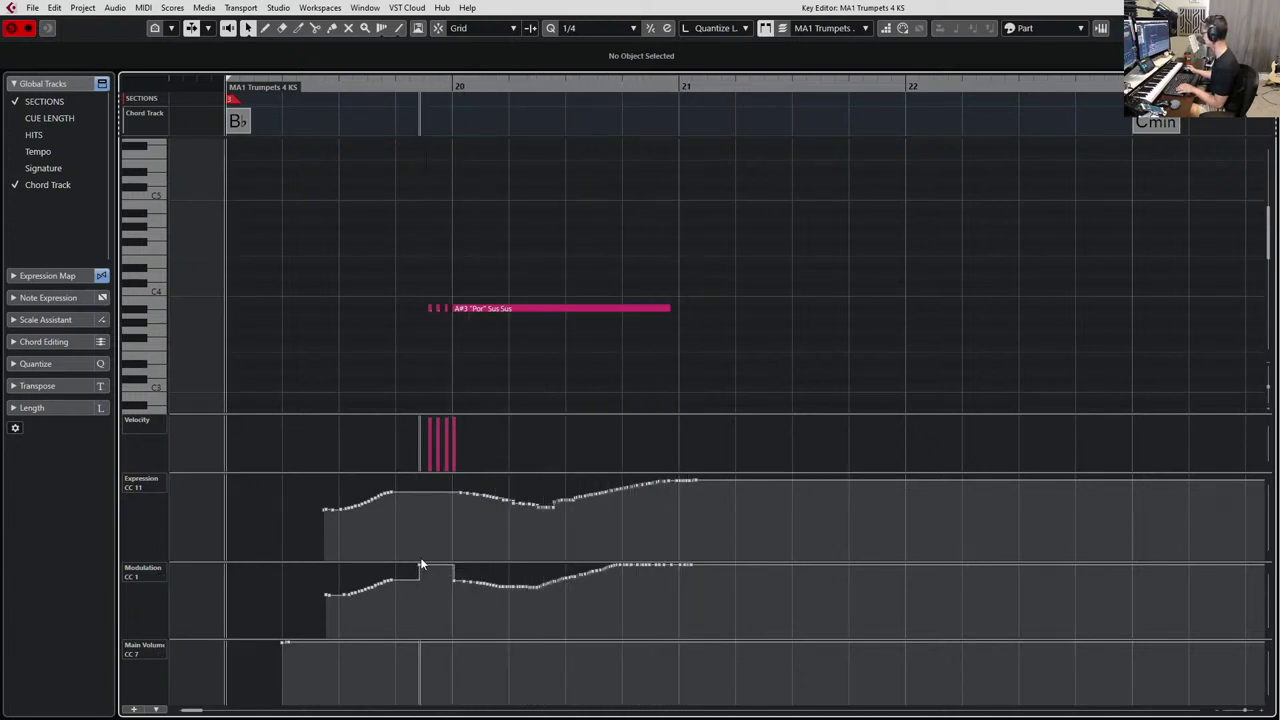
pyautogui.click(430, 477)
pyautogui.hotkey('ctrl', 'z')
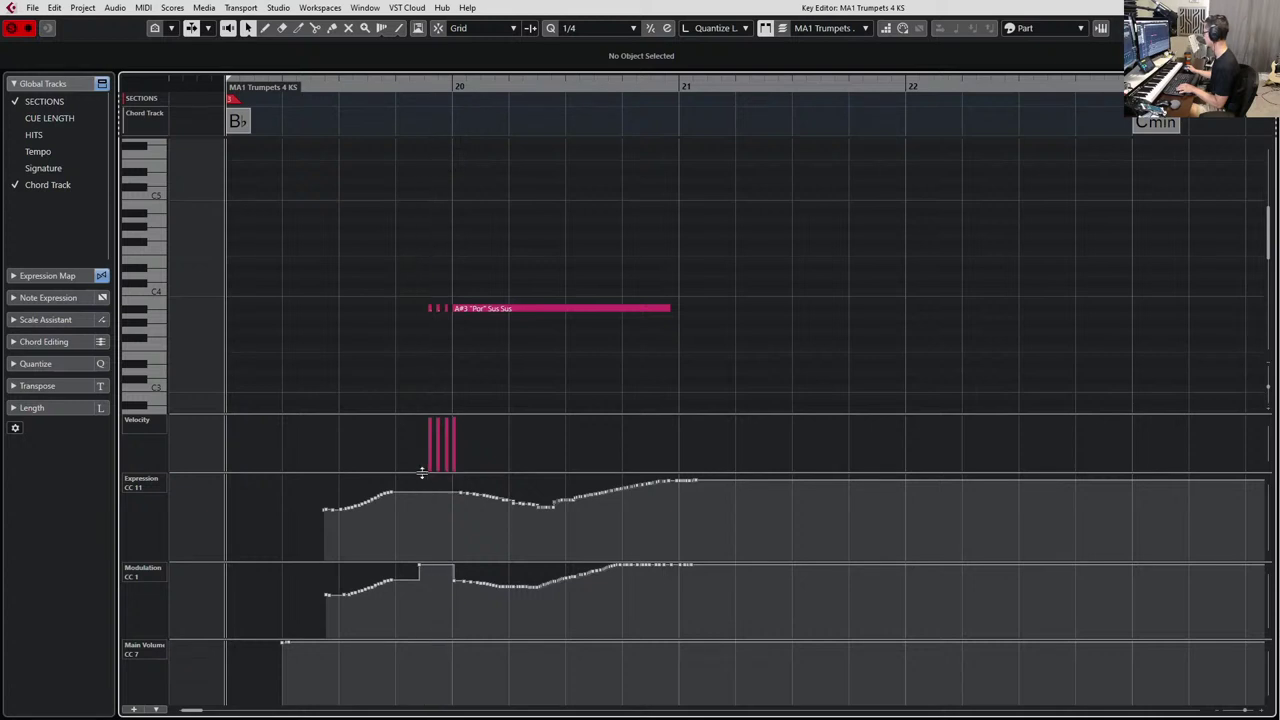
pyautogui.click(423, 480)
pyautogui.press('space')
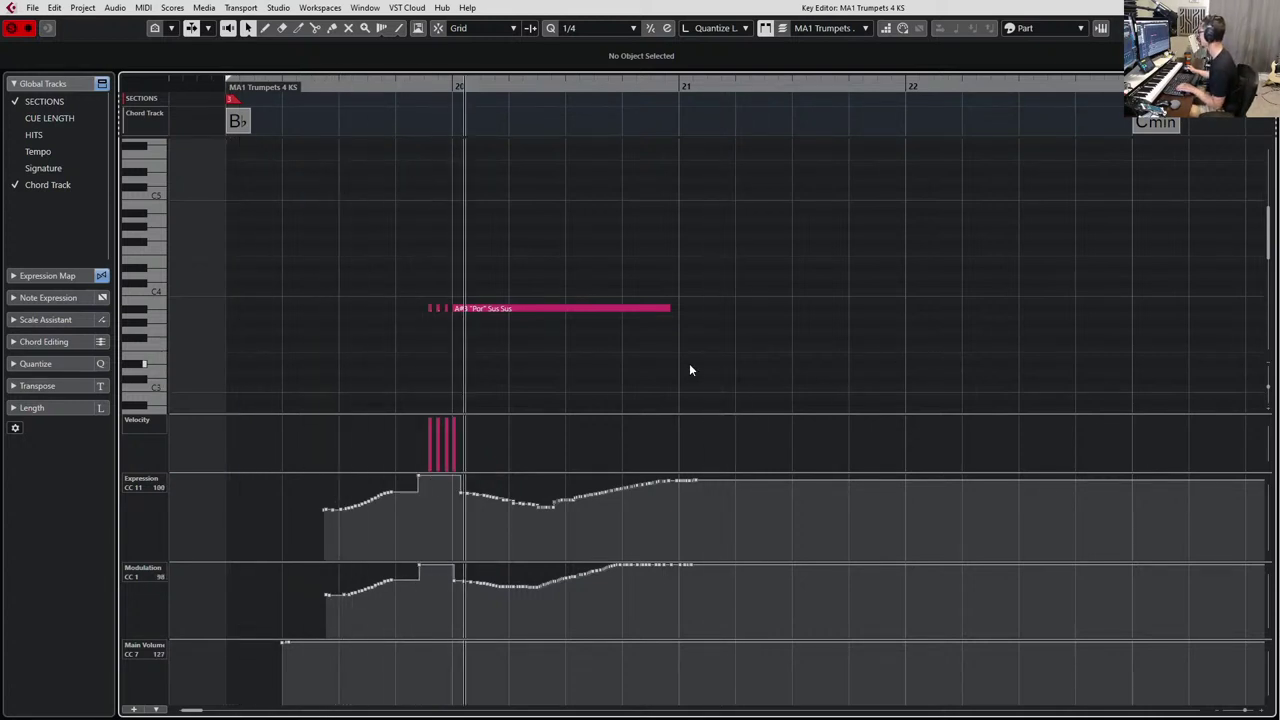
pyautogui.press('space')
# Redraw Expression and Modulation after bar 20 as smooth falls from the peak into the dip, and audition the result.
pyautogui.moveTo(483, 490); pyautogui.dragTo(453, 474)
pyautogui.moveTo(493, 580); pyautogui.dragTo(455, 567)
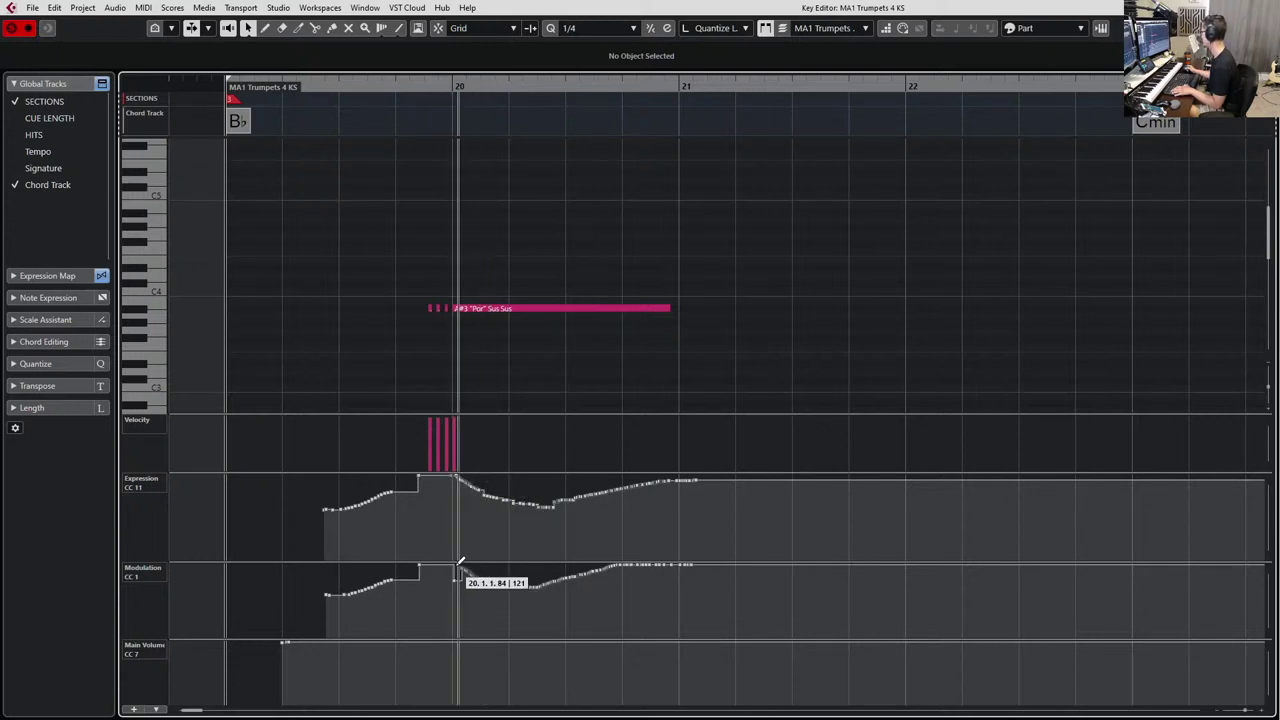
pyautogui.press('space')
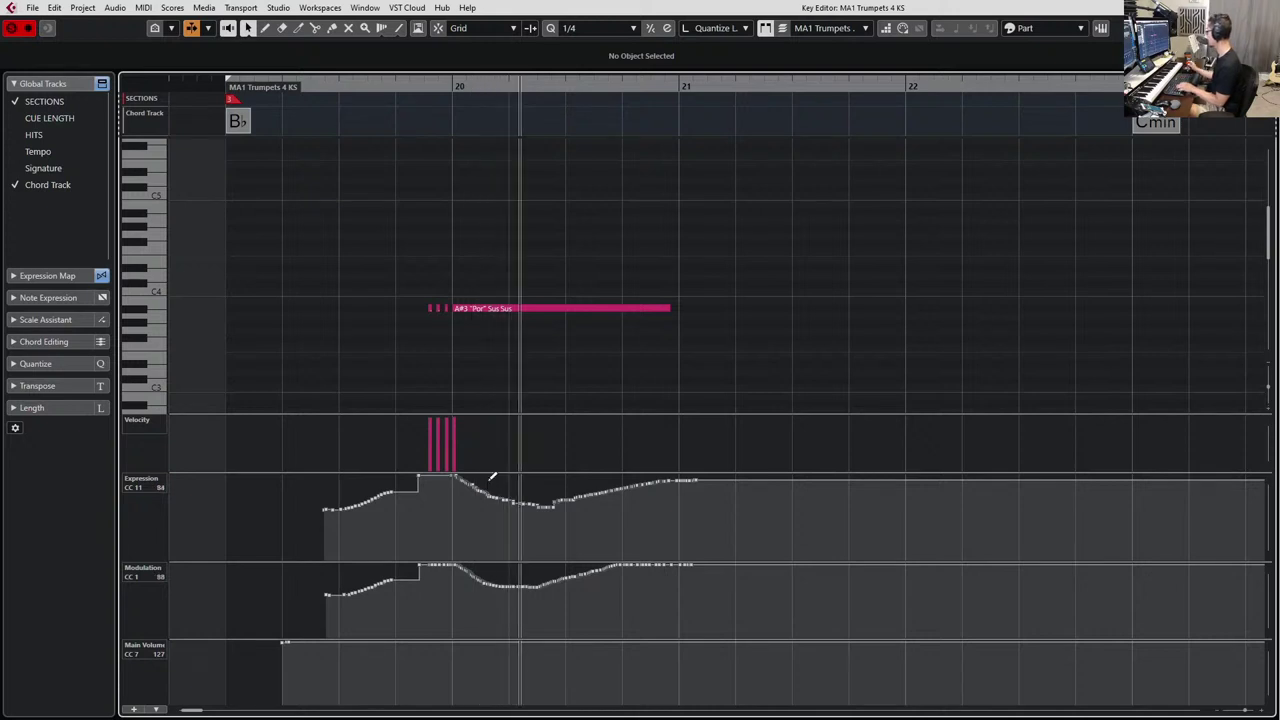
# Thin out the Expression and Modulation data across the whole MA1 Trumpets 4 part, and audition it.
pyautogui.hotkey('alt', 'Delete')
pyautogui.press('space')
pyautogui.hotkey('ctrl', 'z')
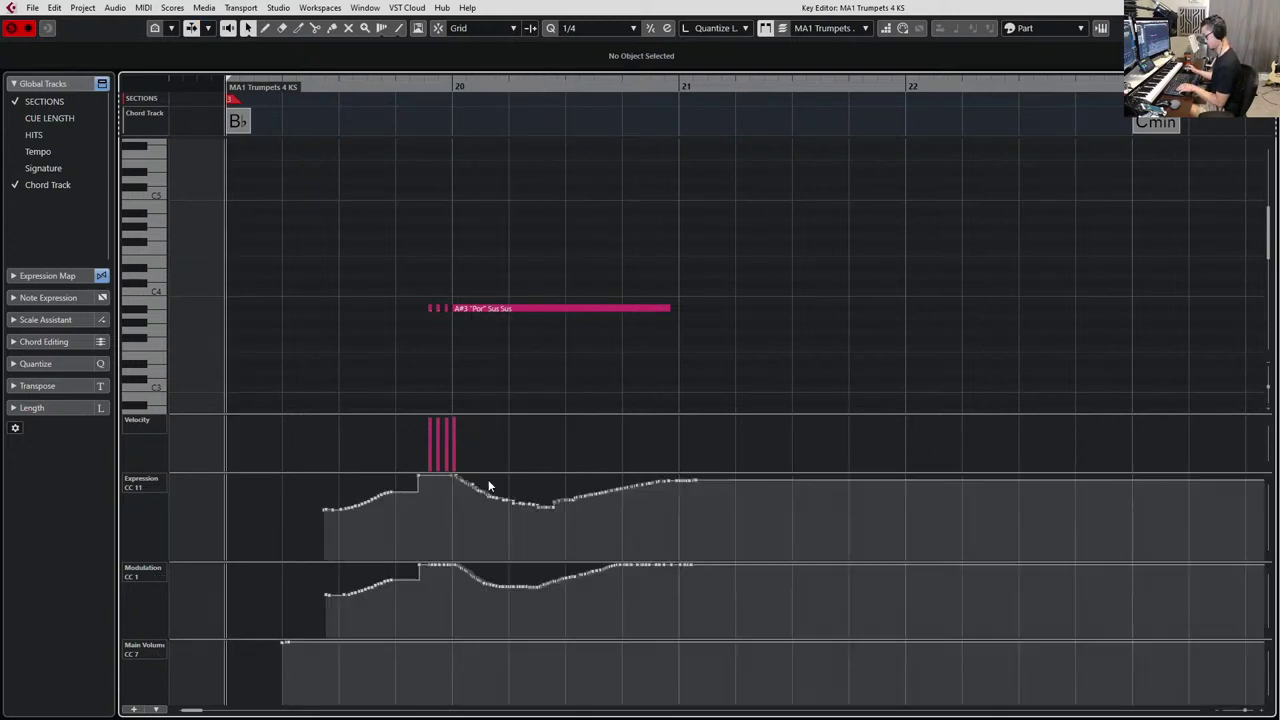
pyautogui.hotkey('ctrl', 'a')
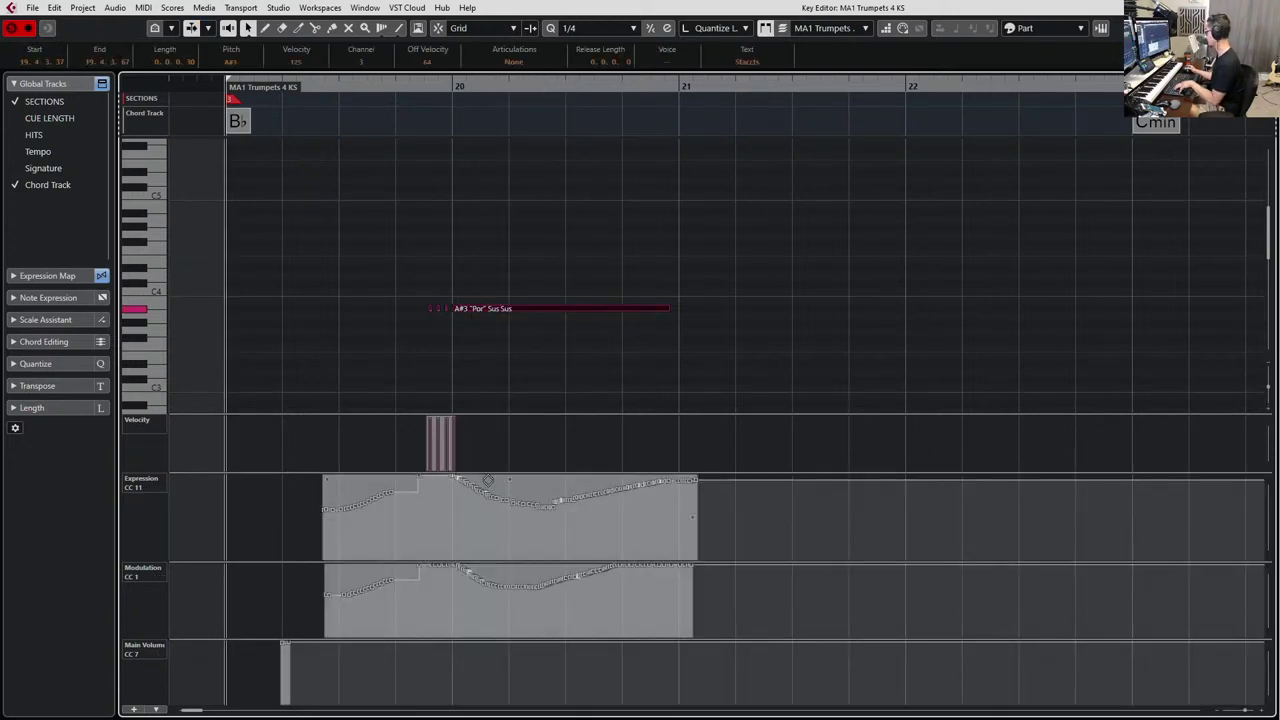
pyautogui.hotkey('alt', 'Delete')
pyautogui.hotkey('ctrl', 'z')
pyautogui.hotkey('alt', 't')
pyautogui.press('space')
pyautogui.click(780, 192)
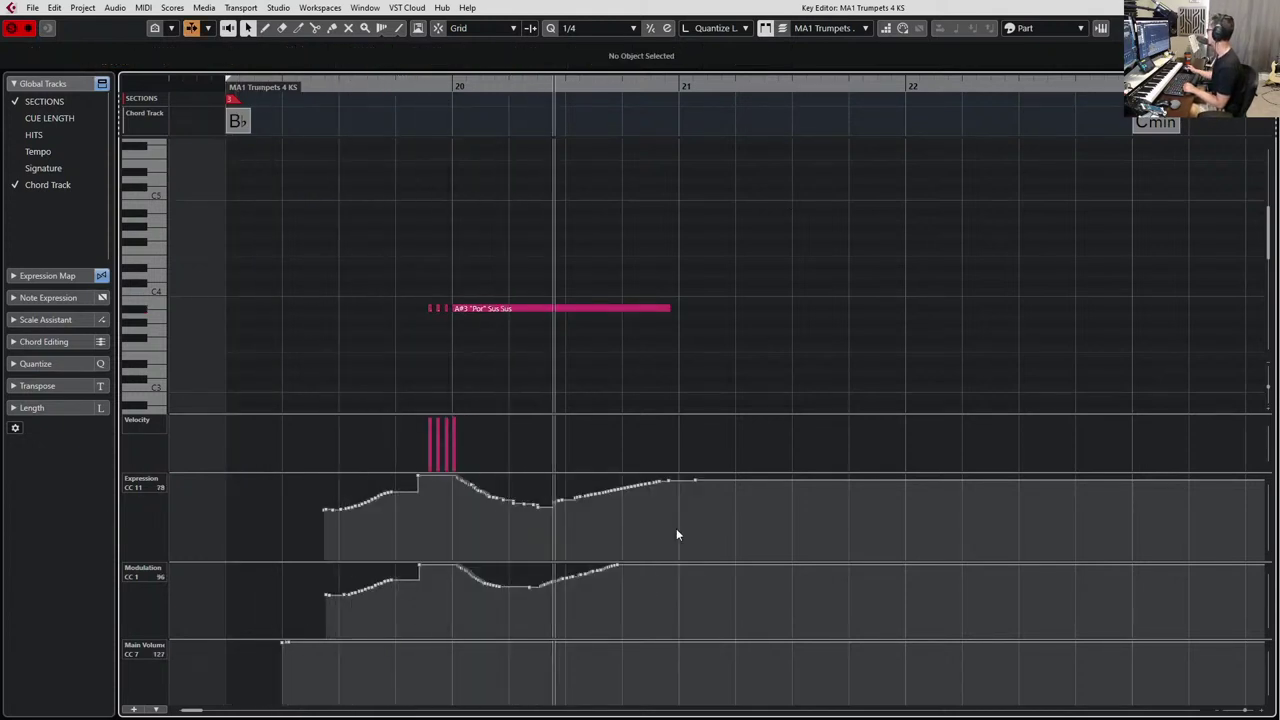
pyautogui.press('space')
# Return to the project arrangement and listen to the full orchestra from bar 19, reviewing the woodwind, brass and string tracks.
pyautogui.press('Return')
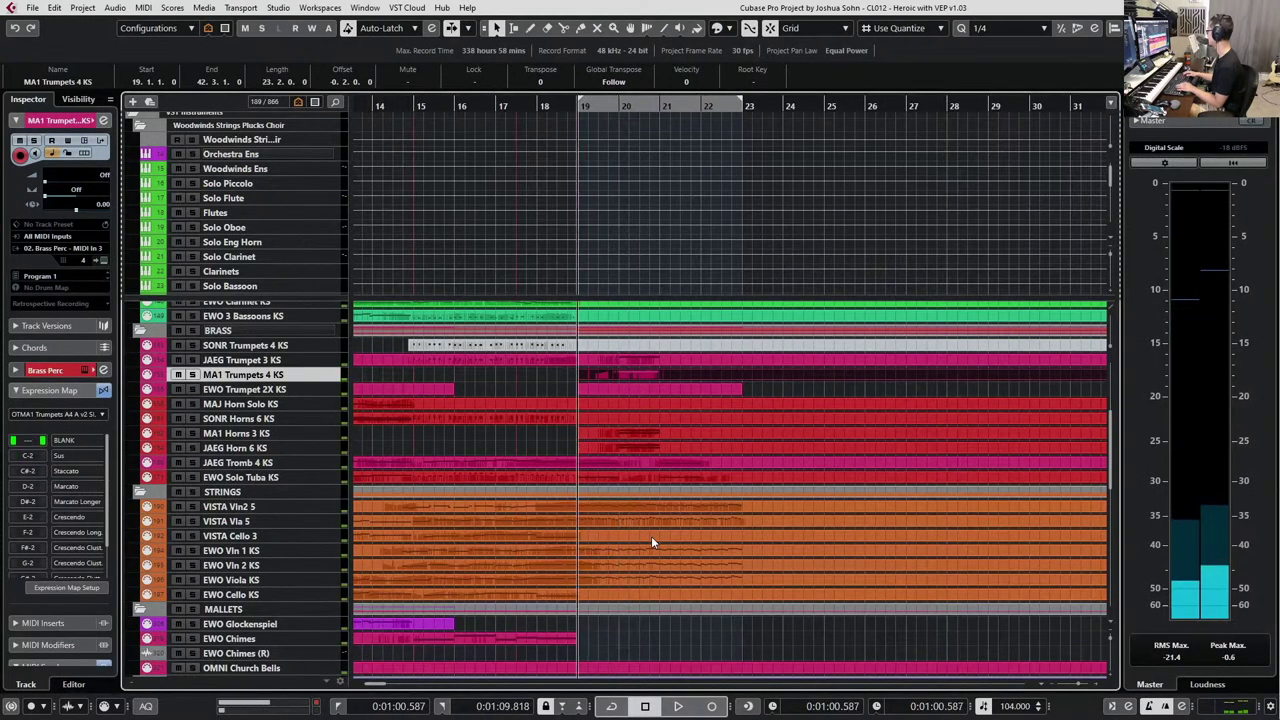
pyautogui.press('space')
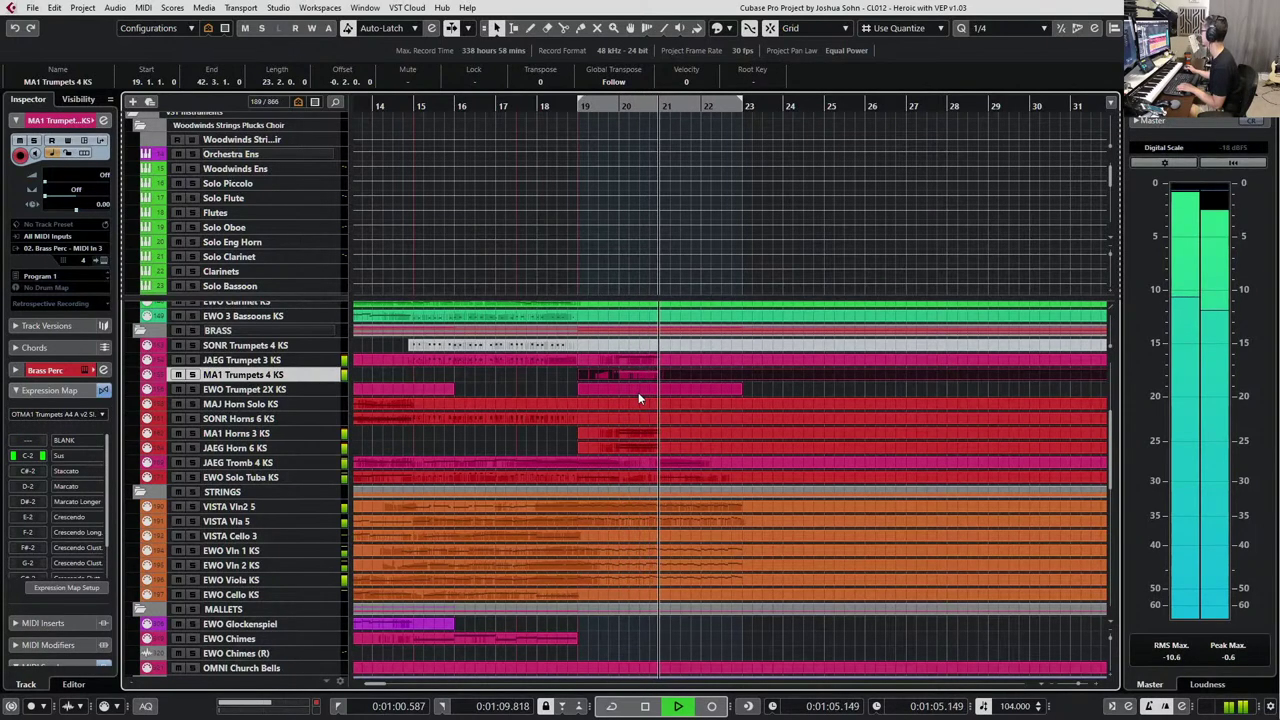
pyautogui.press('space')
pyautogui.scroll(5, 717, 386)
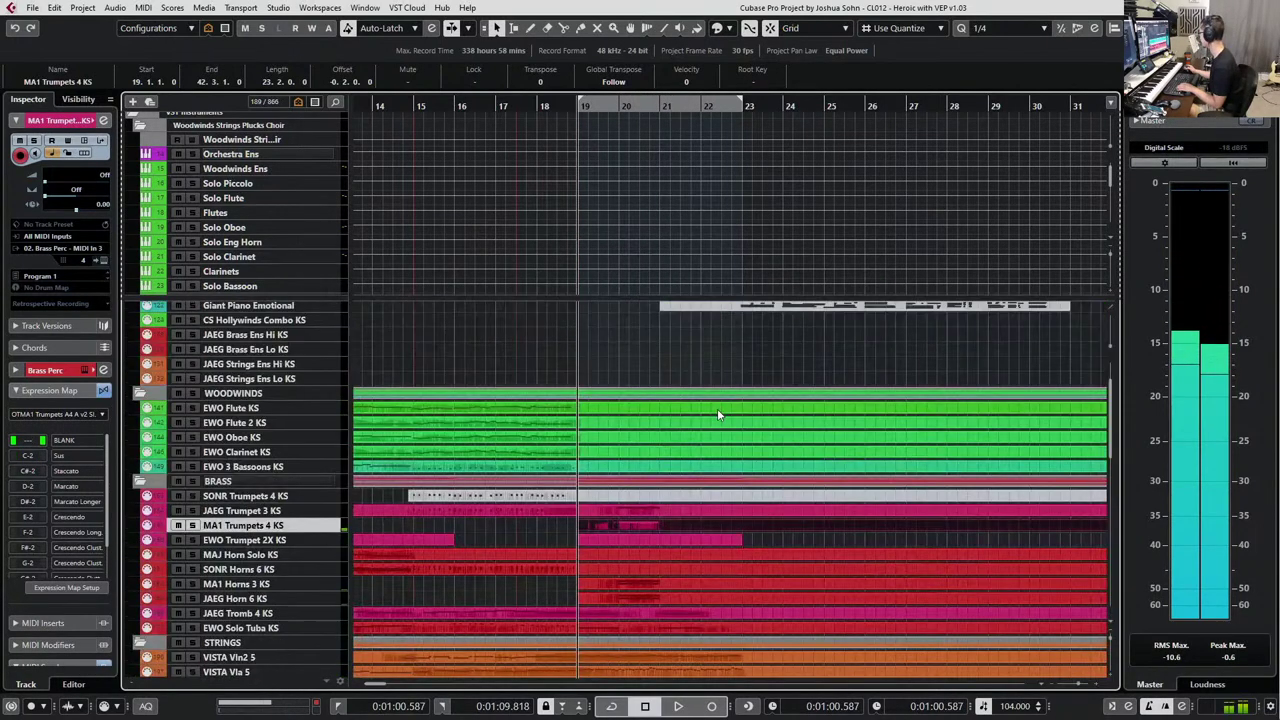
pyautogui.scroll(-3, 690, 470)
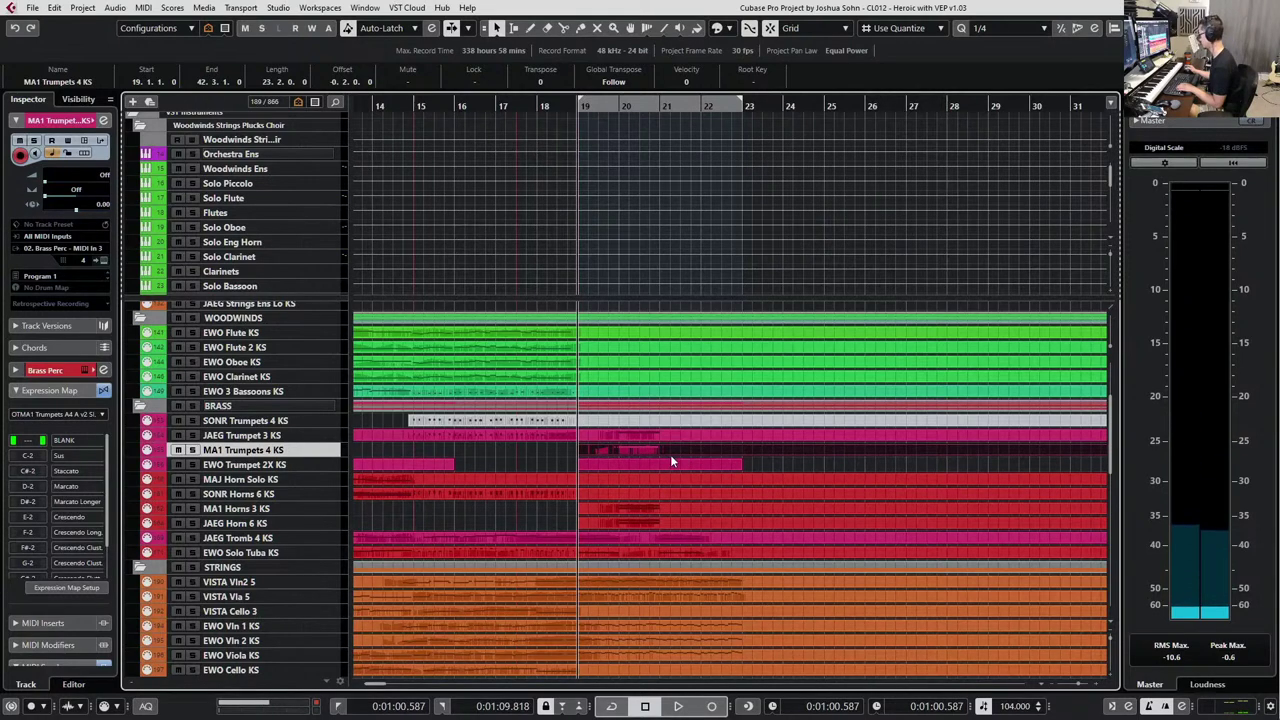
pyautogui.scroll(-3, 670, 454)
pyautogui.scroll(3, 673, 451)
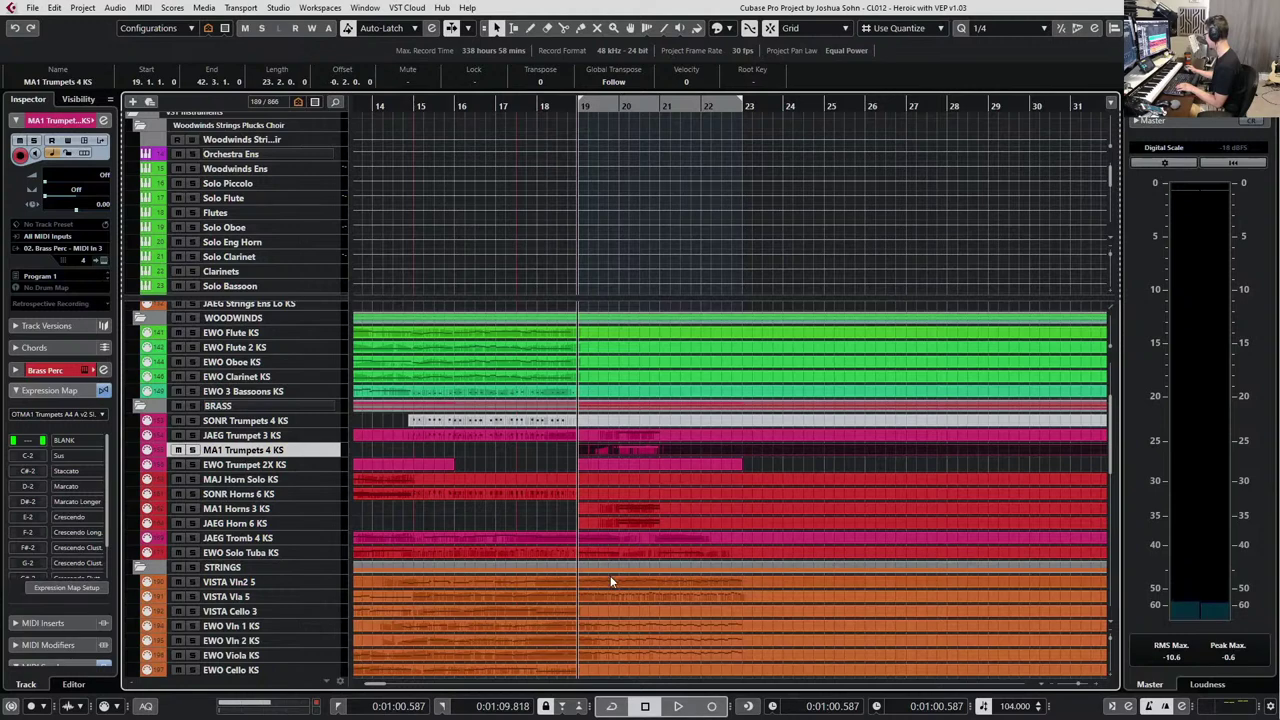
# Solo the VISTA Vln2, VISTA Vla, EWO Vln 1, EWO Vln 2 and EWO Viola tracks and audition them from bar 19.
pyautogui.moveTo(611, 581); pyautogui.dragTo(617, 652)
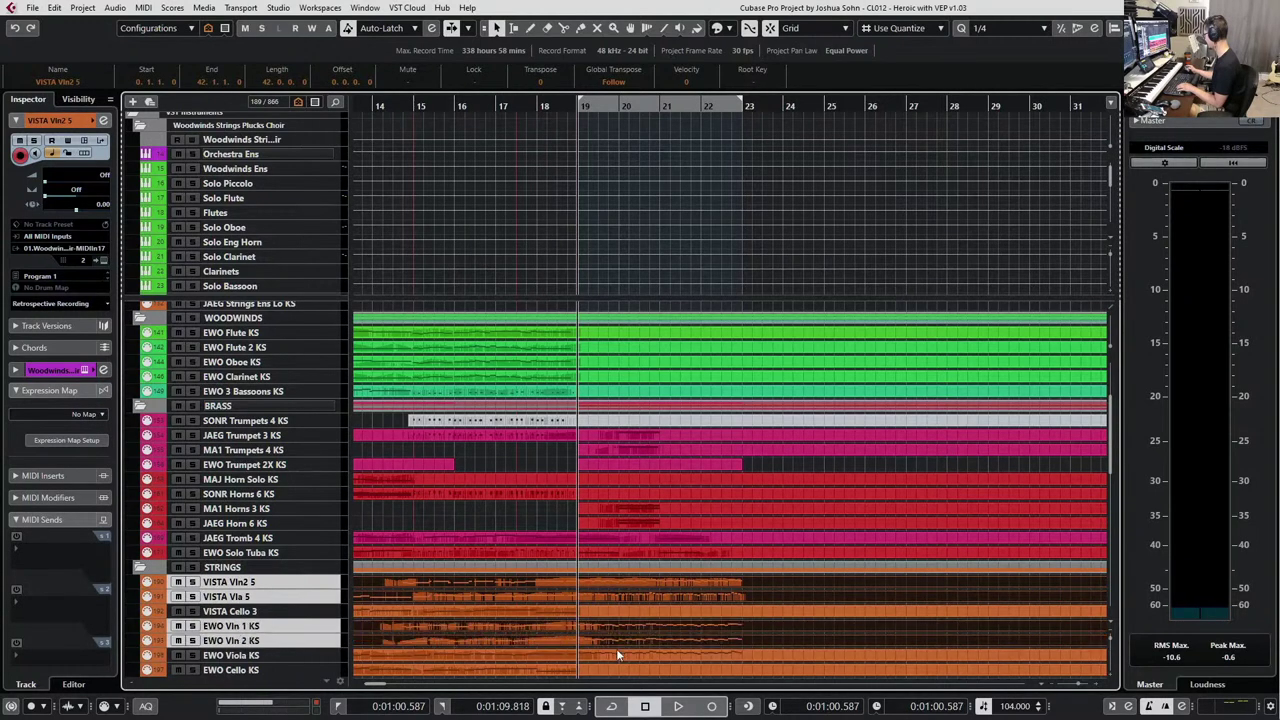
pyautogui.keyDown('shift'); pyautogui.click(617, 657); pyautogui.keyUp('shift')
pyautogui.press('s')
pyautogui.press('space')
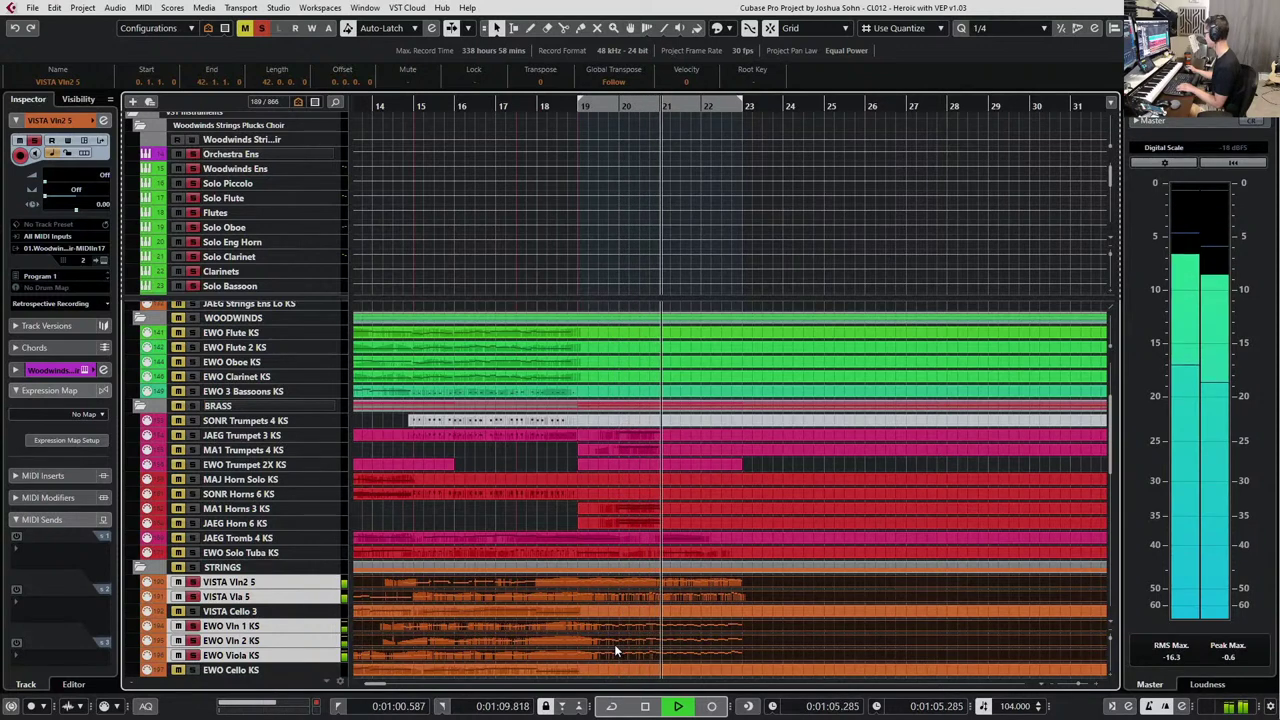
pyautogui.press('space')
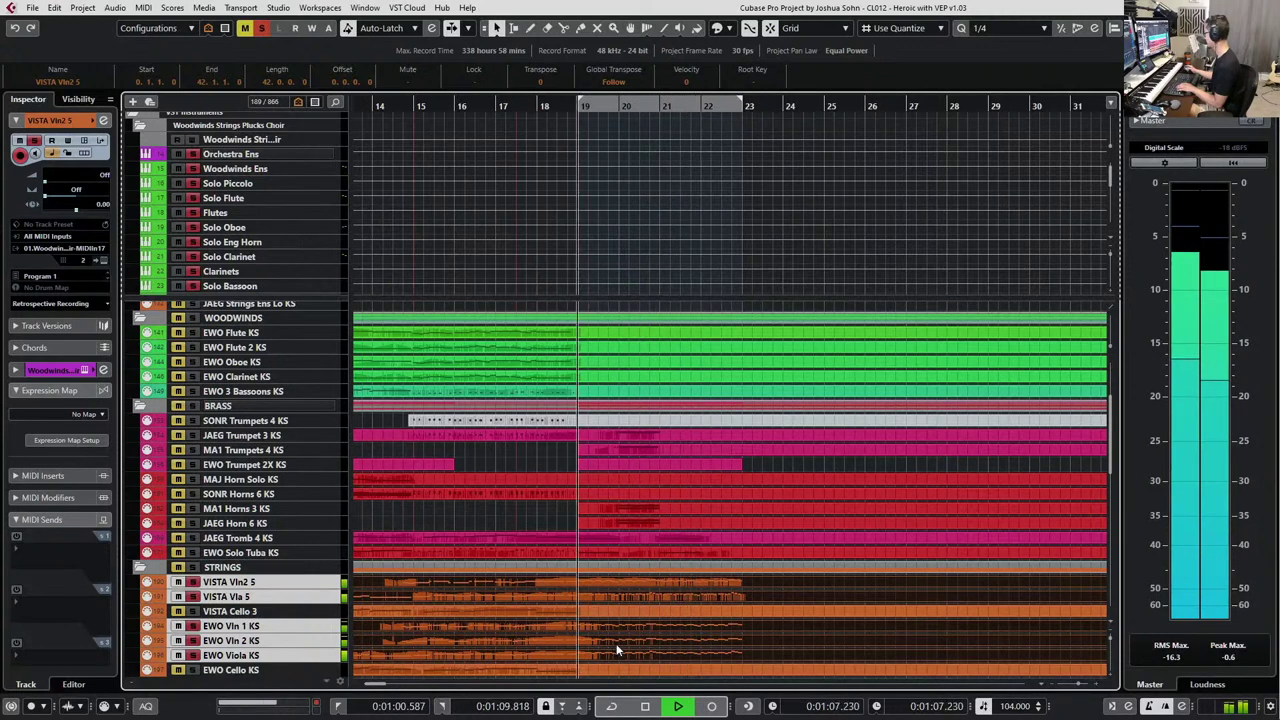
# Delete the EWO Flute KS part spanning bars 42 to 84.
pyautogui.click(592, 334)
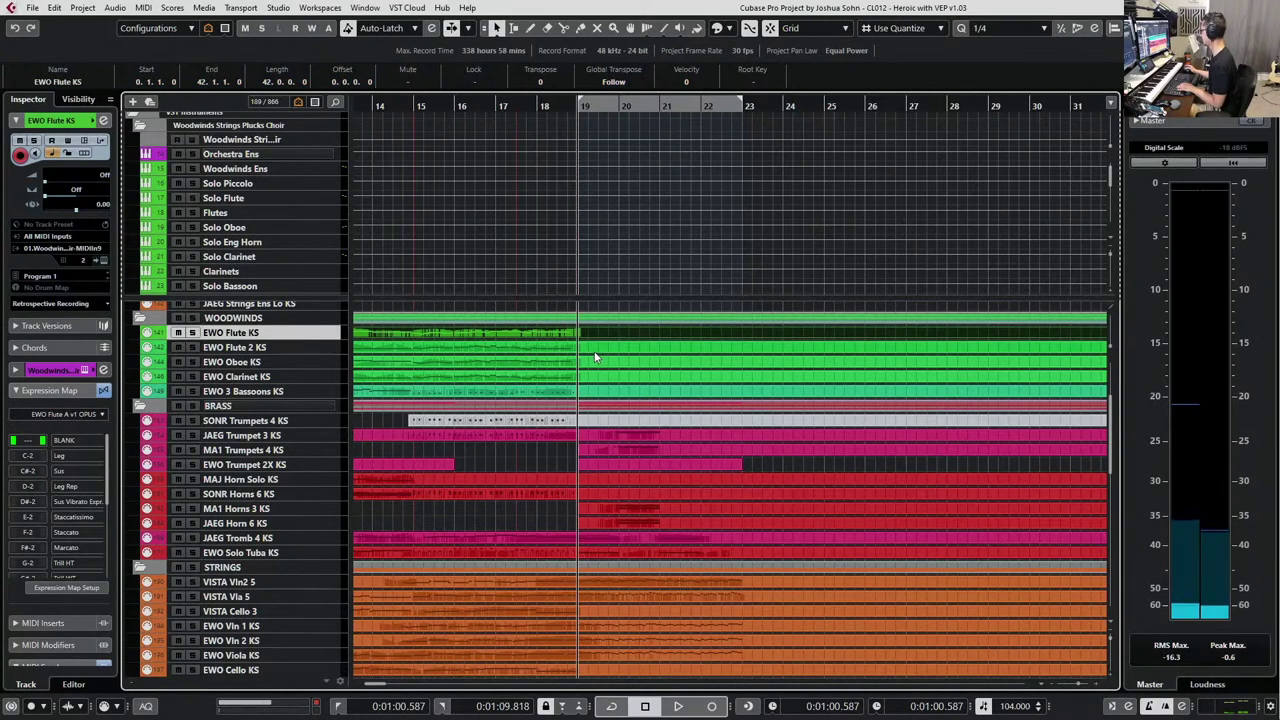
pyautogui.scroll(5, 567, 388)
pyautogui.click(278, 410)
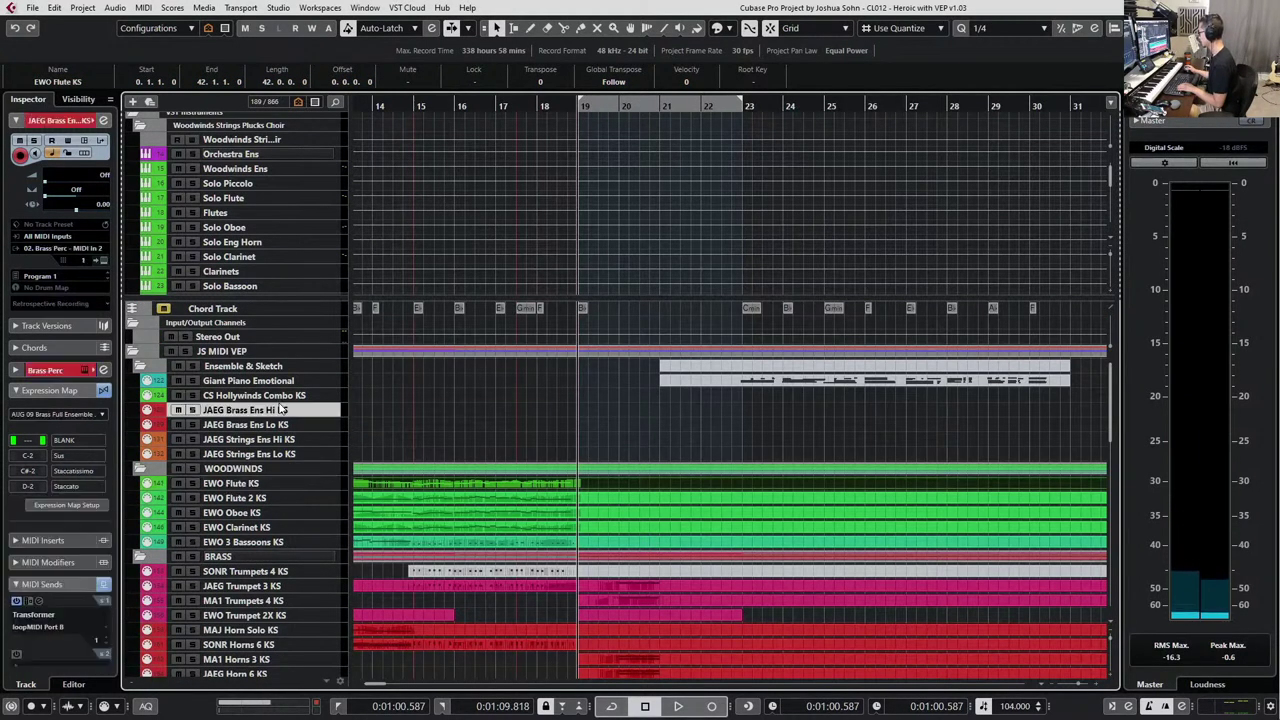
pyautogui.click(278, 397)
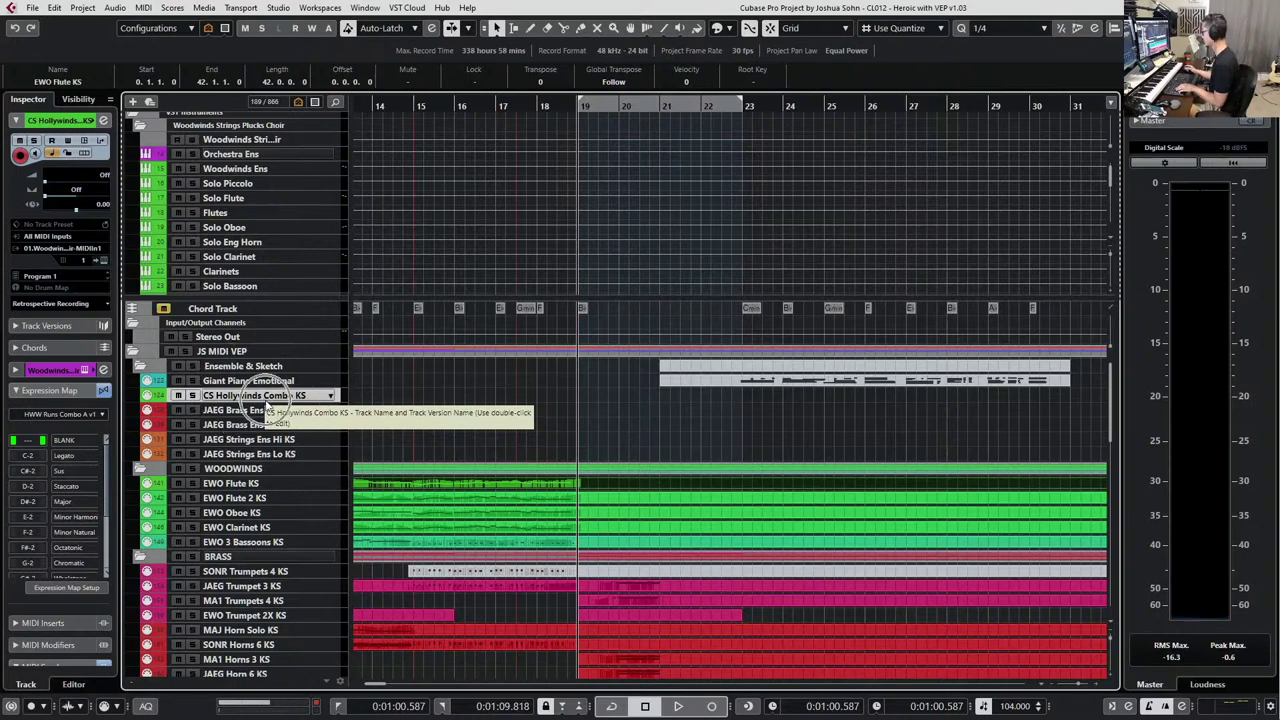
pyautogui.press('Right')
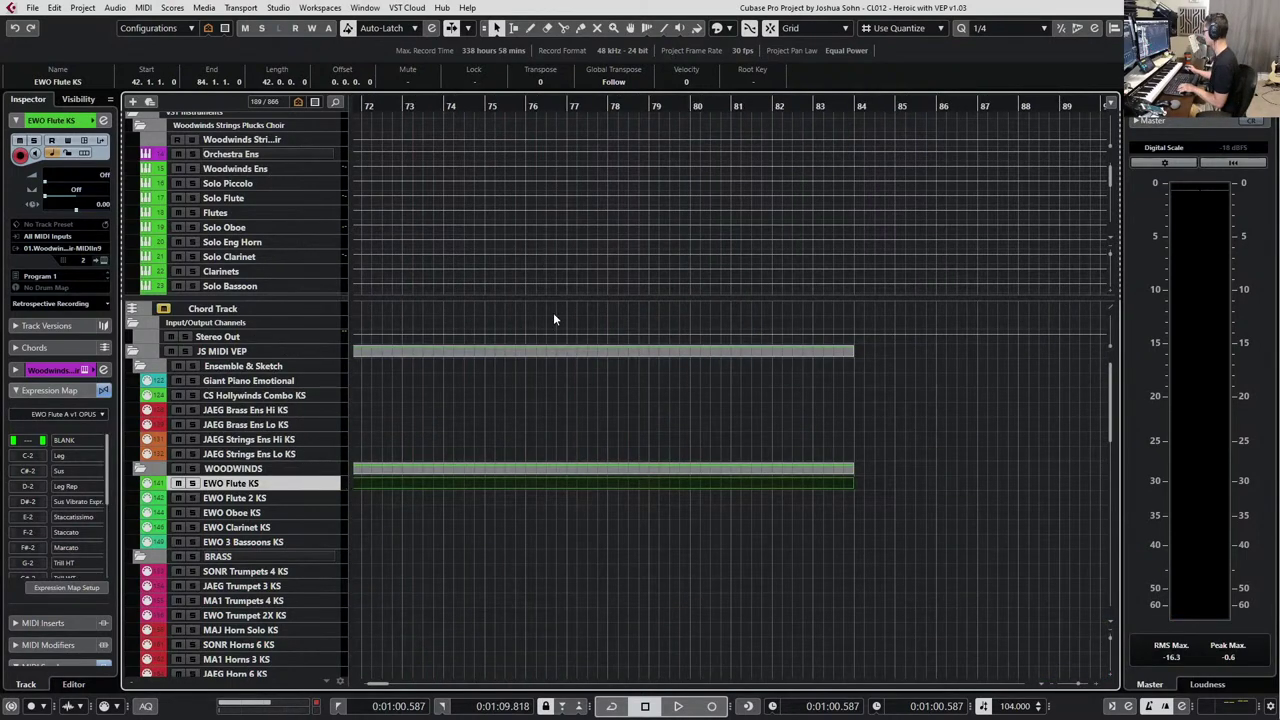
pyautogui.press('Delete')
# Reveal the CS Hollywinds FX KS track from the Ensemble & Sketch folder, and select the CS Hollywinds Combo KS track.
pyautogui.hscroll(3, 558, 401)
pyautogui.press('.')
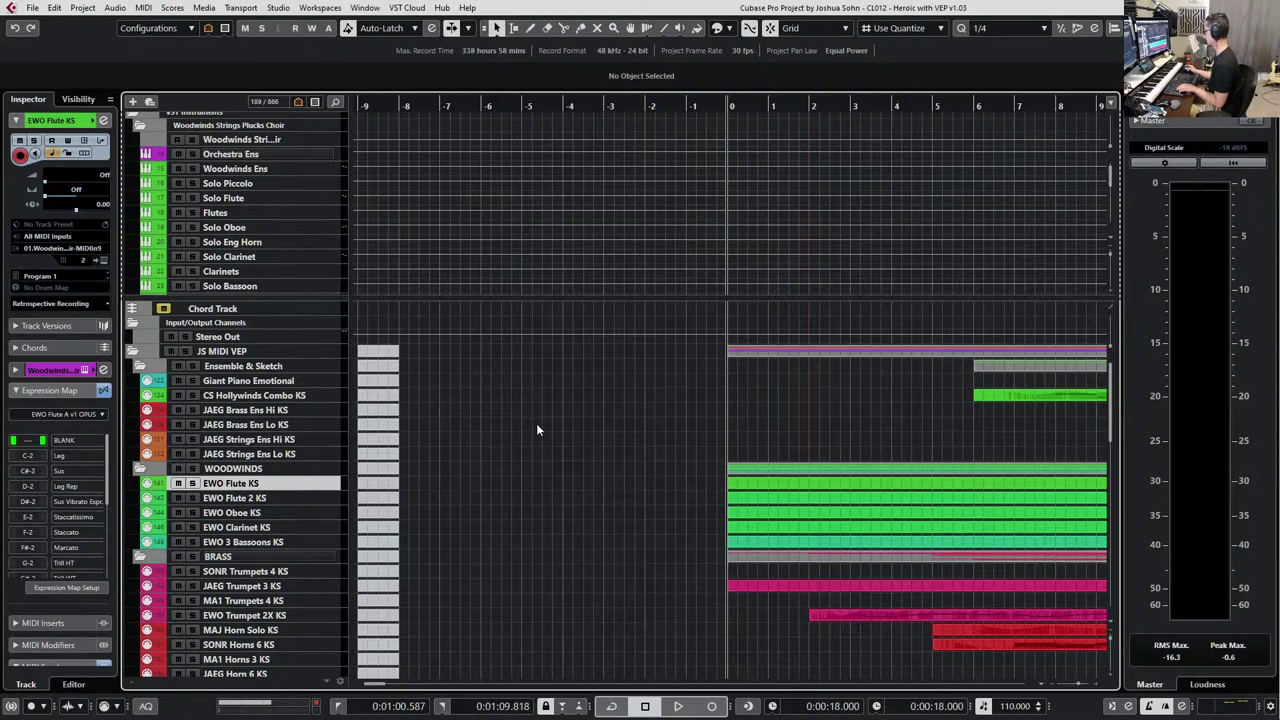
pyautogui.hscroll(4, 537, 429)
pyautogui.click(303, 395)
pyautogui.hotkey('ctrl', 'f')
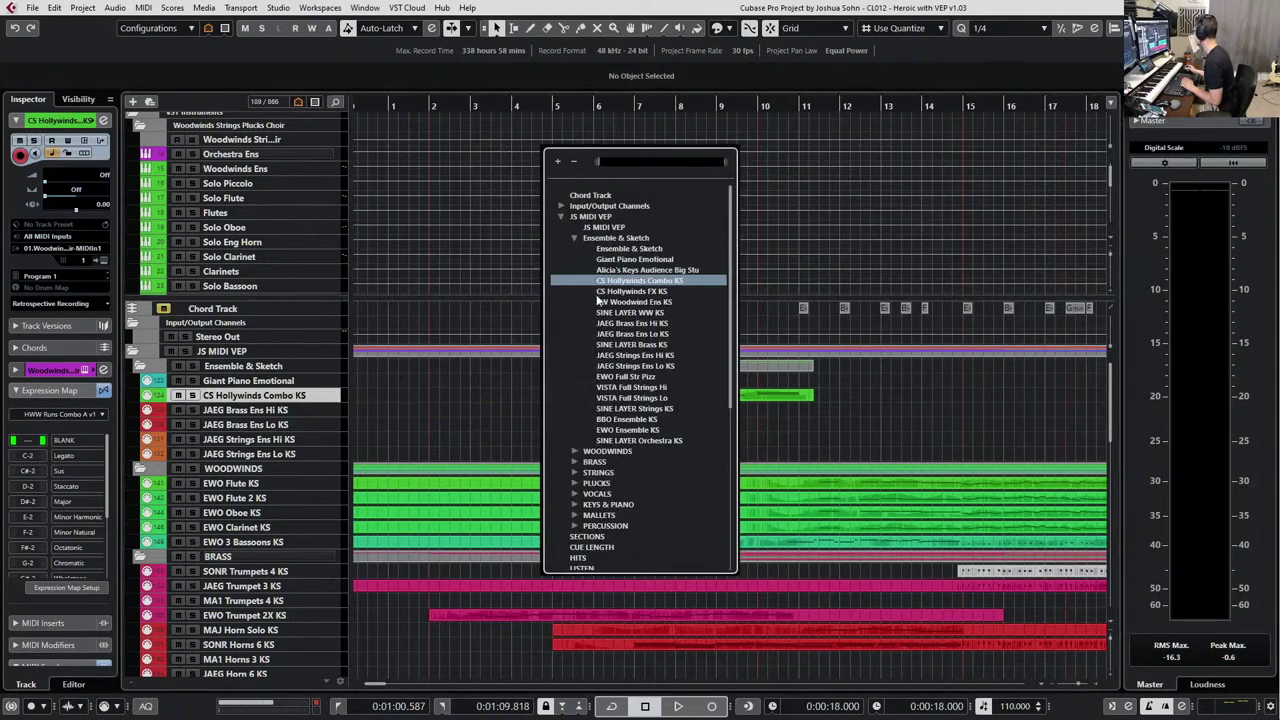
pyautogui.click(670, 290)
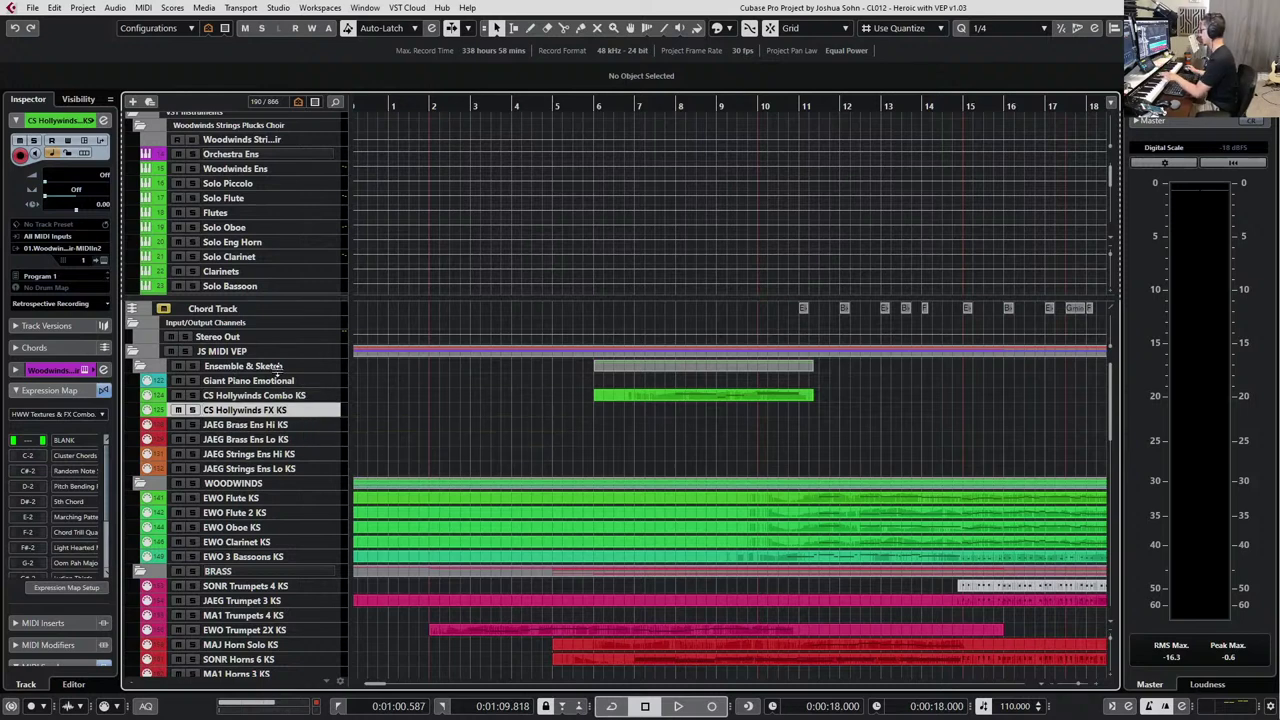
pyautogui.click(290, 395)
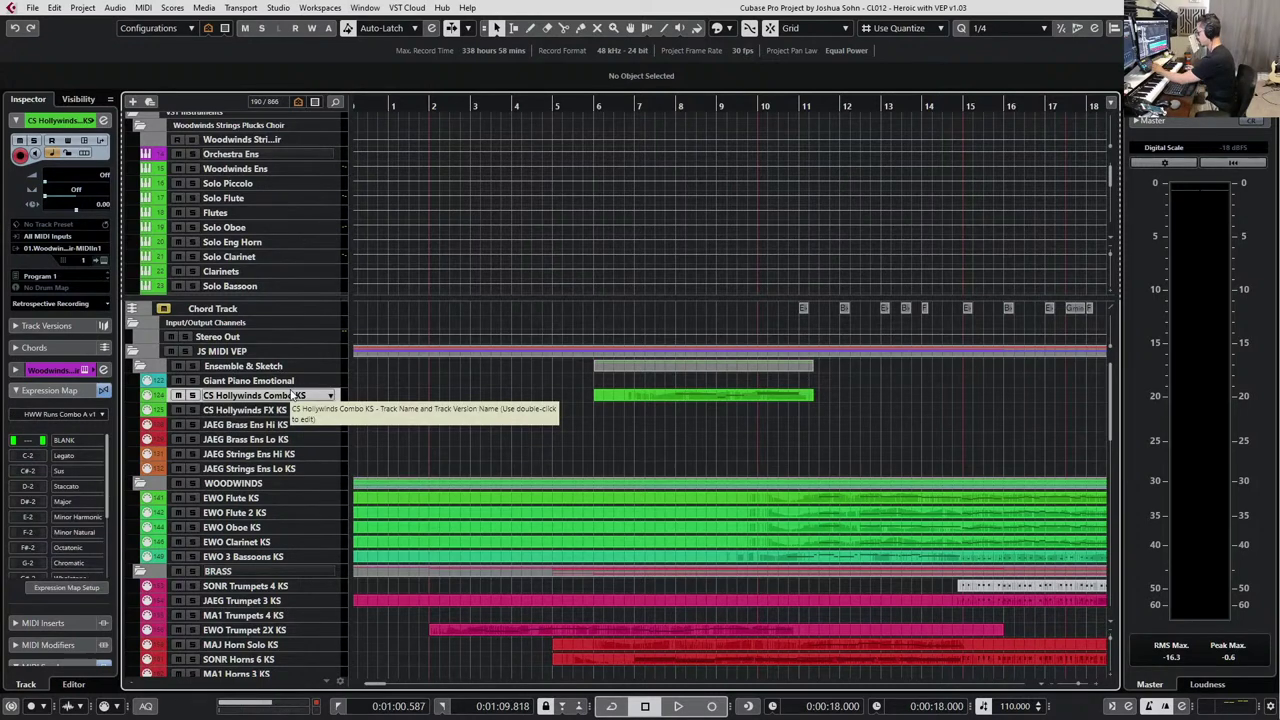
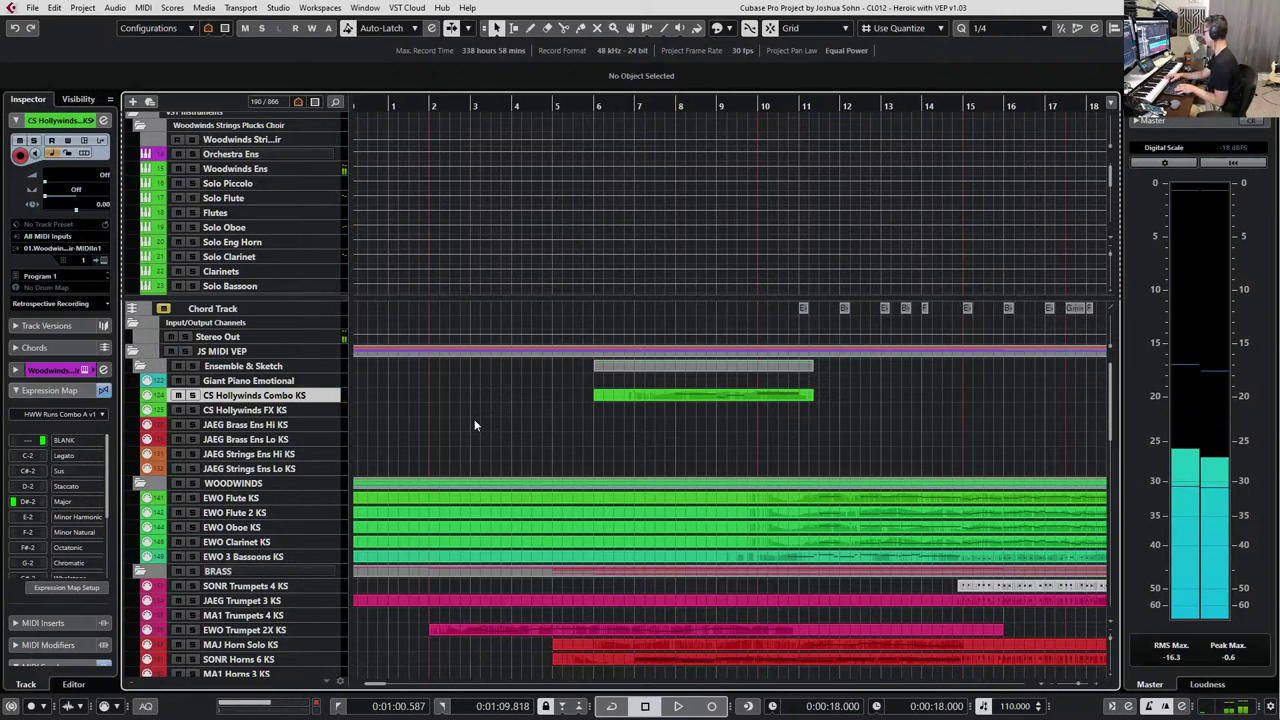
# Rehearse woodwind runs with the CS Hollywinds Combo KS Major articulation against repeated playback from bar 19.
pyautogui.press('space')
pyautogui.press('space')
pyautogui.scroll(-4, 471, 434)
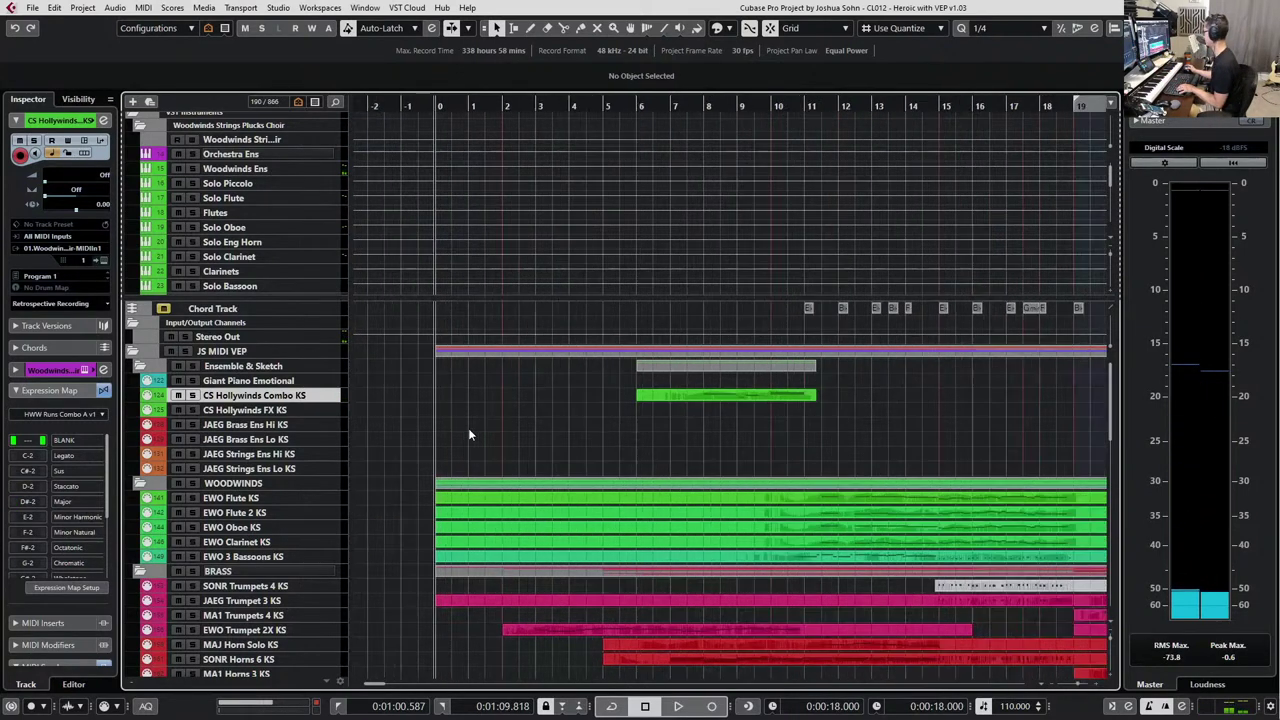
pyautogui.hscroll(5, 446, 428)
pyautogui.press('KP_1')
pyautogui.scroll(8, 471, 438)
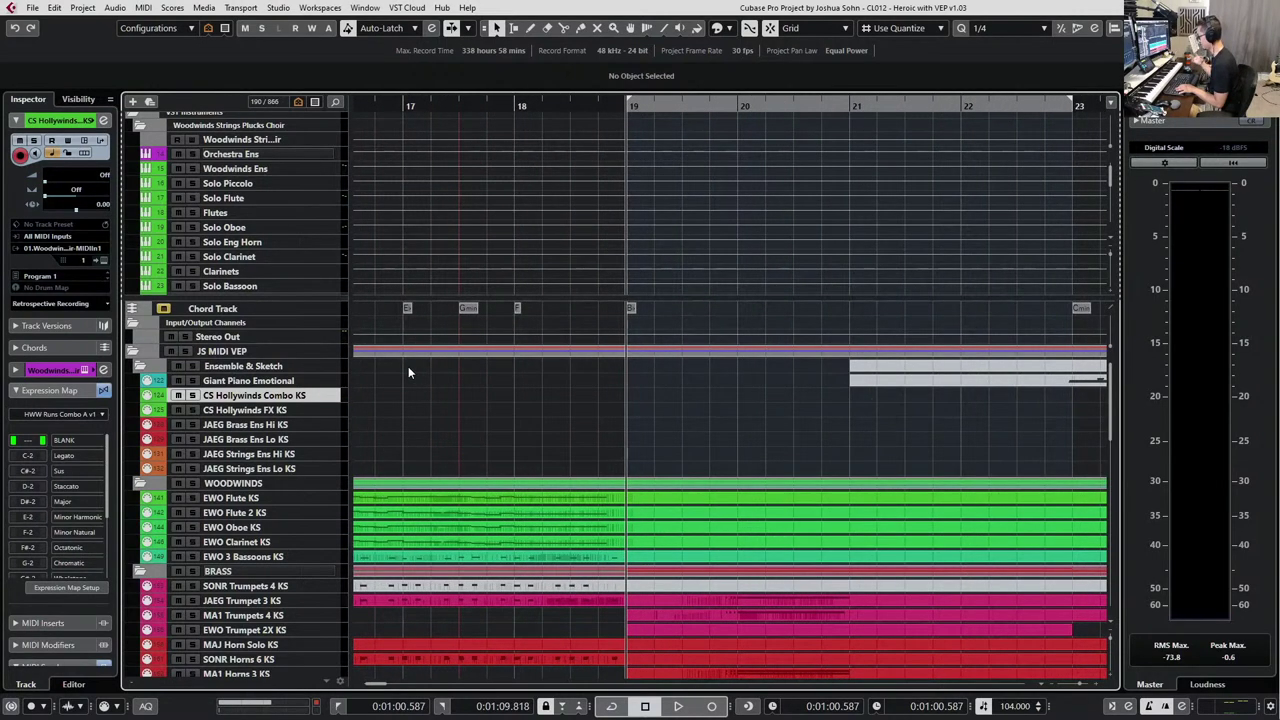
pyautogui.hscroll(3, 447, 395)
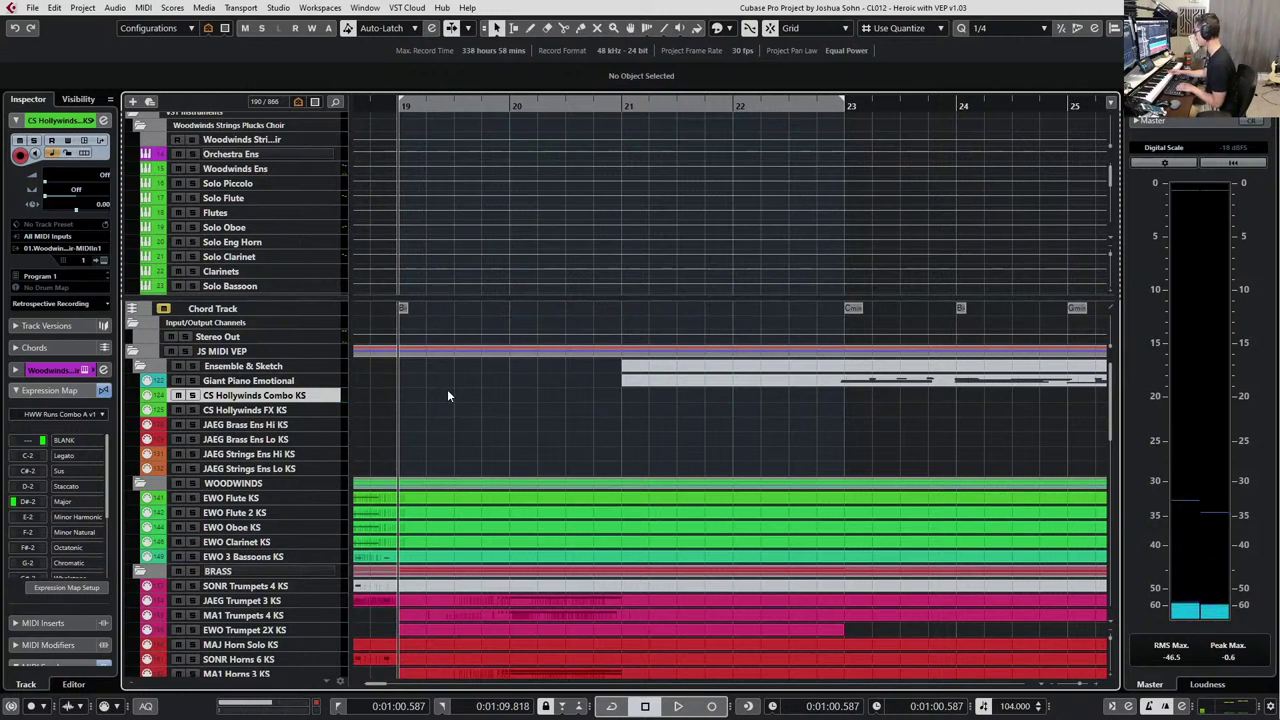
pyautogui.press('space')
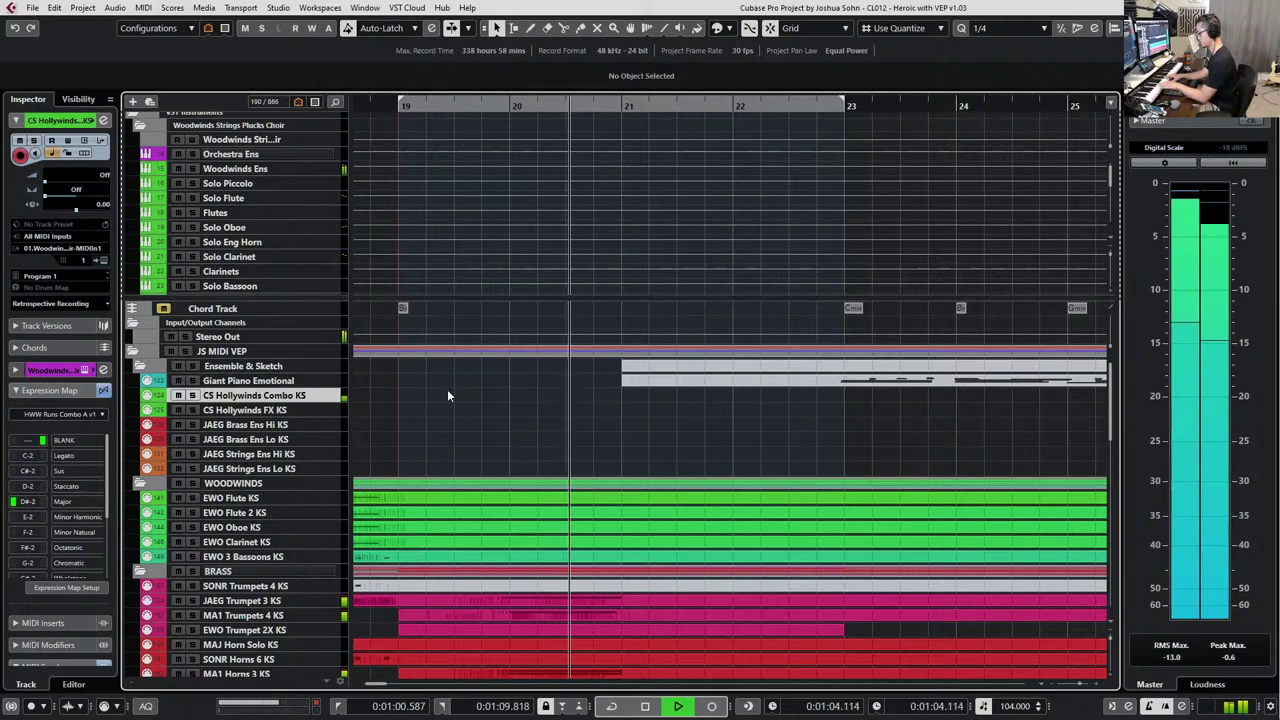
pyautogui.press('space')
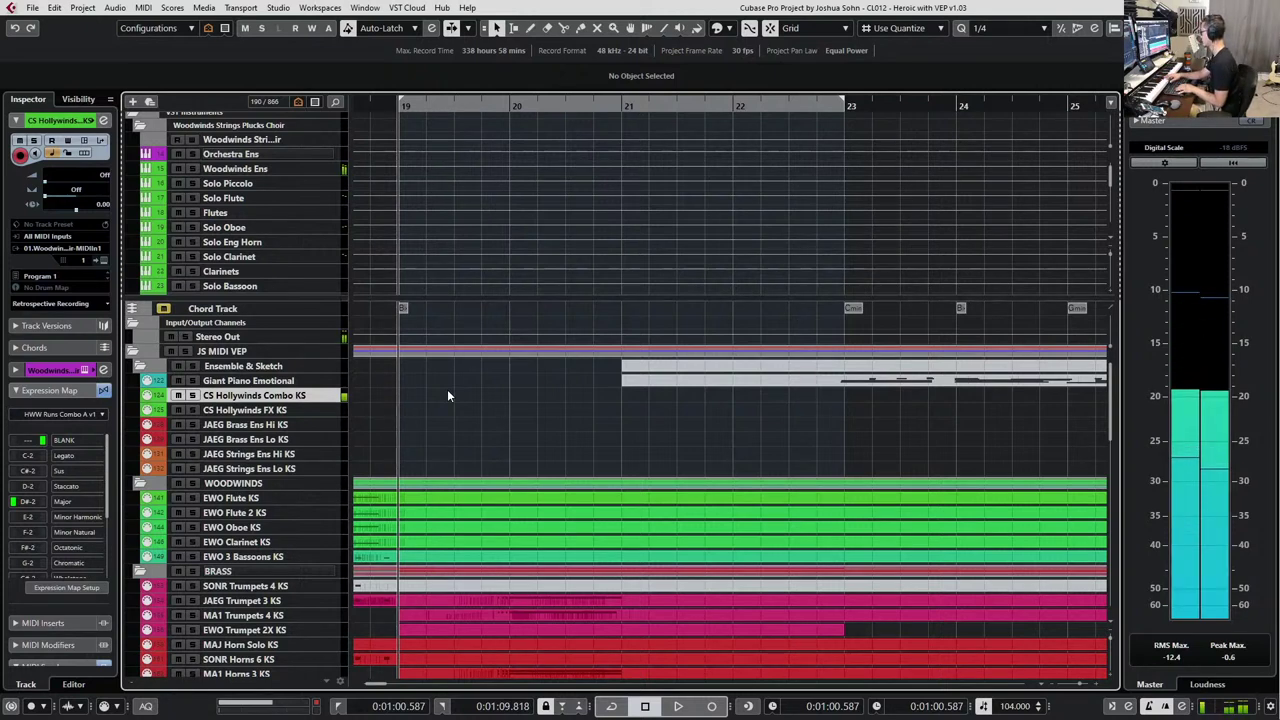
pyautogui.press('space')
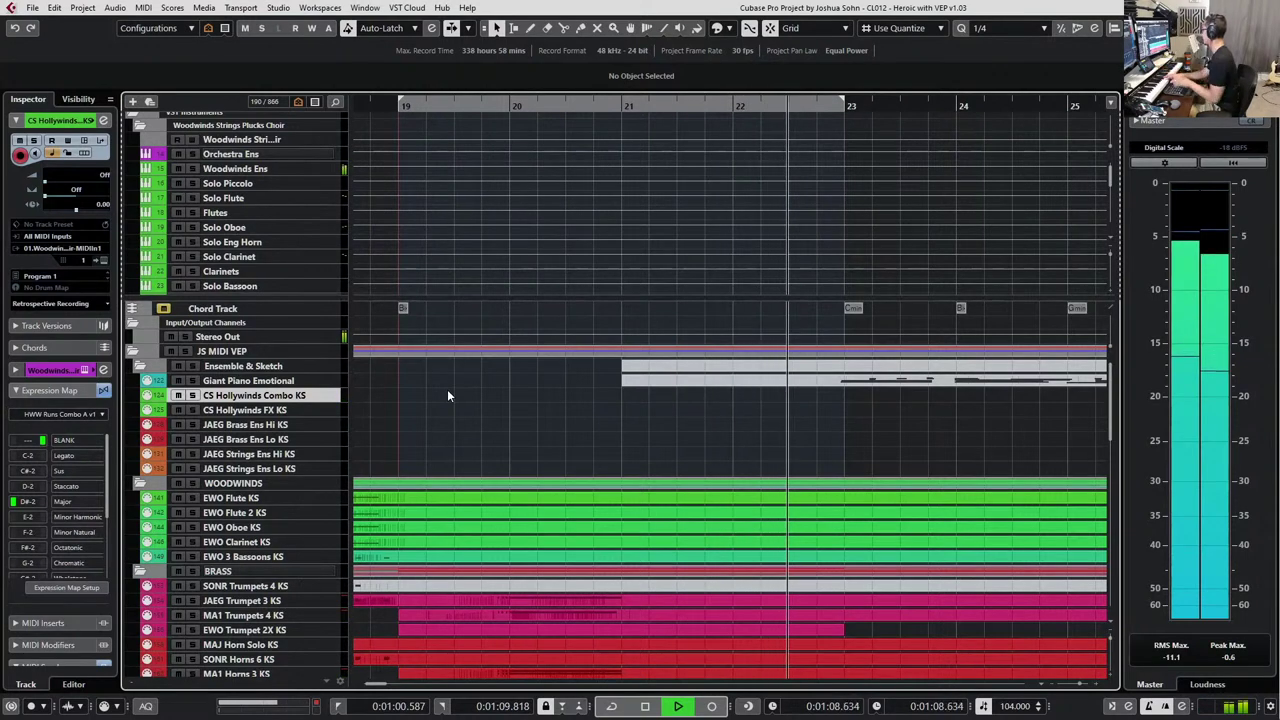
pyautogui.press('space')
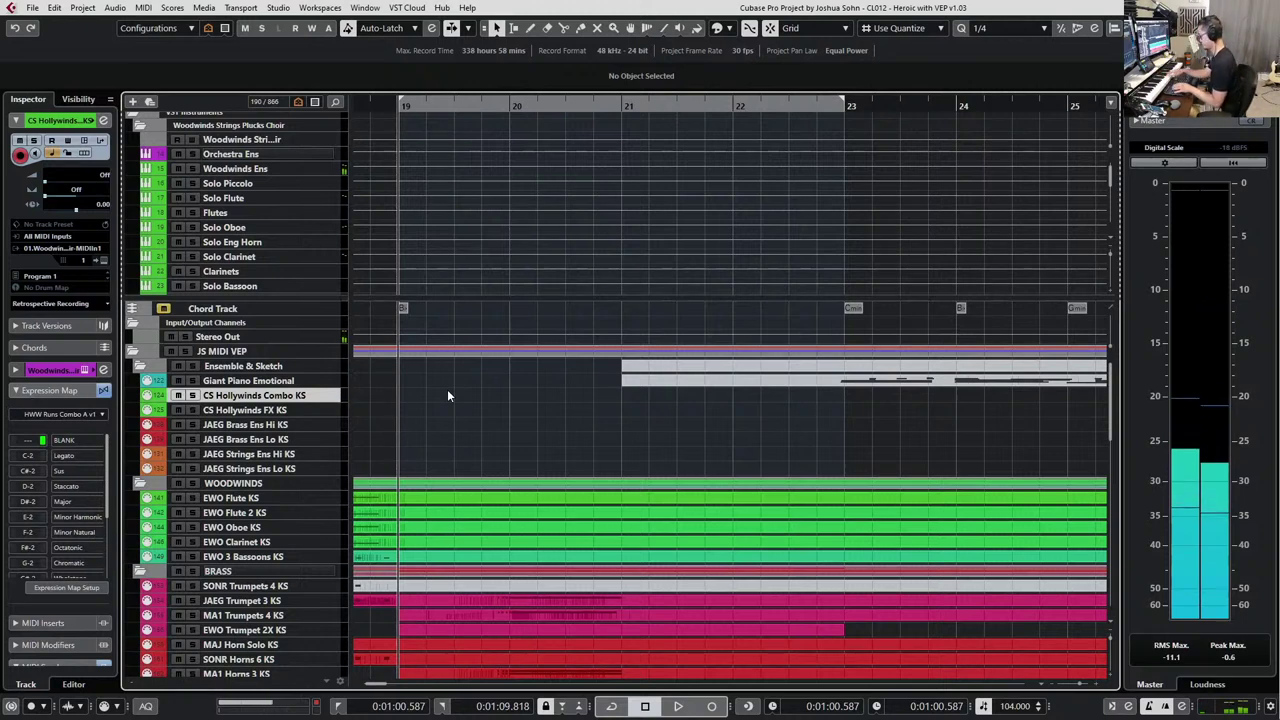
pyautogui.press('space')
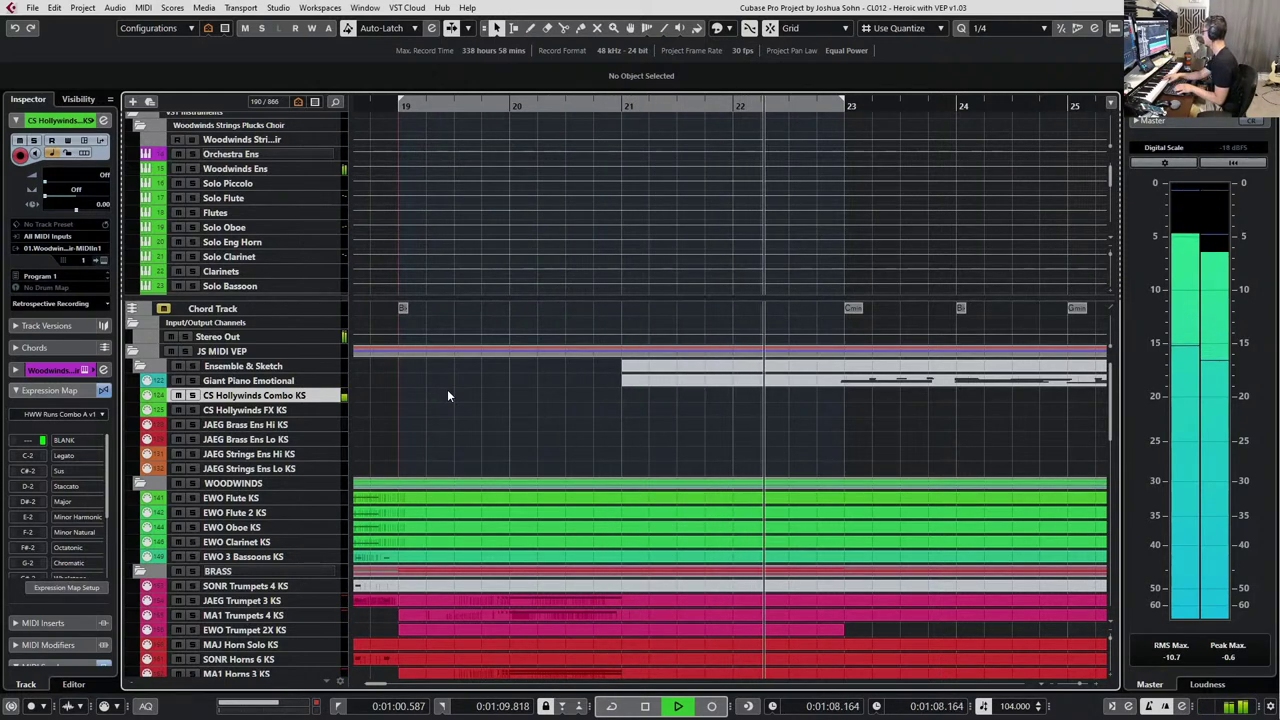
pyautogui.press('space')
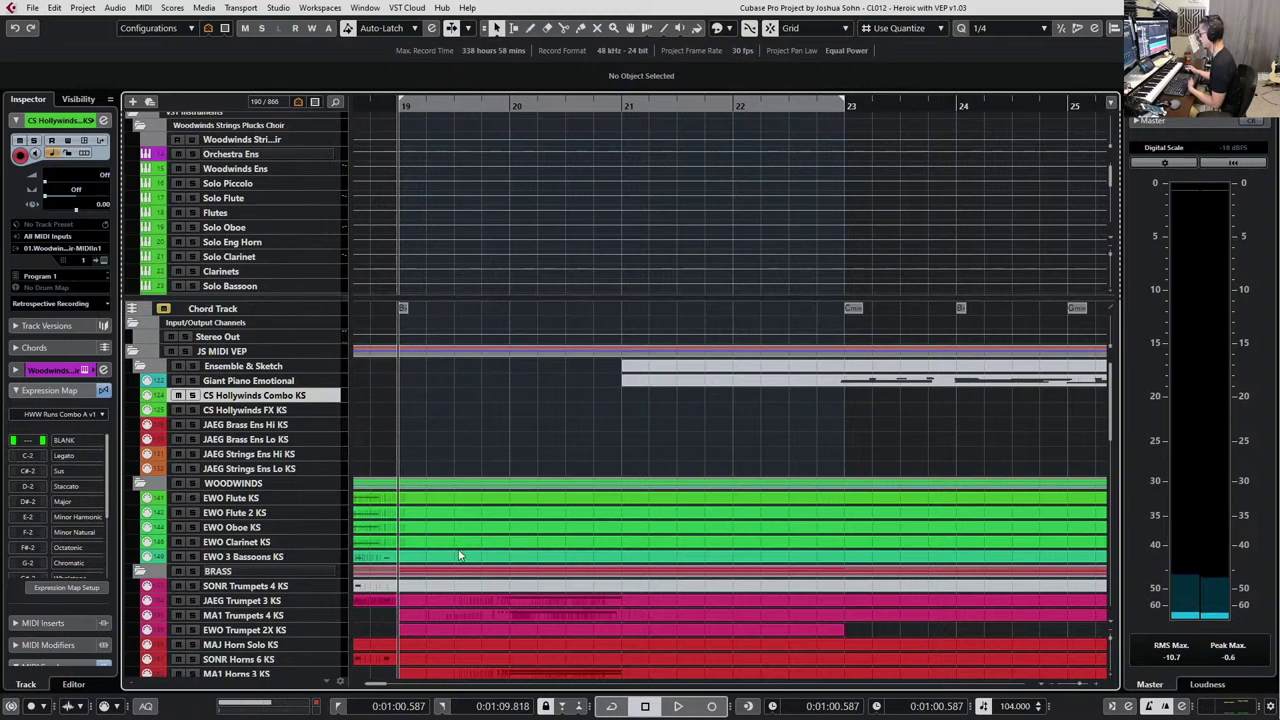
# Open the EWO Flute, Flute 2, Oboe and Clarinet parts that cross bar 19 together for note editing.
pyautogui.click(296, 501)
pyautogui.click(405, 497)
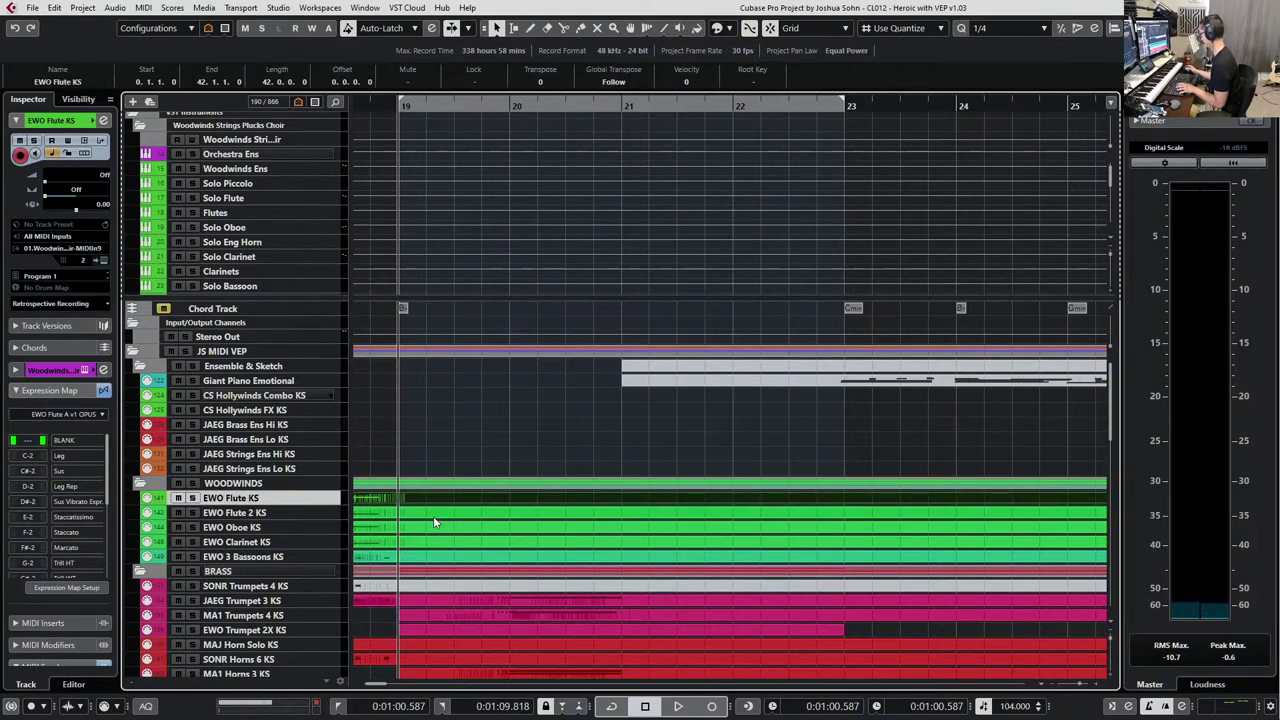
pyautogui.keyDown('shift'); pyautogui.click(436, 514); pyautogui.keyUp('shift')
pyautogui.keyDown('shift'); pyautogui.click(443, 526); pyautogui.keyUp('shift')
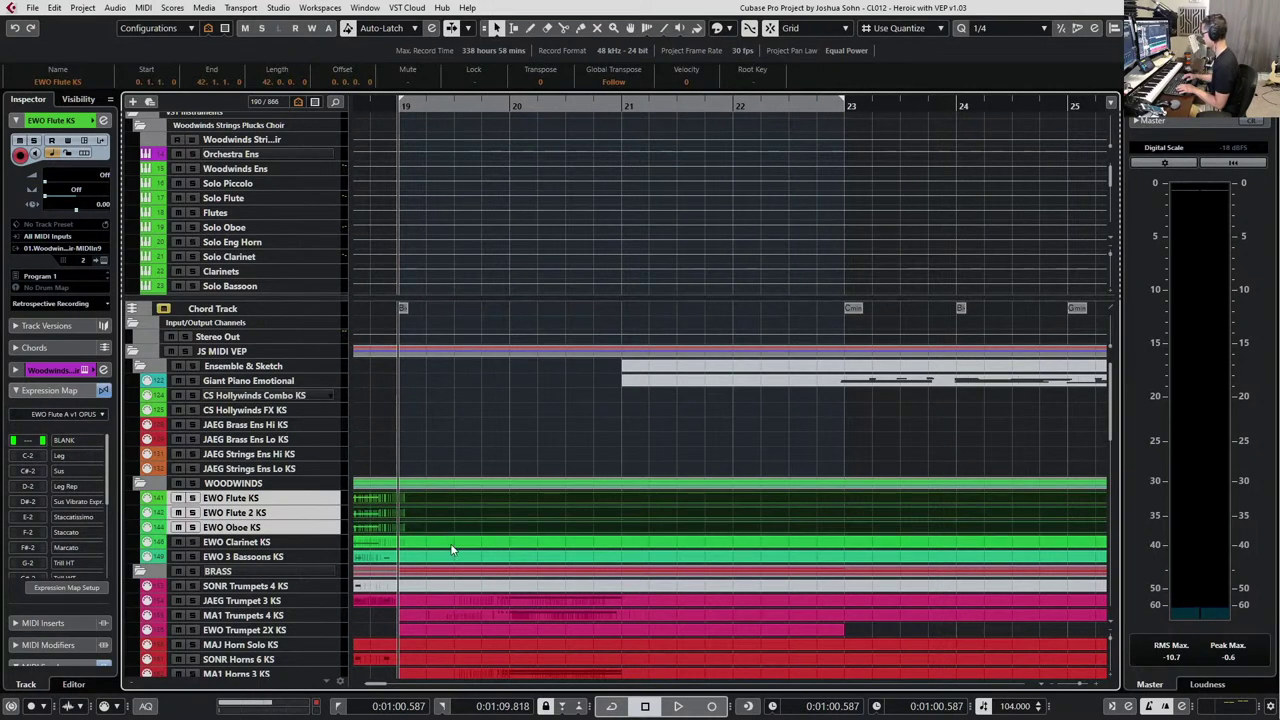
pyautogui.keyDown('shift'); pyautogui.click(456, 542); pyautogui.keyUp('shift')
pyautogui.press('Return')
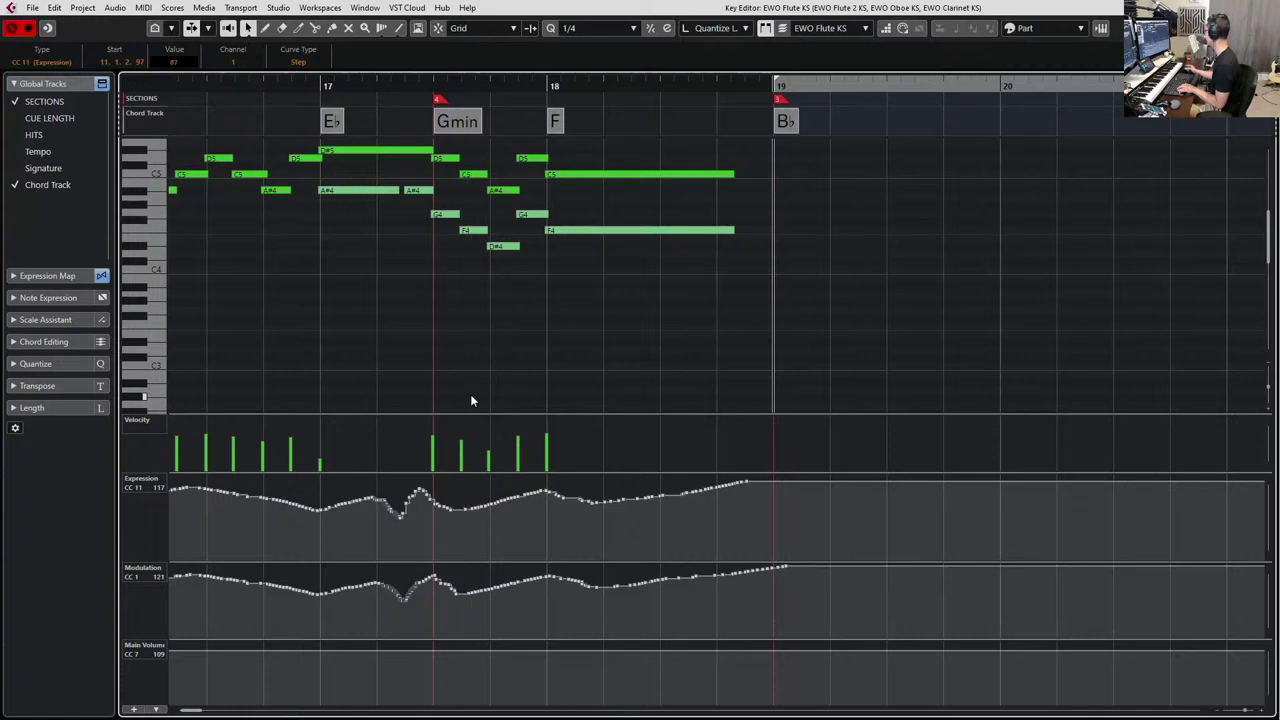
# Examine the combined woodwind notes and controller curves leading into bar 19, and cue playback at bar 18.
pyautogui.scroll(3, 430, 380)
pyautogui.scroll(2, 465, 358)
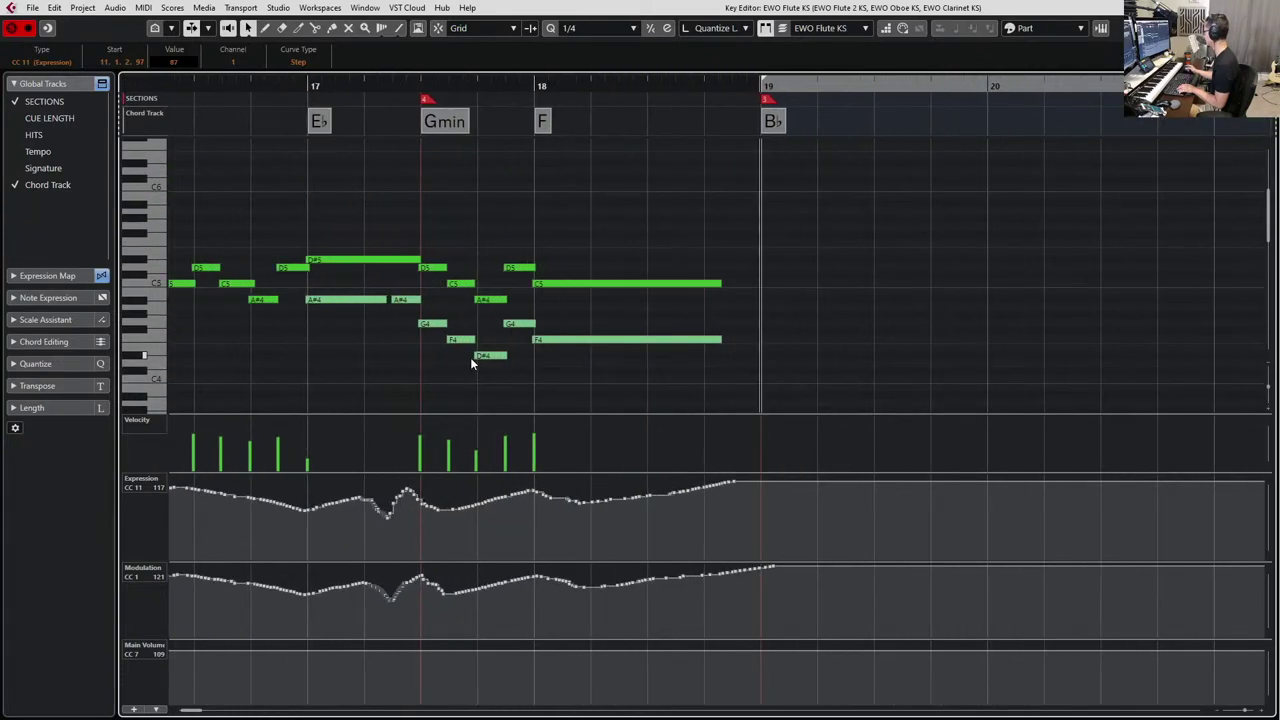
pyautogui.hscroll(4, 440, 333)
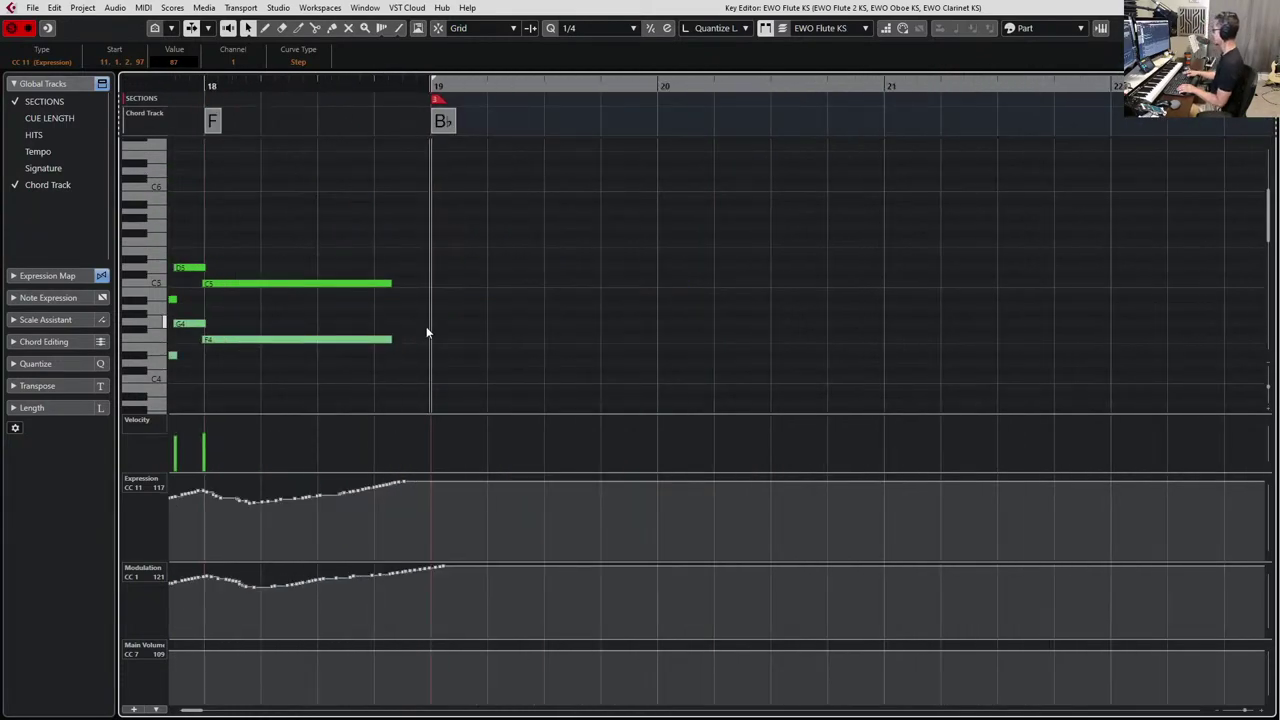
pyautogui.scroll(-3, 448, 173)
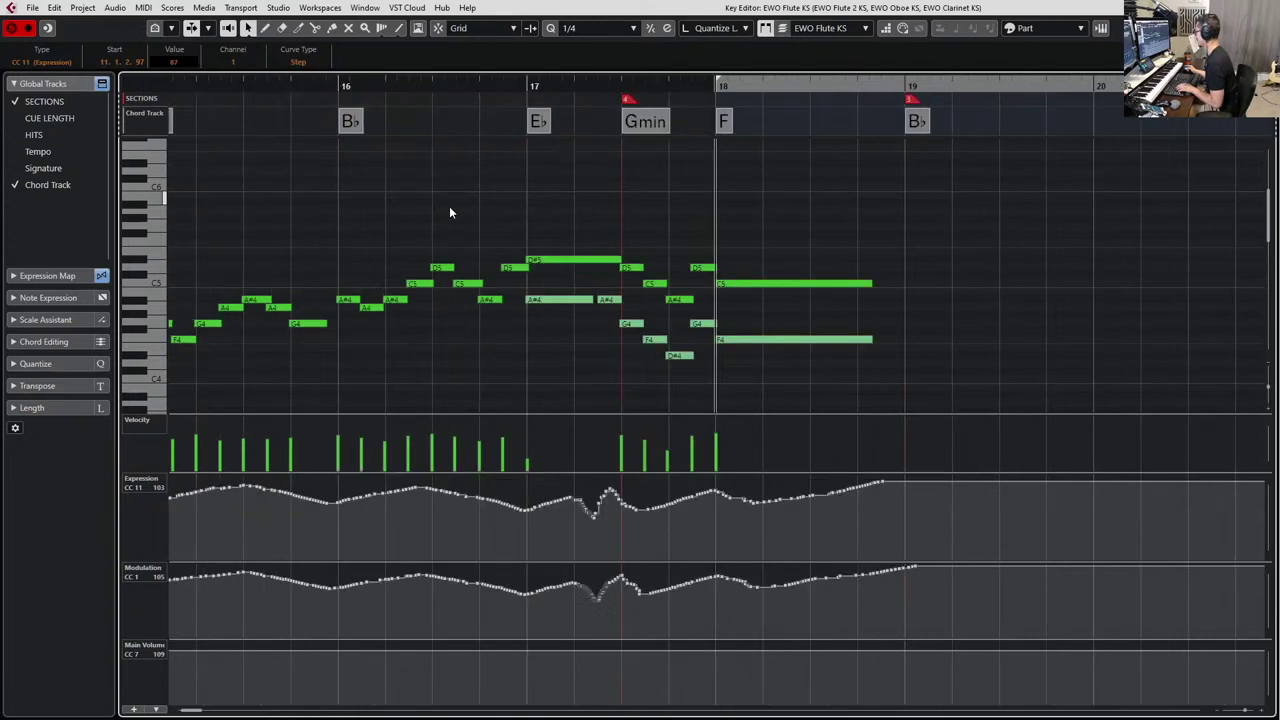
pyautogui.scroll(3, 477, 250)
pyautogui.hscroll(6, 477, 250)
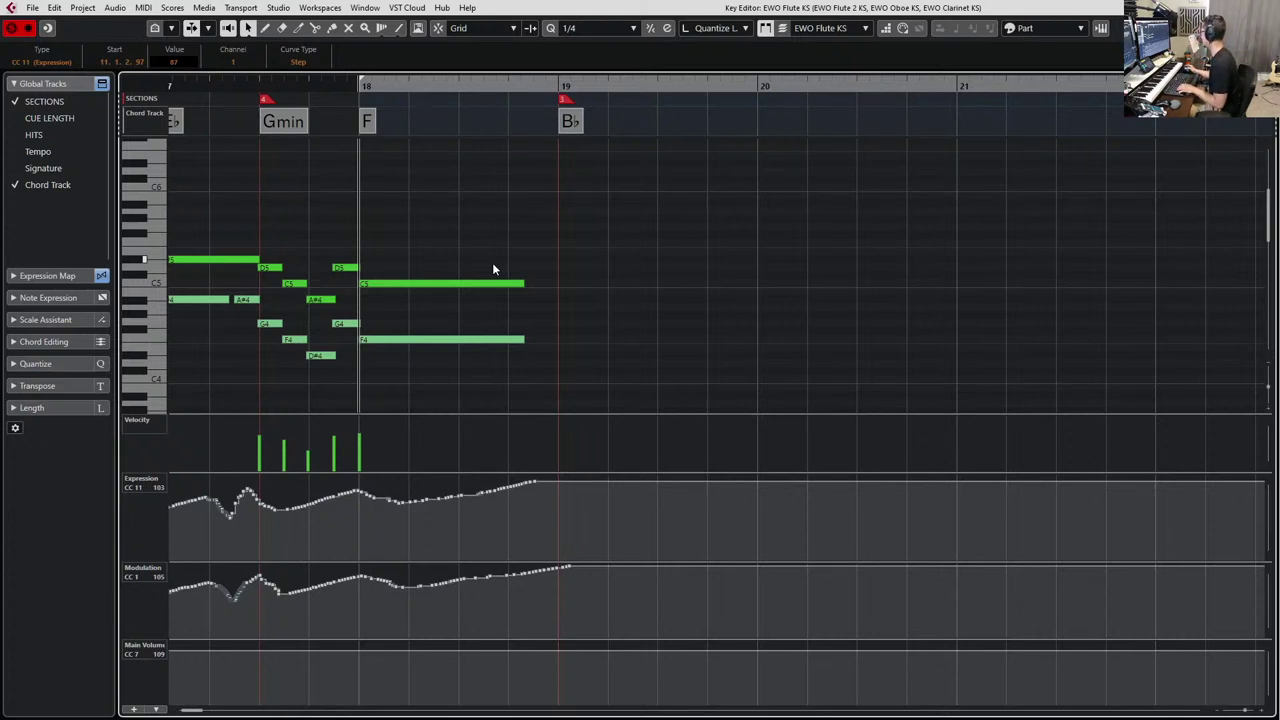
pyautogui.click(558, 95)
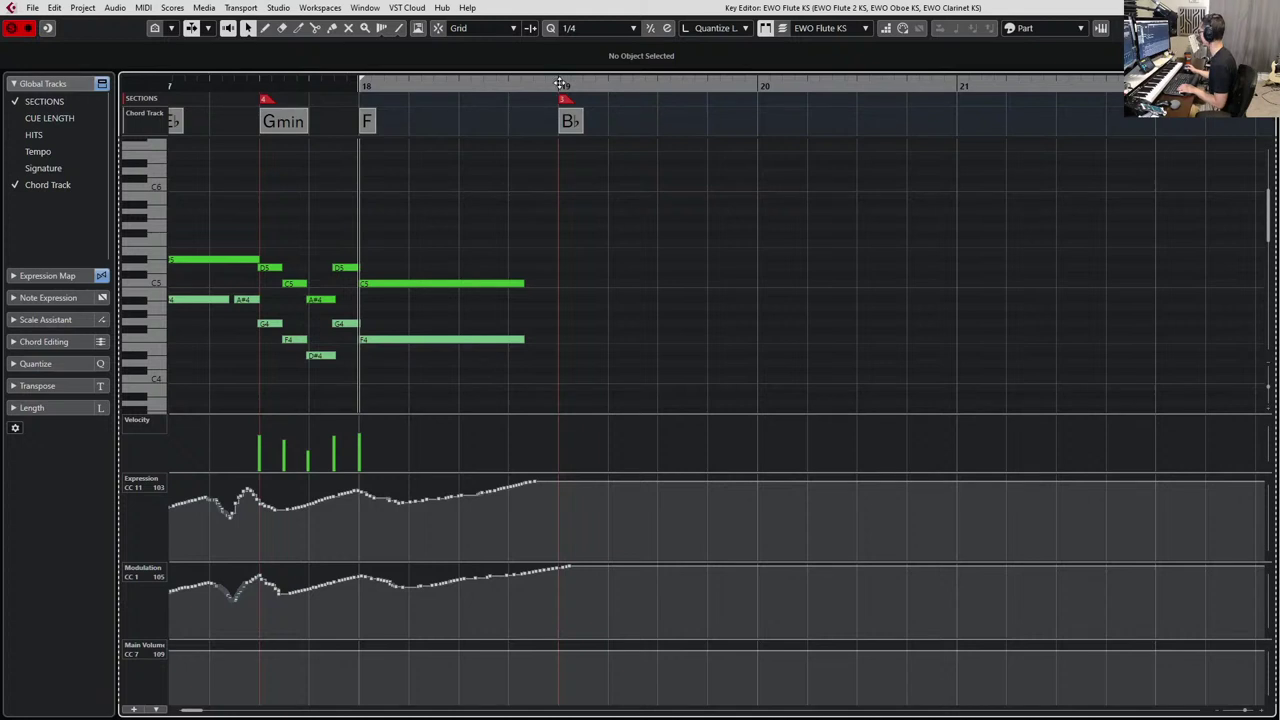
pyautogui.click(561, 84)
pyautogui.scroll(1, 664, 228)
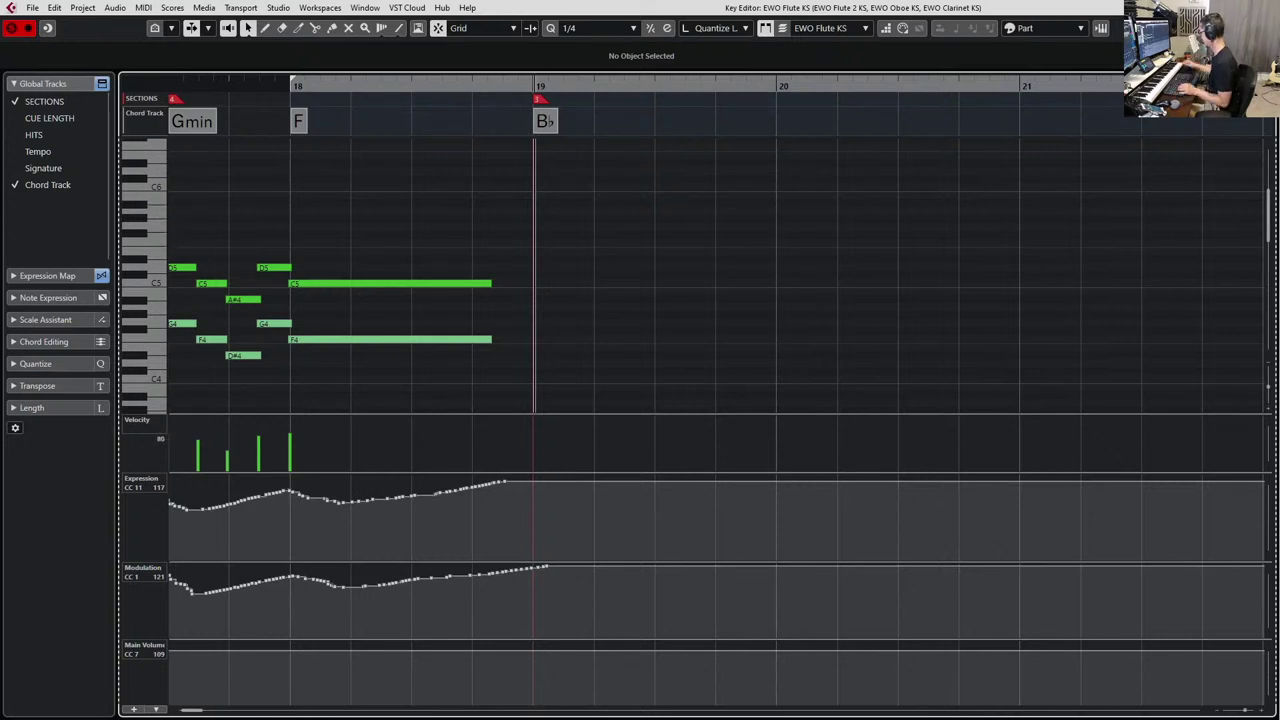
pyautogui.press('KP_Subtract')
pyautogui.press('KP_Subtract')
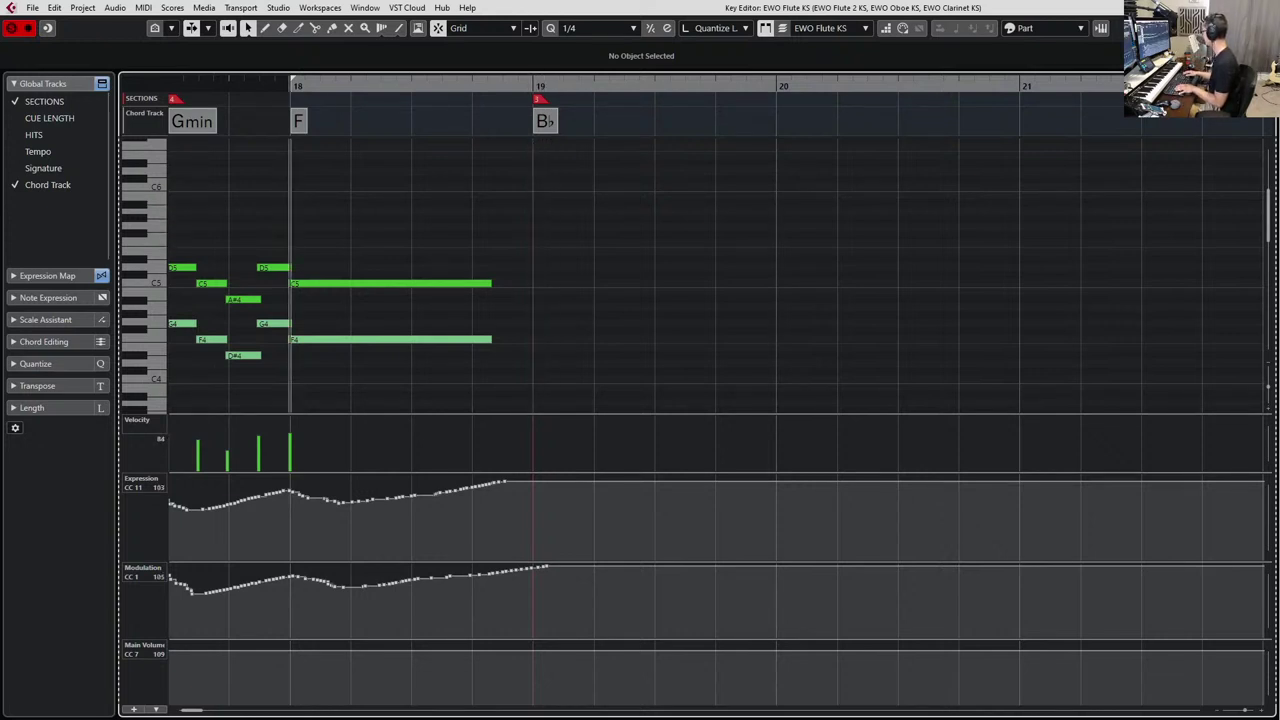
# Play back the woodwind passage leading through bars 17 to 20 with the short runs.
pyautogui.press('space')
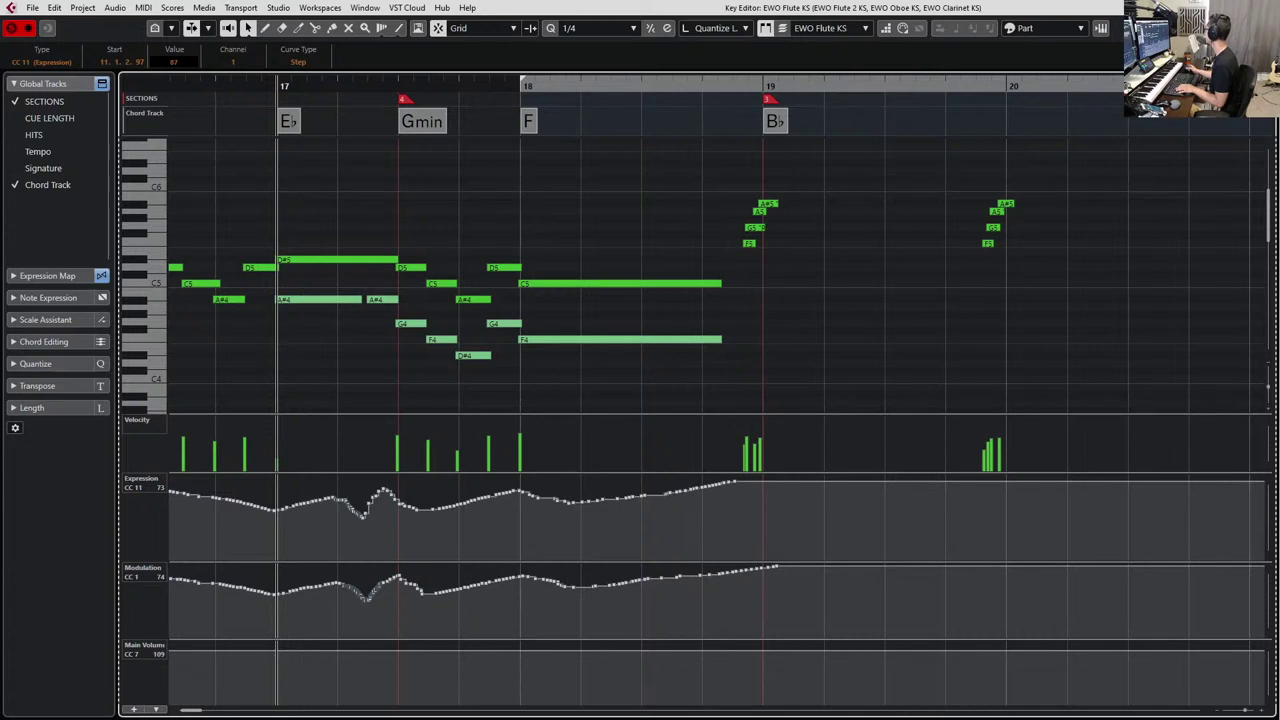
pyautogui.press('space')
pyautogui.press('space')
# Select both four-note flute runs leading into bars 19 and 20 and shift them slightly later, with the first starting at 18.4.3.97.
pyautogui.click(656, 149)
pyautogui.moveTo(718, 162); pyautogui.dragTo(1130, 294)
pyautogui.scroll(3, 1072, 229)
pyautogui.scroll(2, 994, 199)
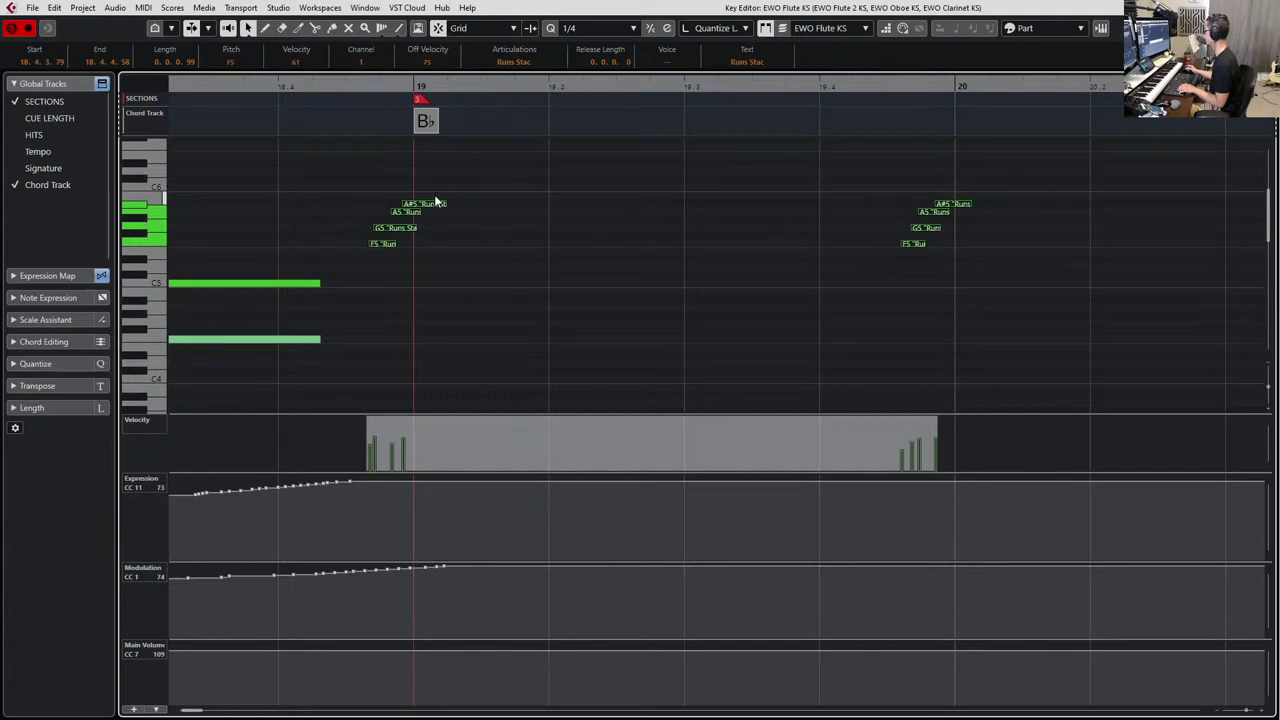
pyautogui.press('space')
pyautogui.scroll(-5, 586, 209)
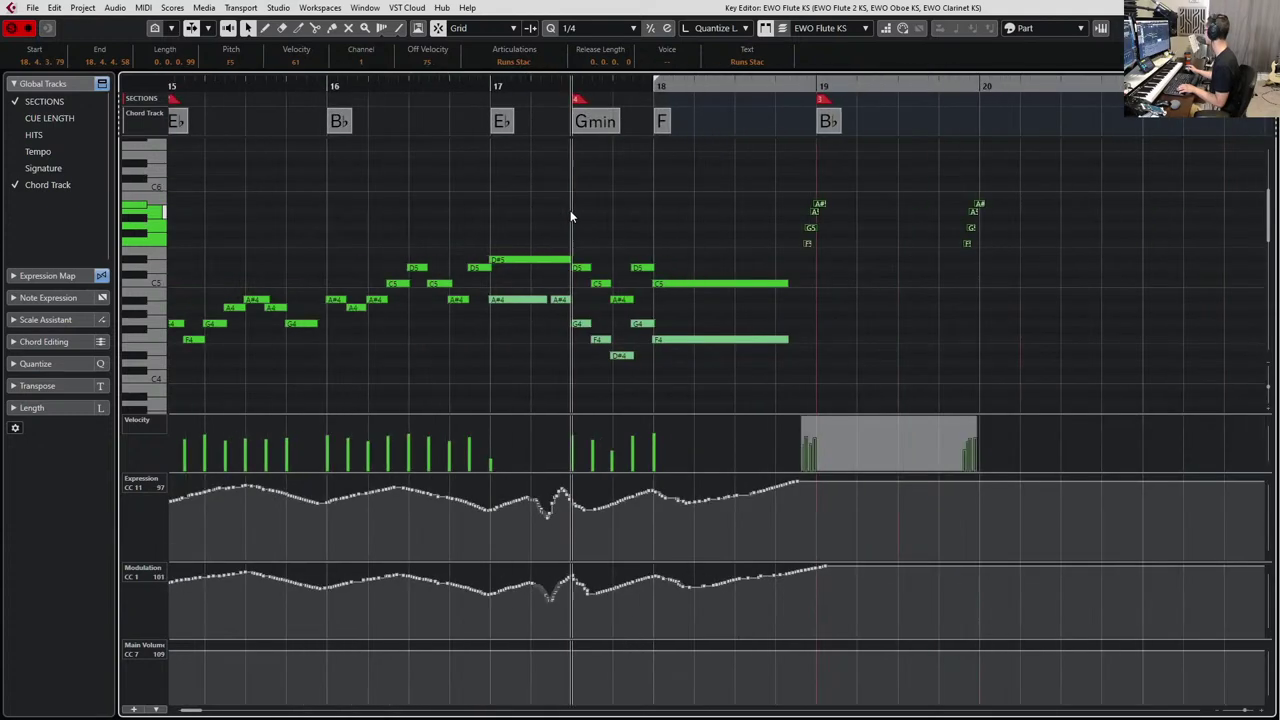
pyautogui.scroll(3, 685, 226)
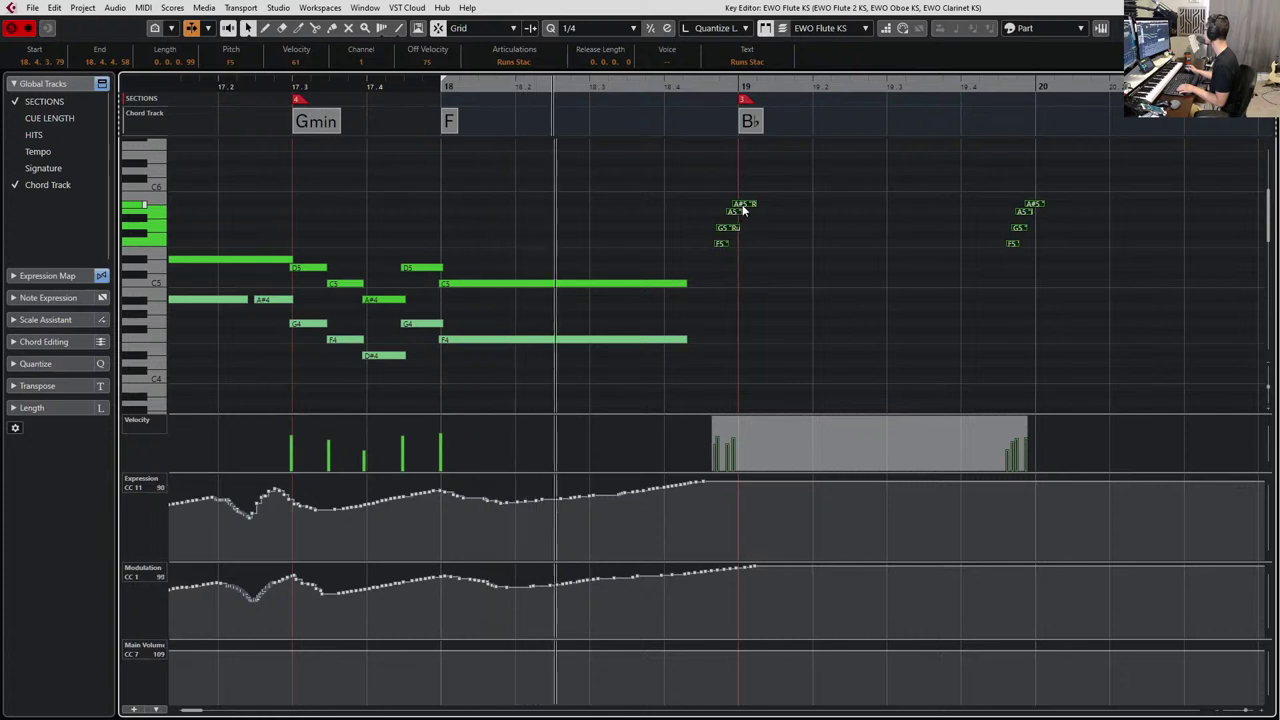
pyautogui.moveTo(742, 205); pyautogui.dragTo(746, 205)
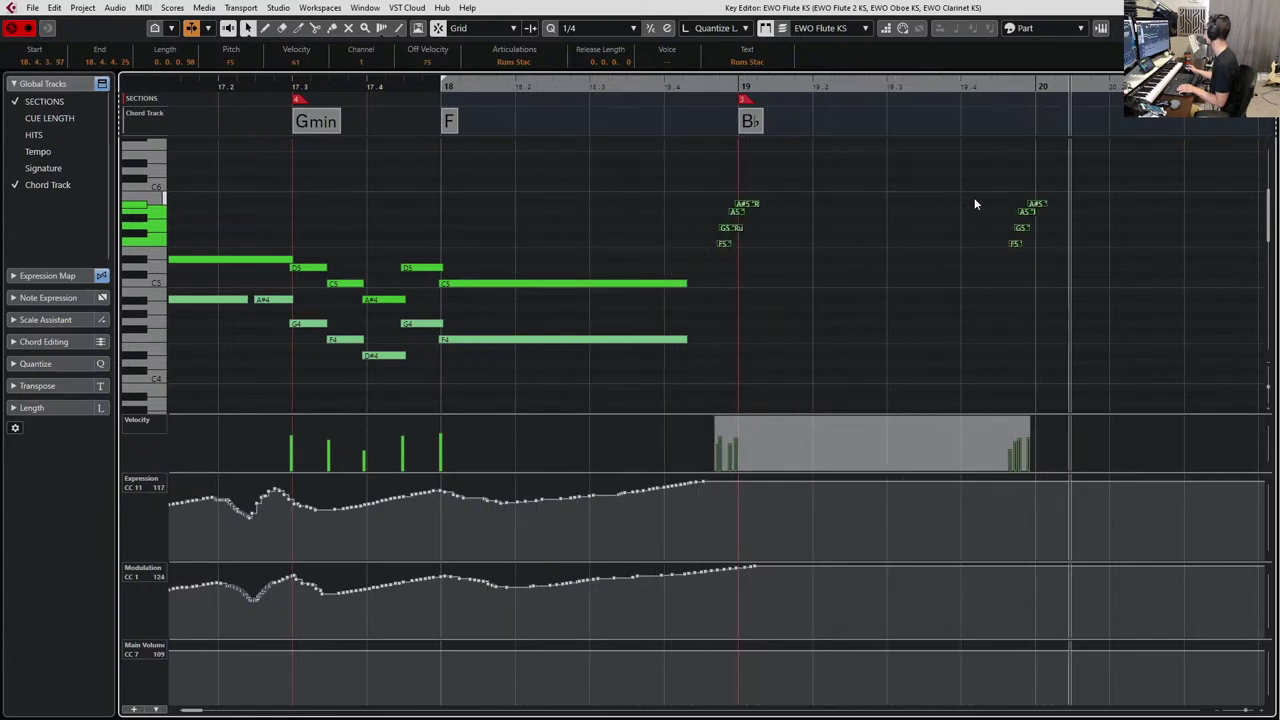
# Shift only the second flute run, leading into bar 20, later so that it starts at 19.4.4.0.
pyautogui.press('space')
pyautogui.moveTo(1011, 190); pyautogui.dragTo(1043, 247)
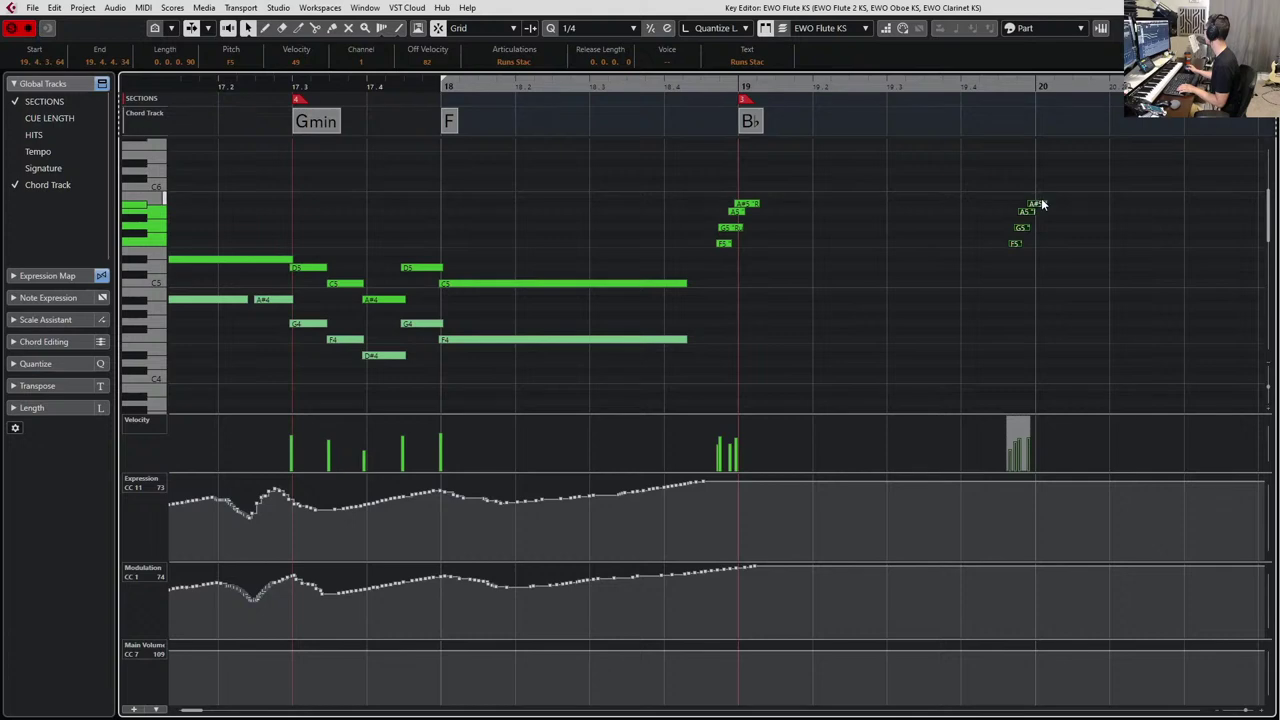
pyautogui.click(1047, 199)
pyautogui.click(1047, 202)
pyautogui.moveTo(1051, 197); pyautogui.dragTo(1013, 246)
pyautogui.moveTo(1042, 205); pyautogui.dragTo(1057, 208)
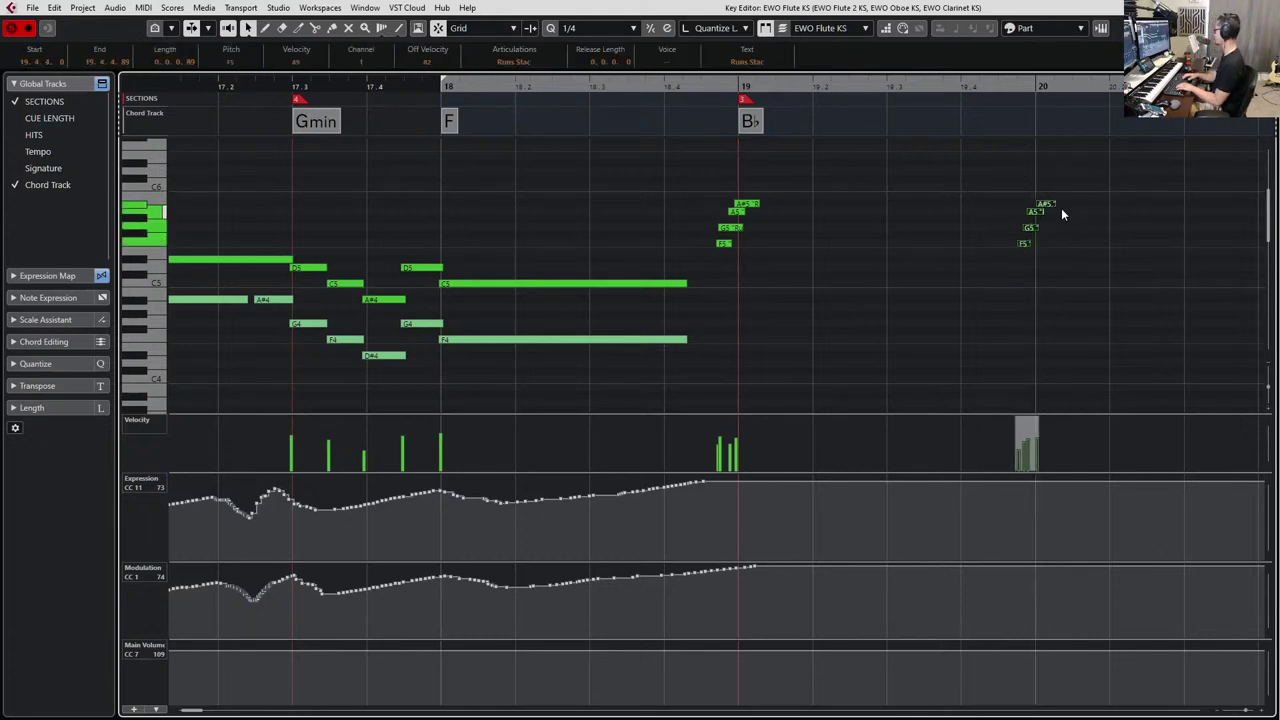
# Return to the project window, turn off the track solo and play the full arrangement from bar 18.
pyautogui.press('Return')
pyautogui.press('s')
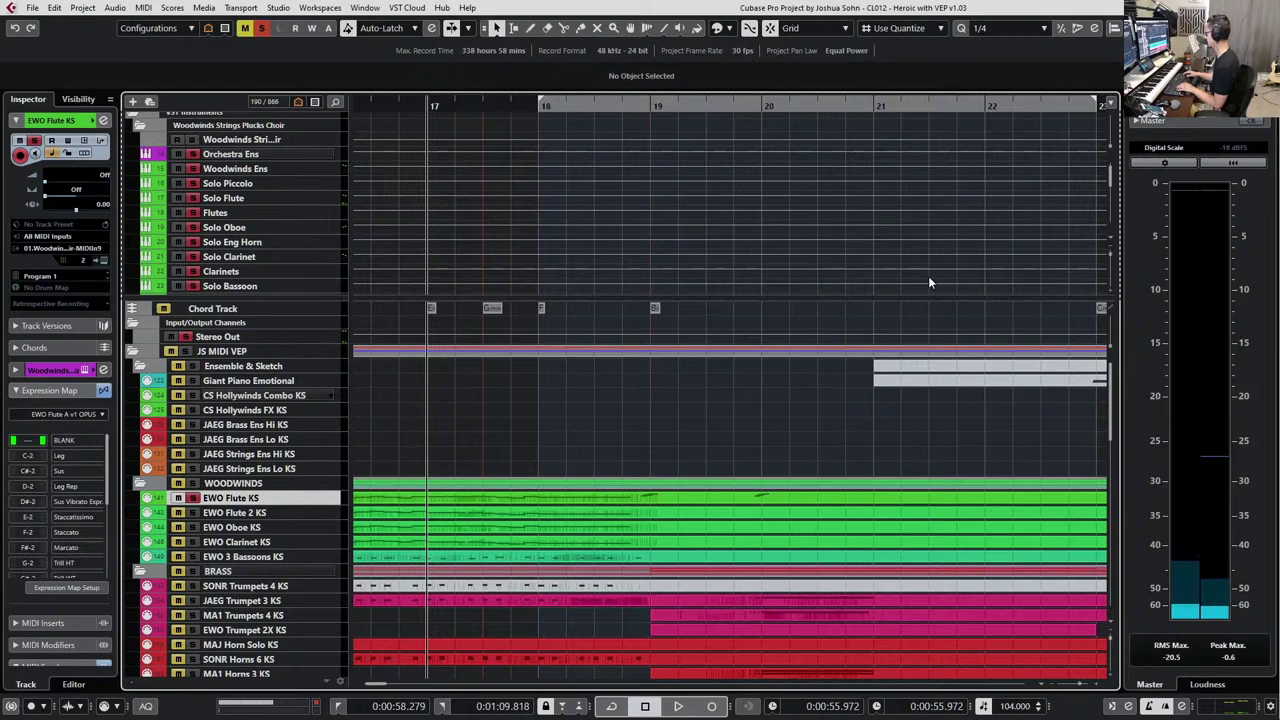
pyautogui.press('s')
pyautogui.press('n')
pyautogui.press('space')
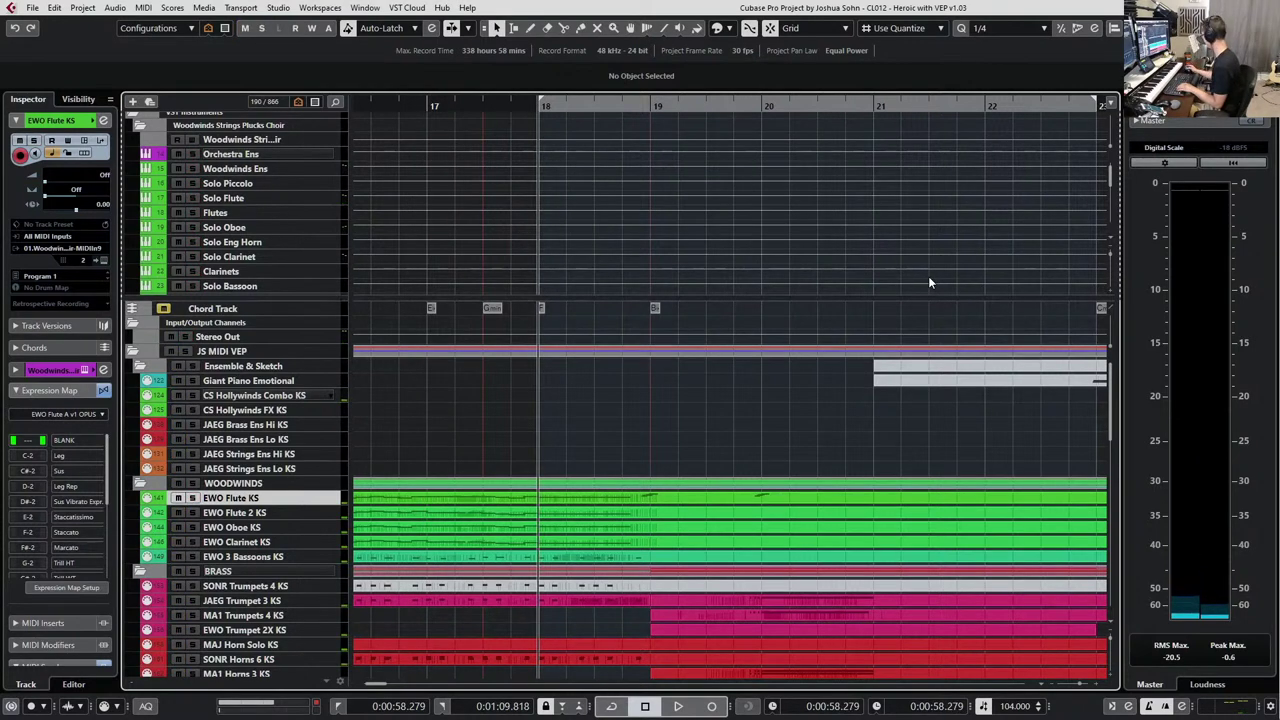
pyautogui.press('space')
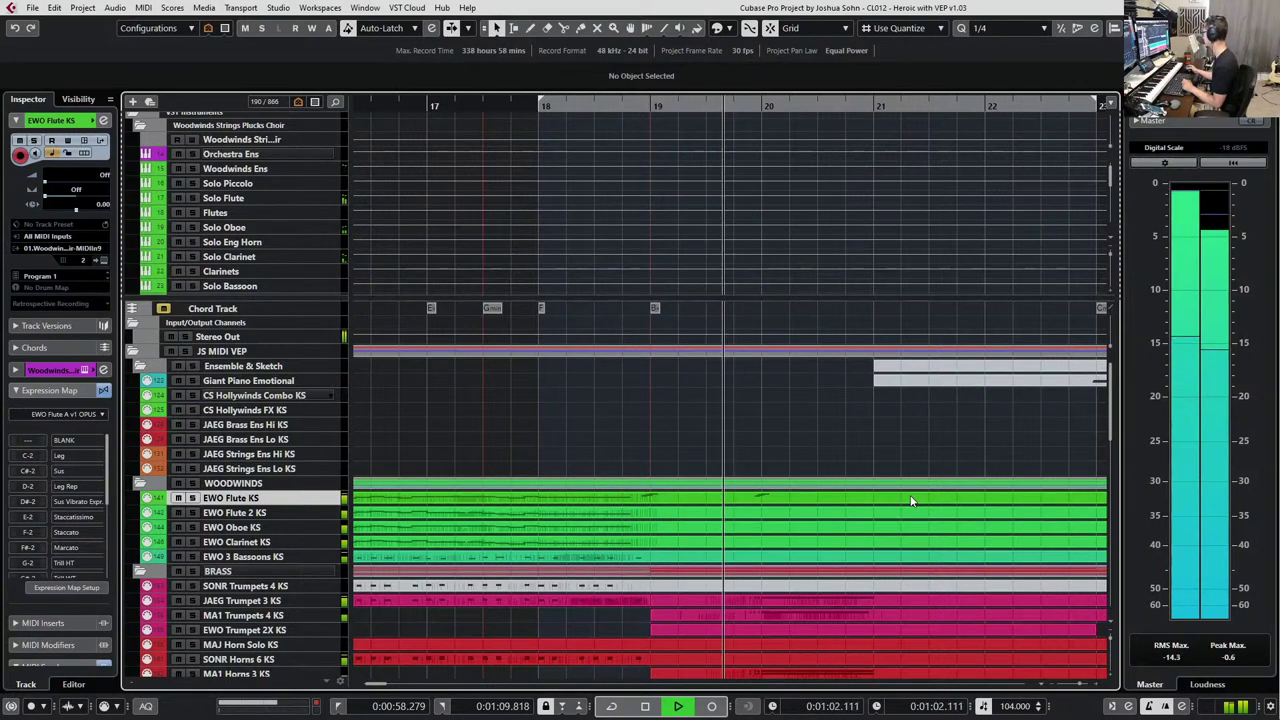
pyautogui.press('space')
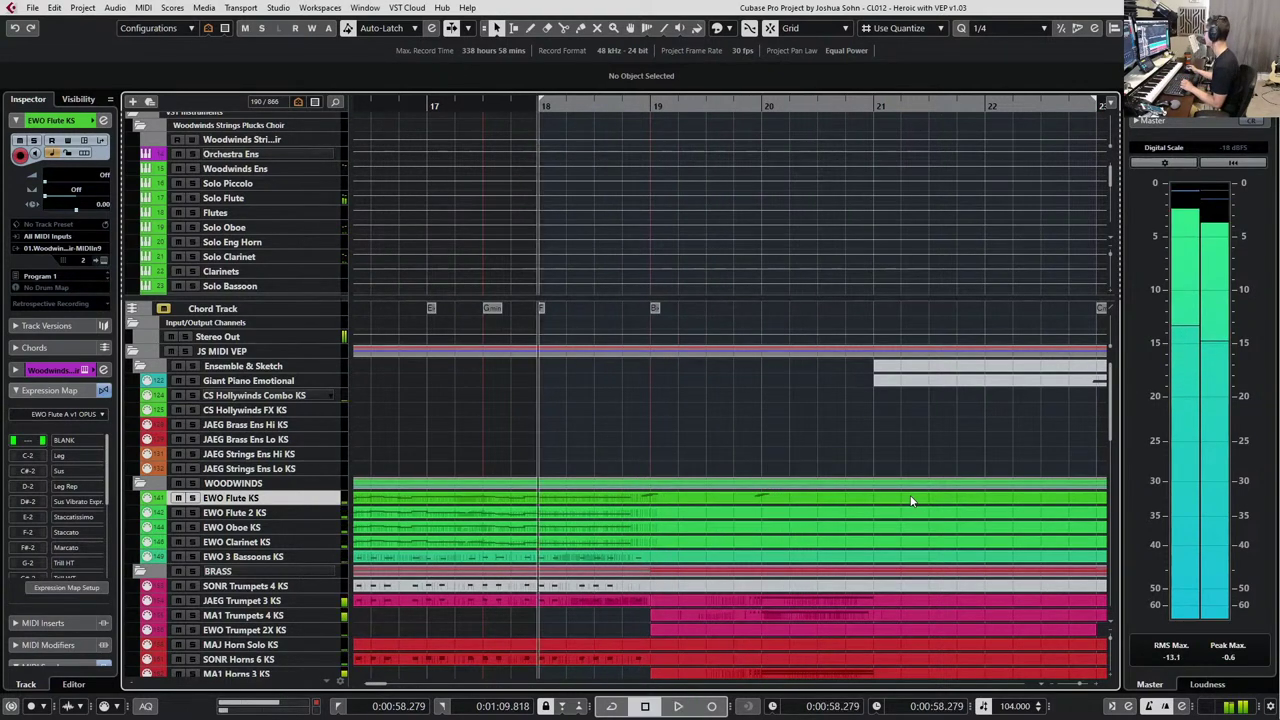
pyautogui.click(728, 501)
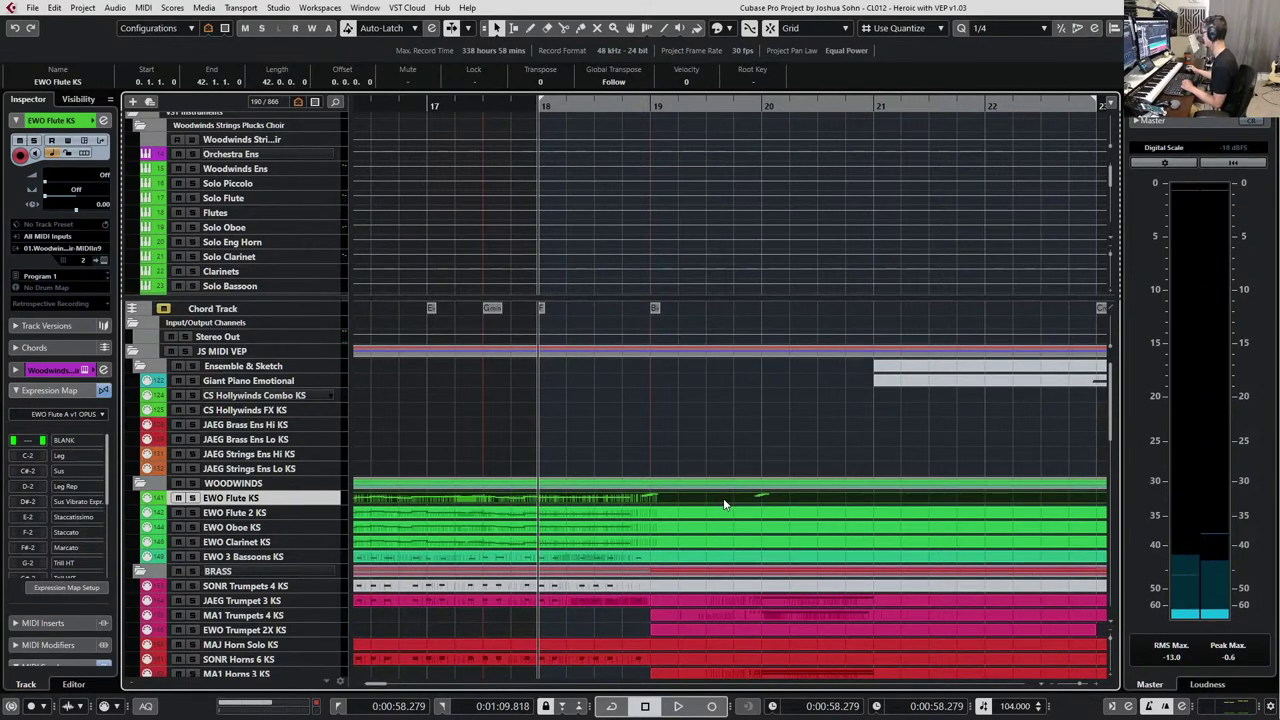
pyautogui.doubleClick(725, 502)
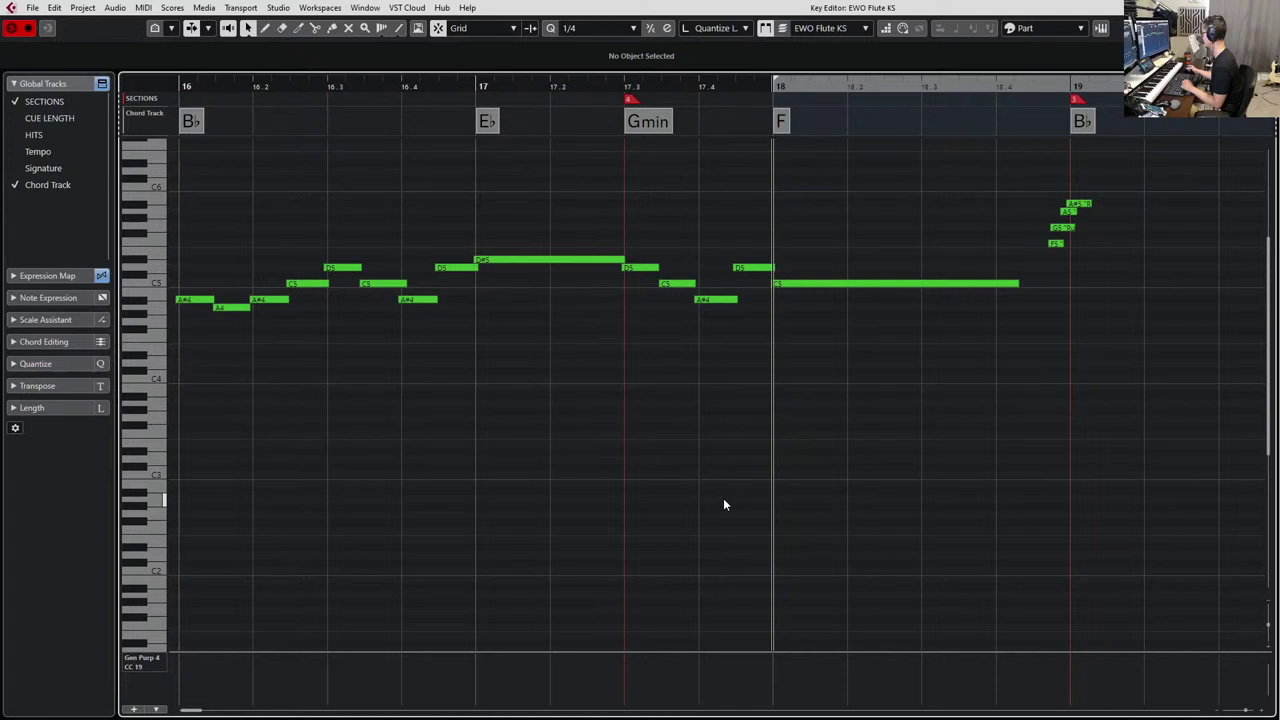
pyautogui.hscroll(3, 737, 330)
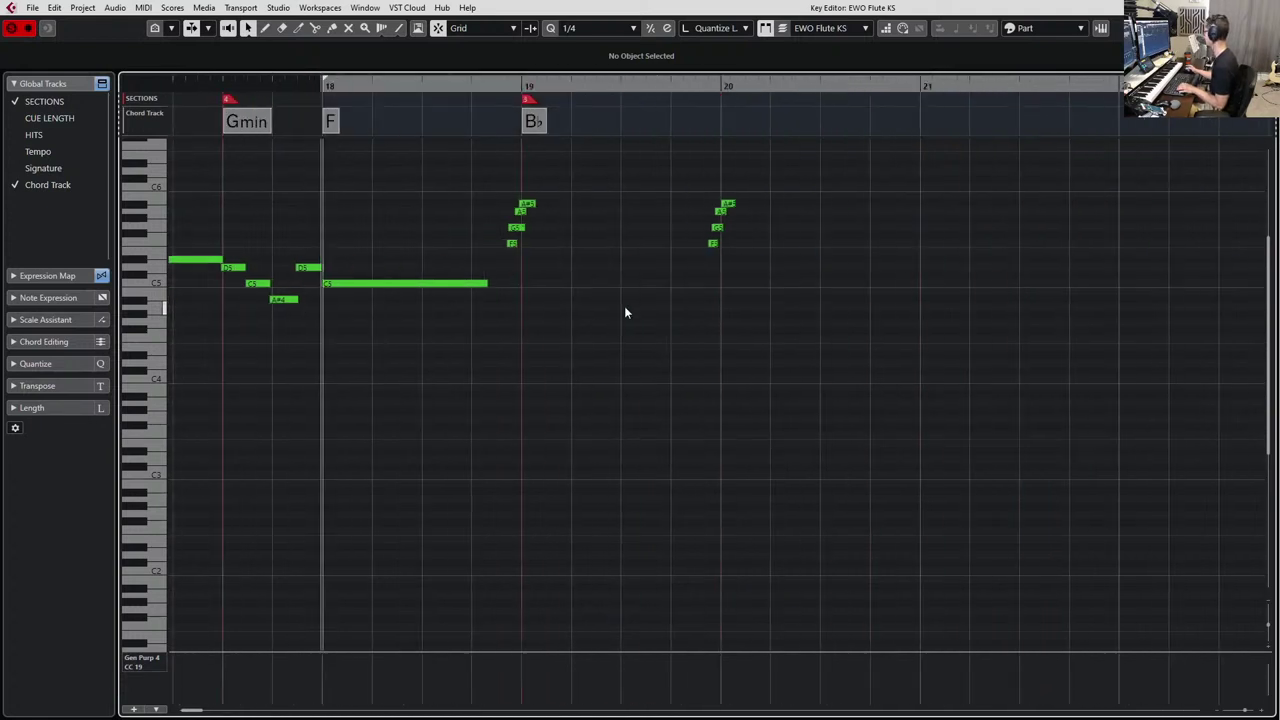
pyautogui.scroll(4, 513, 220)
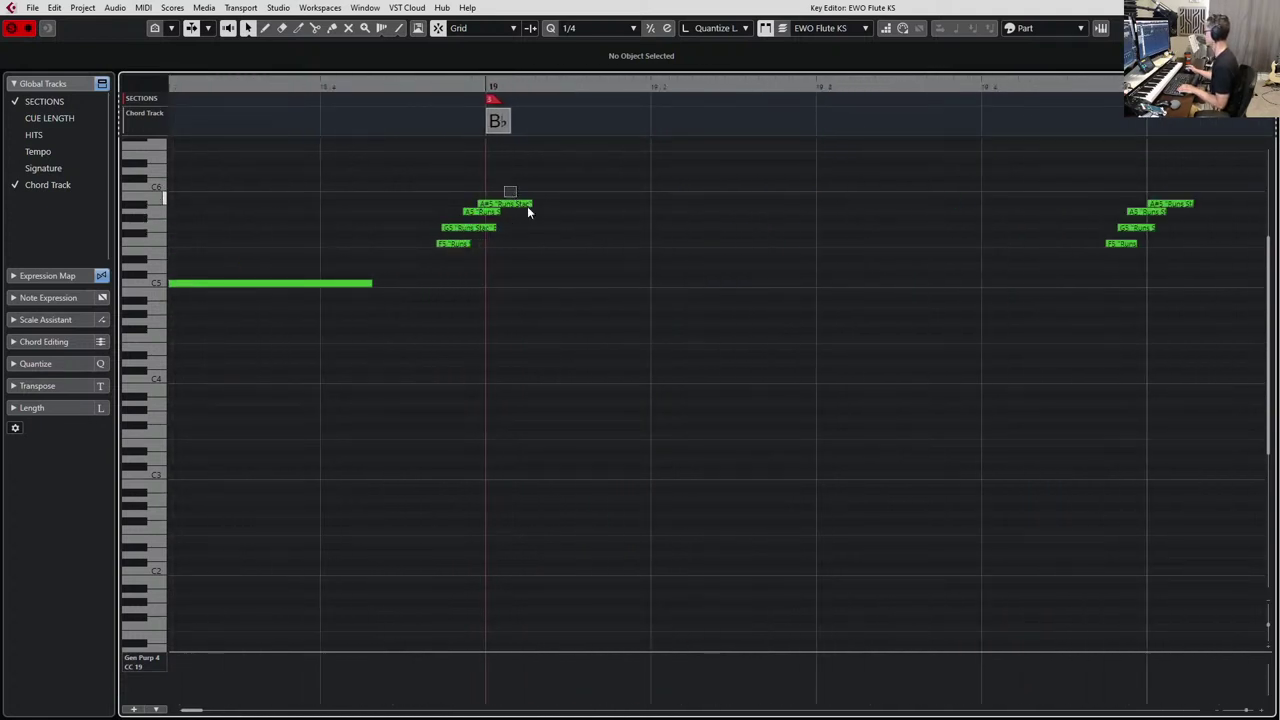
pyautogui.click(527, 205)
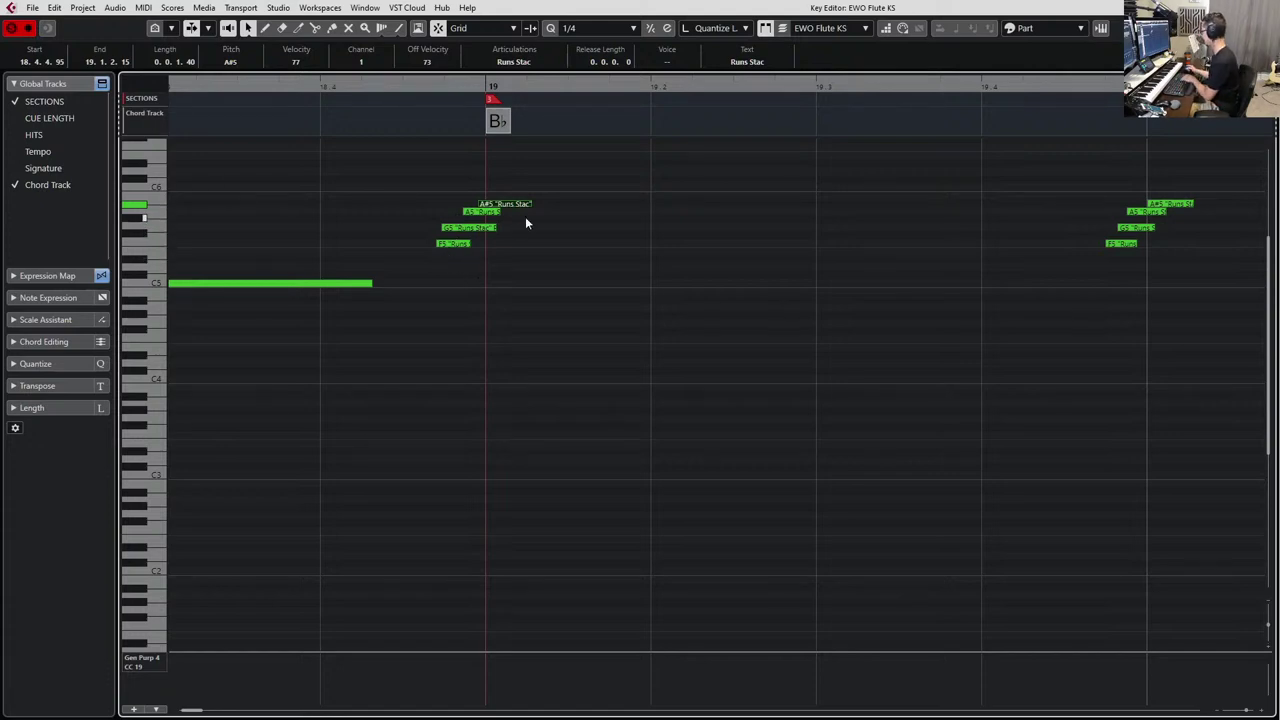
pyautogui.press('Return')
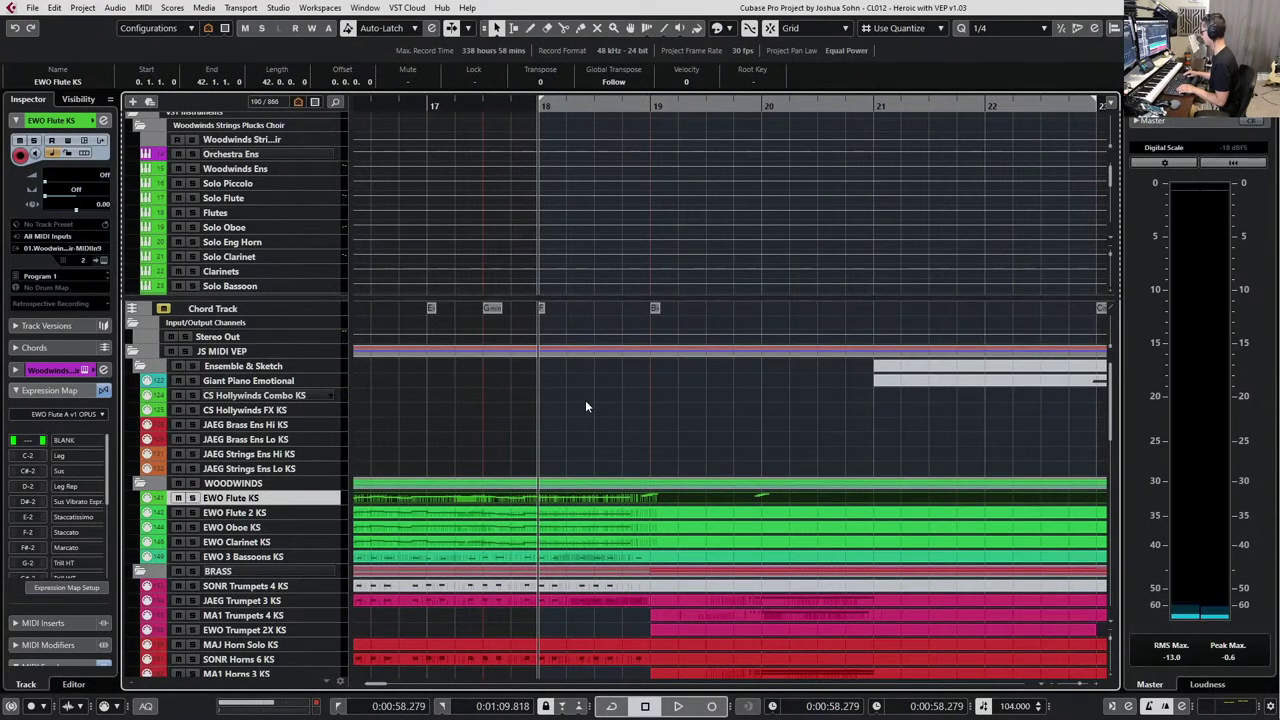
# Open the EWO Flute KS part at bar 19 and set the articulation of the first run's top A#5 note to Trill WT.
pyautogui.press('KP_Add')
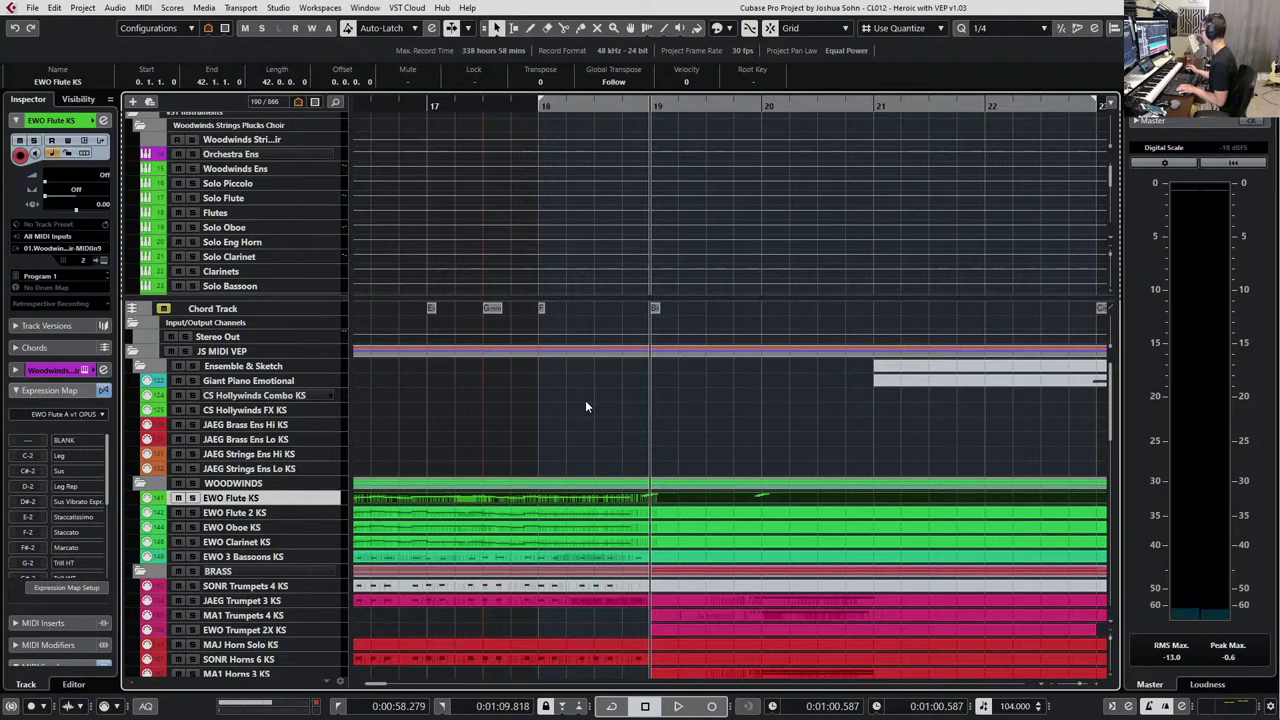
pyautogui.press('h')
pyautogui.press('h')
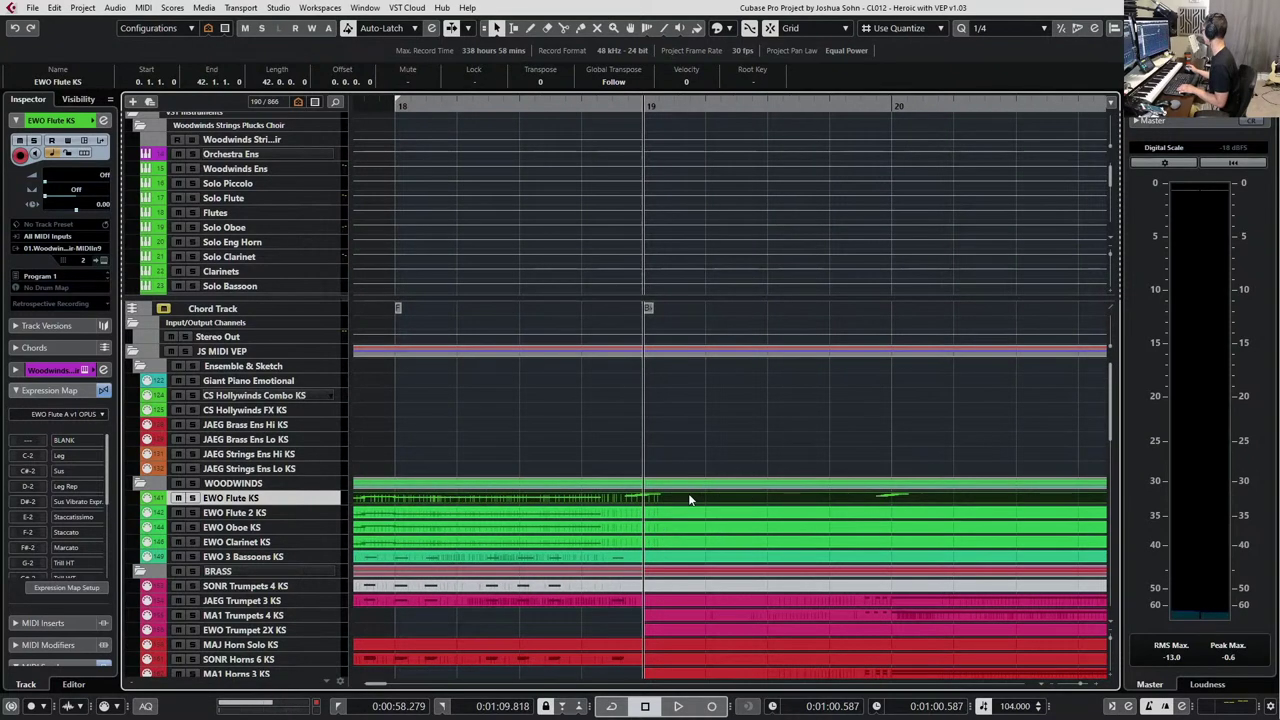
pyautogui.doubleClick(688, 493)
pyautogui.click(792, 203)
pyautogui.click(513, 61)
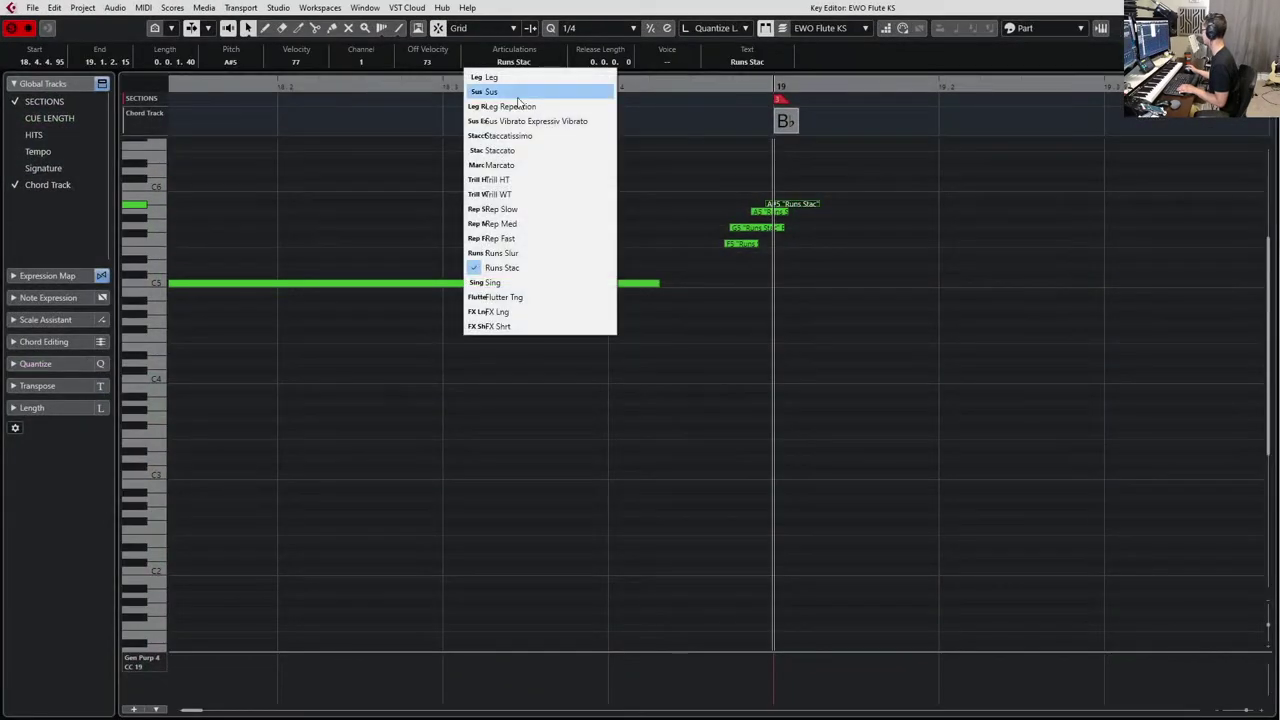
pyautogui.click(532, 195)
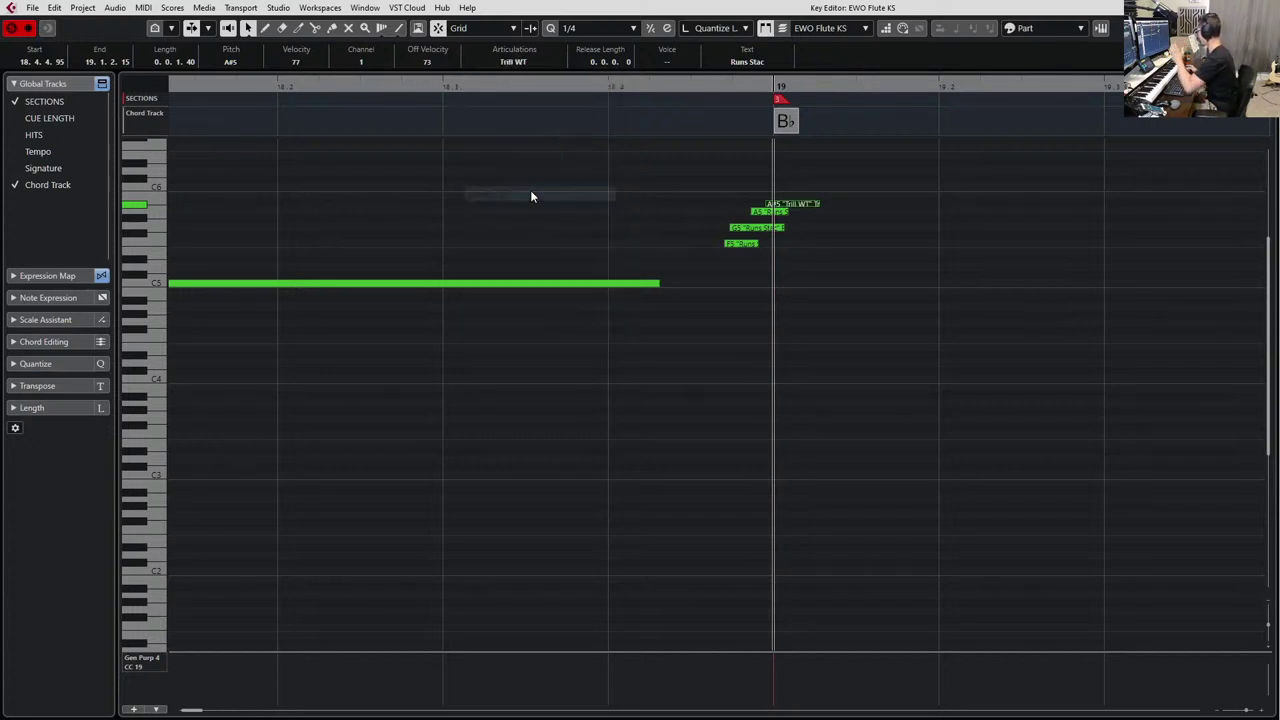
# Lengthen the flute's A#5 trill note at bar 19 to end at about 19.4.2.92, and close the editor.
pyautogui.scroll(-2, 703, 232)
pyautogui.hscroll(2, 703, 236)
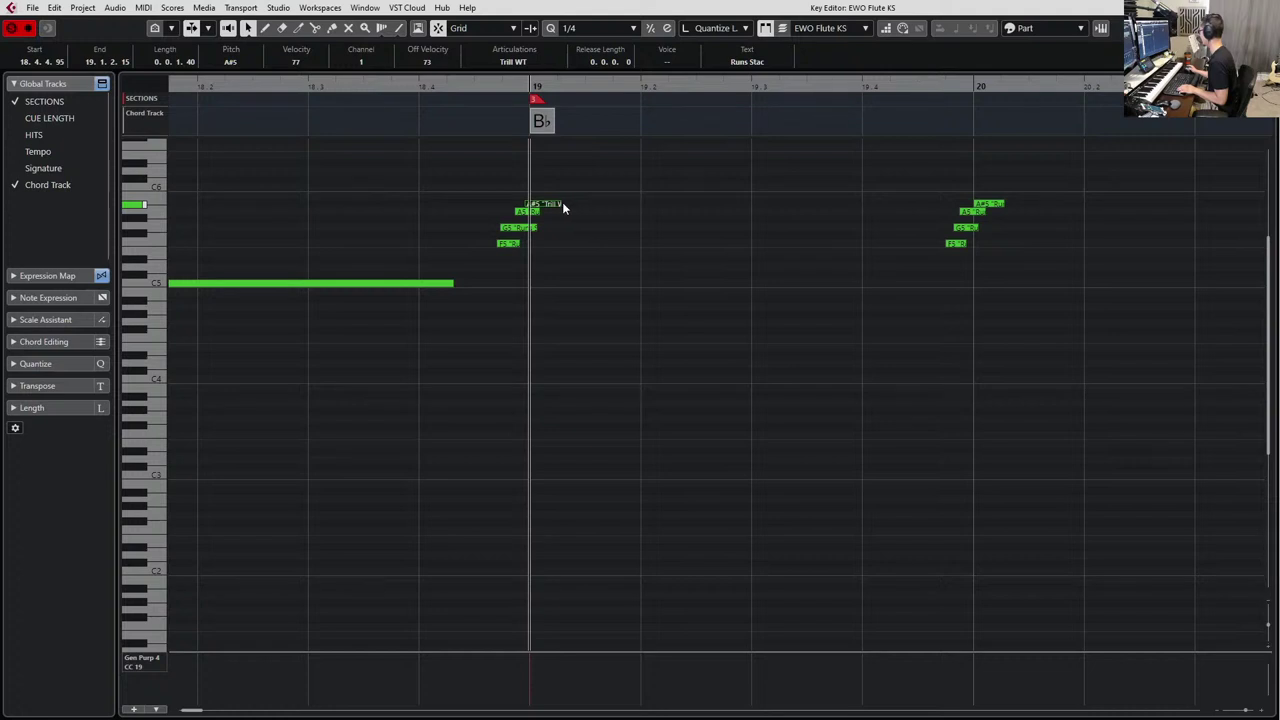
pyautogui.moveTo(562, 204); pyautogui.dragTo(909, 212)
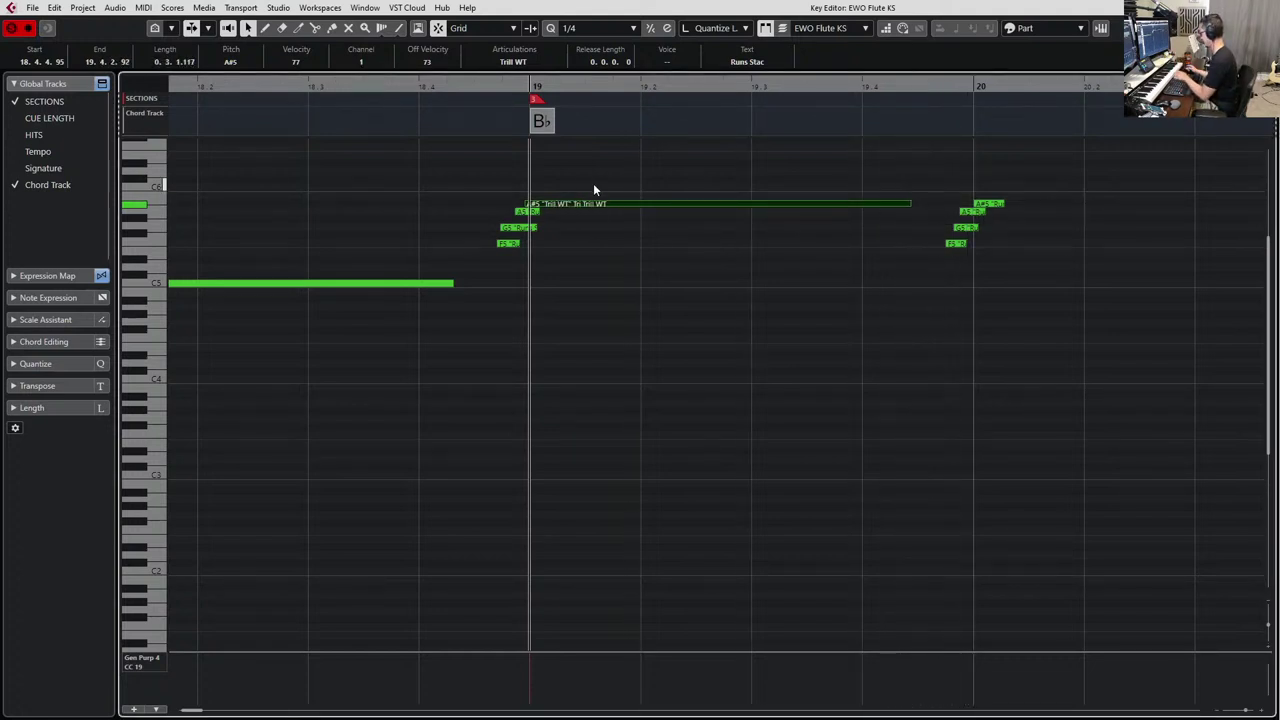
pyautogui.moveTo(593, 183); pyautogui.dragTo(602, 218)
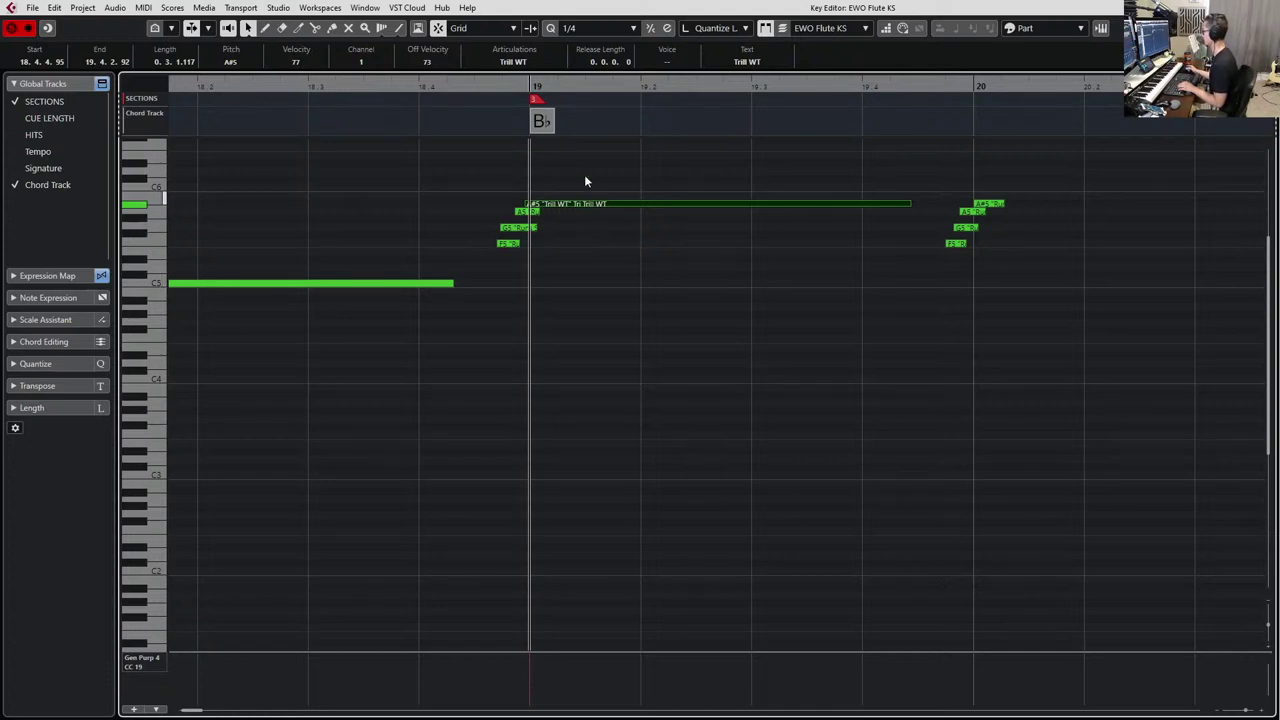
pyautogui.press('Return')
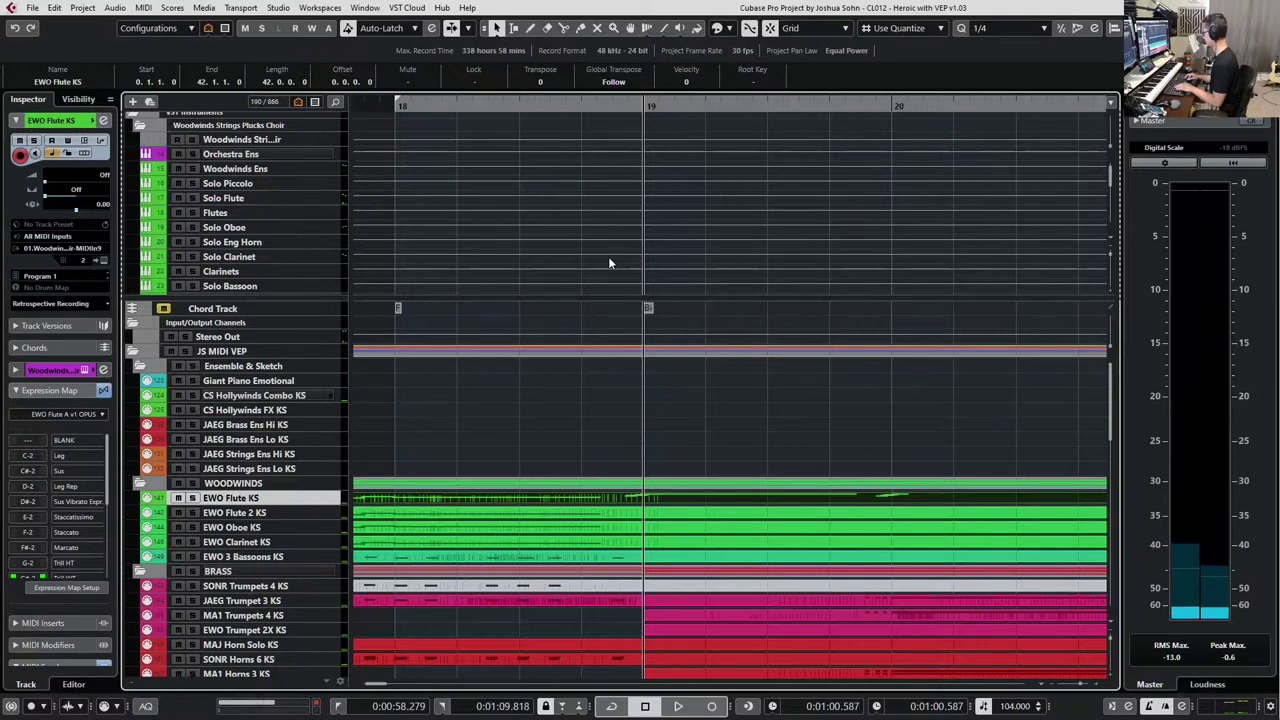
# Show the EWO Piccolo KS track and copy the flute part split at 18.4.3.24, just before bar 19, onto it.
pyautogui.hotkey('ctrl', 'f')
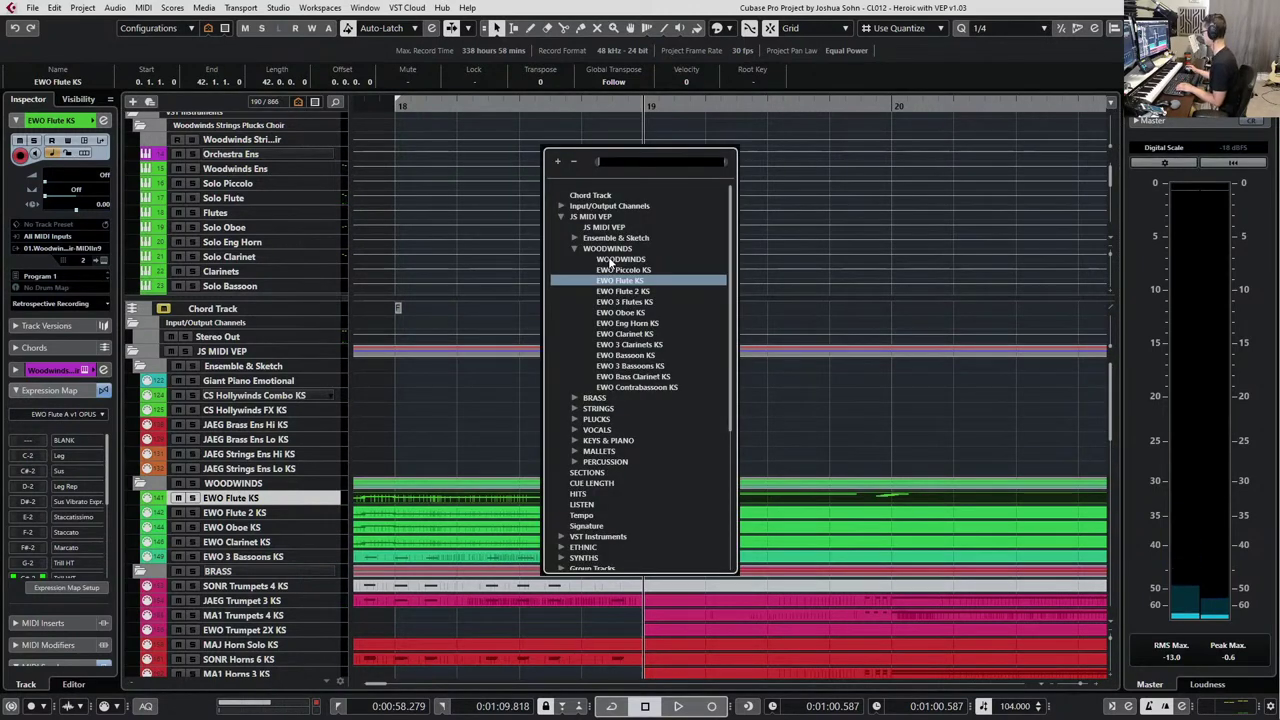
pyautogui.click(620, 270)
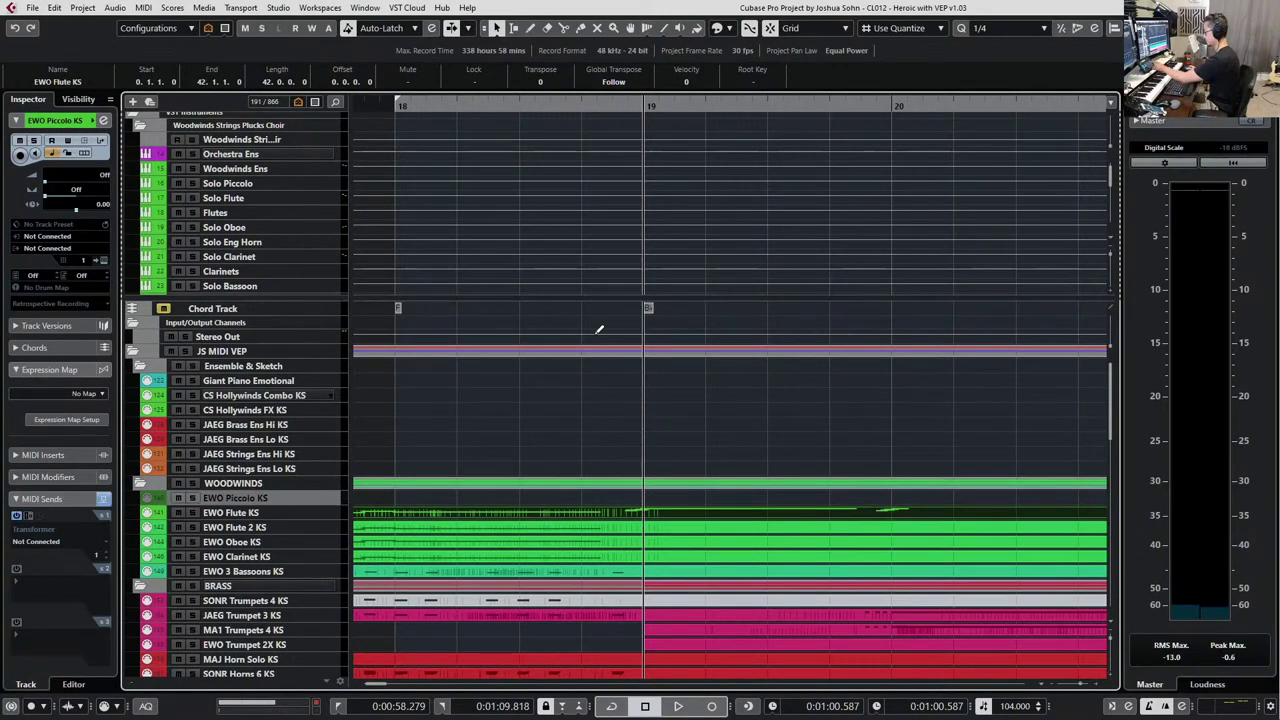
pyautogui.click(620, 514)
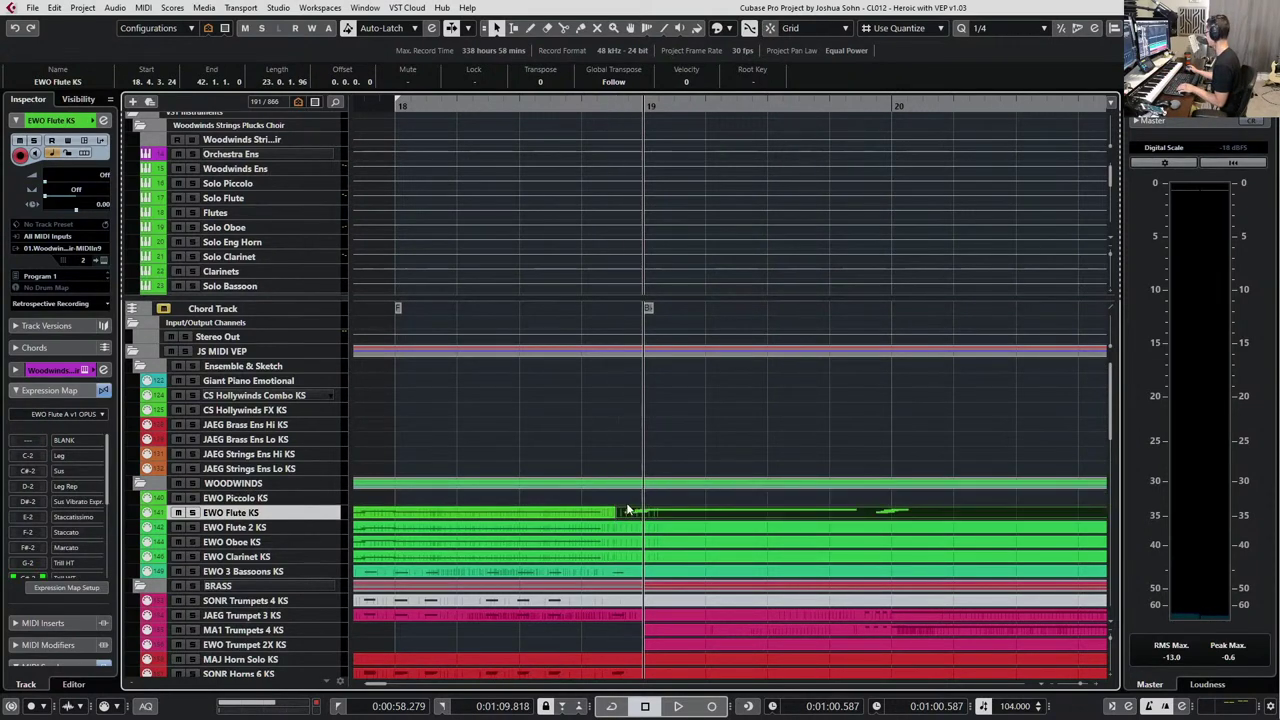
pyautogui.moveTo(628, 511); pyautogui.dragTo(652, 505)
# Open the copied piccolo part and play it from bar 18, checking the trill and the run notes before bar 19.
pyautogui.doubleClick(651, 499)
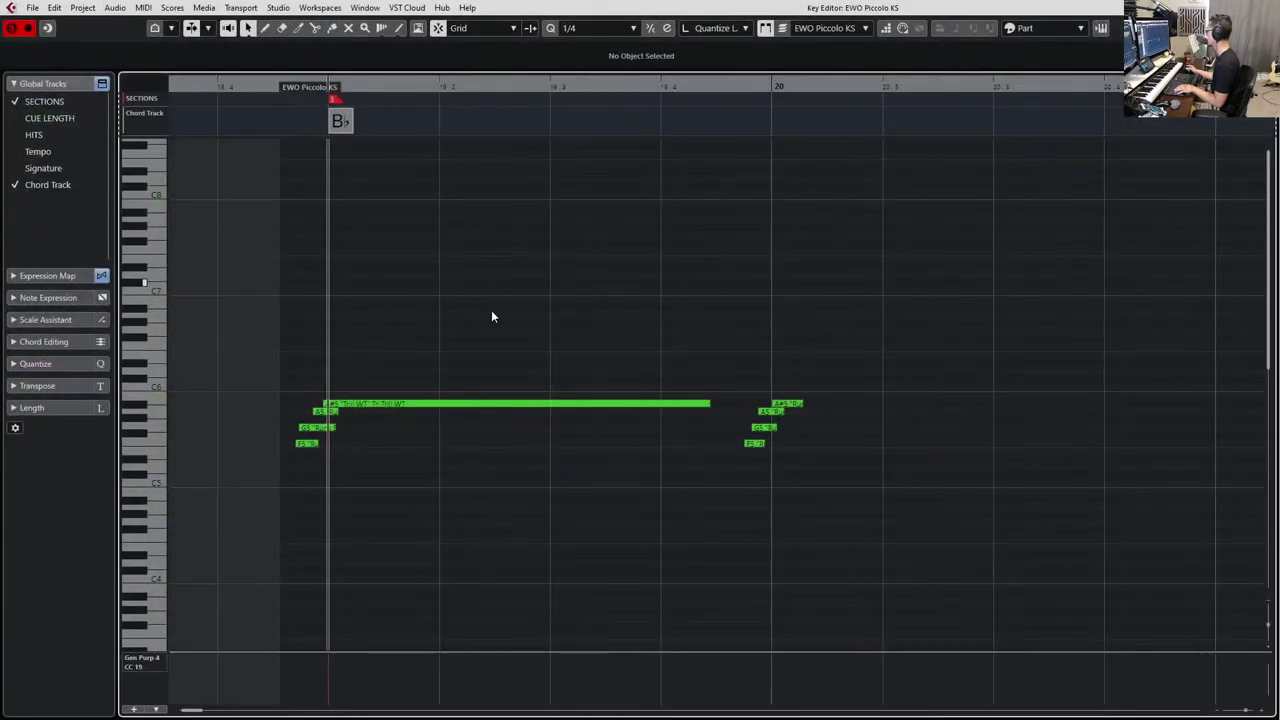
pyautogui.click(492, 404)
pyautogui.press('space')
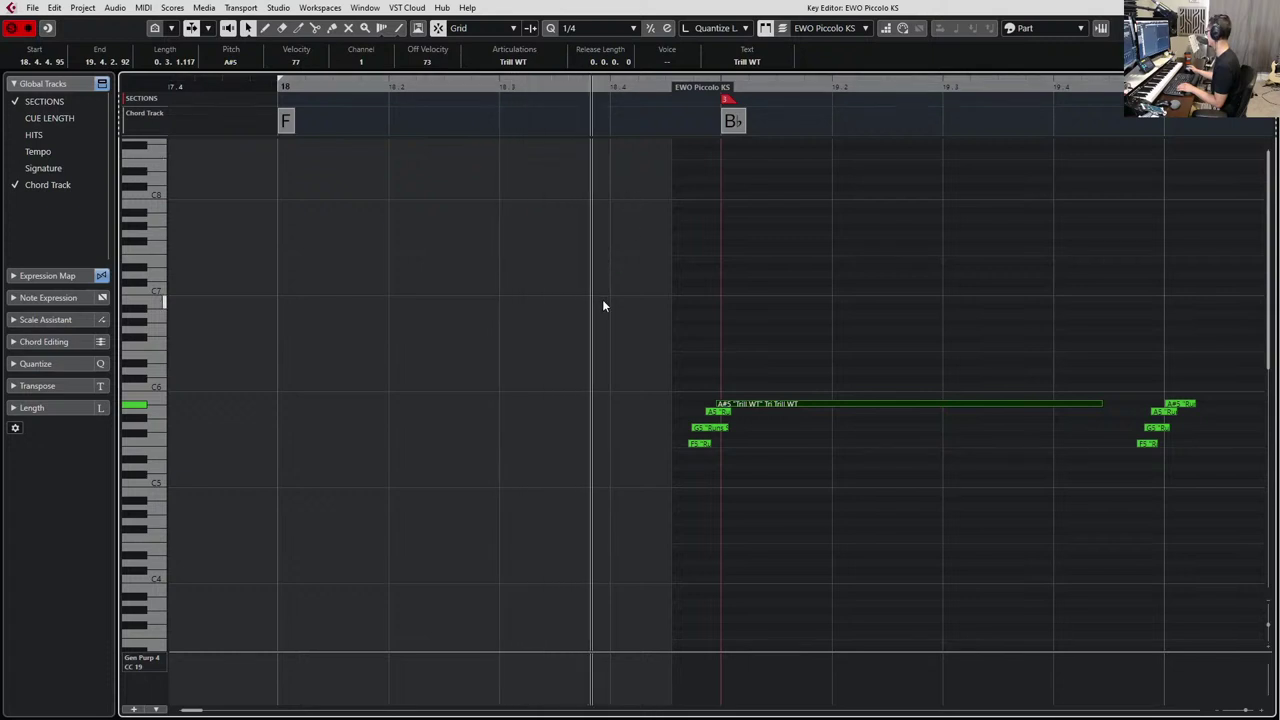
pyautogui.moveTo(684, 410); pyautogui.dragTo(728, 460)
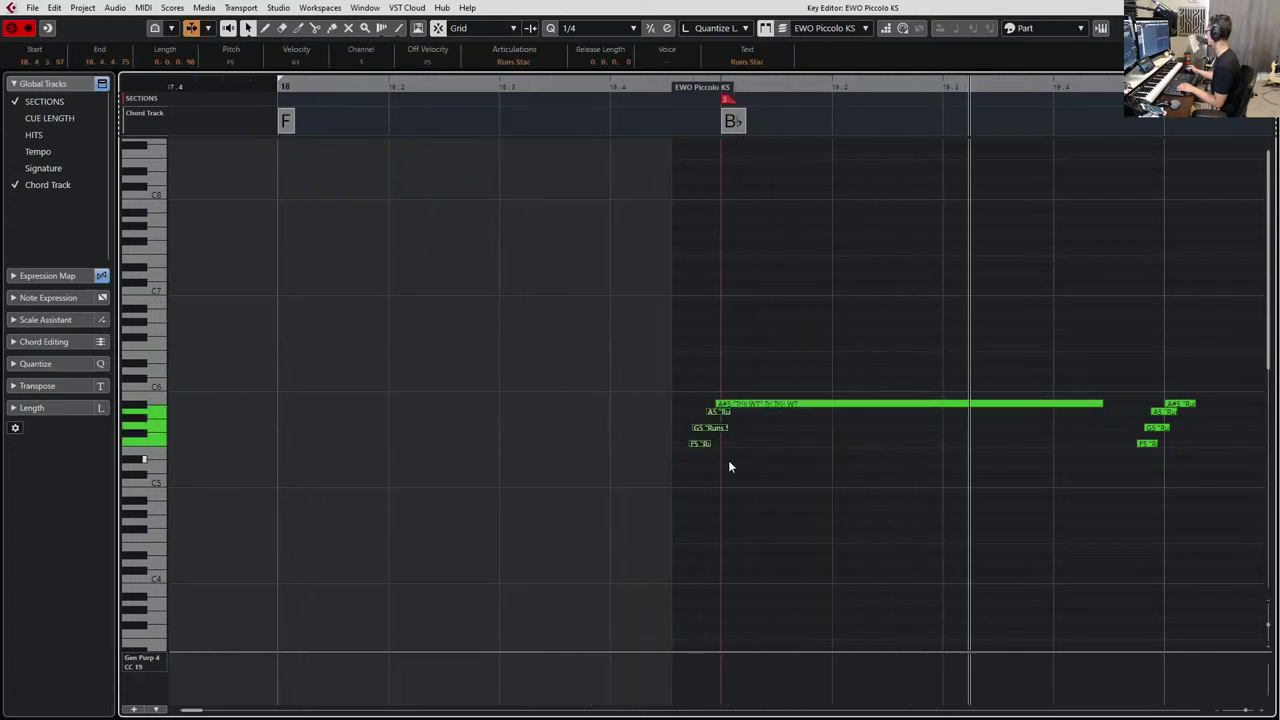
pyautogui.press('space')
pyautogui.click(686, 423)
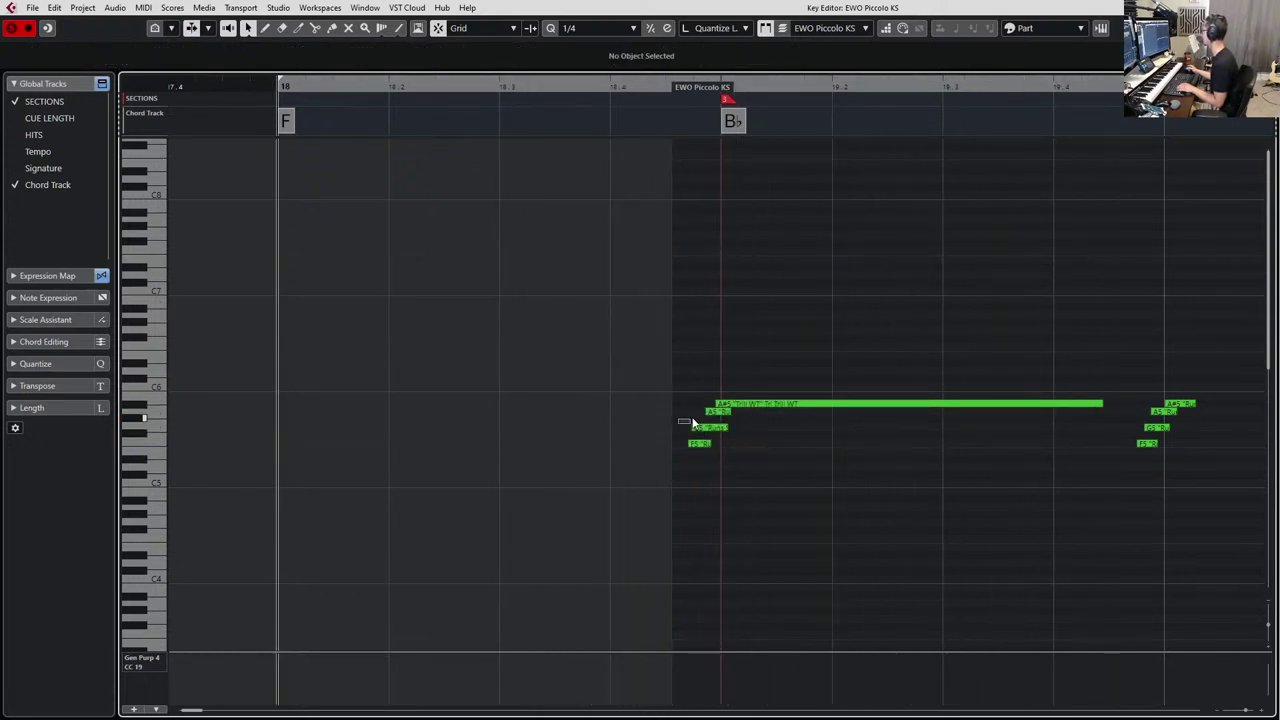
pyautogui.click(712, 428)
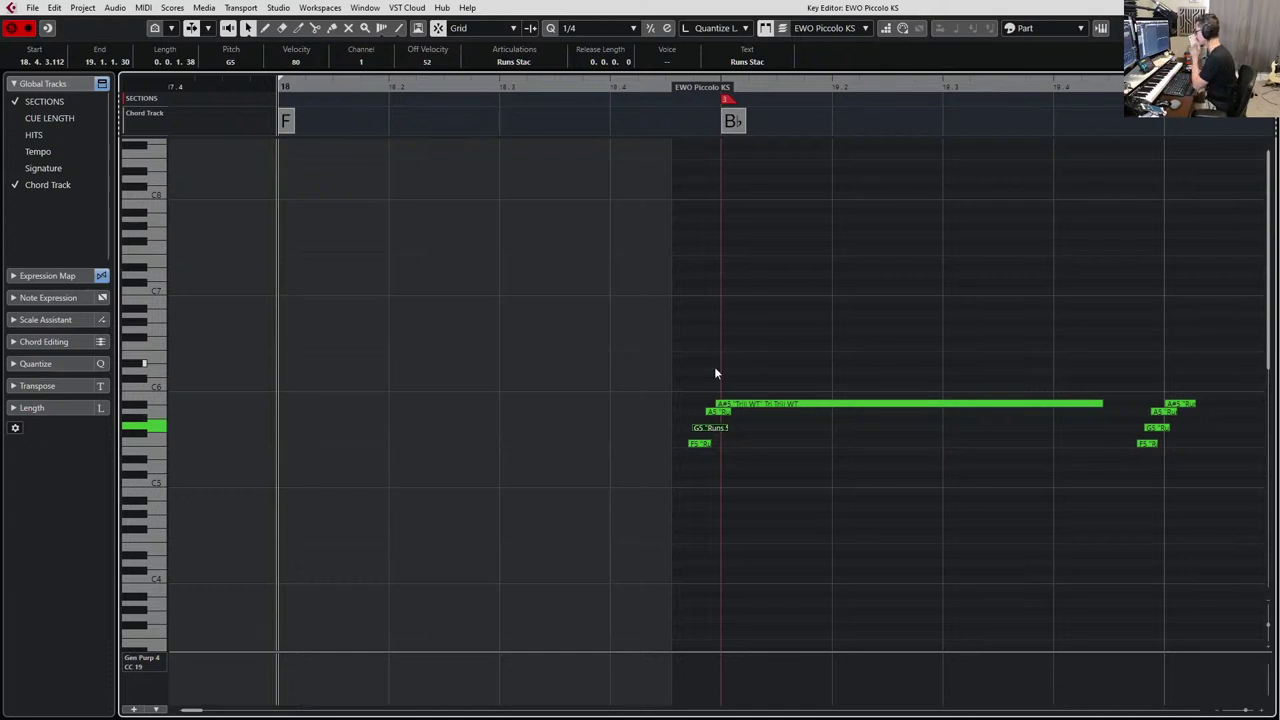
# Quantize the piccolo's A#5 trill note to the start of bar 19, with the quantize preset set to 1/8.
pyautogui.scroll(-1, 766, 382)
pyautogui.click(772, 404)
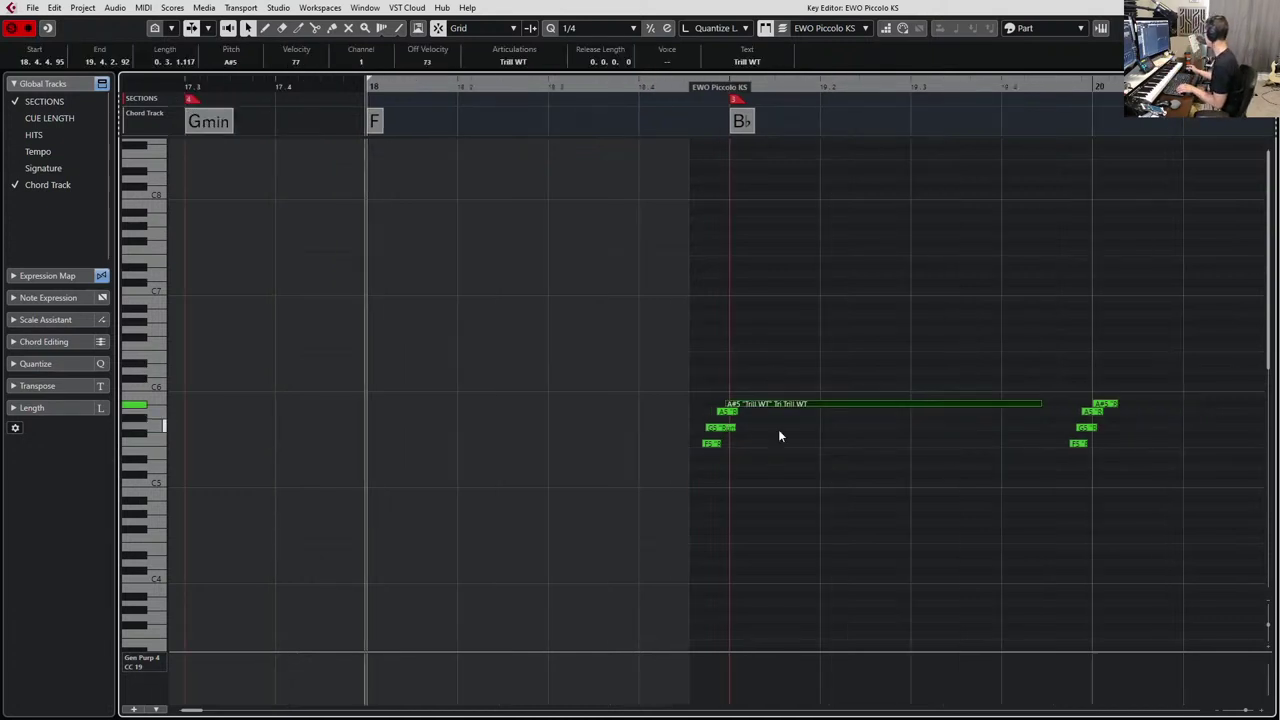
pyautogui.press('q')
pyautogui.hscroll(2, 759, 420)
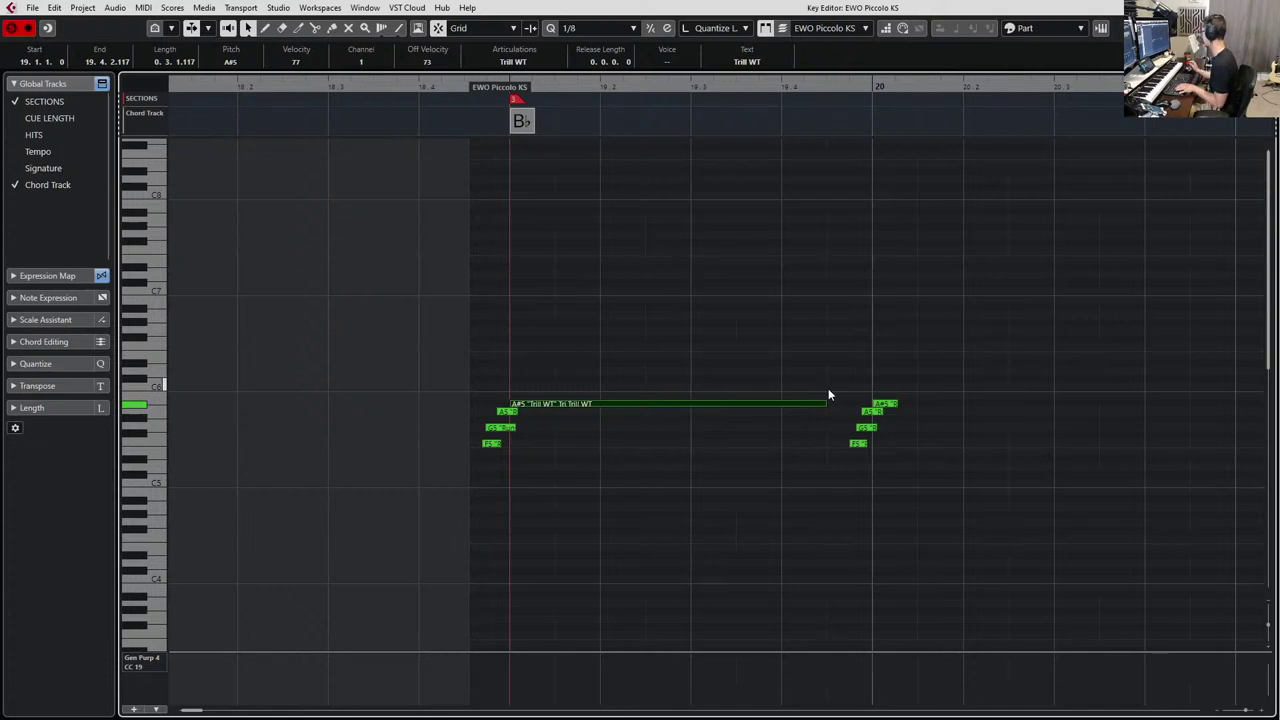
# Play the piccolo part from bar 18 through bar 19 to check the trill.
pyautogui.press('space')
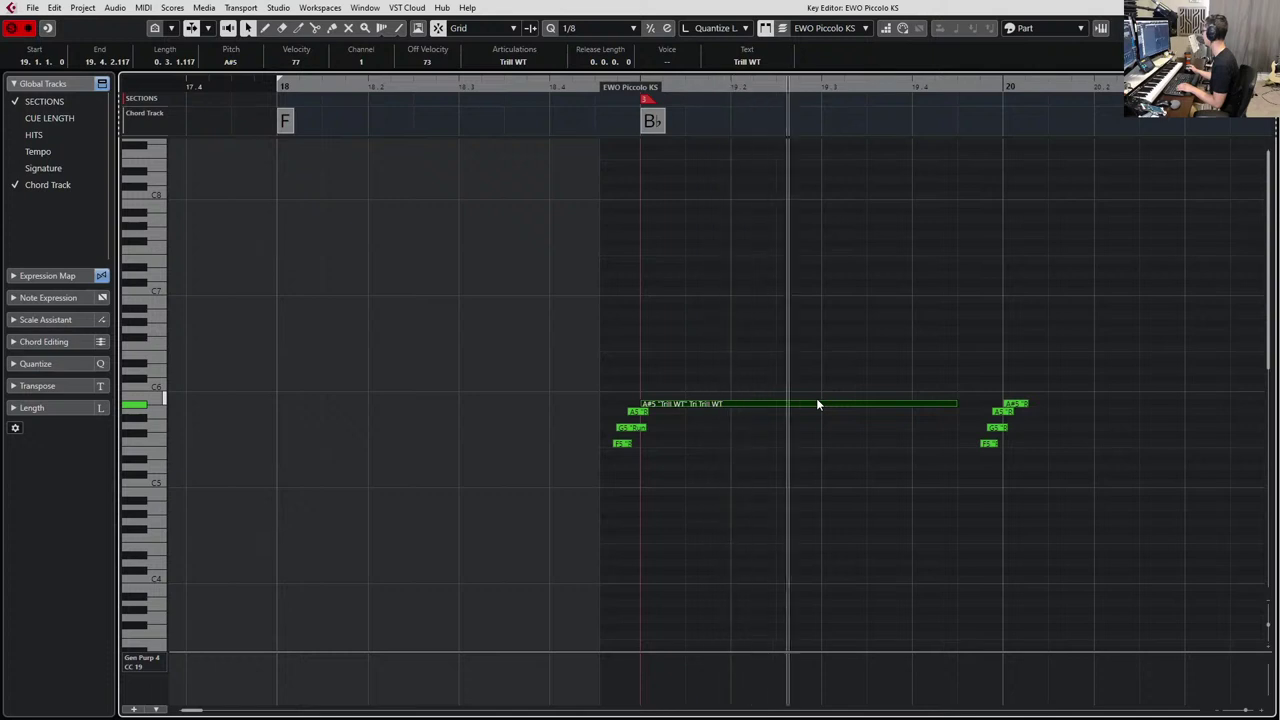
pyautogui.press('space')
pyautogui.hscroll(3, 936, 381)
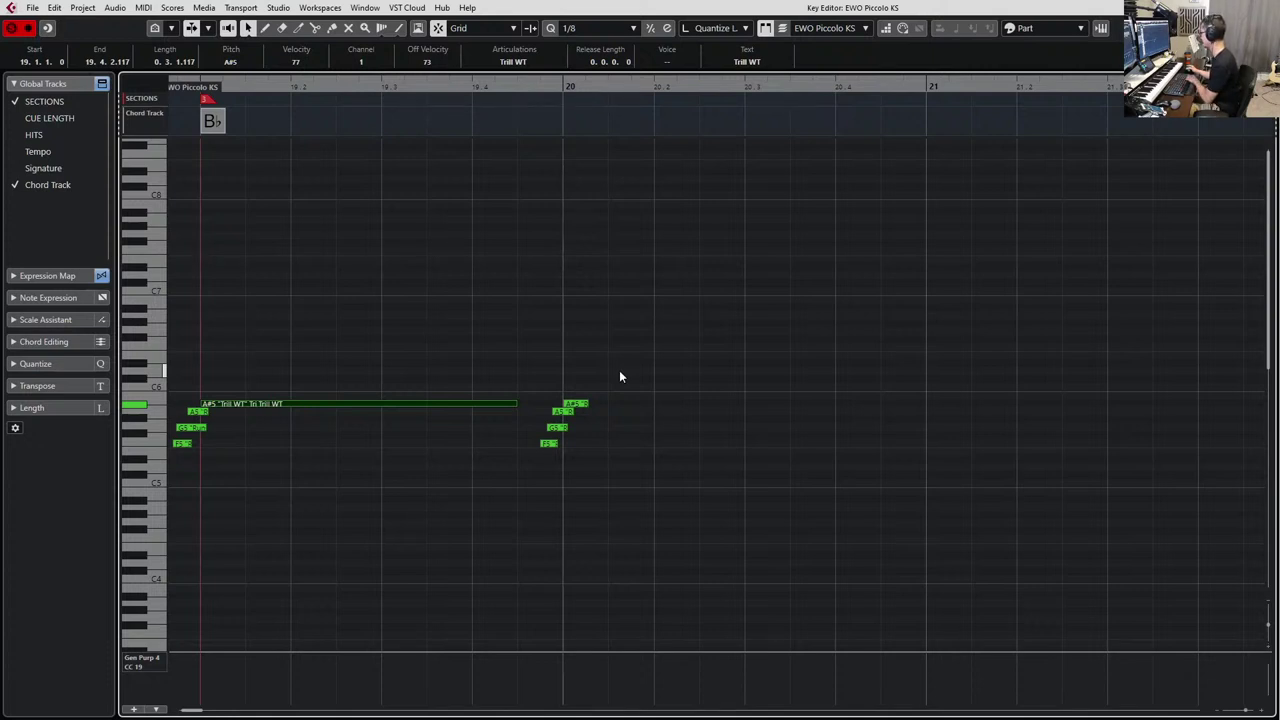
# Reverse the piccolo's three short run notes before bar 20 so they descend as A#5, A5 and G5.
pyautogui.click(547, 443)
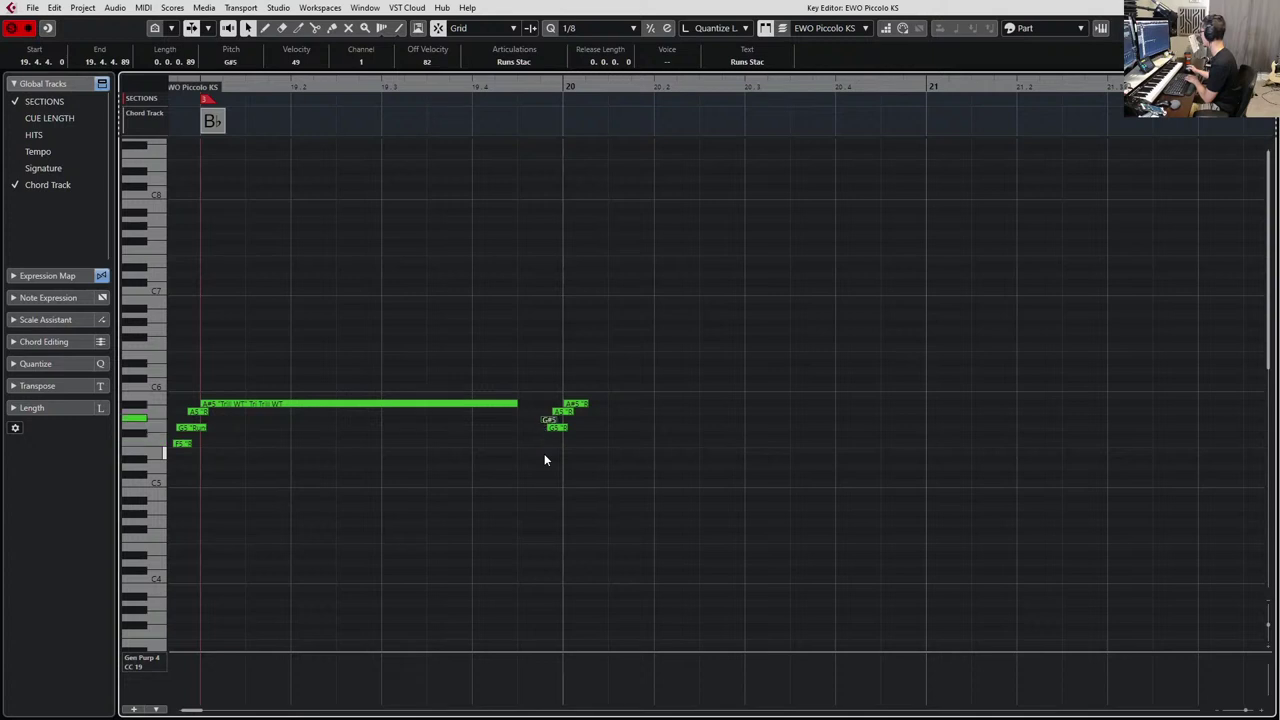
pyautogui.moveTo(540, 430)
pyautogui.mouseDown()
pyautogui.moveTo(559, 416)
pyautogui.moveTo(564, 438)
pyautogui.mouseUp()
pyautogui.press('Up')
pyautogui.press('Up')
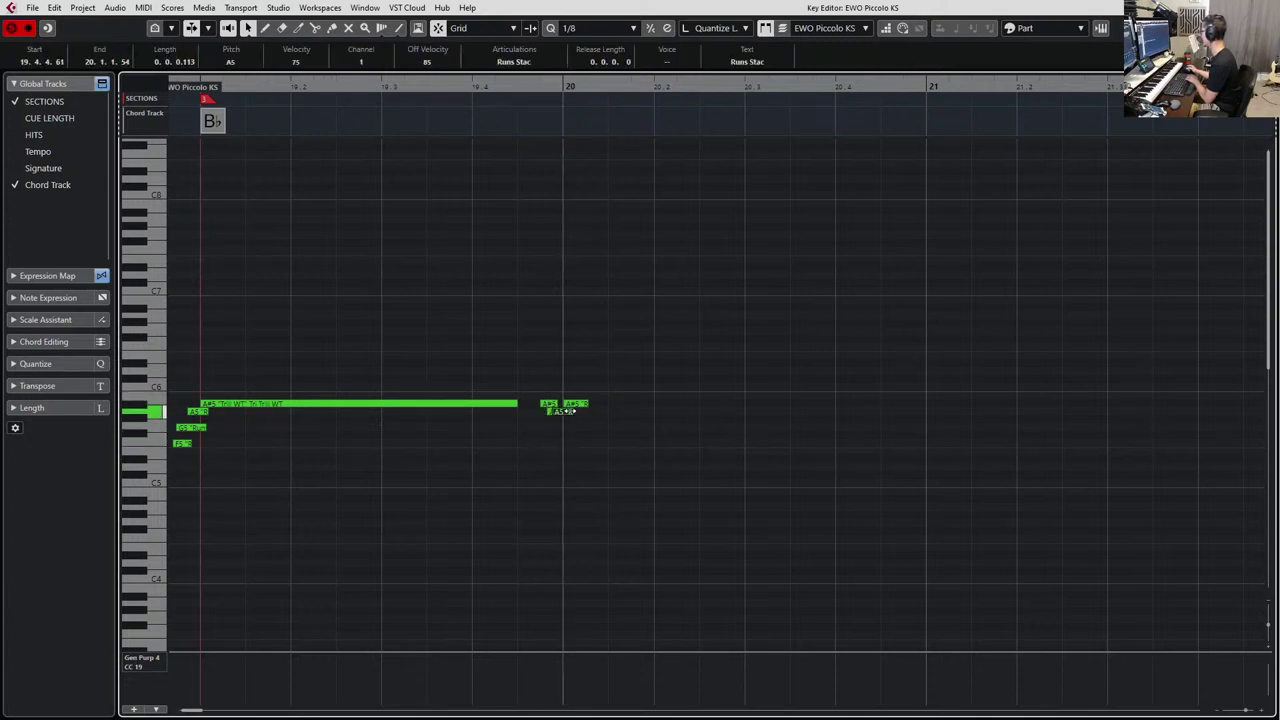
pyautogui.press('Down')
pyautogui.press('Down')
# Lower the piccolo's closing note at bar 20 to A#4.
pyautogui.moveTo(585, 381); pyautogui.dragTo(589, 429)
pyautogui.press('Down')
pyautogui.press('Down')
pyautogui.press('Down')
pyautogui.press('Down')
pyautogui.press('Down')
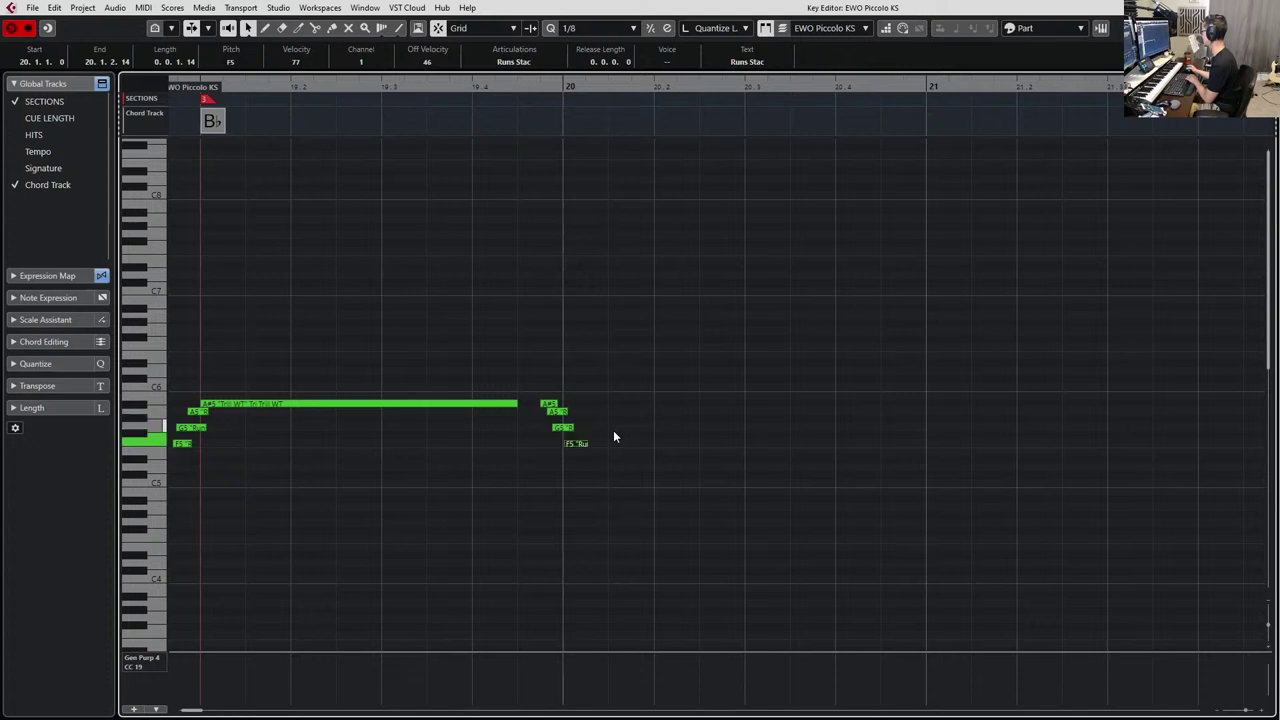
pyautogui.press('Down')
pyautogui.press('Down')
pyautogui.press('Down')
pyautogui.press('Down')
pyautogui.press('Down')
pyautogui.press('Down')
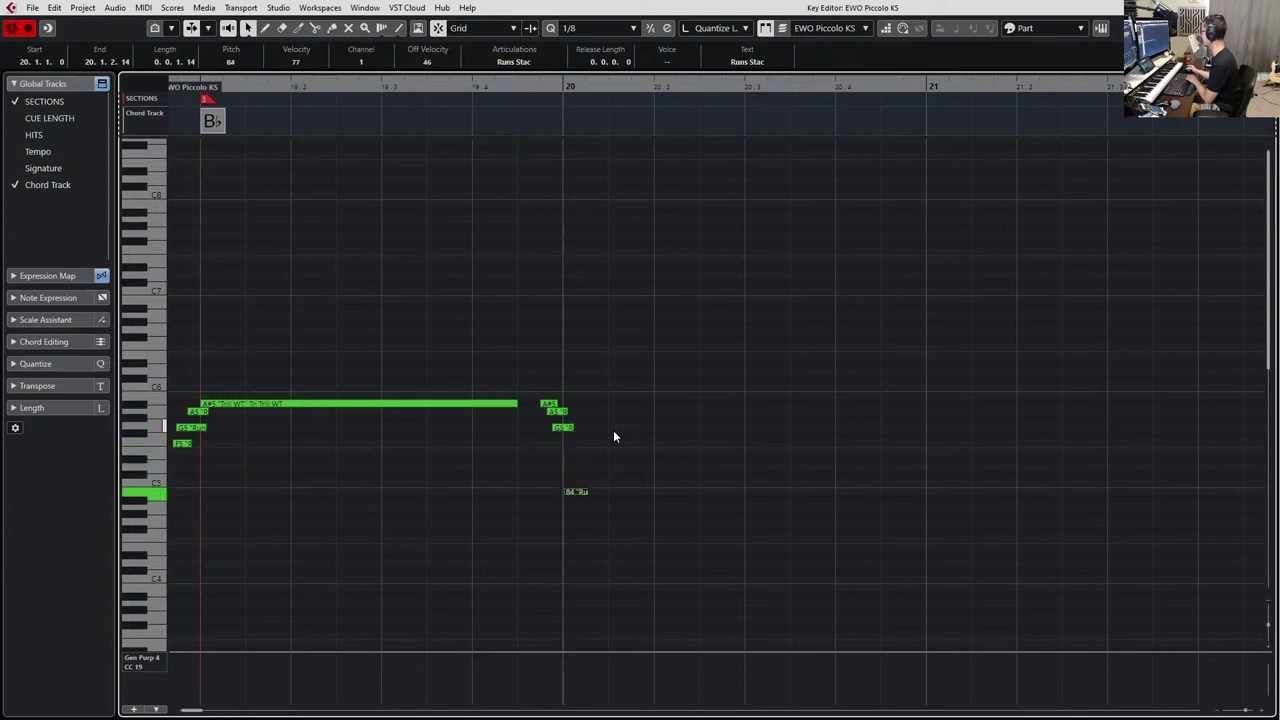
pyautogui.press('Down')
# Try lowering the three run notes before bar 20 to F5, D#5 and D5.
pyautogui.moveTo(580, 391); pyautogui.dragTo(537, 439)
pyautogui.press('Down')
pyautogui.press('Down')
pyautogui.press('Down')
pyautogui.press('Down')
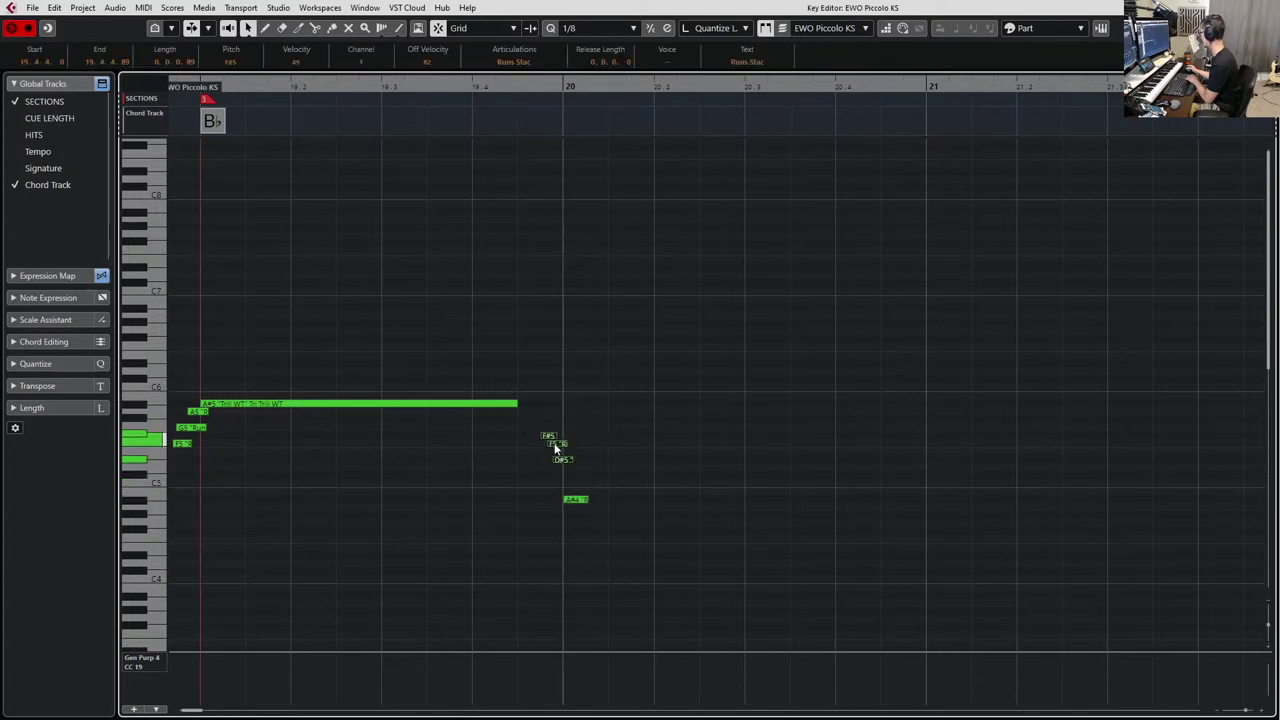
pyautogui.press('Down')
pyautogui.click(559, 439)
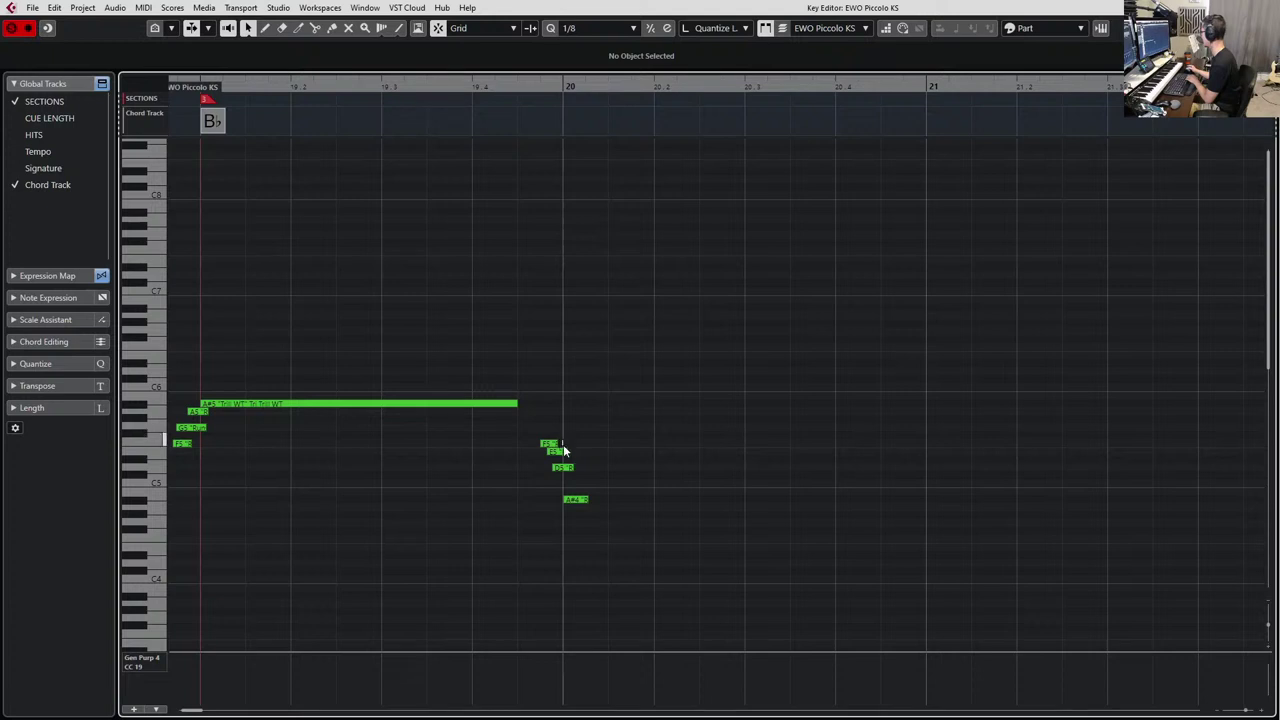
pyautogui.click(560, 451)
pyautogui.press('Down')
pyautogui.click(590, 473)
pyautogui.moveTo(573, 470); pyautogui.dragTo(568, 467)
pyautogui.press('Down')
pyautogui.press('Up')
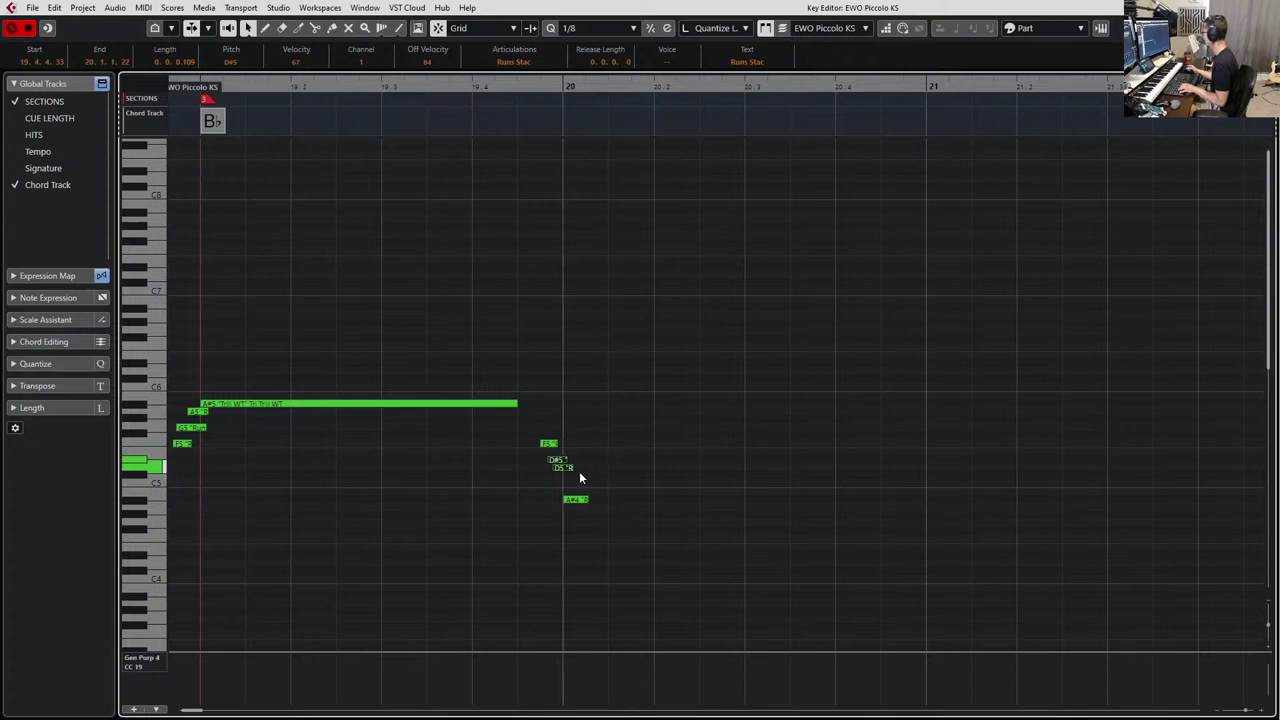
# Undo the pitch changes made to the three run notes before bar 20.
pyautogui.hotkey('ctrl', 'z')
pyautogui.hotkey('ctrl', 'z')
pyautogui.hotkey('ctrl', 'z')
pyautogui.hotkey('ctrl', 'shift', 'z')
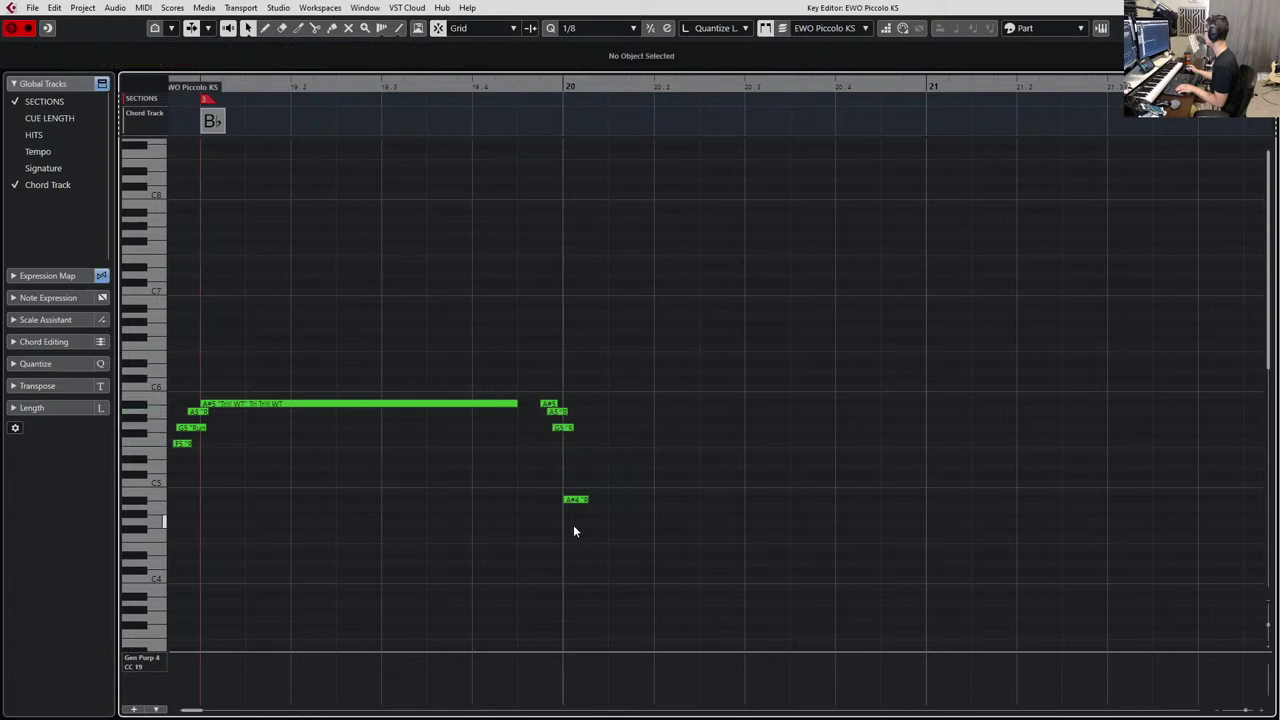
# Duplicate the G5 run note and place the copy on F5, just ahead of bar 20.
pyautogui.click(577, 499)
pyautogui.scroll(4, 581, 527)
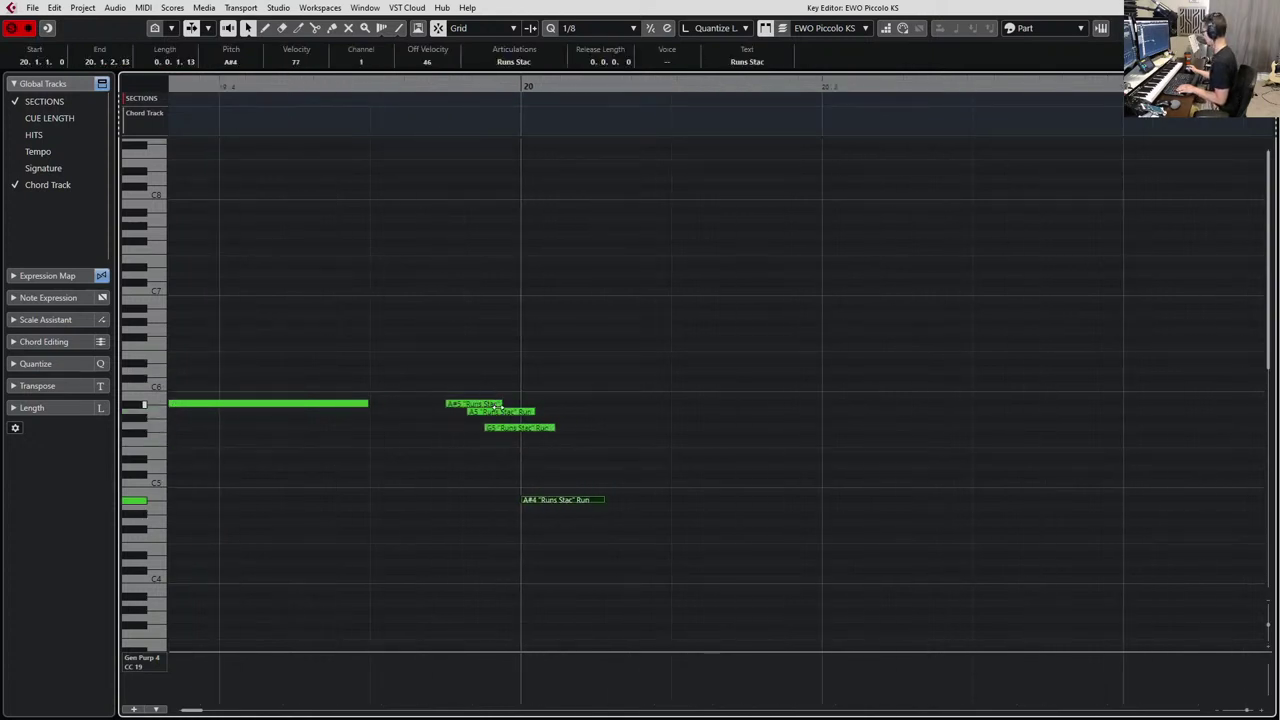
pyautogui.click(513, 431)
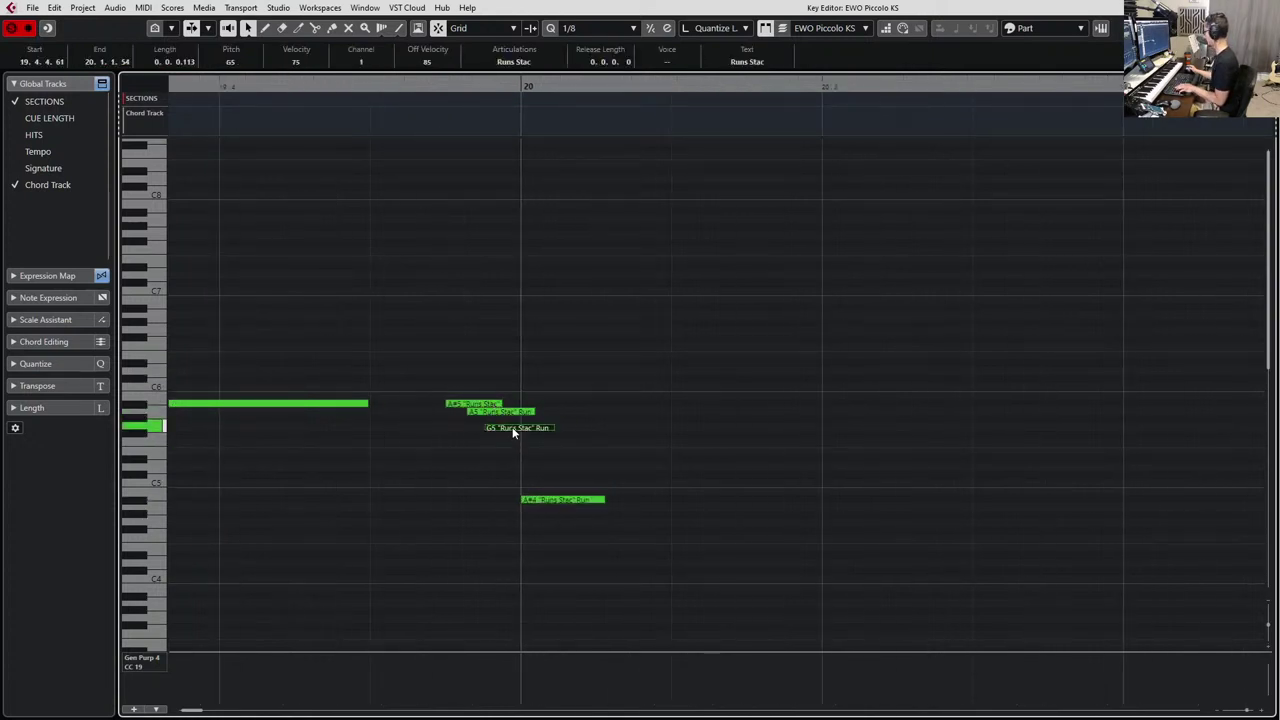
pyautogui.hotkey('alt', 'd')
pyautogui.moveTo(573, 427); pyautogui.dragTo(517, 441)
pyautogui.press('Up')
# Delete the four run notes before bar 20, keeping the A#4, and record a fresh A#5, A5, G5, F5 run in their place.
pyautogui.moveTo(548, 388); pyautogui.dragTo(497, 460)
pyautogui.press('l')
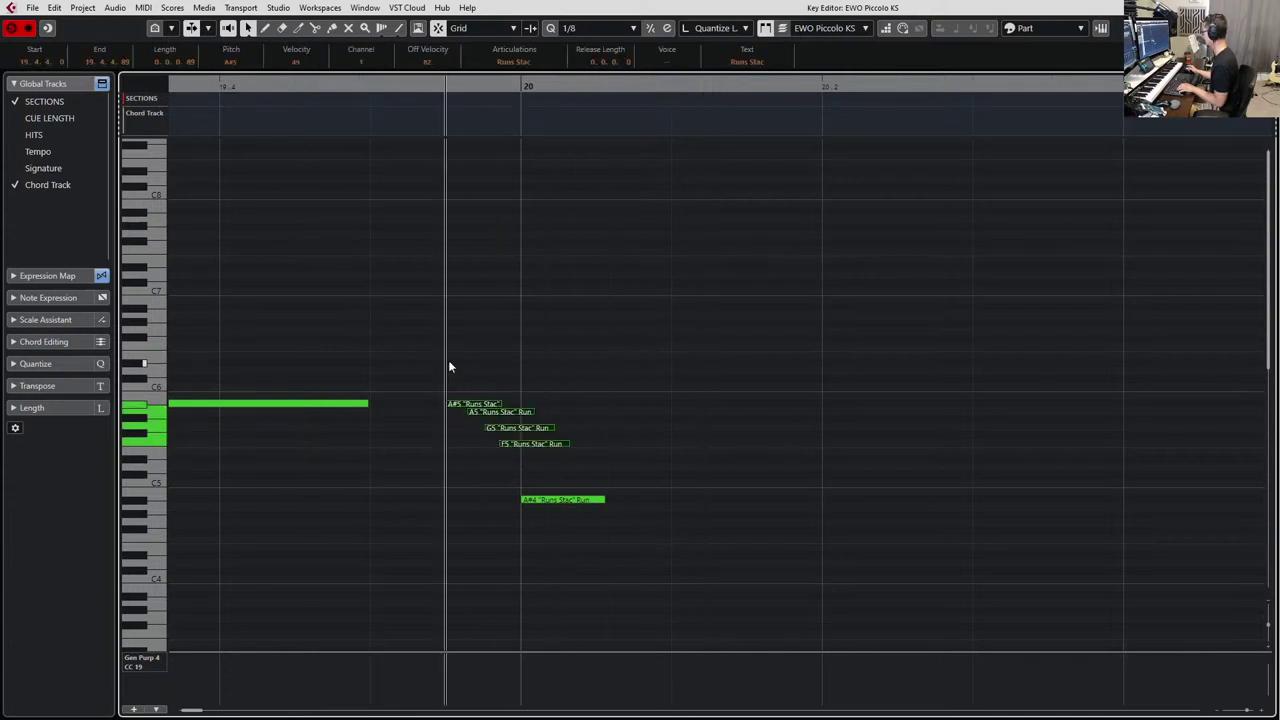
pyautogui.moveTo(487, 408); pyautogui.dragTo(471, 406)
pyautogui.moveTo(568, 376); pyautogui.dragTo(509, 472)
pyautogui.moveTo(523, 367); pyautogui.dragTo(487, 463)
pyautogui.press('Delete')
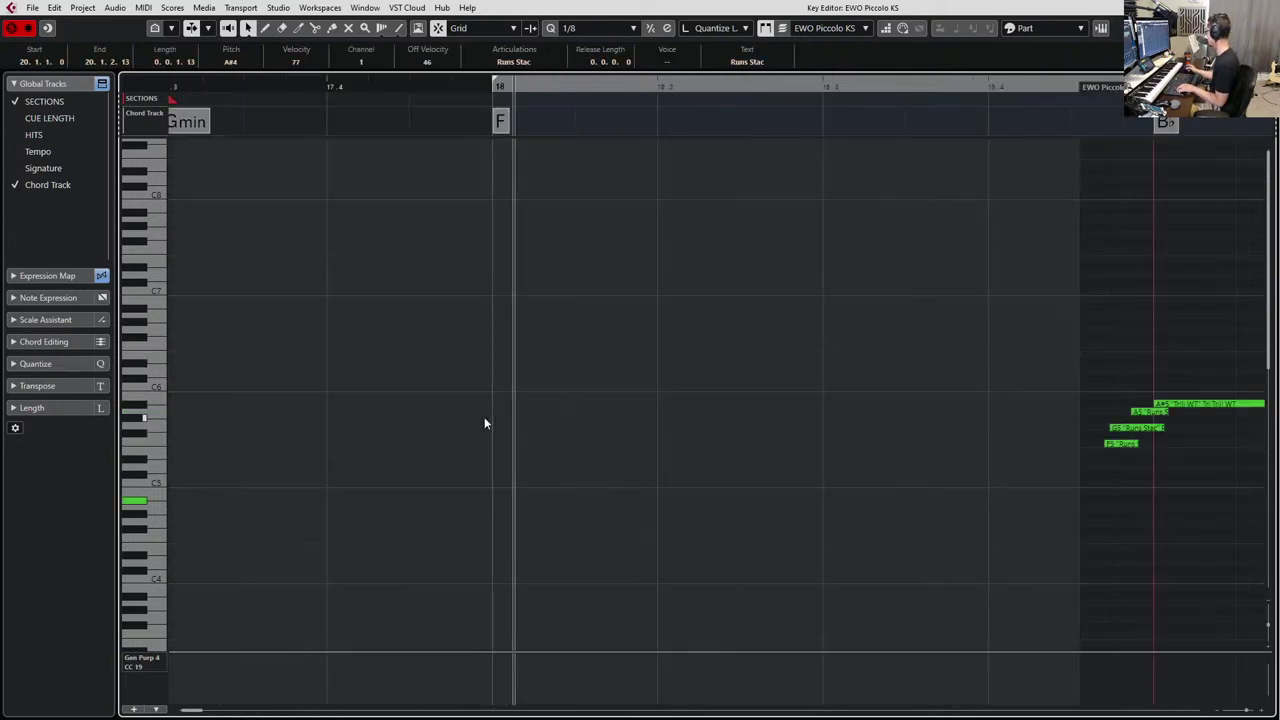
pyautogui.hscroll(-1, 484, 420)
pyautogui.hscroll(5, 583, 378)
pyautogui.hscroll(3, 597, 385)
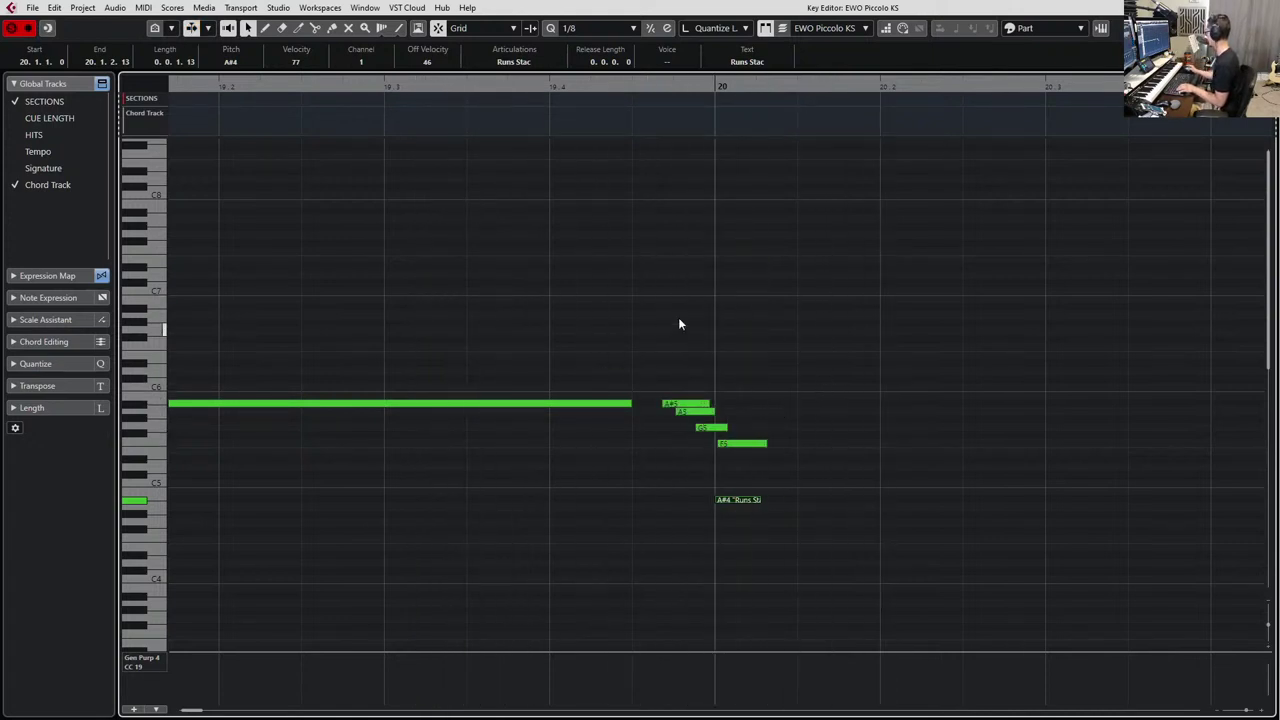
# Move the recorded F5 to start at about 19.4.4.87 and shorten it to end just after bar 20 begins.
pyautogui.moveTo(752, 386); pyautogui.dragTo(710, 443)
pyautogui.click(739, 437)
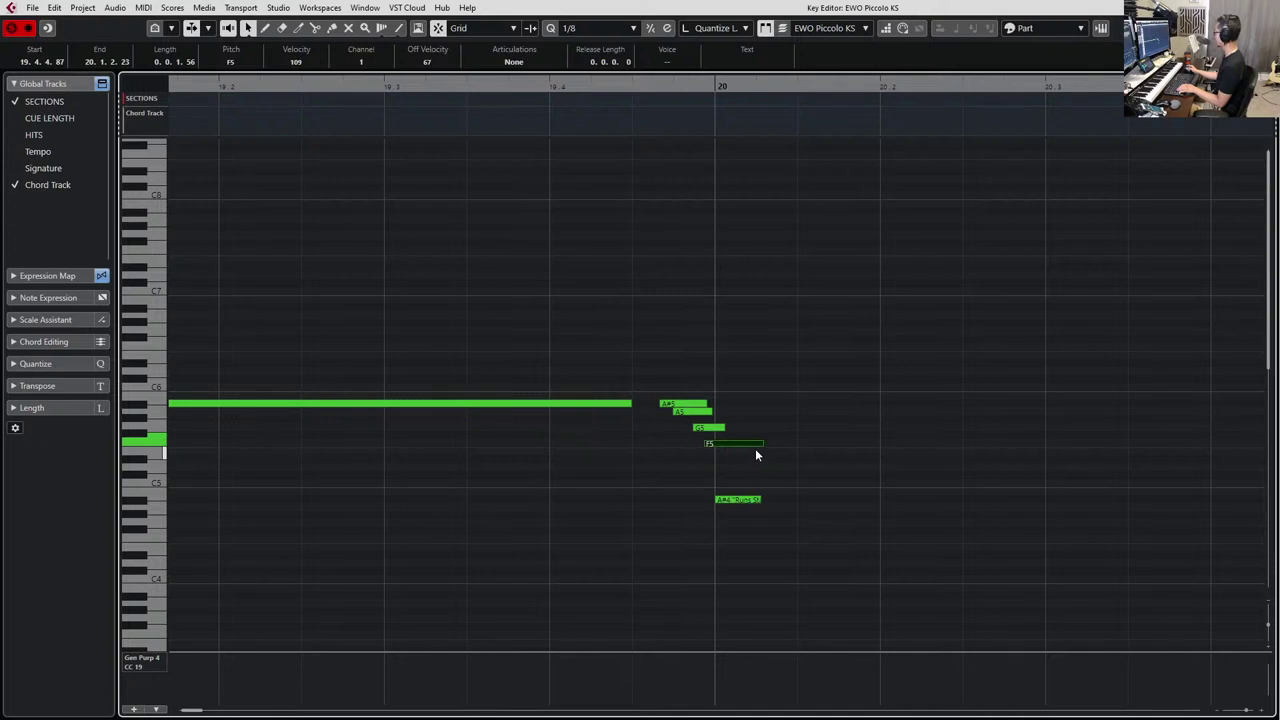
pyautogui.click(755, 455)
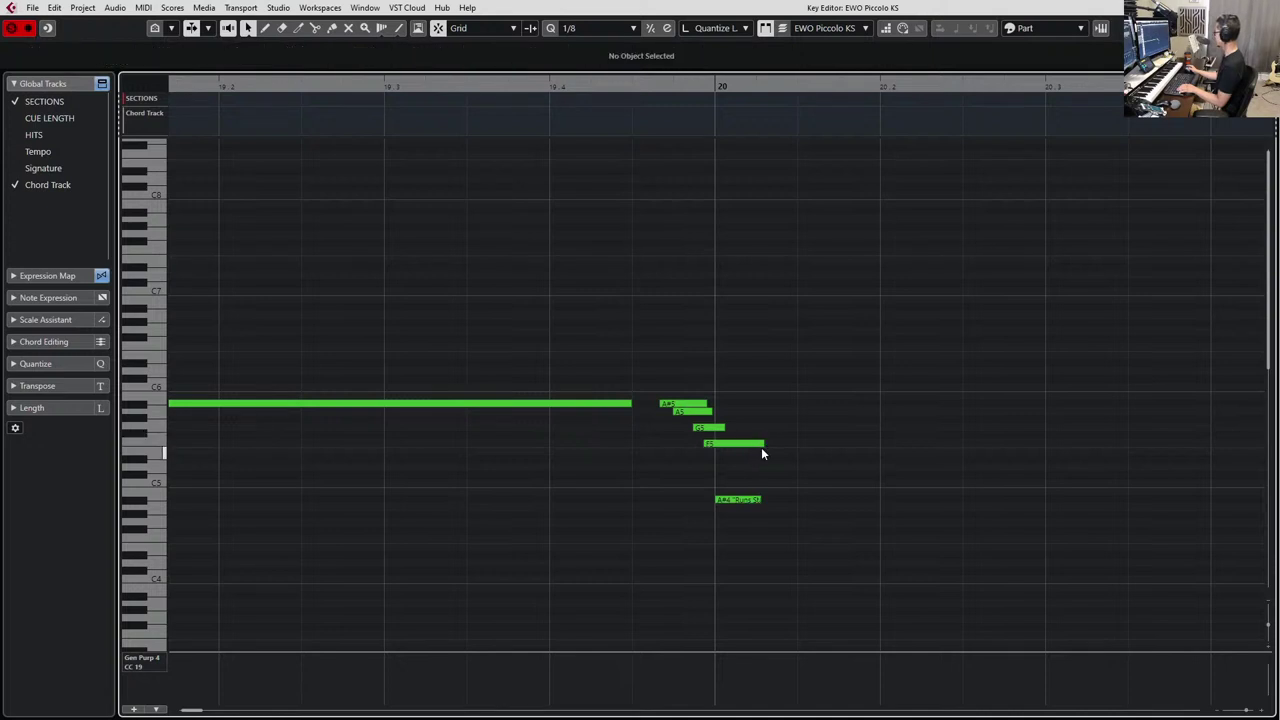
pyautogui.moveTo(762, 443); pyautogui.dragTo(722, 441)
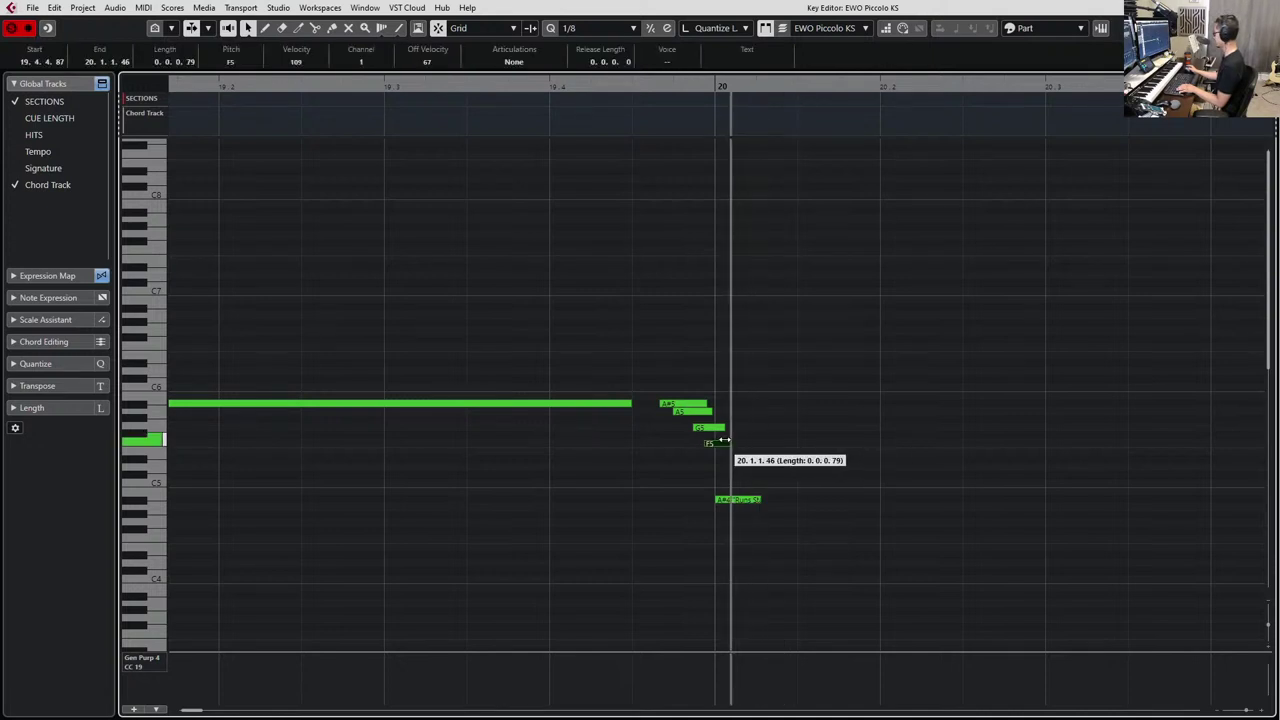
# Assign the Runs Stac articulation to the four recorded run notes and play the passage into bar 20.
pyautogui.moveTo(743, 371); pyautogui.dragTo(663, 455)
pyautogui.click(514, 62)
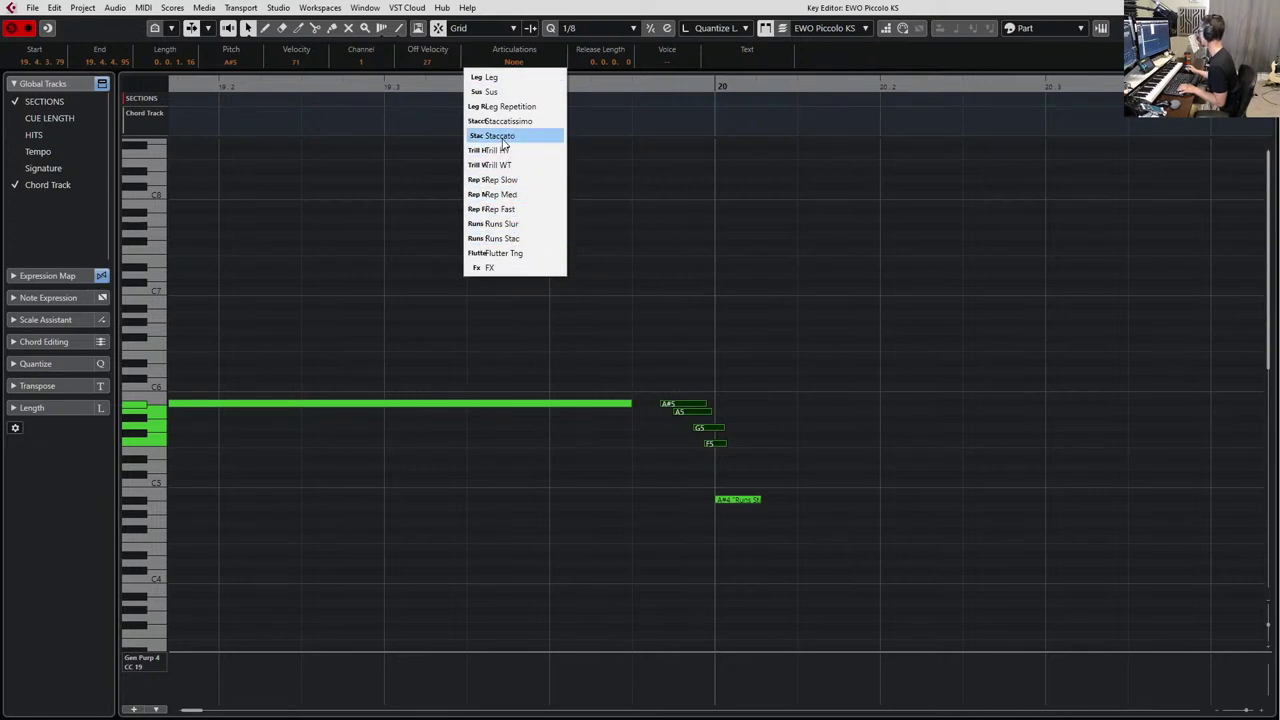
pyautogui.click(500, 223)
pyautogui.click(771, 458)
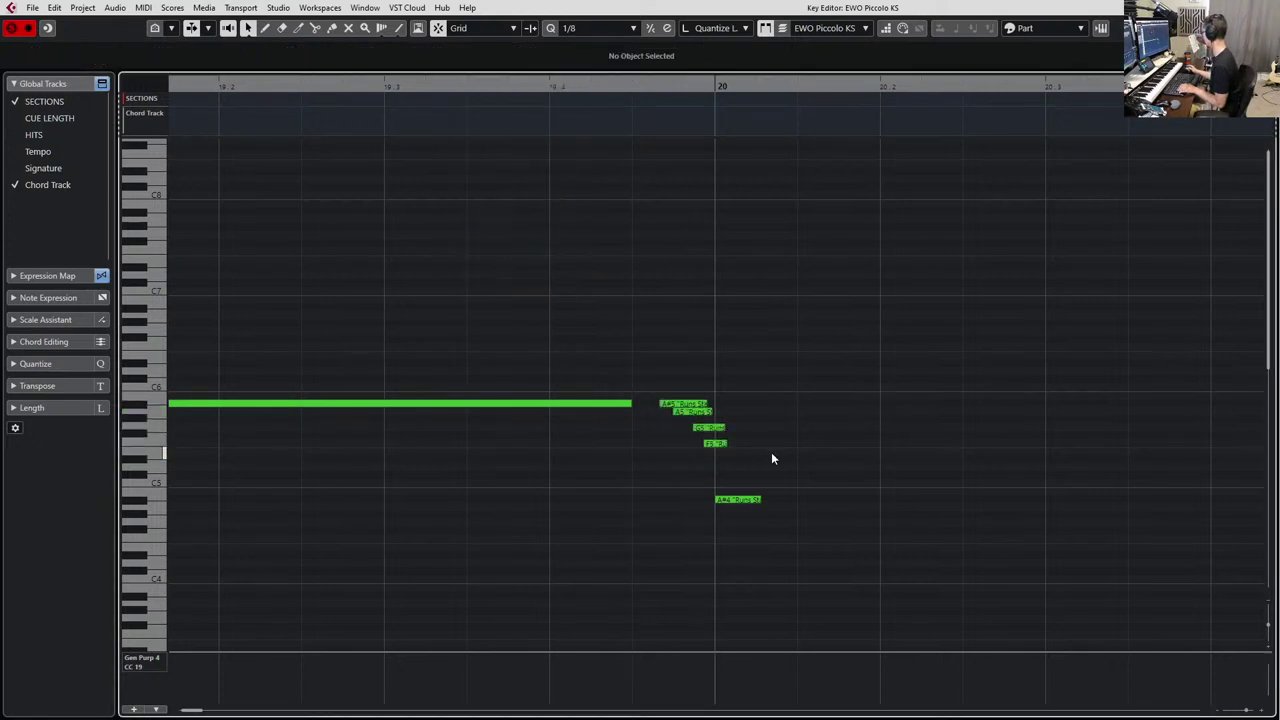
pyautogui.press('space')
pyautogui.scroll(-4, 788, 476)
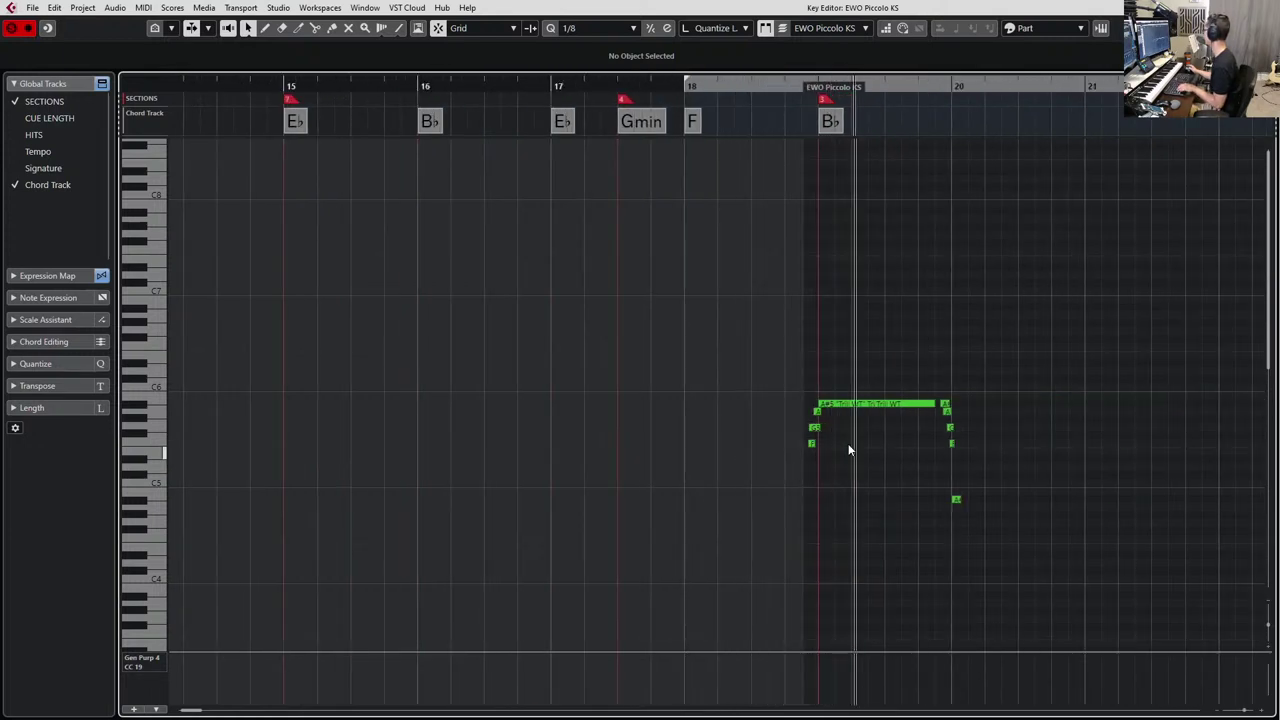
pyautogui.scroll(4, 905, 442)
pyautogui.scroll(2, 910, 440)
pyautogui.press('space')
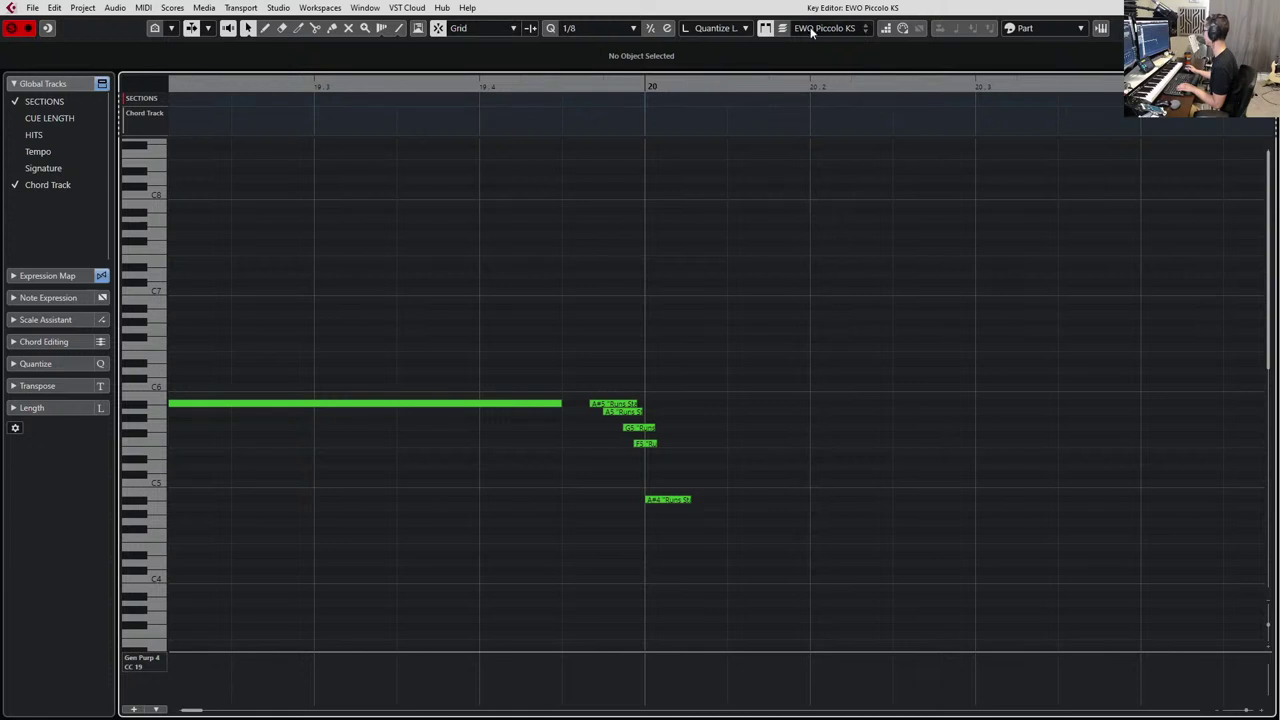
# Change the articulation of the four run notes before bar 20 to Runs Slur and play the passage.
pyautogui.moveTo(670, 302); pyautogui.dragTo(620, 490)
pyautogui.click(514, 62)
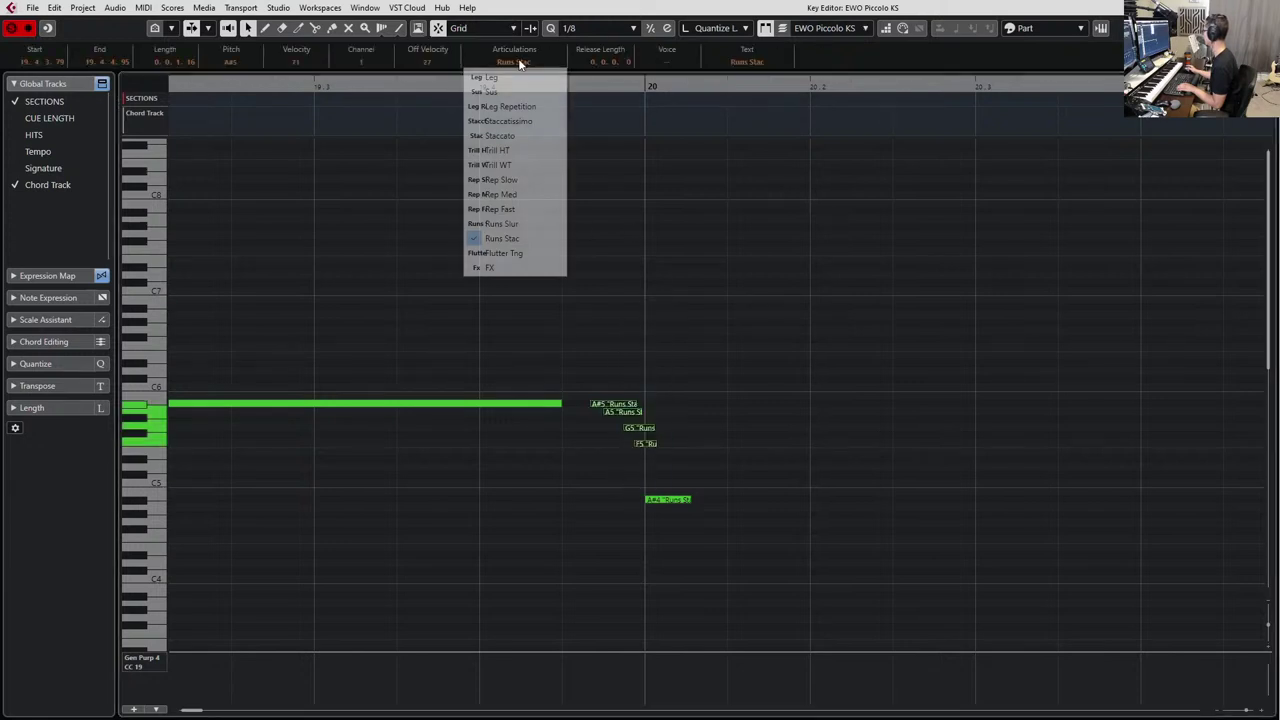
pyautogui.click(531, 224)
pyautogui.click(690, 406)
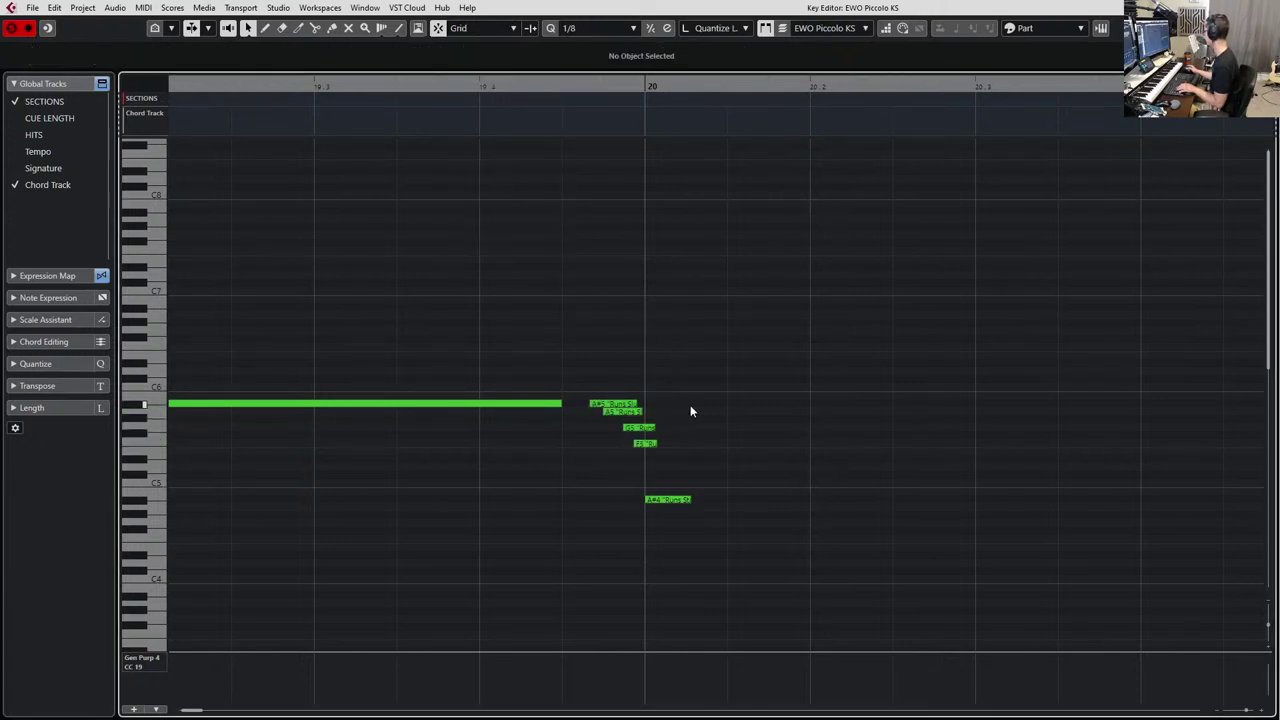
pyautogui.press('space')
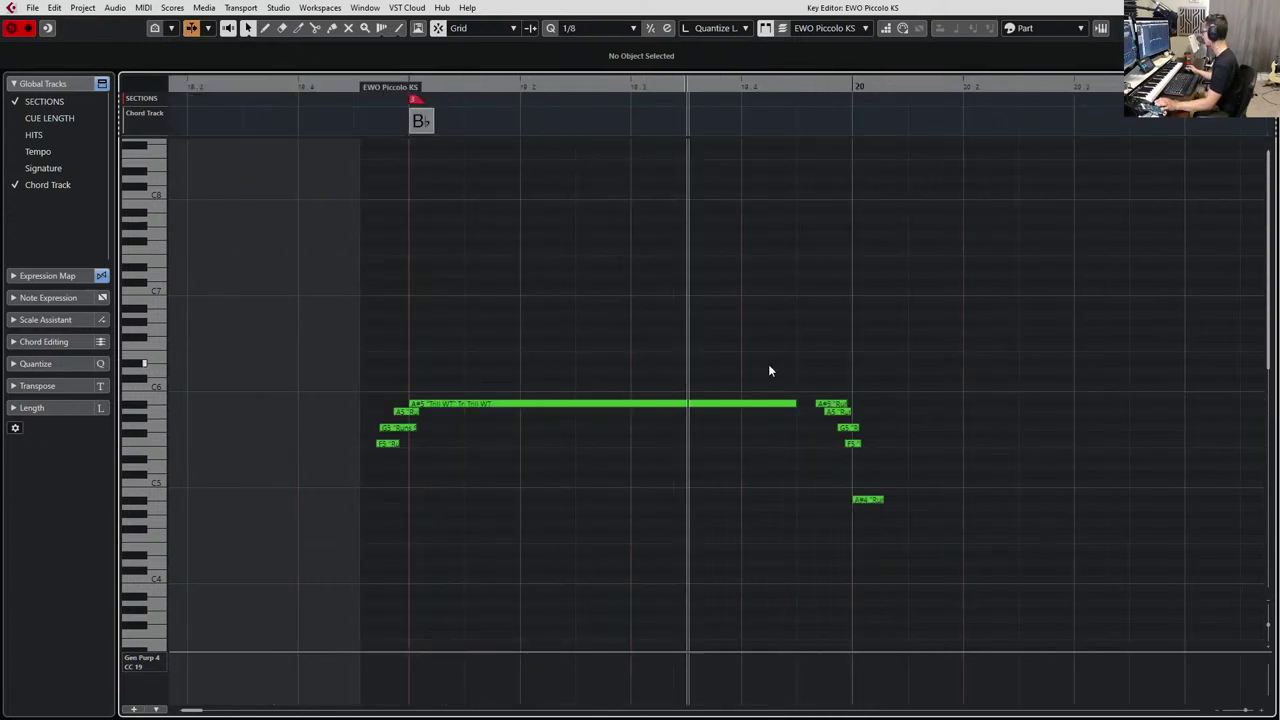
pyautogui.press('space')
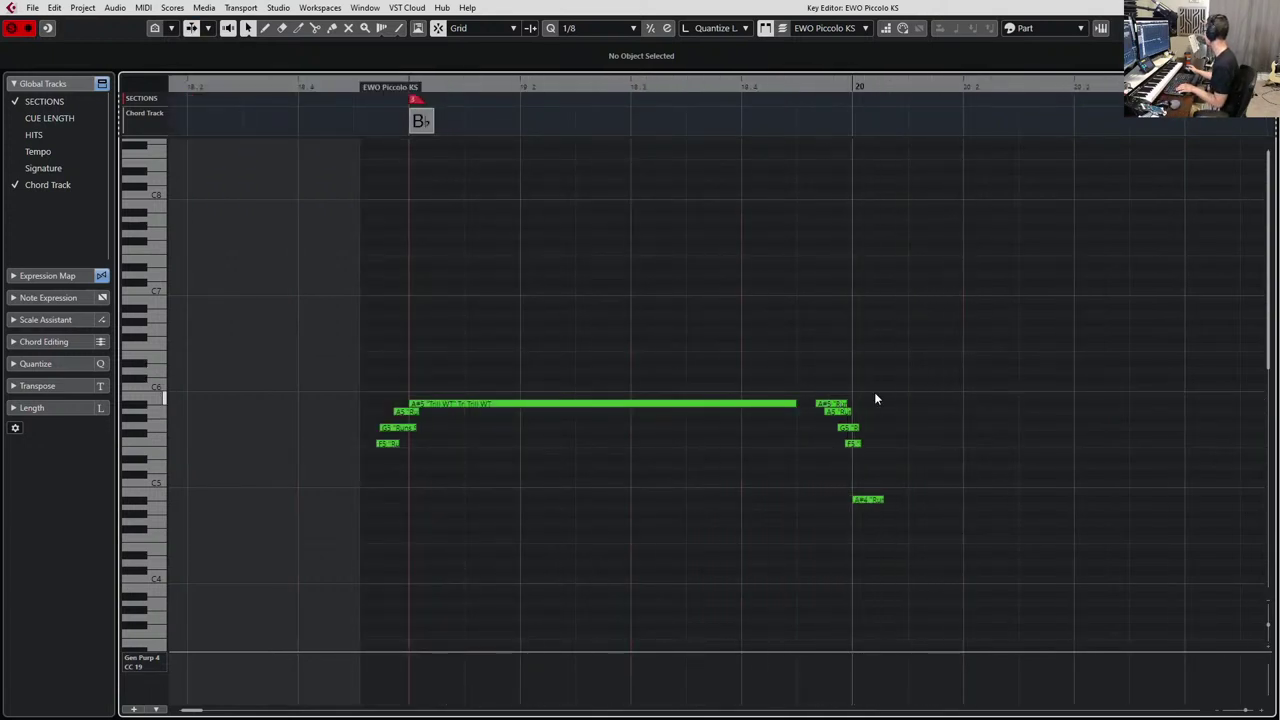
# Fine-tune the timing of the run notes just before bar 20 and close the piccolo editor.
pyautogui.scroll(4, 875, 398)
pyautogui.moveTo(777, 424); pyautogui.dragTo(792, 422)
pyautogui.moveTo(777, 401); pyautogui.dragTo(729, 404)
pyautogui.click(745, 399)
pyautogui.press('Return')
# Delete the EWO Flute KS part that starts just before bar 19.
pyautogui.scroll(-1, 731, 513)
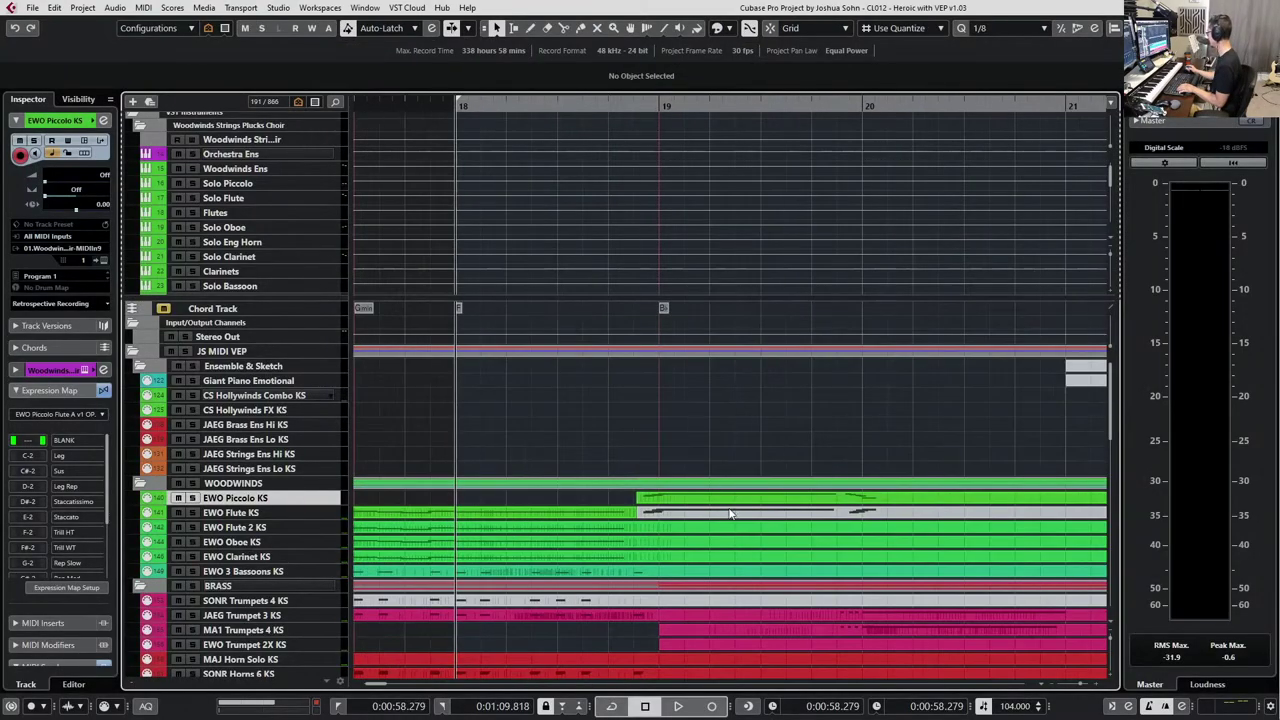
pyautogui.hscroll(2, 636, 505)
pyautogui.click(662, 514)
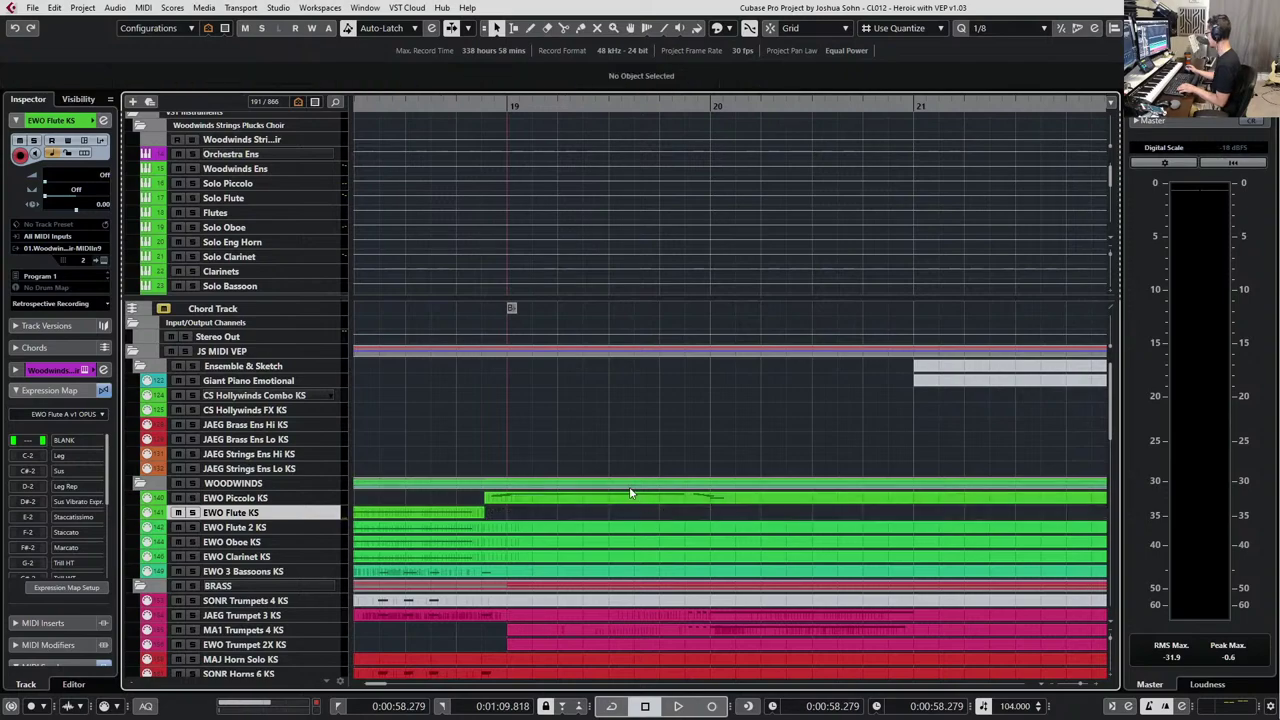
# Open the EWO Piccolo KS part with its Velocity, Expression, Modulation and Main Volume lanes shown, leaving the instrument window closed.
pyautogui.click(635, 499)
pyautogui.doubleClick(520, 500)
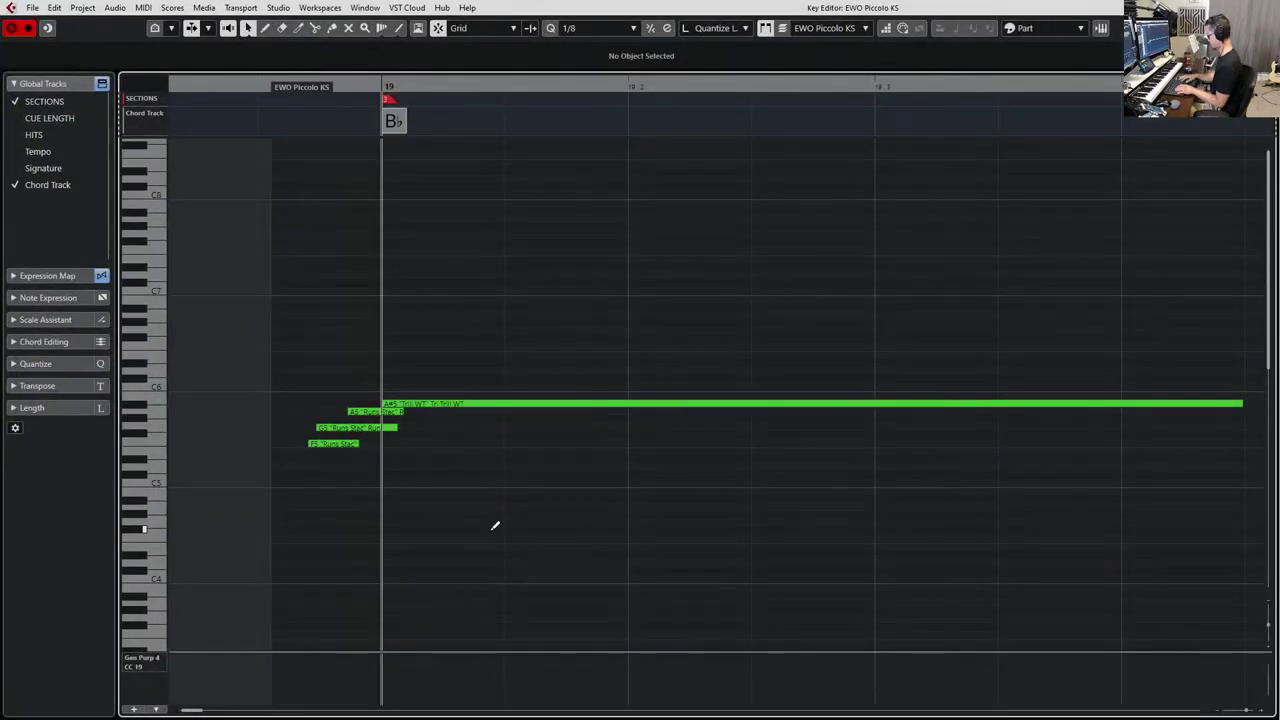
pyautogui.press('F11')
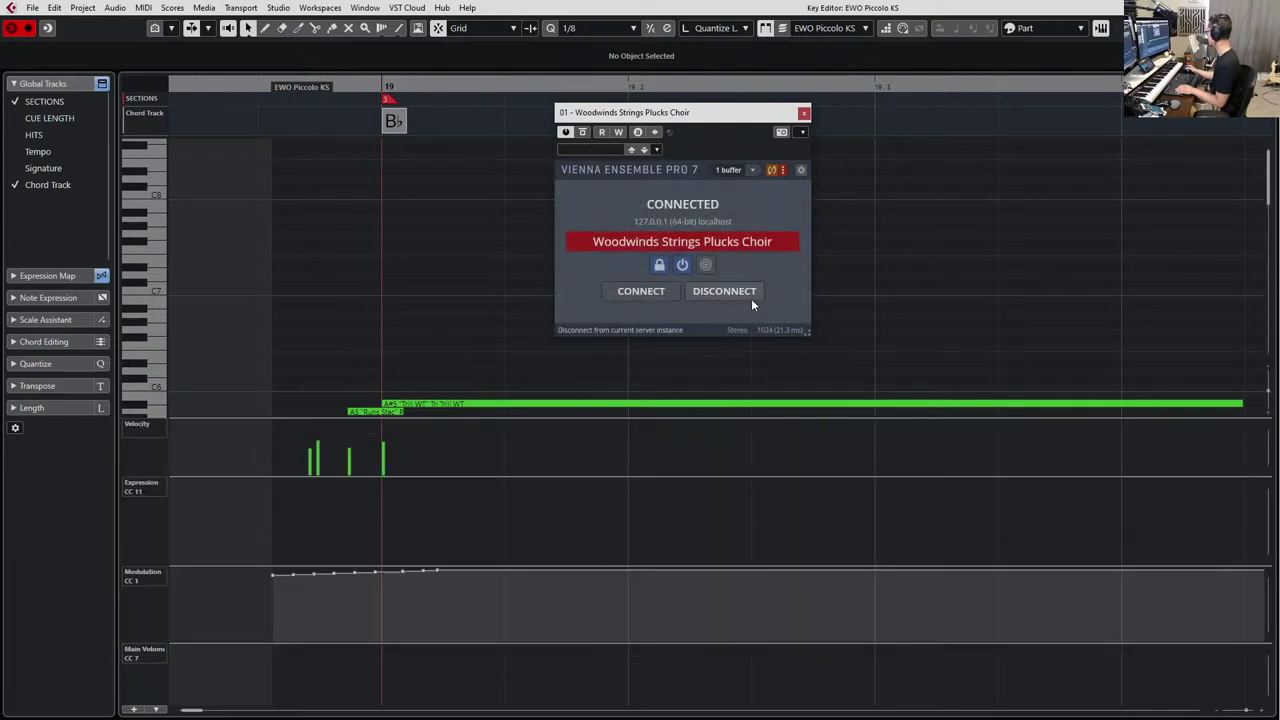
pyautogui.click(805, 114)
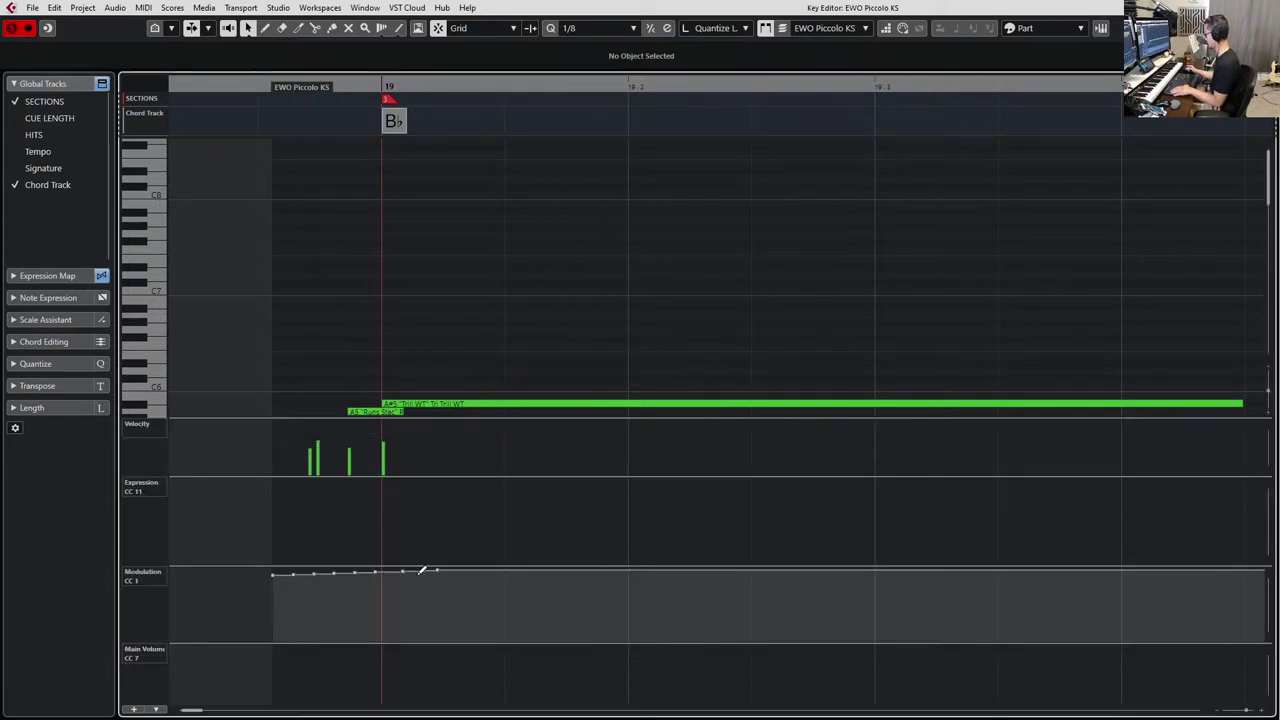
# Add a Main Volume (CC 7) point and an Expression (CC 11) point of about 109 at the start of the piccolo part.
pyautogui.click(276, 654)
pyautogui.click(278, 490)
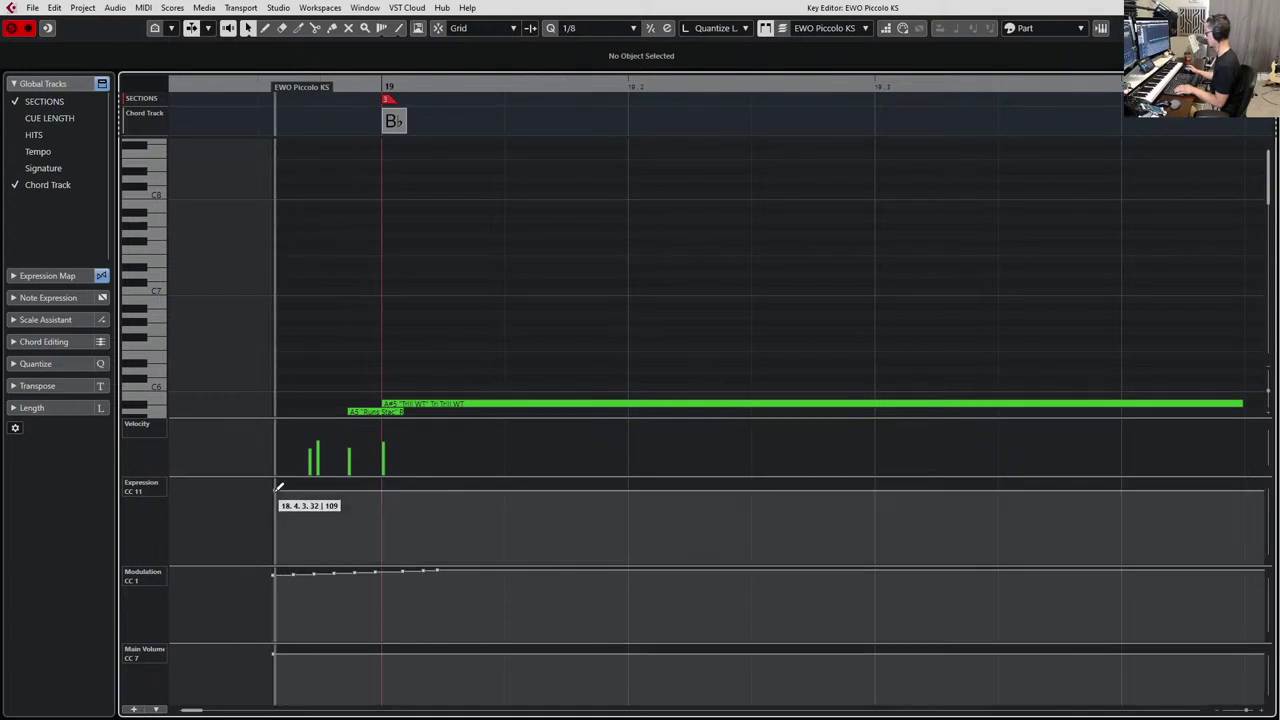
pyautogui.scroll(-3, 565, 341)
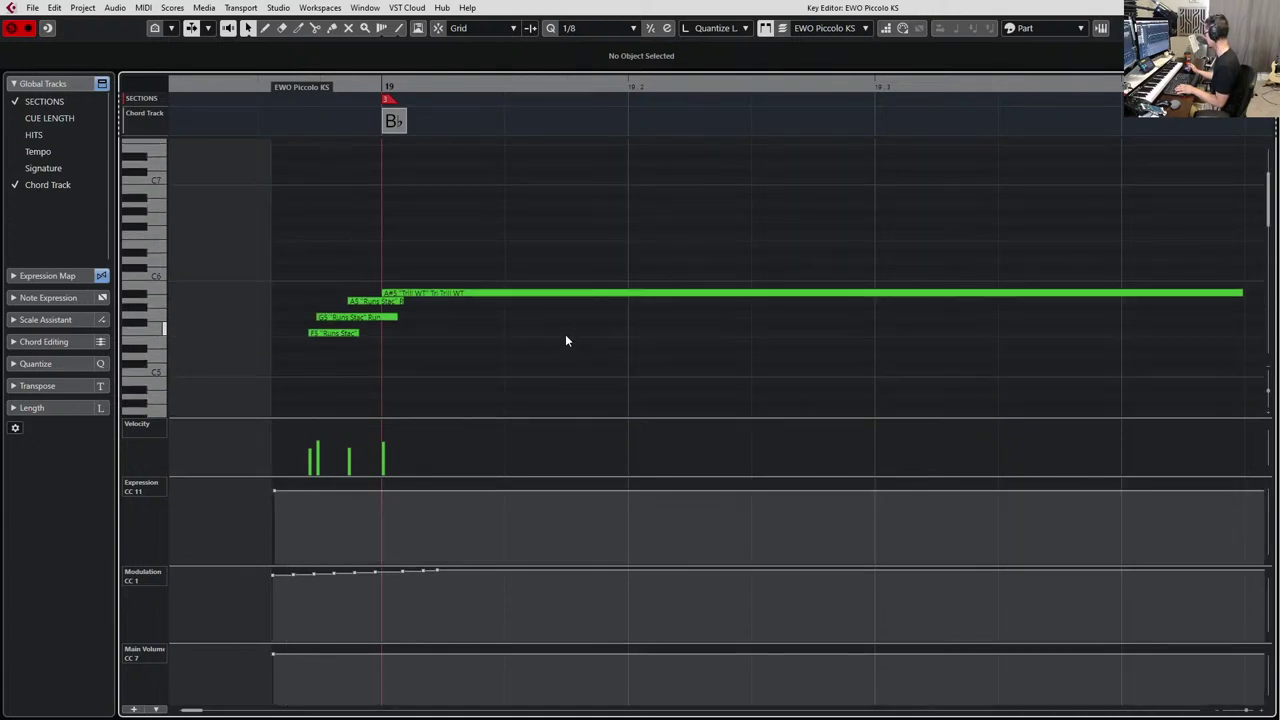
# Close the piccolo editor and copy the piccolo part onto the EWO Flute KS track at 18.4.3.24.
pyautogui.press('KP_1')
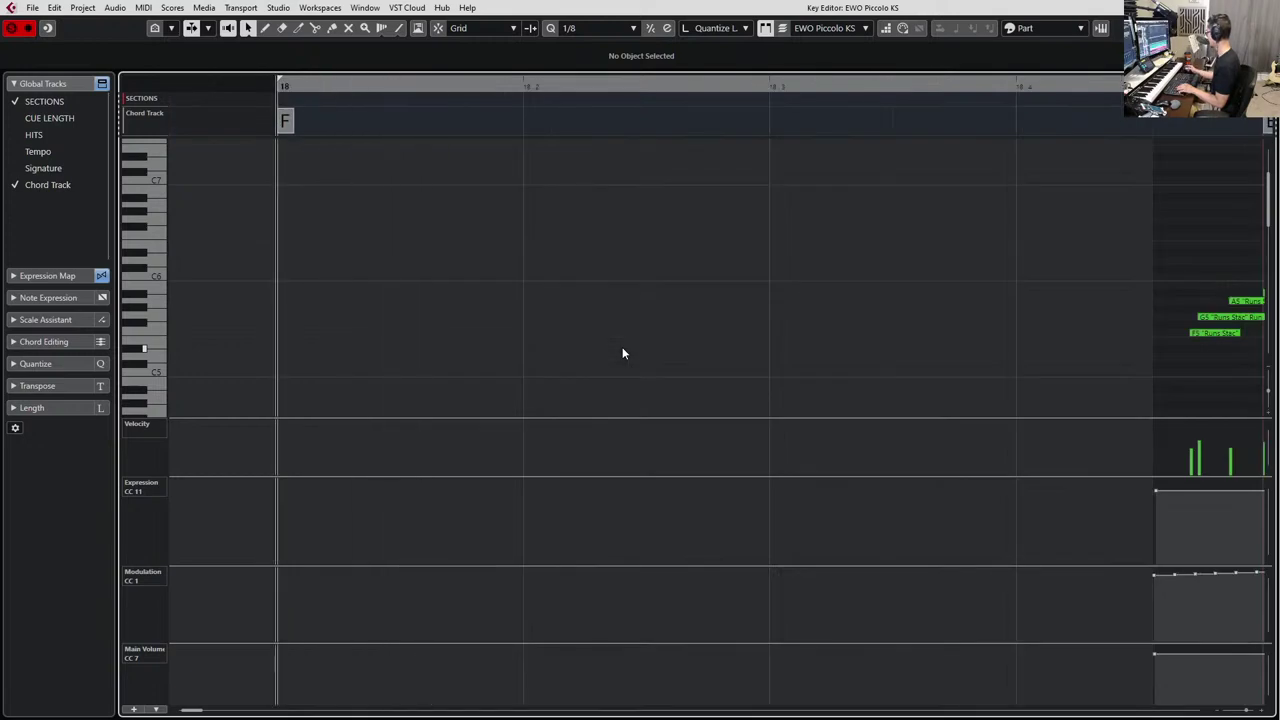
pyautogui.press('Return')
pyautogui.doubleClick(625, 512)
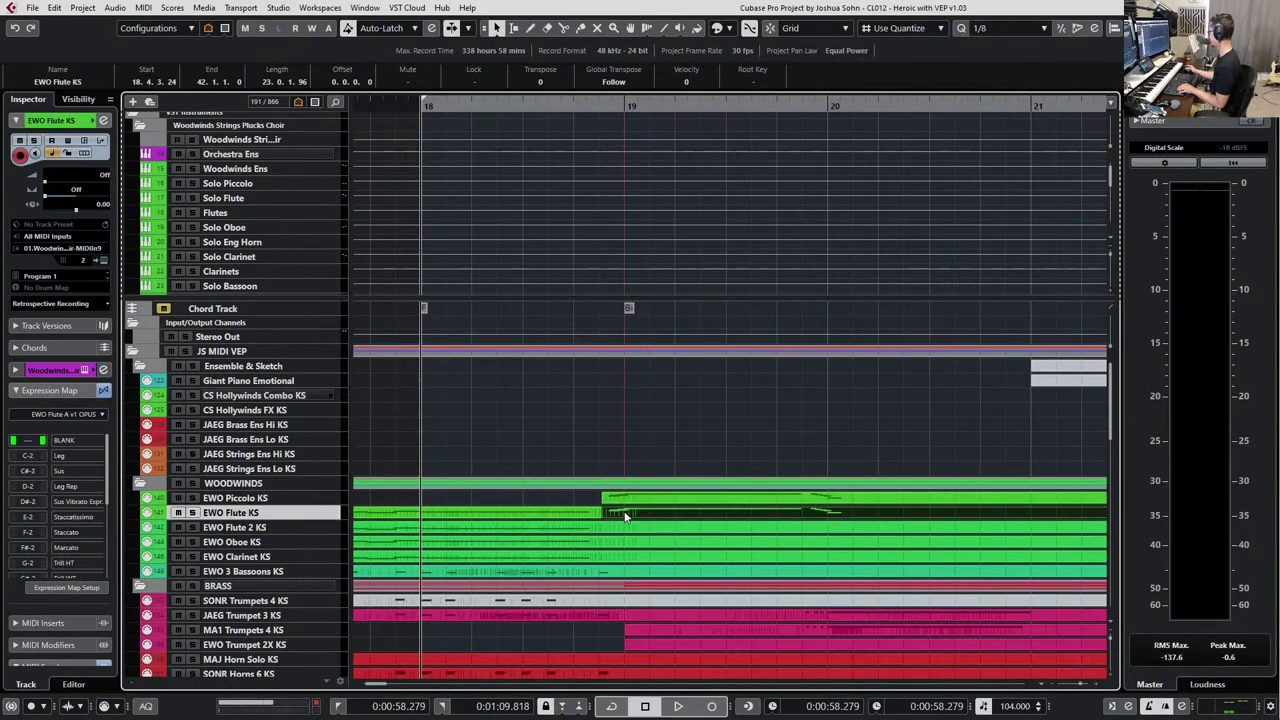
# Open the copied EWO Flute KS part, transpose all its notes down one octave and audition the result.
pyautogui.press('space')
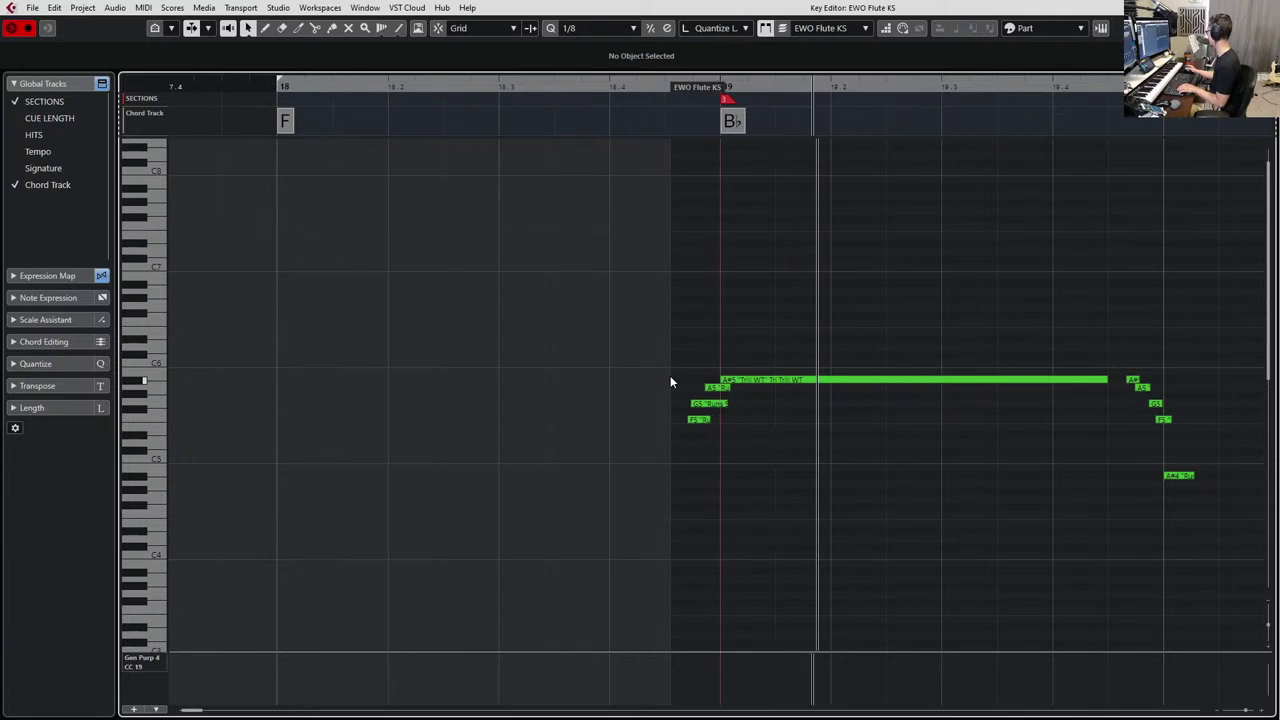
pyautogui.press('space')
pyautogui.moveTo(684, 292); pyautogui.dragTo(1264, 531)
pyautogui.hotkey('shift', 'Down')
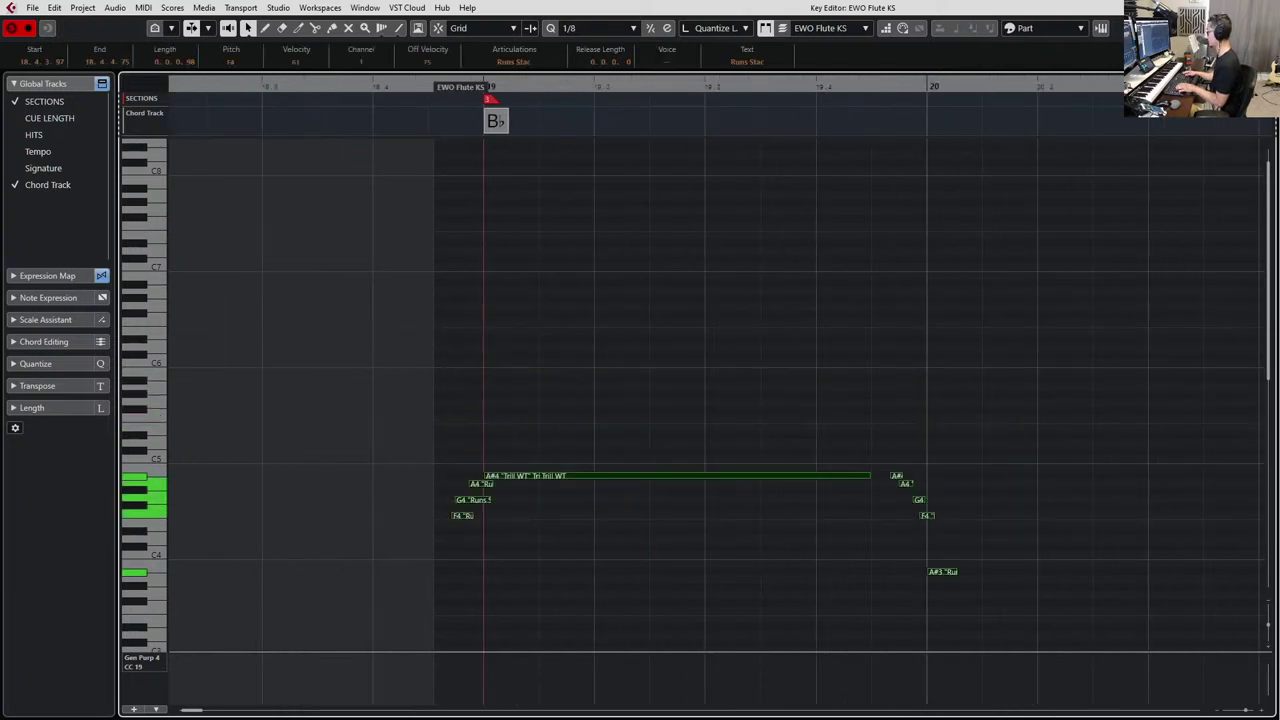
pyautogui.hotkey('shift', 'Up')
pyautogui.press('space')
pyautogui.hotkey('shift', 'Down')
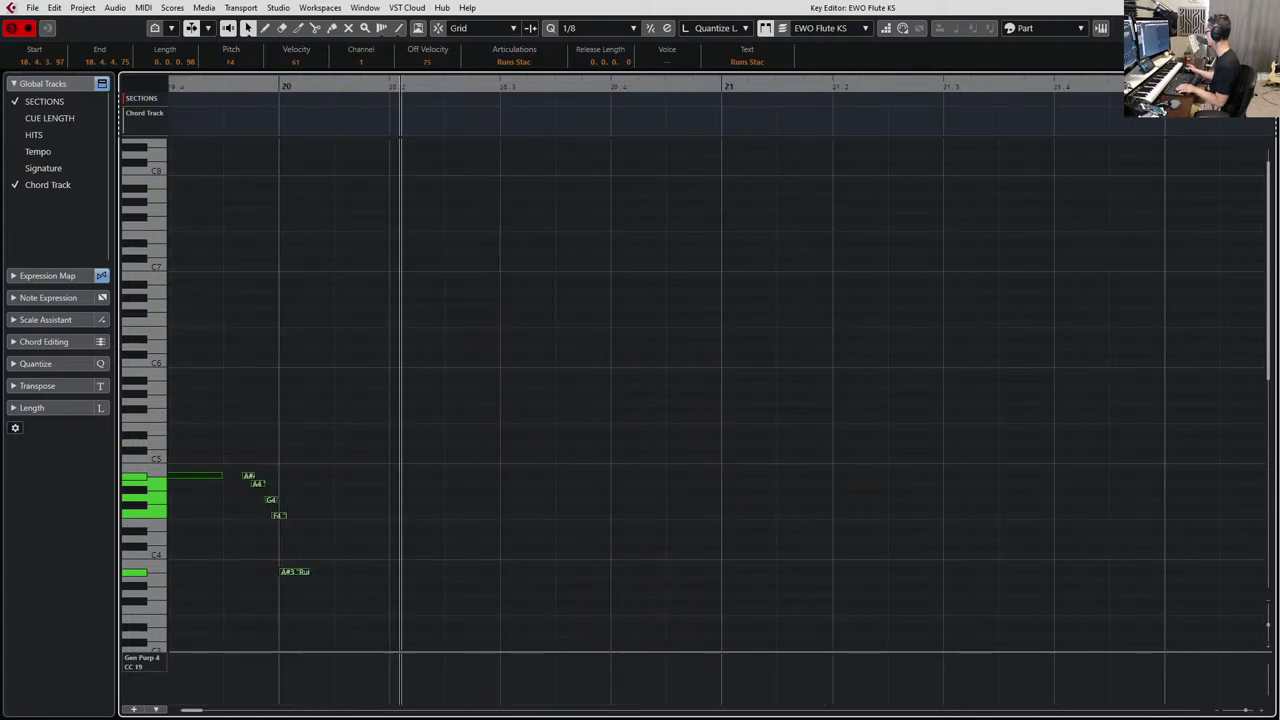
pyautogui.press('space')
# Lengthen the flute's final A#3 note to end at 20.1.2.29 and set its articulation to Staccato.
pyautogui.moveTo(1086, 560); pyautogui.dragTo(930, 610)
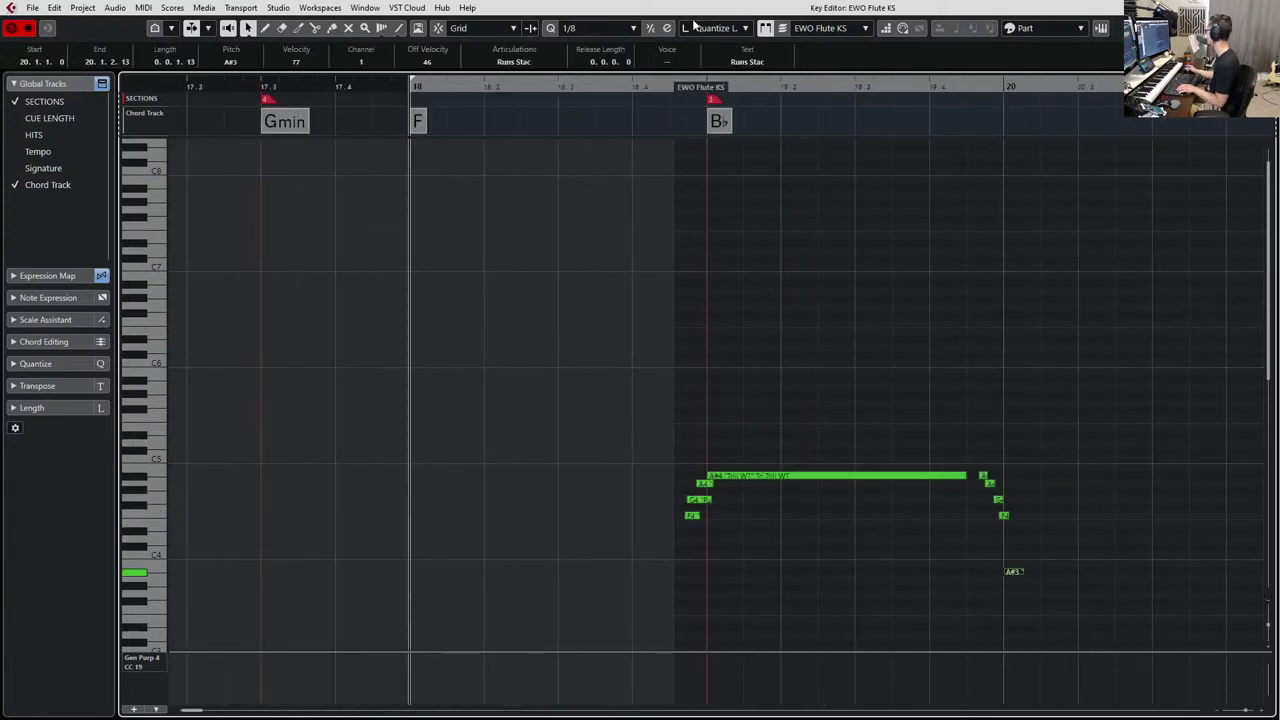
pyautogui.click(525, 68)
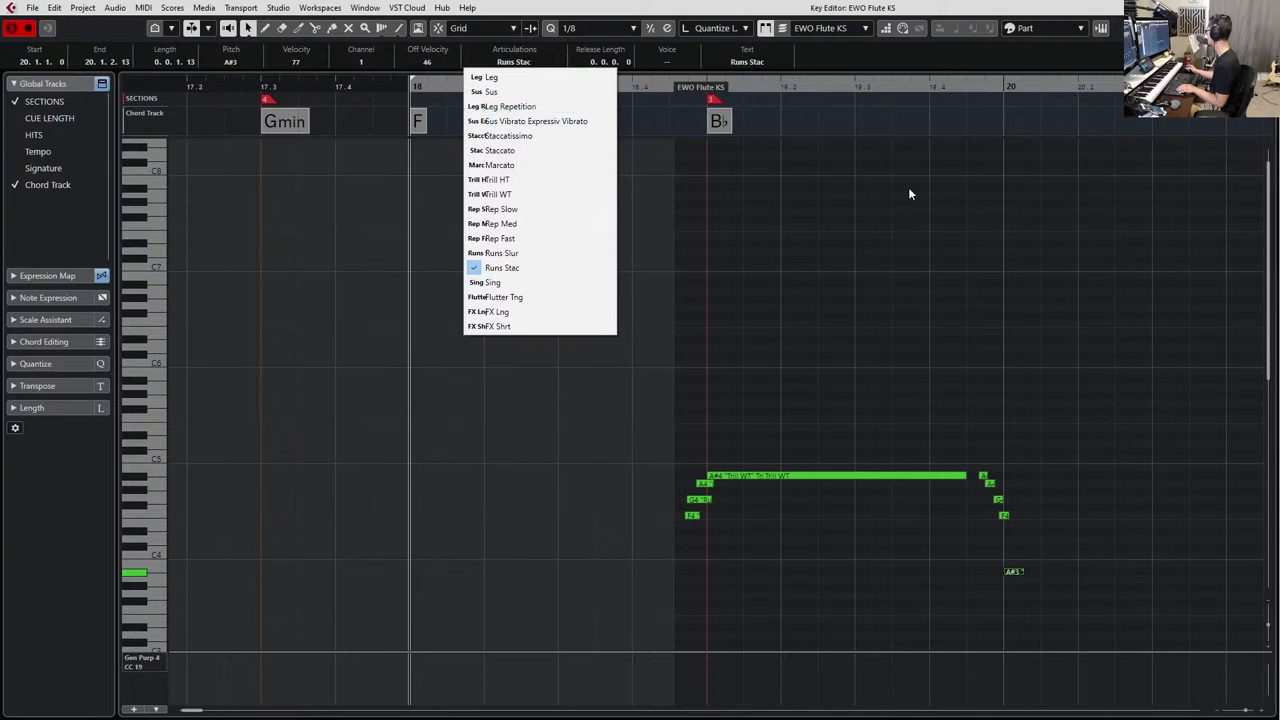
pyautogui.press('Escape')
pyautogui.click(1026, 569)
pyautogui.click(1026, 570)
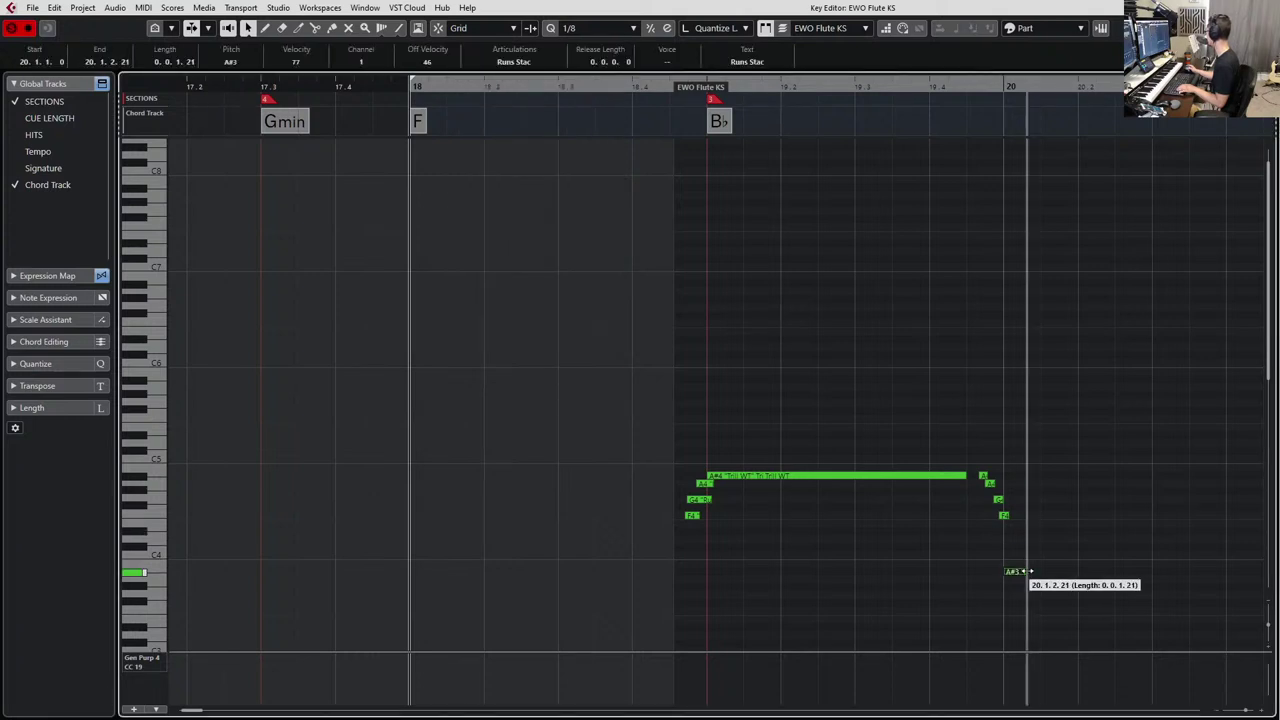
pyautogui.click(530, 62)
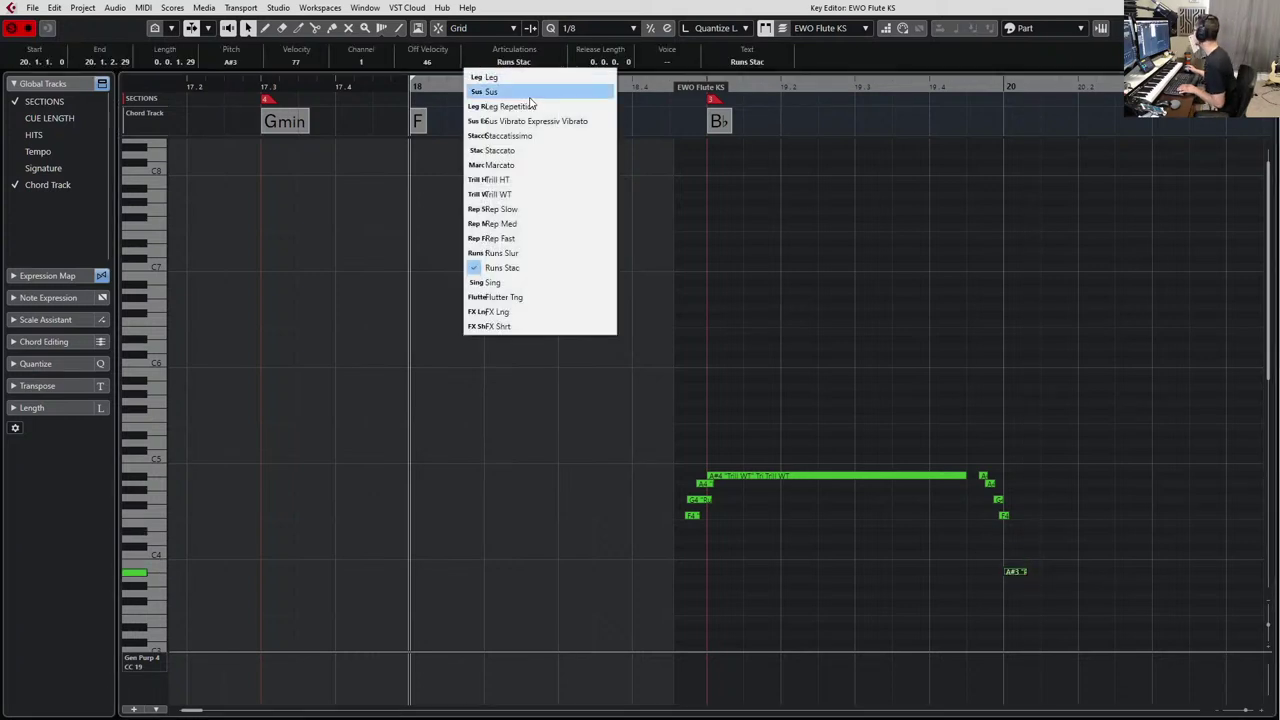
pyautogui.click(531, 152)
pyautogui.press('space')
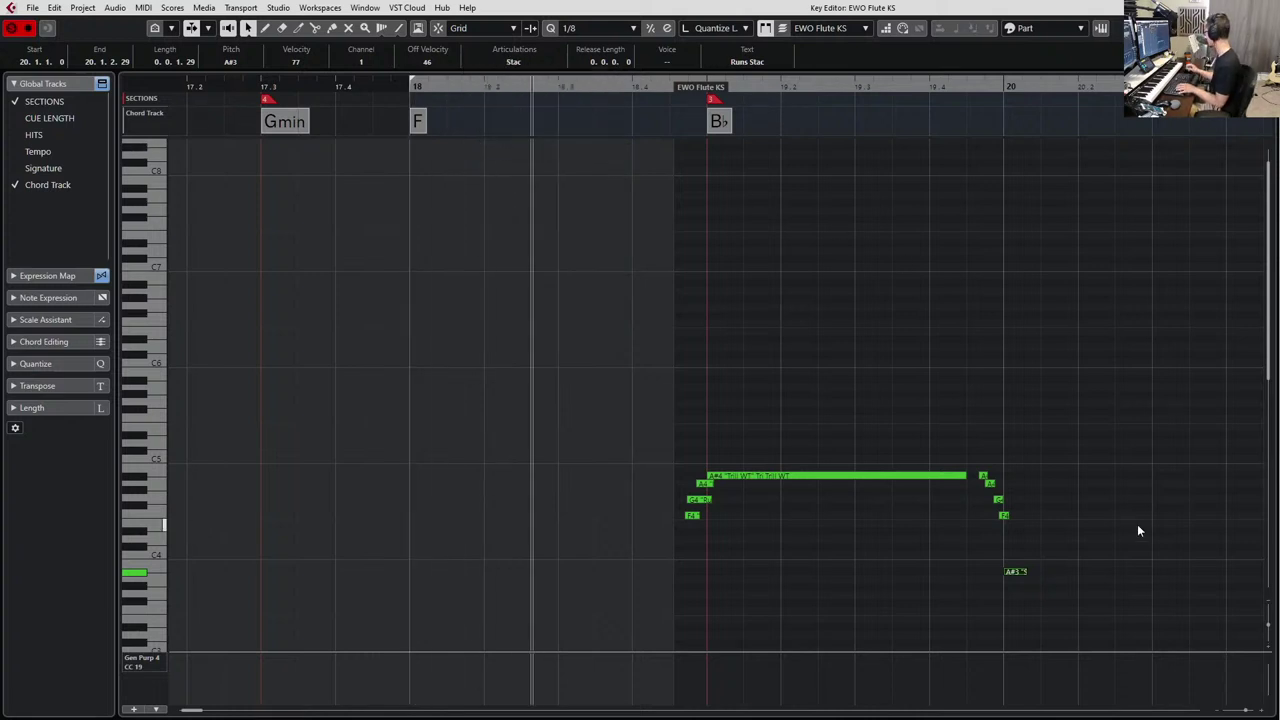
pyautogui.press('space')
# Show the flute's controller lanes and smooth the Modulation and Expression curves around the run into bar 19.
pyautogui.hotkey('alt', '1')
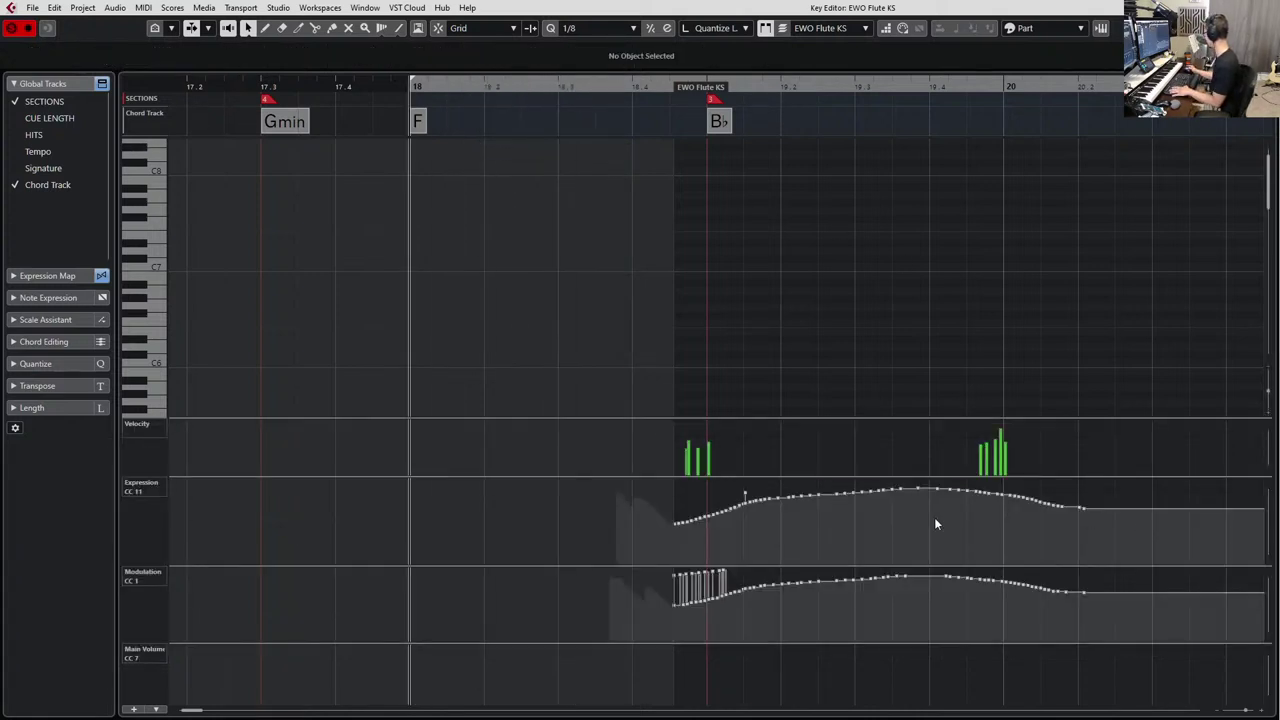
pyautogui.moveTo(644, 608); pyautogui.dragTo(764, 586)
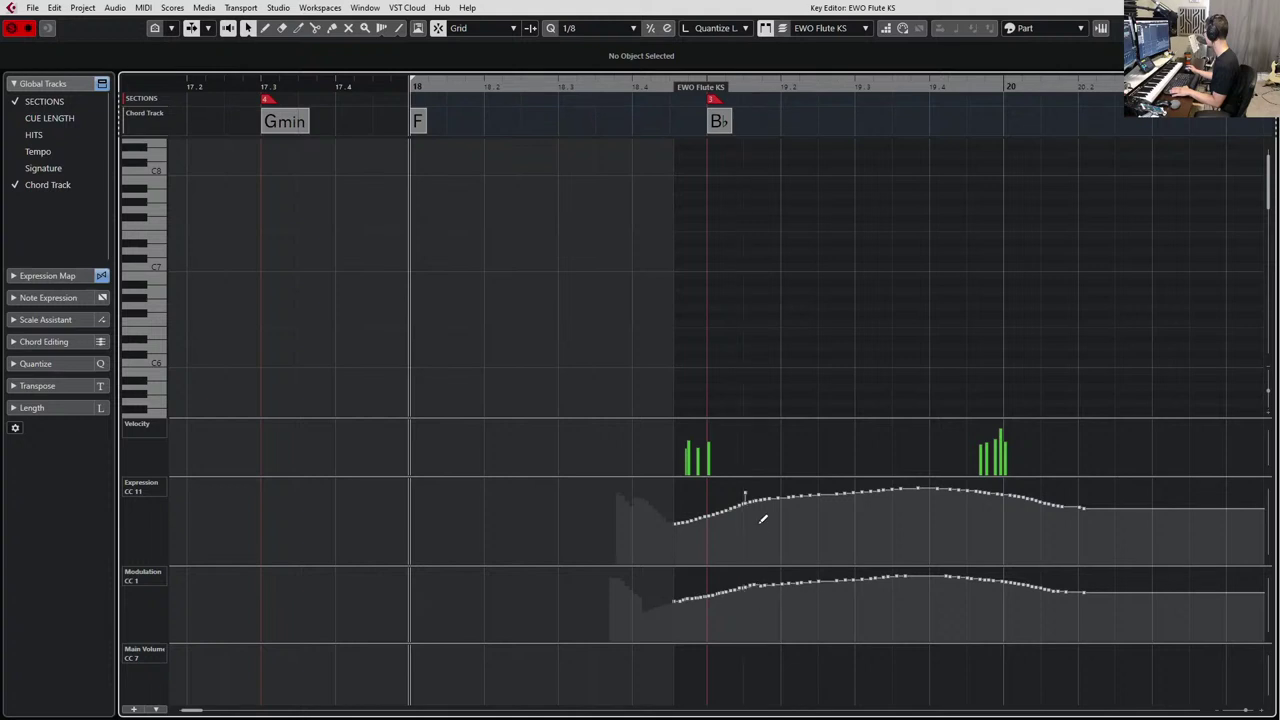
pyautogui.moveTo(778, 505); pyautogui.dragTo(778, 502)
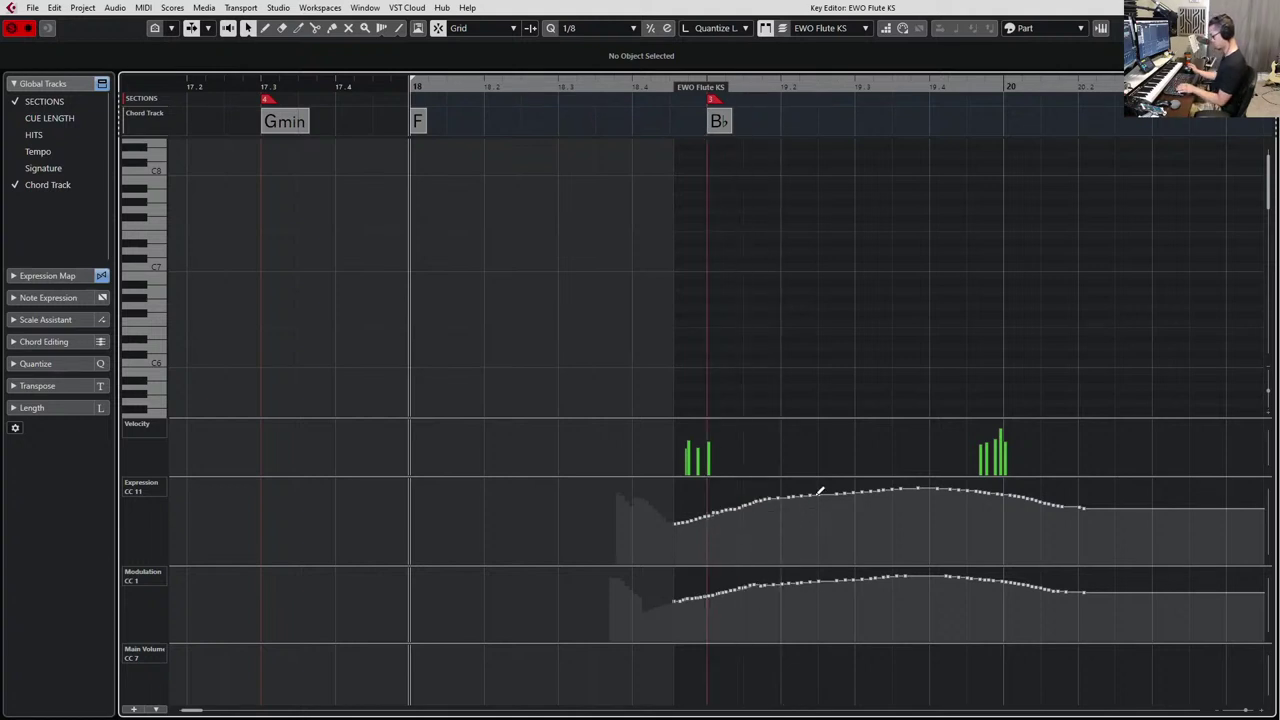
# Set the flute part's Main Volume (CC 7) to about 109, close the editor and play the passage from bar 18.
pyautogui.press('space')
pyautogui.moveTo(720, 679)
pyautogui.mouseDown()
pyautogui.moveTo(689, 657)
pyautogui.moveTo(862, 656)
pyautogui.mouseUp()
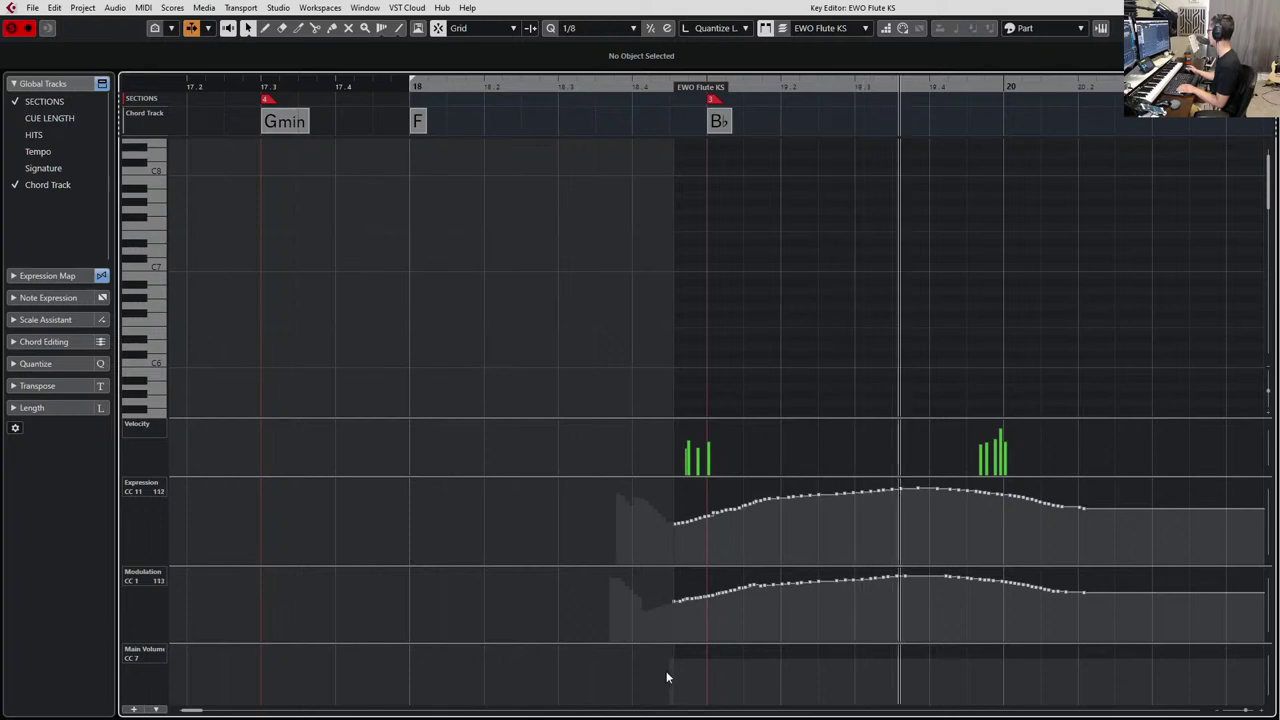
pyautogui.press('space')
pyautogui.press('Return')
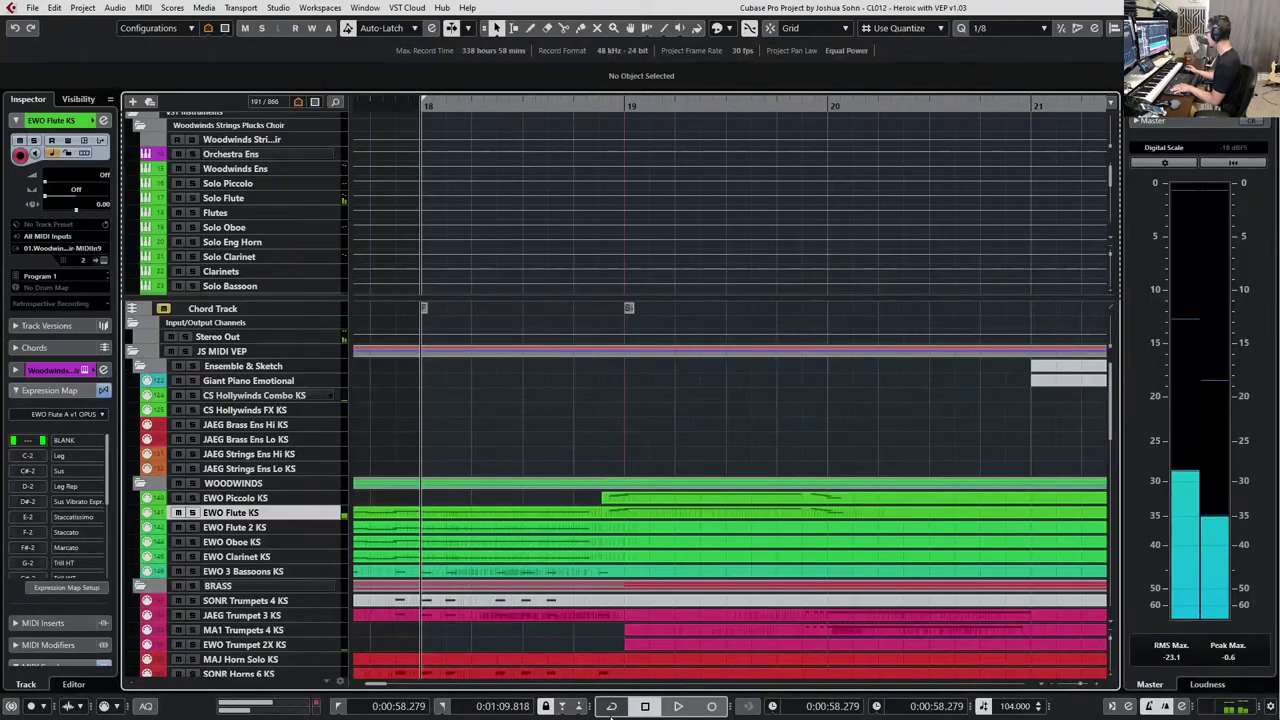
pyautogui.press('space')
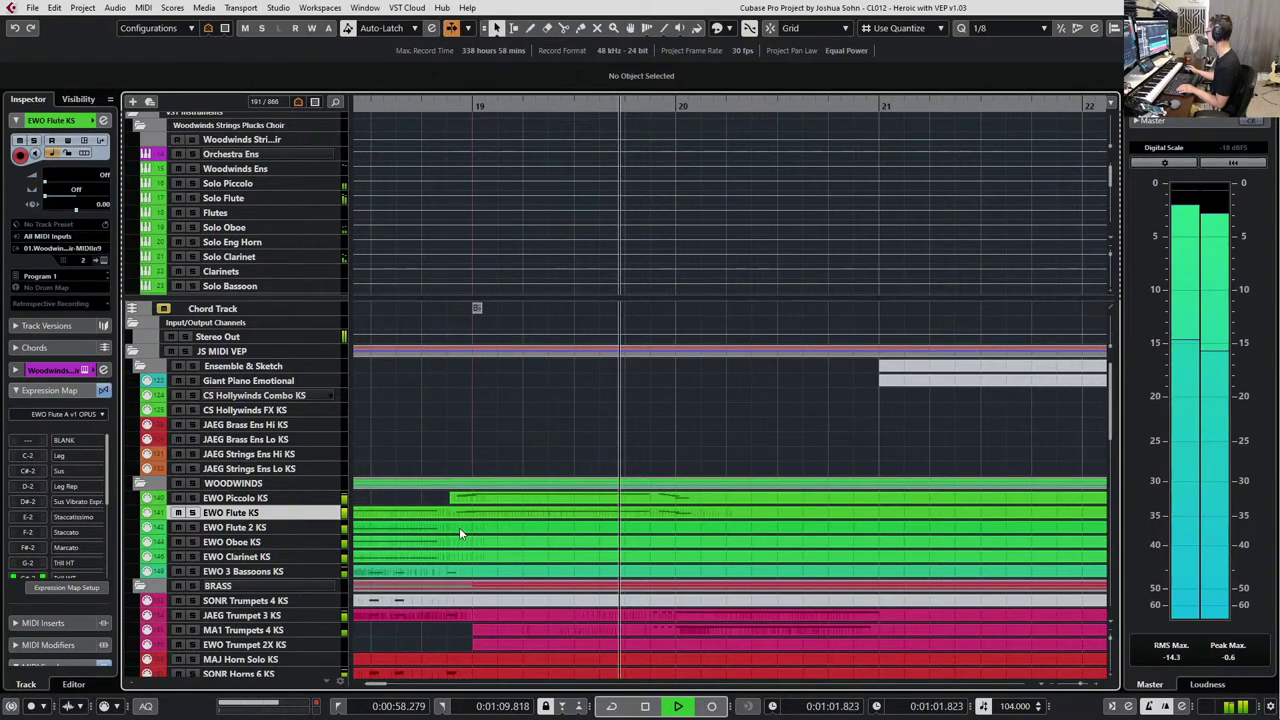
pyautogui.press('space')
# Open the piccolo and flute parts together and extend both long trill notes to end at 19.4.3.64.
pyautogui.click(567, 499)
pyautogui.keyDown('shift'); pyautogui.click(571, 511); pyautogui.keyUp('shift')
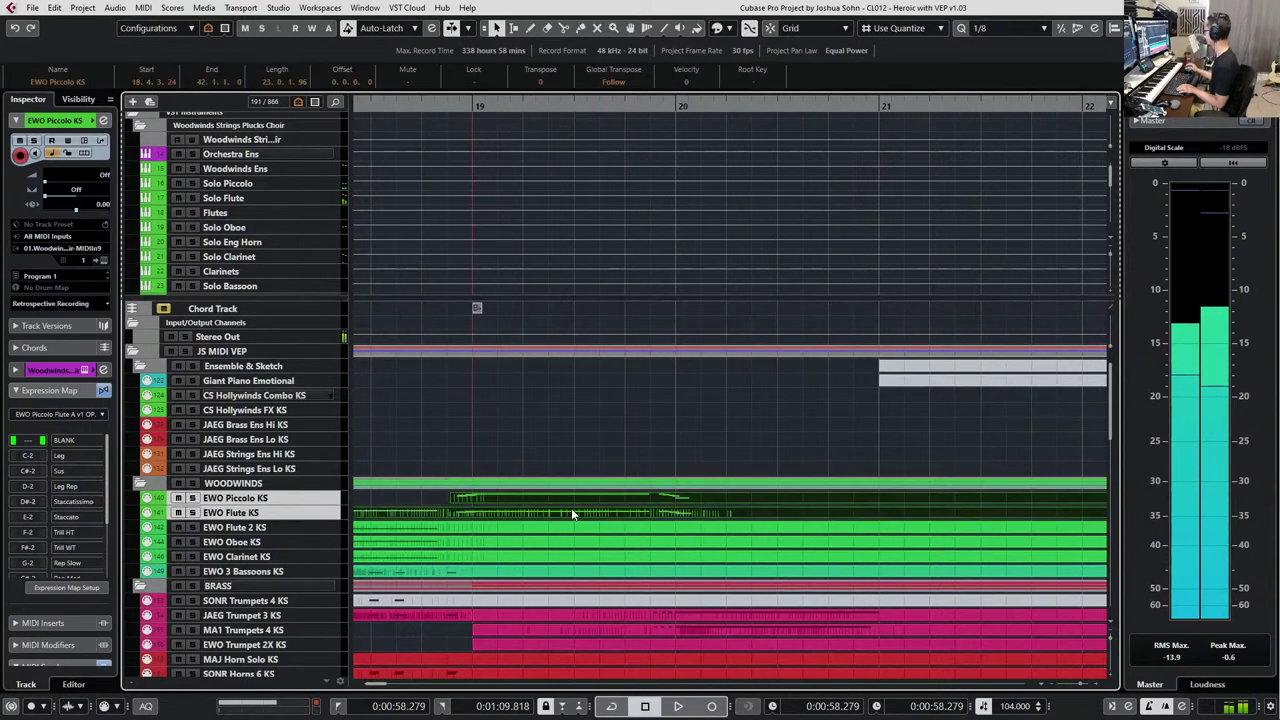
pyautogui.press('Return')
pyautogui.moveTo(451, 282); pyautogui.dragTo(470, 396)
pyautogui.scroll(3, 494, 393)
pyautogui.scroll(3, 479, 366)
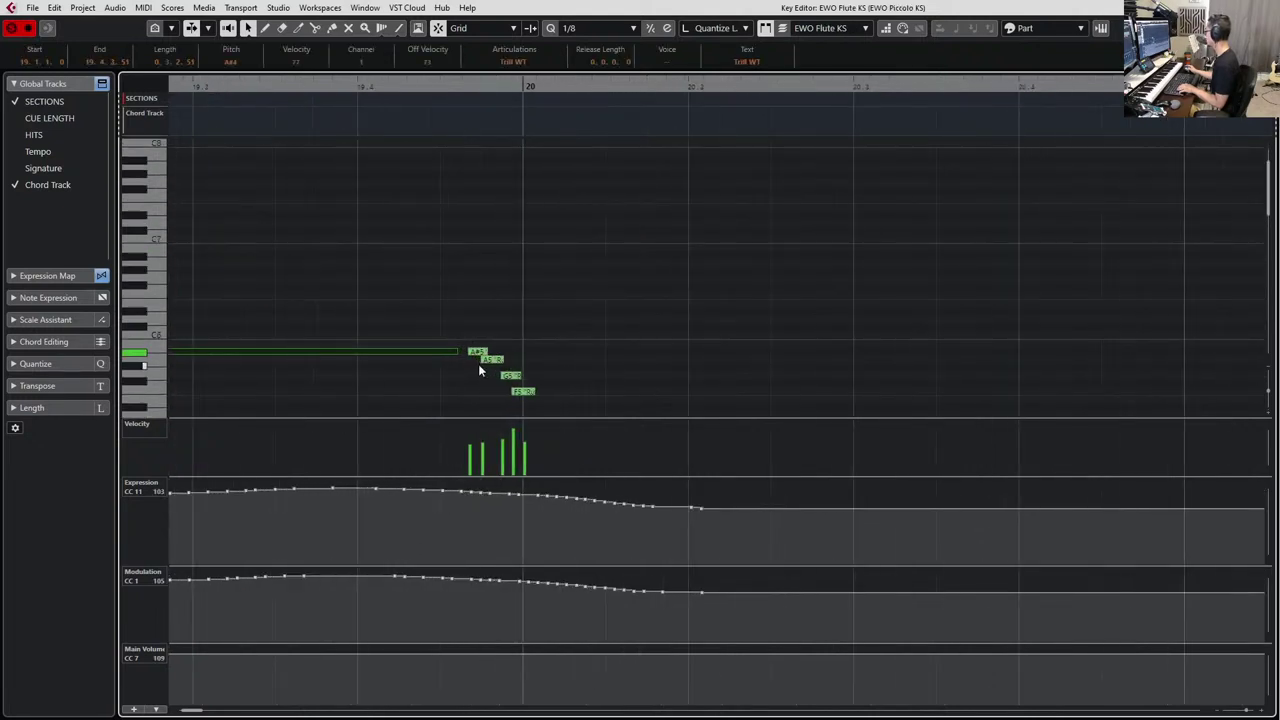
pyautogui.moveTo(447, 352); pyautogui.dragTo(452, 352)
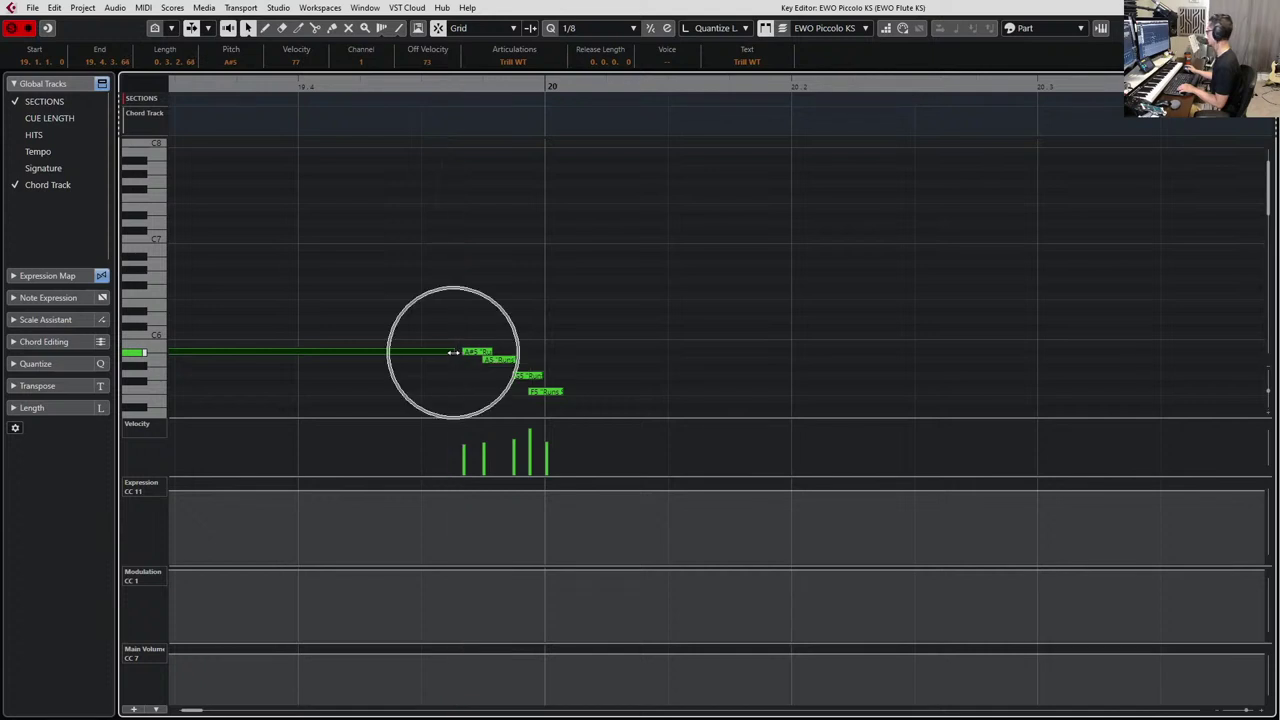
pyautogui.scroll(-2, 455, 353)
pyautogui.press('space')
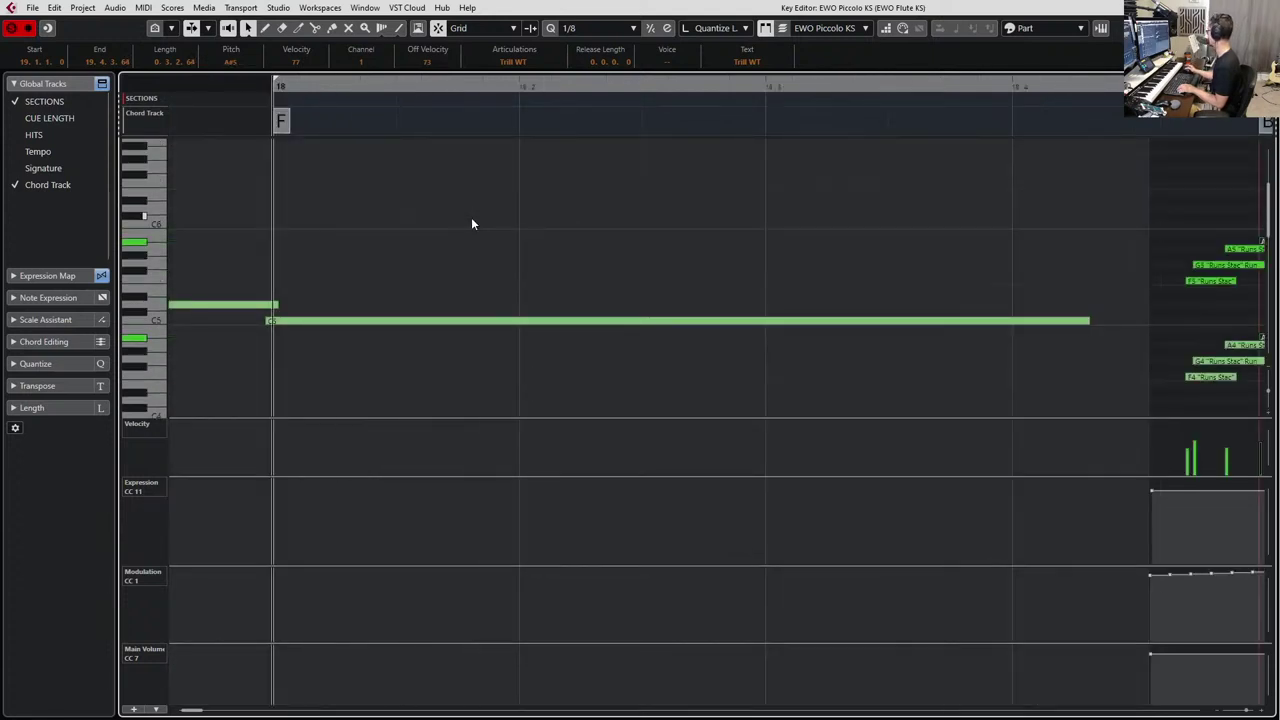
pyautogui.scroll(-3, 1145, 288)
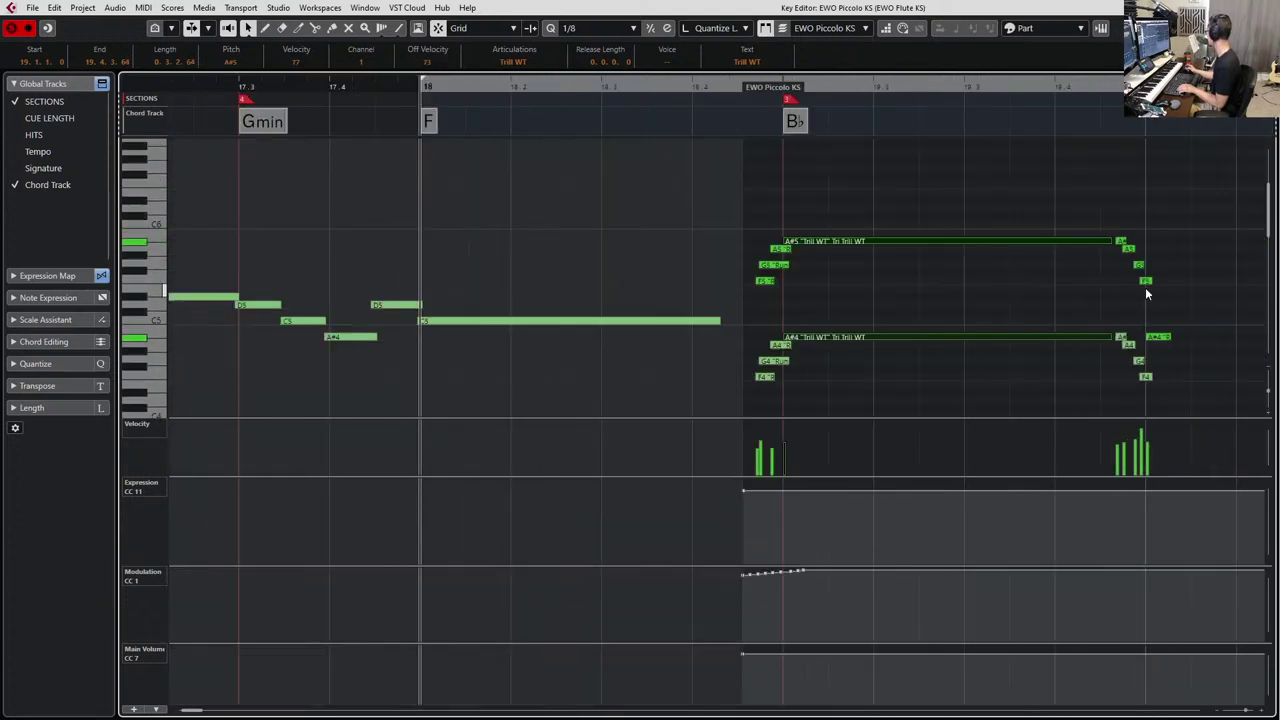
# Set the piccolo's final A#4 note at bar 20 to Staccato, raise its velocity and close the editor.
pyautogui.hscroll(1, 1072, 300)
pyautogui.click(1056, 303)
pyautogui.moveTo(1036, 290); pyautogui.dragTo(1054, 344)
pyautogui.click(525, 64)
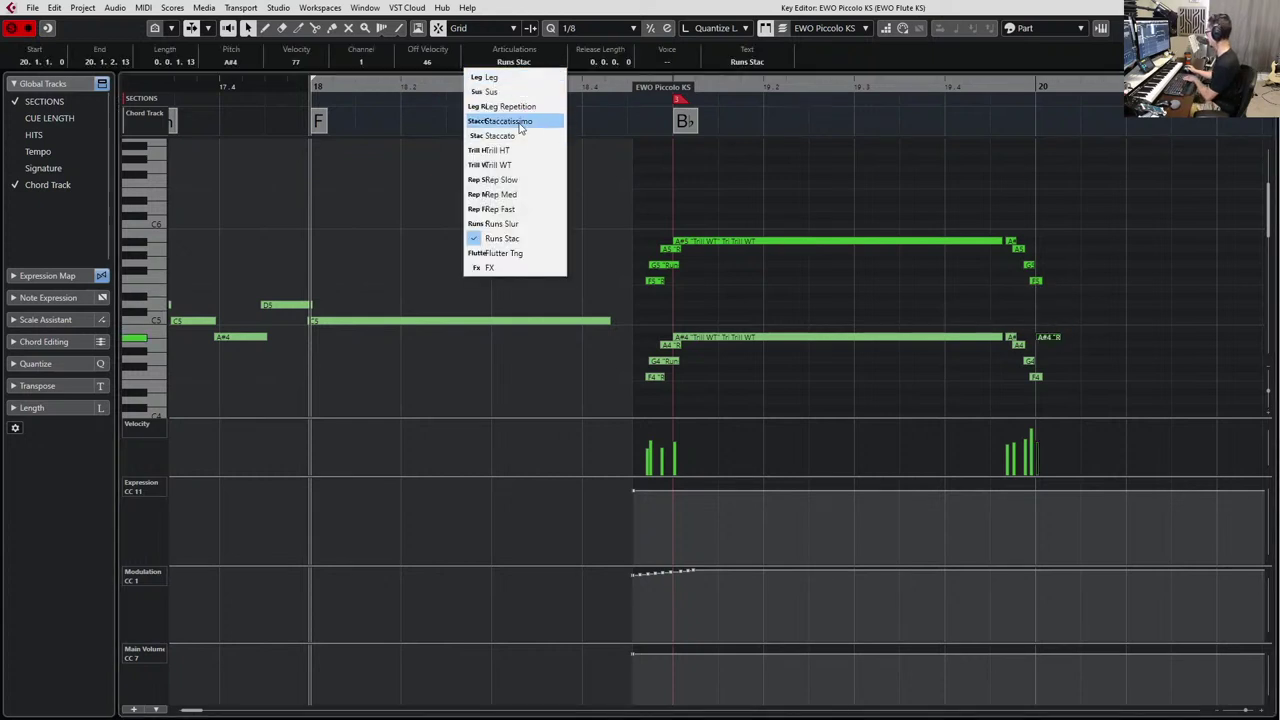
pyautogui.click(522, 132)
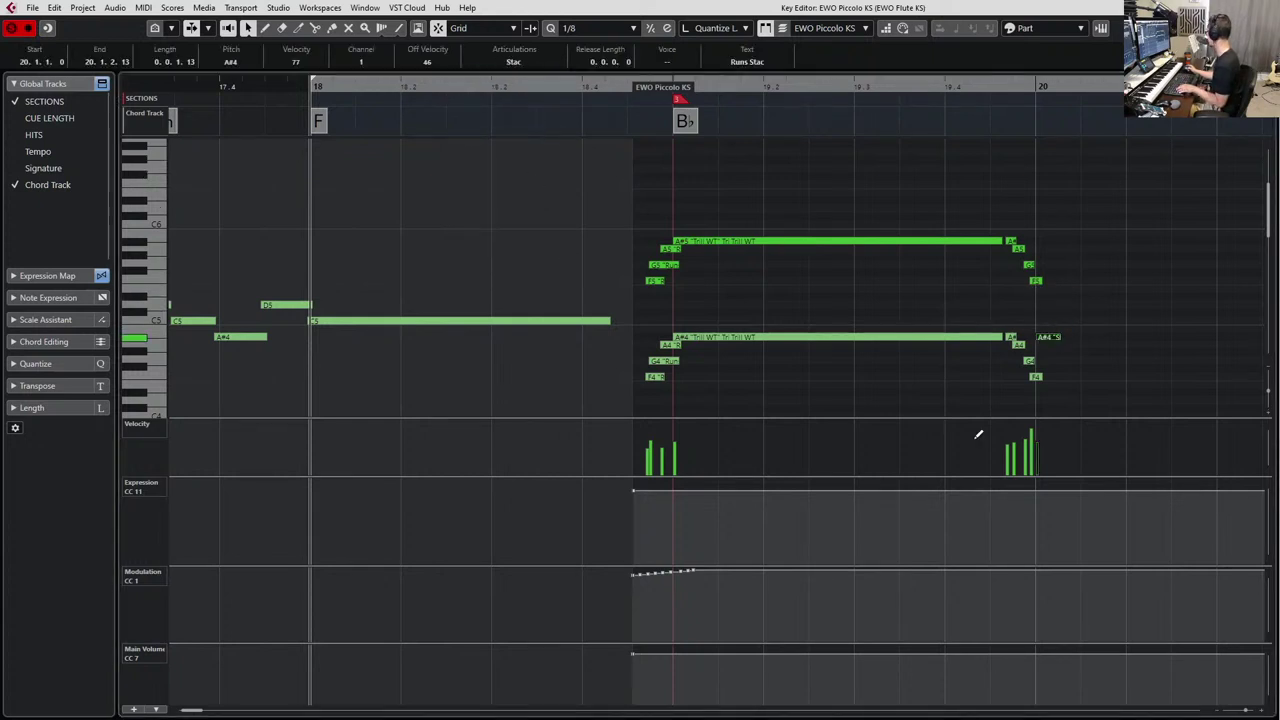
pyautogui.moveTo(1035, 445); pyautogui.dragTo(1043, 425)
pyautogui.press('Return')
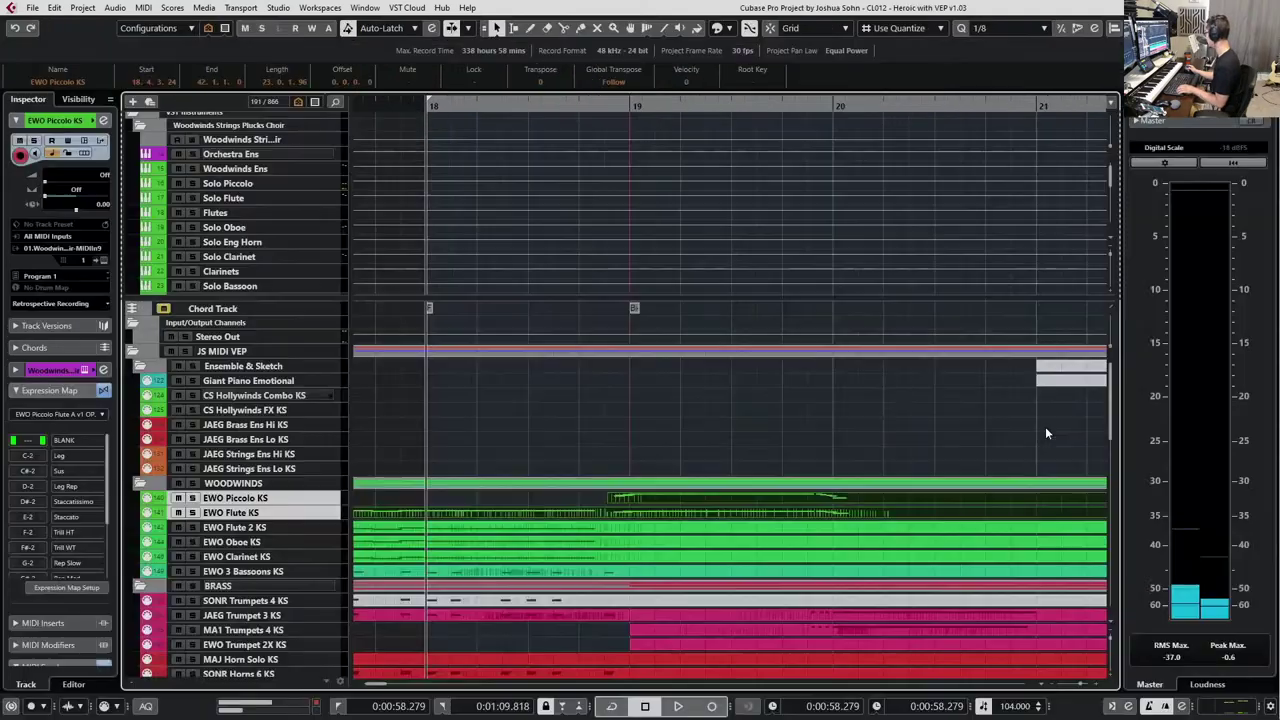
# Set the locators from 1:00.298 to 1:01.354 and clear the Flute 2, Oboe and Clarinet notes around the start of bar 19.
pyautogui.press('2')
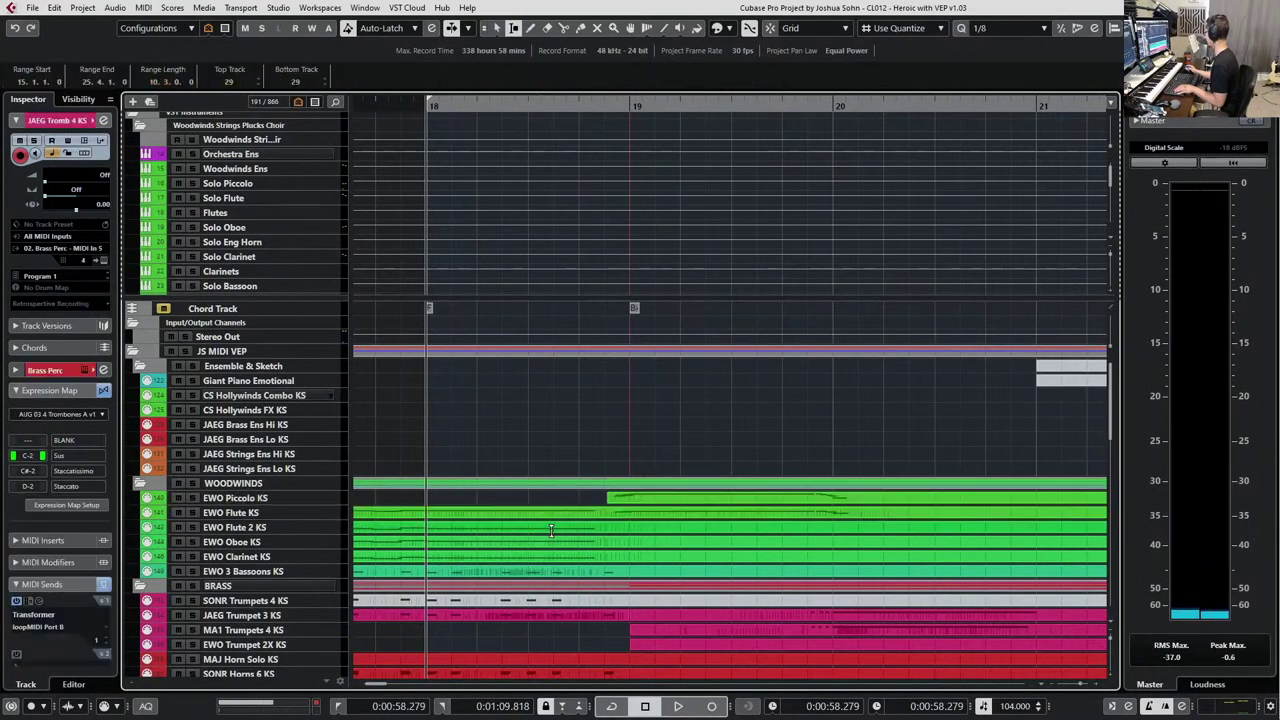
pyautogui.press('1')
pyautogui.click(615, 530)
pyautogui.keyDown('shift'); pyautogui.click(630, 543); pyautogui.keyUp('shift')
pyautogui.keyDown('shift'); pyautogui.click(643, 553); pyautogui.keyUp('shift')
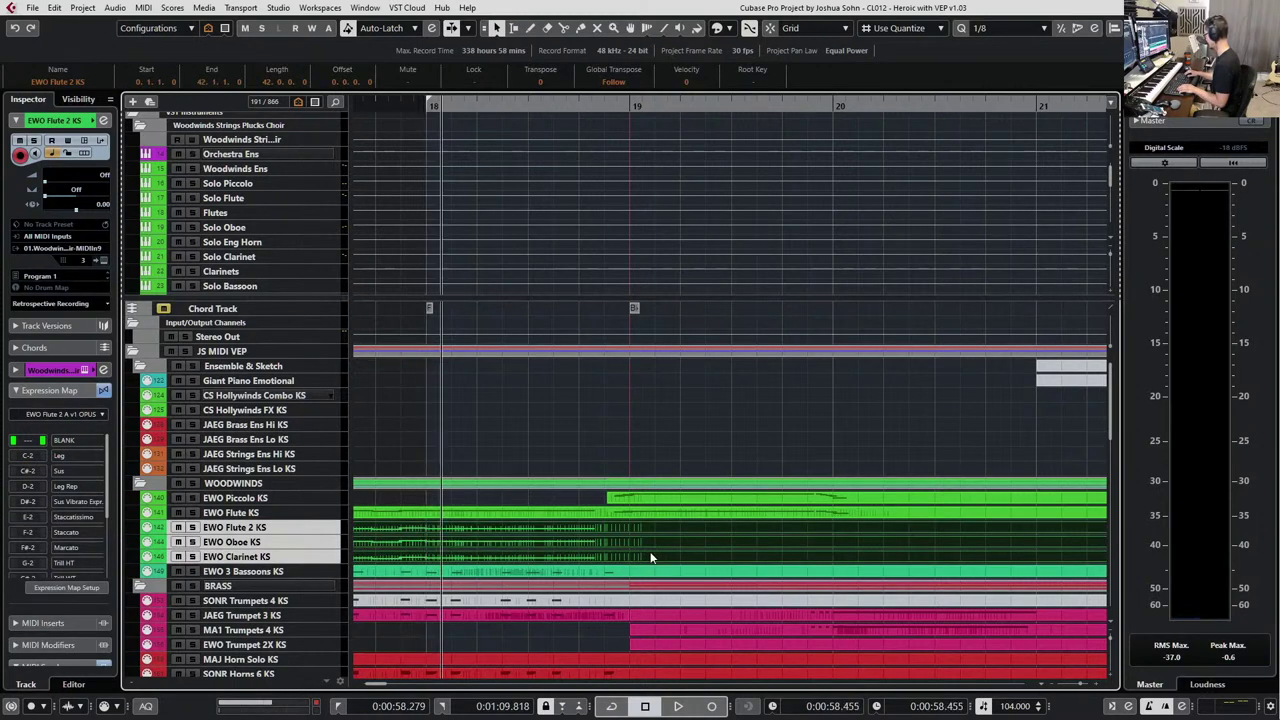
pyautogui.press('KP_Add')
pyautogui.press('KP_Add')
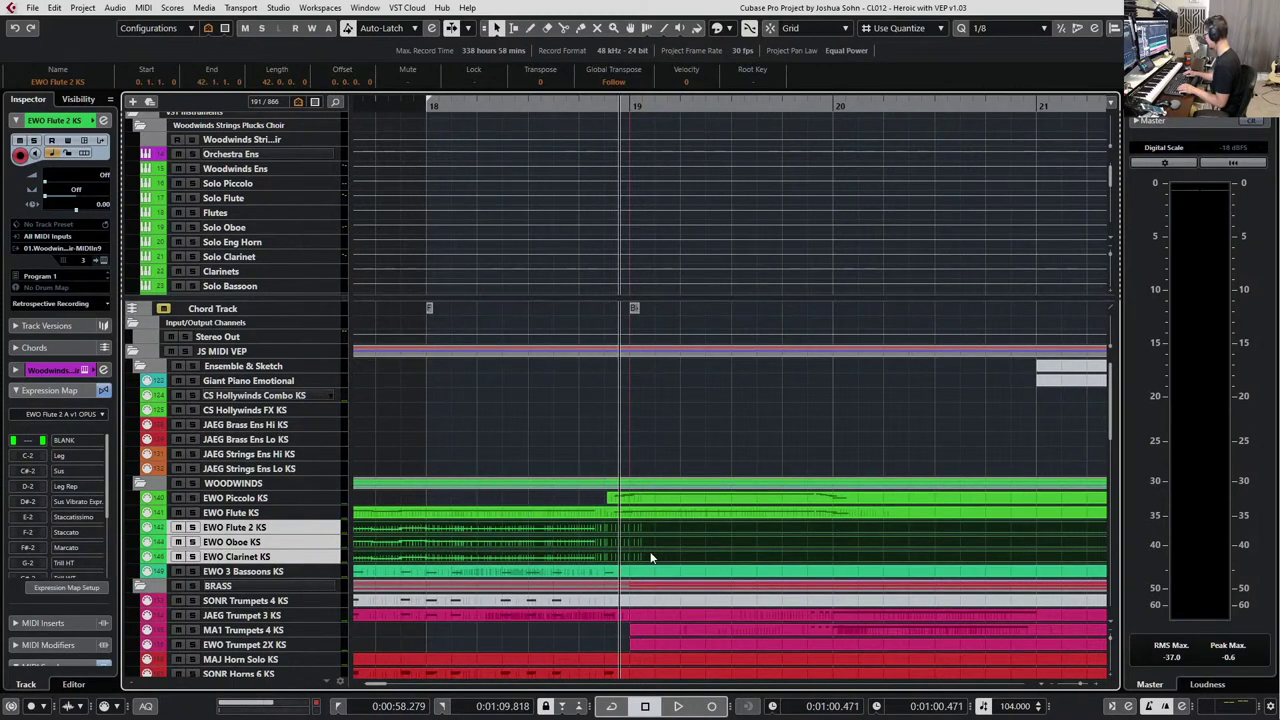
pyautogui.press('KP_Subtract')
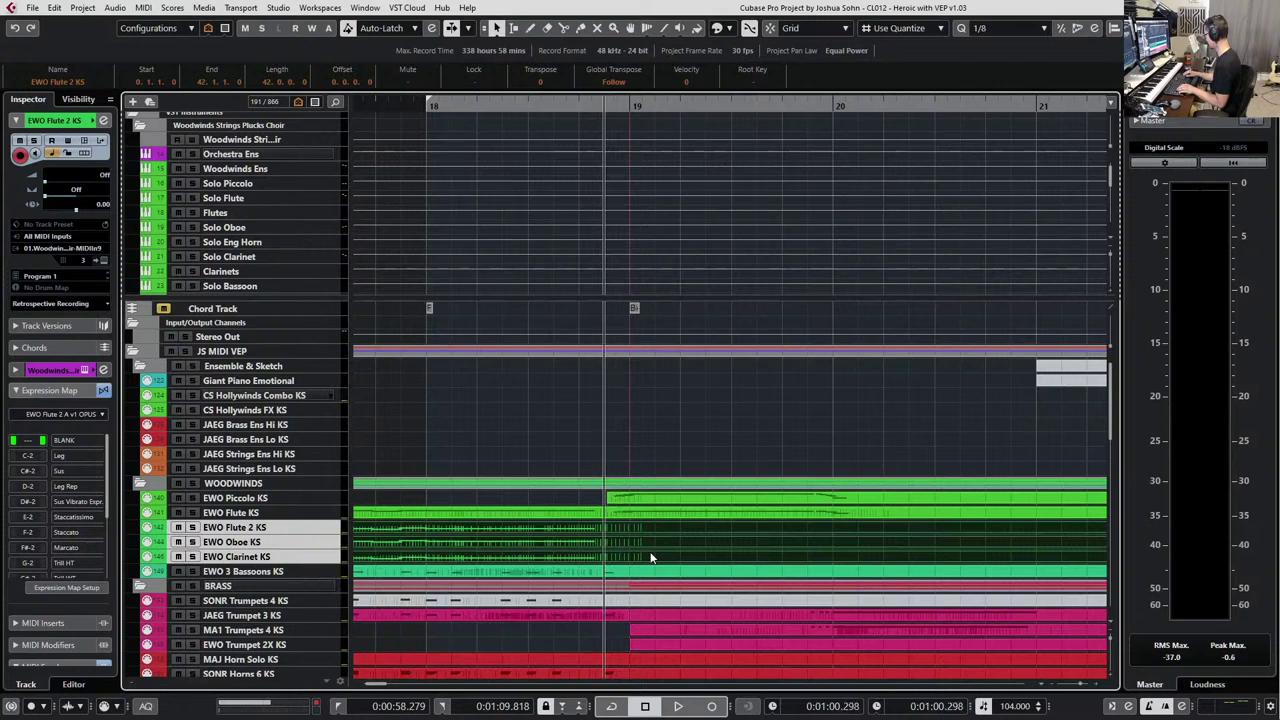
pyautogui.press('ctrl+KP_1')
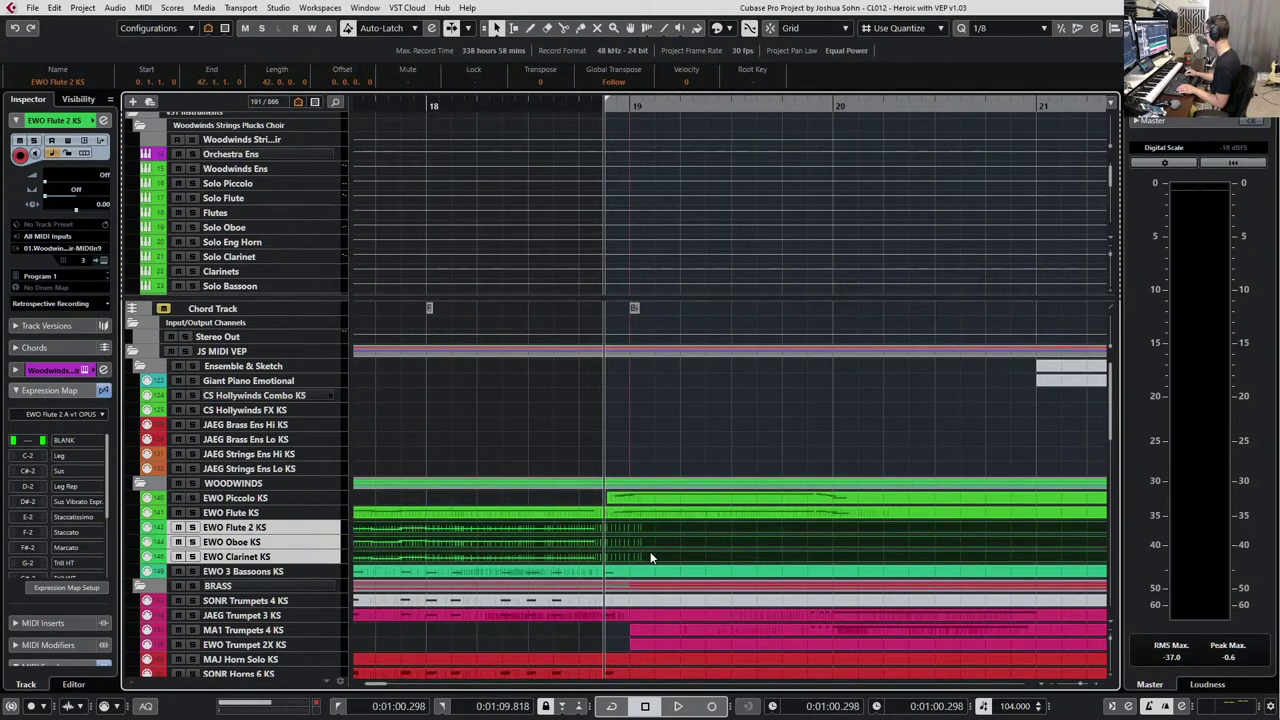
pyautogui.press('KP_Add')
pyautogui.press('KP_Add')
pyautogui.press('ctrl+KP_2')
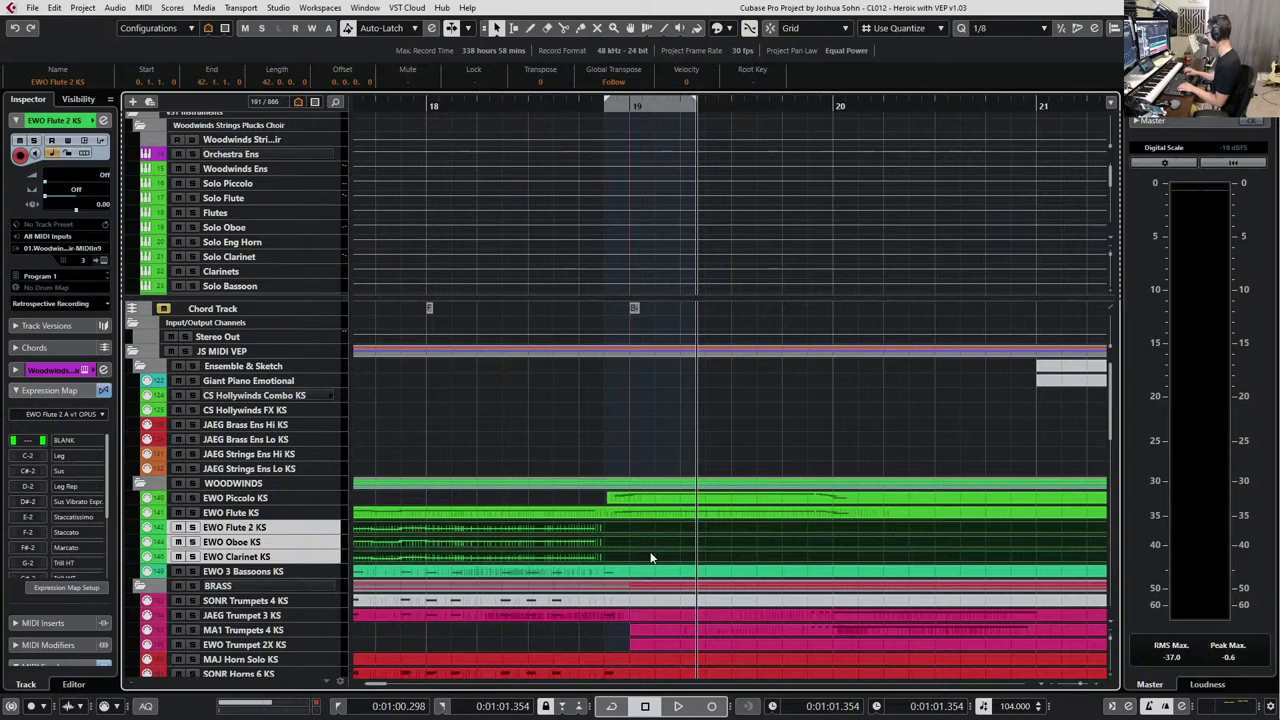
pyautogui.press('KP_Subtract')
# Copy the EWO Flute KS range from 18.4.2.107 to 20.2.3.91 onto the EWO Flute 2 KS track at the same position.
pyautogui.press('2')
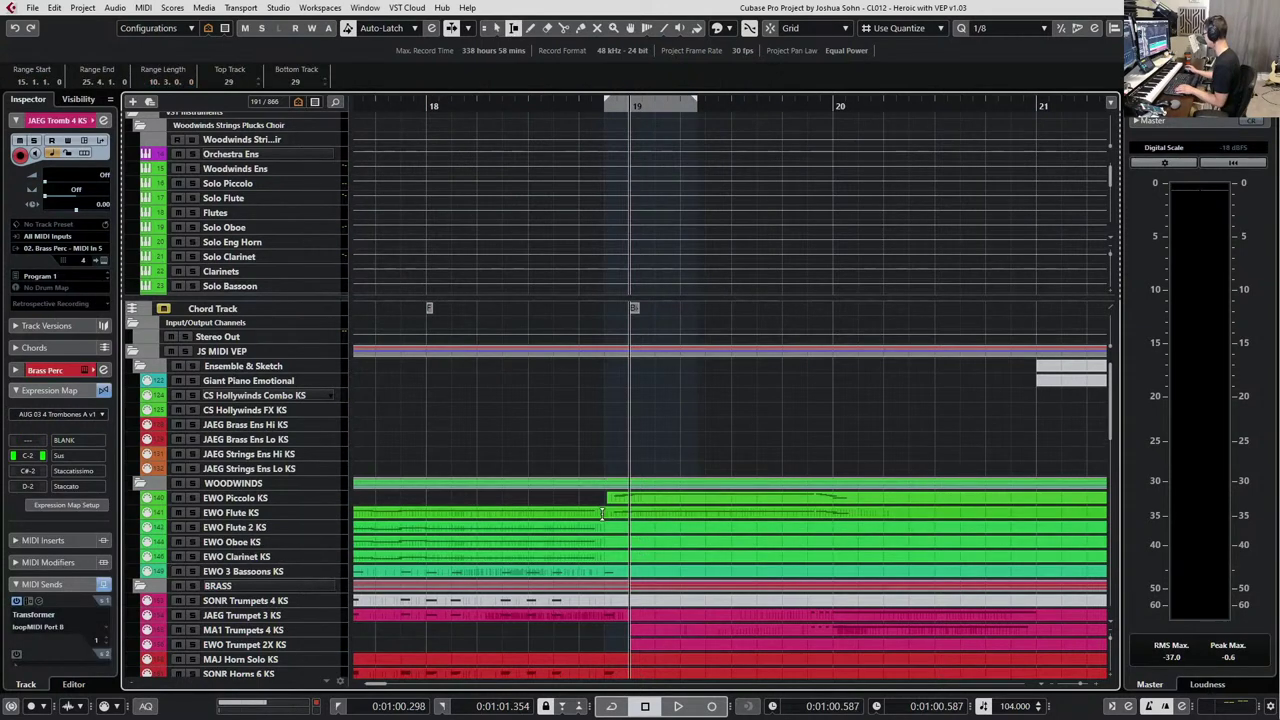
pyautogui.moveTo(617, 513); pyautogui.dragTo(918, 513)
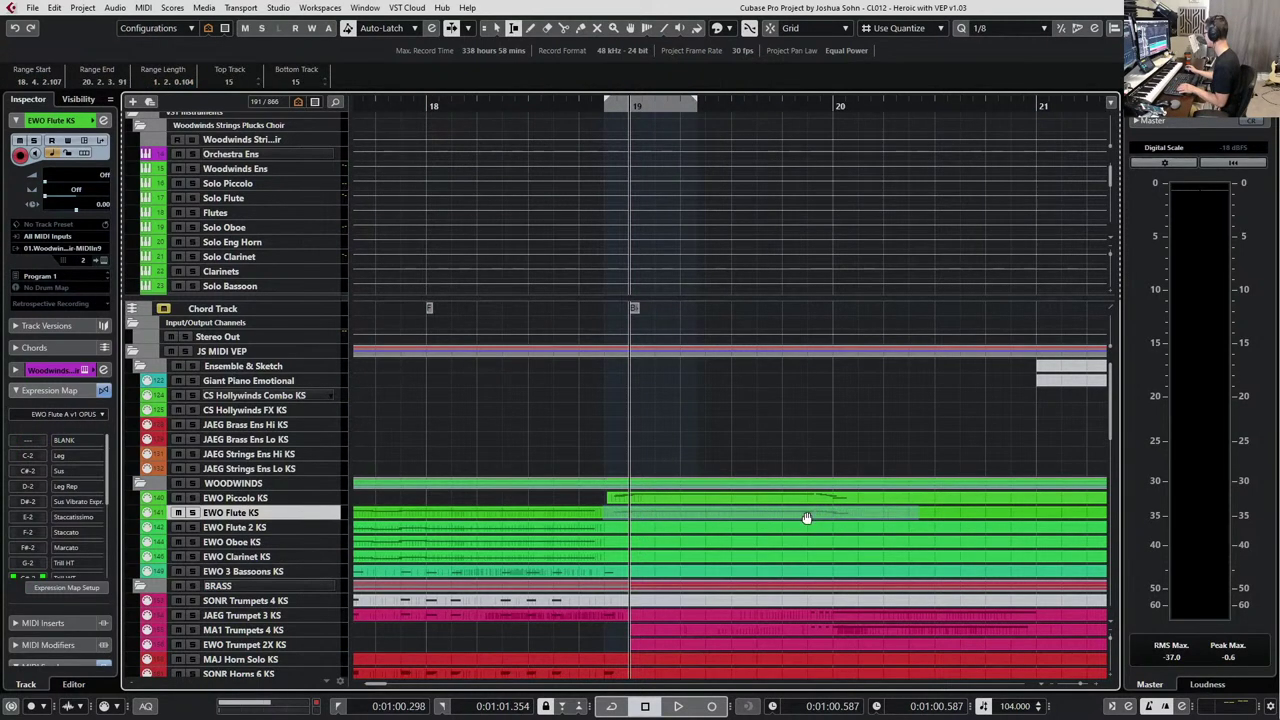
pyautogui.moveTo(806, 522); pyautogui.dragTo(808, 537)
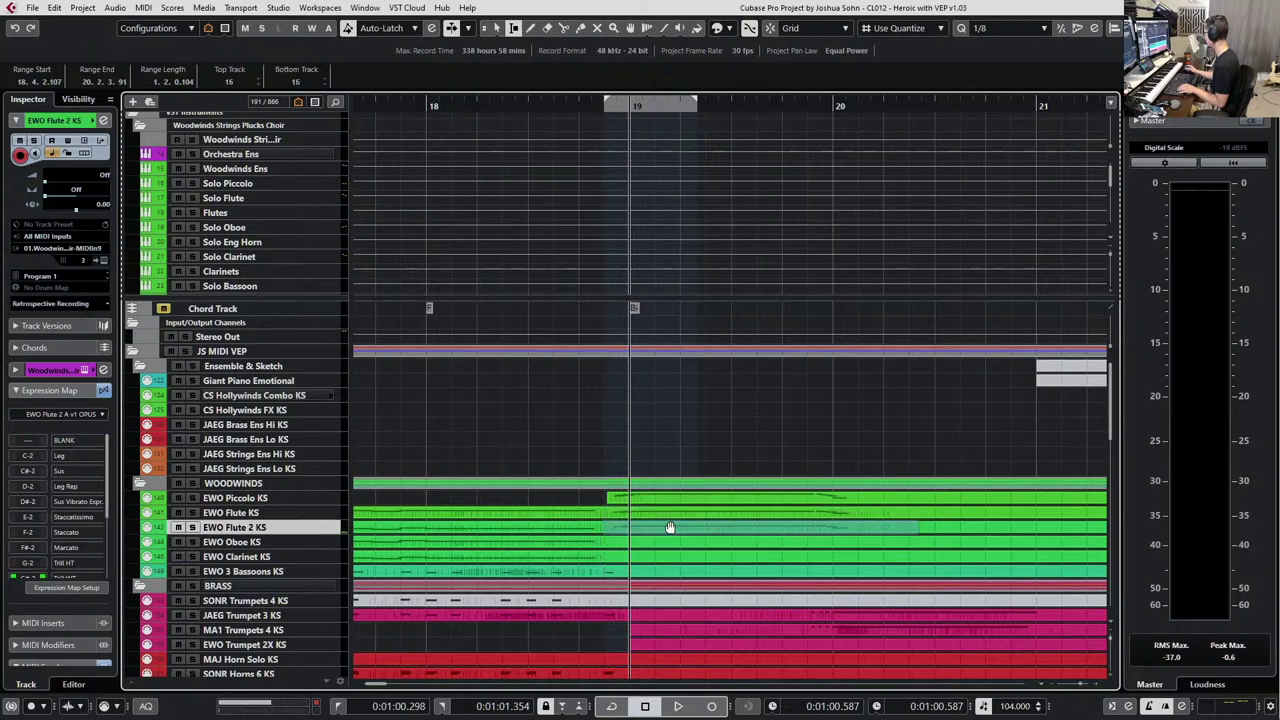
# Try to copy the selected EWO Flute 2 KS range onto the EWO Oboe KS and EWO Clarinet KS tracks.
pyautogui.moveTo(661, 555); pyautogui.dragTo(661, 552)
pyautogui.click(656, 542)
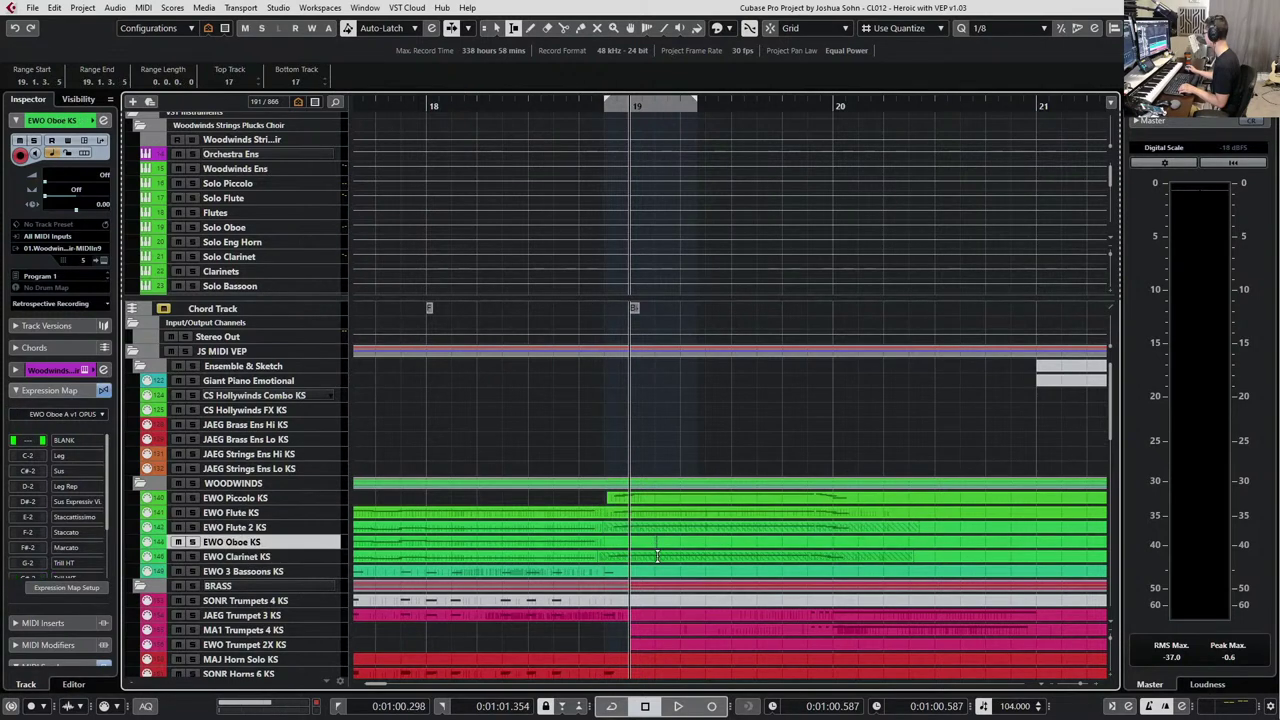
pyautogui.hotkey('ctrl', 'z')
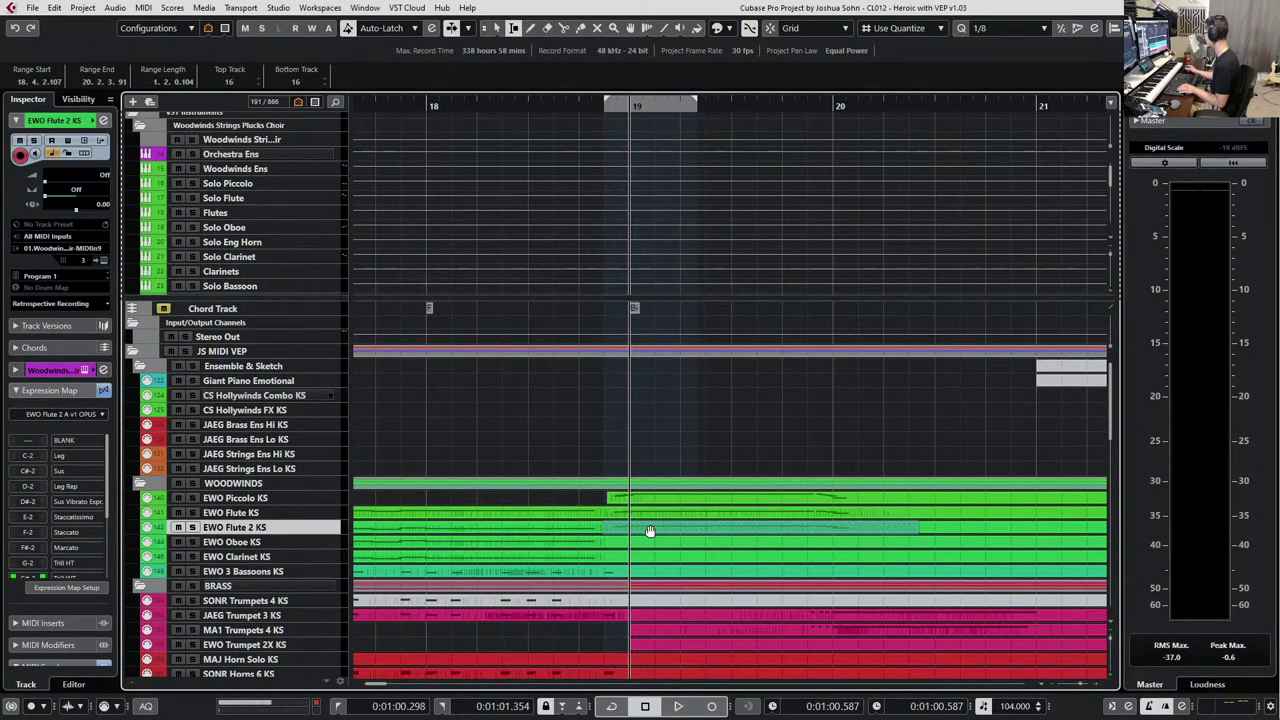
pyautogui.moveTo(649, 531); pyautogui.dragTo(647, 557)
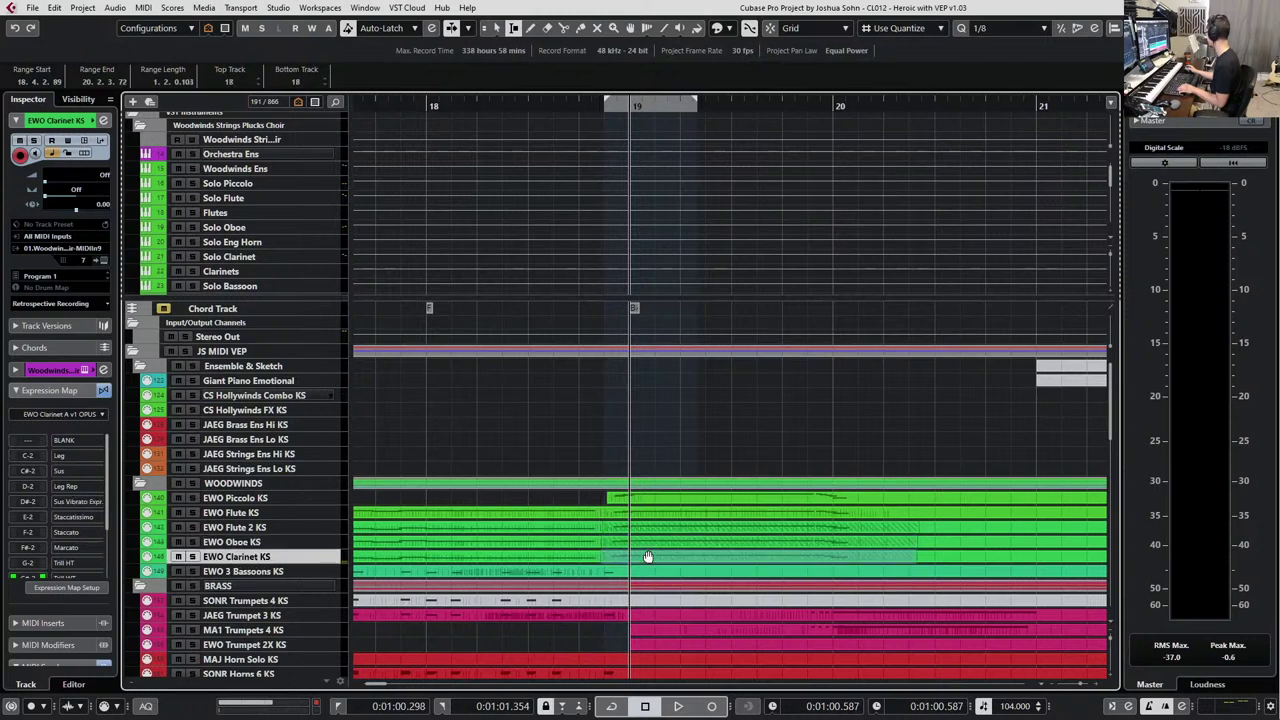
pyautogui.hotkey('ctrl', 'z')
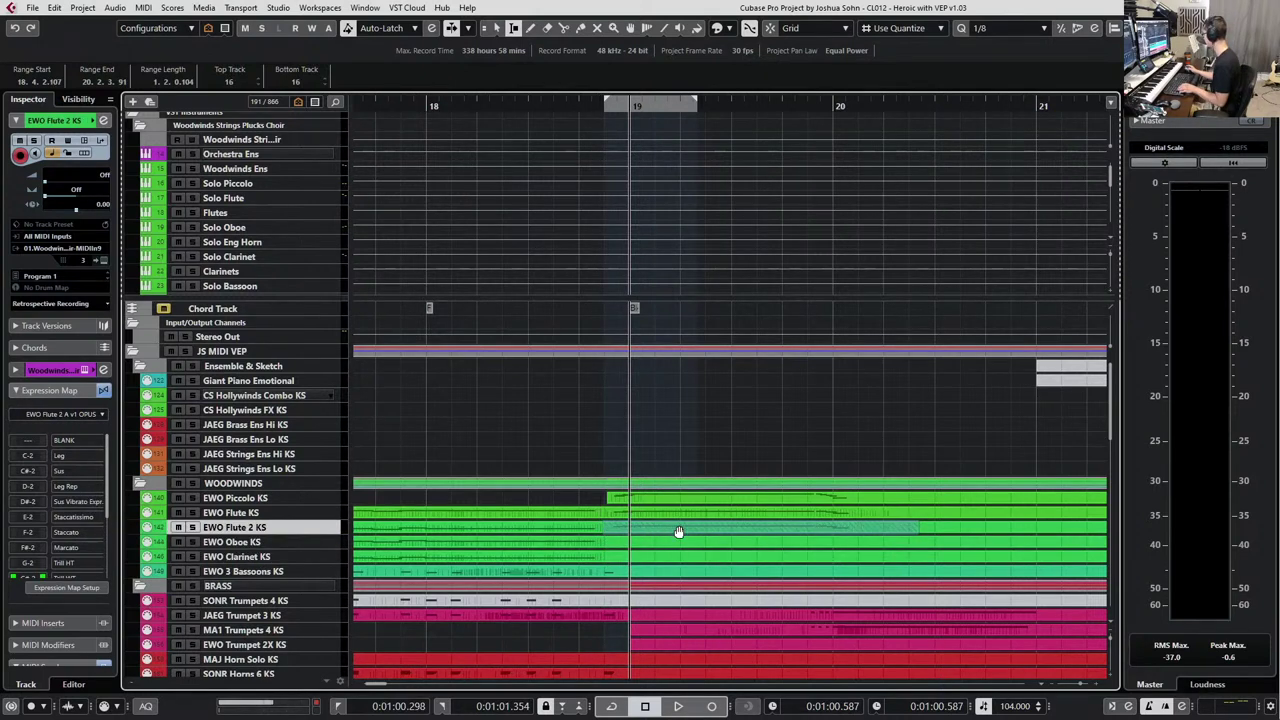
# Copy the selected range onto the EWO Oboe KS and EWO Clarinet KS tracks and glue the split parts on Flute 2, Oboe and Clarinet.
pyautogui.moveTo(678, 531); pyautogui.dragTo(683, 560)
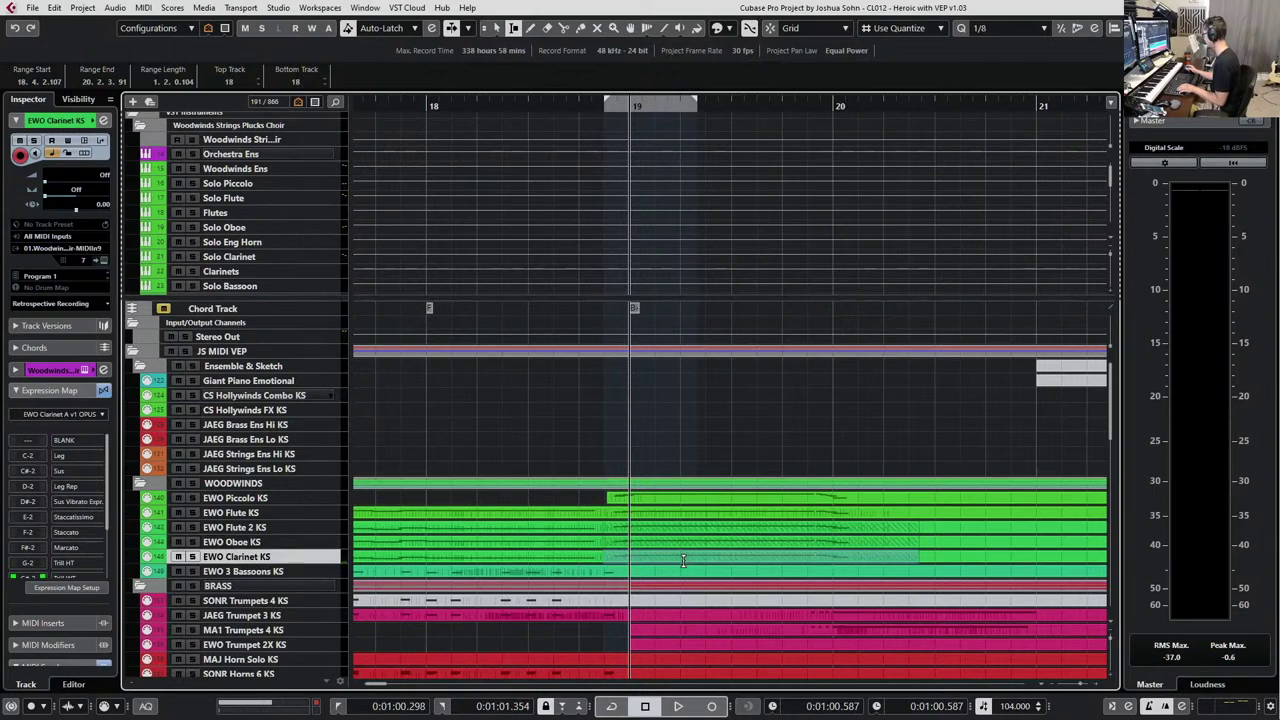
pyautogui.scroll(2, 684, 562)
pyautogui.press('1')
pyautogui.click(496, 530)
pyautogui.press('4')
pyautogui.click(496, 530)
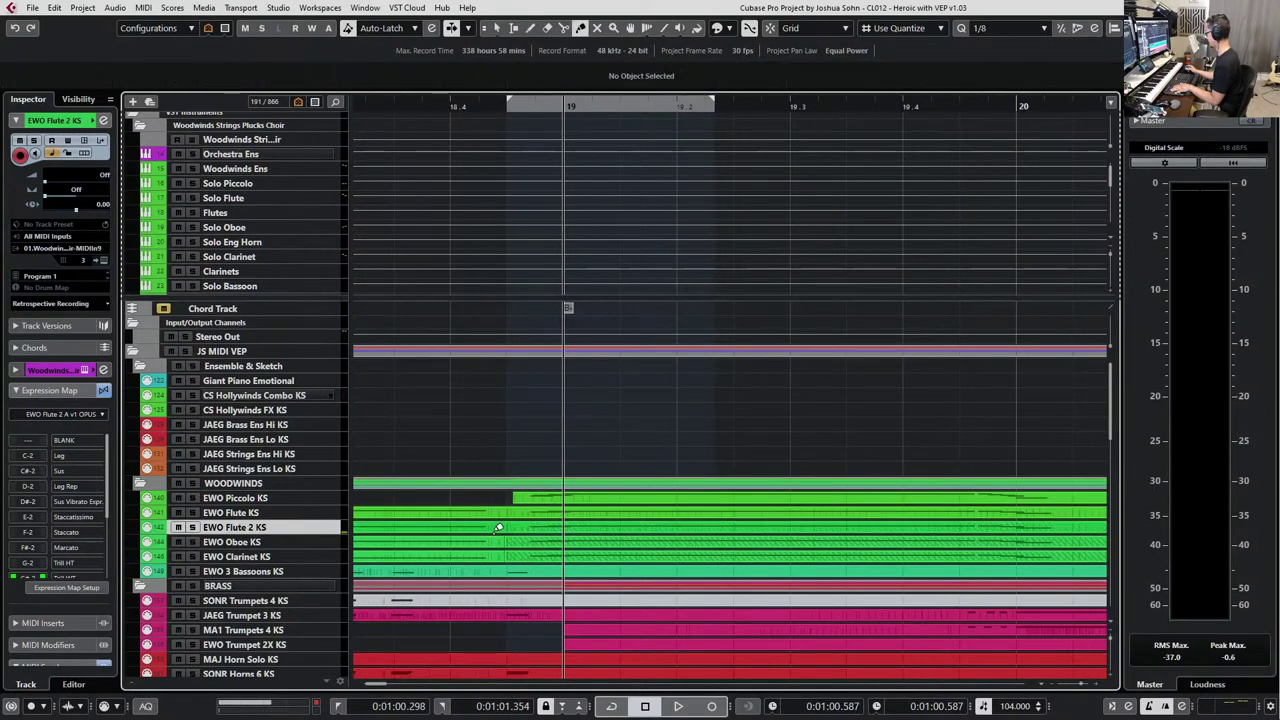
pyautogui.click(502, 542)
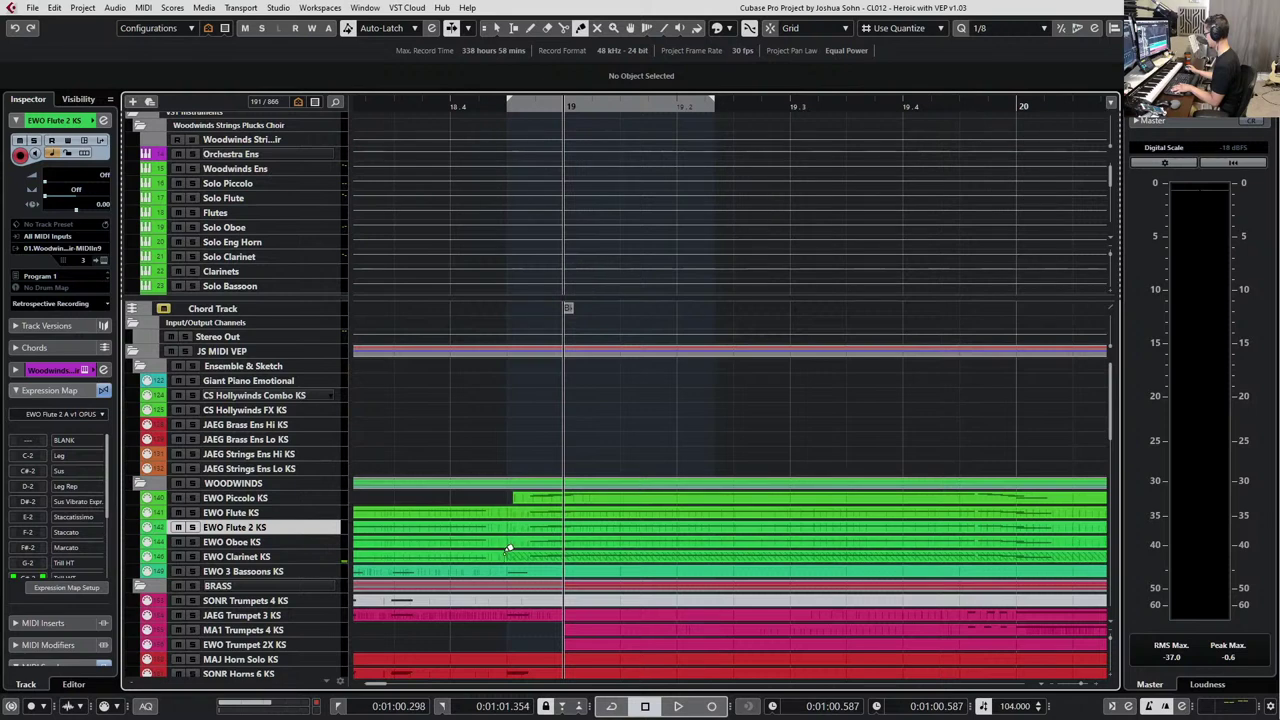
pyautogui.press('1')
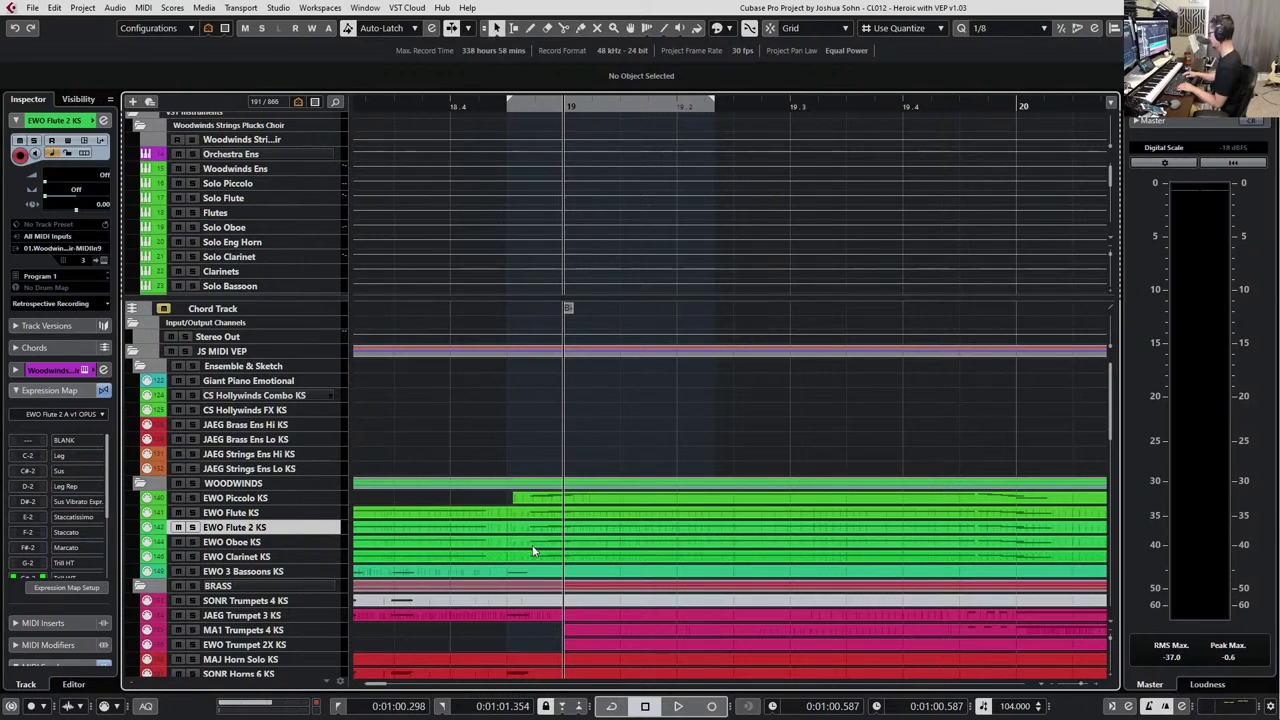
# Solo the EWO Oboe KS and EWO Clarinet KS tracks and listen to them from bar 18 through bar 19.
pyautogui.press('KP_Subtract')
pyautogui.scroll(-3, 573, 546)
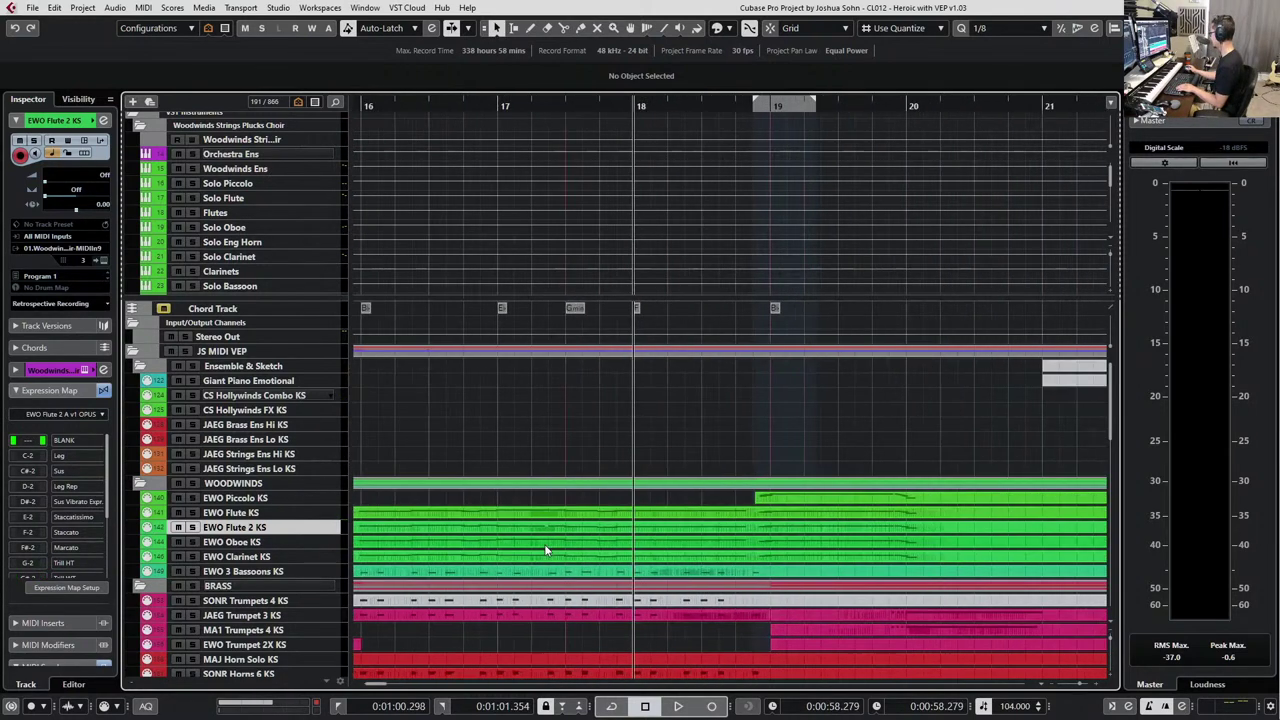
pyautogui.click(578, 544)
pyautogui.keyDown('shift'); pyautogui.click(586, 558); pyautogui.keyUp('shift')
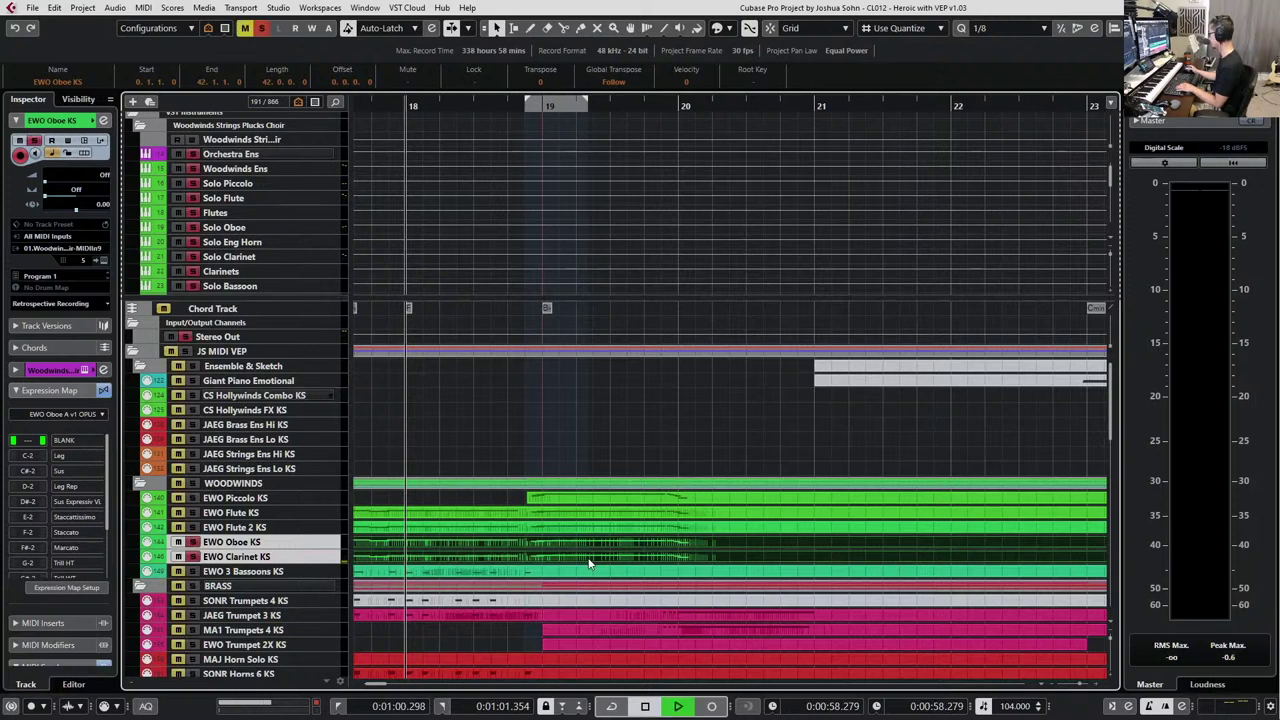
pyautogui.press('s')
pyautogui.press('space')
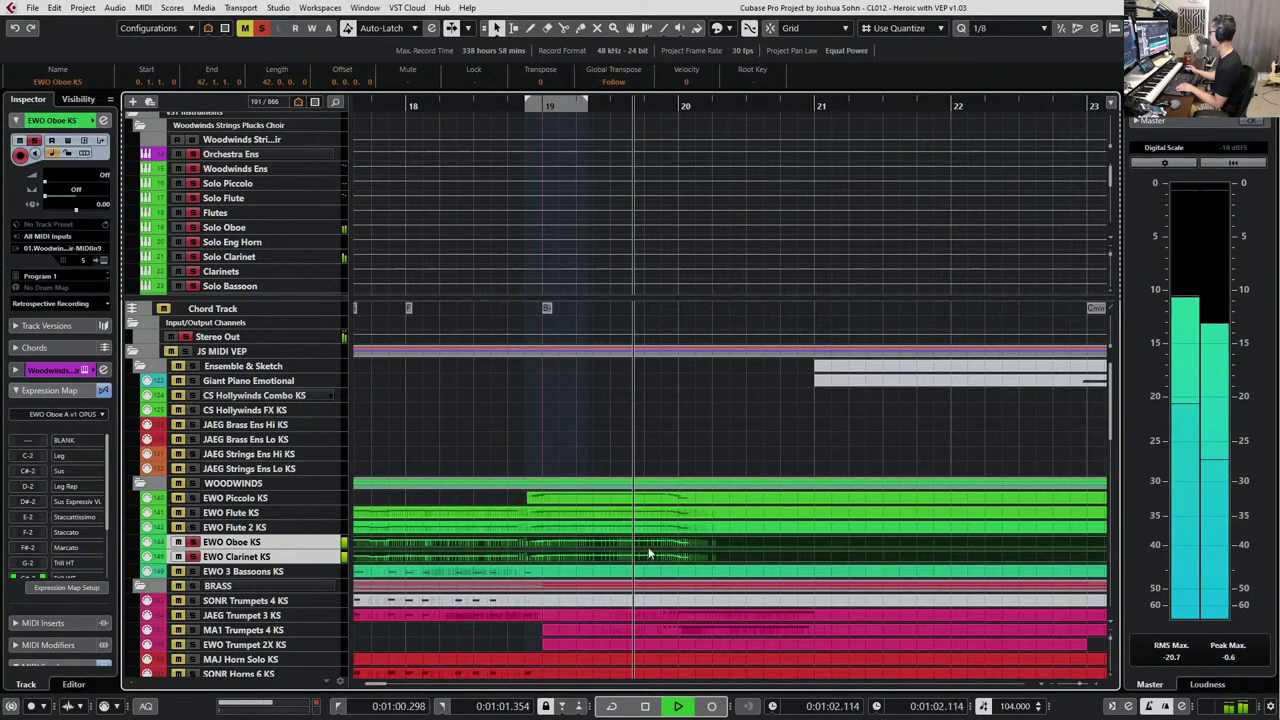
pyautogui.press('space')
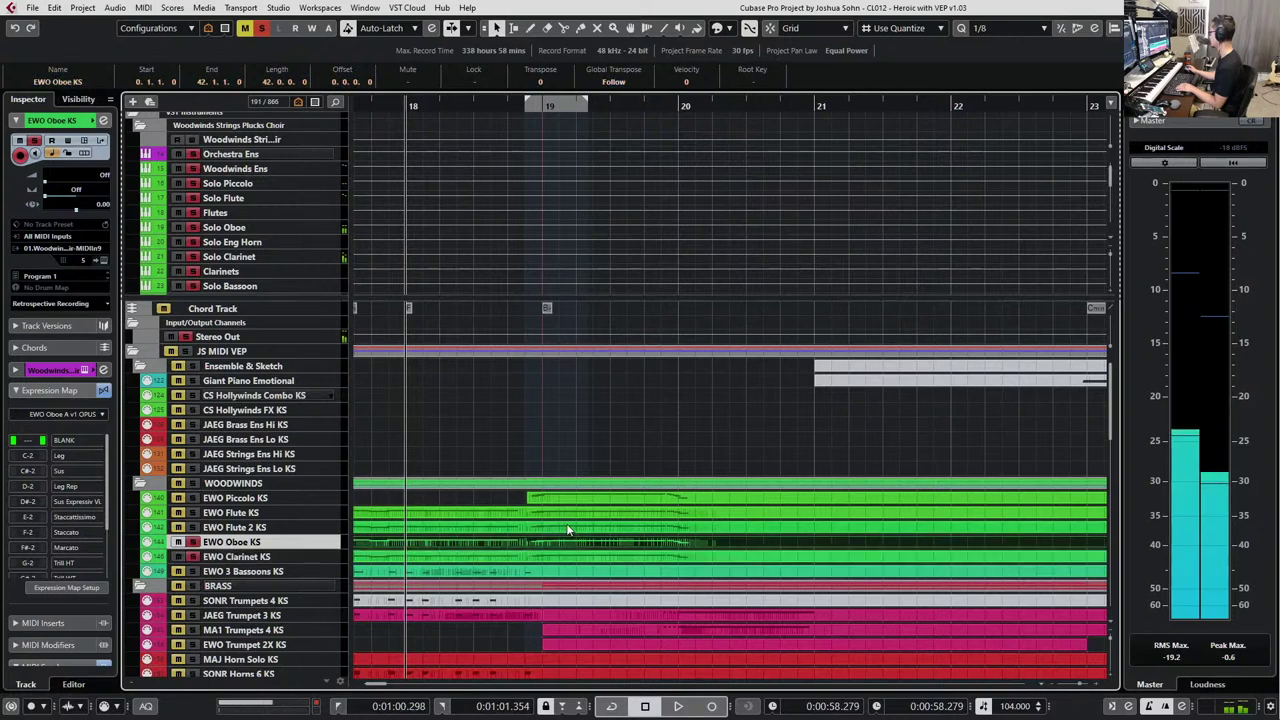
# Clear the solo and listen to the EWO Flute 2 KS part in the full mix from bar 18.
pyautogui.doubleClick(566, 526)
pyautogui.press('Escape')
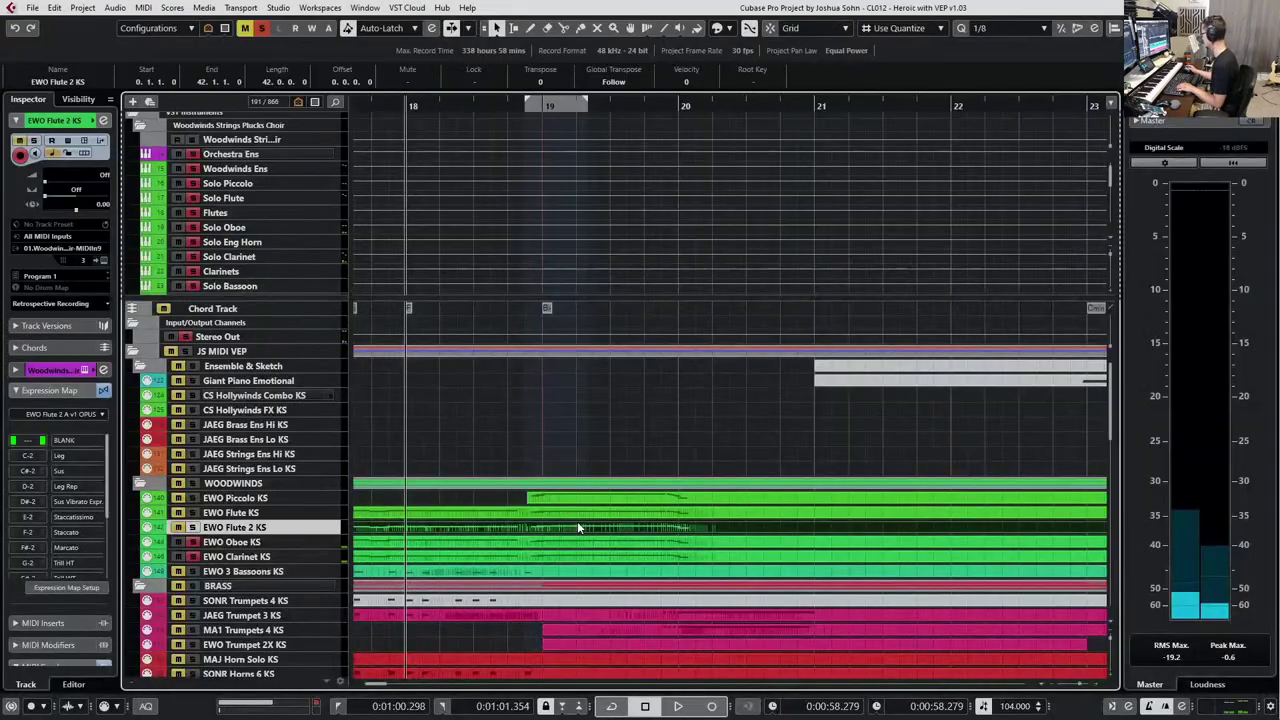
pyautogui.press('space')
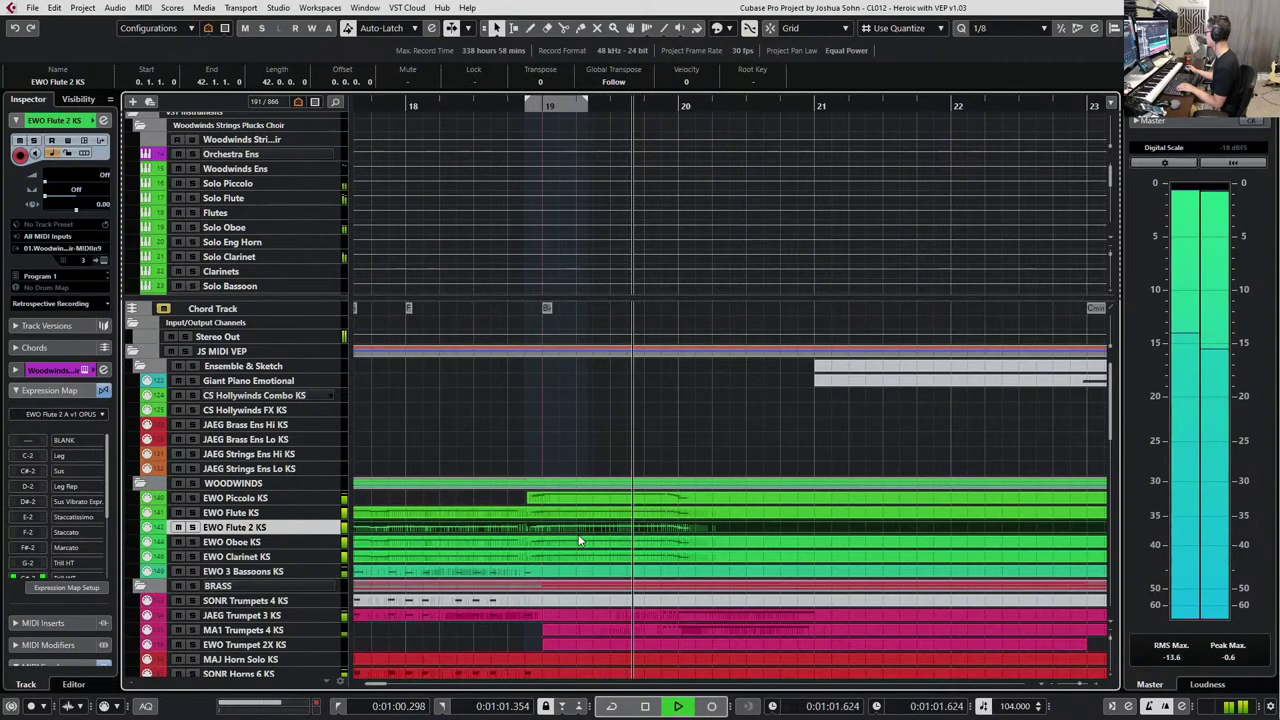
pyautogui.press('space')
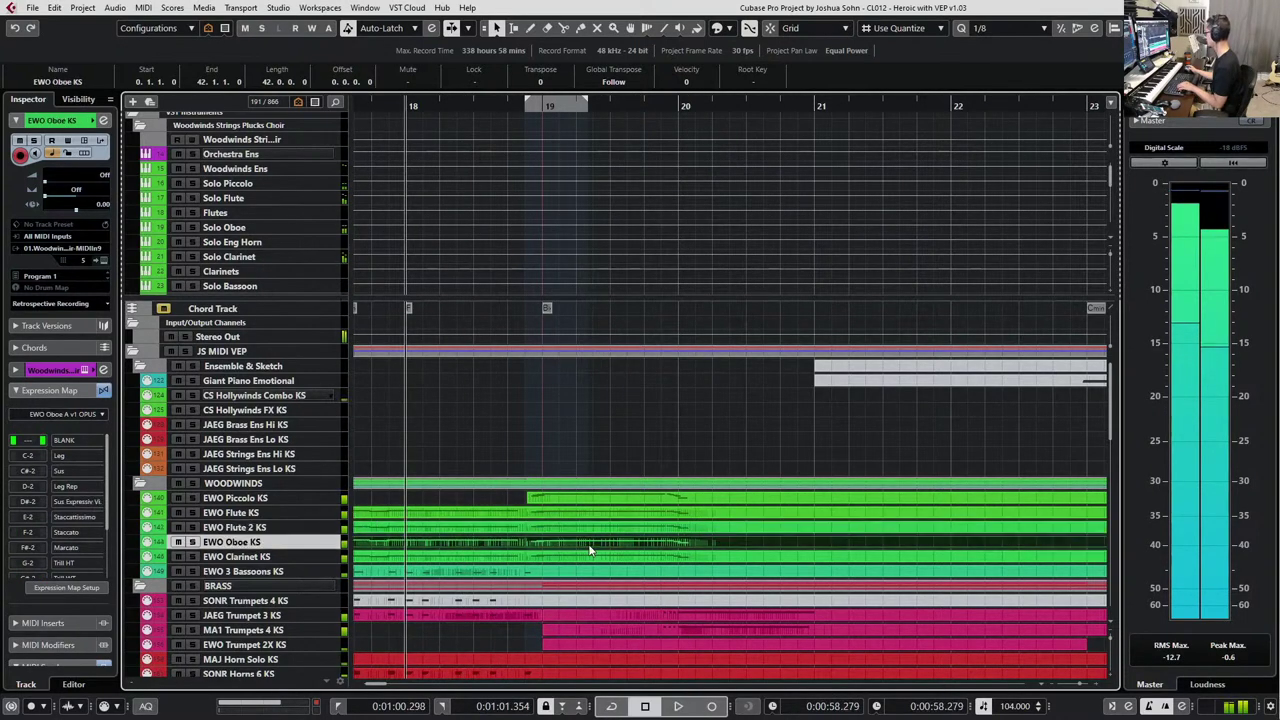
# Open the EWO Oboe KS part and smooth the Expression and Modulation curves at the jump just before bar 19.
pyautogui.doubleClick(590, 550)
pyautogui.scroll(-1, 601, 262)
pyautogui.hscroll(3, 588, 375)
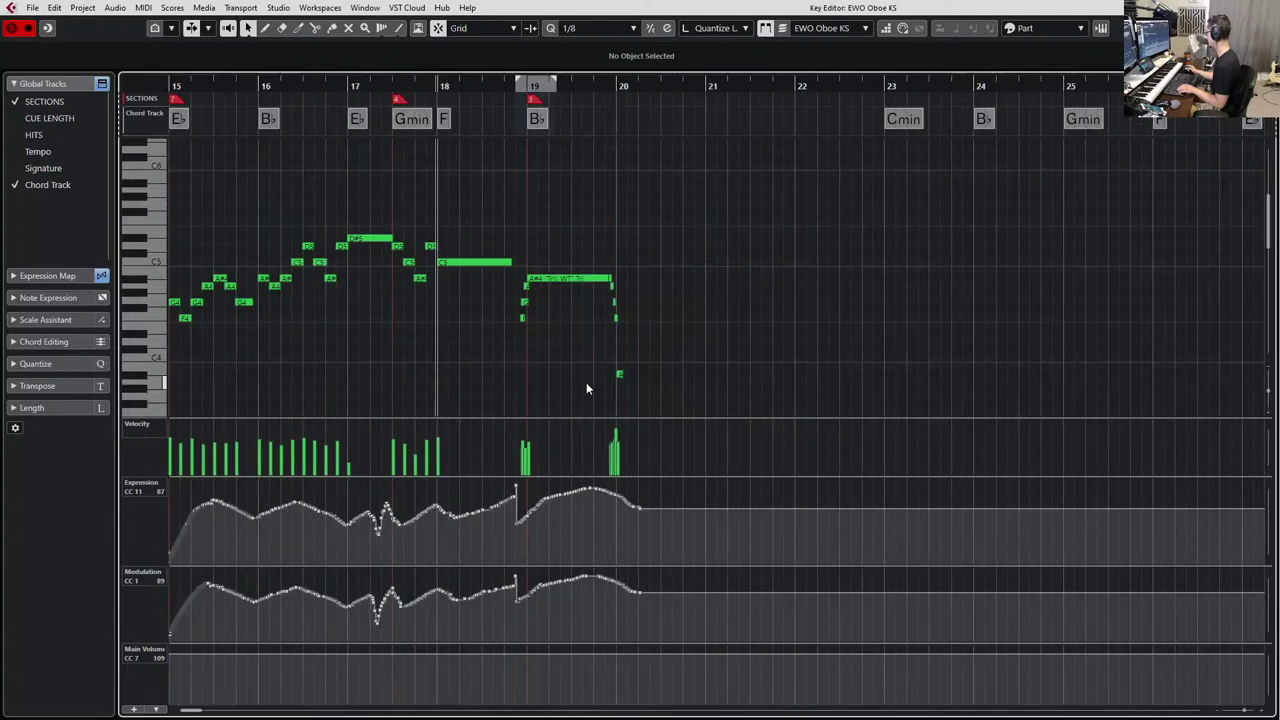
pyautogui.scroll(4, 568, 480)
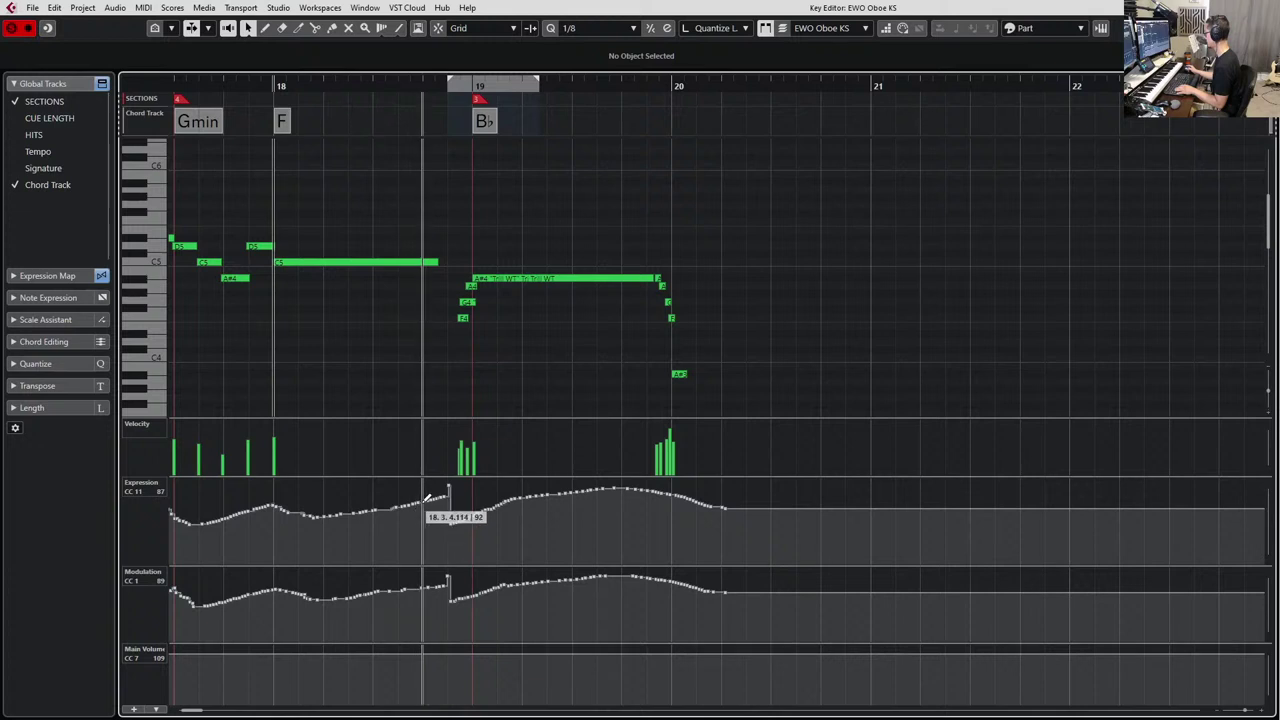
pyautogui.moveTo(448, 490); pyautogui.dragTo(463, 520)
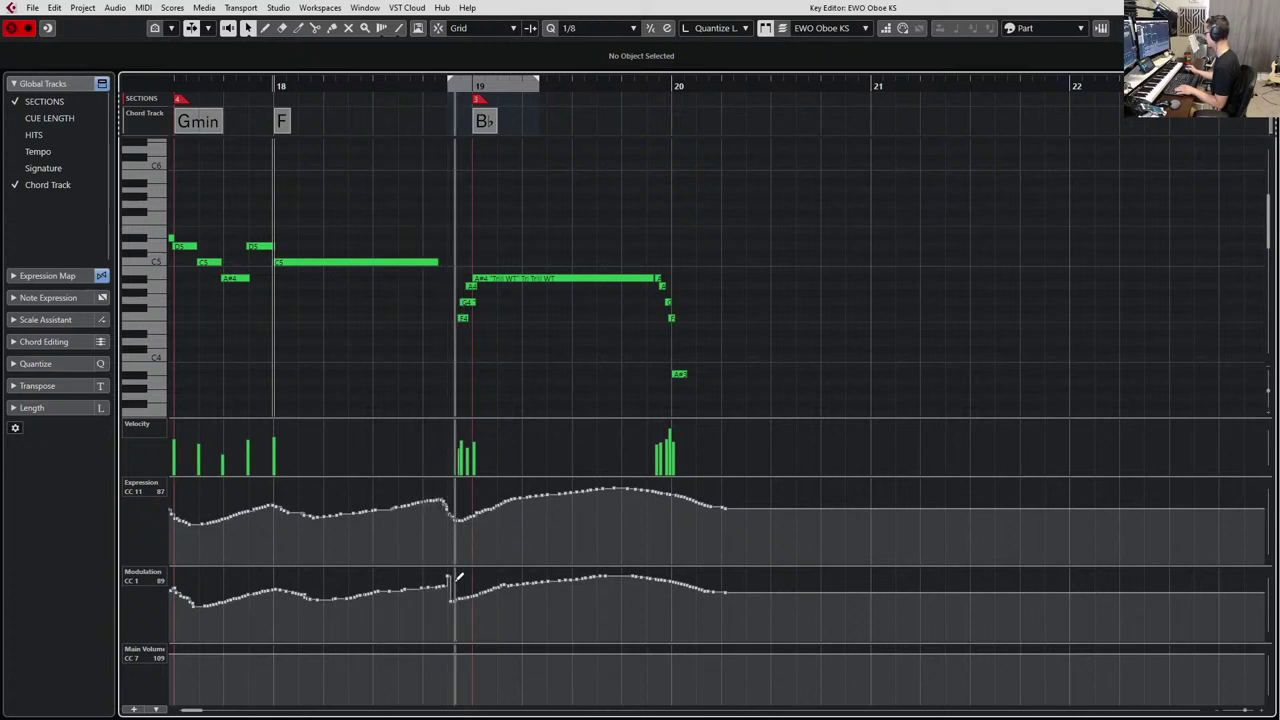
pyautogui.moveTo(447, 588); pyautogui.dragTo(727, 569)
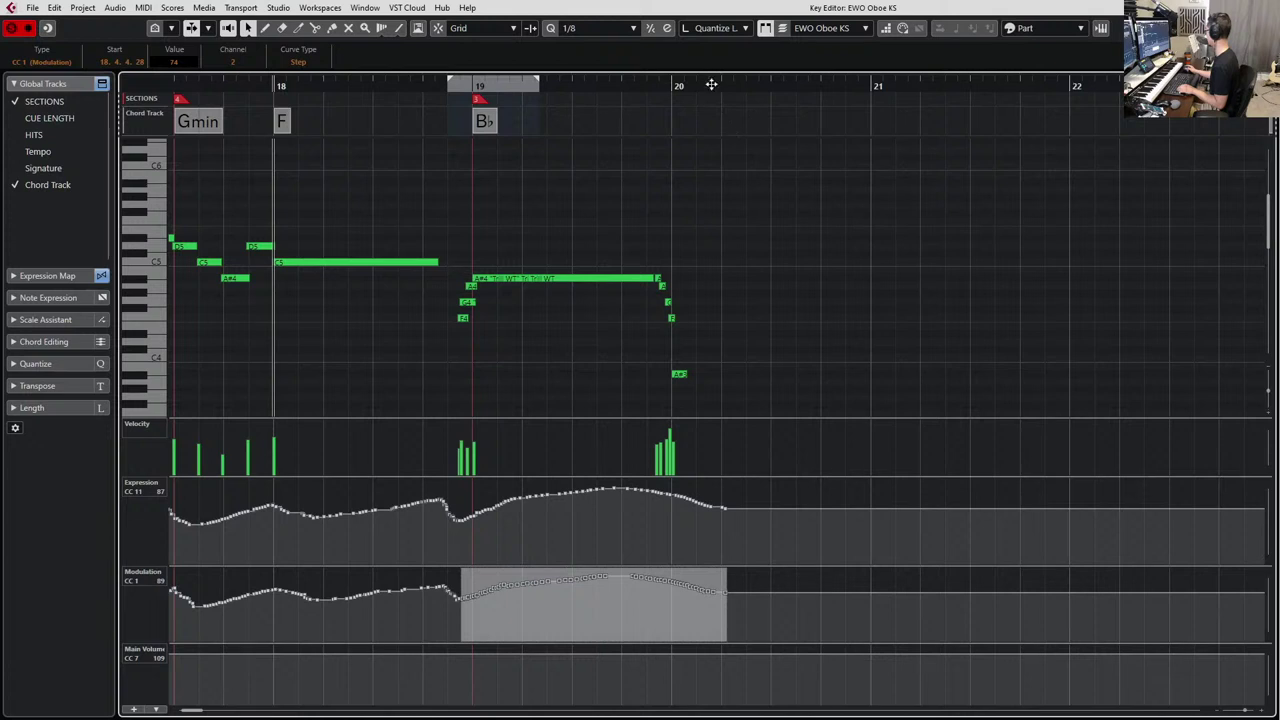
# Extend the right locator to 1:03.721, past the start of bar 20, and close the oboe part's editor.
pyautogui.click(741, 89)
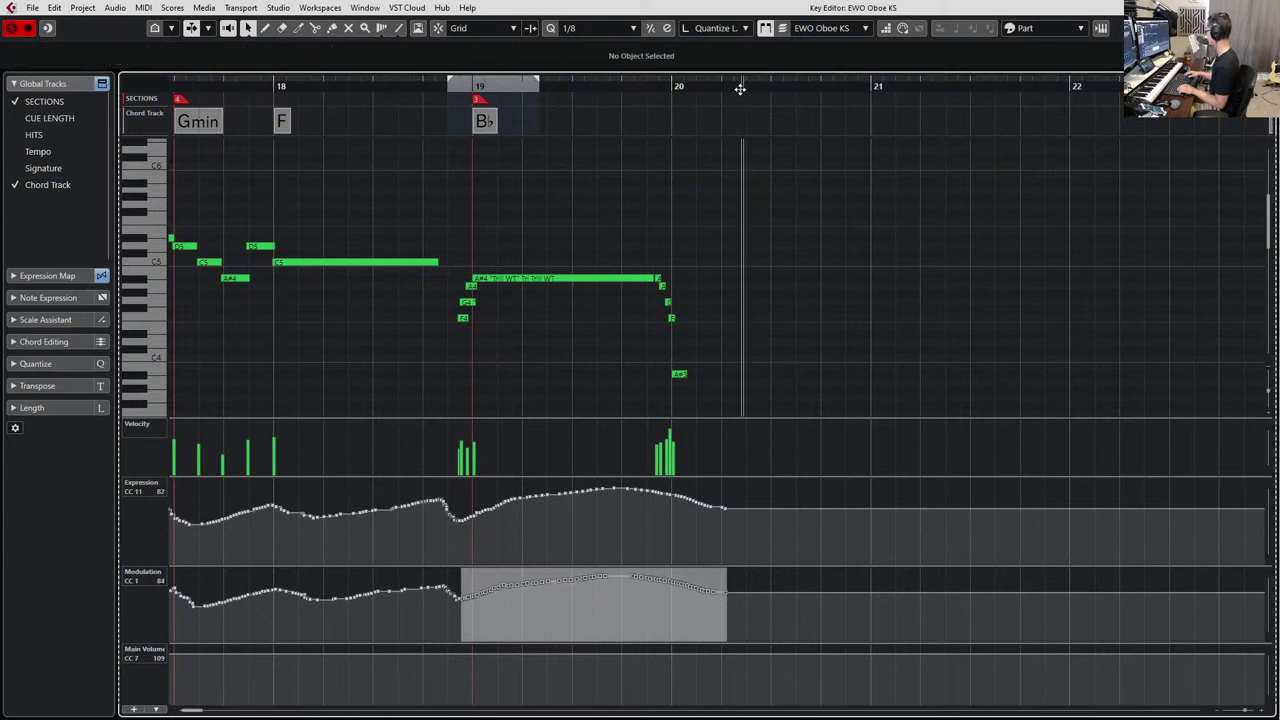
pyautogui.keyDown('alt'); pyautogui.click(740, 89); pyautogui.keyUp('alt')
pyautogui.hotkey('ctrl', 'a')
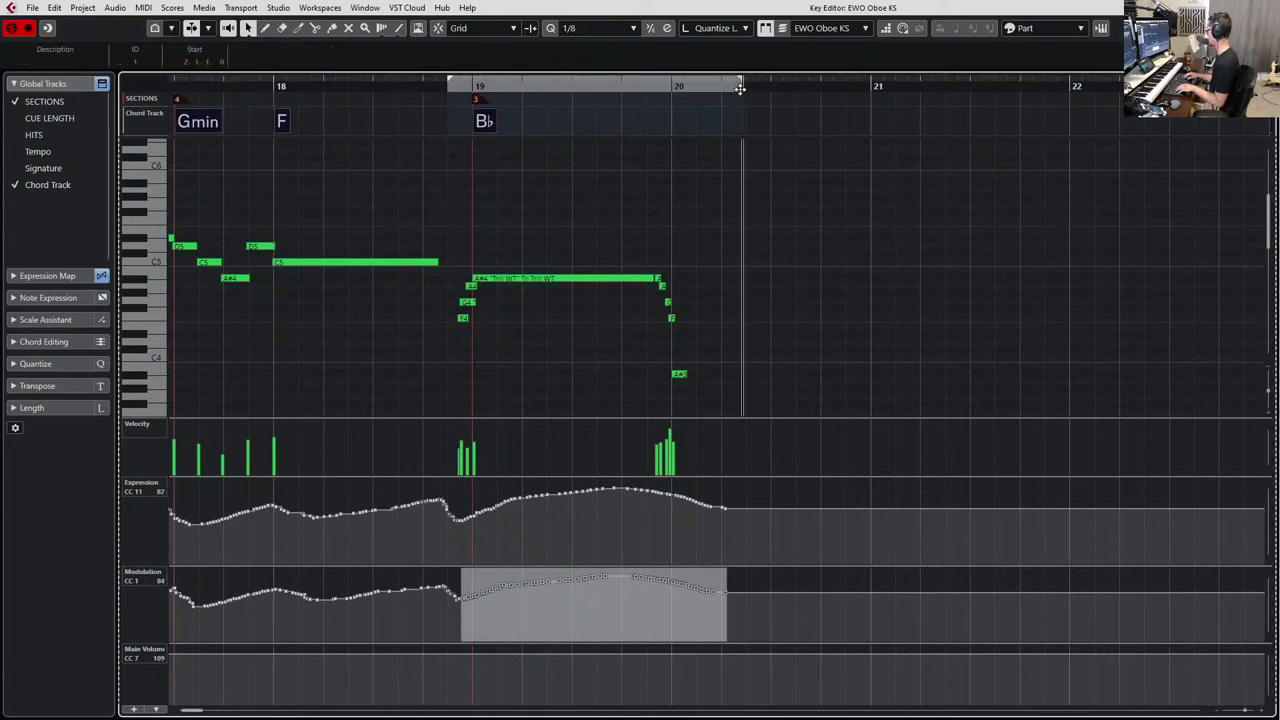
pyautogui.click(738, 302)
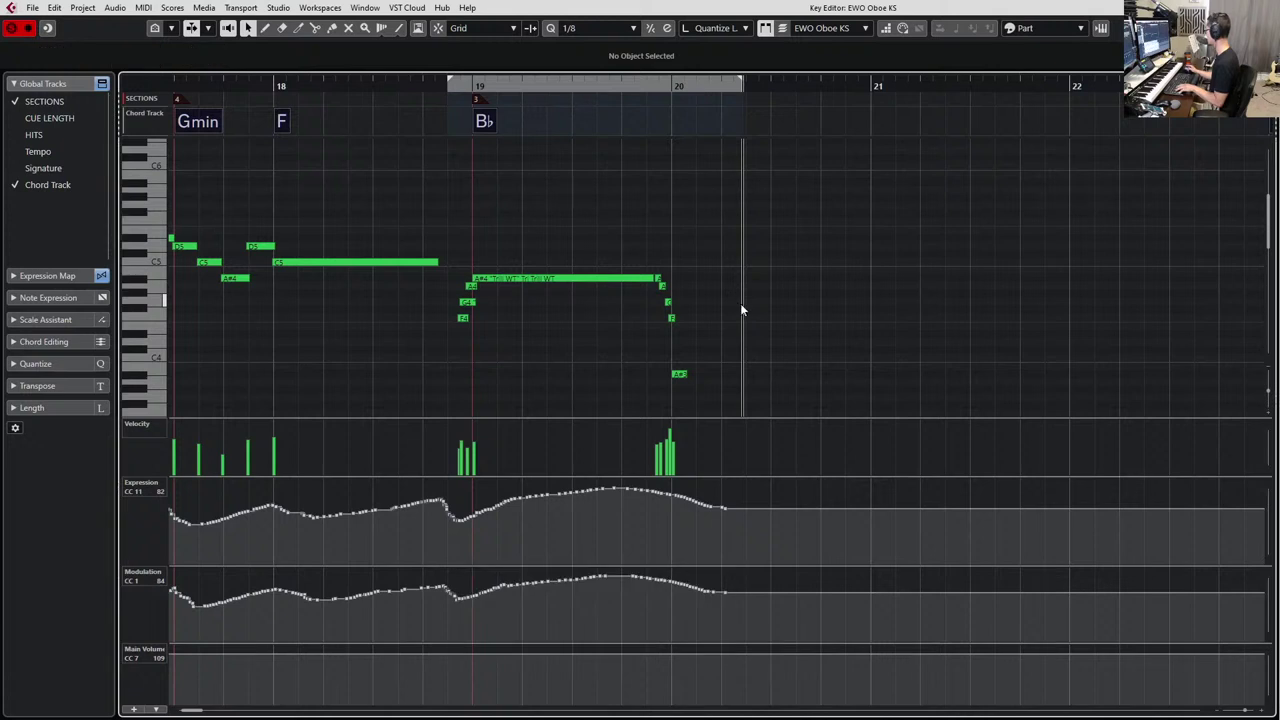
pyautogui.hotkey('ctrl', 'a')
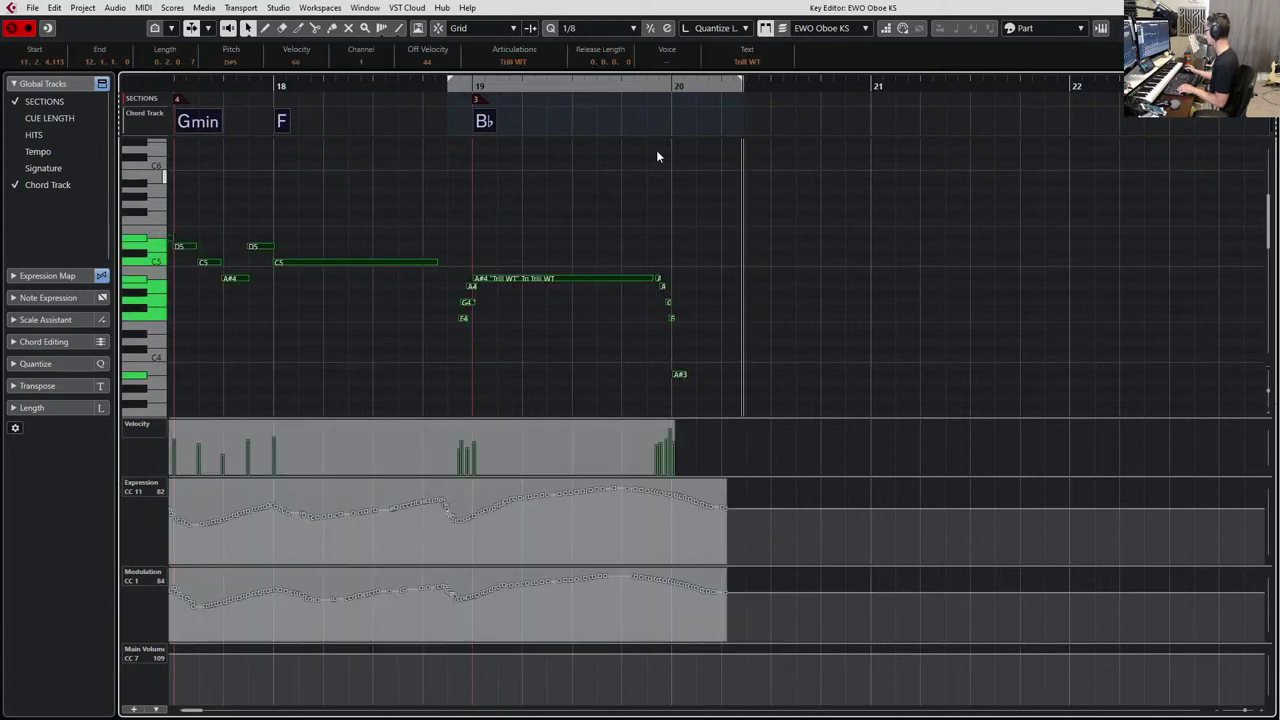
pyautogui.click(652, 182)
pyautogui.press('Escape')
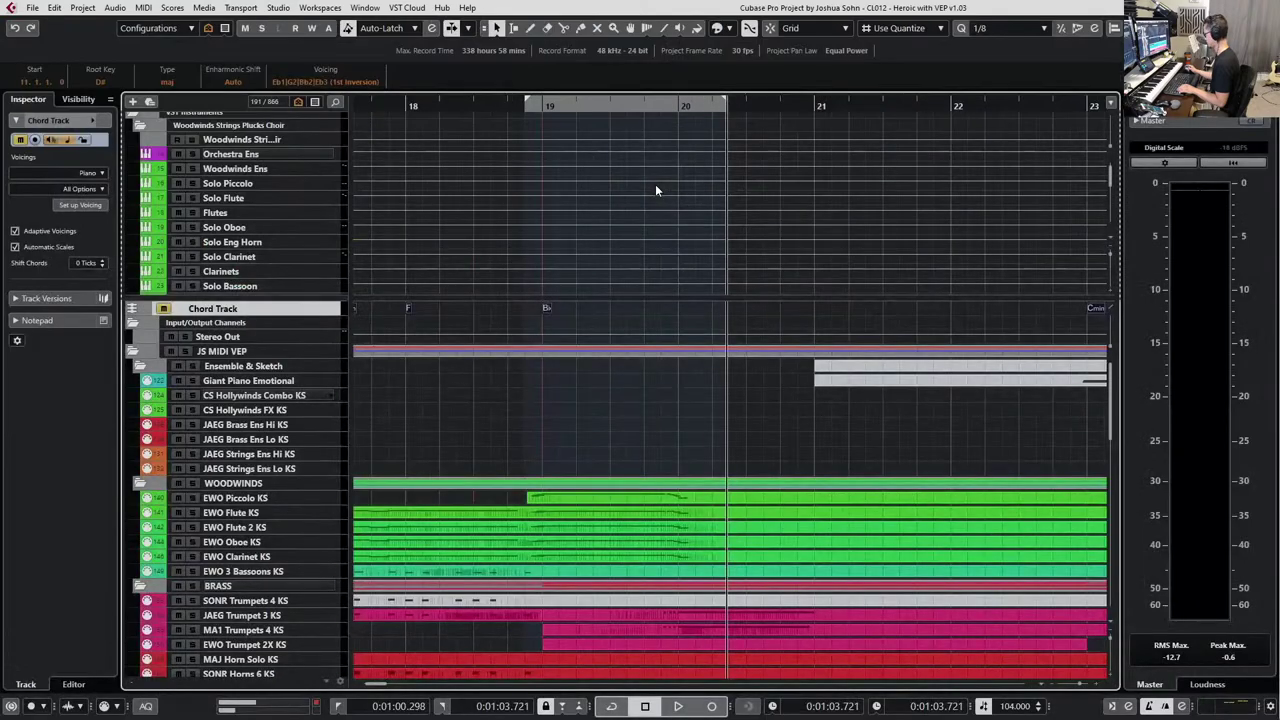
# Reopen the EWO Oboe KS part and lower its Expression curve slightly between the locators.
pyautogui.click(656, 531)
pyautogui.click(652, 545)
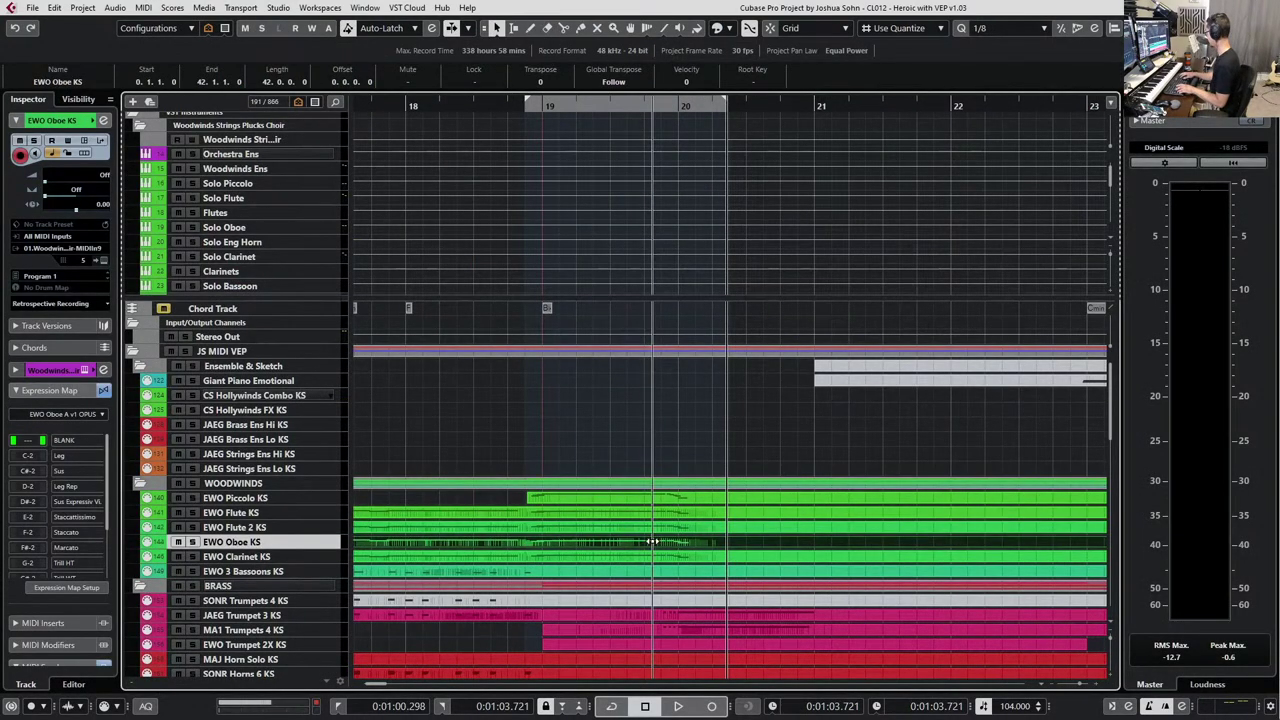
pyautogui.doubleClick(652, 545)
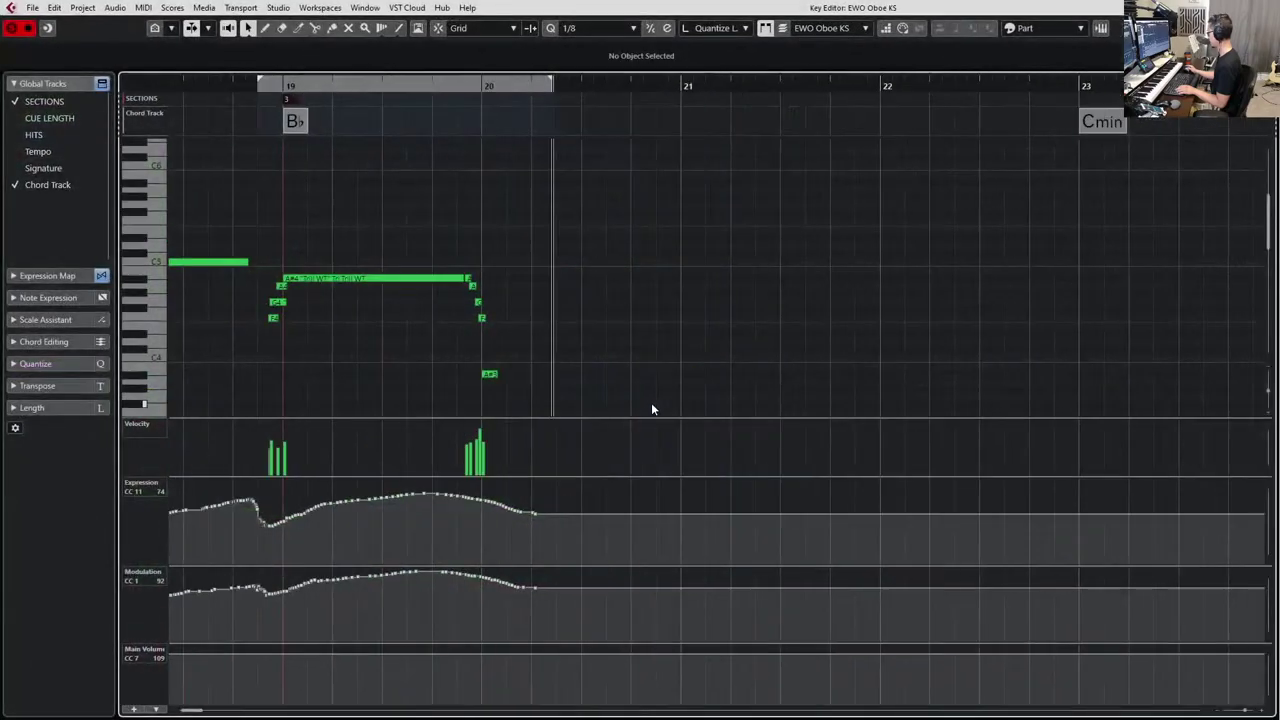
pyautogui.hscroll(-2, 494, 414)
pyautogui.hscroll(-3, 482, 387)
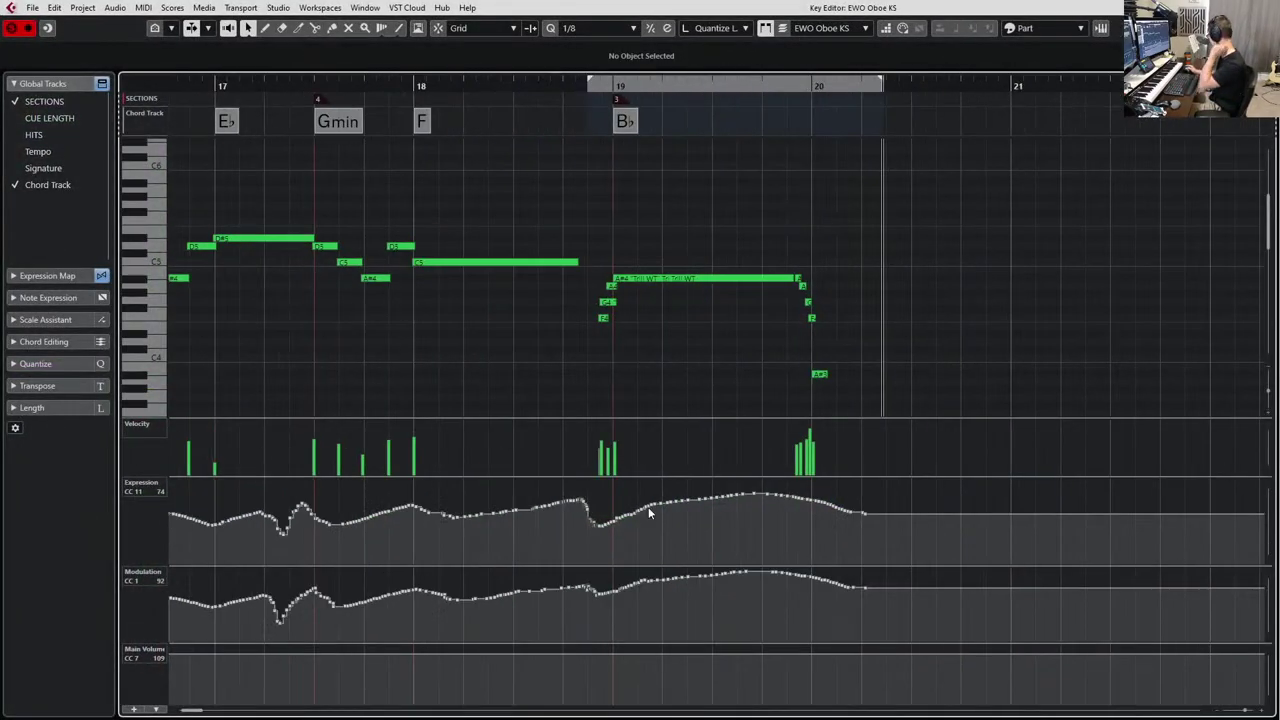
pyautogui.keyDown('alt'); pyautogui.keyDown('shift'); pyautogui.click(679, 400); pyautogui.keyUp('shift'); pyautogui.keyUp('alt')
pyautogui.hotkey('alt', 'Down')
pyautogui.hotkey('alt', 'Down')
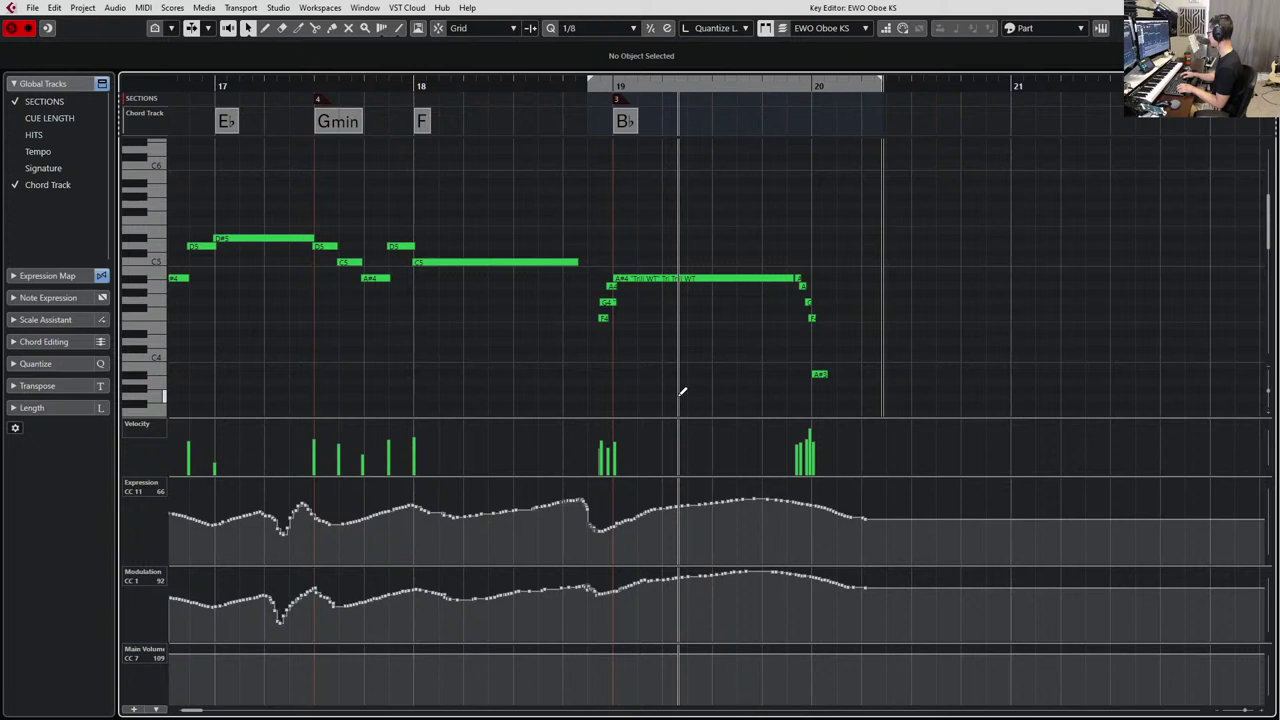
# Lower the oboe's Modulation curve slightly between the locators.
pyautogui.hotkey('alt', 'Down')
pyautogui.hotkey('alt', 'Down')
pyautogui.hotkey('alt', 'Down')
pyautogui.hotkey('alt', 'Down')
# Play back the oboe phrase and shorten the overlapping G4 and A4 run notes leading into bar 19.
pyautogui.press('KP_Subtract')
pyautogui.press('KP_Subtract')
pyautogui.press('KP_Subtract')
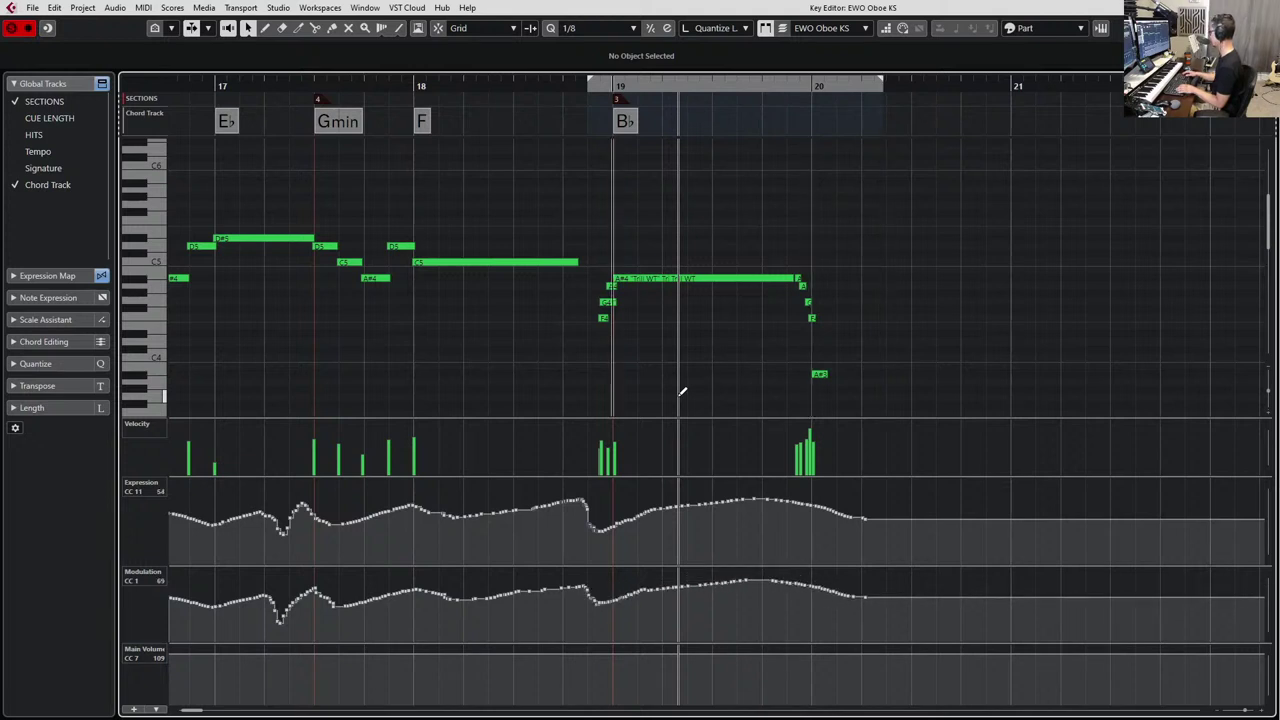
pyautogui.press('space')
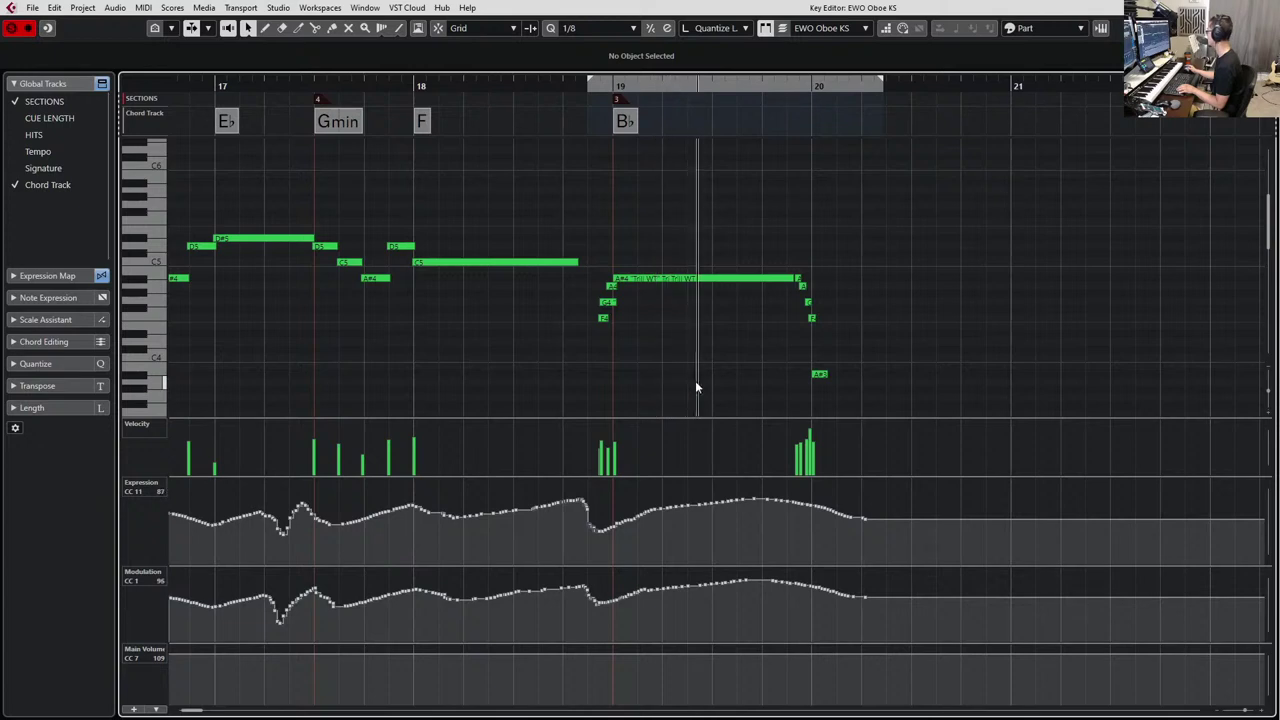
pyautogui.scroll(5, 655, 375)
pyautogui.press('space')
pyautogui.hscroll(8, 543, 314)
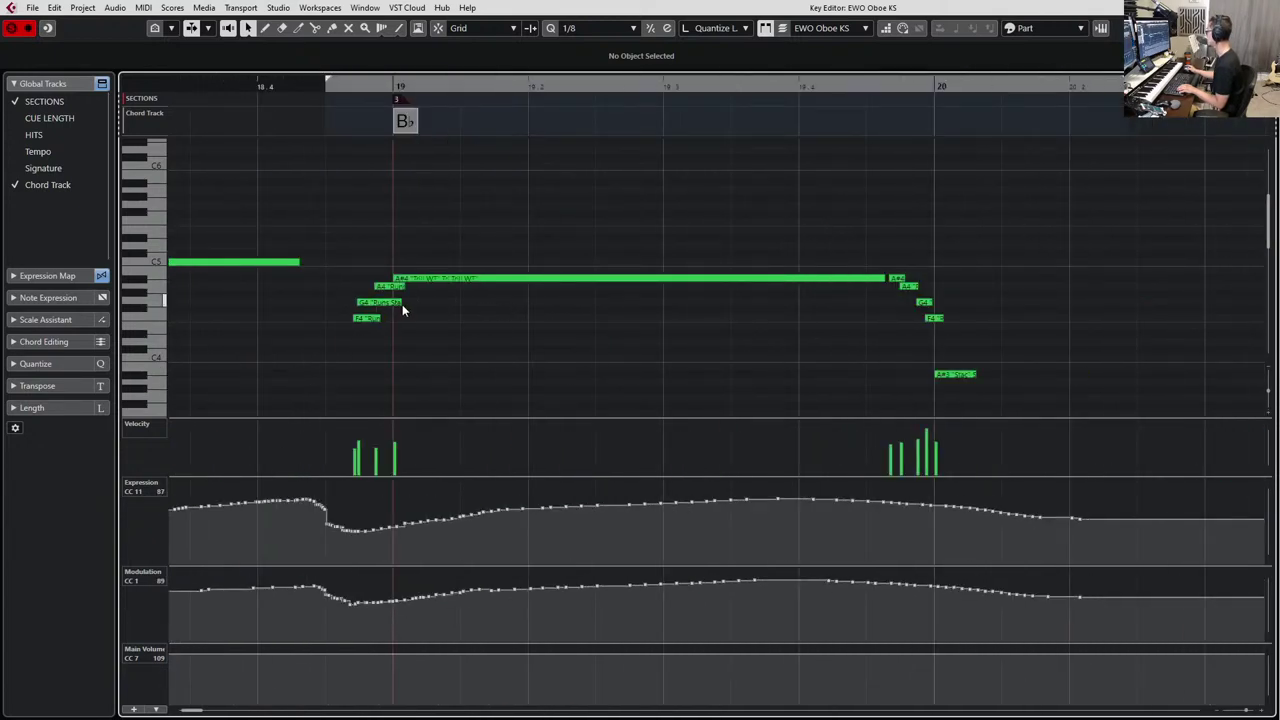
pyautogui.moveTo(400, 302); pyautogui.dragTo(359, 325)
pyautogui.press('space')
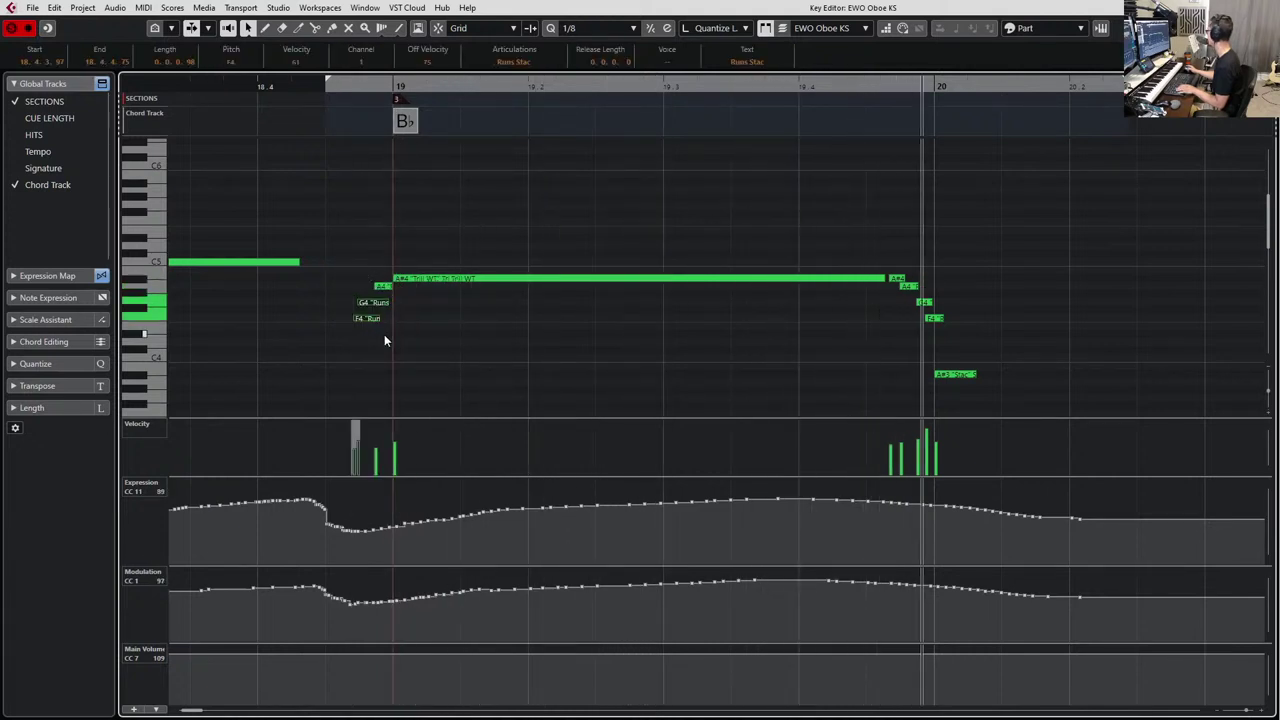
# Lower the velocity of the oboe's final A#3 note at bar 20 to 41 and play the passage.
pyautogui.press('space')
pyautogui.moveTo(963, 345); pyautogui.dragTo(965, 384)
pyautogui.hscroll(4, 791, 405)
pyautogui.moveTo(606, 450); pyautogui.dragTo(613, 458)
pyautogui.press('space')
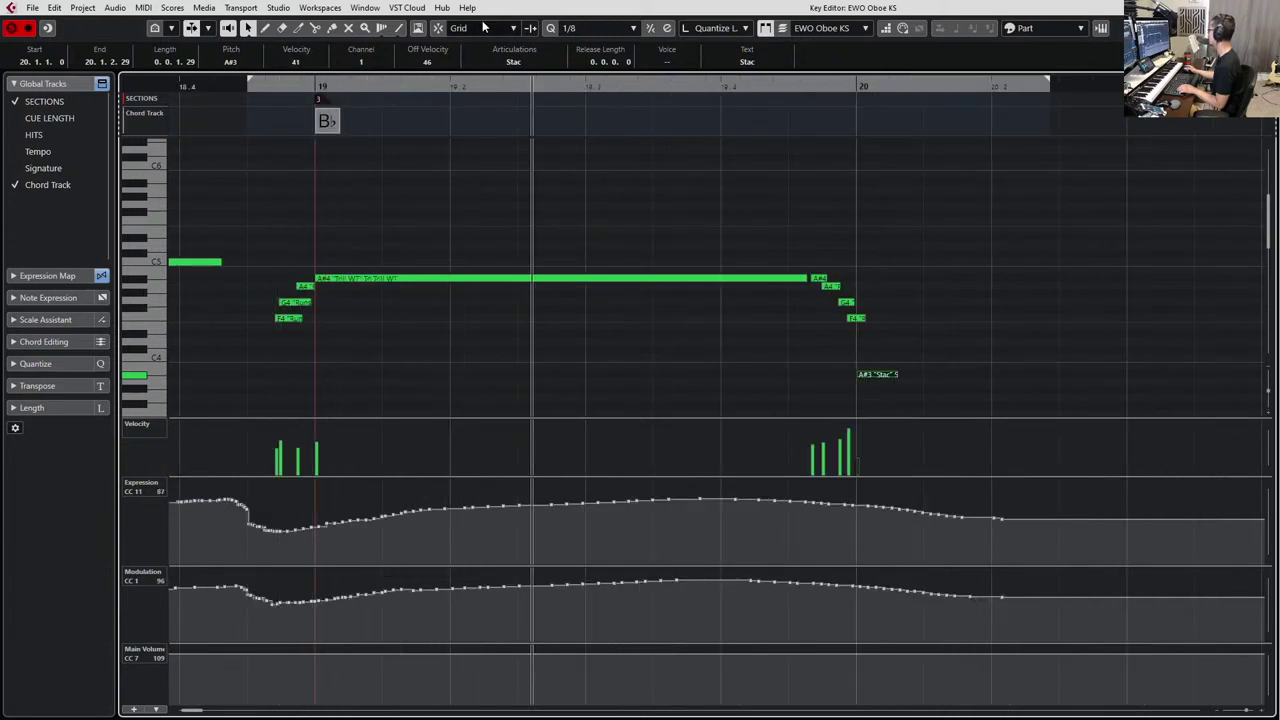
# Change the final A#3 note's articulation to Runs Stac and listen to the phrase again.
pyautogui.click(513, 61)
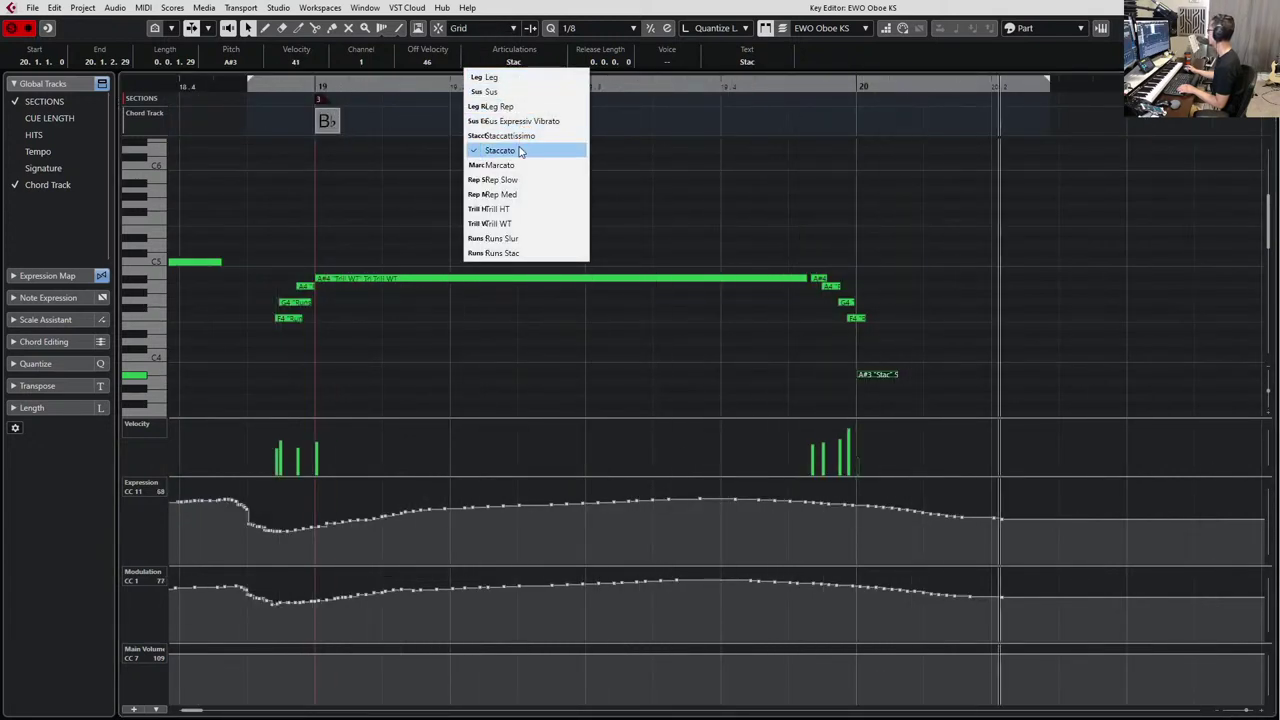
pyautogui.click(571, 152)
pyautogui.press('space')
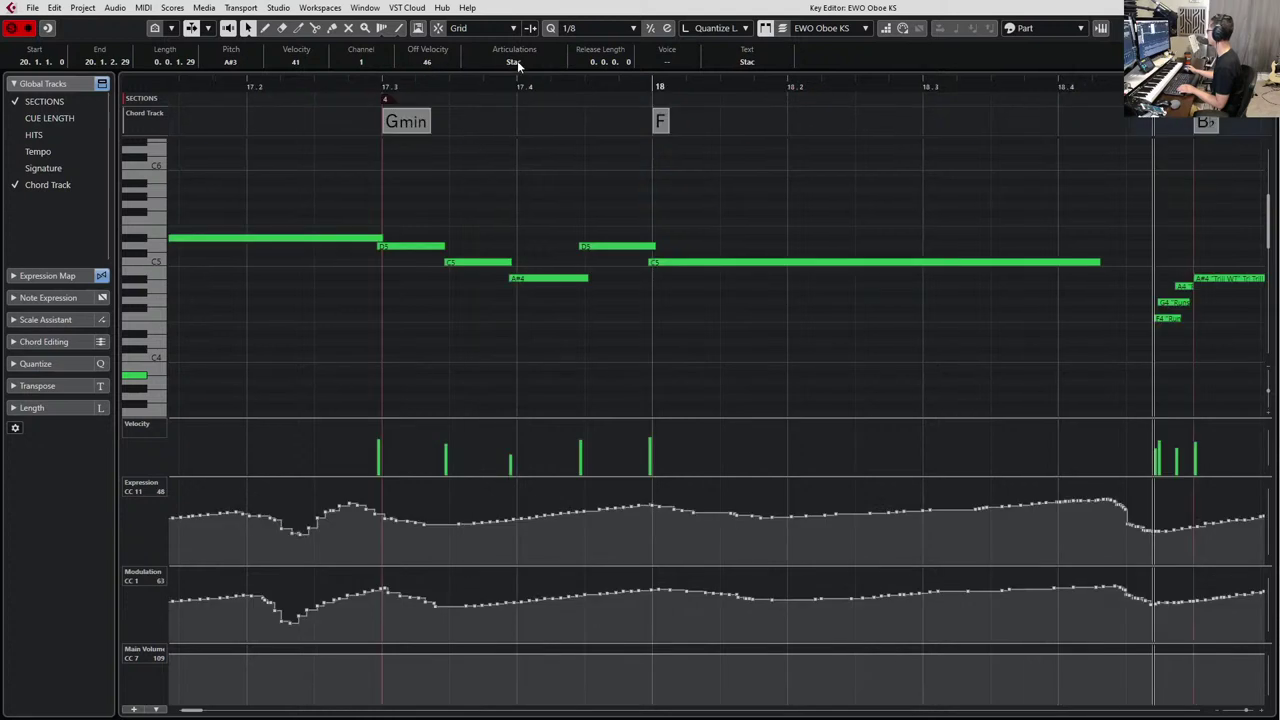
pyautogui.click(513, 61)
pyautogui.click(540, 253)
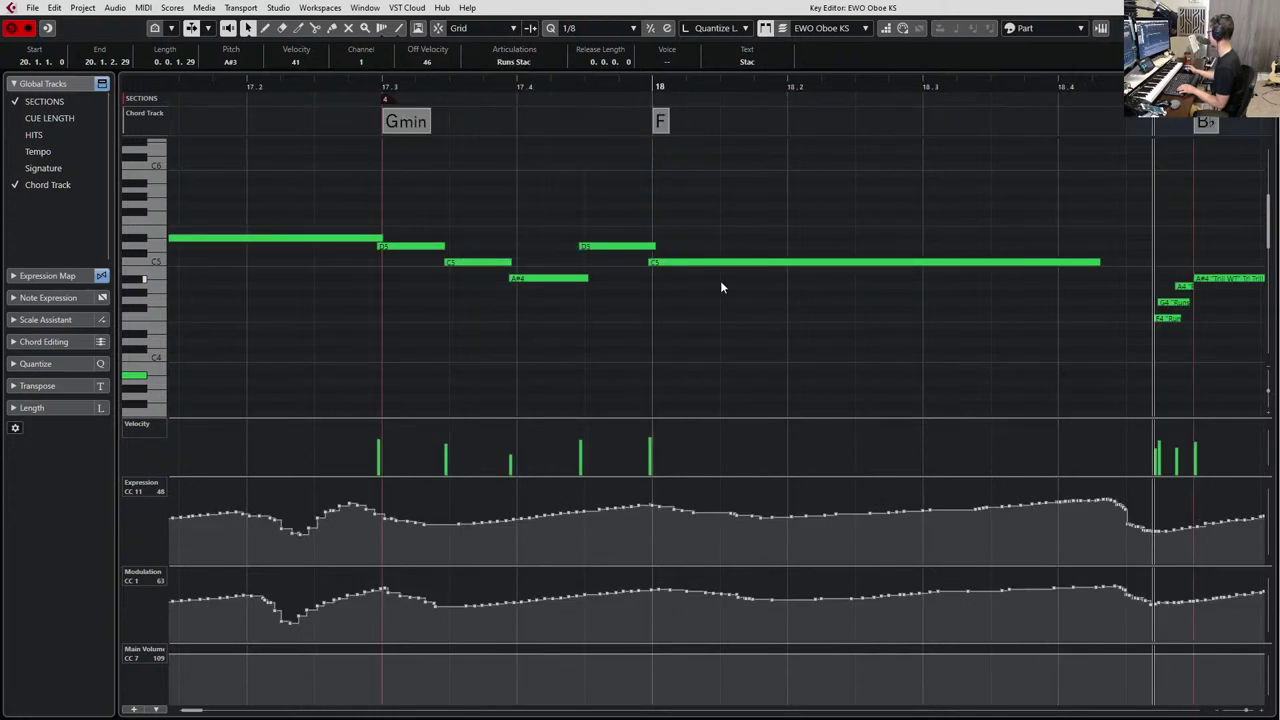
pyautogui.press('space')
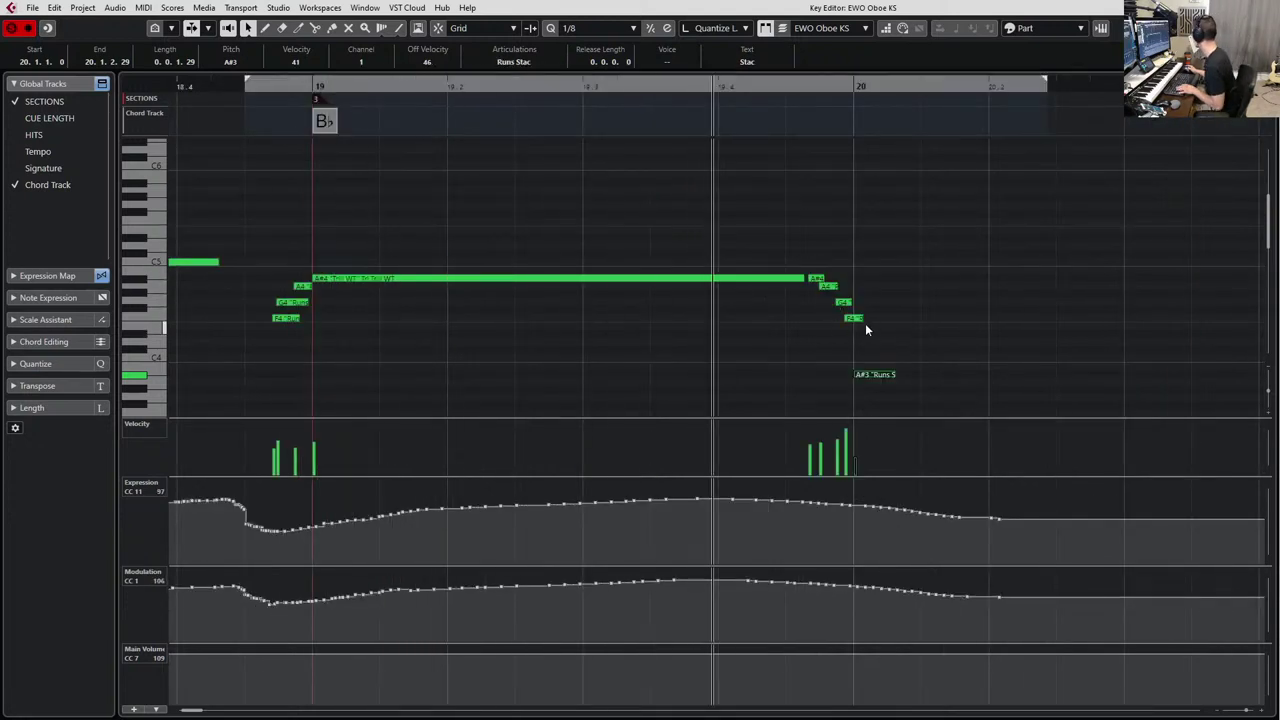
pyautogui.press('space')
# Shorten the oboe's F4 run note just before bar 20 to about 0.0.0.52 and close the editor.
pyautogui.click(858, 319)
pyautogui.moveTo(861, 321); pyautogui.dragTo(857, 320)
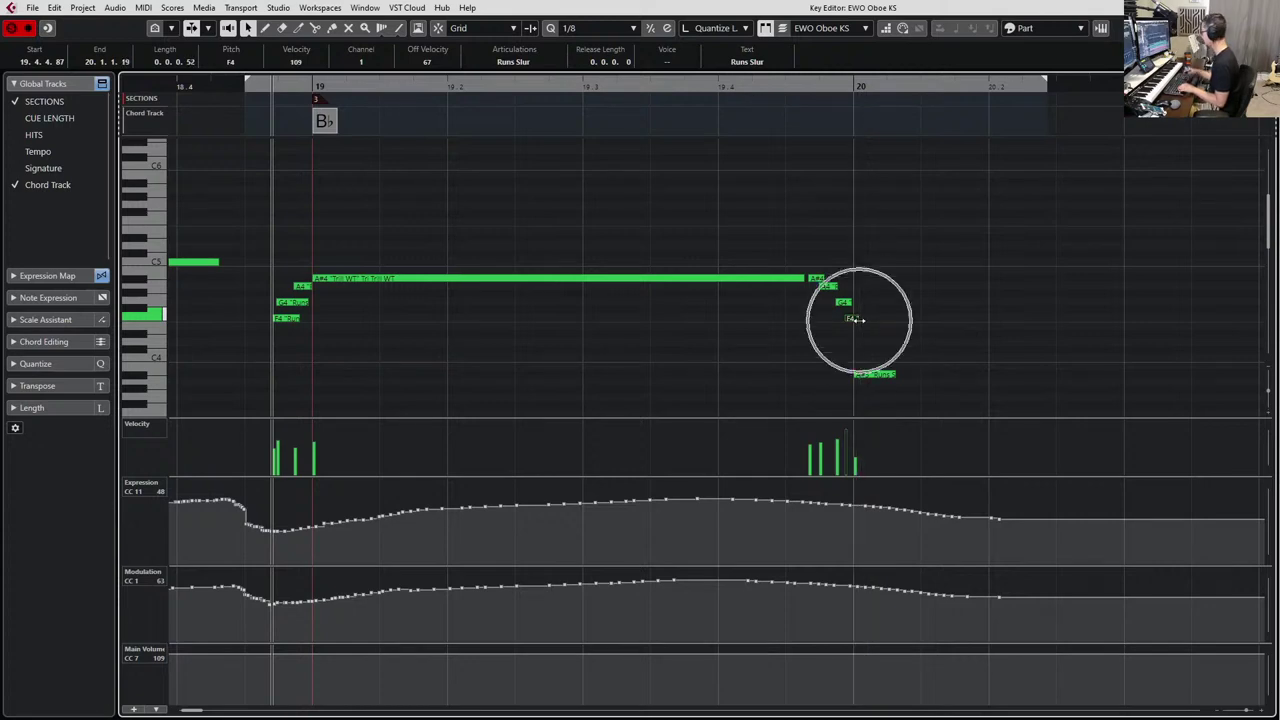
pyautogui.press('Return')
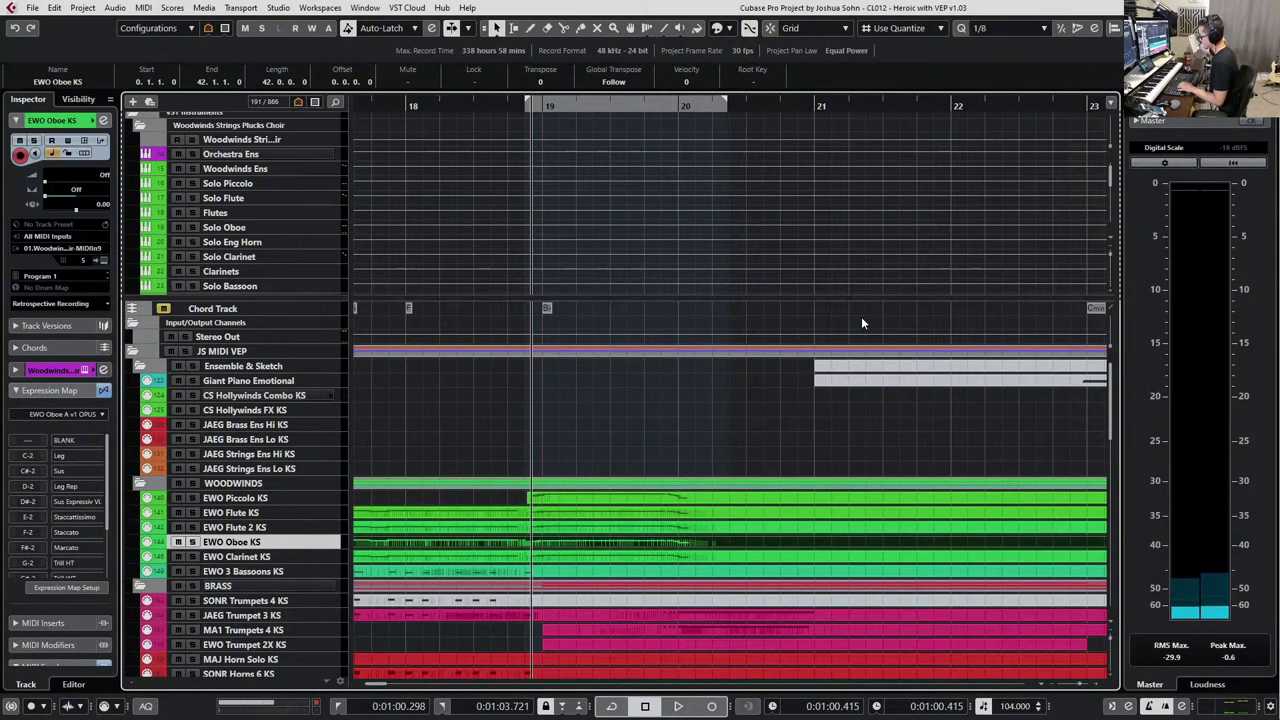
# Start the locator range at bar 18, select the EWO Clarinet KS part, and play the full arrangement through bar 20.
pyautogui.press('KP_Subtract')
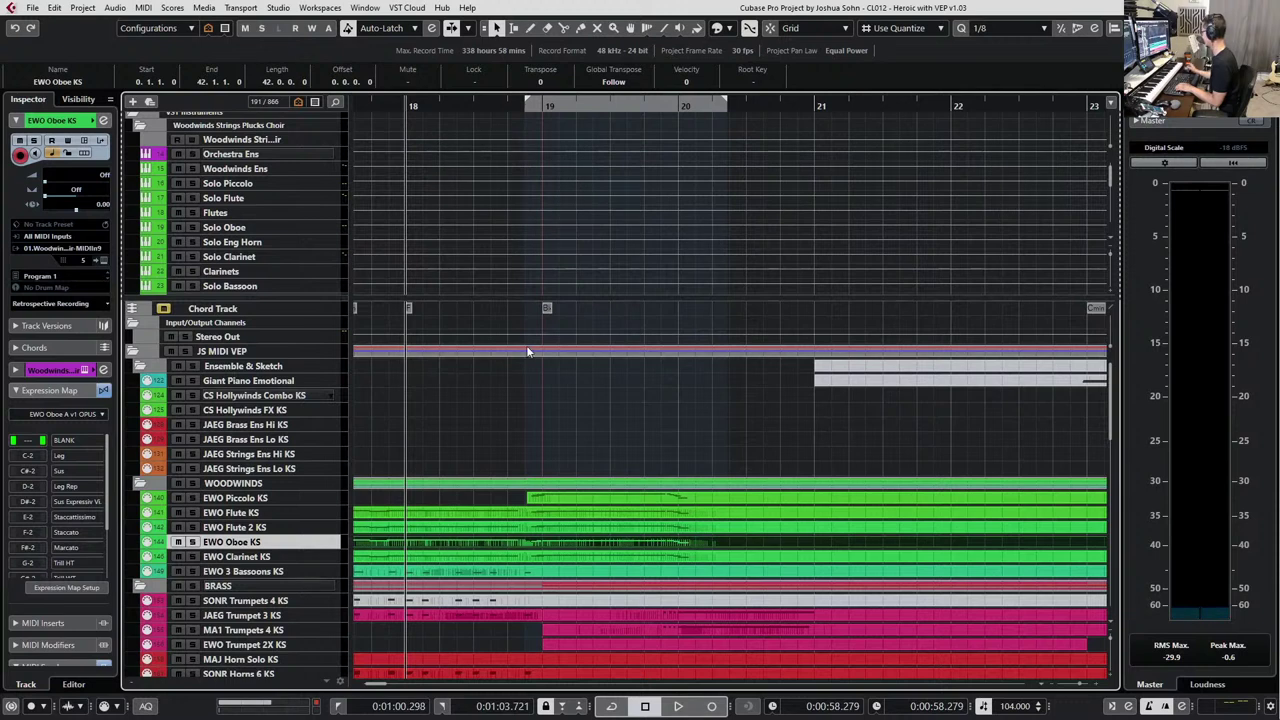
pyautogui.press('ctrl+KP_1')
pyautogui.scroll(-5, 535, 496)
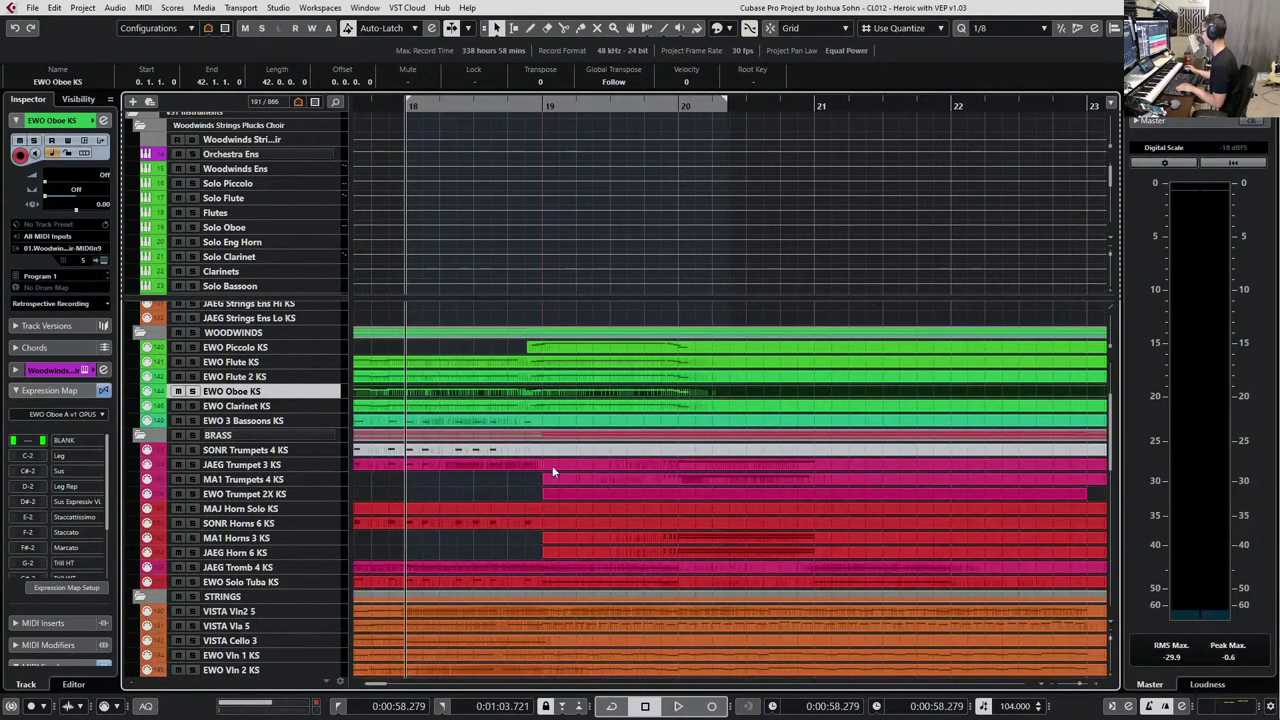
pyautogui.click(518, 411)
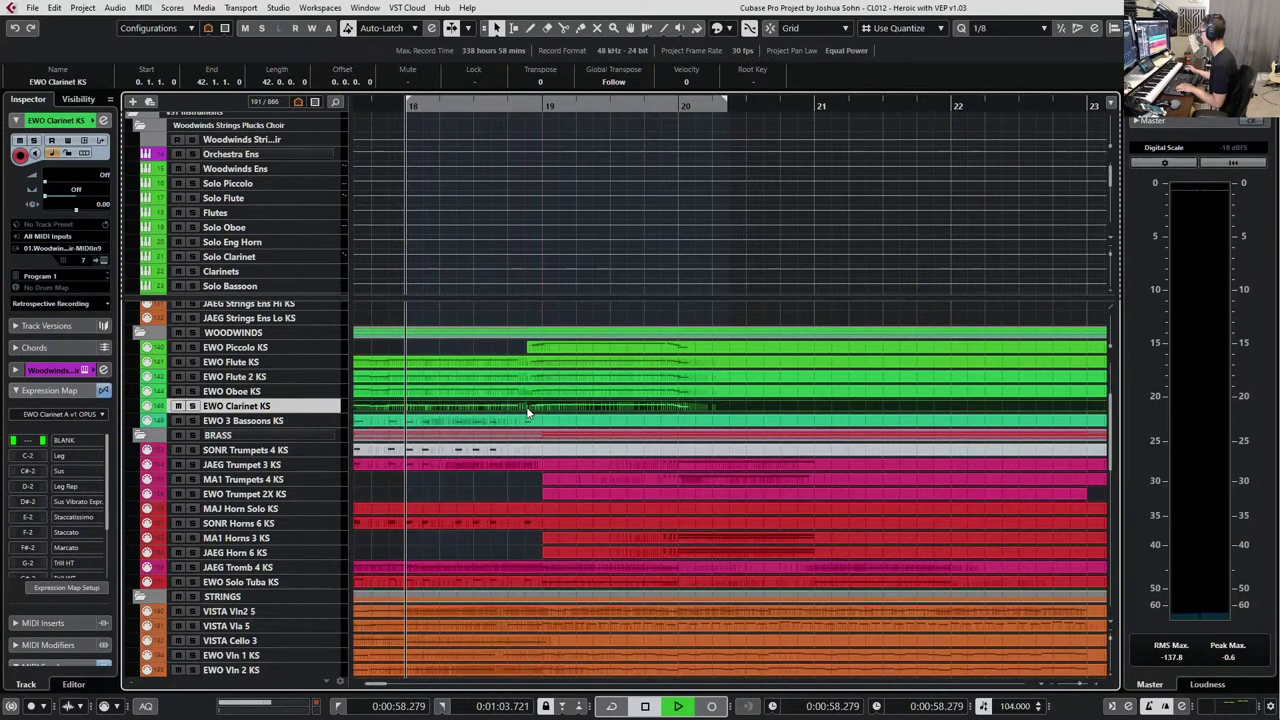
pyautogui.press('space')
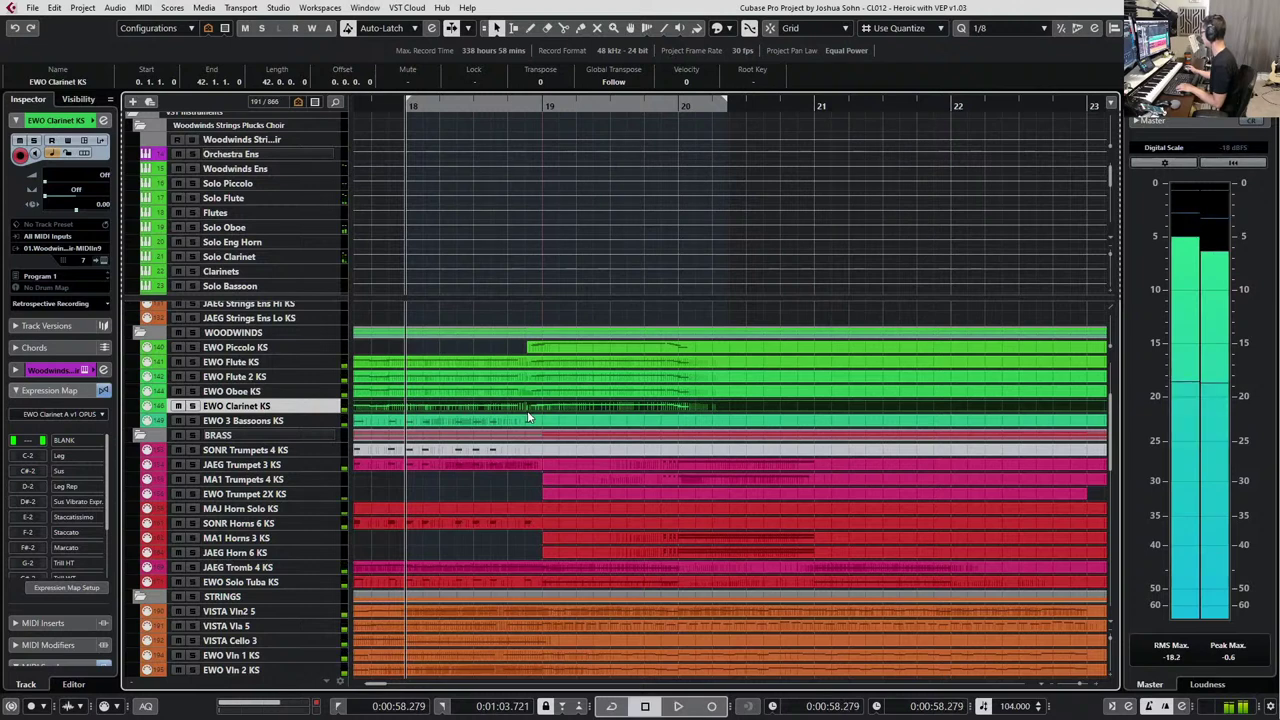
pyautogui.press('KP_Add')
pyautogui.press('KP_Add')
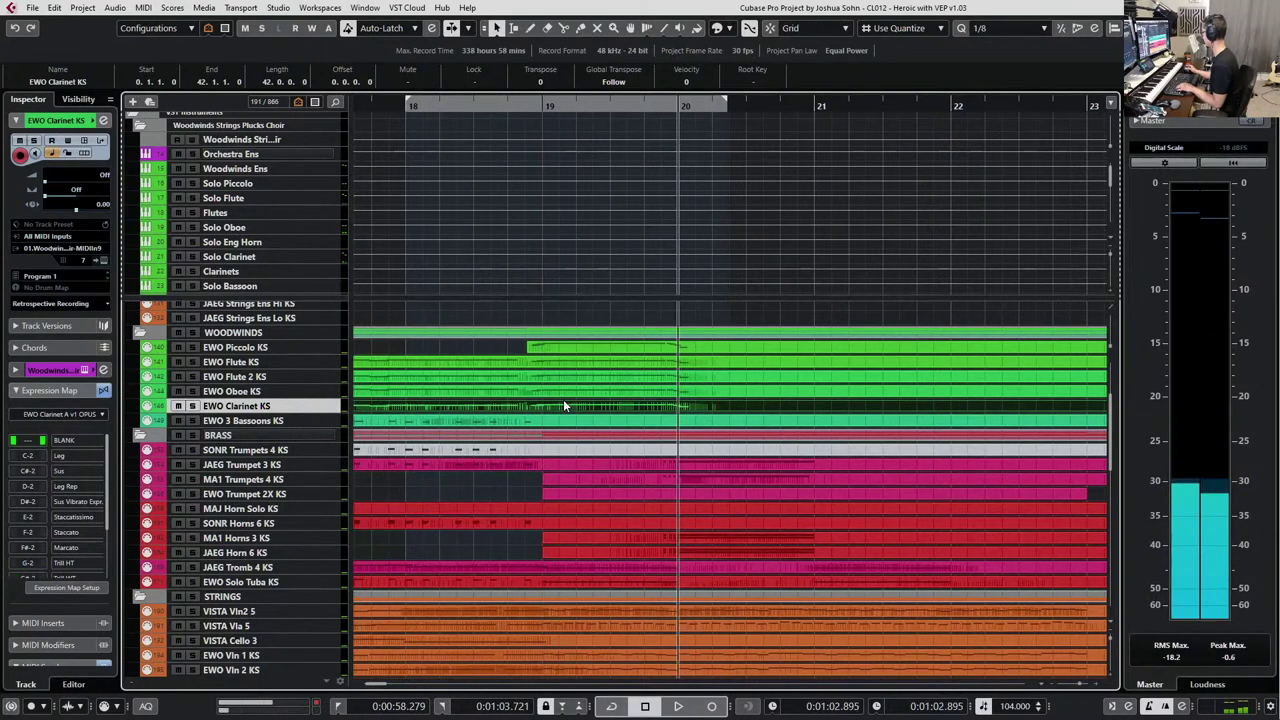
# Solo the EWO Flute, Flute 2, Oboe and Clarinet tracks together and listen to bars 18 to 20.
pyautogui.click(605, 391)
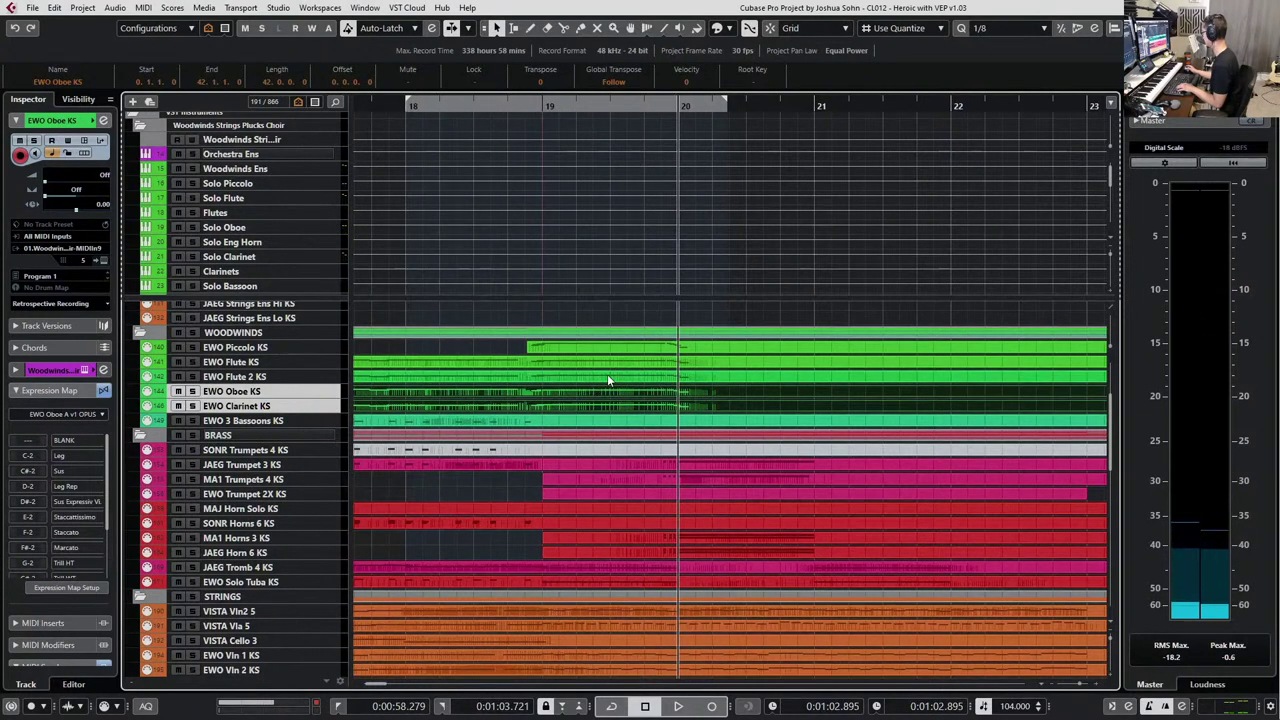
pyautogui.keyDown('shift'); pyautogui.click(609, 378); pyautogui.keyUp('shift')
pyautogui.keyDown('shift'); pyautogui.click(633, 364); pyautogui.keyUp('shift')
pyautogui.press('KP_Subtract')
pyautogui.press('s')
pyautogui.press('space')
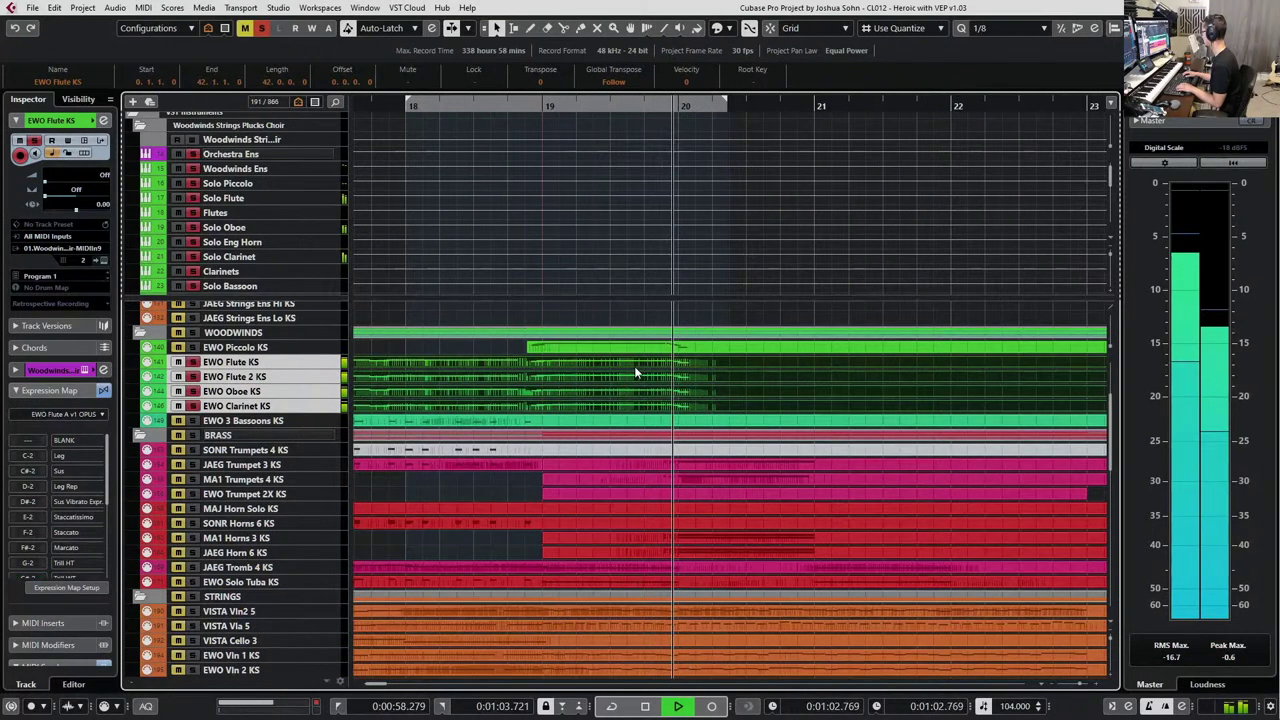
pyautogui.press('space')
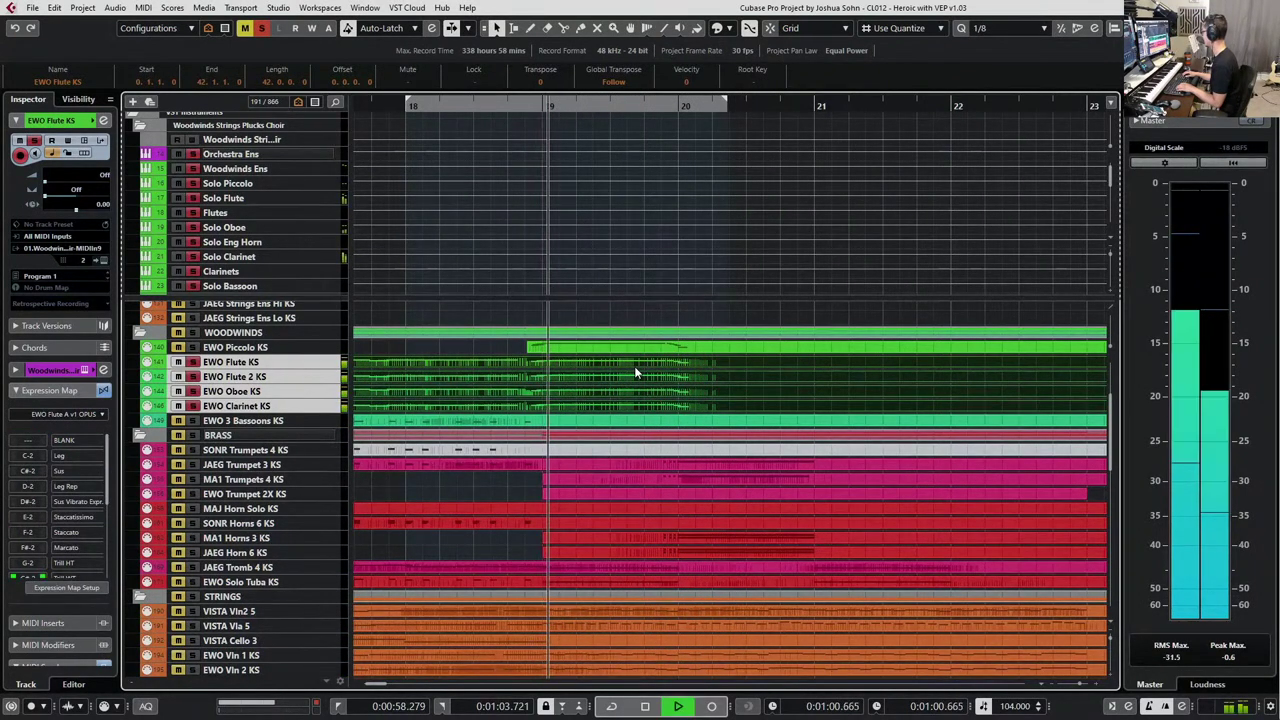
pyautogui.press('space')
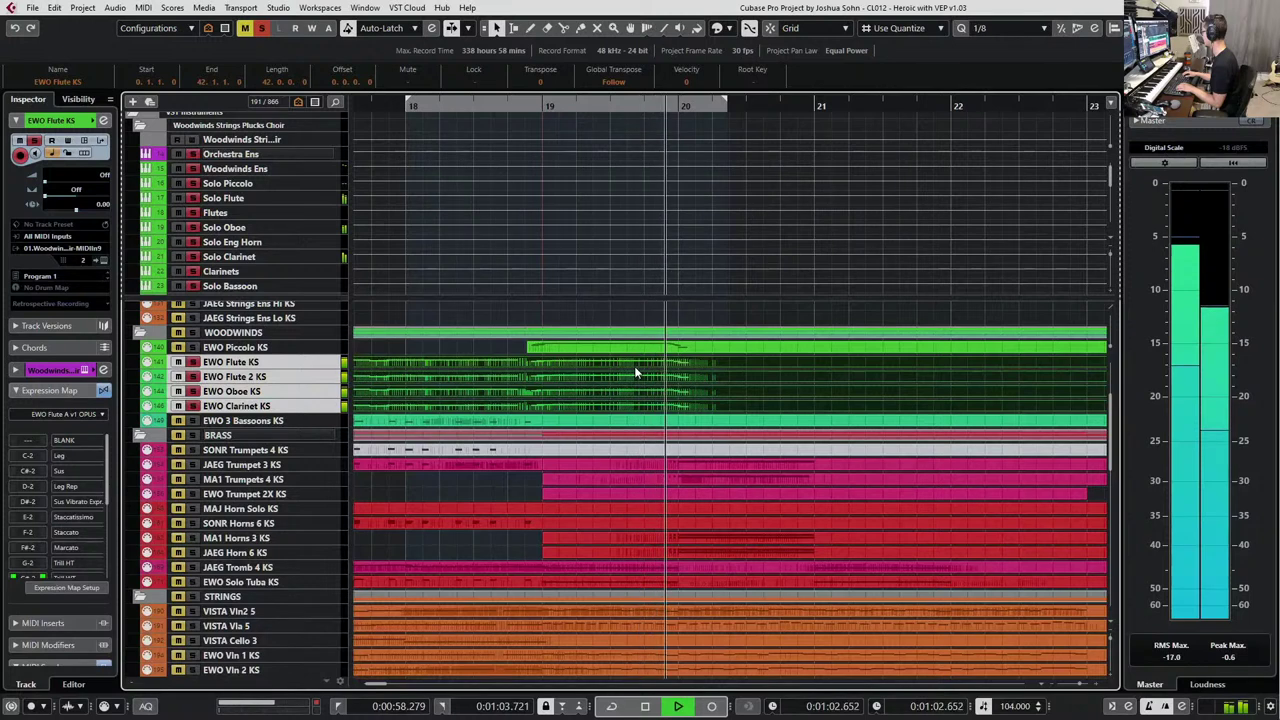
pyautogui.press('space')
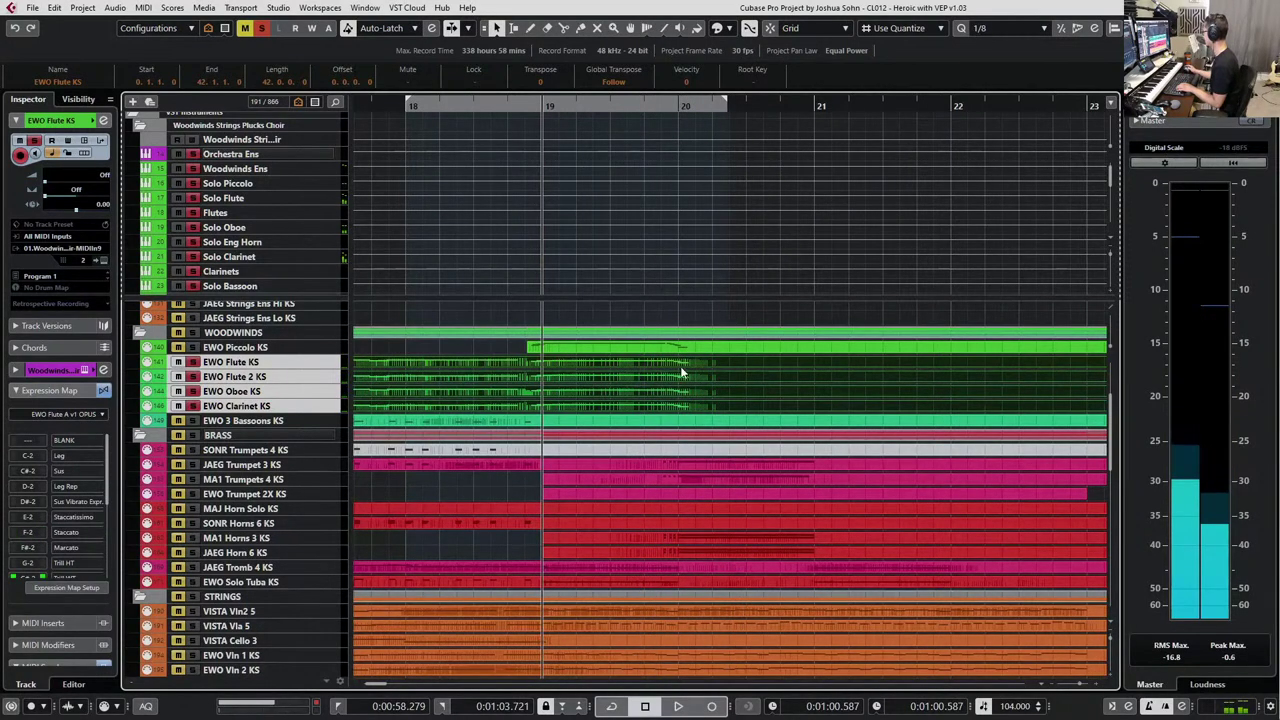
# Open the EWO Flute 2 and EWO Clarinet parts together for note editing around bars 19 and 20.
pyautogui.click(670, 392)
pyautogui.click(646, 406)
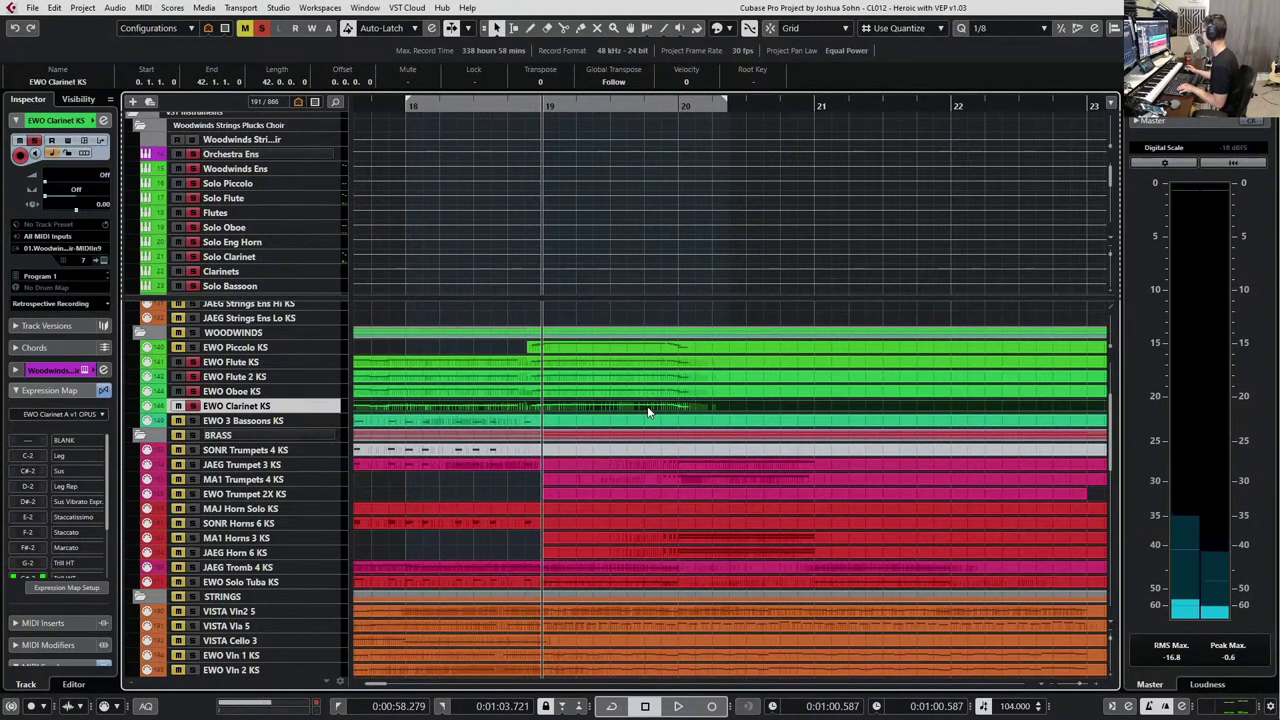
pyautogui.keyDown('ctrl'); pyautogui.click(671, 377); pyautogui.keyUp('ctrl')
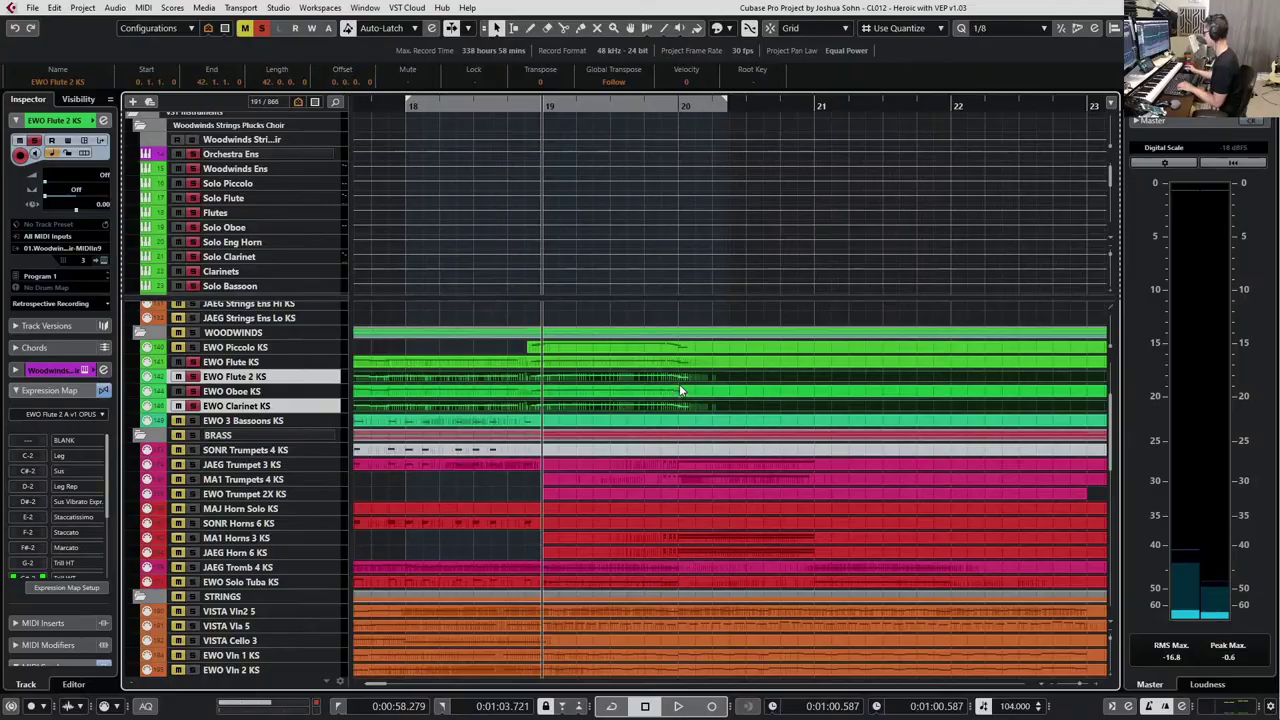
pyautogui.doubleClick(679, 384)
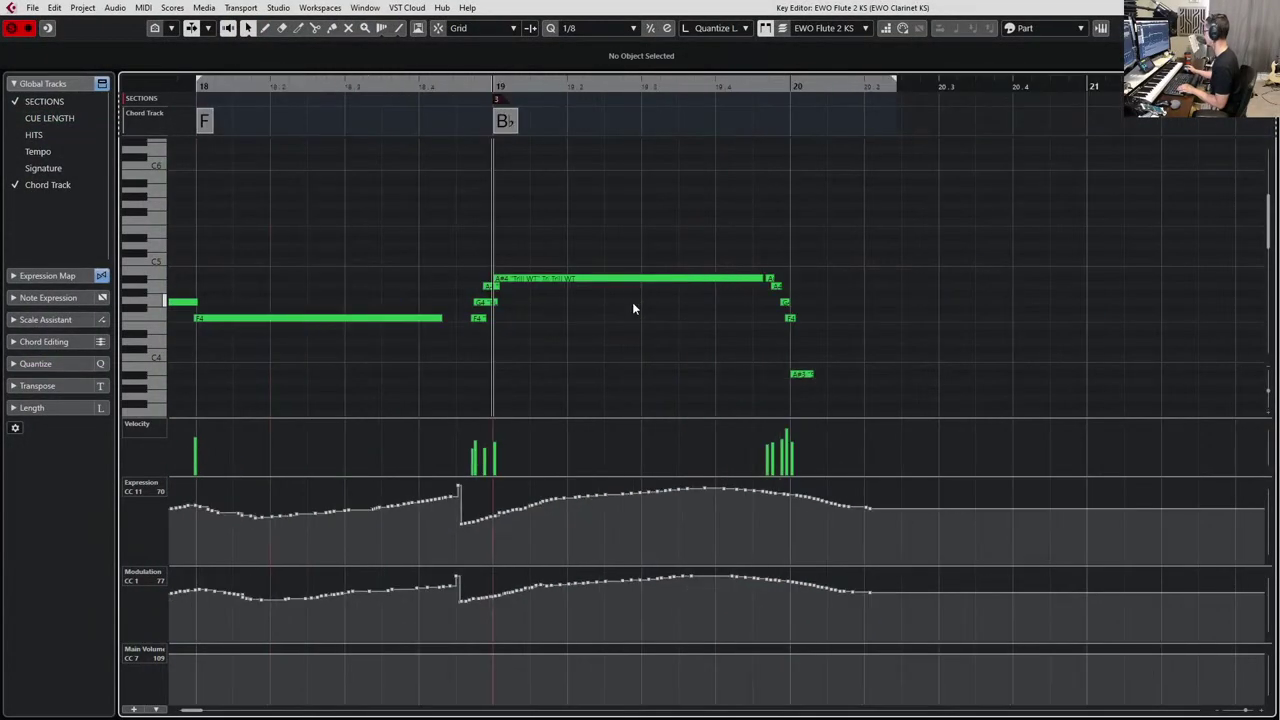
pyautogui.scroll(3, 620, 290)
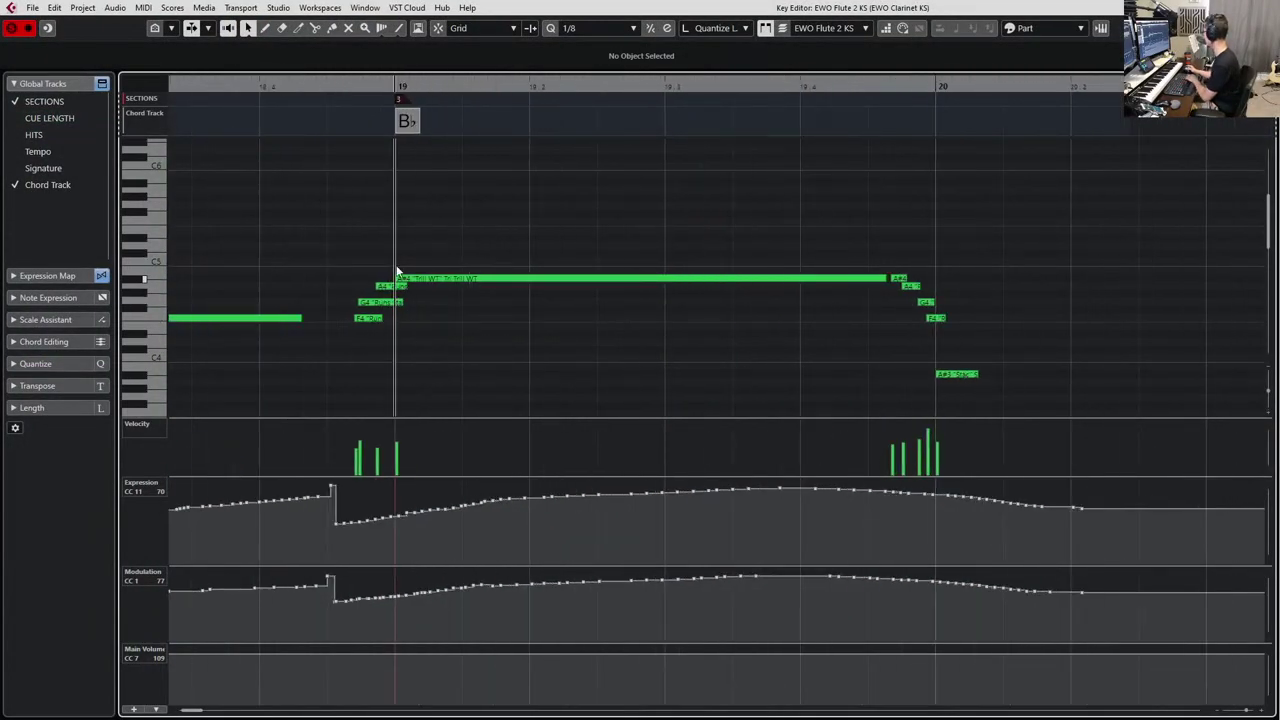
# Transpose the runs, trill and final note around bars 19 and 20 down five semitones, placing the trill on F4.
pyautogui.moveTo(349, 257); pyautogui.dragTo(977, 406)
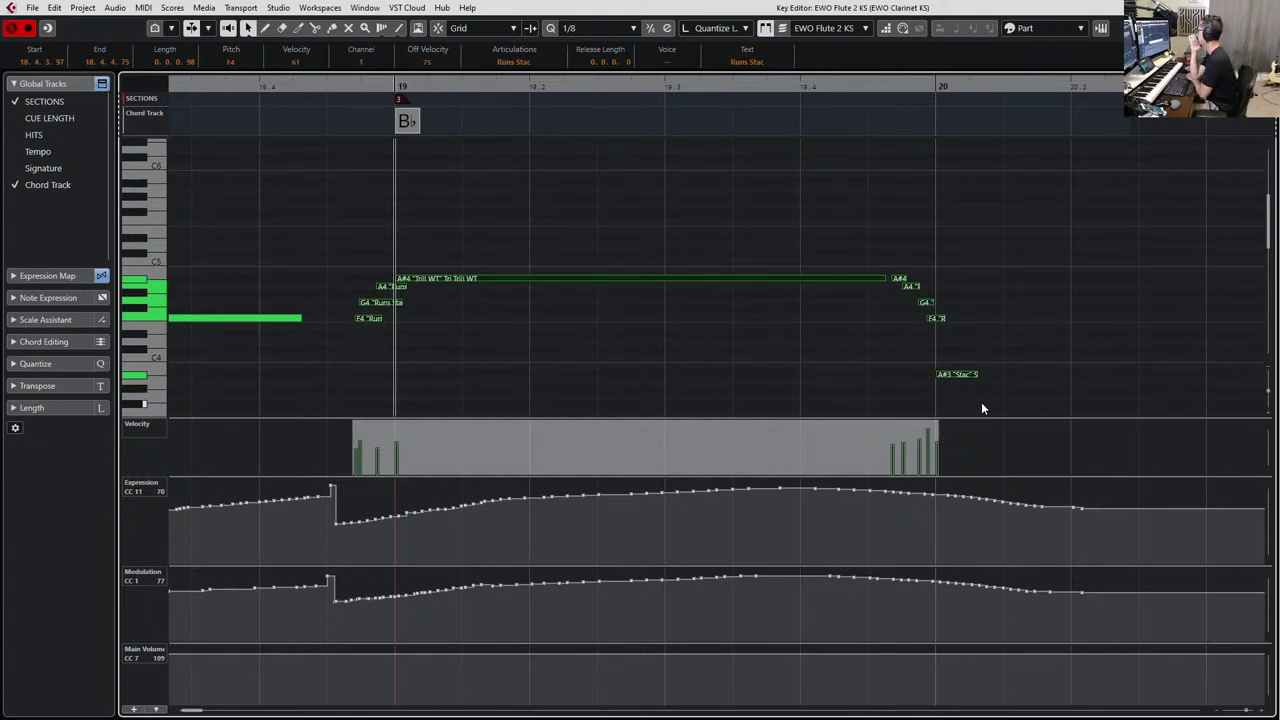
pyautogui.press('Down')
pyautogui.press('Down')
pyautogui.press('Down')
pyautogui.press('Down')
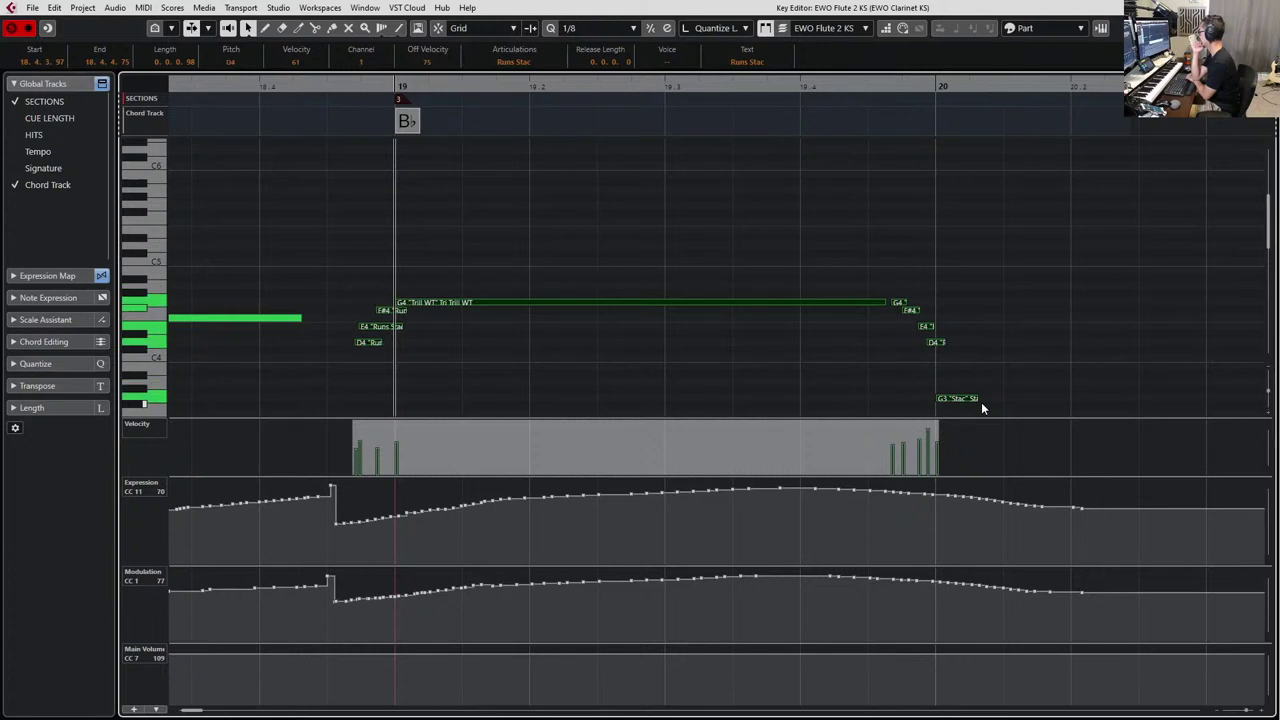
pyautogui.press('Down')
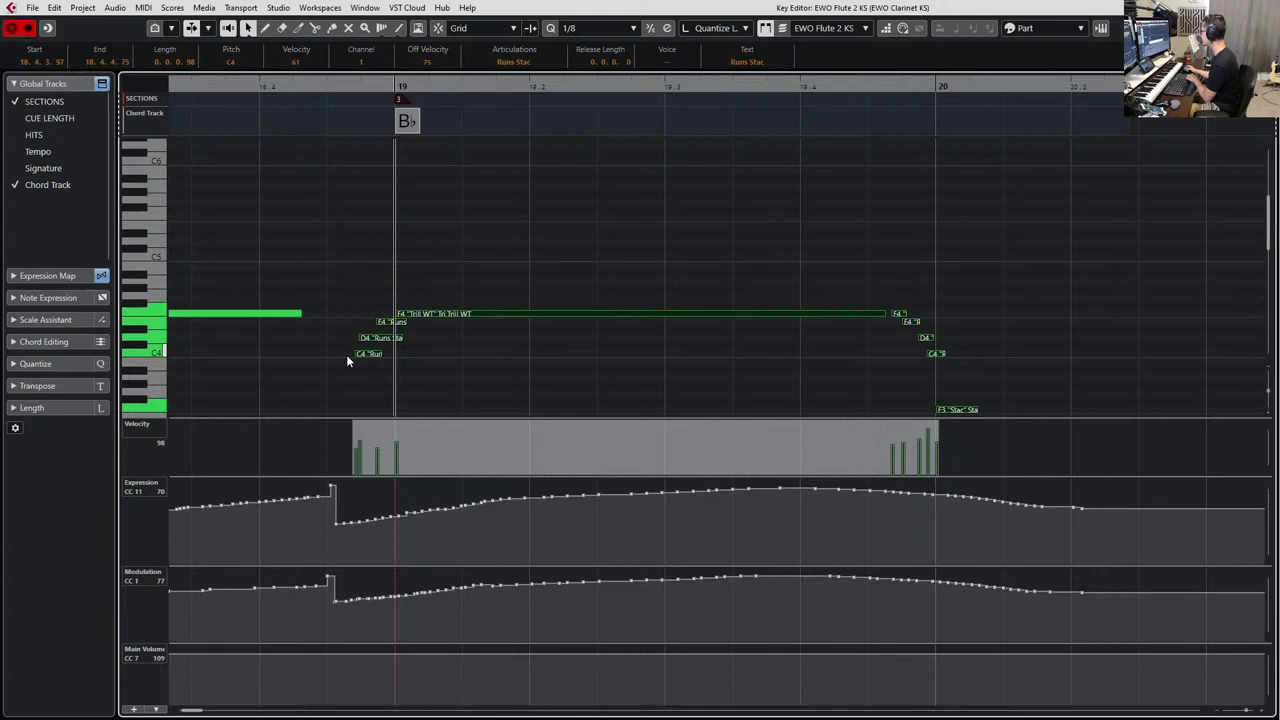
# Lower the E4 notes in the runs before bar 19 and bar 20 to D#4.
pyautogui.moveTo(331, 270); pyautogui.dragTo(386, 328)
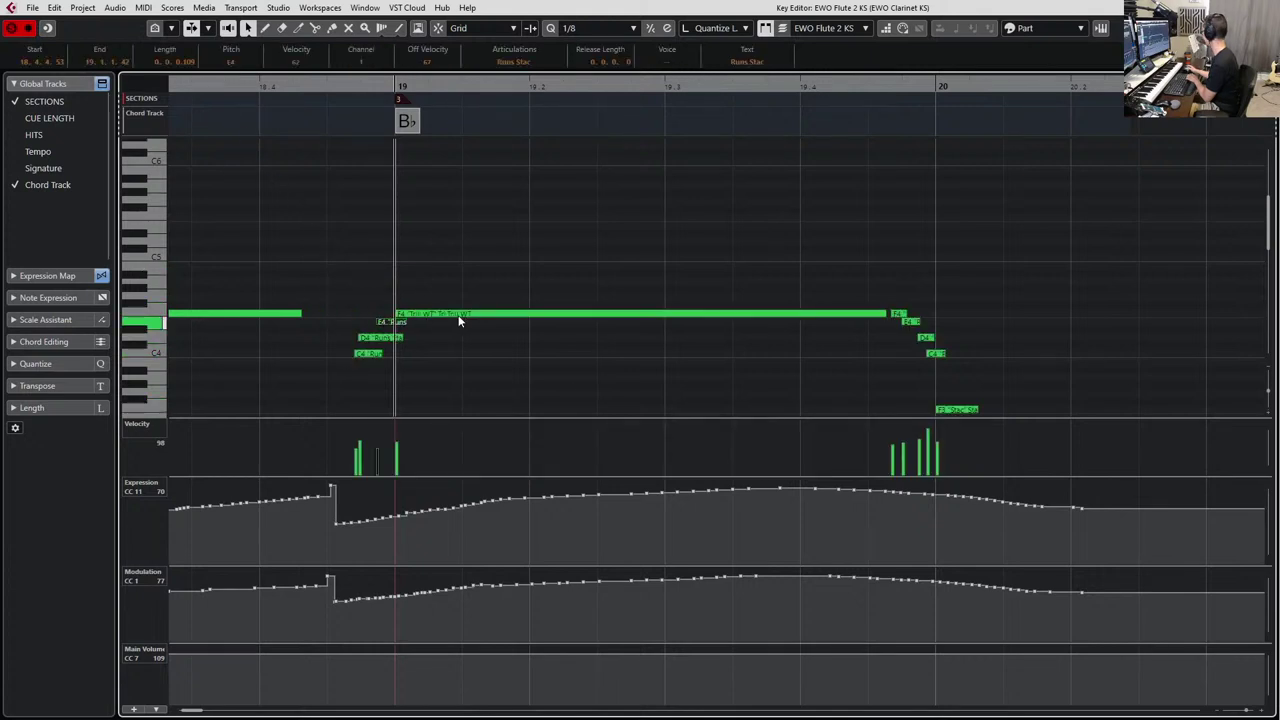
pyautogui.click(917, 318)
pyautogui.press('Down')
pyautogui.scroll(-3, 461, 235)
# Play the passage from the first run and remove flute 2's expression spike just before bar 19.
pyautogui.moveTo(352, 184); pyautogui.dragTo(370, 256)
pyautogui.press('l')
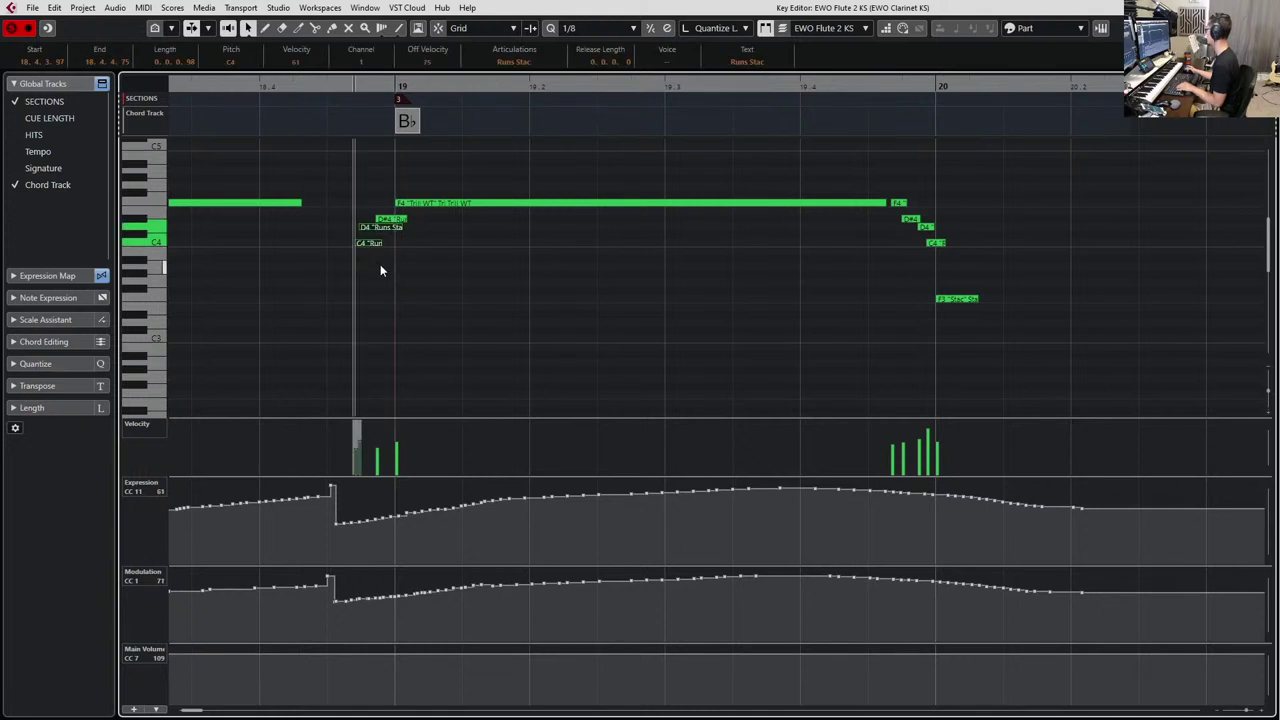
pyautogui.press('space')
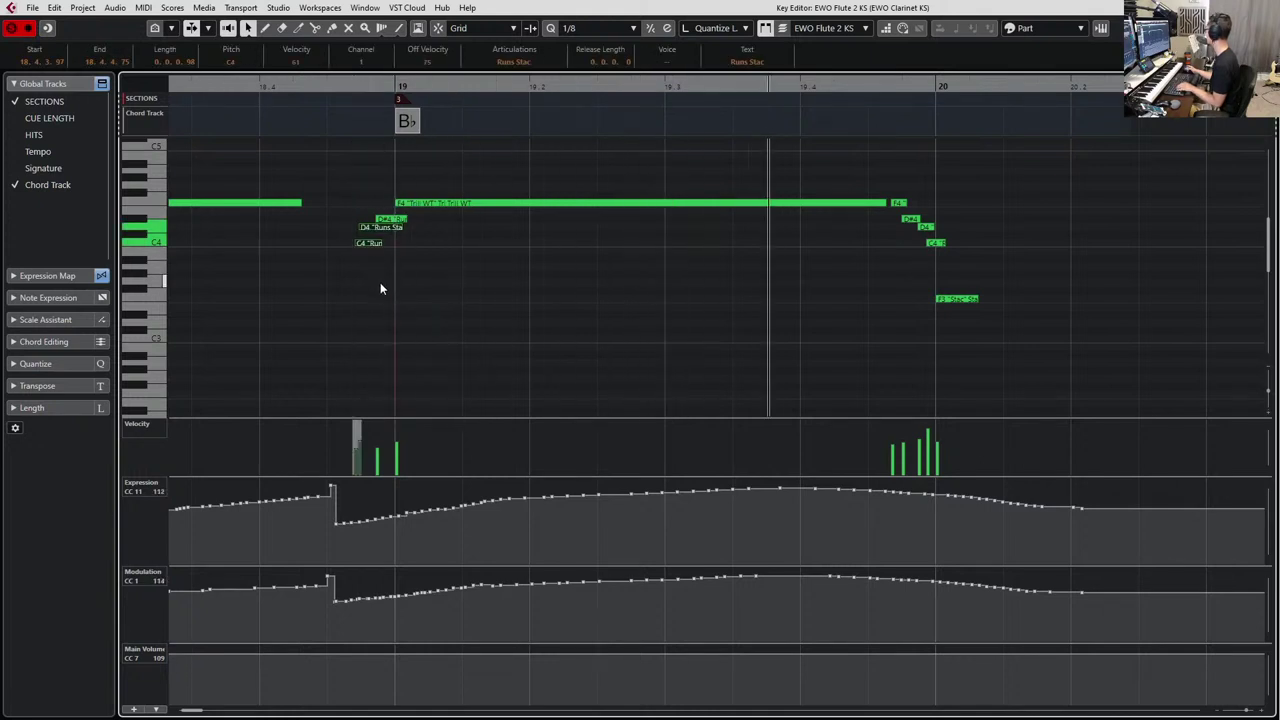
pyautogui.press('space')
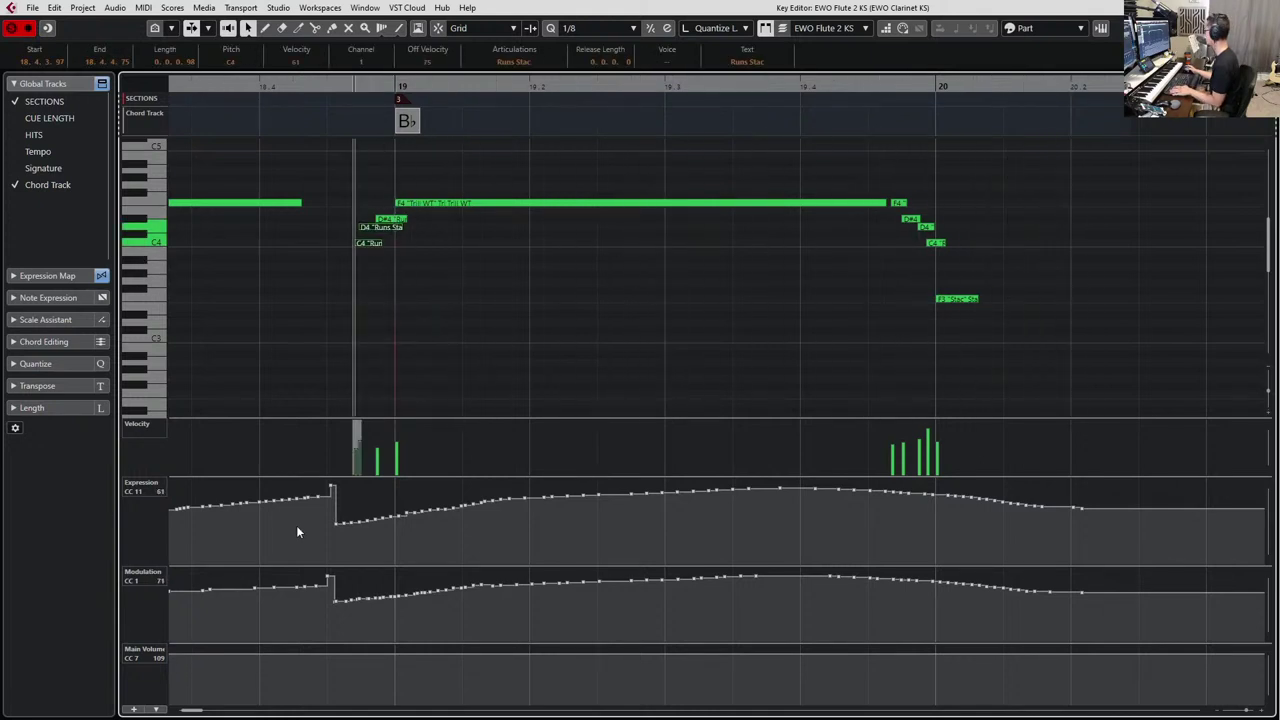
pyautogui.click(378, 490)
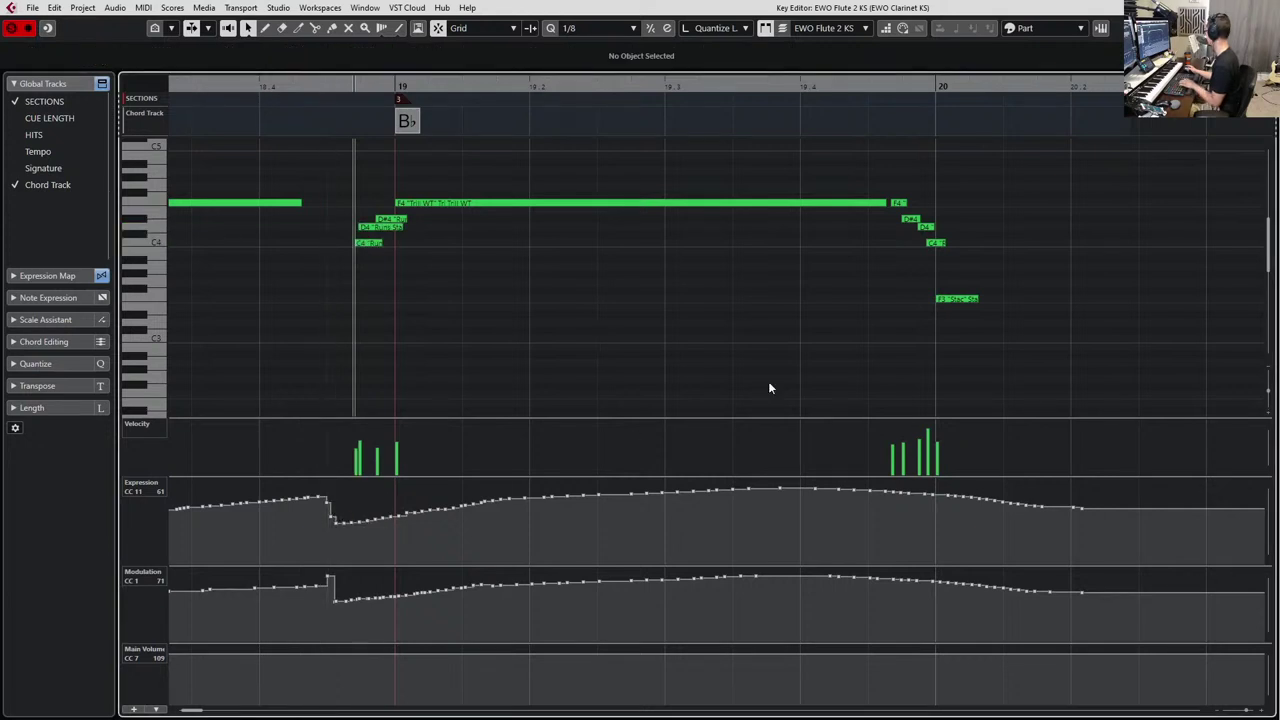
# Change the articulation of flute 2's final F3 note at bar 20 to Runs Stac and play the phrase.
pyautogui.click(940, 299)
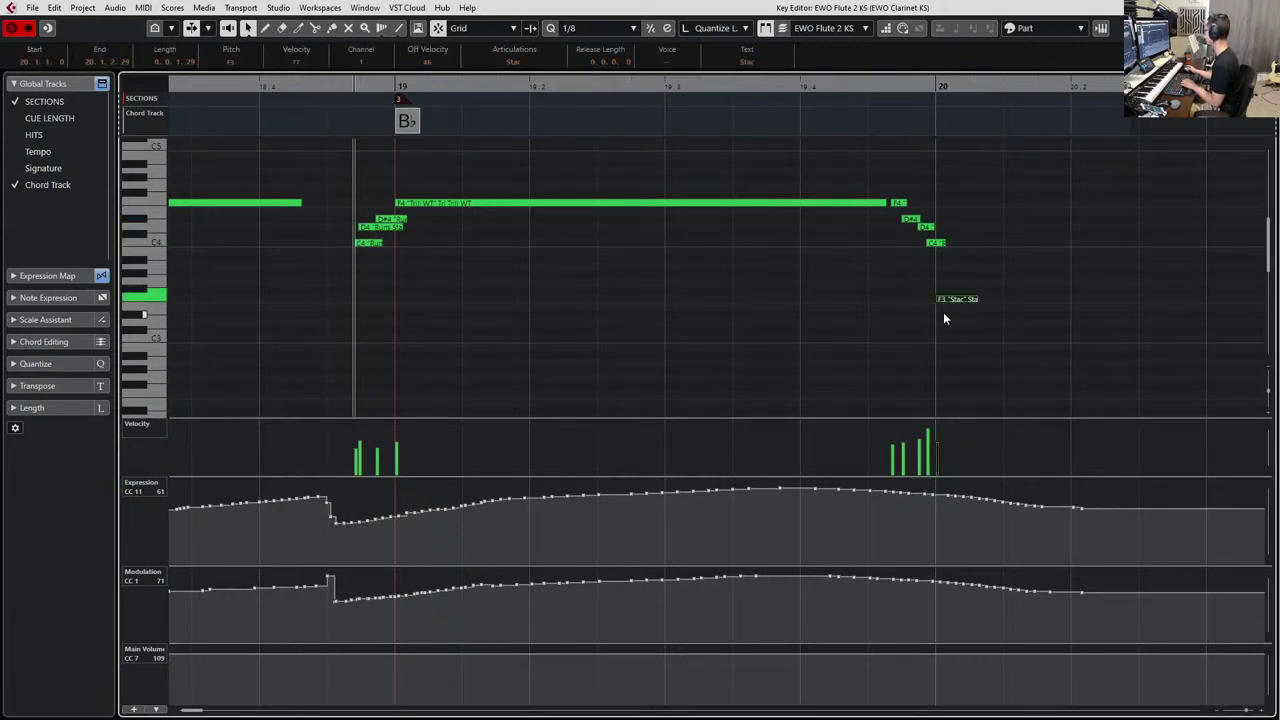
pyautogui.click(531, 62)
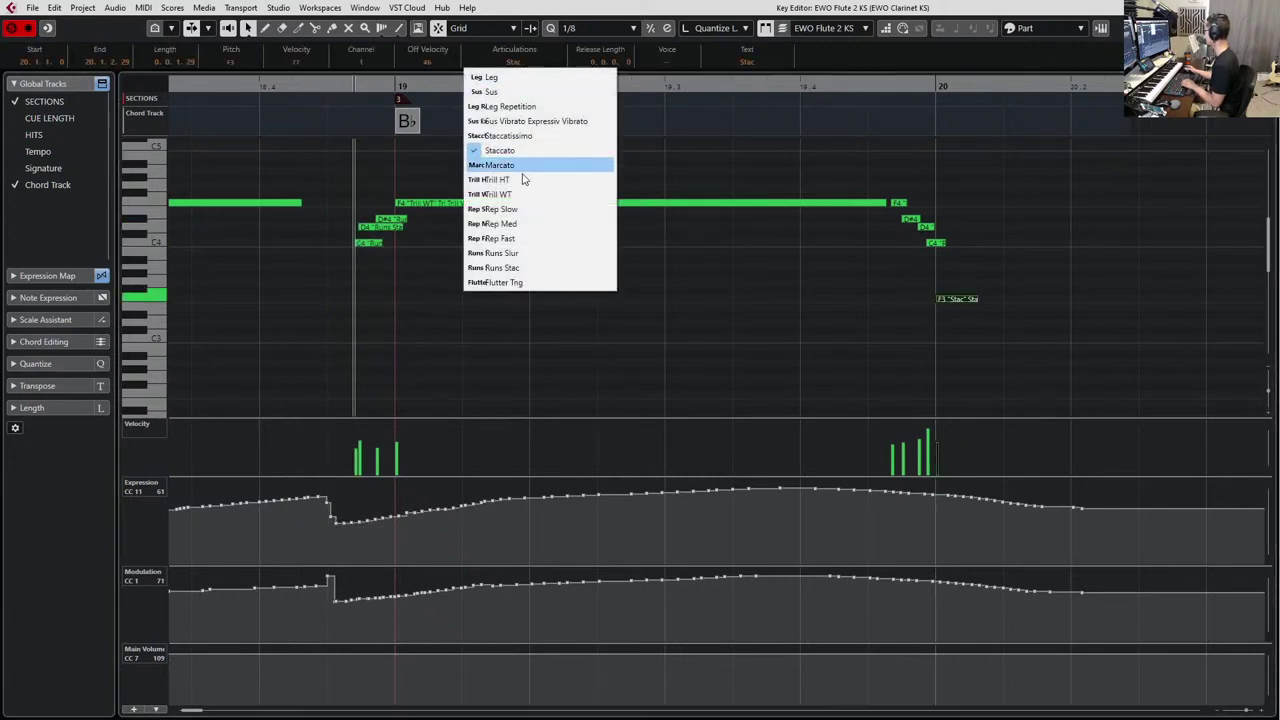
pyautogui.click(544, 268)
pyautogui.press('space')
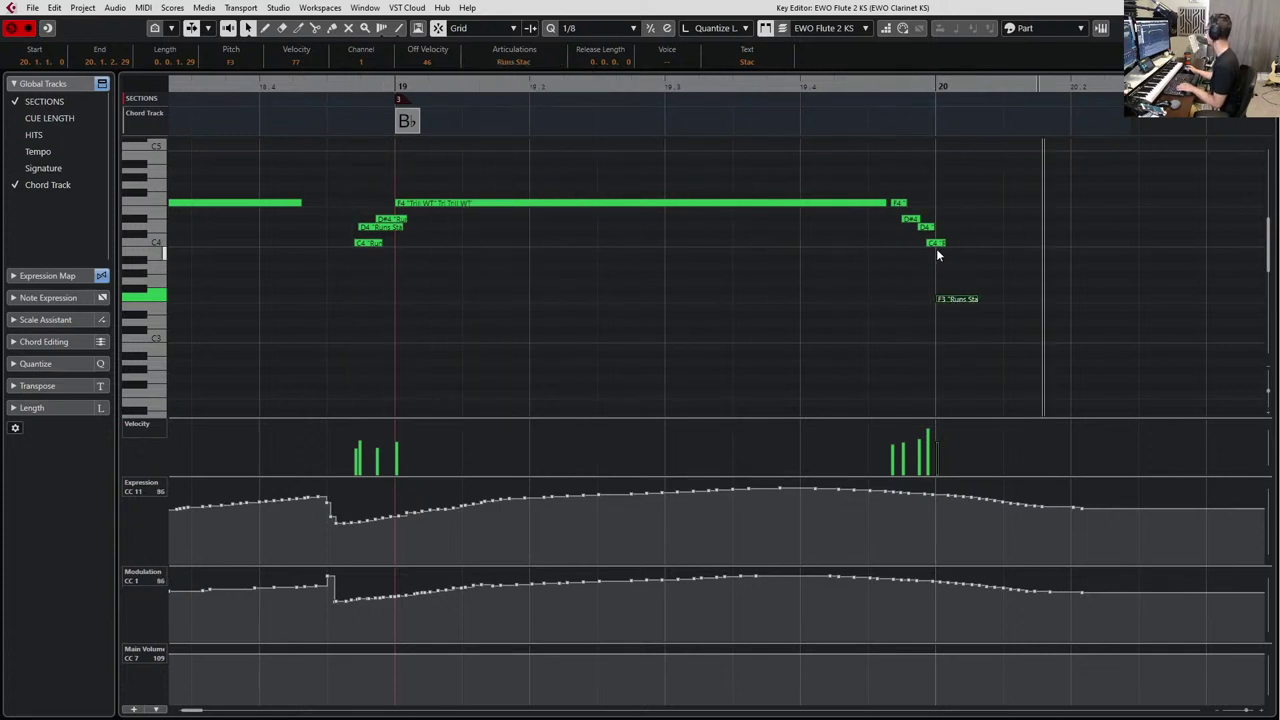
pyautogui.press('space')
# Set flute 2's final F3 velocity to 34, reduce the preceding C4's velocity, and play the phrase.
pyautogui.click(942, 460)
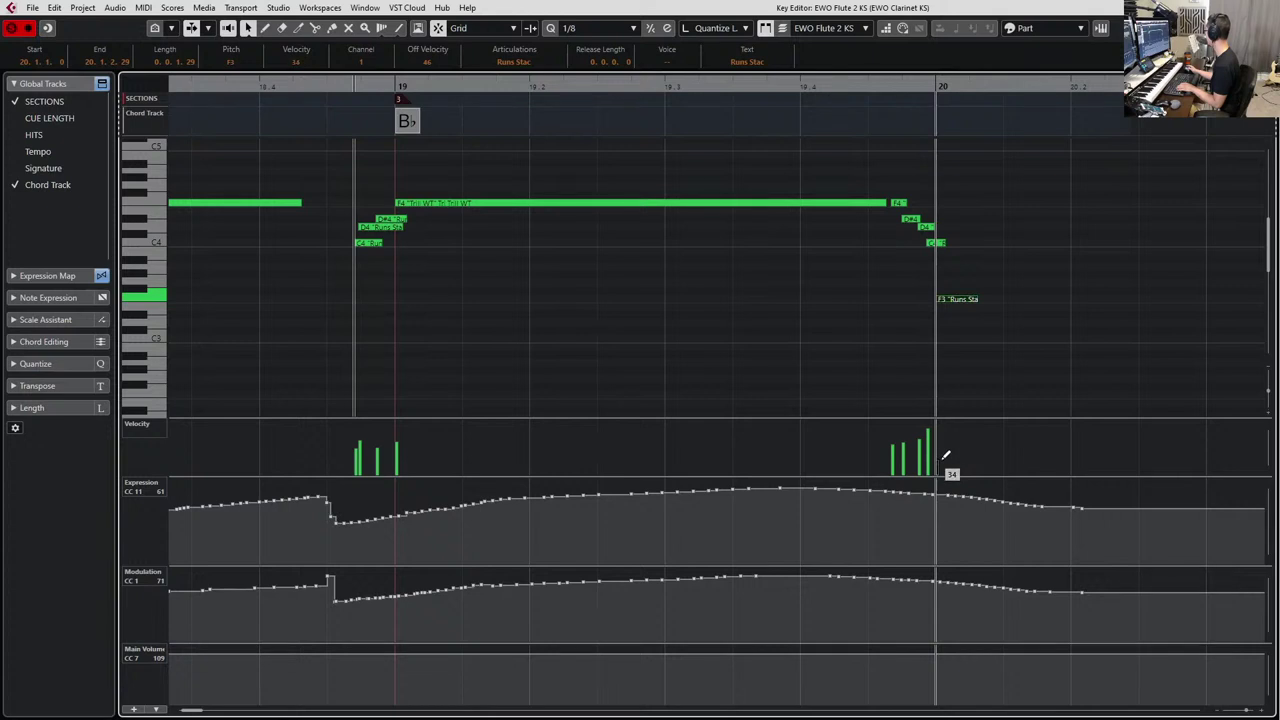
pyautogui.press('space')
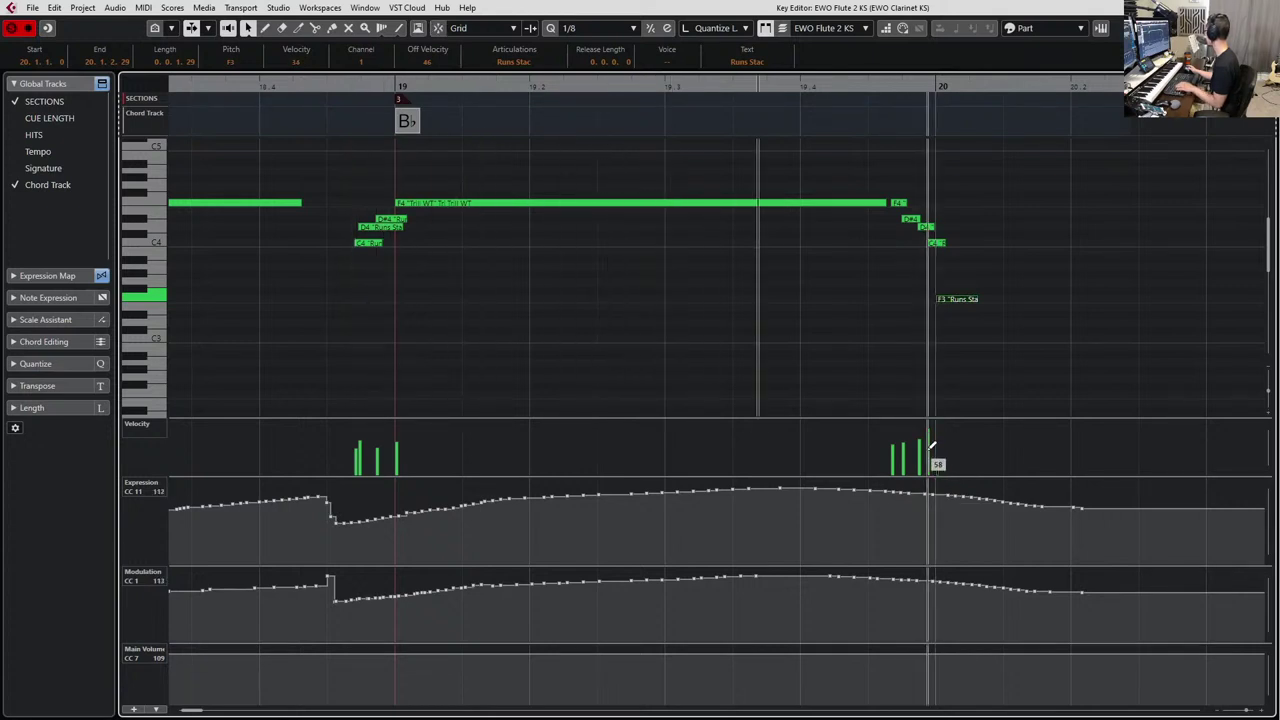
pyautogui.press('space')
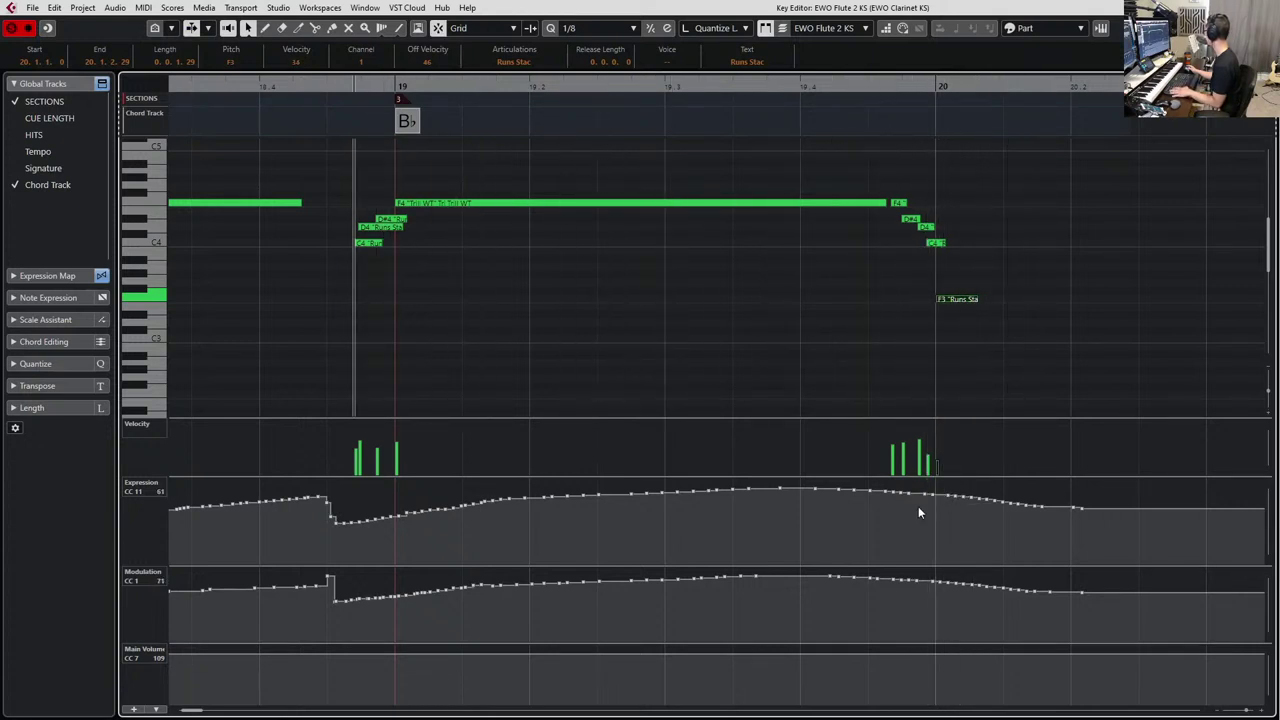
# Try steeper expression and modulation fades around bar 20 in the flute 2 part and listen to them.
pyautogui.moveTo(884, 491)
pyautogui.mouseDown()
pyautogui.moveTo(996, 525)
pyautogui.moveTo(1110, 522)
pyautogui.moveTo(1062, 543)
pyautogui.mouseUp()
pyautogui.press('space')
pyautogui.press('Delete')
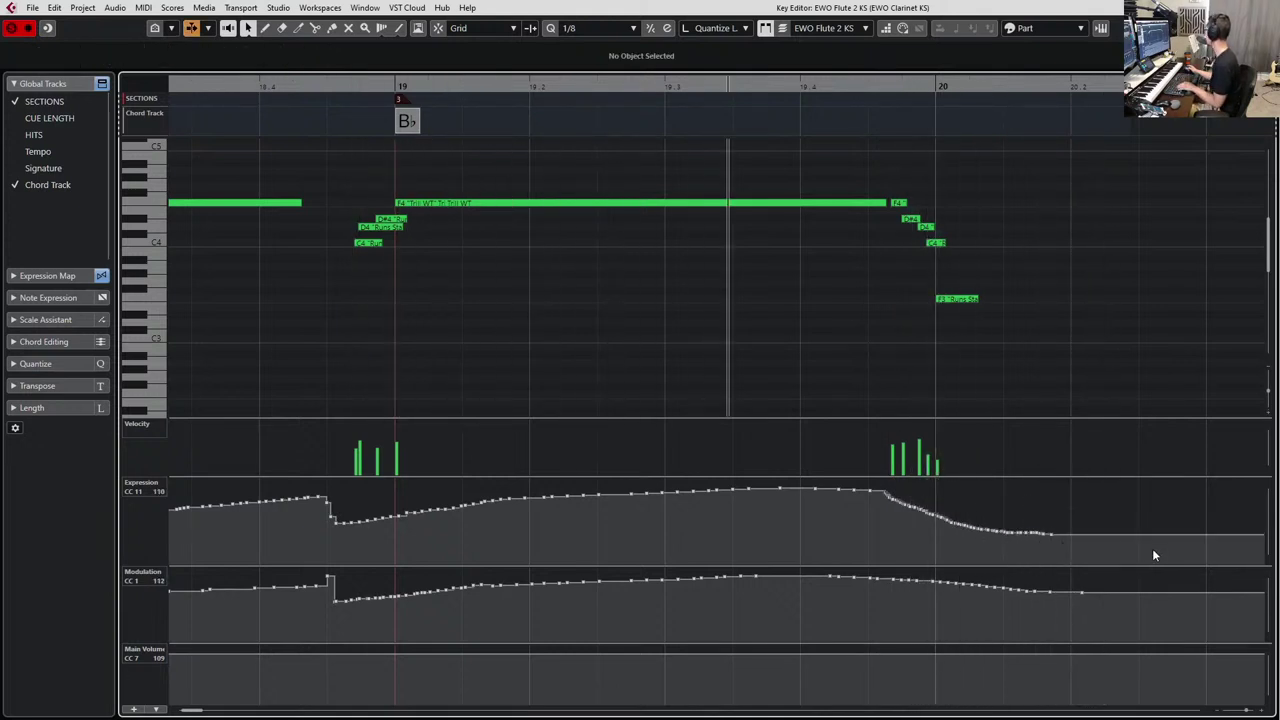
pyautogui.press('space')
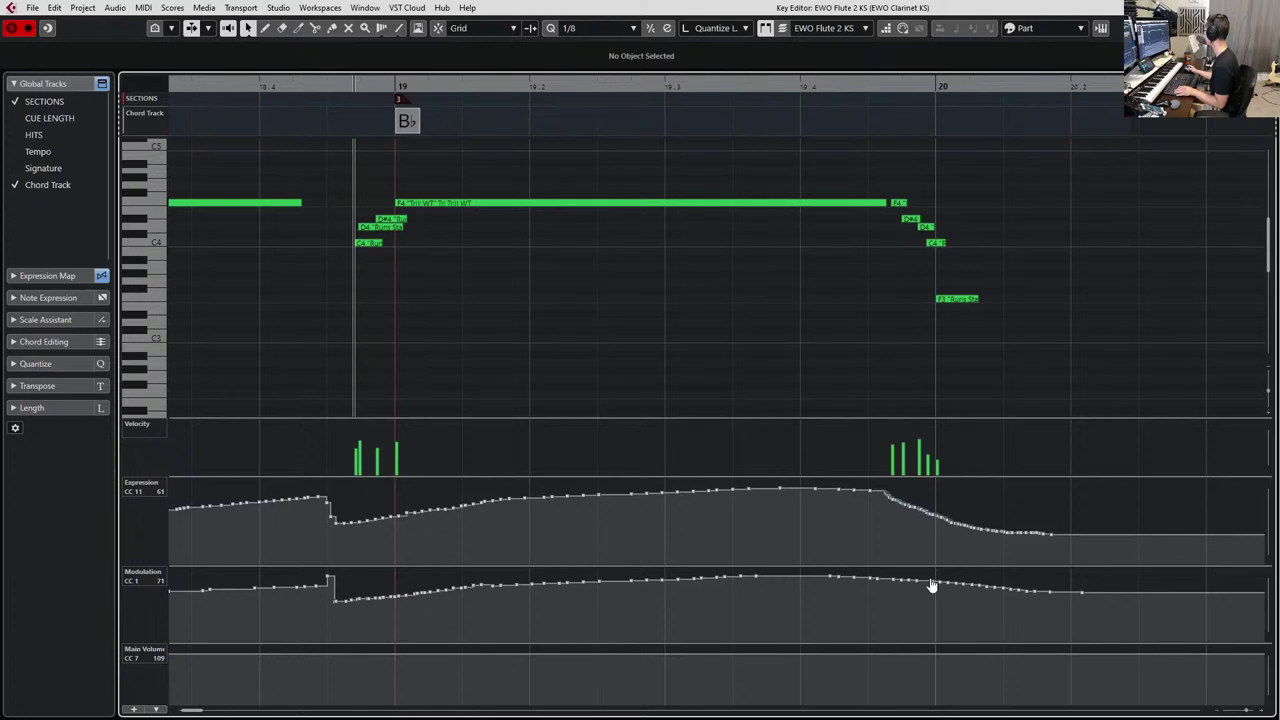
pyautogui.moveTo(931, 585)
pyautogui.mouseDown()
pyautogui.moveTo(912, 581)
pyautogui.moveTo(1100, 612)
pyautogui.mouseUp()
pyautogui.press('space')
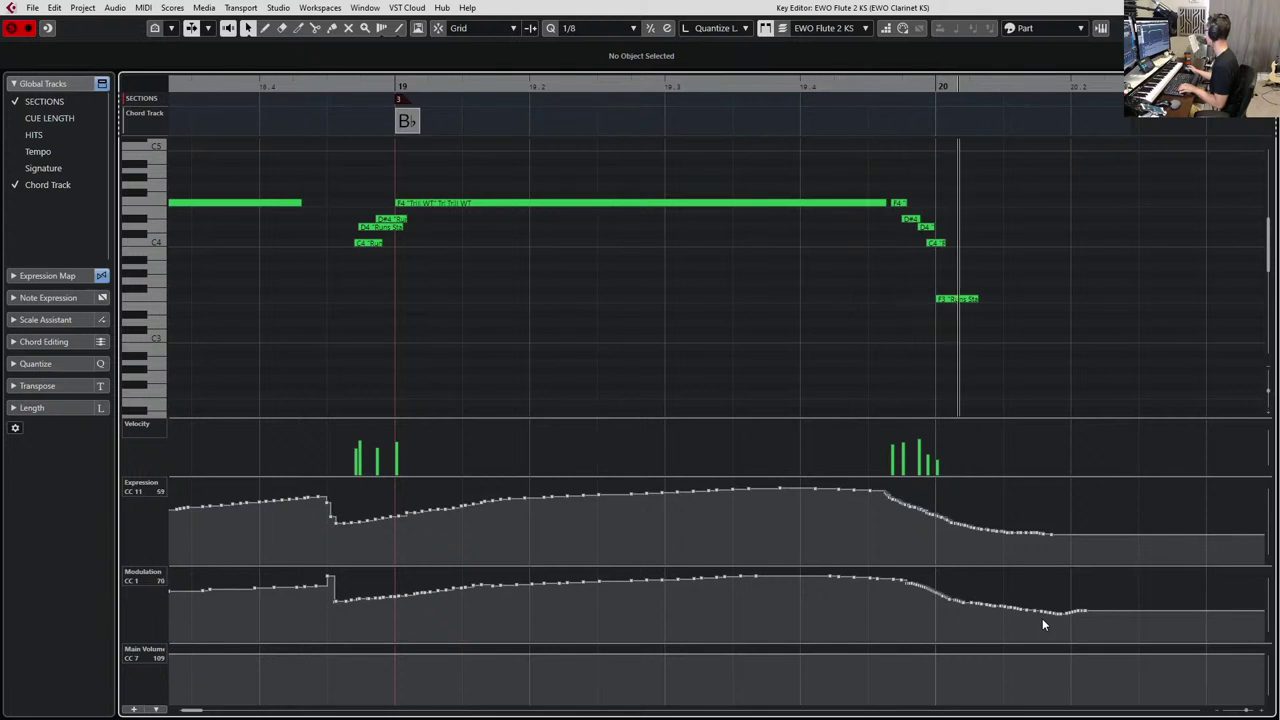
# Undo the redrawn expression and modulation fades around bar 20 in flute 2.
pyautogui.press('space')
pyautogui.hotkey('ctrl', 'z')
pyautogui.hotkey('ctrl', 'z')
pyautogui.hotkey('ctrl', 'z')
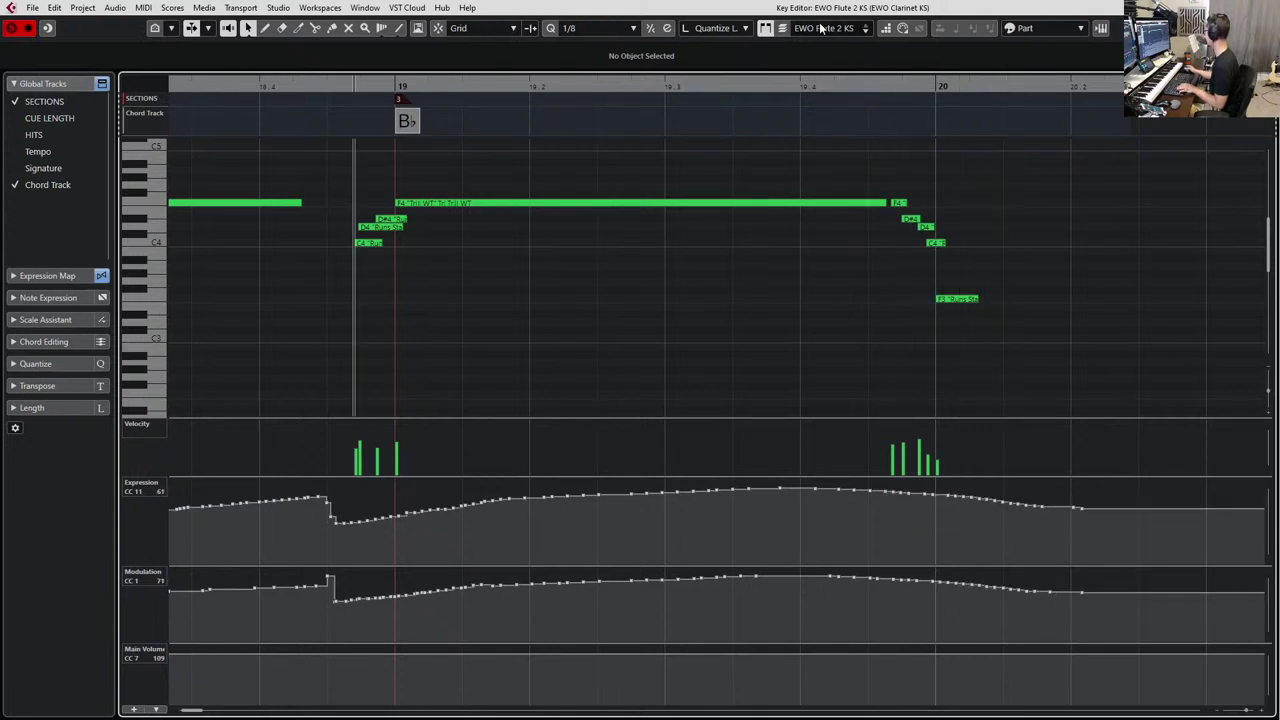
# Switch editing to the clarinet part, set the last C4 run note's velocity to 58, reduce the final F3's, and play it.
pyautogui.click(820, 28)
pyautogui.click(828, 61)
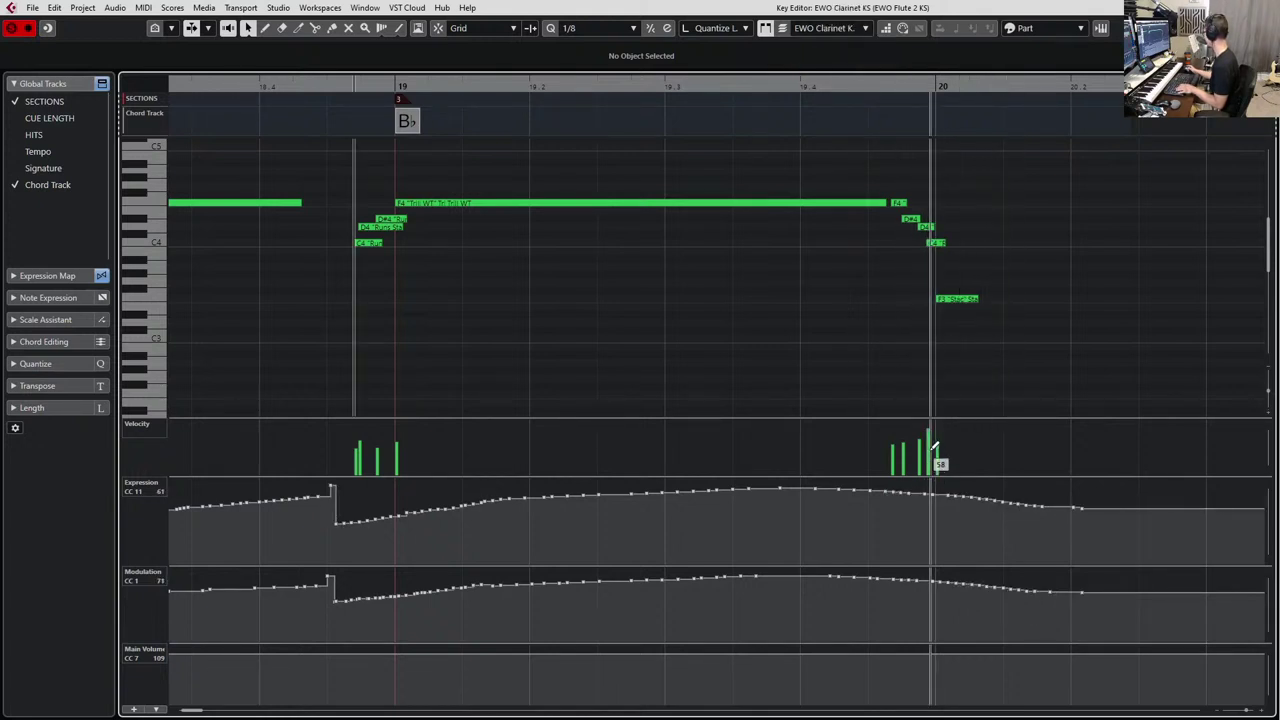
pyautogui.click(930, 448)
pyautogui.click(942, 461)
pyautogui.press('space')
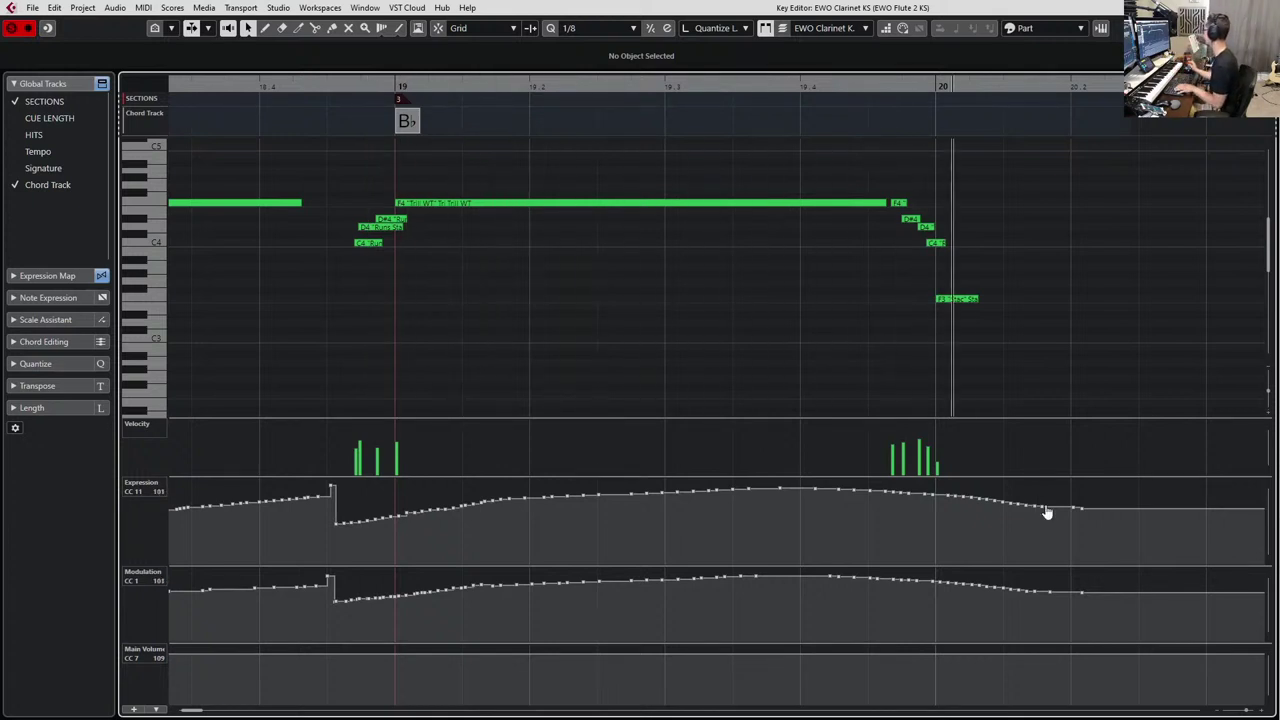
pyautogui.press('space')
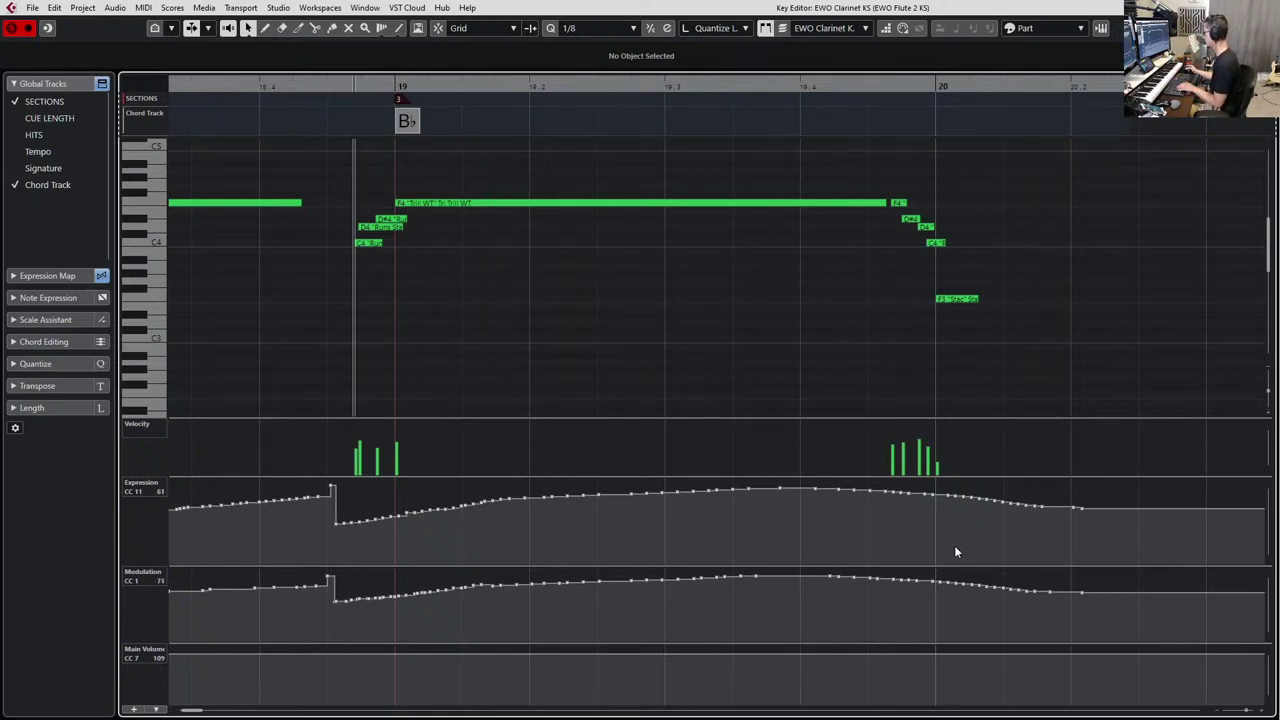
# Close the clarinet part editor and play the full arrangement from bar 18 to past bar 20.
pyautogui.moveTo(319, 491); pyautogui.dragTo(357, 480)
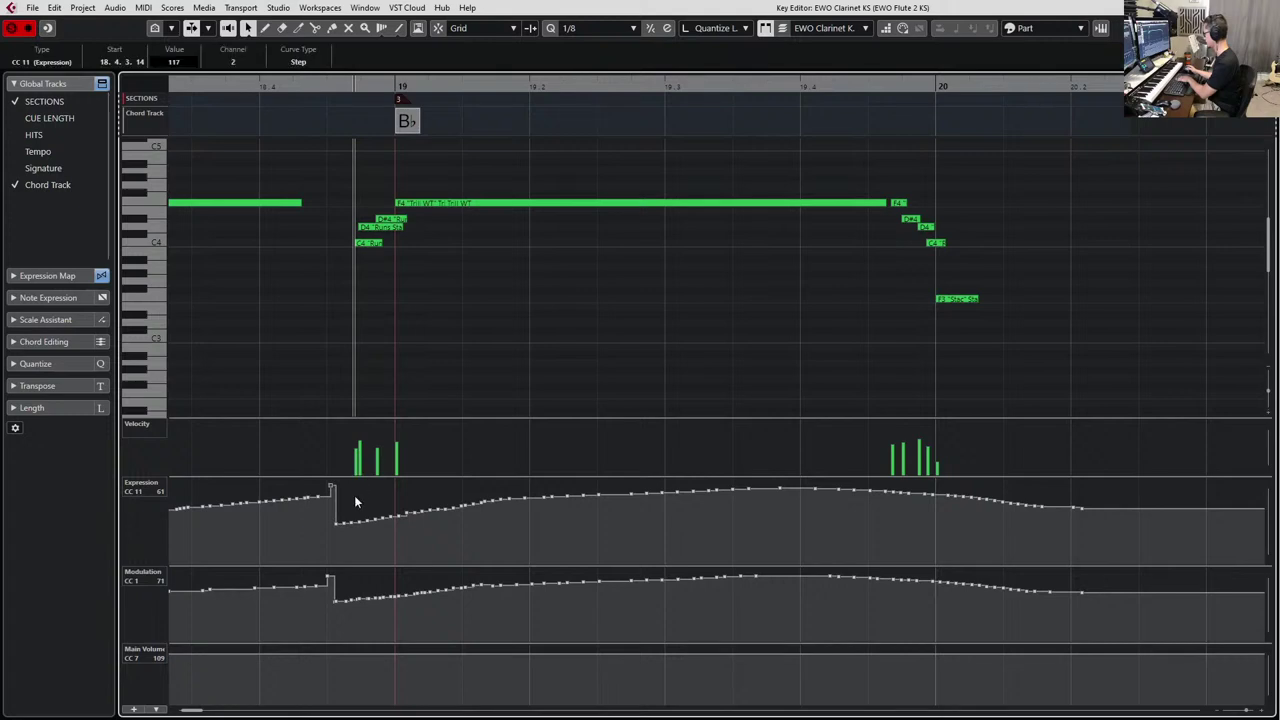
pyautogui.press('Return')
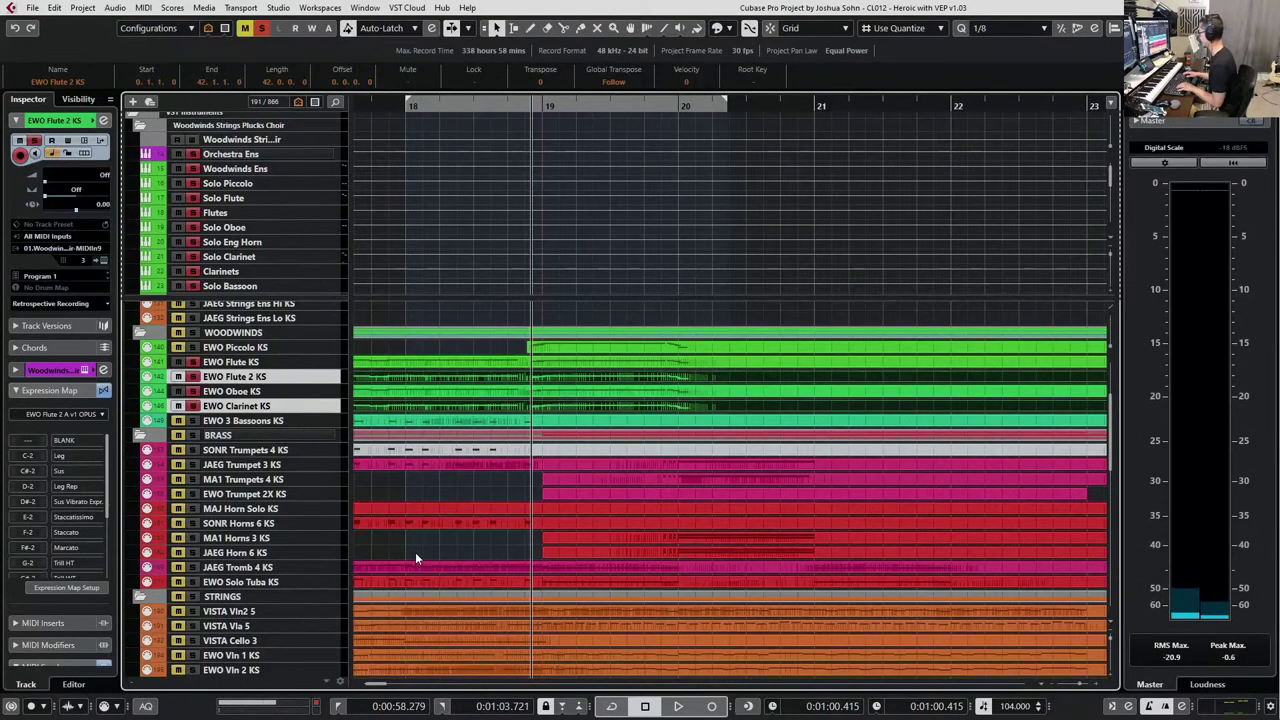
pyautogui.press('KP_1')
pyautogui.press('space')
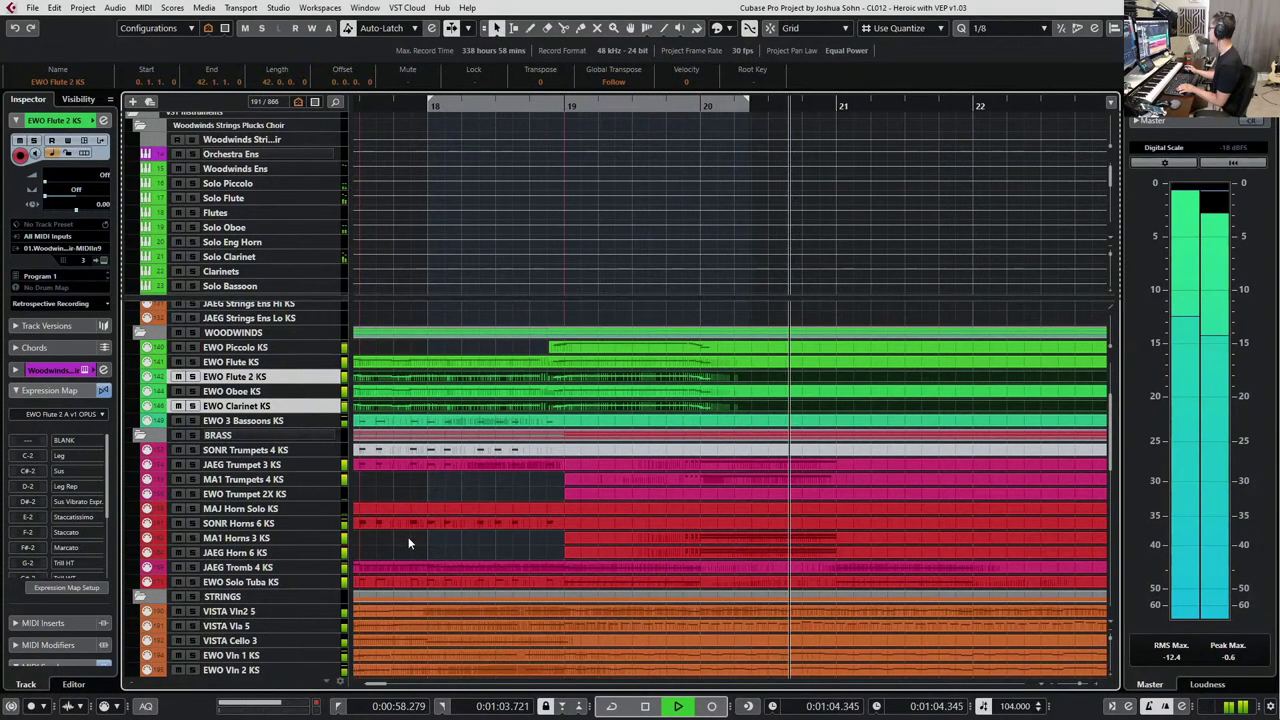
pyautogui.press('space')
pyautogui.scroll(-1, 412, 430)
pyautogui.hscroll(1, 421, 394)
pyautogui.hscroll(-1, 420, 393)
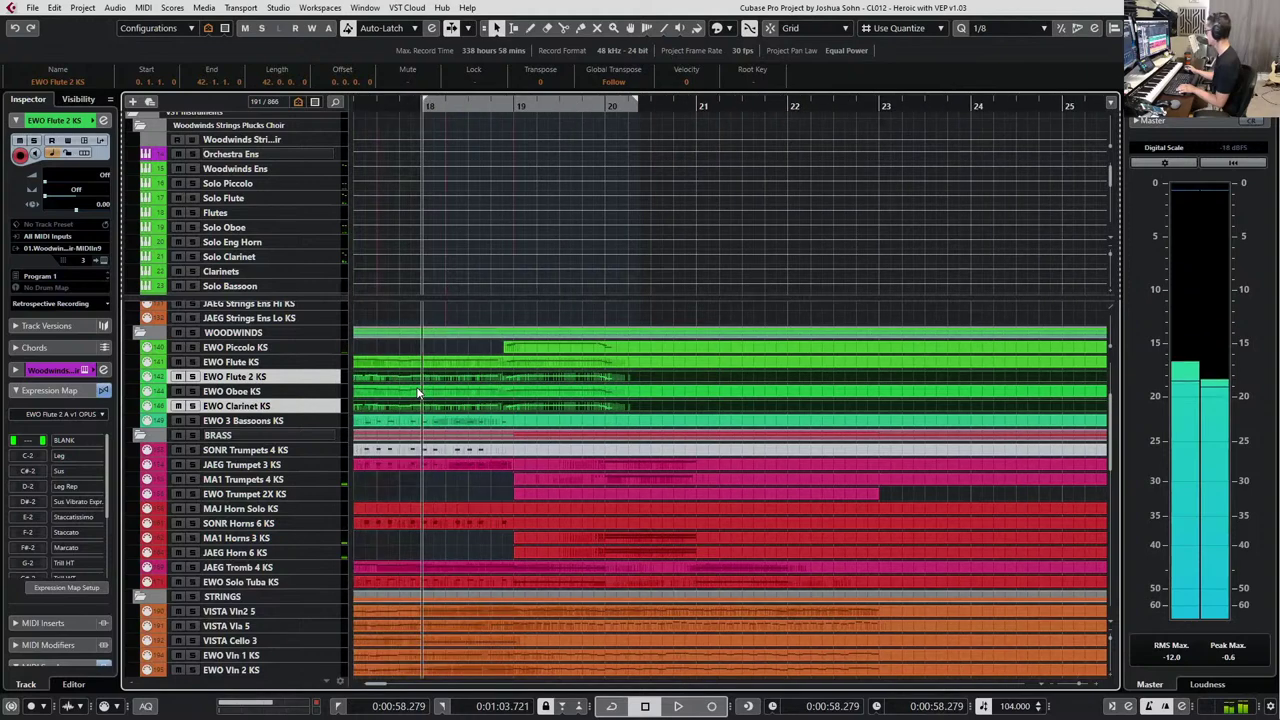
pyautogui.scroll(1, 419, 391)
pyautogui.press('2')
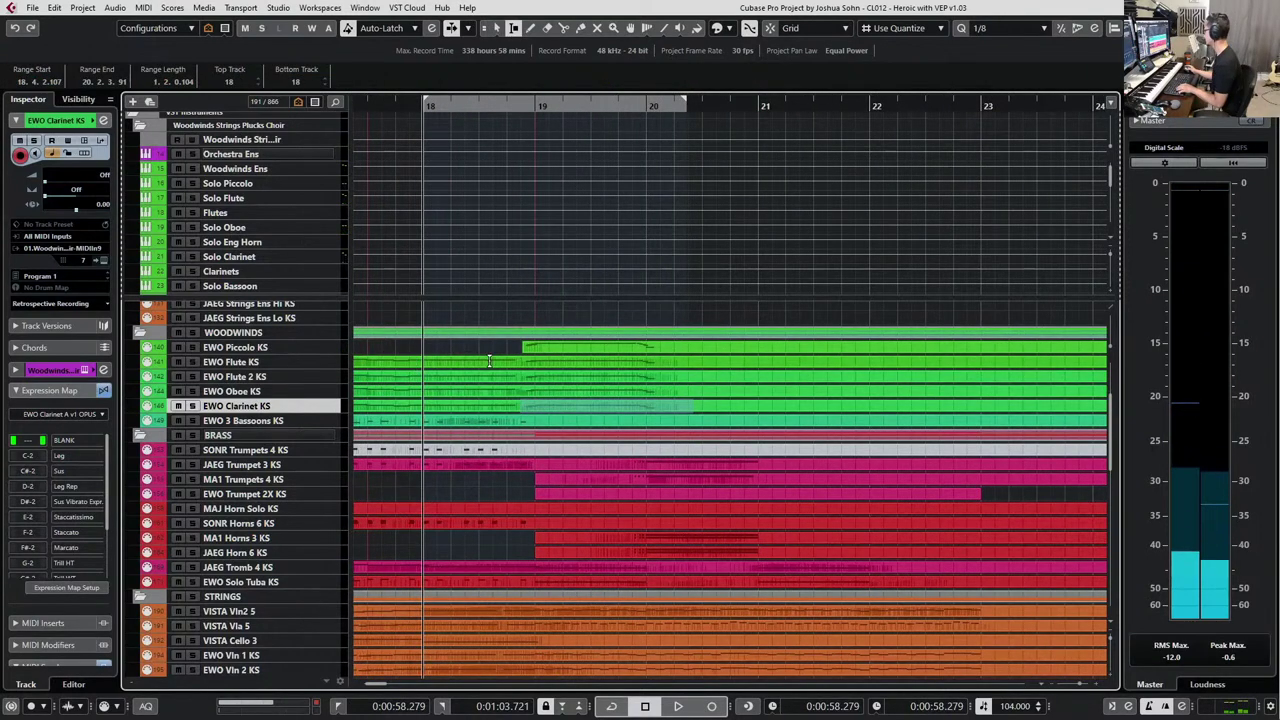
pyautogui.scroll(1, 442, 364)
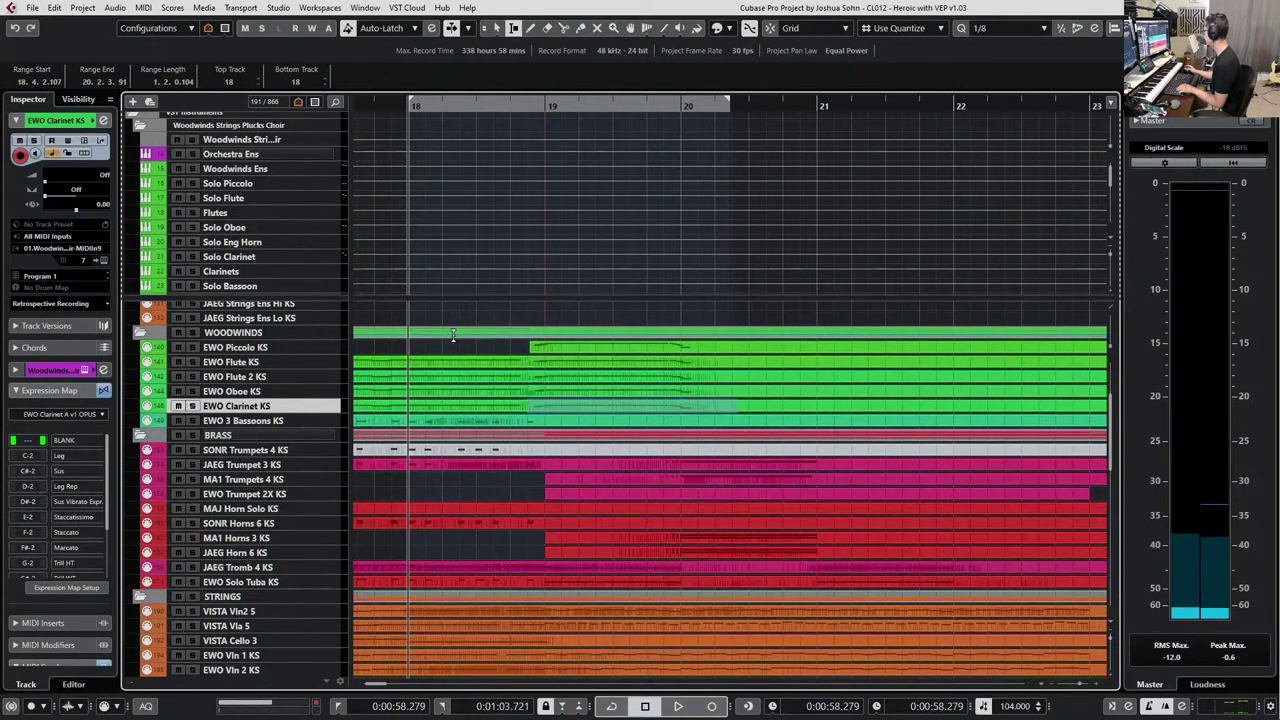
pyautogui.scroll(1, 523, 347)
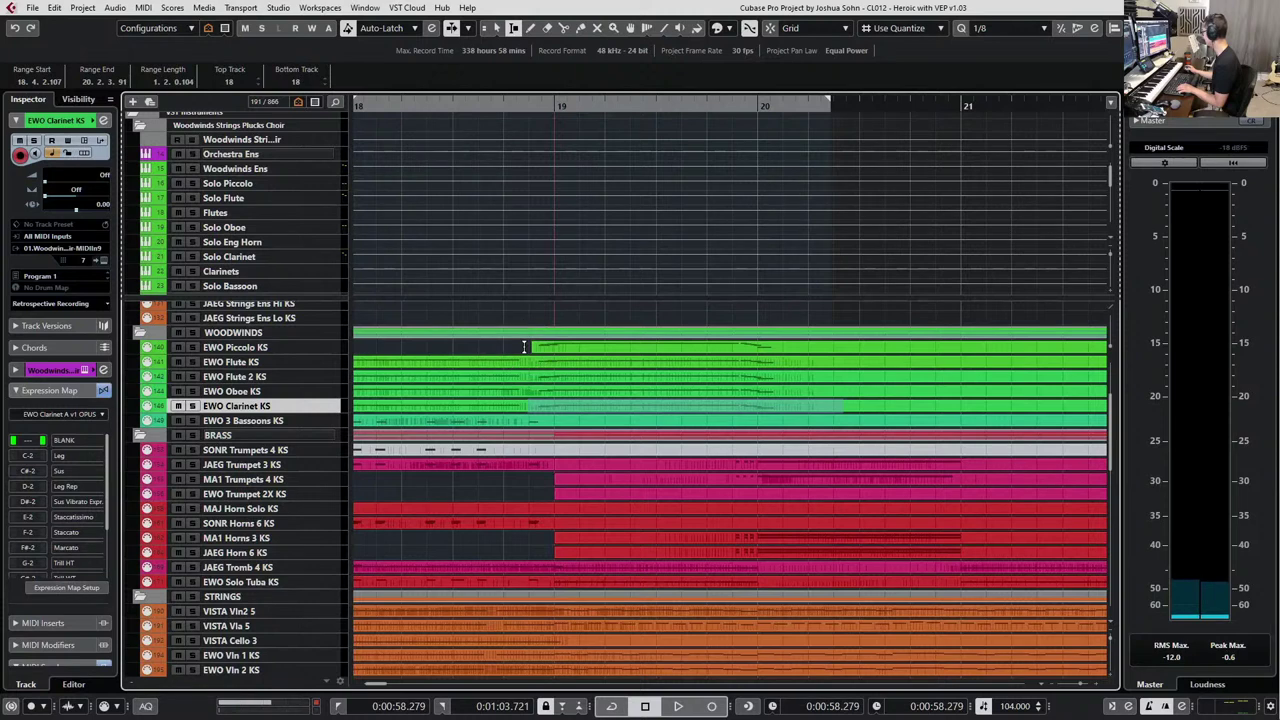
pyautogui.moveTo(523, 347); pyautogui.dragTo(764, 410)
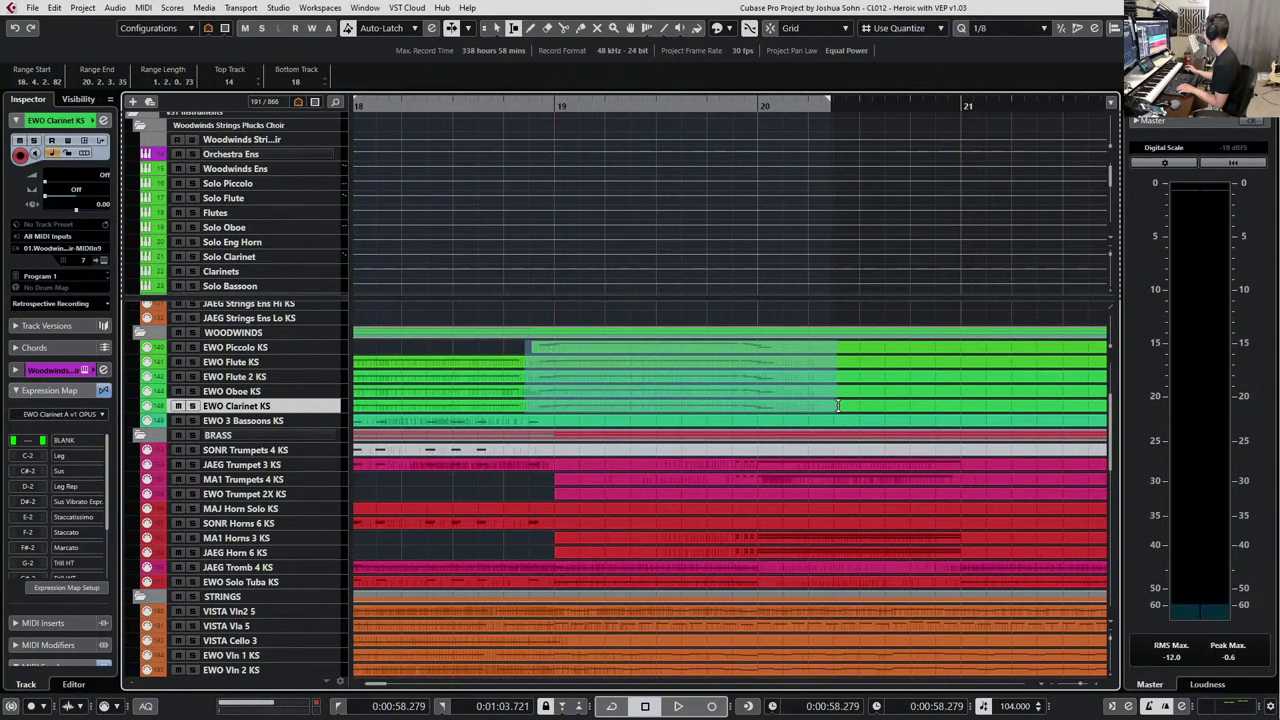
pyautogui.moveTo(831, 406); pyautogui.dragTo(831, 406)
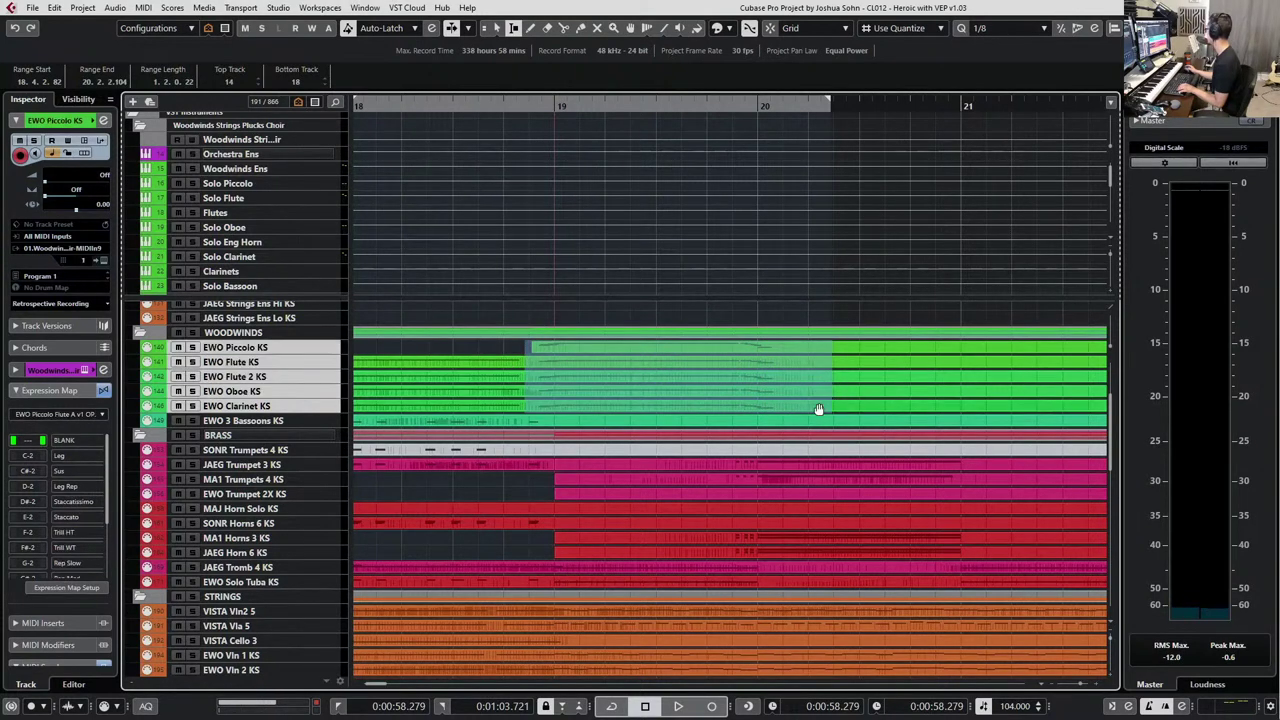
pyautogui.click(790, 398)
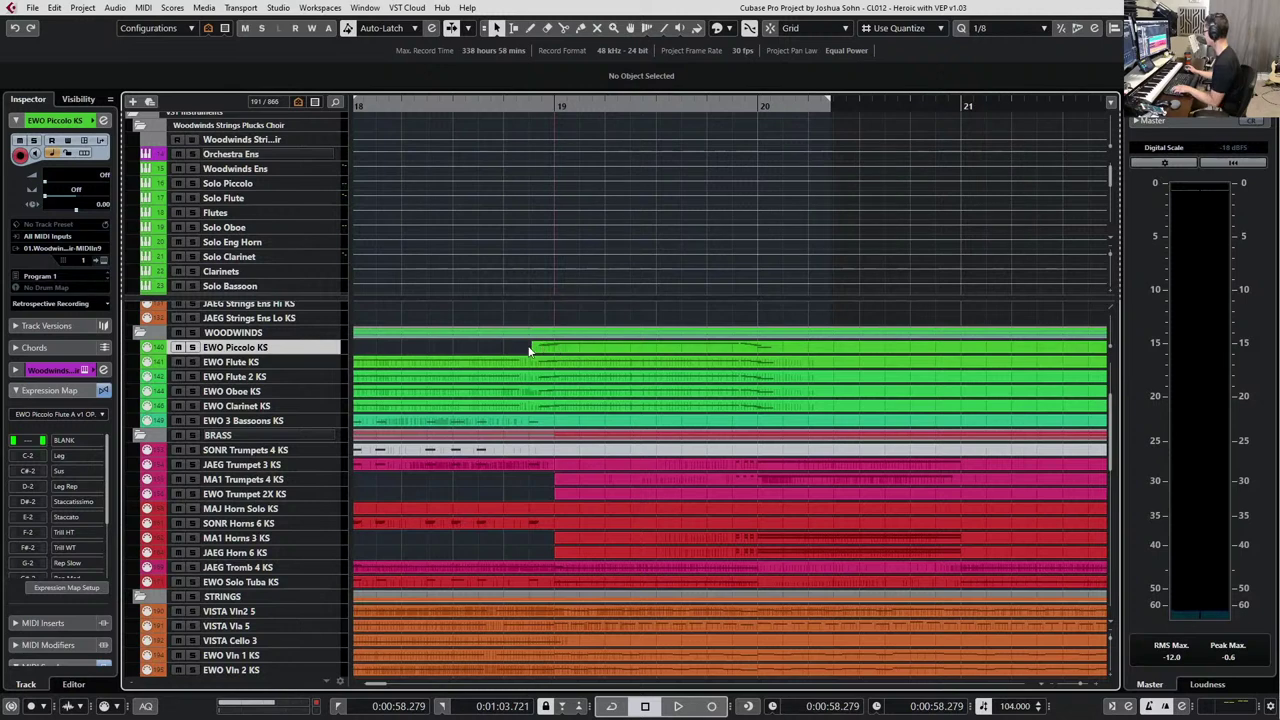
# Copy the range from 18.4.3 to 20.2.3 across the piccolo, flute, flute 2, oboe and clarinet tracks.
pyautogui.press('2')
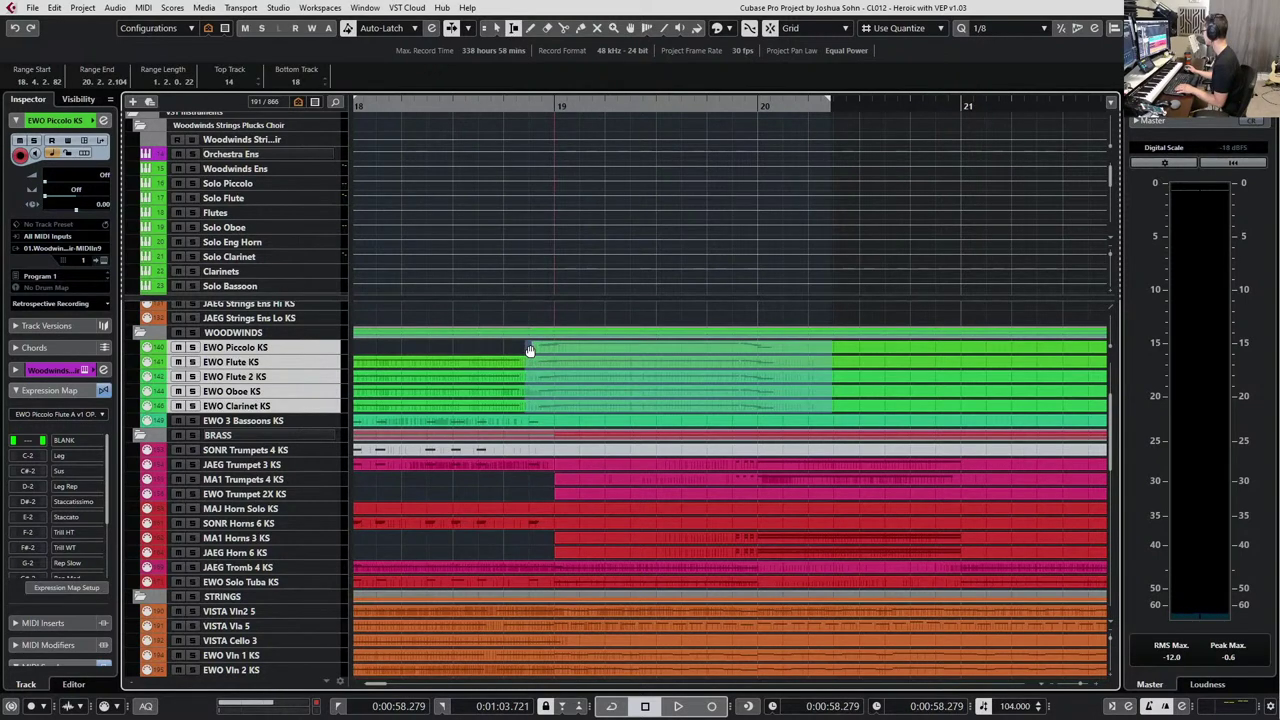
pyautogui.click(514, 343)
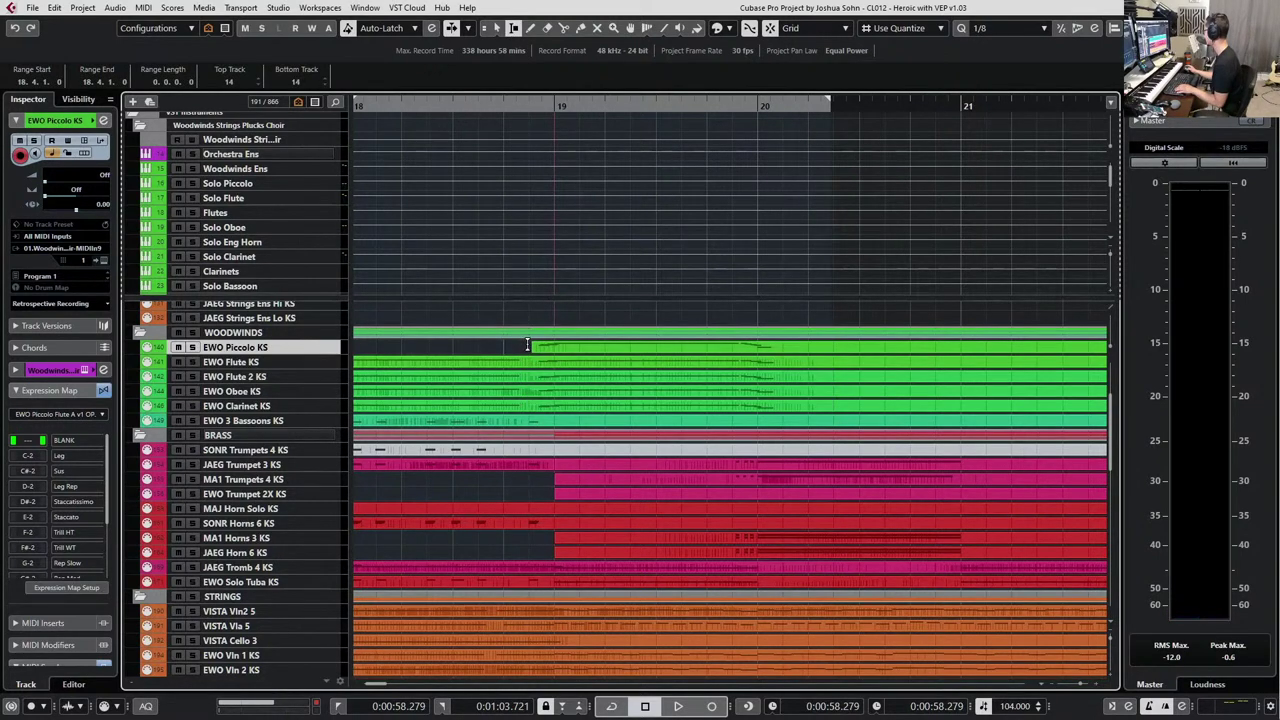
pyautogui.moveTo(527, 344); pyautogui.dragTo(810, 400)
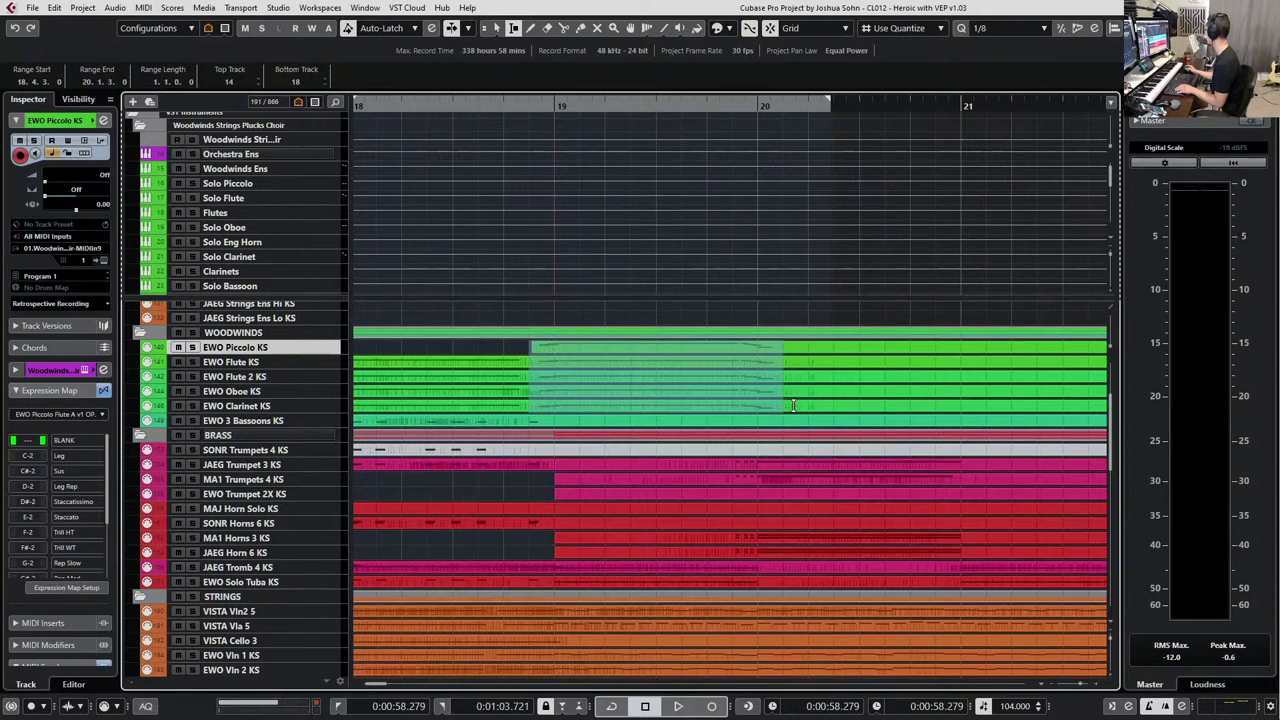
pyautogui.moveTo(830, 405); pyautogui.dragTo(832, 406)
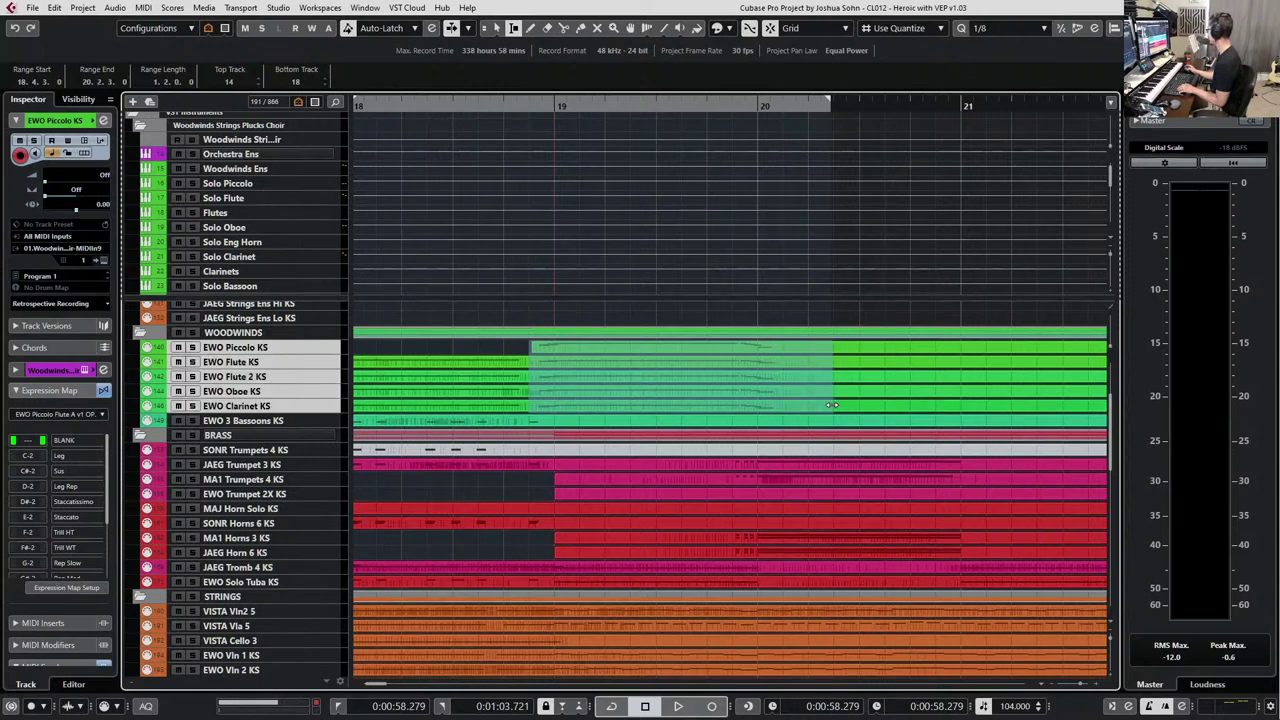
# Clear the data between about 20.1.3 and 20.2.3 in the flute, flute 2, oboe and clarinet parts, using the locators as limits.
pyautogui.click(806, 305)
pyautogui.hscroll(1, 695, 303)
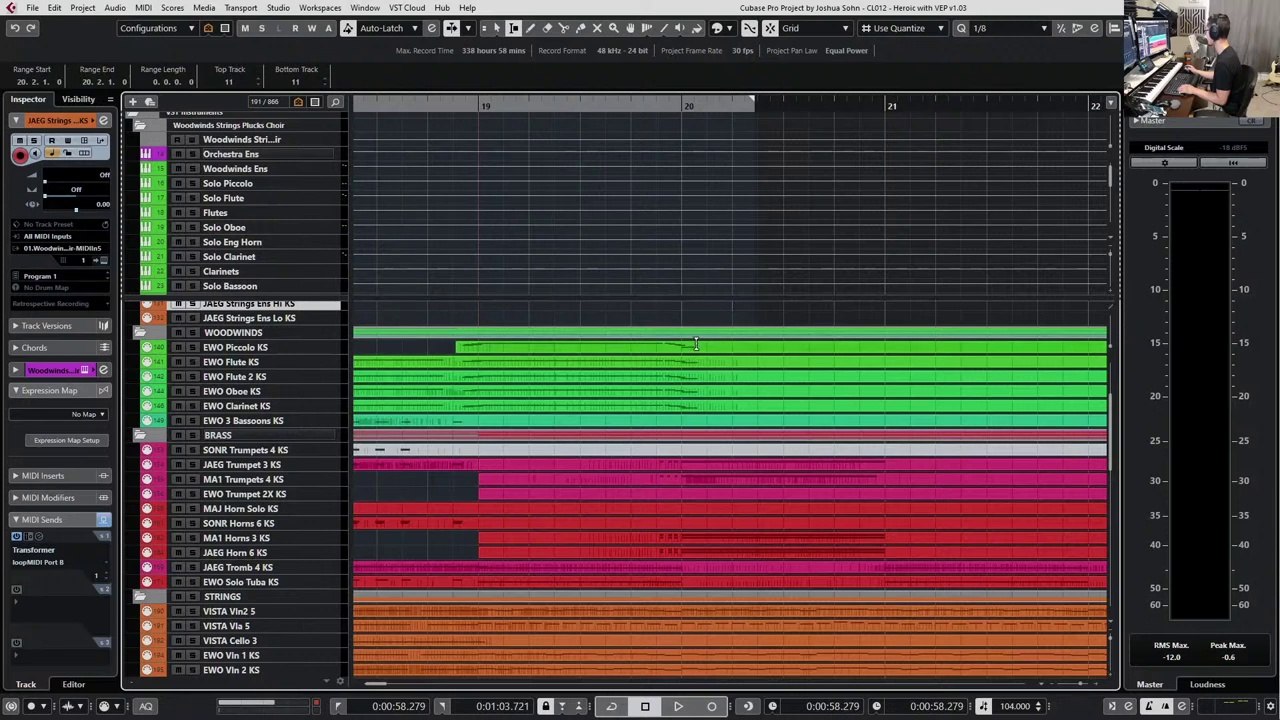
pyautogui.click(688, 347)
pyautogui.press('1')
pyautogui.click(686, 362)
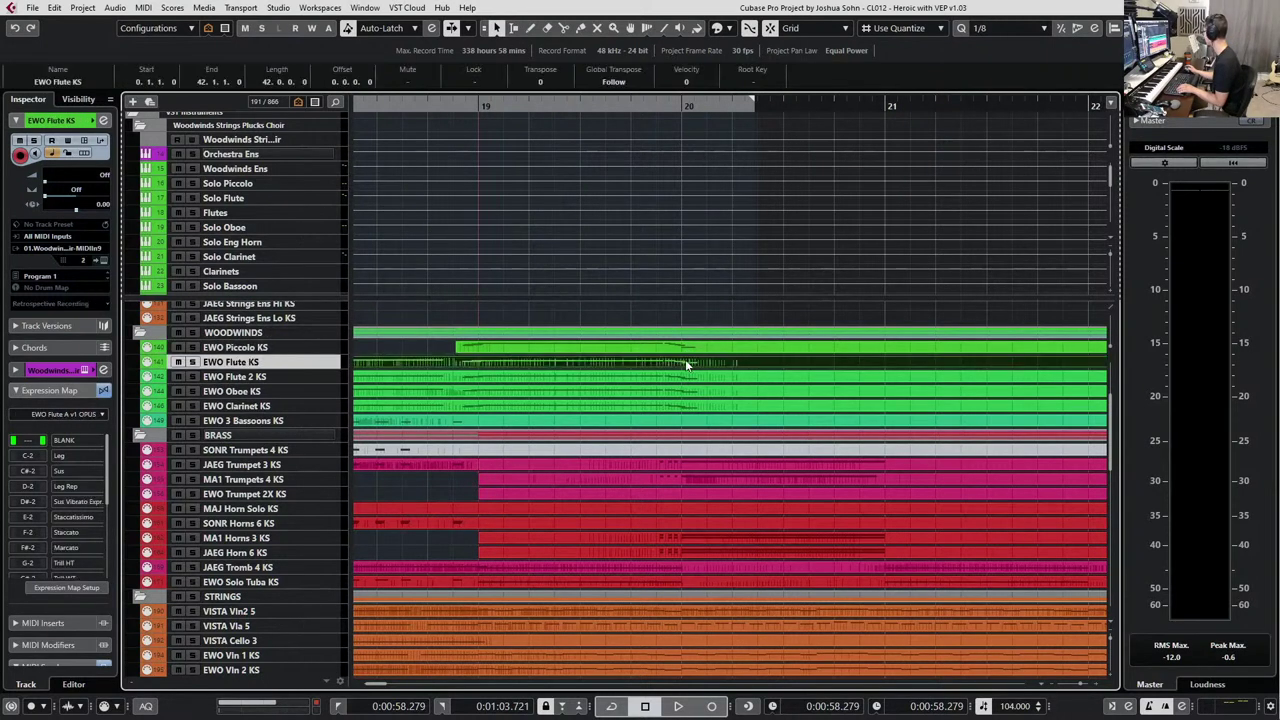
pyautogui.keyDown('shift'); pyautogui.click(690, 377); pyautogui.keyUp('shift')
pyautogui.keyDown('shift'); pyautogui.click(695, 391); pyautogui.keyUp('shift')
pyautogui.keyDown('shift'); pyautogui.click(699, 406); pyautogui.keyUp('shift')
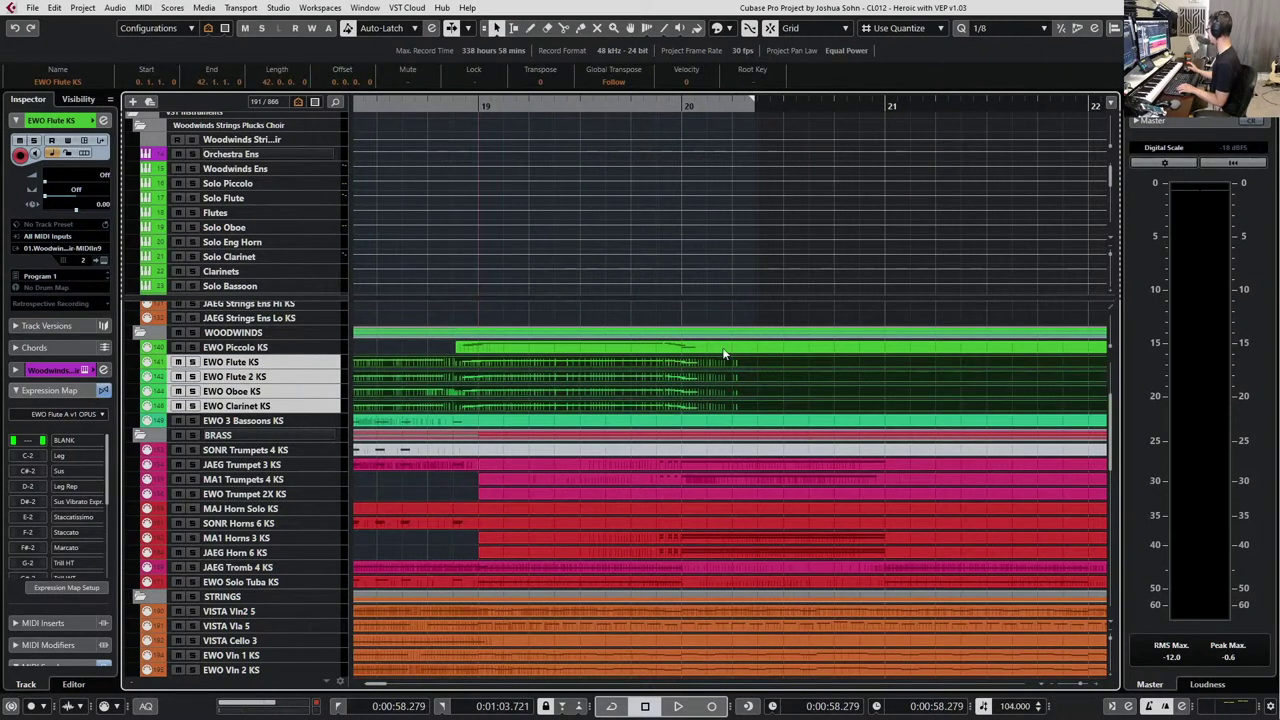
pyautogui.press('KP_2')
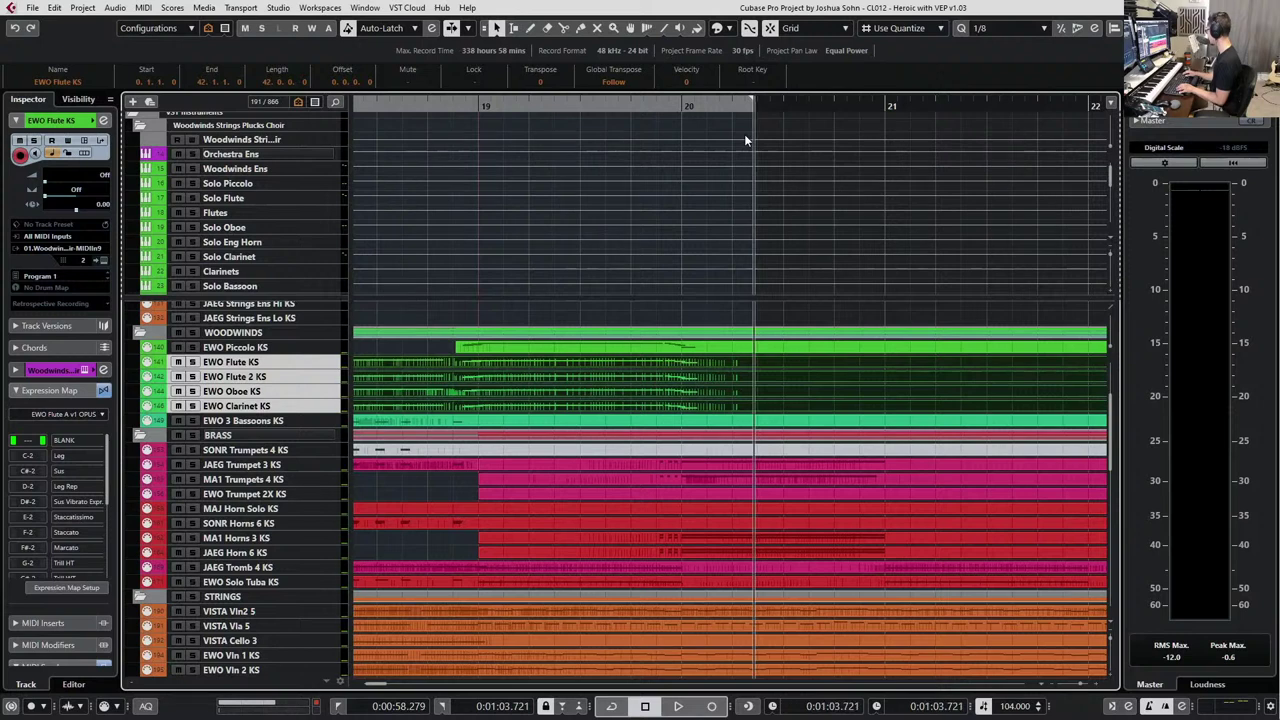
pyautogui.press('KP_Subtract')
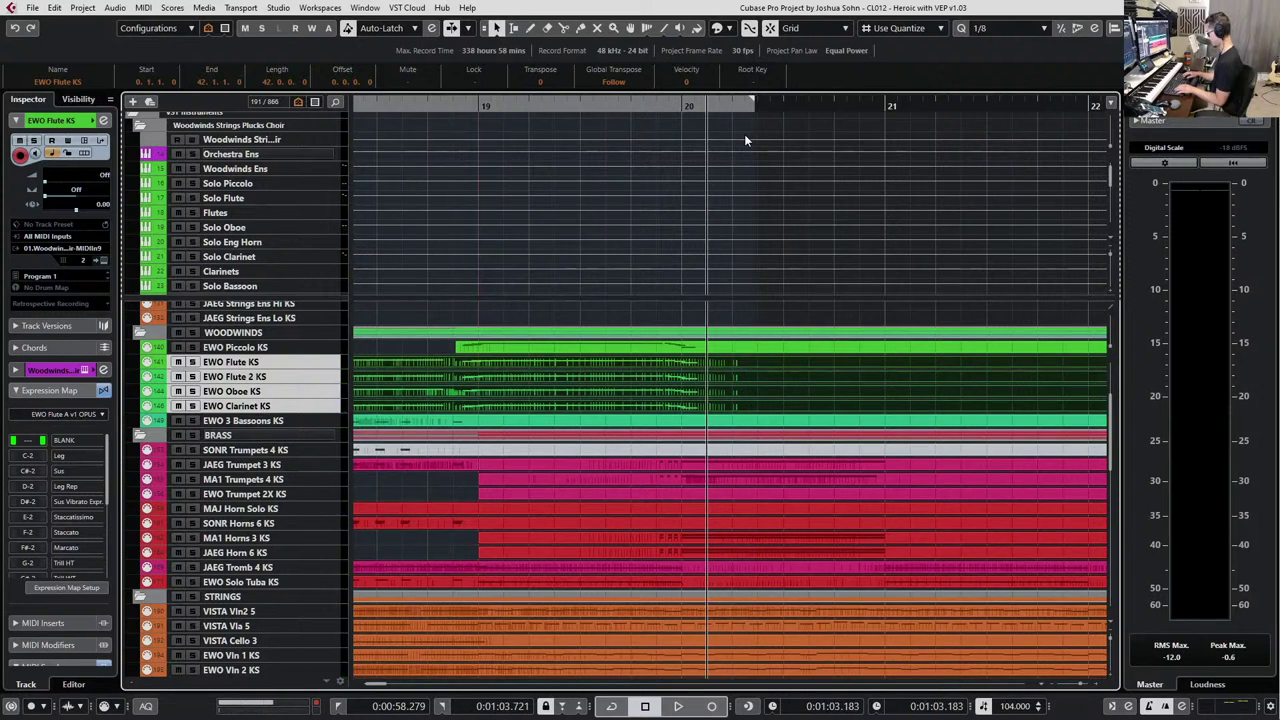
pyautogui.press('ctrl+KP_1')
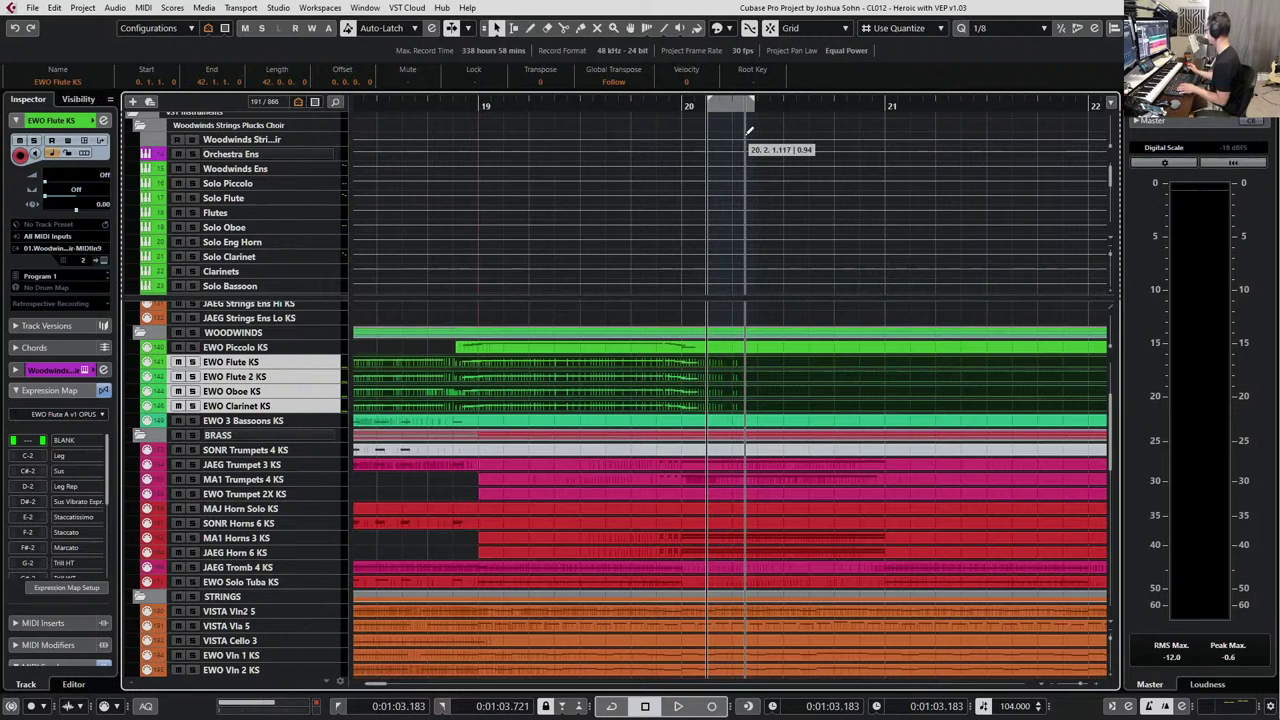
# Paste the copied woodwind phrase at beat 3 of bar 20, from the piccolo track down to the clarinet track.
pyautogui.press('KP_Add')
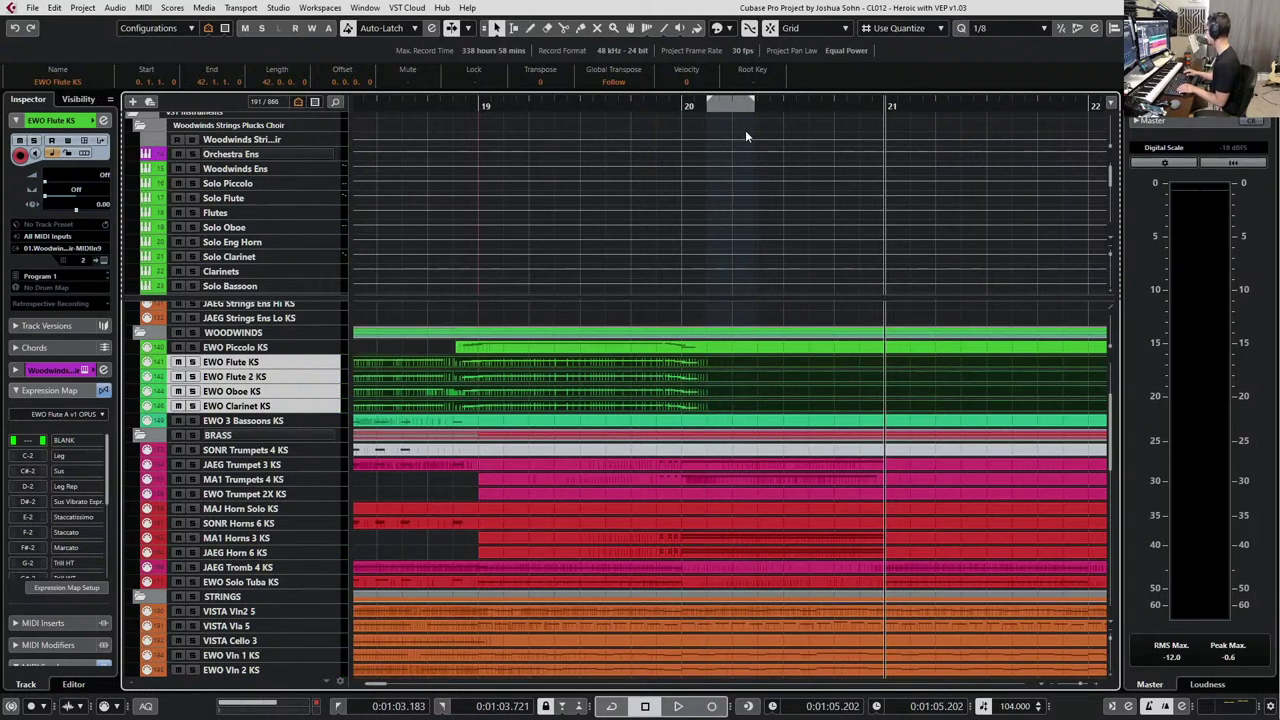
pyautogui.press('KP_Subtract')
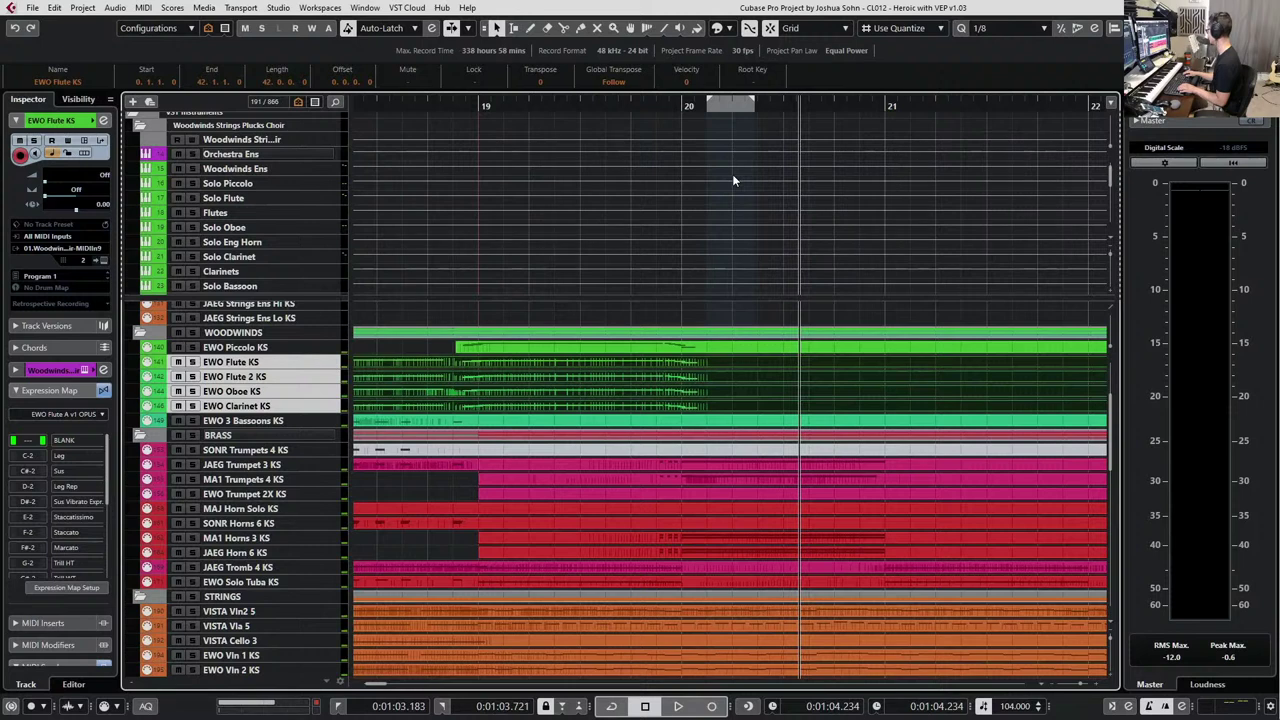
pyautogui.press('KP_Subtract')
pyautogui.hotkey('ctrl', 'v')
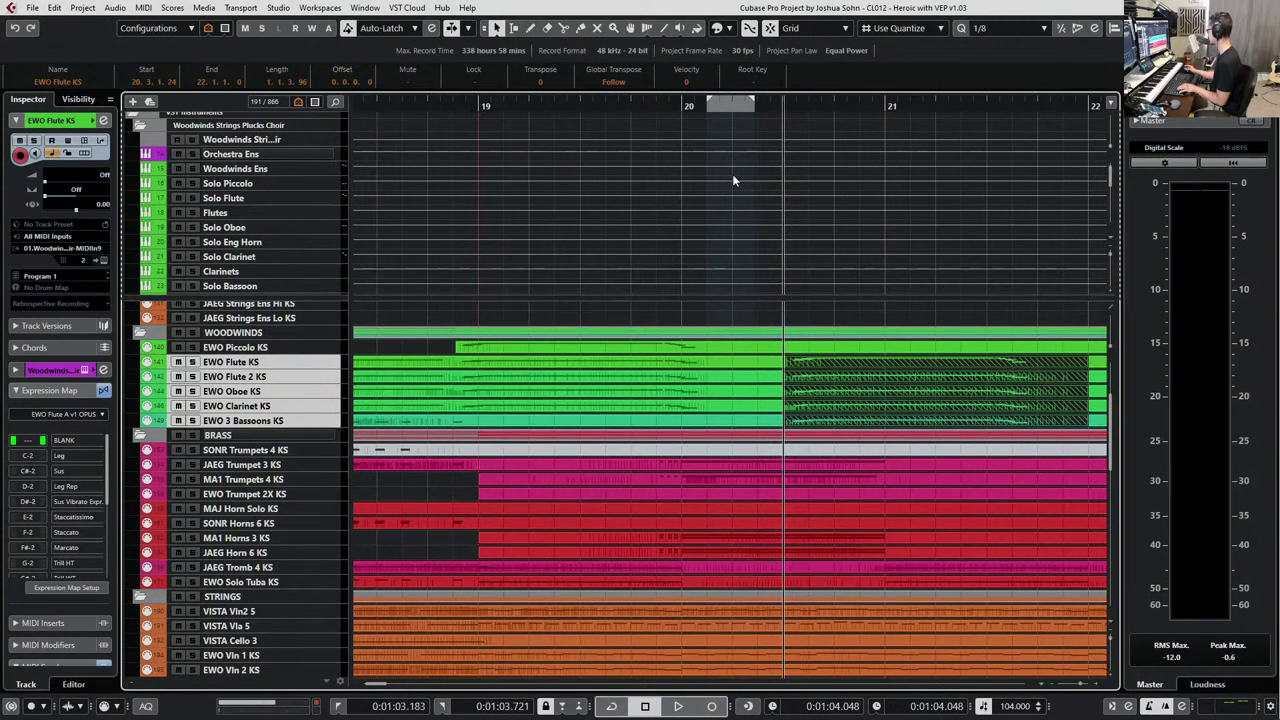
pyautogui.hotkey('ctrl', 'z')
pyautogui.click(252, 349)
pyautogui.hotkey('ctrl', 'v')
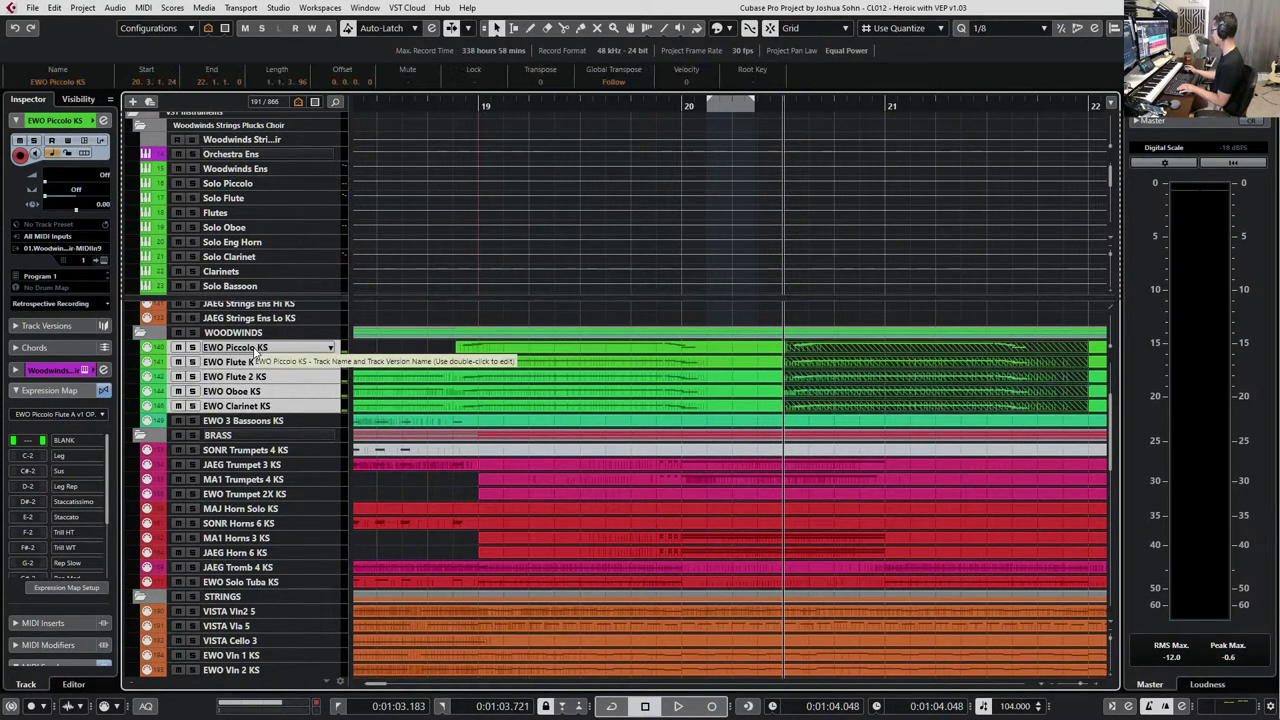
# Glue the pasted phrases to the existing parts on the piccolo, flute, flute 2, oboe and clarinet tracks.
pyautogui.scroll(-2, 492, 380)
pyautogui.press('4')
pyautogui.click(478, 348)
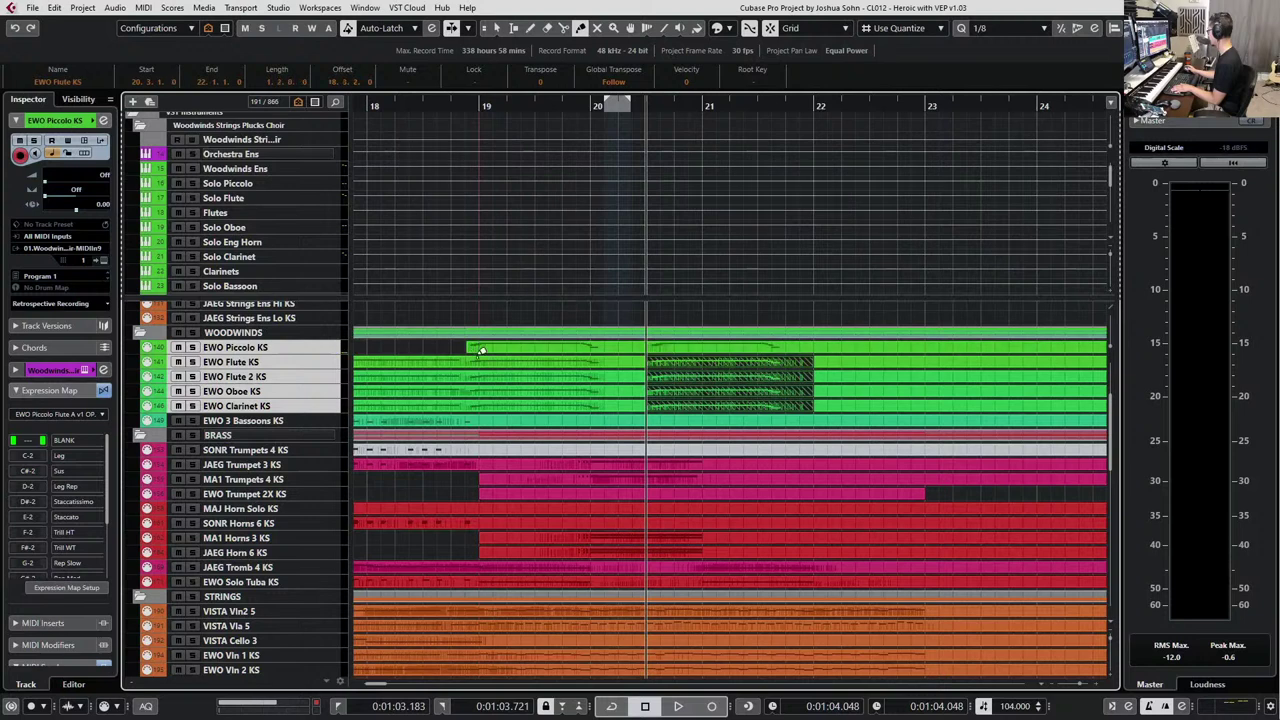
pyautogui.click(486, 362)
pyautogui.click(495, 376)
pyautogui.click(500, 391)
pyautogui.click(509, 405)
pyautogui.press('1')
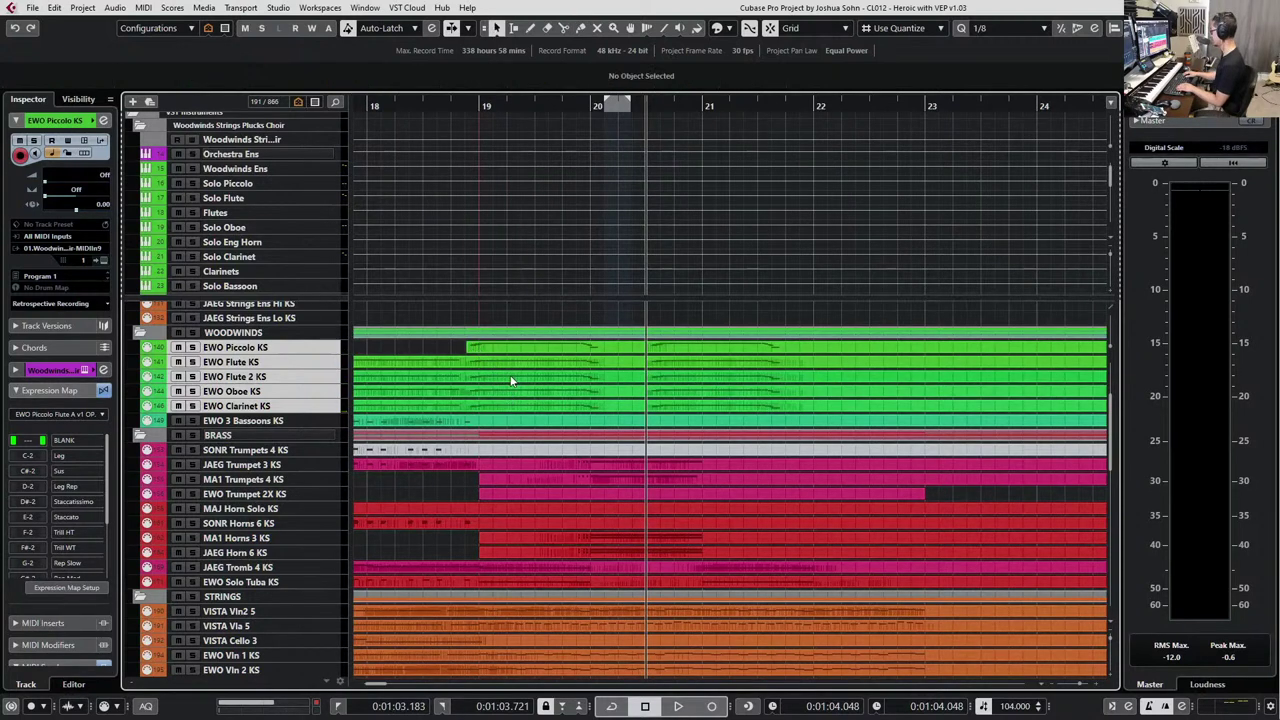
# Select the JAEG Trumpet 3 and MA1 Trumpets 4 parts and play the arrangement from bar 18 to past bar 21.
pyautogui.press('KP_Subtract')
pyautogui.press('KP_Subtract')
pyautogui.press('KP_Subtract')
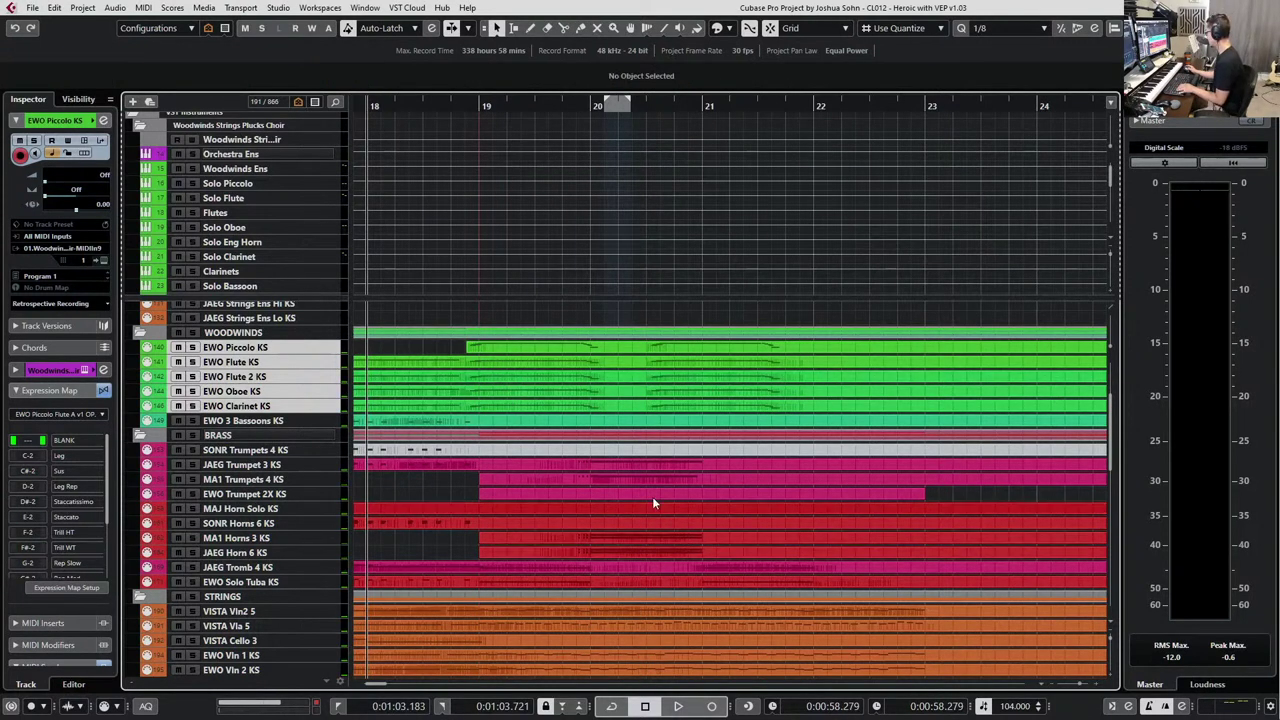
pyautogui.click(563, 472)
pyautogui.click(565, 466)
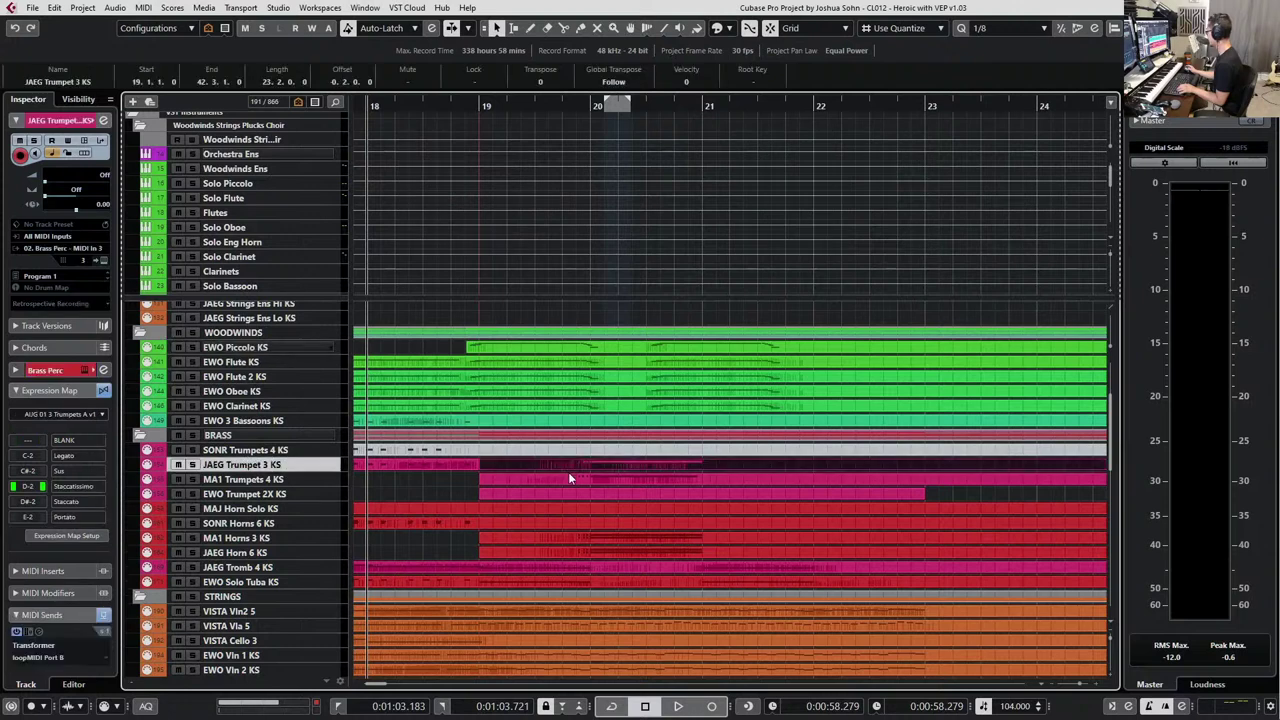
pyautogui.keyDown('shift'); pyautogui.click(570, 478); pyautogui.keyUp('shift')
pyautogui.press('KP_Add')
pyautogui.press('KP_Add')
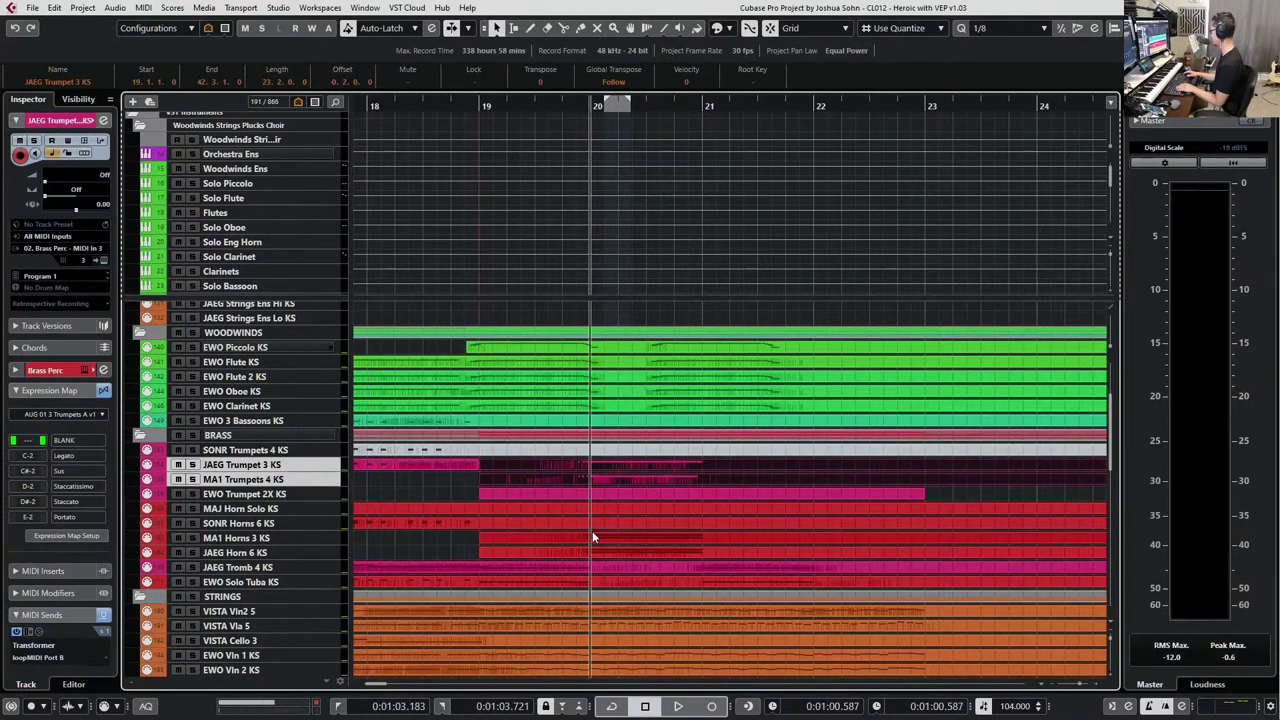
pyautogui.press('KP_Subtract')
pyautogui.press('KP_Subtract')
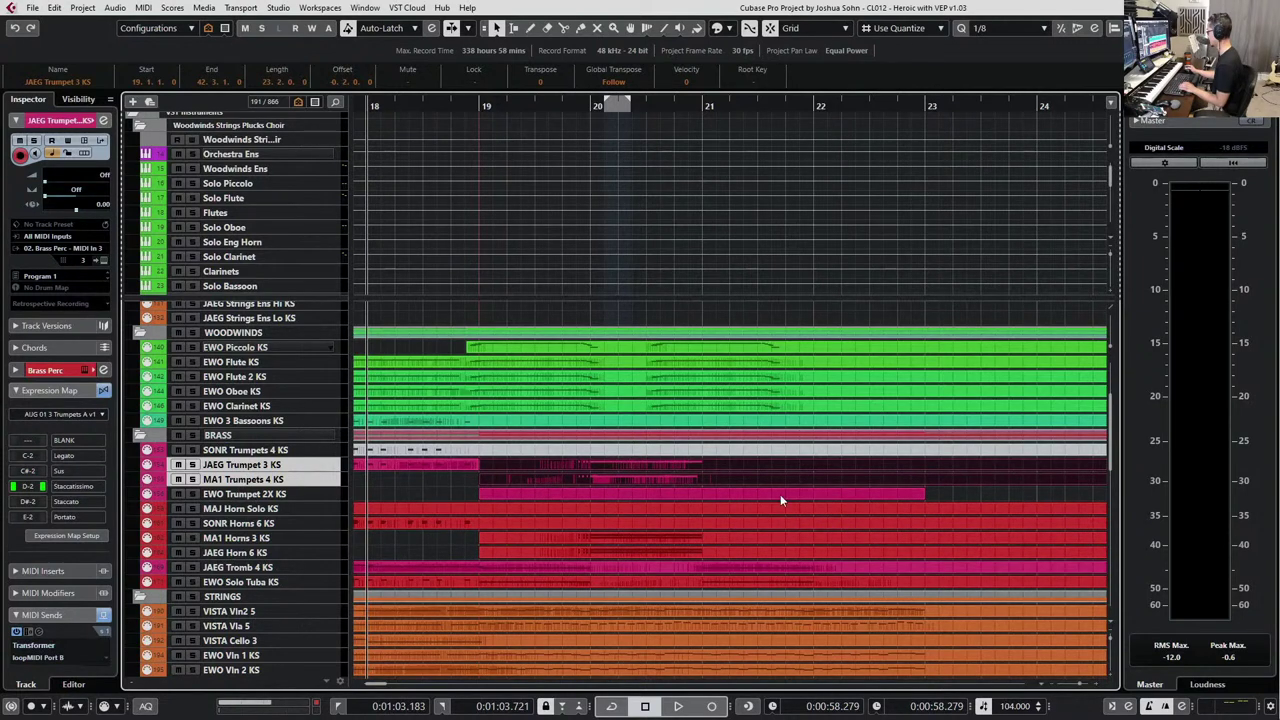
pyautogui.press('space')
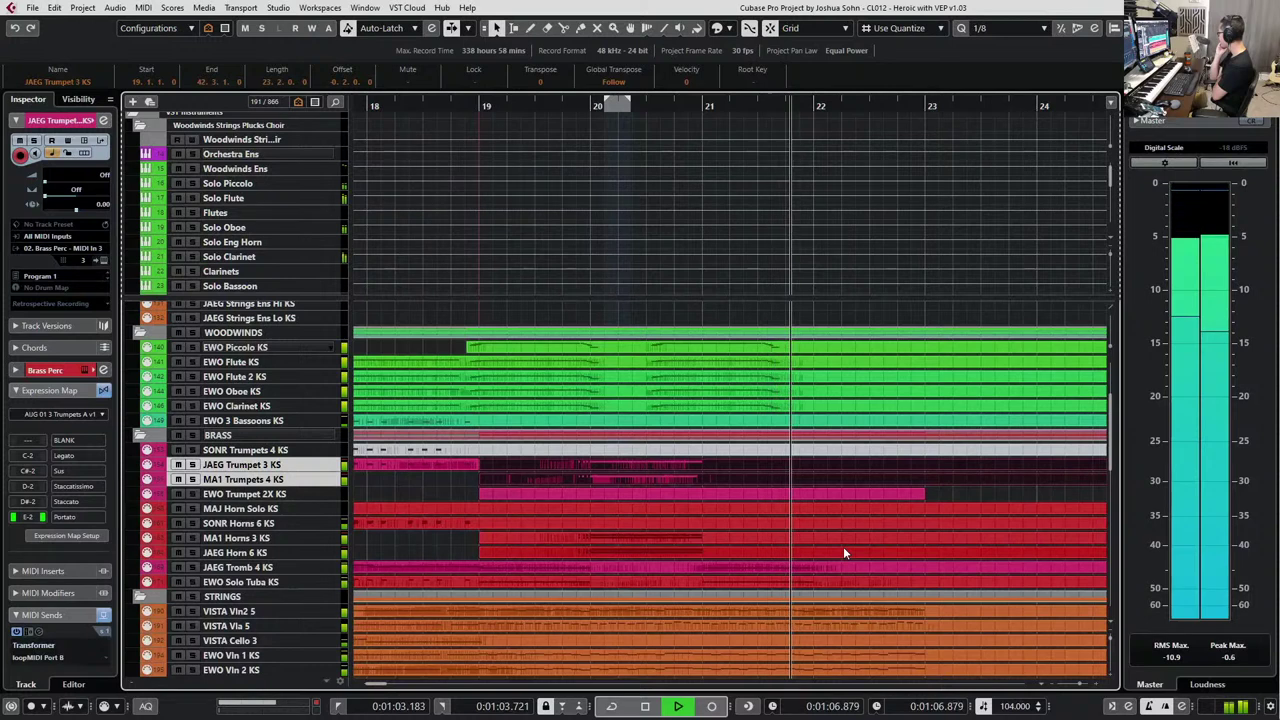
pyautogui.press('space')
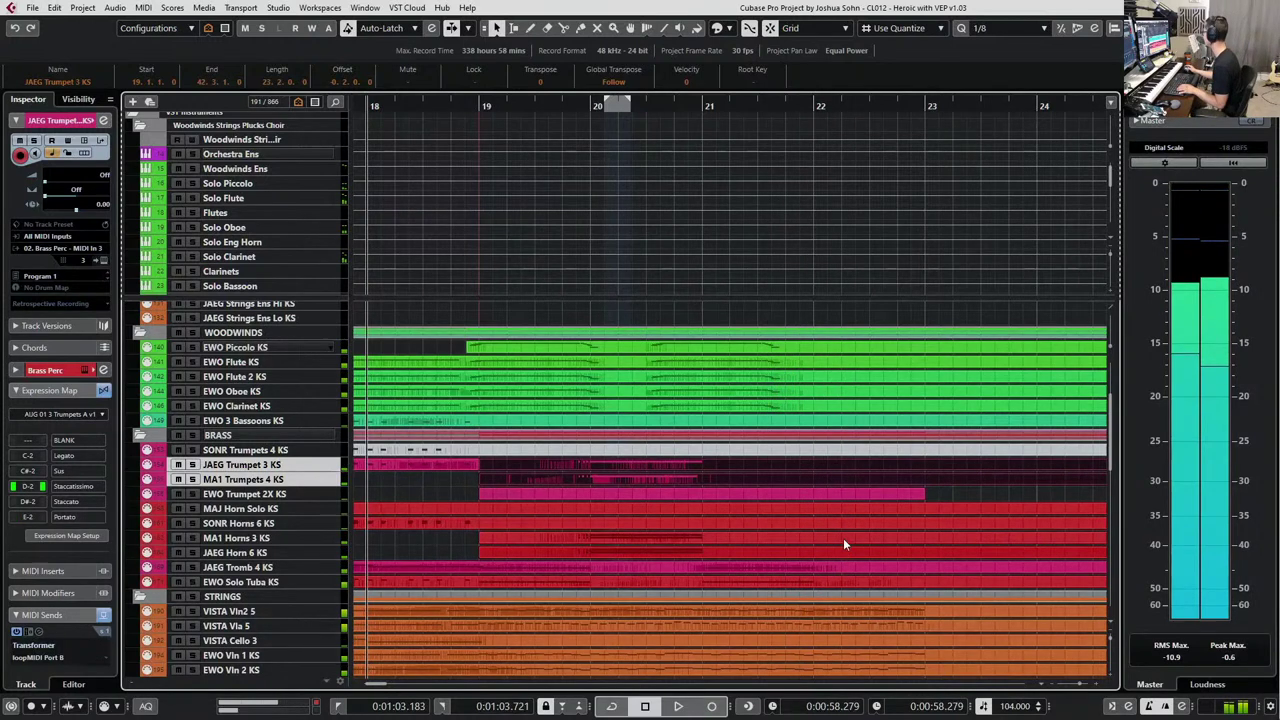
# Split the piccolo, flute, flute 2, oboe and clarinet parts just before the repeated woodwind phrase in bar 20.
pyautogui.click(633, 347)
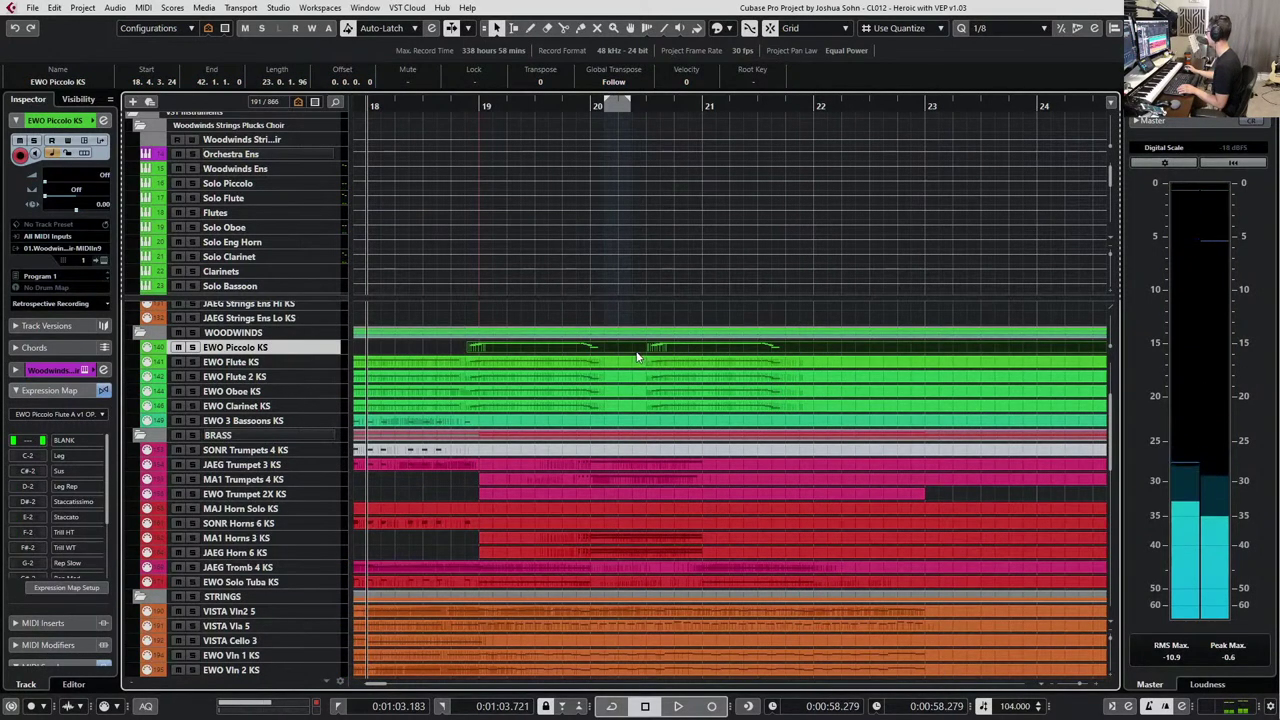
pyautogui.keyDown('shift'); pyautogui.click(632, 363); pyautogui.keyUp('shift')
pyautogui.keyDown('shift'); pyautogui.click(635, 378); pyautogui.keyUp('shift')
pyautogui.keyDown('shift'); pyautogui.click(637, 394); pyautogui.keyUp('shift')
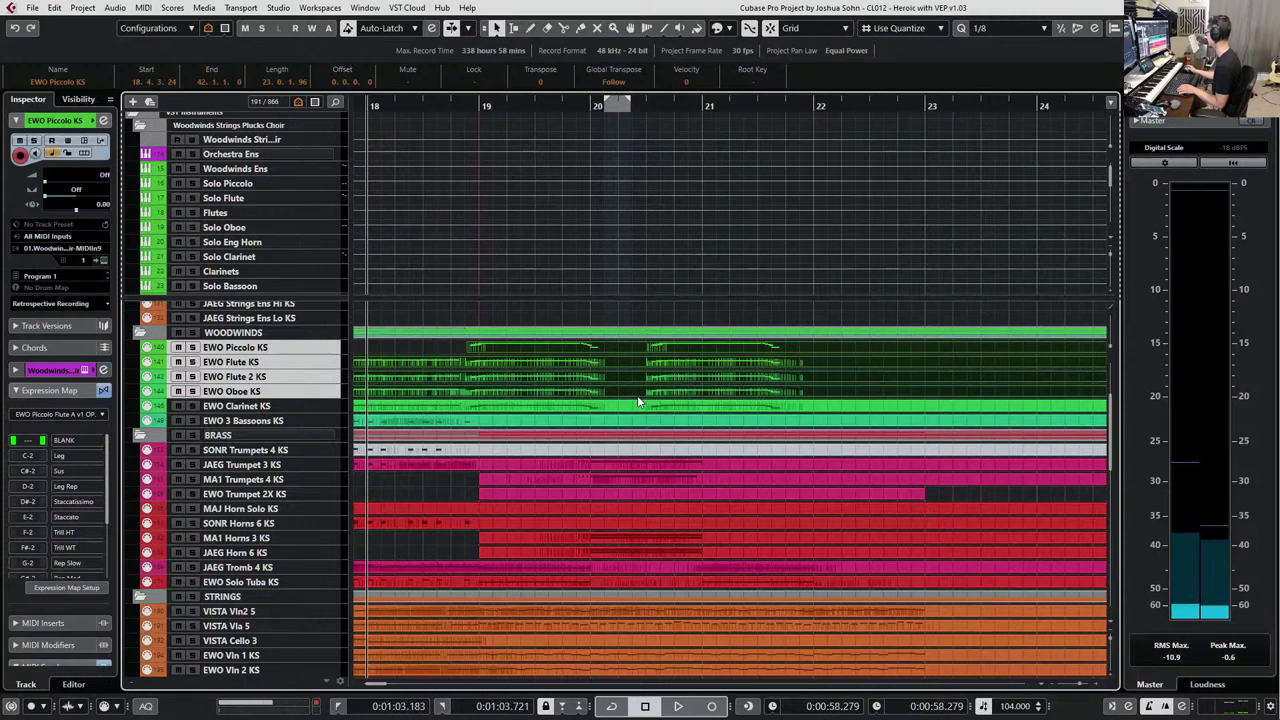
pyautogui.keyDown('shift'); pyautogui.click(637, 397); pyautogui.keyUp('shift')
pyautogui.keyDown('shift'); pyautogui.click(640, 408); pyautogui.keyUp('shift')
pyautogui.keyDown('shift'); pyautogui.click(634, 392); pyautogui.keyUp('shift')
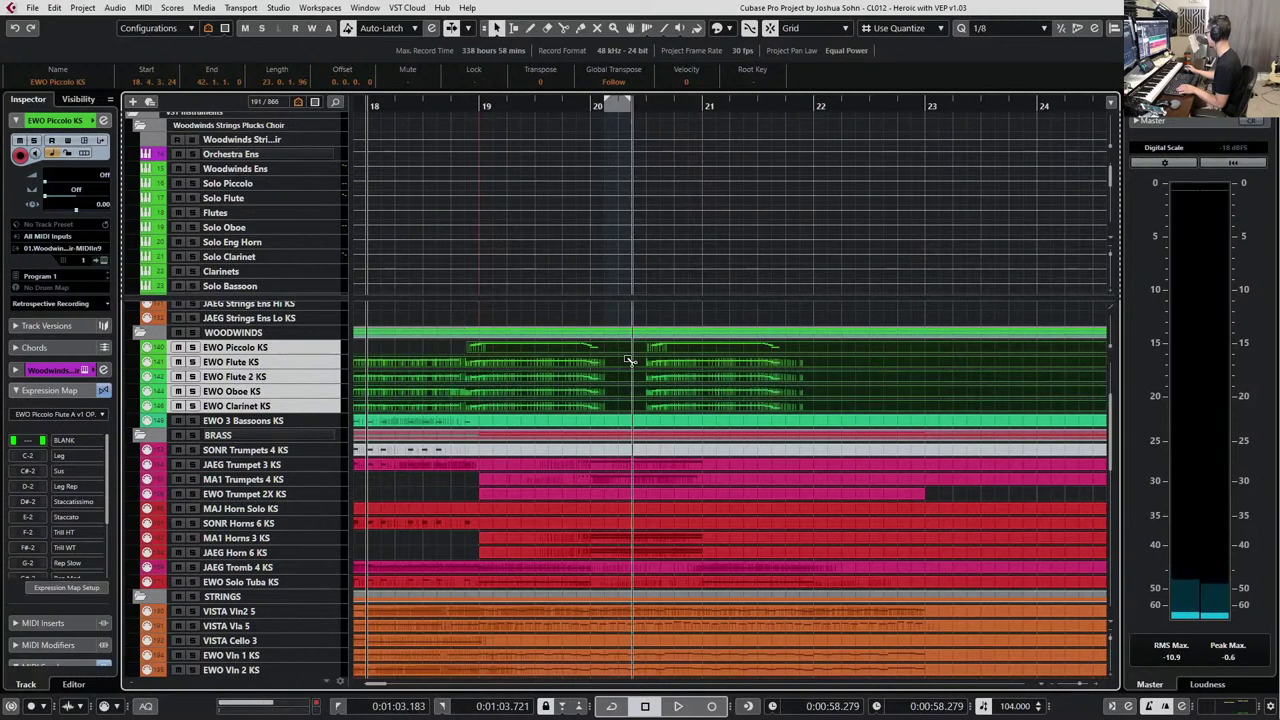
pyautogui.keyDown('alt'); pyautogui.click(630, 351); pyautogui.keyUp('alt')
# Nudge the five split-off woodwind parts later so that they start at 20.4.1.
pyautogui.hotkey('ctrl', 'Right')
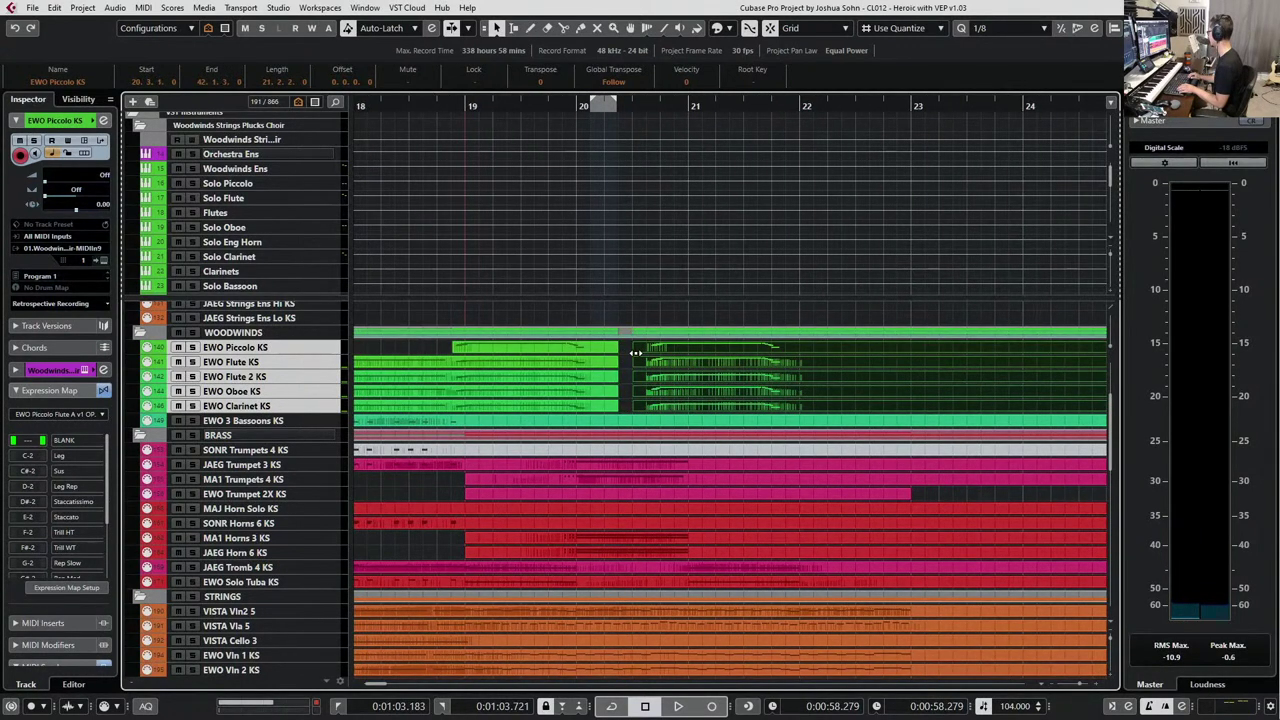
pyautogui.hotkey('ctrl', 'Right')
pyautogui.hotkey('ctrl', 'Right')
# Glue the shifted phrases back to the preceding parts on the piccolo, flute, flute 2, oboe and clarinet tracks.
pyautogui.press('KP_Subtract')
pyautogui.press('KP_Subtract')
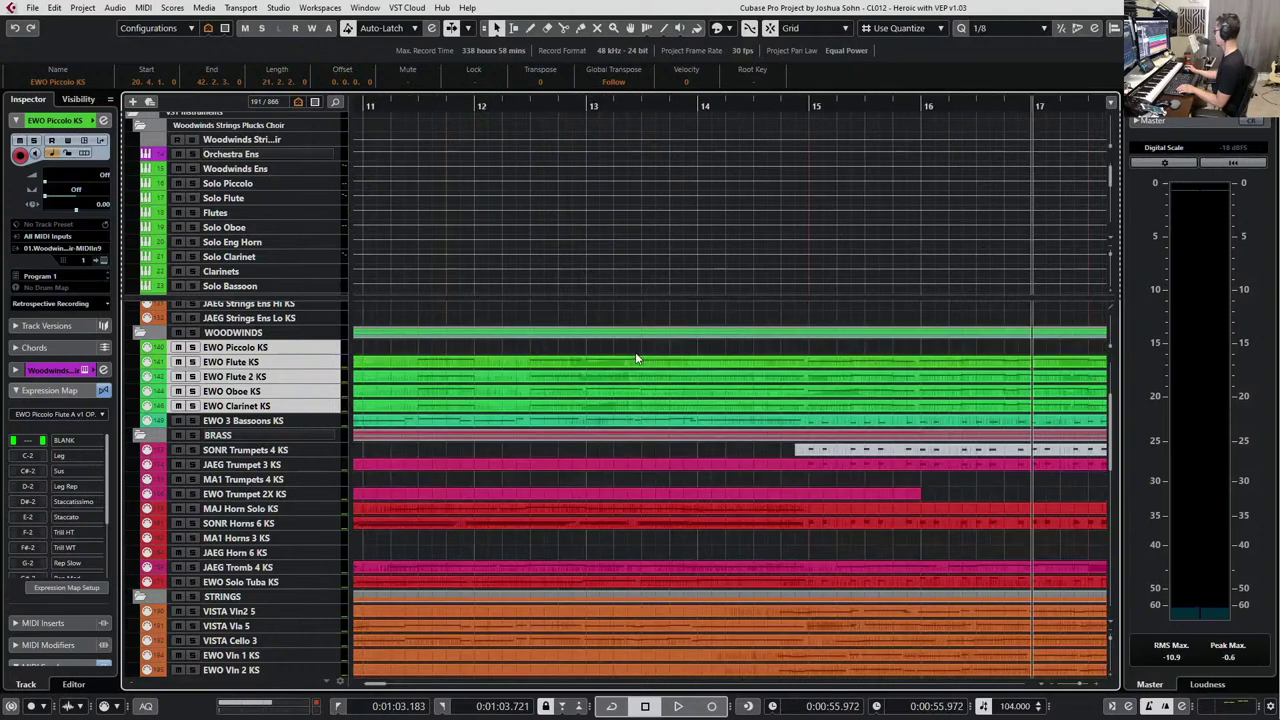
pyautogui.scroll(-1, 637, 286)
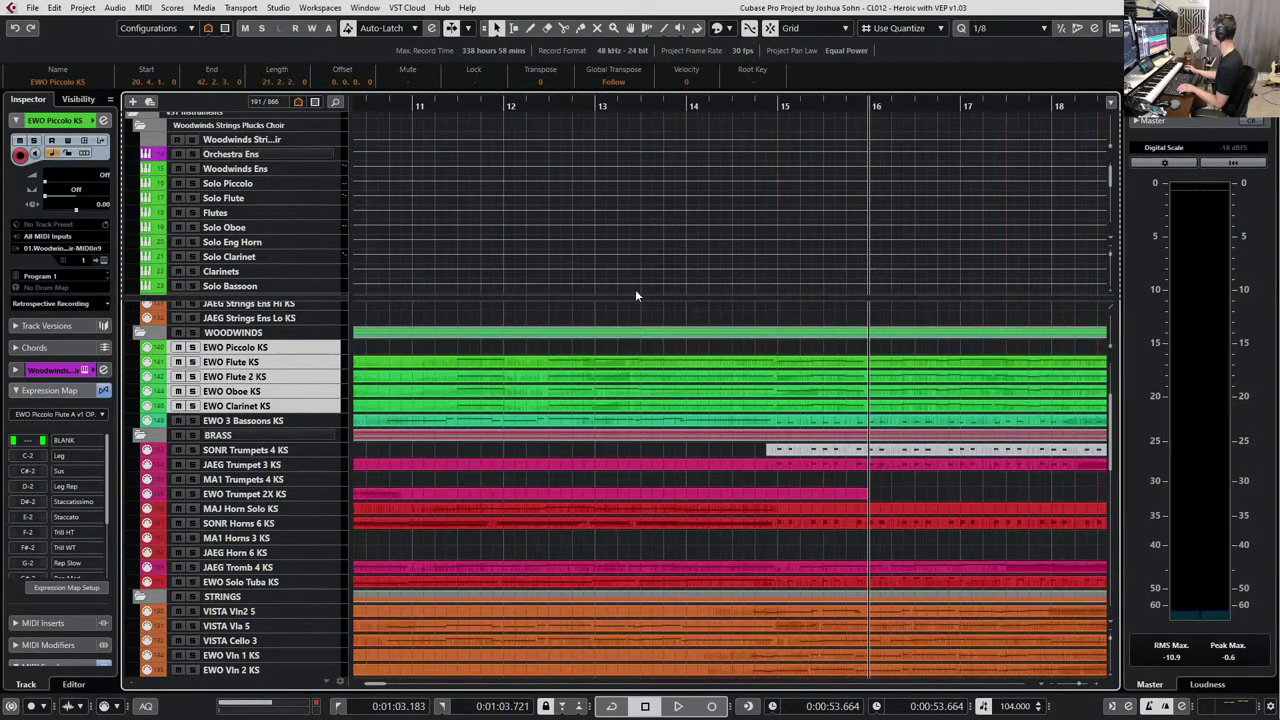
pyautogui.hscroll(1, 636, 294)
pyautogui.hscroll(1, 812, 370)
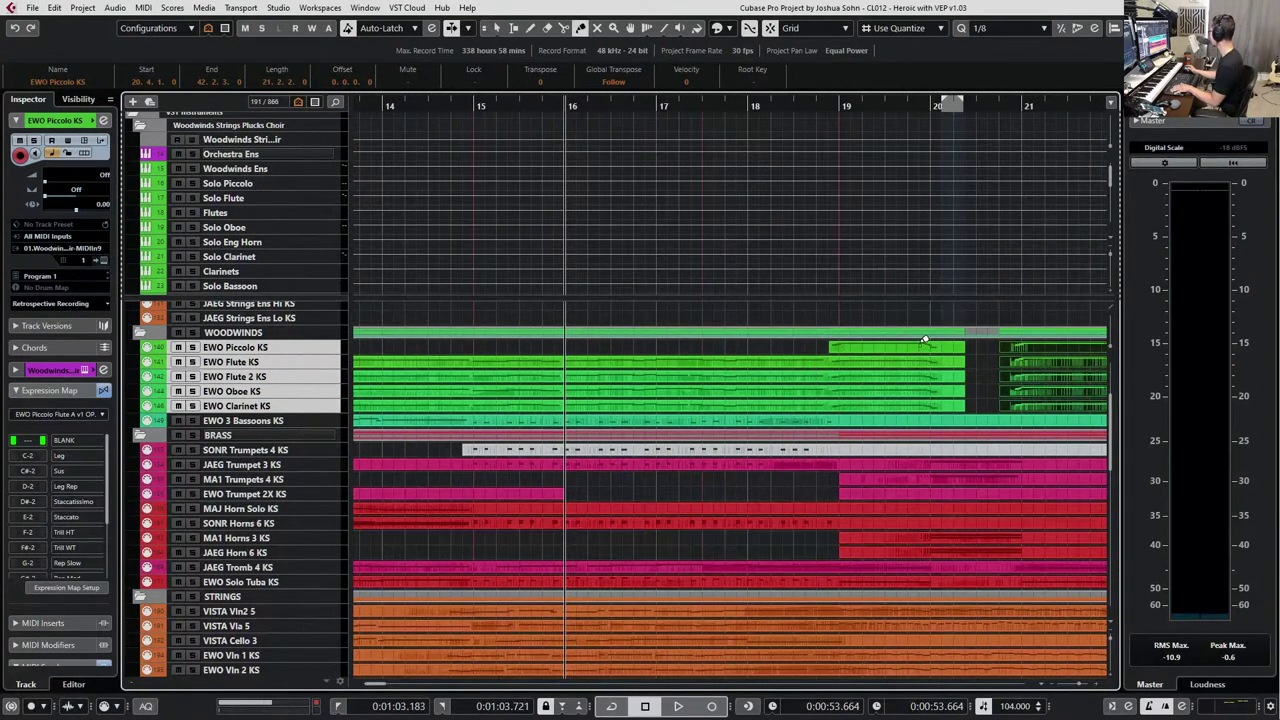
pyautogui.click(952, 347)
pyautogui.click(955, 362)
pyautogui.click(960, 376)
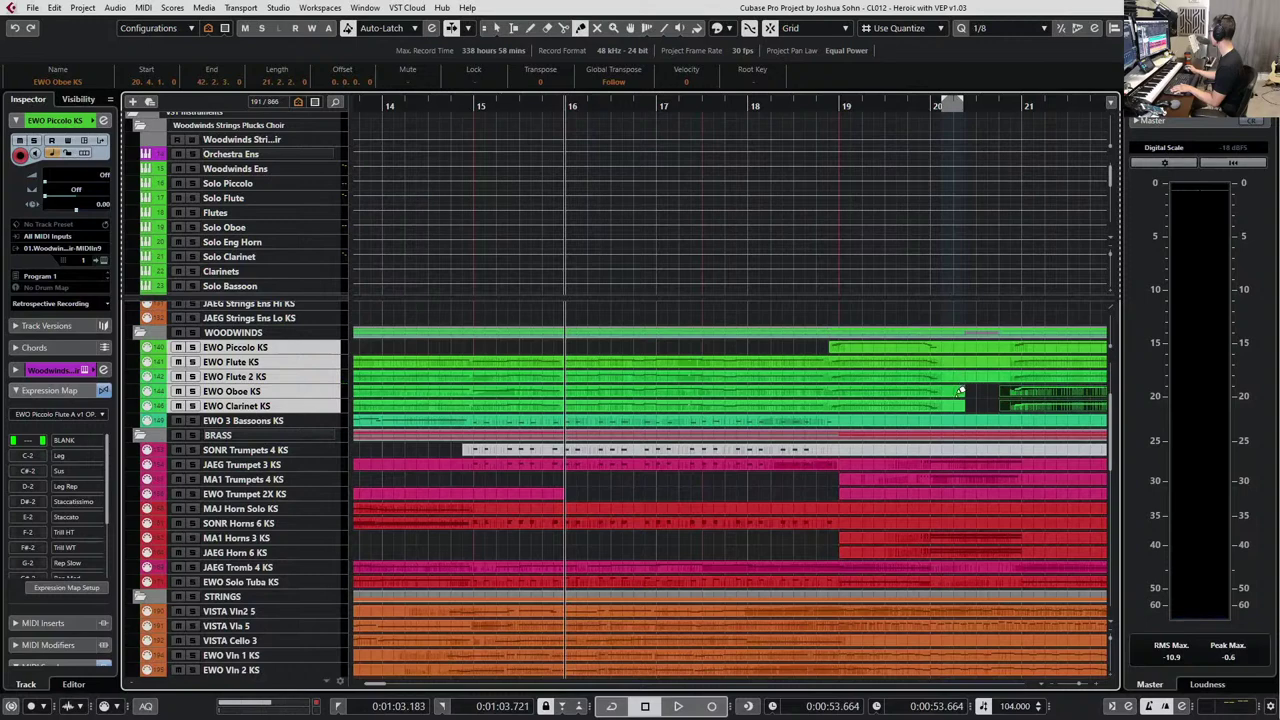
pyautogui.click(961, 391)
pyautogui.click(961, 405)
pyautogui.hscroll(5, 871, 407)
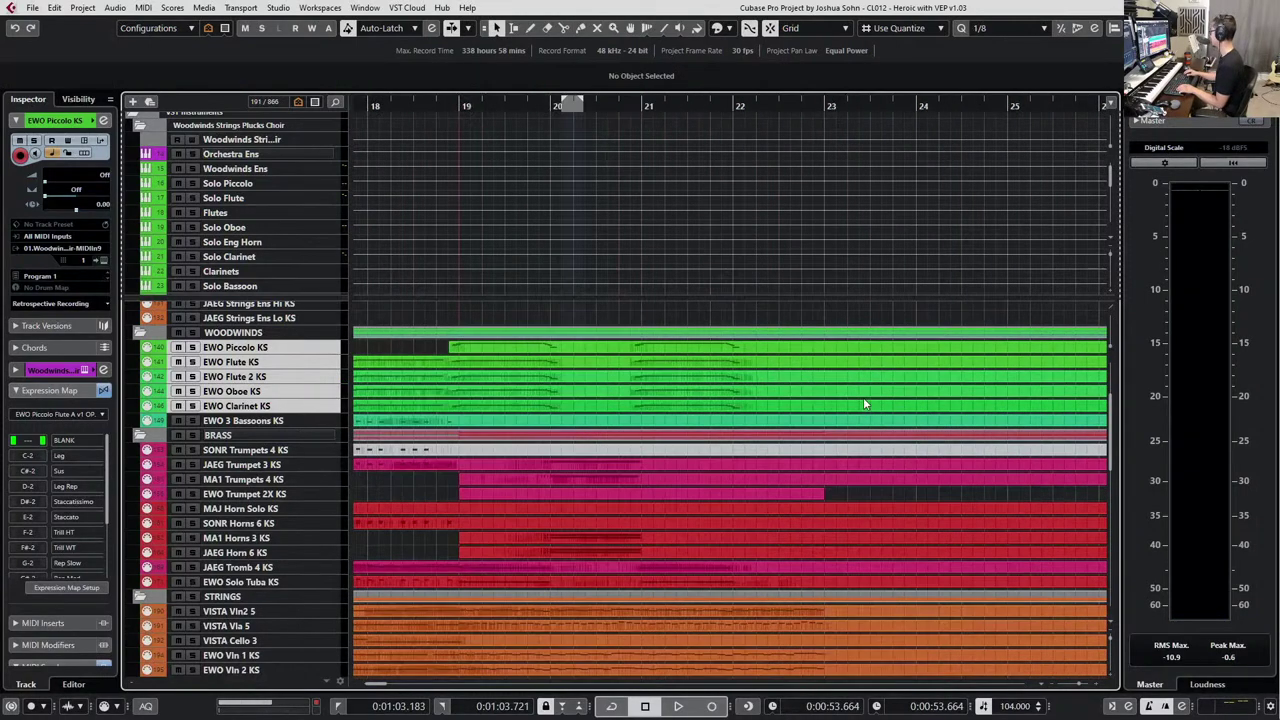
# Play the five selected woodwind tracks in solo from bar 18 to past bar 21.
pyautogui.press('ctrl+KP_Add')
pyautogui.press('ctrl+KP_Add')
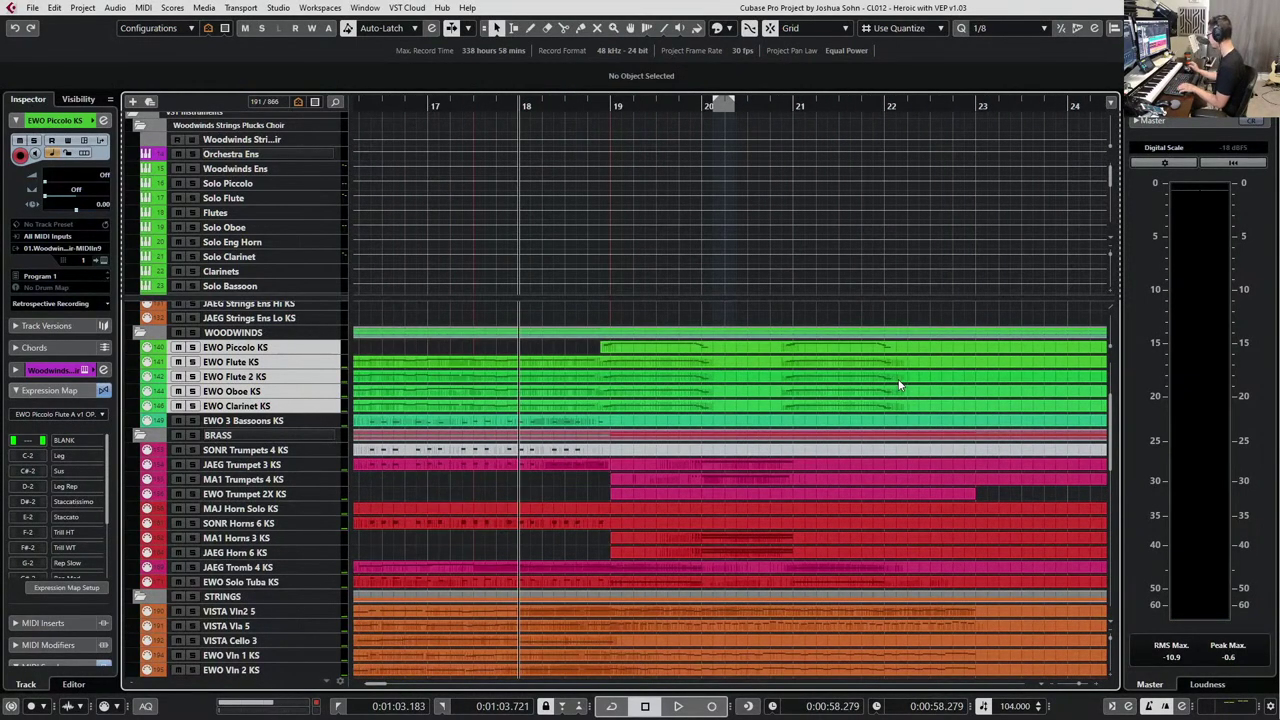
pyautogui.press('space')
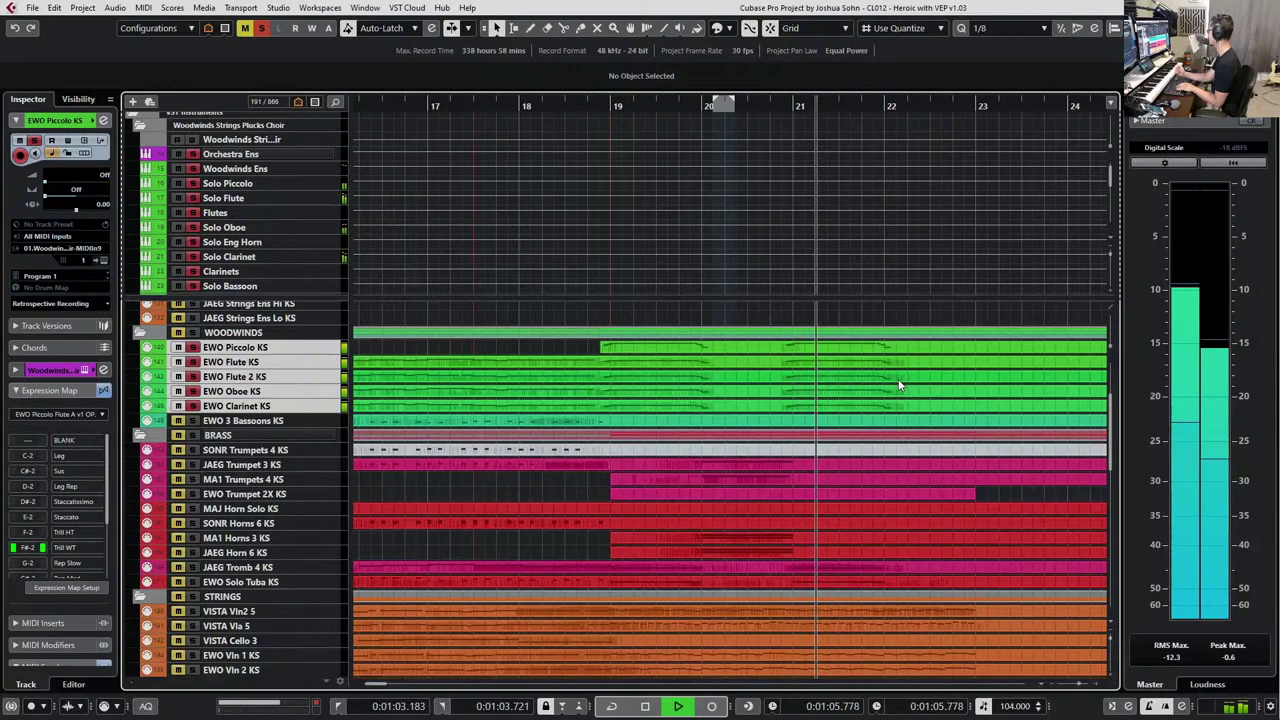
pyautogui.press('space')
# Compare the woodwind solo with the full arrangement, playing all tracks from bar 18 to just before bar 23.
pyautogui.press('space')
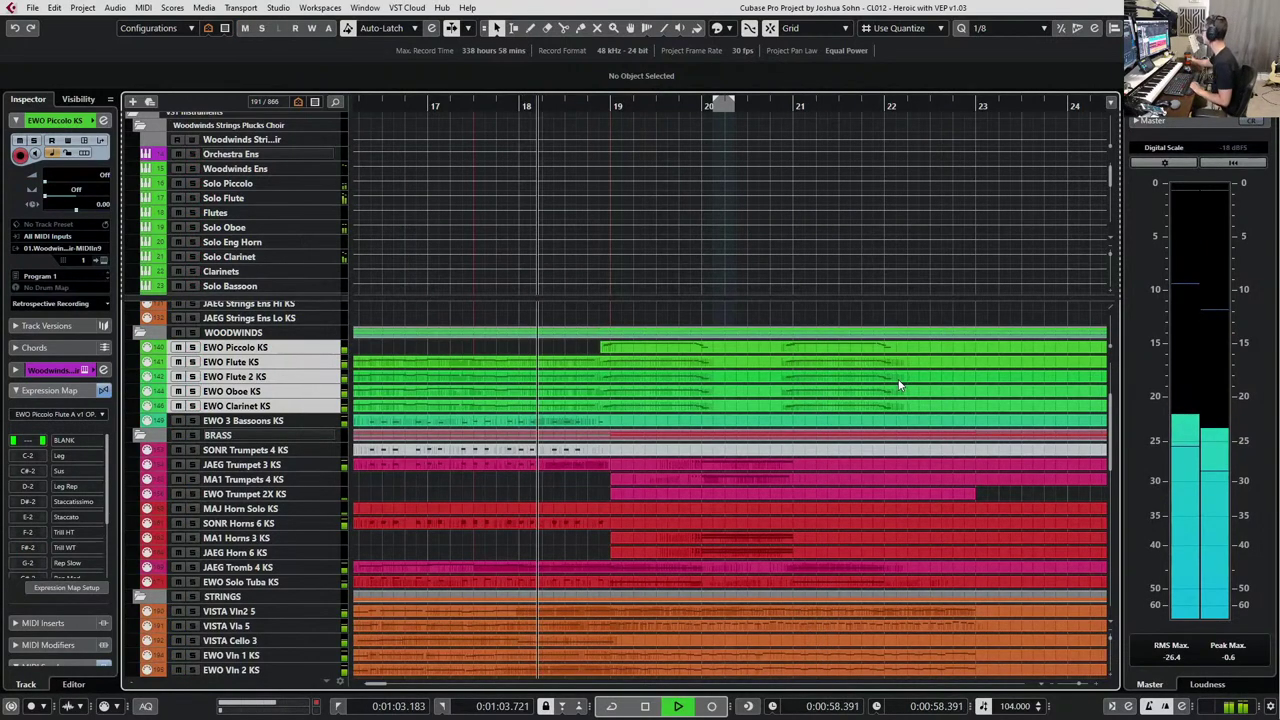
pyautogui.press('s')
pyautogui.press('space')
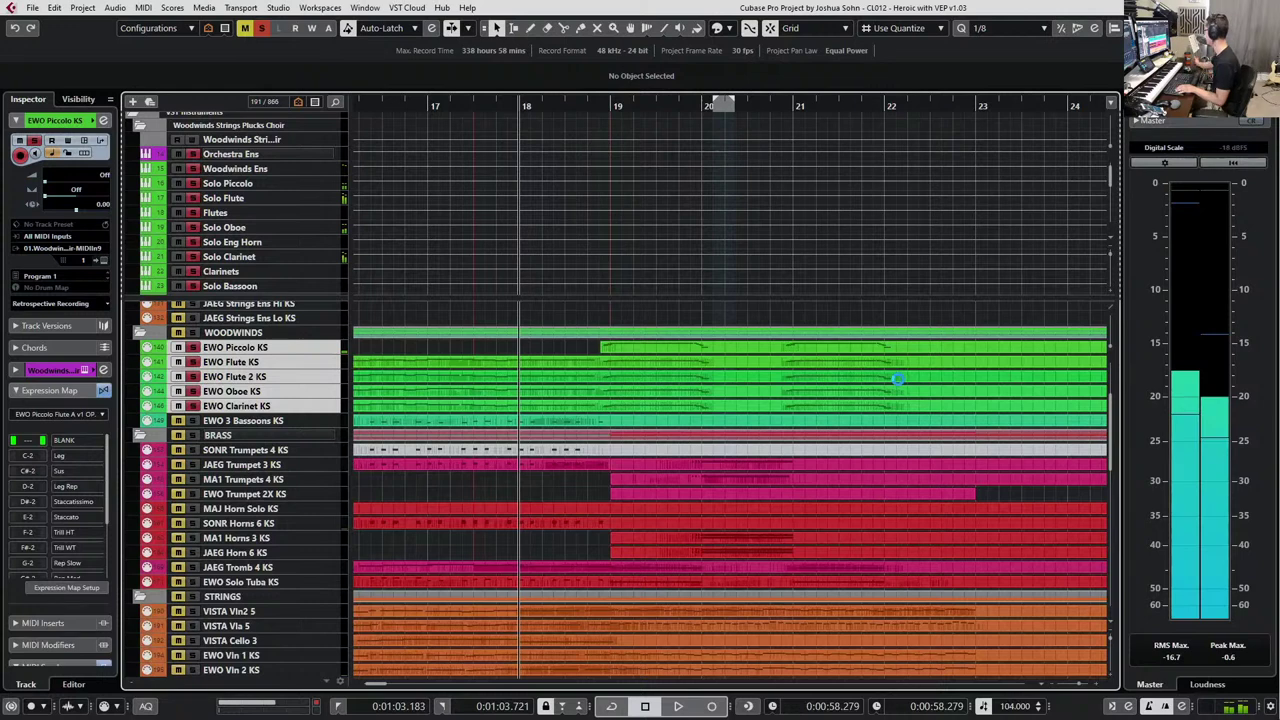
pyautogui.press('s')
pyautogui.press('space')
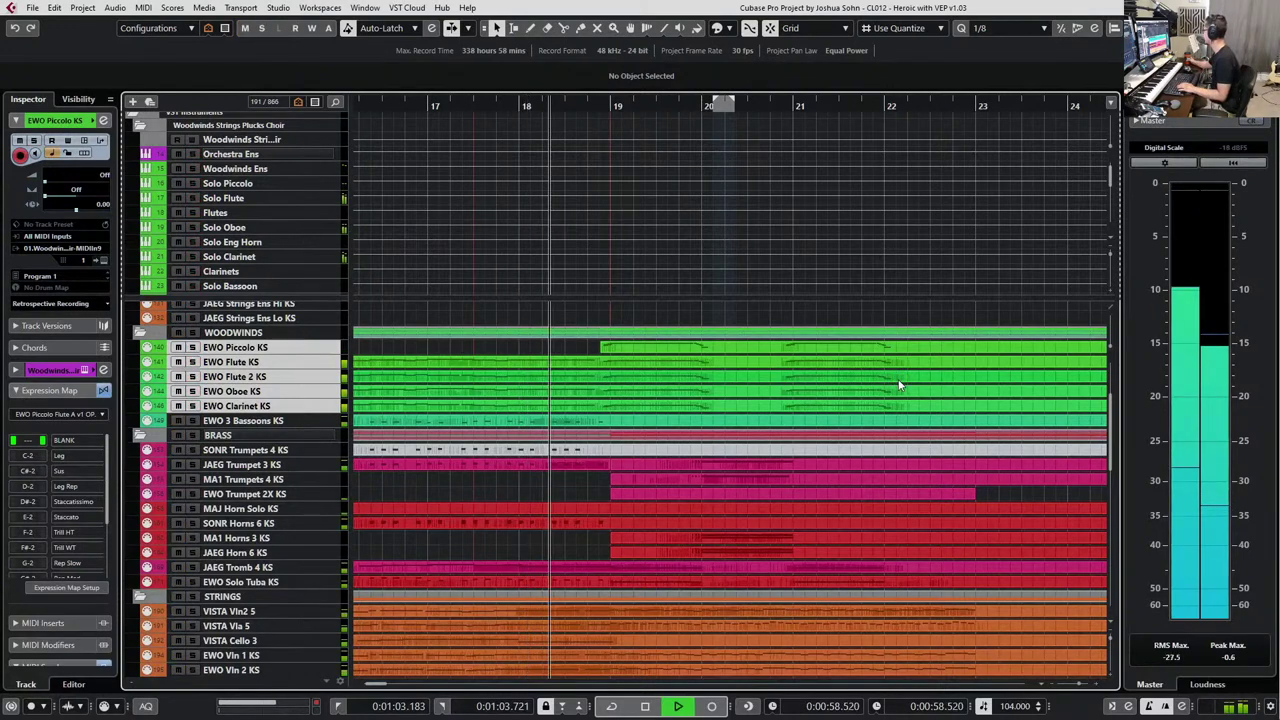
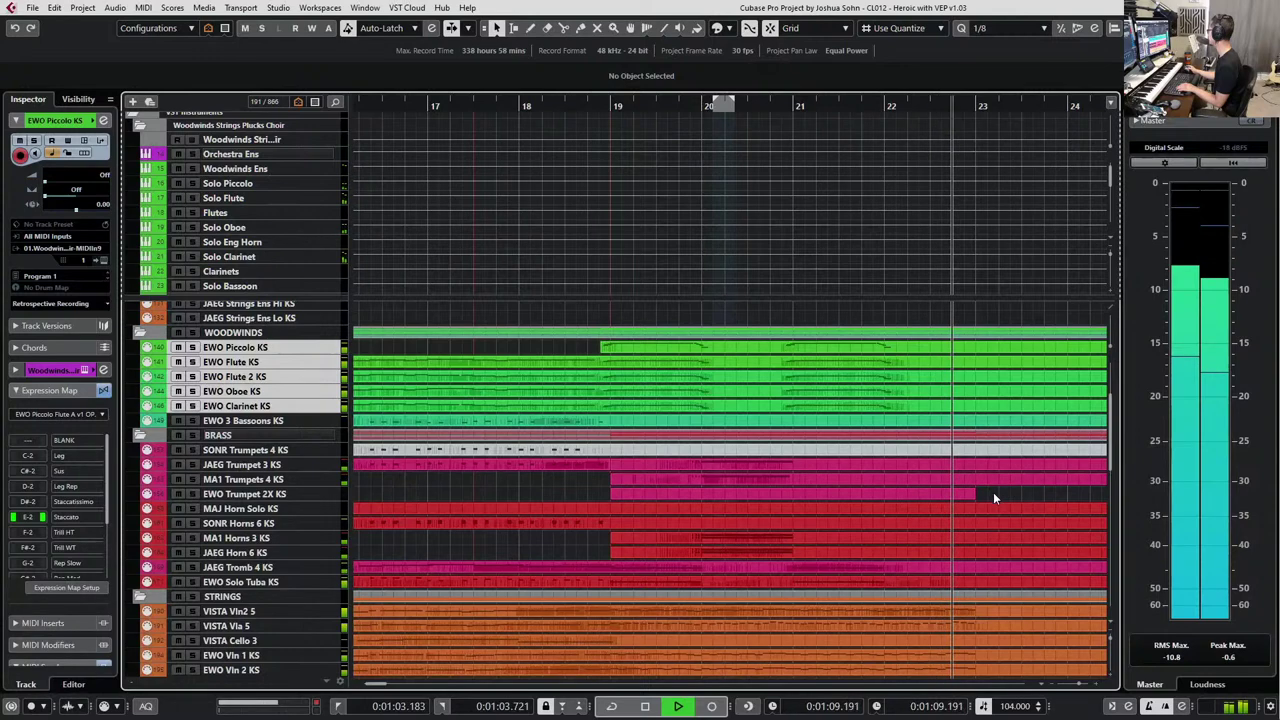
pyautogui.press('space')
# Select the JAEG Trumpet 3, MA1 Trumpets 4, MA1 Horns 3 and JAEG Horn 6 parts and play the passage from bar 20.
pyautogui.hscroll(2, 960, 560)
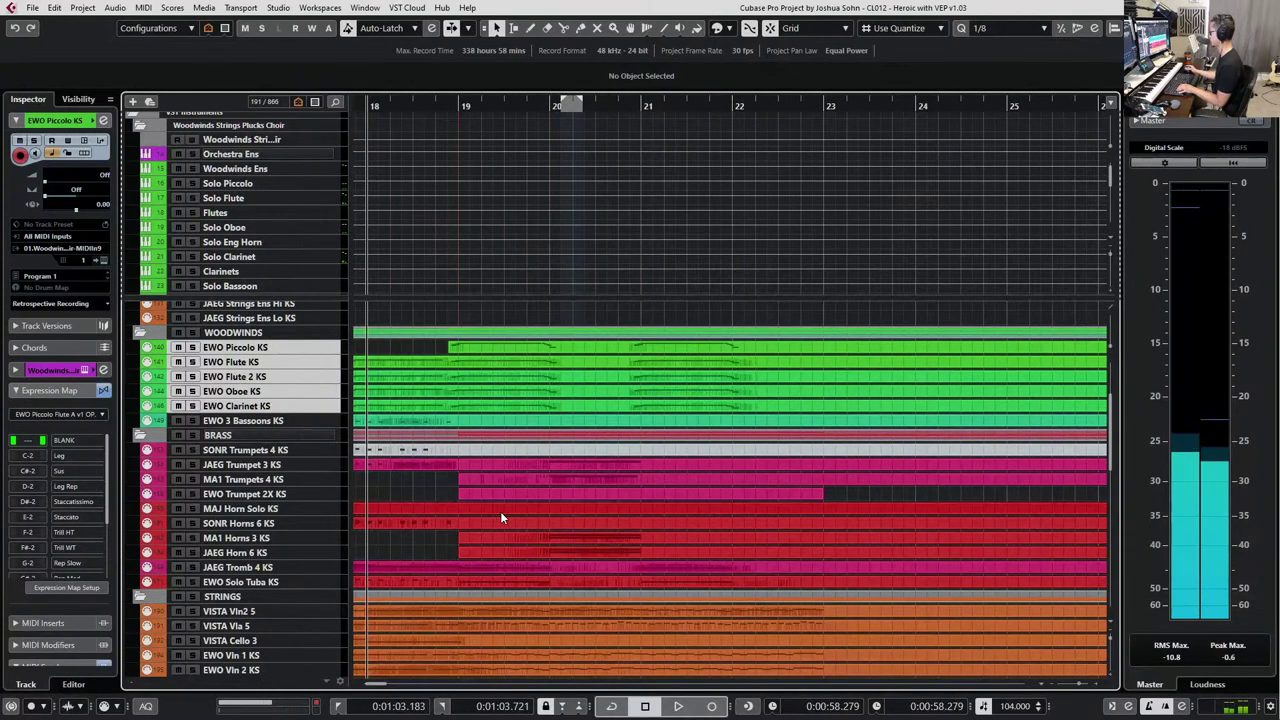
pyautogui.scroll(3, 502, 511)
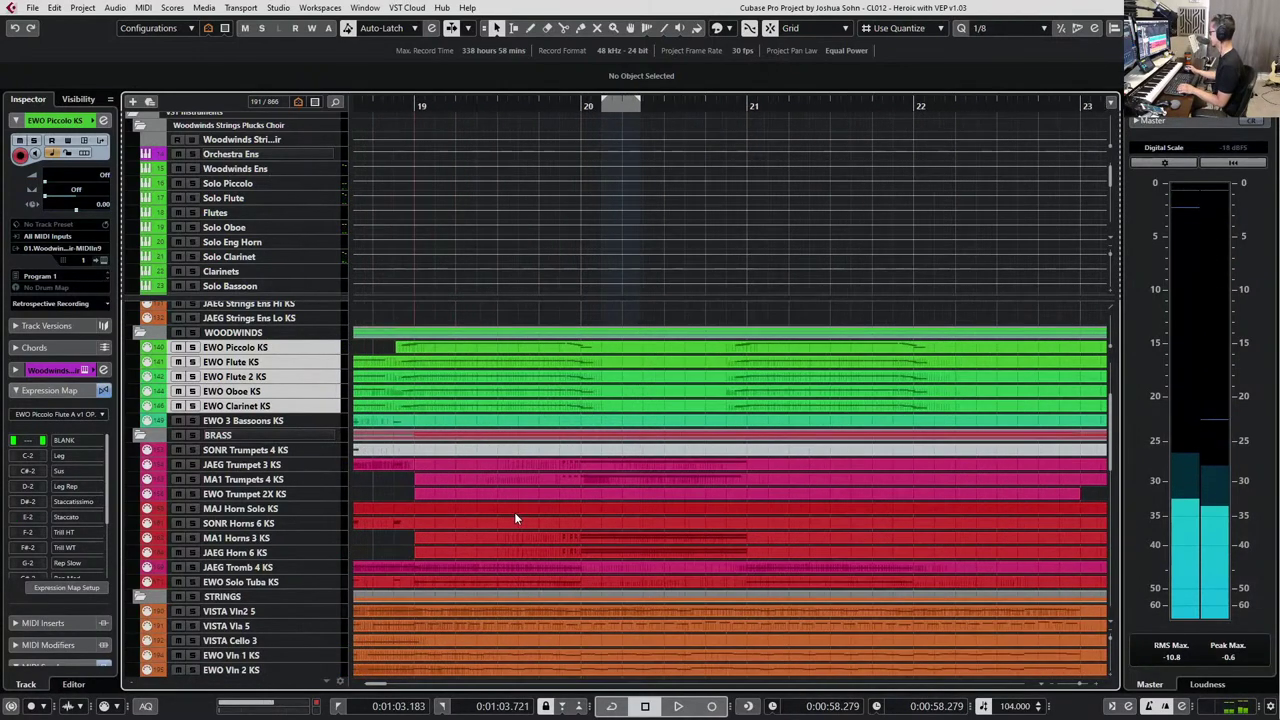
pyautogui.click(568, 467)
pyautogui.keyDown('shift'); pyautogui.click(593, 478); pyautogui.keyUp('shift')
pyautogui.keyDown('shift'); pyautogui.click(604, 538); pyautogui.keyUp('shift')
pyautogui.keyDown('shift'); pyautogui.click(604, 553); pyautogui.keyUp('shift')
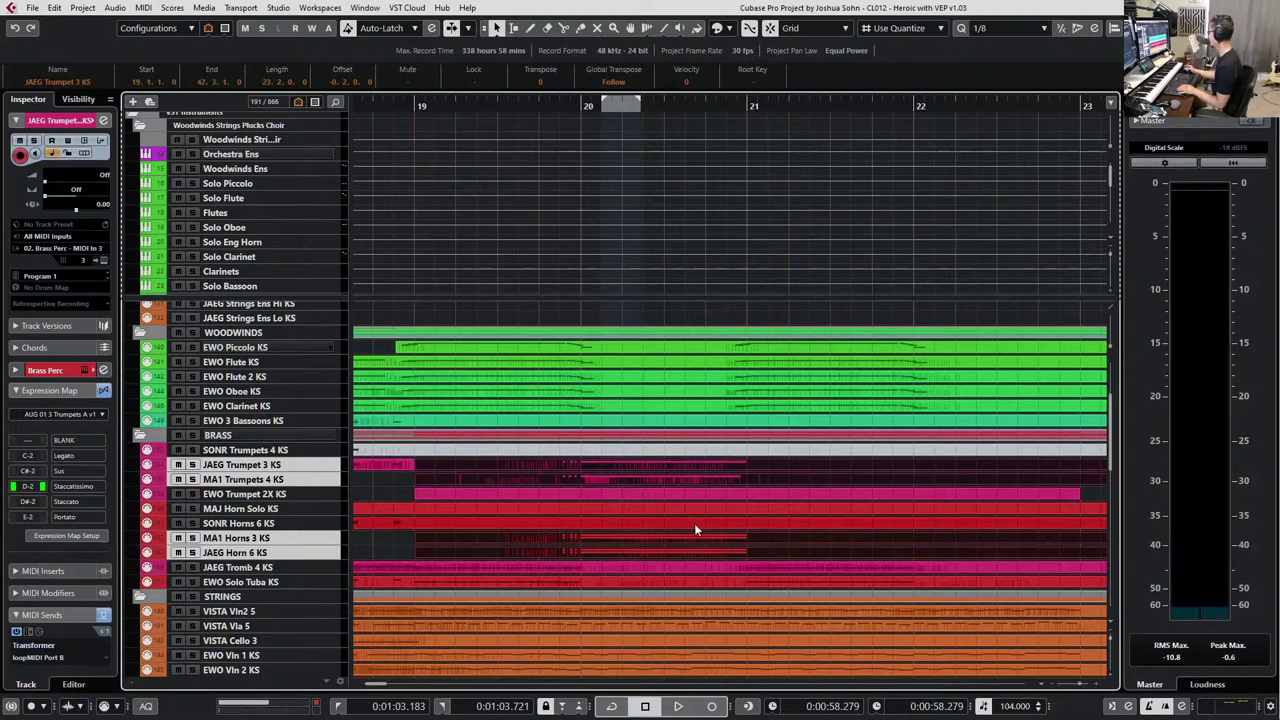
pyautogui.click(580, 106)
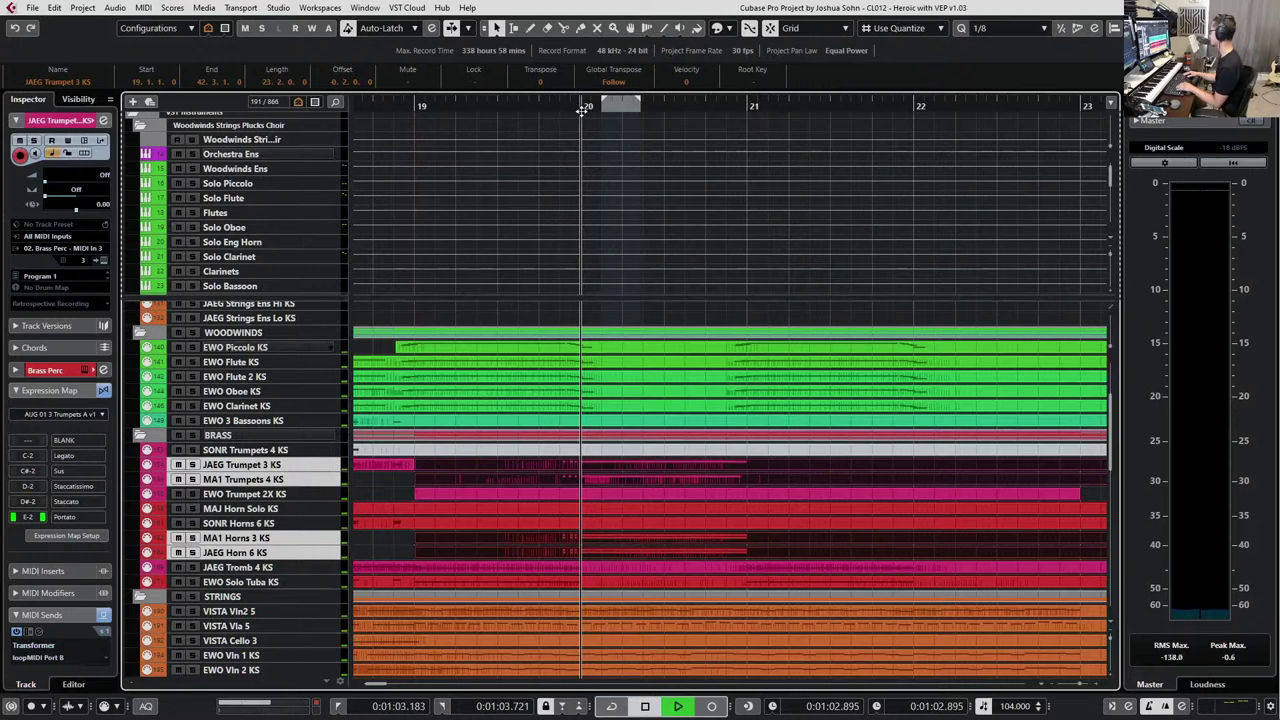
pyautogui.press('space')
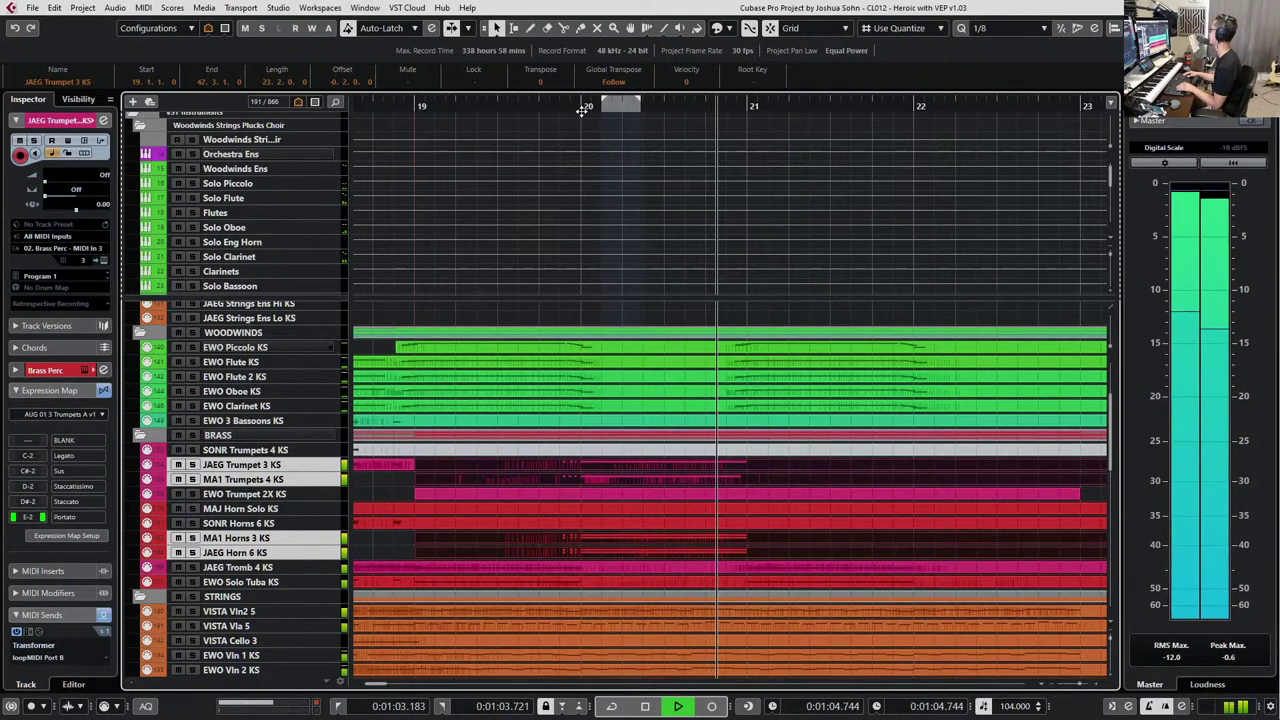
pyautogui.press('space')
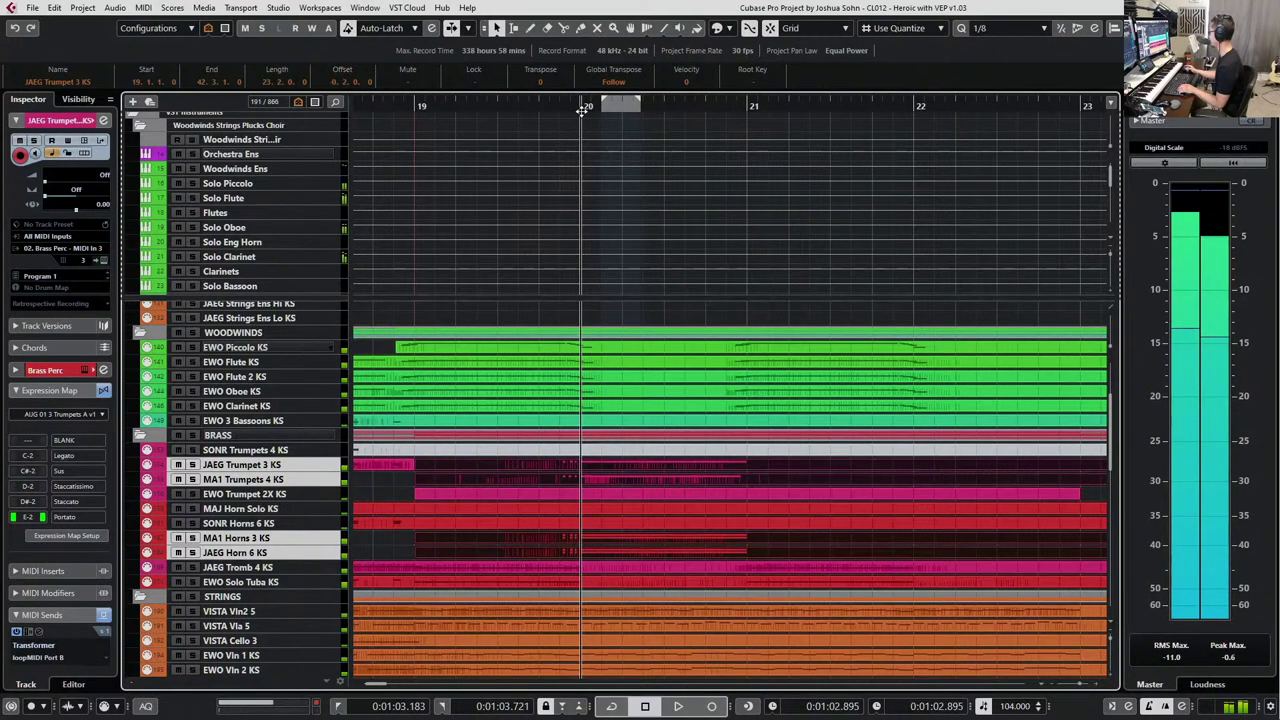
# Split the four selected trumpet and horn parts at 21.1.3.
pyautogui.hscroll(1, 766, 349)
pyautogui.keyDown('alt'); pyautogui.click(692, 465); pyautogui.keyUp('alt')
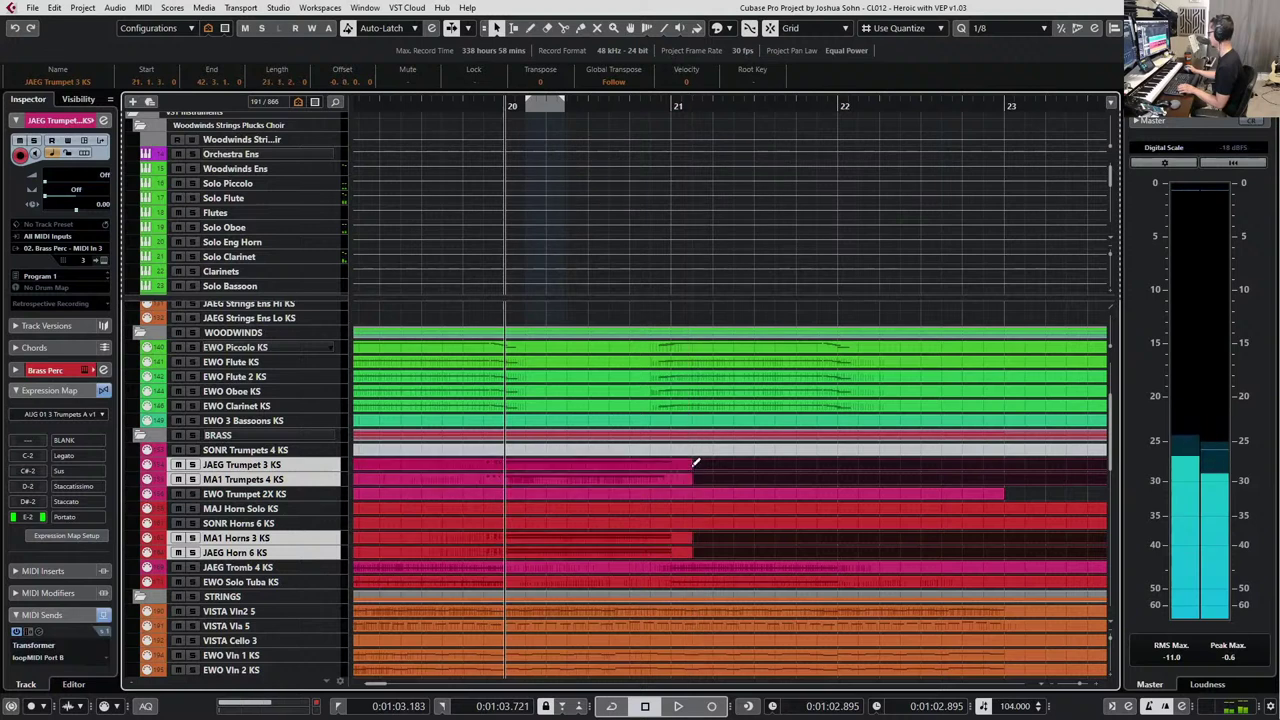
pyautogui.scroll(-1, 695, 462)
# Split the four trumpet and horn parts again late in bar 19 and copy the isolated phrase to start at 21.4.1.
pyautogui.click(560, 464)
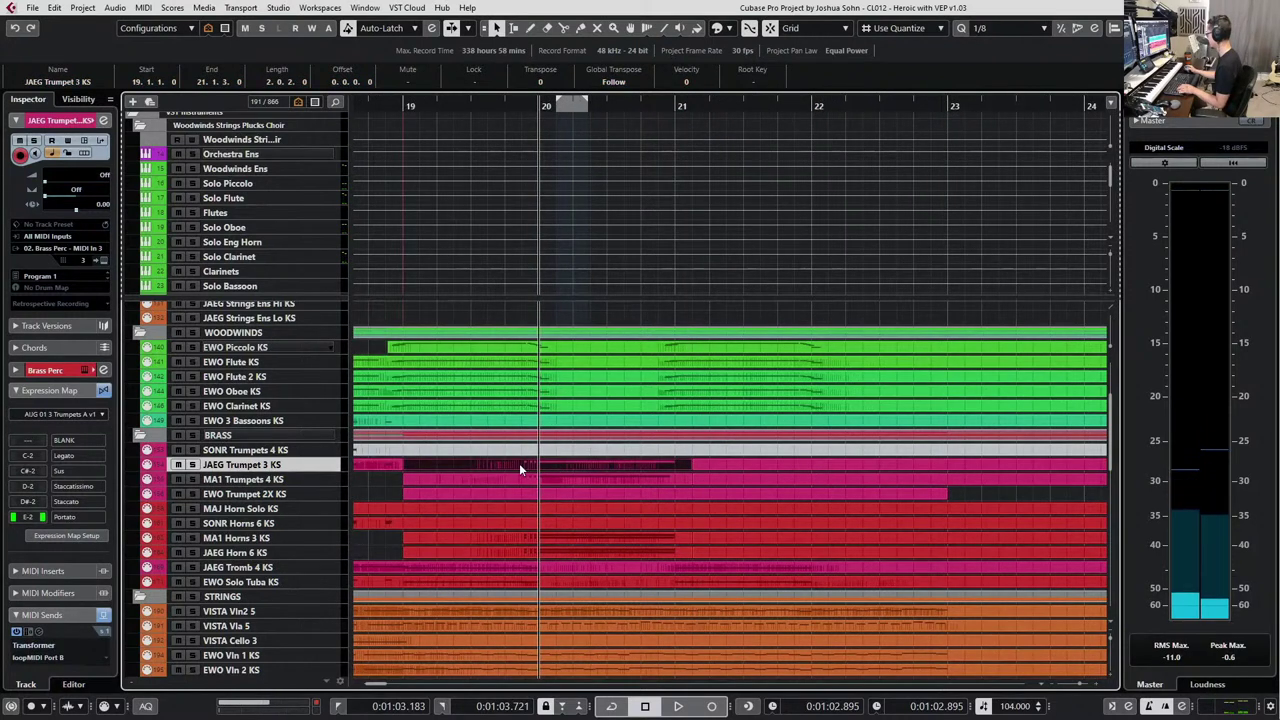
pyautogui.keyDown('shift'); pyautogui.click(520, 474); pyautogui.keyUp('shift')
pyautogui.keyDown('shift'); pyautogui.click(524, 540); pyautogui.keyUp('shift')
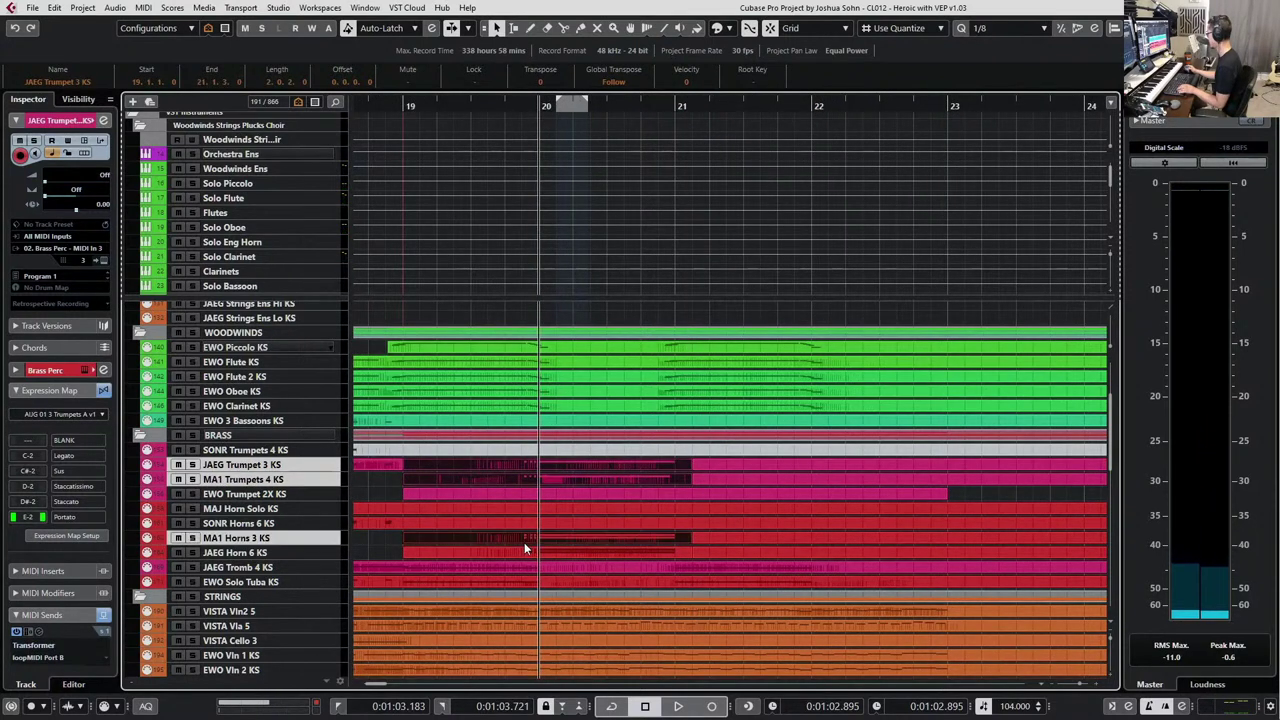
pyautogui.keyDown('shift'); pyautogui.click(525, 548); pyautogui.keyUp('shift')
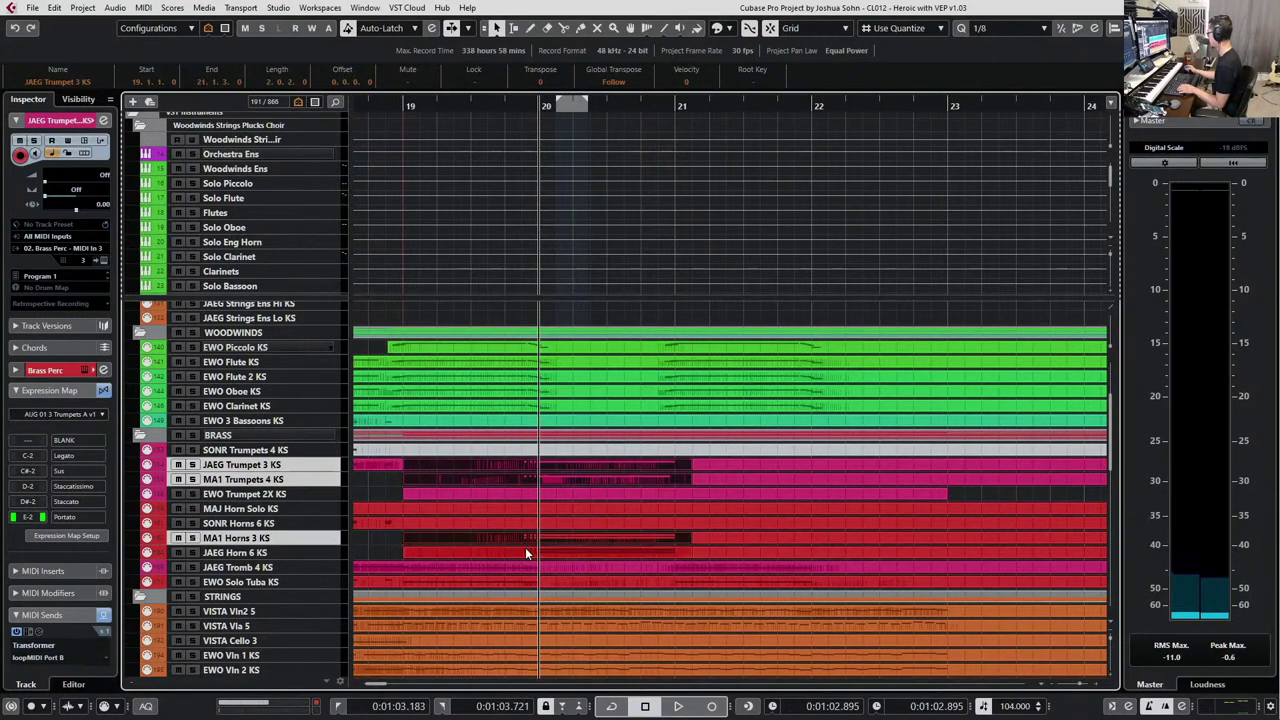
pyautogui.keyDown('alt'); pyautogui.click(507, 468); pyautogui.keyUp('alt')
pyautogui.moveTo(524, 464); pyautogui.dragTo(813, 463)
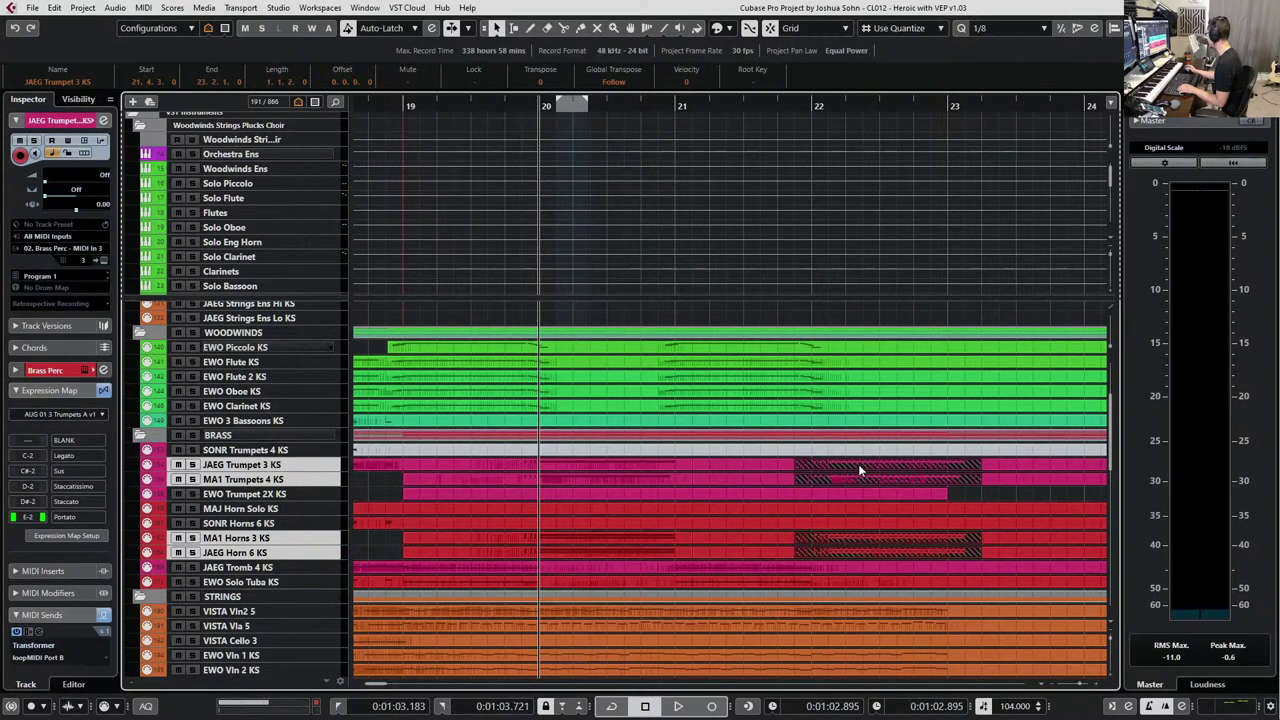
pyautogui.hotkey('ctrl', 'Left')
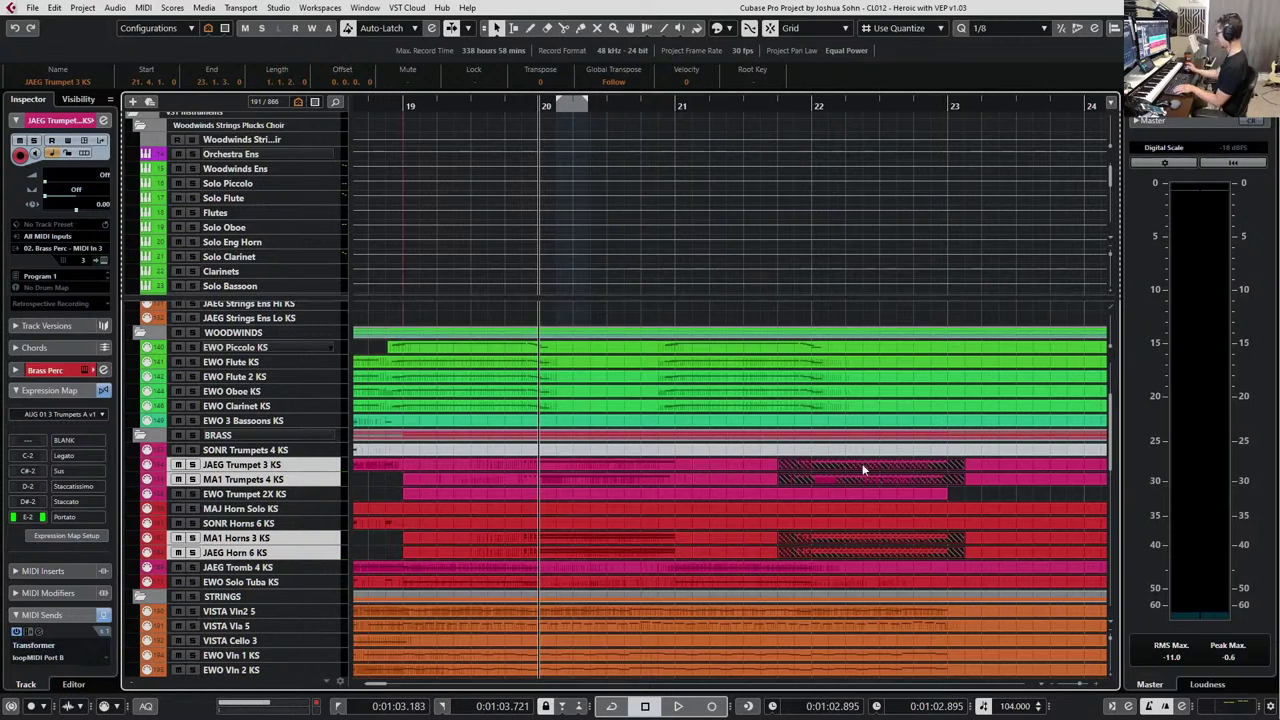
# Glue the original and copied phrases into continuous parts on the JAEG Trumpet 3, MA1 Trumpets 4, MA1 Horns 3 and JAEG Horn 6 tracks.
pyautogui.press('4')
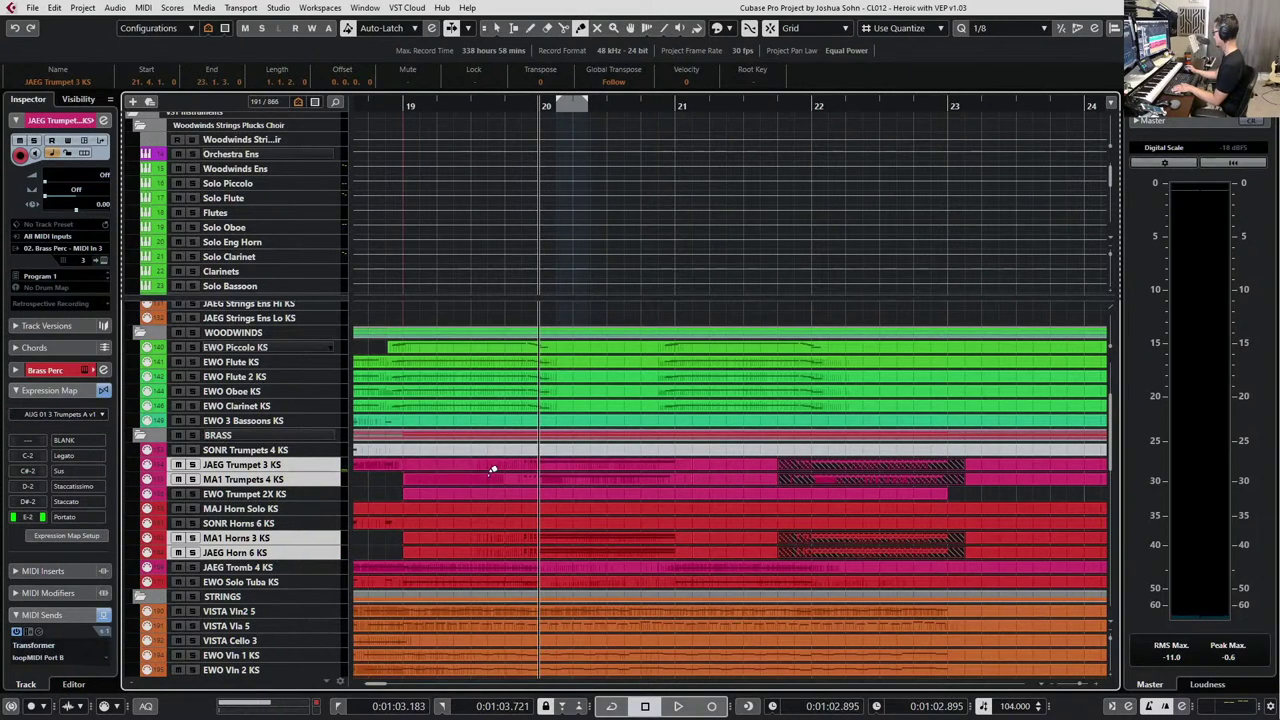
pyautogui.click(563, 476)
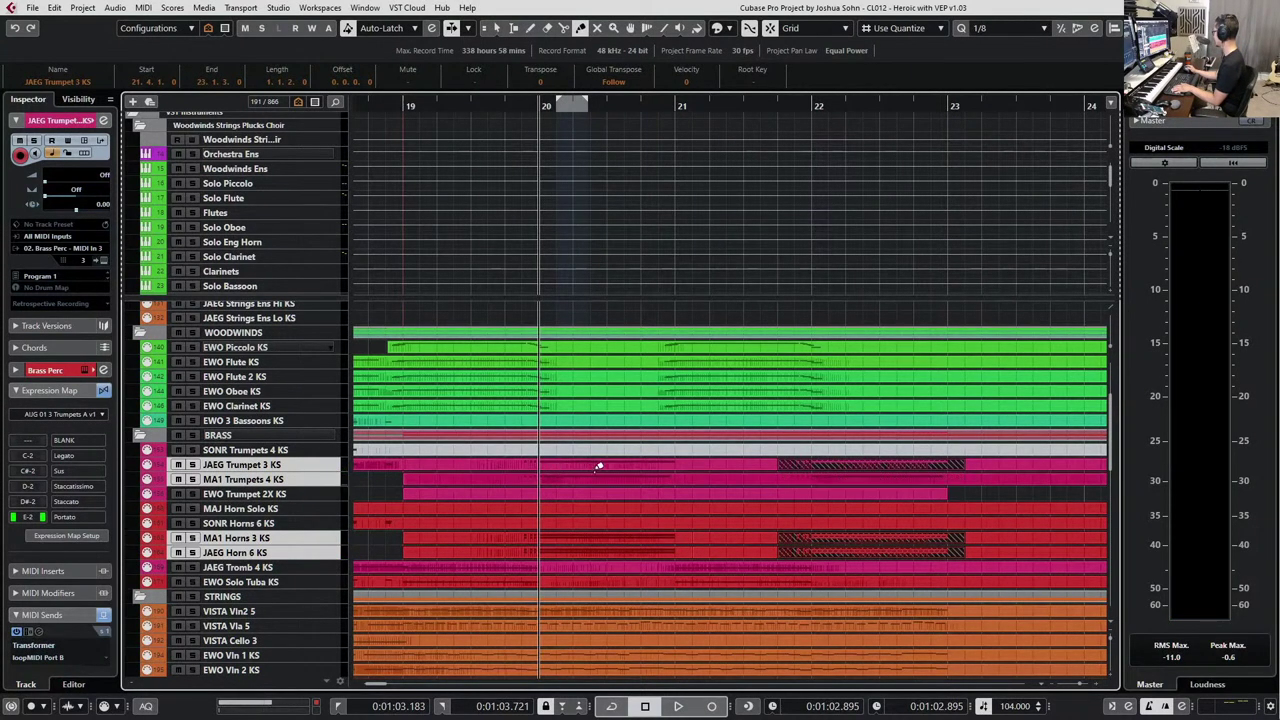
pyautogui.click(646, 462)
pyautogui.click(646, 540)
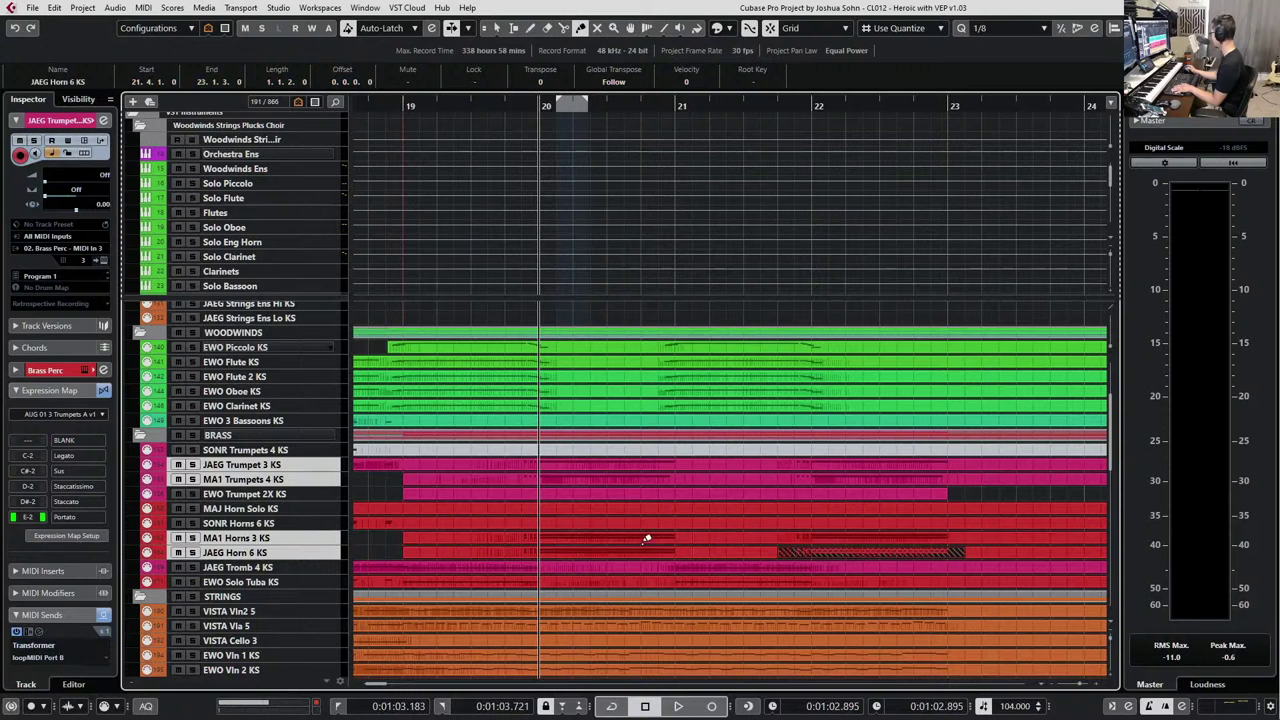
pyautogui.click(654, 546)
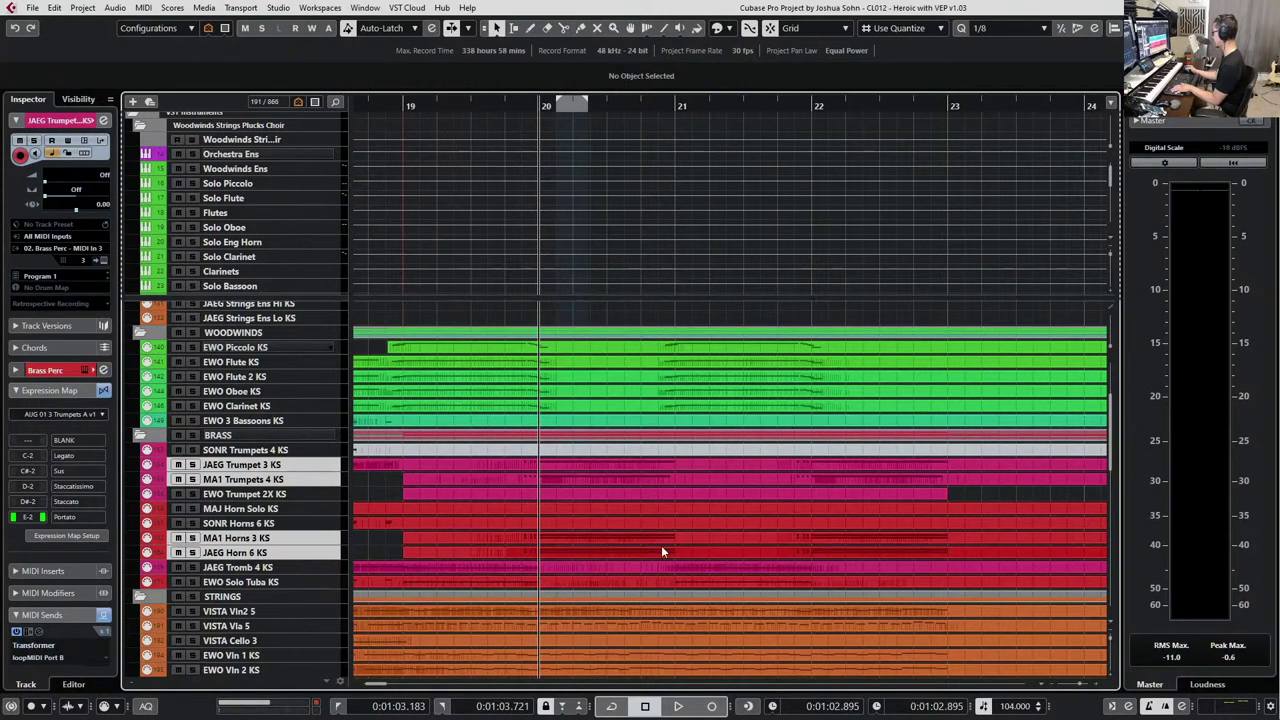
pyautogui.press('4')
pyautogui.click(494, 540)
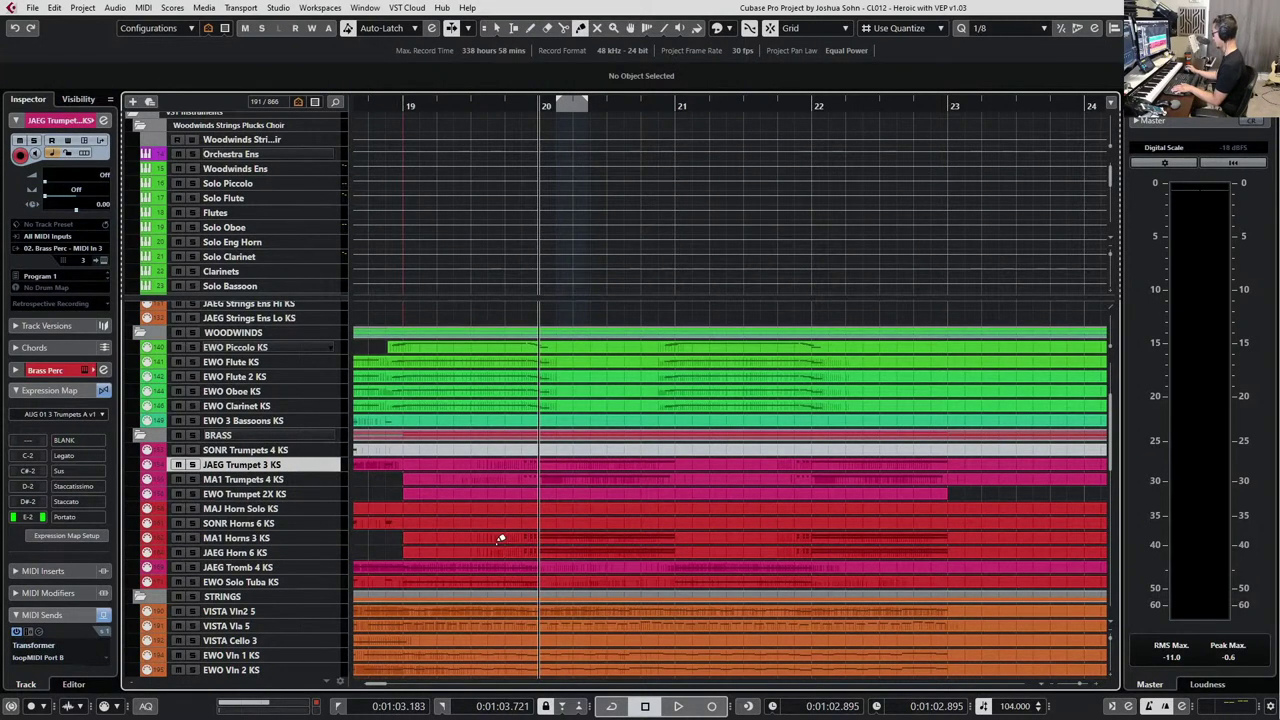
pyautogui.press('1')
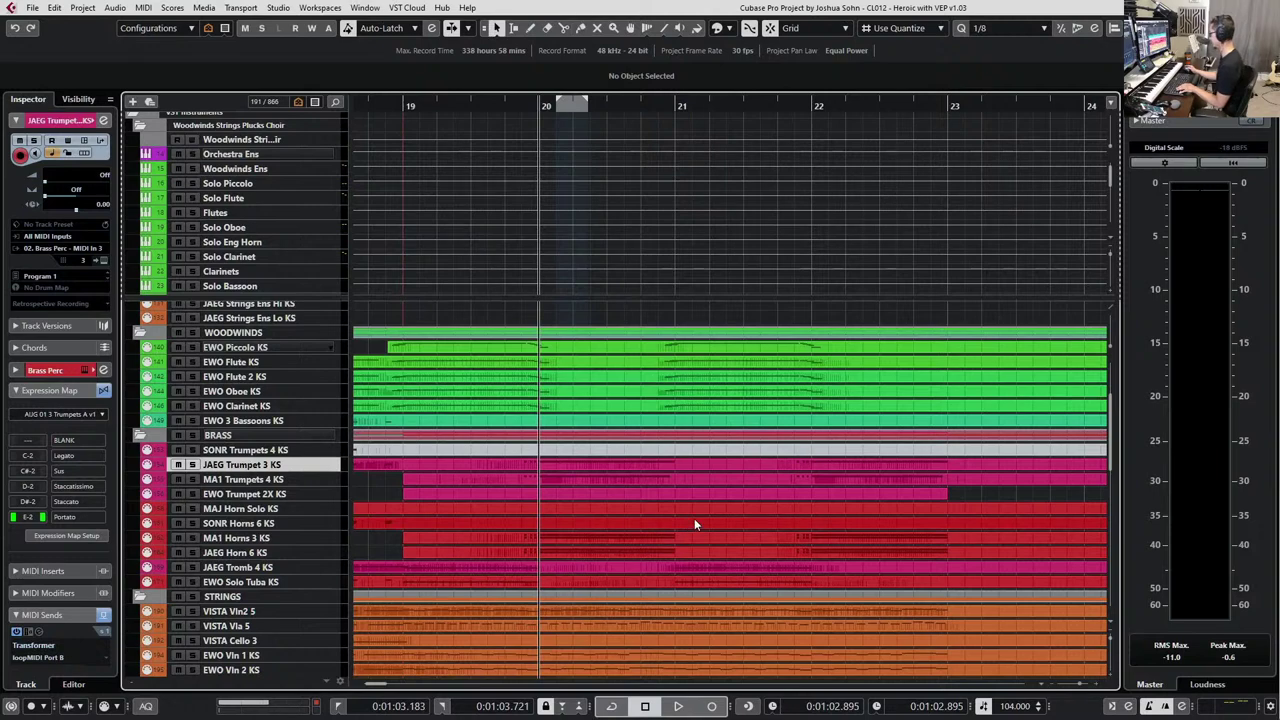
# Play the passage from bar 18 with the mallet and percussion tracks in view.
pyautogui.scroll(-4, 694, 518)
pyautogui.press('KP_Subtract')
pyautogui.press('KP_Subtract')
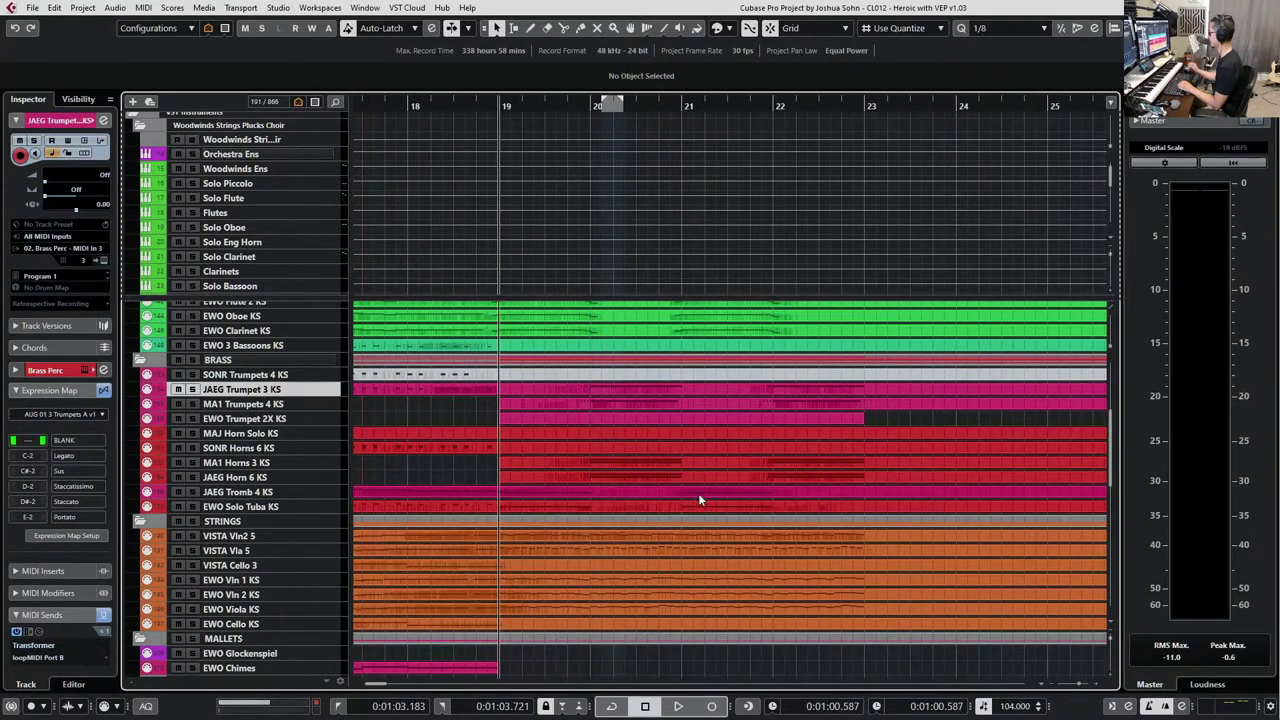
pyautogui.scroll(-10, 659, 457)
pyautogui.scroll(4, 536, 477)
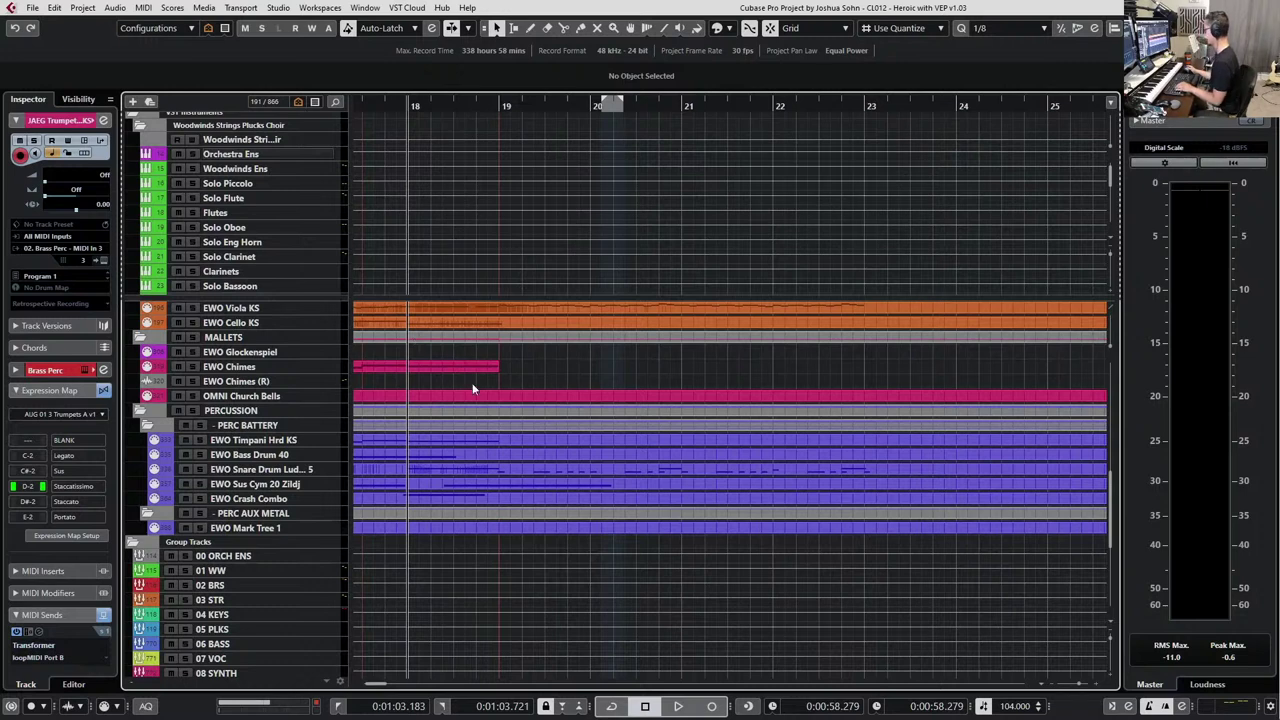
pyautogui.press('space')
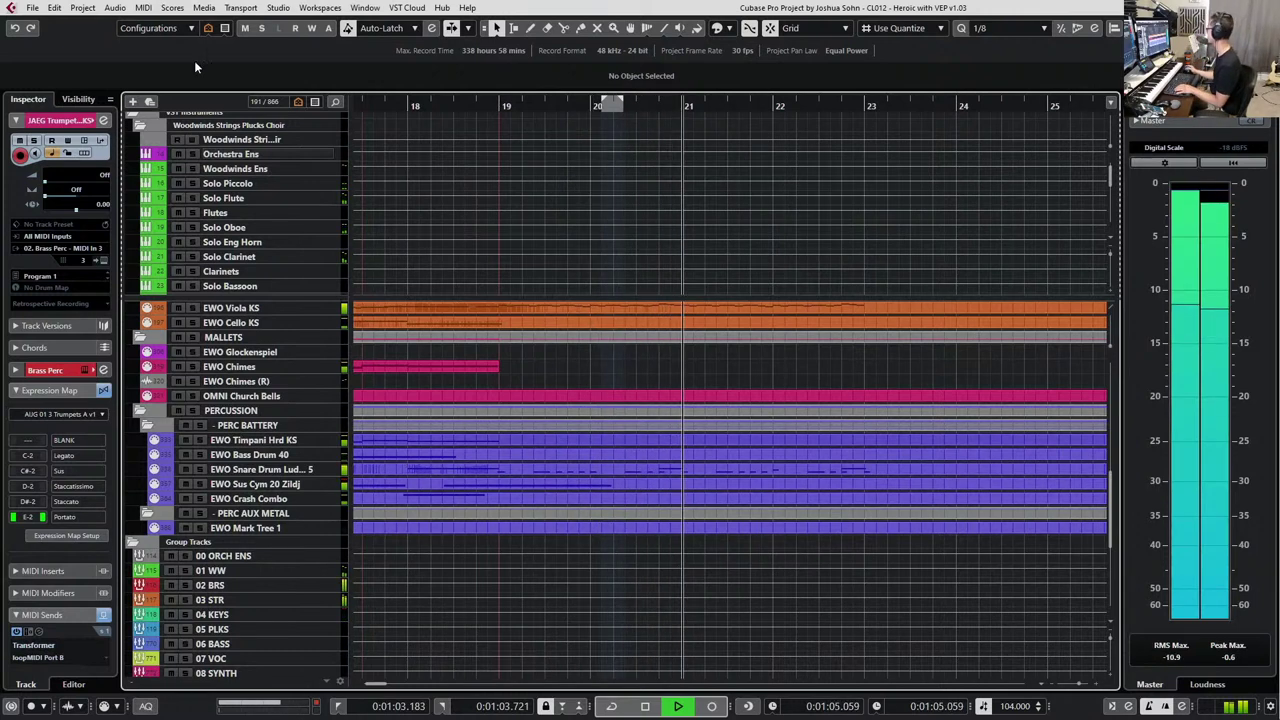
pyautogui.press('space')
pyautogui.scroll(3, 640, 480)
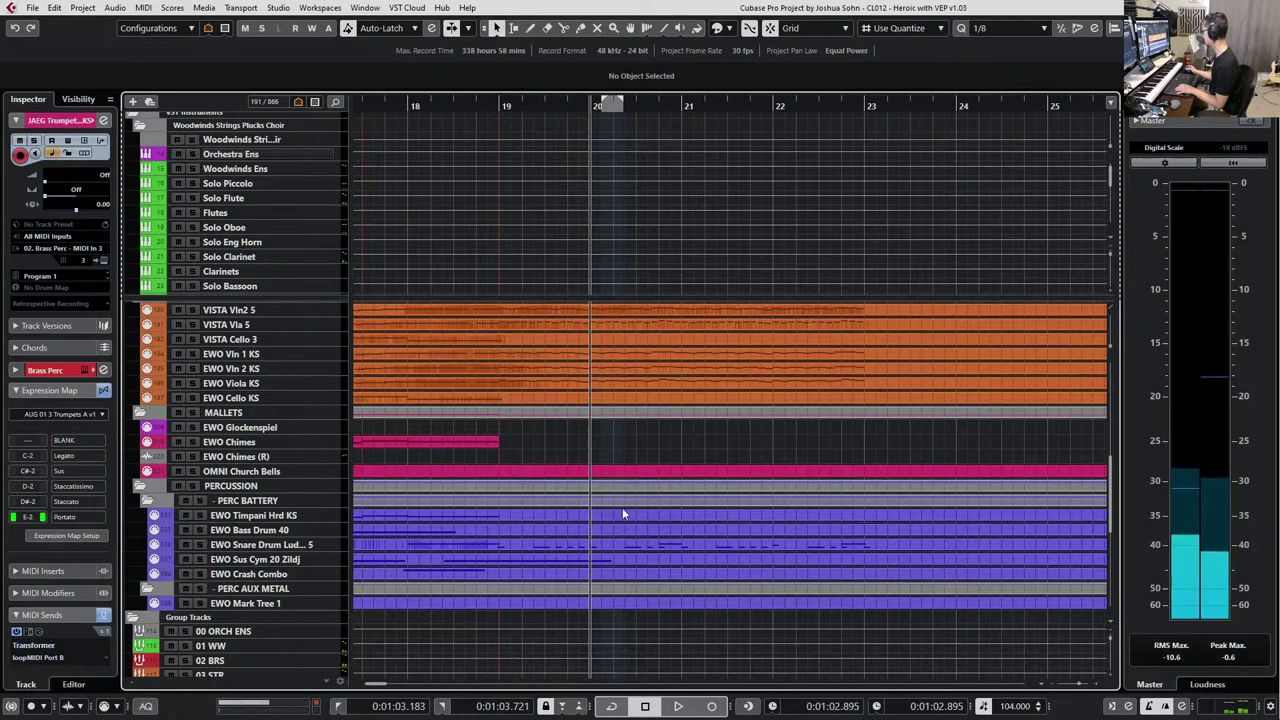
# Open the EWO Timpani Hrd KS part for note editing and examine its notes from the beginning through bar 19.
pyautogui.click(622, 512)
pyautogui.click(634, 532)
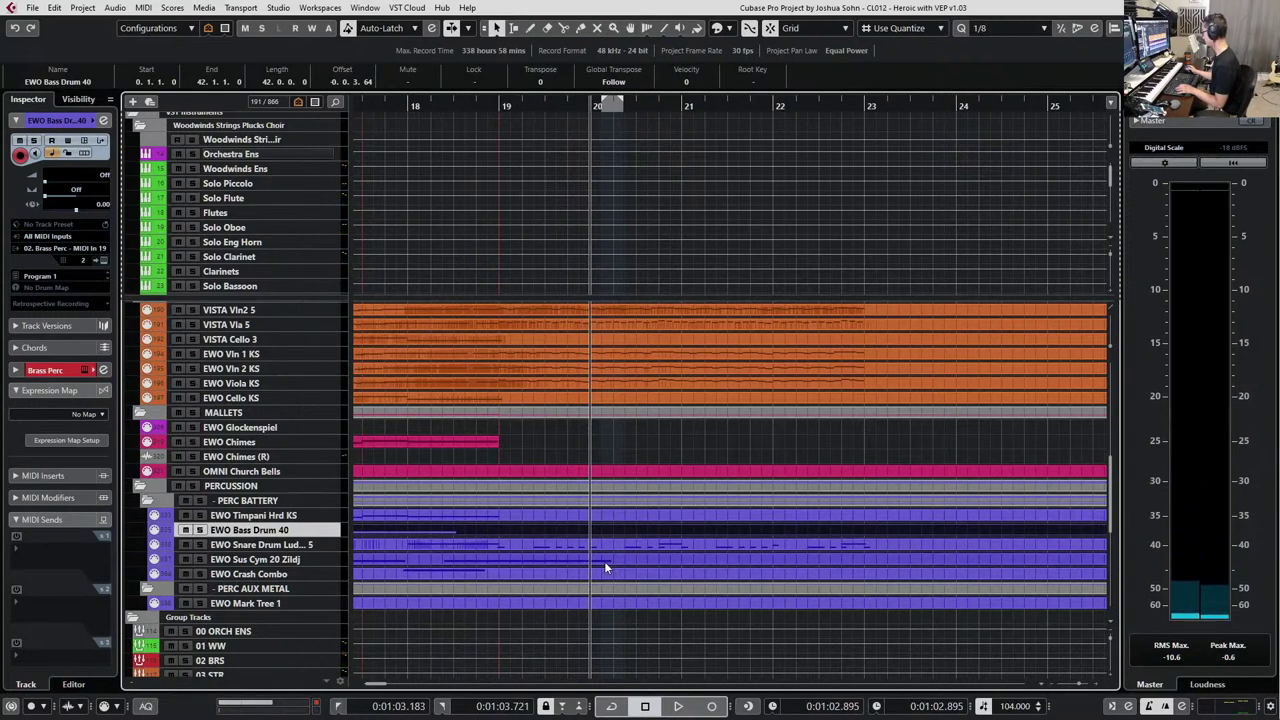
pyautogui.click(540, 517)
pyautogui.doubleClick(540, 517)
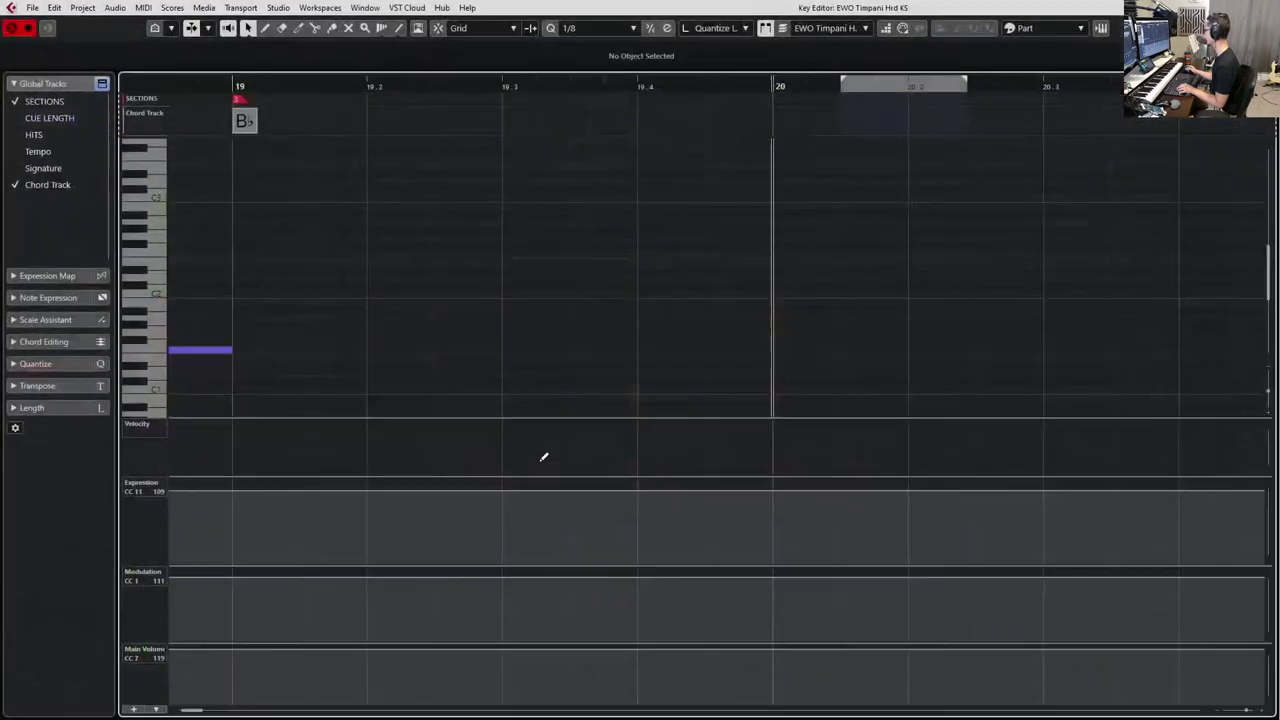
pyautogui.click(490, 350)
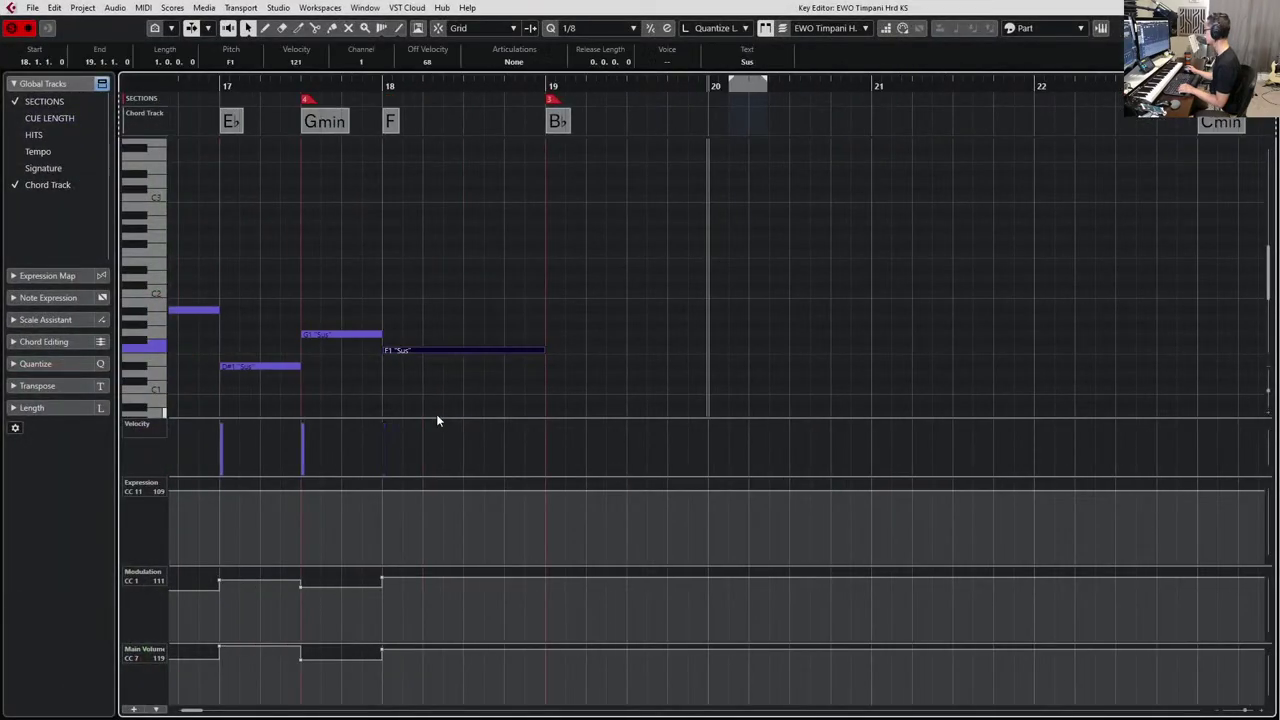
pyautogui.moveTo(330, 300); pyautogui.dragTo(285, 373)
pyautogui.hscroll(-3, 358, 373)
pyautogui.hscroll(-10, 361, 376)
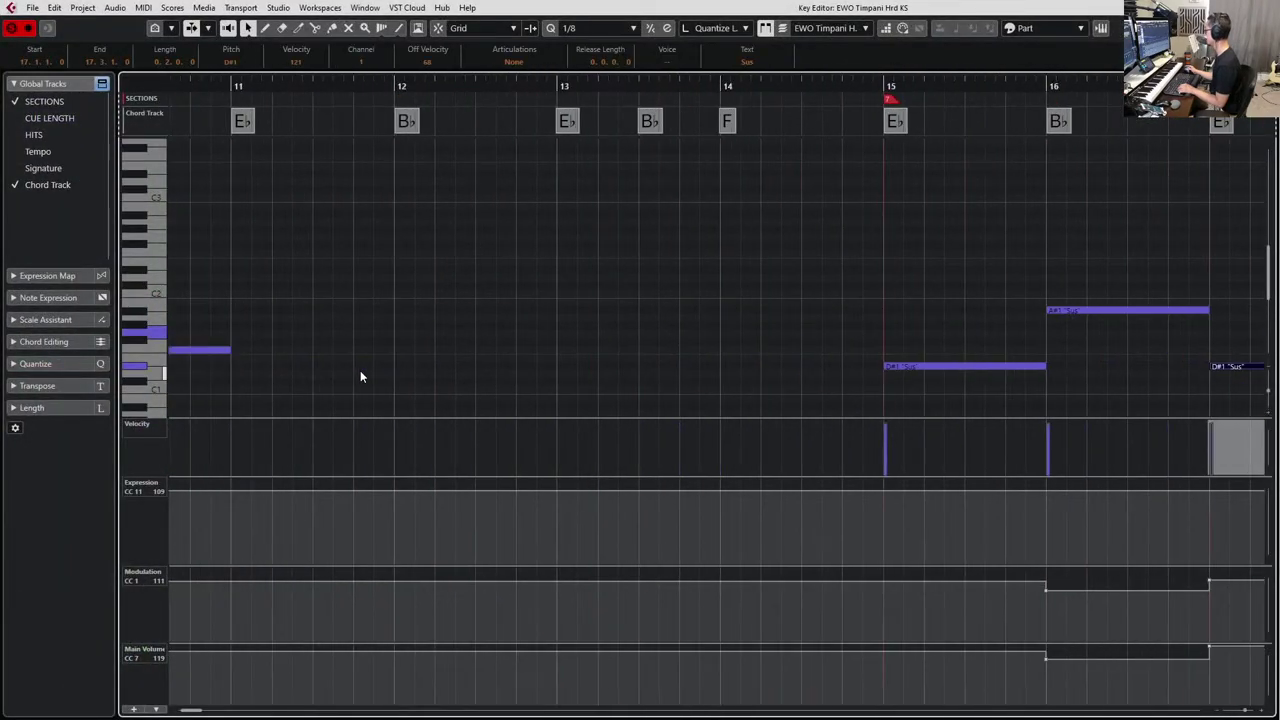
pyautogui.hscroll(-10, 361, 374)
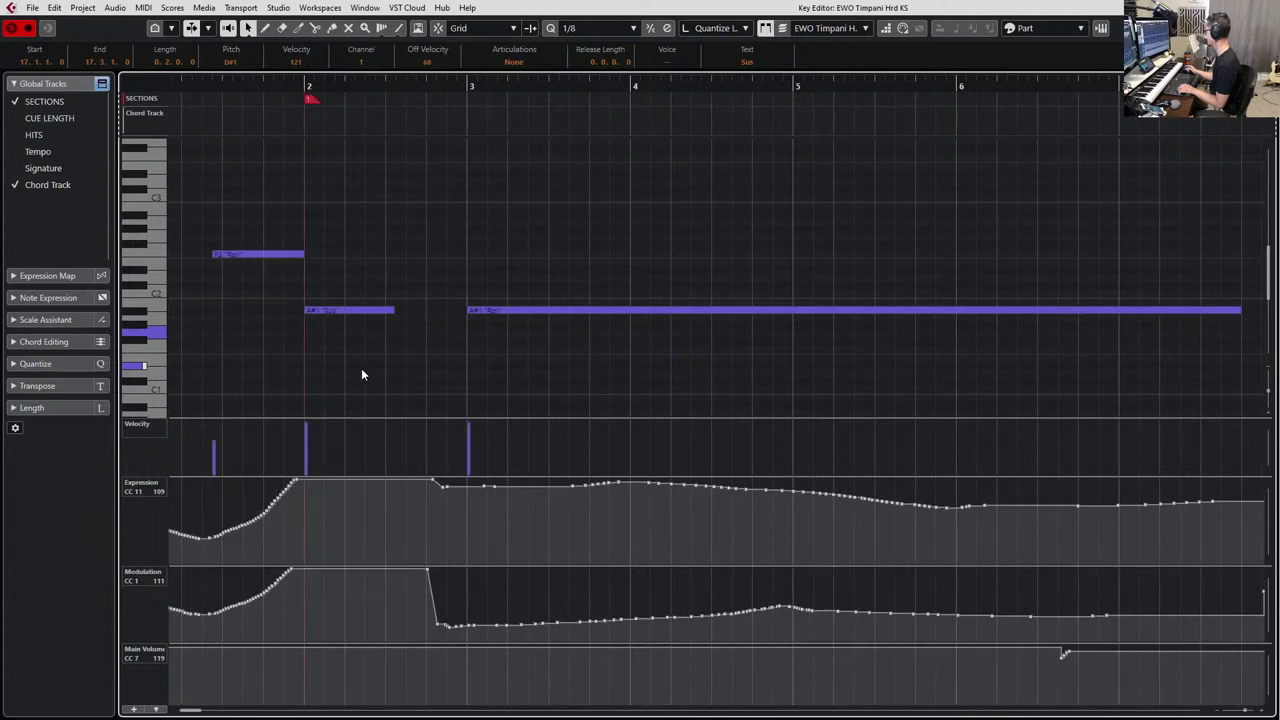
pyautogui.hscroll(20, 364, 370)
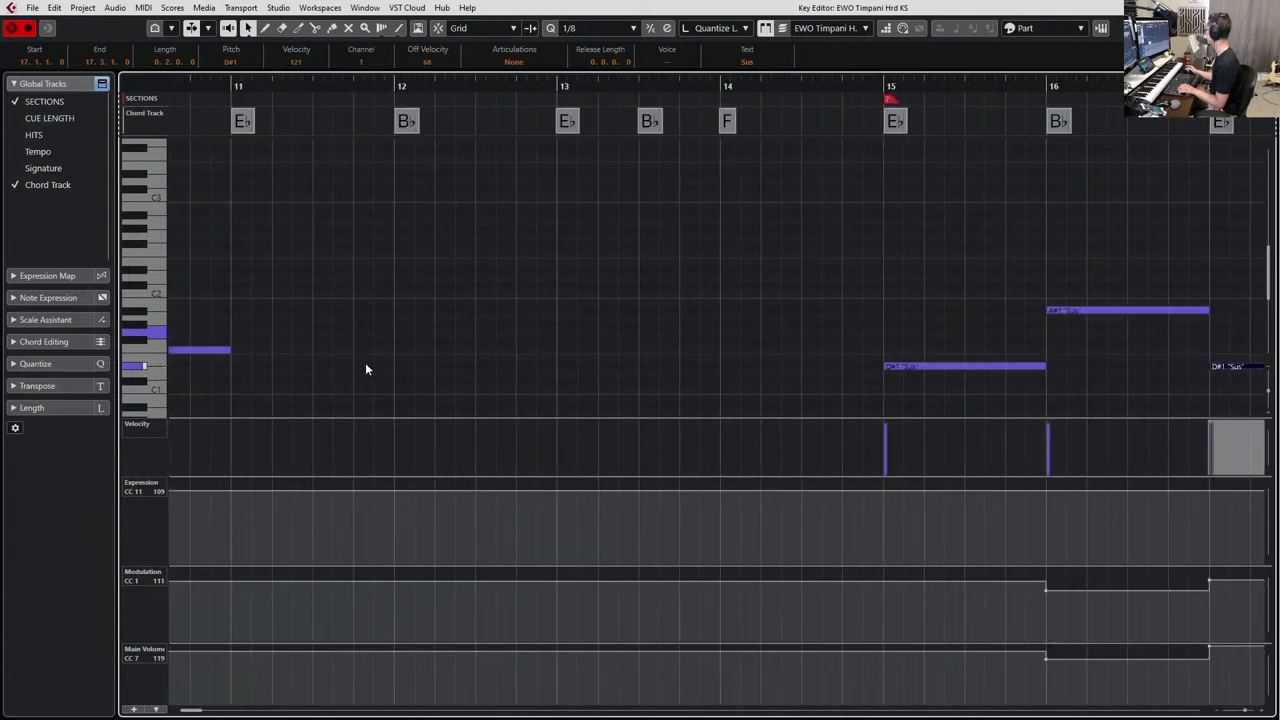
pyautogui.hscroll(4, 350, 352)
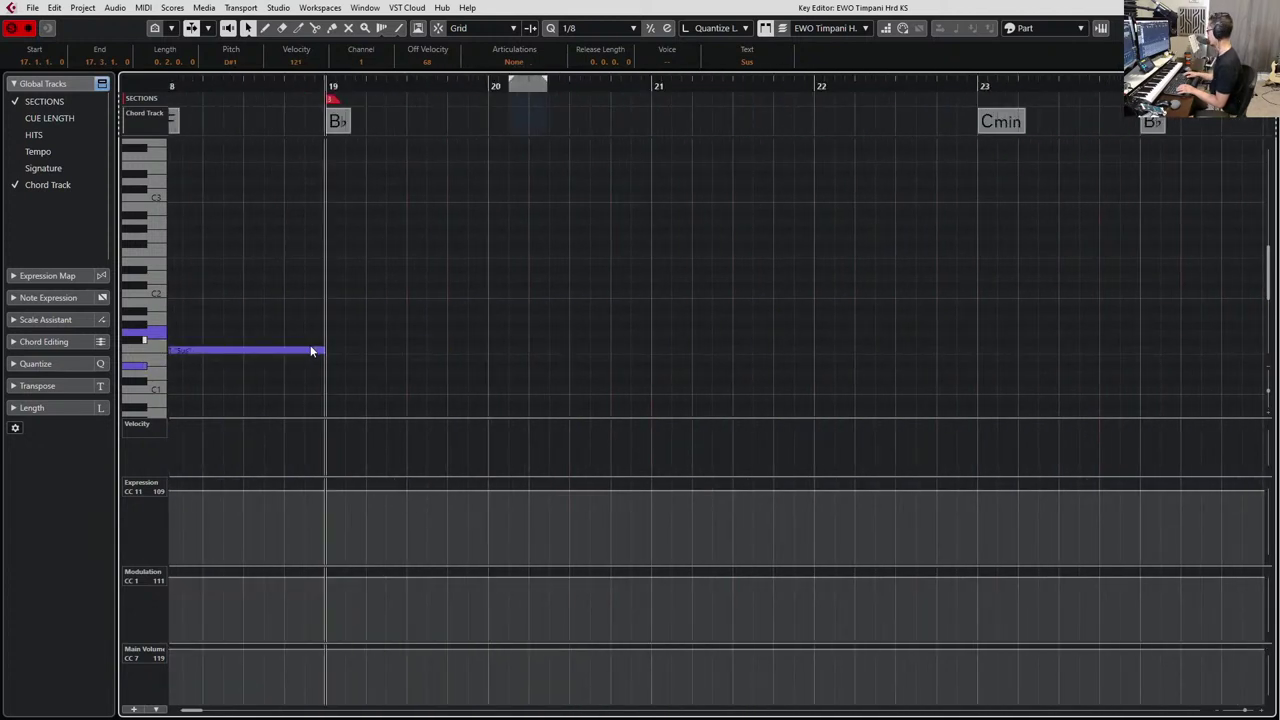
pyautogui.hscroll(-3, 311, 350)
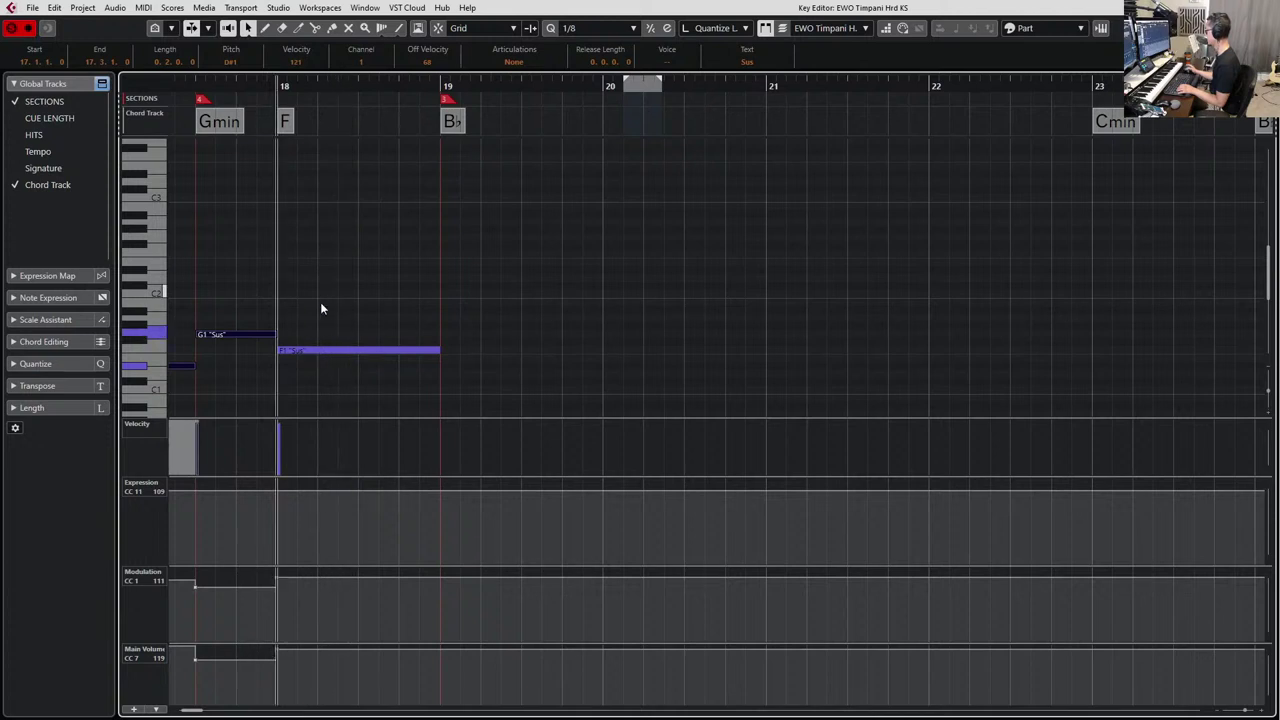
# Split the long F1 timpani note at 18.1.1.85, just after the start of bar 18.
pyautogui.press('Left')
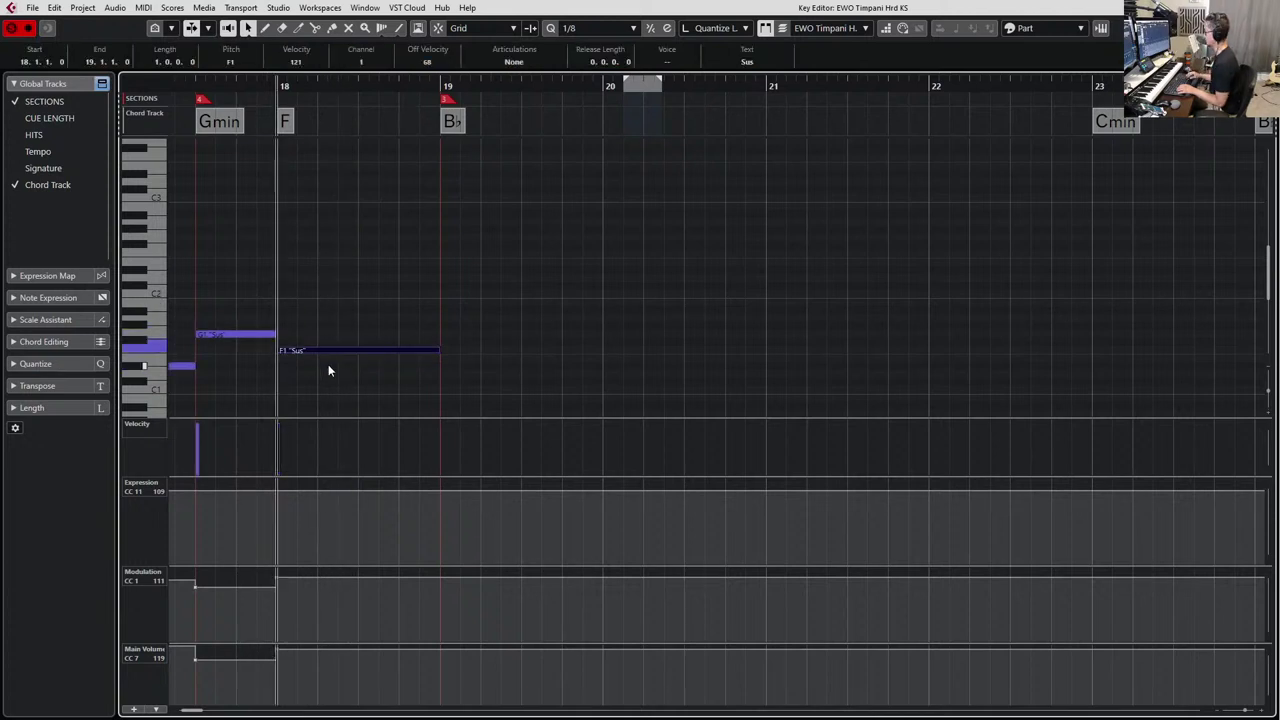
pyautogui.press('Down')
pyautogui.press('Down')
pyautogui.press('Up')
pyautogui.press('Up')
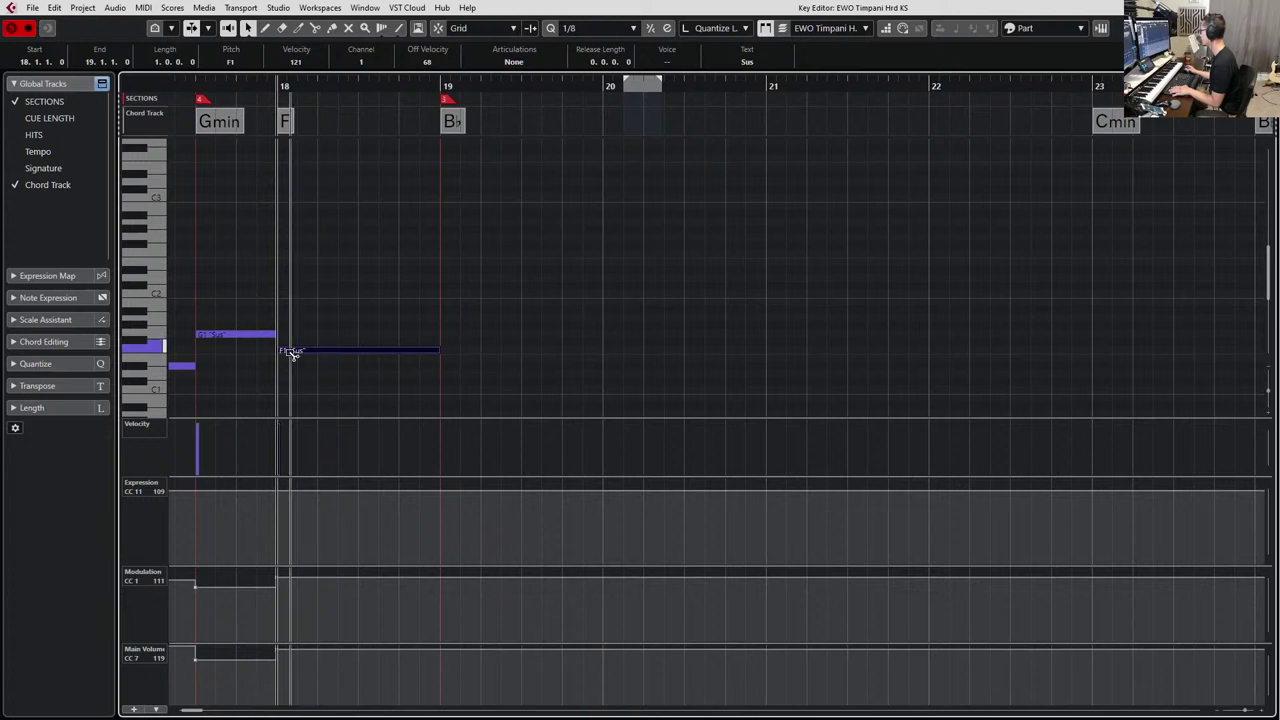
pyautogui.scroll(4, 288, 358)
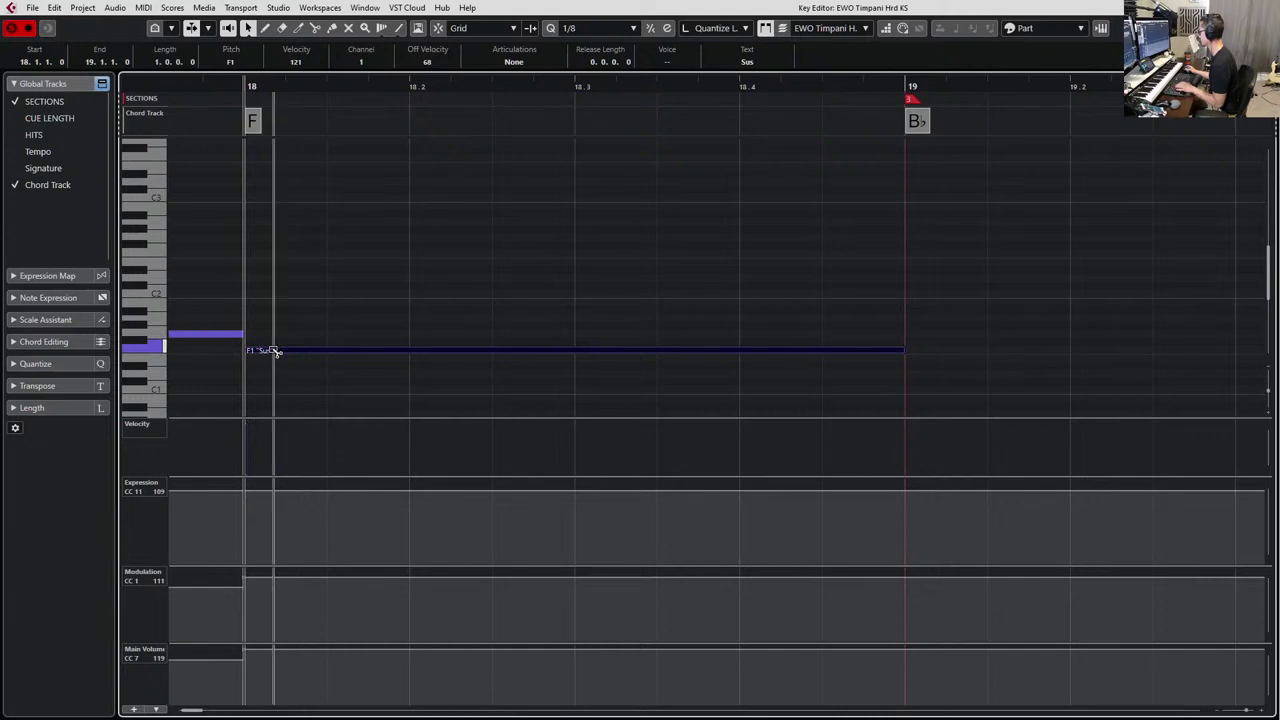
pyautogui.keyDown('alt'); pyautogui.click(275, 350); pyautogui.keyUp('alt')
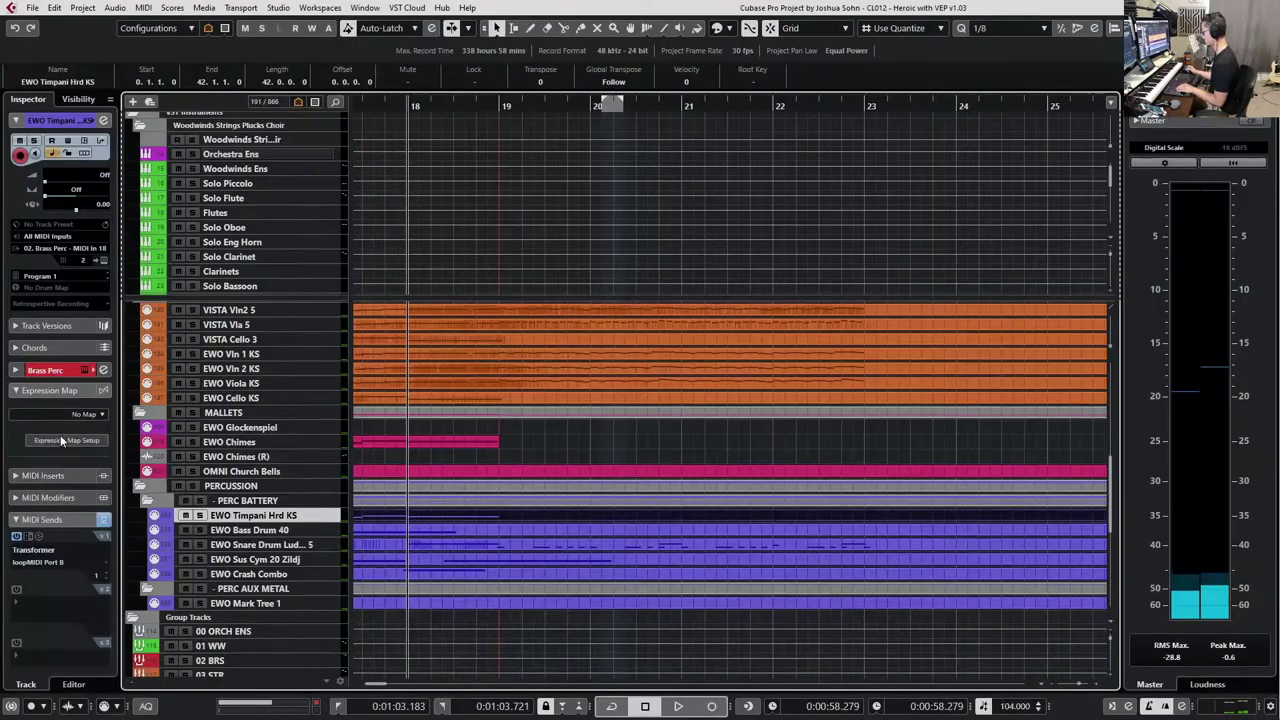
# Assign the EW Timpani A v1 expression map to the EWO Timpani Hrd KS track.
pyautogui.click(82, 414)
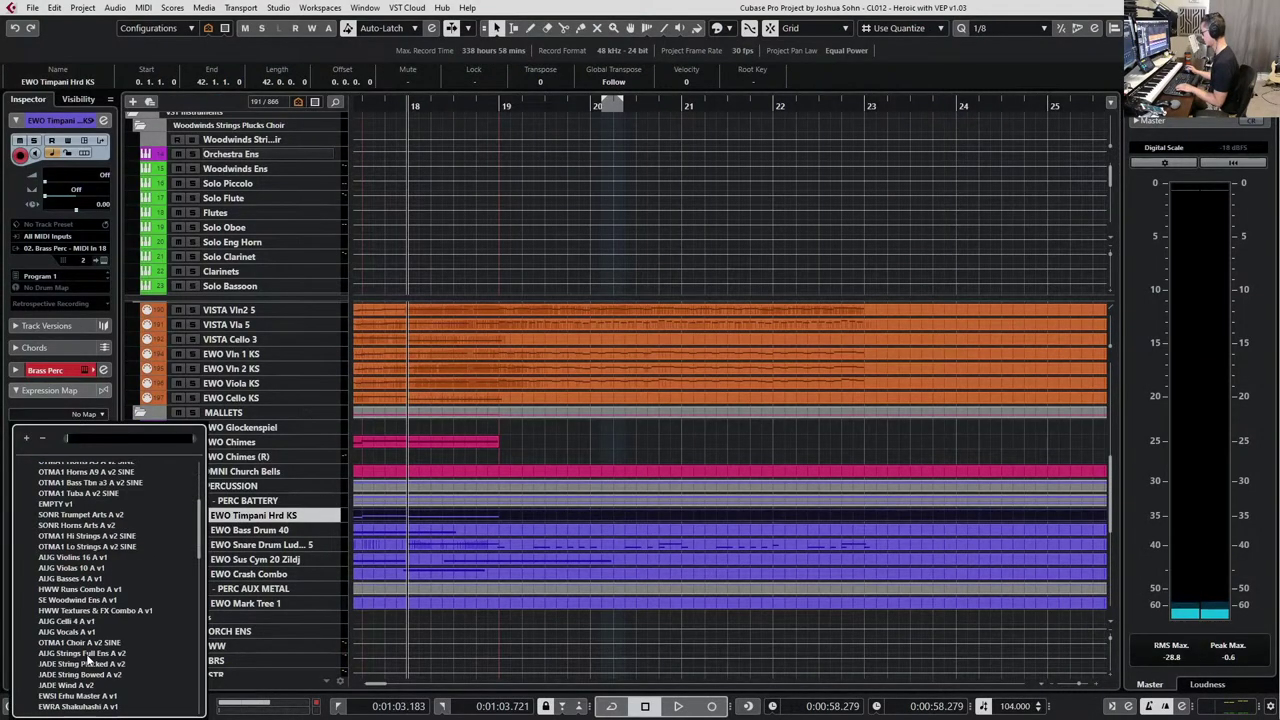
pyautogui.scroll(-7, 88, 660)
pyautogui.write('EWO TIM')
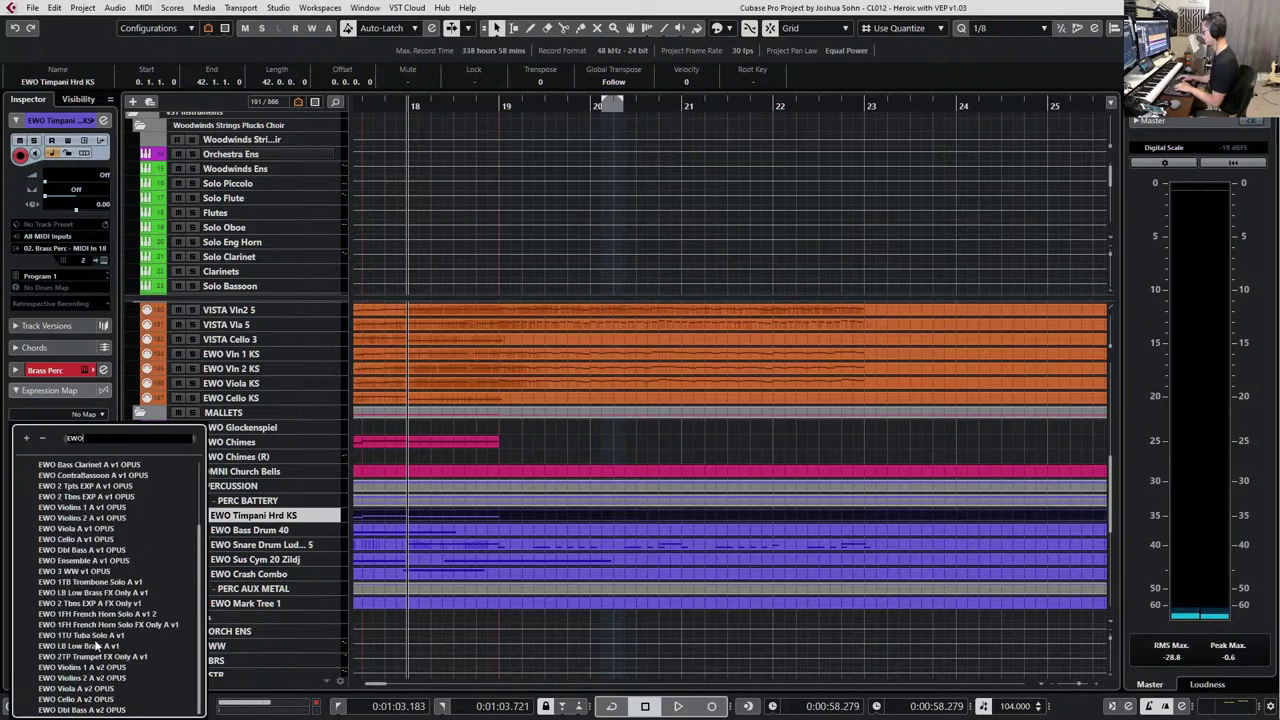
pyautogui.press('BackSpace')
pyautogui.press('BackSpace')
pyautogui.press('BackSpace')
pyautogui.press('BackSpace')
pyautogui.press('BackSpace')
pyautogui.press('BackSpace')
pyautogui.press('BackSpace')
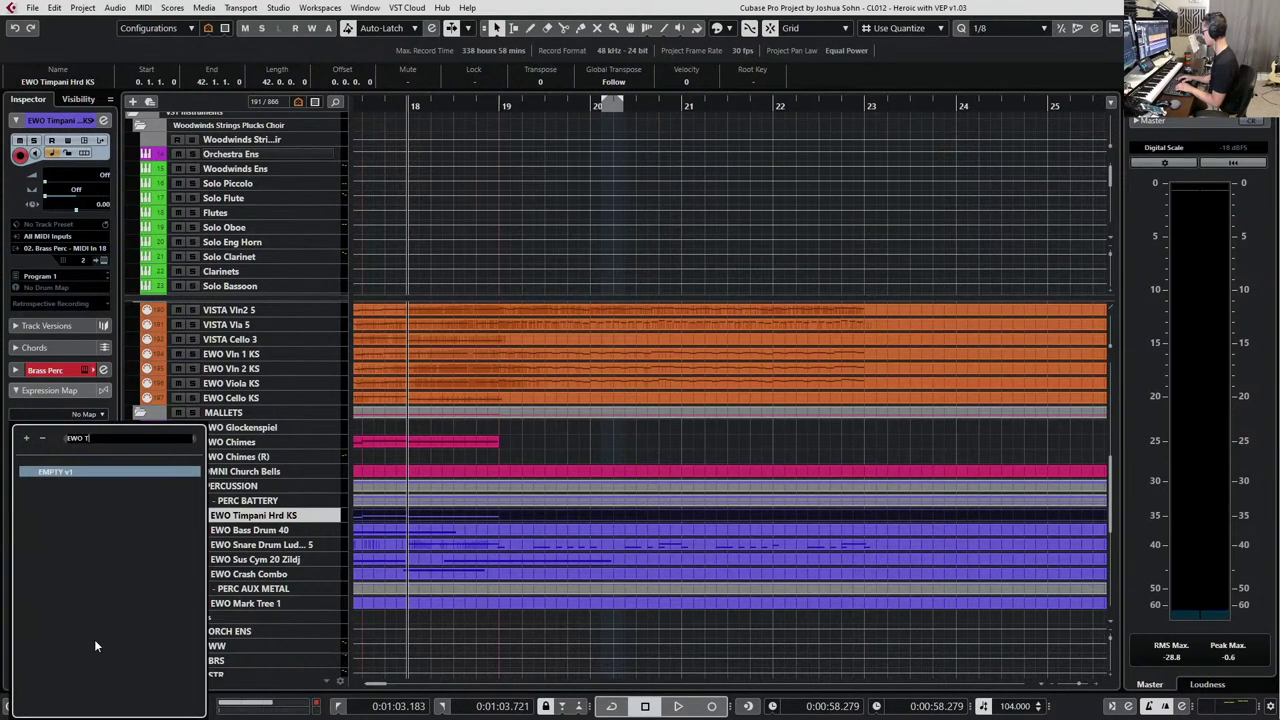
pyautogui.click(94, 640)
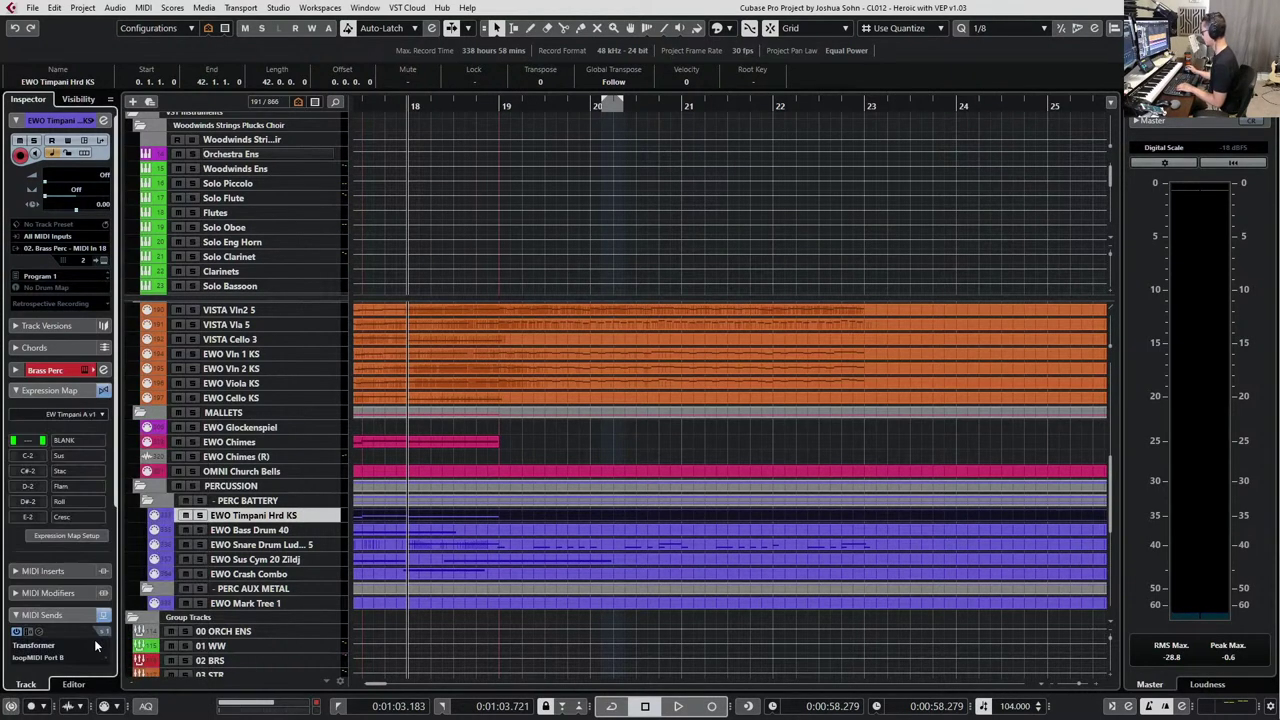
# Set the articulation of the longer F1 timpani note in bar 18 to Roll and play it back.
pyautogui.doubleClick(455, 512)
pyautogui.hscroll(3, 536, 295)
pyautogui.scroll(-1, 536, 296)
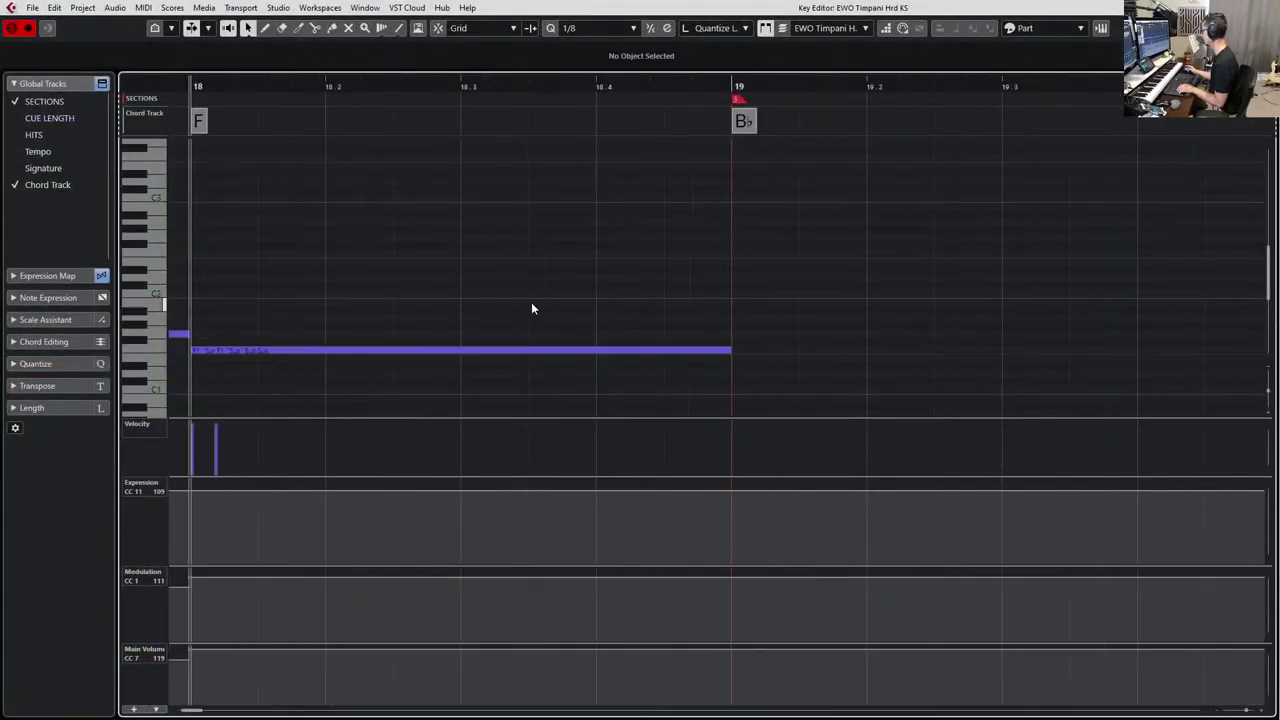
pyautogui.hscroll(-2, 386, 303)
pyautogui.moveTo(470, 265); pyautogui.dragTo(507, 391)
pyautogui.click(513, 61)
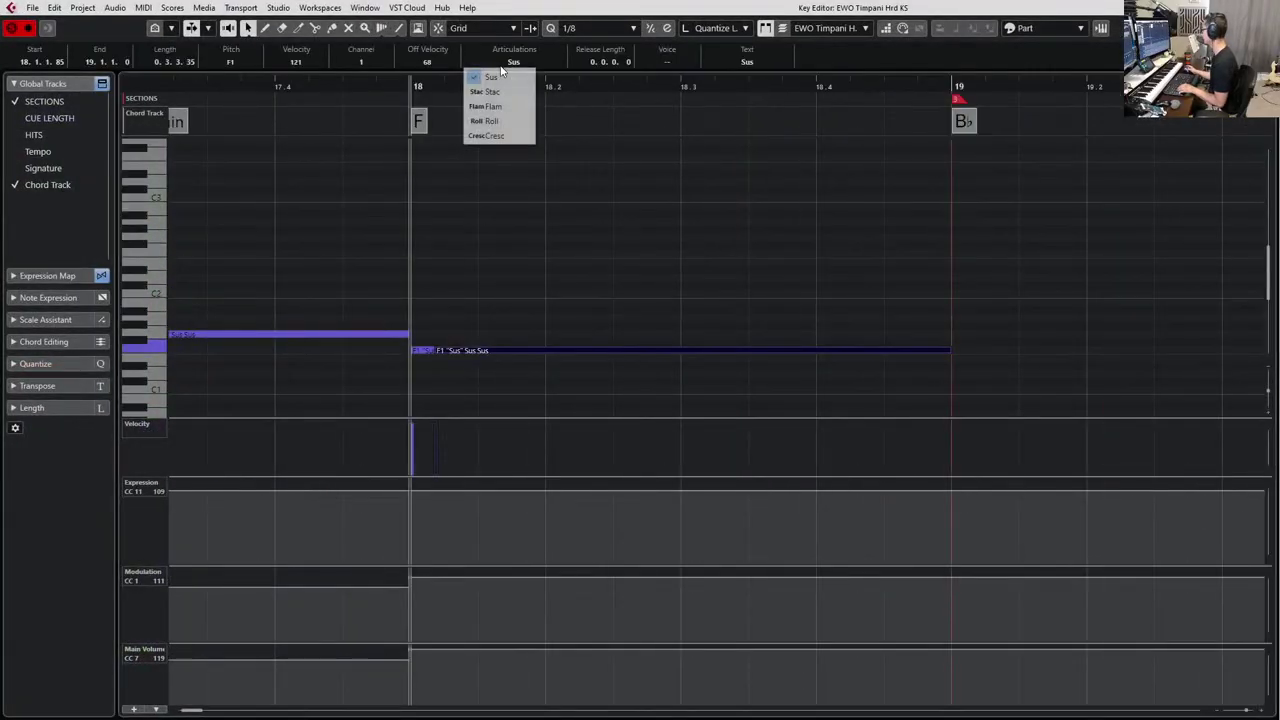
pyautogui.press('space')
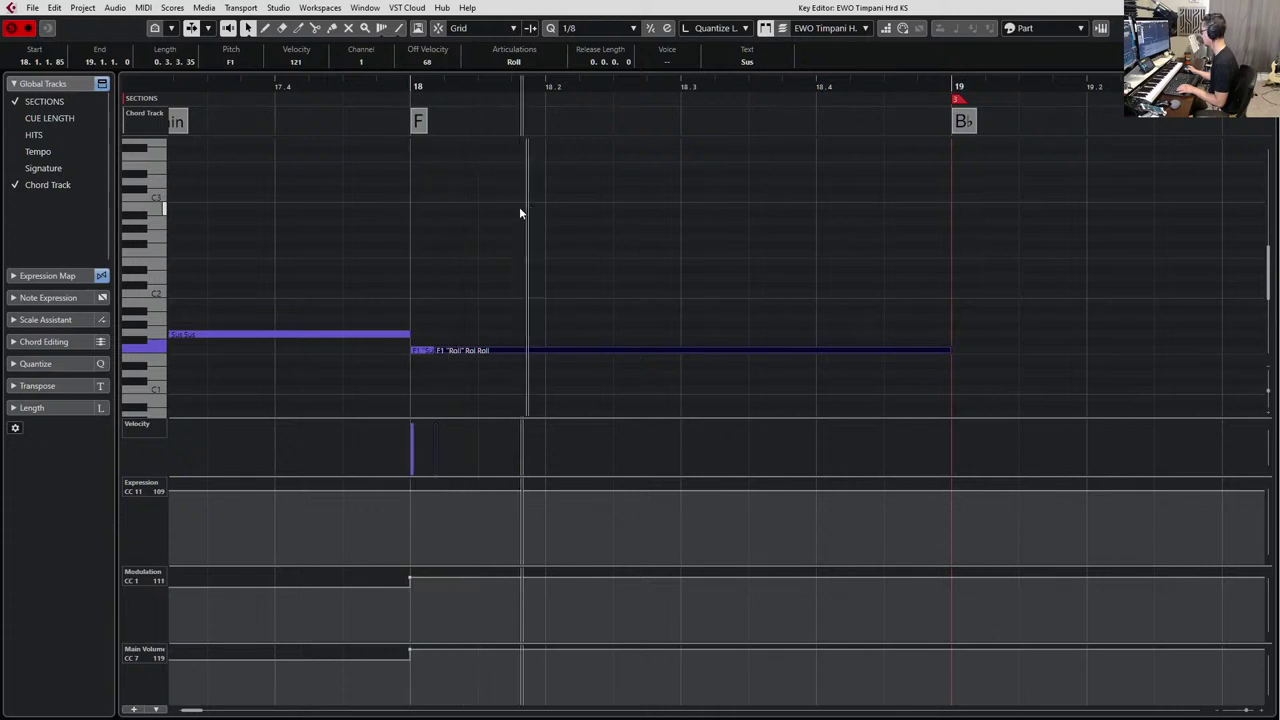
pyautogui.press('space')
pyautogui.press('space')
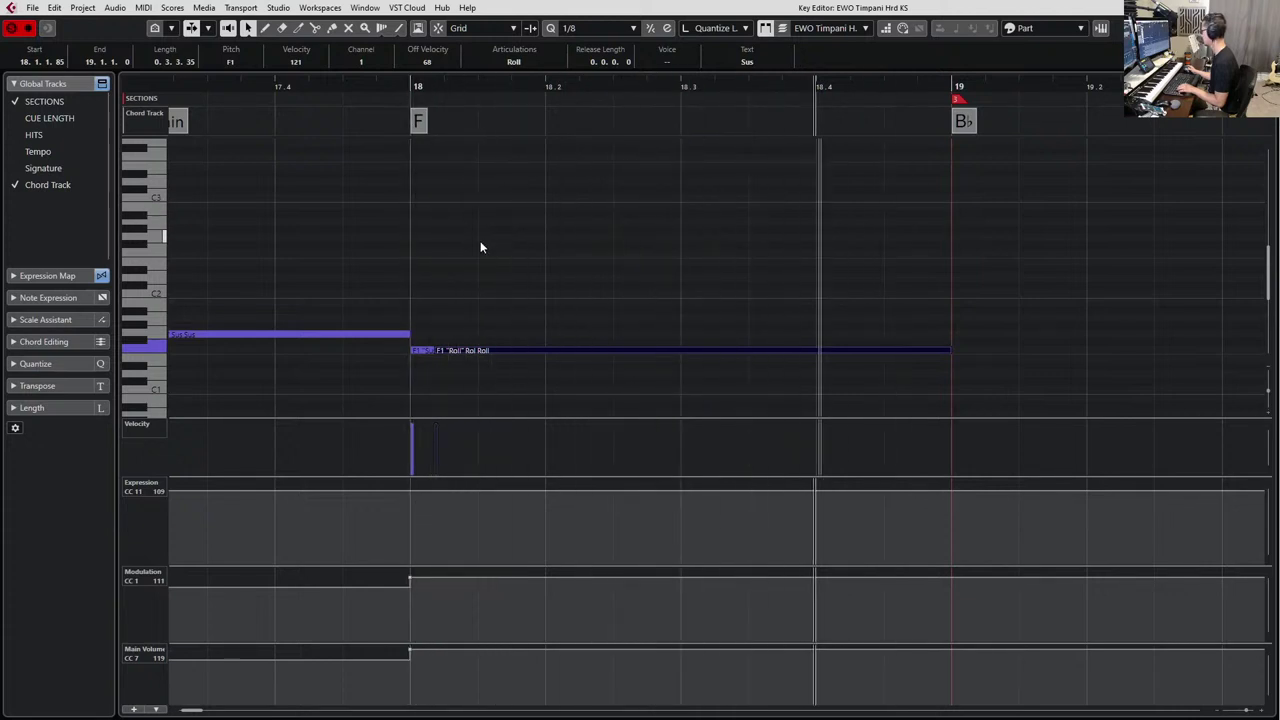
pyautogui.press('space')
# Try starting the F1 roll at 18.1.3.11 and extending the sustained F1 note before it to 18.1.3, and listen.
pyautogui.scroll(2, 428, 356)
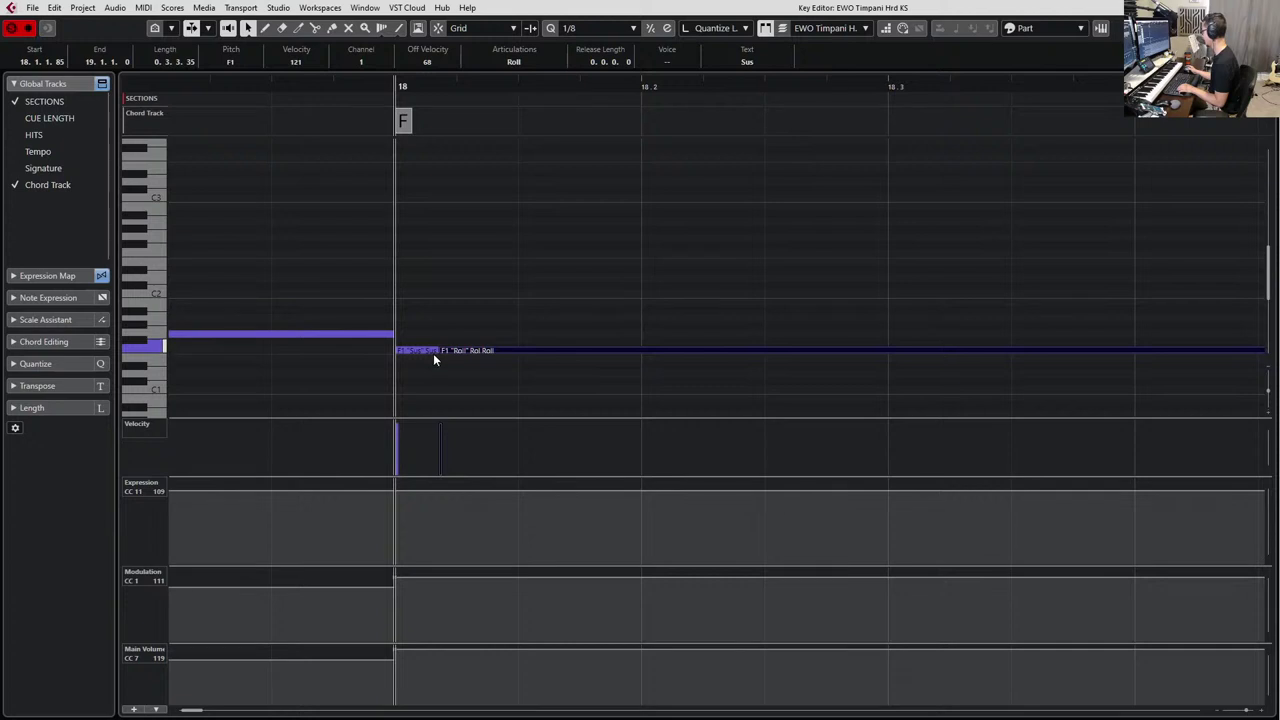
pyautogui.moveTo(436, 356); pyautogui.dragTo(524, 369)
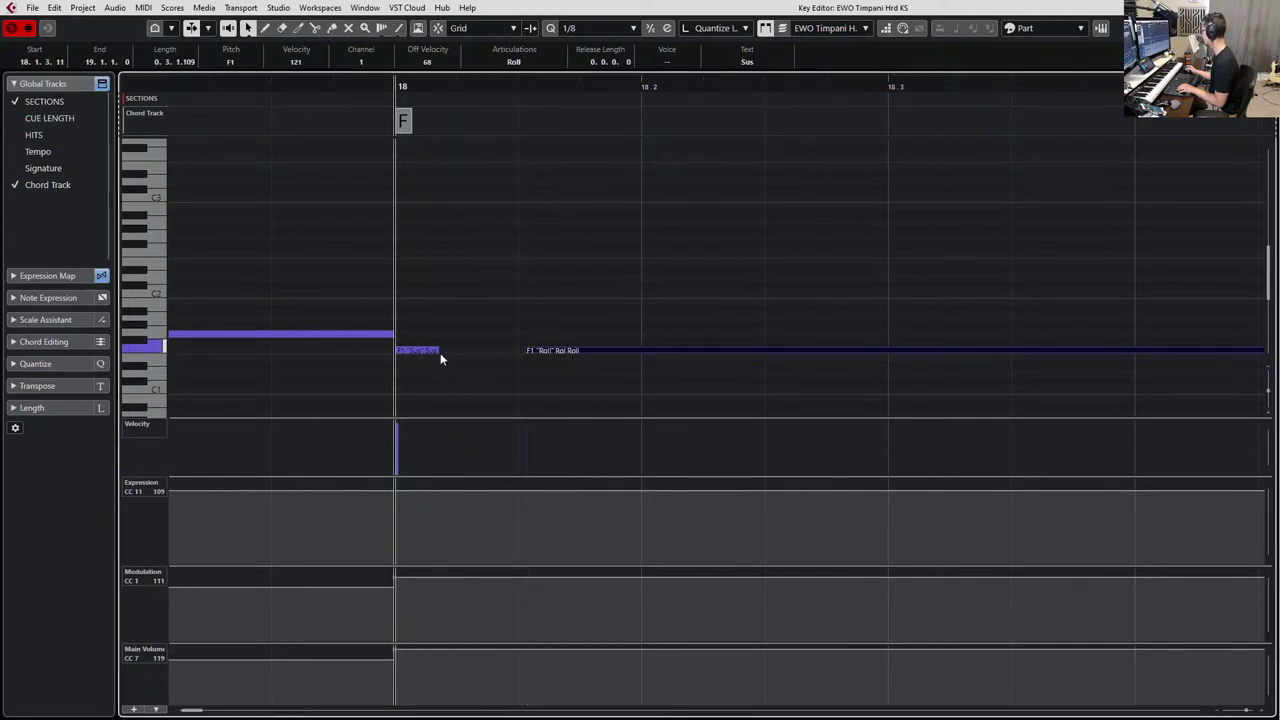
pyautogui.moveTo(441, 358); pyautogui.dragTo(522, 372)
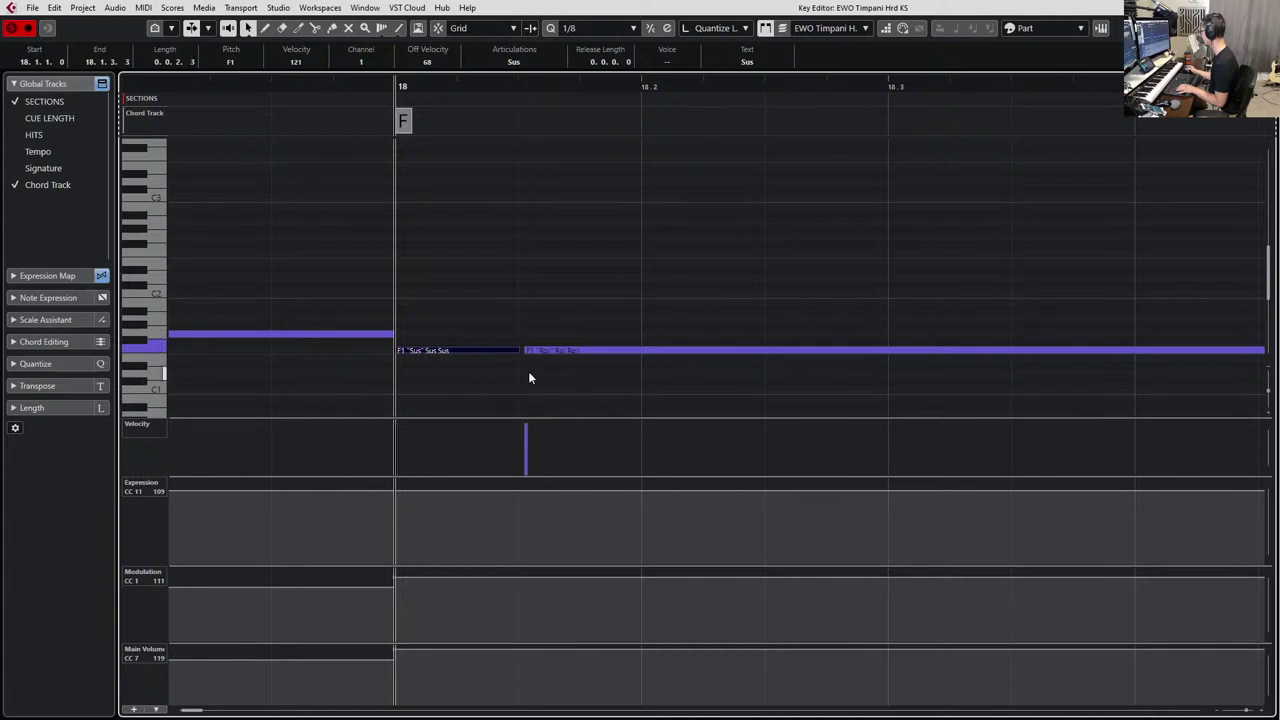
pyautogui.press('space')
# Start the F1 roll at 18.1.2.1, trim the short F1 note before it slightly, and audition the result.
pyautogui.moveTo(523, 350); pyautogui.dragTo(452, 350)
pyautogui.press('space')
pyautogui.press('space')
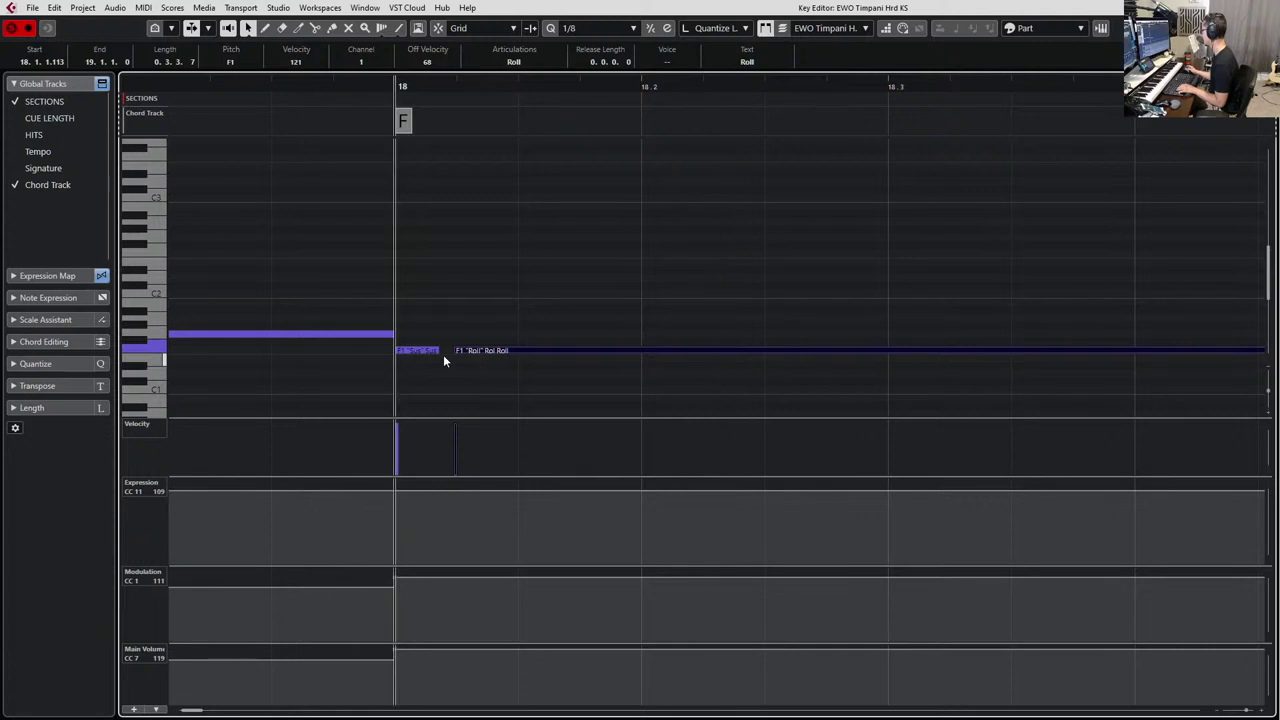
pyautogui.click(438, 350)
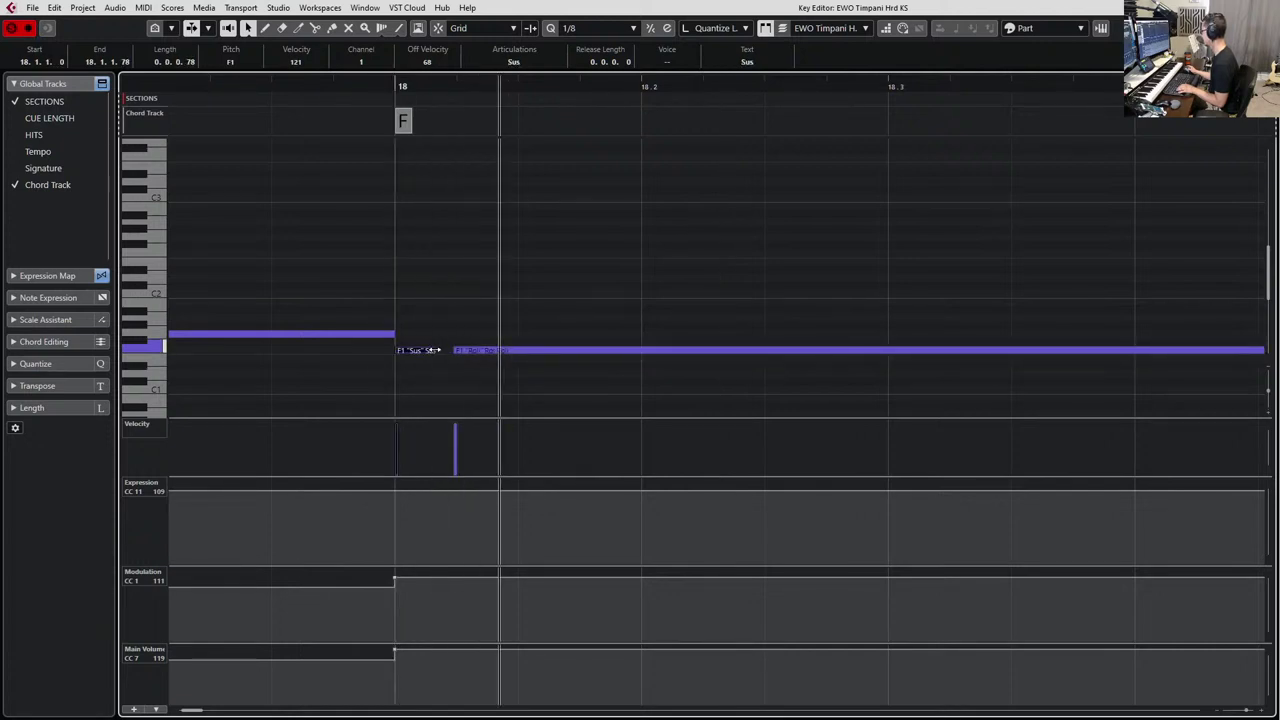
pyautogui.moveTo(451, 350); pyautogui.dragTo(456, 350)
pyautogui.press('space')
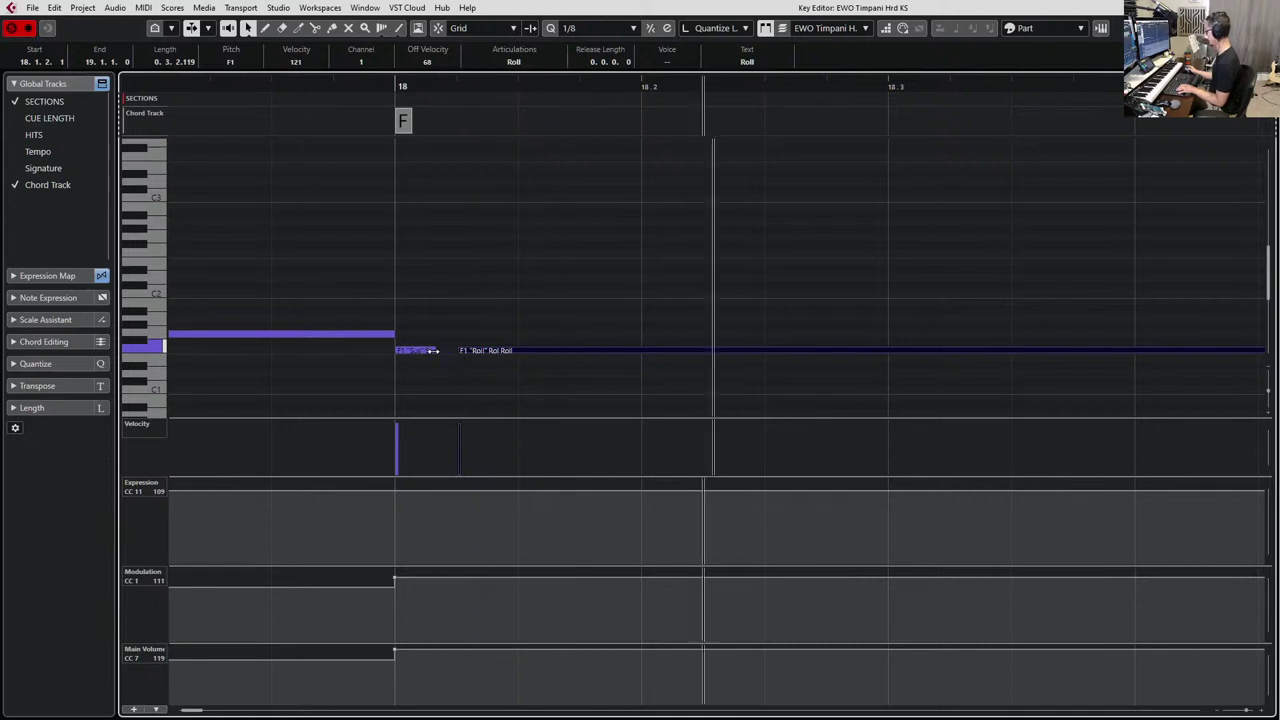
pyautogui.press('space')
# Play from bar 17 and record expression and modulation changes over the start of the F1 timpani roll in bar 18.
pyautogui.scroll(-2, 465, 481)
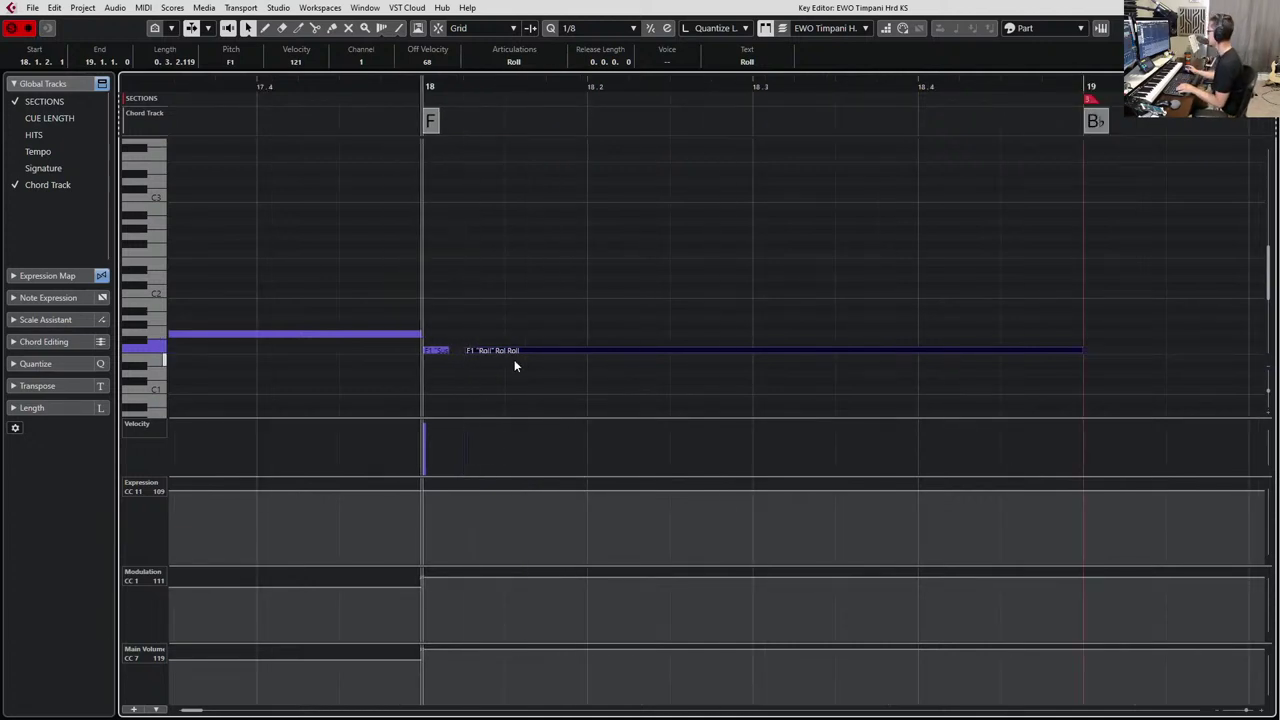
pyautogui.scroll(-2, 514, 380)
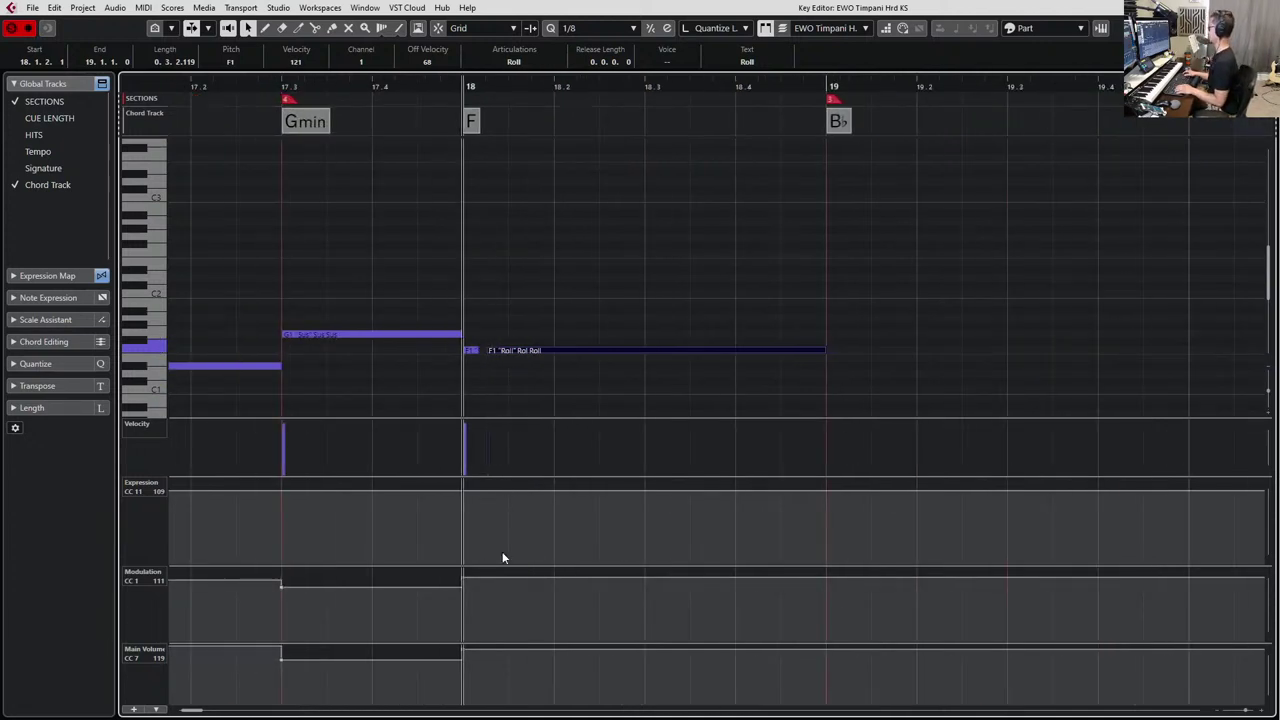
pyautogui.press('KP_Subtract')
pyautogui.press('space')
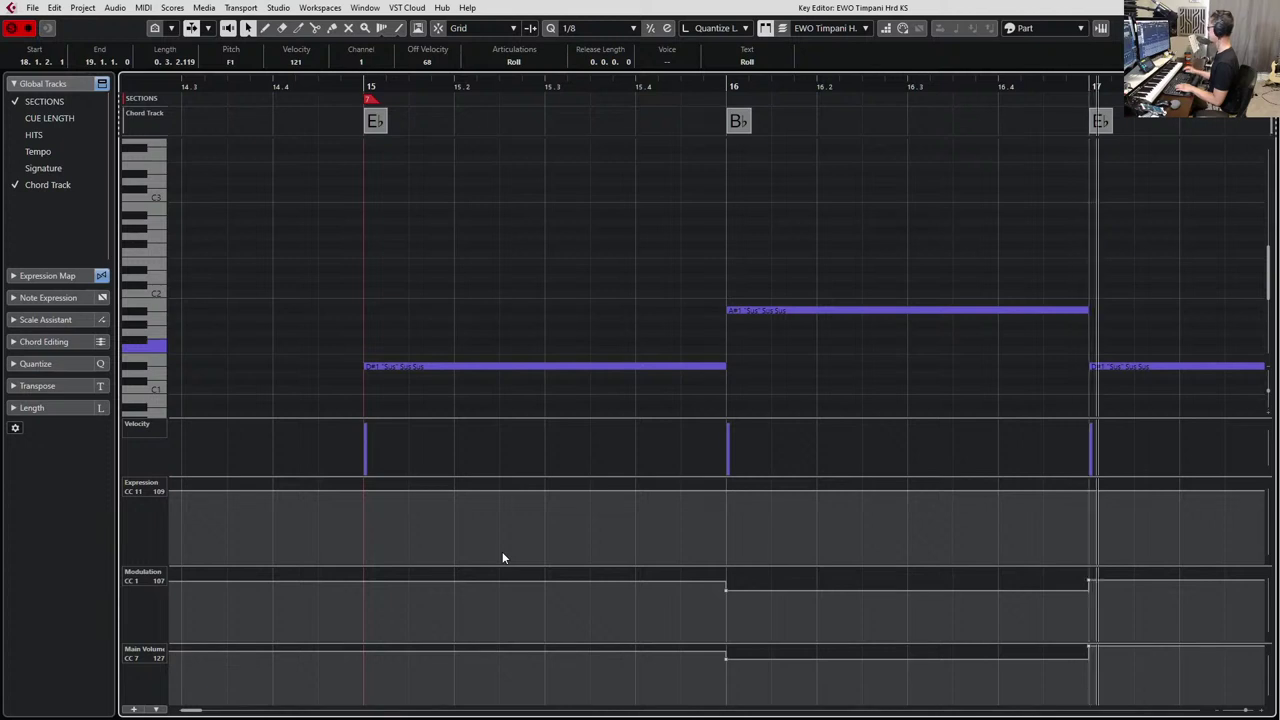
pyautogui.press('g')
pyautogui.press('g')
pyautogui.press('g')
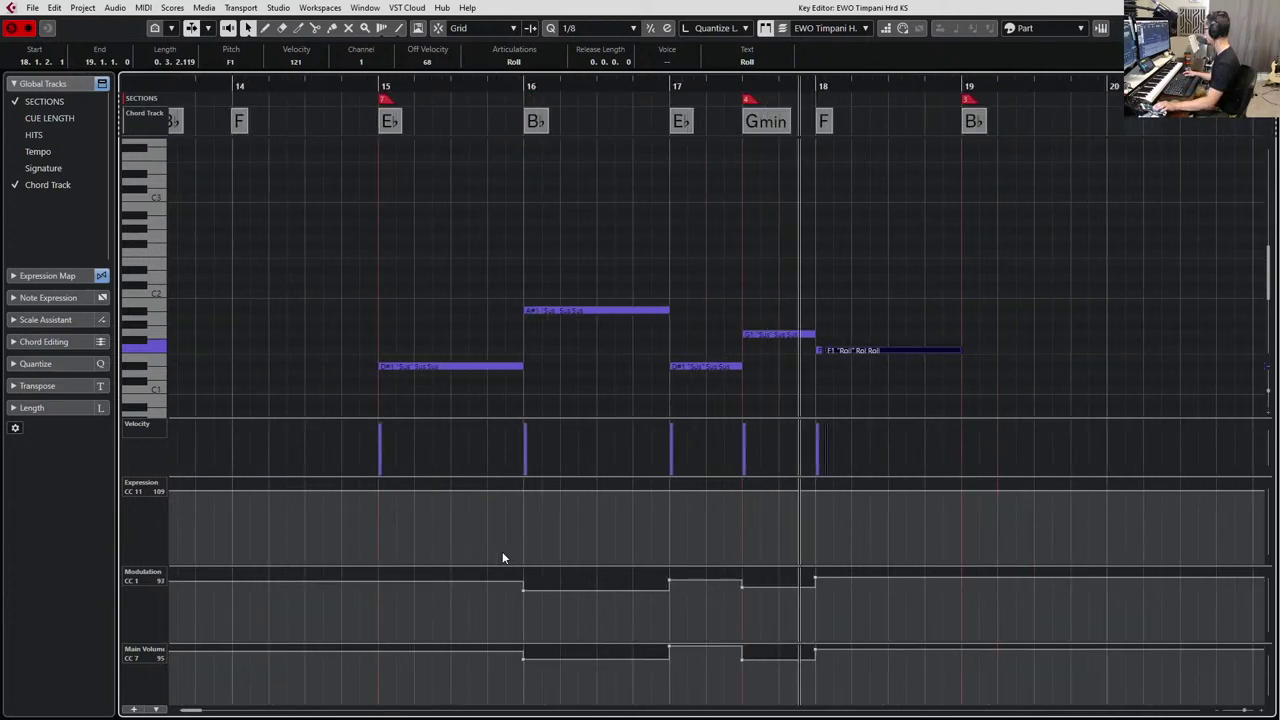
pyautogui.press('space')
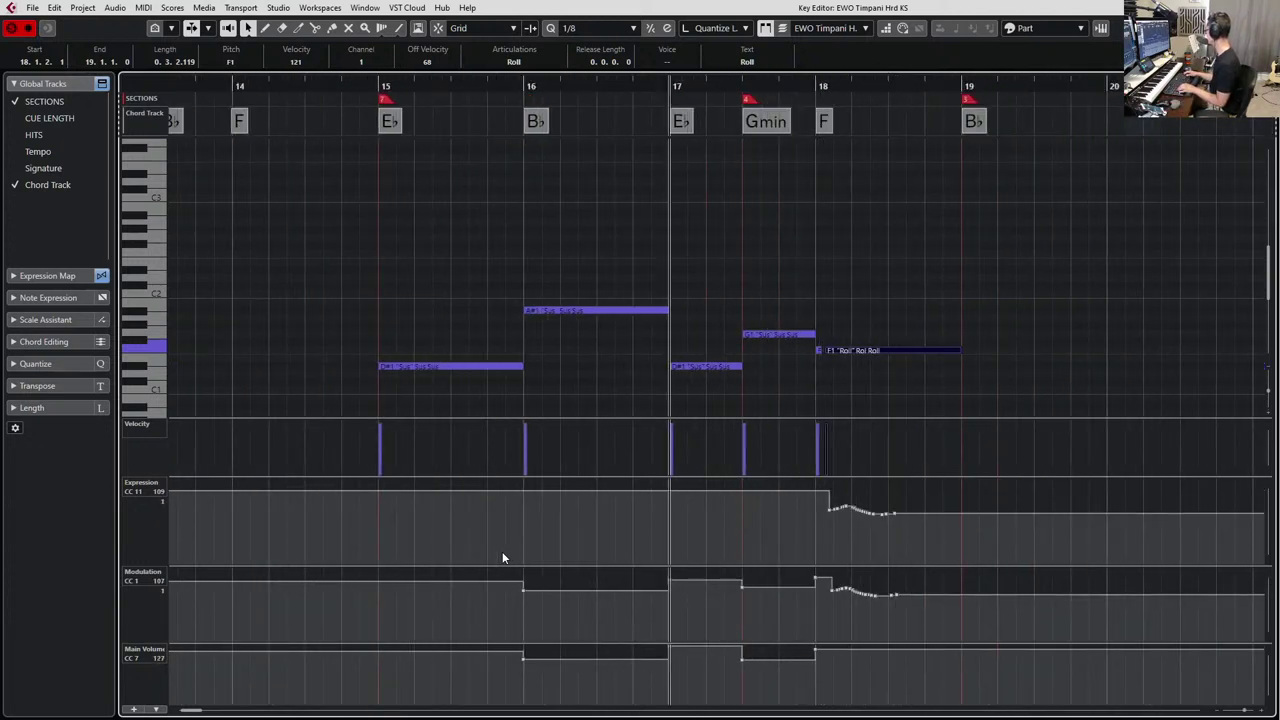
# Undo the last controller take and re-record expression and modulation over the F1 roll in bar 18 as a dip followed by a swell.
pyautogui.hotkey('ctrl', 'z')
pyautogui.press('space')
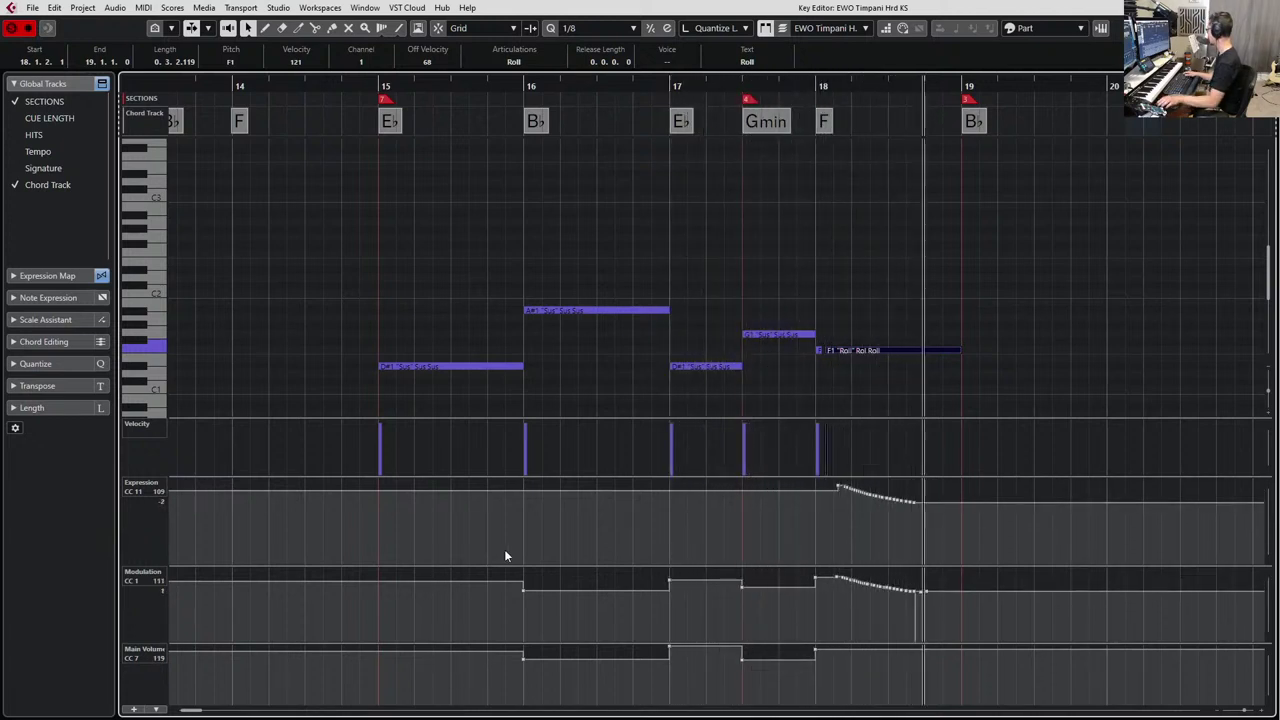
pyautogui.press('space')
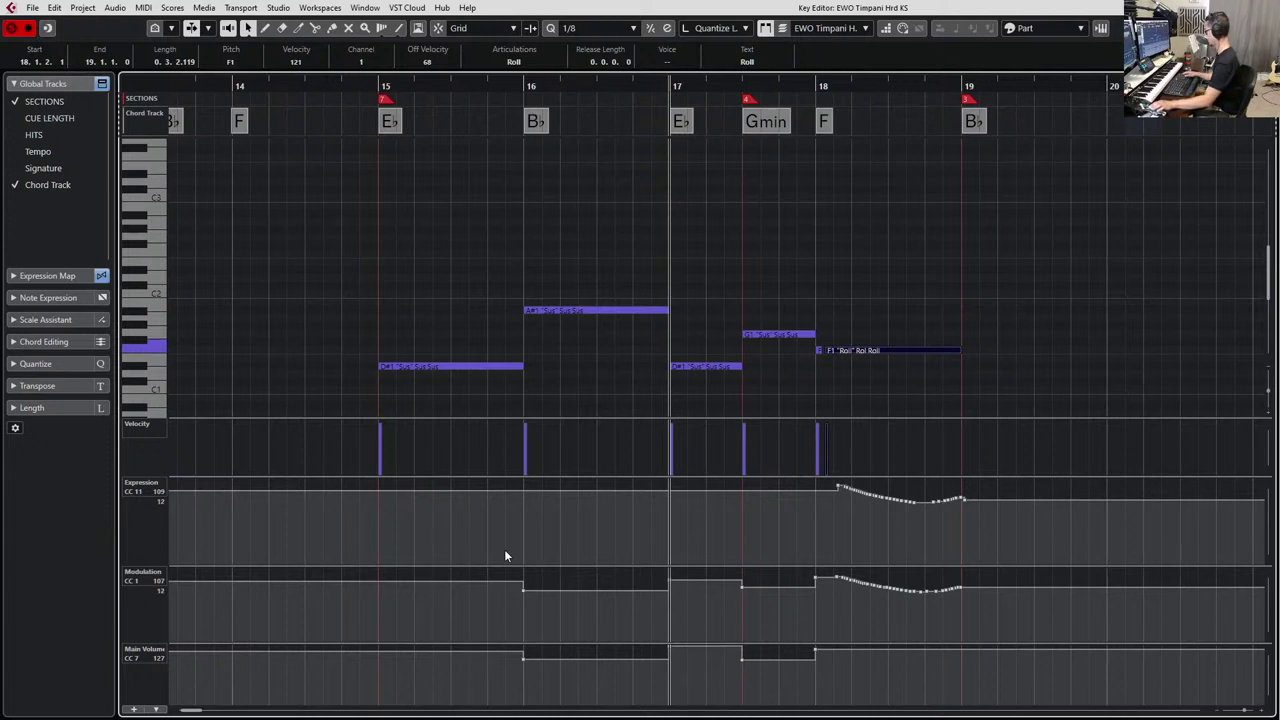
pyautogui.press('space')
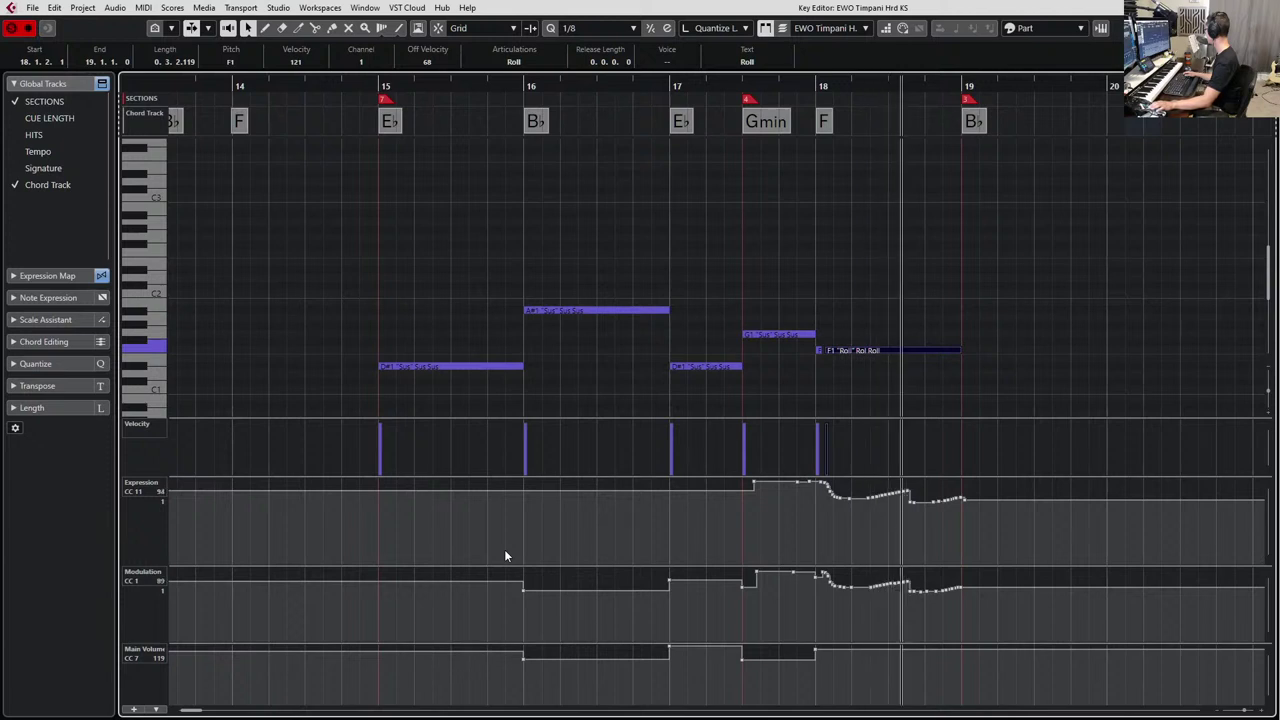
pyautogui.press('space')
# Delete the stray low expression points at the end of the swell just before bar 19.
pyautogui.hscroll(3, 699, 528)
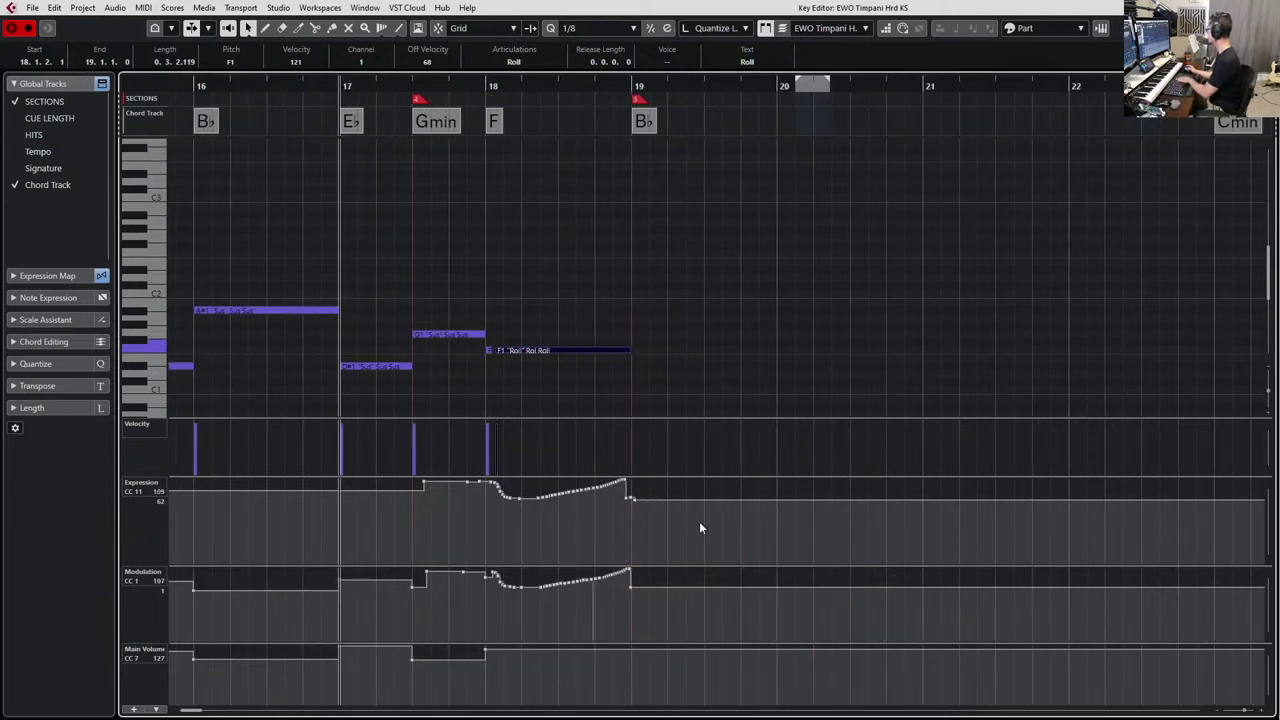
pyautogui.moveTo(700, 528); pyautogui.dragTo(621, 489)
pyautogui.press('Delete')
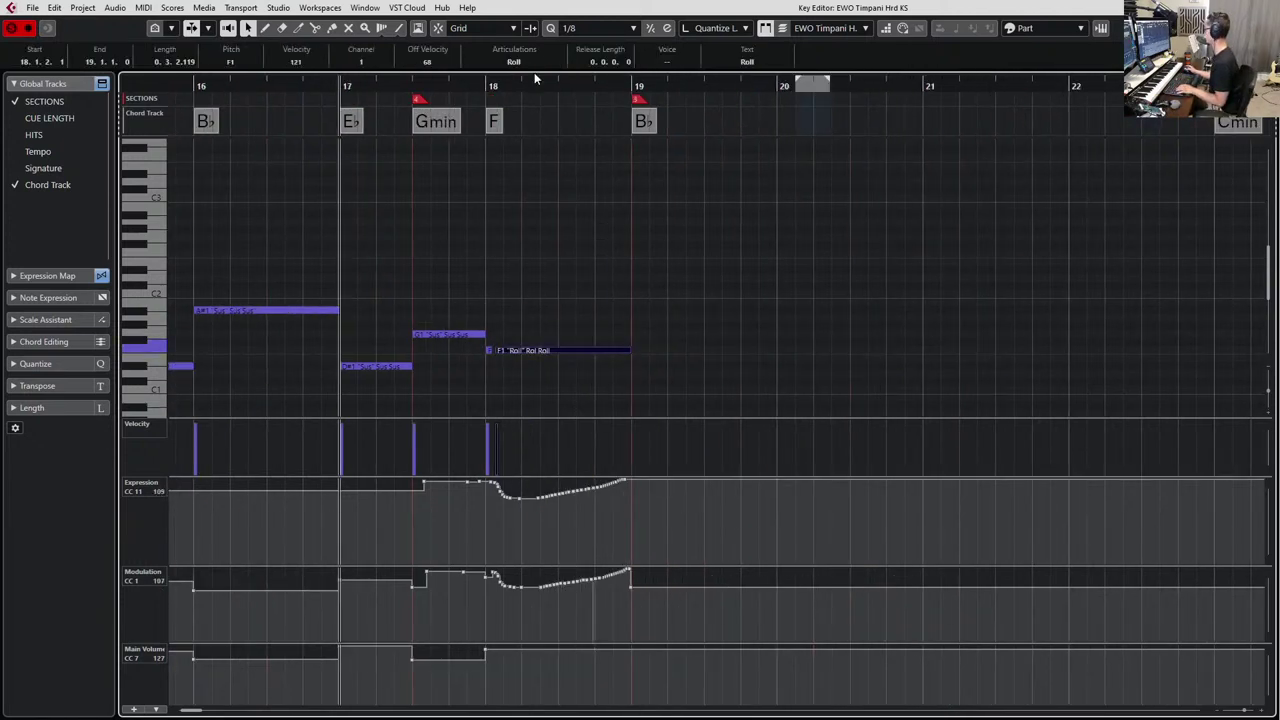
# Set the articulation of the long F1 note in bar 18 to Cresc and locate the playhead to its start.
pyautogui.click(515, 62)
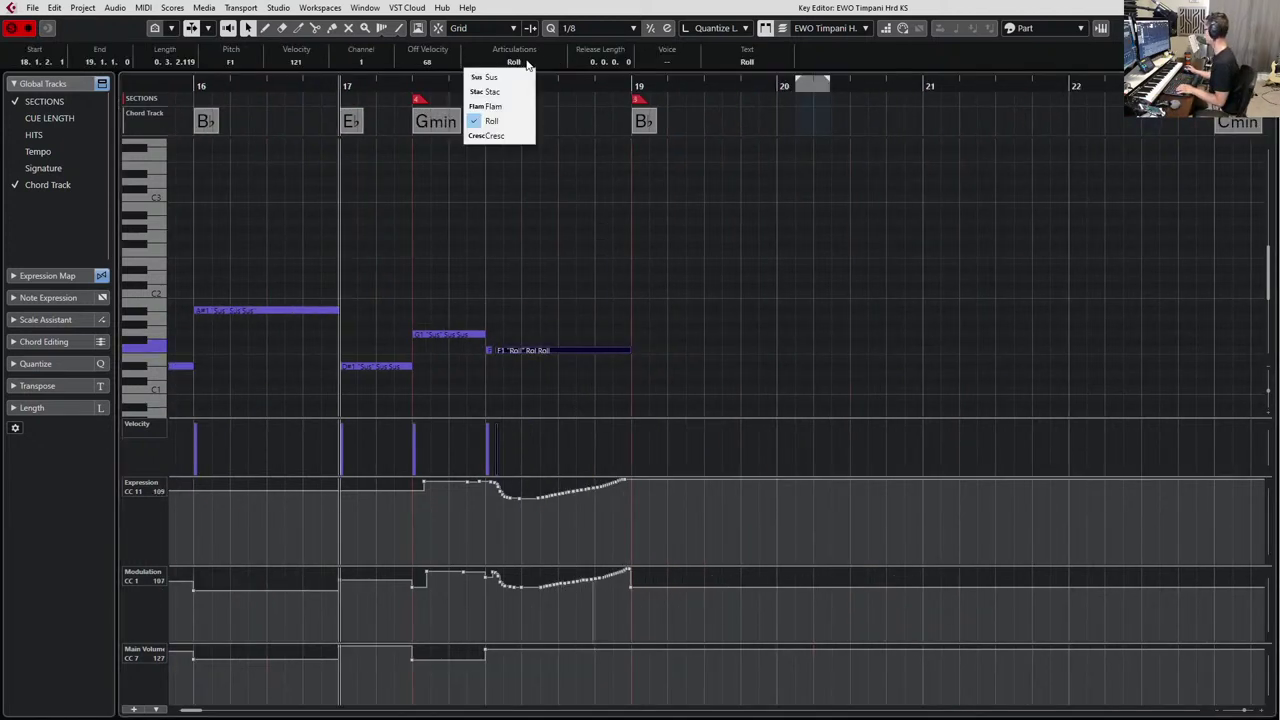
pyautogui.click(518, 136)
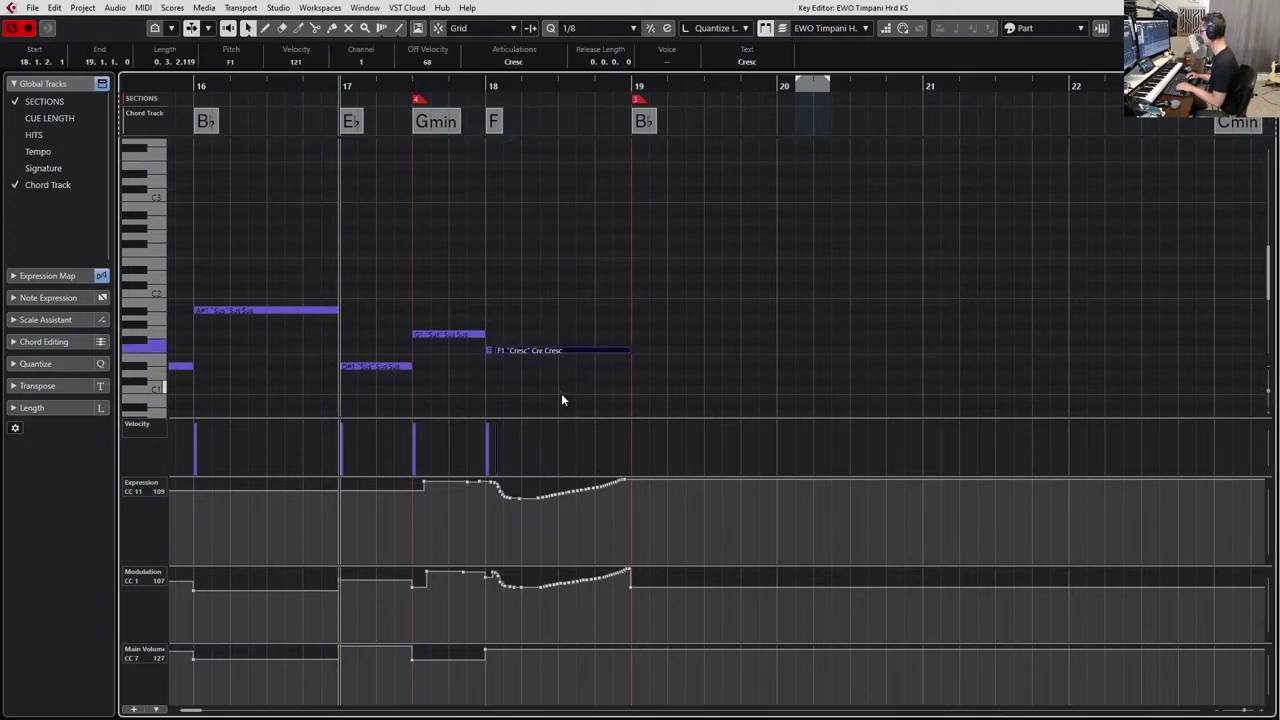
pyautogui.press('l')
pyautogui.press('h')
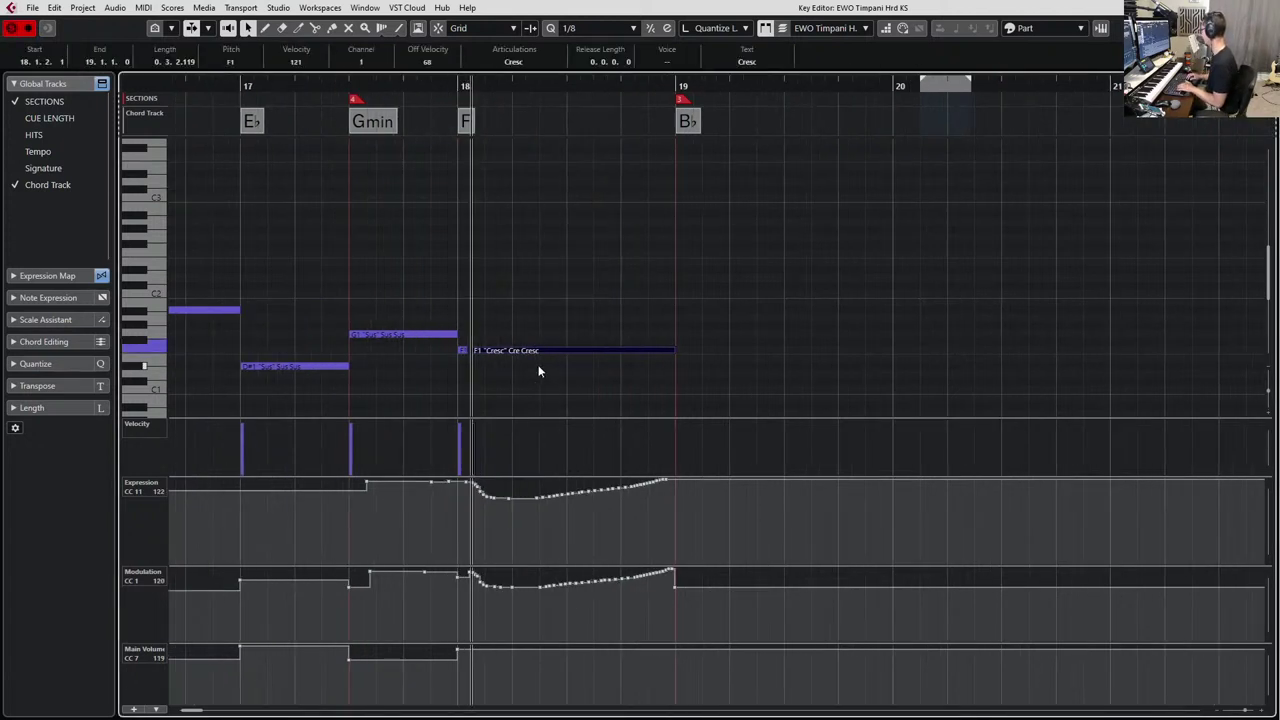
# Transpose the Cresc note in bar 18 up to F3 and audition it.
pyautogui.press('Up')
pyautogui.press('Down')
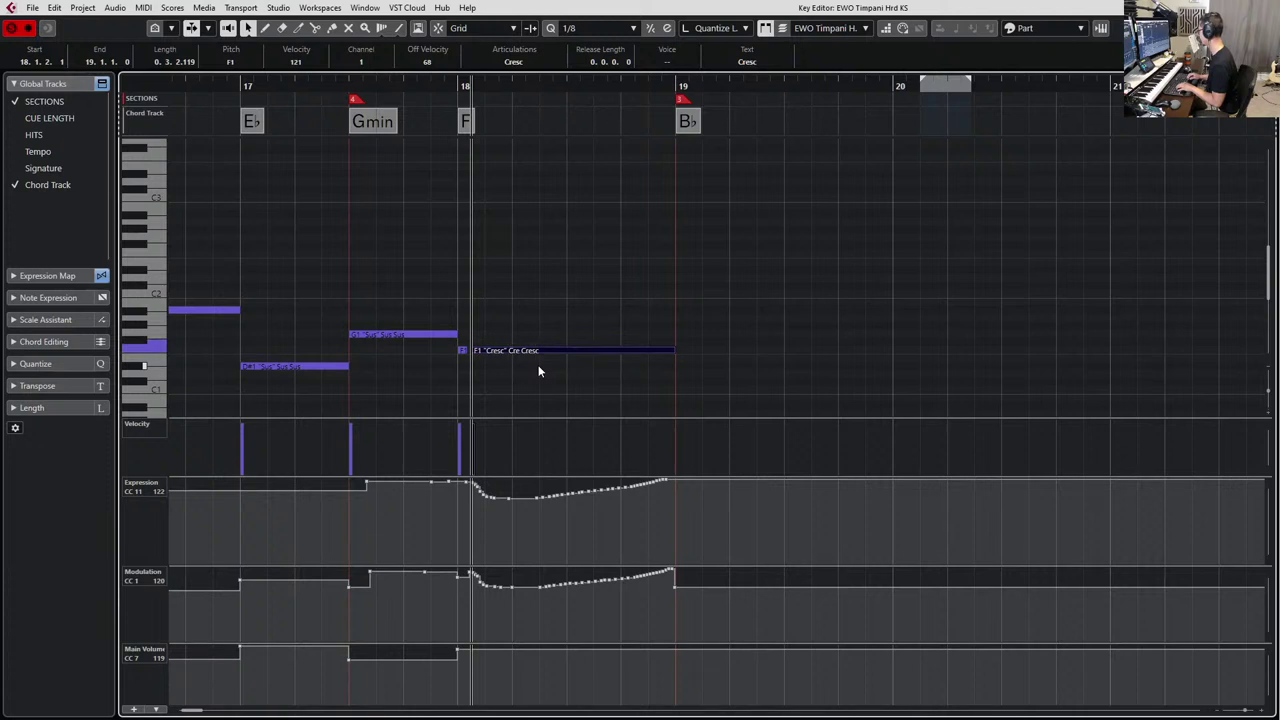
pyautogui.hotkey('shift', 'Up')
pyautogui.hotkey('shift', 'Up')
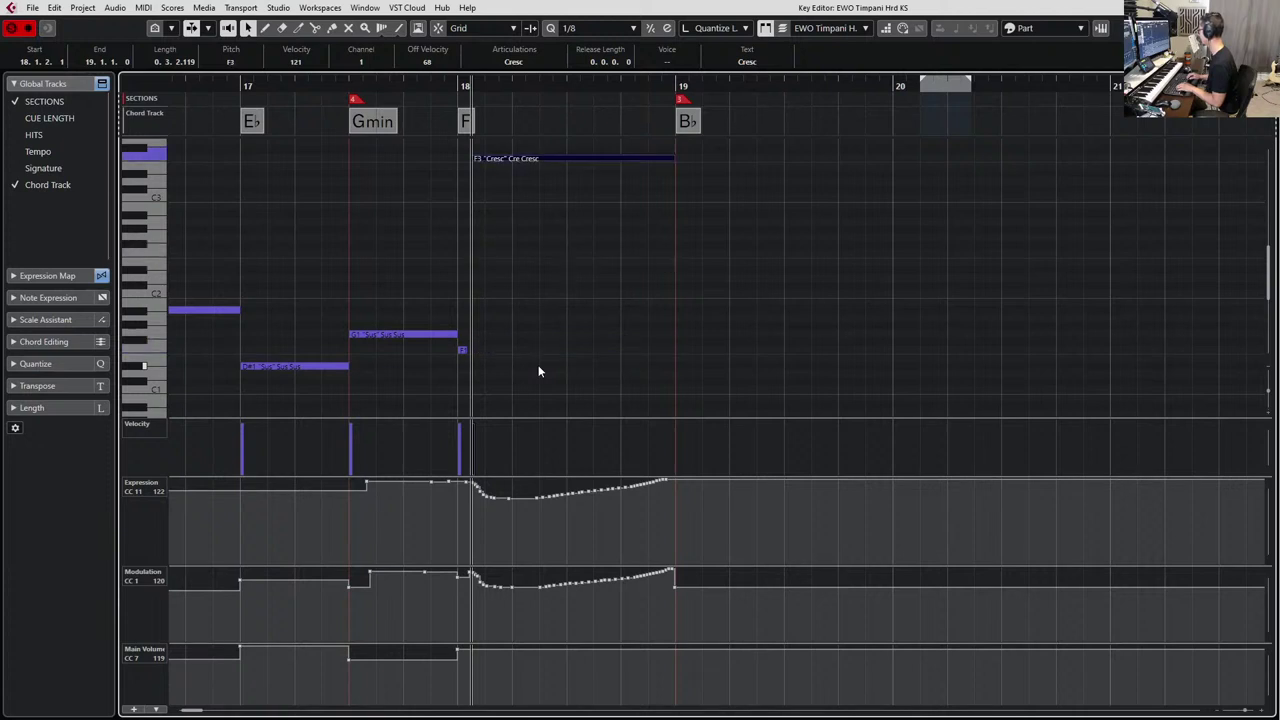
pyautogui.press('space')
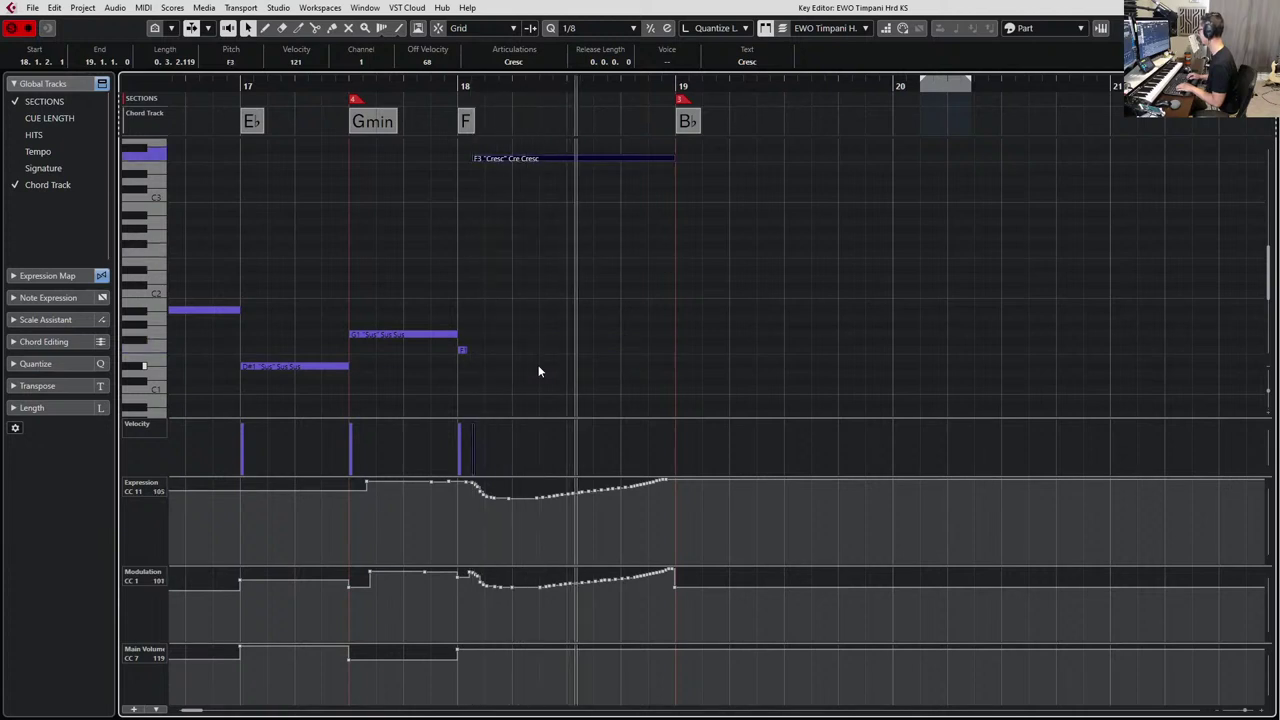
pyautogui.press('space')
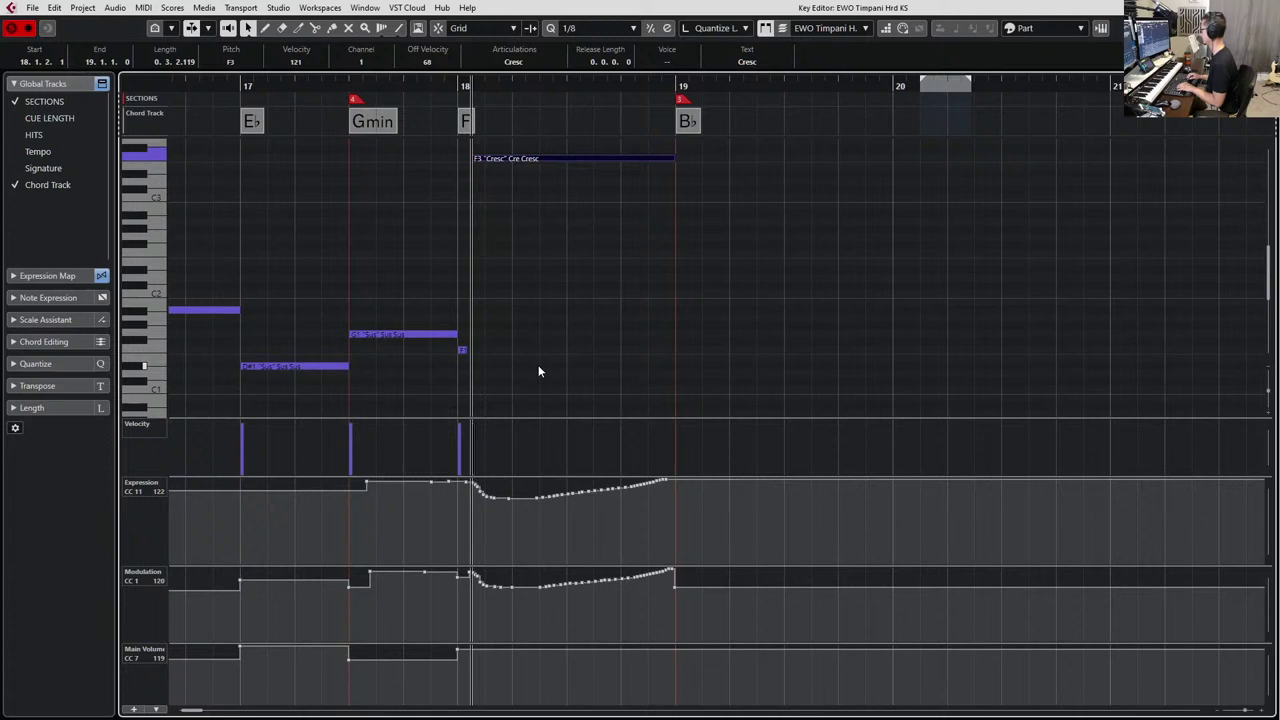
# Raise the Cresc note further by octaves to F5, auditioning along the way.
pyautogui.hotkey('shift', 'Up')
pyautogui.hotkey('shift', 'Up')
pyautogui.press('space')
pyautogui.press('space')
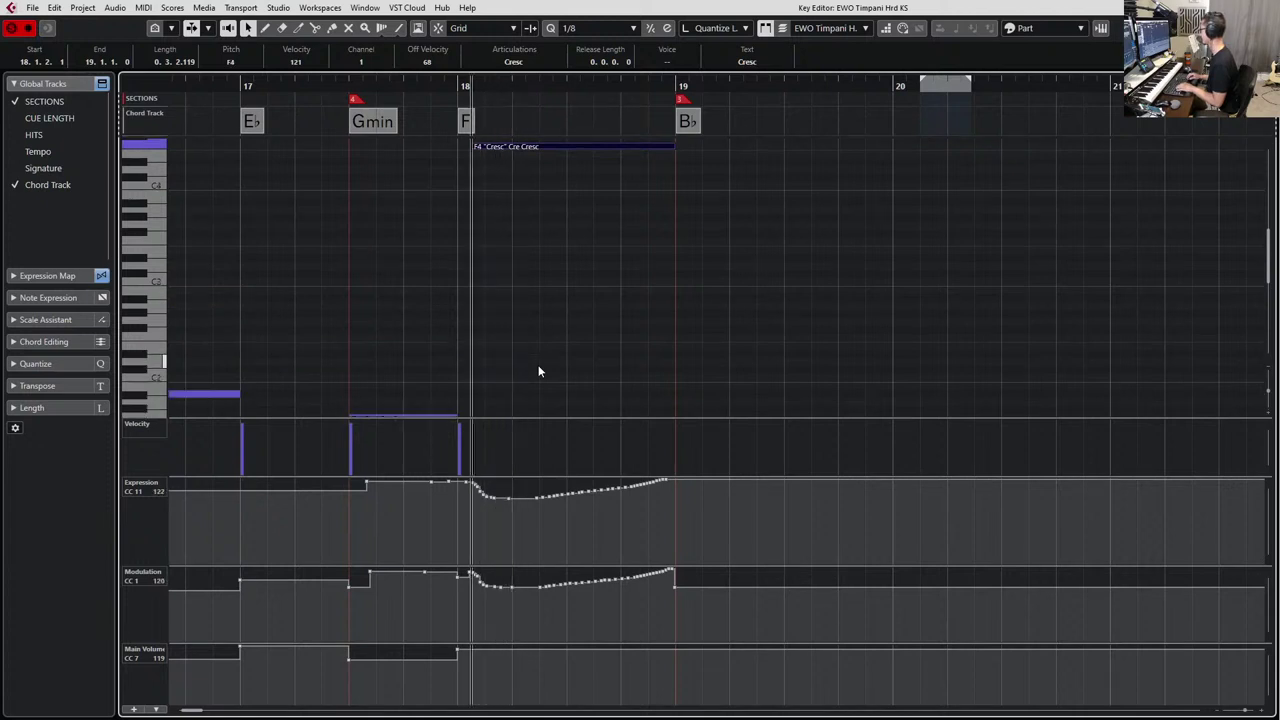
pyautogui.press('space')
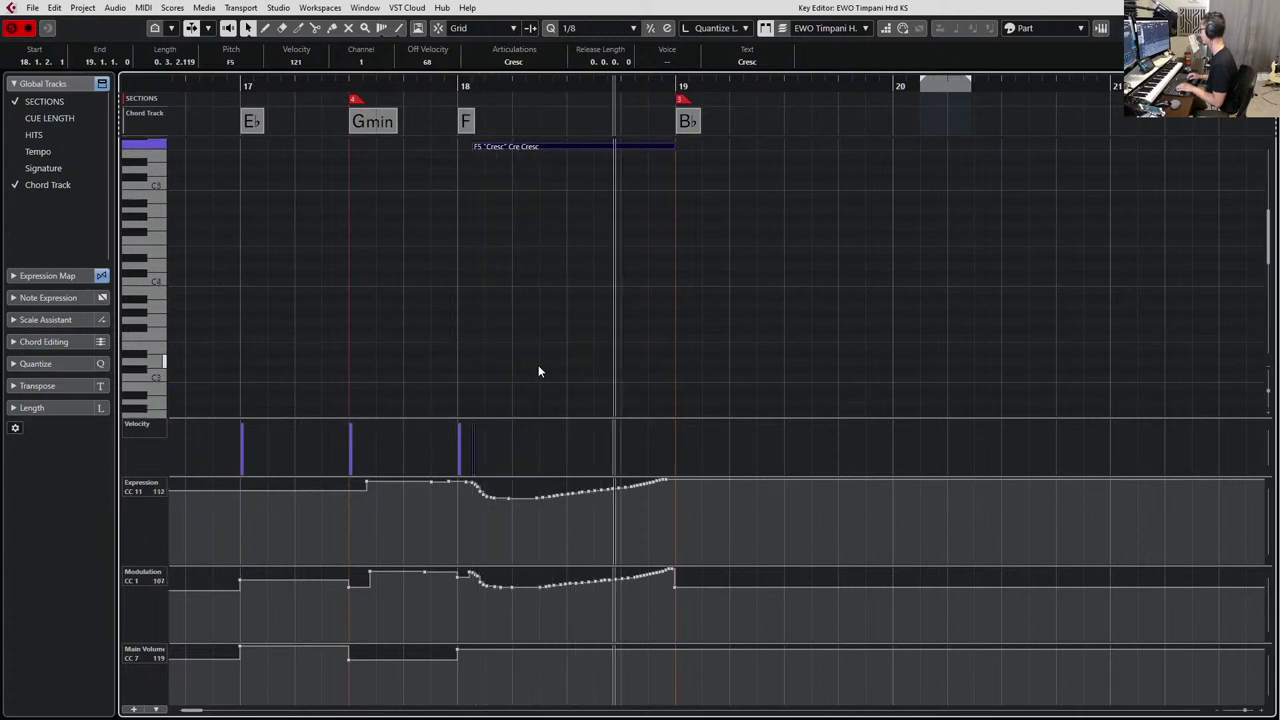
pyautogui.press('space')
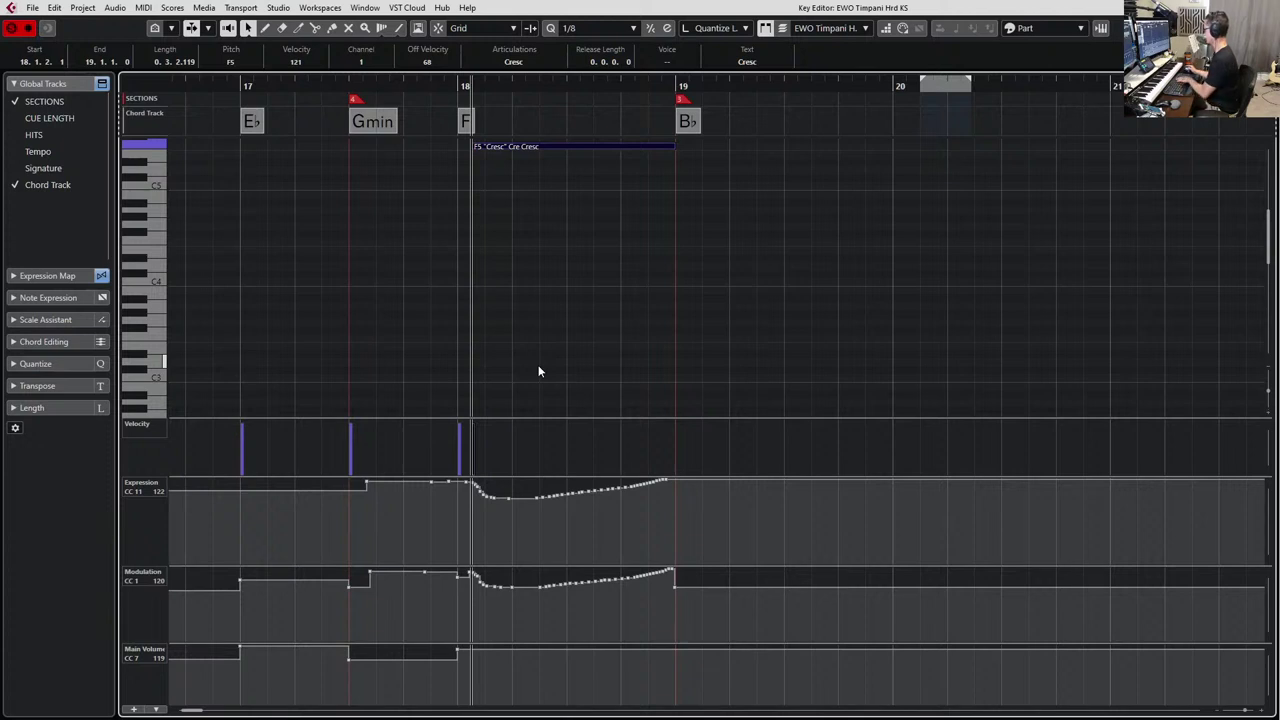
# Delete the modulation point that drops the level at bar 19 and play the Cresc note again.
pyautogui.moveTo(655, 591); pyautogui.dragTo(686, 578)
pyautogui.press('Delete')
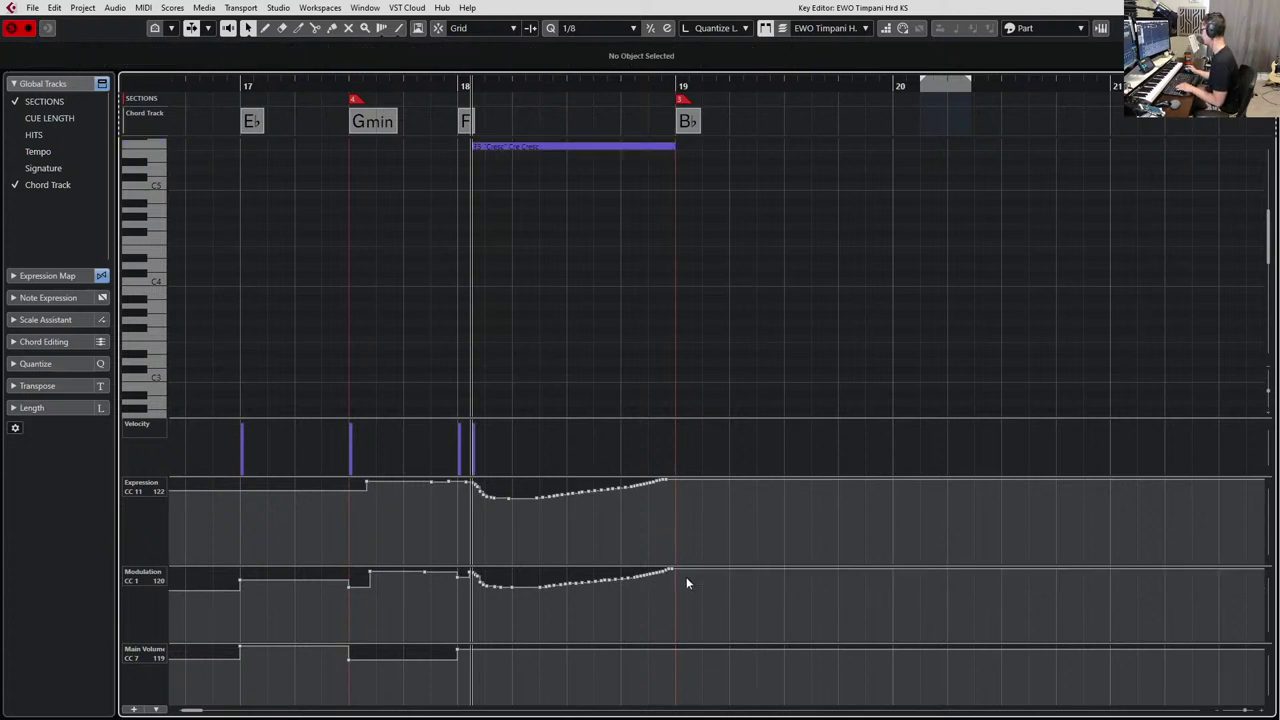
pyautogui.press('space')
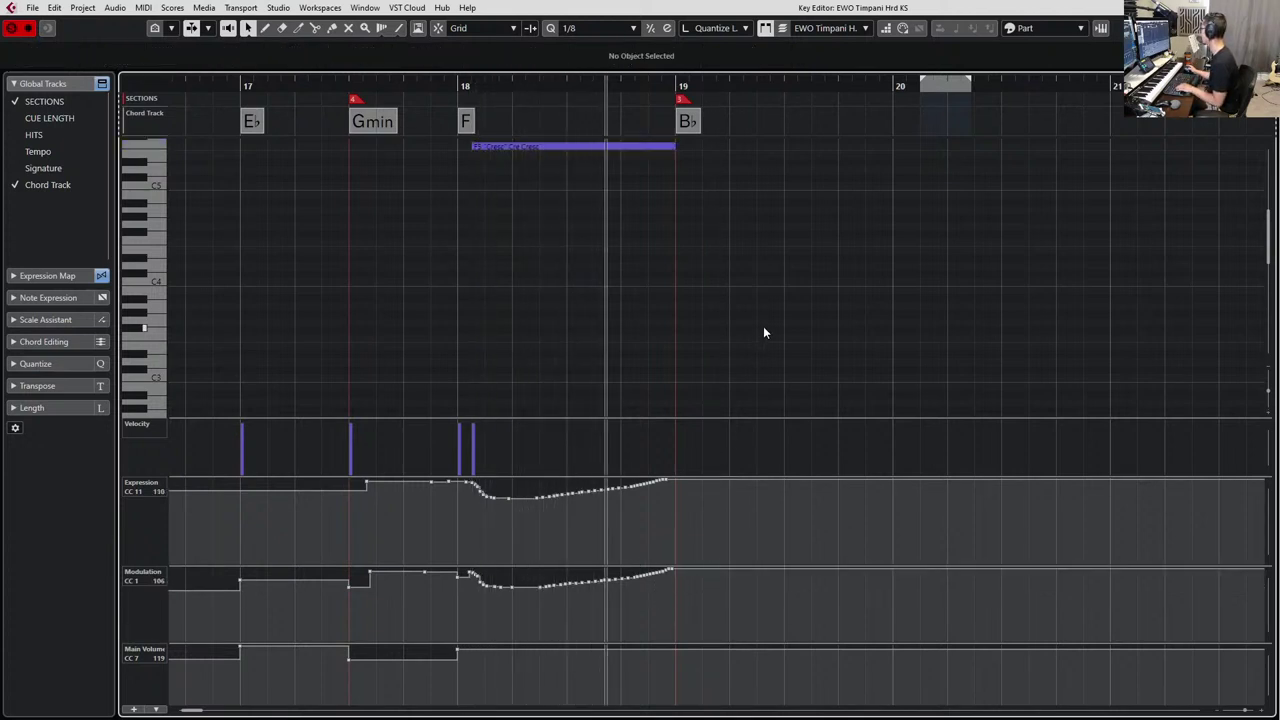
pyautogui.press('space')
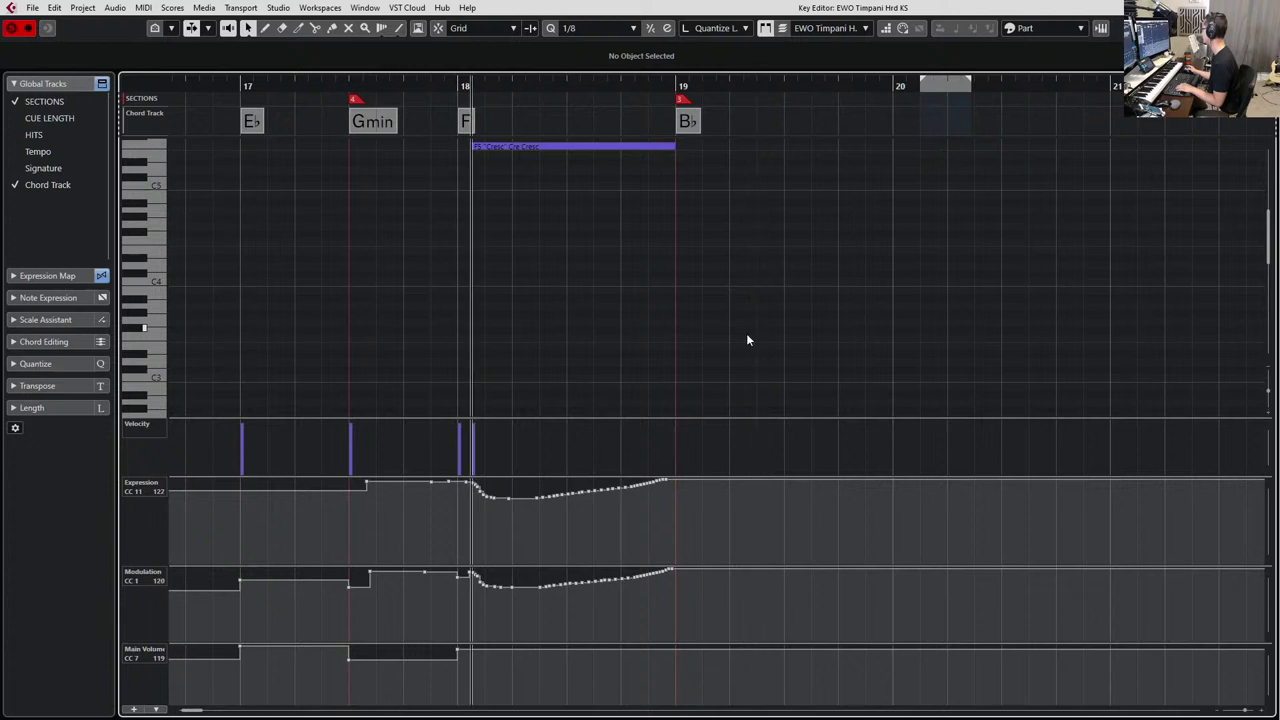
# Copy the sustained G1 note from the second half of bar 17 to the start of bar 19.
pyautogui.scroll(-4, 746, 333)
pyautogui.click(419, 349)
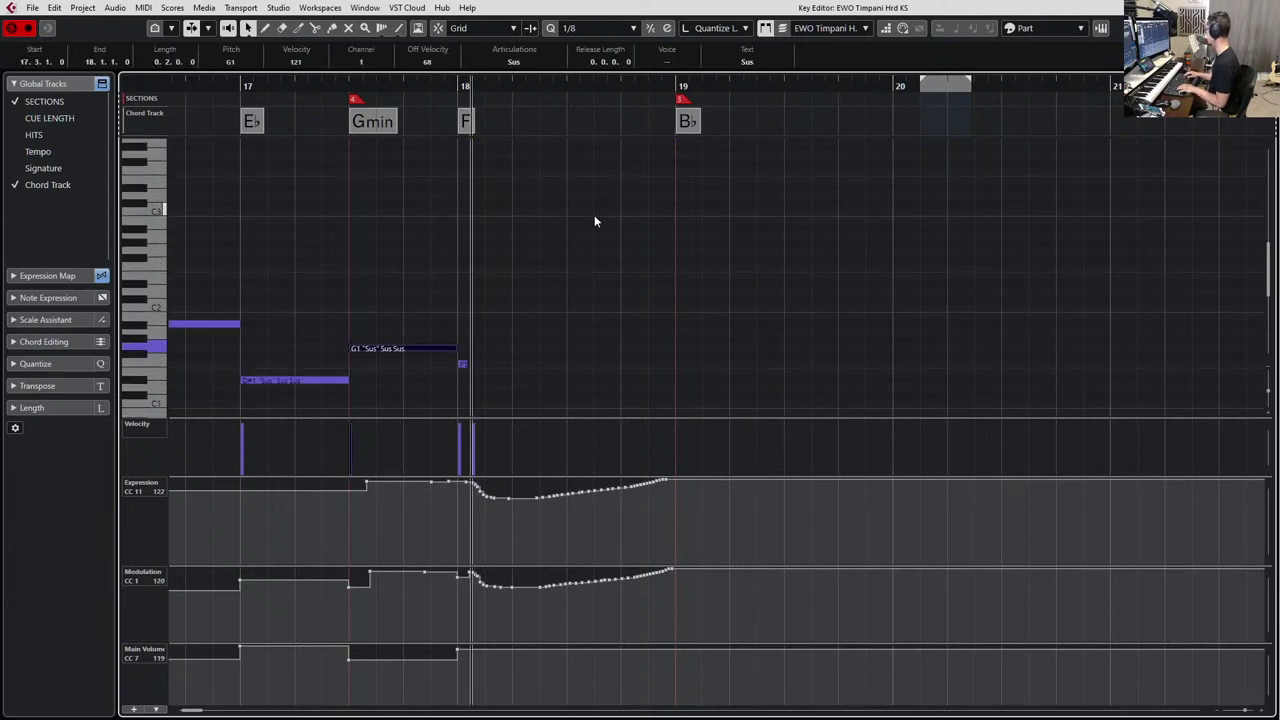
pyautogui.hotkey('shift', 'n')
pyautogui.hotkey('ctrl', 'v')
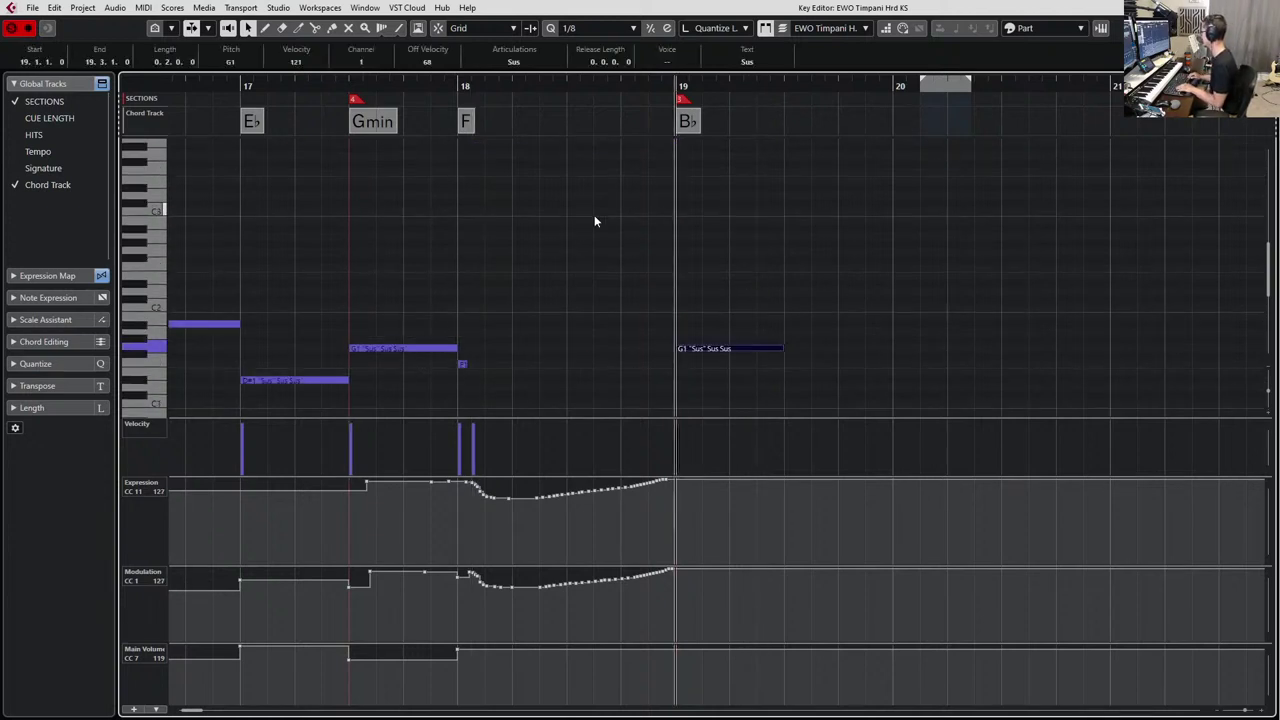
# Transpose the copied sustained note at the start of bar 19 to A#1.
pyautogui.press('Down')
pyautogui.press('Down')
pyautogui.press('Down')
pyautogui.press('Down')
pyautogui.press('Down')
pyautogui.press('Down')
pyautogui.press('Down')
pyautogui.press('Down')
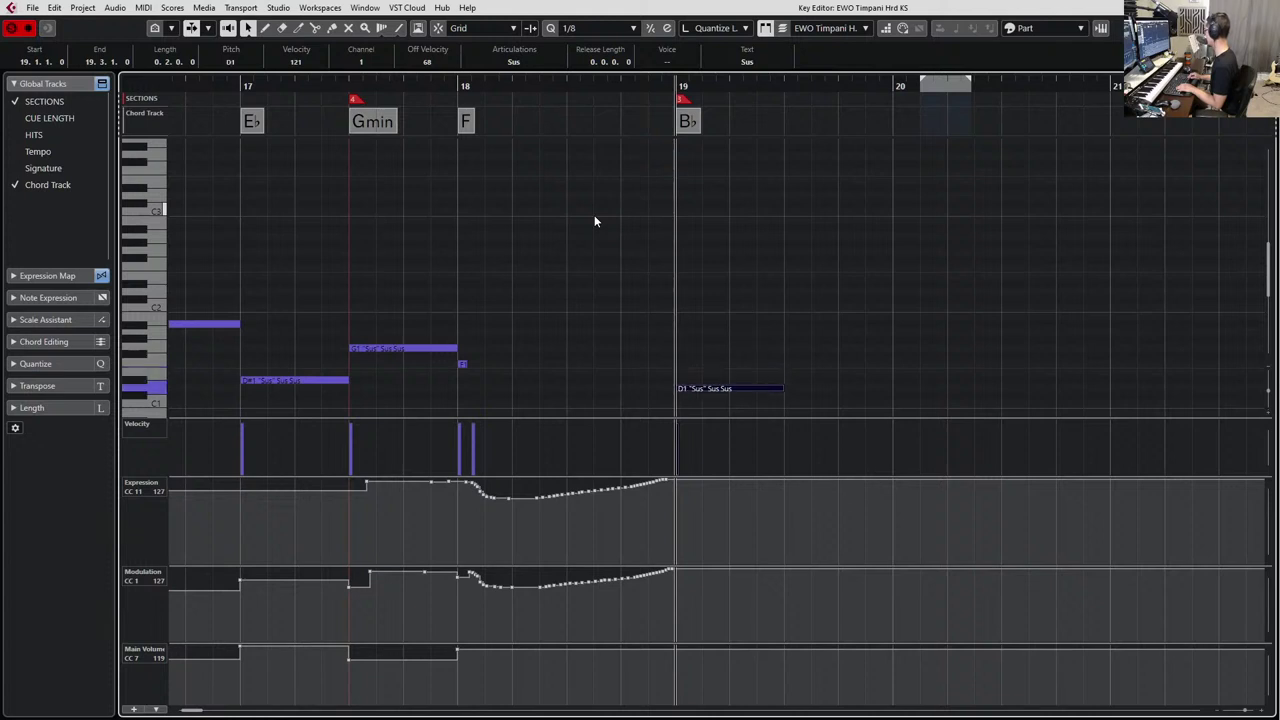
pyautogui.press('Down')
pyautogui.hotkey('shift', 'Up')
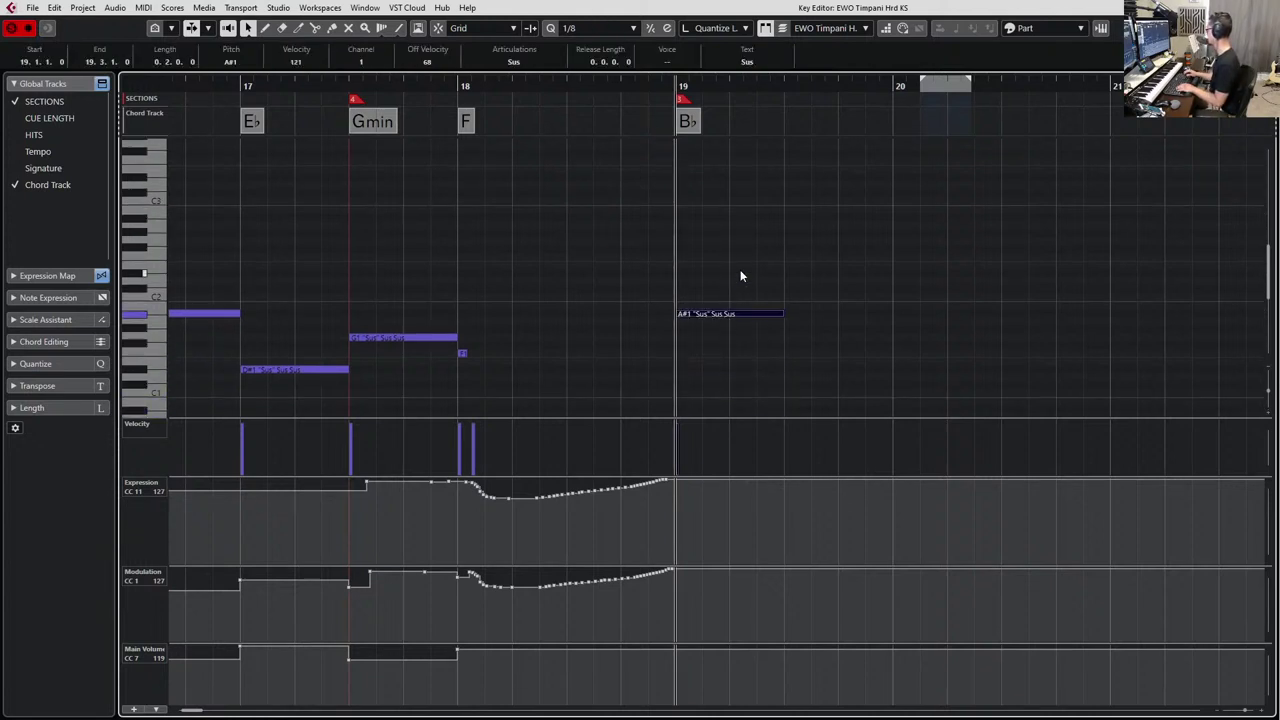
# Play from bar 18 to check how the F5 crescendo leads into the A#1 hit at bar 19.
pyautogui.press('b')
pyautogui.press('space')
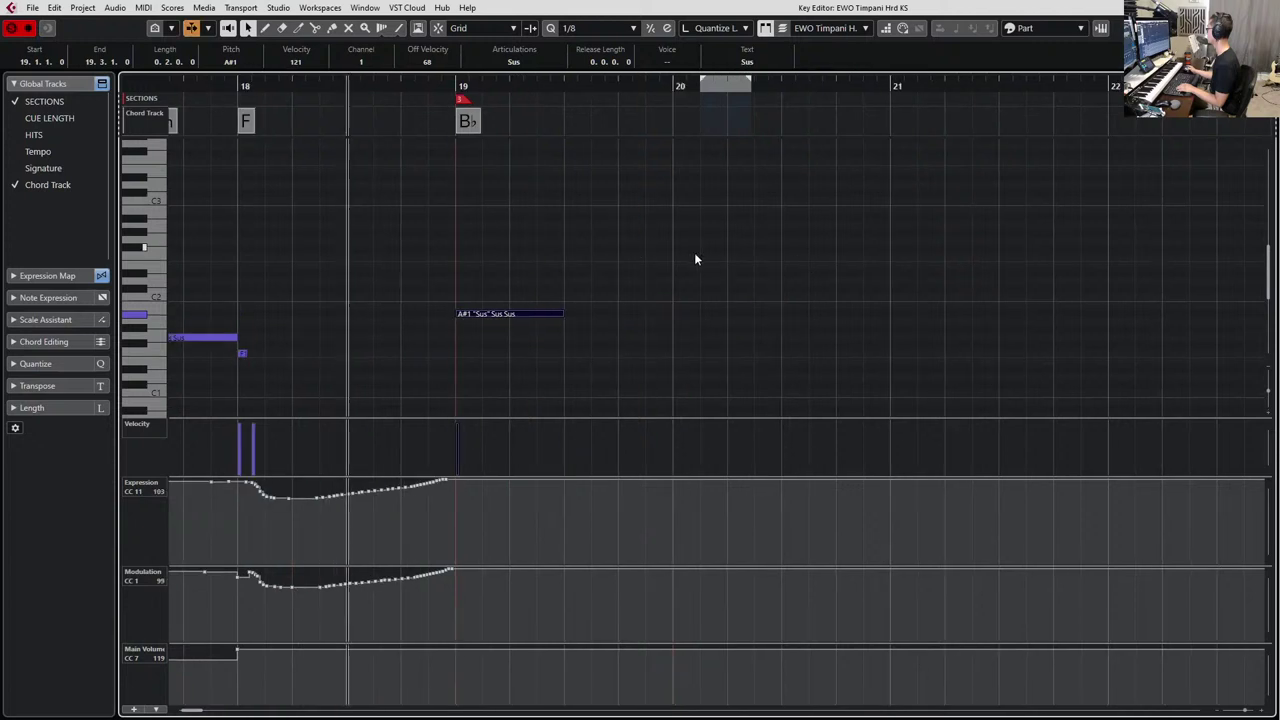
pyautogui.press('space')
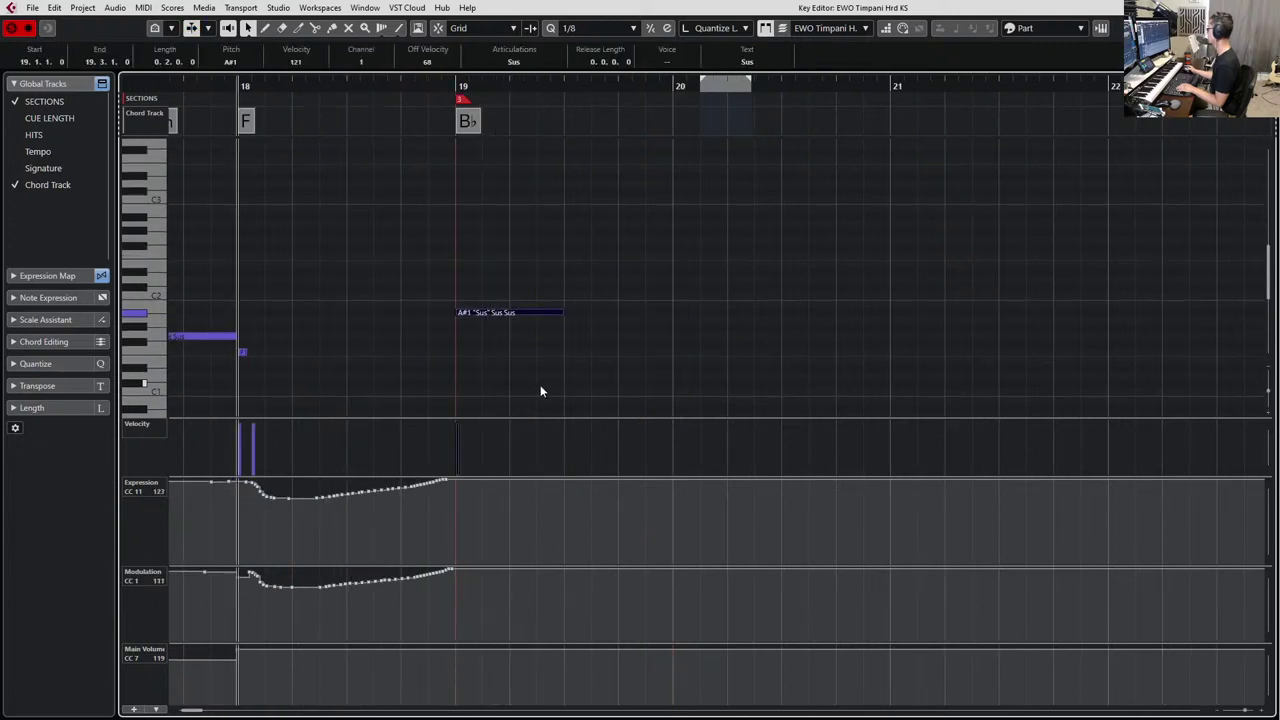
pyautogui.scroll(5, 530, 377)
pyautogui.scroll(3, 530, 377)
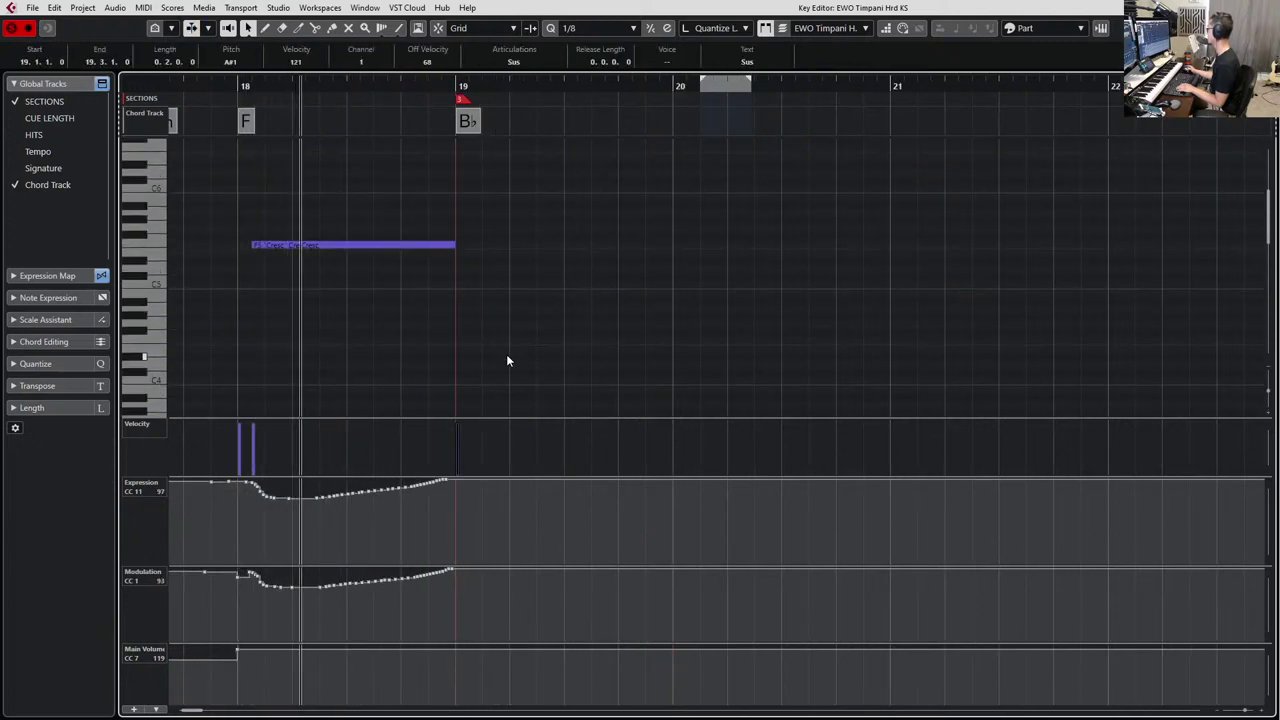
pyautogui.scroll(-3, 506, 358)
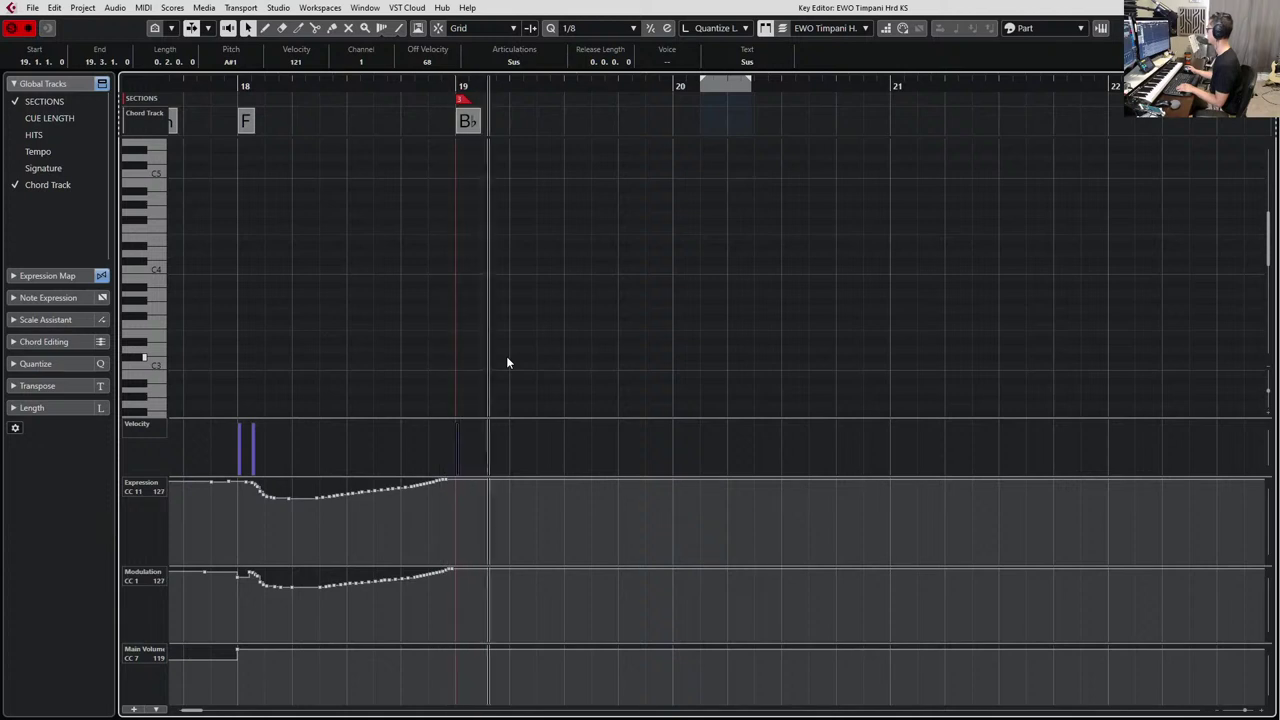
pyautogui.press('space')
pyautogui.scroll(6, 504, 366)
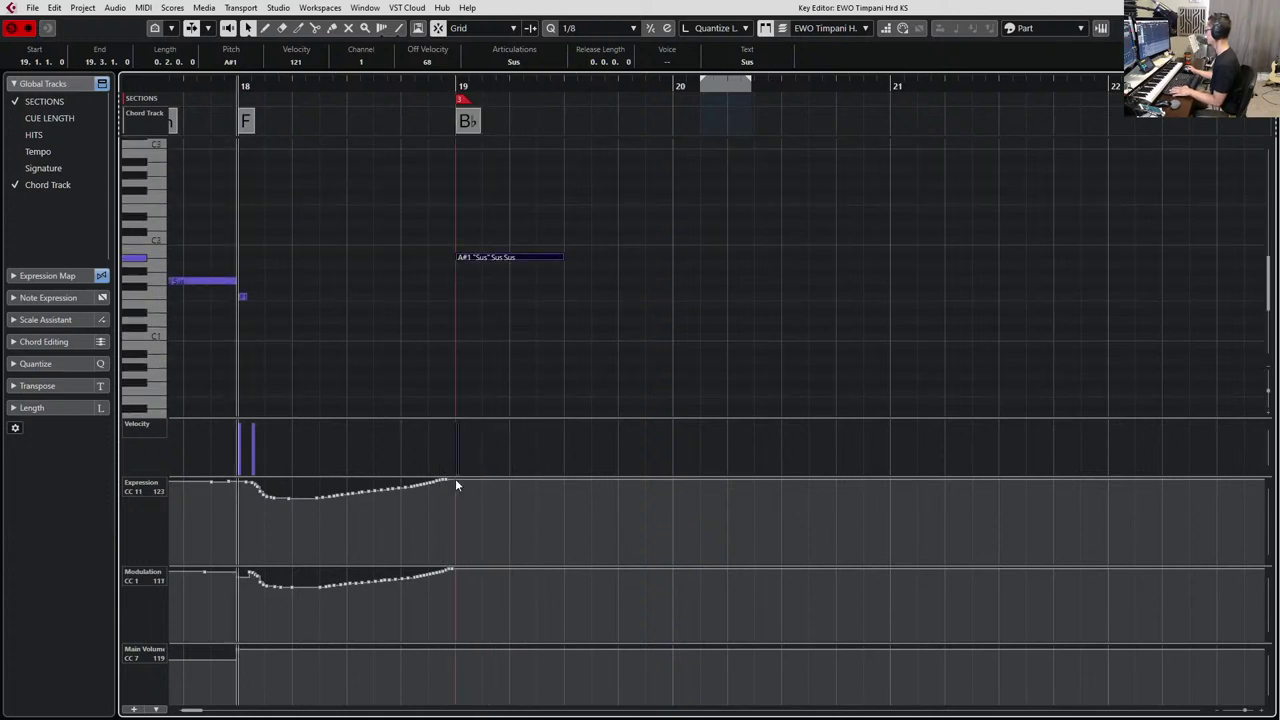
# Try drawing expression down to about 106 and lowering modulation at the very end of bar 18.
pyautogui.click(446, 483)
pyautogui.click(451, 491)
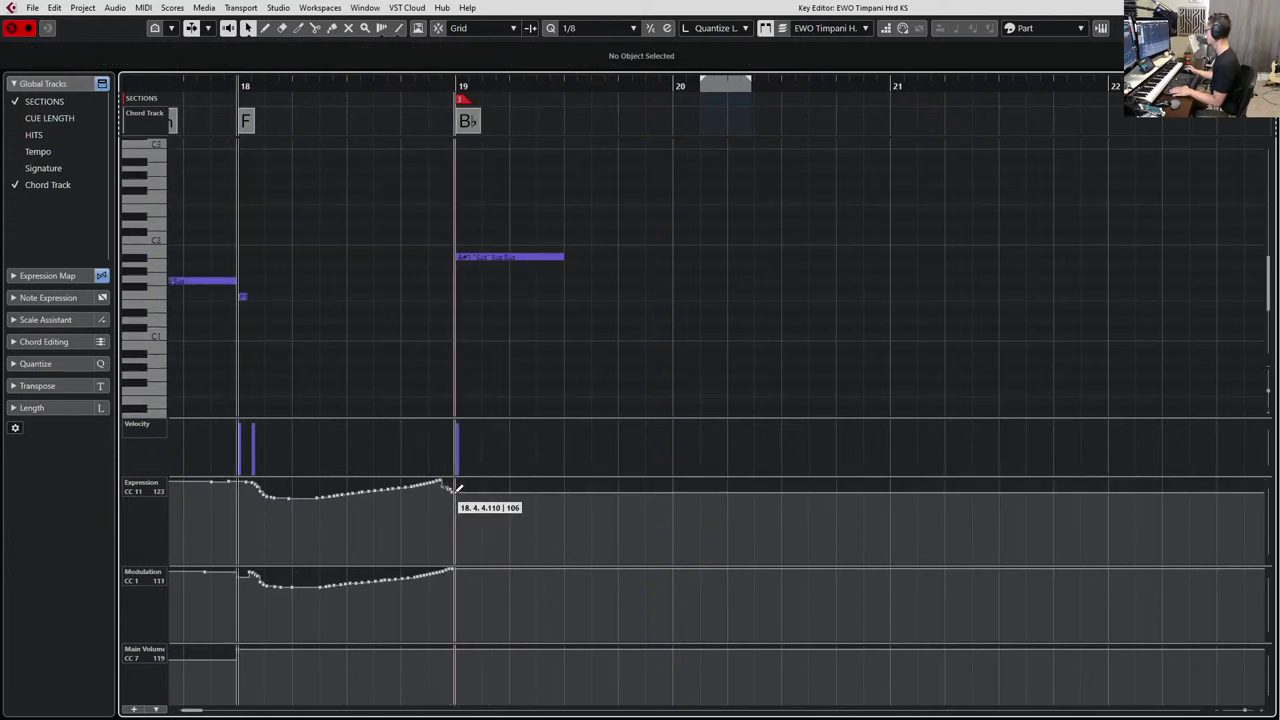
pyautogui.moveTo(428, 575); pyautogui.dragTo(458, 580)
# Delete the modulation and expression points of the rising swell from the second half of bar 18 up to bar 19.
pyautogui.moveTo(313, 614); pyautogui.dragTo(477, 551)
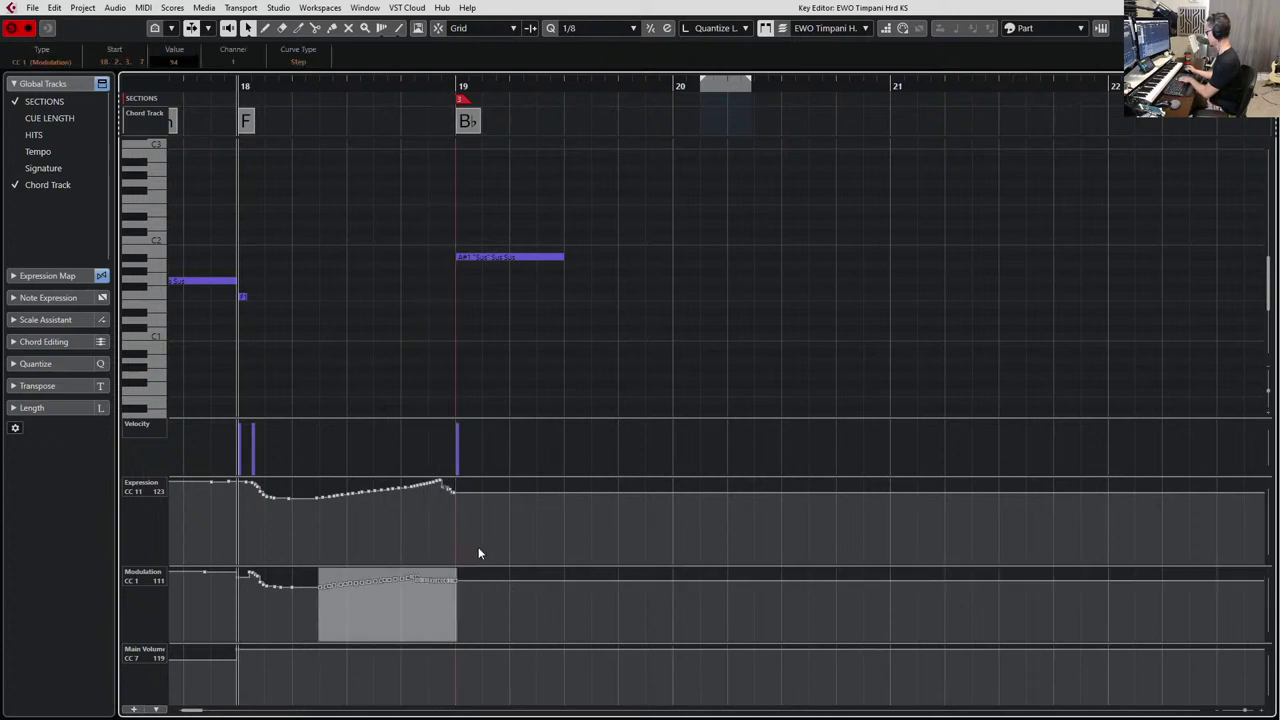
pyautogui.press('Delete')
pyautogui.moveTo(308, 534); pyautogui.dragTo(449, 502)
pyautogui.press('Delete')
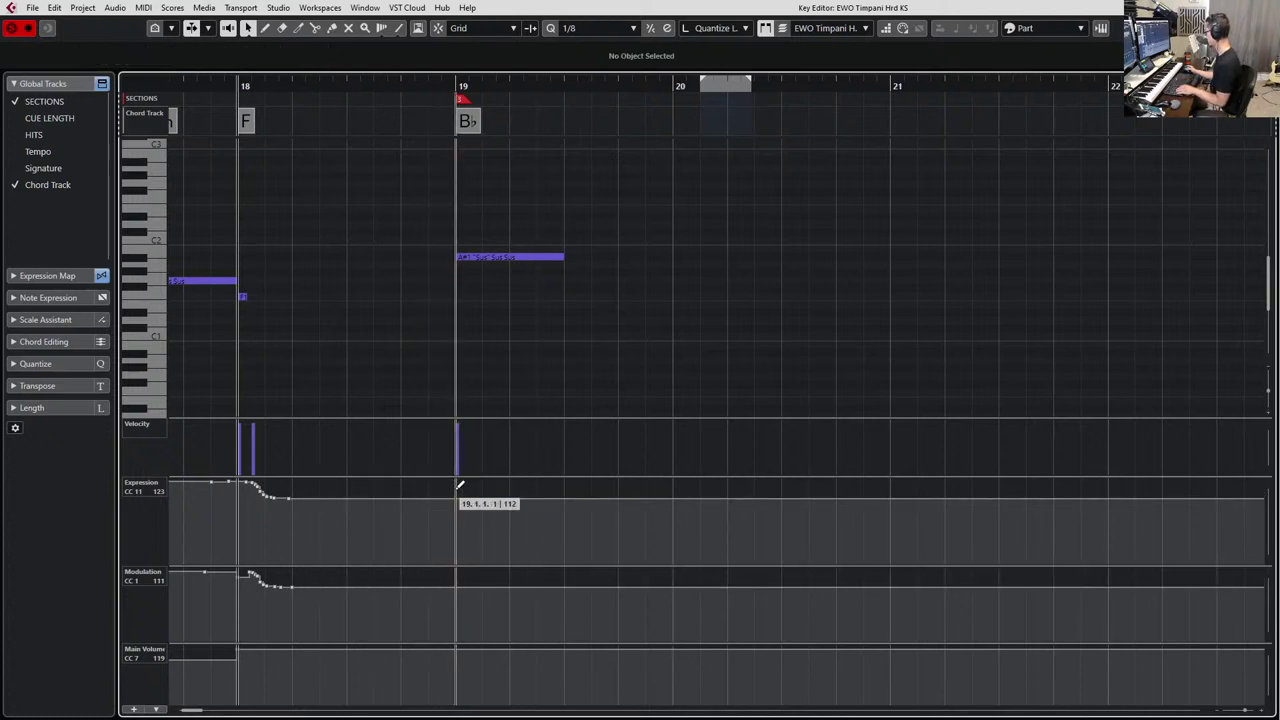
# Add an expression point of about 115 and a modulation point of about 112 at the start of bar 19, and play back.
pyautogui.click(456, 488)
pyautogui.click(457, 578)
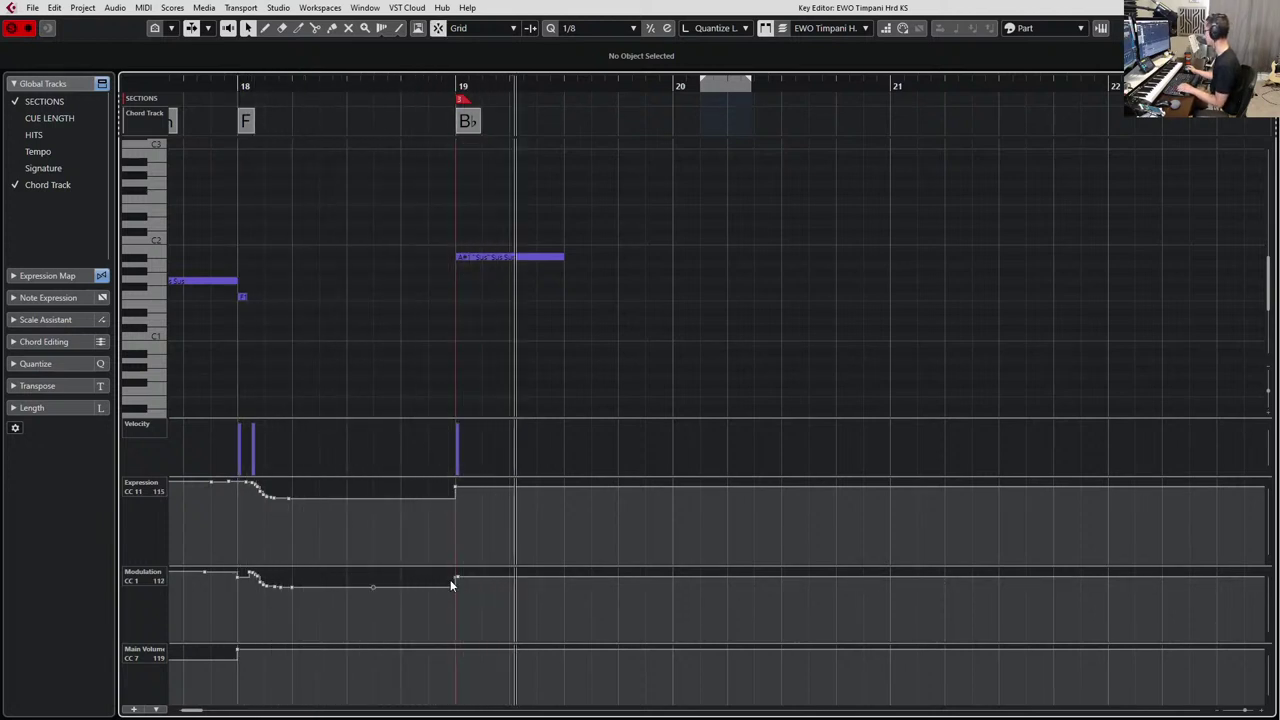
pyautogui.press('space')
# Replace the modulation point at bar 19 with one of about 112 placed exactly at 19.1.1.0.
pyautogui.click(453, 579)
pyautogui.press('Delete')
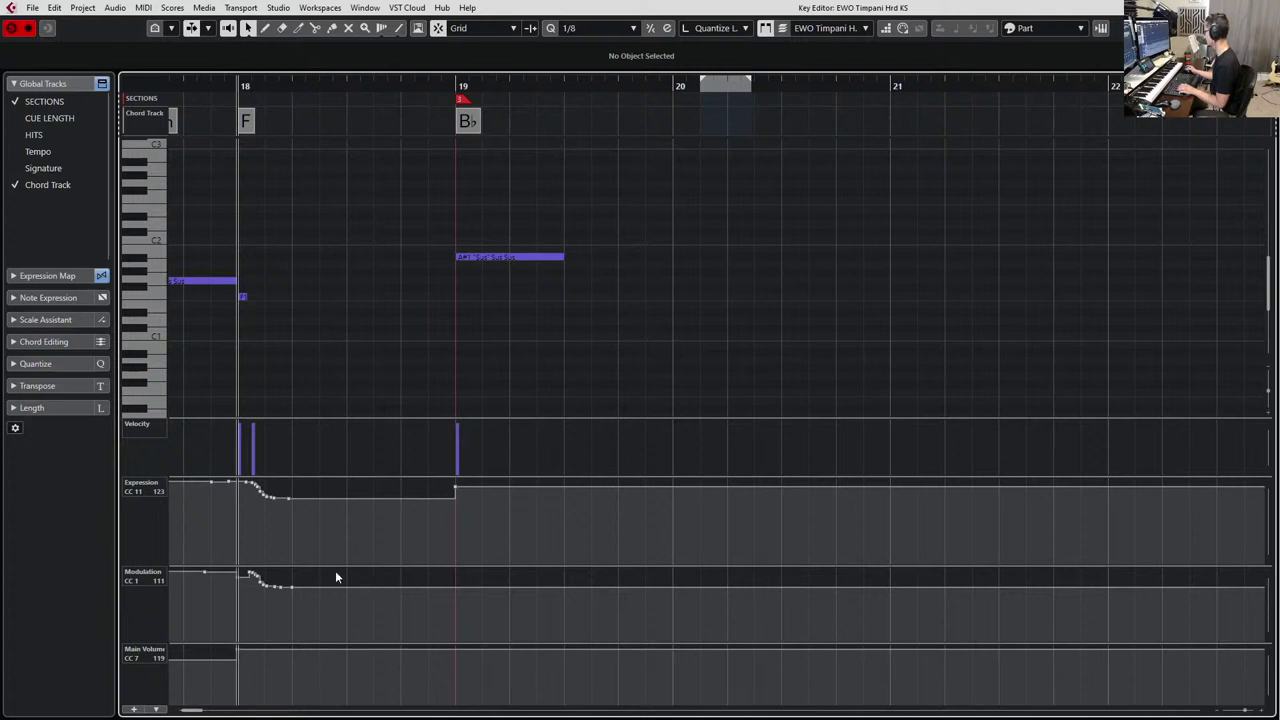
pyautogui.click(456, 578)
pyautogui.moveTo(477, 595); pyautogui.dragTo(440, 562)
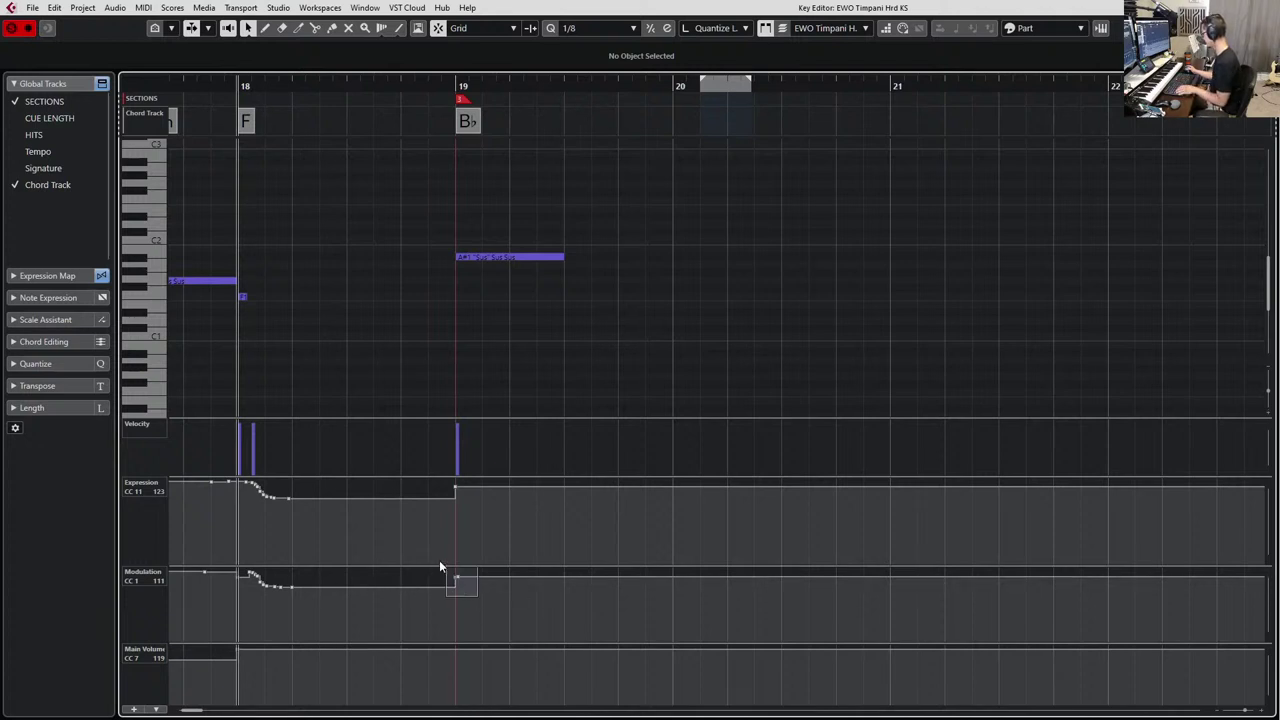
pyautogui.press('Delete')
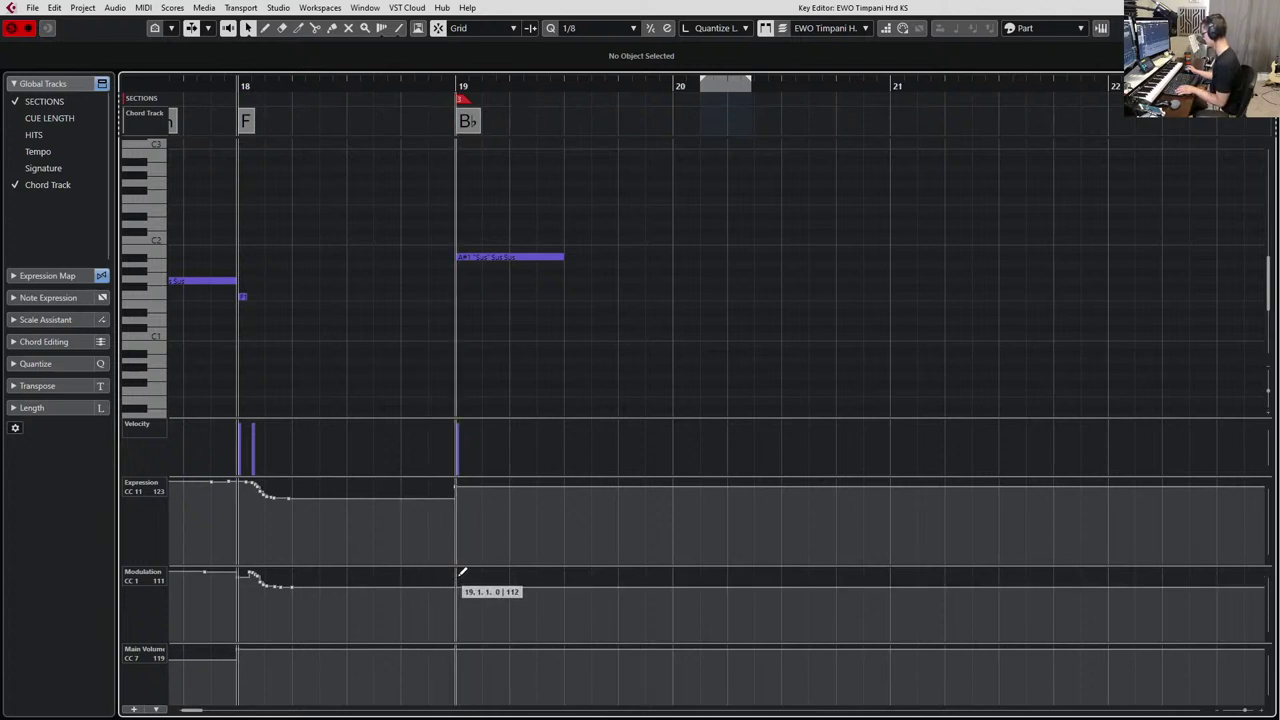
pyautogui.click(457, 576)
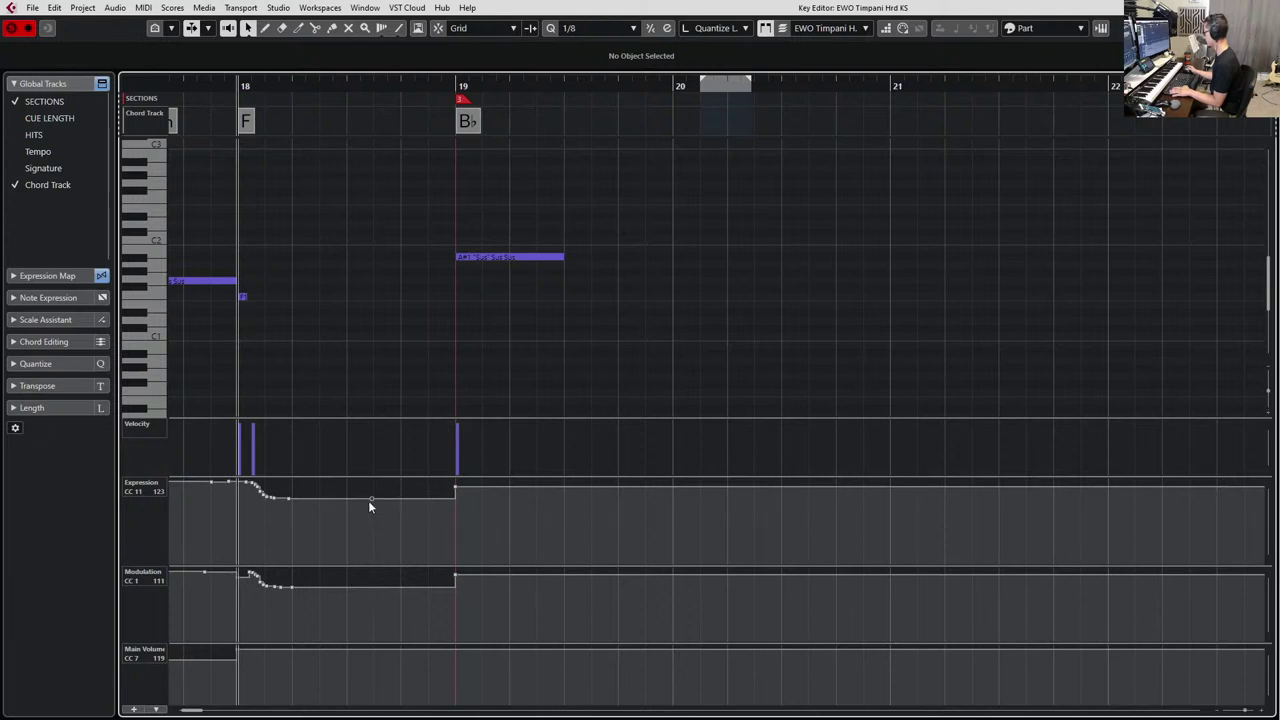
# Try ramping the modulation steadily from the dip in bar 18 up to the bar 19 point, play it back, and undo the ramp.
pyautogui.click(373, 589)
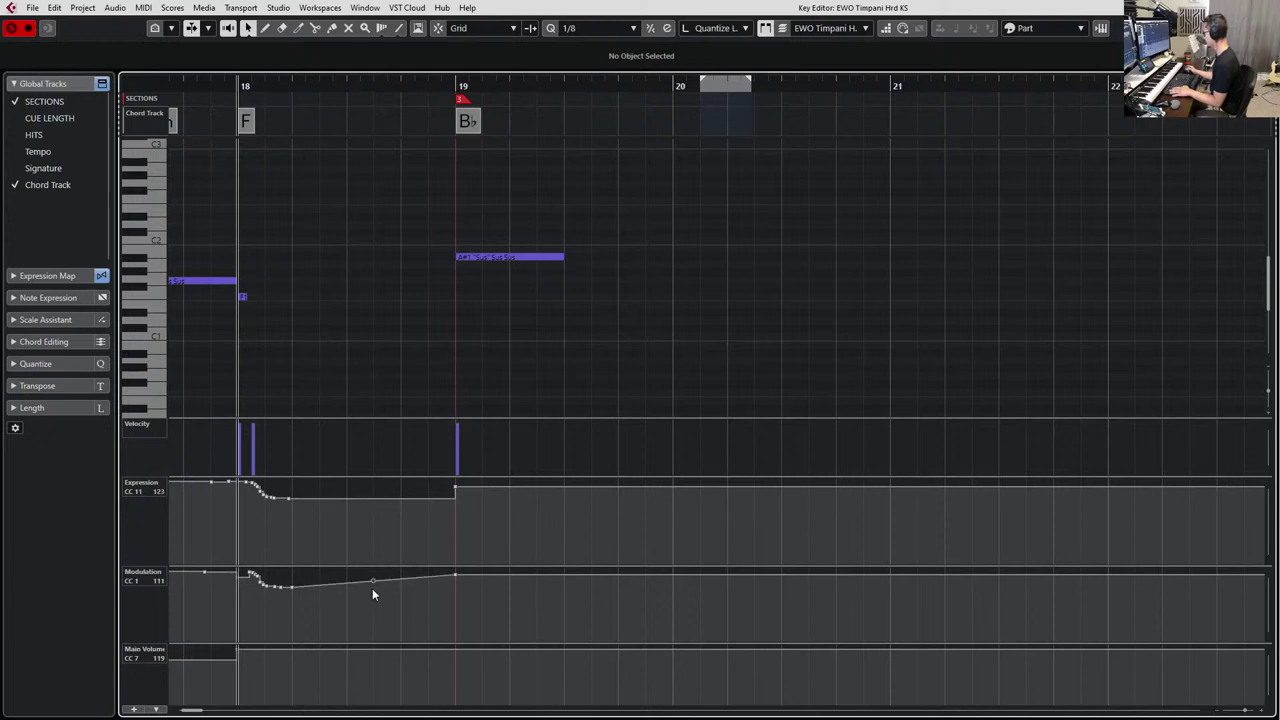
pyautogui.press('space')
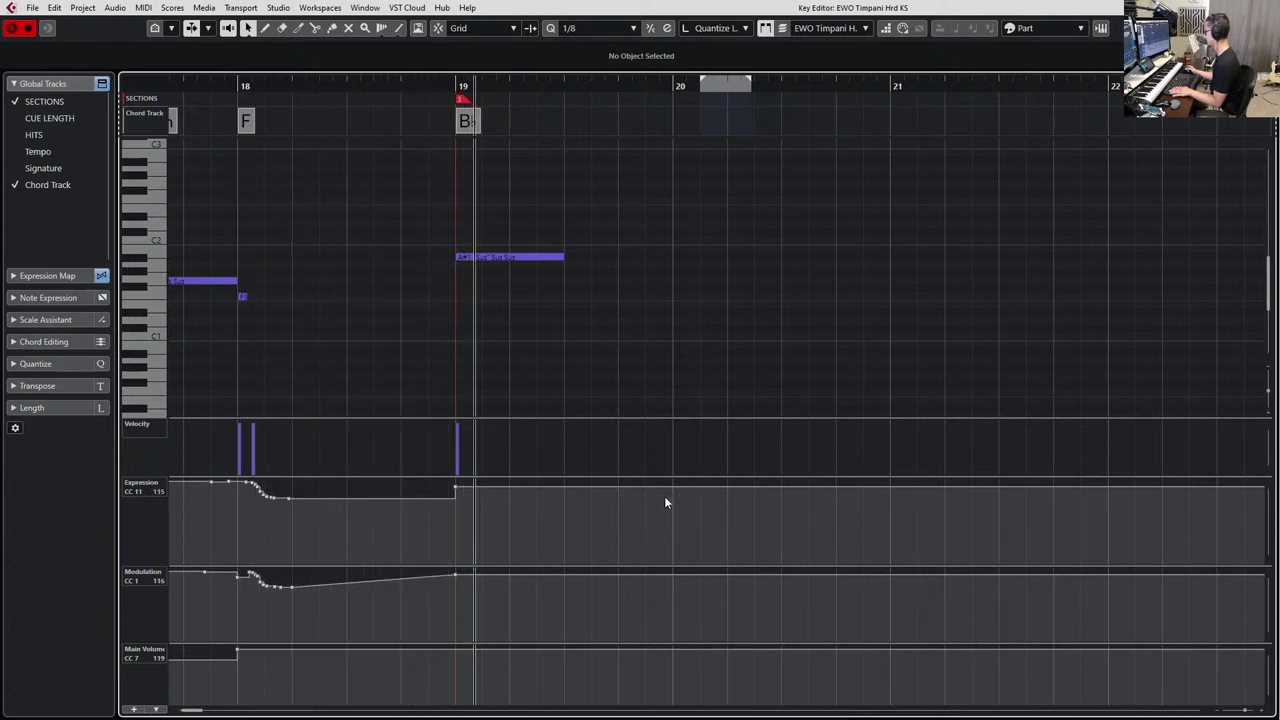
pyautogui.press('space')
pyautogui.hotkey('ctrl', 'z')
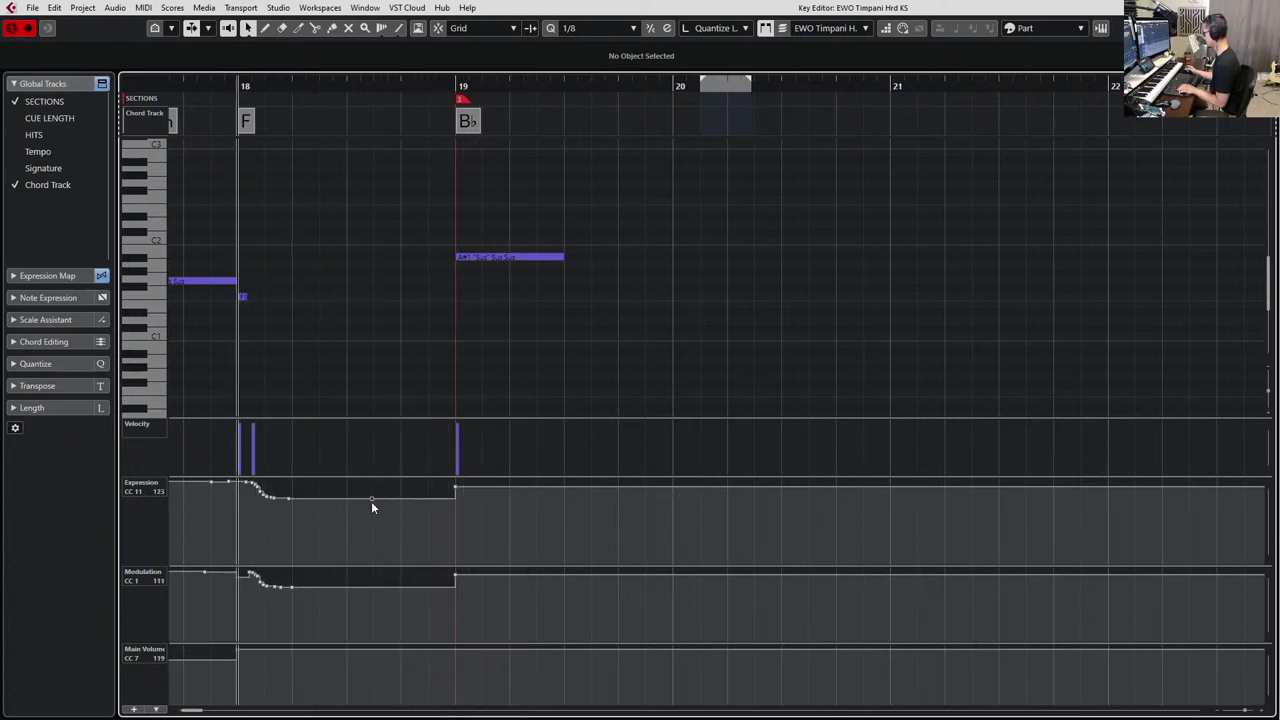
# Ramp the expression line steadily from the dip in bar 18 up to the bar 19 point, and play it back.
pyautogui.click(371, 500)
pyautogui.press('space')
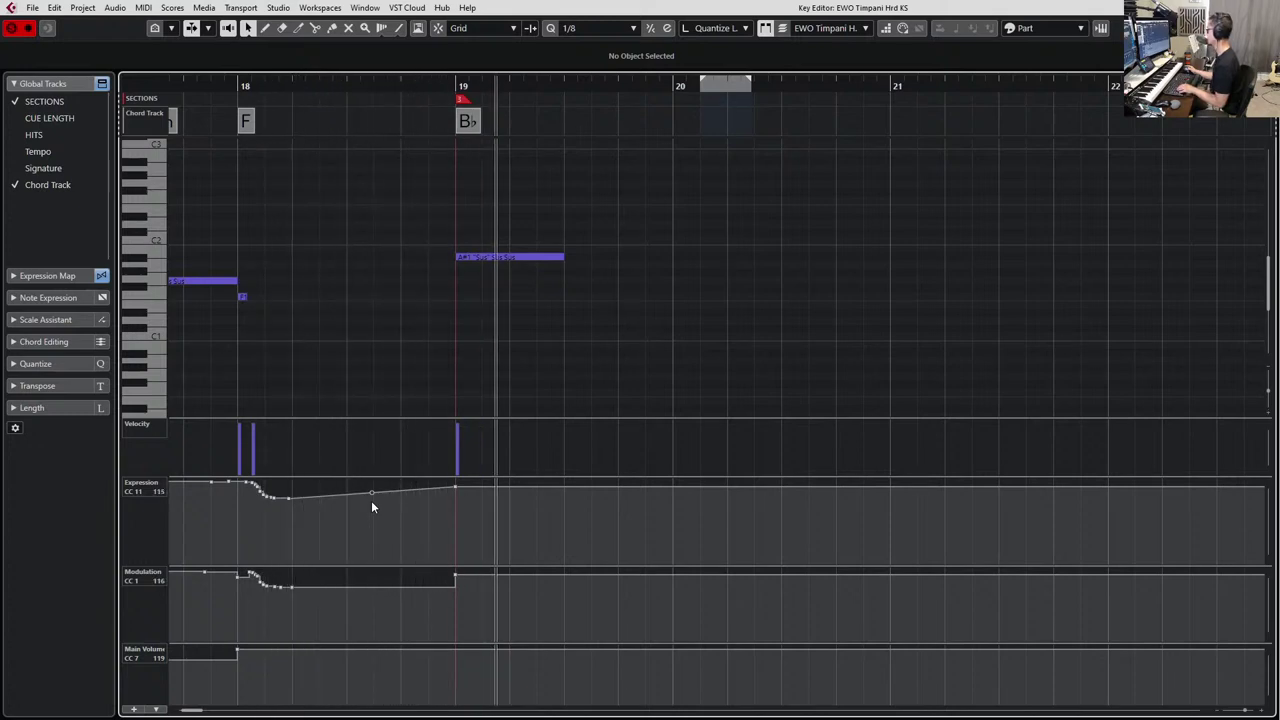
pyautogui.press('space')
pyautogui.scroll(-2, 448, 357)
pyautogui.scroll(-2, 448, 364)
pyautogui.press('KP_Subtract')
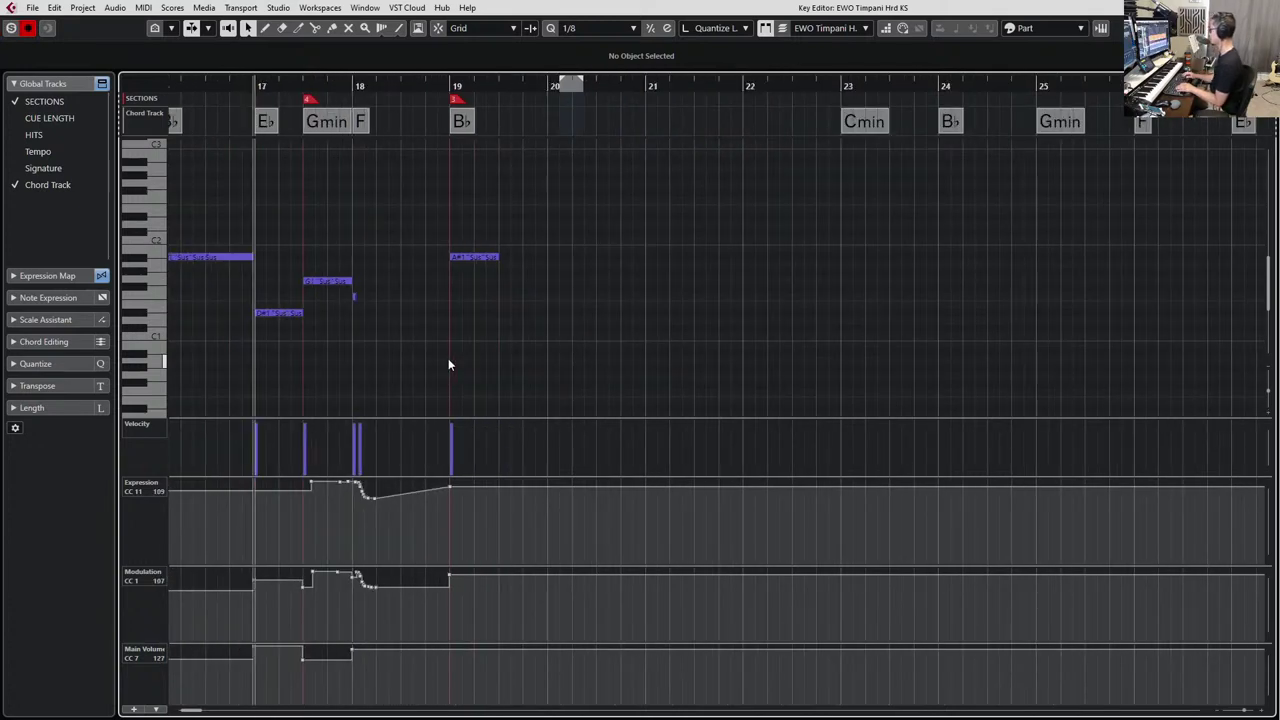
# Play the full arrangement from bar 17 in the project window, and reopen the EWO Timpani Hrd KS part for editing.
pyautogui.press('Return')
pyautogui.press('space')
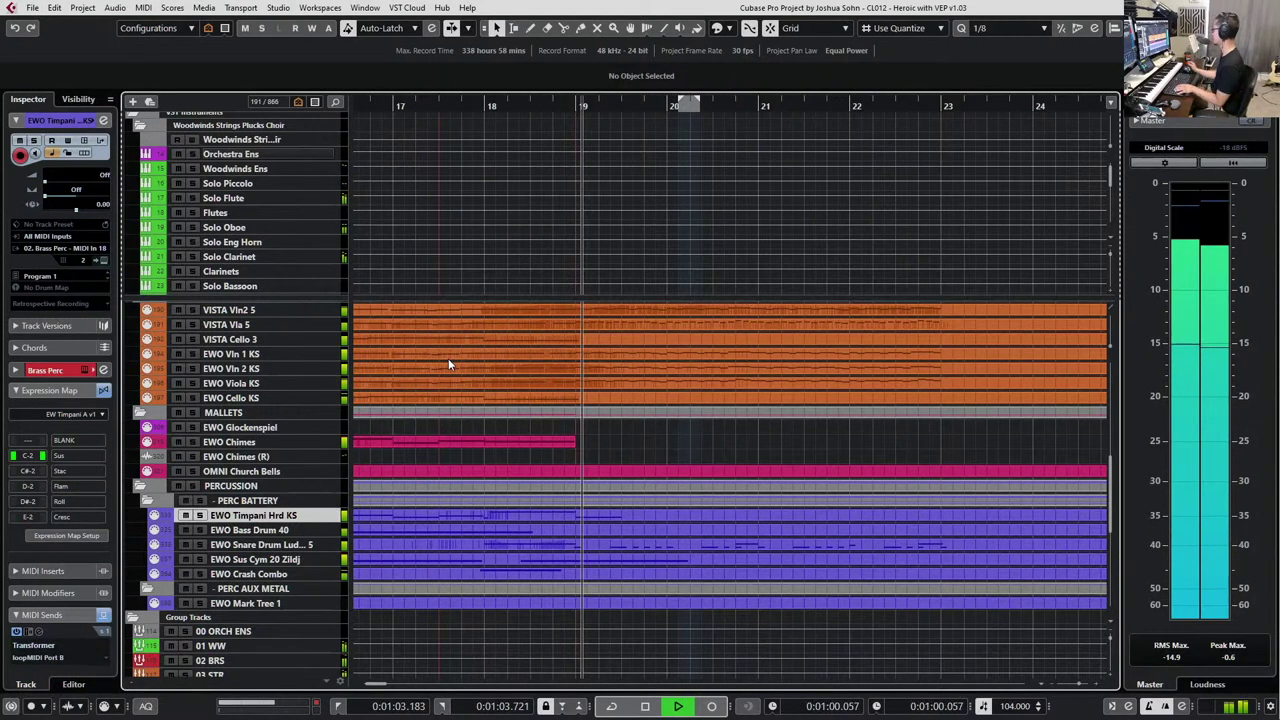
pyautogui.press('space')
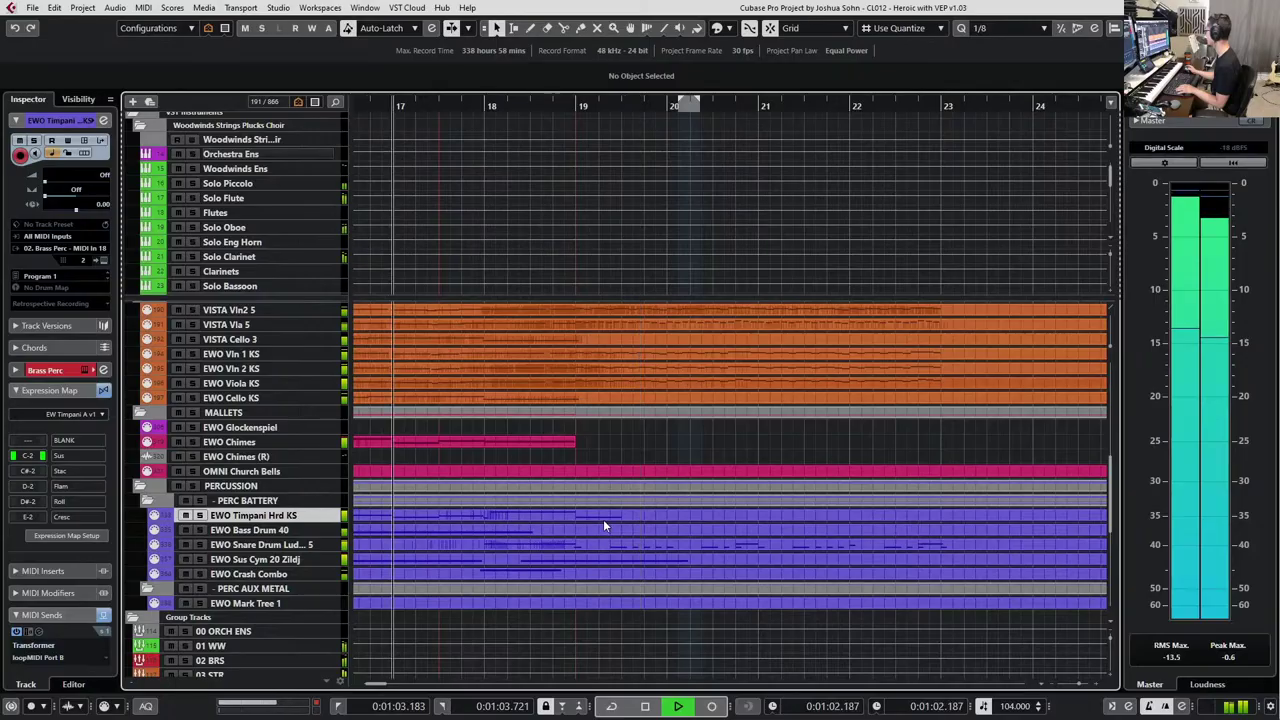
pyautogui.click(603, 519)
pyautogui.doubleClick(603, 517)
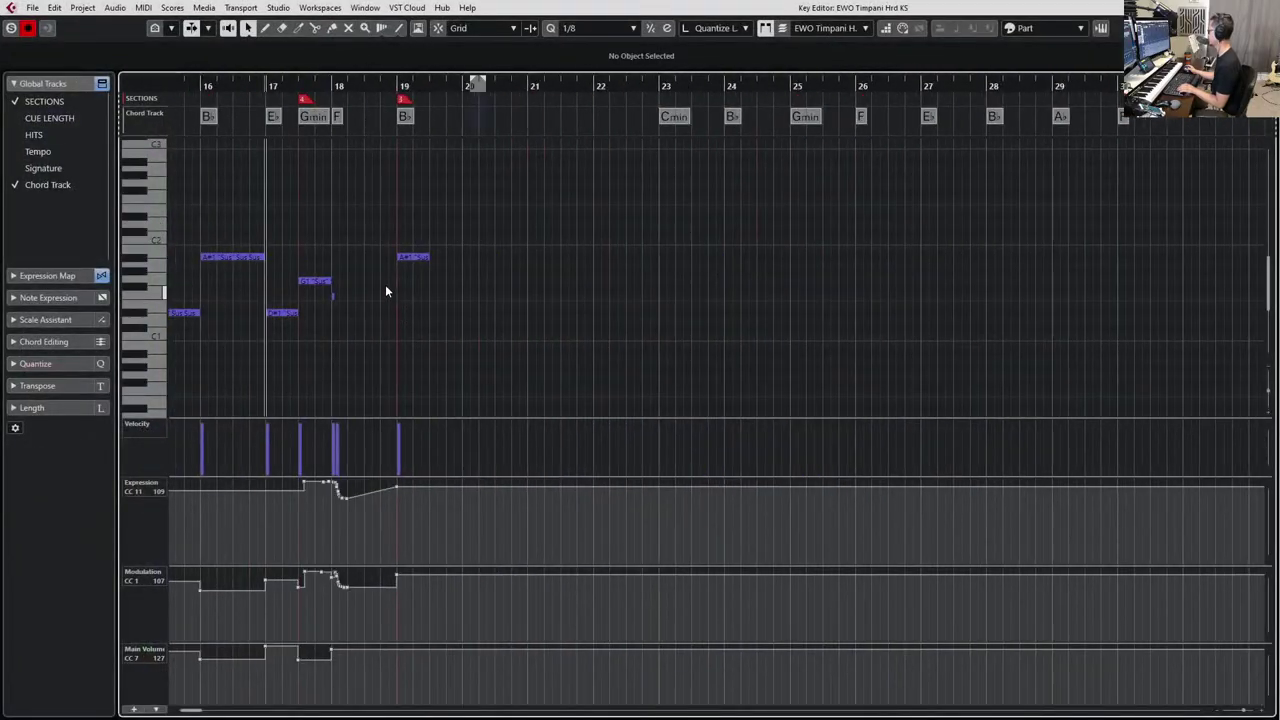
# Lengthen the timpani A#1 note at bar 19 to one full bar, ending at 20.1.1.0, and play it back.
pyautogui.click(430, 257)
pyautogui.hscroll(2, 452, 285)
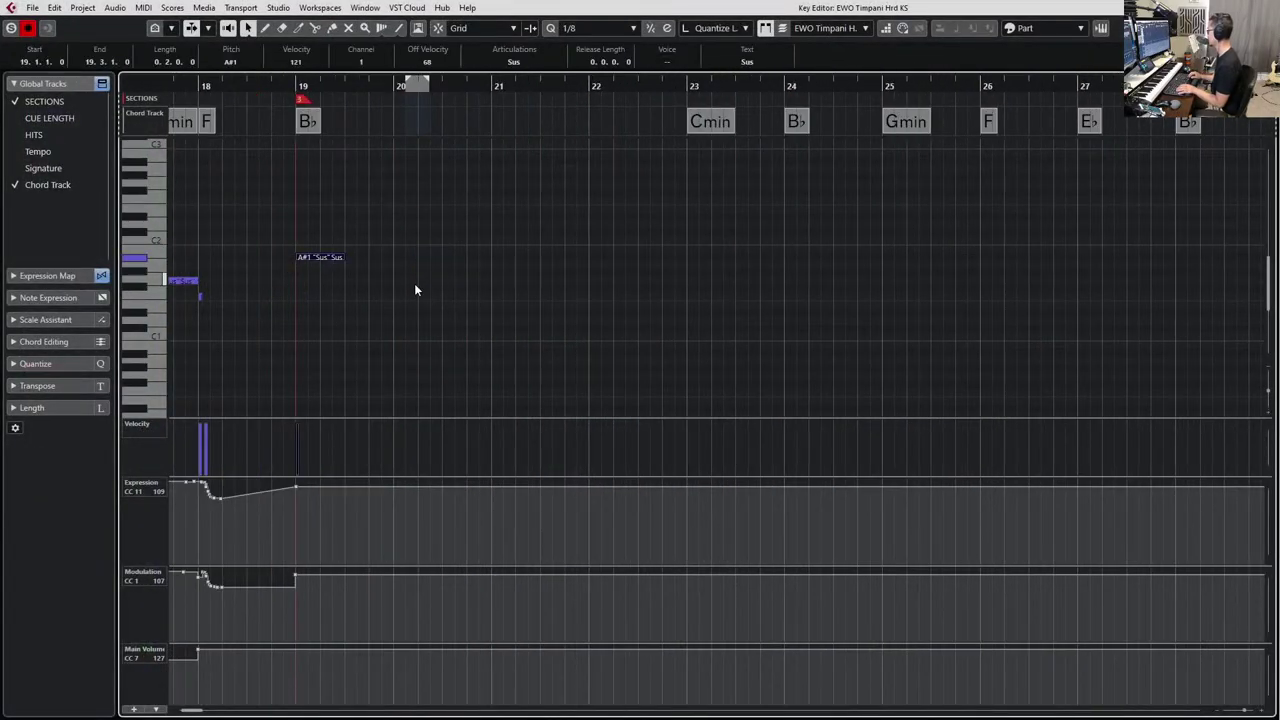
pyautogui.hotkey('alt', 'shift', 'Right')
pyautogui.hotkey('alt', 'shift', 'Right')
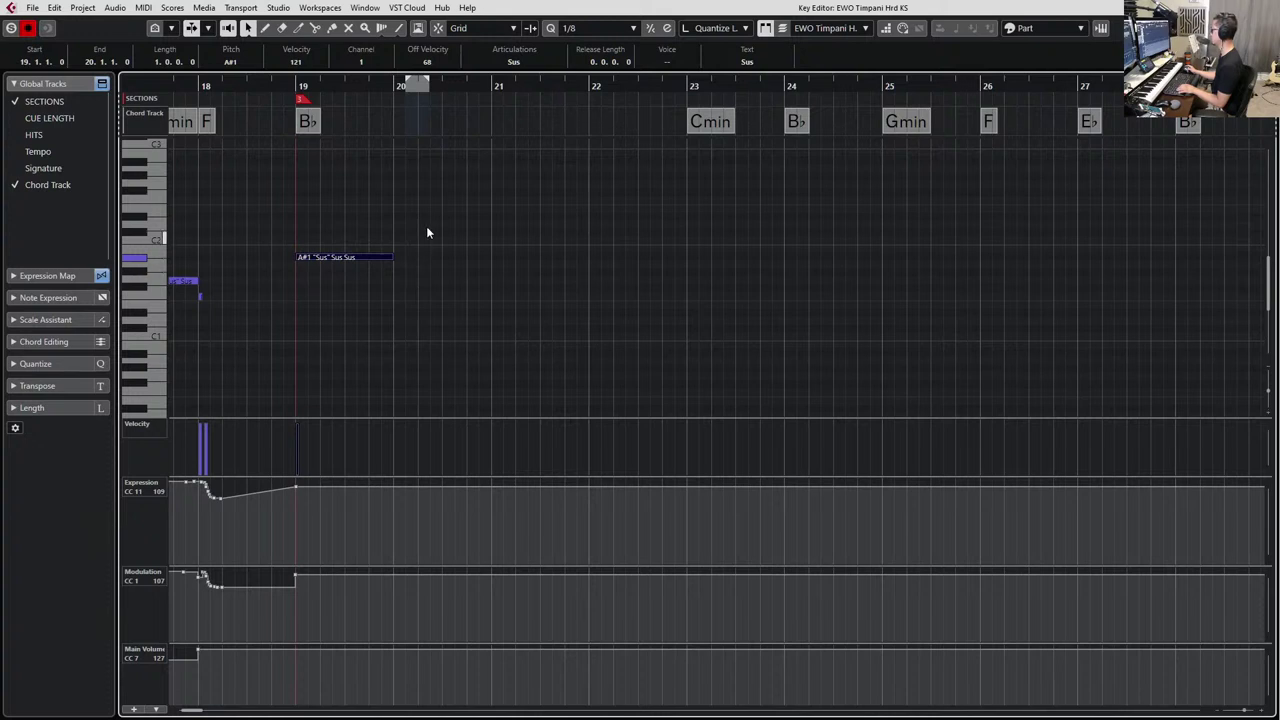
pyautogui.press('l')
pyautogui.press('space')
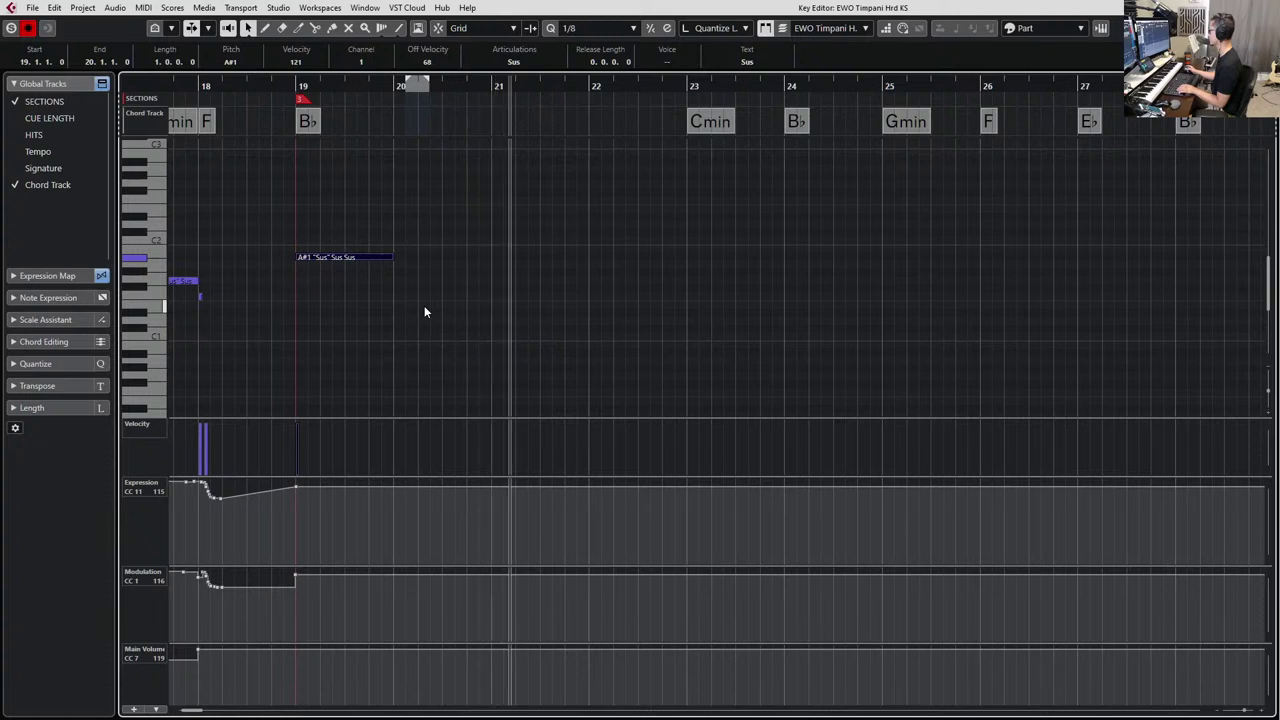
pyautogui.press('space')
# Turn on snapping and paste a copy of the bar 19 A#1 note at 21.1.1.0.
pyautogui.click(495, 85)
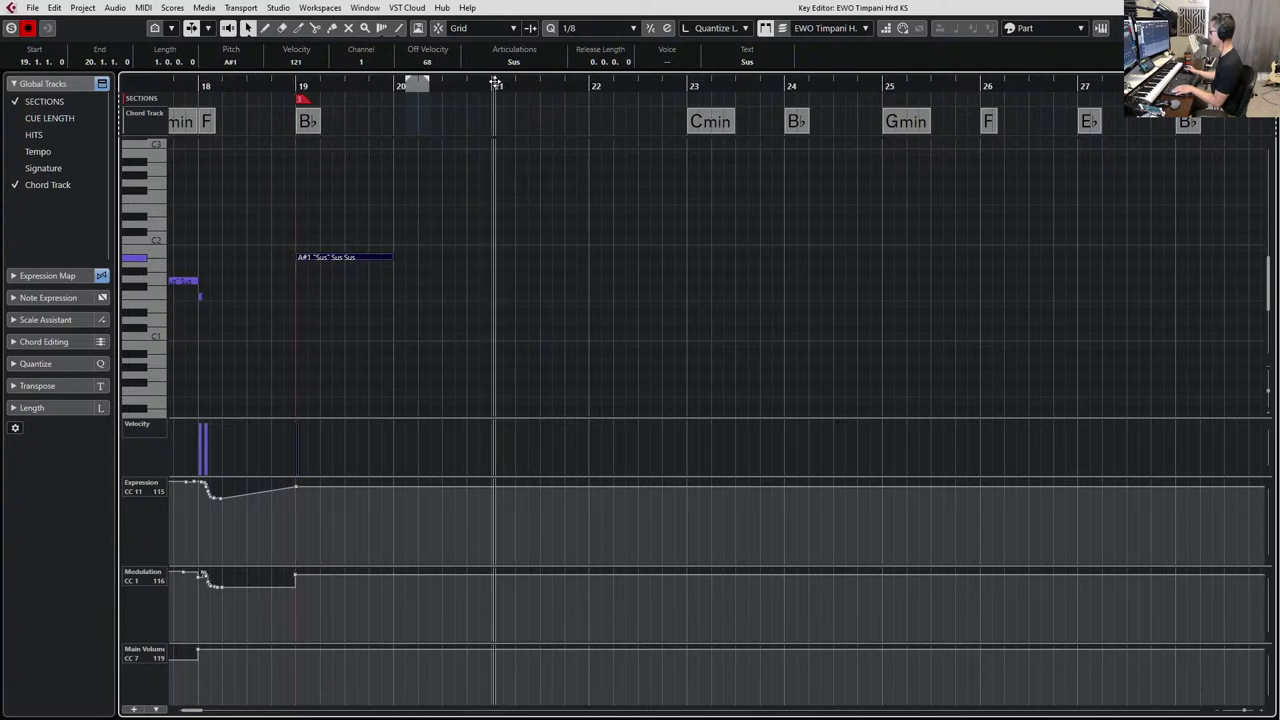
pyautogui.press('j')
pyautogui.click(492, 99)
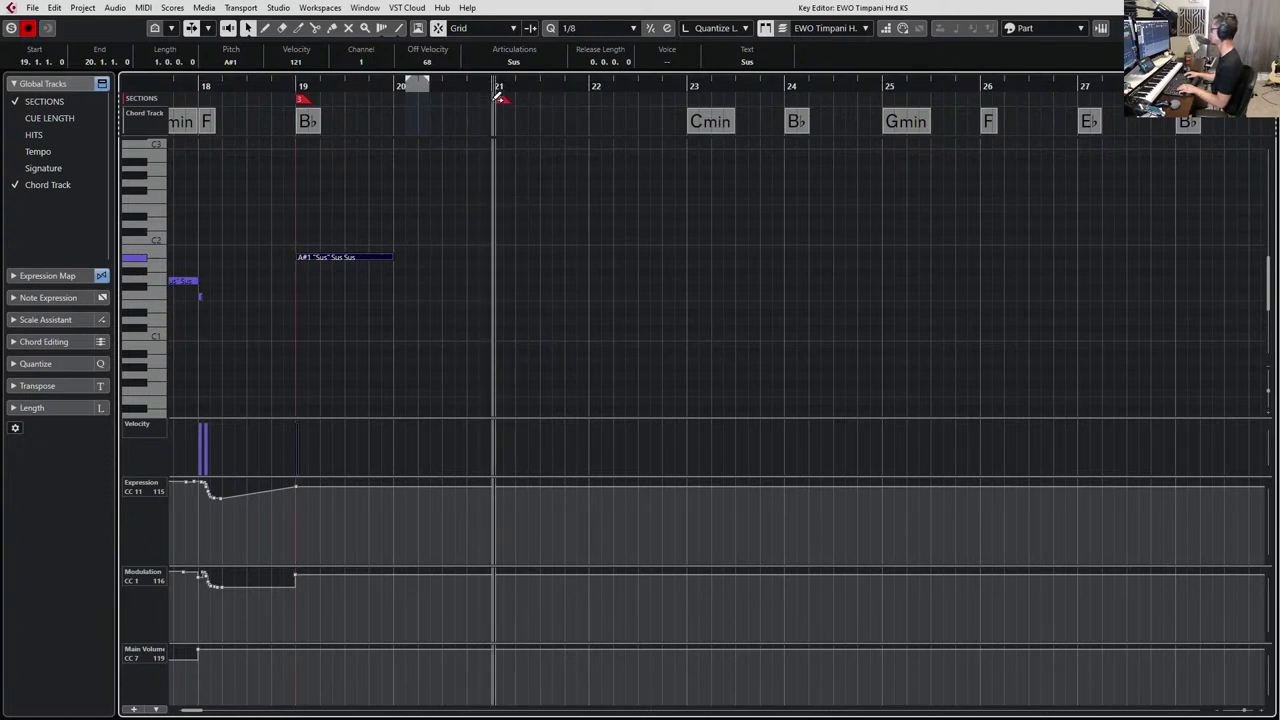
pyautogui.hotkey('ctrl', 'z')
pyautogui.press('KP_Subtract')
pyautogui.press('KP_Subtract')
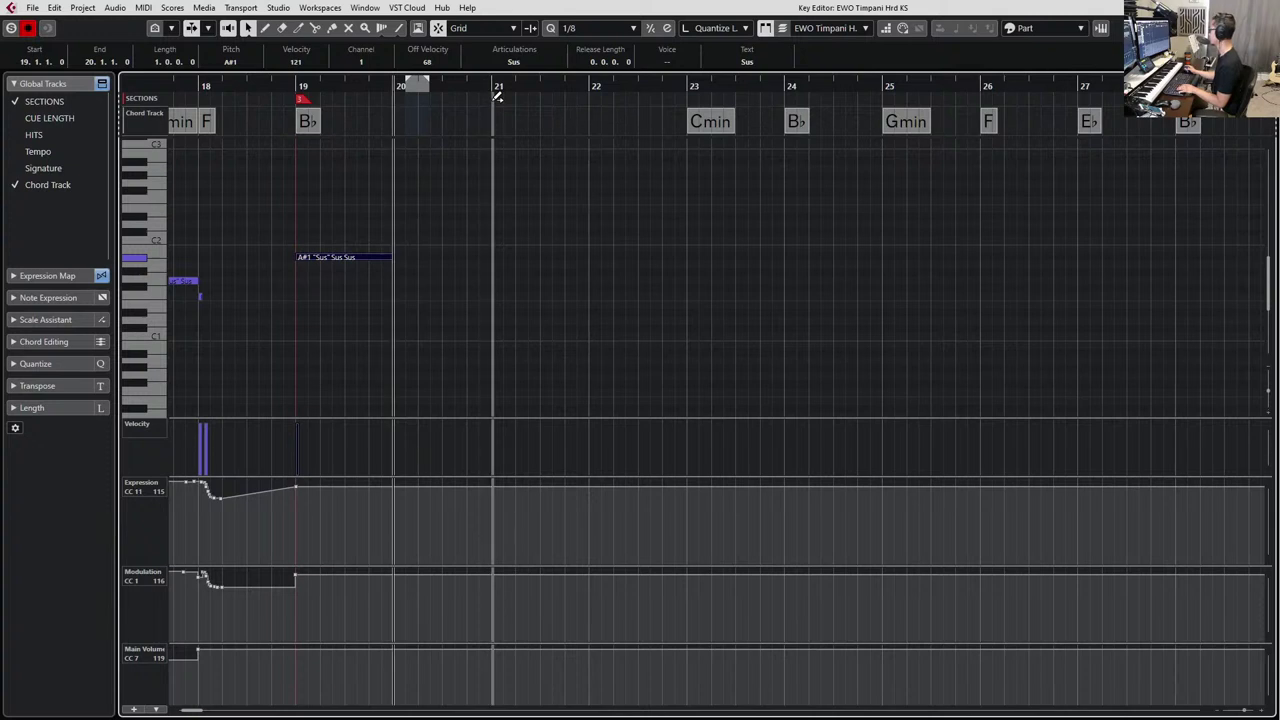
pyautogui.click(486, 92)
pyautogui.hotkey('ctrl', 'v')
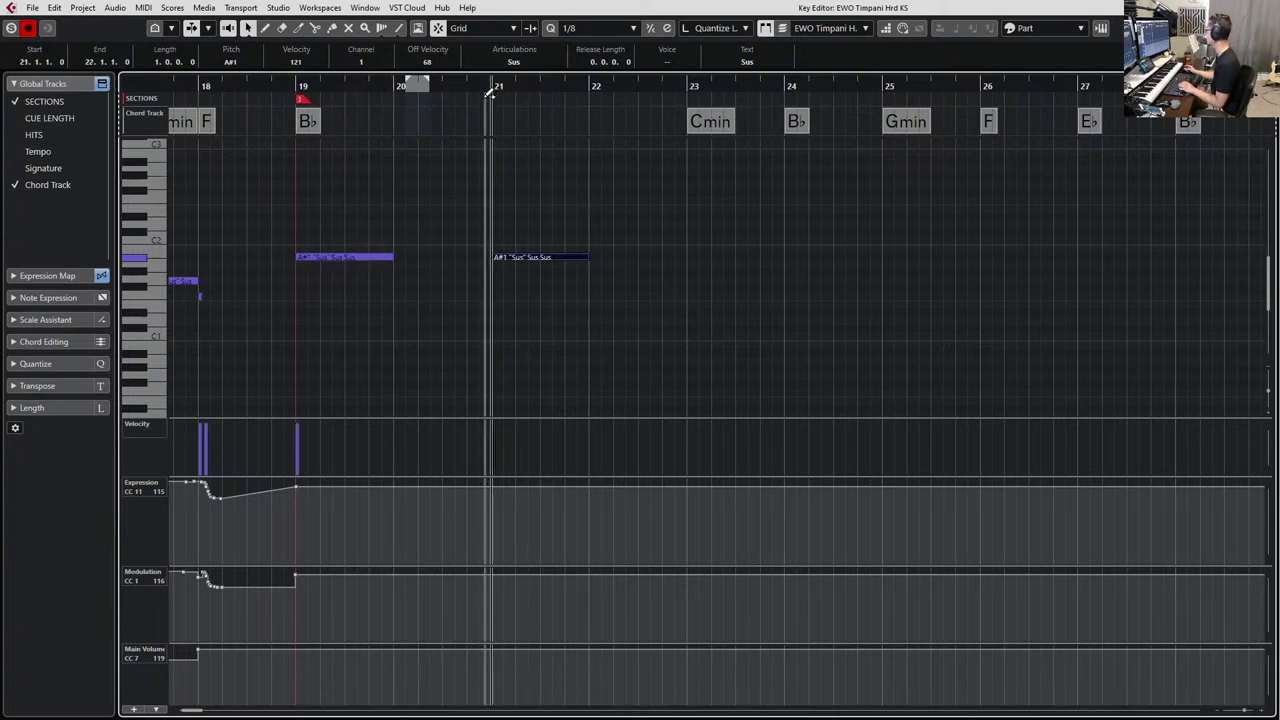
# Set the articulation of the A#1 note at bar 21 to Flam.
pyautogui.click(513, 61)
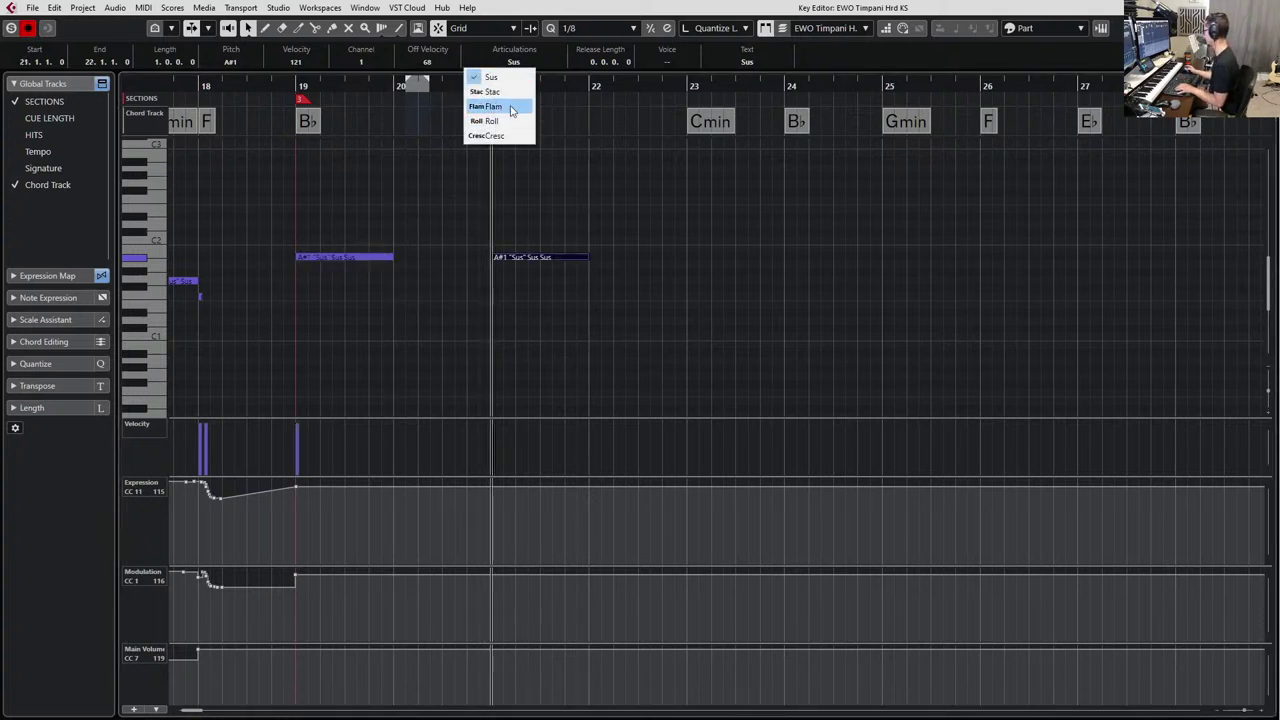
pyautogui.click(508, 100)
pyautogui.click(661, 231)
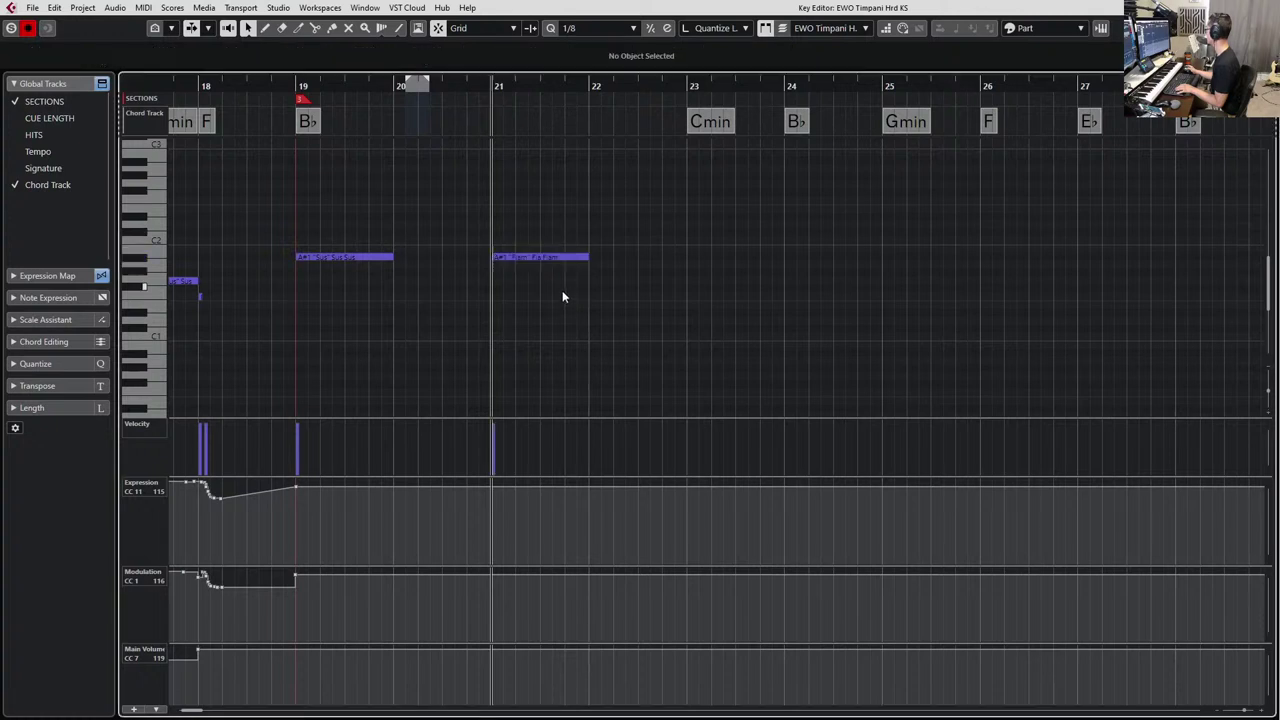
# Play back the timpani from the A#1 note at bar 19 towards the bar 21 flam, and close the editor.
pyautogui.click(584, 257)
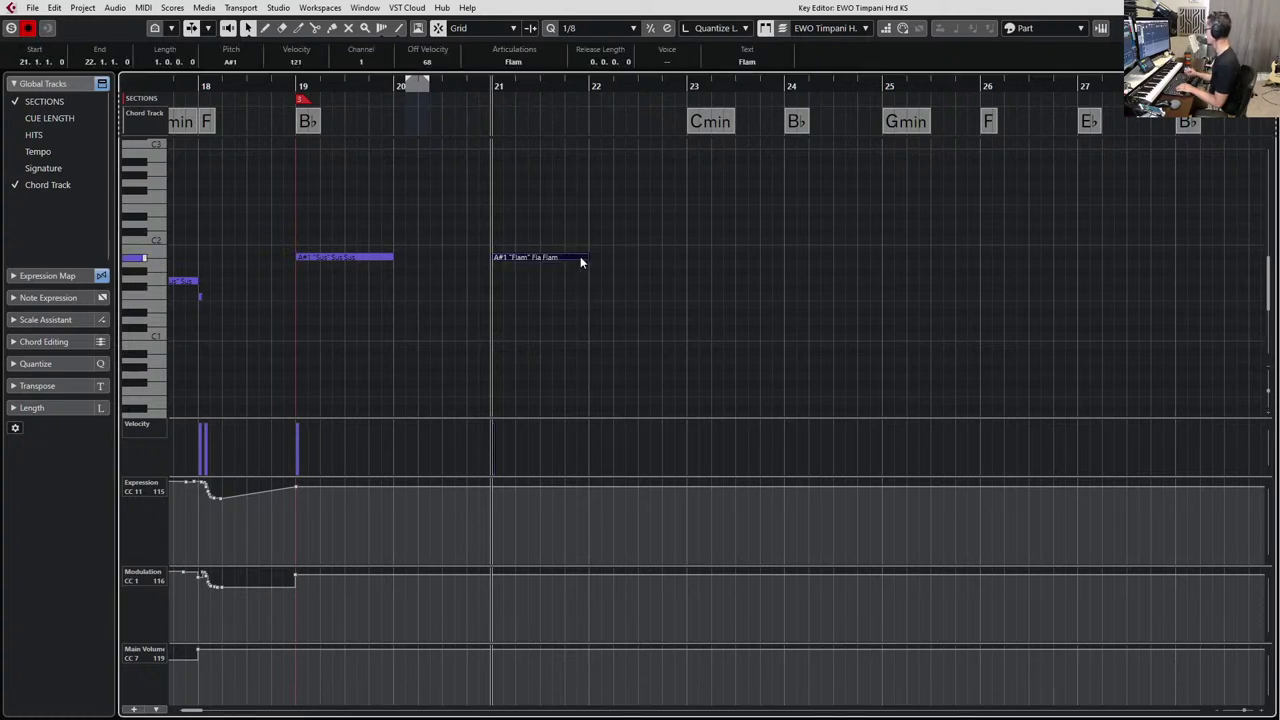
pyautogui.press('h')
pyautogui.press('Left')
pyautogui.press('l')
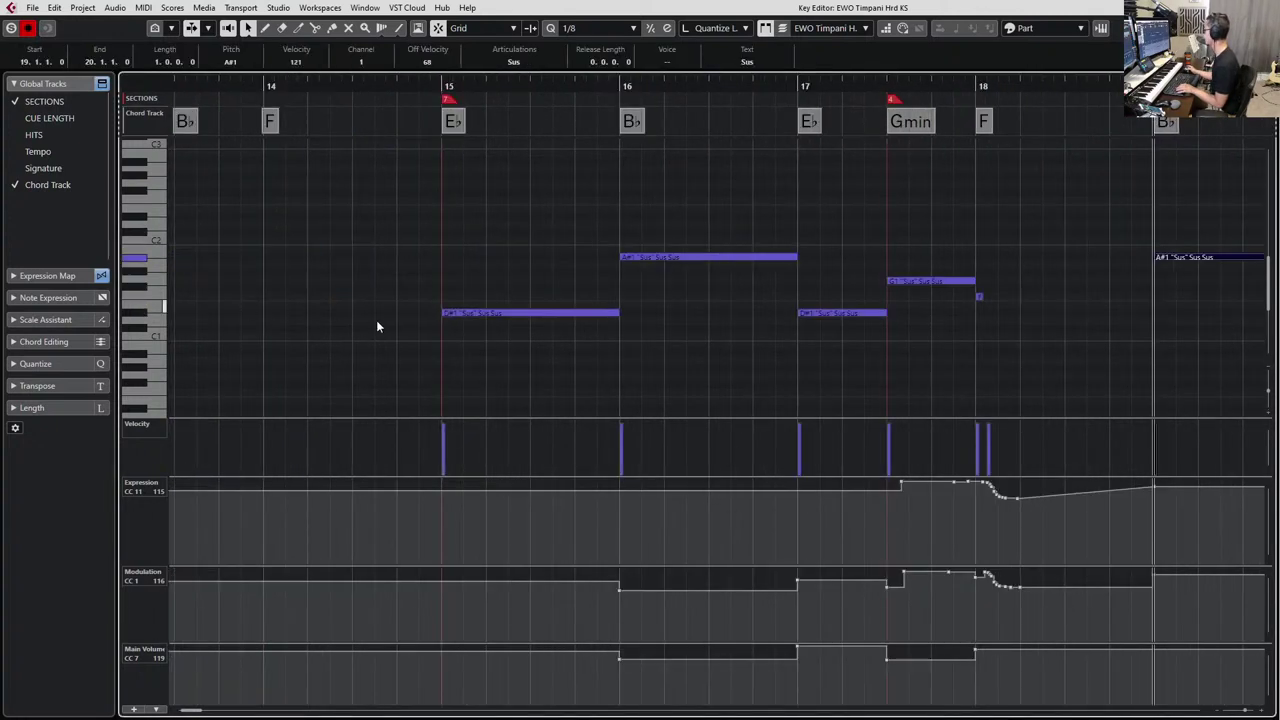
pyautogui.press('space')
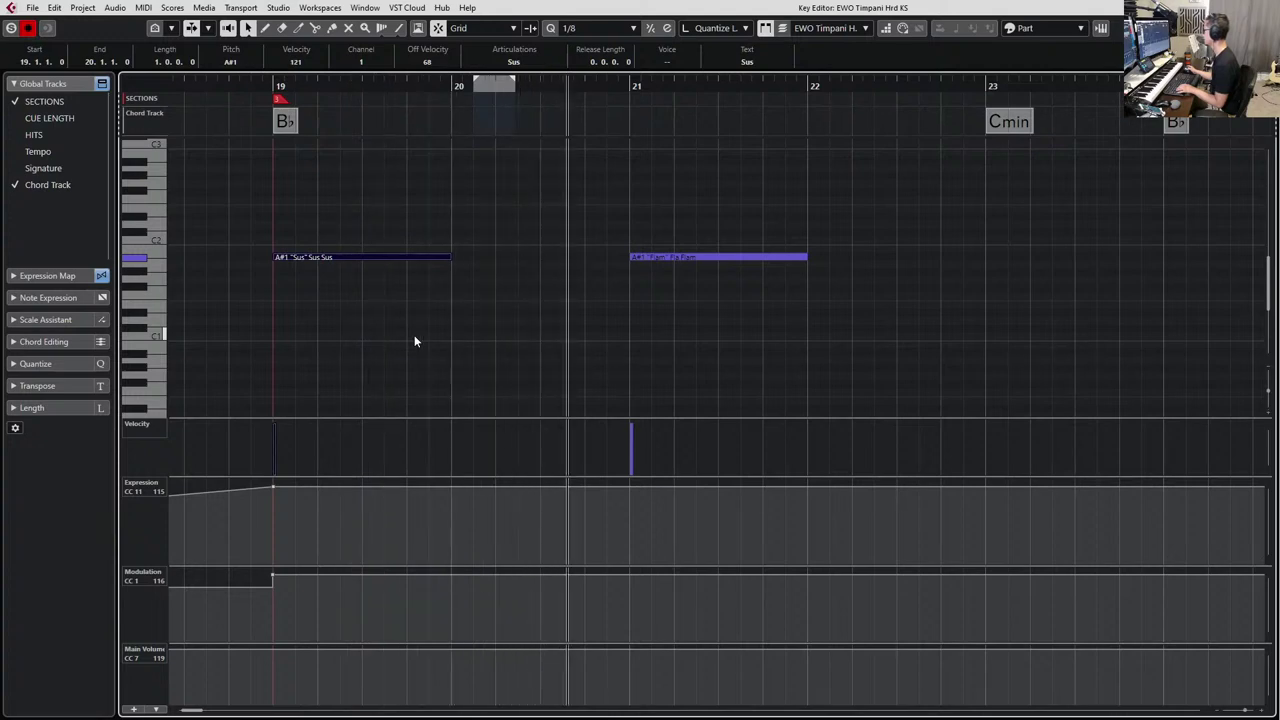
pyautogui.press('space')
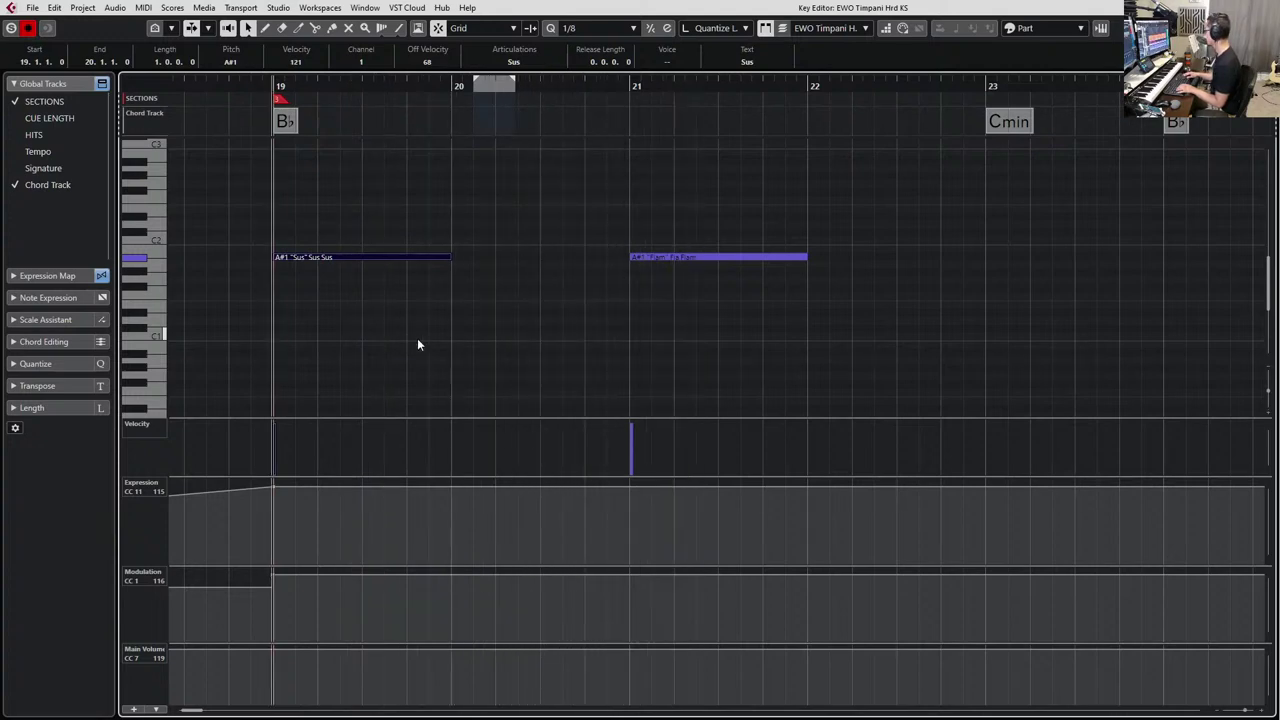
pyautogui.press('Return')
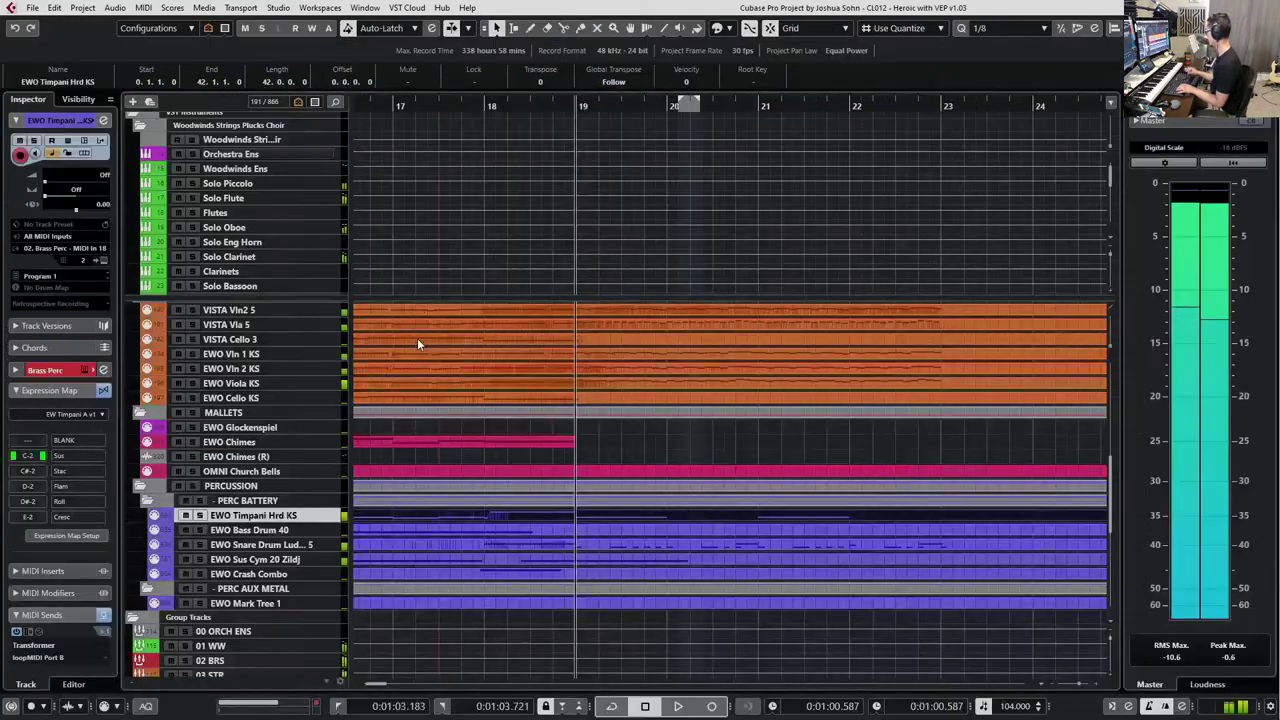
# Open the EWO Bass Drum 40 part and shorten its last C1 note at bar 18 to about an eighth note.
pyautogui.click(590, 532)
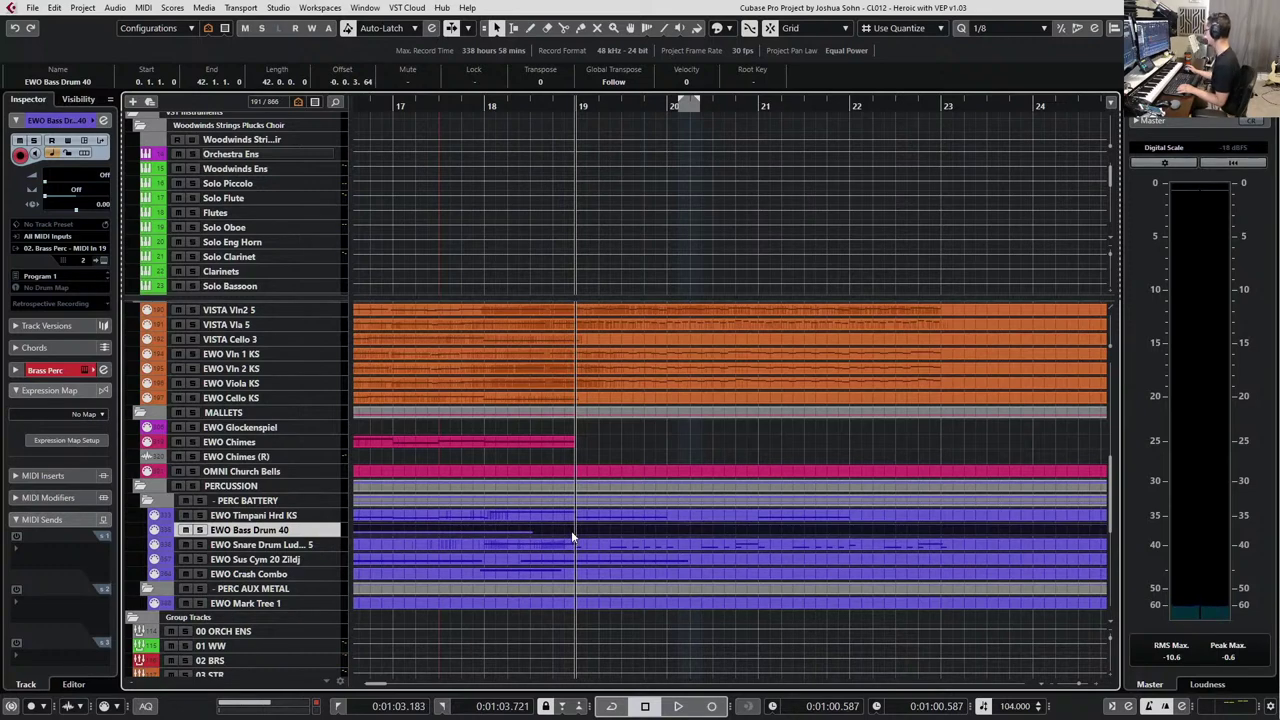
pyautogui.doubleClick(571, 530)
pyautogui.moveTo(699, 229); pyautogui.dragTo(624, 375)
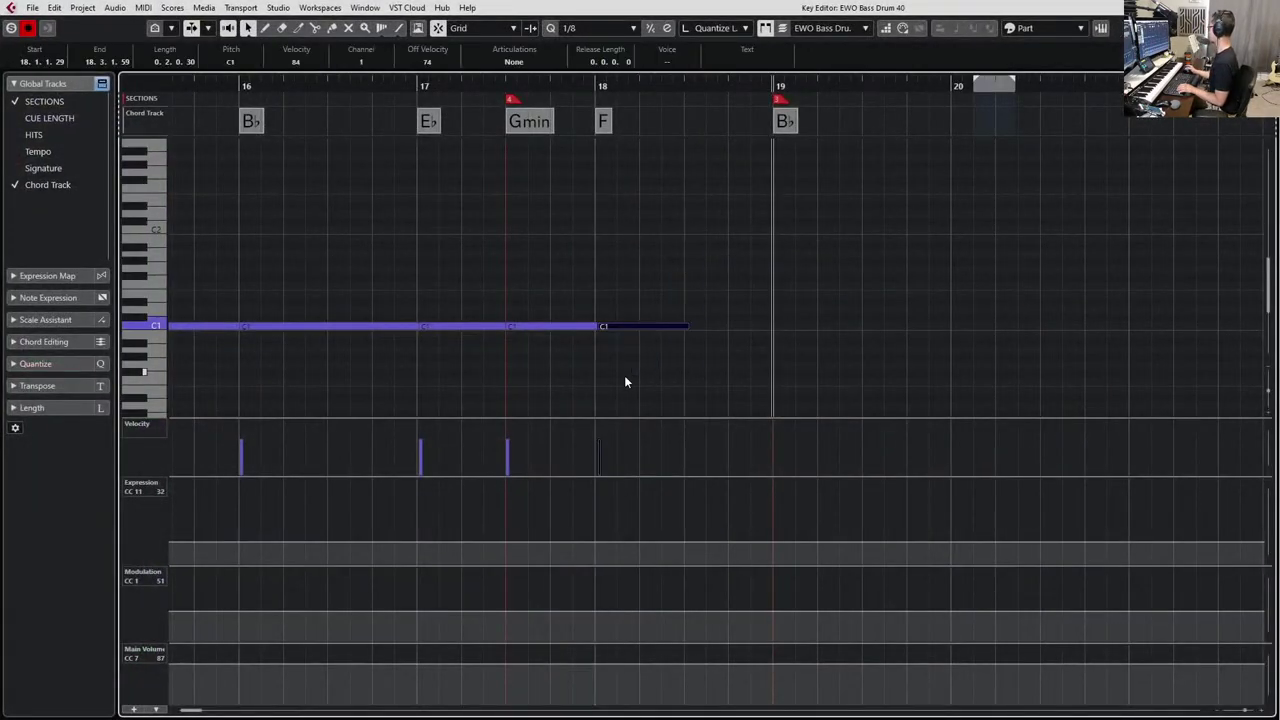
pyautogui.hotkey('ctrl', 'v')
pyautogui.press('Delete')
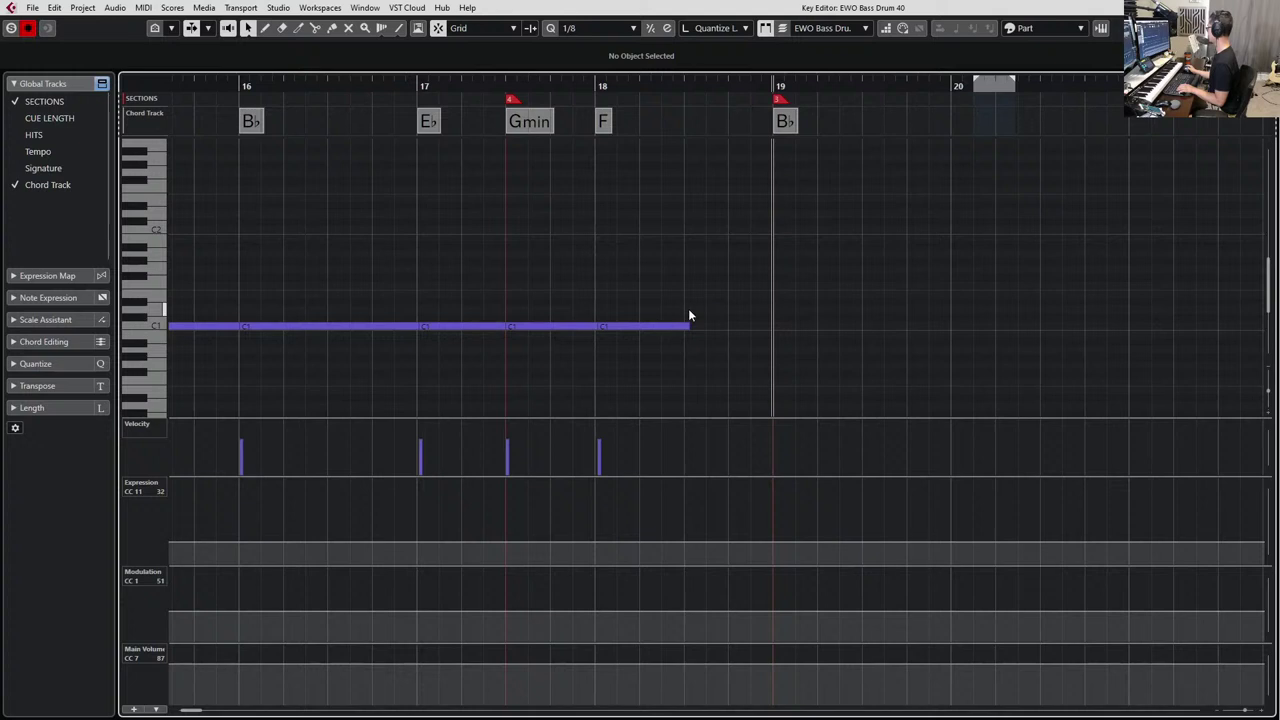
pyautogui.moveTo(686, 328); pyautogui.dragTo(607, 350)
# Quantize the bass drum's C1 notes from bar 15 to bar 18 to the grid.
pyautogui.moveTo(638, 270); pyautogui.dragTo(447, 389)
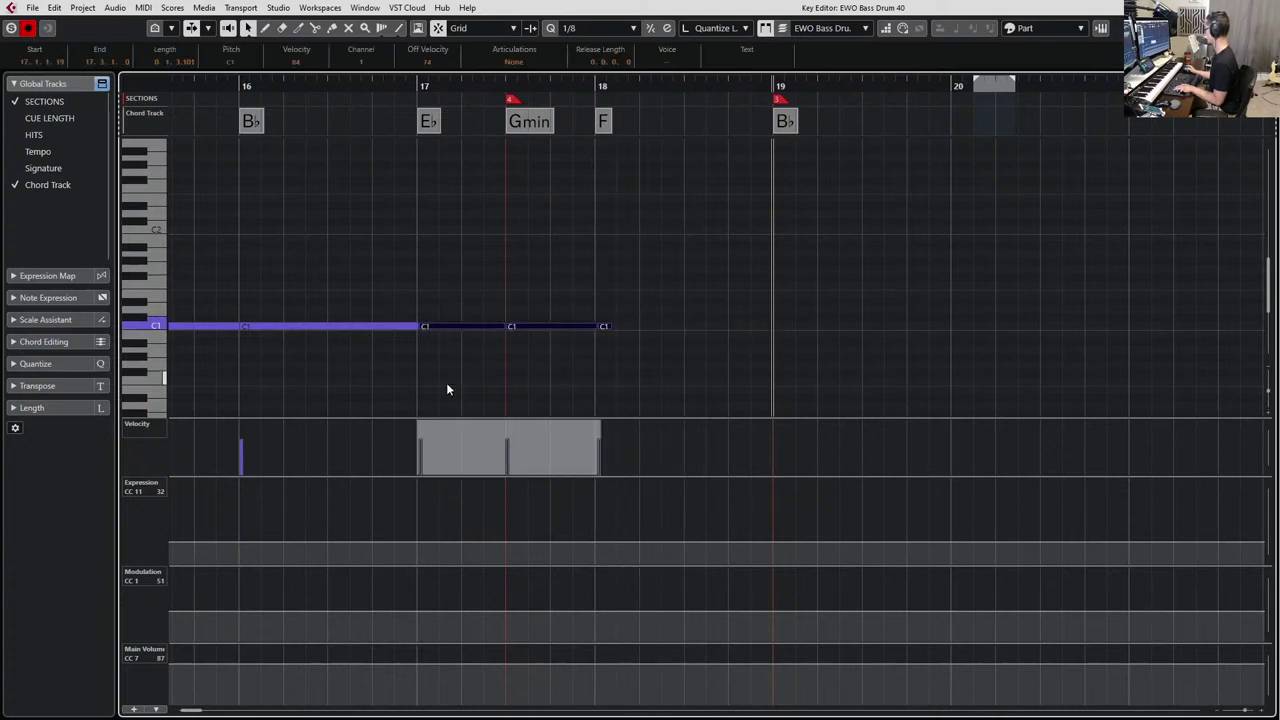
pyautogui.moveTo(353, 266); pyautogui.dragTo(324, 351)
pyautogui.hscroll(-5, 324, 300)
pyautogui.moveTo(324, 276); pyautogui.dragTo(412, 386)
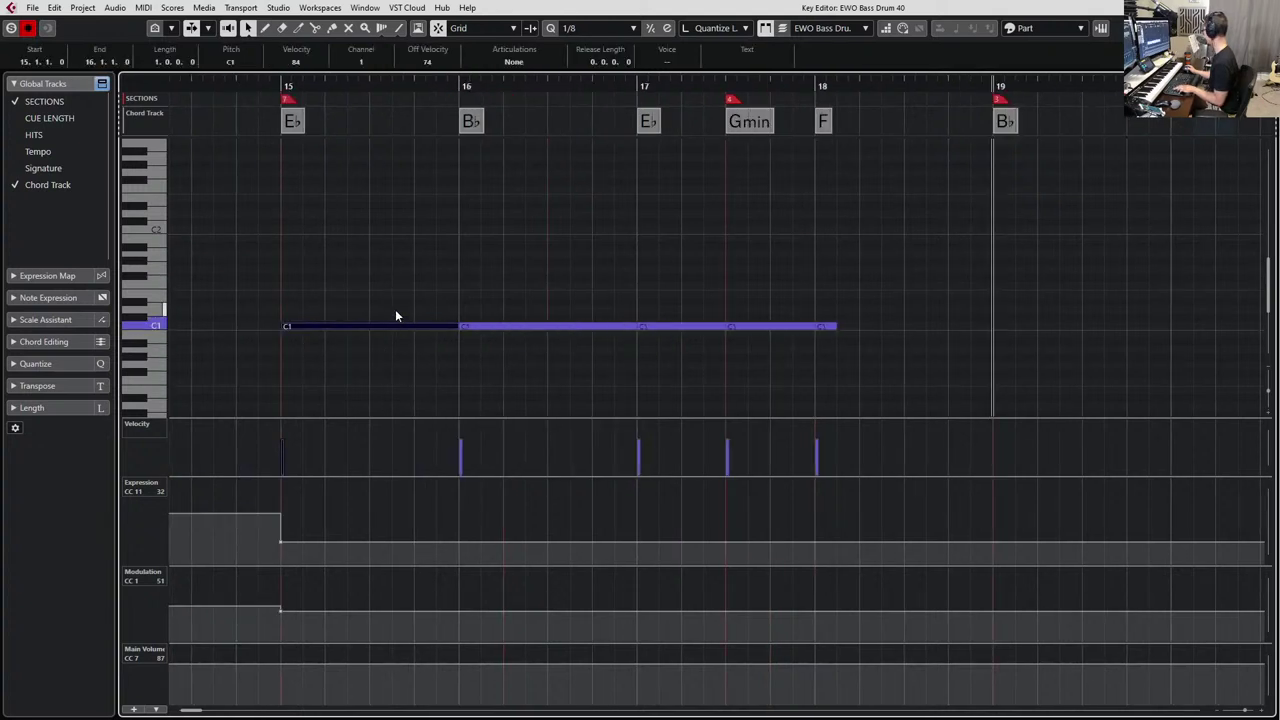
pyautogui.moveTo(396, 309); pyautogui.dragTo(831, 356)
pyautogui.click(836, 338)
# Set the grid to 1/16 and shorten the C1 note at bar 18 to a length of 0.0.1.0.
pyautogui.hscroll(5, 786, 335)
pyautogui.scroll(3, 567, 335)
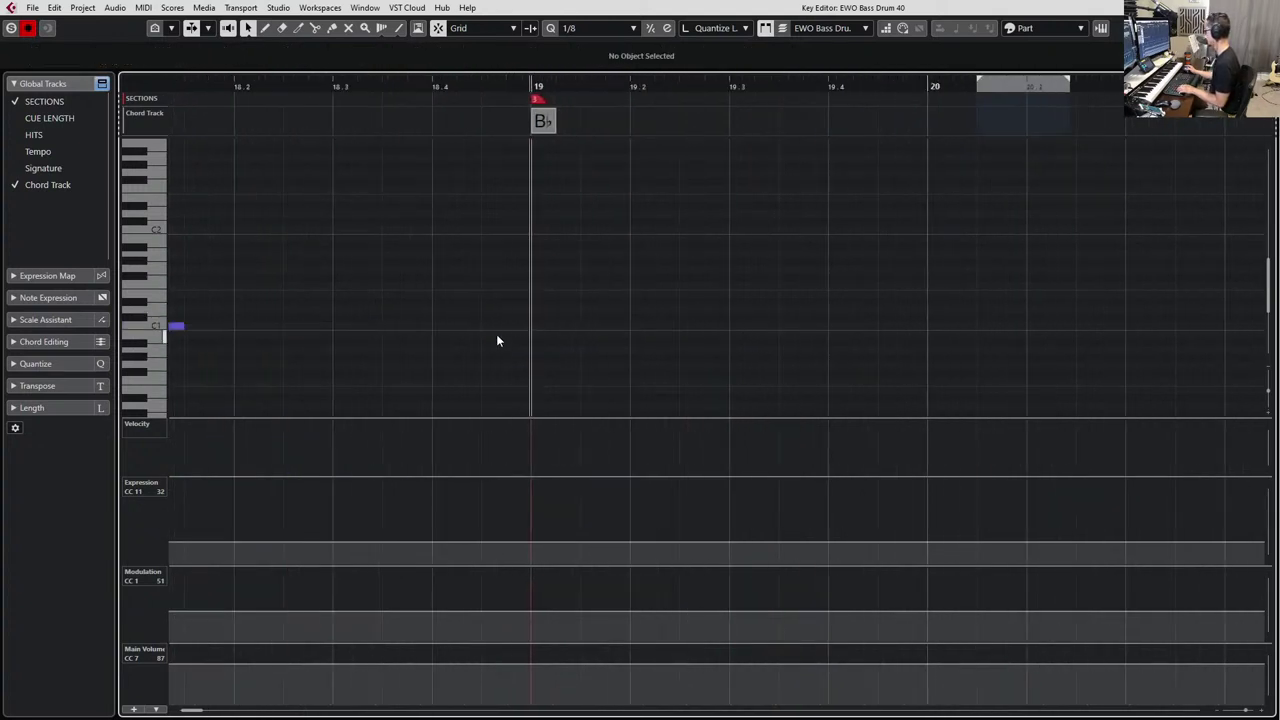
pyautogui.hscroll(-3, 496, 341)
pyautogui.moveTo(454, 304); pyautogui.dragTo(404, 356)
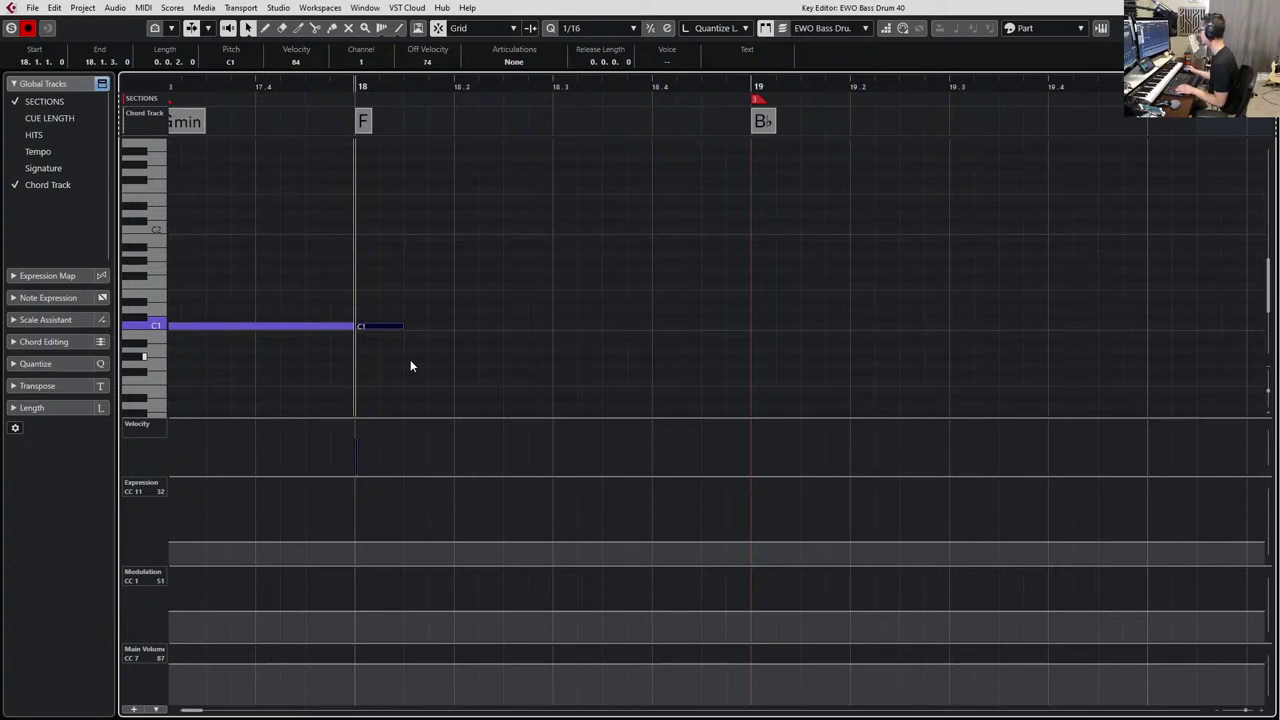
pyautogui.hotkey('alt', 'shift', 'Left')
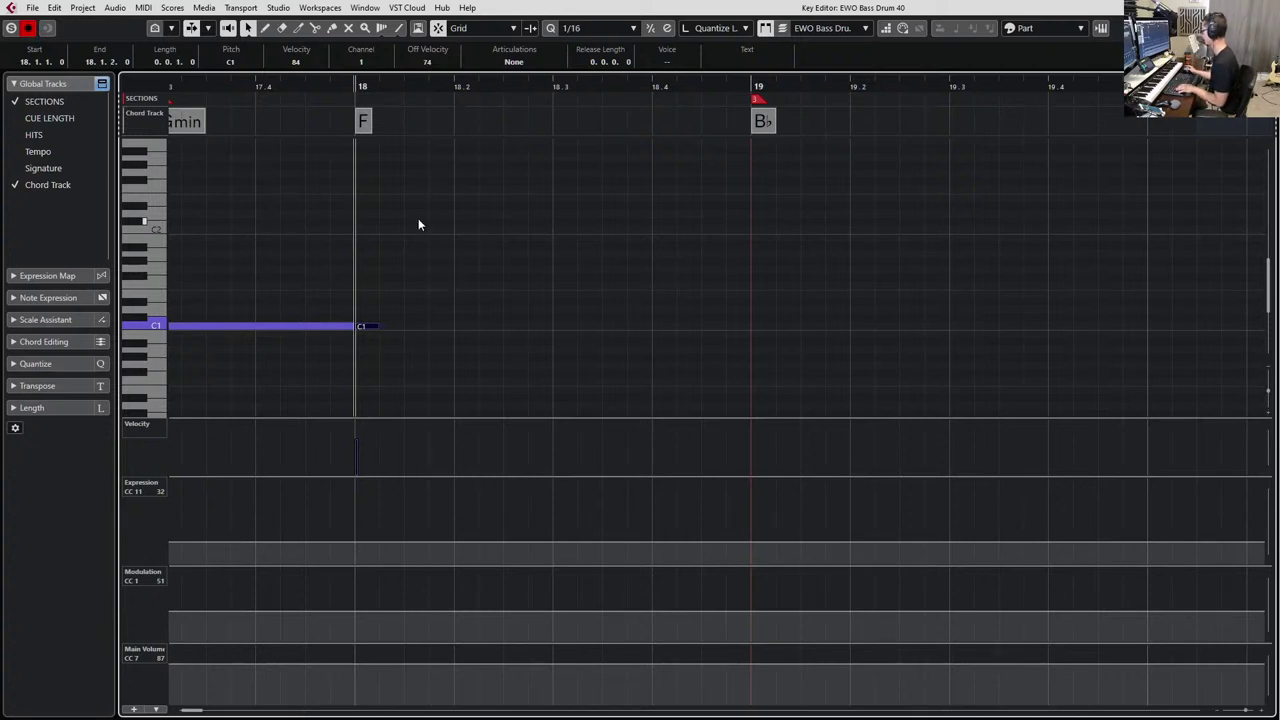
# Add a second C1 note at 18.1.2.0 and lengthen it to end at 19.1.1.0.
pyautogui.hotkey('alt', 'shift', 'Right')
pyautogui.hotkey('alt', 'shift', 'Right')
pyautogui.hotkey('alt', 'shift', 'Right')
pyautogui.hotkey('alt', 'shift', 'Right')
pyautogui.hotkey('alt', 'shift', 'Right')
pyautogui.hotkey('alt', 'shift', 'Right')
pyautogui.hotkey('alt', 'shift', 'Right')
pyautogui.hotkey('alt', 'shift', 'Right')
pyautogui.hotkey('alt', 'shift', 'Right')
pyautogui.hotkey('alt', 'shift', 'Right')
pyautogui.hotkey('alt', 'shift', 'Right')
pyautogui.hotkey('alt', 'shift', 'Right')
pyautogui.hotkey('alt', 'shift', 'Right')
pyautogui.hotkey('alt', 'shift', 'Right')
pyautogui.hotkey('alt', 'shift', 'Right')
pyautogui.hotkey('alt', 'shift', 'Right')
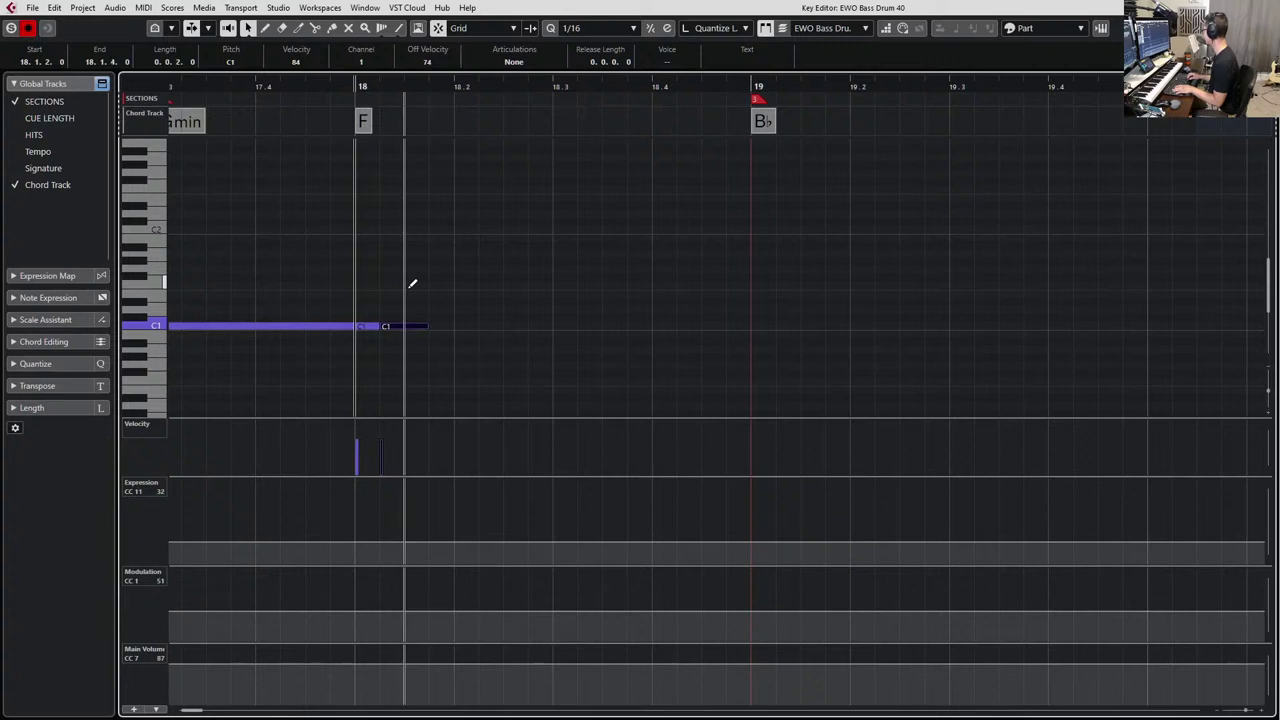
pyautogui.hotkey('alt', 'shift', 'Left')
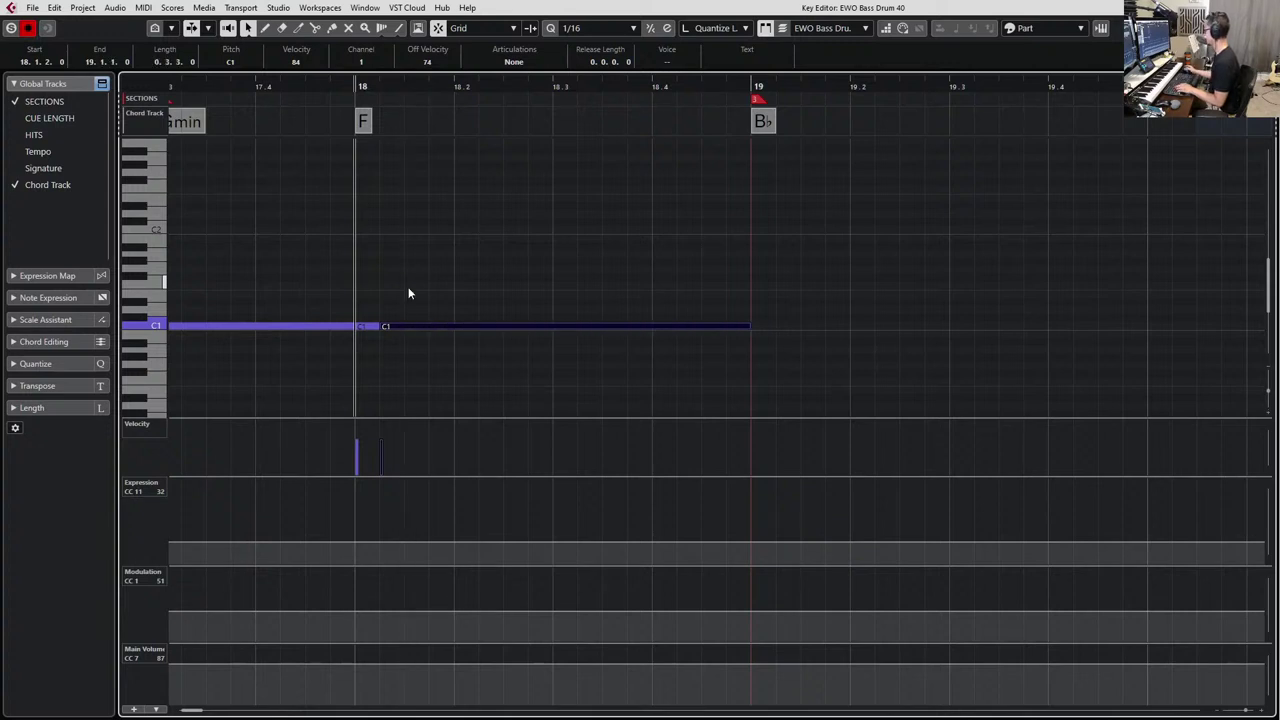
# Transpose the long bass drum note starting at 18.1.2.0 up four semitones to E1.
pyautogui.click(364, 338)
pyautogui.click(366, 326)
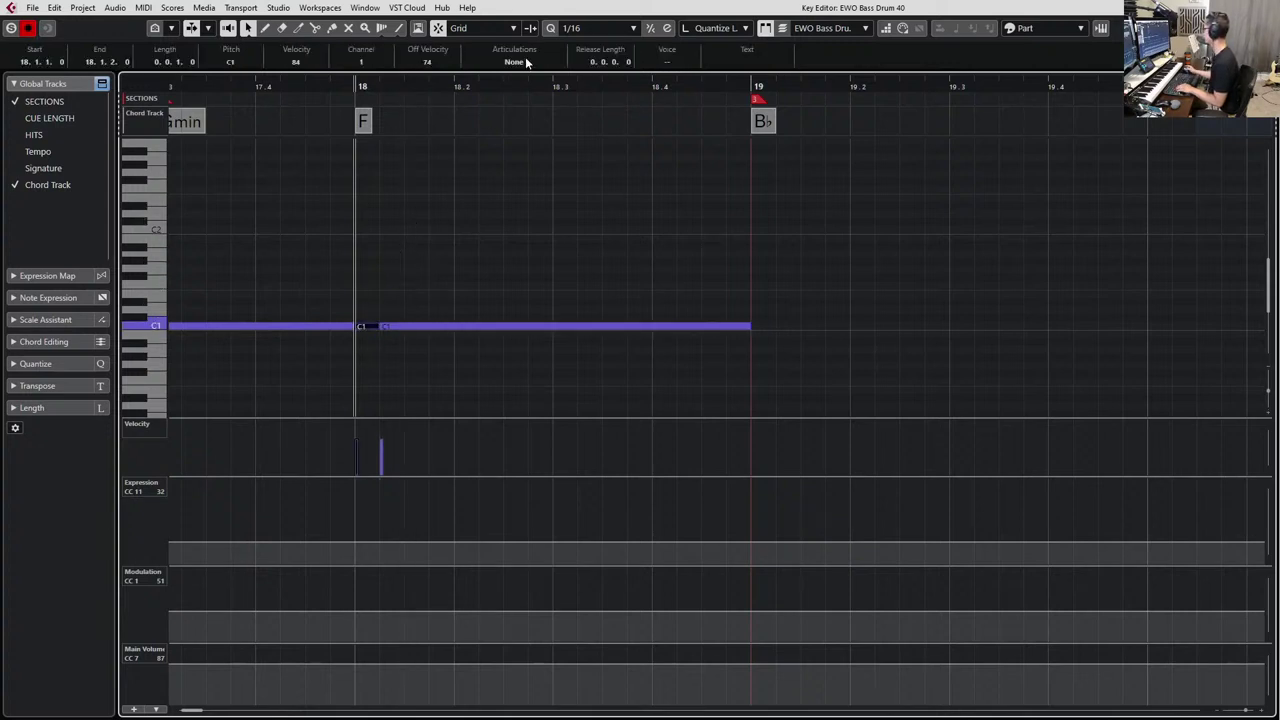
pyautogui.hscroll(-3, 536, 156)
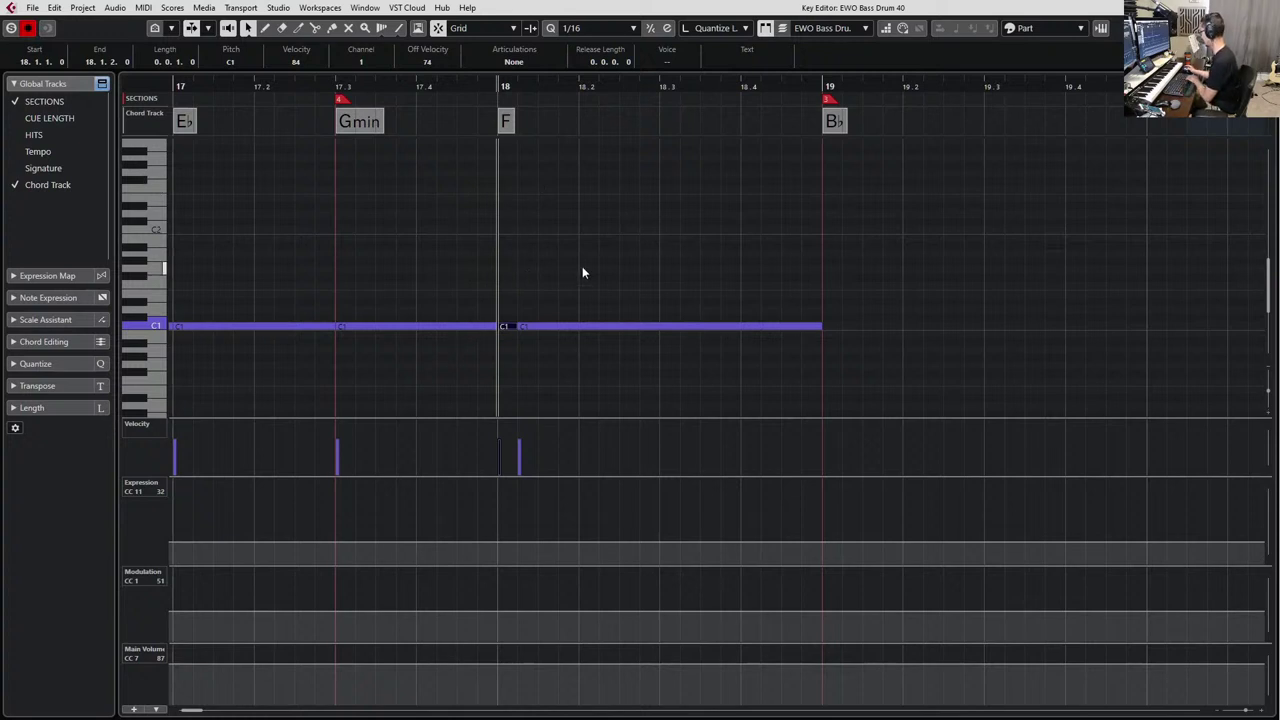
pyautogui.moveTo(582, 266); pyautogui.dragTo(599, 353)
pyautogui.press('Up')
pyautogui.press('Up')
pyautogui.press('Up')
pyautogui.press('Up')
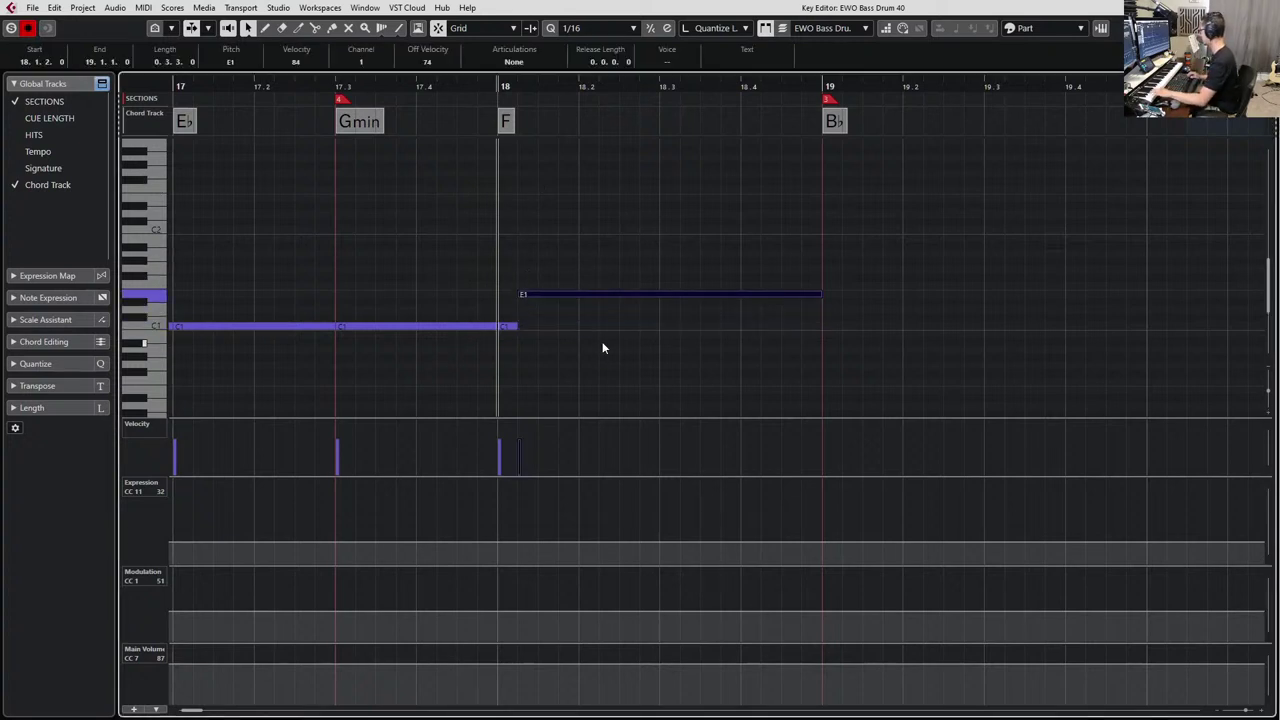
# Raise the long E1 note to F1 with its start extended back to 18.1.1.0, and lengthen the C1 note at bar 18 to 0.0.2.0.
pyautogui.press('Up')
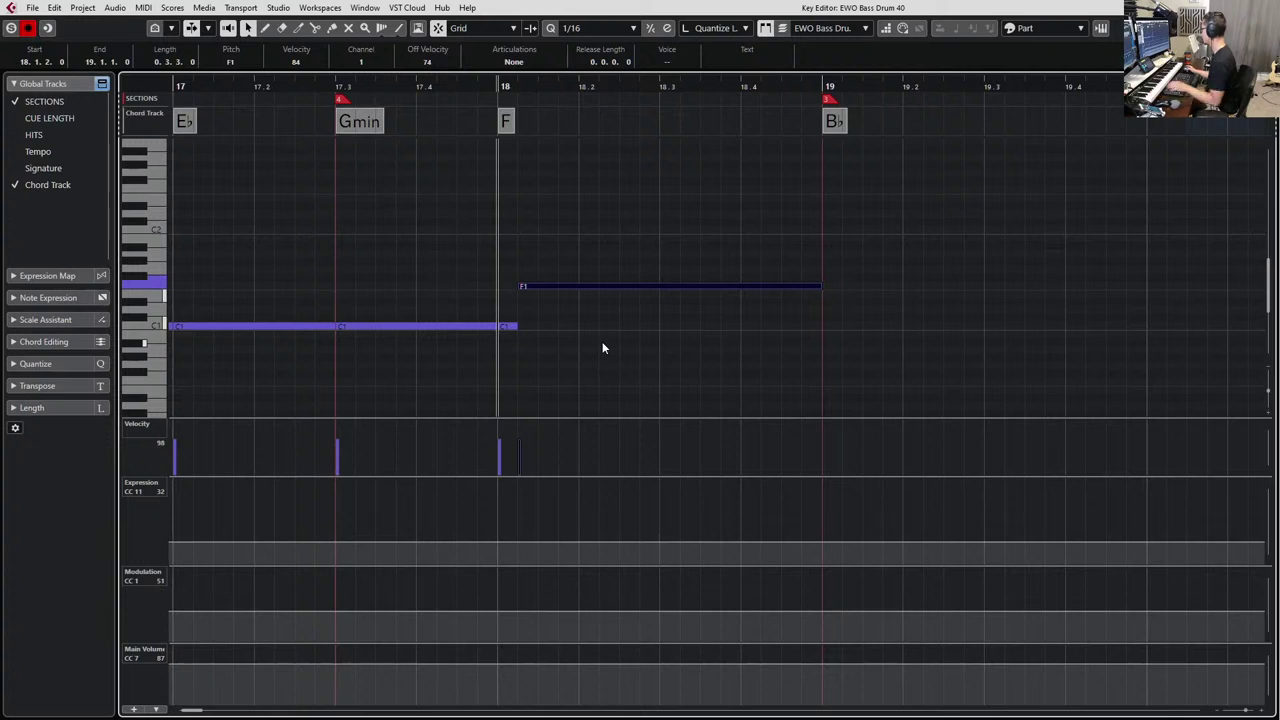
pyautogui.hotkey('alt', 'Left')
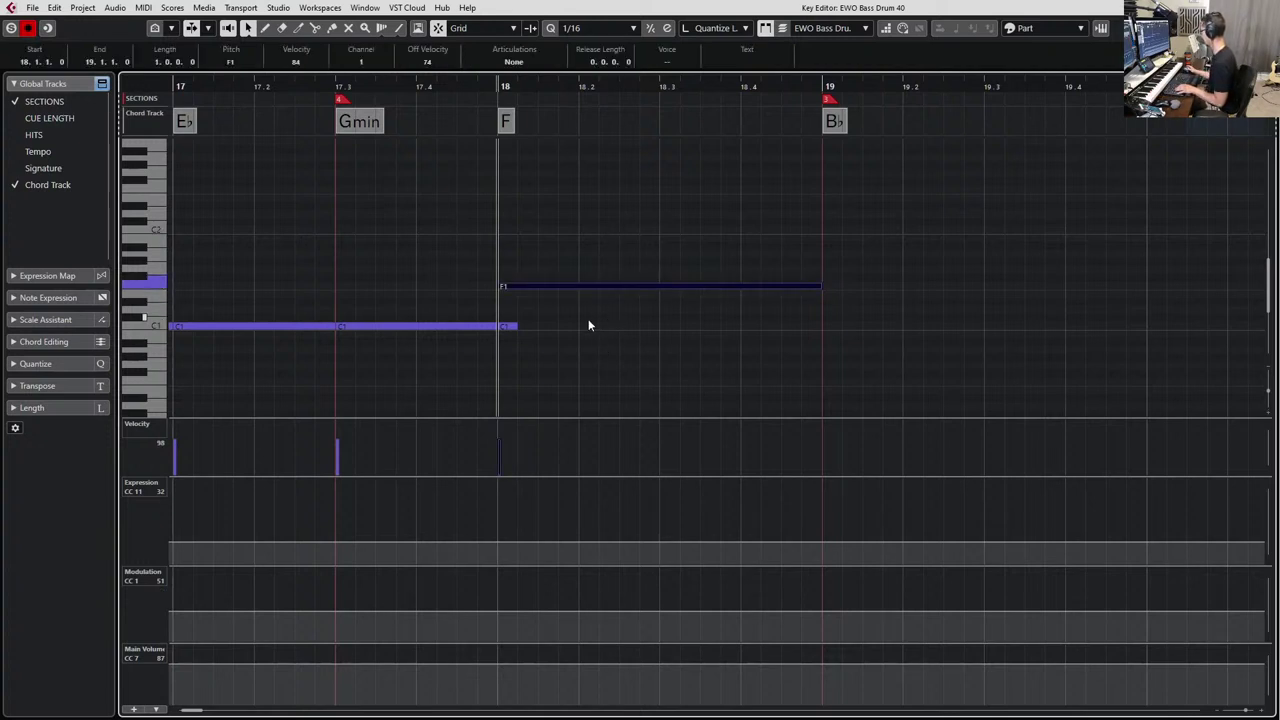
pyautogui.moveTo(574, 320); pyautogui.dragTo(510, 323)
pyautogui.hotkey('alt', 'shift', 'Right')
# Solo the bass drum part and record rising Expression and Modulation curves from about 17.4 up to bar 19.
pyautogui.press('space')
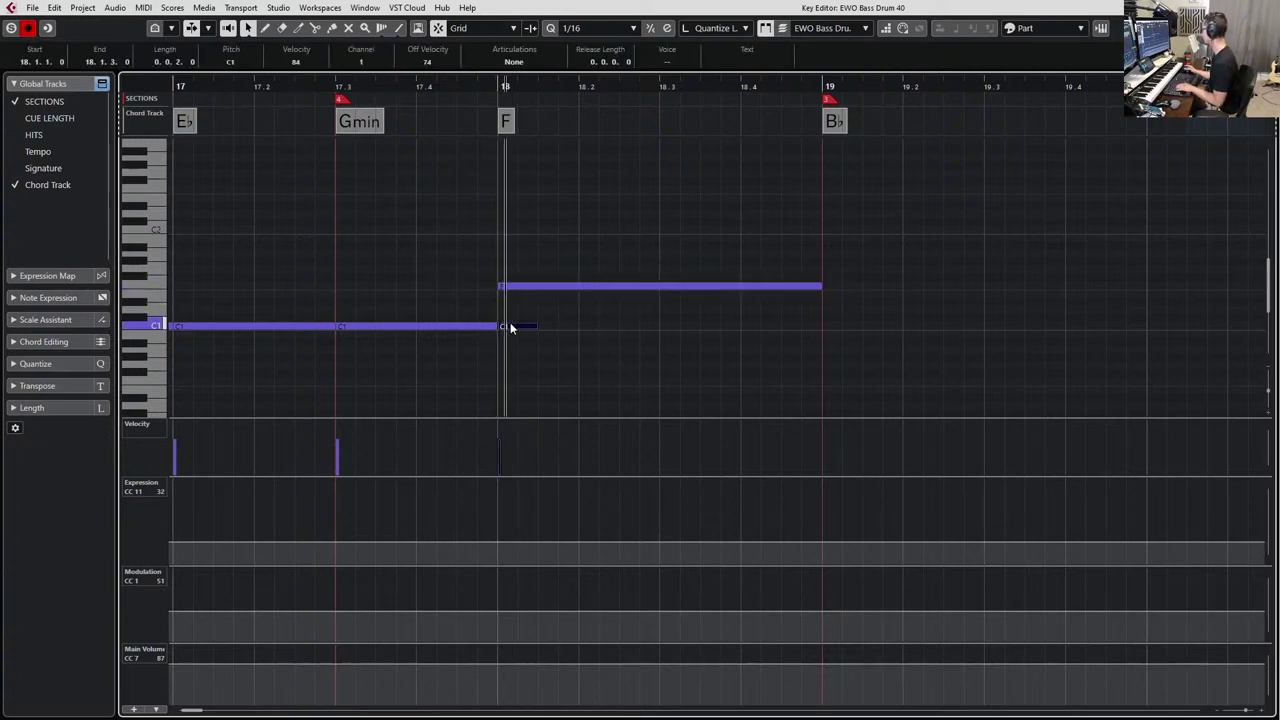
pyautogui.press('space')
pyautogui.press('ctrl+KP_Subtract')
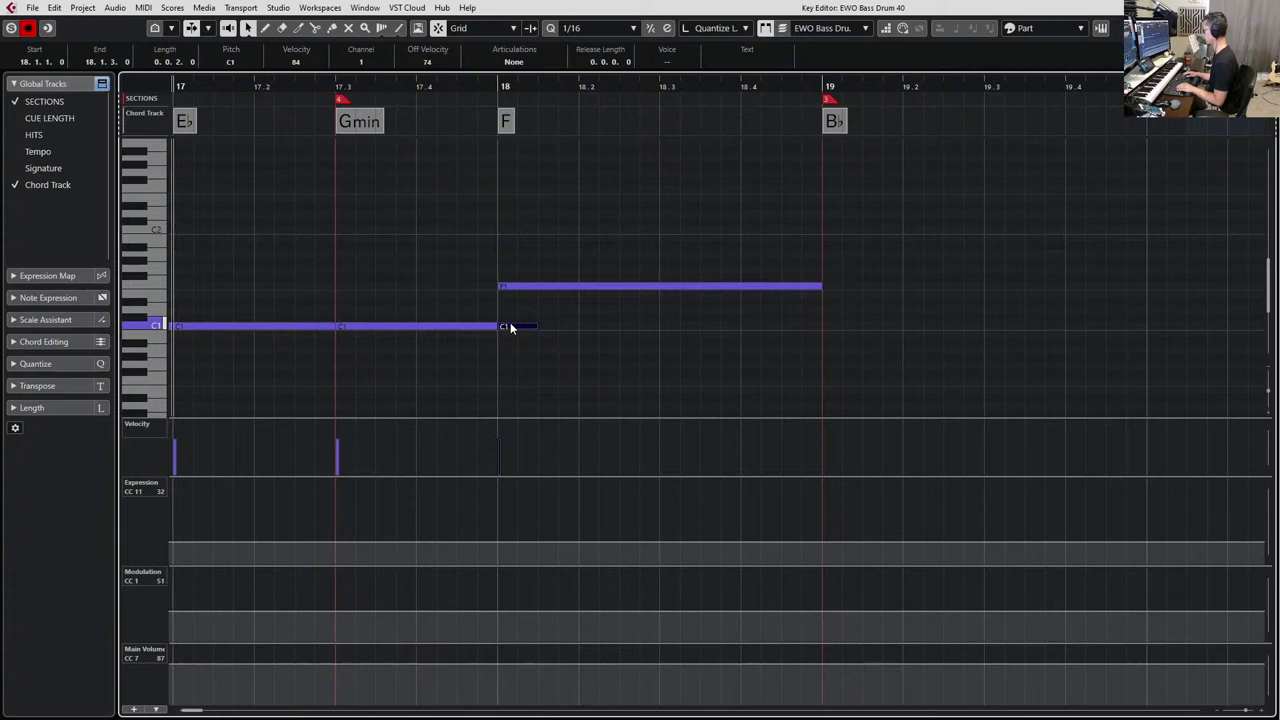
pyautogui.press('s')
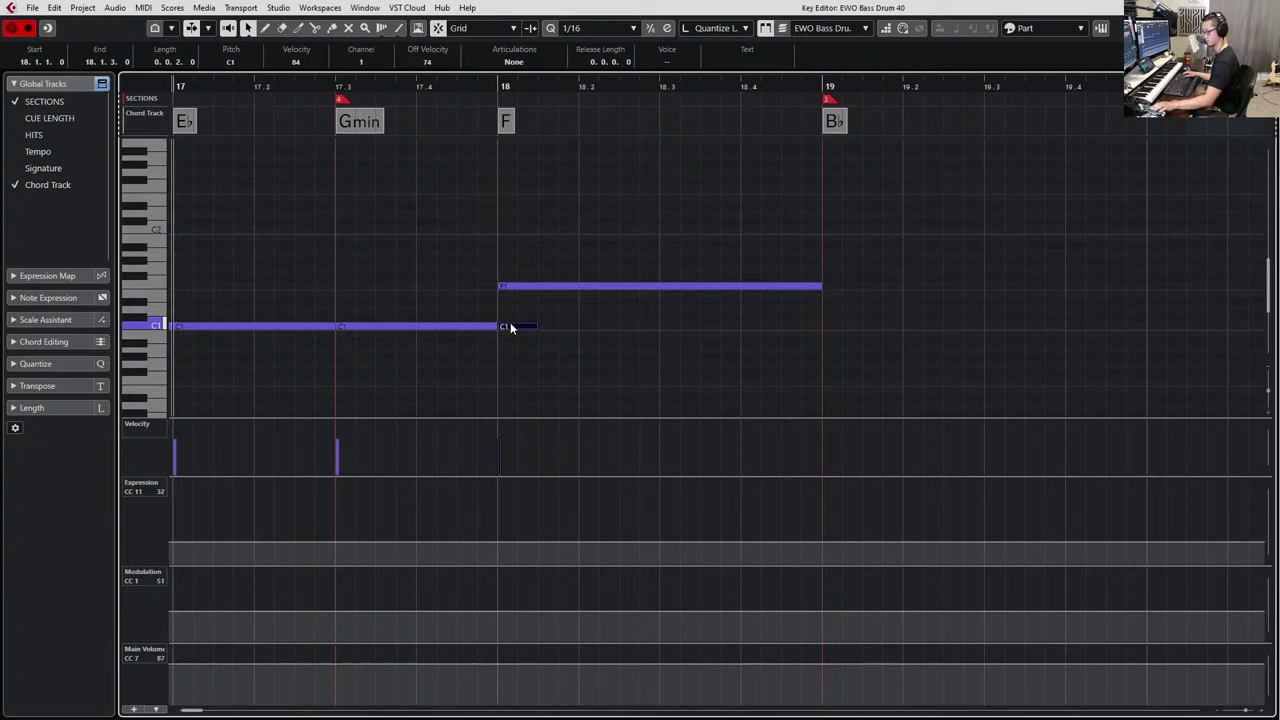
pyautogui.press('space')
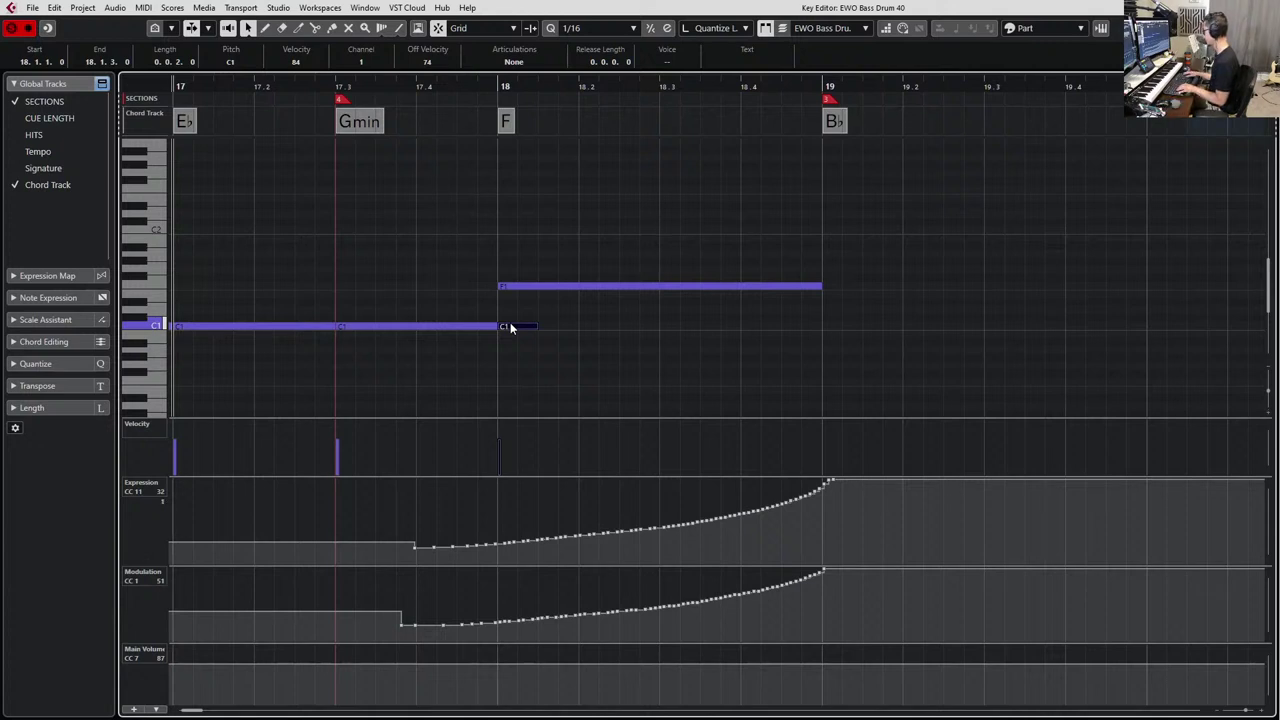
pyautogui.press('space')
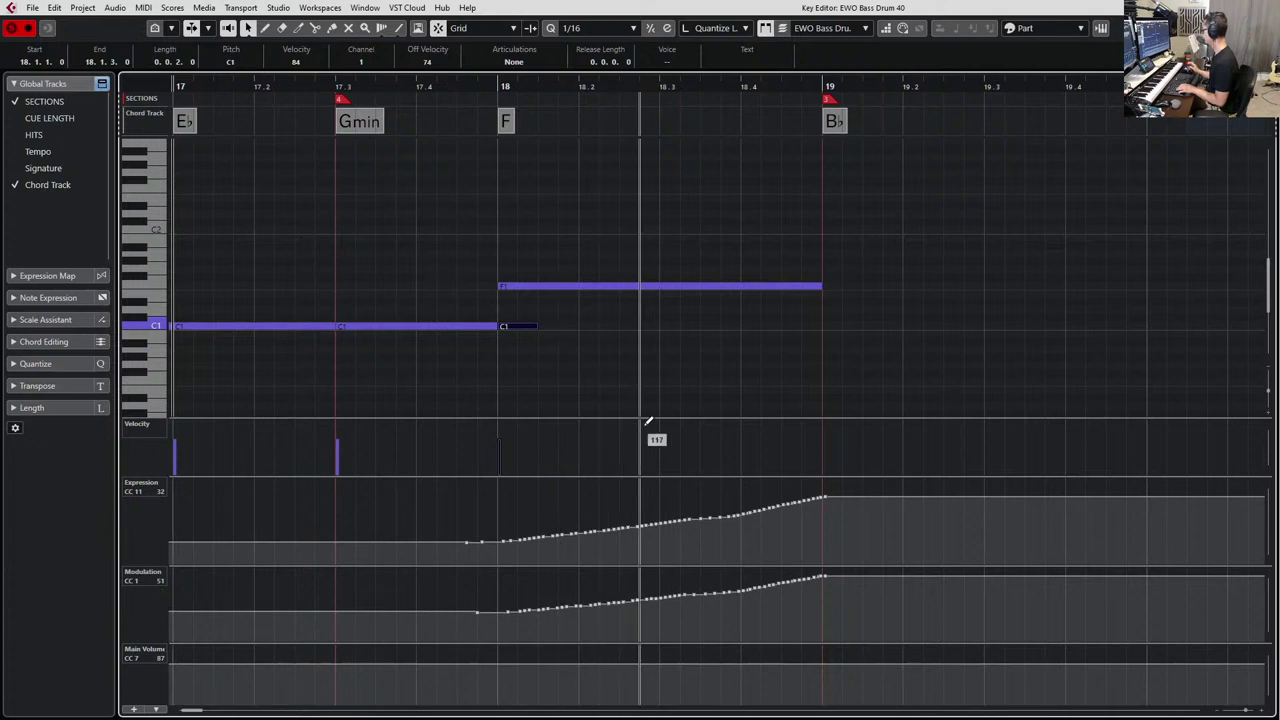
pyautogui.press('space')
pyautogui.hotkey('ctrl', 'z')
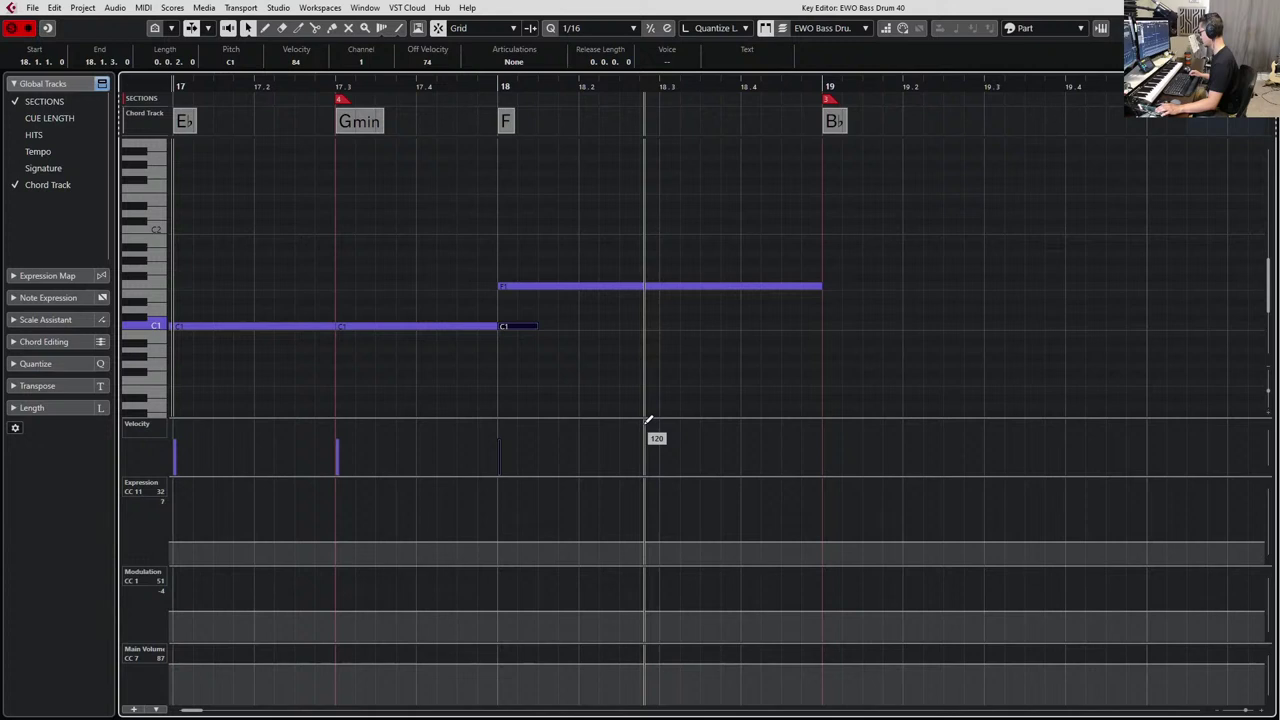
# Record an Expression and Modulation crescendo for the bass drum roll across bar 18 and clean up the first modulation point.
pyautogui.press('space')
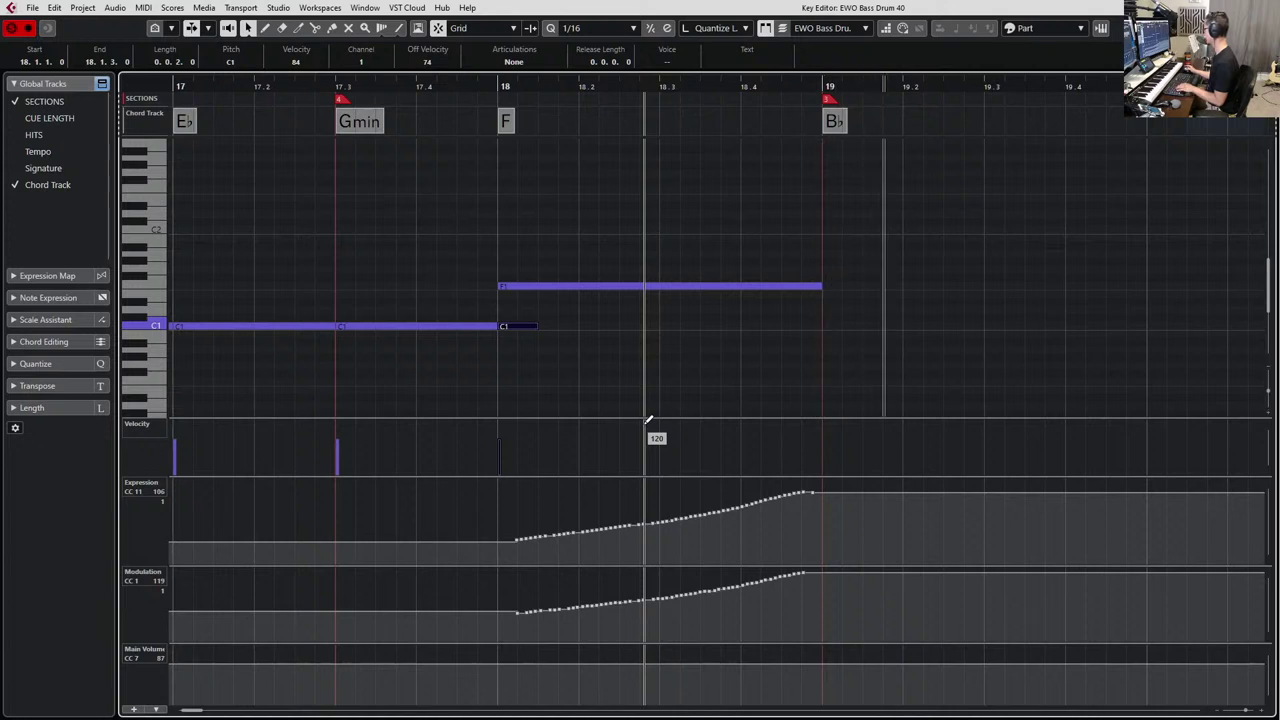
pyautogui.press('space')
pyautogui.moveTo(595, 206); pyautogui.dragTo(589, 342)
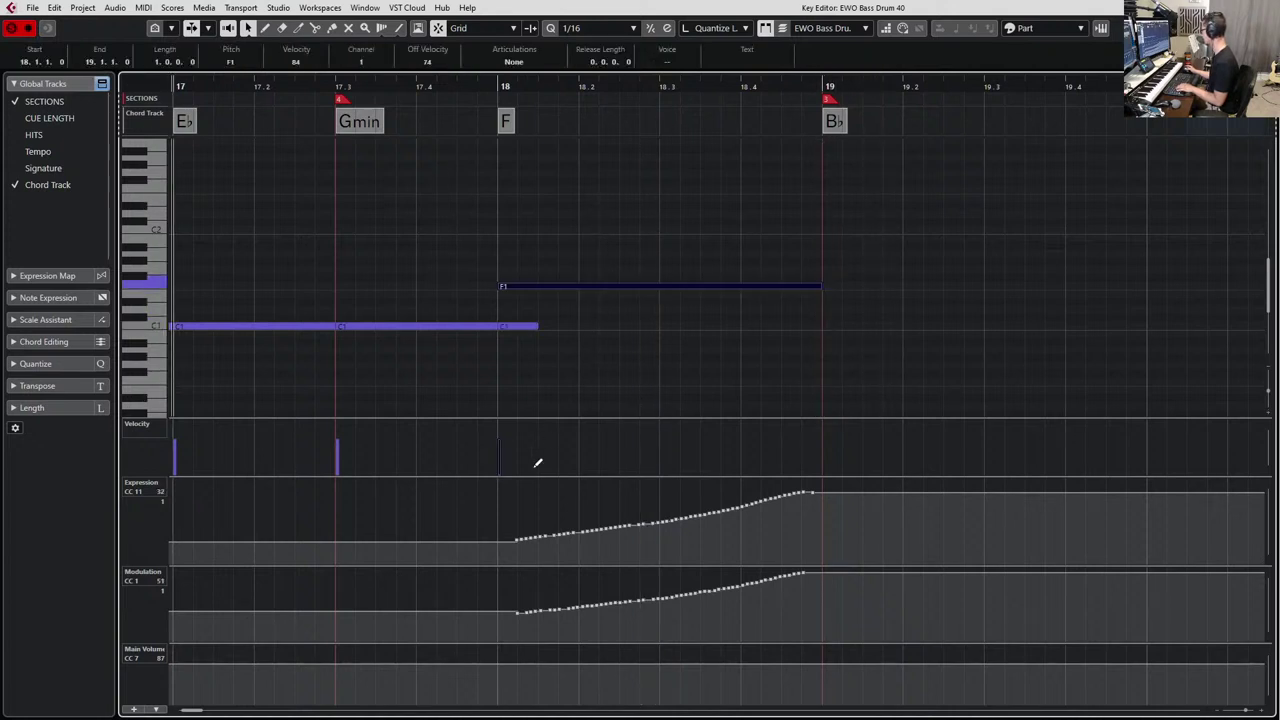
pyautogui.moveTo(497, 632); pyautogui.dragTo(517, 591)
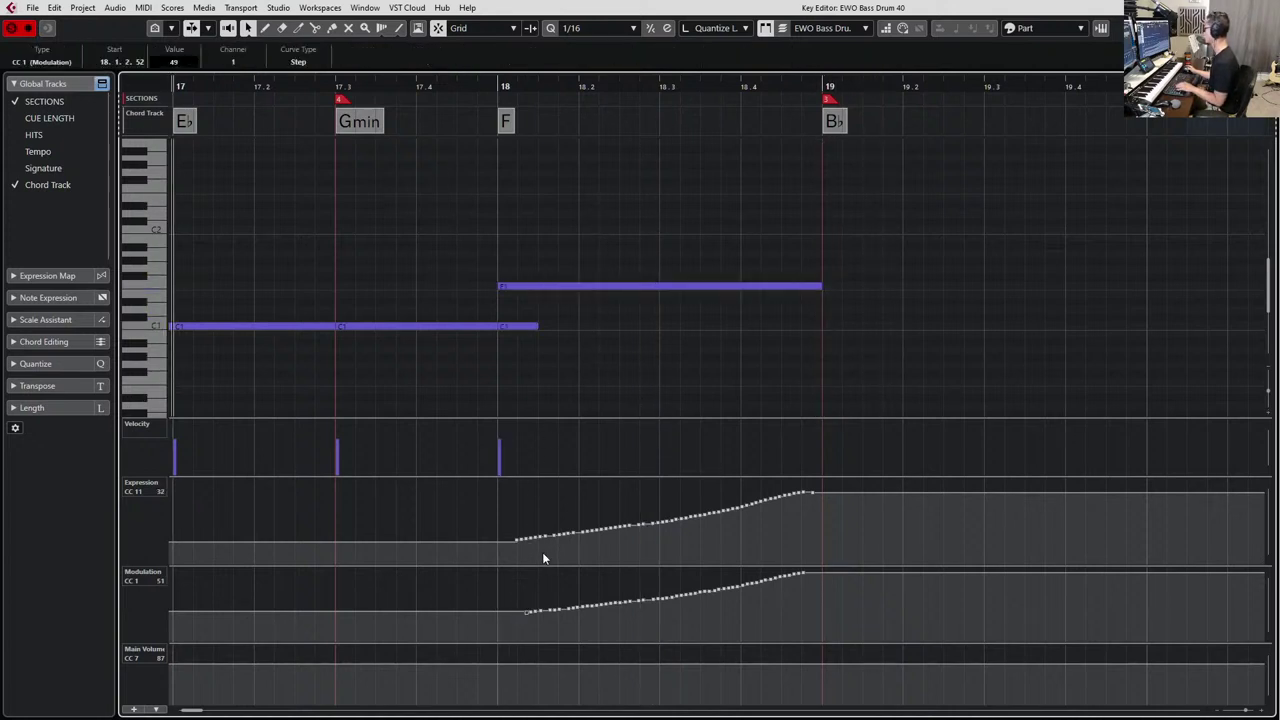
pyautogui.press('space')
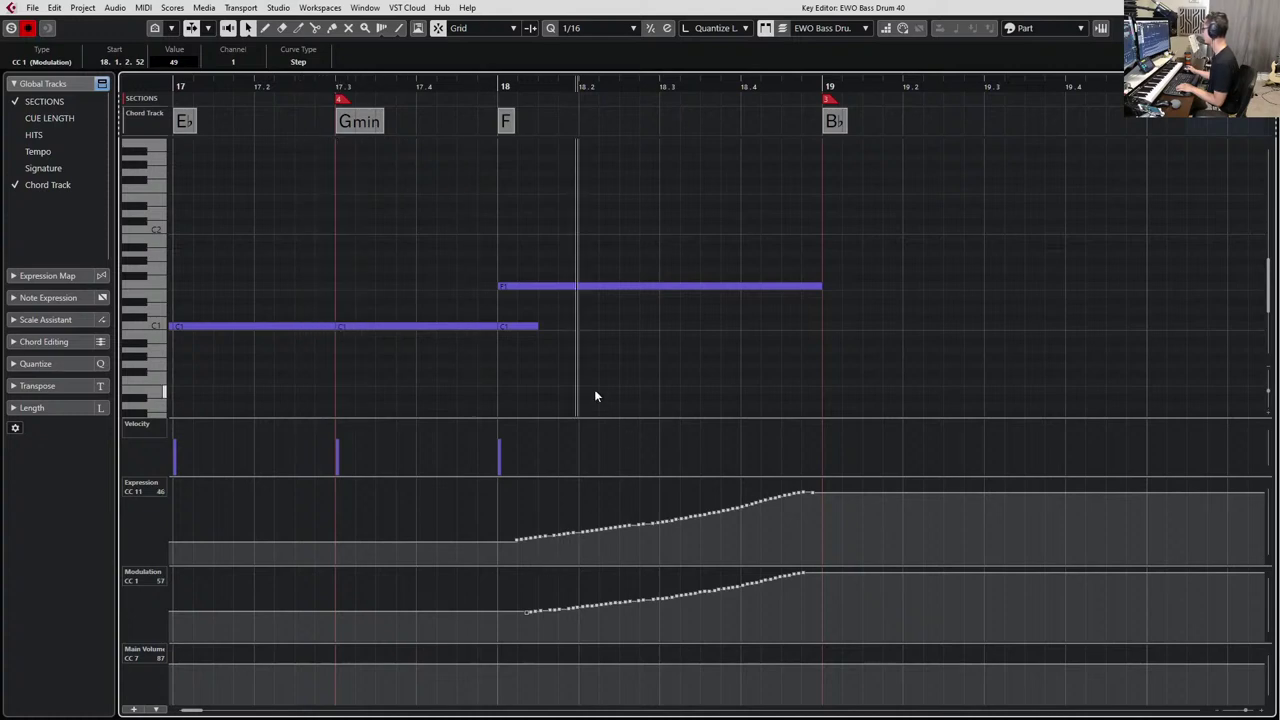
pyautogui.press('space')
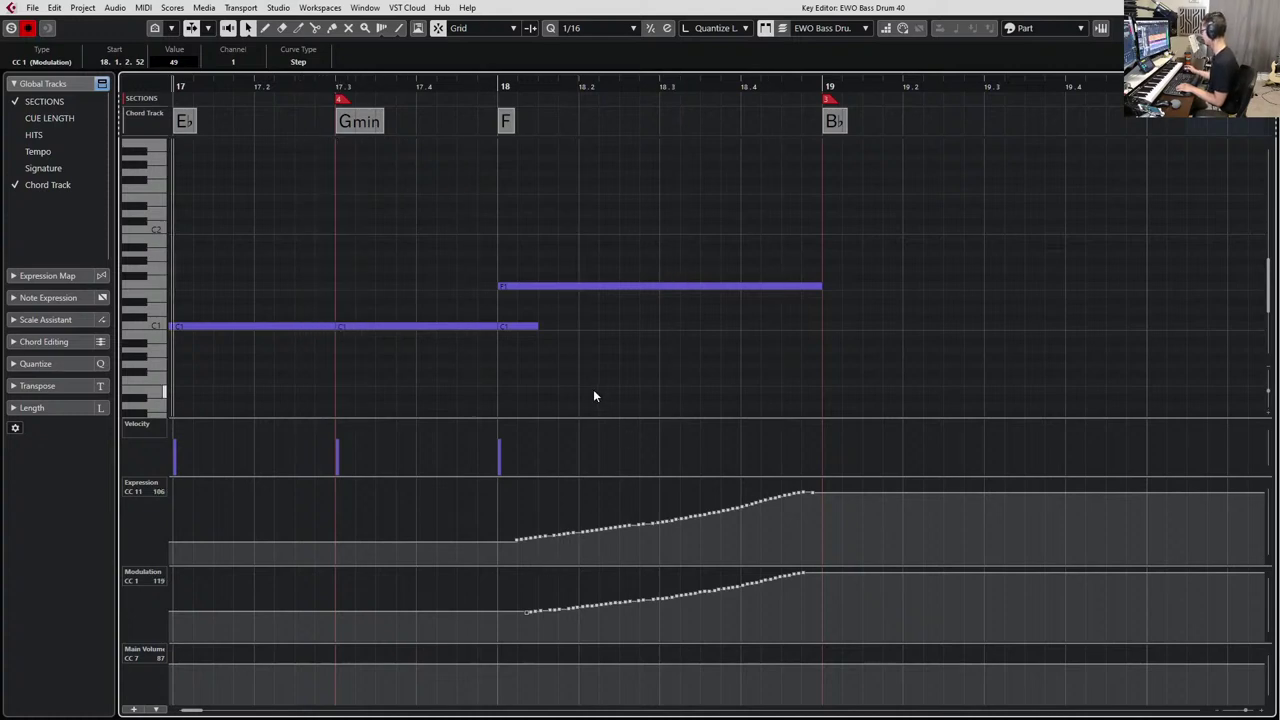
# Copy the two A#1 timpani notes at bars 19 and 21 into the EWO Bass Drum 40 part at the same positions.
pyautogui.press('Escape')
pyautogui.scroll(-2, 617, 413)
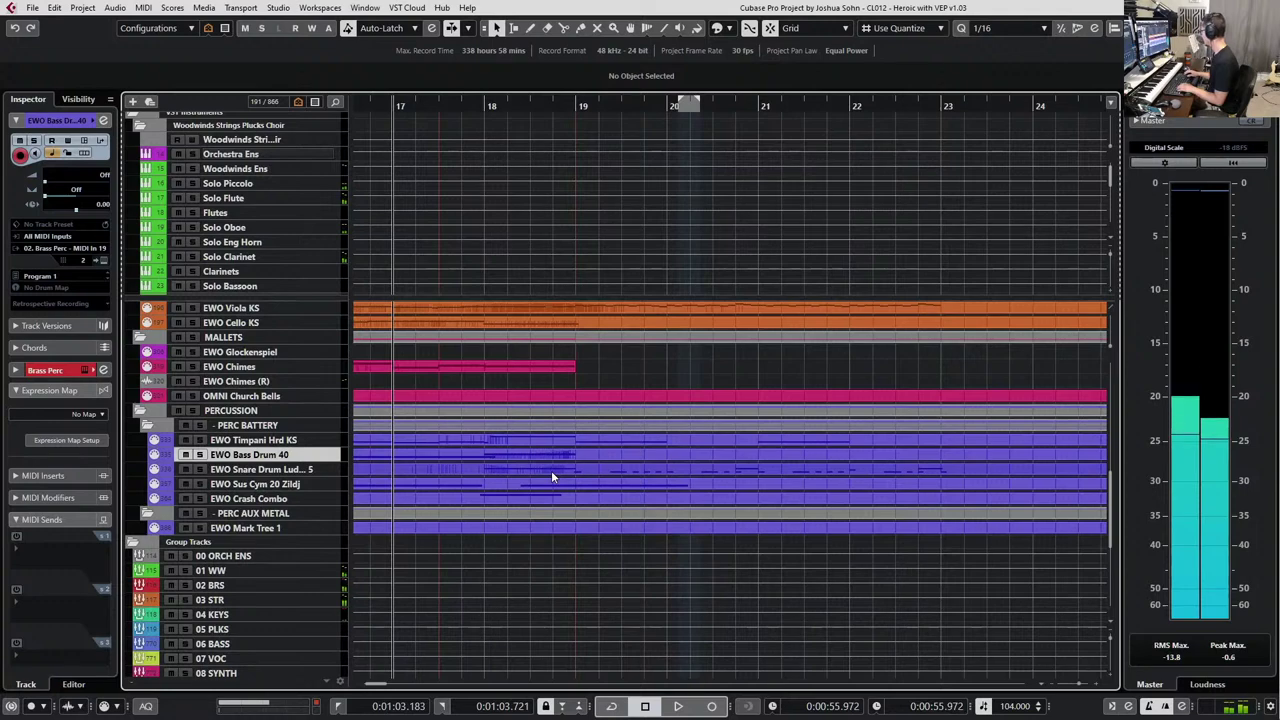
pyautogui.press('KP_Add')
pyautogui.press('KP_Add')
pyautogui.click(616, 442)
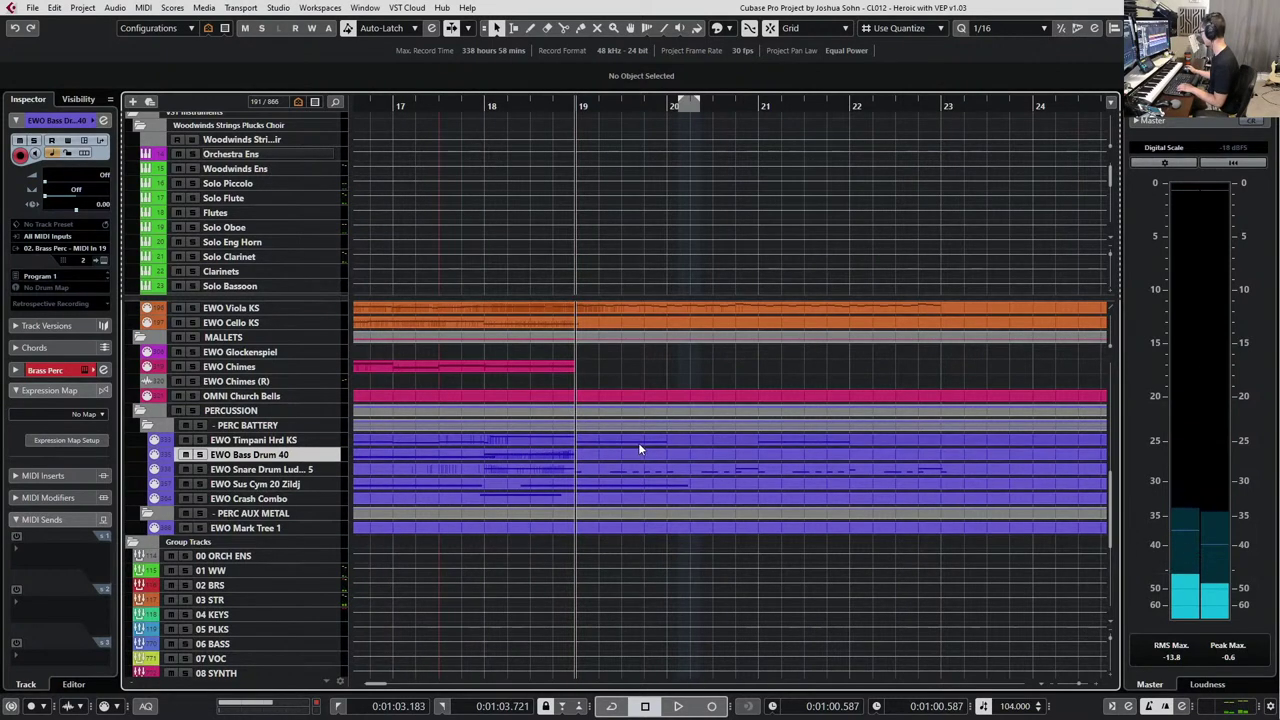
pyautogui.doubleClick(638, 442)
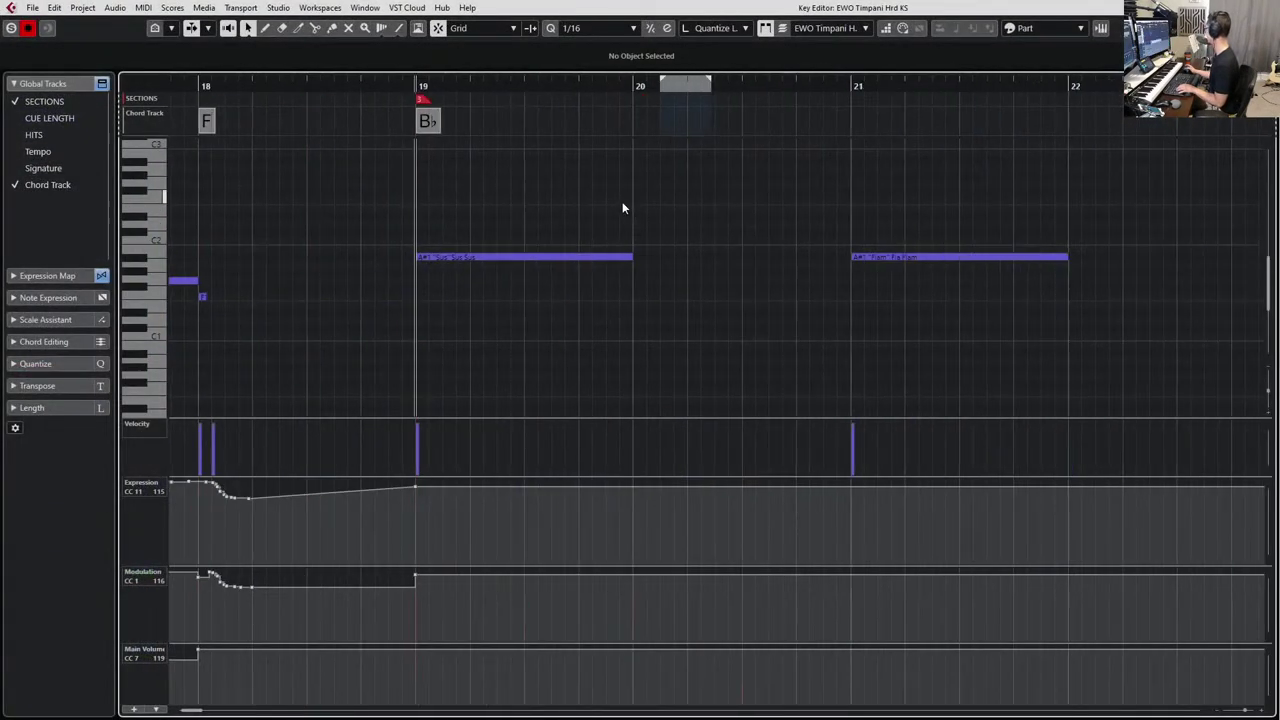
pyautogui.press('Escape')
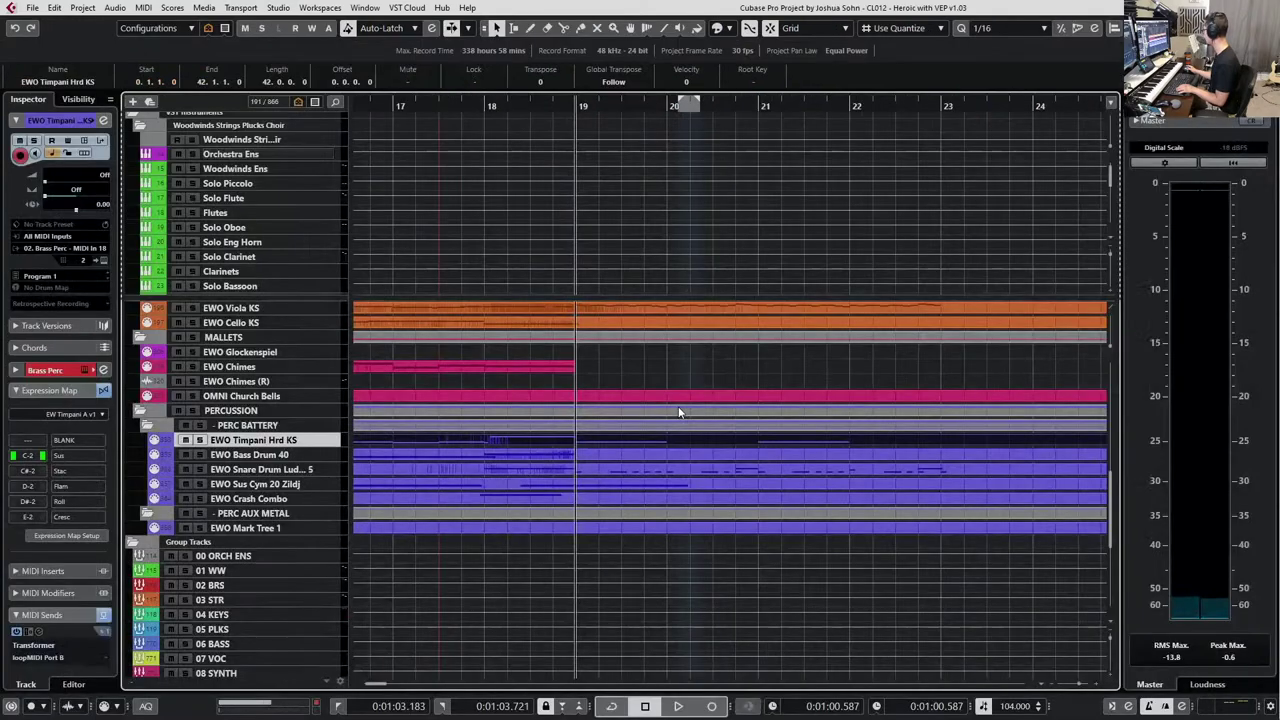
pyautogui.doubleClick(664, 455)
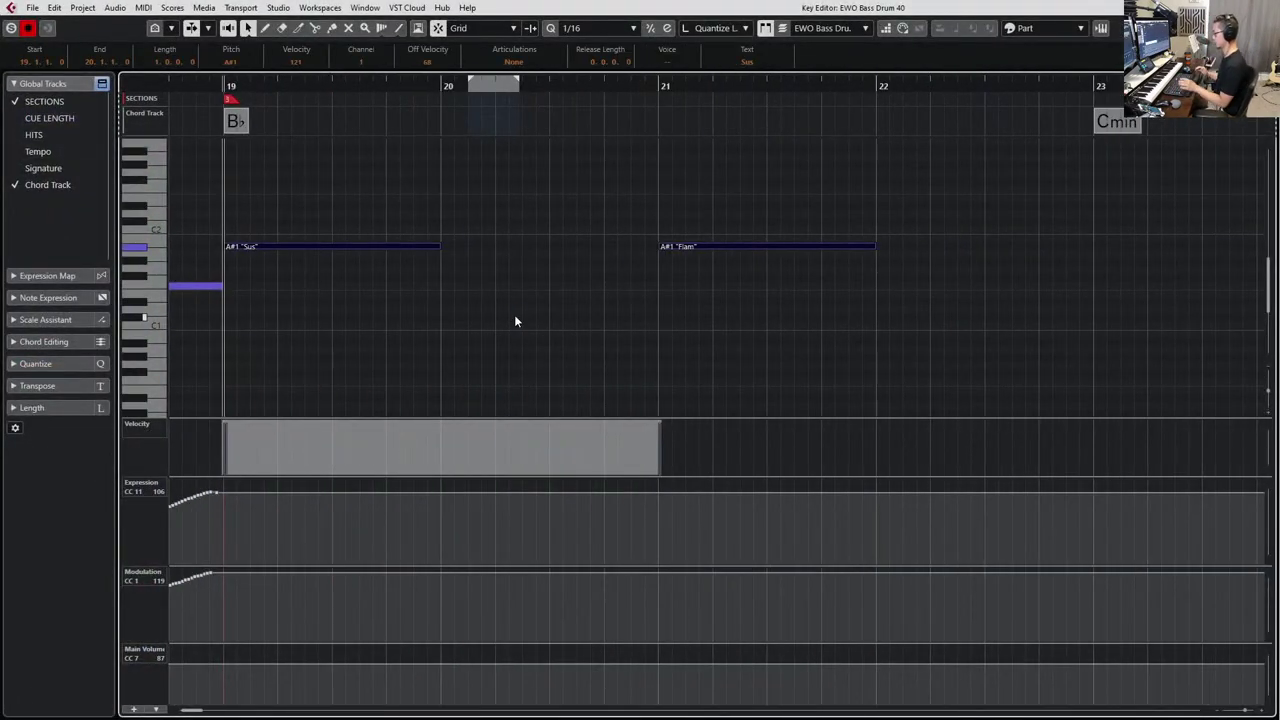
pyautogui.click(625, 345)
pyautogui.keyDown('ctrl'); pyautogui.scroll(-3, 624, 325); pyautogui.keyUp('ctrl')
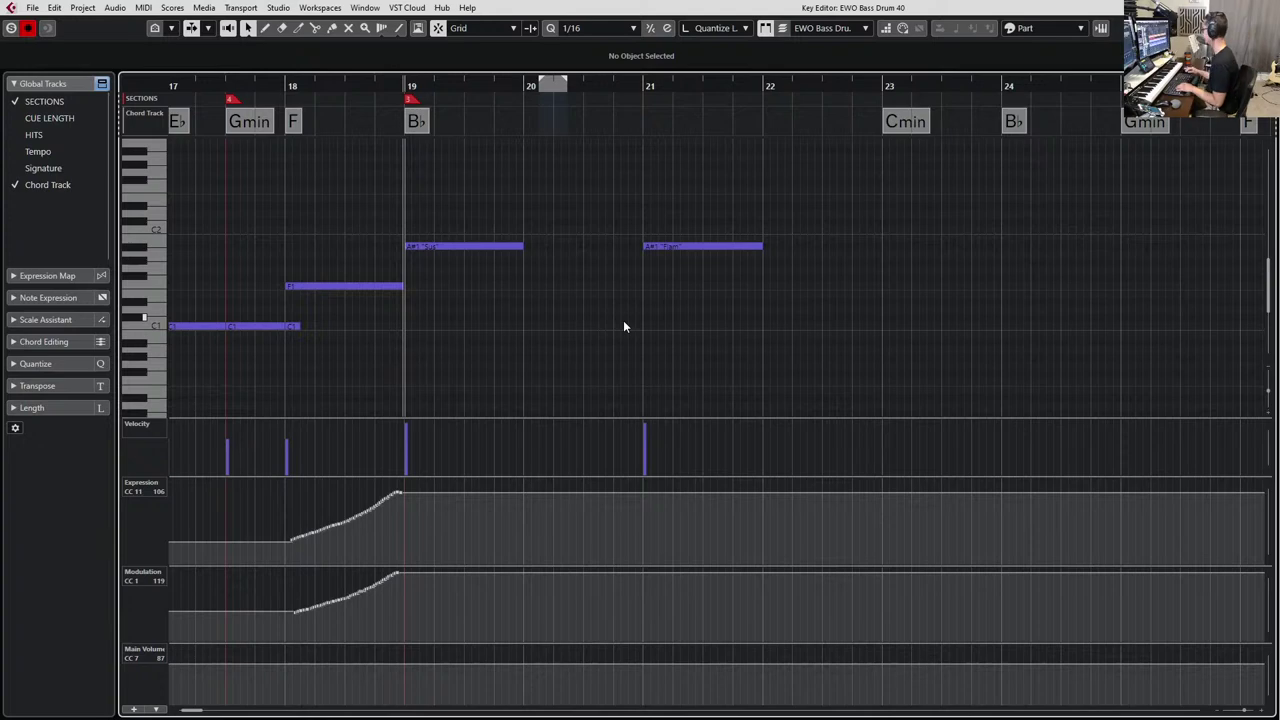
pyautogui.press('Escape')
# Move the playhead back to bar 17 and examine the woodwind and brass tracks before and after it.
pyautogui.press('KP_Subtract')
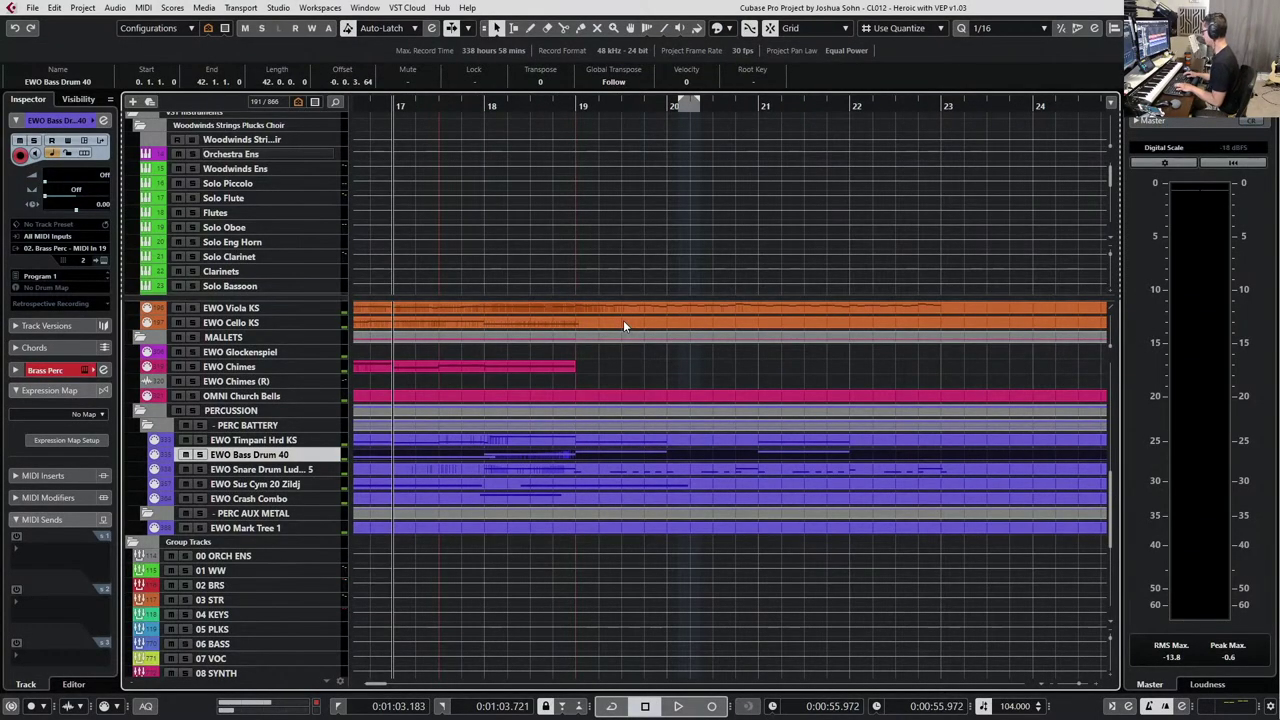
pyautogui.press('g')
pyautogui.press('g')
pyautogui.hscroll(2, 626, 408)
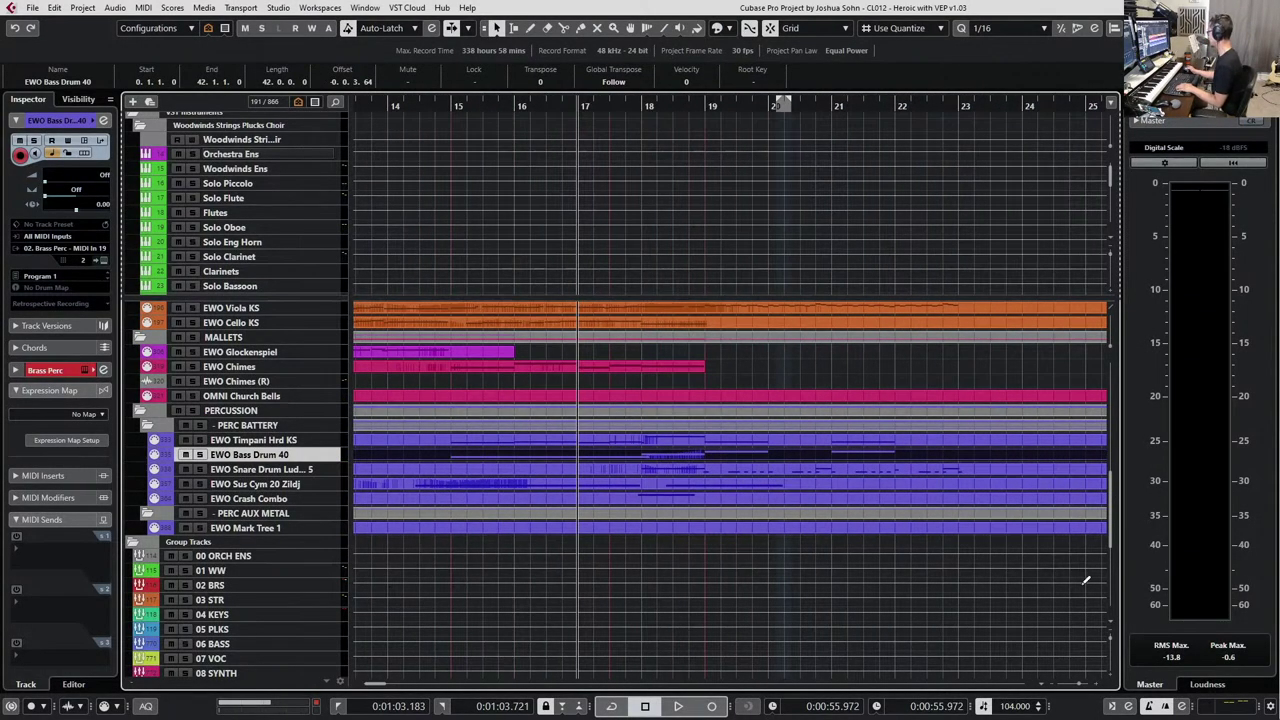
pyautogui.hscroll(2, 822, 535)
pyautogui.scroll(2, 765, 454)
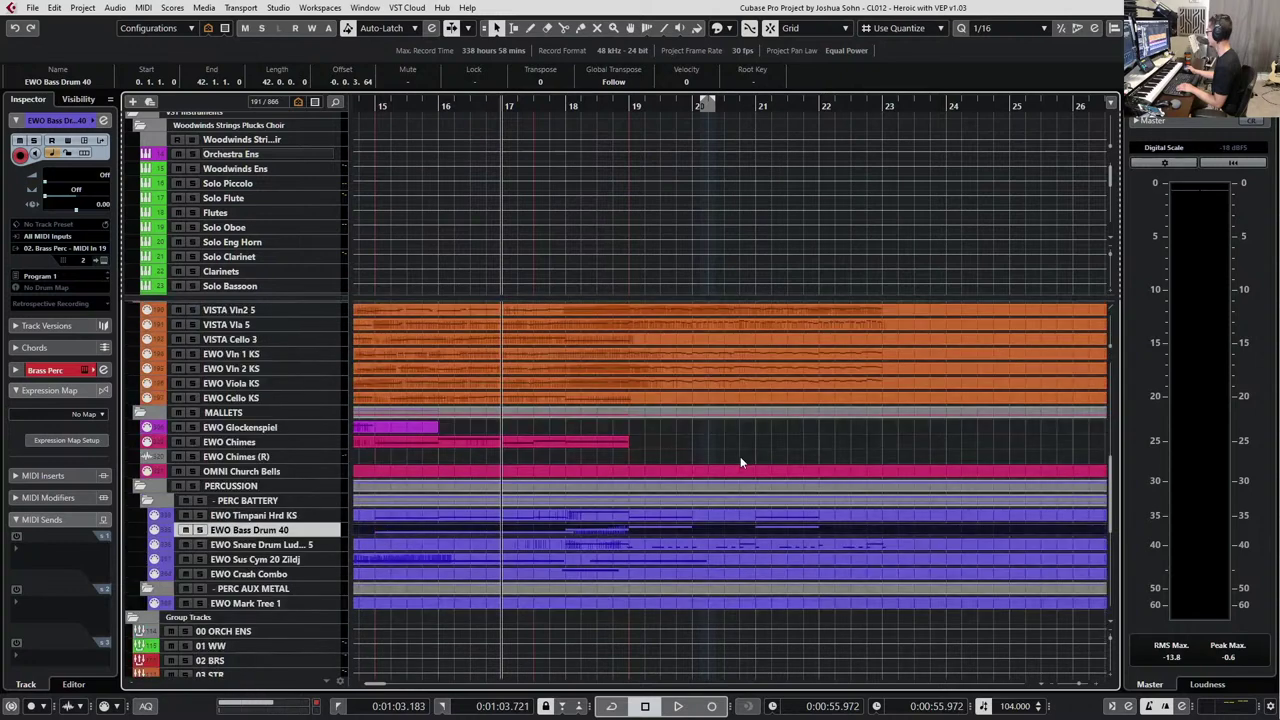
pyautogui.scroll(10, 740, 456)
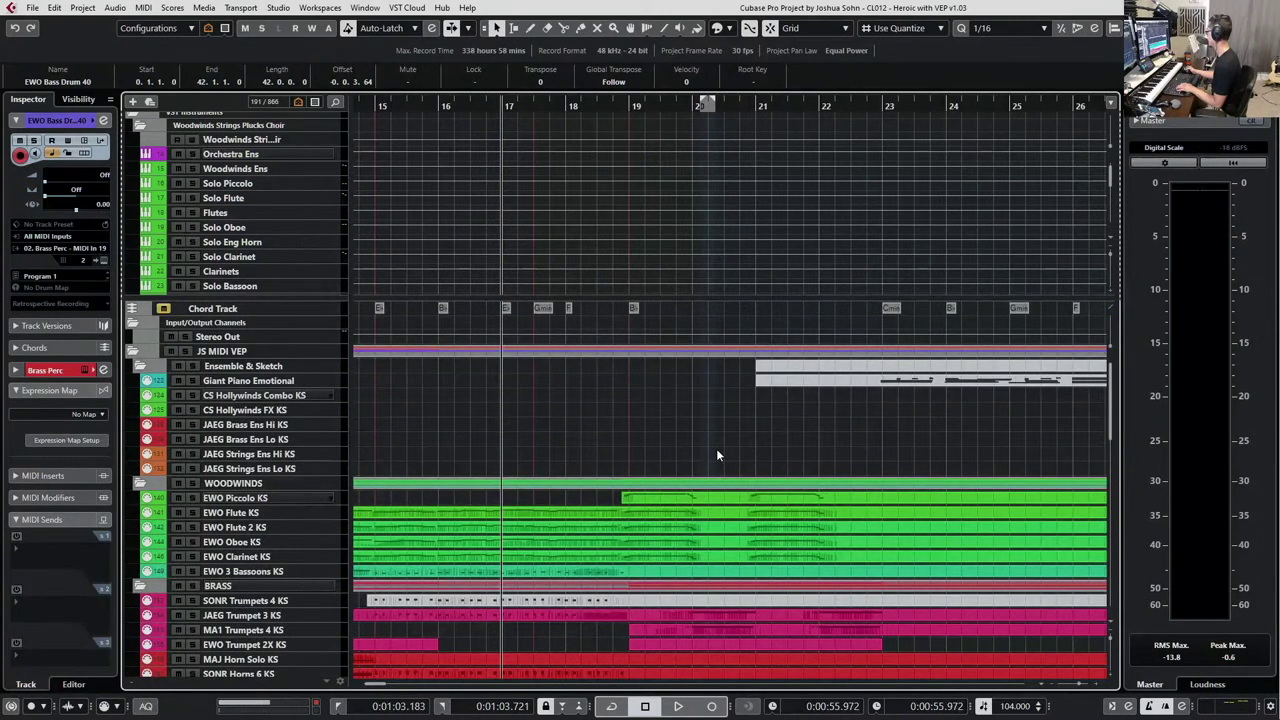
pyautogui.hscroll(-6, 478, 425)
pyautogui.hscroll(12, 478, 425)
pyautogui.hscroll(-12, 478, 425)
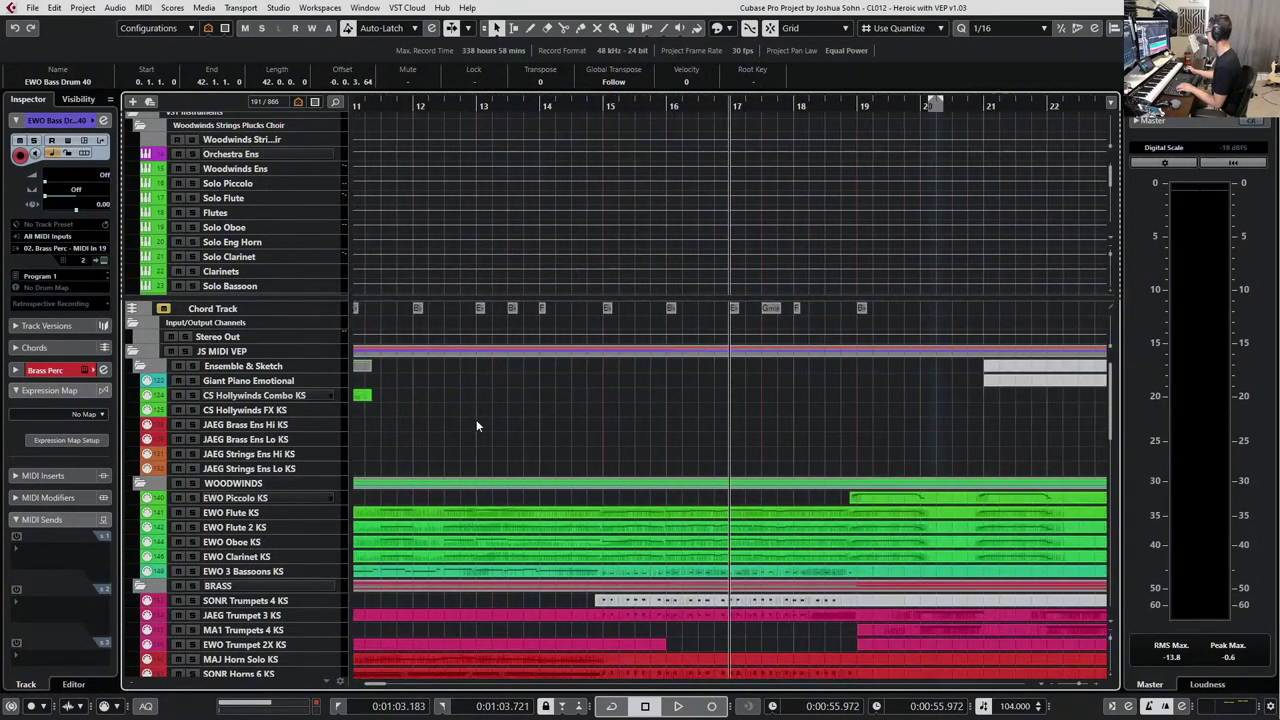
pyautogui.hscroll(6, 476, 425)
pyautogui.scroll(-5, 476, 425)
pyautogui.scroll(3, 476, 425)
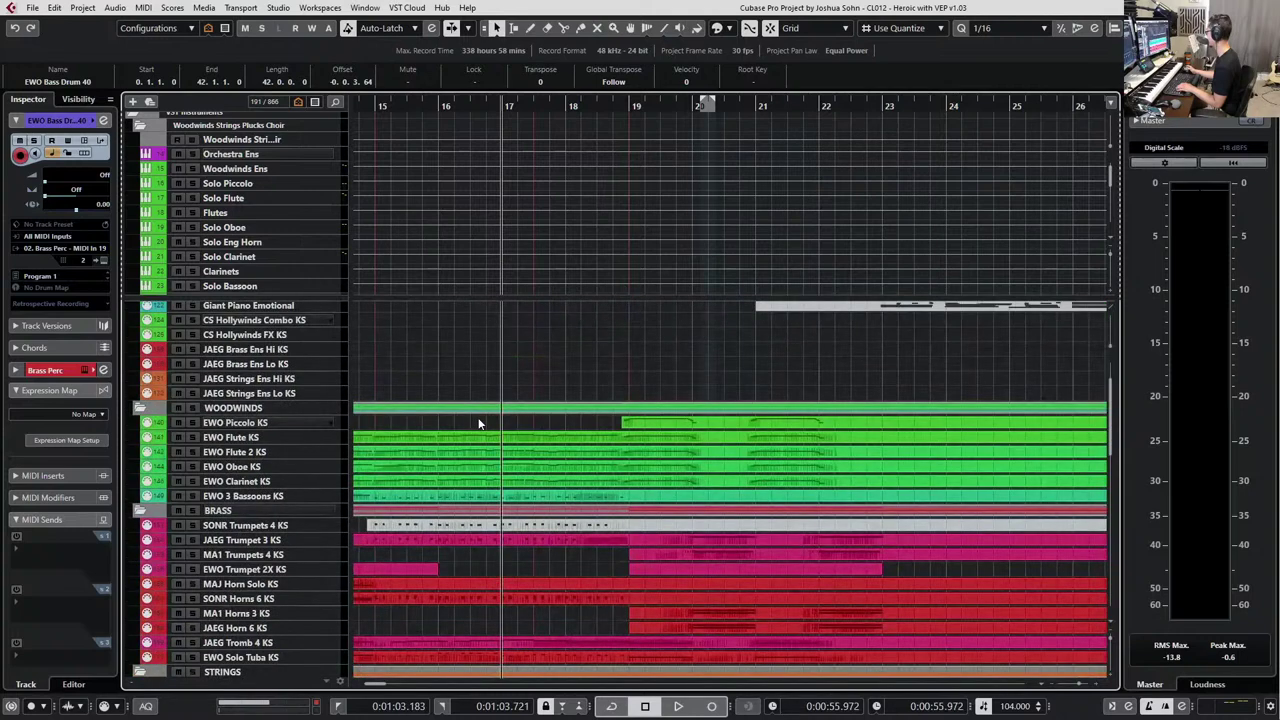
# Audition the transition from bar 21 into bar 23 with the muted Giant Piano Emotional part temporarily unmuted.
pyautogui.hscroll(5, 476, 425)
pyautogui.click(695, 307)
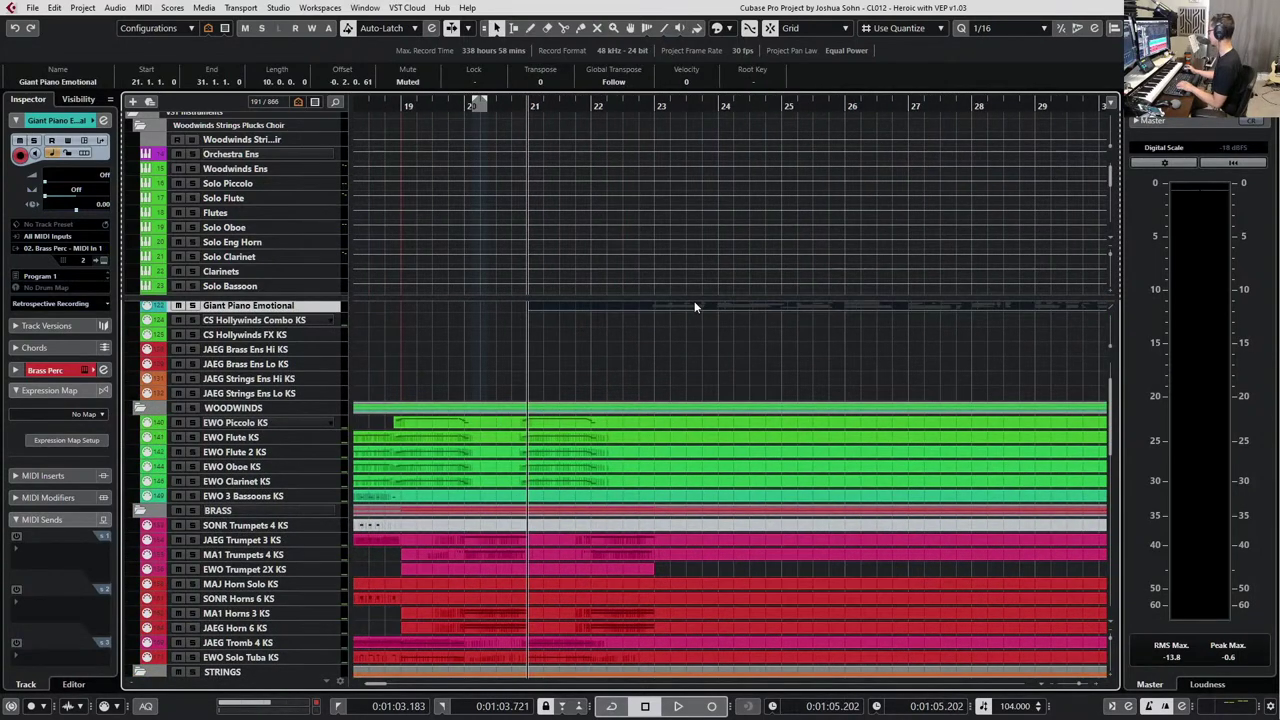
pyautogui.hotkey('shift', 'u')
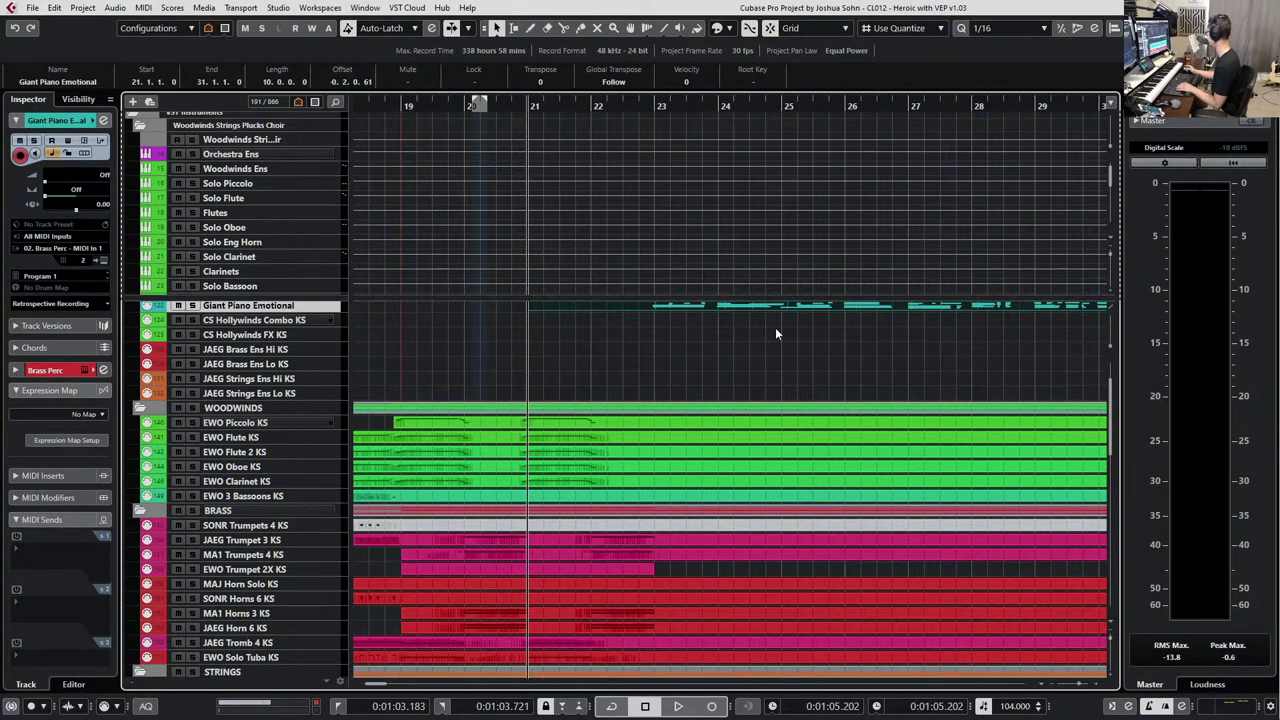
pyautogui.scroll(2, 920, 310)
pyautogui.press('KP_Add')
pyautogui.press('KP_Add')
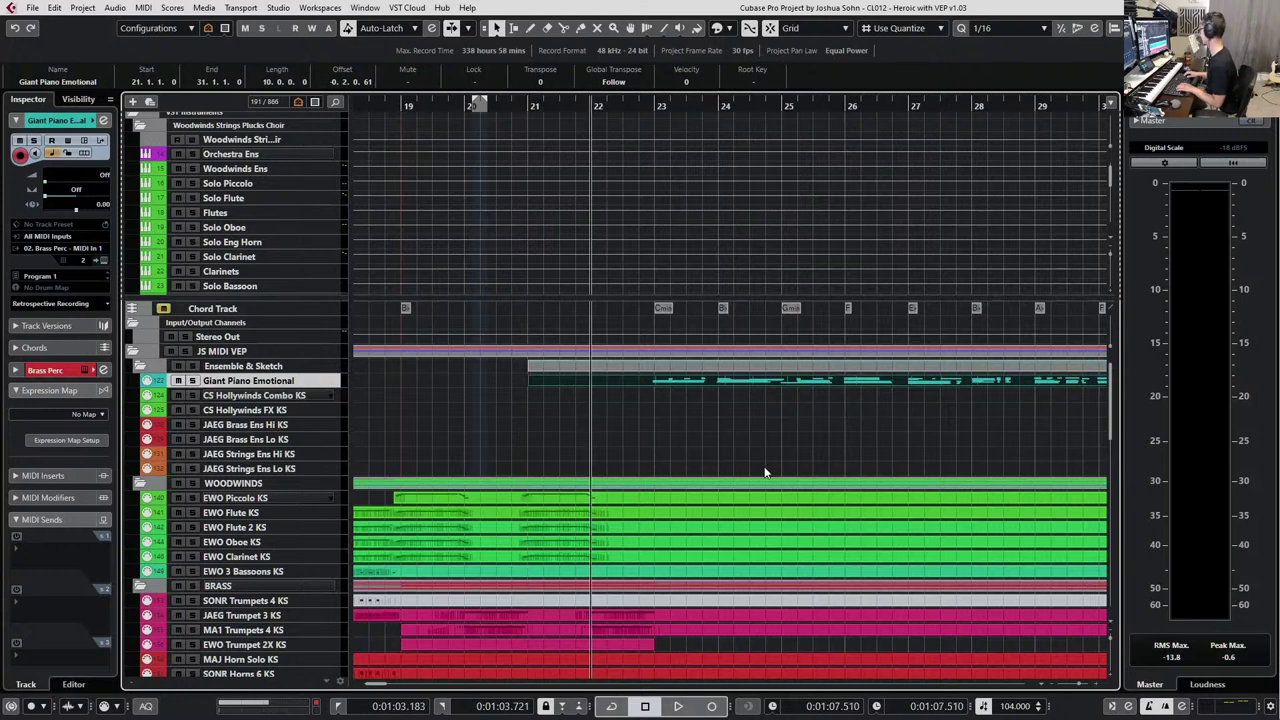
pyautogui.press('KP_Subtract')
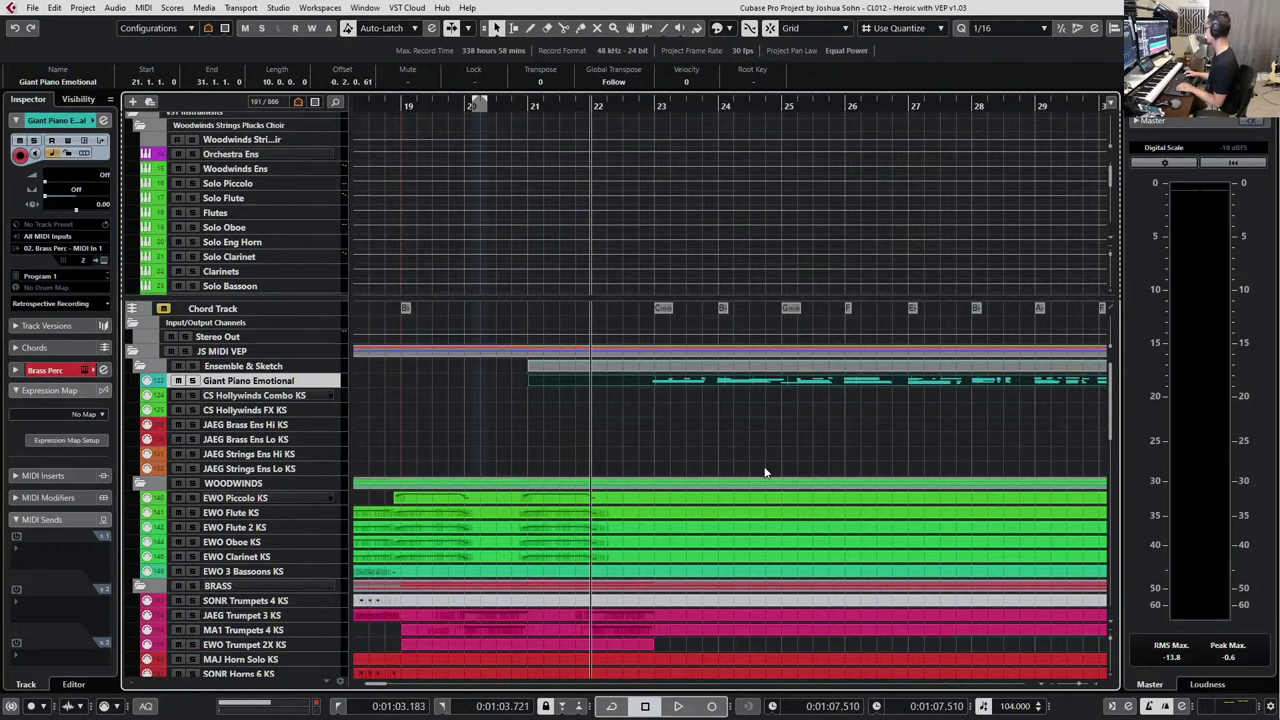
pyautogui.press('KP_Enter')
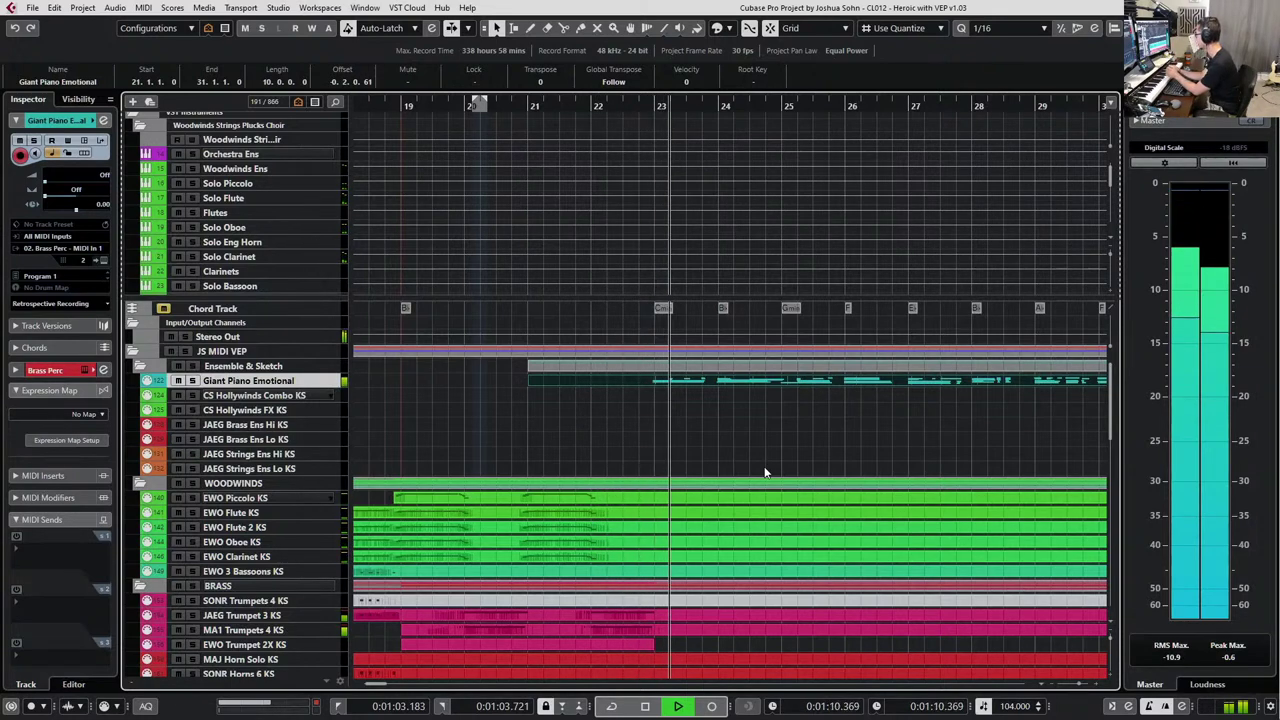
pyautogui.press('space')
pyautogui.scroll(-5, 727, 447)
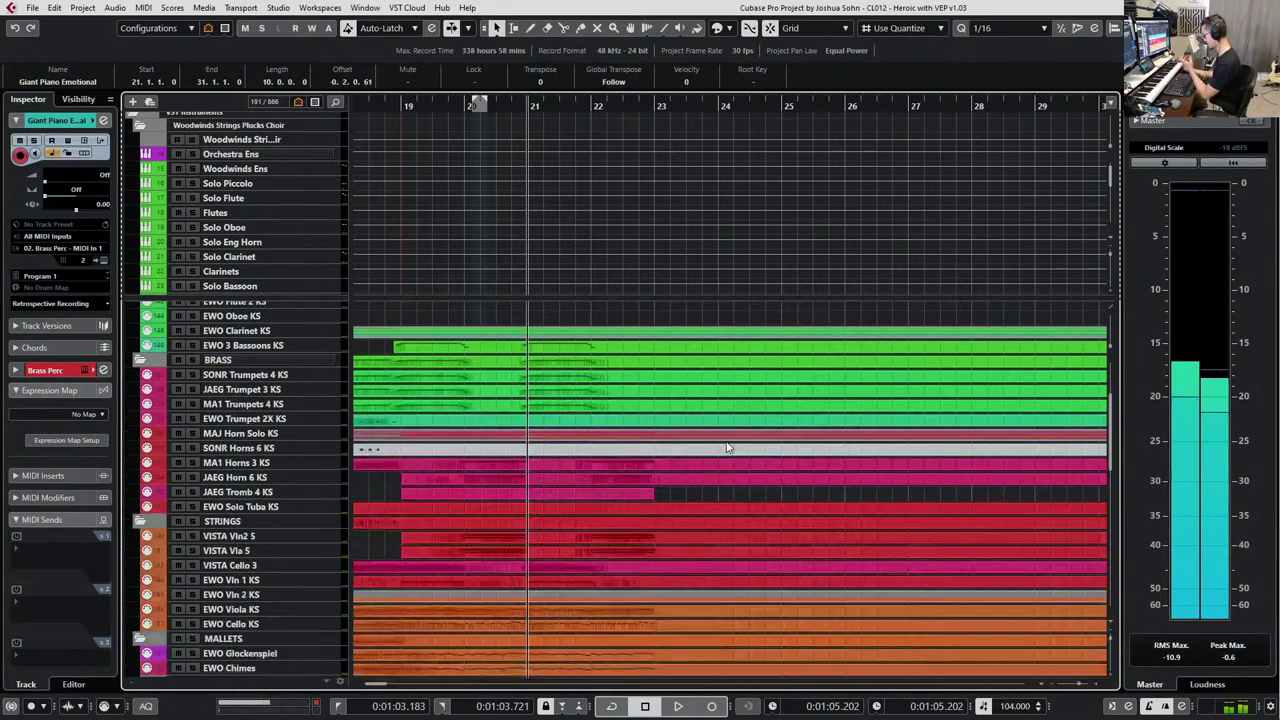
pyautogui.scroll(-2, 683, 416)
pyautogui.scroll(6, 853, 436)
pyautogui.scroll(-2, 690, 413)
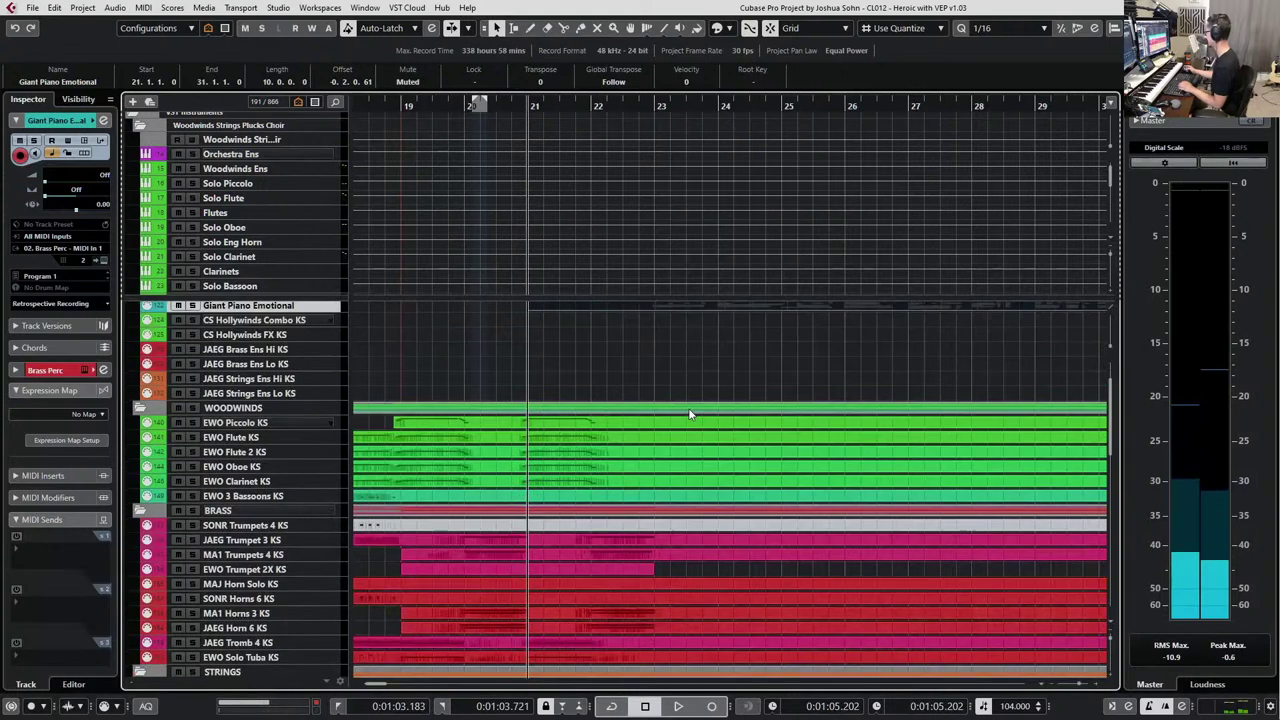
# Move the playhead to bar 18 and review the string, snare drum and suspended cymbal parts around bars 18 to 23.
pyautogui.scroll(-3, 675, 444)
pyautogui.press('KP_Subtract')
pyautogui.press('KP_Subtract')
pyautogui.press('KP_Subtract')
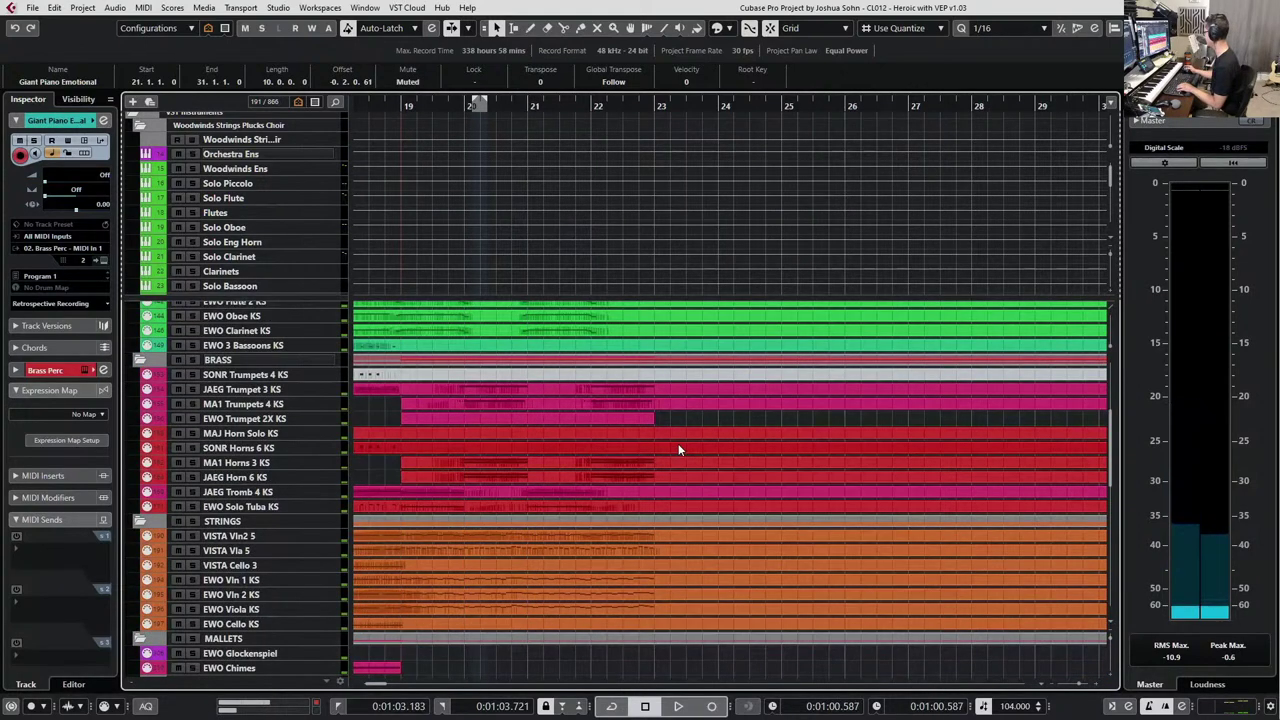
pyautogui.press('KP_Subtract')
pyautogui.hscroll(3, 653, 530)
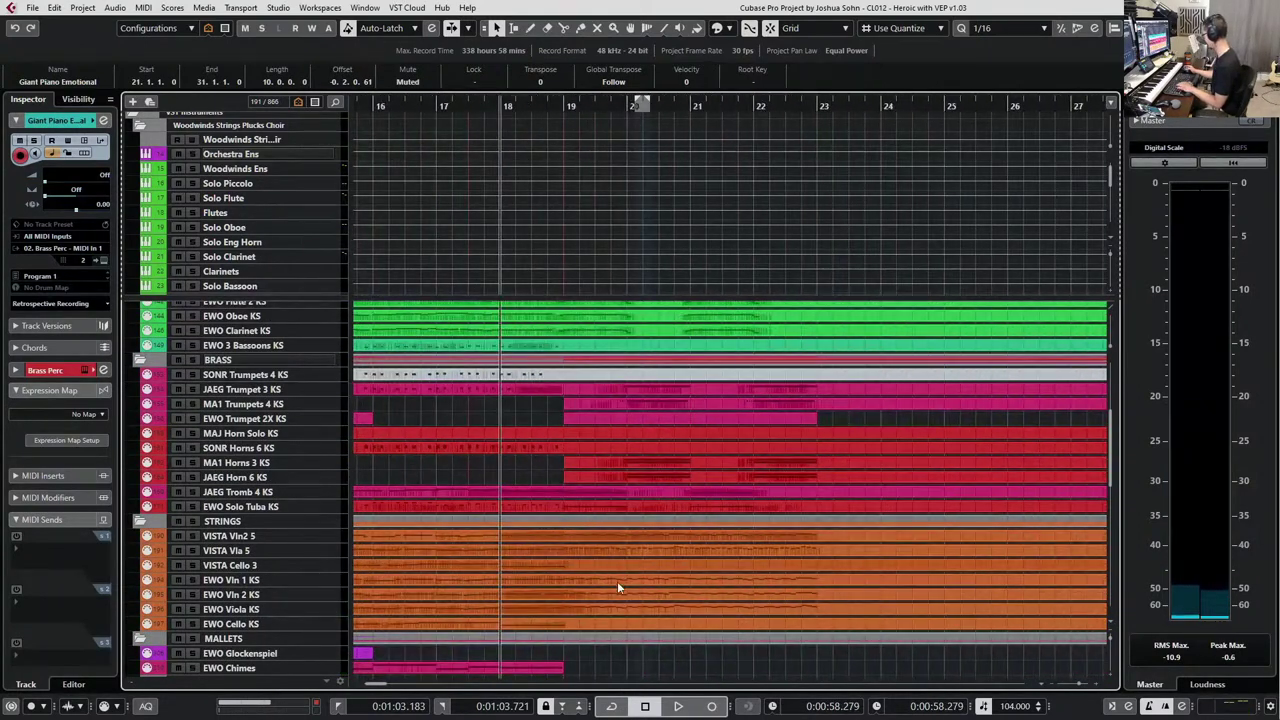
pyautogui.click(614, 582)
pyautogui.scroll(-5, 593, 575)
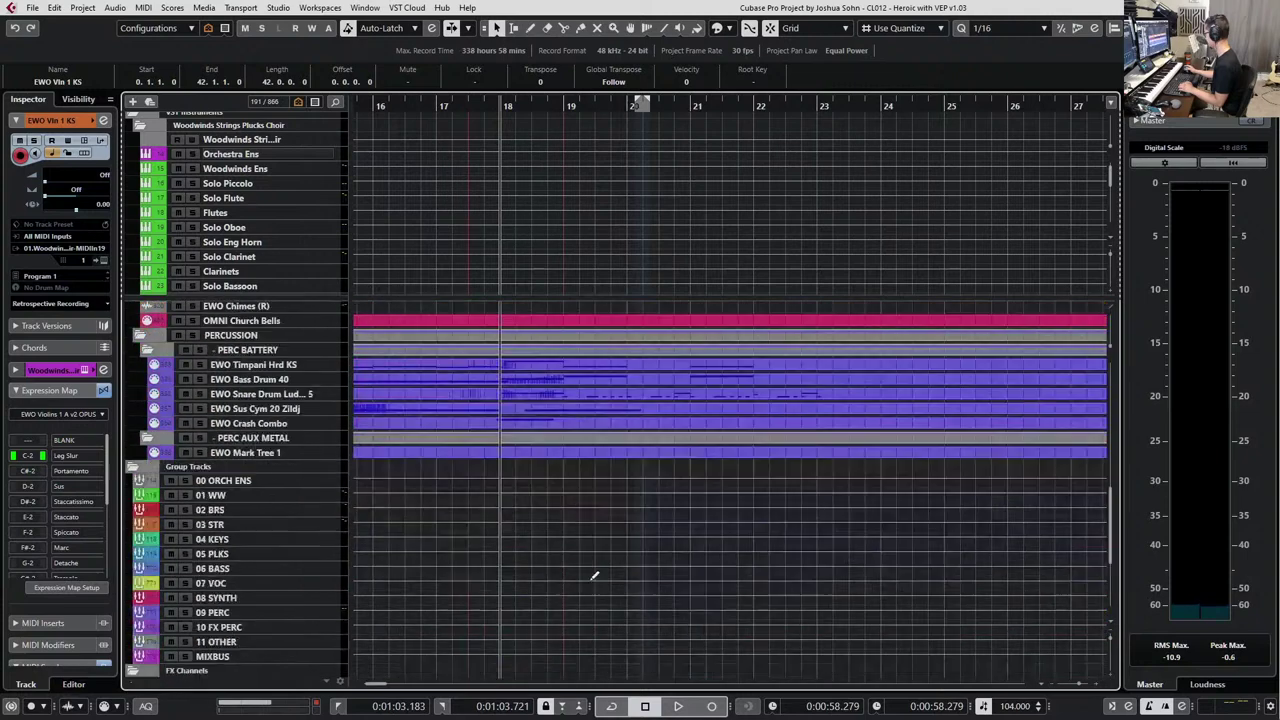
pyautogui.scroll(2, 587, 481)
pyautogui.click(593, 465)
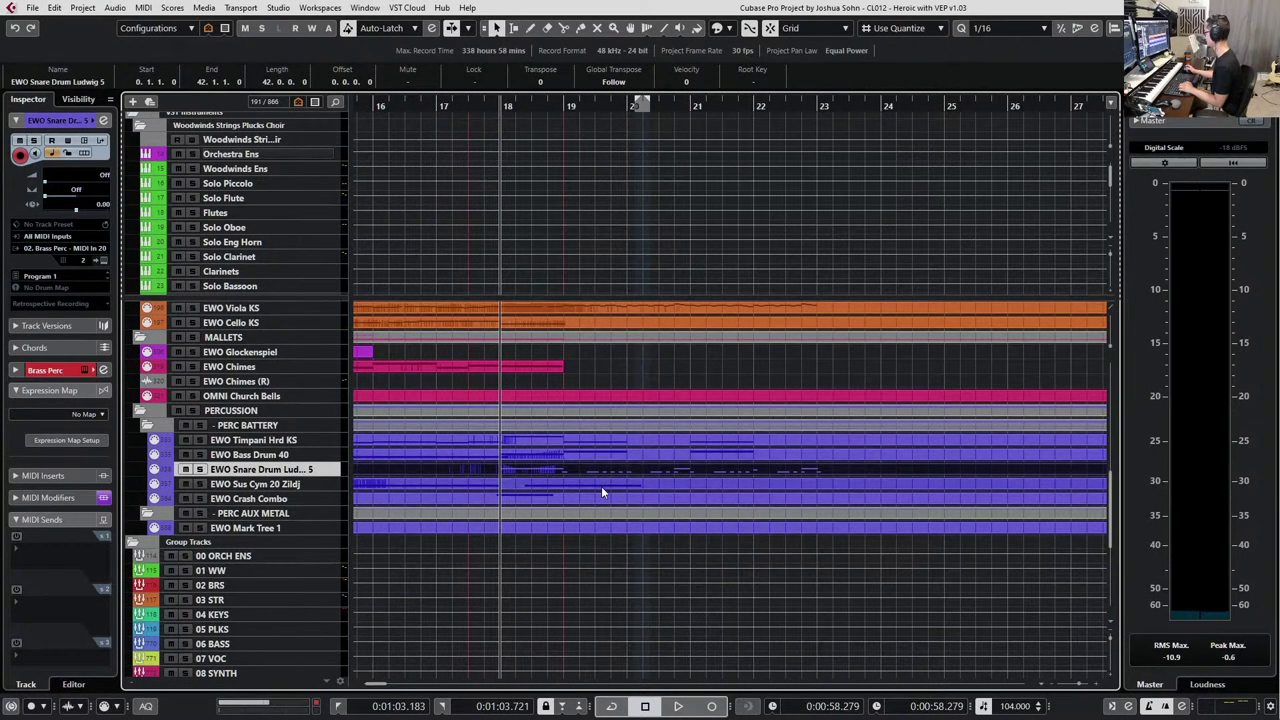
pyautogui.click(601, 488)
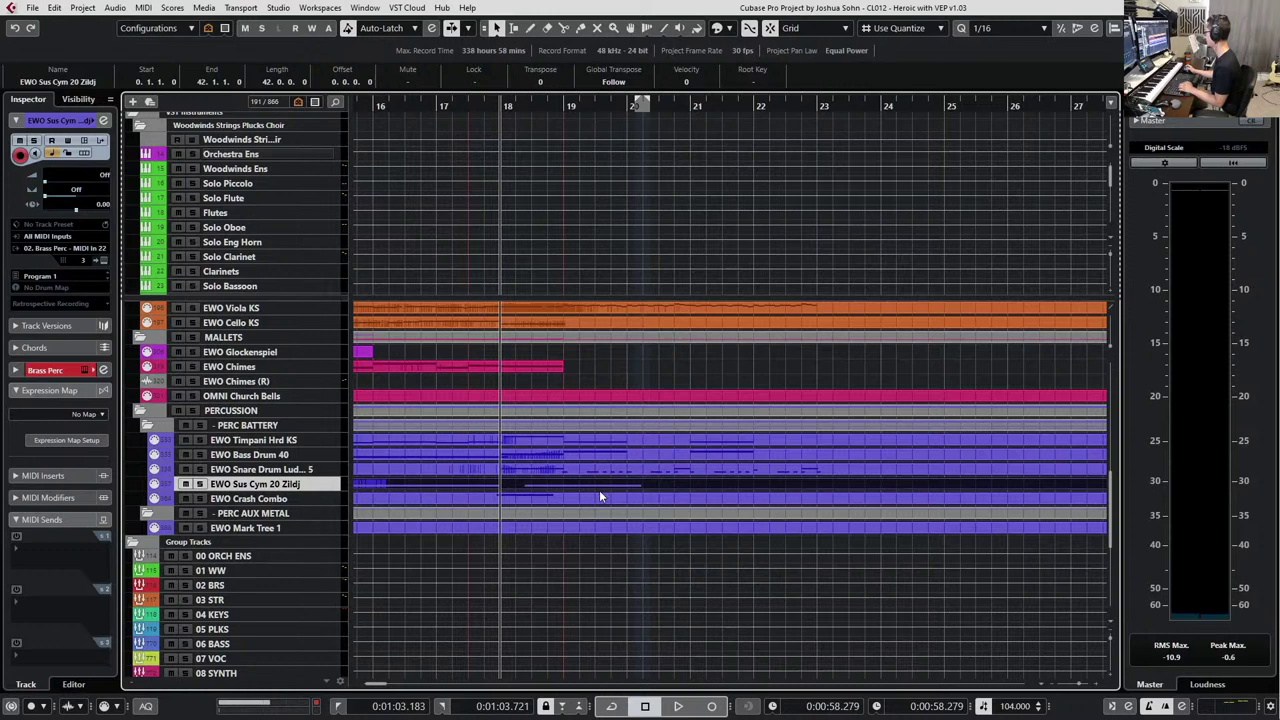
# Copy the B1 crash note at bar 10 of the EWO Crash Combo part to bar 19 and lengthen the copy to 0.3.3.0.
pyautogui.click(595, 496)
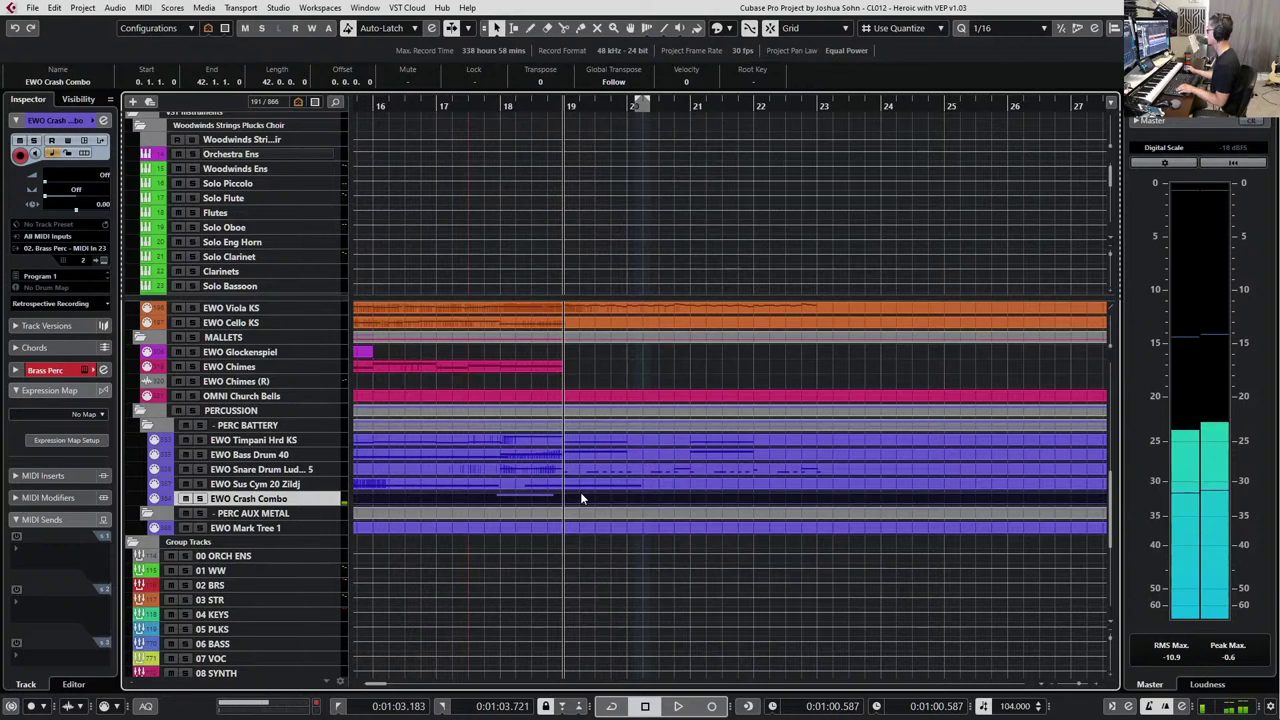
pyautogui.doubleClick(581, 497)
pyautogui.moveTo(426, 240); pyautogui.dragTo(384, 371)
pyautogui.hscroll(-3, 411, 381)
pyautogui.hscroll(6, 418, 385)
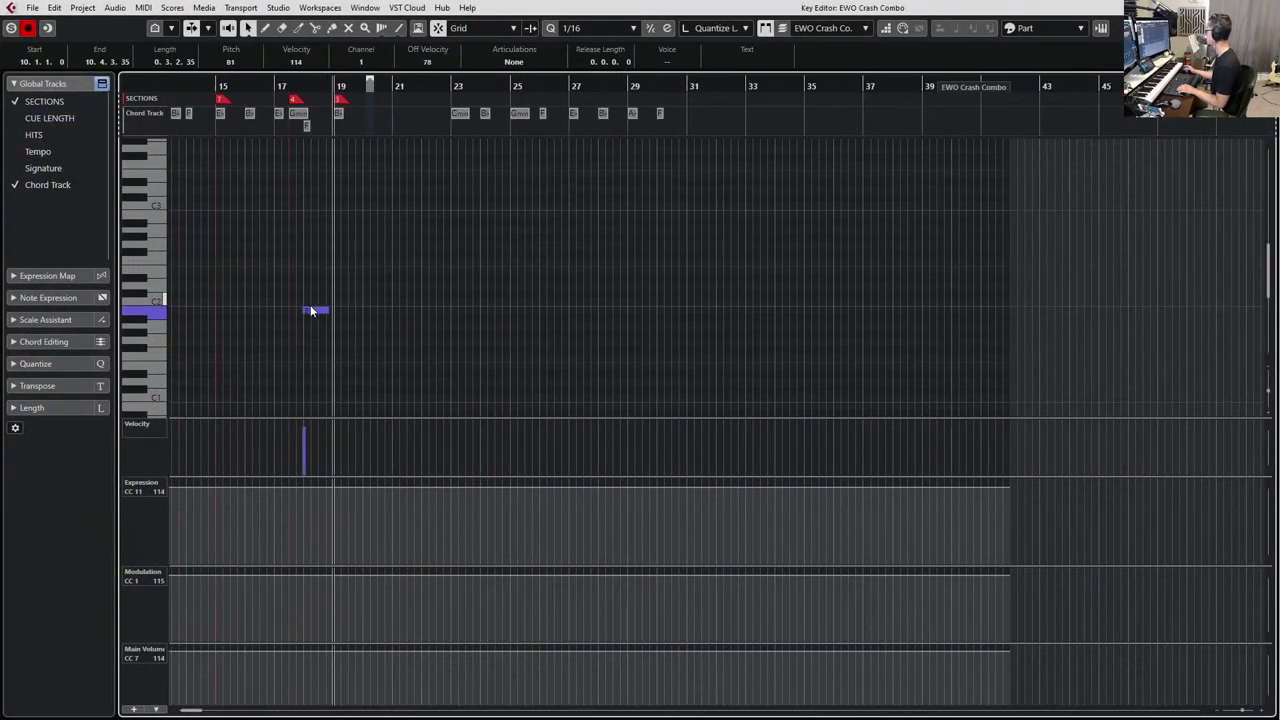
pyautogui.press('h')
pyautogui.press('h')
pyautogui.hotkey('ctrl', 'v')
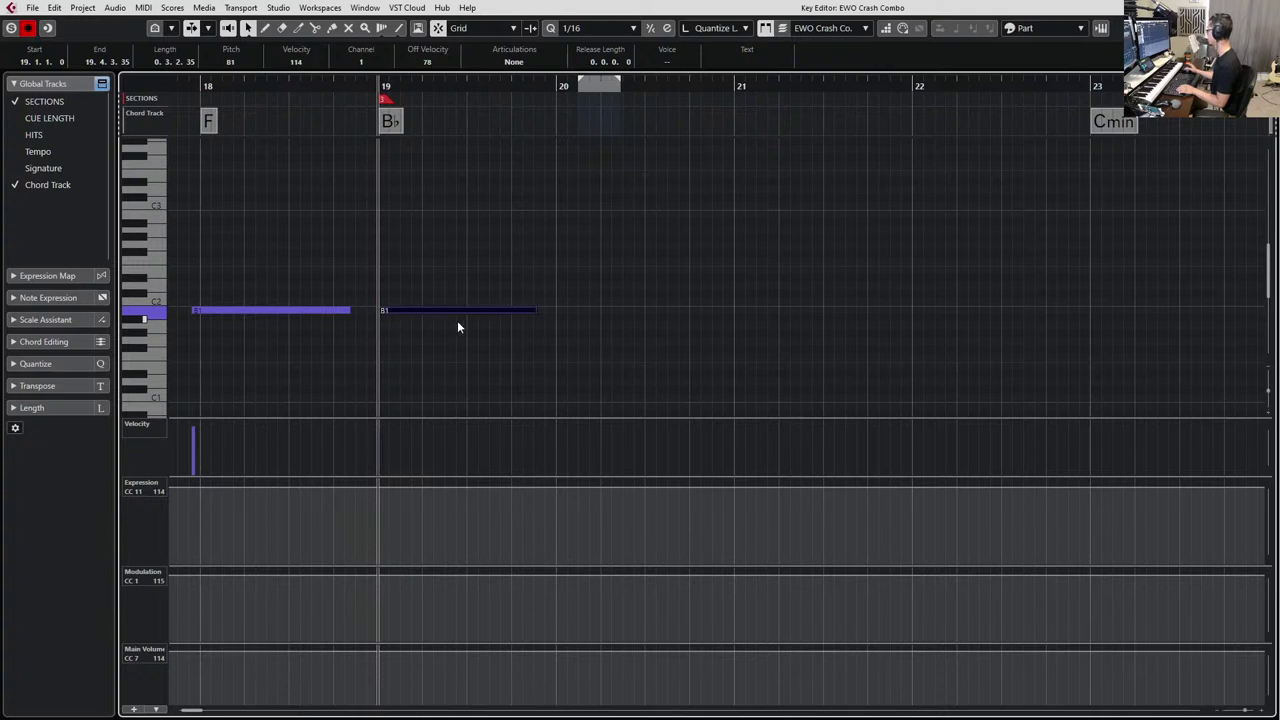
pyautogui.hotkey('alt', 'shift', 'Right')
pyautogui.hotkey('alt', 'shift', 'Right')
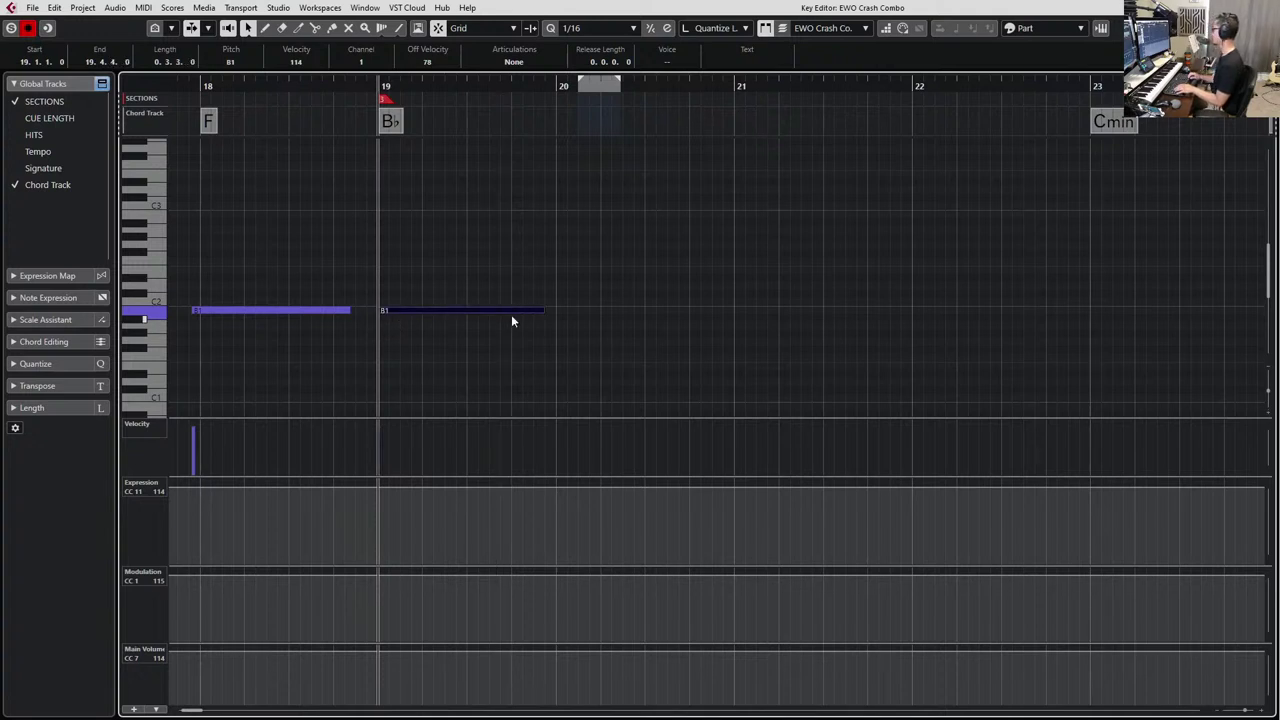
# Lengthen the B1 crash note at bar 19 to 1.0.0.0, audition it and paste a copy at the start of bar 21.
pyautogui.press('space')
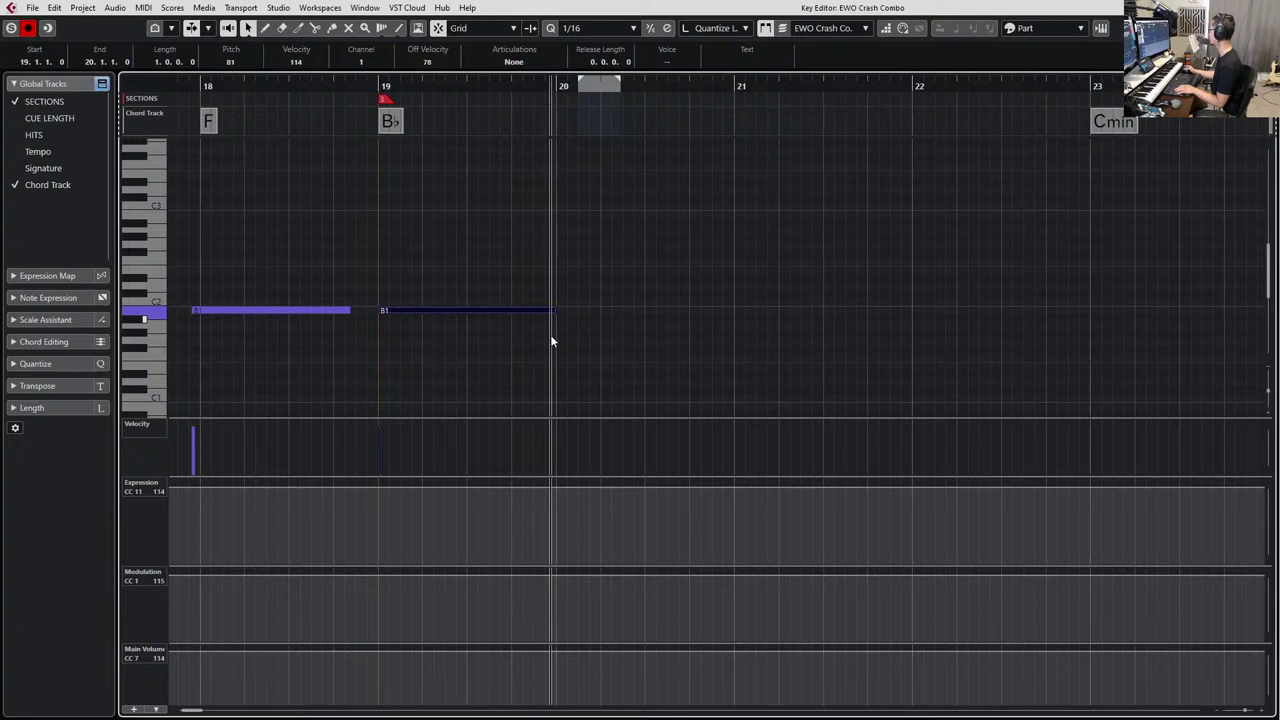
pyautogui.press('space')
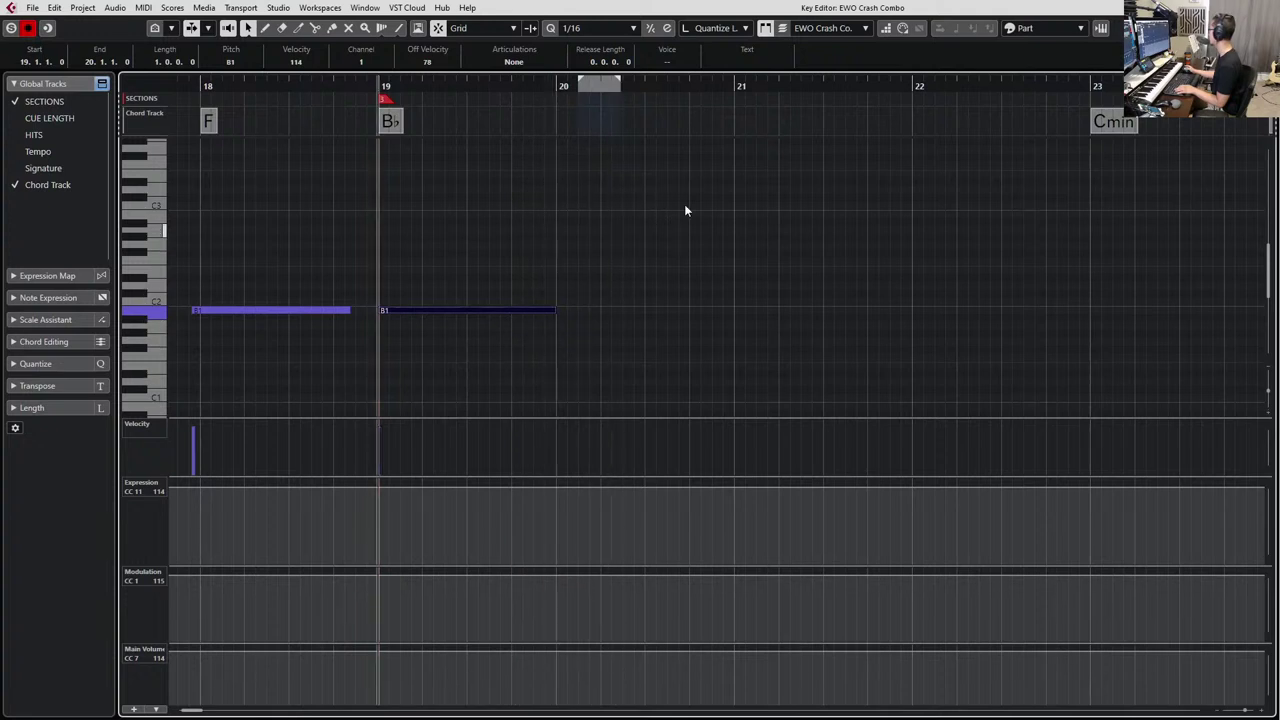
pyautogui.click(735, 88)
pyautogui.press('ctrl+KP_Subtract')
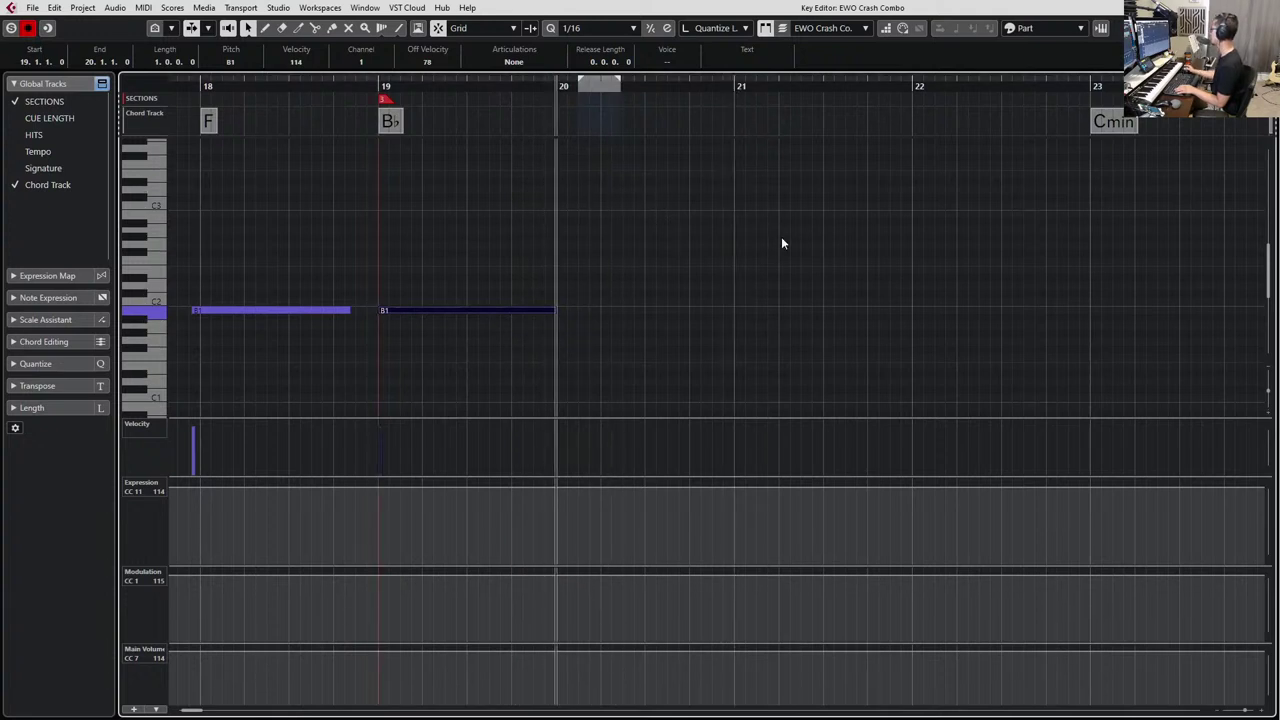
pyautogui.click(738, 85)
pyautogui.hotkey('ctrl', 'v')
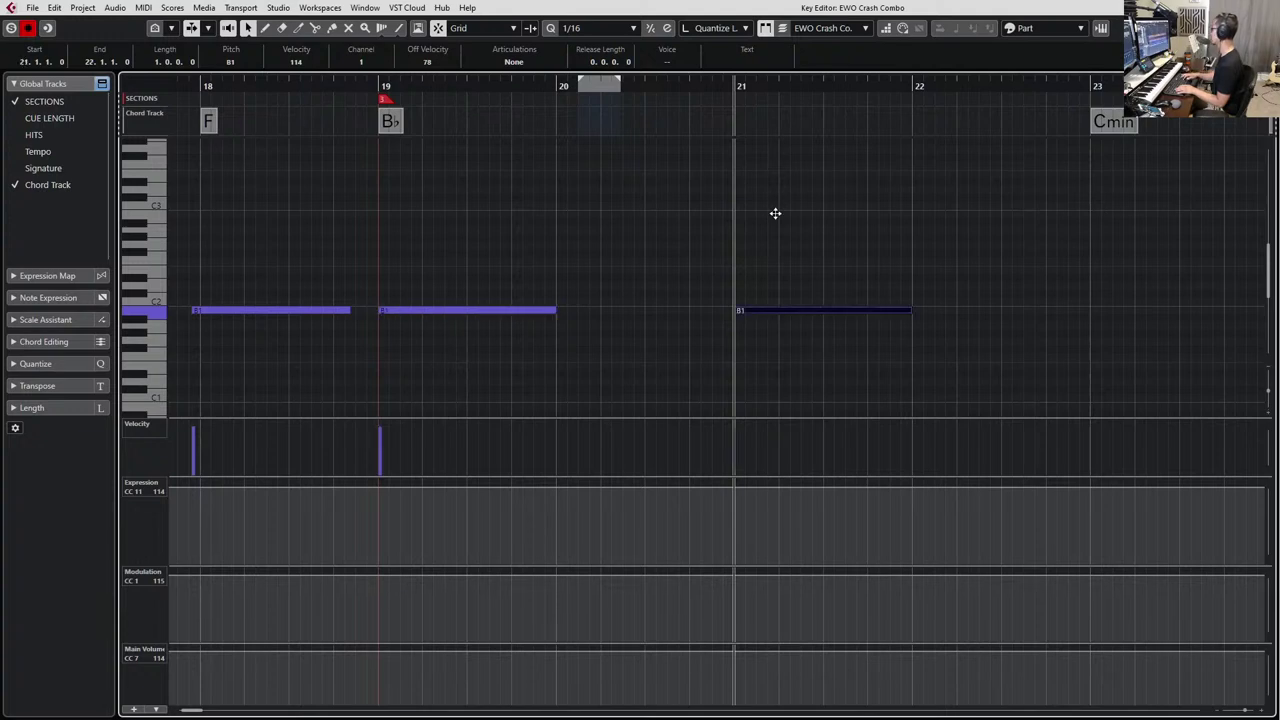
# Return to the project and audition the new crash hits in context from bar 19.
pyautogui.press('Return')
pyautogui.press('ctrl+KP_Subtract')
pyautogui.press('space')
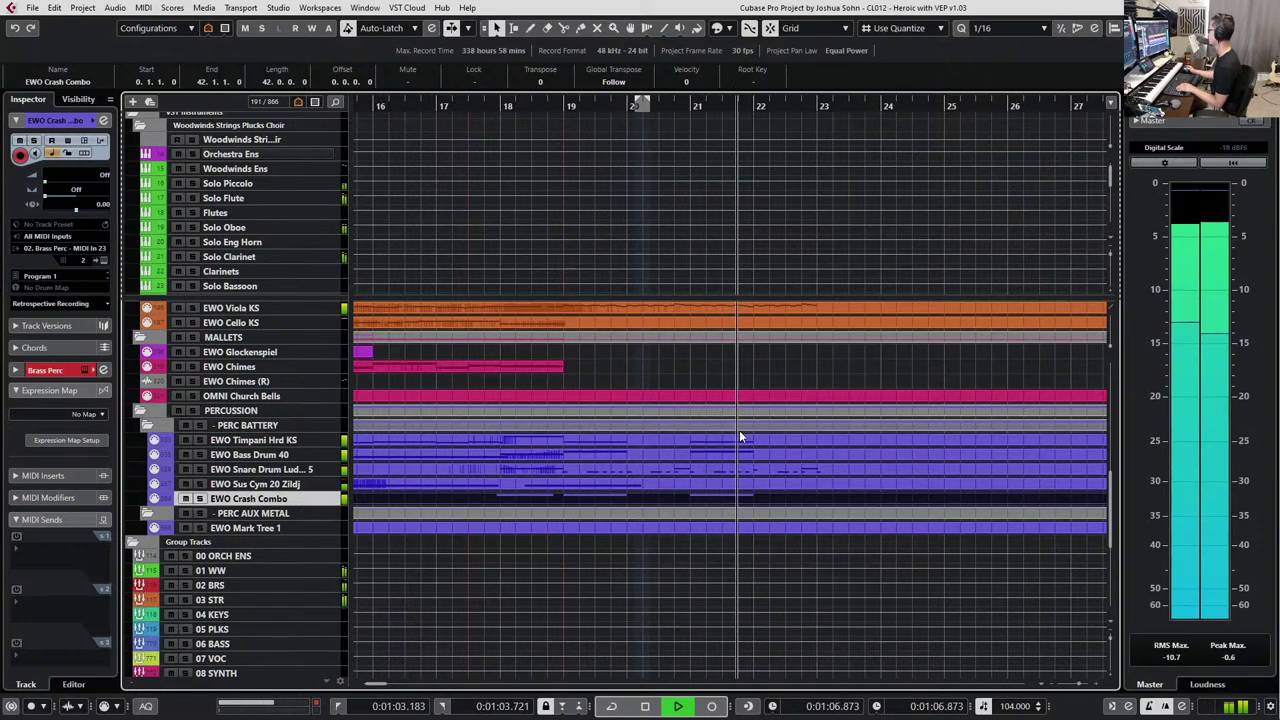
pyautogui.press('space')
# Open the EWO Snare Drum Ludwig 5 part for note editing around bars 19 to 22.
pyautogui.click(664, 469)
pyautogui.doubleClick(664, 470)
pyautogui.scroll(-3, 725, 290)
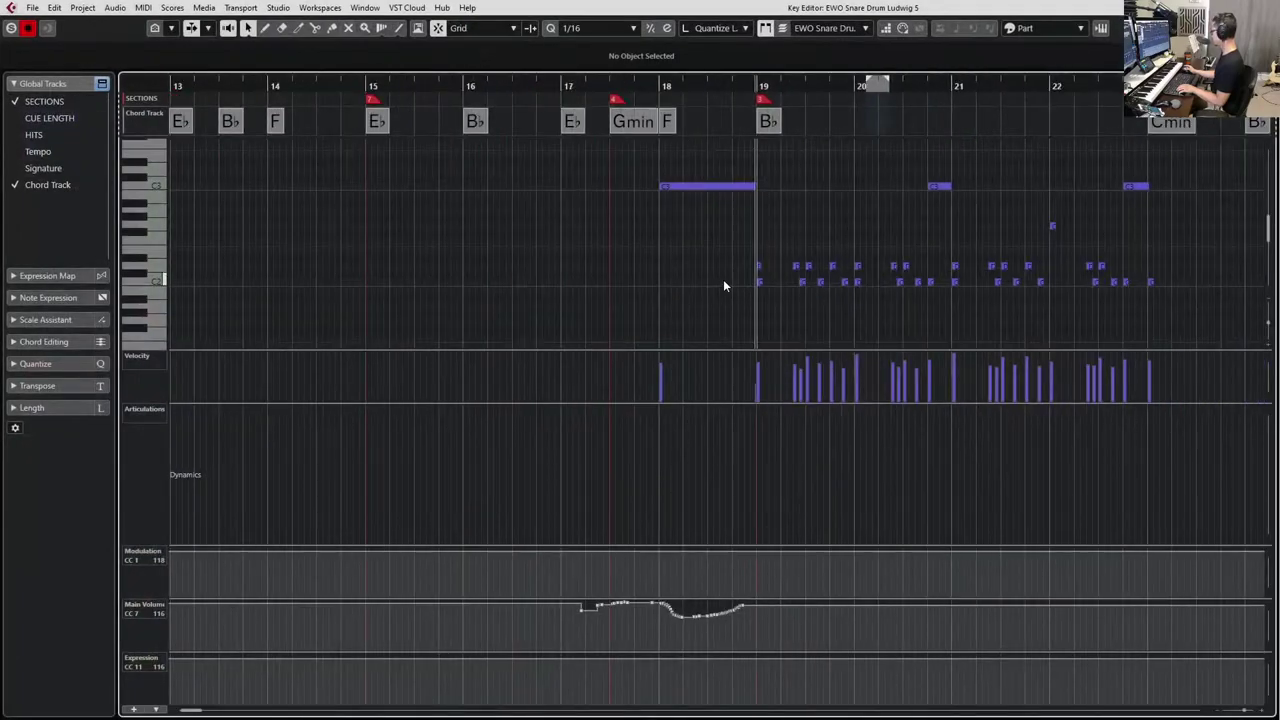
pyautogui.hscroll(3, 700, 281)
pyautogui.scroll(4, 659, 284)
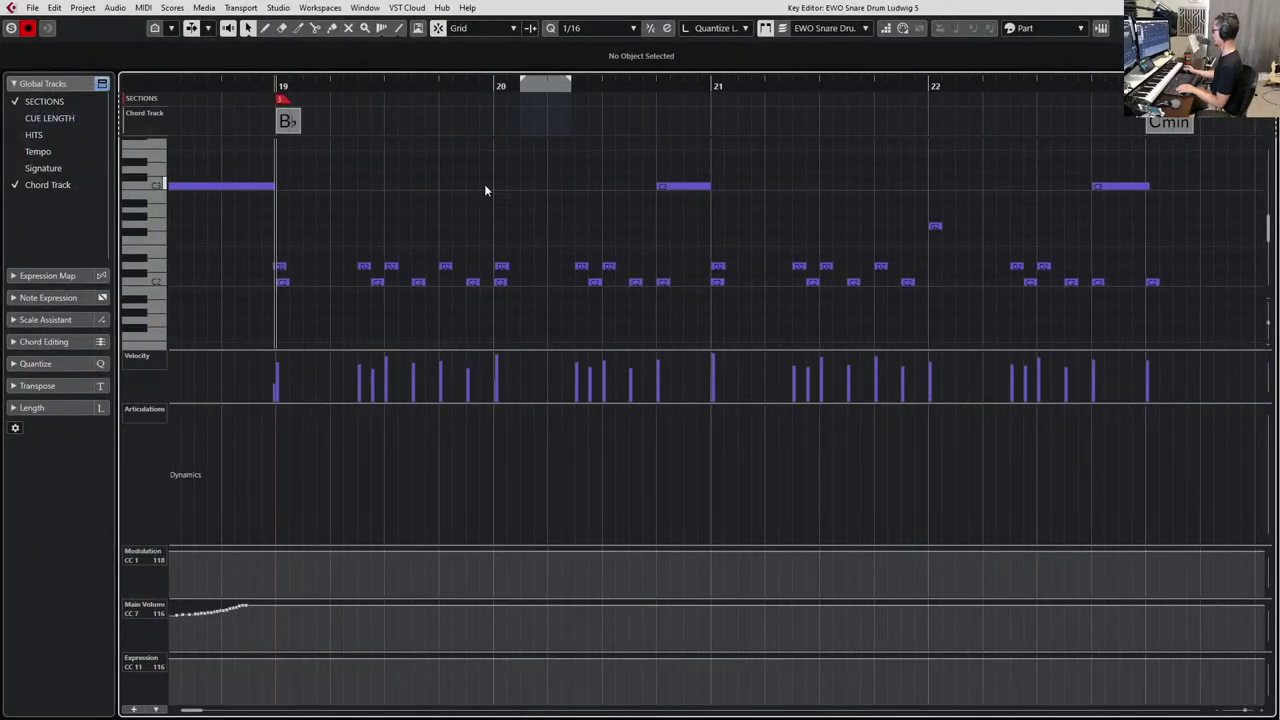
pyautogui.moveTo(641, 154); pyautogui.dragTo(687, 328)
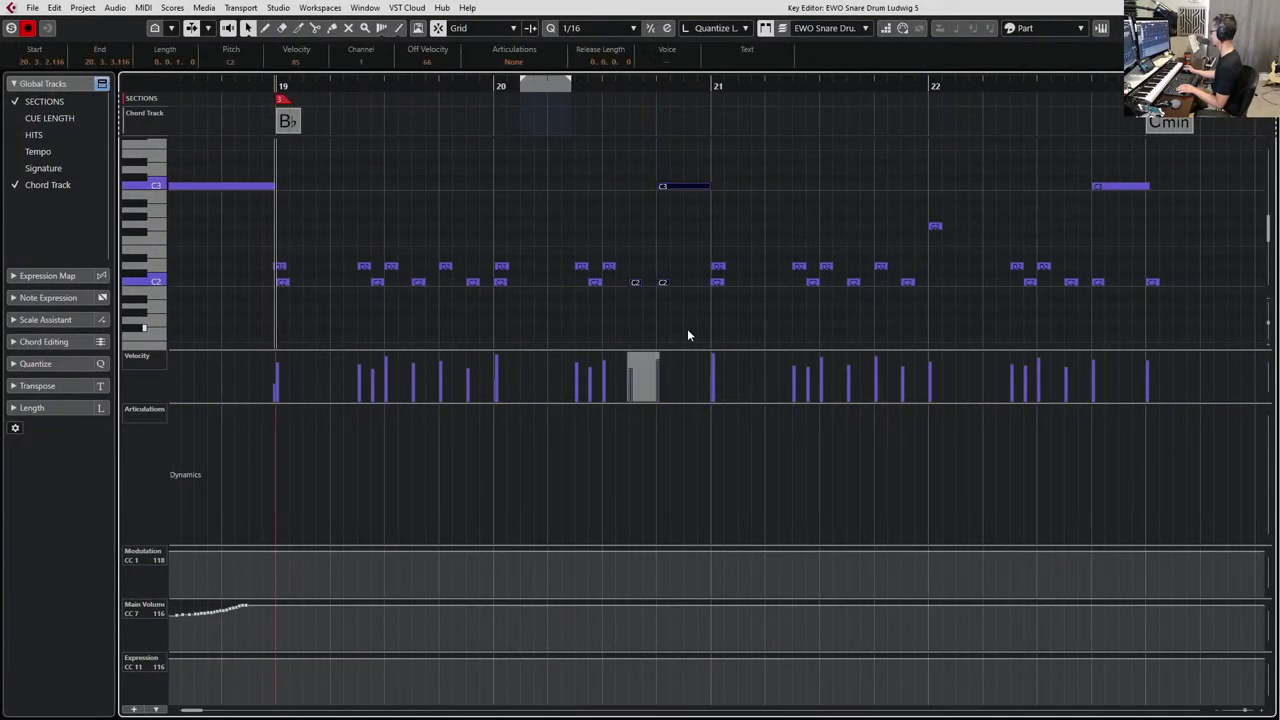
pyautogui.moveTo(680, 154); pyautogui.dragTo(664, 306)
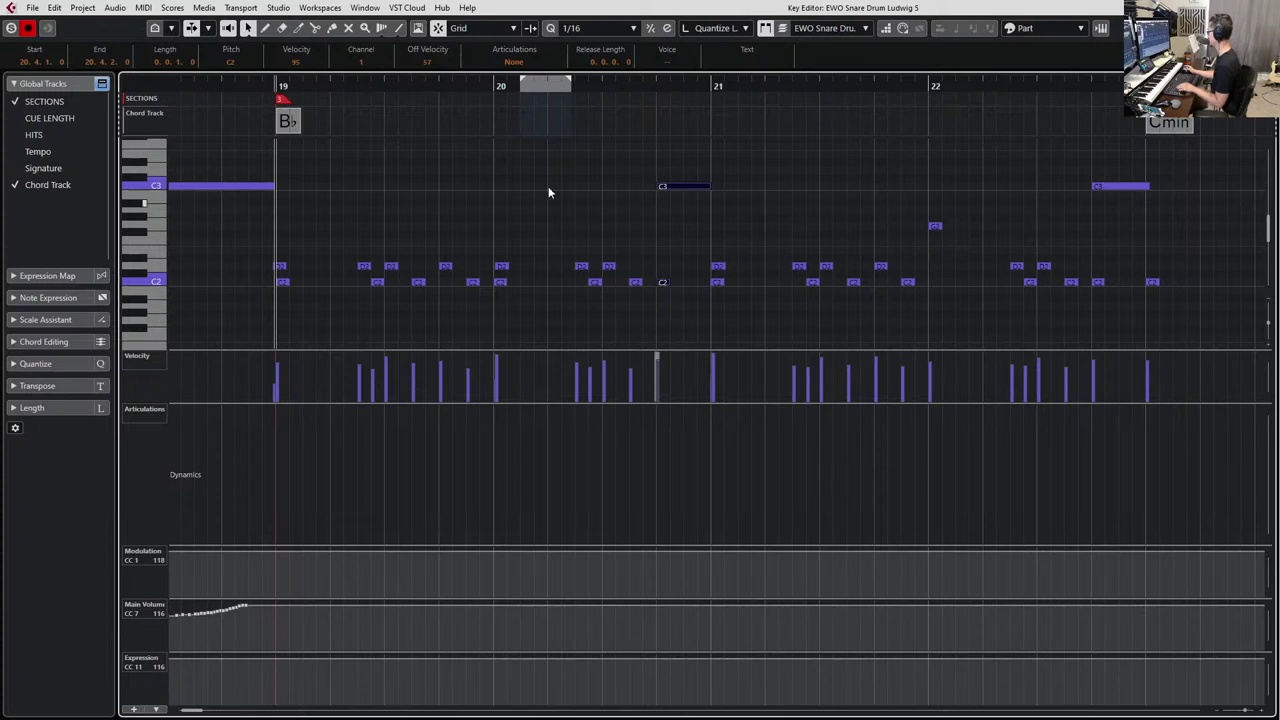
pyautogui.moveTo(523, 253); pyautogui.dragTo(506, 300)
pyautogui.press('Delete')
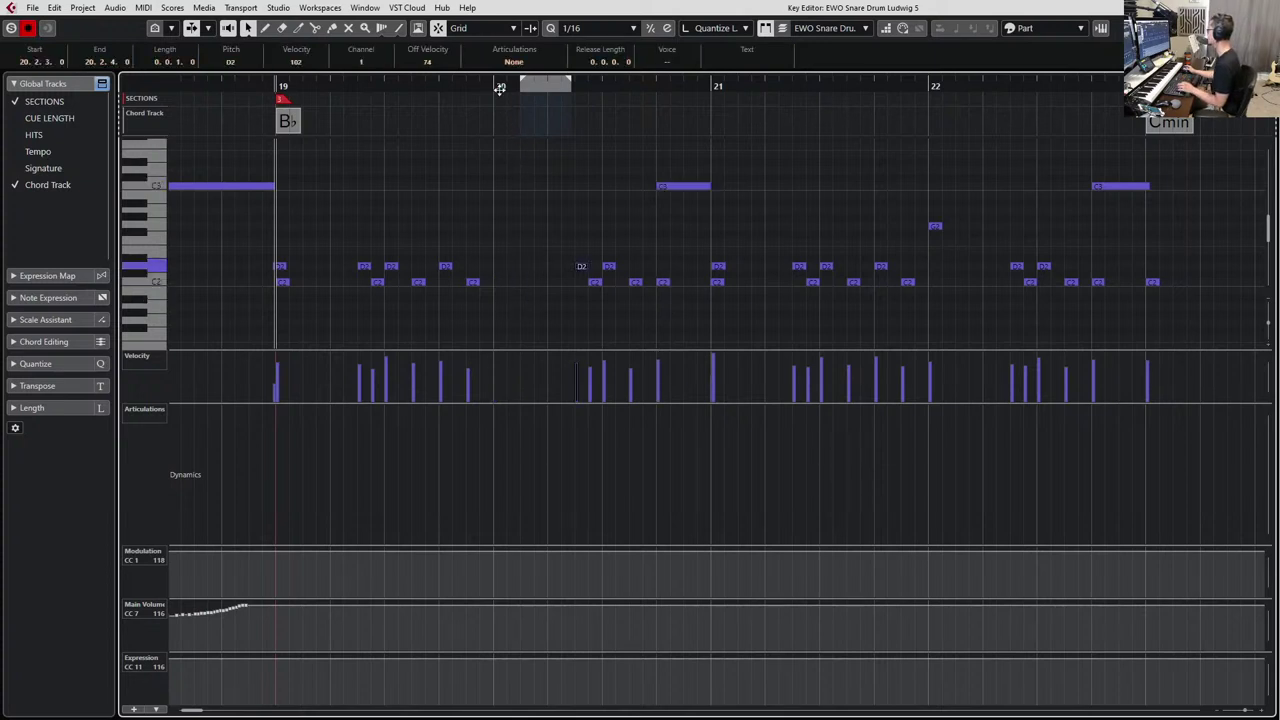
pyautogui.hotkey('ctrl', 'z')
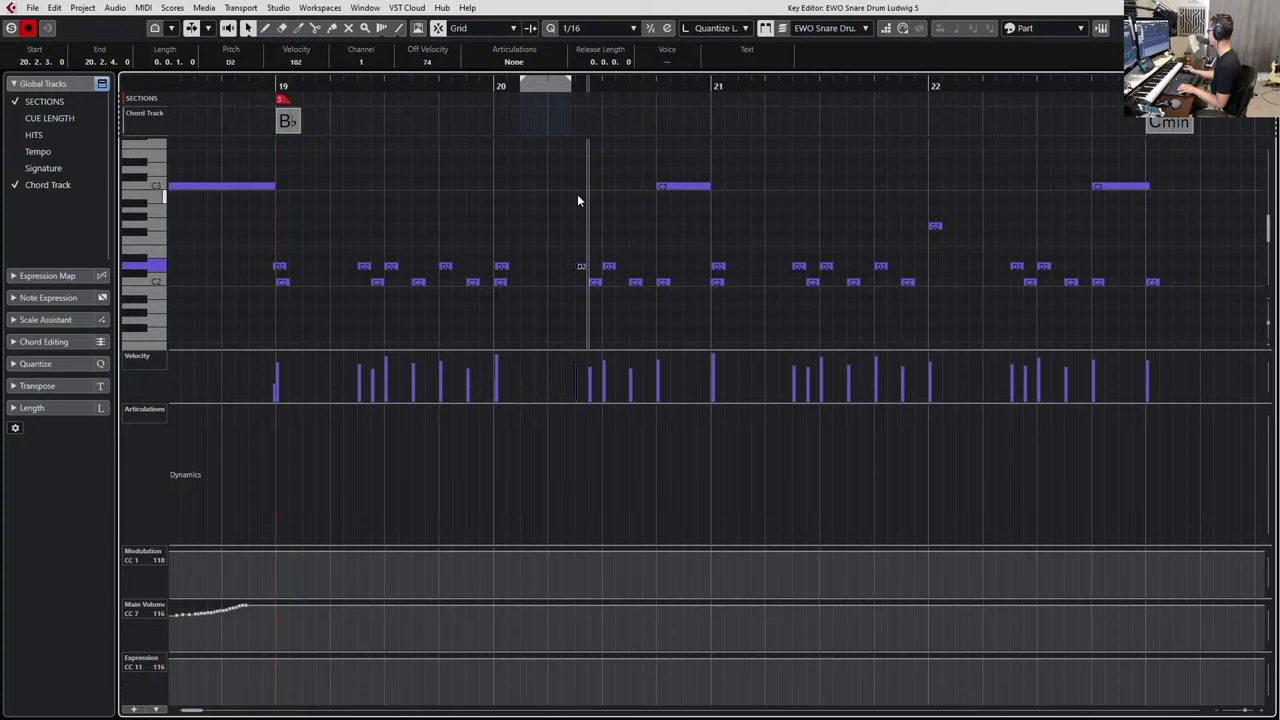
# Delete the D2 and C2 snare hits within beat 4 of bar 19.
pyautogui.click(445, 225)
pyautogui.moveTo(446, 222); pyautogui.dragTo(474, 291)
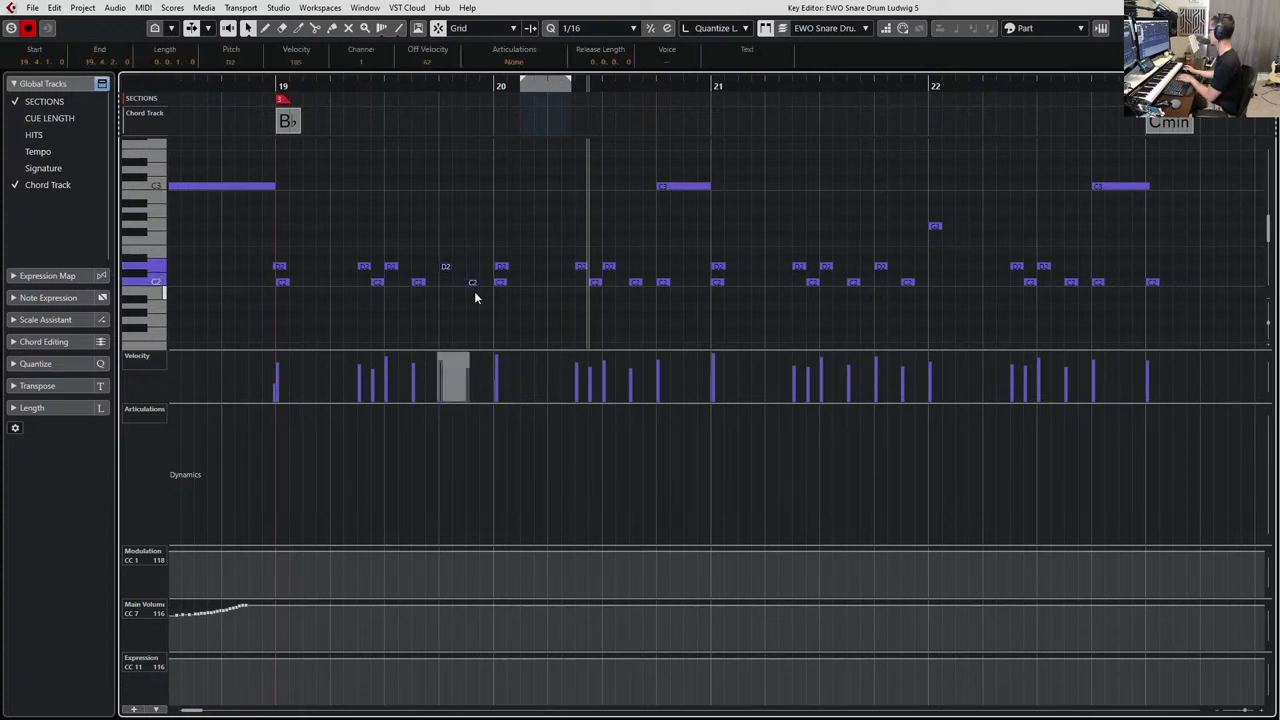
pyautogui.press('Delete')
pyautogui.click(445, 88)
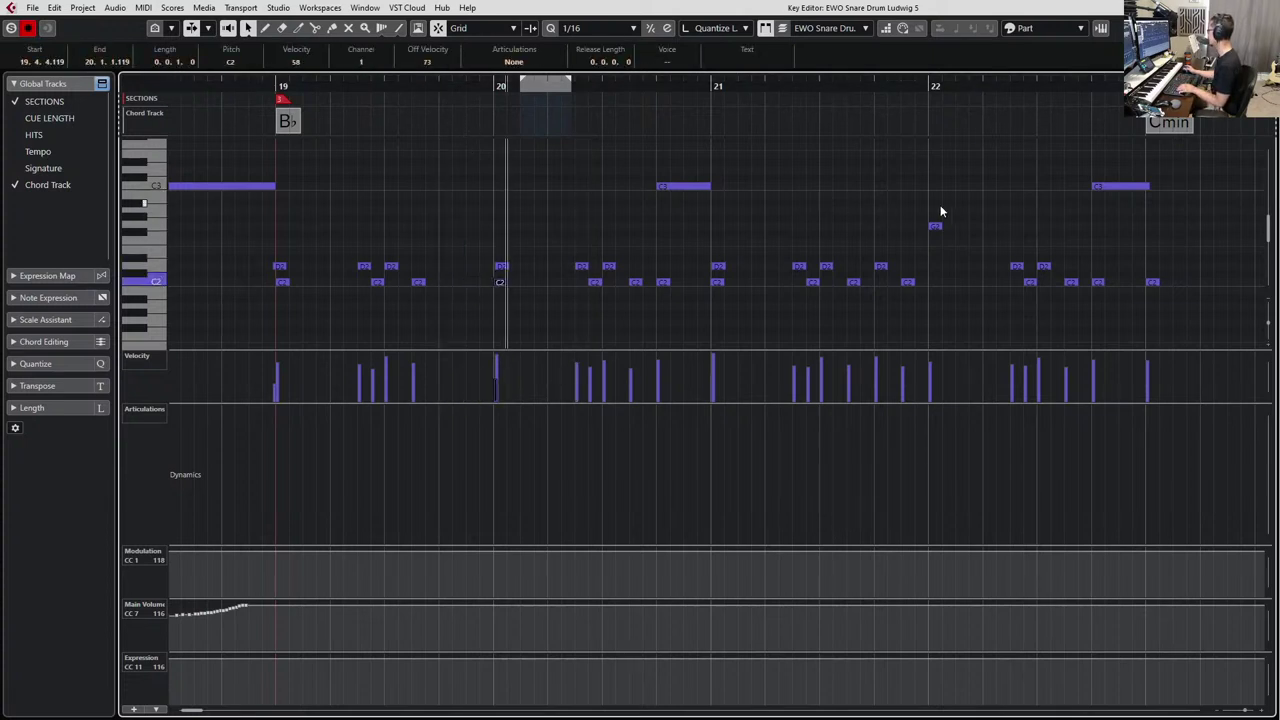
# Copy the long C3 note and the C2 hit from beat 4 of bar 20 to beat 4 of bar 19.
pyautogui.moveTo(710, 163); pyautogui.dragTo(672, 297)
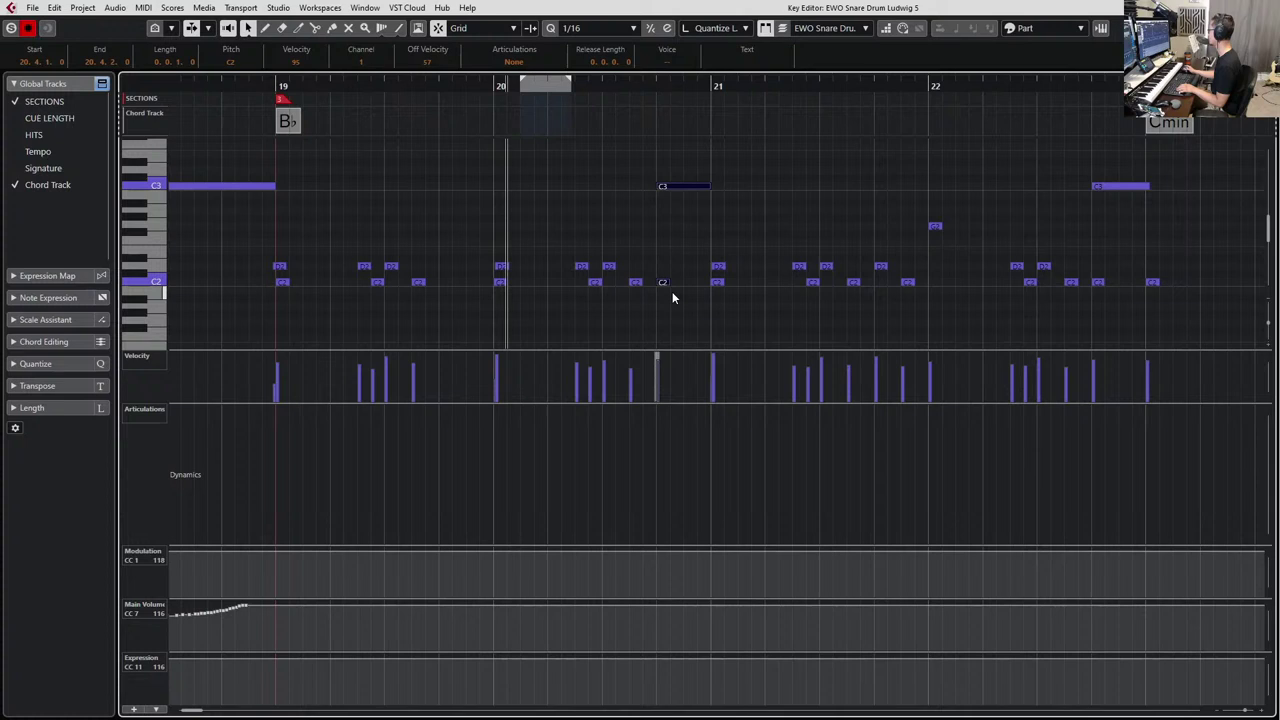
pyautogui.click(443, 86)
pyautogui.click(713, 86)
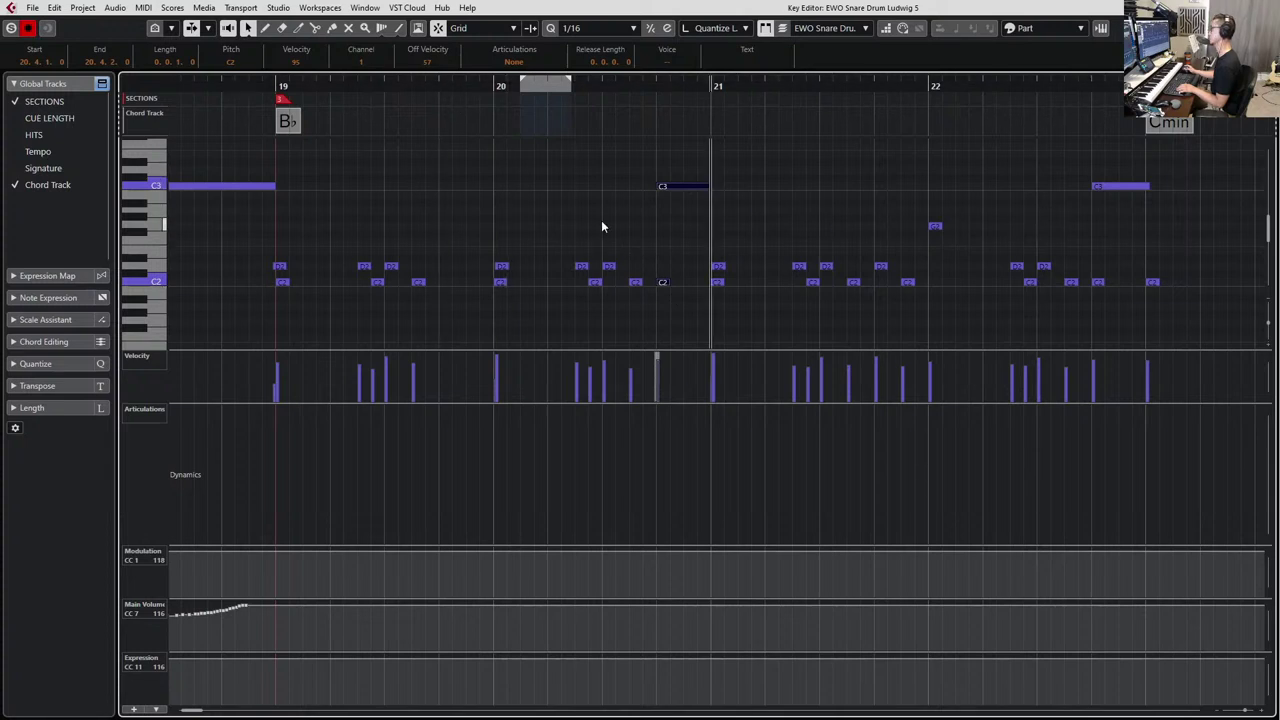
pyautogui.moveTo(629, 183); pyautogui.dragTo(674, 214)
pyautogui.moveTo(664, 234); pyautogui.dragTo(657, 307)
pyautogui.moveTo(638, 166); pyautogui.dragTo(679, 195)
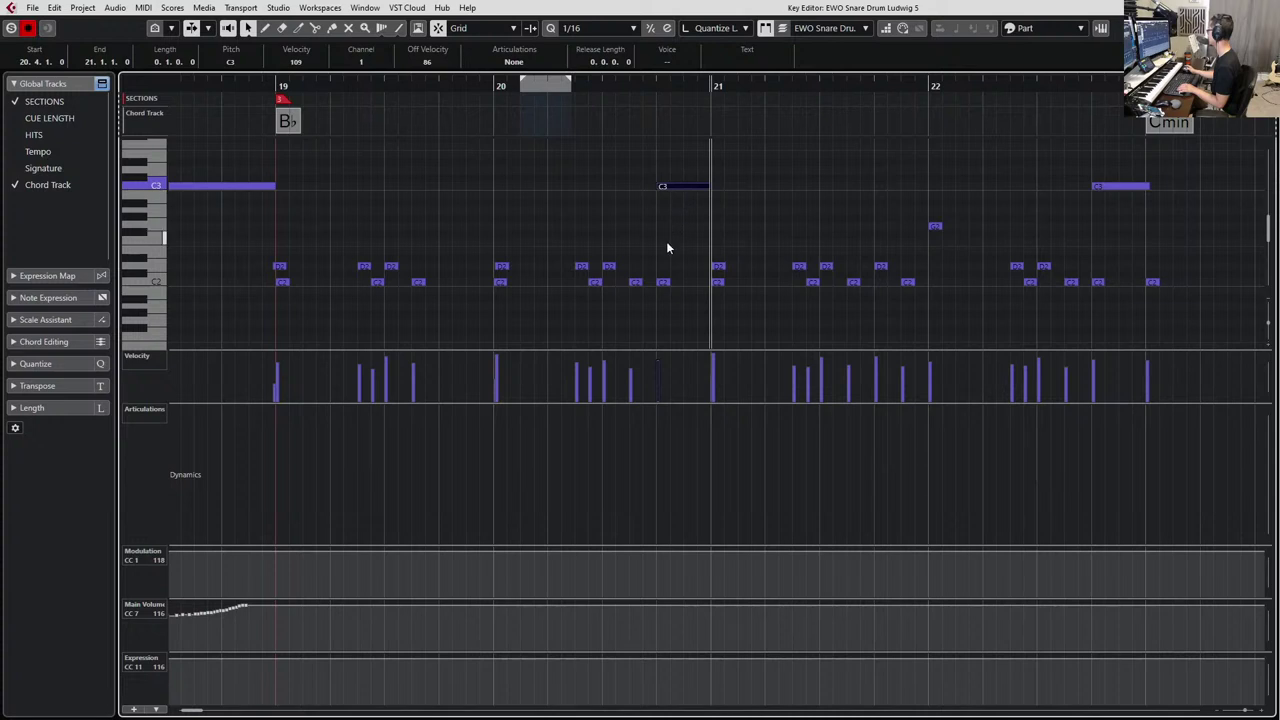
pyautogui.click(450, 88)
pyautogui.click(439, 86)
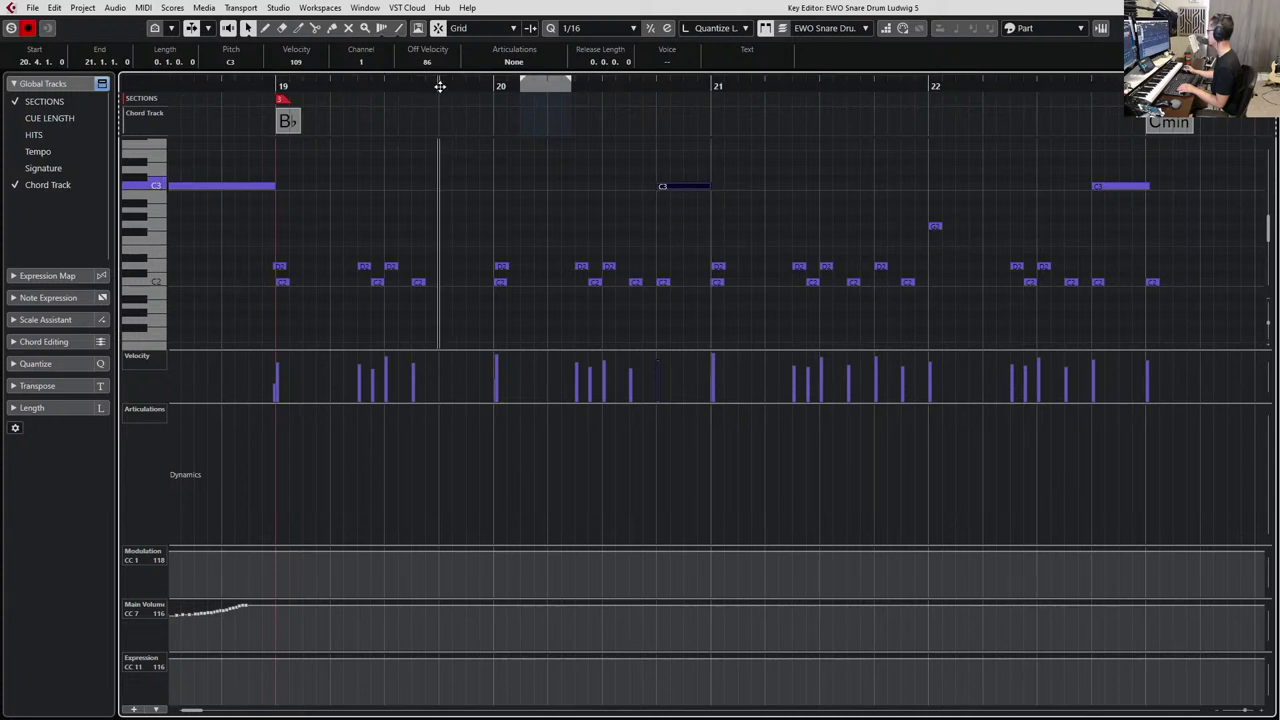
pyautogui.hotkey('shift', 'l')
pyautogui.scroll(2, 545, 215)
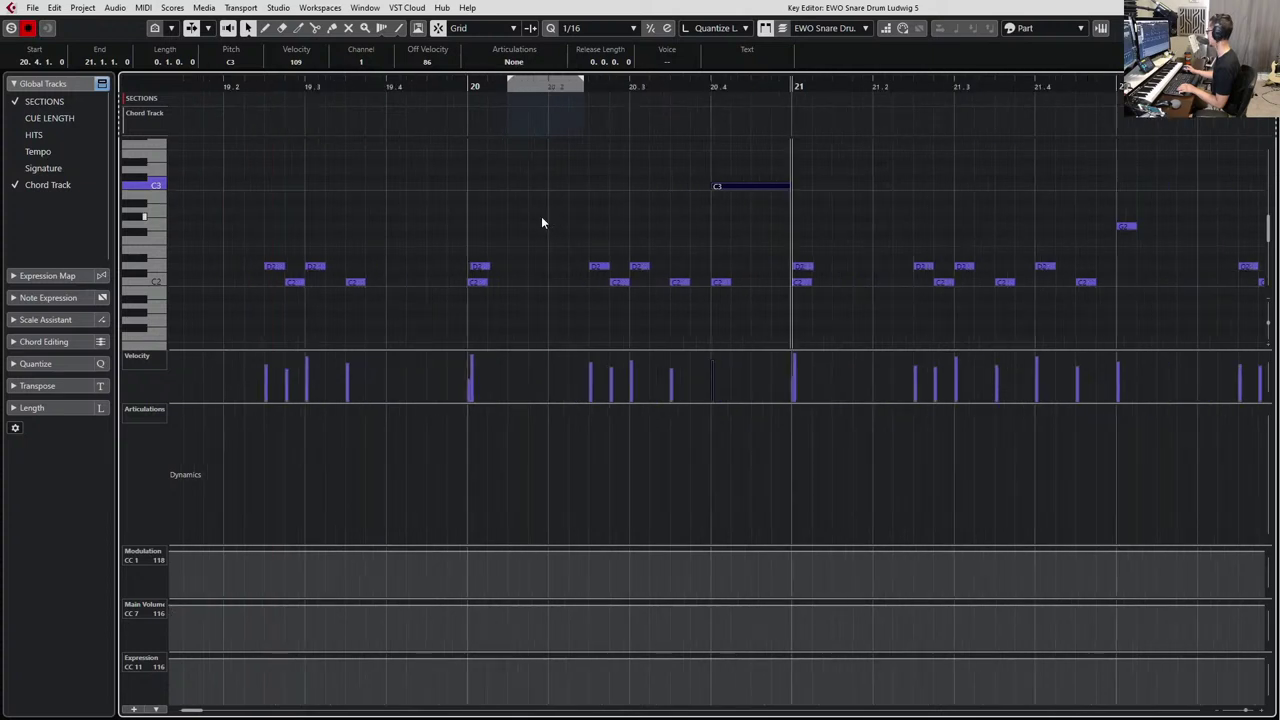
pyautogui.click(386, 84)
pyautogui.hotkey('ctrl', 'v')
pyautogui.click(720, 282)
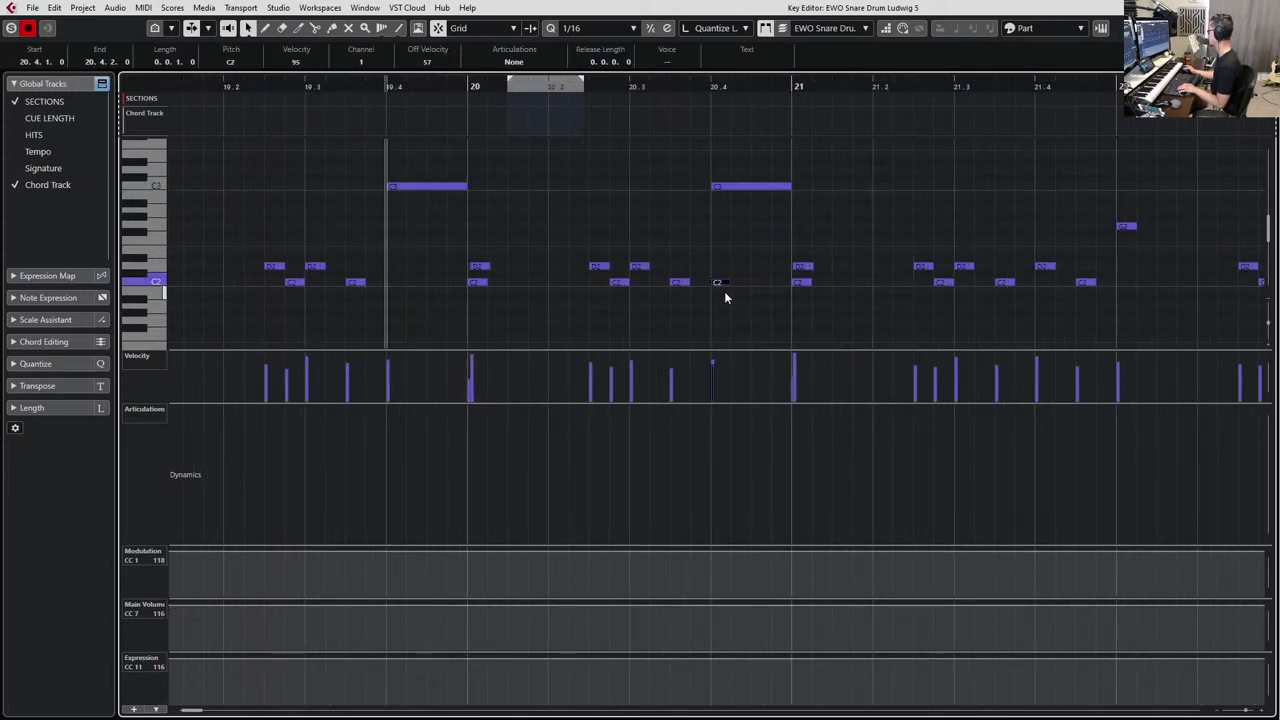
pyautogui.hotkey('ctrl', 'v')
# Replace the D2 and C2 hits on beat 4 of bar 21 with copies of the C2 hit and long C3 note from bar 20.
pyautogui.scroll(-2, 663, 253)
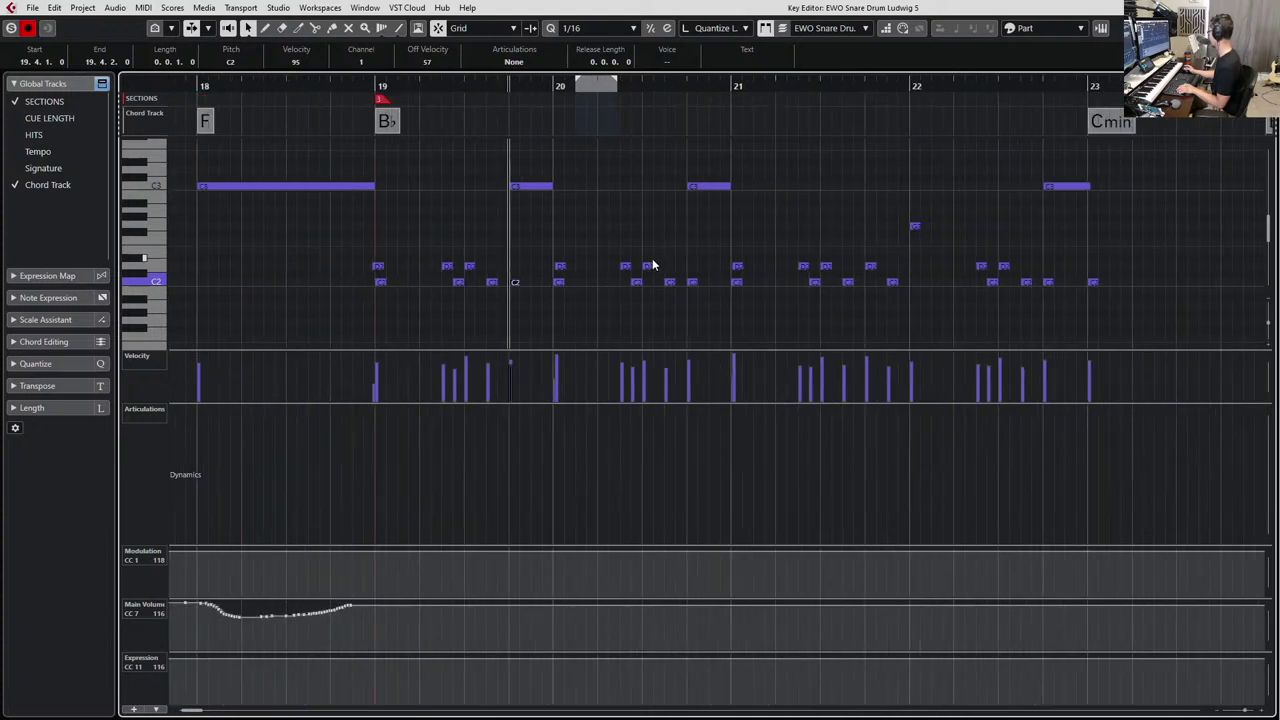
pyautogui.hscroll(2, 816, 218)
pyautogui.moveTo(649, 229); pyautogui.dragTo(684, 296)
pyautogui.press('Delete')
pyautogui.click(649, 87)
pyautogui.hotkey('ctrl', 'v')
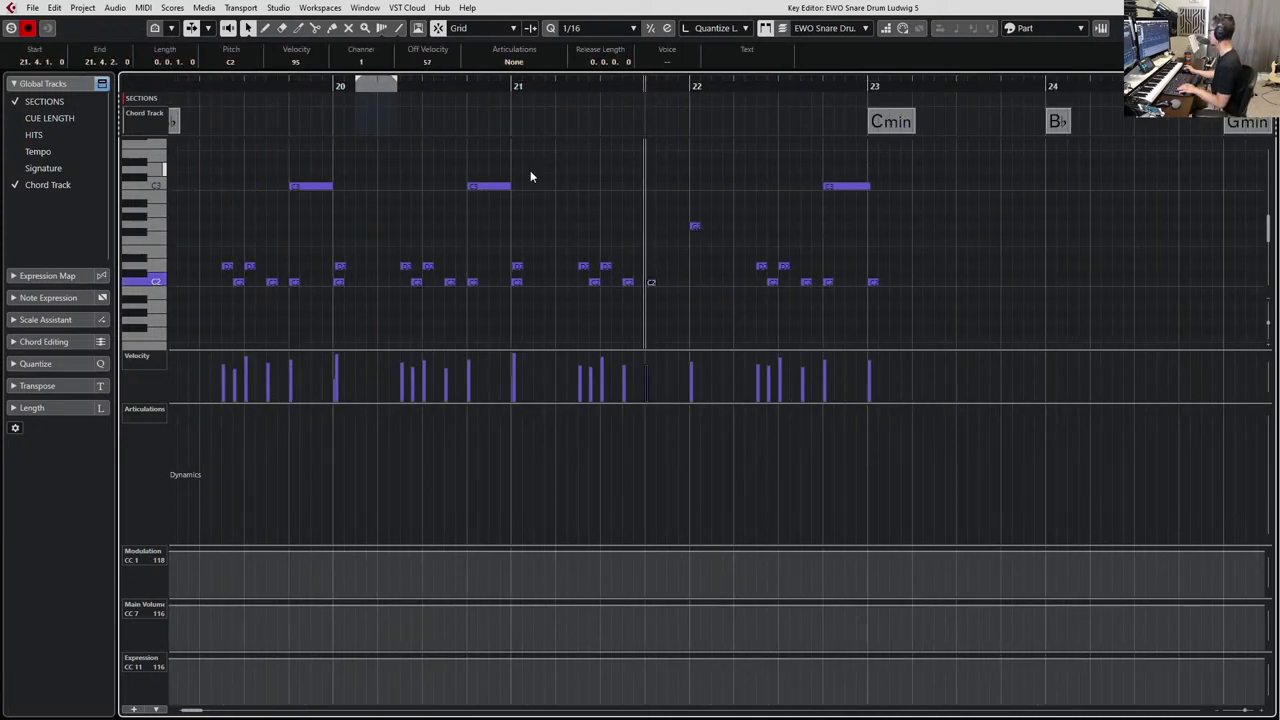
pyautogui.click(503, 186)
pyautogui.hotkey('ctrl', 'c')
pyautogui.hotkey('ctrl', 'v')
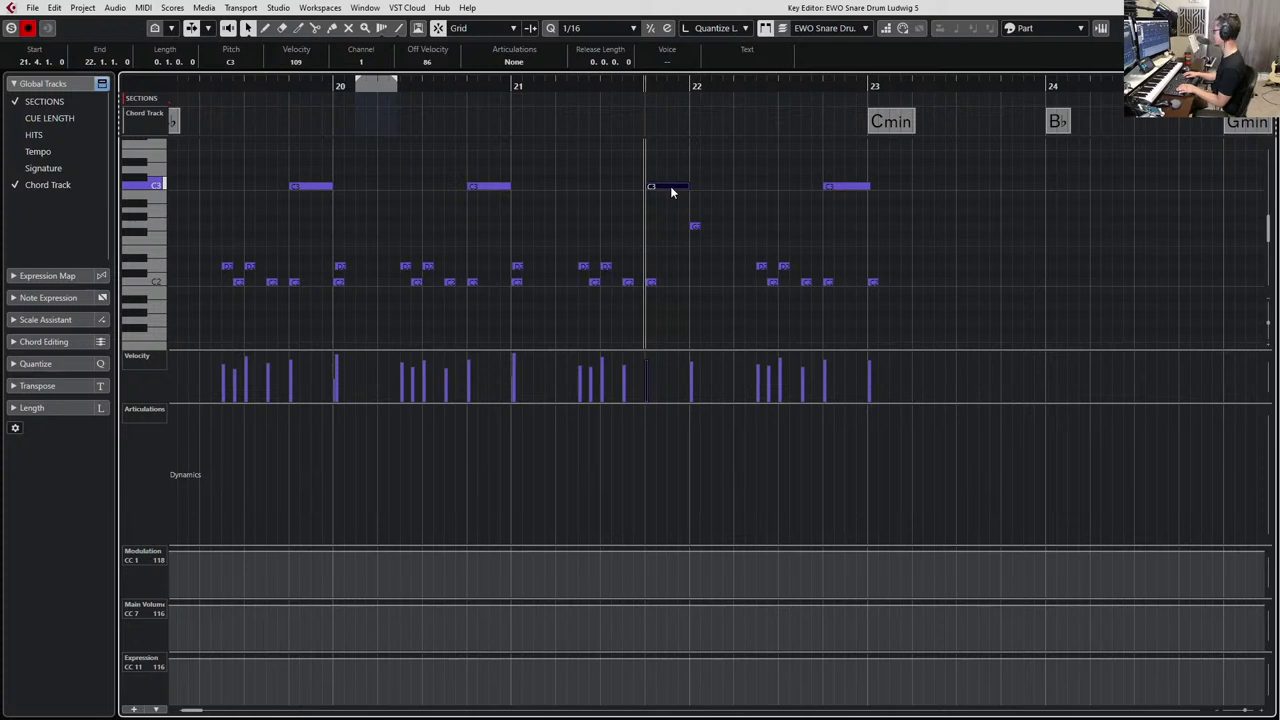
# Audition the revised snare drum pattern from bar 19 into bar 20.
pyautogui.press('KP_Subtract')
pyautogui.press('KP_Subtract')
pyautogui.press('KP_Subtract')
pyautogui.press('space')
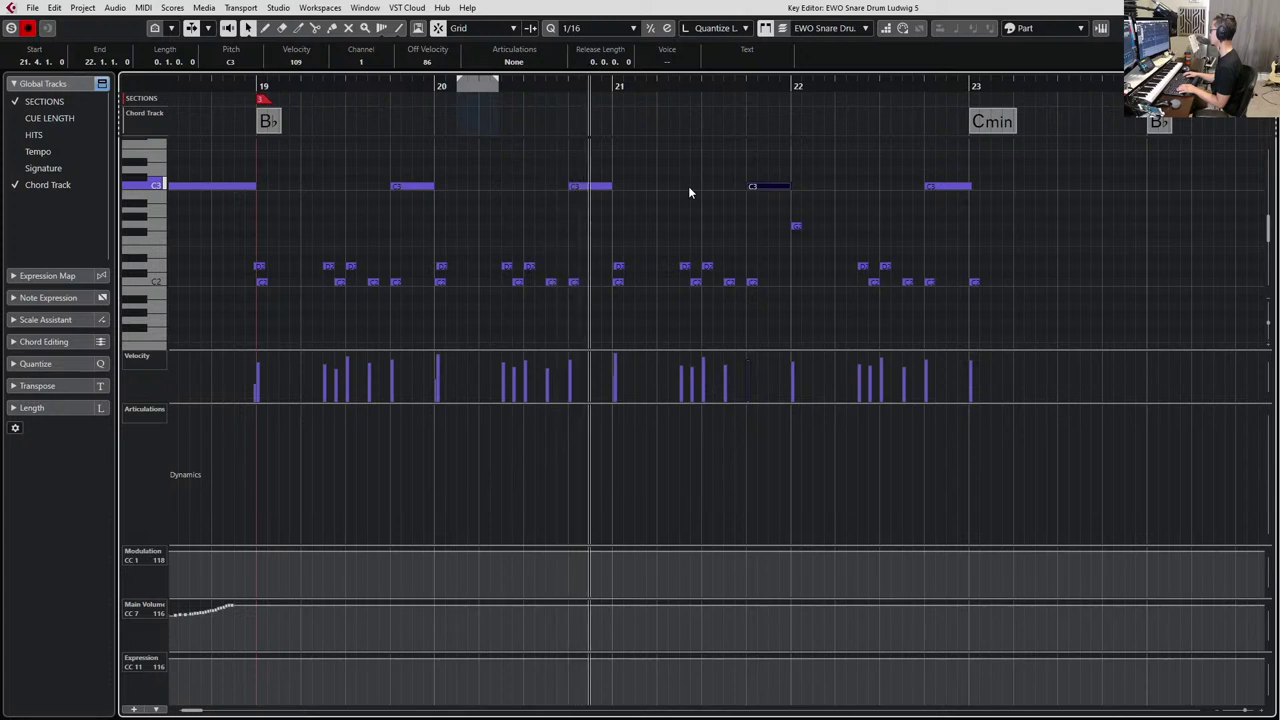
pyautogui.press('space')
# Raise the velocities of the long C3 snare notes on beat 4 of bars 20, 21 and 22.
pyautogui.click(578, 292)
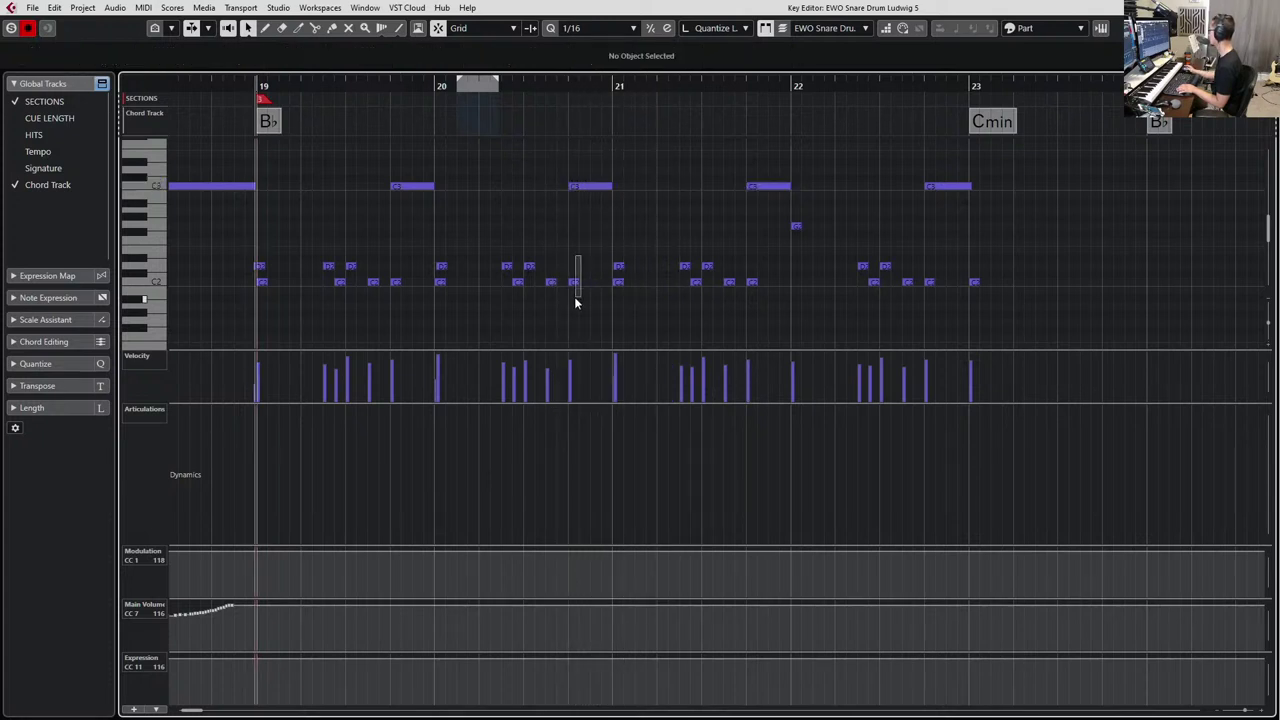
pyautogui.click(574, 282)
pyautogui.click(590, 187)
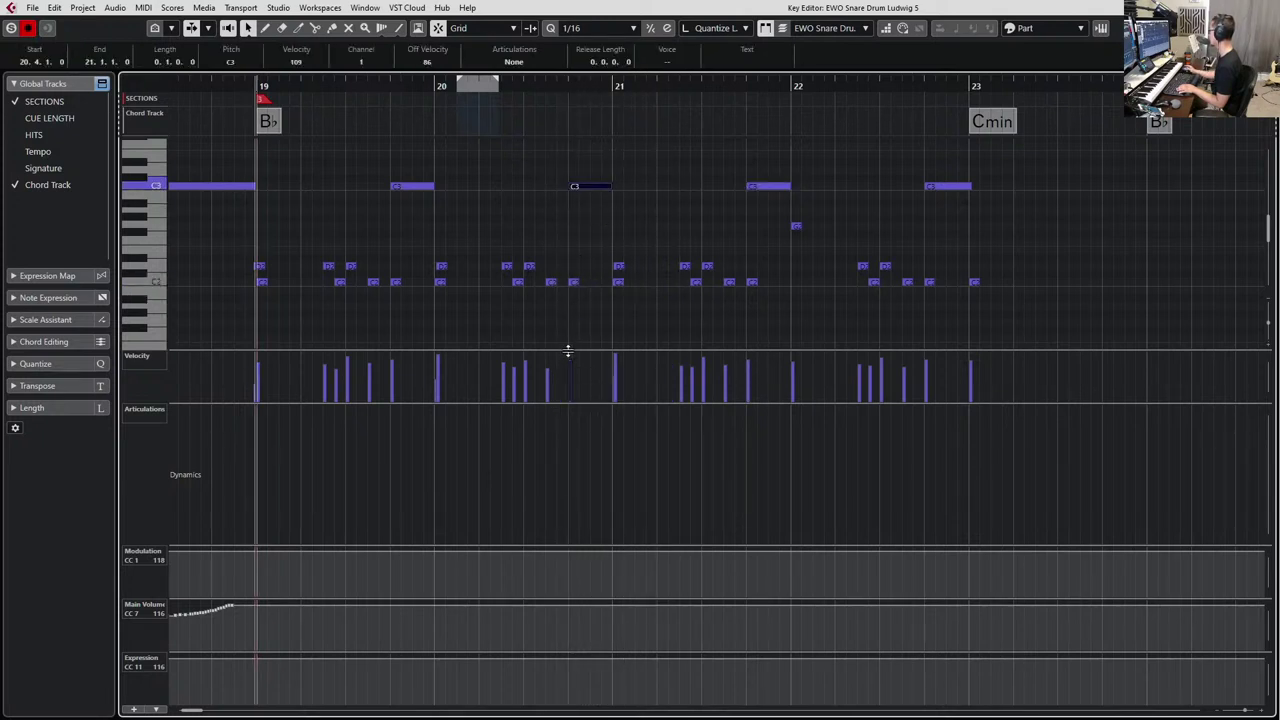
pyautogui.click(770, 187)
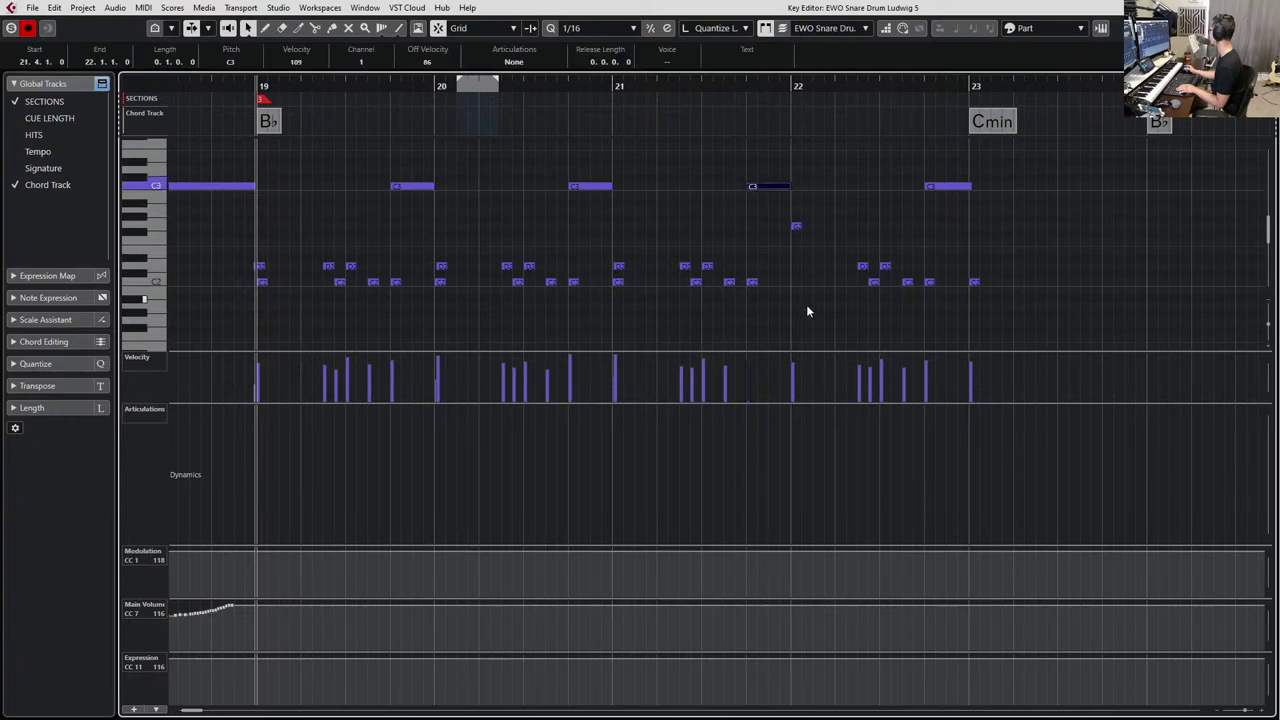
pyautogui.click(934, 186)
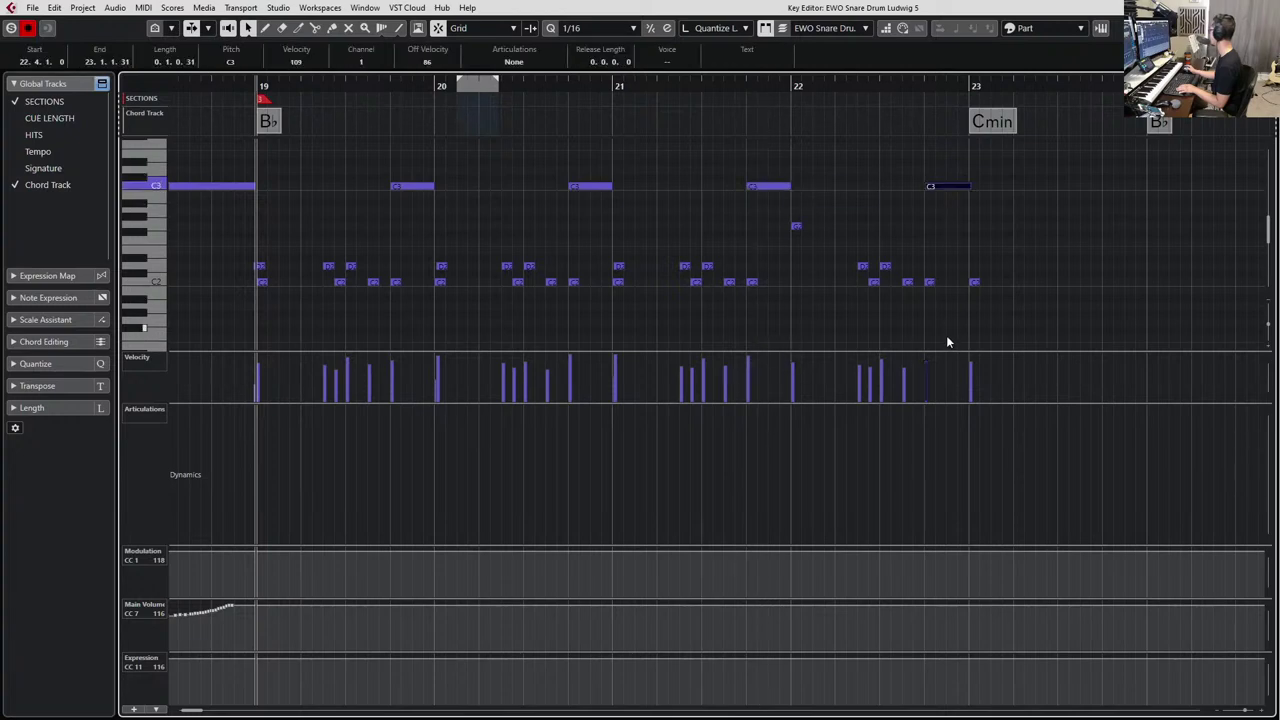
pyautogui.click(946, 343)
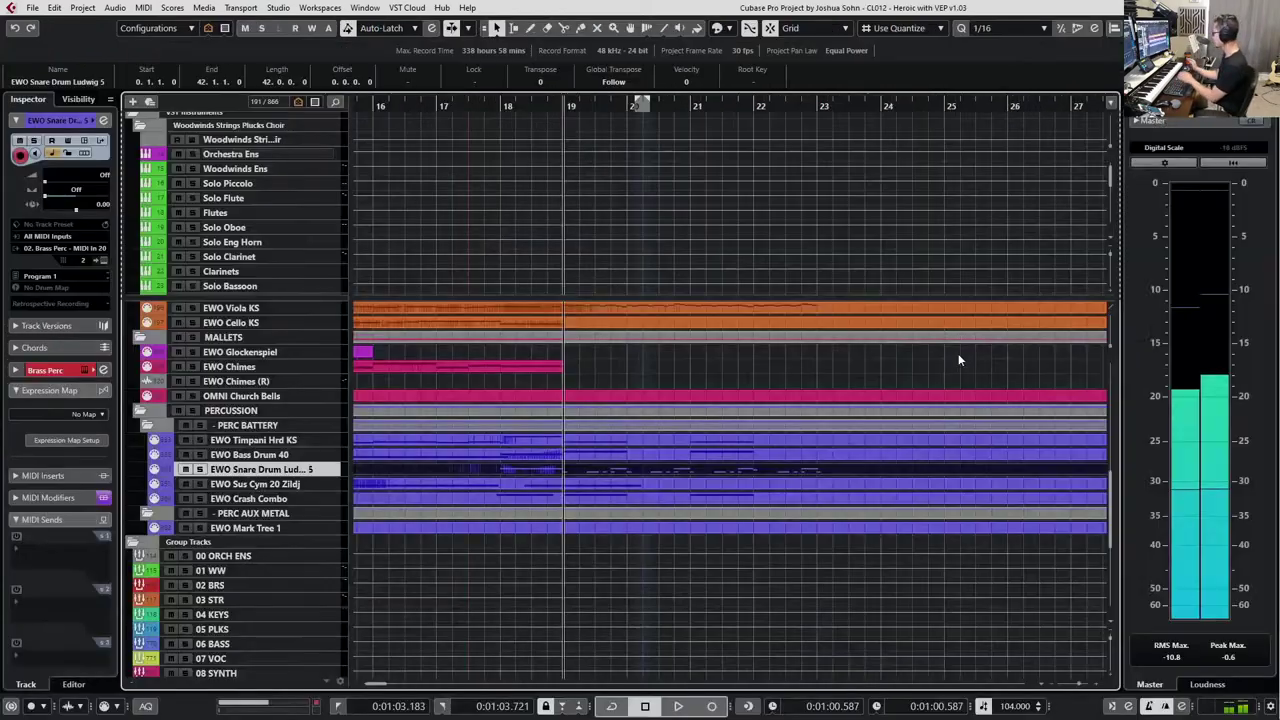
# Close the snare drum part and play the full arrangement from bar 19 to bar 23.
pyautogui.press('Escape')
pyautogui.press('space')
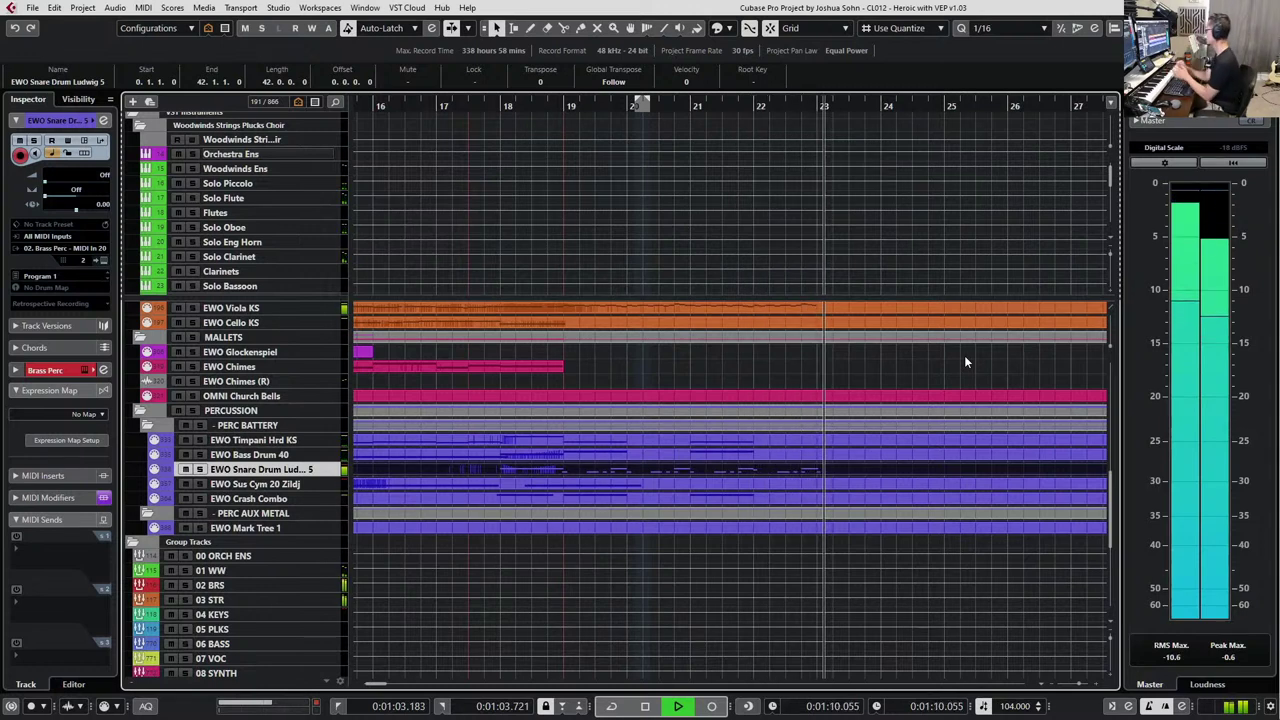
pyautogui.press('space')
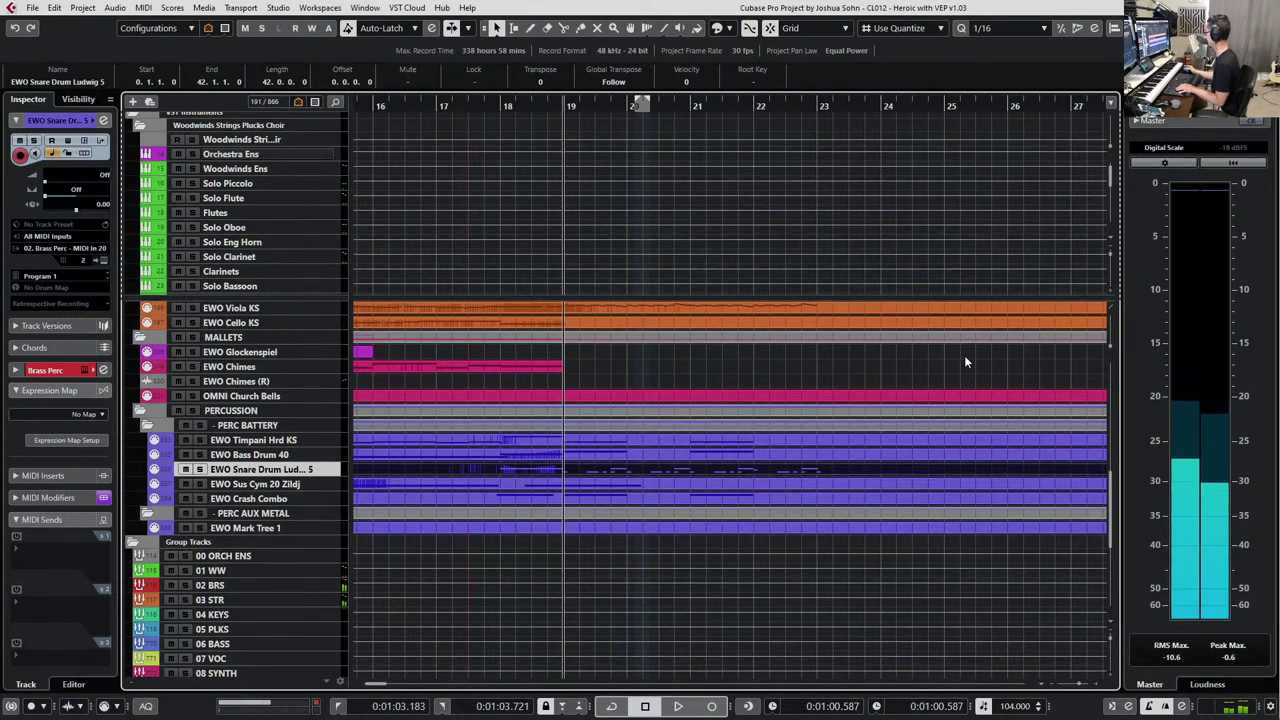
# Search the tracks for "triang" and bring the EWO Triangles track into the PERC AUX METAL folder view.
pyautogui.scroll(-1, 543, 536)
pyautogui.hscroll(-7, 547, 536)
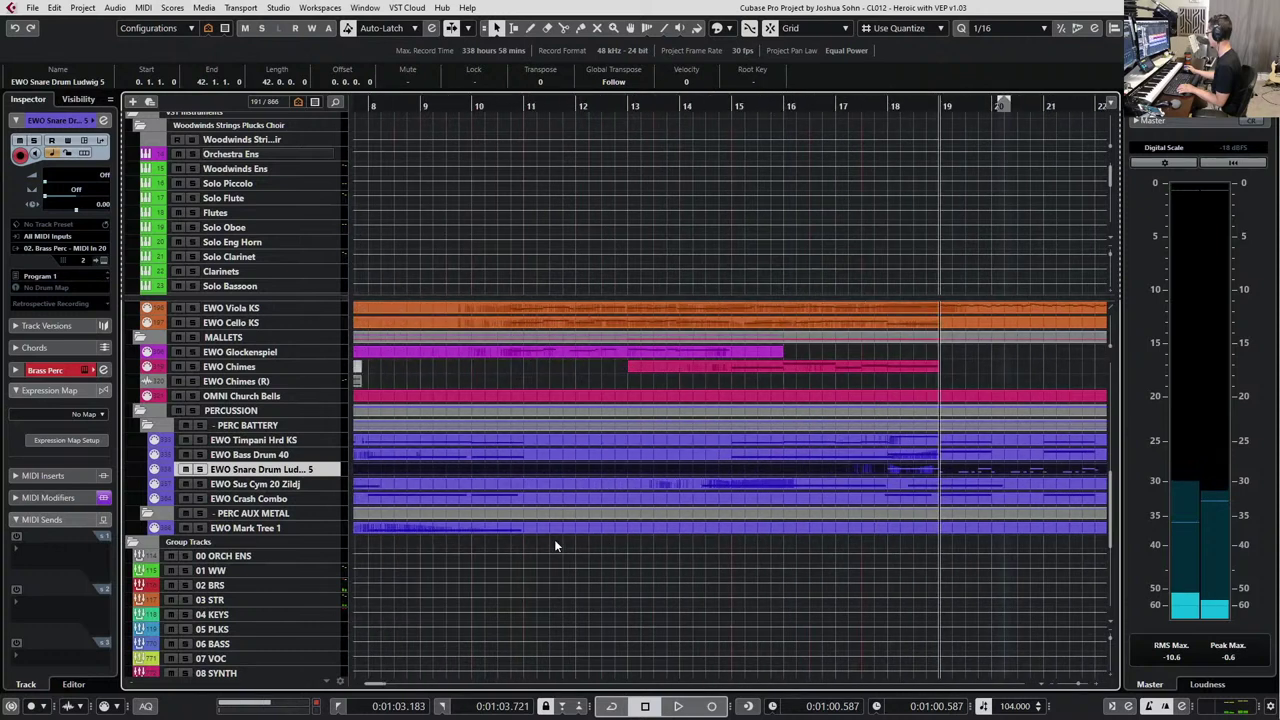
pyautogui.hscroll(5, 560, 523)
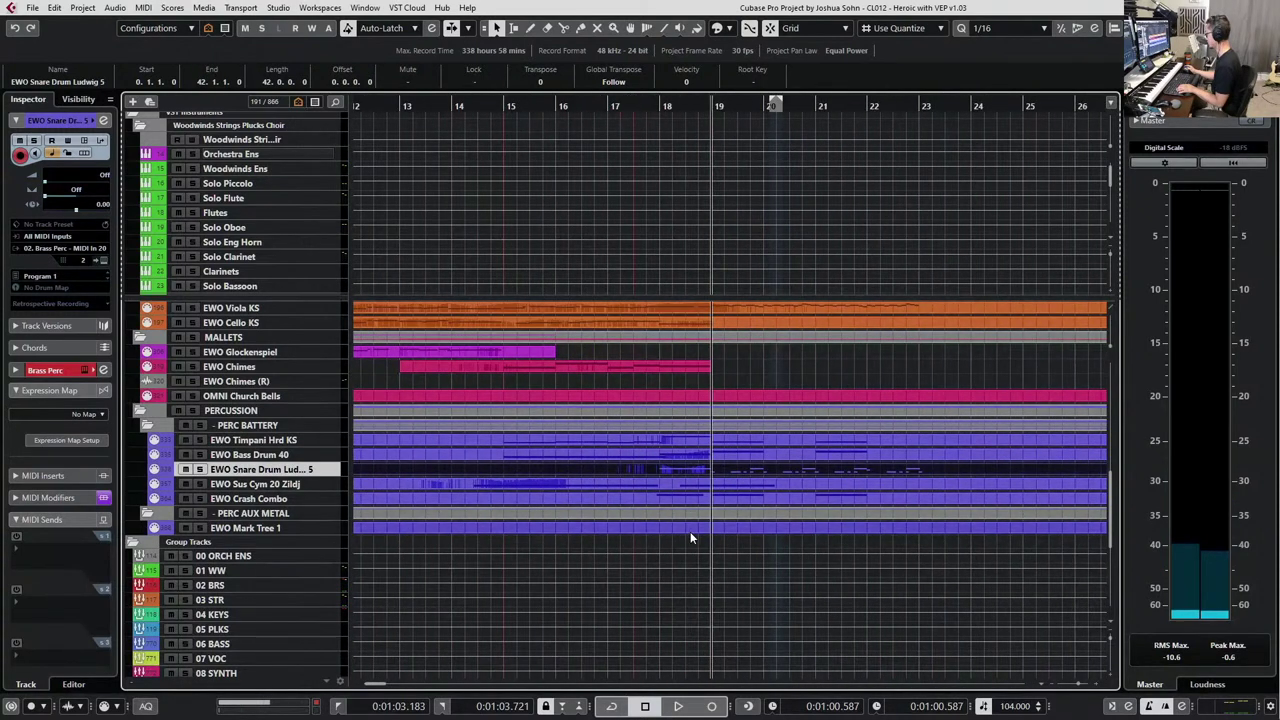
pyautogui.hscroll(2, 690, 531)
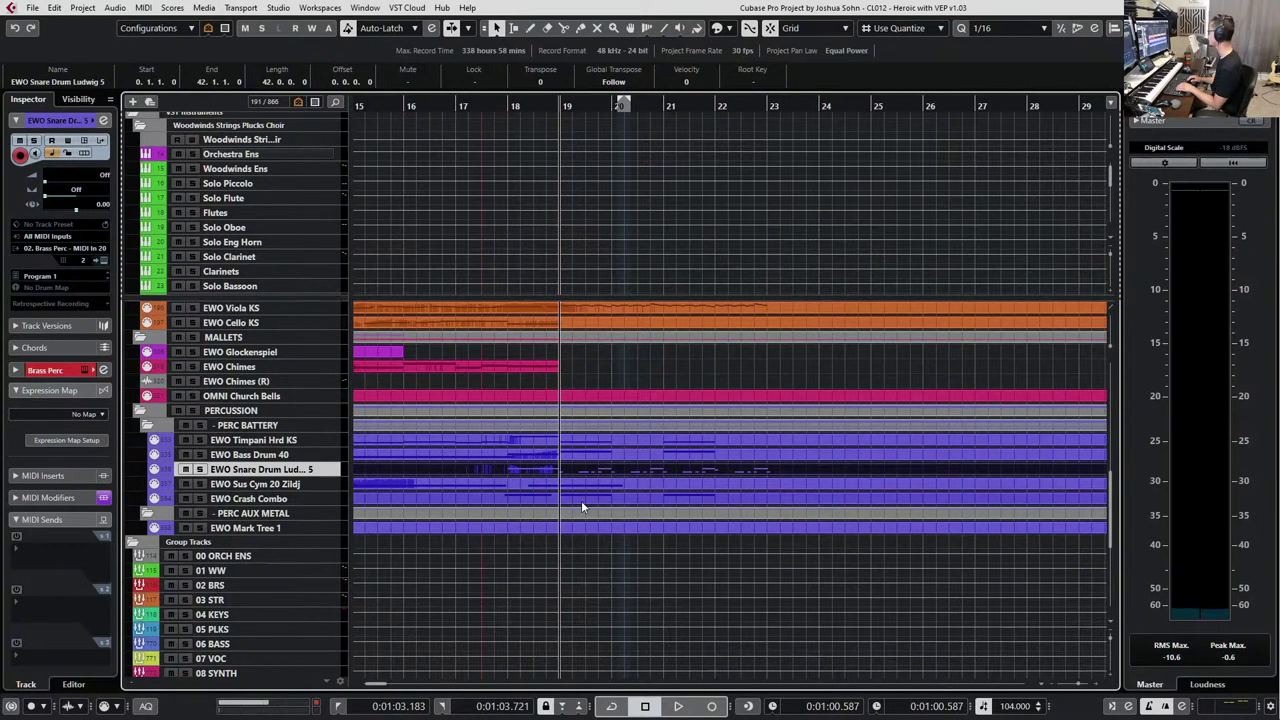
pyautogui.hotkey('ctrl', 'f')
pyautogui.write('triang')
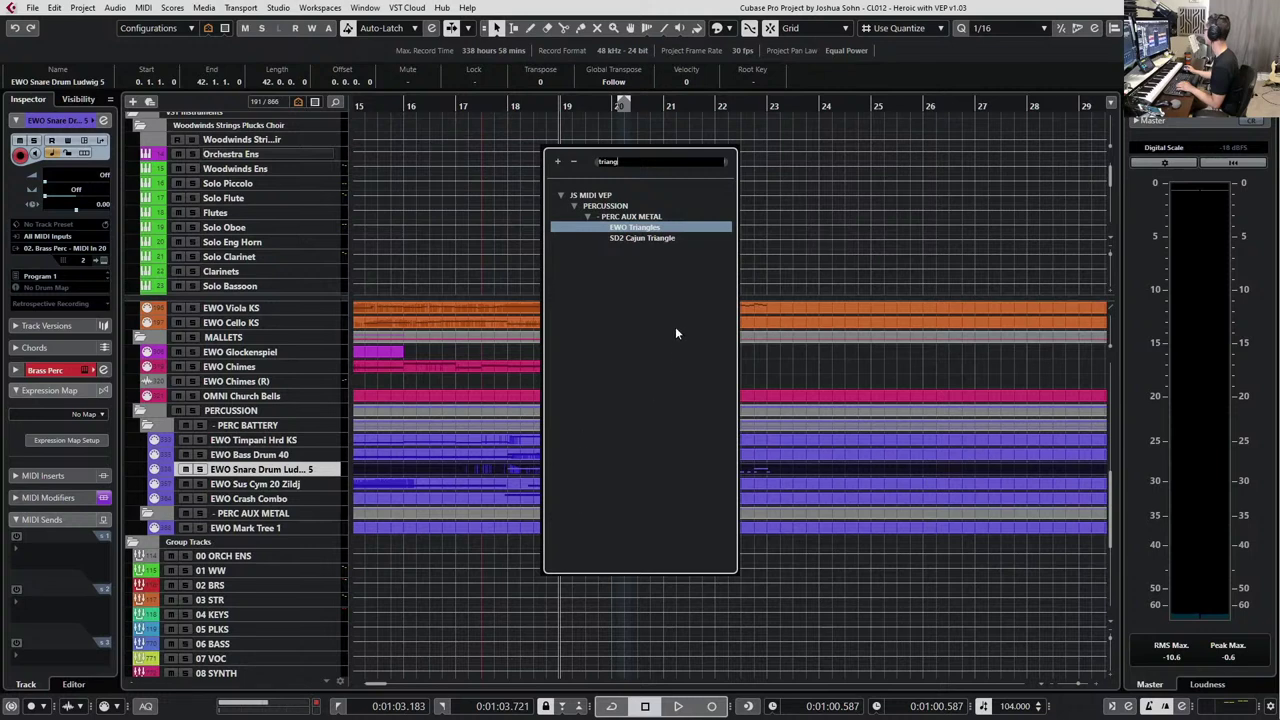
pyautogui.click(652, 229)
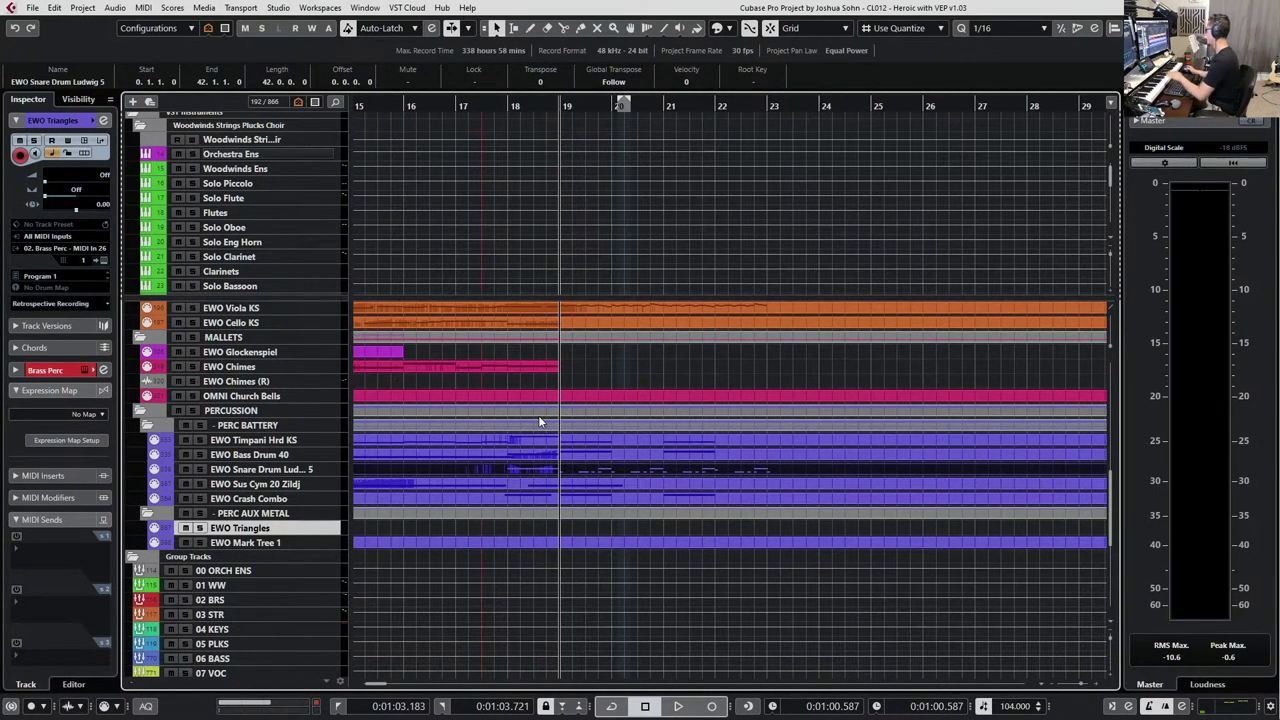
# Create an empty MIDI part on the EWO Triangles track over the same range as the EWO Crash Combo part and open it for editing.
pyautogui.click(457, 529)
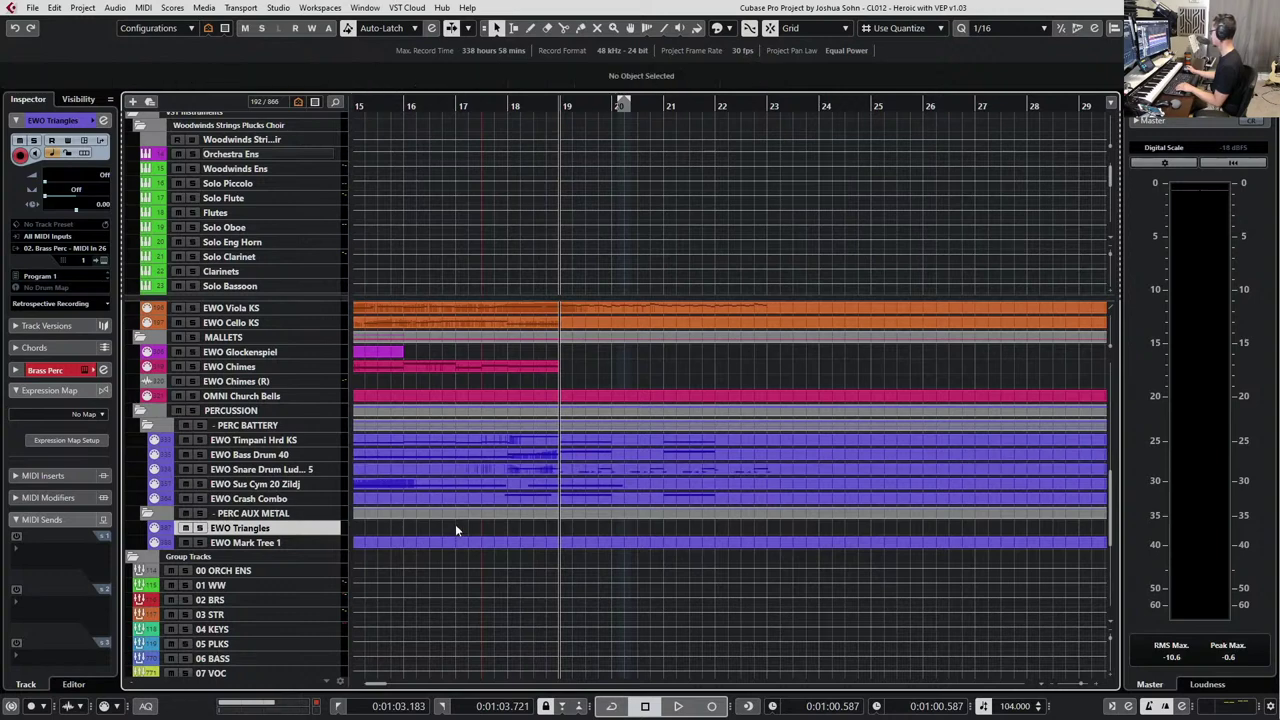
pyautogui.click(522, 502)
pyautogui.press('p')
pyautogui.click(528, 529)
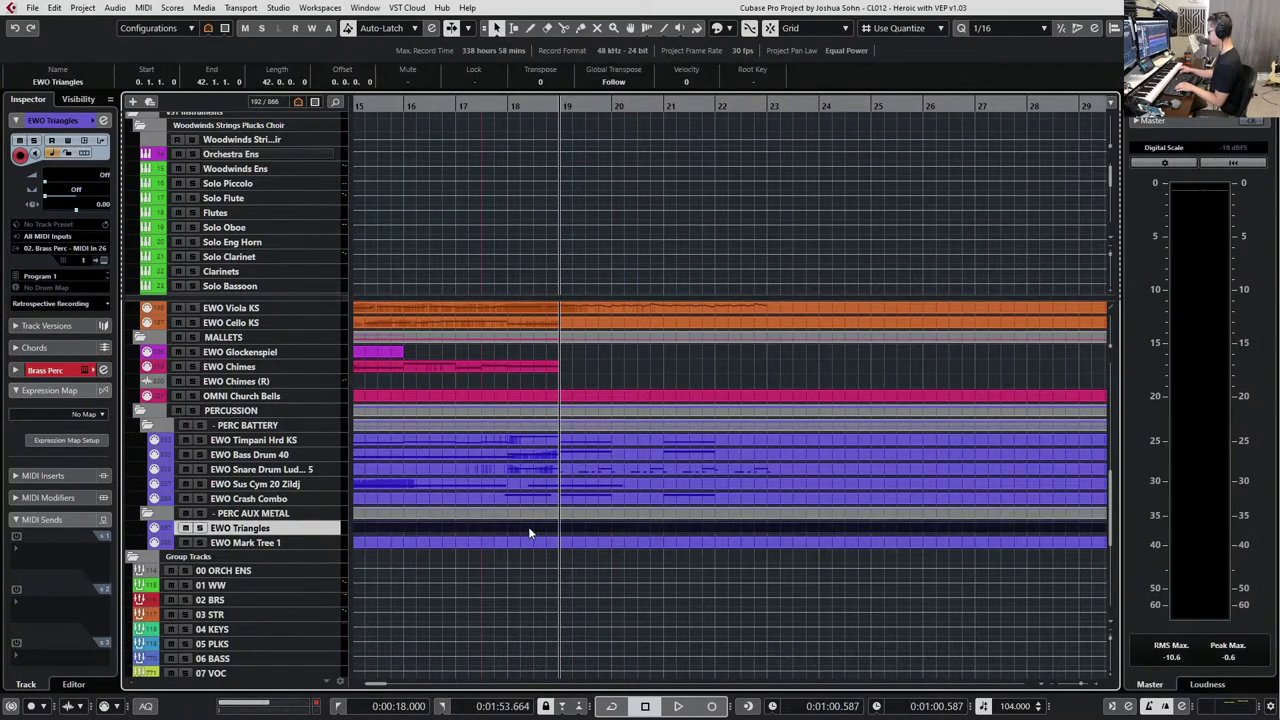
pyautogui.doubleClick(528, 526)
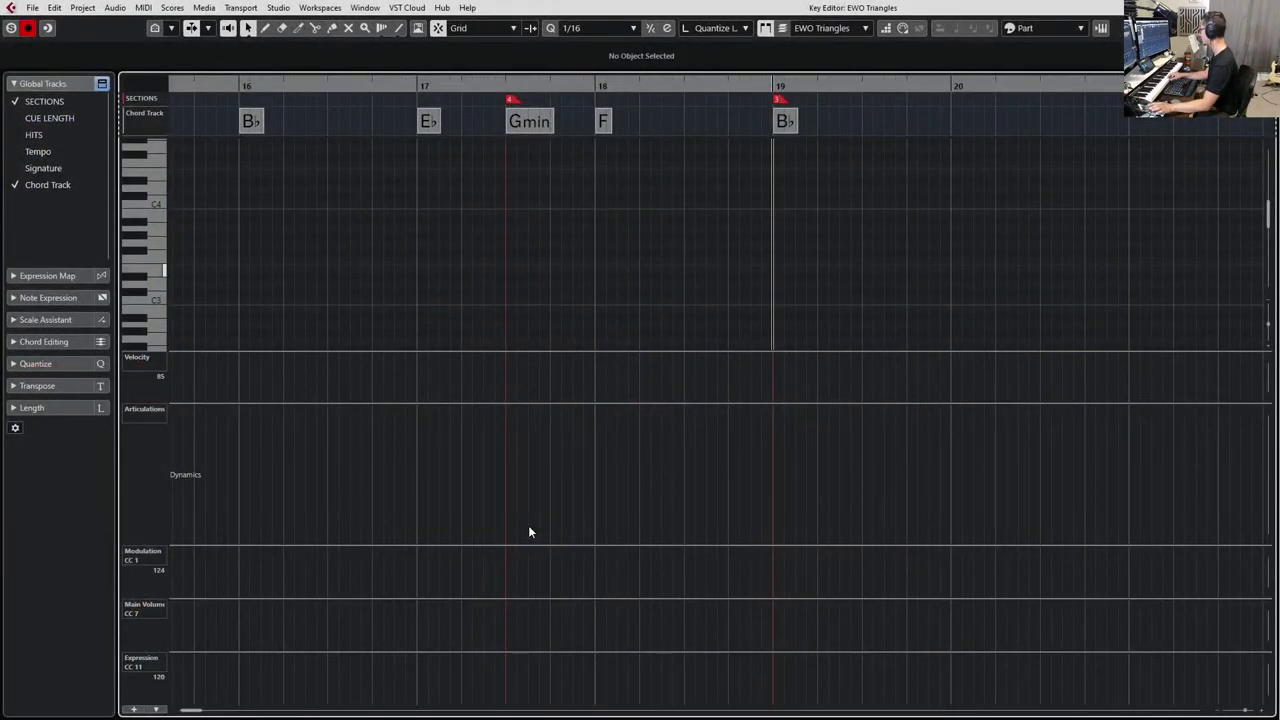
# With quantize at 1/1, record triangles: long E3 notes in bars 19 and 21, short D3 hits on beats 1 and 3 of bars 20 and 22.
pyautogui.click(449, 86)
pyautogui.hscroll(2, 452, 177)
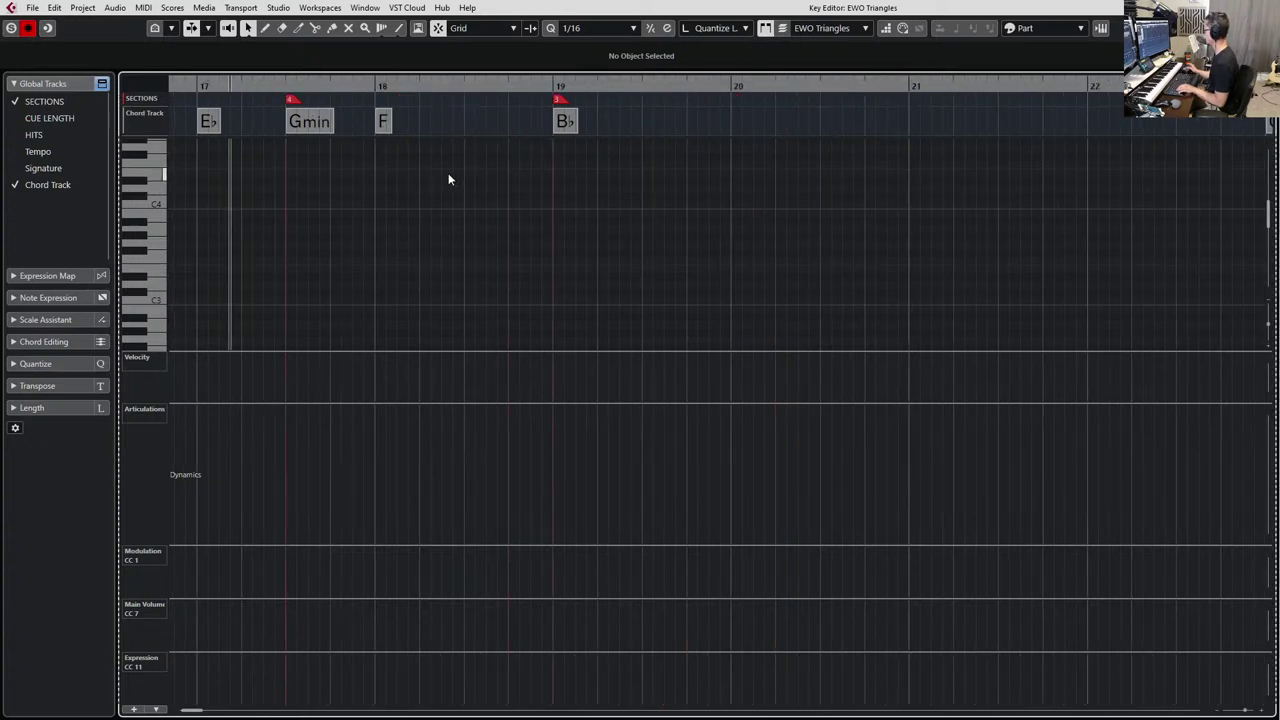
pyautogui.scroll(-1, 448, 179)
pyautogui.press('KP_Add')
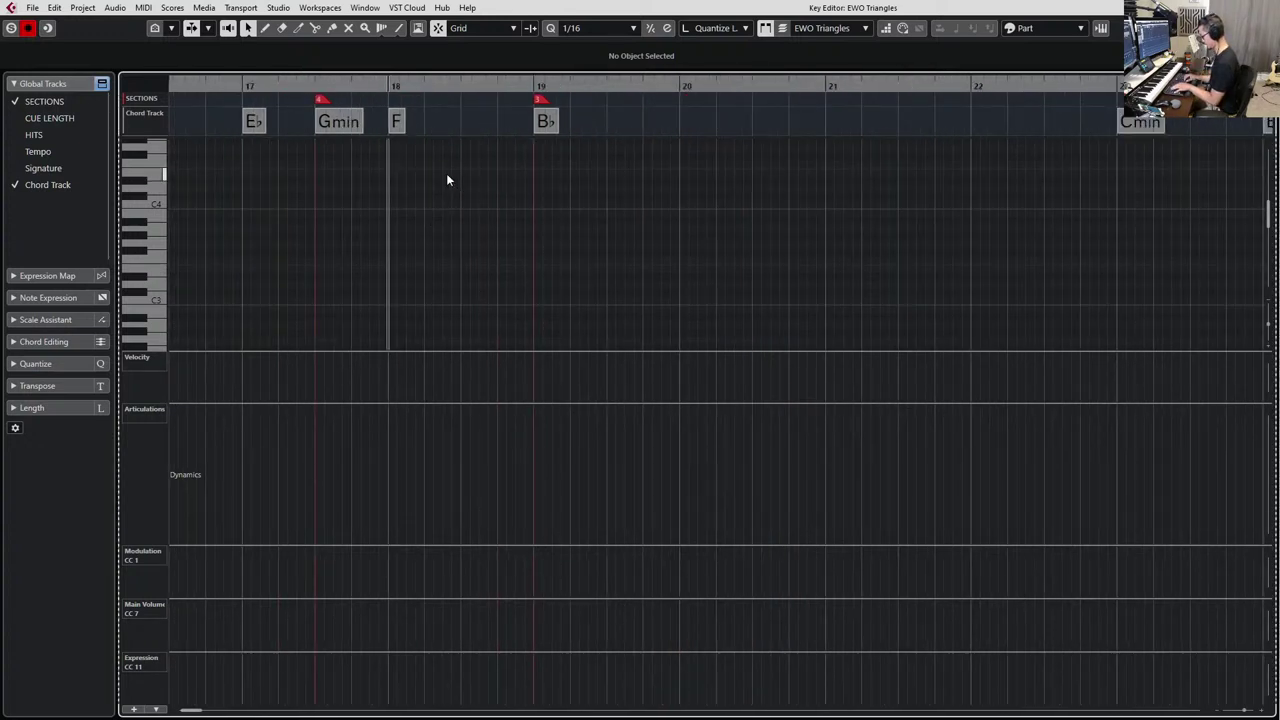
pyautogui.hotkey('alt', '1')
pyautogui.press('KP_Subtract')
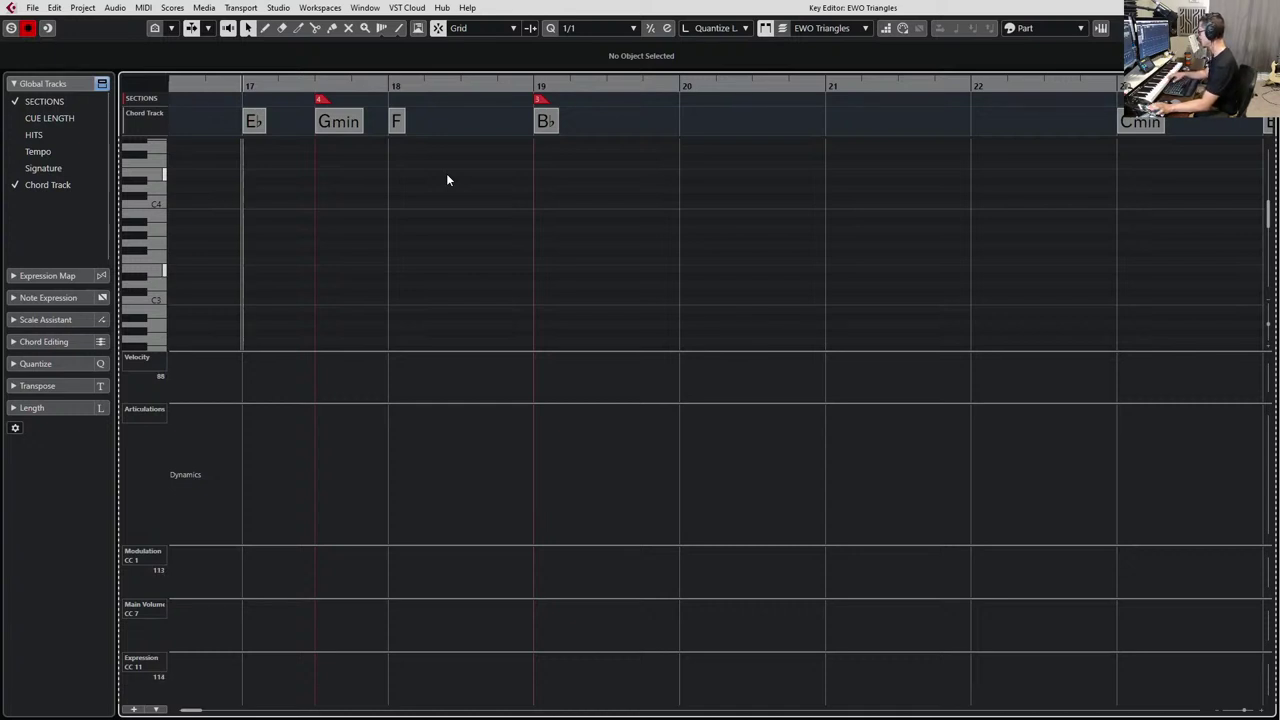
pyautogui.press('space')
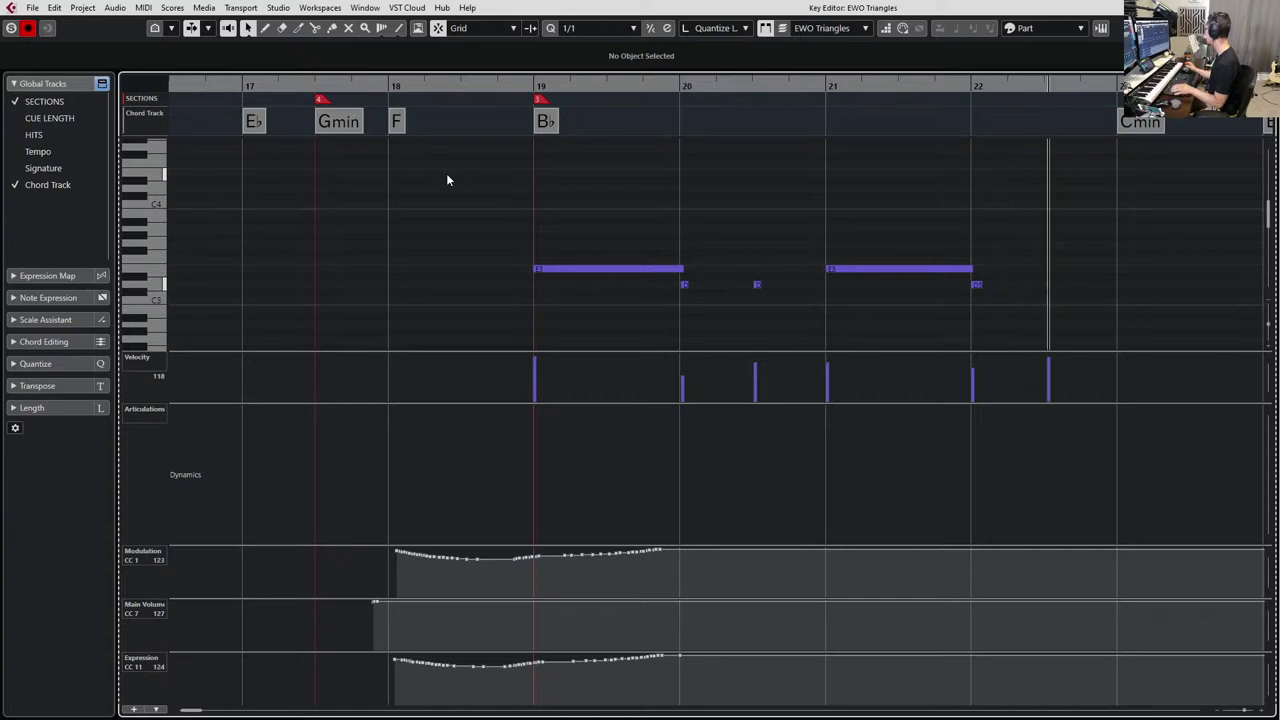
pyautogui.press('space')
# Quantize all recorded triangle notes to 1/8.
pyautogui.hotkey('ctrl', 'a')
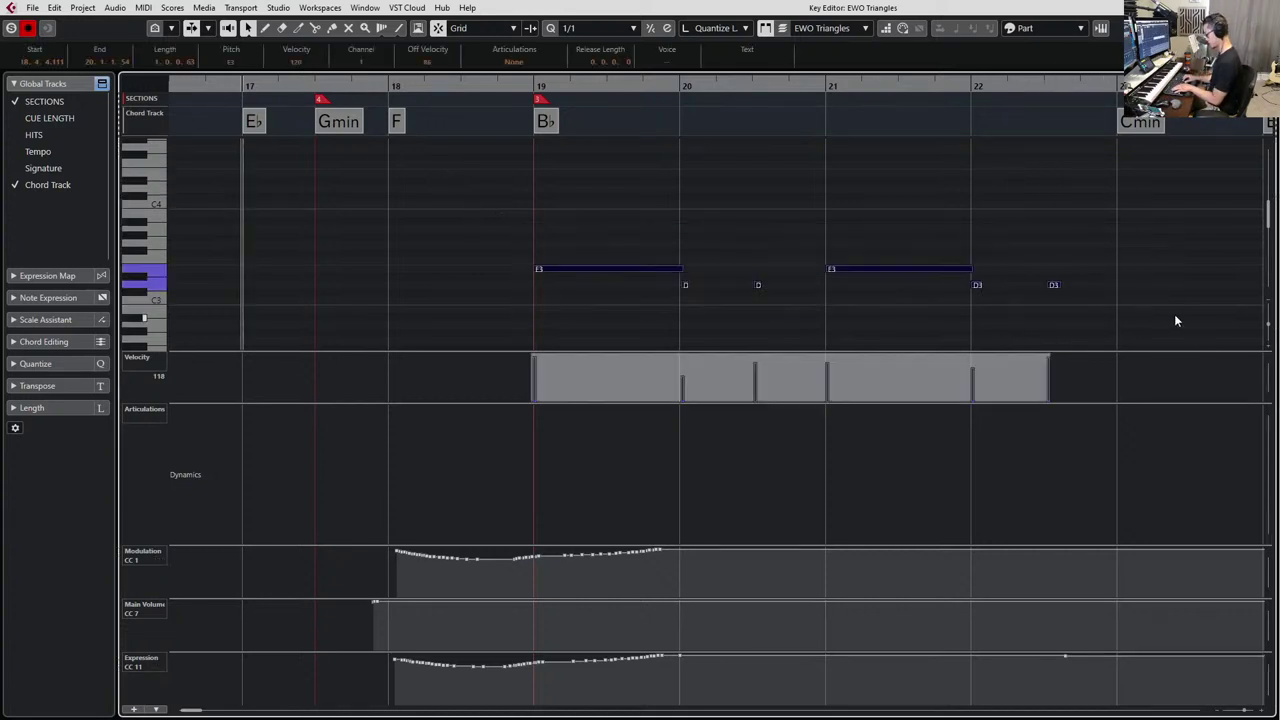
pyautogui.hotkey('alt', '4')
pyautogui.press('q')
# Close the triangle part, play the full arrangement from bar 17 into bar 20, and park the playhead at bar 20.
pyautogui.press('space')
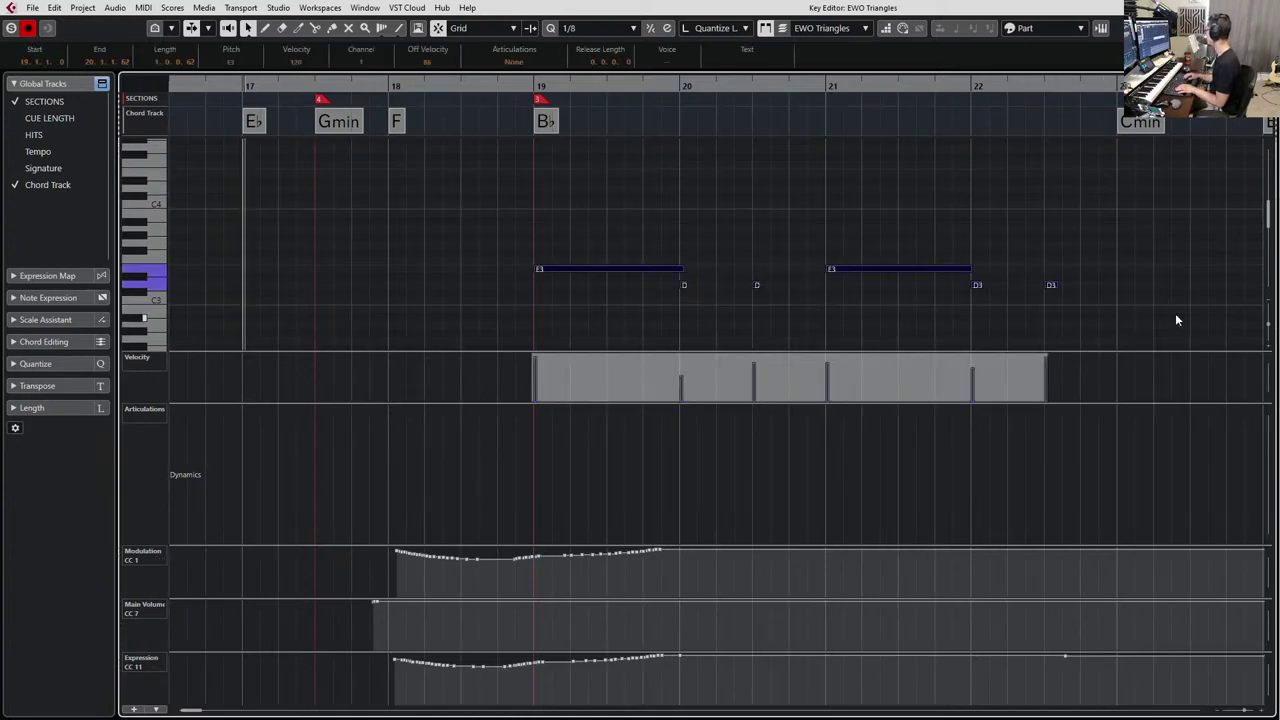
pyautogui.press('Return')
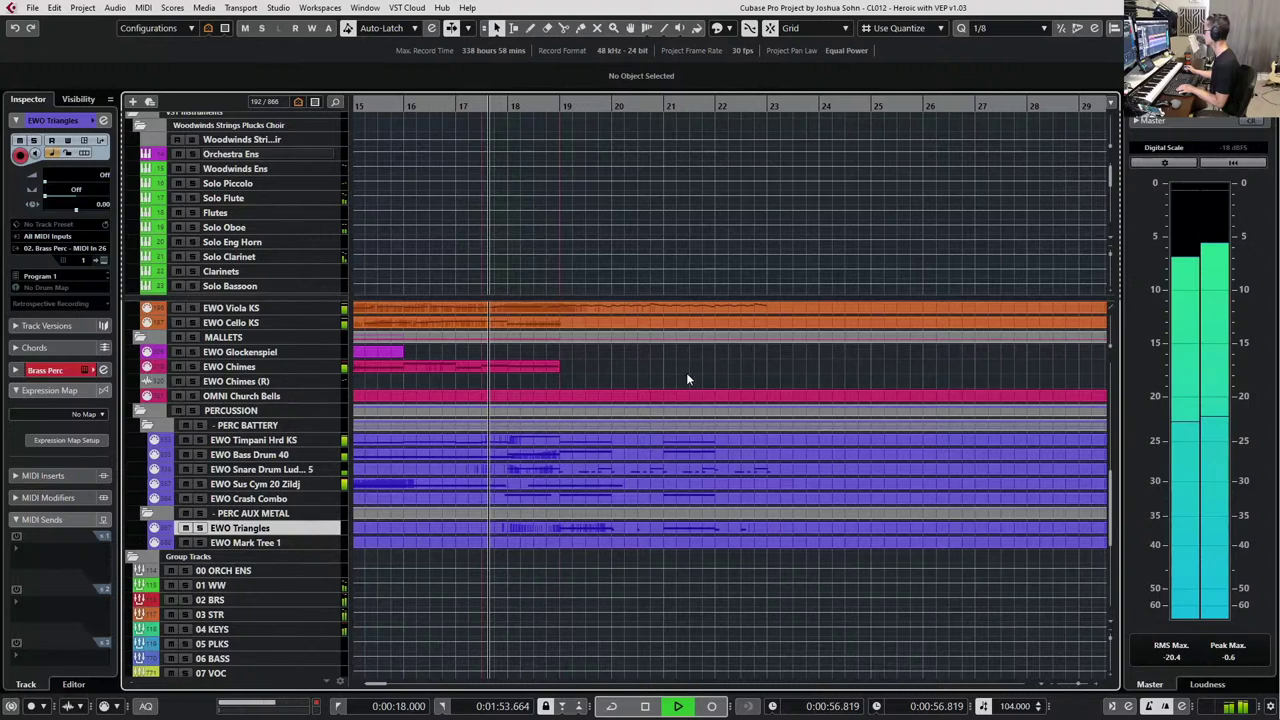
pyautogui.press('g')
pyautogui.press('g')
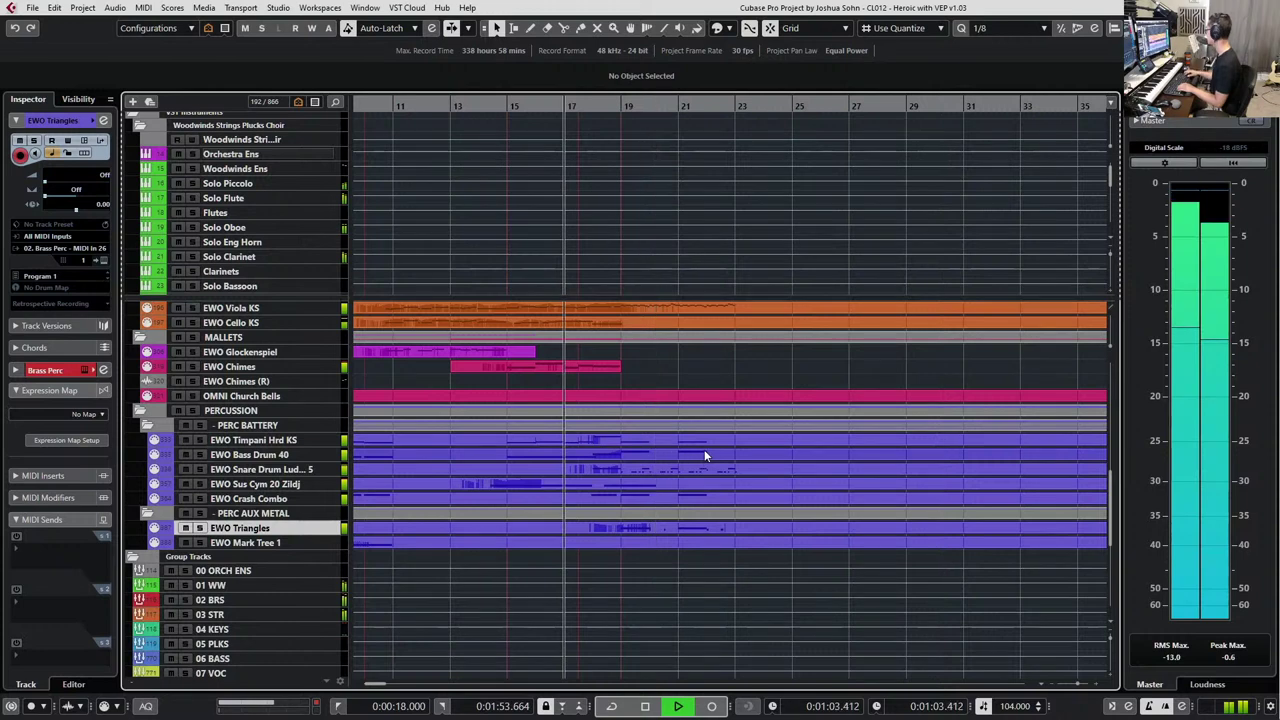
pyautogui.press('space')
pyautogui.press('KP_Add')
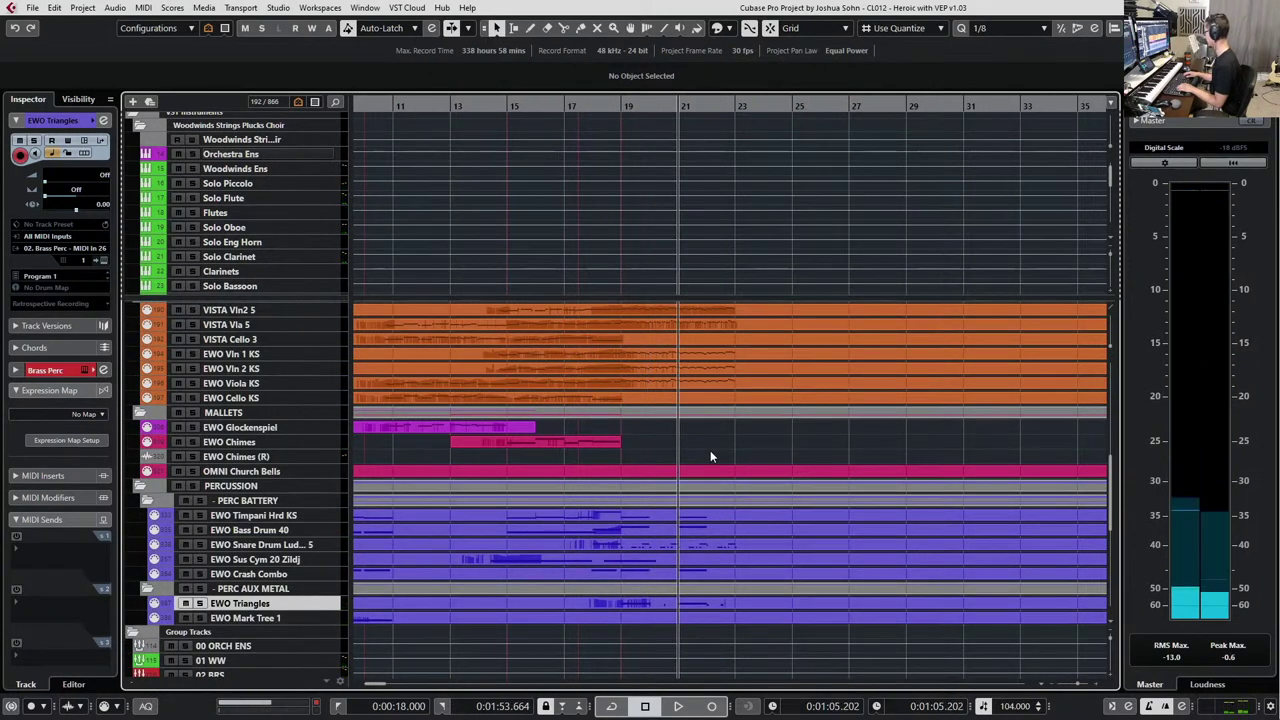
pyautogui.press('KP_Subtract')
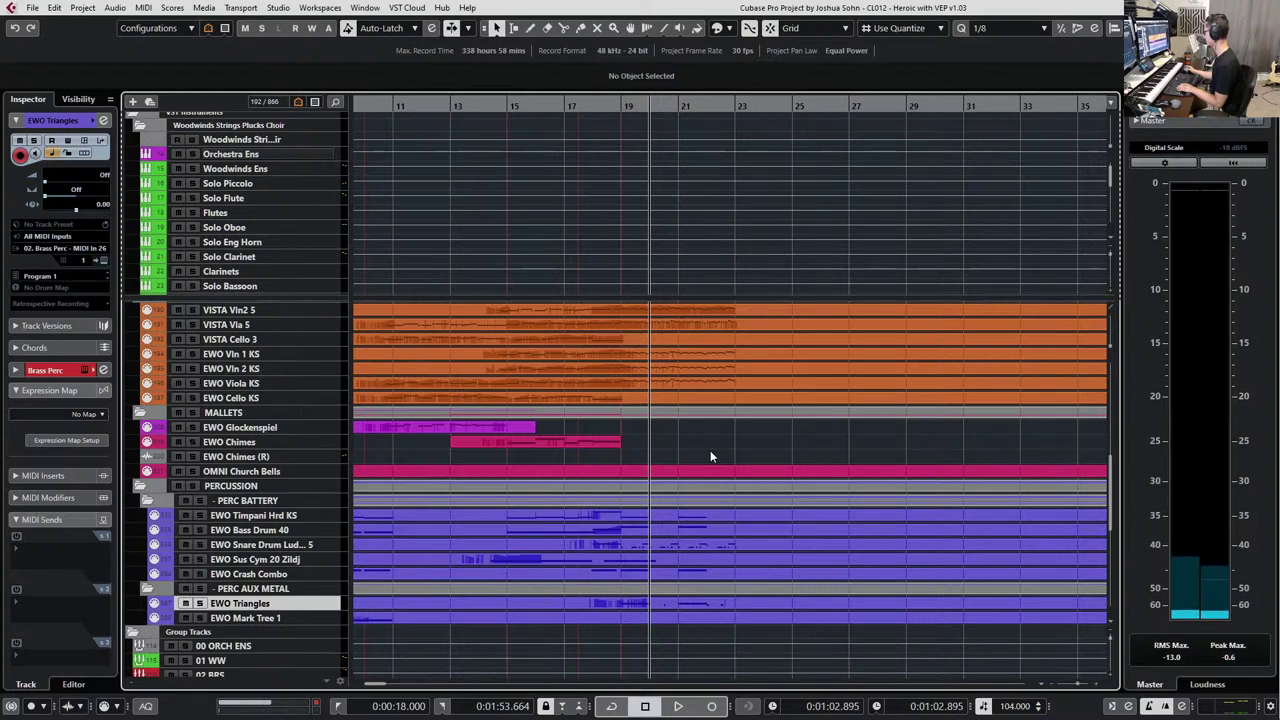
# Examine the woodwind, brass and string tracks around bars 19 to 23 for gaps in the orchestration.
pyautogui.click(565, 428)
pyautogui.scroll(3, 561, 459)
pyautogui.scroll(6, 575, 536)
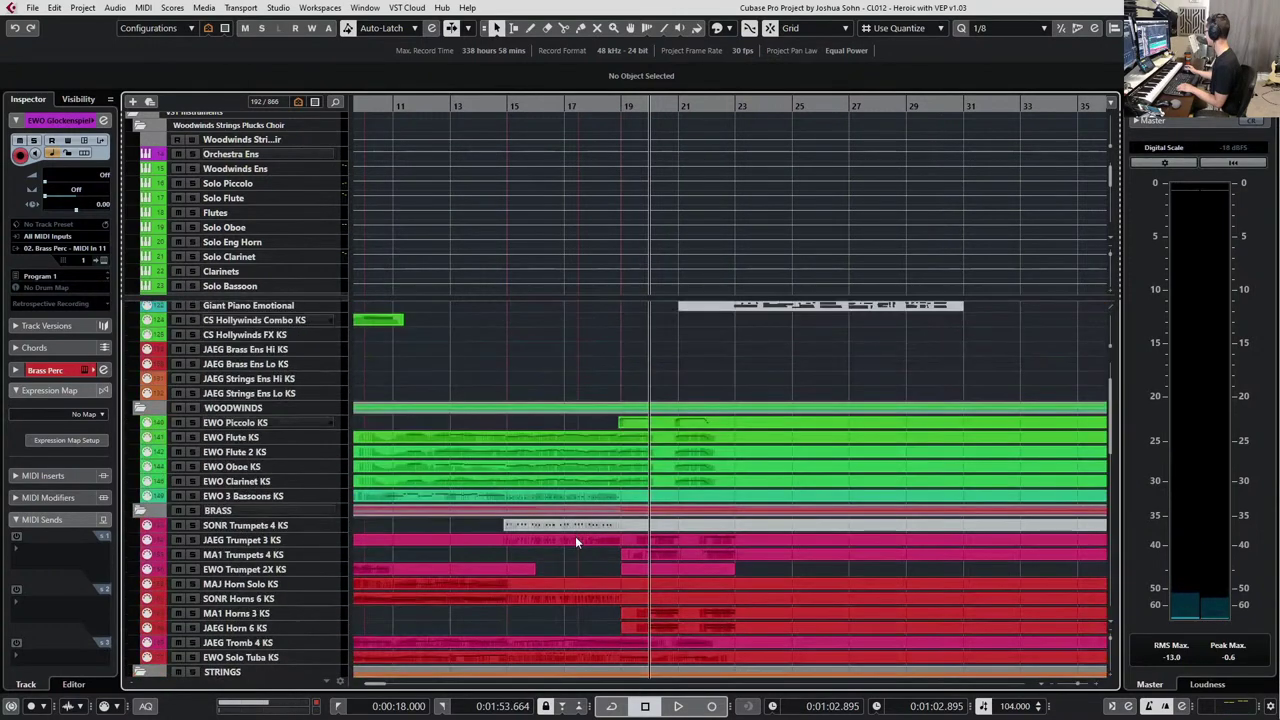
pyautogui.scroll(-1, 596, 529)
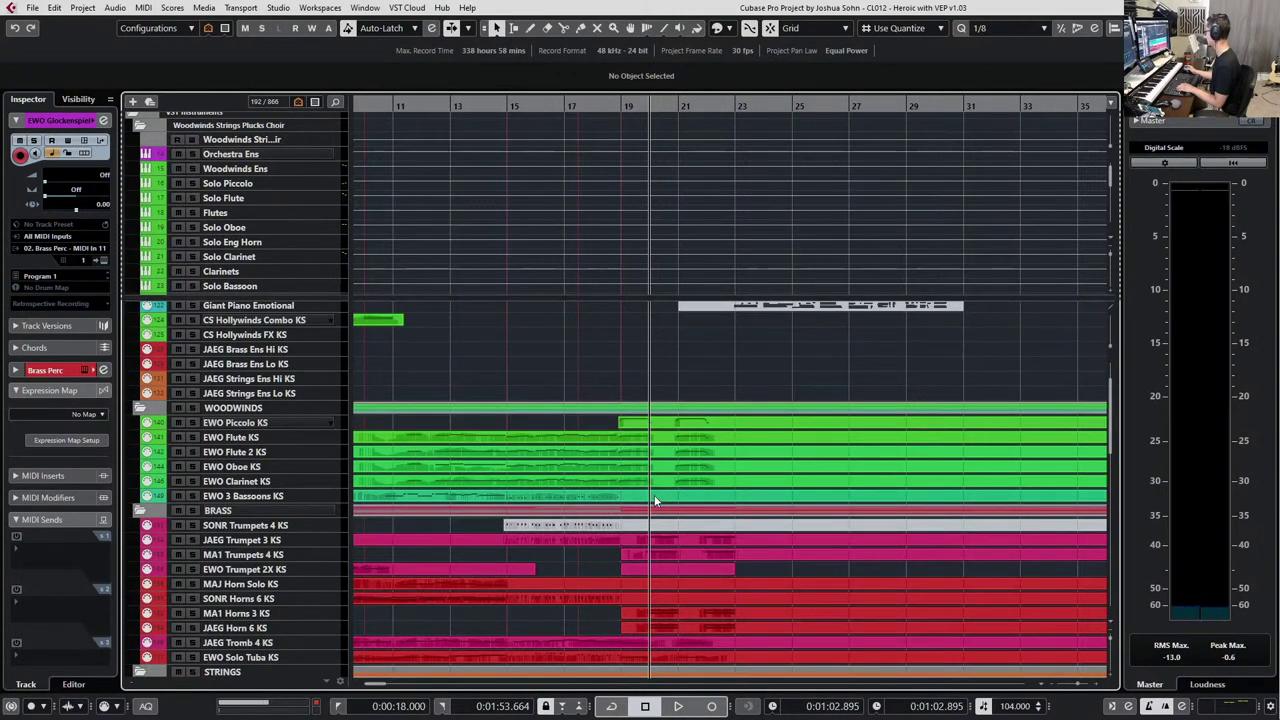
pyautogui.scroll(-2, 654, 495)
pyautogui.scroll(1, 654, 495)
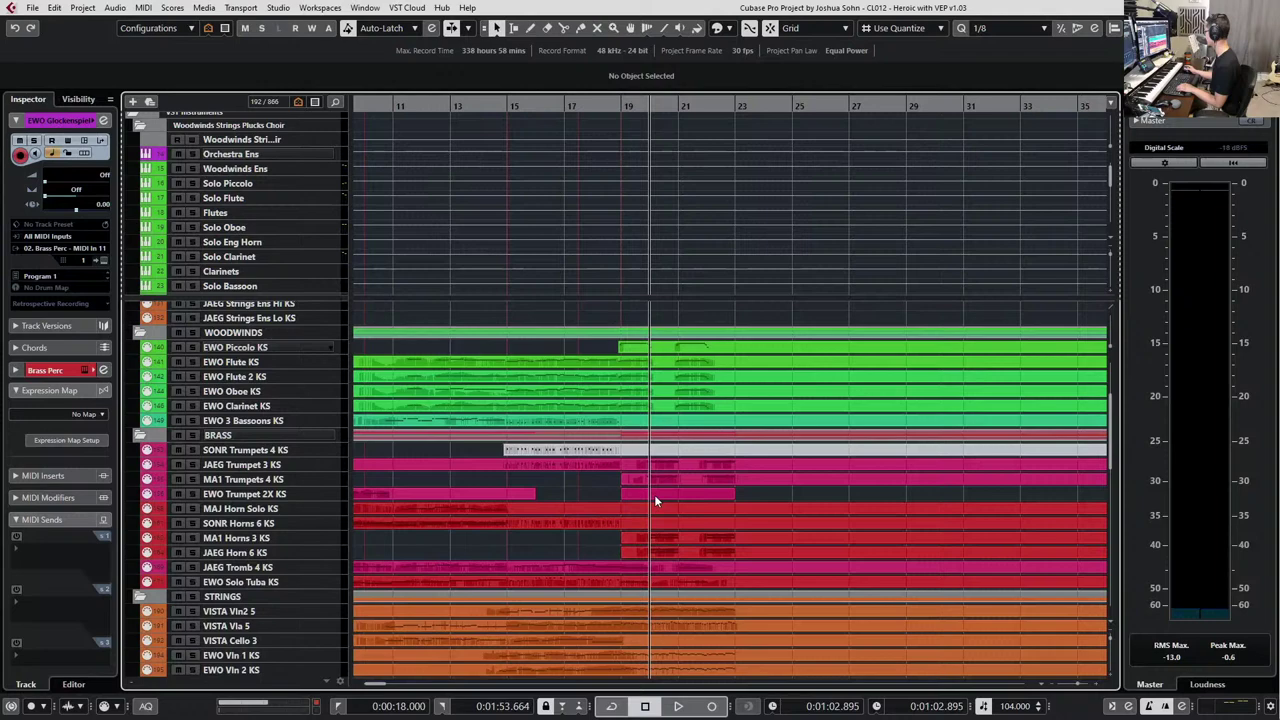
pyautogui.click(649, 421)
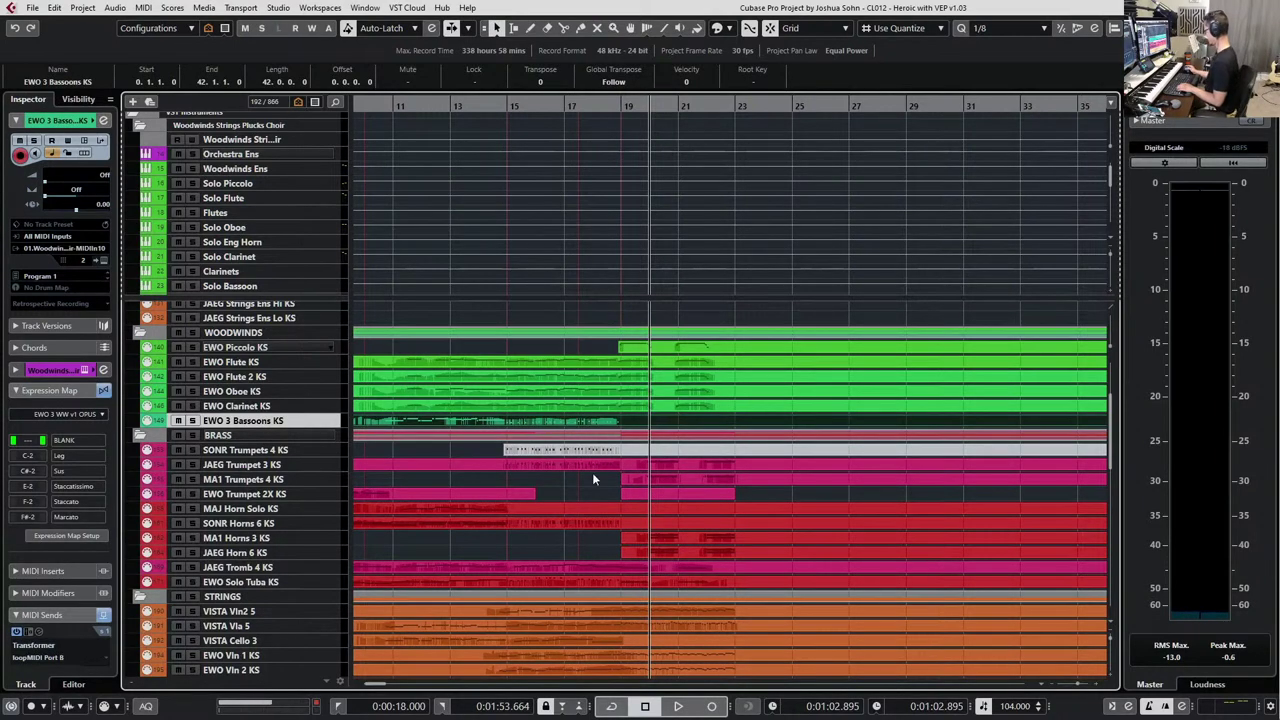
pyautogui.scroll(-5, 619, 499)
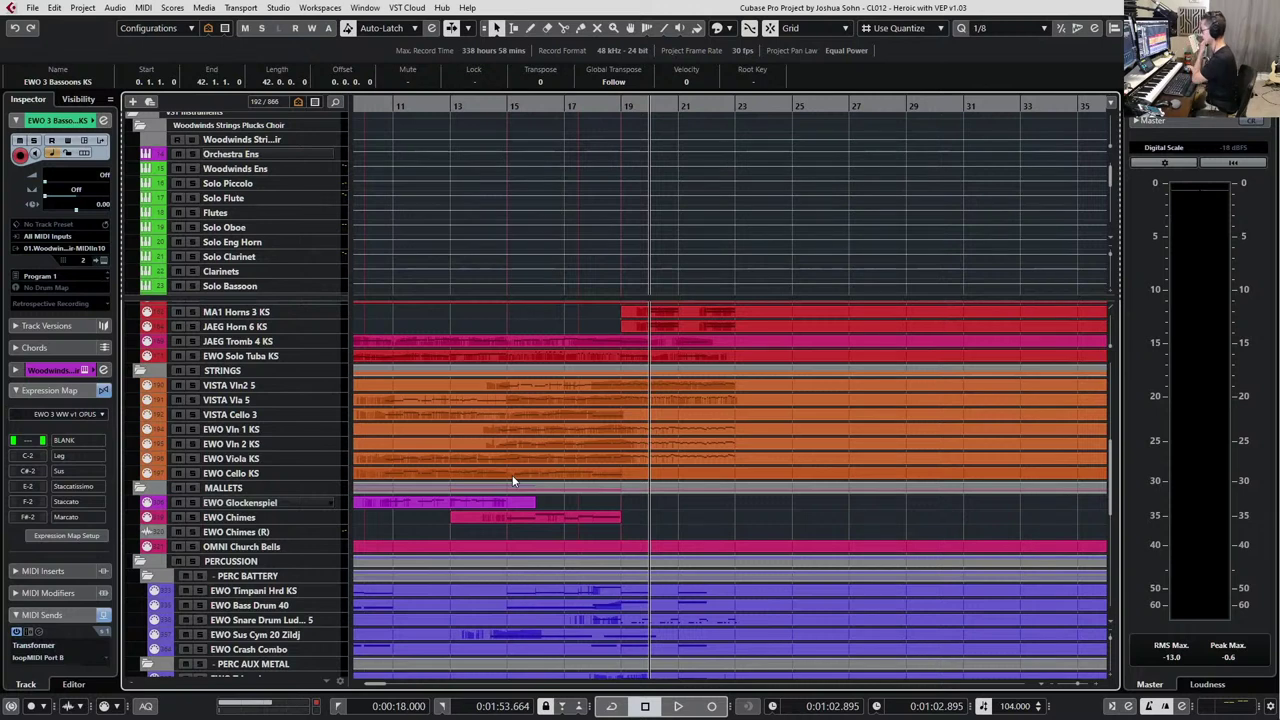
pyautogui.scroll(-2, 419, 456)
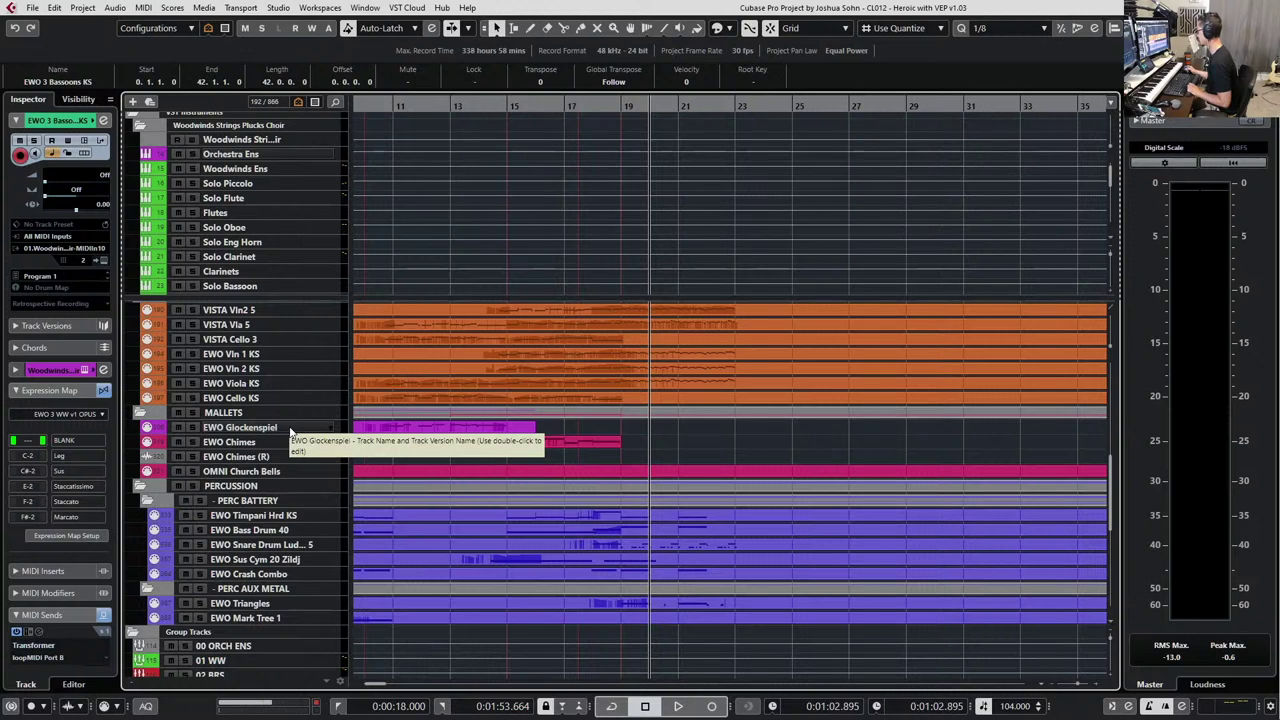
# Select the EWO Glockenspiel track, solo it briefly at bar 20, and release the solo.
pyautogui.click(290, 428)
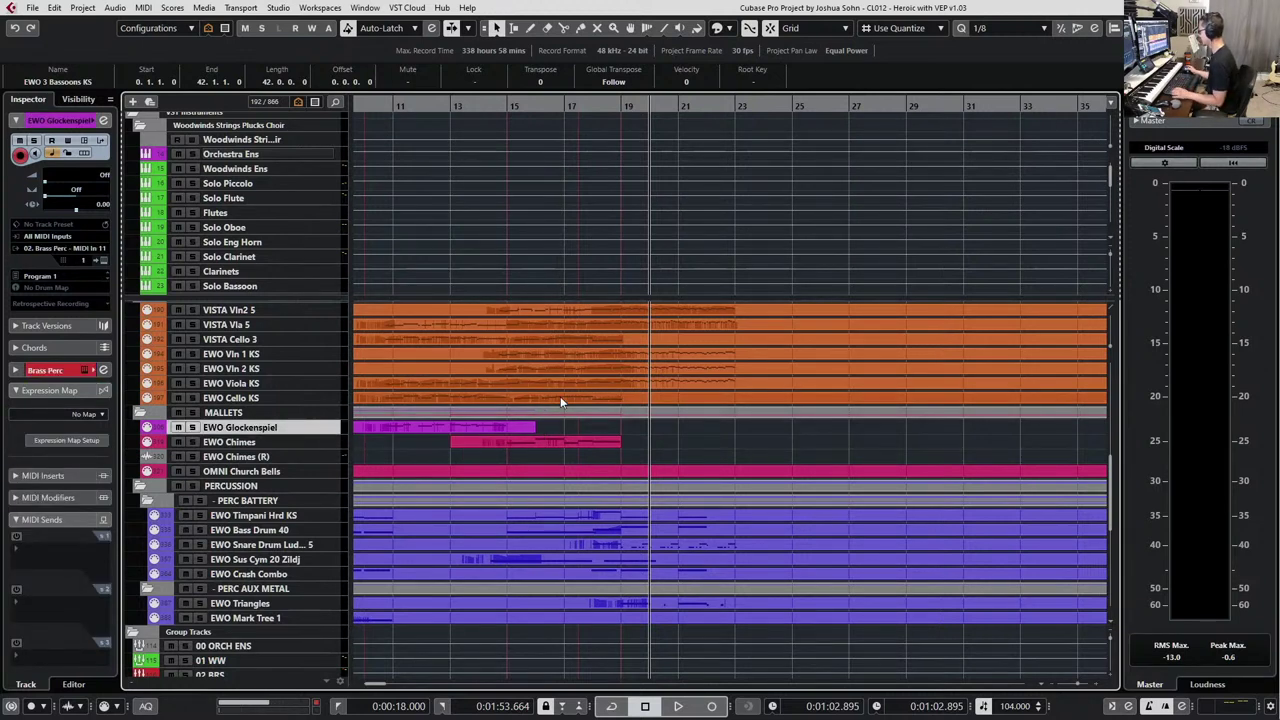
pyautogui.scroll(3, 560, 402)
pyautogui.scroll(-3, 560, 405)
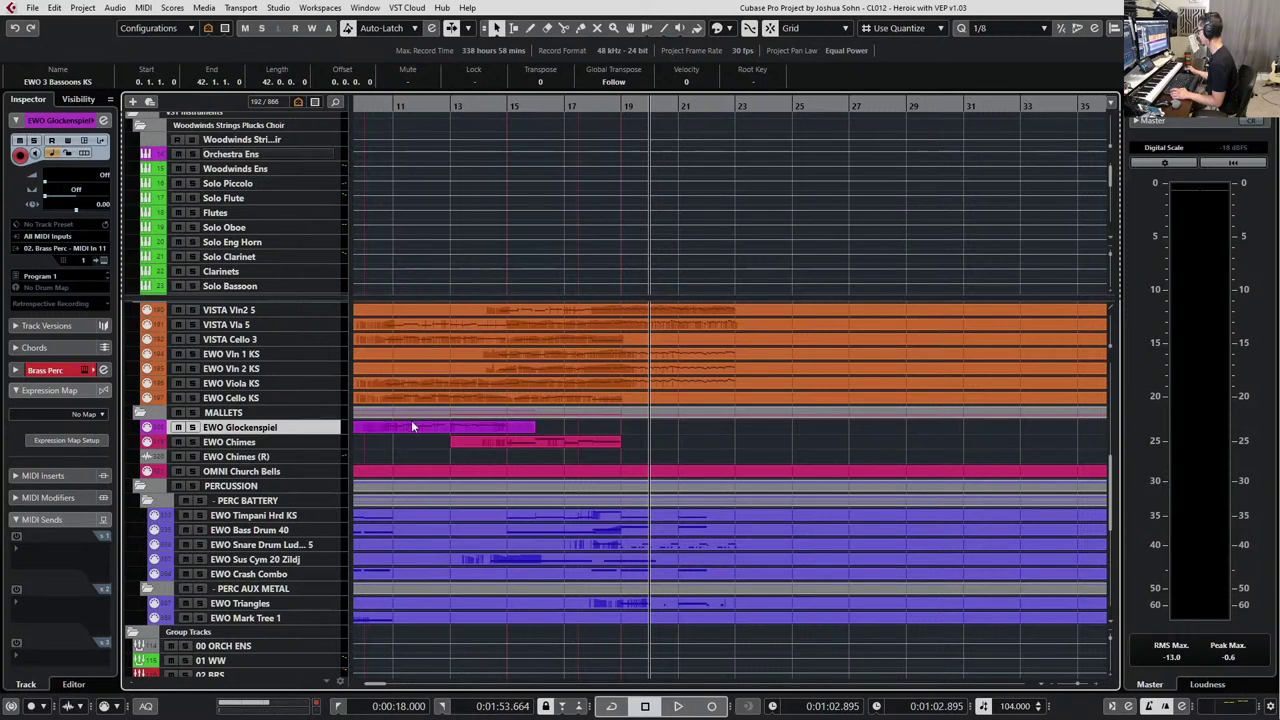
pyautogui.scroll(2, 643, 411)
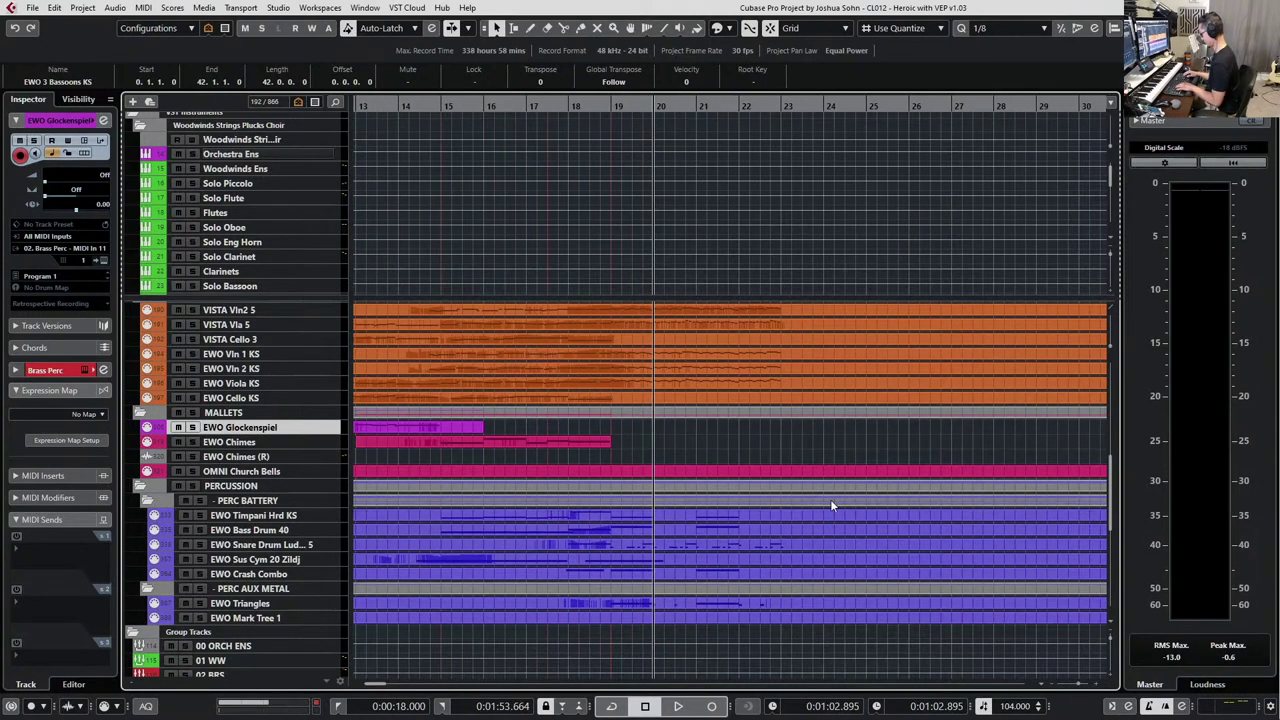
pyautogui.scroll(5, 830, 499)
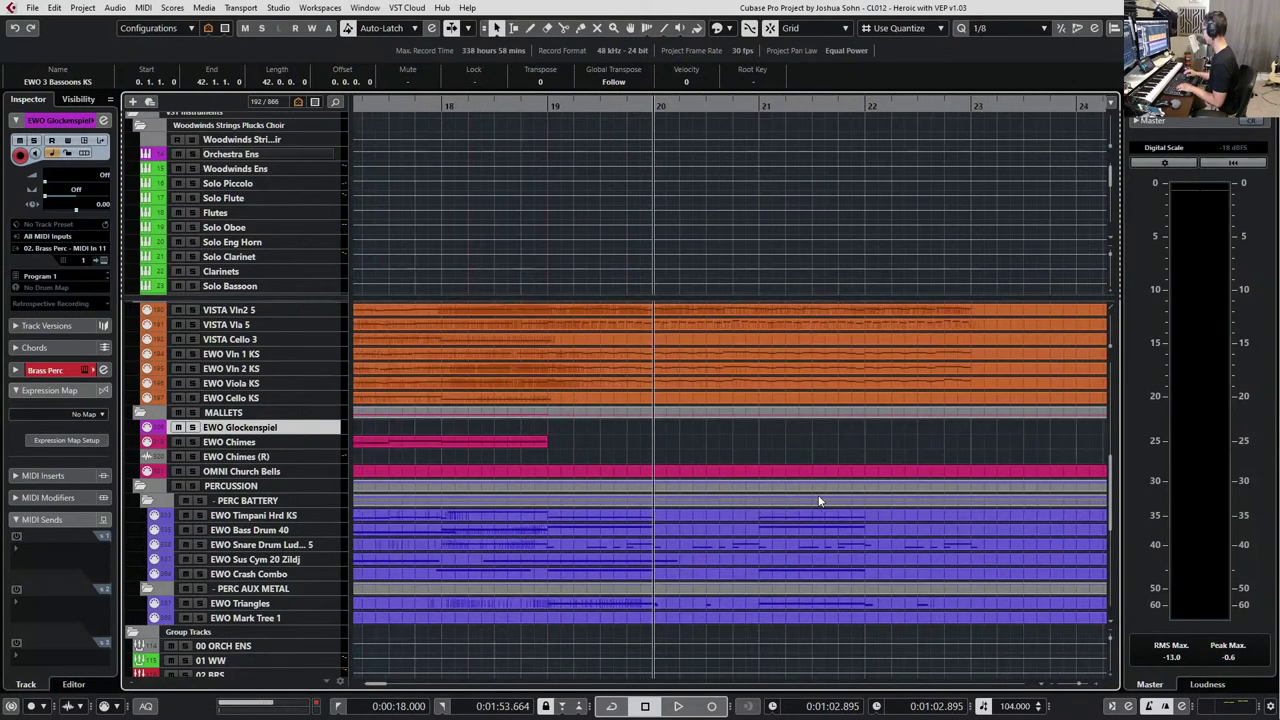
pyautogui.press('s')
pyautogui.press('space')
pyautogui.press('space')
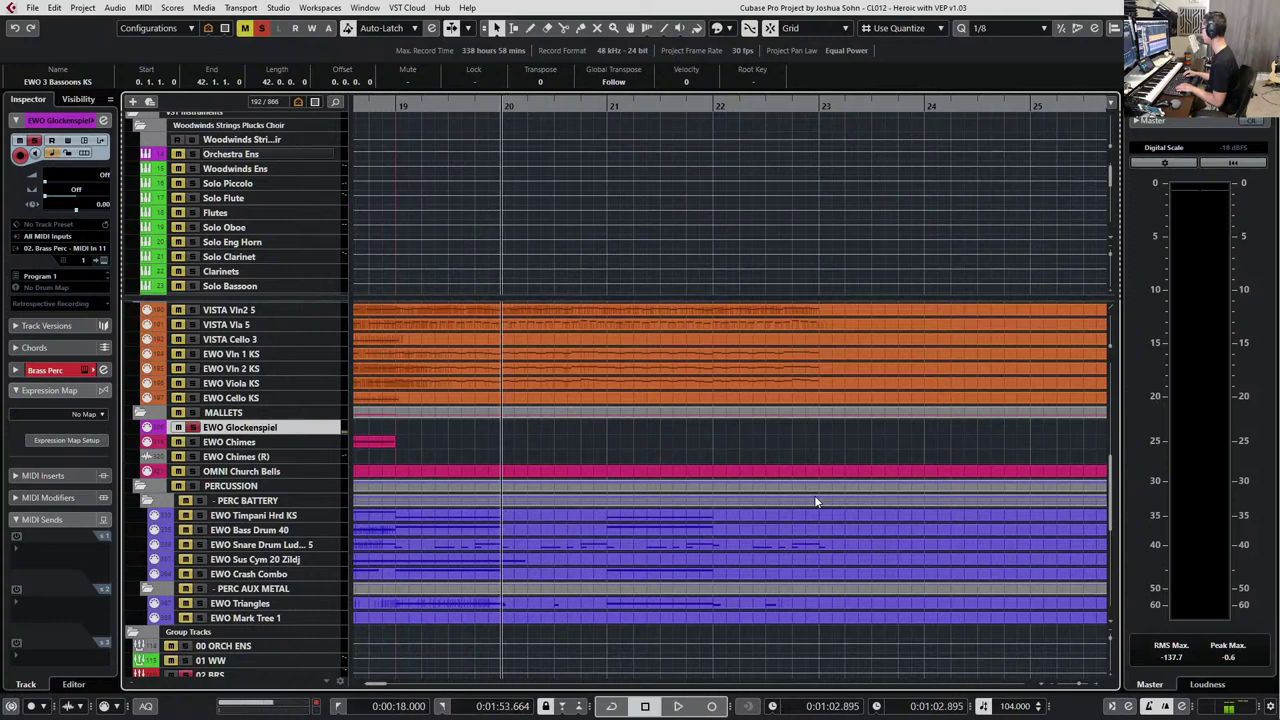
pyautogui.press('s')
# Play the full arrangement from bar 18 into bar 20 to hear the climax in context.
pyautogui.press('space')
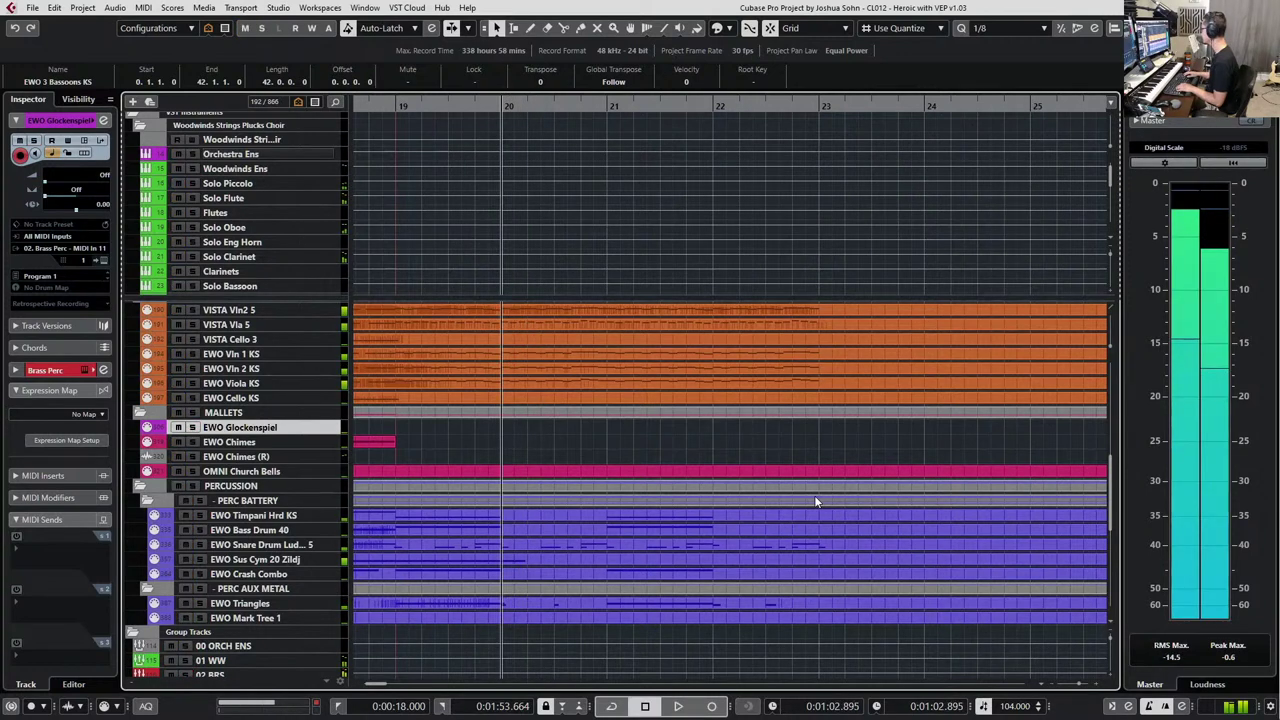
pyautogui.press('space')
pyautogui.press('KP_Subtract')
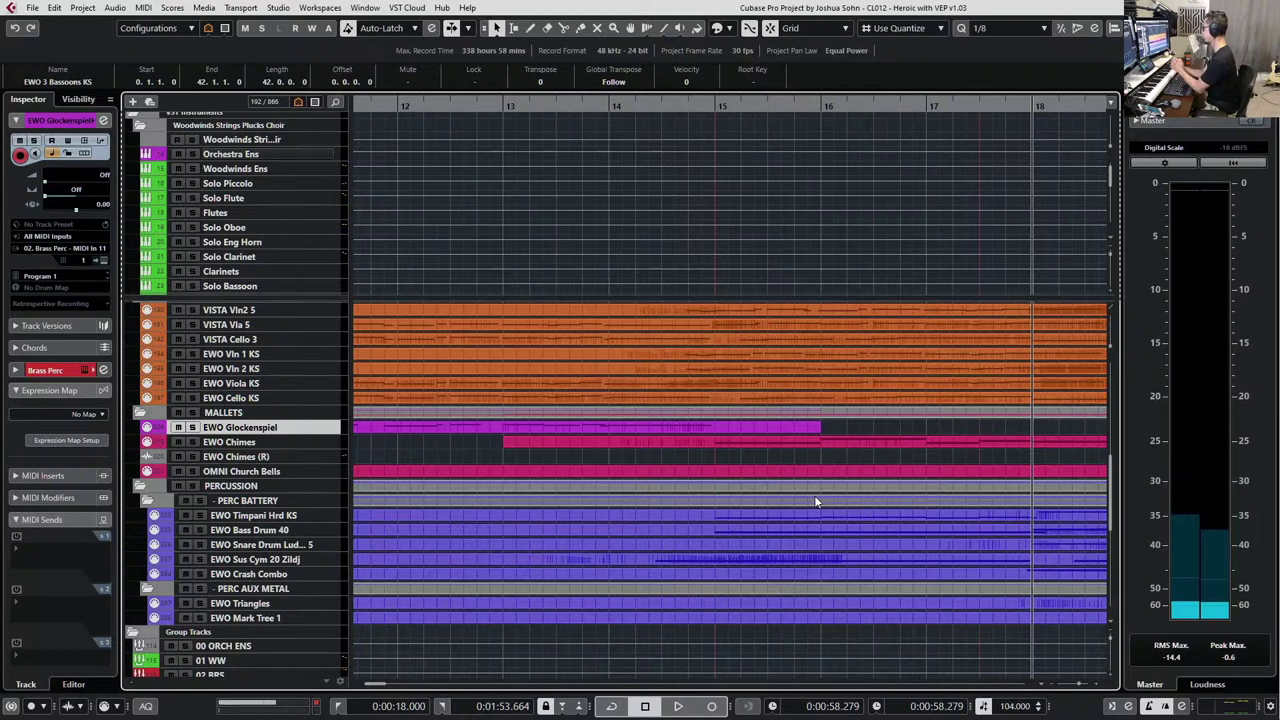
pyautogui.press('space')
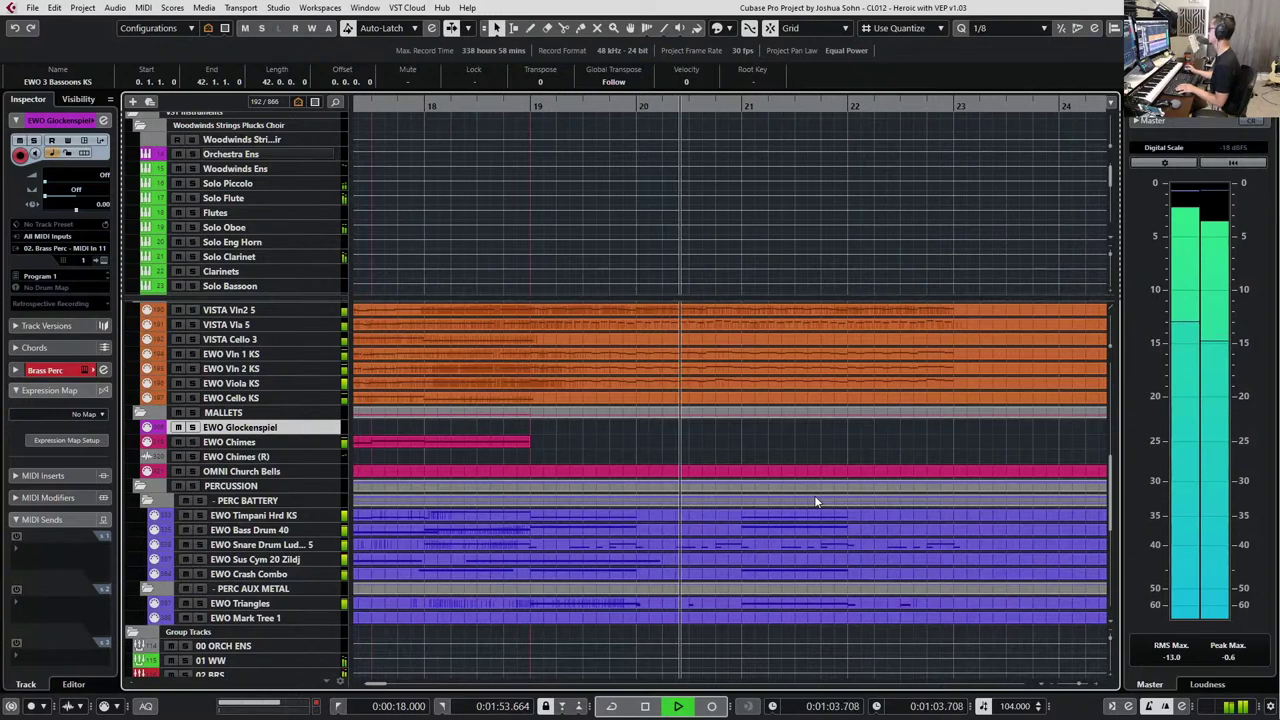
pyautogui.press('space')
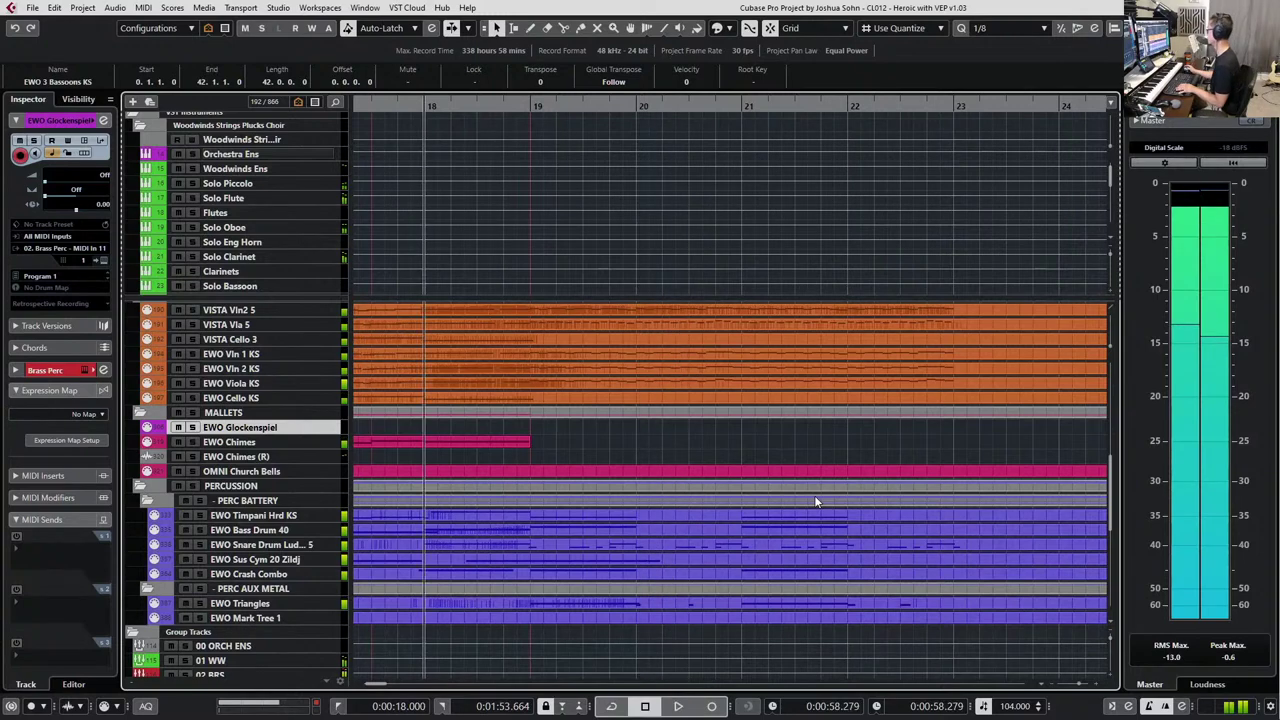
# Record a short cello phrase on the EWO Cello KS track from the middle of bar 20 into bar 21, with playback starting at bar 19.
pyautogui.click(638, 106)
pyautogui.scroll(10, 661, 382)
pyautogui.scroll(-4, 488, 531)
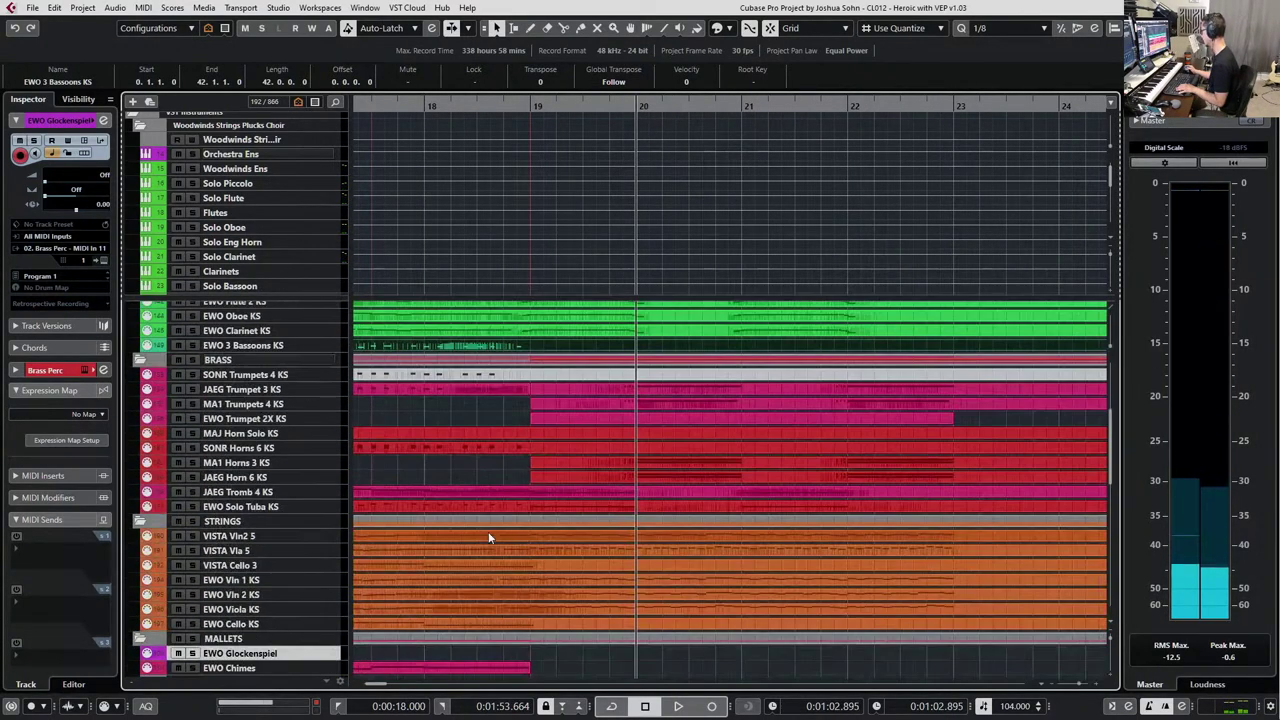
pyautogui.click(298, 624)
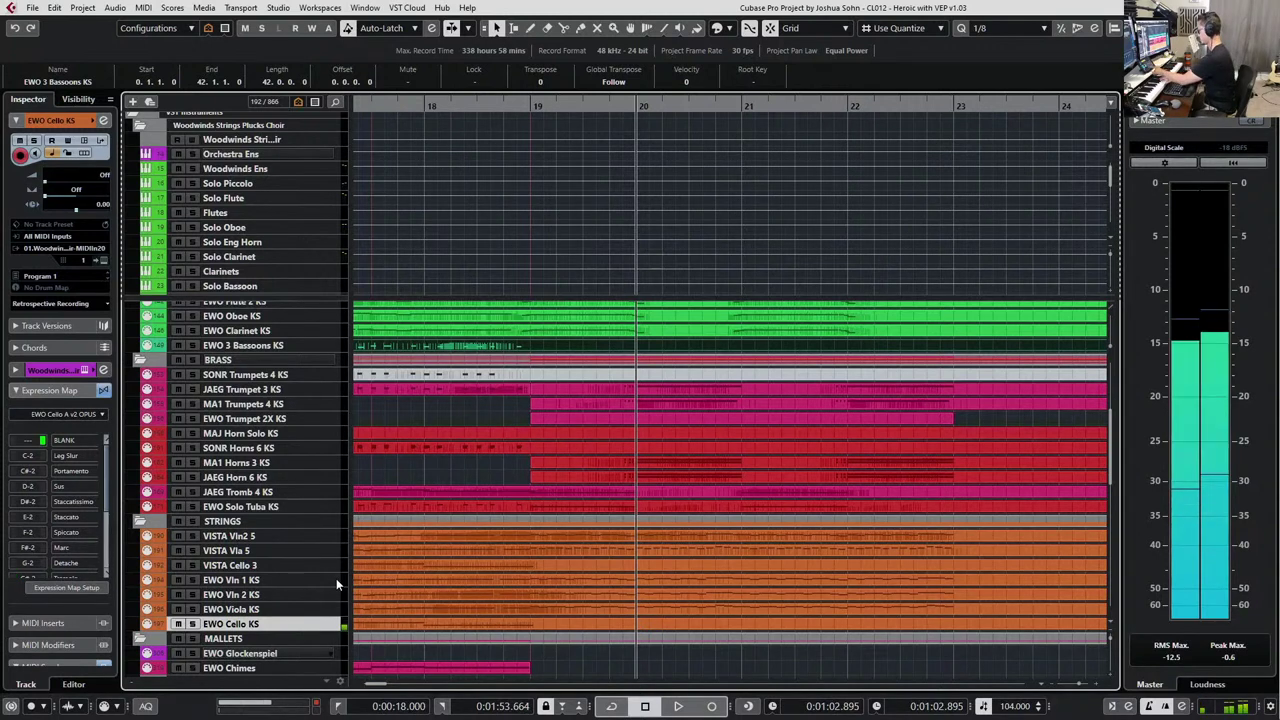
pyautogui.press('KP_Subtract')
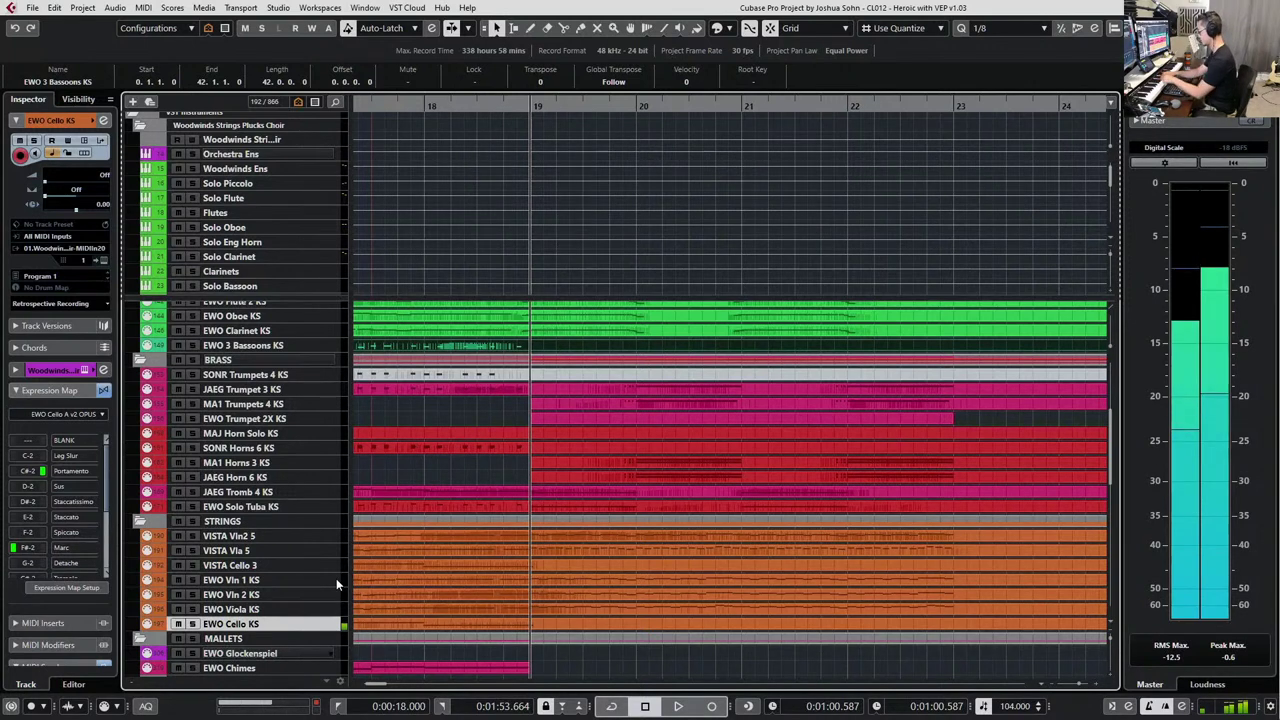
pyautogui.press('space')
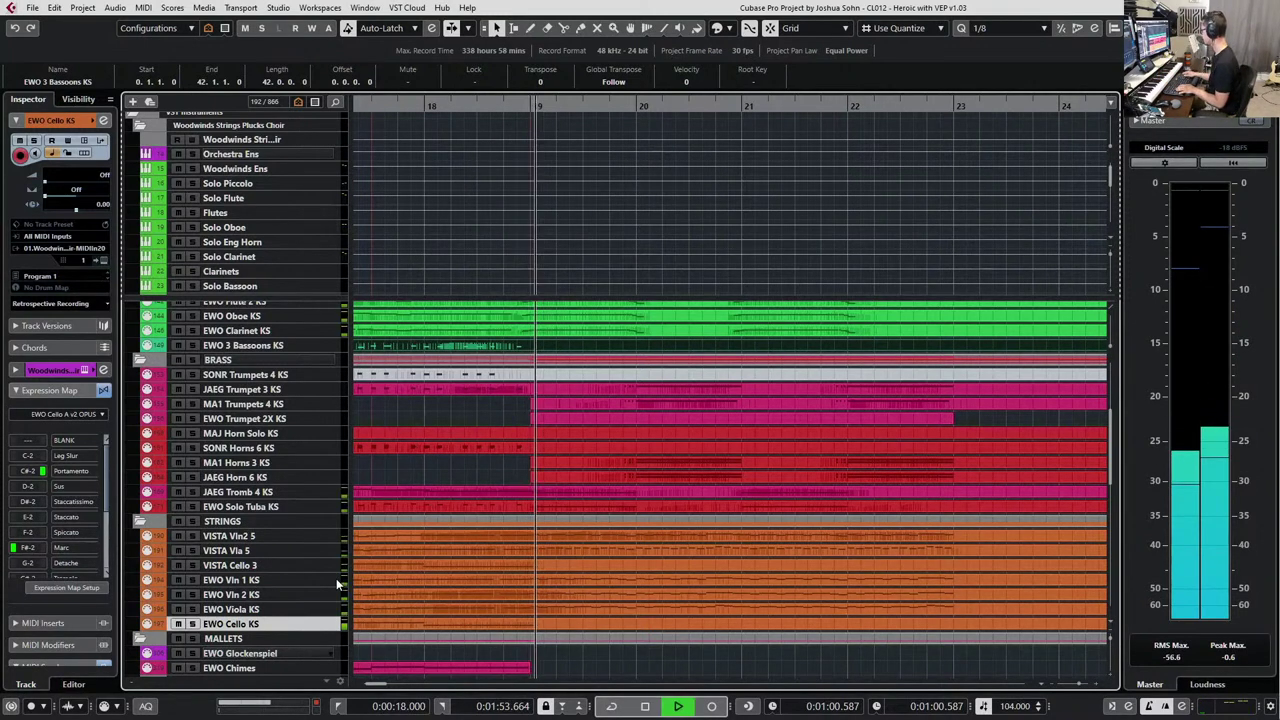
pyautogui.press('KP_Multiply')
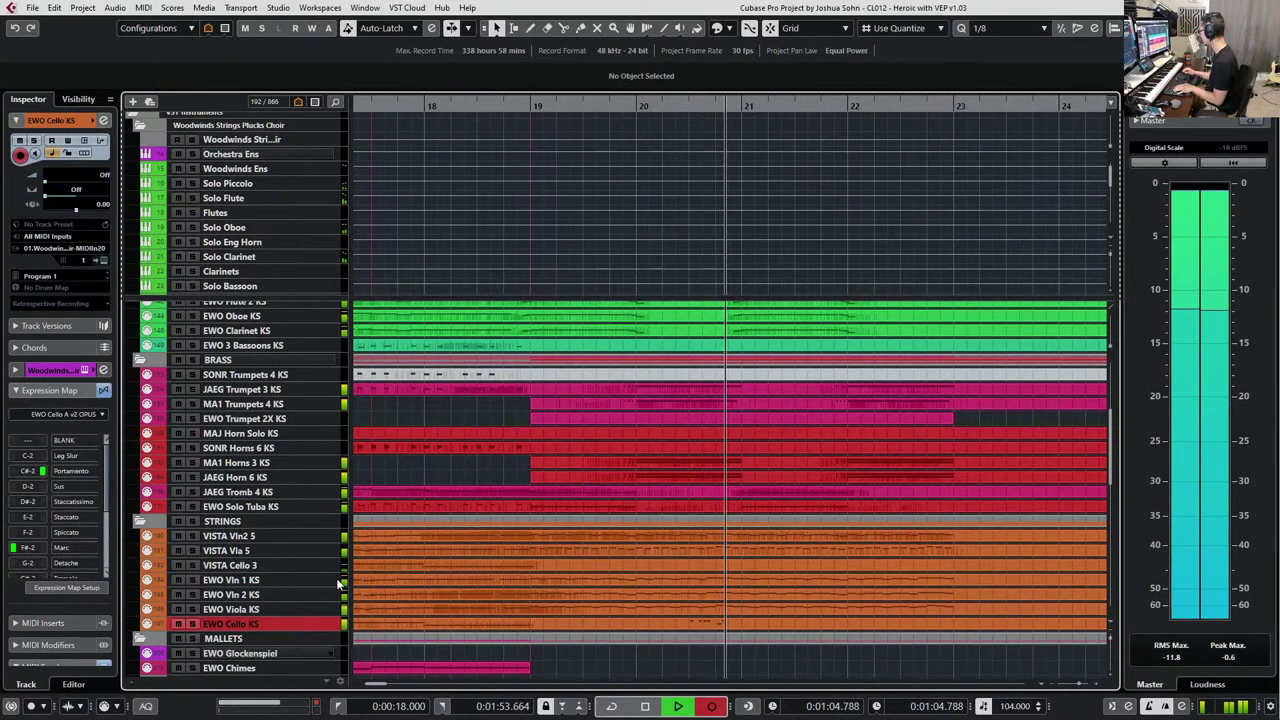
pyautogui.press('space')
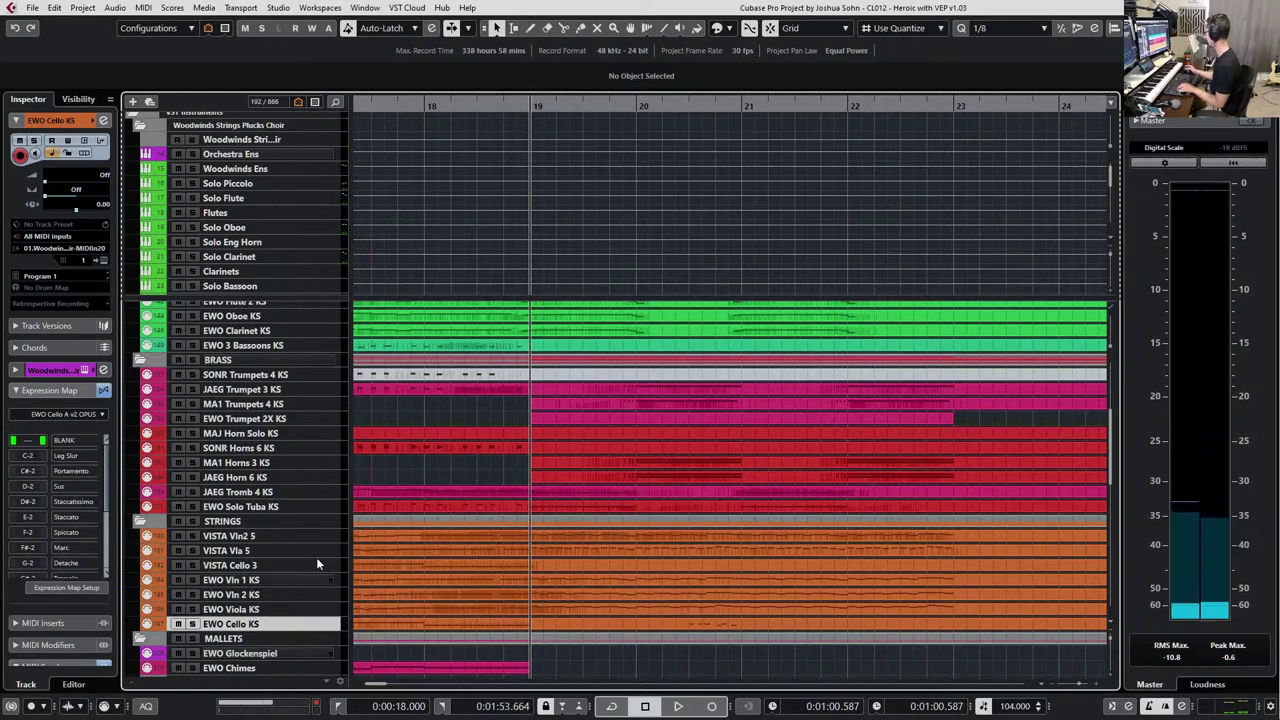
pyautogui.hscroll(2, 630, 629)
pyautogui.press('KP_Add')
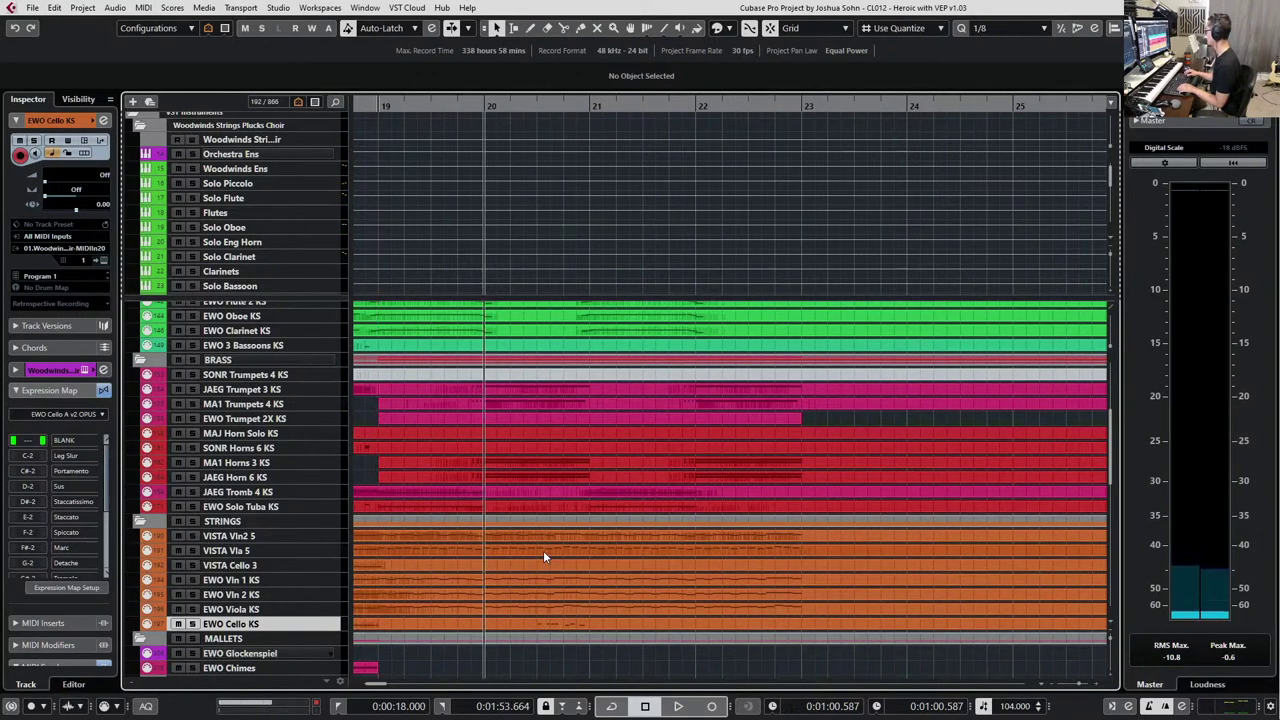
# Solo the tracks from JAEG Trumpet 3 KS through JAEG Horn 6 KS, listen from bar 20, and release the solo.
pyautogui.scroll(1, 543, 560)
pyautogui.scroll(4, 545, 572)
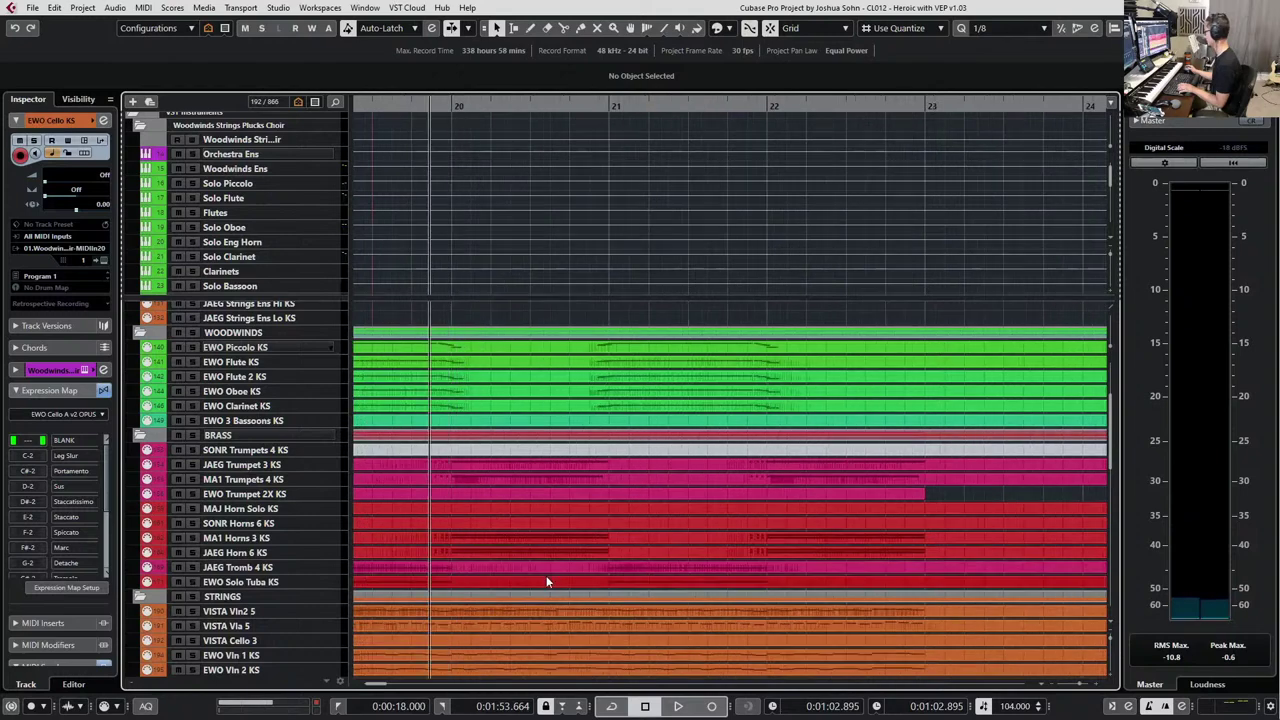
pyautogui.scroll(-2, 540, 580)
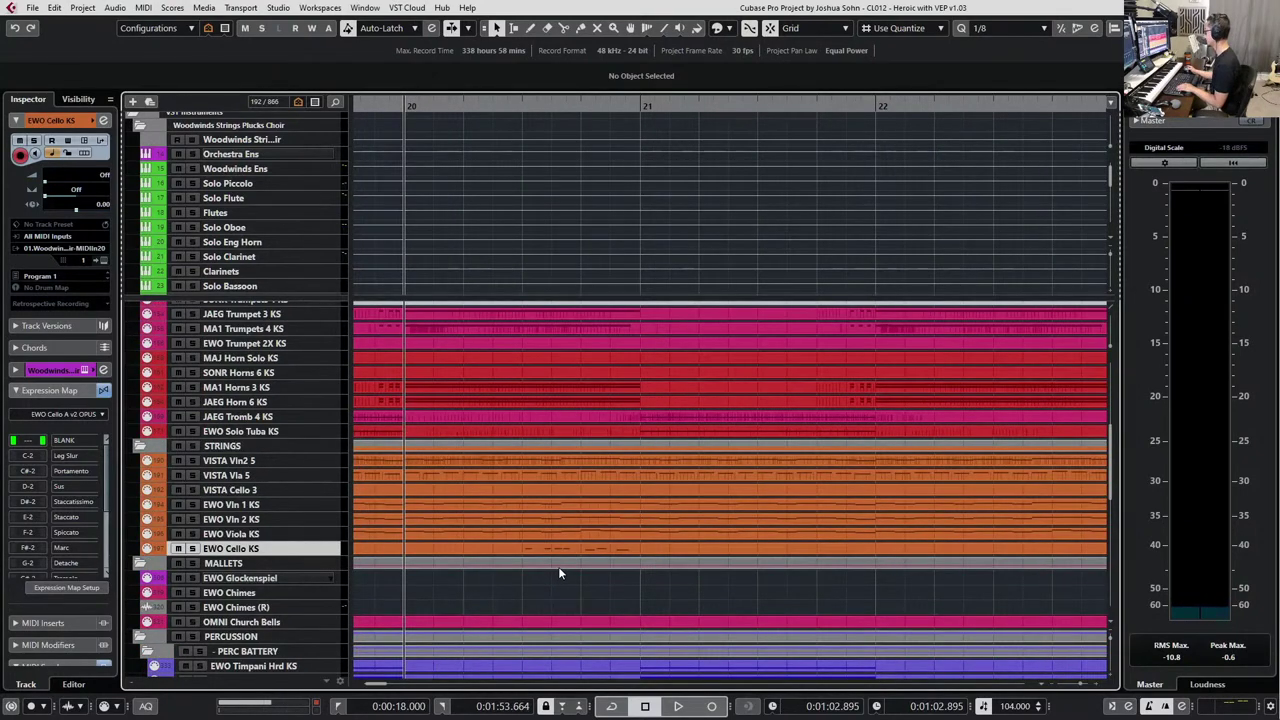
pyautogui.click(313, 314)
pyautogui.keyDown('ctrl'); pyautogui.click(312, 328); pyautogui.keyUp('ctrl')
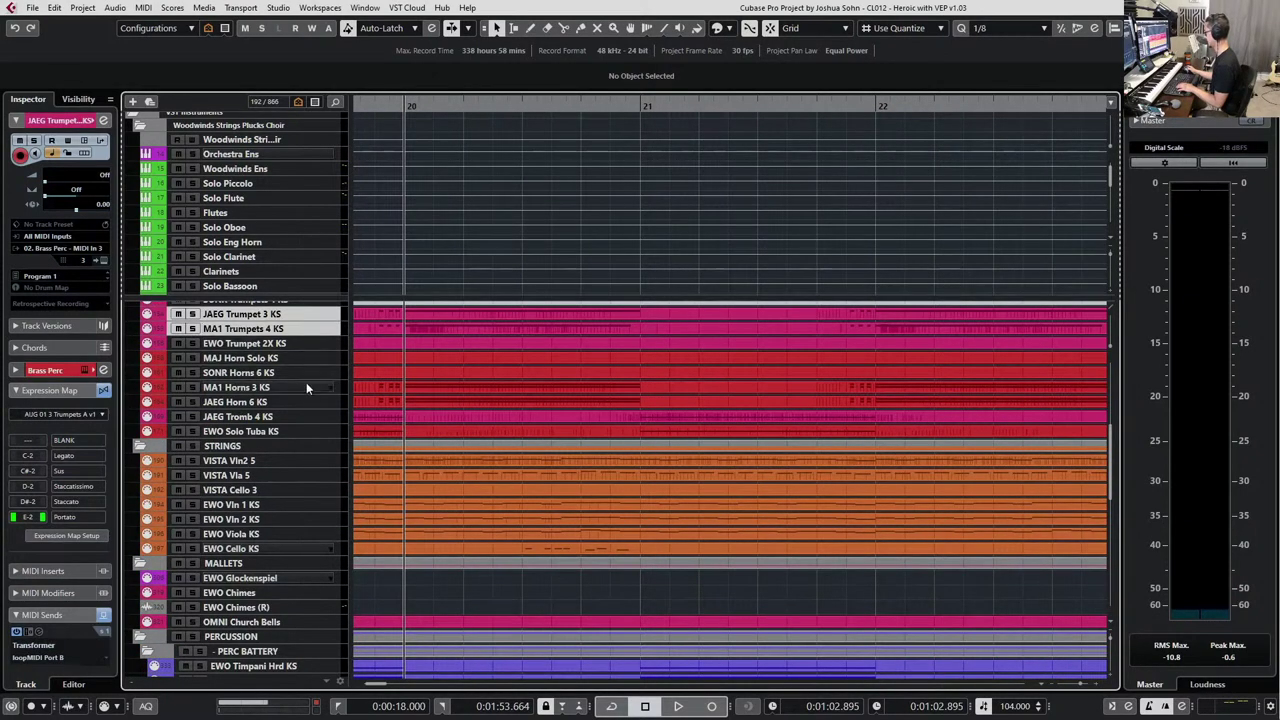
pyautogui.keyDown('shift'); pyautogui.click(304, 401); pyautogui.keyUp('shift')
pyautogui.press('s')
pyautogui.press('space')
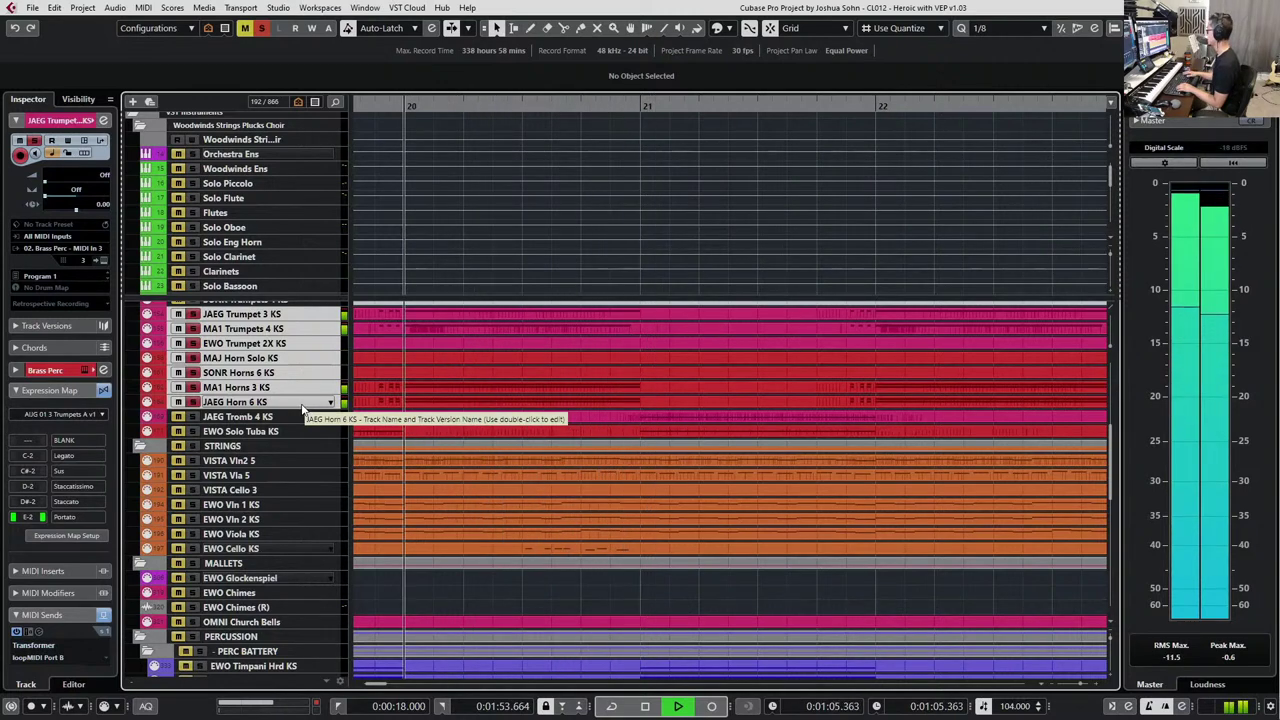
pyautogui.press('space')
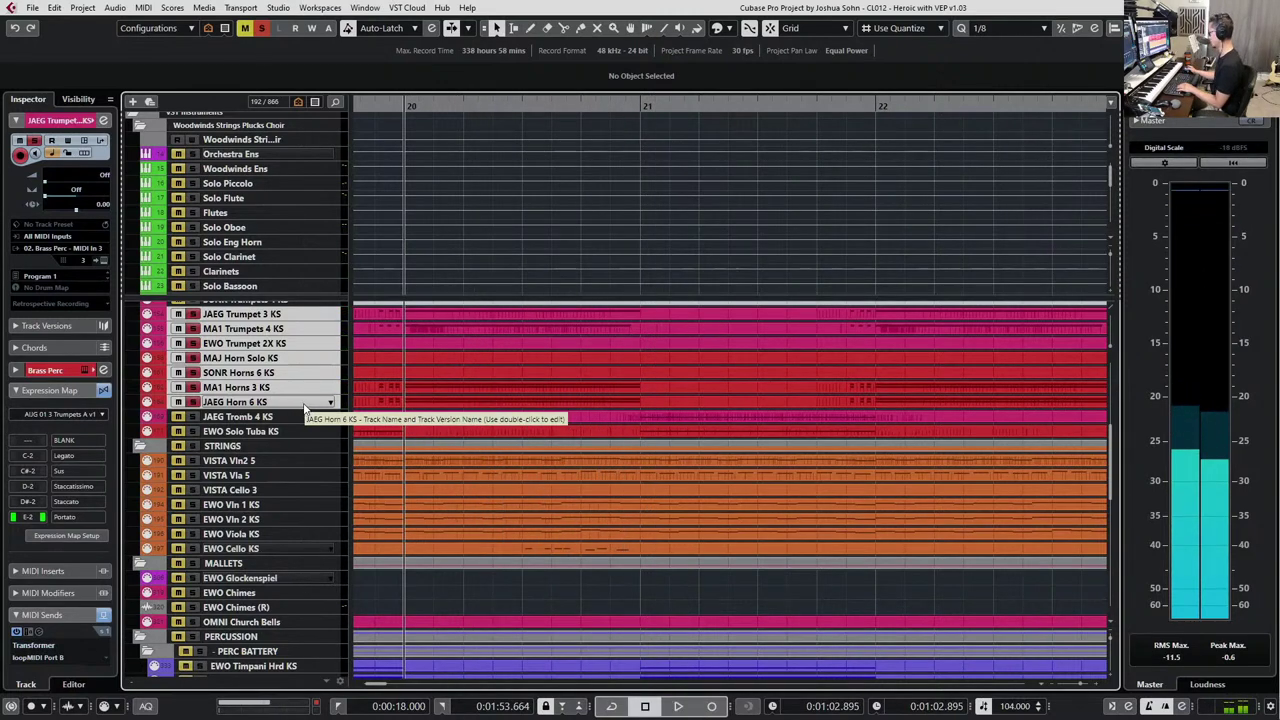
pyautogui.press('s')
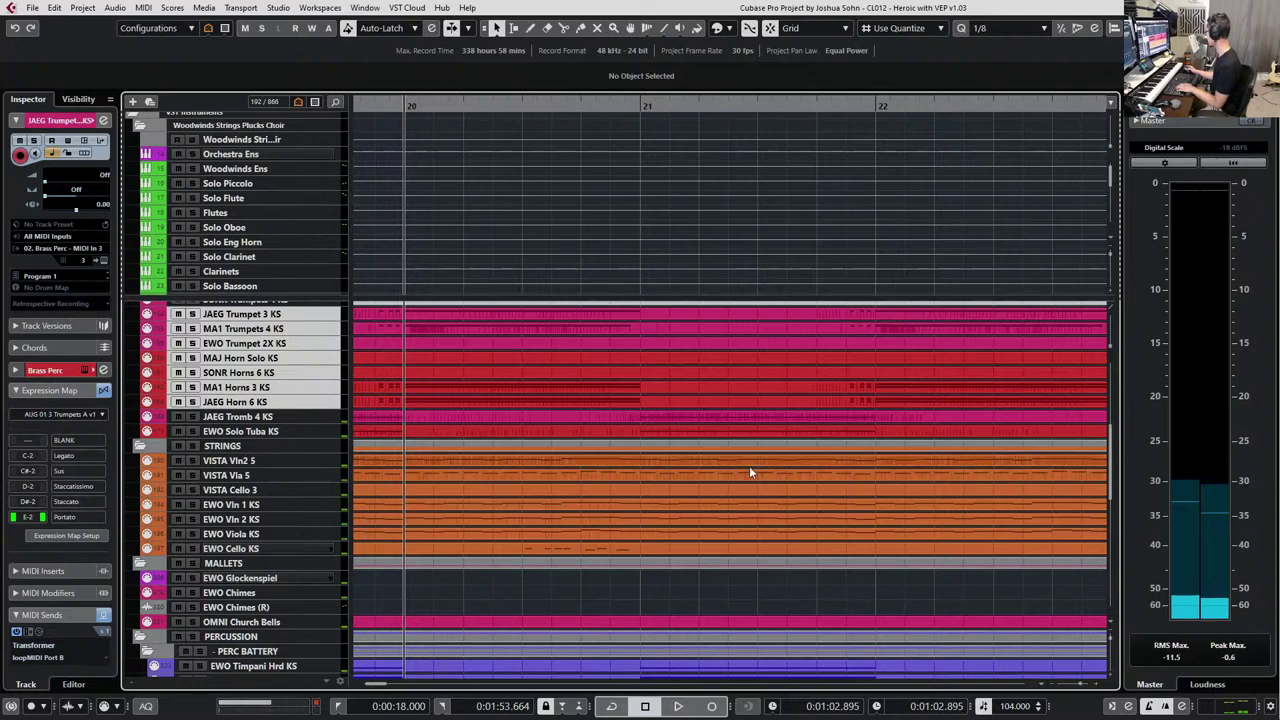
# Open the EWO Cello KS part in the Key Editor and delete the short phrase in the second half of bar 20.
pyautogui.press('g')
pyautogui.hscroll(1, 763, 568)
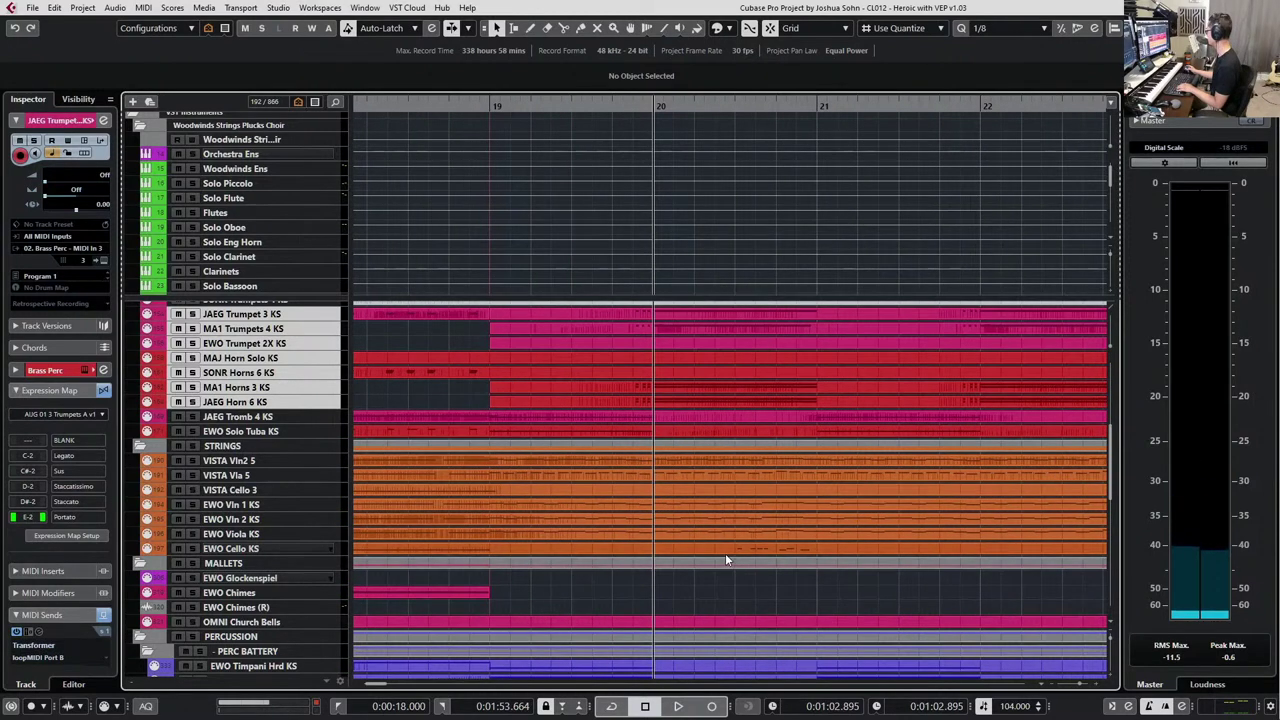
pyautogui.click(726, 557)
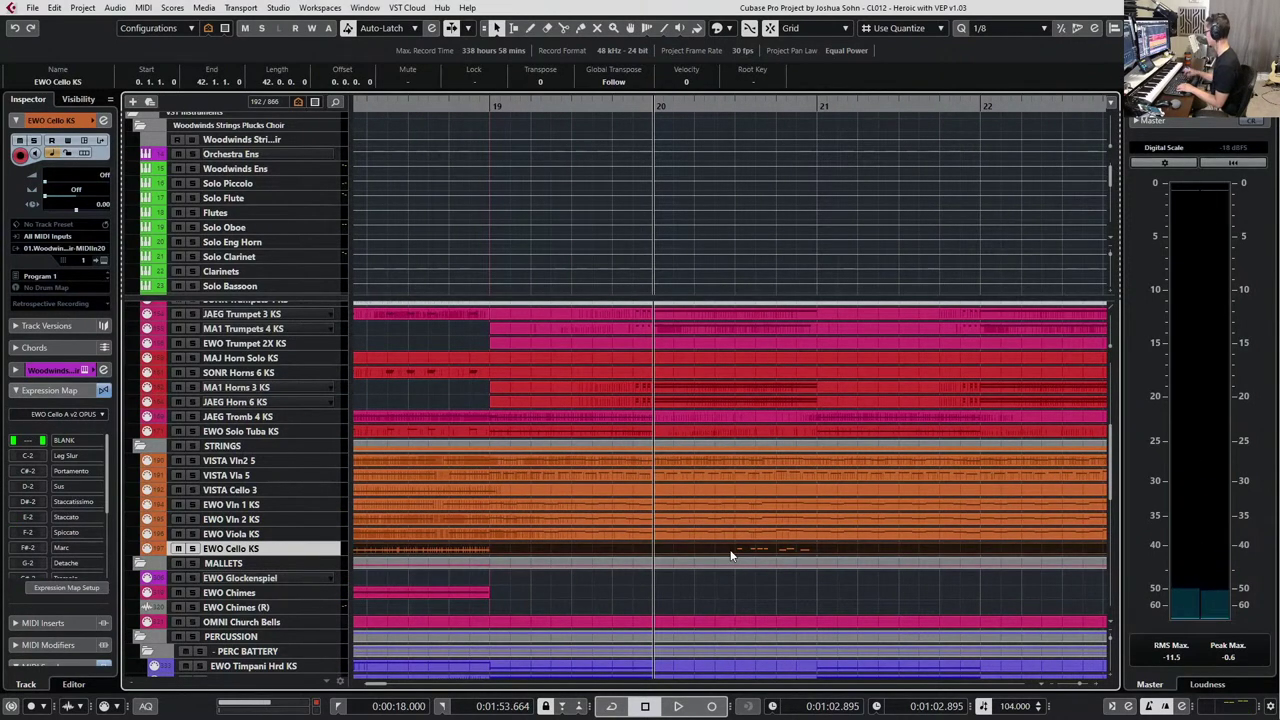
pyautogui.doubleClick(731, 556)
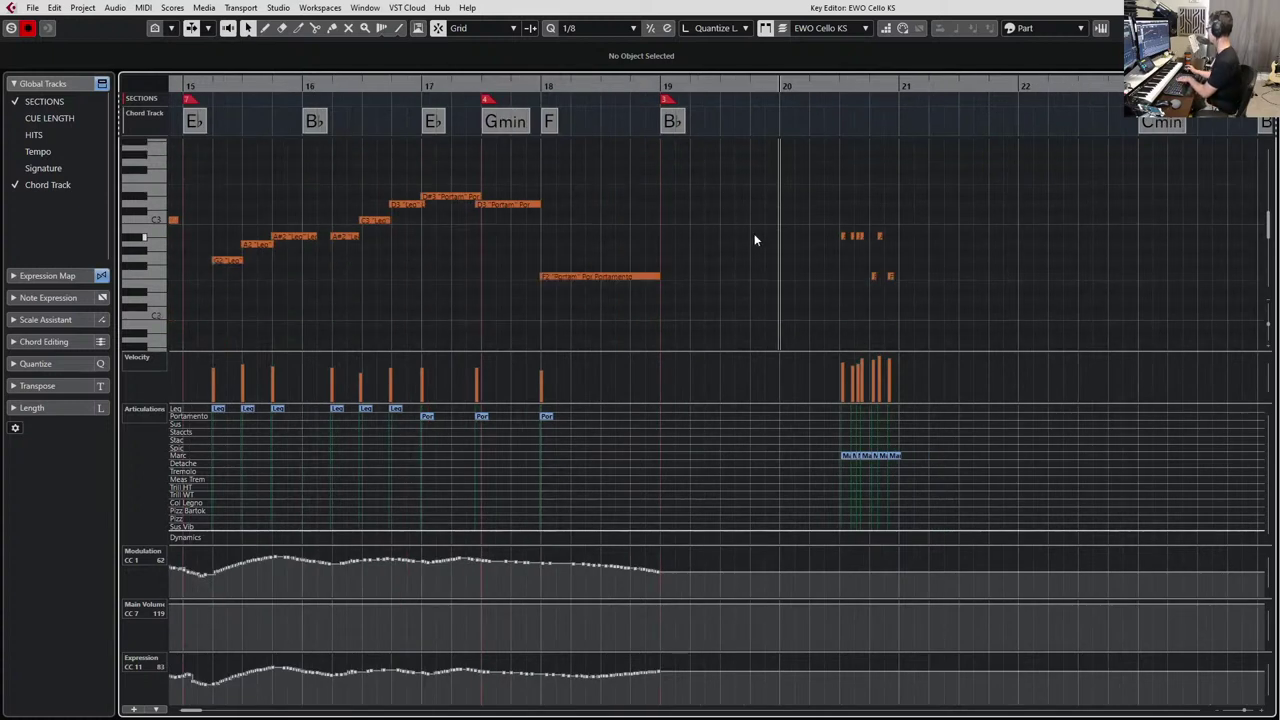
pyautogui.press('Delete')
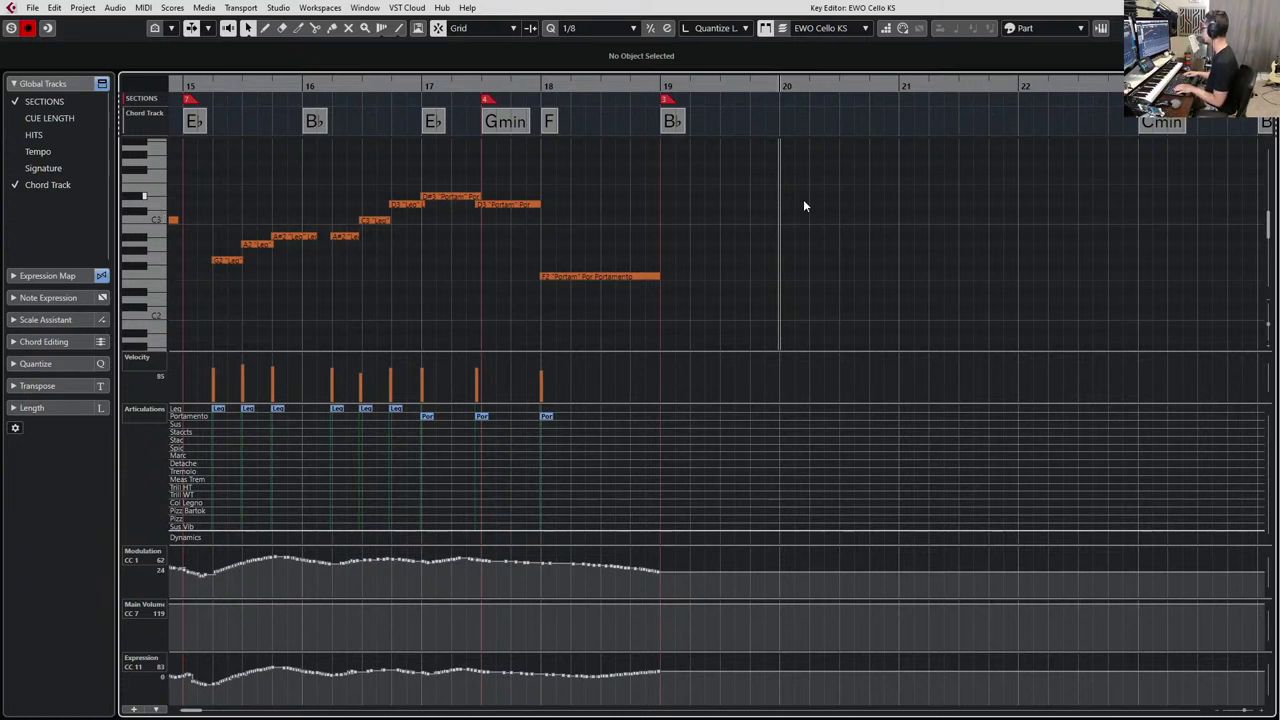
# Record a descending cello run A#3, A3, G3, F3, D#3, D3 in the second half of bar 20 over the playback.
pyautogui.press('KP_Subtract')
pyautogui.press('KP_Subtract')
pyautogui.press('space')
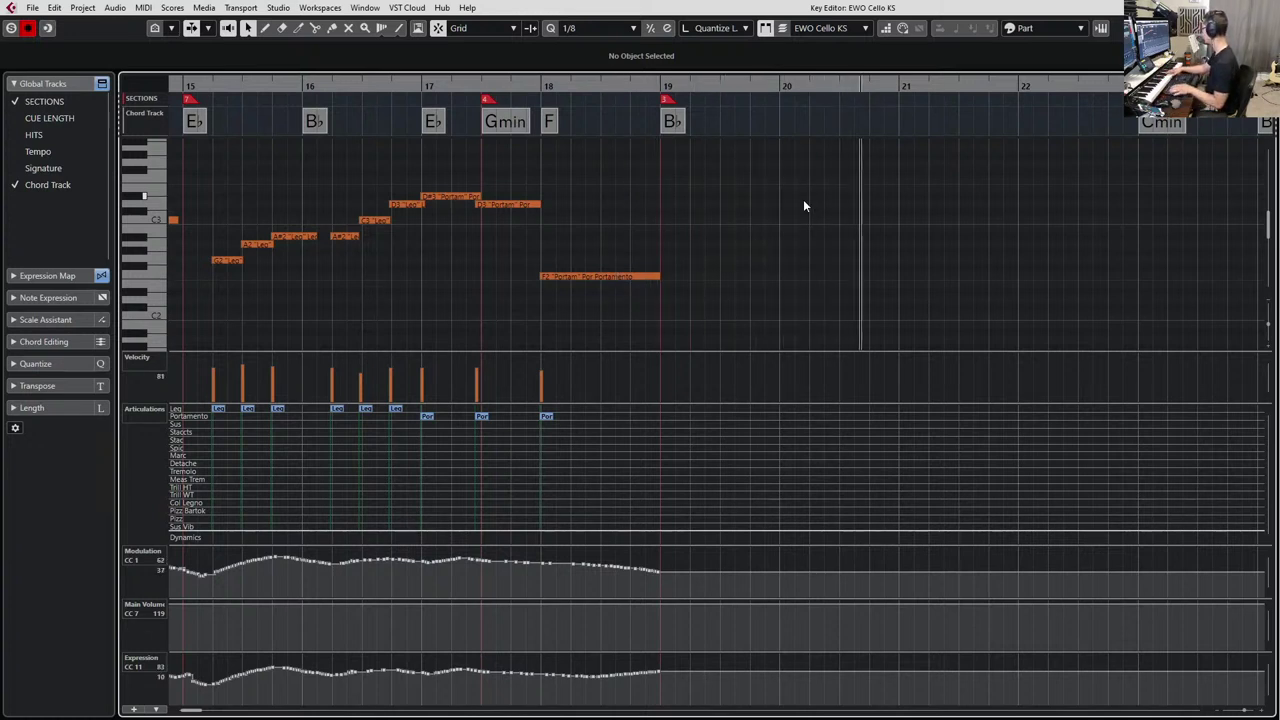
pyautogui.press('space')
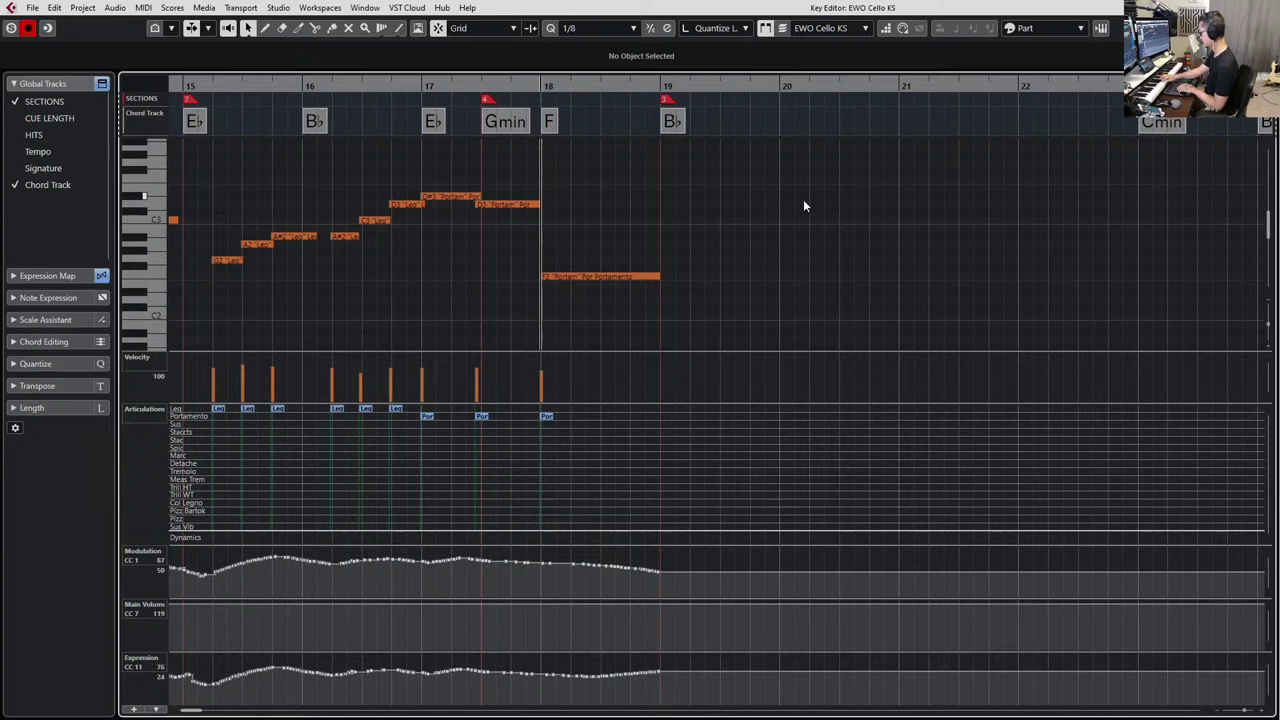
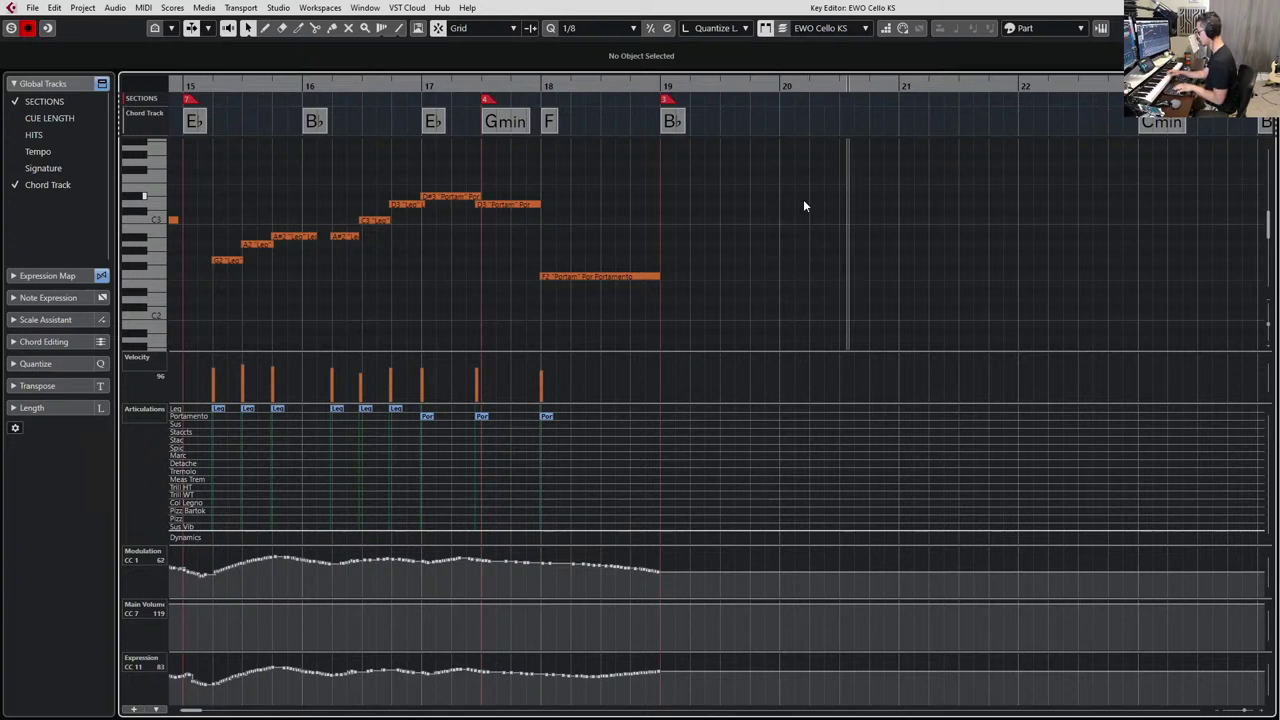
pyautogui.press('space')
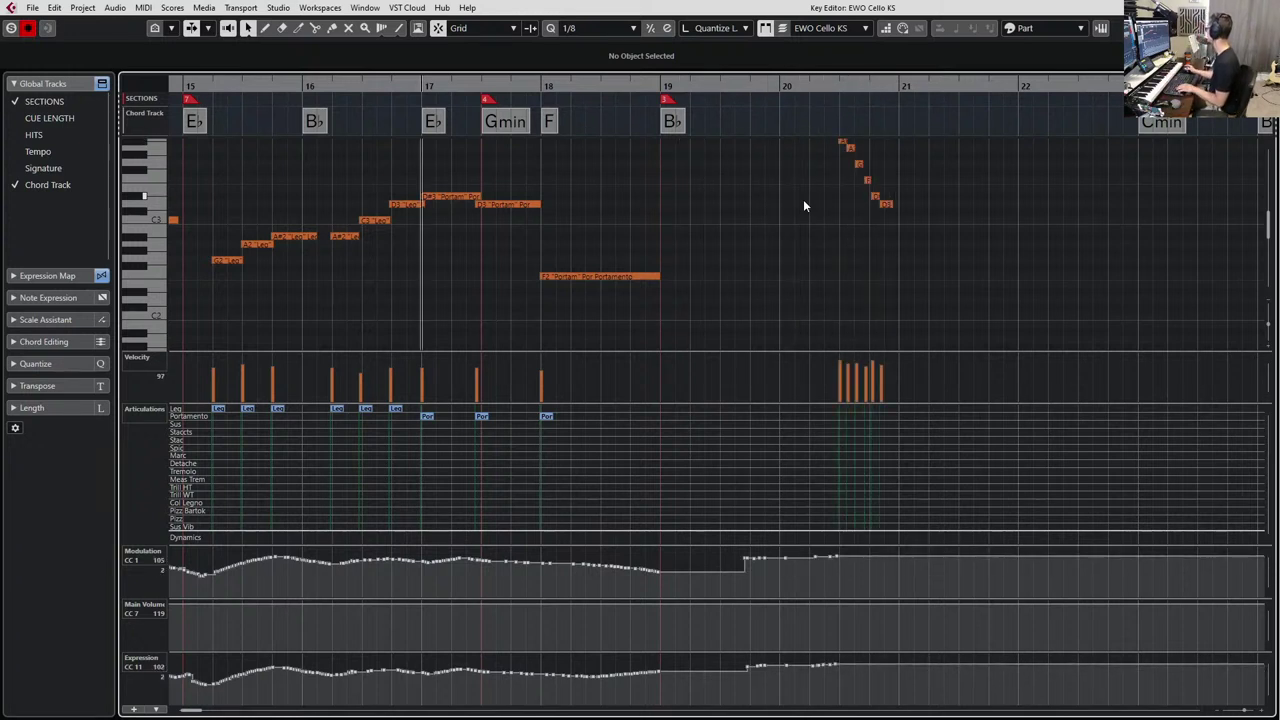
# Assign the Marc articulation to all six notes of the descending cello run and audition it.
pyautogui.moveTo(803, 206); pyautogui.dragTo(1004, 362)
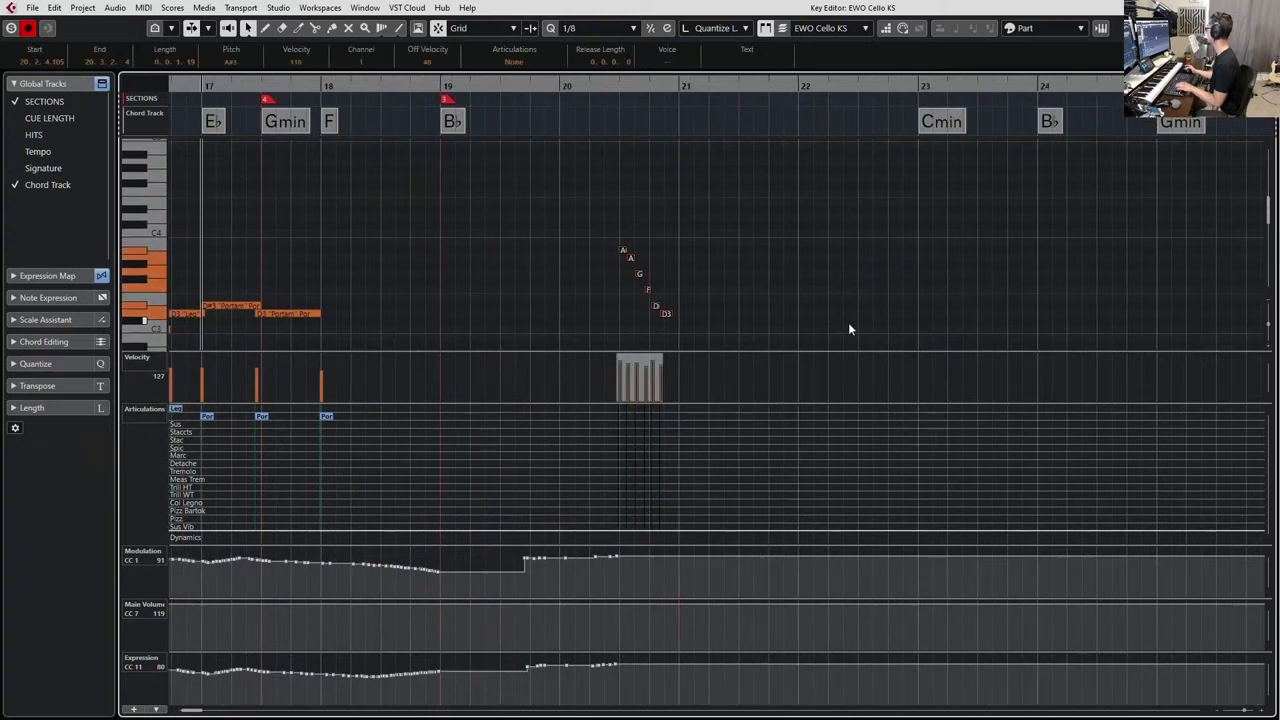
pyautogui.press('s')
pyautogui.press('l')
pyautogui.press('space')
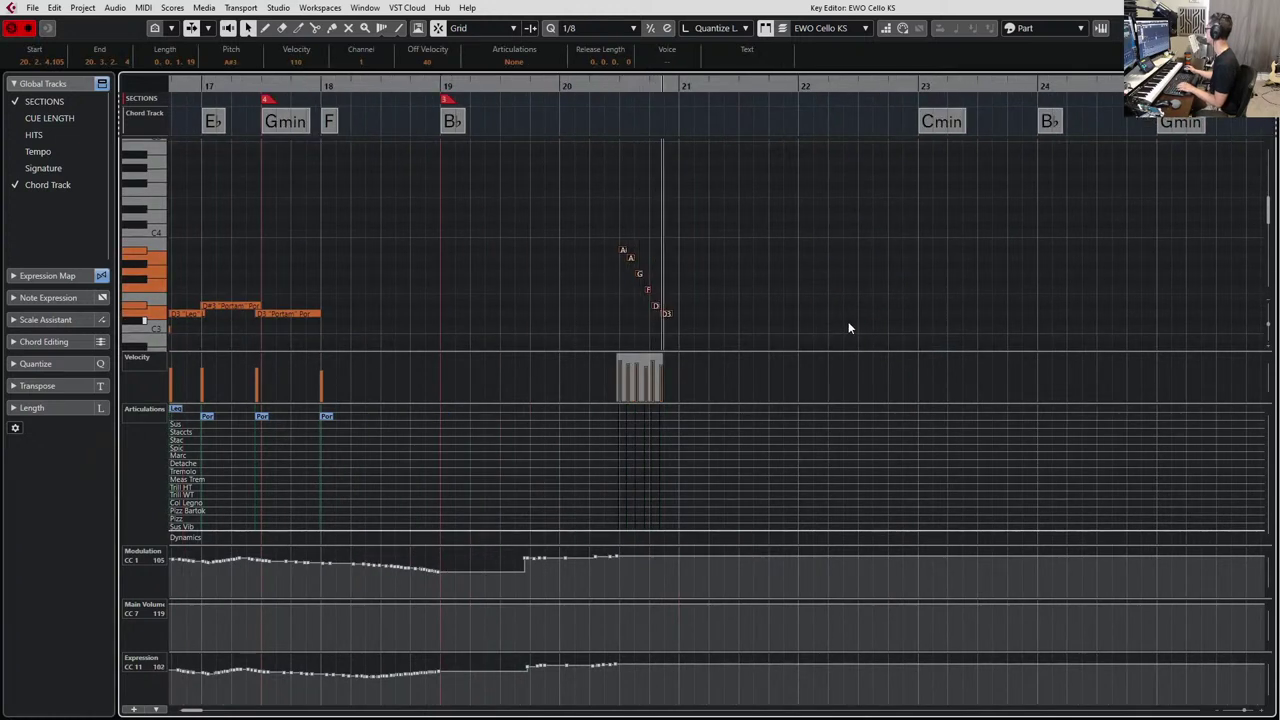
pyautogui.press('space')
pyautogui.click(536, 64)
pyautogui.click(541, 169)
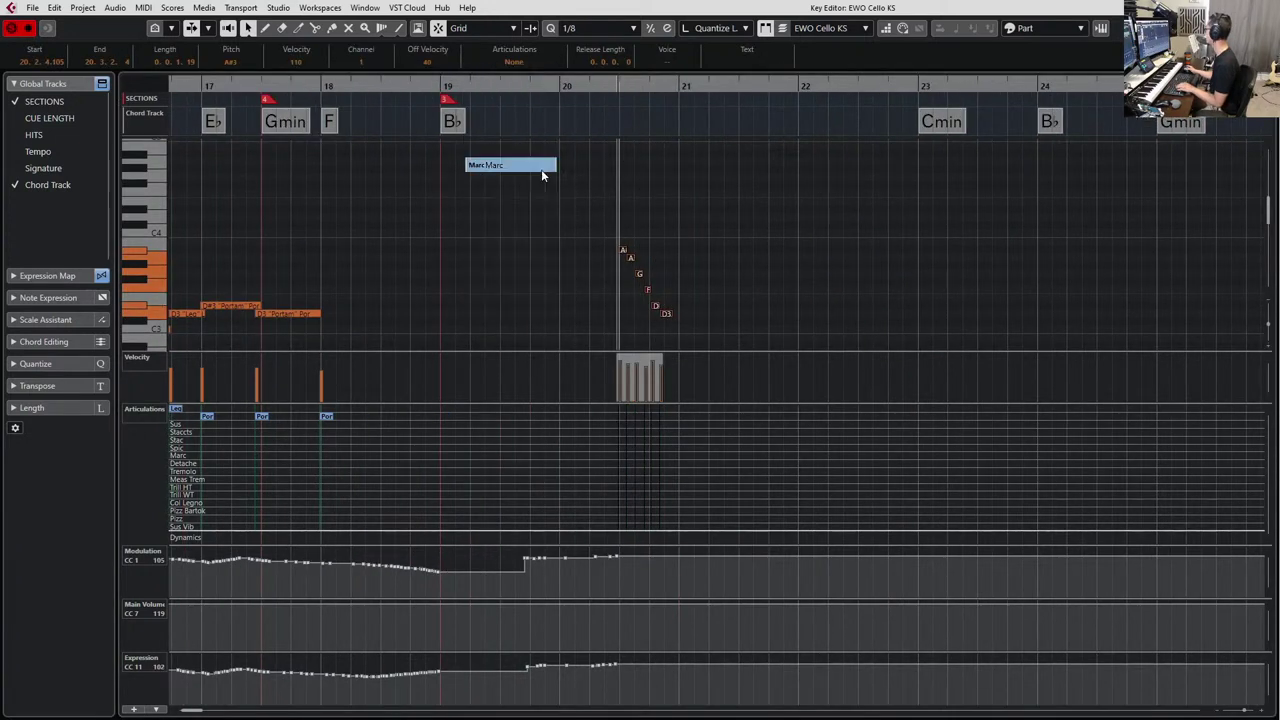
pyautogui.press('space')
pyautogui.press('space')
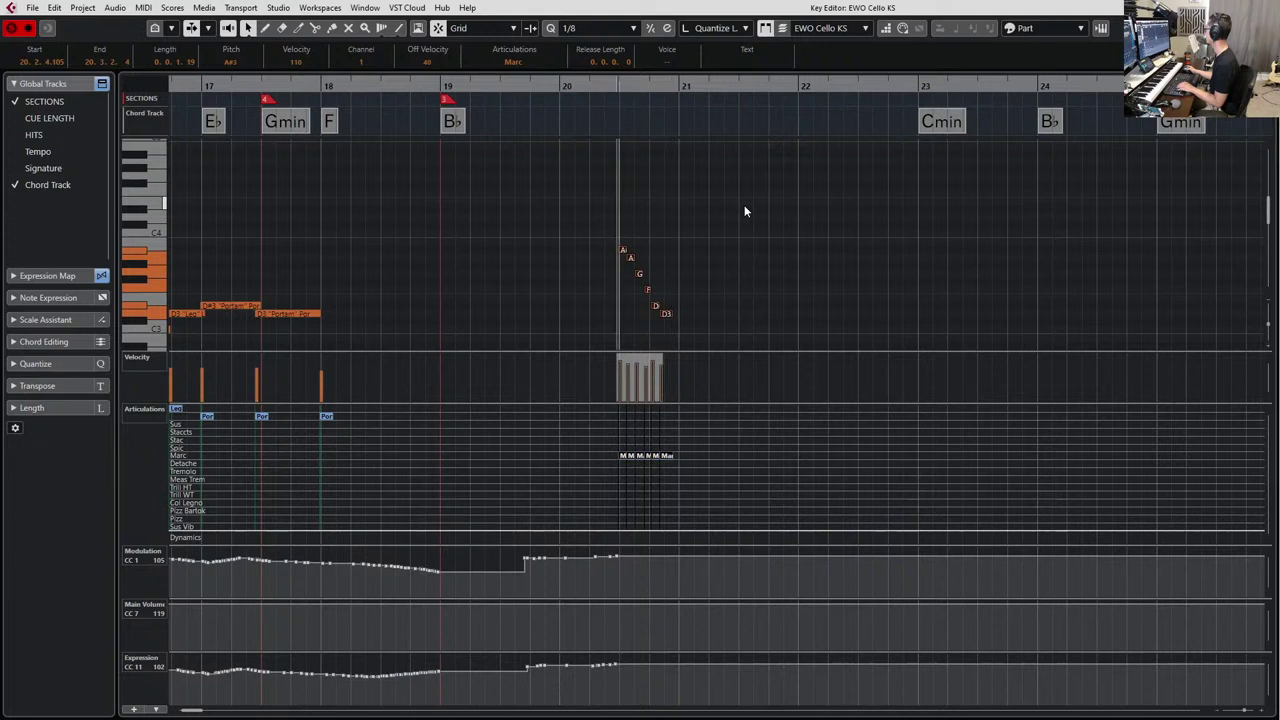
pyautogui.press('space')
pyautogui.press('space')
# Delete the Modulation and Expression points recorded between bar 19 and the middle of bar 20, and play the run back.
pyautogui.scroll(-2, 700, 297)
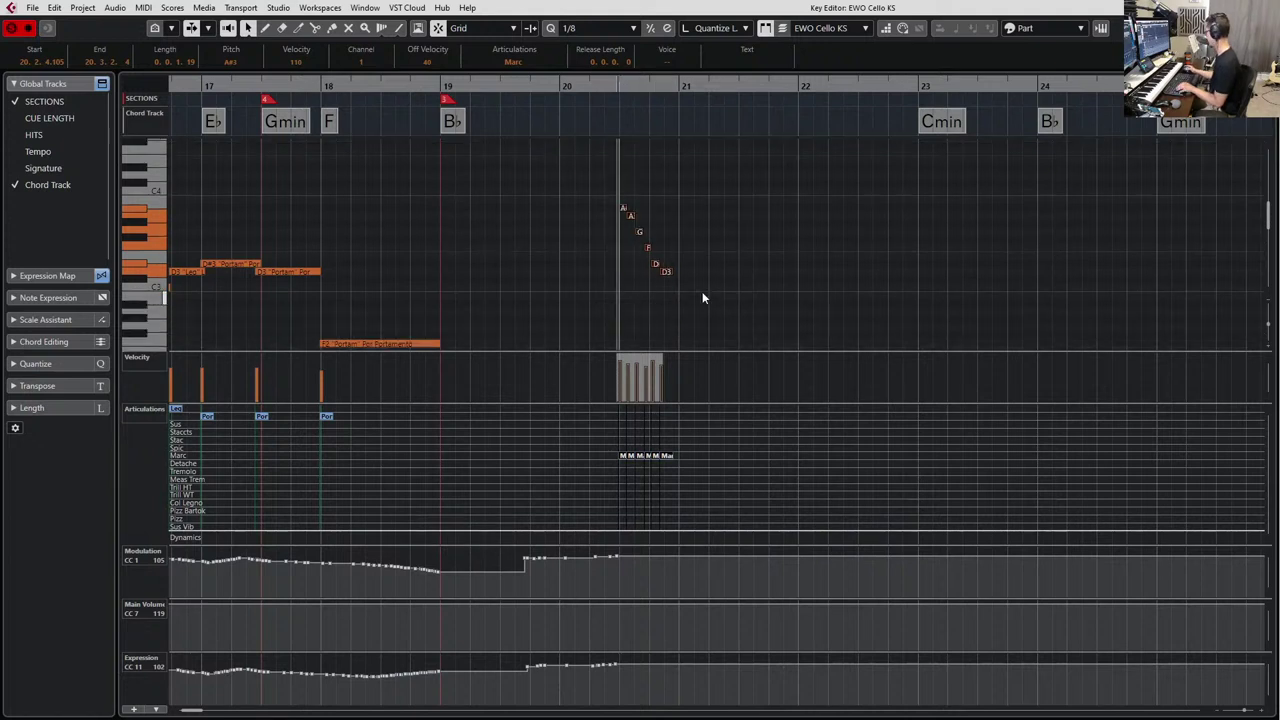
pyautogui.scroll(-1, 702, 297)
pyautogui.scroll(2, 702, 297)
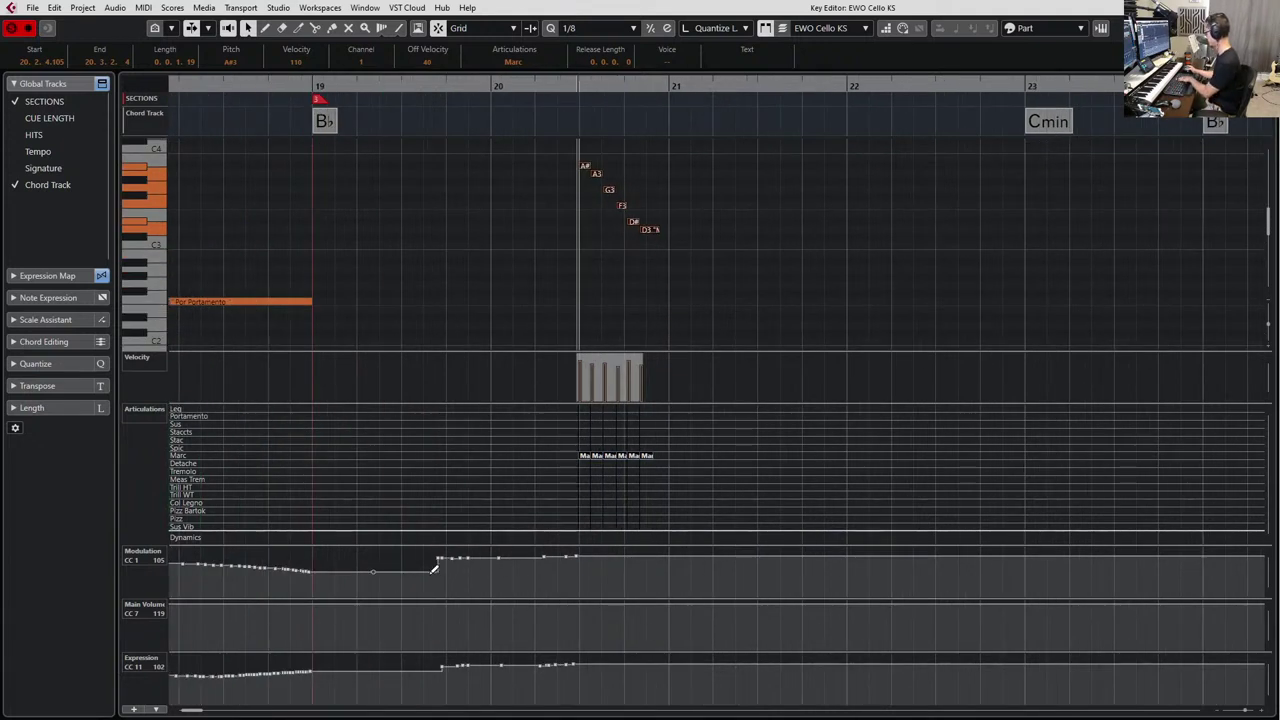
pyautogui.moveTo(588, 562); pyautogui.dragTo(420, 530)
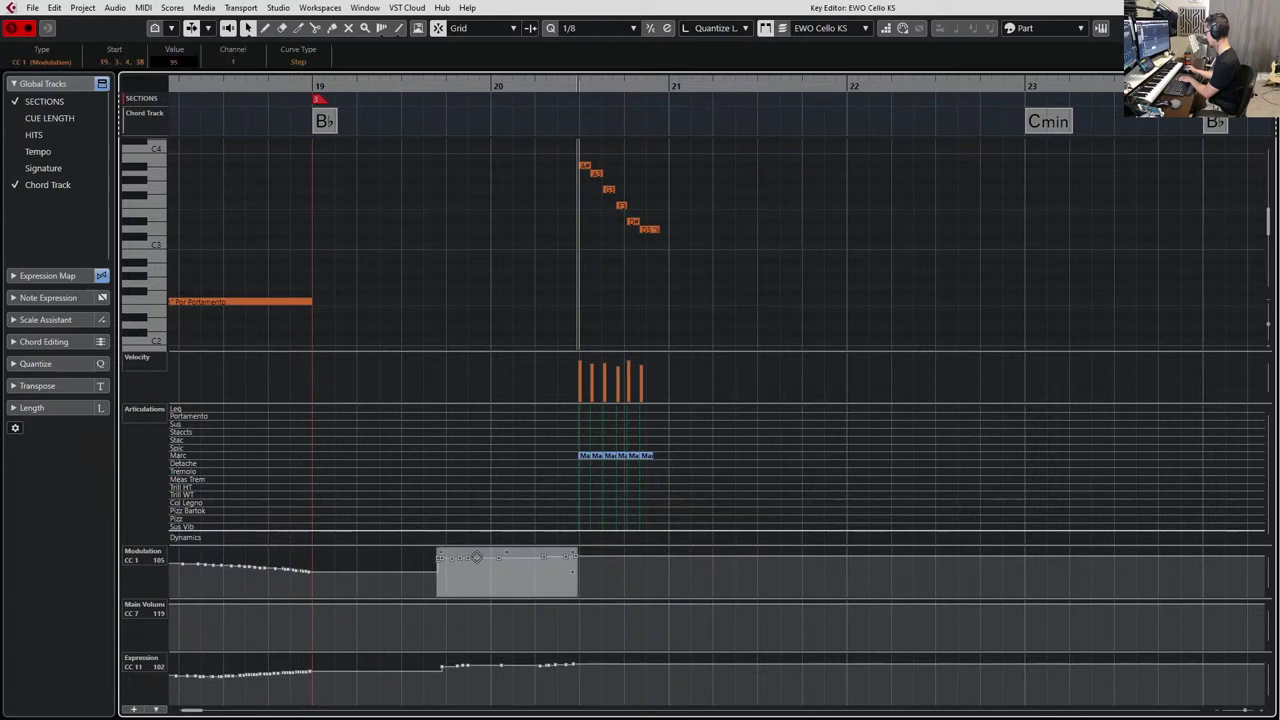
pyautogui.press('Delete')
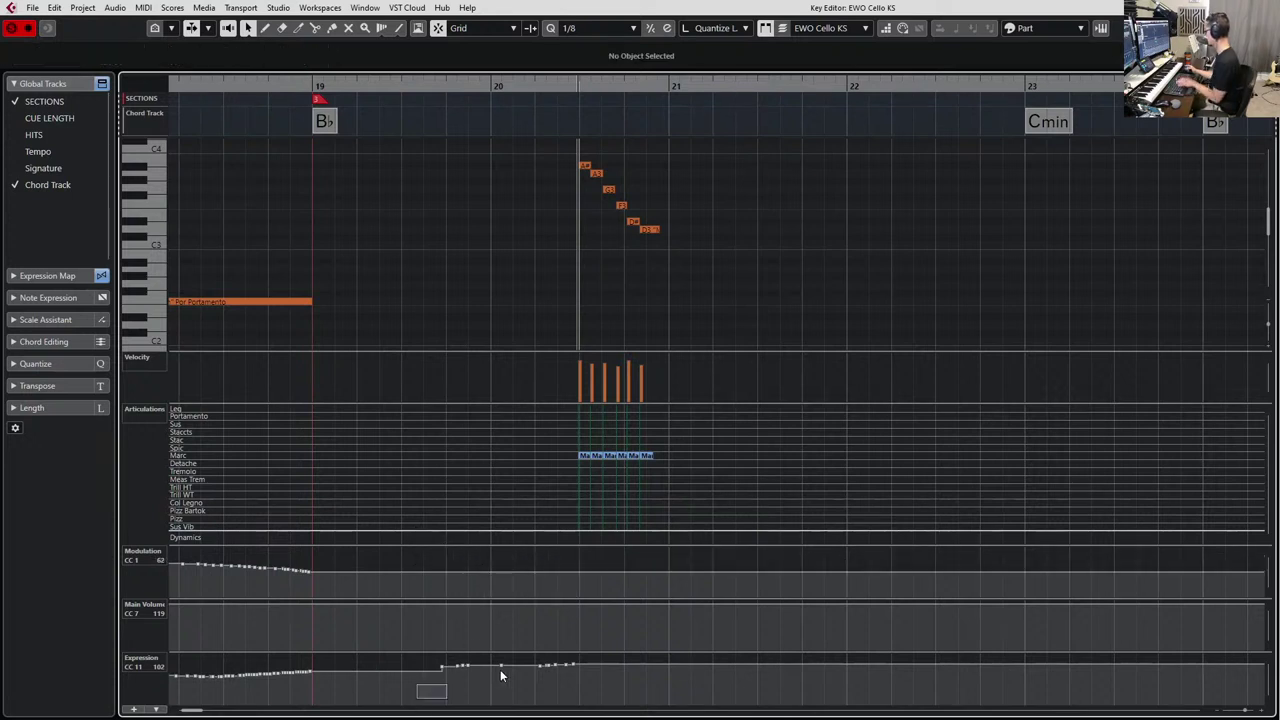
pyautogui.press('Delete')
pyautogui.press('space')
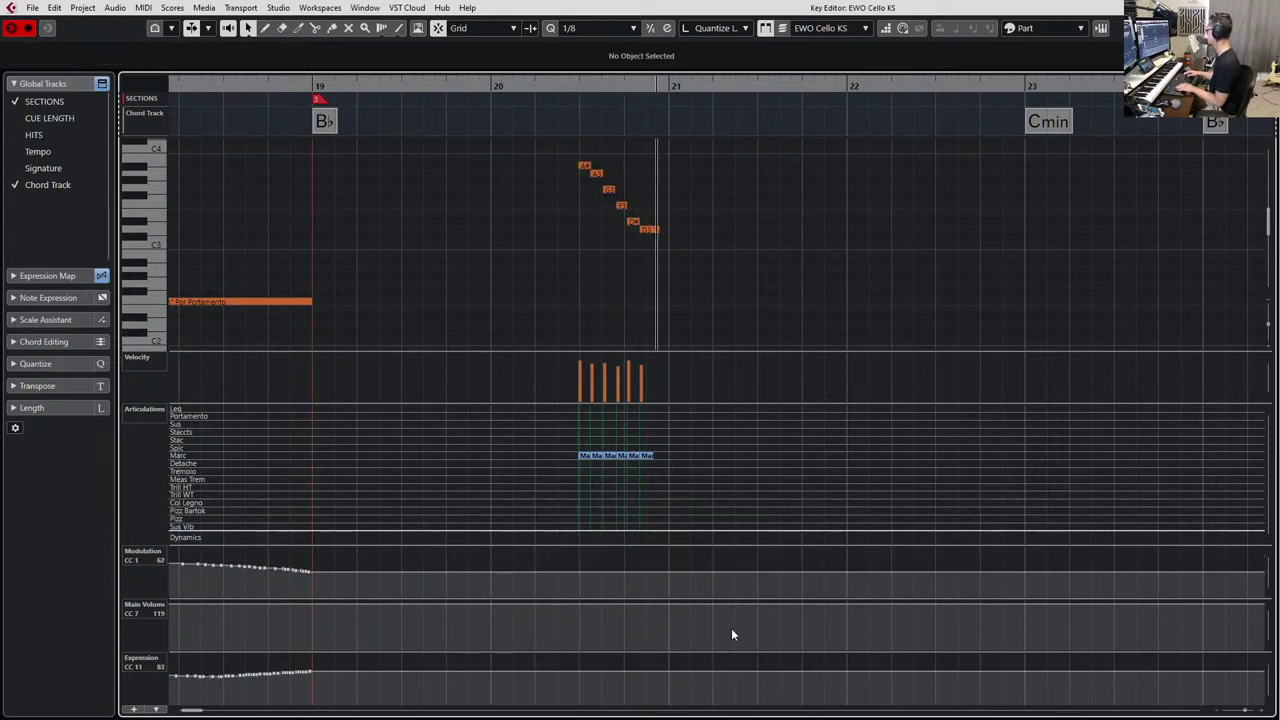
pyautogui.press('space')
pyautogui.press('space')
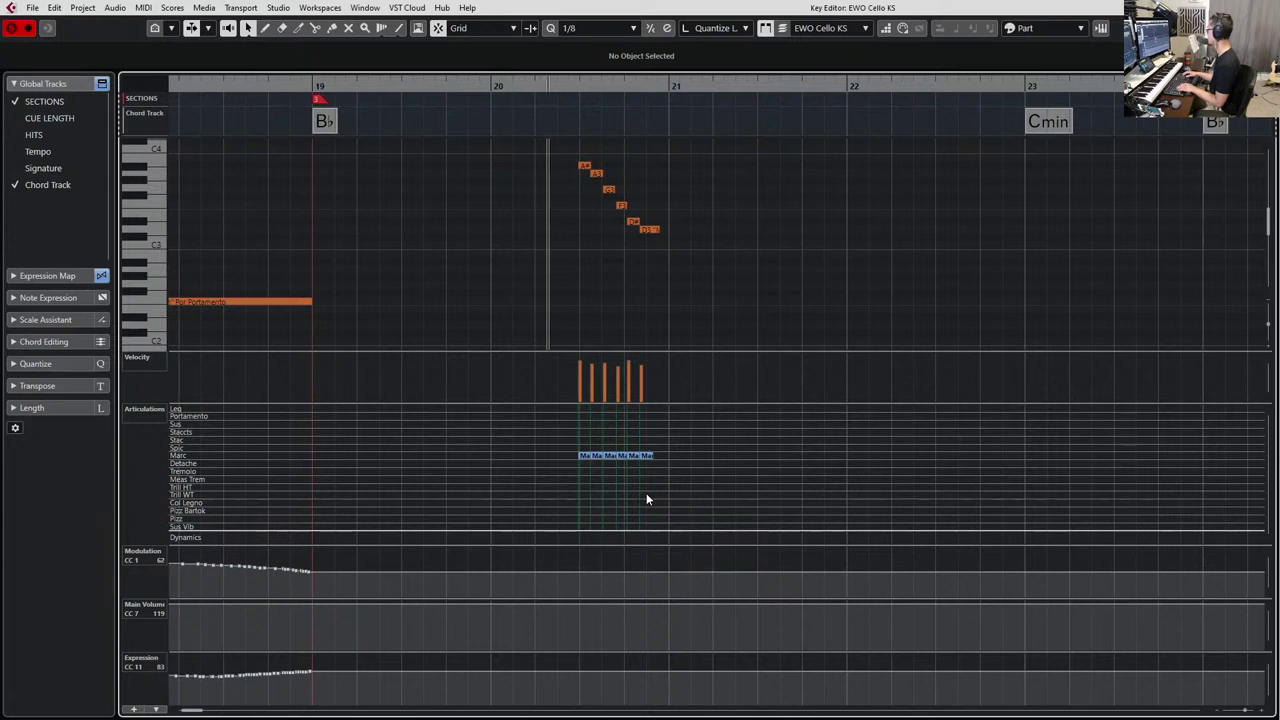
pyautogui.press('space')
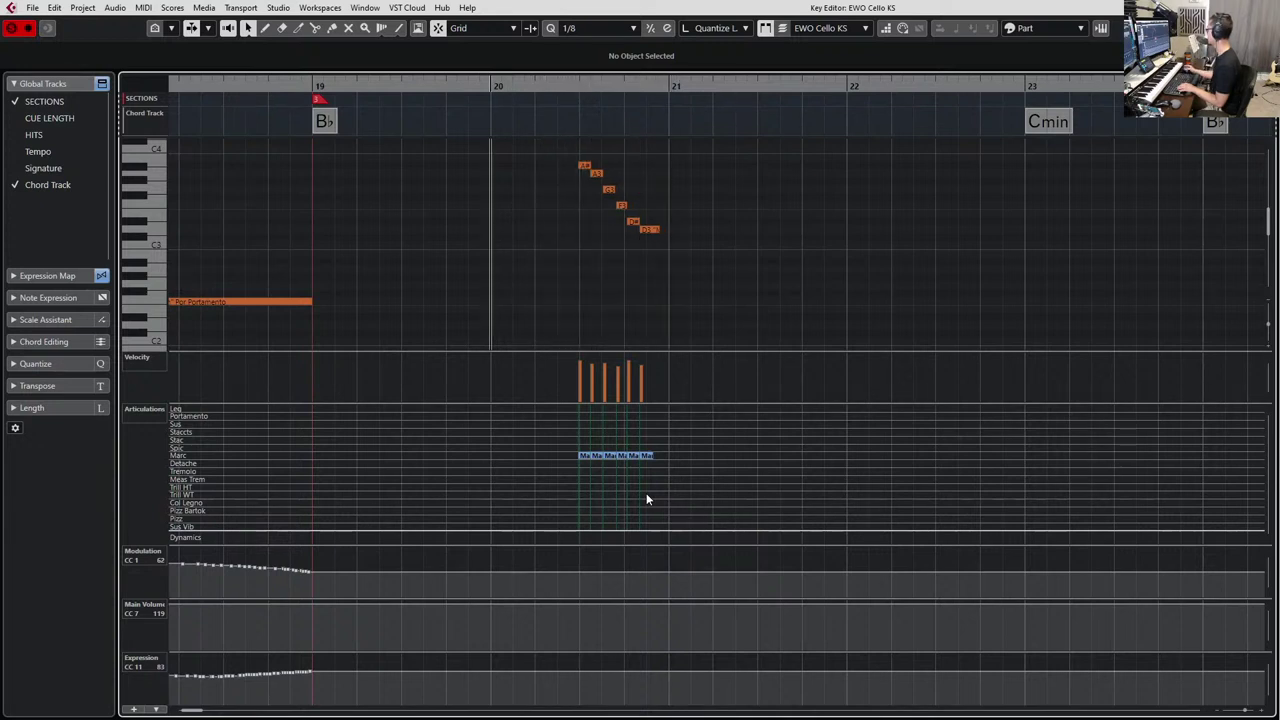
# Lower the run's last note to C3 and listen to the phrase.
pyautogui.scroll(4, 788, 263)
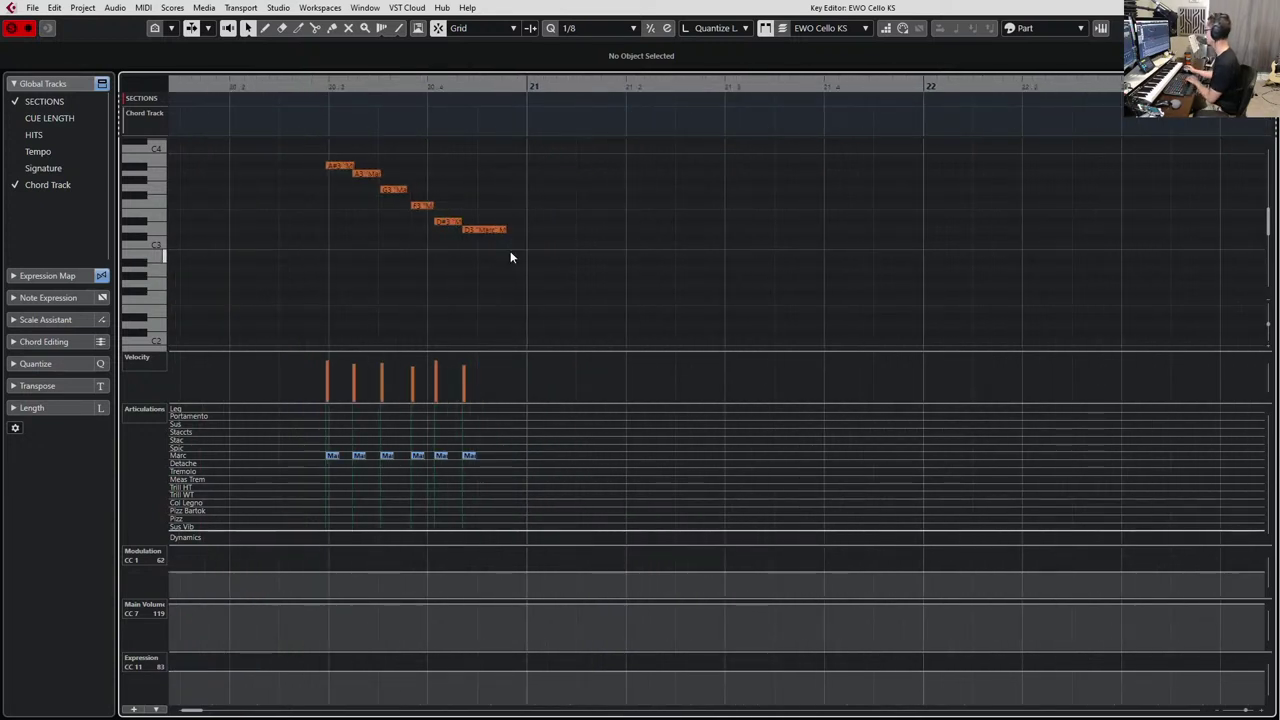
pyautogui.moveTo(491, 243); pyautogui.dragTo(491, 243)
pyautogui.press('Down')
pyautogui.press('Down')
pyautogui.moveTo(474, 195); pyautogui.dragTo(427, 222)
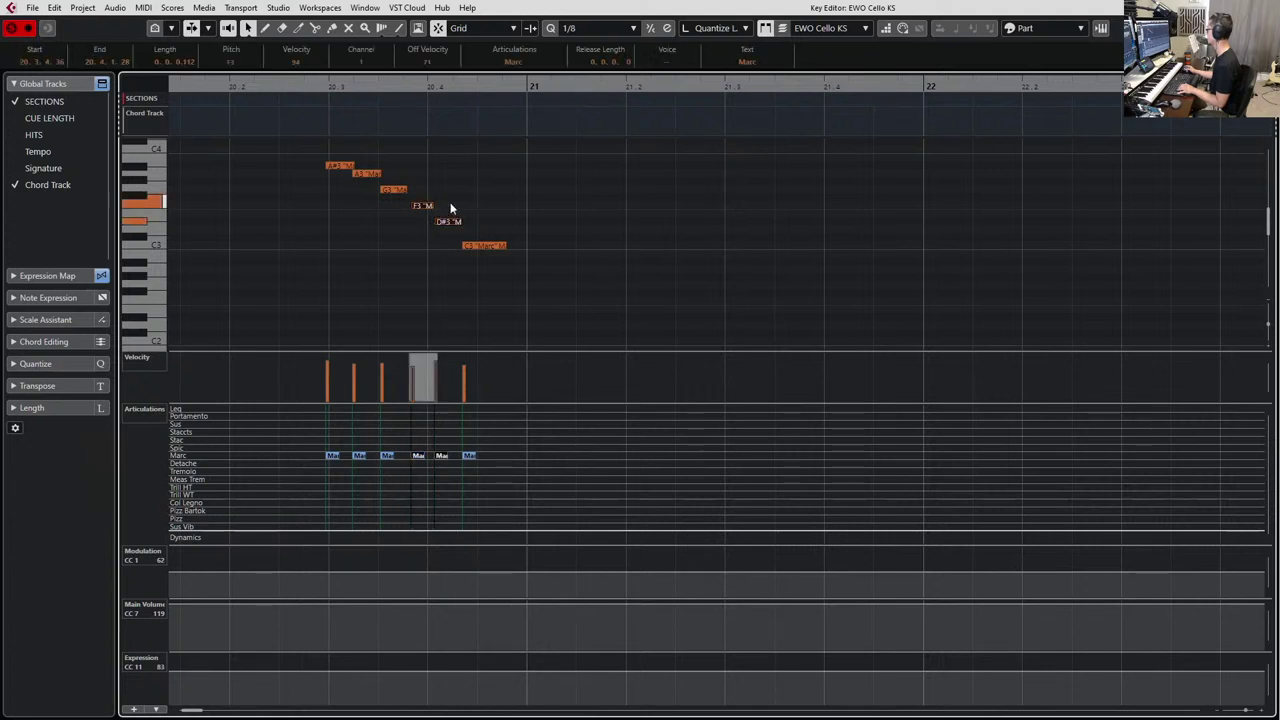
pyautogui.moveTo(368, 149); pyautogui.dragTo(340, 173)
pyautogui.press('space')
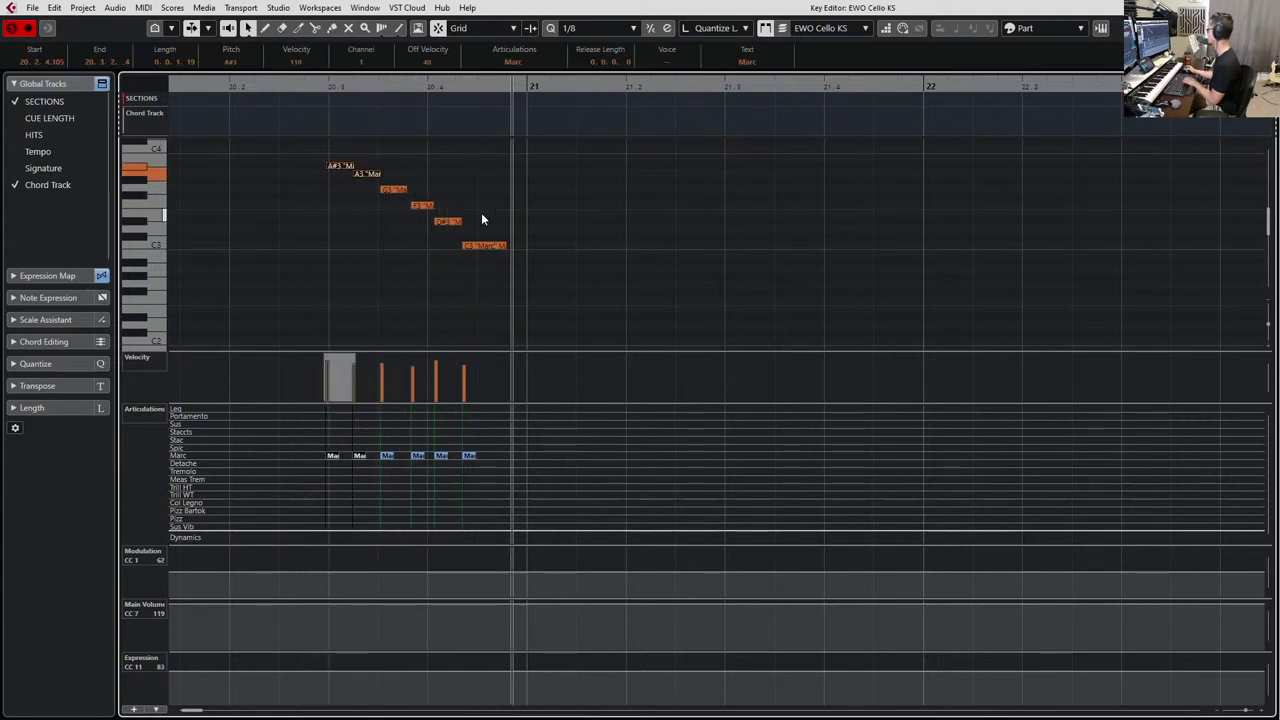
pyautogui.press('space')
# Lower the run's fifth note to D3 and listen to the phrase again.
pyautogui.moveTo(481, 212); pyautogui.dragTo(460, 232)
pyautogui.press('Down')
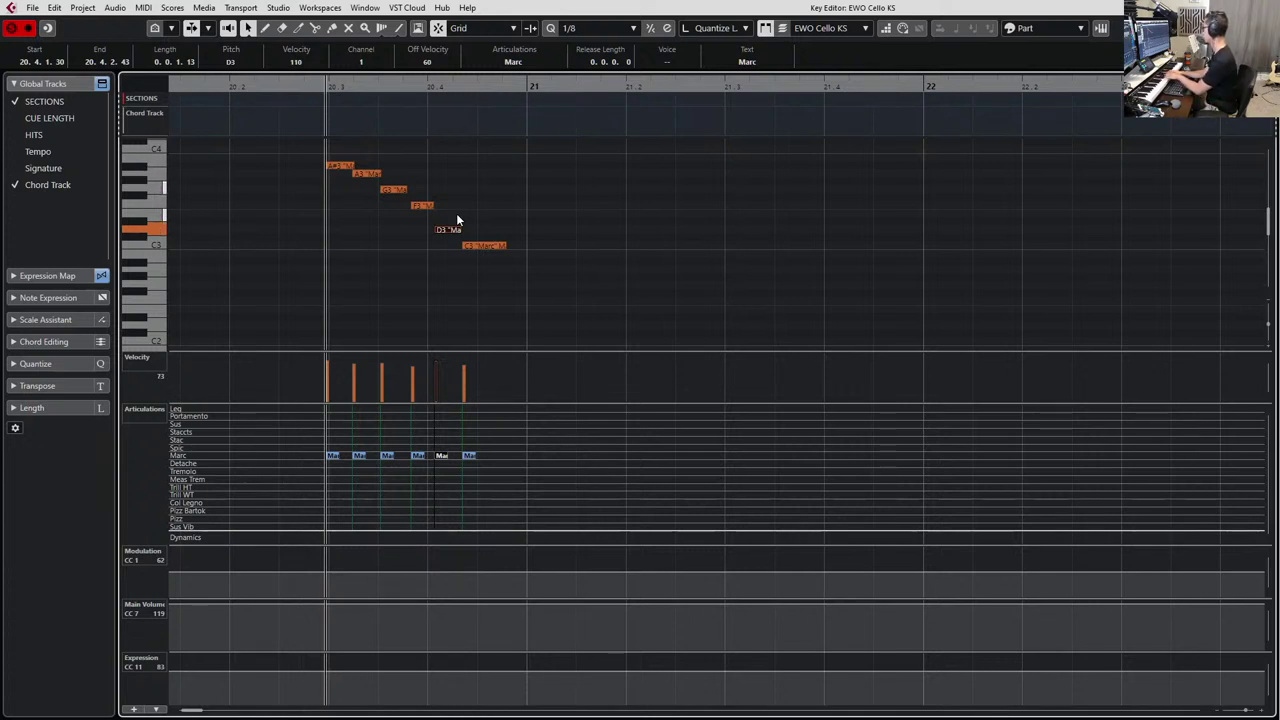
pyautogui.press('space')
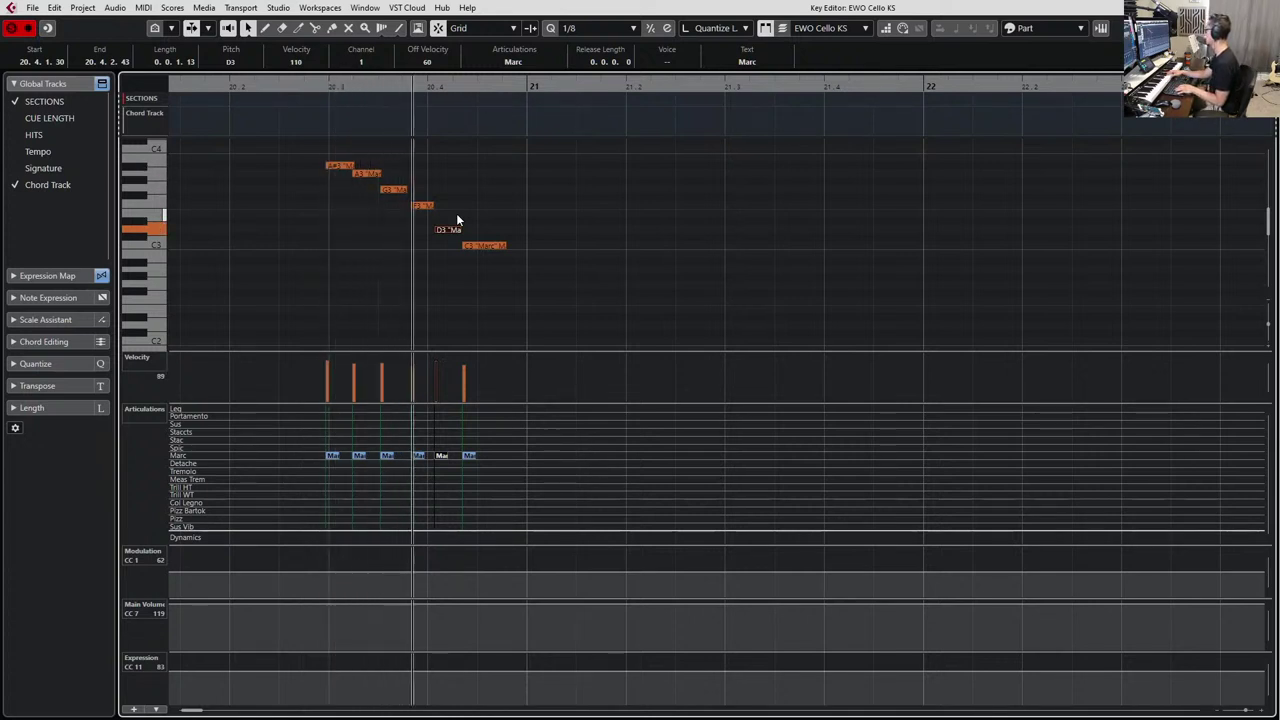
pyautogui.press('space')
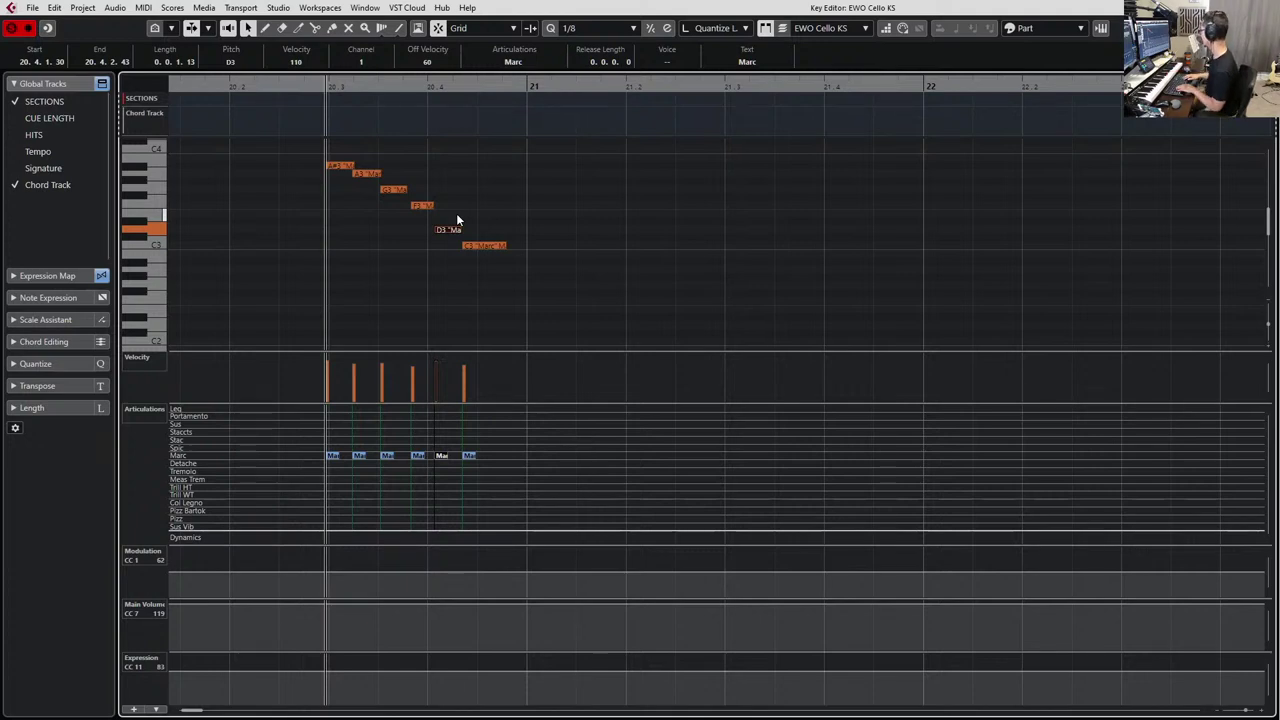
# Close the Key Editor and mute the EWO Cello KS part.
pyautogui.press('Escape')
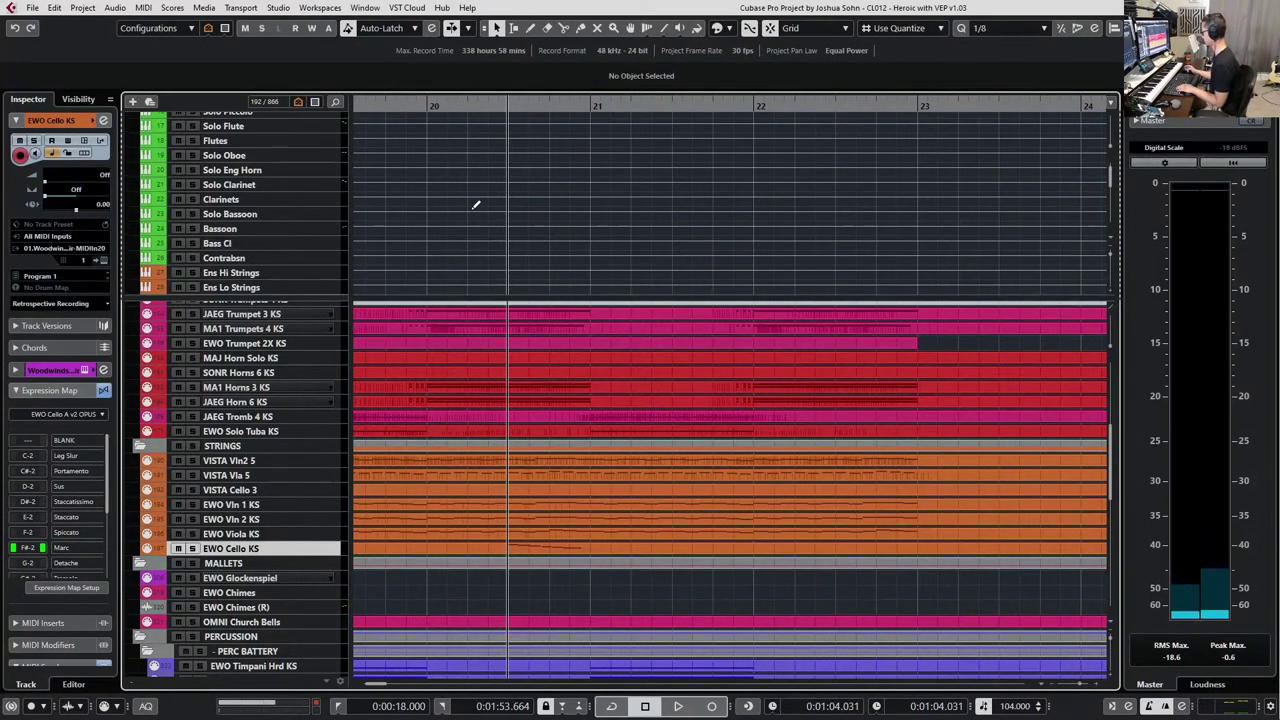
pyautogui.click(477, 548)
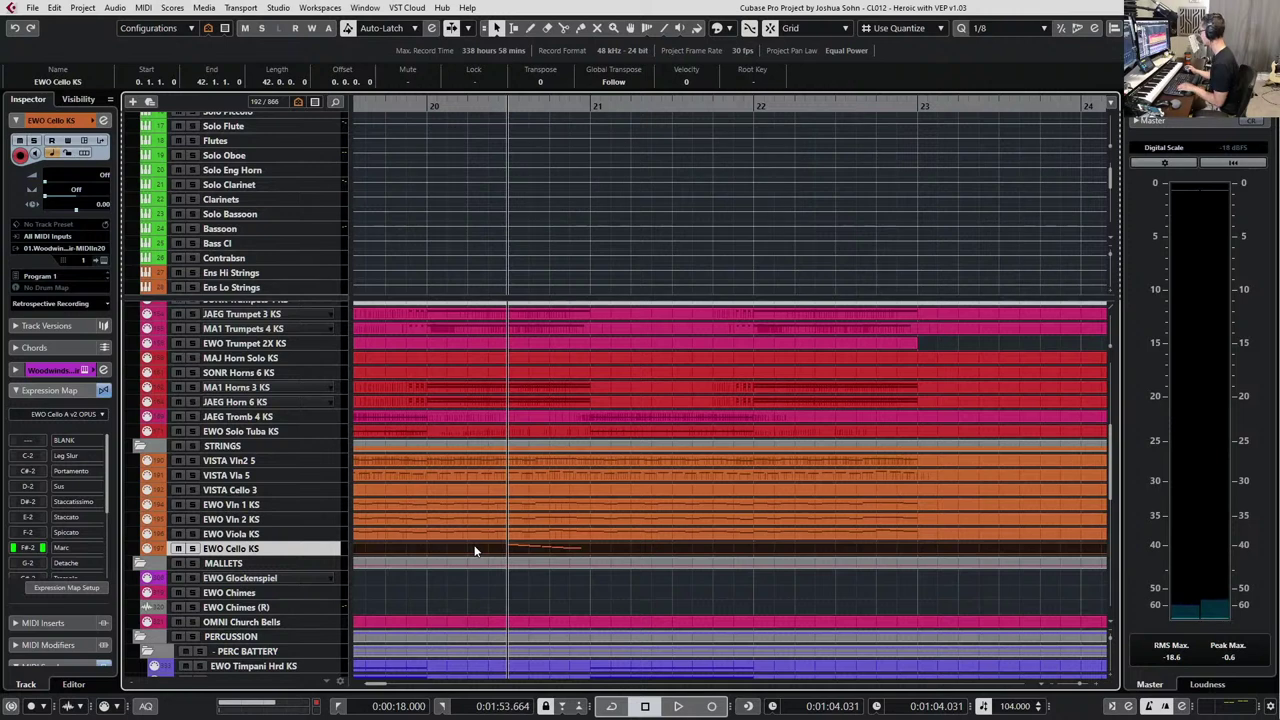
pyautogui.hotkey('shift', 'm')
# Select the EWO Glockenspiel track and listen to the climax from around bar 19.
pyautogui.scroll(-3, 476, 550)
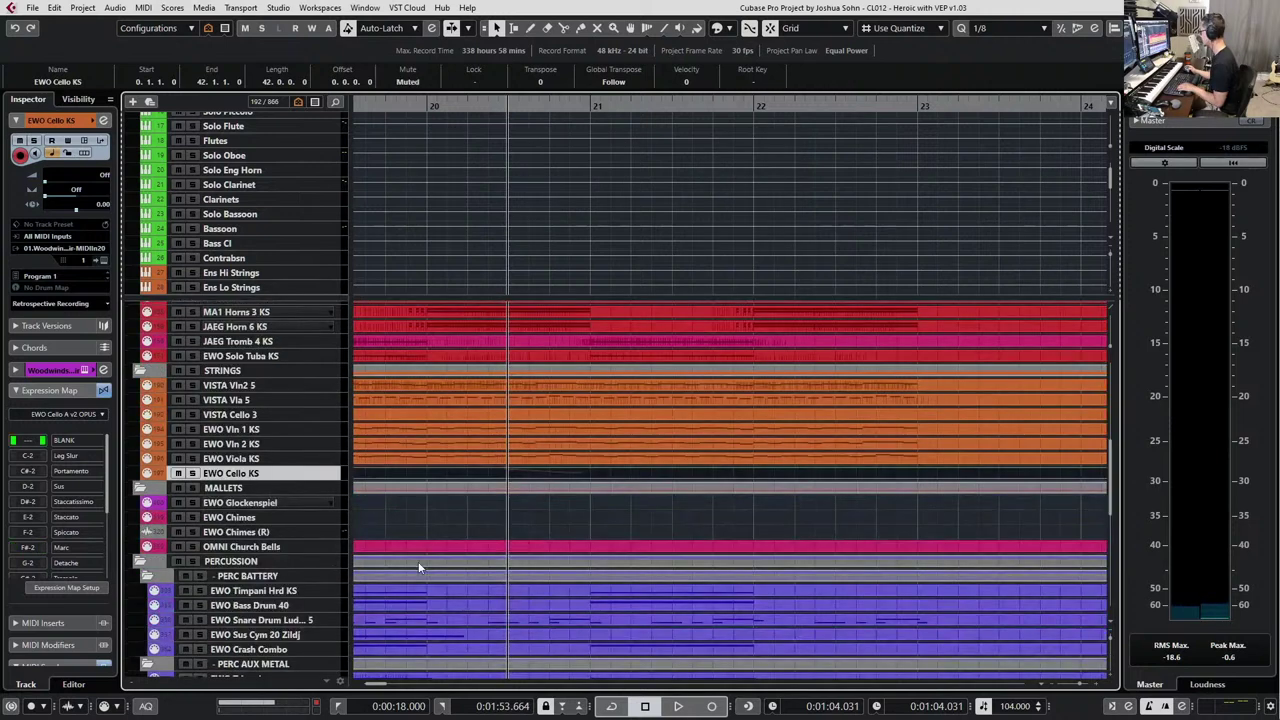
pyautogui.click(242, 503)
pyautogui.press('space')
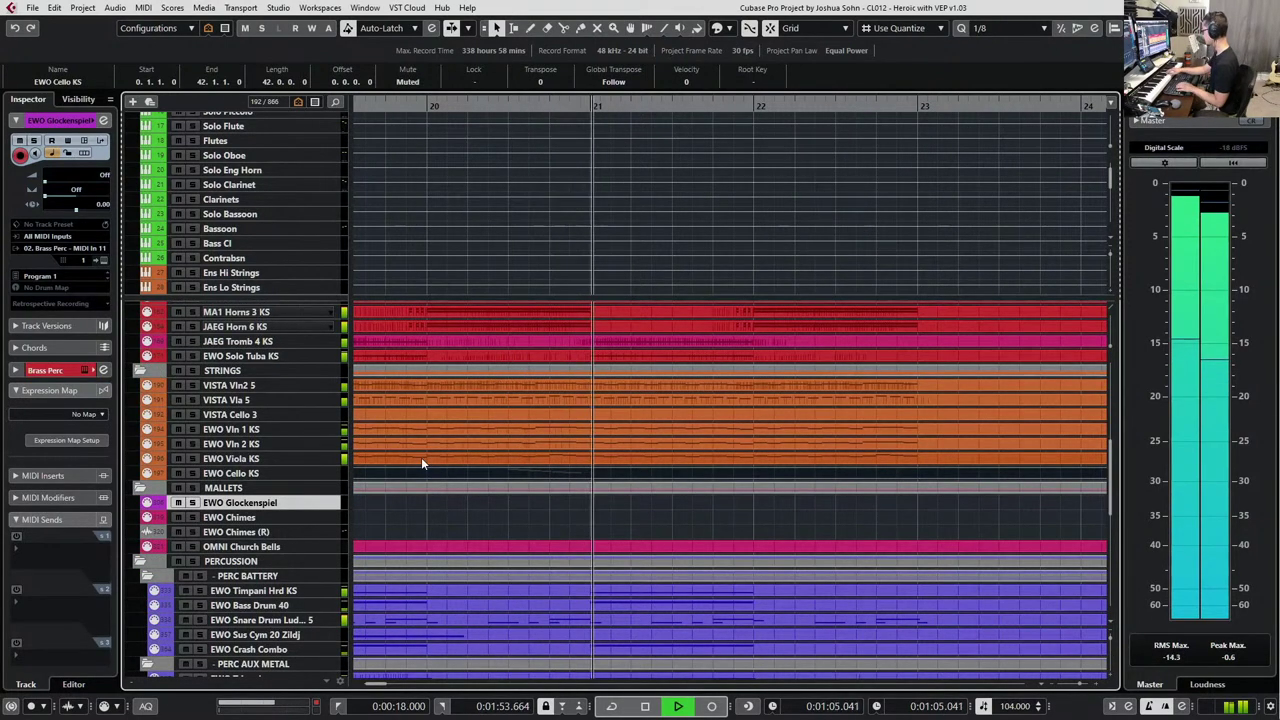
pyautogui.press('space')
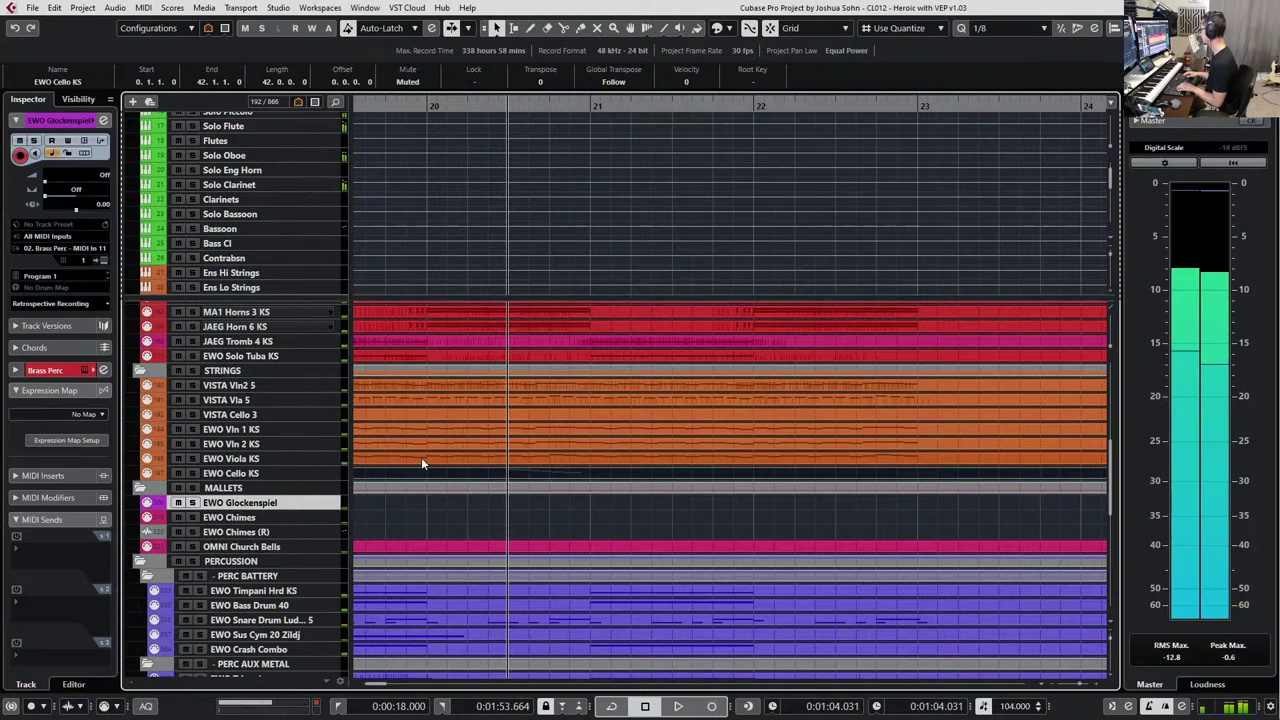
pyautogui.press('ctrl+KP_Subtract')
pyautogui.press('ctrl+KP_Subtract')
pyautogui.press('space')
pyautogui.press('g')
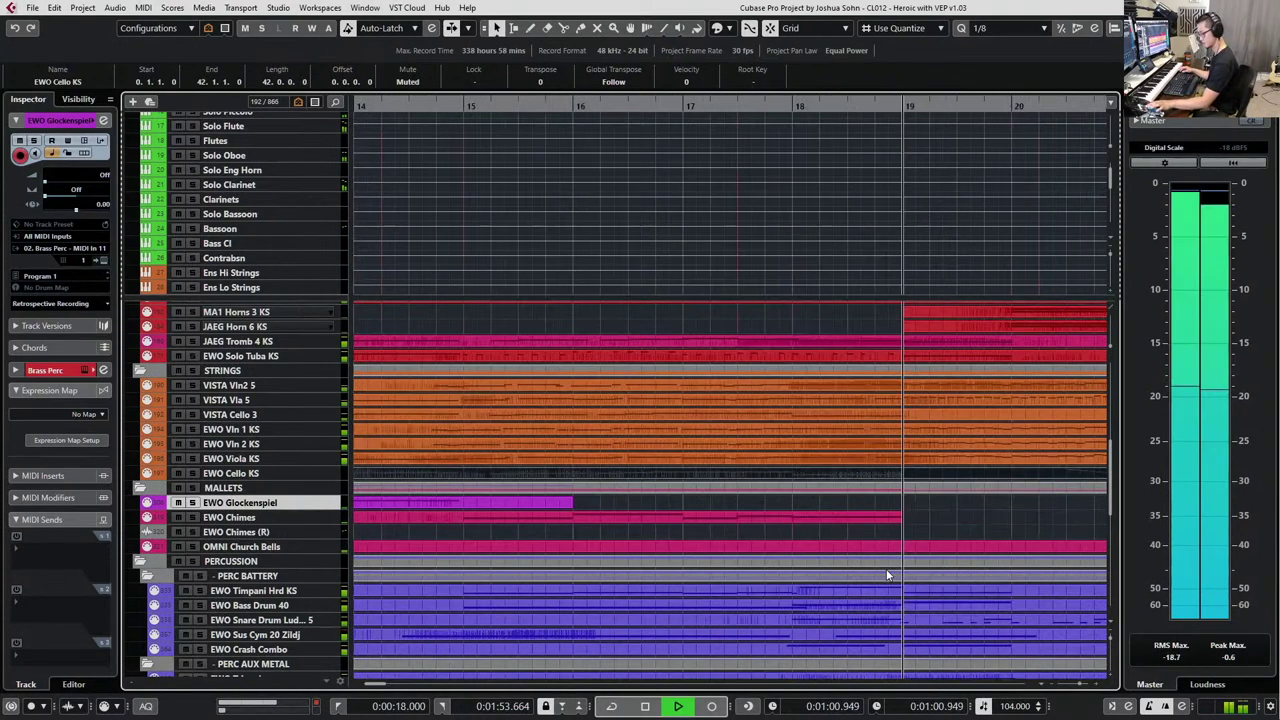
pyautogui.press('g')
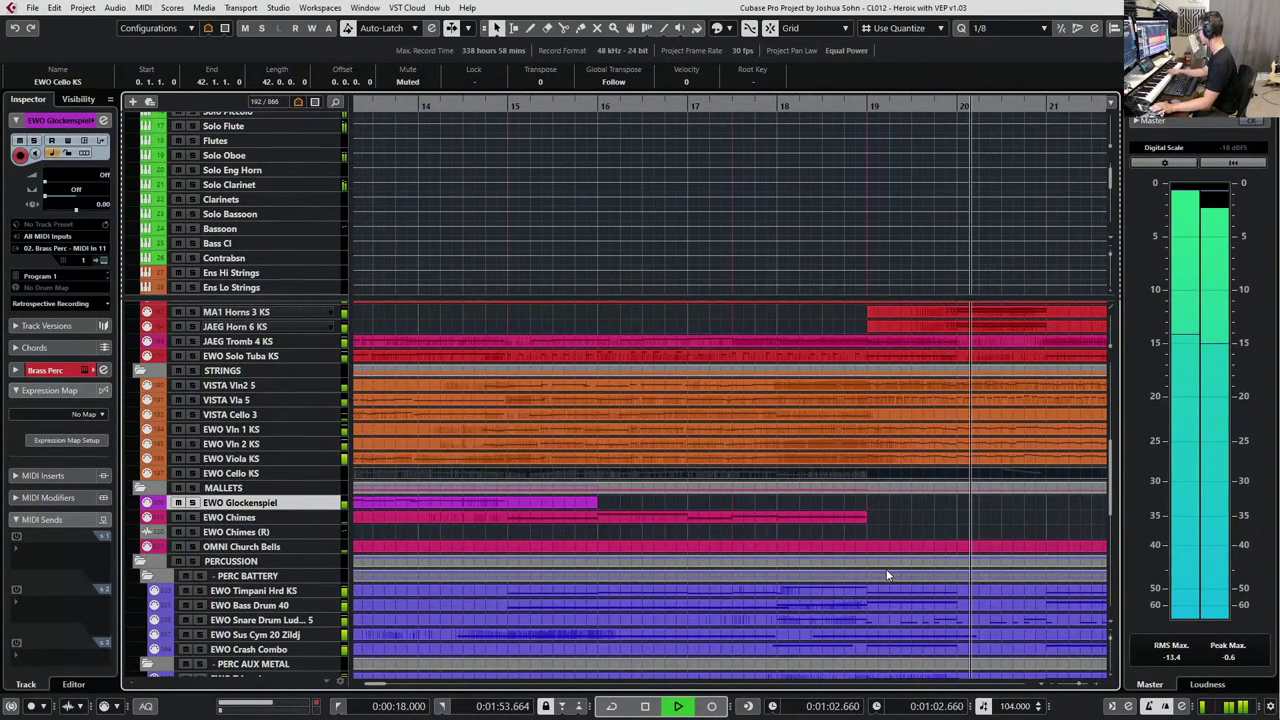
pyautogui.press('space')
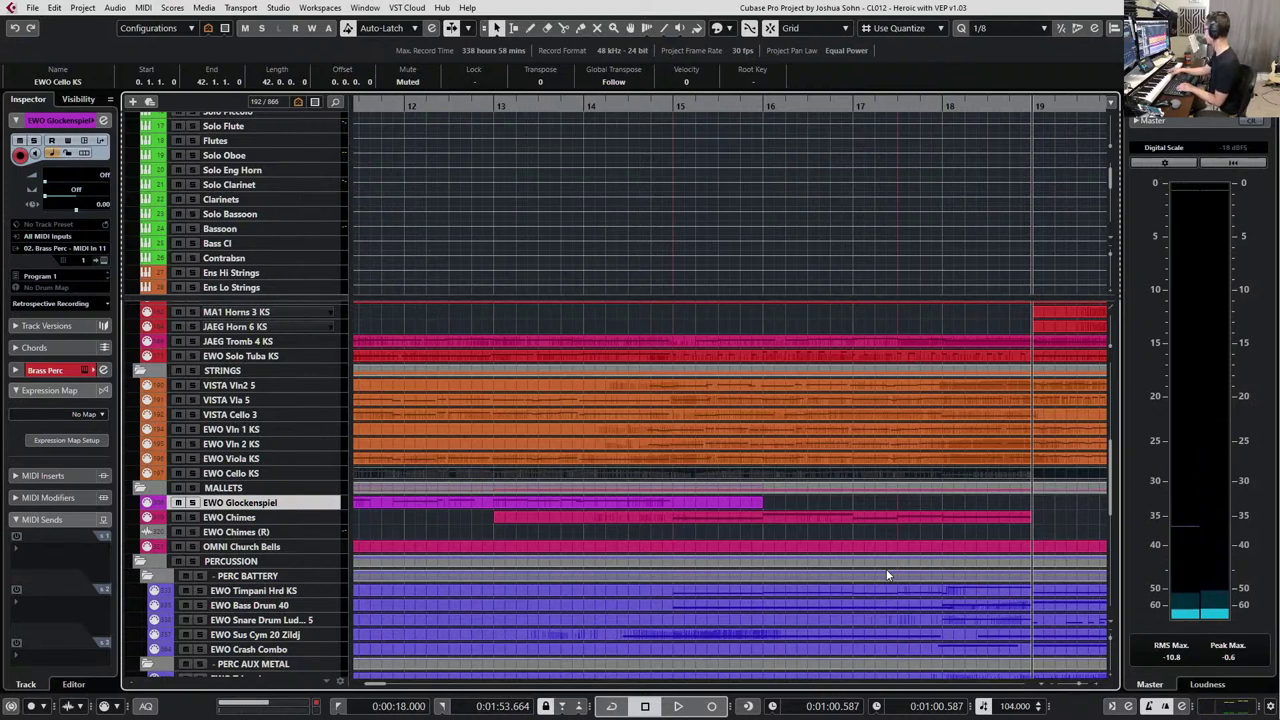
# Record a glockenspiel phrase in the second half of bar 20 on the EWO Glockenspiel track.
pyautogui.press('space')
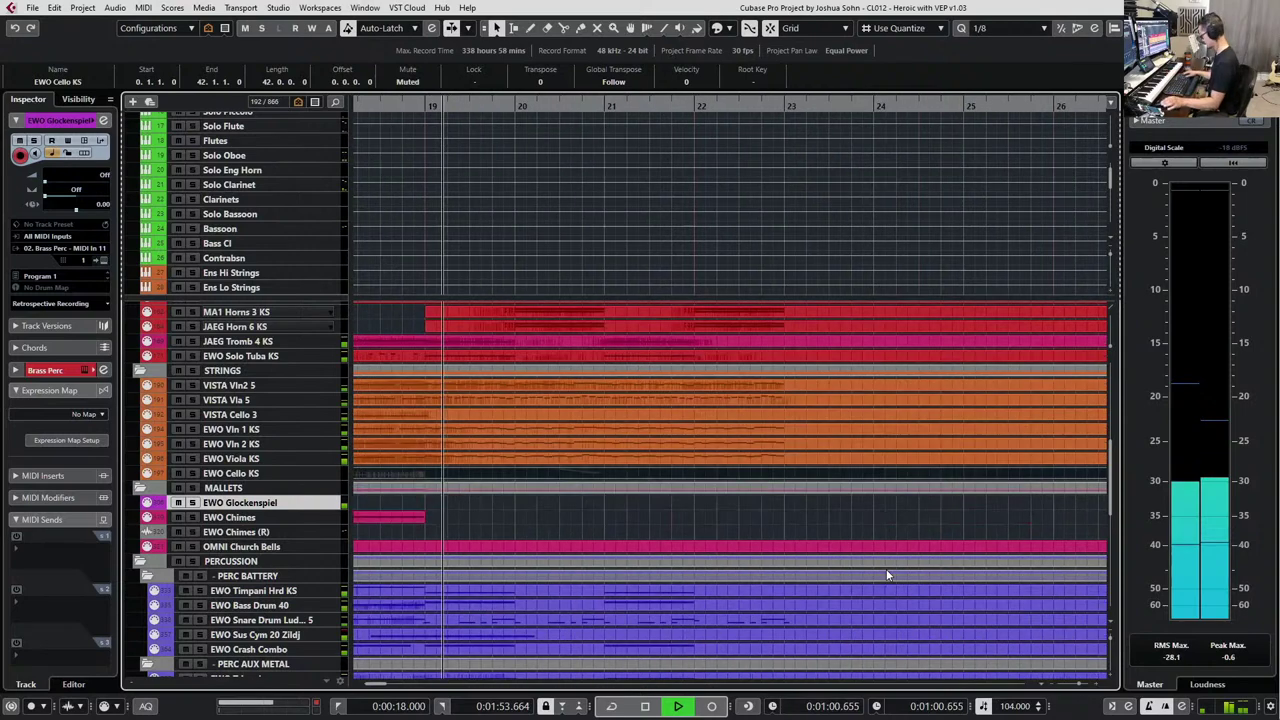
pyautogui.press('KP_Multiply')
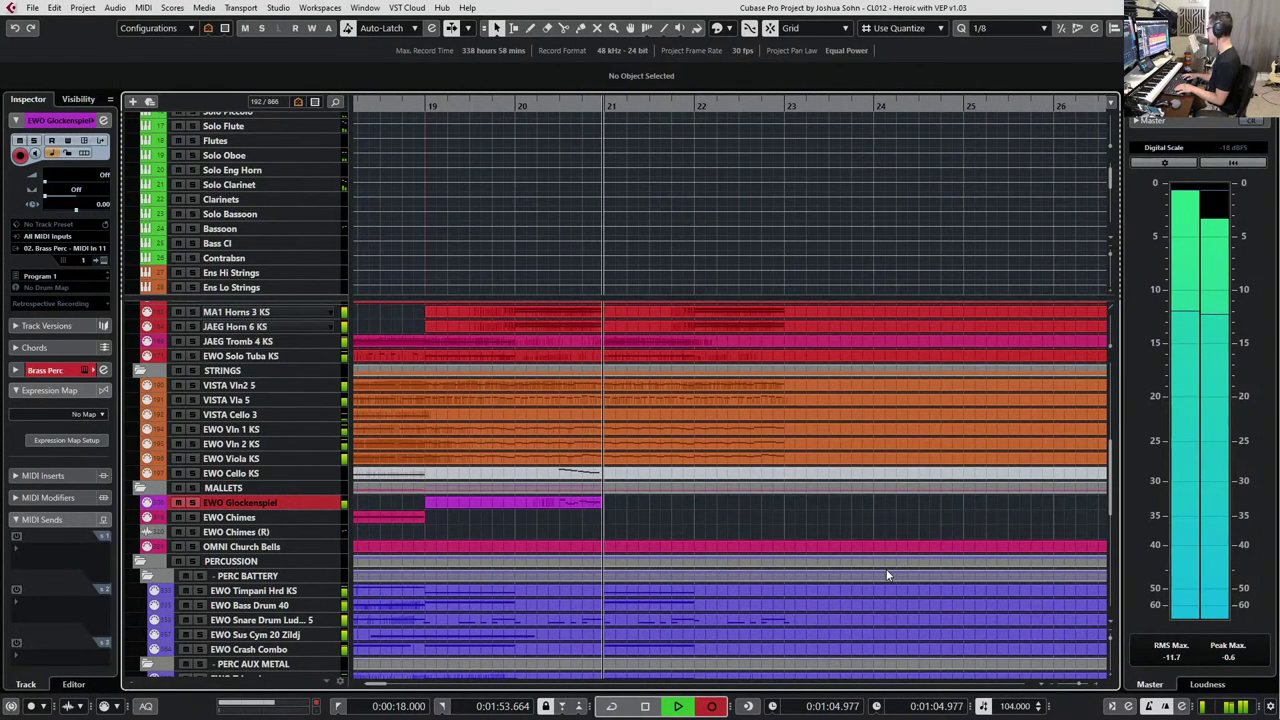
pyautogui.press('space')
# Open the glockenspiel recording in the Key Editor and delete the stray B4 note at the phrase's end.
pyautogui.press('Return')
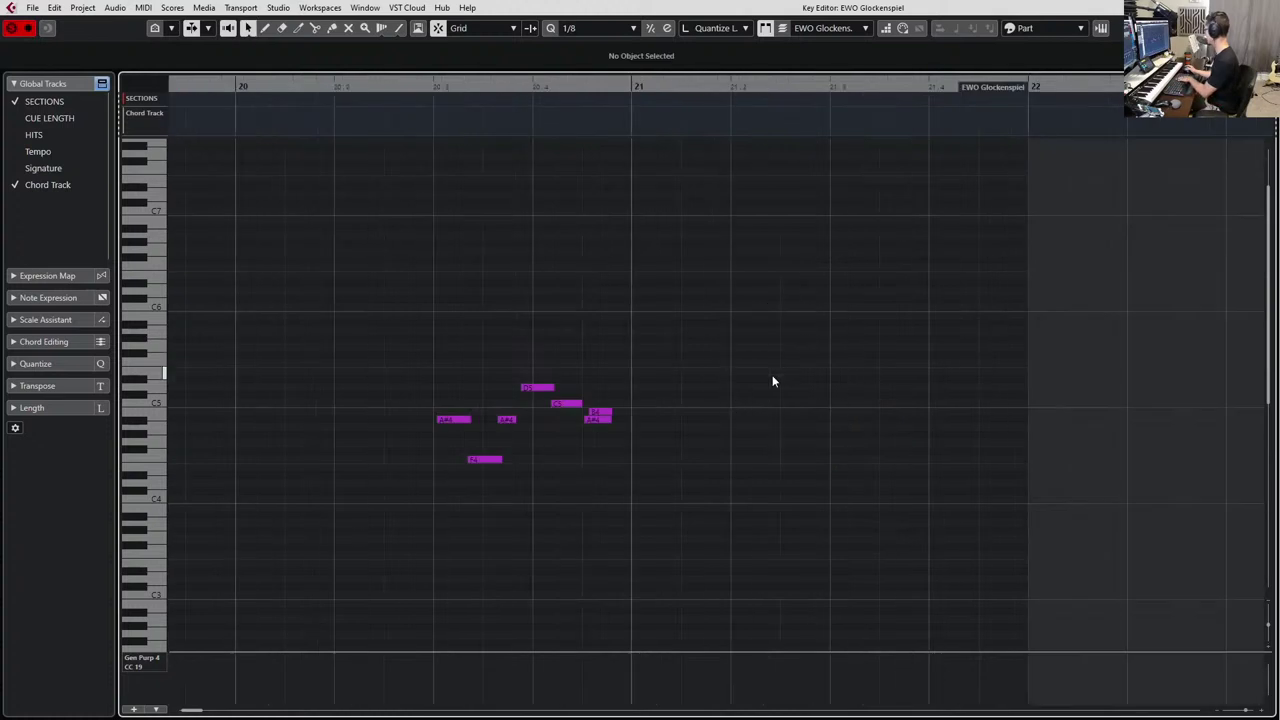
pyautogui.moveTo(646, 398); pyautogui.dragTo(608, 411)
pyautogui.press('Delete')
# Quantize the six remaining glockenspiel notes to 1/8 Triplet and play them back.
pyautogui.moveTo(669, 362); pyautogui.dragTo(460, 512)
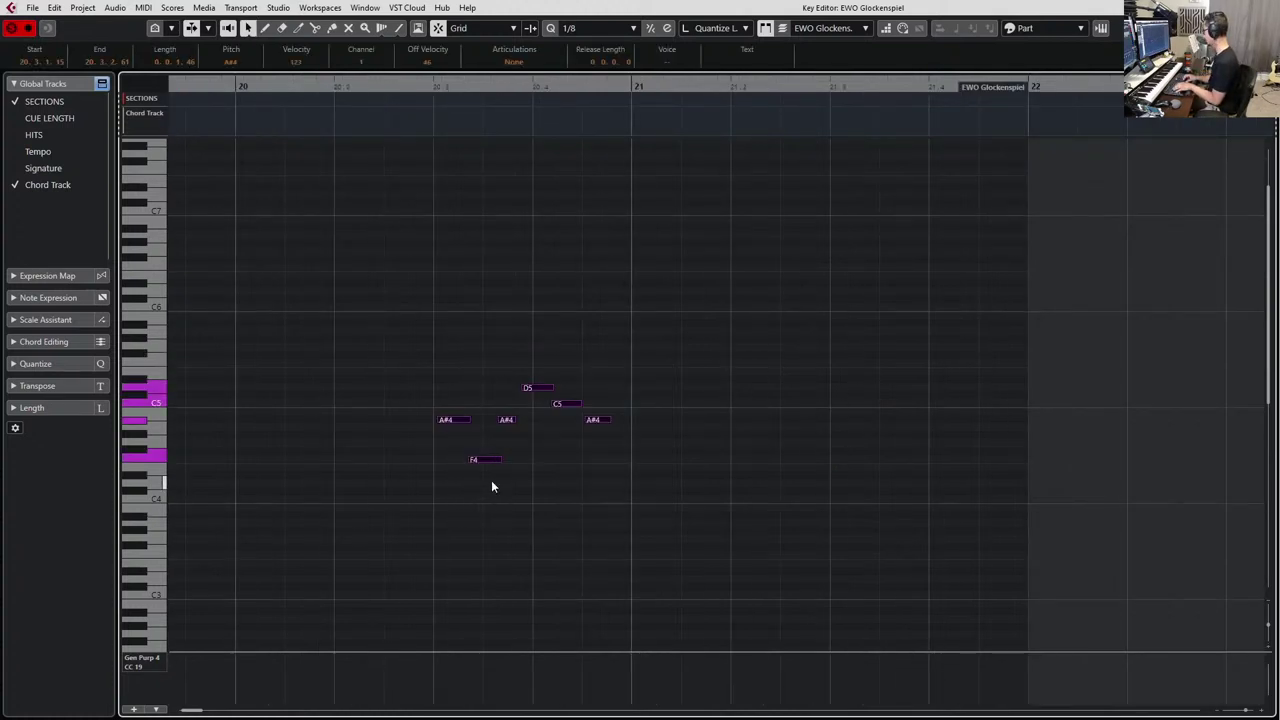
pyautogui.hotkey('alt', ',')
pyautogui.press('q')
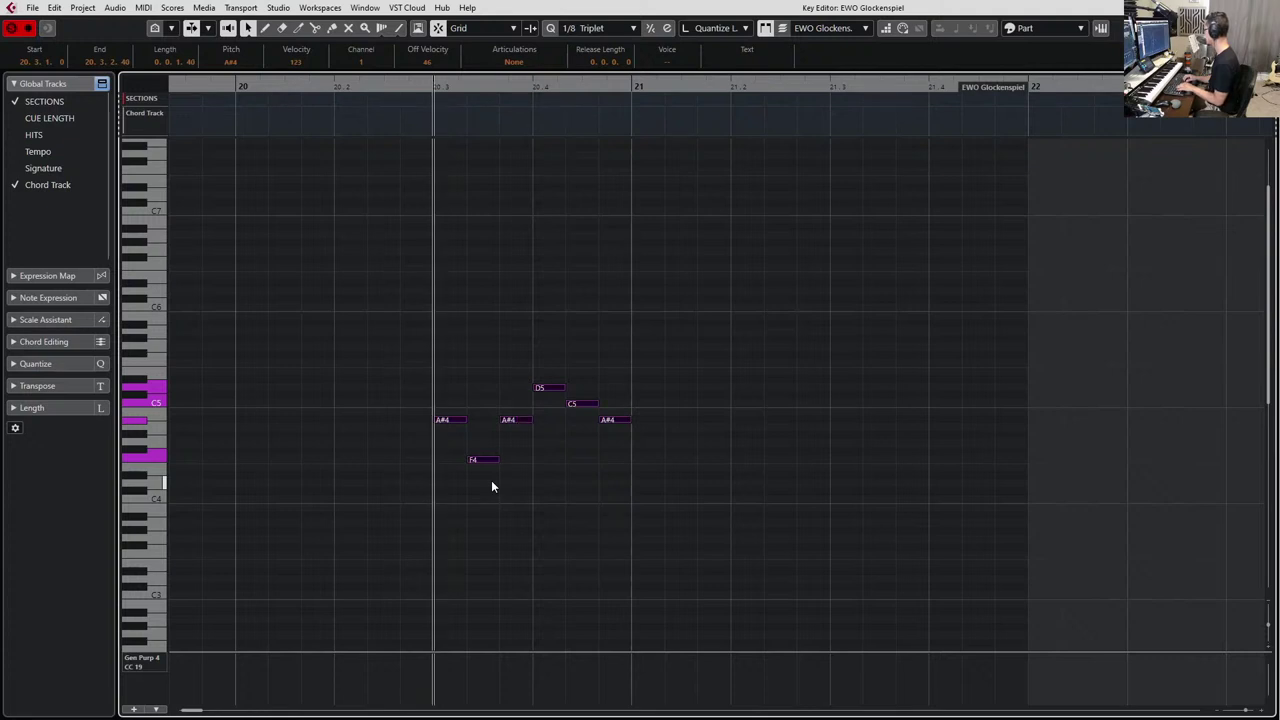
pyautogui.press('space')
pyautogui.press('space')
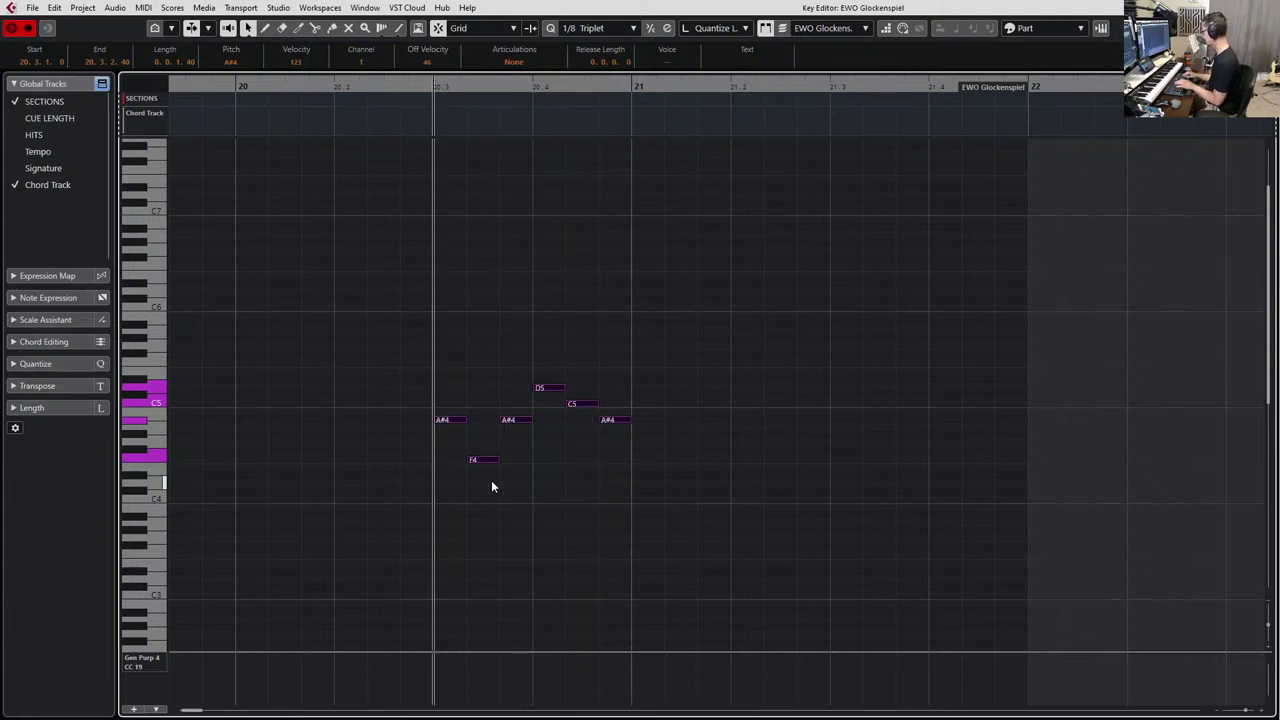
# Show the phrase's velocity and controller lanes, play it, then close the Key Editor and listen within the full arrangement.
pyautogui.hotkey('alt', 'l')
pyautogui.press('space')
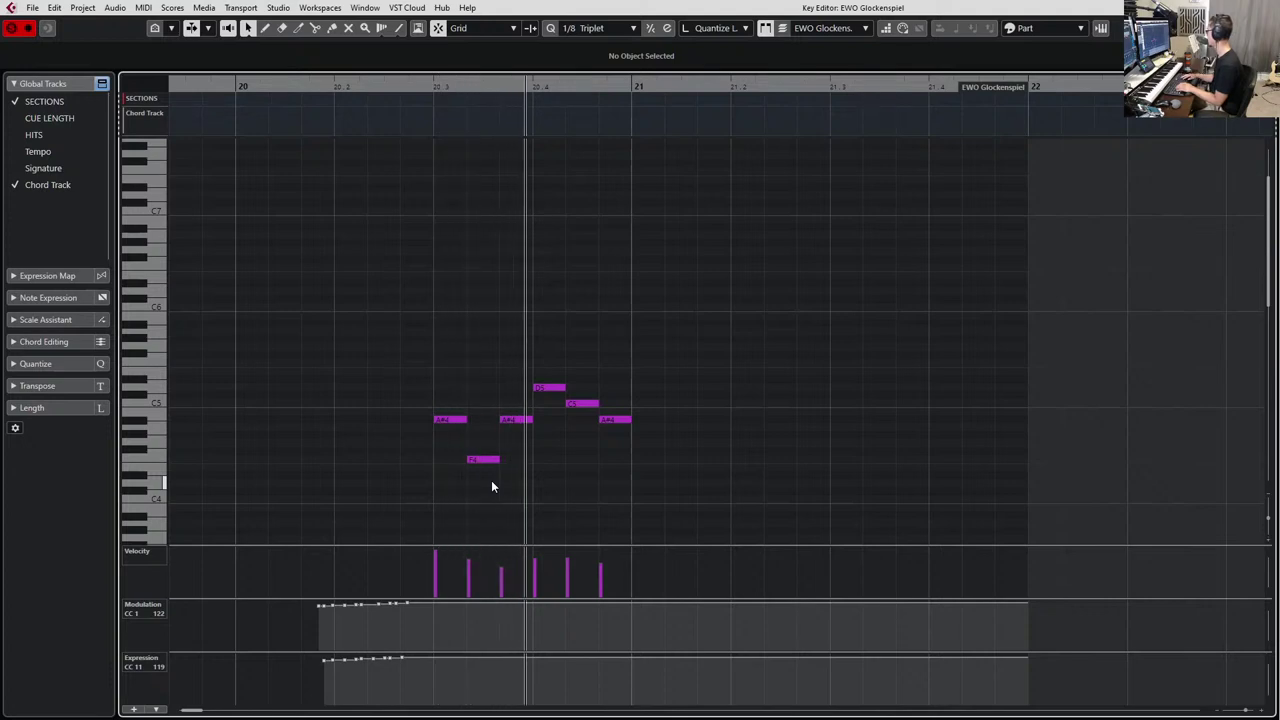
pyautogui.press('space')
pyautogui.hotkey('ctrl', 'e')
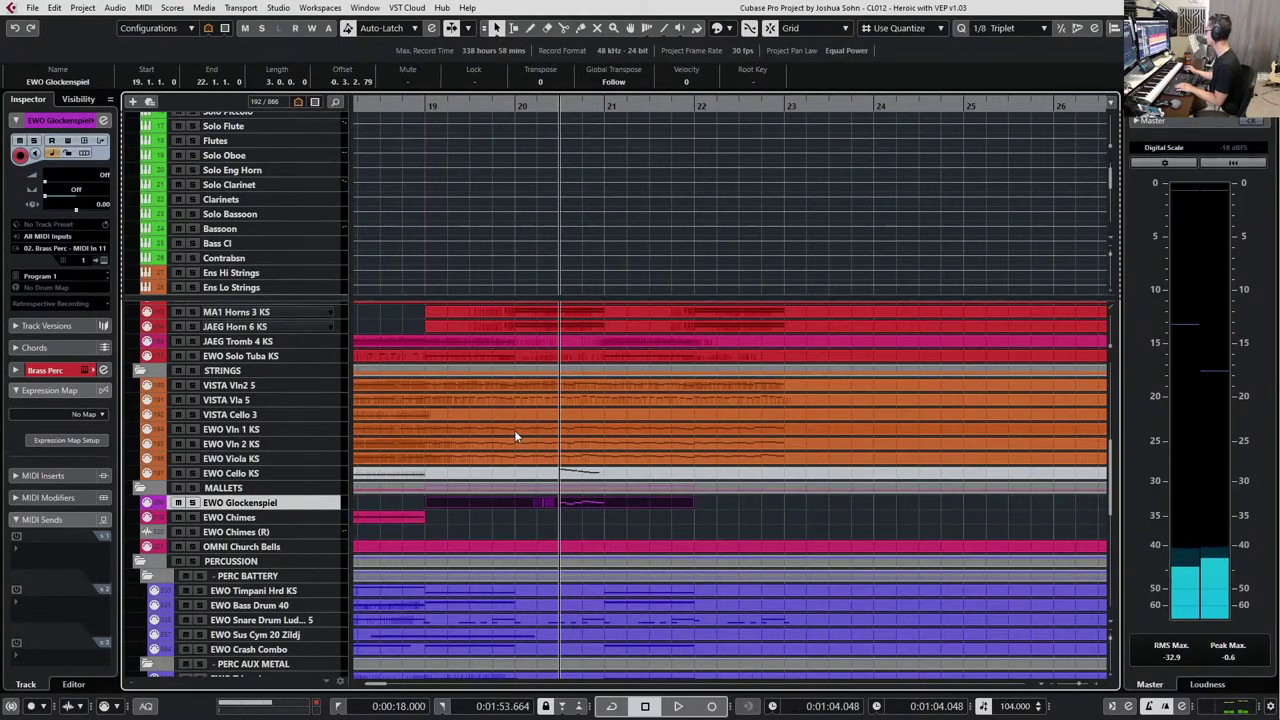
pyautogui.press('space')
pyautogui.press('space')
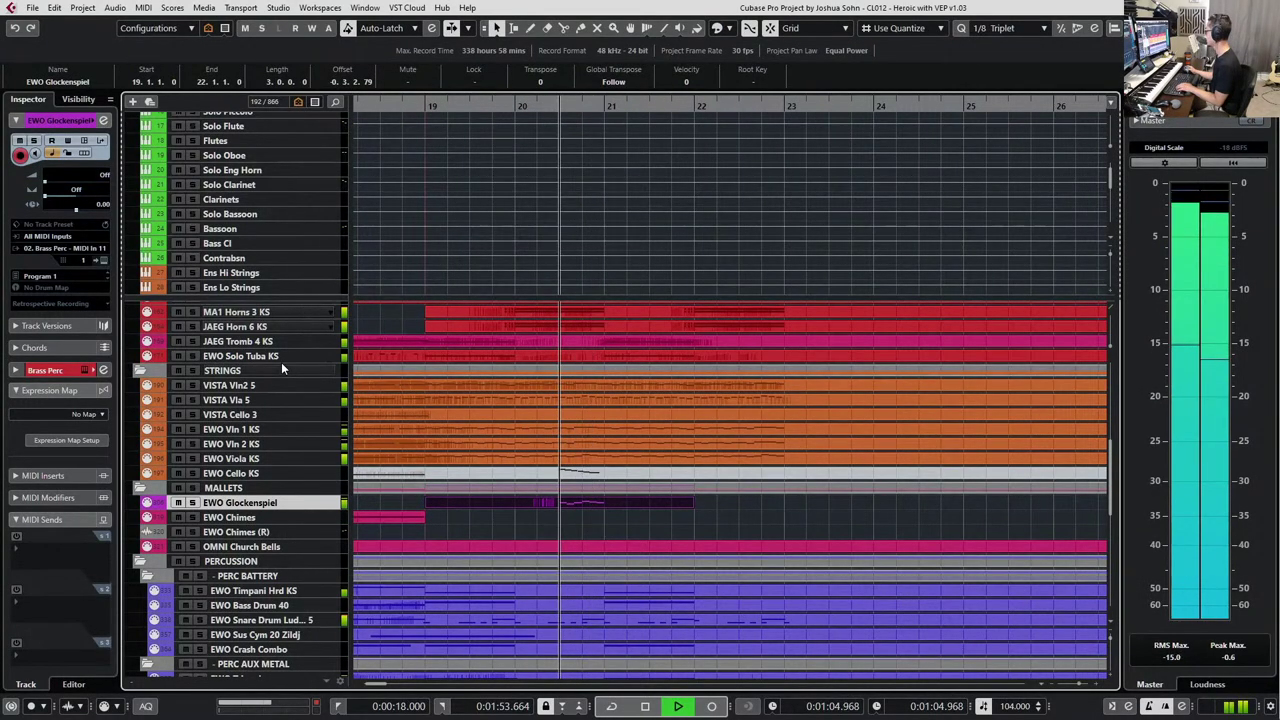
# Solo the tracks from EWO Solo Tuba KS through EWO Glockenspiel and listen to the passage.
pyautogui.keyDown('shift'); pyautogui.click(281, 360); pyautogui.keyUp('shift')
pyautogui.press('s')
pyautogui.press('space')
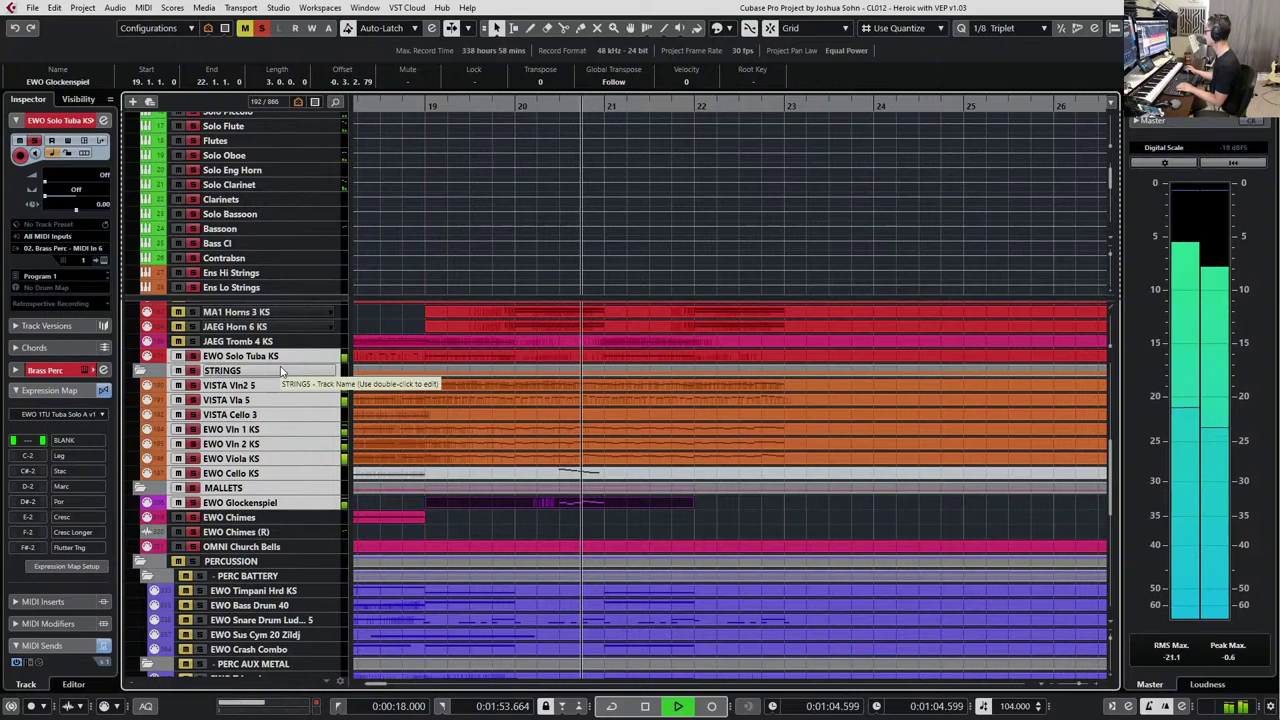
pyautogui.press('space')
# Transpose all six glockenspiel notes up one octave and listen to the phrase.
pyautogui.click(571, 523)
pyautogui.doubleClick(583, 503)
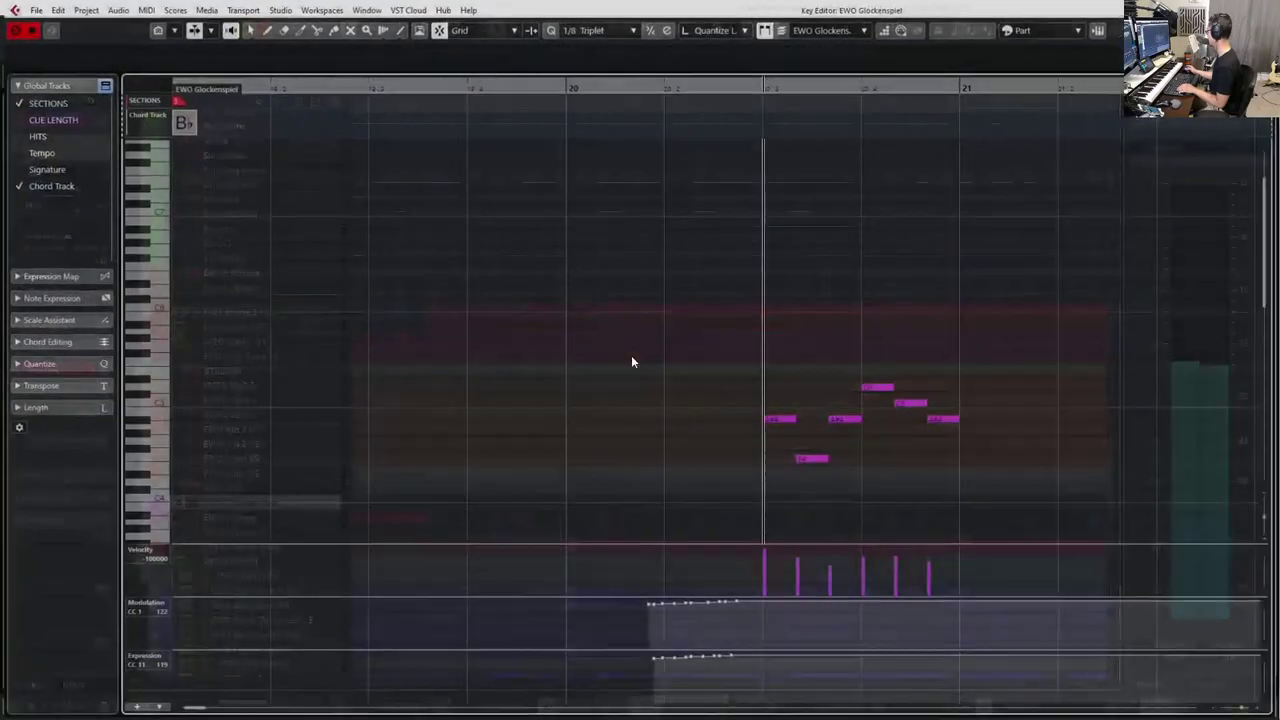
pyautogui.moveTo(620, 326); pyautogui.dragTo(1046, 514)
pyautogui.hotkey('shift', 'Up')
pyautogui.press('space')
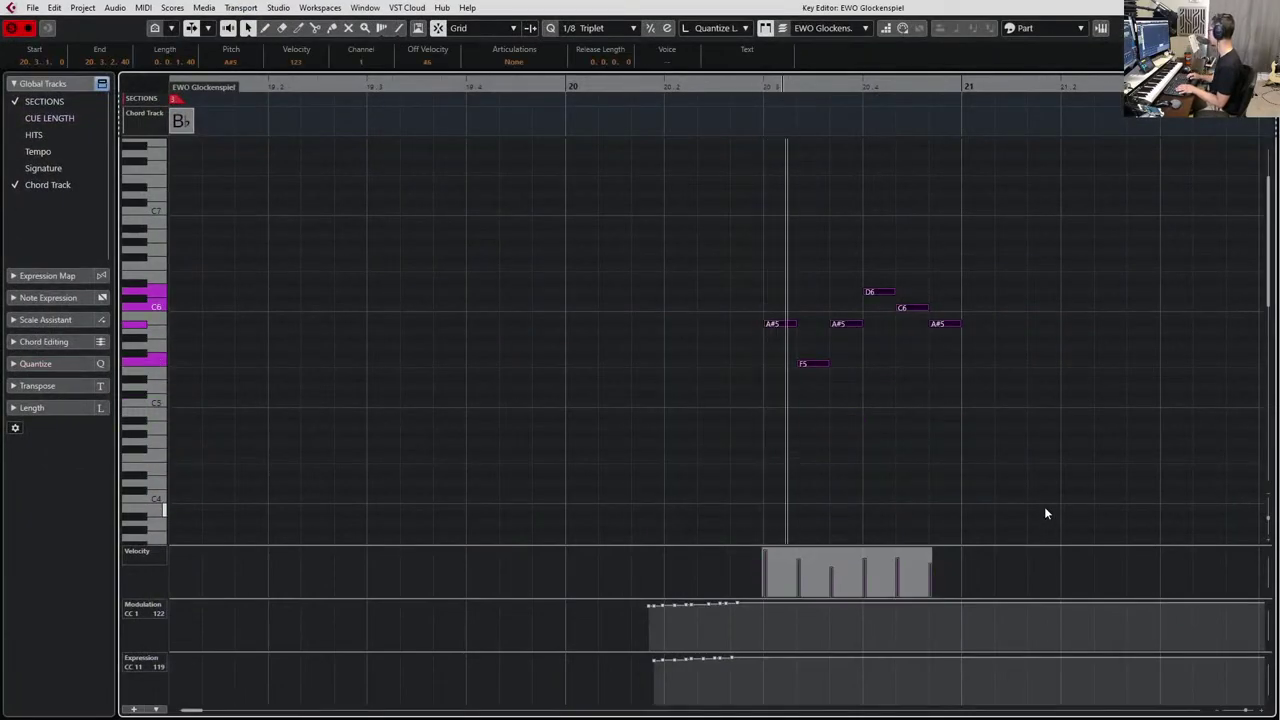
pyautogui.press('space')
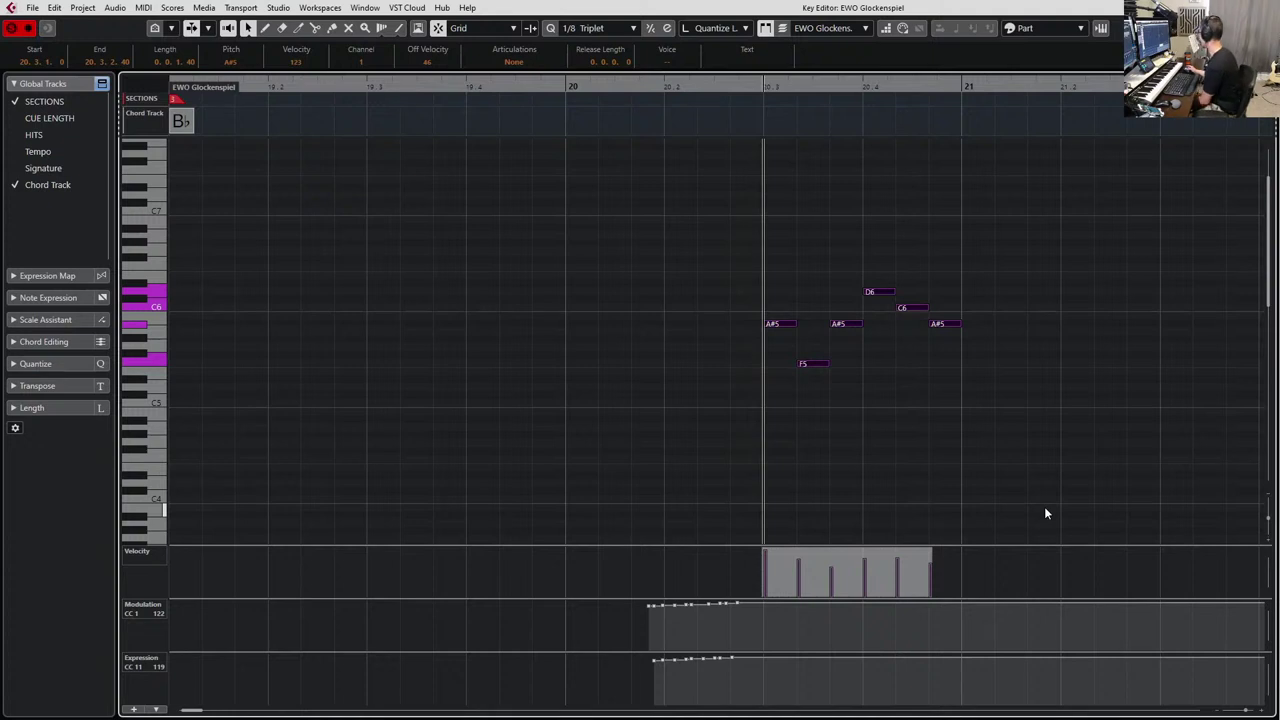
# Lower the phrase's fourth note by an octave to D5 and play it back.
pyautogui.click(885, 265)
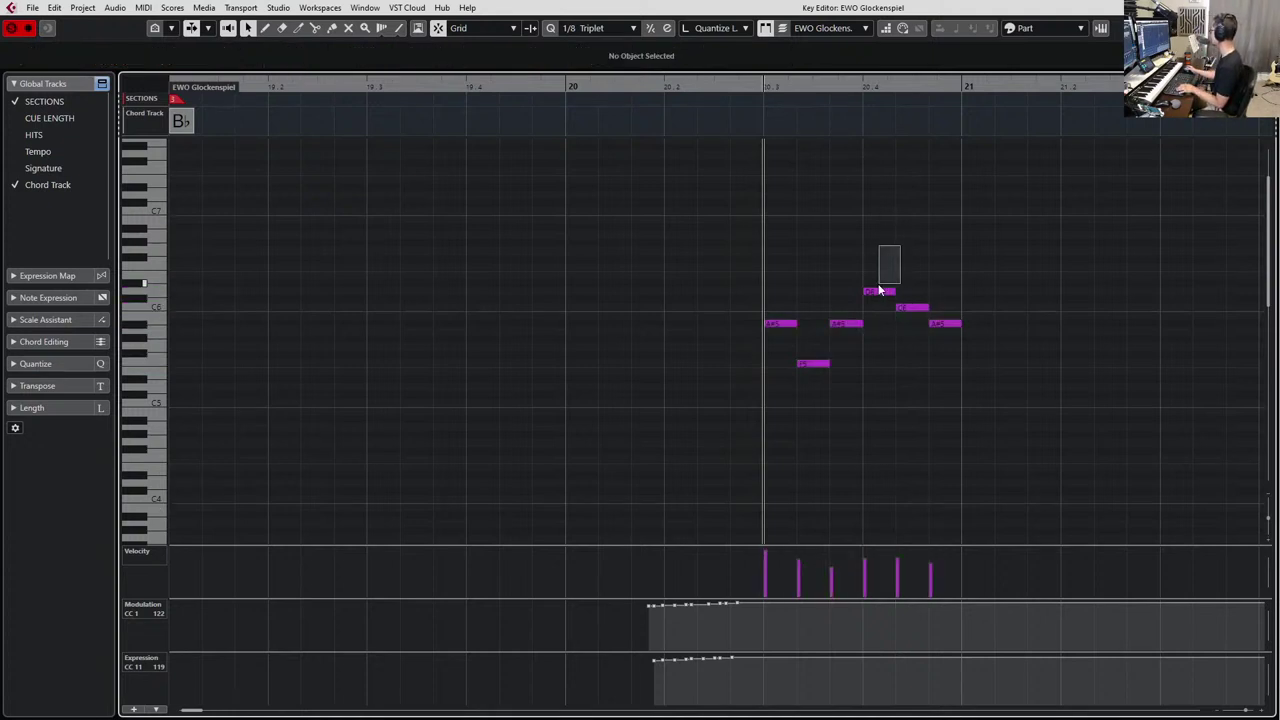
pyautogui.moveTo(831, 247); pyautogui.dragTo(875, 309)
pyautogui.hotkey('shift', 'Down')
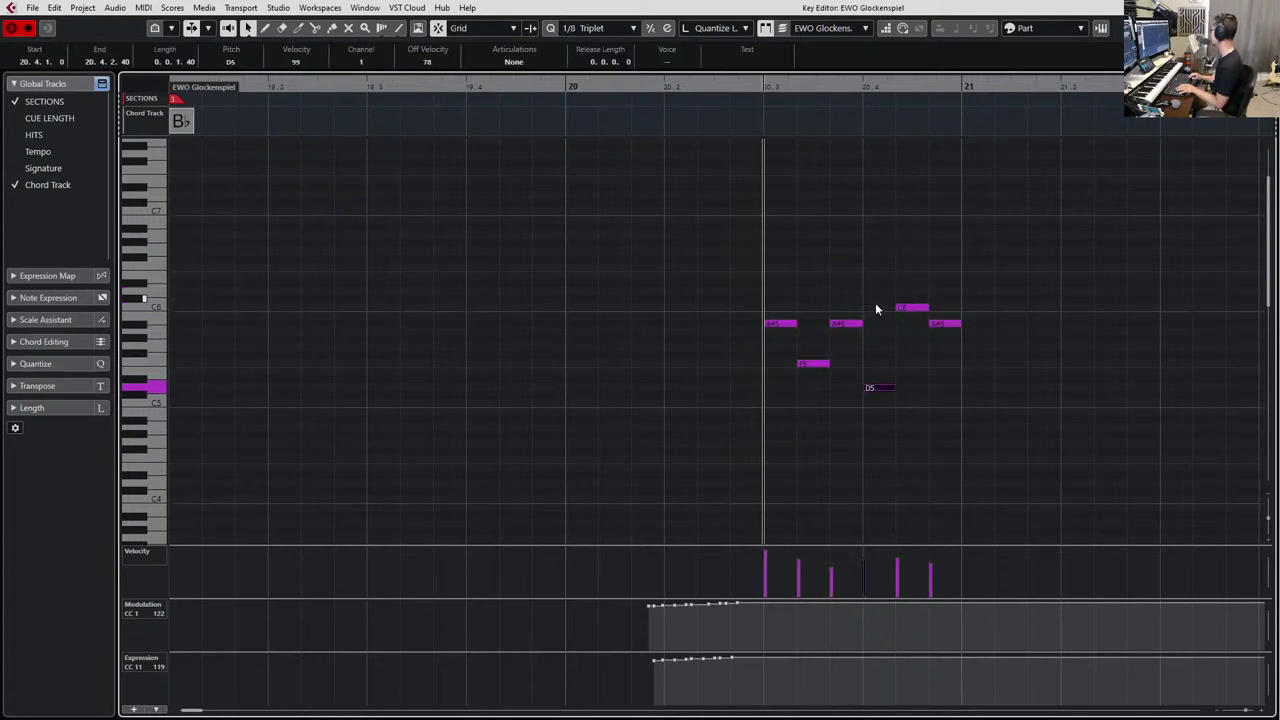
pyautogui.press('space')
pyautogui.press('space')
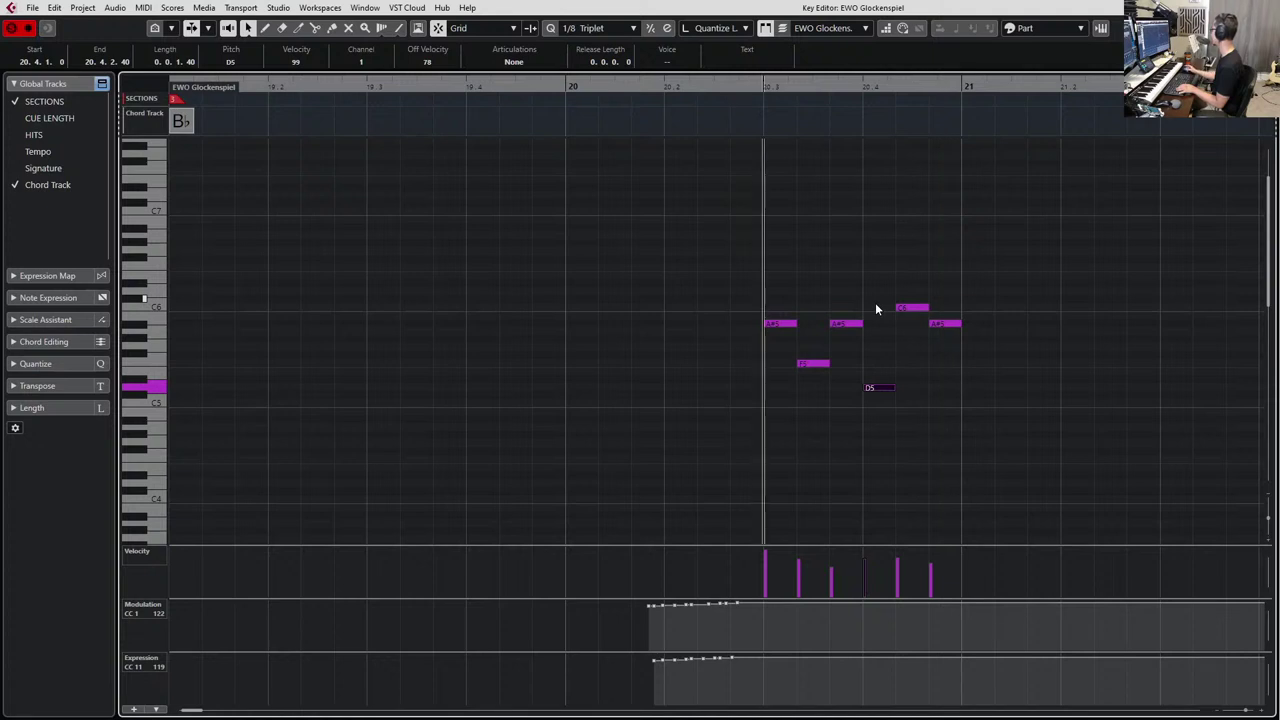
# Lower the phrase's last two notes to G#5 and F#5, and try the fourth note a semitone higher before restoring it.
pyautogui.moveTo(896, 264); pyautogui.dragTo(980, 348)
pyautogui.press('Down')
pyautogui.press('Down')
pyautogui.press('Down')
pyautogui.press('Down')
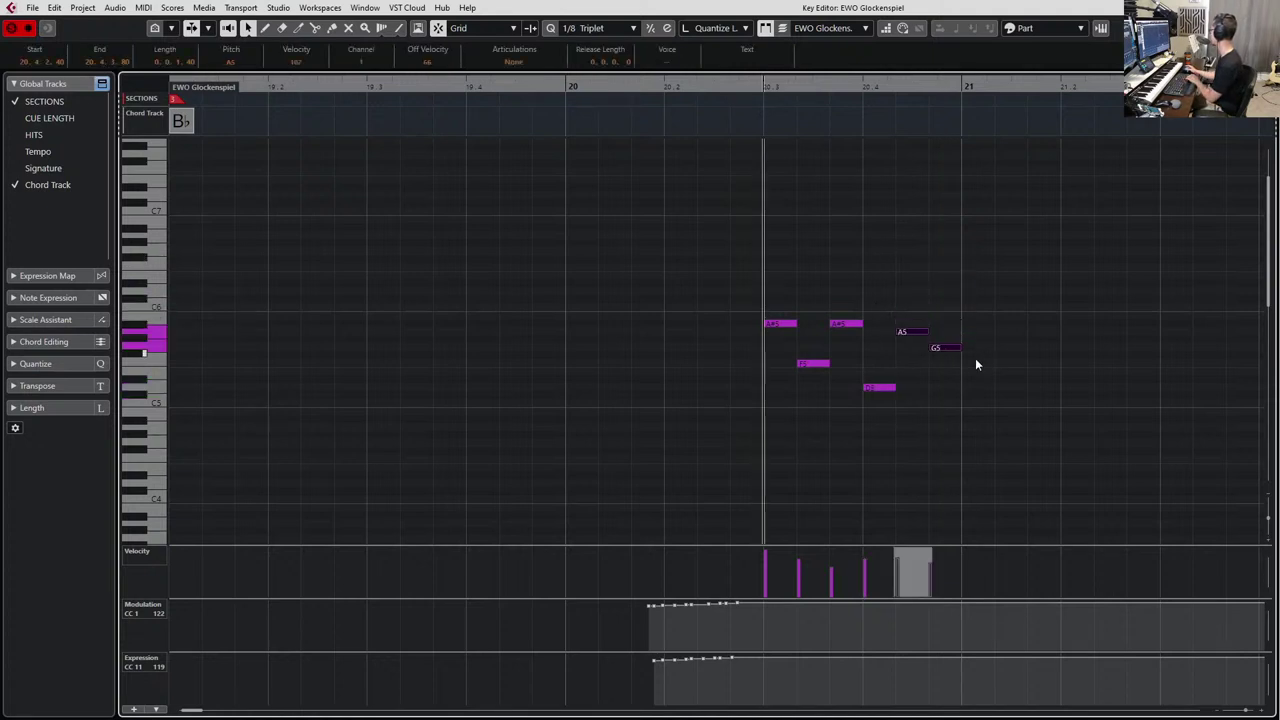
pyautogui.click(882, 388)
pyautogui.press('Up')
pyautogui.press('Down')
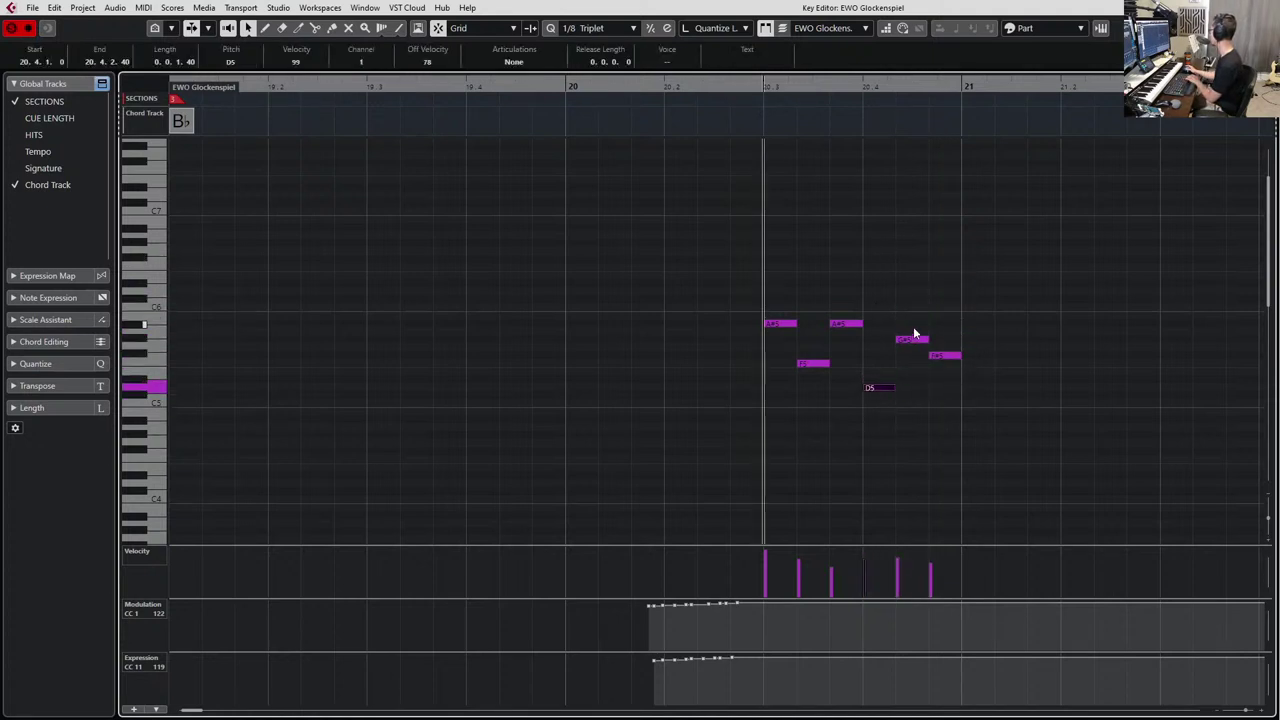
# Set the phrase's fifth note to A#5 and its last note to F5, and listen with the soloed tracks.
pyautogui.click(914, 339)
pyautogui.press('Down')
pyautogui.press('Up')
pyautogui.press('Up')
pyautogui.press('Up')
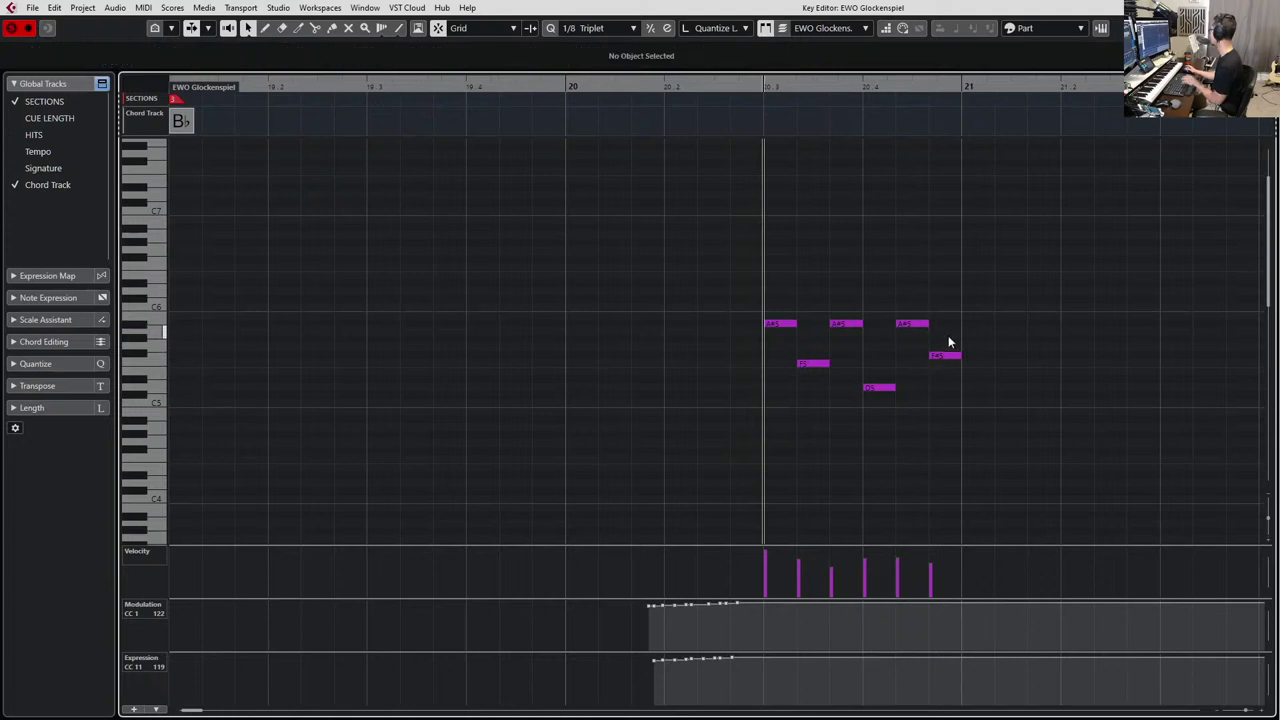
pyautogui.click(945, 356)
pyautogui.press('Down')
pyautogui.press('space')
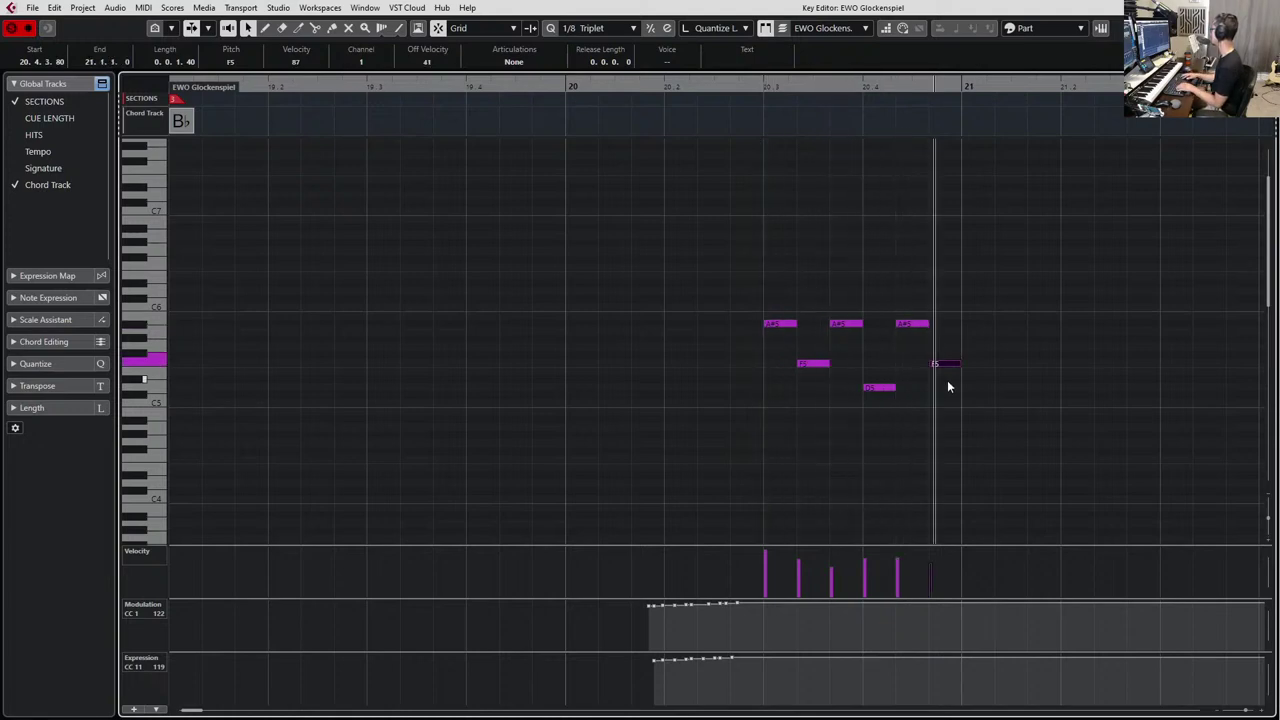
pyautogui.press('space')
pyautogui.press('Escape')
pyautogui.press('space')
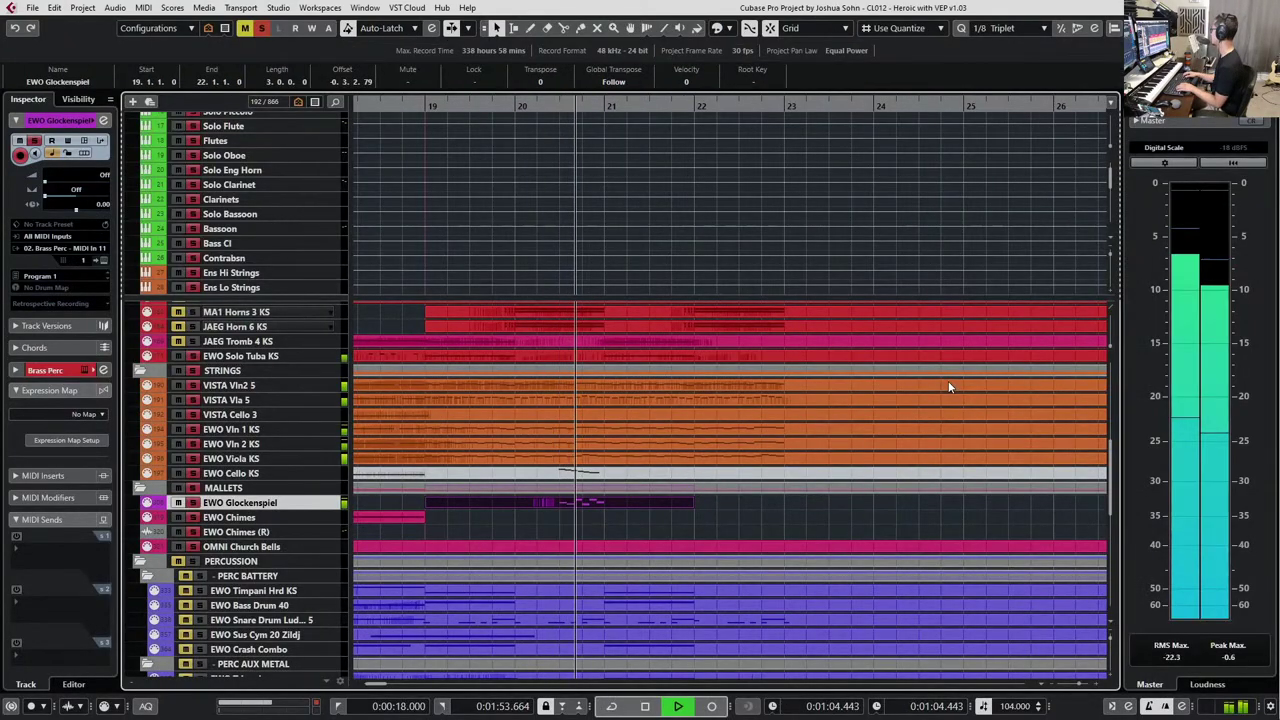
pyautogui.press('space')
# Check the D5 and closing F5 of the glockenspiel phrase in the Key Editor.
pyautogui.press('Return')
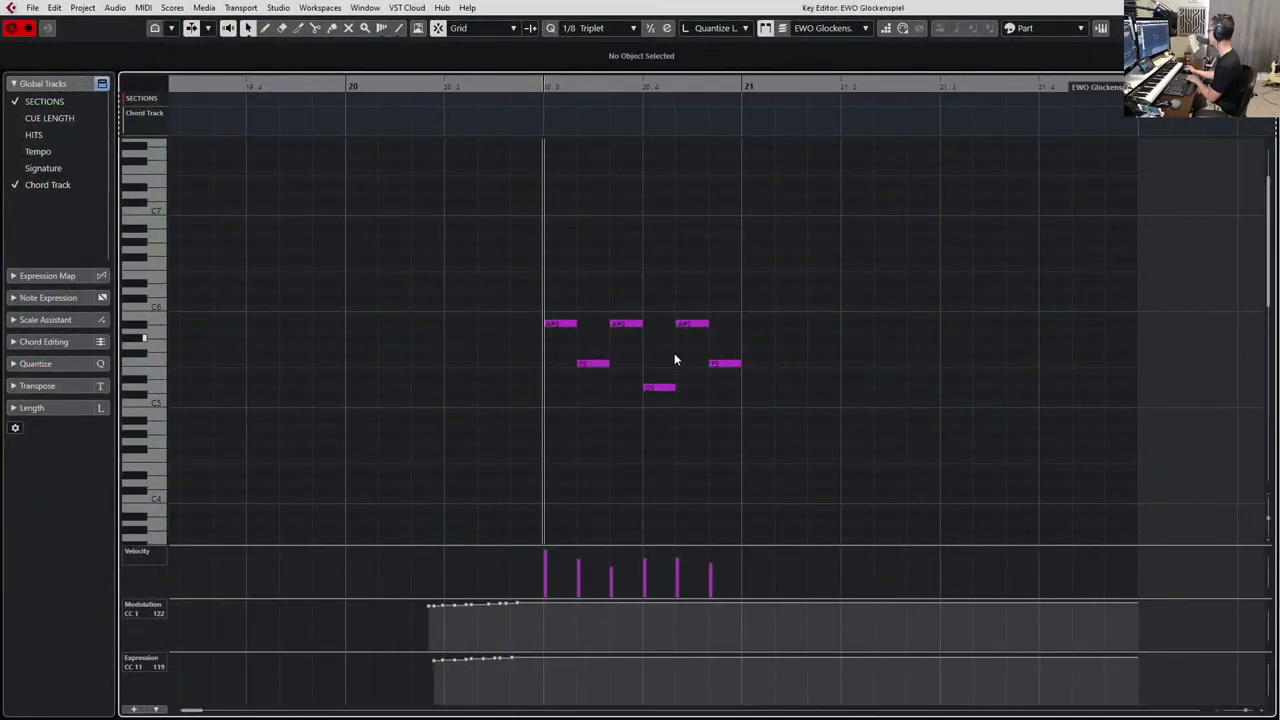
pyautogui.click(664, 387)
pyautogui.click(737, 363)
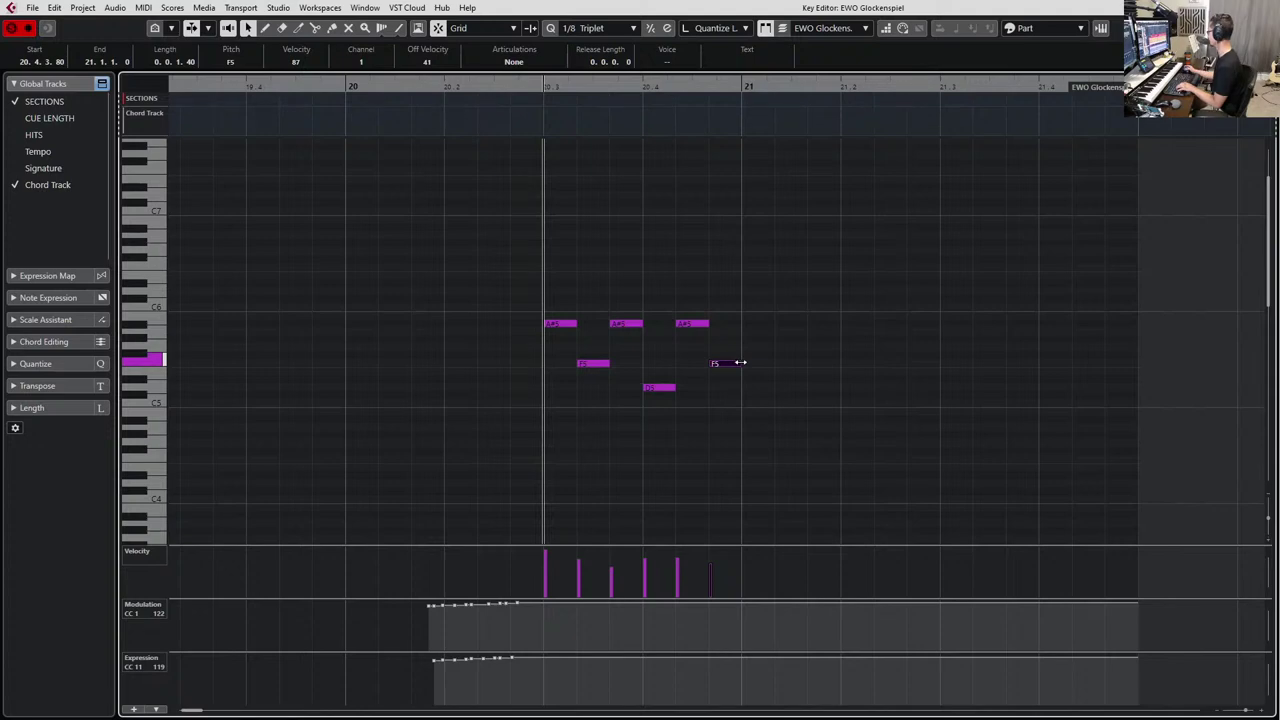
pyautogui.press('Return')
# Solo only VISTA Vln2 5 and EWO Glockenspiel and listen to them together.
pyautogui.keyDown('shift'); pyautogui.click(607, 390); pyautogui.keyUp('shift')
pyautogui.press('s')
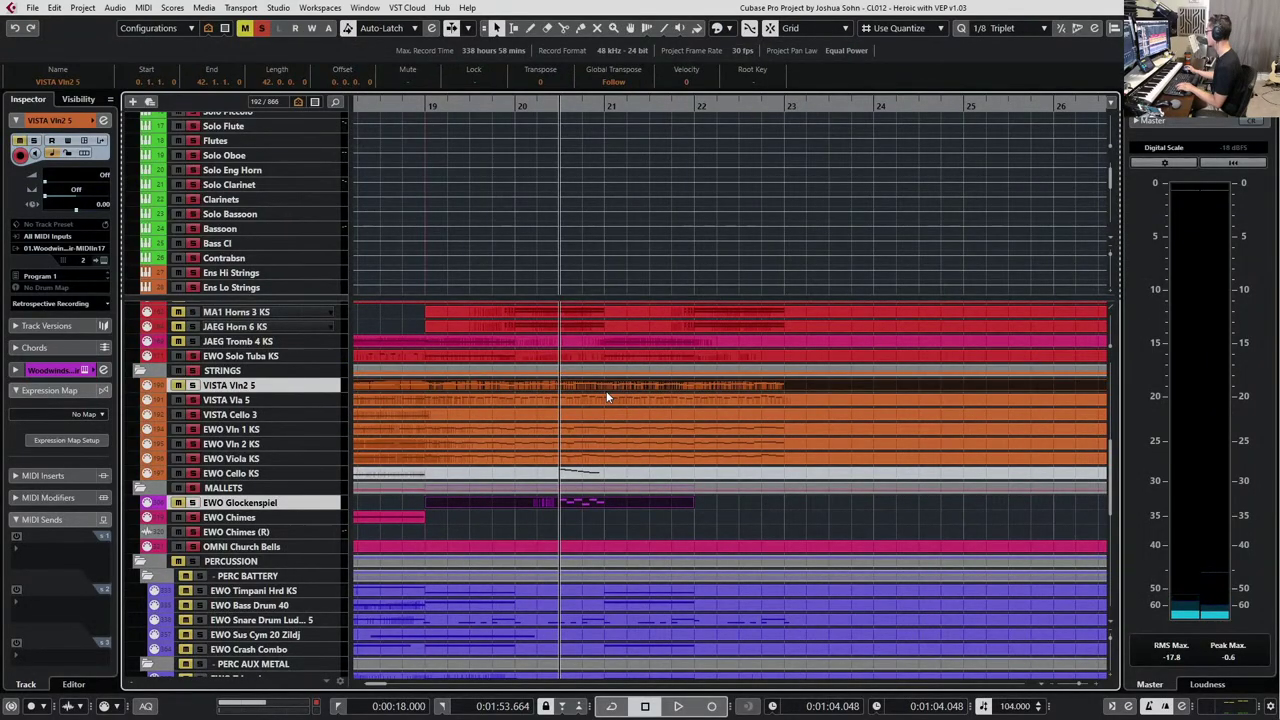
pyautogui.hotkey('shift', 's')
pyautogui.press('s')
pyautogui.press('space')
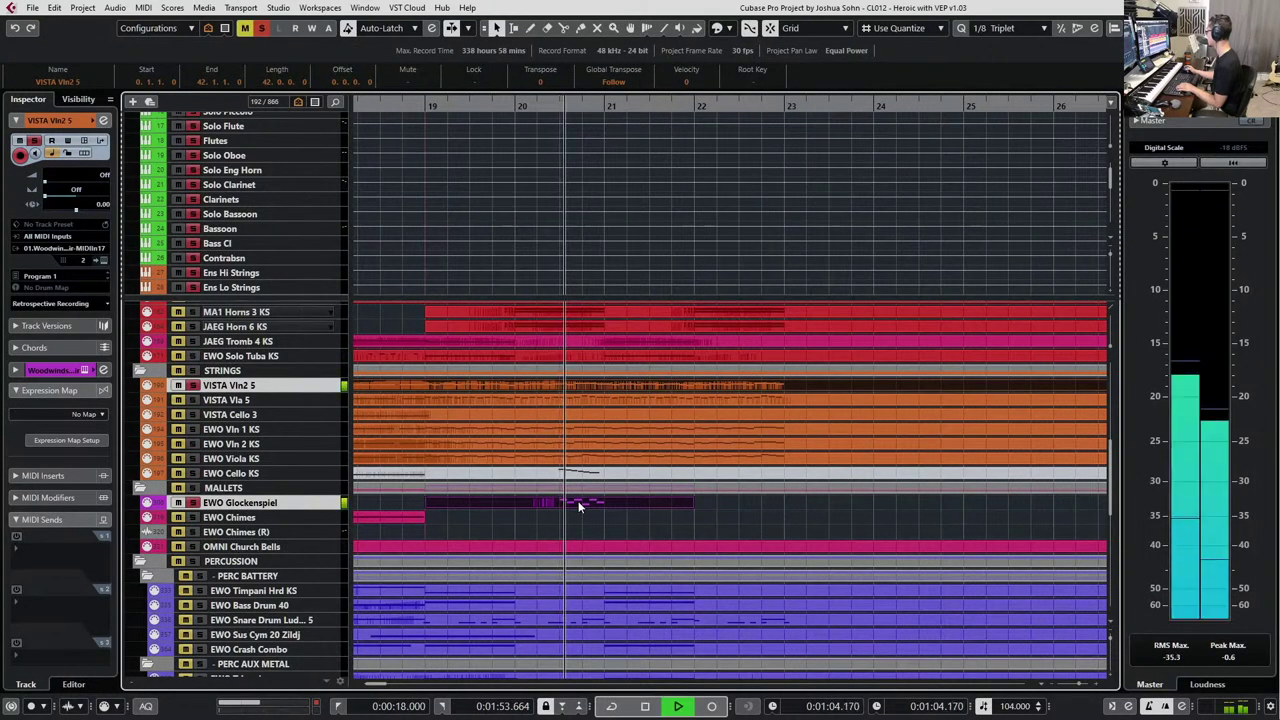
pyautogui.press('space')
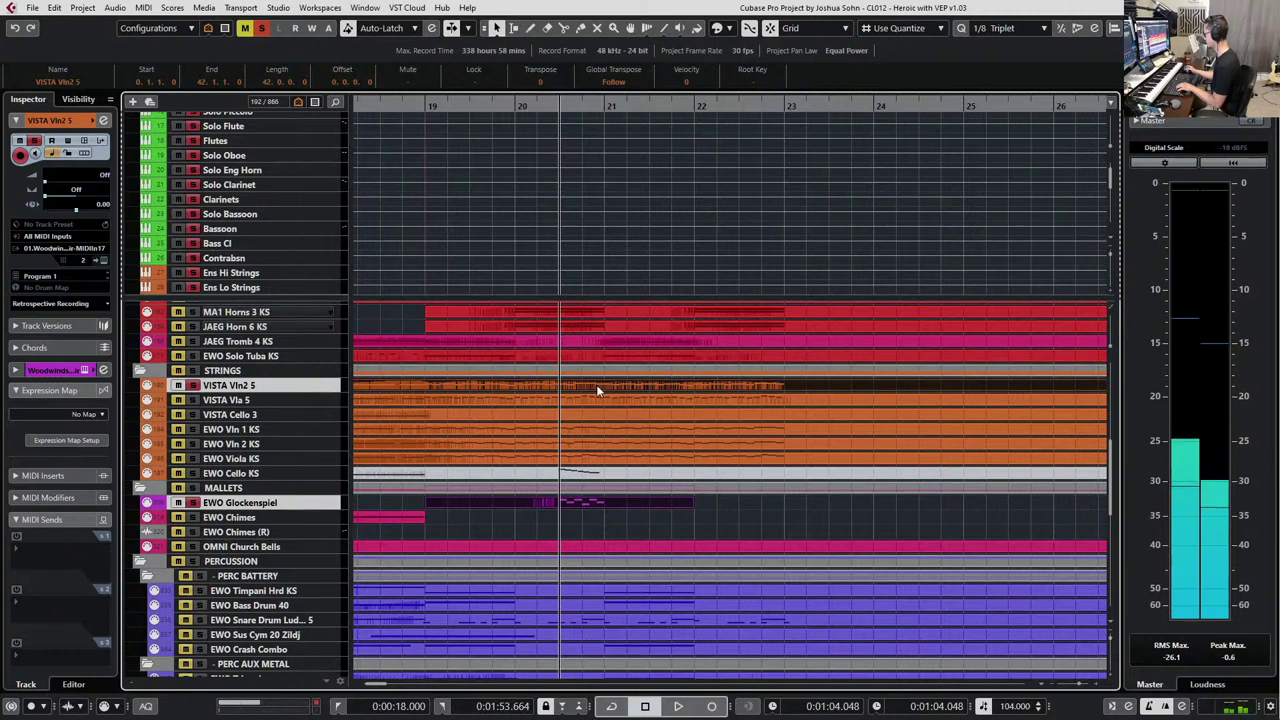
# Replace VISTA Vln2 5 with EWO Vln 1 KS in the solo and listen to it with the glockenspiel.
pyautogui.click(193, 386)
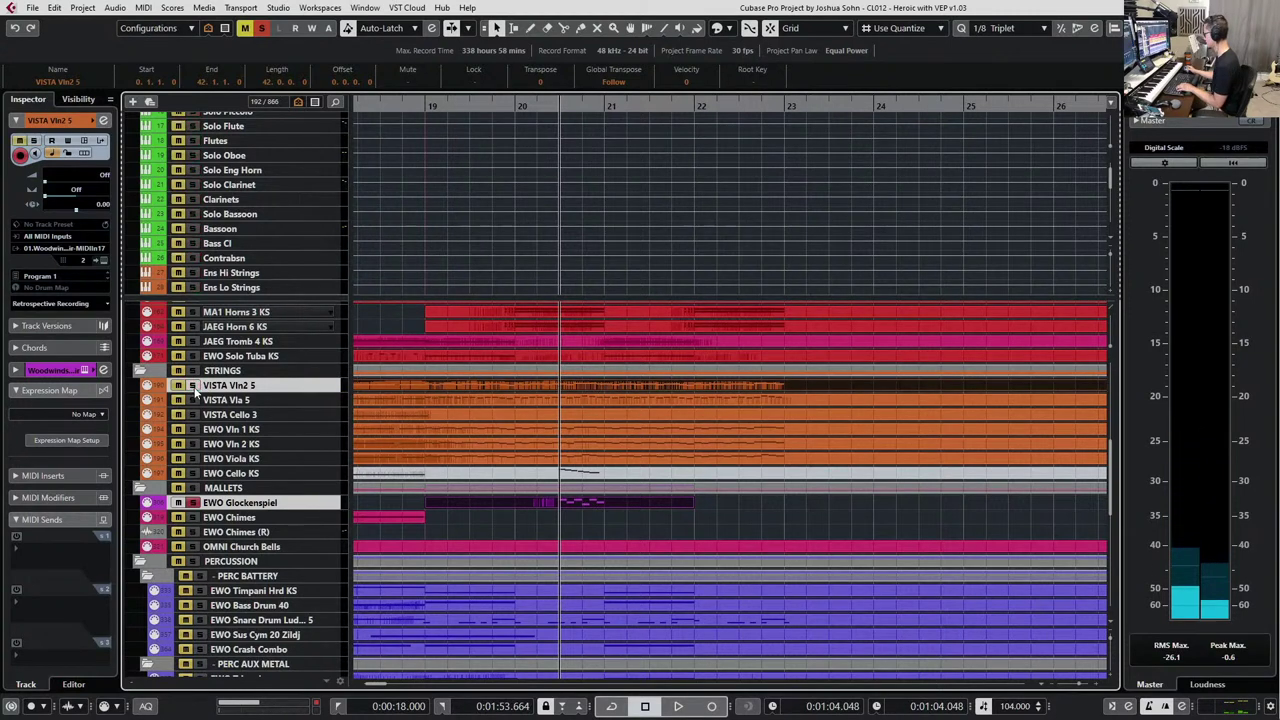
pyautogui.click(193, 430)
pyautogui.press('space')
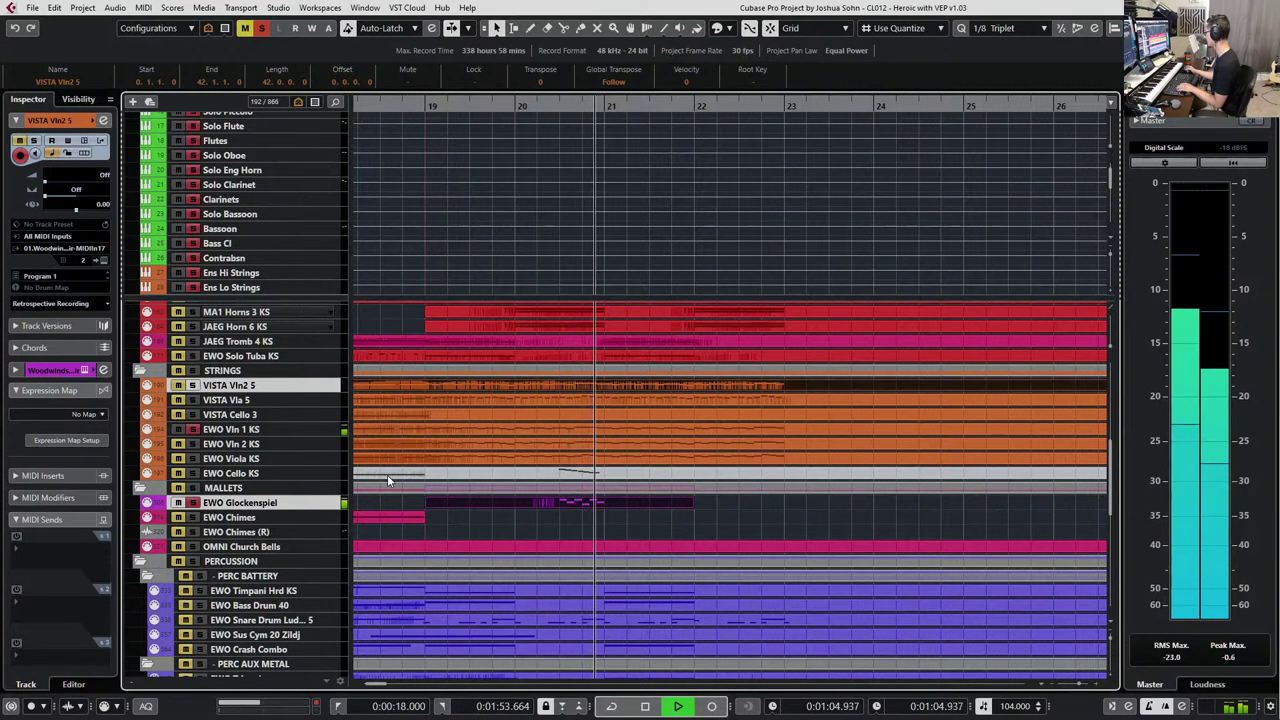
pyautogui.press('space')
pyautogui.press('space')
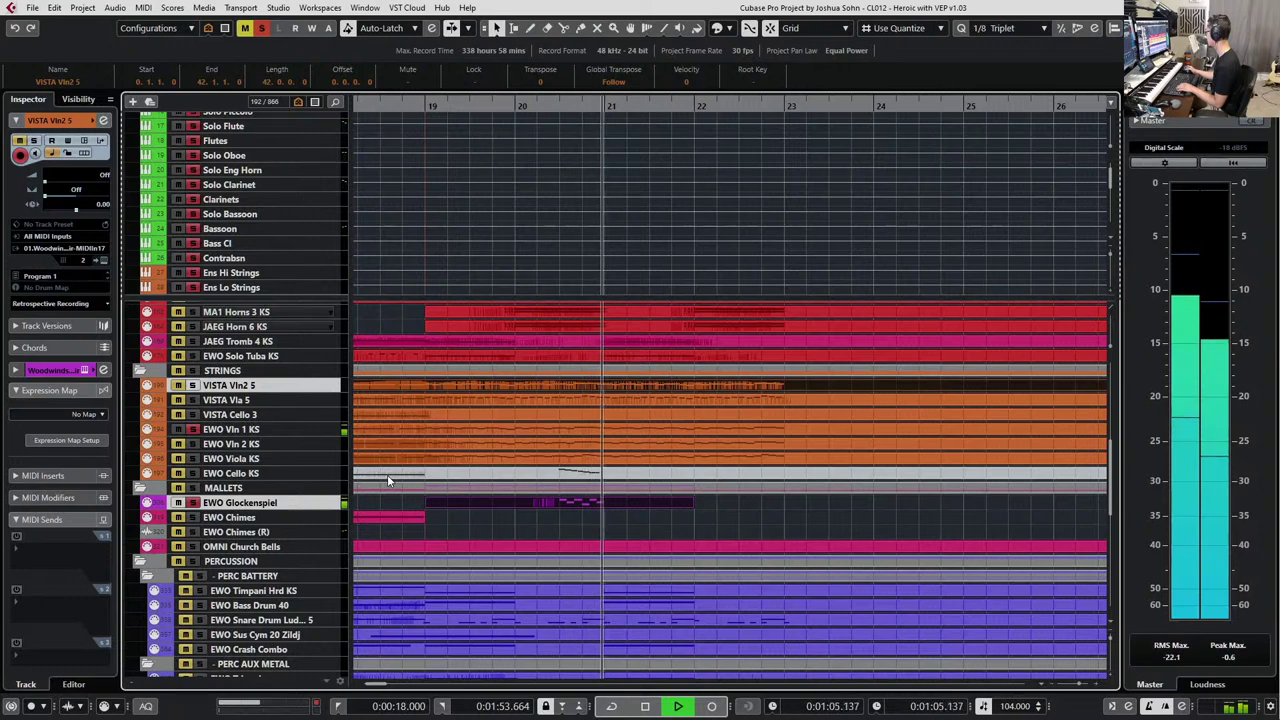
# Open the EWO Vln 1 KS and EWO Glockenspiel parts together in the Key Editor at bar 20.
pyautogui.press('space')
pyautogui.click(575, 416)
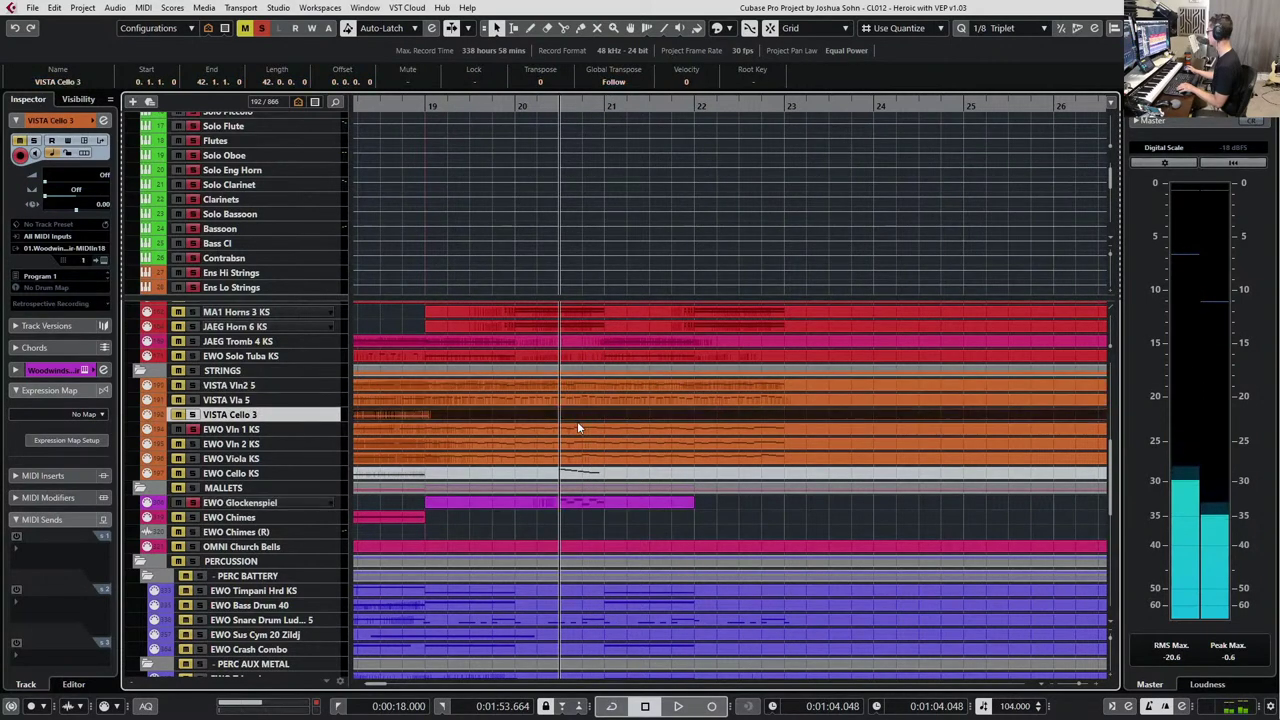
pyautogui.click(577, 421)
pyautogui.click(581, 489)
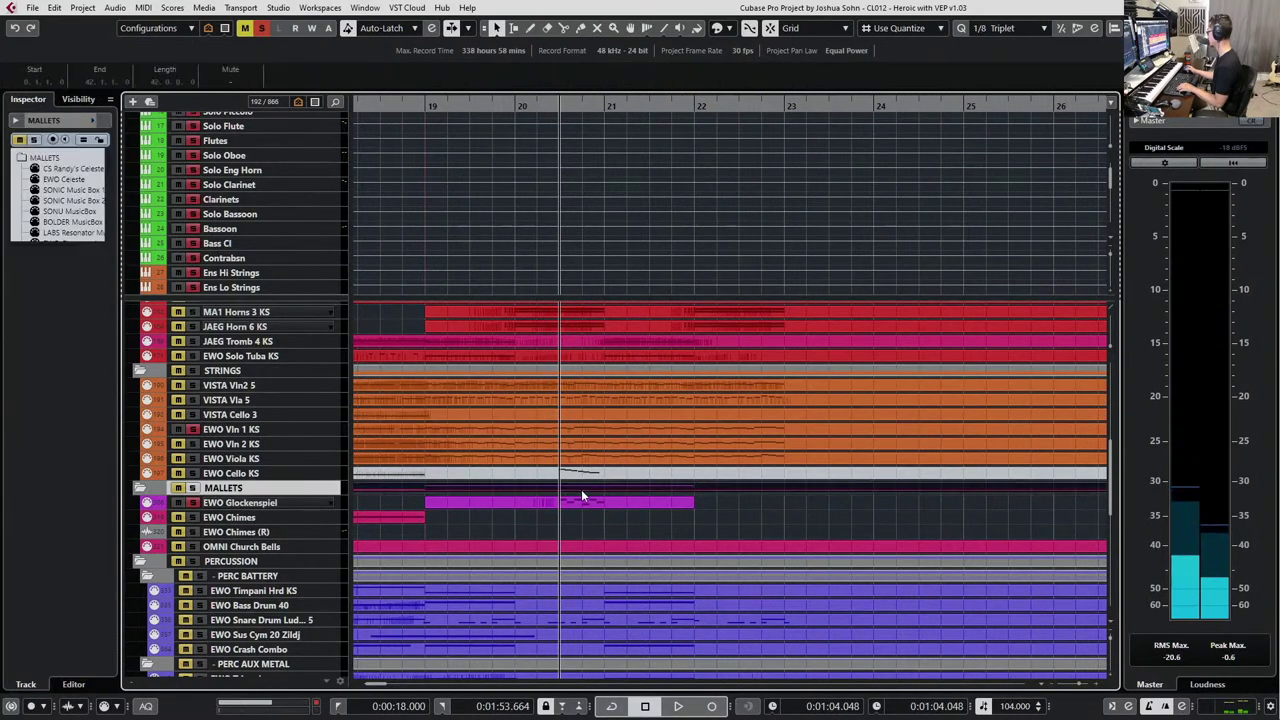
pyautogui.click(601, 428)
pyautogui.scroll(2, 668, 308)
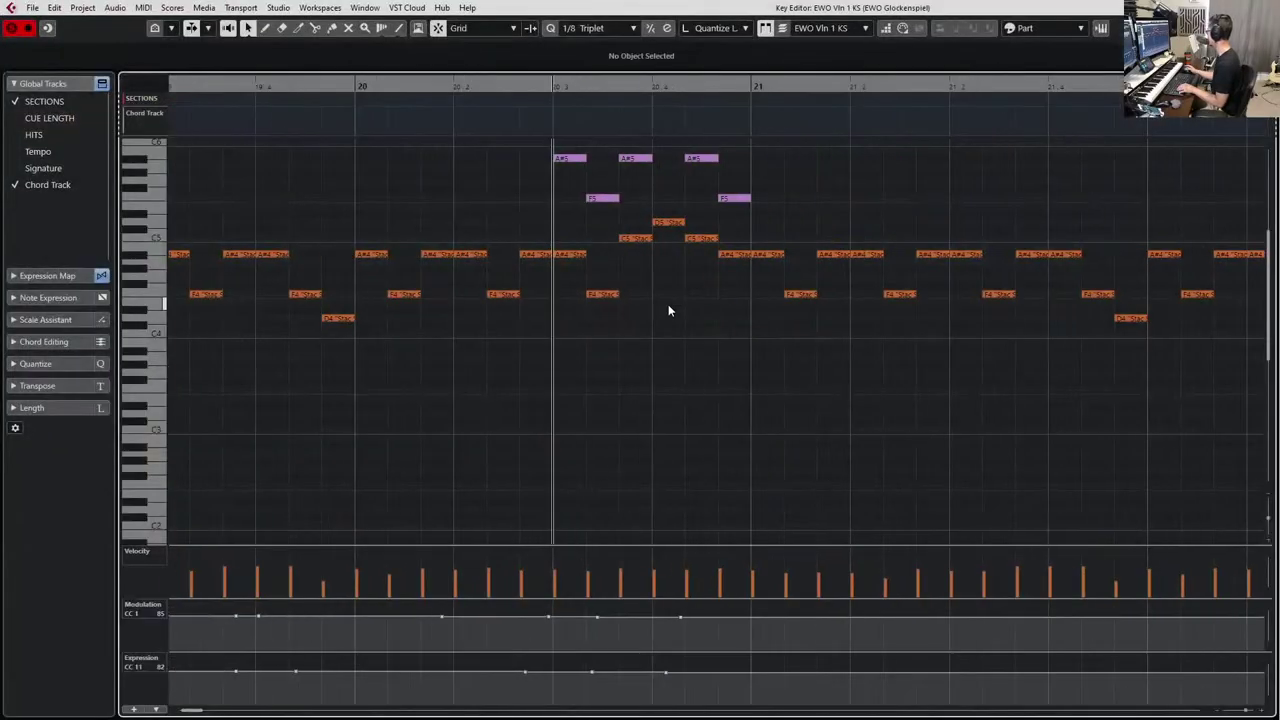
pyautogui.scroll(1, 668, 340)
# Listen repeatedly to the glockenspiel phrase against EWO Vln 1 KS from beat 3 of bar 20.
pyautogui.press('space')
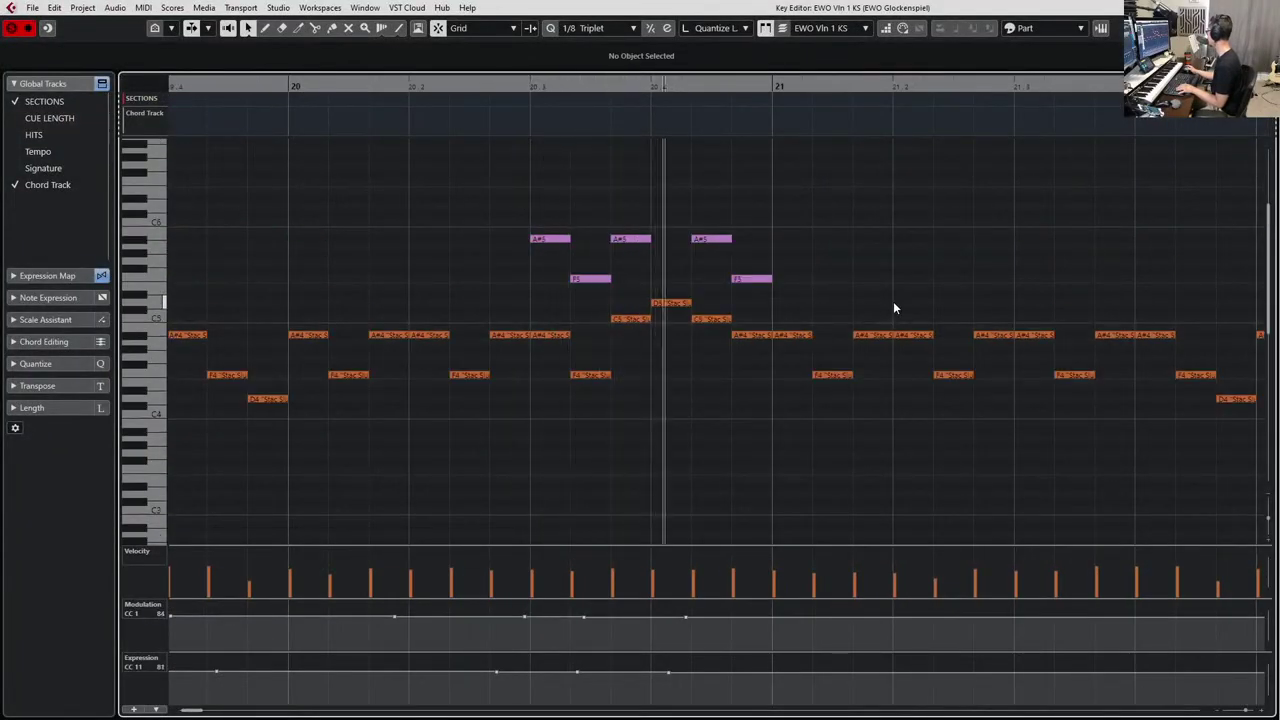
pyautogui.press('space')
pyautogui.press('space')
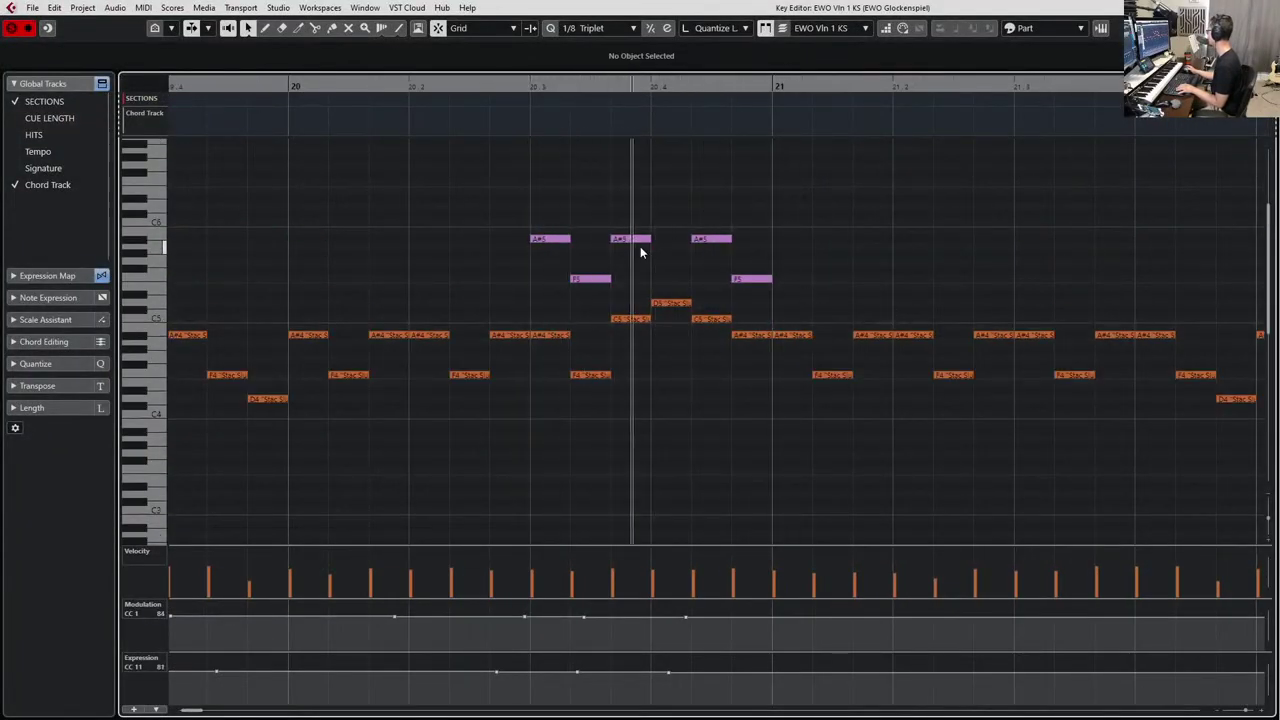
pyautogui.press('space')
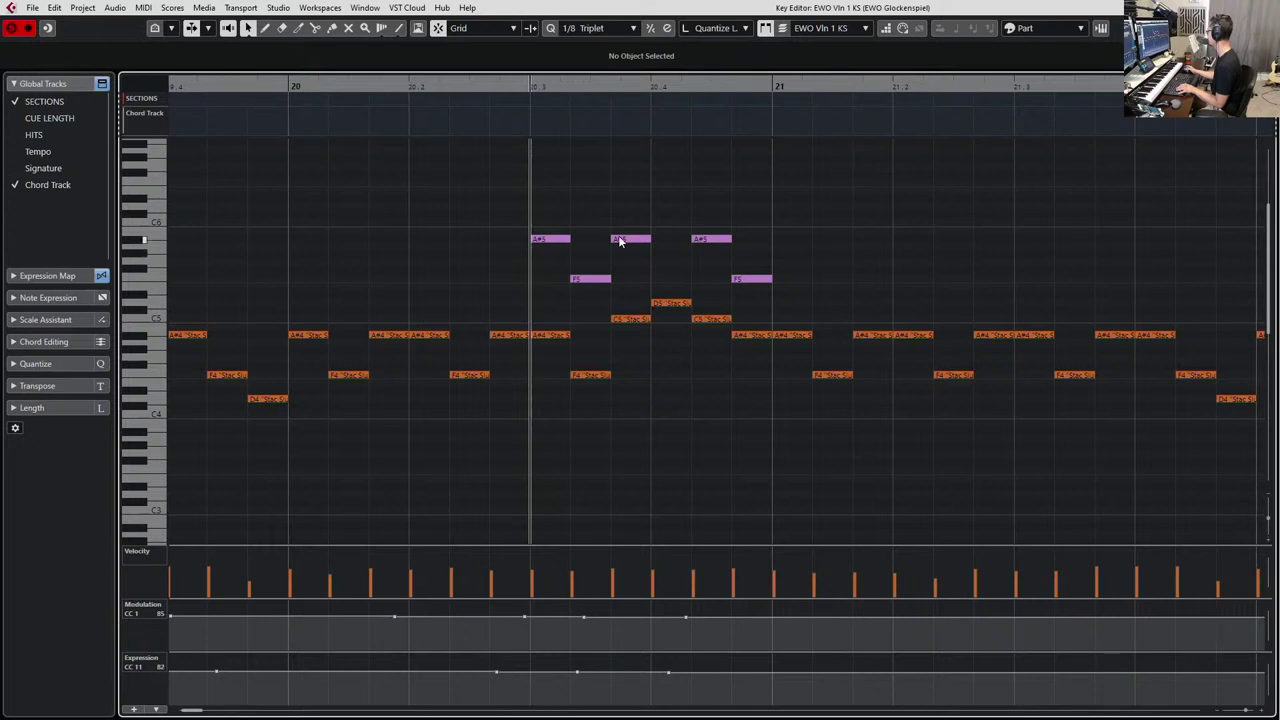
pyautogui.press('space')
pyautogui.press('space')
# Lower the fifth note of the glockenspiel phrase in bar 20 to G5.
pyautogui.hscroll(1, 691, 274)
pyautogui.moveTo(670, 238); pyautogui.dragTo(613, 282)
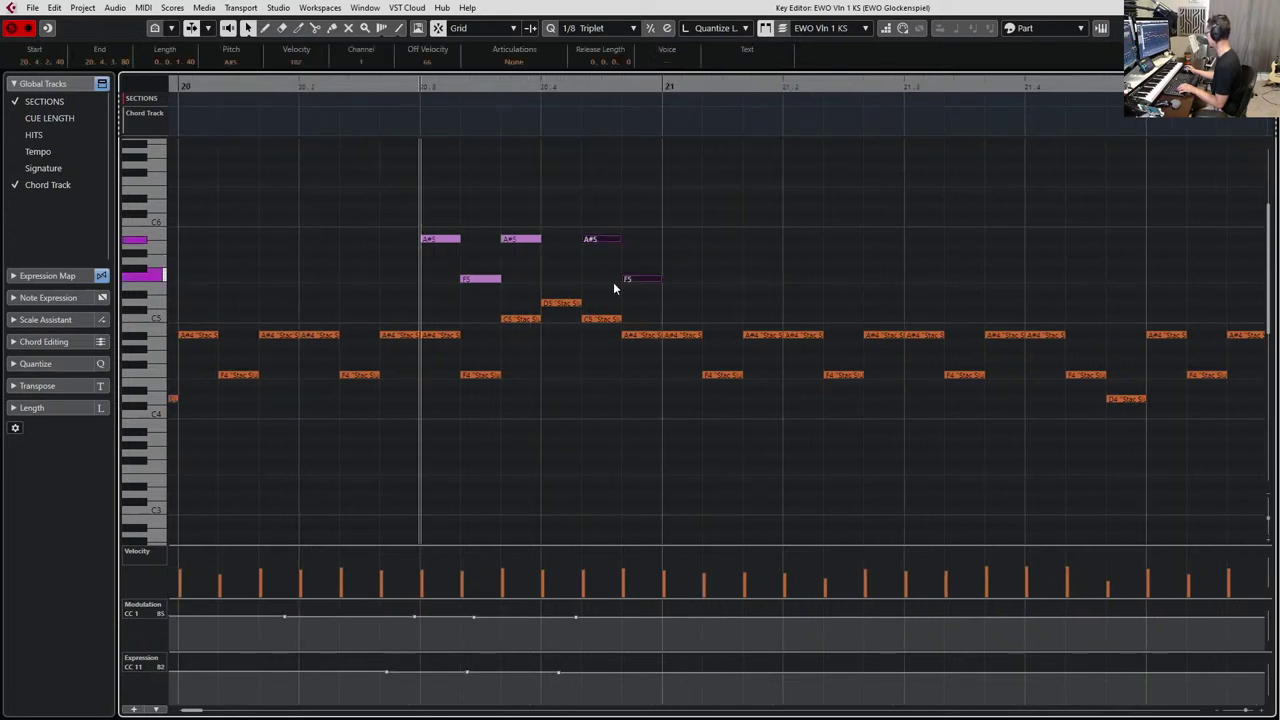
pyautogui.scroll(4, 651, 283)
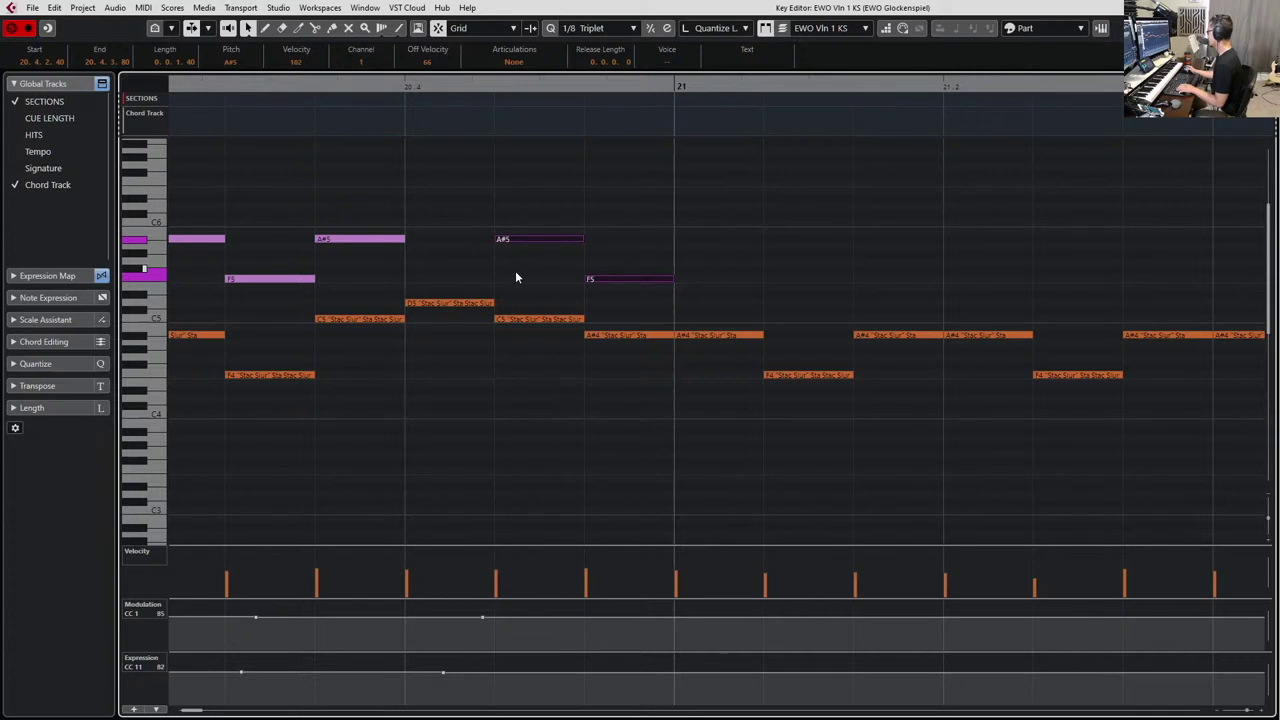
pyautogui.click(506, 241)
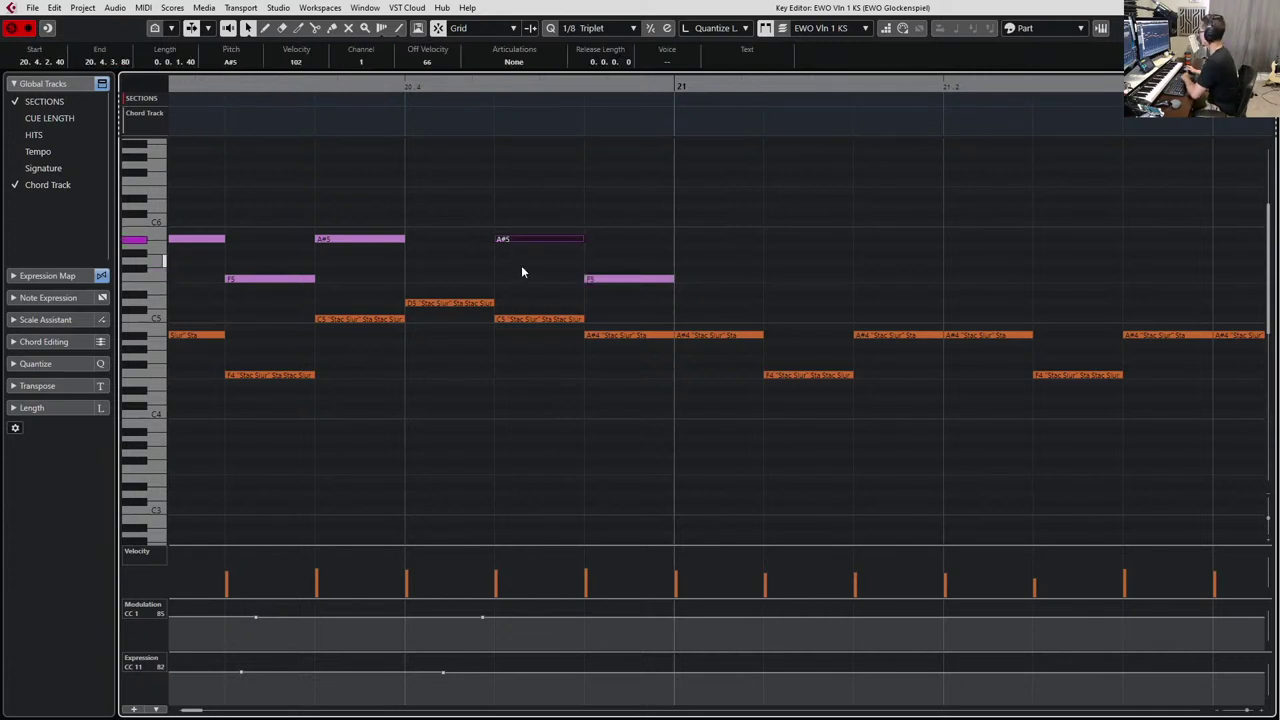
pyautogui.click(530, 240)
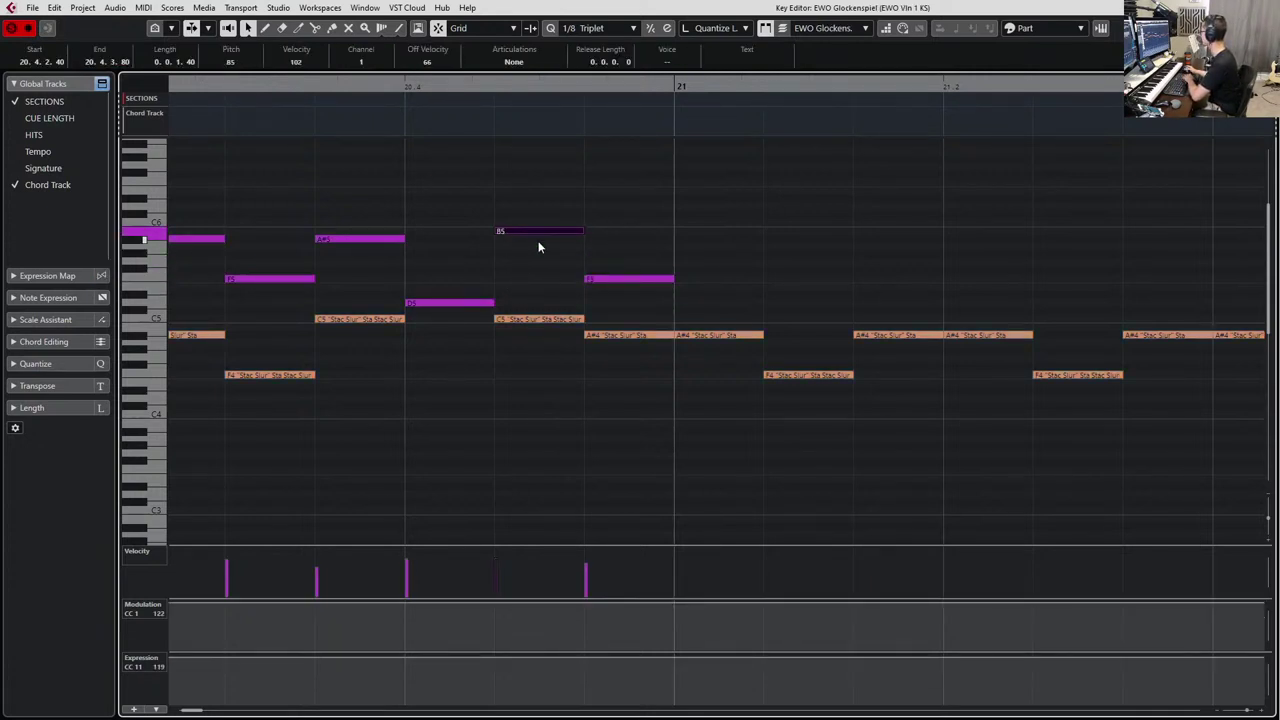
pyautogui.click(449, 301)
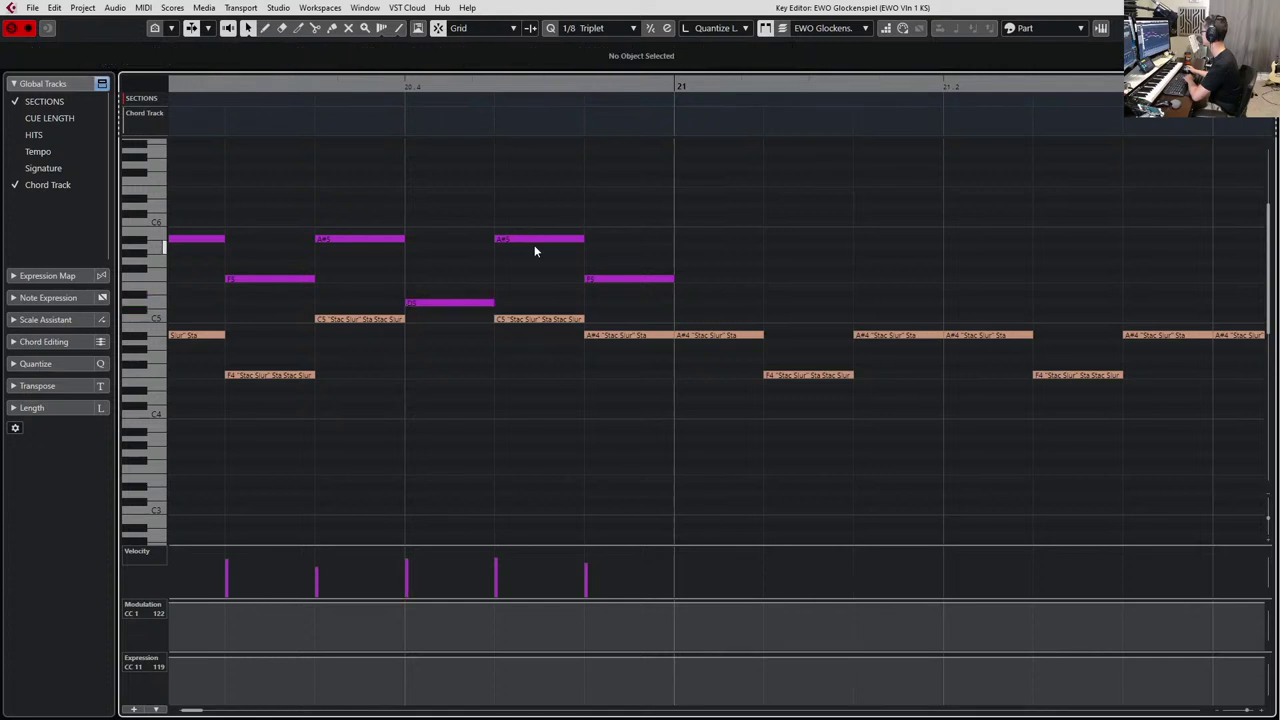
pyautogui.moveTo(537, 238); pyautogui.dragTo(538, 256)
# Audition the D5 and listen to the revised glockenspiel phrase with EWO Vln 1 KS, and close the Key Editor.
pyautogui.click(467, 301)
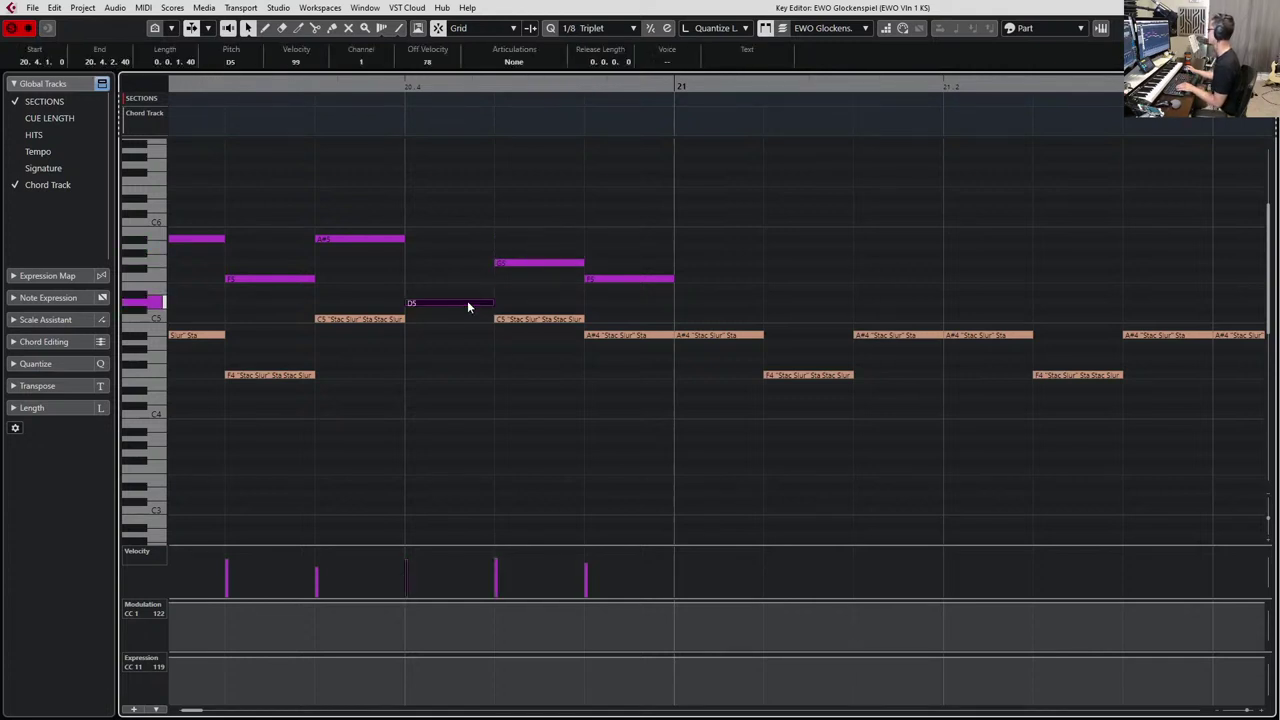
pyautogui.press('space')
pyautogui.press('space')
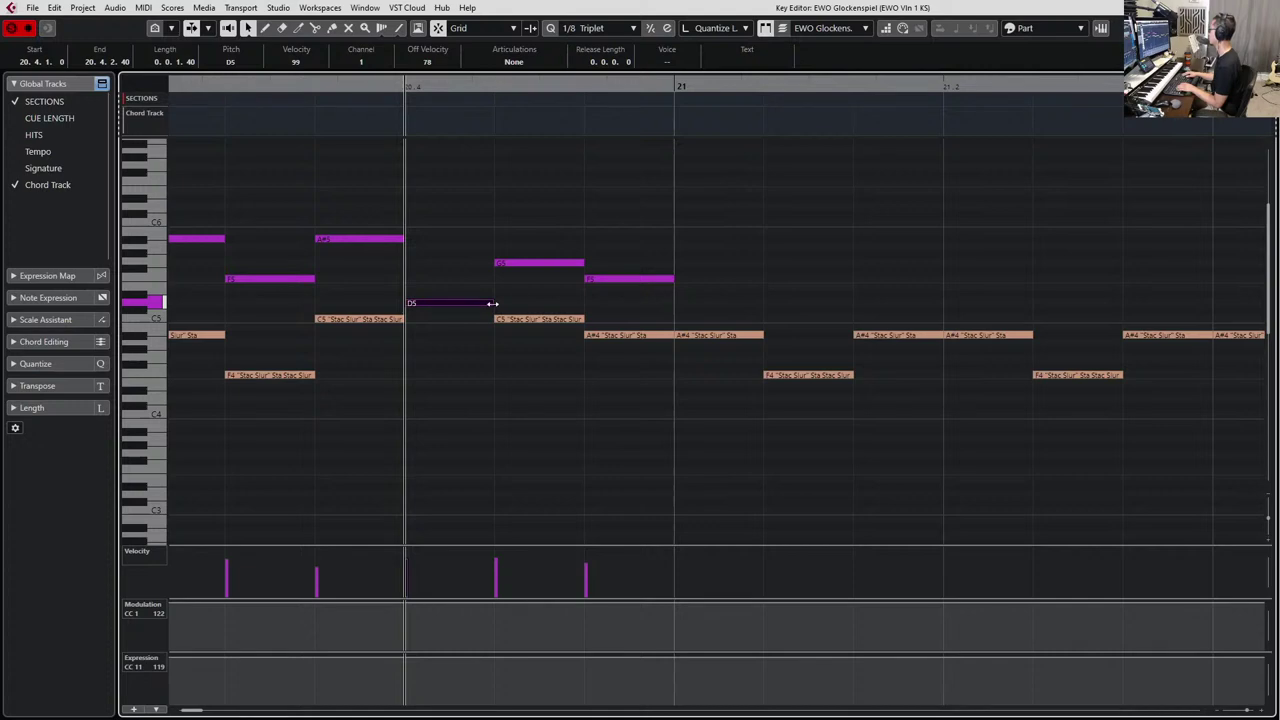
pyautogui.press('space')
pyautogui.press('space')
pyautogui.hotkey('ctrl', 'e')
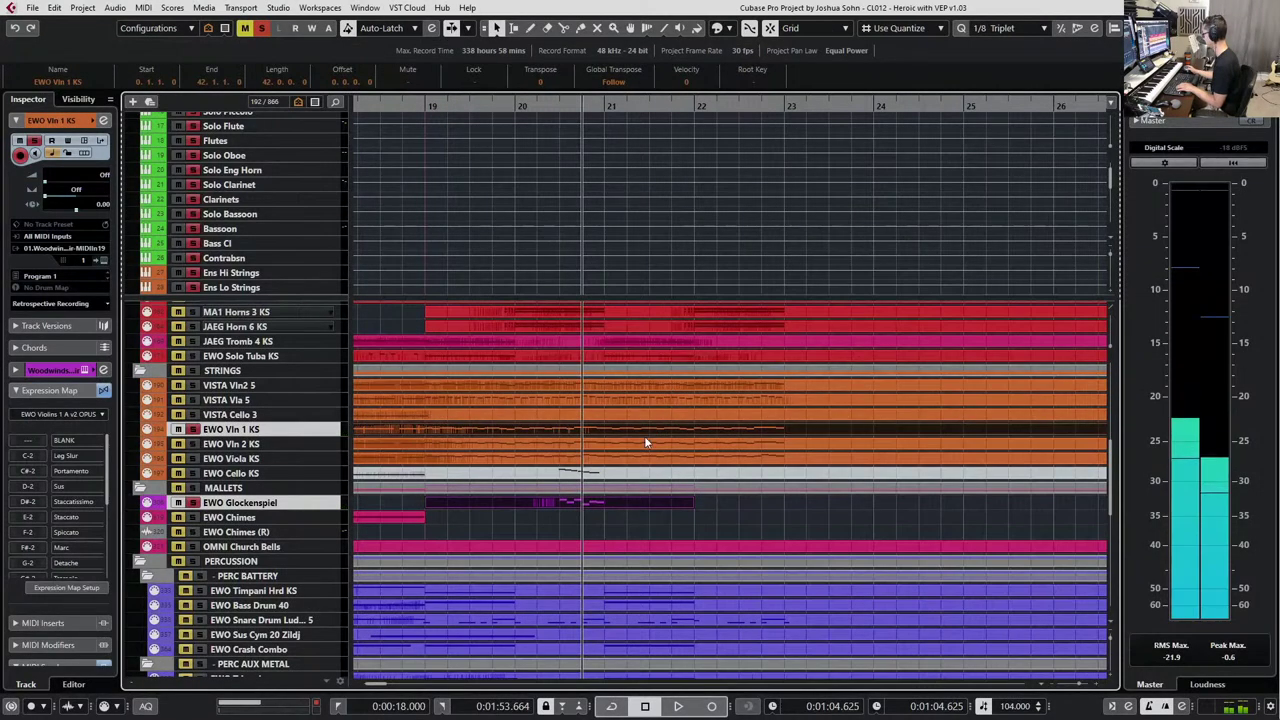
# Add EWO Viola KS to the Key Editor view and compare its G4 with the glockenspiel's fifth note.
pyautogui.keyDown('shift'); pyautogui.click(624, 456); pyautogui.keyUp('shift')
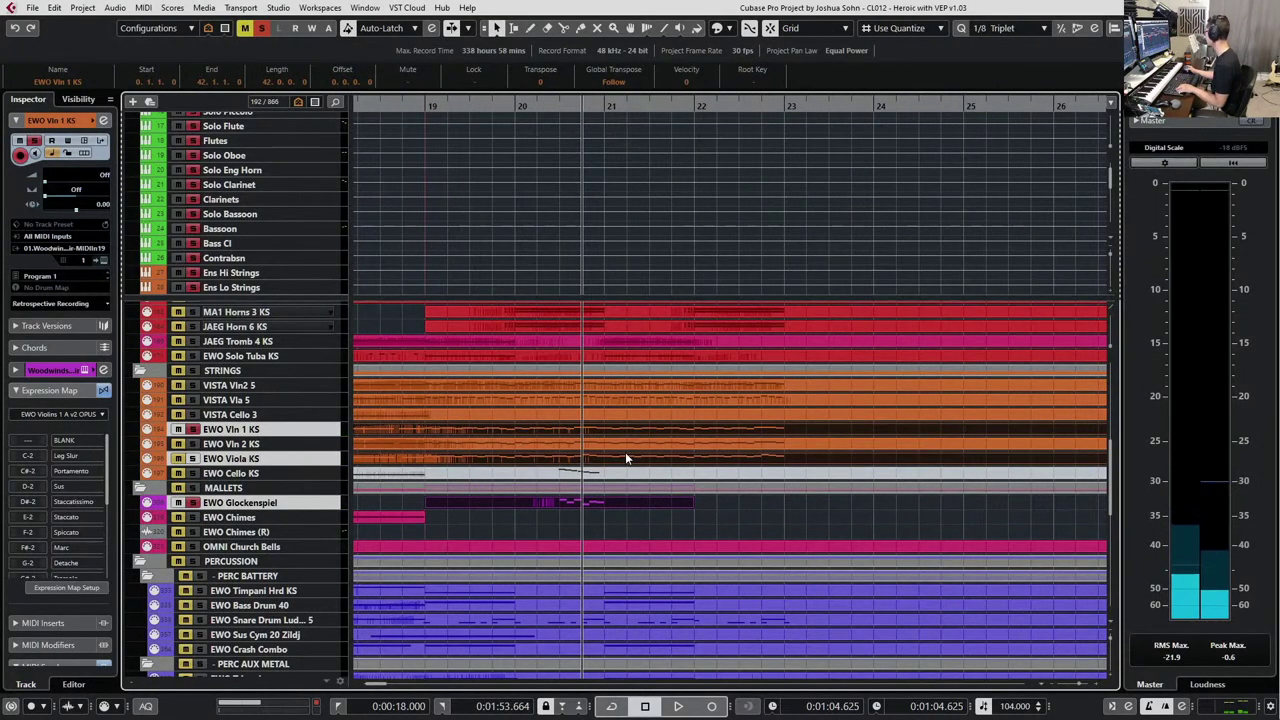
pyautogui.hotkey('ctrl', 'e')
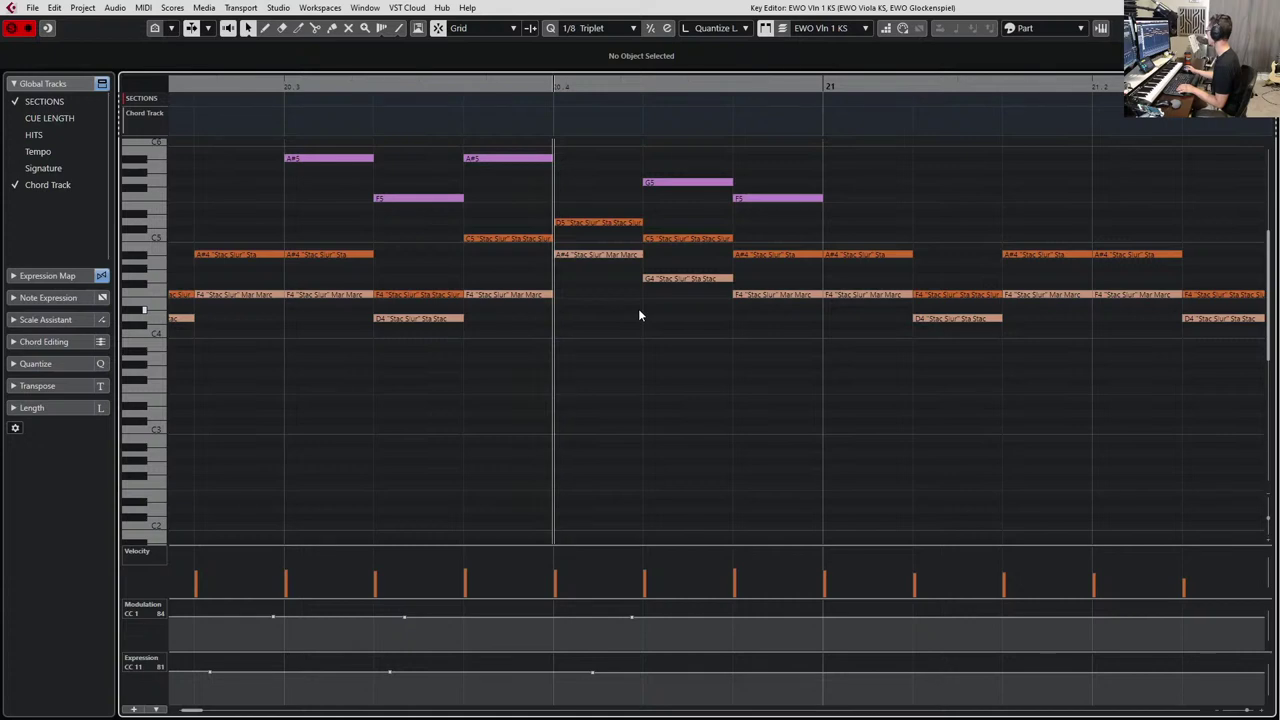
pyautogui.click(668, 278)
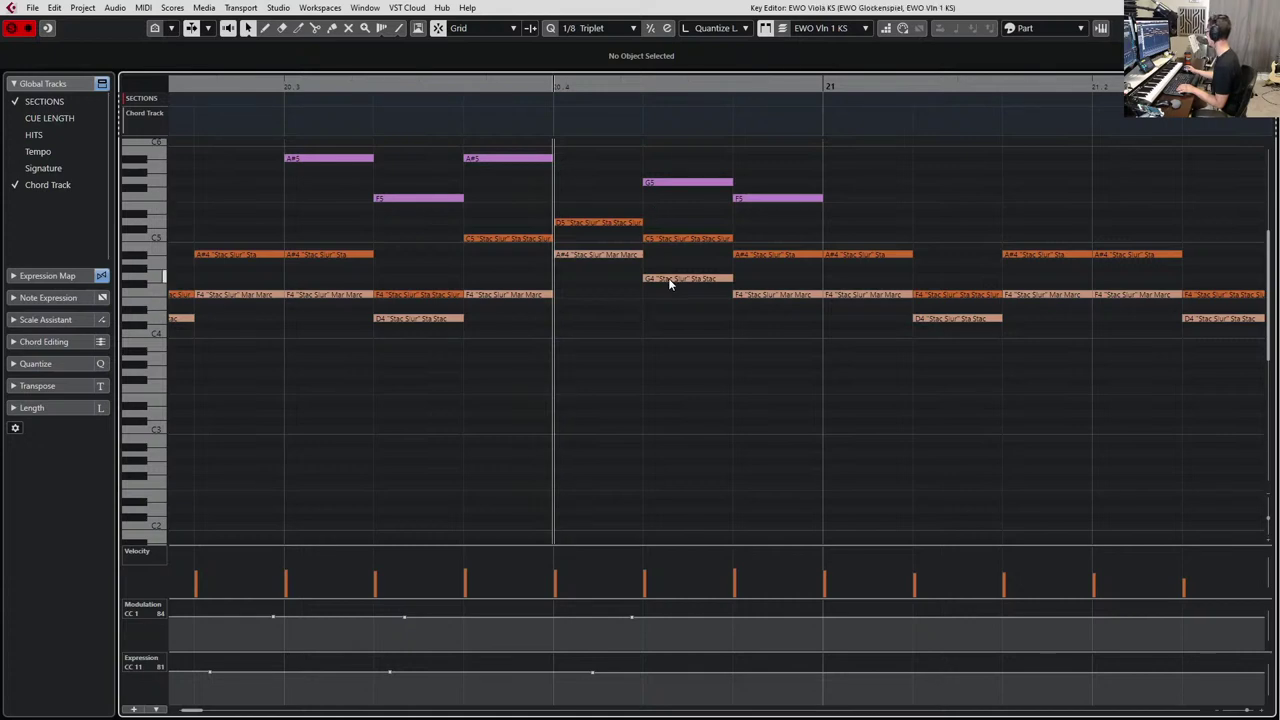
pyautogui.click(679, 186)
pyautogui.press('Escape')
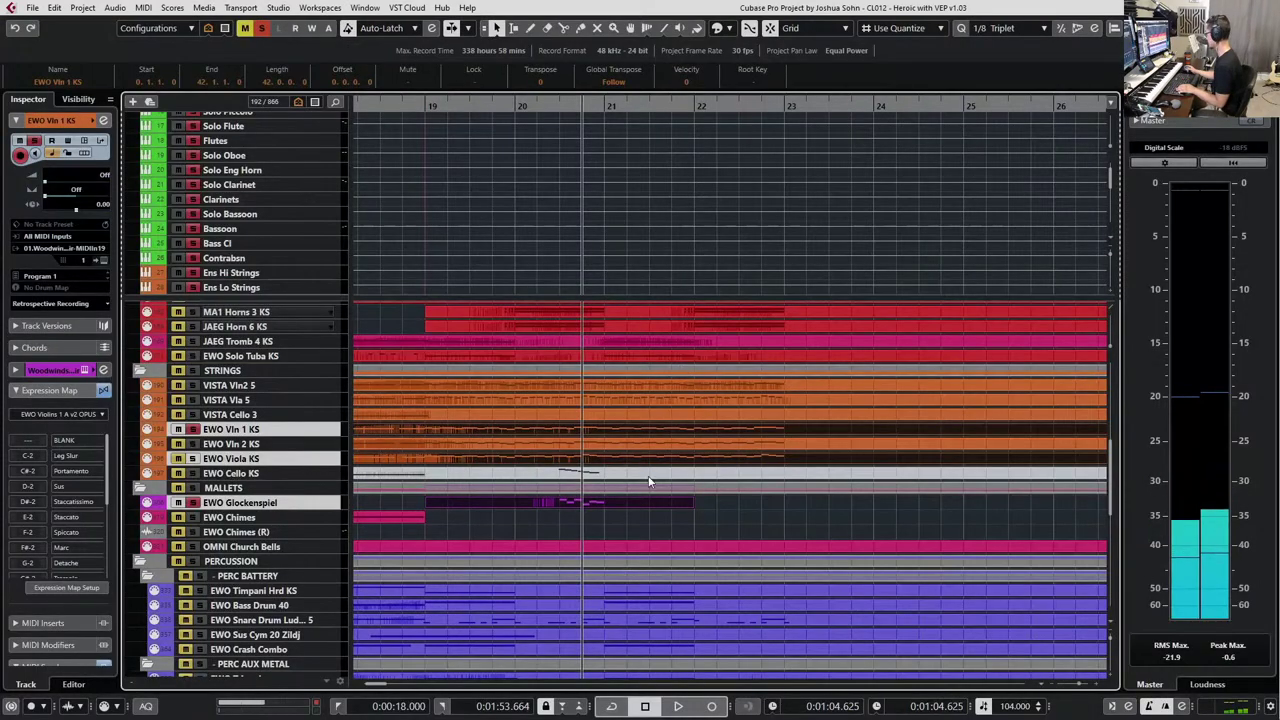
# Clear all track solos and unmute the EWO Cello KS part.
pyautogui.click(704, 507)
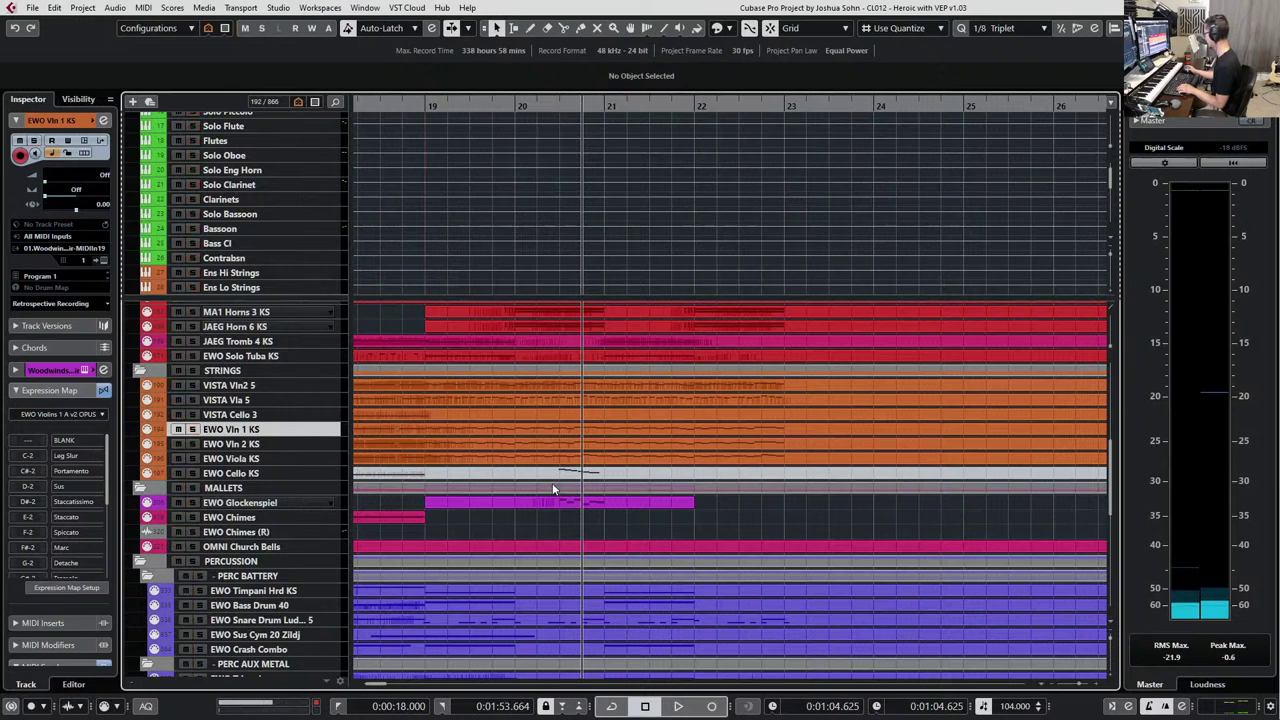
pyautogui.click(586, 504)
pyautogui.scroll(4, 591, 516)
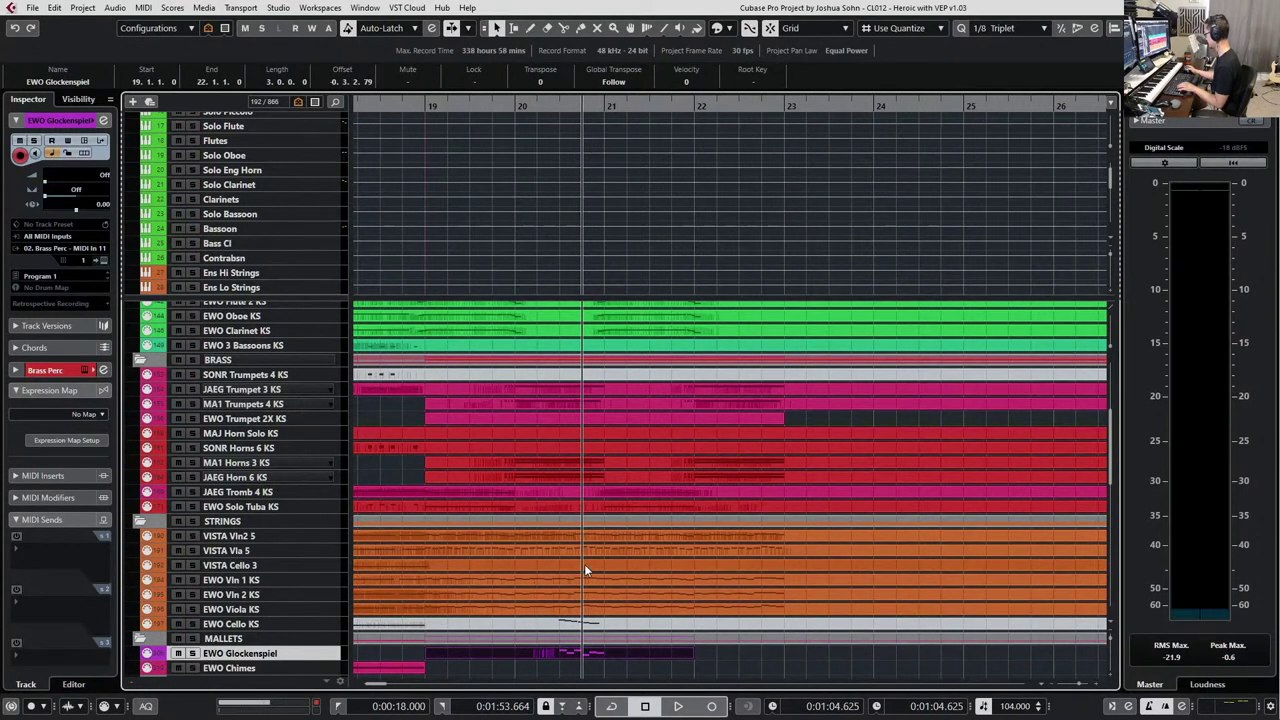
pyautogui.click(578, 626)
pyautogui.hotkey('shift', 'u')
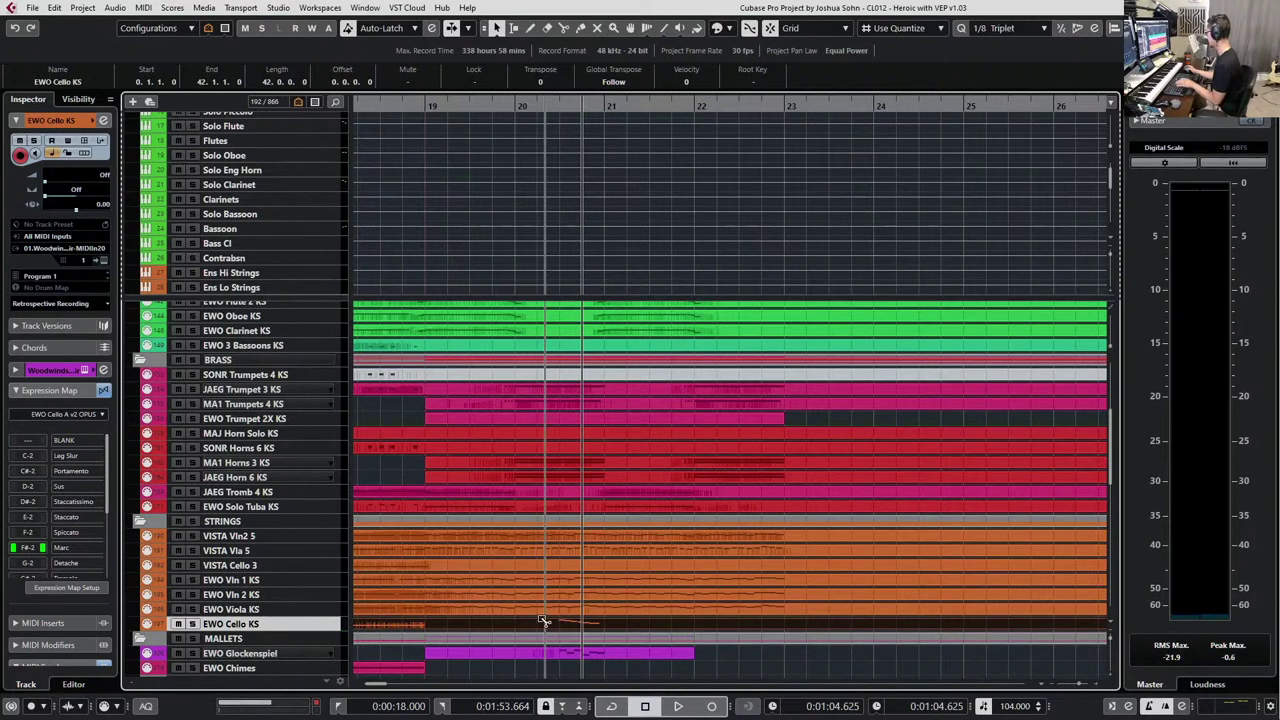
# Split the EWO Cello KS part before its descending line in bar 20 and at 21.2, and delete the middle piece.
pyautogui.keyDown('alt'); pyautogui.click(545, 622); pyautogui.keyUp('alt')
pyautogui.keyDown('alt'); pyautogui.click(628, 624); pyautogui.keyUp('alt')
pyautogui.click(615, 627)
pyautogui.press('Delete')
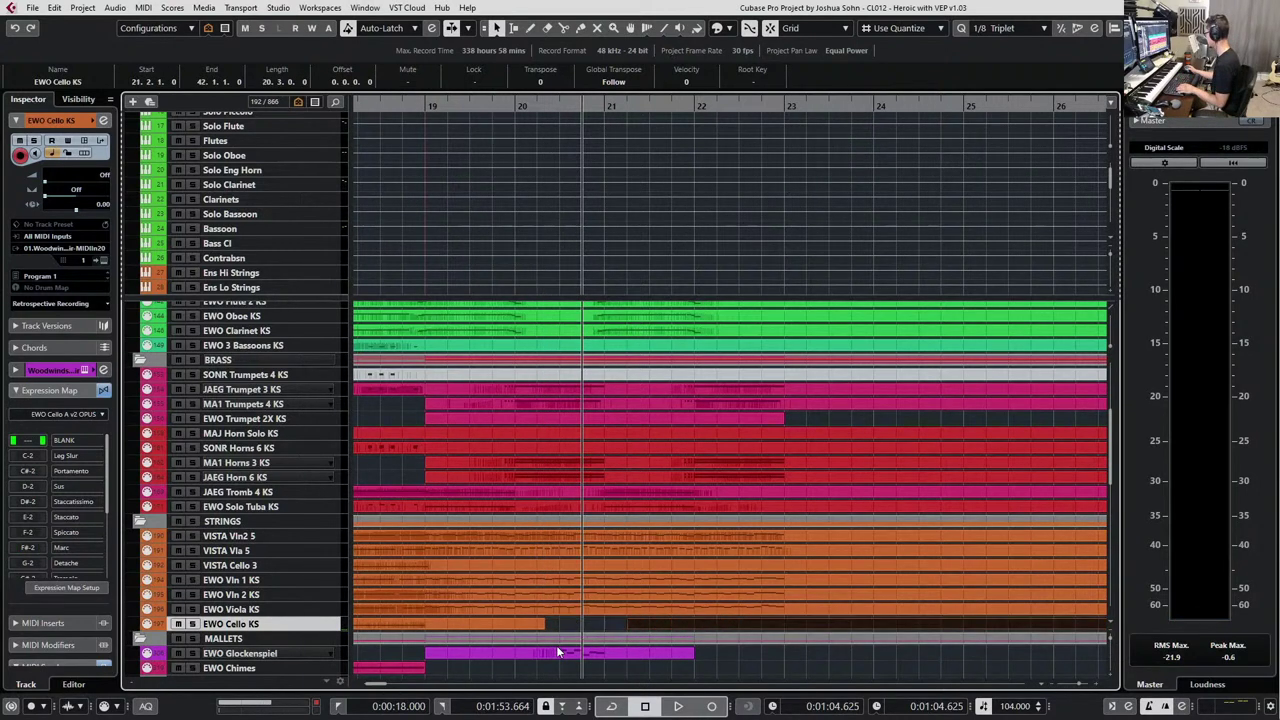
# Copy the EWO Glockenspiel section with the bar 20 phrase onto EWO Cello KS and glue the cello parts together.
pyautogui.keyDown('alt'); pyautogui.click(545, 653); pyautogui.keyUp('alt')
pyautogui.moveTo(567, 655); pyautogui.dragTo(571, 629)
pyautogui.press('4')
pyautogui.click(516, 624)
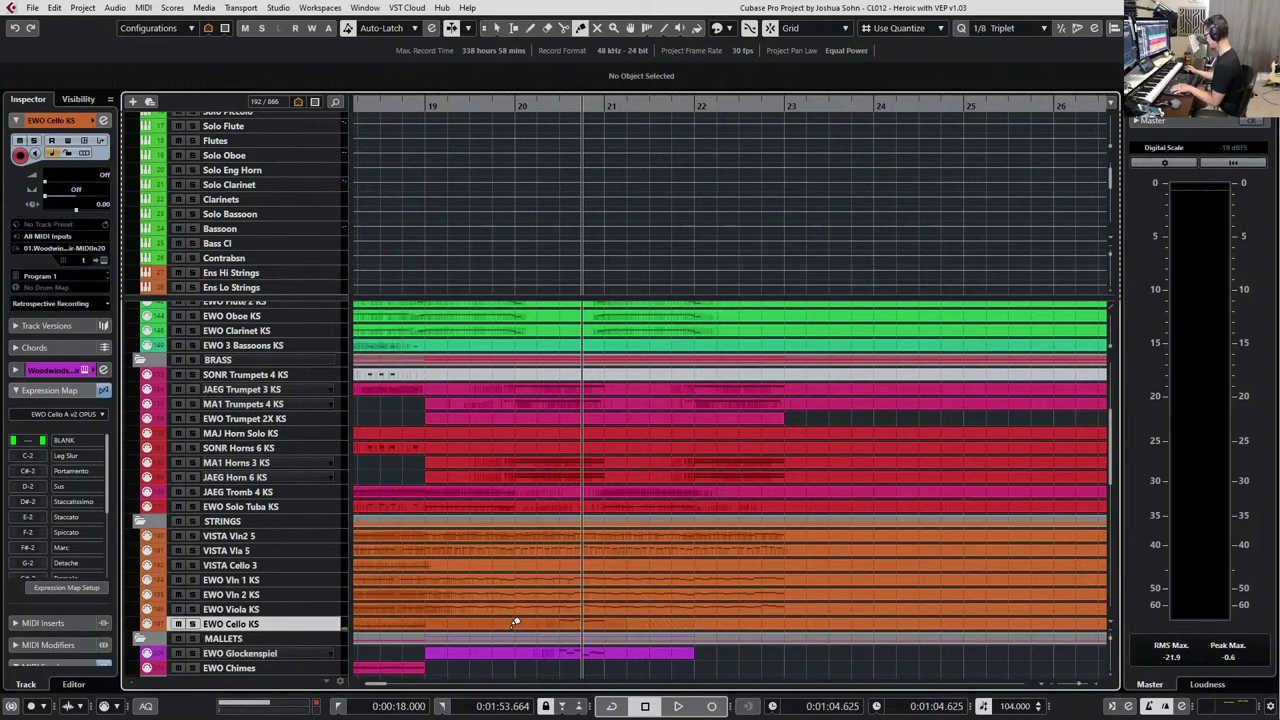
pyautogui.press('1')
# Give the six copied notes in EWO Cello KS the Marc articulation and transpose them down two octaves.
pyautogui.doubleClick(583, 623)
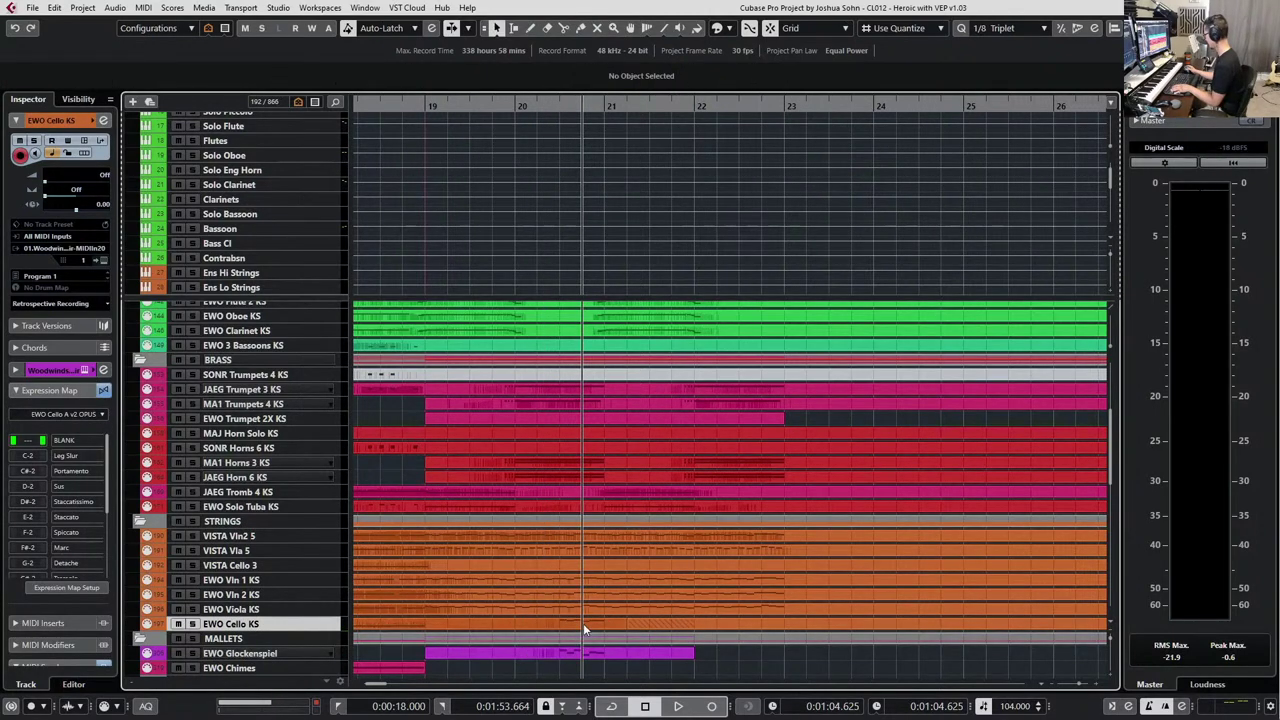
pyautogui.scroll(3, 600, 208)
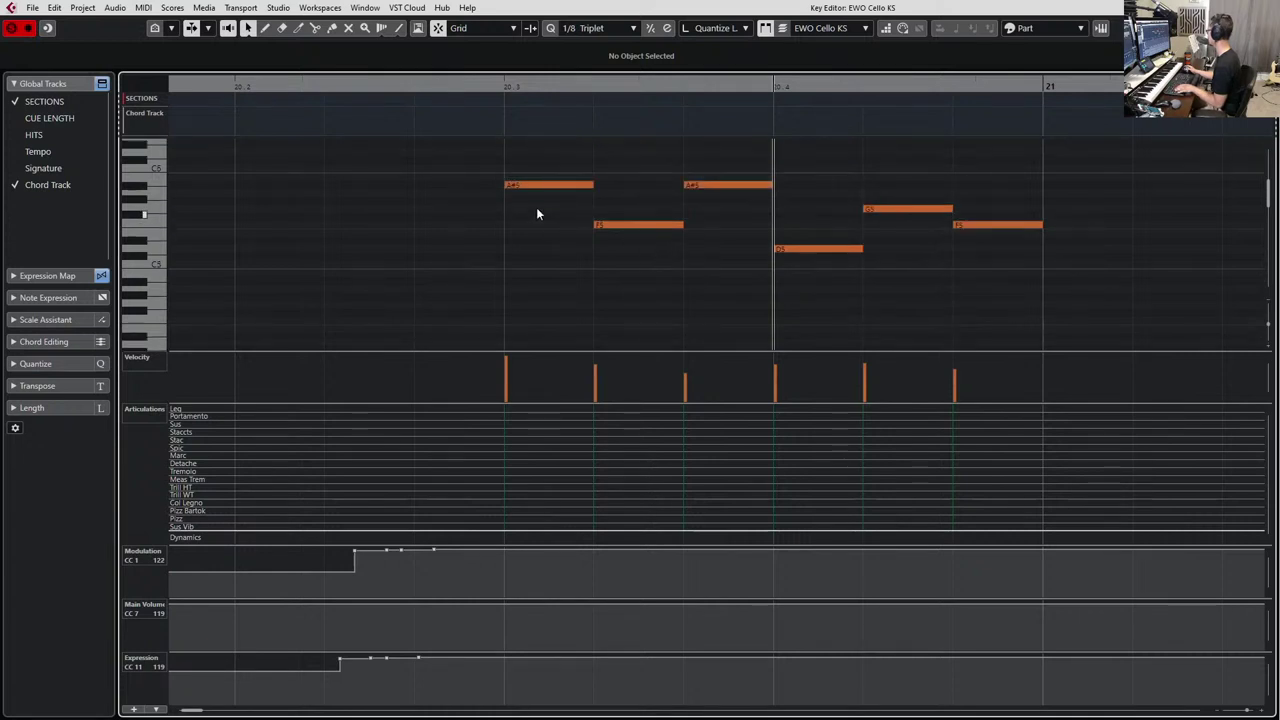
pyautogui.moveTo(478, 185); pyautogui.dragTo(1042, 328)
pyautogui.click(510, 63)
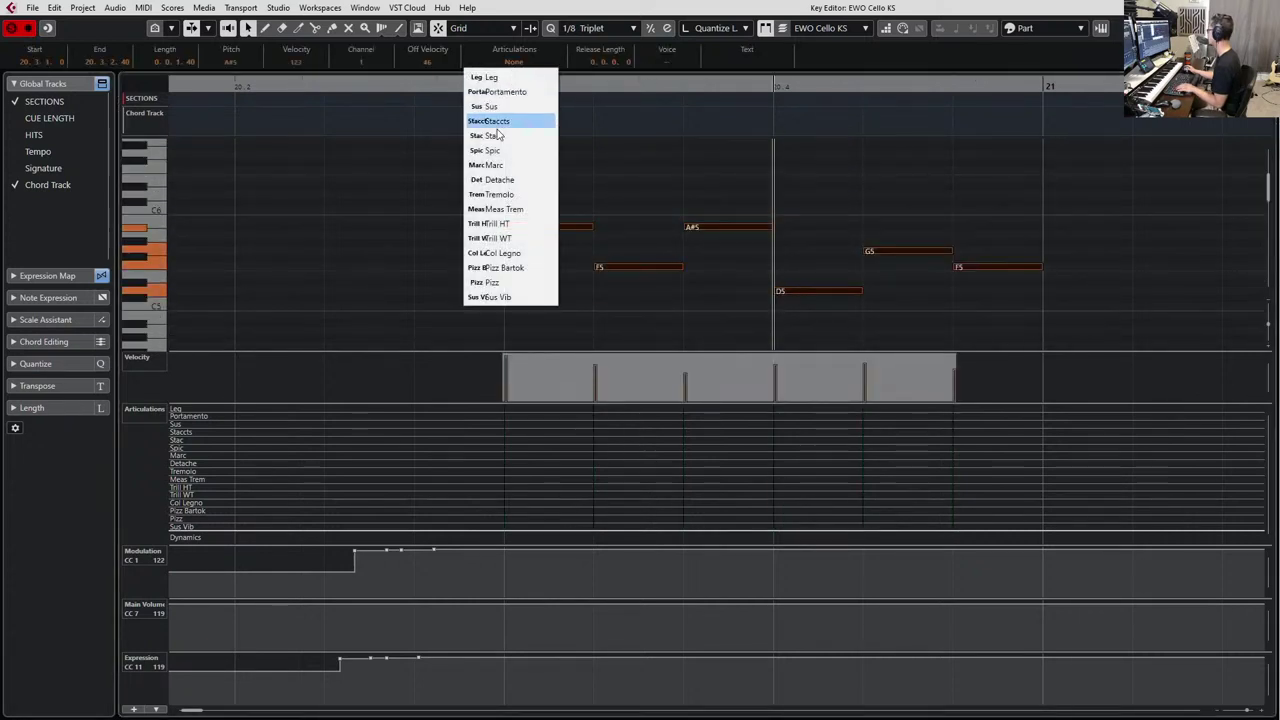
pyautogui.click(487, 165)
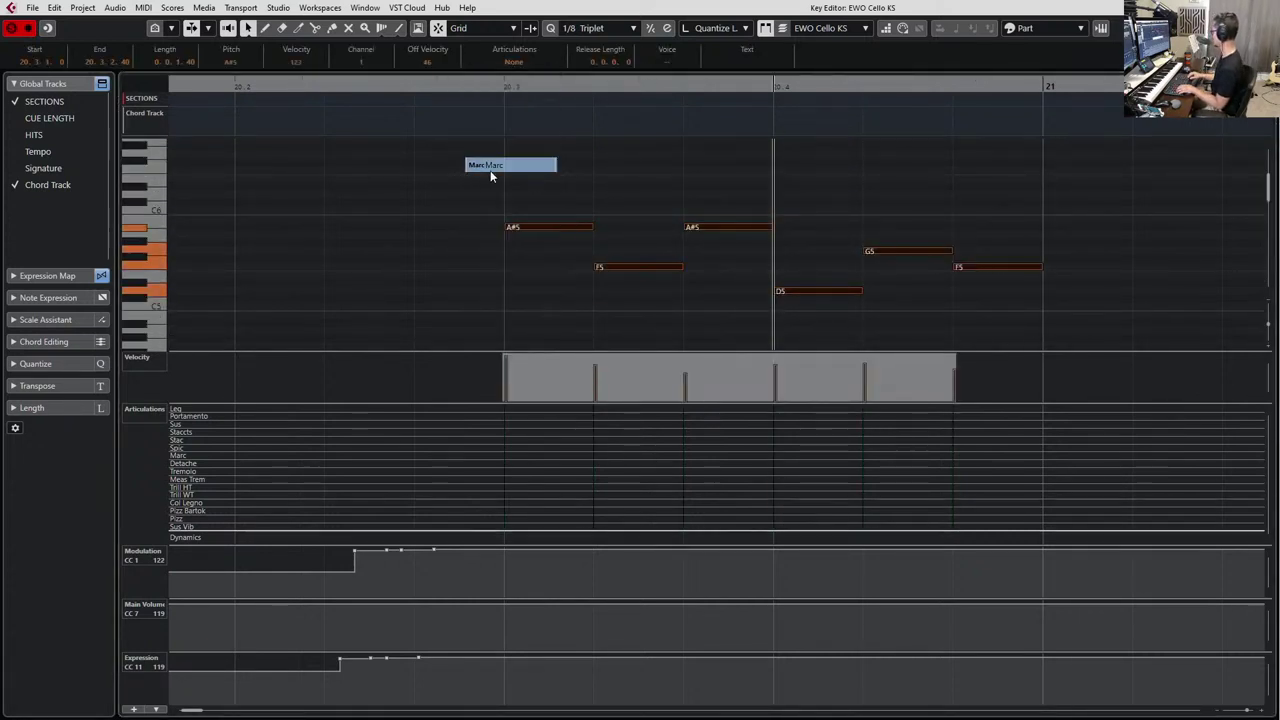
pyautogui.scroll(2, 614, 185)
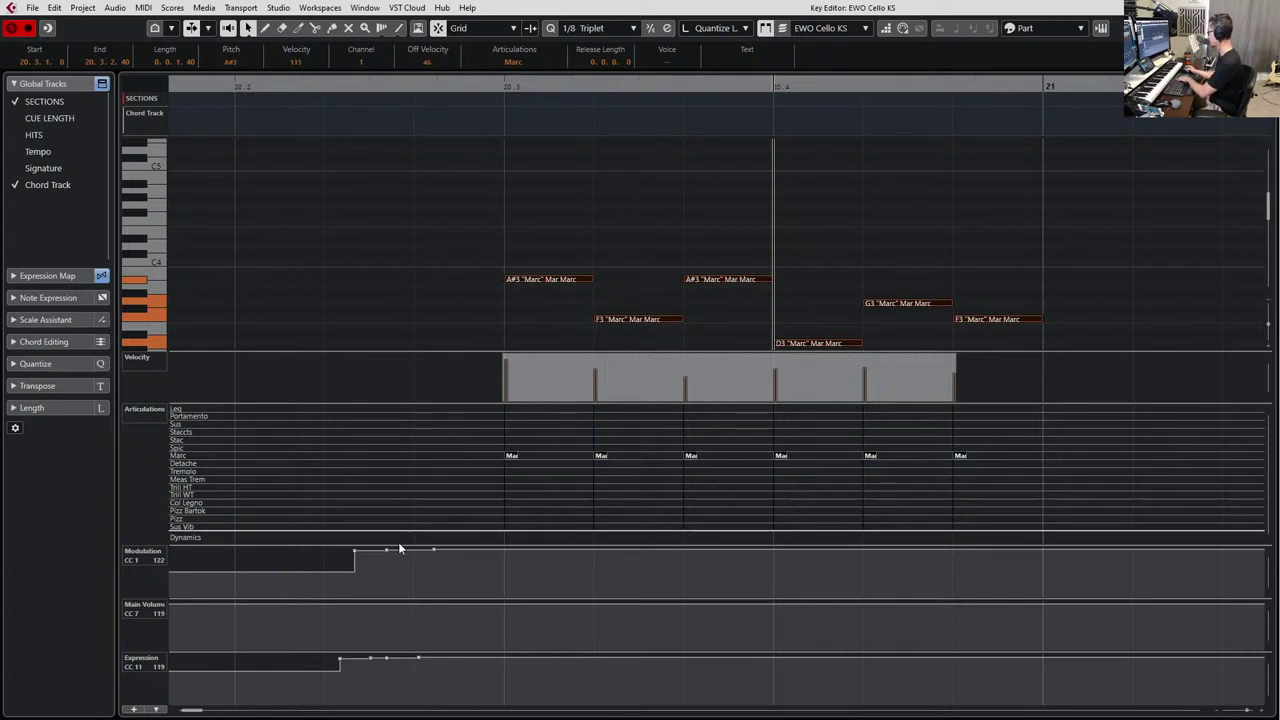
# Delete the copied modulation and expression points ahead of the cello phrase in bar 20.
pyautogui.moveTo(348, 577); pyautogui.dragTo(468, 553)
pyautogui.press('Delete')
pyautogui.moveTo(268, 694); pyautogui.dragTo(510, 642)
pyautogui.press('Delete')
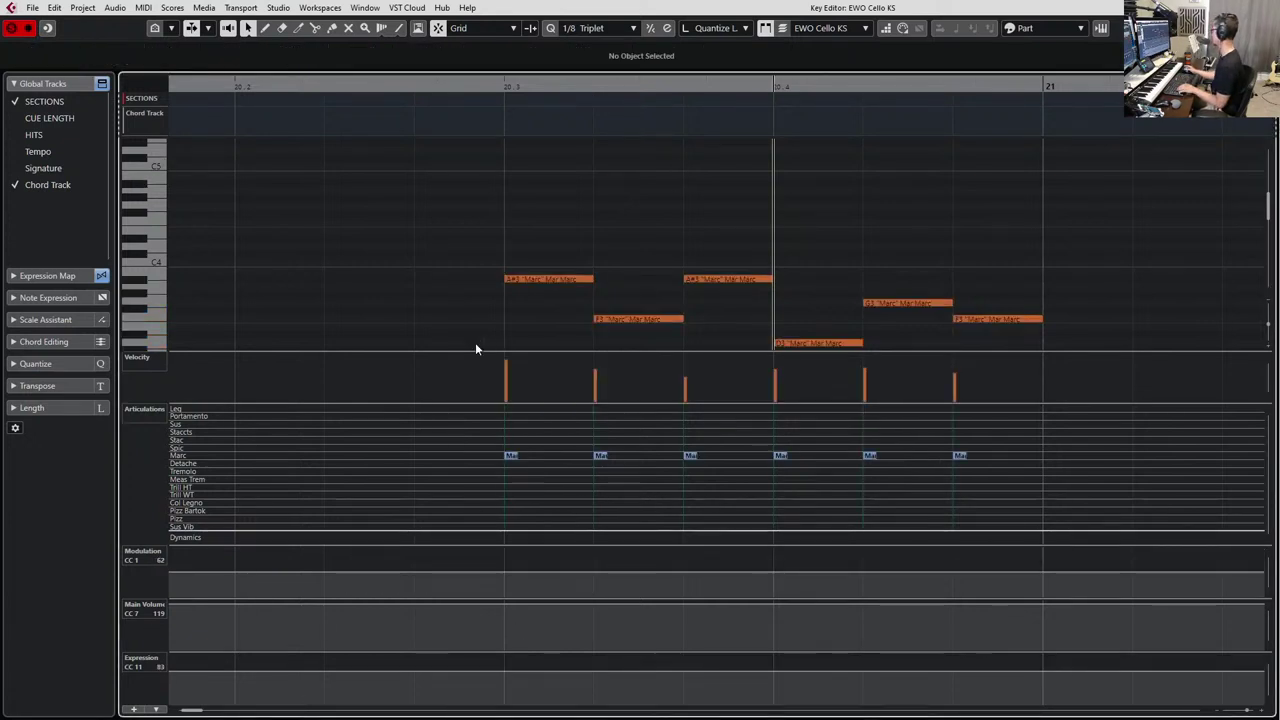
# Select the cello phrase's first two notes, move the playhead to them and listen to the phrase.
pyautogui.scroll(-3, 461, 233)
pyautogui.moveTo(488, 172); pyautogui.dragTo(630, 263)
pyautogui.press('l')
pyautogui.press('space')
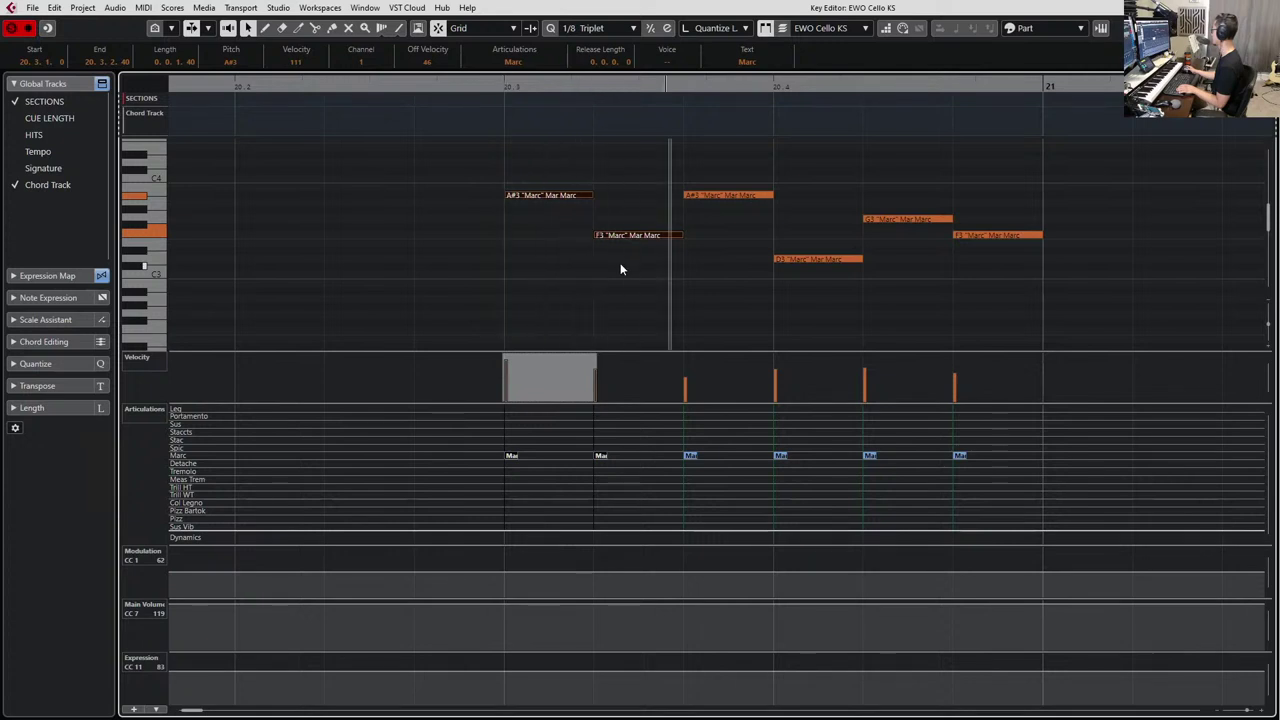
pyautogui.press('space')
pyautogui.scroll(-4, 575, 268)
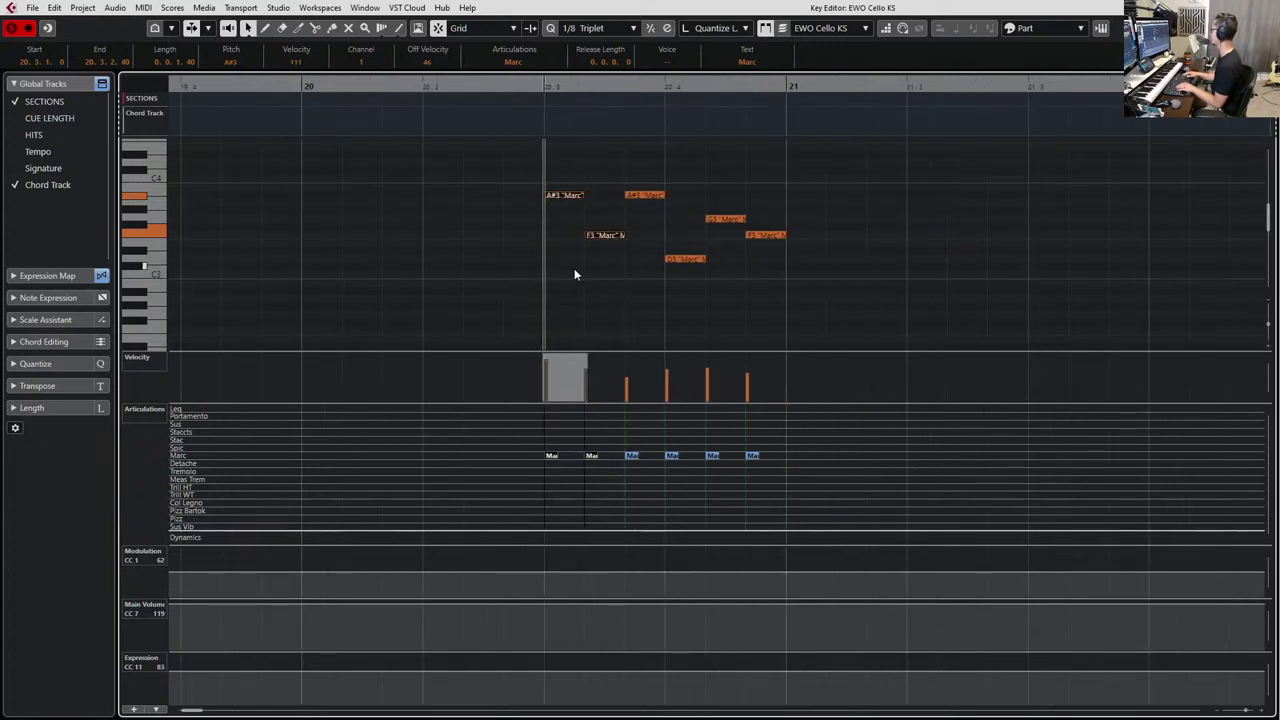
# Turn off the Key Editor's solo and listen to the cello phrase within the full arrangement.
pyautogui.press('s')
pyautogui.press('ctrl+KP_Subtract')
pyautogui.press('space')
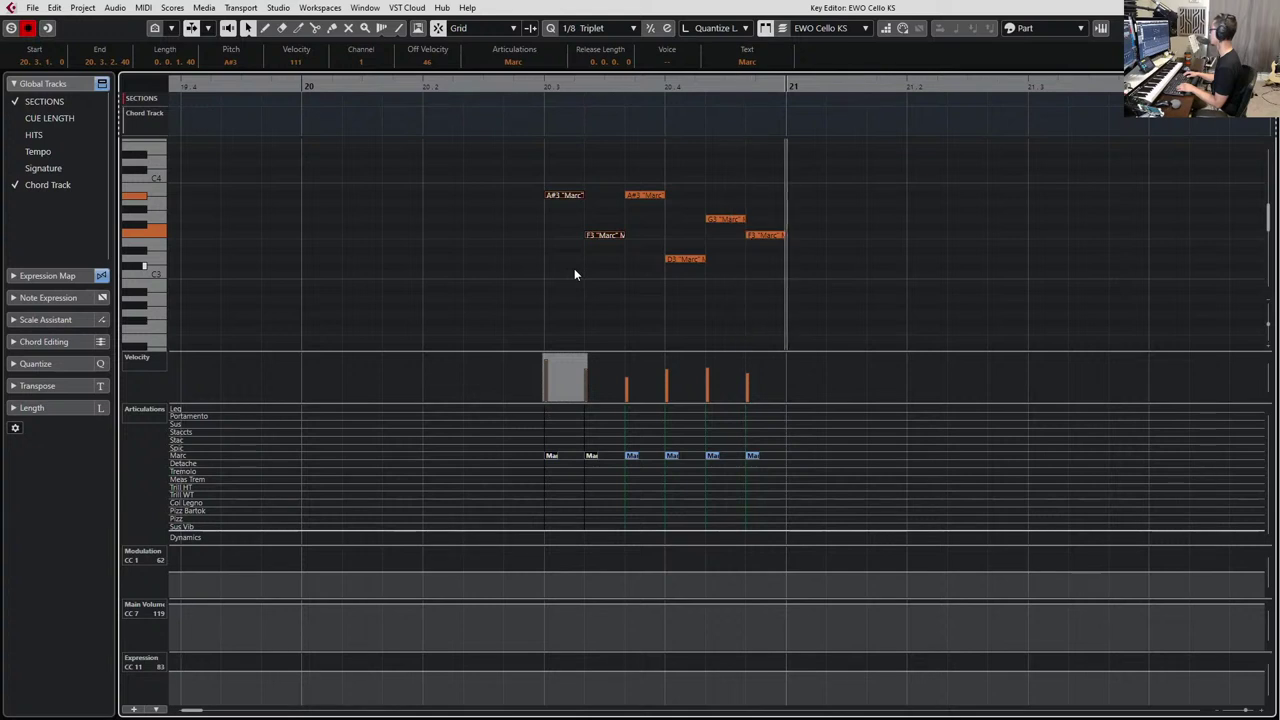
pyautogui.press('space')
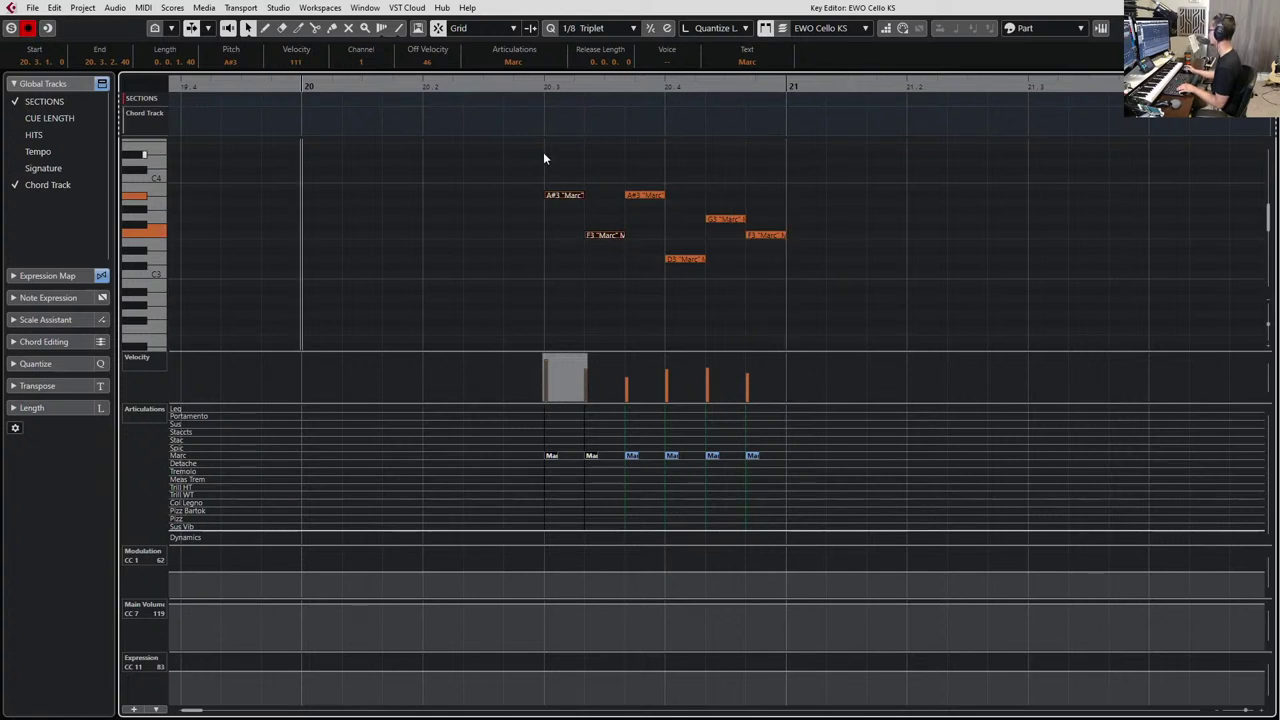
# Duplicate the cello phrase's last note at the start of bar 21 and transpose the copy down three semitones to D3.
pyautogui.click(564, 197)
pyautogui.scroll(-2, 564, 205)
pyautogui.hscroll(-3, 414, 262)
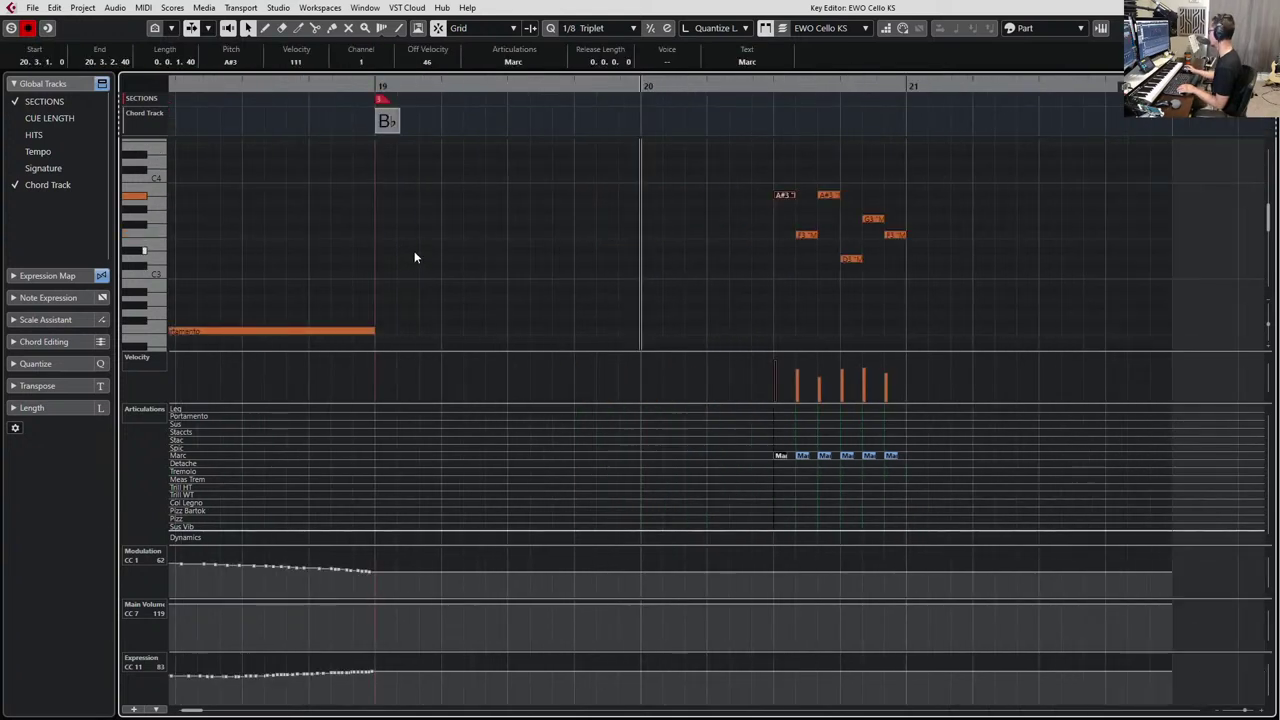
pyautogui.hscroll(5, 772, 204)
pyautogui.moveTo(686, 216); pyautogui.dragTo(568, 266)
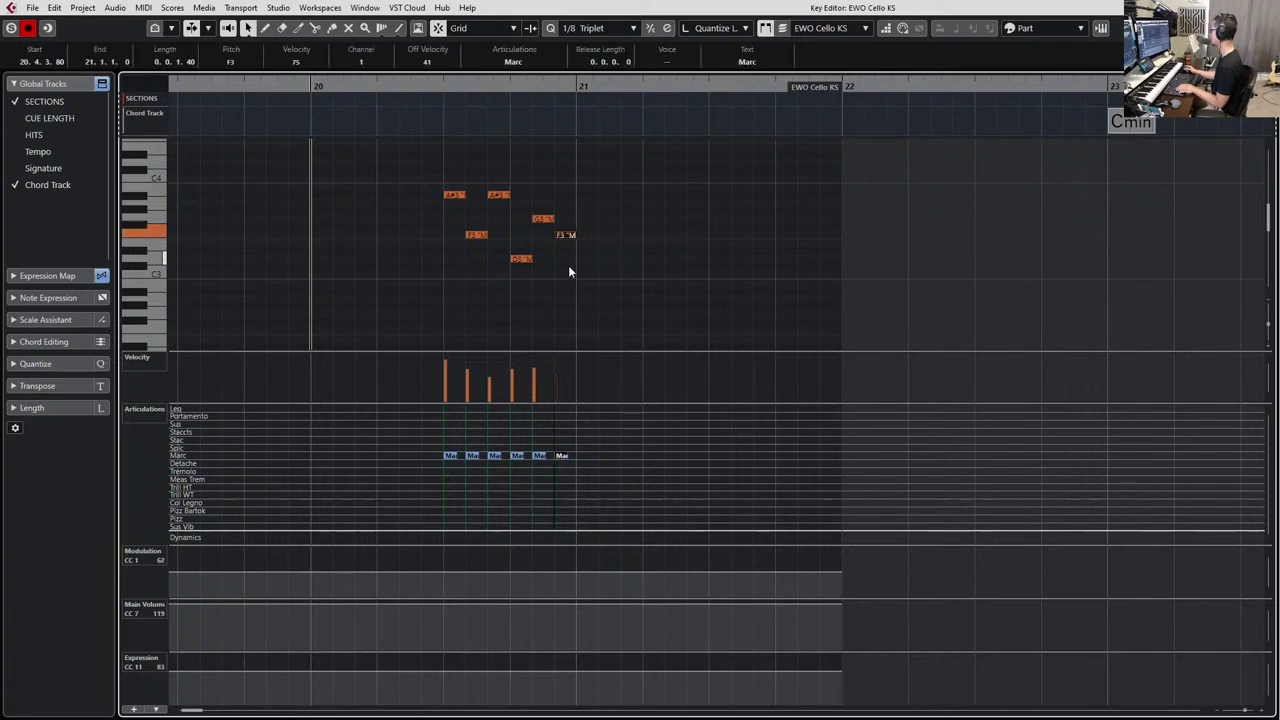
pyautogui.hotkey('ctrl', 'd')
pyautogui.press('Down')
pyautogui.press('Down')
pyautogui.press('Down')
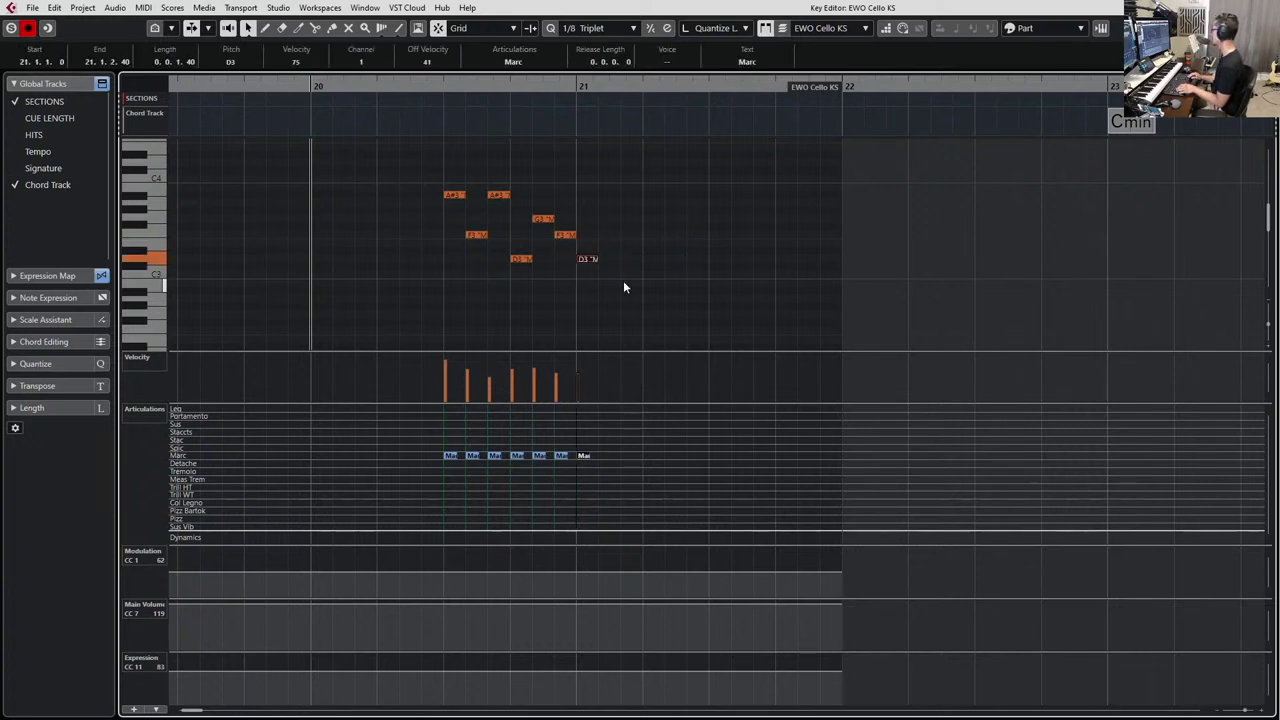
# Lengthen the new D3 cello note to one full bar so it sustains through bar 21.
pyautogui.hotkey('alt', 'shift', 'Right')
pyautogui.hotkey('alt', 'shift', 'Right')
pyautogui.hotkey('alt', 'shift', 'Right')
pyautogui.hotkey('alt', 'shift', 'Right')
pyautogui.hotkey('alt', 'shift', 'Right')
pyautogui.hotkey('alt', 'shift', 'Right')
pyautogui.hotkey('alt', 'shift', 'Right')
pyautogui.hotkey('alt', 'shift', 'Right')
pyautogui.hotkey('alt', 'shift', 'Right')
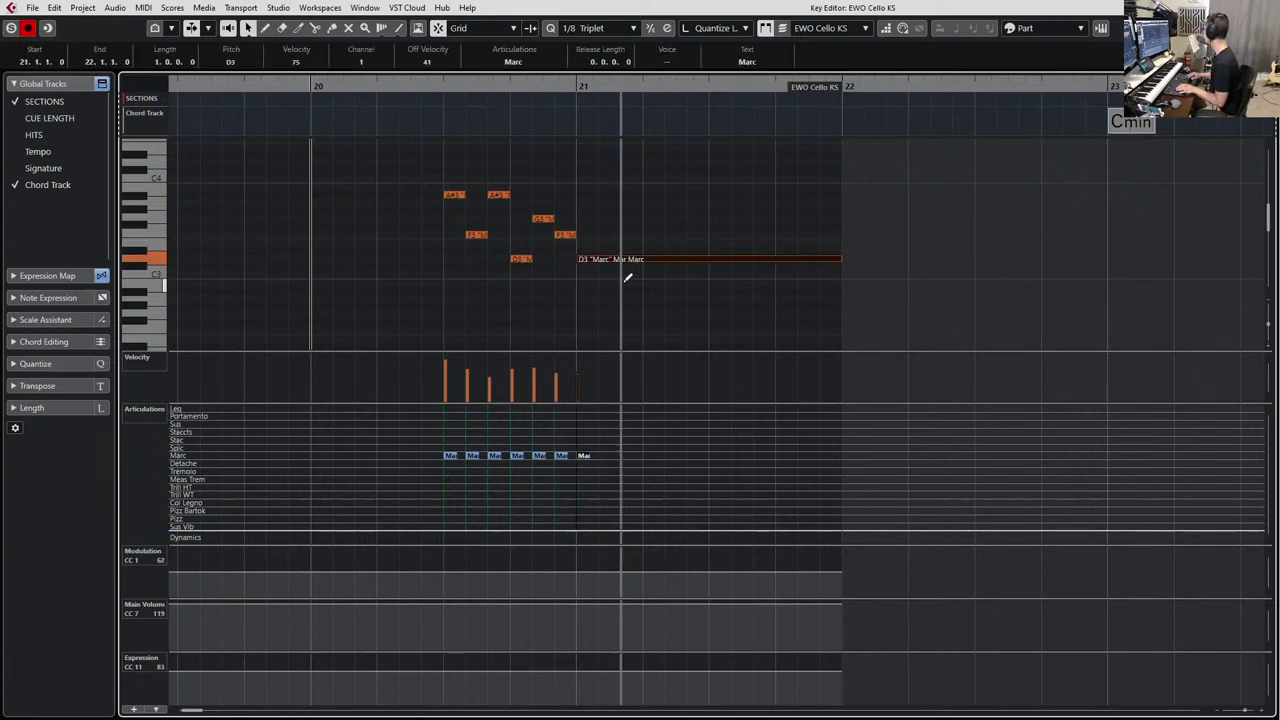
pyautogui.hotkey('alt', 'shift', 'Right')
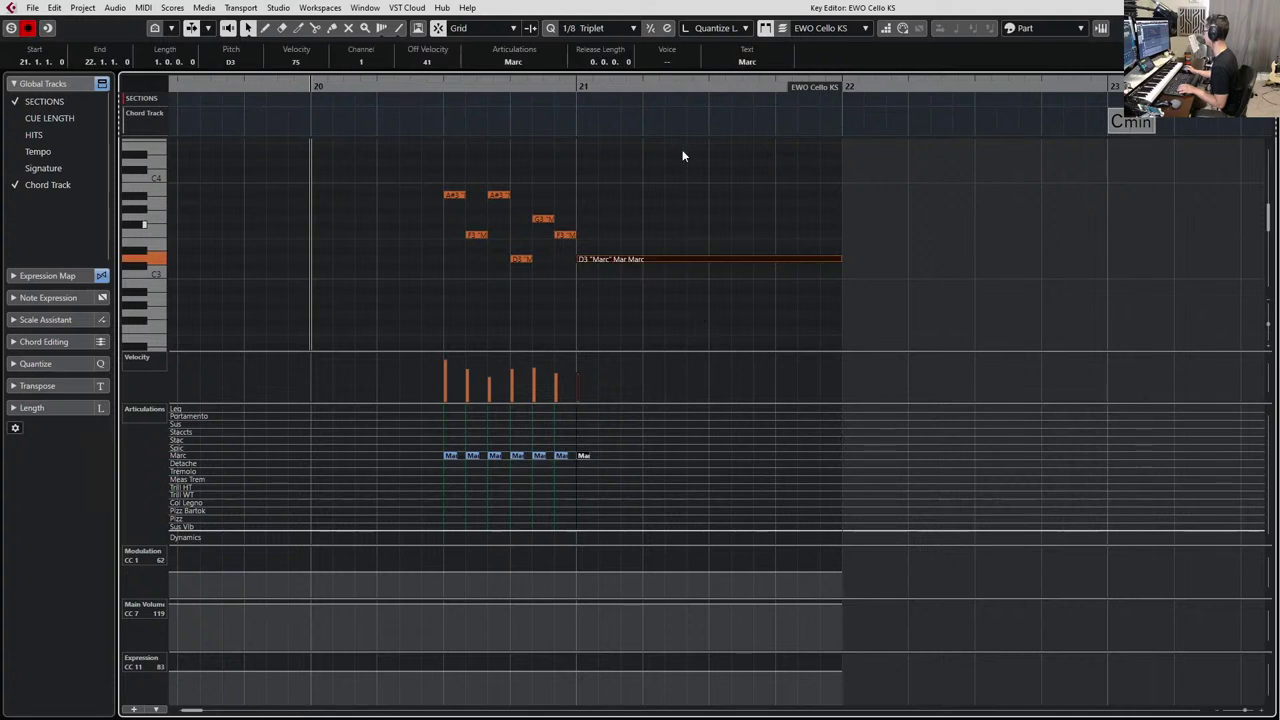
# Give the long D3 note in bar 21 the Sus articulation and listen to it.
pyautogui.click(513, 61)
pyautogui.click(516, 107)
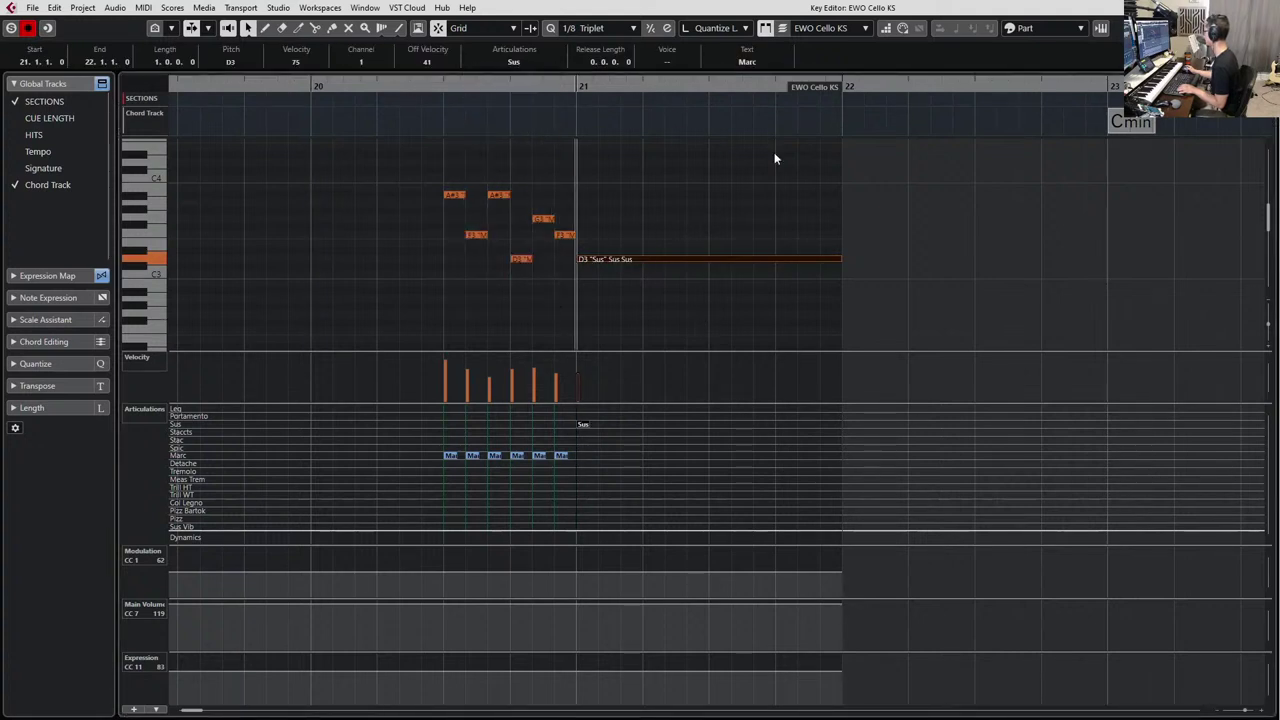
pyautogui.press('space')
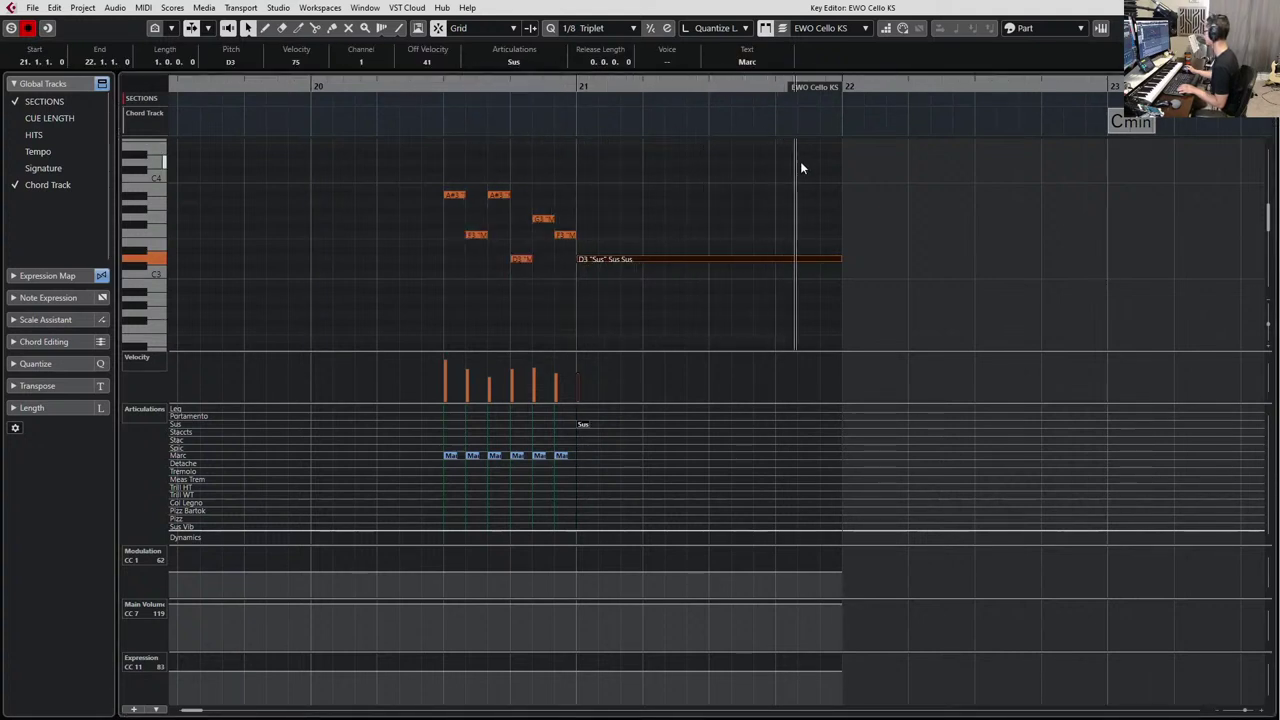
pyautogui.press('space')
# Try recording a modulation and expression pass over the cello phrase in bars 20 and 21.
pyautogui.press('g')
pyautogui.press('g')
pyautogui.press('g')
pyautogui.press('g')
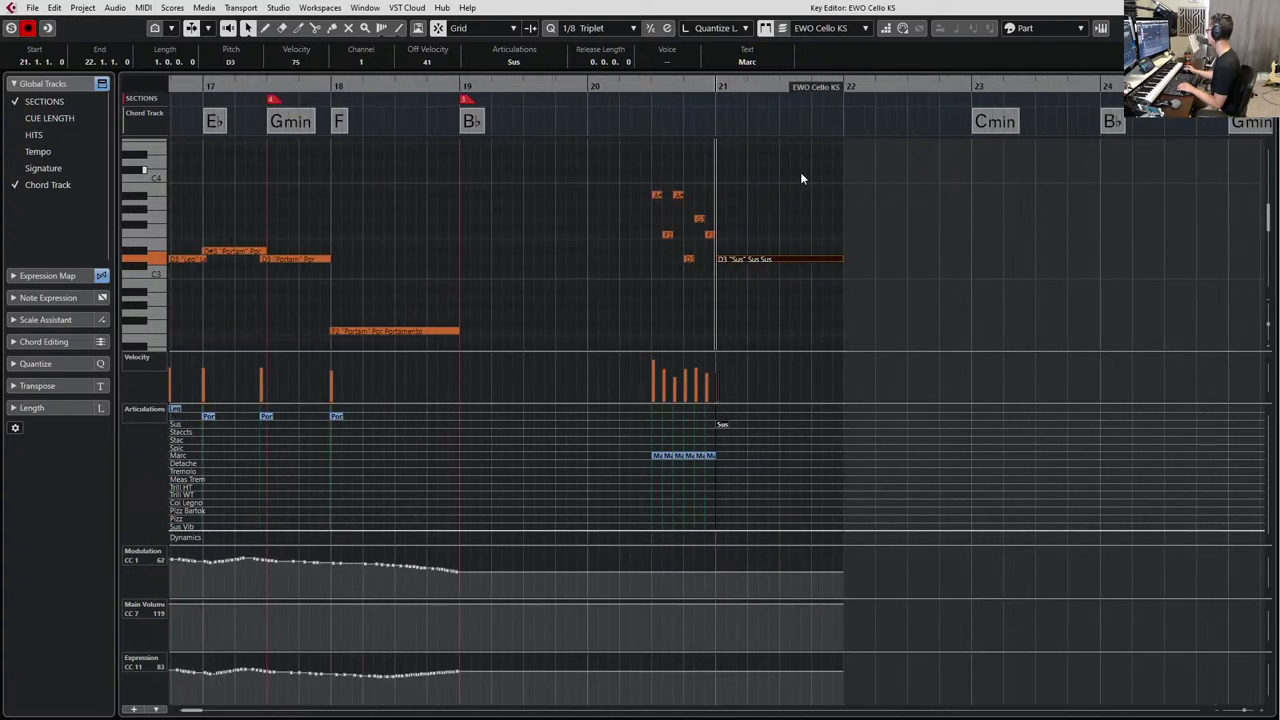
pyautogui.hscroll(2, 768, 145)
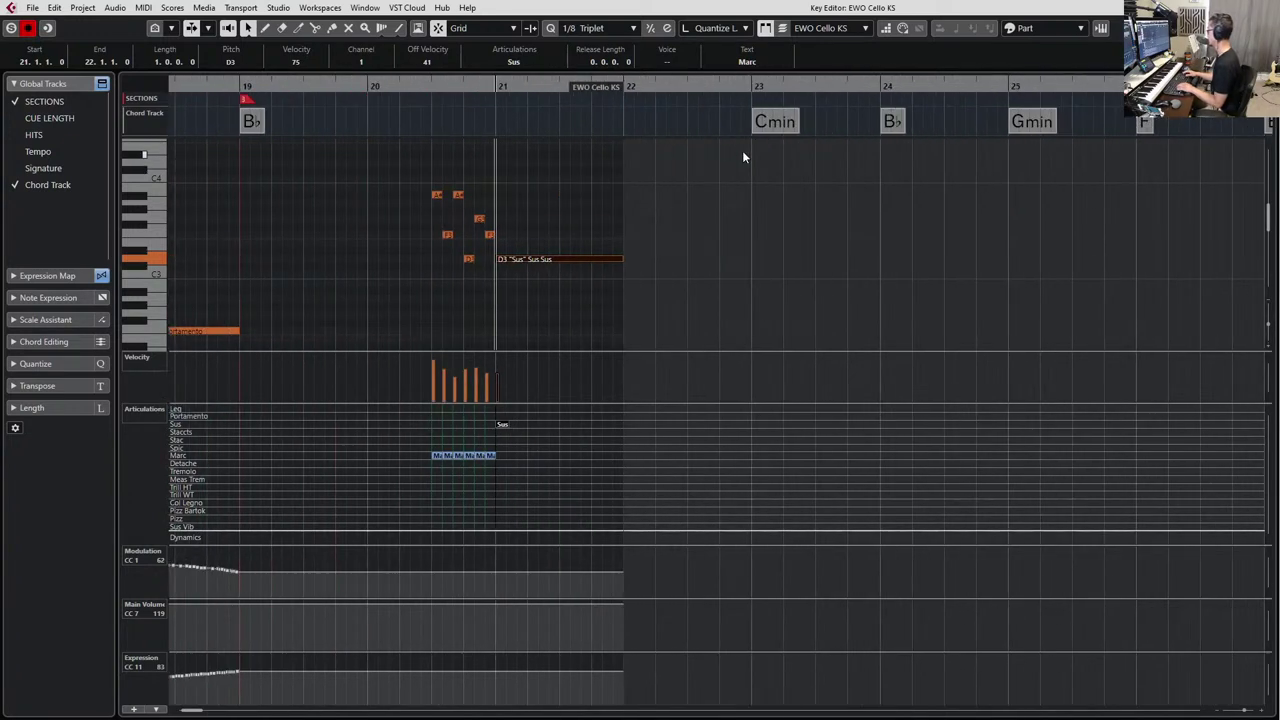
pyautogui.press('KP_Subtract')
pyautogui.press('KP_Subtract')
pyautogui.press('s')
pyautogui.press('space')
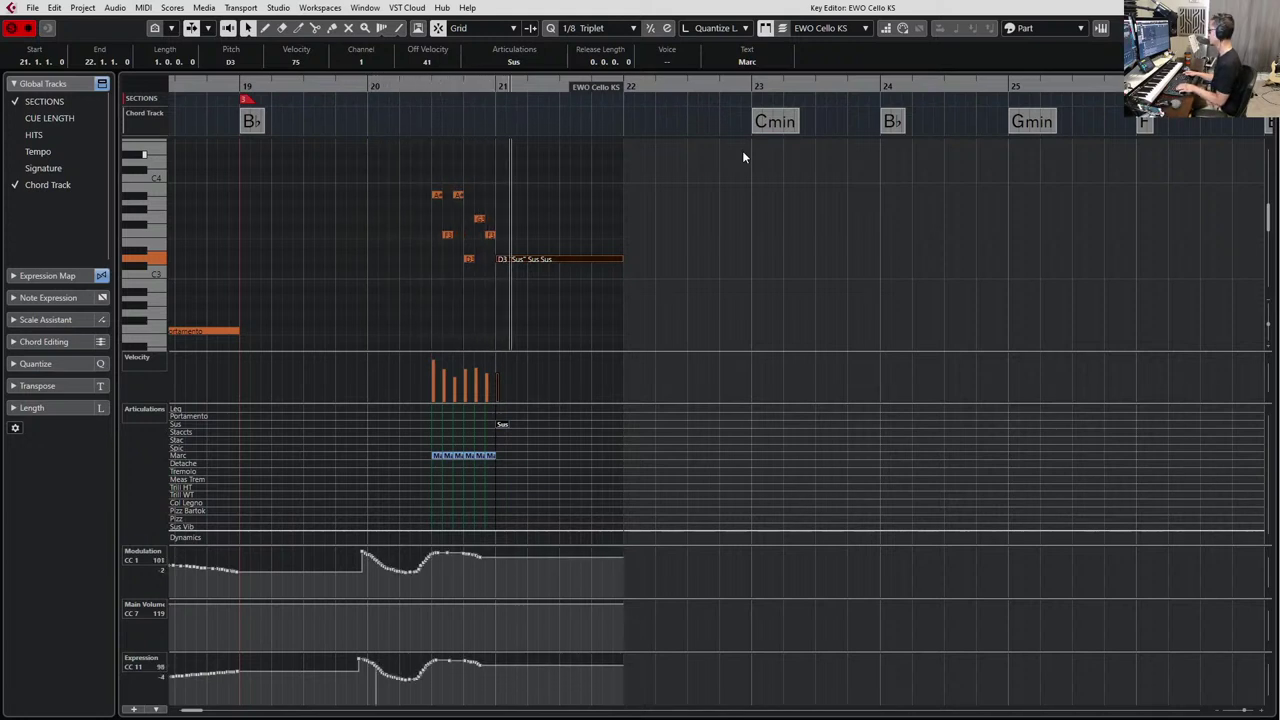
pyautogui.press('space')
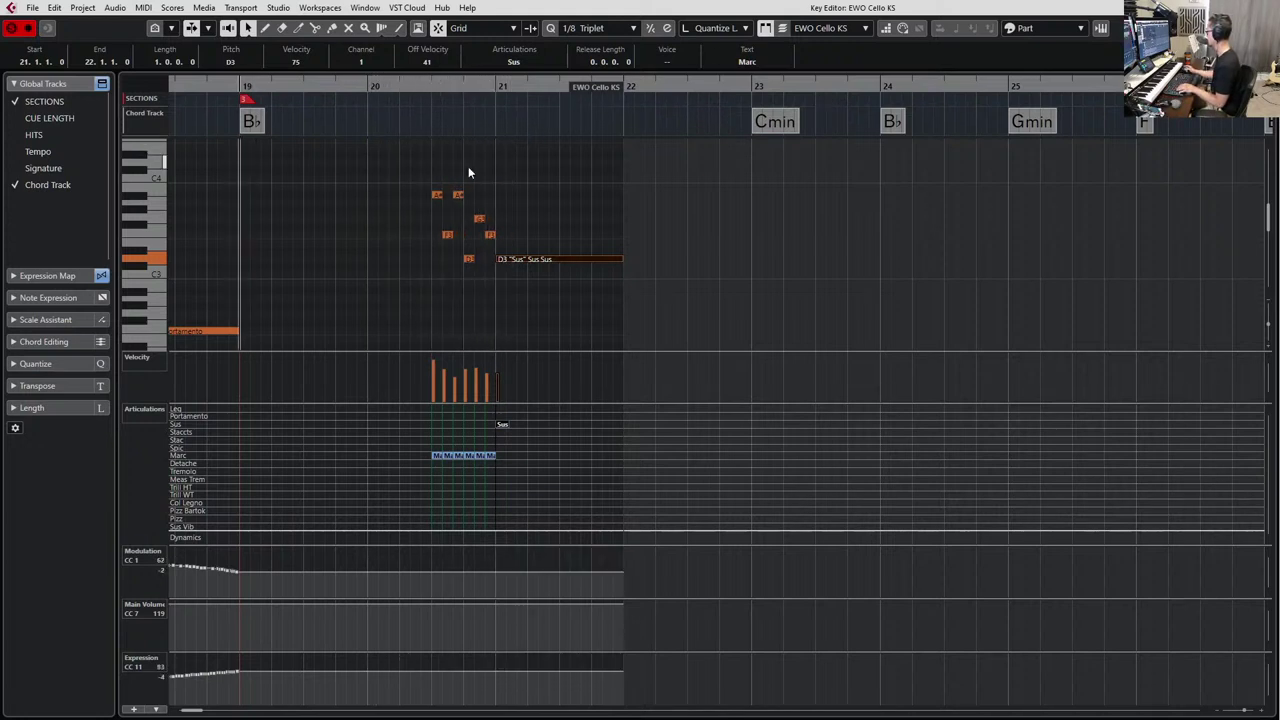
# Lower the velocities of the six cello triplet notes in bar 20 and record a modulation and expression swell through bar 21.
pyautogui.moveTo(424, 174); pyautogui.dragTo(486, 283)
pyautogui.keyDown('shift'); pyautogui.click(489, 234); pyautogui.keyUp('shift')
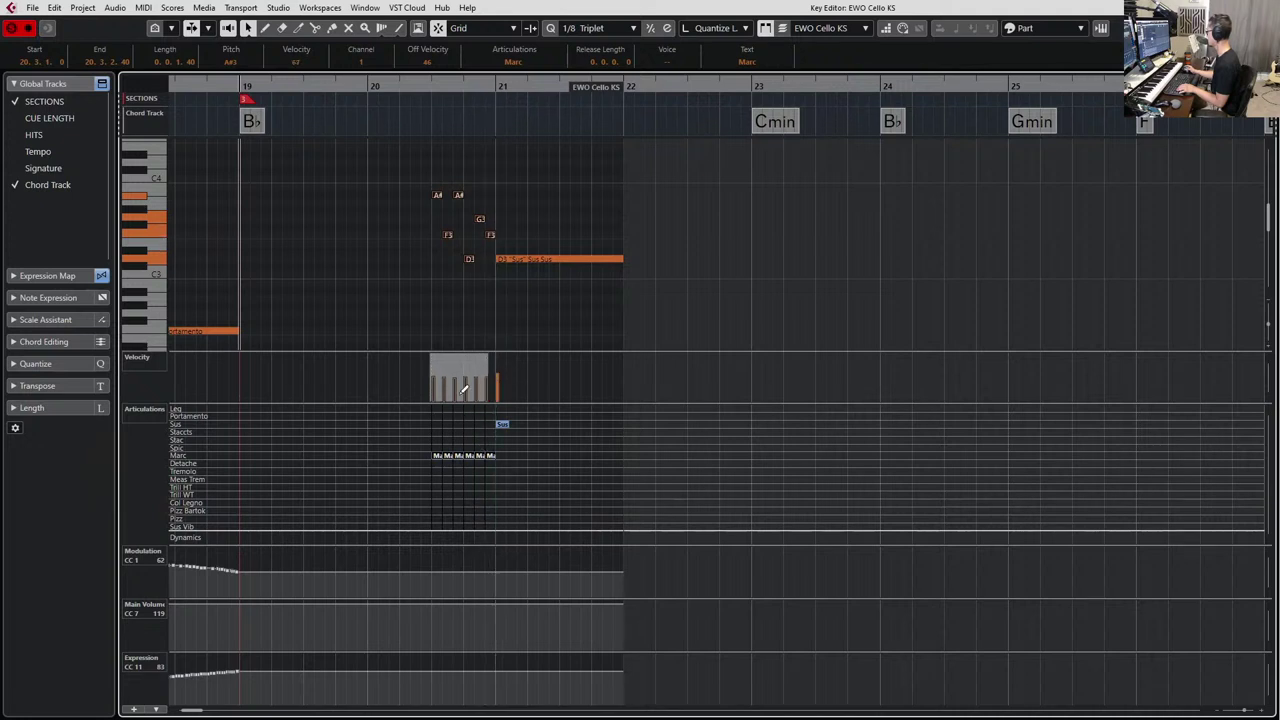
pyautogui.moveTo(459, 358)
pyautogui.mouseDown()
pyautogui.moveTo(459, 371)
pyautogui.moveTo(434, 377)
pyautogui.mouseUp()
pyautogui.press('space')
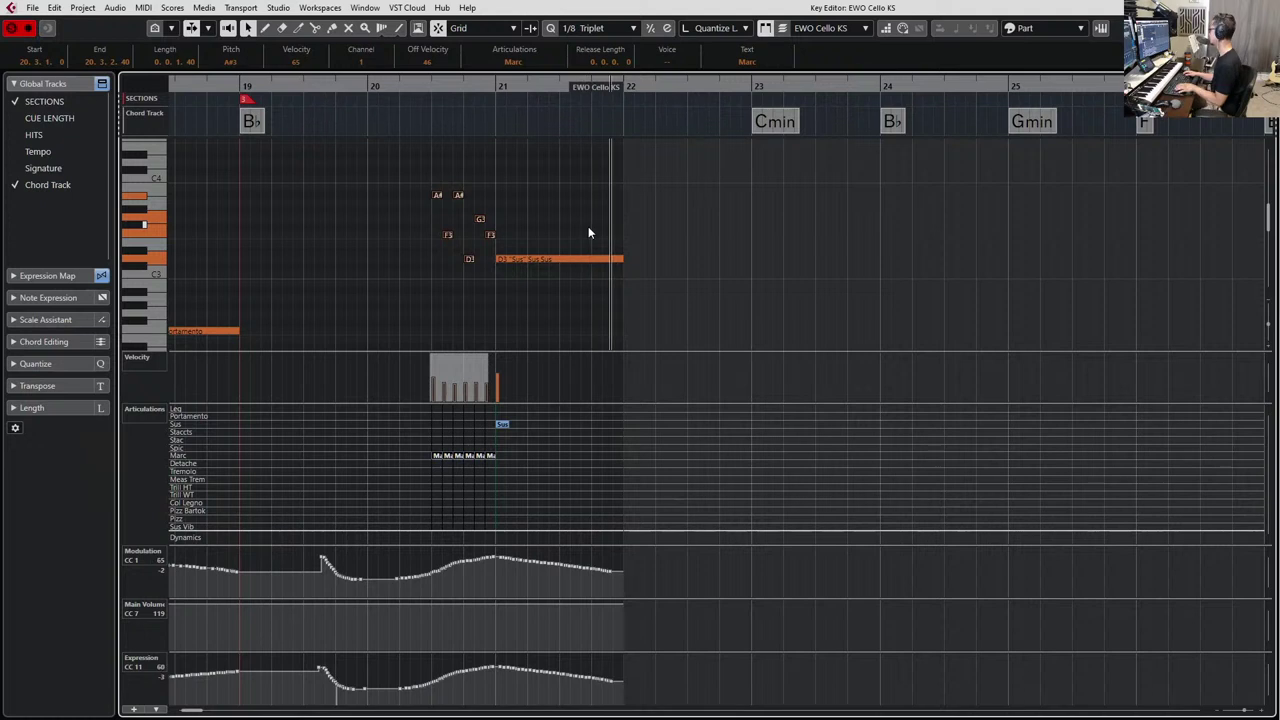
pyautogui.press('space')
# Try the Detache, Sus, Marc and Leg articulations on the long cello note in bar 21.
pyautogui.moveTo(588, 228); pyautogui.dragTo(562, 286)
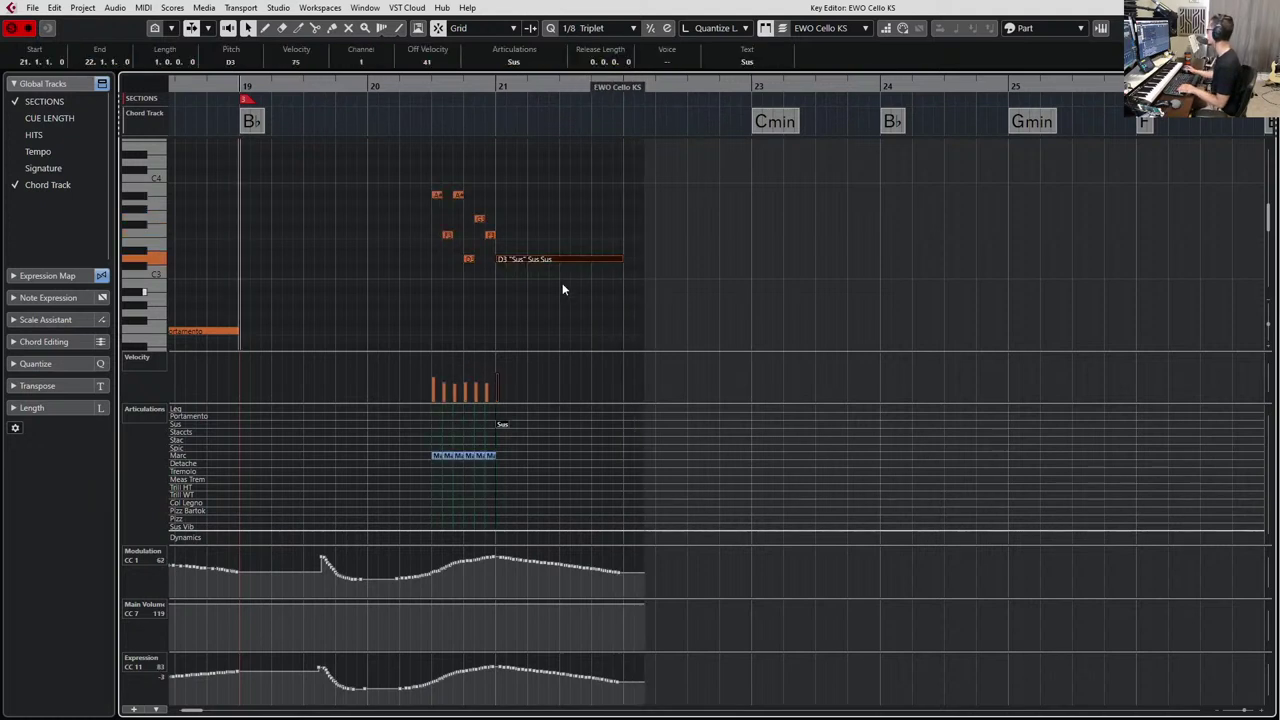
pyautogui.click(530, 66)
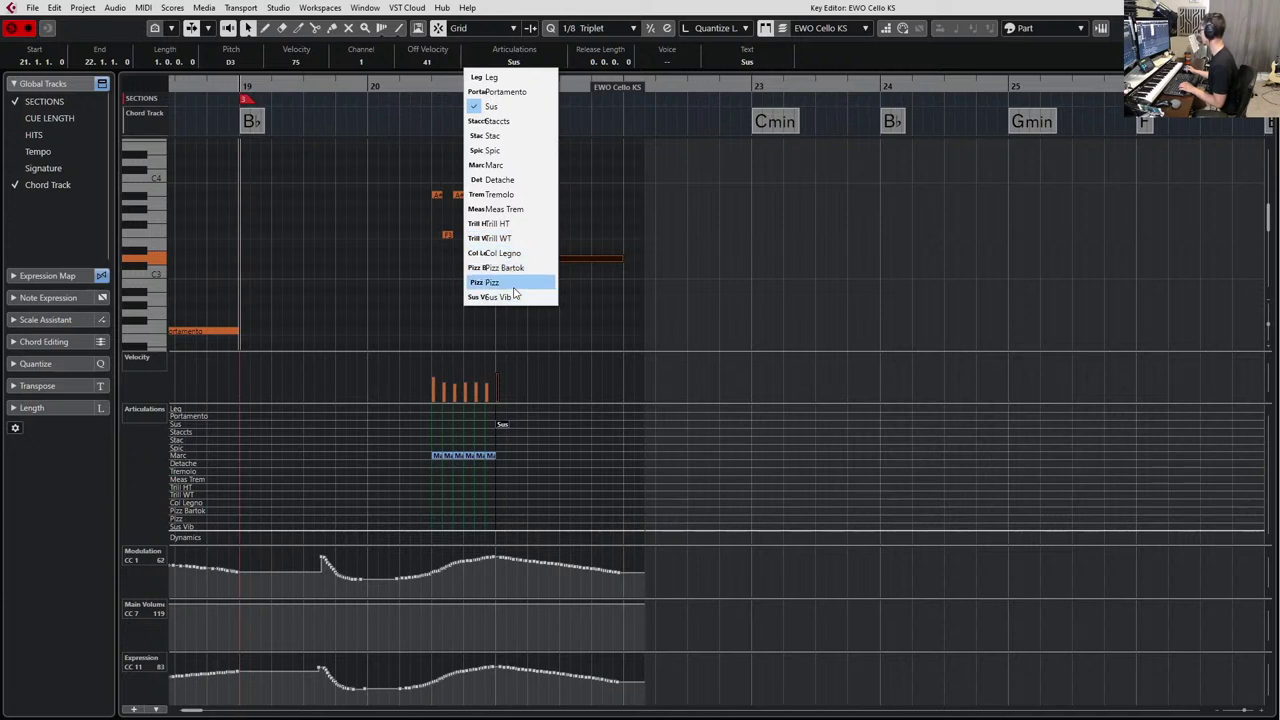
pyautogui.click(502, 181)
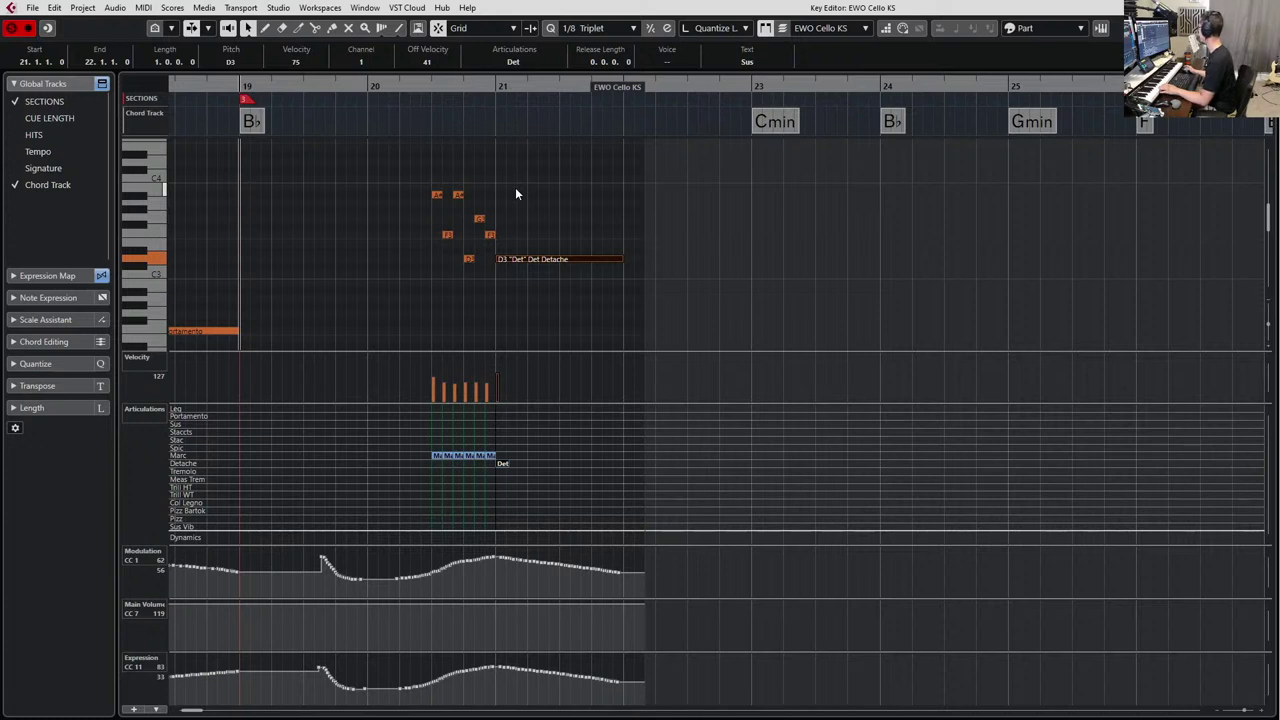
pyautogui.click(515, 62)
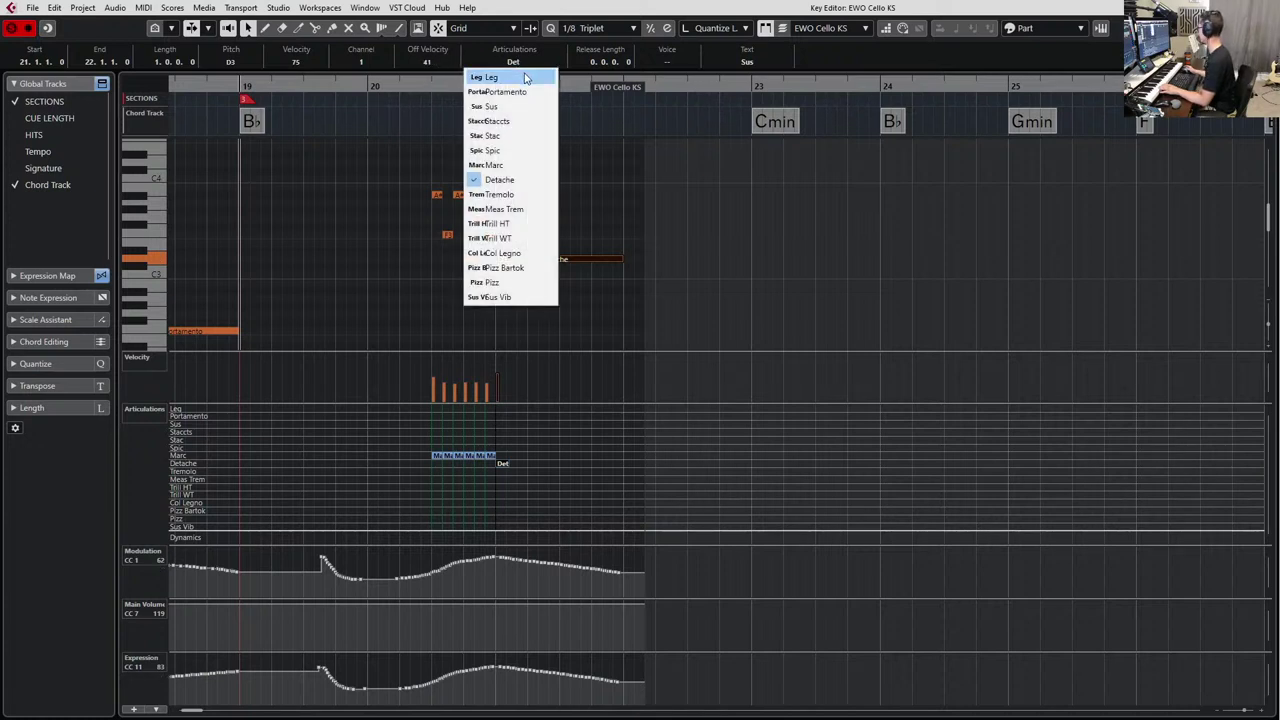
pyautogui.click(524, 105)
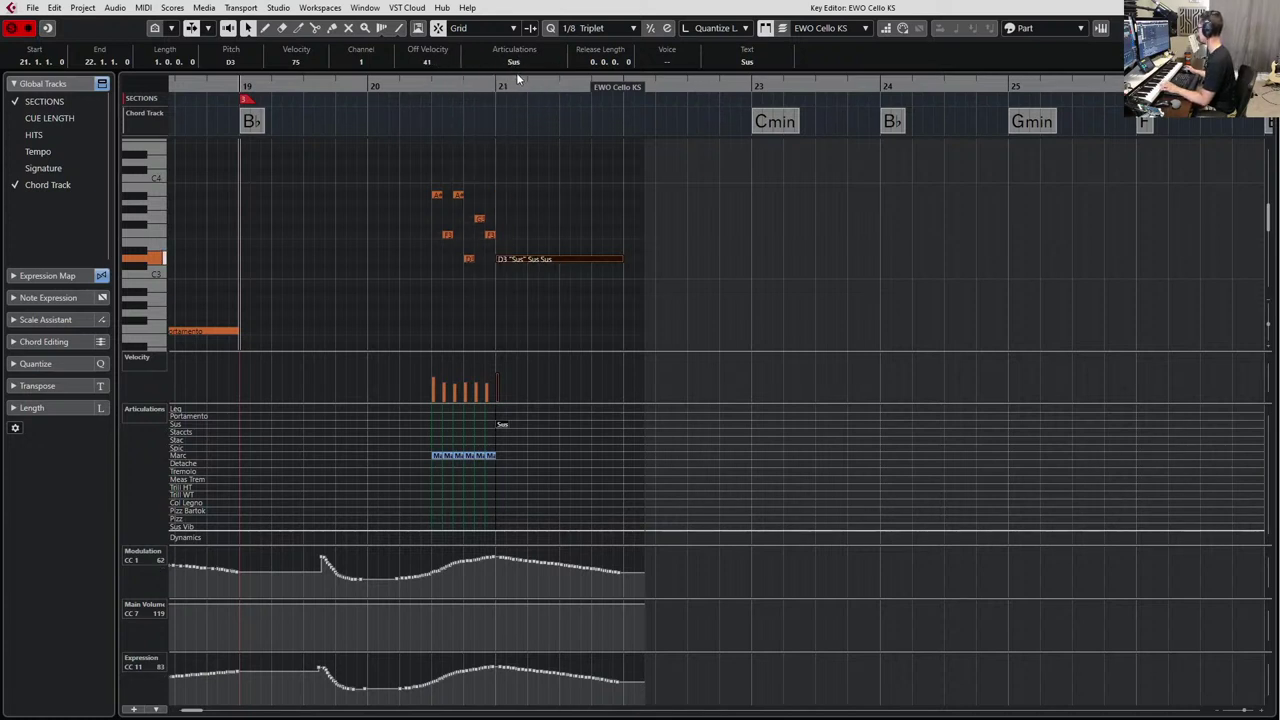
pyautogui.click(515, 63)
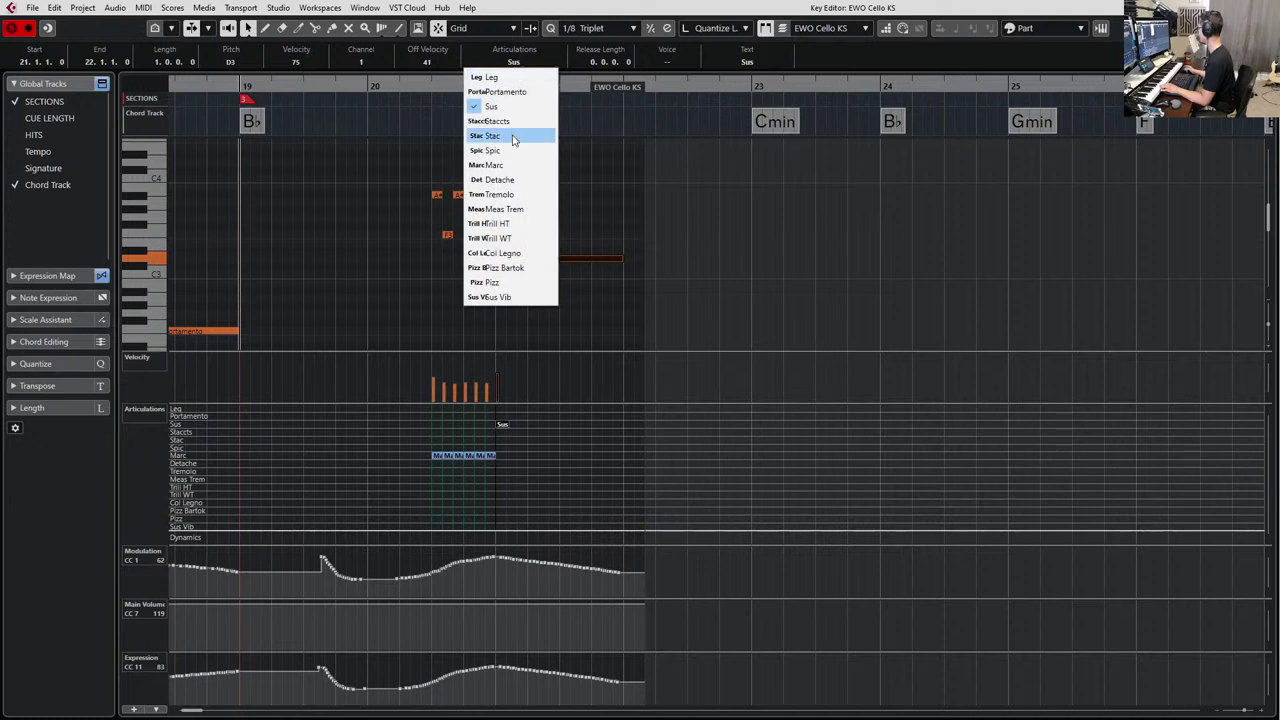
pyautogui.click(517, 165)
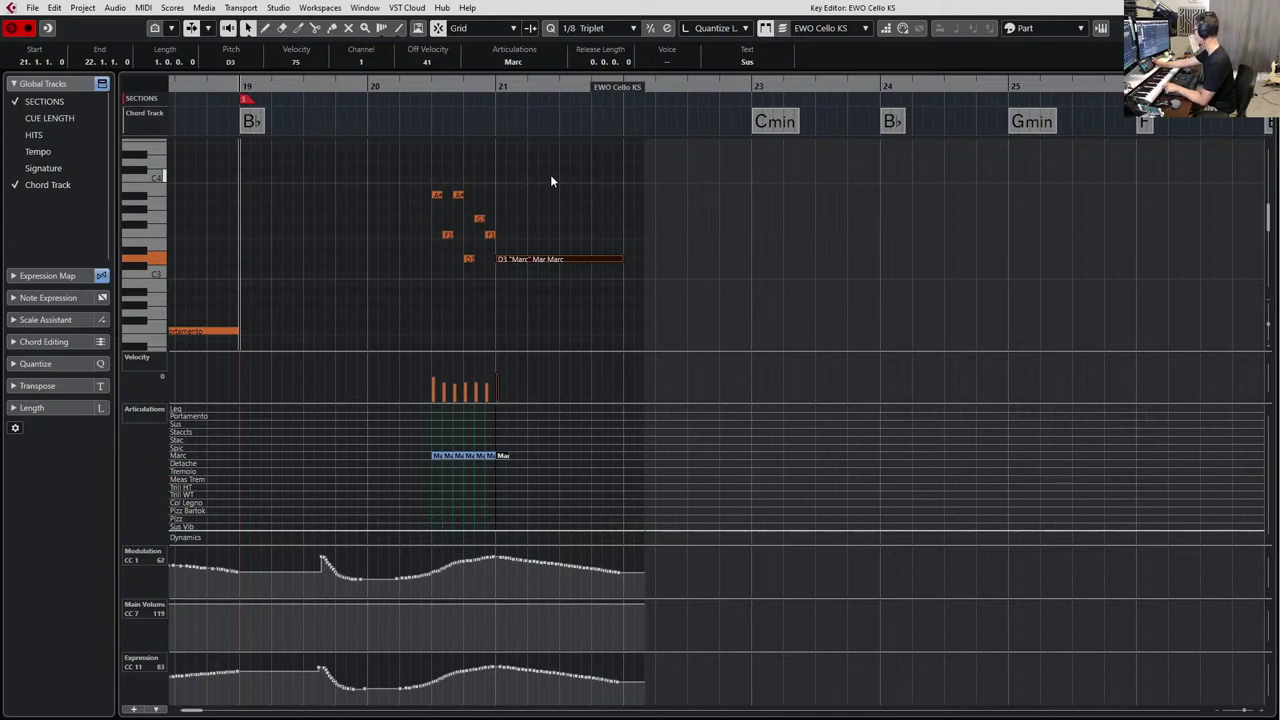
pyautogui.click(522, 60)
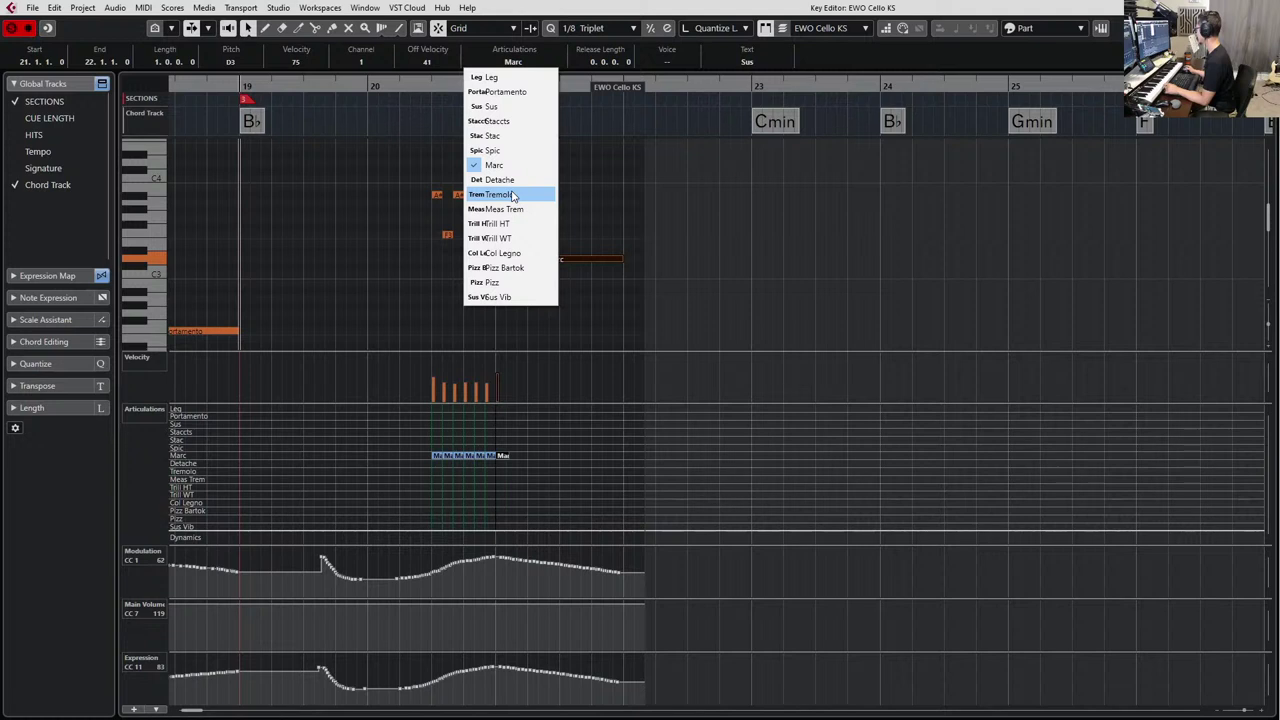
pyautogui.click(510, 78)
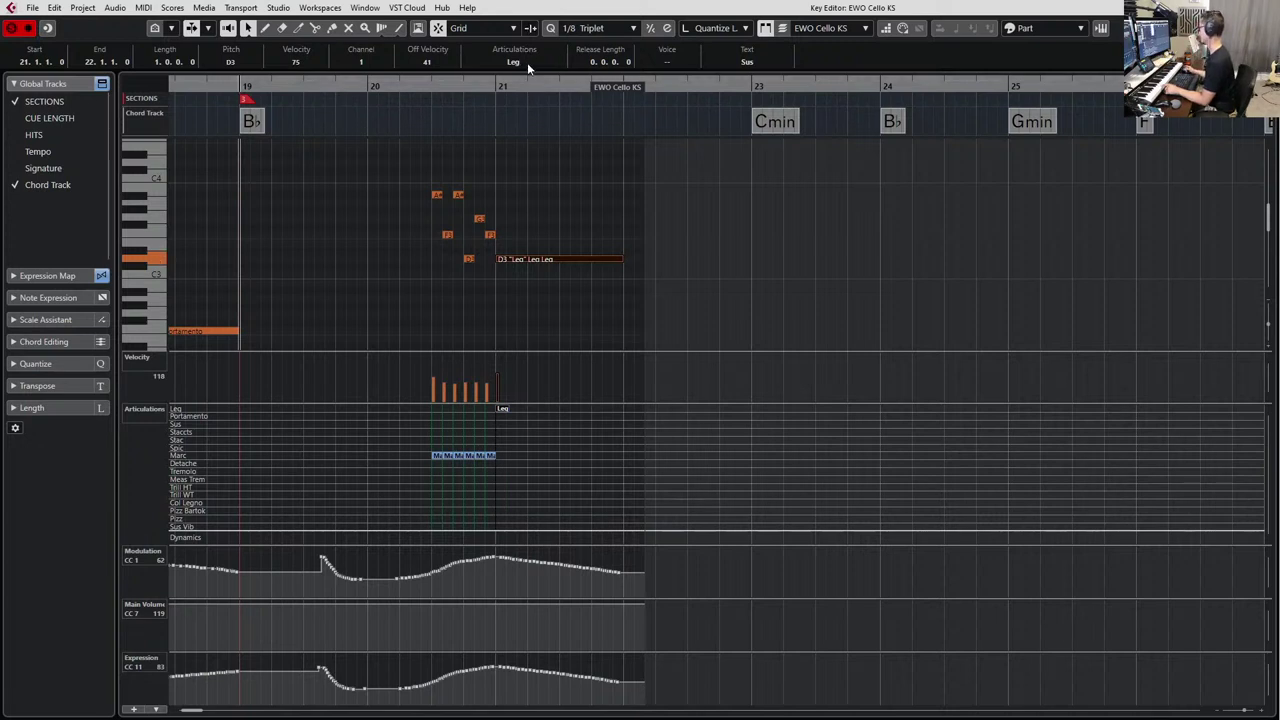
# Set the long bar 21 cello note to the Sus articulation and re-record stronger modulation and expression across the phrase.
pyautogui.click(527, 64)
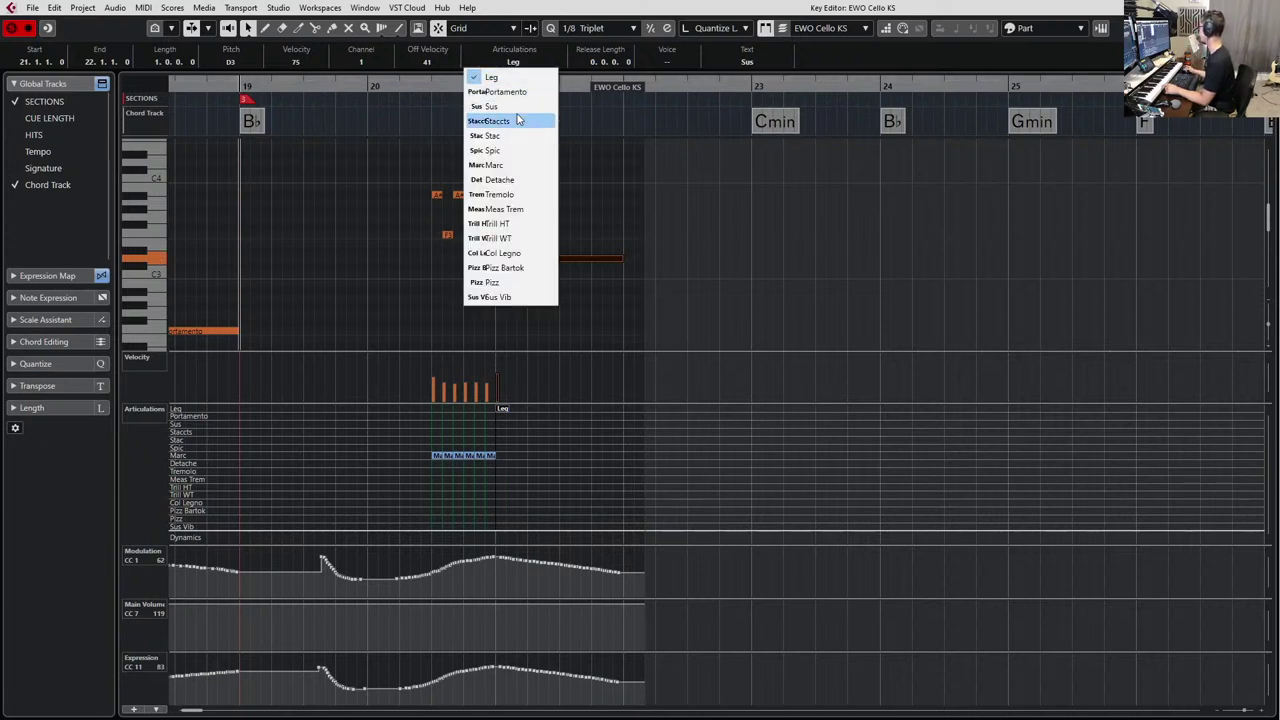
pyautogui.click(516, 106)
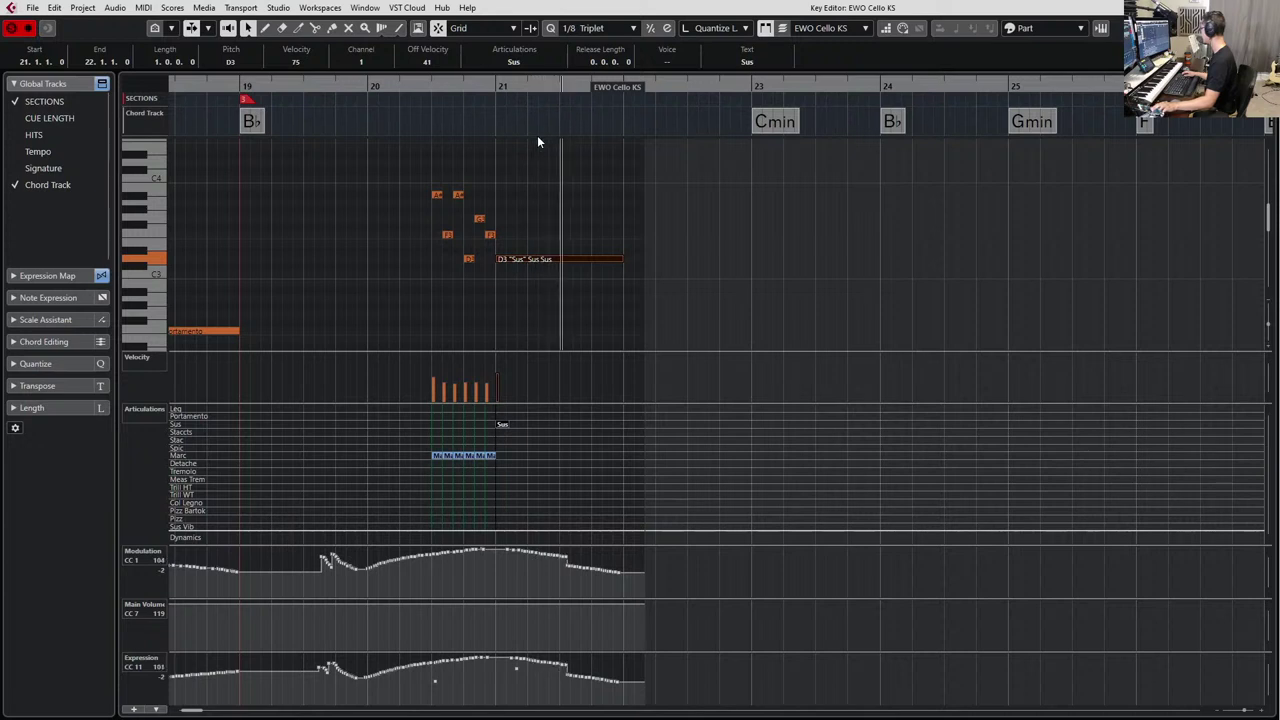
pyautogui.press('space')
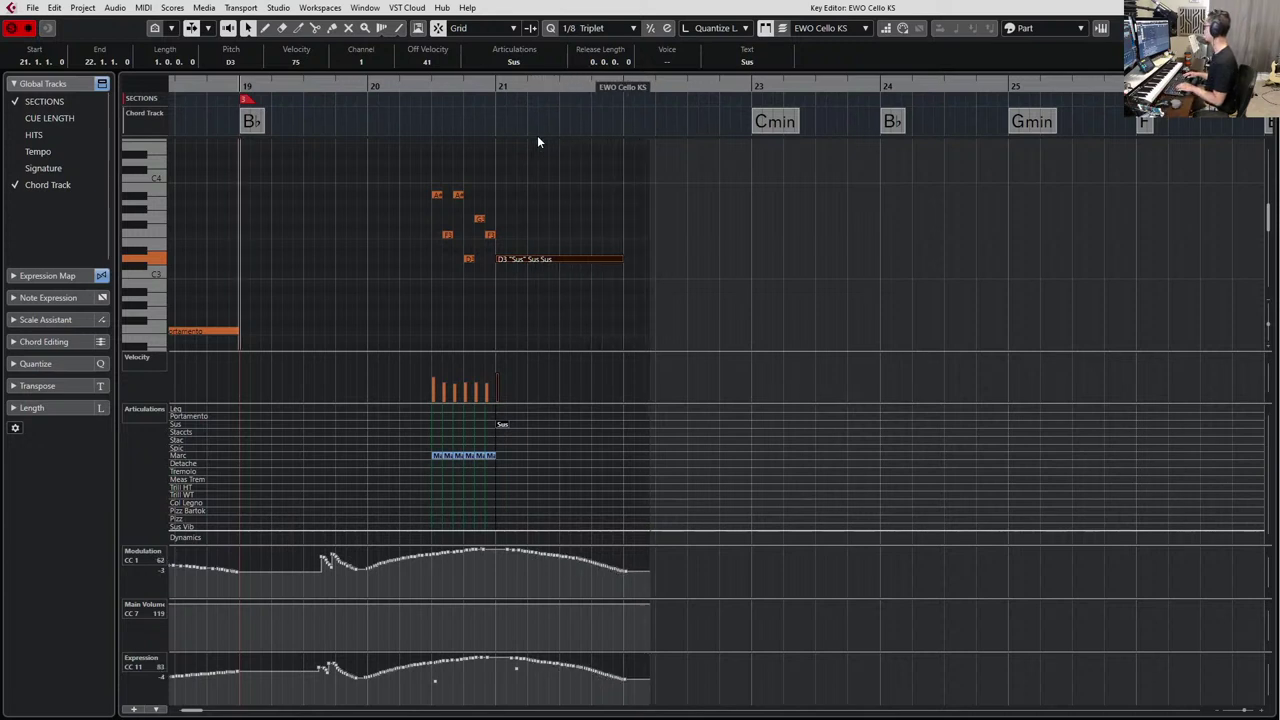
pyautogui.press('space')
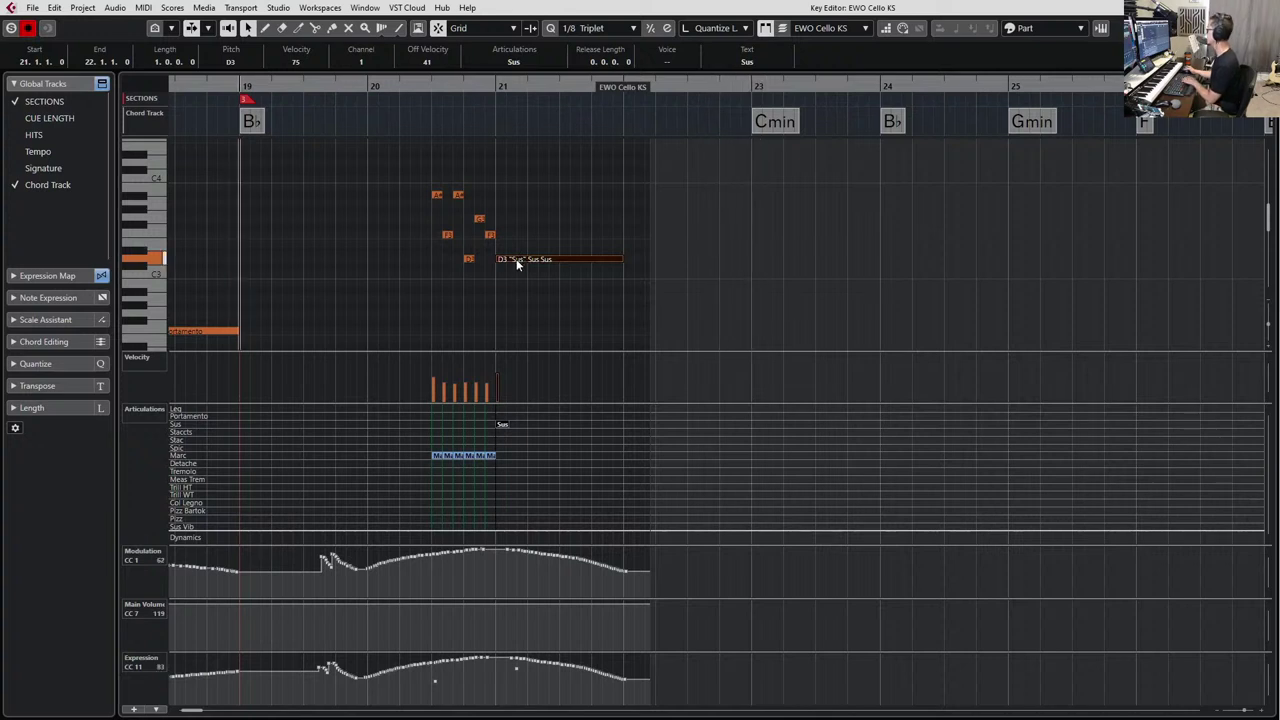
# Transpose the long cello note in bar 21 up three semitones to F3.
pyautogui.press('Up')
pyautogui.press('Up')
pyautogui.press('Up')
pyautogui.press('Up')
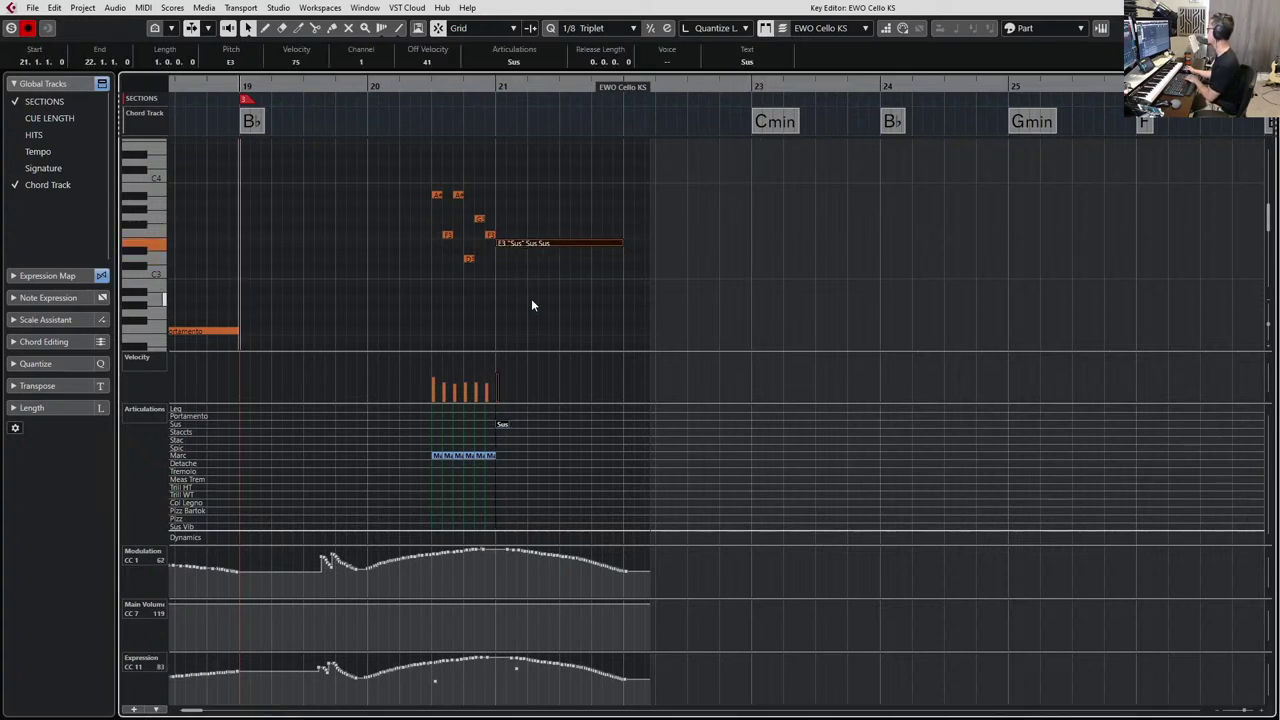
pyautogui.press('Down')
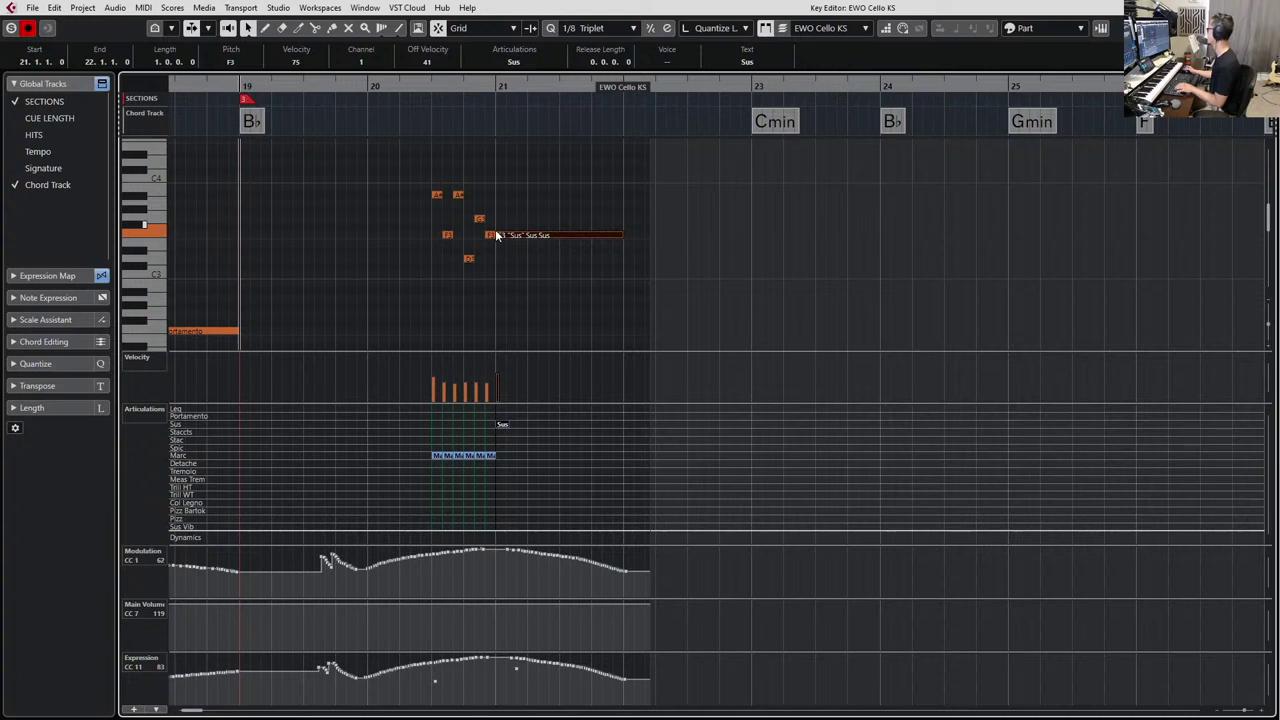
# Select the six cello triplet notes, move the playhead to them and listen through the held note in bar 21.
pyautogui.click(457, 280)
pyautogui.moveTo(494, 190); pyautogui.dragTo(426, 272)
pyautogui.press('l')
pyautogui.press('space')
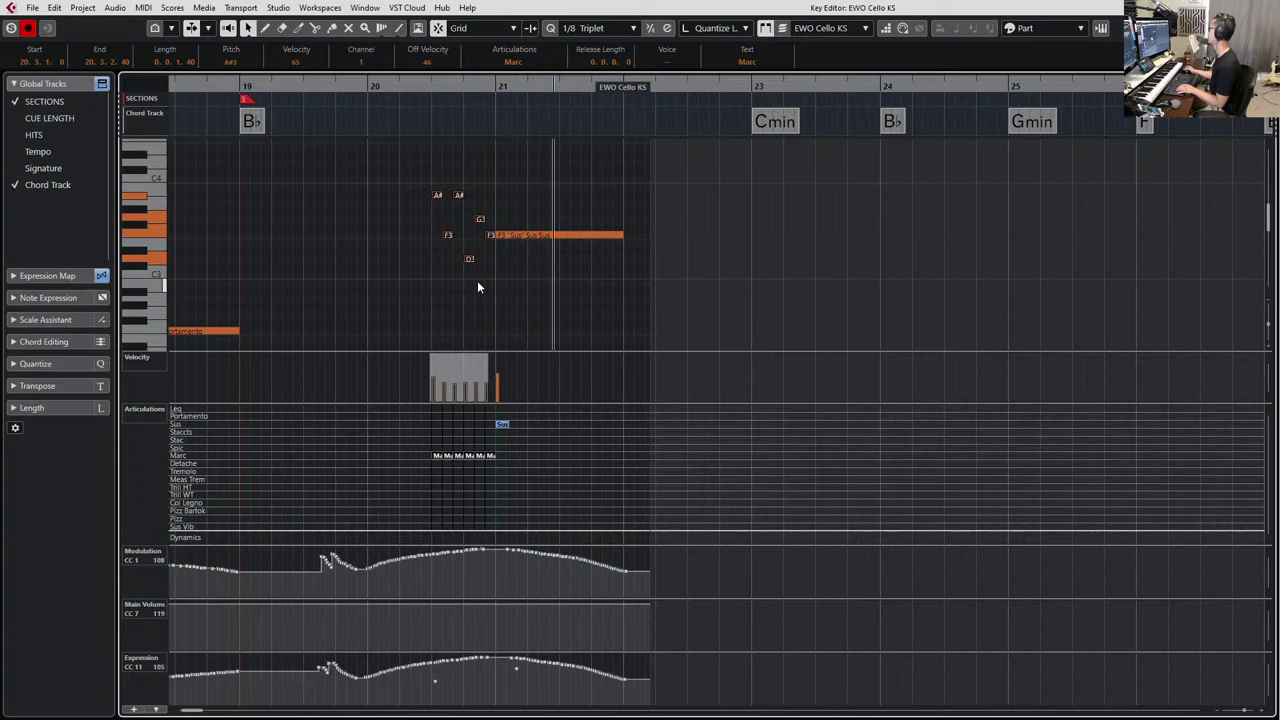
pyautogui.press('space')
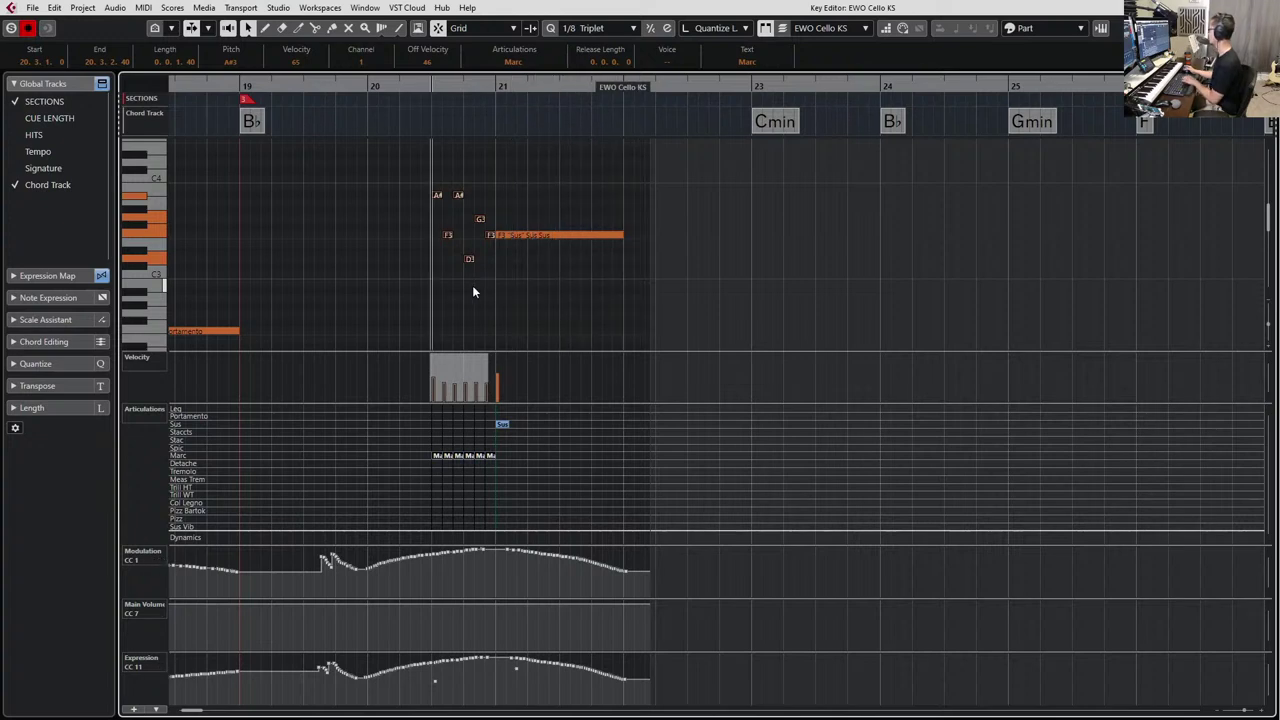
# Open the EWO Glockenspiel part, duplicate the phrase's last F5 to the start of bar 21 and lengthen the copy to a full bar.
pyautogui.press('Escape')
pyautogui.scroll(-3, 600, 440)
pyautogui.scroll(1, 570, 542)
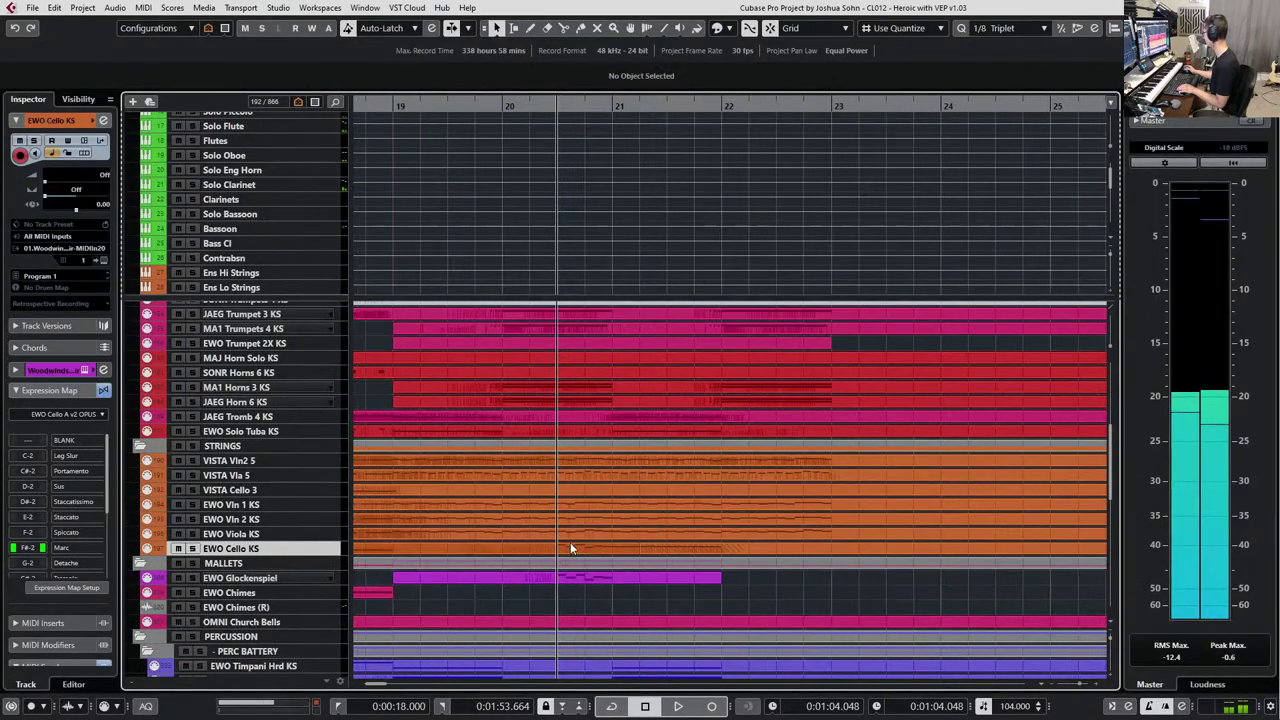
pyautogui.doubleClick(617, 576)
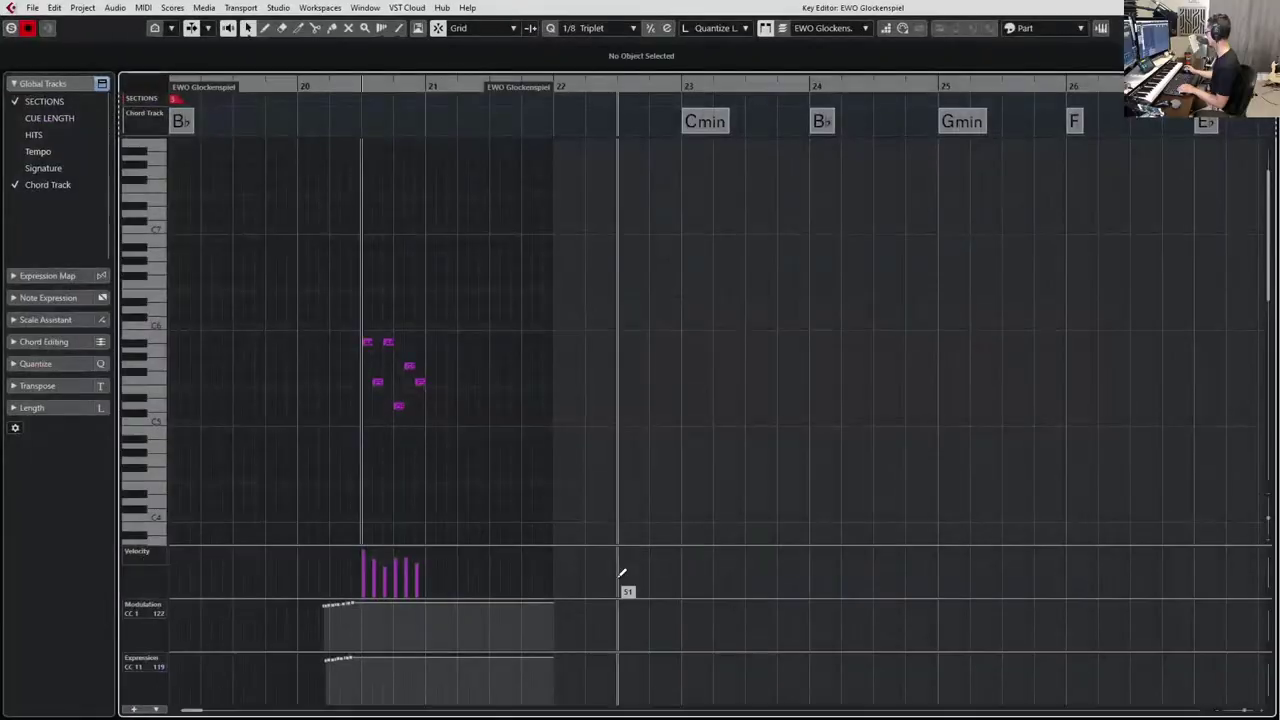
pyautogui.keyDown('alt'); pyautogui.keyDown('shift'); pyautogui.click(420, 389); pyautogui.keyUp('shift'); pyautogui.keyUp('alt')
pyautogui.hotkey('ctrl', 'd')
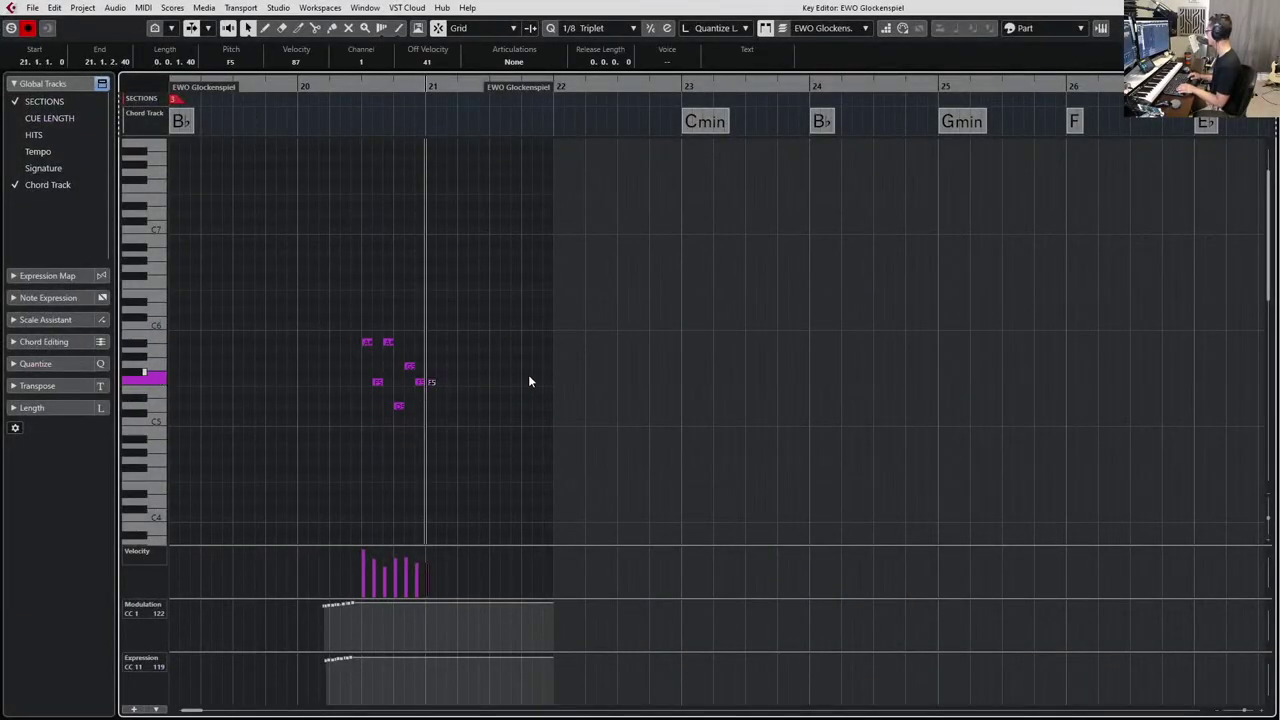
pyautogui.hotkey('alt', 'Right')
pyautogui.hotkey('alt', 'shift', 'Left')
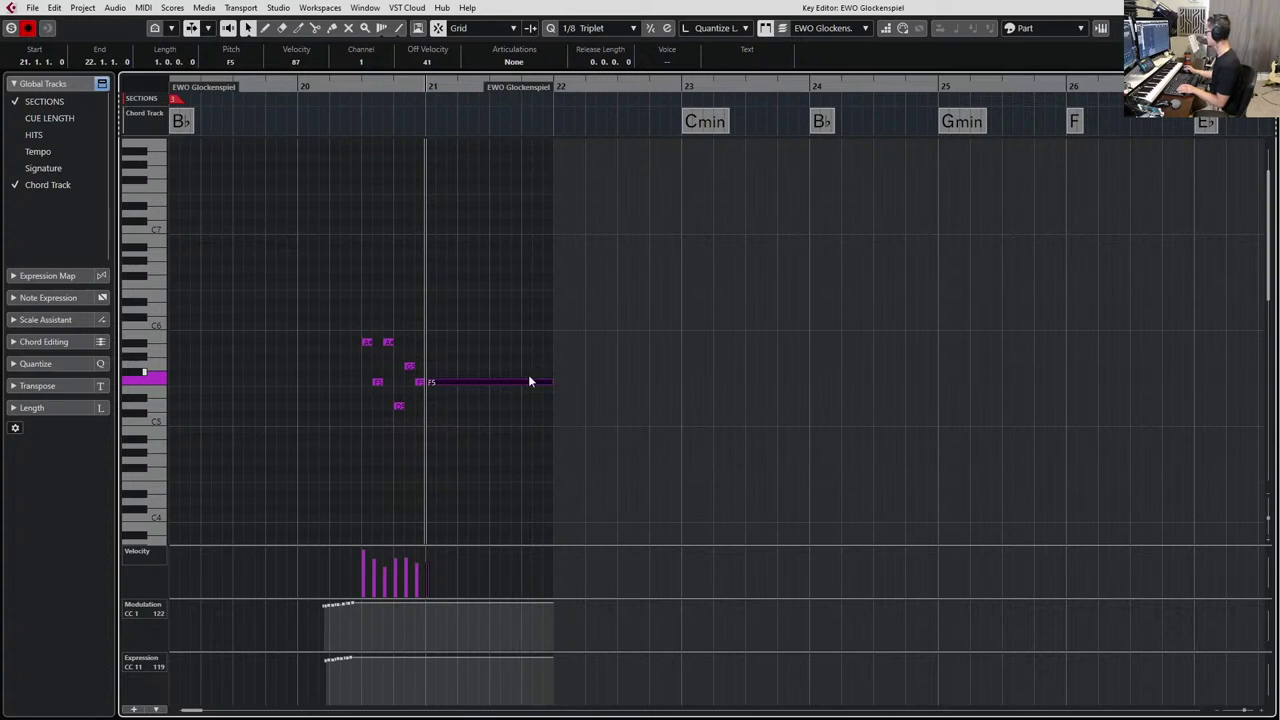
# Raise the velocity of the long F5 glockenspiel note in bar 21 and play the arrangement.
pyautogui.click(466, 535)
pyautogui.moveTo(446, 547); pyautogui.dragTo(430, 547)
pyautogui.press('KP_0')
pyautogui.press('space')
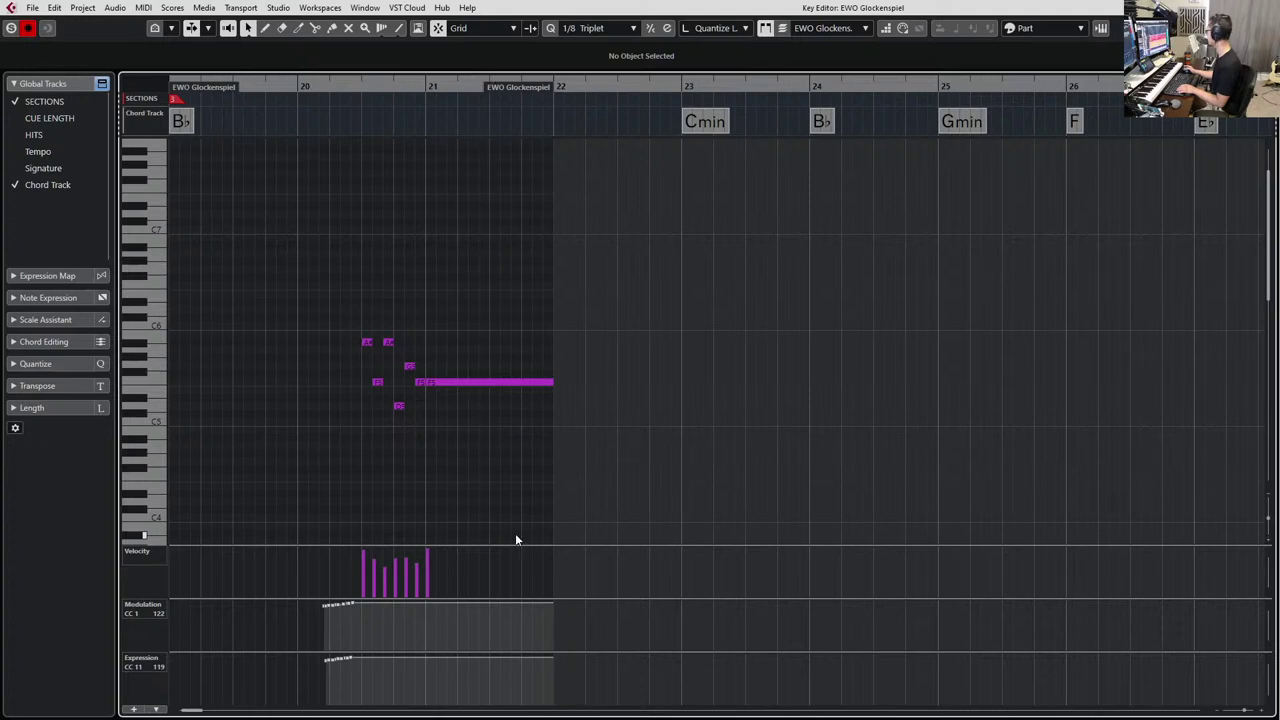
# Close the editor, stop playback and glue the EWO Glockenspiel parts around bars 19 to 22 into one continuous part.
pyautogui.press('Return')
pyautogui.hscroll(1, 728, 582)
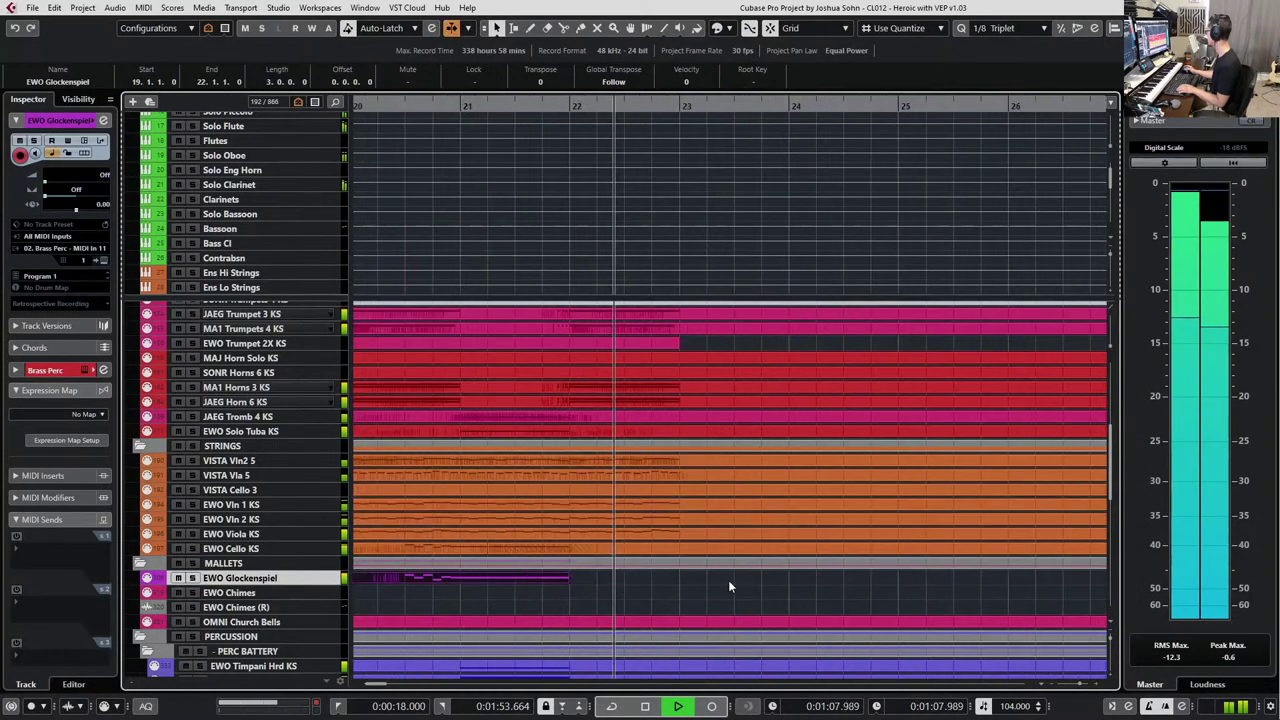
pyautogui.press('space')
pyautogui.scroll(-2, 610, 580)
pyautogui.doubleClick(609, 580)
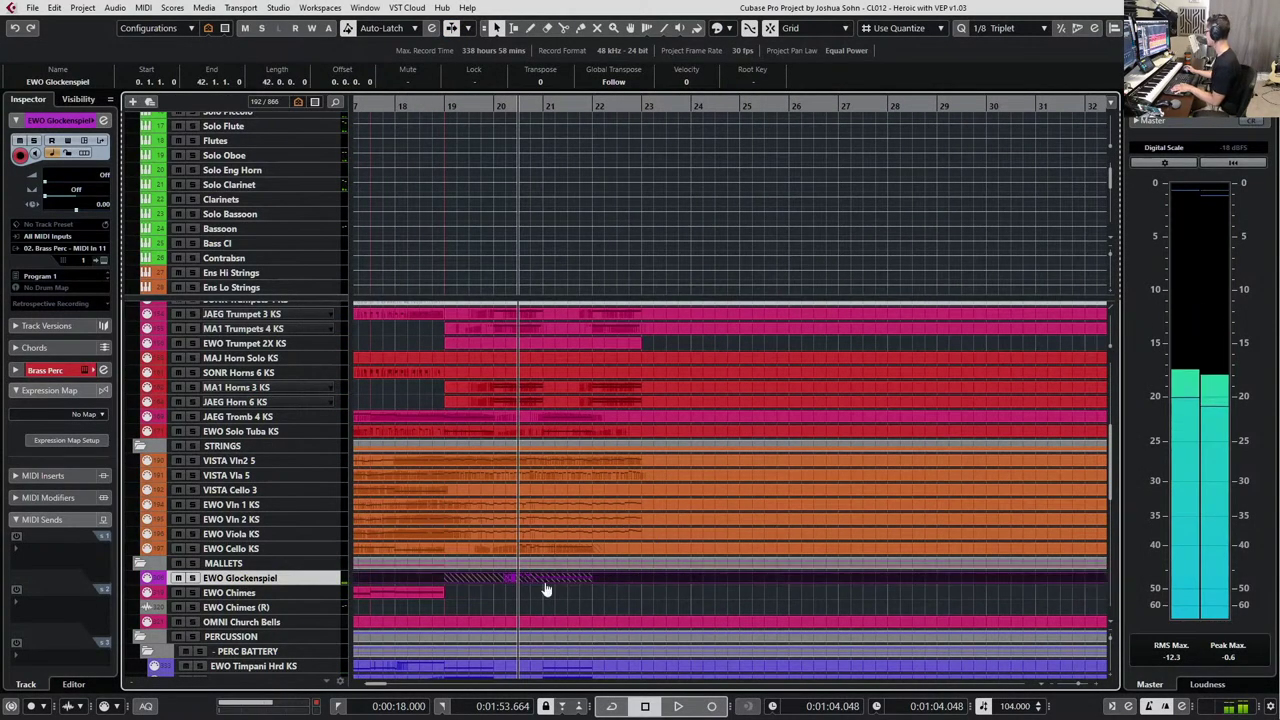
pyautogui.press('4')
pyautogui.click(542, 578)
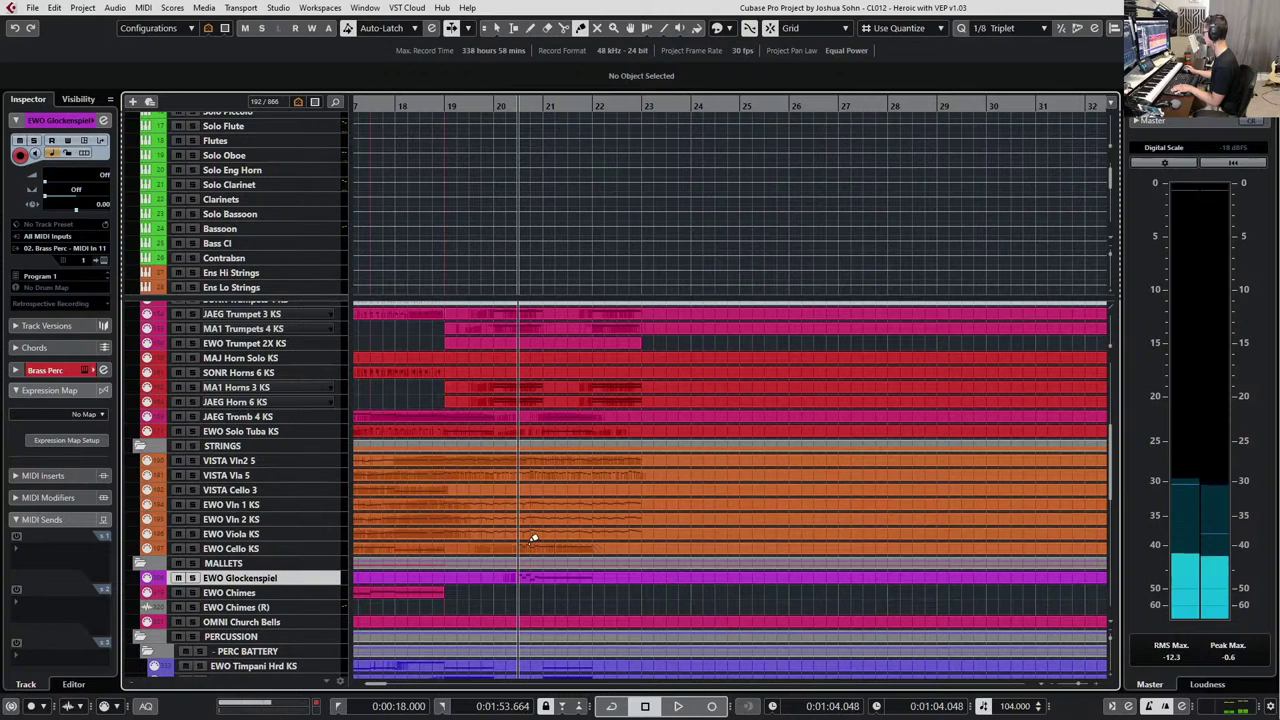
# Copy the bar 20 triplet phrase from EWO Cello KS onto VISTA Cello 3 and glue it into that track's part.
pyautogui.press('h')
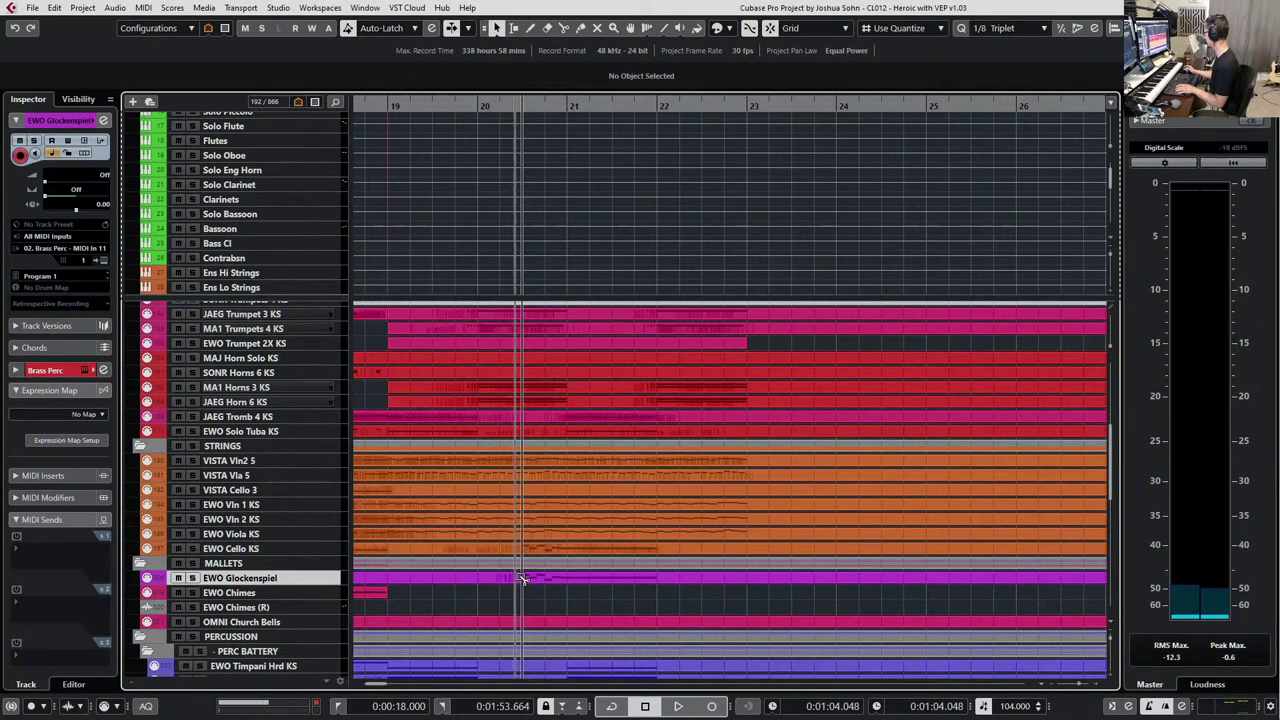
pyautogui.moveTo(702, 553); pyautogui.dragTo(705, 490)
pyautogui.press('4')
pyautogui.click(488, 487)
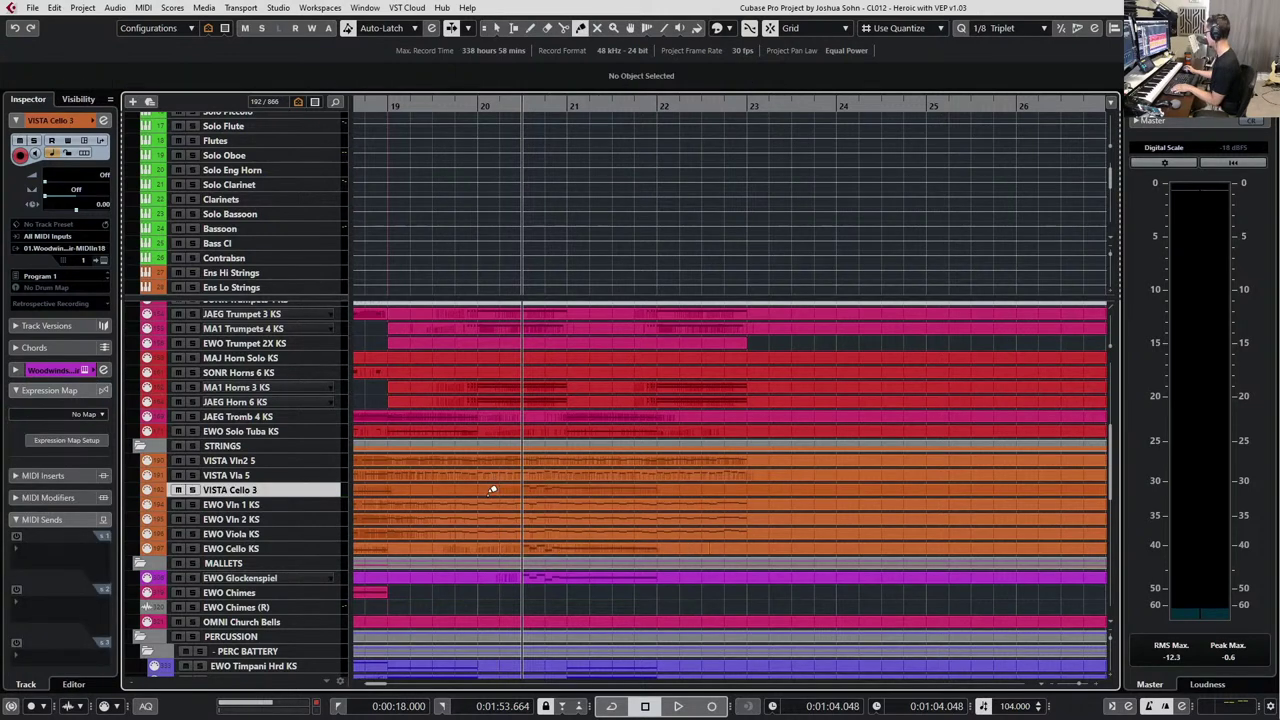
pyautogui.click(490, 492)
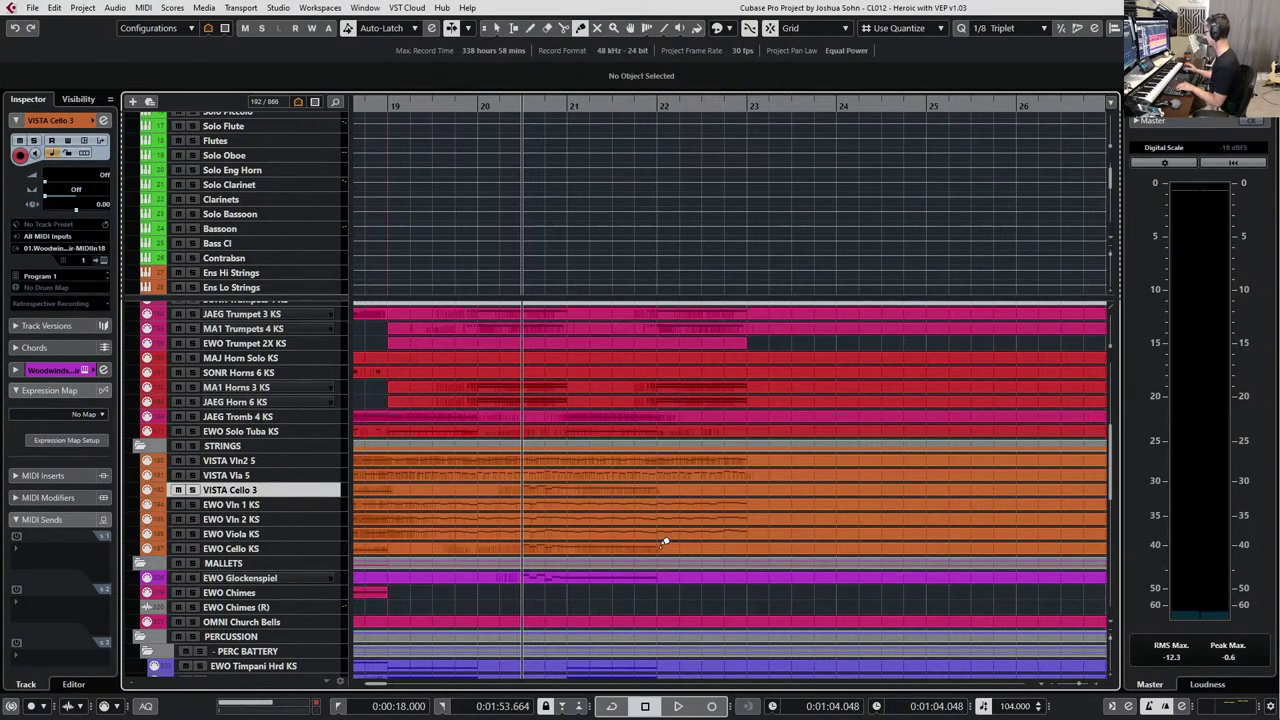
# Solo VISTA Cello 3 and listen to the copied phrase.
pyautogui.press('1')
pyautogui.press('s')
pyautogui.press('space')
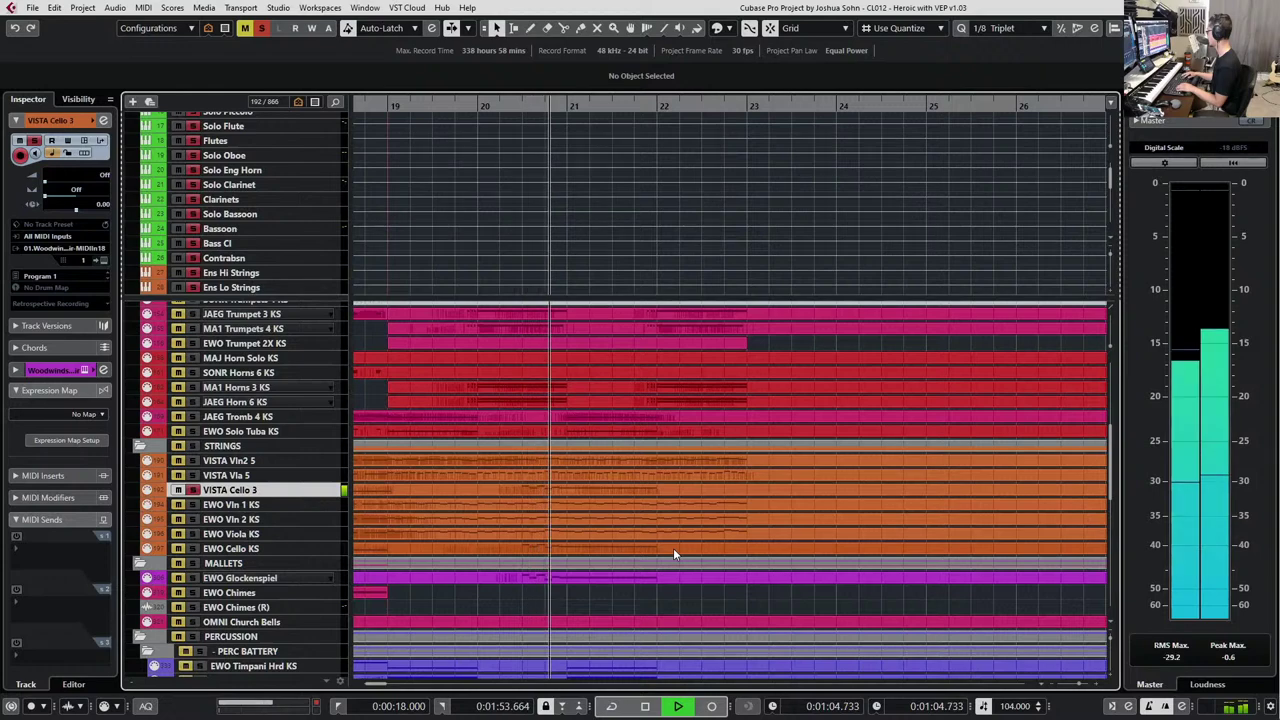
pyautogui.press('space')
# Open the VISTA Cello 3 part and shorten the first five bar 20 triplet notes to 0.0.0.55, playing the phrase to check.
pyautogui.press('Return')
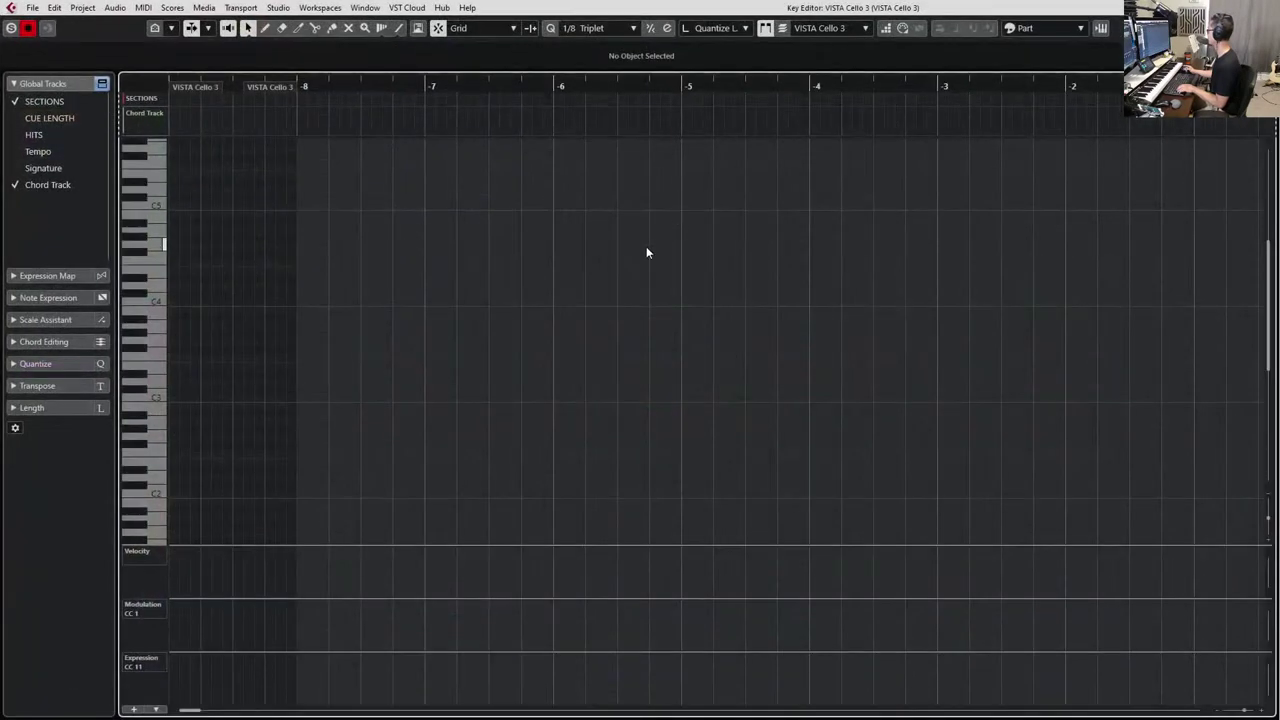
pyautogui.hscroll(5, 580, 271)
pyautogui.scroll(-5, 530, 292)
pyautogui.hscroll(4, 500, 312)
pyautogui.scroll(2, 432, 324)
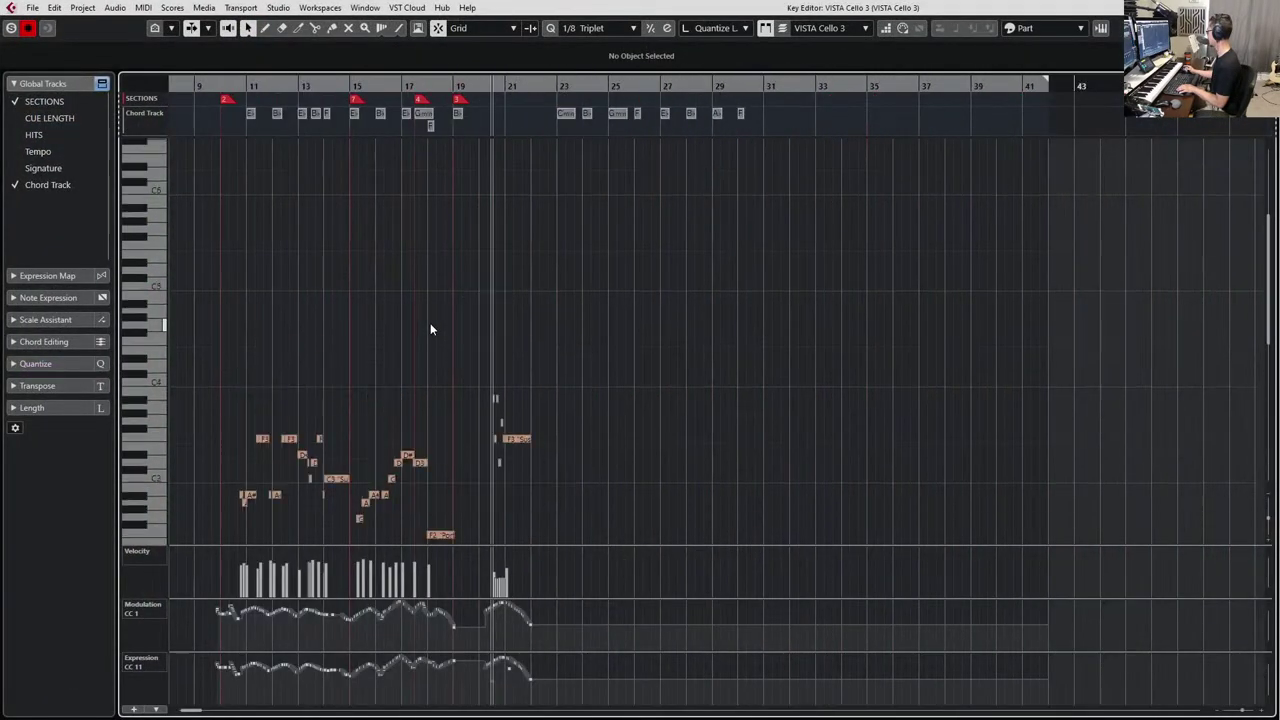
pyautogui.scroll(8, 434, 326)
pyautogui.scroll(-1, 593, 386)
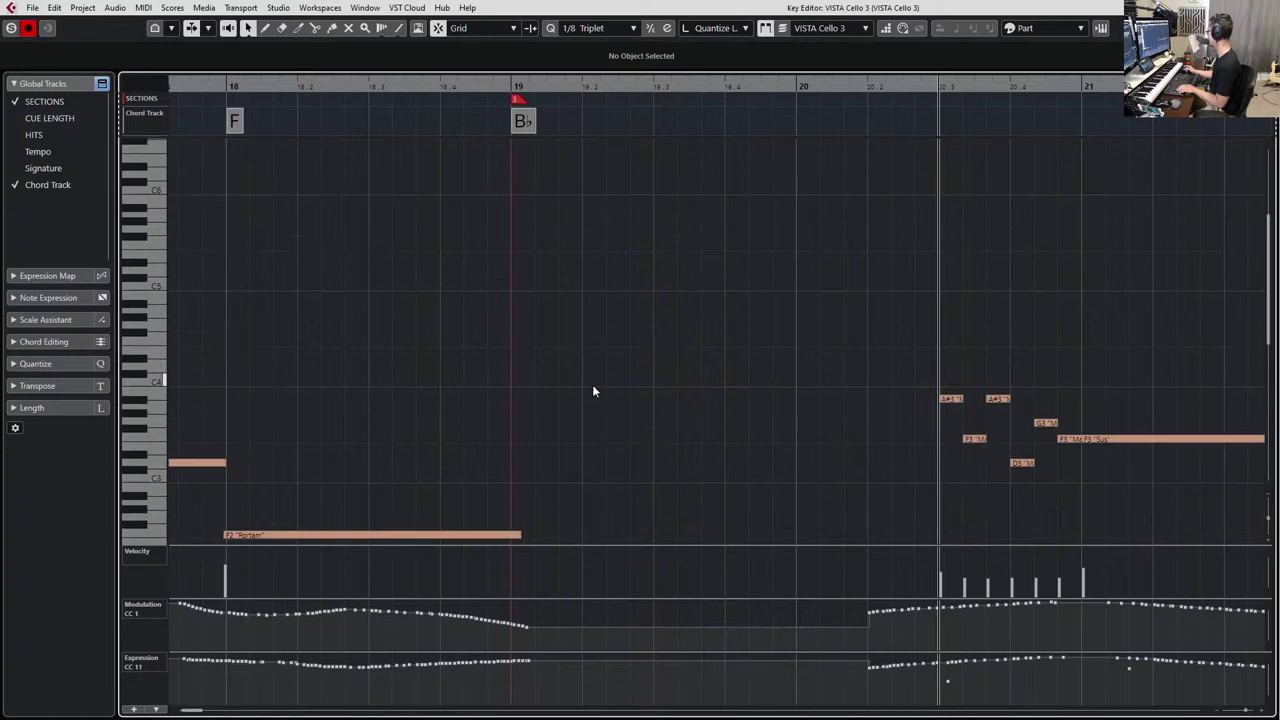
pyautogui.hscroll(3, 592, 391)
pyautogui.moveTo(556, 374); pyautogui.dragTo(823, 422)
pyautogui.press('space')
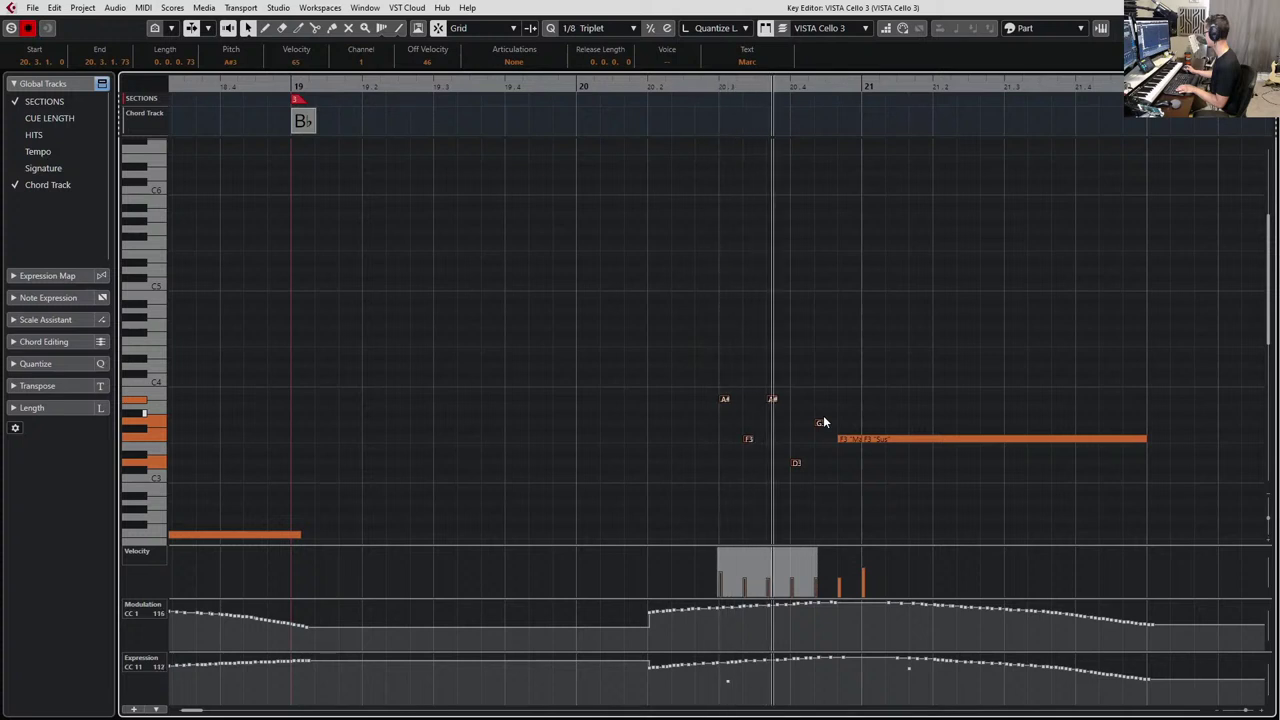
pyautogui.press('space')
pyautogui.scroll(2, 817, 424)
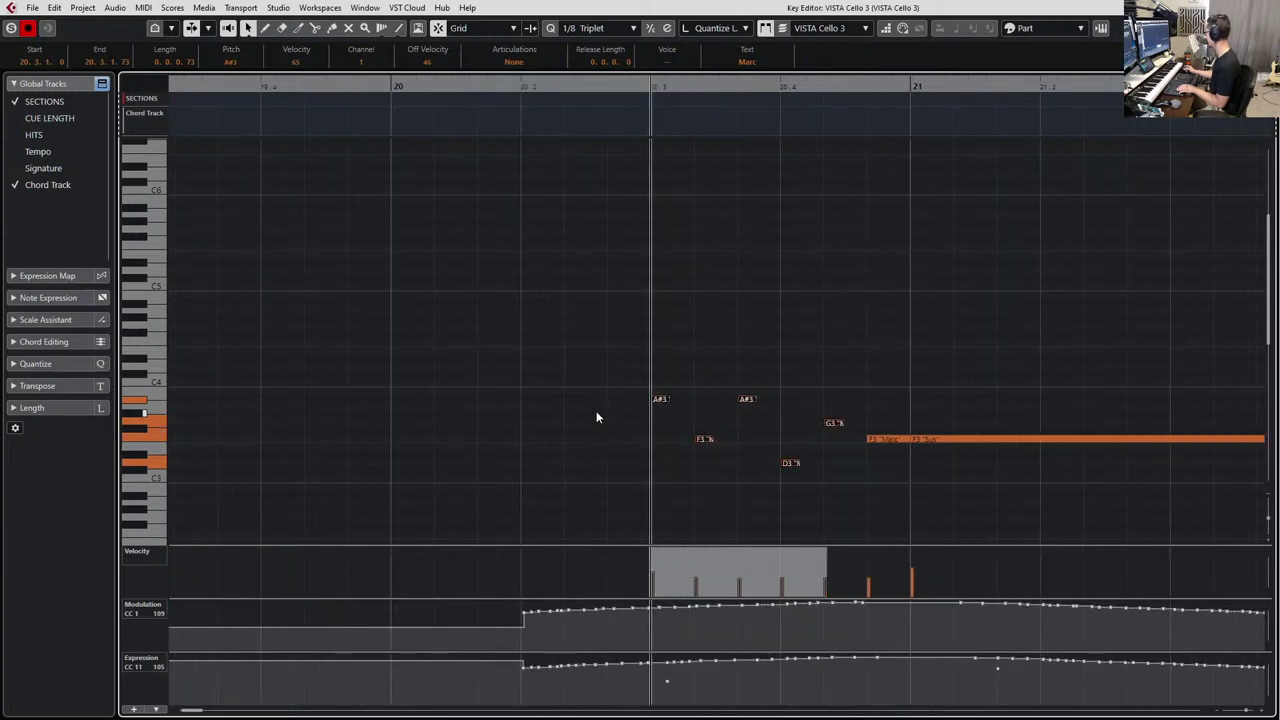
pyautogui.click(665, 400)
pyautogui.press('space')
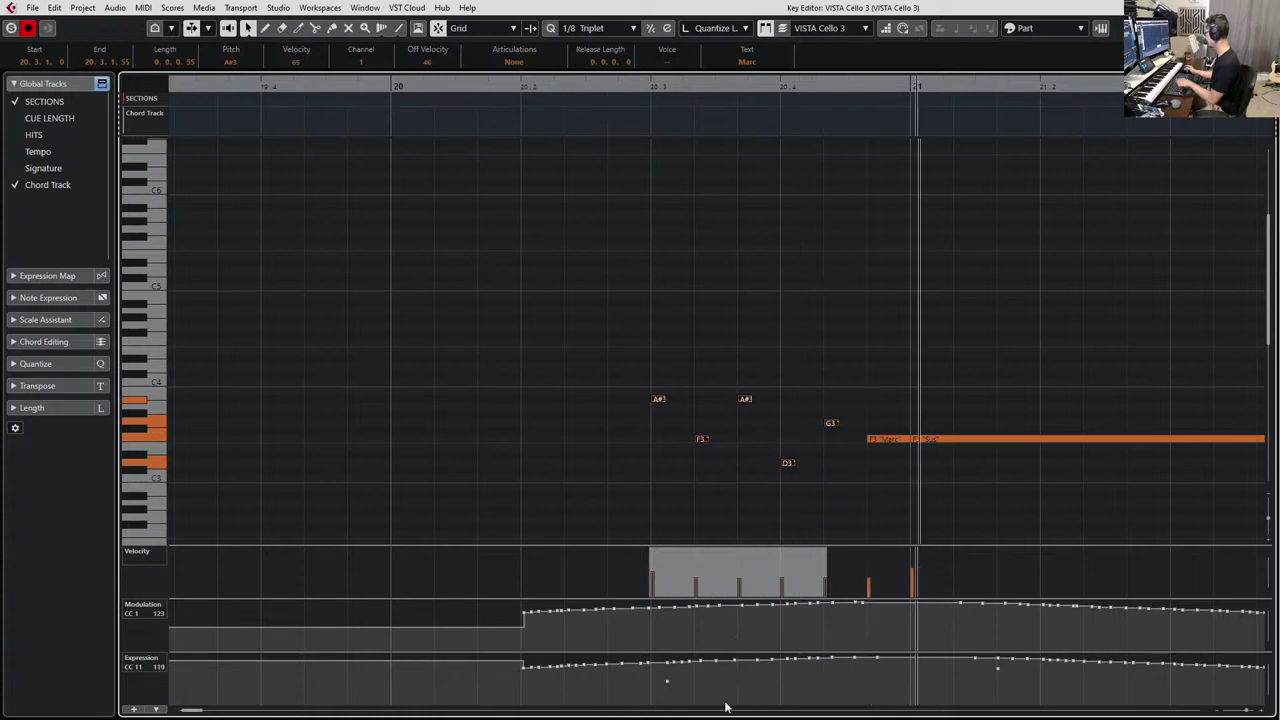
pyautogui.press('space')
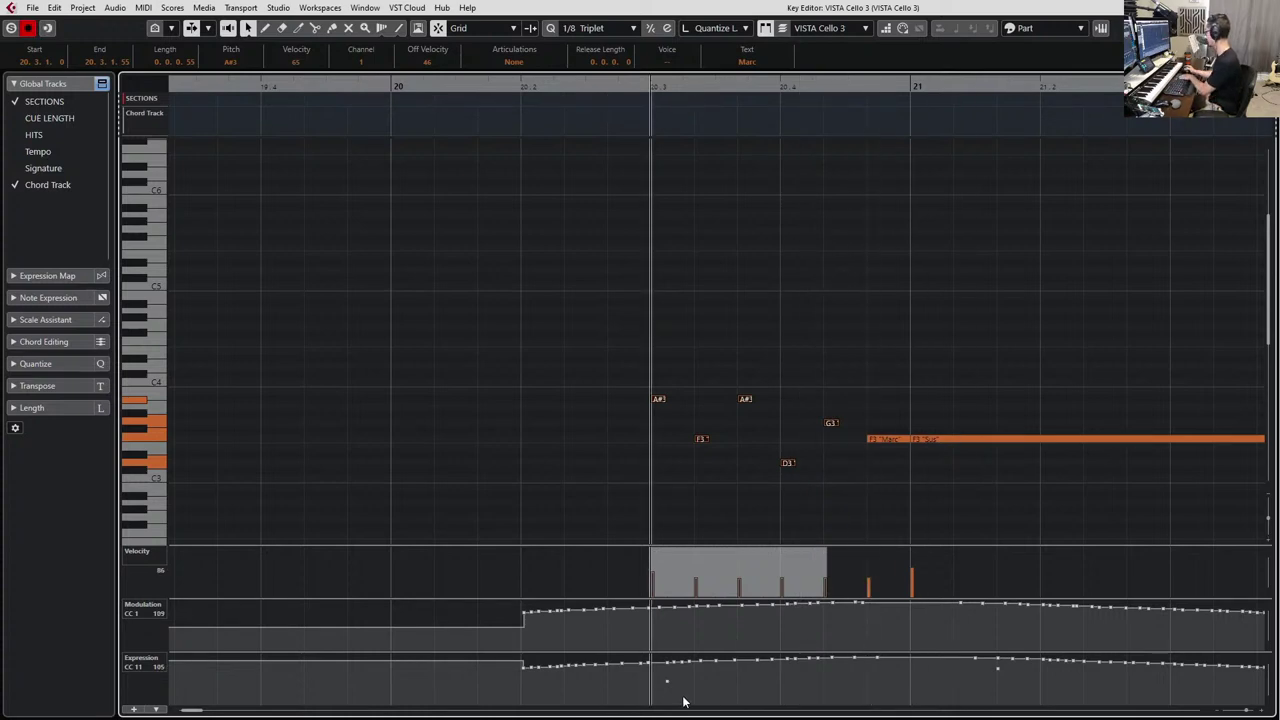
# Delete the two stray low Expression points under the bar 20 to 21 phrase, play the soloed cellos and turn solo off.
pyautogui.moveTo(683, 698); pyautogui.dragTo(662, 679)
pyautogui.press('Delete')
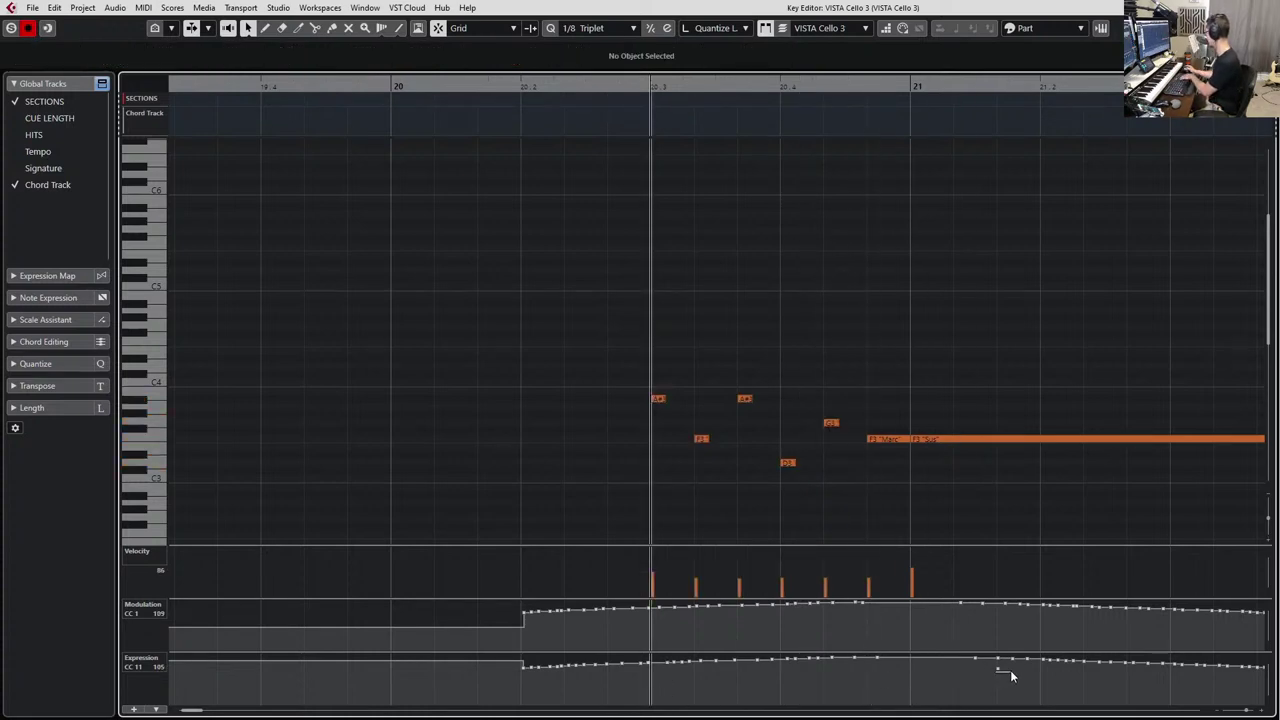
pyautogui.moveTo(1012, 668); pyautogui.dragTo(1012, 667)
pyautogui.press('Return')
pyautogui.press('space')
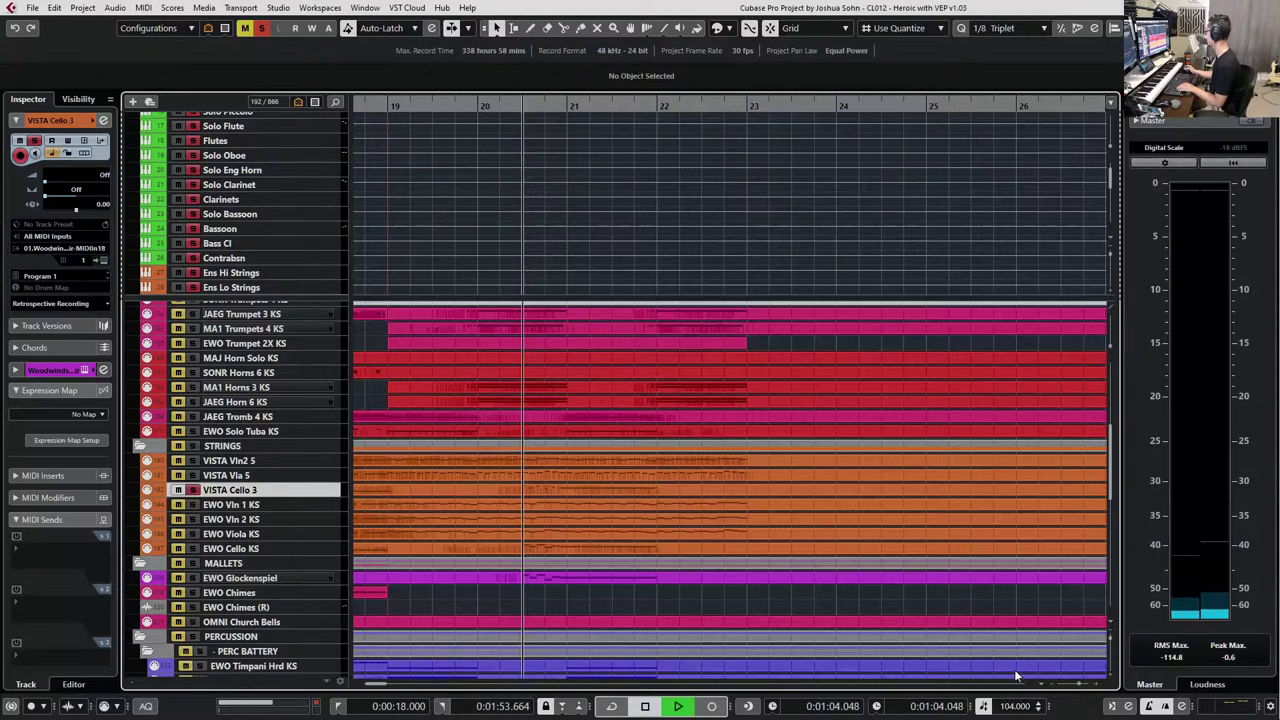
pyautogui.press('space')
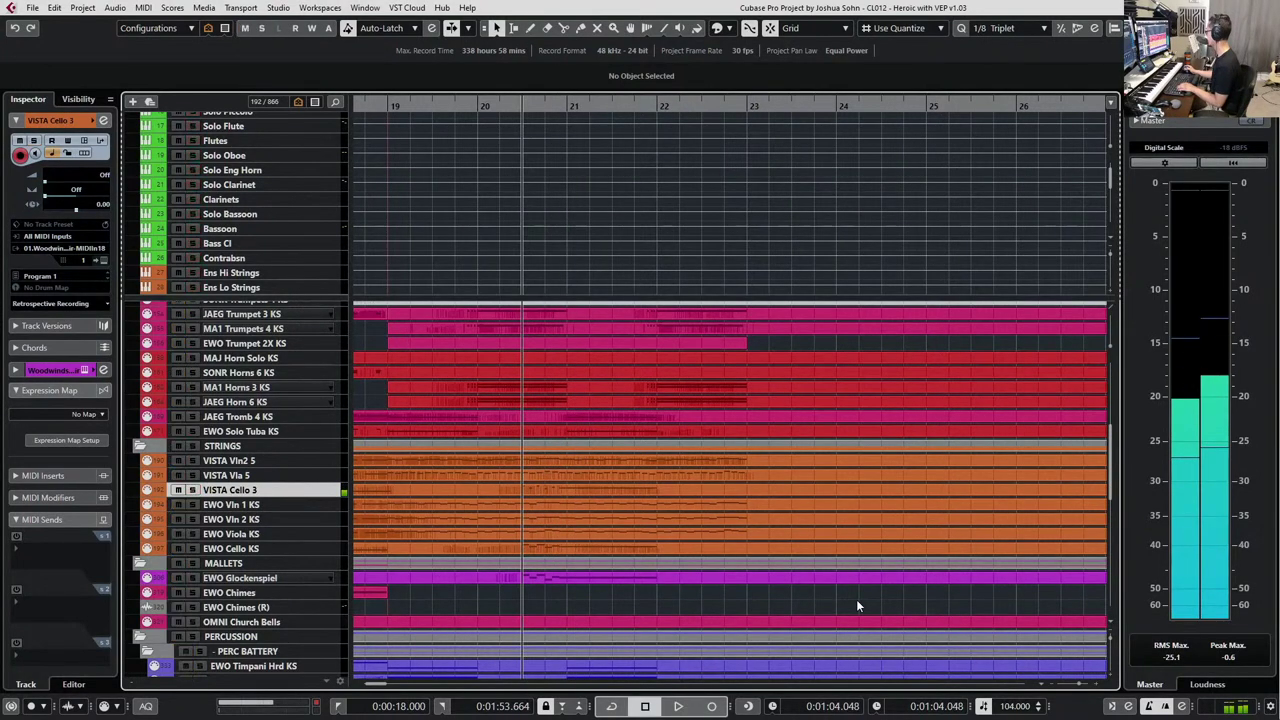
# Open the VISTA Cello 3 and EWO Cello KS parts together in the Key Editor and play the bar 20 phrase.
pyautogui.scroll(5, 780, 617)
pyautogui.scroll(5, 600, 494)
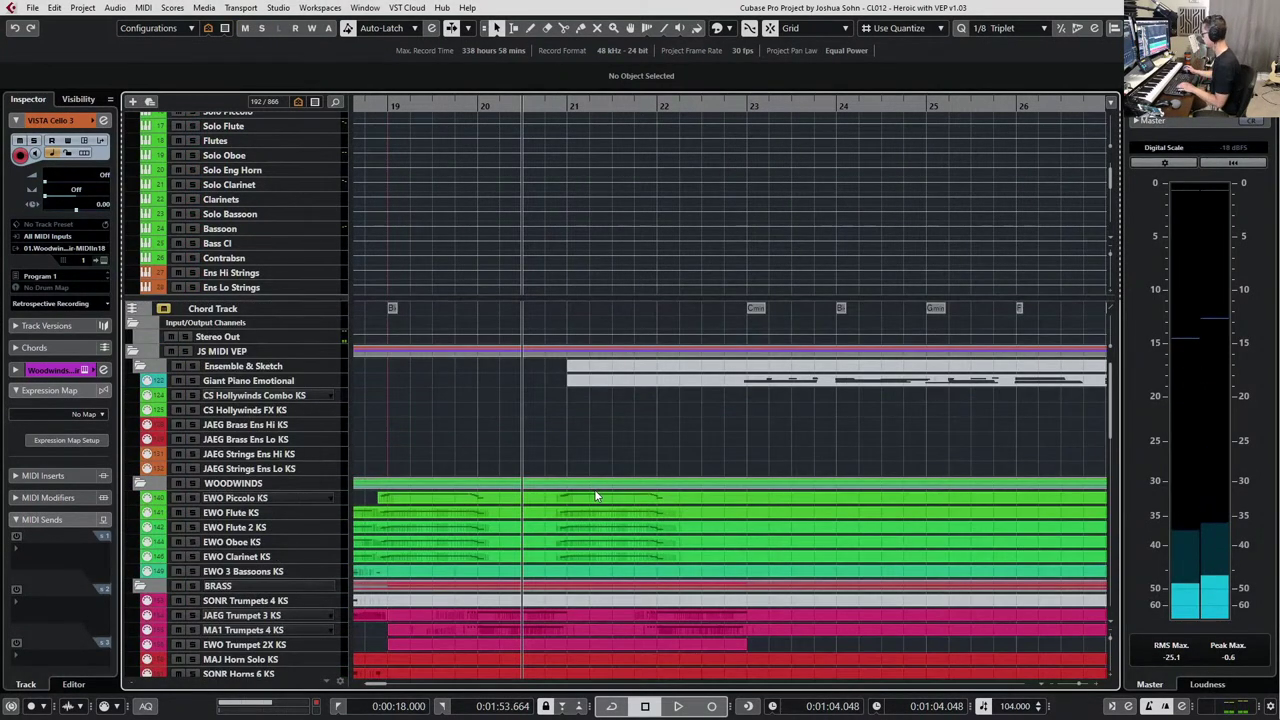
pyautogui.scroll(-10, 410, 466)
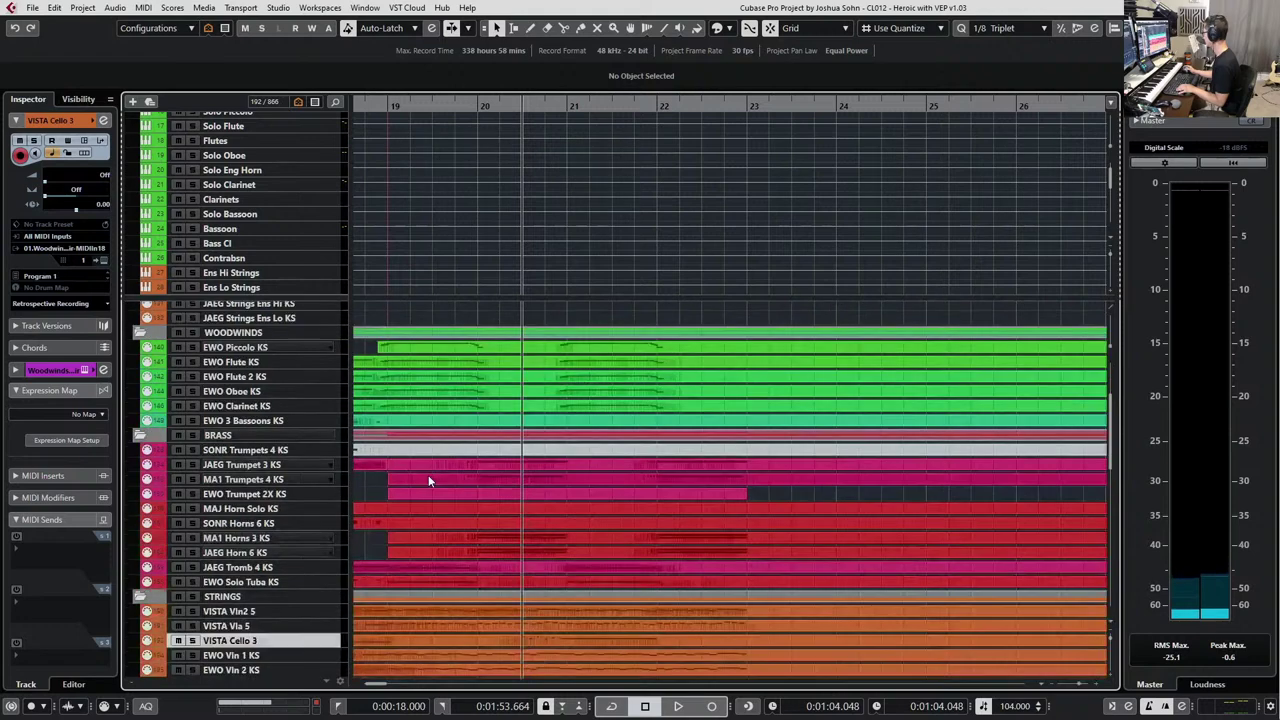
pyautogui.click(614, 562)
pyautogui.keyDown('shift'); pyautogui.click(583, 628); pyautogui.keyUp('shift')
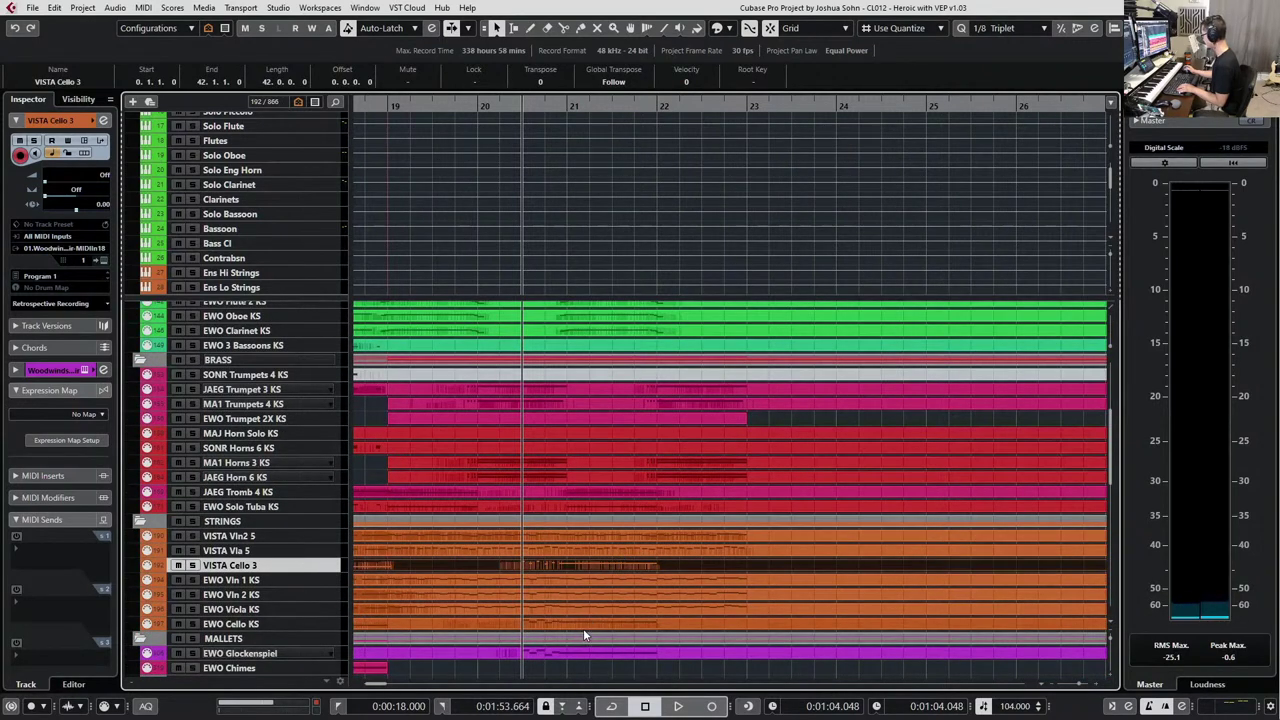
pyautogui.doubleClick(584, 626)
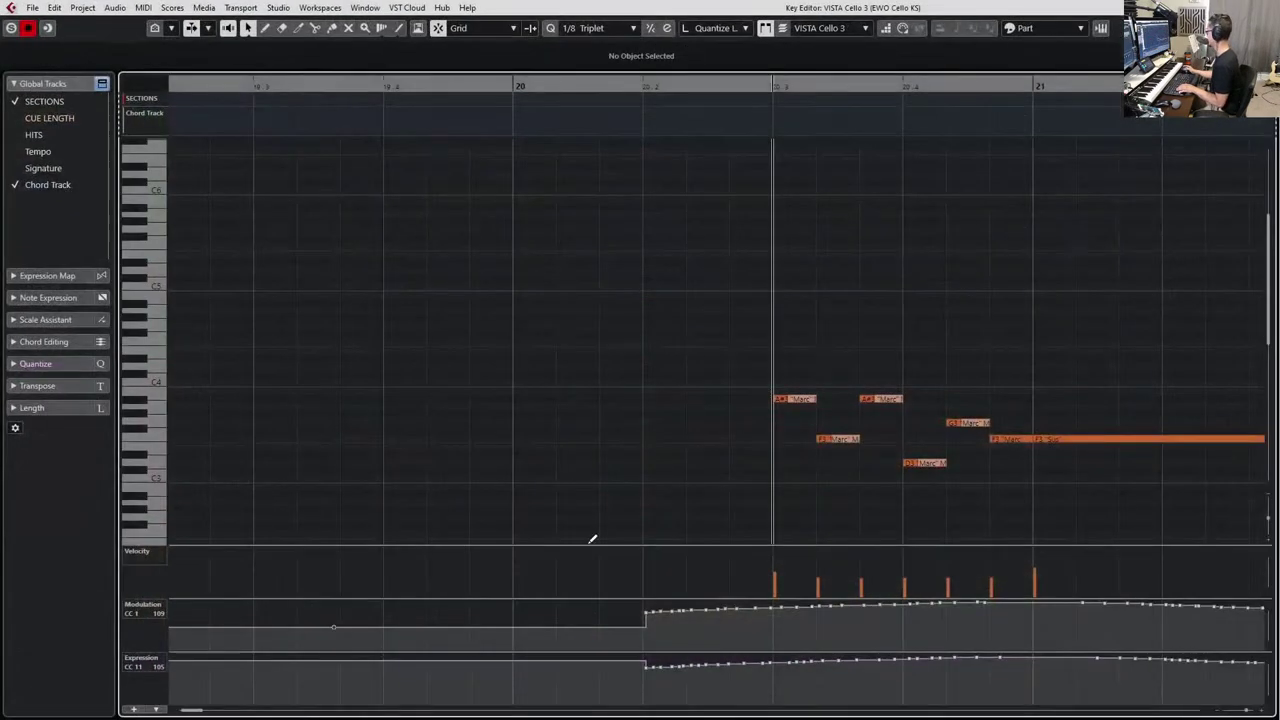
pyautogui.press('space')
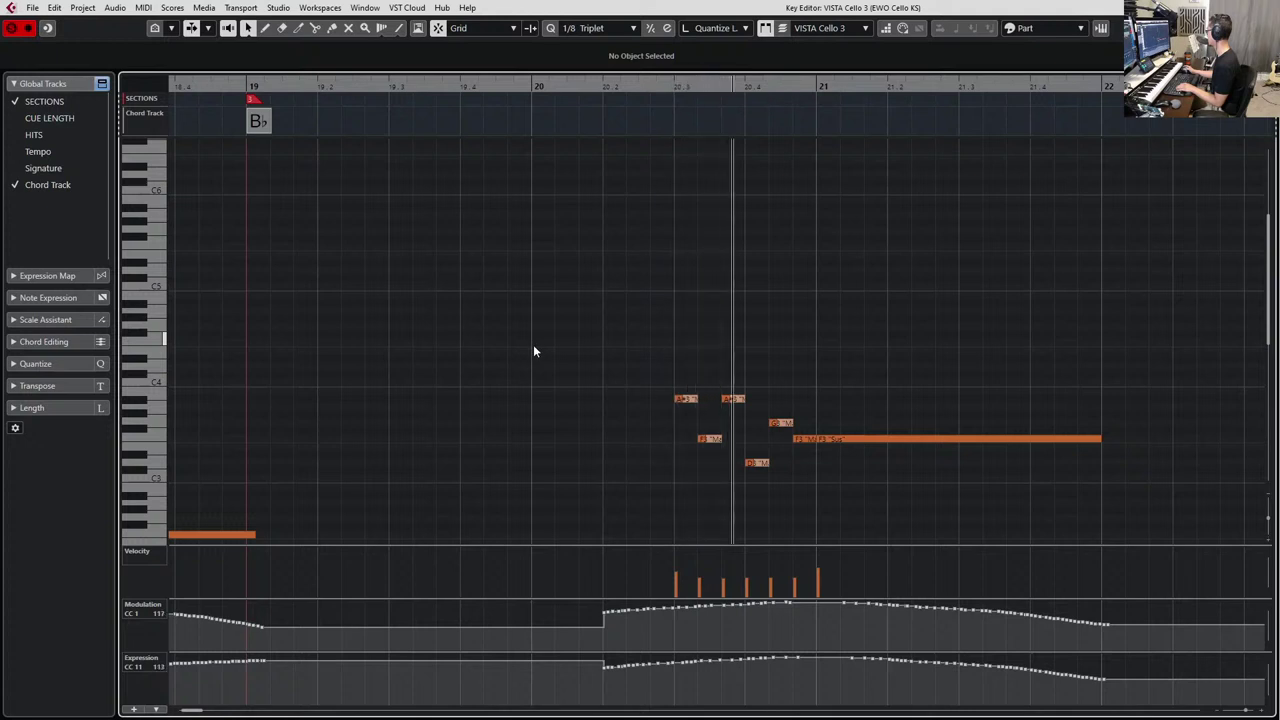
pyautogui.press('space')
# Try the cello phrase in bars 20 and 21 an octave lower on both tracks, listening from bar 20.
pyautogui.moveTo(571, 348); pyautogui.dragTo(1011, 561)
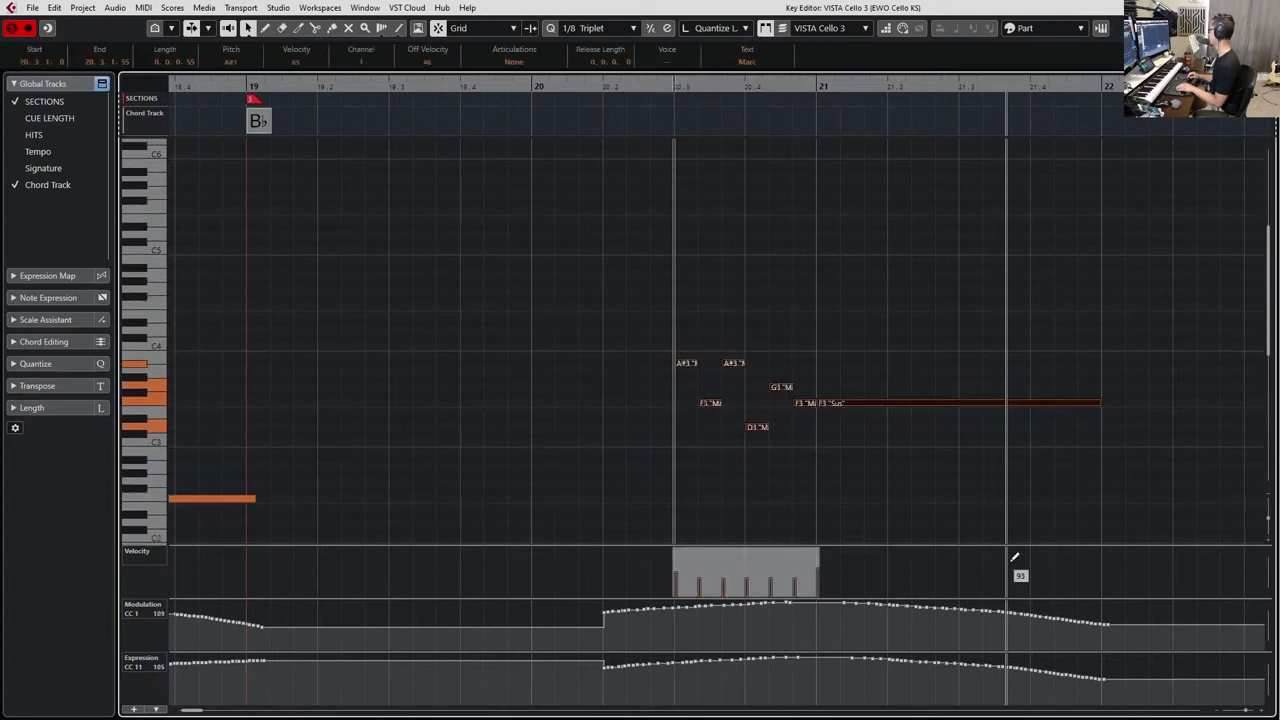
pyautogui.hotkey('shift', 'Down')
pyautogui.press('space')
pyautogui.press('space')
pyautogui.press('KP_Subtract')
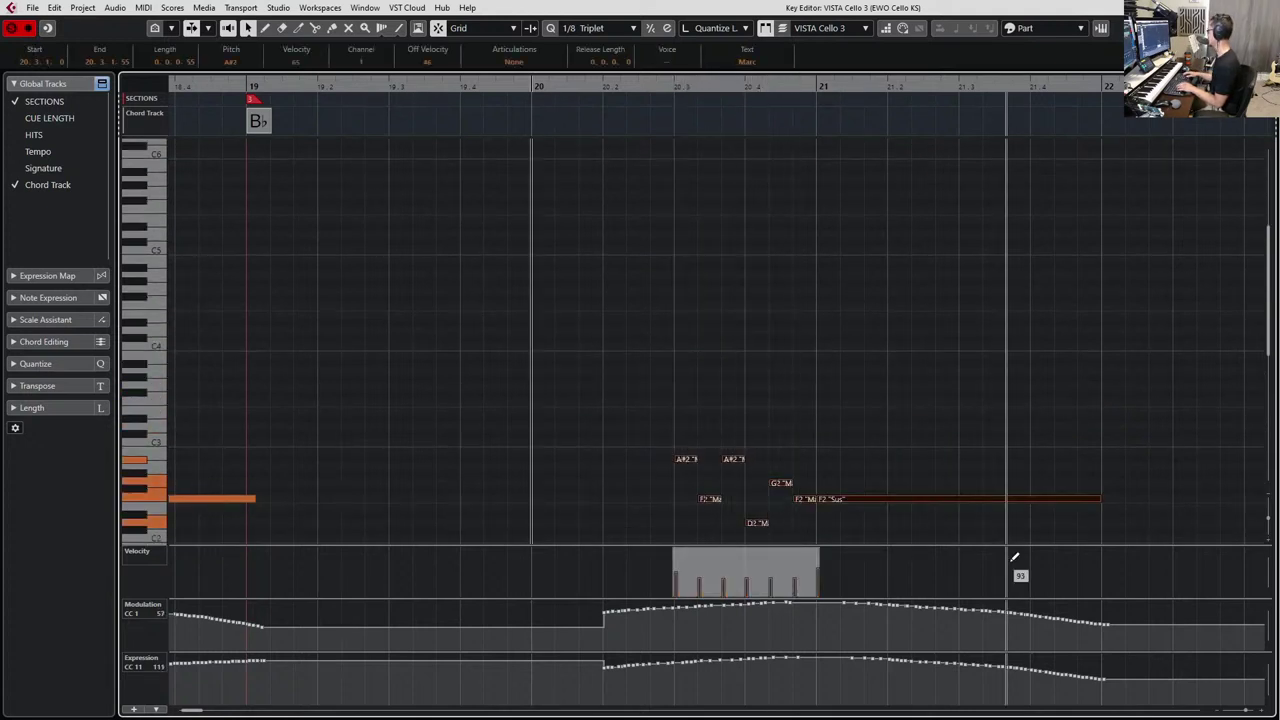
pyautogui.press('space')
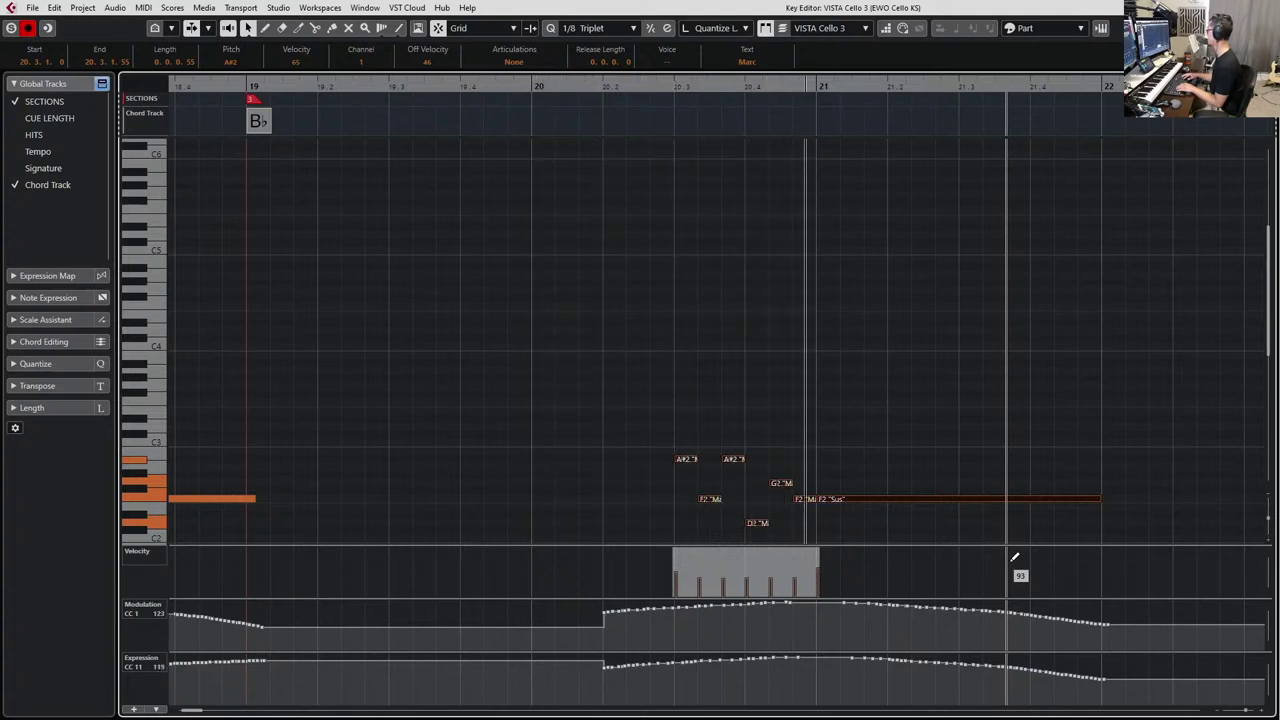
pyautogui.press('space')
pyautogui.press('KP_Subtract')
pyautogui.press('KP_Subtract')
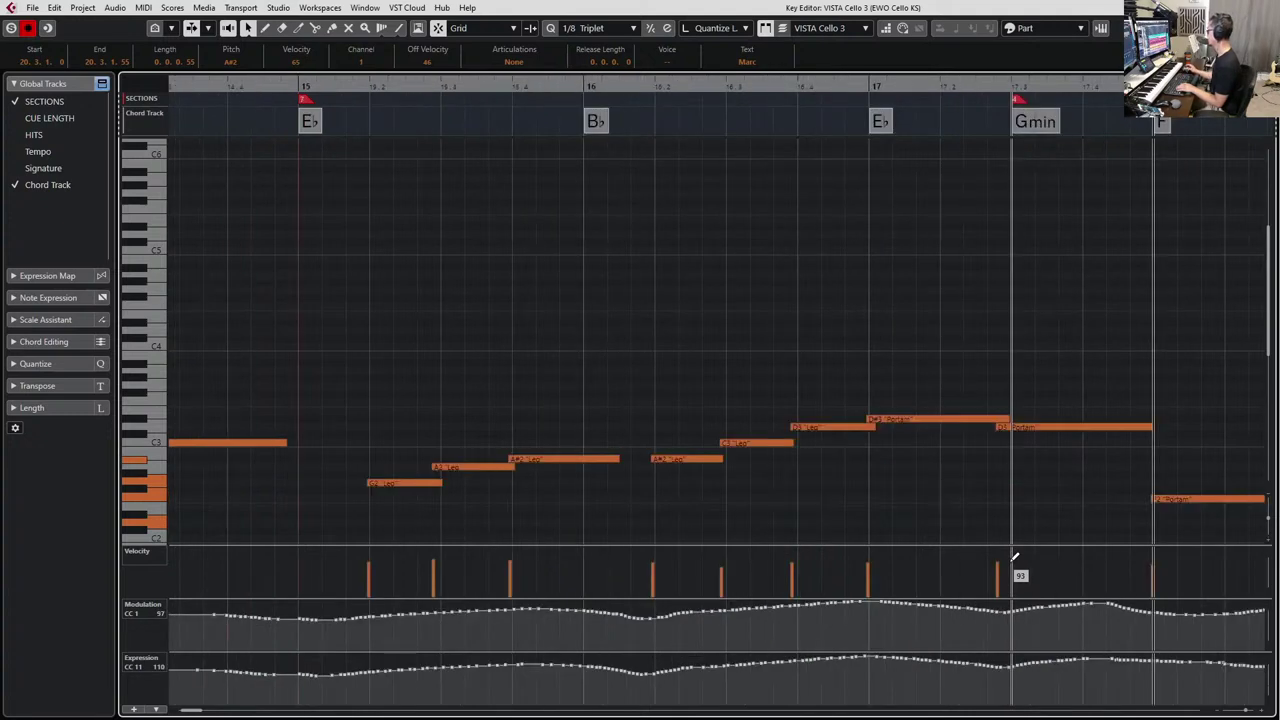
# Solo the BRASS folder together with both cello tracks and play the passage from bar 18.
pyautogui.press('Return')
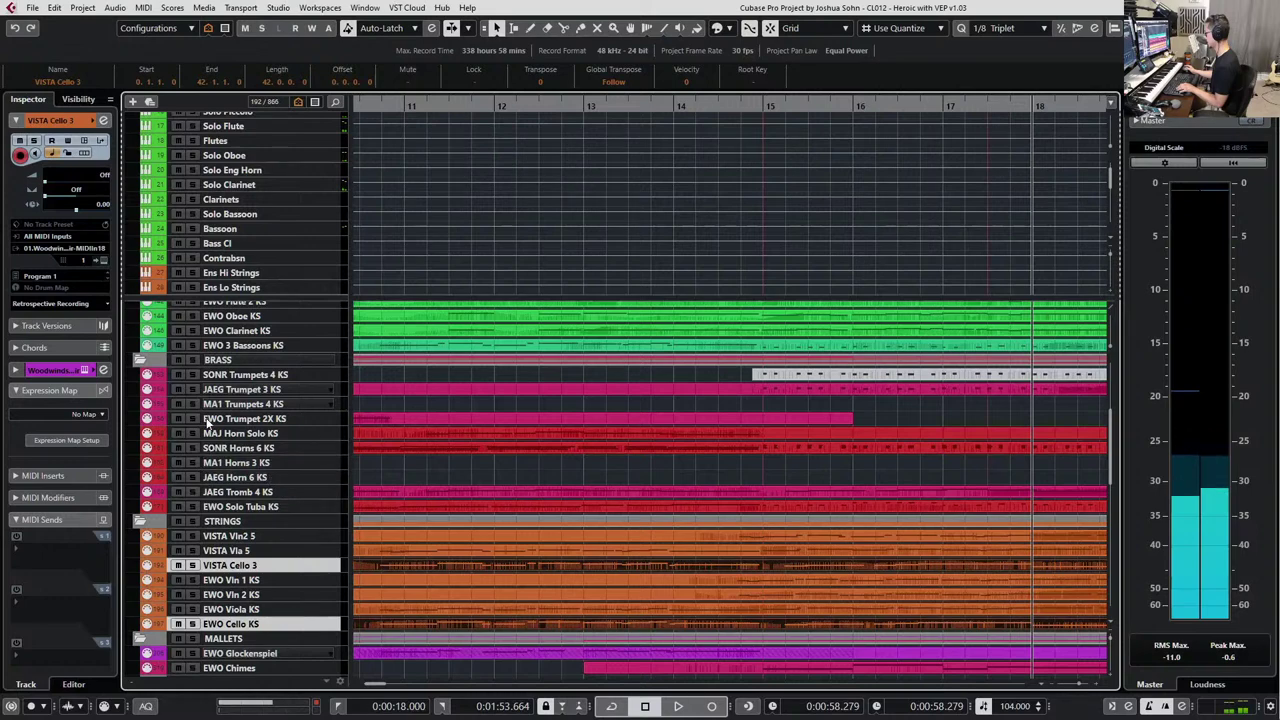
pyautogui.keyDown('ctrl'); pyautogui.click(254, 360); pyautogui.keyUp('ctrl')
pyautogui.press('s')
pyautogui.press('space')
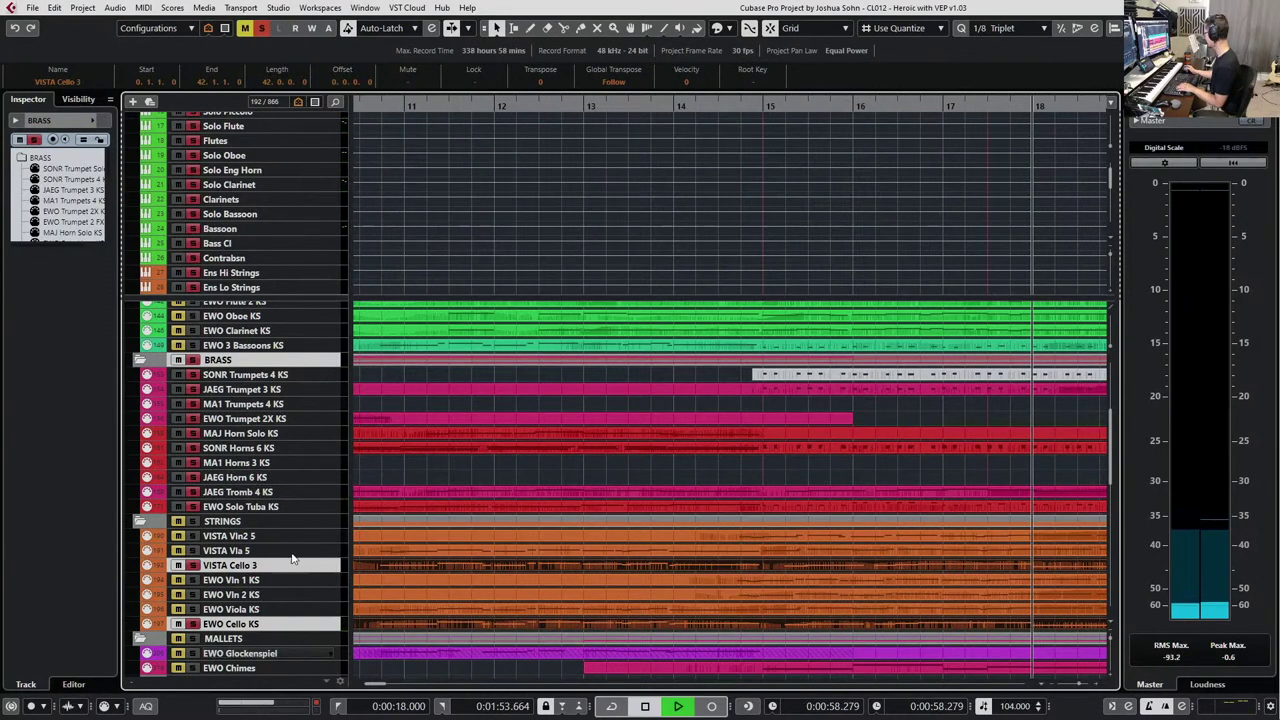
pyautogui.scroll(-3, 556, 468)
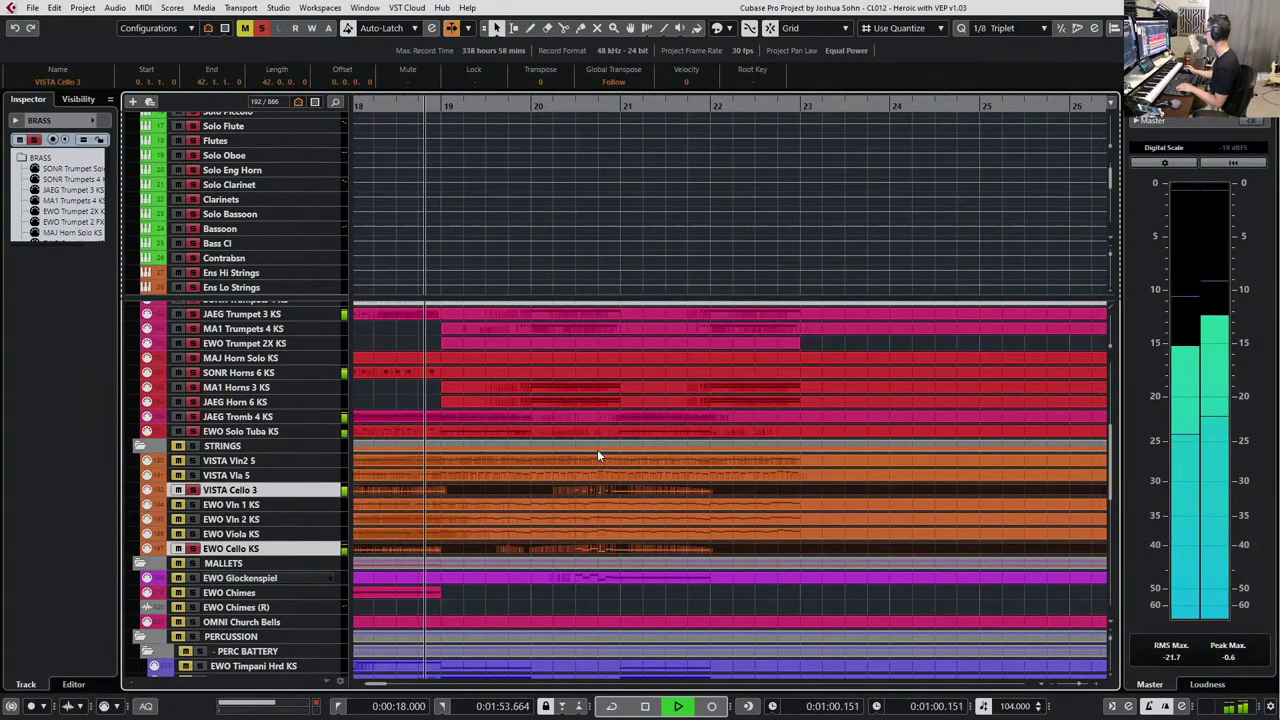
pyautogui.scroll(5, 610, 460)
pyautogui.scroll(-8, 622, 469)
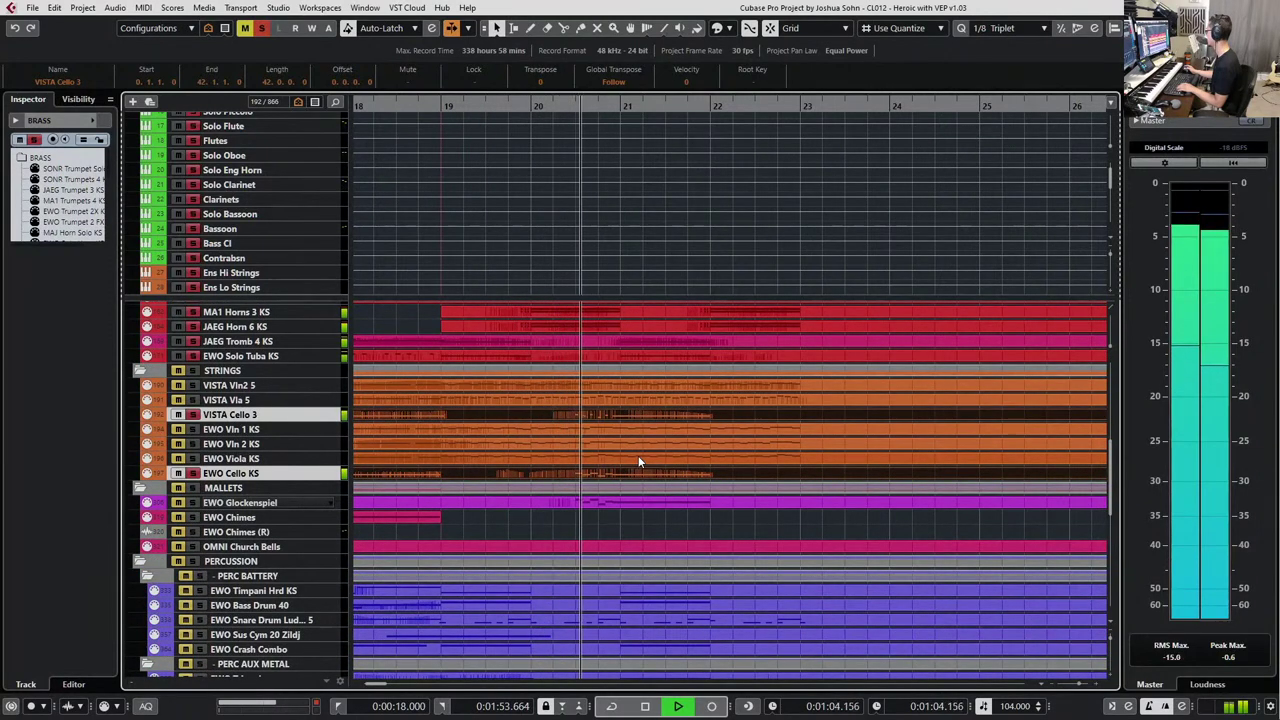
pyautogui.press('space')
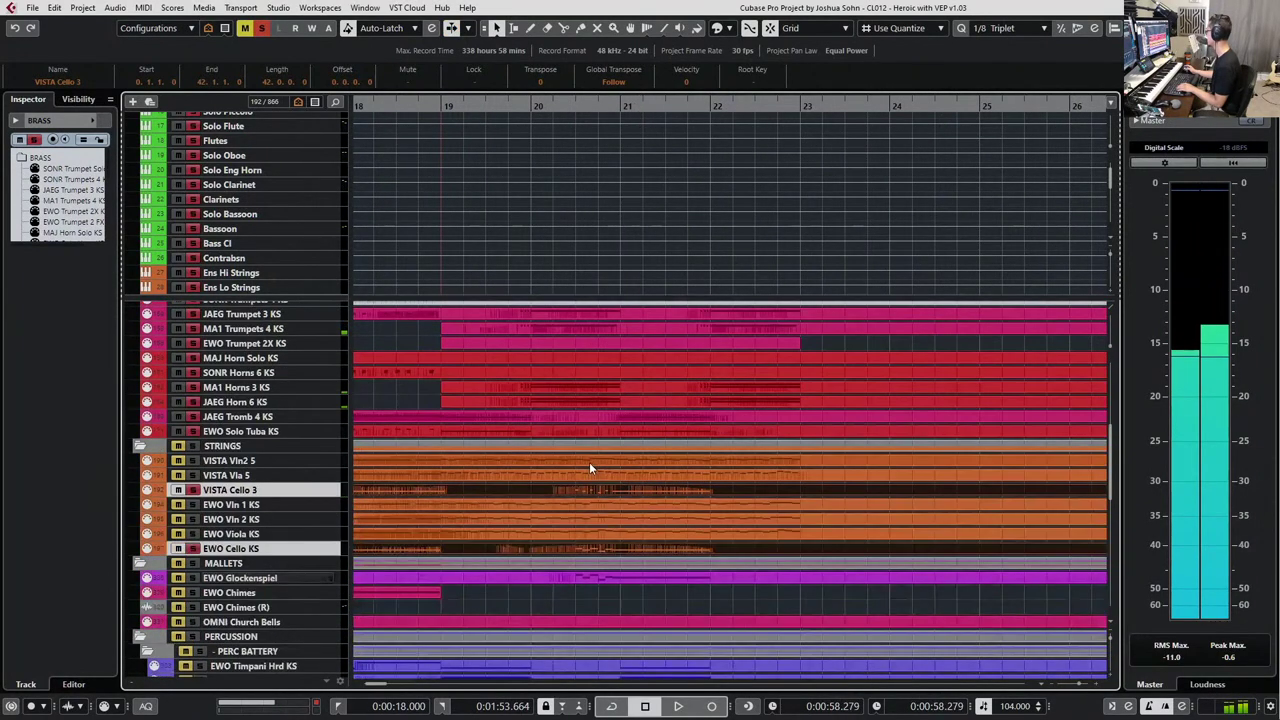
# Move the playhead to bar 20, transpose the cello phrase on both tracks back up an octave and play it with the brass.
pyautogui.scroll(3, 589, 462)
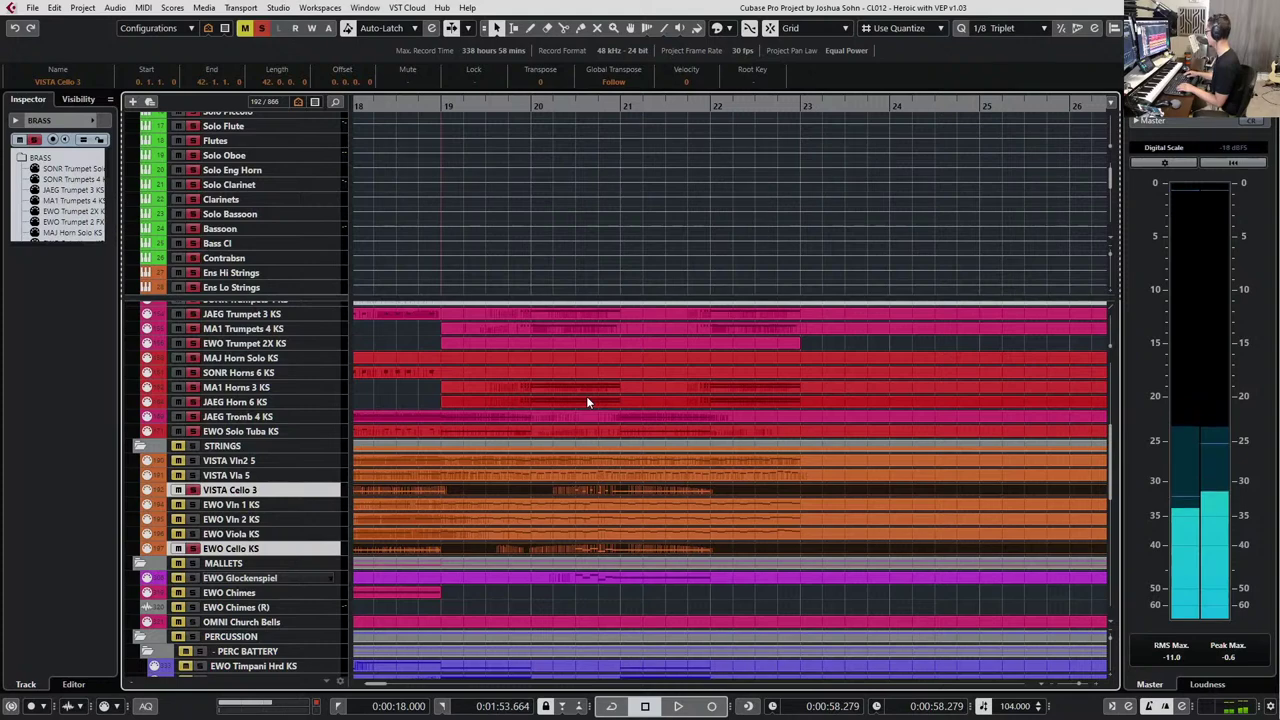
pyautogui.press('ctrl+KP_Add')
pyautogui.press('ctrl+KP_Add')
pyautogui.press('Return')
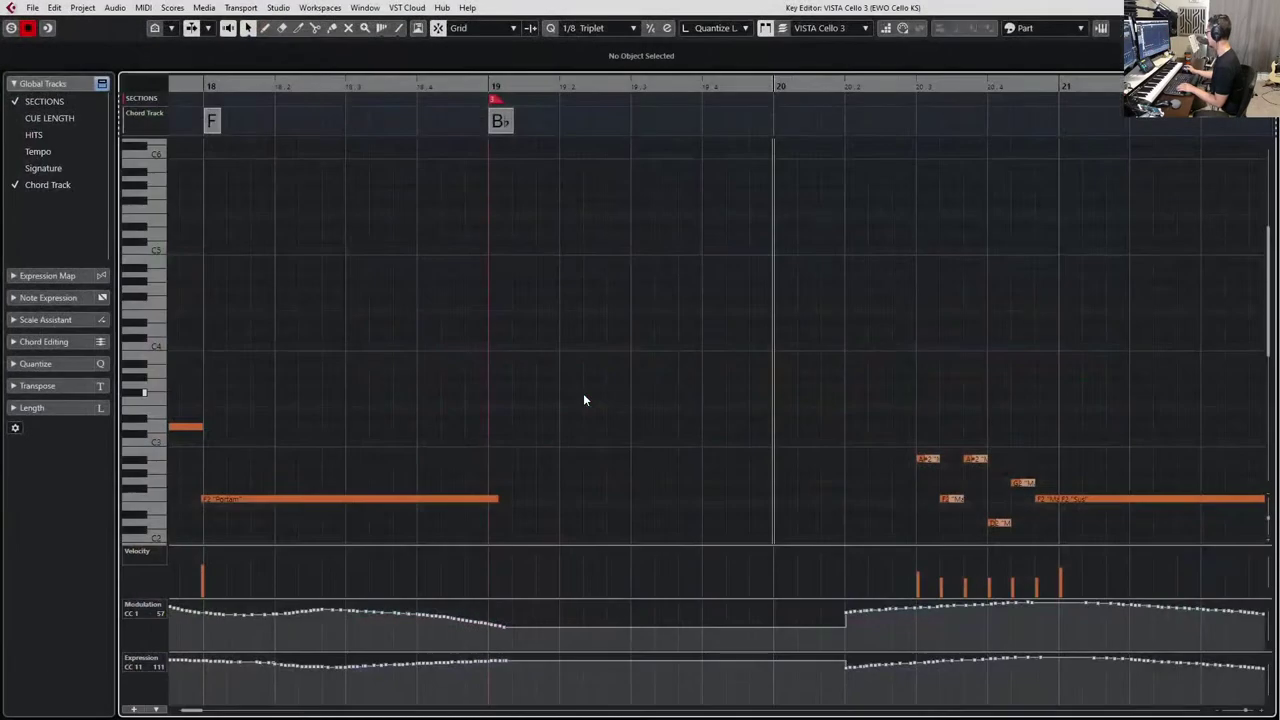
pyautogui.scroll(-2, 625, 362)
pyautogui.hscroll(3, 640, 360)
pyautogui.hotkey('ctrl', 'a')
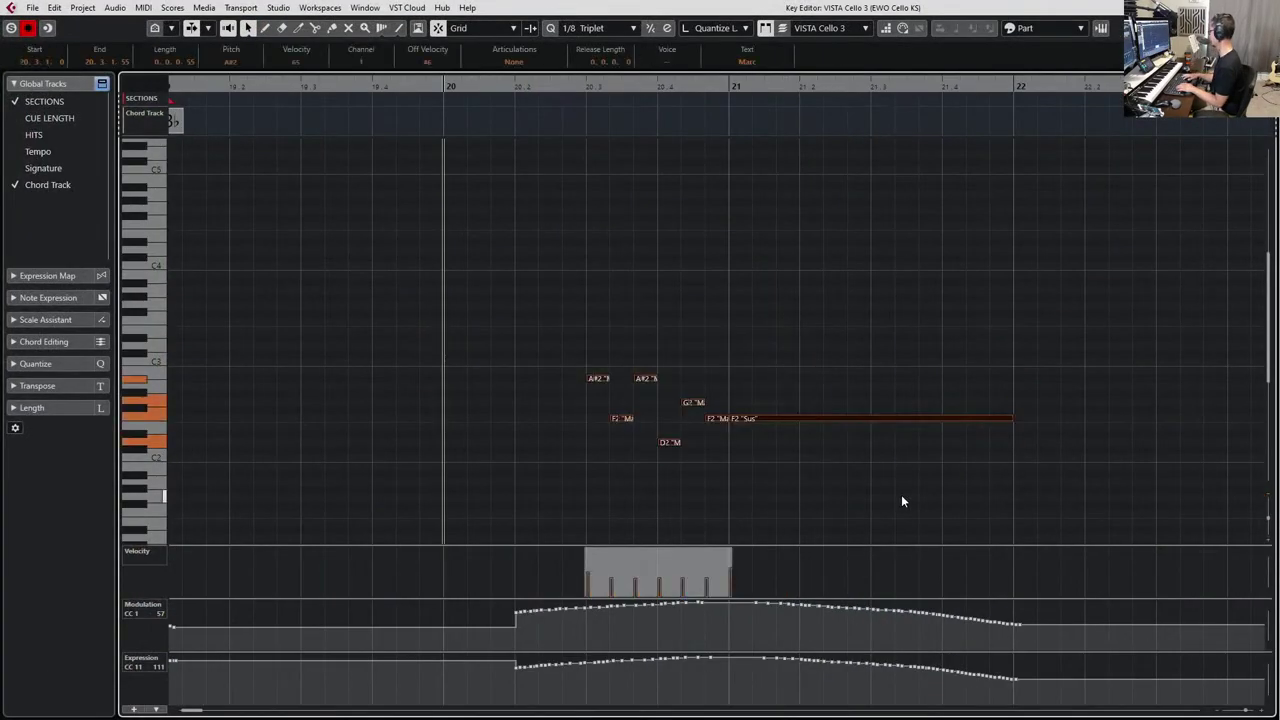
pyautogui.hotkey('shift', 'Up')
pyautogui.press('Return')
pyautogui.press('space')
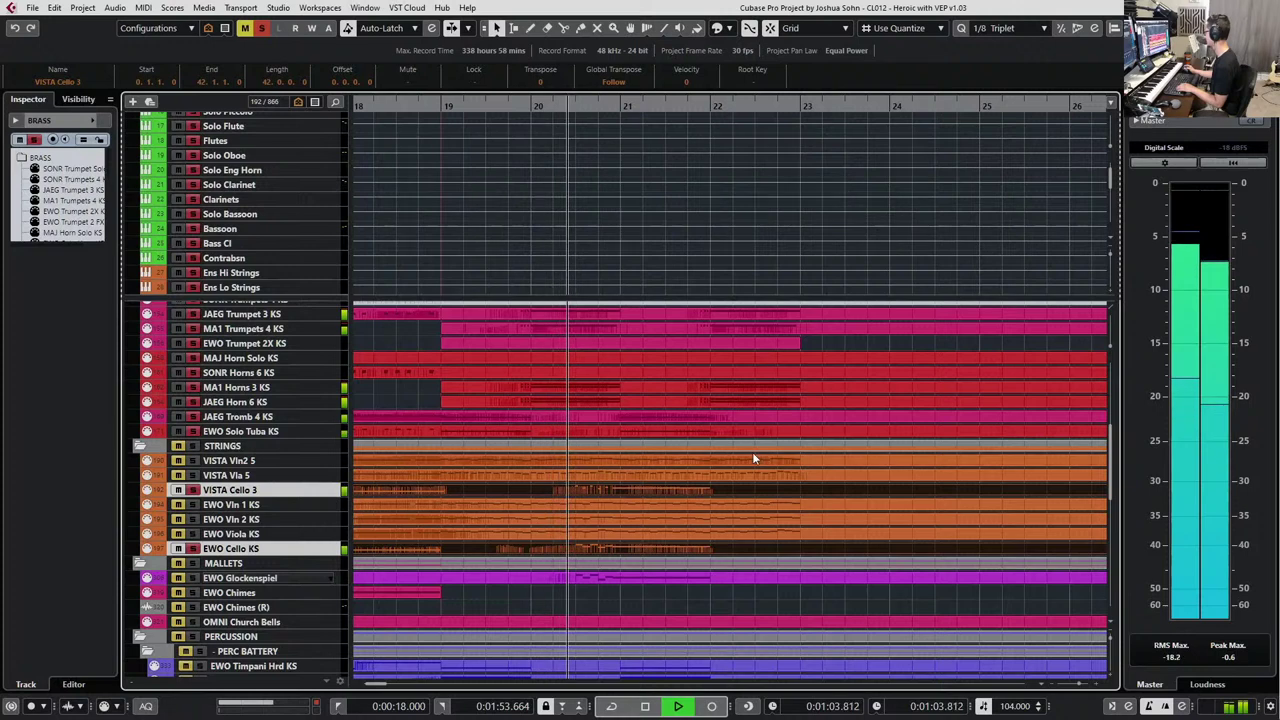
# Stop playback, open the string parts together in the Key Editor, and compare the cello phrase in bars 20 and 21 with the upper strings.
pyautogui.press('space')
pyautogui.click(632, 463)
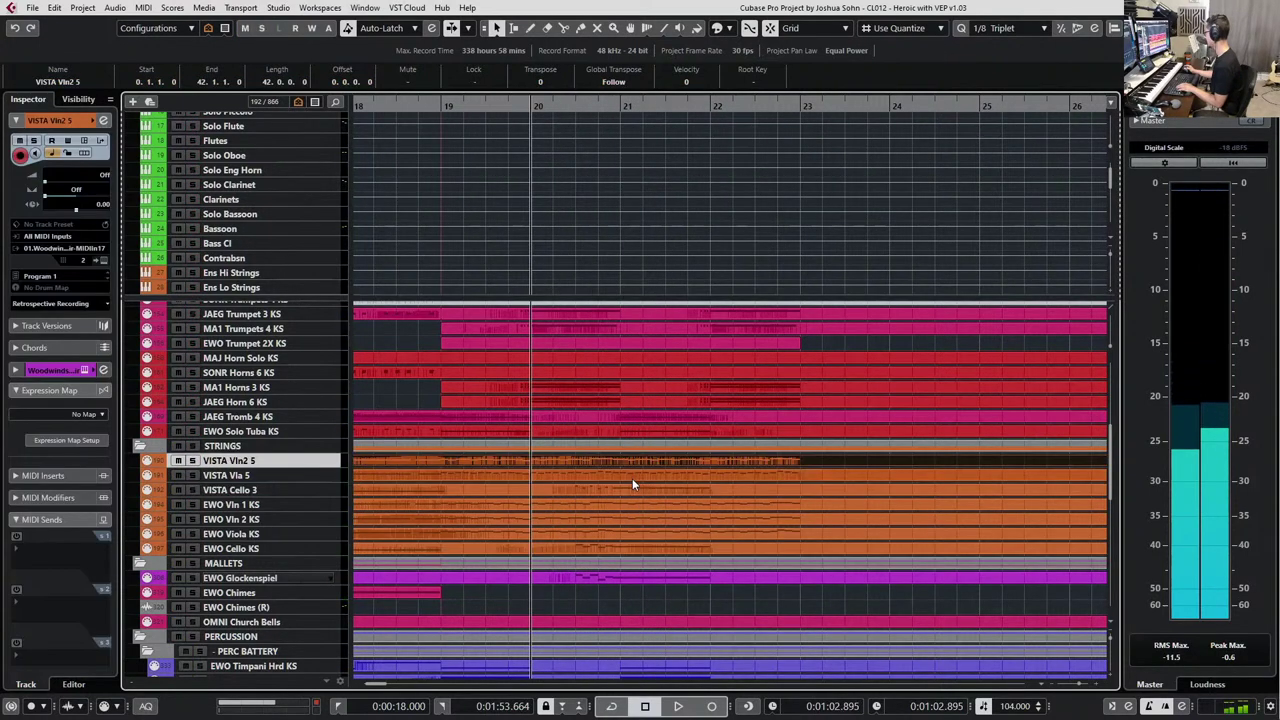
pyautogui.click(635, 443)
pyautogui.doubleClick(635, 443)
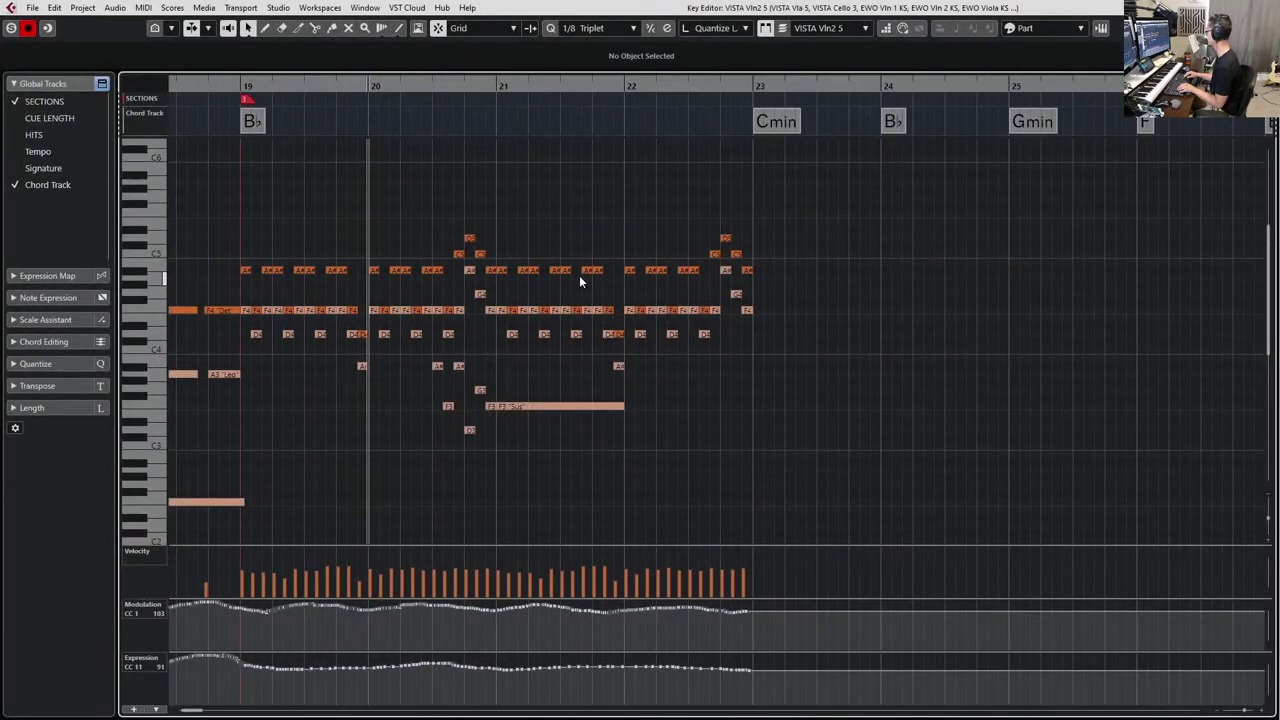
pyautogui.press('Down')
pyautogui.press('Down')
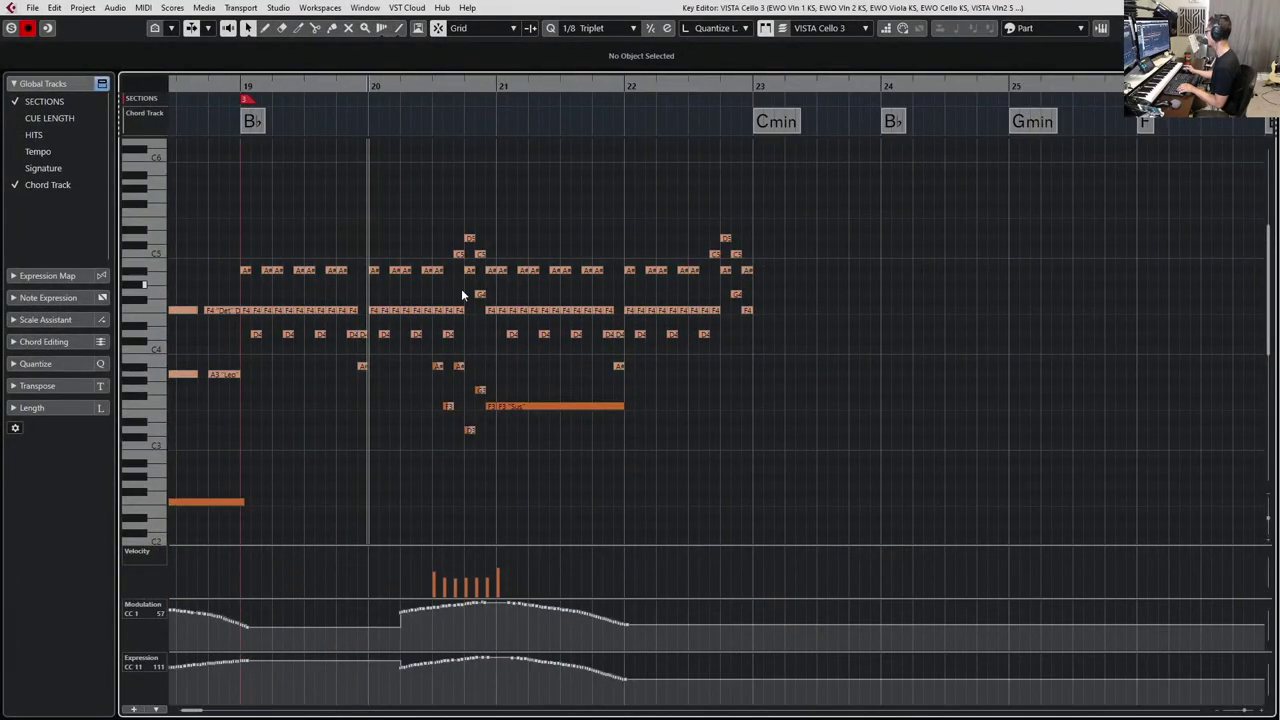
pyautogui.hscroll(-2, 461, 288)
pyautogui.moveTo(510, 355); pyautogui.dragTo(686, 492)
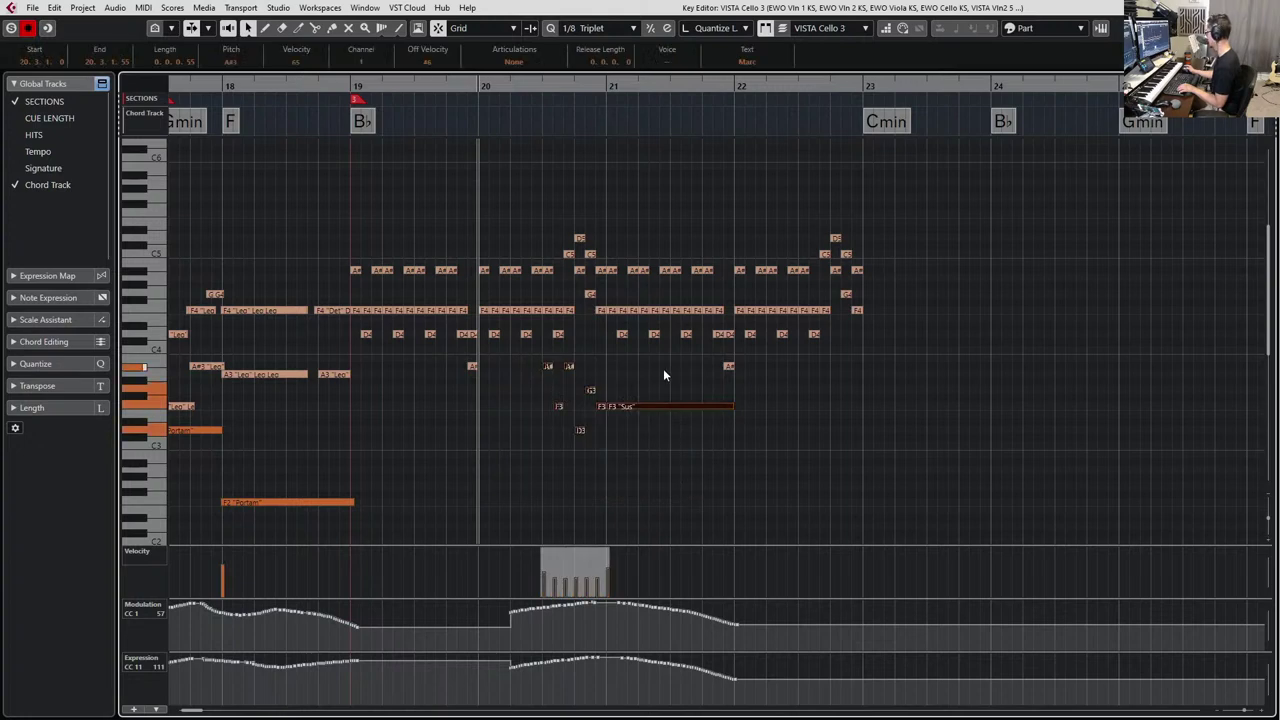
pyautogui.scroll(2, 660, 371)
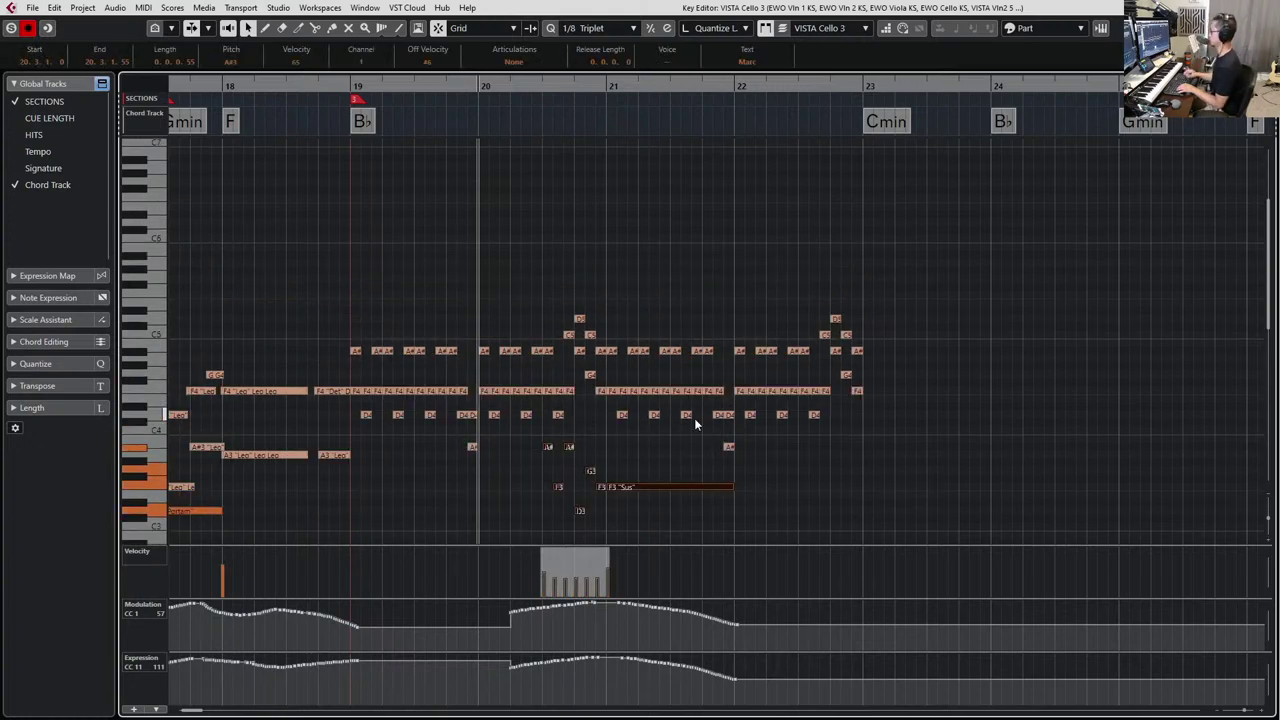
pyautogui.press('Return')
pyautogui.press('KP_Subtract')
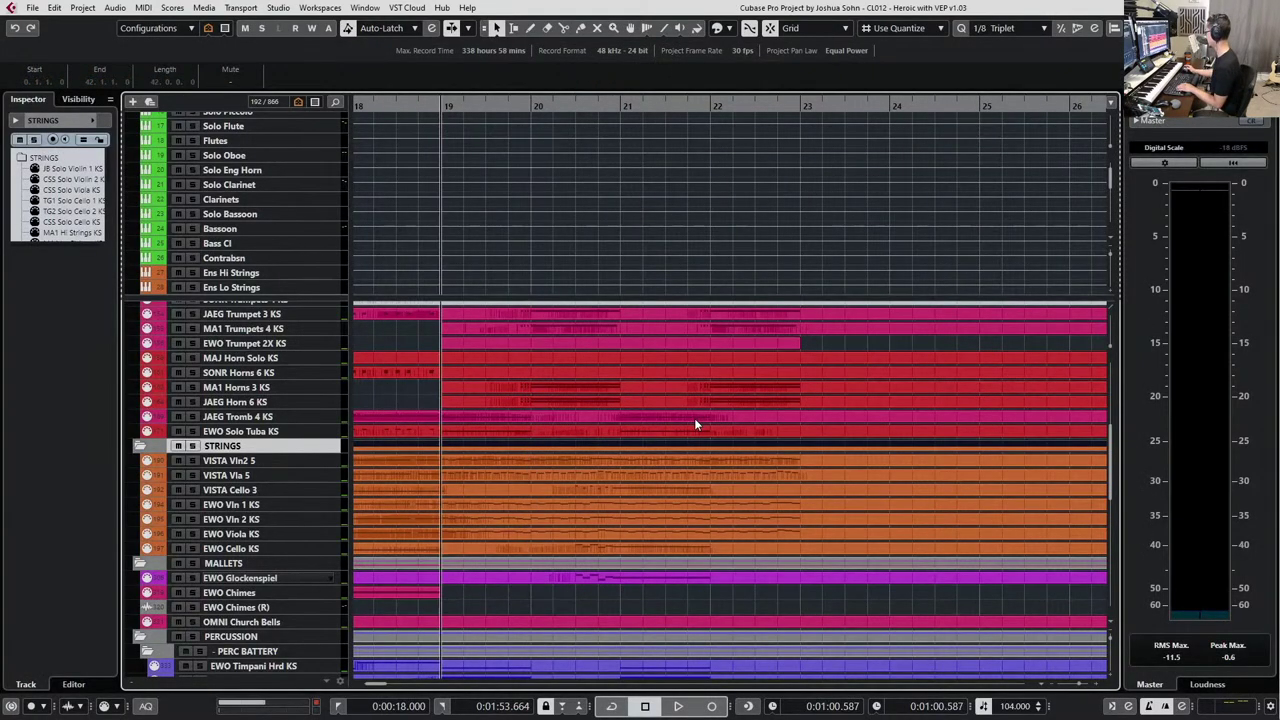
# Open the VISTA Cello 3 and EWO Cello KS parts together and draw Modulation and Expression swells into bar 22 on VISTA Cello 3.
pyautogui.click(697, 495)
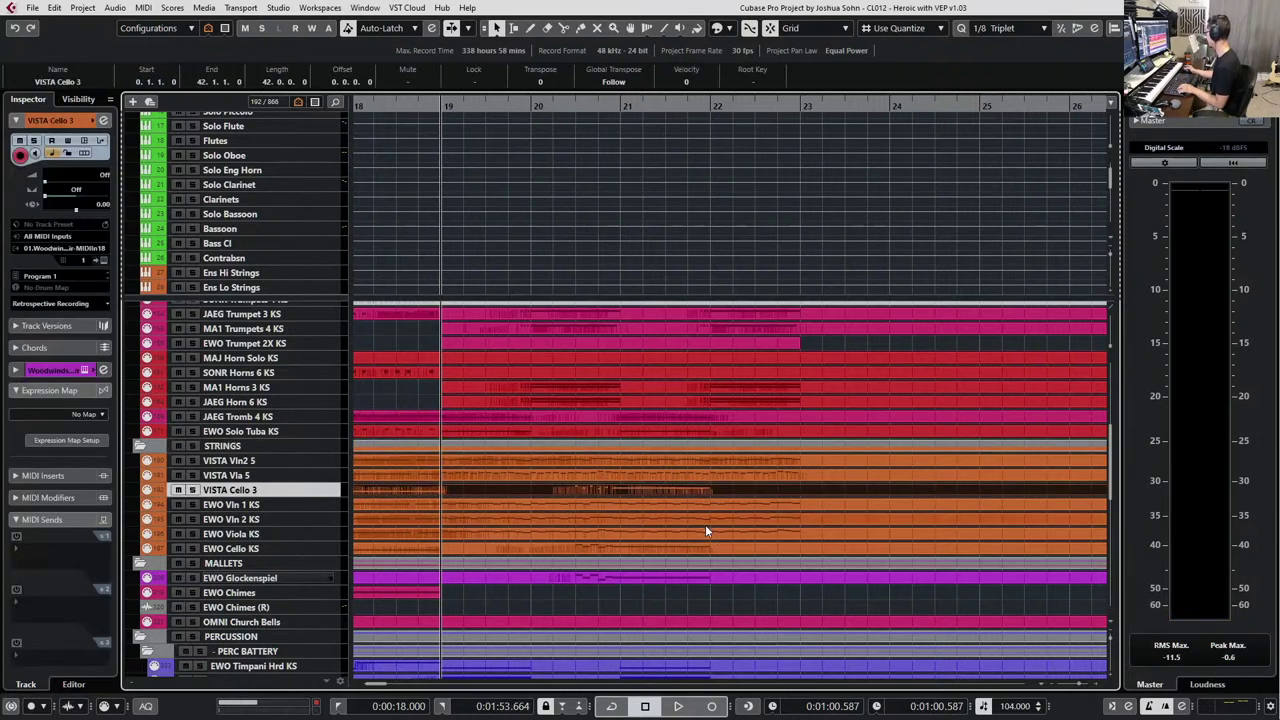
pyautogui.keyDown('ctrl'); pyautogui.click(703, 547); pyautogui.keyUp('ctrl')
pyautogui.press('Return')
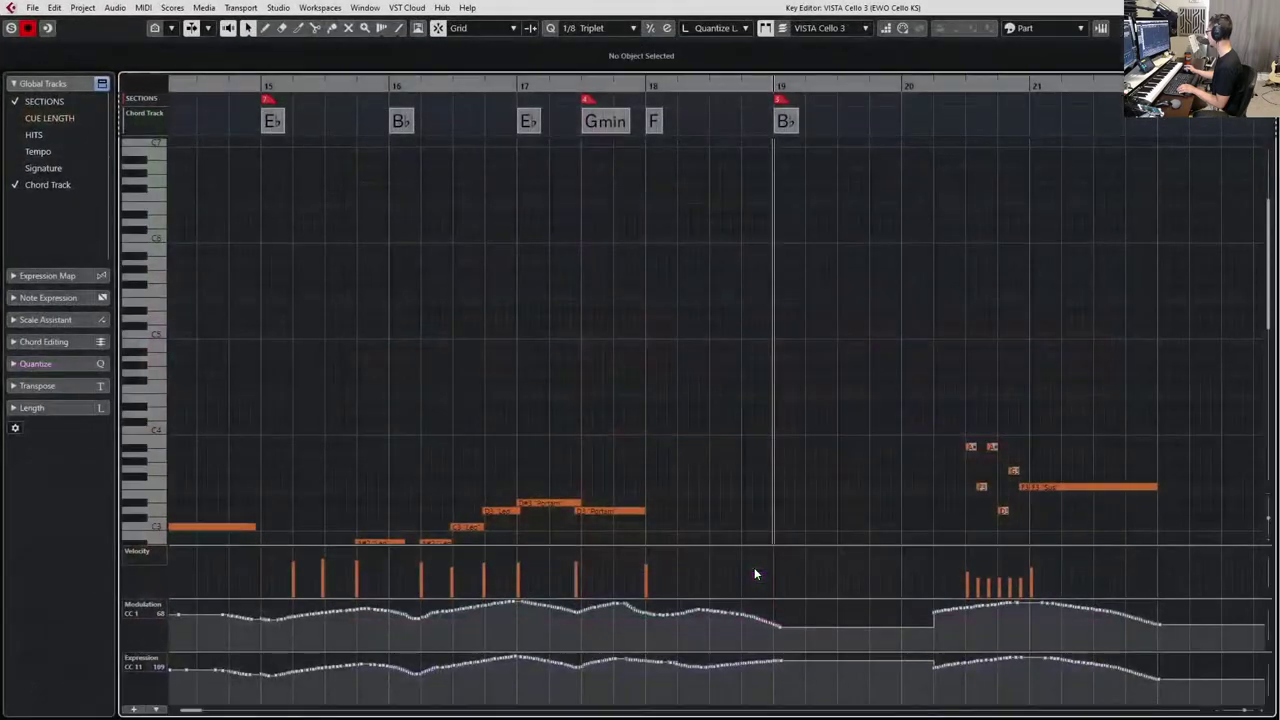
pyautogui.press('g')
pyautogui.hscroll(4, 492, 466)
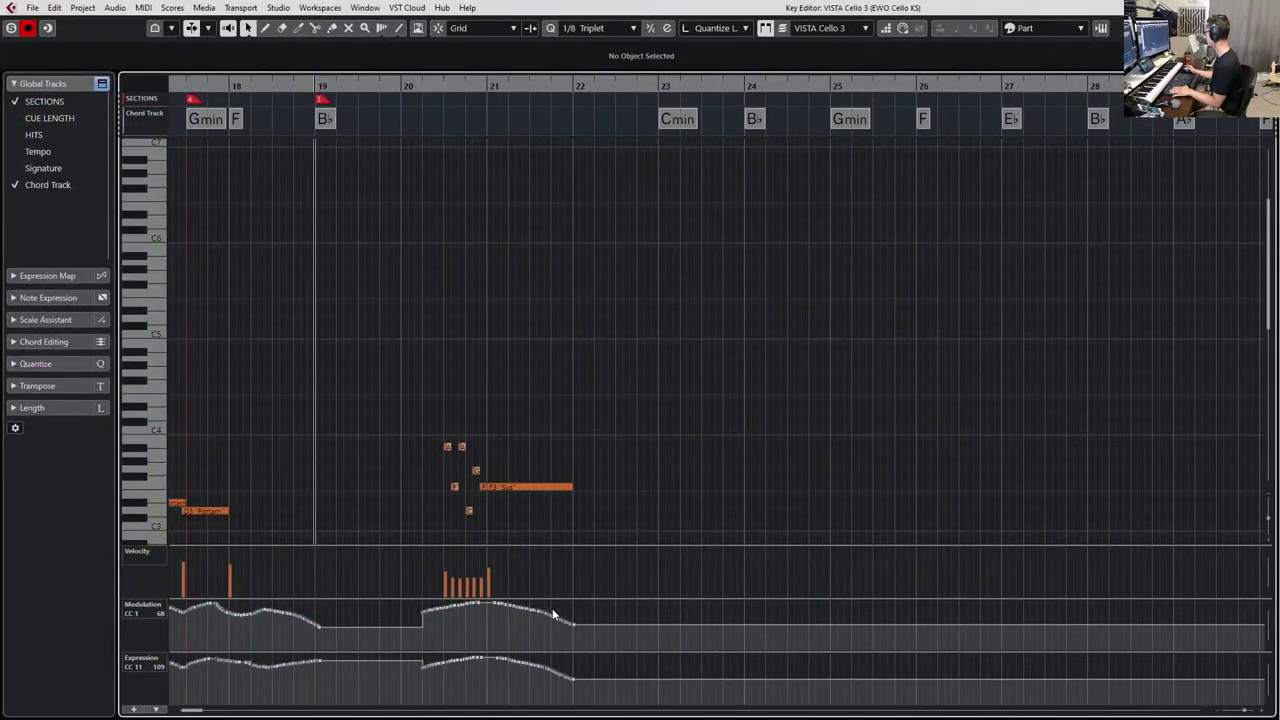
pyautogui.click(583, 603)
pyautogui.moveTo(563, 654)
pyautogui.mouseDown()
pyautogui.moveTo(533, 675)
pyautogui.moveTo(598, 655)
pyautogui.mouseUp()
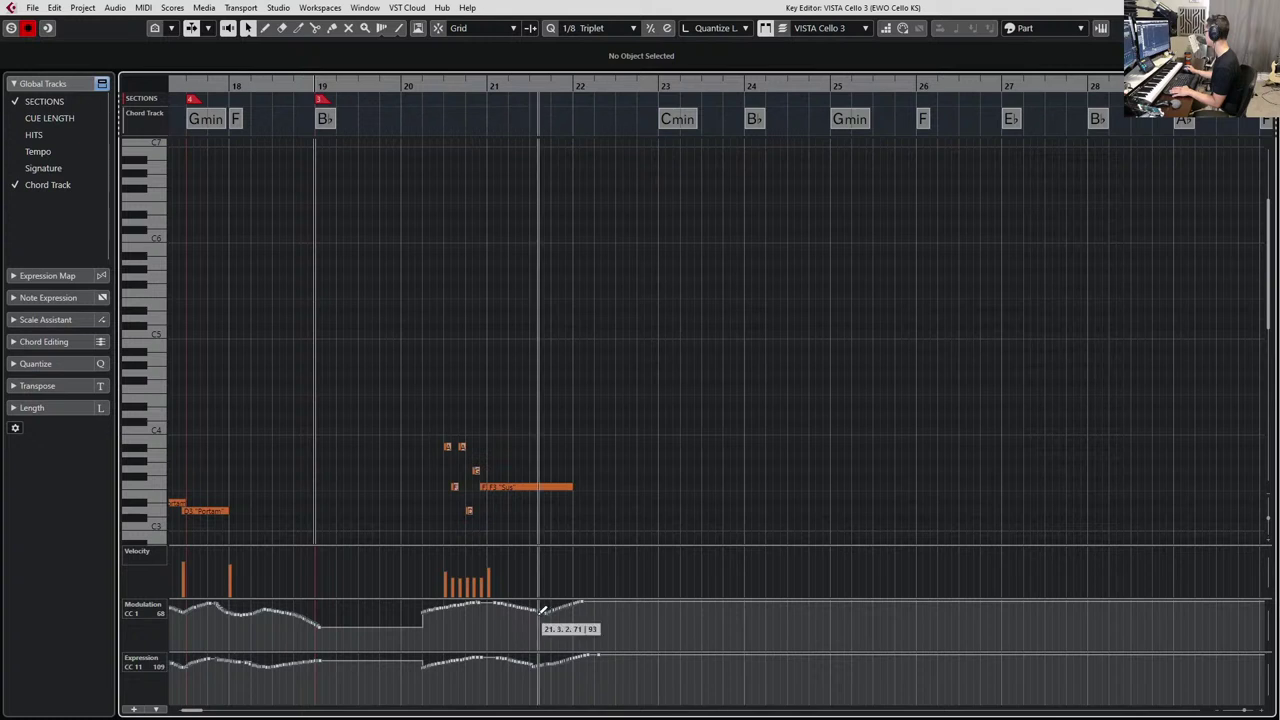
pyautogui.moveTo(537, 611); pyautogui.dragTo(591, 601)
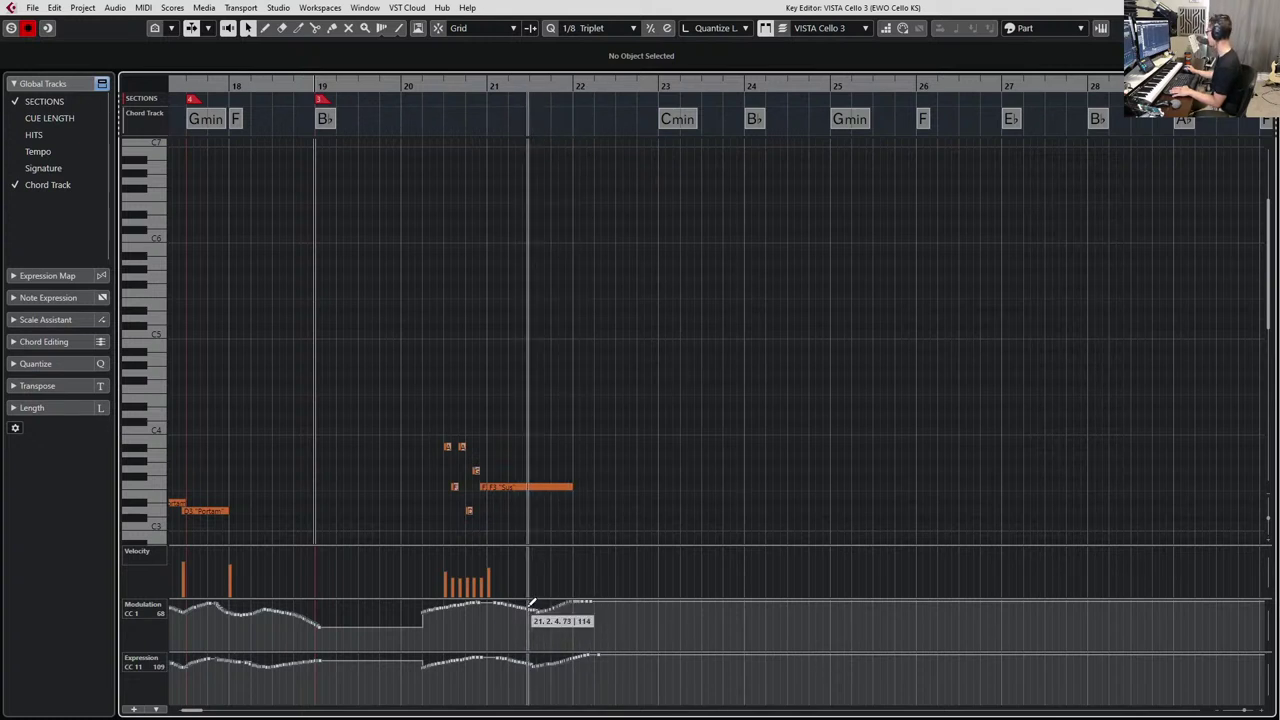
# Draw a rising Main Volume (CC 7) curve through bar 21 on VISTA Cello 3 and EWO Cello KS, and play the result.
pyautogui.hotkey('alt', 'l')
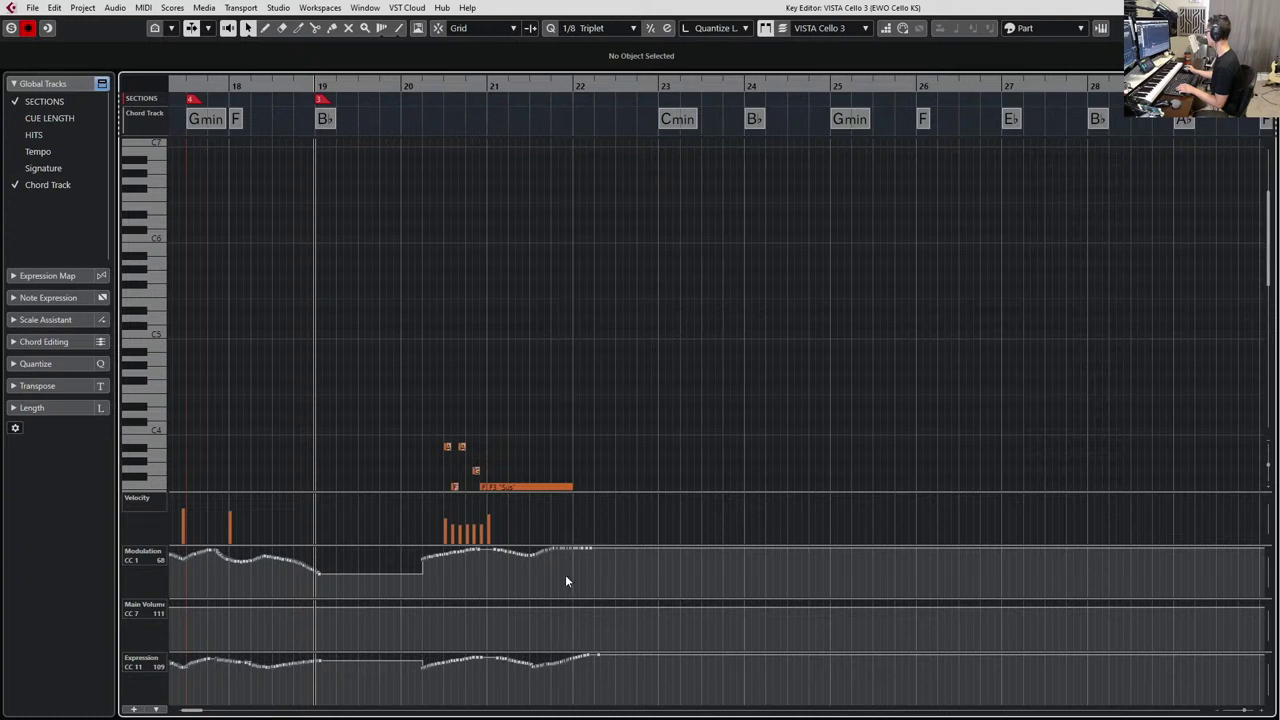
pyautogui.moveTo(550, 603); pyautogui.dragTo(585, 600)
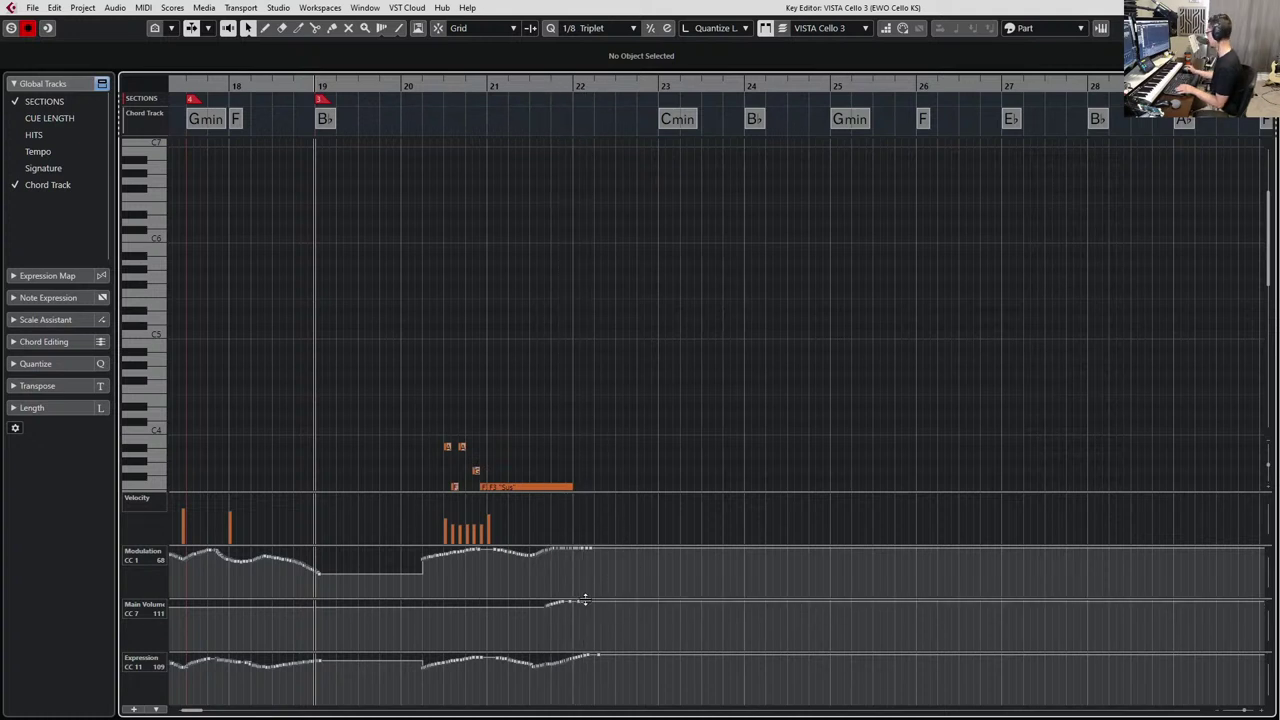
pyautogui.hotkey('alt', 'Down')
pyautogui.hotkey('alt', '2')
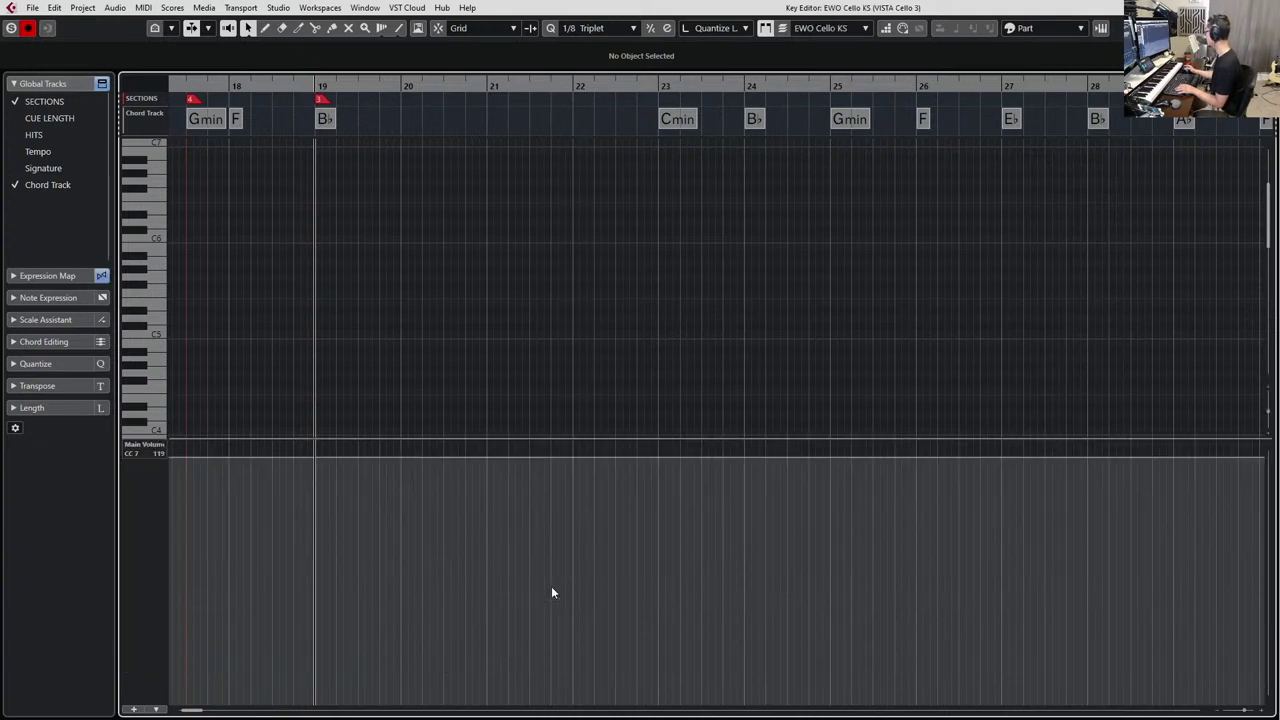
pyautogui.scroll(-5, 606, 343)
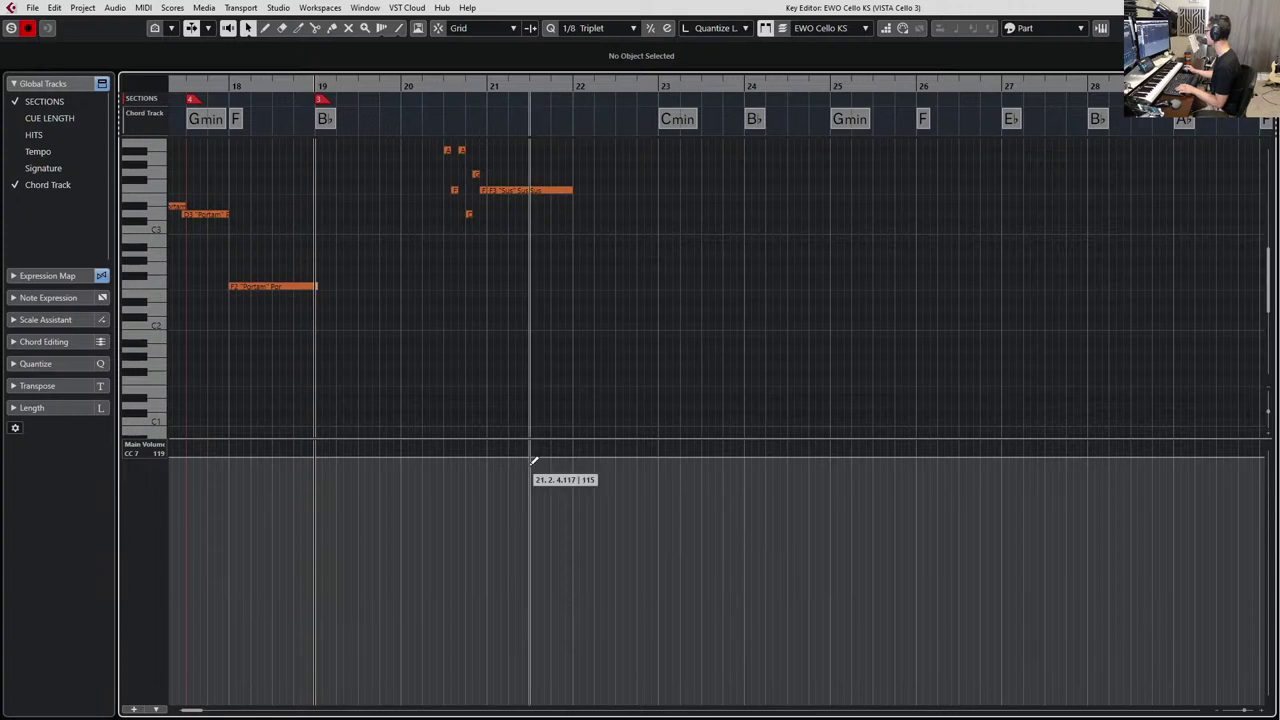
pyautogui.moveTo(517, 455); pyautogui.dragTo(593, 446)
pyautogui.press('space')
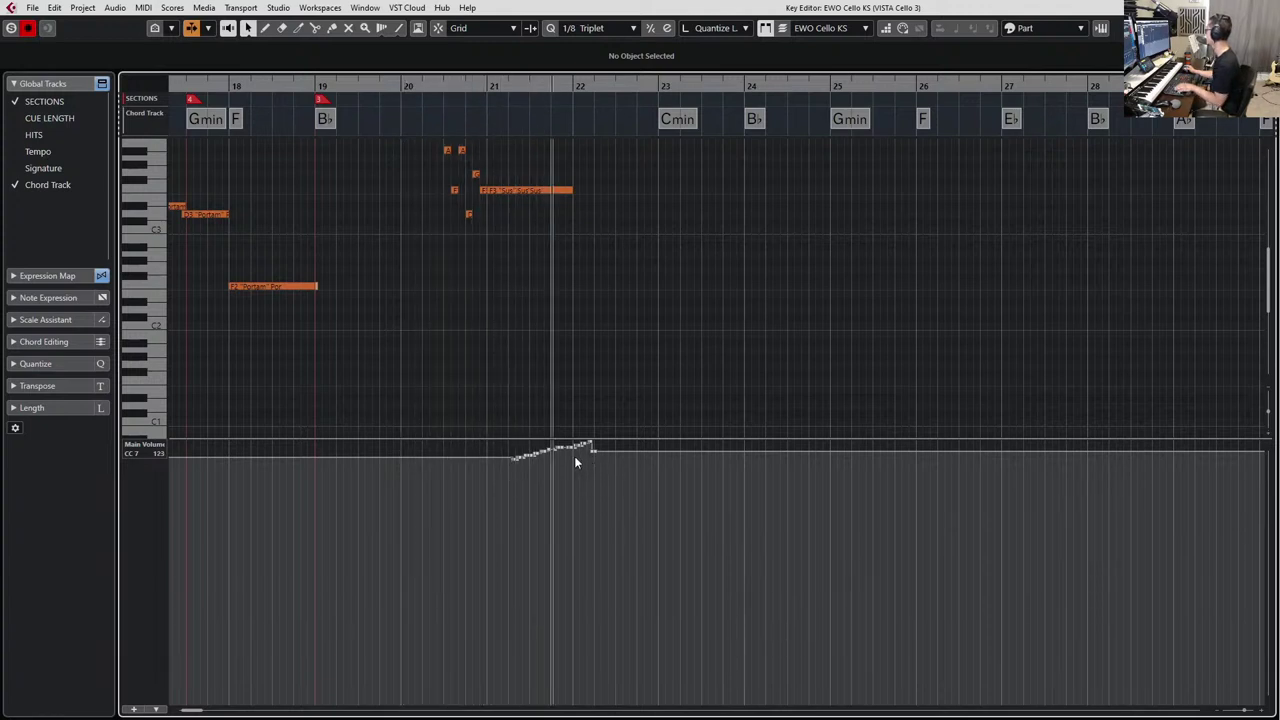
pyautogui.press('space')
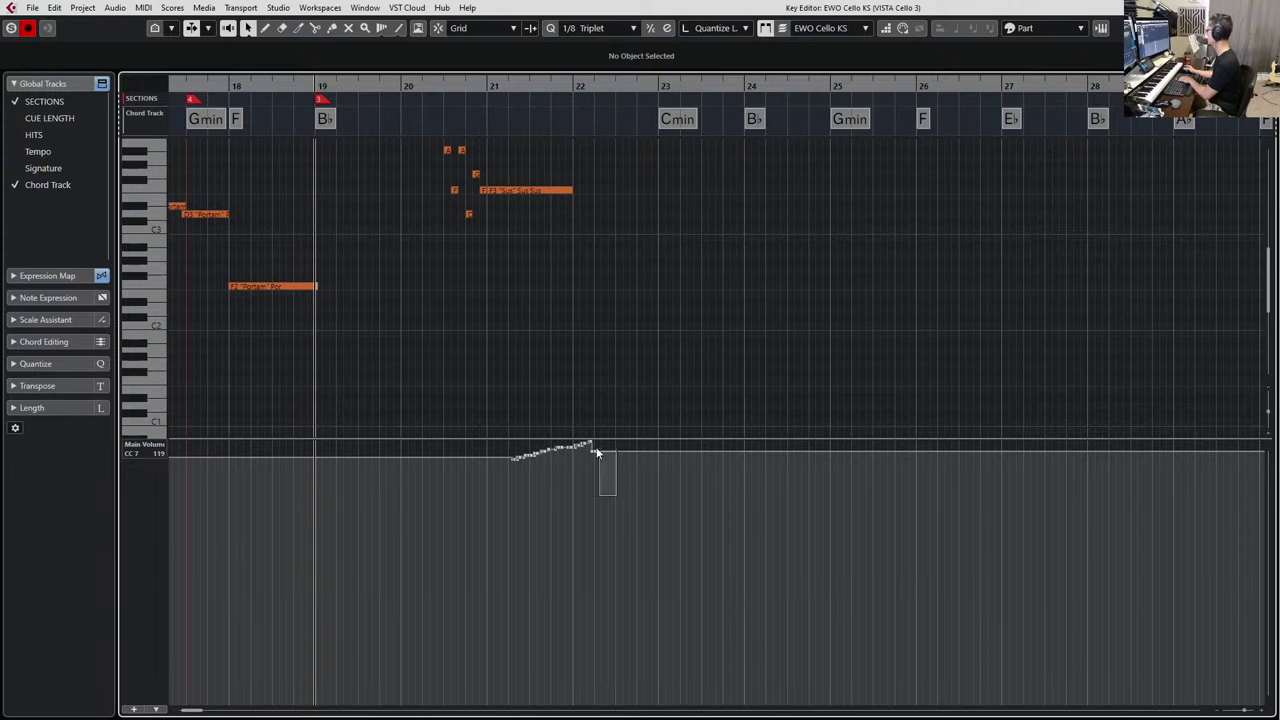
pyautogui.scroll(4, 600, 250)
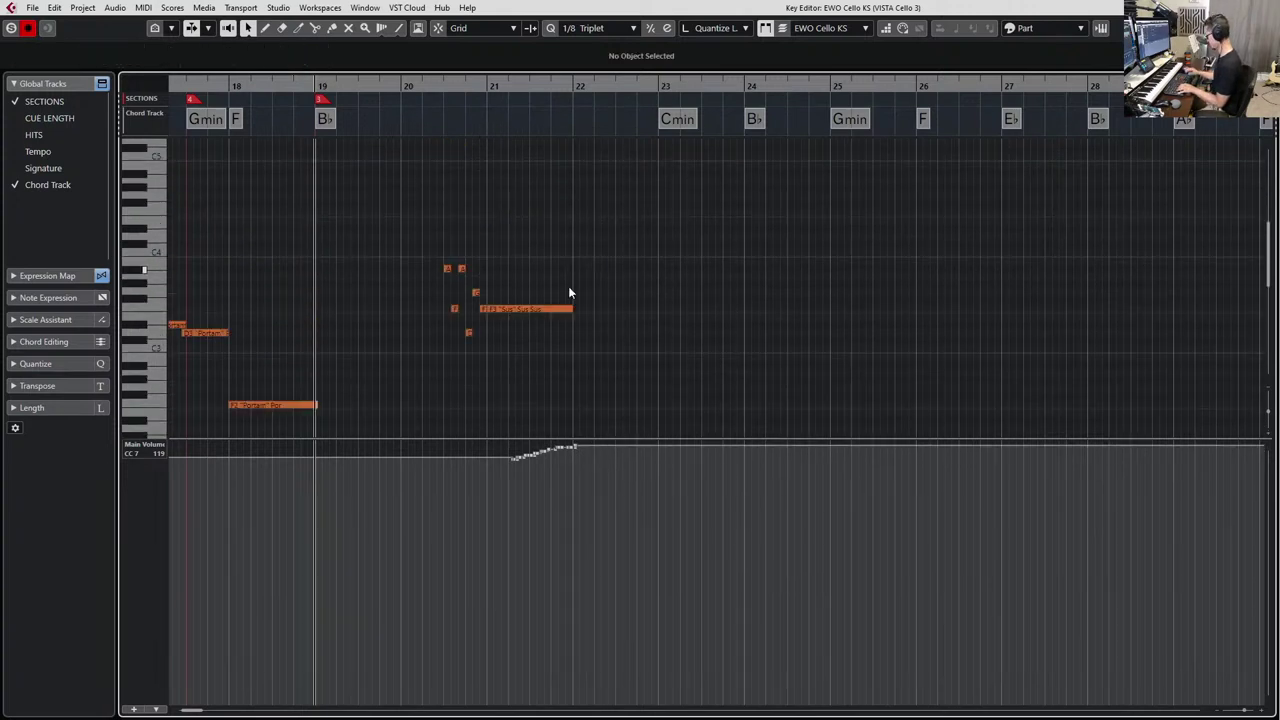
# Change the articulation of the held F3 in bar 21 on EWO Cello KS to Tremolo and play it from bar 21.
pyautogui.click(566, 308)
pyautogui.press('l')
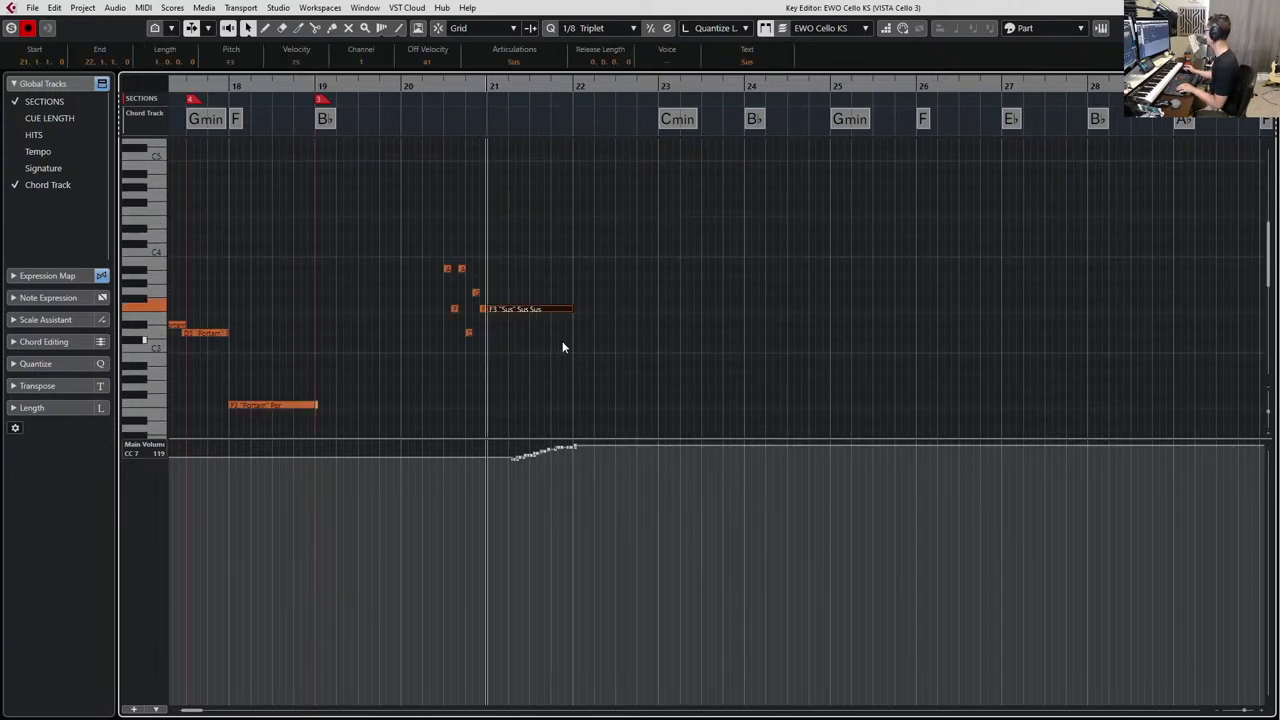
pyautogui.scroll(4, 564, 310)
pyautogui.hscroll(-2, 506, 80)
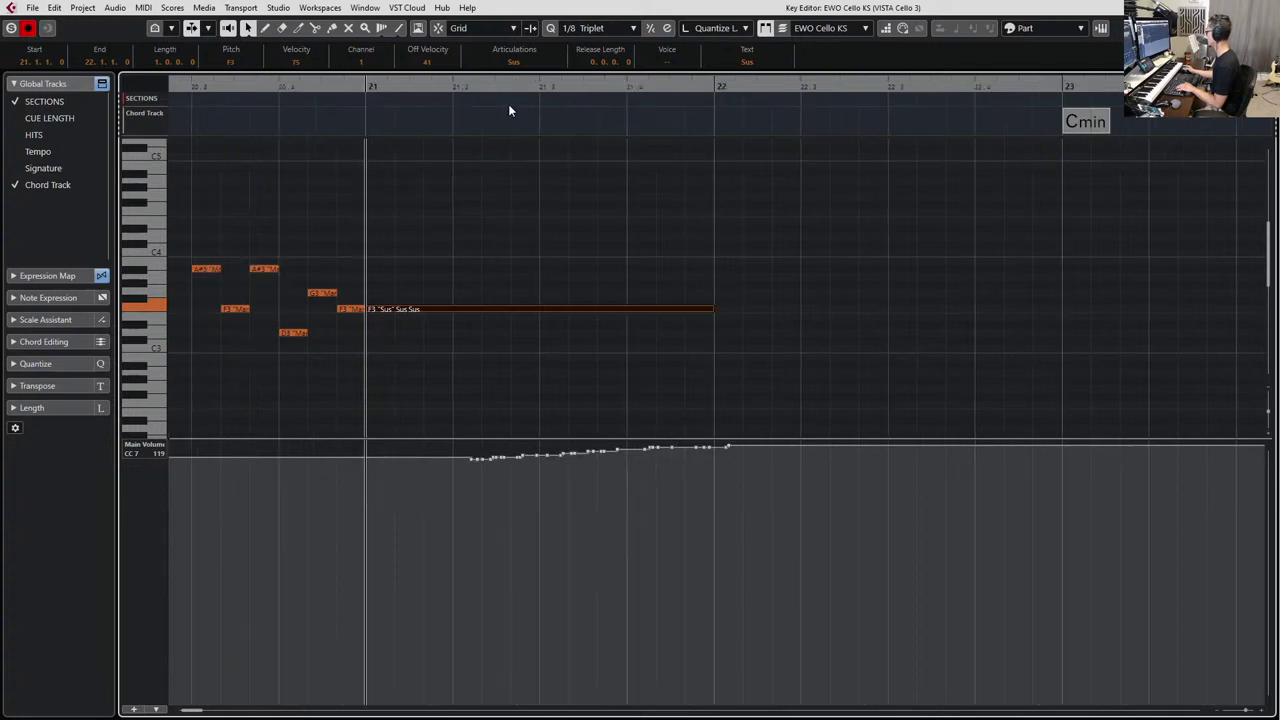
pyautogui.click(501, 56)
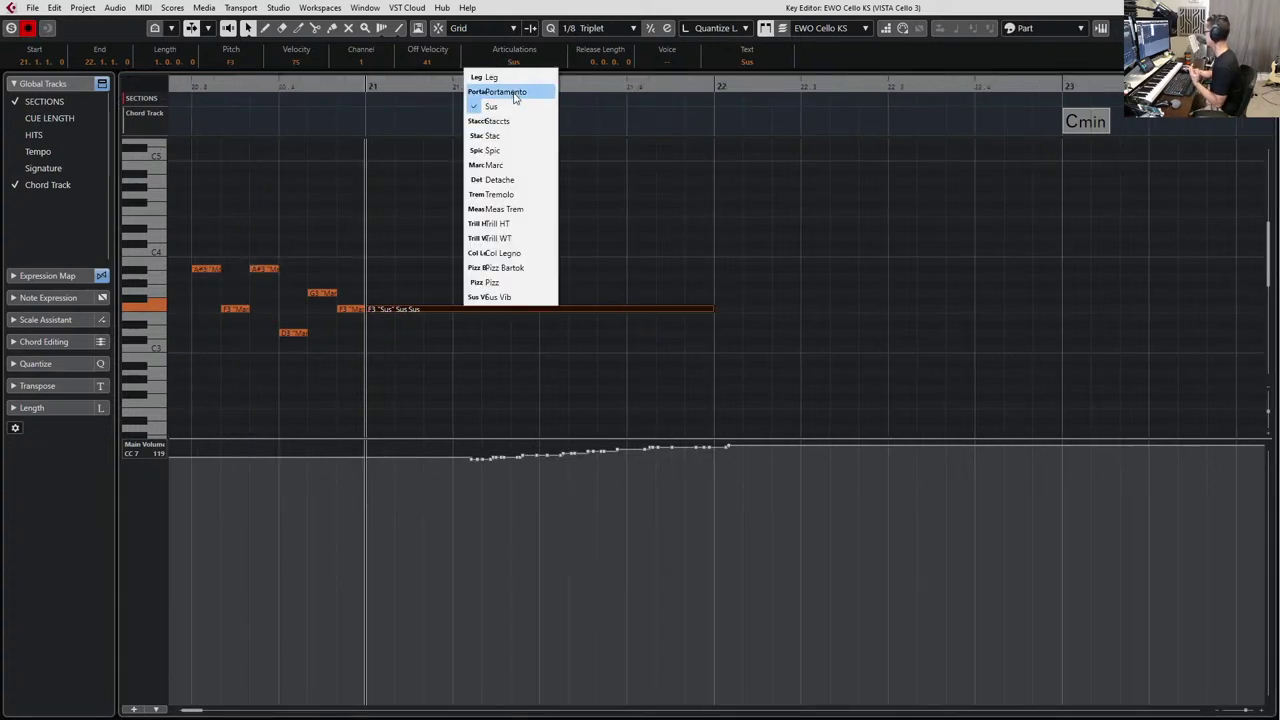
pyautogui.click(511, 194)
pyautogui.click(580, 215)
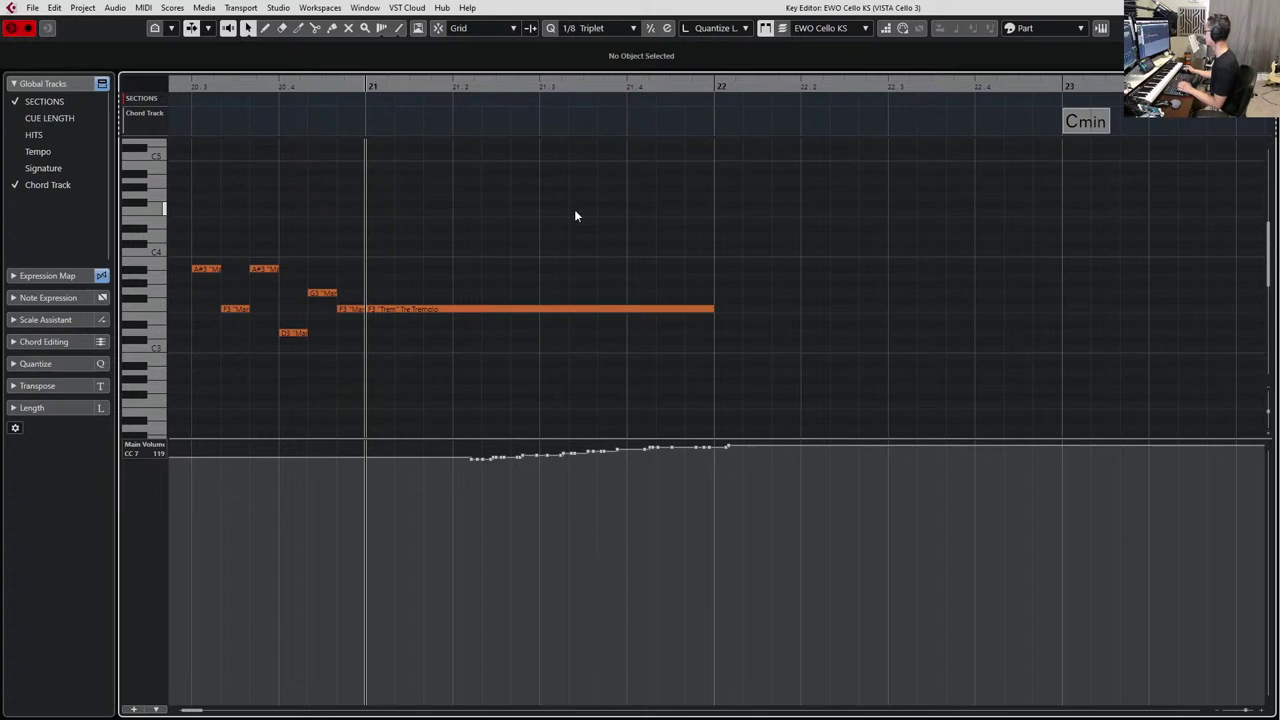
pyautogui.press('space')
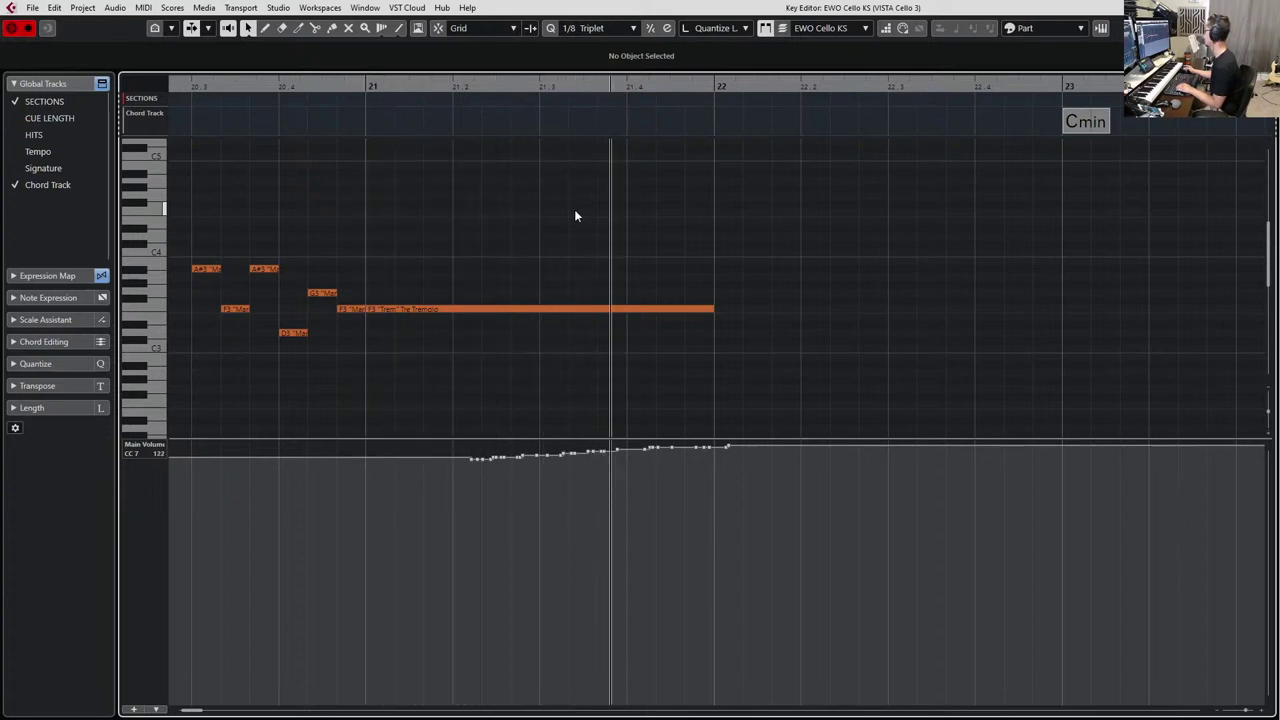
pyautogui.press('space')
# Check the Main Volume curves of both cello parts, return to the arrangement and play the full orchestra from bar 18.
pyautogui.press('Tab')
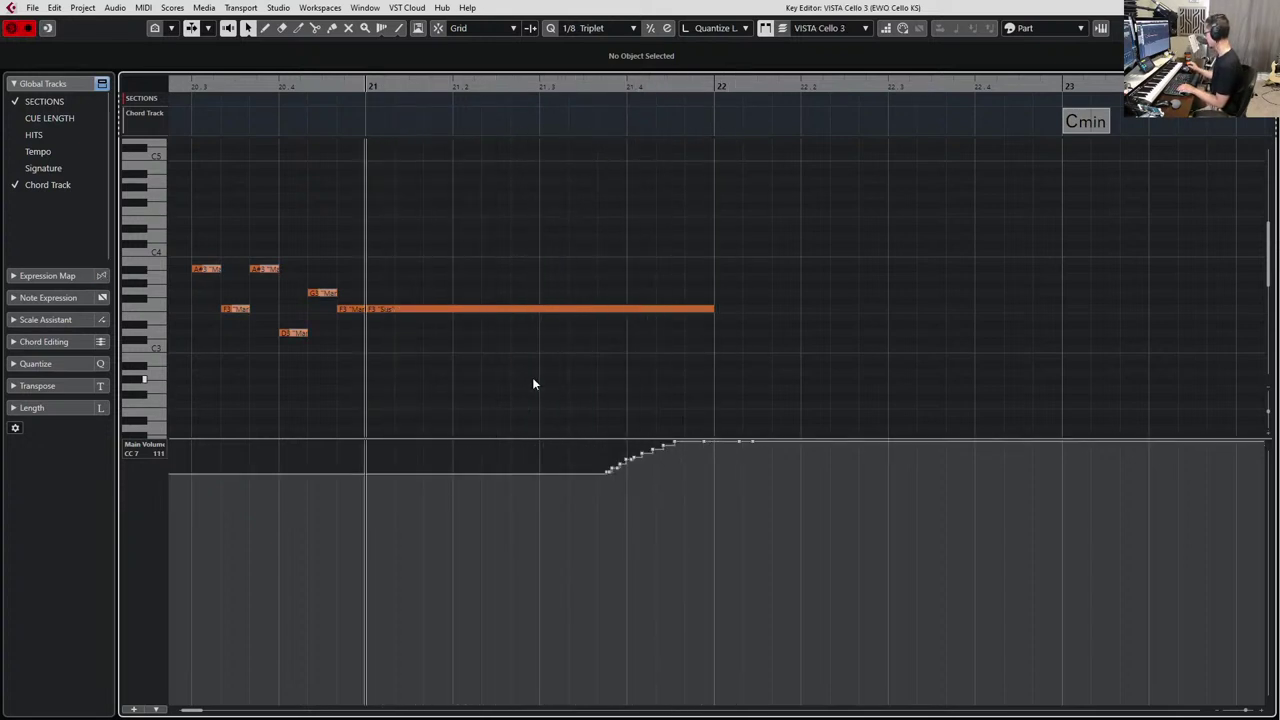
pyautogui.press('Tab')
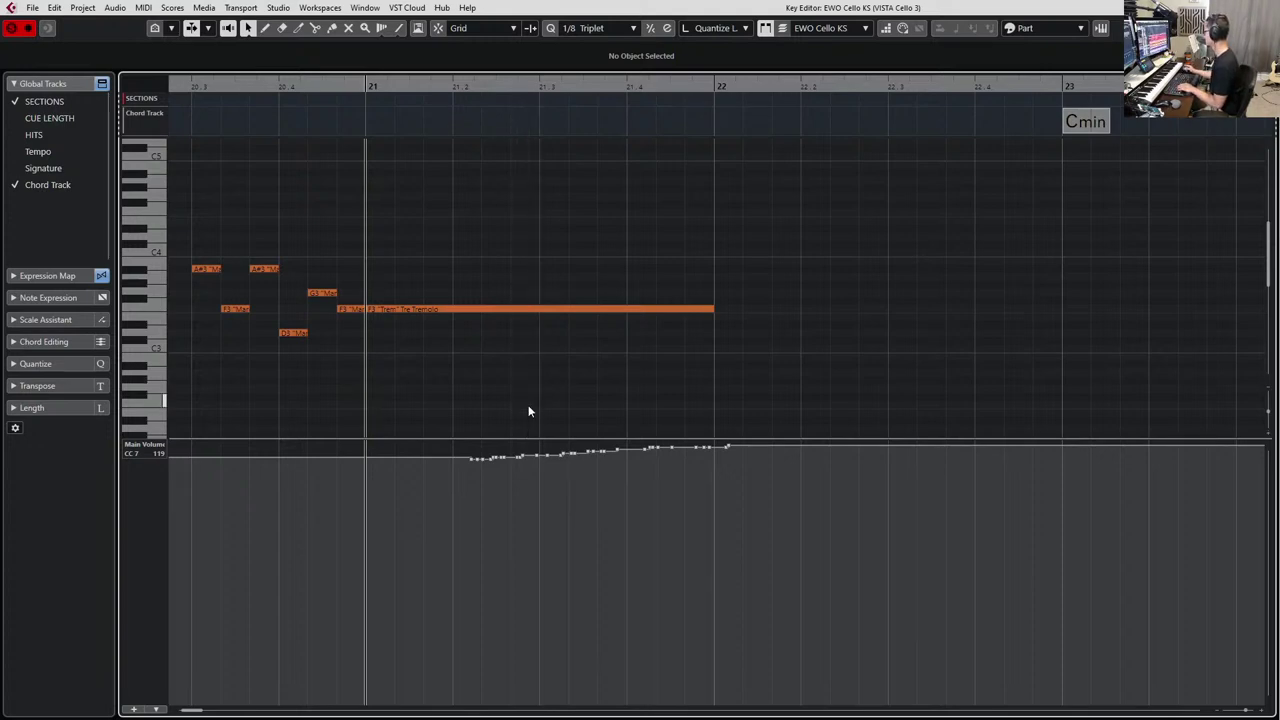
pyautogui.press('Return')
pyautogui.scroll(-1, 530, 408)
pyautogui.scroll(2, 550, 452)
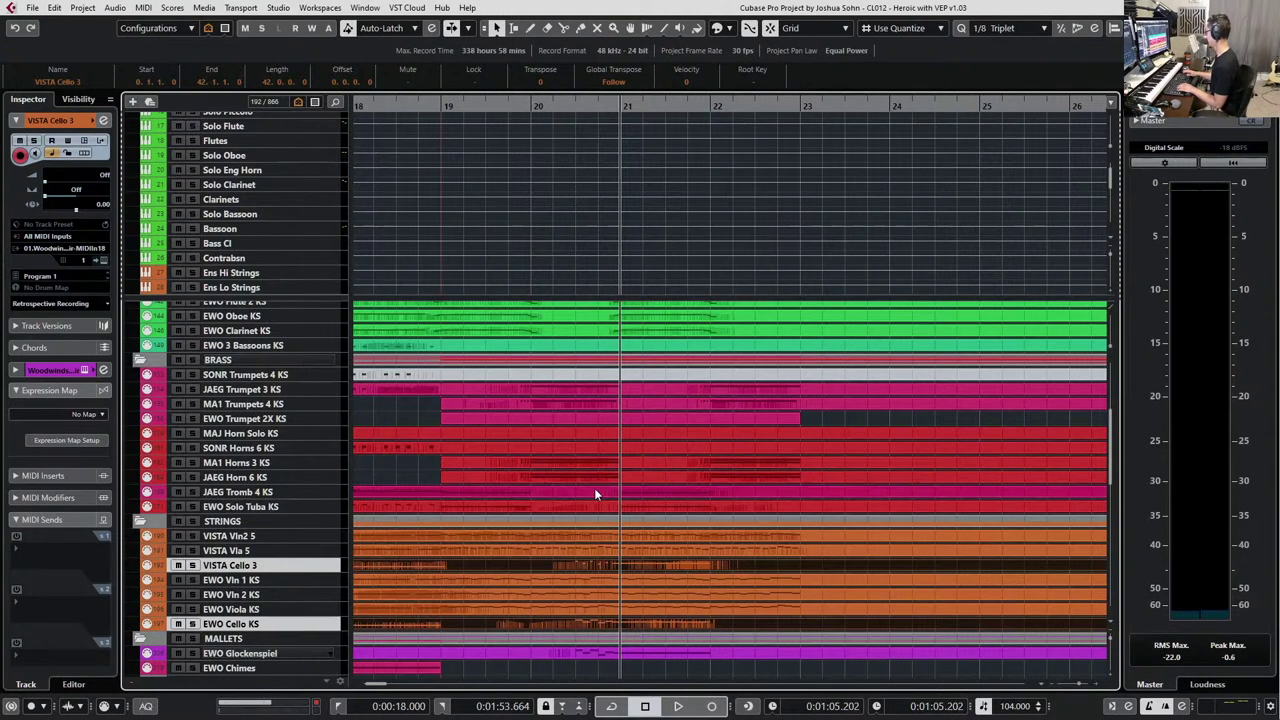
pyautogui.press('KP_Subtract')
pyautogui.press('KP_Subtract')
pyautogui.press('KP_Subtract')
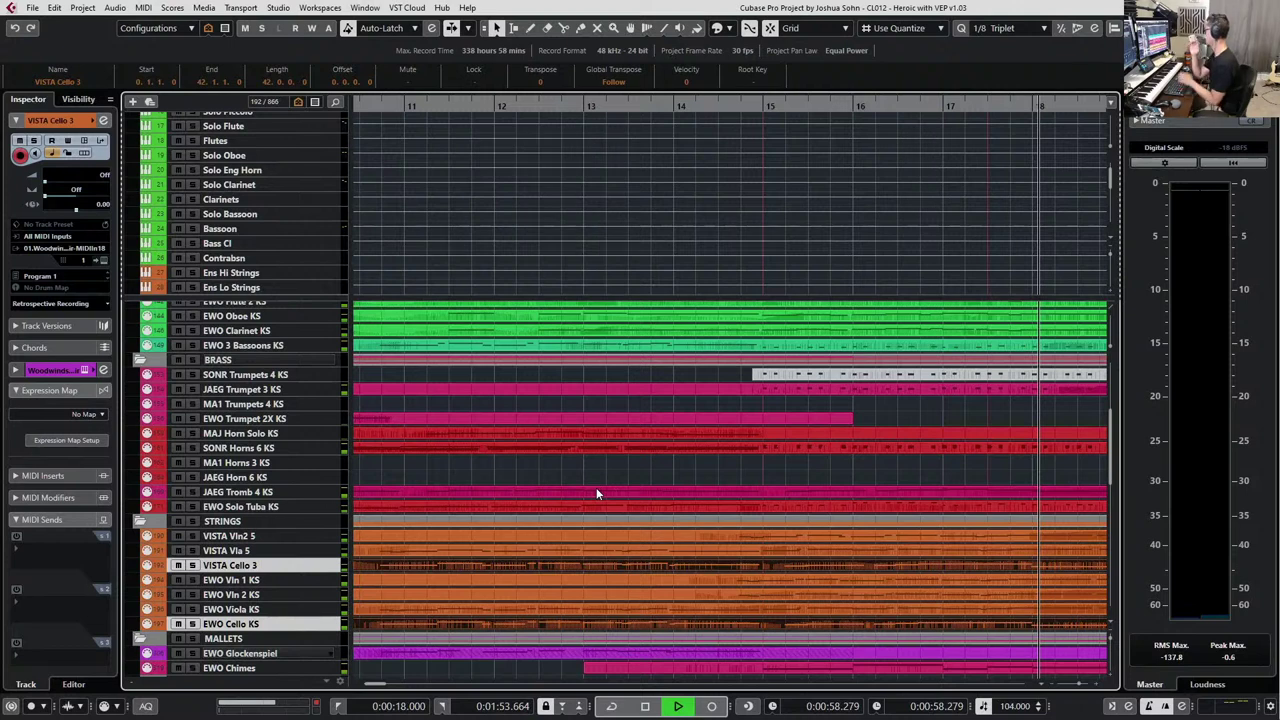
pyautogui.press('space')
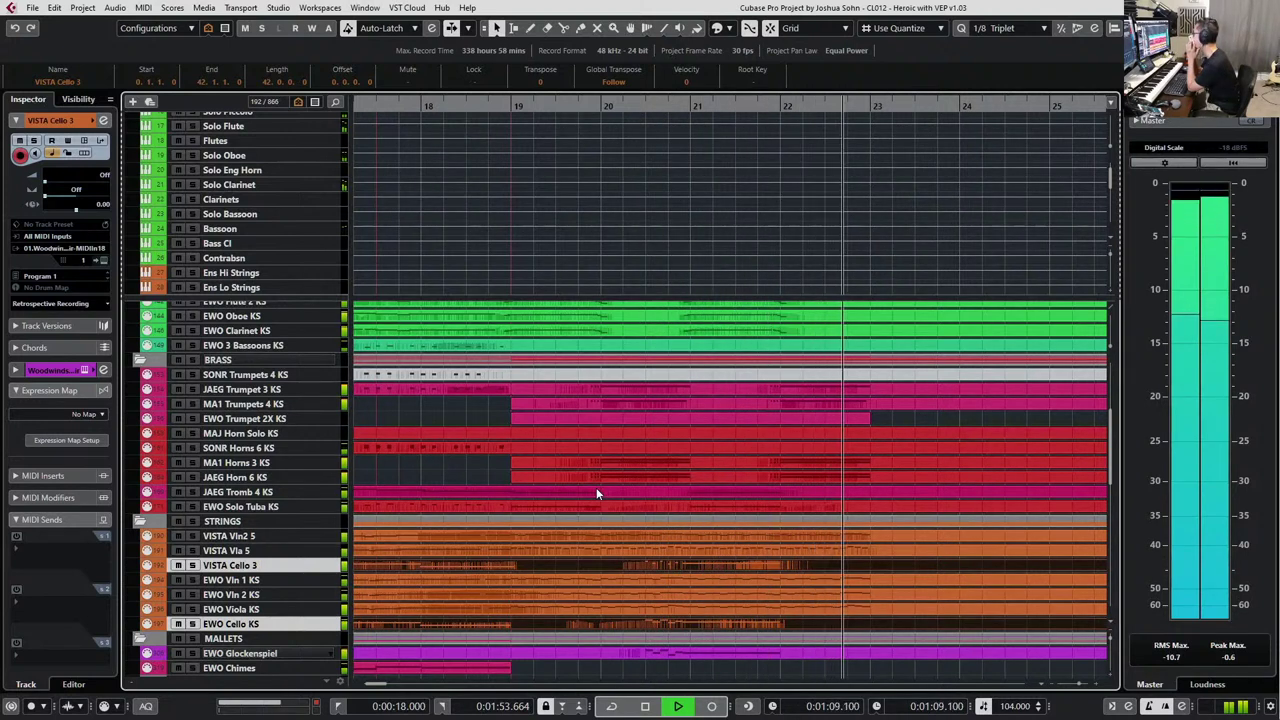
pyautogui.press('space')
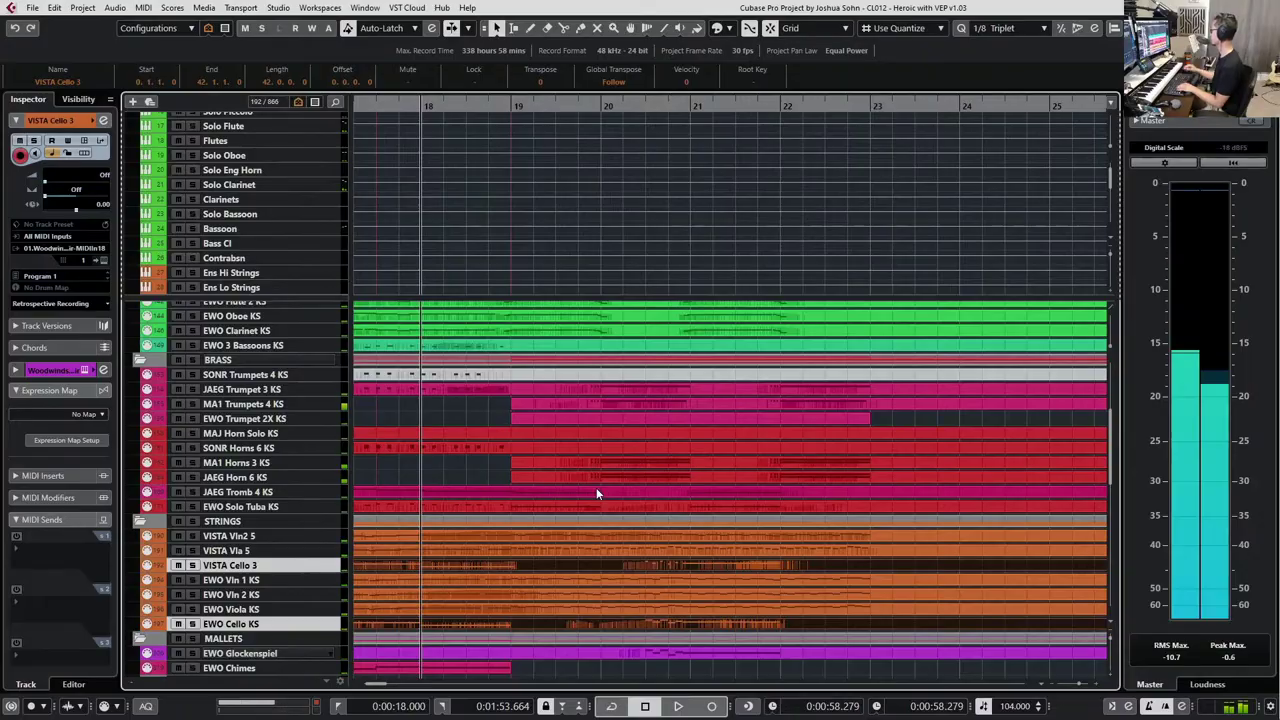
# Reopen both cello parts and set VISTA Cello 3's Main Volume (CC 7) point at bar 15 to 114.
pyautogui.press('Return')
pyautogui.scroll(-5, 597, 489)
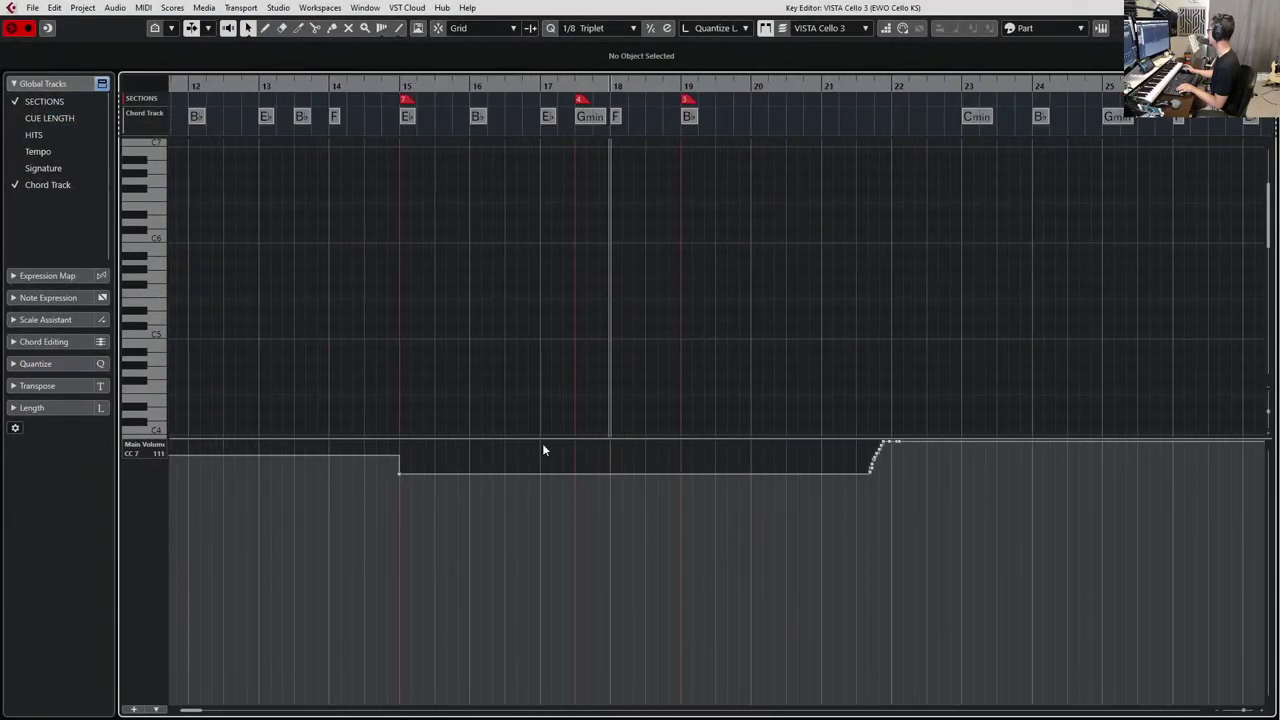
pyautogui.scroll(3, 566, 412)
pyautogui.hscroll(3, 547, 374)
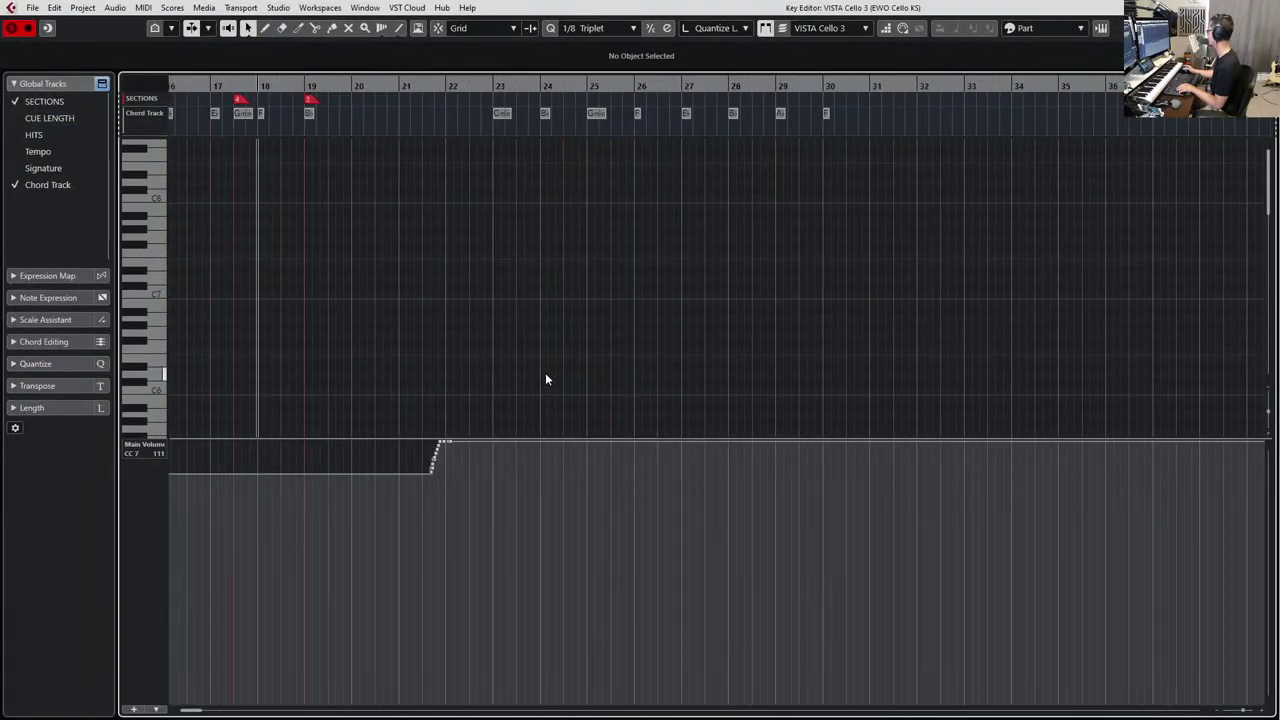
pyautogui.hscroll(-3, 546, 374)
pyautogui.click(570, 387)
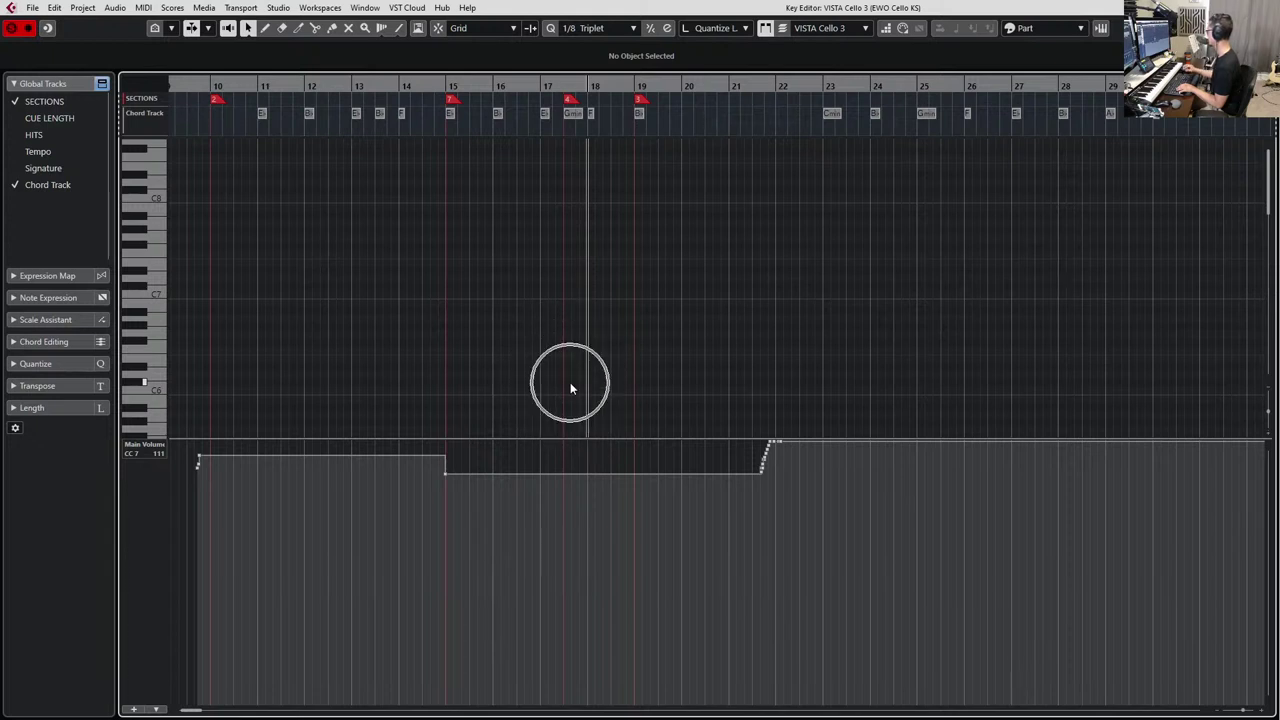
pyautogui.moveTo(427, 505); pyautogui.dragTo(447, 467)
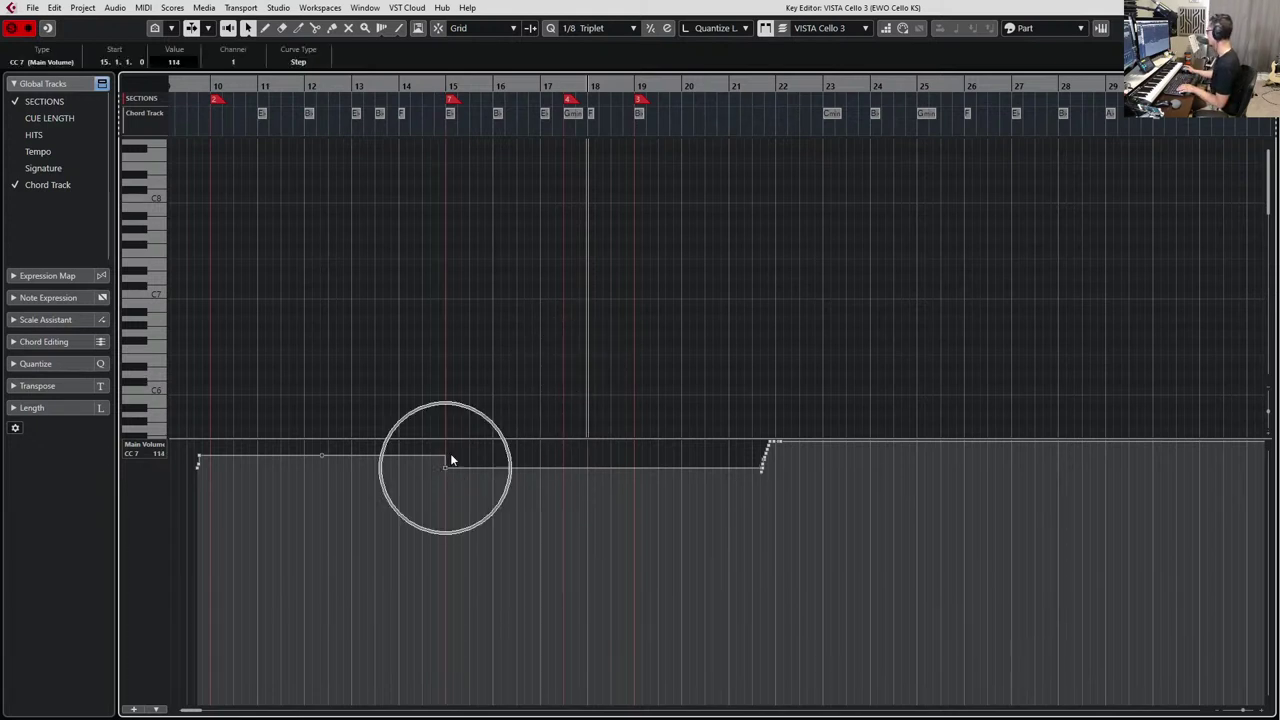
# Play the VISTA Cello 3 line from the G2 note in bar 15.
pyautogui.scroll(-8, 500, 315)
pyautogui.click(500, 313)
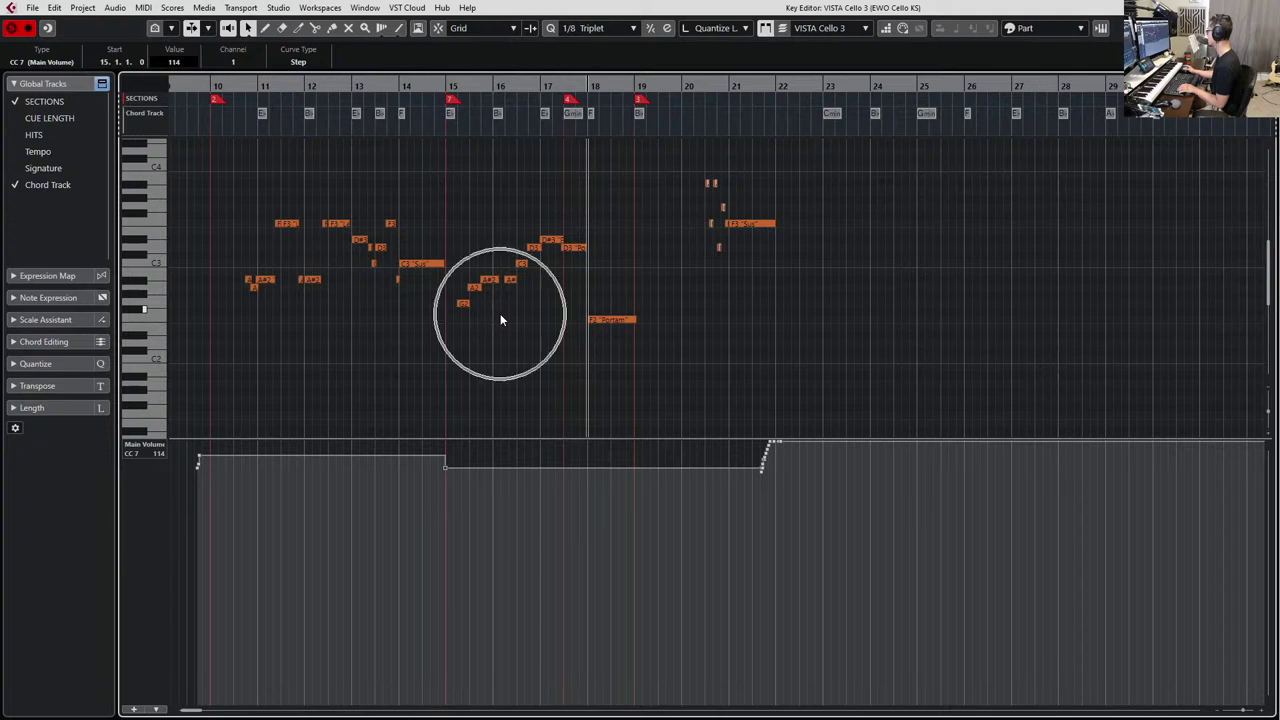
pyautogui.click(463, 303)
pyautogui.press('space')
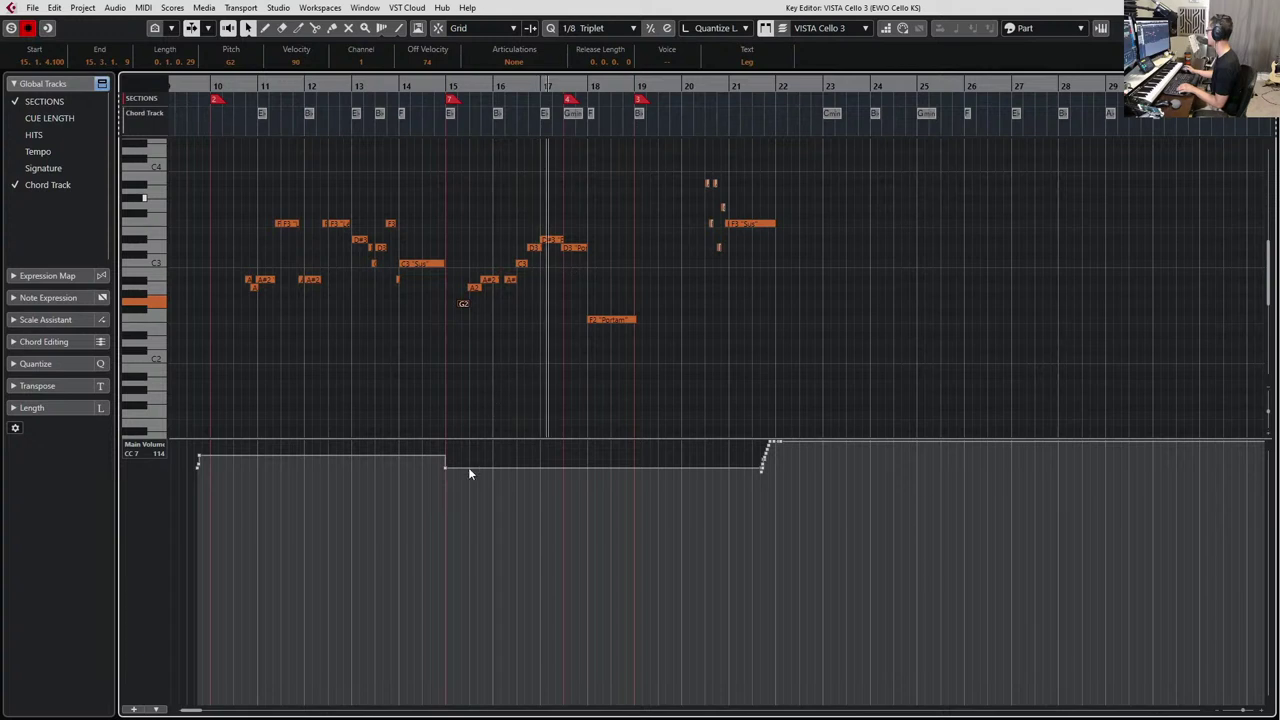
# Set VISTA Cello 3's Main Volume (CC 7) point at bar 15 to 117 and play the phrase from there.
pyautogui.press('space')
pyautogui.moveTo(446, 475); pyautogui.dragTo(449, 467)
pyautogui.press('space')
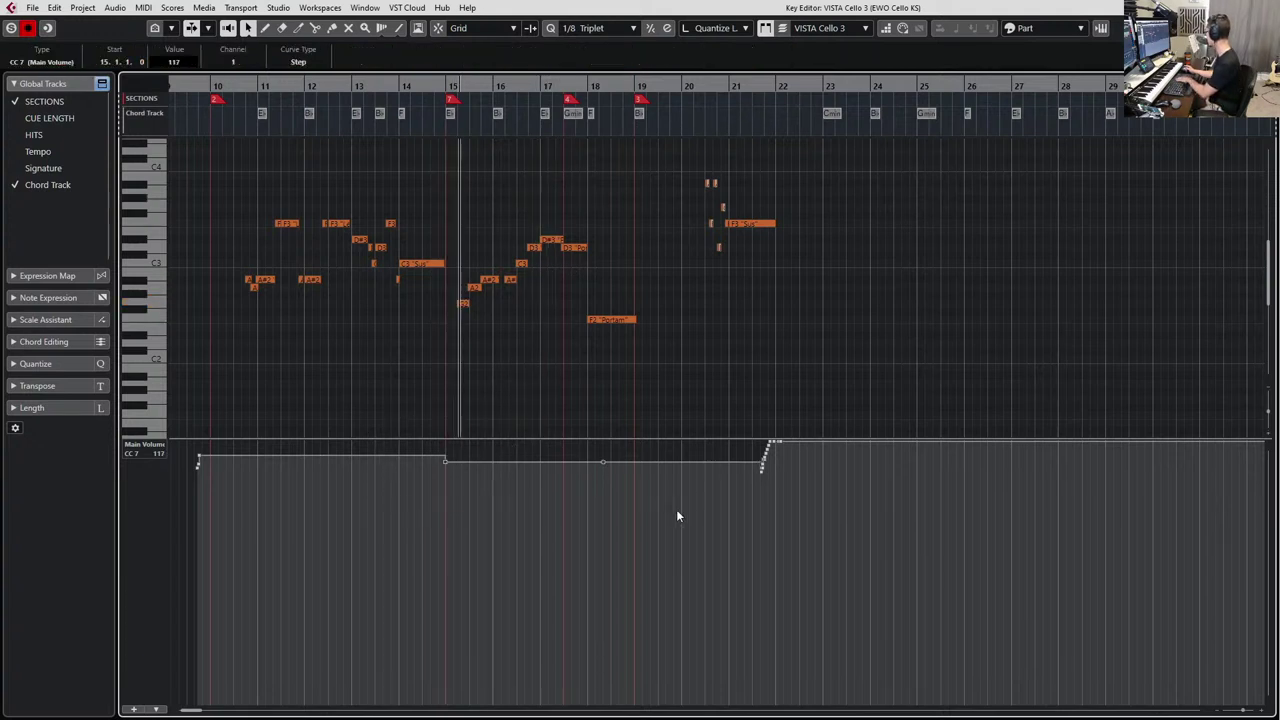
# Delete the low Main Volume points at the foot of VISTA Cello 3's ramp late in bar 21.
pyautogui.click(787, 472)
pyautogui.click(762, 468)
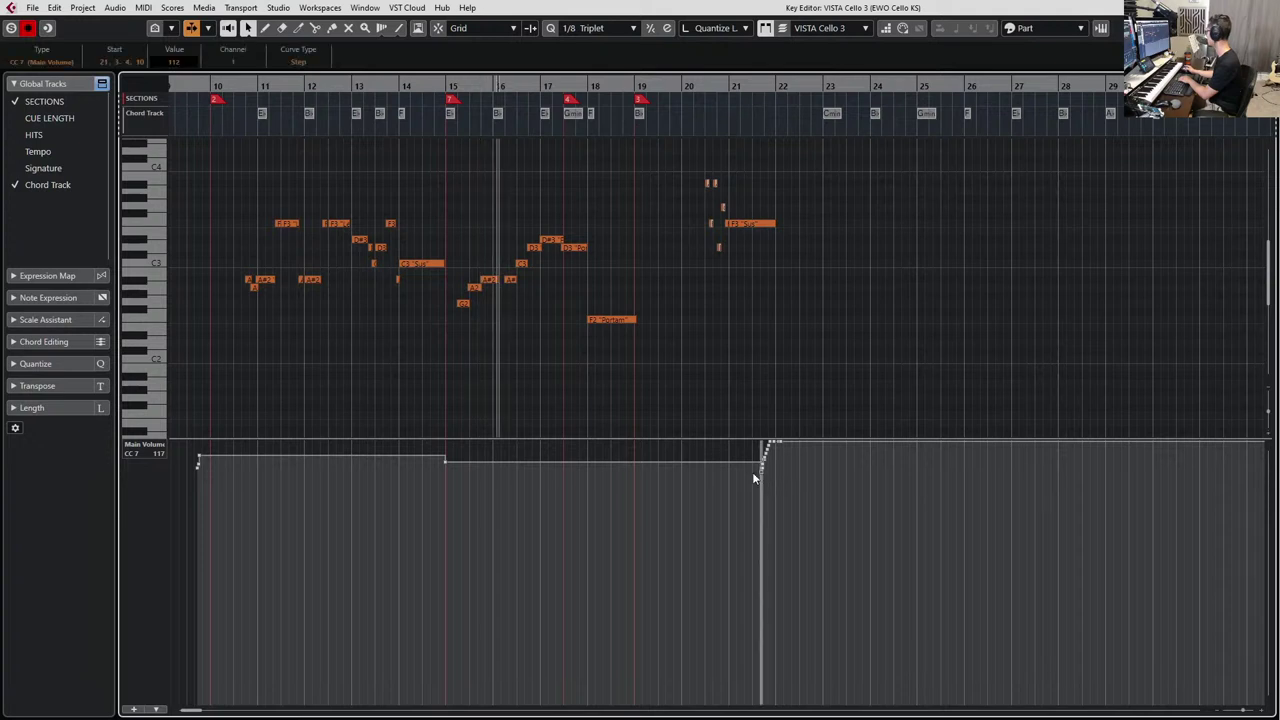
pyautogui.click(741, 479)
pyautogui.press('space')
pyautogui.moveTo(741, 479); pyautogui.dragTo(766, 471)
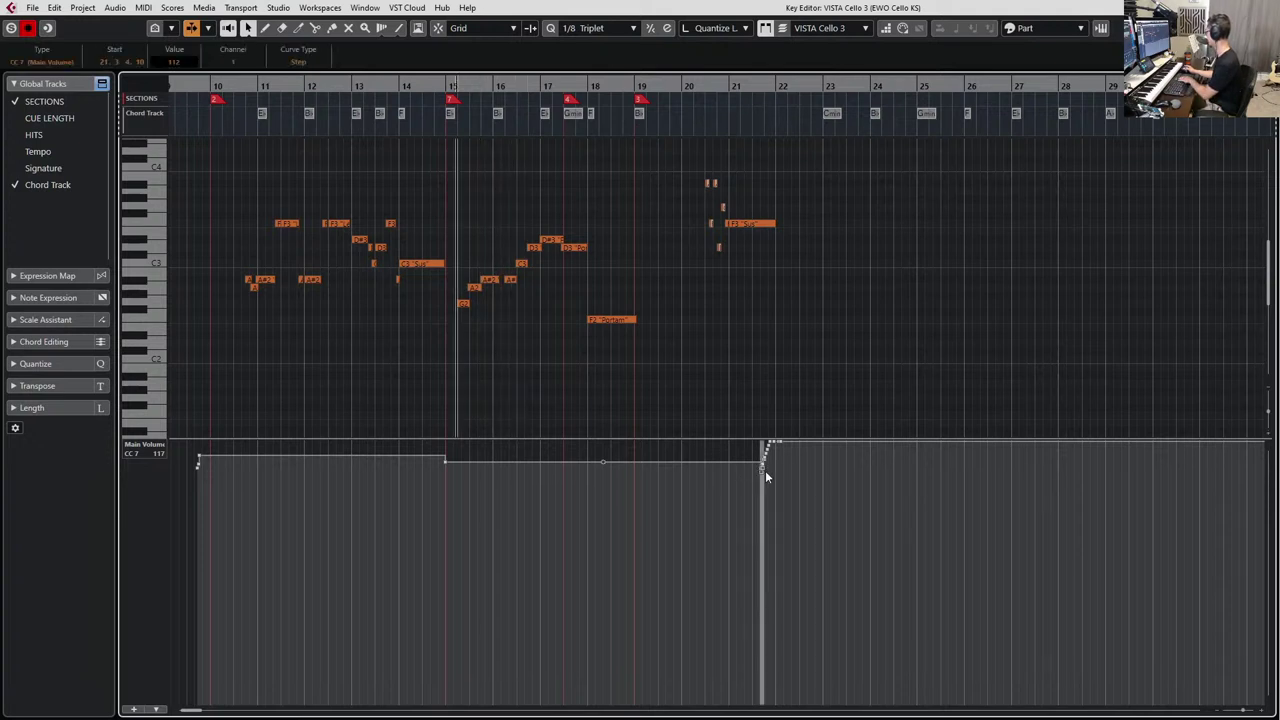
pyautogui.press('Delete')
# Raise VISTA Cello 3's Expression (CC 11) and Modulation (CC 1) curves across bar 21, with Expression starting at 126.
pyautogui.hotkey('ctrl', '1')
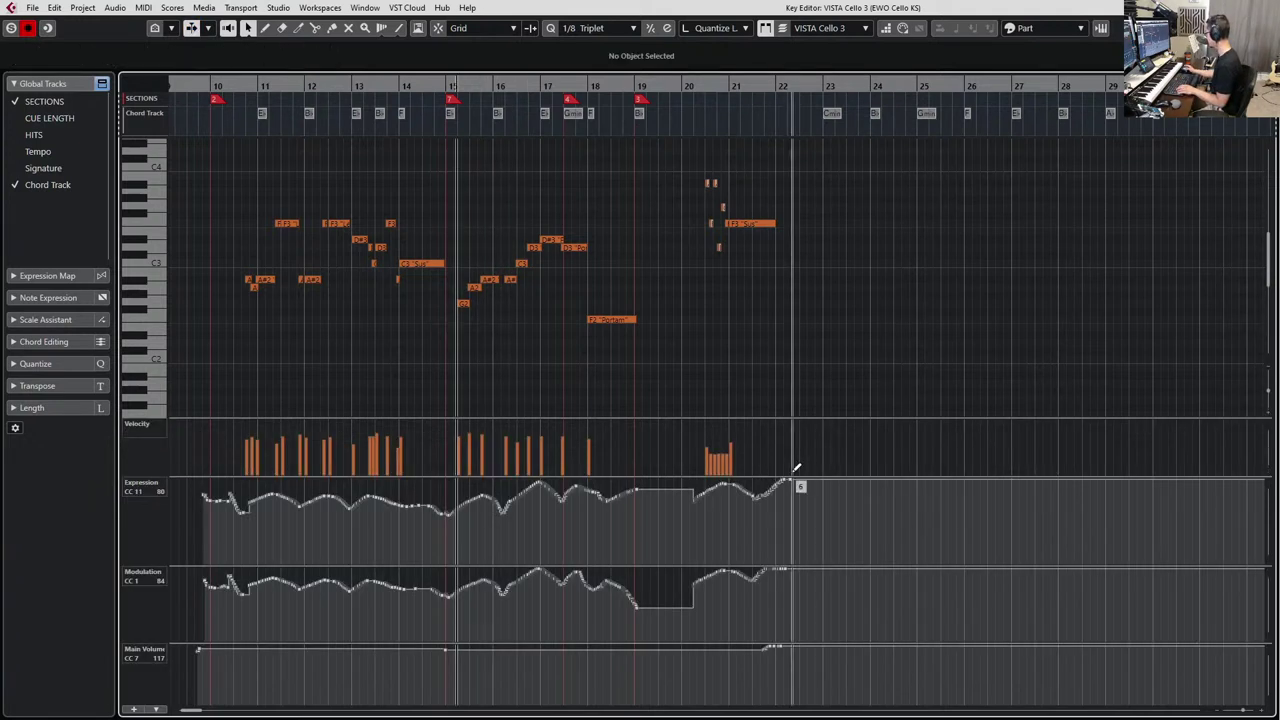
pyautogui.scroll(2, 689, 513)
pyautogui.hscroll(3, 688, 515)
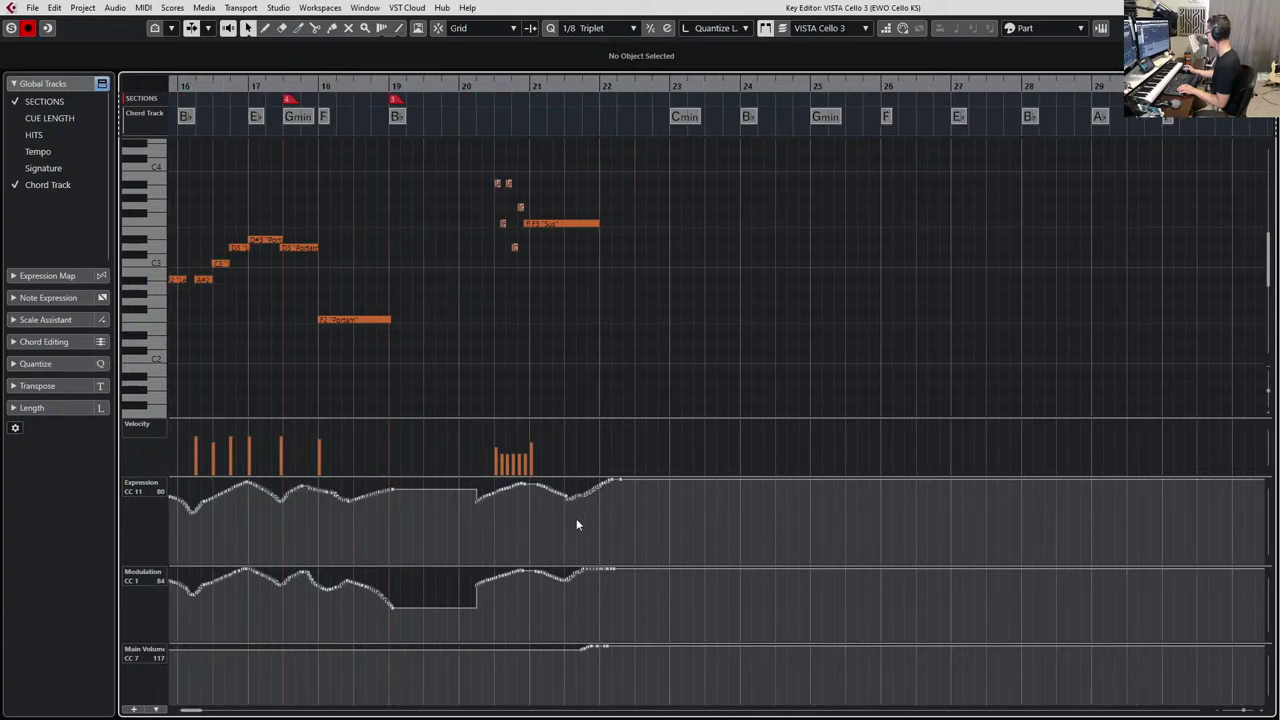
pyautogui.scroll(3, 503, 588)
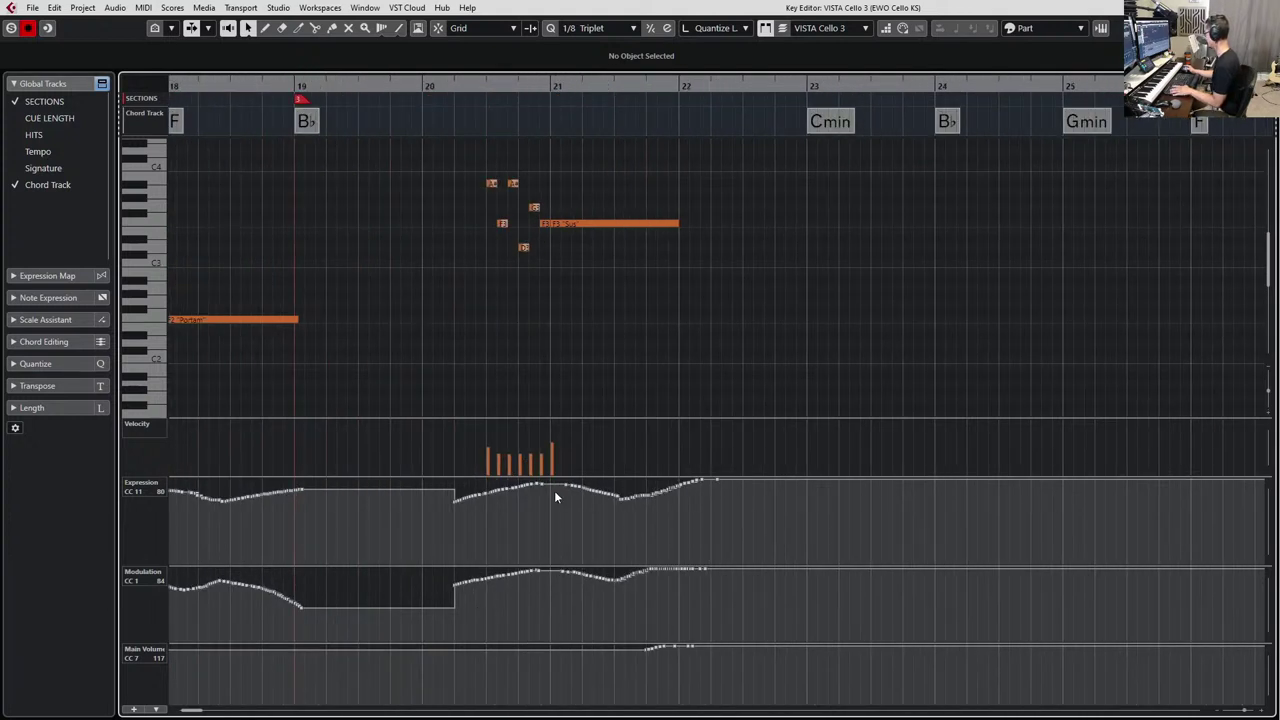
pyautogui.moveTo(540, 487)
pyautogui.mouseDown()
pyautogui.moveTo(582, 478)
pyautogui.moveTo(627, 499)
pyautogui.mouseUp()
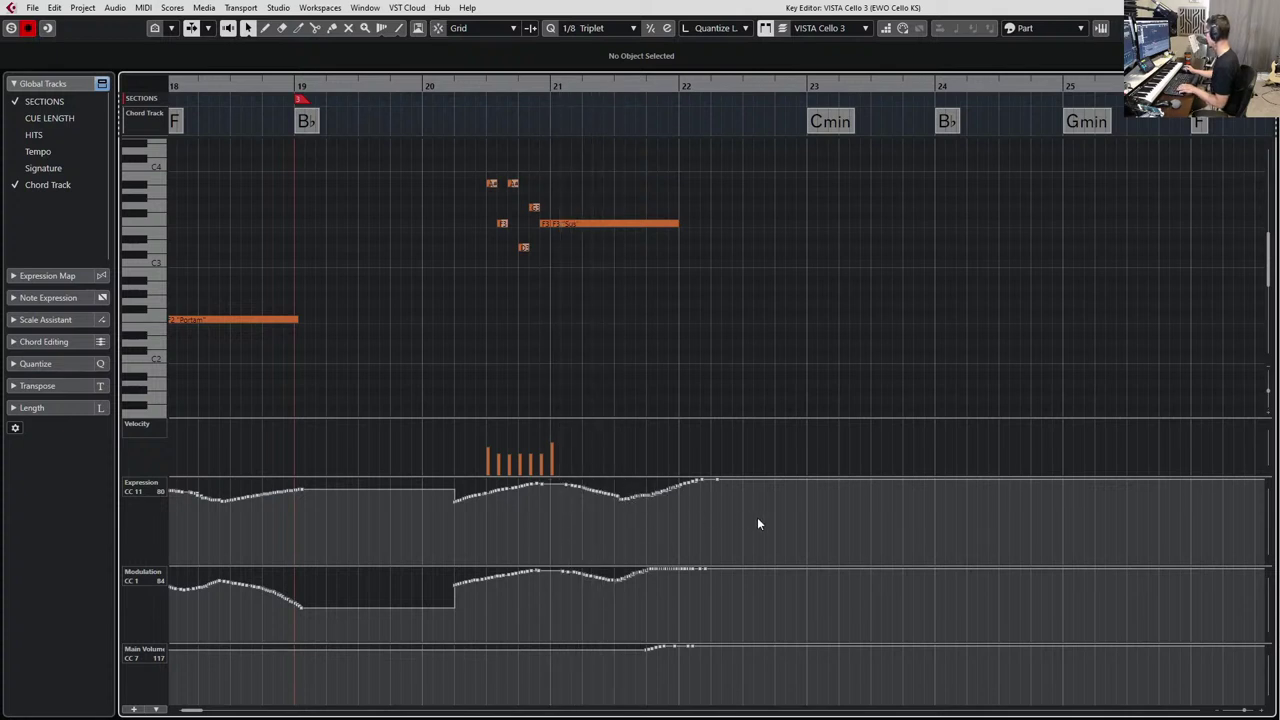
pyautogui.moveTo(757, 522); pyautogui.dragTo(553, 432)
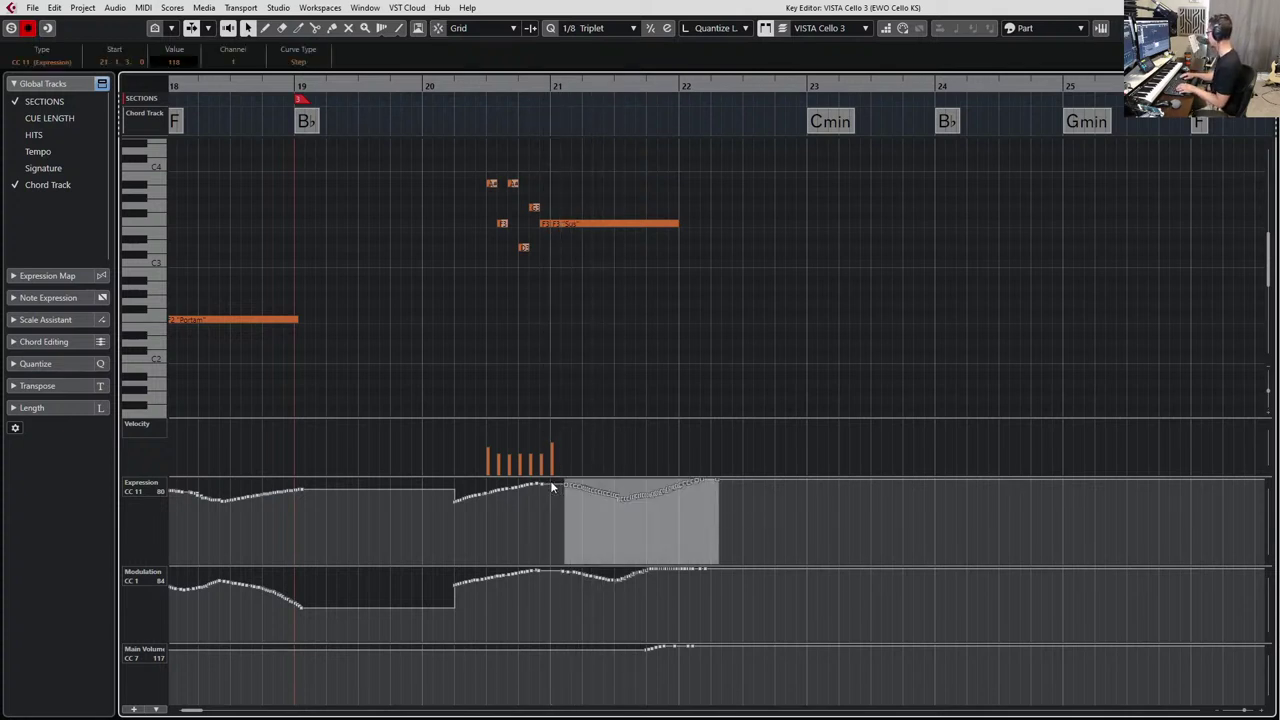
pyautogui.moveTo(552, 486); pyautogui.dragTo(553, 482)
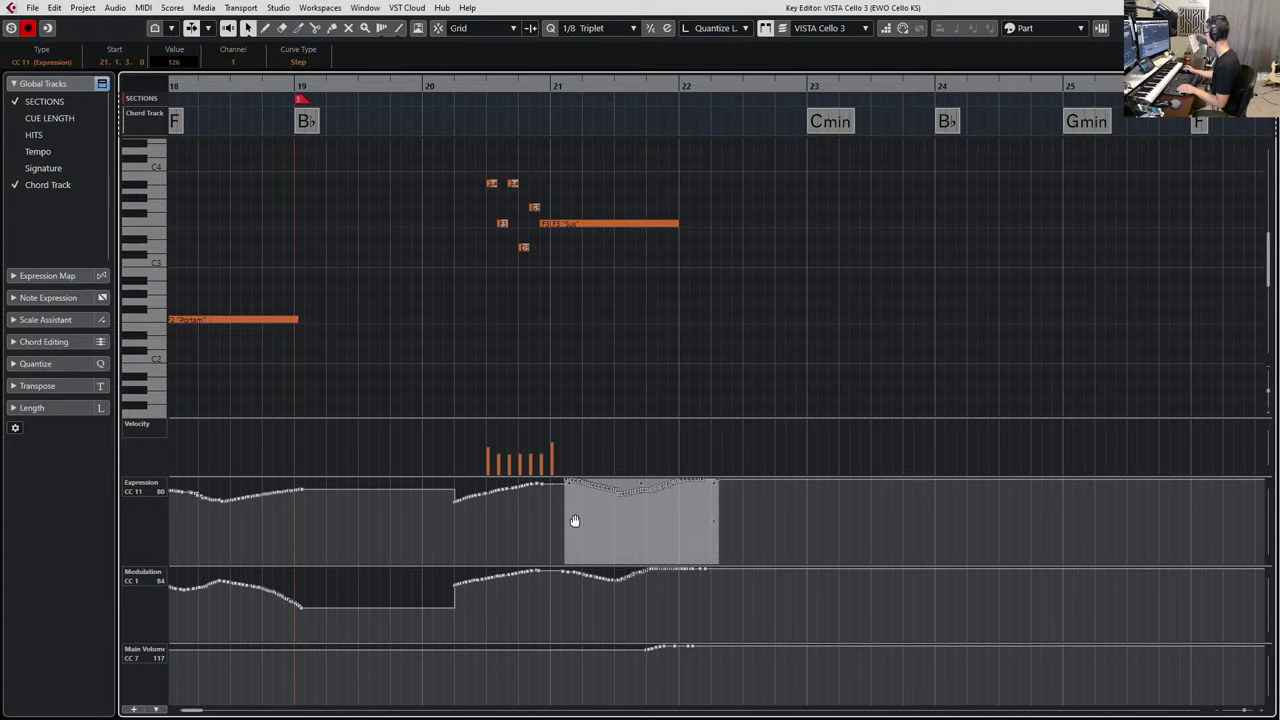
pyautogui.click(553, 512)
pyautogui.moveTo(572, 617); pyautogui.dragTo(841, 521)
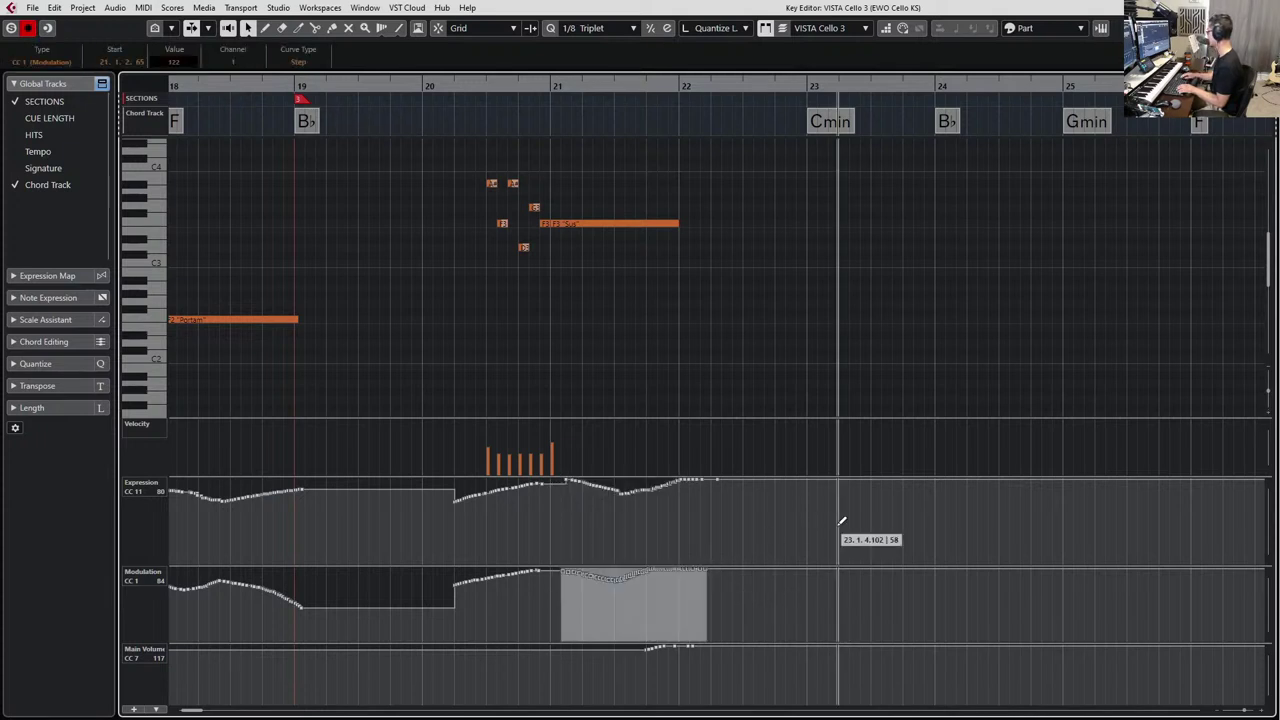
pyautogui.click(504, 516)
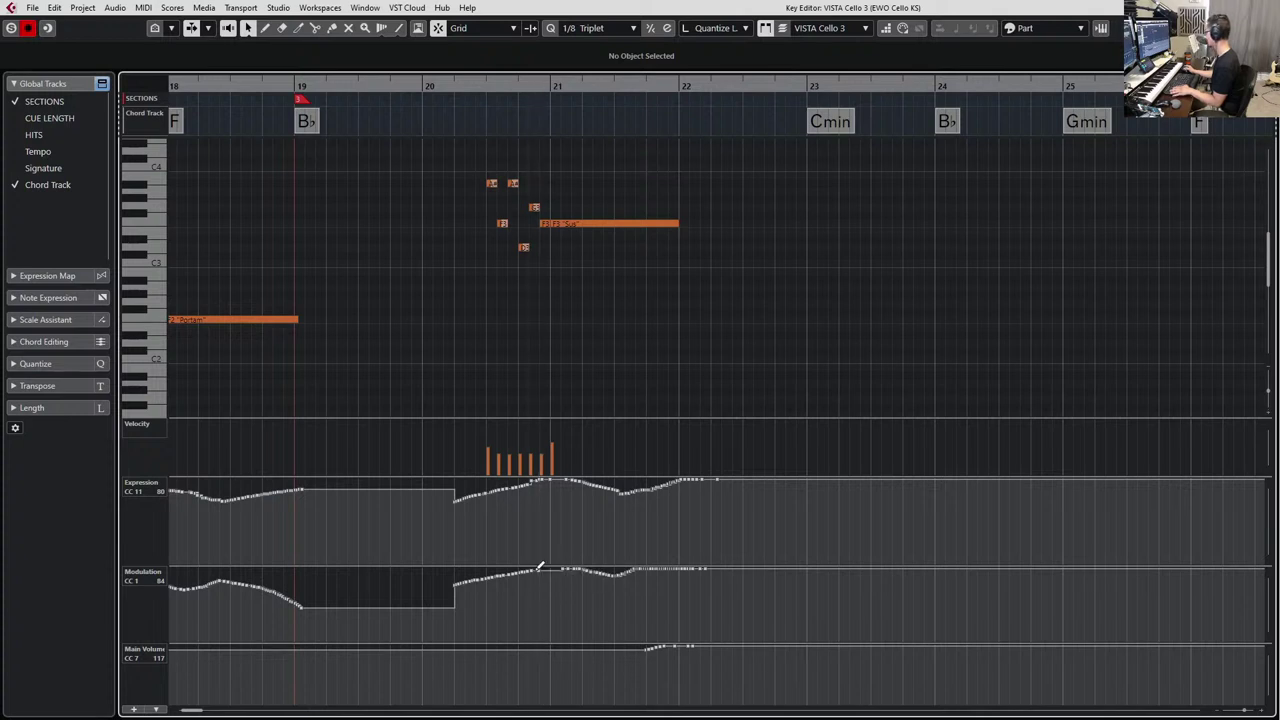
# Reopen both cello parts and raise the velocities of VISTA Cello 3's opening run notes in the second half of bar 20.
pyautogui.press('Return')
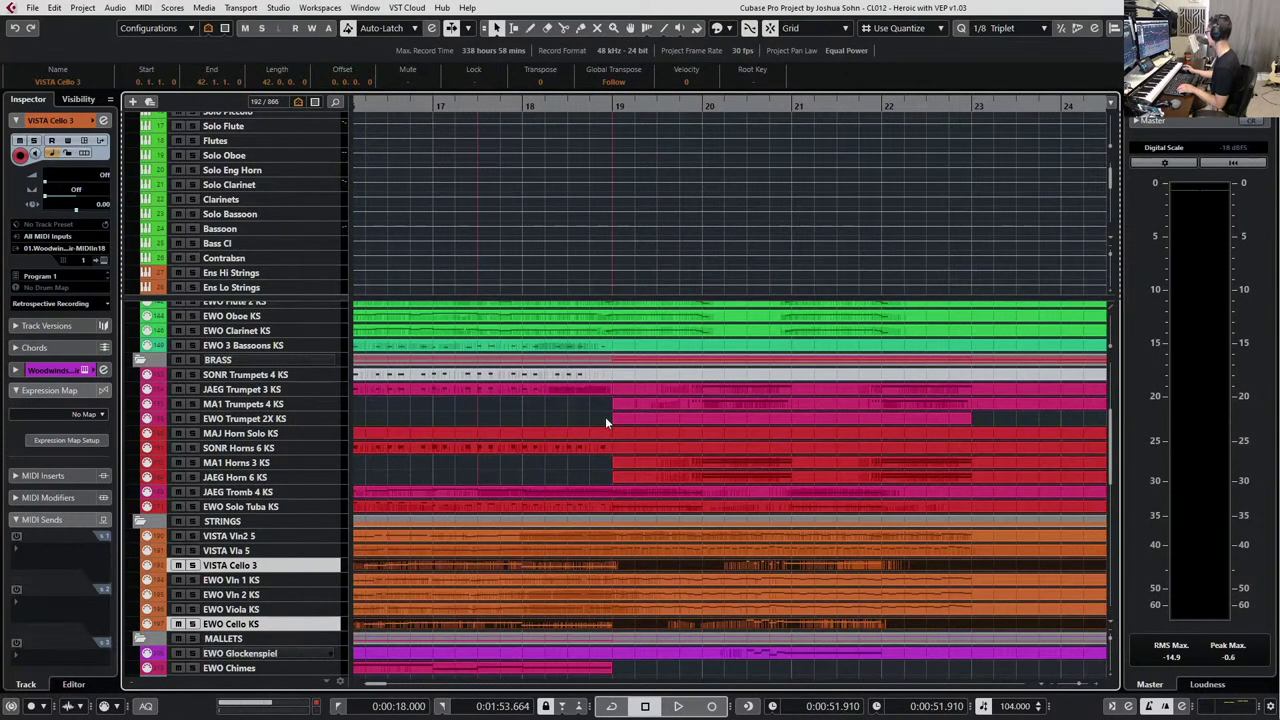
pyautogui.press('Return')
pyautogui.hscroll(3, 689, 232)
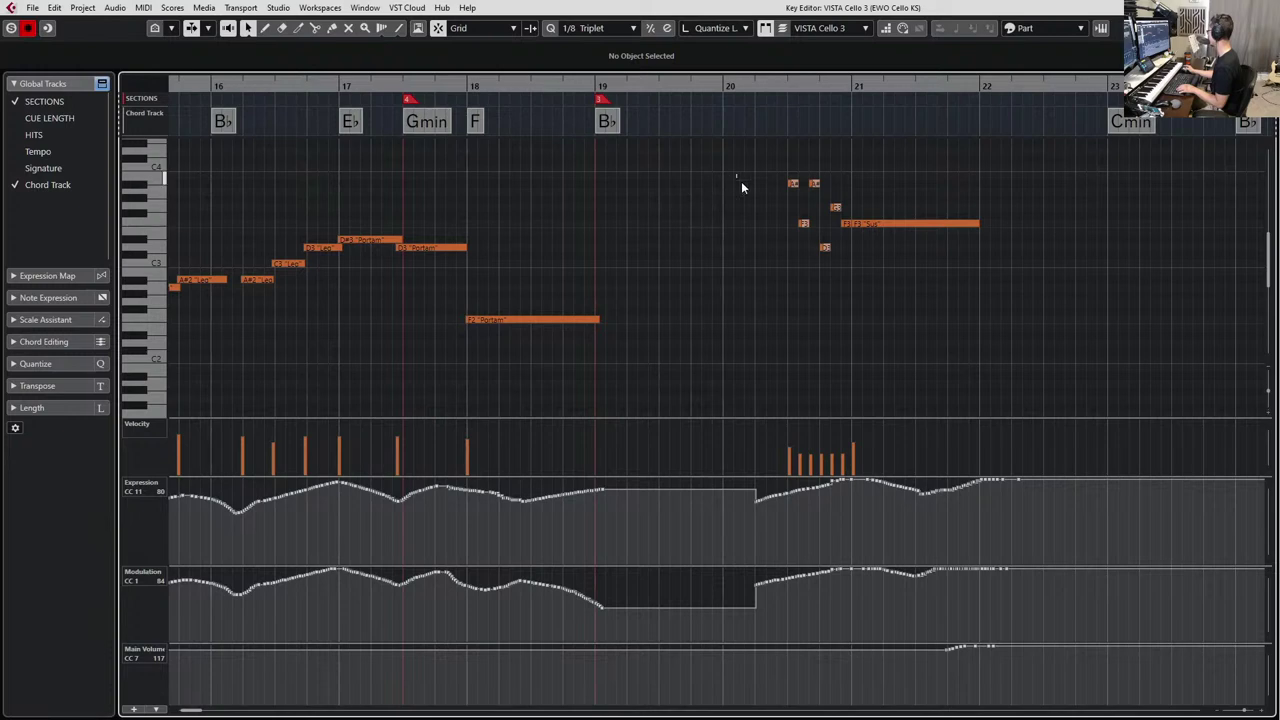
pyautogui.moveTo(741, 183); pyautogui.dragTo(833, 286)
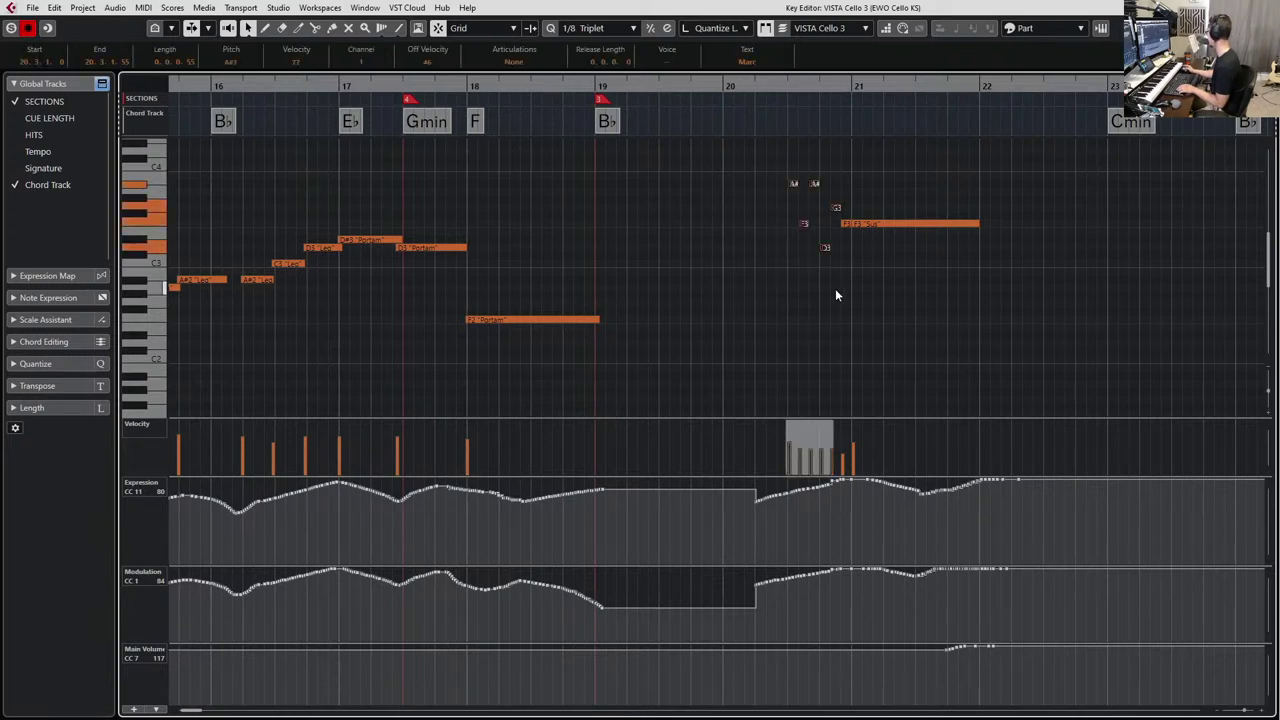
pyautogui.press('h')
# Raise the velocities of the run's last Marc F3, its D3 and its first A#3 on VISTA Cello 3.
pyautogui.moveTo(961, 191); pyautogui.dragTo(962, 241)
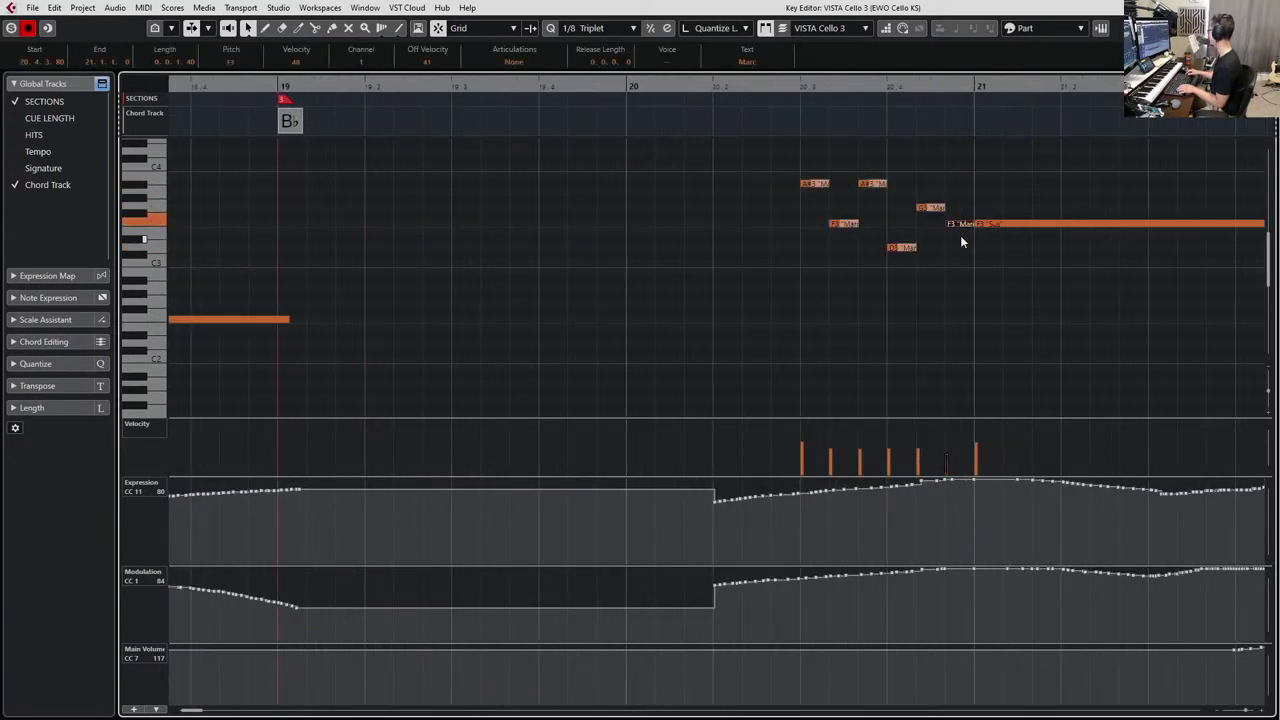
pyautogui.hscroll(2, 706, 206)
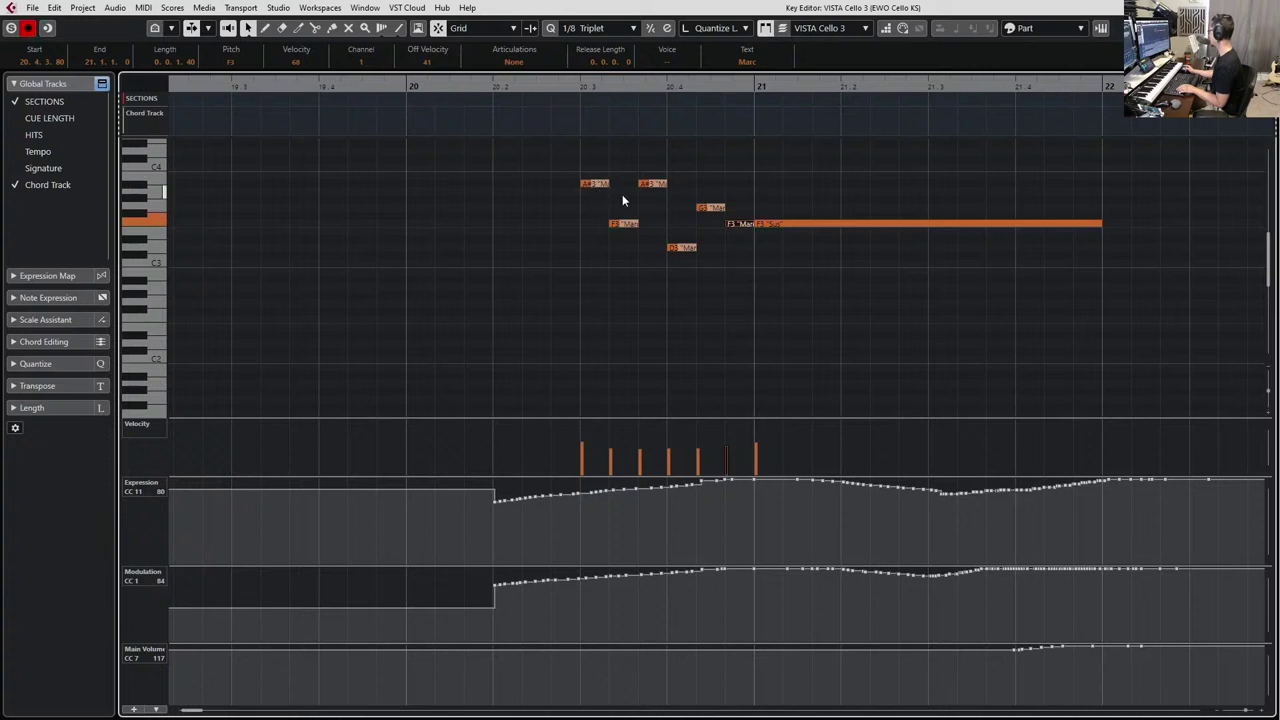
pyautogui.click(676, 247)
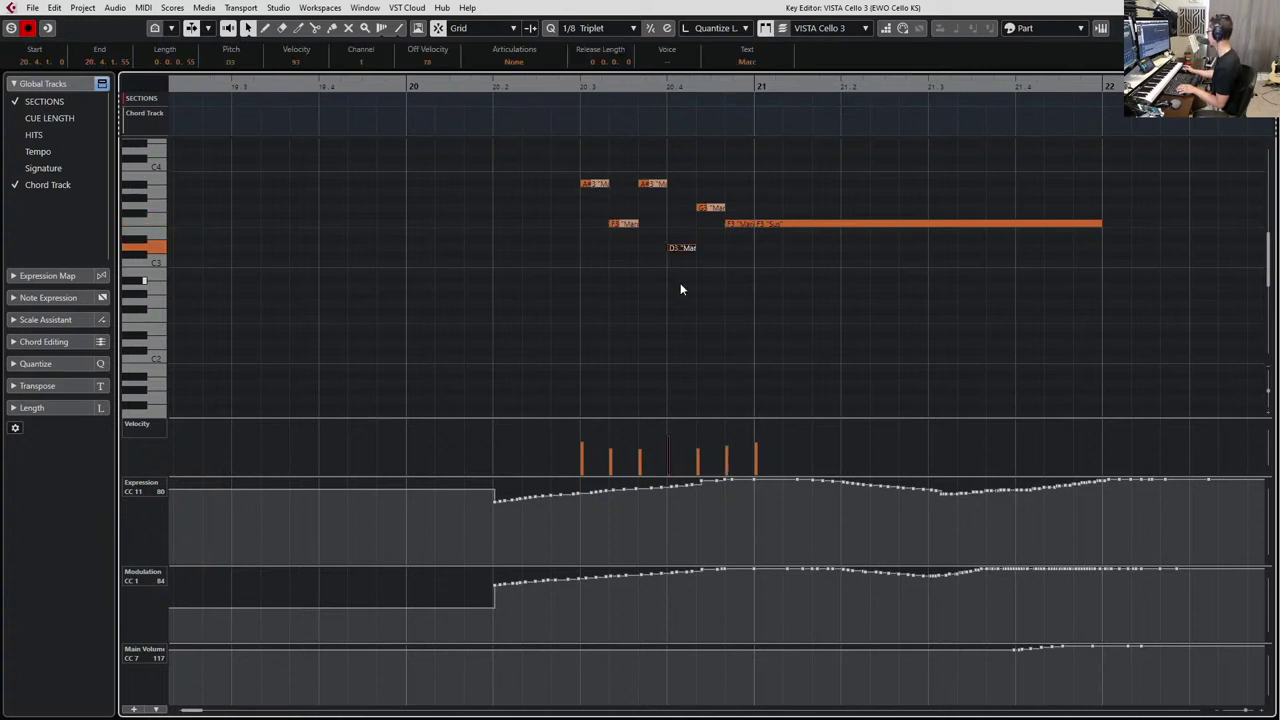
pyautogui.click(591, 184)
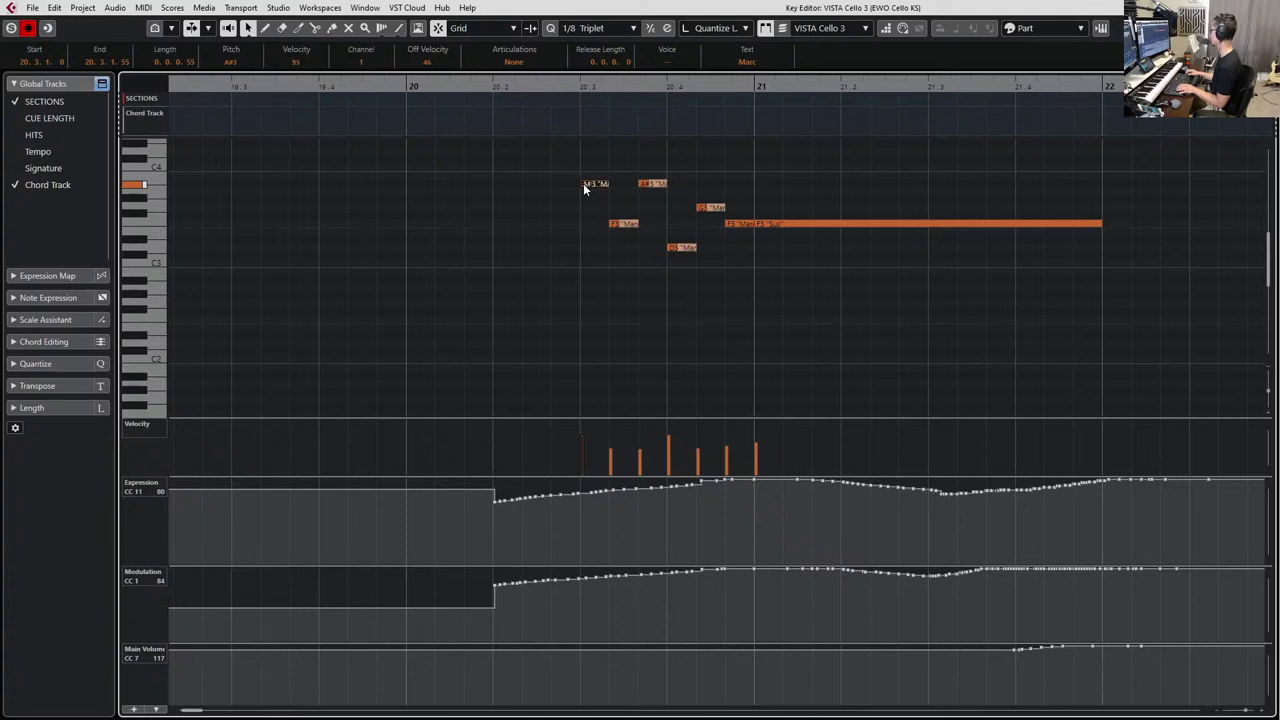
# Play the VISTA Cello 3 run from its first A#3 in bar 20 and return to the arrangement.
pyautogui.press('space')
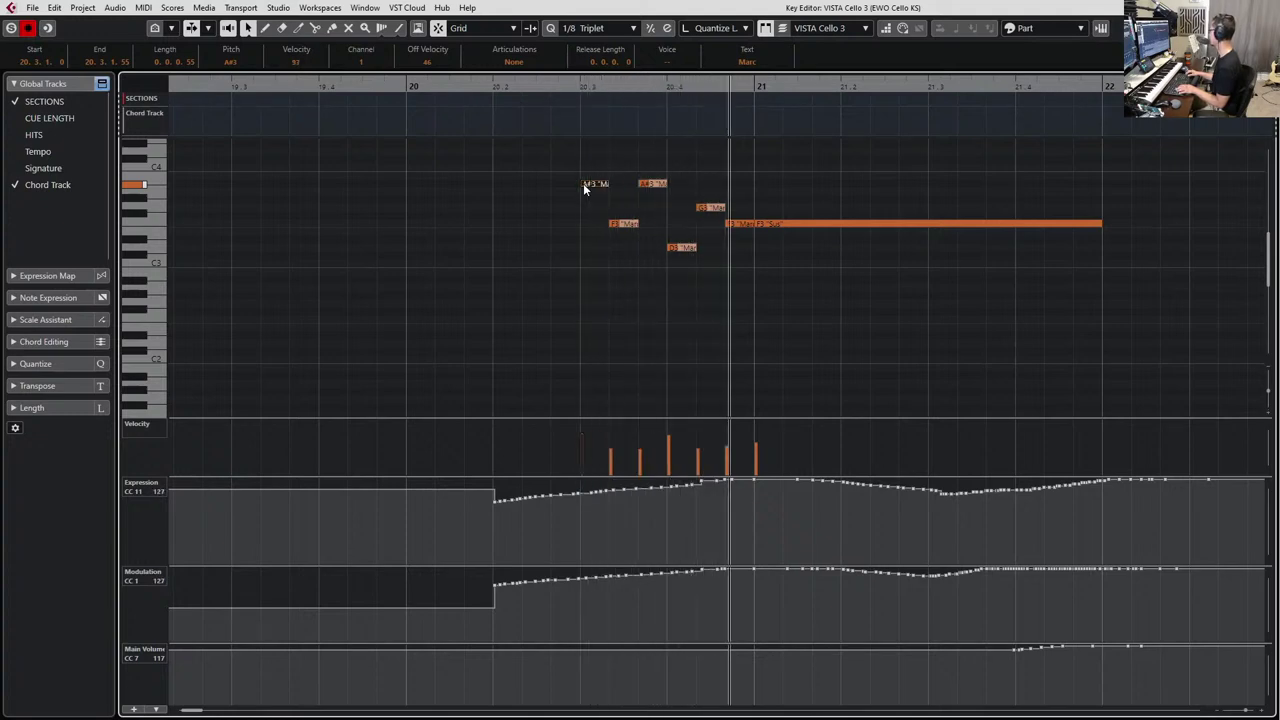
pyautogui.press('space')
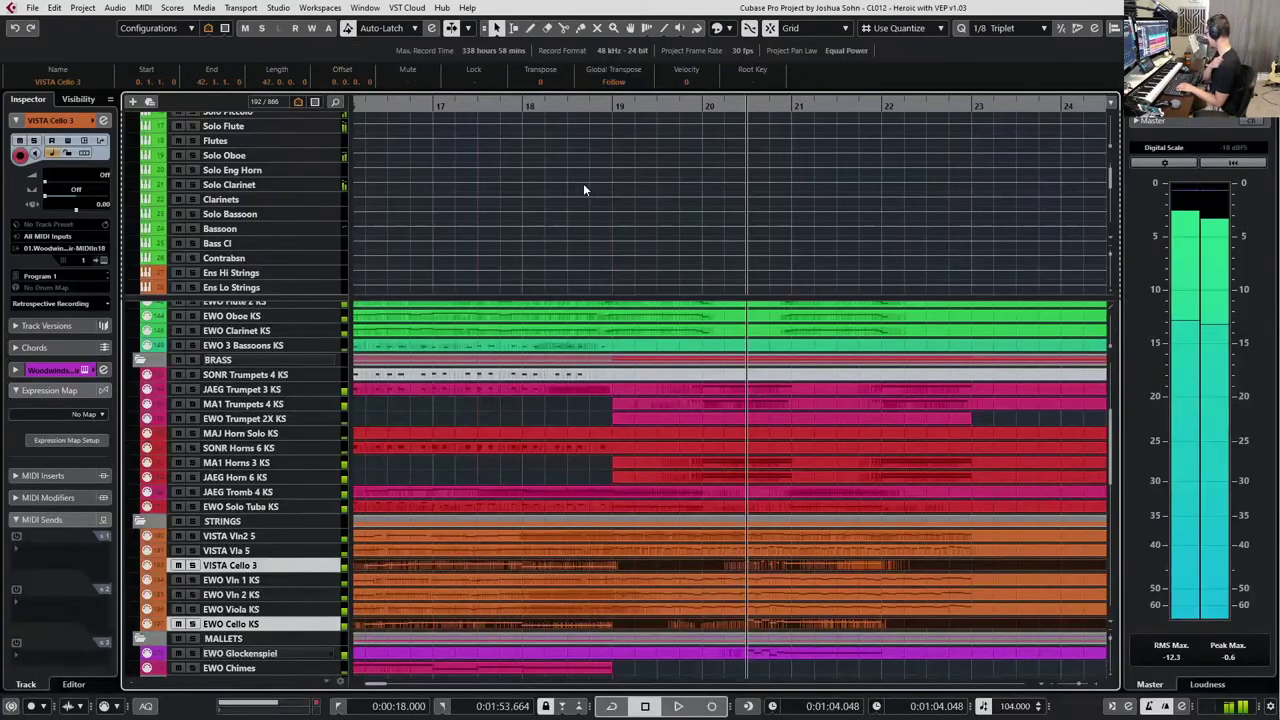
pyautogui.press('Escape')
pyautogui.hscroll(3, 556, 578)
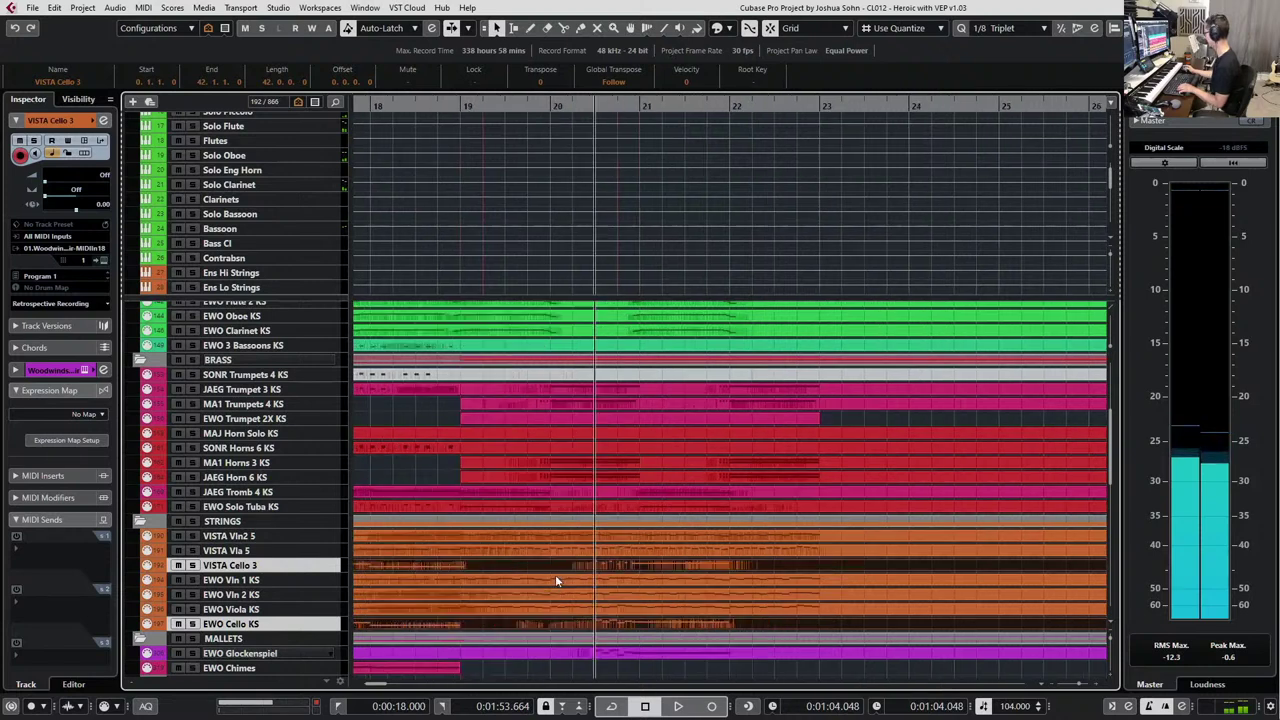
pyautogui.click(531, 627)
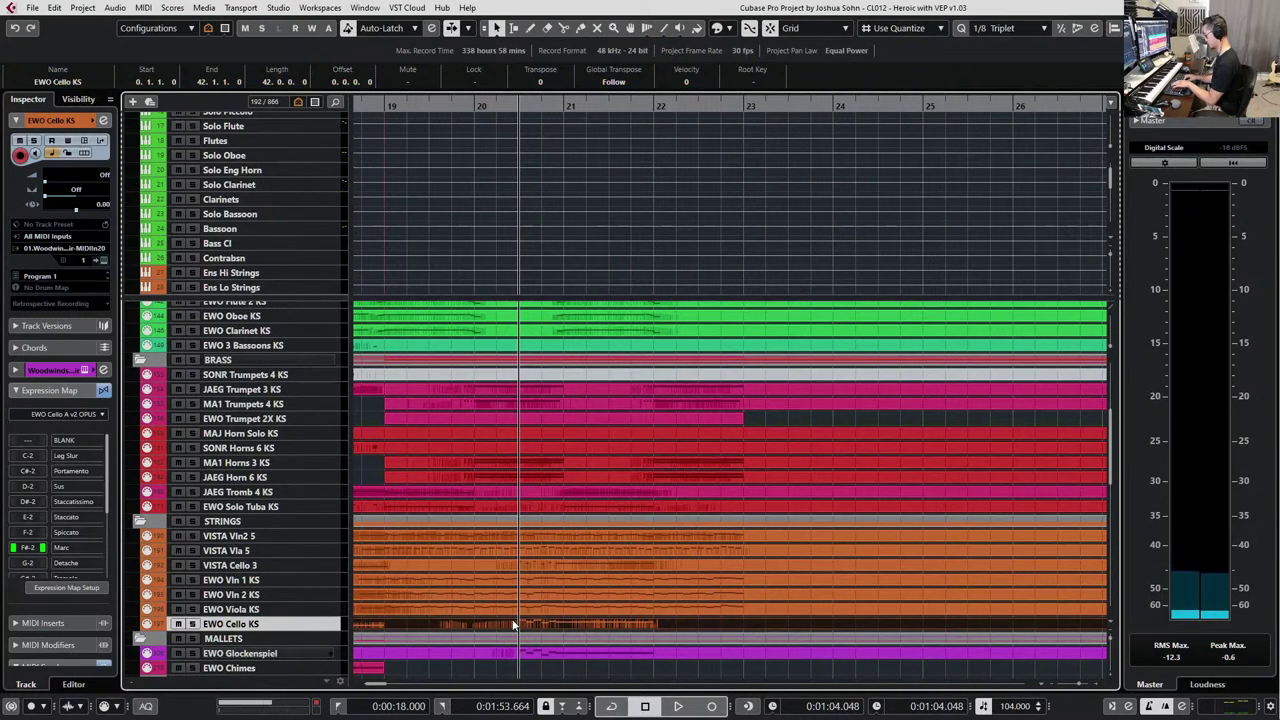
pyautogui.hotkey('alt', '1')
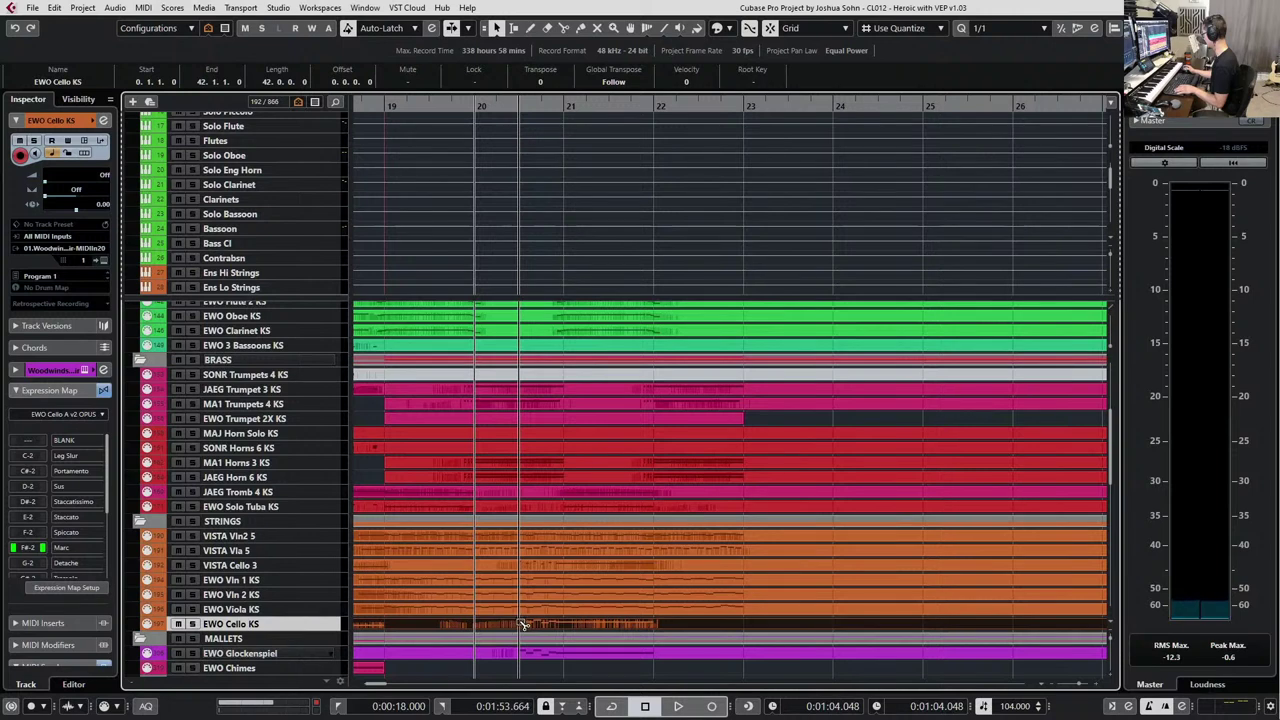
pyautogui.click(717, 628)
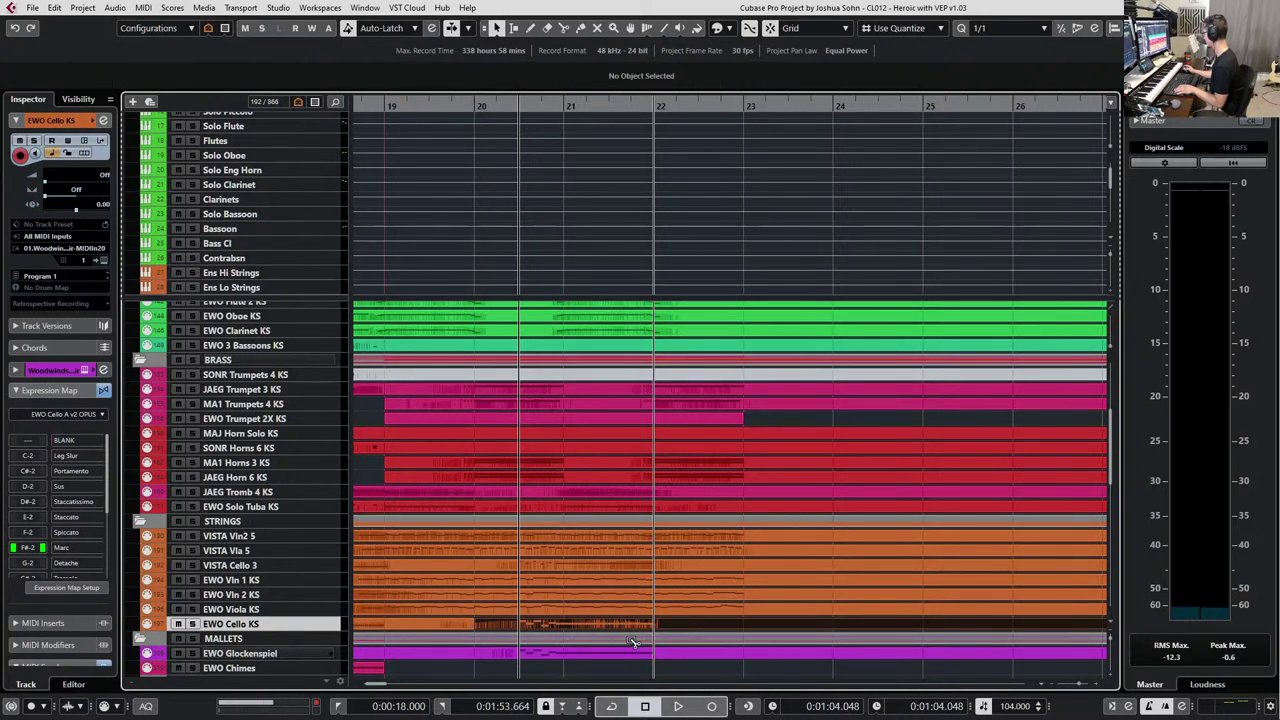
pyautogui.click(600, 626)
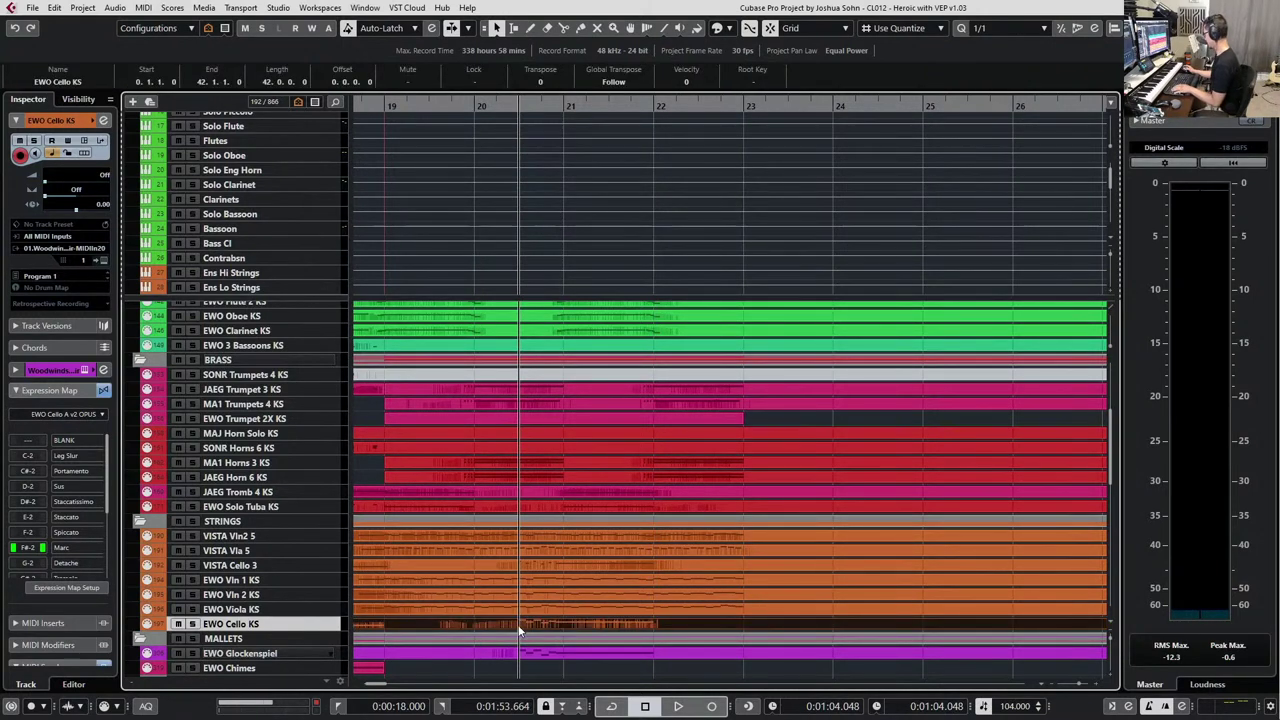
# Select the range from bar 20 to bar 23 on EWO Cello KS and copy it onto the EWO 3 Bassoons KS track.
pyautogui.press('2')
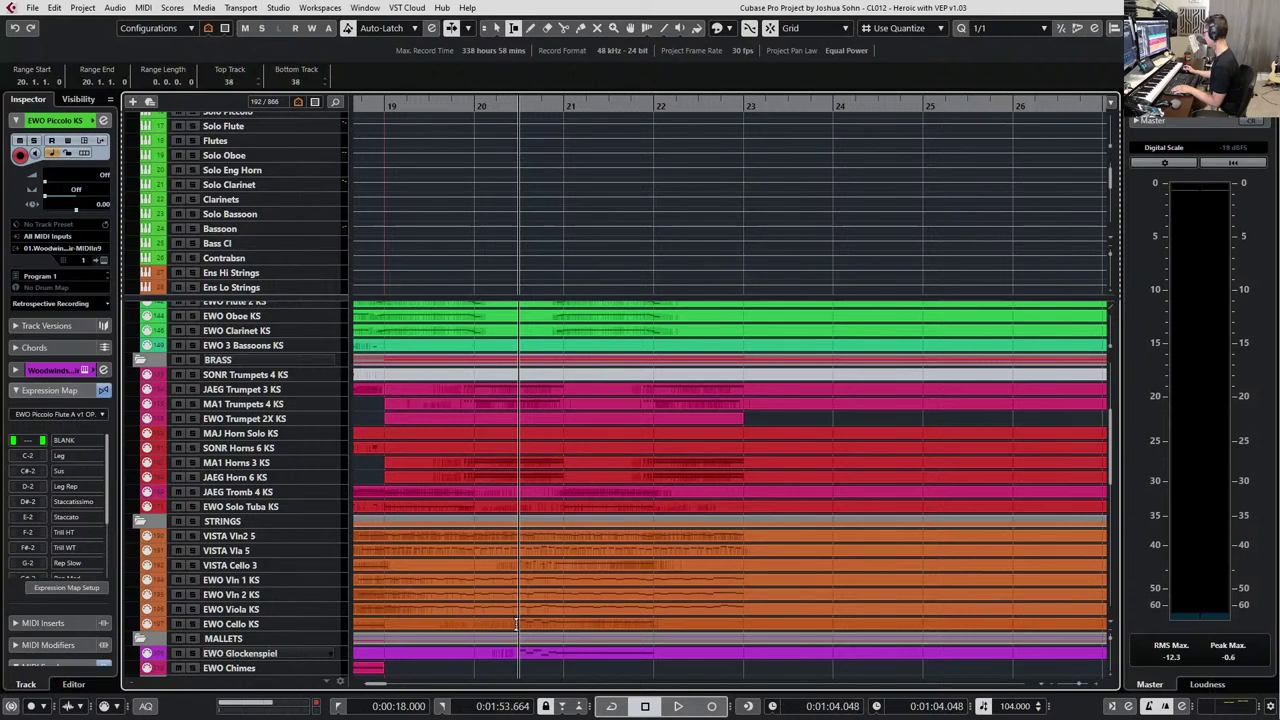
pyautogui.moveTo(517, 625); pyautogui.dragTo(717, 635)
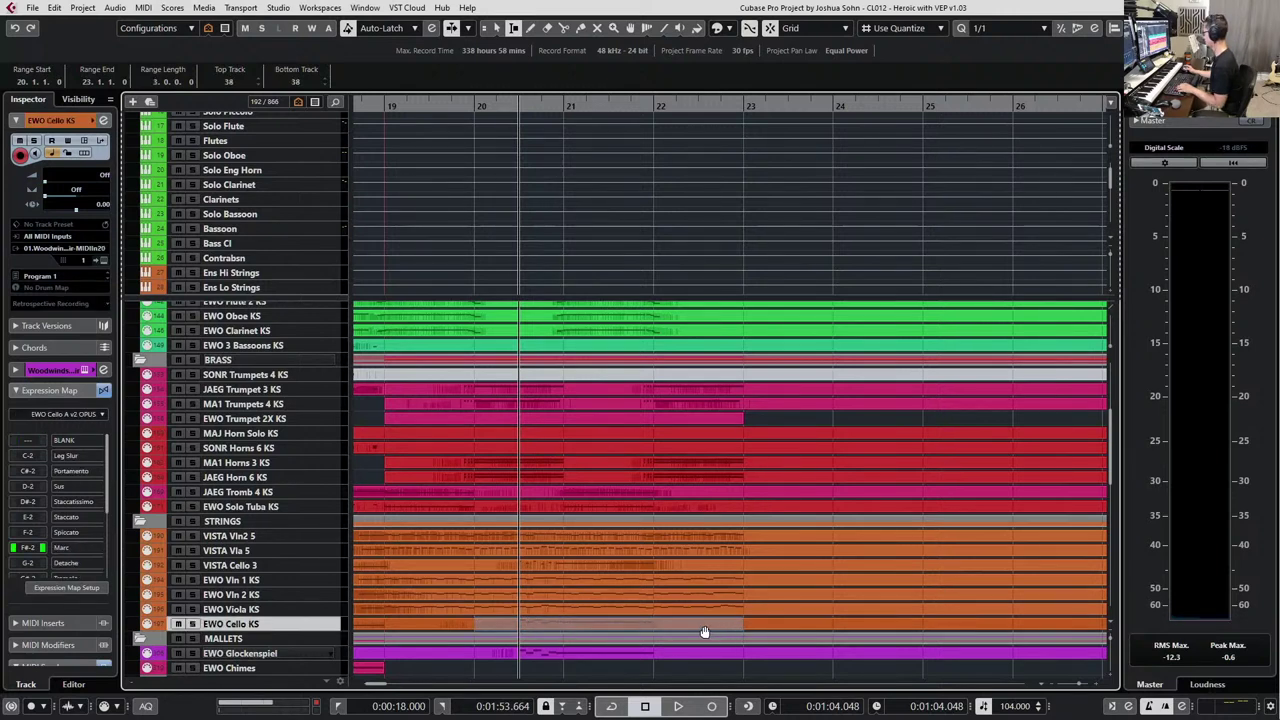
pyautogui.scroll(1, 488, 630)
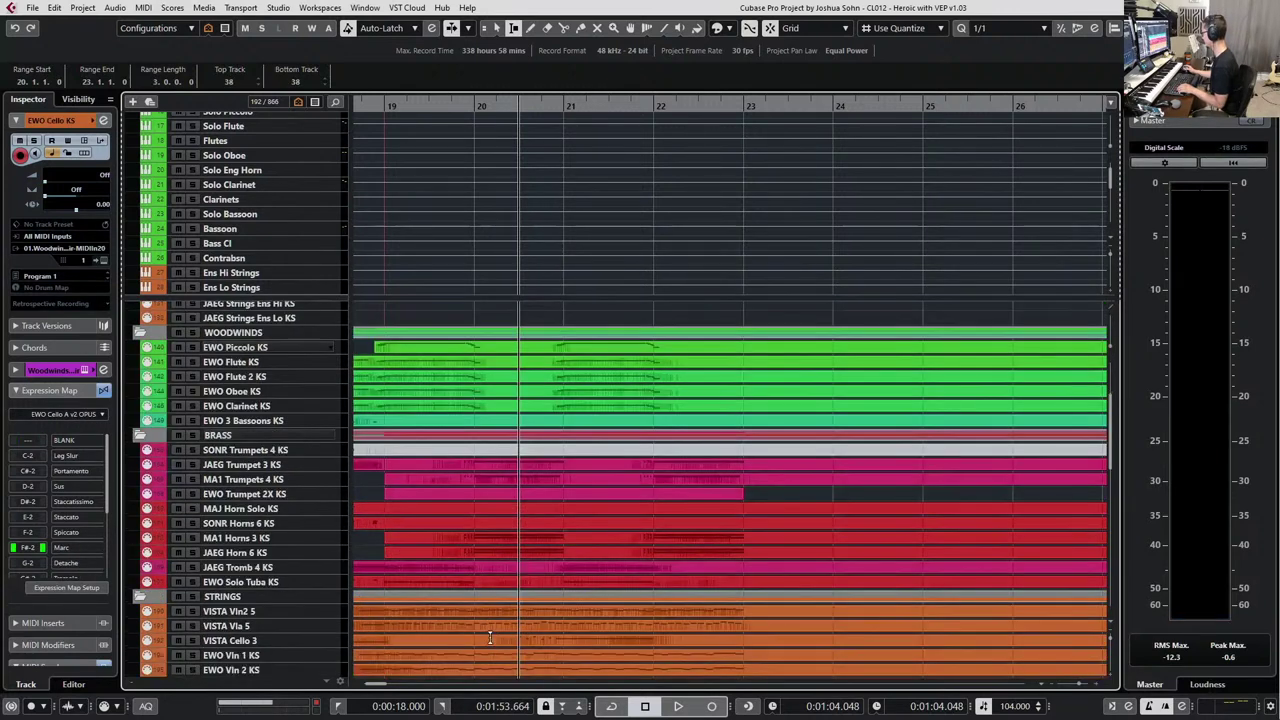
pyautogui.scroll(-1, 505, 650)
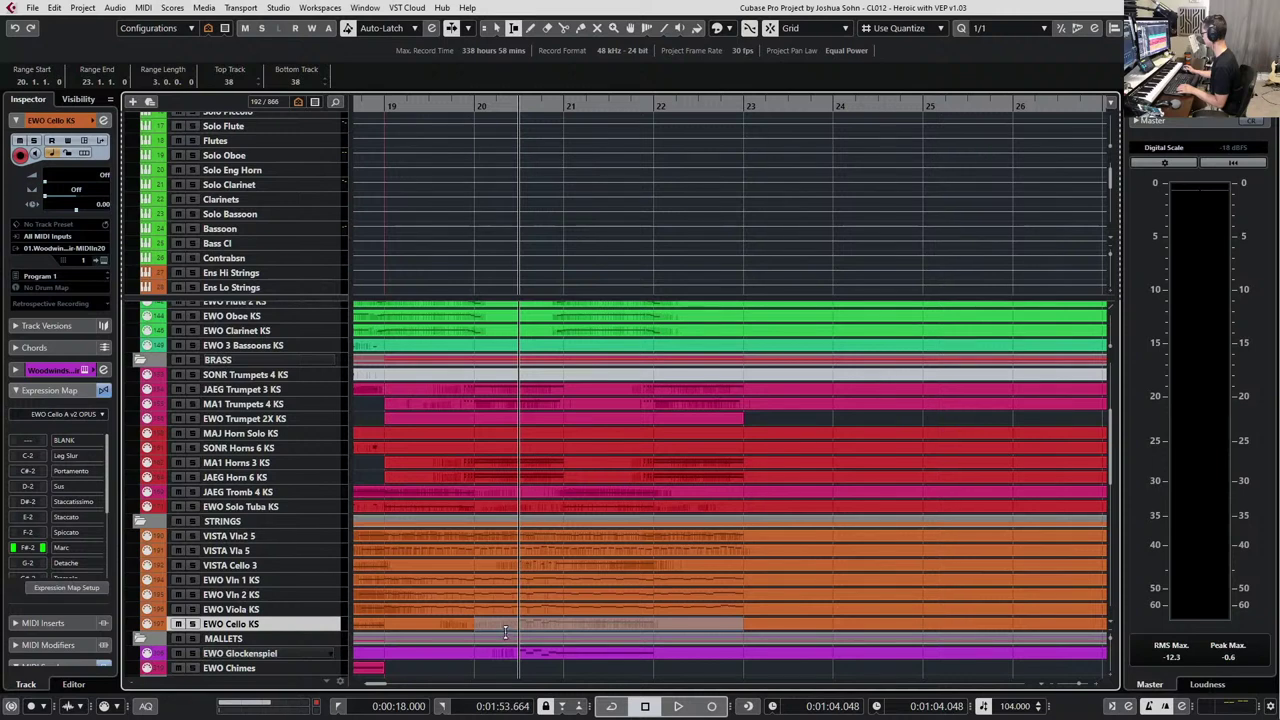
pyautogui.moveTo(506, 631); pyautogui.dragTo(510, 349)
pyautogui.press('1')
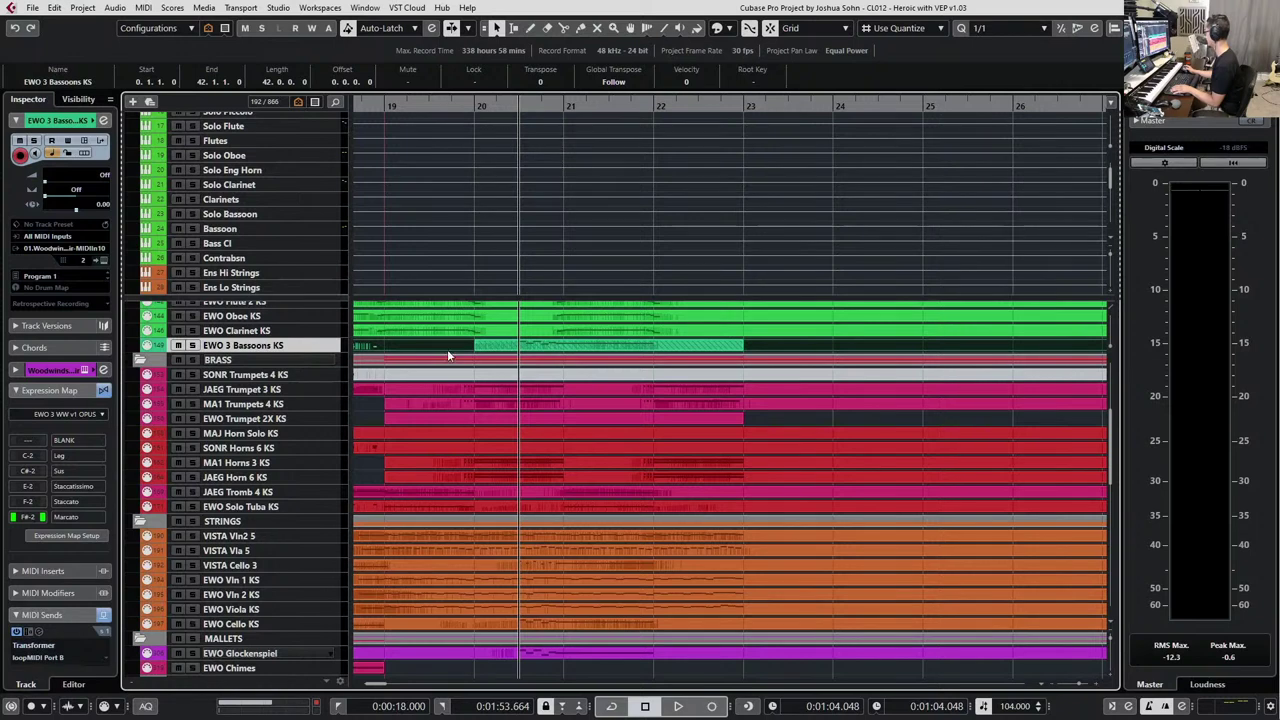
# Glue the copied phrase to the existing part on the EWO 3 Bassoons KS track.
pyautogui.click(459, 343)
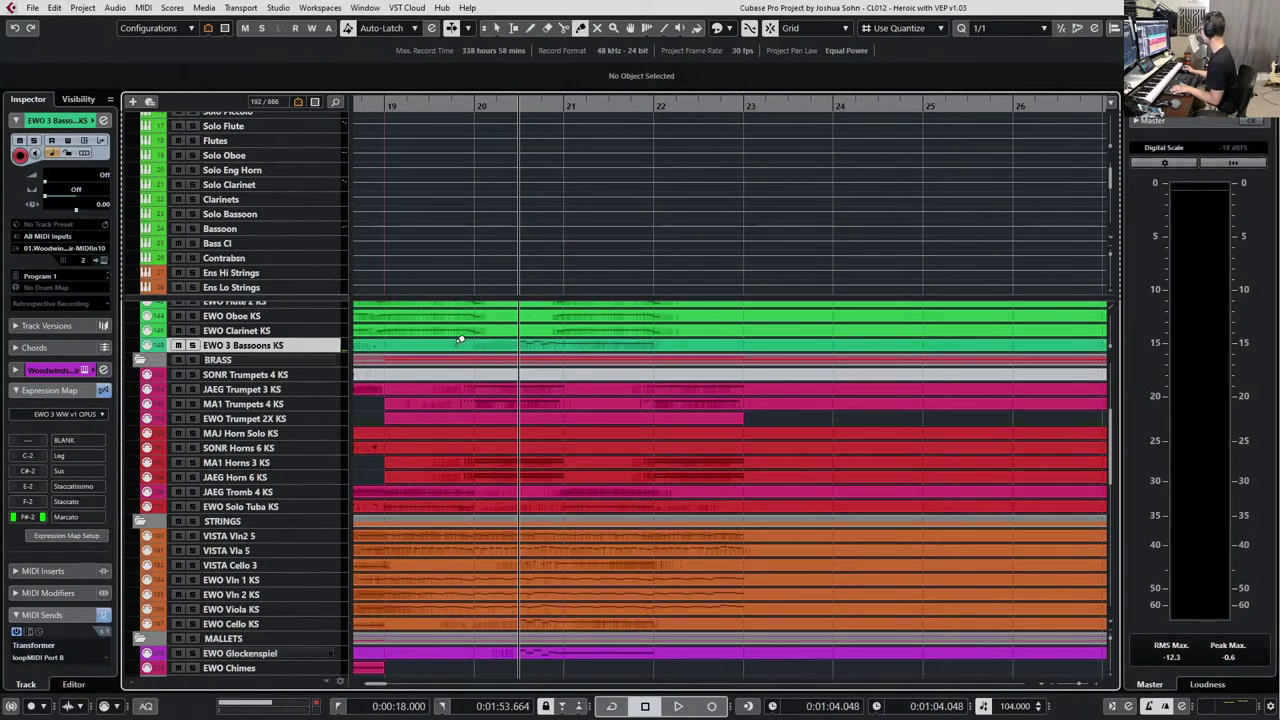
pyautogui.press('1')
pyautogui.keyDown('ctrl'); pyautogui.scroll(-2, 608, 433); pyautogui.keyUp('ctrl')
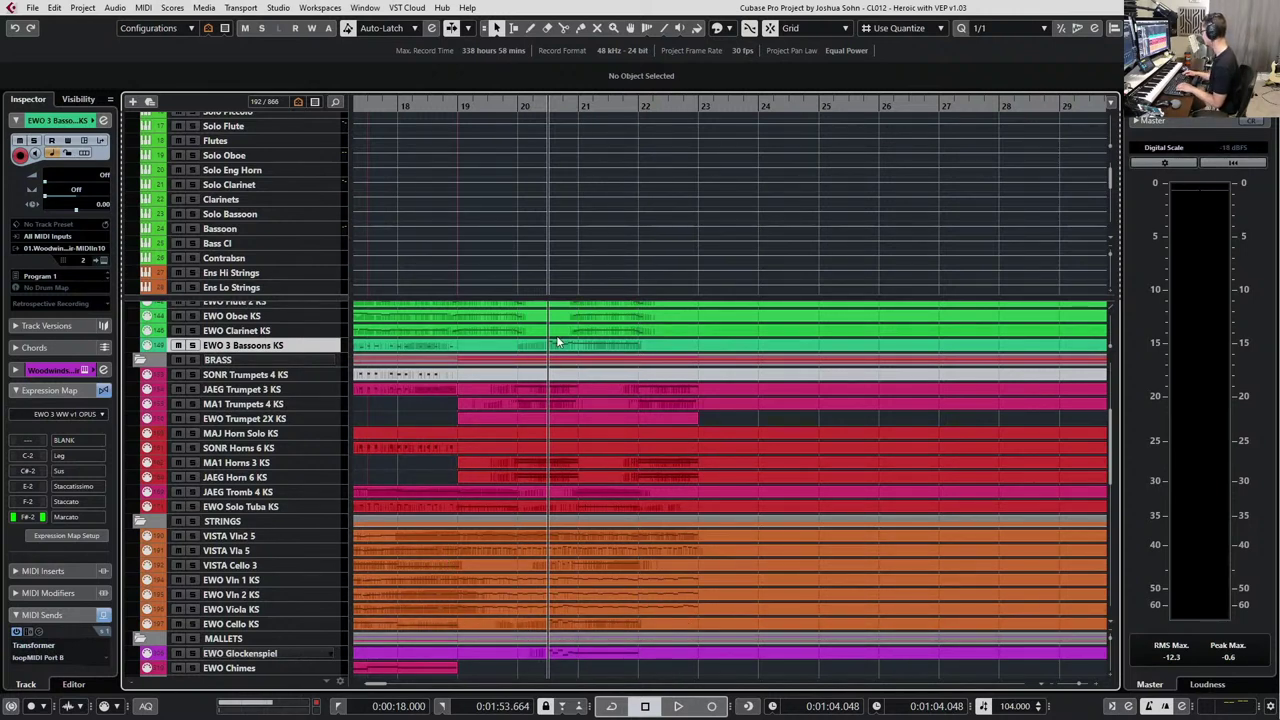
# Solo EWO 3 Bassoons KS, play the copied phrase in bar 20 and open the part in the Key Editor.
pyautogui.press('s')
pyautogui.press('space')
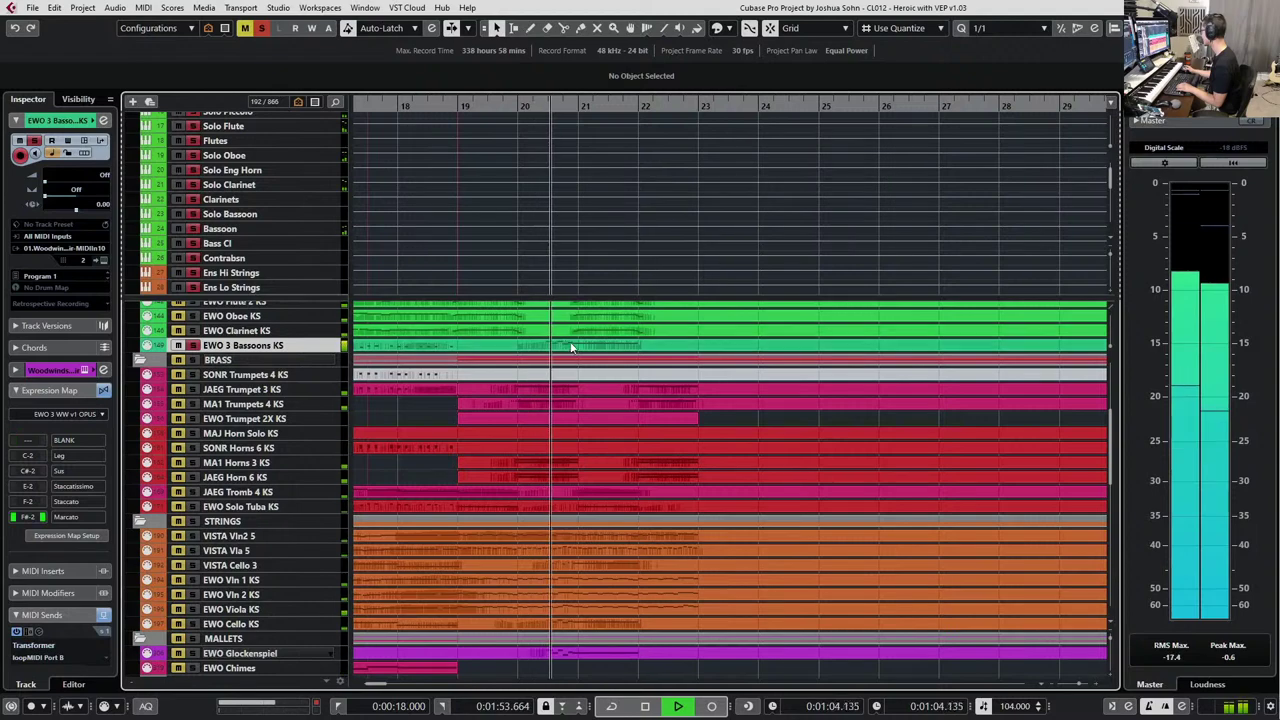
pyautogui.press('space')
pyautogui.click(575, 346)
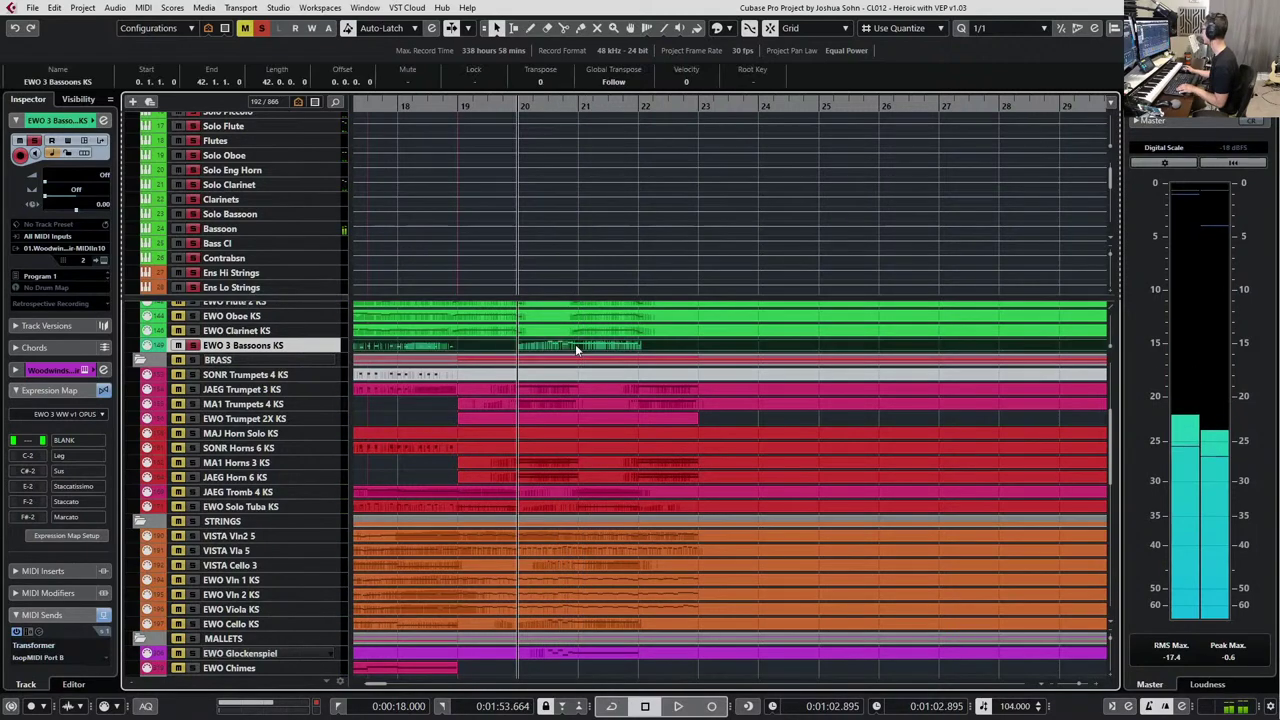
pyautogui.doubleClick(575, 346)
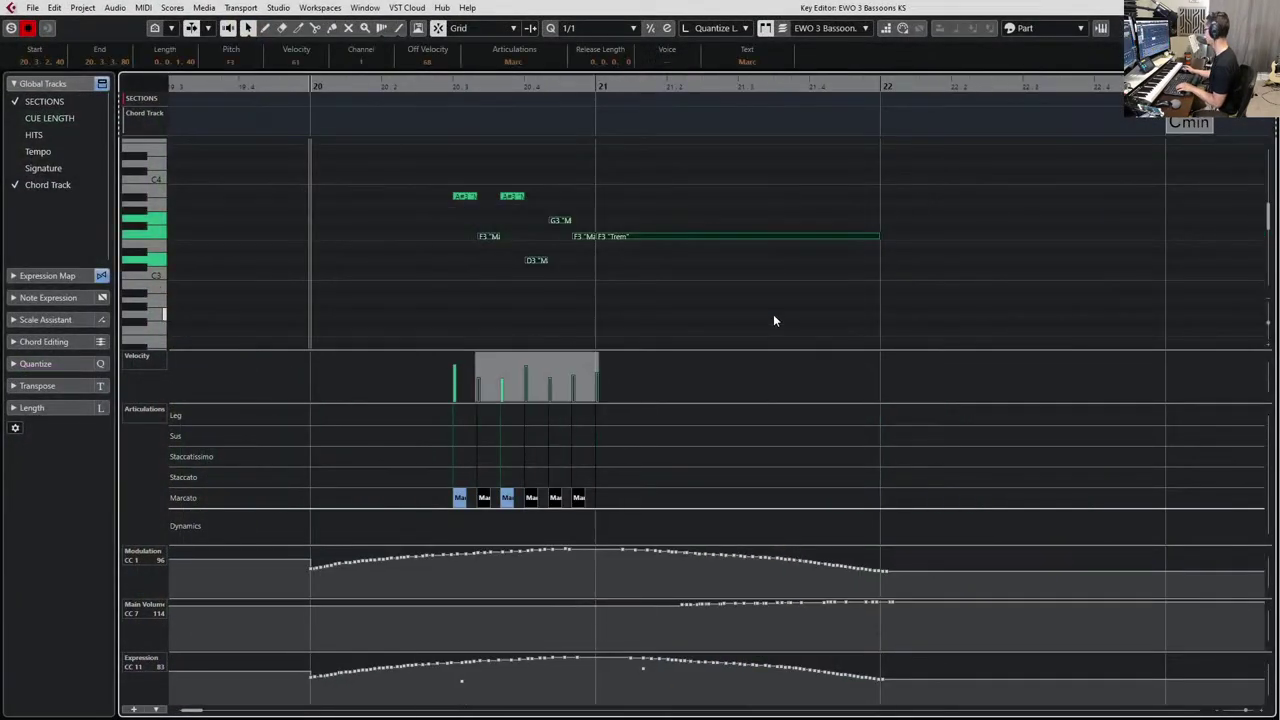
# Play the copied bassoon run from its first A#3 in bar 20.
pyautogui.click(550, 202)
pyautogui.press('space')
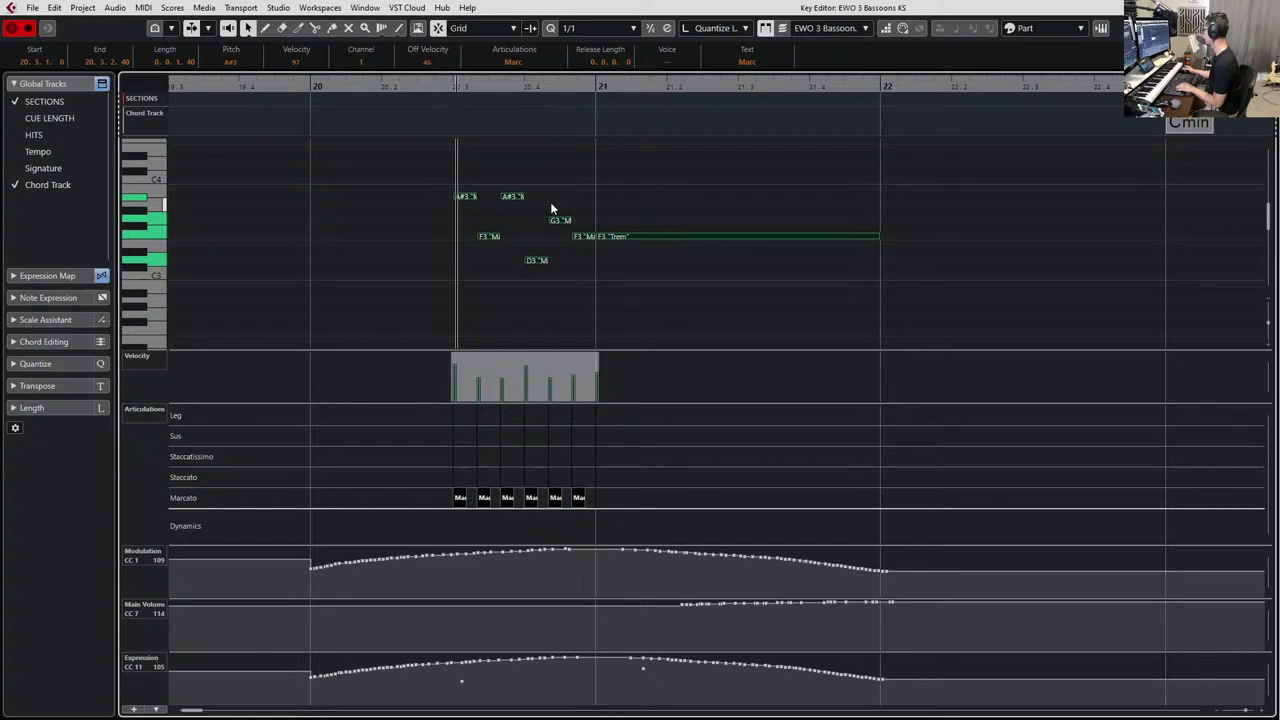
pyautogui.press('space')
# Set the articulation of the long F3 note in bar 21 to Sus and play the phrase through to bar 22.
pyautogui.hotkey('ctrl', 'a')
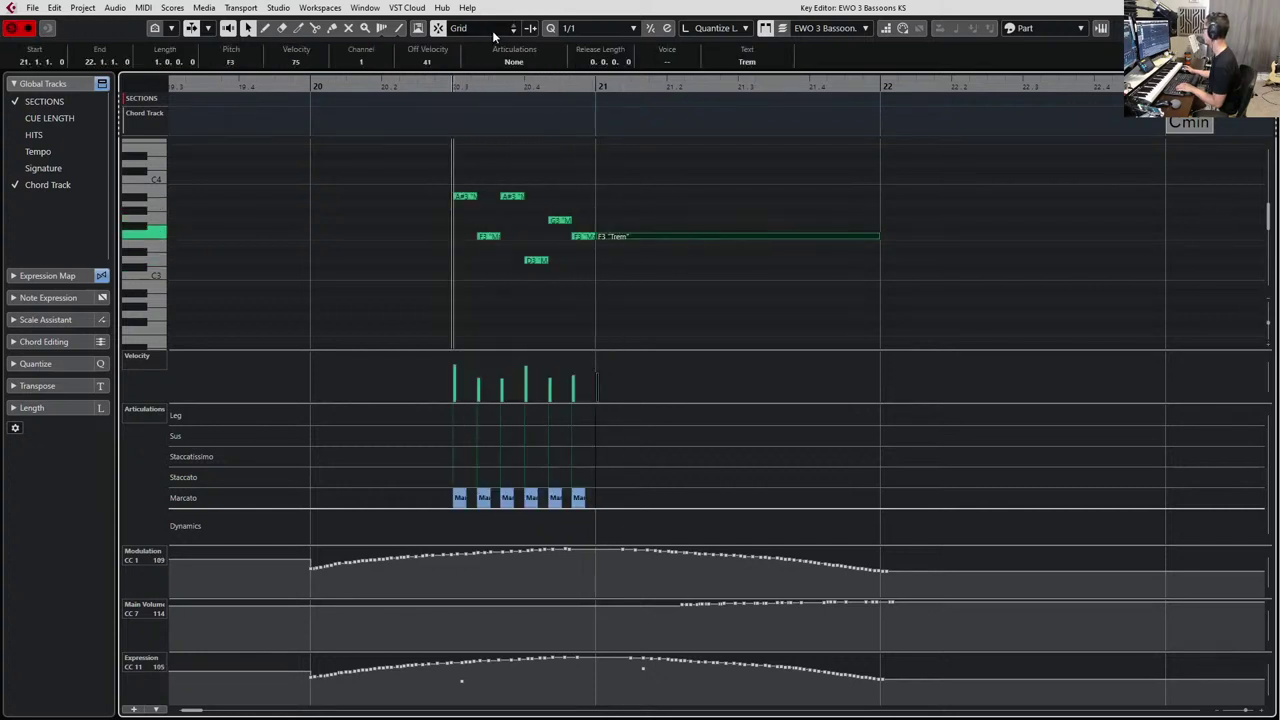
pyautogui.click(513, 62)
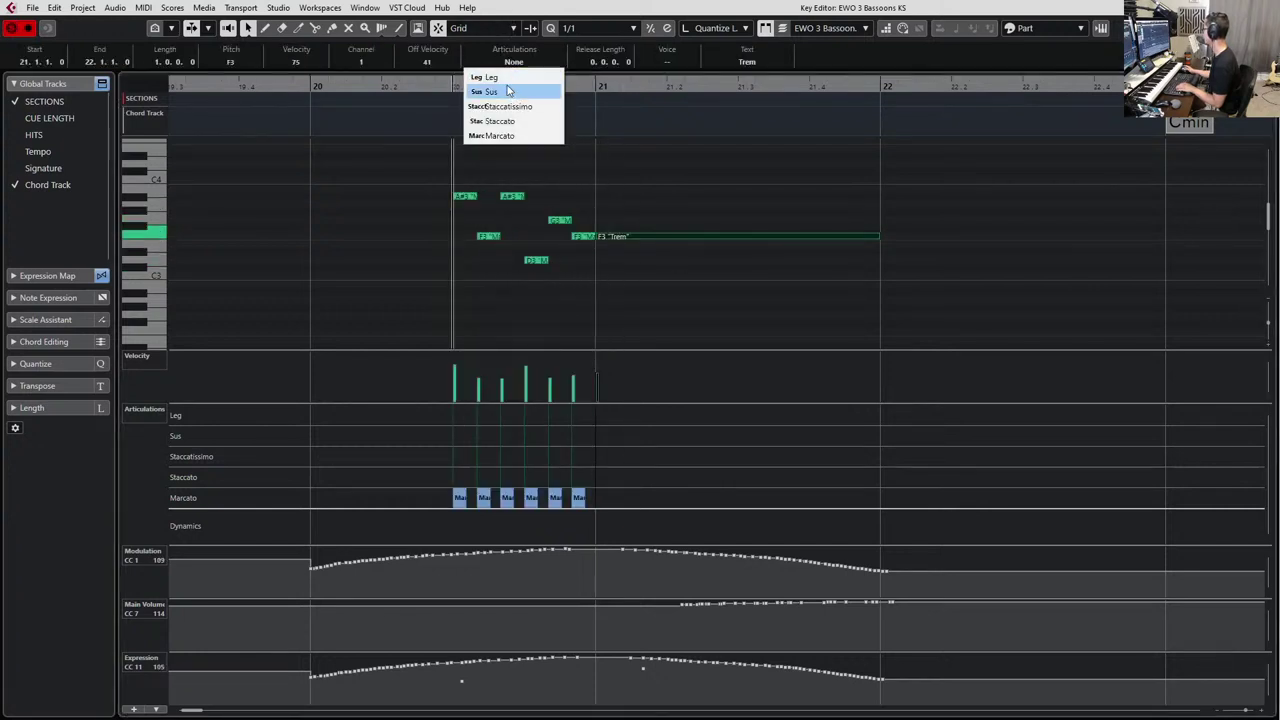
pyautogui.click(508, 91)
pyautogui.press('space')
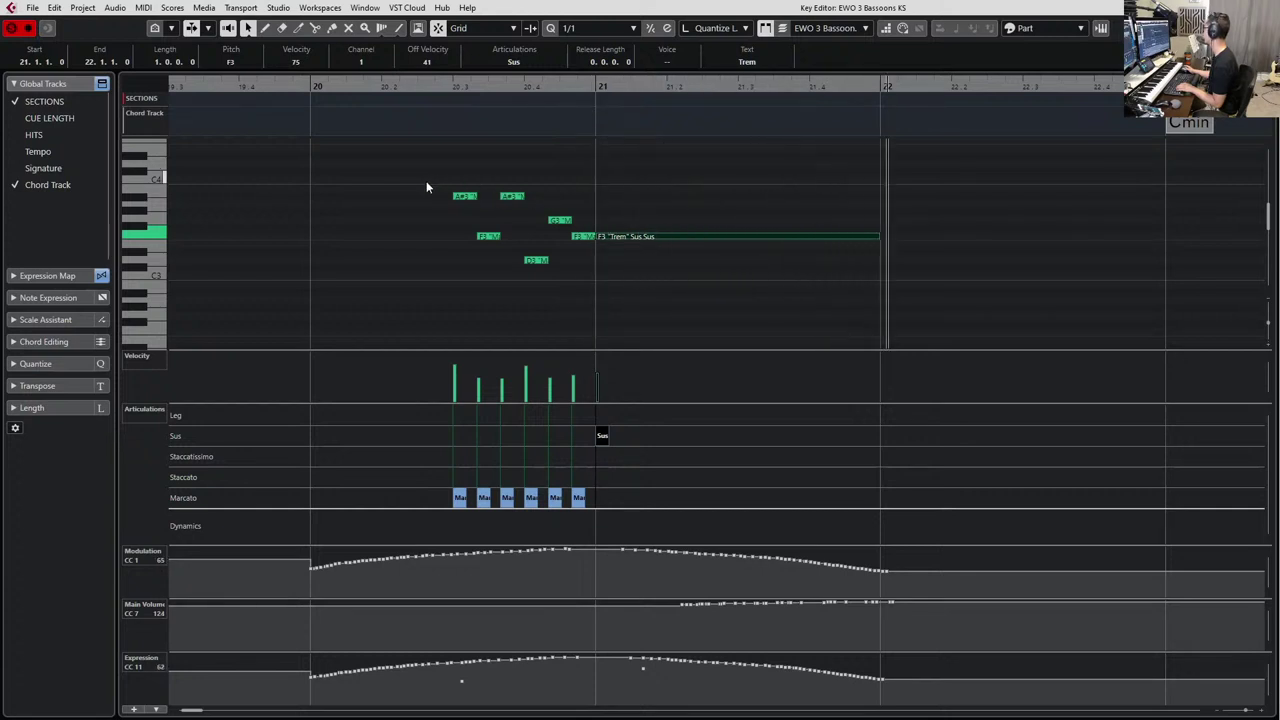
pyautogui.press('space')
# Select the first short F3, the second A#3 and the G3 in bar 20 and open their articulation choices.
pyautogui.moveTo(426, 187); pyautogui.dragTo(515, 241)
pyautogui.click(525, 178)
pyautogui.click(512, 197)
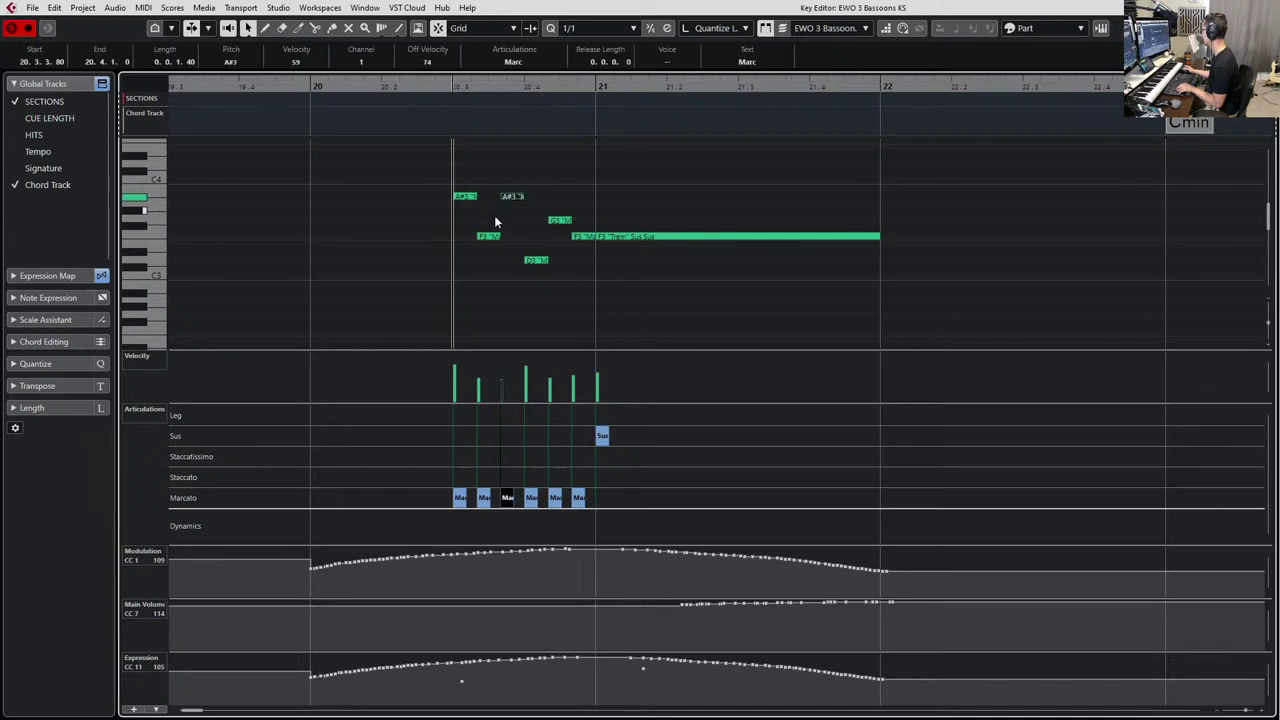
pyautogui.keyDown('shift'); pyautogui.click(489, 236); pyautogui.keyUp('shift')
pyautogui.keyDown('shift'); pyautogui.click(561, 221); pyautogui.keyUp('shift')
pyautogui.click(513, 62)
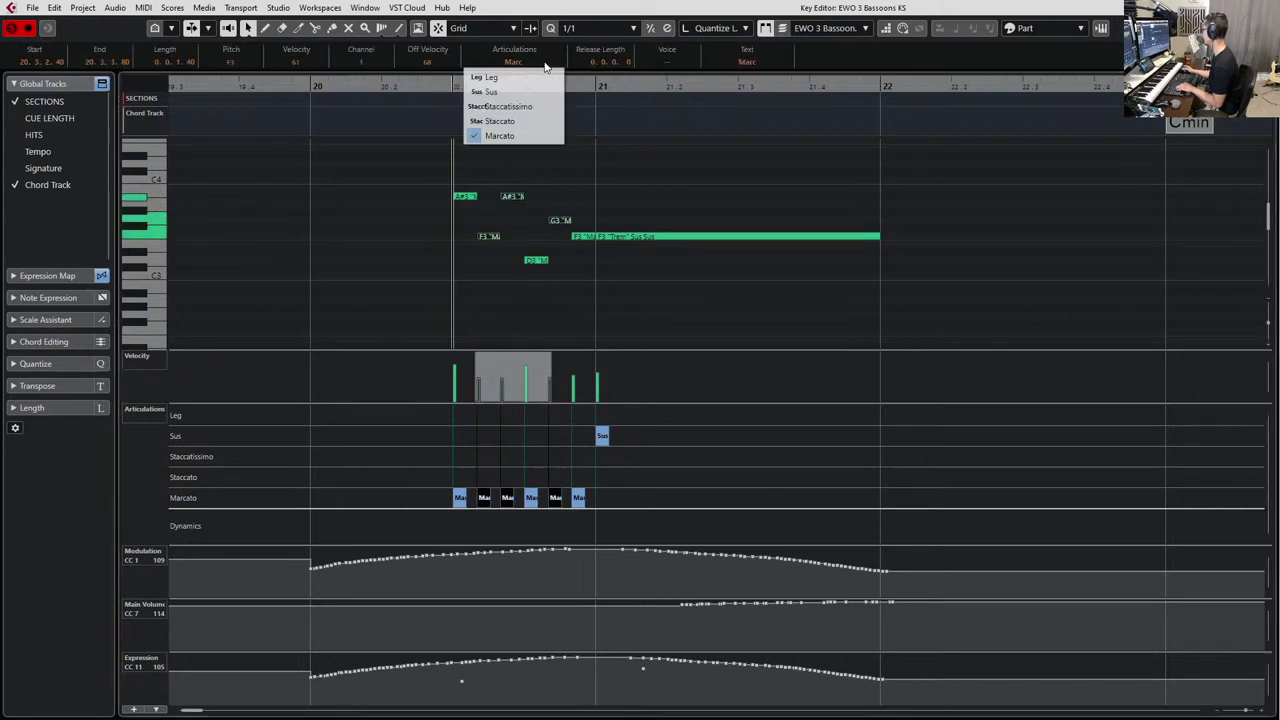
# Set the three selected short bassoon notes (F3, A#3 and G3) to the Staccato articulation and play the phrase back.
pyautogui.click(520, 122)
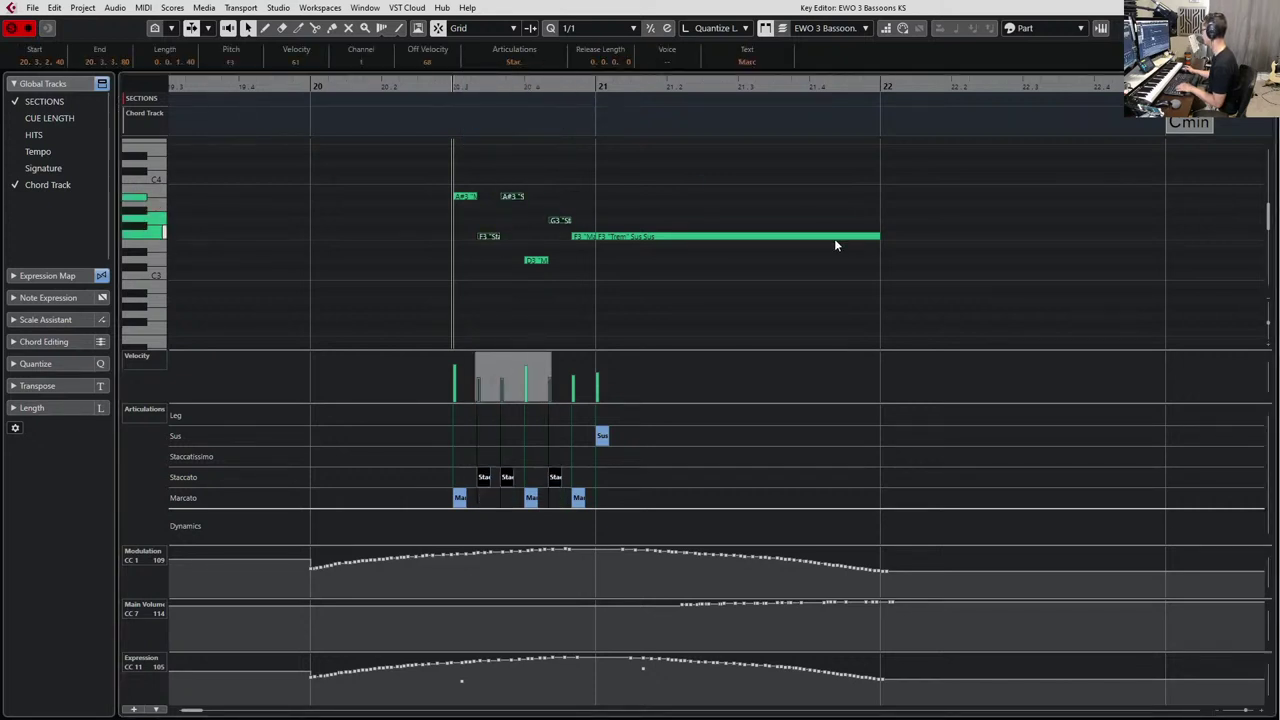
pyautogui.press('space')
pyautogui.press('space')
pyautogui.press('space')
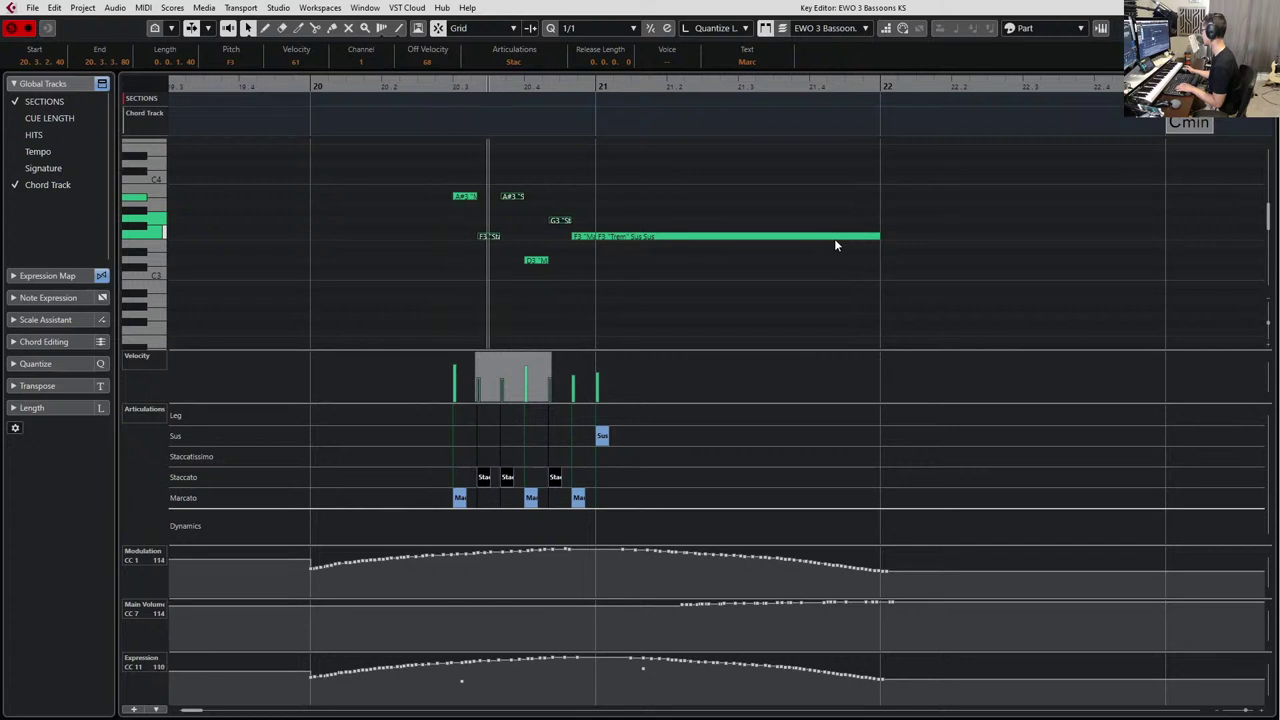
pyautogui.press('space')
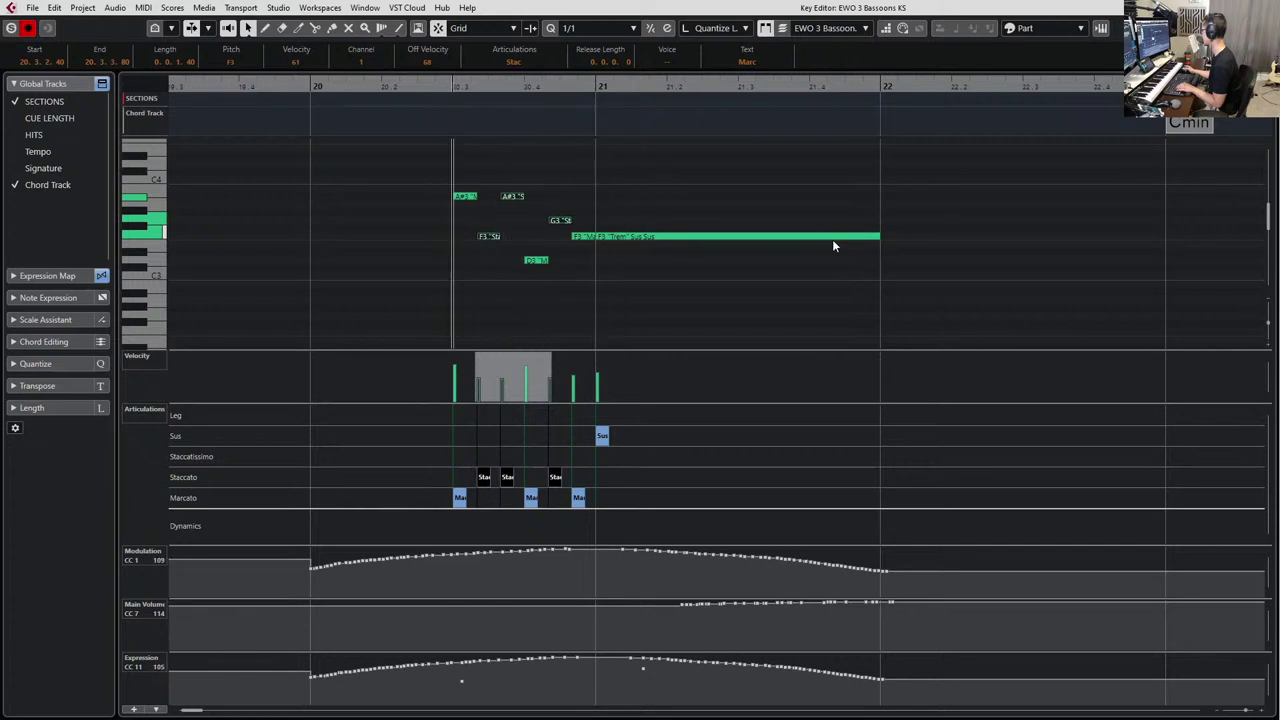
pyautogui.press('space')
pyautogui.press('space')
# Change the phrase's second A#3 note to the Marcato articulation and play the phrase back.
pyautogui.moveTo(473, 162); pyautogui.dragTo(516, 198)
pyautogui.click(512, 62)
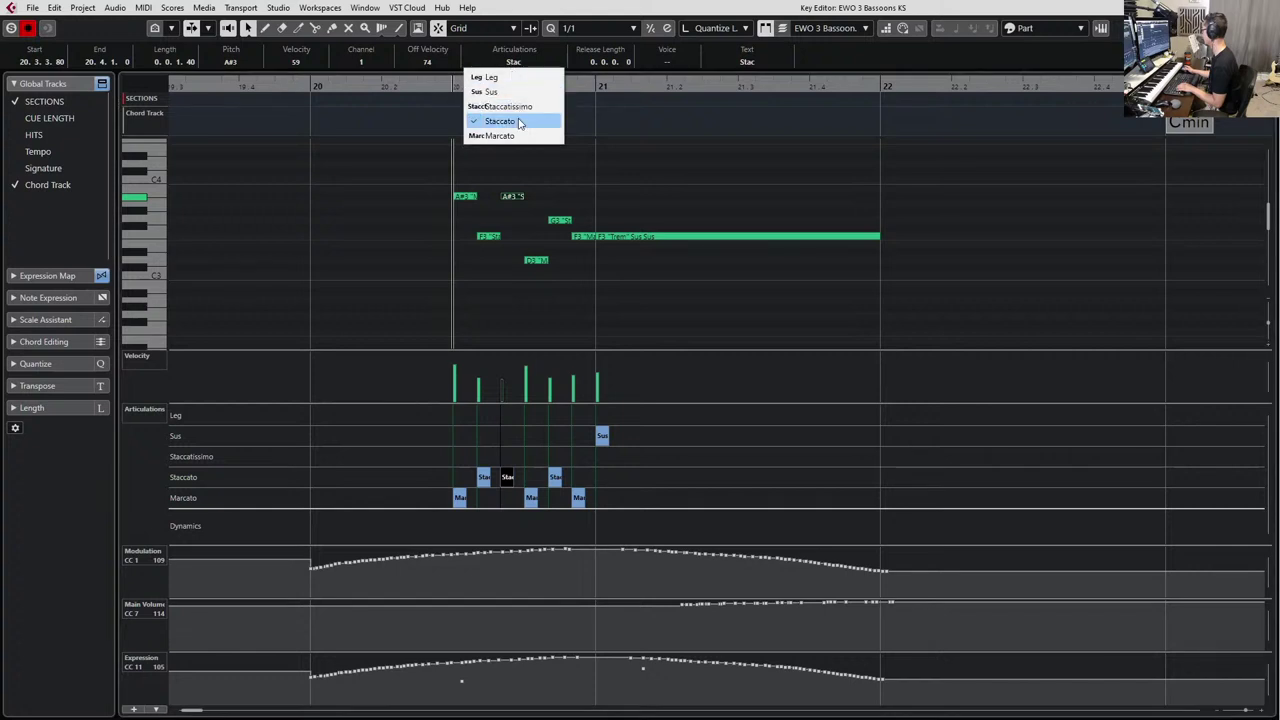
pyautogui.click(522, 136)
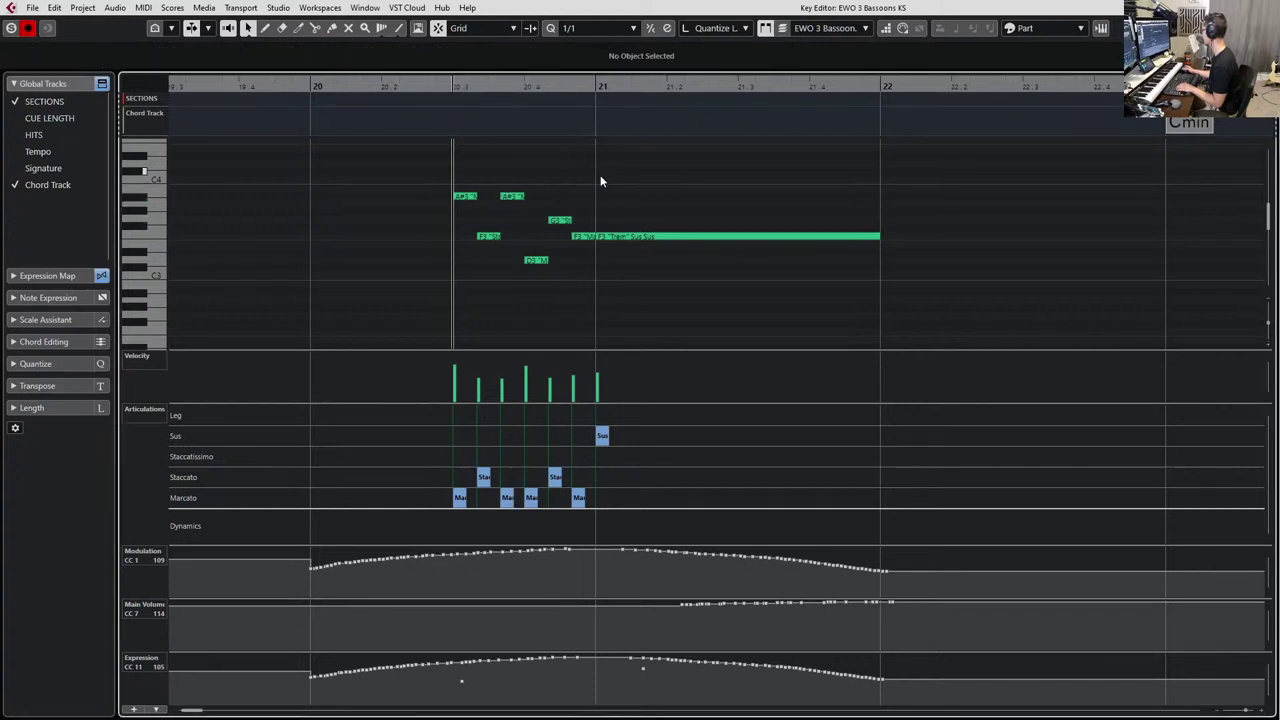
pyautogui.press('space')
pyautogui.press('space')
# Raise the velocity of the phrase's second note, the staccato F3, to 100 and audition it.
pyautogui.click(484, 364)
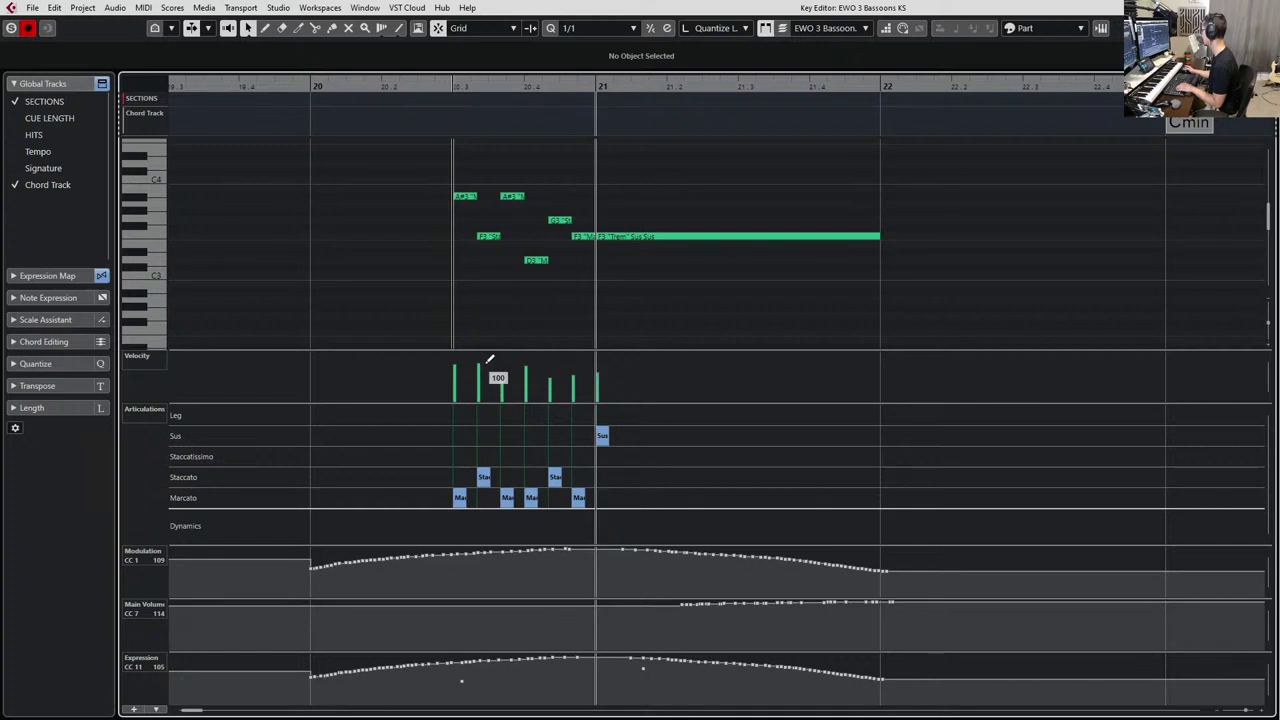
pyautogui.press('space')
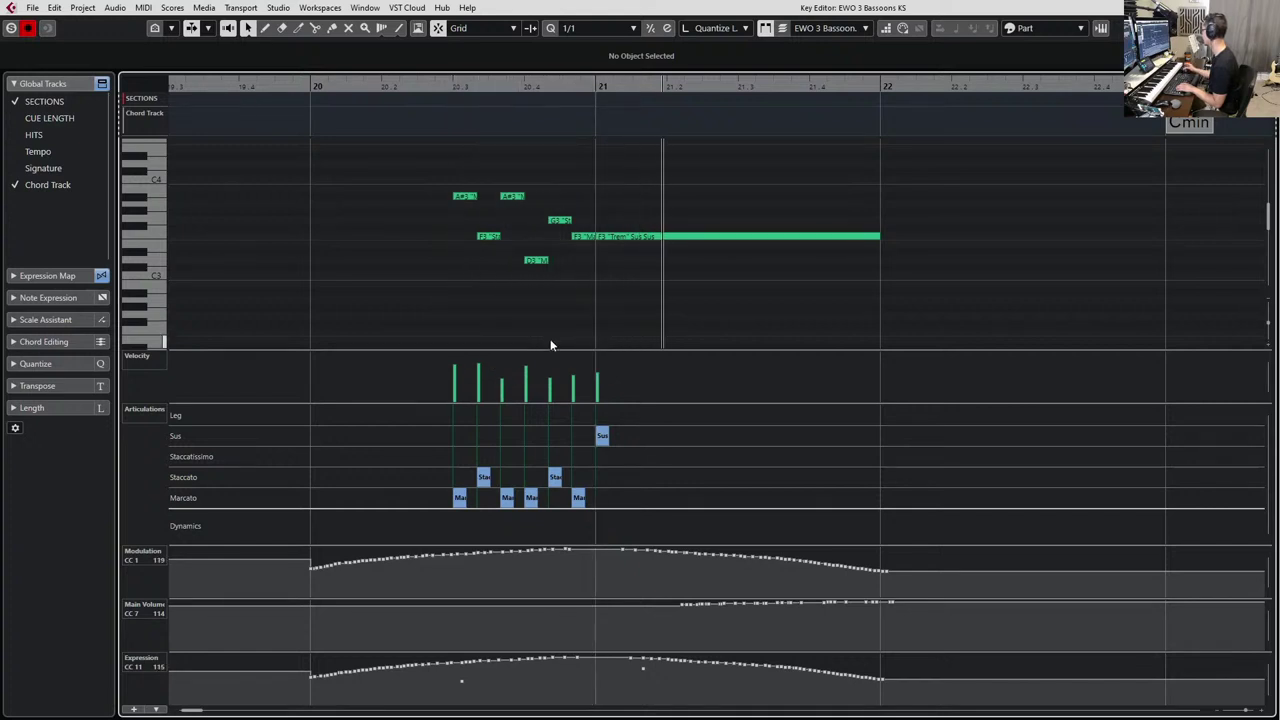
pyautogui.press('space')
# Extend the start of the long sustained F3 slightly earlier, to 20.4.4.105, and audition the transition from the short F3.
pyautogui.click(587, 236)
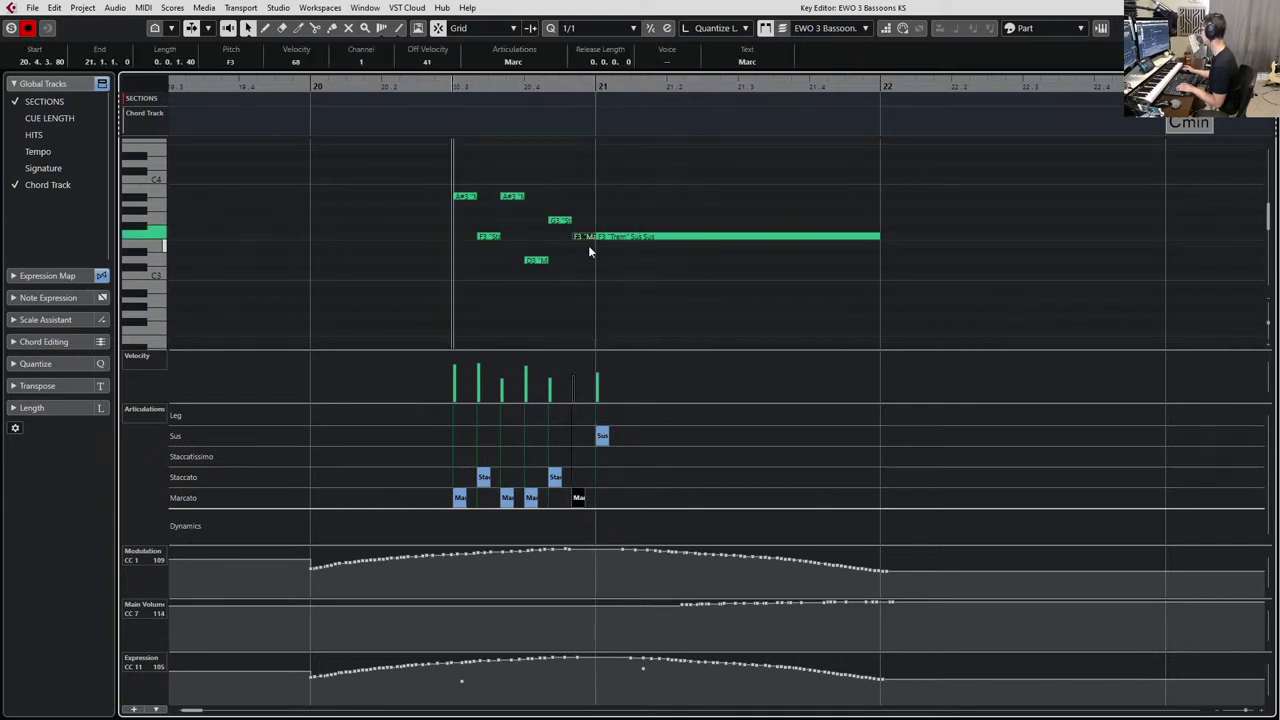
pyautogui.press('space')
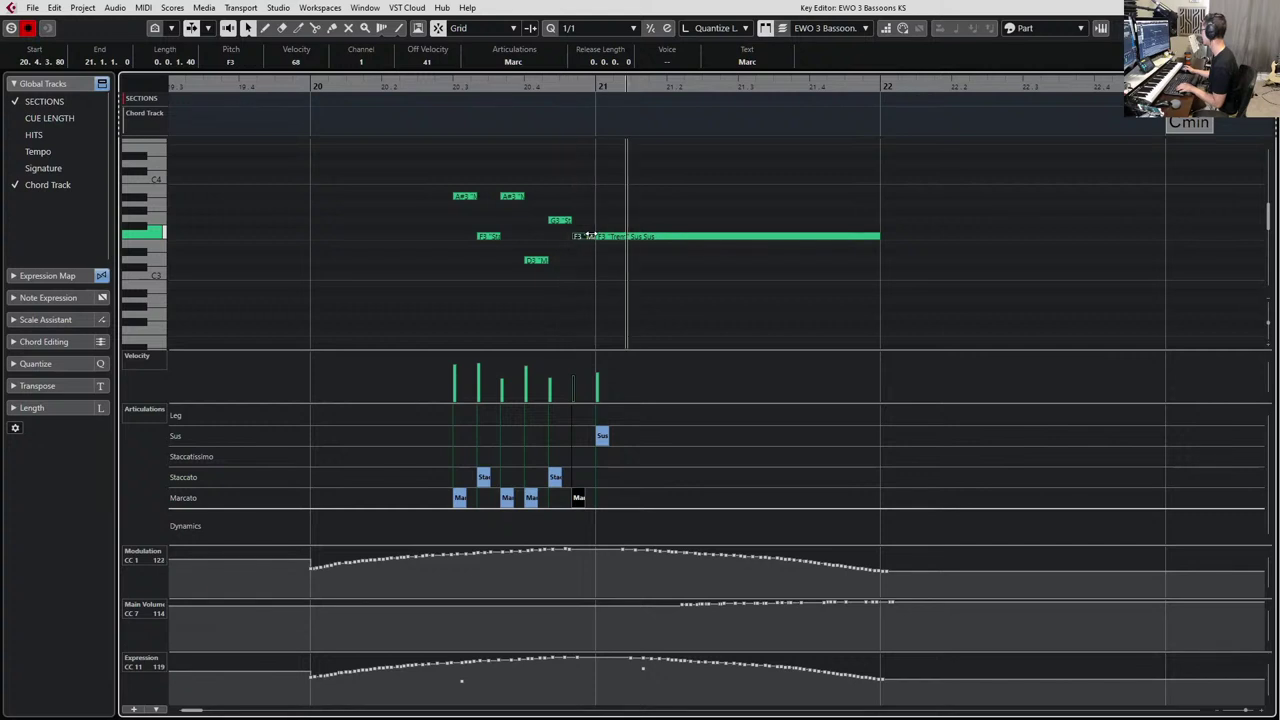
pyautogui.press('space')
pyautogui.moveTo(588, 233); pyautogui.dragTo(578, 234)
pyautogui.scroll(3, 600, 230)
pyautogui.press('space')
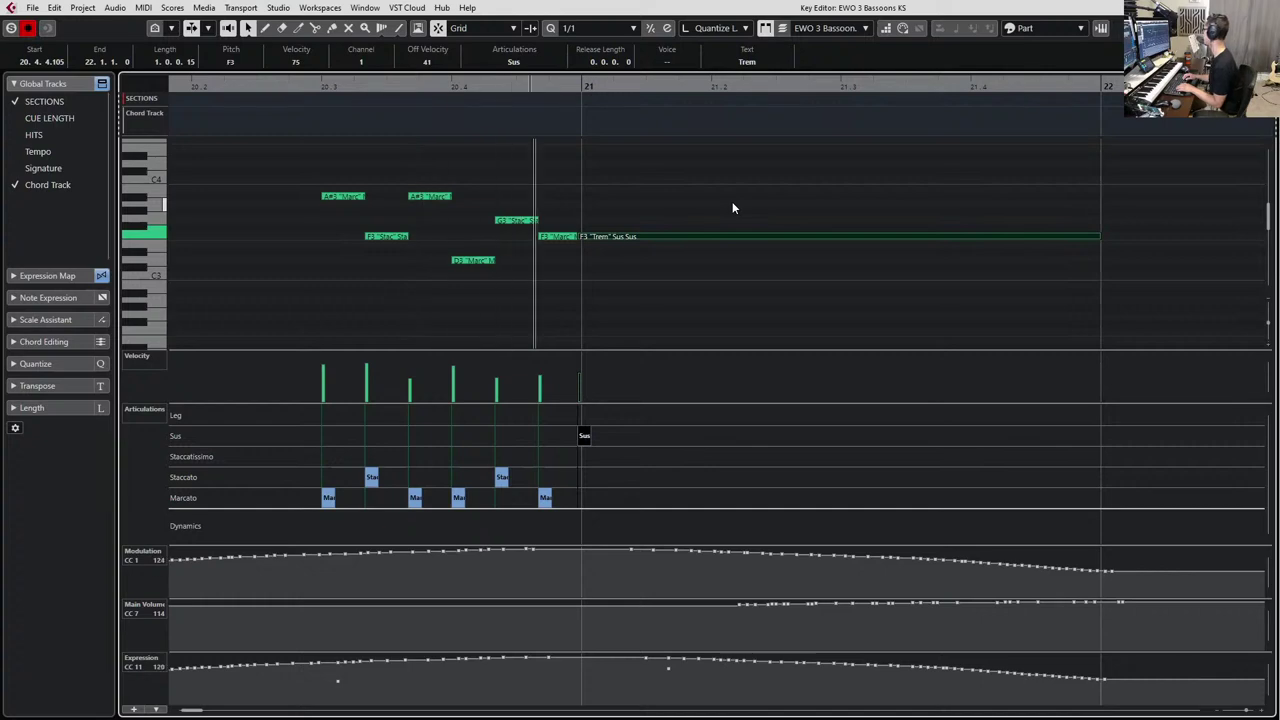
pyautogui.press('space')
# Return to the project window, turn off the bassoon track's solo and move the playhead back to about bar 9.
pyautogui.press('Return')
pyautogui.press('g')
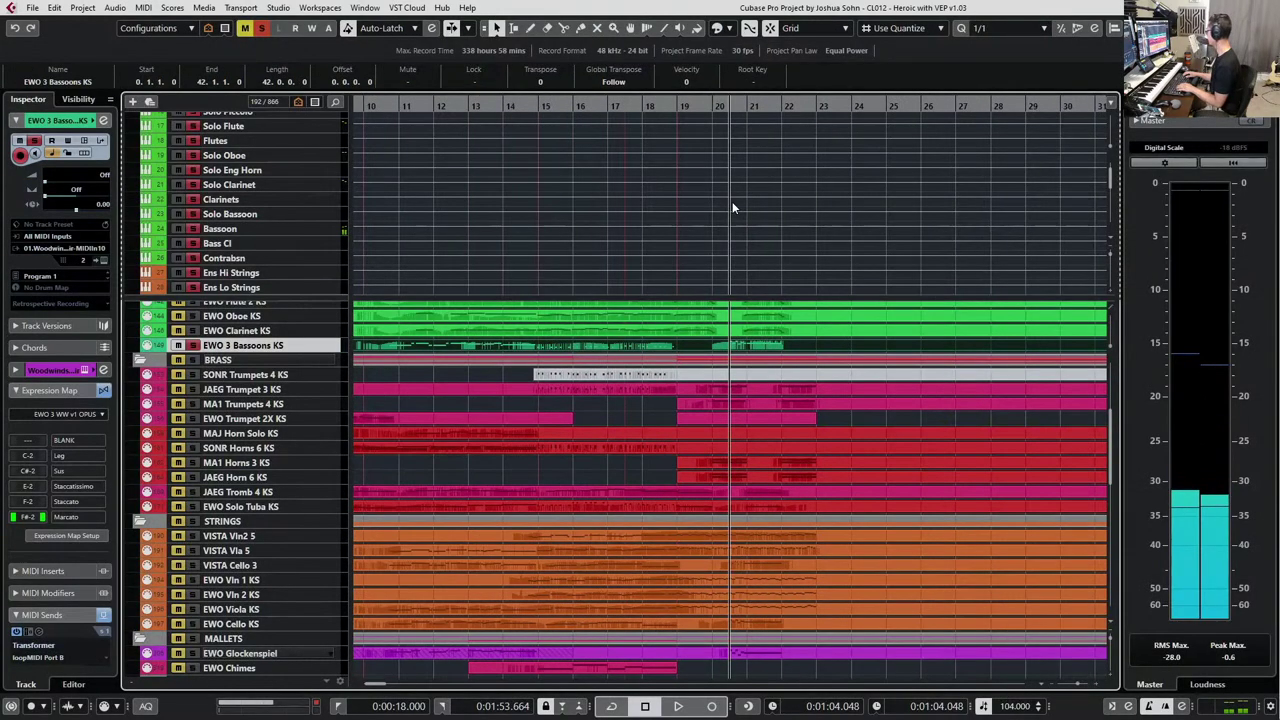
pyautogui.press('s')
pyautogui.press('KP_Subtract')
pyautogui.press('KP_Subtract')
pyautogui.press('g')
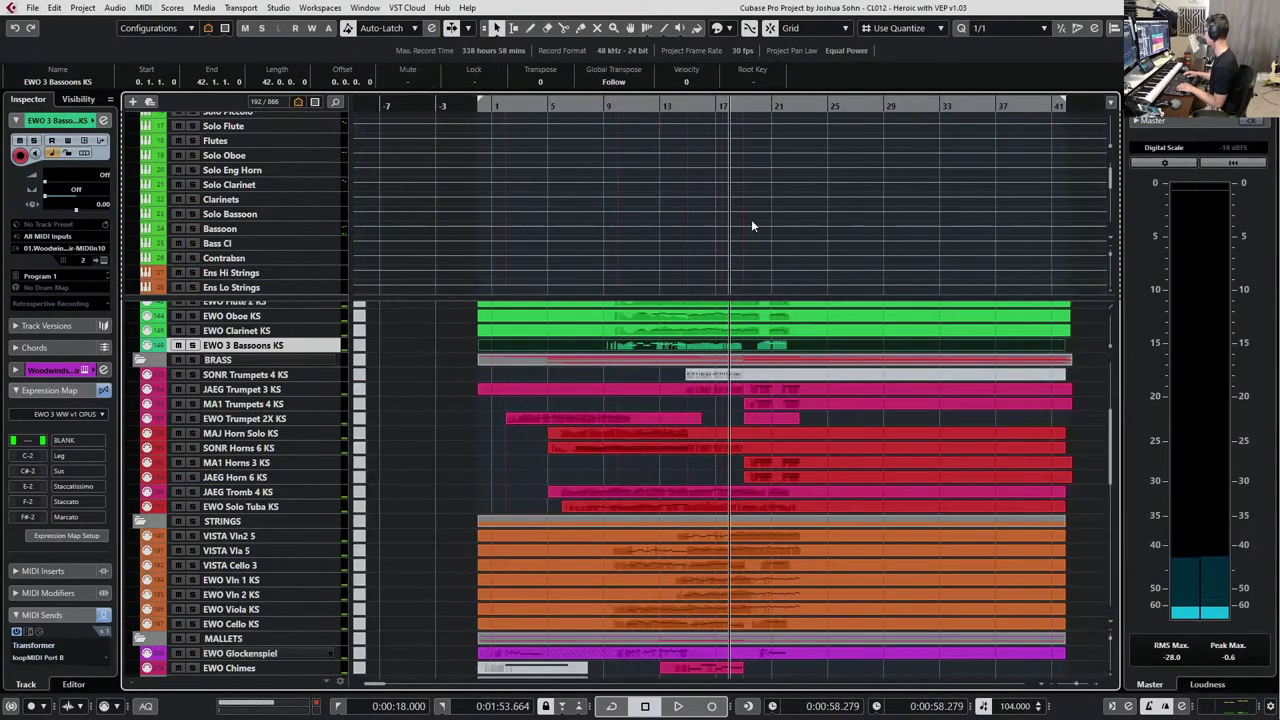
pyautogui.press('KP_Subtract')
pyautogui.press('KP_Subtract')
pyautogui.press('KP_Subtract')
pyautogui.press('KP_Subtract')
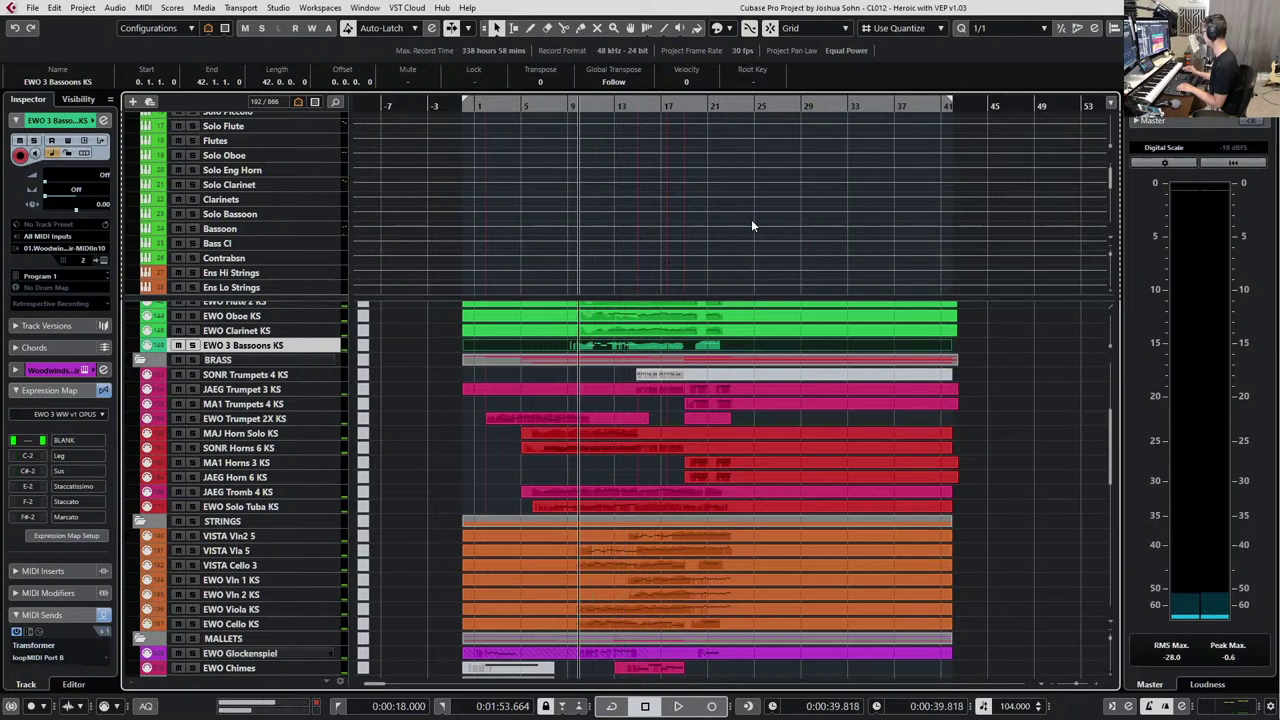
pyautogui.press('KP_Subtract')
# Examine the parts already written on the brass, strings, mallets and percussion tracks.
pyautogui.scroll(-2, 751, 219)
pyautogui.scroll(-2, 736, 404)
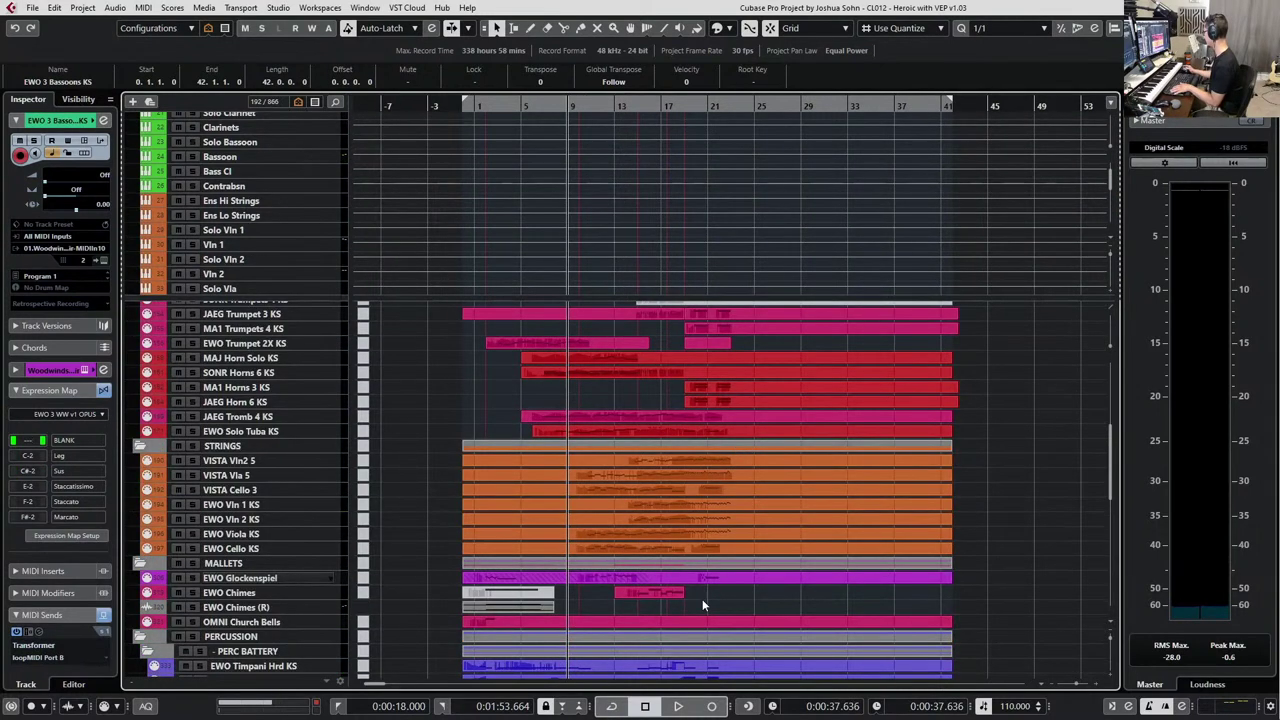
pyautogui.press('4')
pyautogui.press('1')
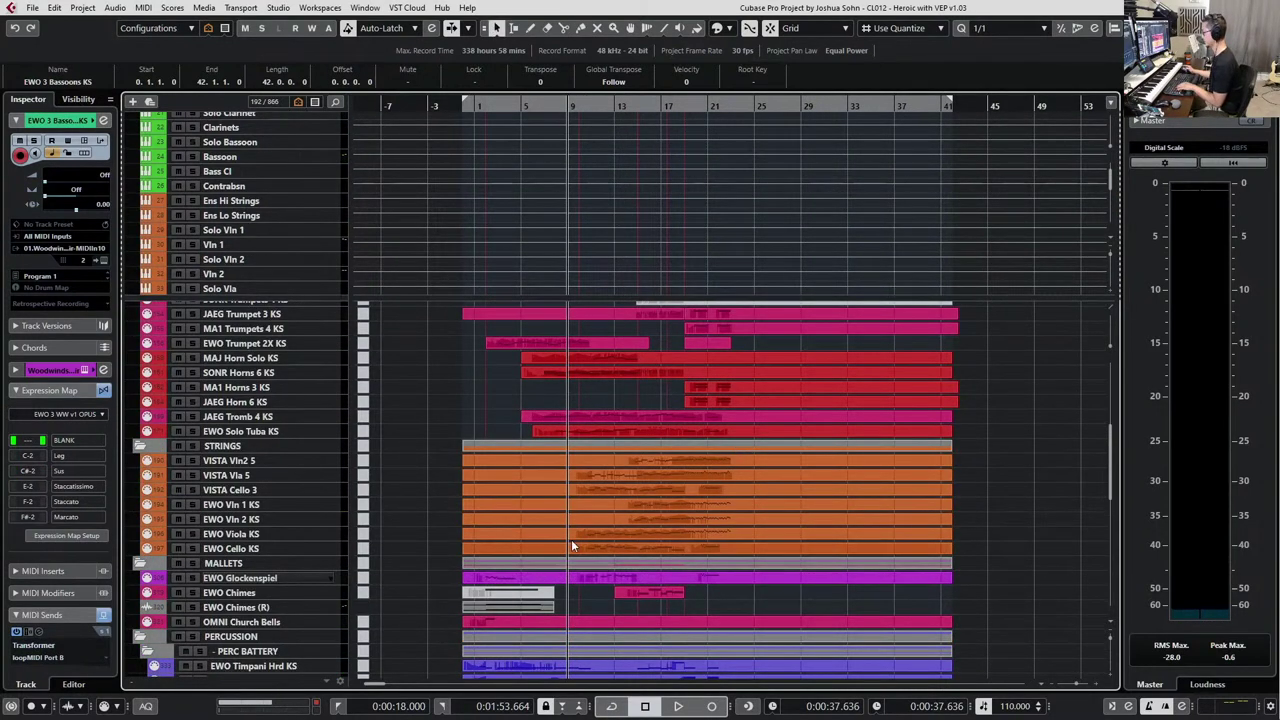
pyautogui.scroll(-4, 640, 508)
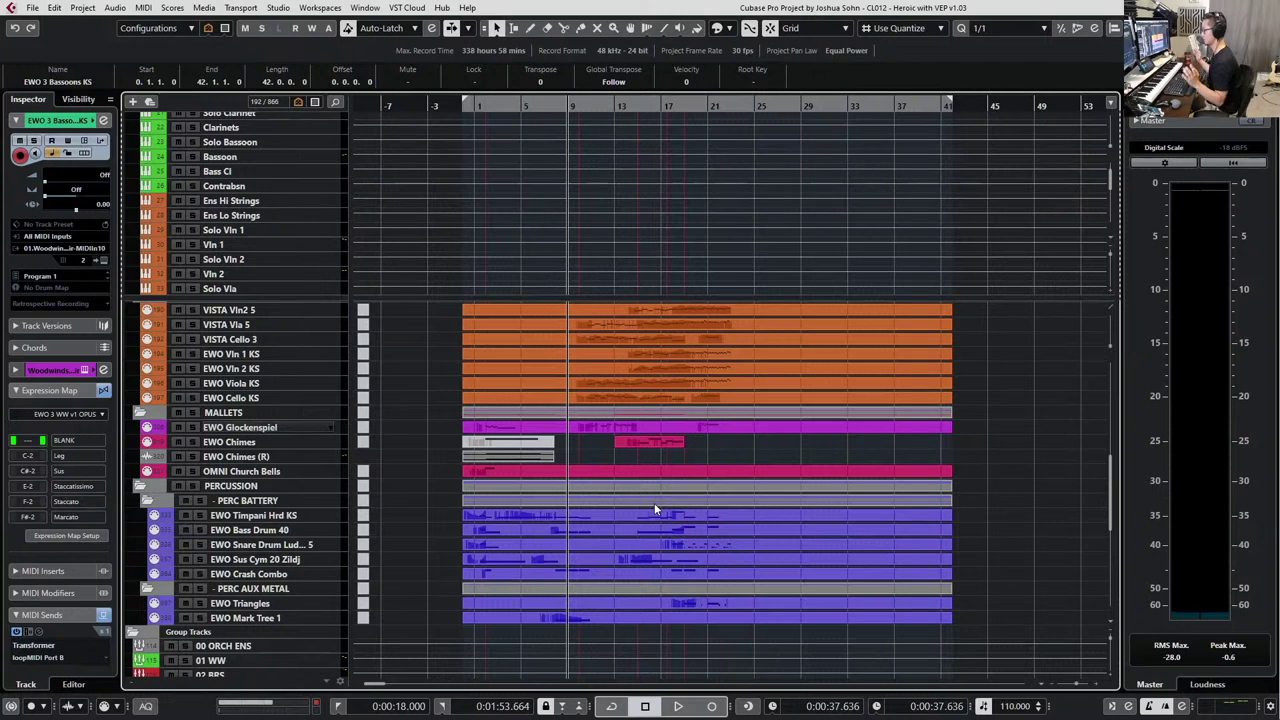
pyautogui.scroll(3, 660, 498)
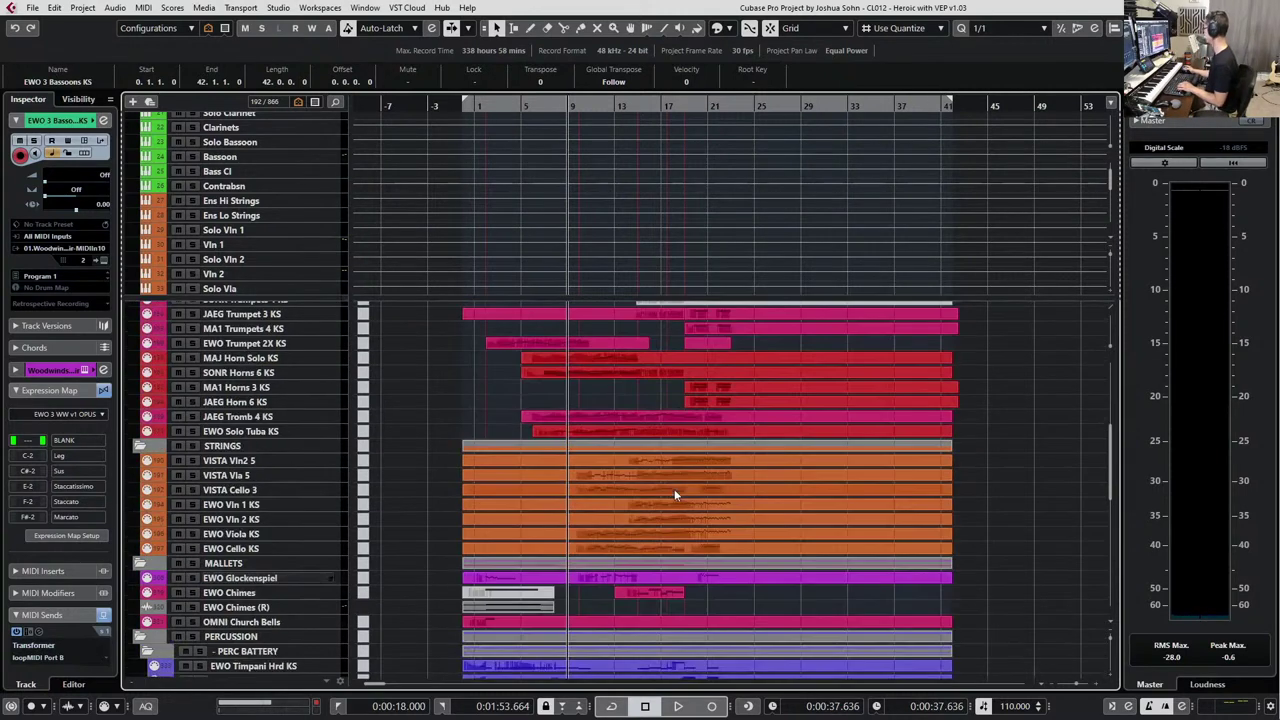
pyautogui.scroll(-3, 708, 537)
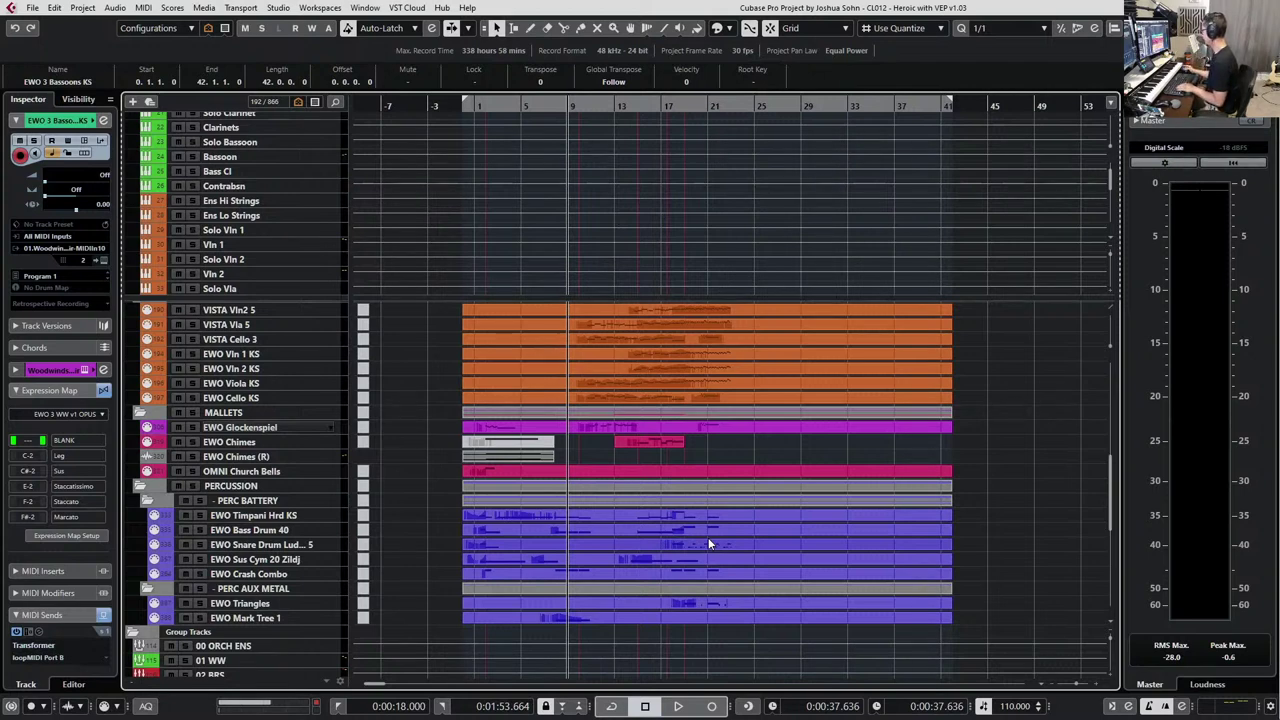
pyautogui.scroll(3, 708, 537)
# Move the playhead to the start of the project, search the tracks for "ewo" and bring up the EWO Dbl Bass KS track.
pyautogui.click(622, 565)
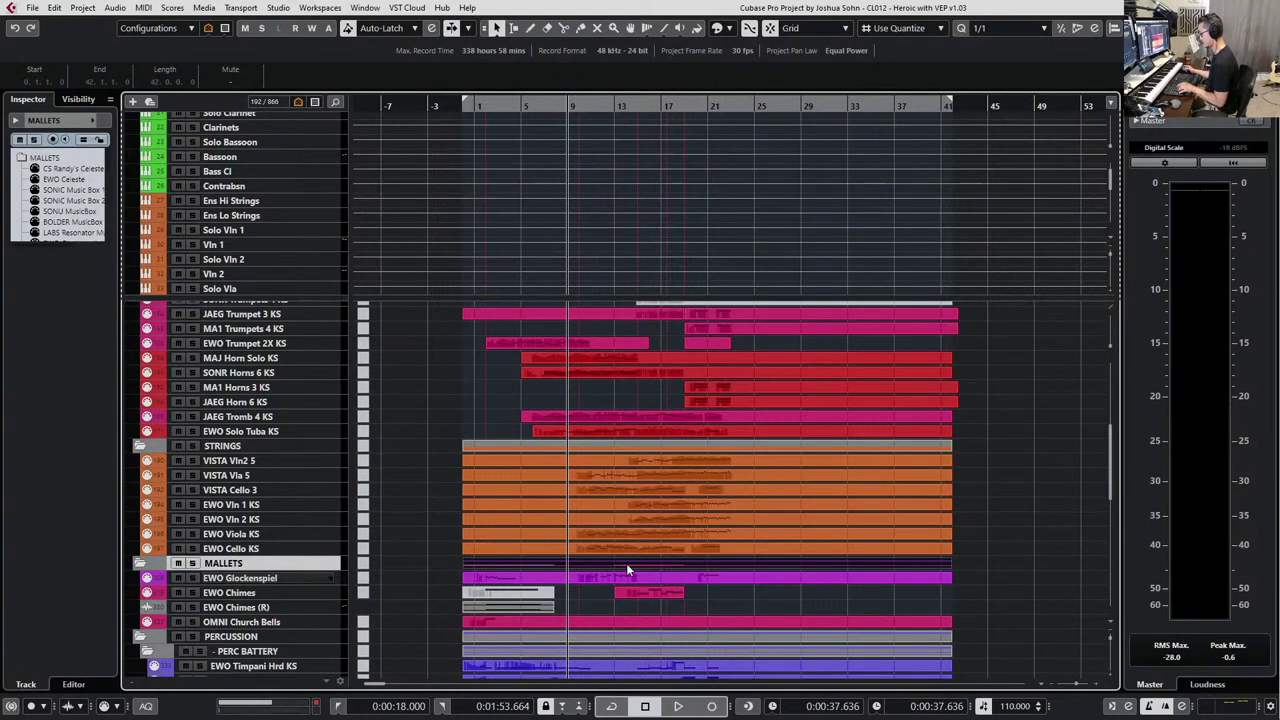
pyautogui.press('space')
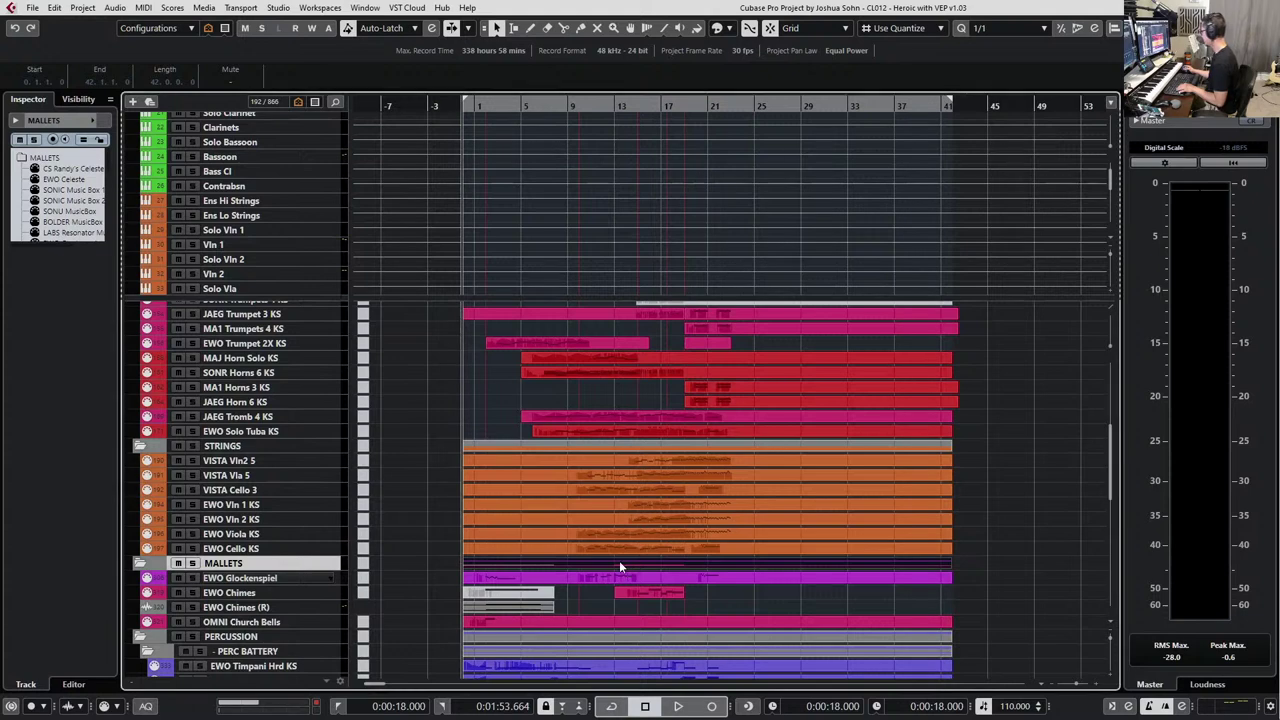
pyautogui.click(630, 551)
pyautogui.write('f')
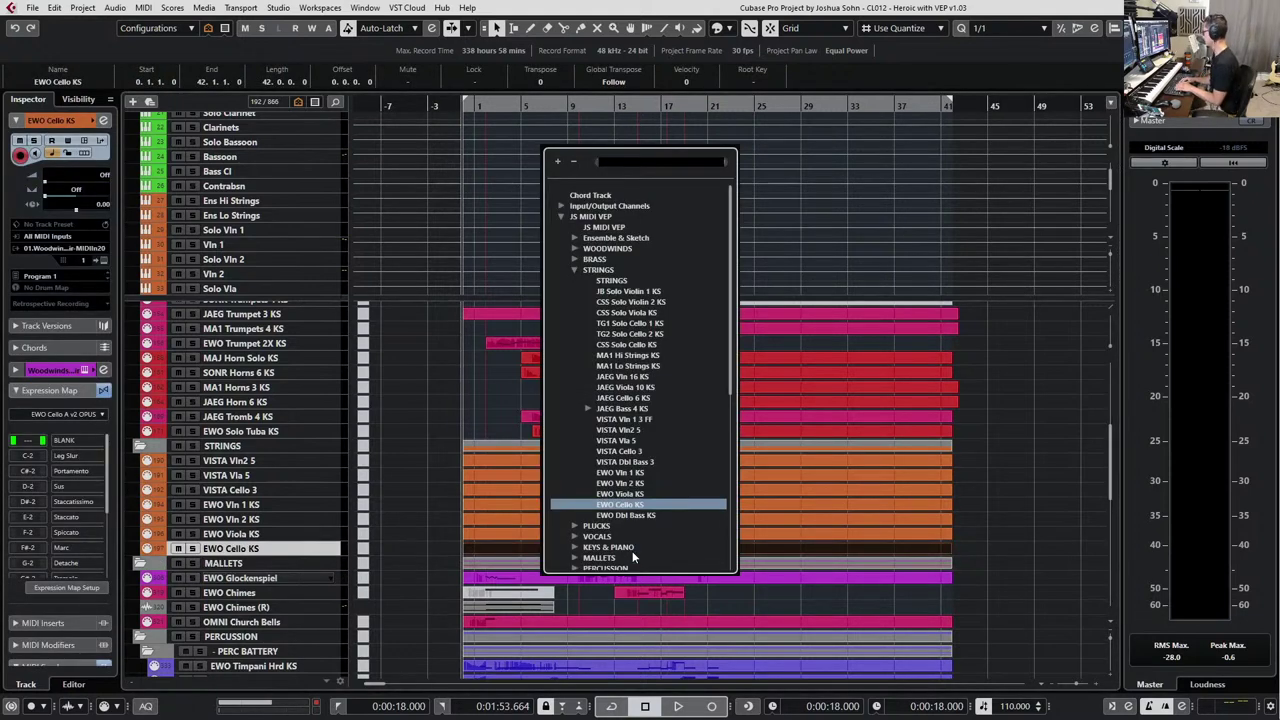
pyautogui.write('ewo')
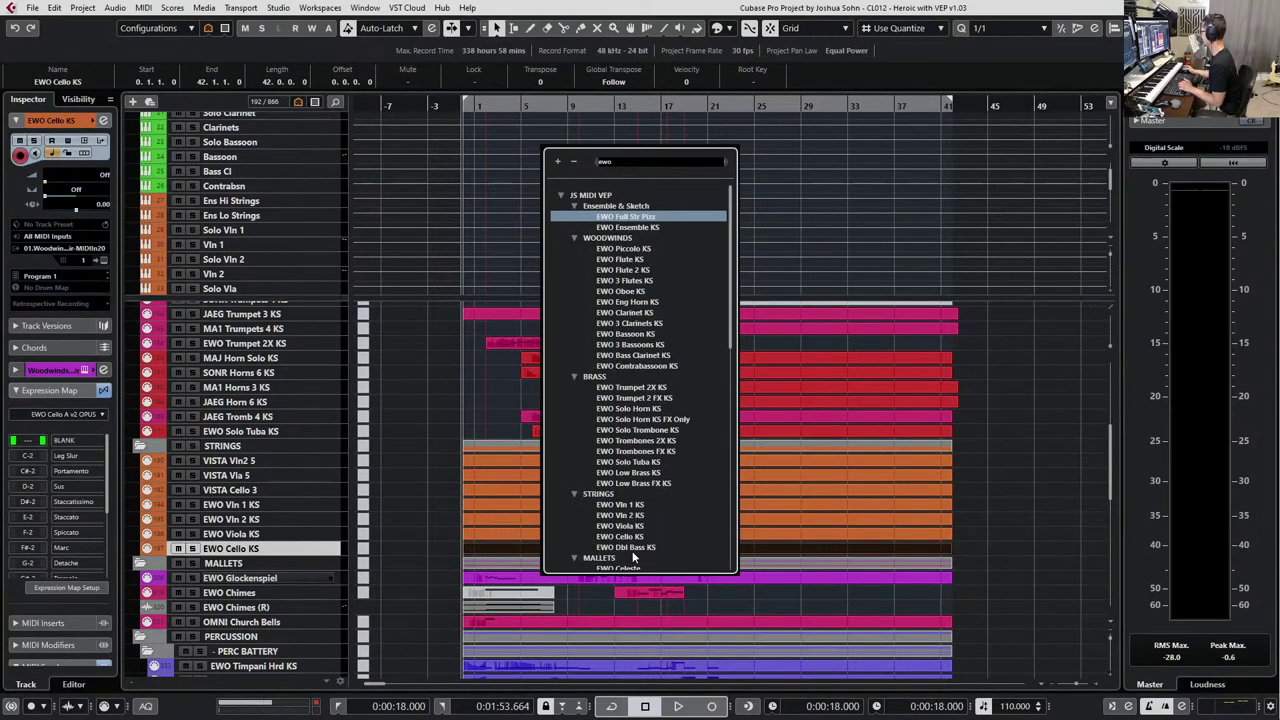
pyautogui.scroll(-8, 672, 460)
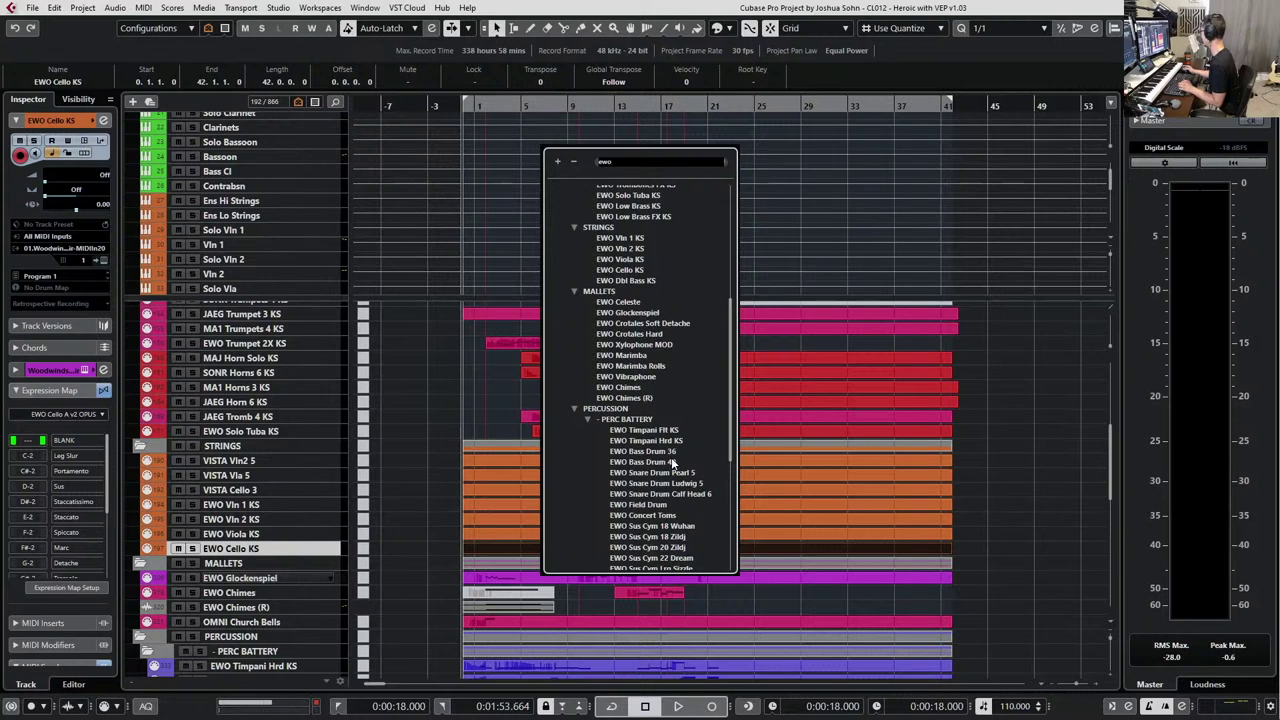
pyautogui.scroll(-2, 672, 462)
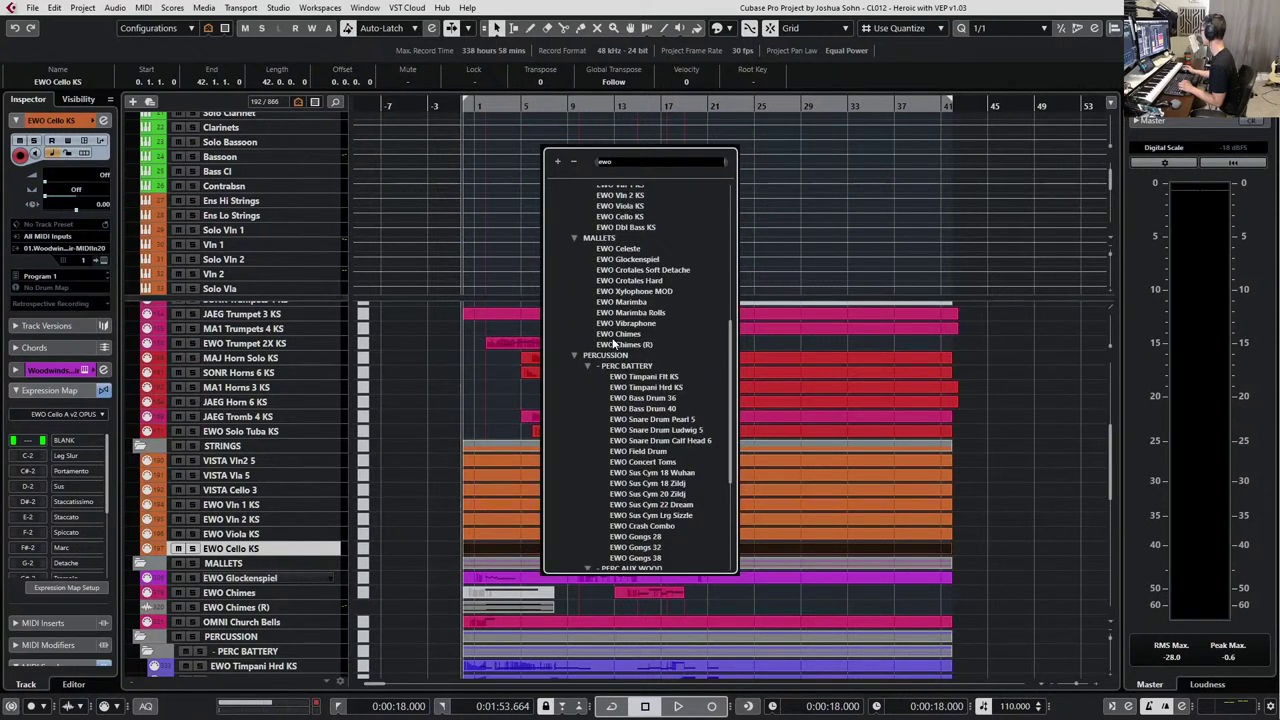
pyautogui.scroll(2, 616, 320)
pyautogui.click(631, 281)
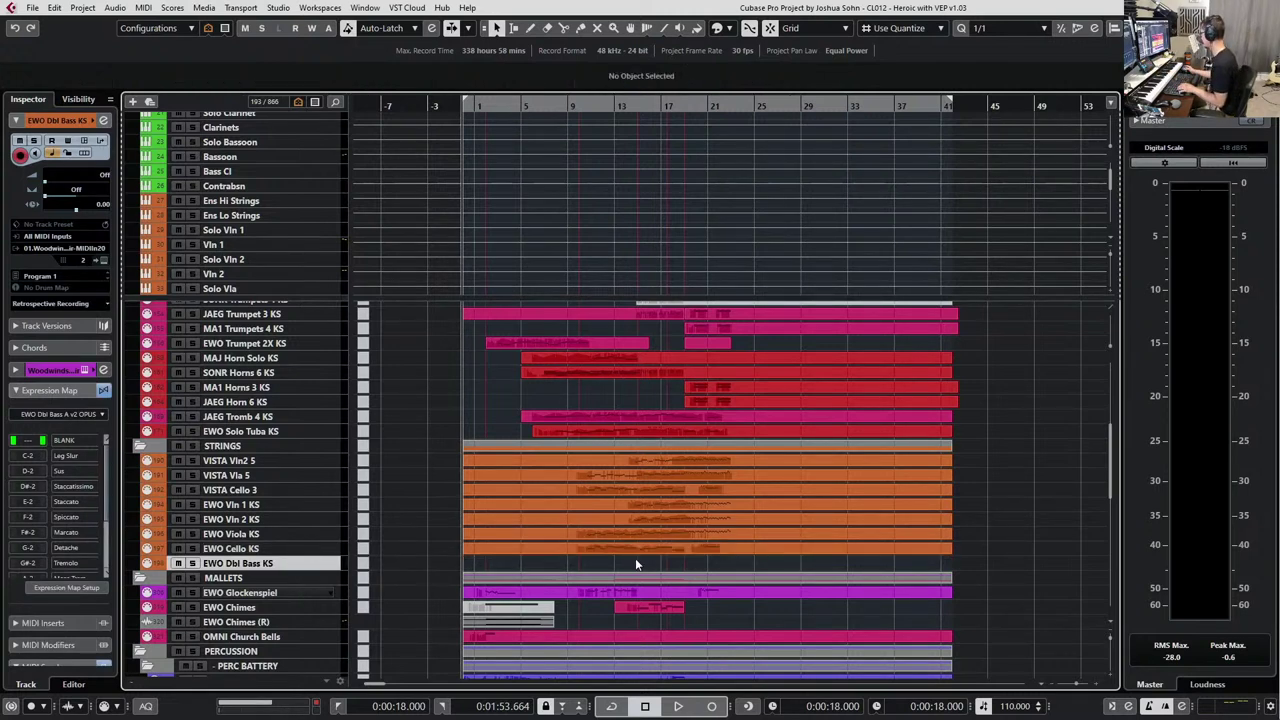
# Copy the EWO Solo Tuba KS part onto the EWO Dbl Bass KS track and glue it into one part covering the full length.
pyautogui.click(660, 436)
pyautogui.moveTo(660, 442); pyautogui.dragTo(662, 565)
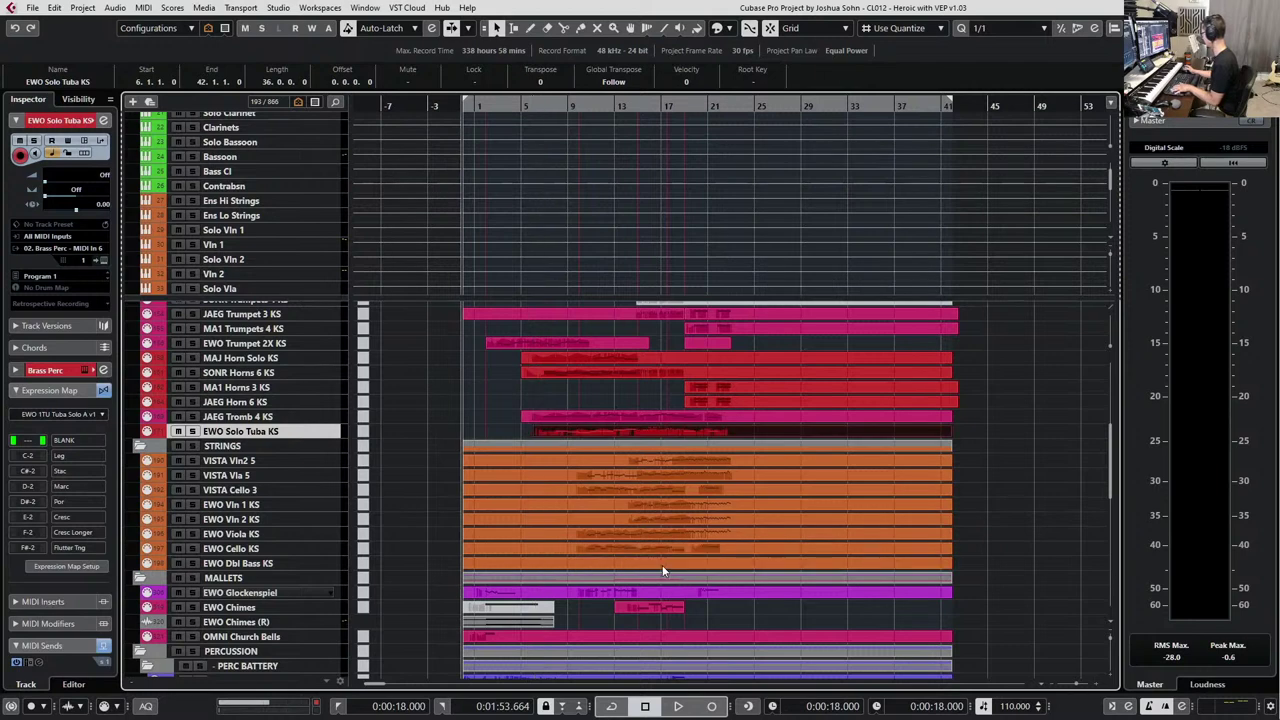
pyautogui.press('4')
pyautogui.click(518, 559)
pyautogui.press('1')
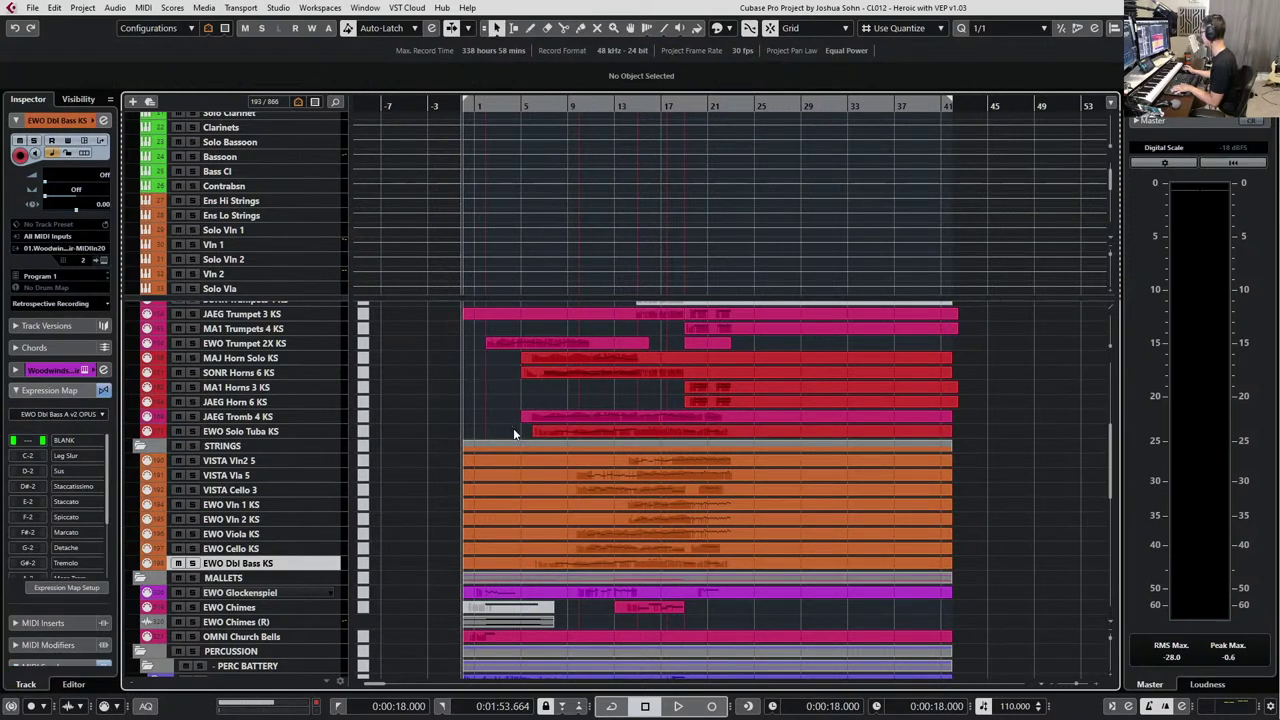
# Create an empty part in front of the EWO Solo Tuba KS part and glue the two together.
pyautogui.doubleClick(513, 430)
pyautogui.press('4')
pyautogui.click(514, 430)
pyautogui.press('1')
# Open the EWO Dbl Bass KS part in the Key Editor, select its first two notes and place the playhead at bar 8.
pyautogui.doubleClick(546, 562)
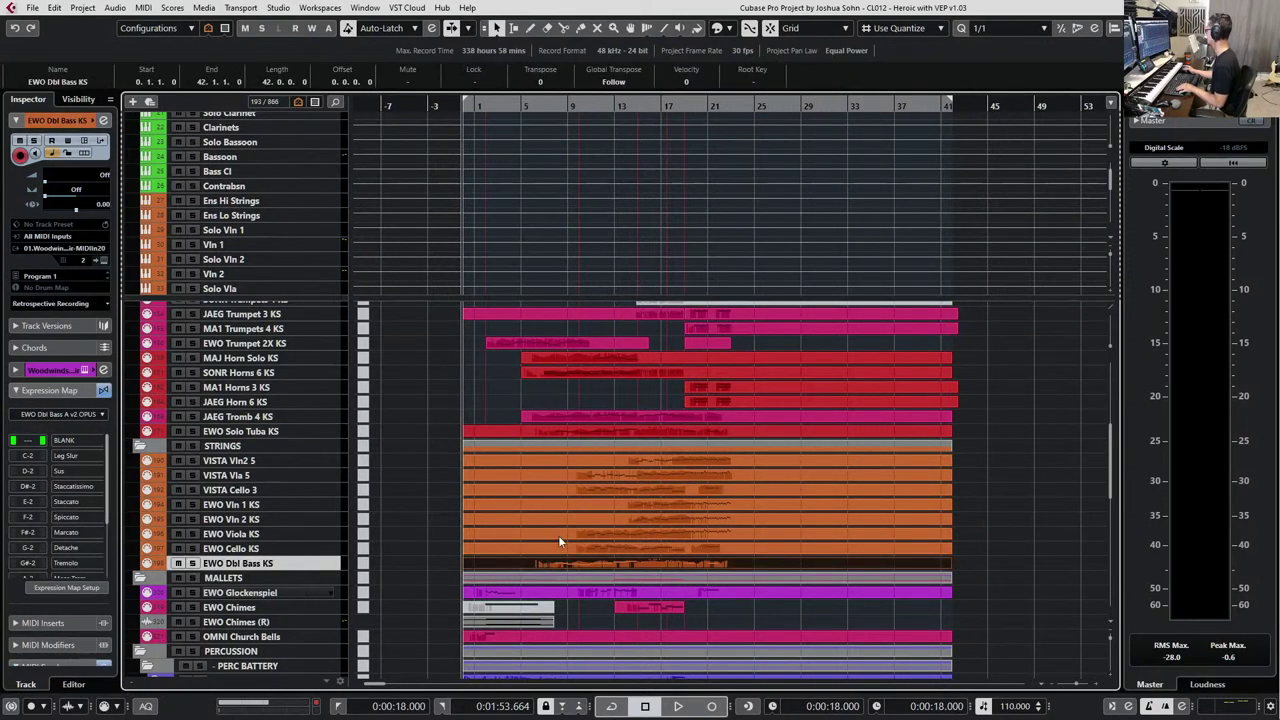
pyautogui.press('g')
pyautogui.press('g')
pyautogui.press('g')
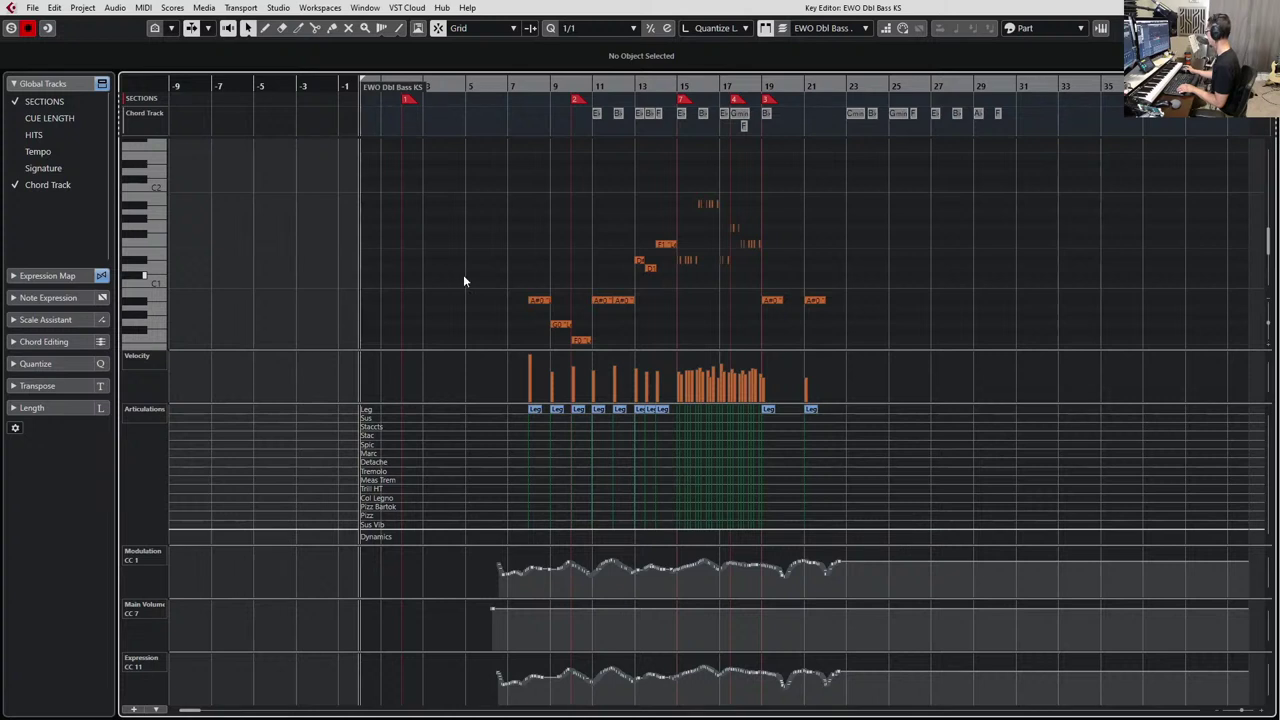
pyautogui.scroll(-1, 463, 276)
pyautogui.hscroll(1, 450, 300)
pyautogui.click(428, 258)
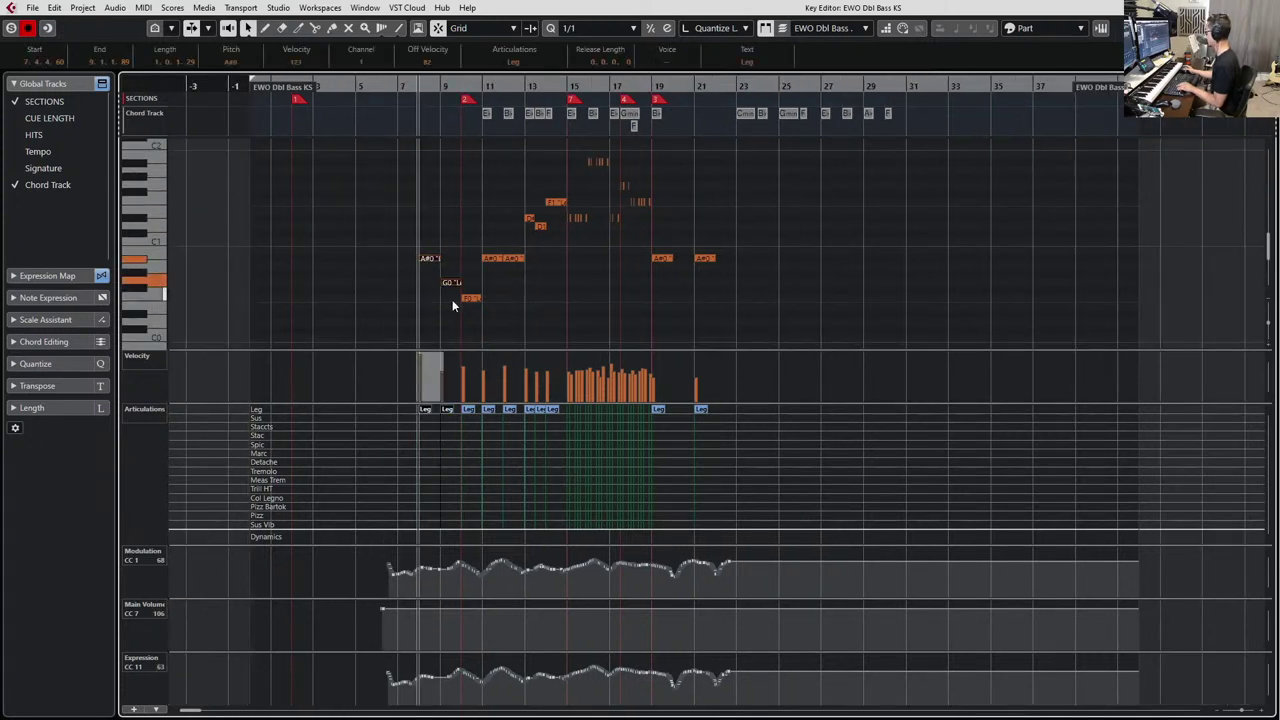
pyautogui.scroll(2, 563, 248)
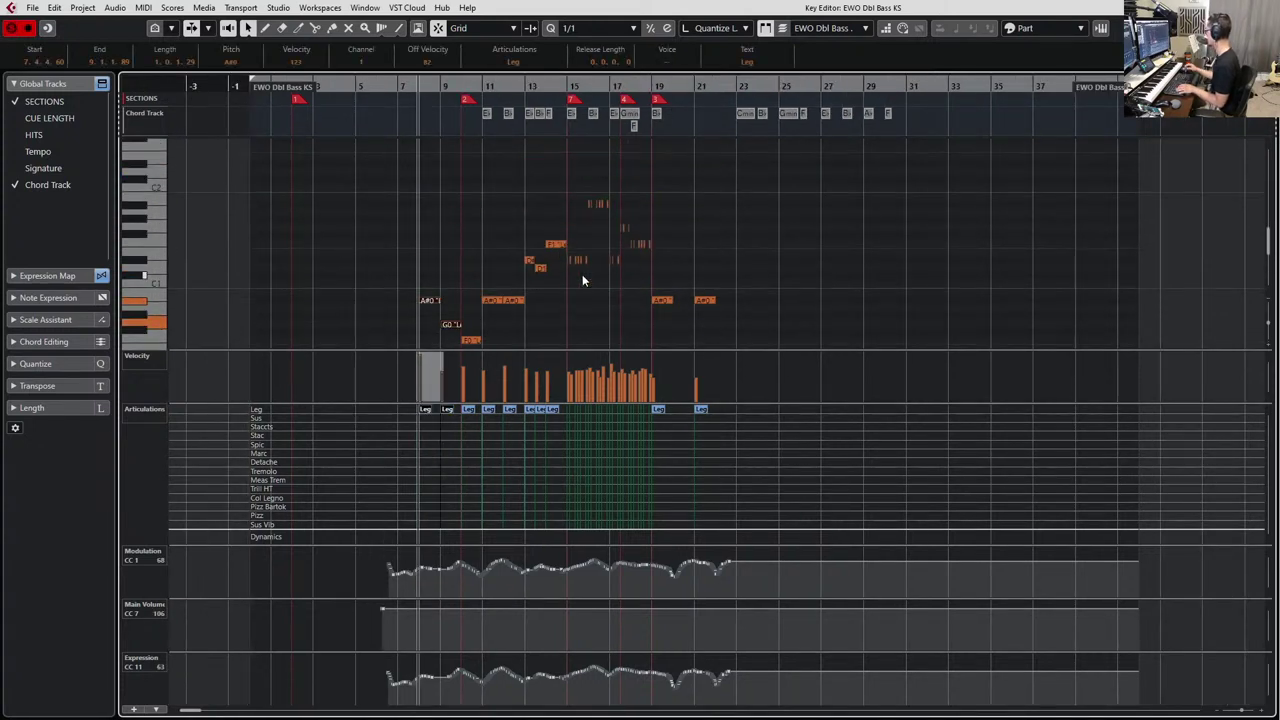
# Switch to the velocity, expression, modulation and volume lanes and listen to the double bass line from bar 8 into bar 16.
pyautogui.hotkey('alt', '1')
pyautogui.scroll(-2, 583, 272)
pyautogui.scroll(-2, 583, 272)
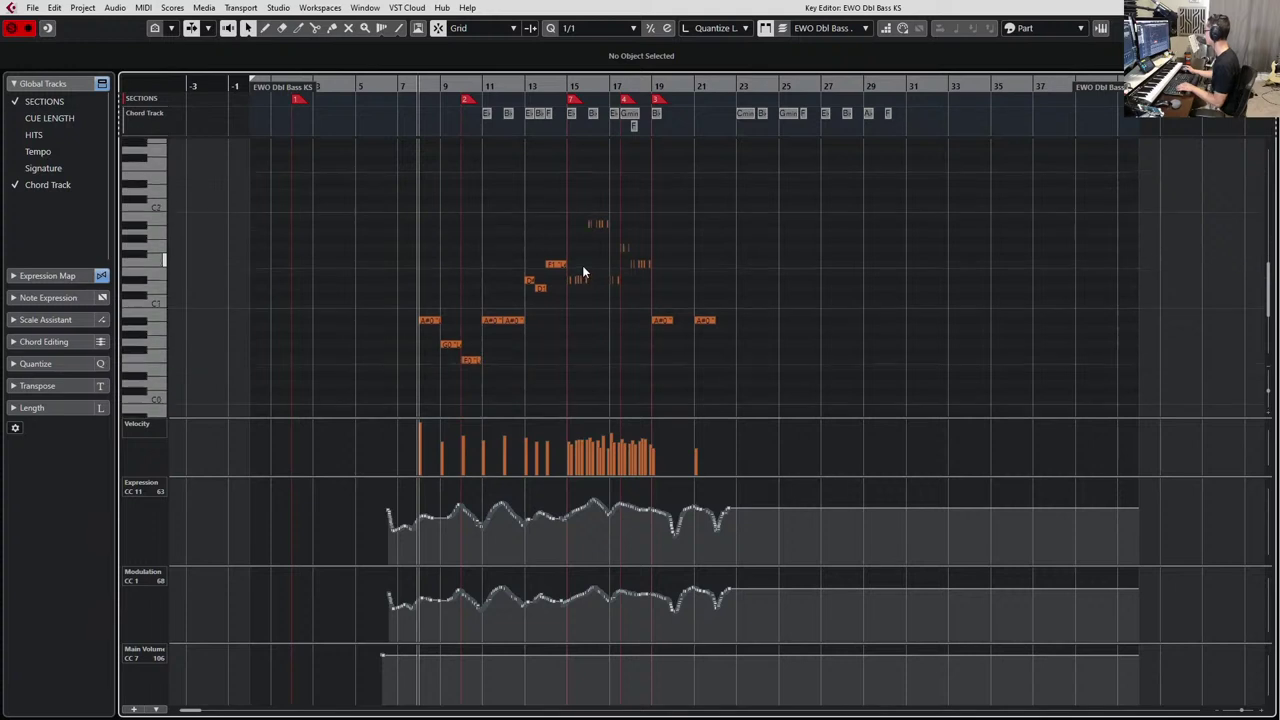
pyautogui.press('space')
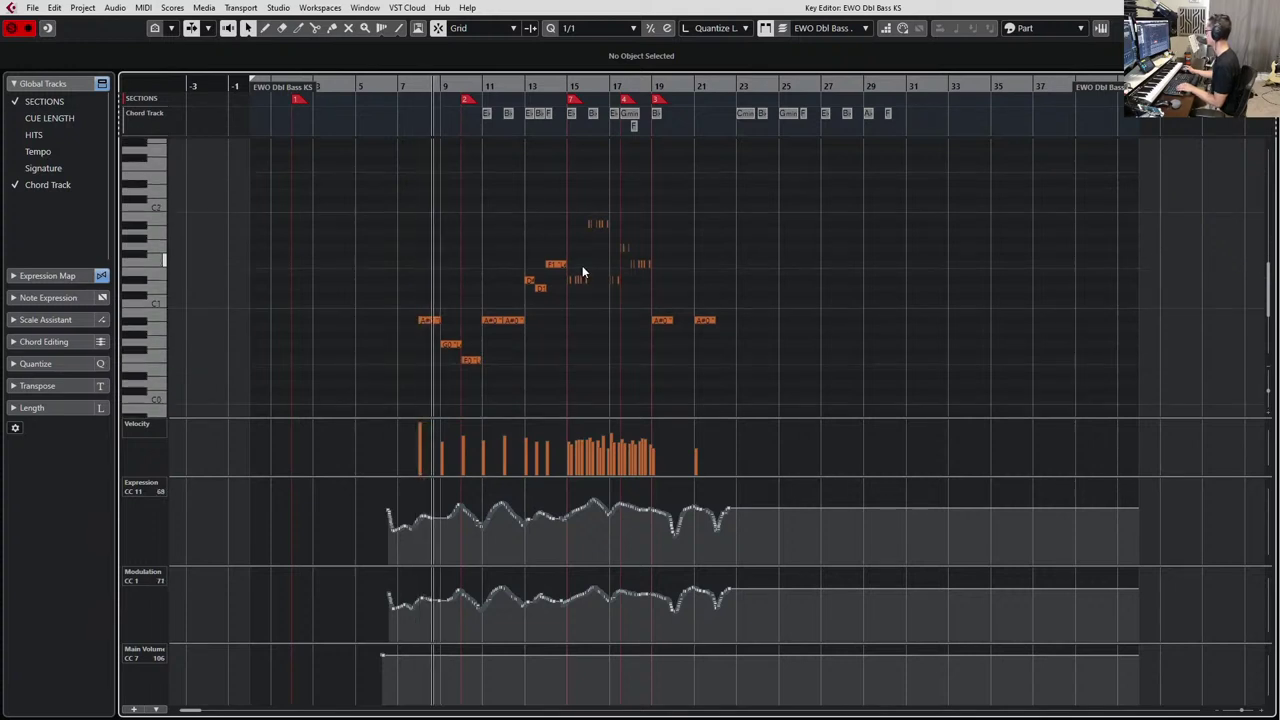
pyautogui.keyDown('ctrl'); pyautogui.scroll(2, 555, 310); pyautogui.keyUp('ctrl')
pyautogui.keyDown('ctrl'); pyautogui.scroll(2, 549, 318); pyautogui.keyUp('ctrl')
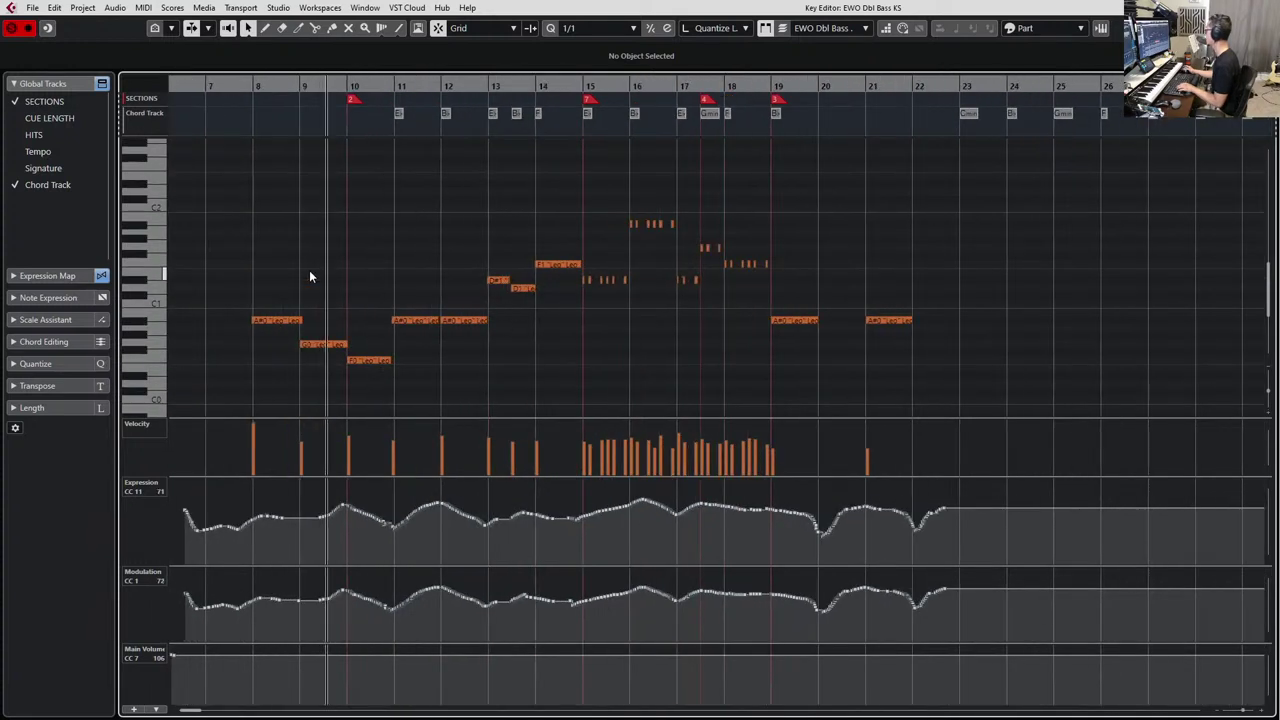
pyautogui.click(276, 322)
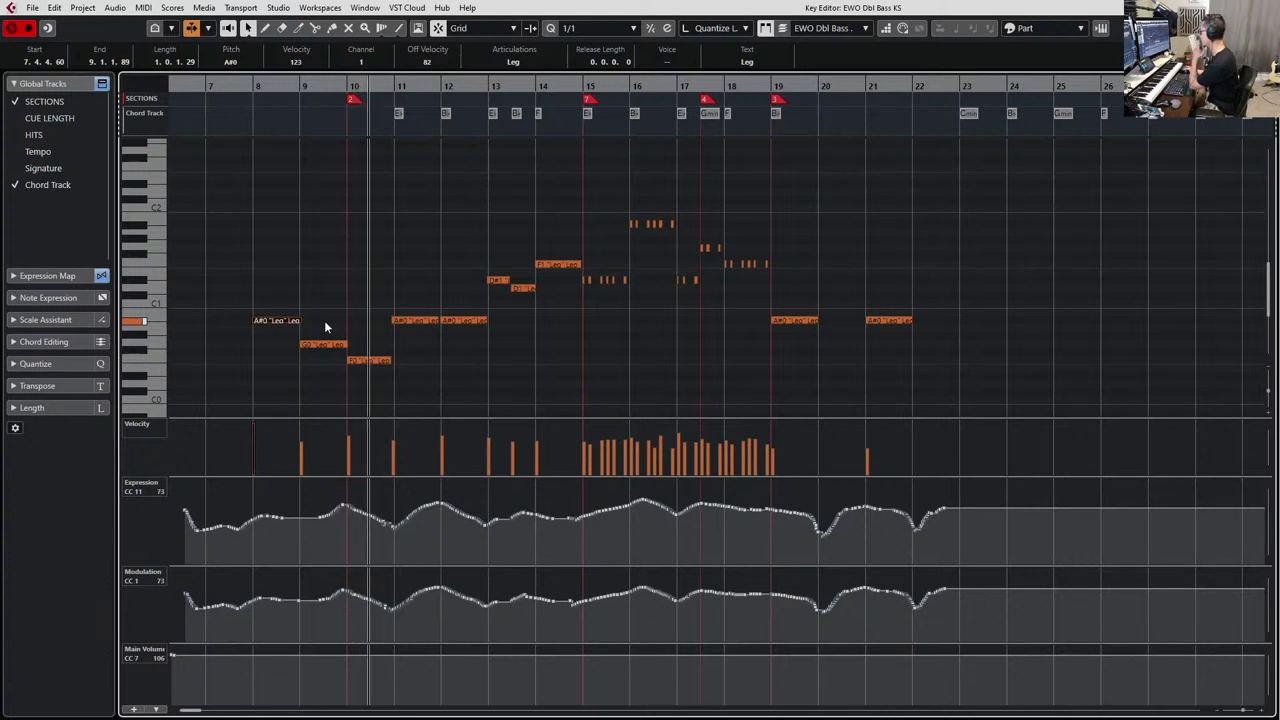
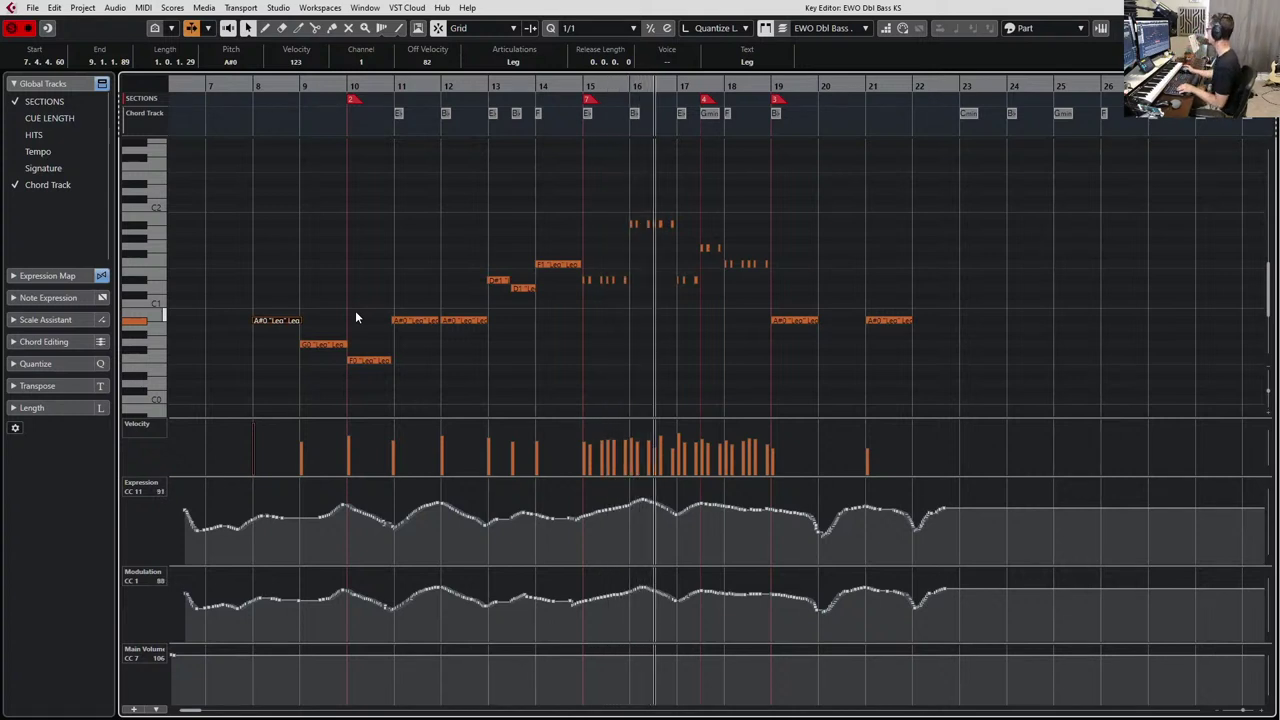
pyautogui.press('space')
# Assign the Stac articulation to all short double bass notes in bars 15 to 18 and close the Key Editor.
pyautogui.scroll(3, 584, 364)
pyautogui.click(634, 206)
pyautogui.moveTo(624, 198); pyautogui.dragTo(1076, 288)
pyautogui.click(508, 60)
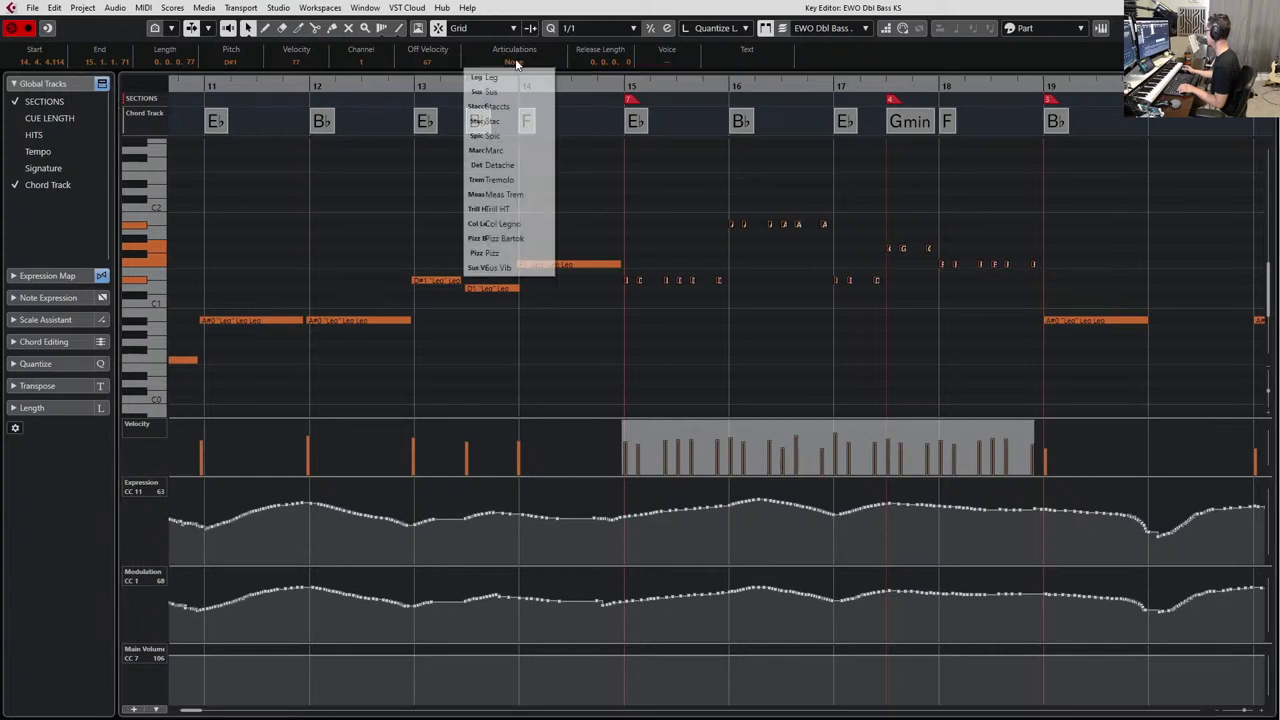
pyautogui.click(519, 121)
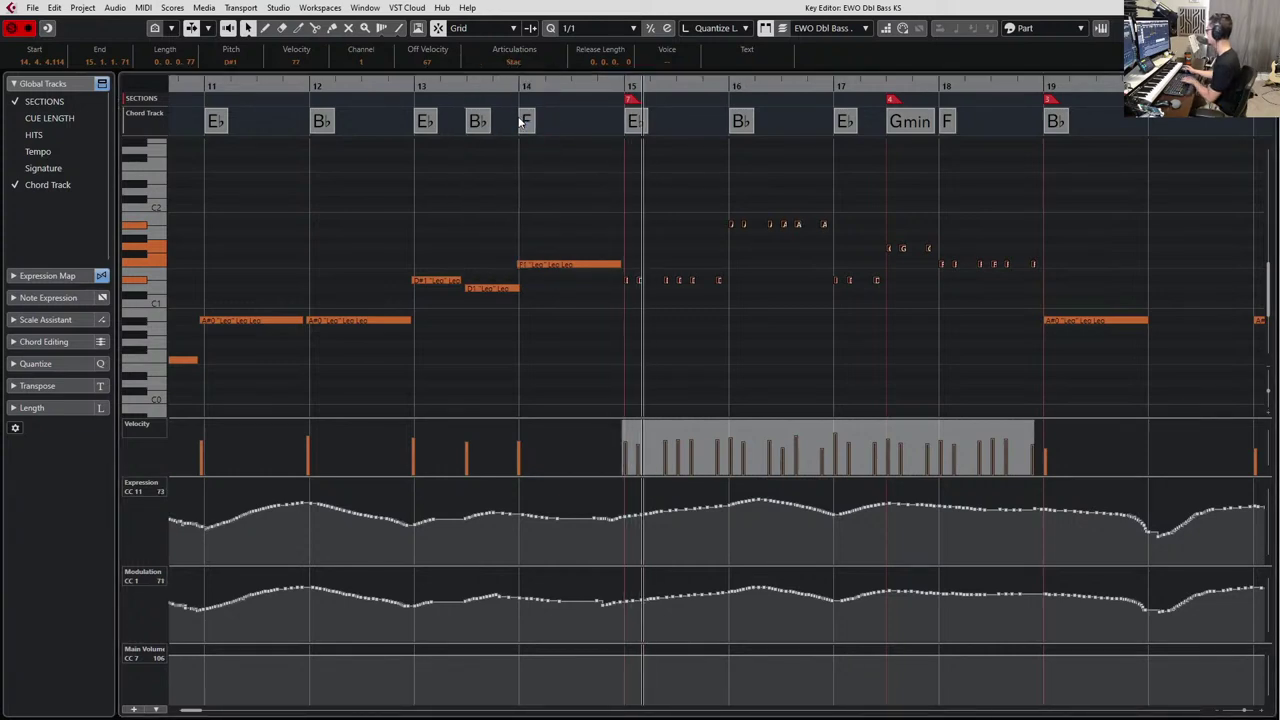
pyautogui.press('Return')
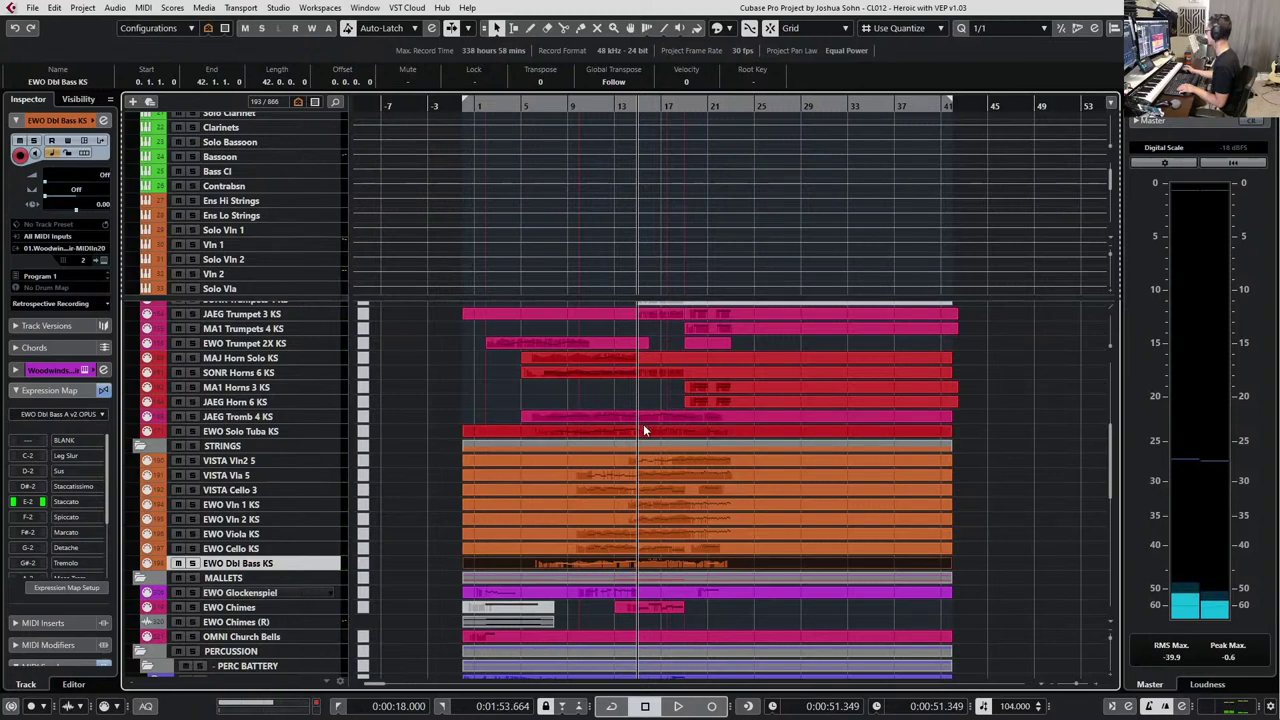
# Open the EWO Solo Tuba KS part and assign the Stac articulation to all its short notes in bars 15 to 18.
pyautogui.click(643, 427)
pyautogui.doubleClick(643, 430)
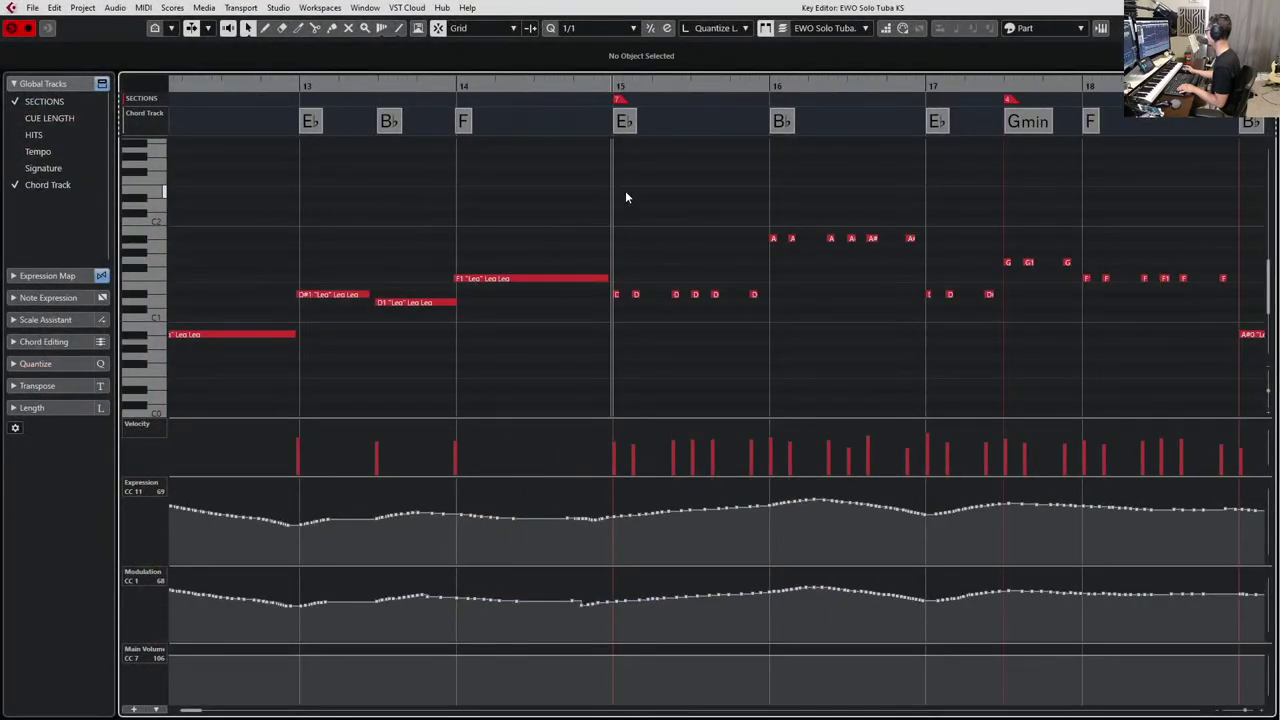
pyautogui.moveTo(621, 200); pyautogui.dragTo(1232, 316)
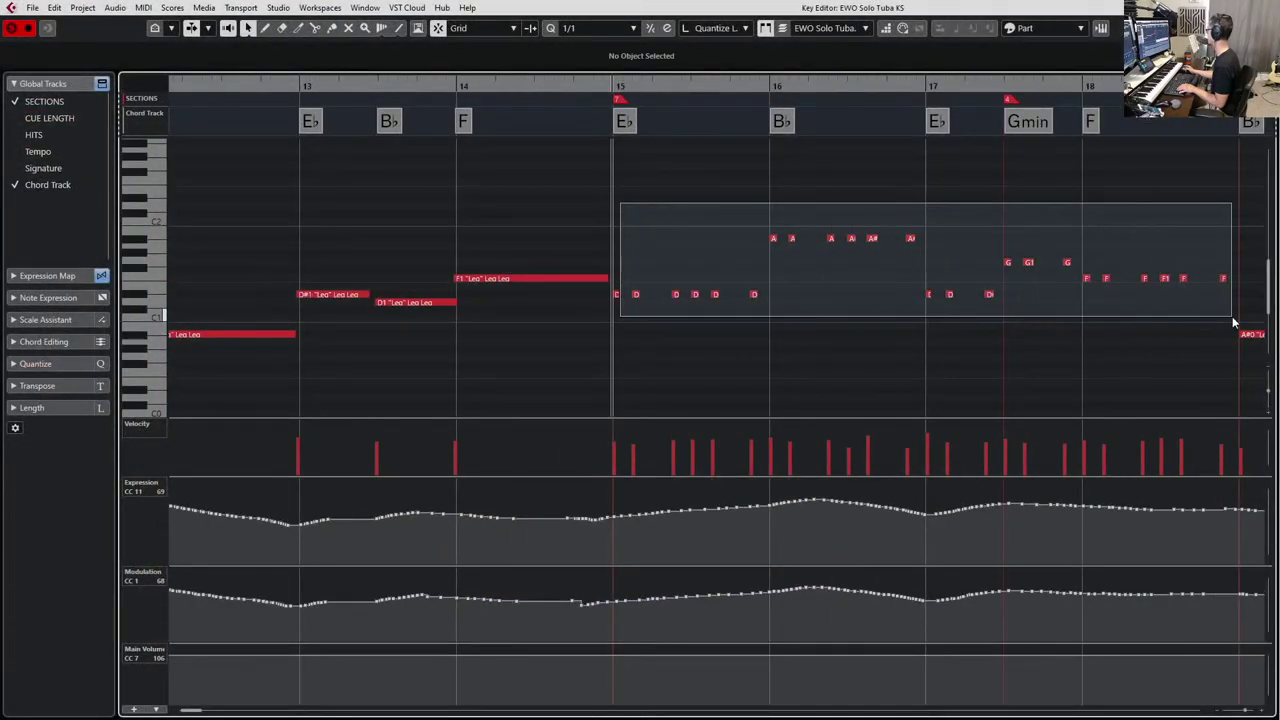
pyautogui.keyDown('shift'); pyautogui.click(615, 293); pyautogui.keyUp('shift')
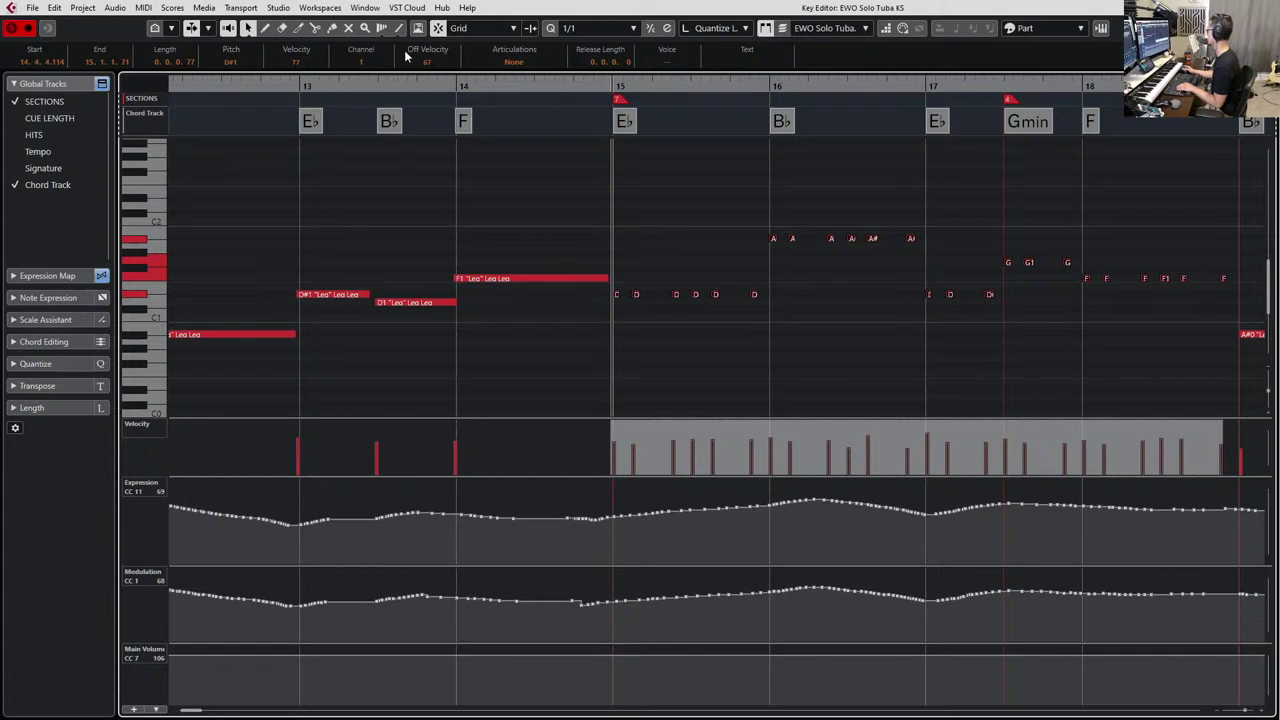
pyautogui.click(518, 61)
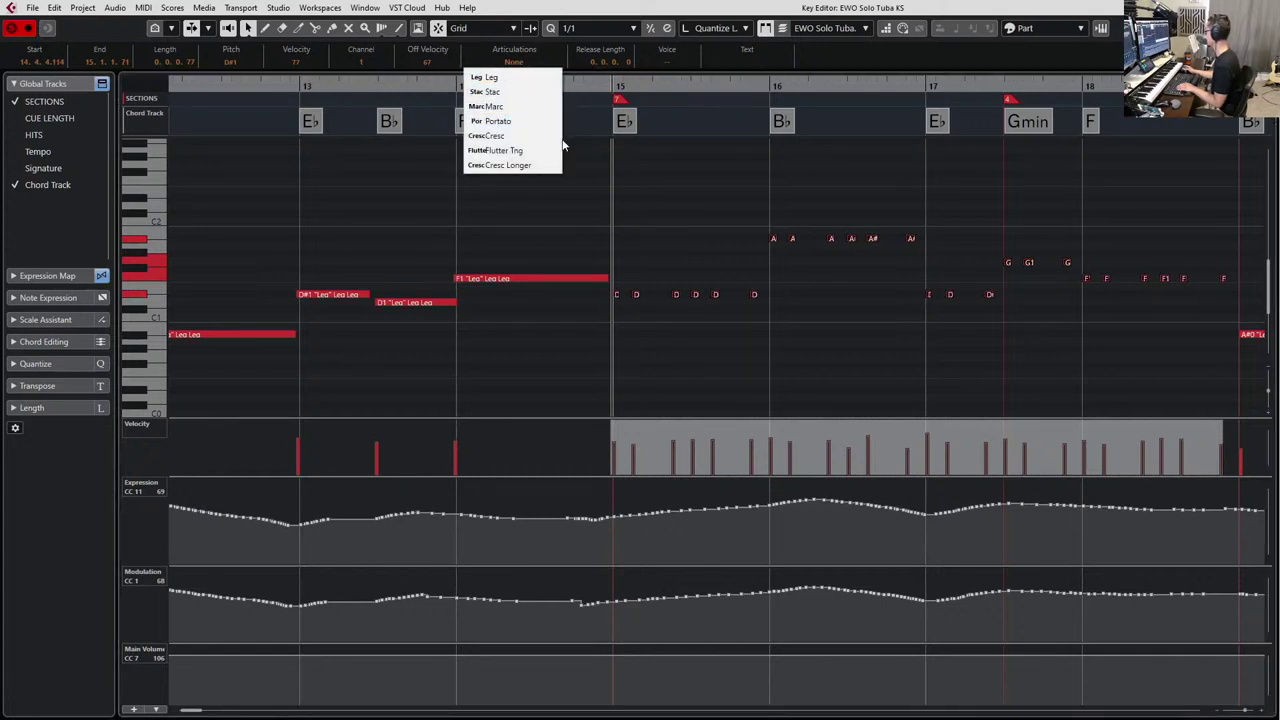
pyautogui.click(524, 92)
pyautogui.press('s')
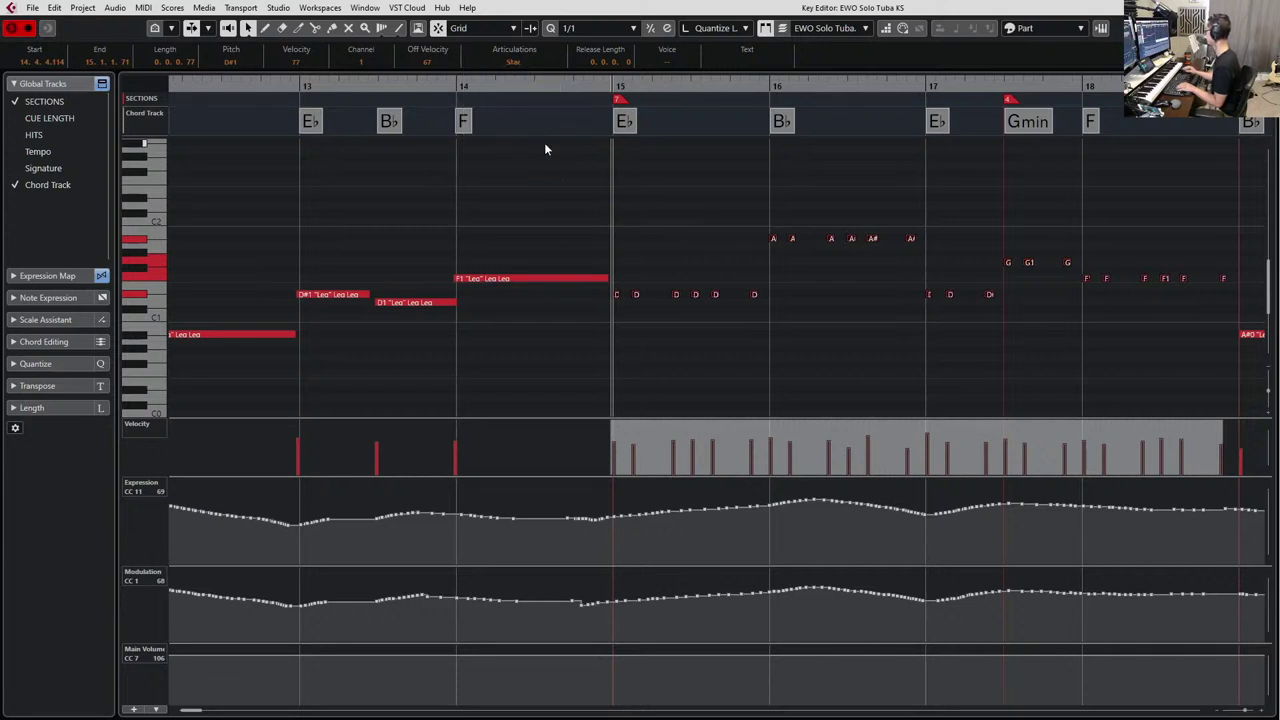
# Move the playhead back to bar 13 and audition the tuba line leading into the short notes.
pyautogui.press('space')
pyautogui.press('space')
pyautogui.press('KP_Subtract')
pyautogui.press('KP_Subtract')
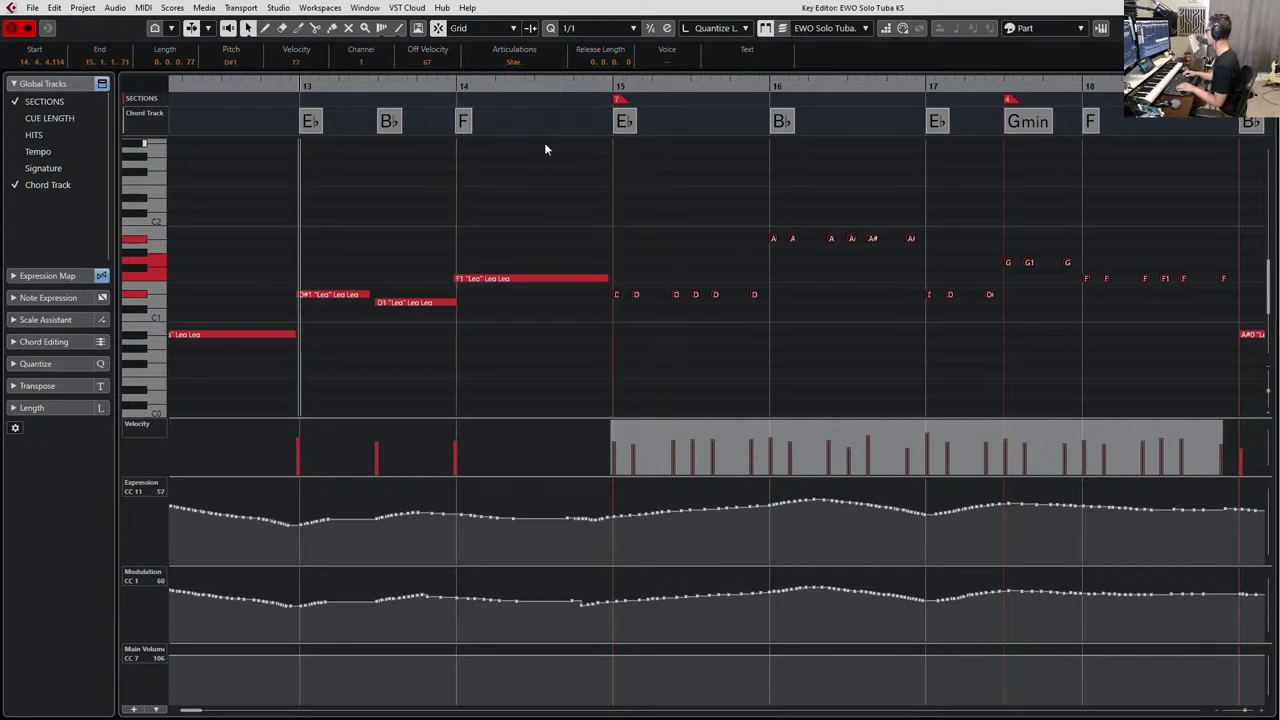
pyautogui.press('space')
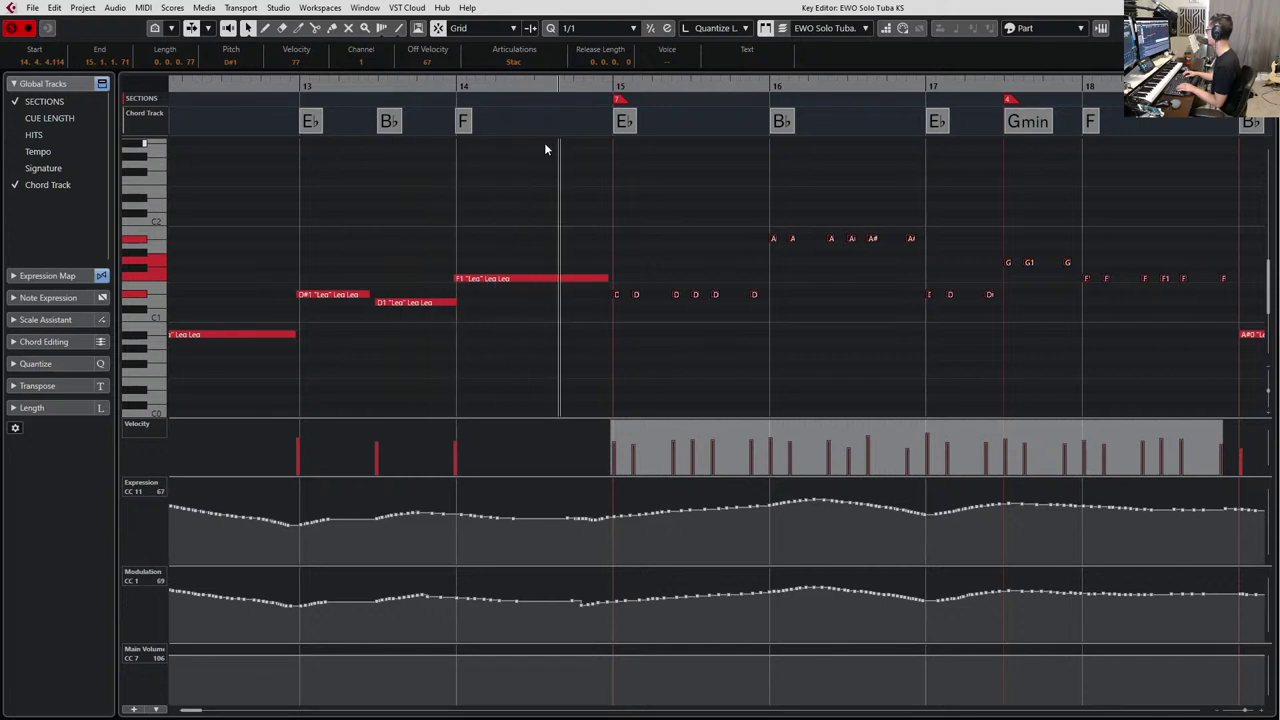
# Level the velocities of the selected tuba notes in bars 15 to 18 at 65 and audition them in the full mix.
pyautogui.press('space')
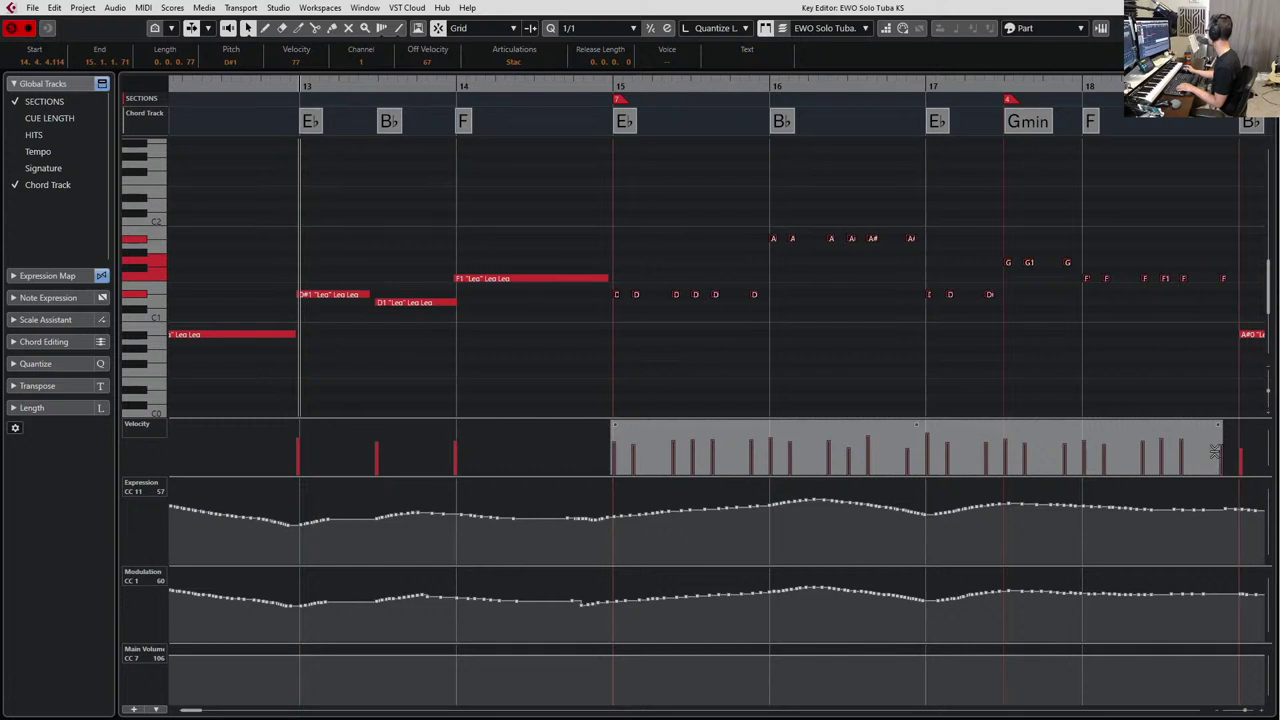
pyautogui.press('space')
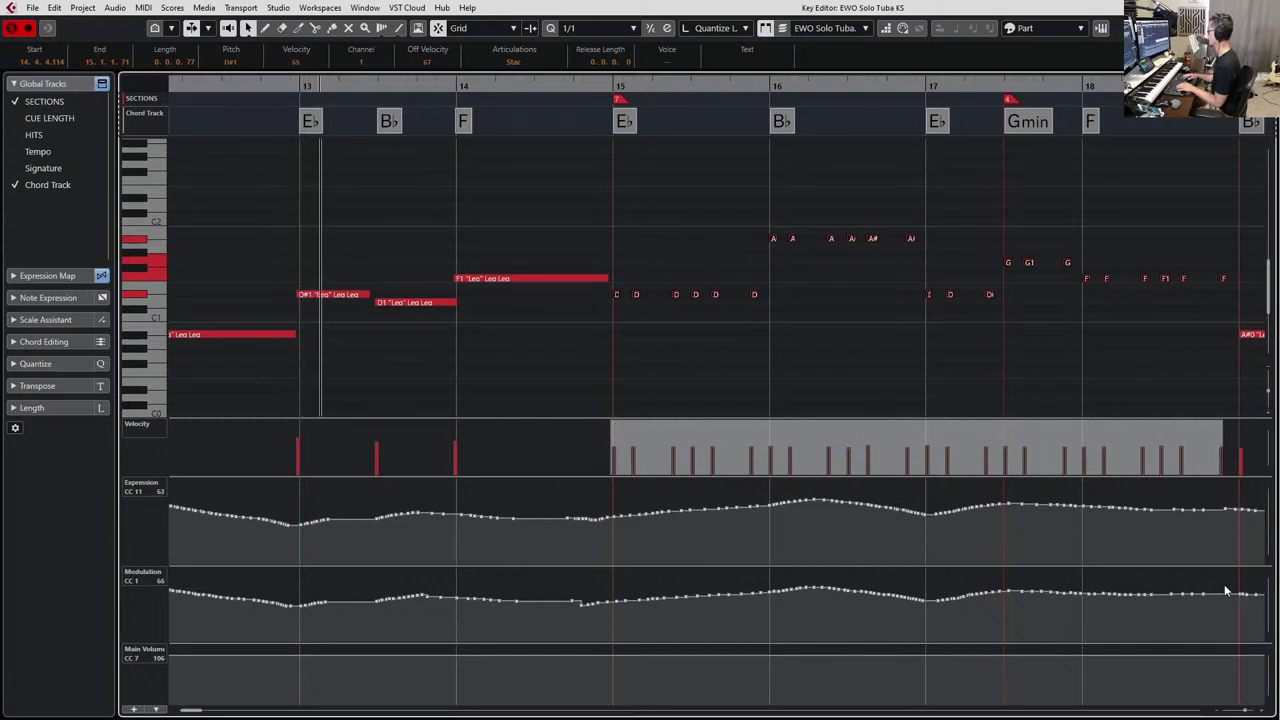
pyautogui.press('space')
pyautogui.press('s')
pyautogui.press('space')
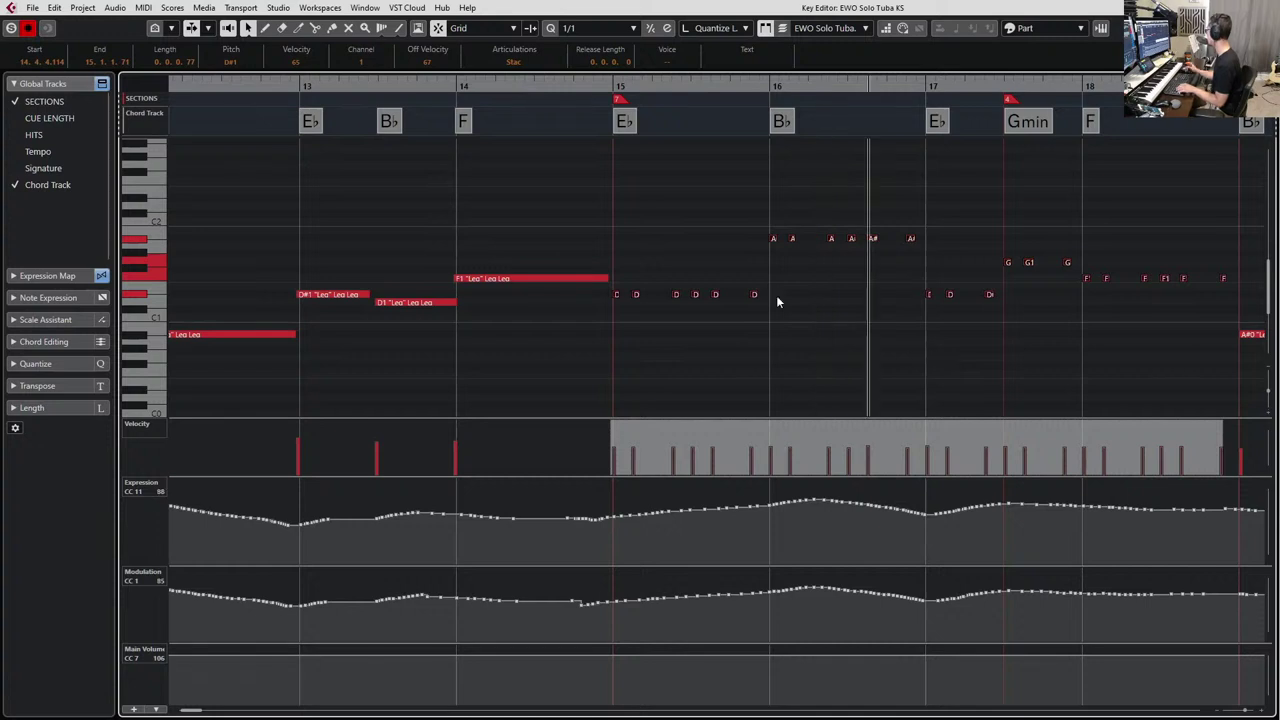
# Set the quantize value to 1/16, lengthen the selected short tuba notes to the grid and audition the passage.
pyautogui.hotkey('alt', '5')
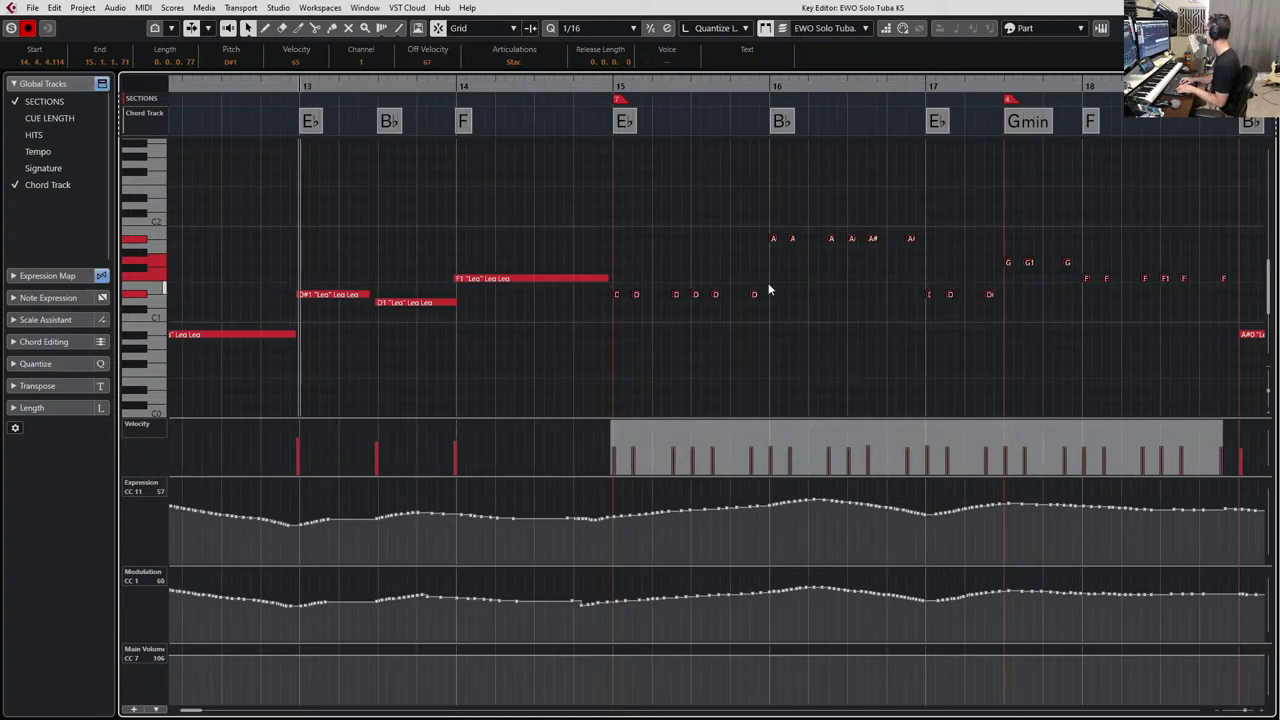
pyautogui.press('space')
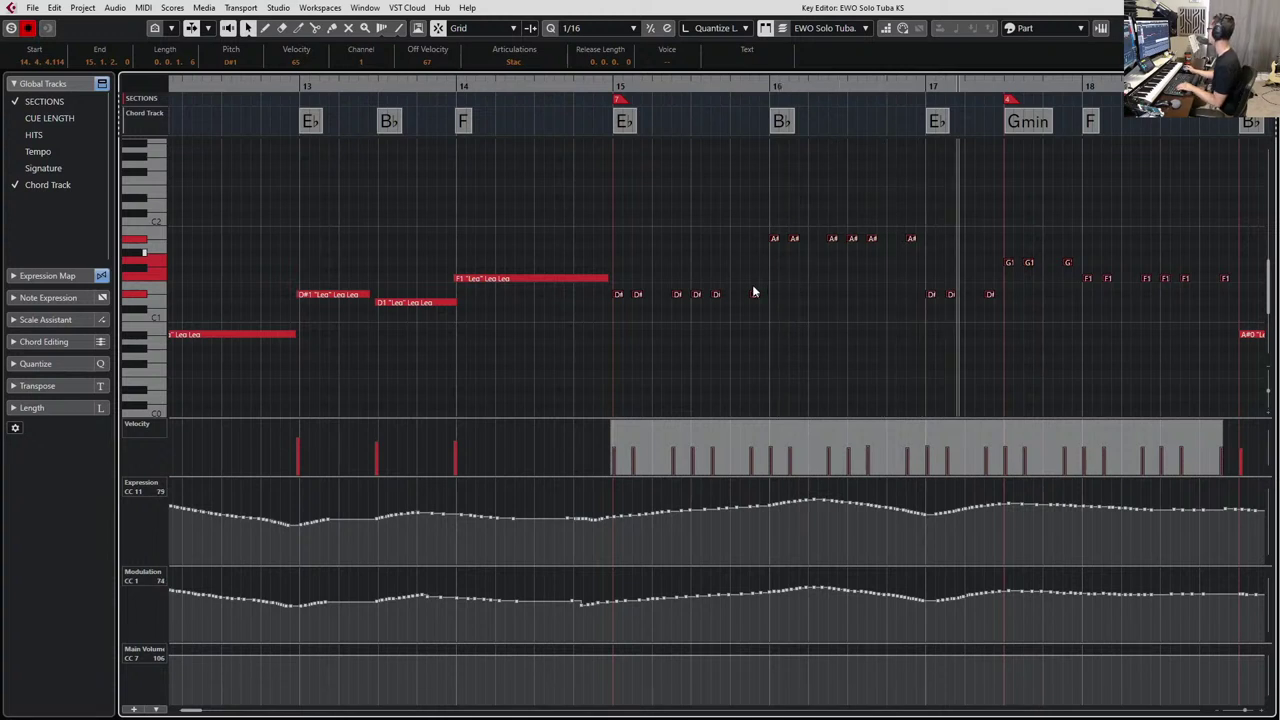
pyautogui.press('space')
# Assign the Marc articulation to the tuba notes that fall on beats 1 and 3 in bars 15 to 18.
pyautogui.click(613, 321)
pyautogui.click(618, 294)
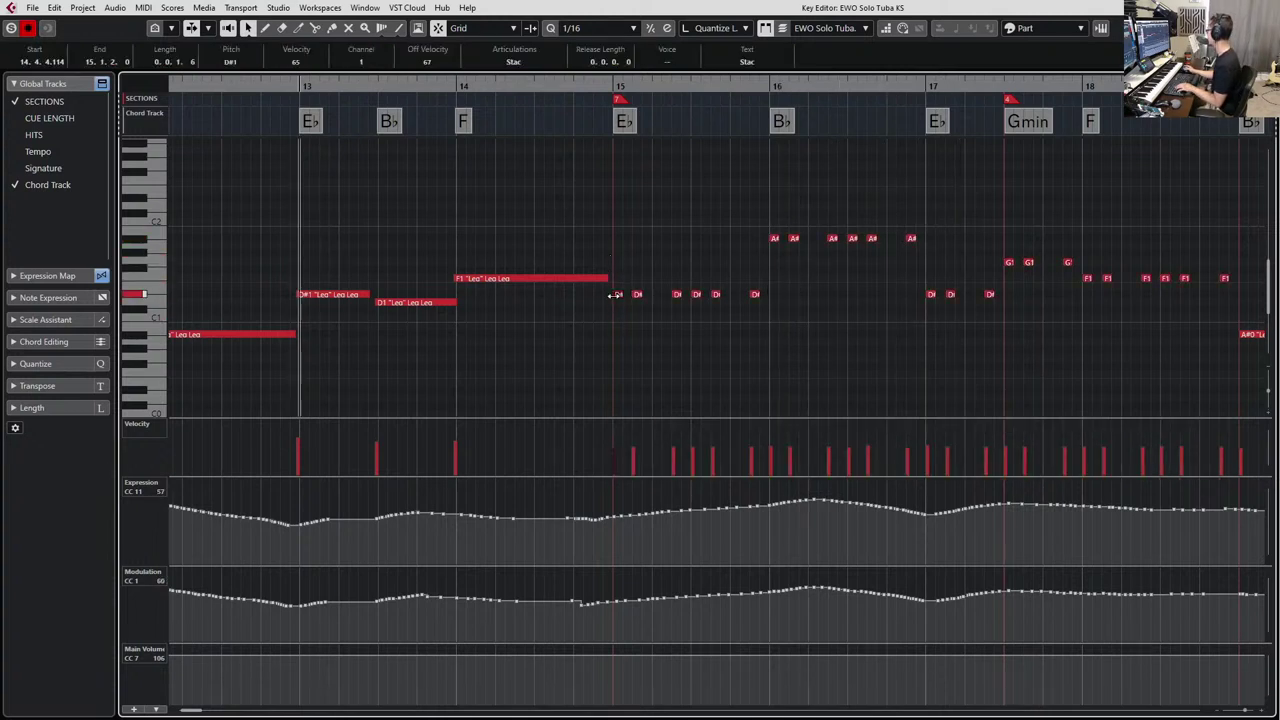
pyautogui.moveTo(782, 256); pyautogui.dragTo(784, 258)
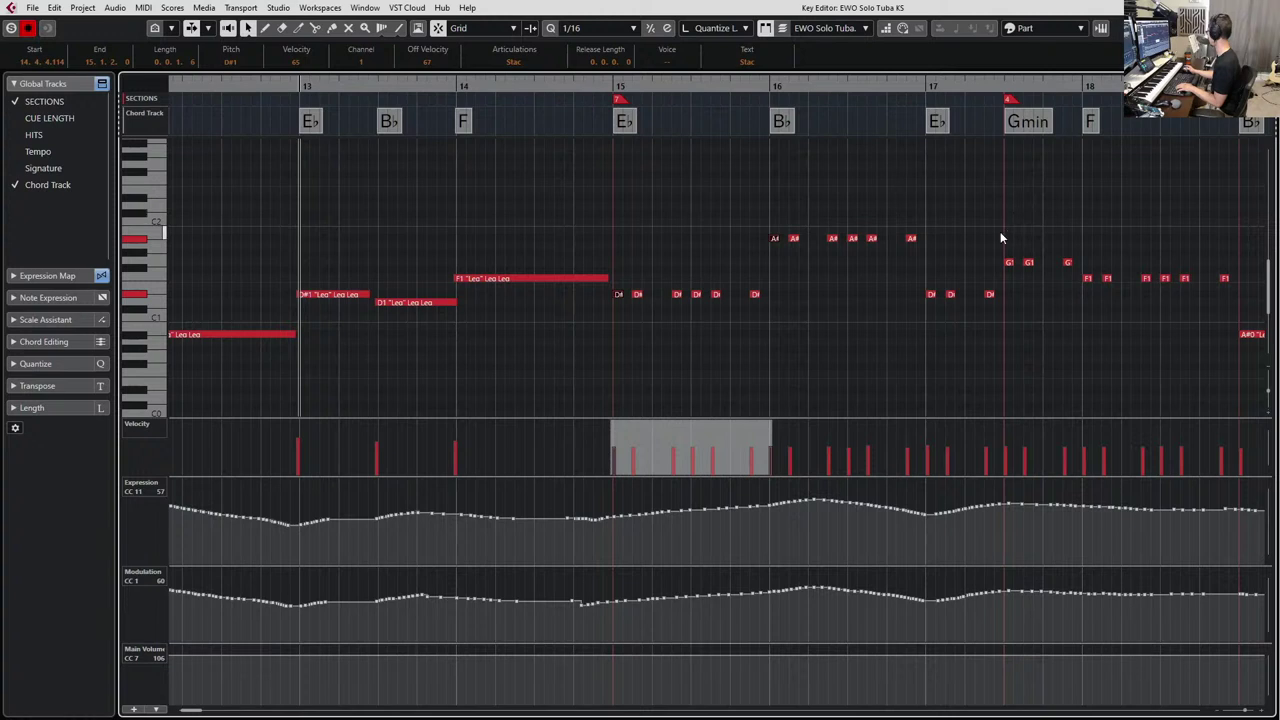
pyautogui.moveTo(1016, 232); pyautogui.dragTo(1020, 275)
pyautogui.moveTo(1104, 268); pyautogui.dragTo(1086, 288)
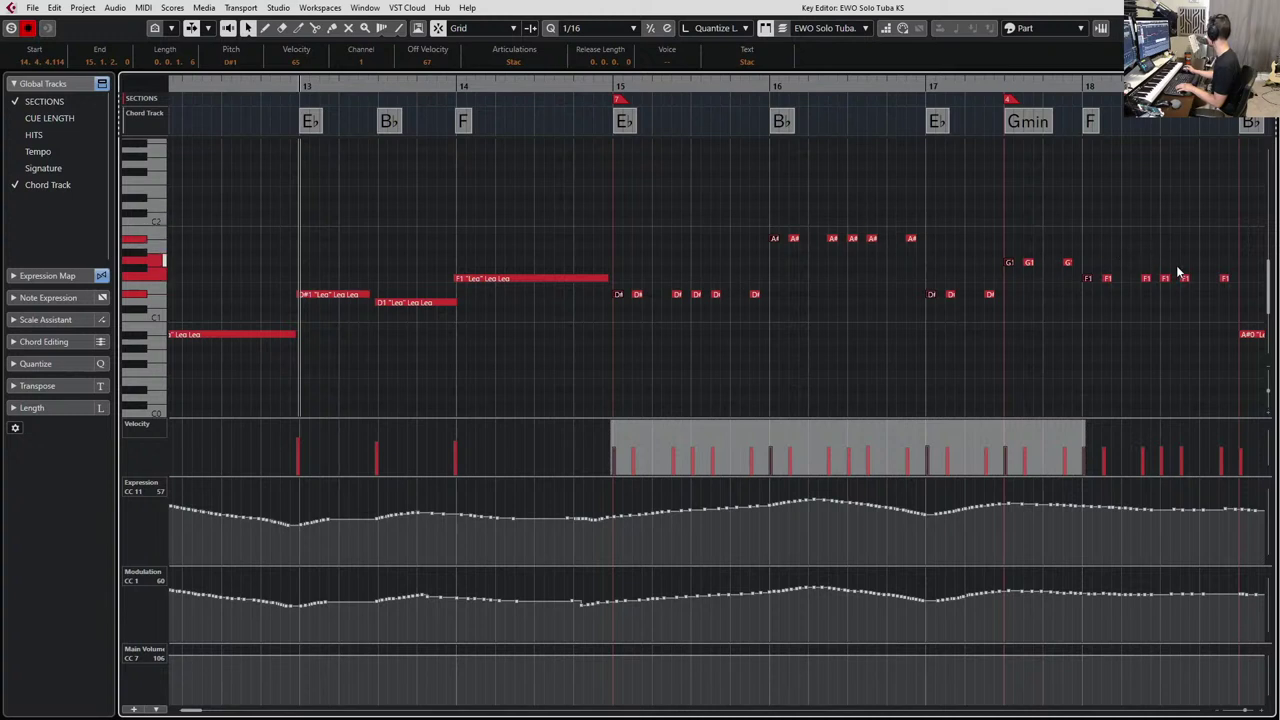
pyautogui.moveTo(1168, 264); pyautogui.dragTo(1162, 291)
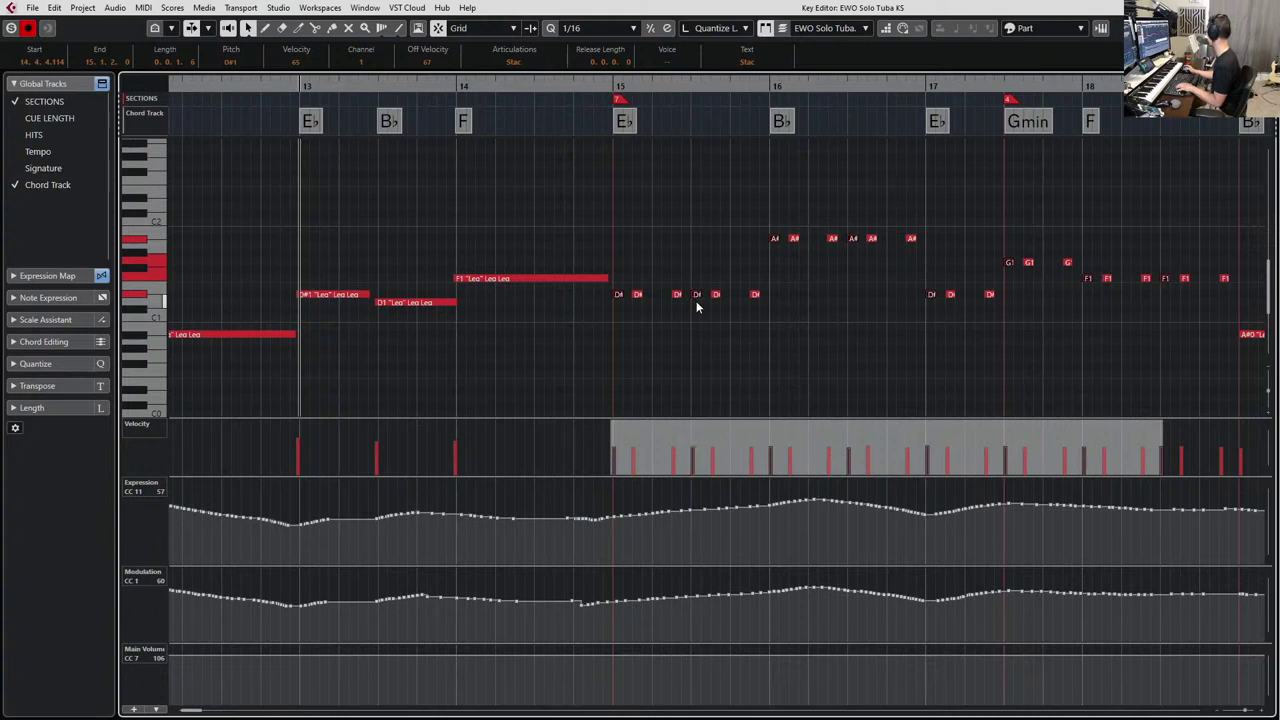
pyautogui.hscroll(2, 693, 285)
pyautogui.hscroll(6, 693, 285)
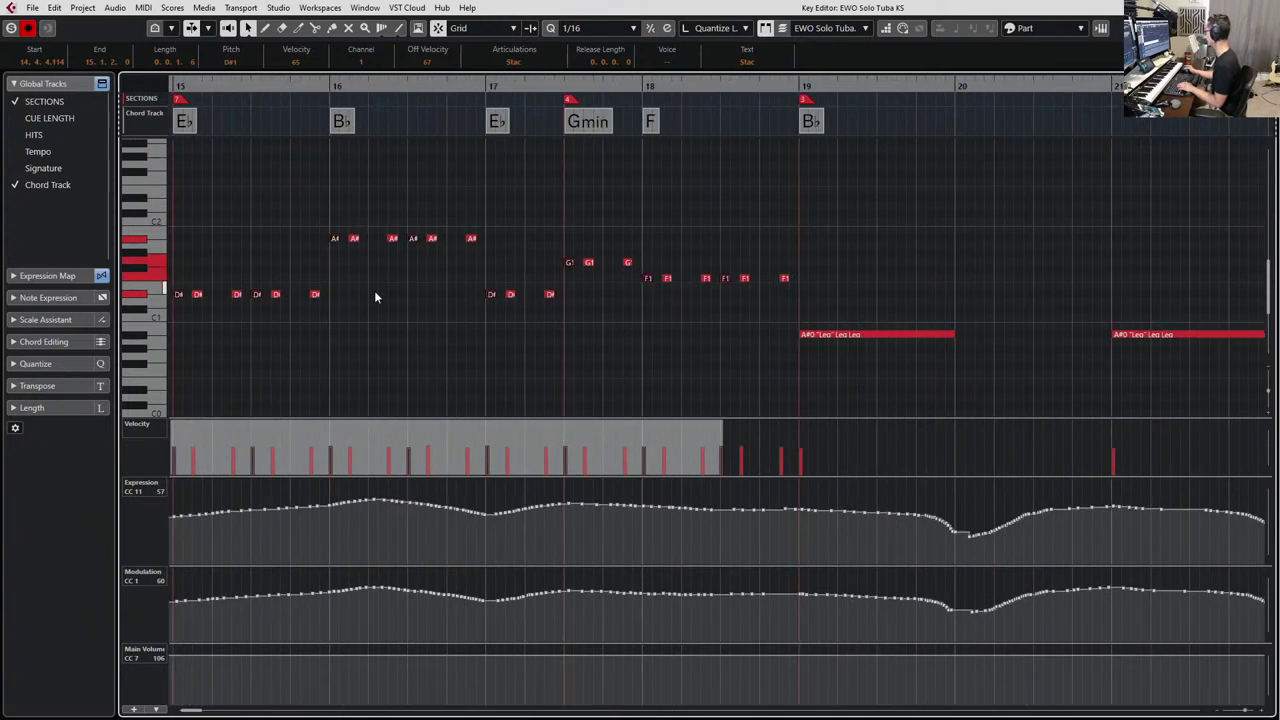
pyautogui.hscroll(-2, 356, 305)
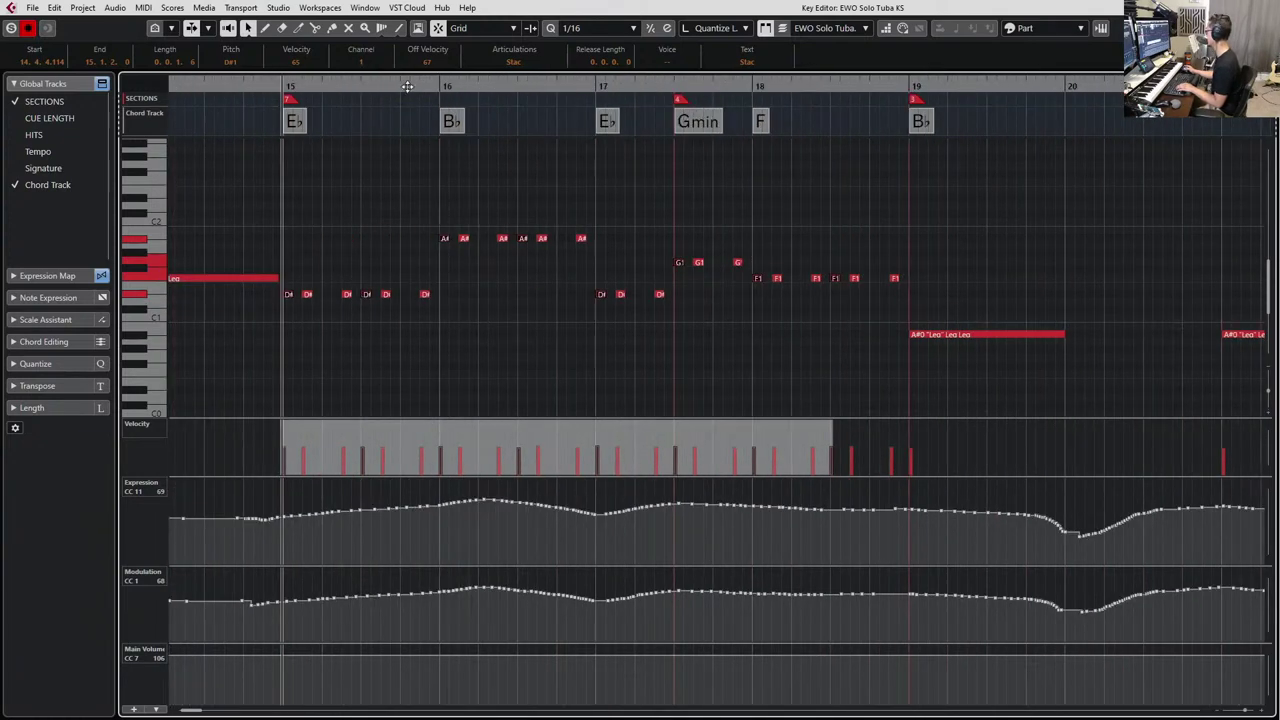
pyautogui.click(513, 61)
pyautogui.click(518, 104)
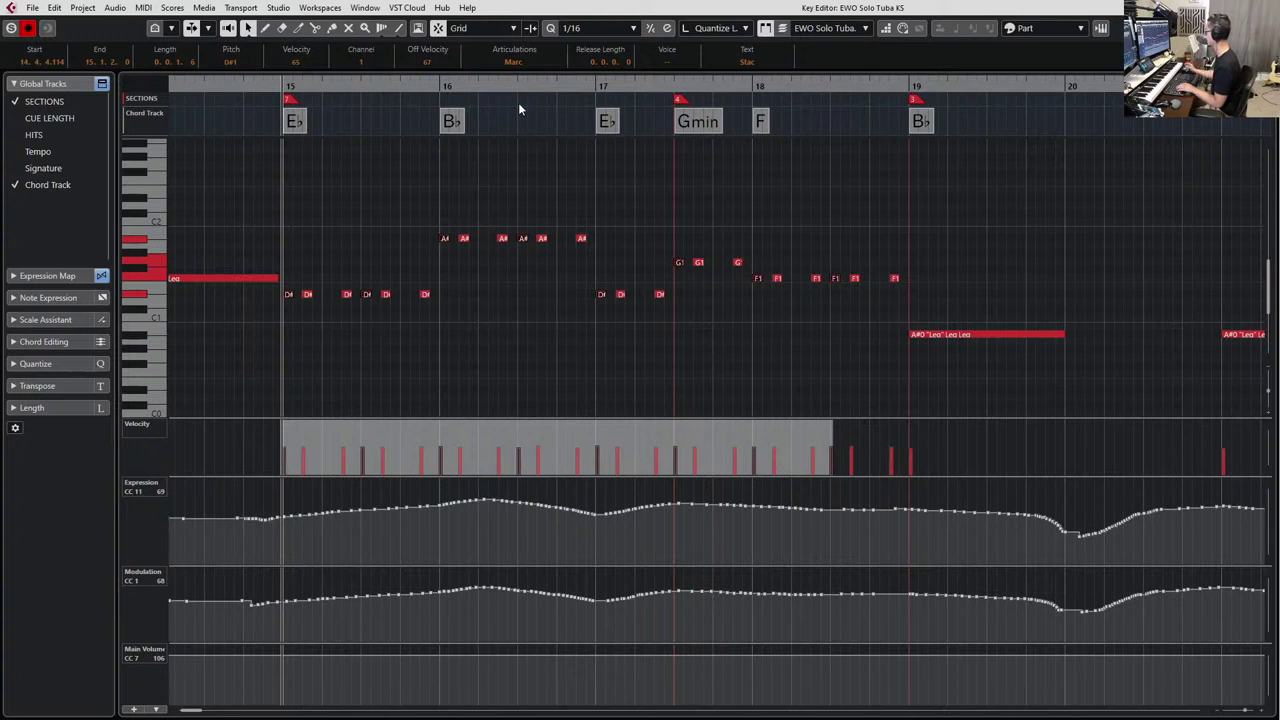
# Set the velocity of the selected Marc tuba notes to 50, auditioning the passage from bar 14 between adjustments.
pyautogui.press('space')
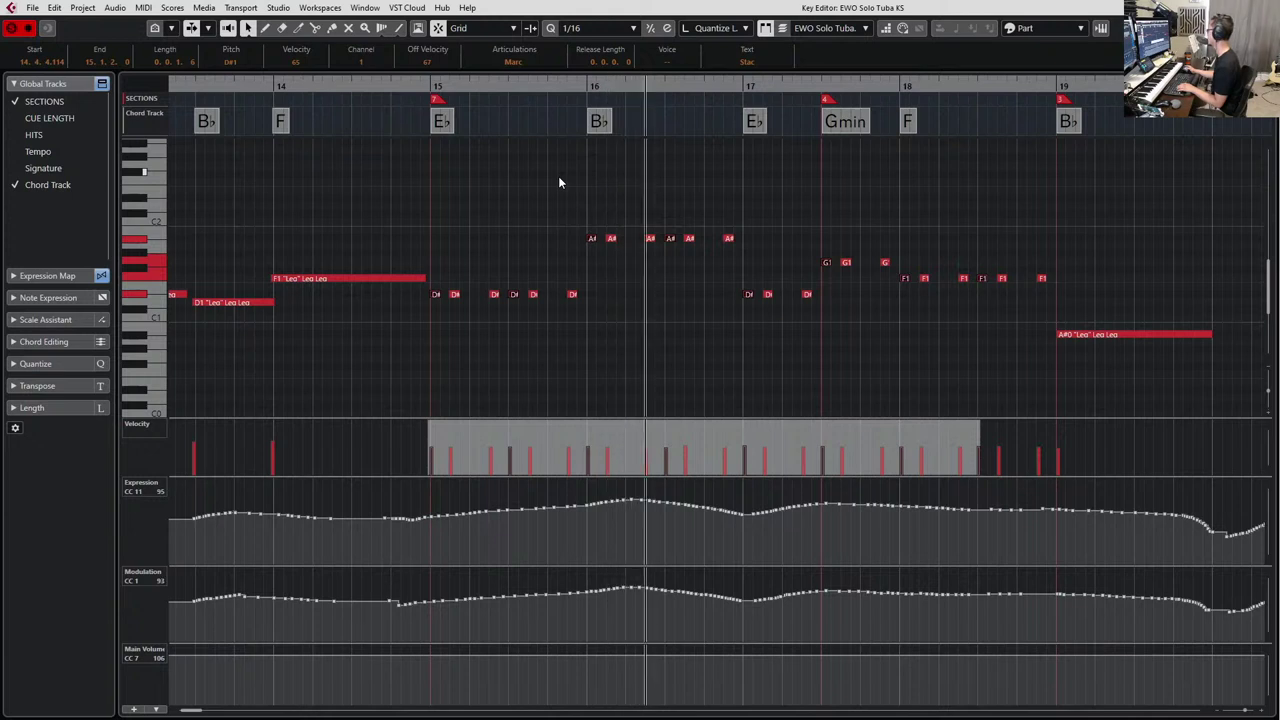
pyautogui.press('space')
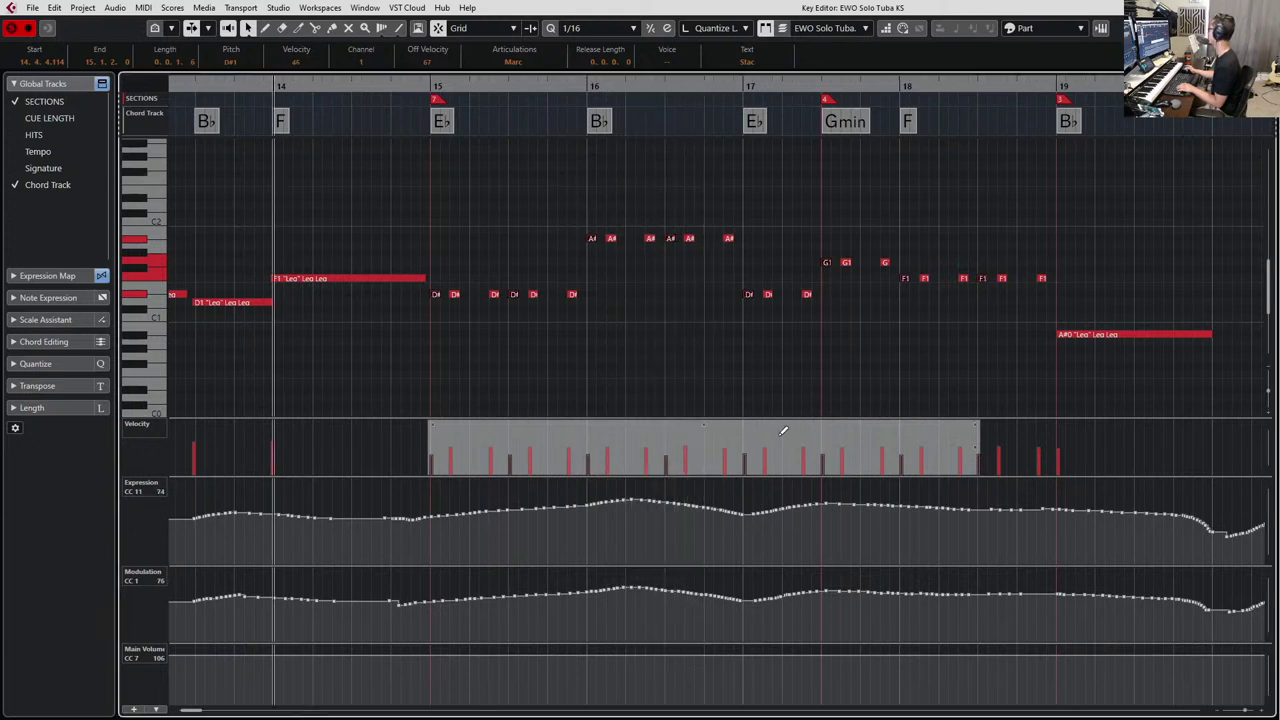
pyautogui.press('space')
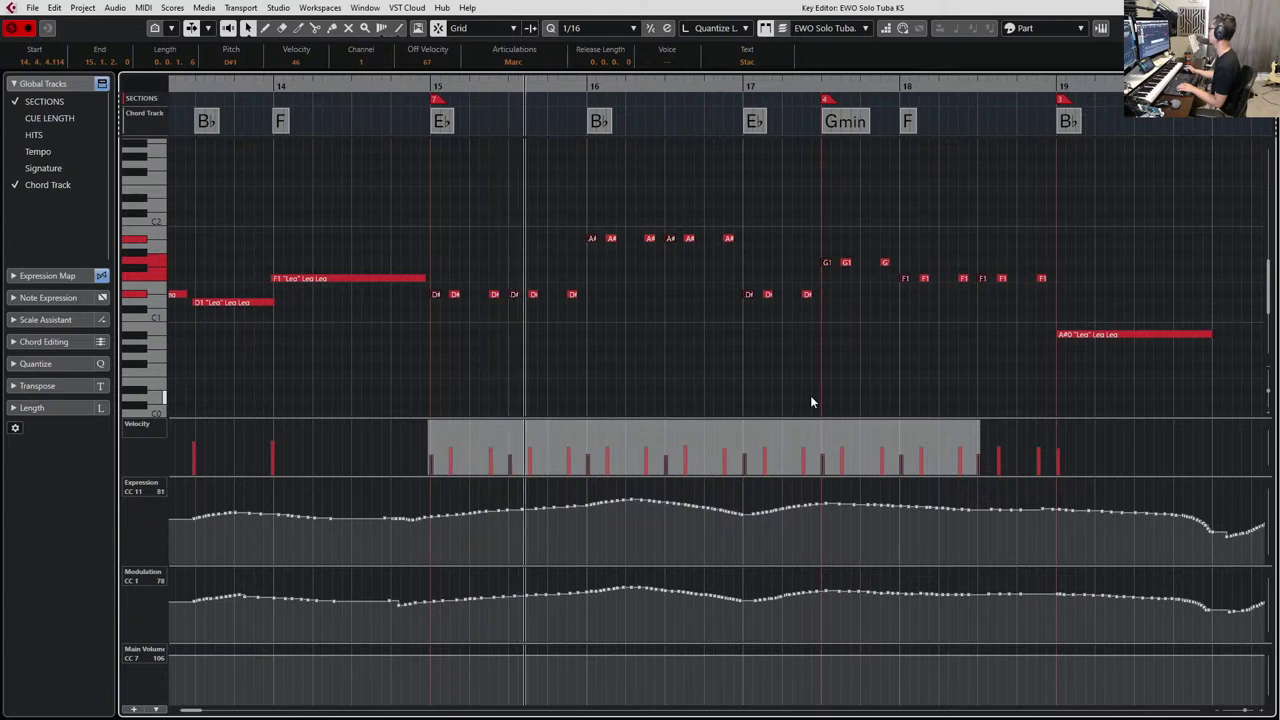
pyautogui.press('space')
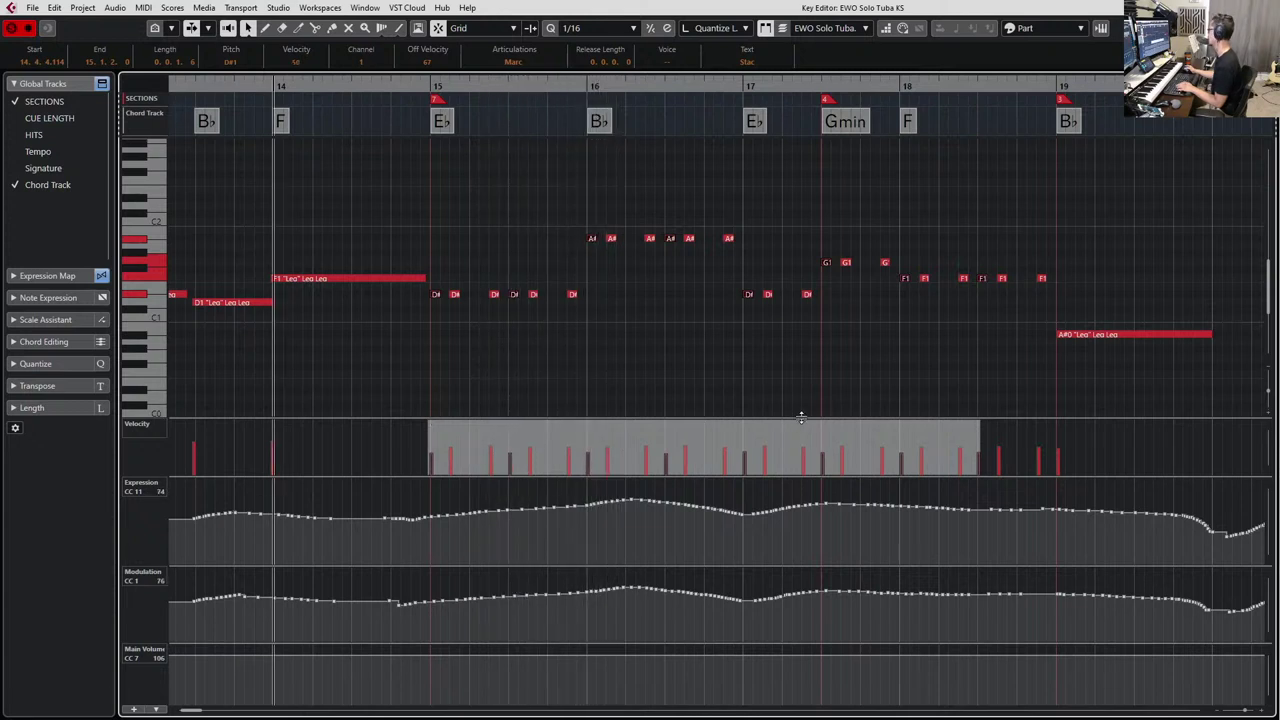
pyautogui.press('space')
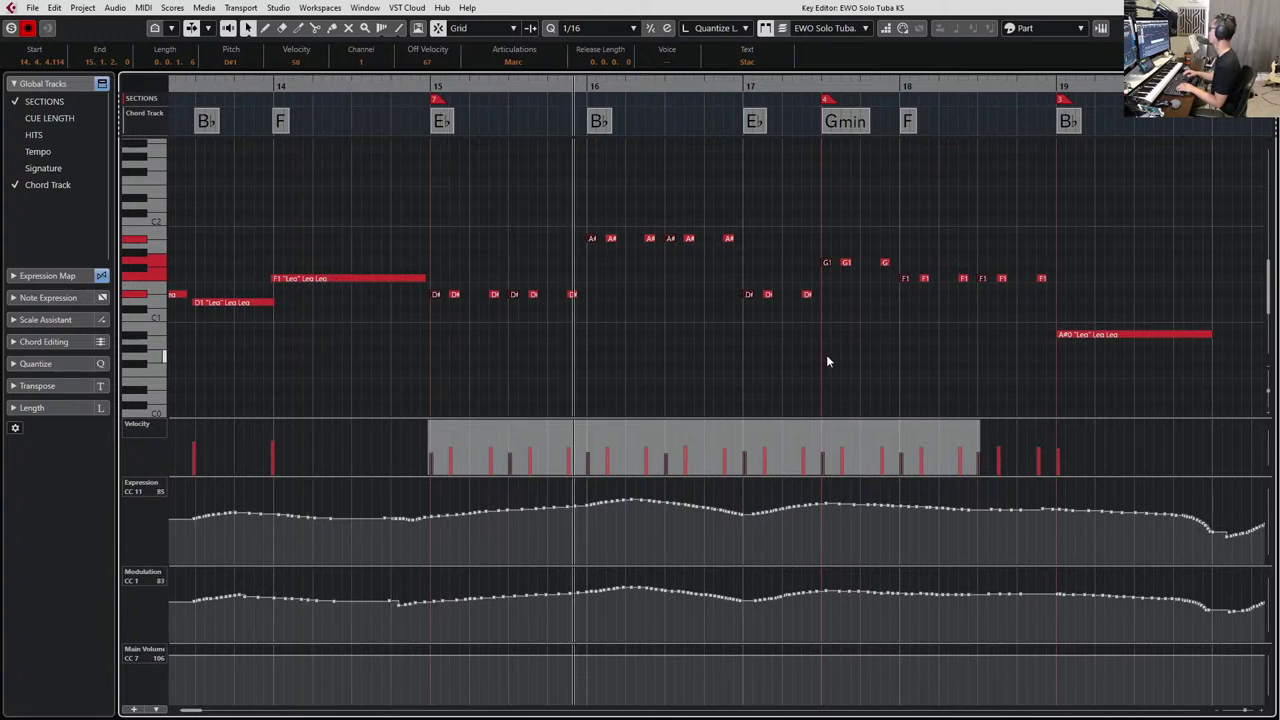
# Return to the project, stop playback and open the EWO Dbl Bass KS part in the Key Editor.
pyautogui.press('Return')
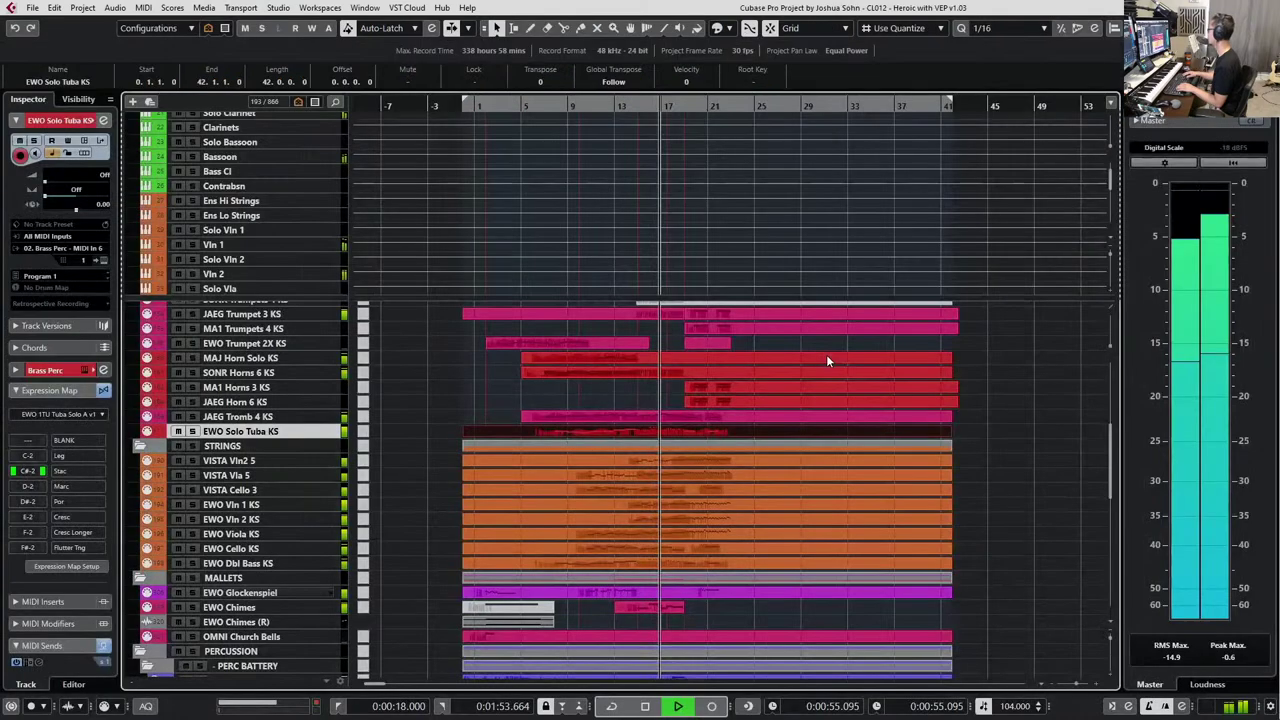
pyautogui.press('space')
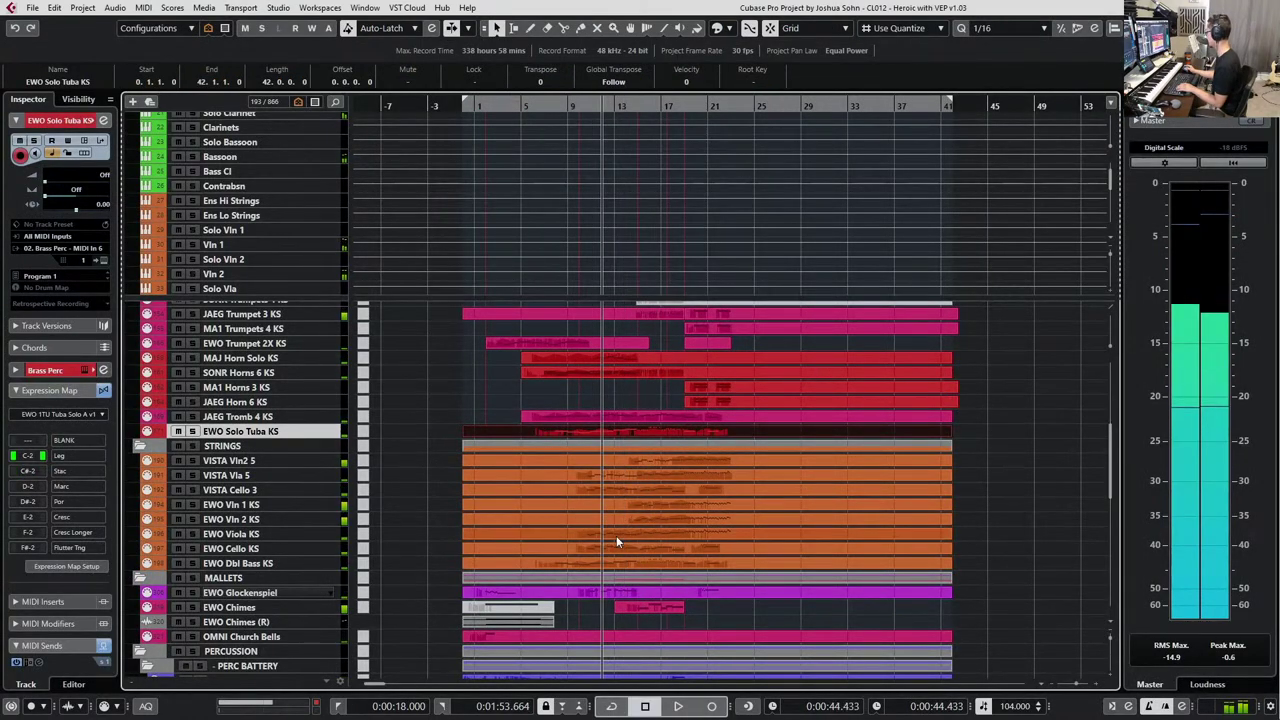
pyautogui.click(625, 561)
pyautogui.press('Return')
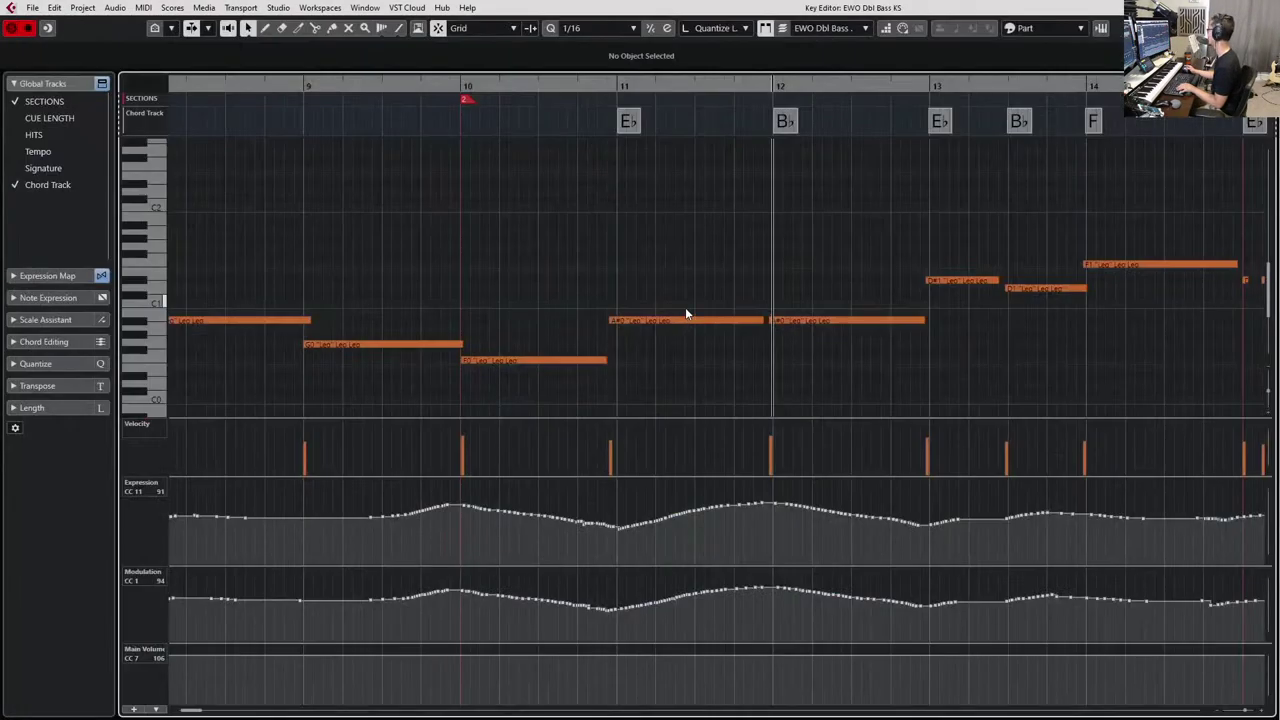
# Quantize the short double bass notes in bars 15 to 18, lengthen them to 0.0.2.0 and audition the passage.
pyautogui.scroll(-4, 686, 313)
pyautogui.hscroll(4, 640, 300)
pyautogui.scroll(5, 570, 296)
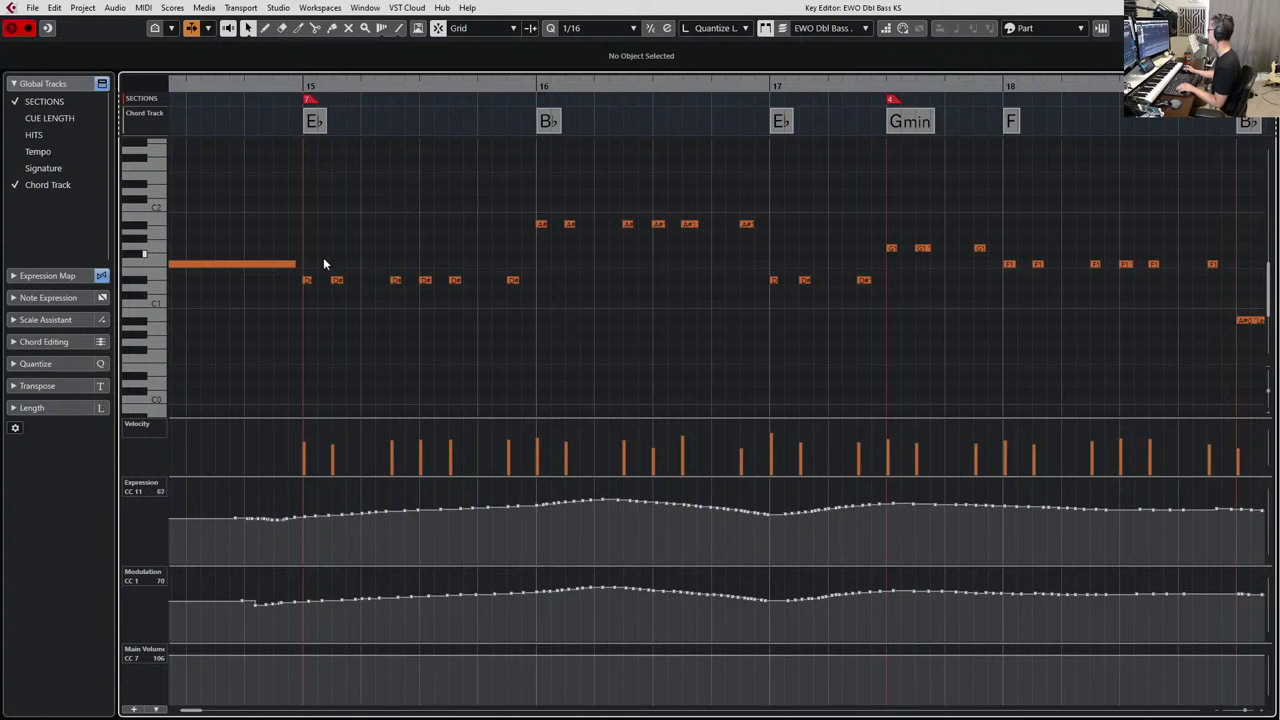
pyautogui.moveTo(306, 184); pyautogui.dragTo(1212, 342)
pyautogui.press('q')
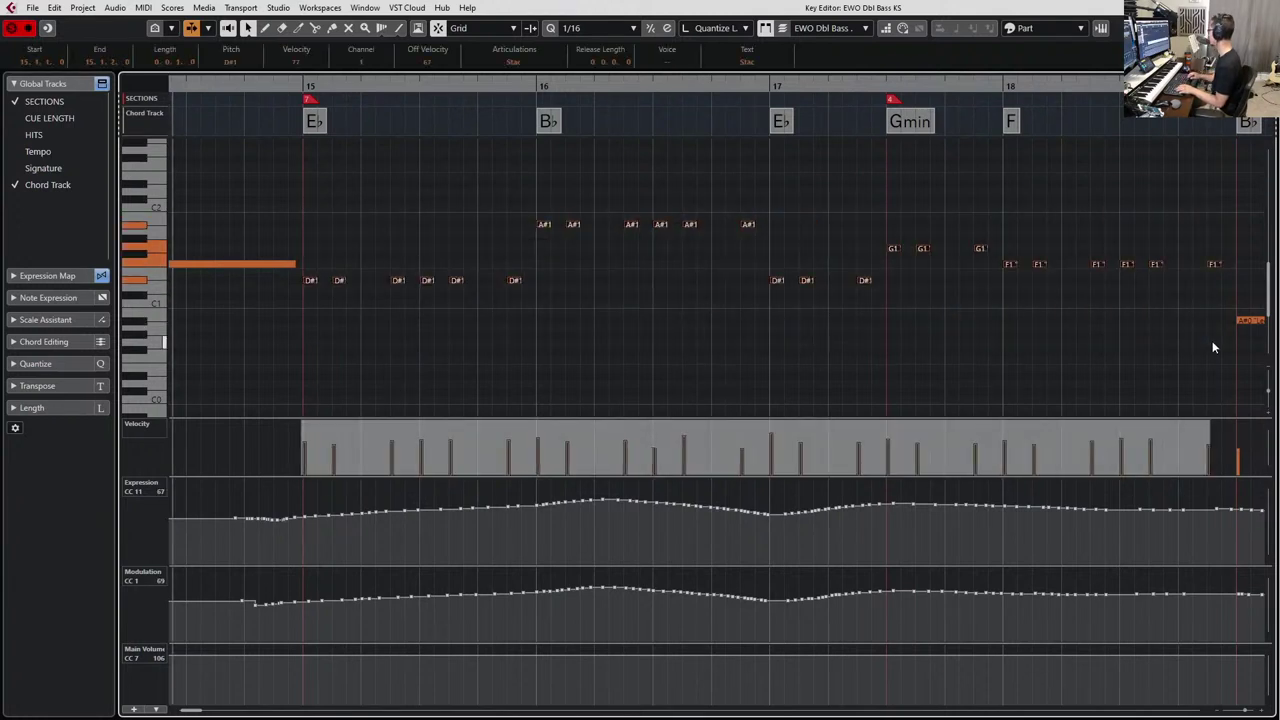
pyautogui.hotkey('alt', '8')
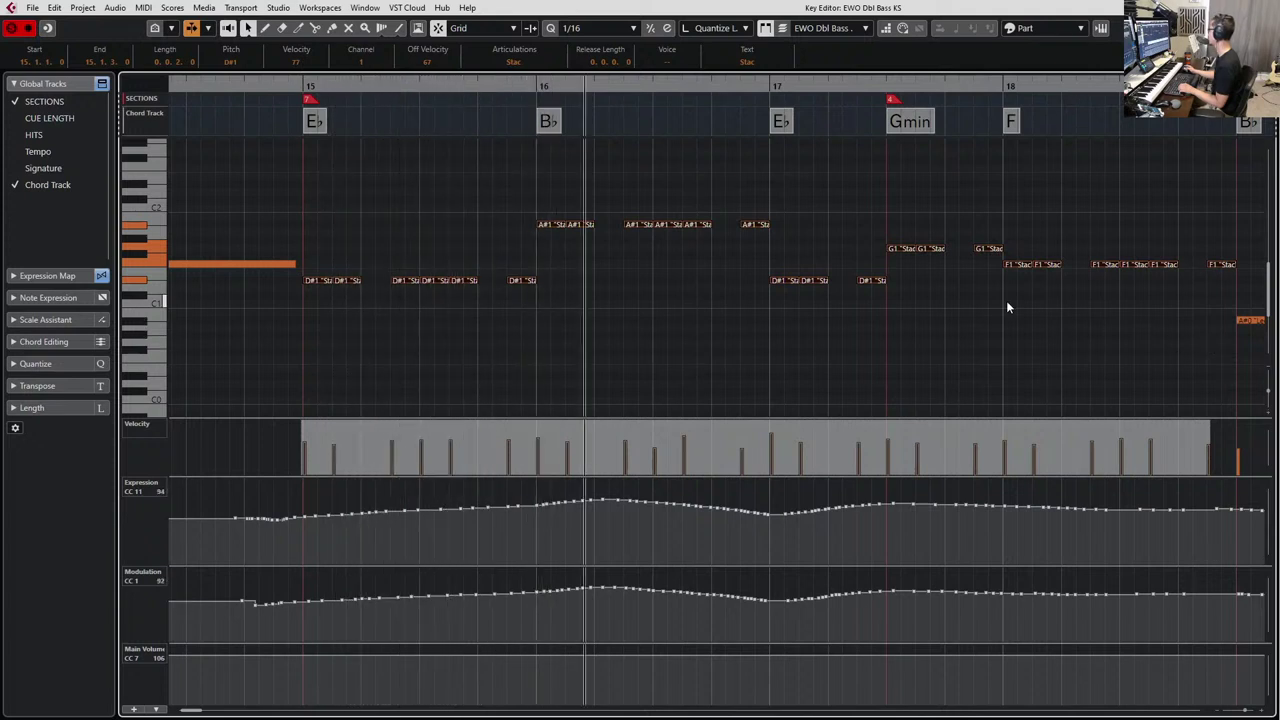
pyautogui.press('space')
# Assign the Detache articulation to the double bass notes on the downbeats of bars 15 to 18 and on beat 3 of bar 17.
pyautogui.click(306, 270)
pyautogui.click(319, 279)
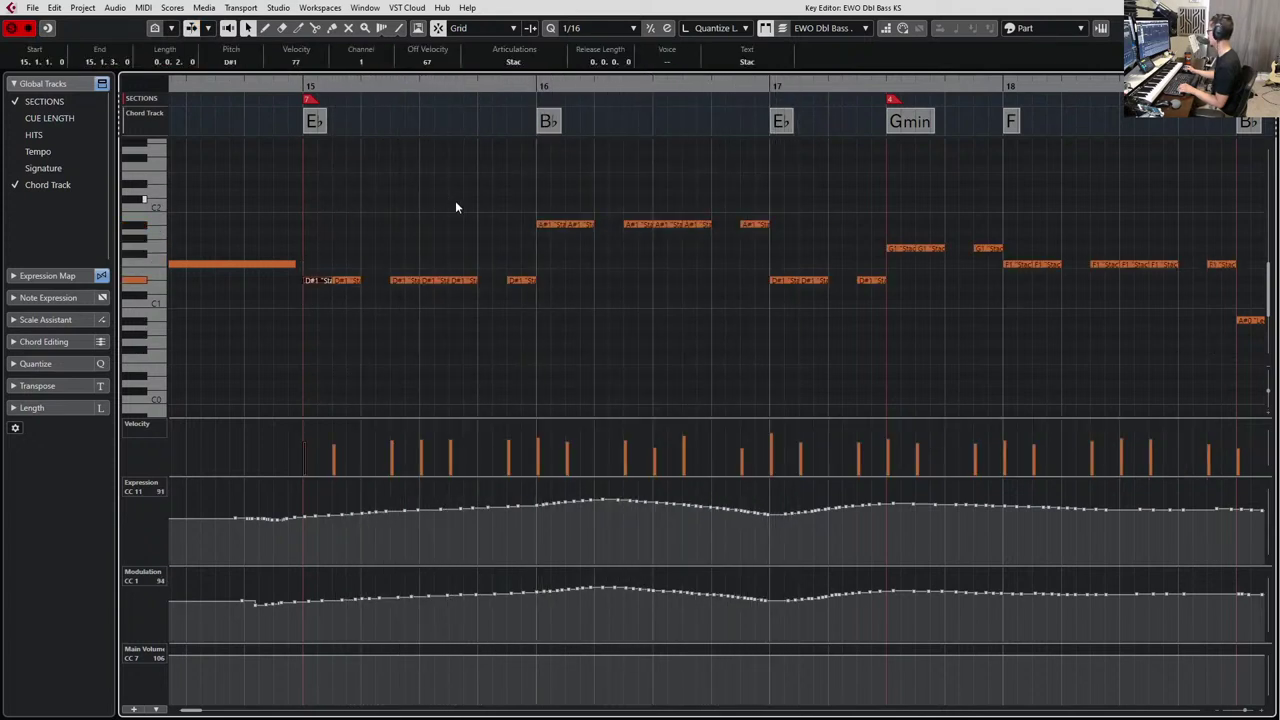
pyautogui.keyDown('shift'); pyautogui.click(551, 223); pyautogui.keyUp('shift')
pyautogui.keyDown('shift'); pyautogui.click(785, 280); pyautogui.keyUp('shift')
pyautogui.keyDown('shift'); pyautogui.click(905, 248); pyautogui.keyUp('shift')
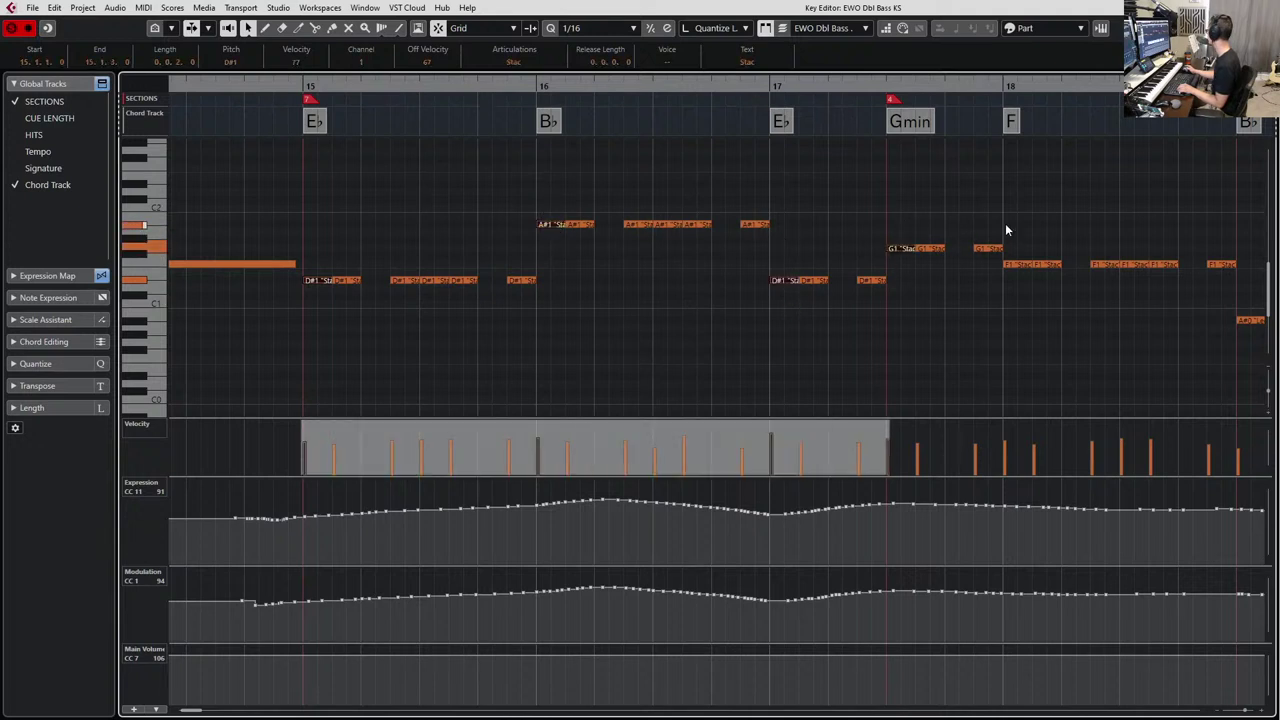
pyautogui.keyDown('shift'); pyautogui.click(1015, 264); pyautogui.keyUp('shift')
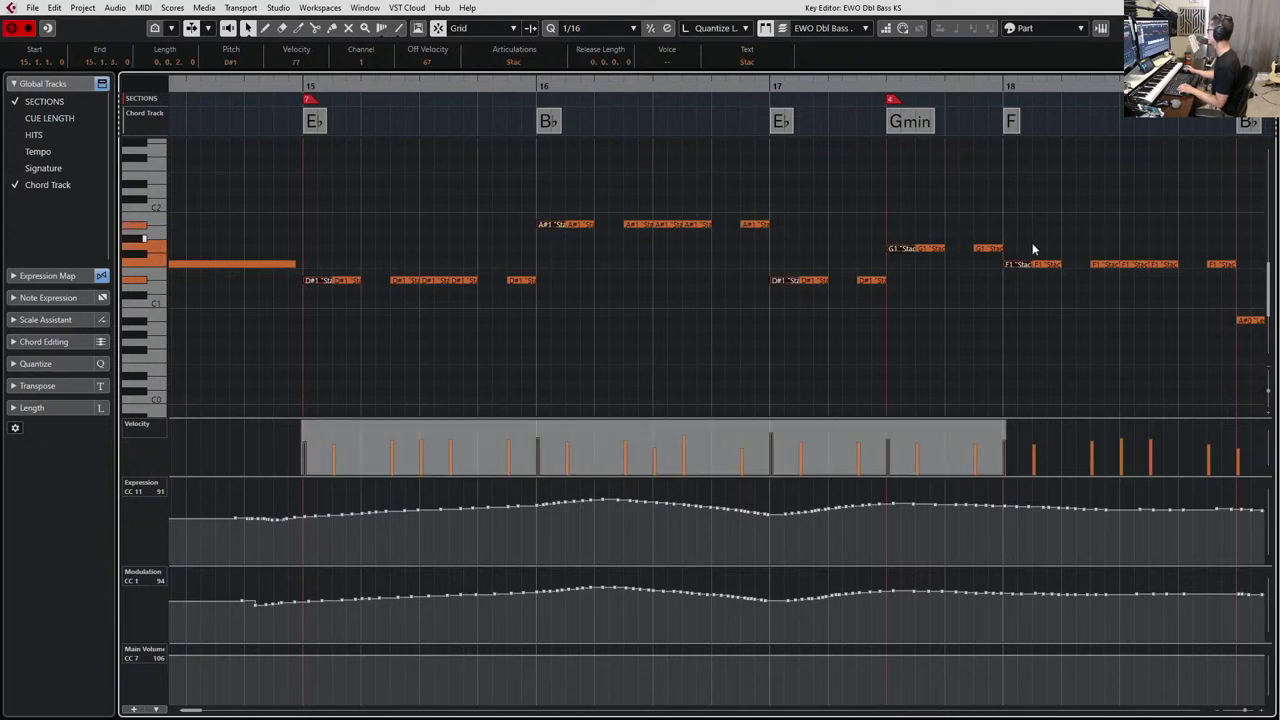
pyautogui.click(515, 62)
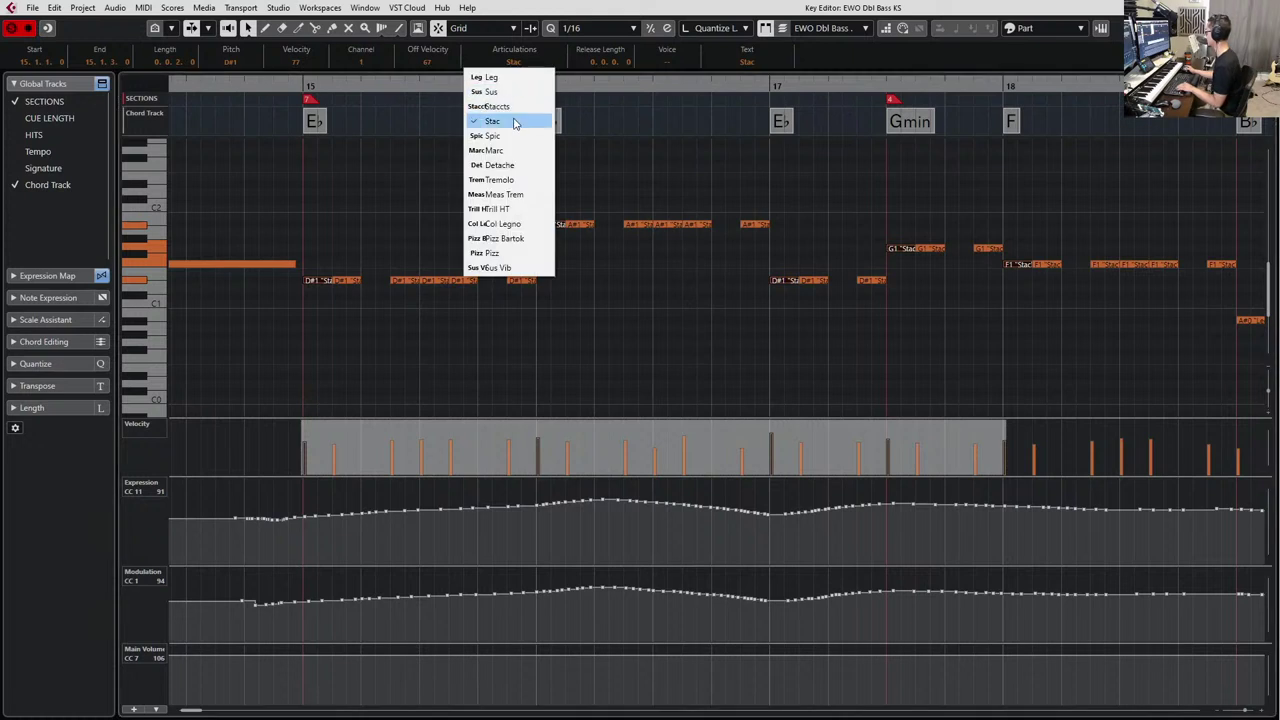
pyautogui.click(517, 150)
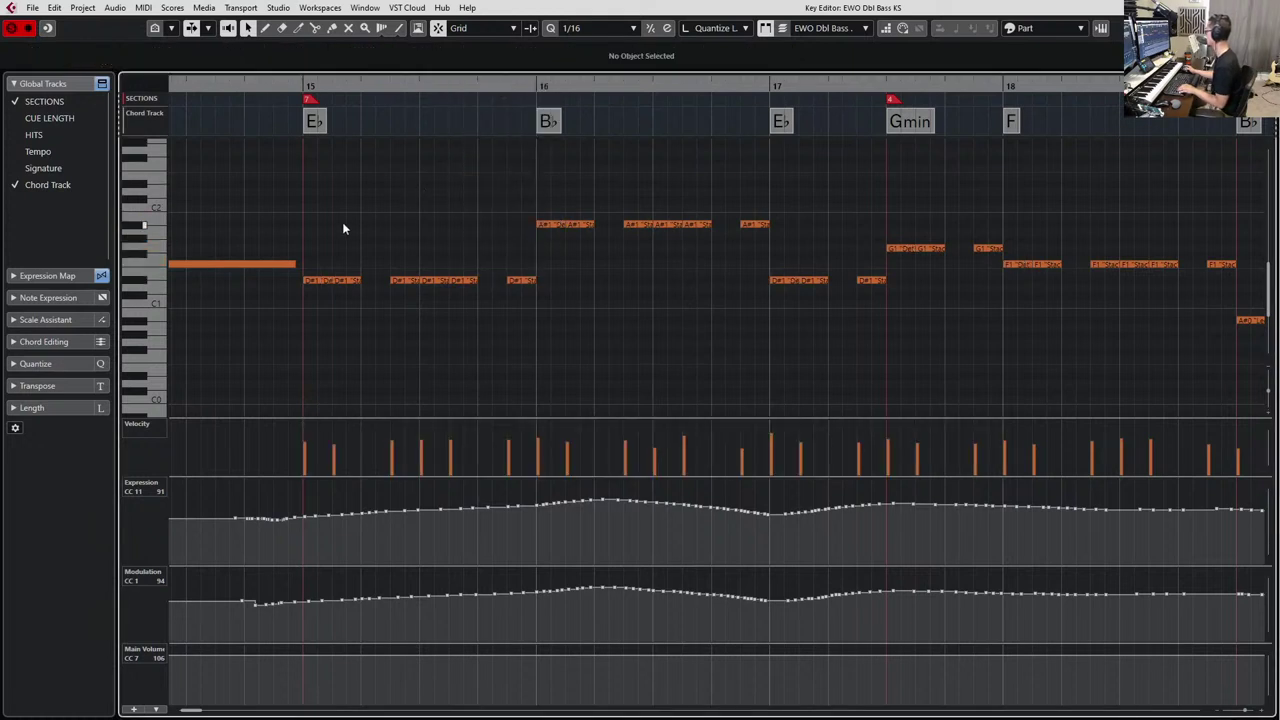
pyautogui.scroll(-1, 328, 226)
pyautogui.moveTo(323, 237); pyautogui.dragTo(308, 298)
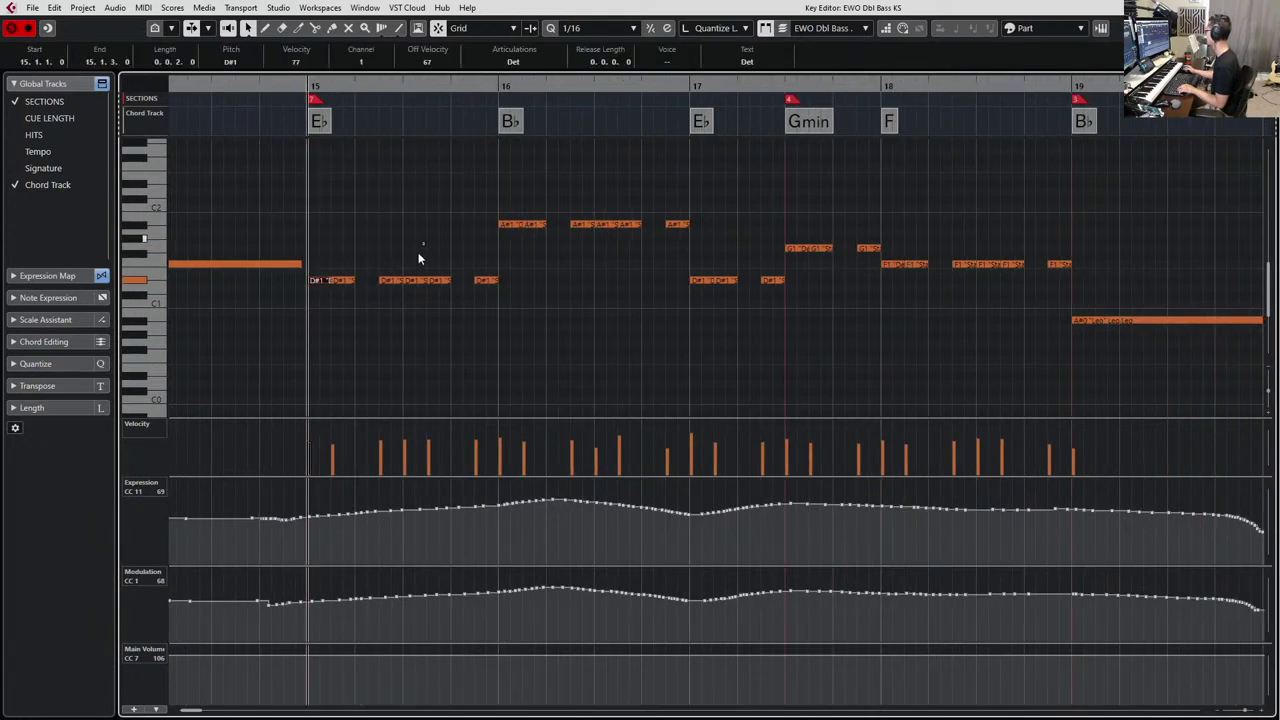
pyautogui.click(463, 204)
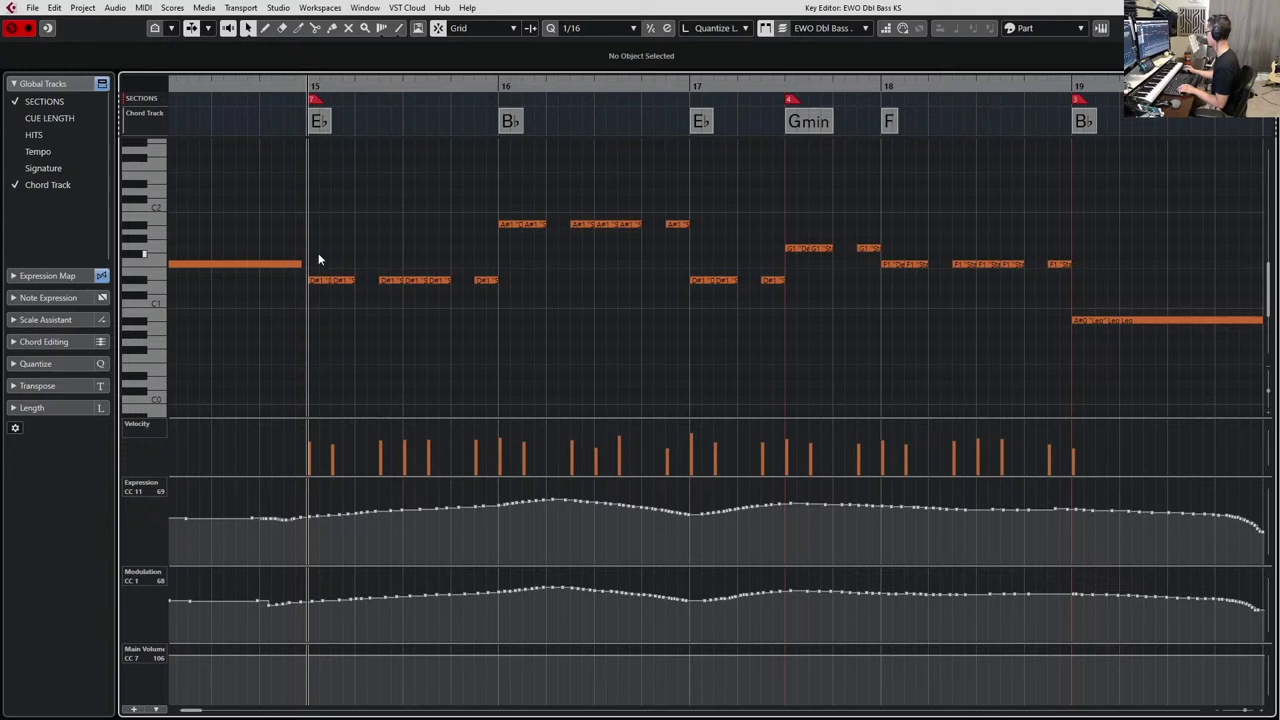
# Assign the Marc articulation to the double bass downbeat notes in bars 15 to 18 and the beat 3 note in bar 17, and audition.
pyautogui.click(318, 280)
pyautogui.keyDown('shift'); pyautogui.click(520, 226); pyautogui.keyUp('shift')
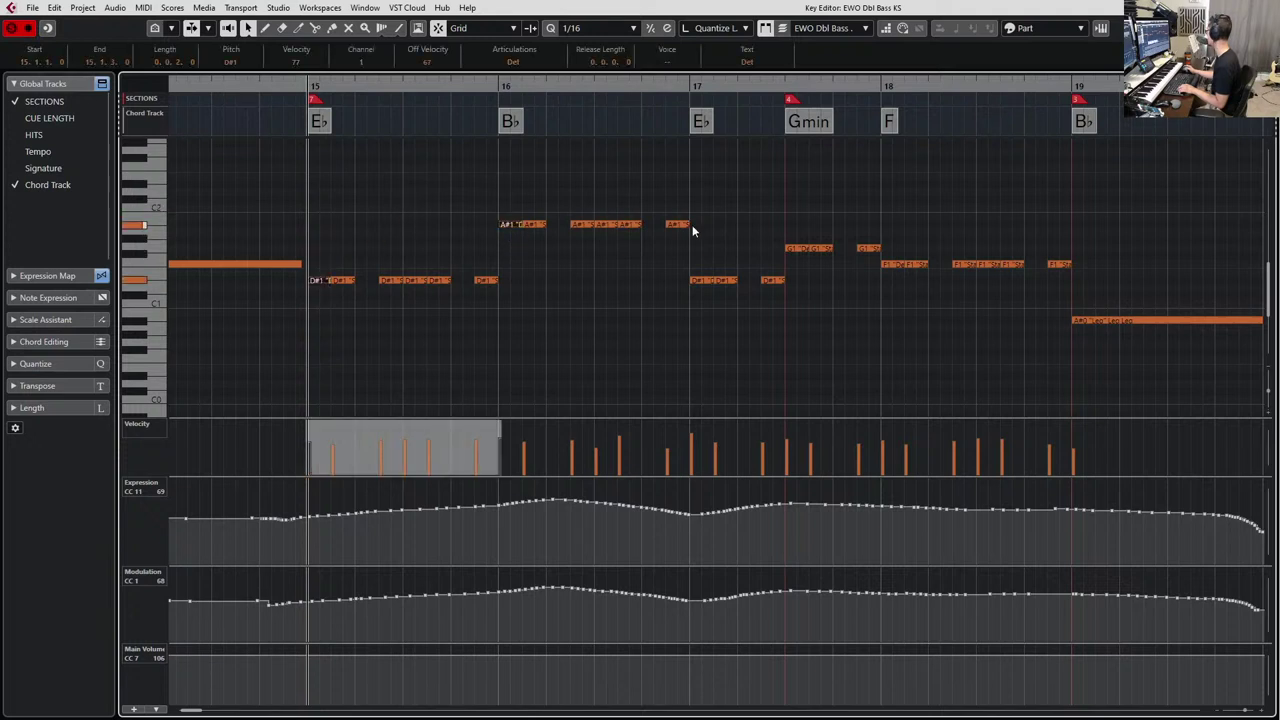
pyautogui.keyDown('shift'); pyautogui.click(708, 281); pyautogui.keyUp('shift')
pyautogui.keyDown('shift'); pyautogui.click(791, 245); pyautogui.keyUp('shift')
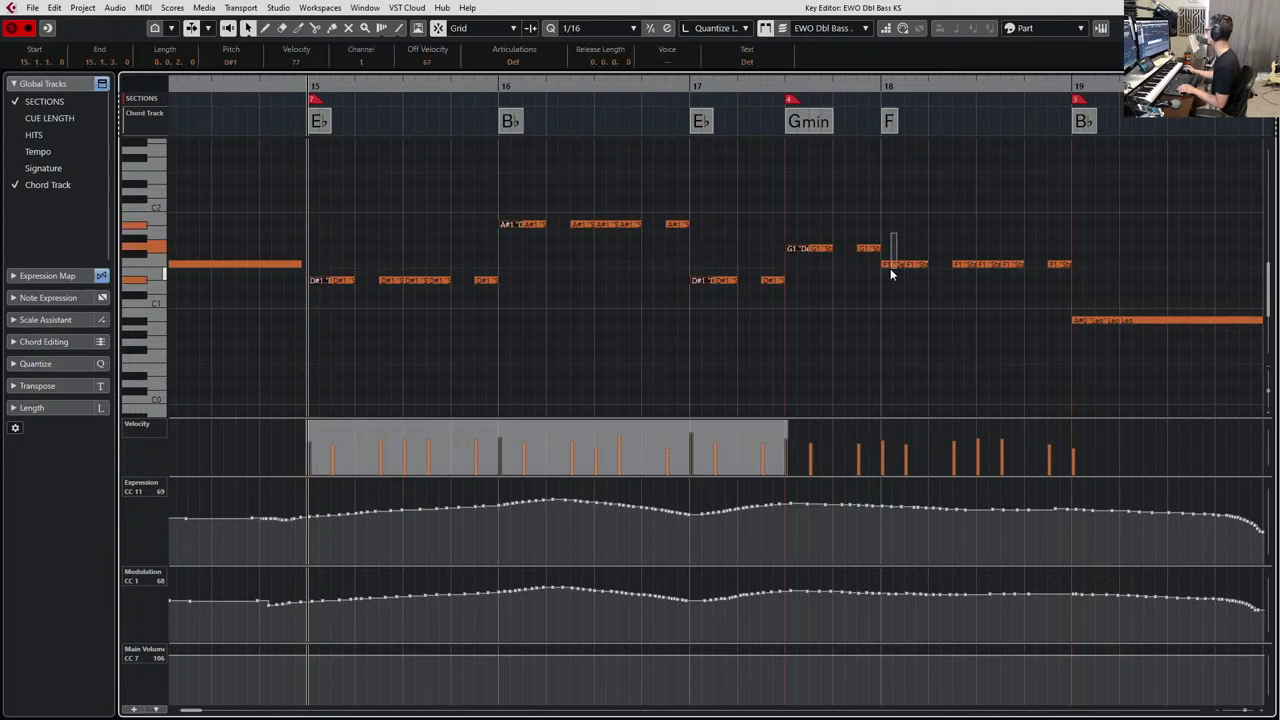
pyautogui.keyDown('shift'); pyautogui.click(891, 266); pyautogui.keyUp('shift')
pyautogui.click(531, 63)
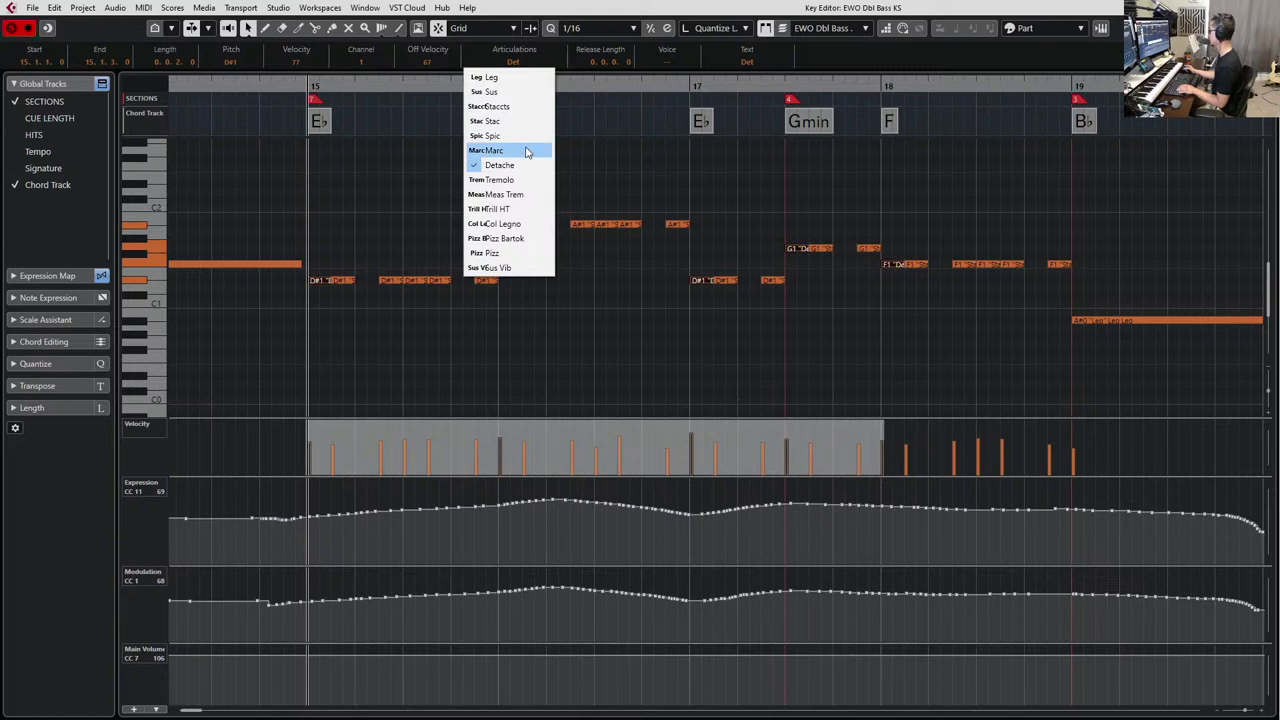
pyautogui.click(527, 151)
pyautogui.press('space')
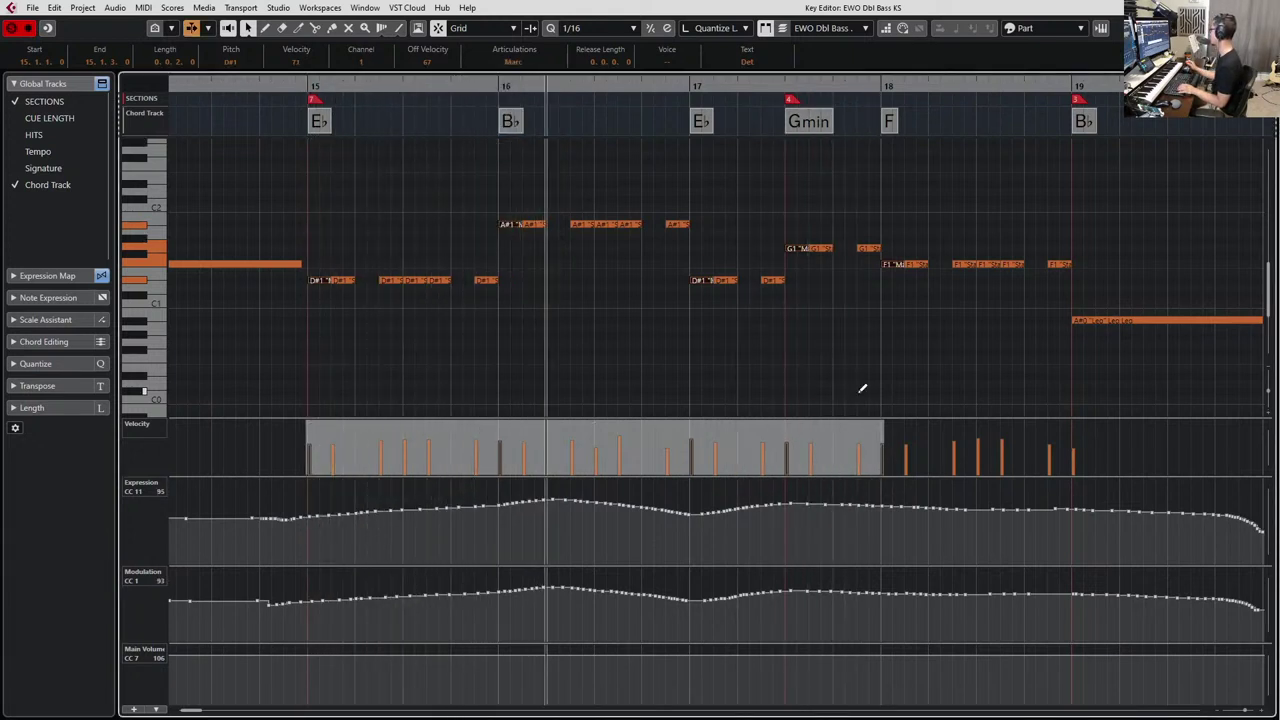
# Shorten the selected Marc bass notes to 0.0.1.0 and lower their velocities together, auditioning from bar 15 between adjustments.
pyautogui.hotkey('alt', 'shift', 'Left')
pyautogui.press('space')
pyautogui.press('space')
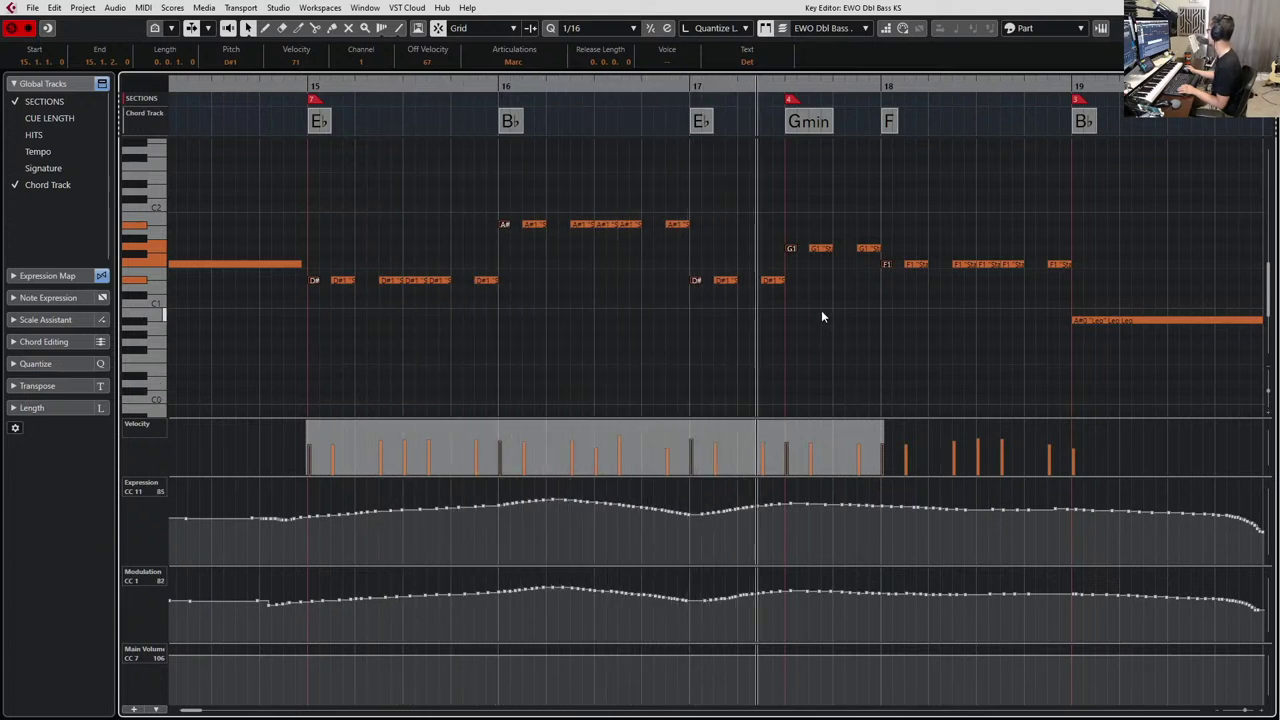
pyautogui.press('space')
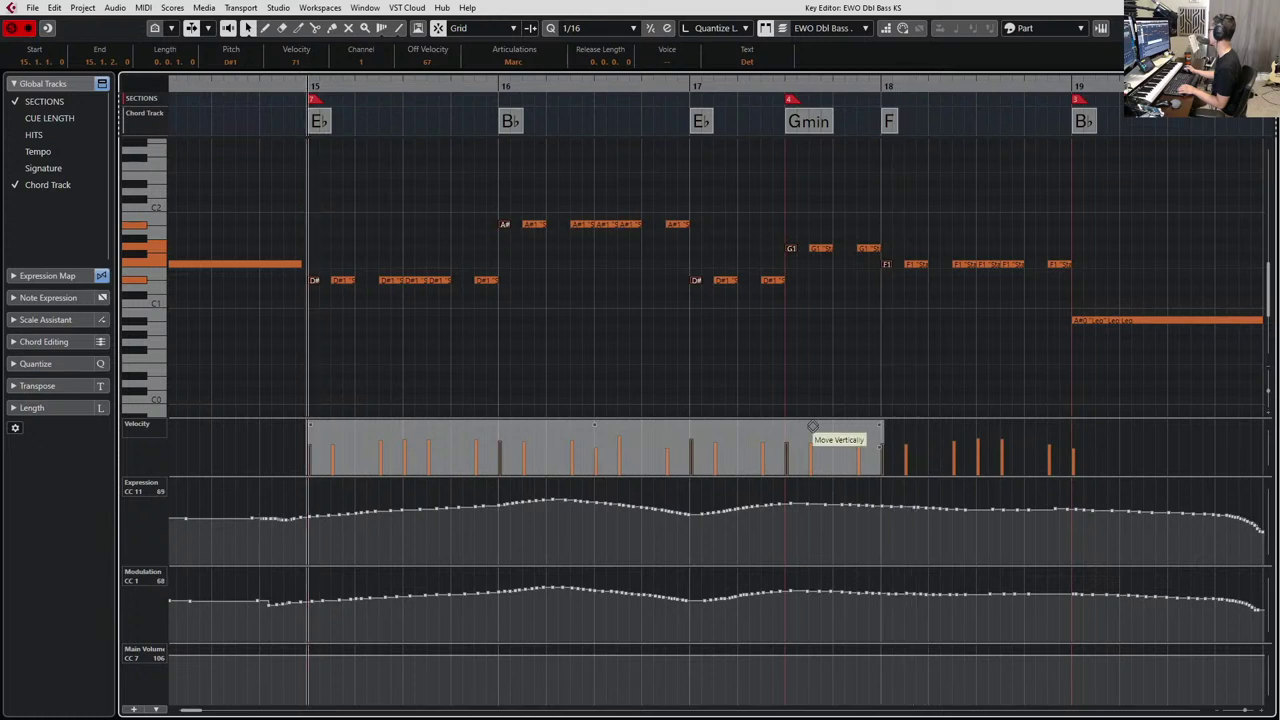
pyautogui.press('space')
pyautogui.click(529, 348)
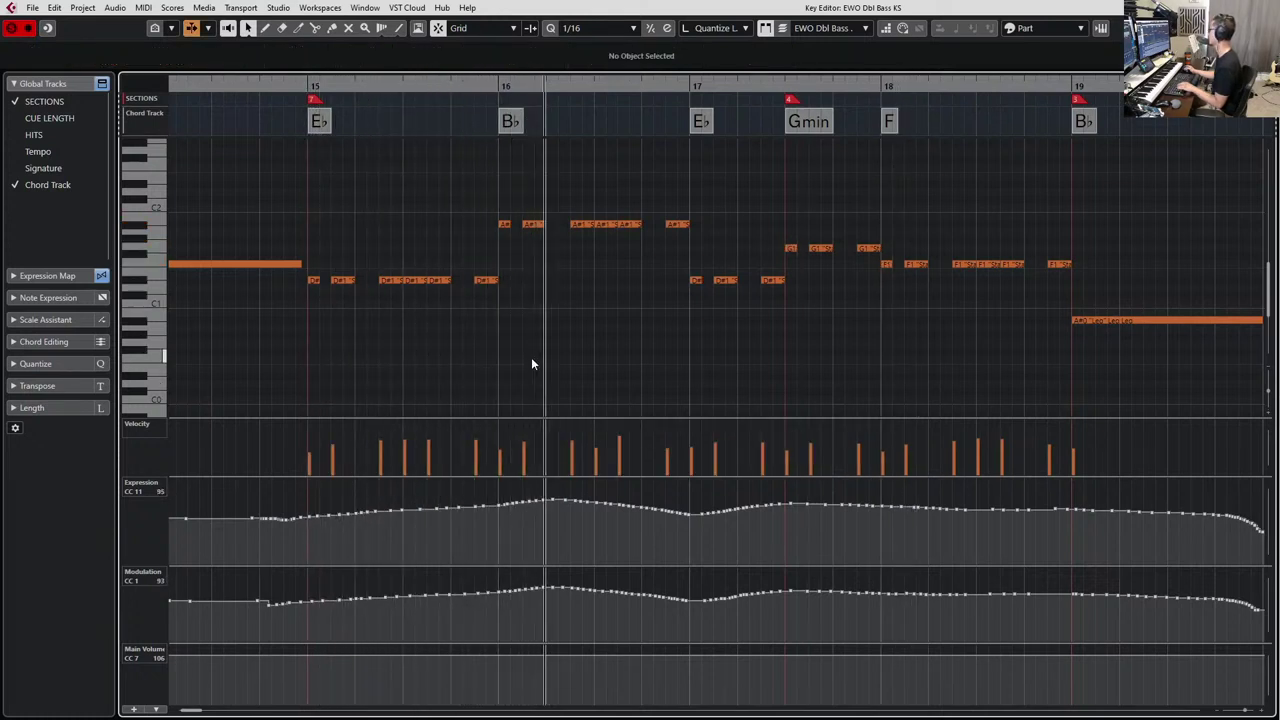
# Turn off the editor solo, audition the double bass passage in the full mix past bar 19 and return to the project.
pyautogui.press('space')
pyautogui.press('space')
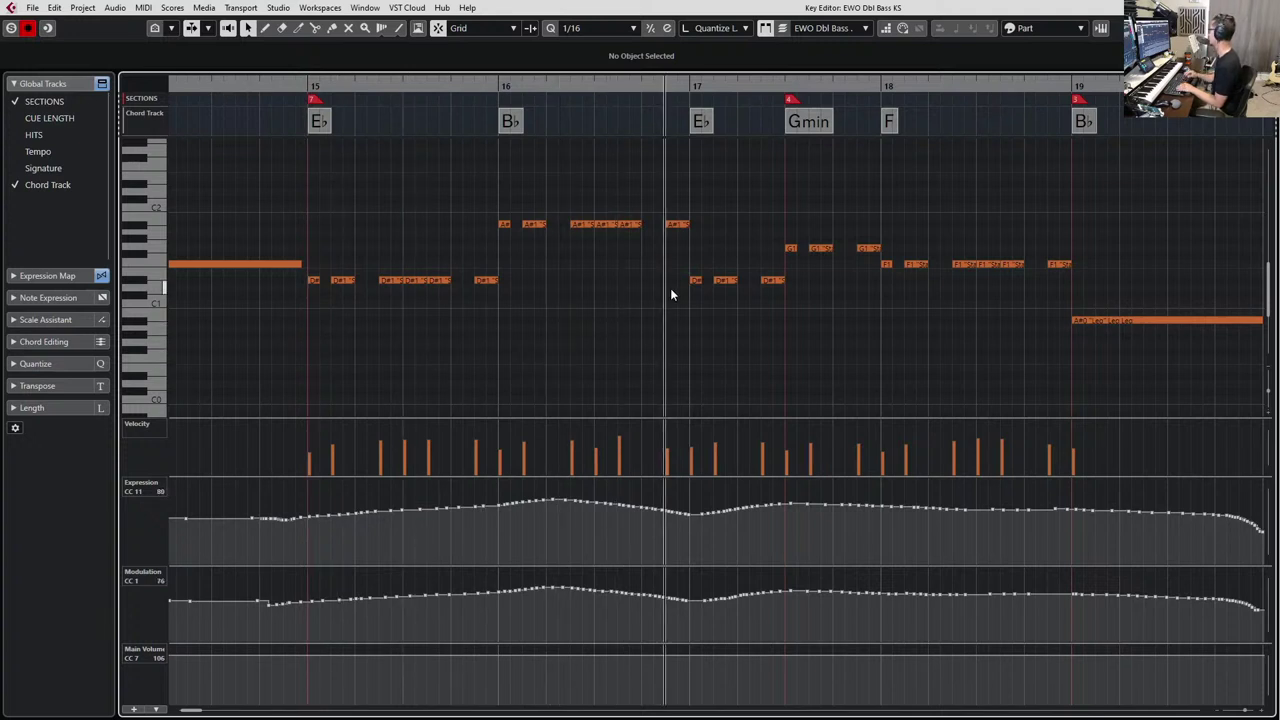
pyautogui.press('KP_Subtract')
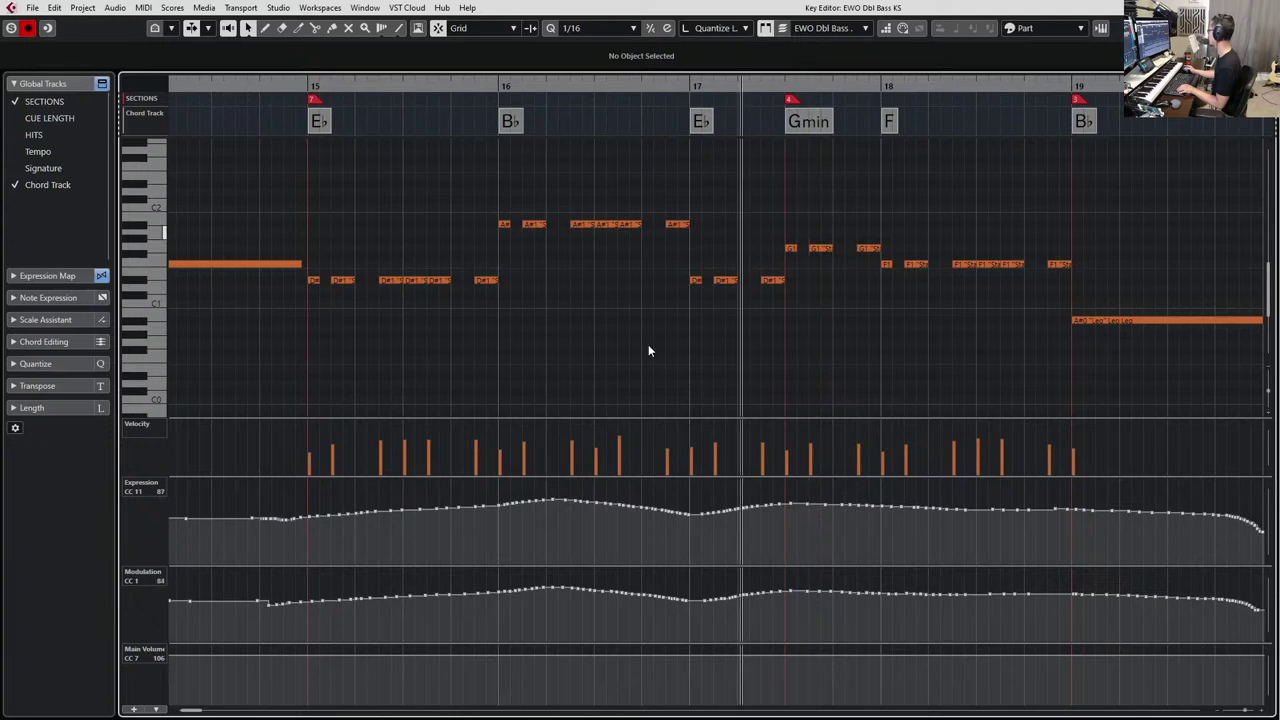
pyautogui.press('g')
pyautogui.press('g')
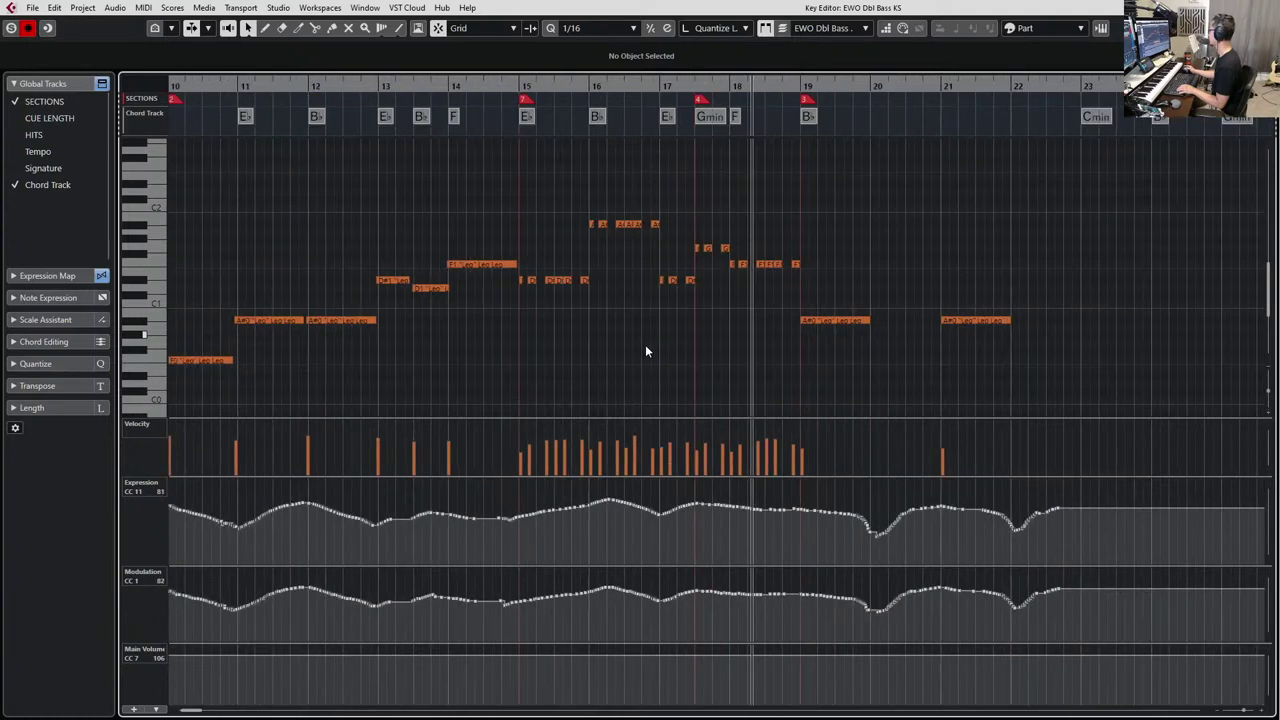
pyautogui.scroll(-5, 645, 351)
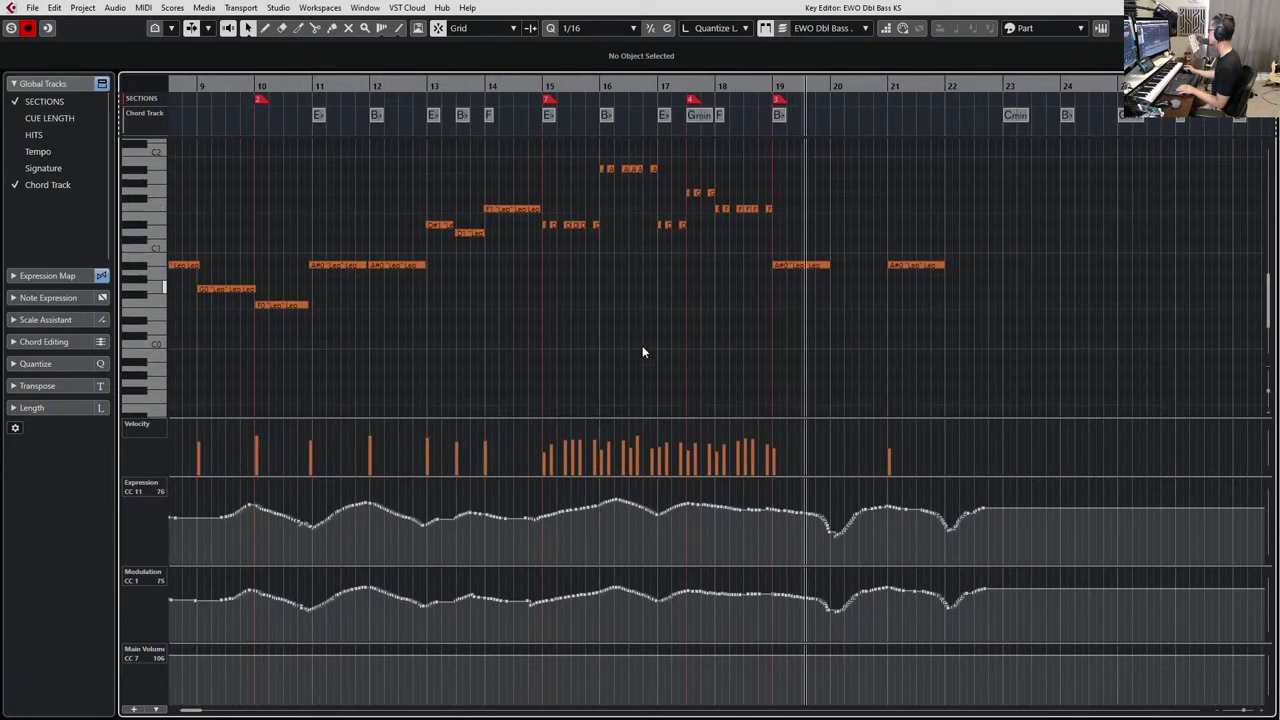
pyautogui.scroll(-3, 643, 346)
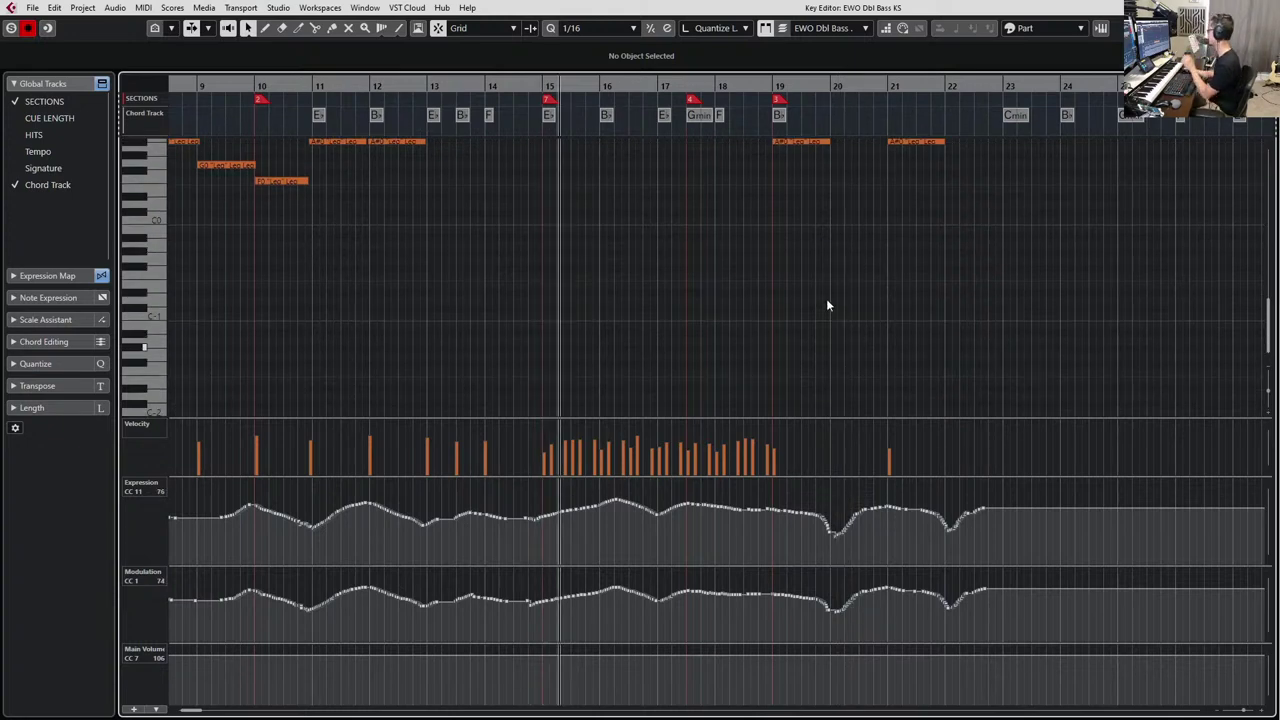
pyautogui.press('space')
pyautogui.press('Return')
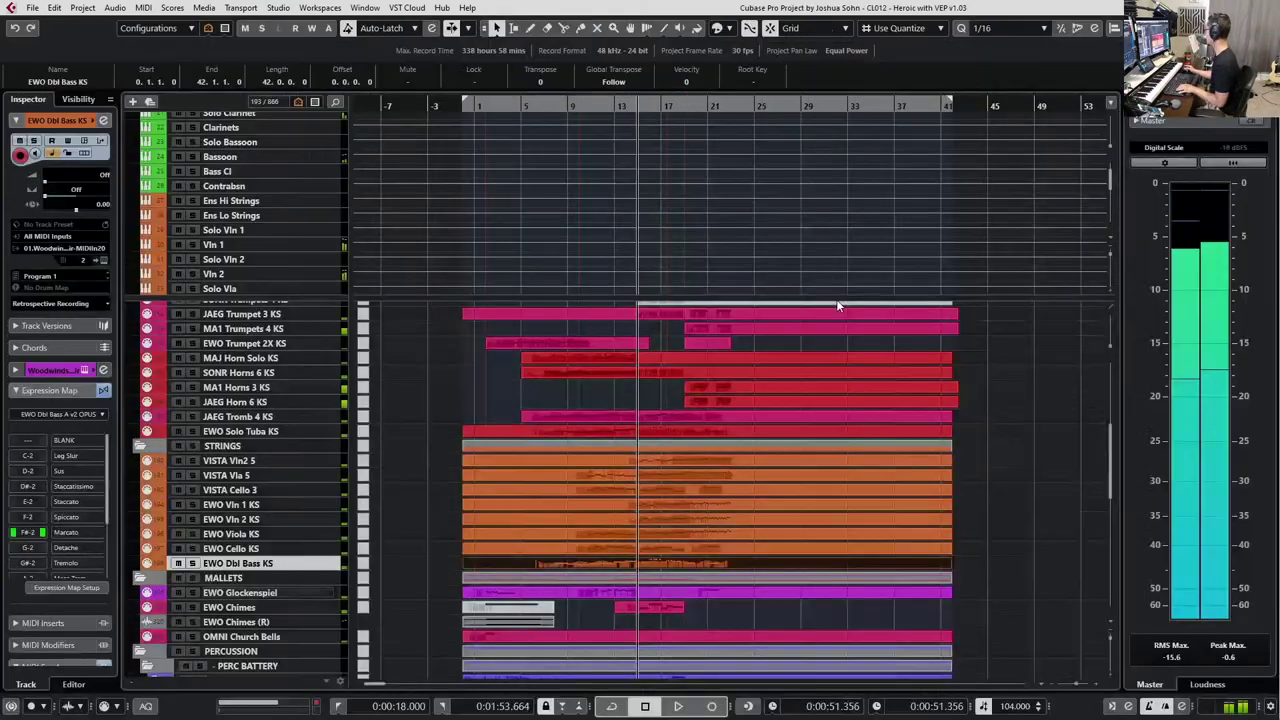
# Solo the STRINGS folder and audition the string tracks from about bar 9.
pyautogui.press('g')
pyautogui.press('KP_Subtract')
pyautogui.press('KP_Subtract')
pyautogui.press('KP_Subtract')
pyautogui.press('KP_Subtract')
pyautogui.press('KP_Subtract')
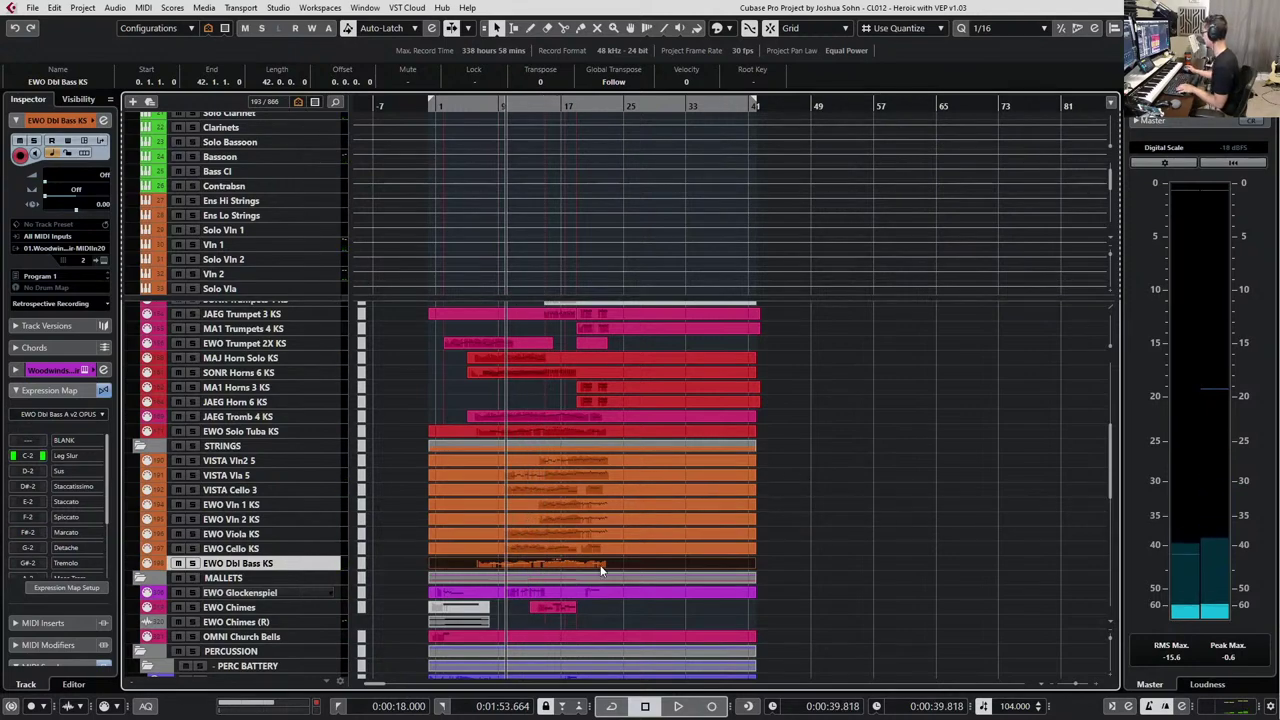
pyautogui.press('Return')
pyautogui.press('Return')
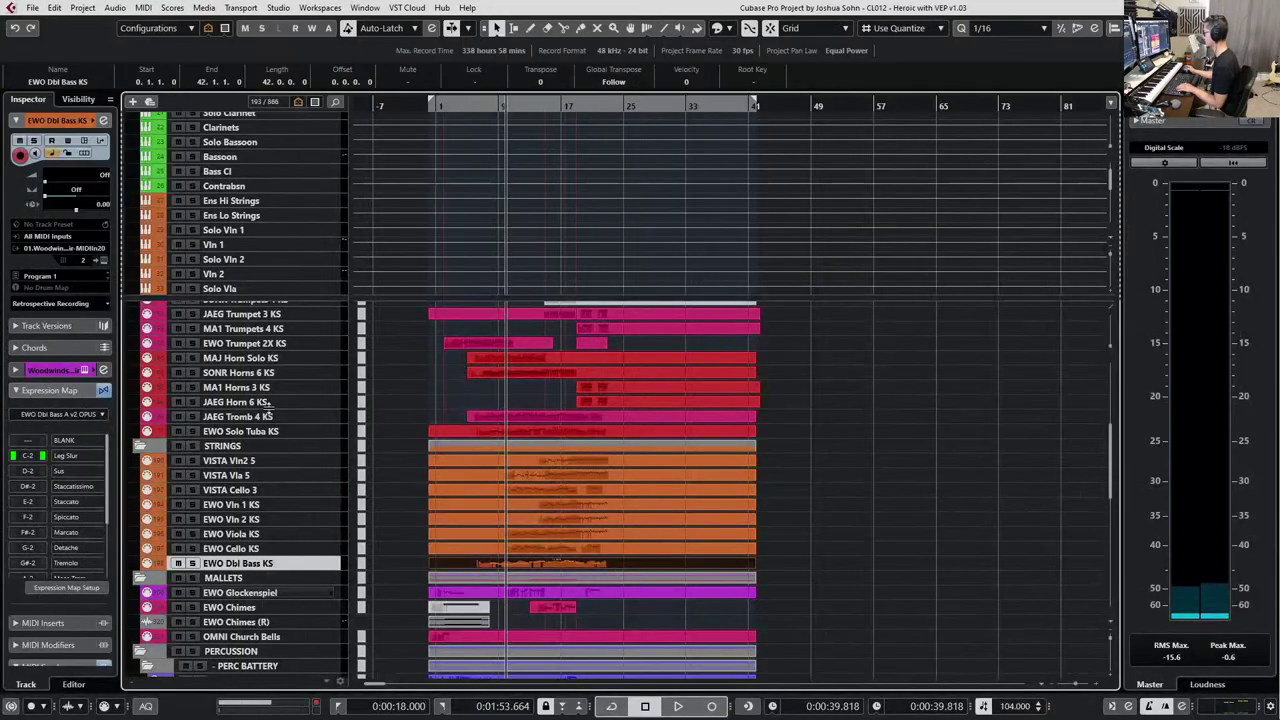
pyautogui.click(226, 444)
pyautogui.press('s')
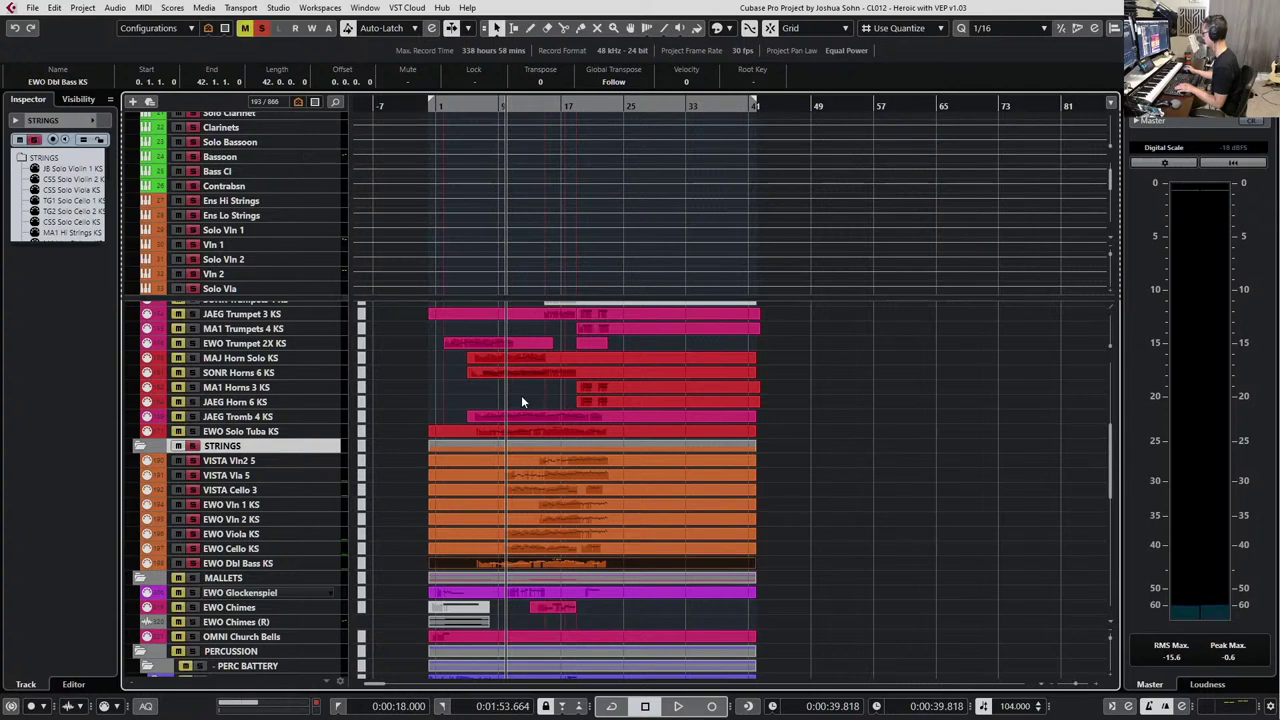
pyautogui.press('space')
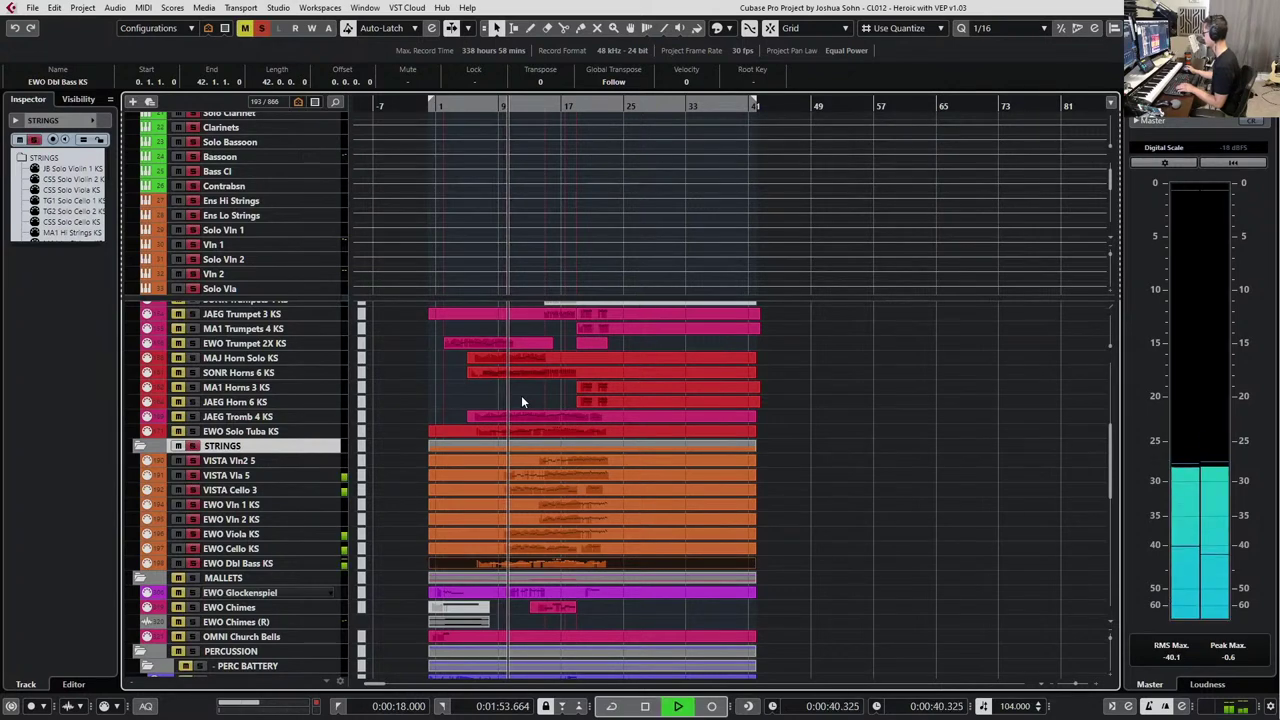
pyautogui.scroll(3, 546, 477)
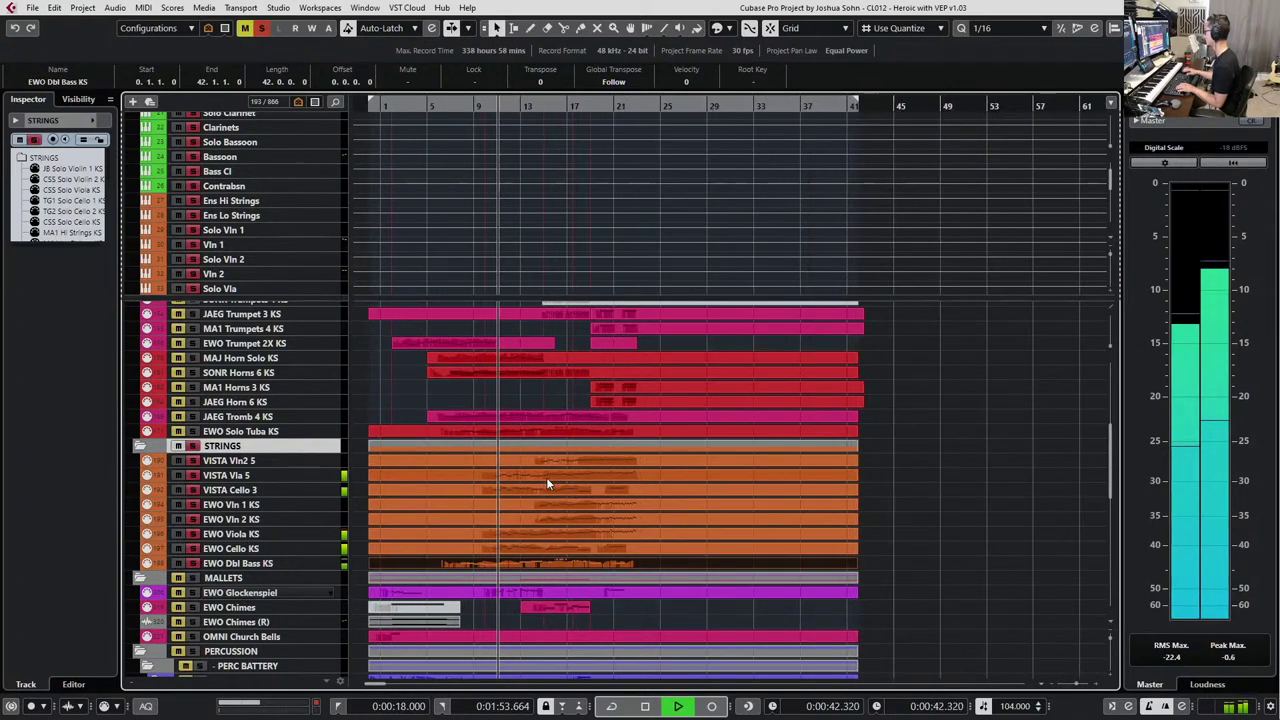
pyautogui.press('space')
# Turn off the STRINGS solo and audition the full orchestra from about bar 7.
pyautogui.press('ctrl+KP_Subtract')
pyautogui.press('ctrl+KP_Subtract')
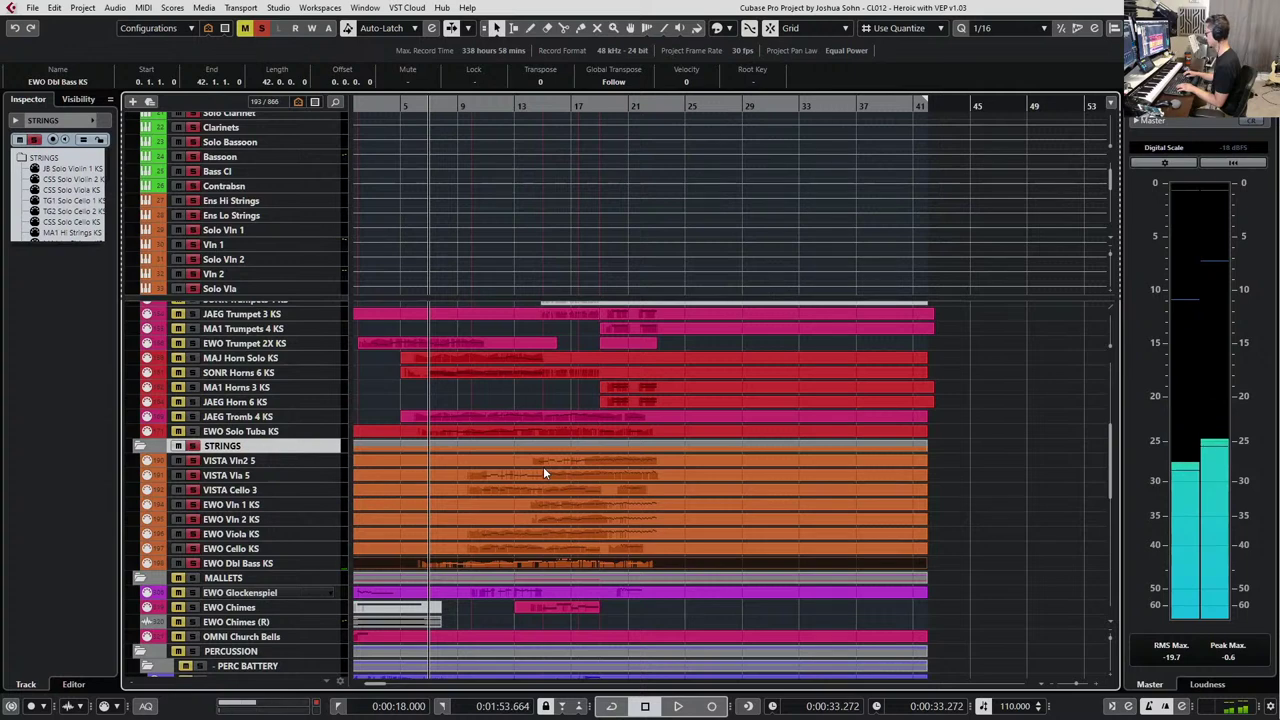
pyautogui.press('s')
pyautogui.press('space')
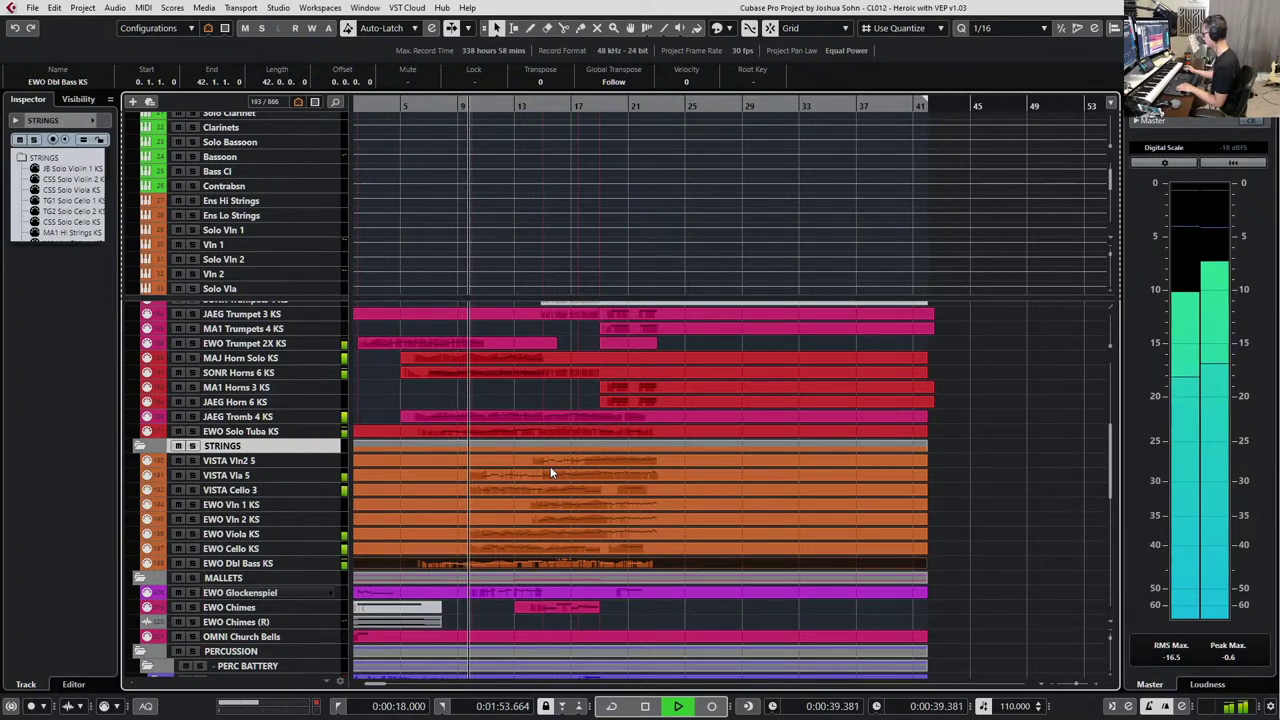
pyautogui.press('space')
# Solo the STRINGS folder again and audition the strings alone up to about bar 15.
pyautogui.click(519, 452)
pyautogui.press('space')
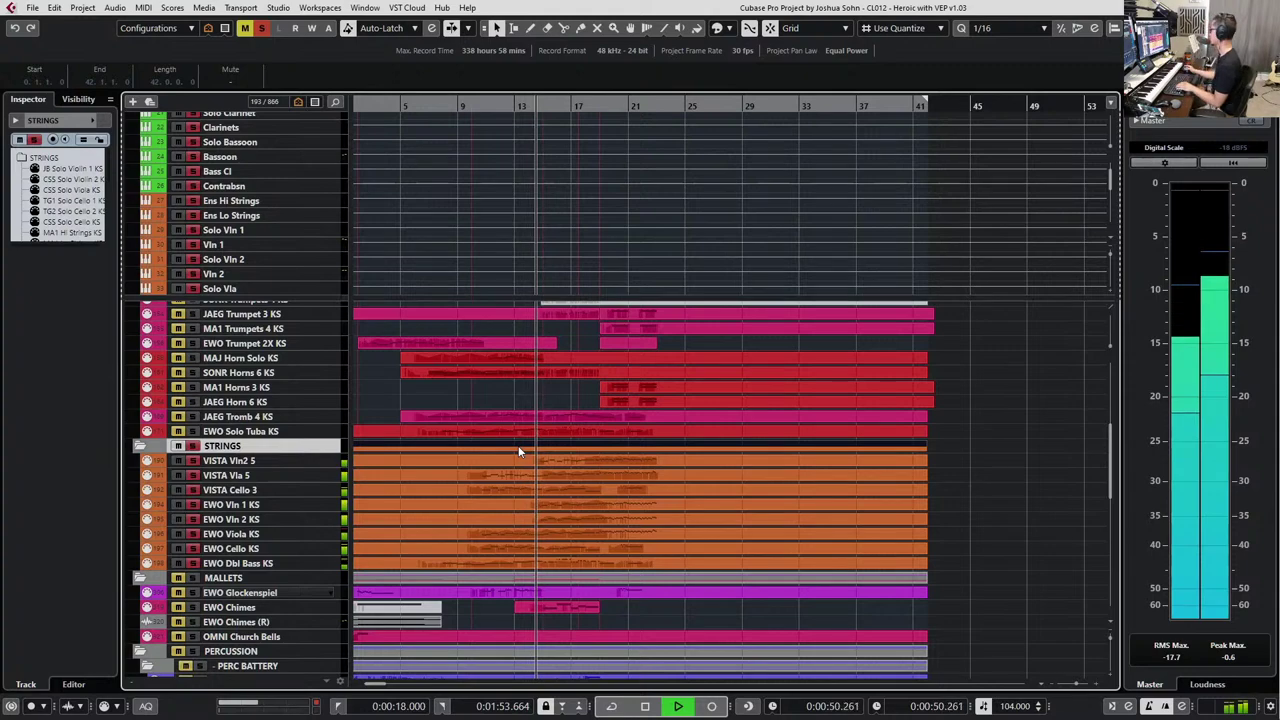
pyautogui.press('space')
# Open the EWO Dbl Bass KS part in the Key Editor and select the A#0 note at bar 11.
pyautogui.click(564, 563)
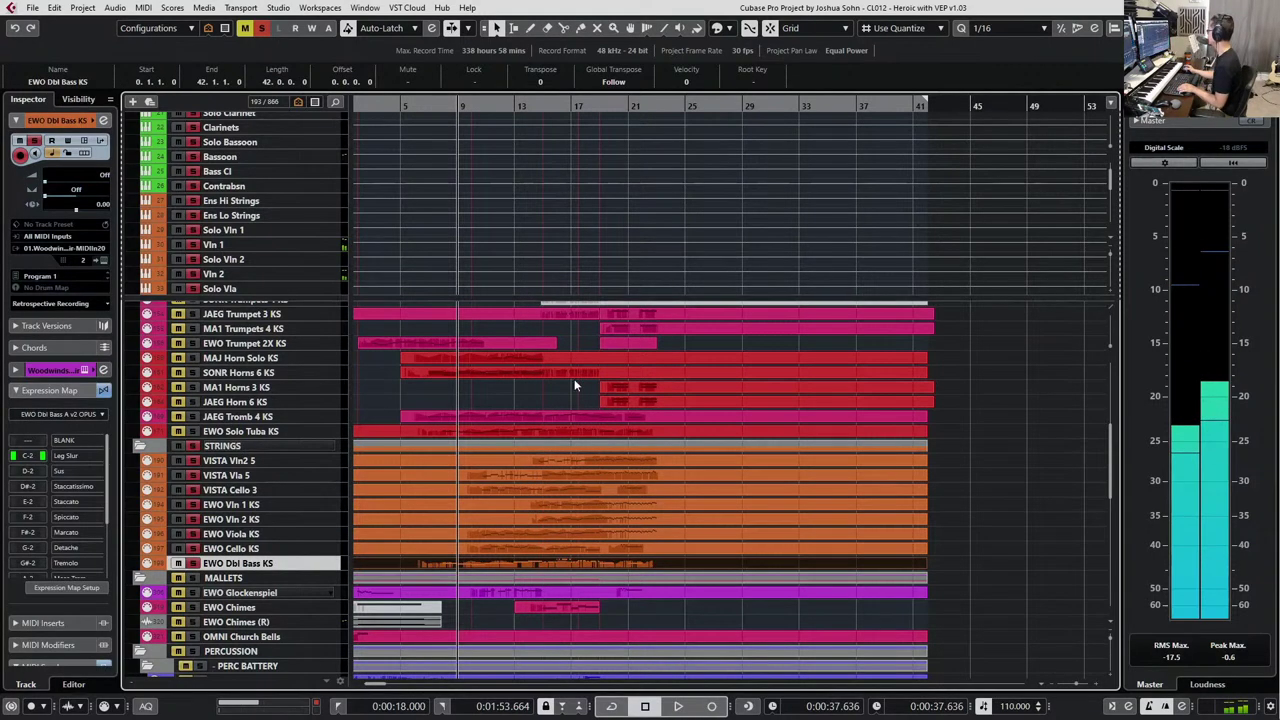
pyautogui.doubleClick(565, 566)
pyautogui.scroll(1, 381, 322)
pyautogui.hscroll(-1, 381, 322)
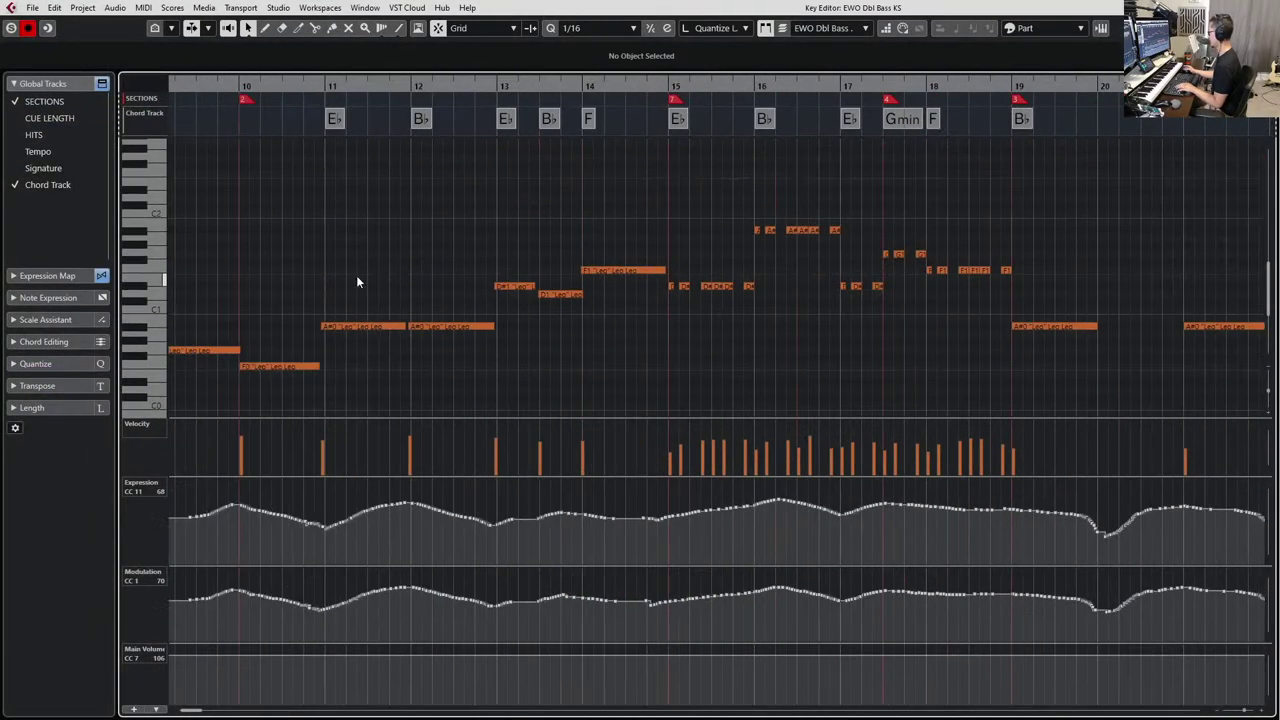
pyautogui.hscroll(-1, 356, 275)
pyautogui.hscroll(-1, 370, 272)
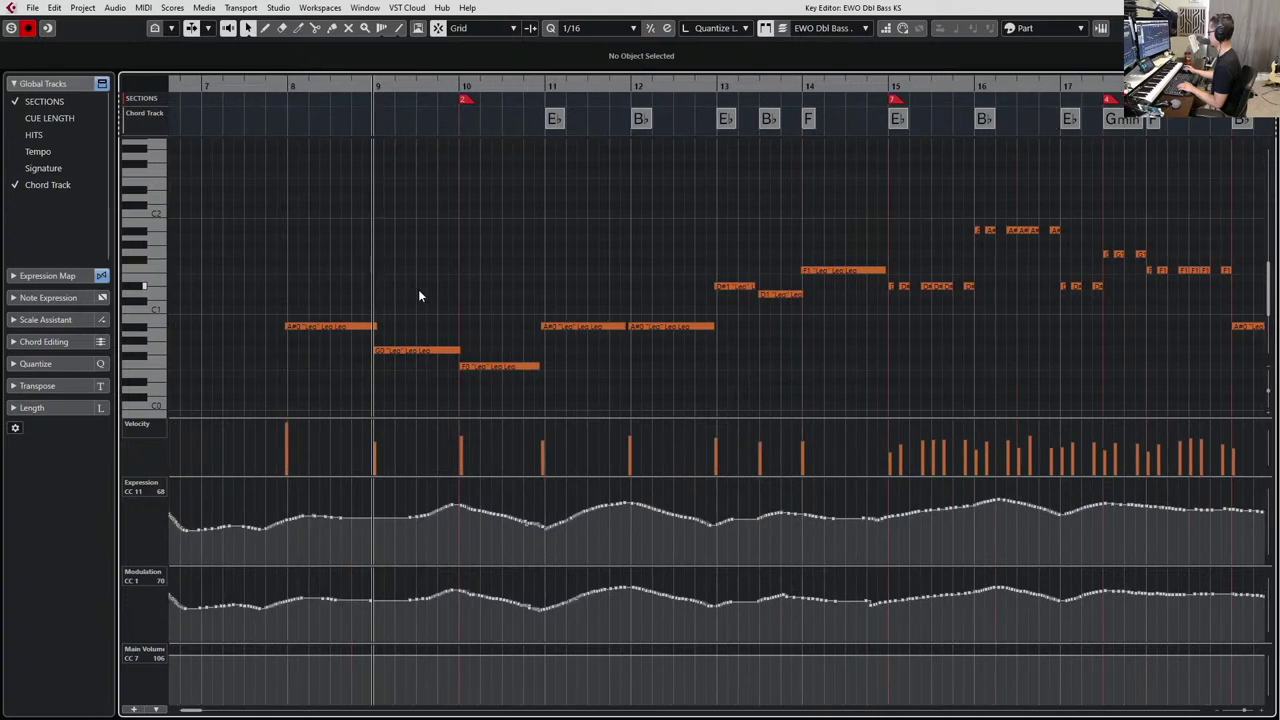
pyautogui.moveTo(554, 336); pyautogui.dragTo(555, 337)
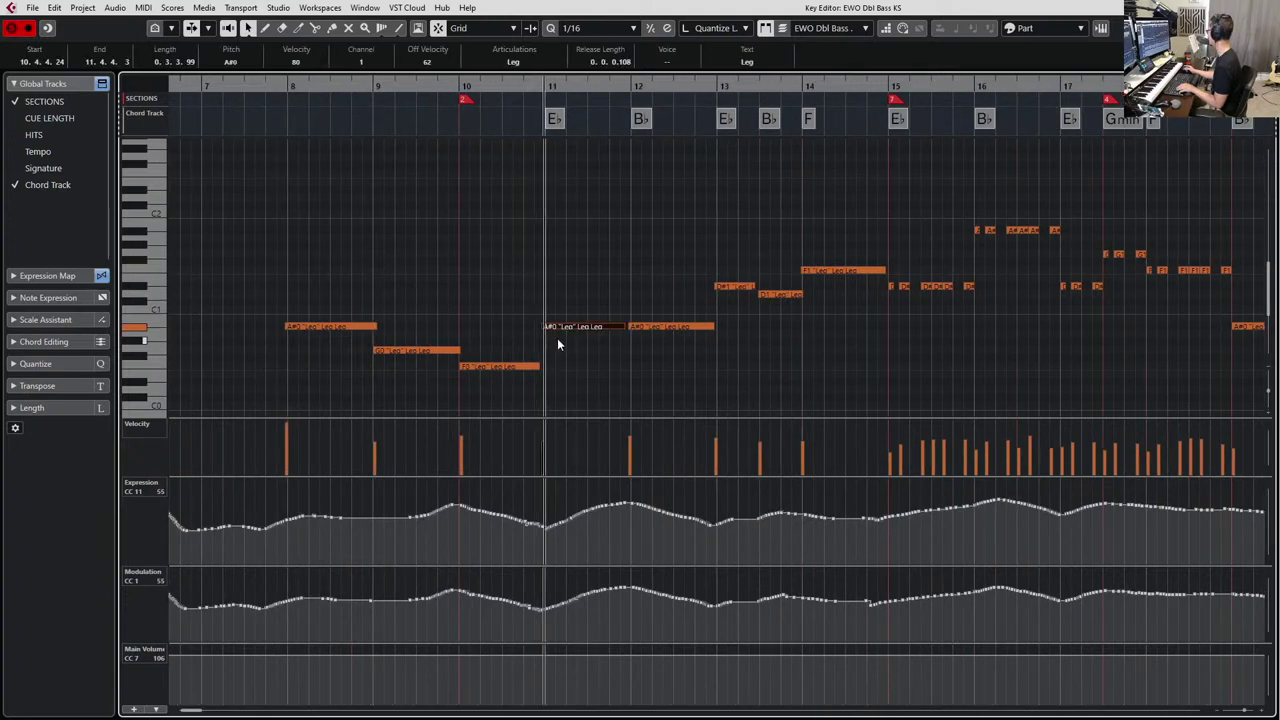
# Select the first A#0 note at bar 11 with the D#1, D1 and F1 notes of bars 13 and 14 and lengthen them slightly.
pyautogui.press('h')
pyautogui.click(569, 258)
pyautogui.click(620, 327)
pyautogui.keyDown('shift'); pyautogui.click(860, 287); pyautogui.keyUp('shift')
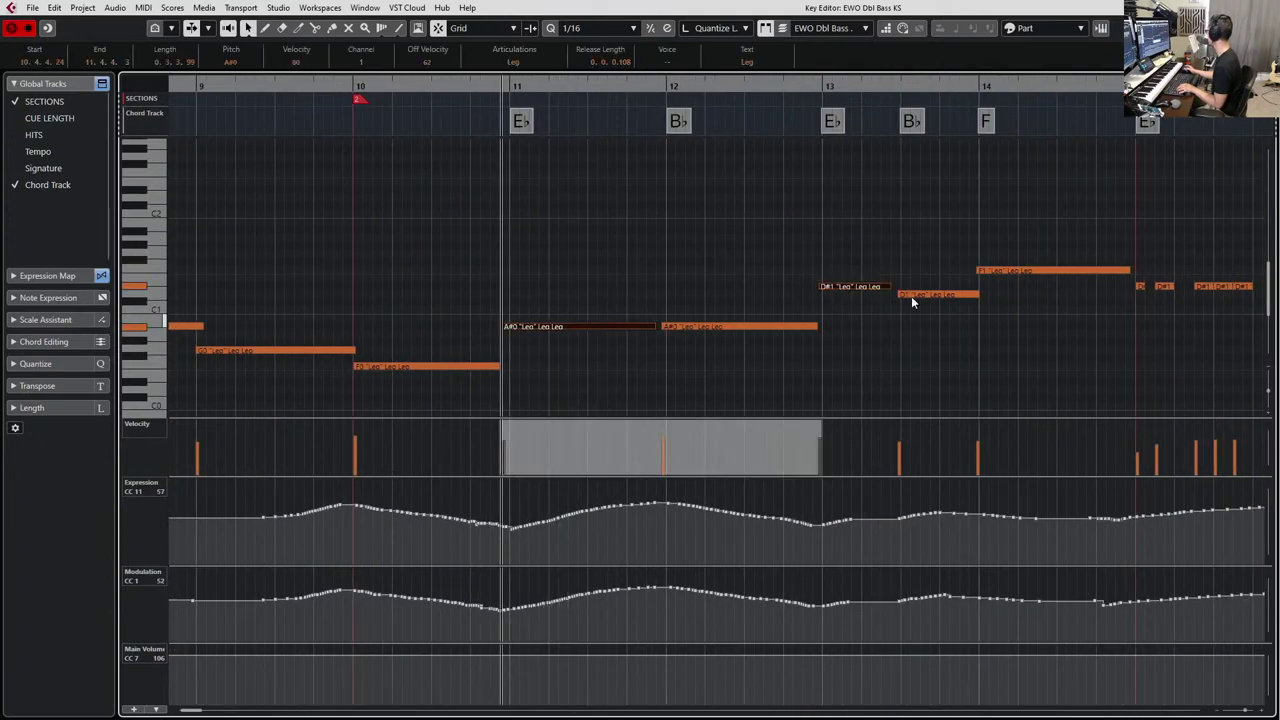
pyautogui.moveTo(1010, 276); pyautogui.dragTo(1010, 276)
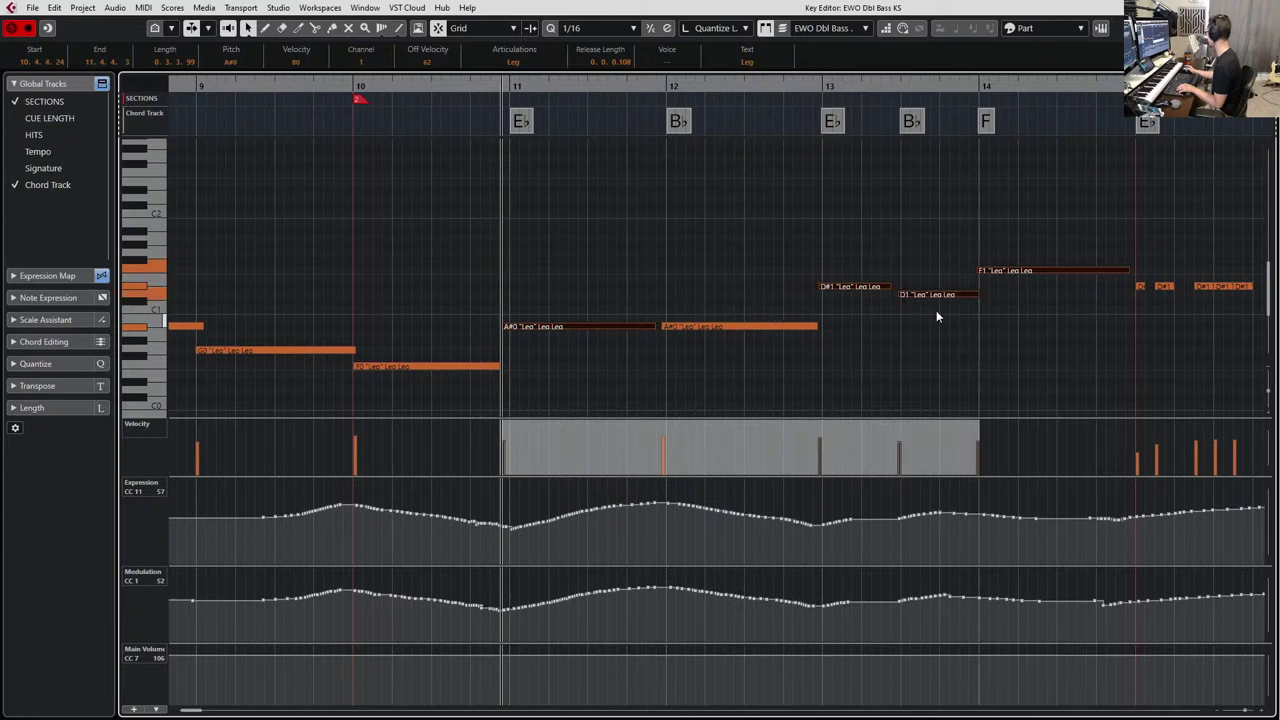
pyautogui.moveTo(890, 286)
pyautogui.mouseDown()
pyautogui.moveTo(906, 289)
pyautogui.moveTo(895, 287)
pyautogui.mouseUp()
# Apply legato to the selected double bass notes with Scale Legato at 100 and an overlap of 5 ticks.
pyautogui.click(34, 409)
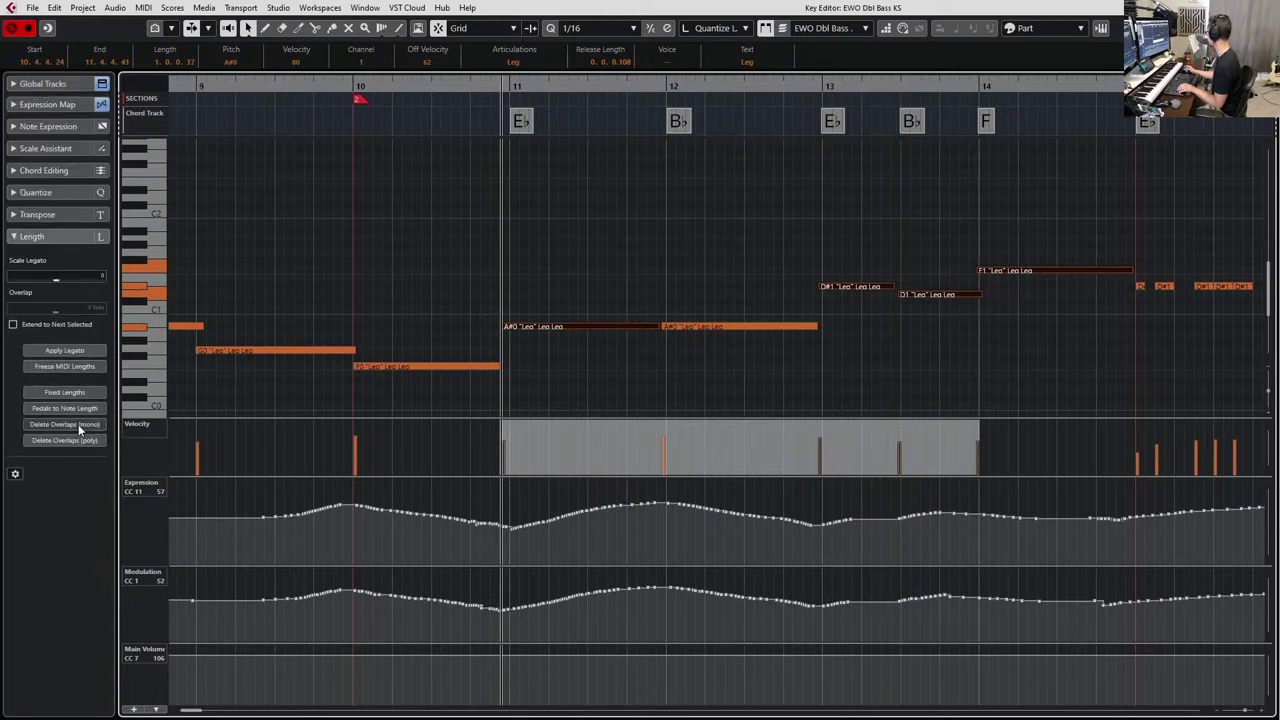
pyautogui.click(85, 352)
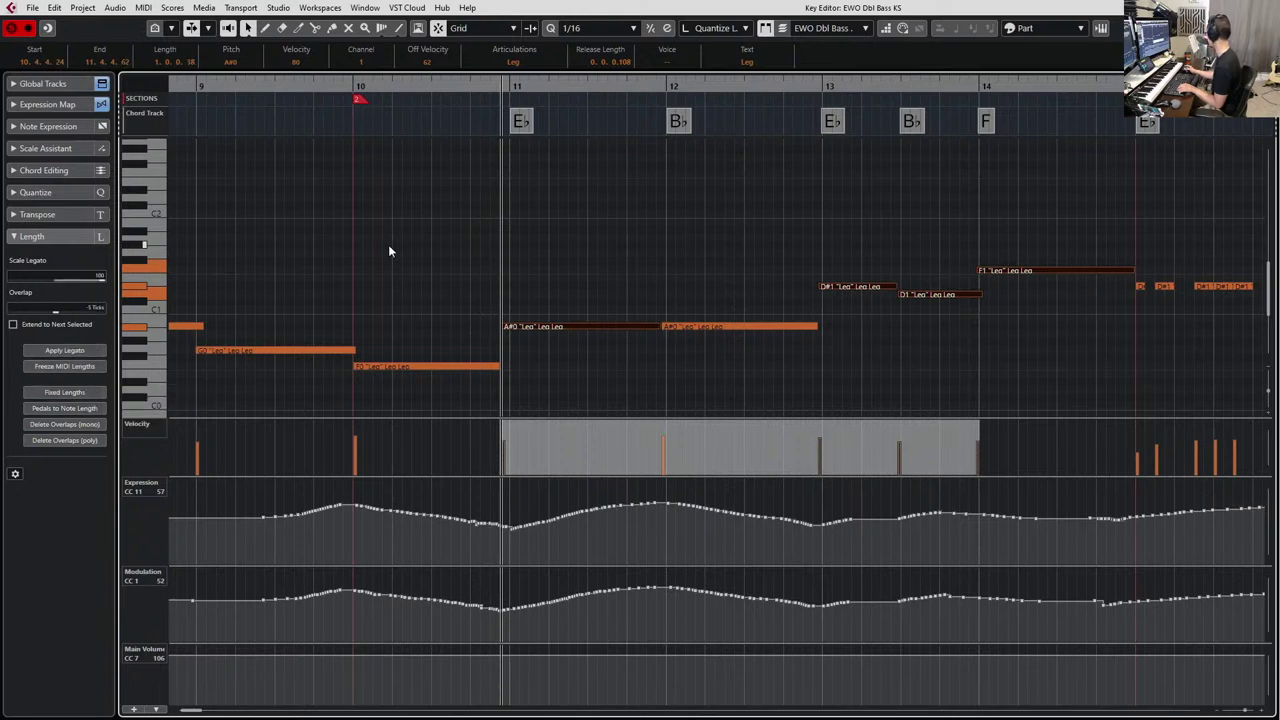
pyautogui.hscroll(2, 668, 243)
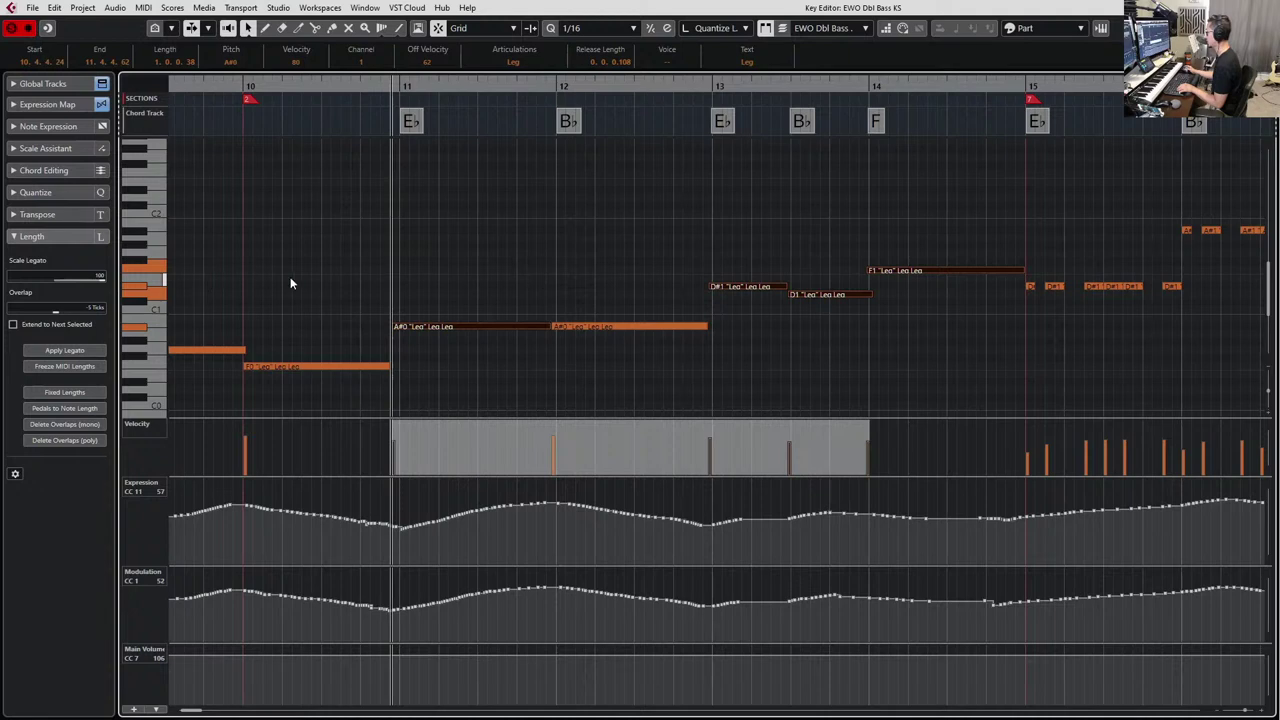
pyautogui.moveTo(58, 310); pyautogui.dragTo(60, 318)
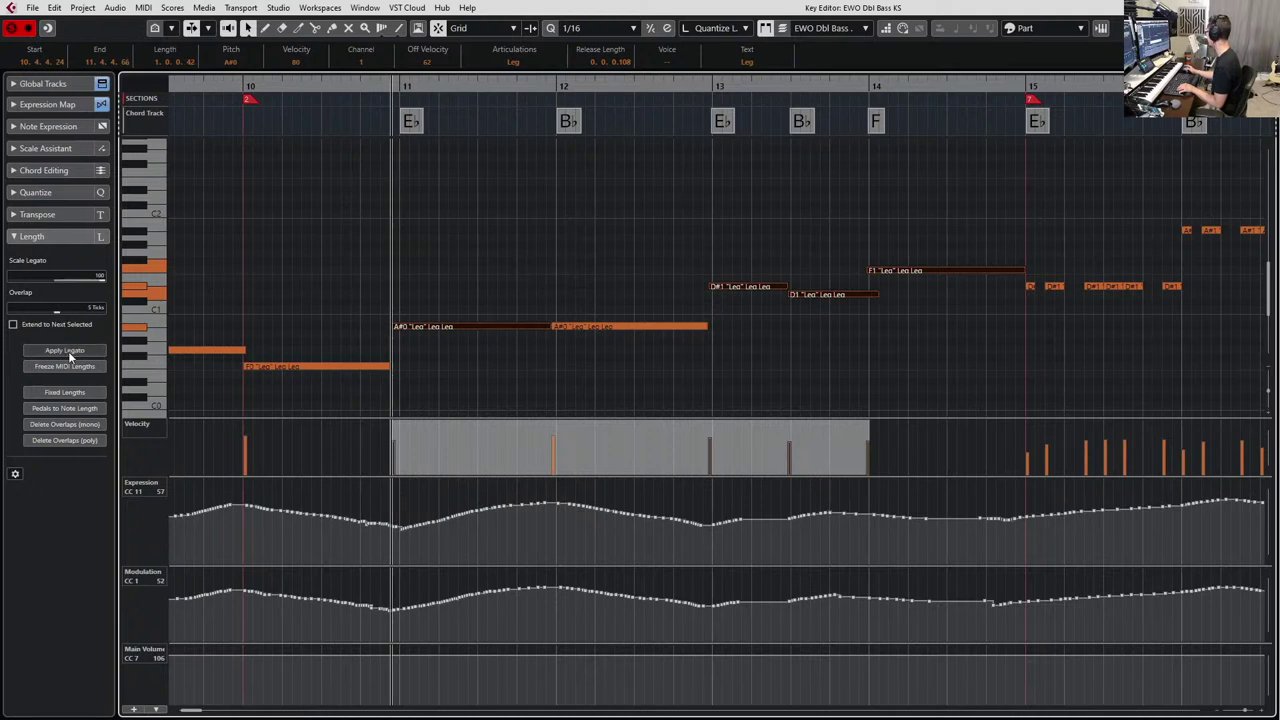
# Select the A#0 note at bar 11 together with the following A#0 note and delete their mono overlaps.
pyautogui.scroll(5, 736, 328)
pyautogui.scroll(-1, 739, 331)
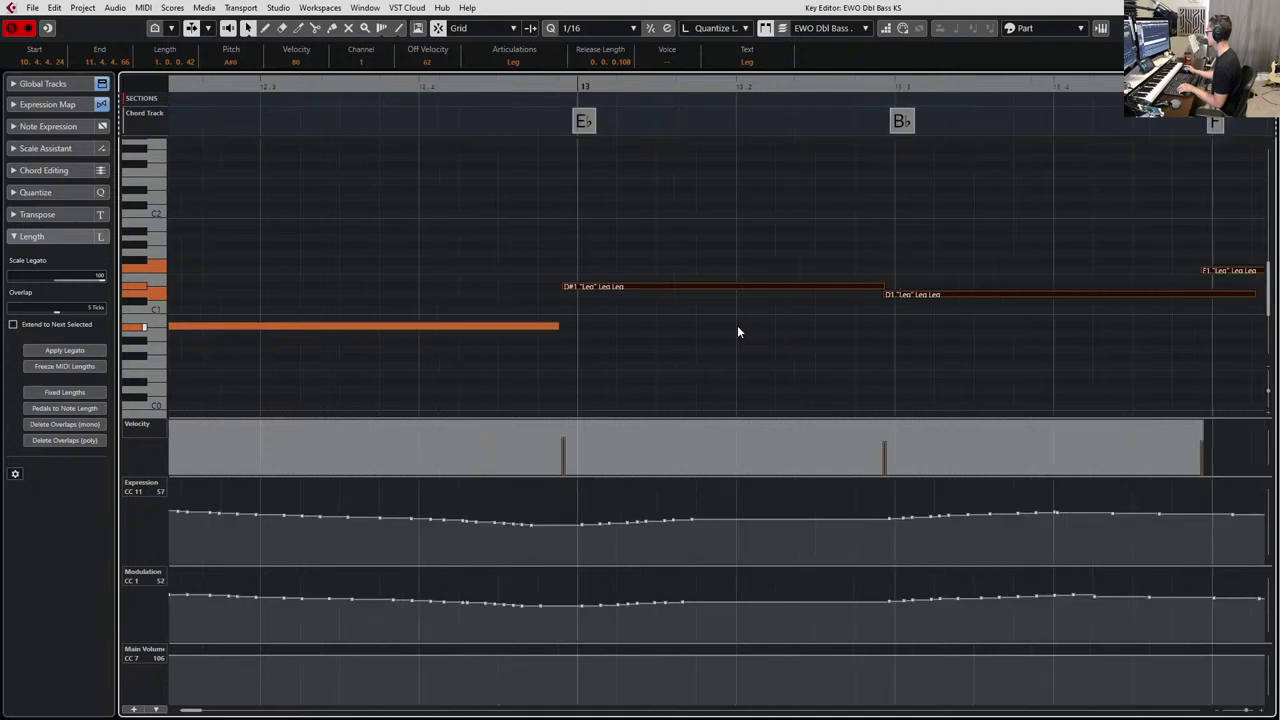
pyautogui.scroll(-3, 737, 332)
pyautogui.click(436, 302)
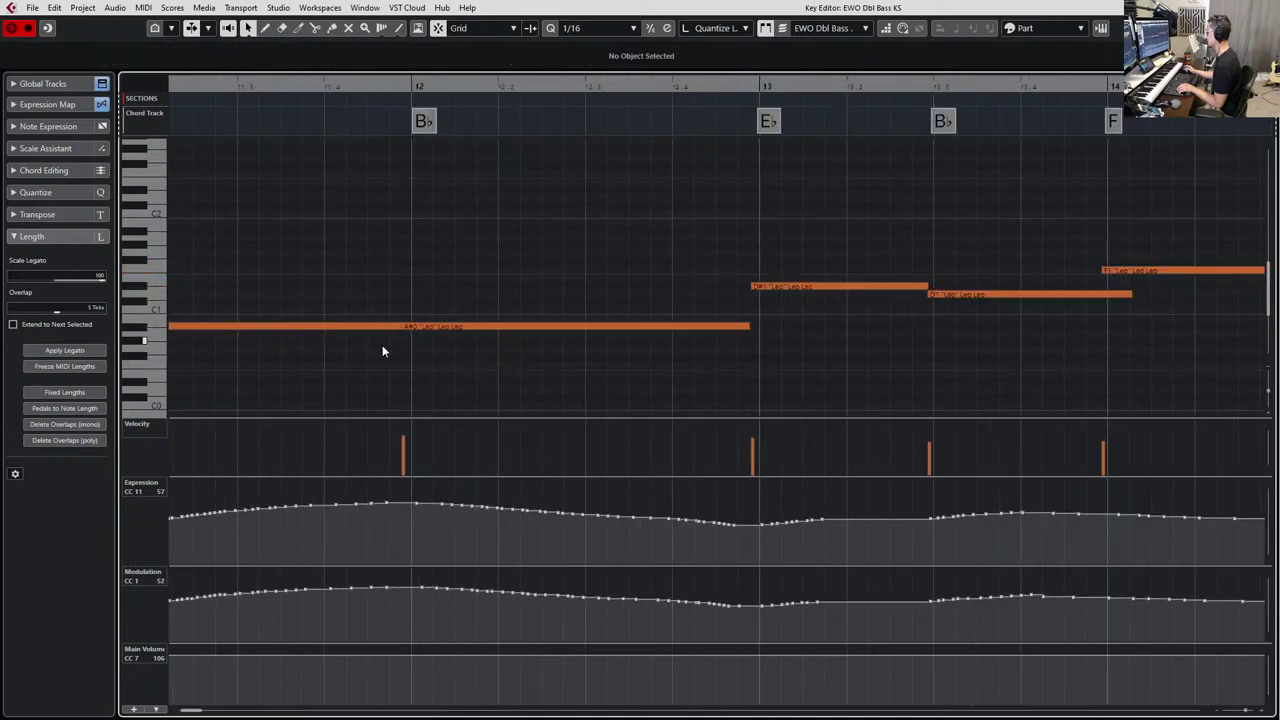
pyautogui.click(350, 326)
pyautogui.moveTo(364, 303); pyautogui.dragTo(440, 344)
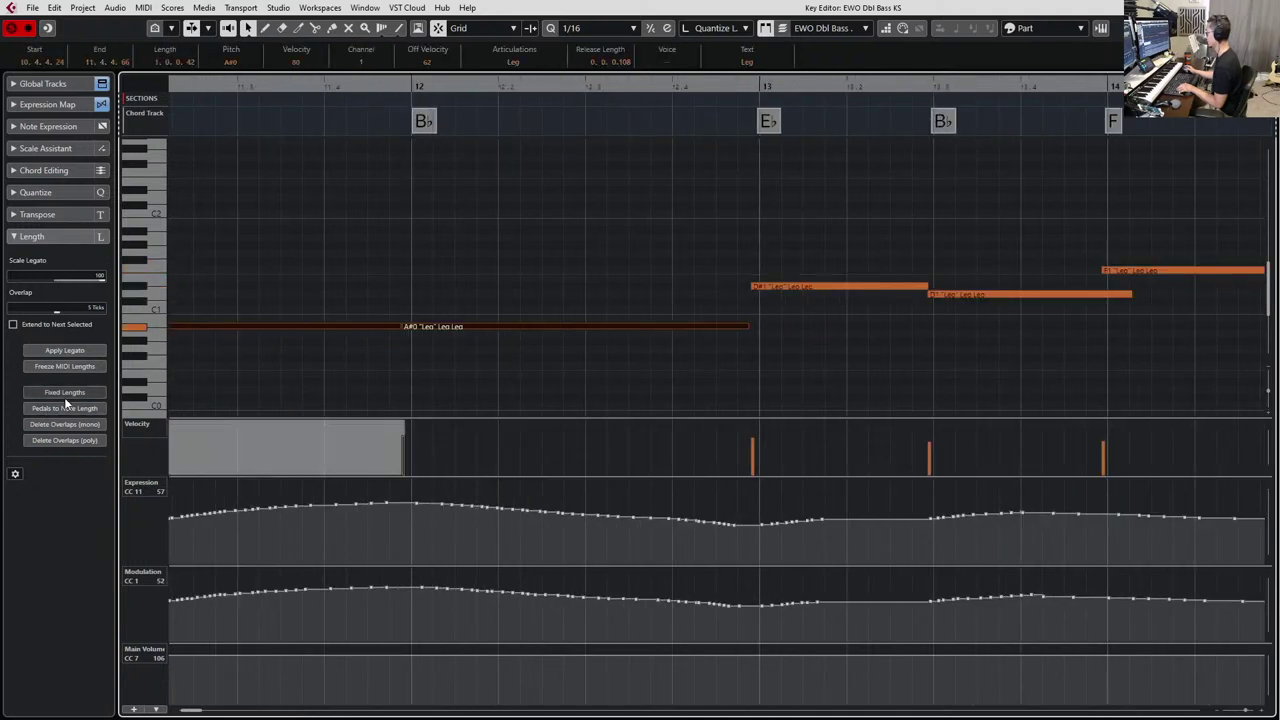
pyautogui.click(75, 426)
# Change the articulation of the A#0 note at bar 12 from legato to Sus.
pyautogui.click(478, 329)
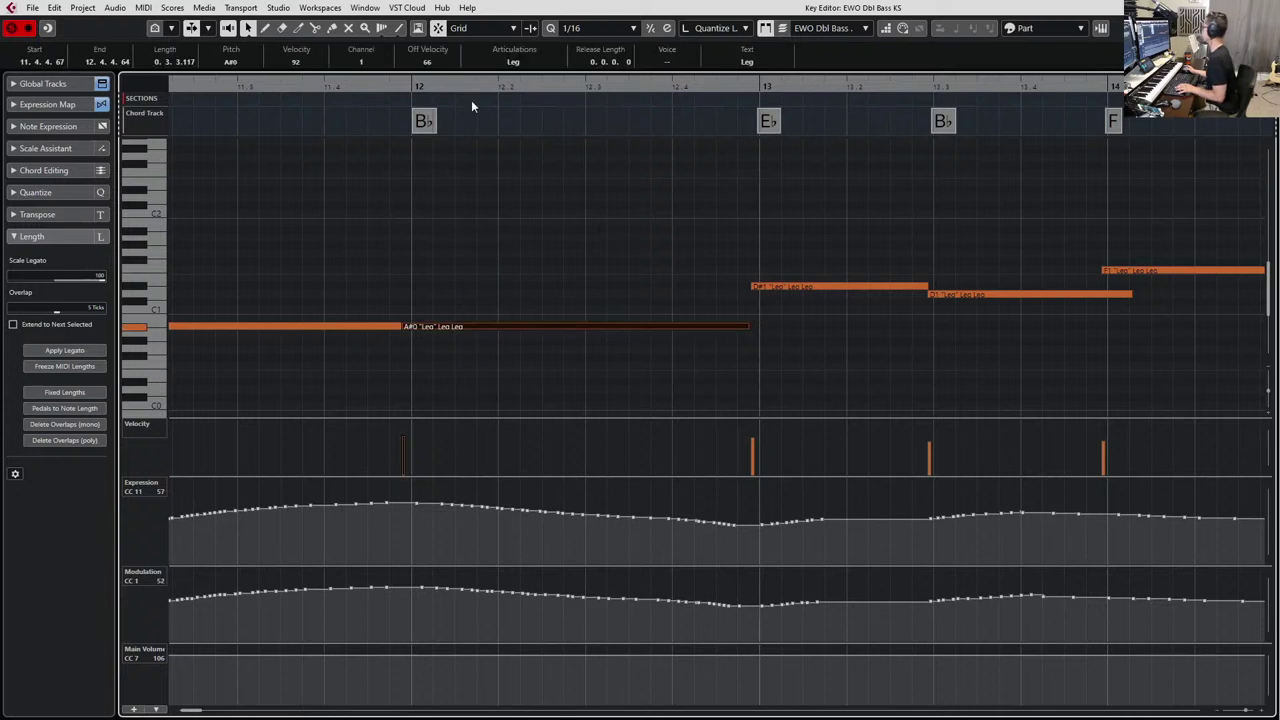
pyautogui.click(507, 61)
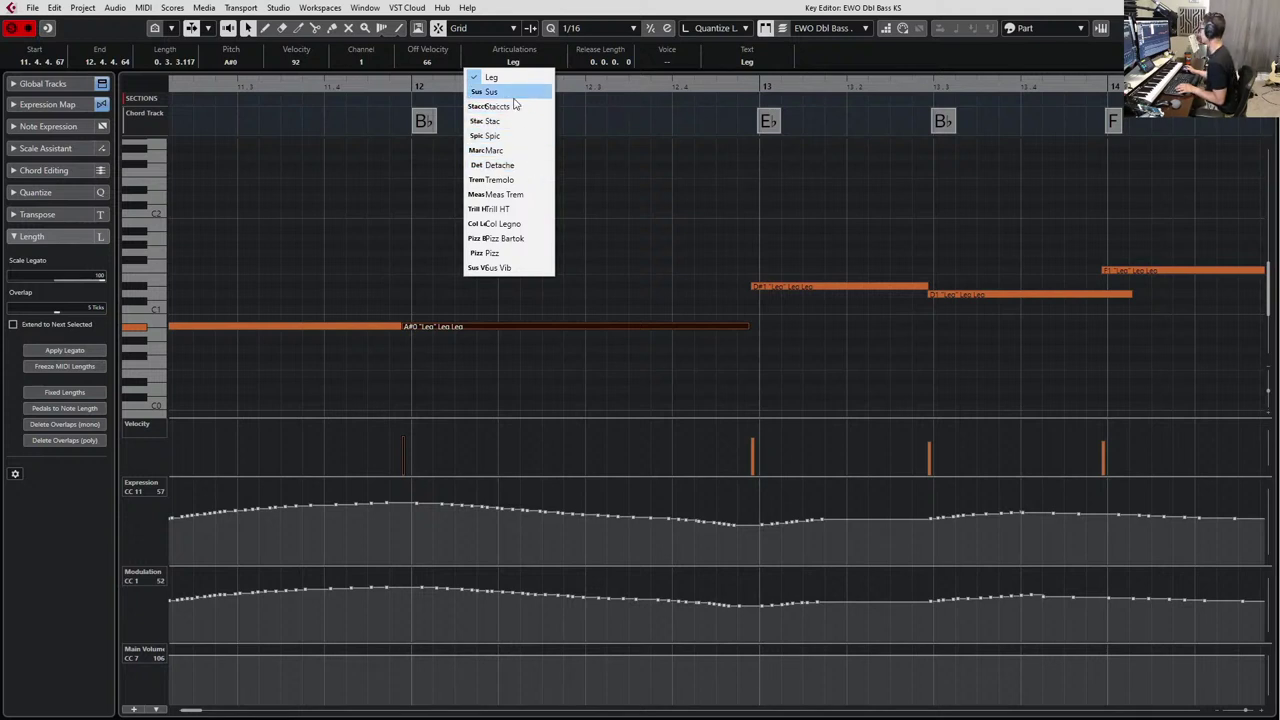
pyautogui.click(577, 230)
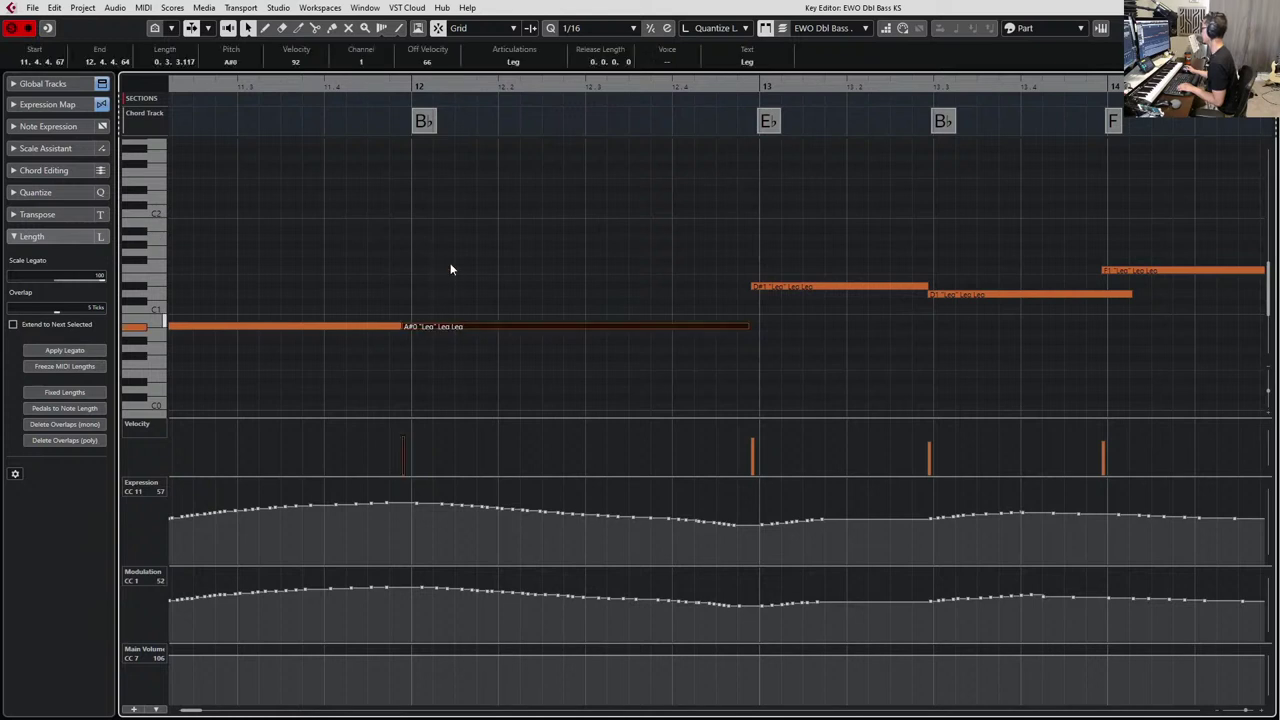
pyautogui.click(530, 58)
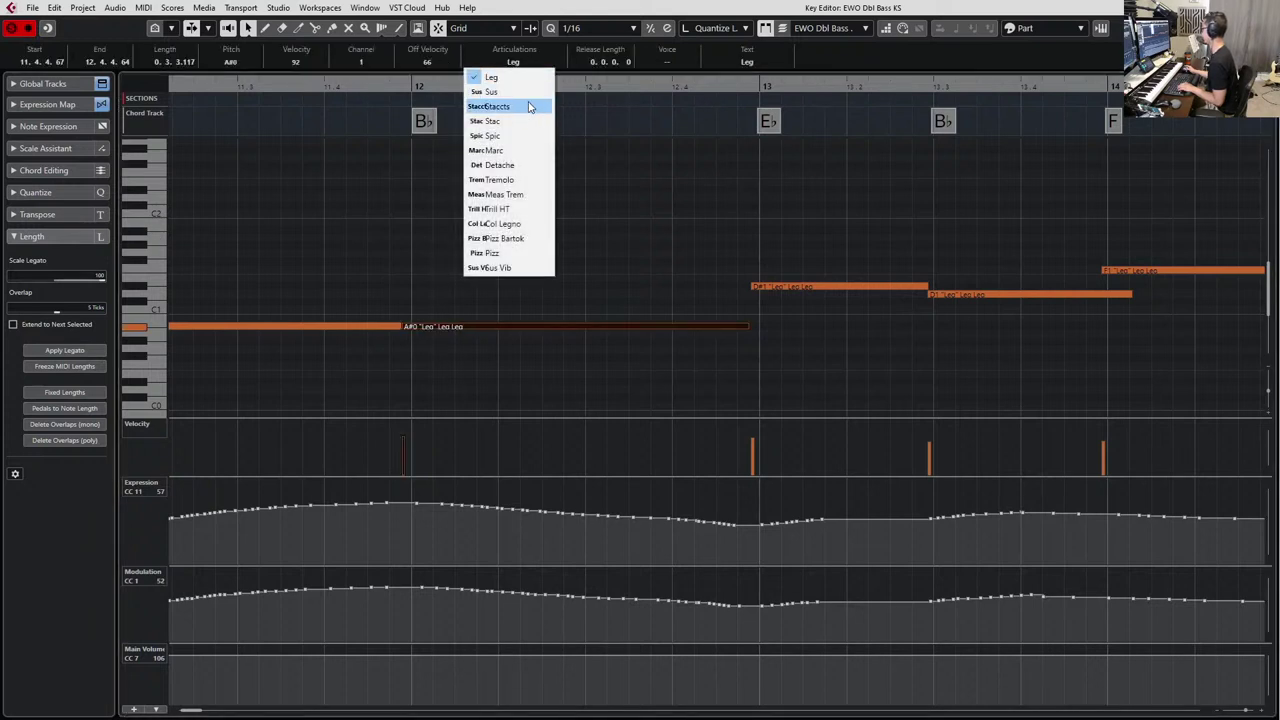
pyautogui.click(521, 97)
# Audition the edited double bass passage from bar 11 into bar 14.
pyautogui.click(373, 330)
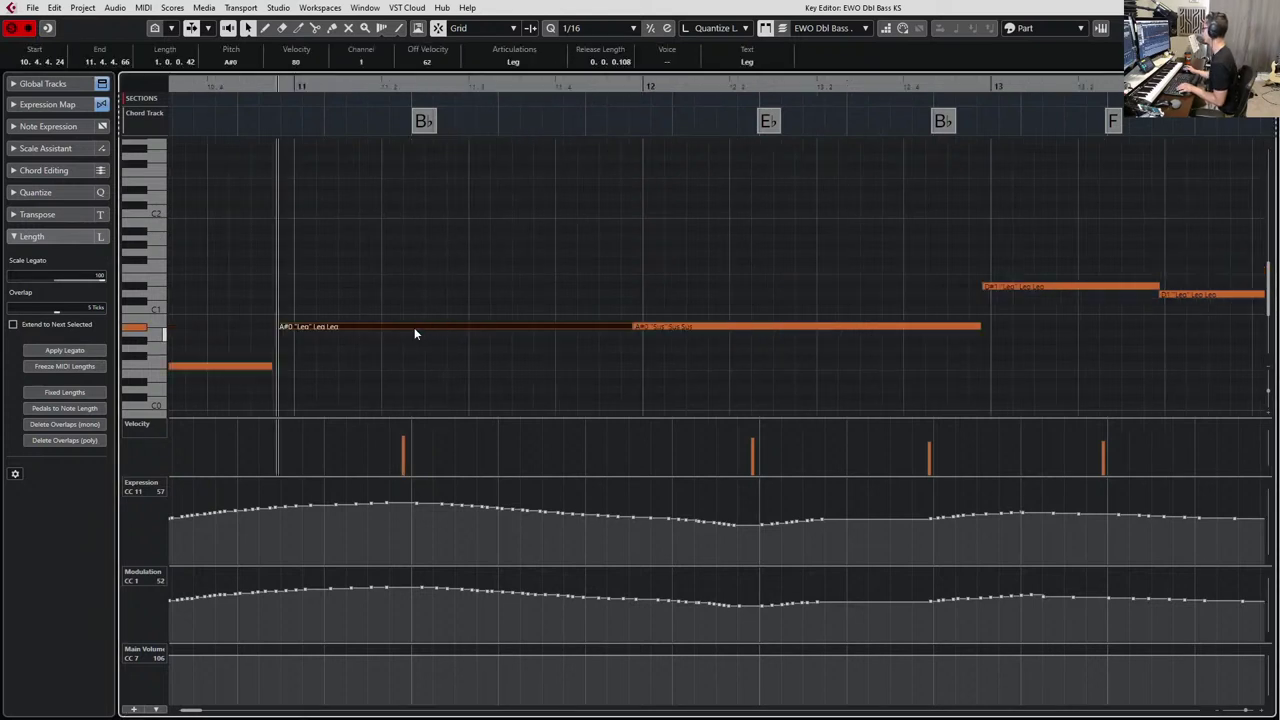
pyautogui.press('space')
pyautogui.scroll(-1, 468, 310)
pyautogui.hscroll(1, 460, 290)
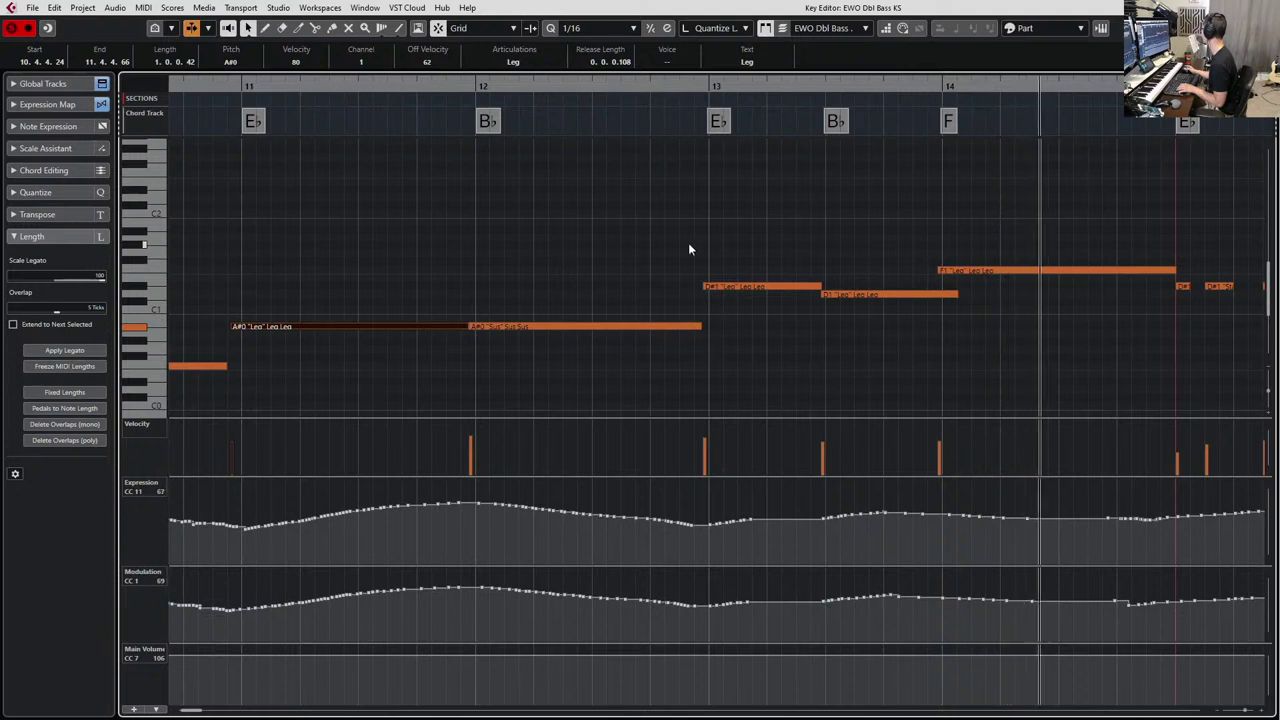
pyautogui.press('space')
# Extend the starts of the D#1, D1 and F1 notes at bars 13 and 14 earlier by two 1/64 steps, leaving the quantize value at 1/1.
pyautogui.moveTo(684, 242); pyautogui.dragTo(950, 306)
pyautogui.moveTo(710, 264); pyautogui.dragTo(864, 312)
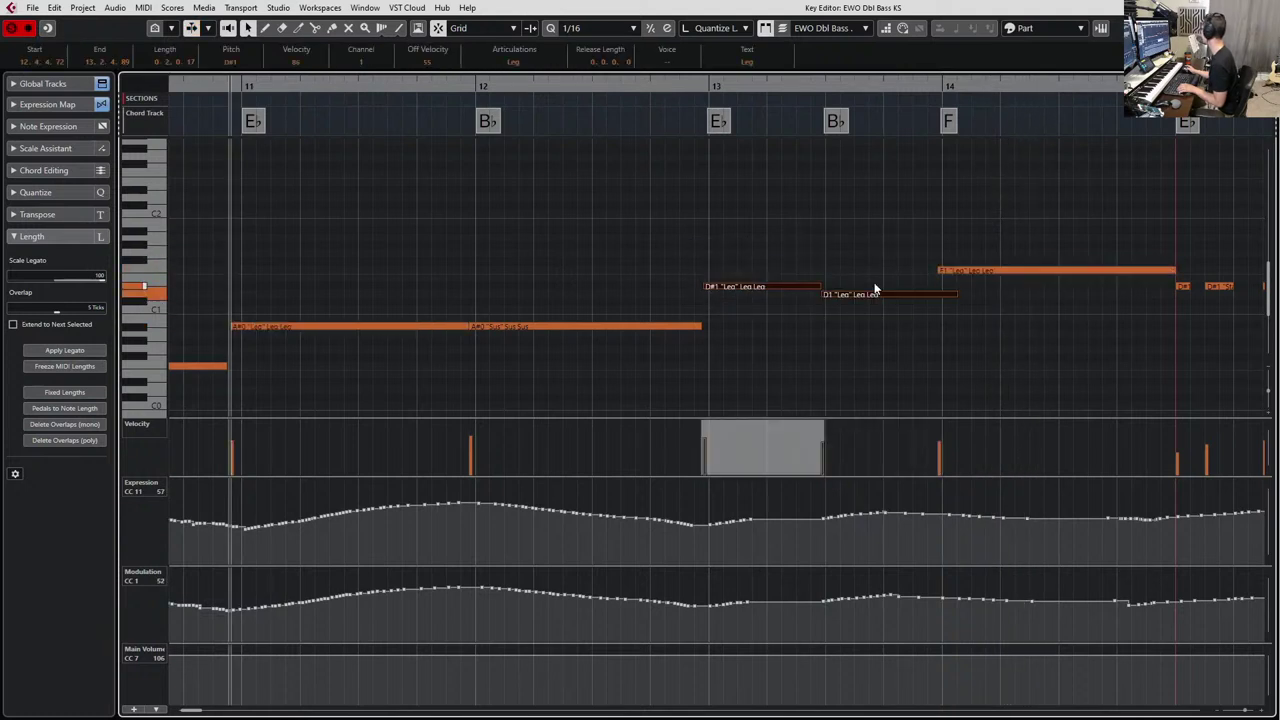
pyautogui.moveTo(928, 234); pyautogui.dragTo(954, 282)
pyautogui.hotkey('alt', 'Left')
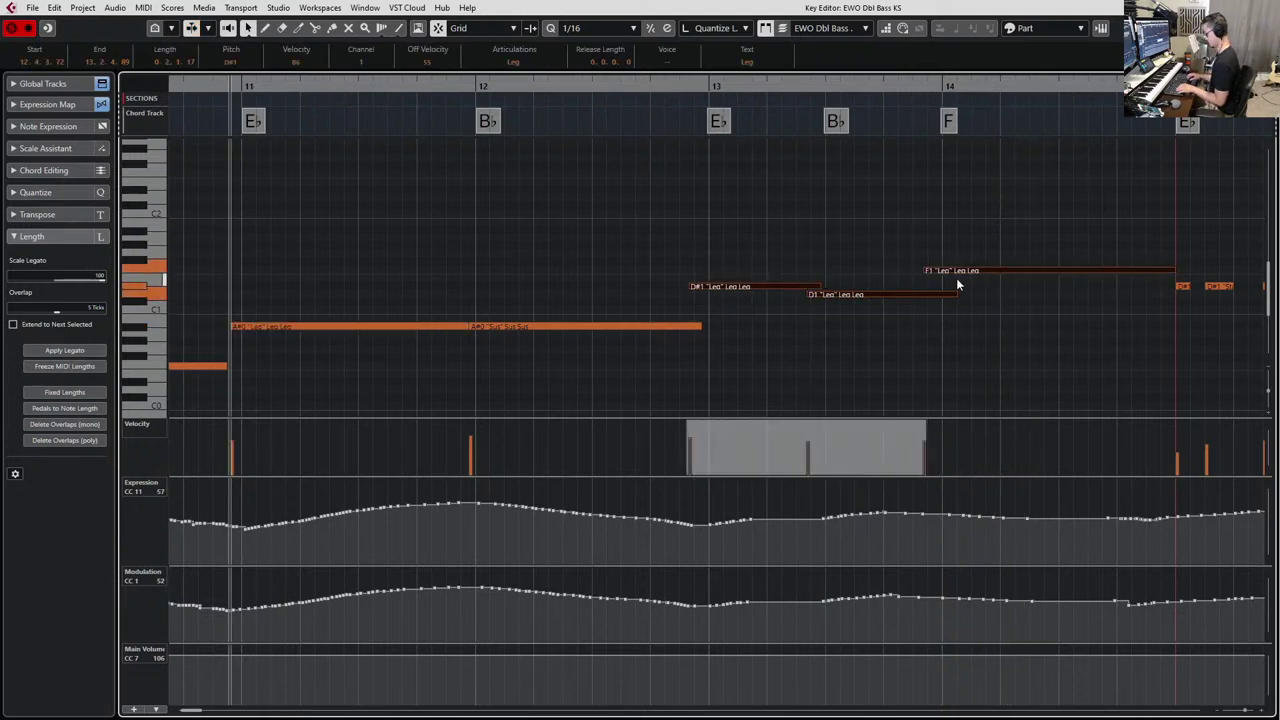
pyautogui.hotkey('alt', 'Right')
pyautogui.hotkey('alt', '1')
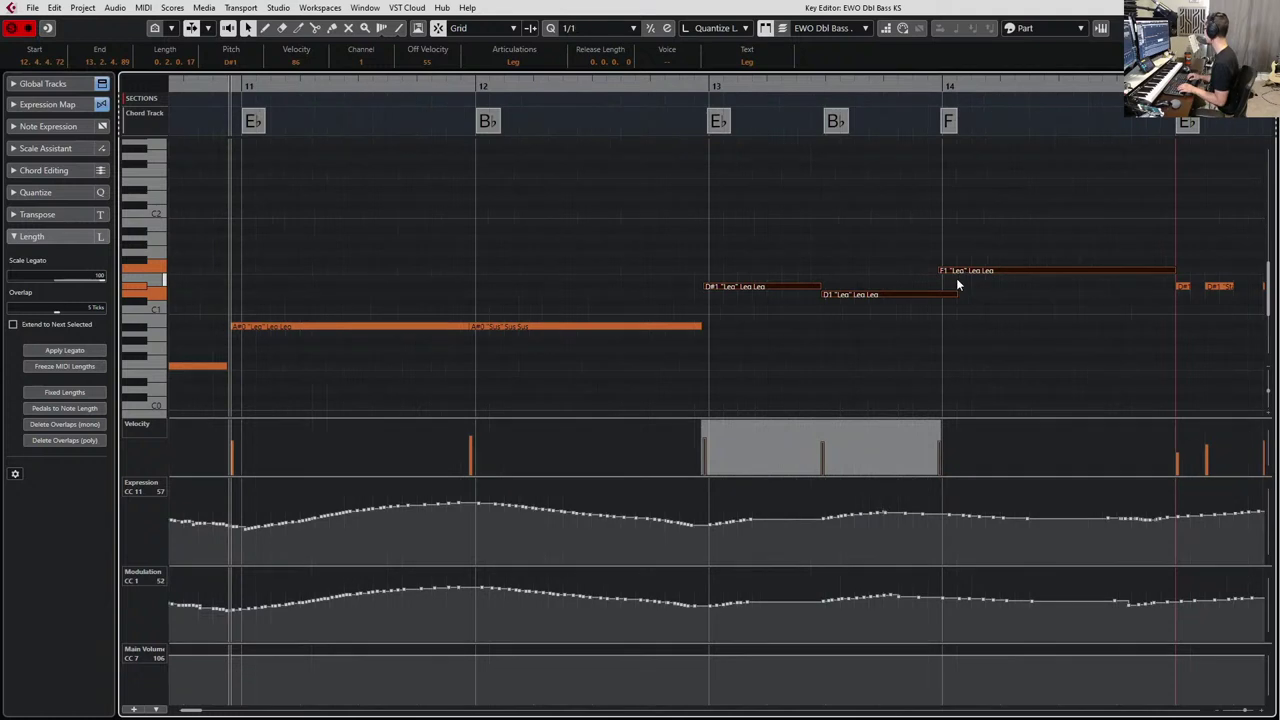
pyautogui.hotkey('alt', '7')
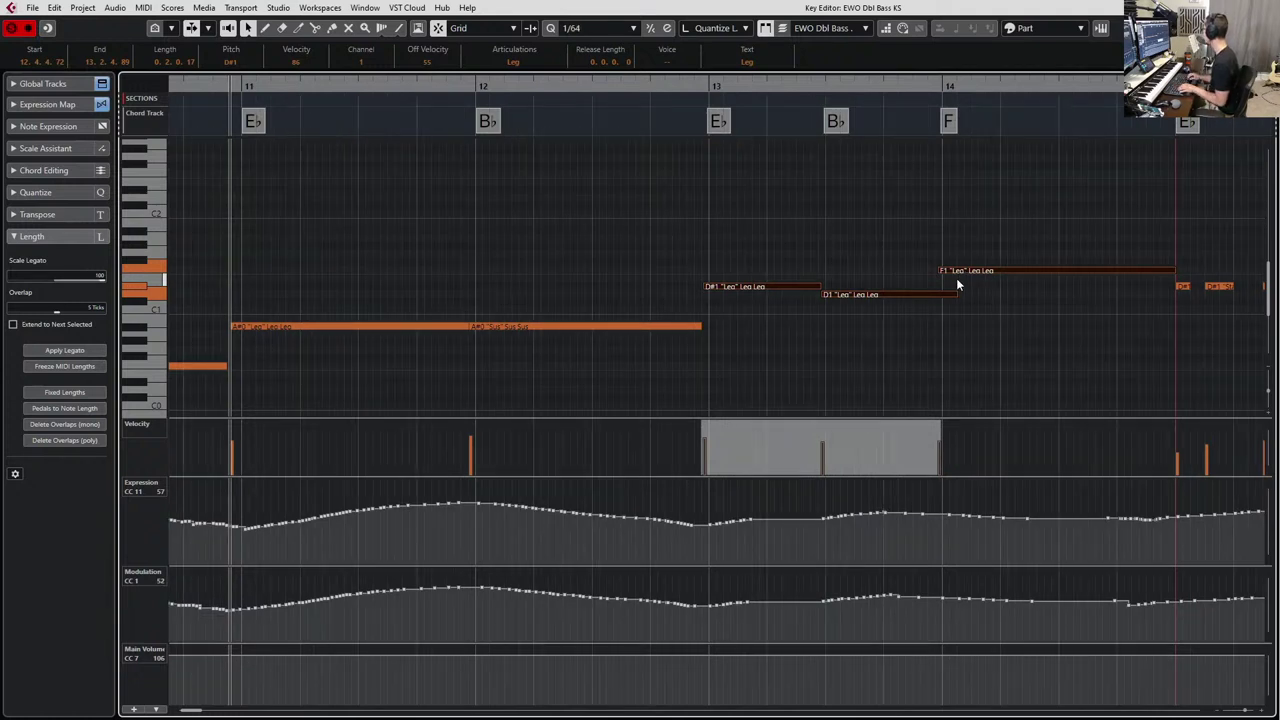
pyautogui.hotkey('alt', 'Right')
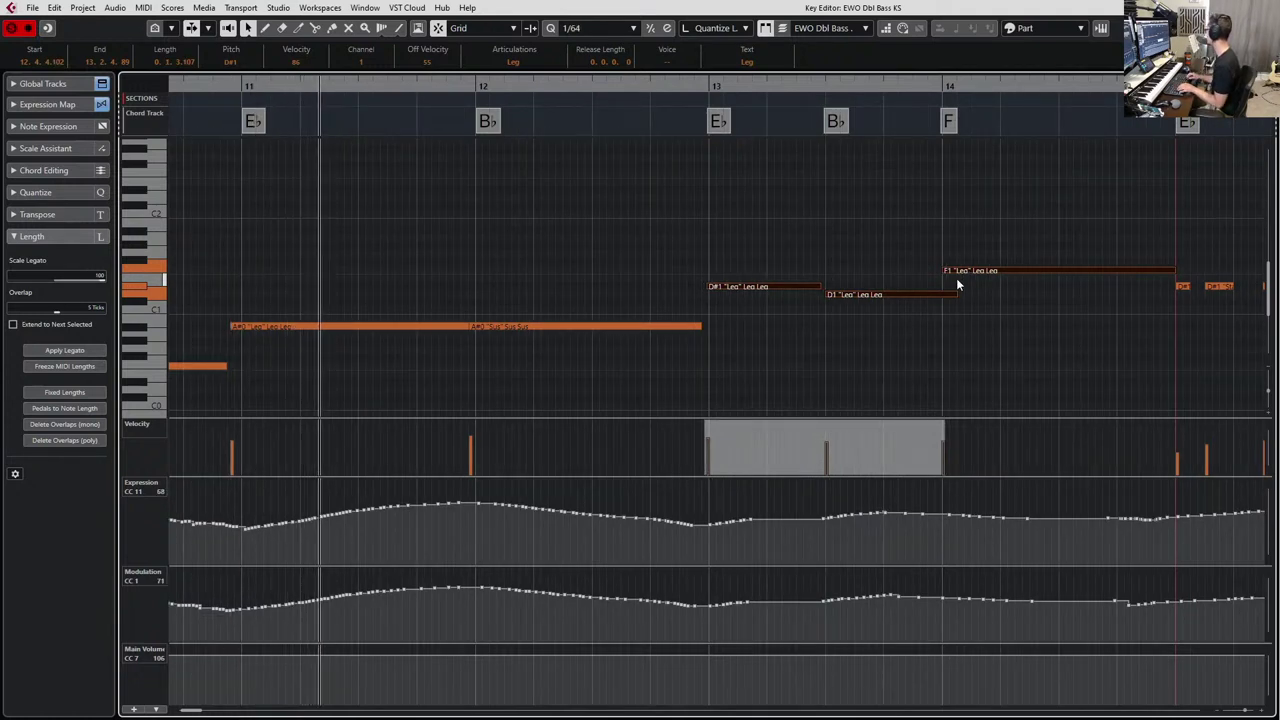
pyautogui.hotkey('alt', 'Left')
pyautogui.hotkey('alt', 'Left')
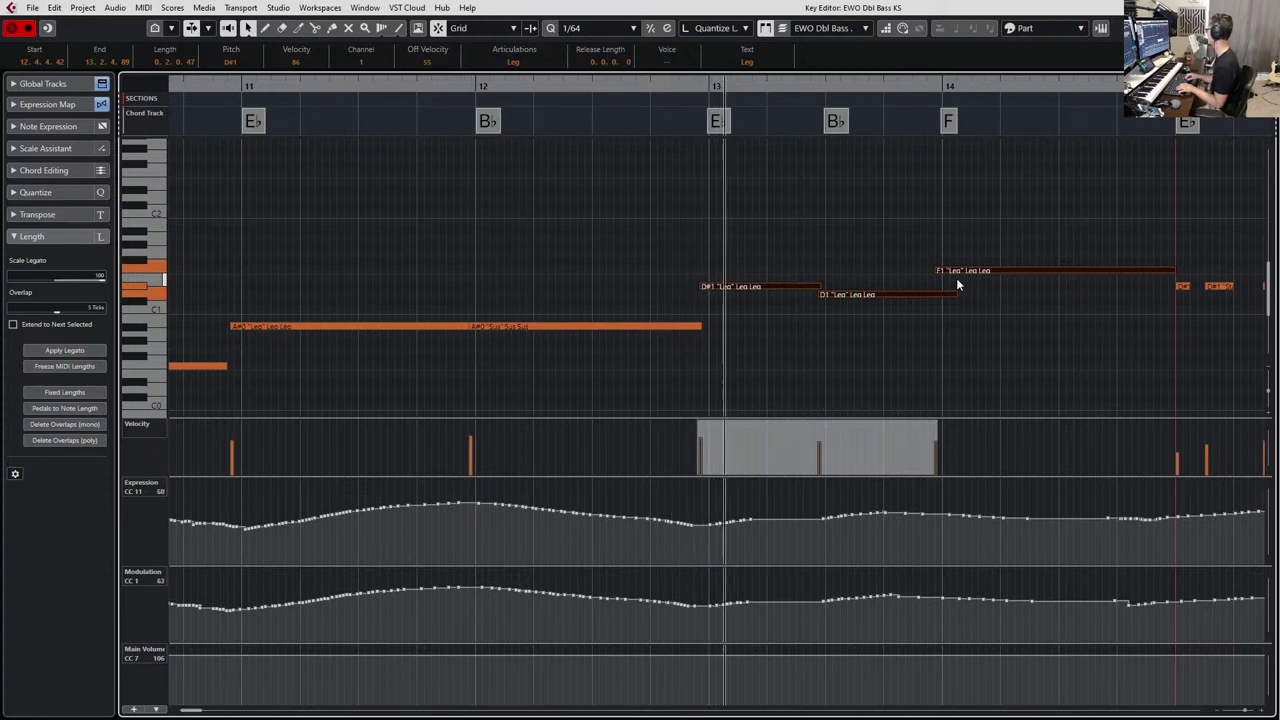
pyautogui.hotkey('alt', 'Left')
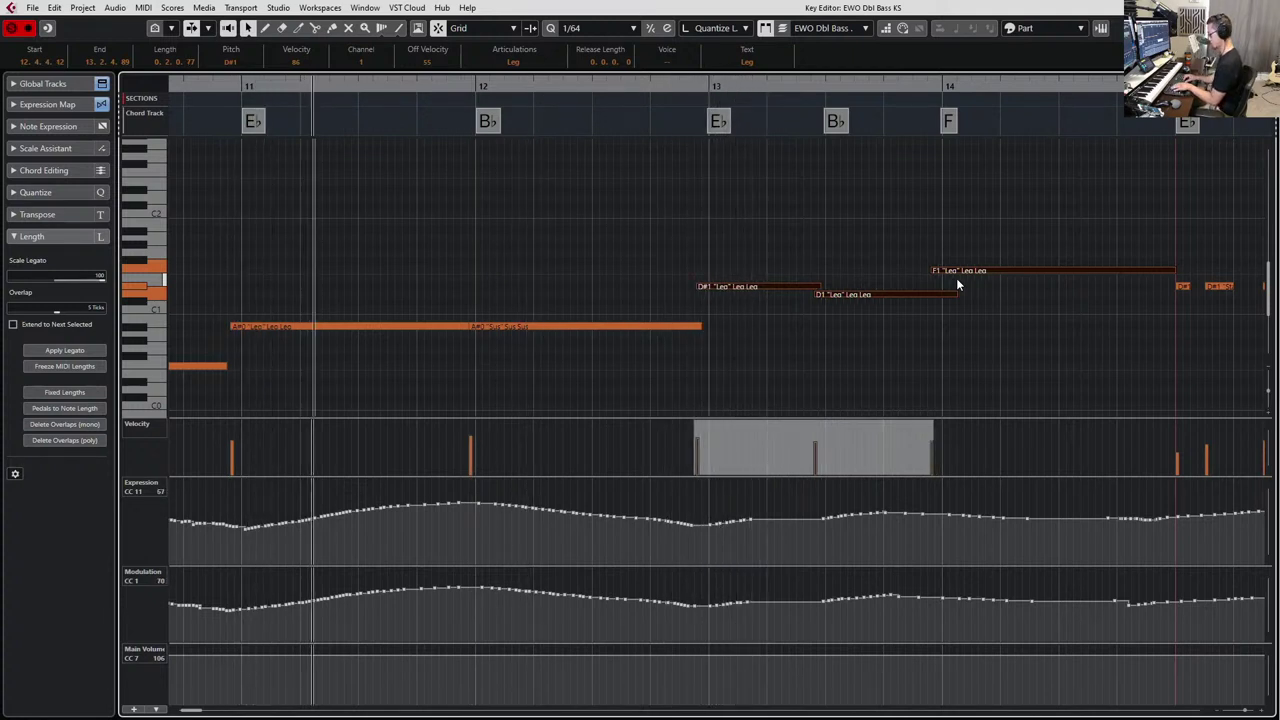
pyautogui.hotkey('alt', '1')
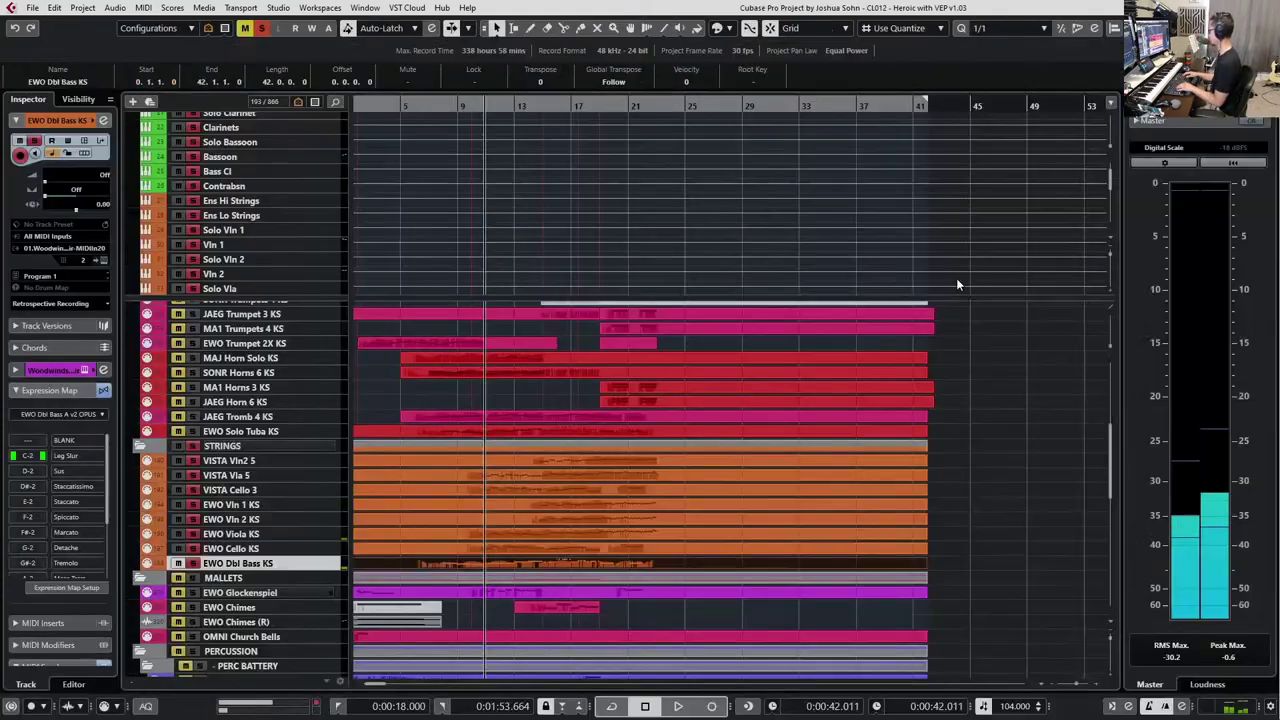
# Turn off the solo and audition the full orchestra to about bar 15, following the double bass notes in the Key Editor.
pyautogui.press('space')
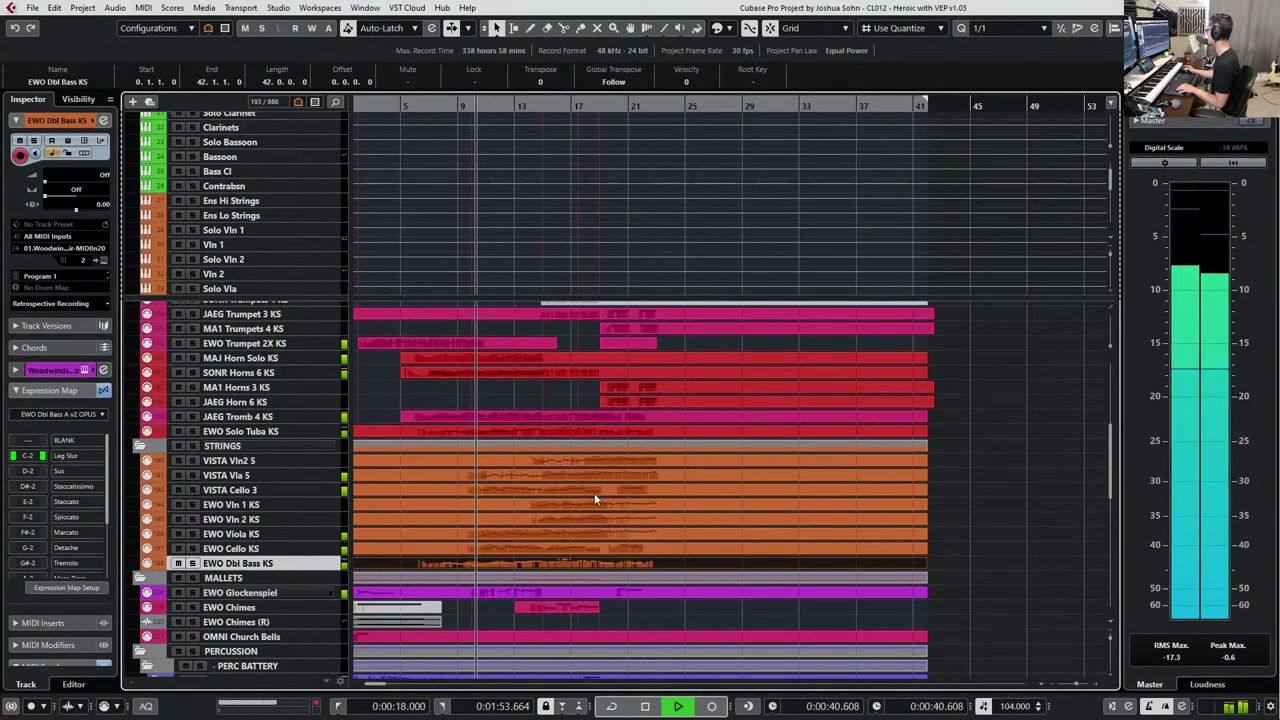
pyautogui.hotkey('ctrl', 'e')
pyautogui.scroll(-3, 767, 315)
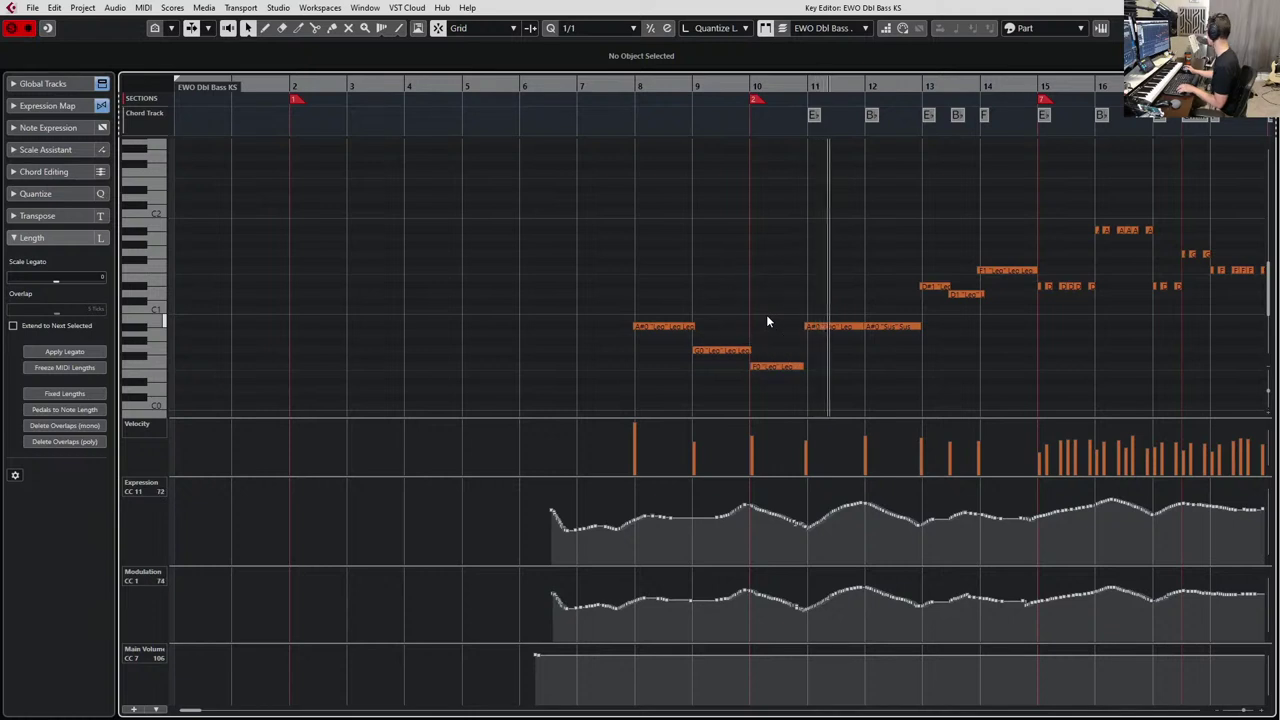
pyautogui.hscroll(3, 766, 315)
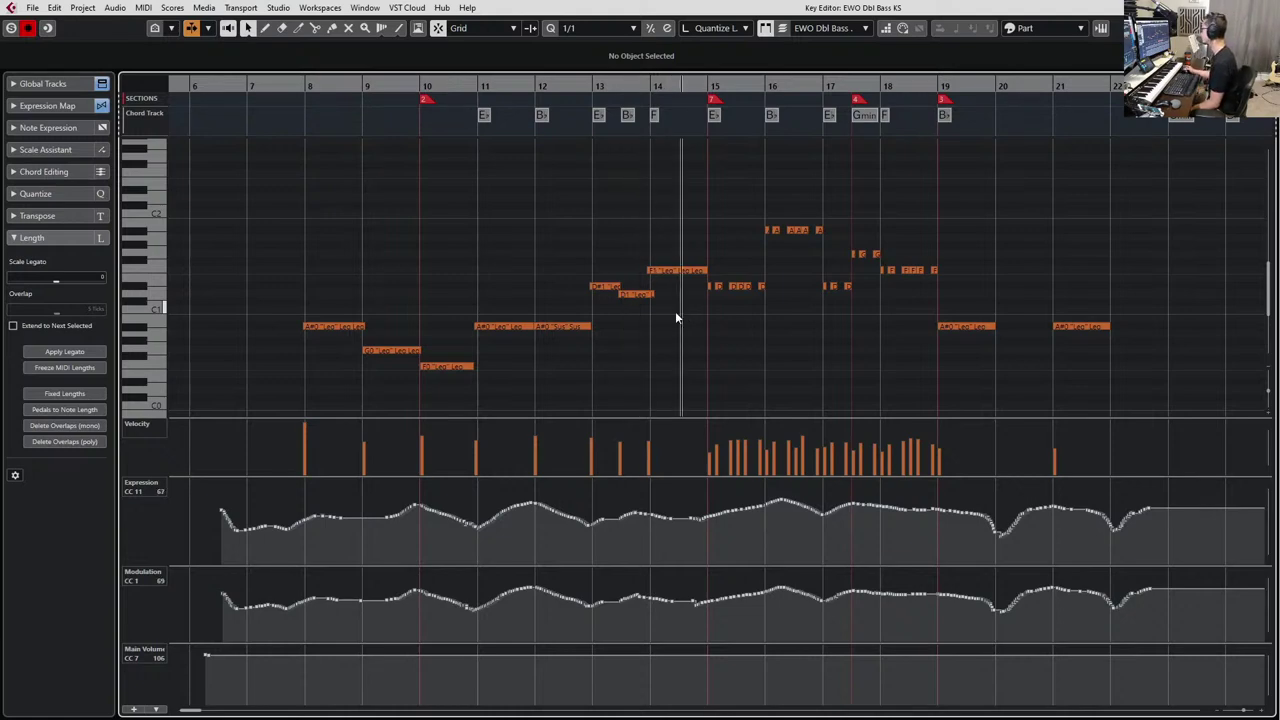
pyautogui.press('Return')
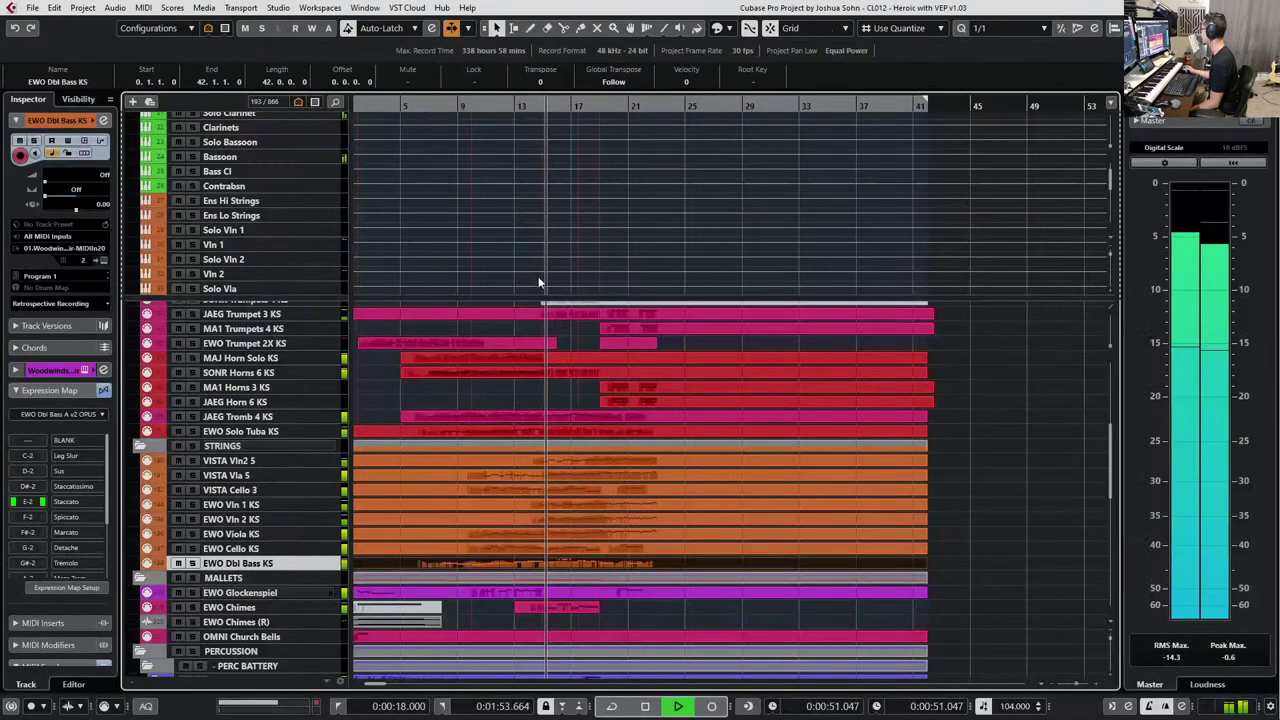
# Select the EWO Solo Tuba KS part and move the playhead to about bar 18.
pyautogui.click(525, 431)
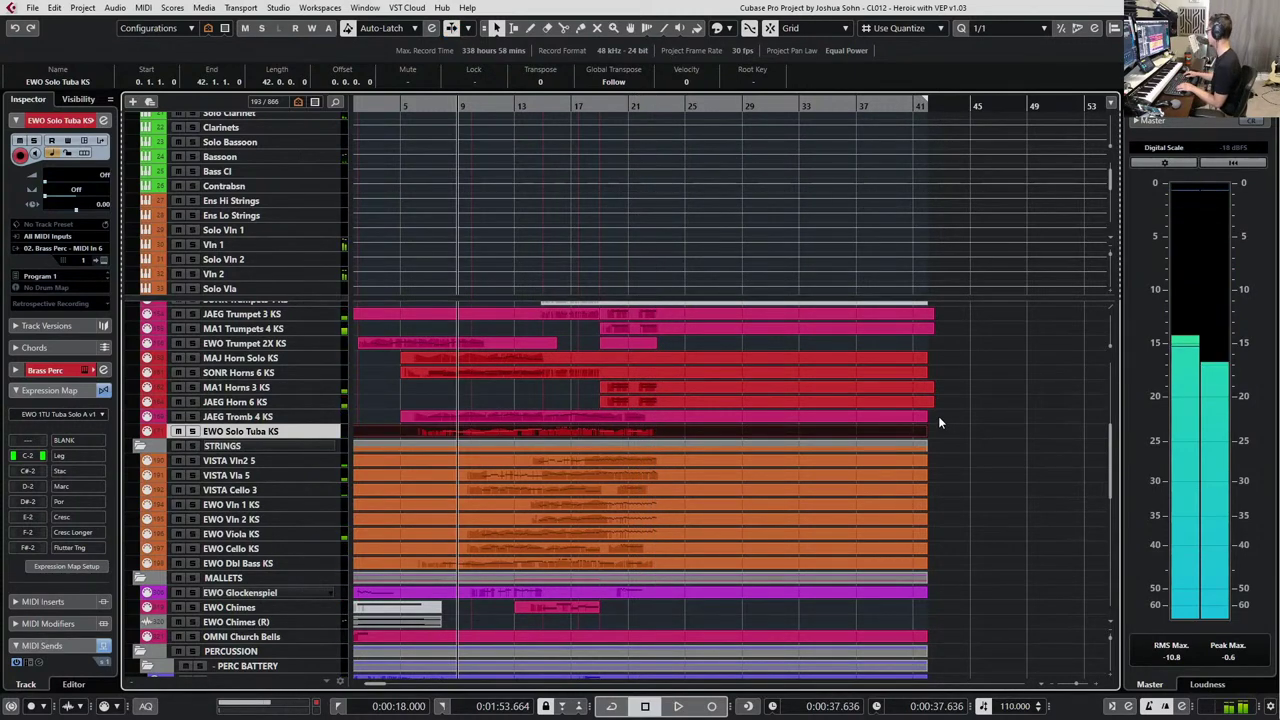
pyautogui.press('KP_Subtract')
pyautogui.press('KP_Add')
pyautogui.press('KP_Add')
pyautogui.press('KP_Add')
pyautogui.press('KP_Add')
pyautogui.press('KP_Add')
pyautogui.press('KP_Add')
pyautogui.press('KP_Add')
pyautogui.press('KP_Add')
pyautogui.press('KP_Add')
pyautogui.press('KP_Add')
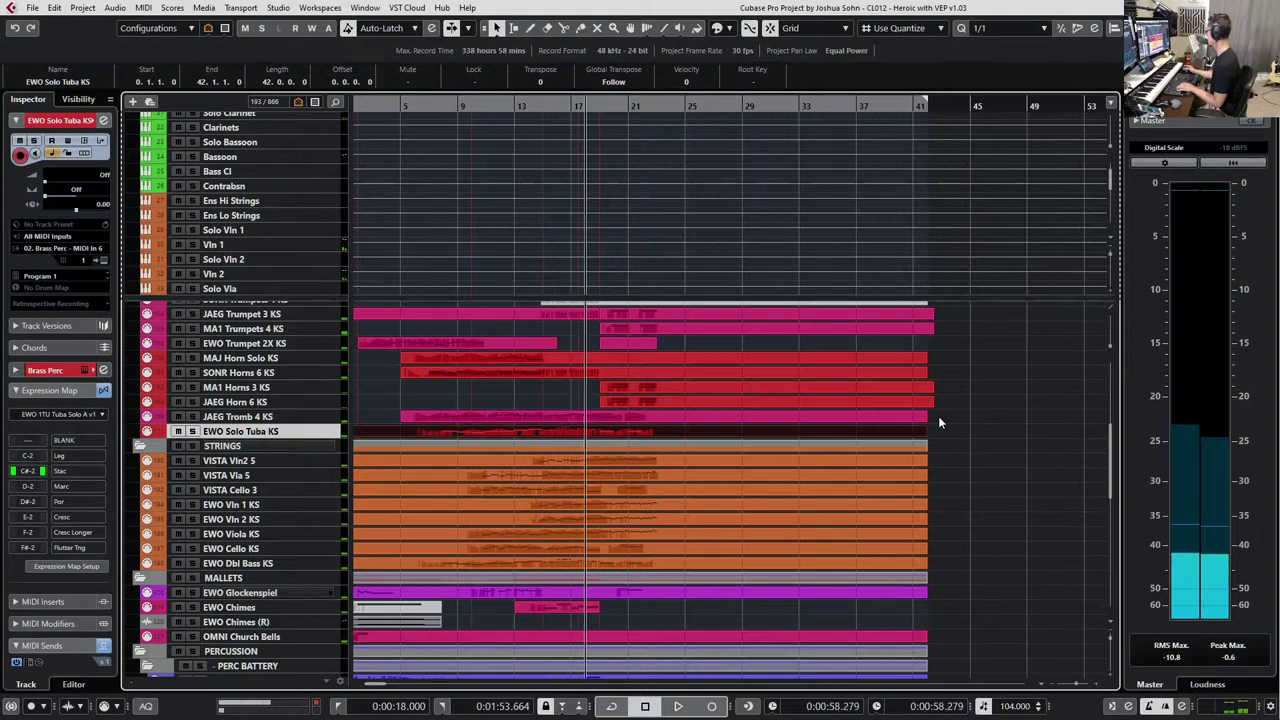
# Examine the mallet and percussion tracks around bar 18, from about bar 11 to bar 25.
pyautogui.scroll(-8, 938, 416)
pyautogui.hscroll(-3, 938, 416)
pyautogui.scroll(3, 796, 439)
pyautogui.hscroll(3, 765, 464)
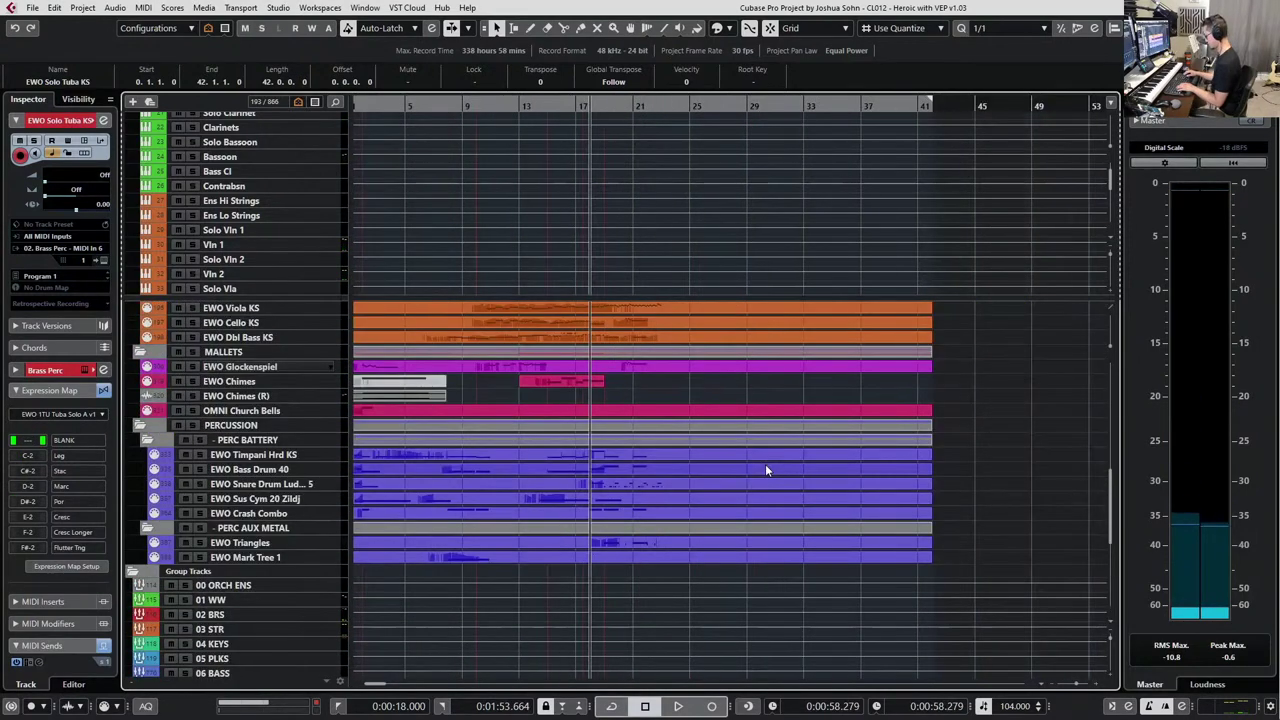
pyautogui.press('h')
pyautogui.press('h')
pyautogui.press('h')
pyautogui.press('h')
pyautogui.press('h')
pyautogui.press('h')
pyautogui.press('h')
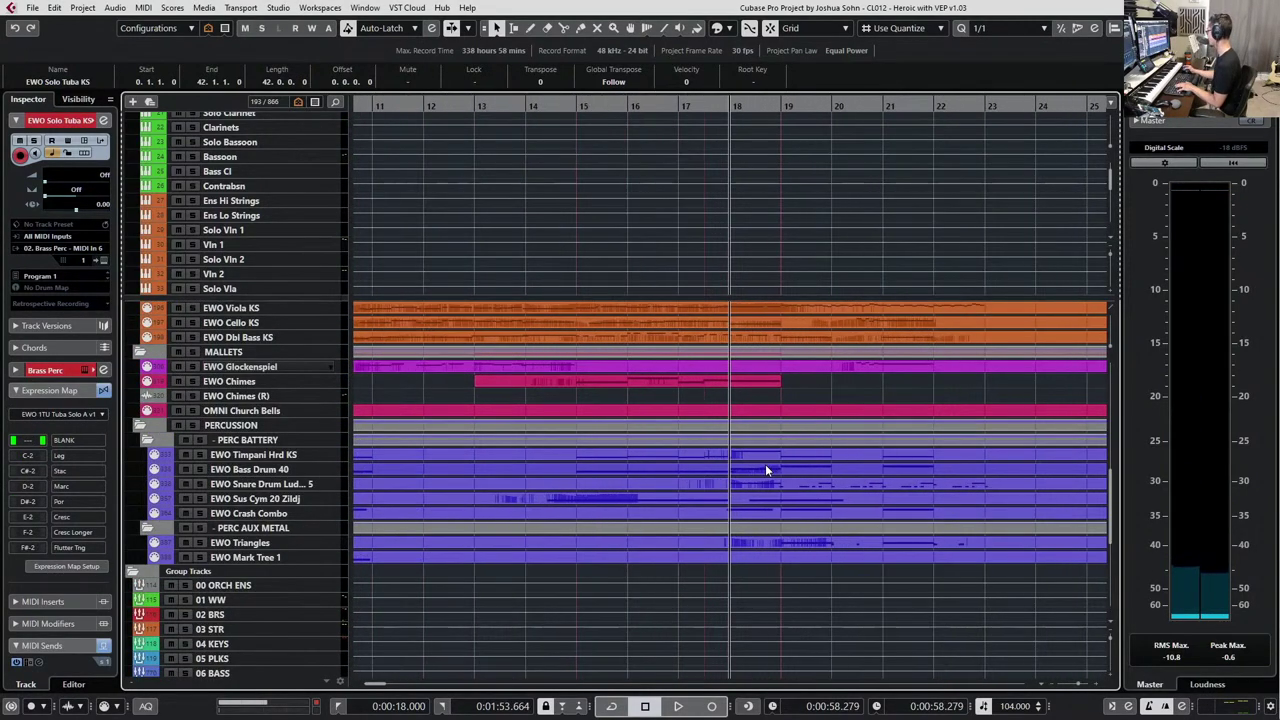
# Audition the mix from bar 18 to about bar 20 while checking the snare drum and mark tree tracks.
pyautogui.hscroll(-5, 765, 464)
pyautogui.hscroll(10, 762, 467)
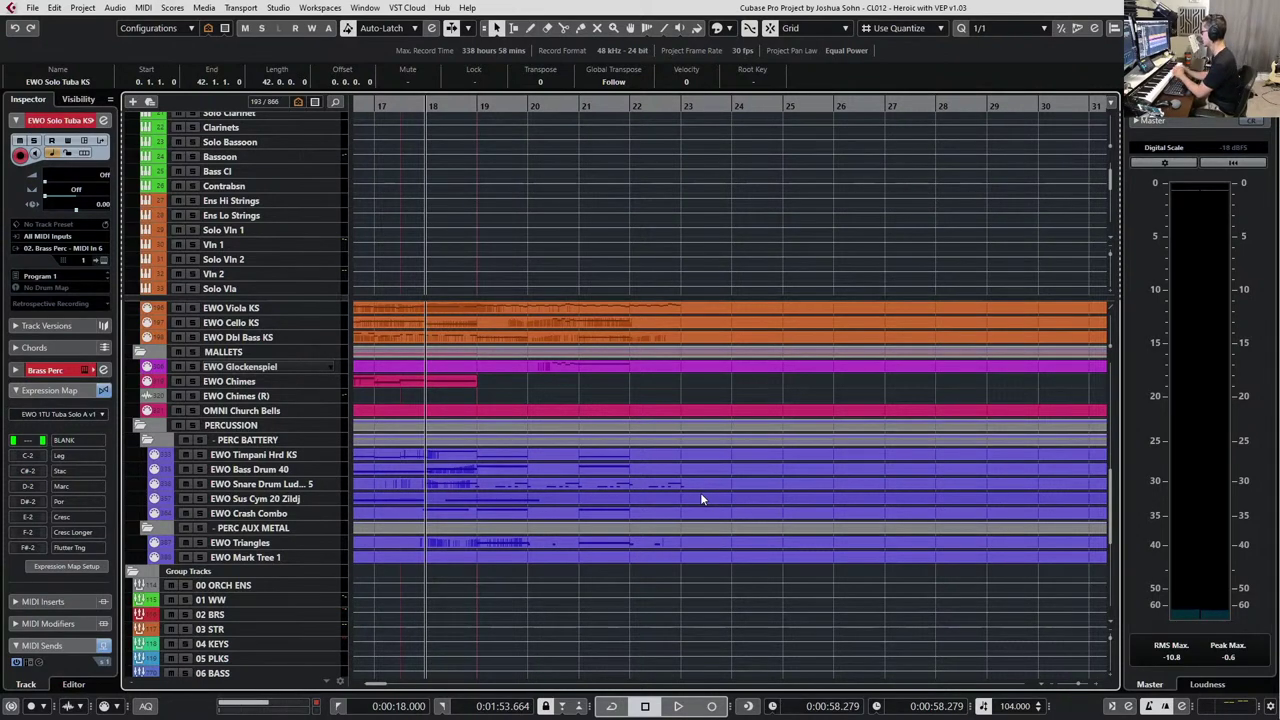
pyautogui.click(551, 484)
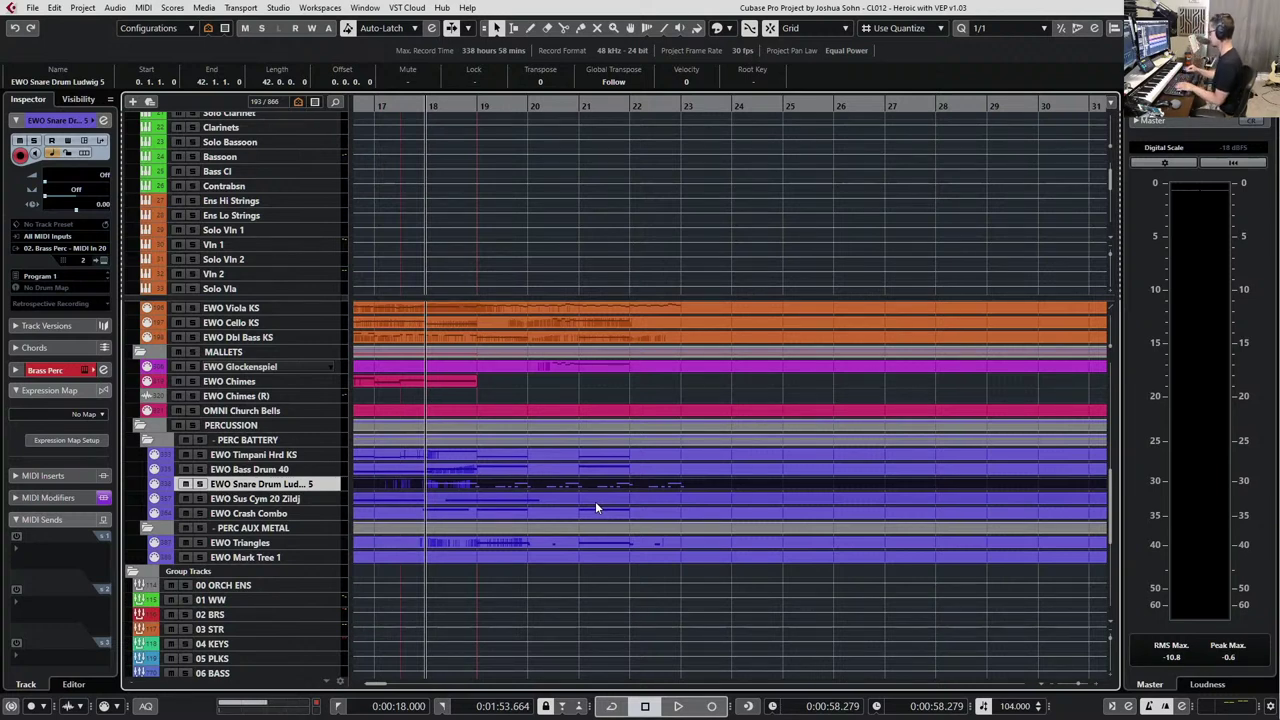
pyautogui.press('space')
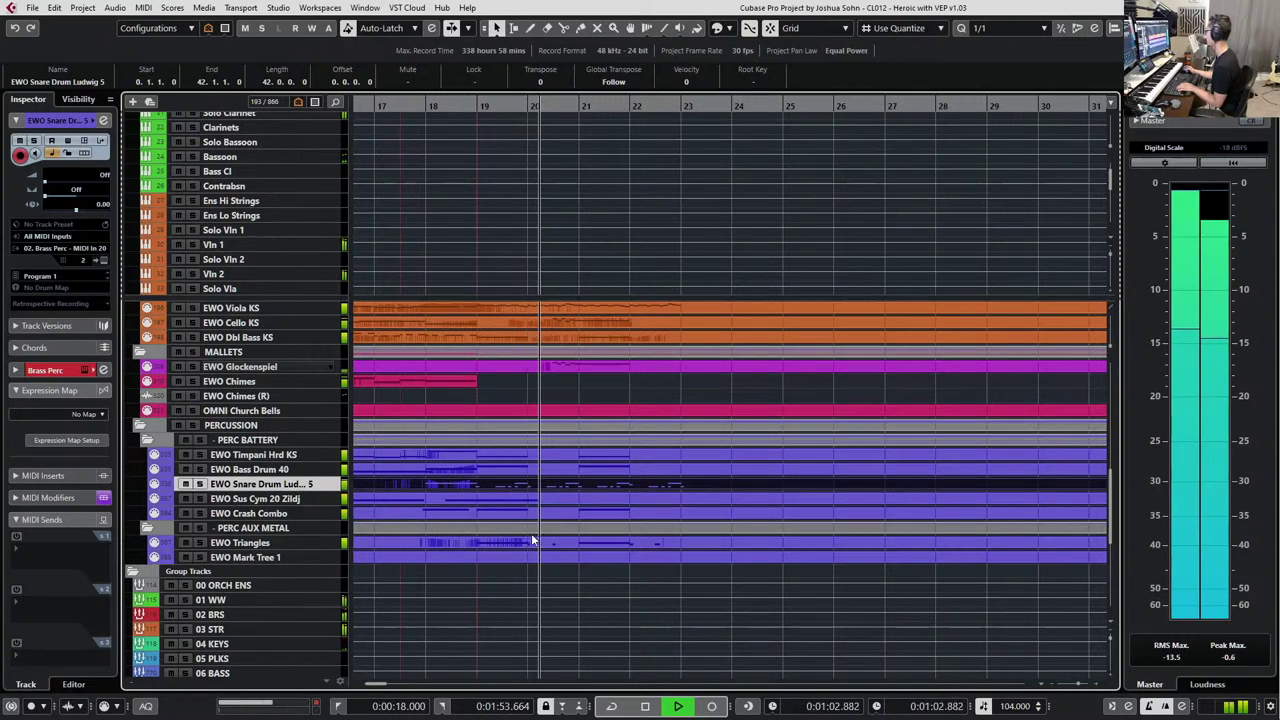
pyautogui.click(550, 560)
pyautogui.press('space')
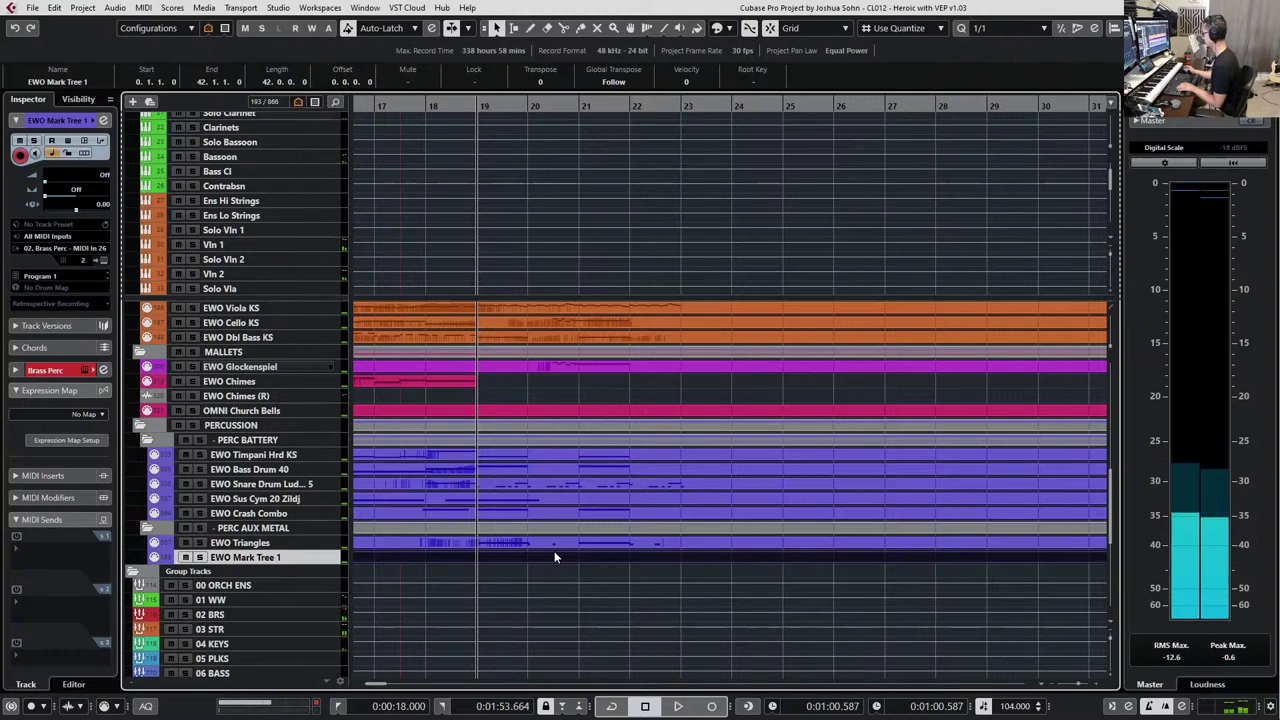
# Open the EWO Sus Cym 20 Zildj part and shorten the D3 note from bar 18 to end at bar 20.
pyautogui.click(321, 498)
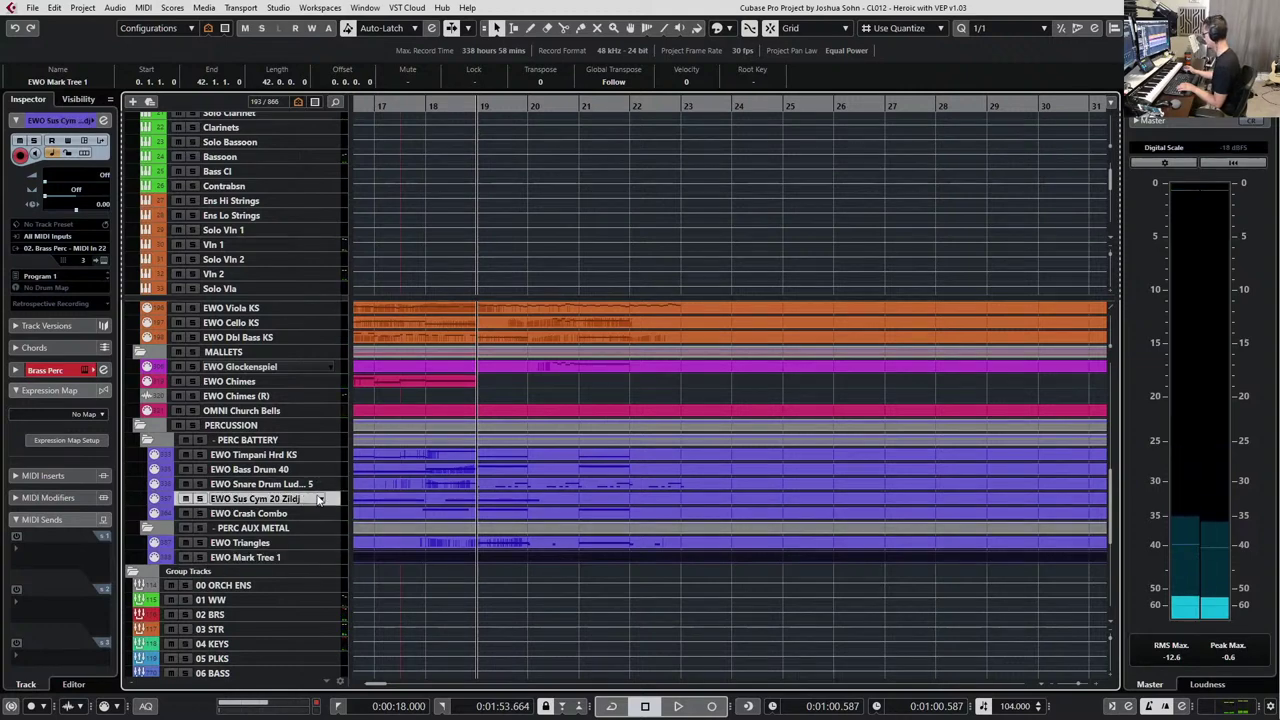
pyautogui.doubleClick(456, 503)
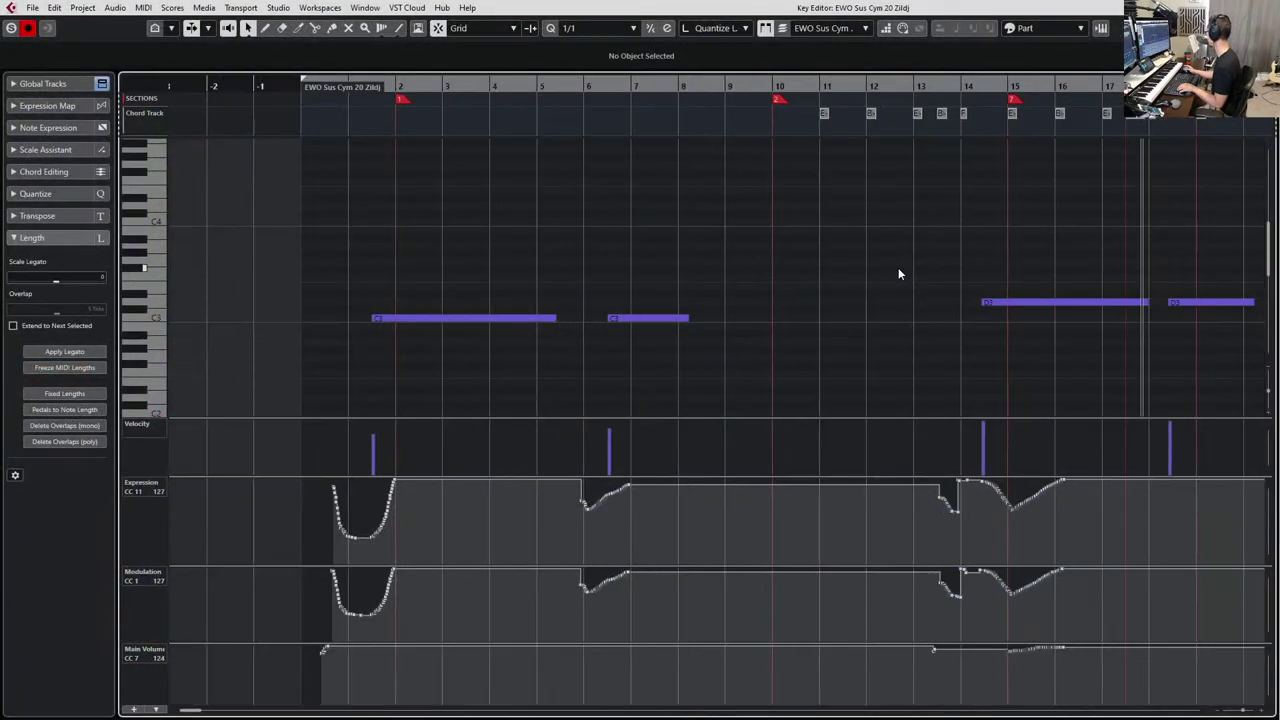
pyautogui.scroll(3, 838, 250)
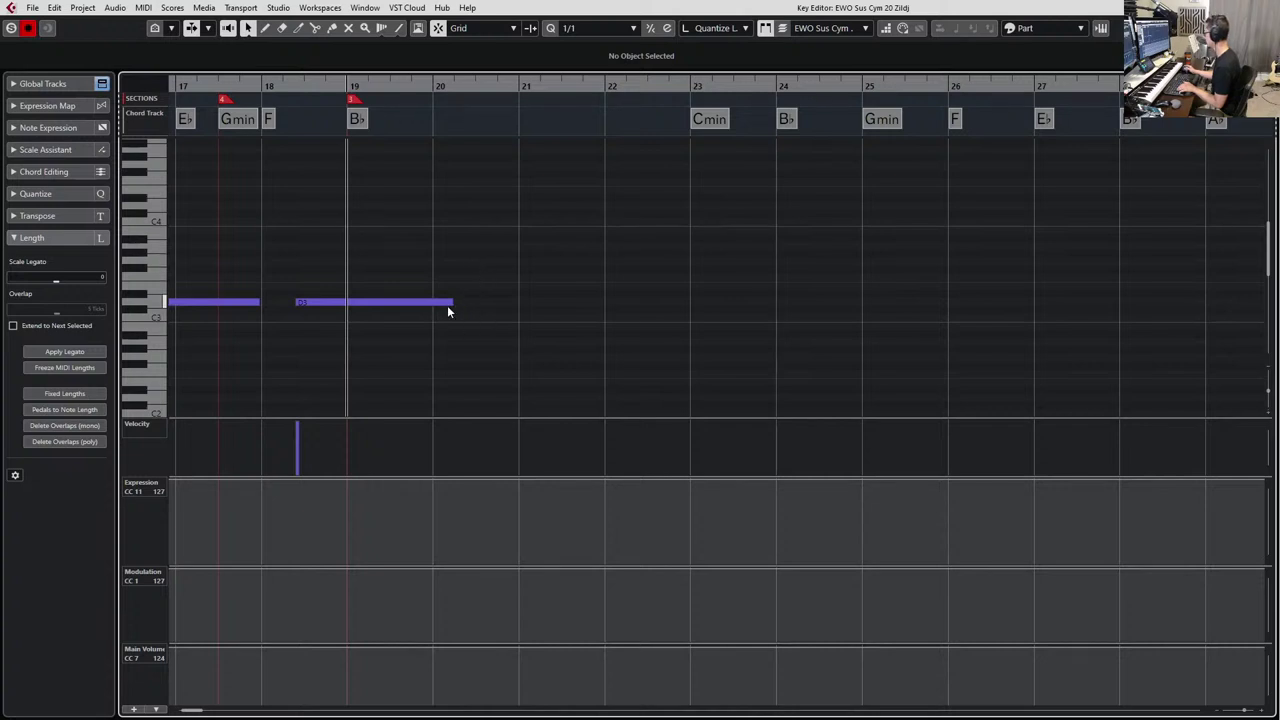
pyautogui.moveTo(447, 304); pyautogui.dragTo(465, 302)
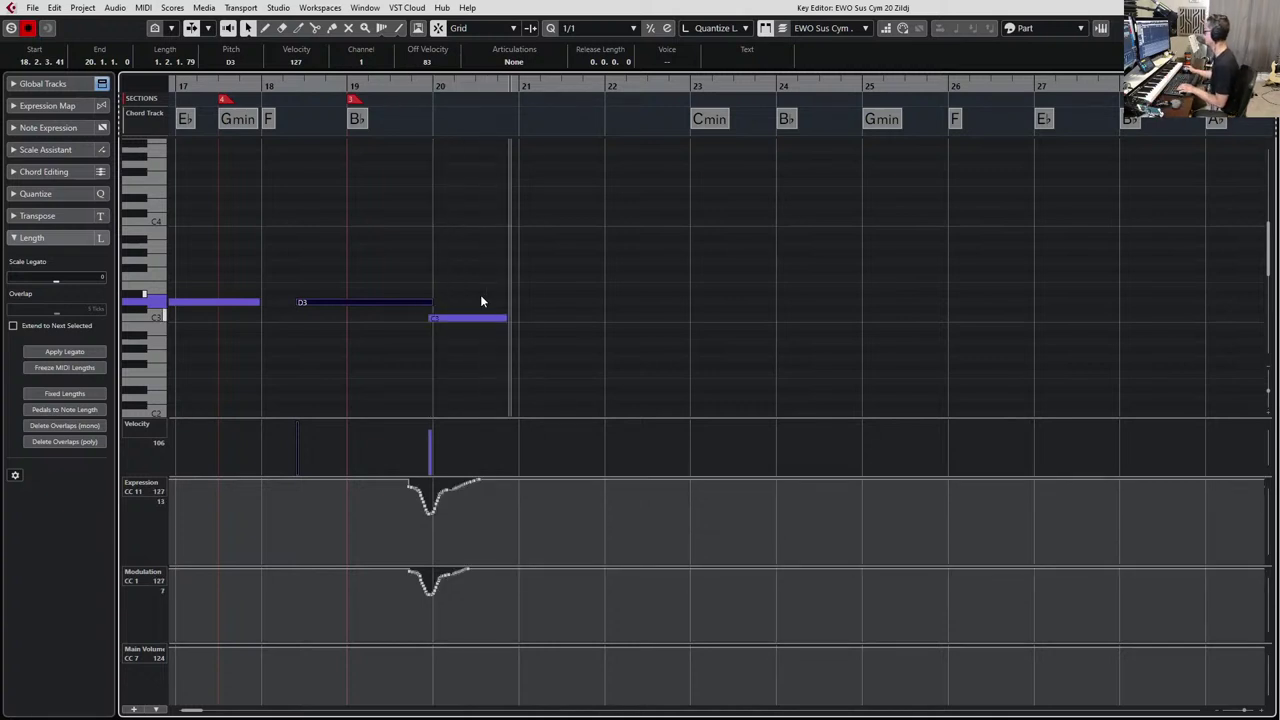
# Stop playback and delete the recorded C3 cymbal note at bar 20 with its expression and modulation curves.
pyautogui.click(603, 272)
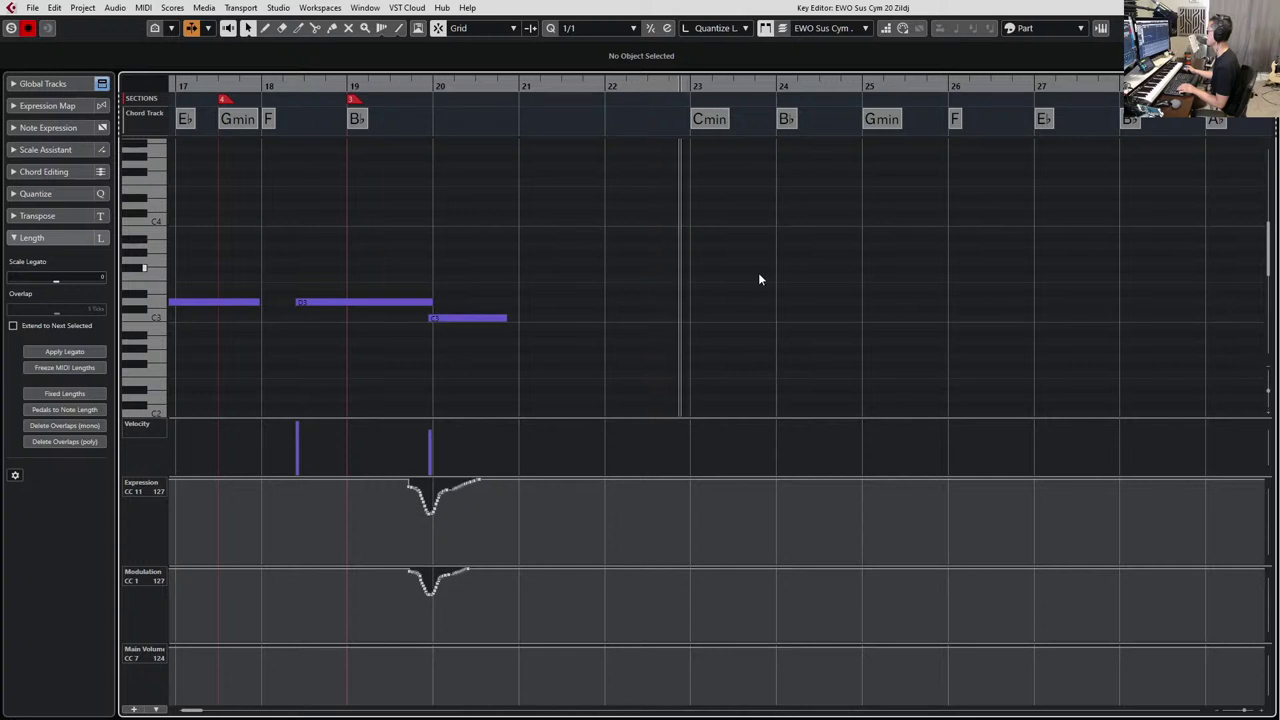
pyautogui.press('space')
pyautogui.moveTo(520, 266)
pyautogui.mouseDown()
pyautogui.moveTo(483, 340)
pyautogui.moveTo(468, 316)
pyautogui.moveTo(624, 278)
pyautogui.mouseUp()
pyautogui.press('Delete')
# Place a C3 cymbal note at velocity 100 from bar 20 to bar 22.
pyautogui.scroll(-1, 624, 278)
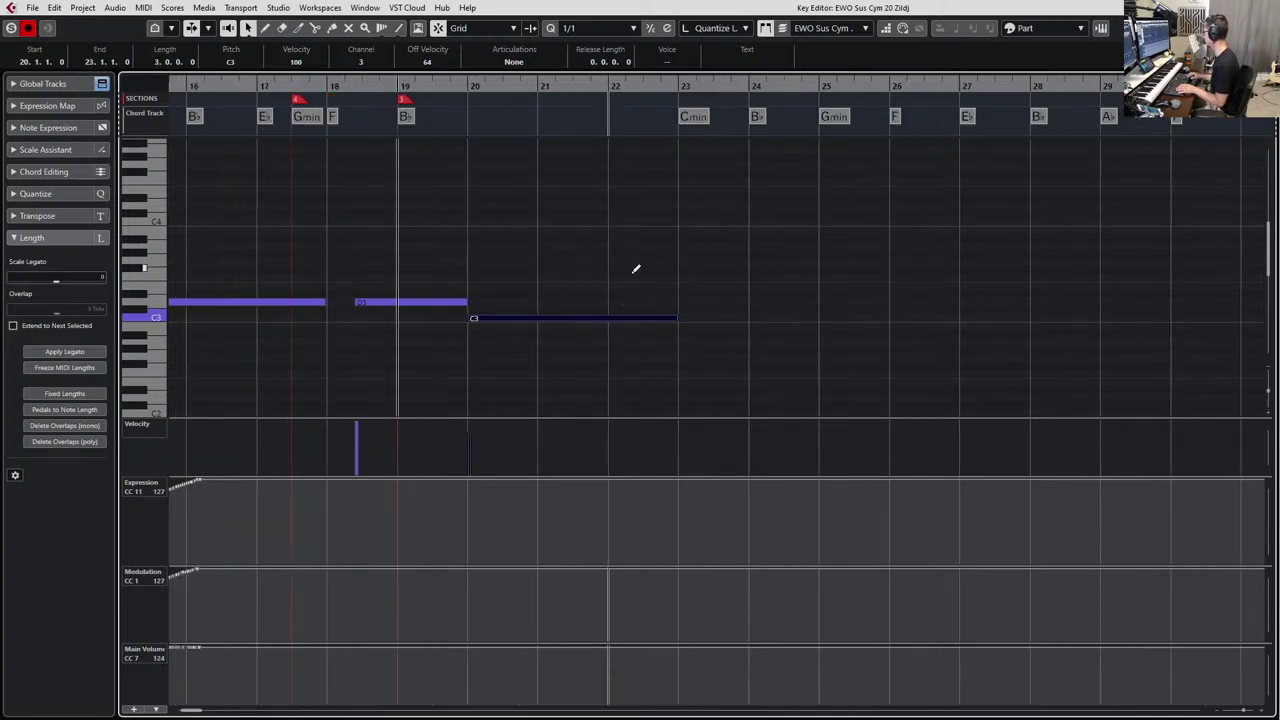
pyautogui.hotkey('alt', 'shift', 'Left')
pyautogui.hotkey('alt', 'shift', 'Left')
pyautogui.hotkey('alt', 'shift', 'Right')
pyautogui.moveTo(624, 213); pyautogui.dragTo(487, 331)
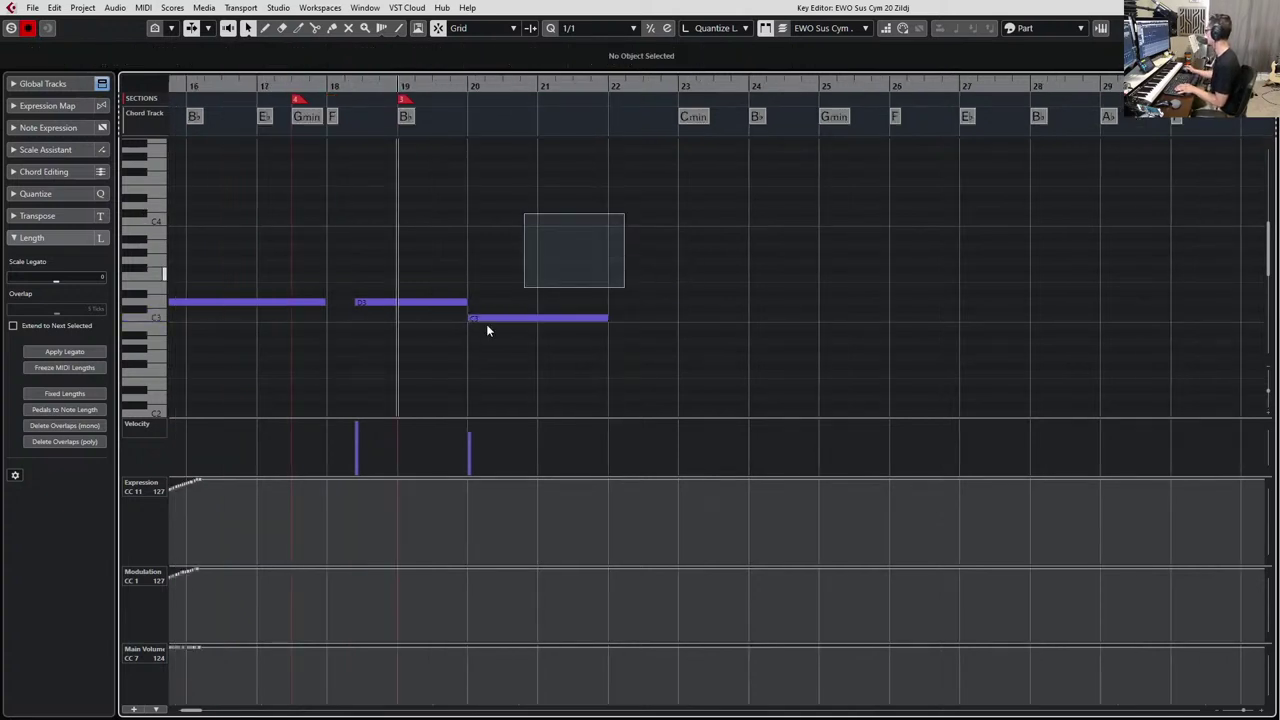
# Duplicate the C3 note to bar 22, extend the copy to bar 26, and audition the passage.
pyautogui.hotkey('alt', 'd')
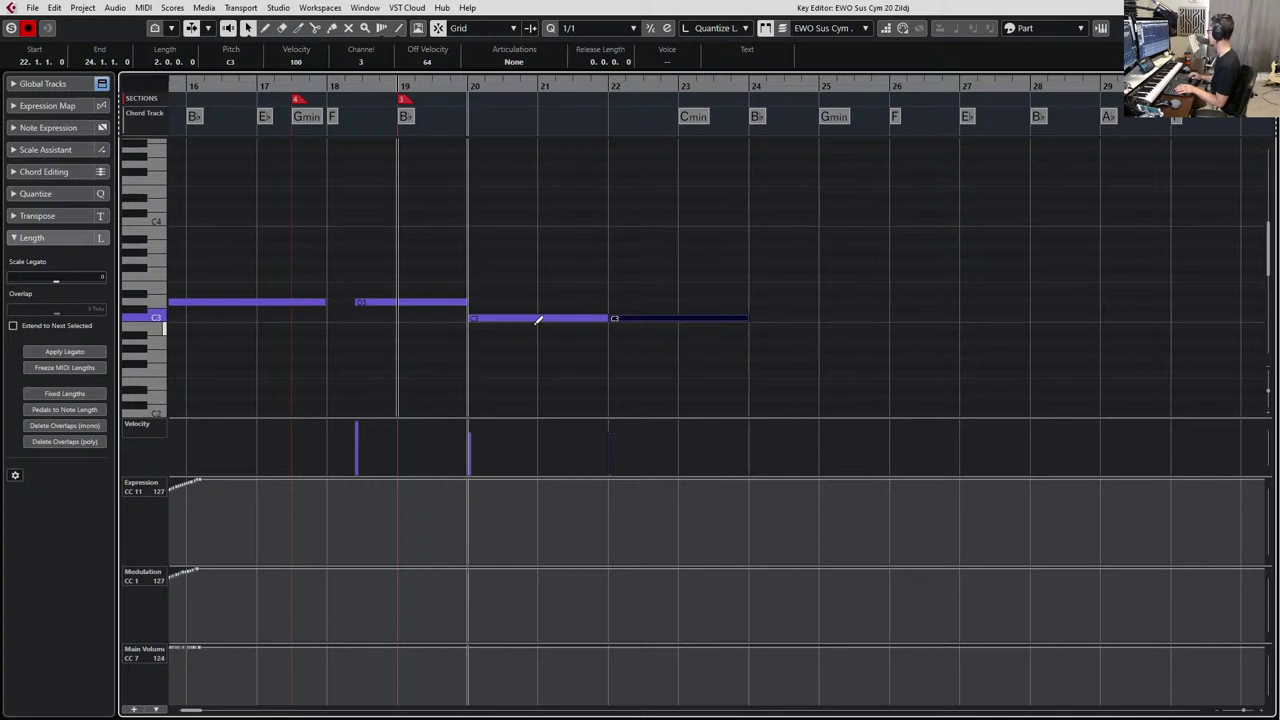
pyautogui.hotkey('alt', 'shift', 'Right')
pyautogui.hotkey('alt', 'shift', 'Right')
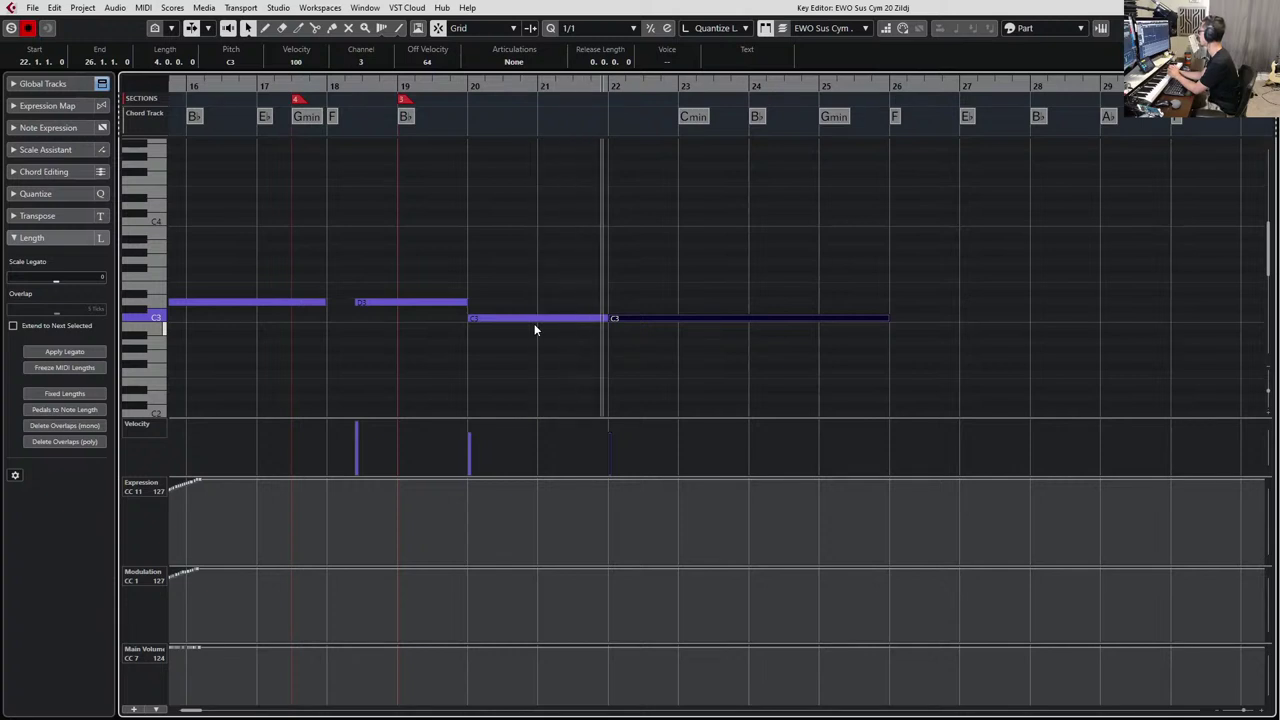
pyautogui.press('space')
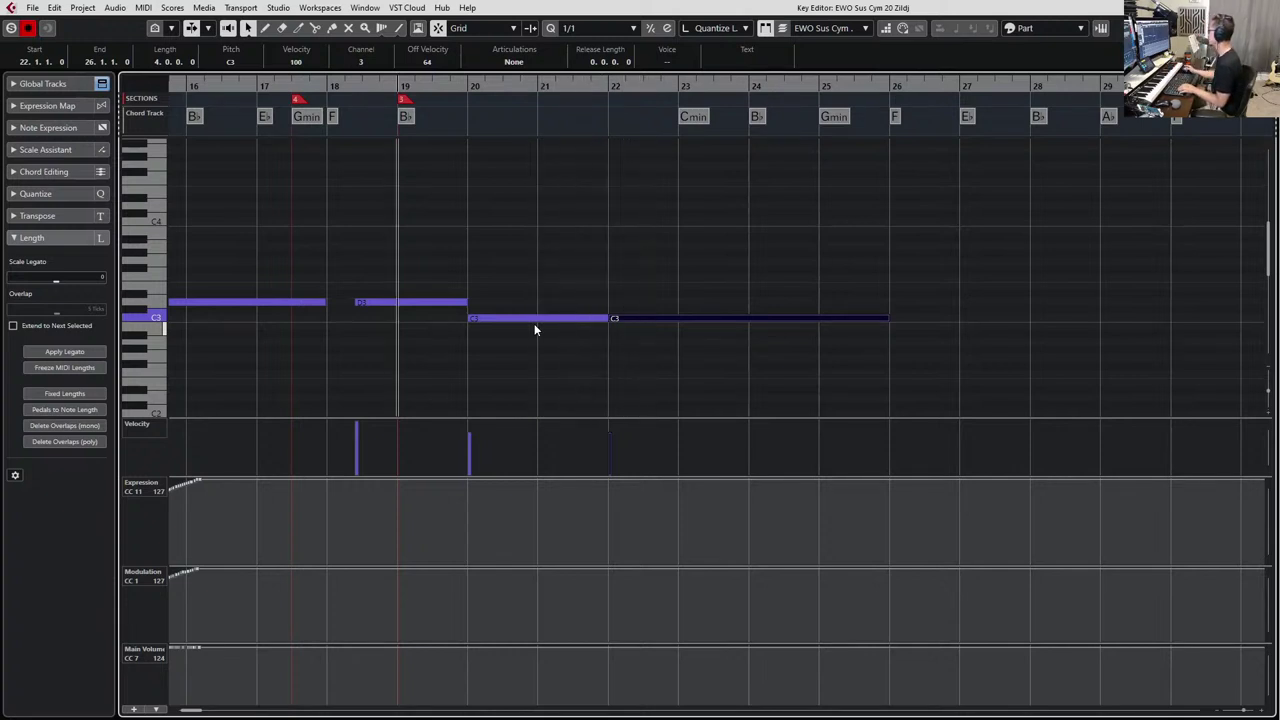
# Set the quantize value to 1/8 and move both C3 notes earlier so the first starts at 19.4.1.
pyautogui.scroll(2, 506, 263)
pyautogui.moveTo(494, 276); pyautogui.dragTo(676, 340)
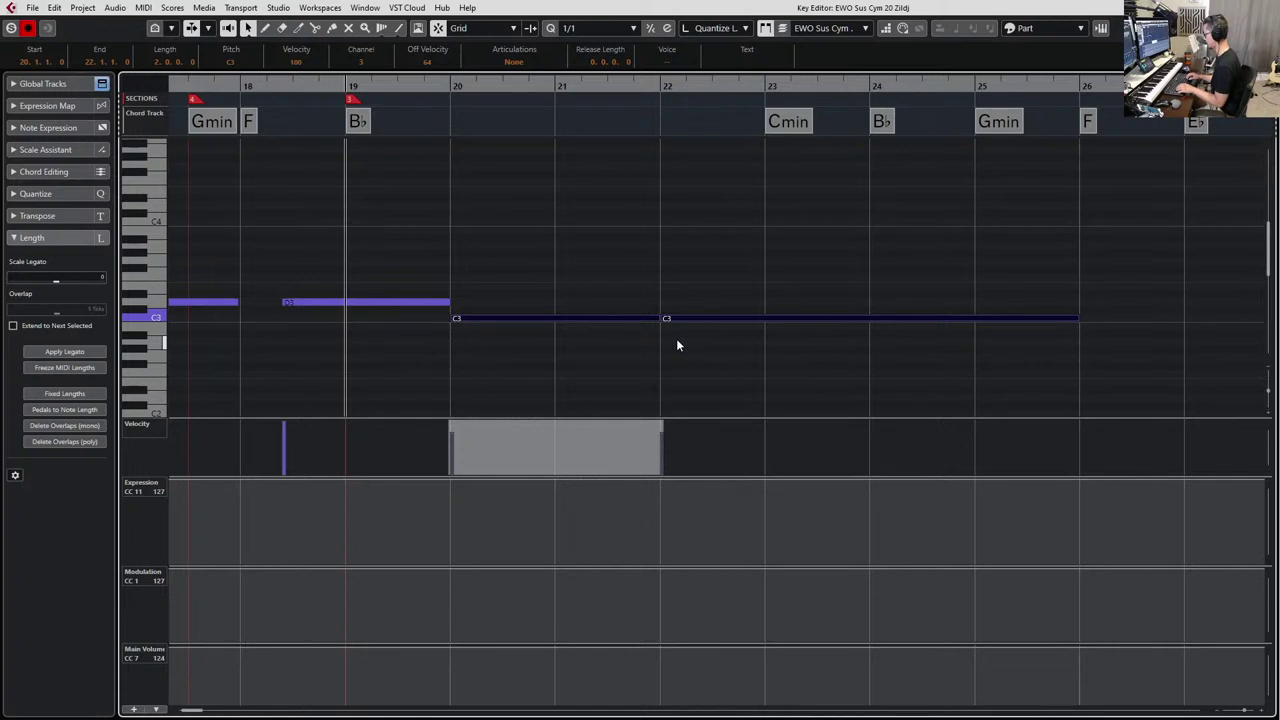
pyautogui.hotkey('alt', 'Left')
pyautogui.hotkey('alt', 'Right')
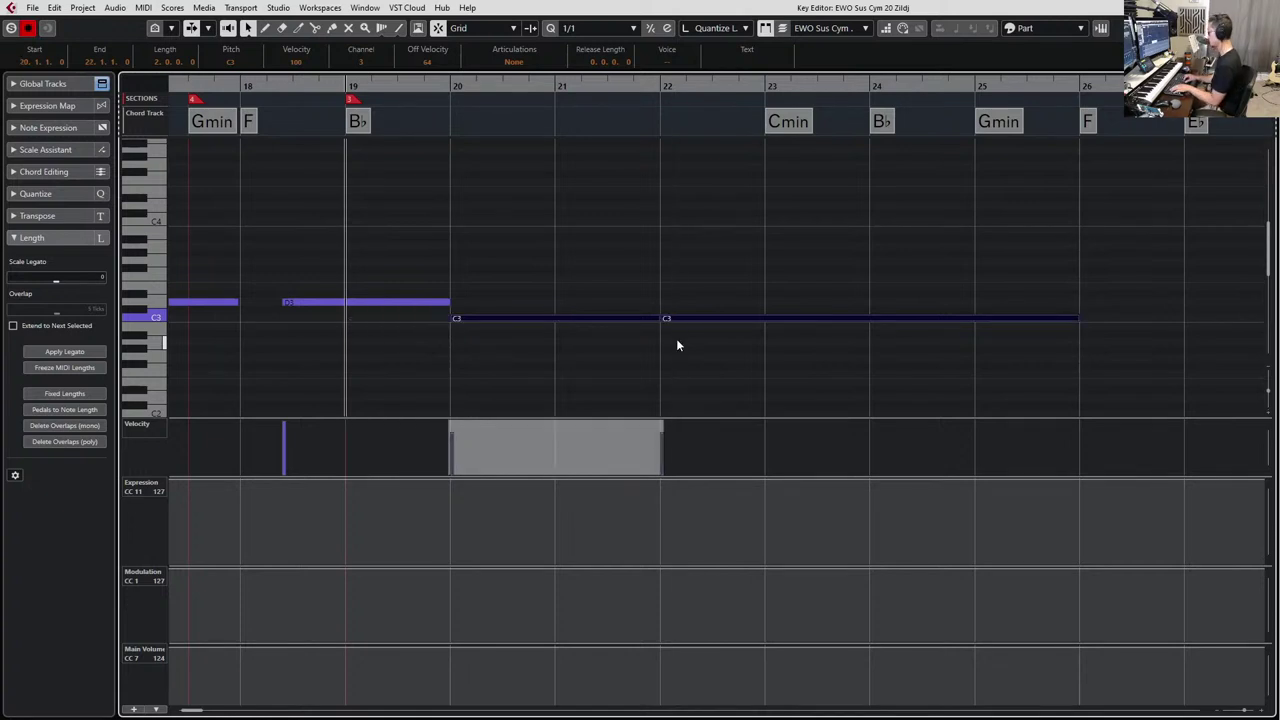
pyautogui.hotkey('alt', '4')
pyautogui.hotkey('alt', 'Left')
pyautogui.hotkey('alt', 'Left')
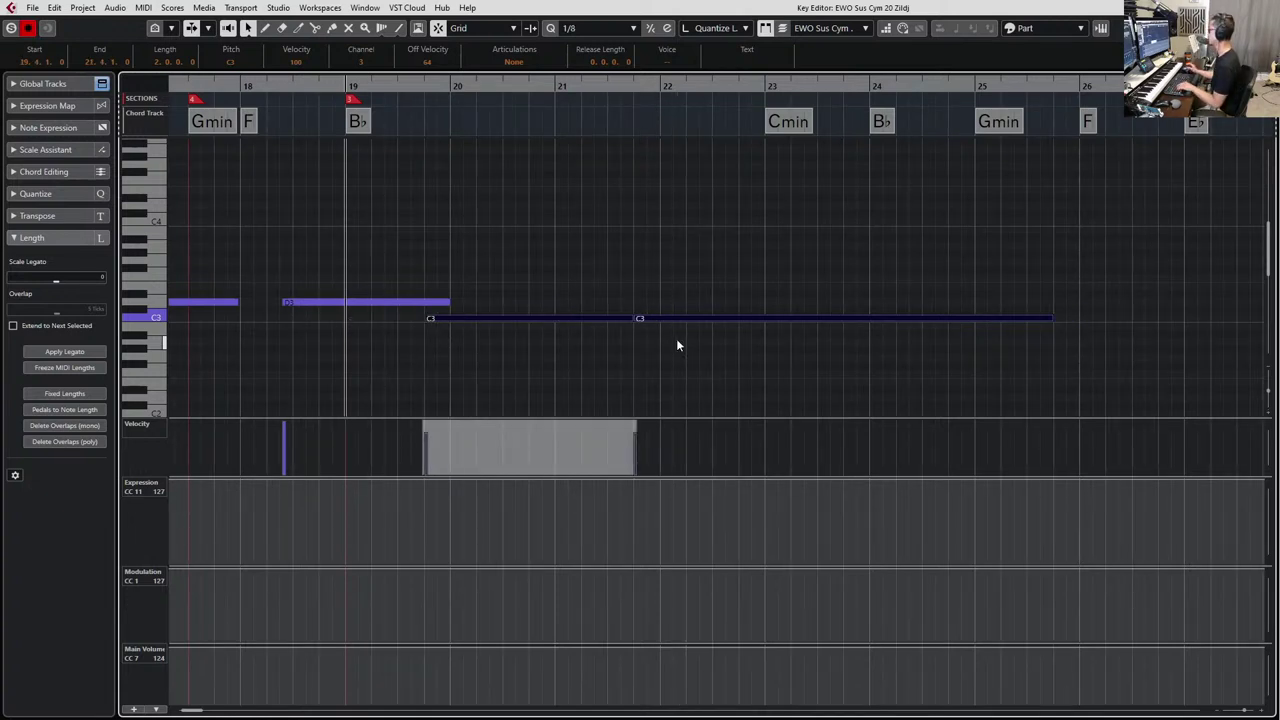
# Audition the cymbal, move both C3 notes earlier to start from 19.3.3, and raise their velocity to 127.
pyautogui.press('space')
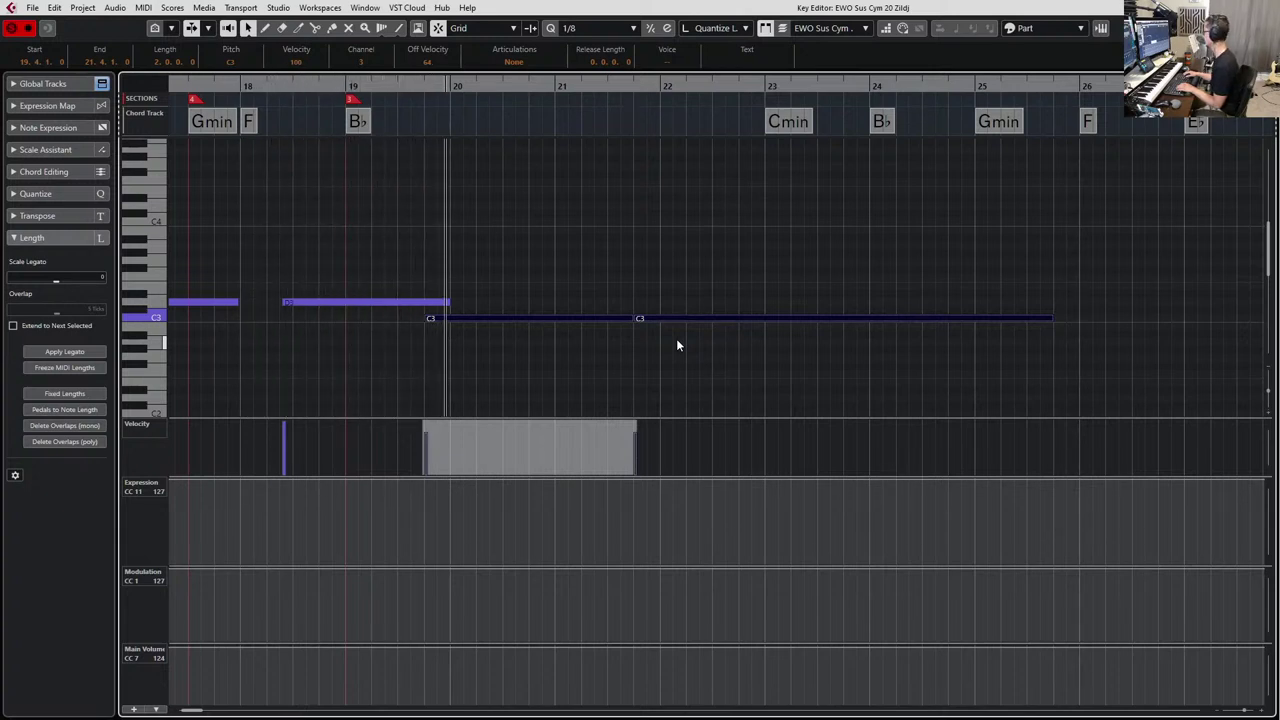
pyautogui.press('space')
pyautogui.hotkey('ctrl', 'Left')
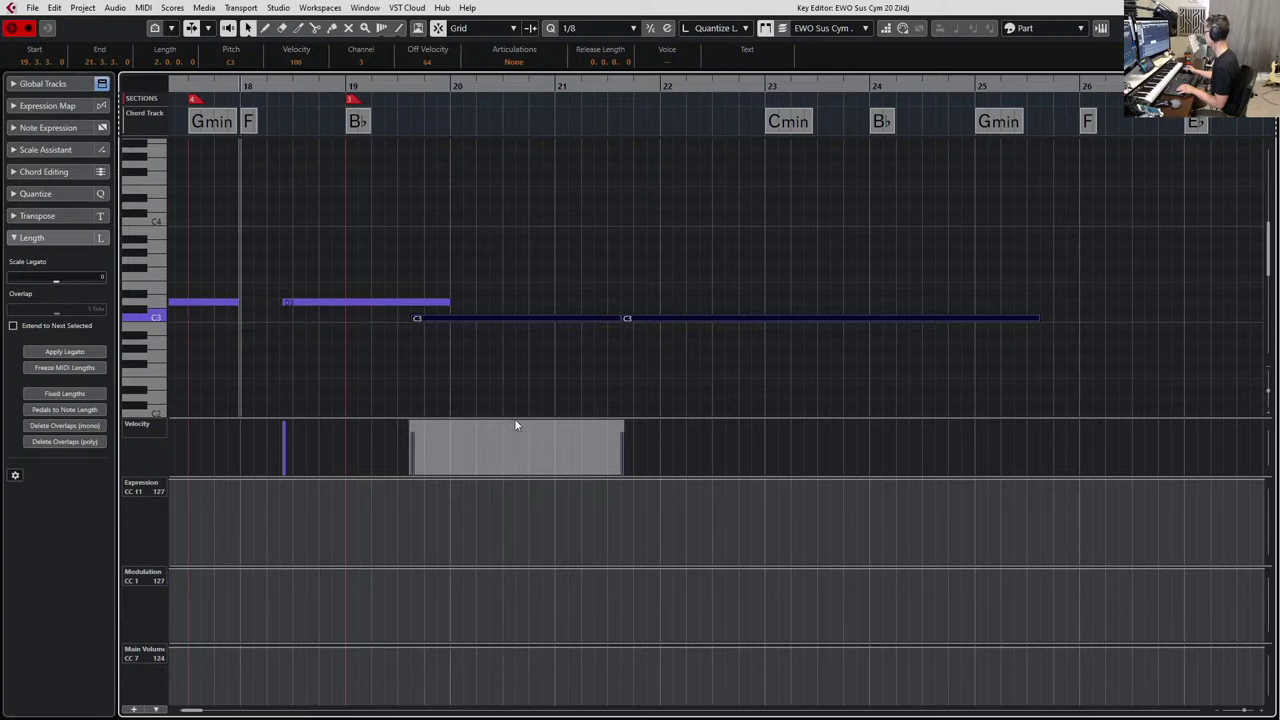
pyautogui.moveTo(515, 425); pyautogui.dragTo(516, 415)
# Audition the revised cymbal rolls twice from bar 18 to about bar 22 and return to the project window.
pyautogui.press('space')
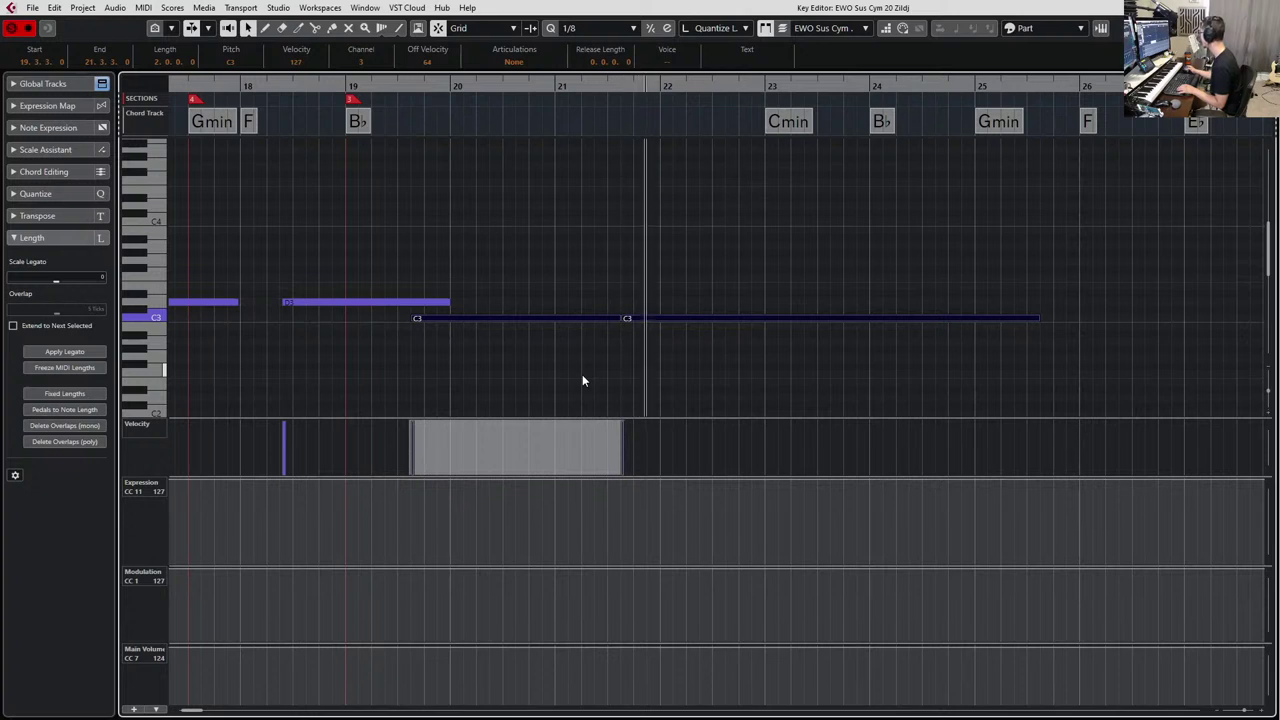
pyautogui.press('space')
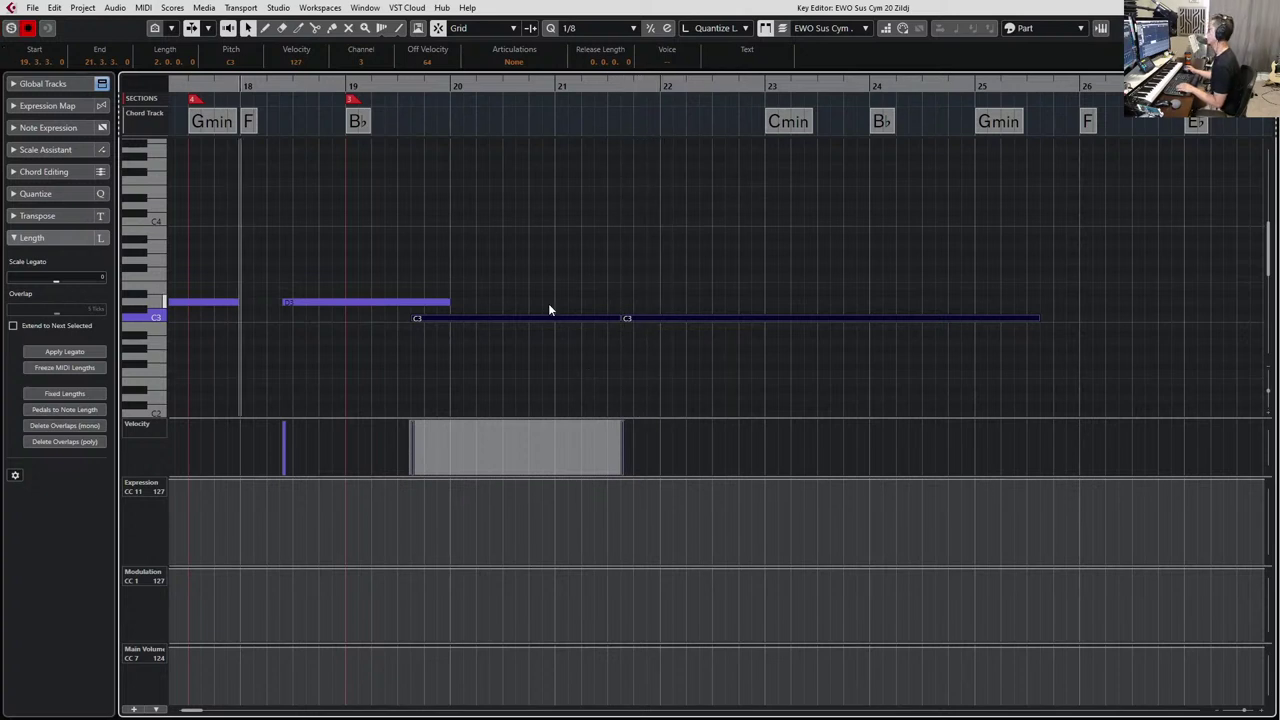
pyautogui.press('space')
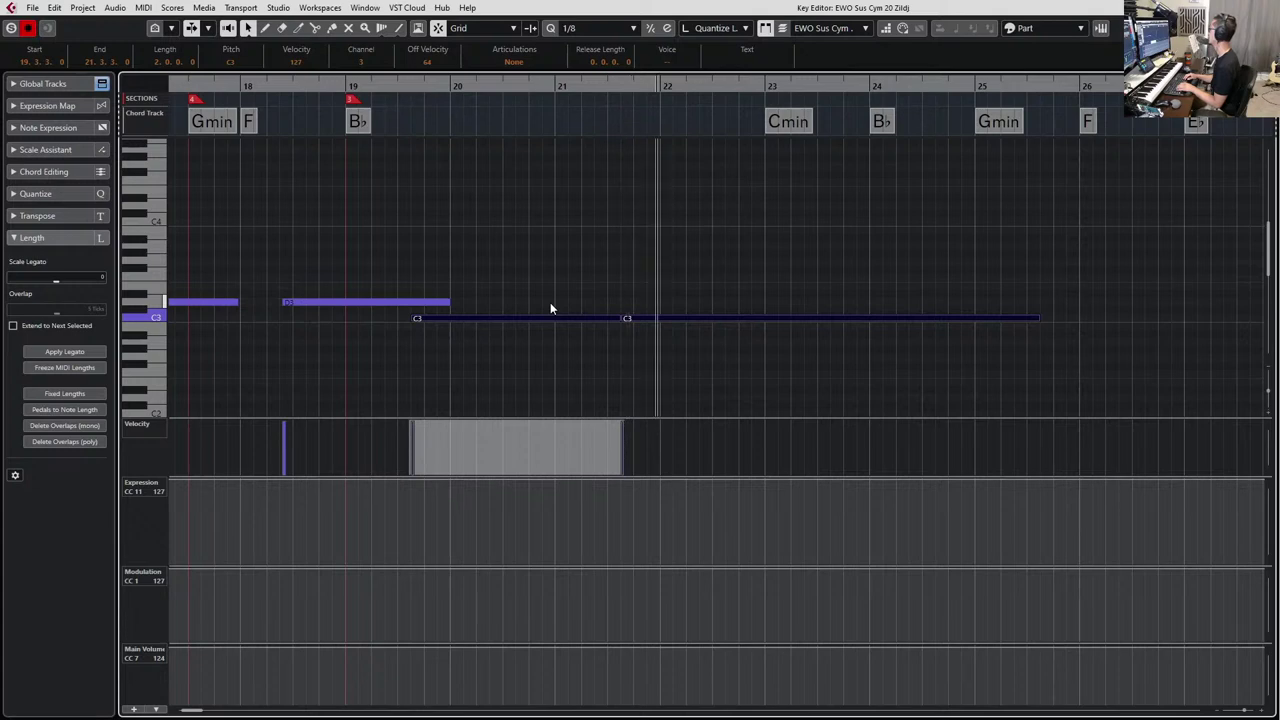
pyautogui.press('space')
pyautogui.press('Return')
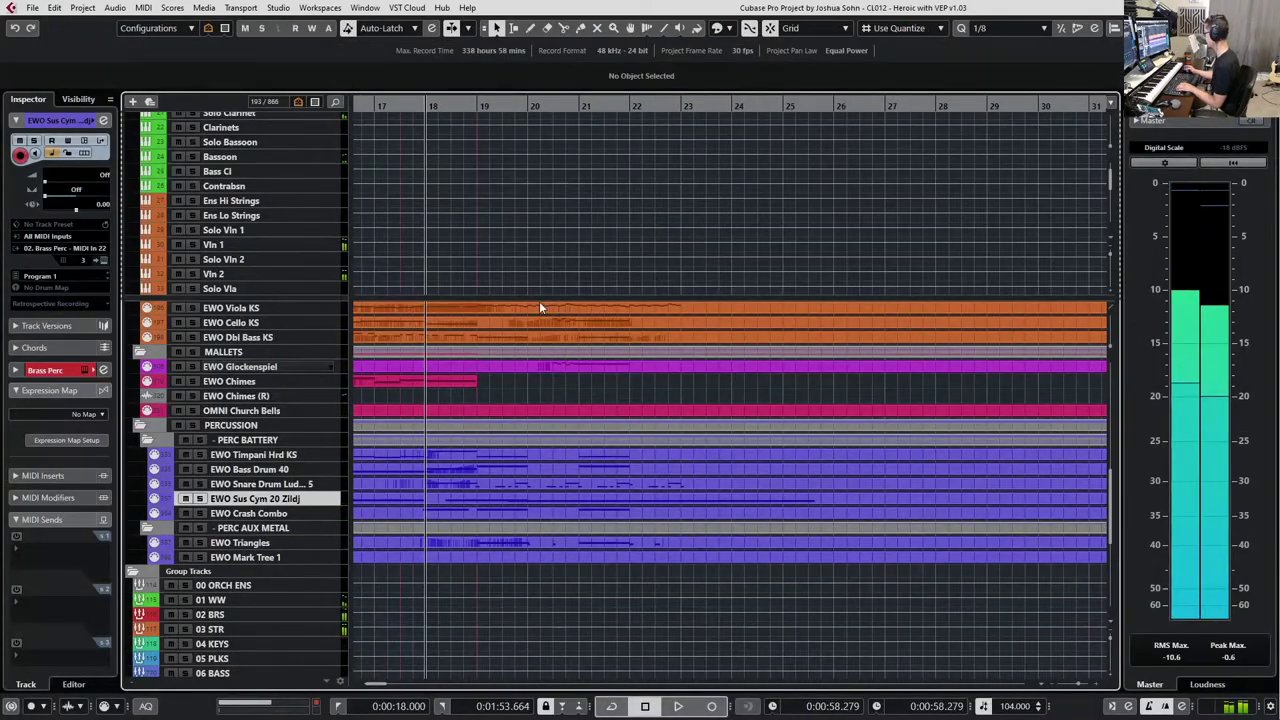
# Open the EWO Mark Tree 1 part and copy its C2 note from bar 8 to bar 20.
pyautogui.click(476, 551)
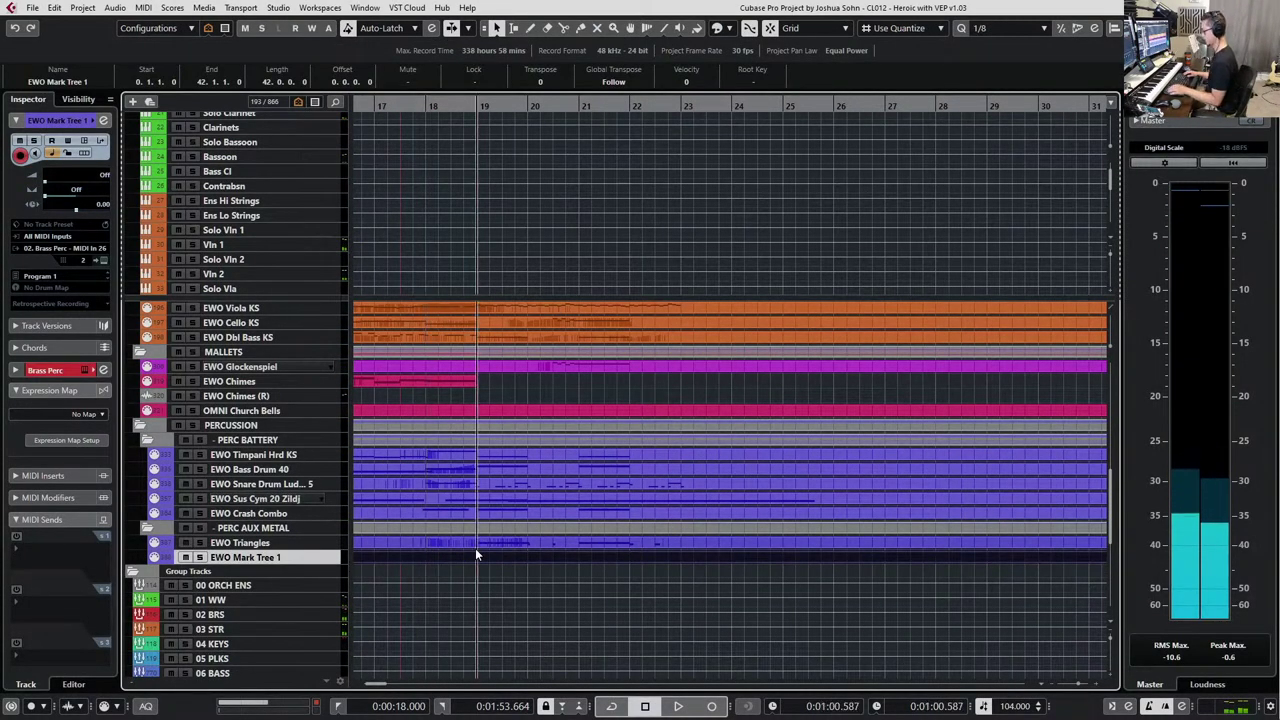
pyautogui.press('KP_Add')
pyautogui.hscroll(-5, 508, 549)
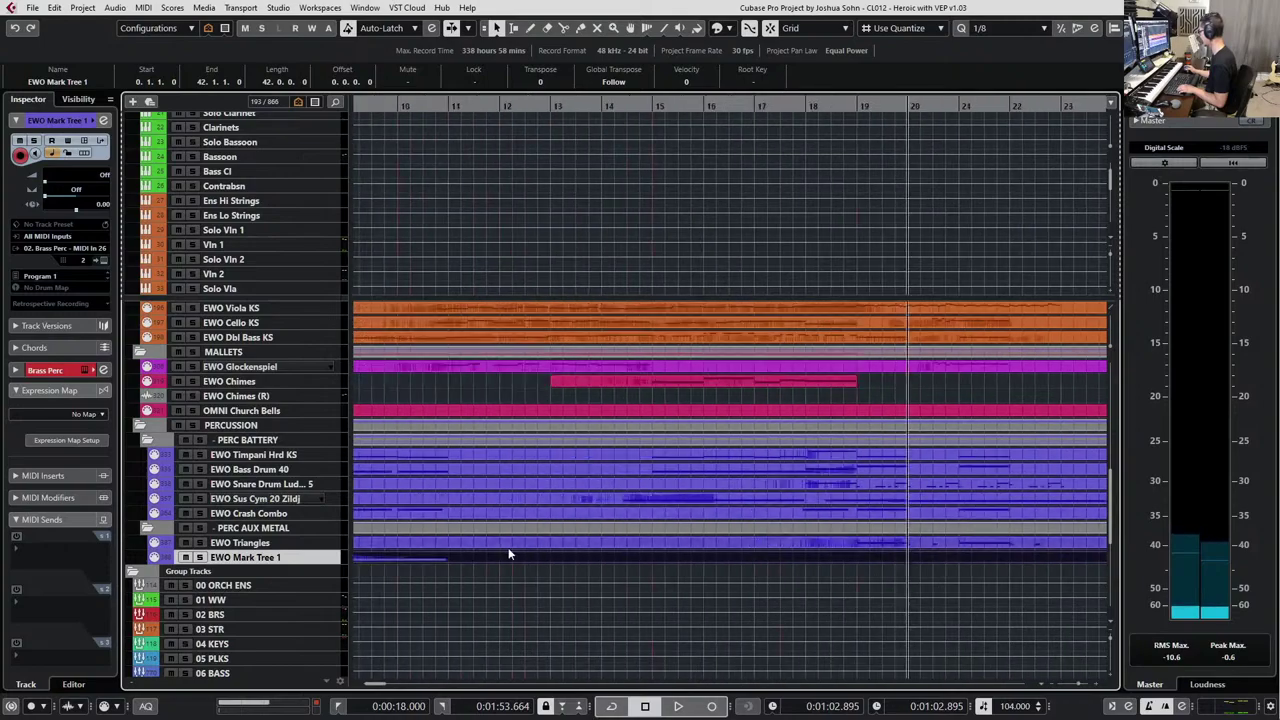
pyautogui.press('Return')
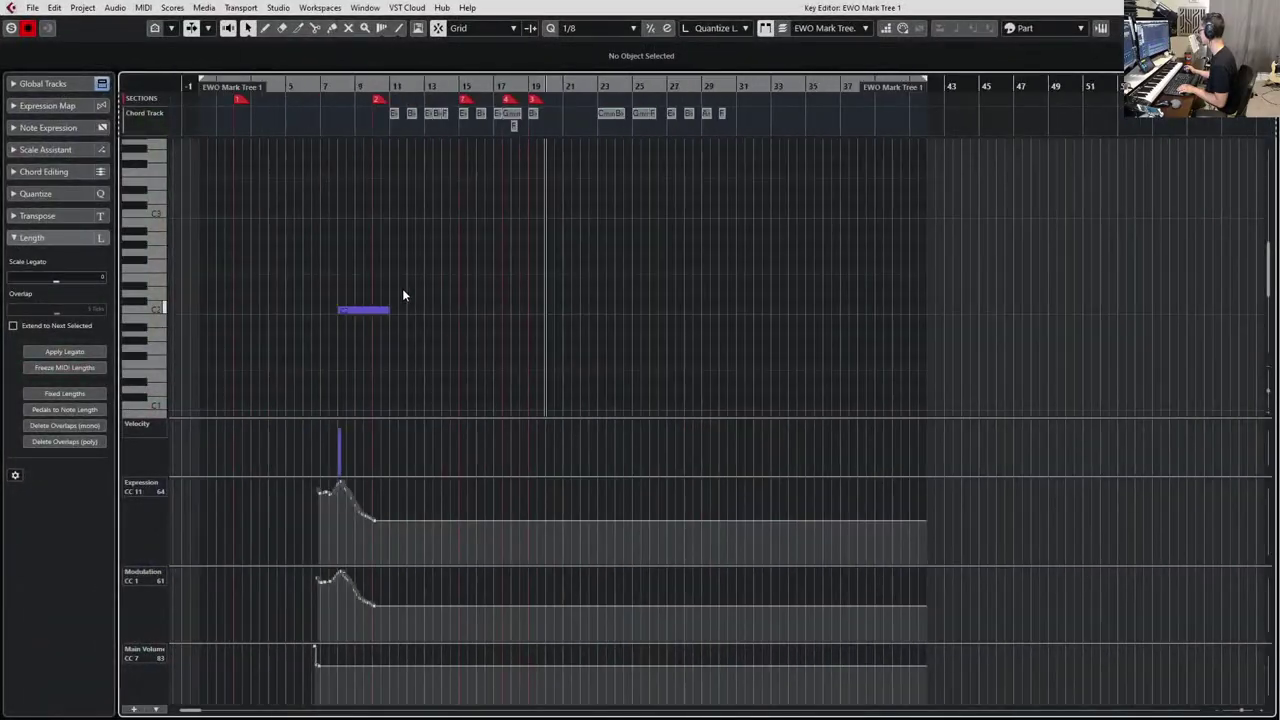
pyautogui.moveTo(404, 288); pyautogui.dragTo(295, 377)
pyautogui.hotkey('ctrl', 'c')
pyautogui.hotkey('ctrl', 'v')
pyautogui.scroll(6, 572, 322)
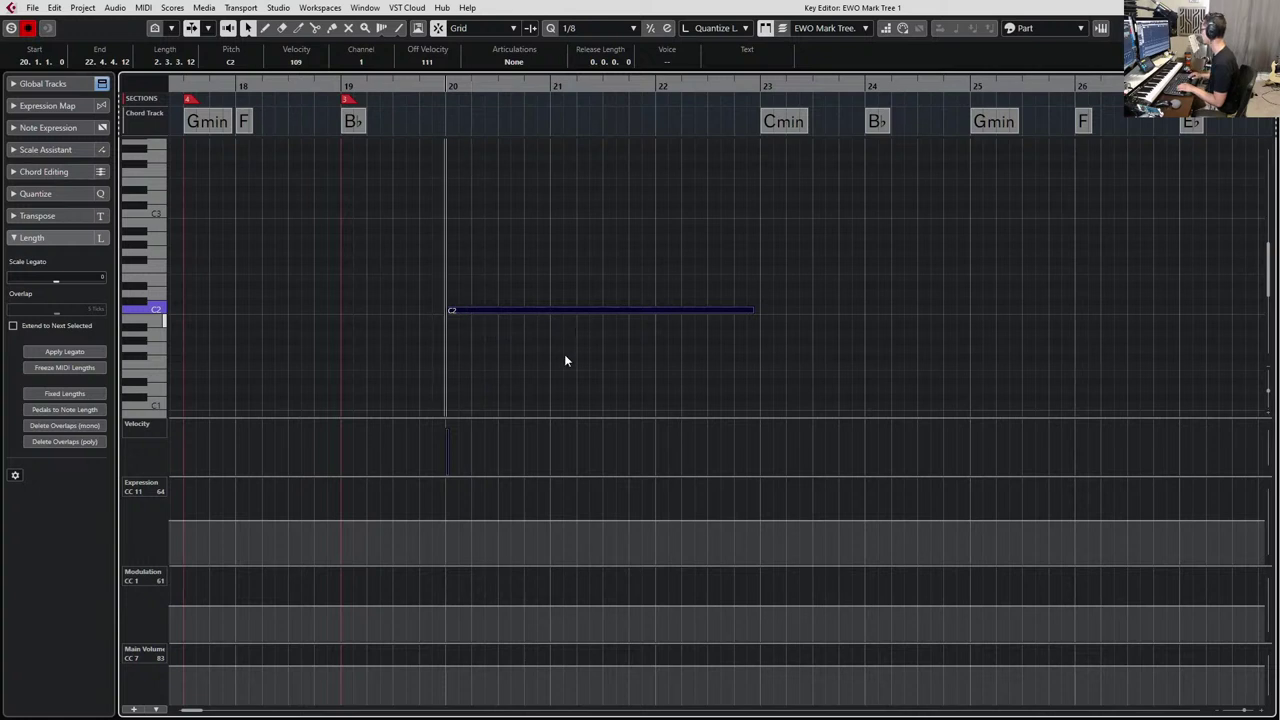
# Try the pasted mark tree note at higher pitches up to F2, auditioning it at bar 20.
pyautogui.press('Down')
pyautogui.press('Up')
pyautogui.press('Up')
pyautogui.press('Up')
pyautogui.press('Up')
pyautogui.press('Up')
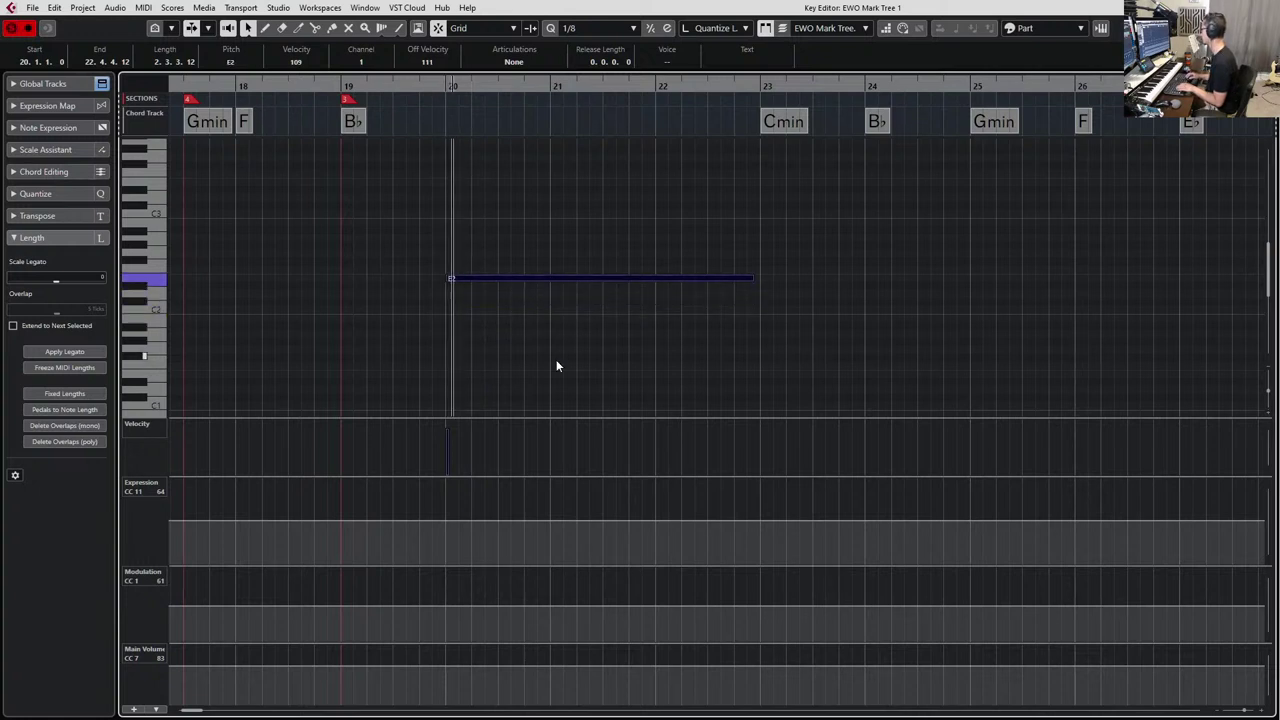
pyautogui.press('Up')
pyautogui.press('space')
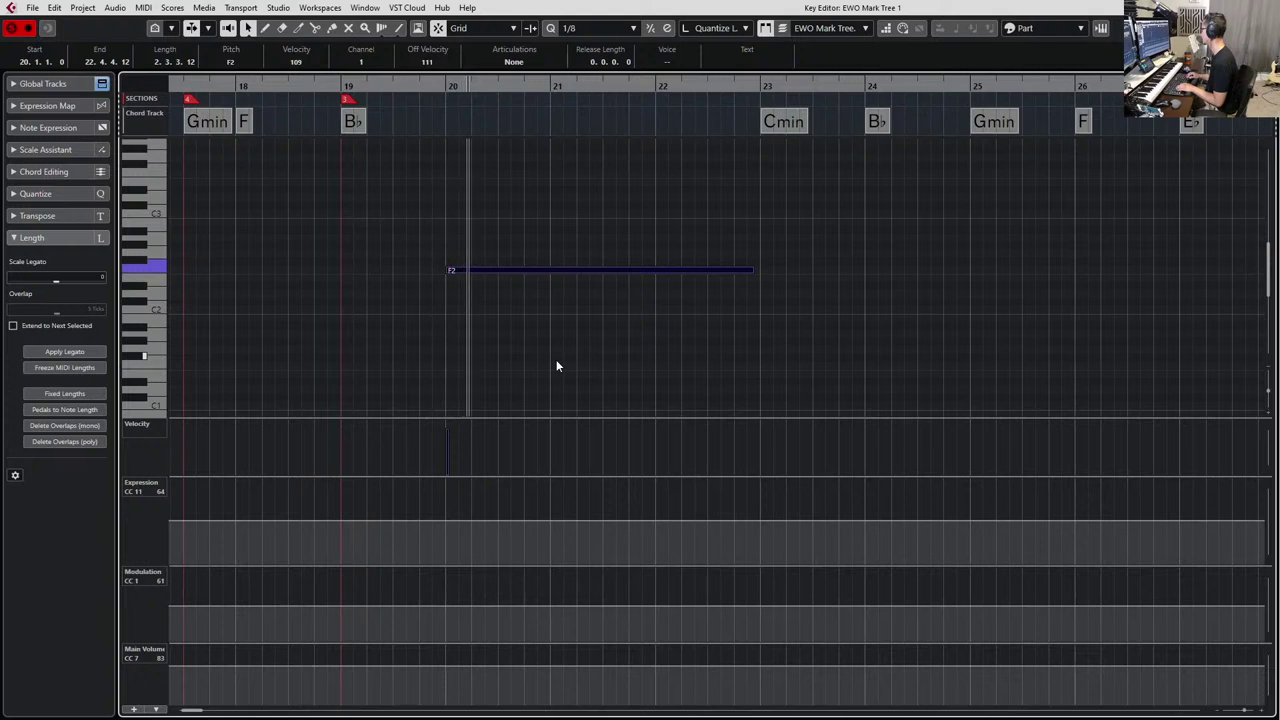
# Set the bar 20 mark tree note's pitch to D2 and audition it.
pyautogui.press('space')
pyautogui.press('Down')
pyautogui.press('Down')
pyautogui.press('Down')
pyautogui.press('space')
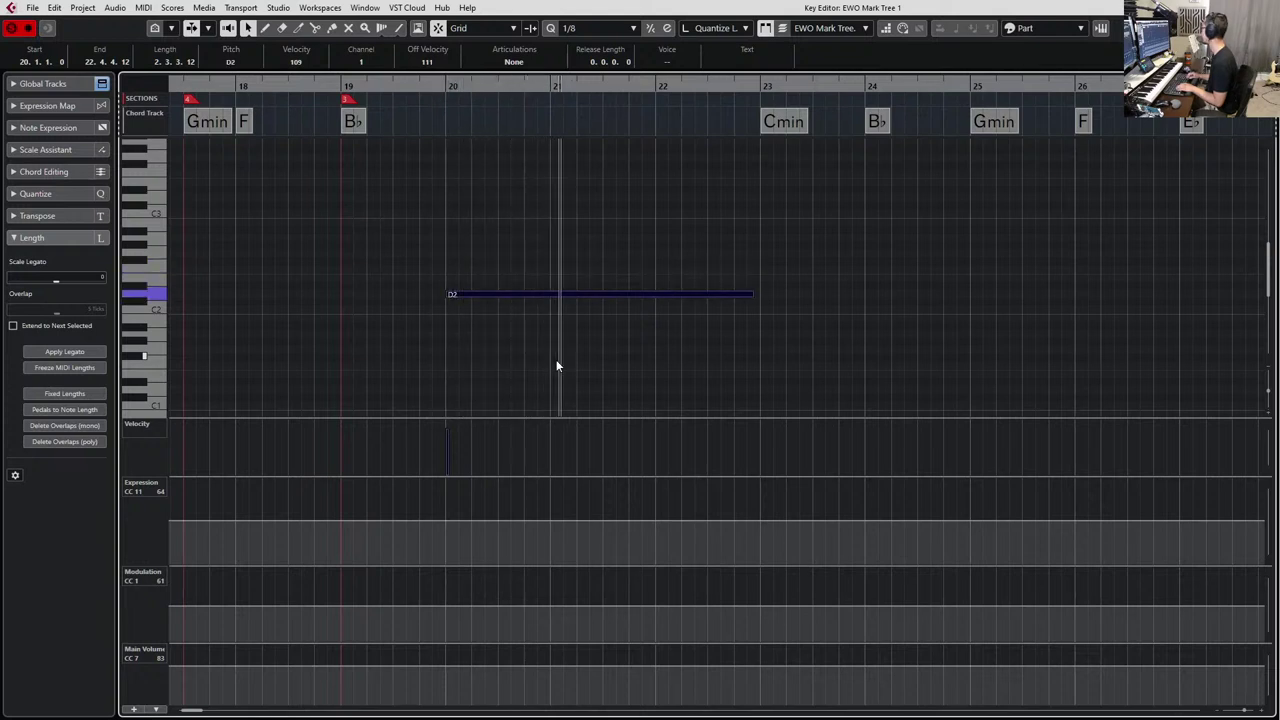
pyautogui.press('space')
pyautogui.press('space')
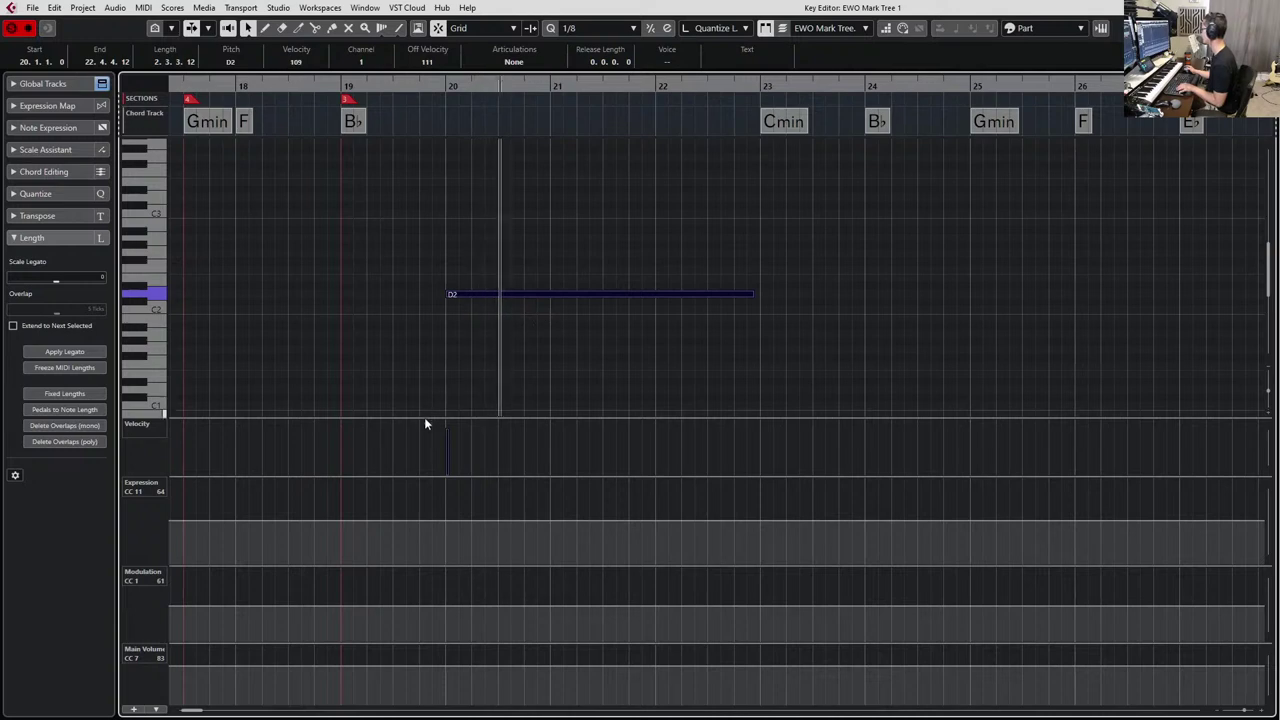
# Raise the mark tree's expression to about 116 and modulation to about 114 just before bar 20, and audition the note.
pyautogui.scroll(-5, 453, 458)
pyautogui.press('space')
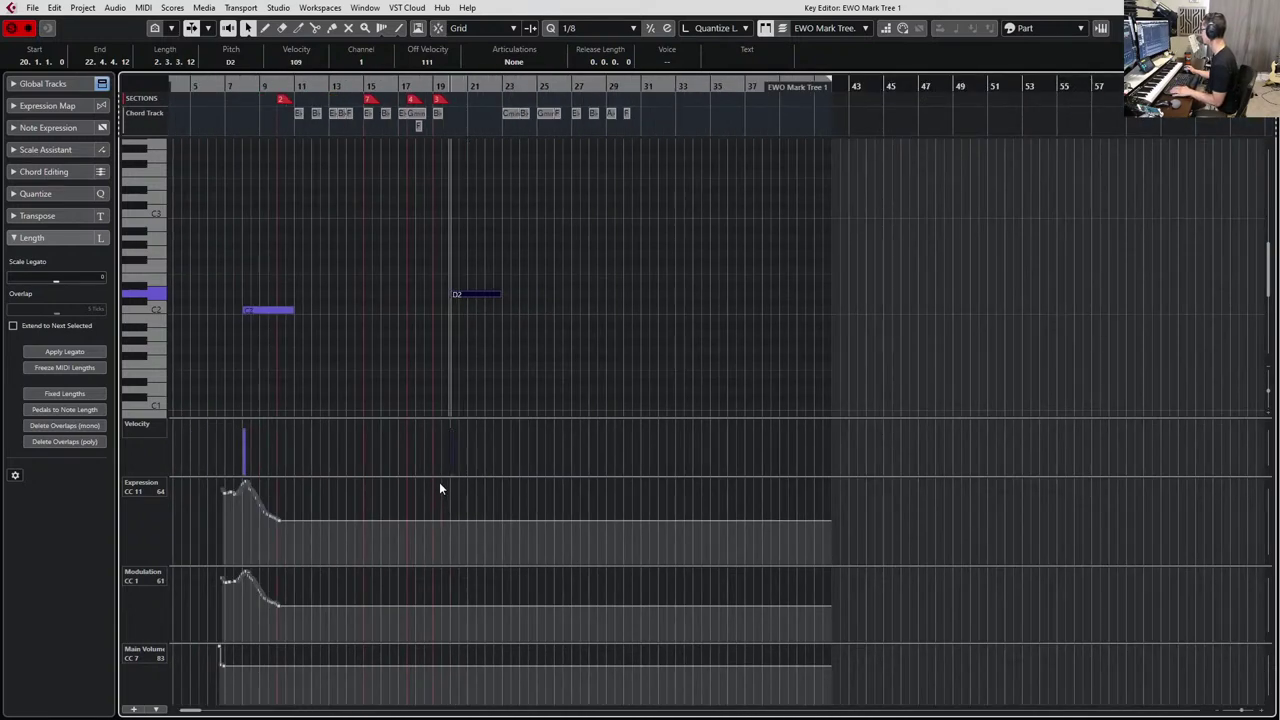
pyautogui.click(438, 489)
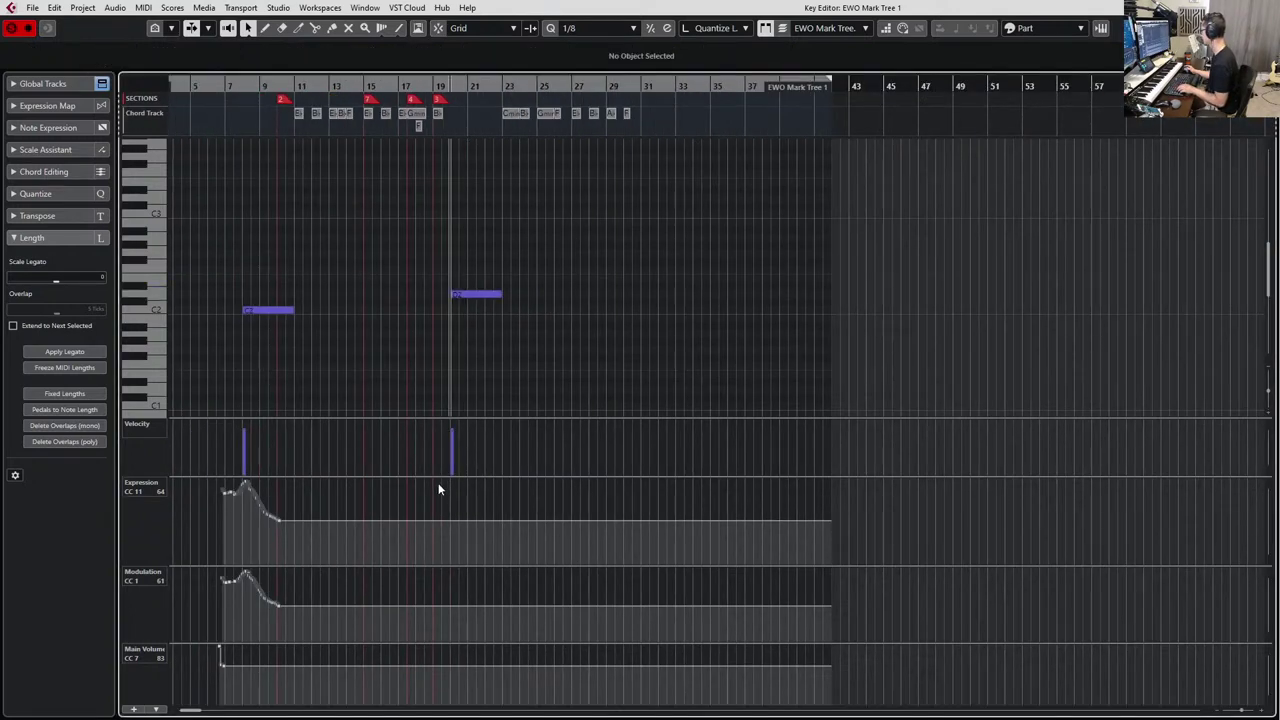
pyautogui.scroll(5, 445, 485)
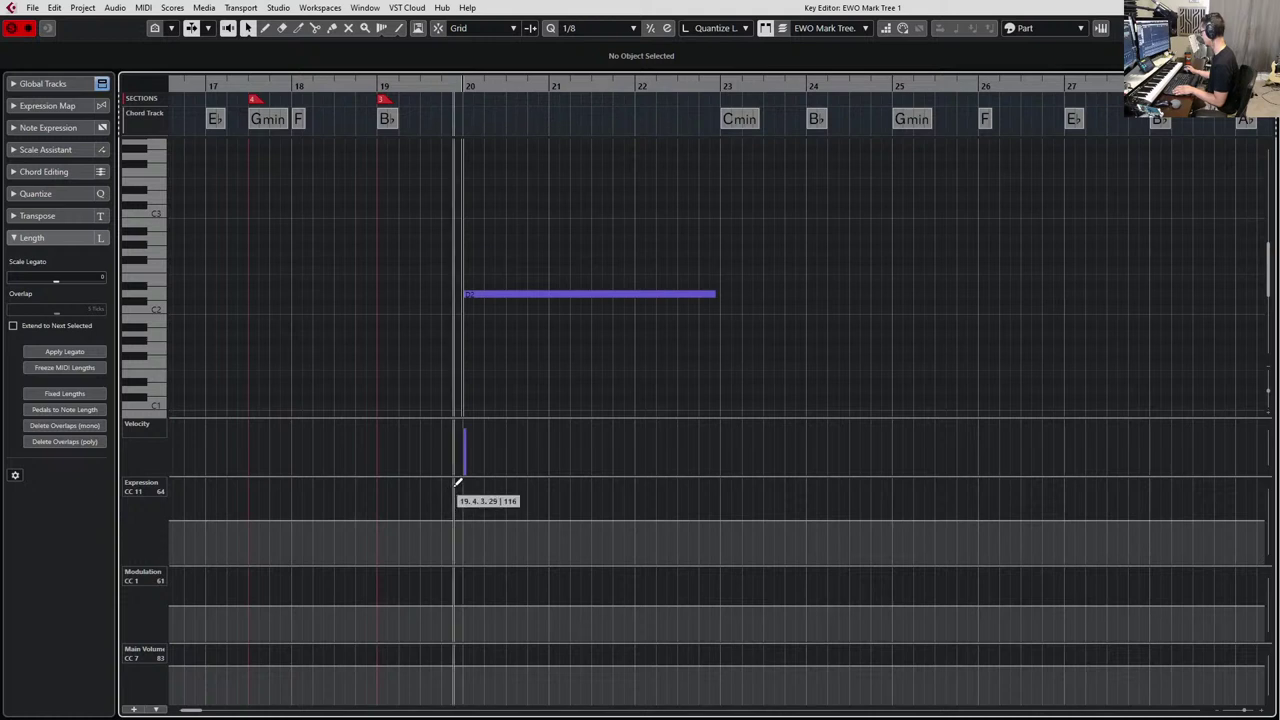
pyautogui.click(452, 487)
pyautogui.click(450, 578)
pyautogui.press('space')
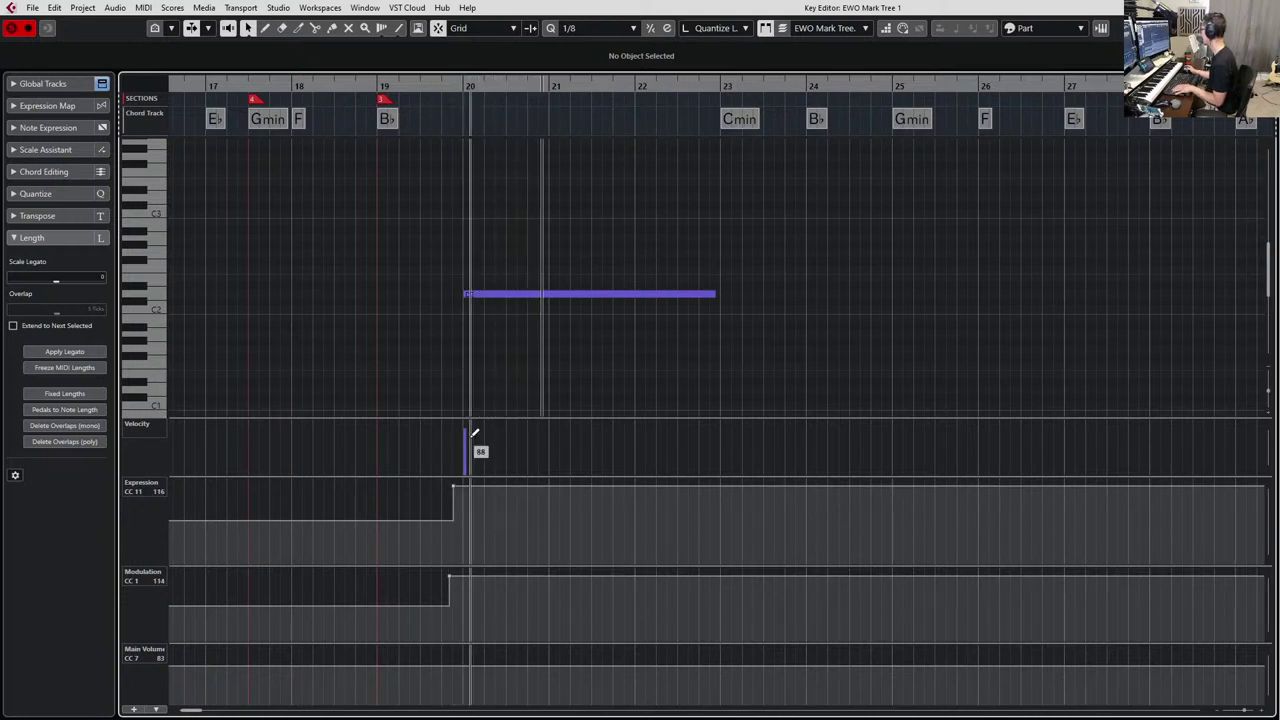
# Play back the bar 20 mark tree note with its raised expression and modulation.
pyautogui.press('space')
pyautogui.press('space')
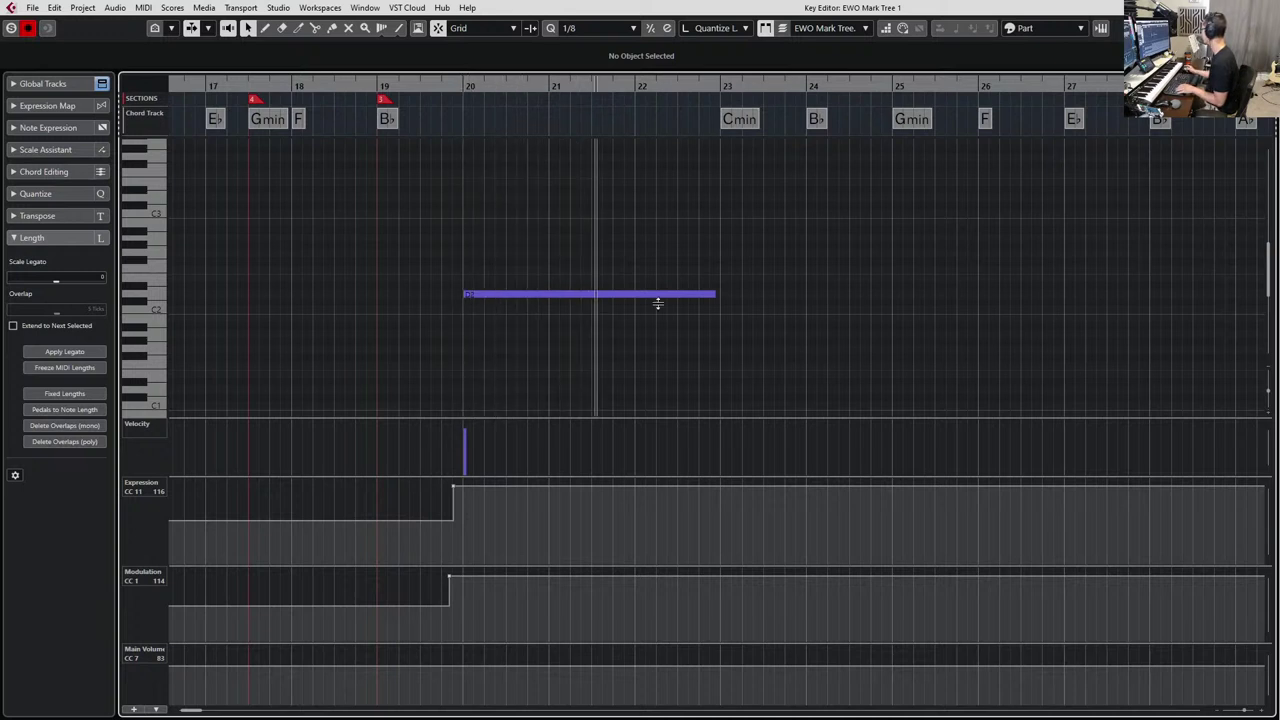
pyautogui.press('space')
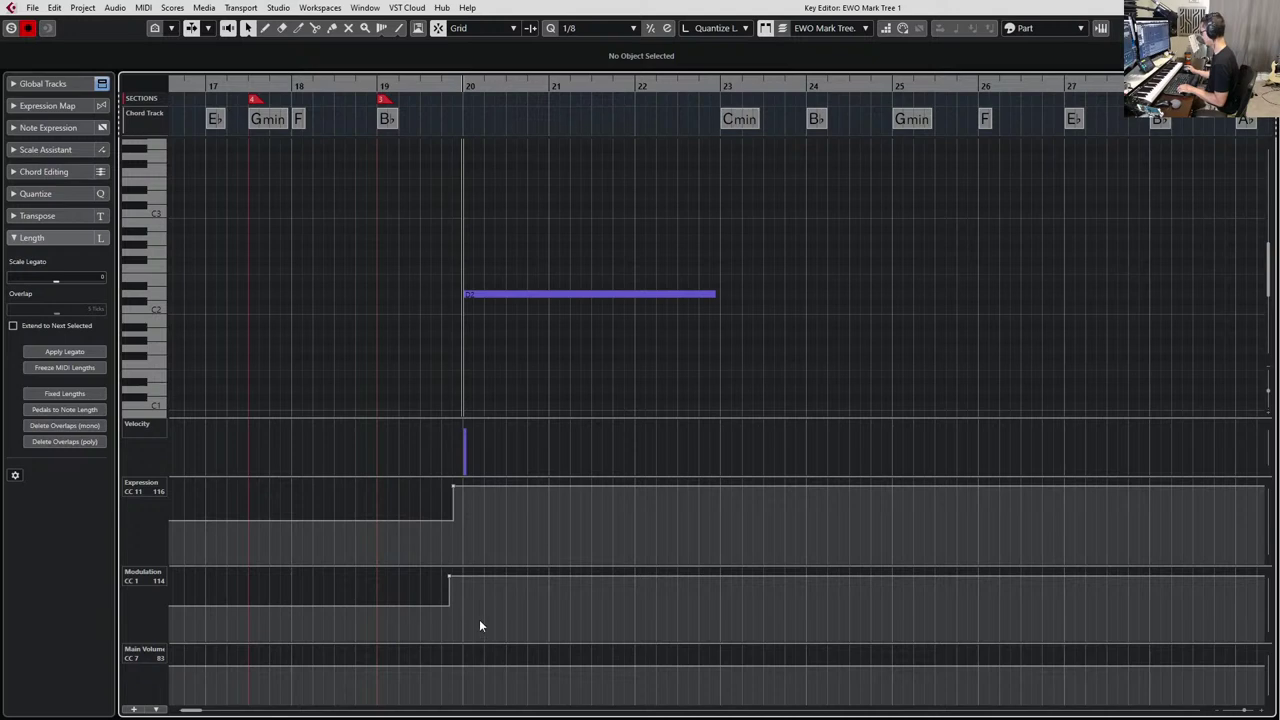
# Remove the high opening point of the mark tree's Main Volume curve just before bar 7.
pyautogui.press('g')
pyautogui.press('g')
pyautogui.press('g')
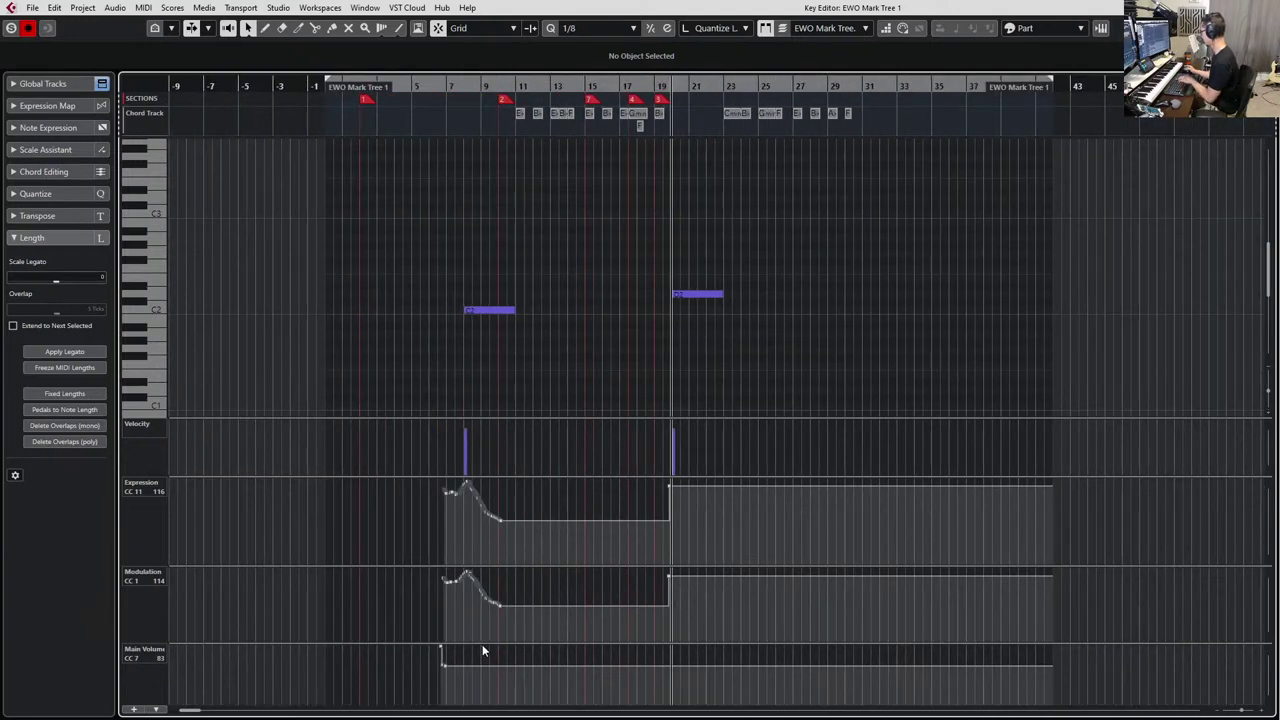
pyautogui.hscroll(2, 482, 644)
pyautogui.moveTo(372, 655); pyautogui.dragTo(293, 619)
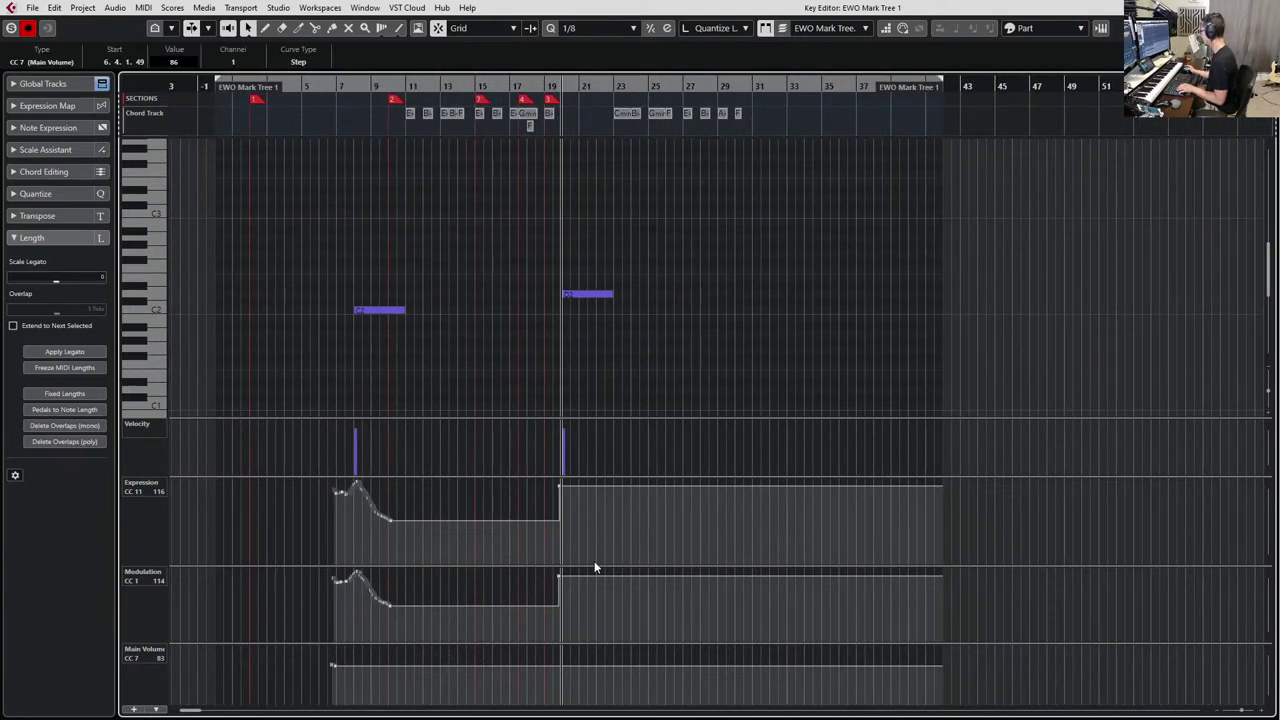
# Shorten the bar 20 D2 mark tree note to a length of 1.3.2.0 and shift it an eighth earlier to 19.4.3.0.
pyautogui.press('h')
pyautogui.press('h')
pyautogui.press('h')
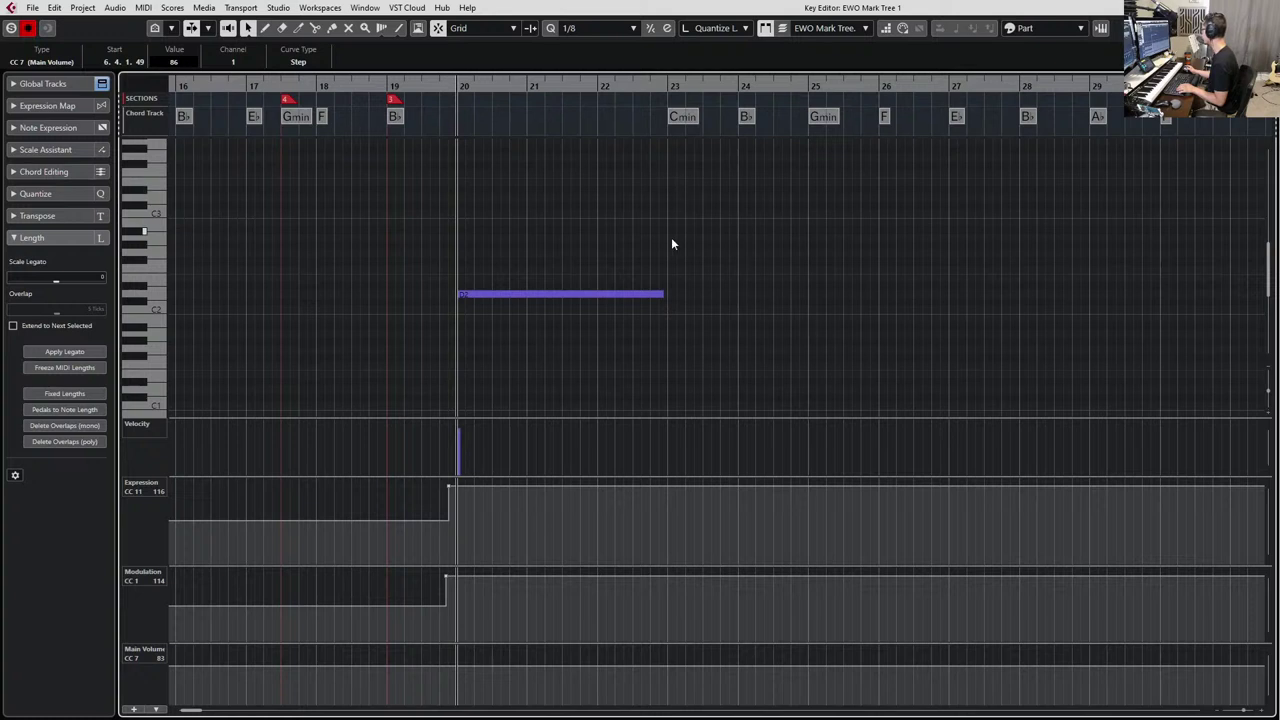
pyautogui.moveTo(659, 293); pyautogui.dragTo(588, 294)
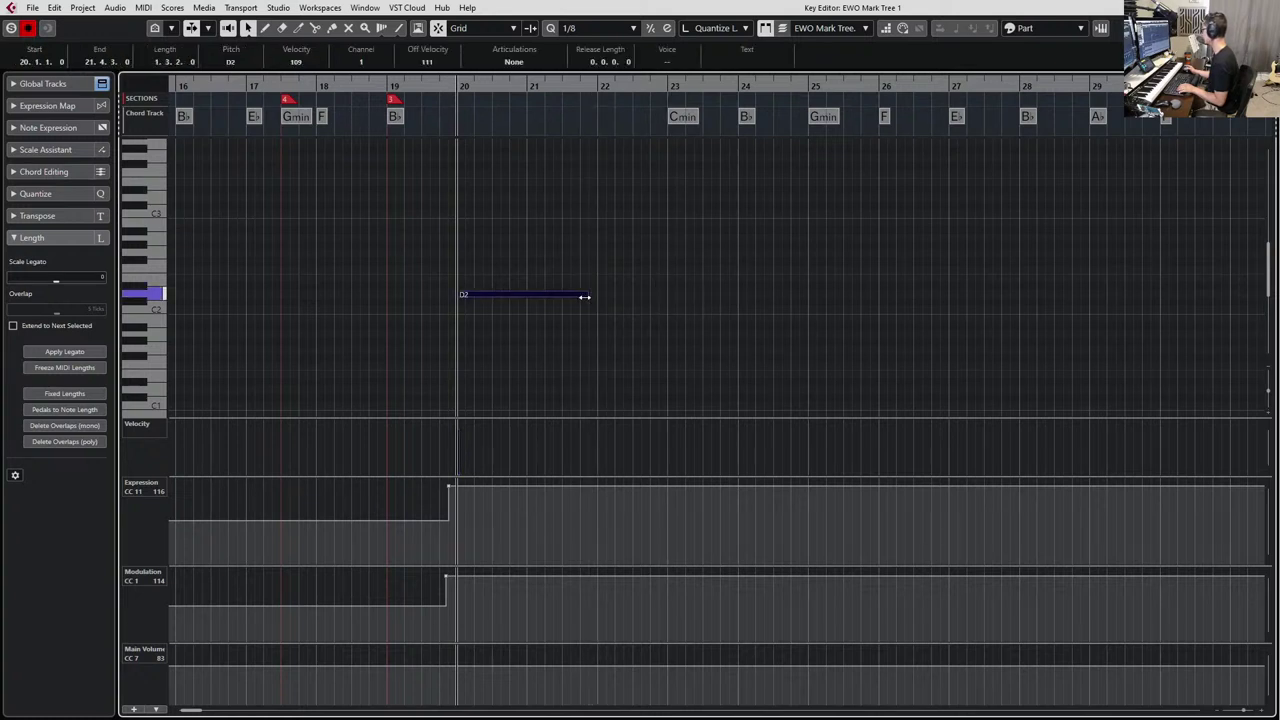
pyautogui.hotkey('ctrl', 'Left')
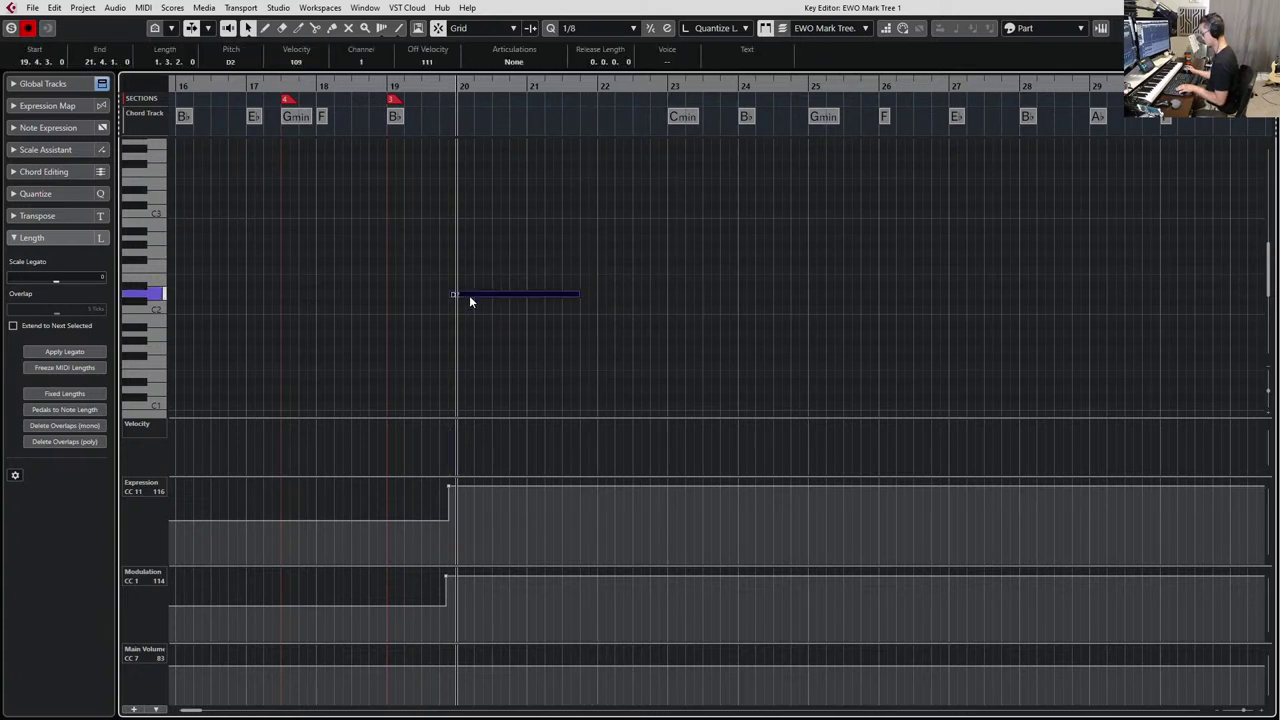
# Duplicate the D2 mark tree note to 21.4.3.0, audition both notes from bar 19, and close the part.
pyautogui.hotkey('ctrl', 'd')
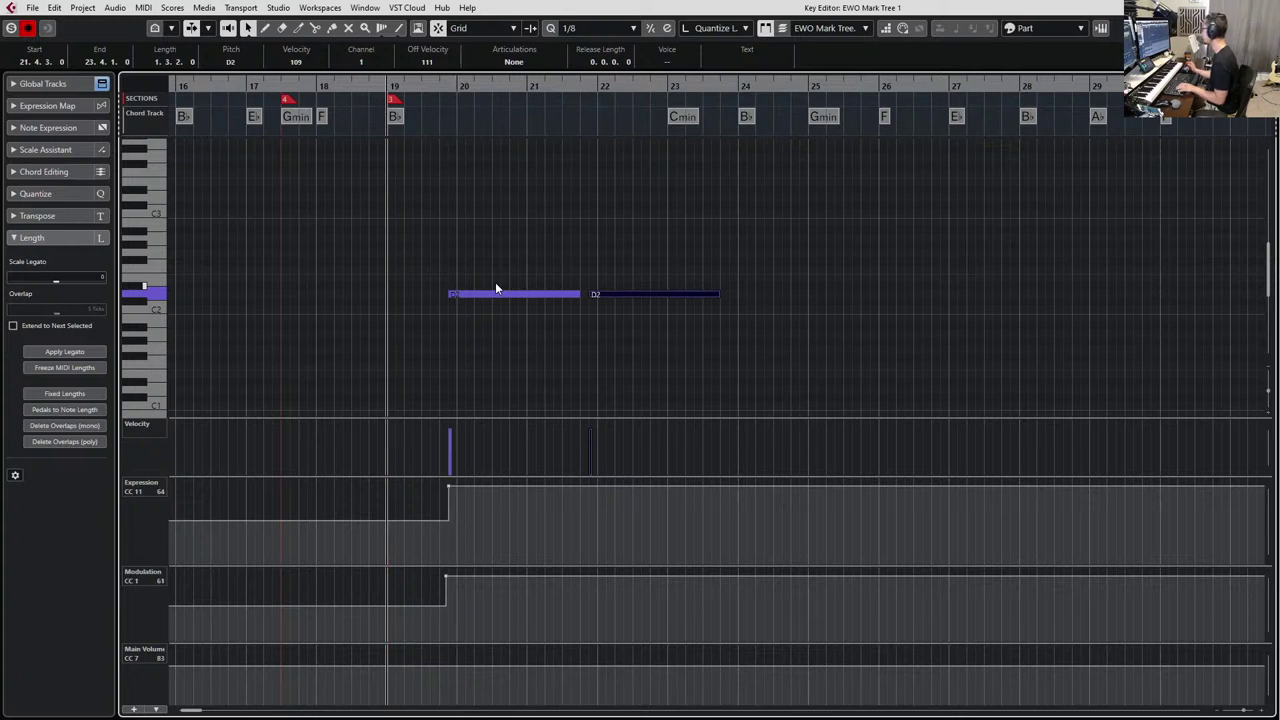
pyautogui.press('space')
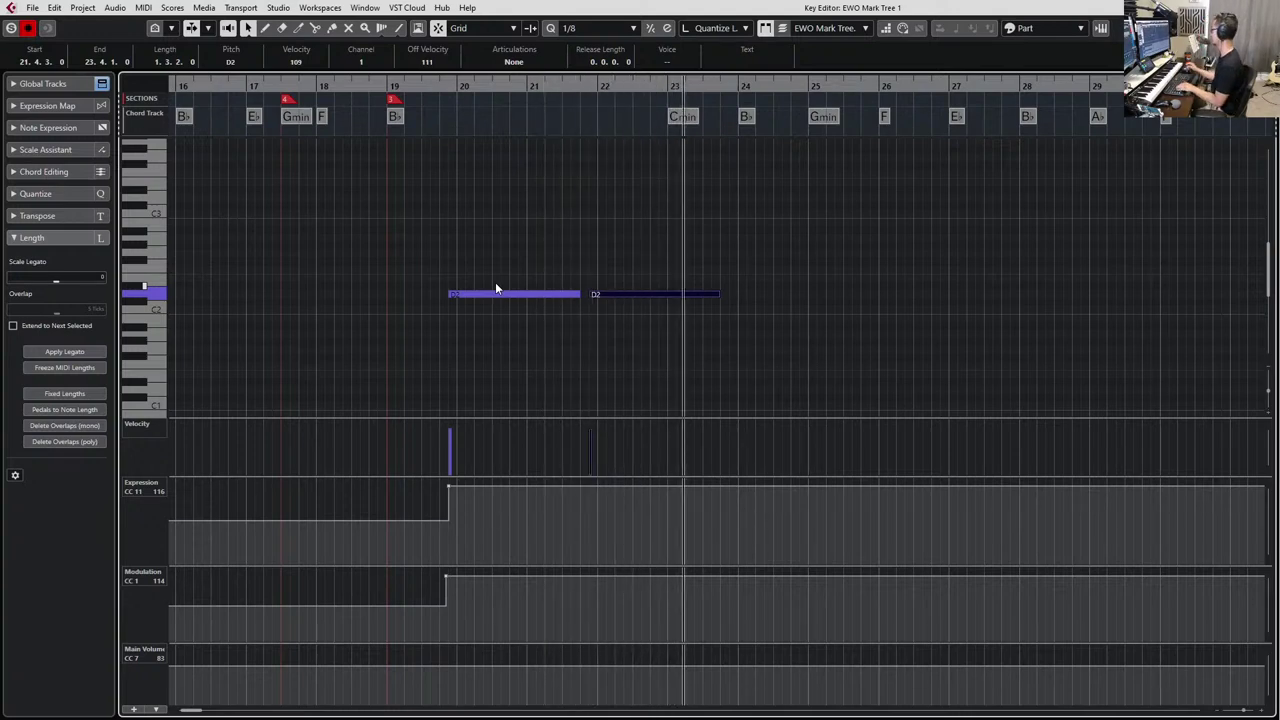
pyautogui.press('space')
pyautogui.press('Return')
# Select the EWO Chimes track and play the full mix from bar 19.
pyautogui.scroll(-2, 464, 426)
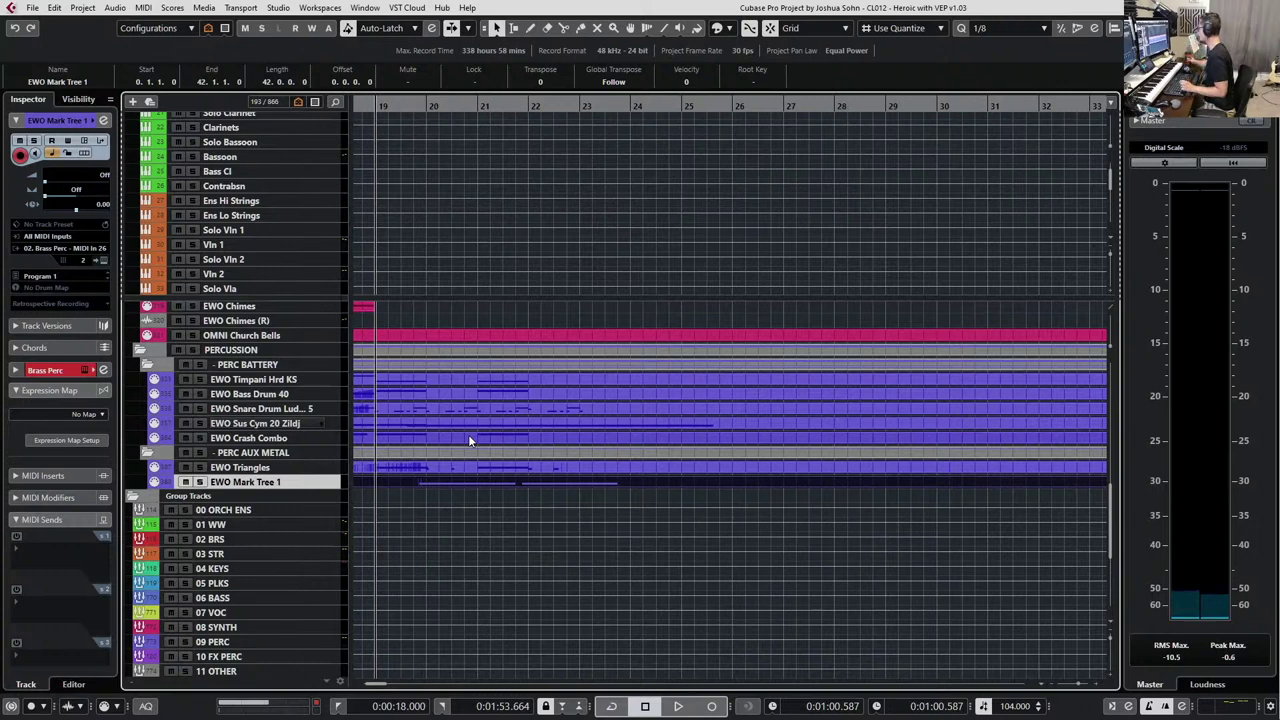
pyautogui.scroll(7, 466, 434)
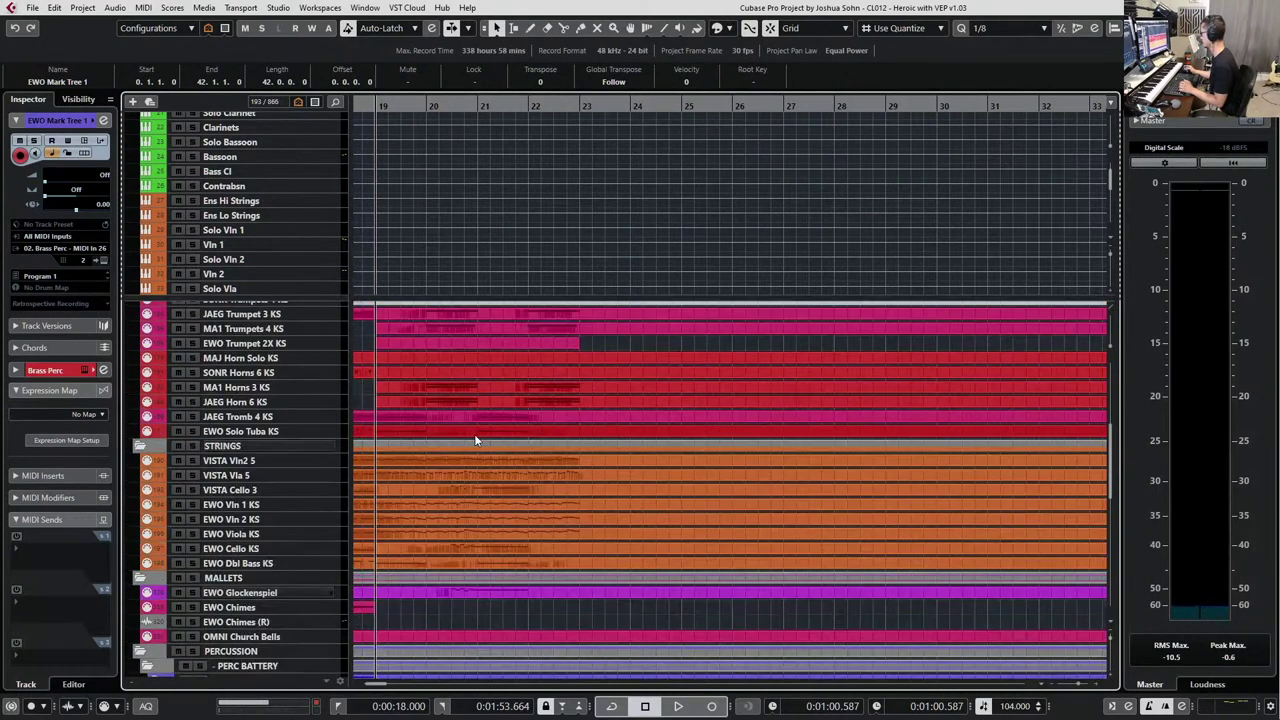
pyautogui.scroll(-2, 455, 560)
pyautogui.click(251, 534)
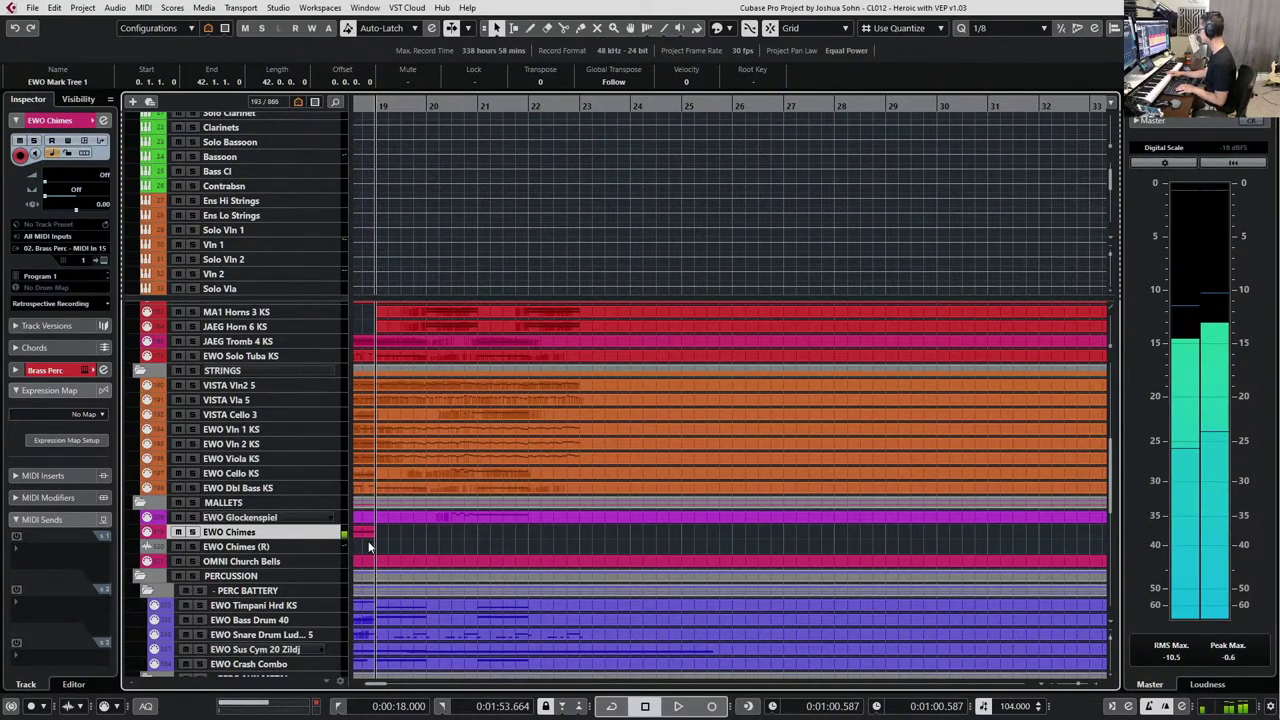
pyautogui.press('space')
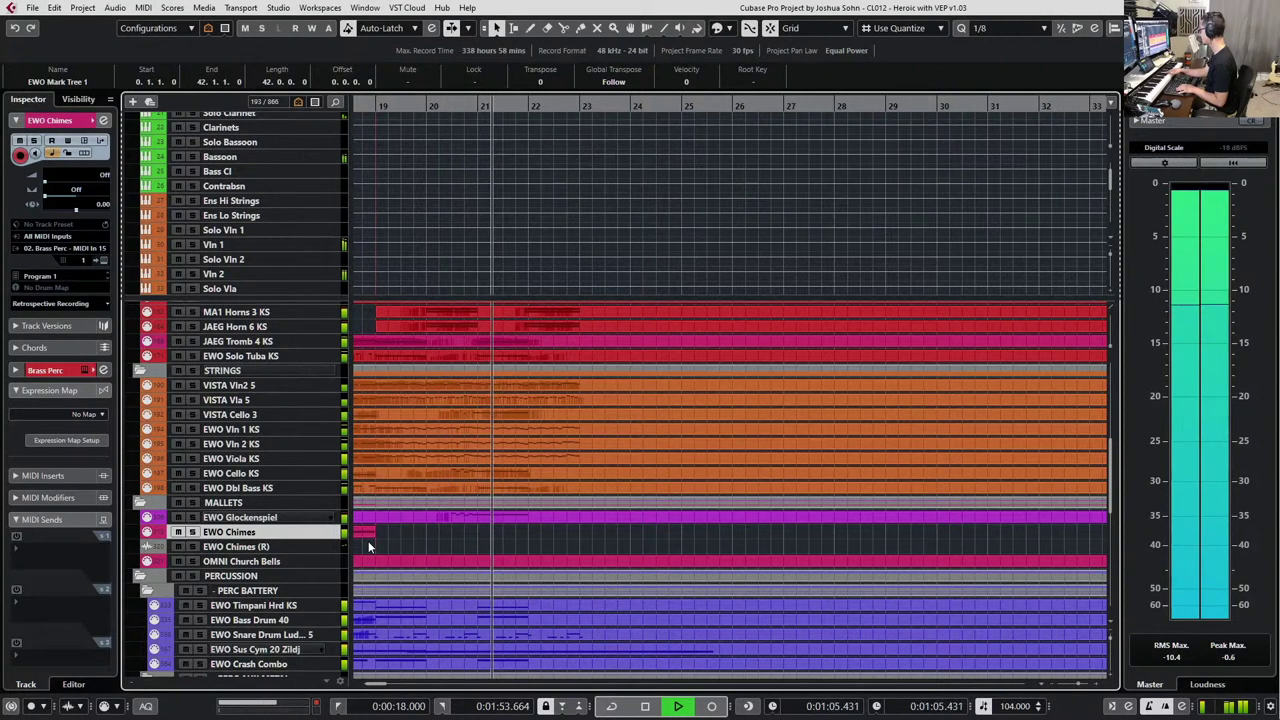
pyautogui.press('space')
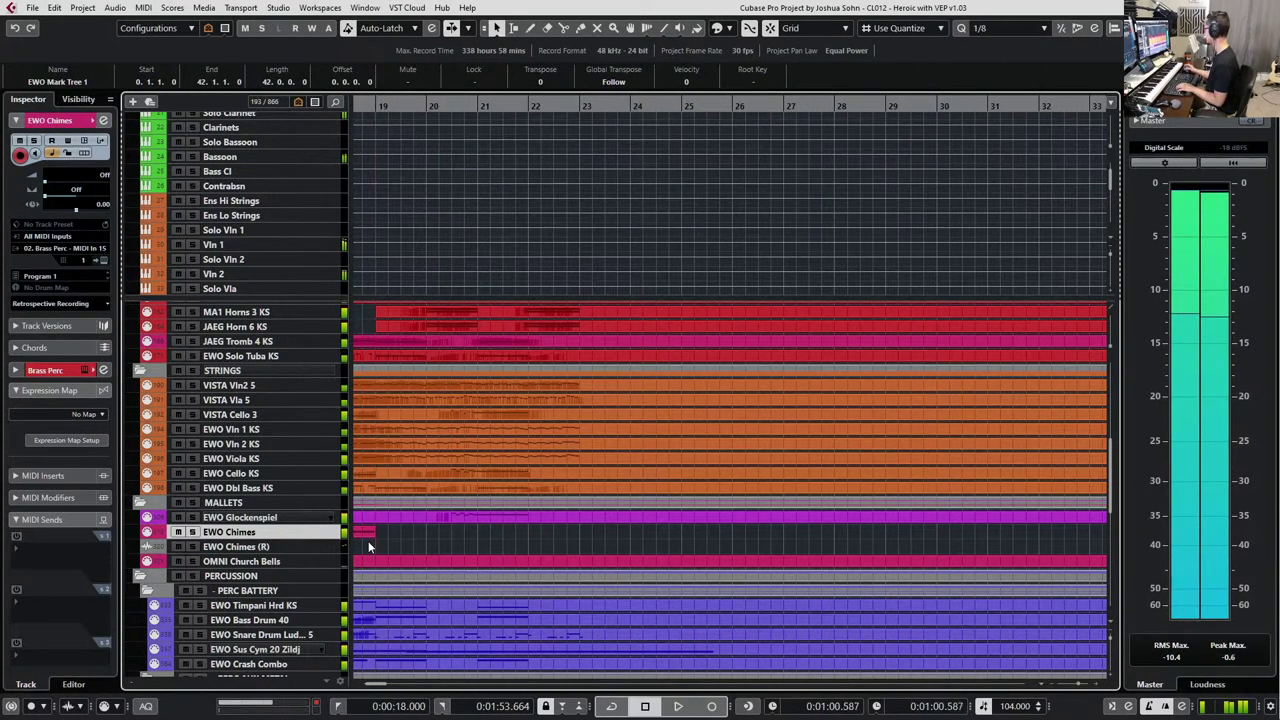
# Join the EWO Chimes material into one part extending to bar 42 and open it for editing.
pyautogui.press('KP_Subtract')
pyautogui.hscroll(5, 366, 542)
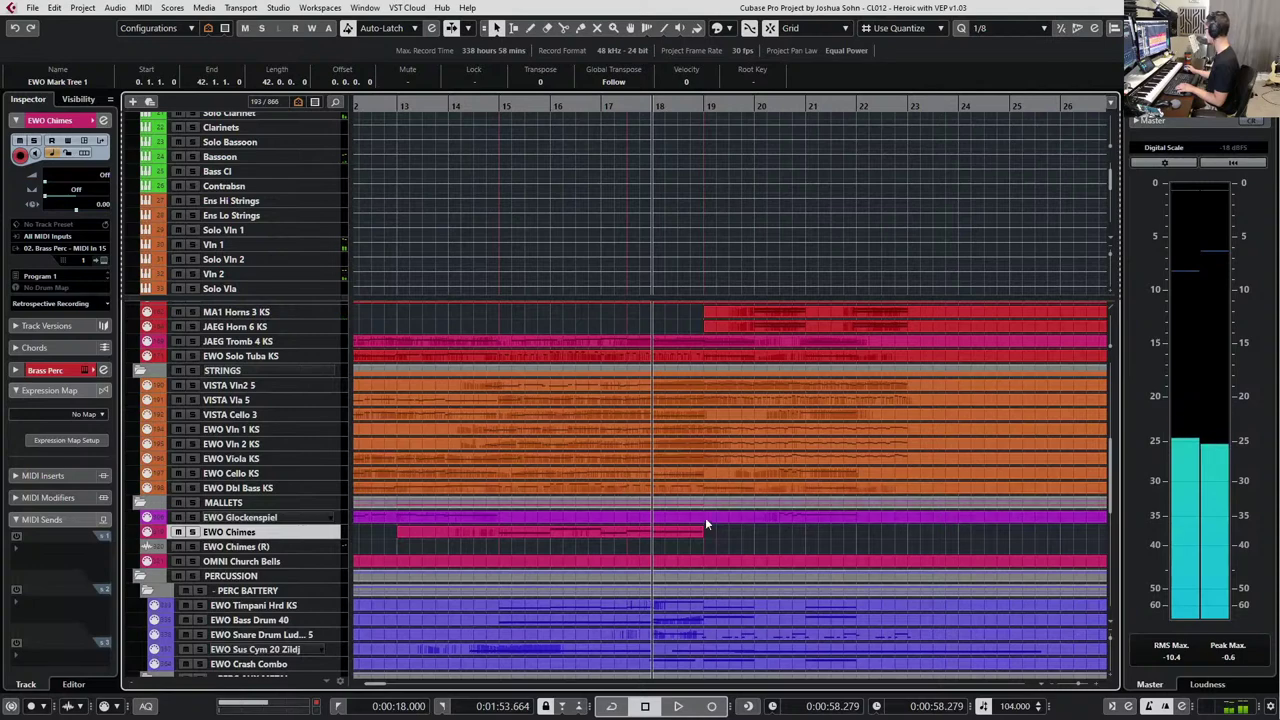
pyautogui.click(704, 529)
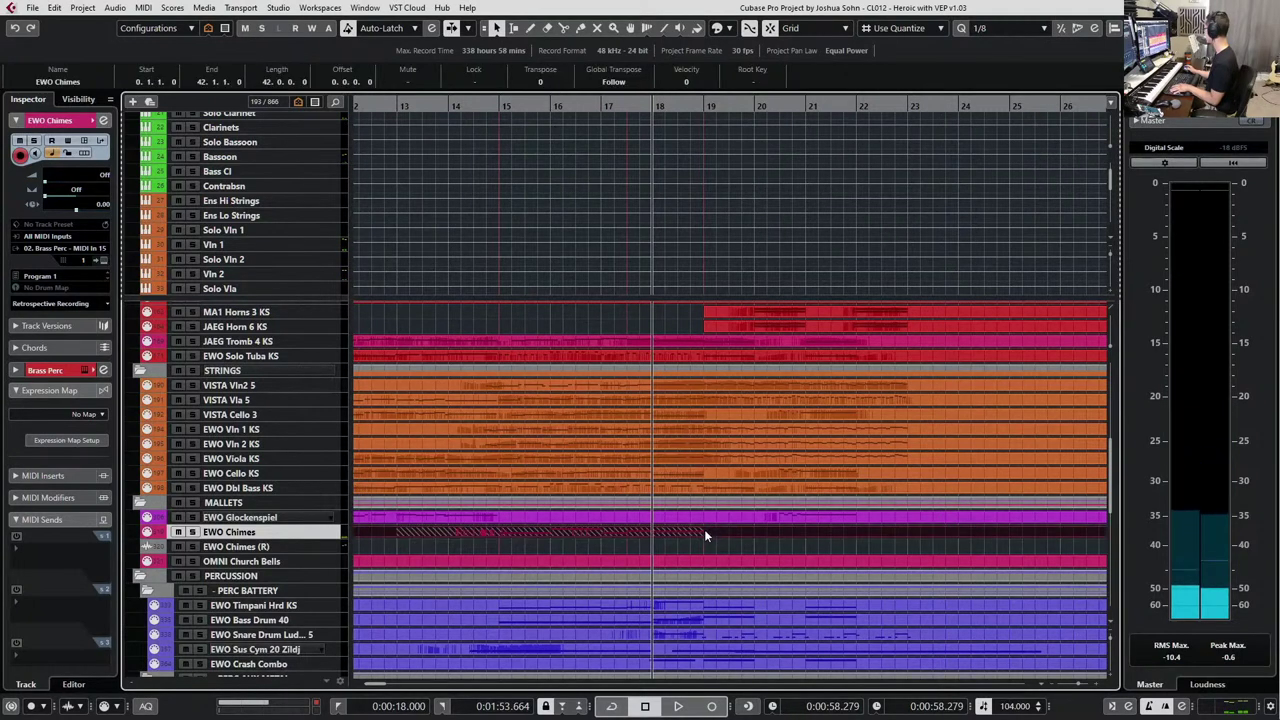
pyautogui.press('4')
pyautogui.click(705, 530)
pyautogui.press('1')
pyautogui.click(704, 530)
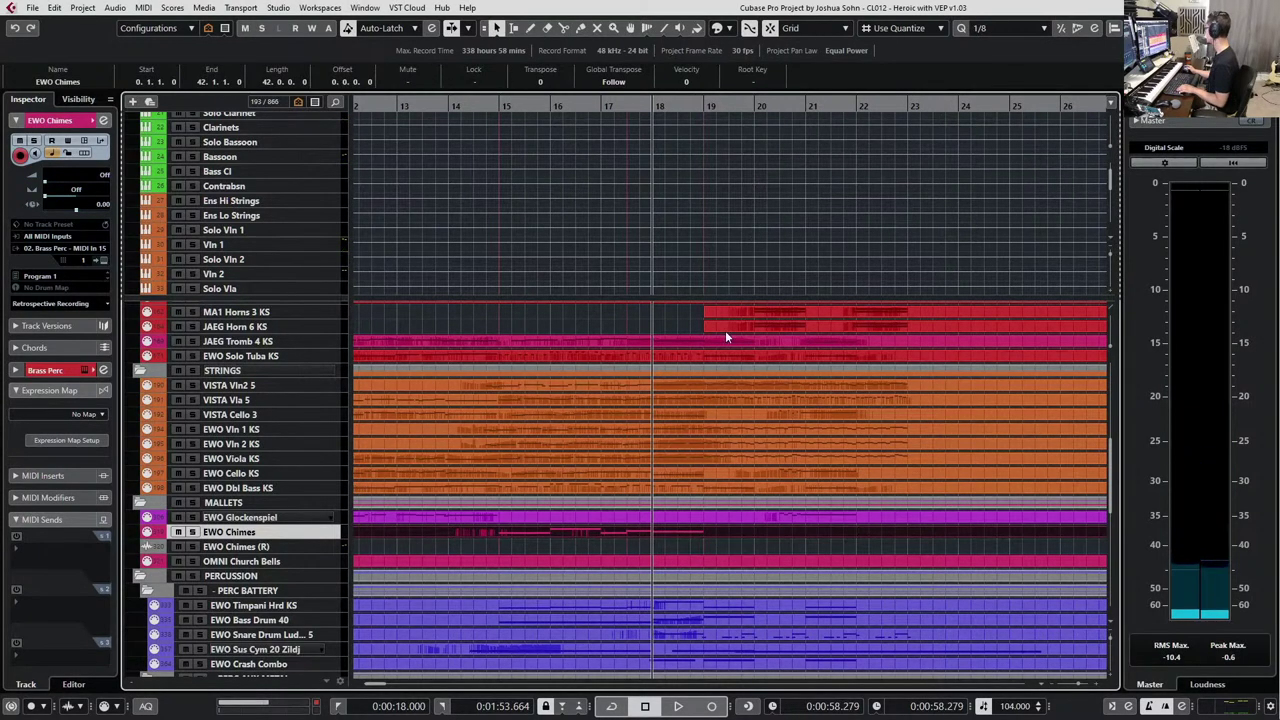
pyautogui.doubleClick(670, 527)
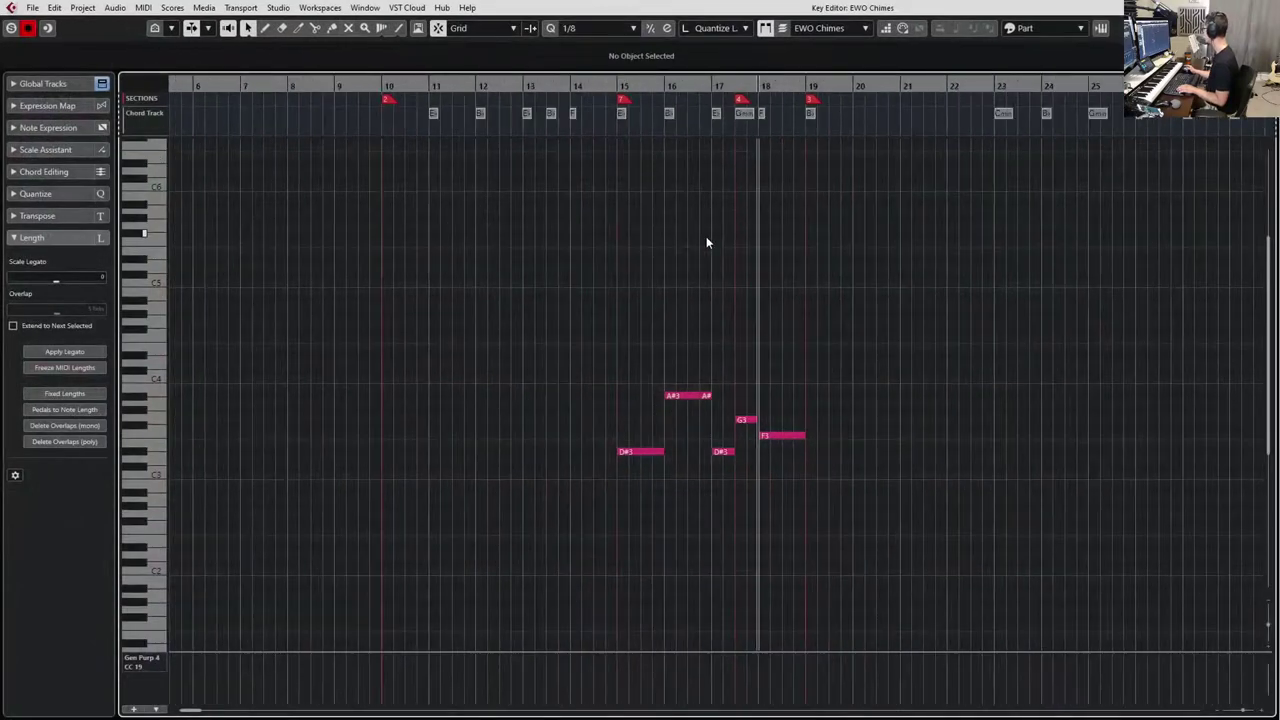
# Show the velocity, modulation and expression lanes and record alternating A#3 and F3 chime notes across bars 19 to 22.
pyautogui.hscroll(3, 700, 400)
pyautogui.scroll(3, 699, 412)
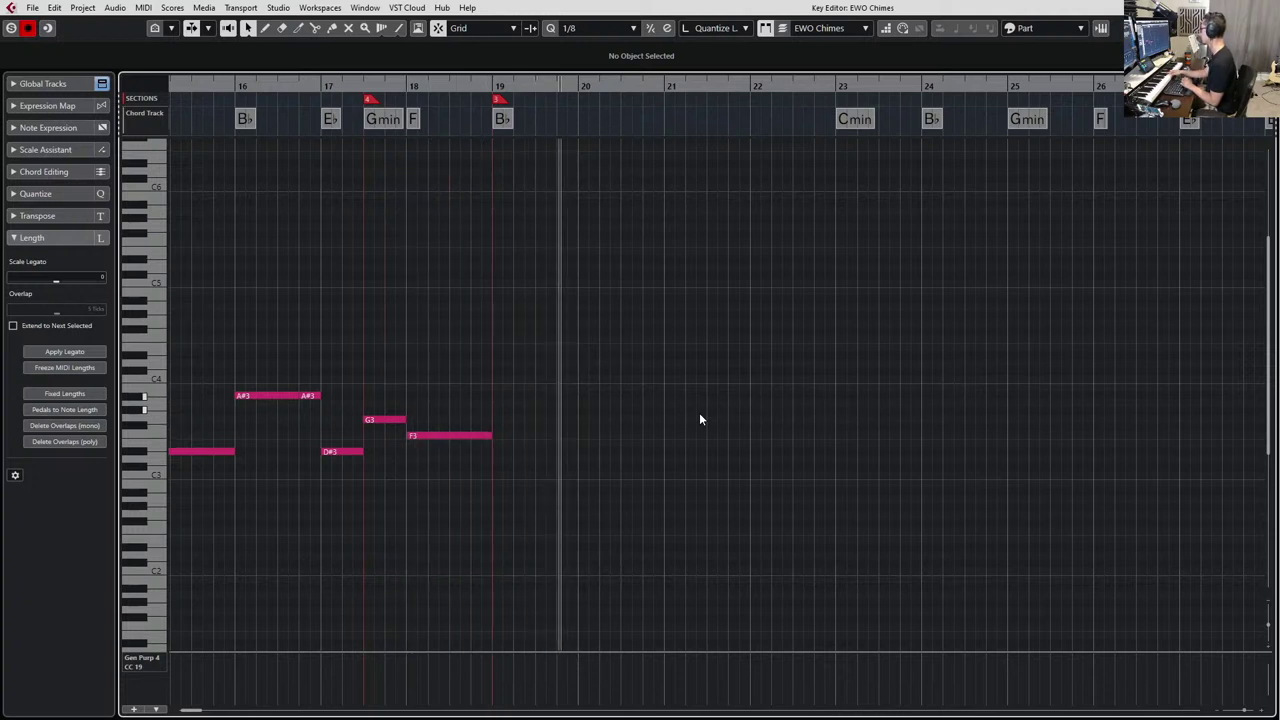
pyautogui.press('space')
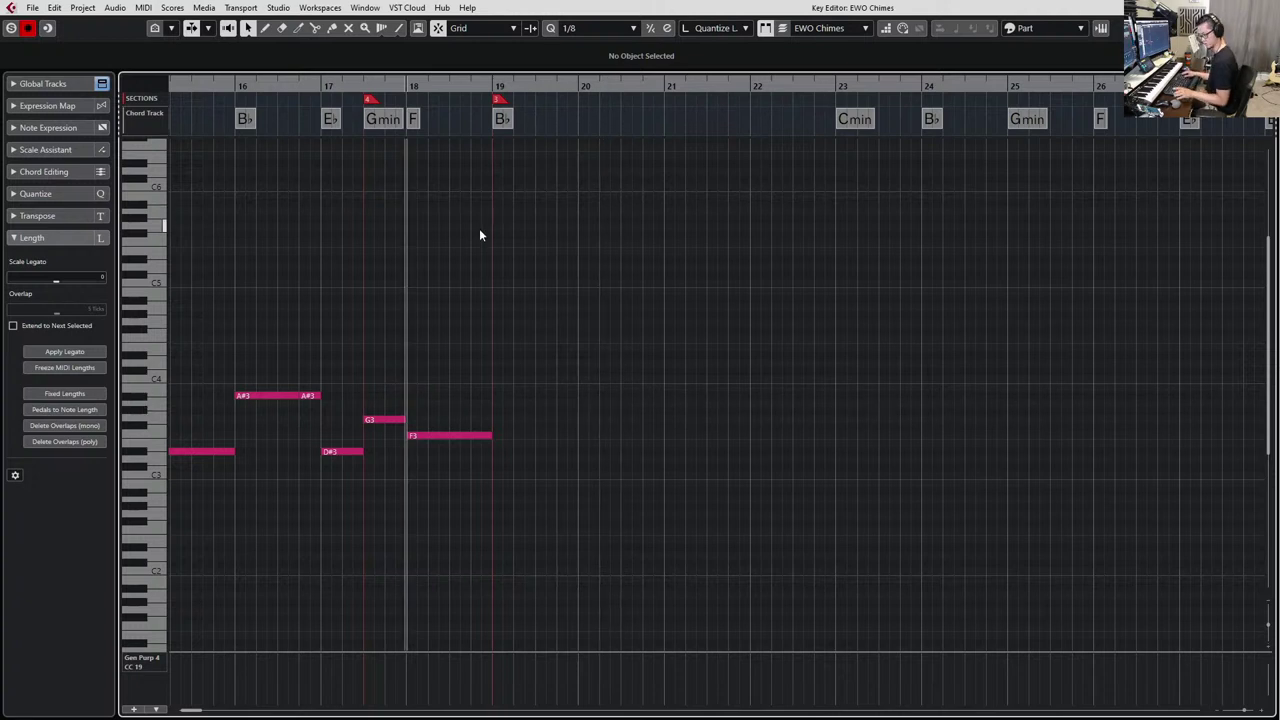
pyautogui.hotkey('alt', 'l')
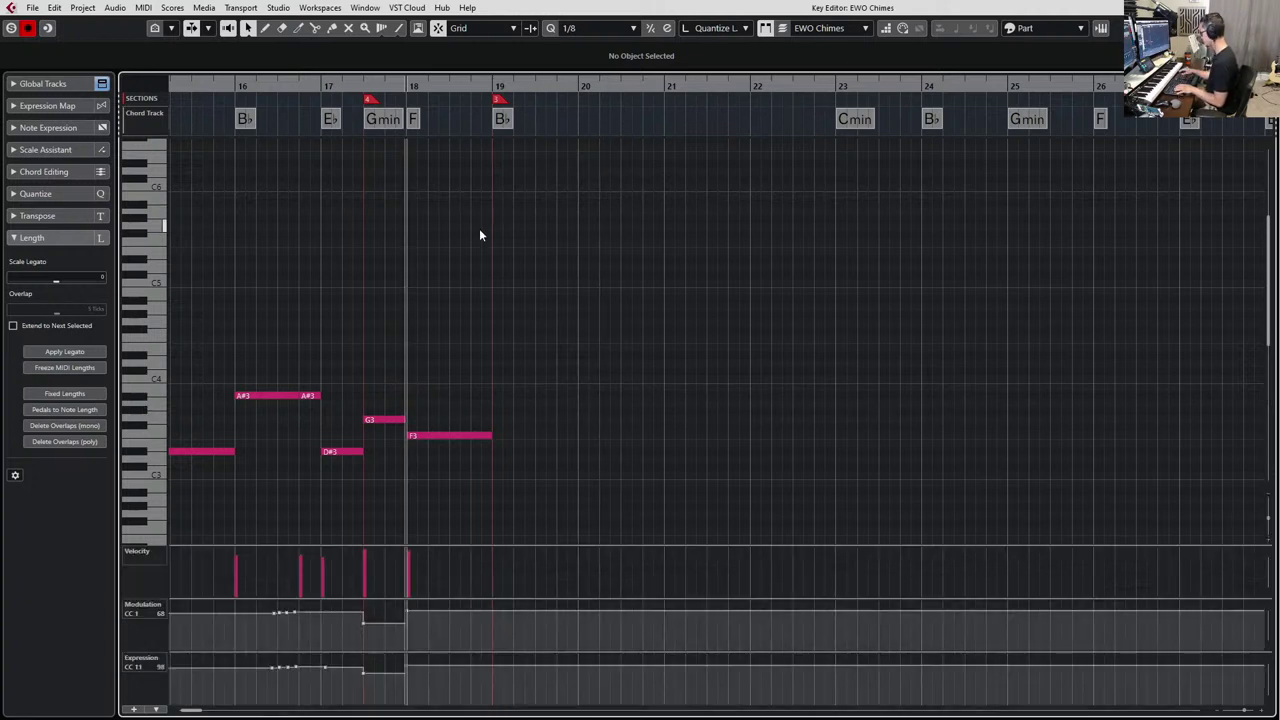
pyautogui.press('space')
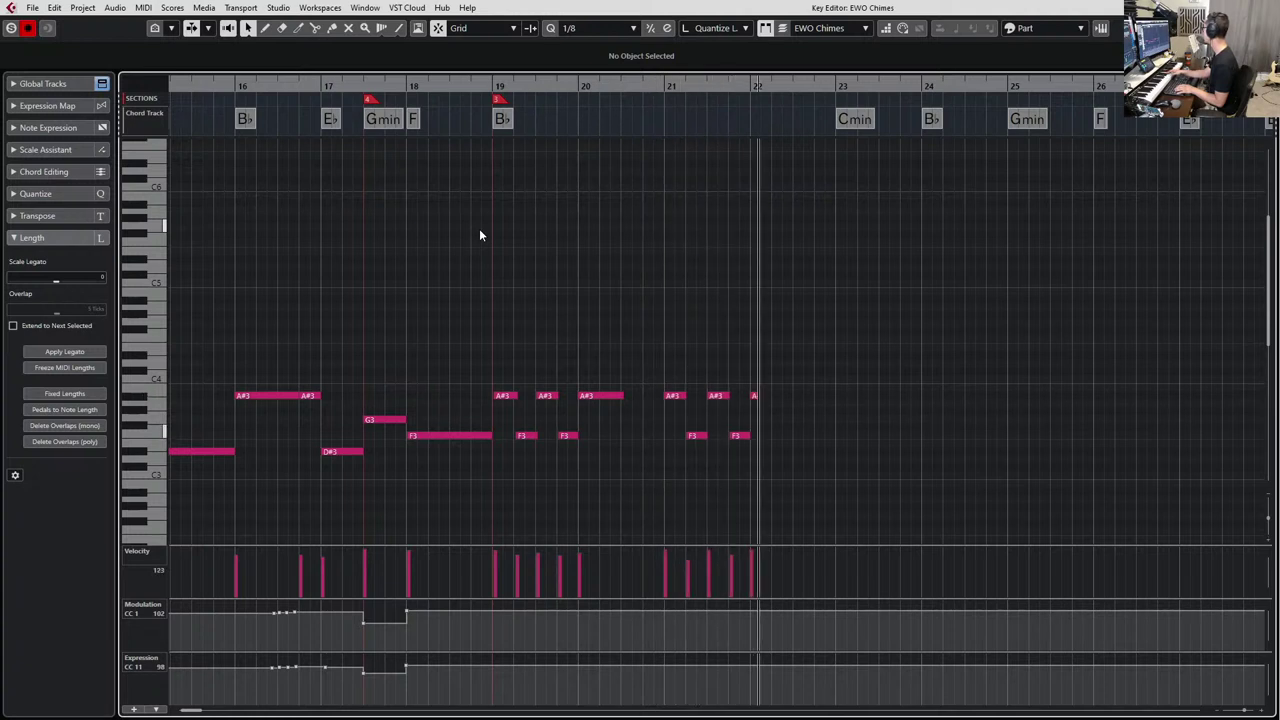
pyautogui.press('space')
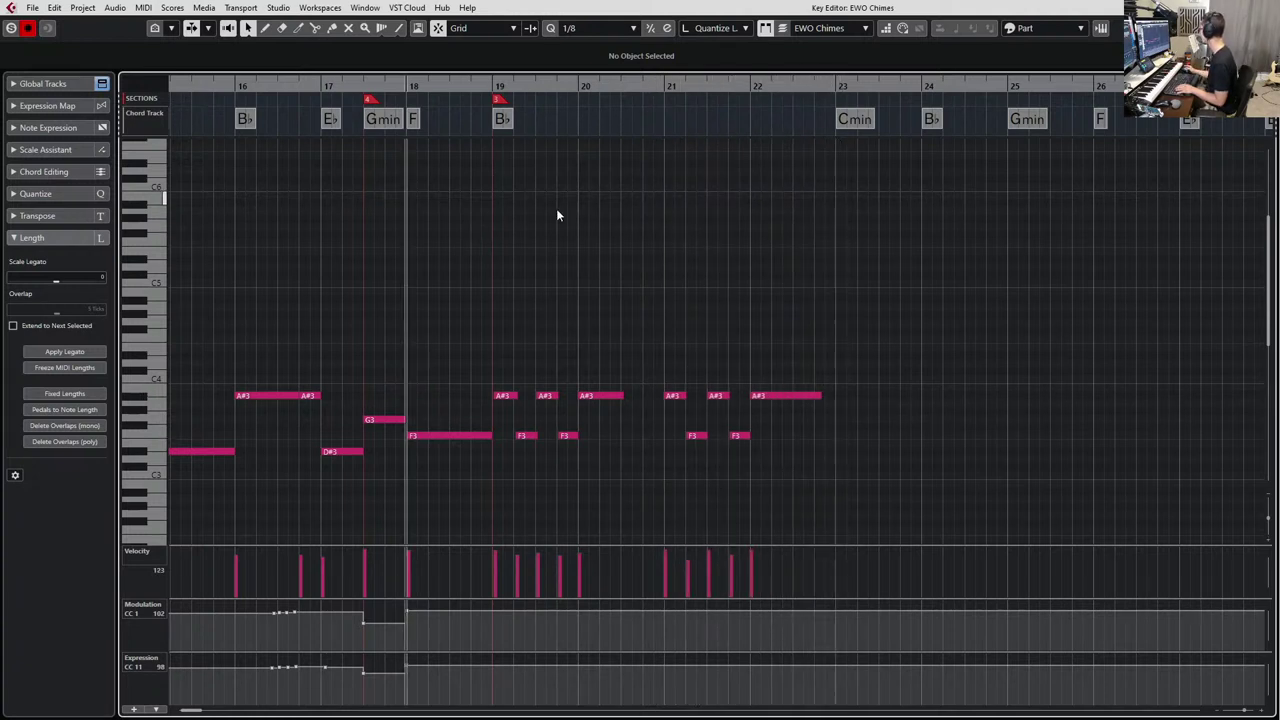
# Lengthen the bar 20 A#3 chime note to beat 4, quantize the notes in bars 19 to 22, and play them back.
pyautogui.moveTo(622, 396); pyautogui.dragTo(643, 396)
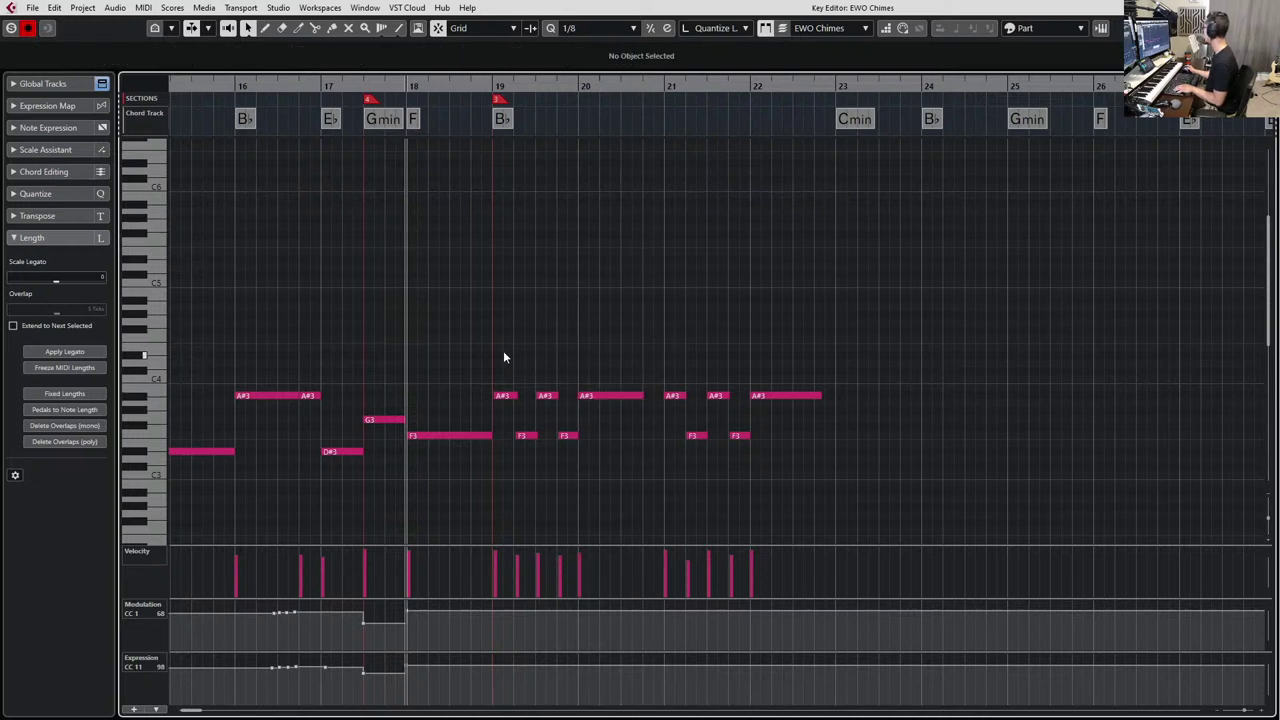
pyautogui.moveTo(503, 350); pyautogui.dragTo(912, 504)
pyautogui.press('space')
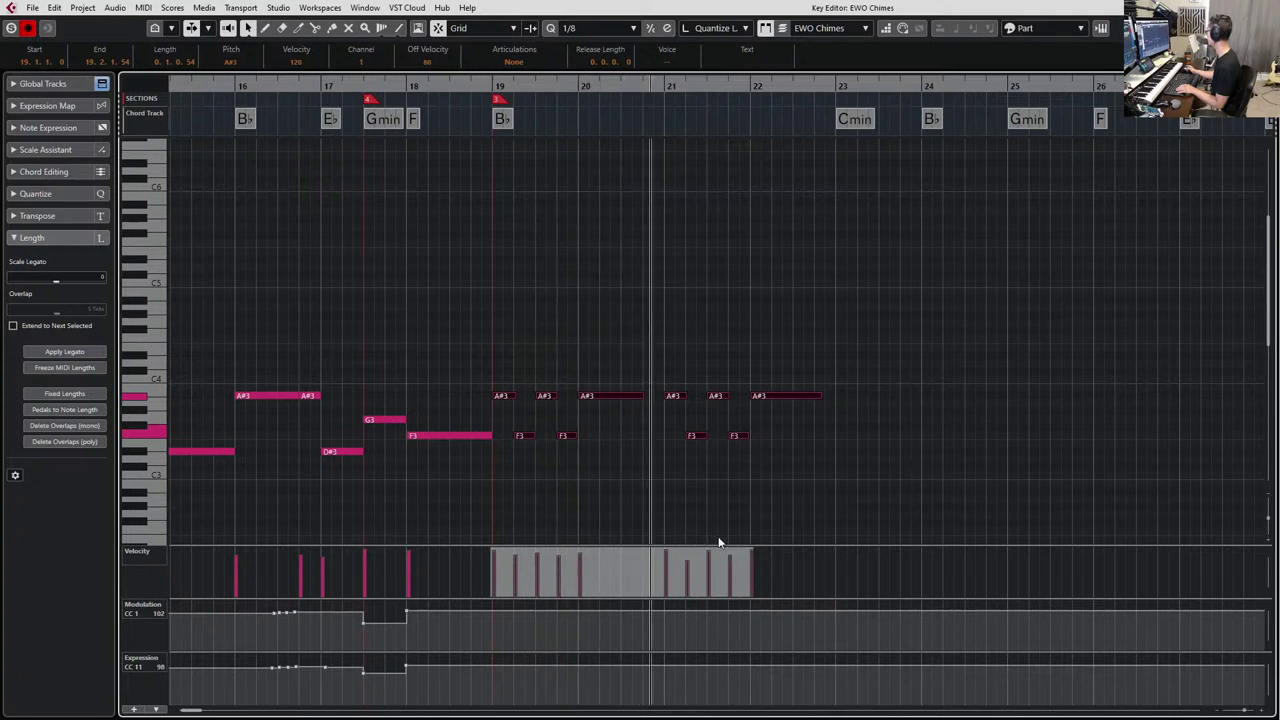
pyautogui.click(692, 565)
pyautogui.press('space')
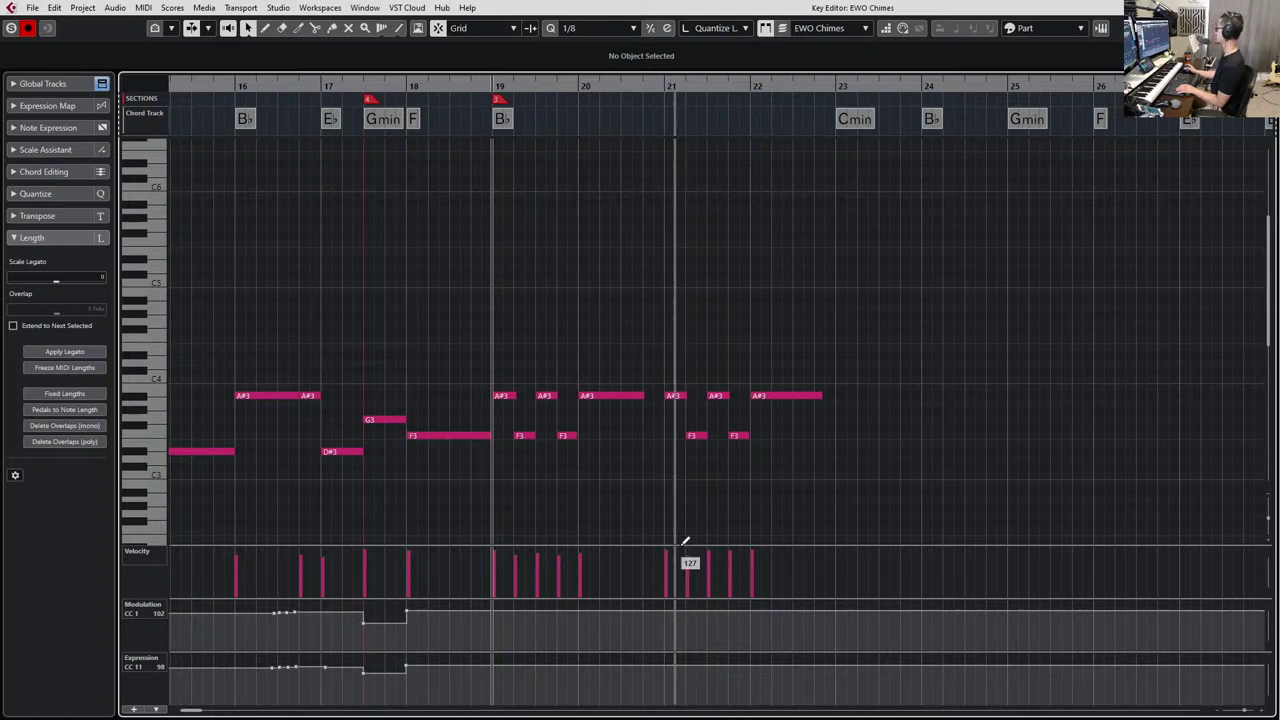
# Close the chimes part and trim the start of the long EWO Chimes part to bar 9, clear of the muted opening part.
pyautogui.press('Escape')
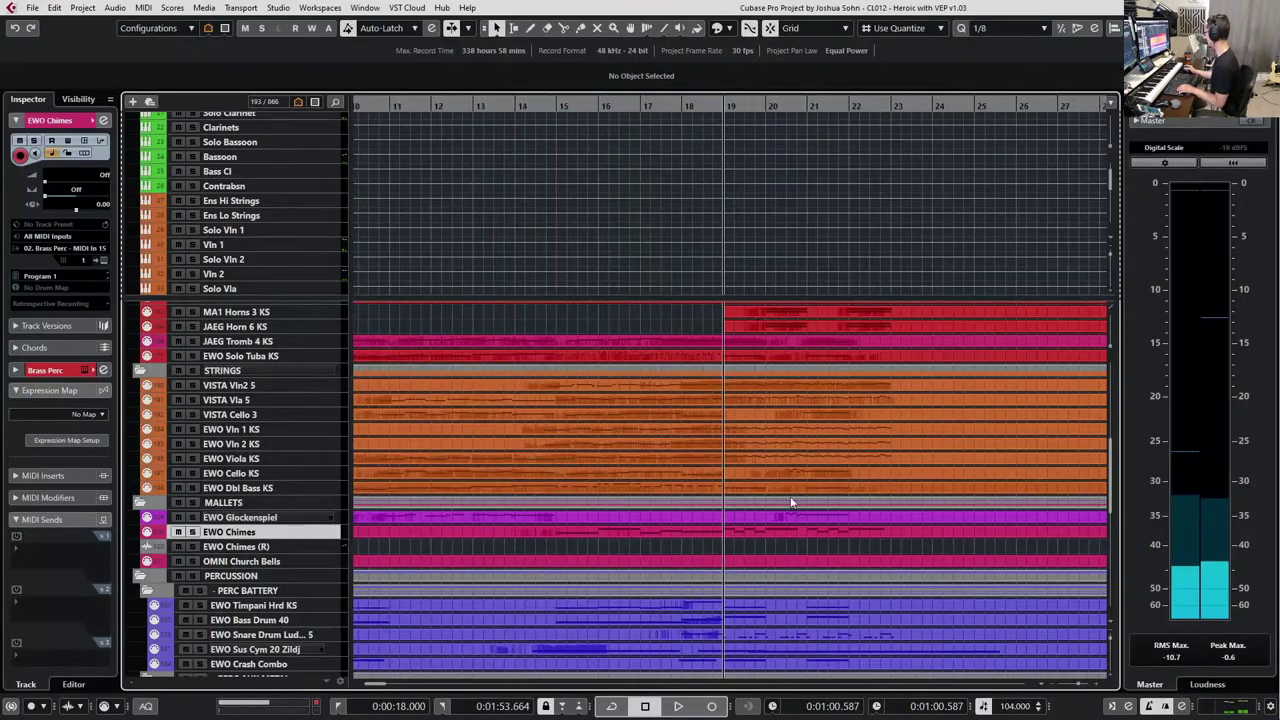
pyautogui.press('g')
pyautogui.press('g')
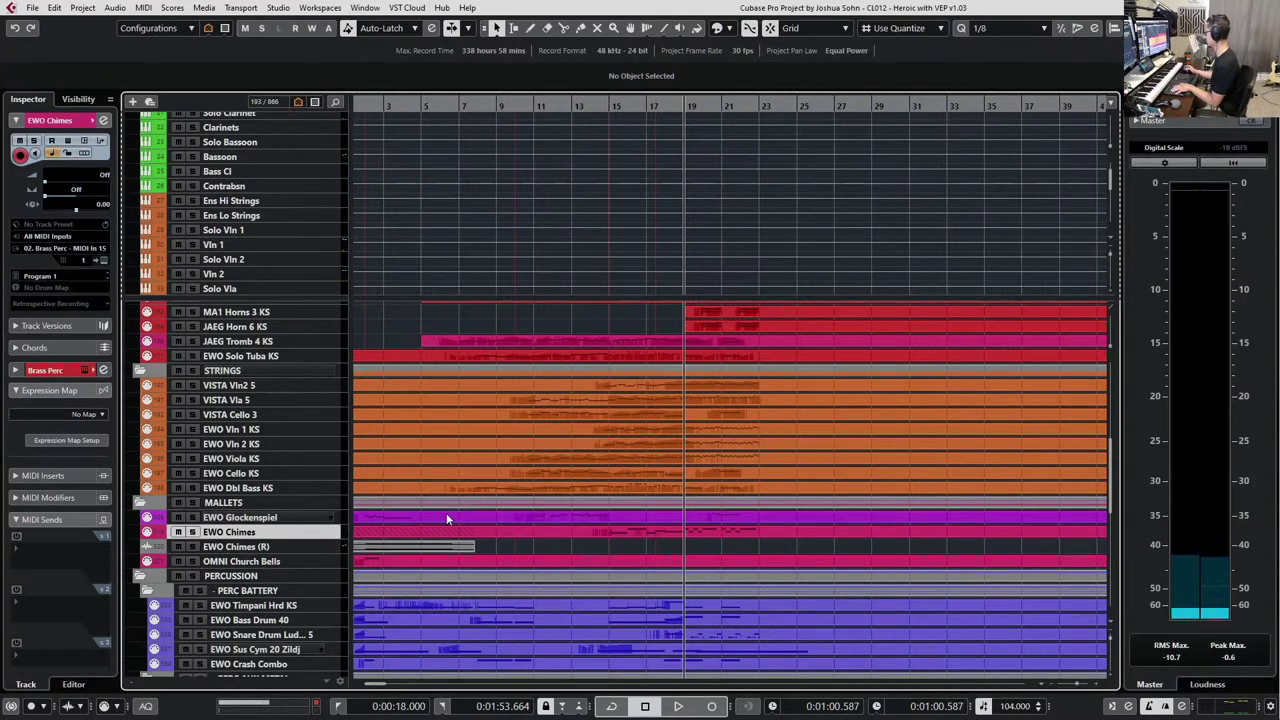
pyautogui.press('g')
pyautogui.press('g')
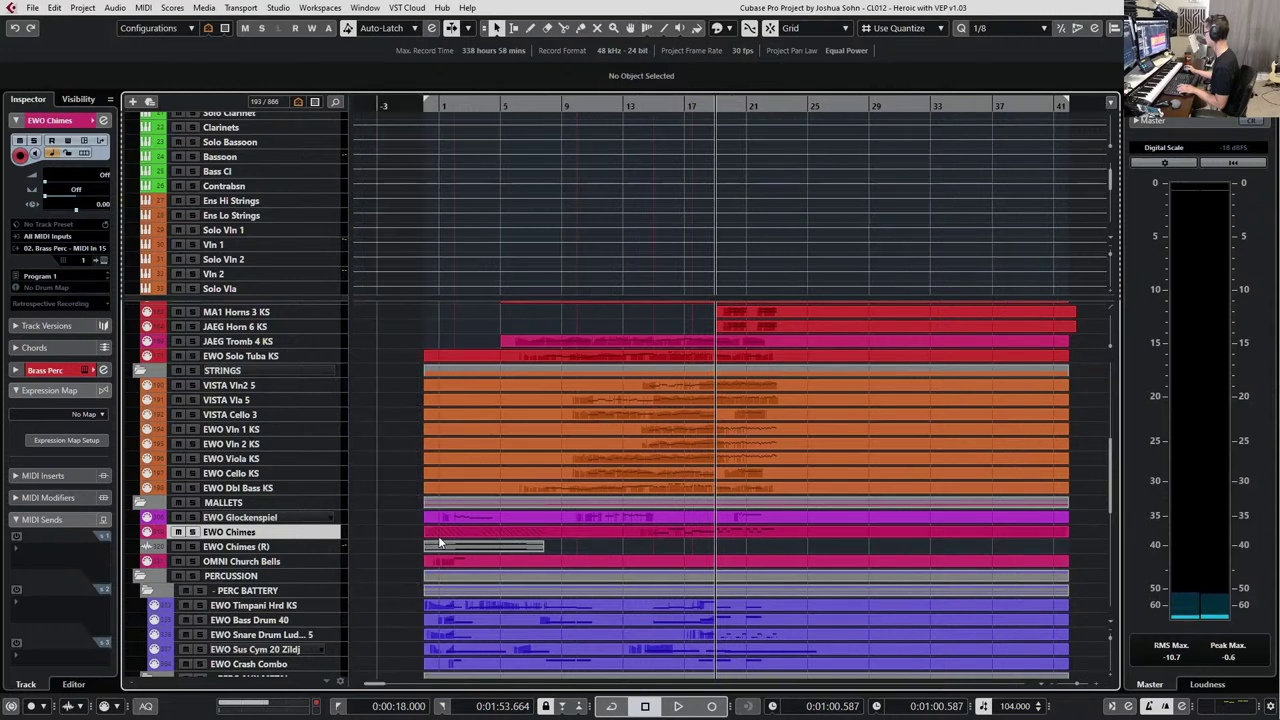
pyautogui.click(439, 539)
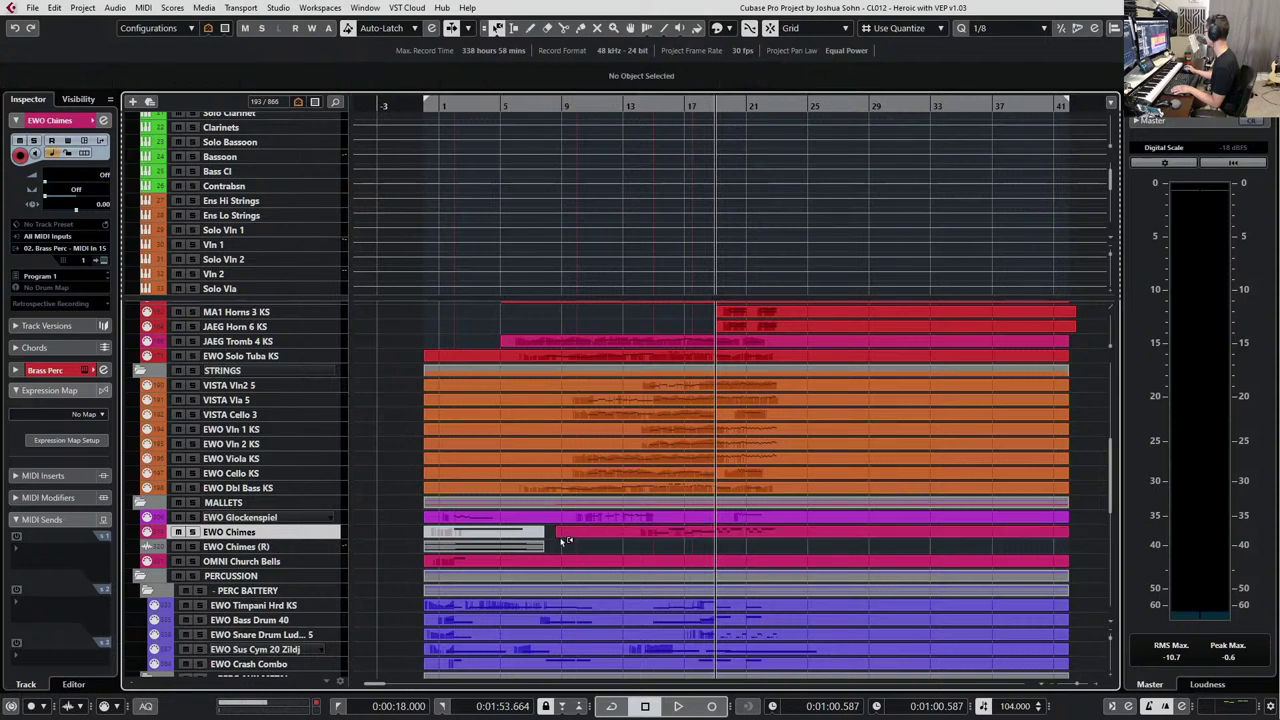
pyautogui.moveTo(559, 537); pyautogui.dragTo(565, 537)
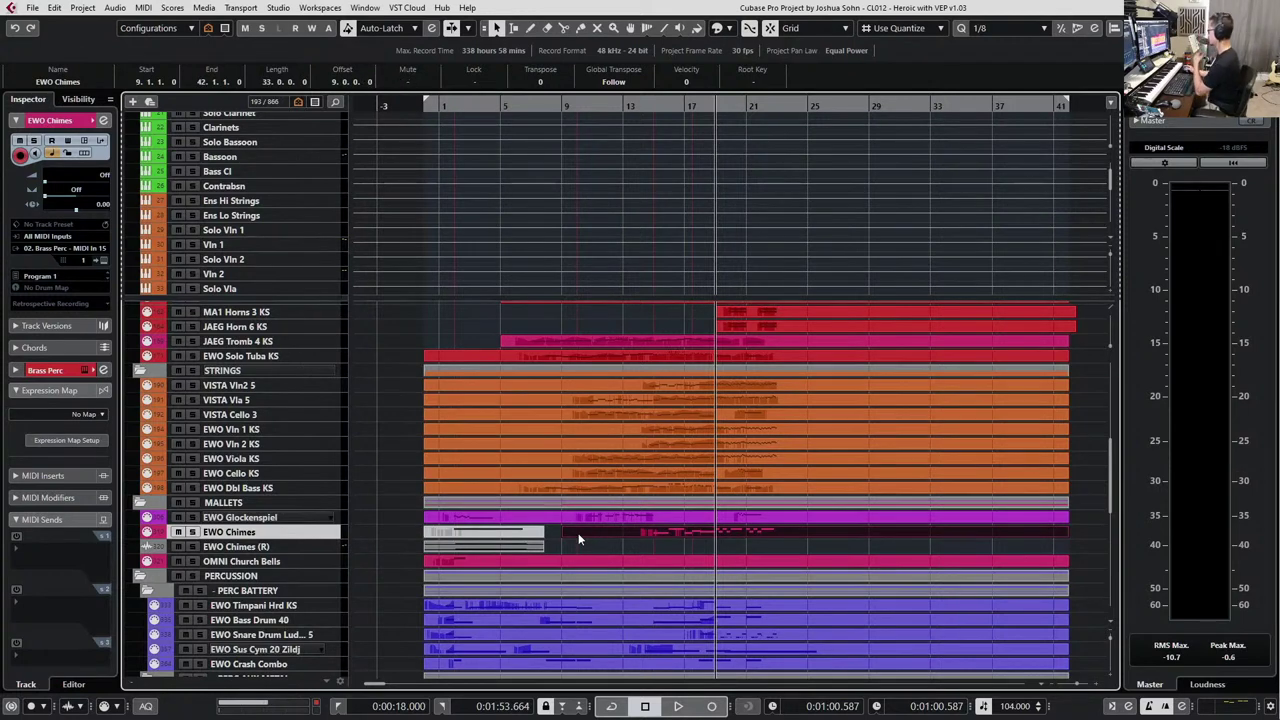
# Try to move the muted EWO Chimes opening part to the empty area below the LISTEN track, and undo the move.
pyautogui.scroll(-10, 403, 182)
pyautogui.scroll(-15, 399, 244)
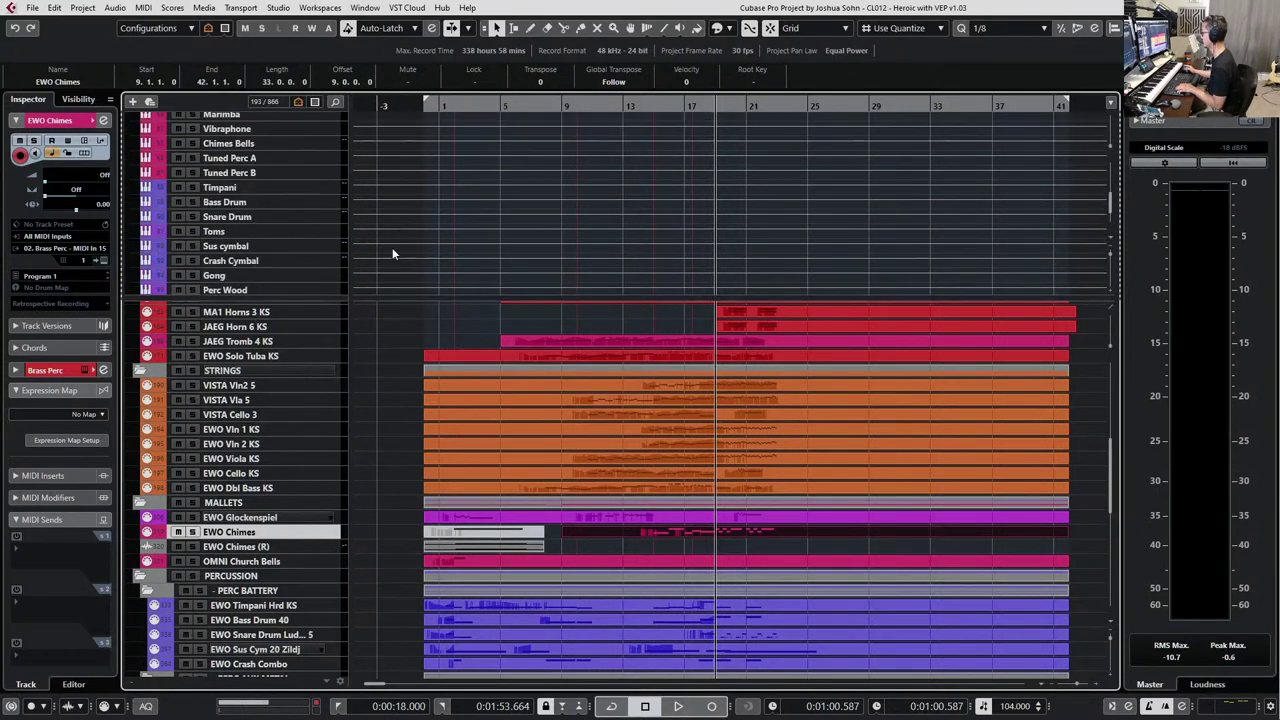
pyautogui.rightClick(310, 280)
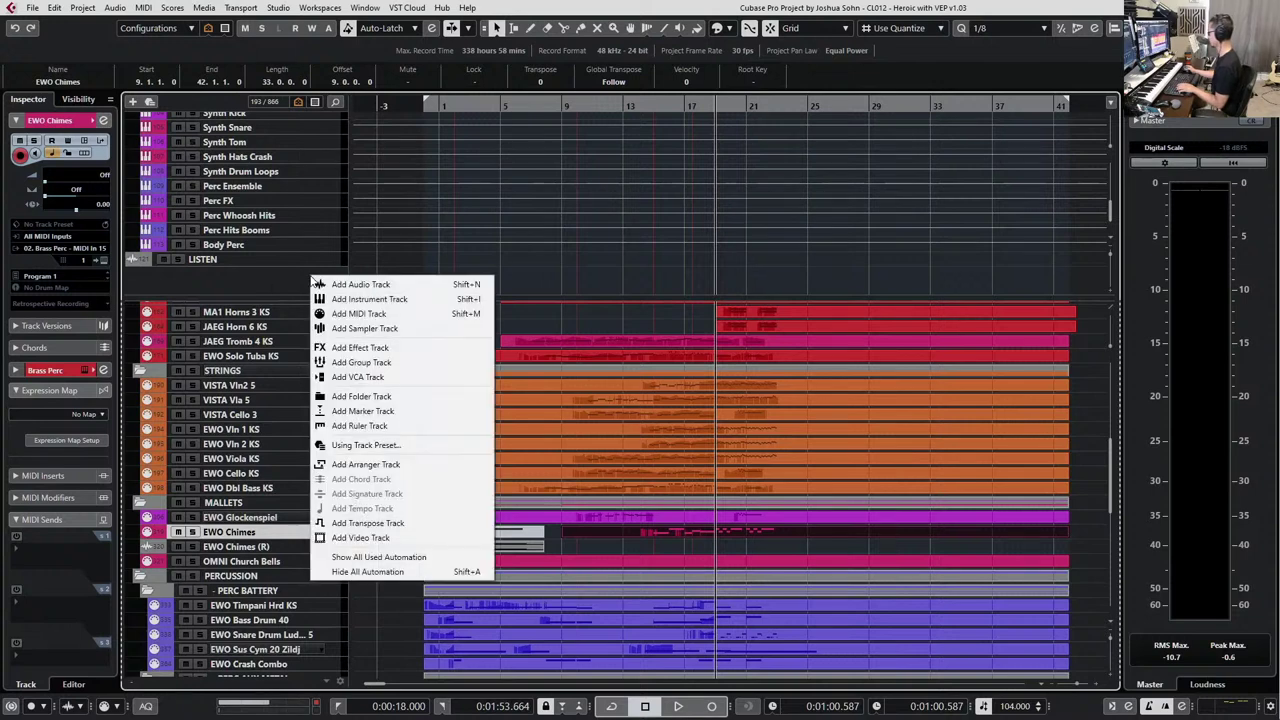
pyautogui.press('Escape')
pyautogui.click(477, 530)
pyautogui.moveTo(477, 531); pyautogui.dragTo(488, 281)
pyautogui.hotkey('ctrl', 'z')
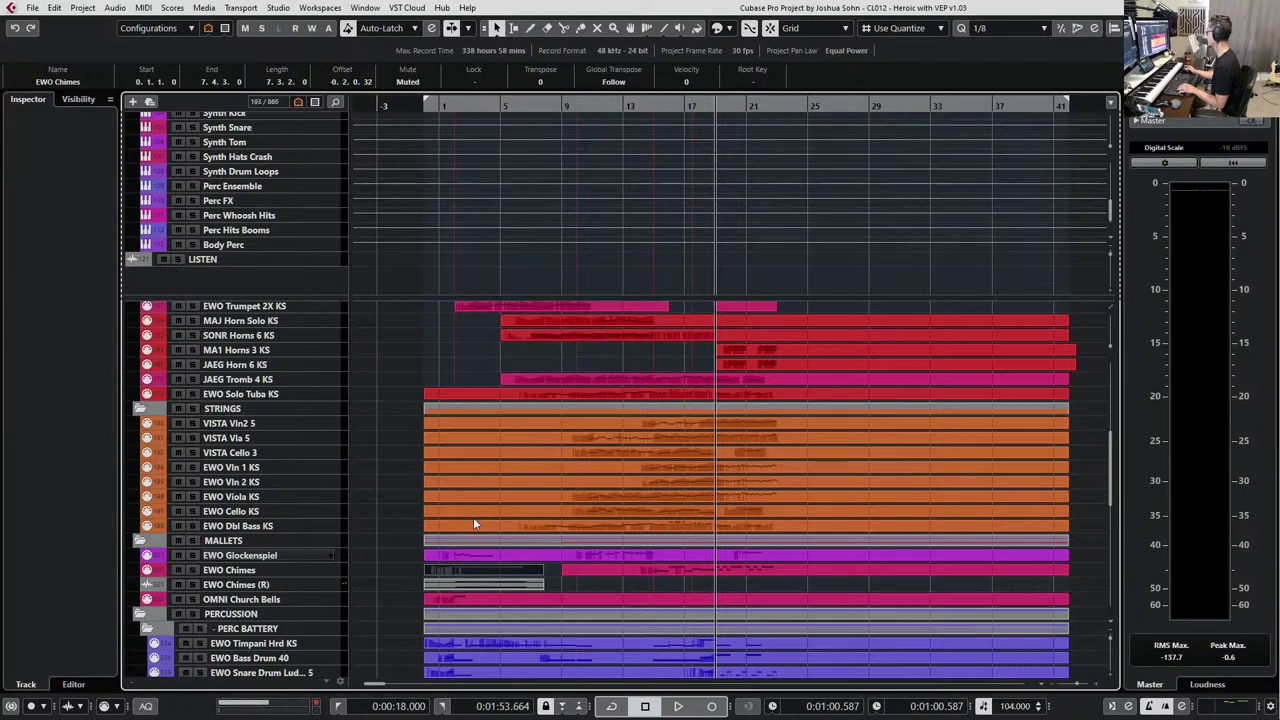
pyautogui.scroll(-3, 486, 556)
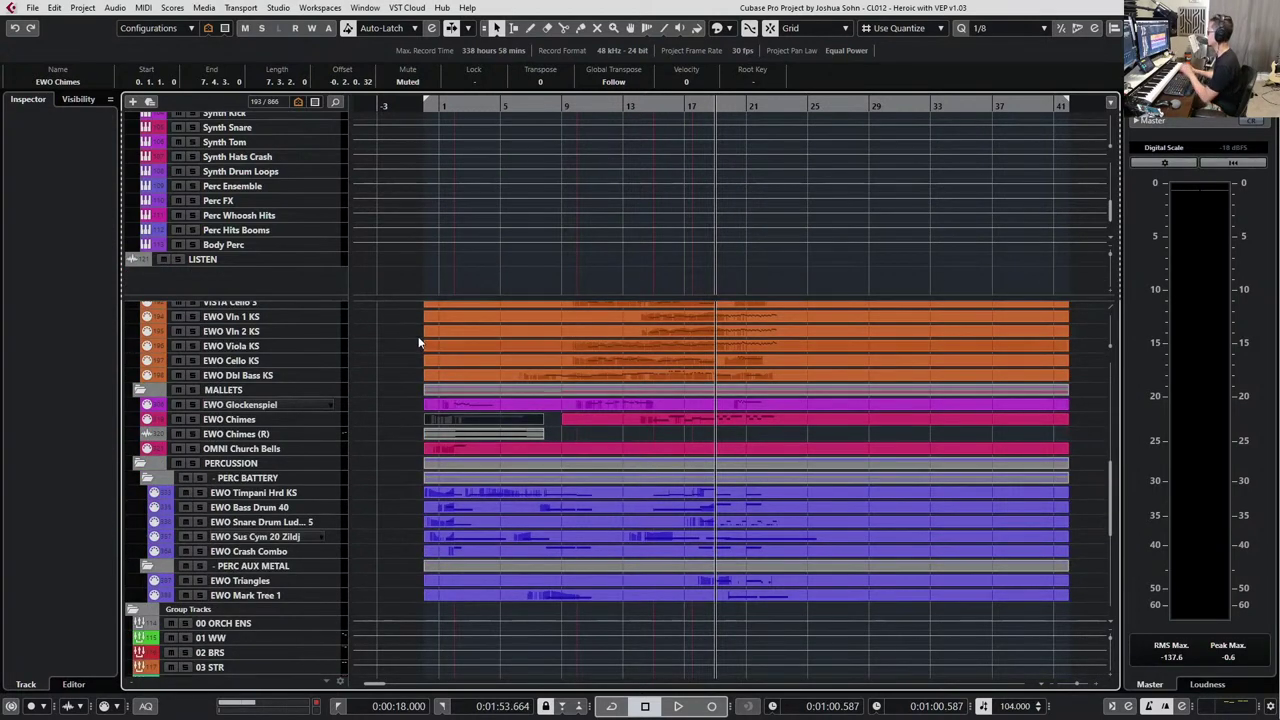
# Duplicate the EWO Chimes track version and rename the copy v1.03.
pyautogui.click(327, 421)
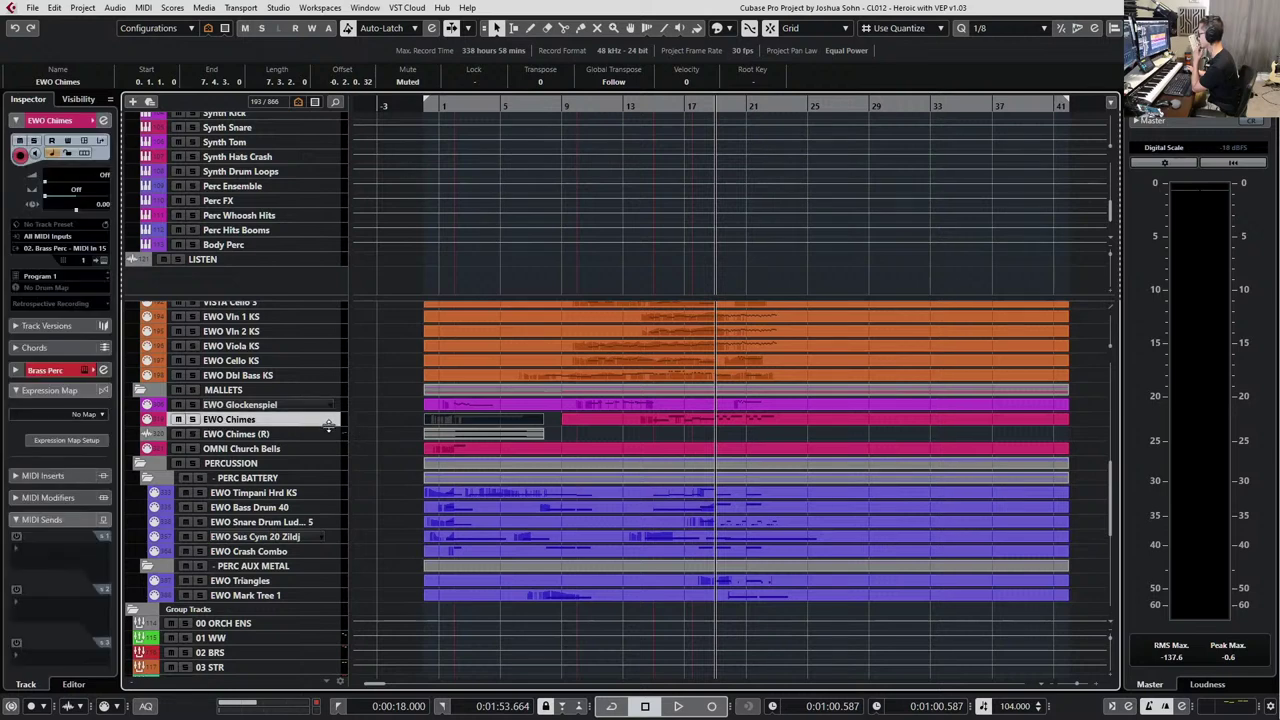
pyautogui.rightClick(323, 425)
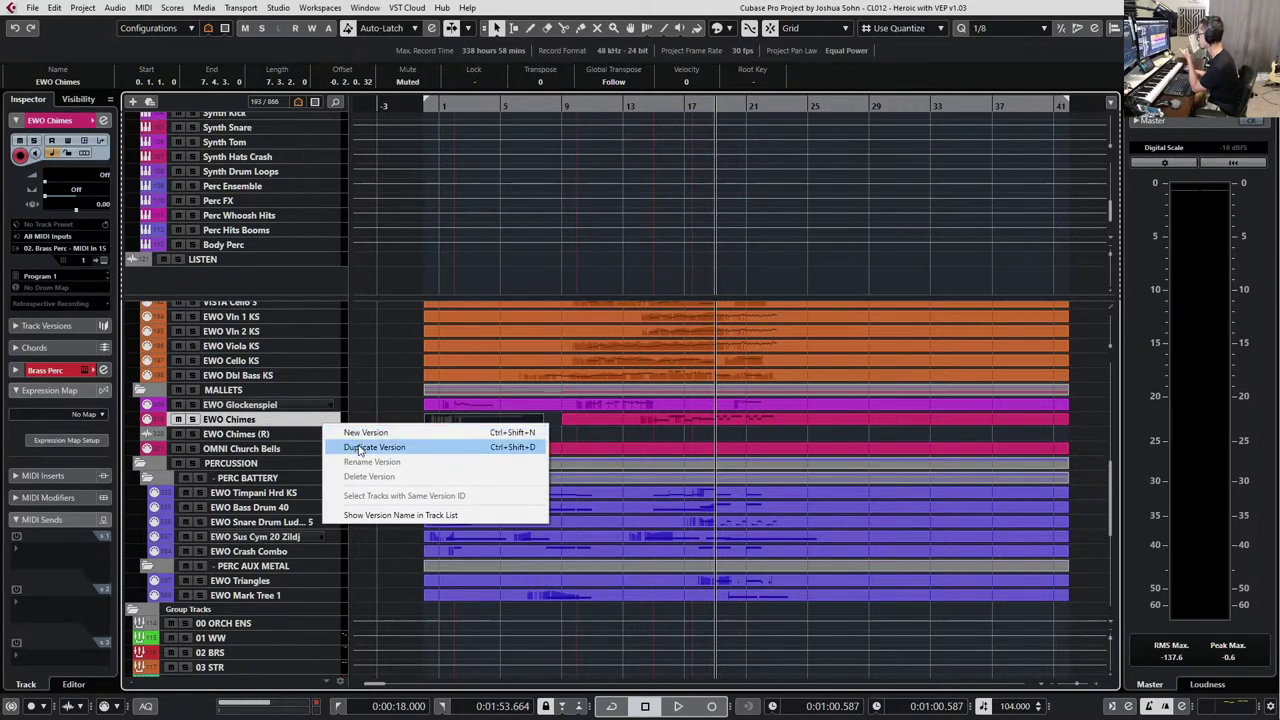
pyautogui.click(359, 448)
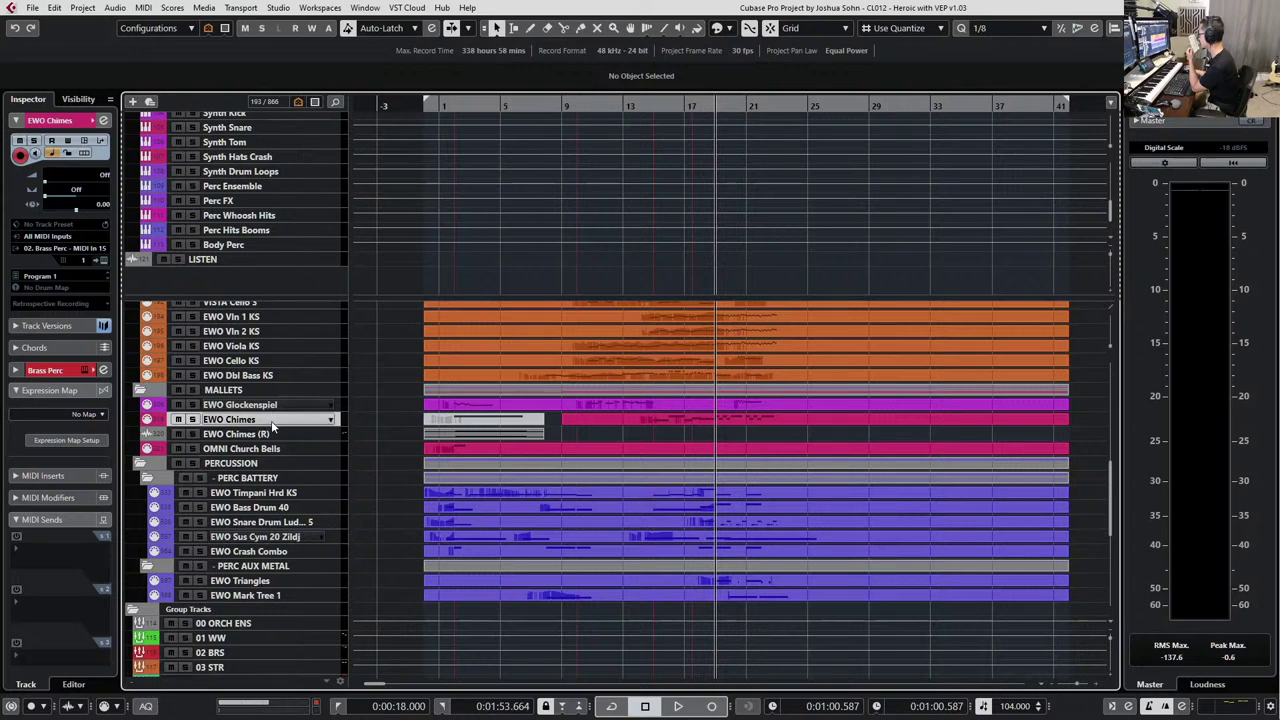
pyautogui.click(329, 420)
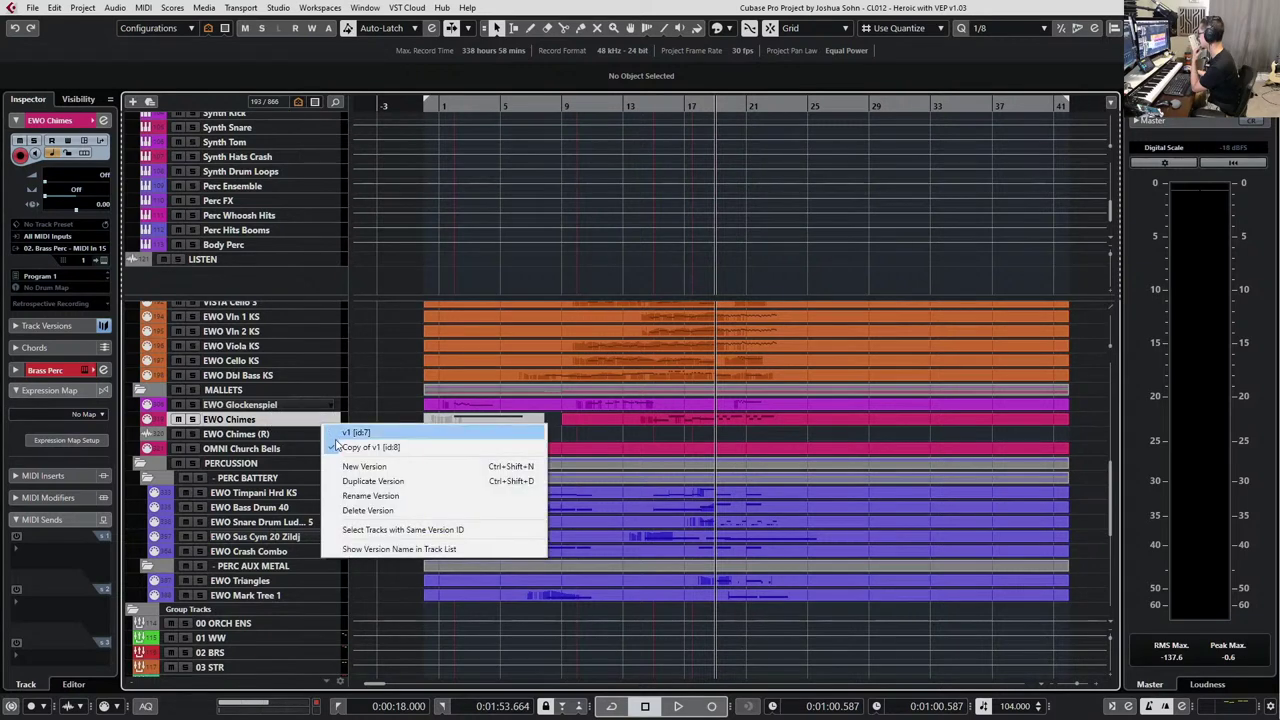
pyautogui.click(370, 495)
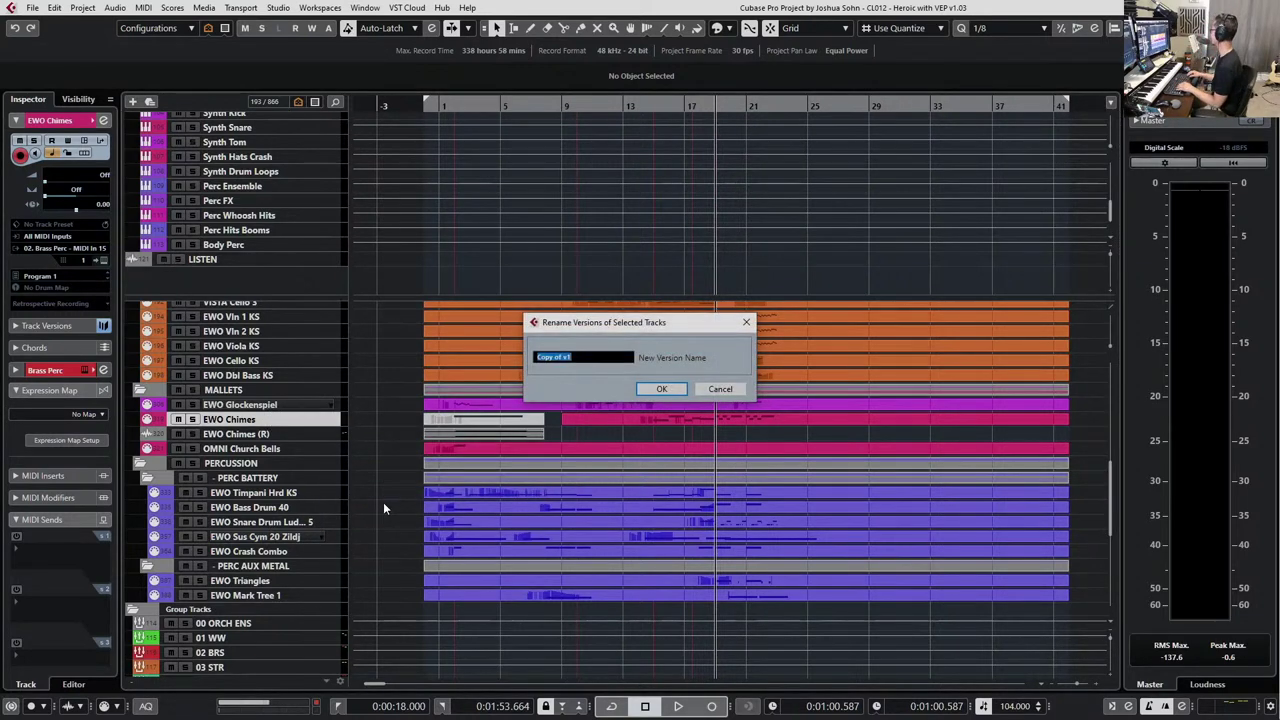
pyautogui.write('v1.03')
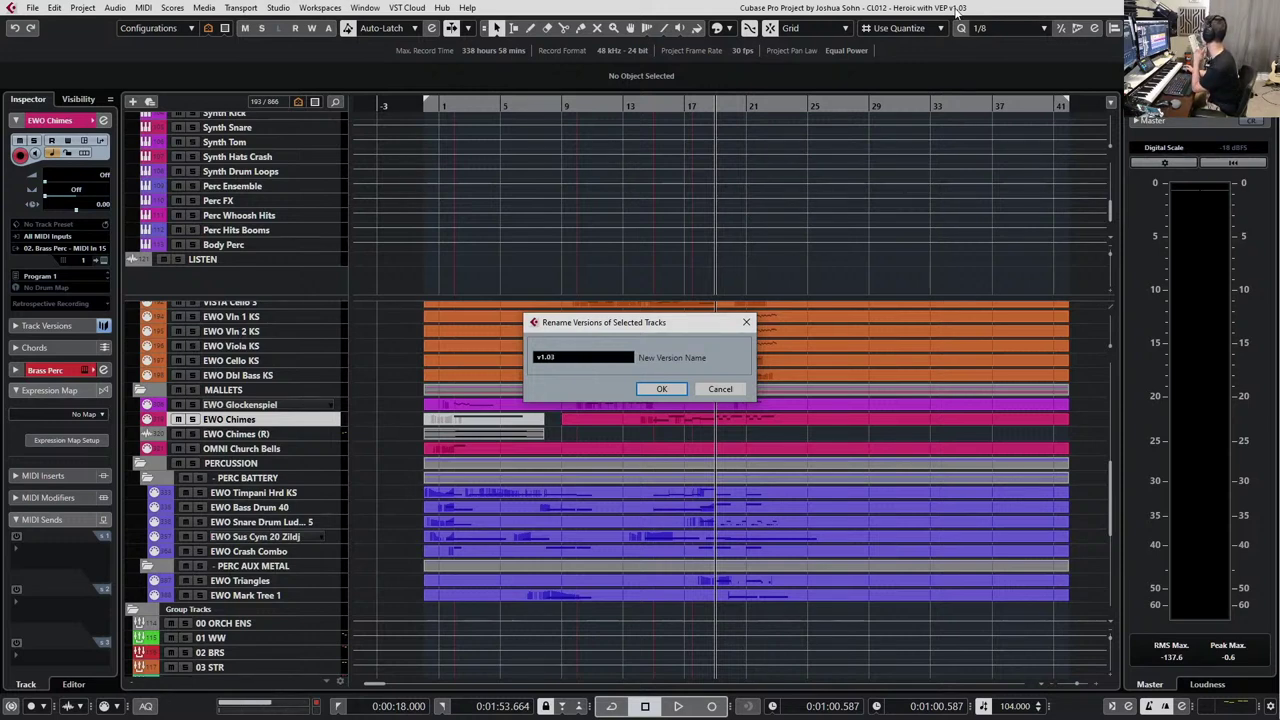
pyautogui.click(670, 389)
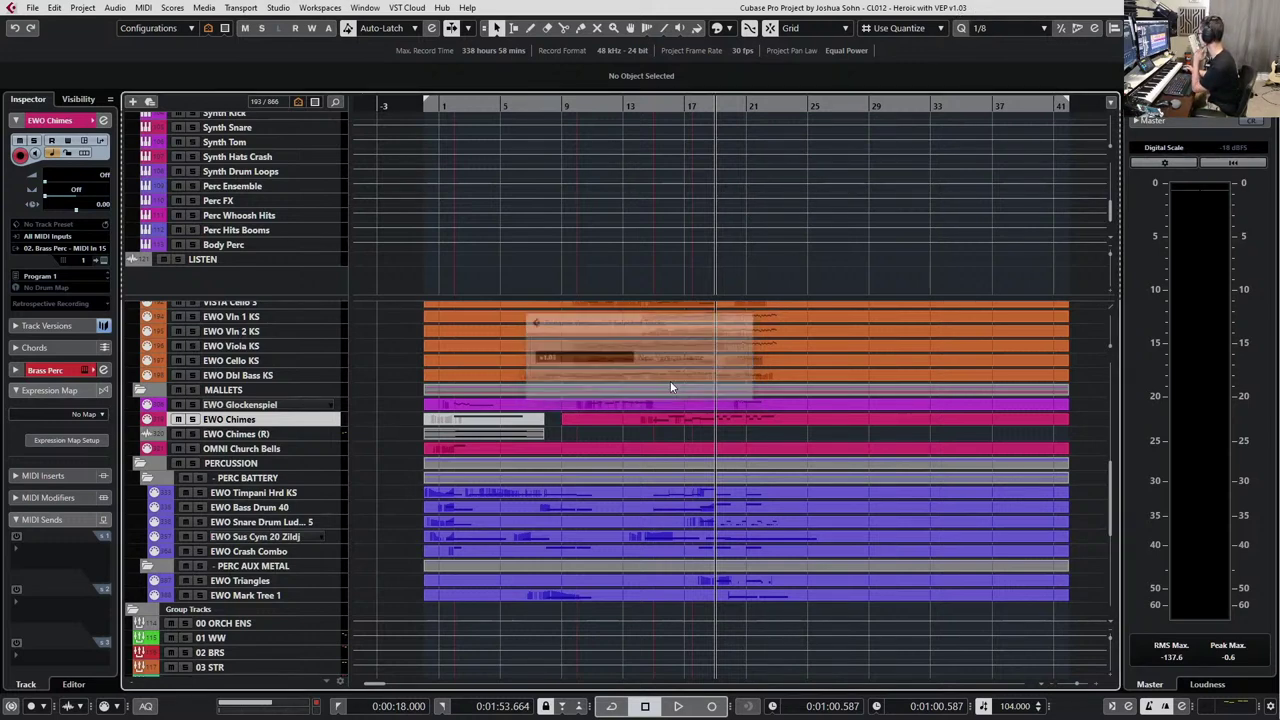
# Delete the opening part from the EWO Chimes v1.03 version, fill the gap and glue the track into one part from the project start.
pyautogui.click(509, 426)
pyautogui.press('Right')
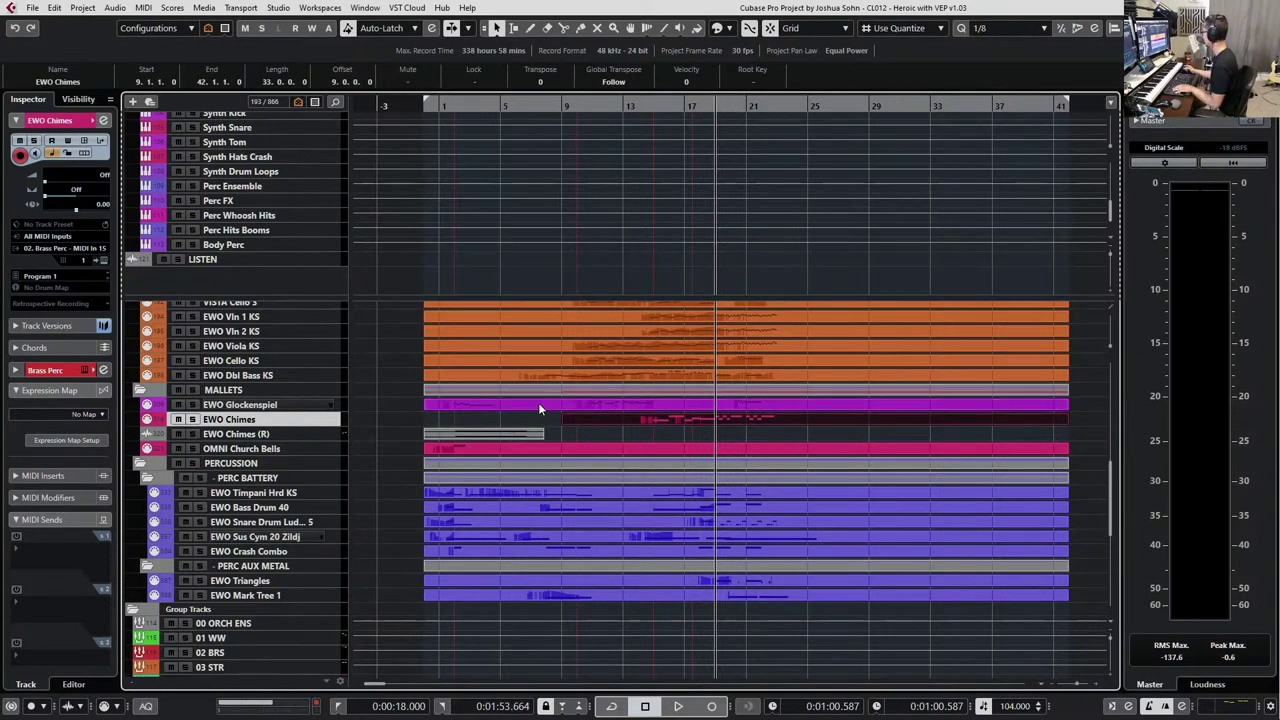
pyautogui.click(551, 416)
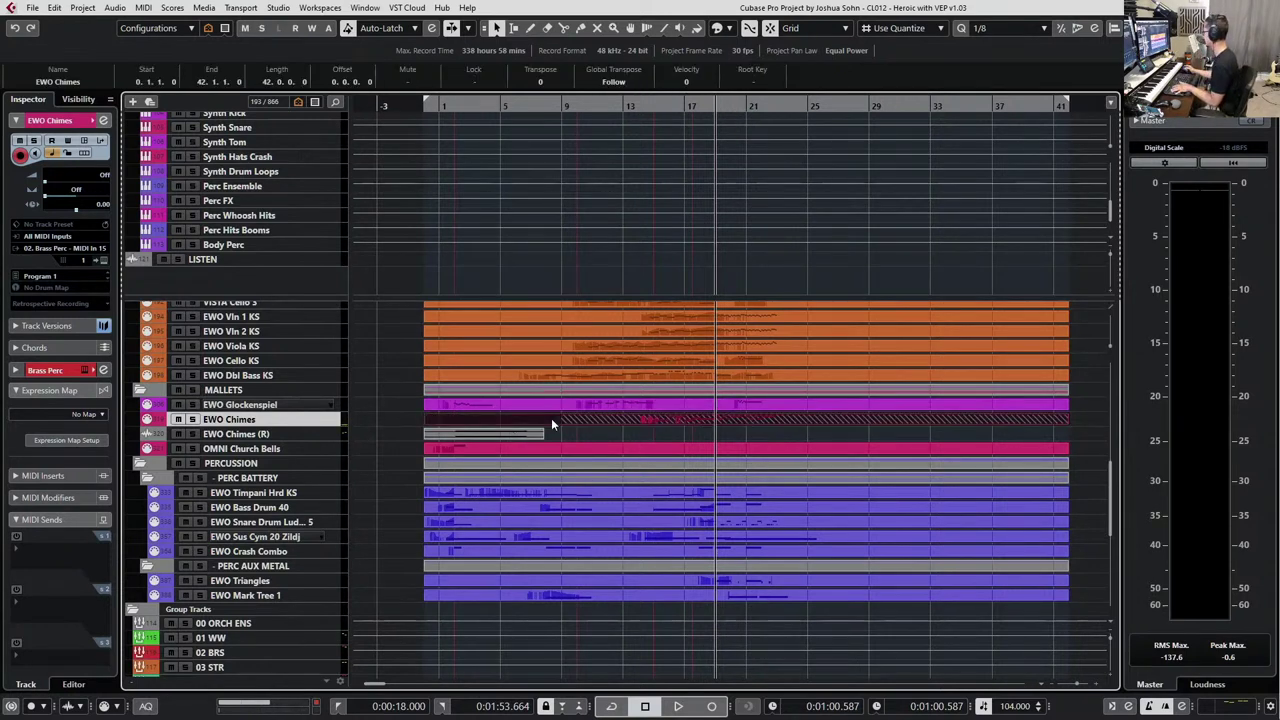
# Switch EWO Chimes to version v1 to check its original parts, and return to version v1.03.
pyautogui.click(329, 423)
pyautogui.click(365, 426)
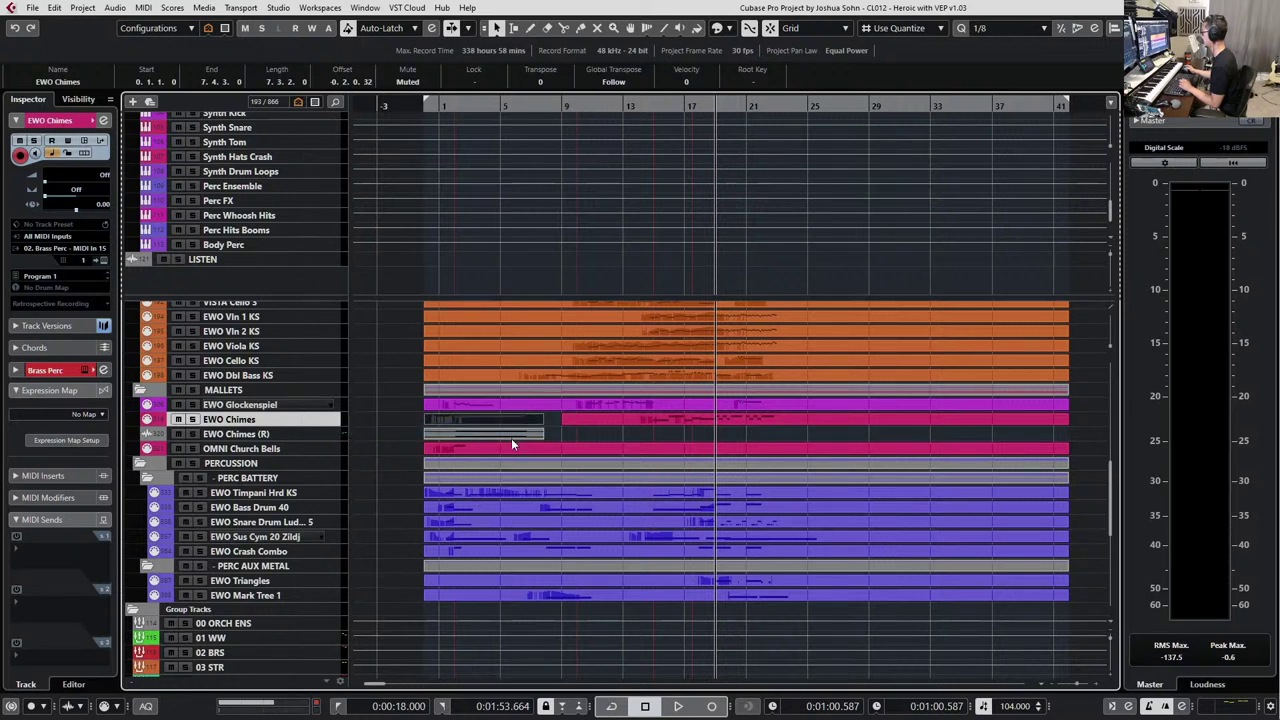
pyautogui.click(334, 421)
pyautogui.click(364, 440)
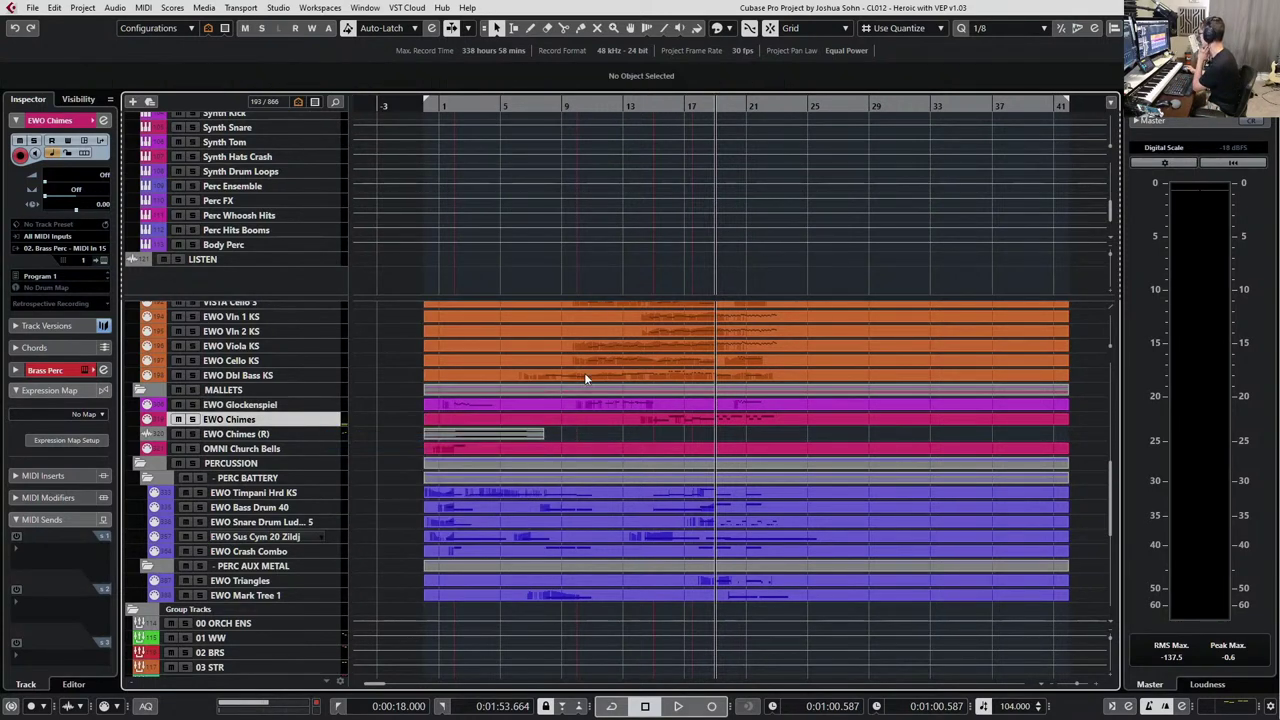
# Look over the track list from the percussion tracks up to the JS MIDI VEP folder, collapsing and re-expanding that folder.
pyautogui.scroll(-2, 276, 430)
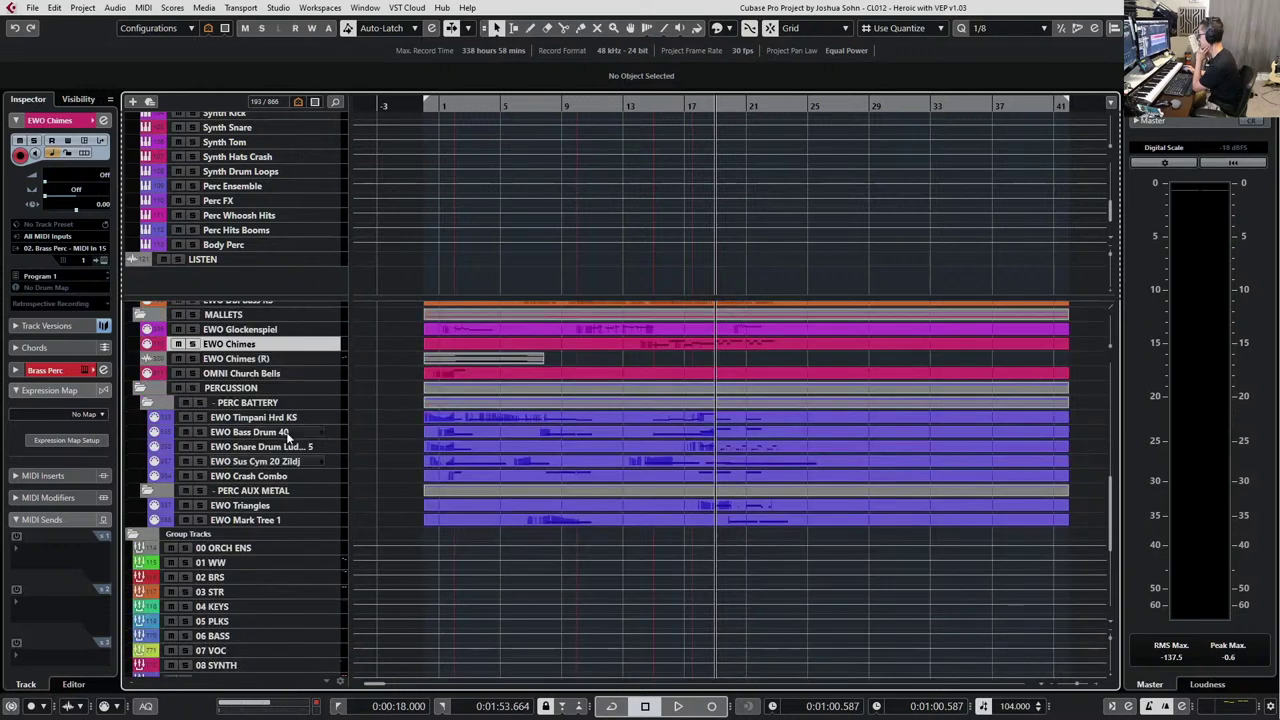
pyautogui.moveTo(267, 362)
pyautogui.mouseDown()
pyautogui.moveTo(270, 512)
pyautogui.moveTo(272, 362)
pyautogui.mouseUp()
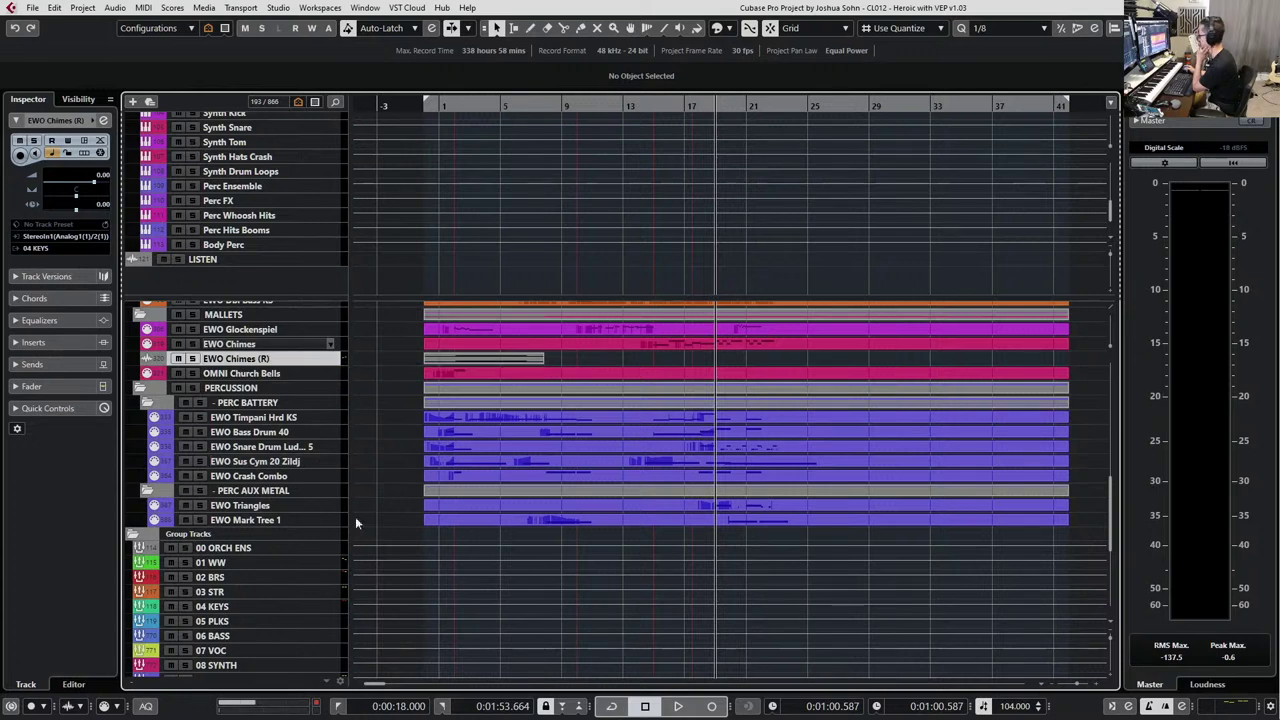
pyautogui.scroll(4, 388, 453)
pyautogui.scroll(10, 387, 450)
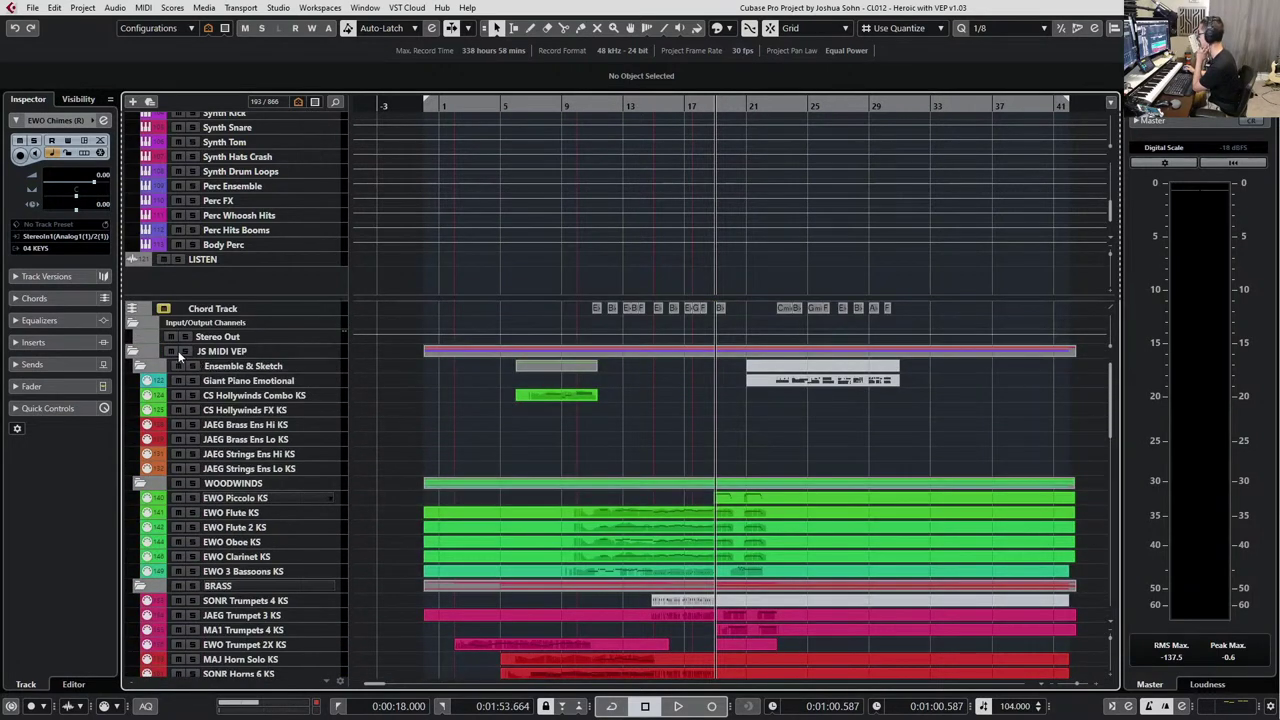
pyautogui.click(131, 354)
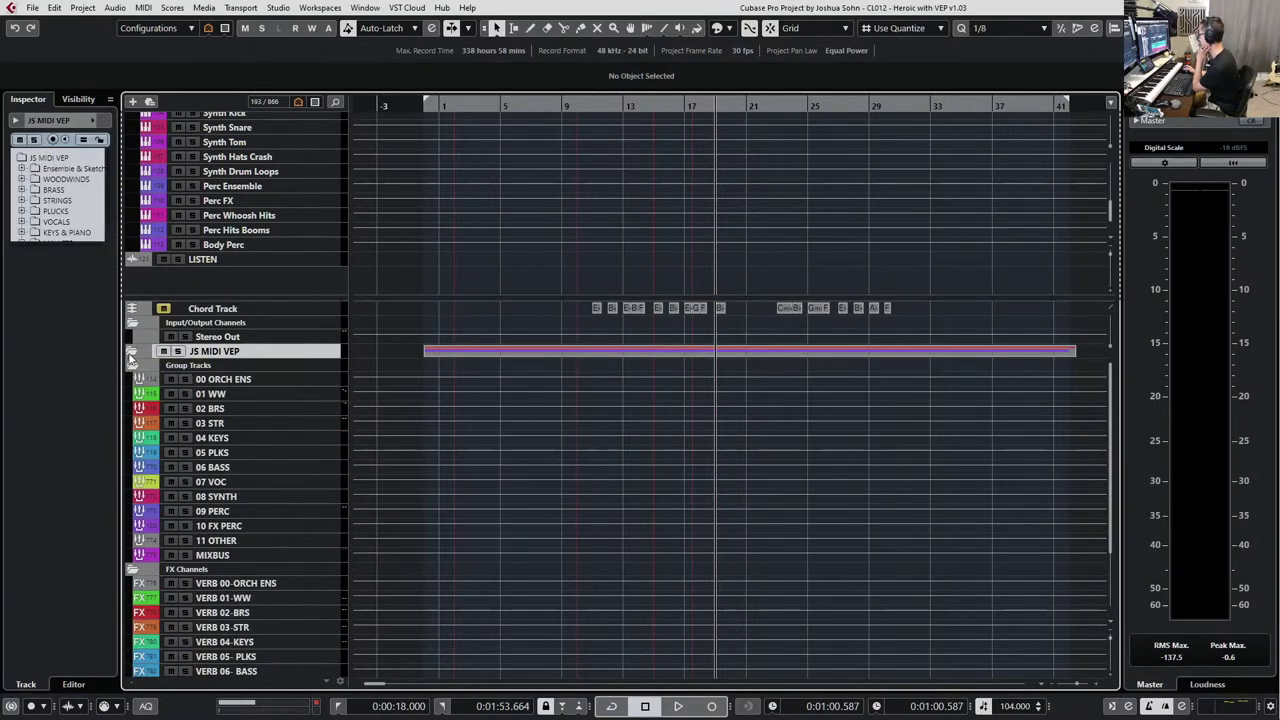
pyautogui.click(131, 354)
pyautogui.scroll(-12, 394, 420)
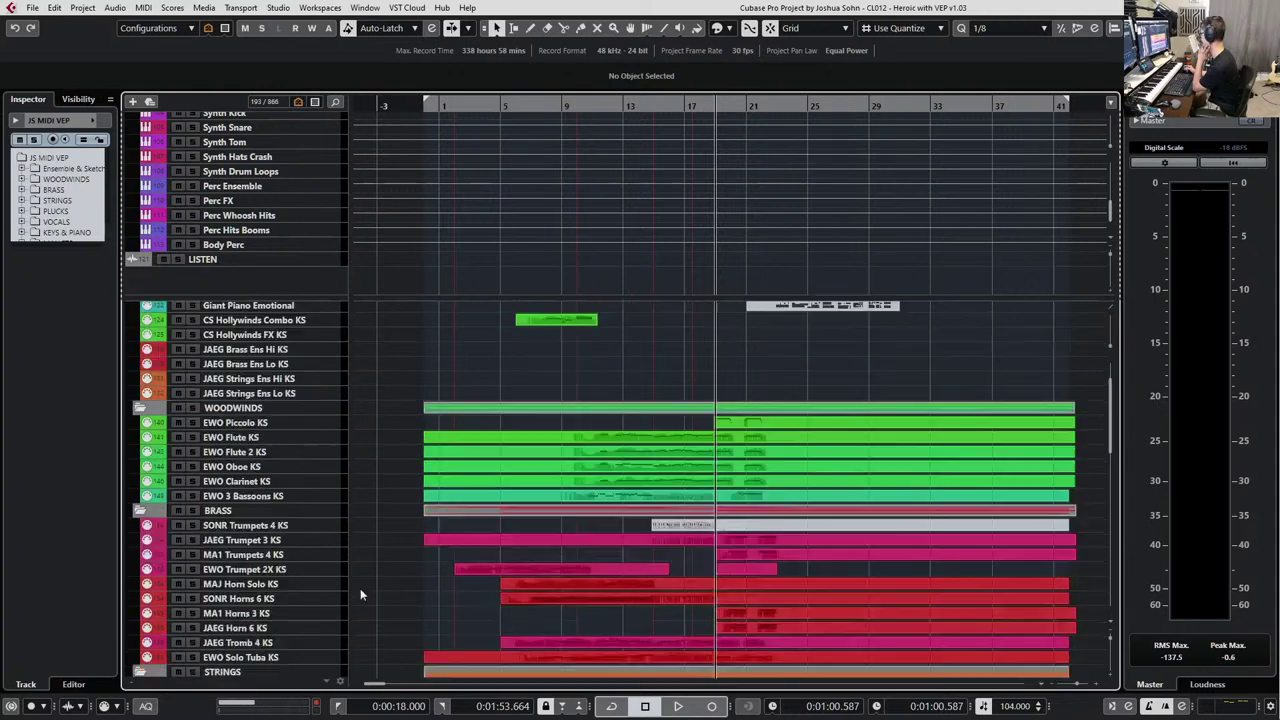
pyautogui.scroll(6, 398, 468)
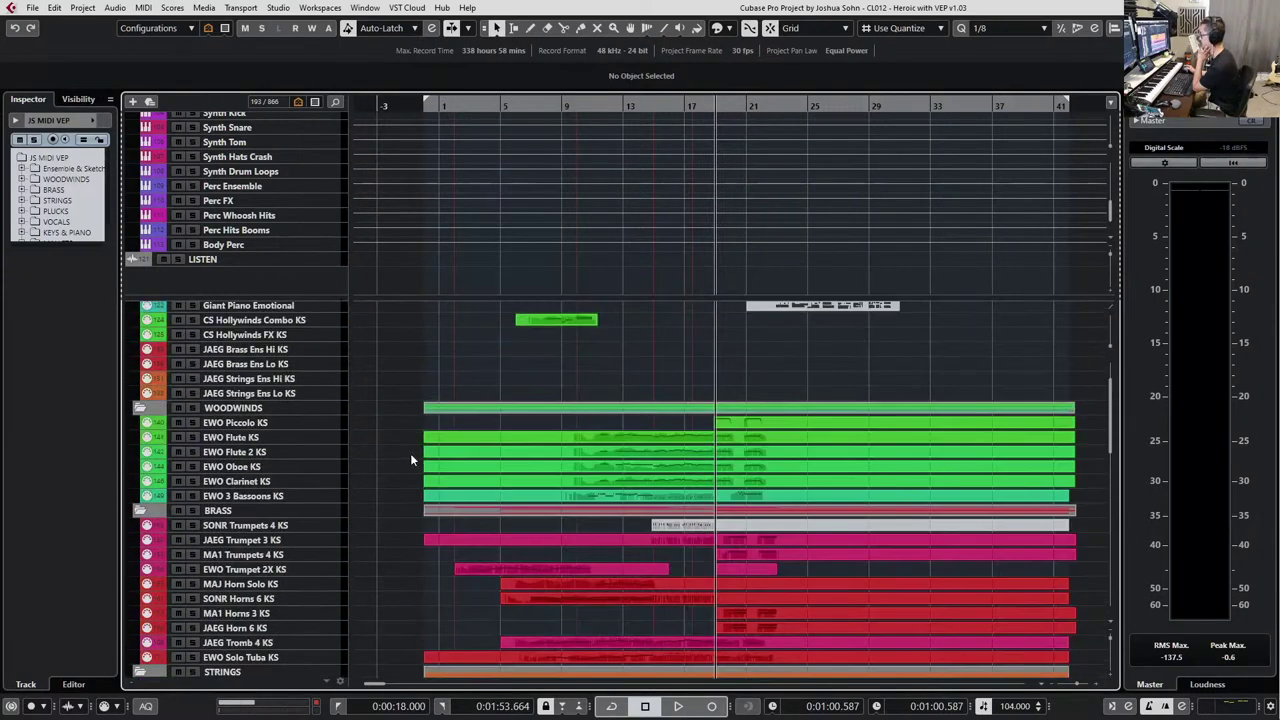
pyautogui.scroll(-5, 410, 453)
pyautogui.scroll(4, 430, 470)
pyautogui.scroll(3, 435, 477)
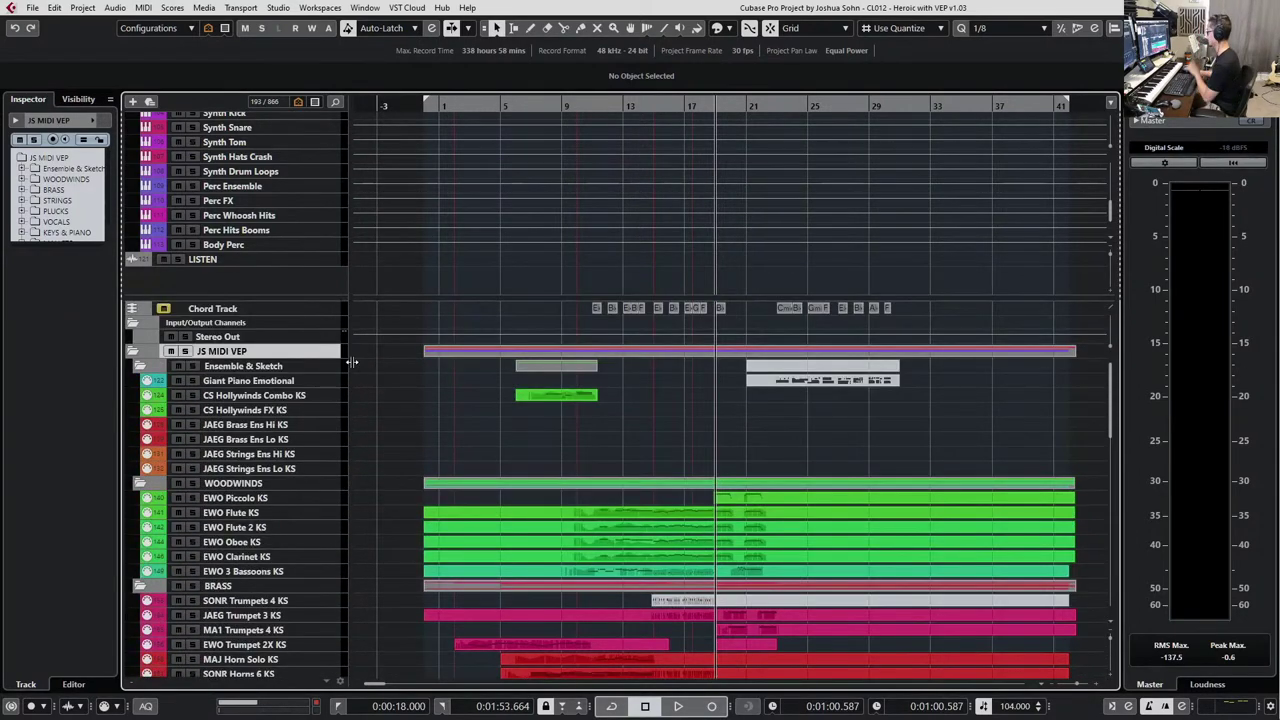
# Open all parts of the JS MIDI VEP folder together in the Key Editor, examine the notes from bar 10 onward, and close it.
pyautogui.doubleClick(434, 352)
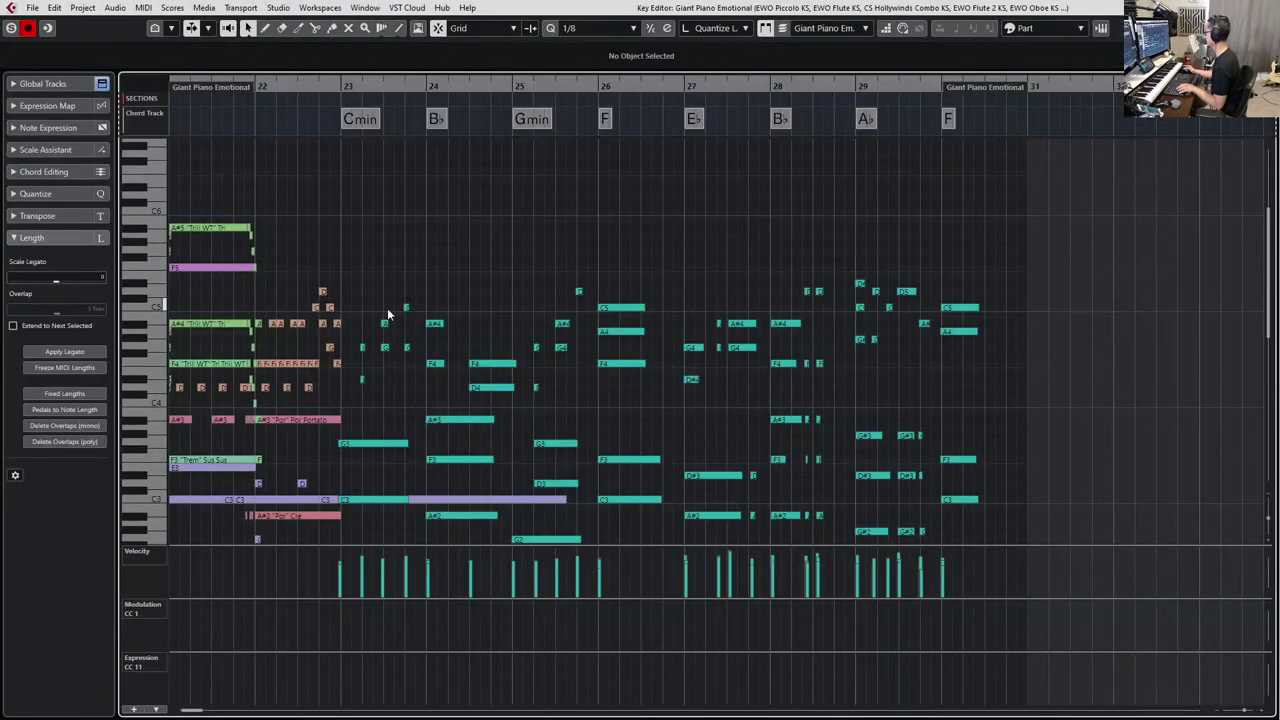
pyautogui.hscroll(-2, 586, 304)
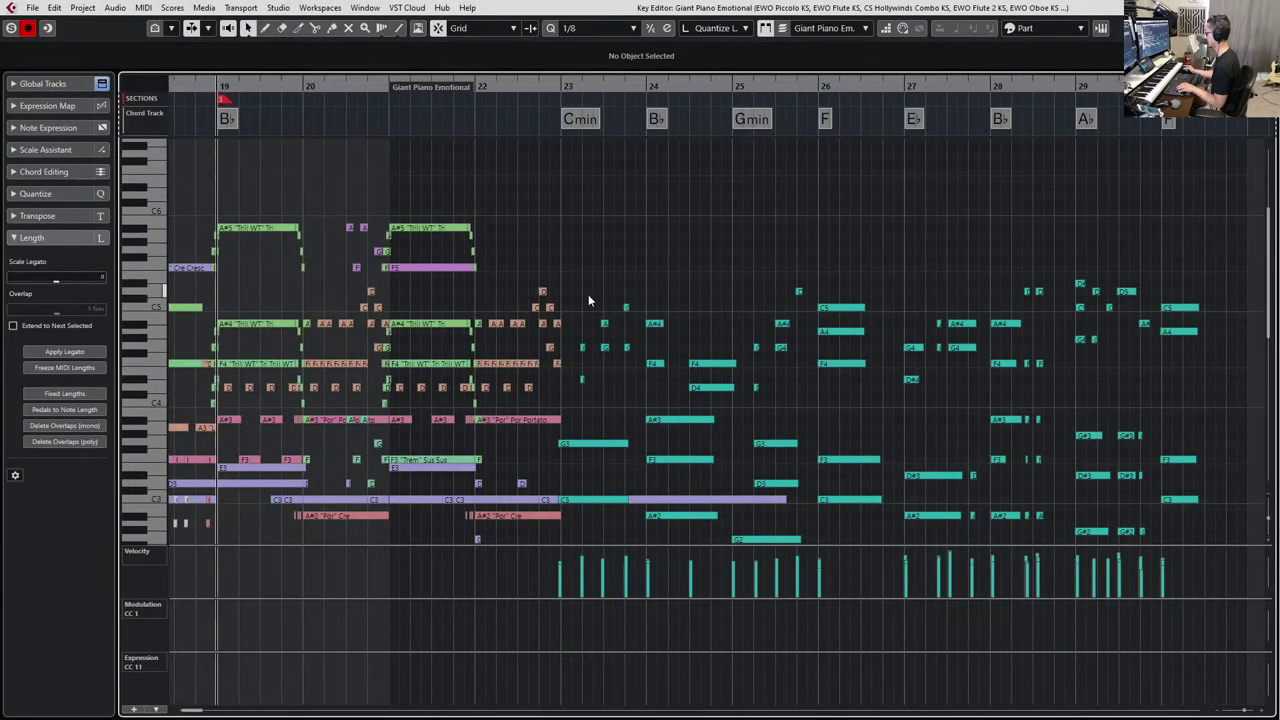
pyautogui.scroll(-3, 576, 304)
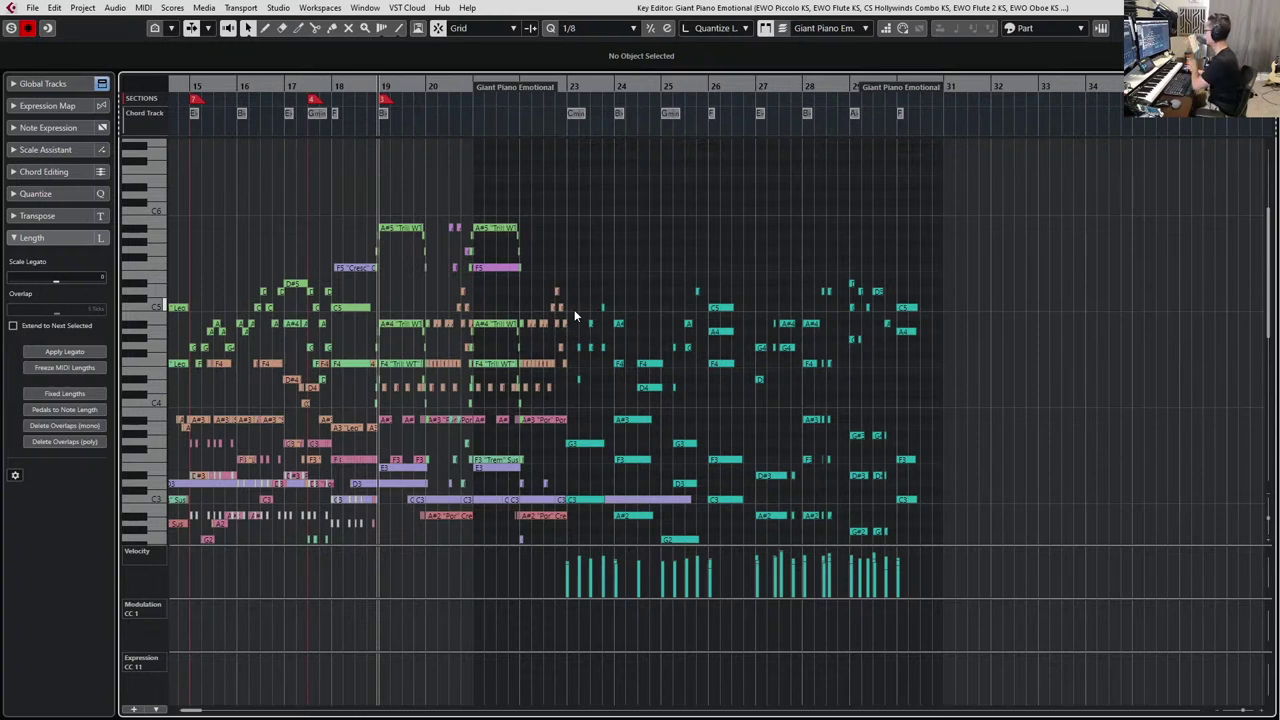
pyautogui.hscroll(-2, 629, 236)
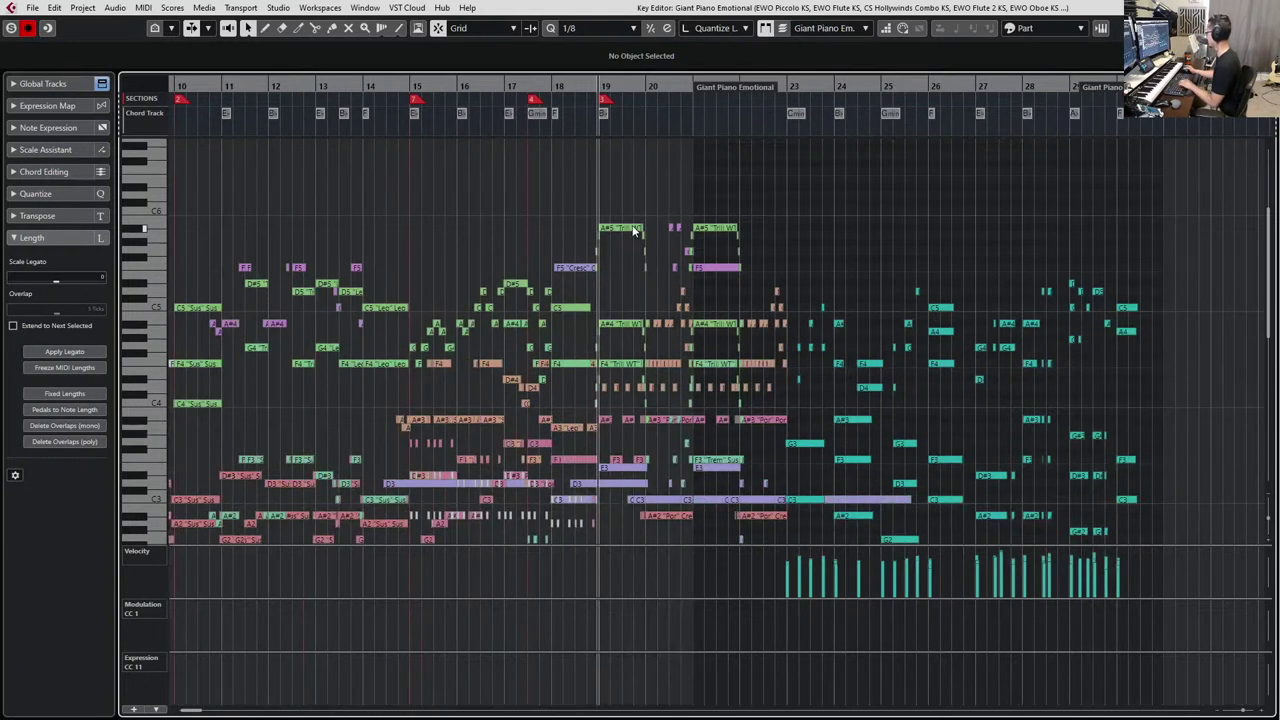
pyautogui.press('Return')
# Fill the empty opening of EWO Piccolo KS and glue it into one part, and delete the muted SONR Trumpets 4 KS part.
pyautogui.scroll(-2, 645, 399)
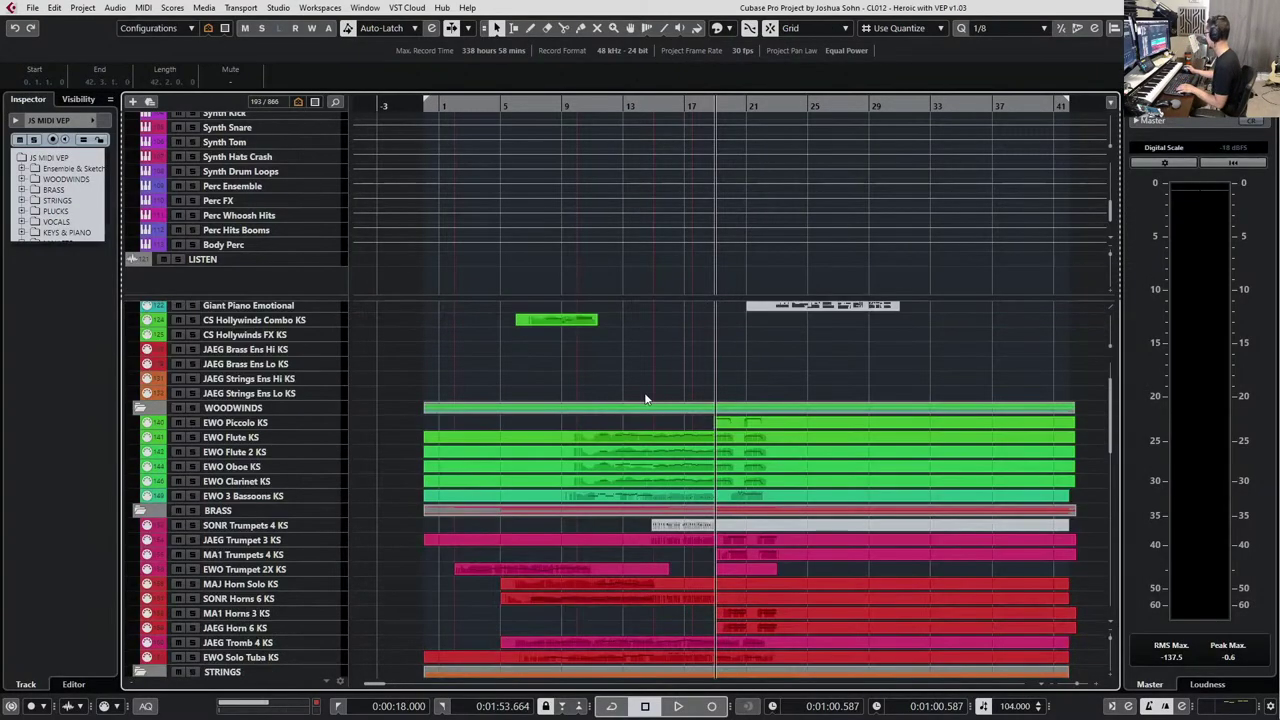
pyautogui.click(600, 423)
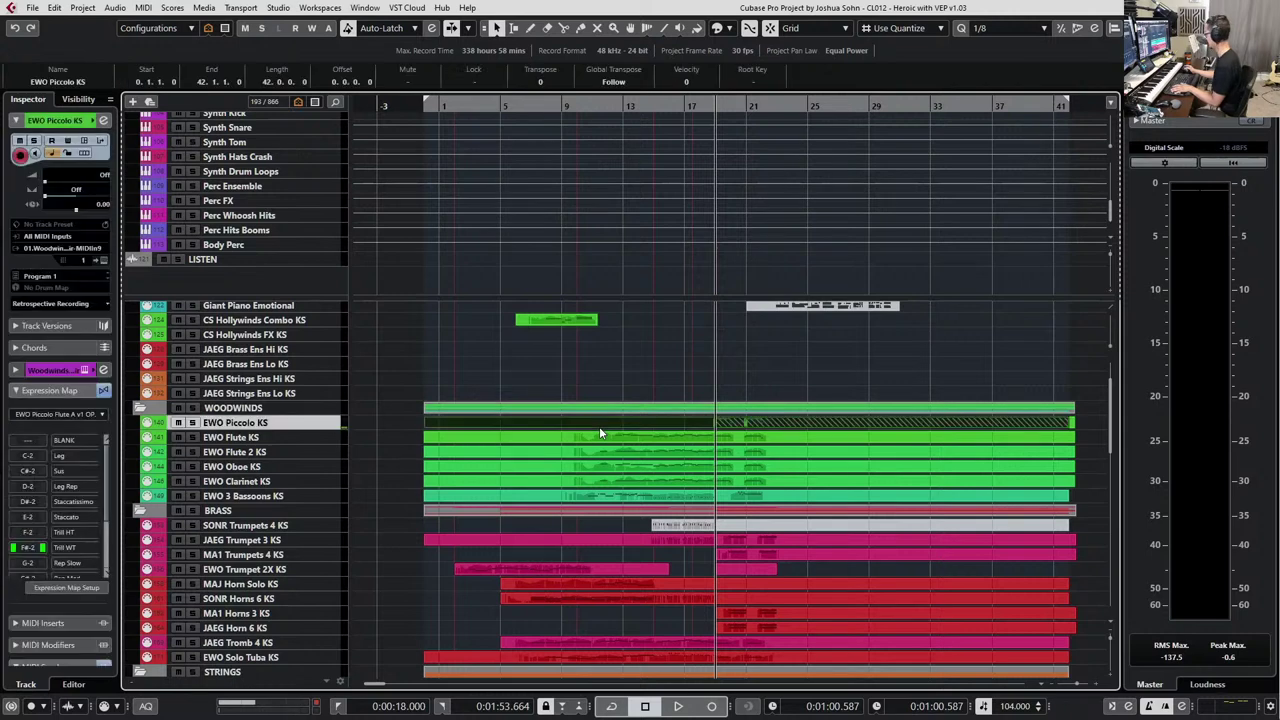
pyautogui.scroll(-2, 601, 423)
pyautogui.press('1')
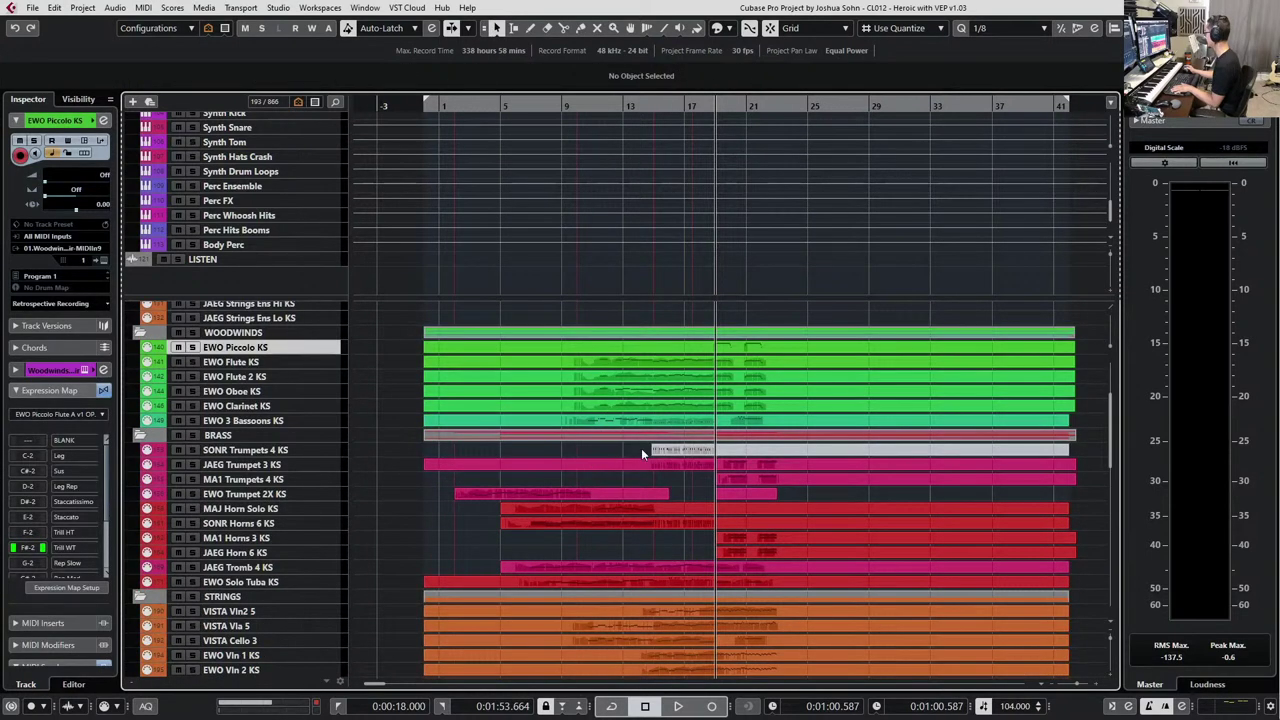
pyautogui.click(733, 450)
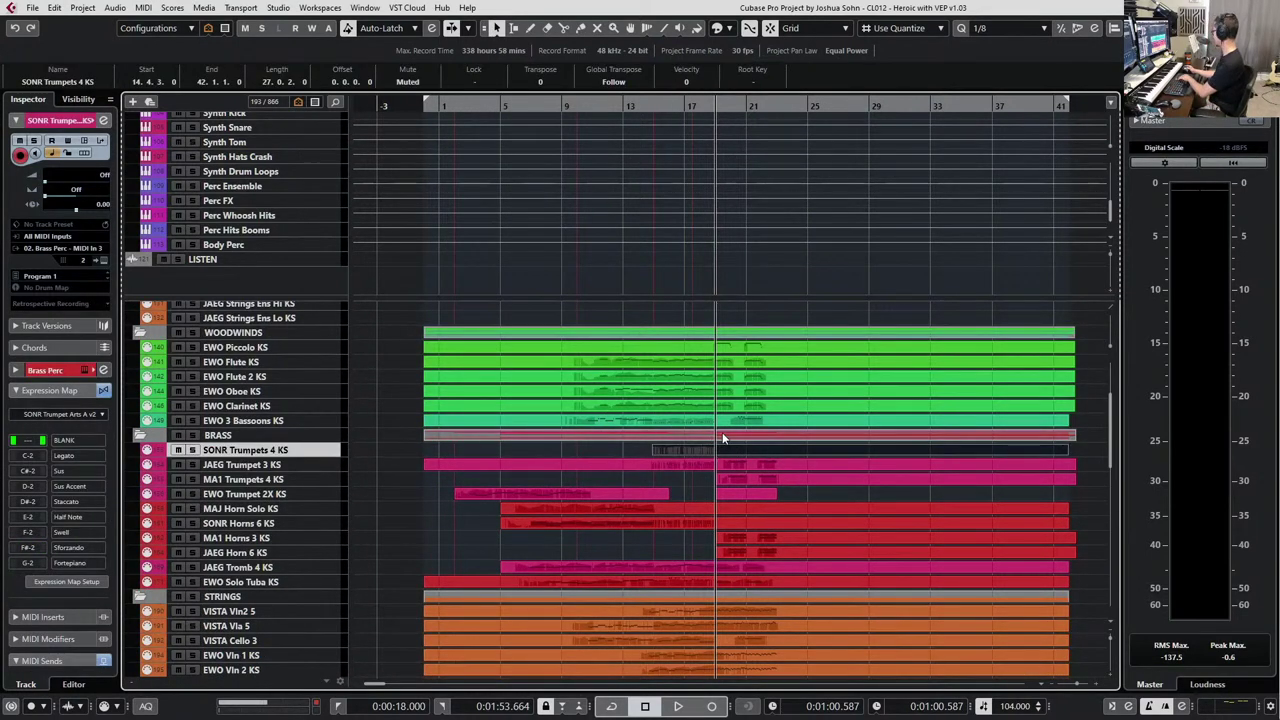
pyautogui.press('Delete')
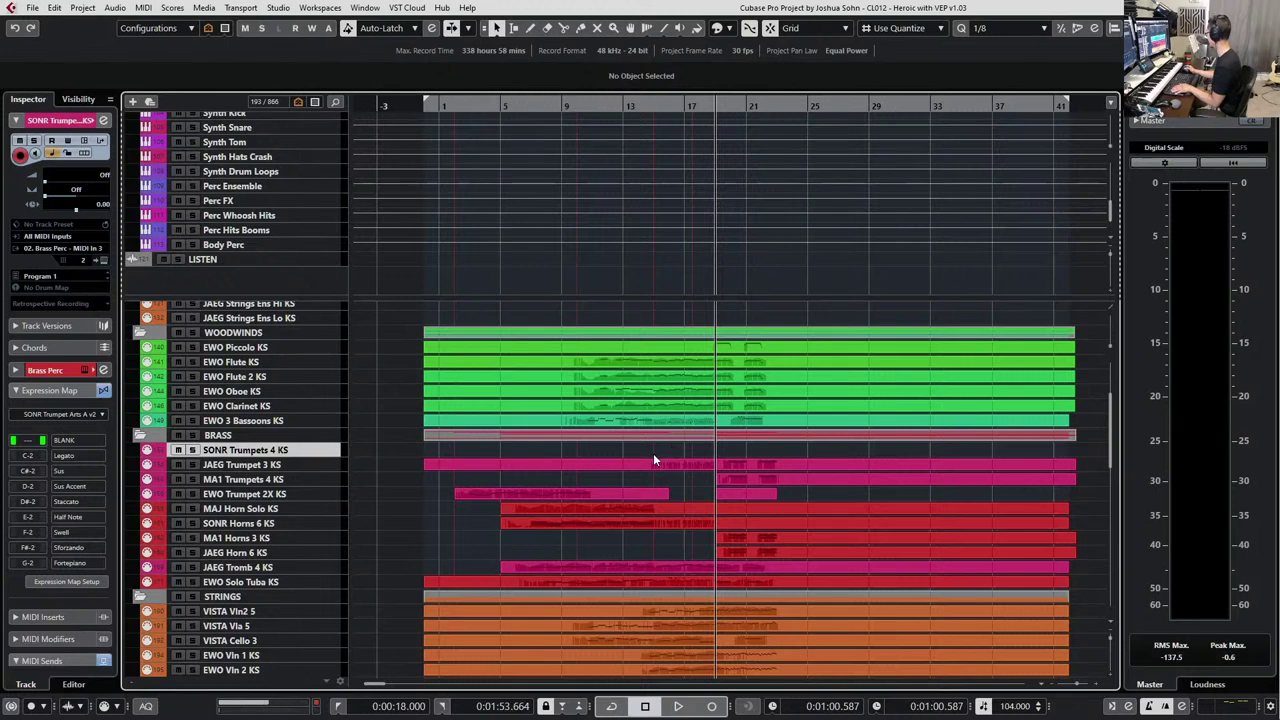
# Glue the JAEG Trumpet 3 KS and MA1 Trumpets 4 KS tracks into one continuous part each, filling the empty MA1 opening.
pyautogui.scroll(-2, 653, 451)
pyautogui.click(684, 395)
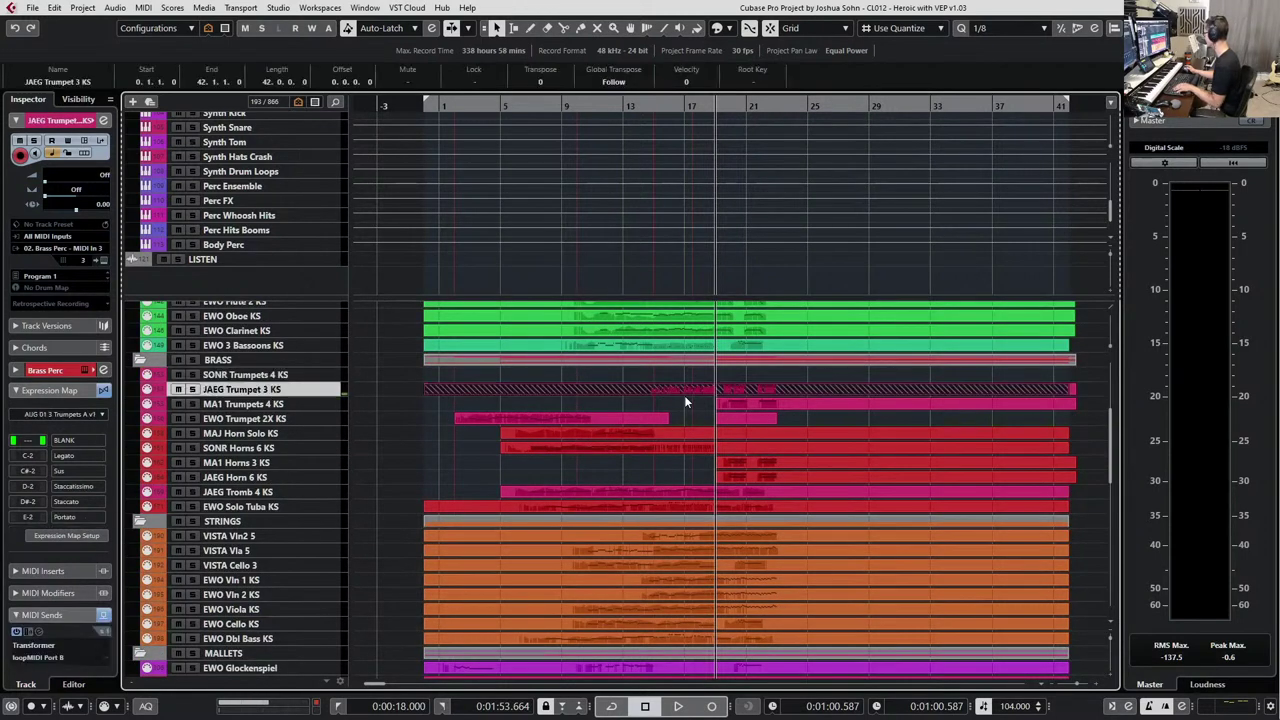
pyautogui.press('4')
pyautogui.click(680, 393)
pyautogui.press('1')
pyautogui.doubleClick(673, 404)
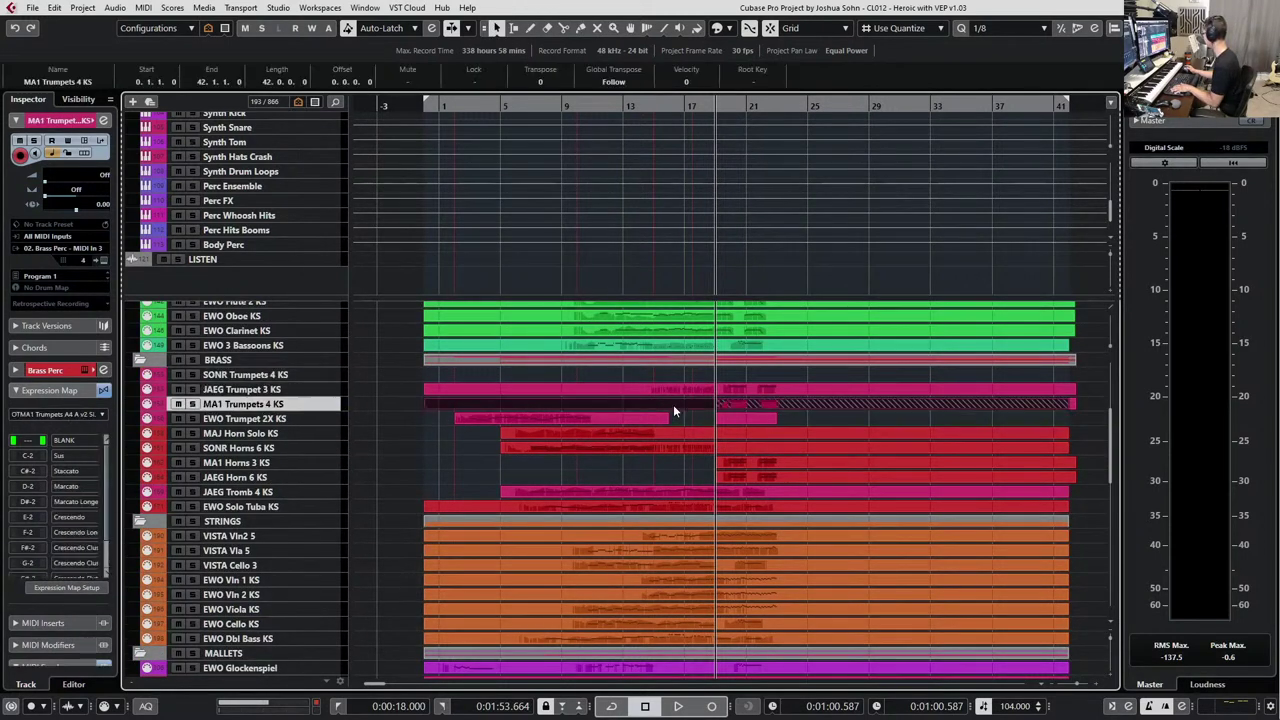
pyautogui.press('4')
pyautogui.click(675, 404)
pyautogui.press('1')
# Fill the gaps around the EWO Trumpet 2X KS parts and glue them into one part spanning the whole project.
pyautogui.doubleClick(678, 421)
pyautogui.press('4')
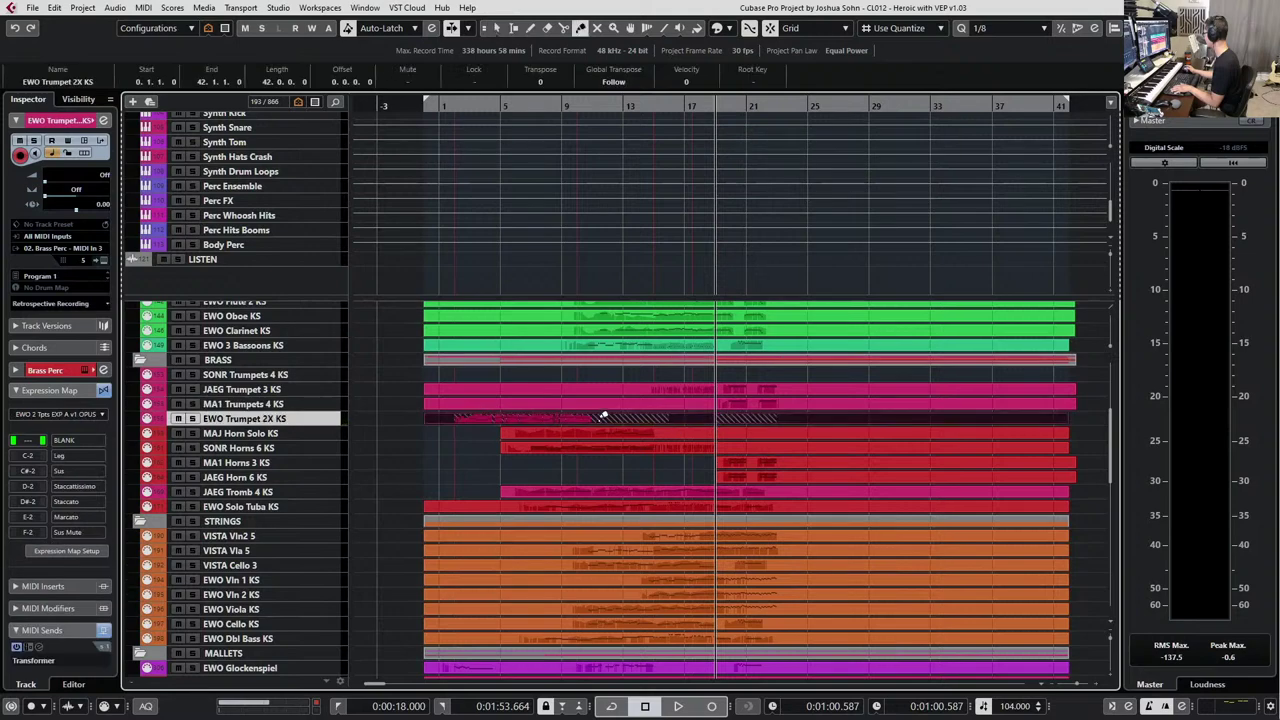
pyautogui.click(600, 418)
pyautogui.press('1')
# Fill the empty openings of the horn and JAEG Tromb 4 tracks and glue each track from MAJ Horn Solo to EWO Solo Tuba into one part.
pyautogui.doubleClick(486, 435)
pyautogui.click(484, 451)
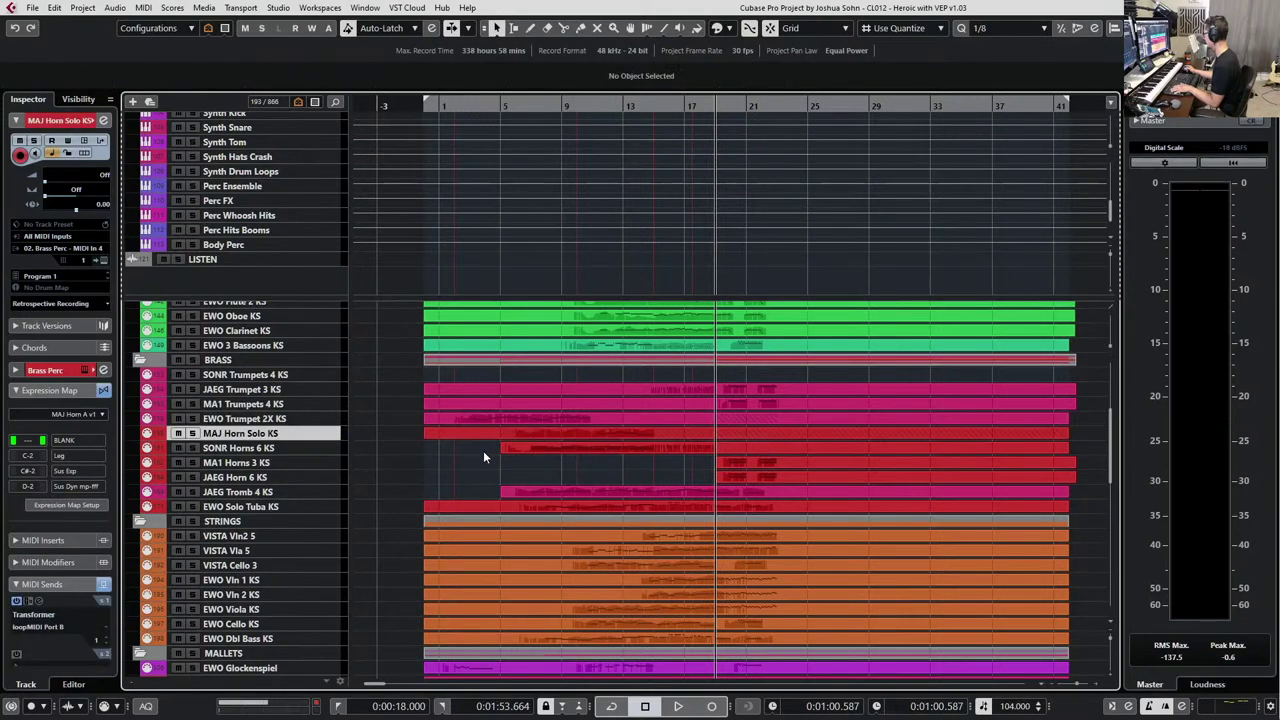
pyautogui.doubleClick(484, 451)
pyautogui.doubleClick(484, 453)
pyautogui.press('Escape')
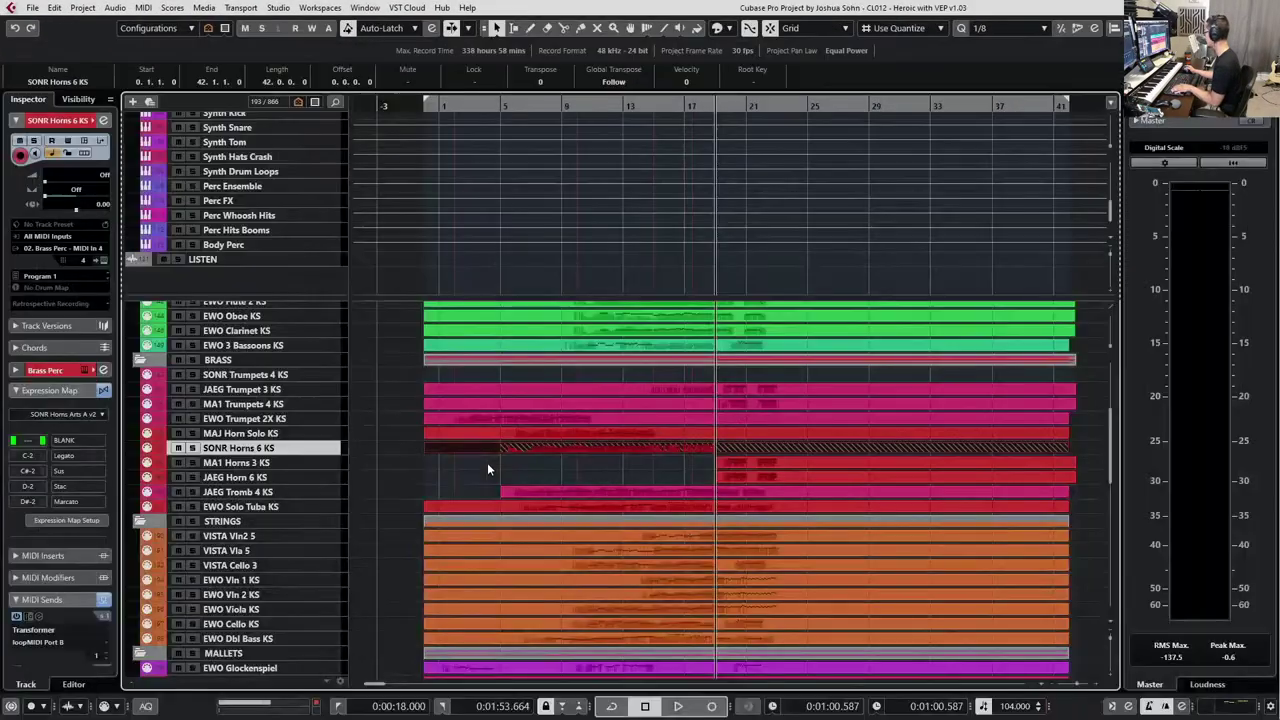
pyautogui.doubleClick(487, 462)
pyautogui.doubleClick(484, 478)
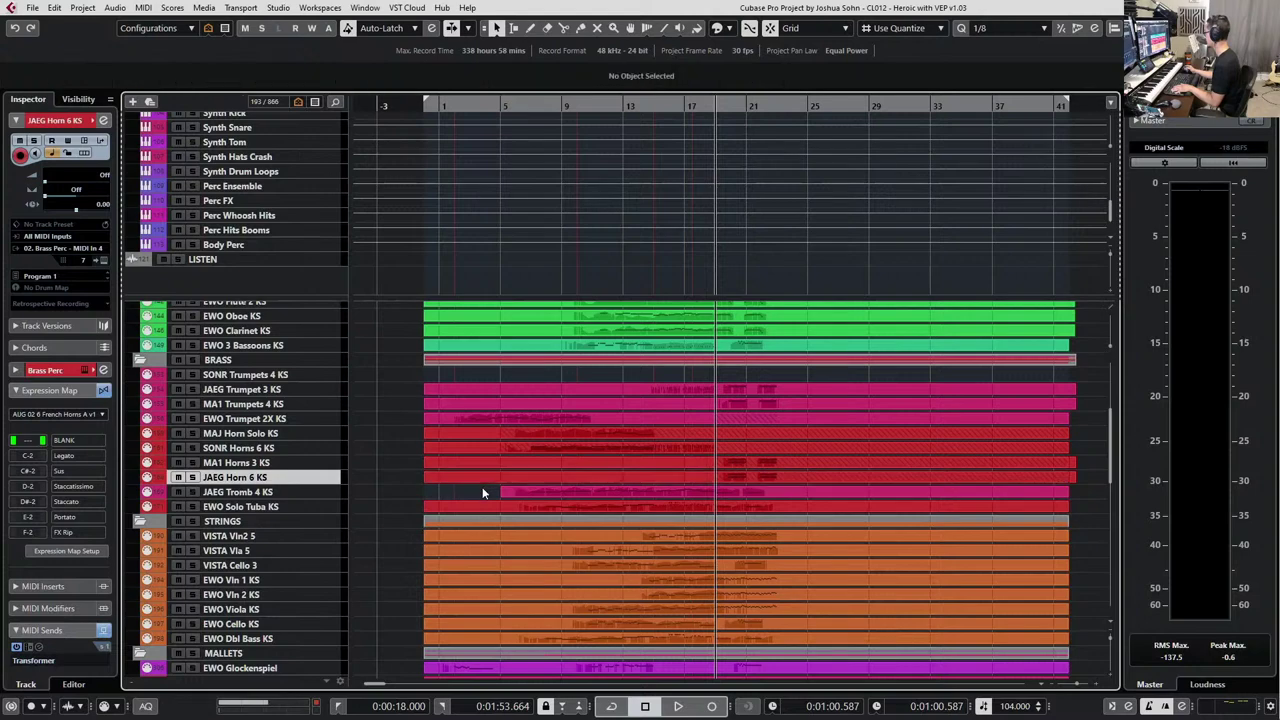
pyautogui.moveTo(401, 431); pyautogui.dragTo(818, 506)
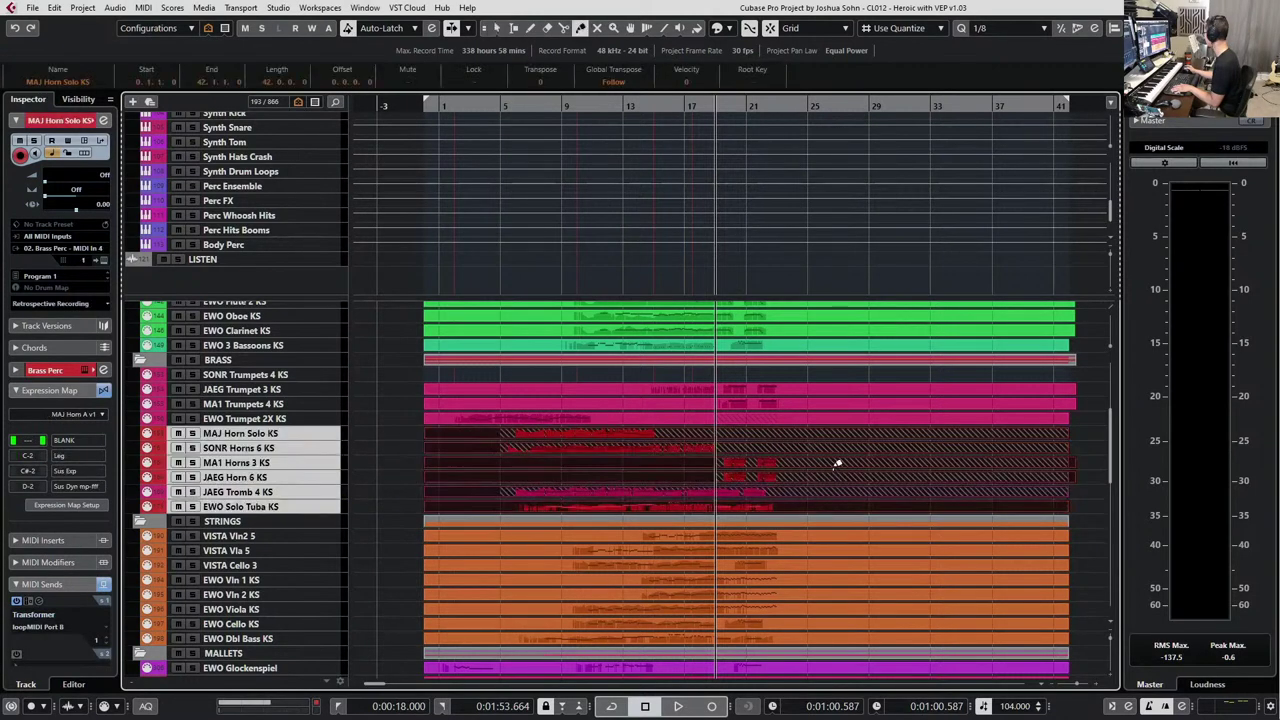
pyautogui.scroll(-5, 835, 466)
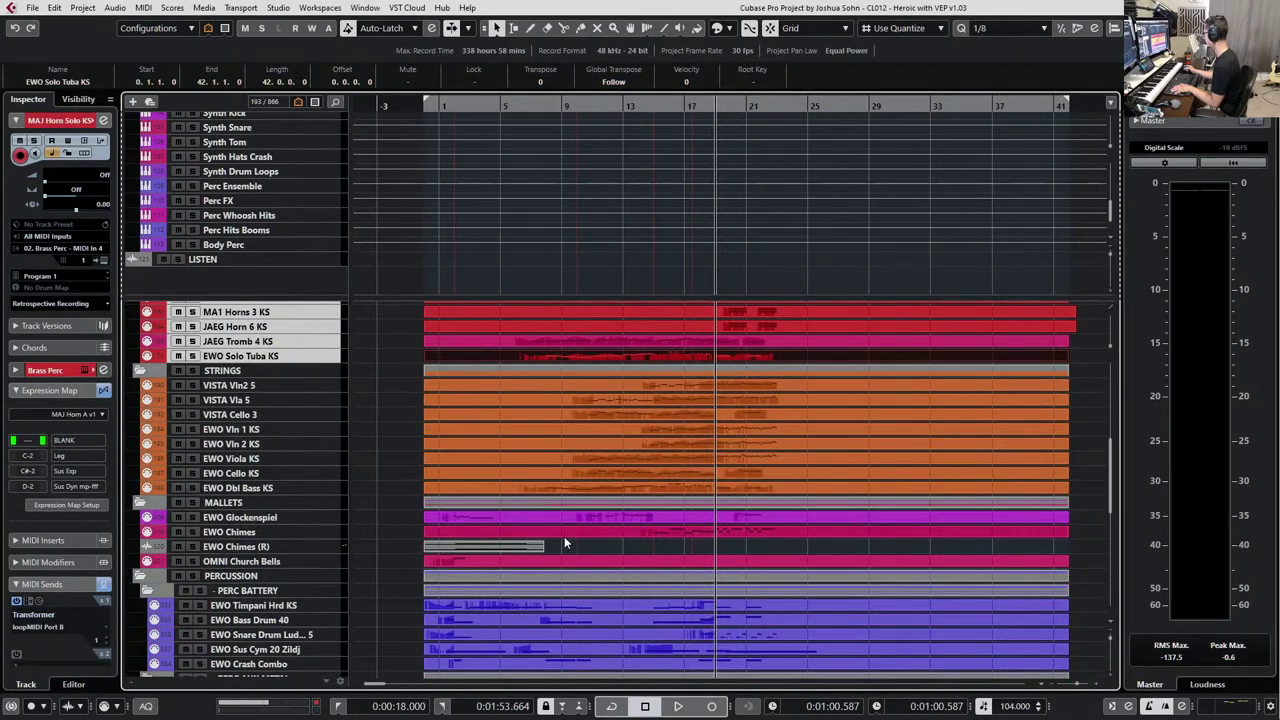
# Fill the gaps around the CS Hollywinds Combo KS part and glue it into one part spanning the whole project.
pyautogui.scroll(-7, 942, 518)
pyautogui.scroll(7, 944, 524)
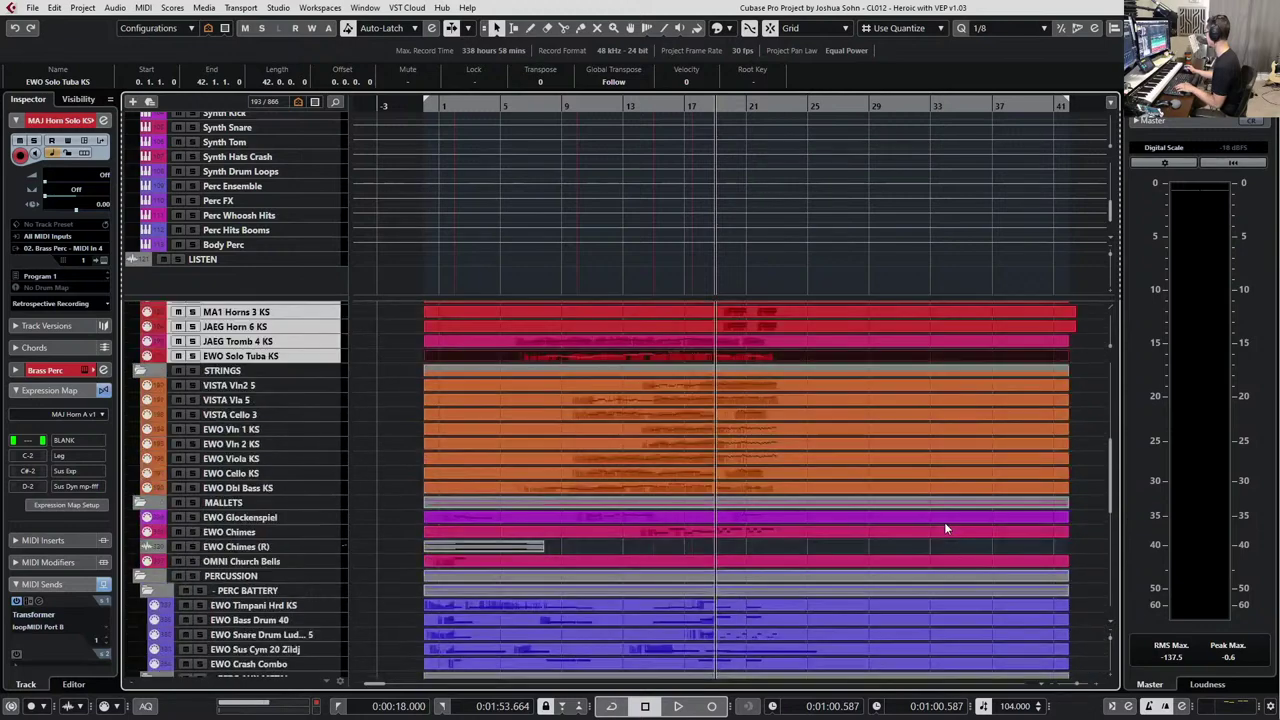
pyautogui.scroll(10, 948, 520)
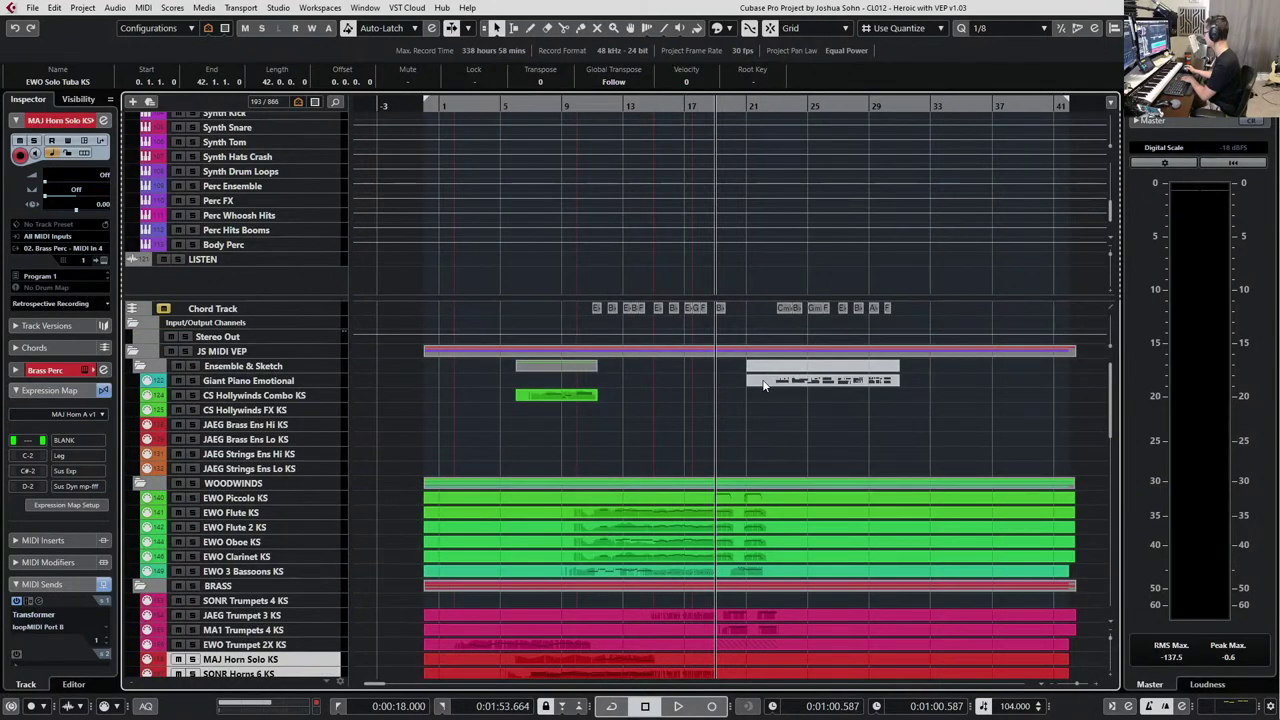
pyautogui.click(658, 393)
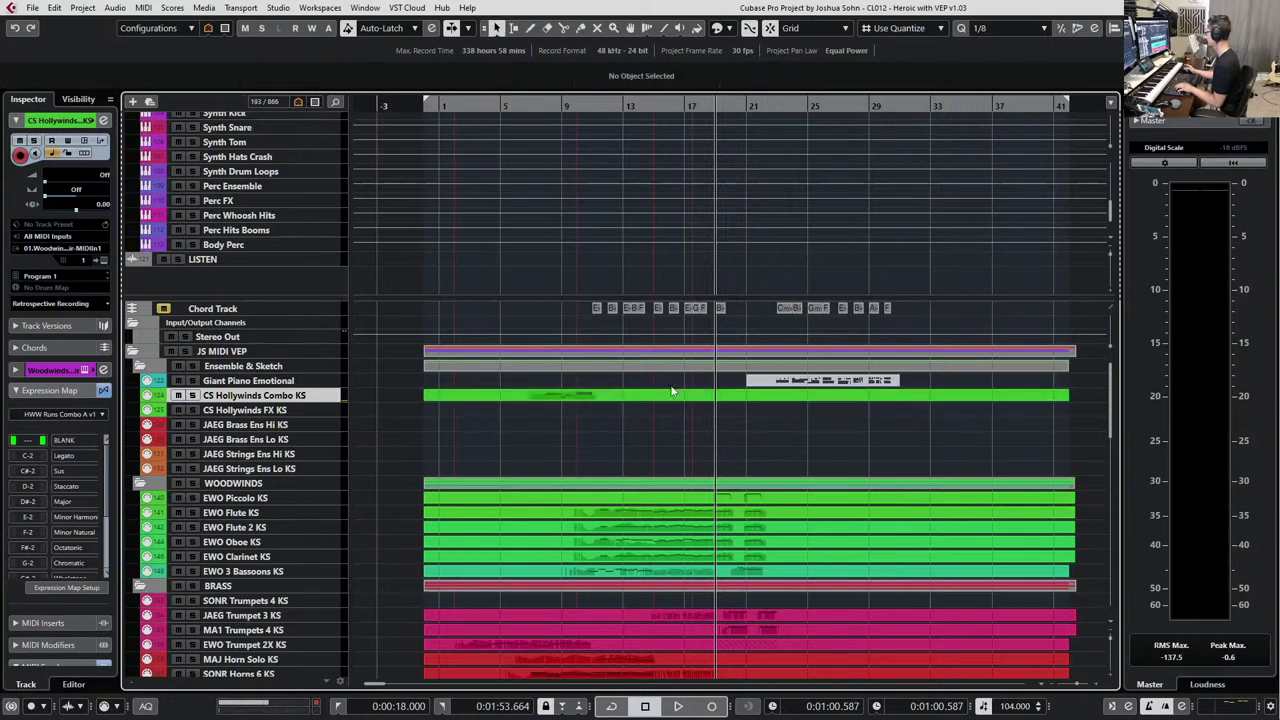
# Select the muted Giant Piano Emotional part and listen to the orchestra from bar 19 leading into it.
pyautogui.hscroll(4, 752, 380)
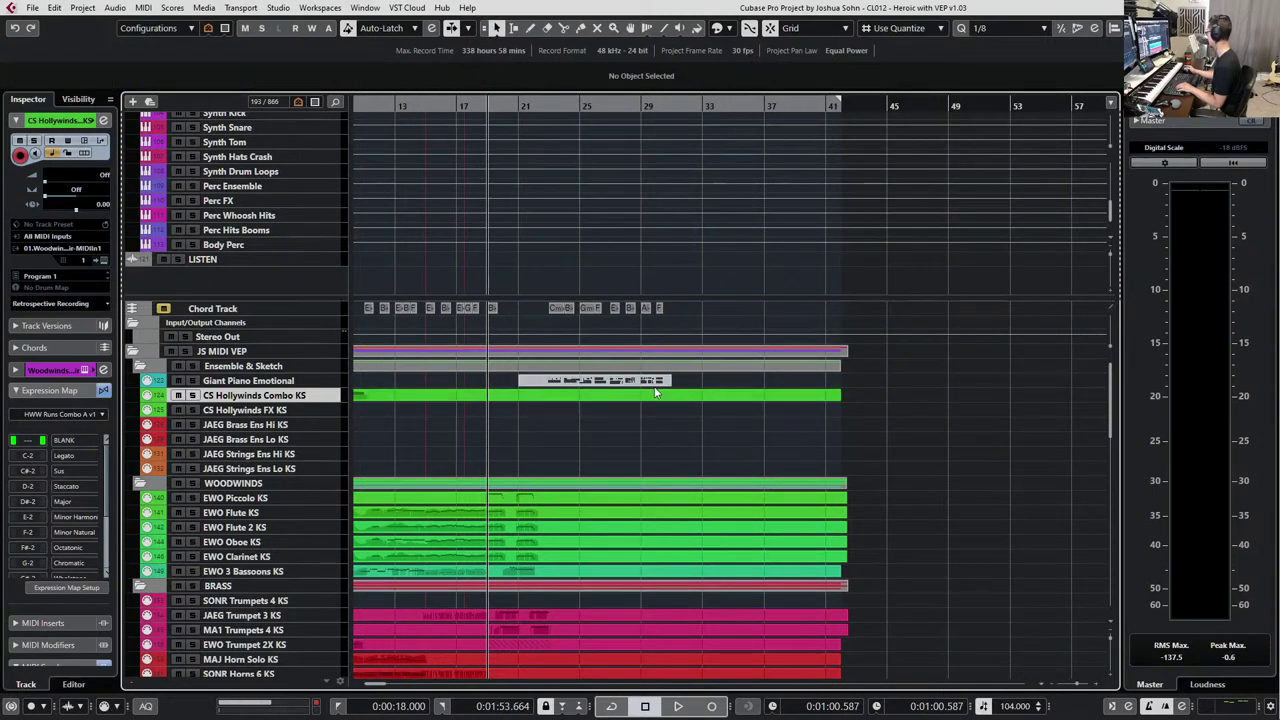
pyautogui.hscroll(-5, 656, 393)
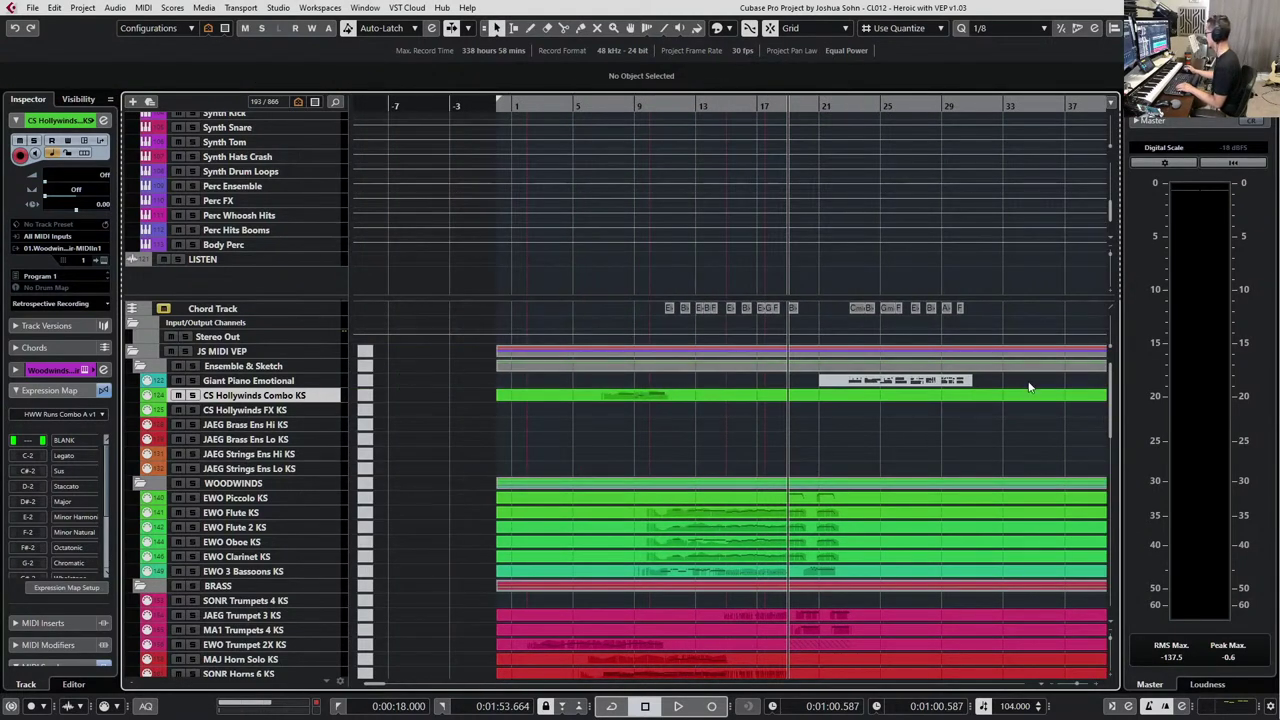
pyautogui.hscroll(4, 559, 358)
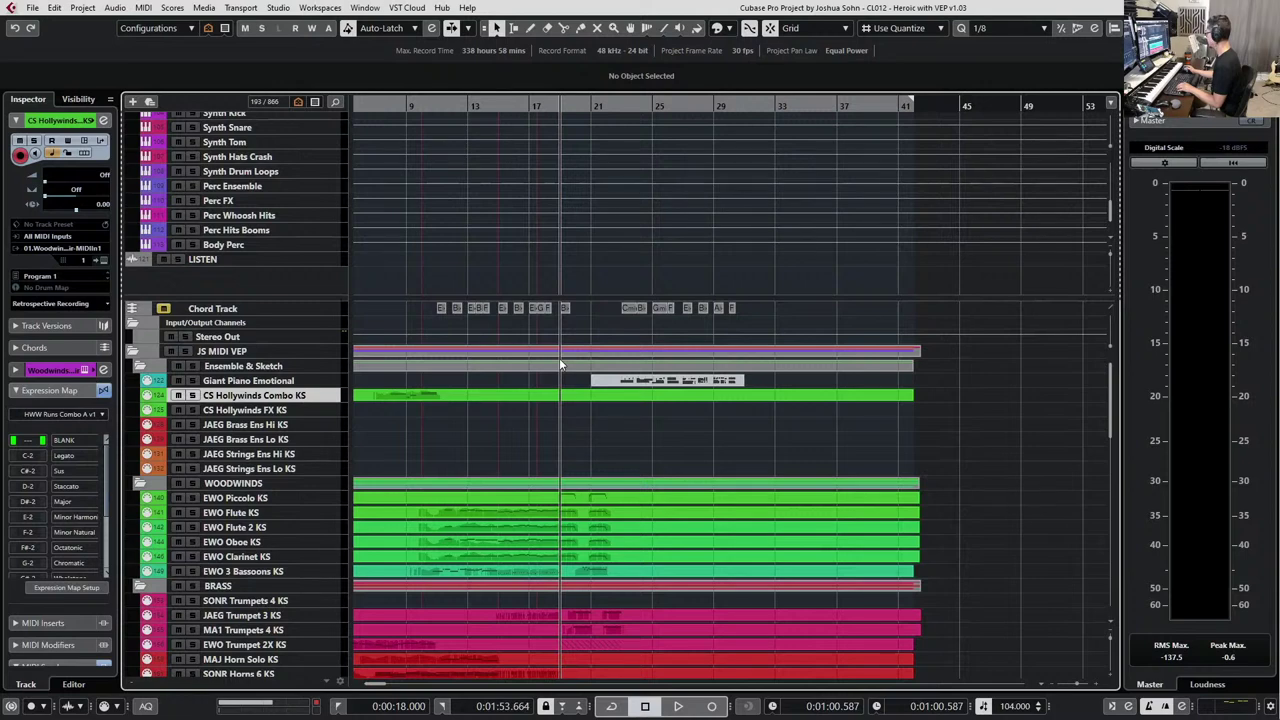
pyautogui.hscroll(-1, 545, 366)
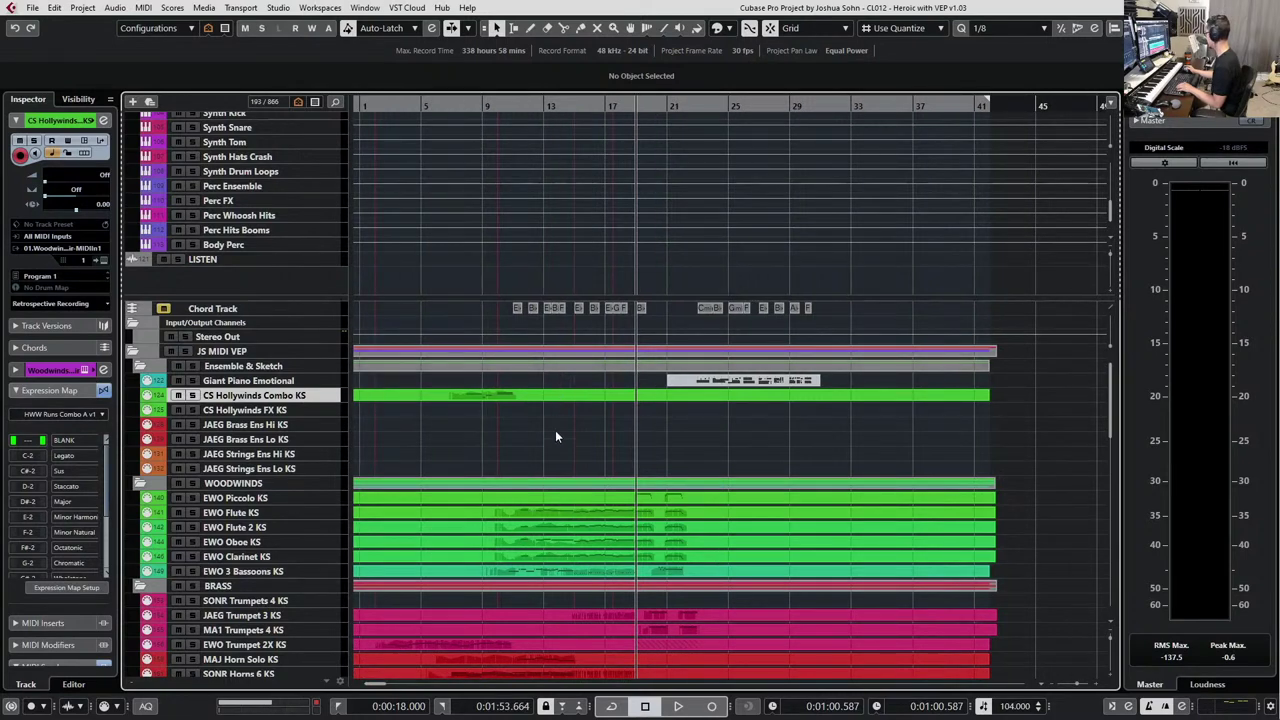
pyautogui.hscroll(-2, 624, 440)
pyautogui.hscroll(4, 623, 441)
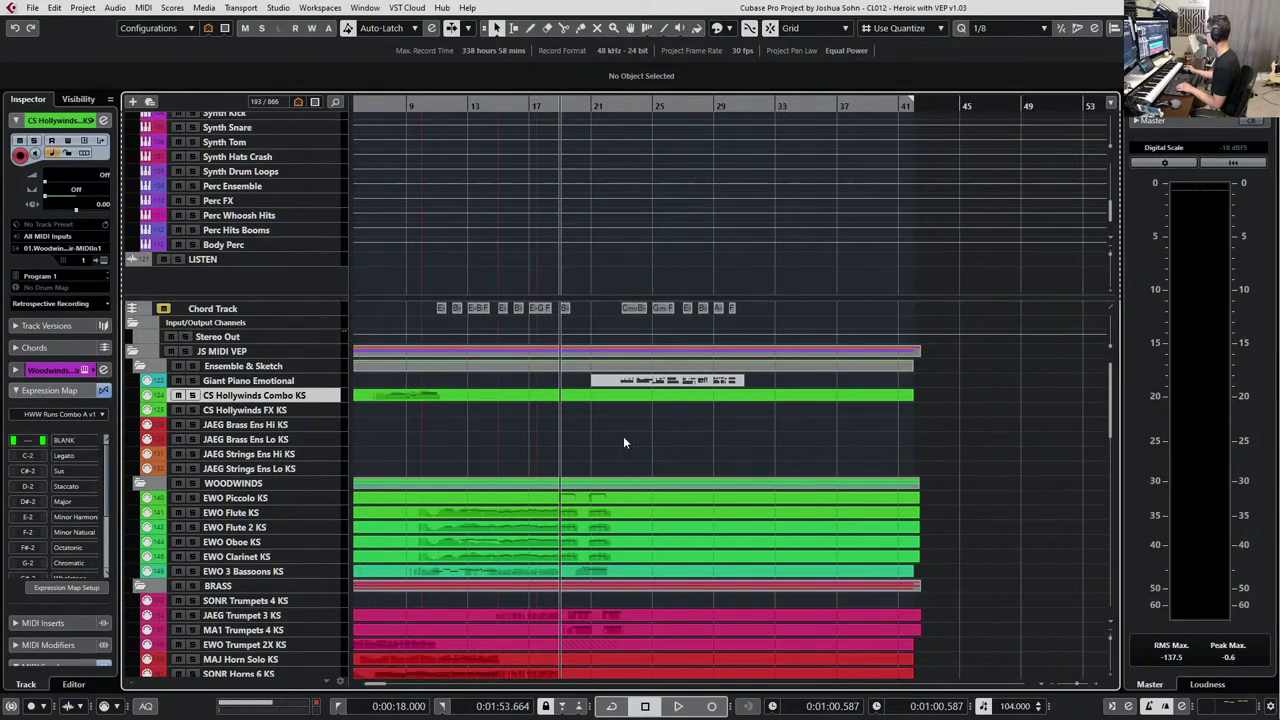
pyautogui.click(620, 386)
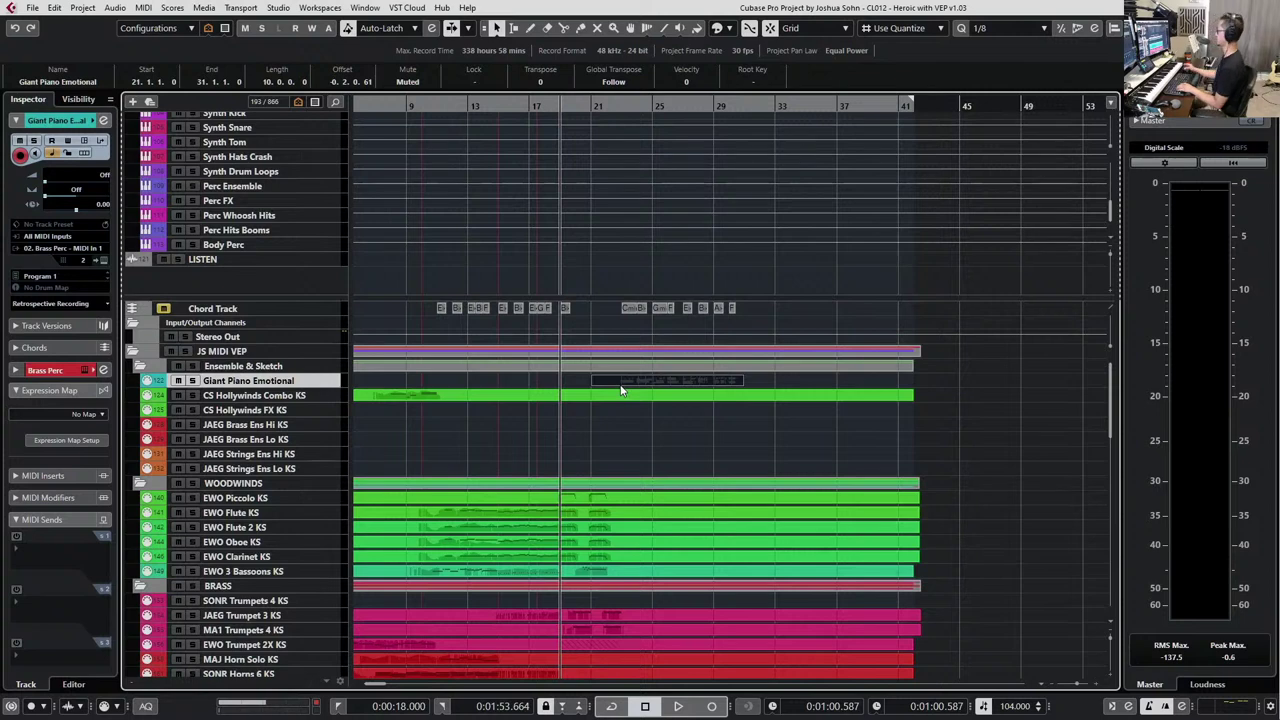
pyautogui.scroll(-3, 544, 596)
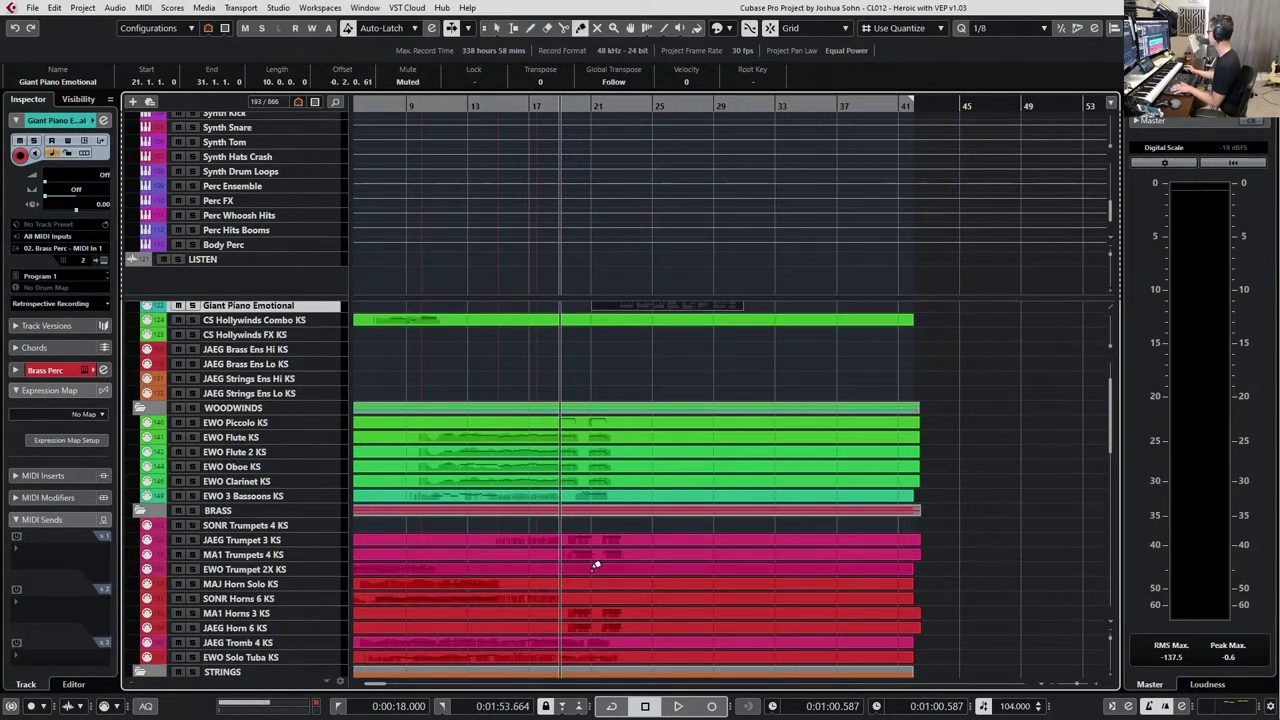
pyautogui.scroll(3, 954, 385)
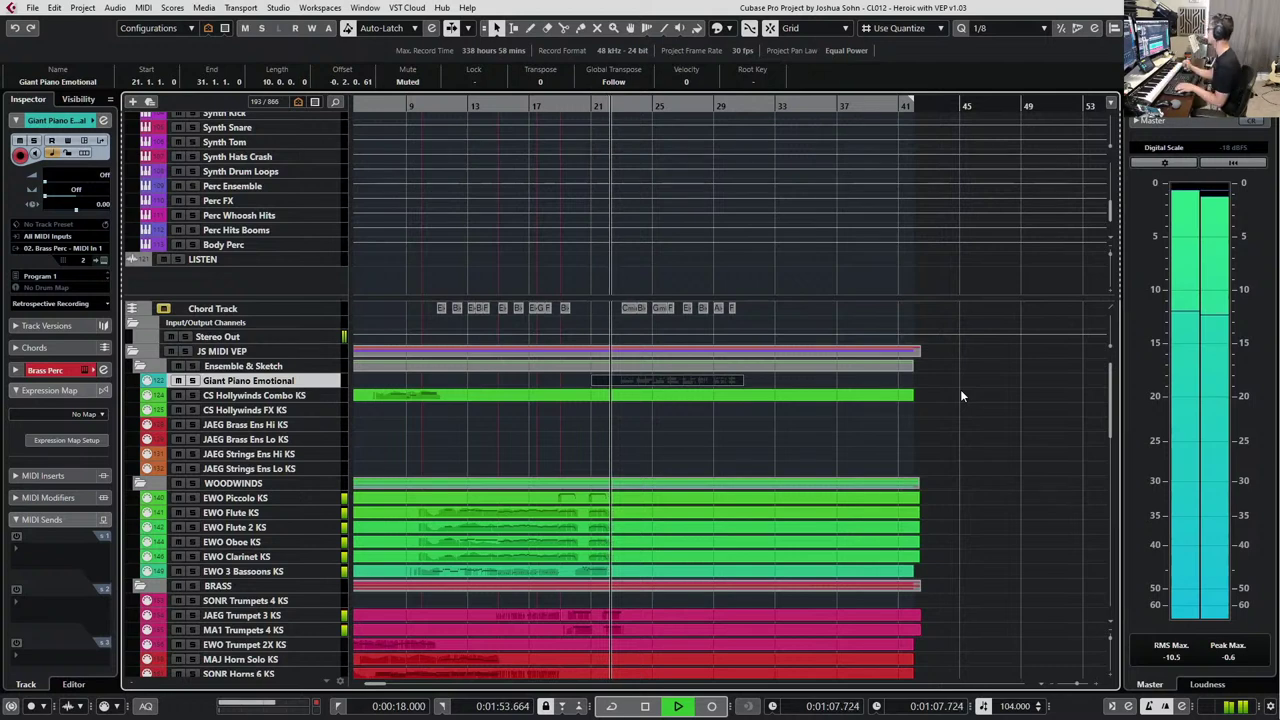
pyautogui.press('space')
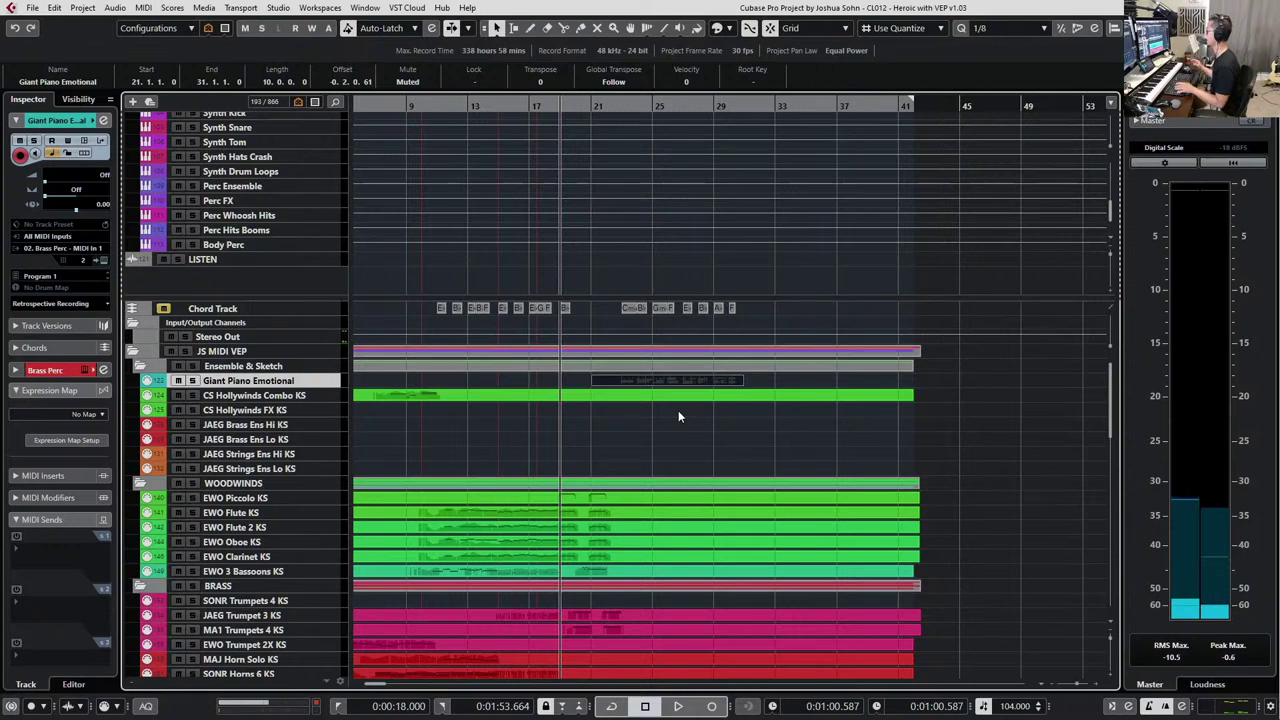
# Unmute the Giant Piano Emotional part and audition it soloed from bar 21.
pyautogui.scroll(-10, 678, 416)
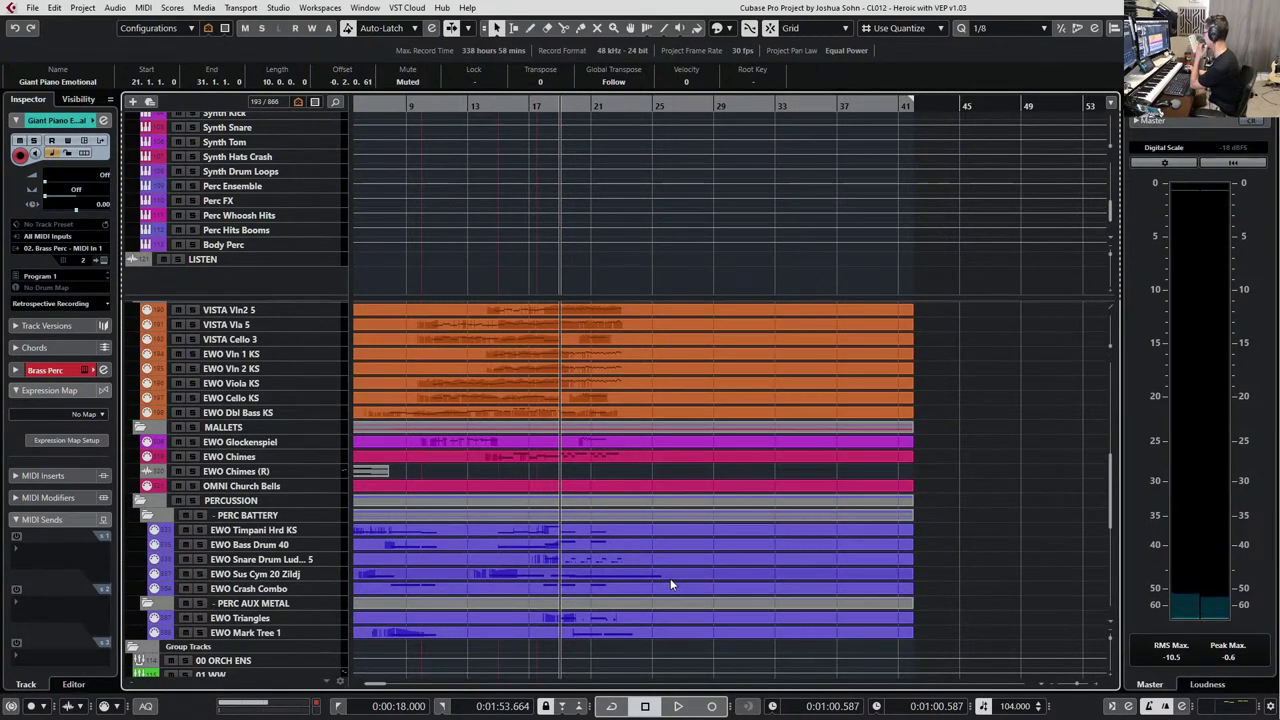
pyautogui.scroll(10, 707, 541)
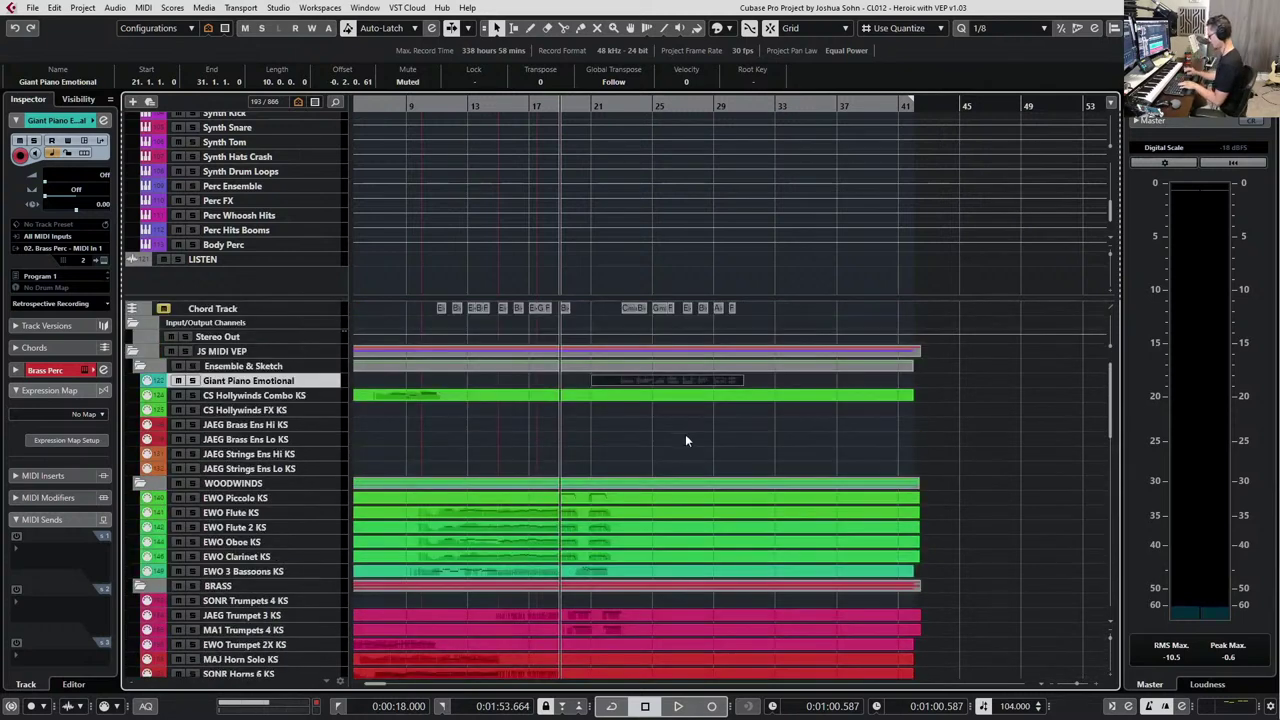
pyautogui.press('KP_Add')
pyautogui.press('KP_Add')
pyautogui.press('KP_Add')
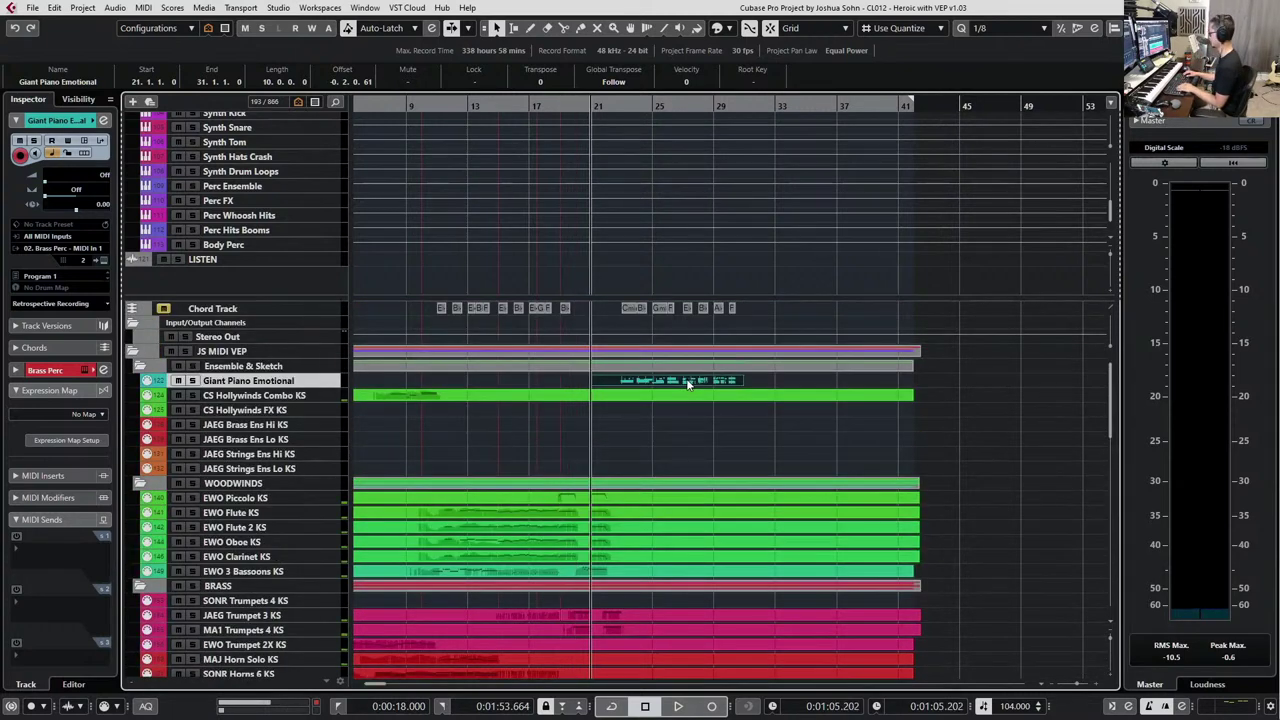
pyautogui.press('s')
pyautogui.press('space')
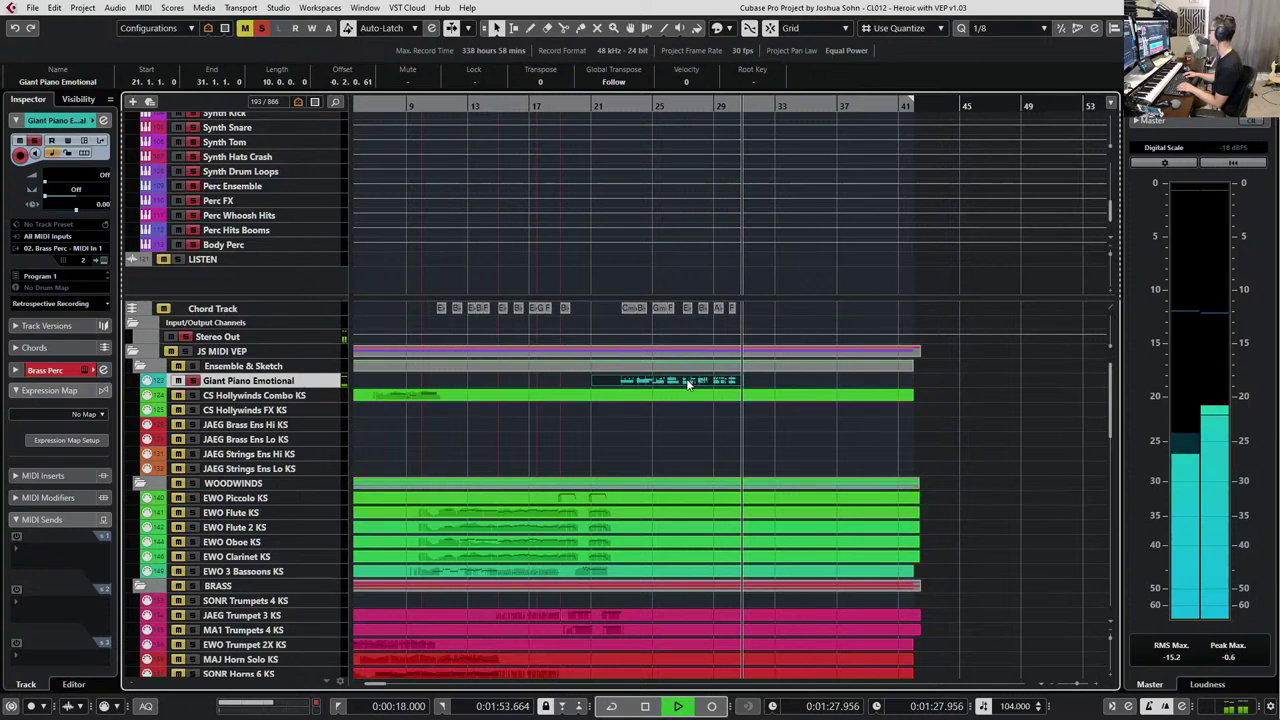
pyautogui.press('space')
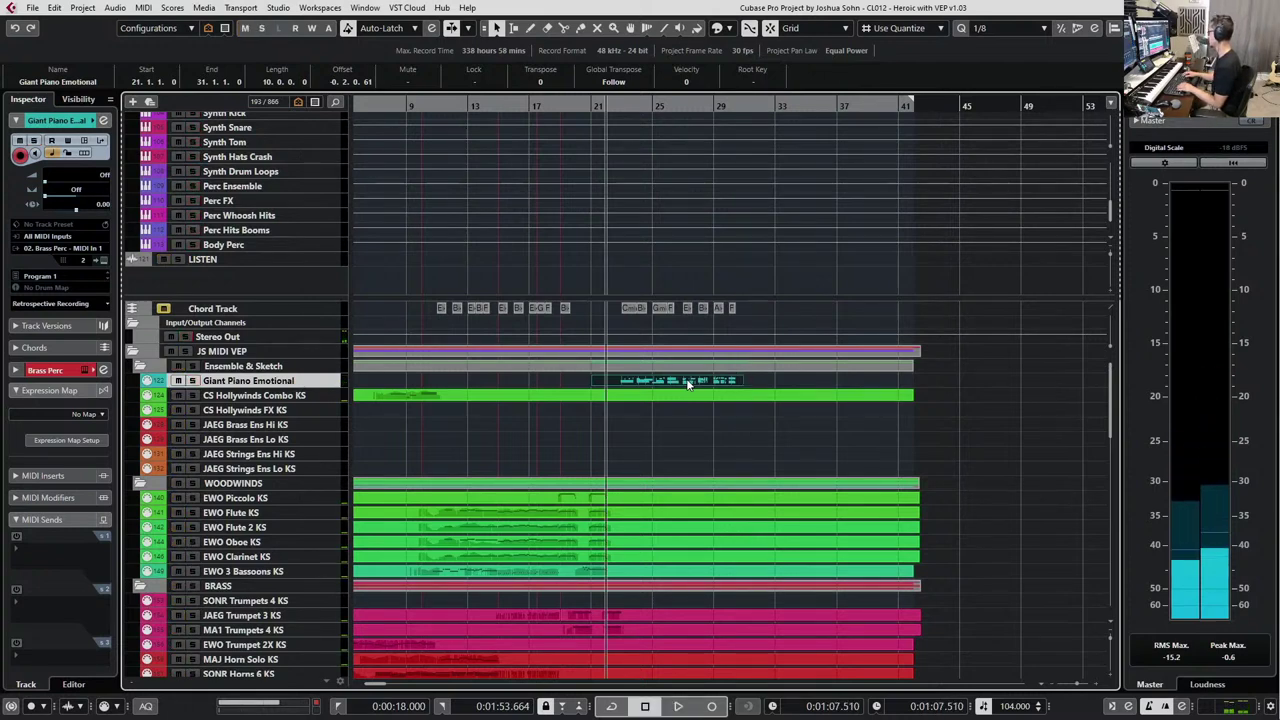
pyautogui.press('KP_Subtract')
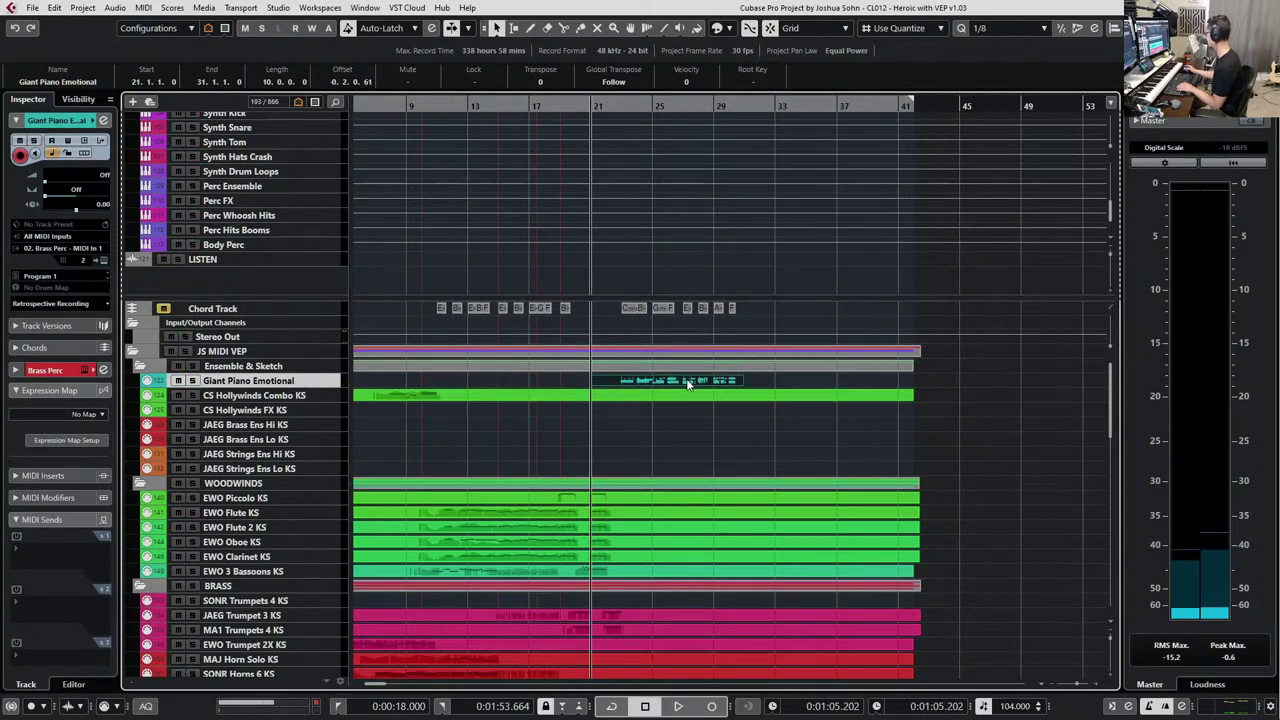
# Mute all the left-hand chord notes below C4 in the Giant Piano Emotional part.
pyautogui.doubleClick(689, 382)
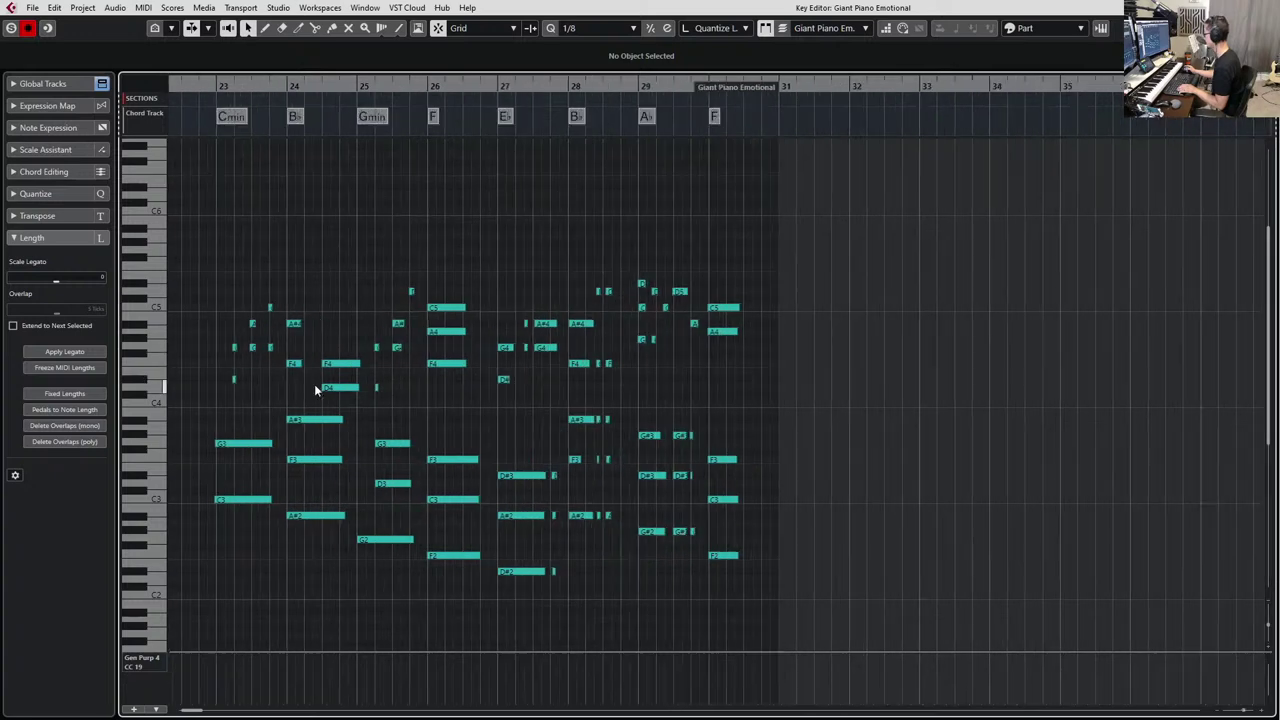
pyautogui.moveTo(200, 427); pyautogui.dragTo(826, 640)
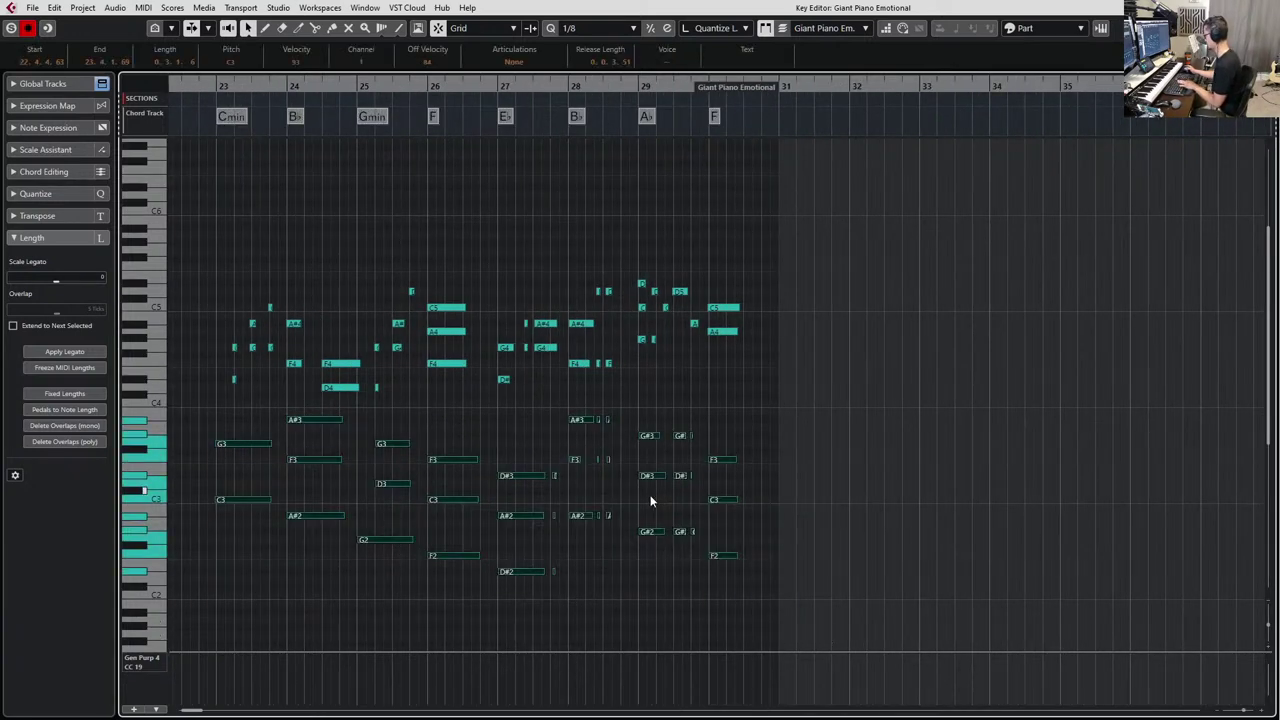
pyautogui.hotkey('shift', 'm')
pyautogui.click(367, 387)
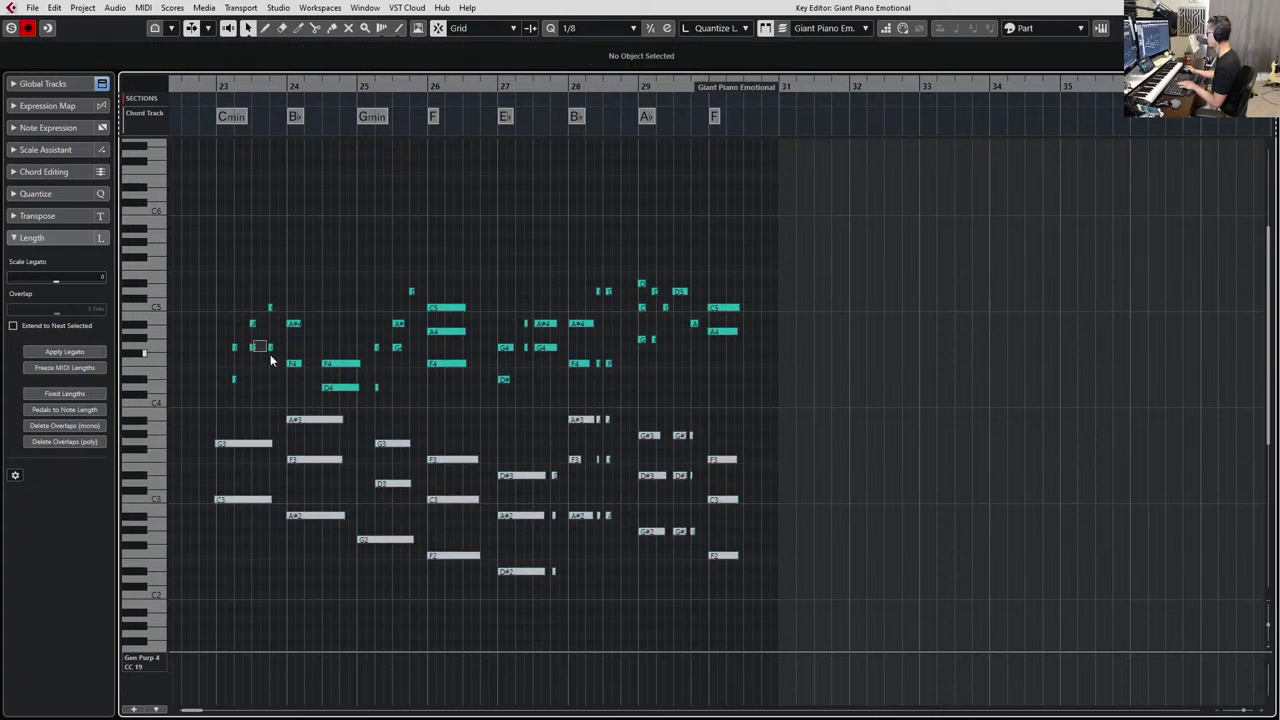
# Mute the inner harmony notes above C4 beneath the piano's top melody line and close the Key Editor.
pyautogui.hotkey('shift', 'm')
pyautogui.moveTo(296, 354); pyautogui.dragTo(351, 400)
pyautogui.hotkey('shift', 'm')
pyautogui.hotkey('shift', 'm')
pyautogui.moveTo(414, 334); pyautogui.dragTo(443, 401)
pyautogui.hotkey('shift', 'm')
pyautogui.moveTo(476, 360); pyautogui.dragTo(513, 402)
pyautogui.hotkey('shift', 'm')
pyautogui.moveTo(521, 338); pyautogui.dragTo(571, 362)
pyautogui.hotkey('shift', 'm')
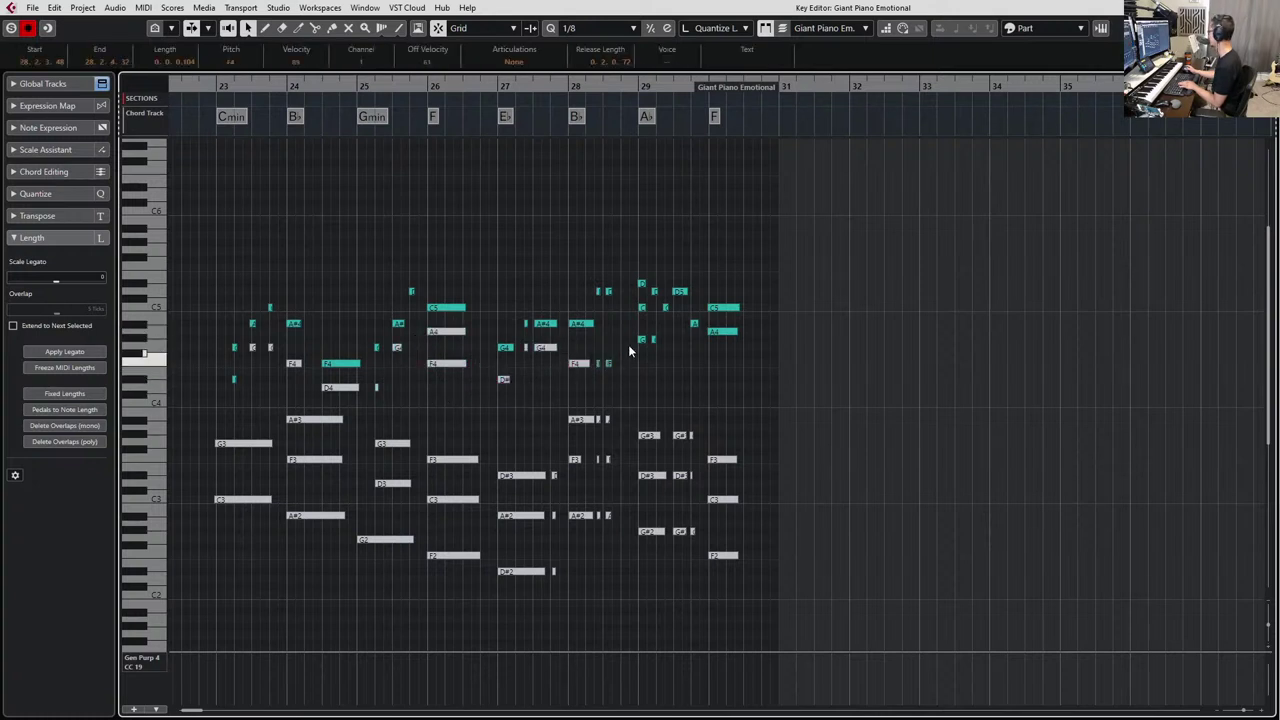
pyautogui.moveTo(655, 353); pyautogui.dragTo(752, 349)
pyautogui.hotkey('shift', 'm')
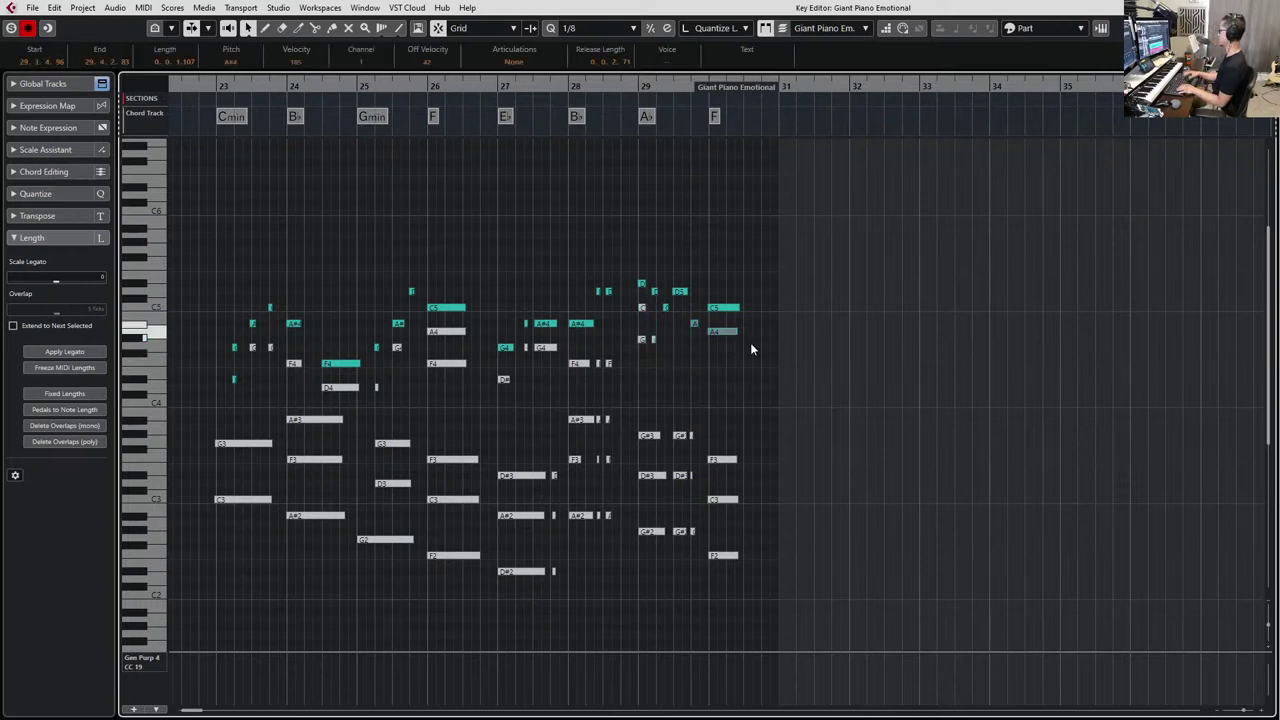
pyautogui.press('Return')
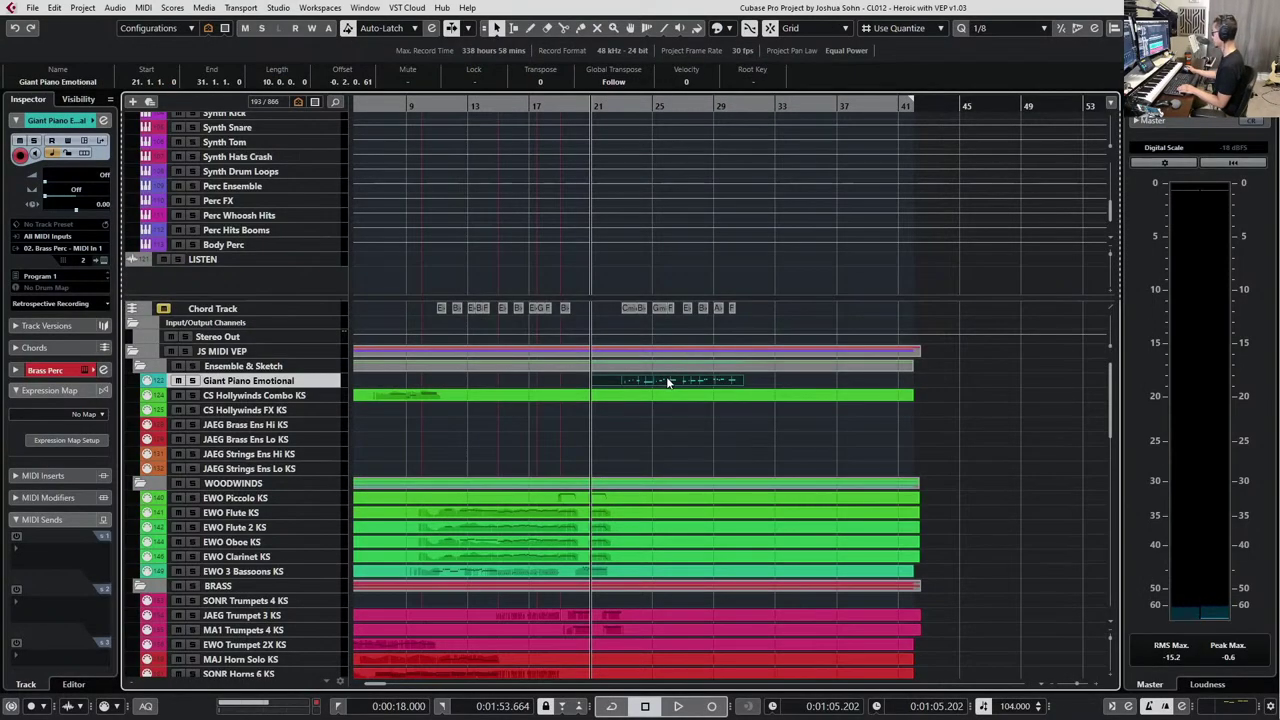
# Move the Giant Piano Emotional part to the JAEG Brass Ens Hi KS track, keeping its start at bar 21.
pyautogui.moveTo(668, 383); pyautogui.dragTo(672, 424)
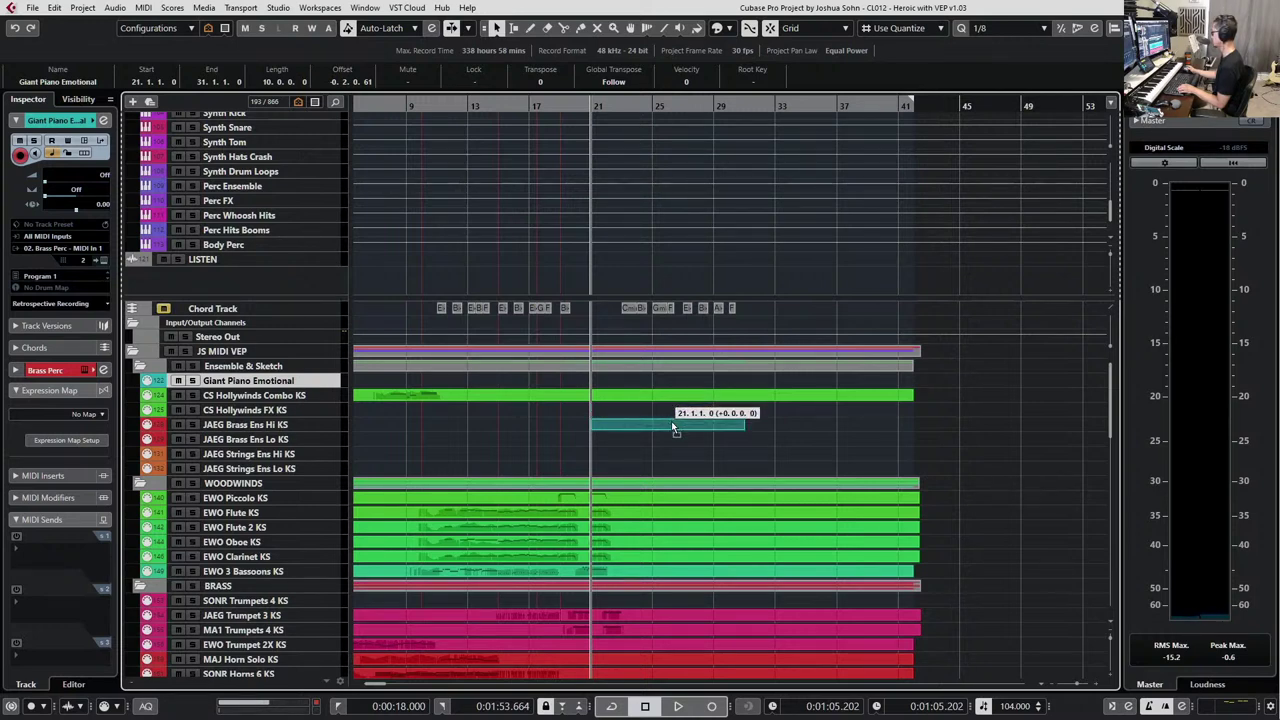
pyautogui.moveTo(671, 425); pyautogui.dragTo(671, 424)
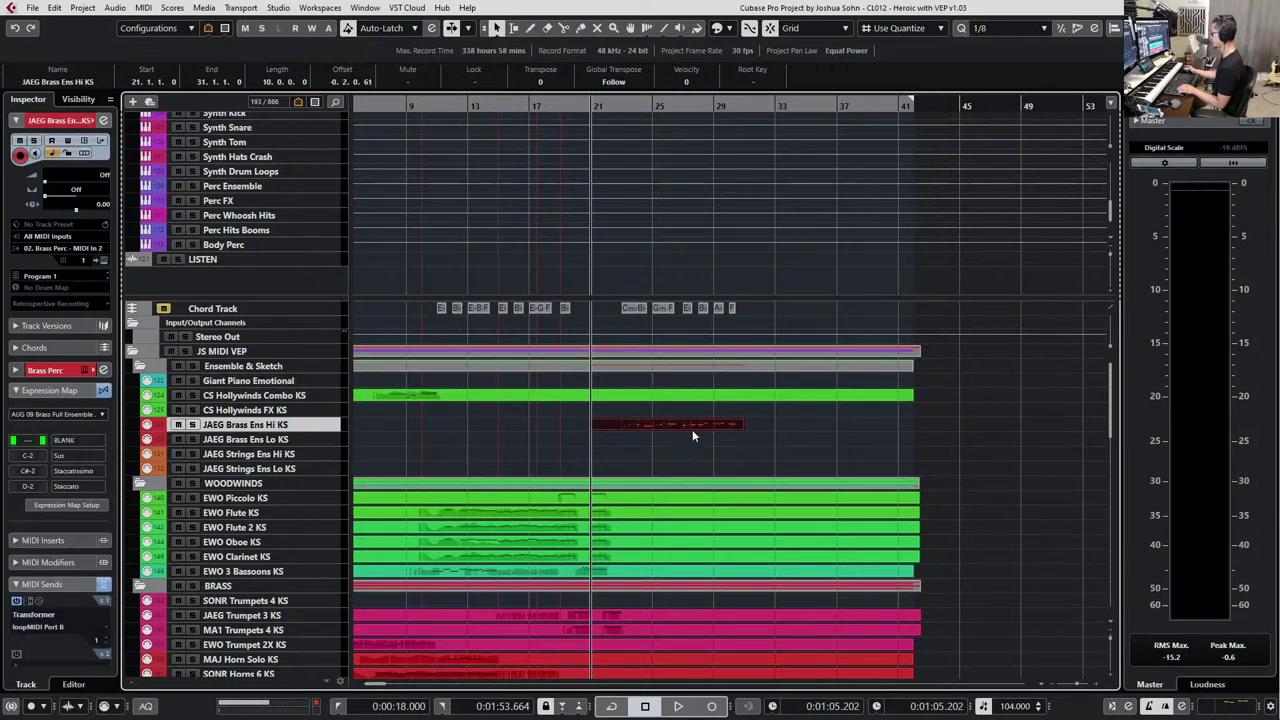
# Delete the muted notes from the JAEG Brass Ens Hi KS part and extend the remaining melody to 100 legato with 5 ticks overlap.
pyautogui.press('KP_Subtract')
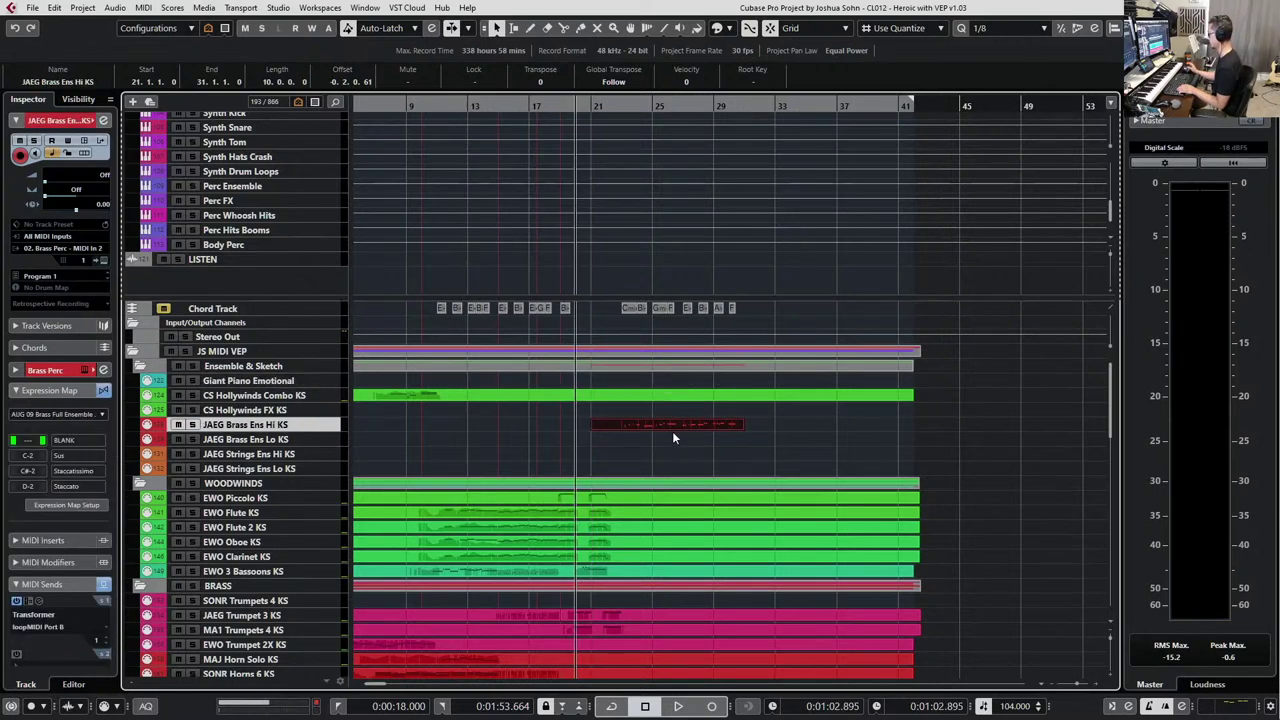
pyautogui.doubleClick(672, 429)
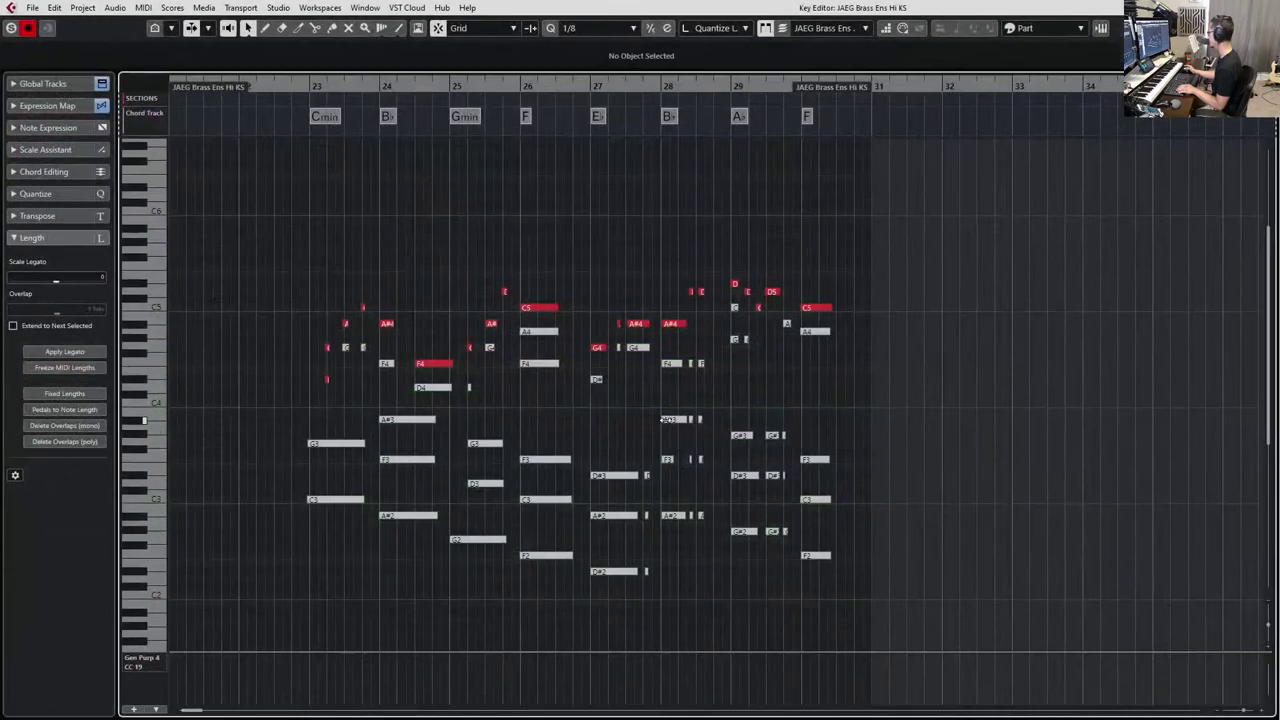
pyautogui.hotkey('alt', 'Delete')
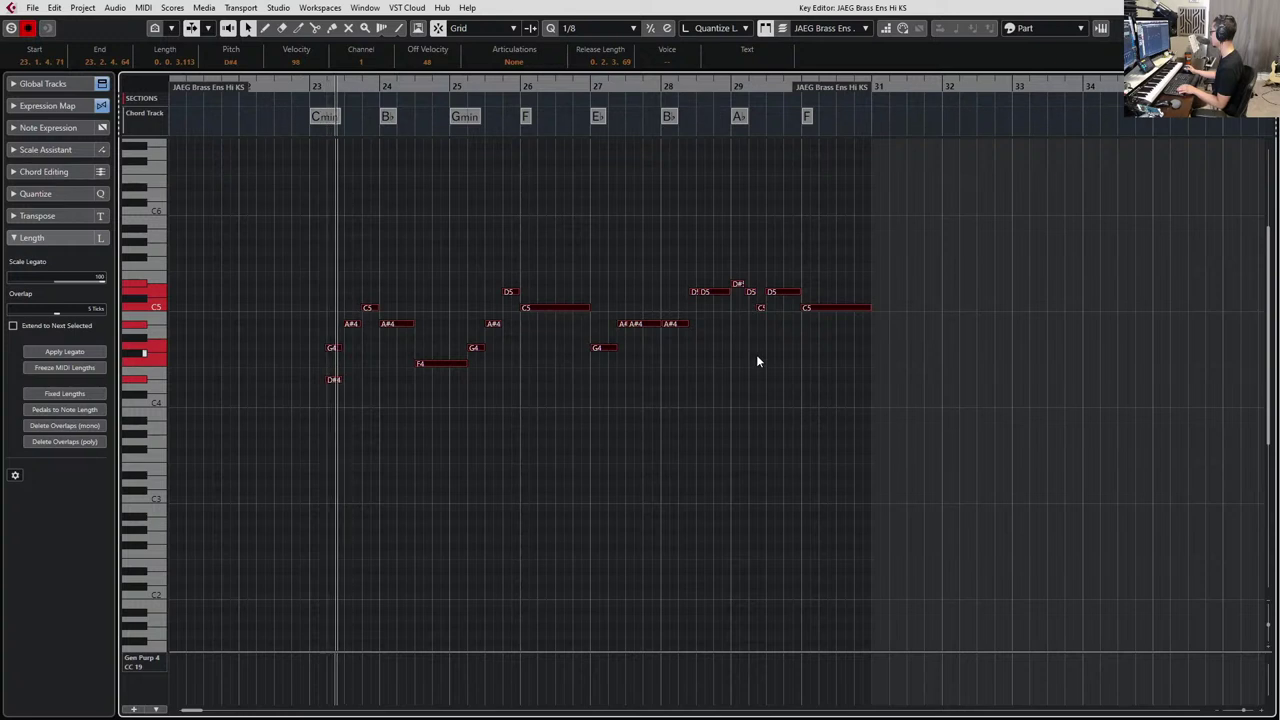
# Delete the D#4 note beneath the first G4 of the brass melody in bar 23.
pyautogui.scroll(3, 340, 390)
pyautogui.click(340, 388)
pyautogui.scroll(-3, 396, 439)
pyautogui.moveTo(364, 461); pyautogui.dragTo(335, 352)
pyautogui.press('Delete')
# Solo the JAEG Brass Ens Hi KS track and transpose all its melody notes down one octave.
pyautogui.press('space')
pyautogui.press('space')
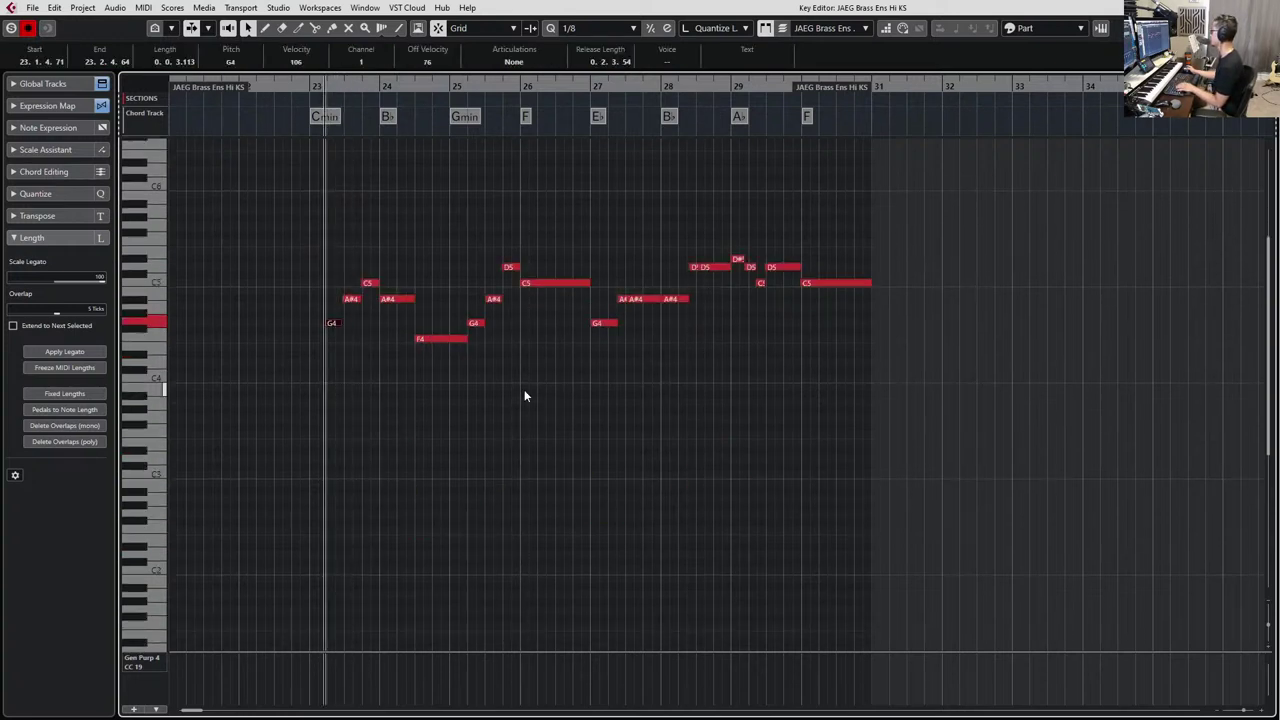
pyautogui.press('s')
pyautogui.press('space')
pyautogui.press('space')
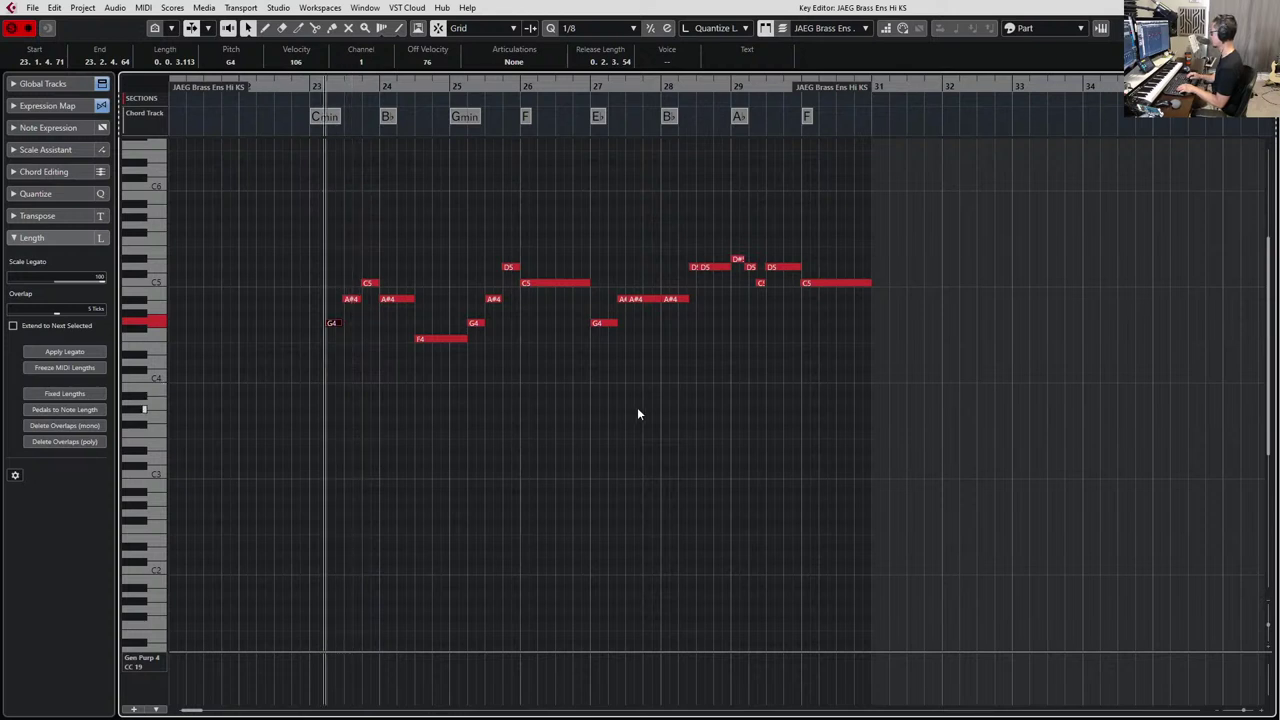
pyautogui.hotkey('ctrl', 'a')
pyautogui.hotkey('shift', 'Down')
pyautogui.press('space')
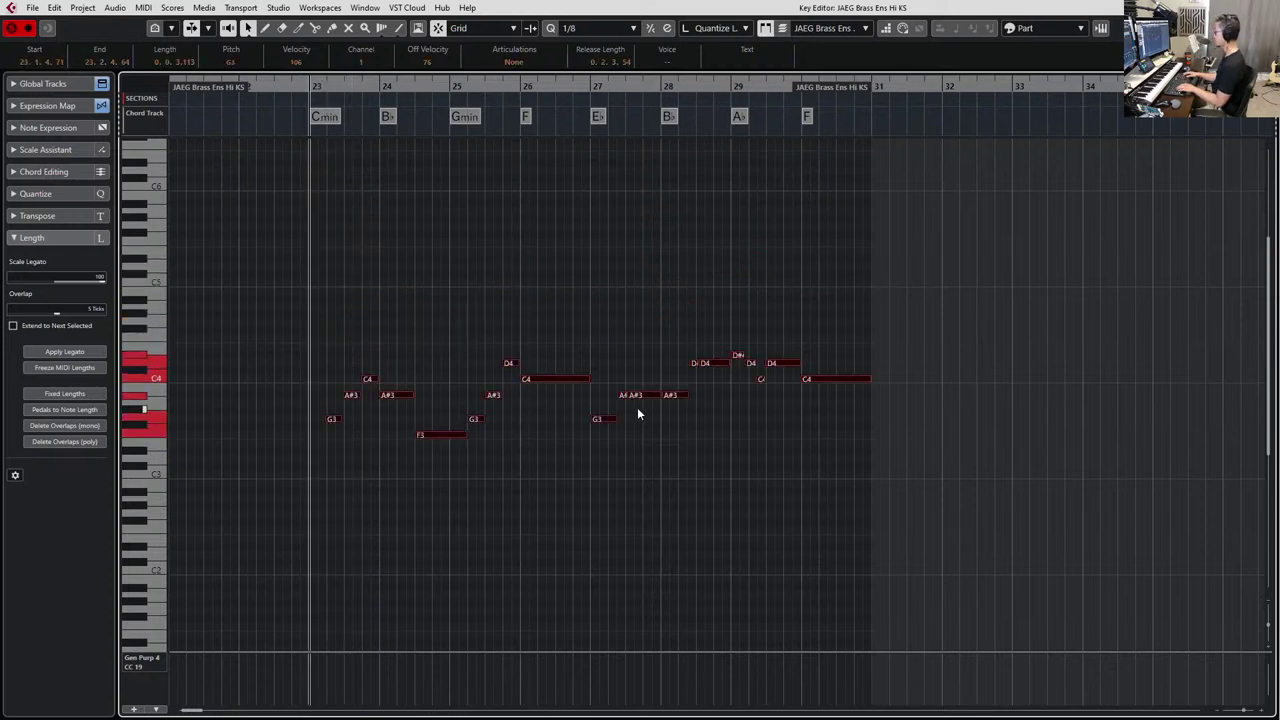
# Try to record modulation (CC 1) and expression (CC 11) over the brass melody, and undo the take.
pyautogui.press('ctrl+KP_Subtract')
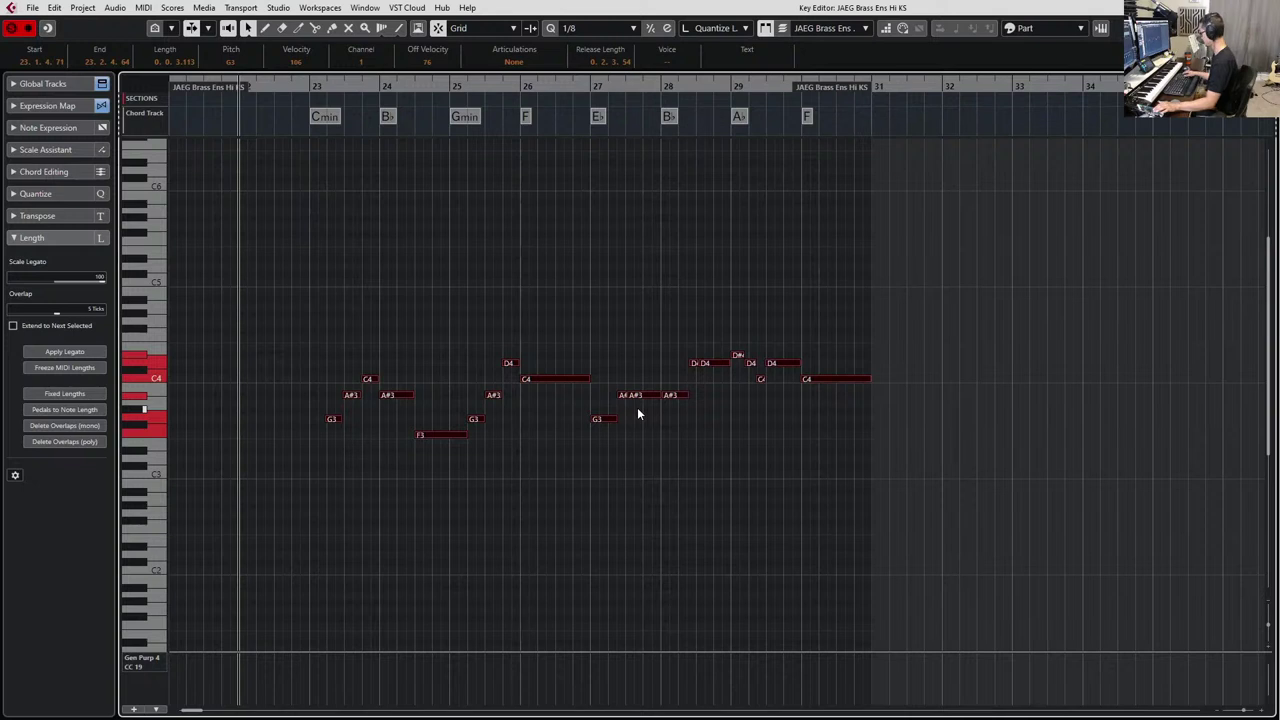
pyautogui.press('KP_Multiply')
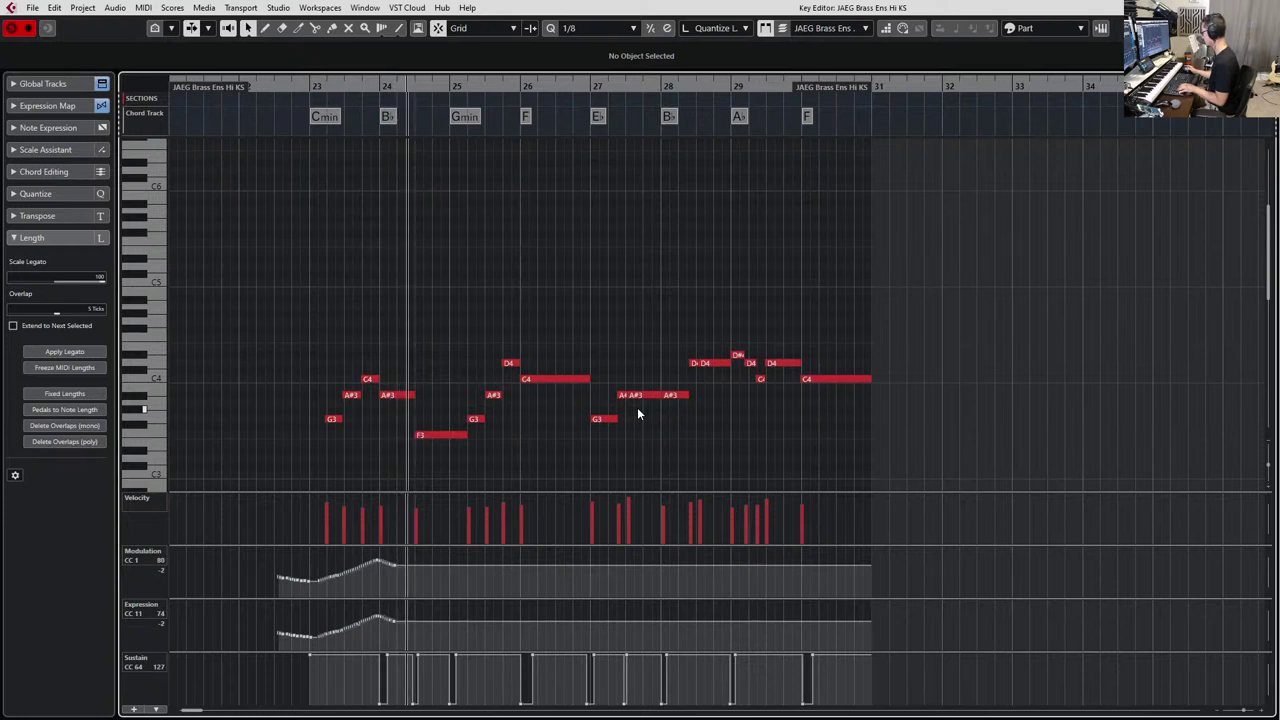
pyautogui.press('space')
pyautogui.hotkey('ctrl', 'z')
# Delete all the sustain (CC 64) data from the JAEG Brass Ens Hi KS part.
pyautogui.moveTo(233, 683); pyautogui.dragTo(1001, 652)
pyautogui.press('Delete')
pyautogui.moveTo(922, 667); pyautogui.dragTo(375, 710)
pyautogui.press('Delete')
# Try two more takes of modulation and expression over the brass melody, and undo the recording.
pyautogui.press('KP_Multiply')
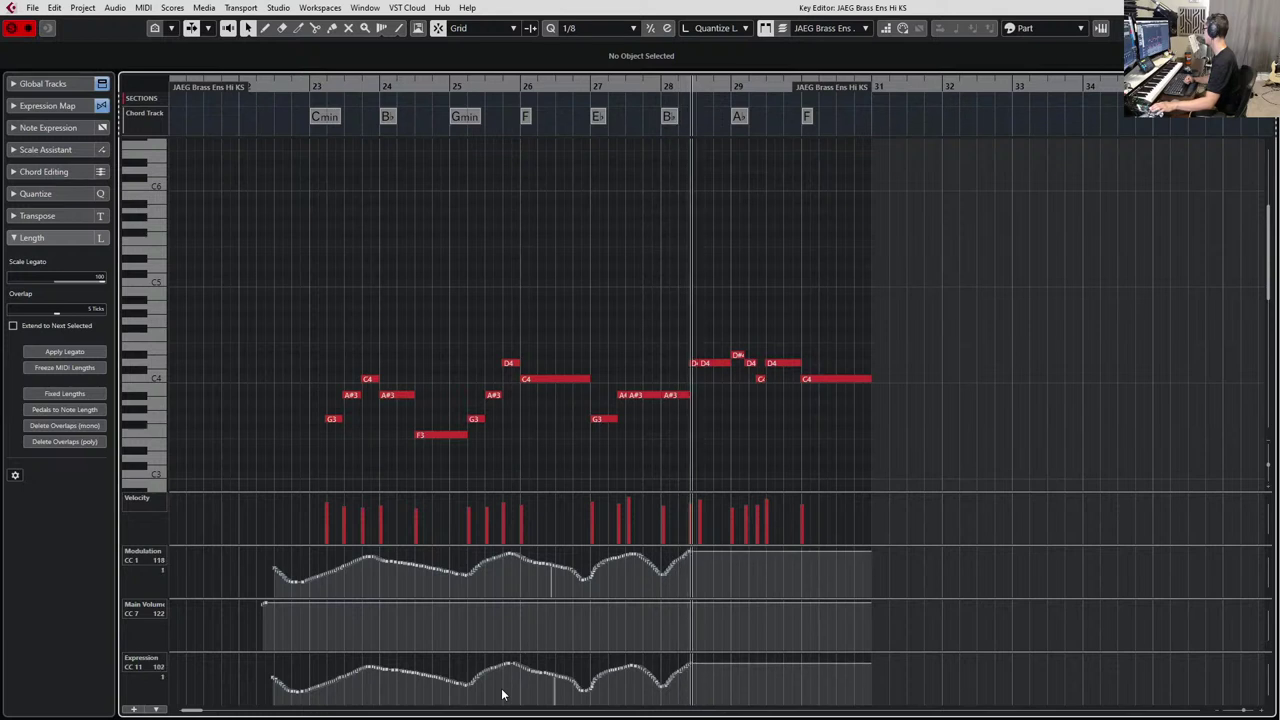
pyautogui.press('space')
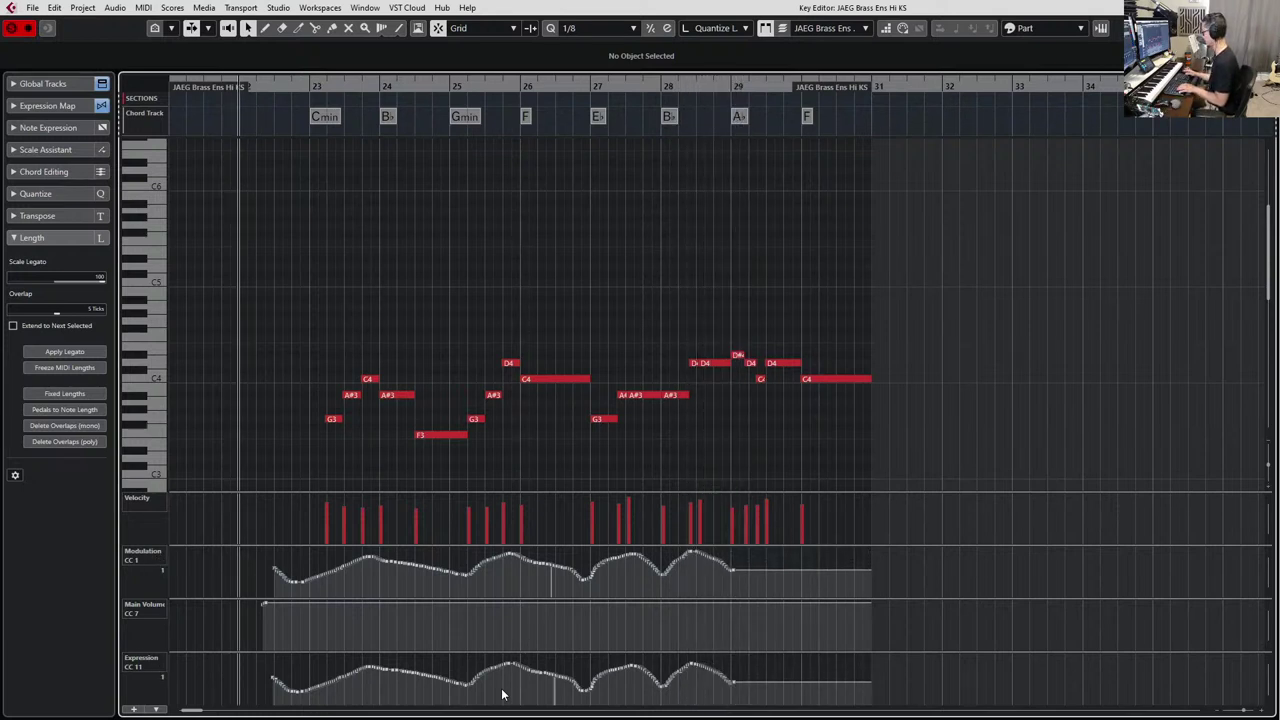
pyautogui.press('KP_Multiply')
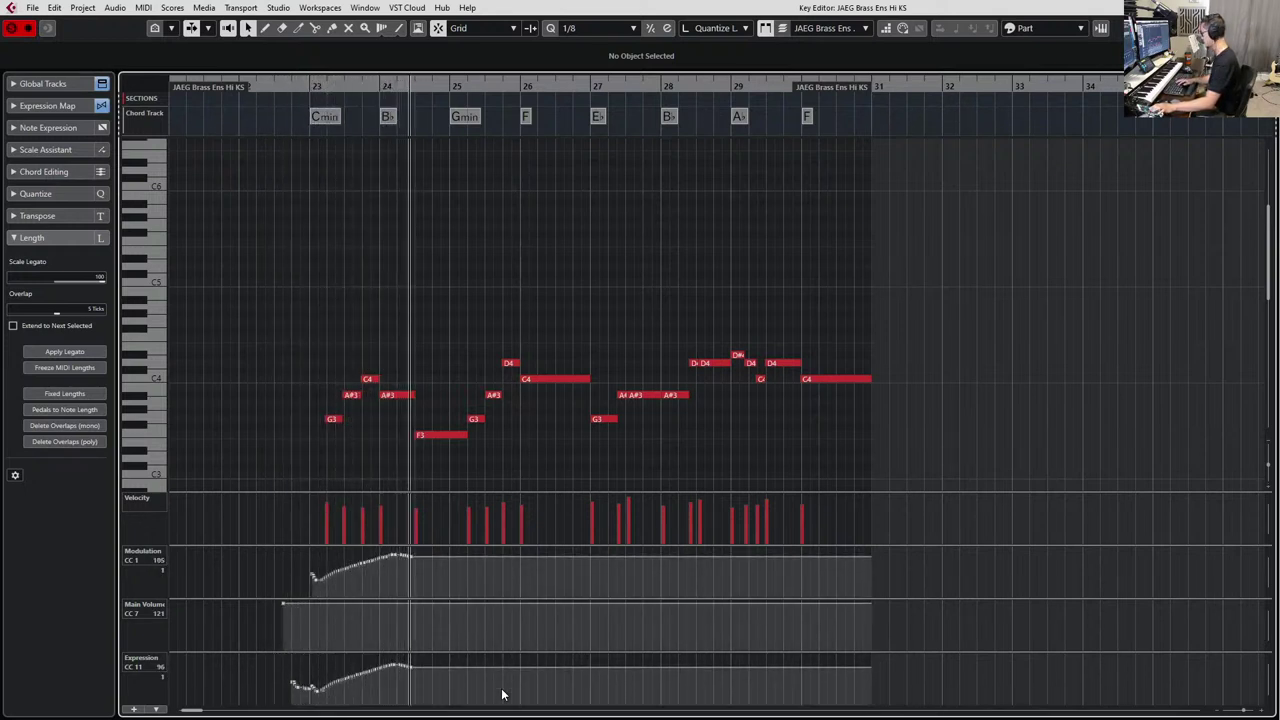
pyautogui.press('space')
pyautogui.hotkey('ctrl', 'z')
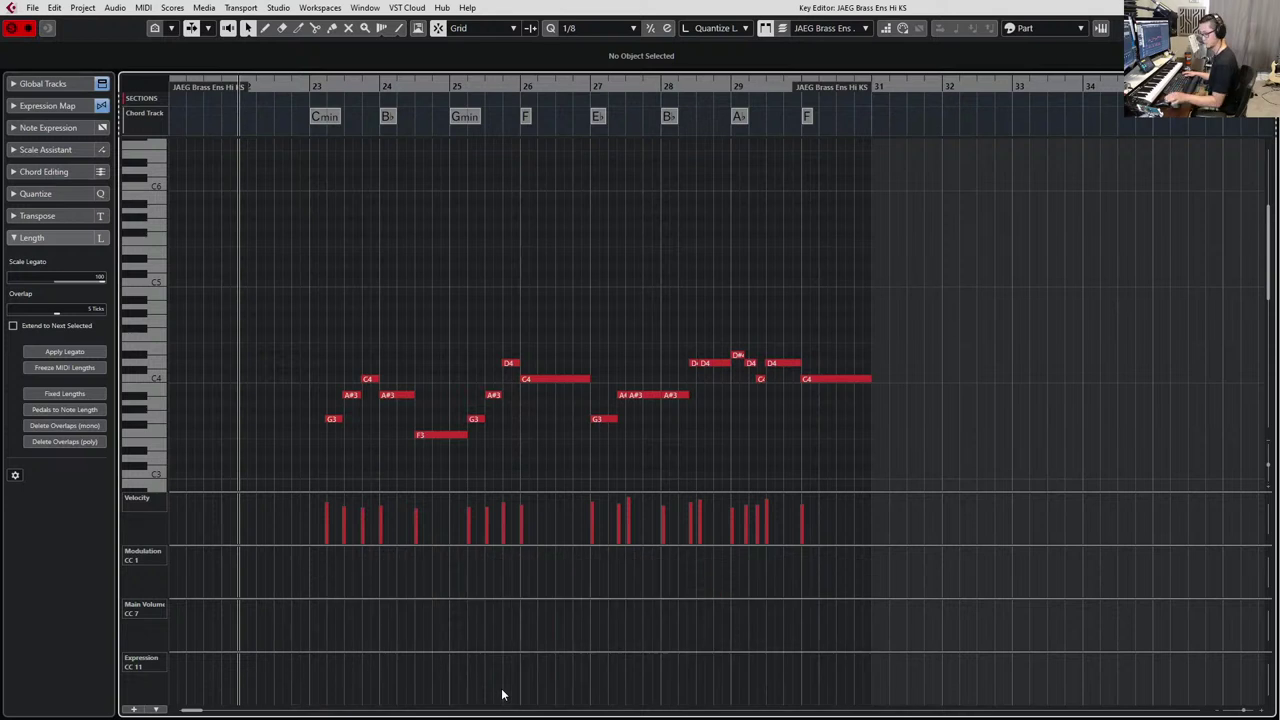
# Record a continuous modulation (CC 1) and expression (CC 11) pass over the brass melody, from bar 22 to bar 31.
pyautogui.press('KP_Multiply')
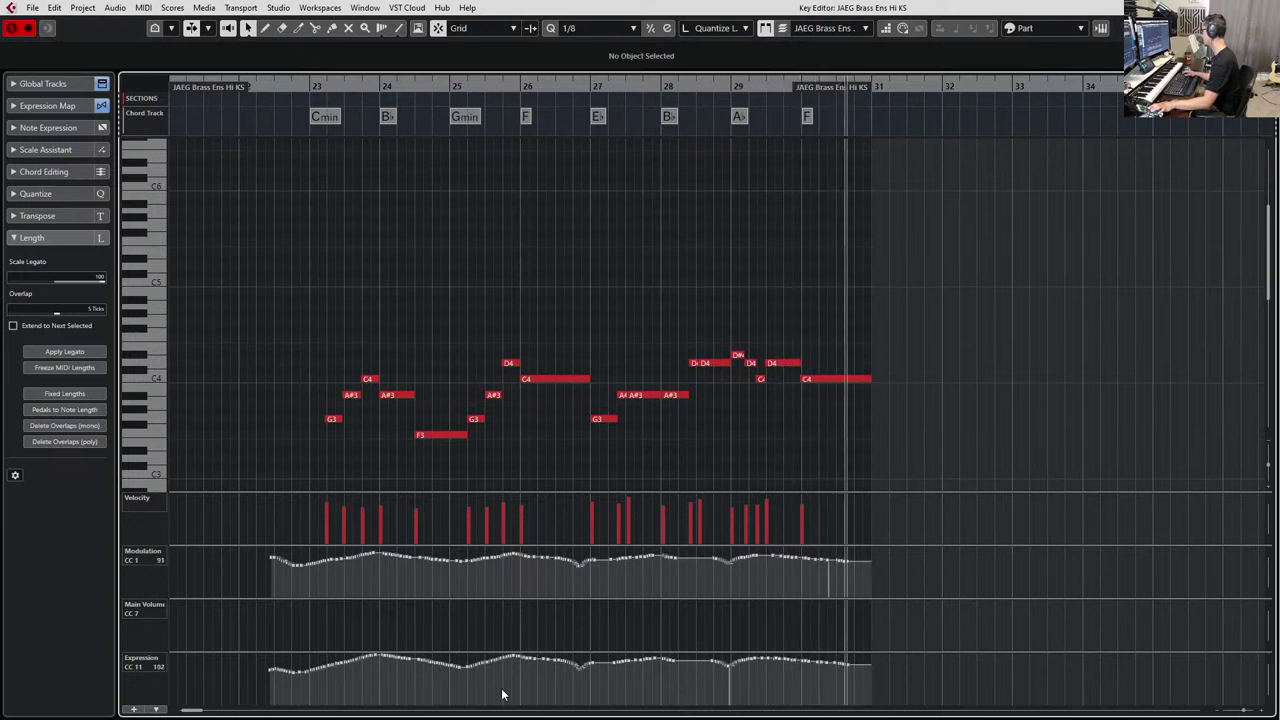
pyautogui.press('space')
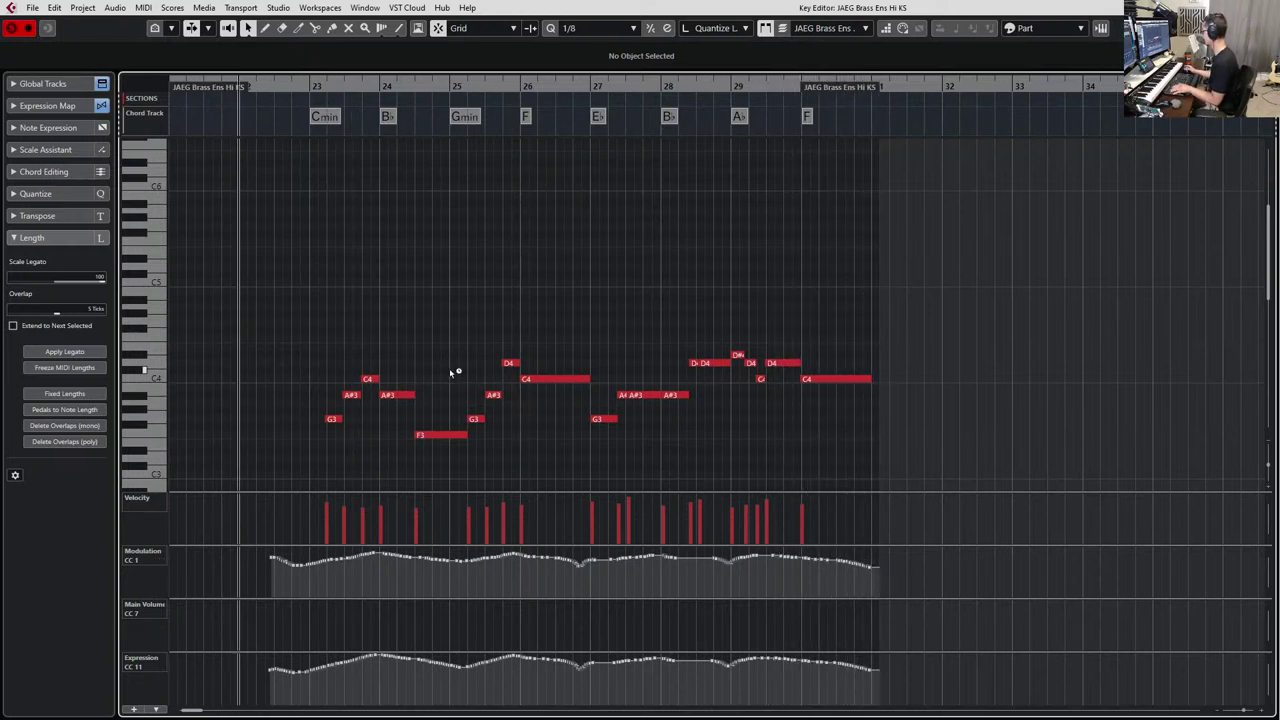
# Shorten the F3 note in bar 24 and the C4 note in bar 26 by an eighth note each.
pyautogui.click(446, 435)
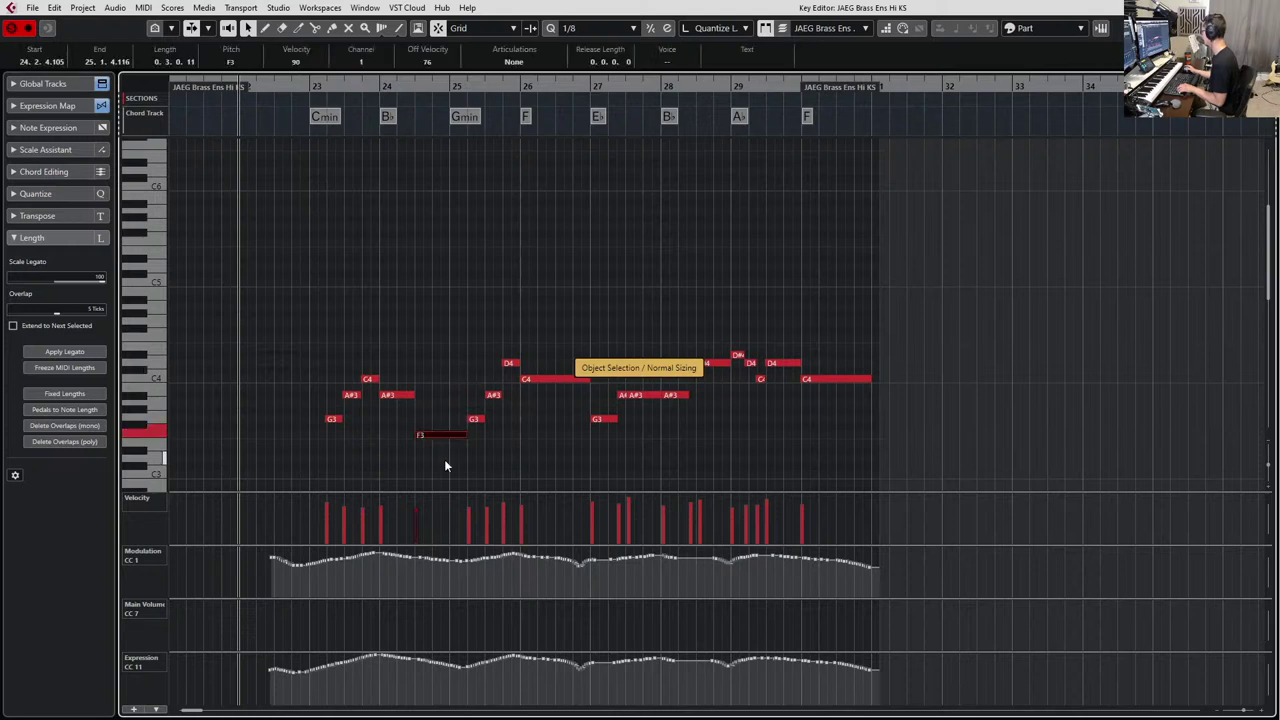
pyautogui.keyDown('shift'); pyautogui.click(552, 379); pyautogui.keyUp('shift')
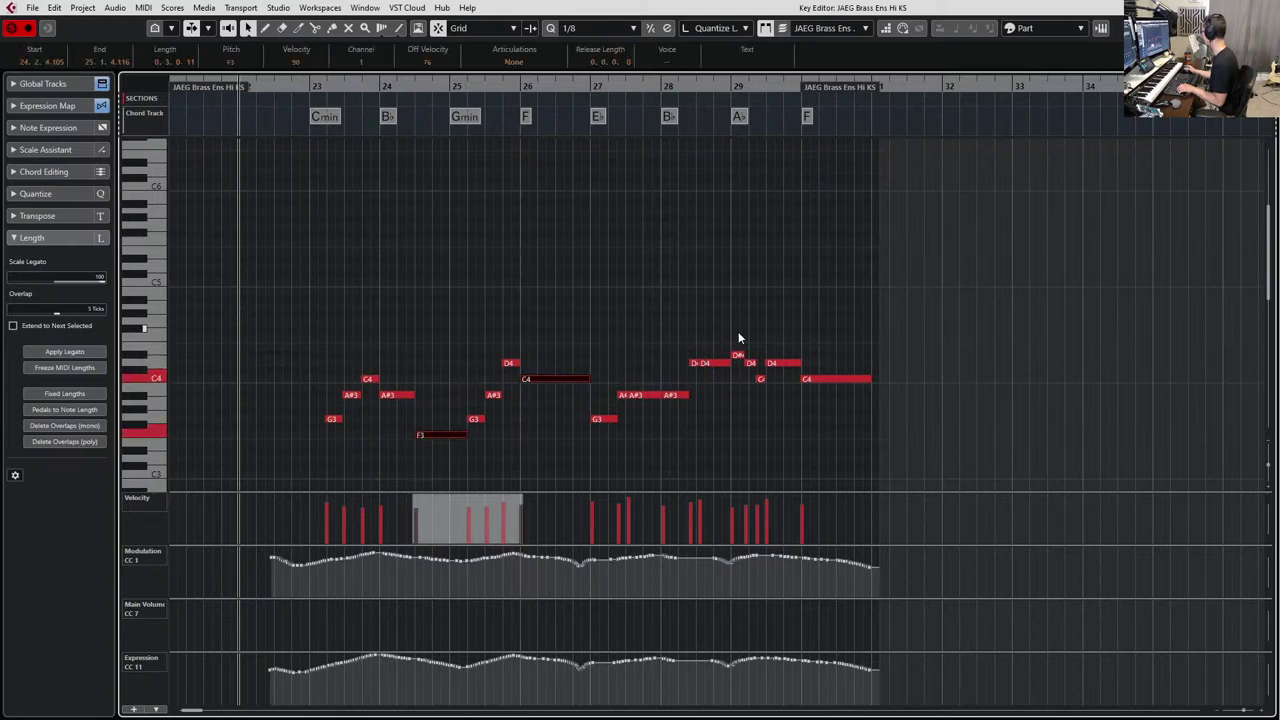
pyautogui.scroll(2, 570, 361)
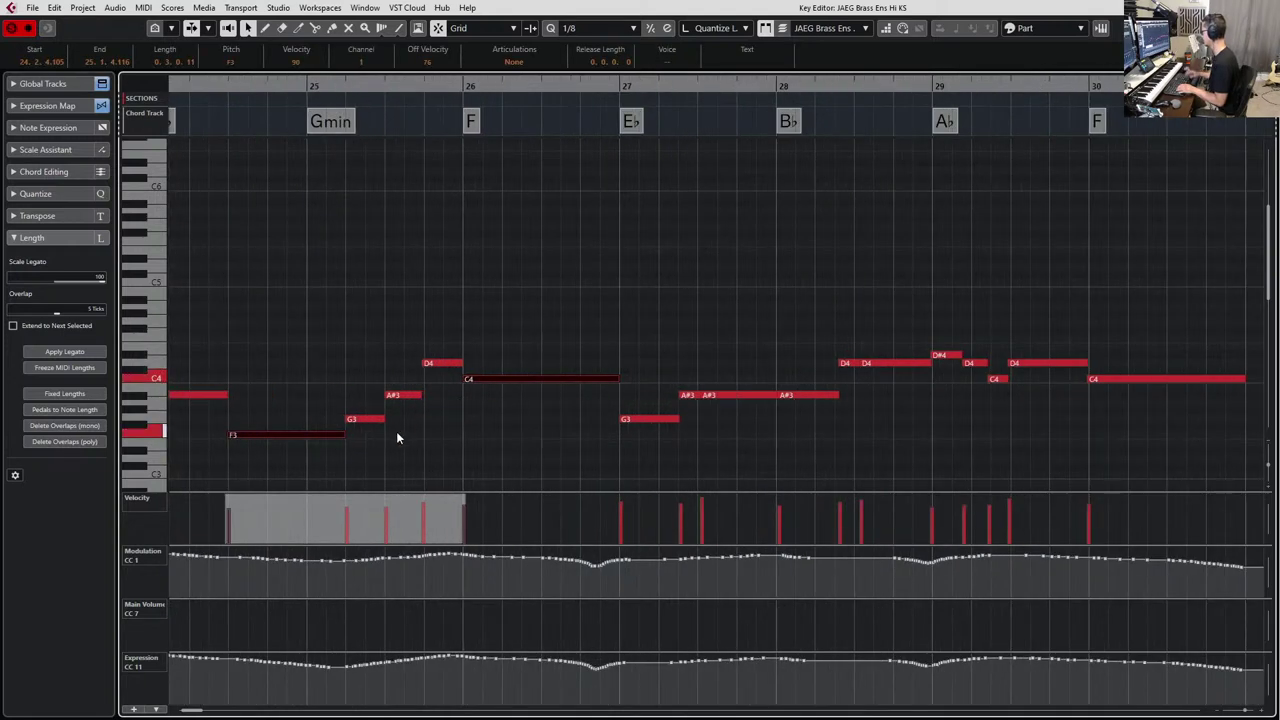
pyautogui.hotkey('alt', 'shift', 'Left')
# Listen to the opening of the brass melody and lower the velocity of the F3 in bar 24 to 81.
pyautogui.press('space')
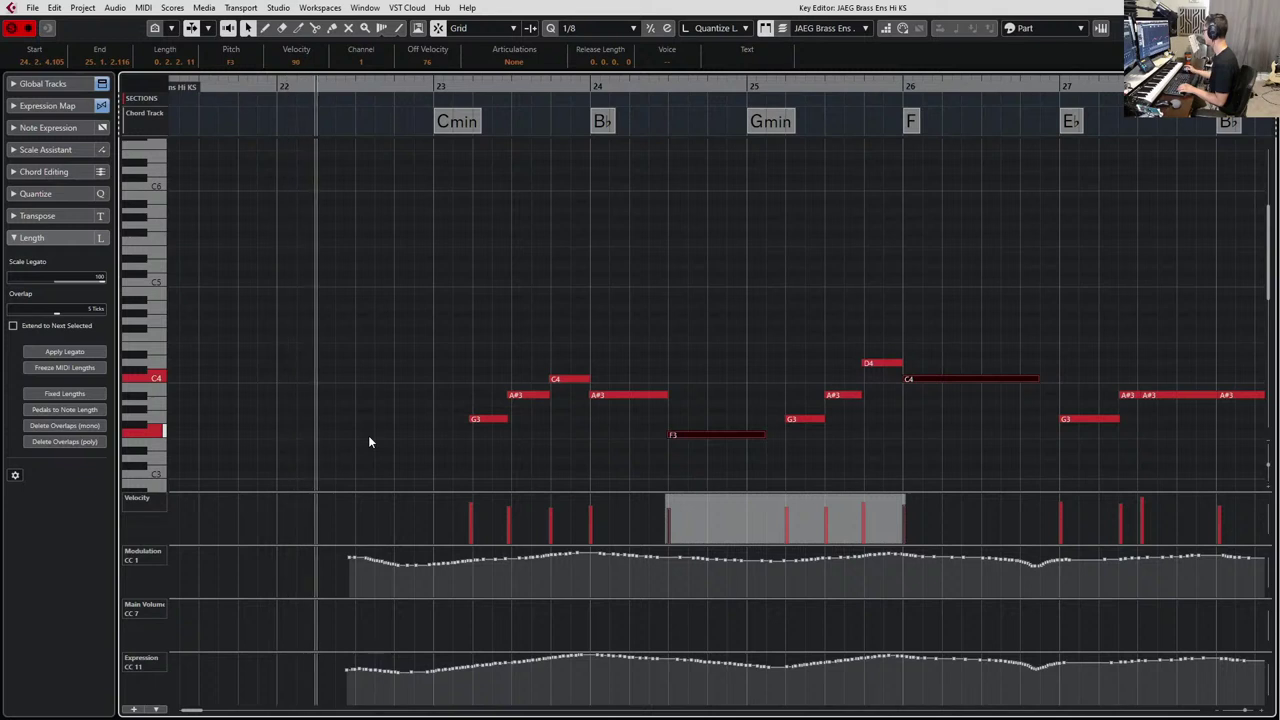
pyautogui.press('f')
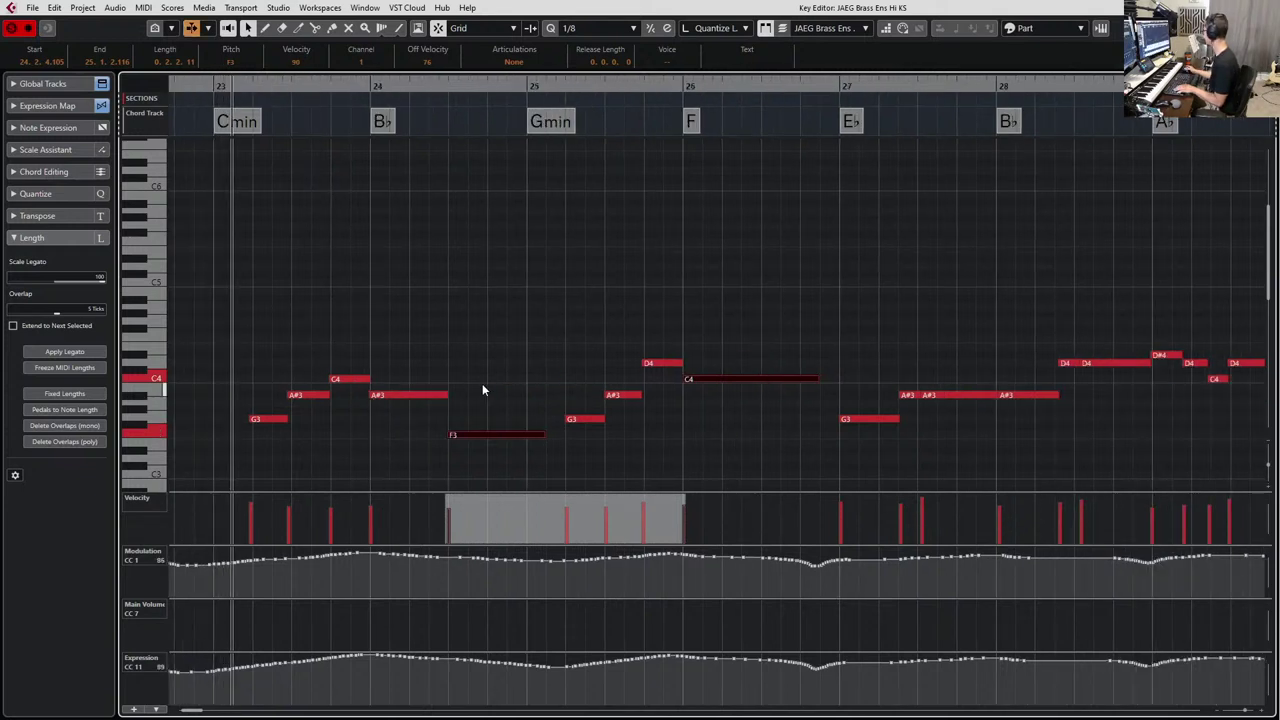
pyautogui.hotkey('ctrl', 'a')
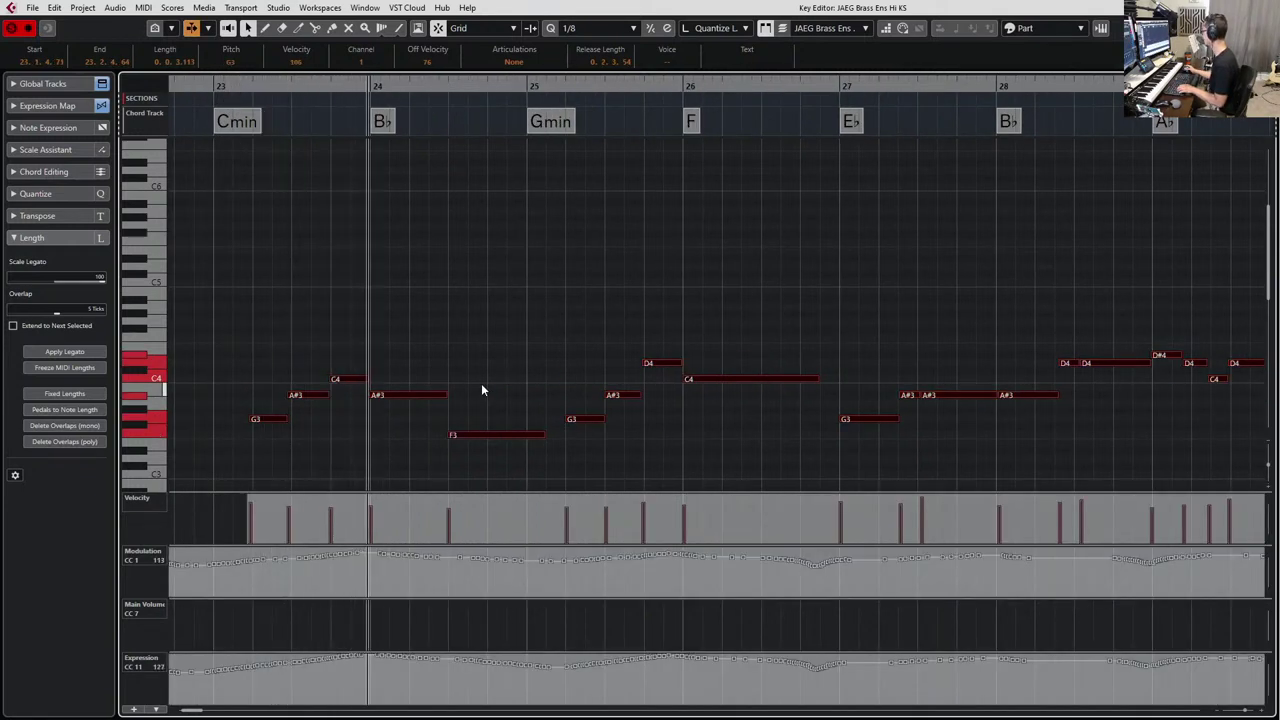
pyautogui.press('space')
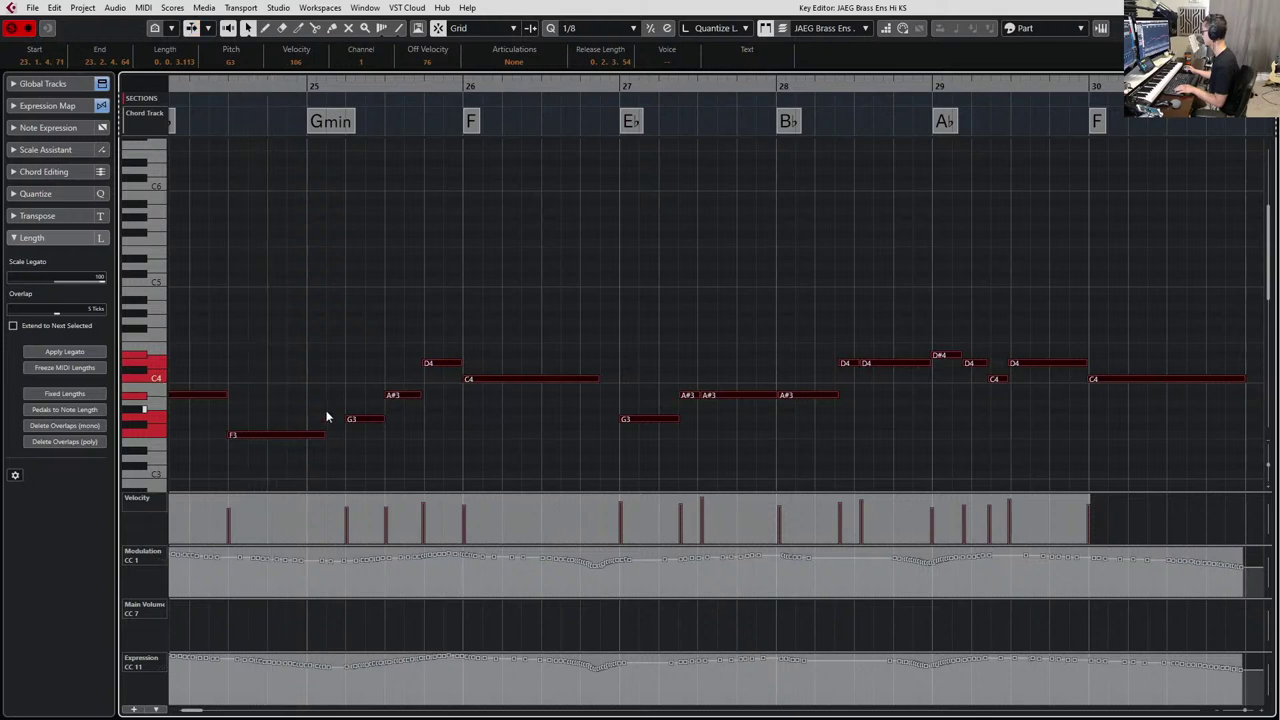
pyautogui.click(285, 435)
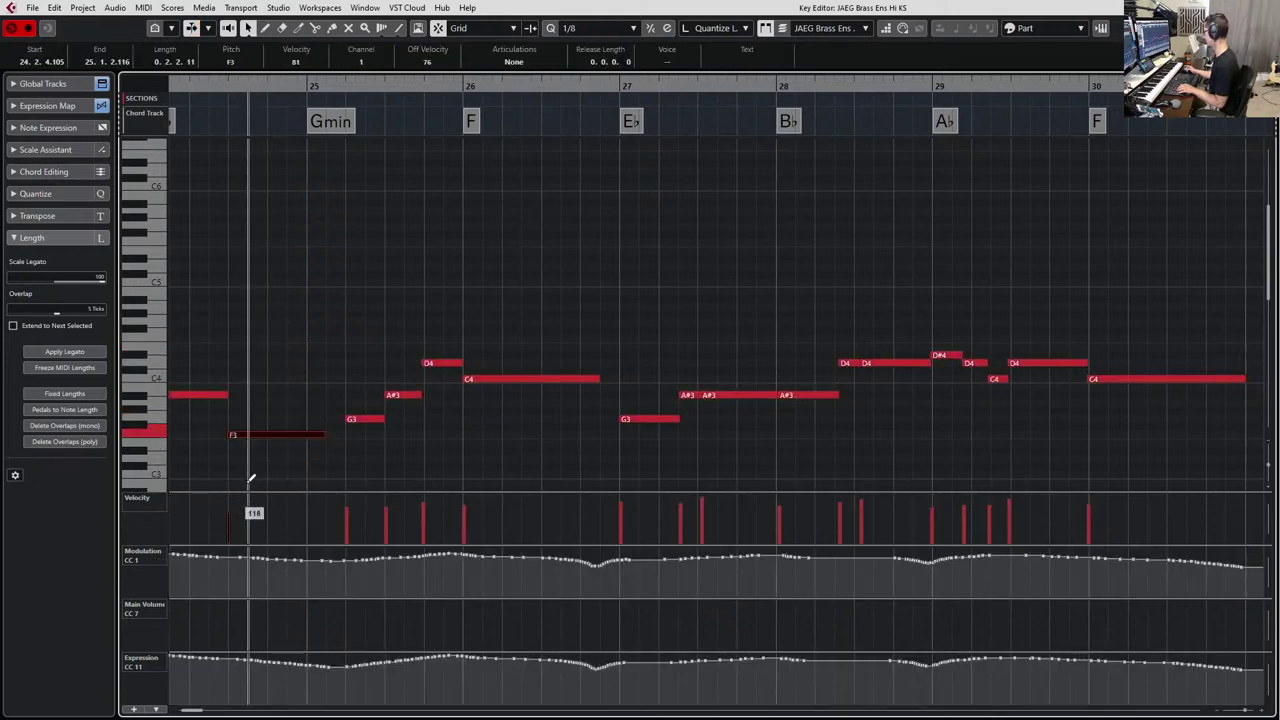
pyautogui.hscroll(-4, 314, 386)
pyautogui.press('Return')
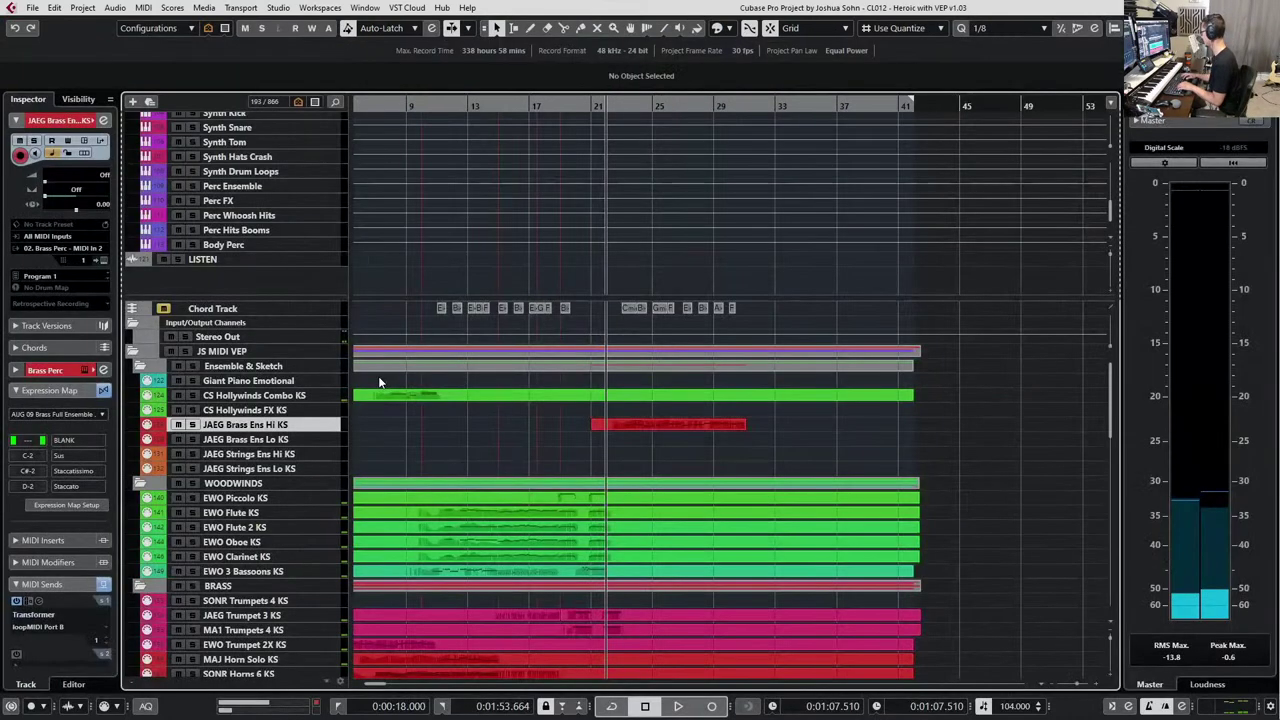
pyautogui.press('Return')
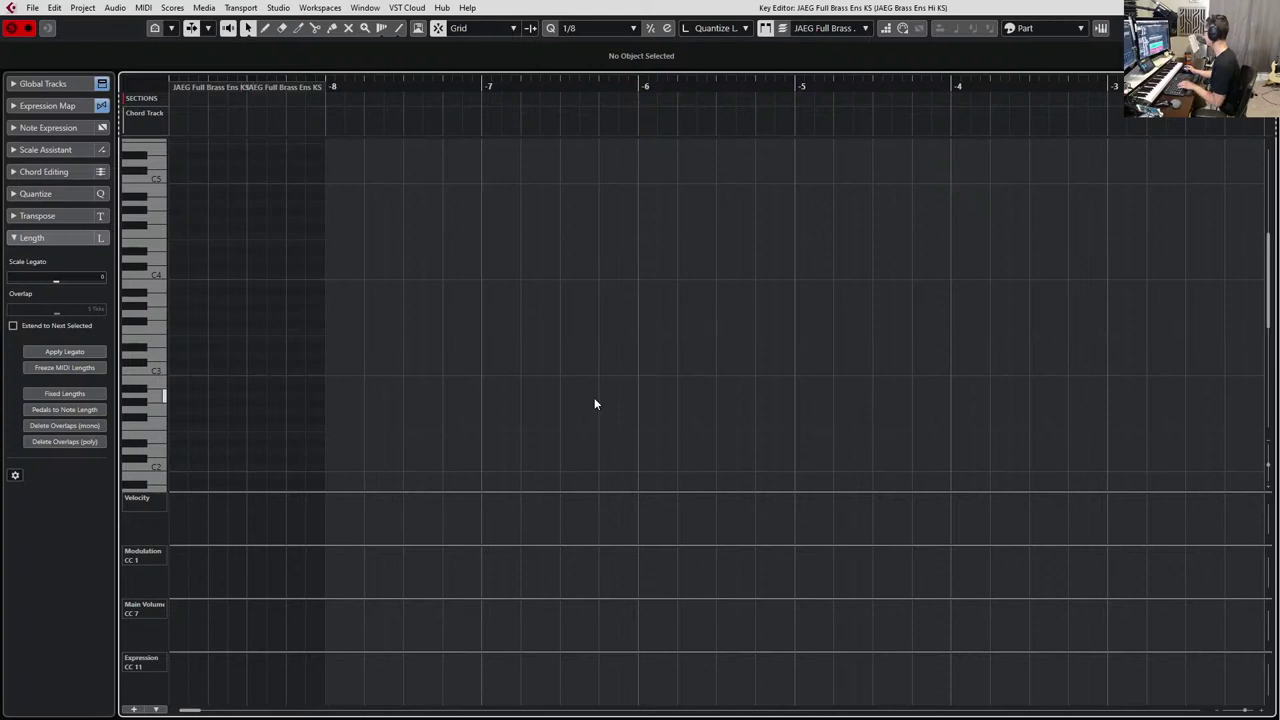
pyautogui.press('Return')
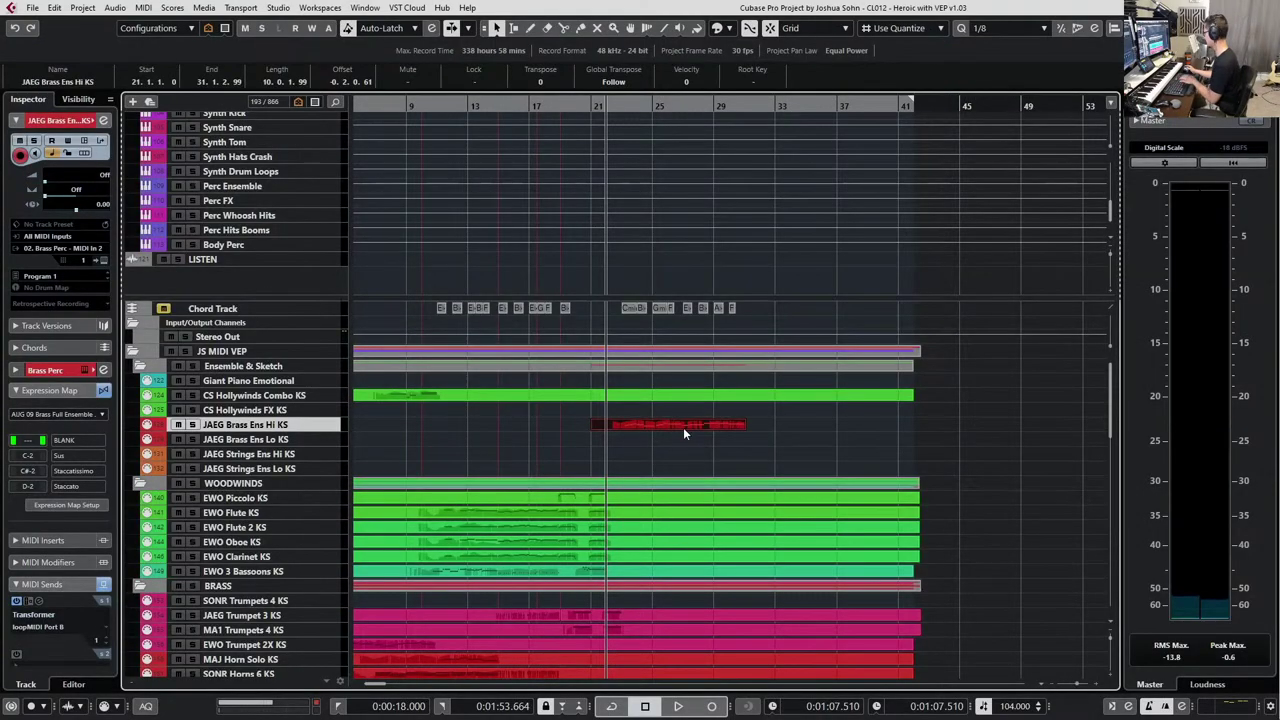
pyautogui.press('Return')
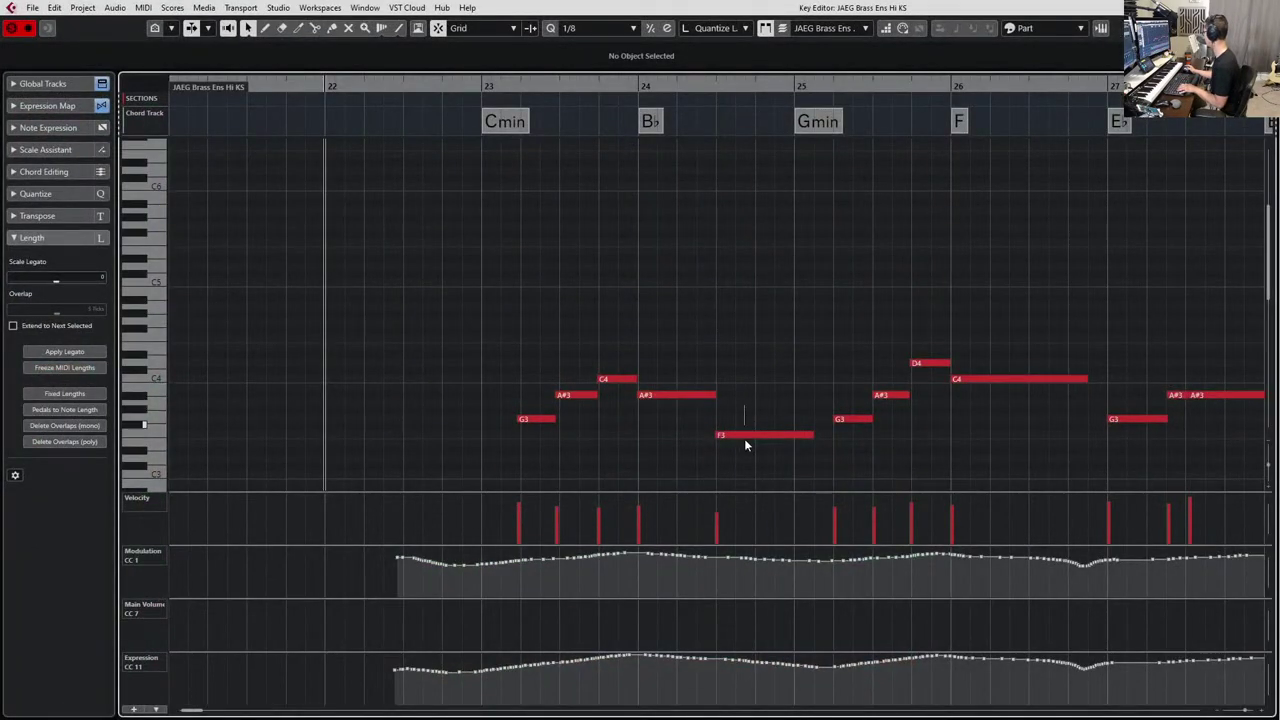
pyautogui.moveTo(745, 439); pyautogui.dragTo(746, 449)
pyautogui.moveTo(705, 352); pyautogui.dragTo(686, 395)
pyautogui.moveTo(745, 358); pyautogui.dragTo(750, 435)
# Play the brass melody from the first G3 in bar 23 through bar 29 to check its phrasing and dynamics.
pyautogui.click(540, 421)
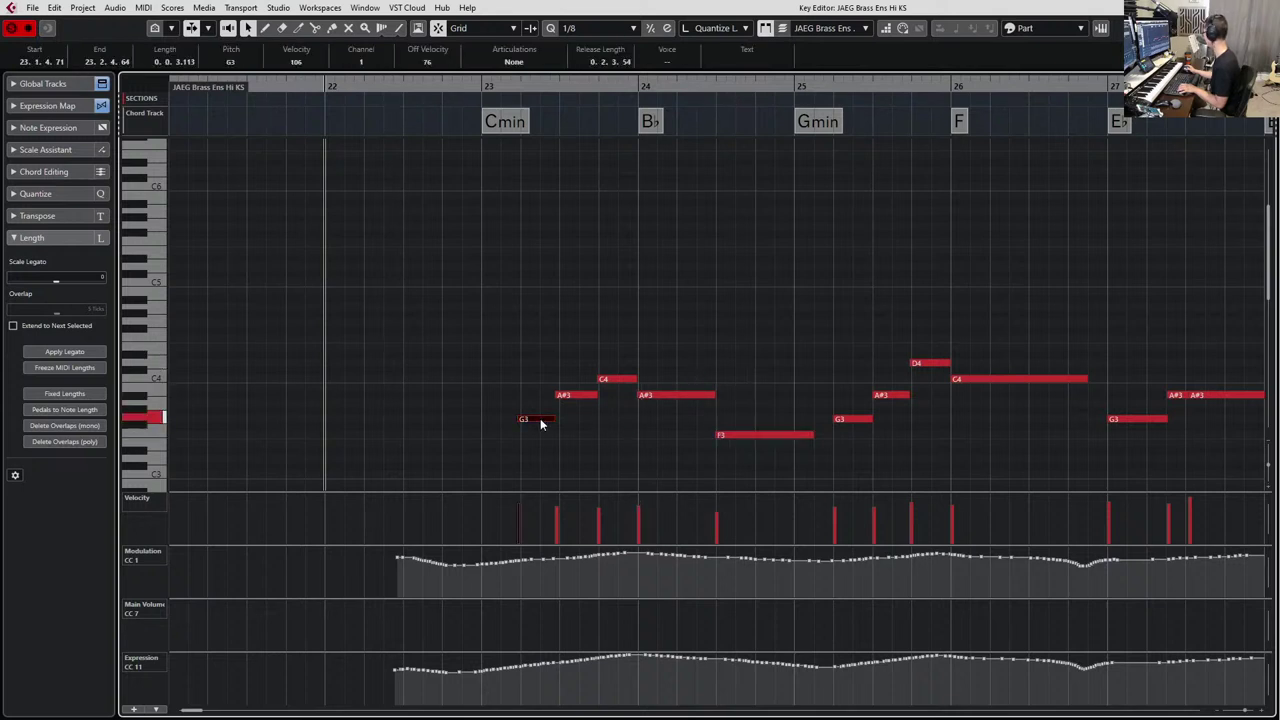
pyautogui.press('l')
pyautogui.press('space')
pyautogui.hscroll(2, 583, 435)
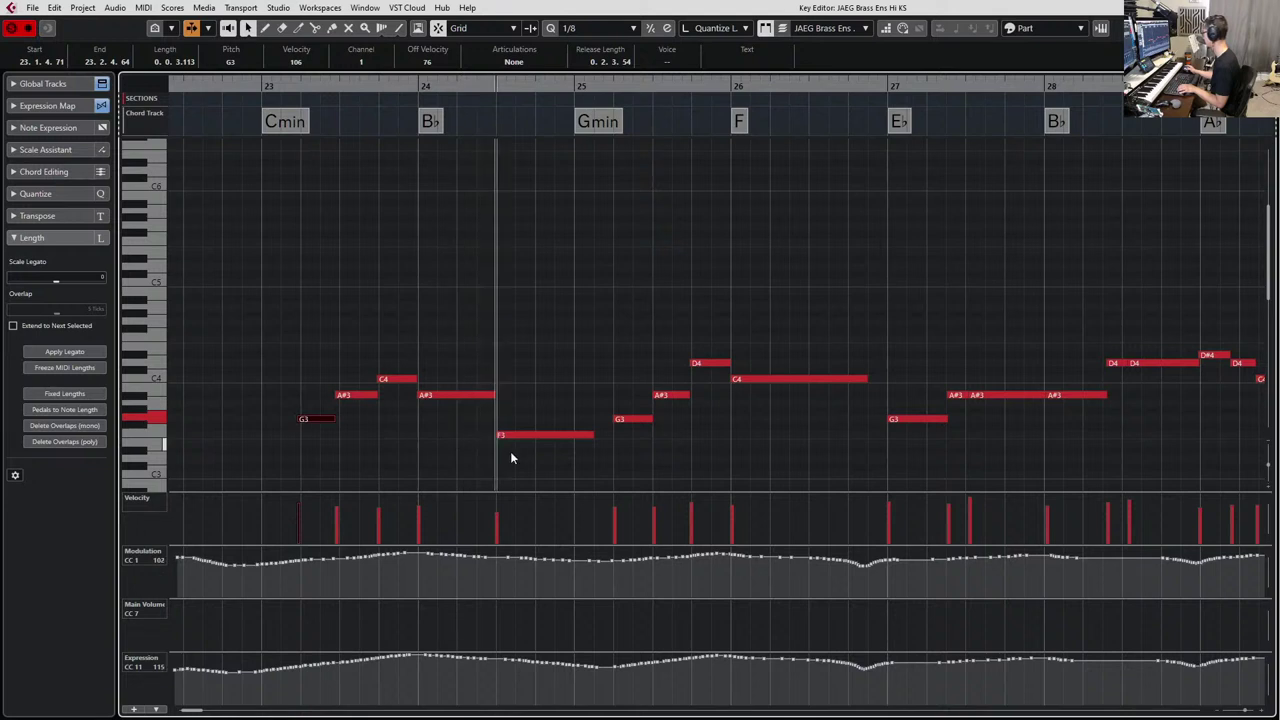
pyautogui.hscroll(2, 677, 447)
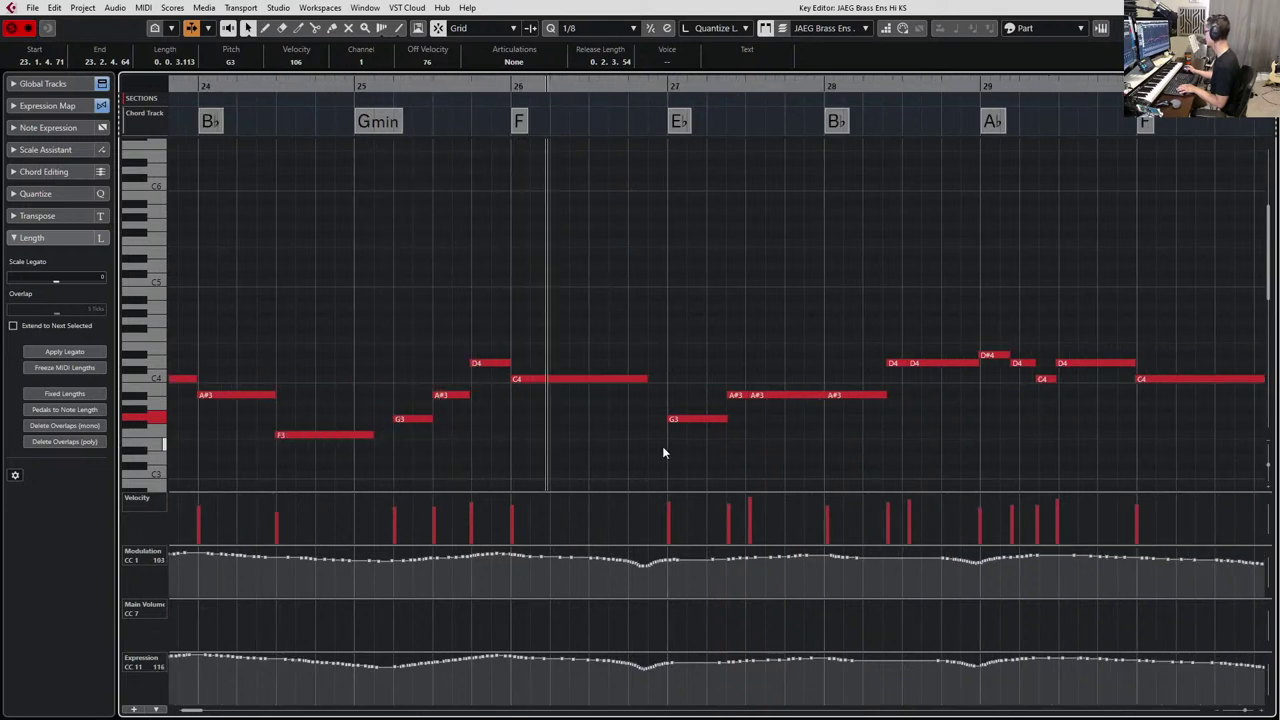
pyautogui.hscroll(2, 662, 446)
pyautogui.hscroll(2, 634, 453)
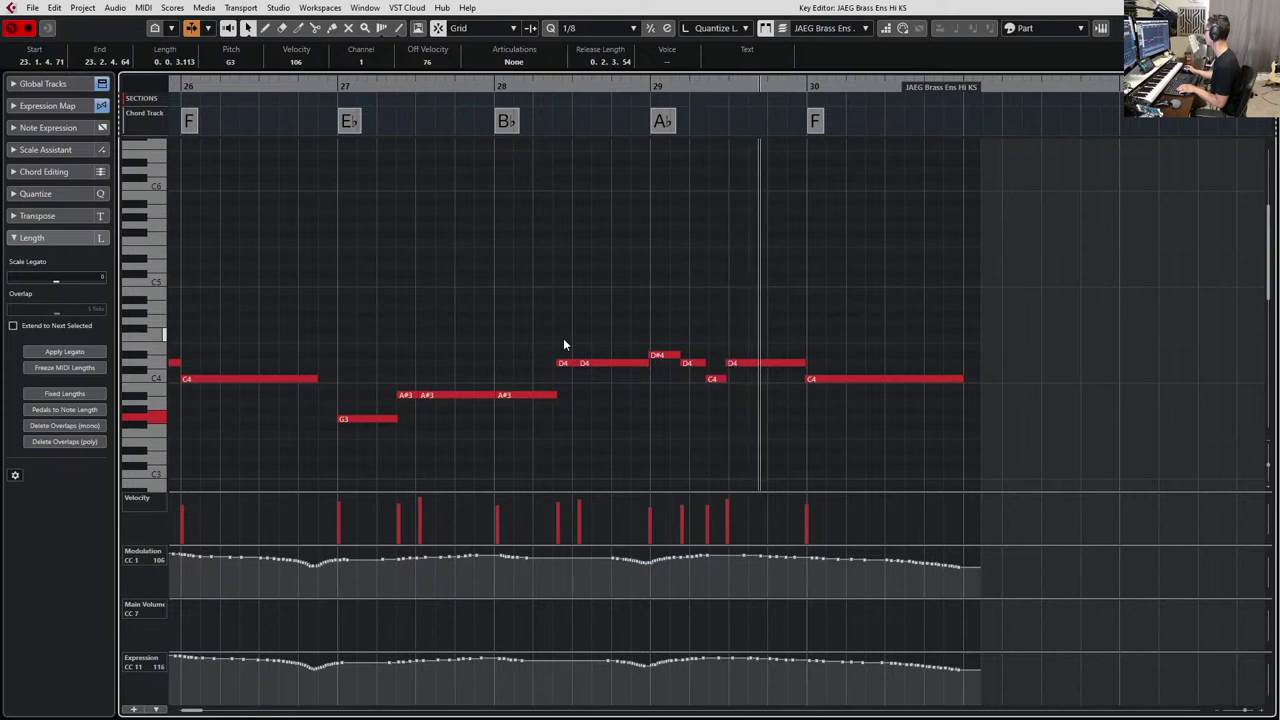
pyautogui.press('space')
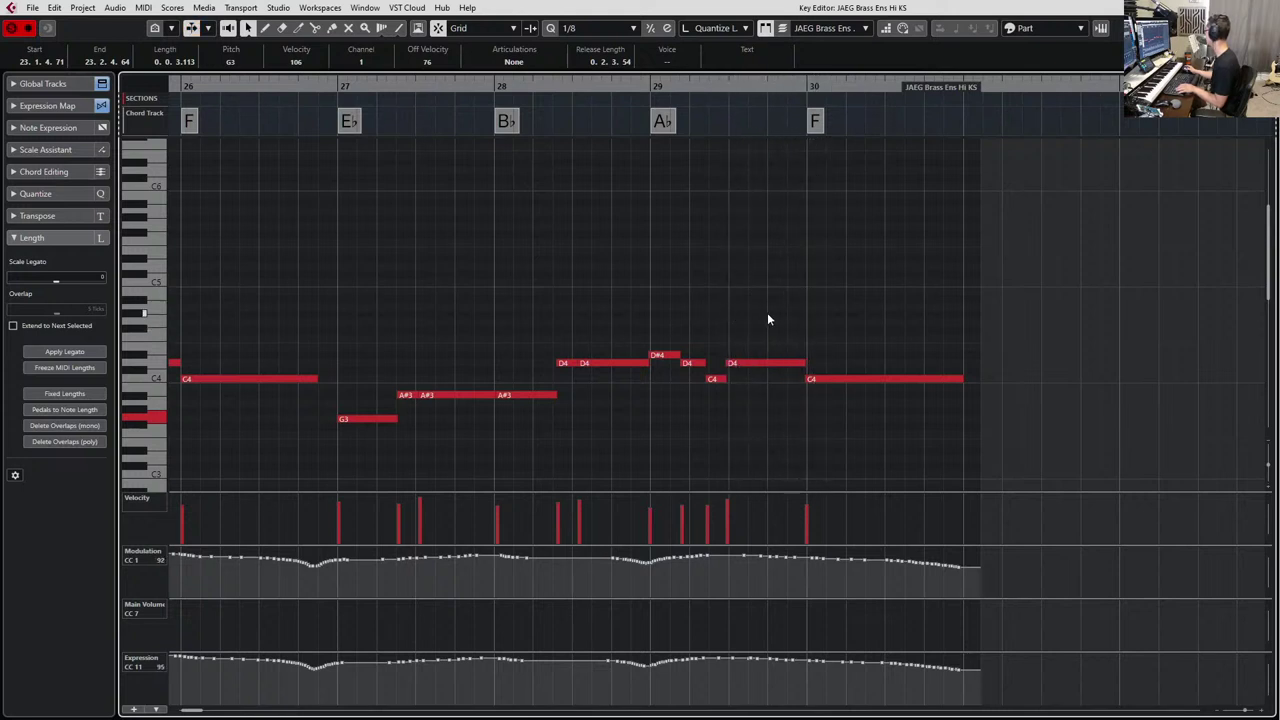
# Split the long D4 in bar 29 at beat 4 and transpose its second half down four semitones to A#3.
pyautogui.click(771, 362)
pyautogui.keyDown('alt'); pyautogui.click(769, 362); pyautogui.keyUp('alt')
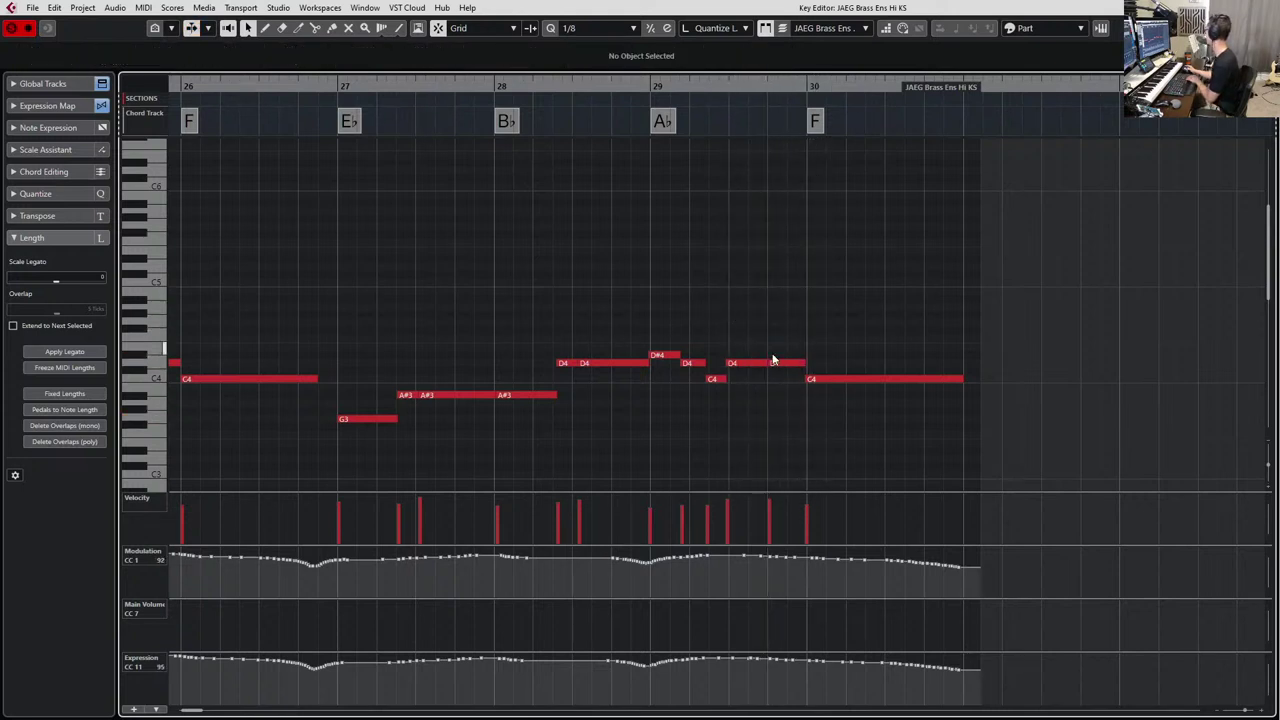
pyautogui.click(784, 363)
pyautogui.press('Down')
pyautogui.press('Down')
pyautogui.press('Down')
pyautogui.press('Down')
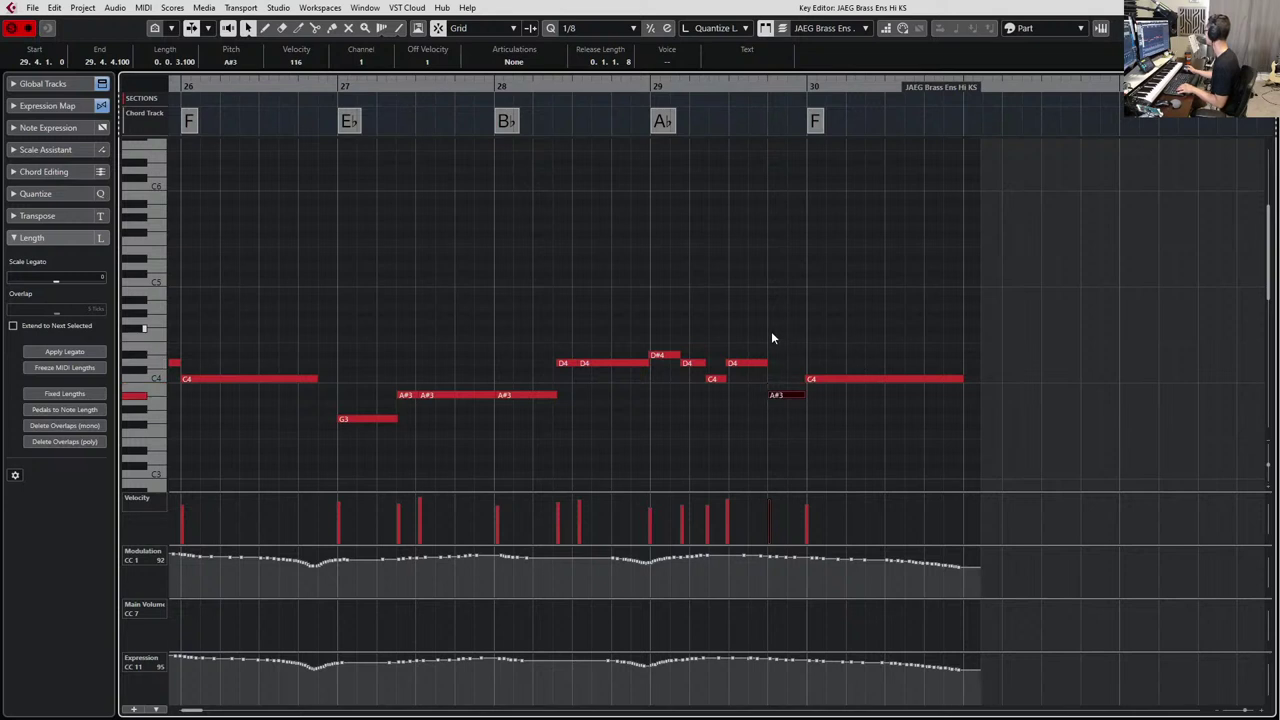
# Lower the velocity of the A#3 in bar 29 and audition the phrase from the long D4 in bar 28.
pyautogui.moveTo(624, 390); pyautogui.dragTo(695, 348)
pyautogui.press('l')
pyautogui.press('space')
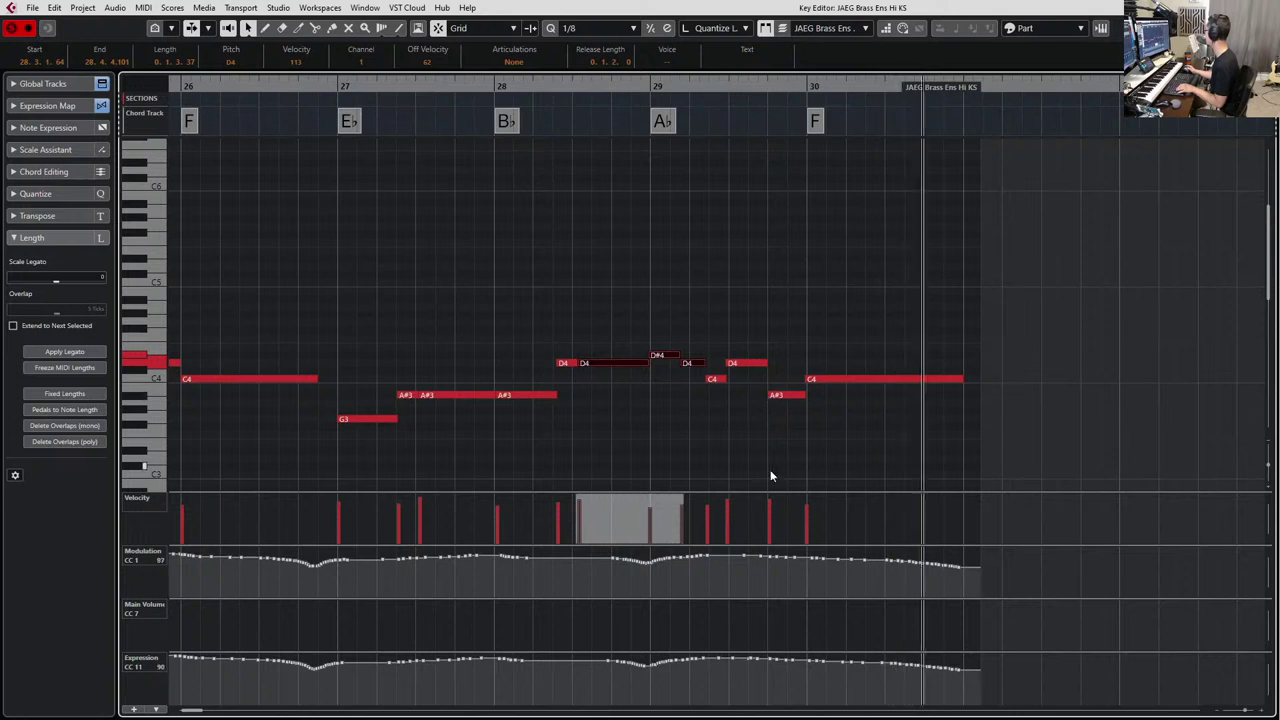
pyautogui.press('space')
pyautogui.click(771, 513)
pyautogui.press('space')
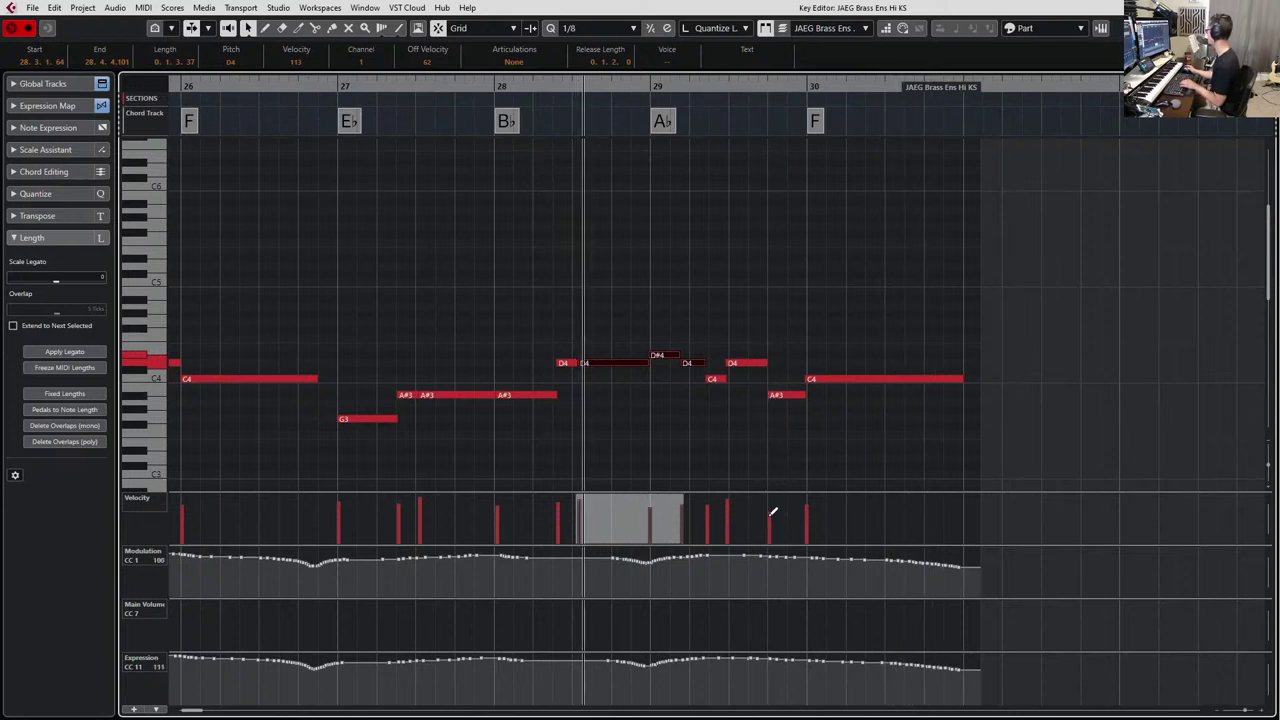
pyautogui.click(928, 430)
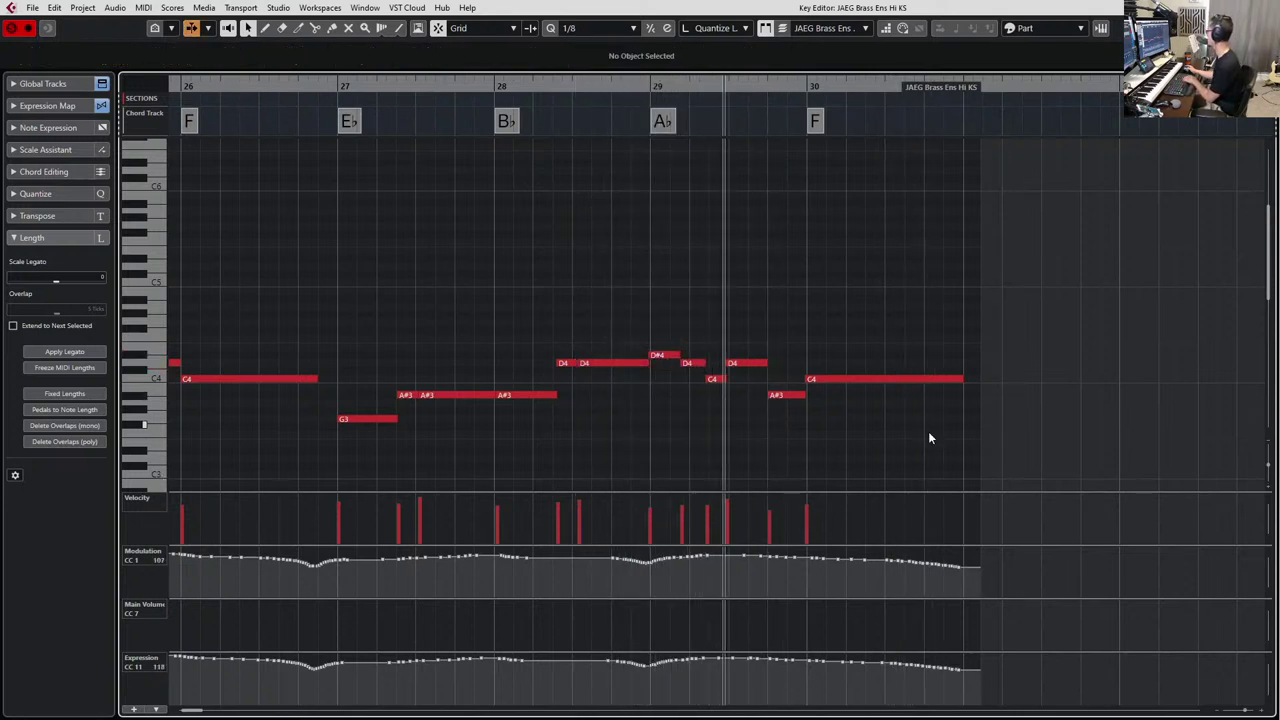
# Return to the project arrangement and play it from bar 19 through bar 29 to hear the brass melody in context.
pyautogui.press('Escape')
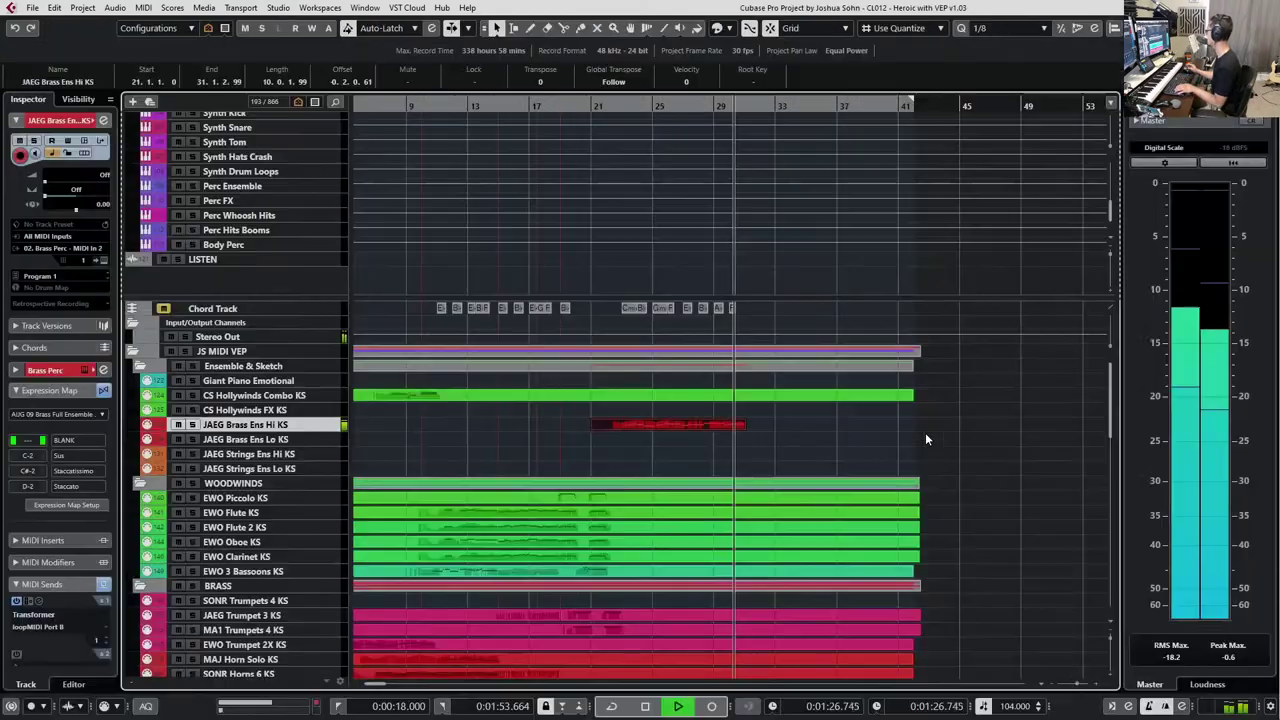
pyautogui.press('space')
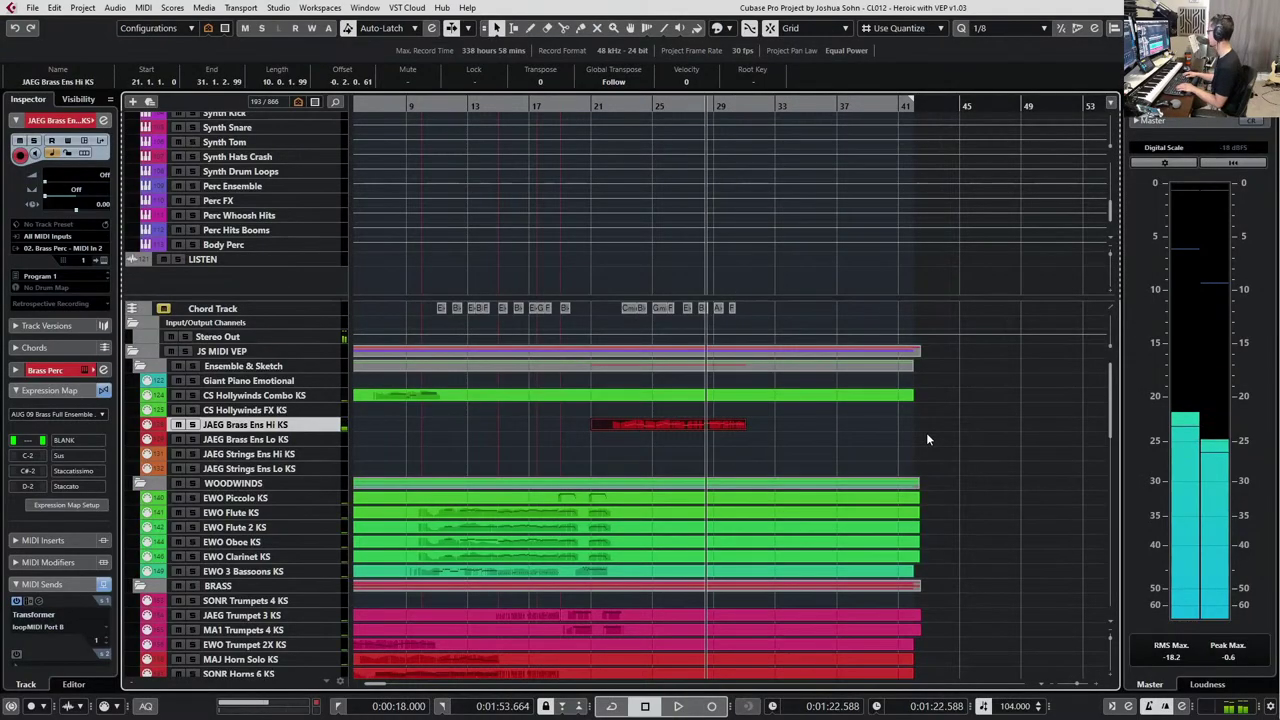
pyautogui.press('KP_Subtract')
pyautogui.press('KP_Subtract')
pyautogui.press('KP_Subtract')
pyautogui.press('KP_Subtract')
pyautogui.press('KP_Subtract')
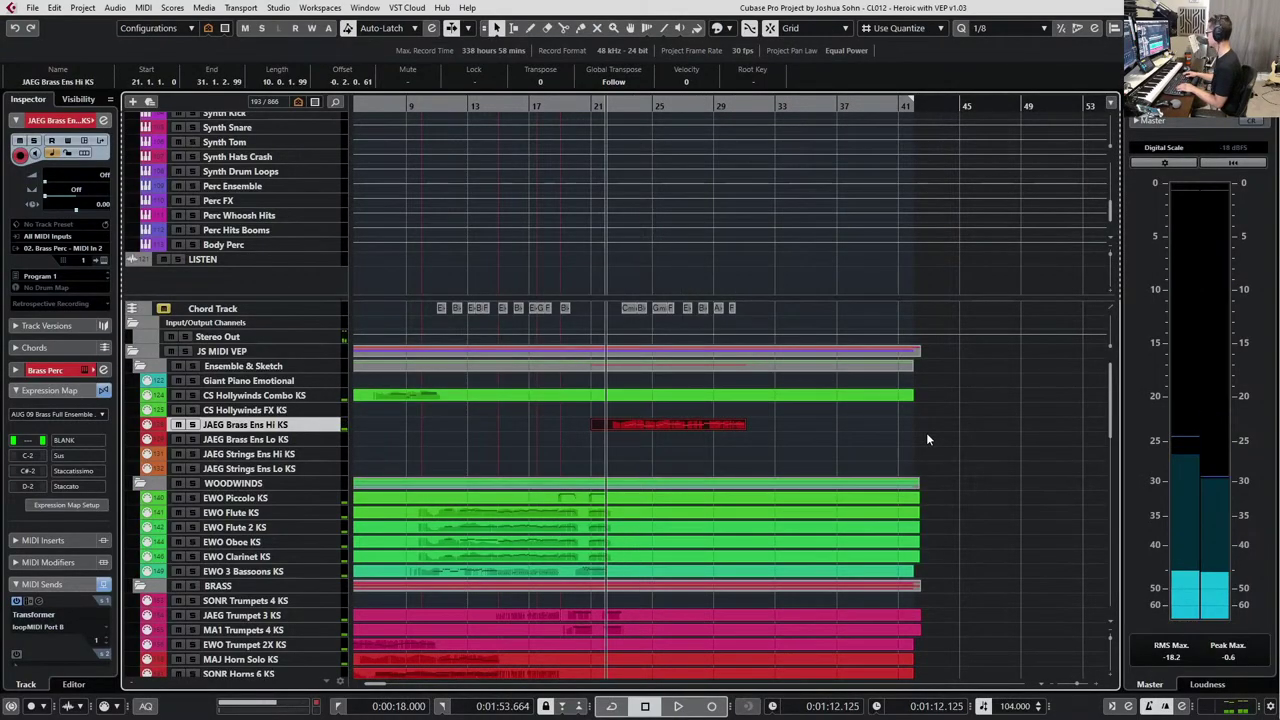
pyautogui.press('space')
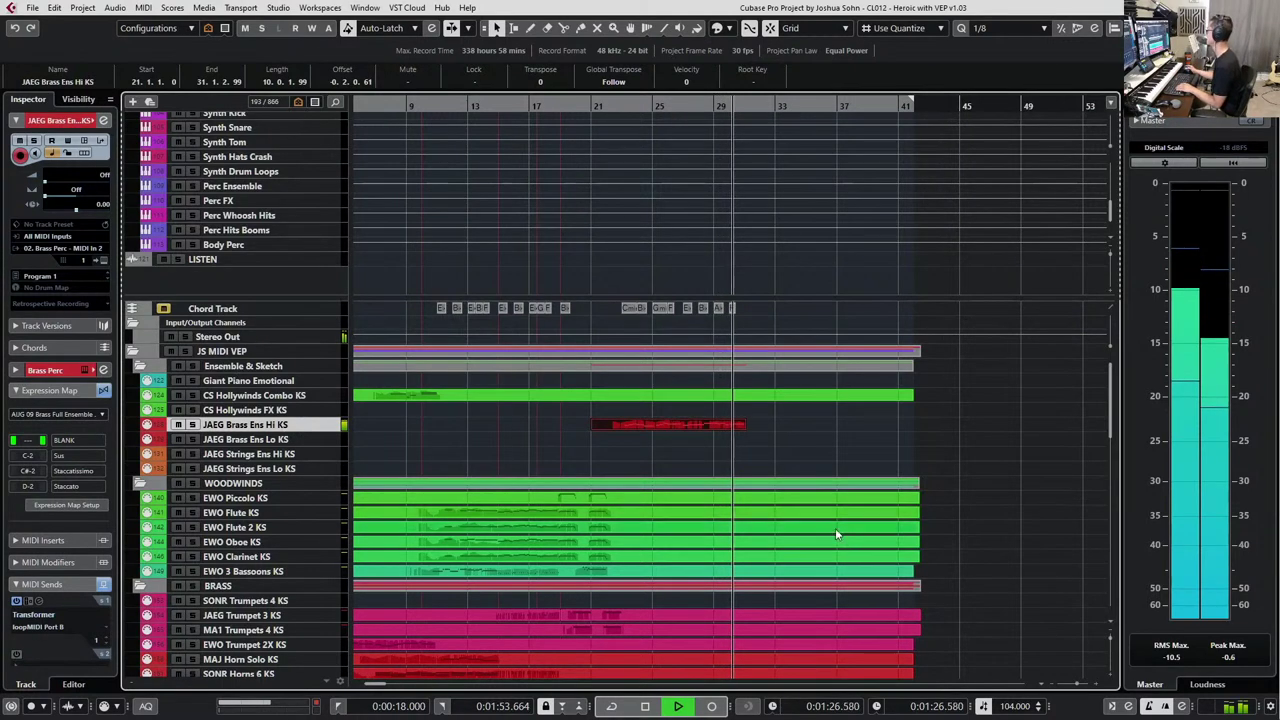
pyautogui.press('space')
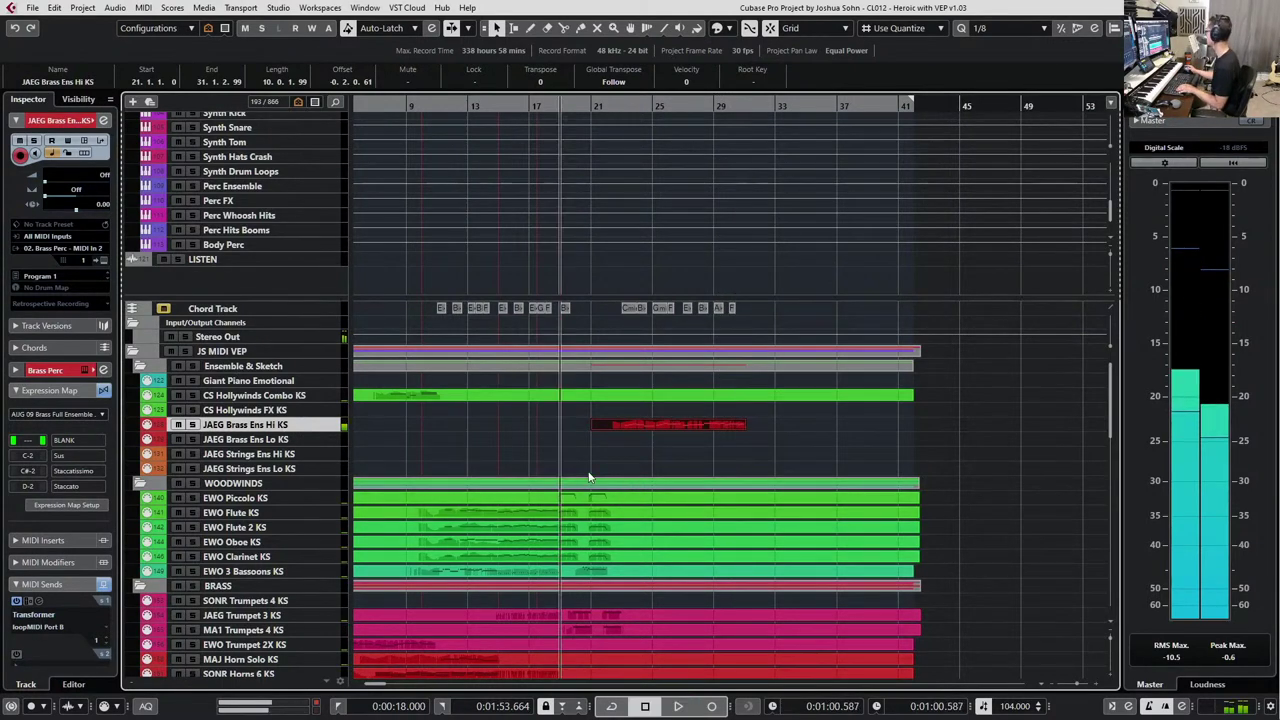
# Open the JAEG Brass Ens Hi KS part in the Key Editor and enlarge its Modulation and Expression lanes around bar 30.
pyautogui.doubleClick(678, 425)
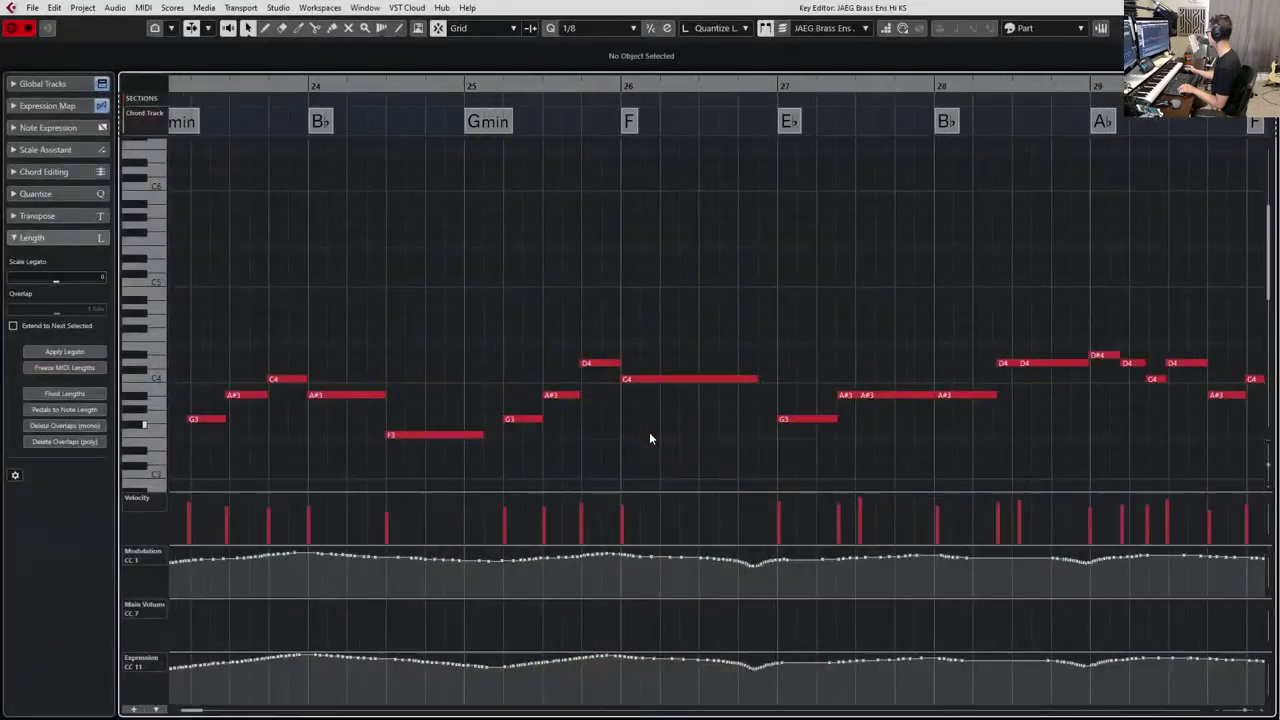
pyautogui.hscroll(5, 600, 450)
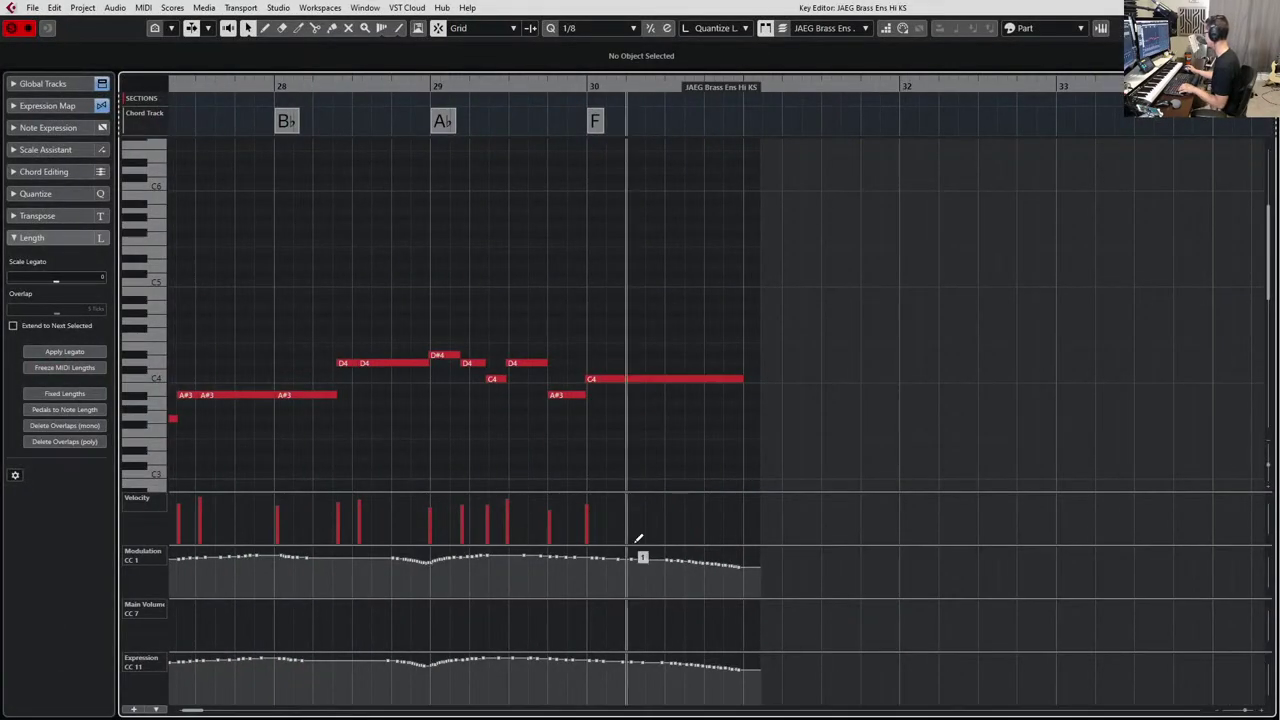
pyautogui.moveTo(640, 547); pyautogui.dragTo(640, 512)
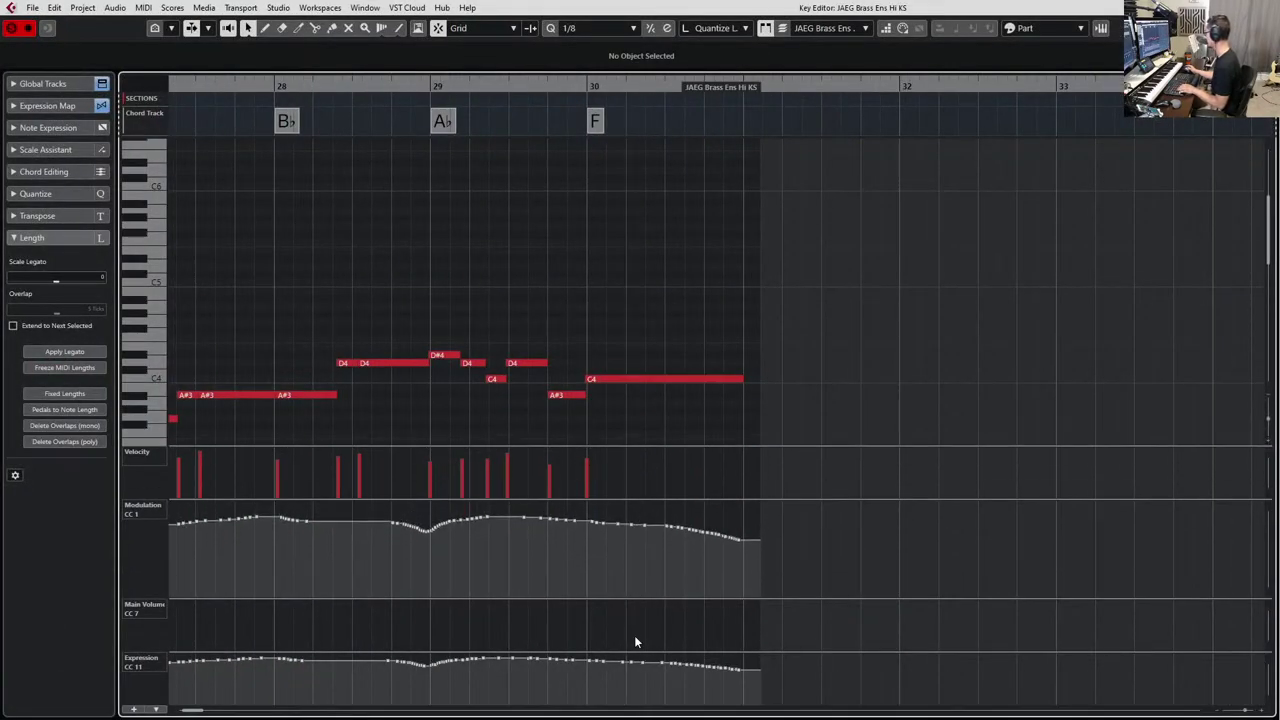
pyautogui.moveTo(640, 650); pyautogui.dragTo(642, 626)
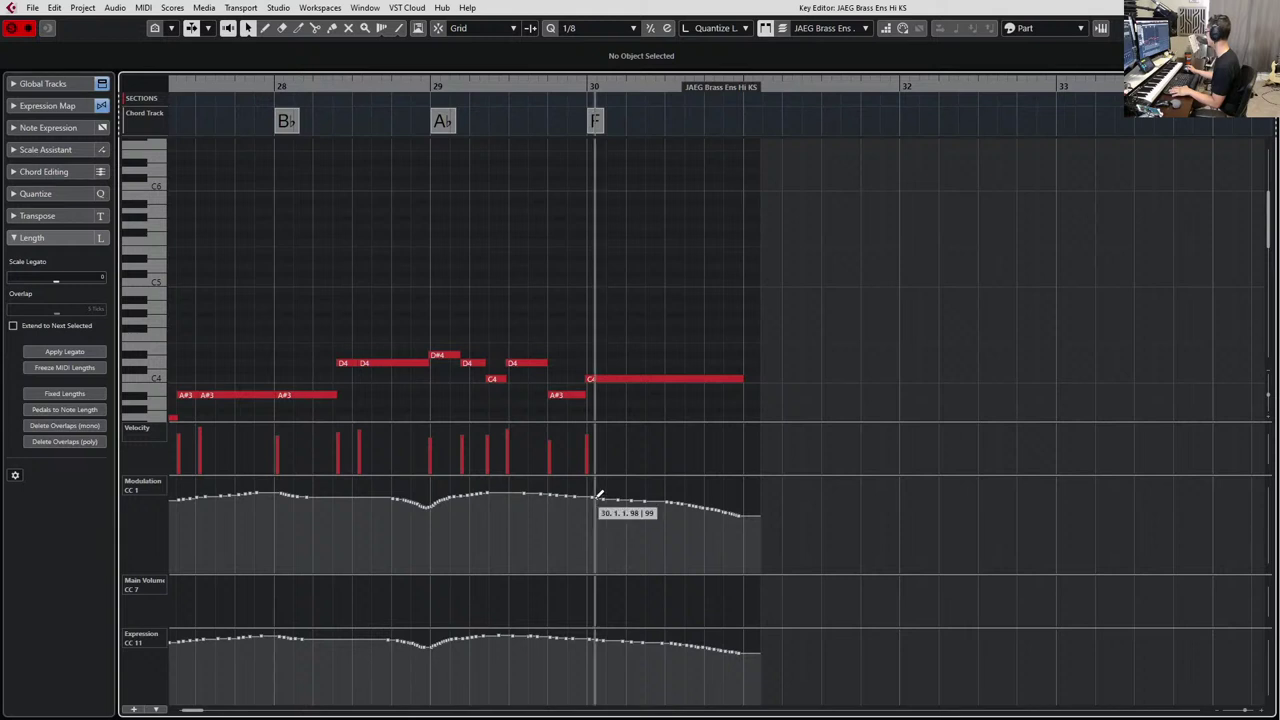
# Redraw modulation and expression under the long C4 in bar 30 as a dip and rising swell, and audition the melody.
pyautogui.moveTo(596, 497)
pyautogui.mouseDown()
pyautogui.moveTo(656, 508)
pyautogui.moveTo(603, 506)
pyautogui.moveTo(629, 512)
pyautogui.moveTo(763, 481)
pyautogui.mouseUp()
pyautogui.moveTo(606, 643); pyautogui.dragTo(762, 630)
pyautogui.press('space')
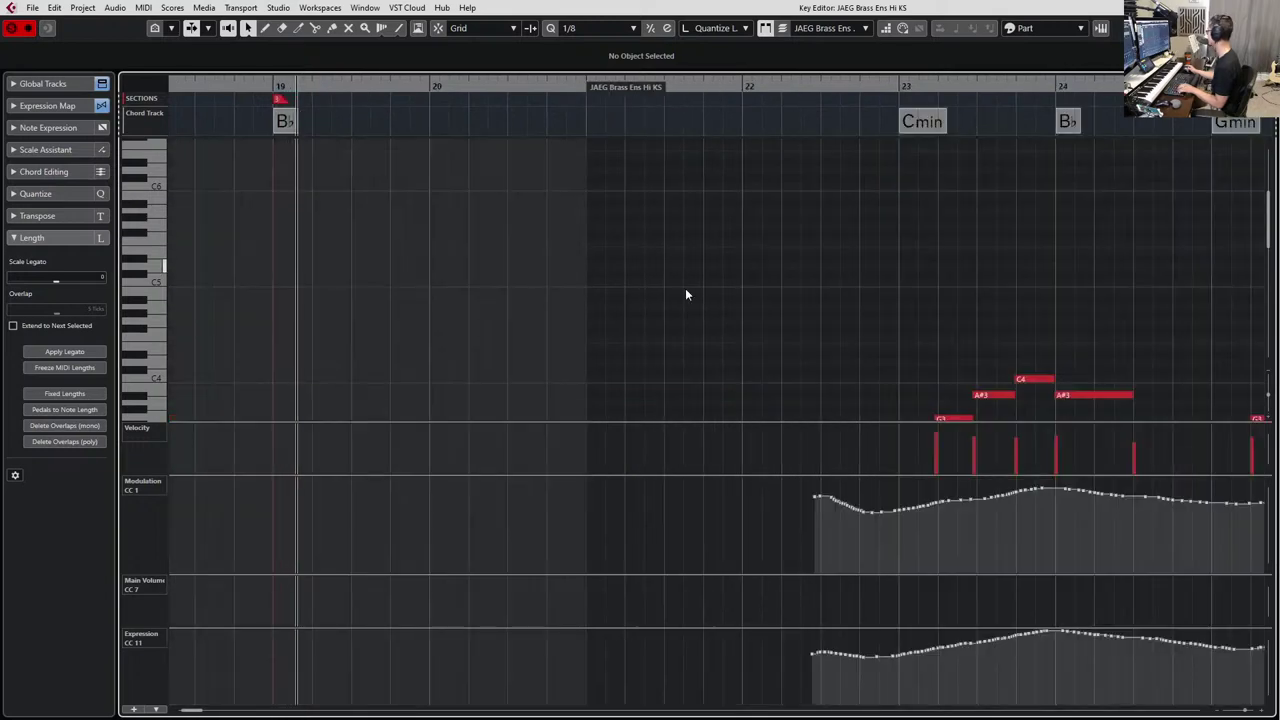
pyautogui.hscroll(-1, 1043, 316)
pyautogui.hscroll(6, 1043, 316)
# Raise the modulation curve from the last D4 in bar 29 into the start of bar 30 and replay the ending.
pyautogui.moveTo(916, 289); pyautogui.dragTo(842, 410)
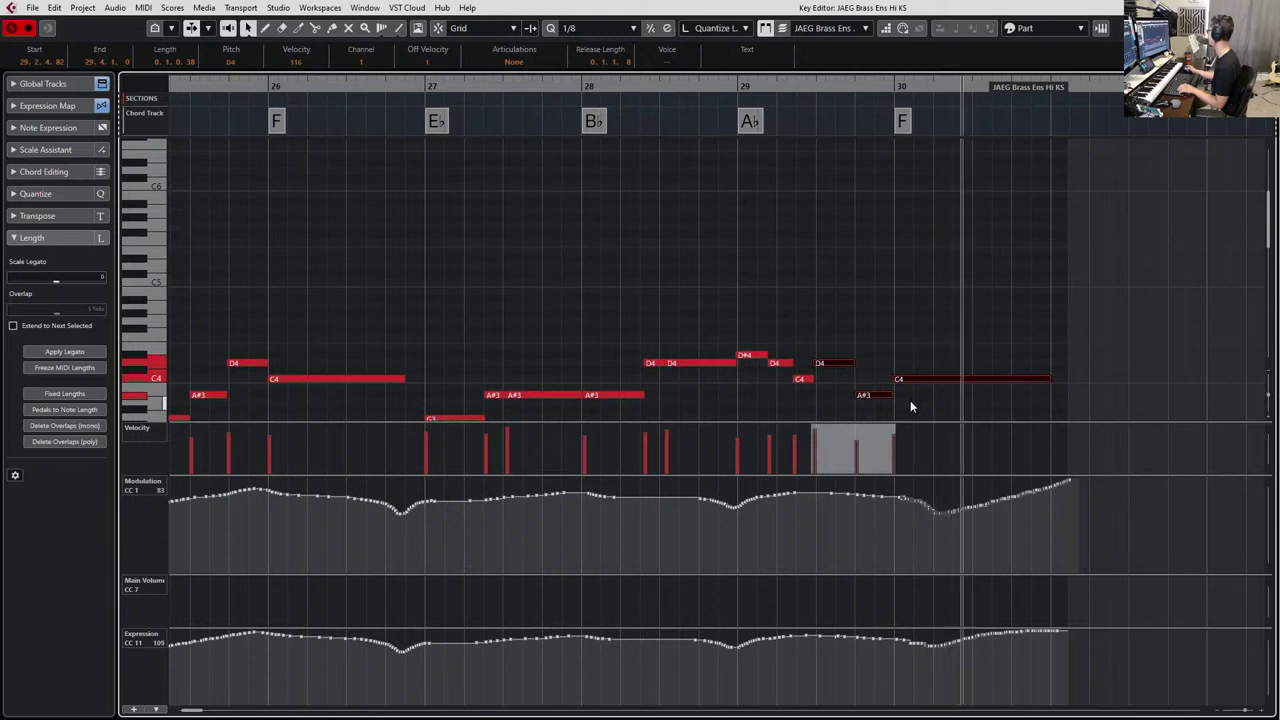
pyautogui.press('space')
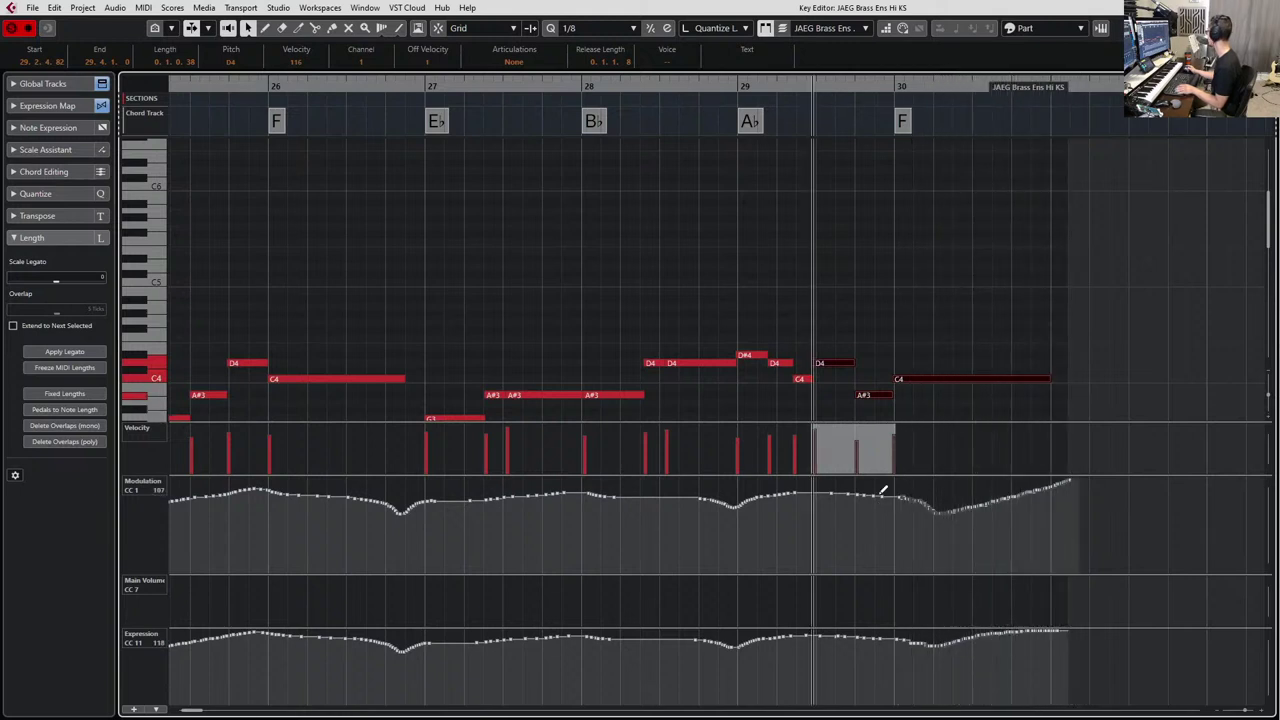
pyautogui.click(858, 489)
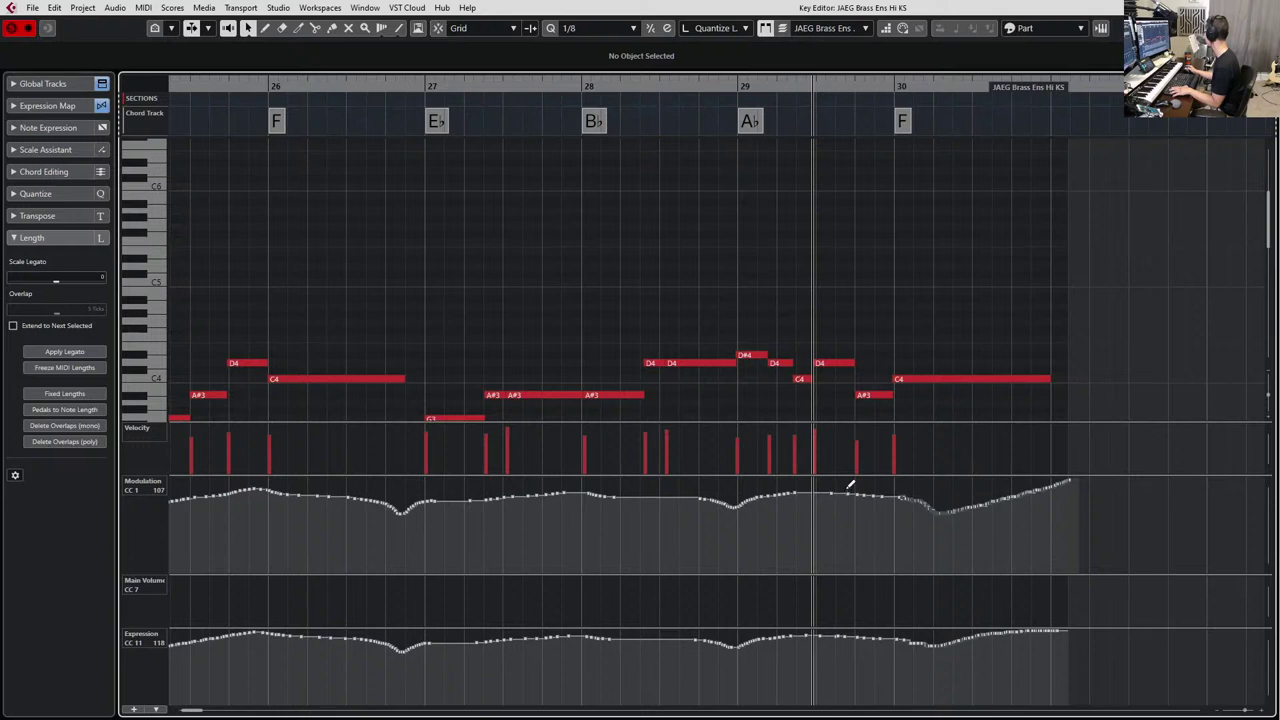
pyautogui.moveTo(857, 487)
pyautogui.mouseDown()
pyautogui.moveTo(834, 488)
pyautogui.moveTo(920, 485)
pyautogui.moveTo(937, 503)
pyautogui.mouseUp()
pyautogui.press('space')
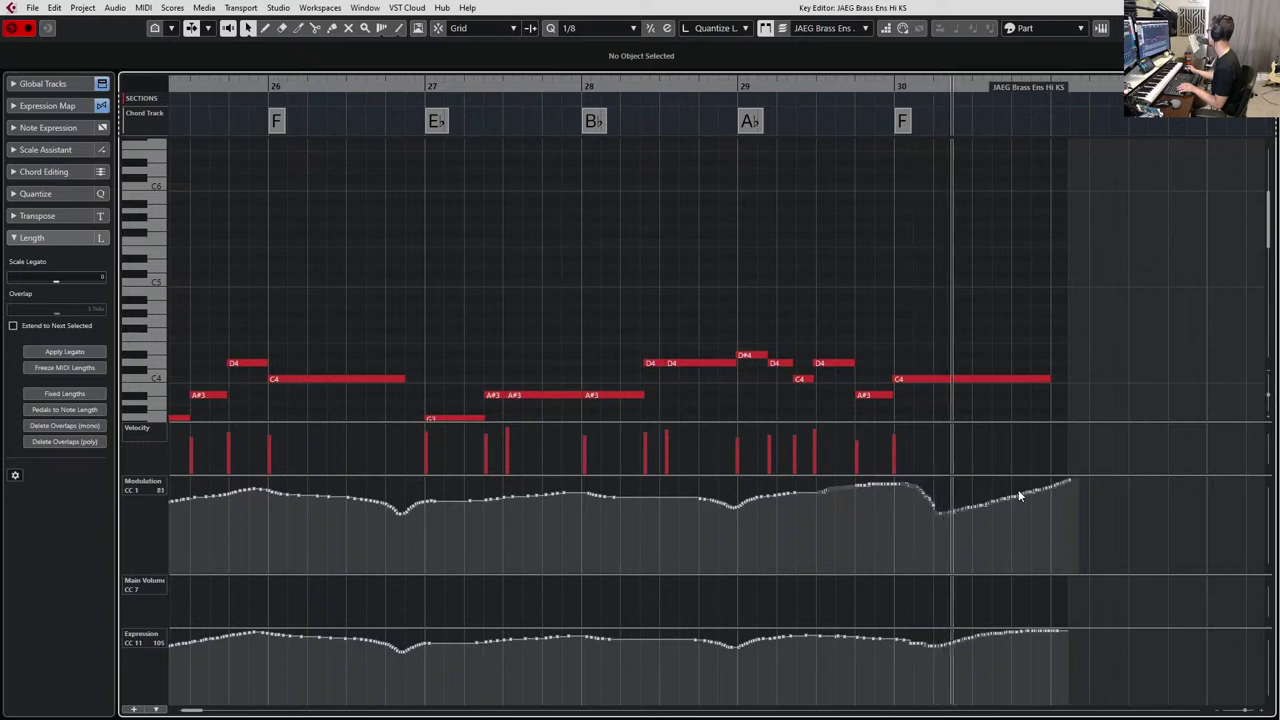
pyautogui.press('space')
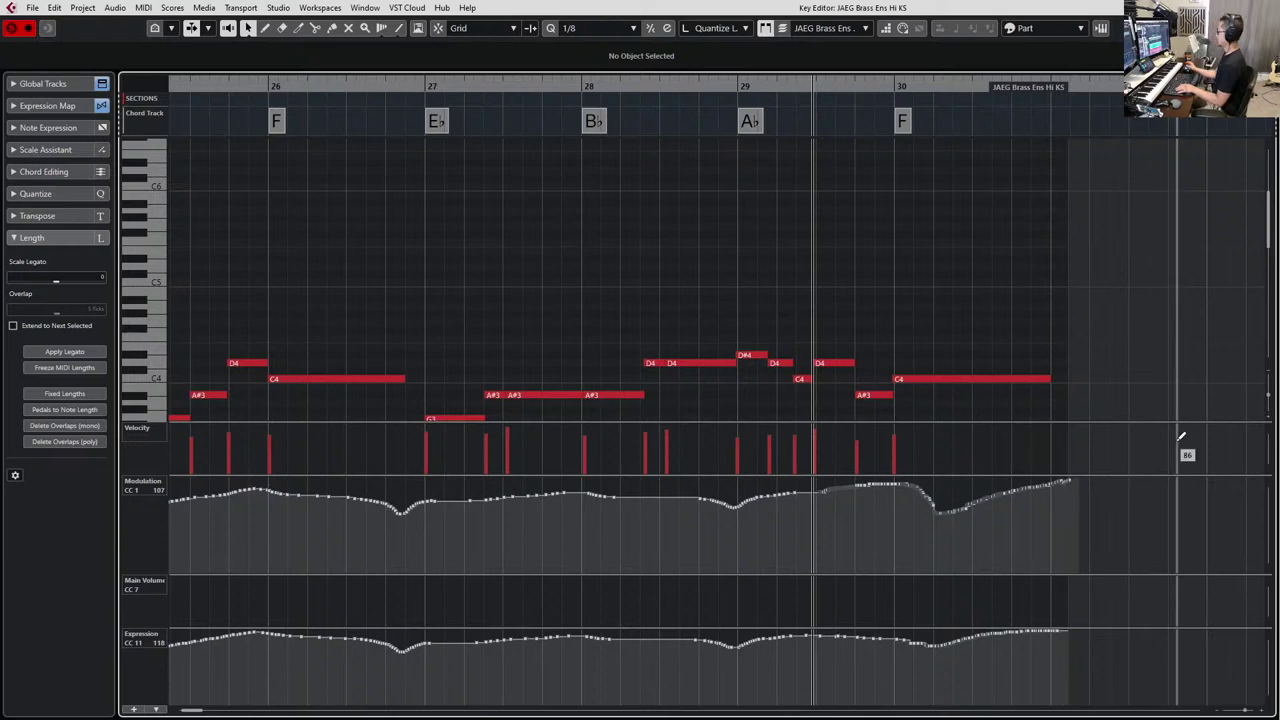
# Open all parts in the JS MIDI VEP folder together in the Key Editor and view the whole piece.
pyautogui.press('Return')
pyautogui.scroll(-1, 1010, 466)
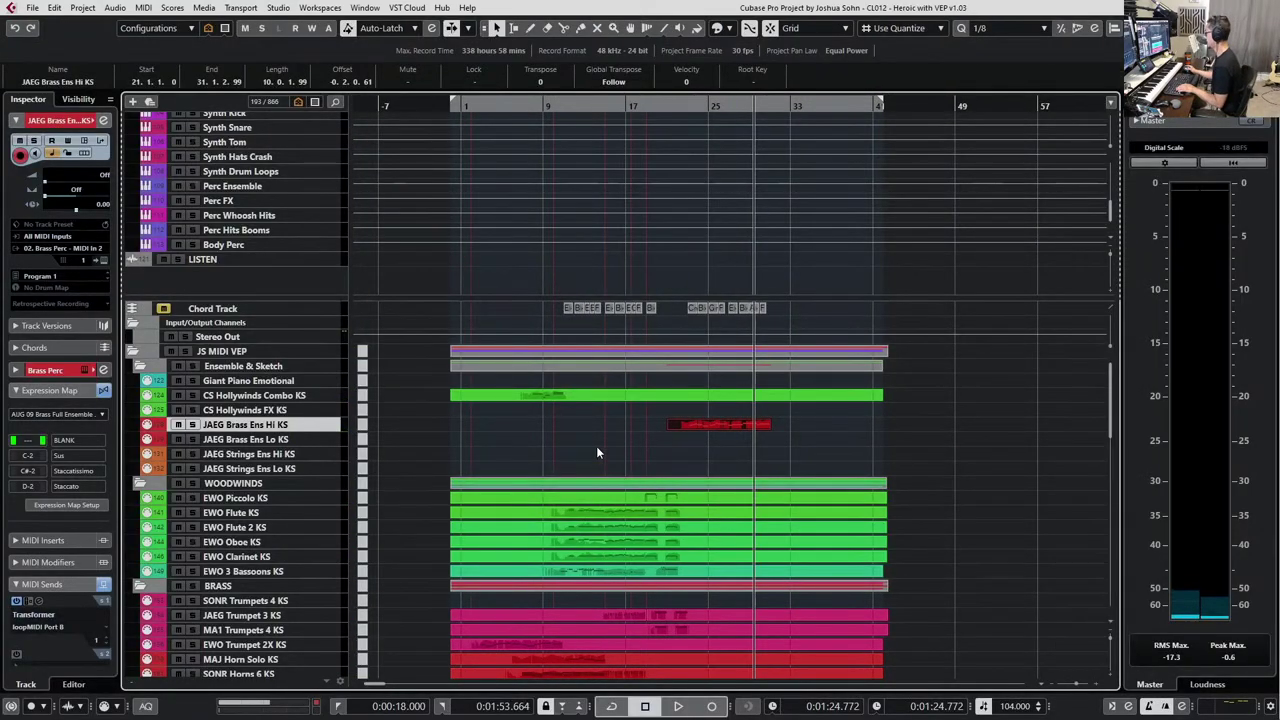
pyautogui.click(591, 343)
pyautogui.click(593, 344)
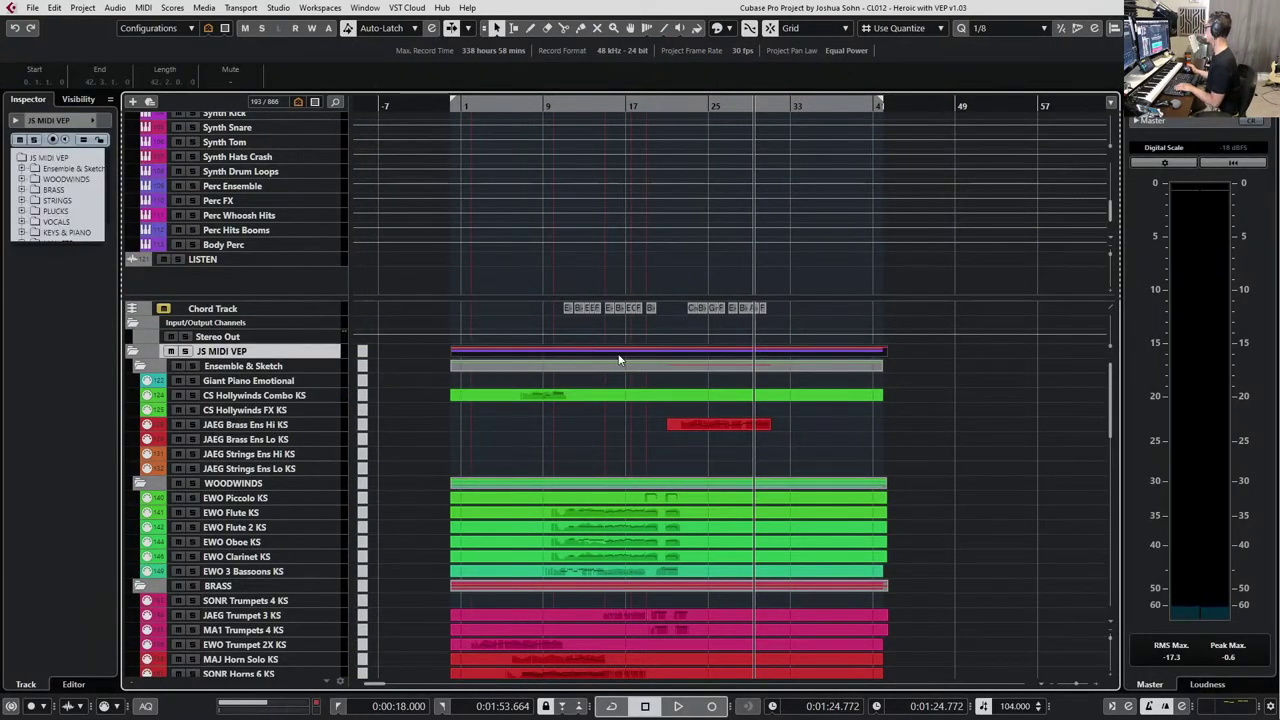
pyautogui.press('KP_1')
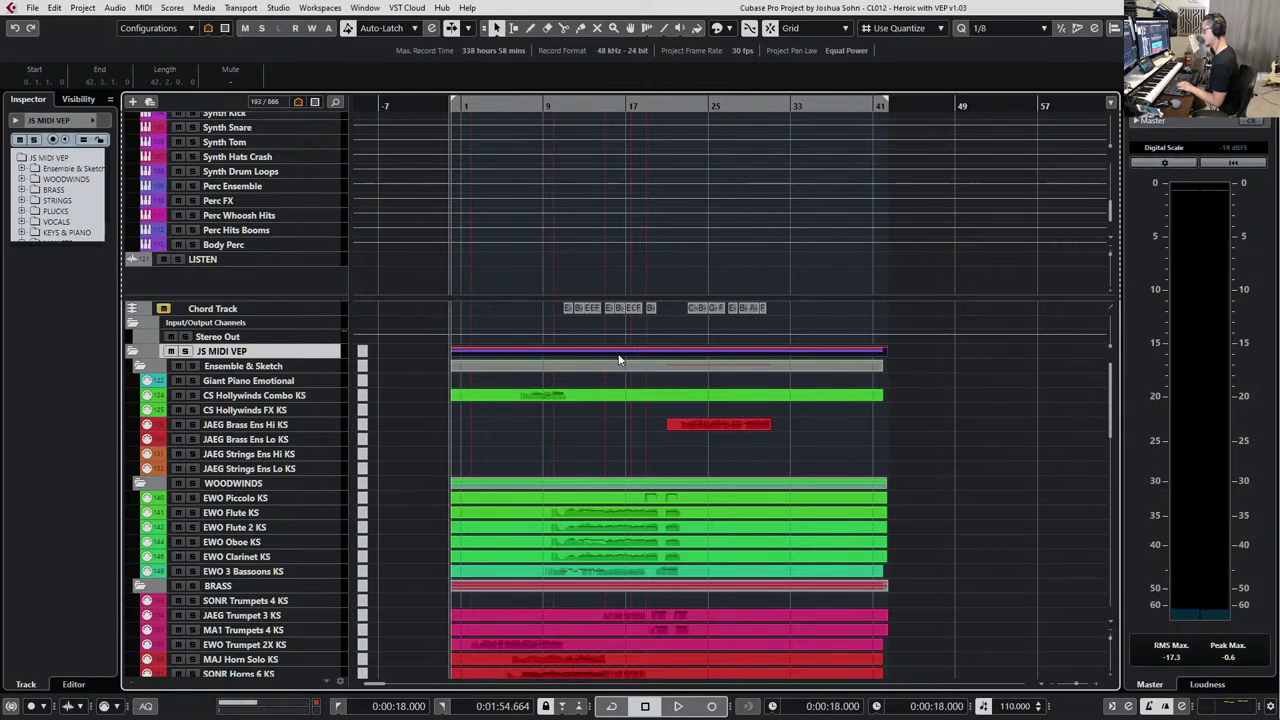
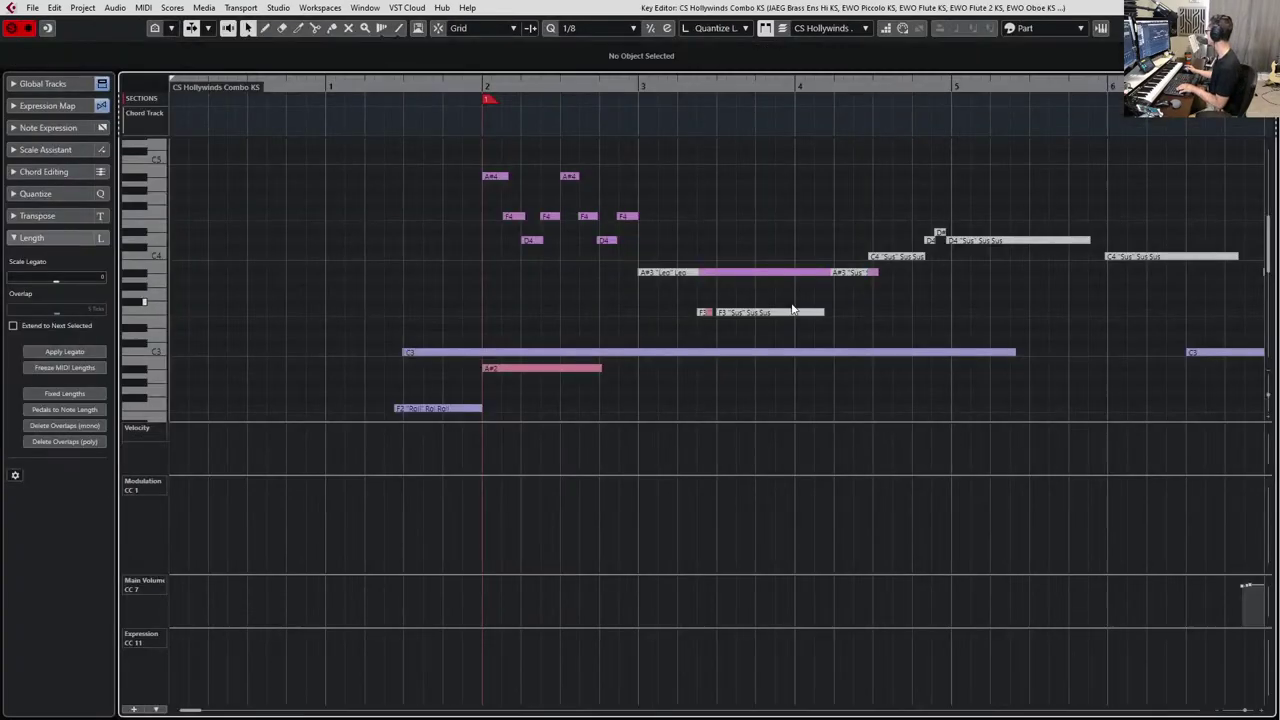
pyautogui.press('g')
pyautogui.press('g')
pyautogui.press('g')
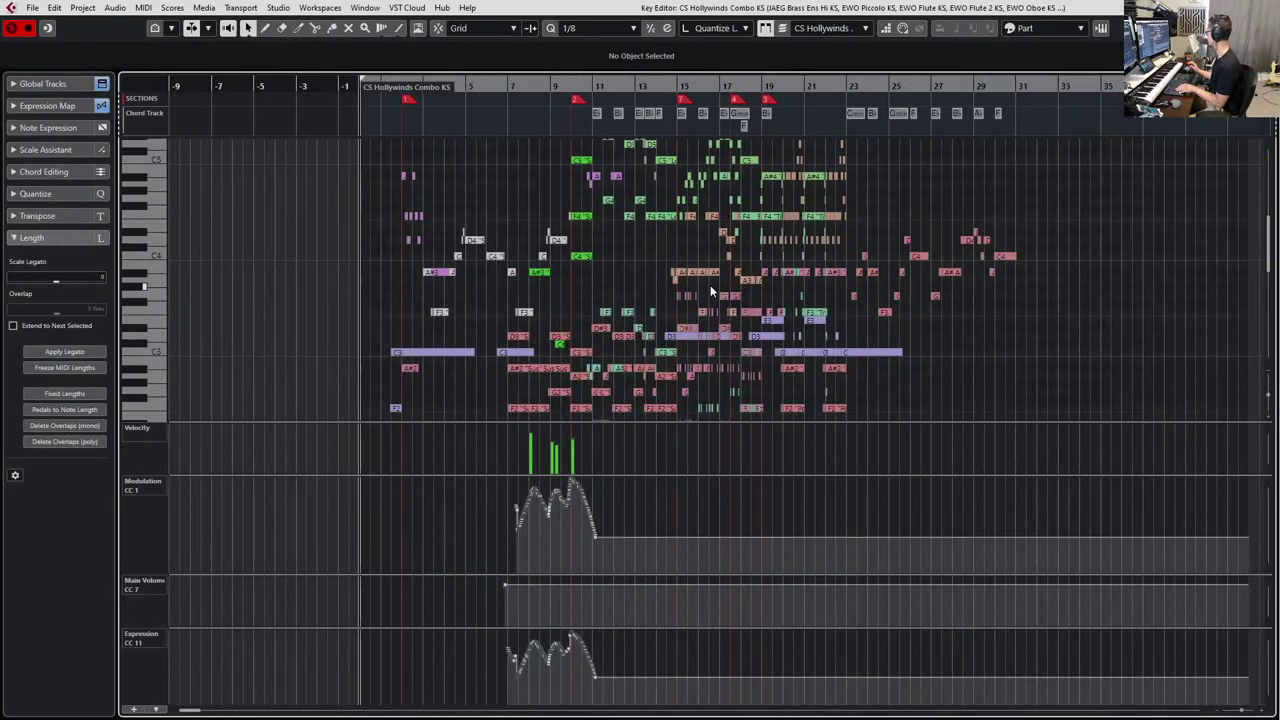
pyautogui.keyDown('alt'); pyautogui.keyDown('shift'); pyautogui.click(714, 285); pyautogui.keyUp('shift'); pyautogui.keyUp('alt')
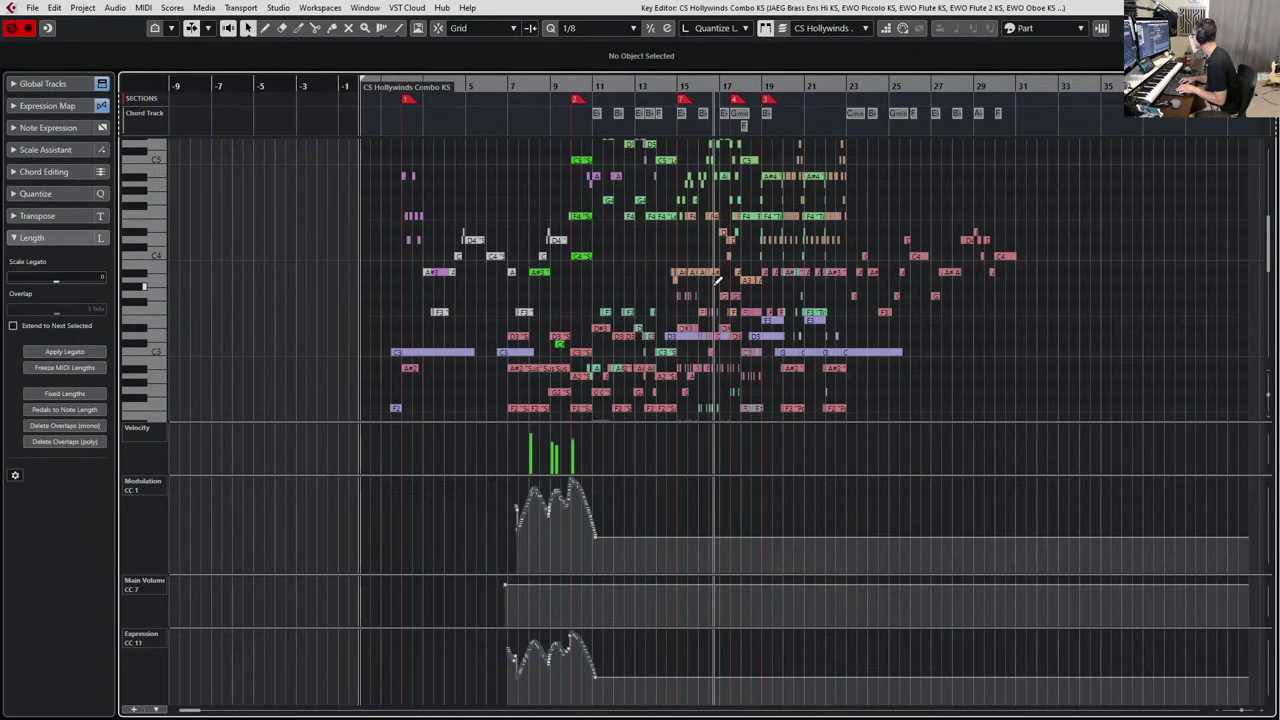
# Return to the arrangement and undo the recent edits back to the original piano sketch on Giant Piano Emotional.
pyautogui.press('Escape')
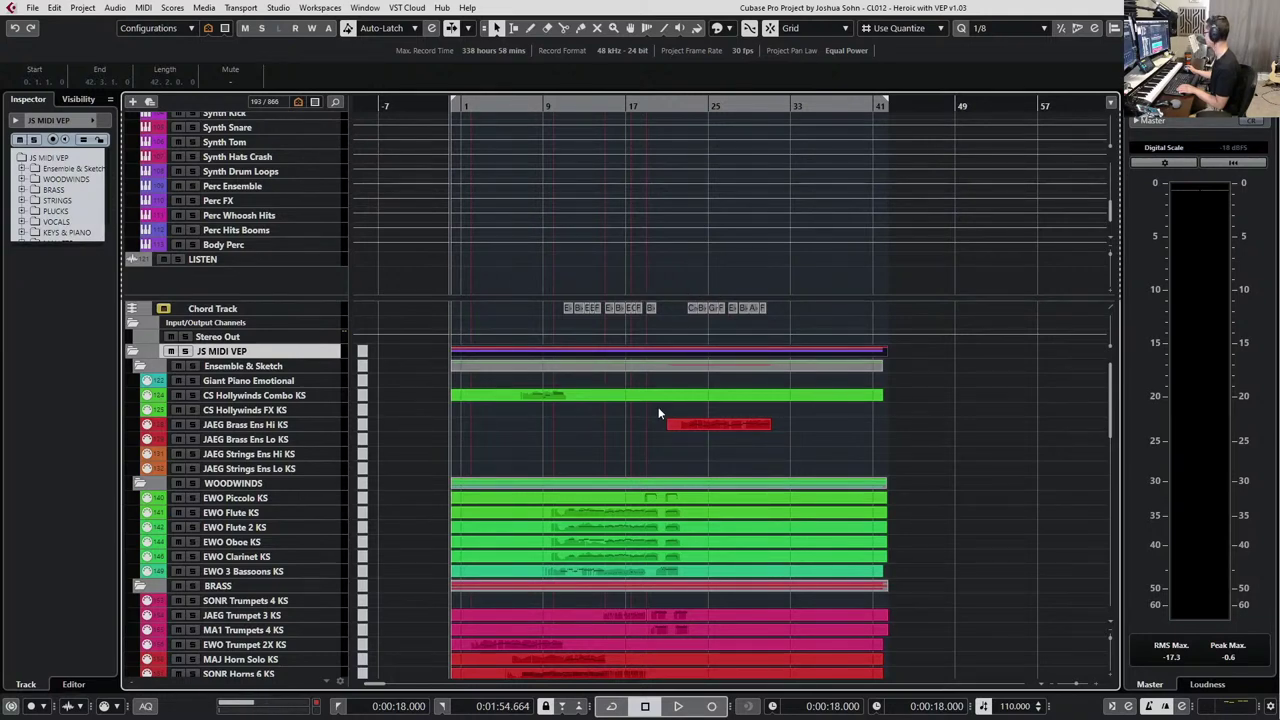
pyautogui.scroll(-2, 658, 412)
pyautogui.scroll(2, 663, 445)
pyautogui.scroll(-2, 668, 420)
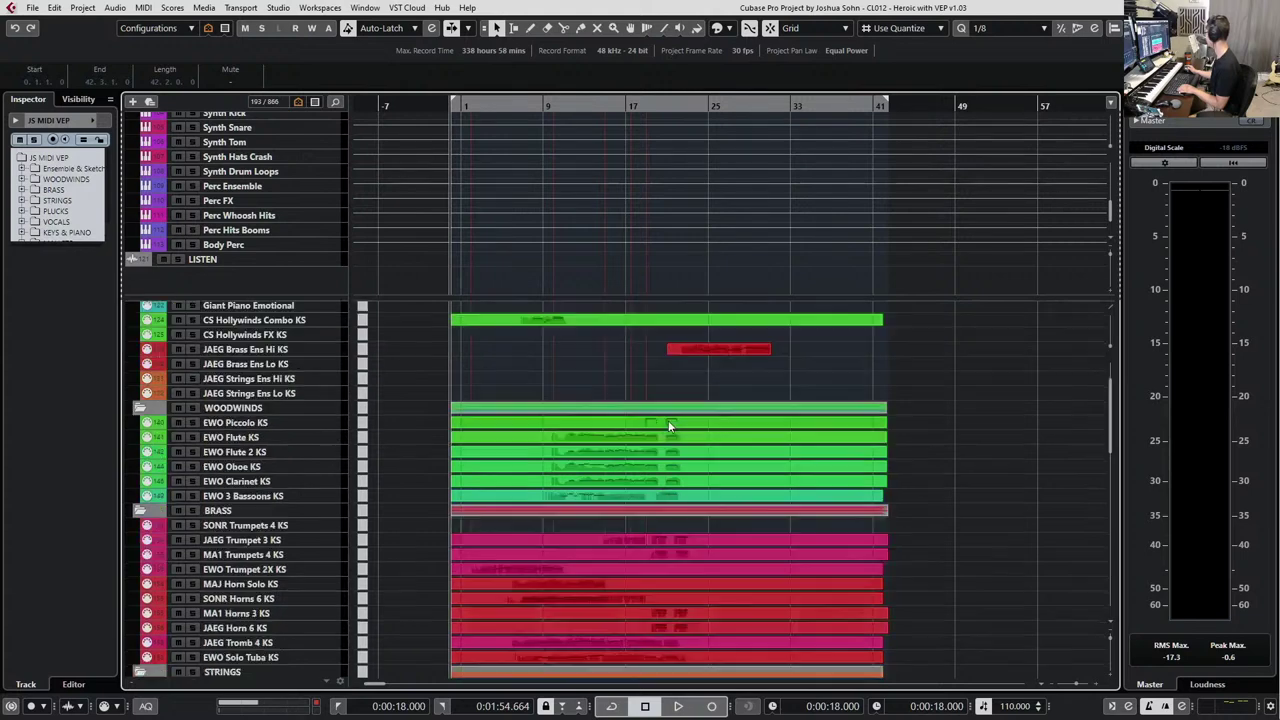
pyautogui.scroll(2, 680, 416)
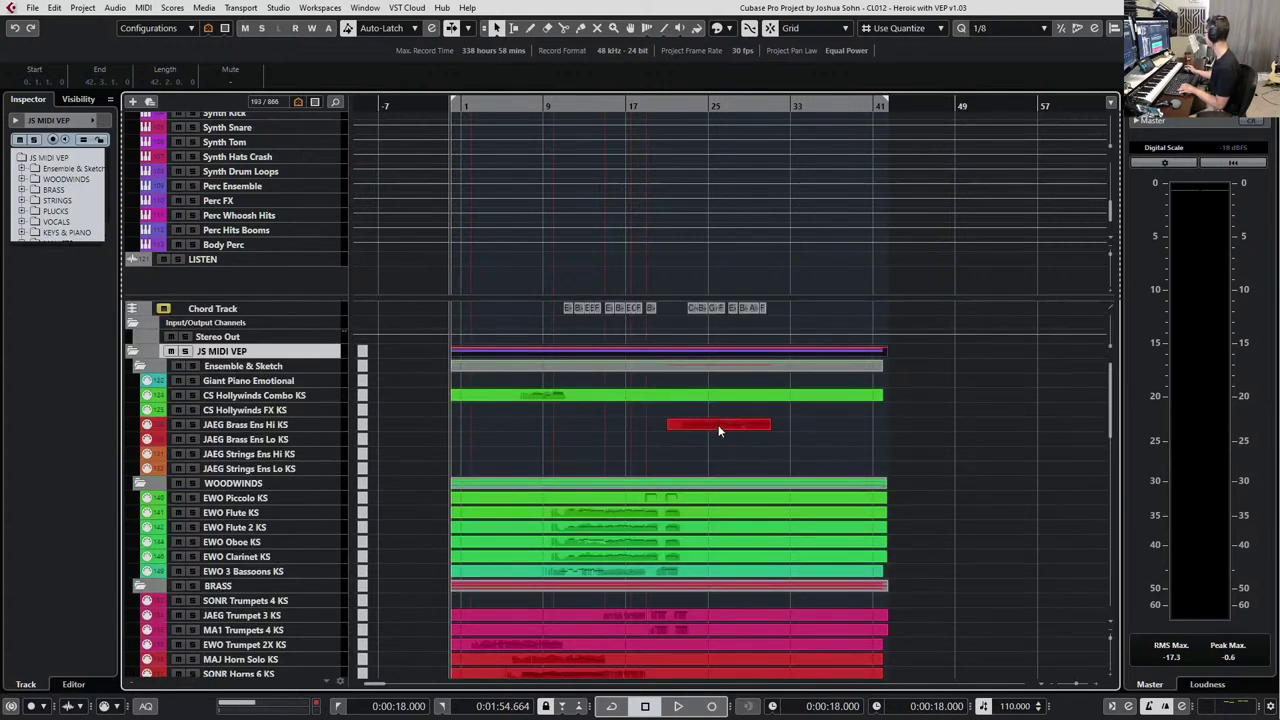
pyautogui.click(796, 430)
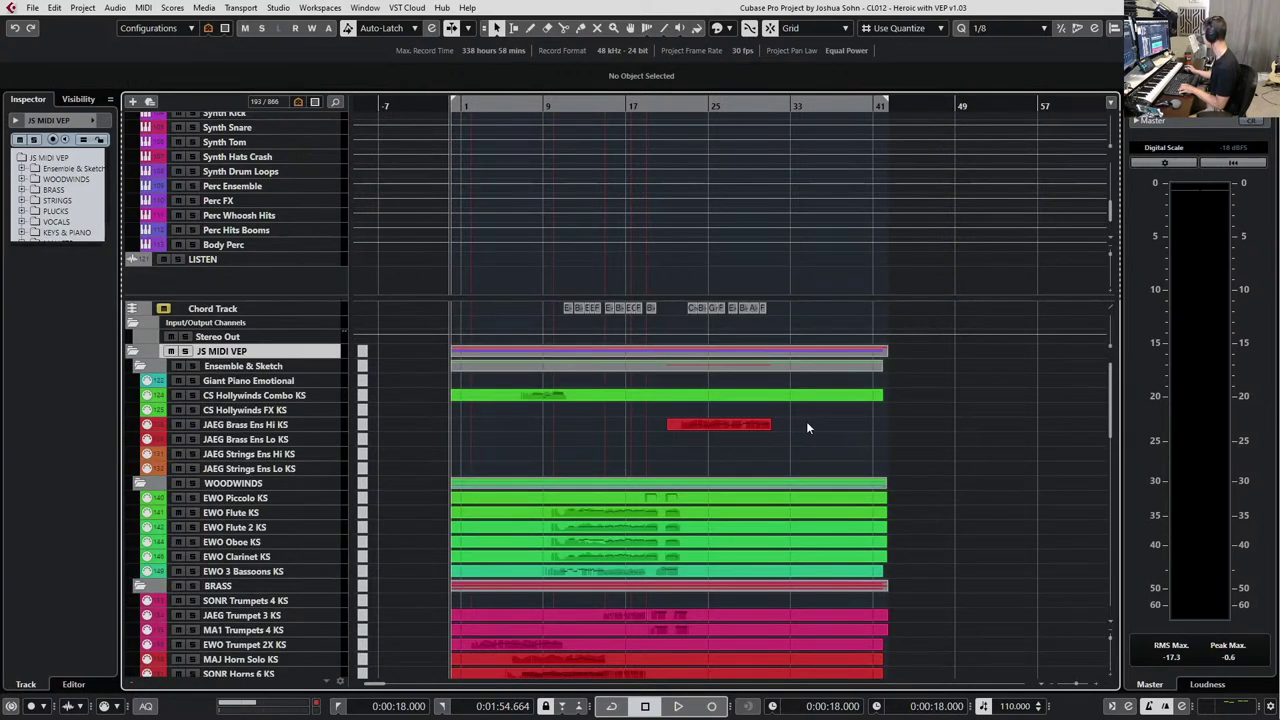
pyautogui.hotkey('ctrl', 'z')
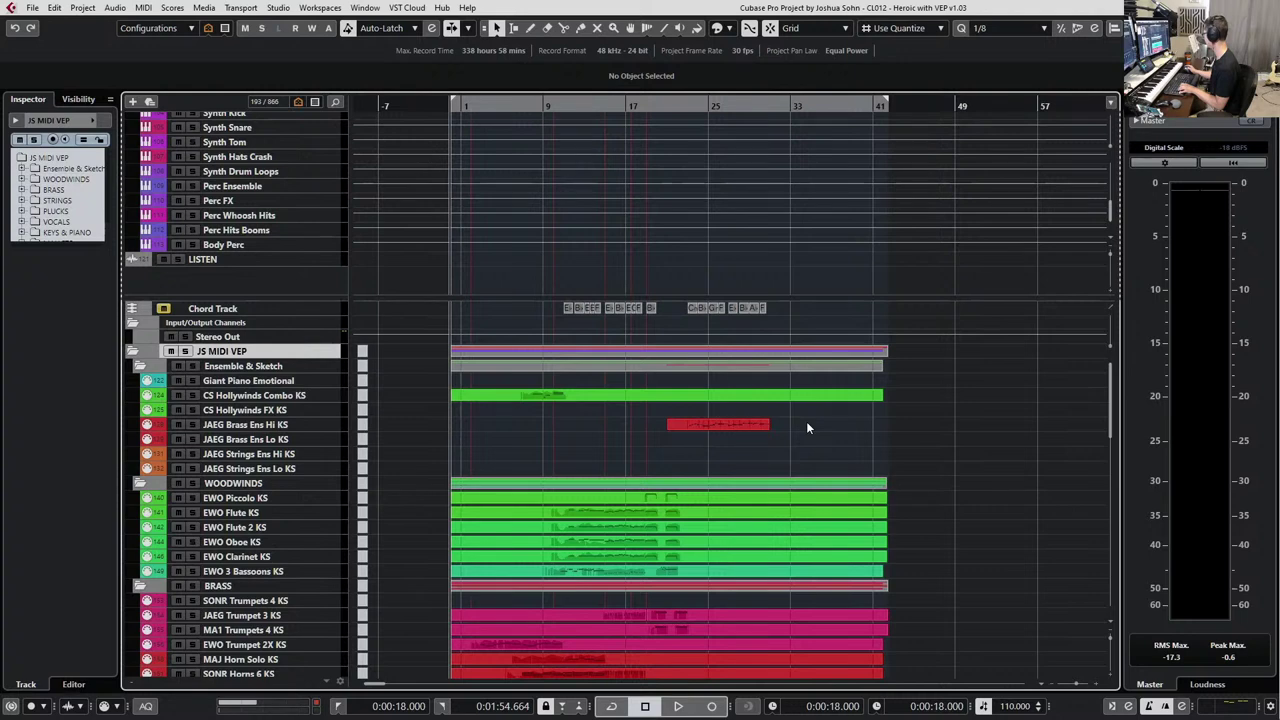
pyautogui.hotkey('ctrl', 'z')
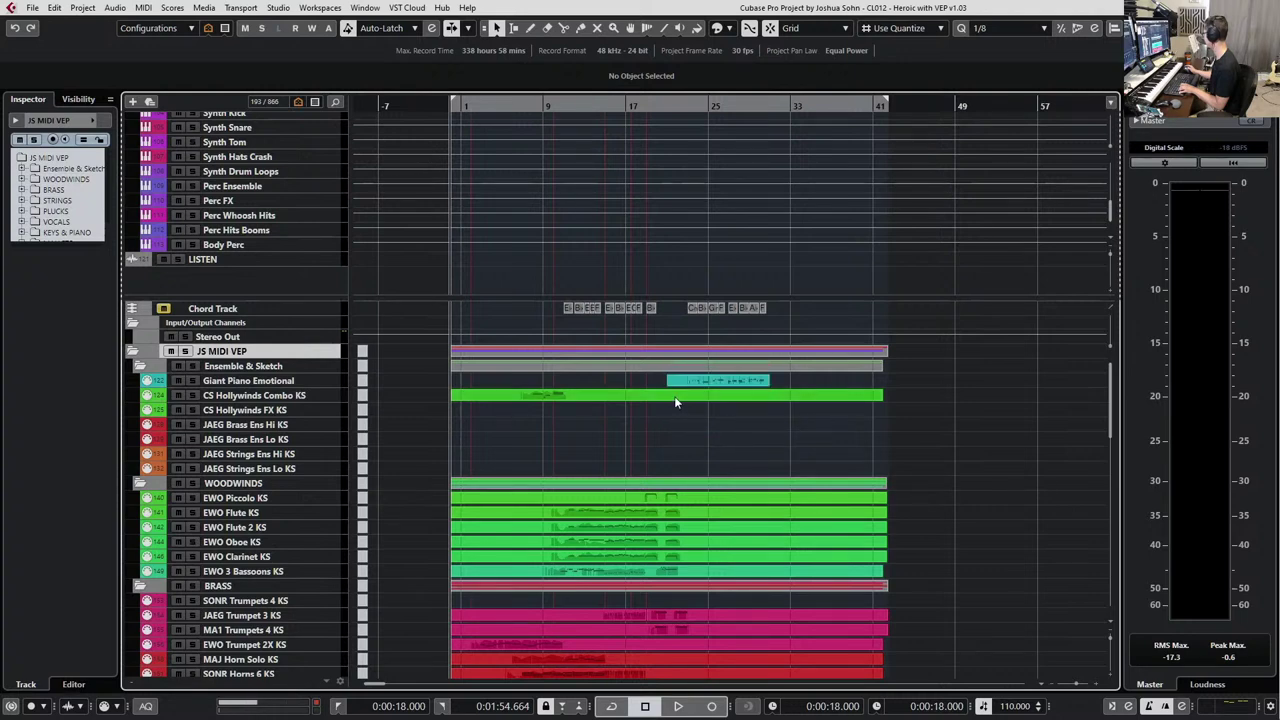
pyautogui.hotkey('ctrl', 'z')
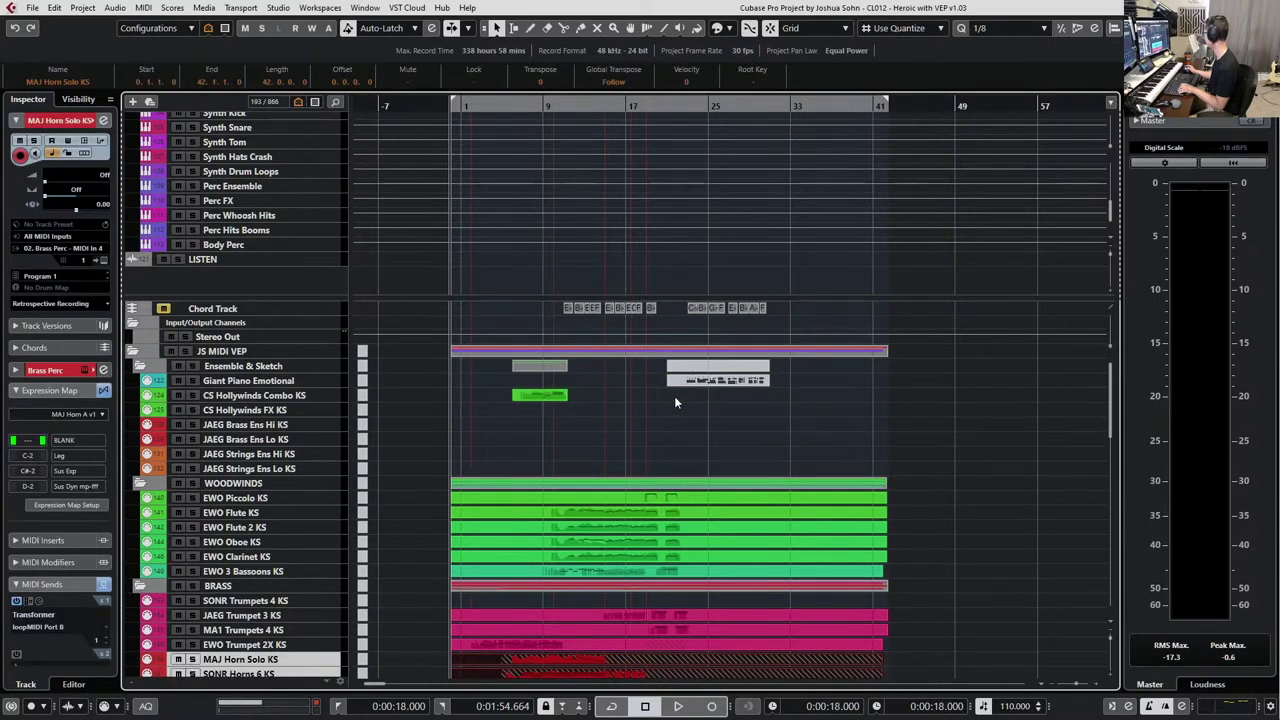
# Step through the edit history to copy the piano sketch and restore the finished JAEG Brass Ens Hi KS part.
pyautogui.hotkey('ctrl', 'shift', 'z')
pyautogui.hotkey('ctrl', 'shift', 'z')
pyautogui.hotkey('ctrl', 'shift', 'z')
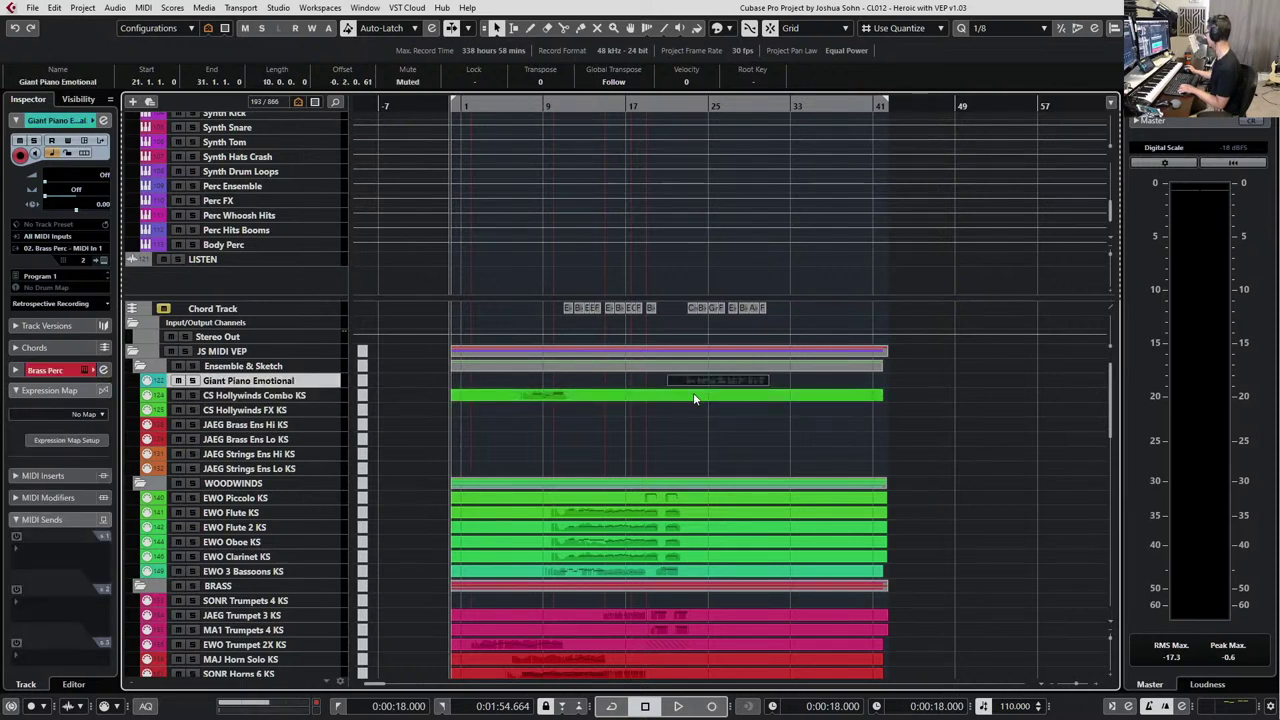
pyautogui.hotkey('ctrl', 'z')
pyautogui.hotkey('ctrl', 'z')
pyautogui.hotkey('ctrl', 'z')
pyautogui.hotkey('ctrl', 'z')
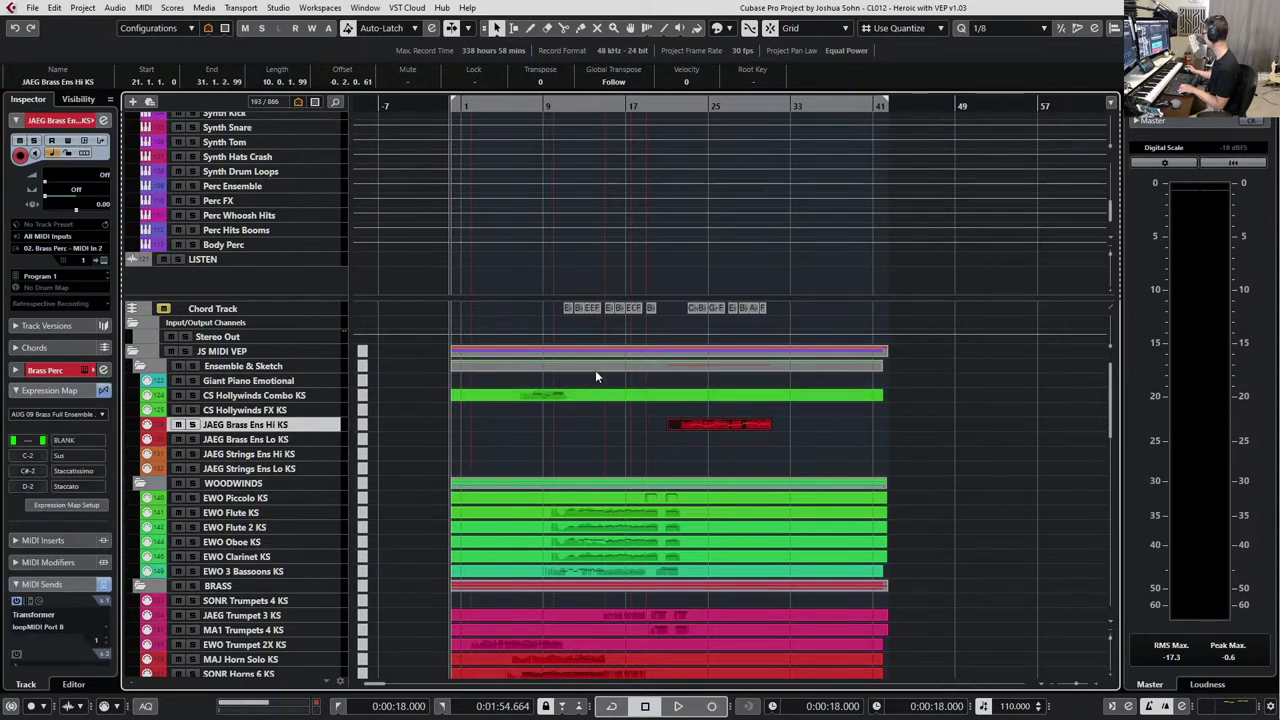
# Paste the piano sketch onto the Giant Piano Emotional track at bar 21.
pyautogui.click(655, 428)
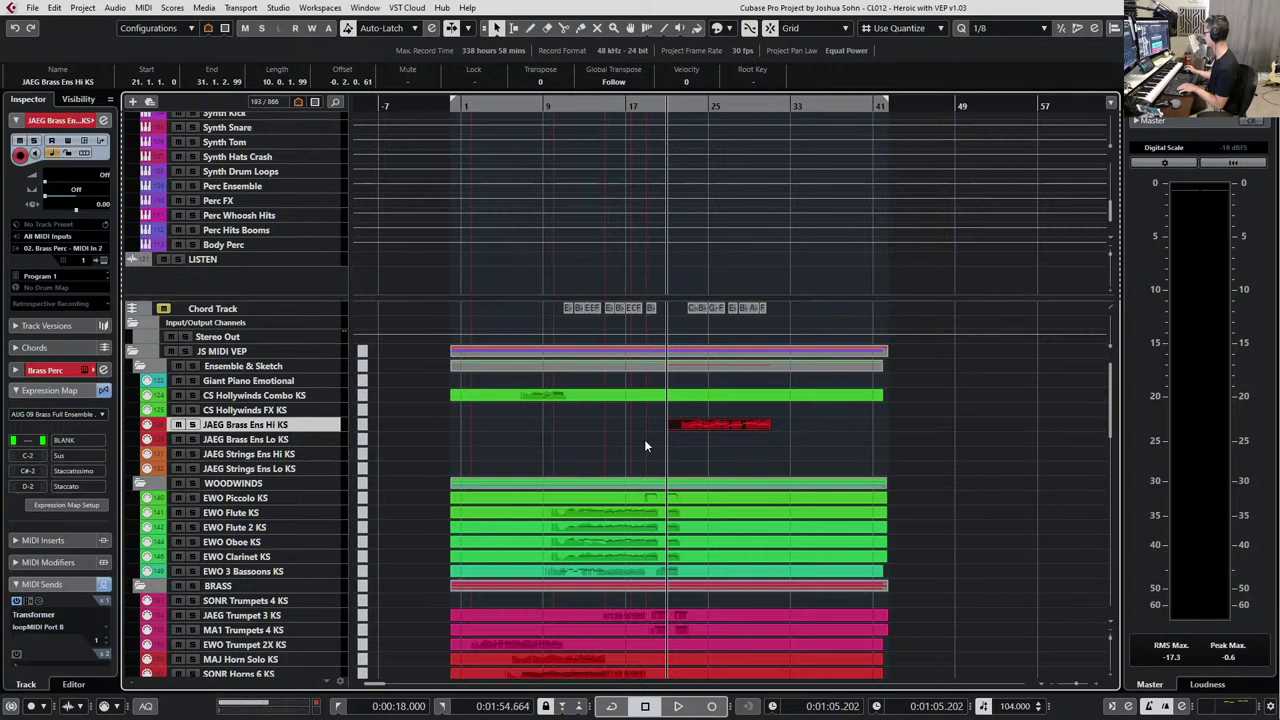
pyautogui.click(268, 383)
pyautogui.hotkey('ctrl', 'v')
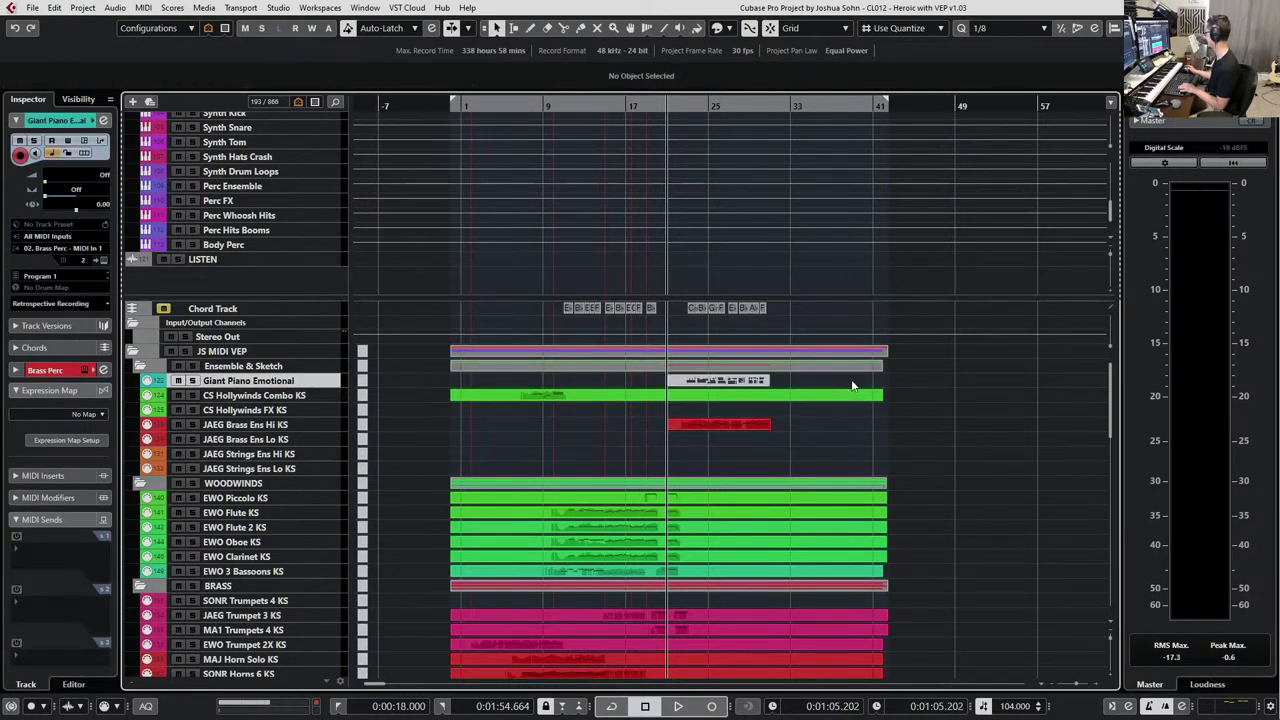
pyautogui.scroll(-3, 670, 360)
pyautogui.scroll(3, 678, 385)
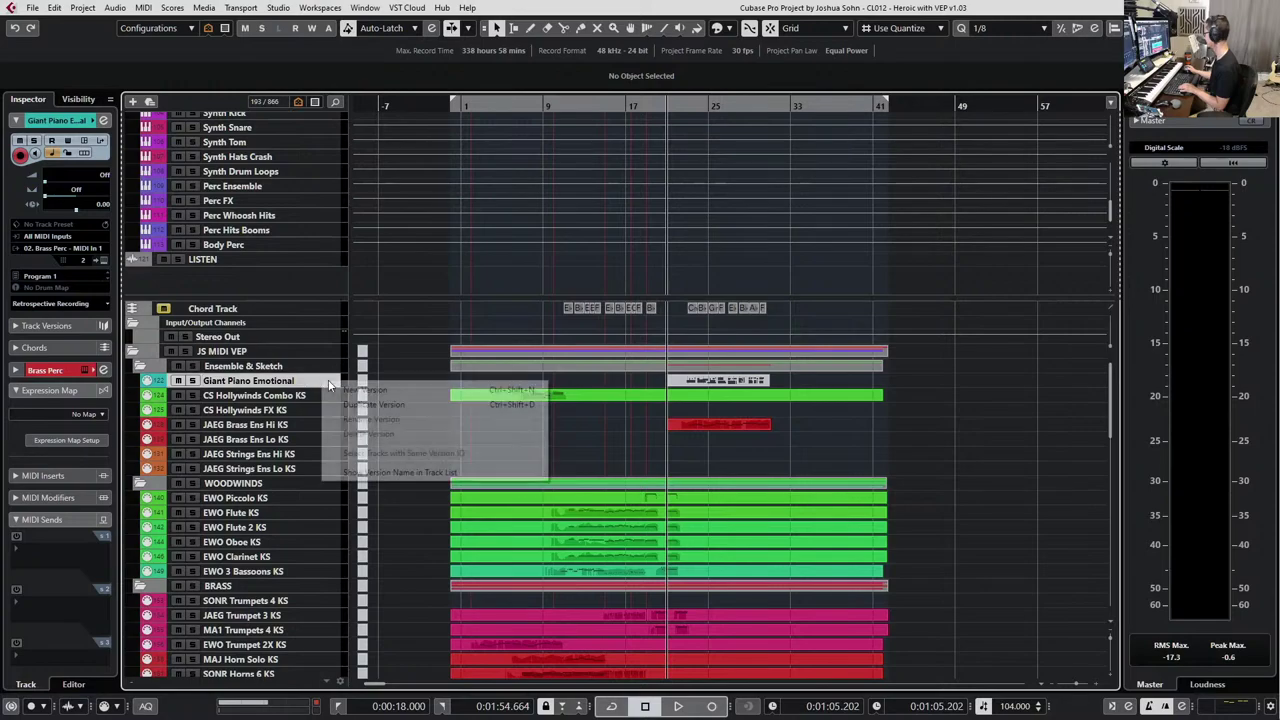
# Reopen the folder's parts together in the Key Editor, select all notes, return the playhead to the start, and clear the selection.
pyautogui.scroll(-10, 661, 420)
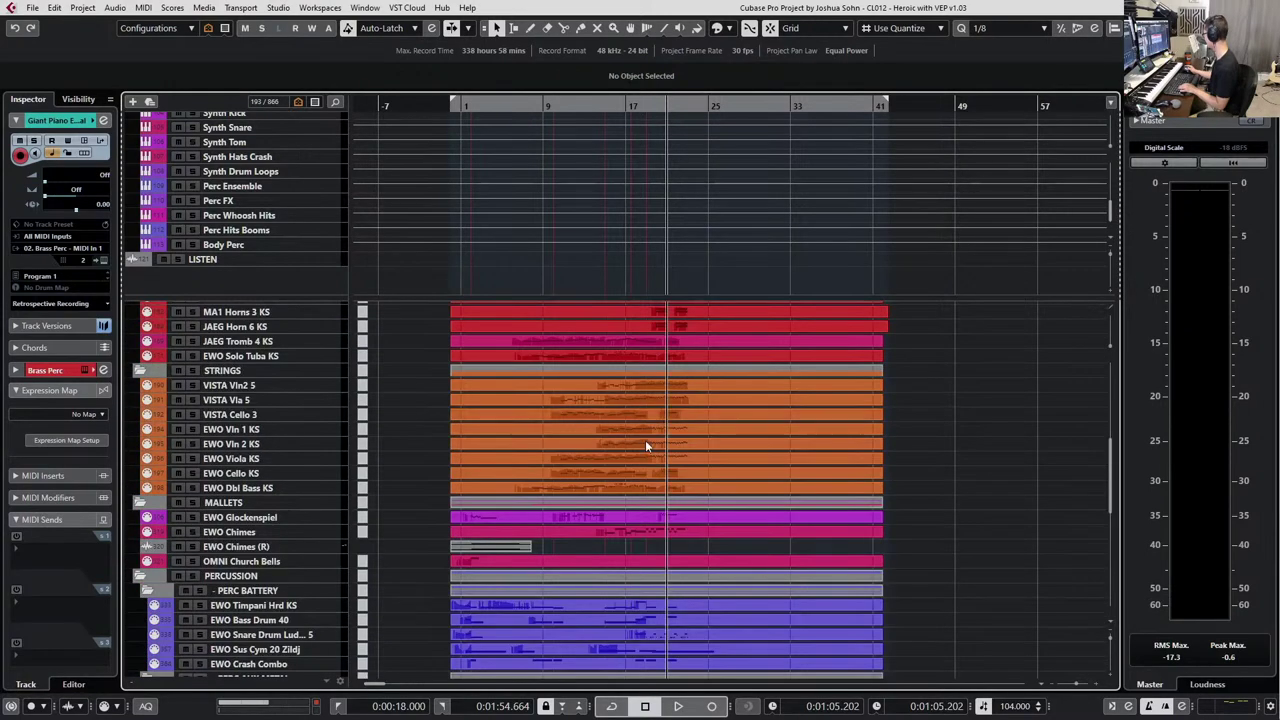
pyautogui.scroll(-5, 645, 440)
pyautogui.scroll(15, 624, 475)
pyautogui.doubleClick(539, 355)
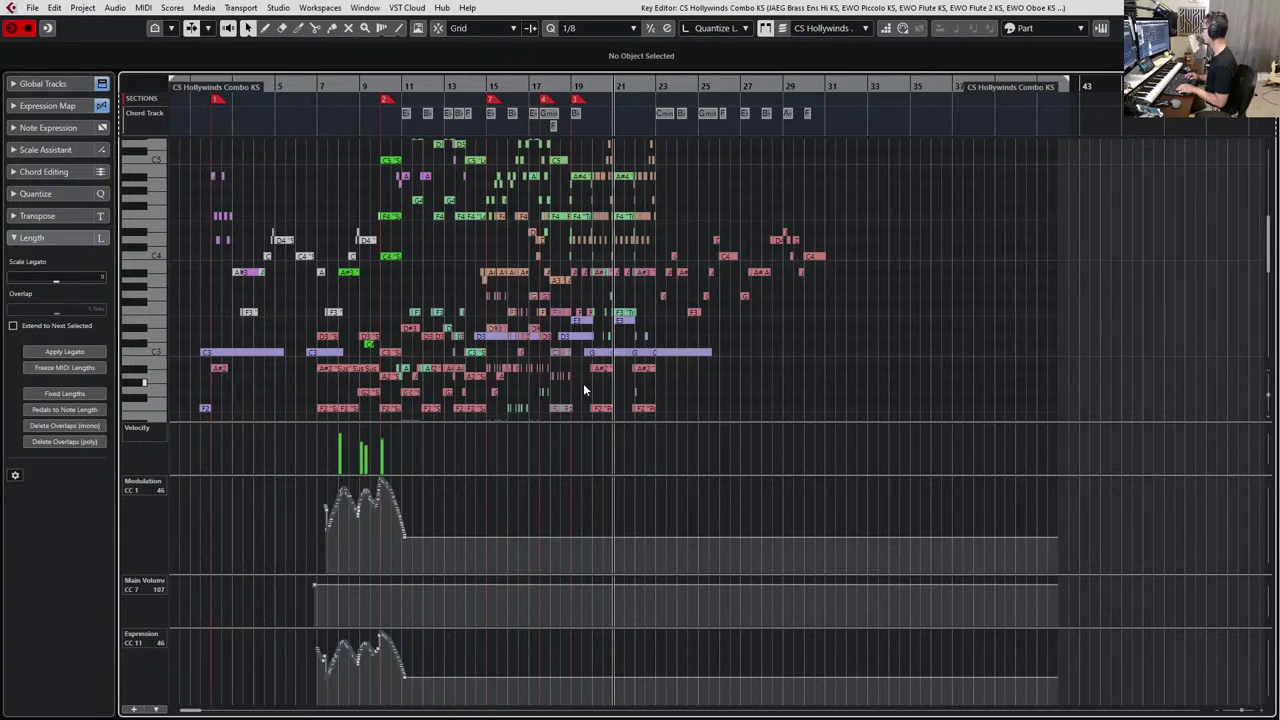
pyautogui.hotkey('ctrl', 'a')
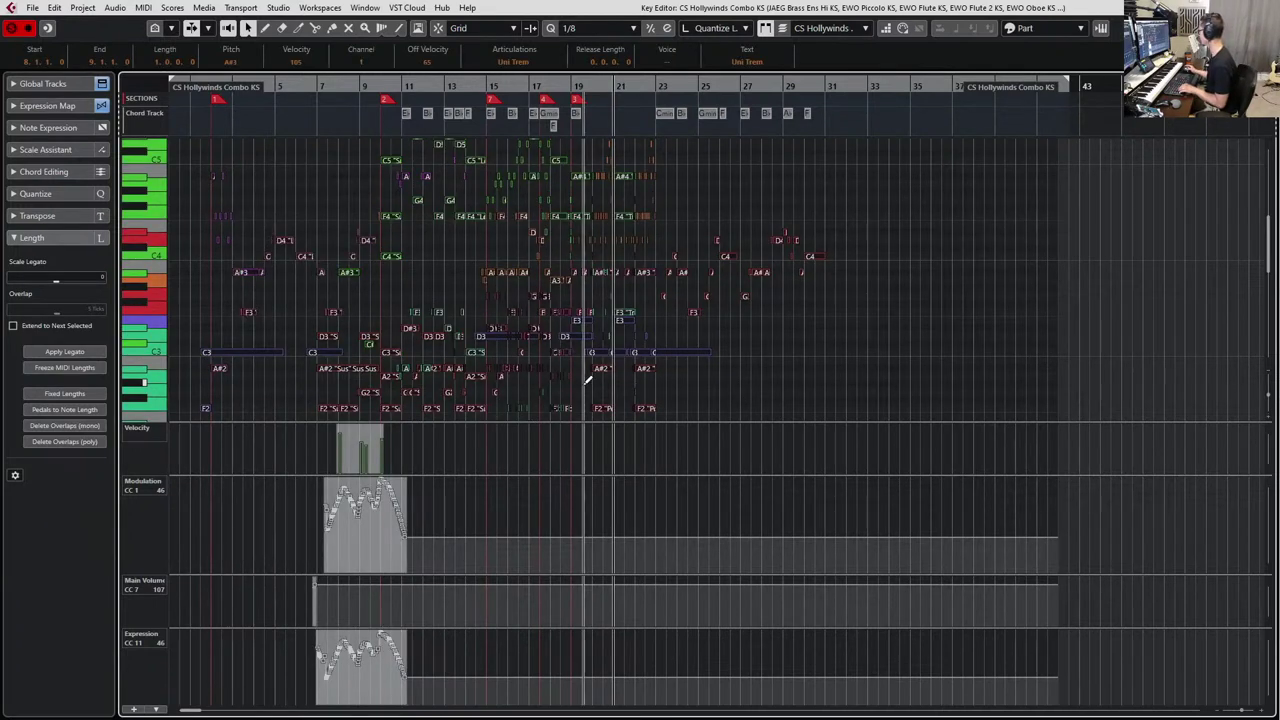
pyautogui.press('KP_Decimal')
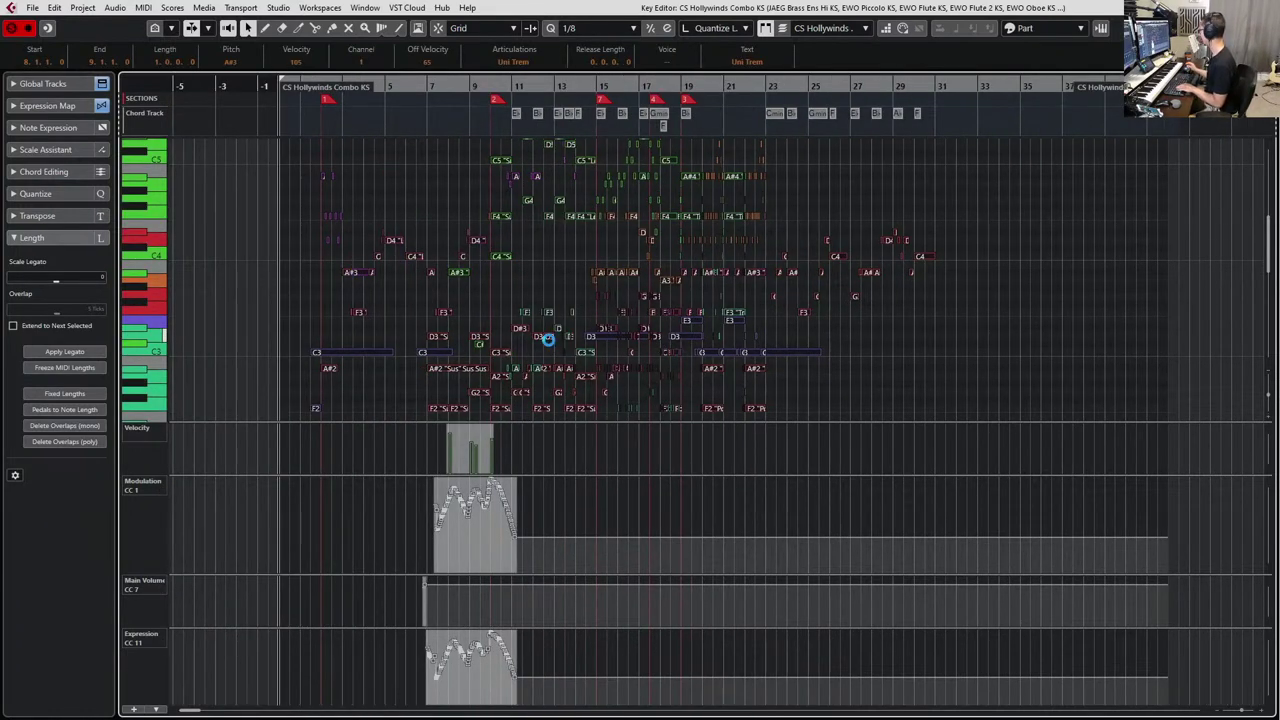
pyautogui.click(1024, 372)
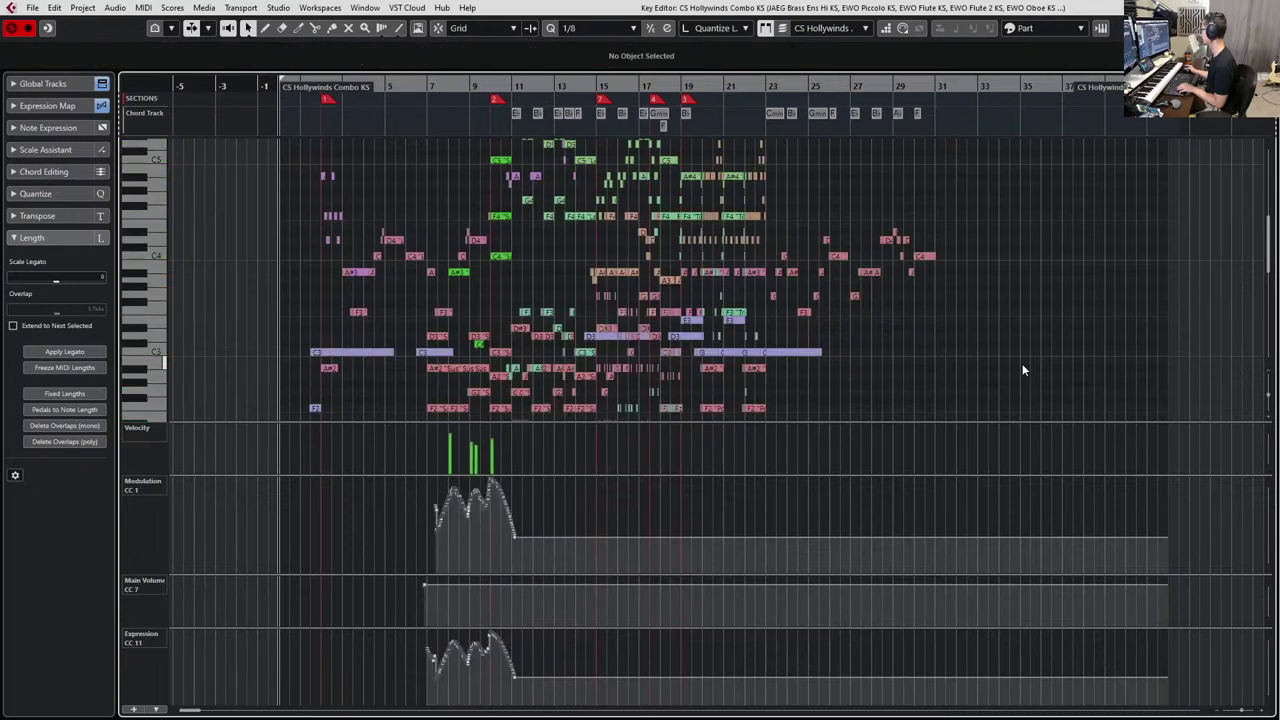
# Fit the full piece in the Key Editor and switch the controller lanes to Expression, Modulation and Main Volume order.
pyautogui.press('g')
pyautogui.press('g')
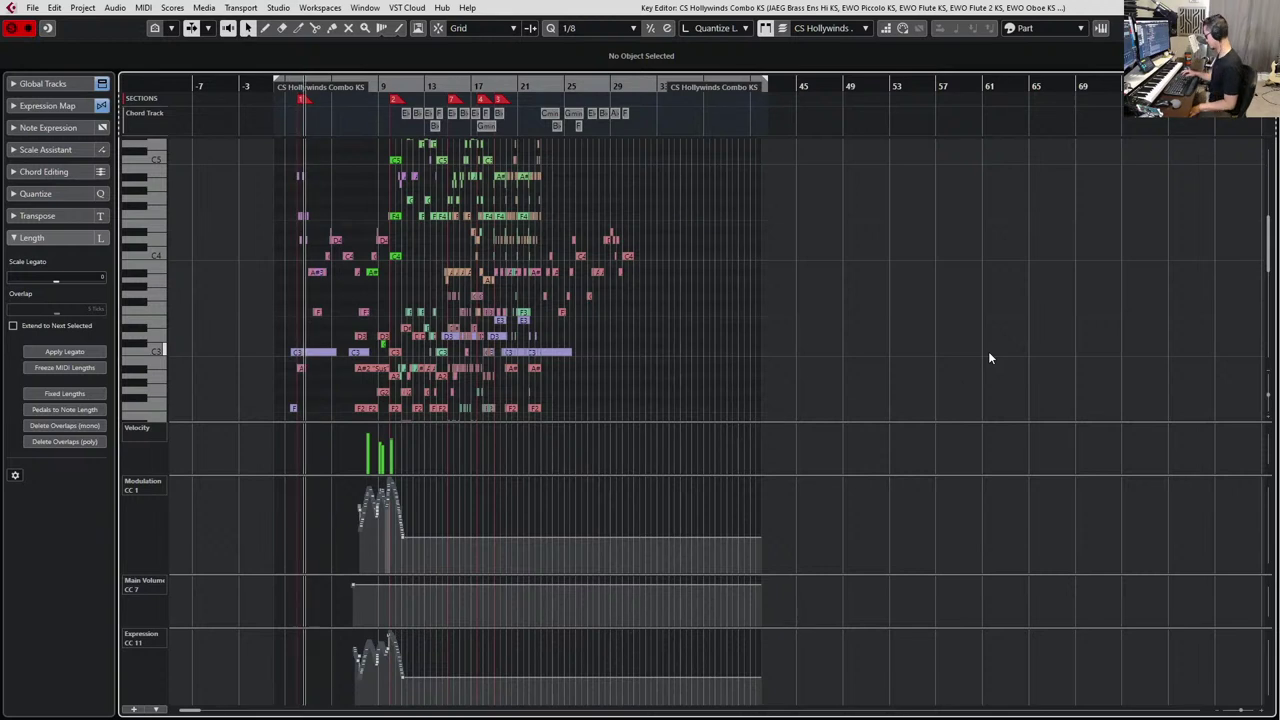
pyautogui.hotkey('alt', '2')
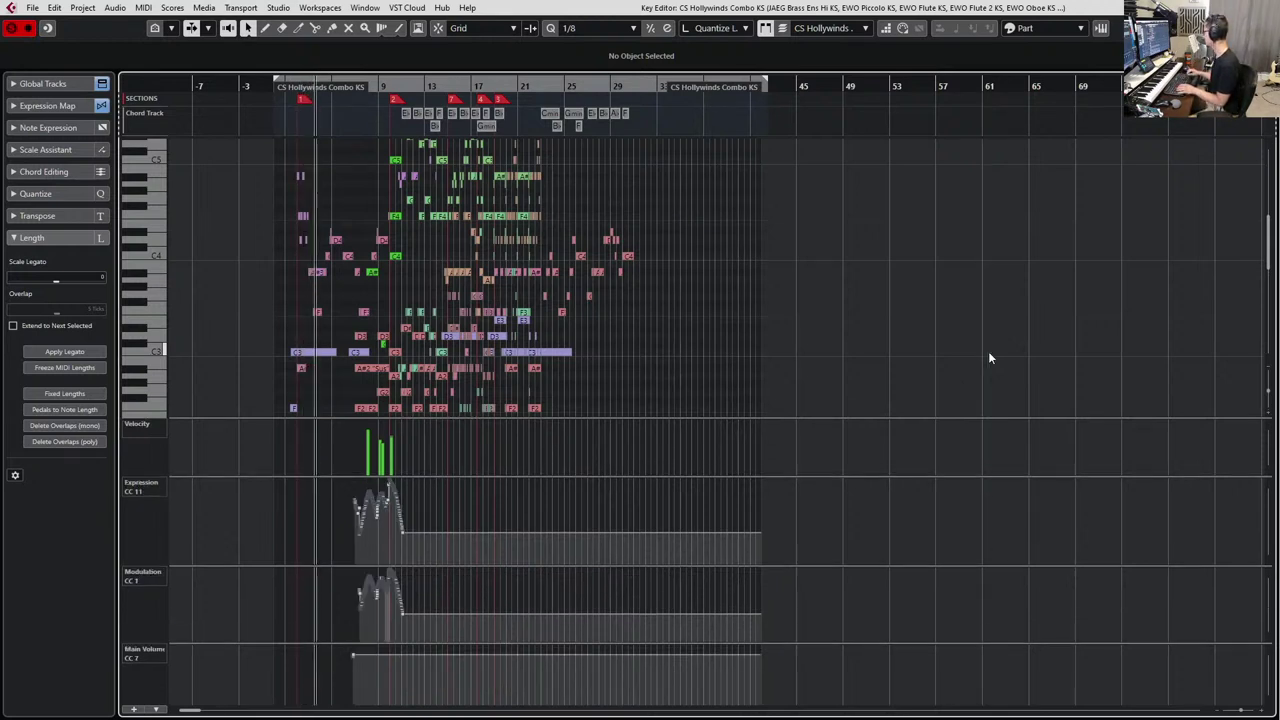
# Hide the controller lanes in the Key Editor and follow the full arrangement's notes during playback.
pyautogui.hotkey('alt', 'l')
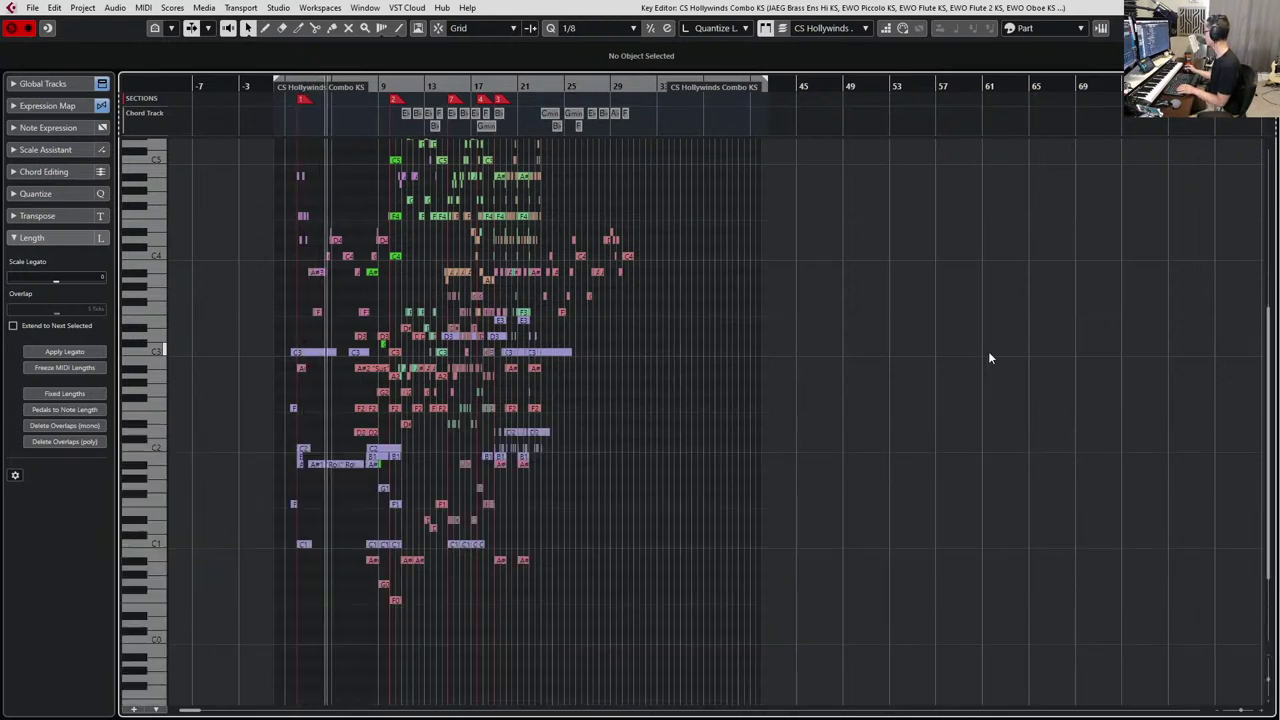
pyautogui.scroll(3, 895, 366)
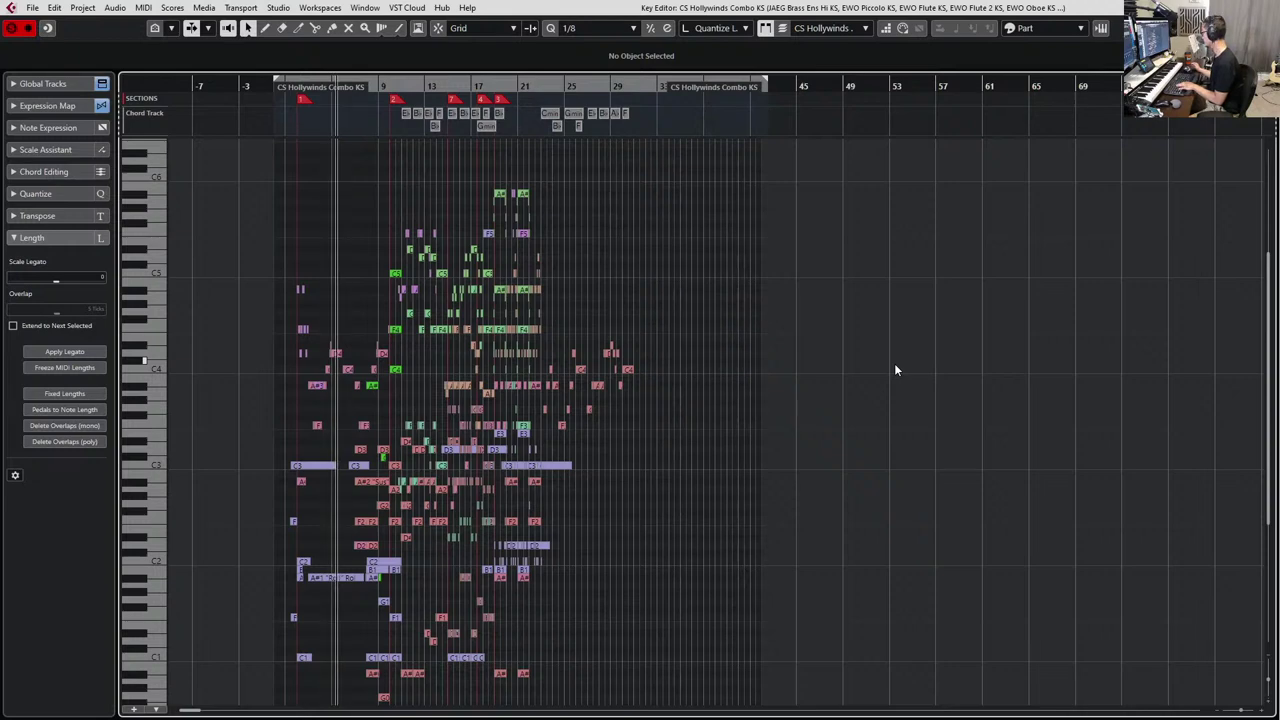
pyautogui.press('h')
pyautogui.press('h')
pyautogui.press('h')
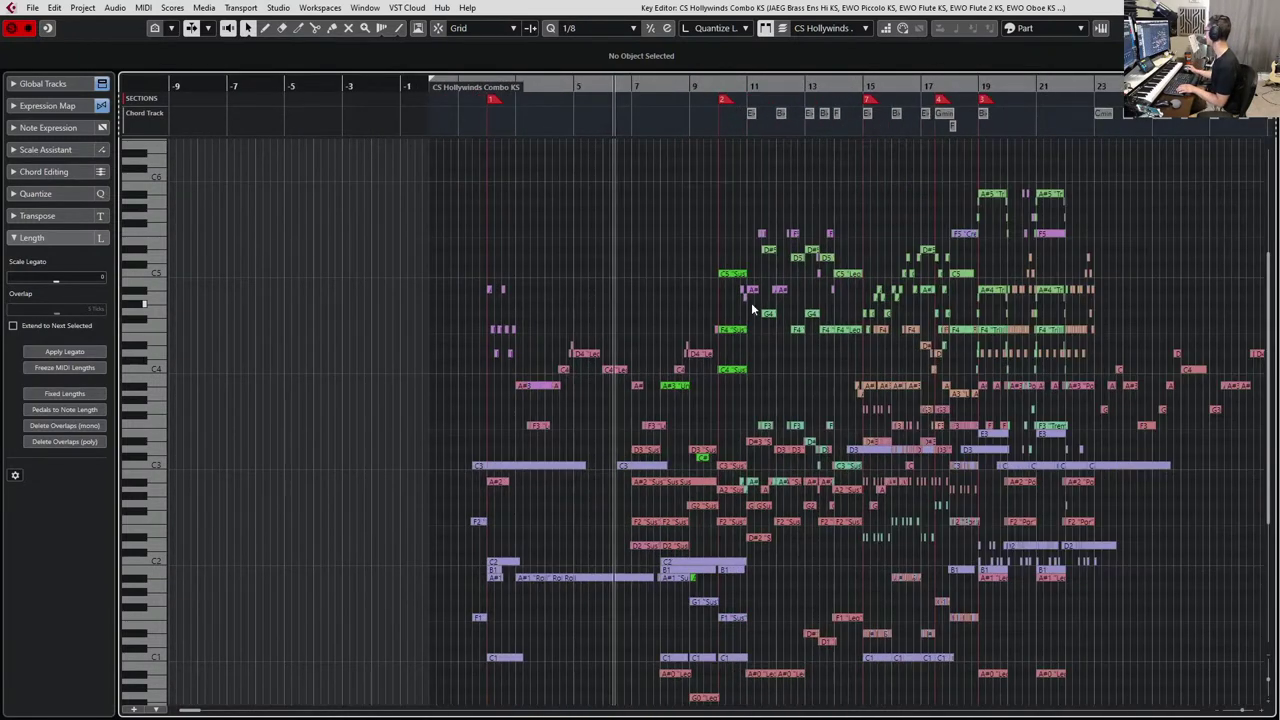
pyautogui.hscroll(1, 754, 307)
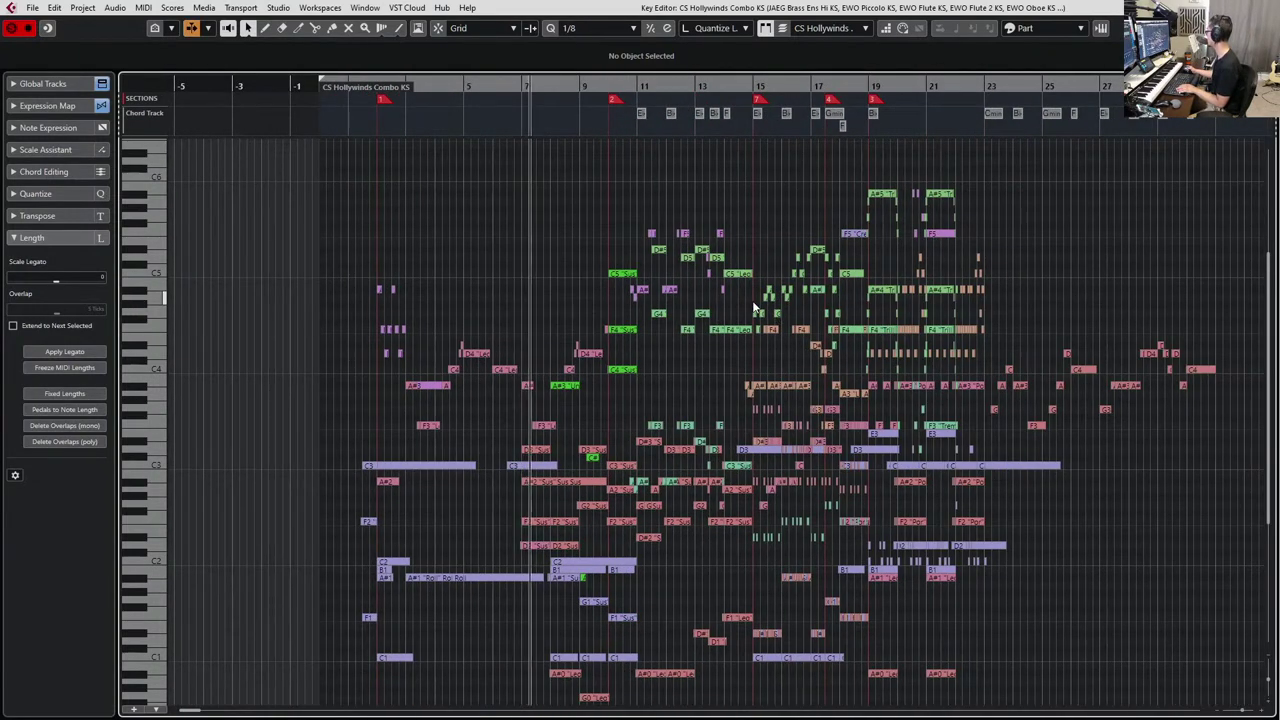
pyautogui.hscroll(1, 755, 307)
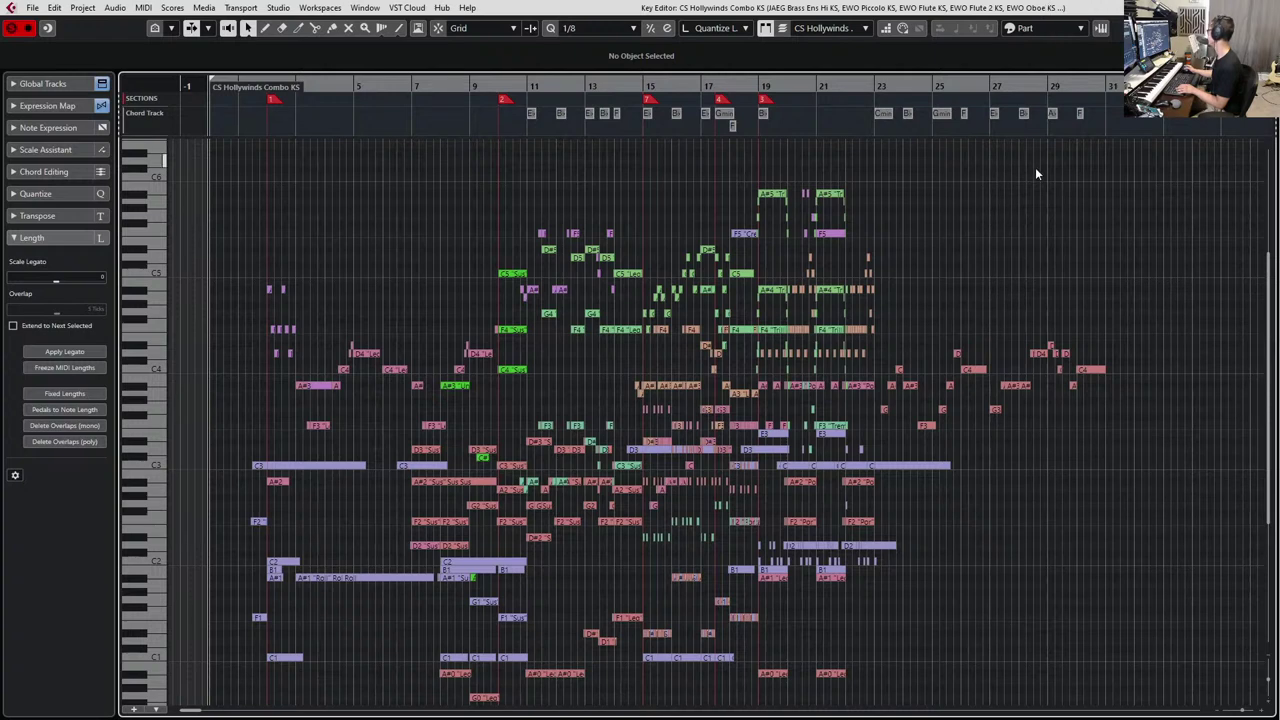
# Place the playhead just before bar 21 and set the Key Editor's quantize grid to 1/1 to review the upcoming section.
pyautogui.click(807, 86)
pyautogui.hscroll(2, 940, 310)
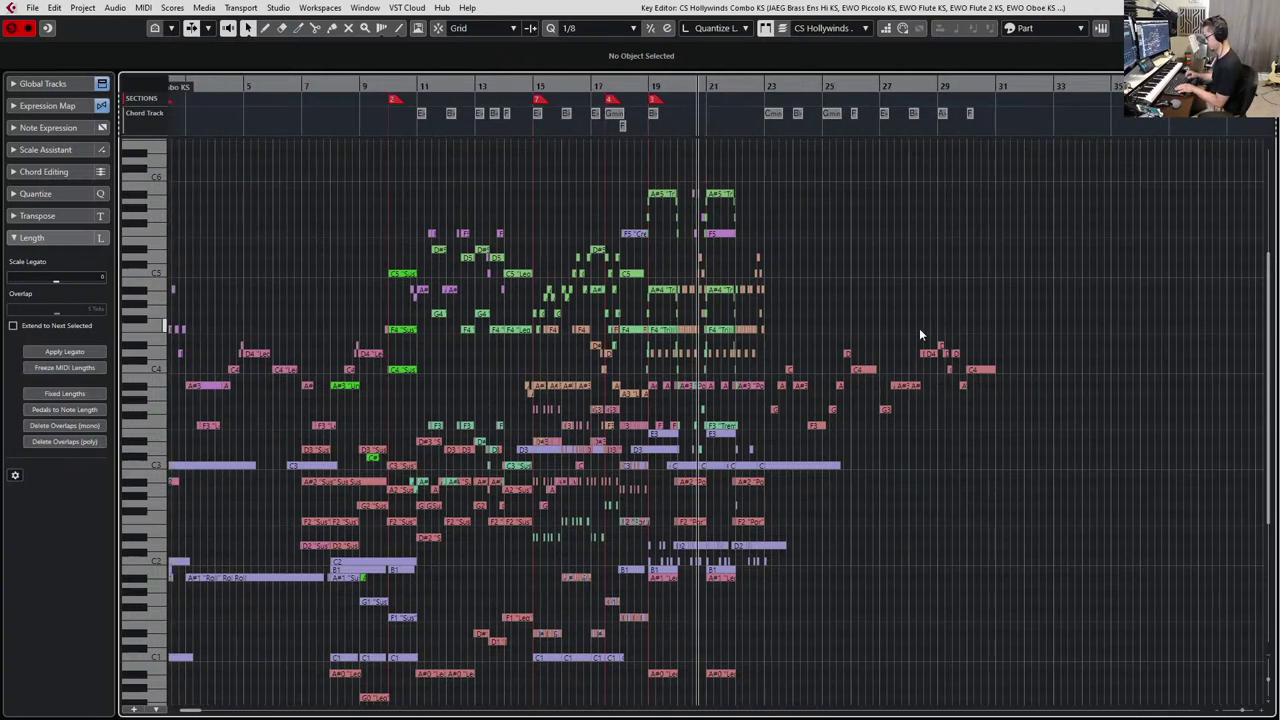
pyautogui.hotkey('alt', '1')
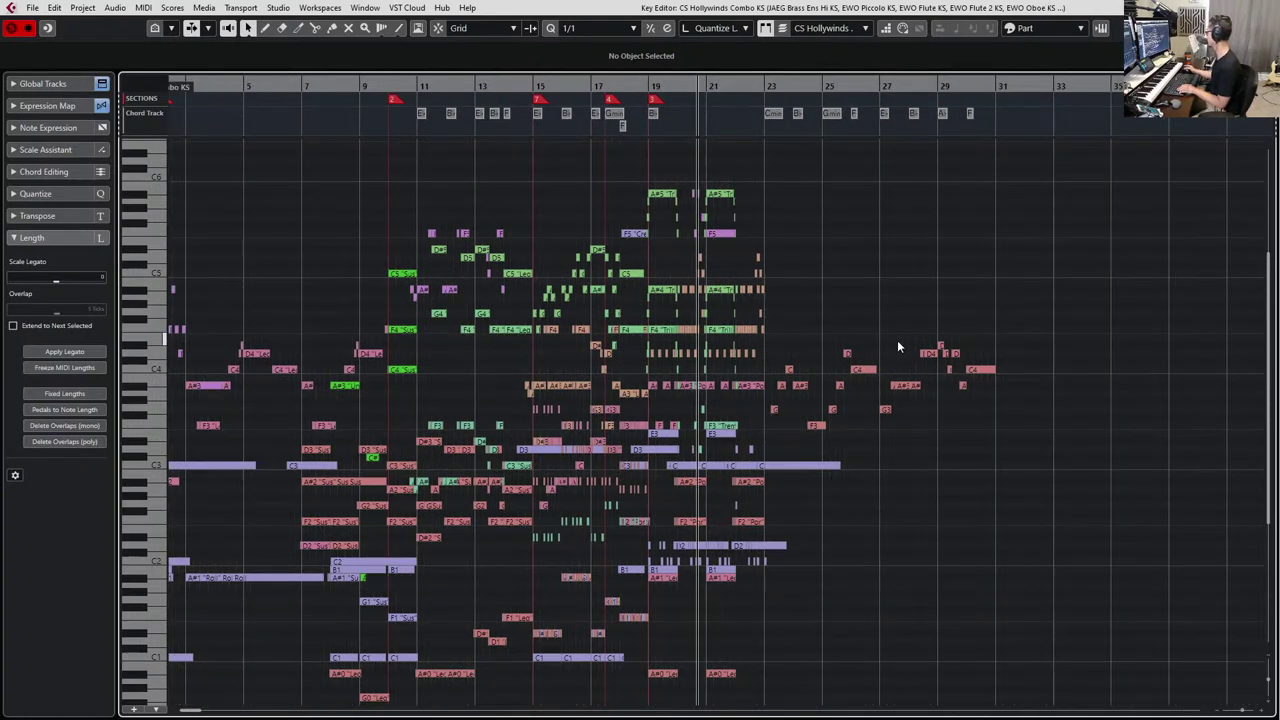
pyautogui.scroll(3, 897, 343)
pyautogui.hscroll(-2, 896, 348)
pyautogui.hscroll(-2, 636, 327)
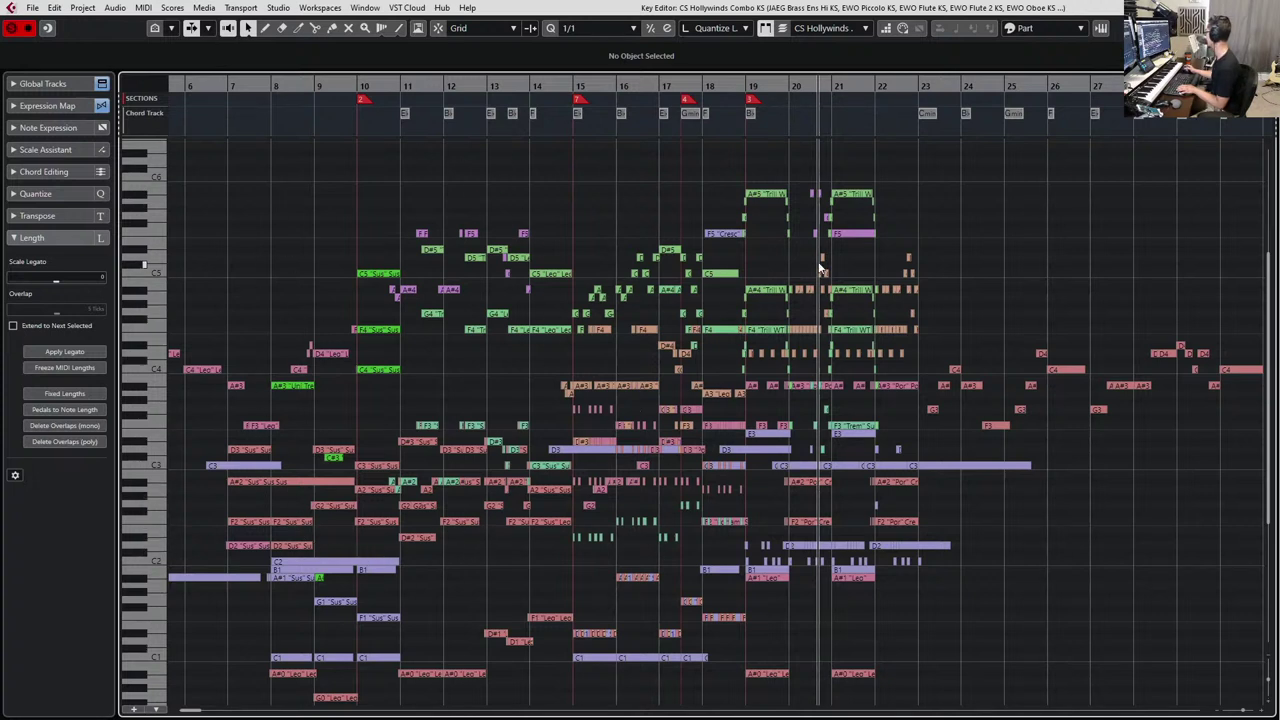
pyautogui.hscroll(4, 820, 270)
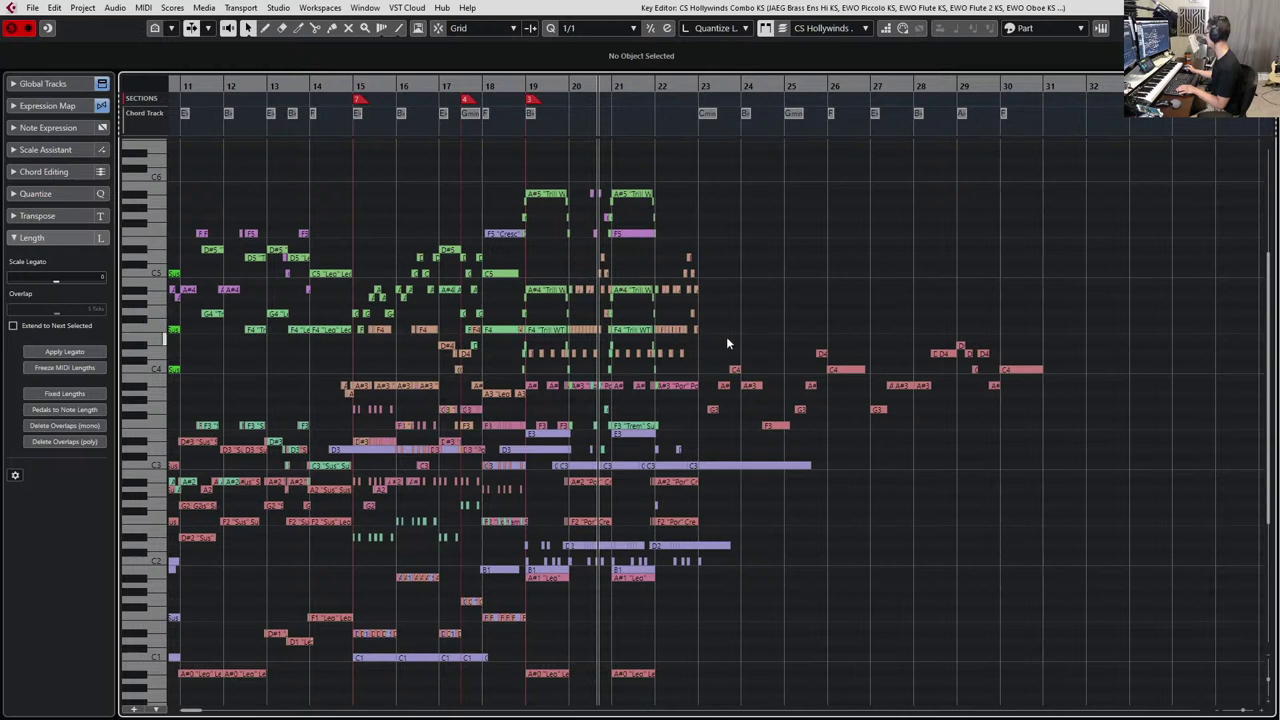
pyautogui.scroll(3, 918, 371)
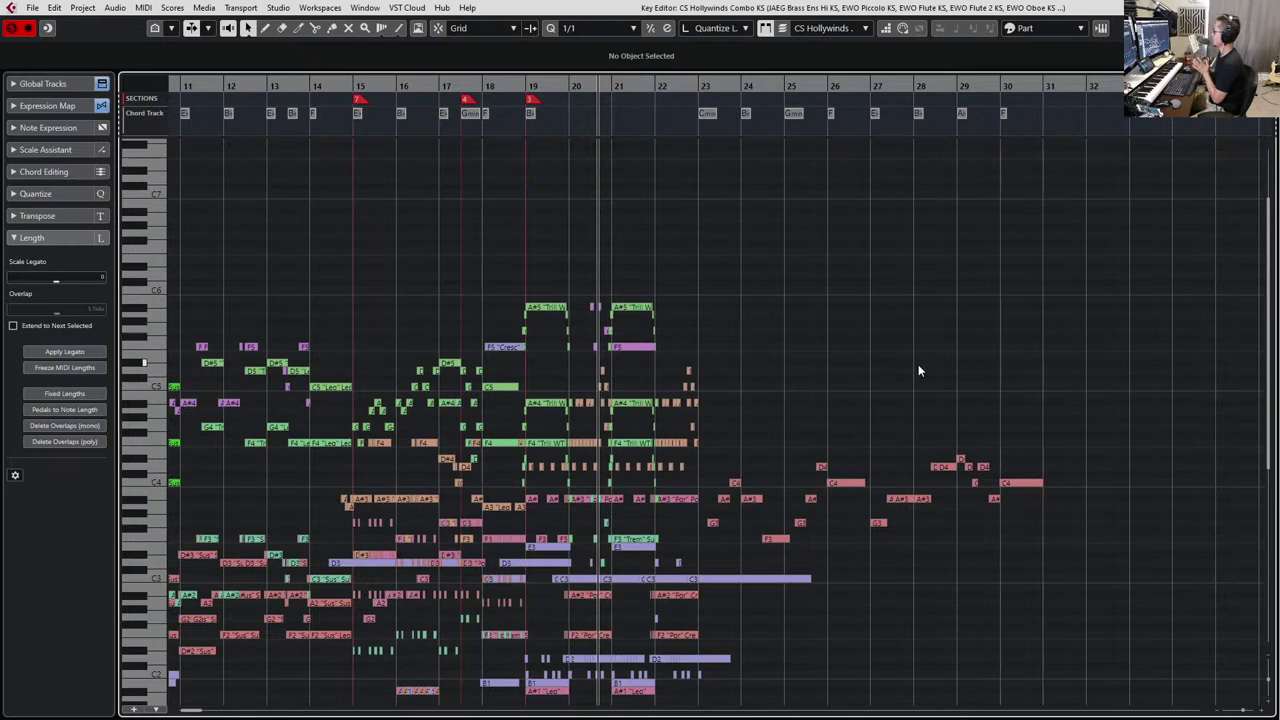
# Close the Key Editor and select the Perc Whoosh Hits track in the project.
pyautogui.press('Return')
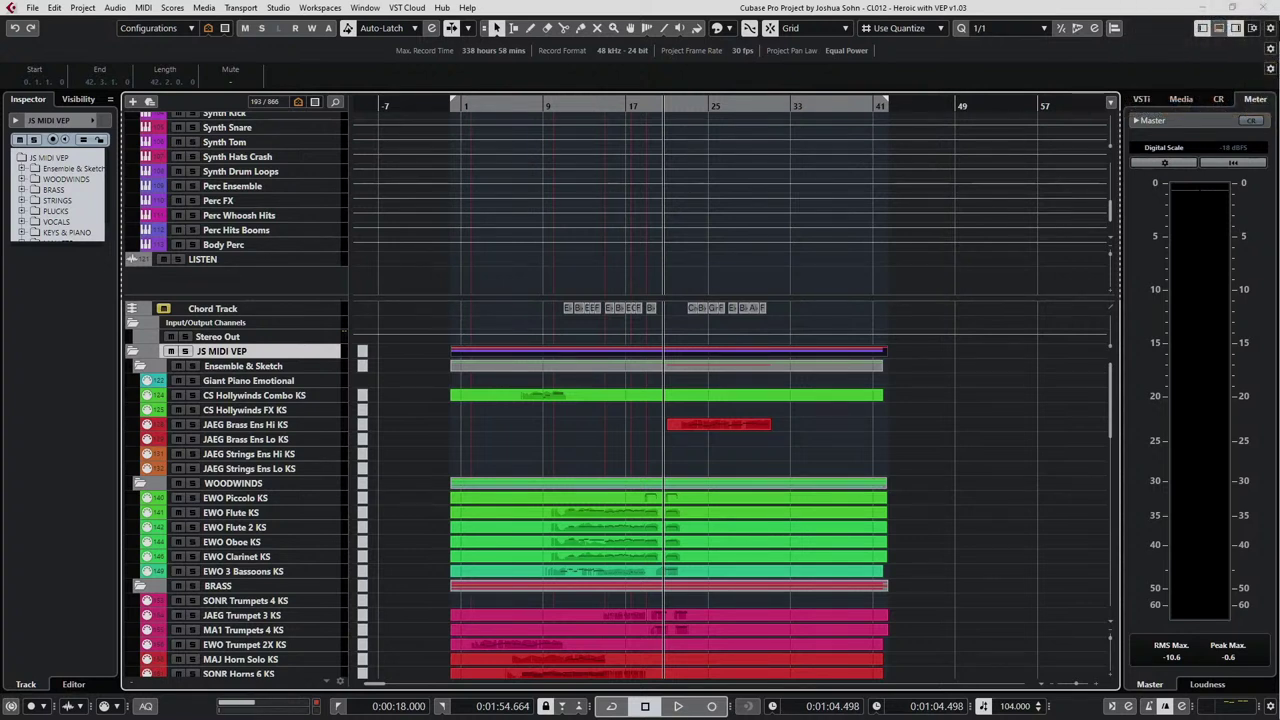
pyautogui.click(239, 215)
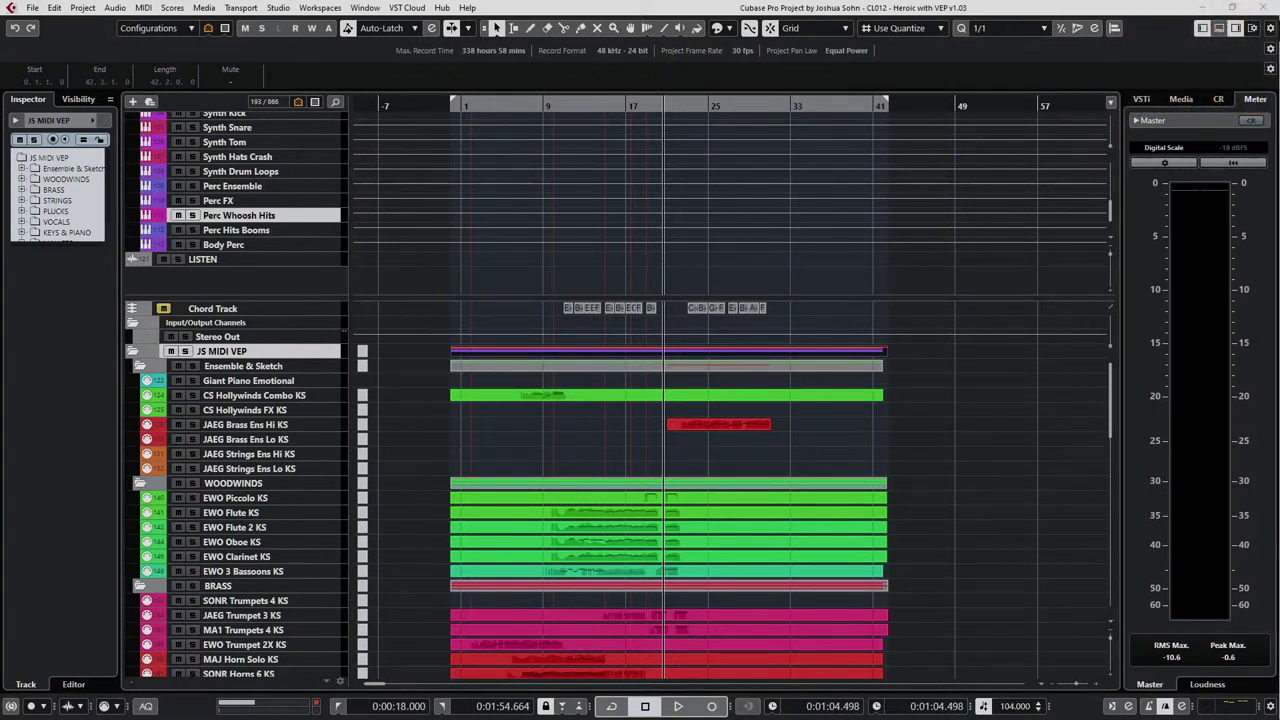